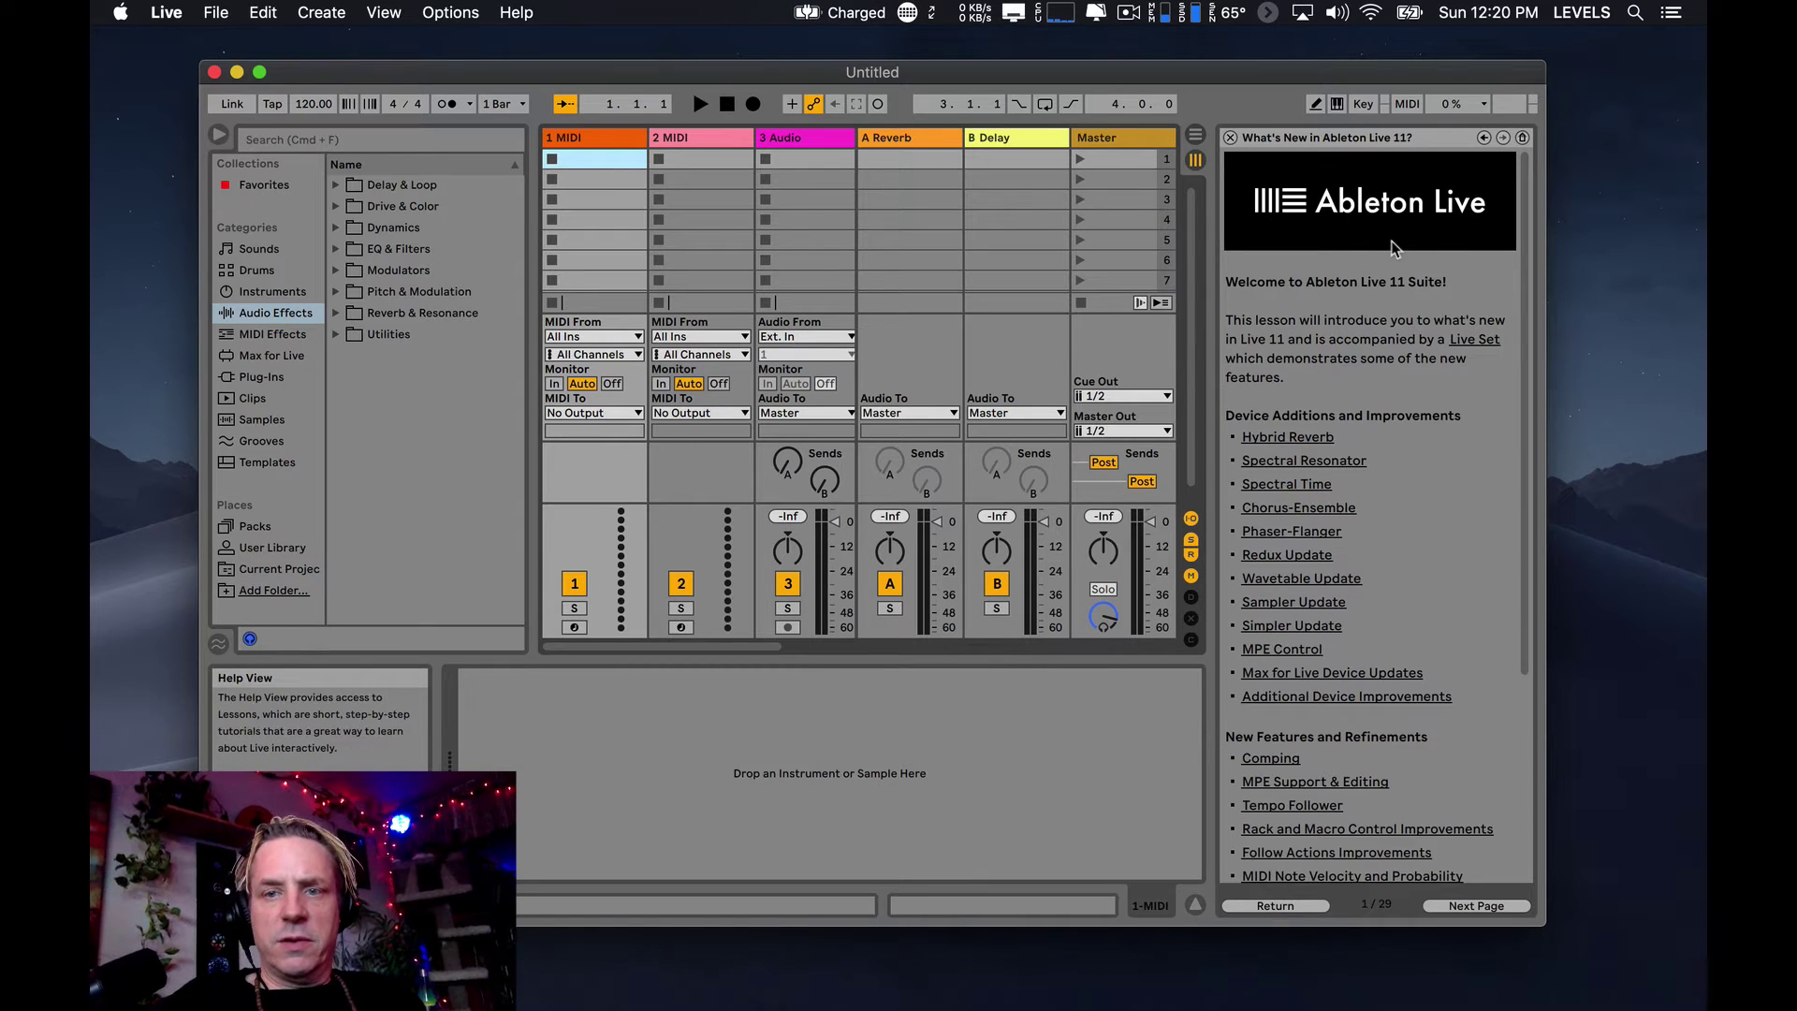
# - Return the Help View to the Live 11 lessons overview and toggle the Help View off and on
pyautogui.click(1482, 138)
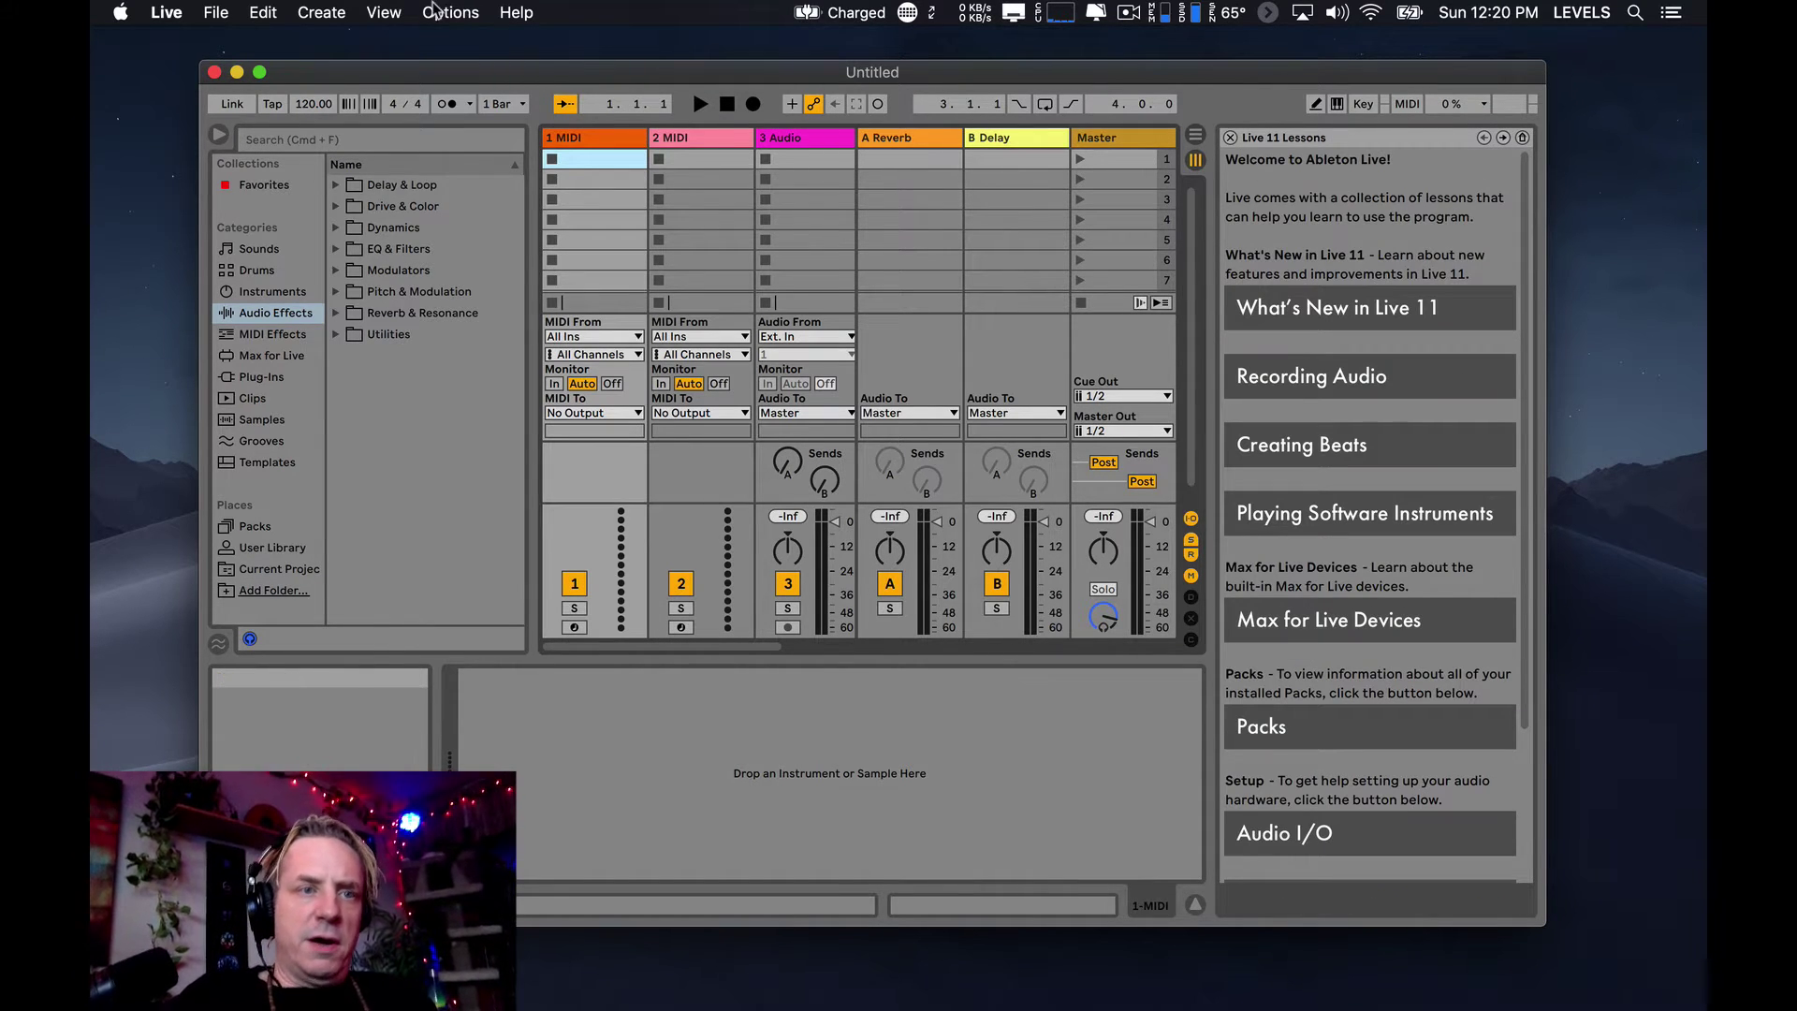
pyautogui.click(383, 12)
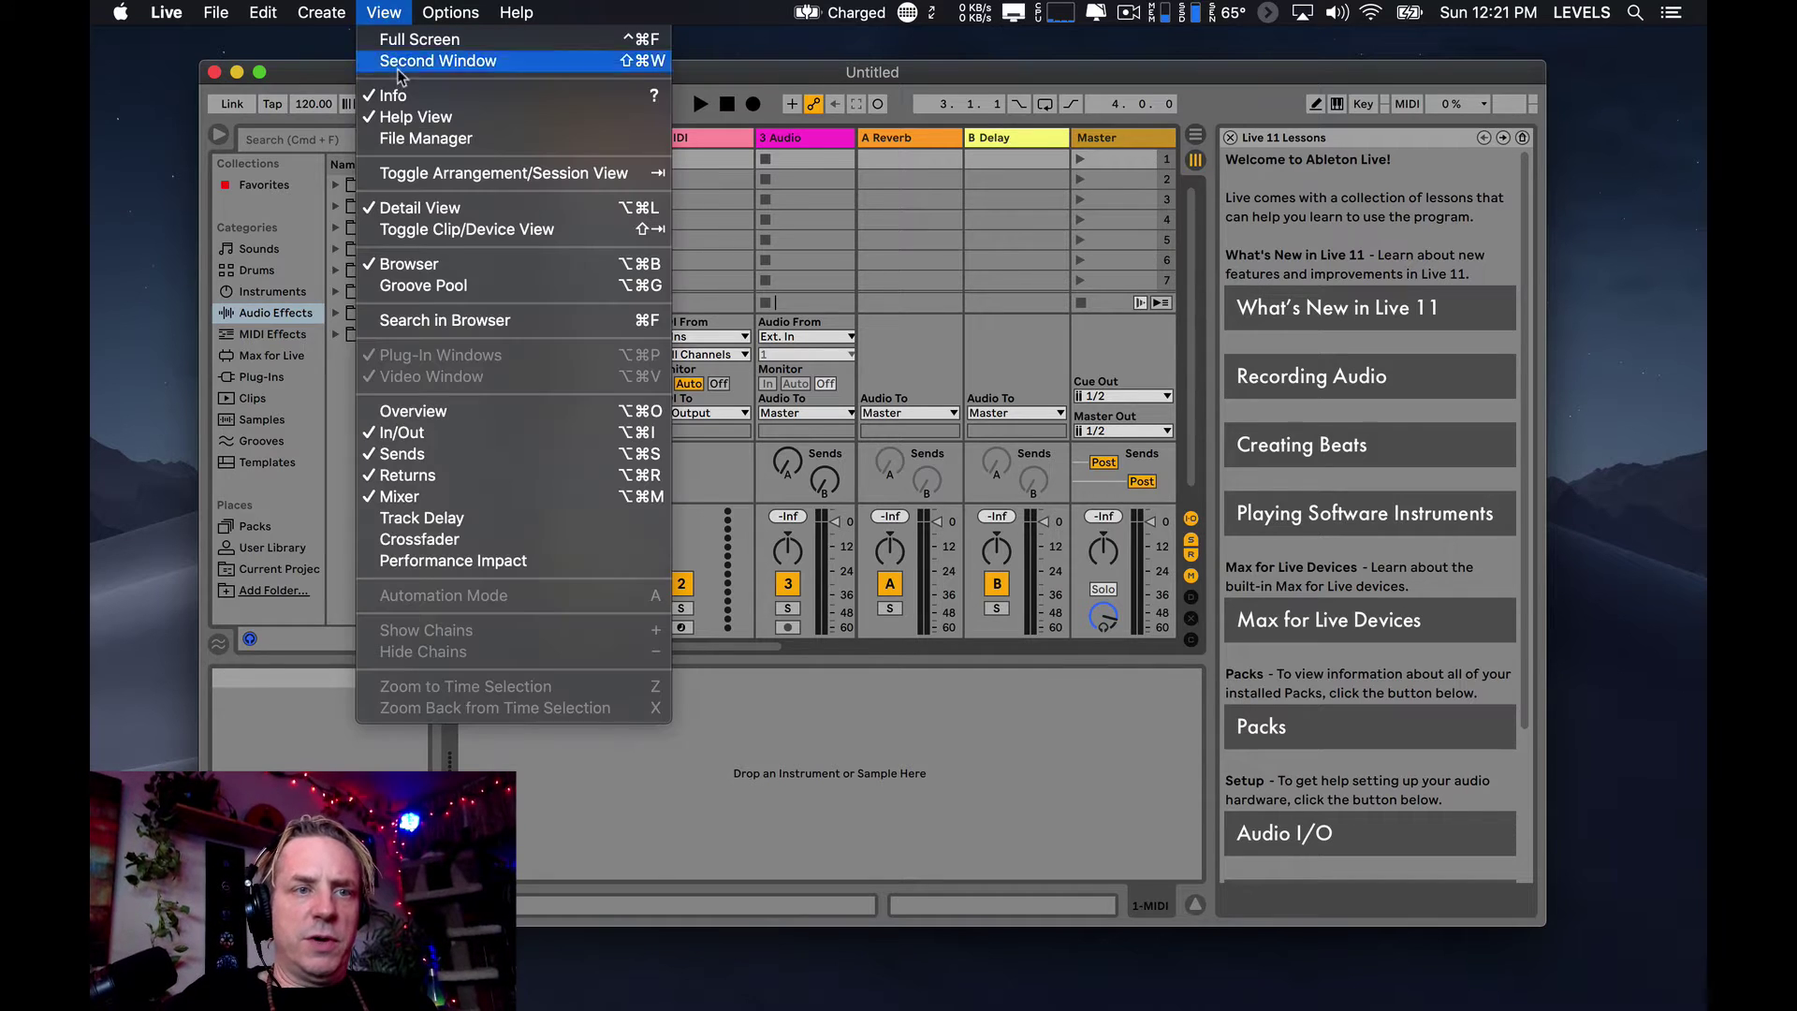
pyautogui.click(419, 125)
pyautogui.click(400, 12)
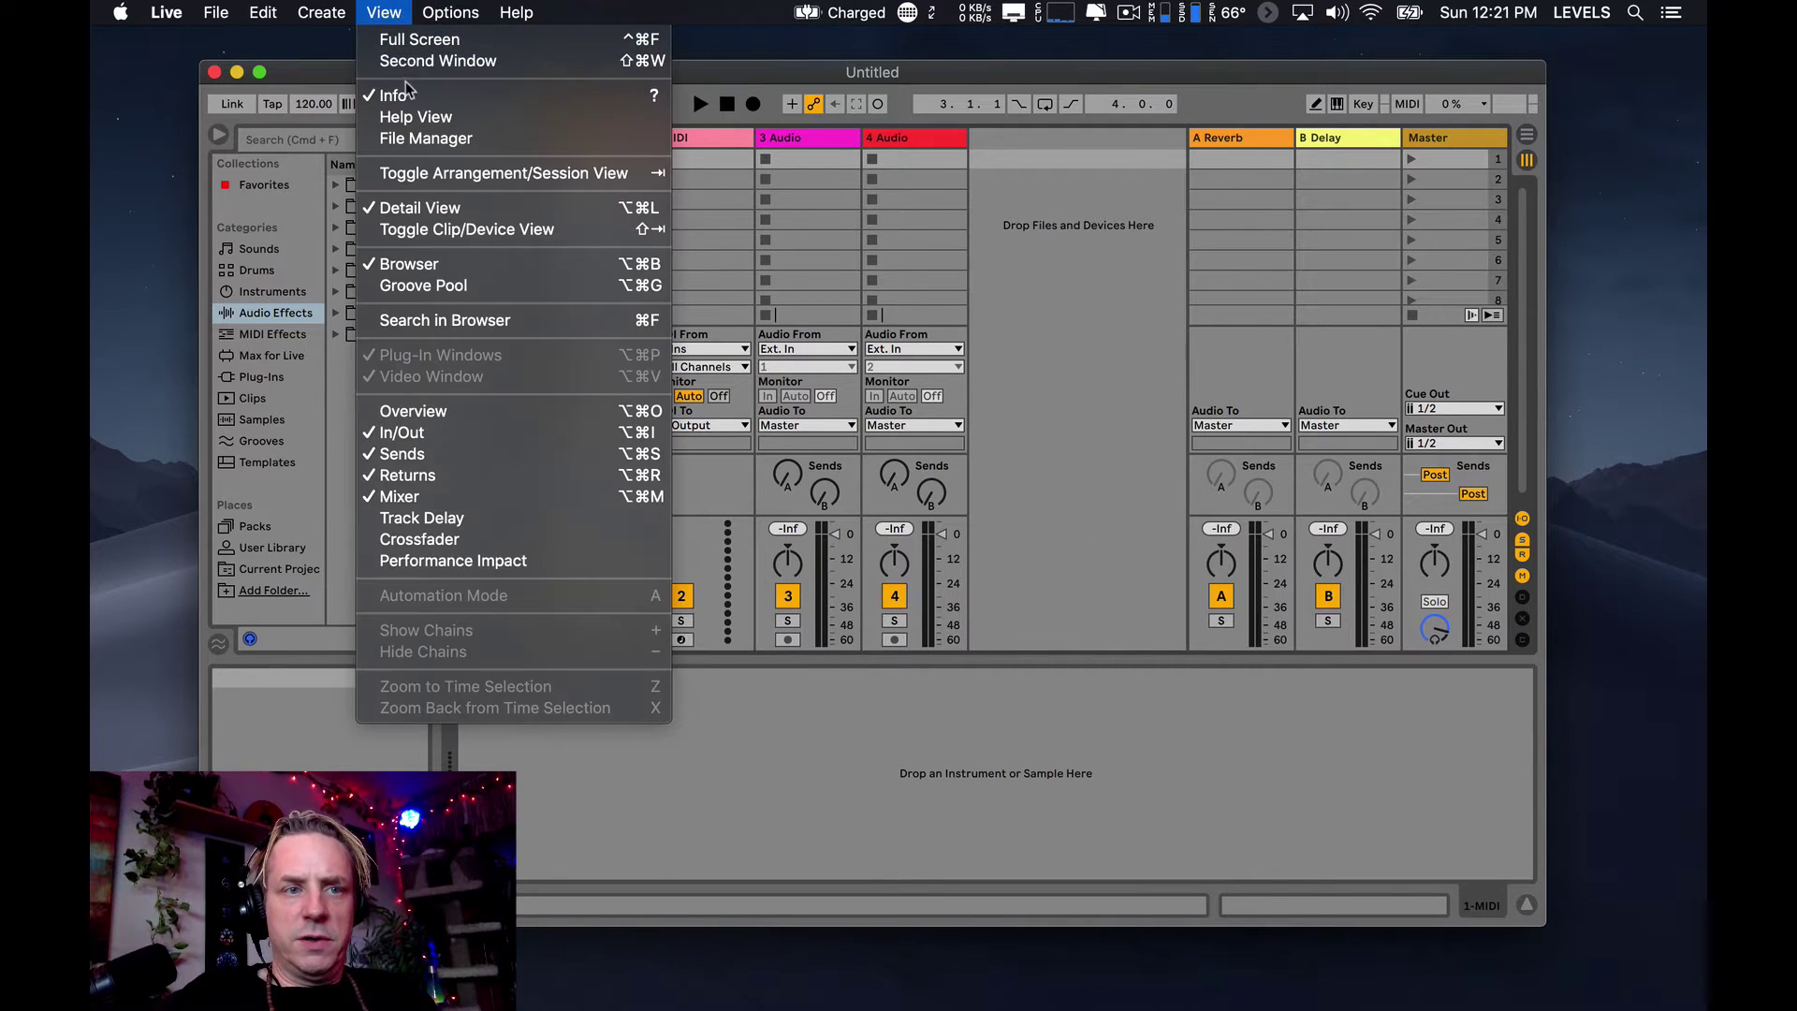
pyautogui.click(416, 116)
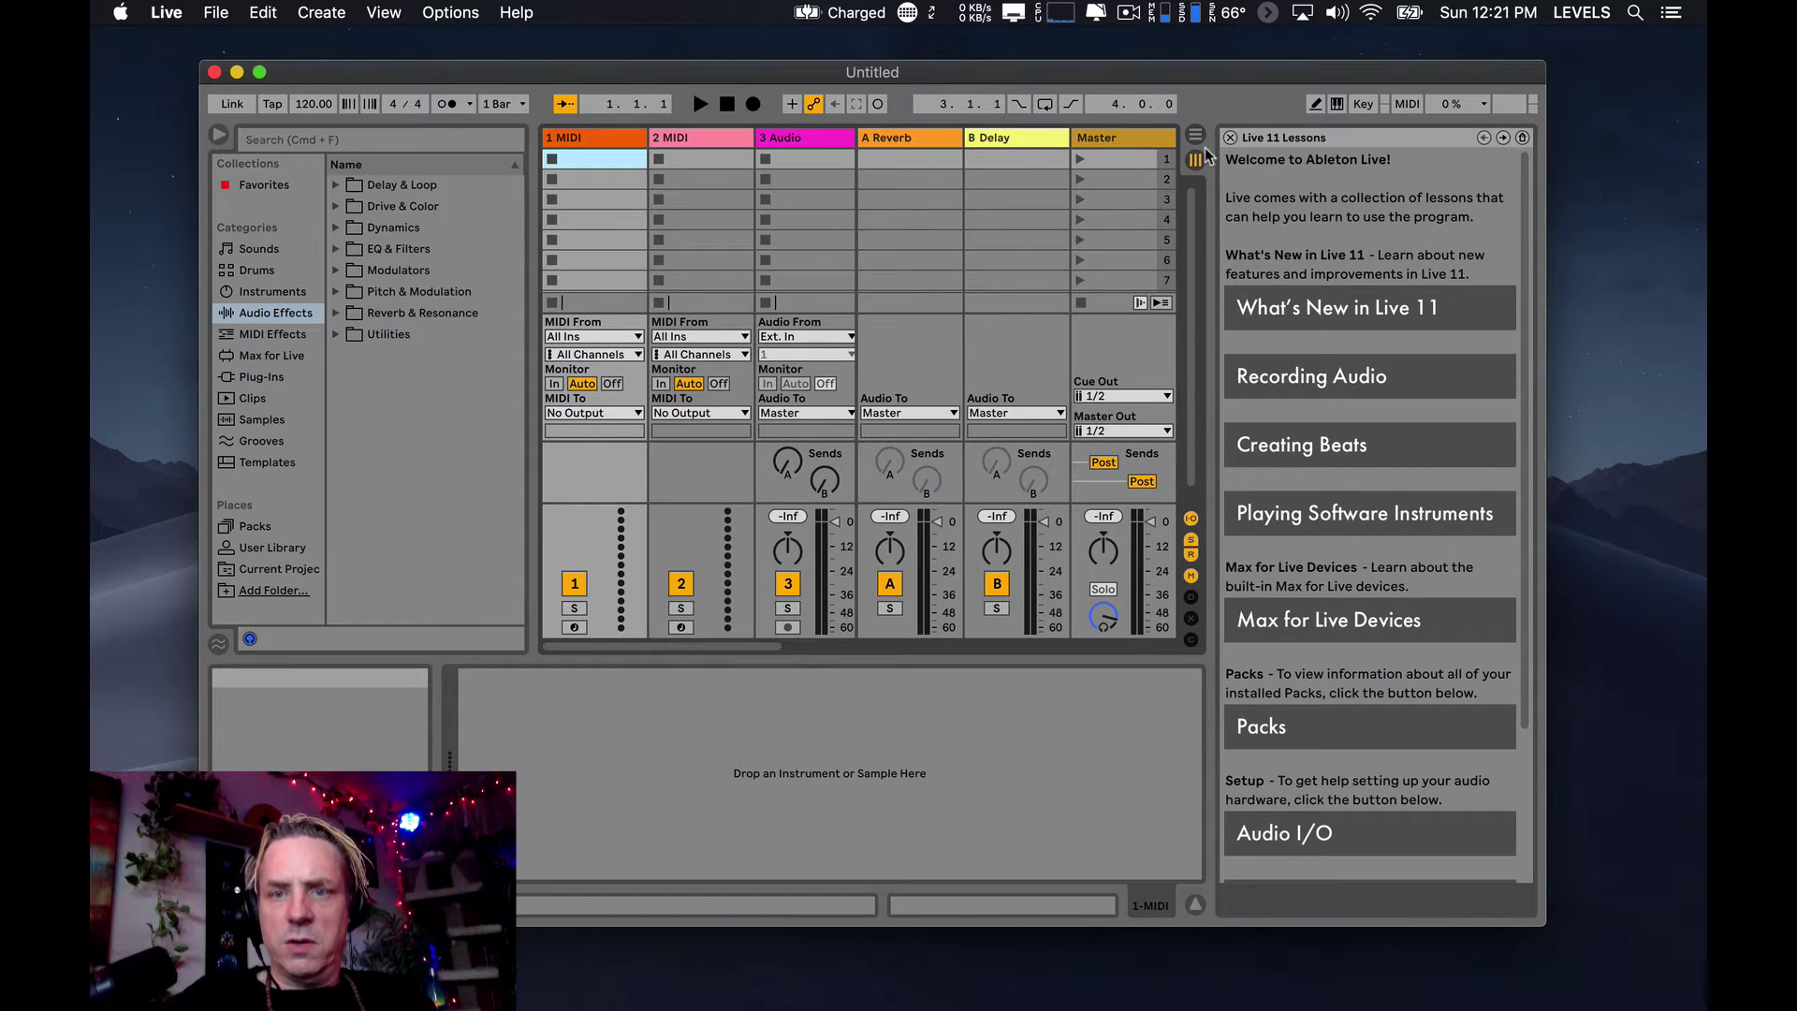
pyautogui.click(1231, 138)
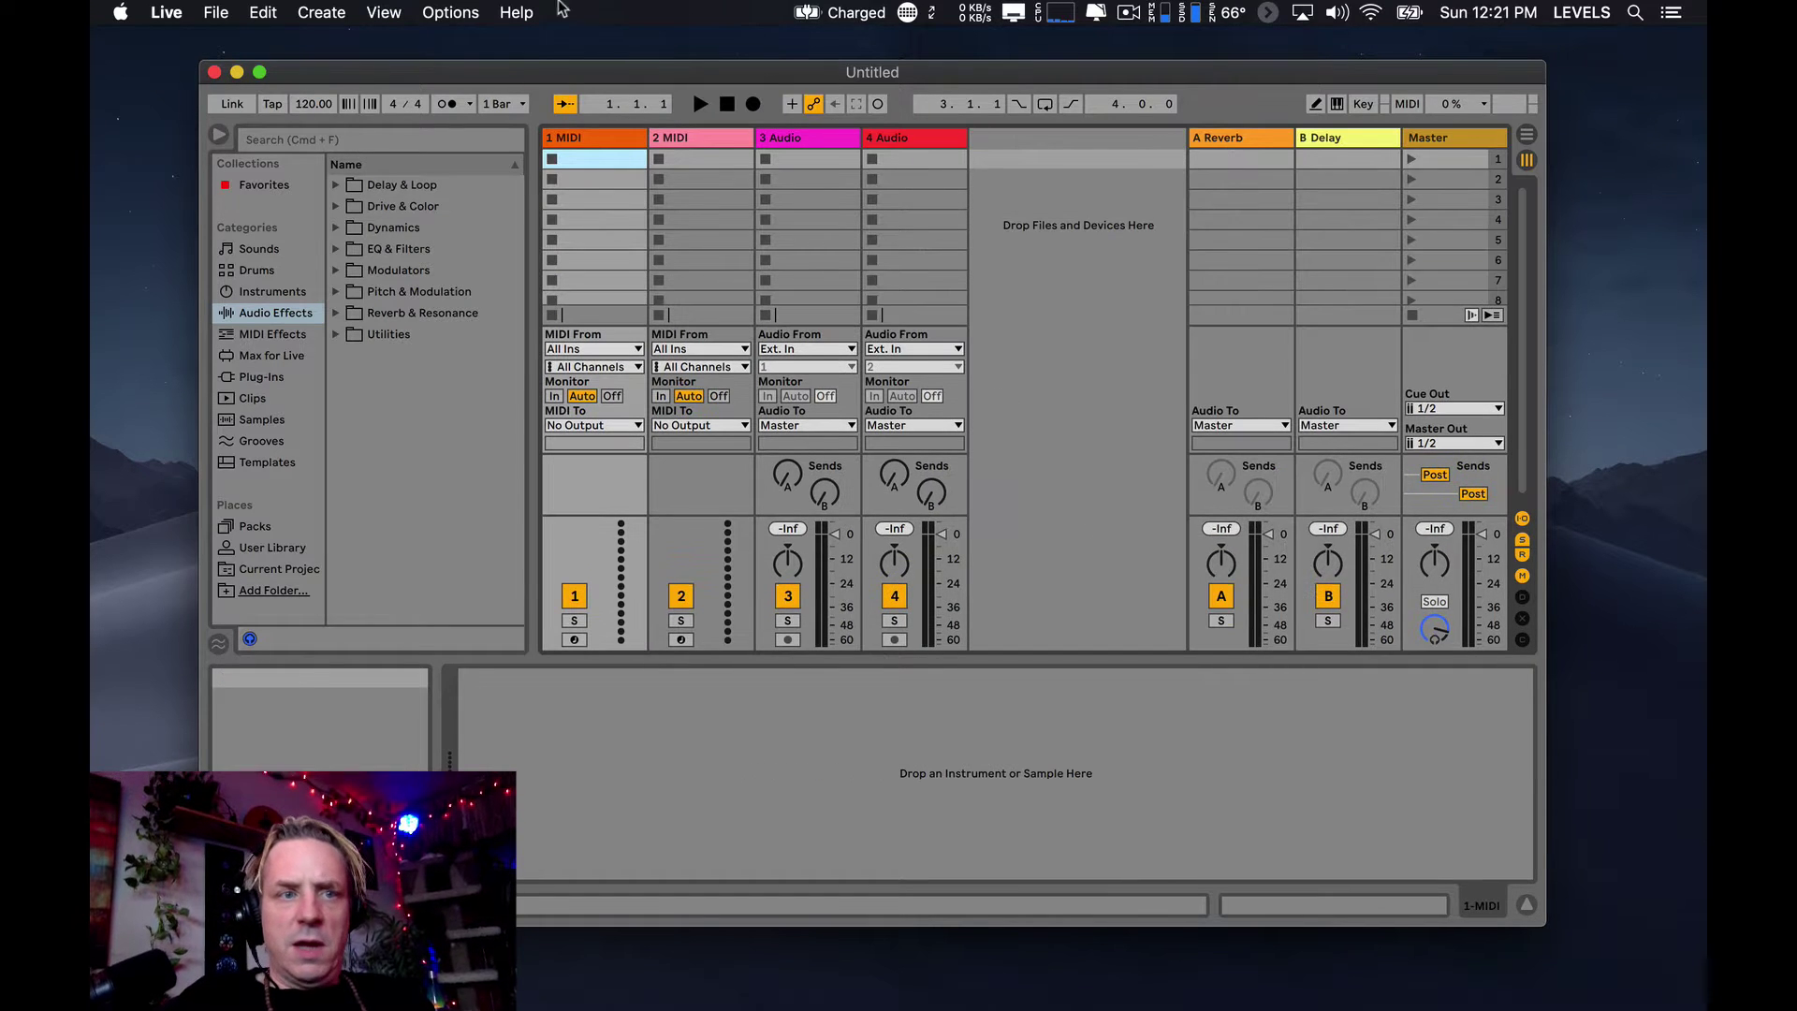
pyautogui.click(405, 12)
pyautogui.click(415, 116)
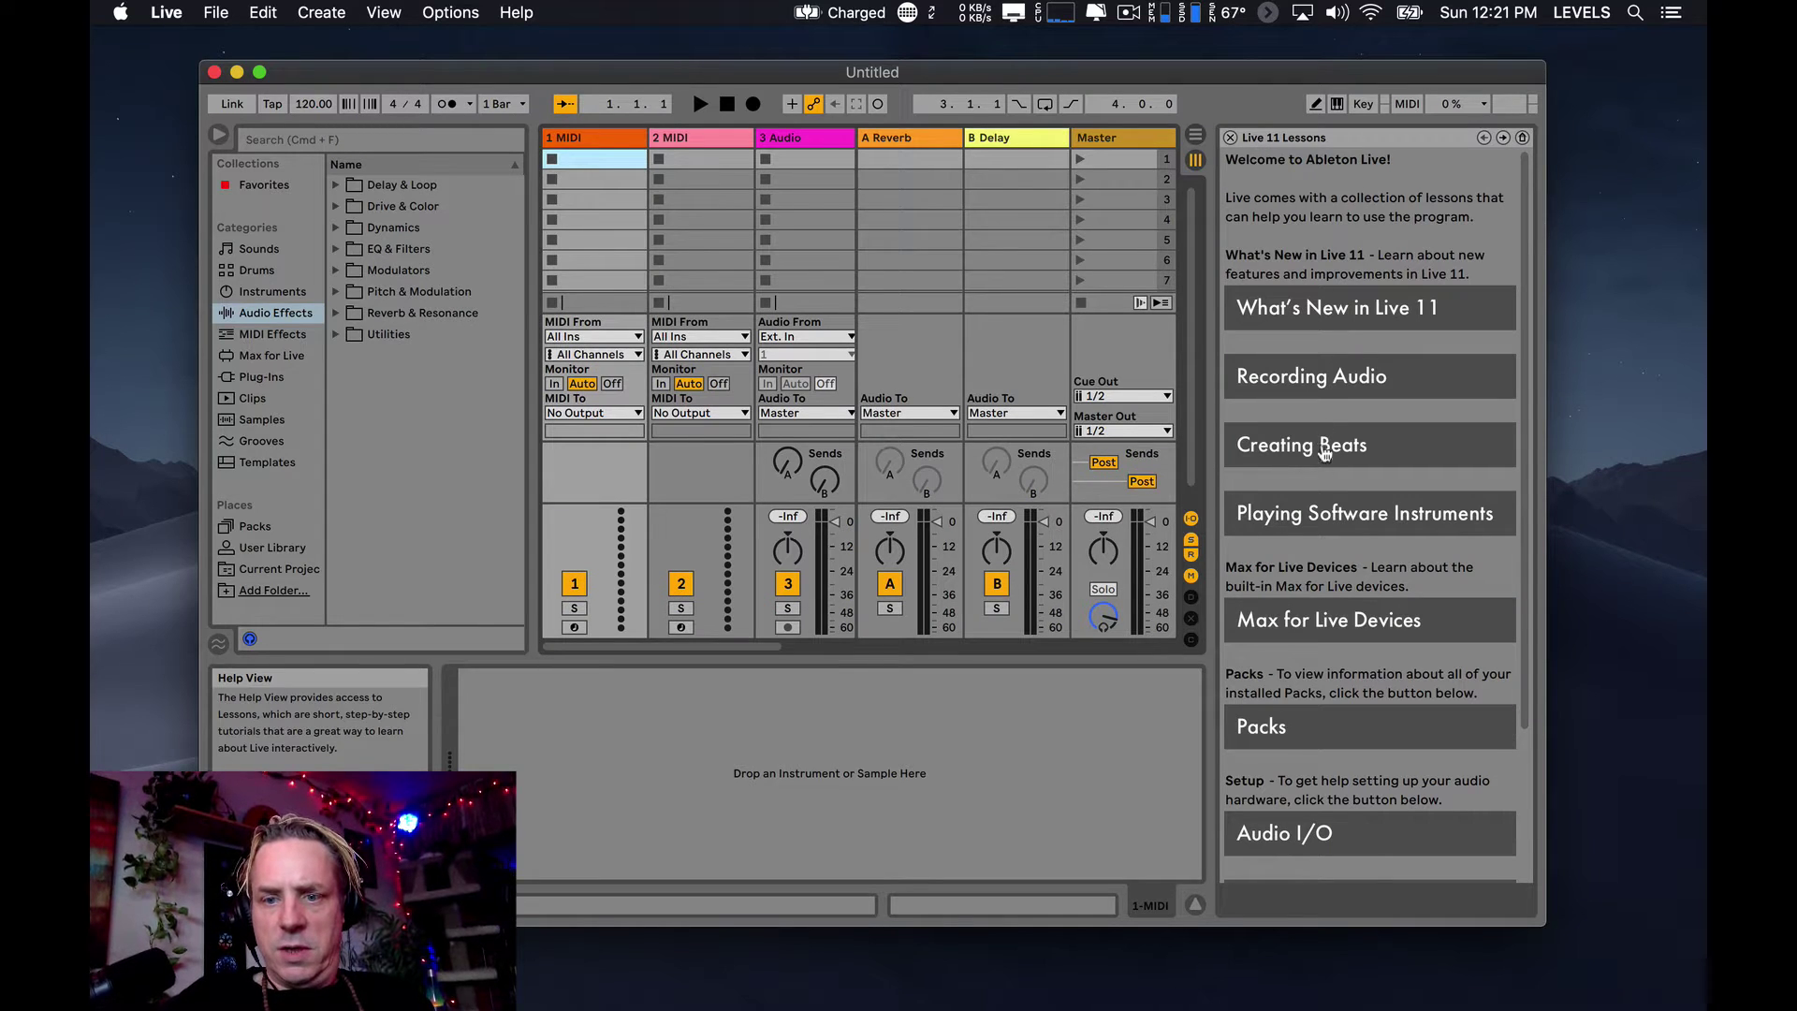
# - Open the What's New in Live 11 lesson, and close the Help View
pyautogui.click(1312, 317)
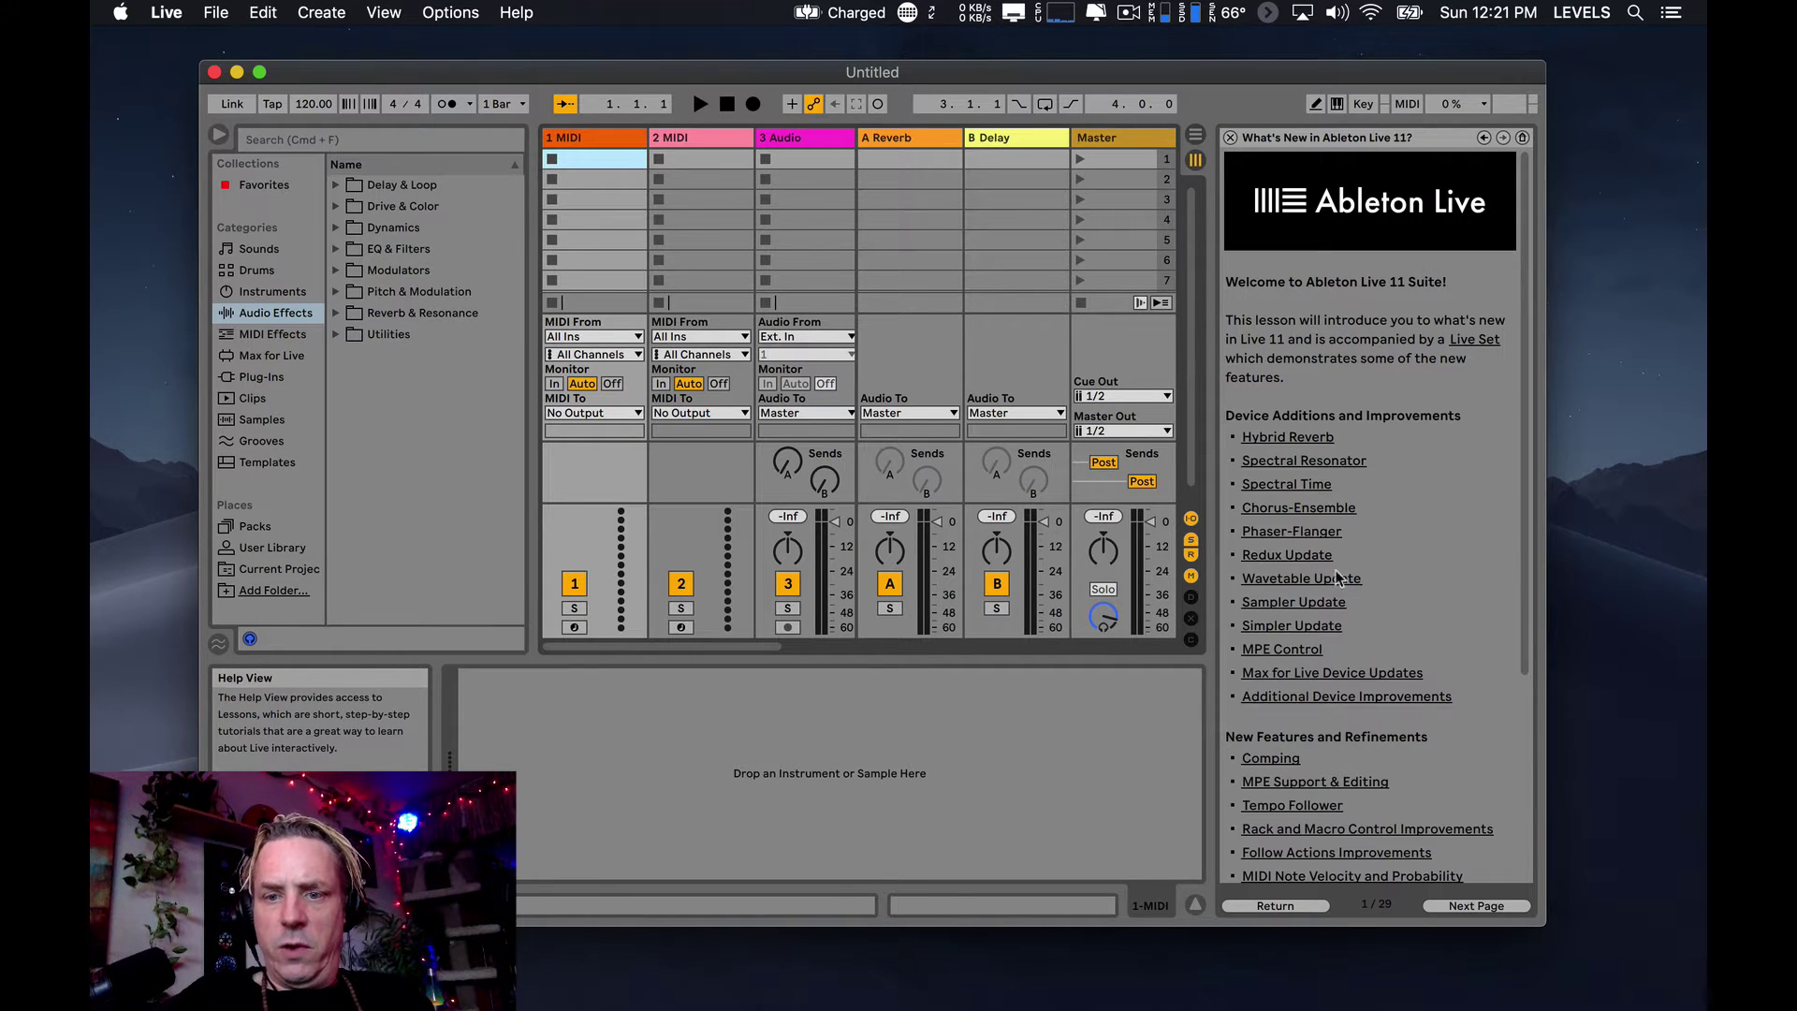
pyautogui.click(1232, 137)
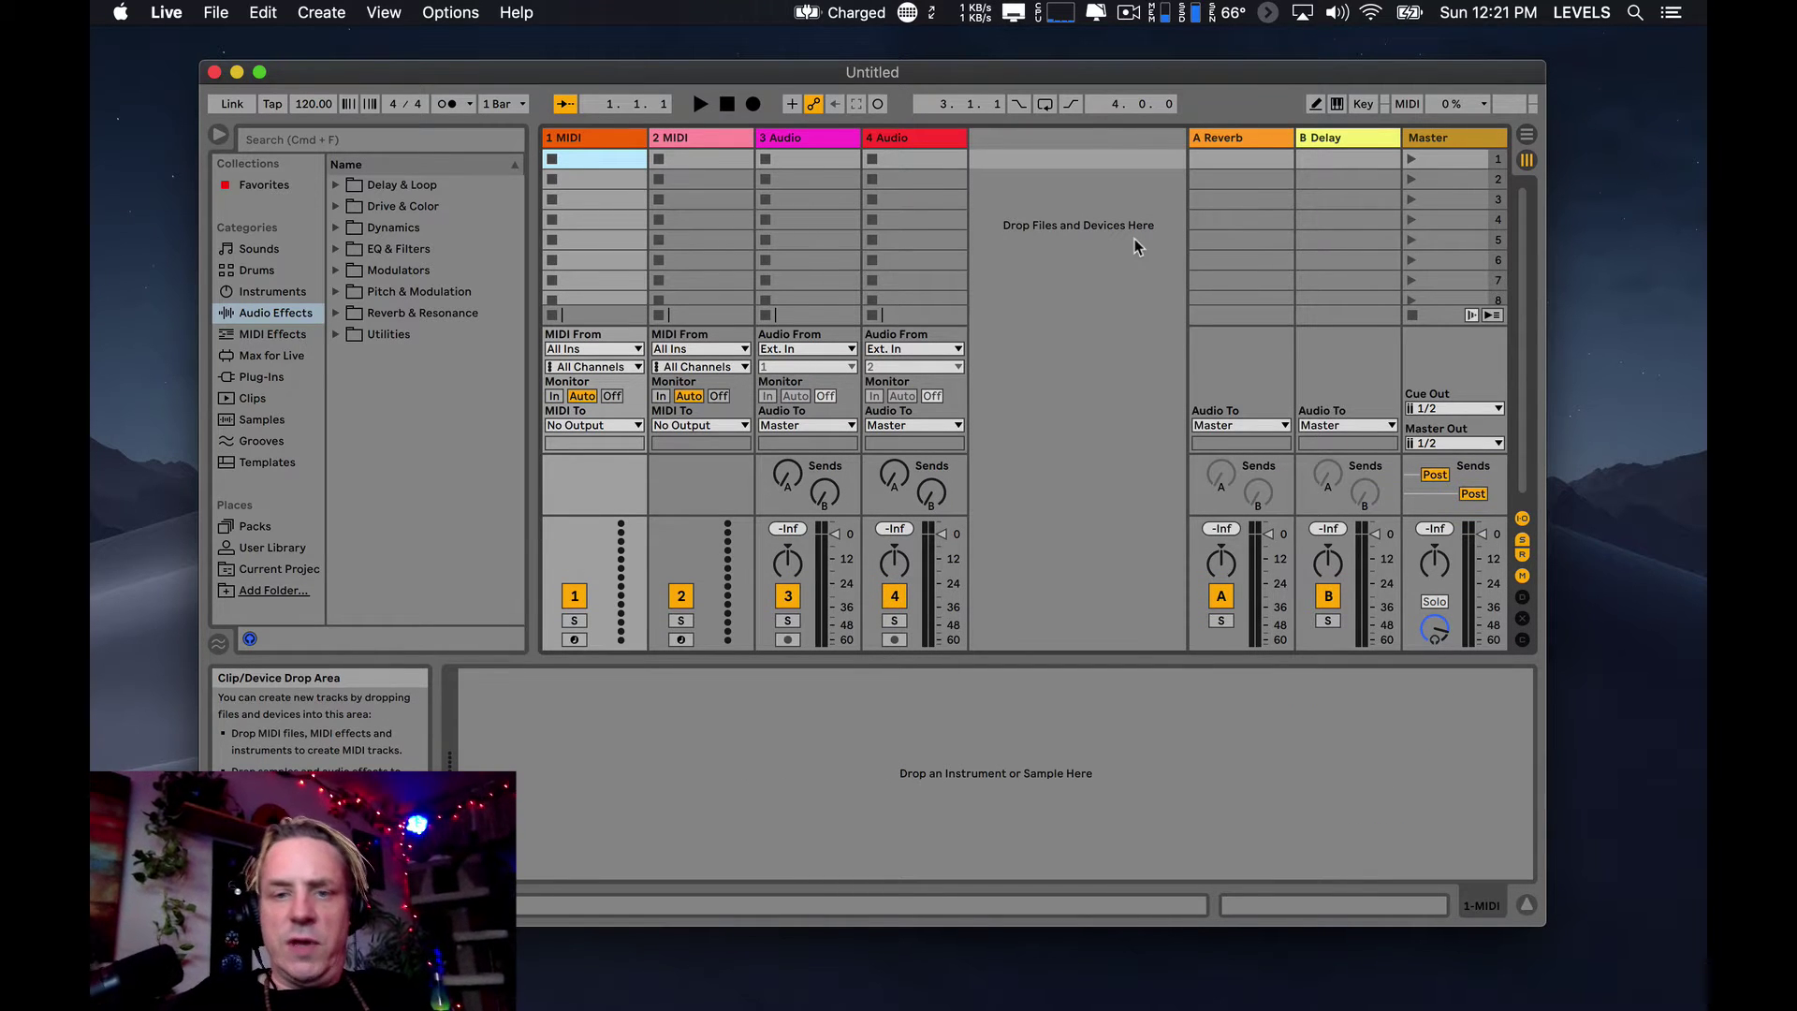
pyautogui.click(1077, 362)
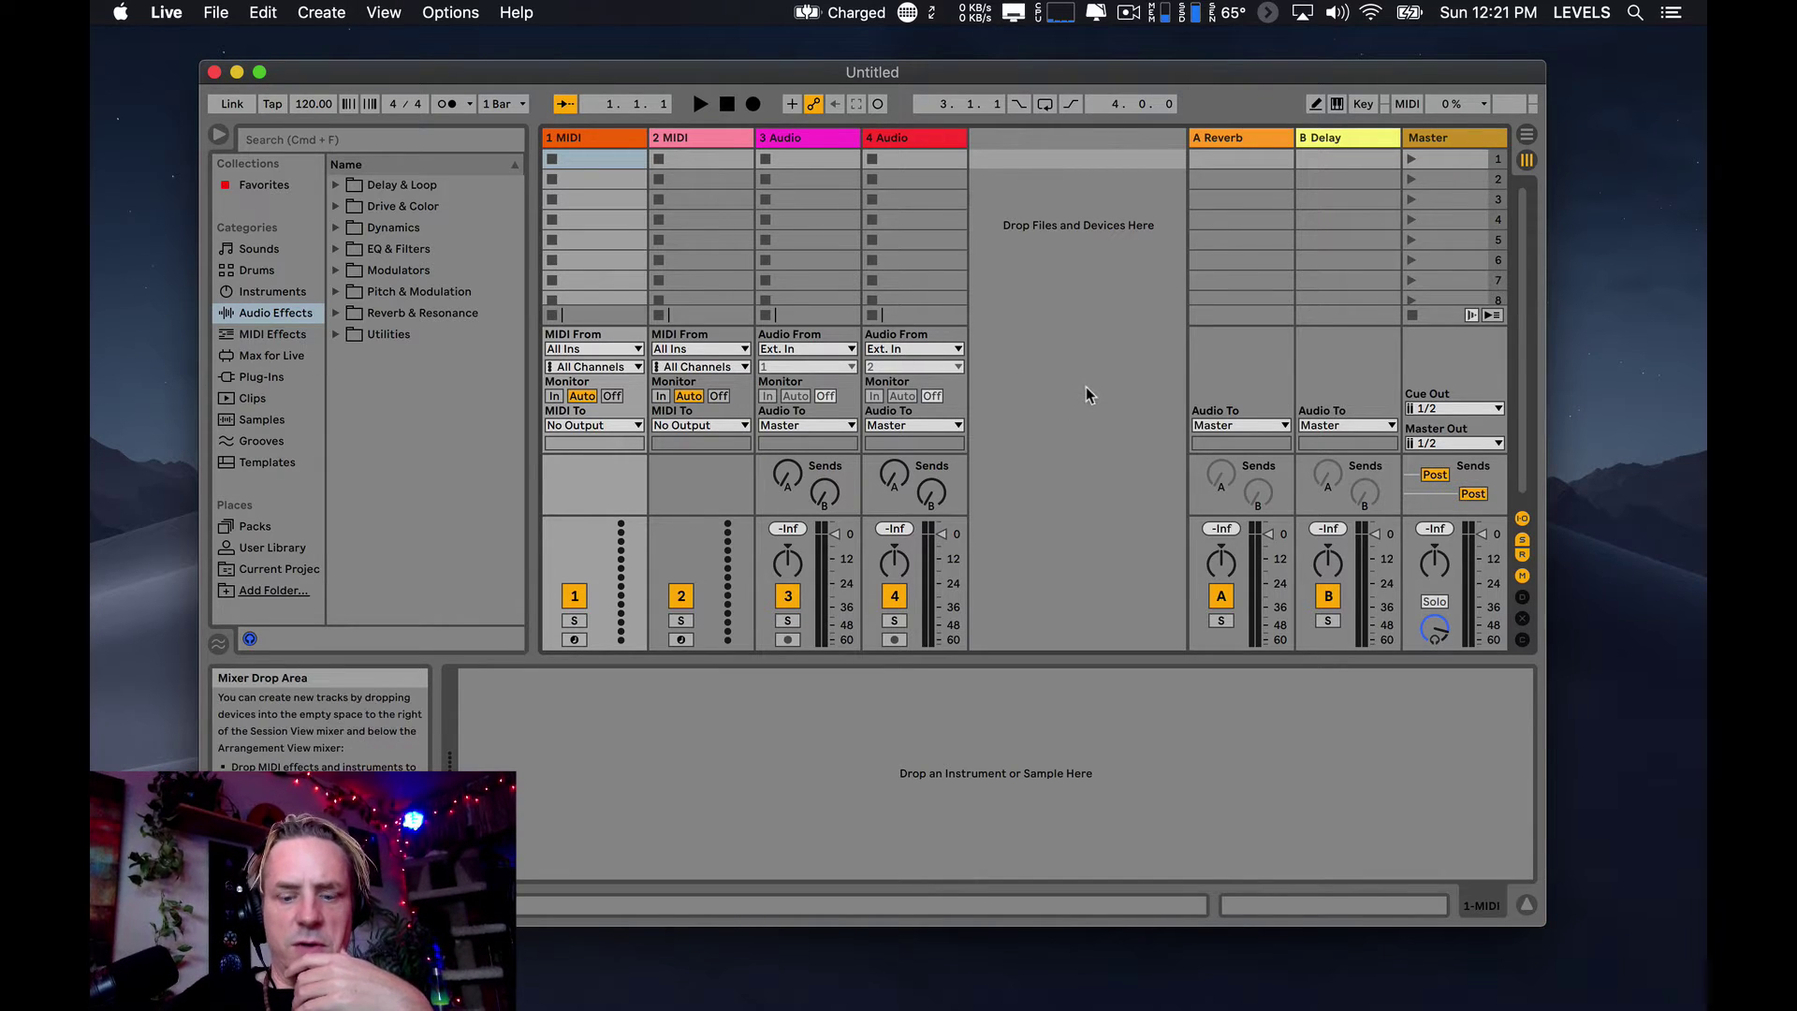
# - Set the interface theme to Dark in the Look/Feel preferences and close the preferences
pyautogui.press('super+comma')
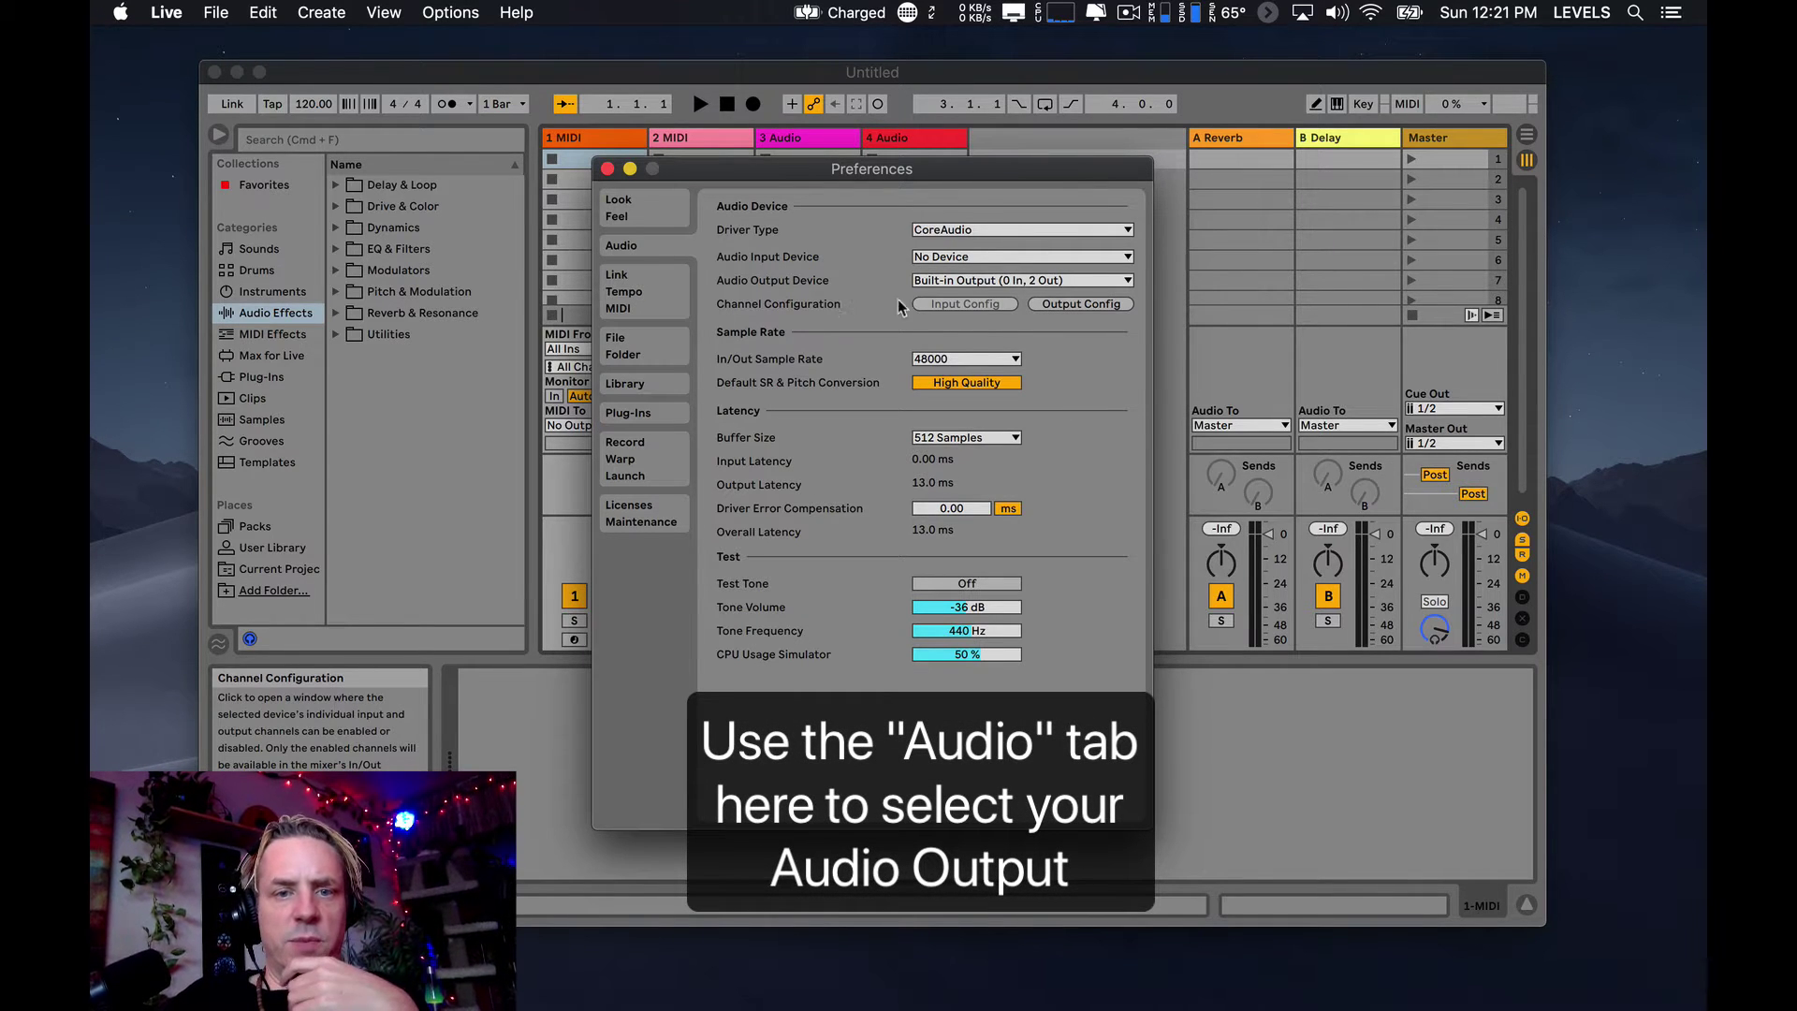
pyautogui.click(652, 209)
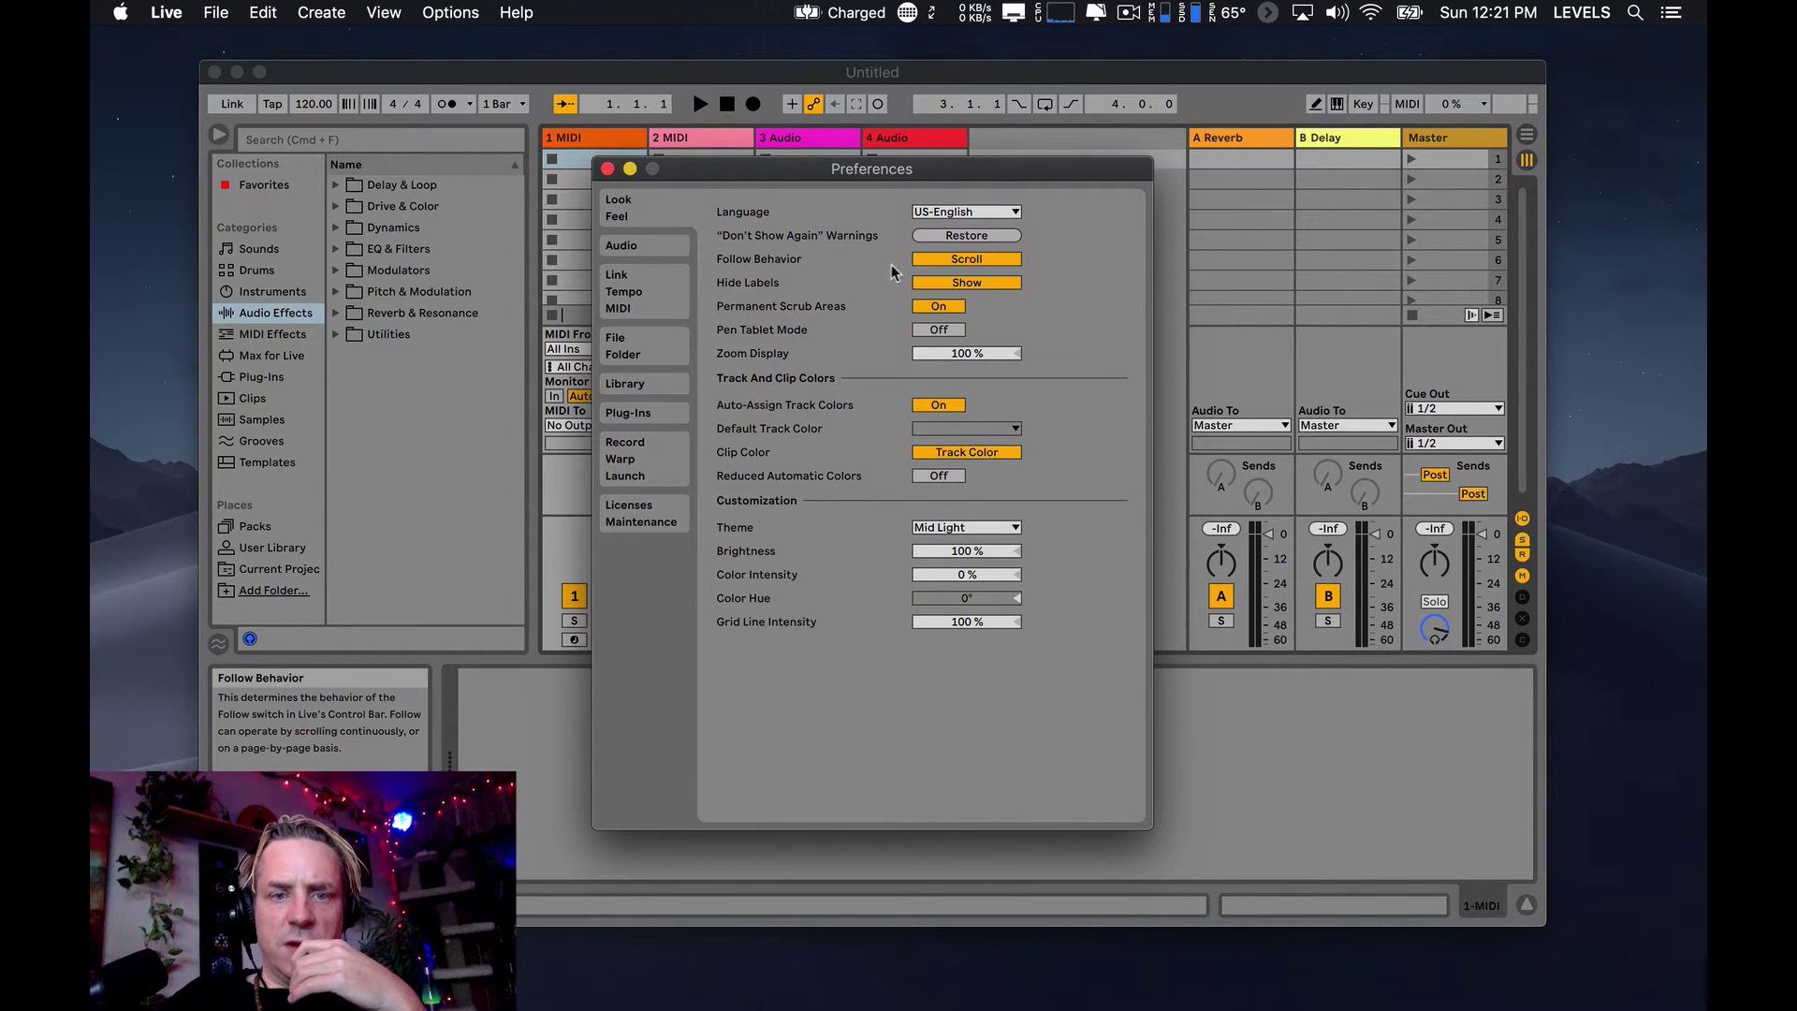
pyautogui.click(964, 529)
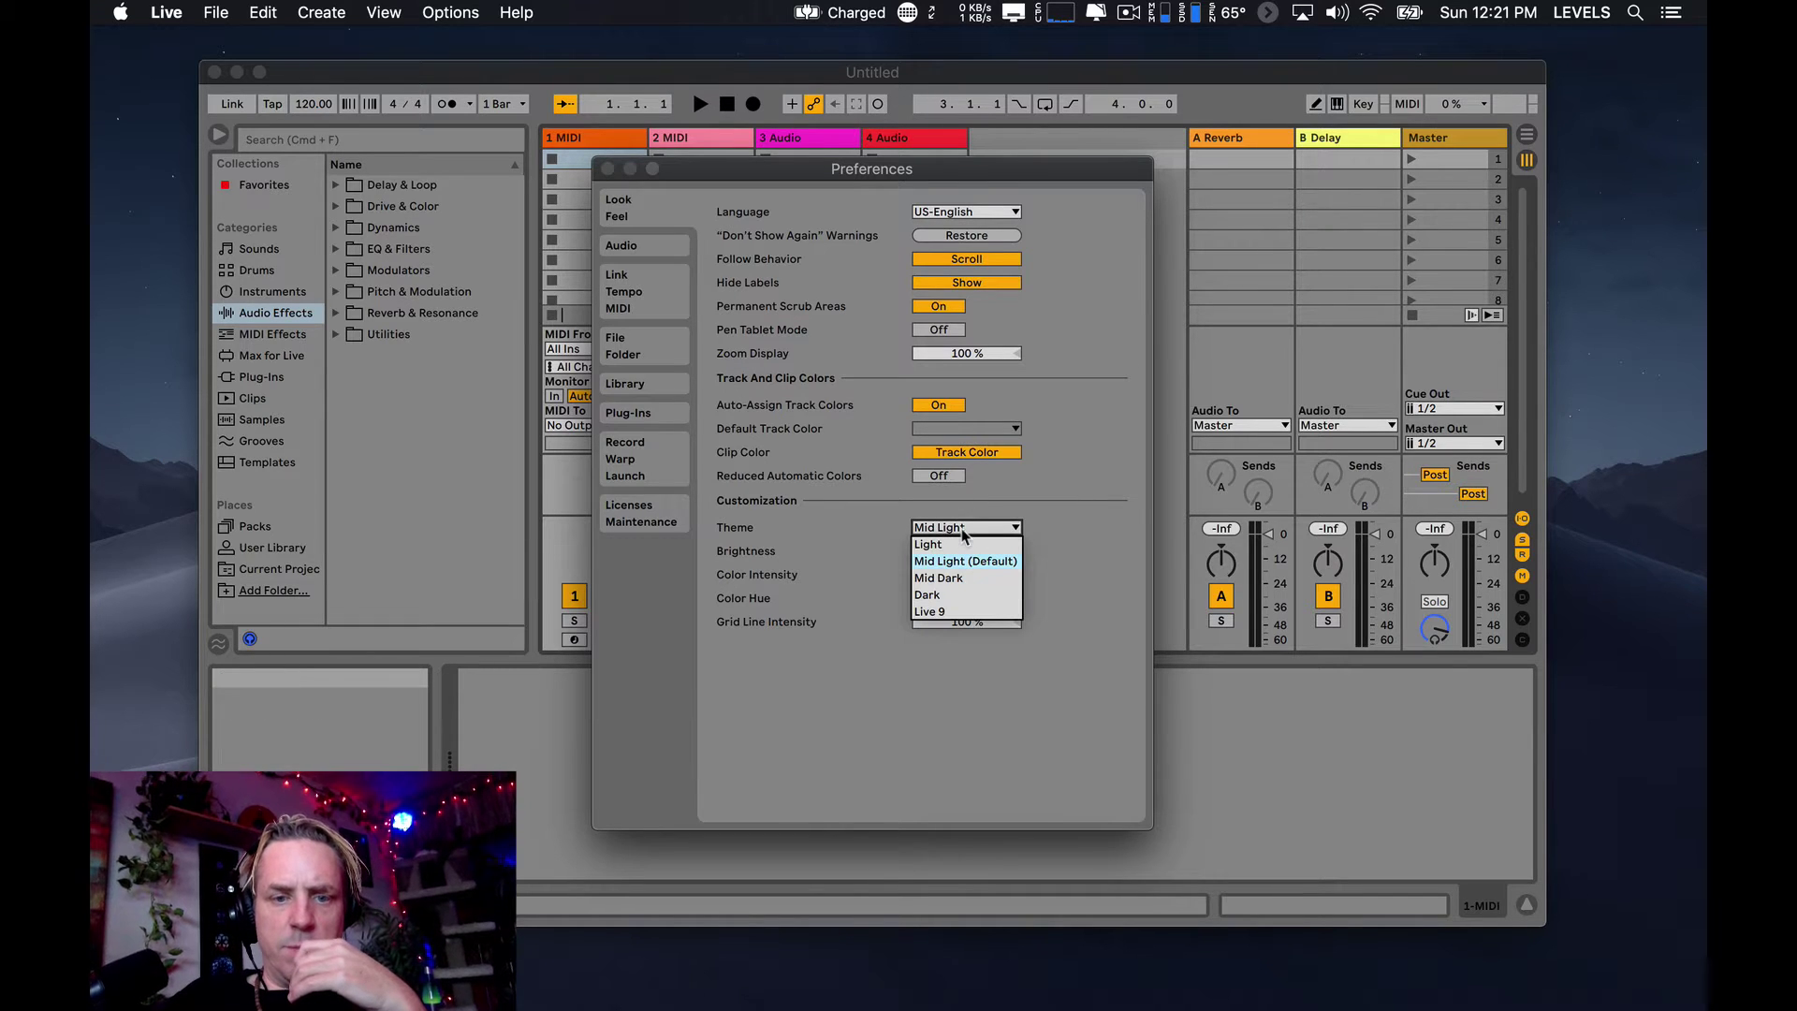
pyautogui.click(955, 595)
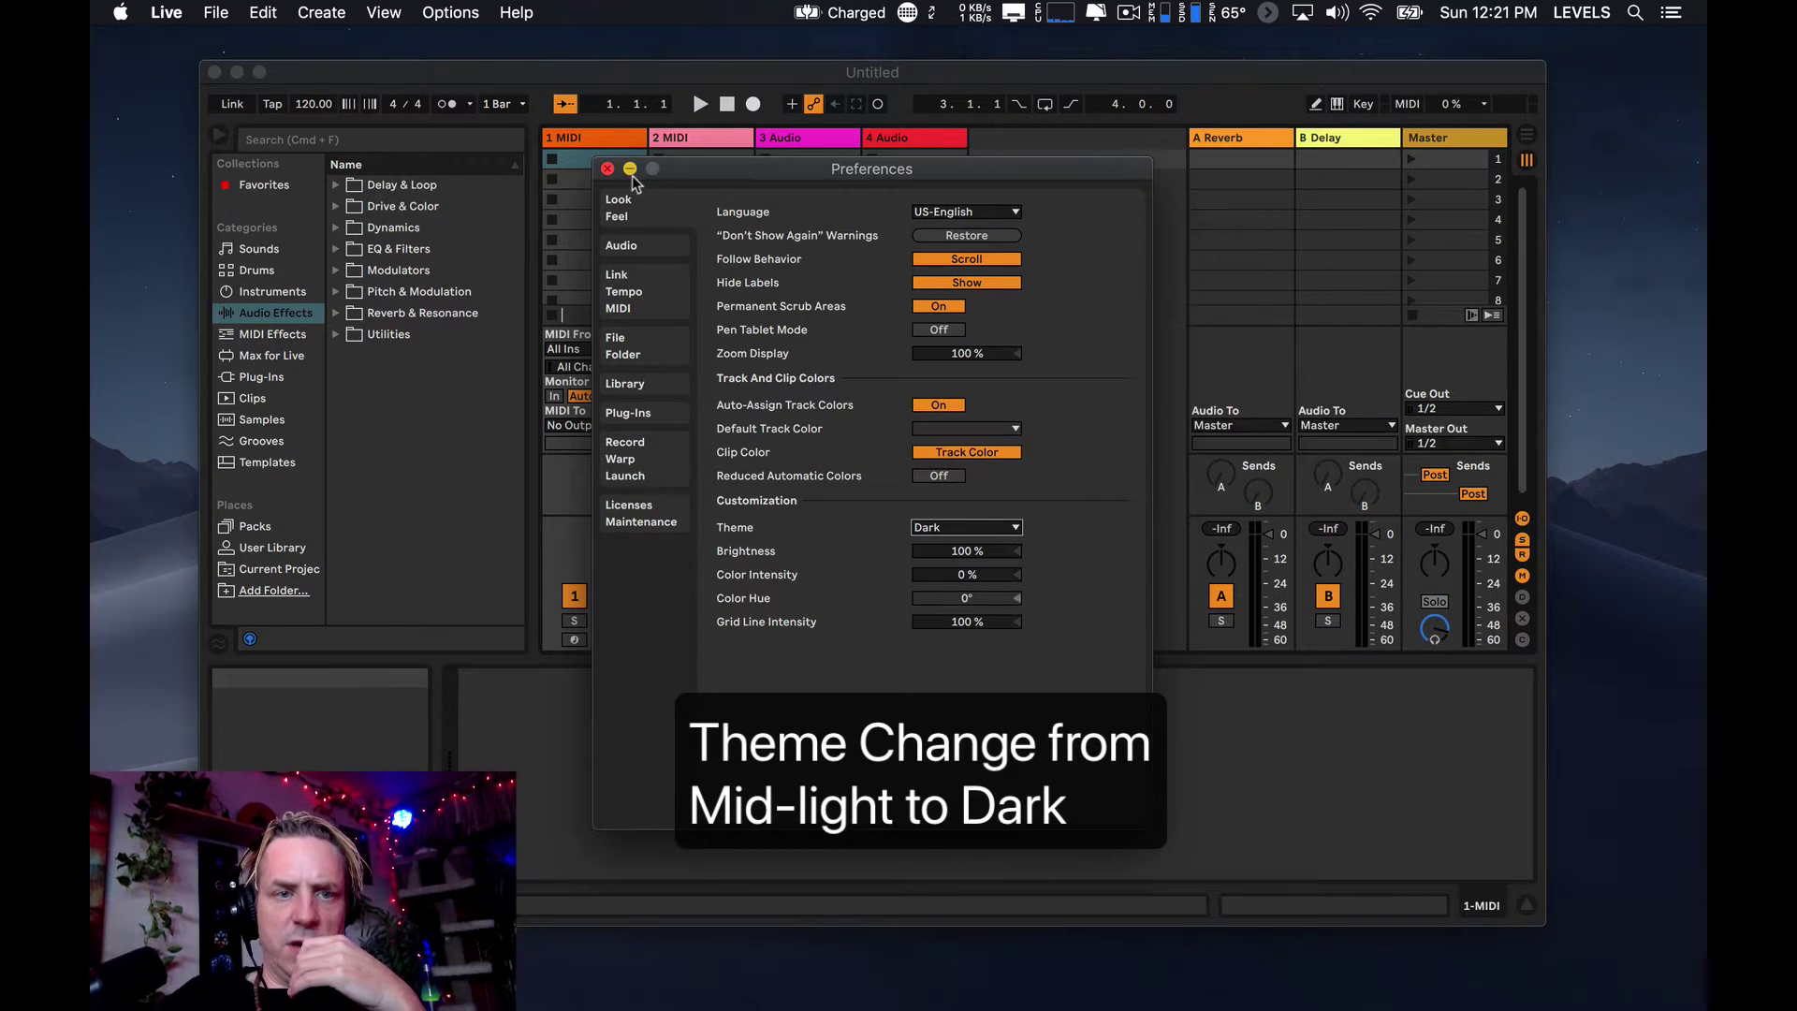
pyautogui.click(607, 169)
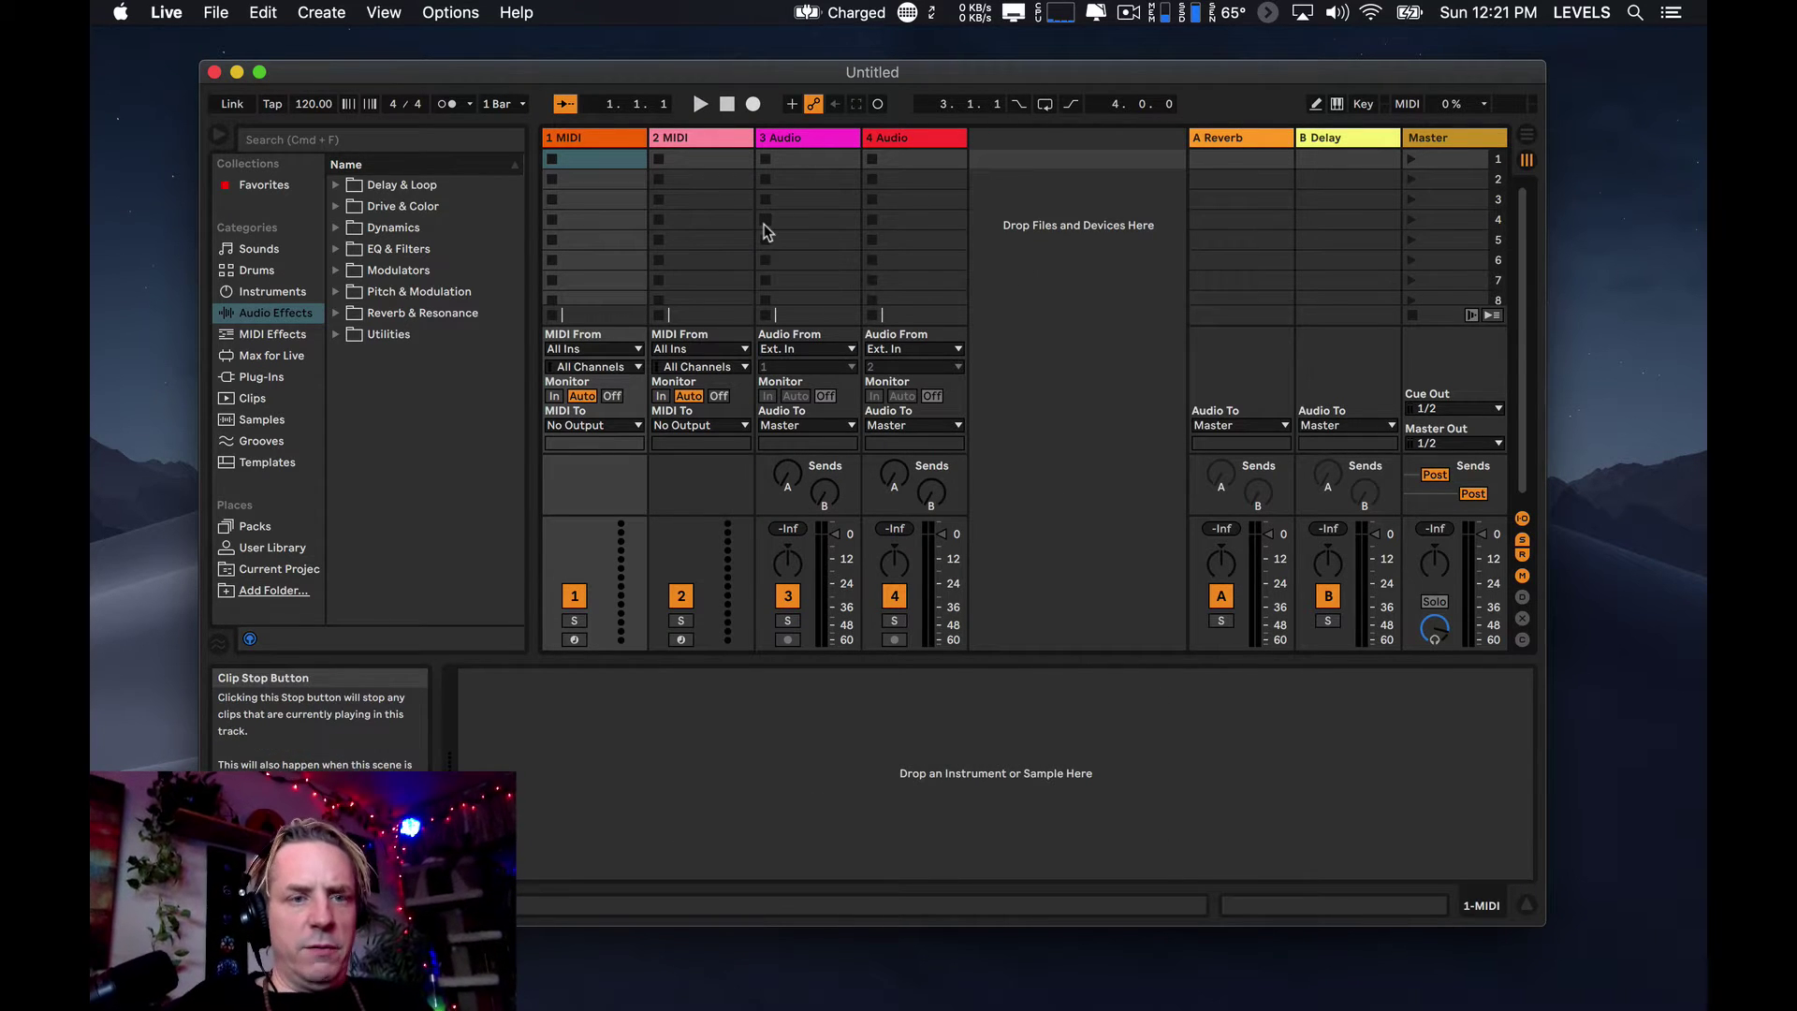
# - Delete the 2 MIDI, 3 Audio and 4 Audio tracks together, keeping only the 1 MIDI track
pyautogui.click(609, 137)
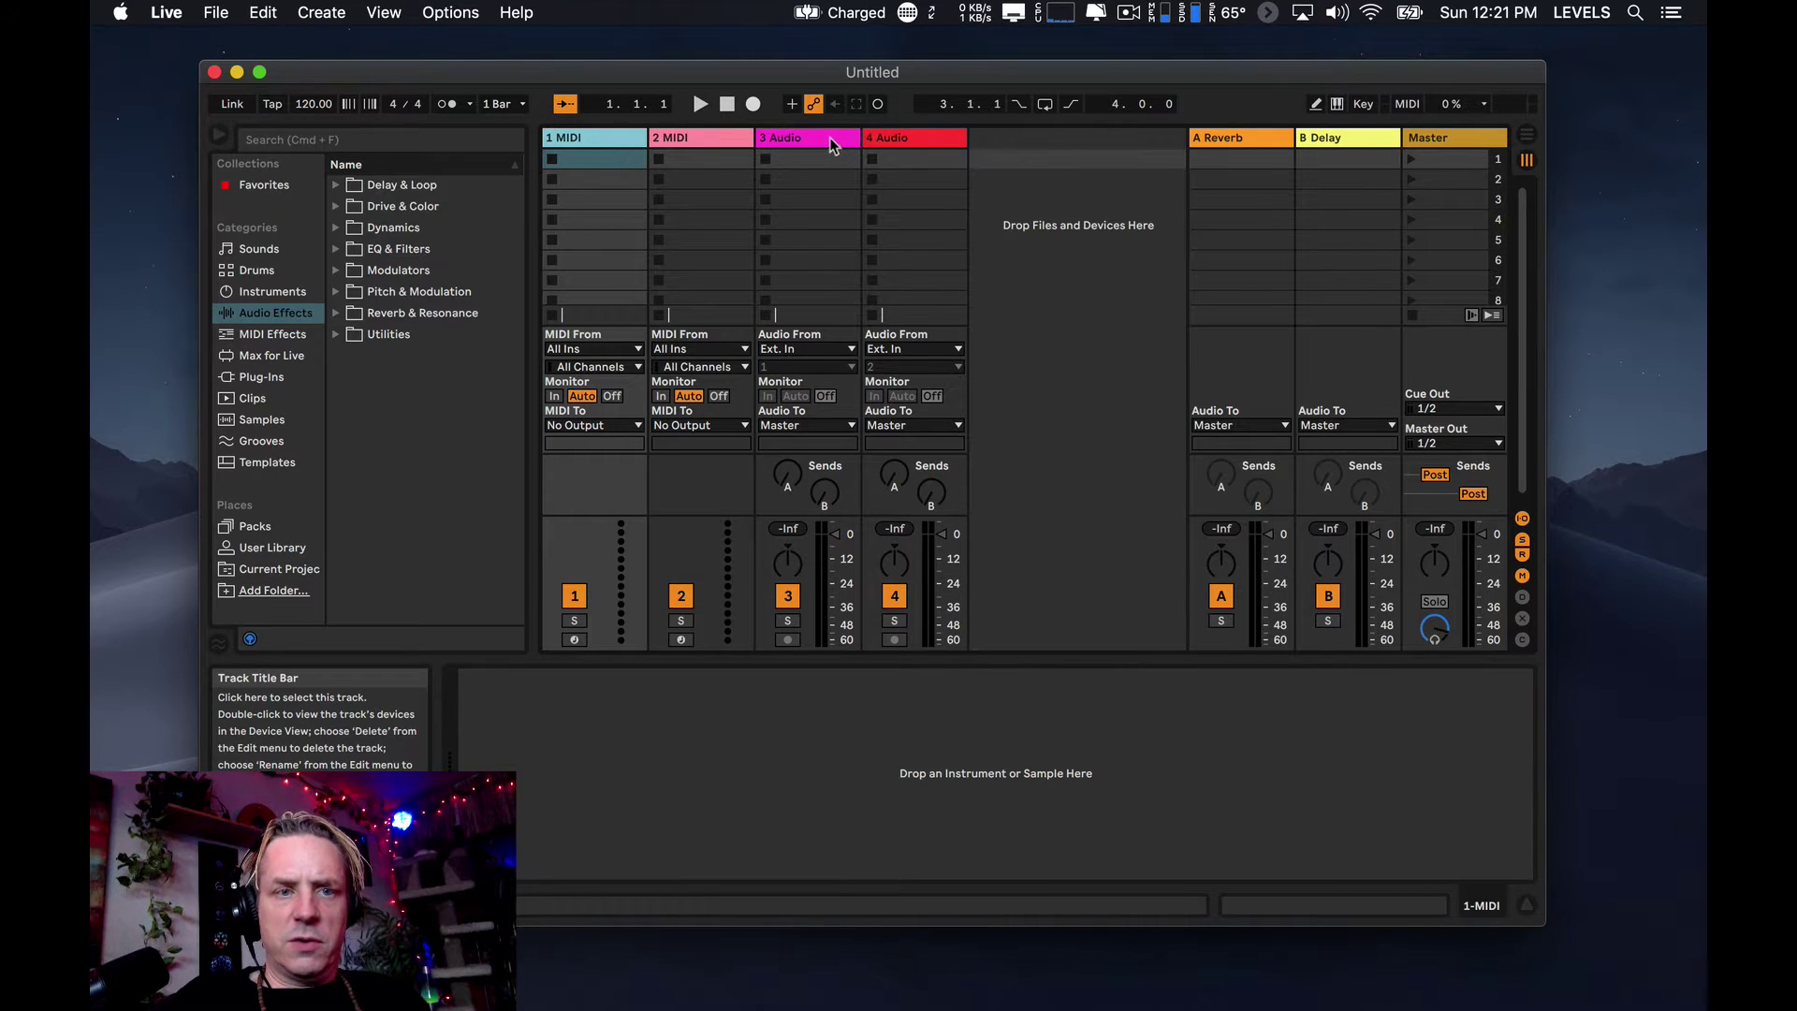
pyautogui.click(728, 137)
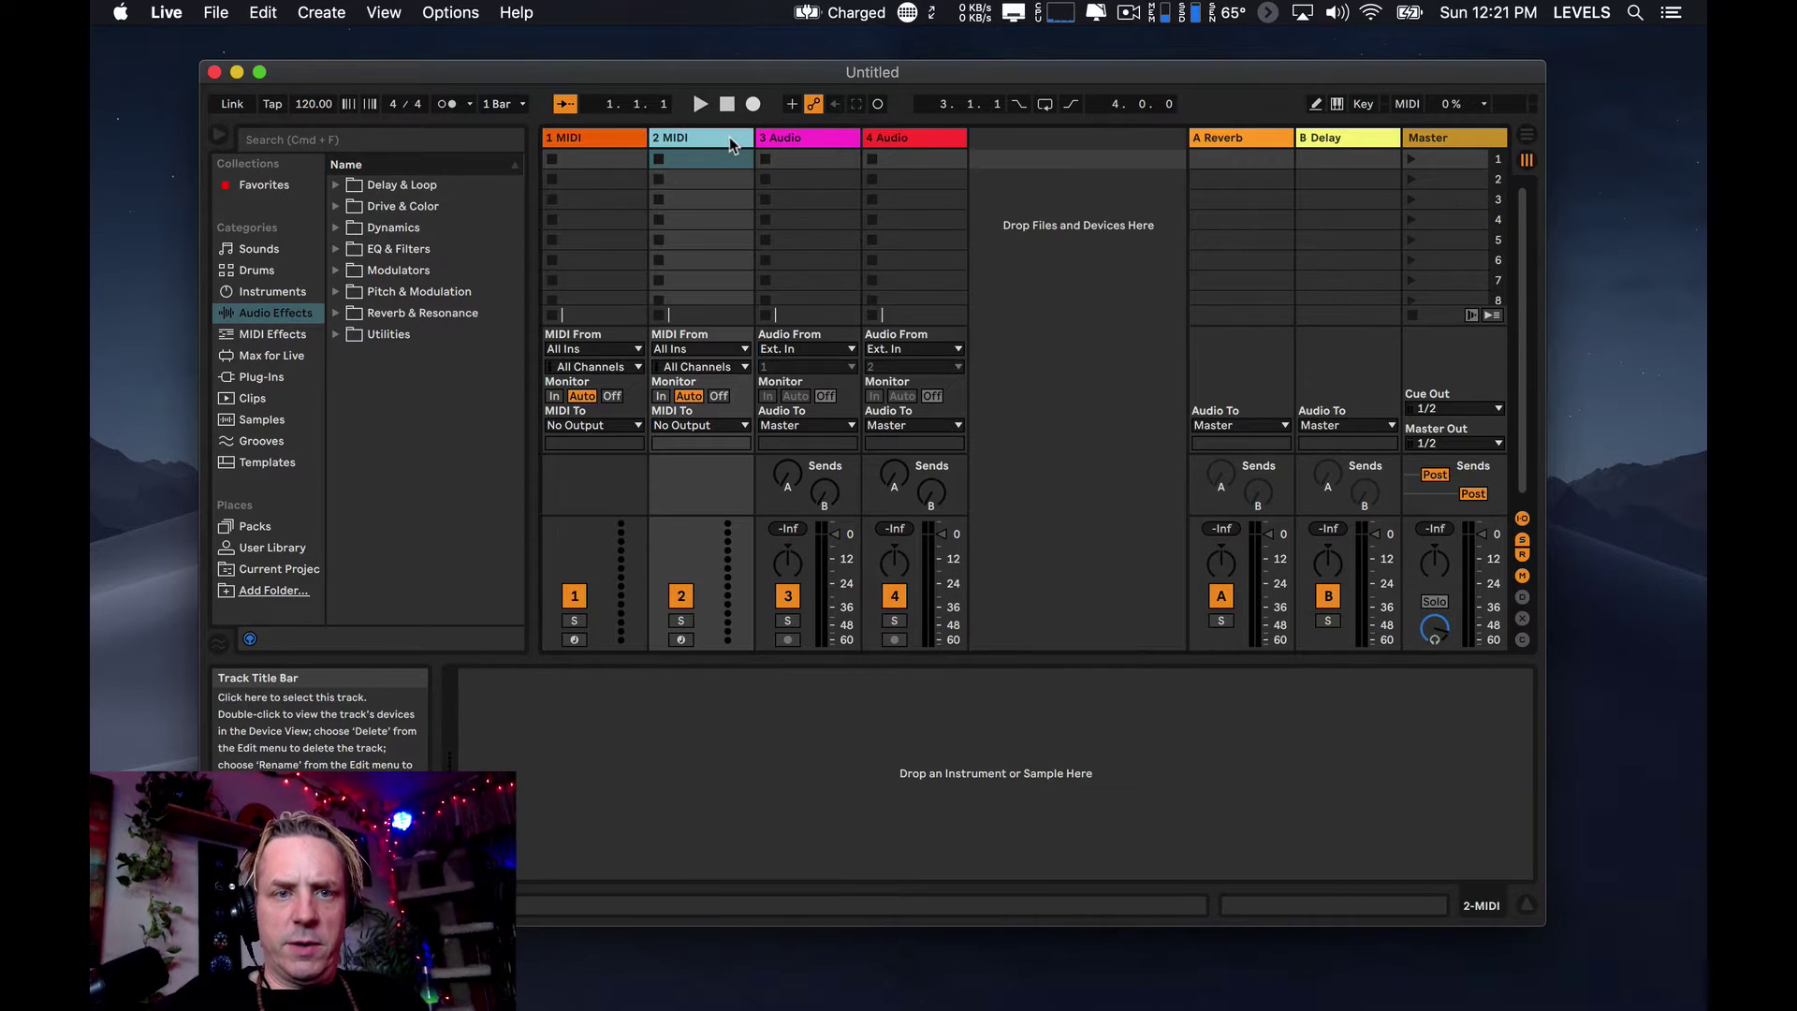
pyautogui.keyDown('shift'); pyautogui.click(949, 140); pyautogui.keyUp('shift')
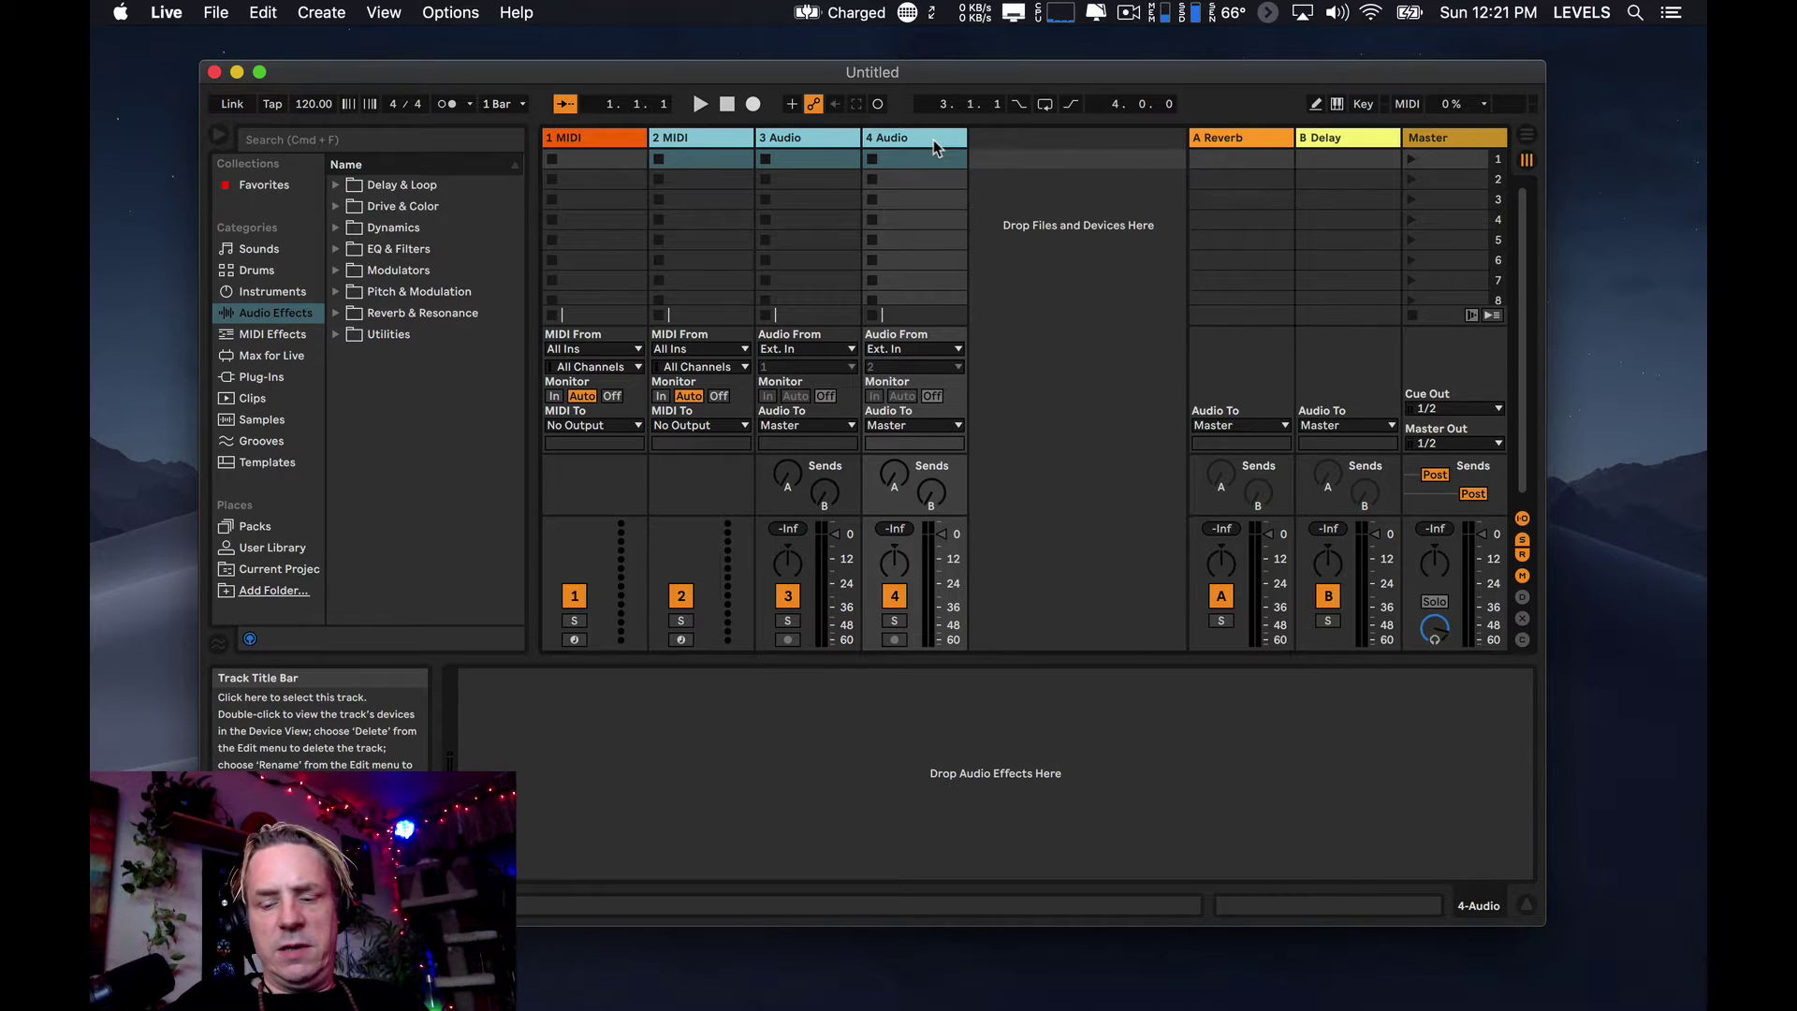
pyautogui.press('Delete')
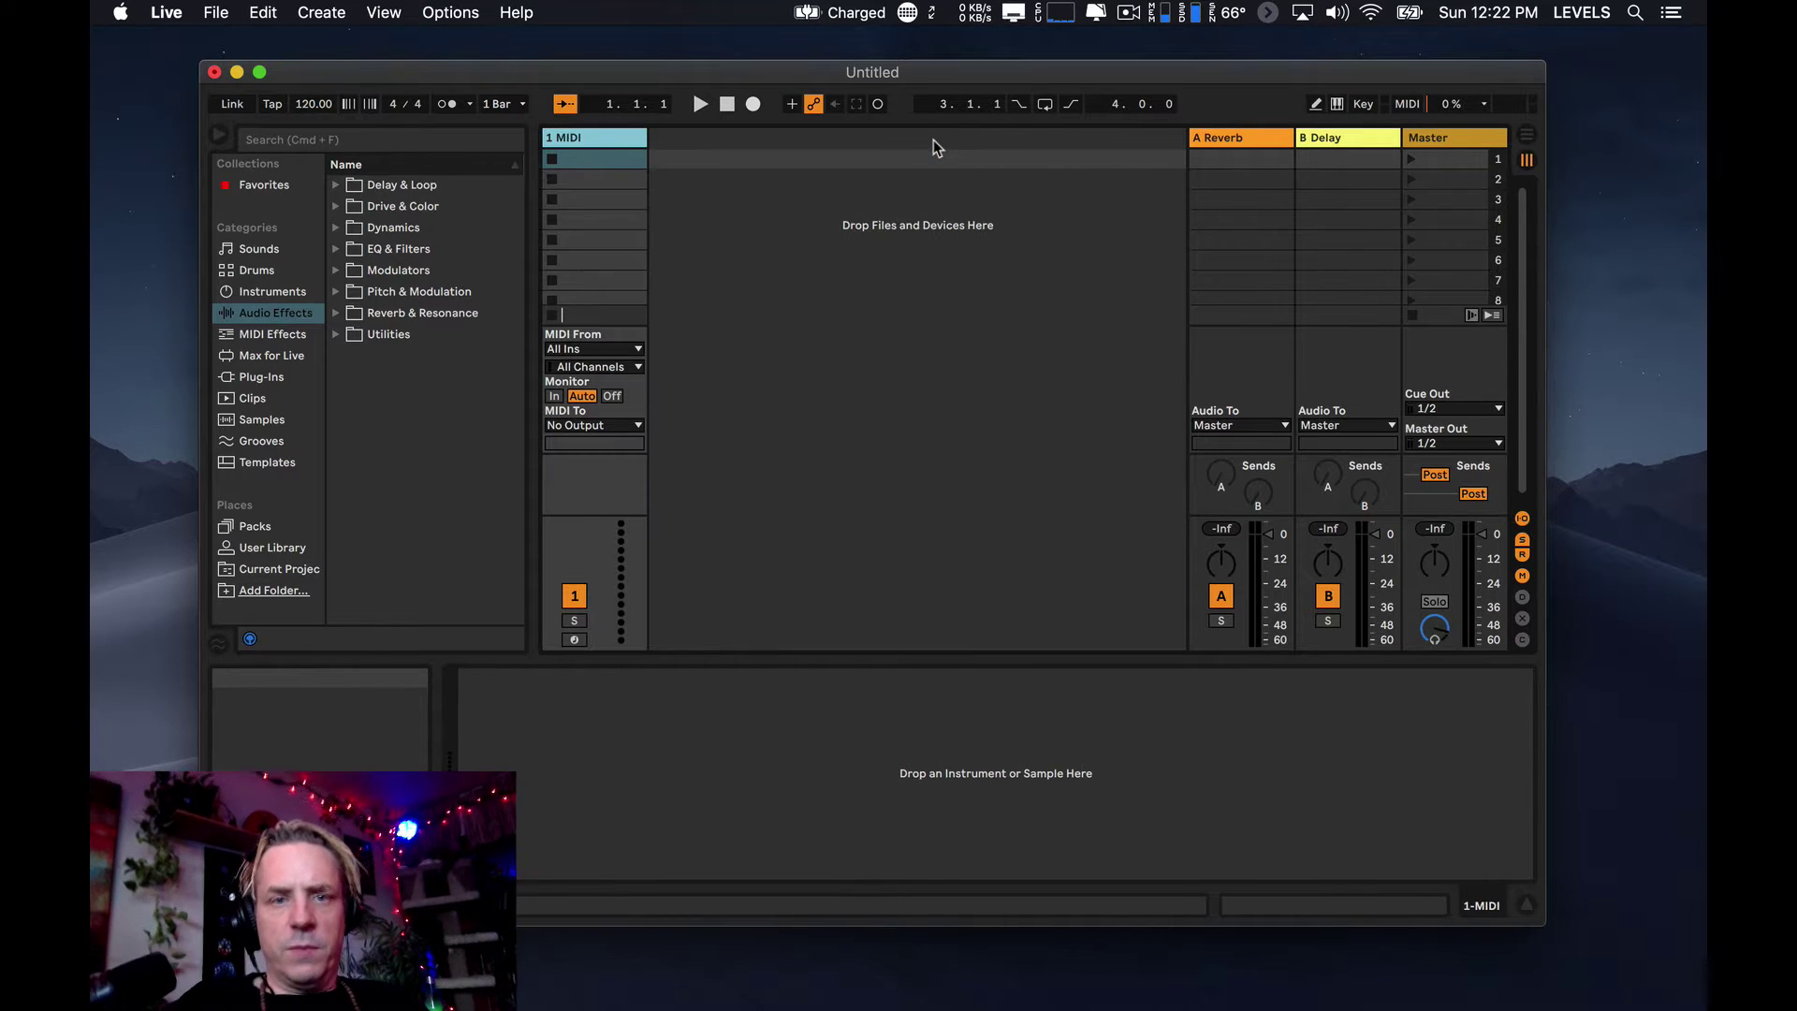
# - Delete both return tracks, A Reverb and B Delay
pyautogui.click(1221, 139)
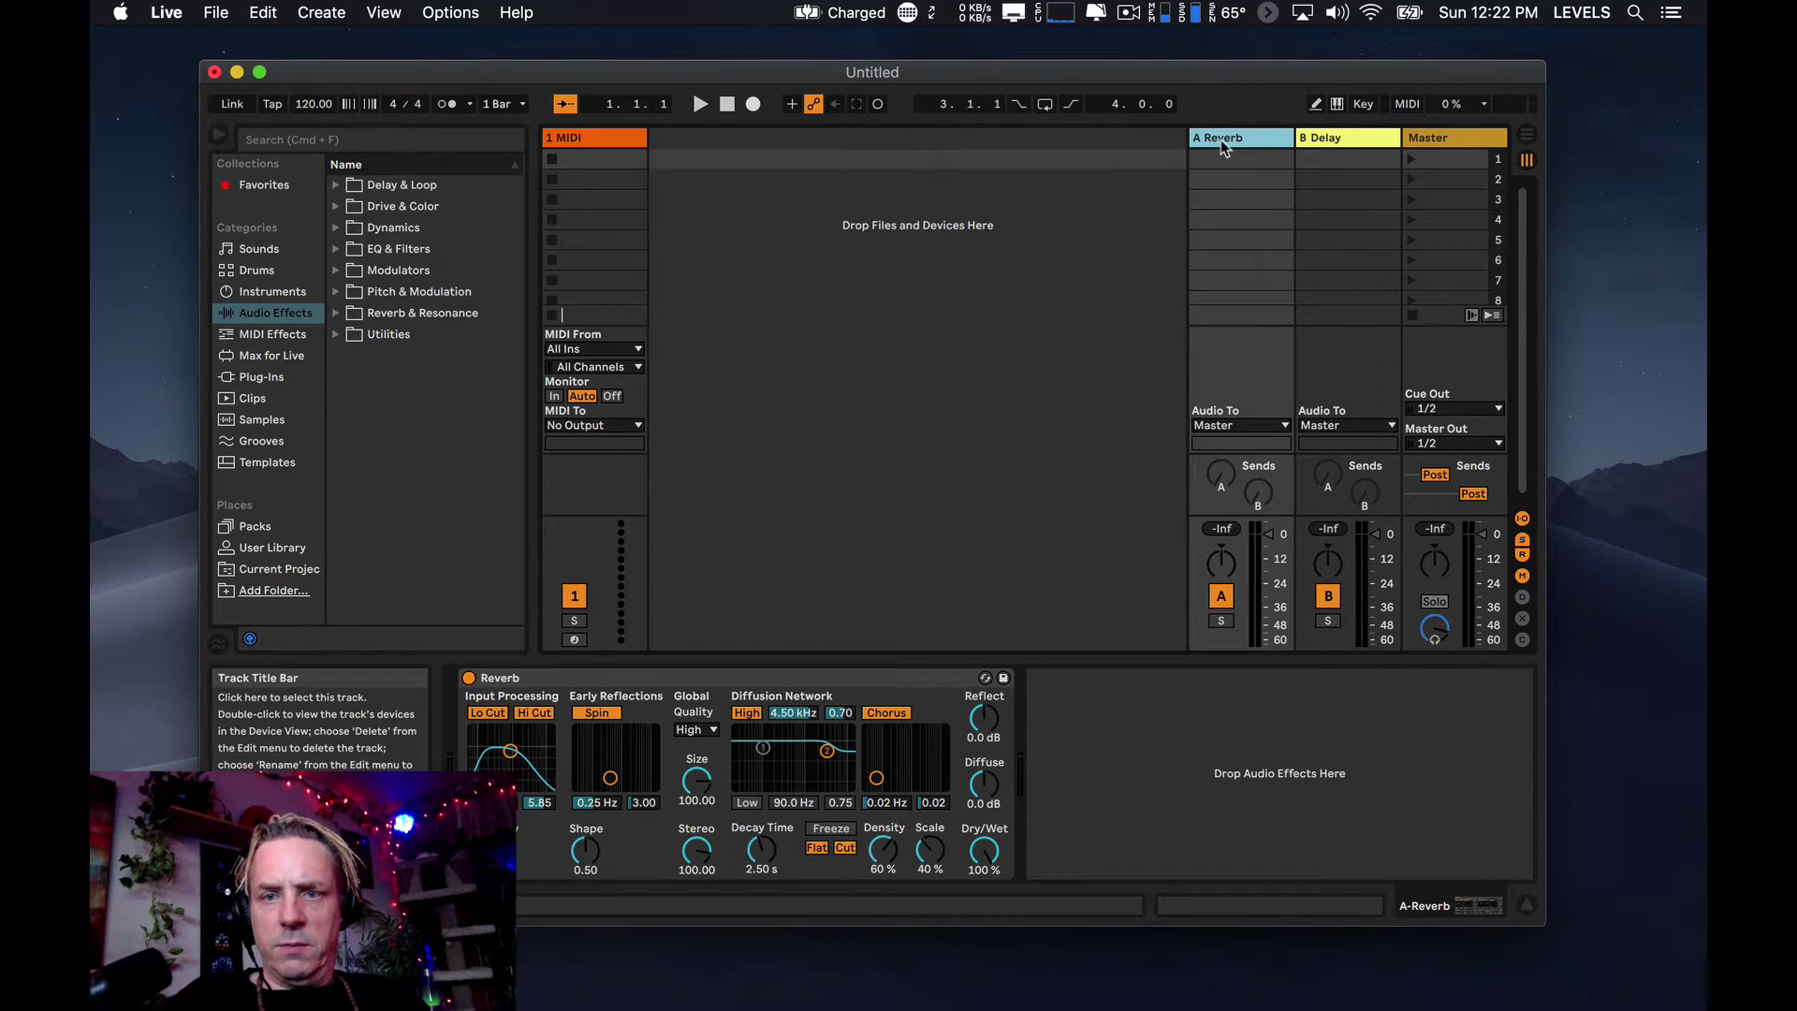
pyautogui.click(1325, 141)
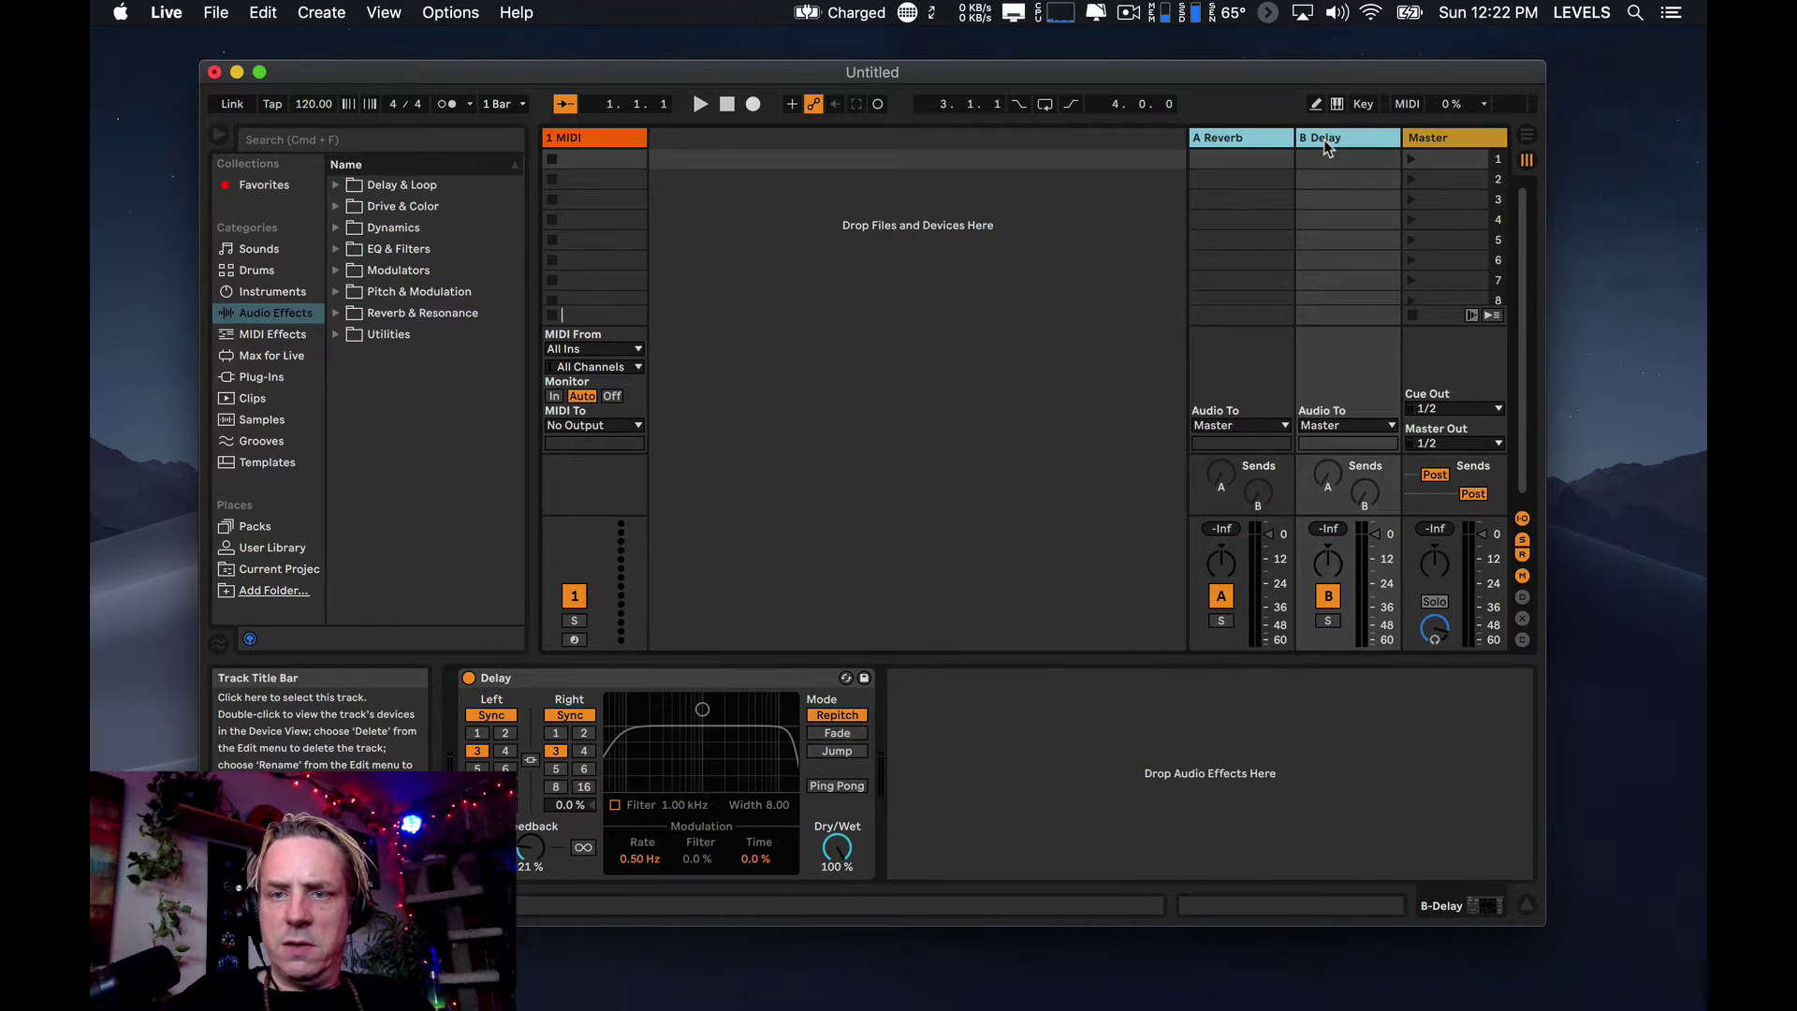
pyautogui.press('Delete')
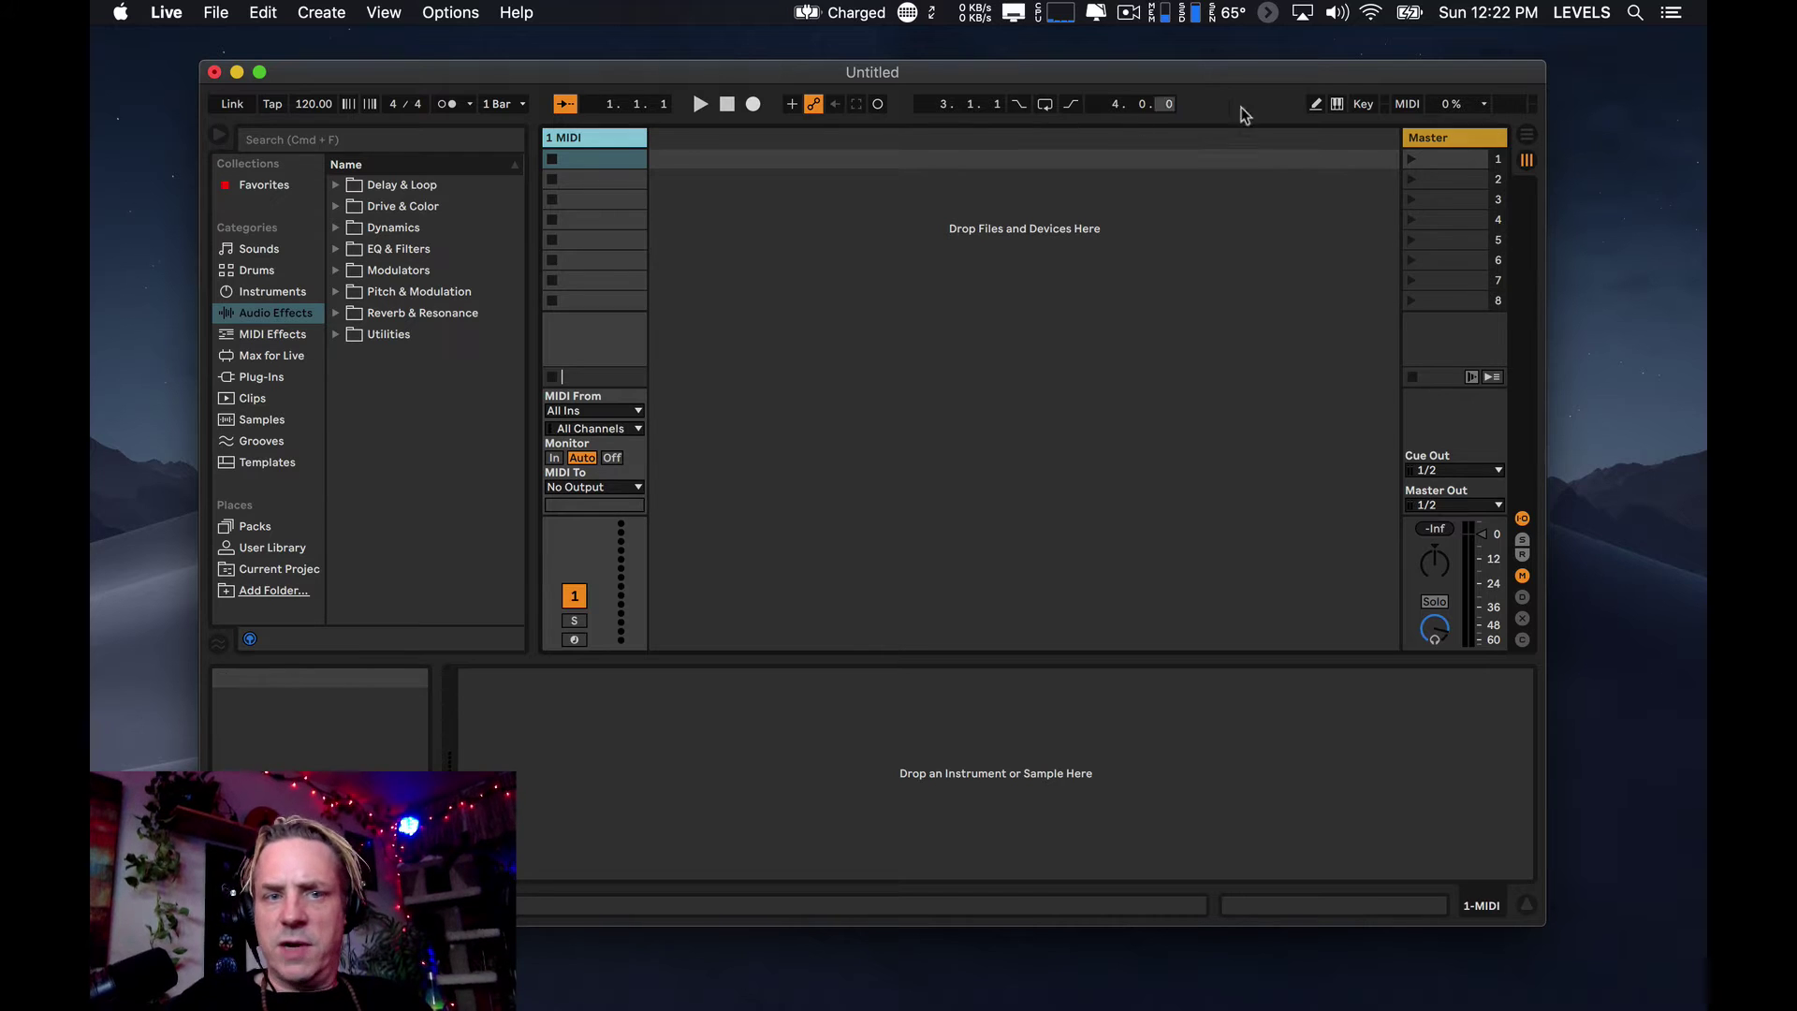
# - Select the Master track and expand the Live window to full screen
pyautogui.click(1439, 147)
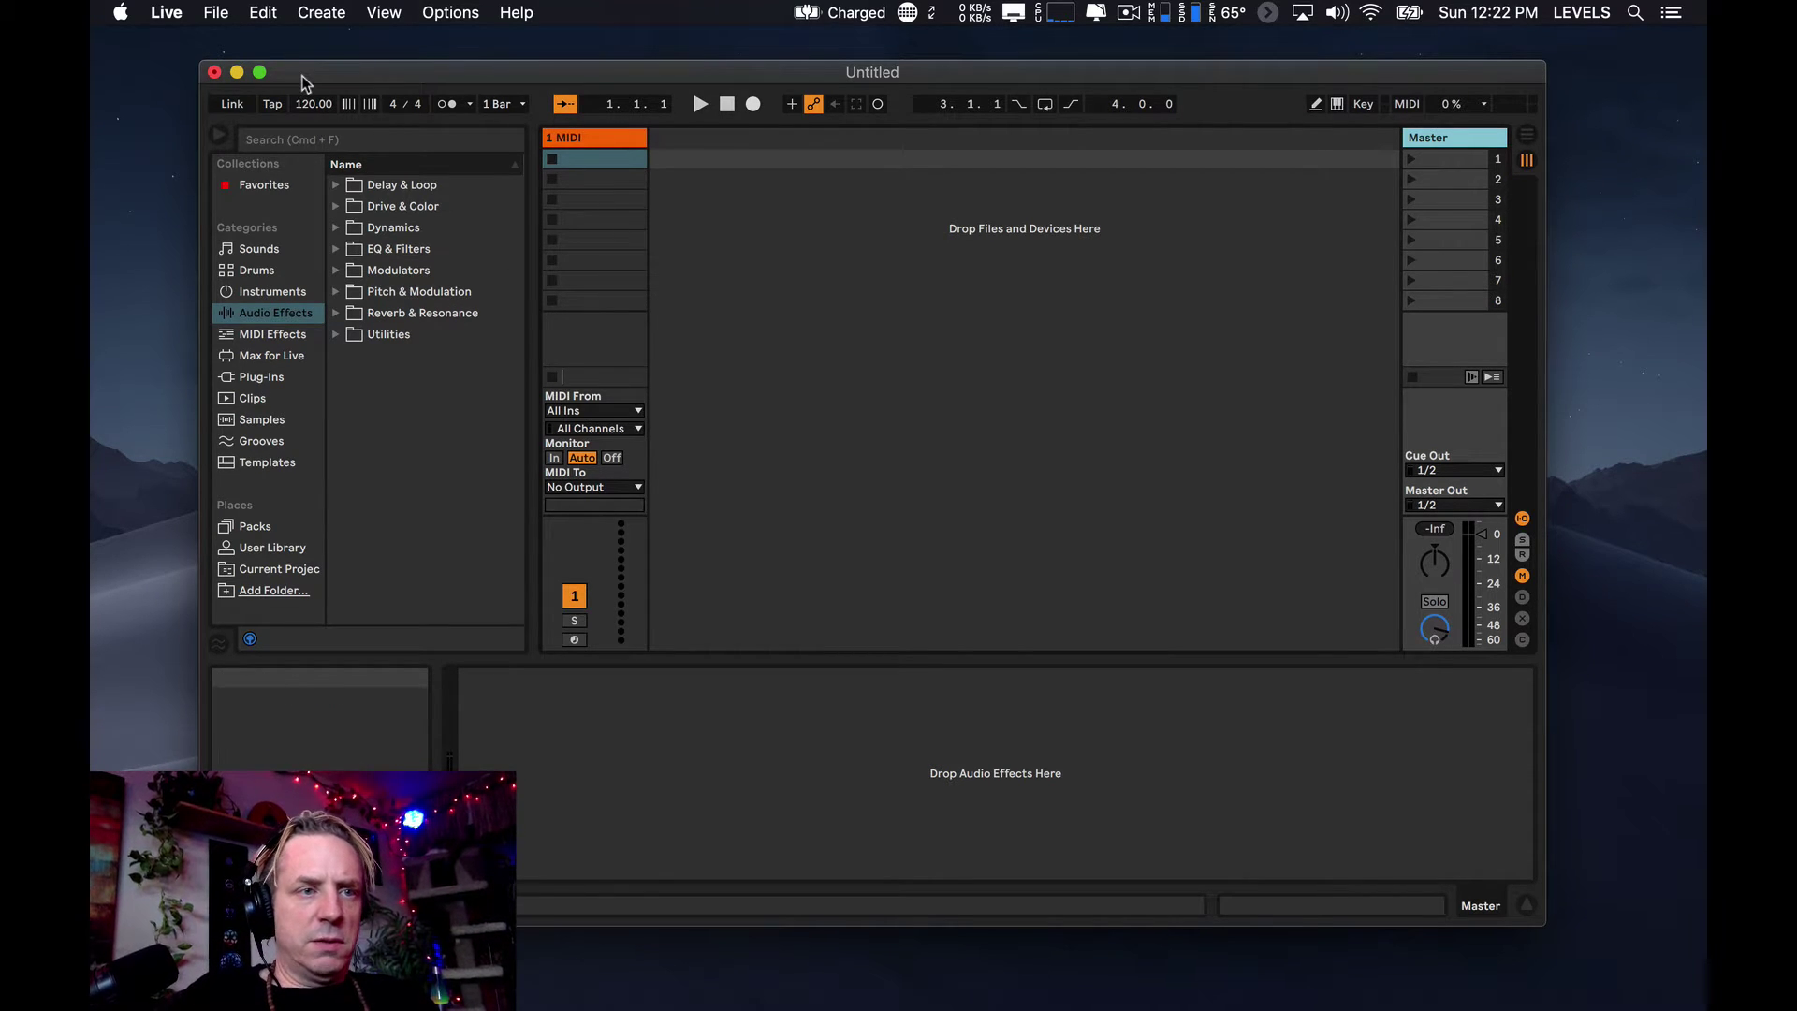
pyautogui.moveTo(302, 75); pyautogui.dragTo(272, 69)
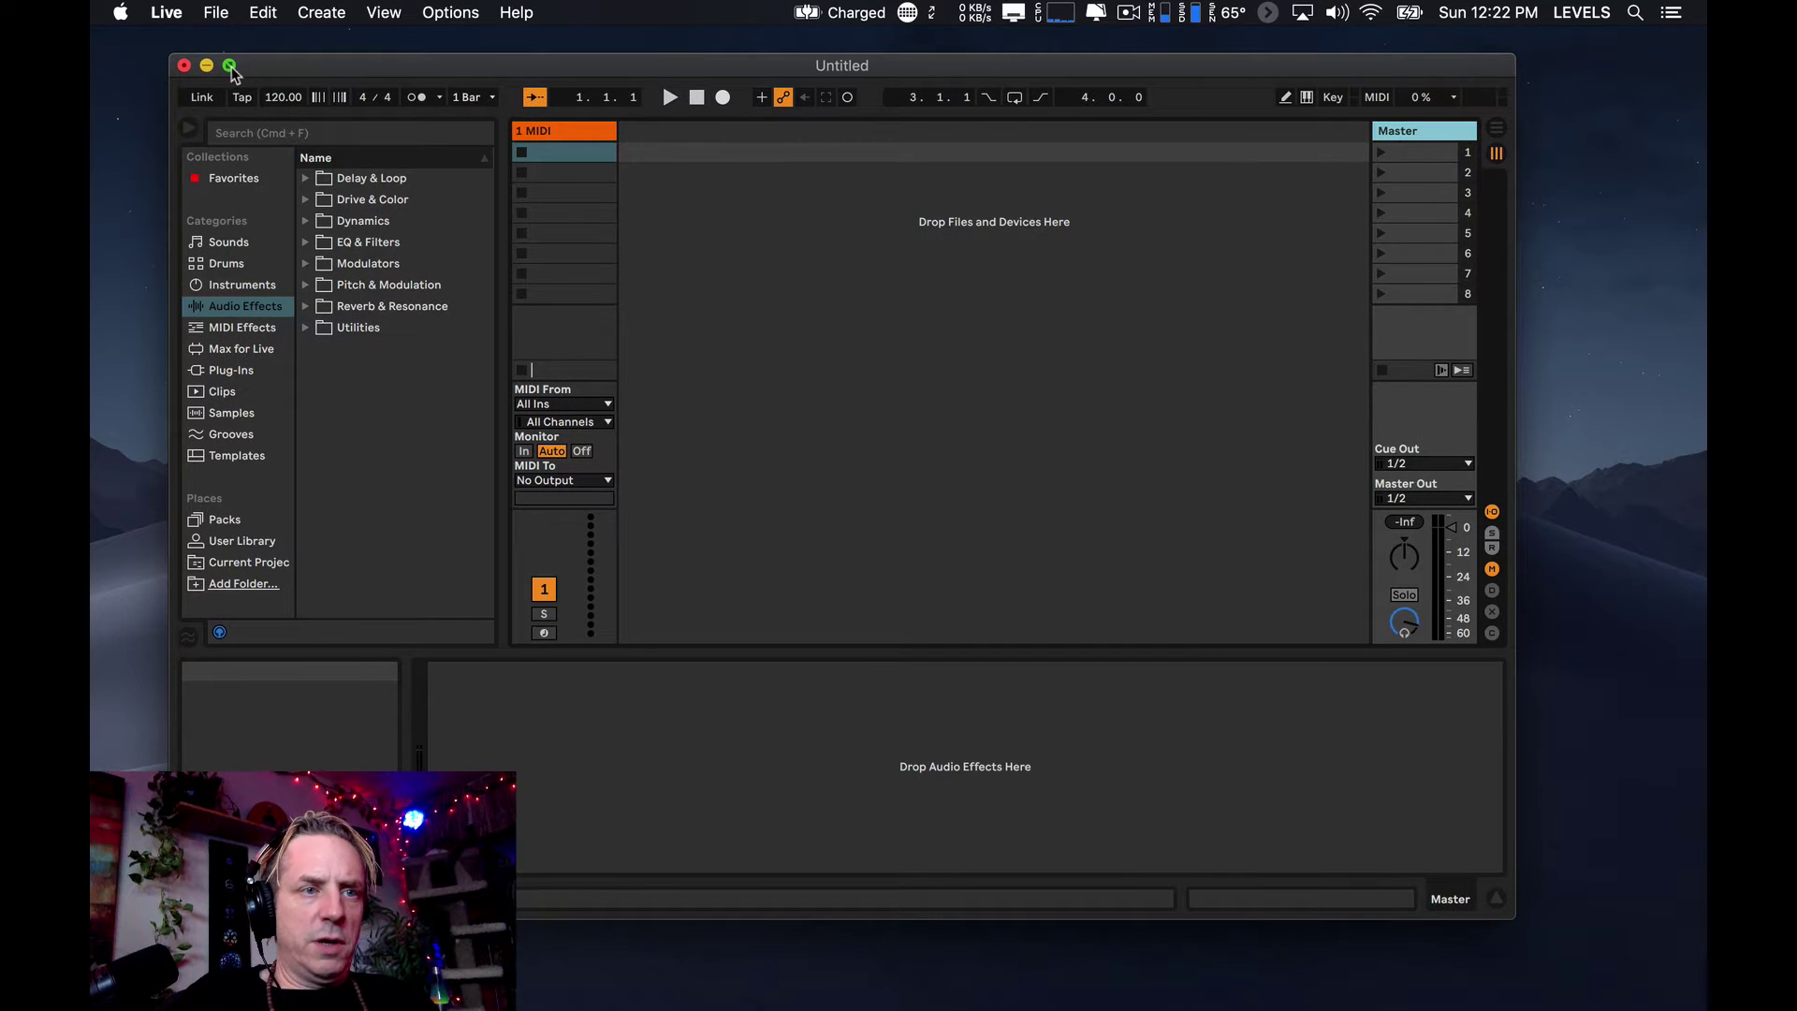
pyautogui.click(229, 66)
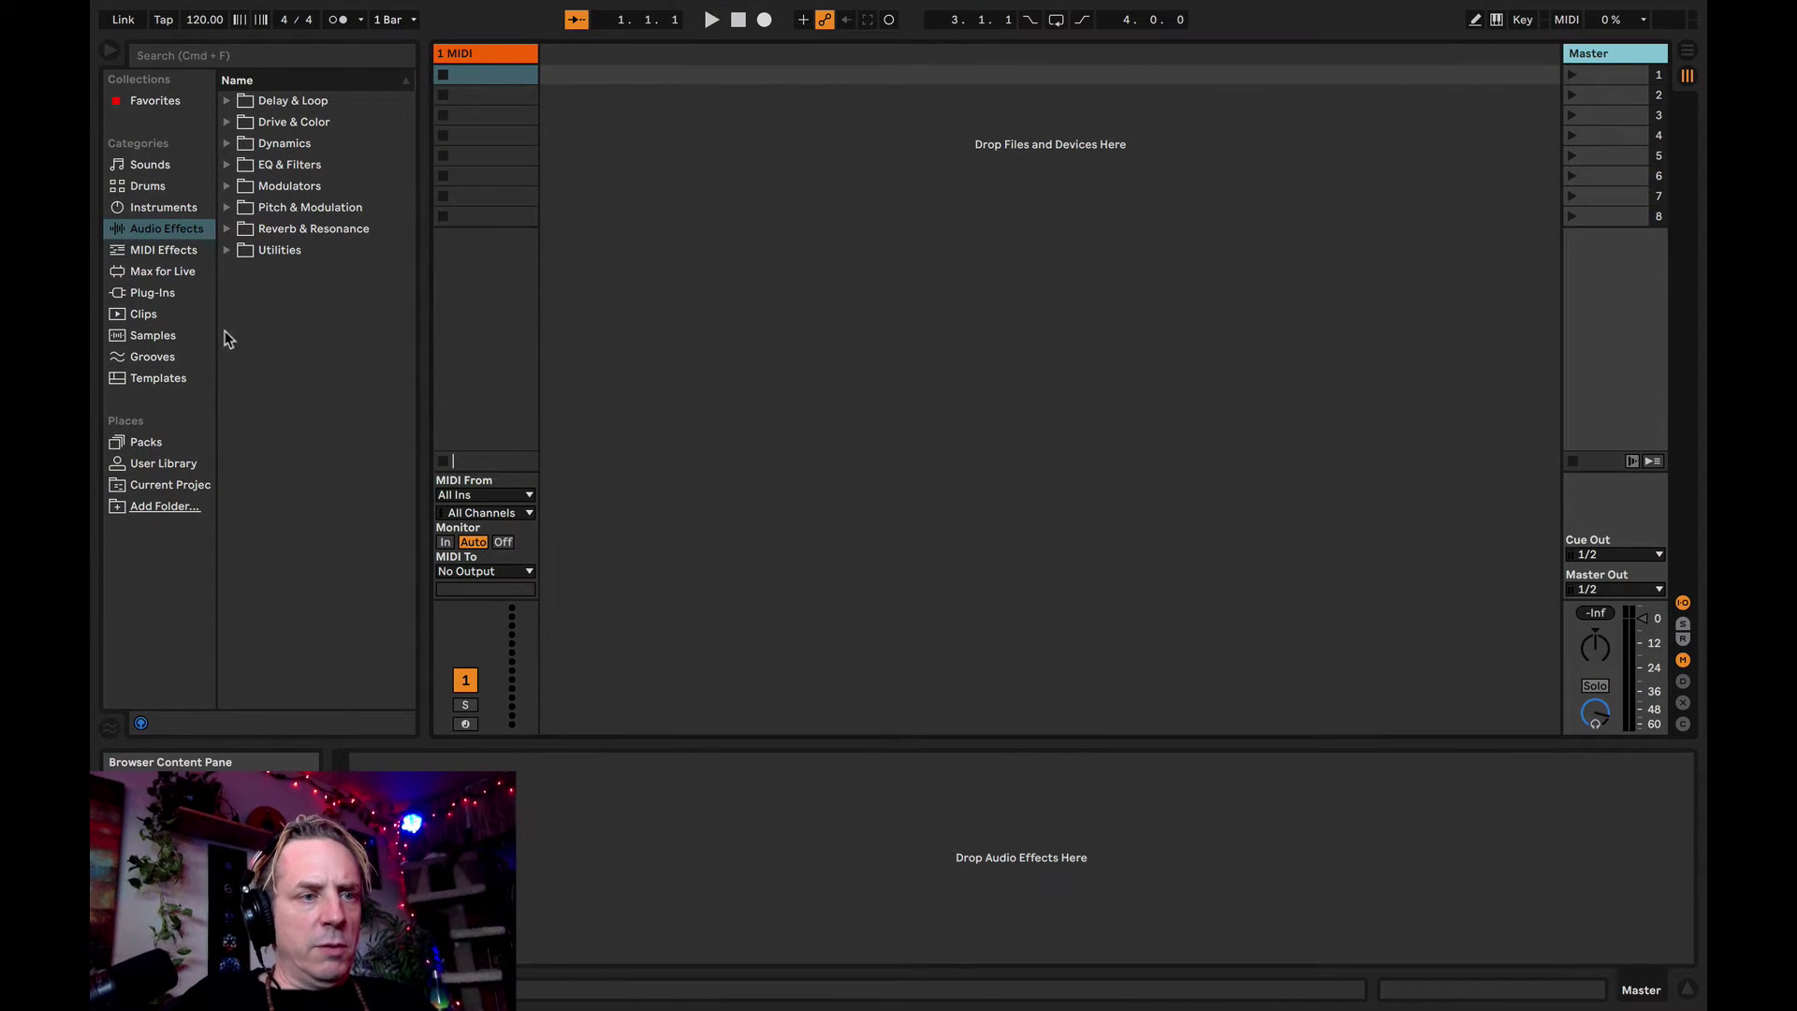
# - Browse the Drums category and preview the drum kits from 909 Core Kit down to Atom Kit
pyautogui.click(155, 189)
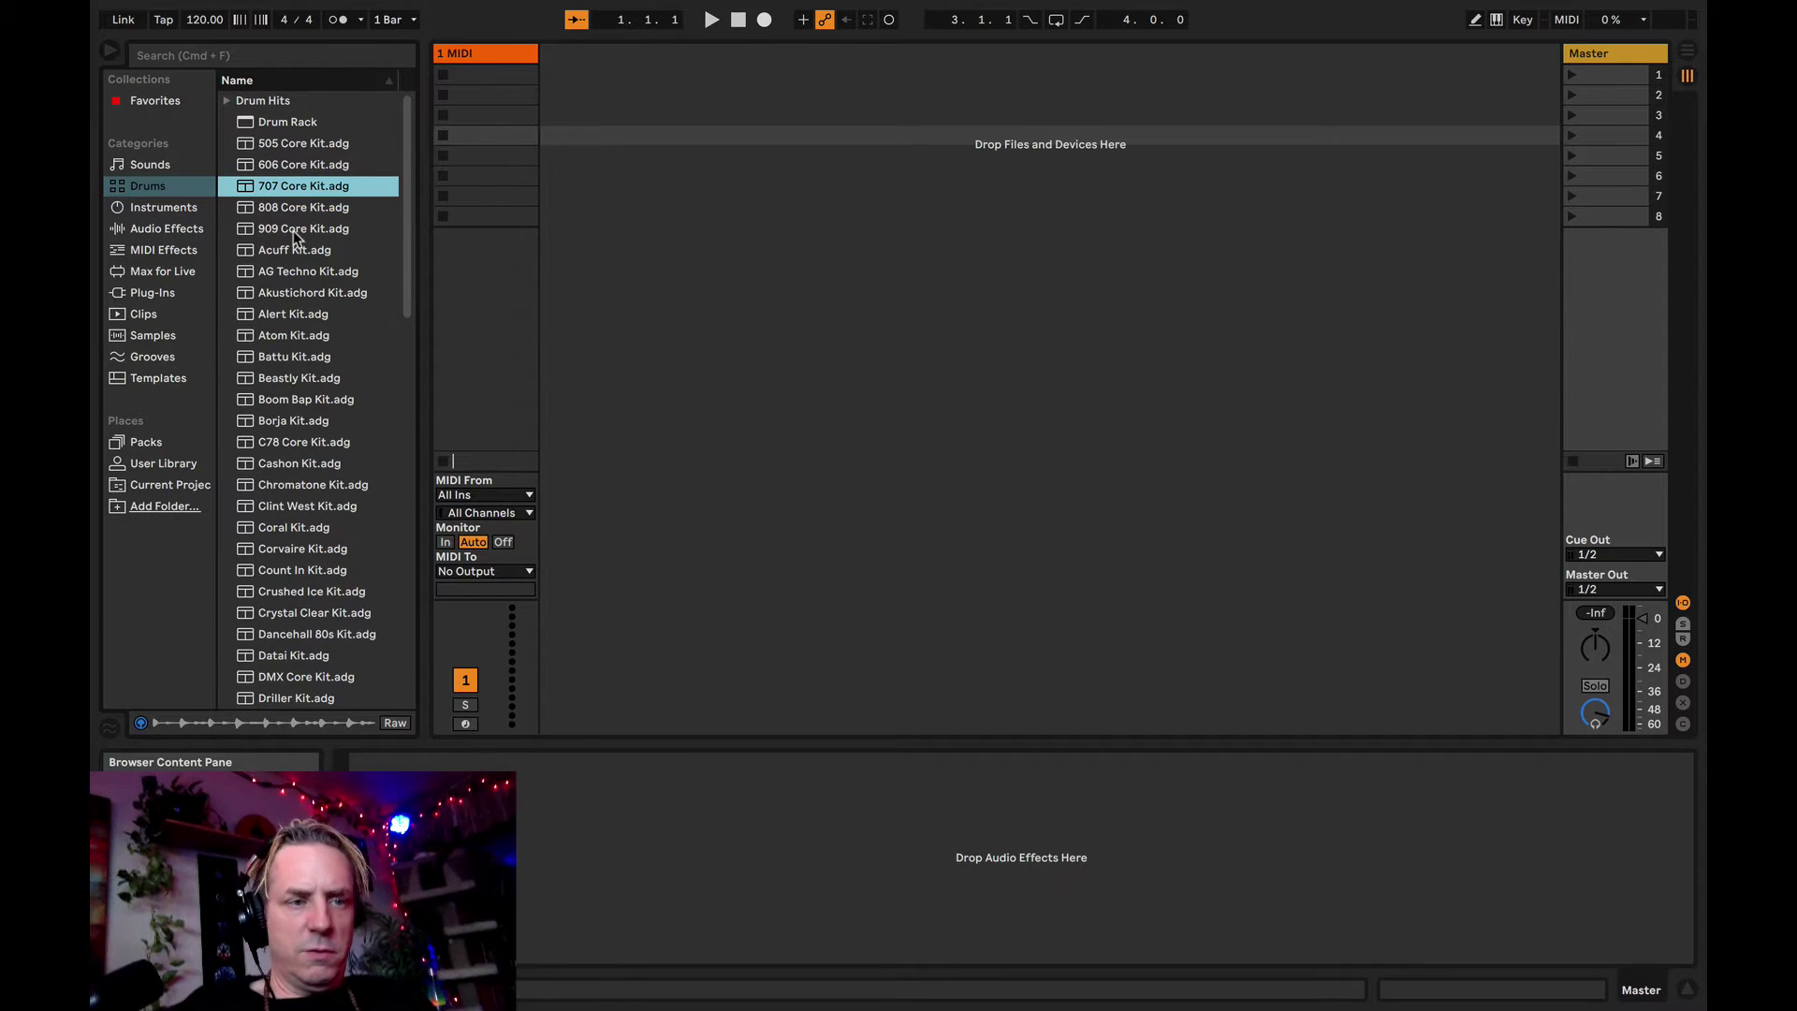
pyautogui.click(293, 229)
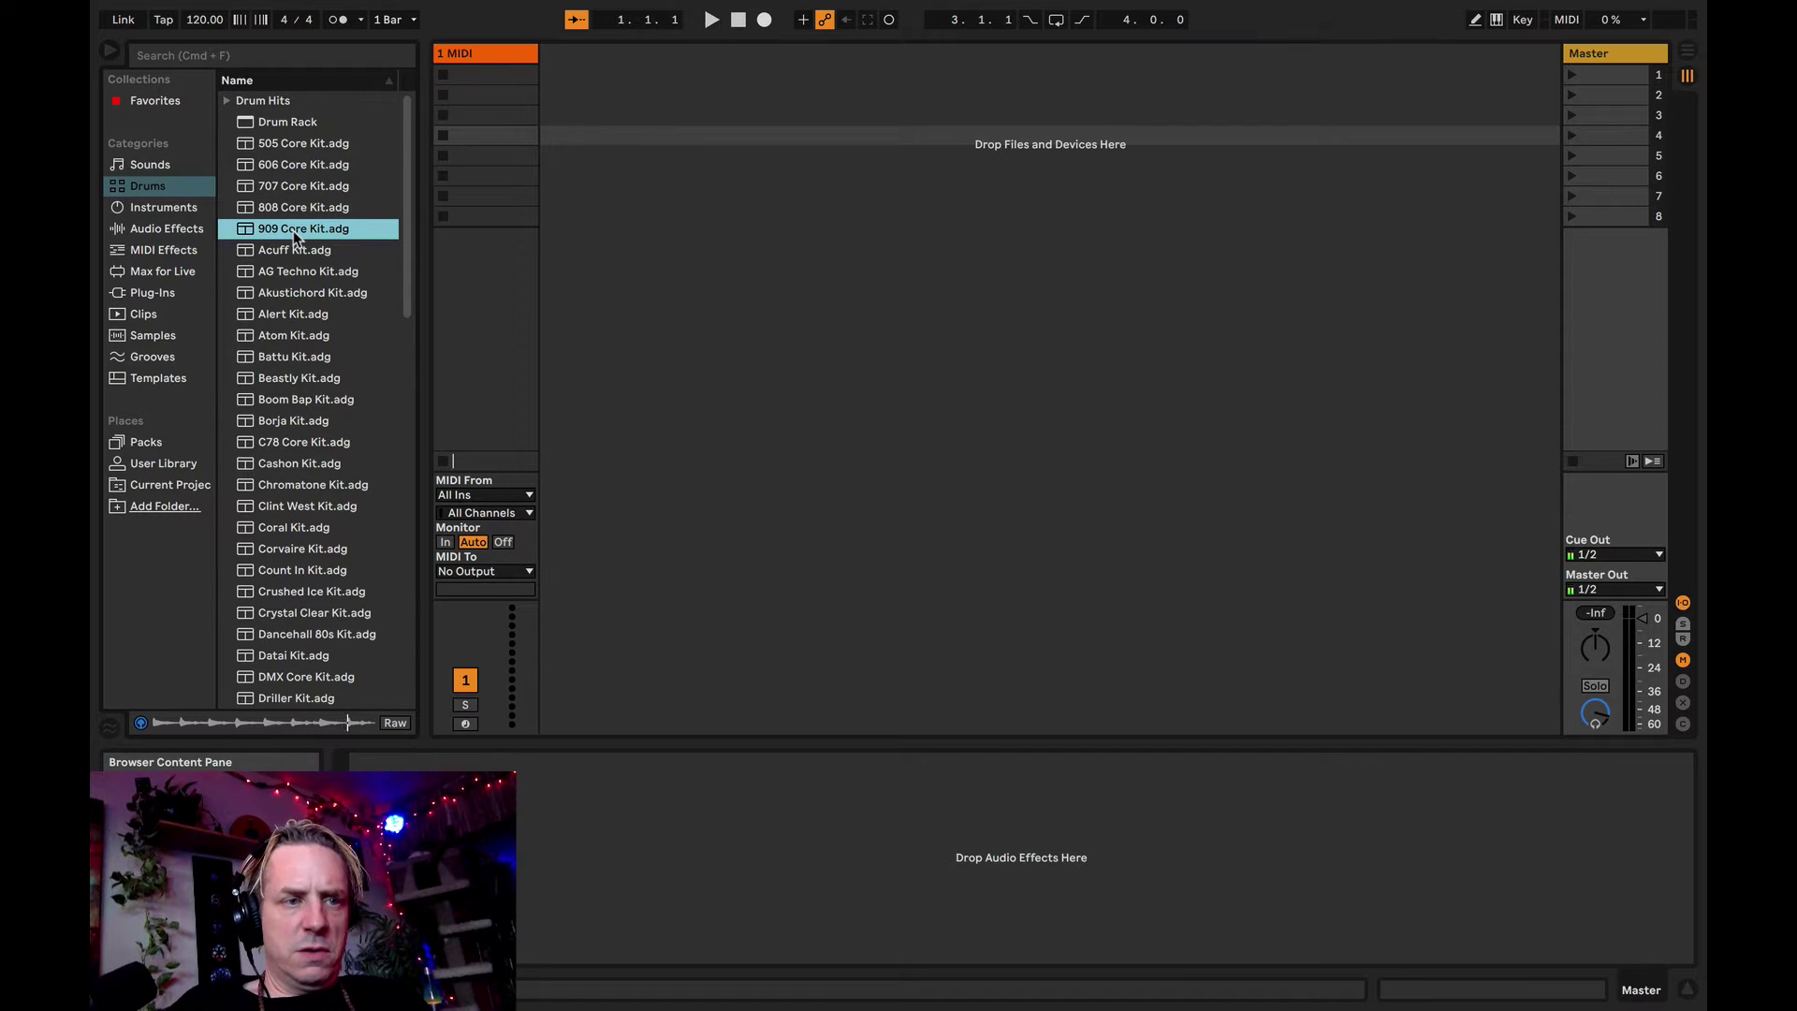
pyautogui.press('Down')
pyautogui.press('Down')
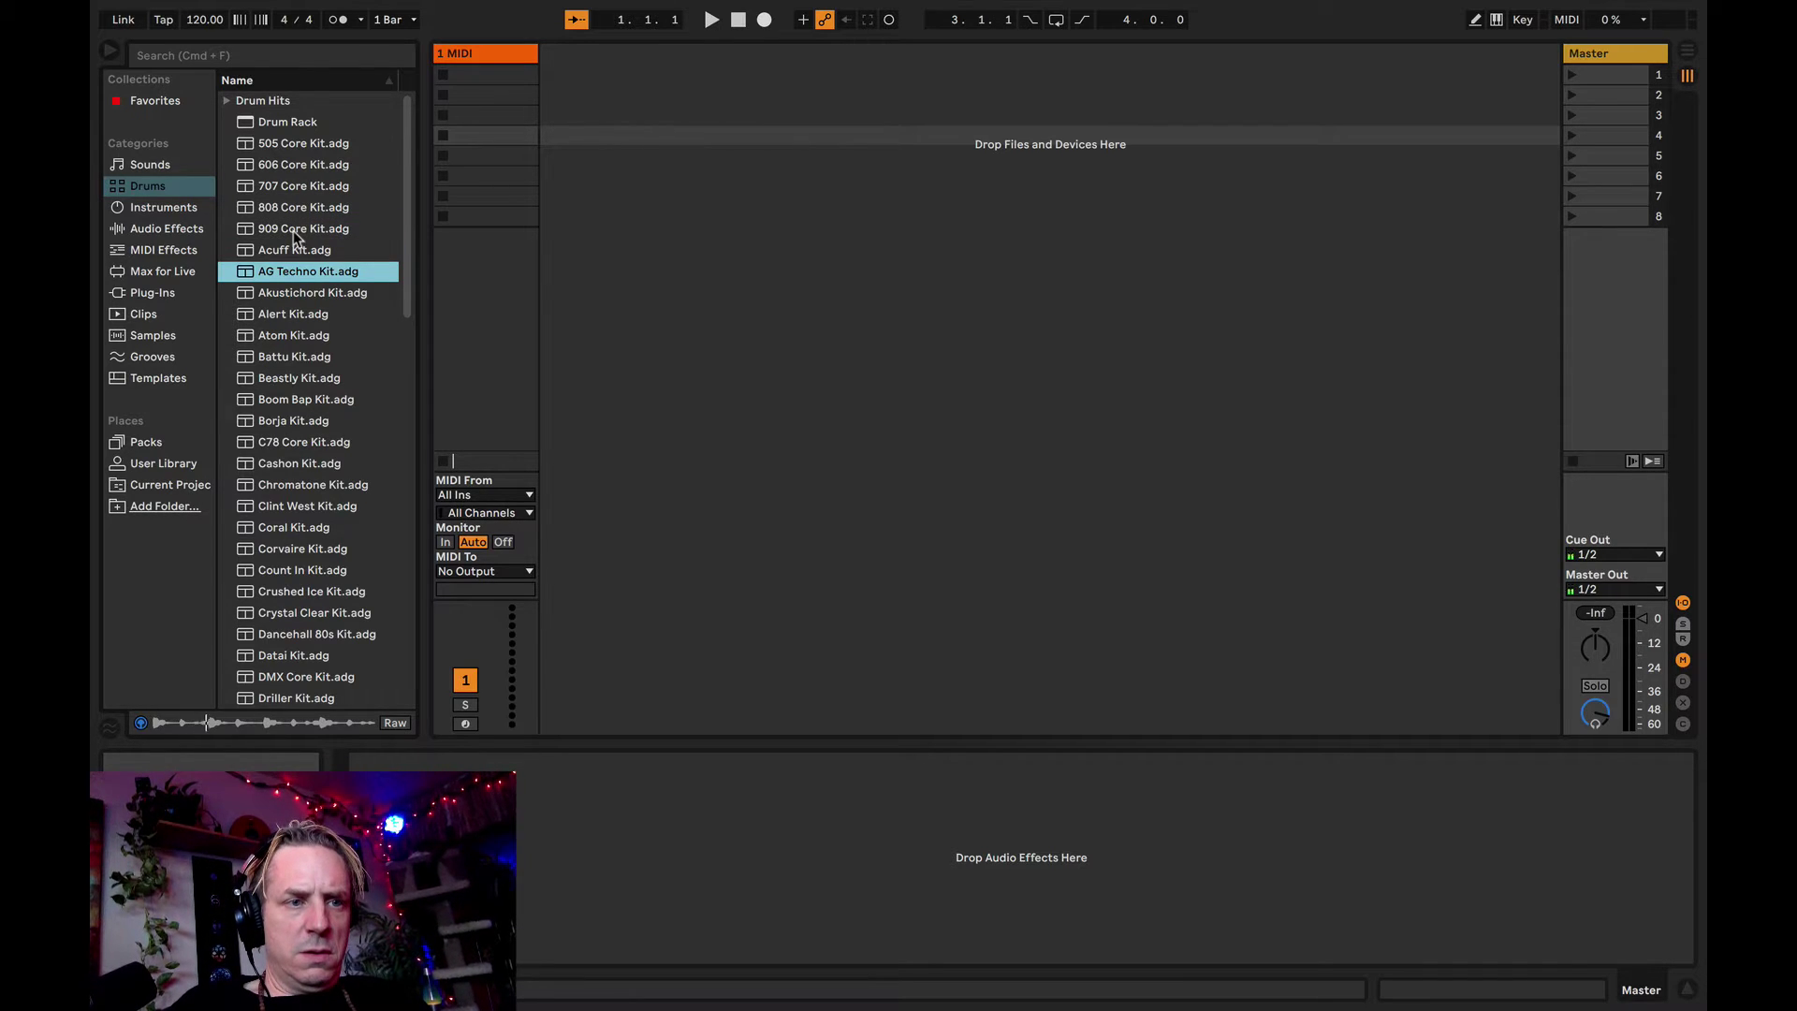
pyautogui.press('Down')
pyautogui.press('Down')
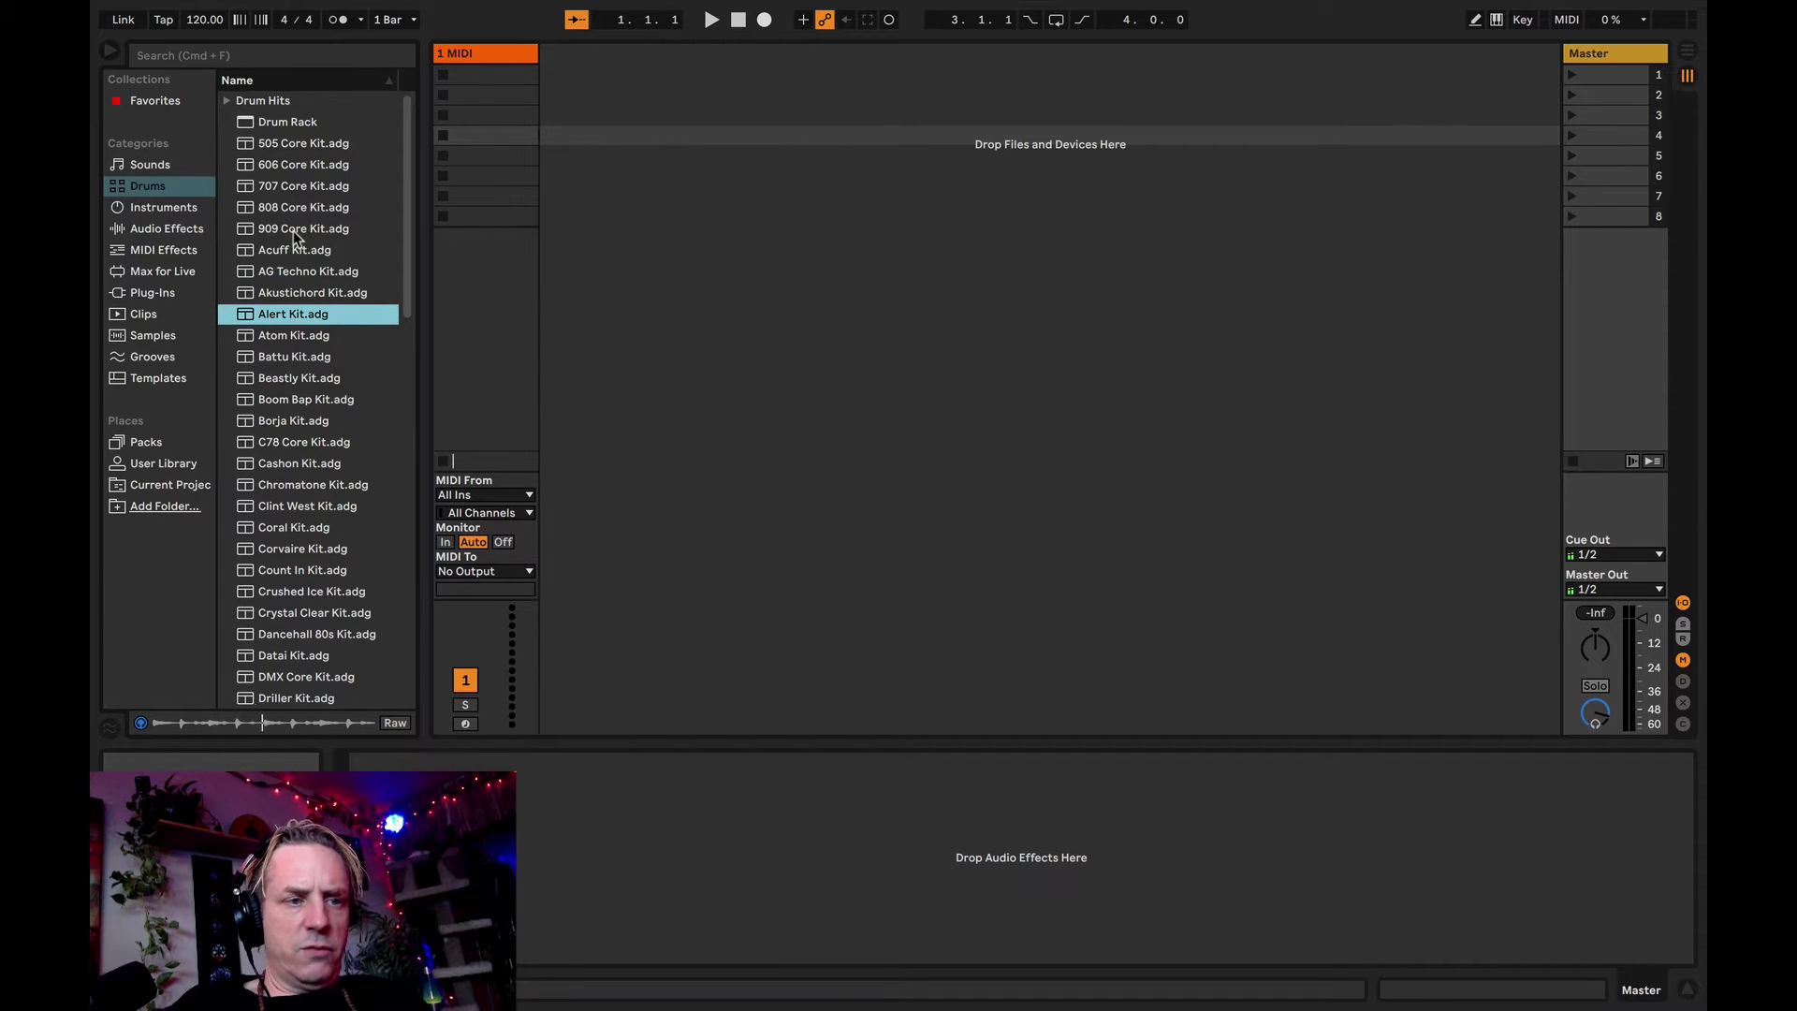
pyautogui.press('Down')
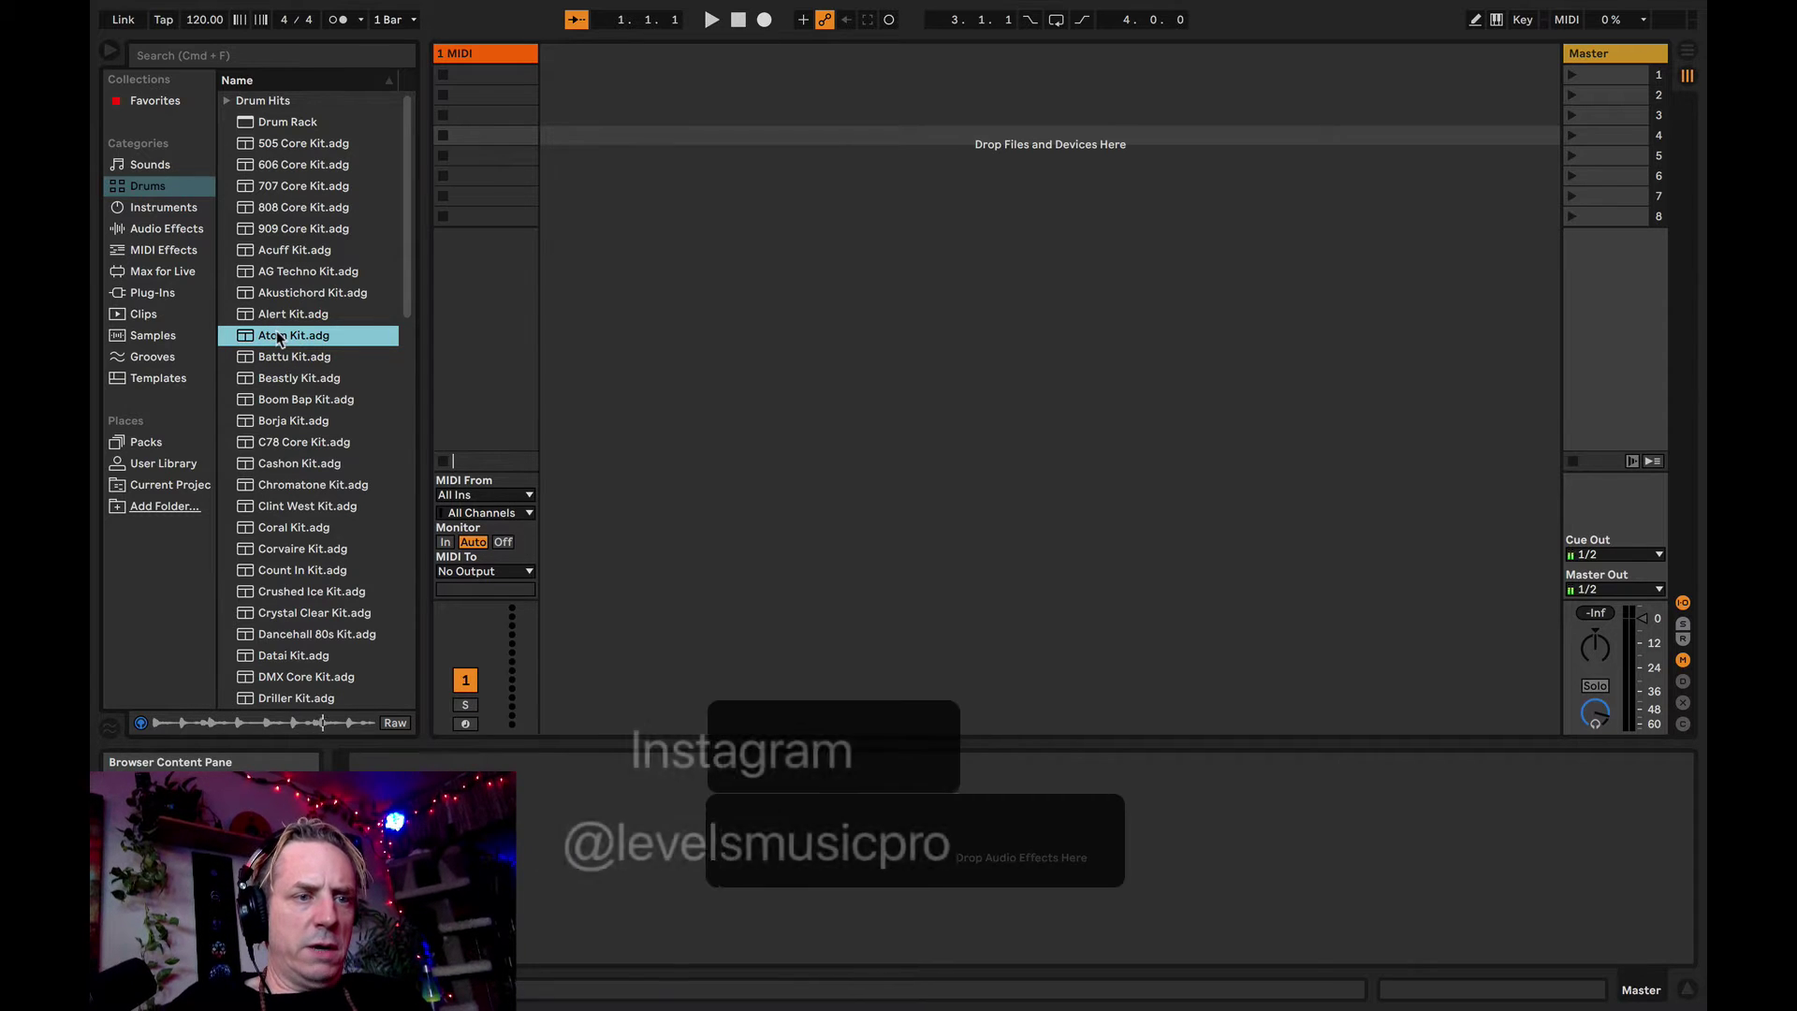
pyautogui.moveTo(277, 337); pyautogui.dragTo(683, 132)
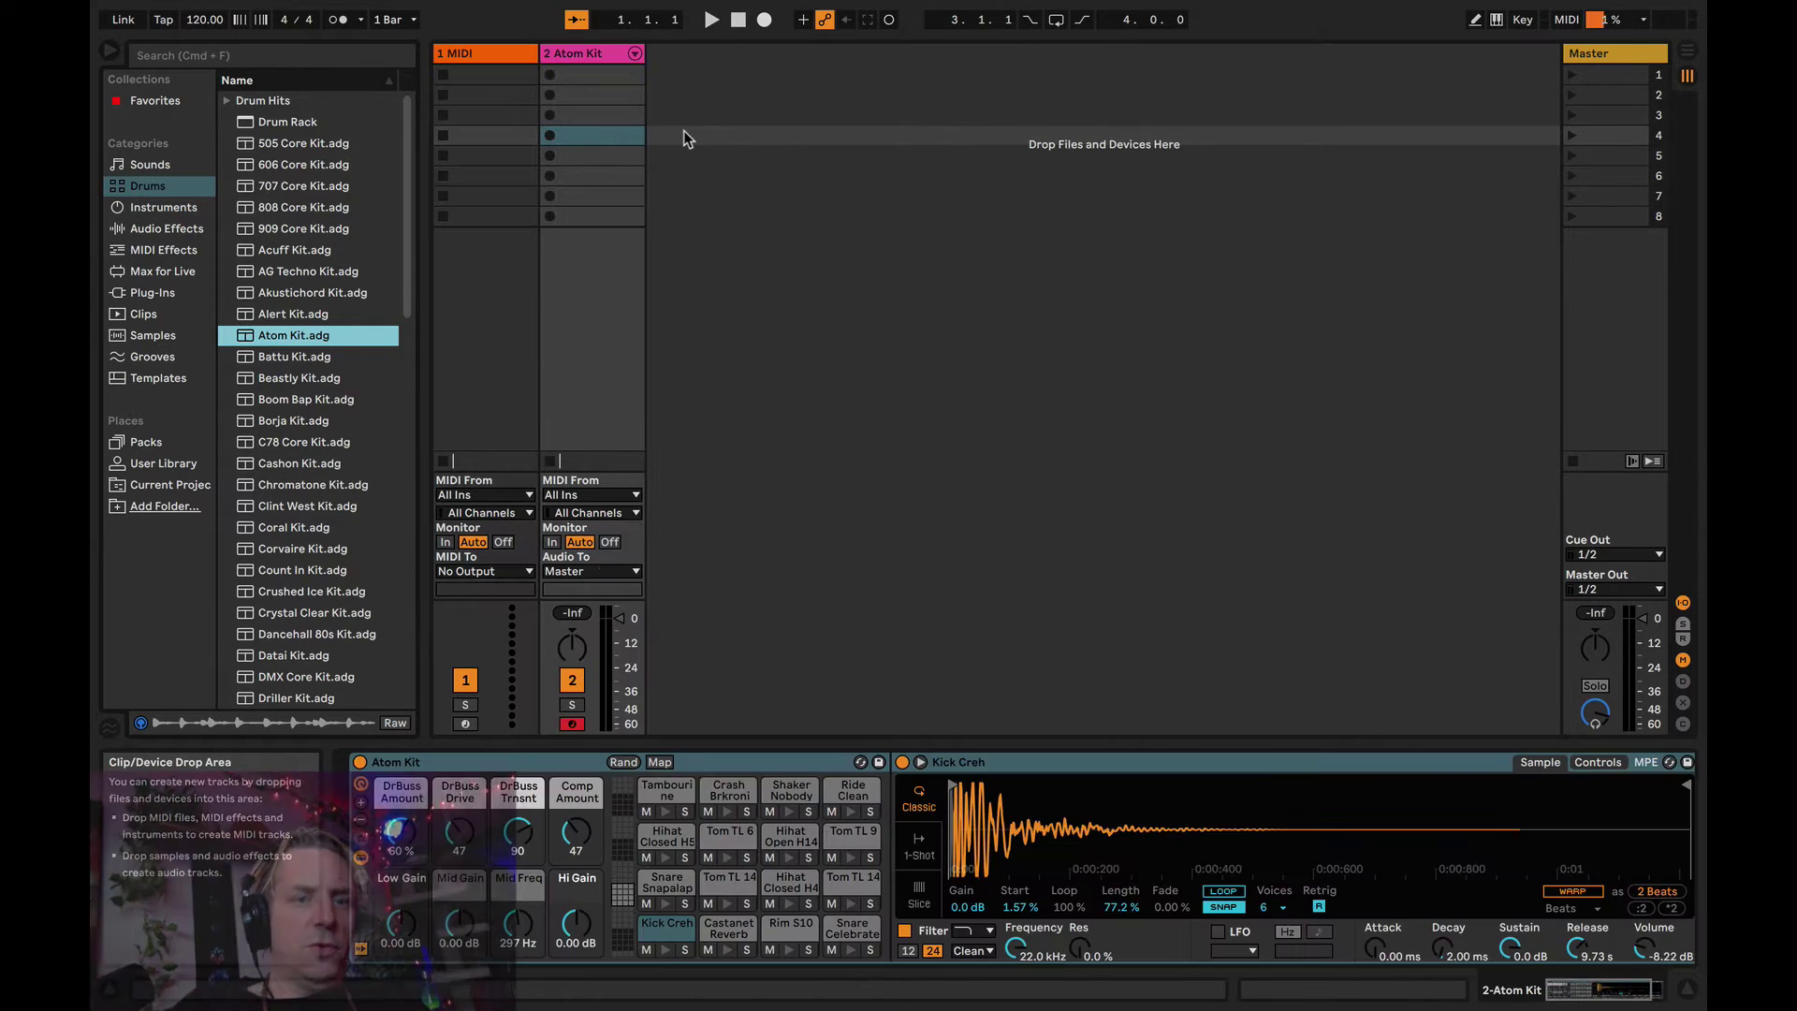
pyautogui.click(602, 57)
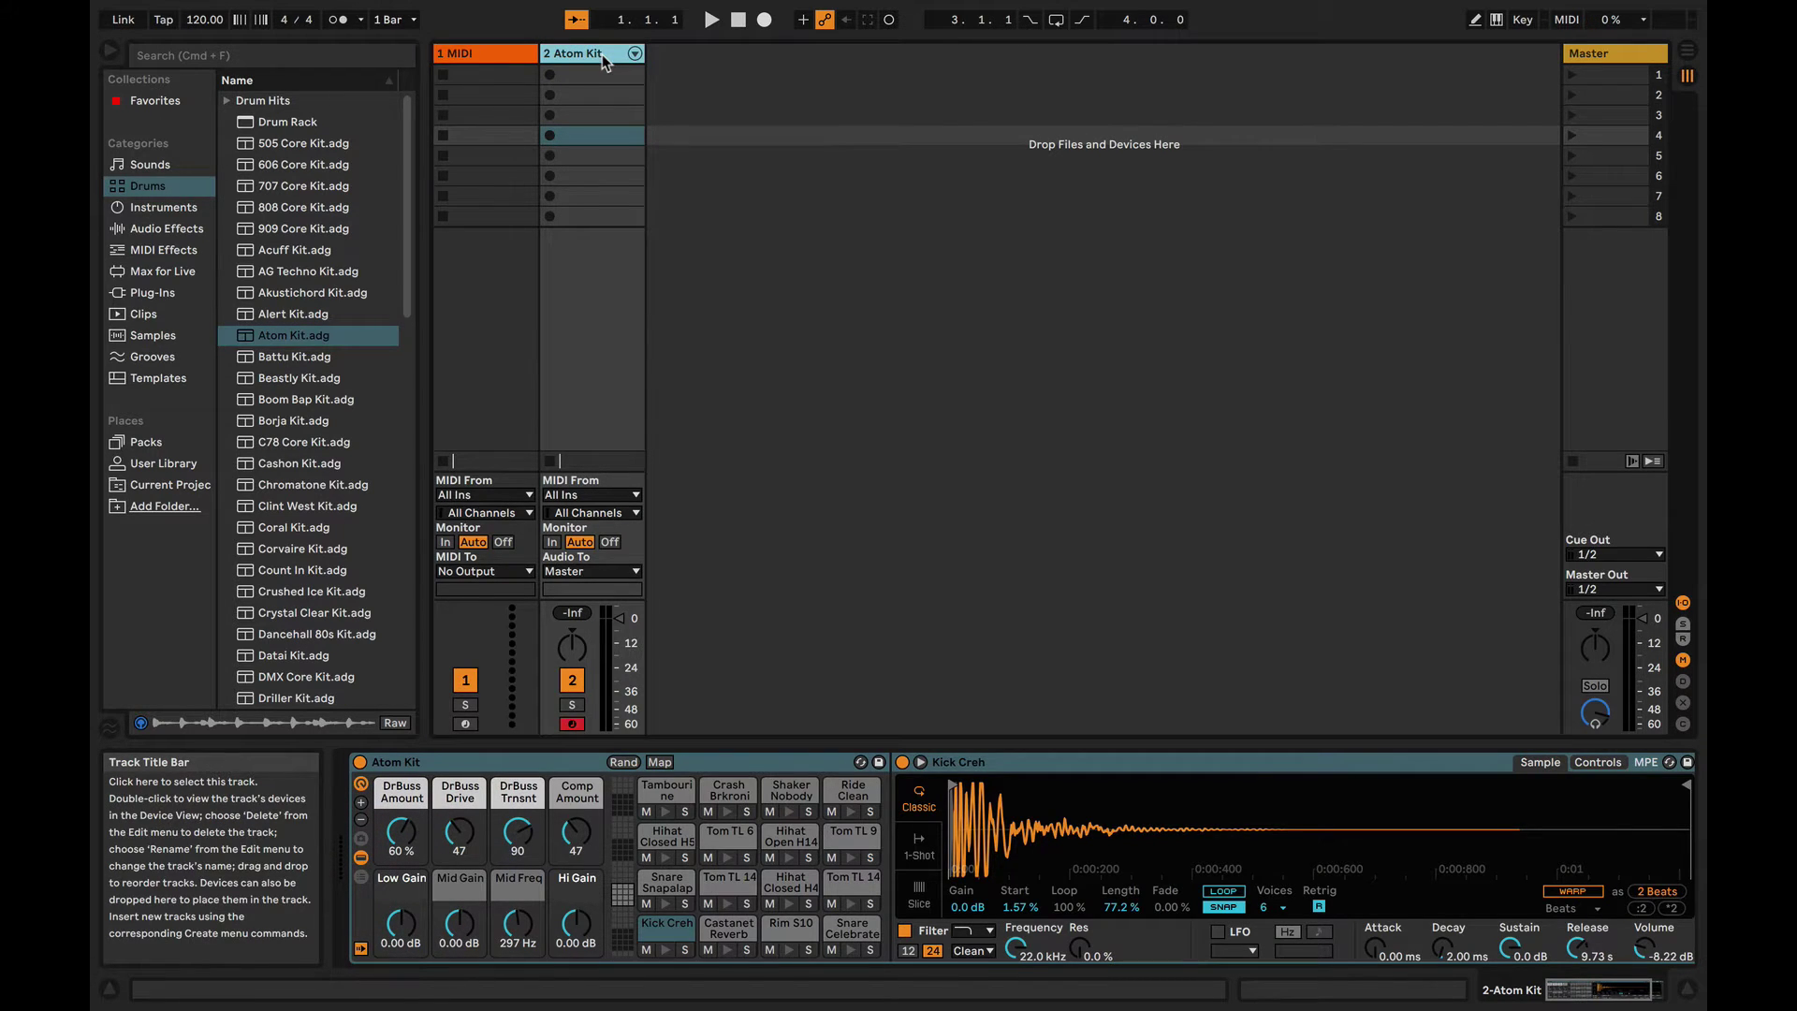
pyautogui.press('Delete')
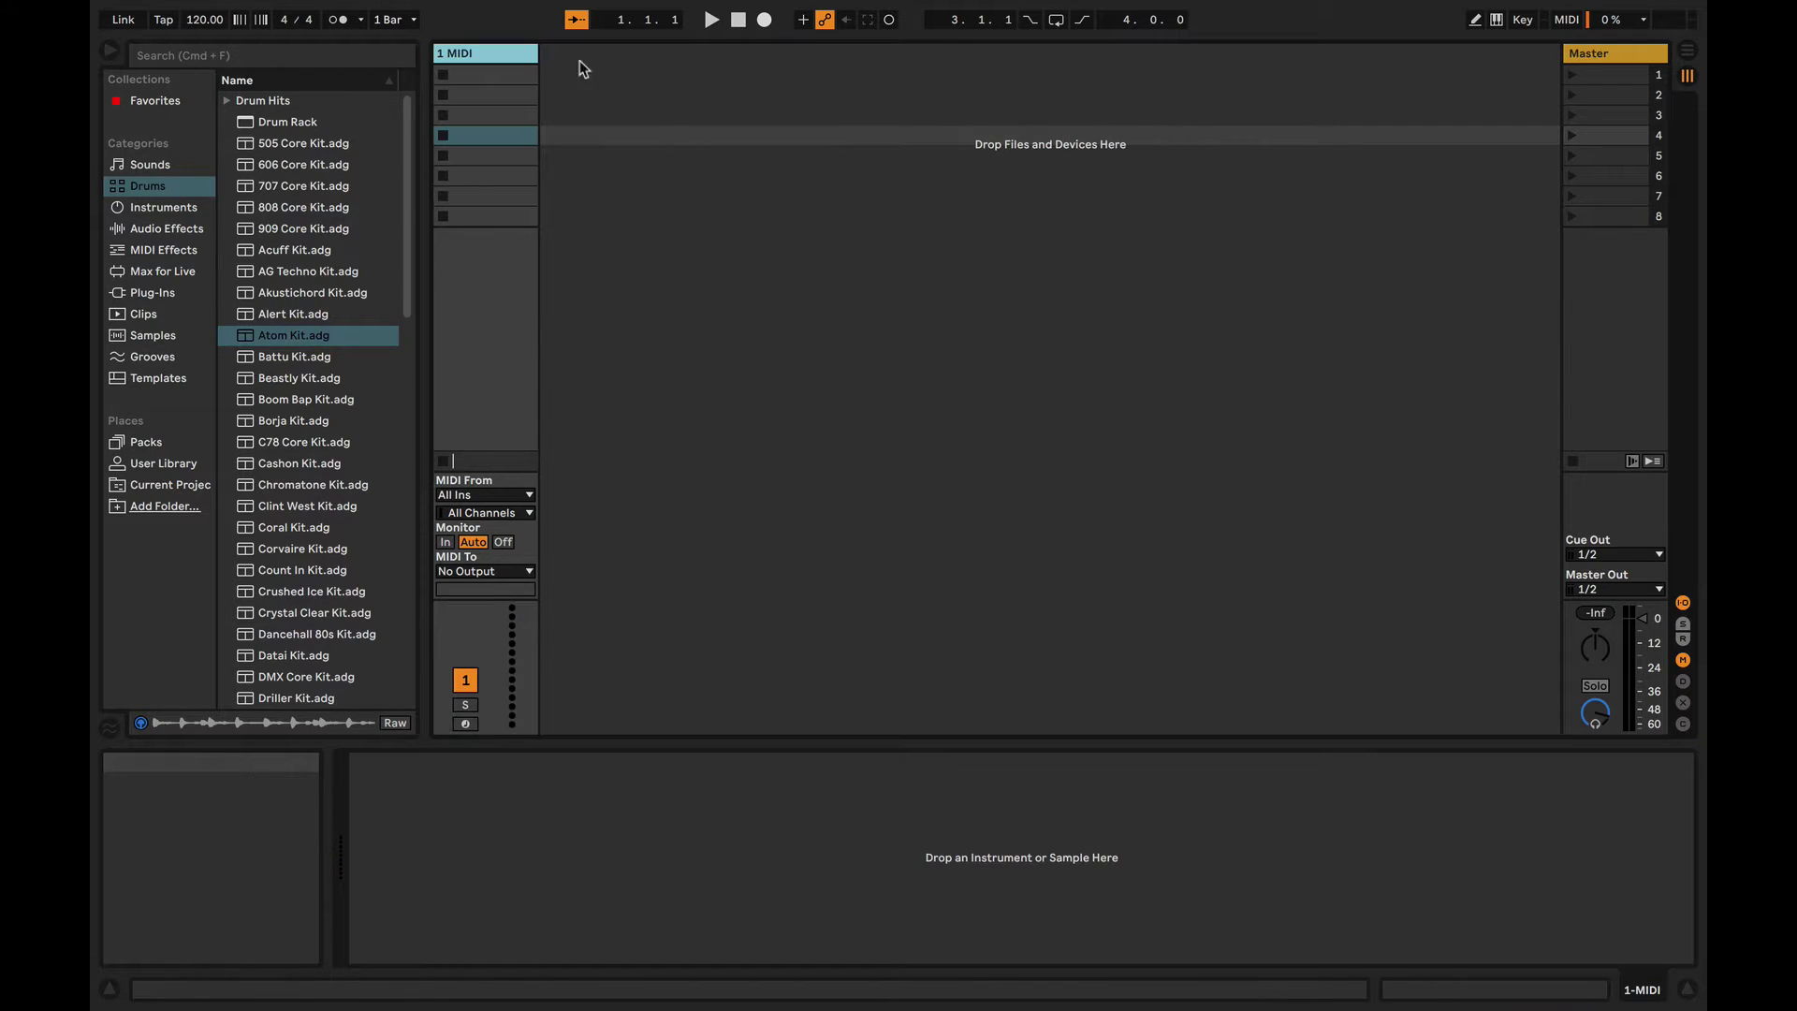
# - Load Atom Kit from the drum kits onto a new track beside the 1 MIDI track
pyautogui.click(272, 343)
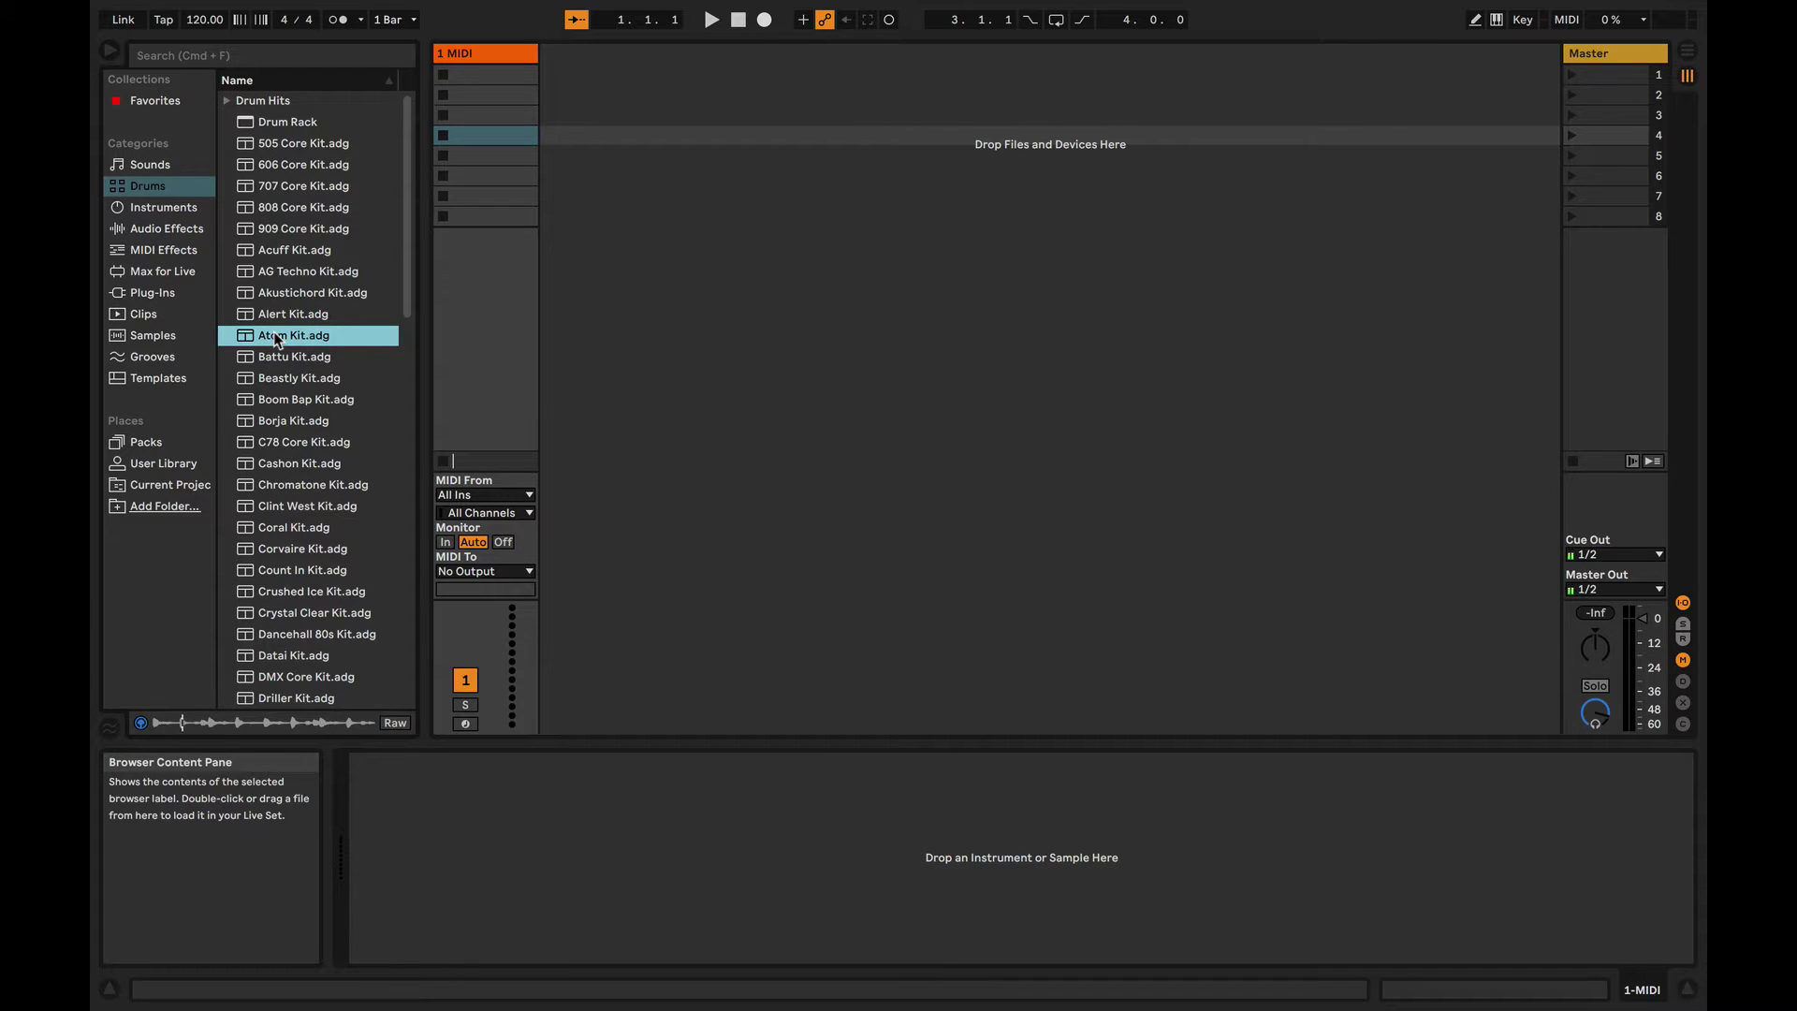
pyautogui.moveTo(275, 337); pyautogui.dragTo(647, 153)
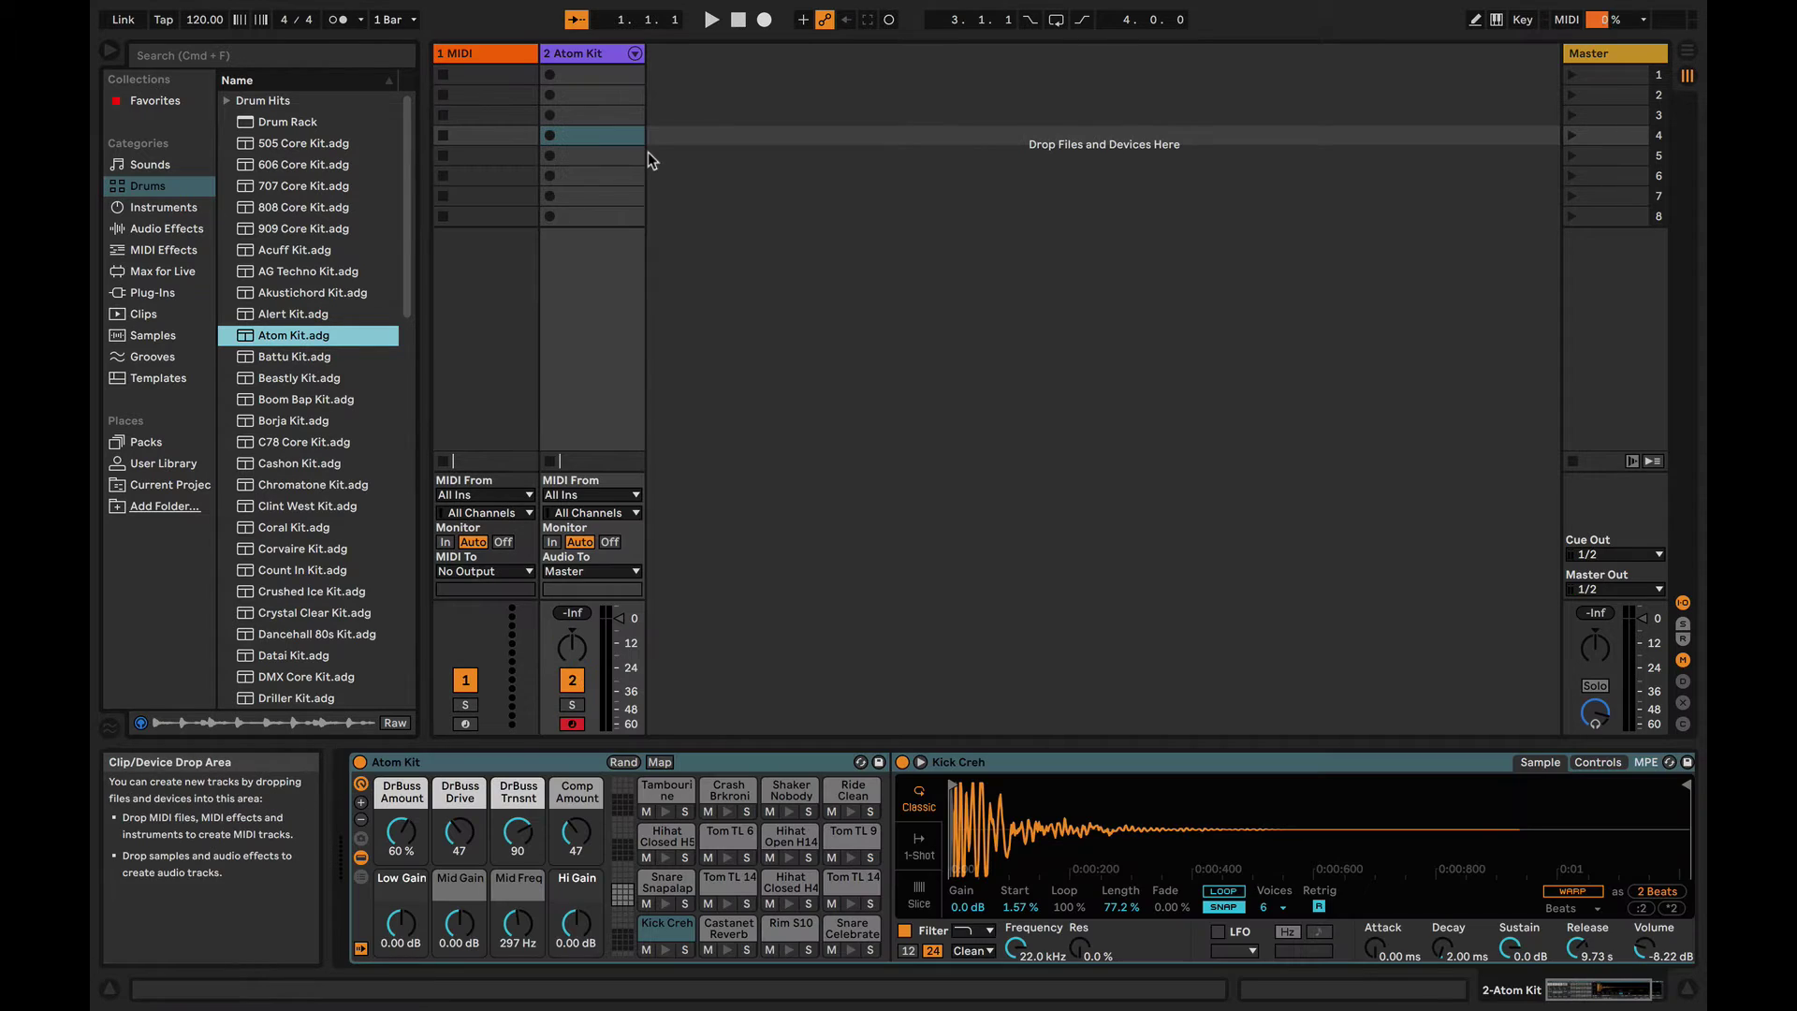
# - Delete the 1 MIDI track so that only the Atom Kit track and the Master remain
pyautogui.click(493, 56)
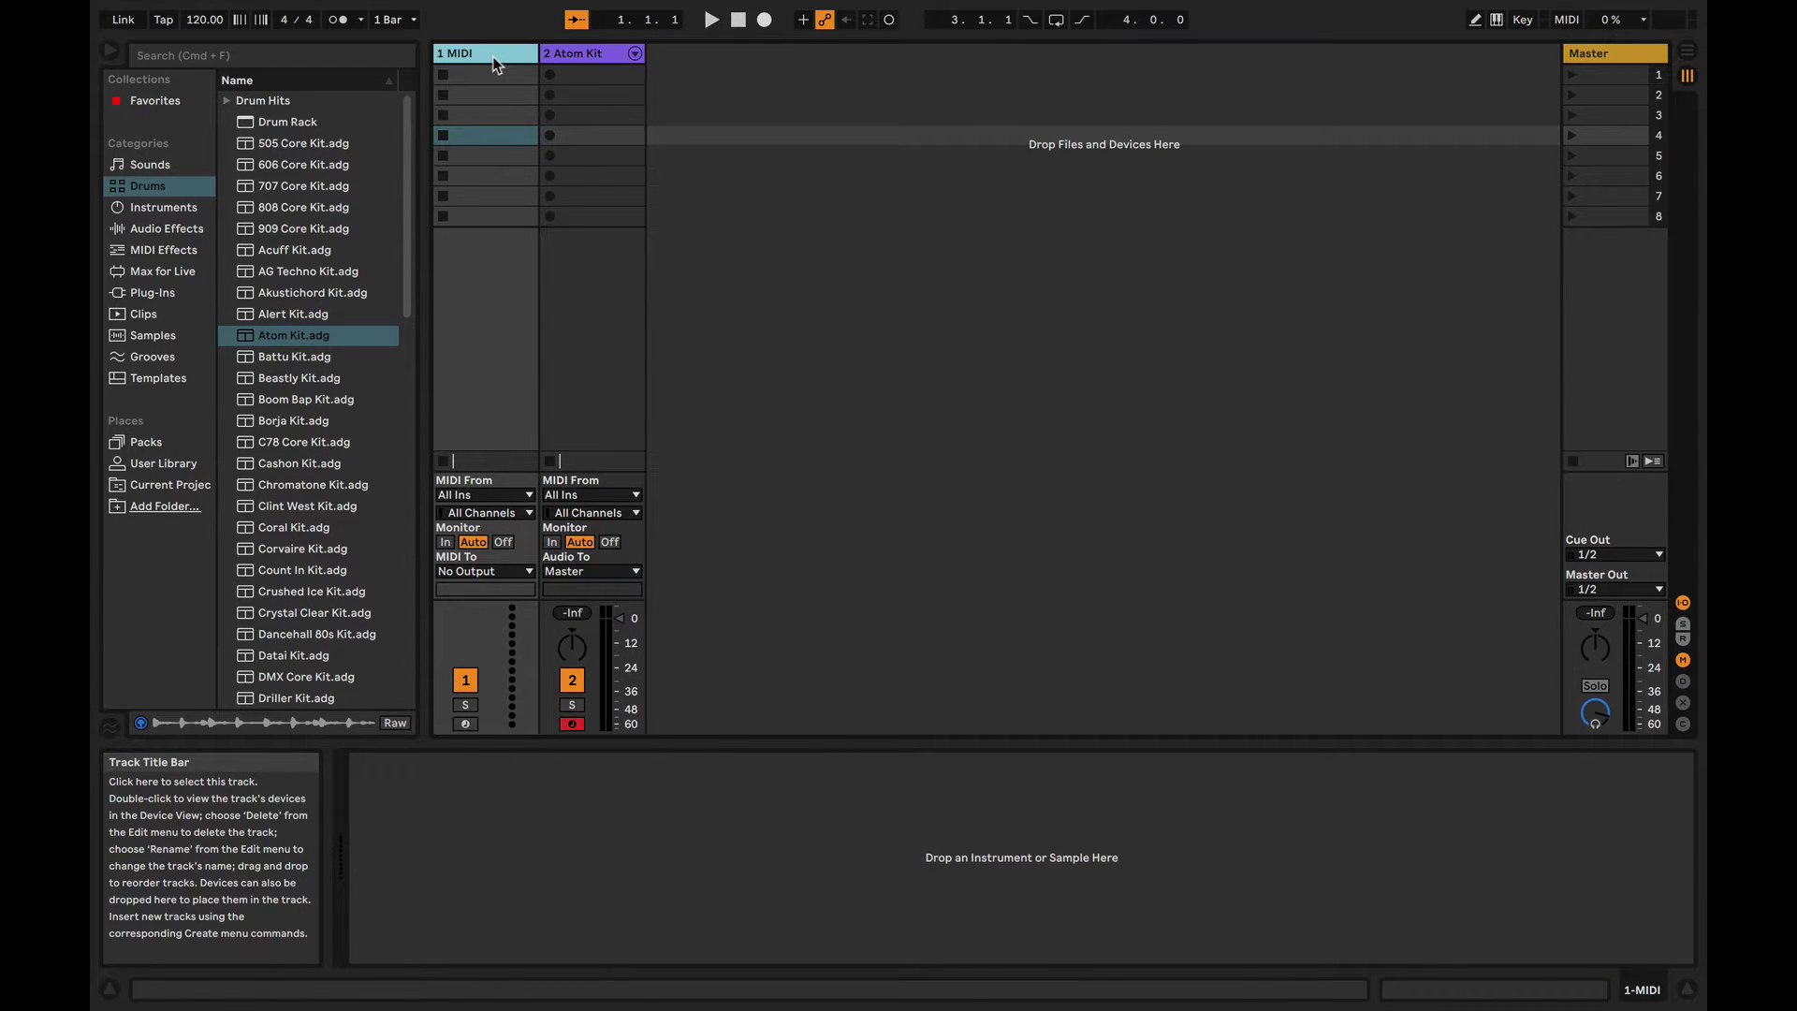
pyautogui.press('Delete')
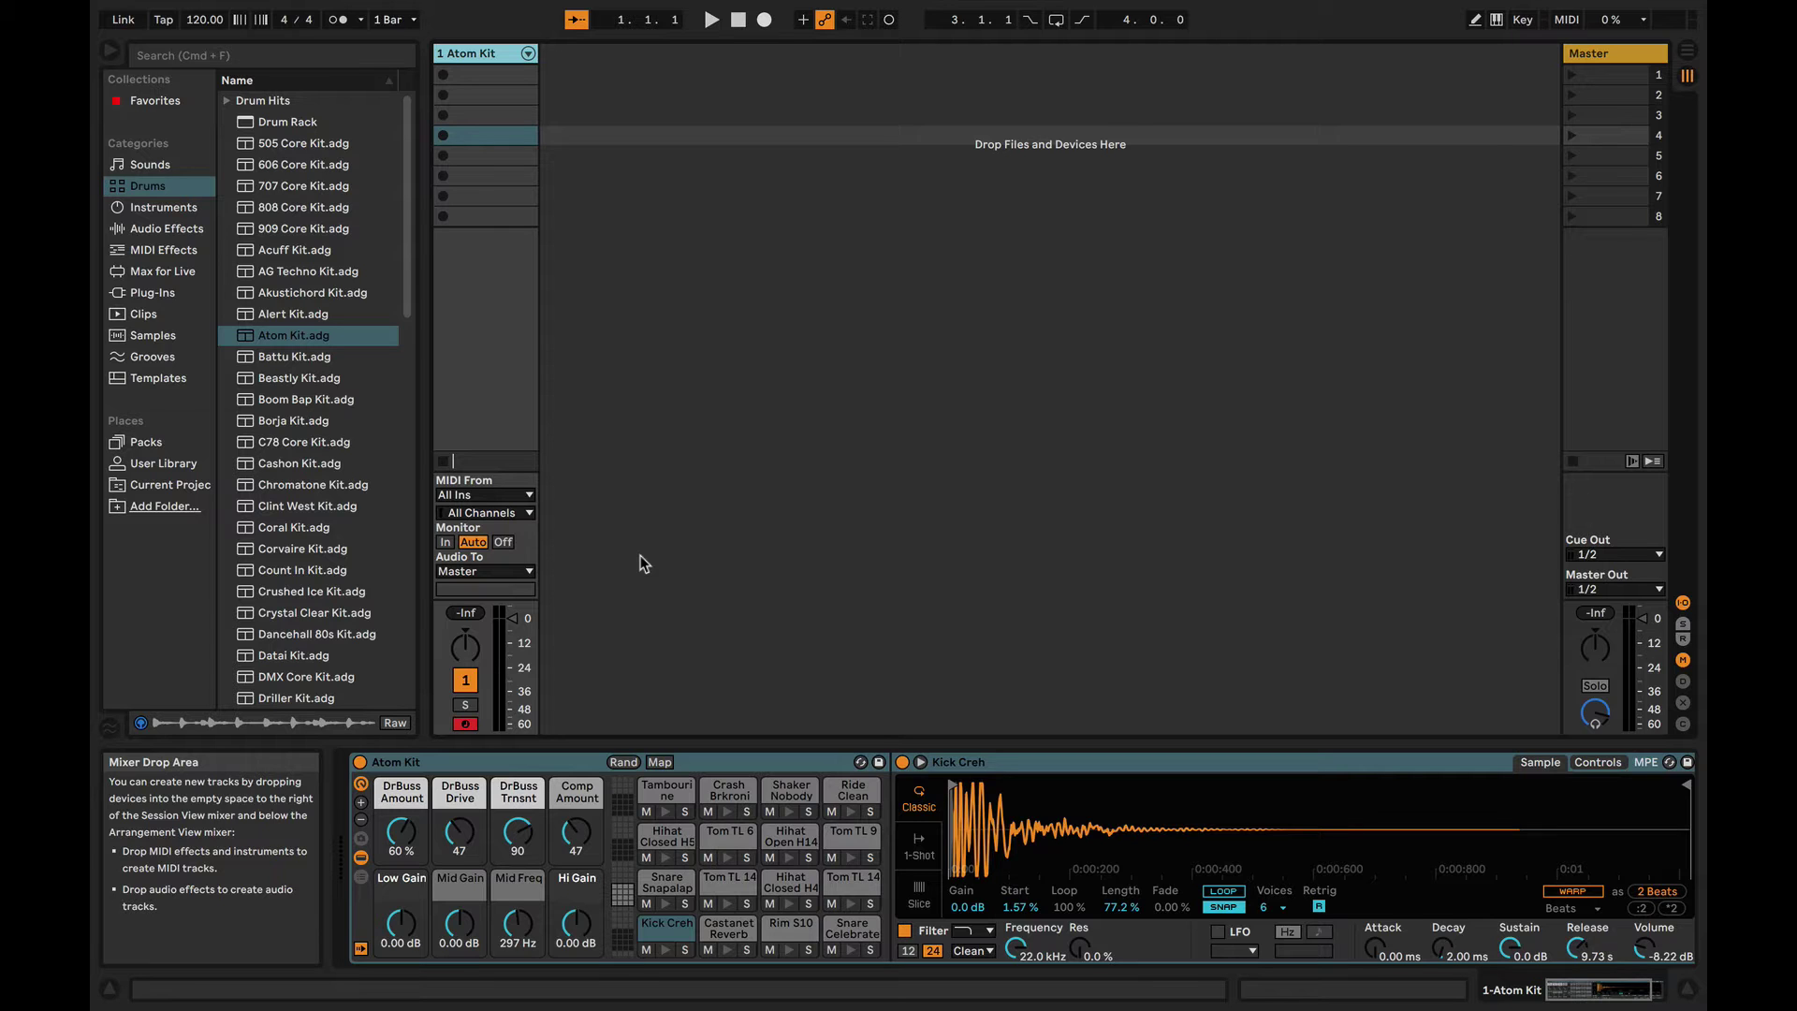
# - Switch back and forth between Session View and Arrangement View, ending in Session View
pyautogui.press('Tab')
pyautogui.press('Tab')
pyautogui.press('Tab')
pyautogui.press('Tab')
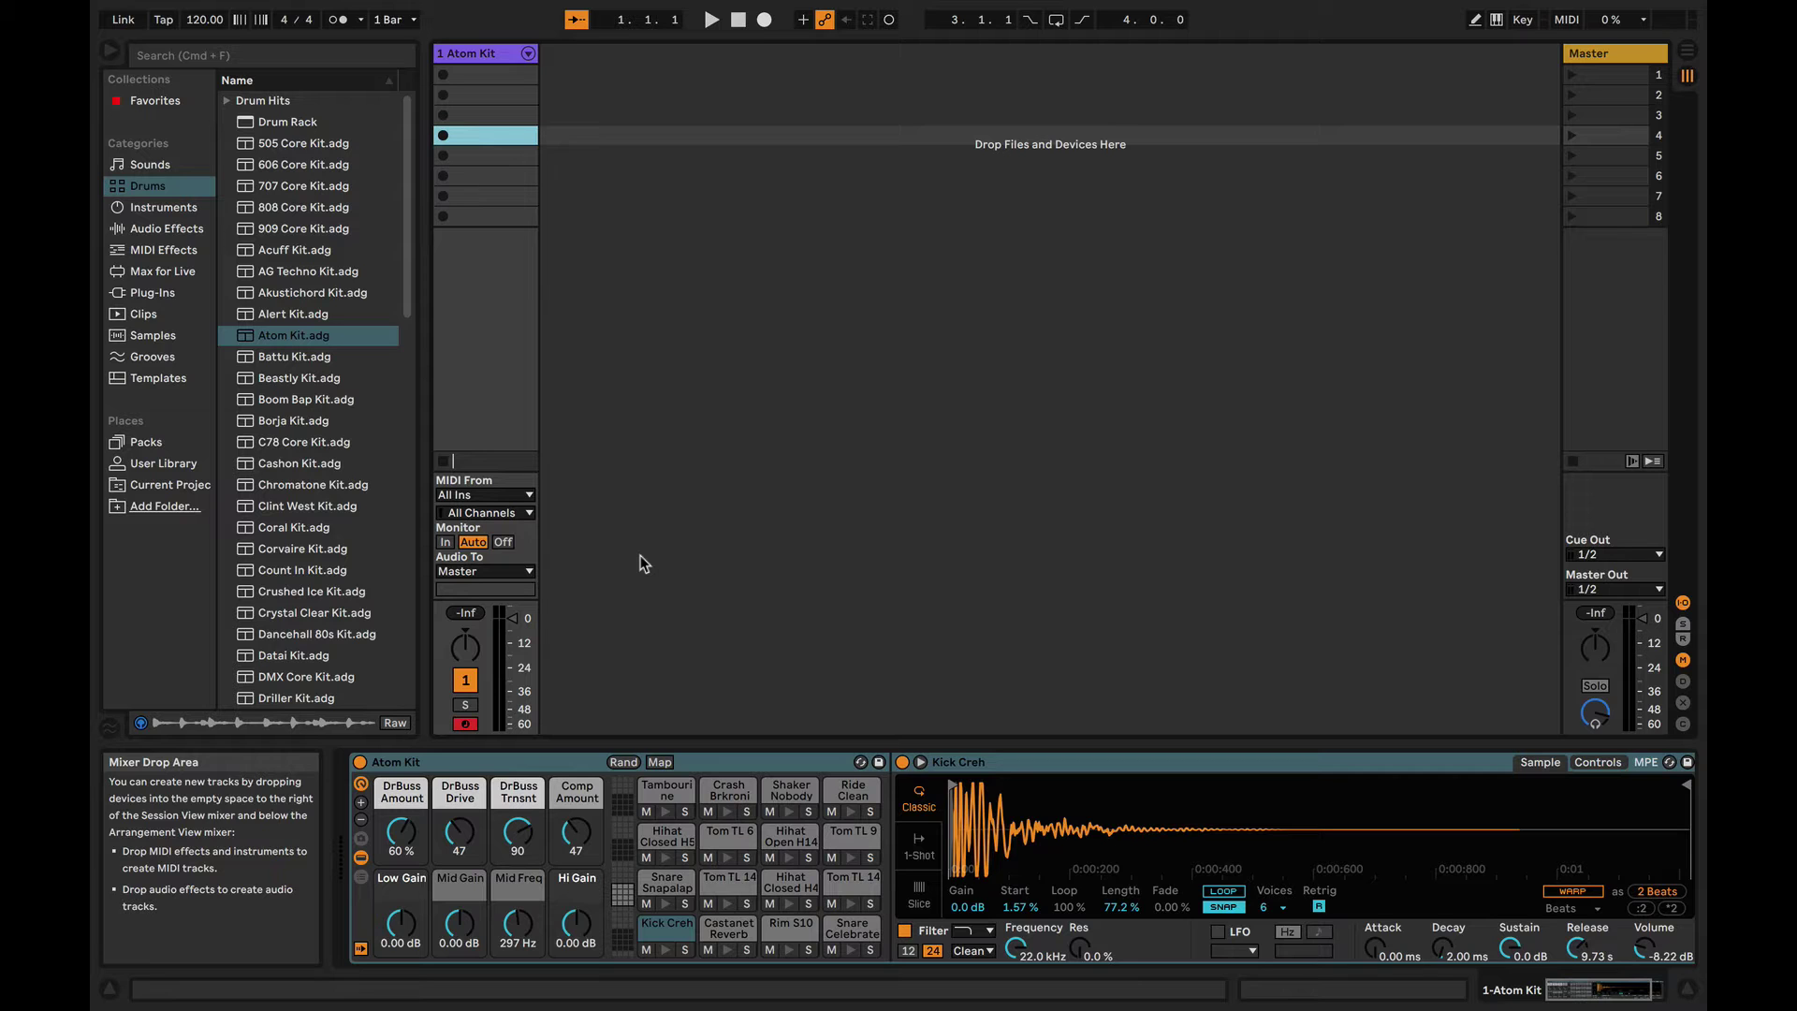
# - Toggle the detail area between the Clip View and the Device View of the Atom Kit track
pyautogui.hotkey('shift', 'Tab')
pyautogui.hotkey('shift', 'Tab')
pyautogui.hotkey('shift', 'Tab')
pyautogui.hotkey('shift', 'Tab')
pyautogui.hotkey('shift', 'Tab')
pyautogui.hotkey('shift', 'Tab')
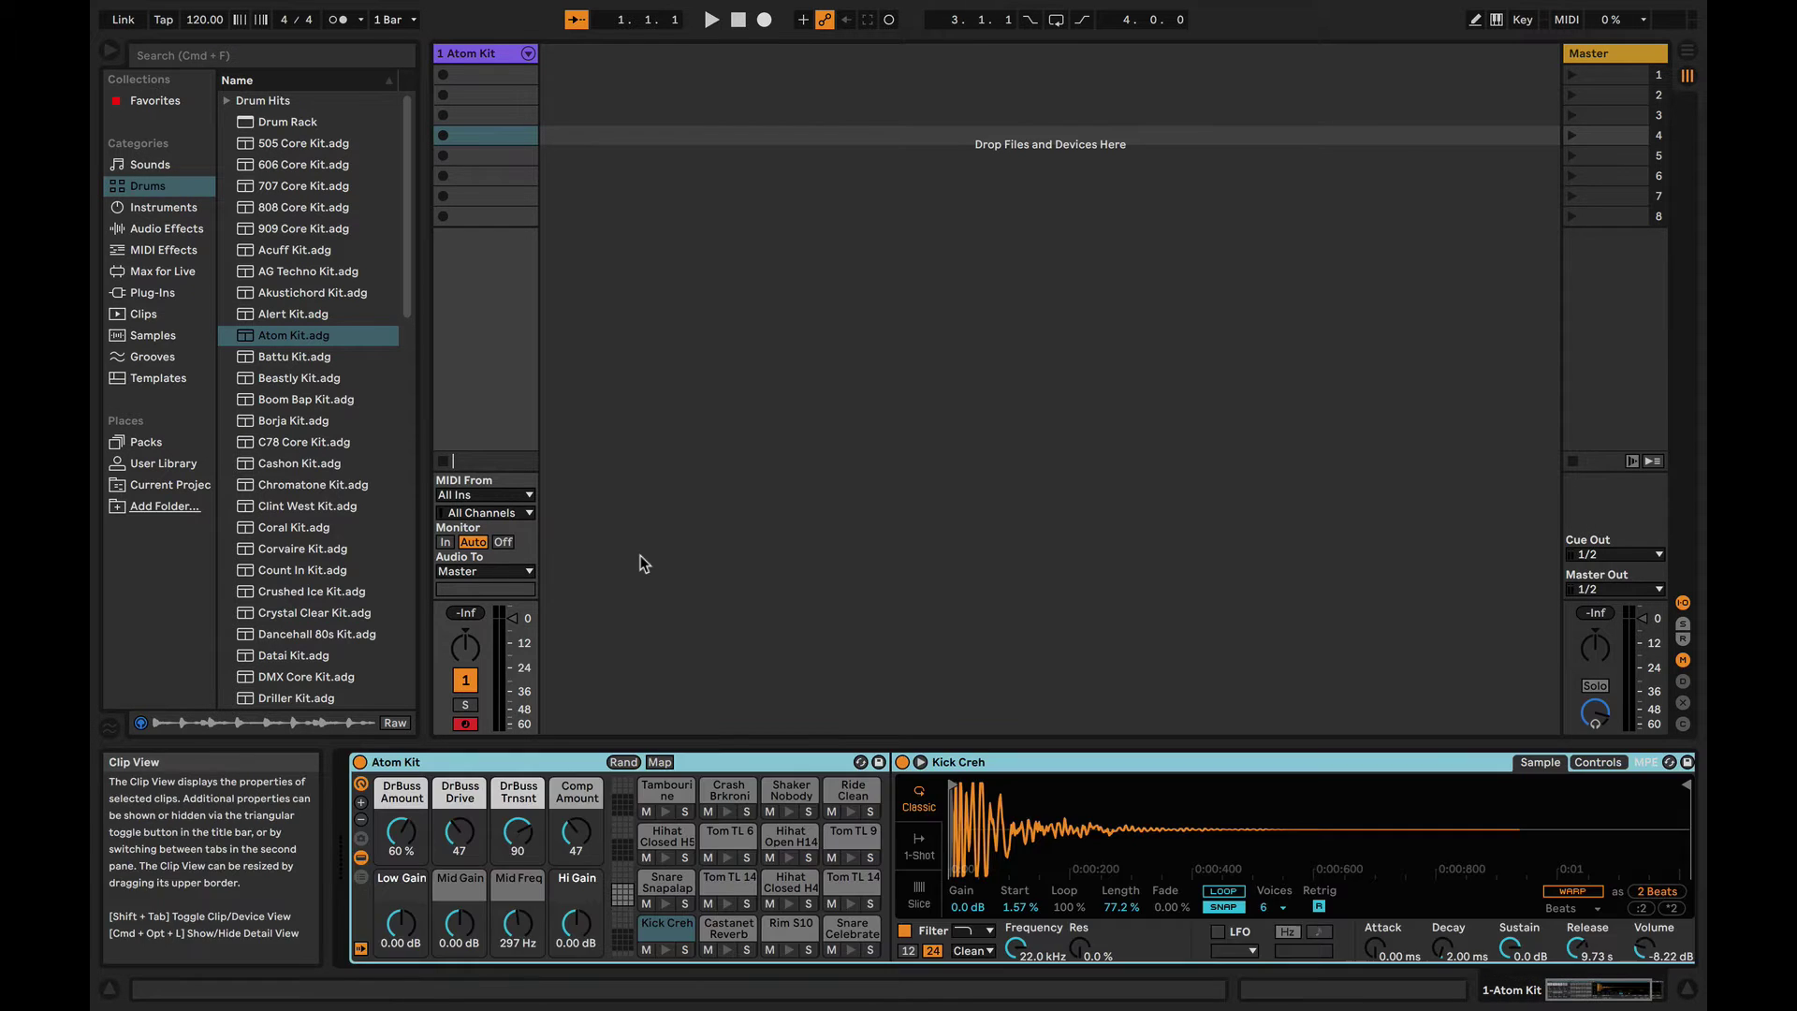
pyautogui.hotkey('shift', 'Tab')
pyautogui.hotkey('shift', 'Tab')
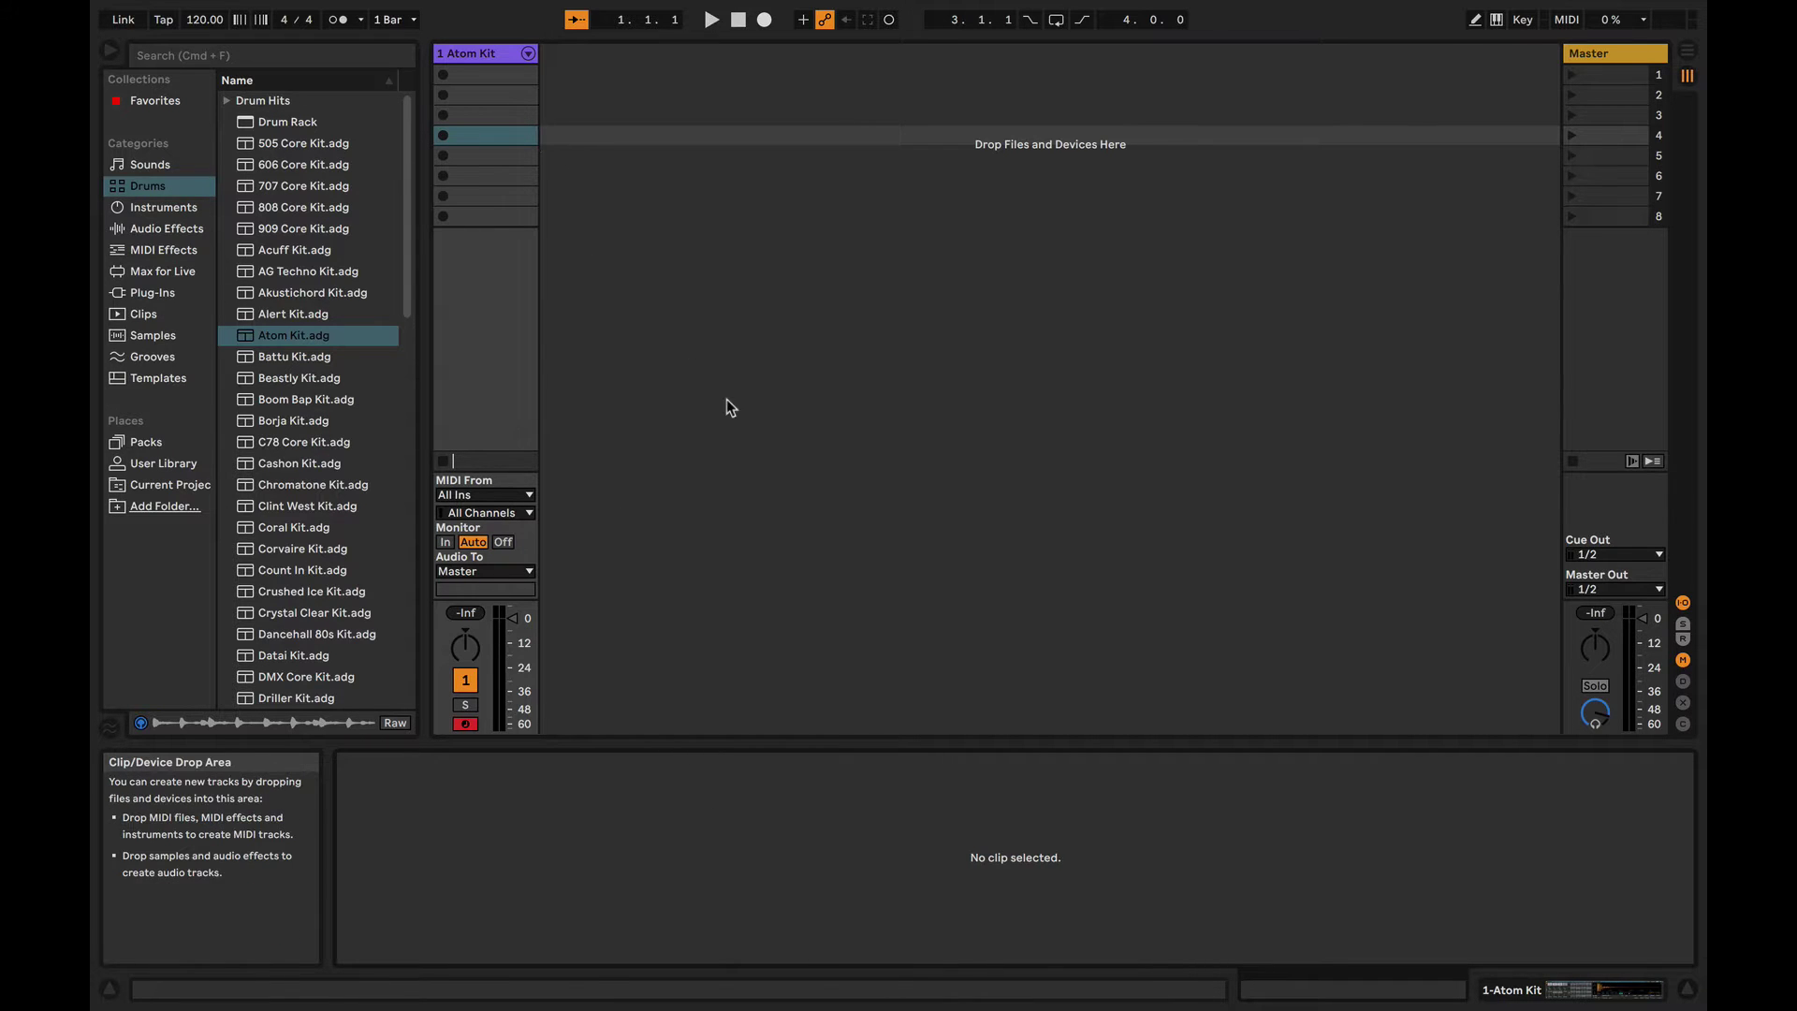
# - Cycle through Session and Arrangement View again, and repeat the toggling between Clip and Device View
pyautogui.press('Tab')
pyautogui.press('Tab')
pyautogui.press('Tab')
pyautogui.press('Tab')
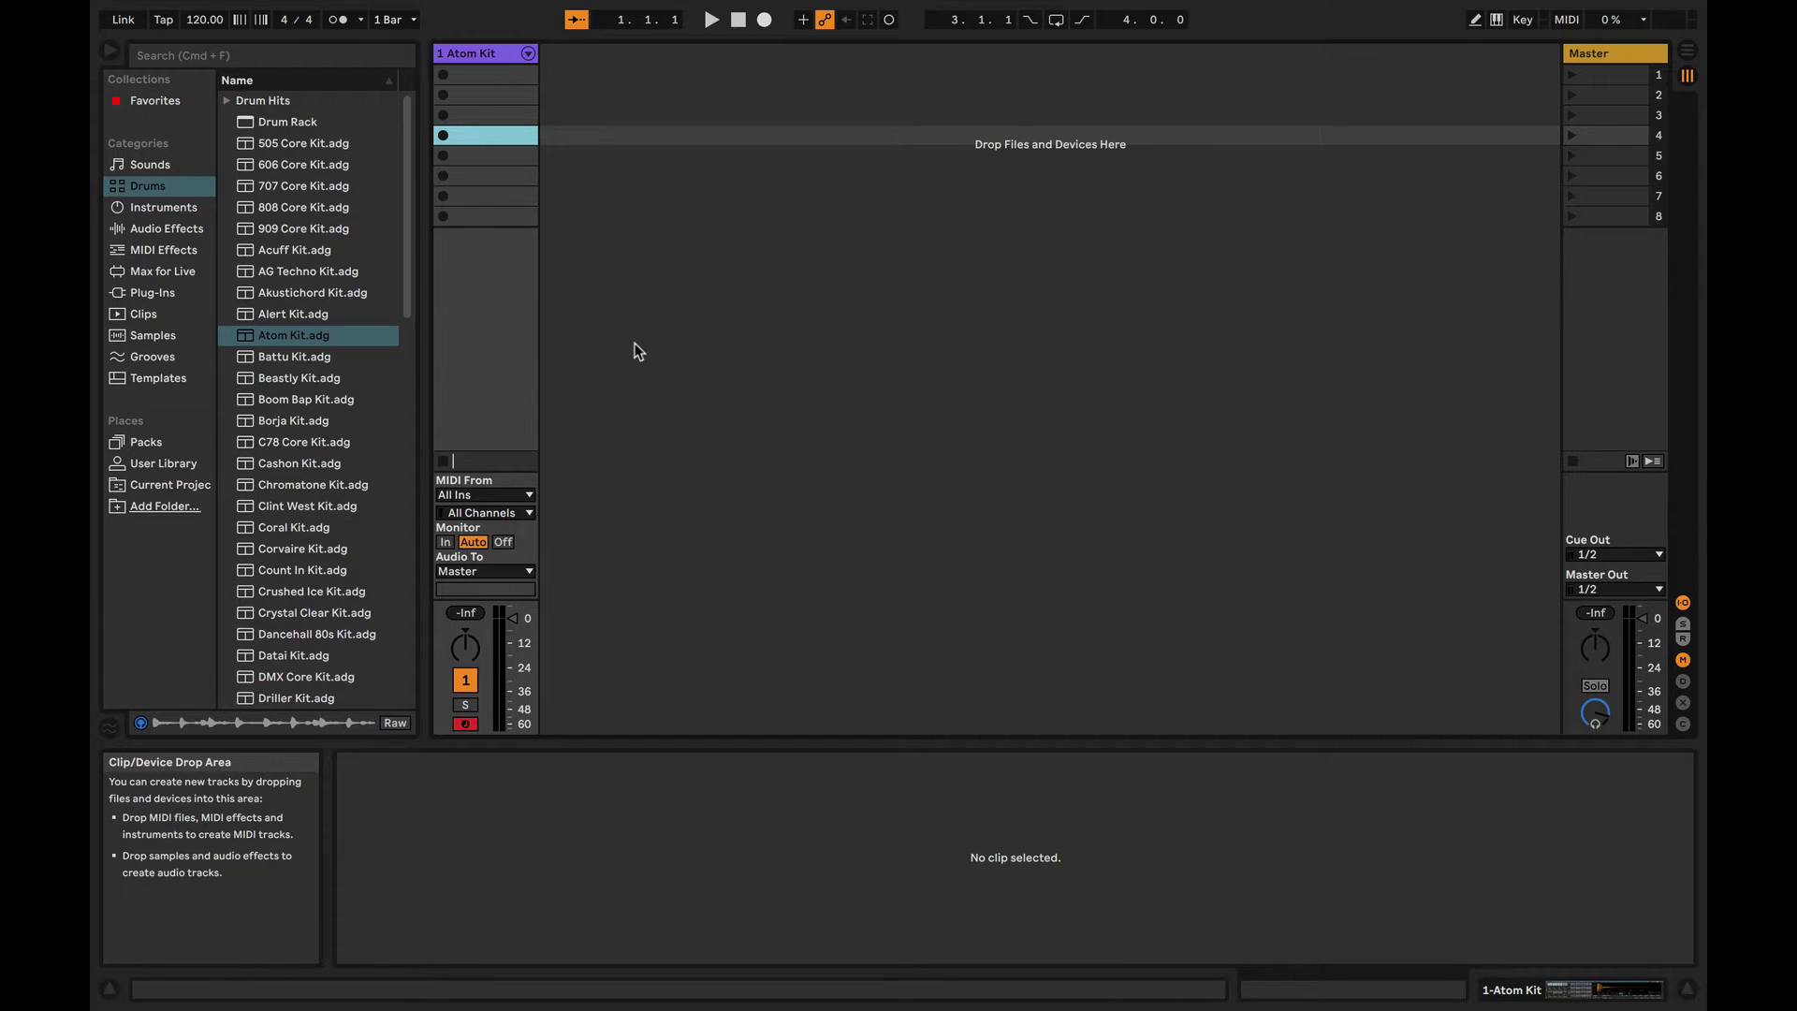
pyautogui.hotkey('shift', 'Tab')
pyautogui.hotkey('shift', 'Tab')
pyautogui.hotkey('shift', 'Tab')
pyautogui.hotkey('shift', 'Tab')
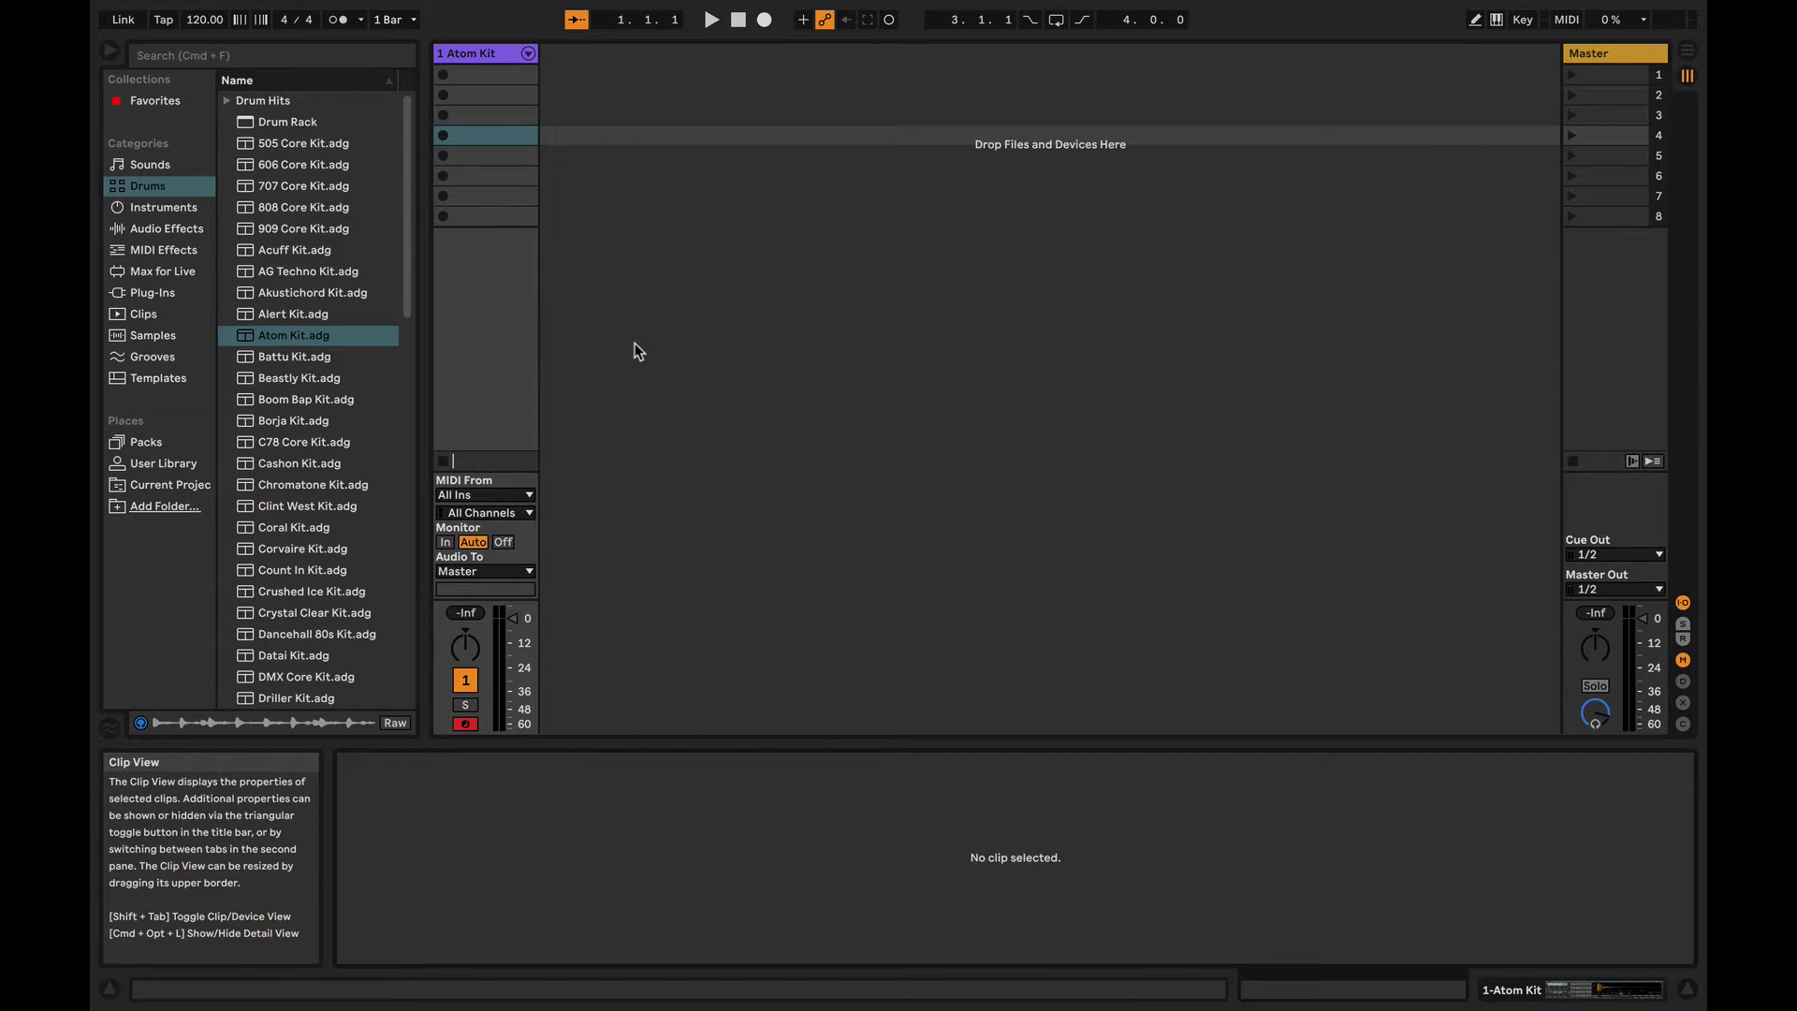
pyautogui.hotkey('shift', 'Tab')
pyautogui.hotkey('shift', 'Tab')
# - Create an empty MIDI clip in the first clip slot of the Atom Kit track
pyautogui.click(502, 74)
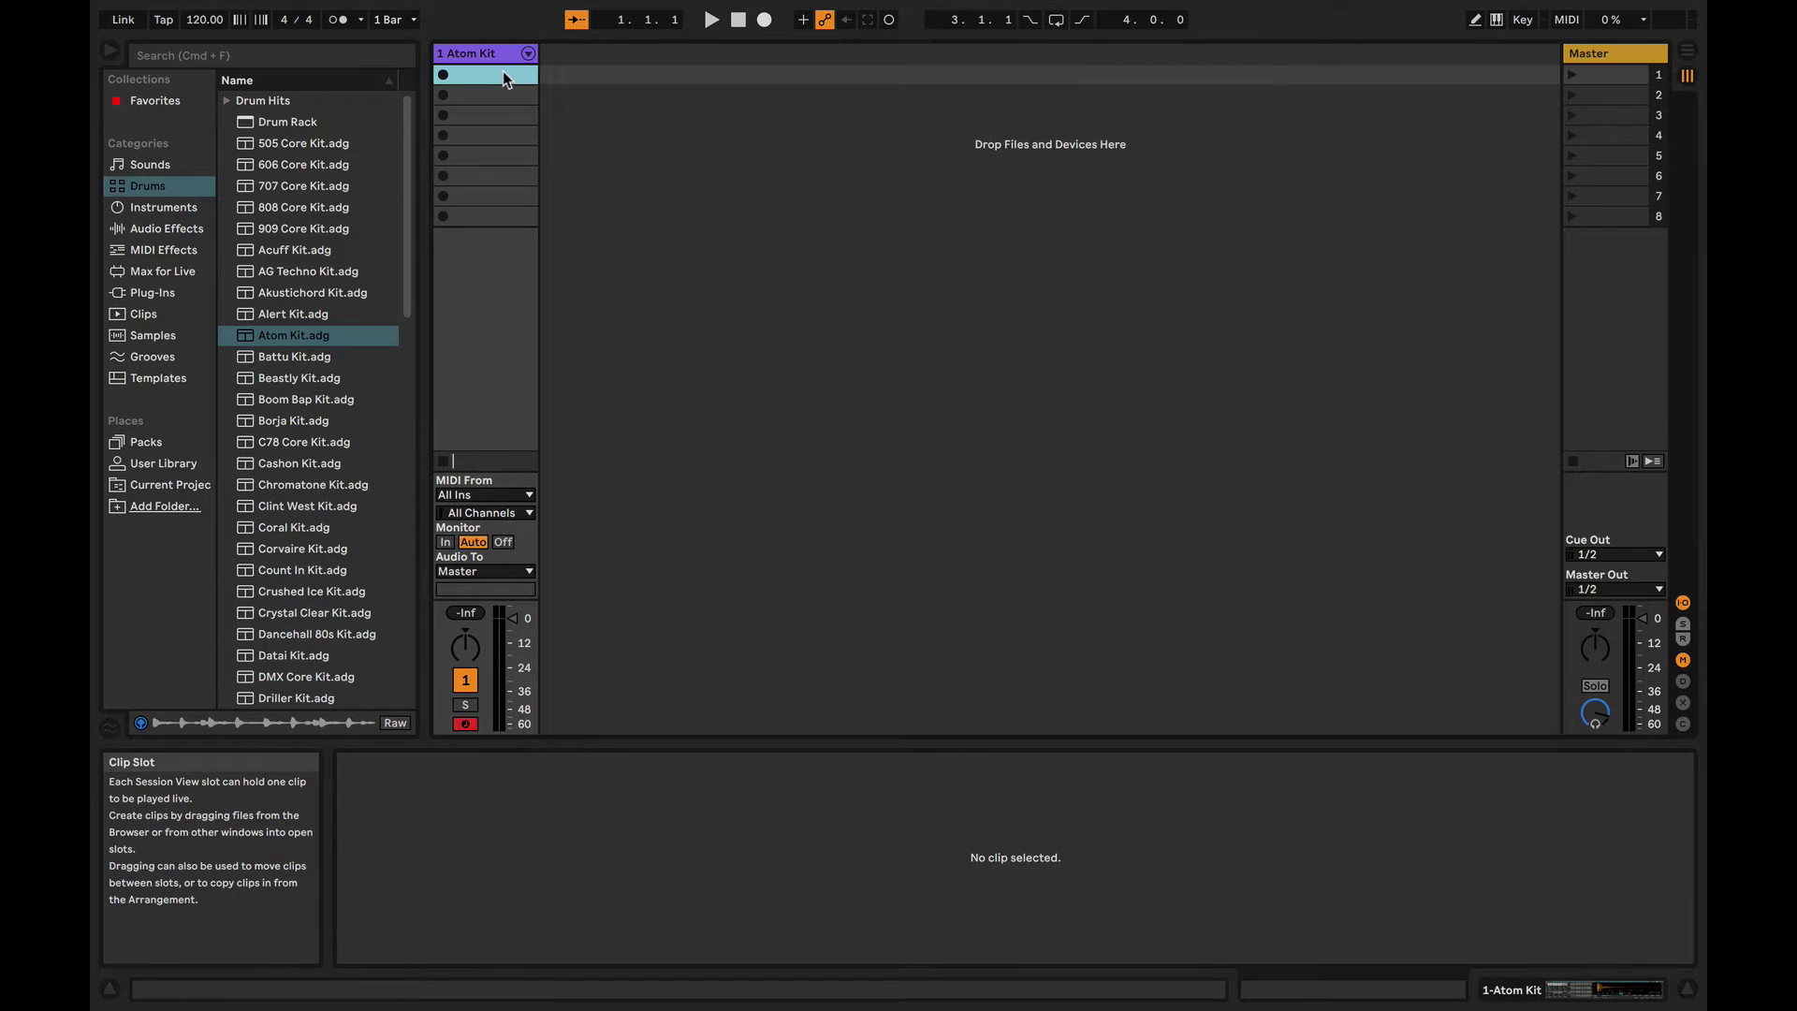
pyautogui.doubleClick(503, 74)
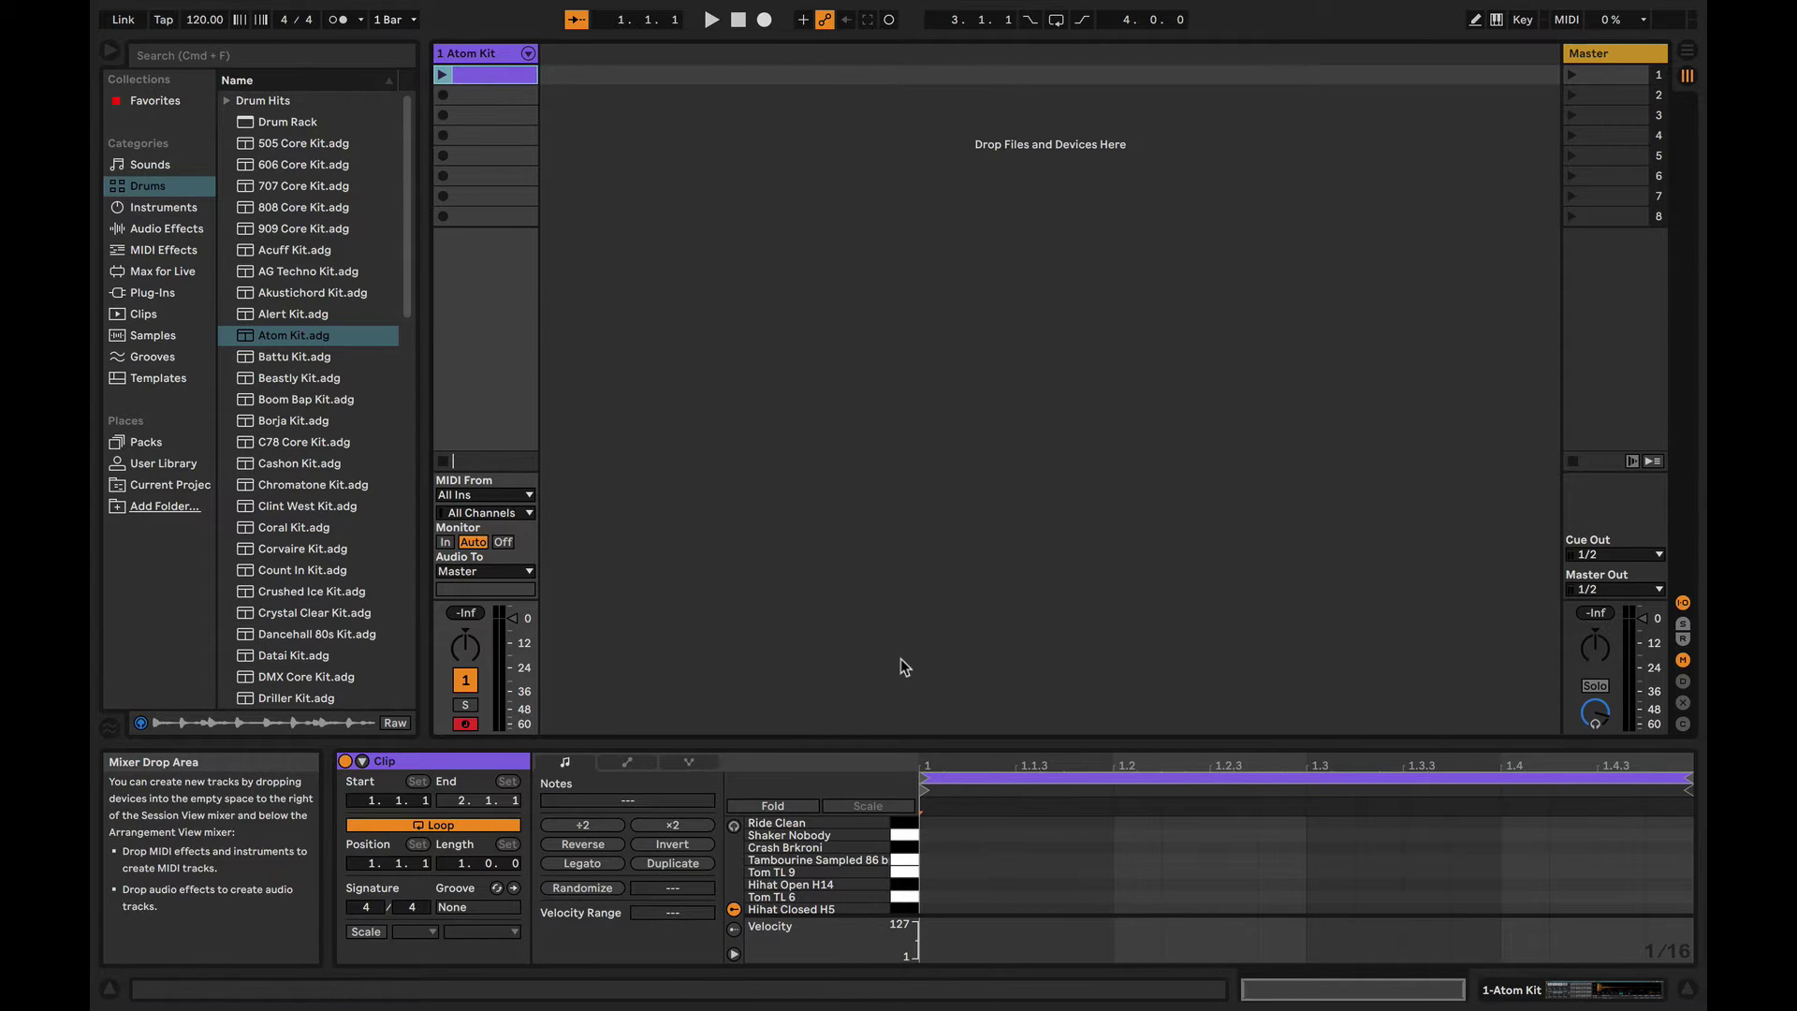
# - Compare the new clip's note editor with the Atom Kit devices, and Session View with Arrangement View
pyautogui.hotkey('shift', 'Tab')
pyautogui.hotkey('shift', 'Tab')
pyautogui.hotkey('shift', 'Tab')
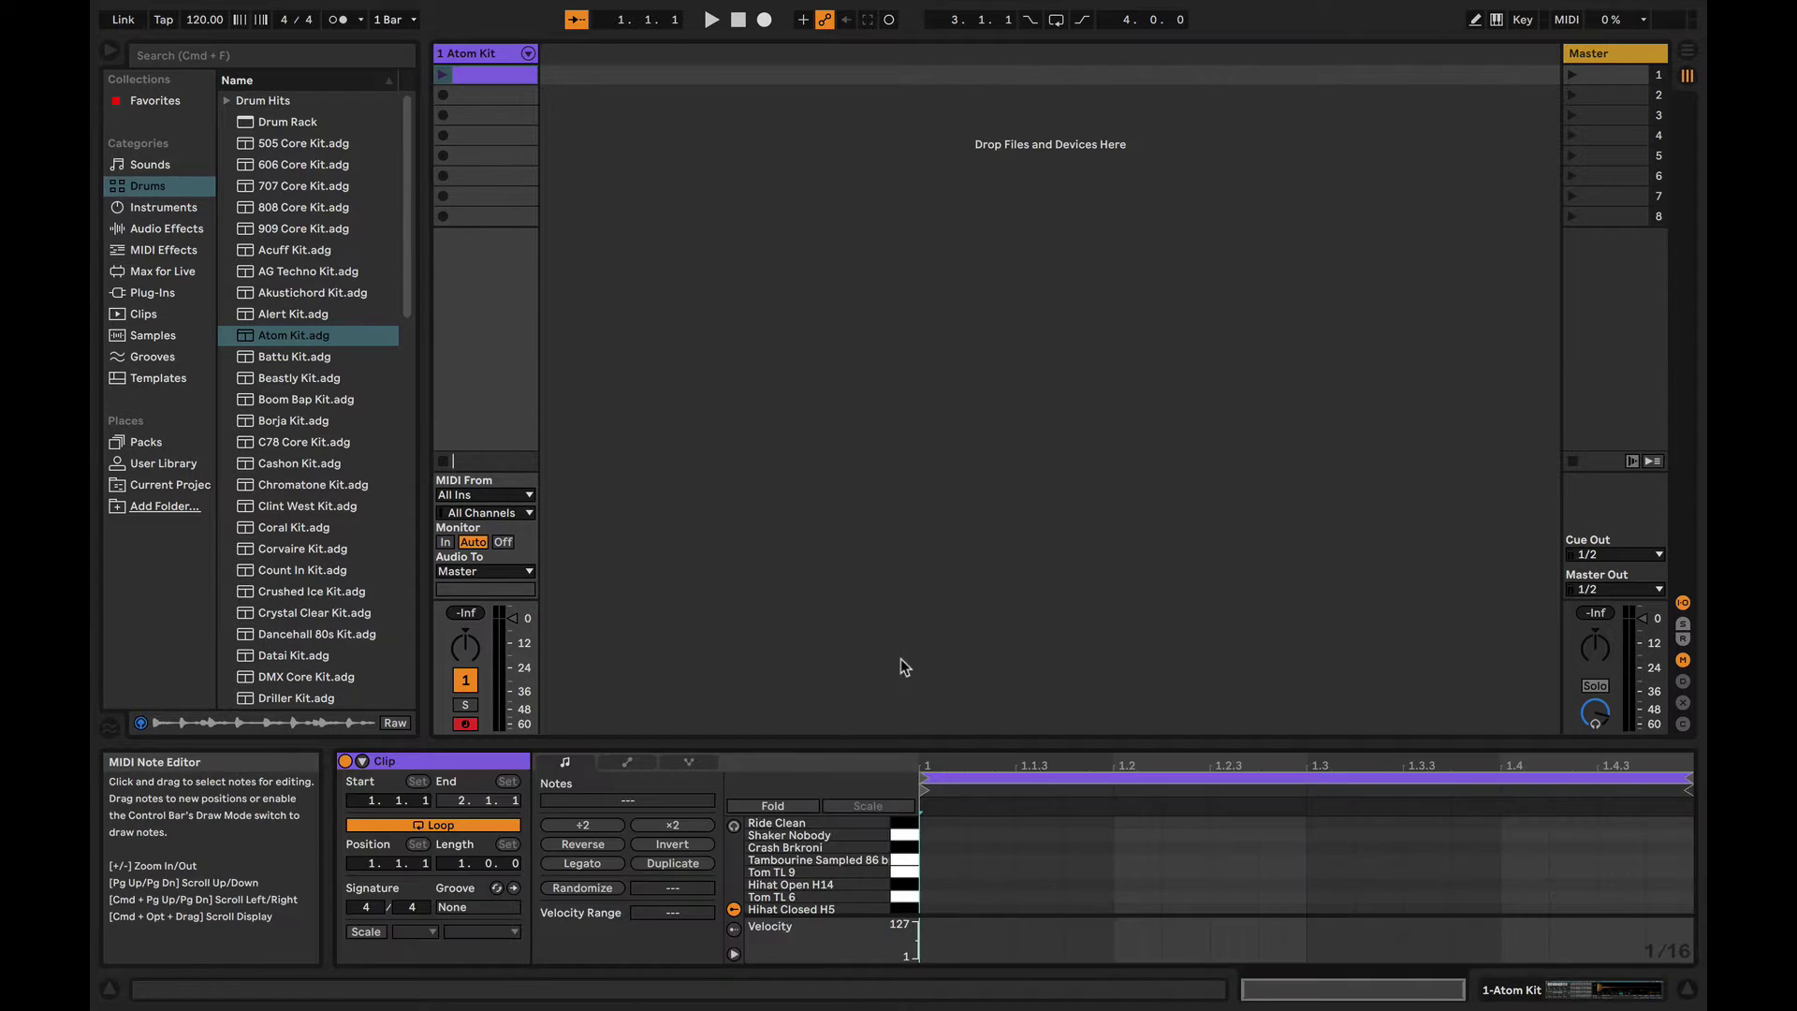
pyautogui.press('Tab')
pyautogui.press('Tab')
pyautogui.press('Tab')
pyautogui.press('Tab')
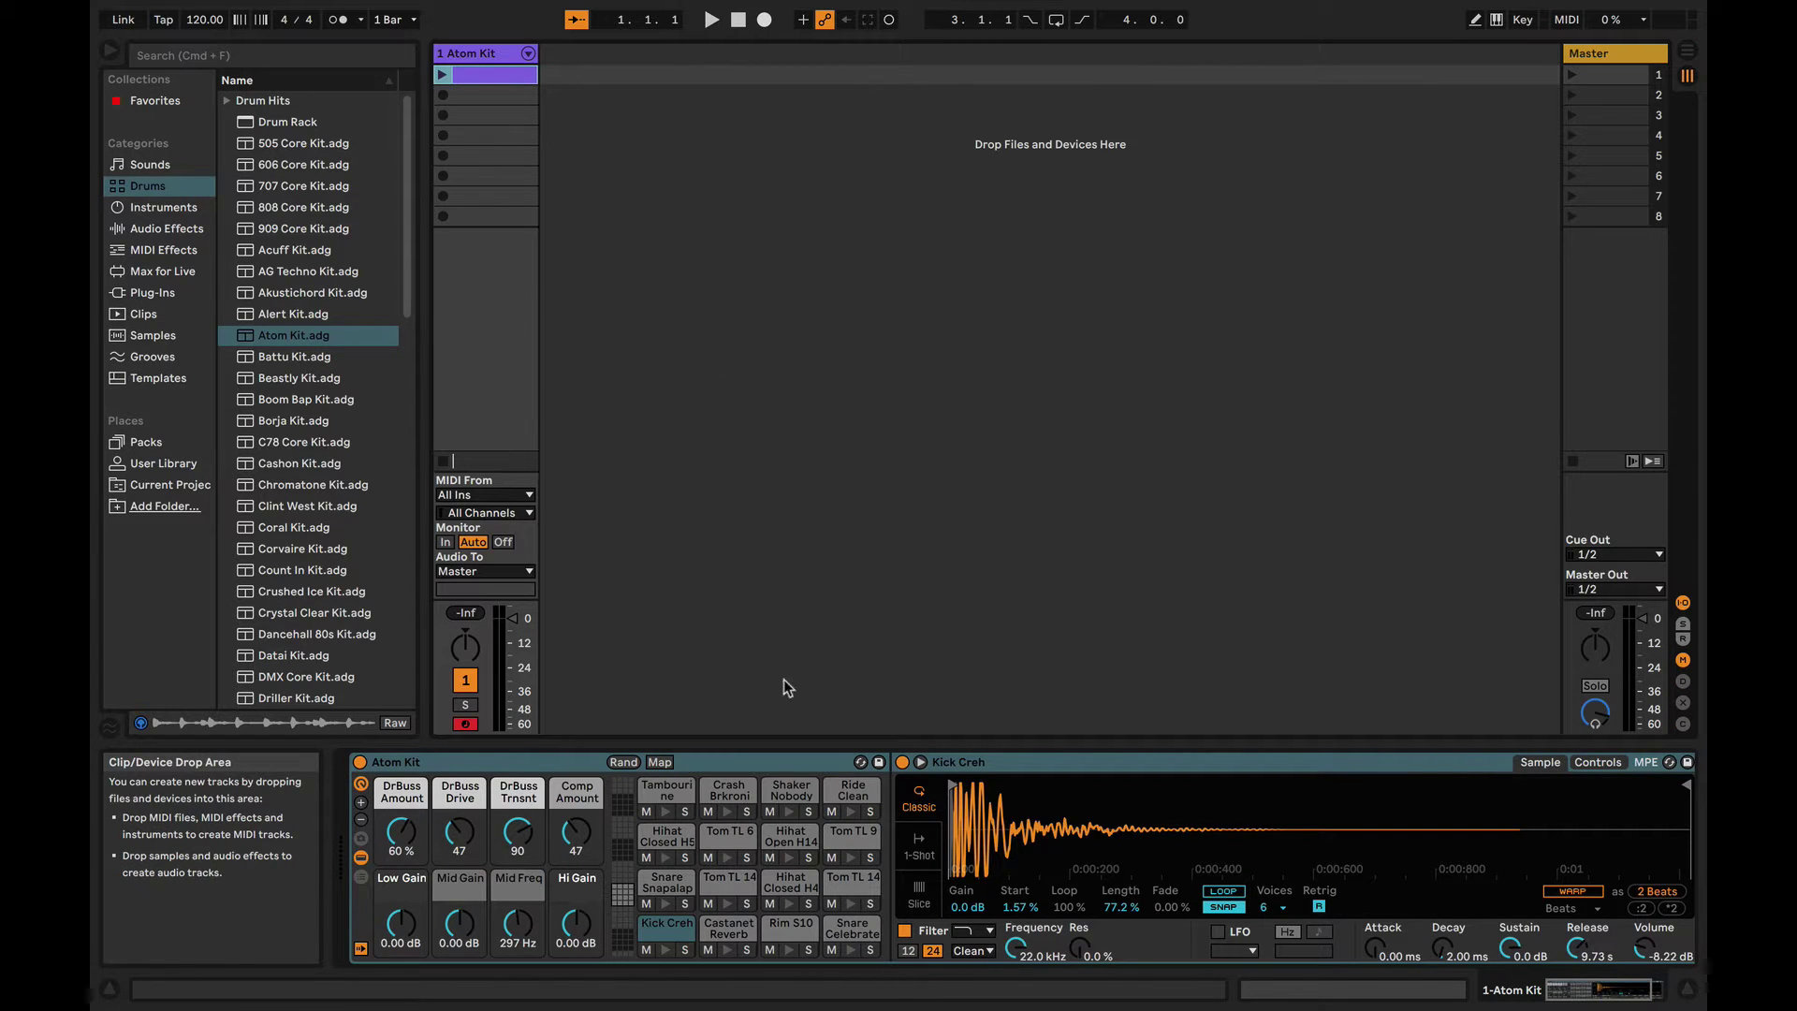
# - Show the new clip's note editor and enlarge it until all drum rows from Kick Creh to Ride Clean fit
pyautogui.hotkey('shift', 'Tab')
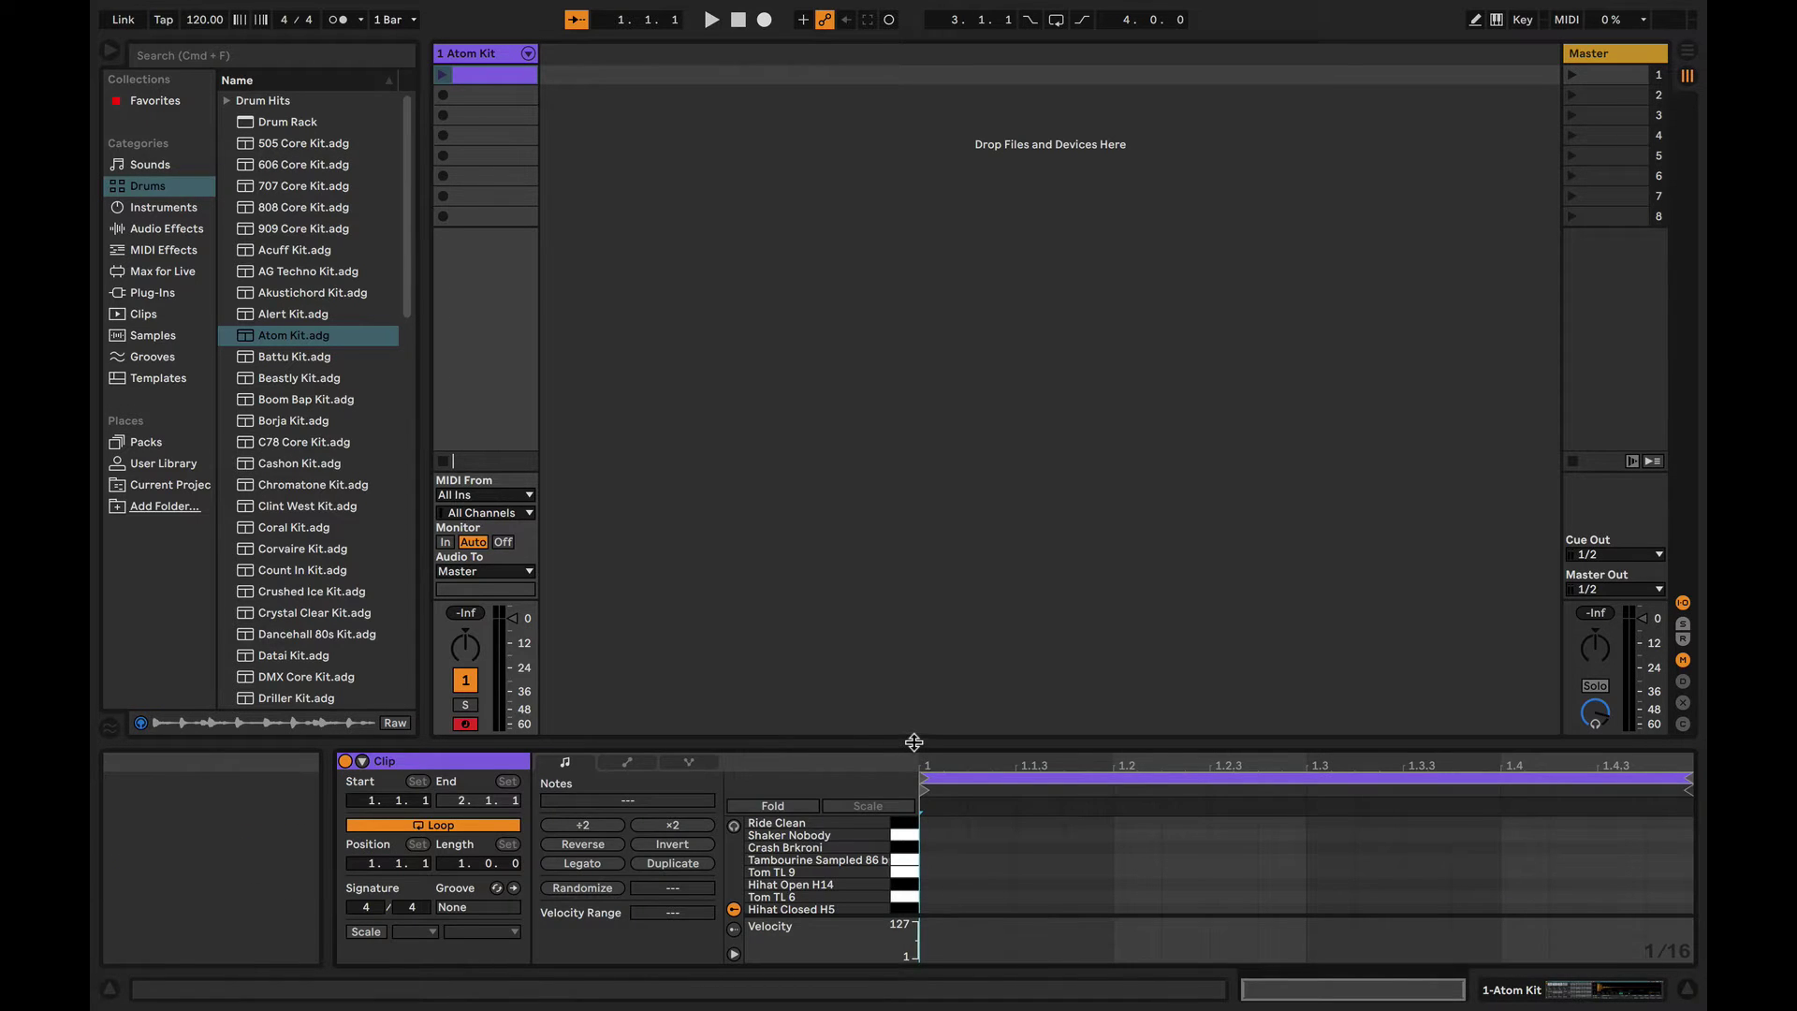
pyautogui.moveTo(911, 745); pyautogui.dragTo(890, 697)
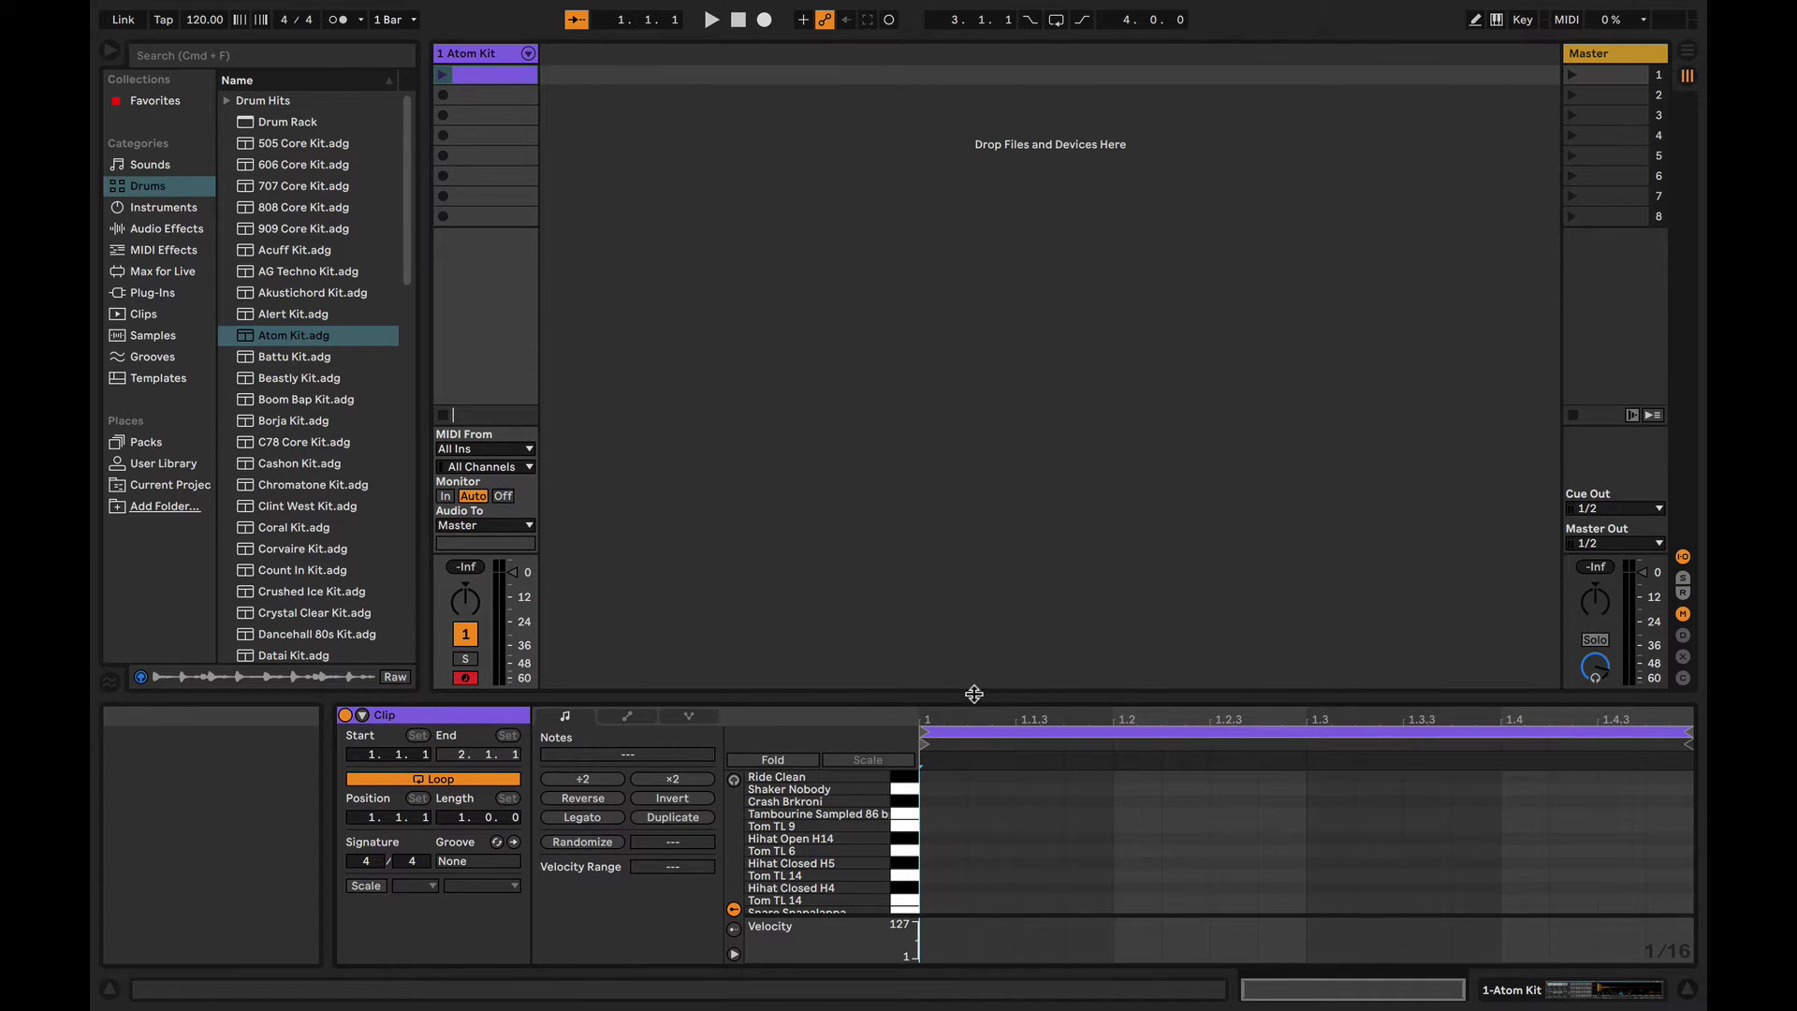
pyautogui.moveTo(967, 693); pyautogui.dragTo(848, 440)
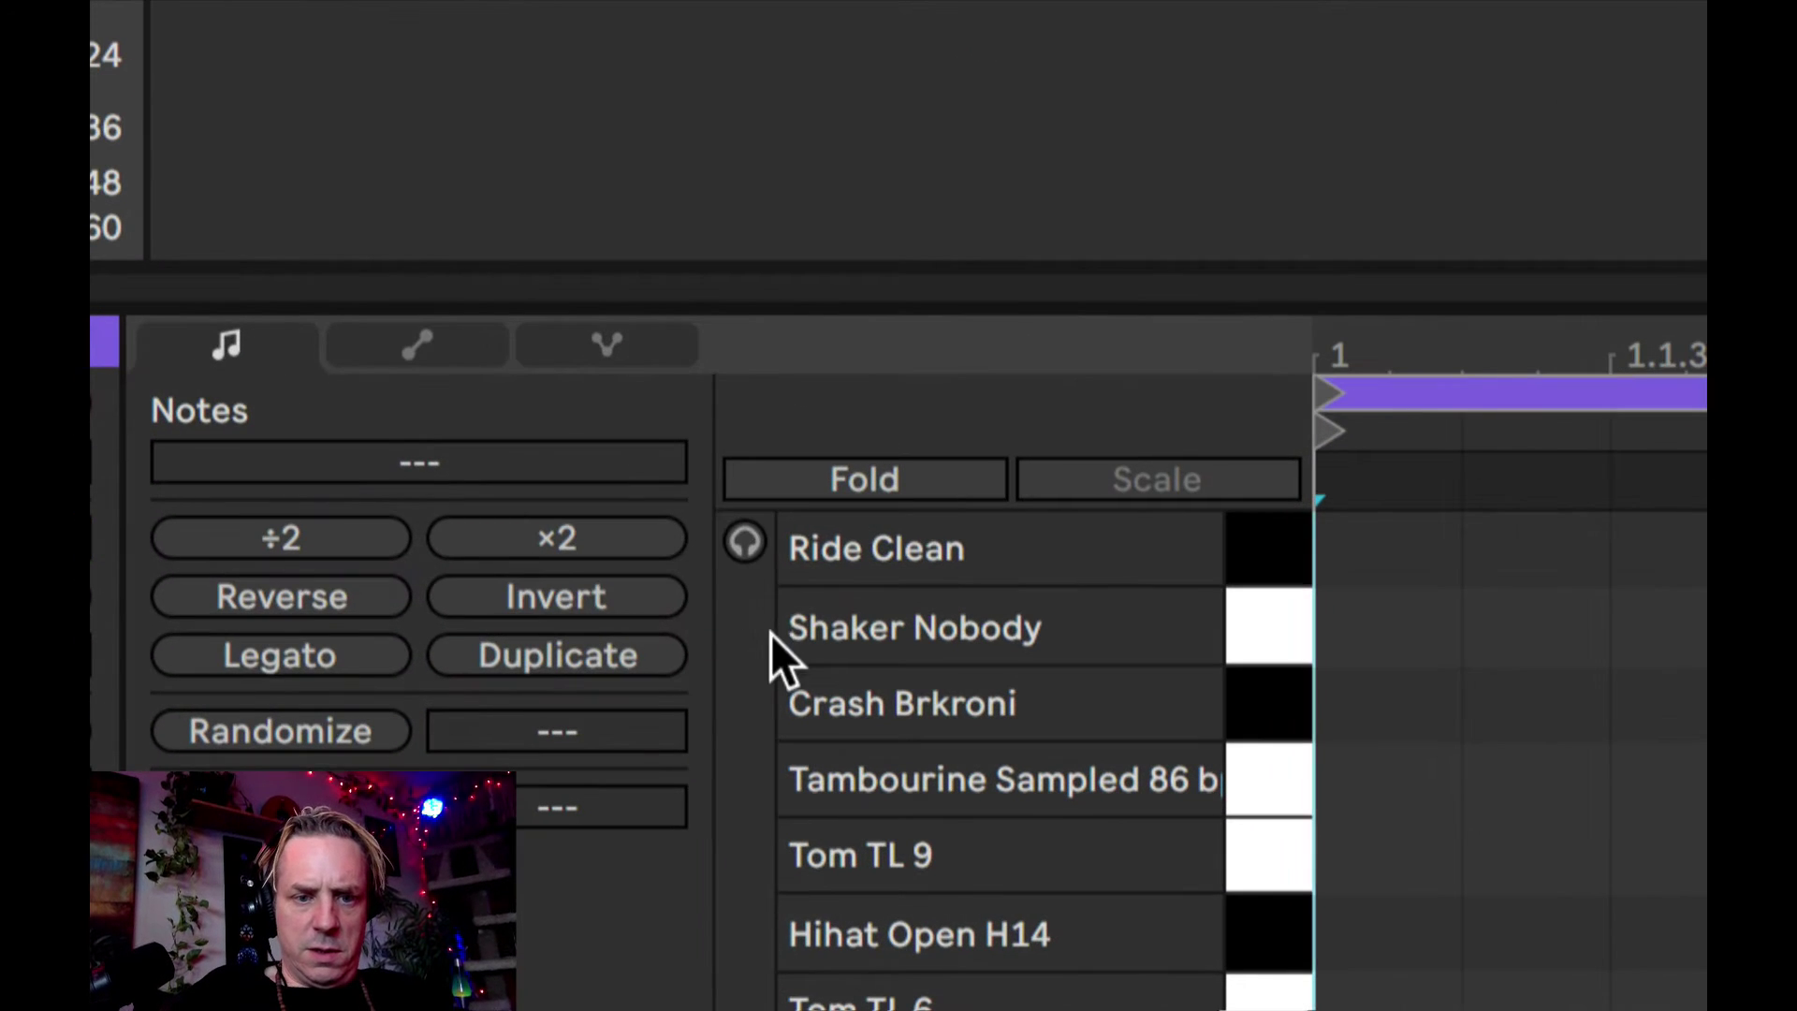
# - Turn on the MIDI editor's note preview and audition the Kick Creh, Castanet Reverb and Rim S10 sounds
pyautogui.click(747, 544)
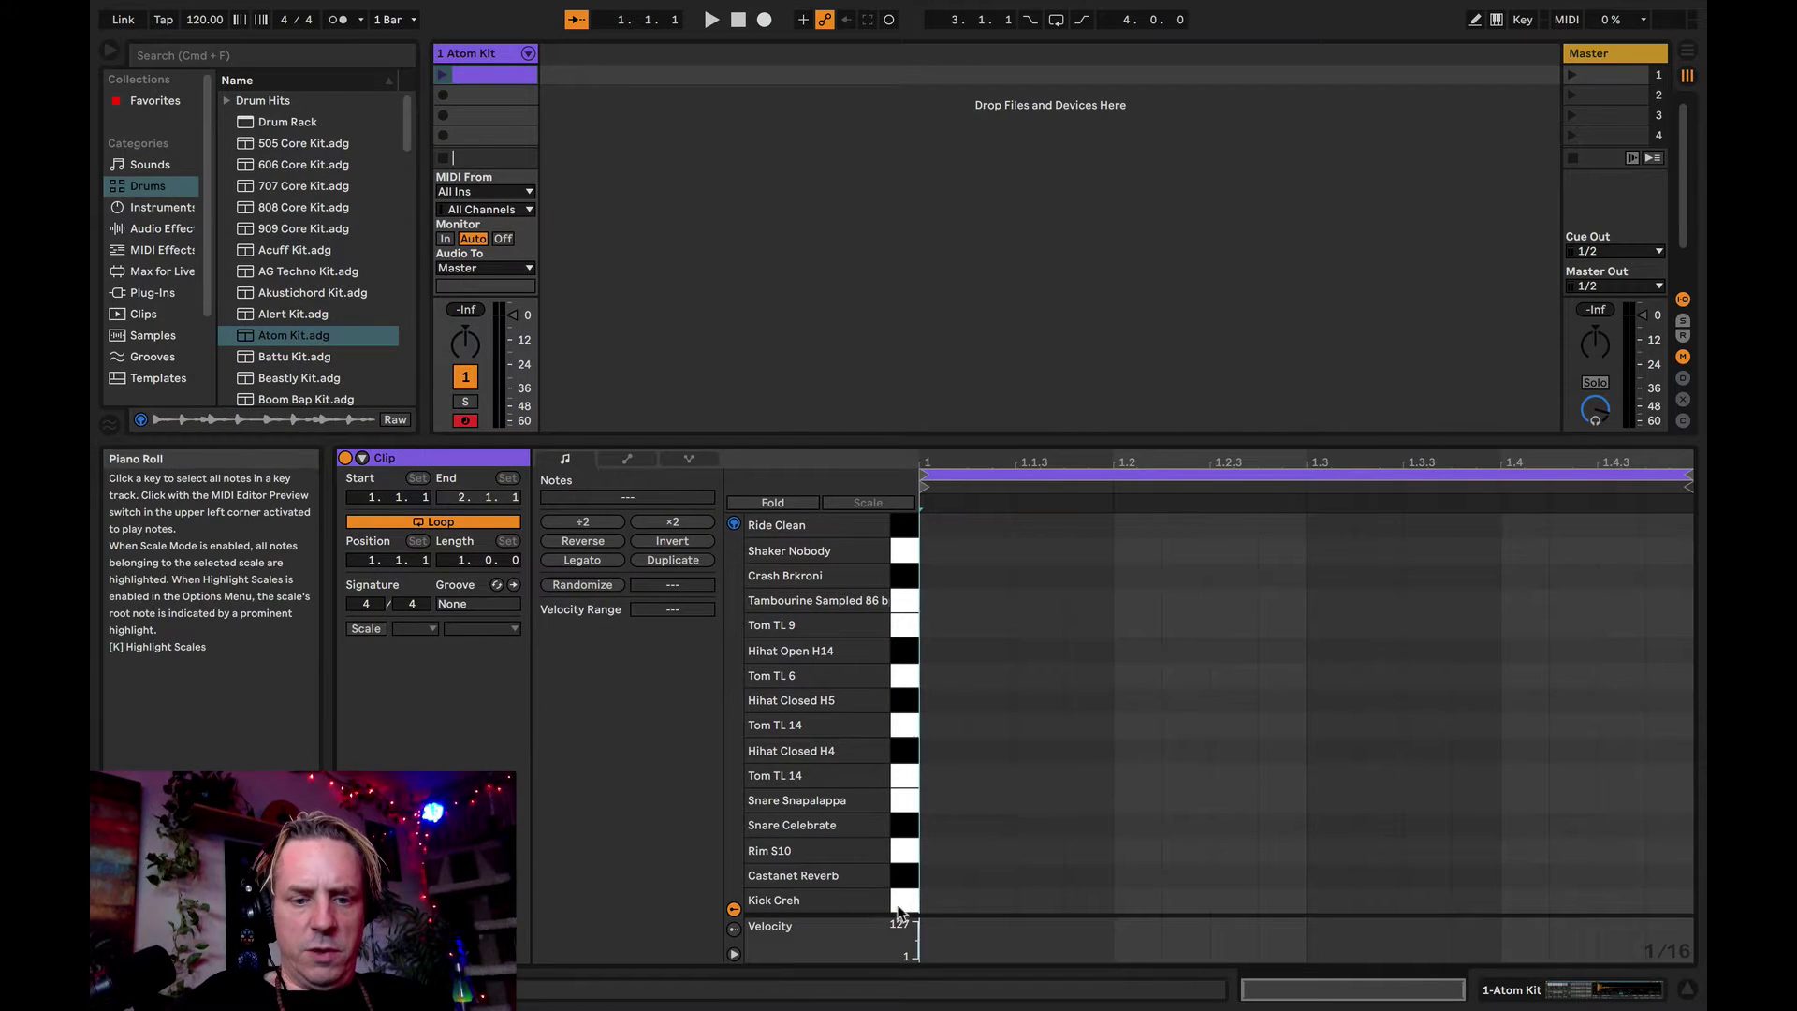
pyautogui.click(905, 902)
pyautogui.click(905, 874)
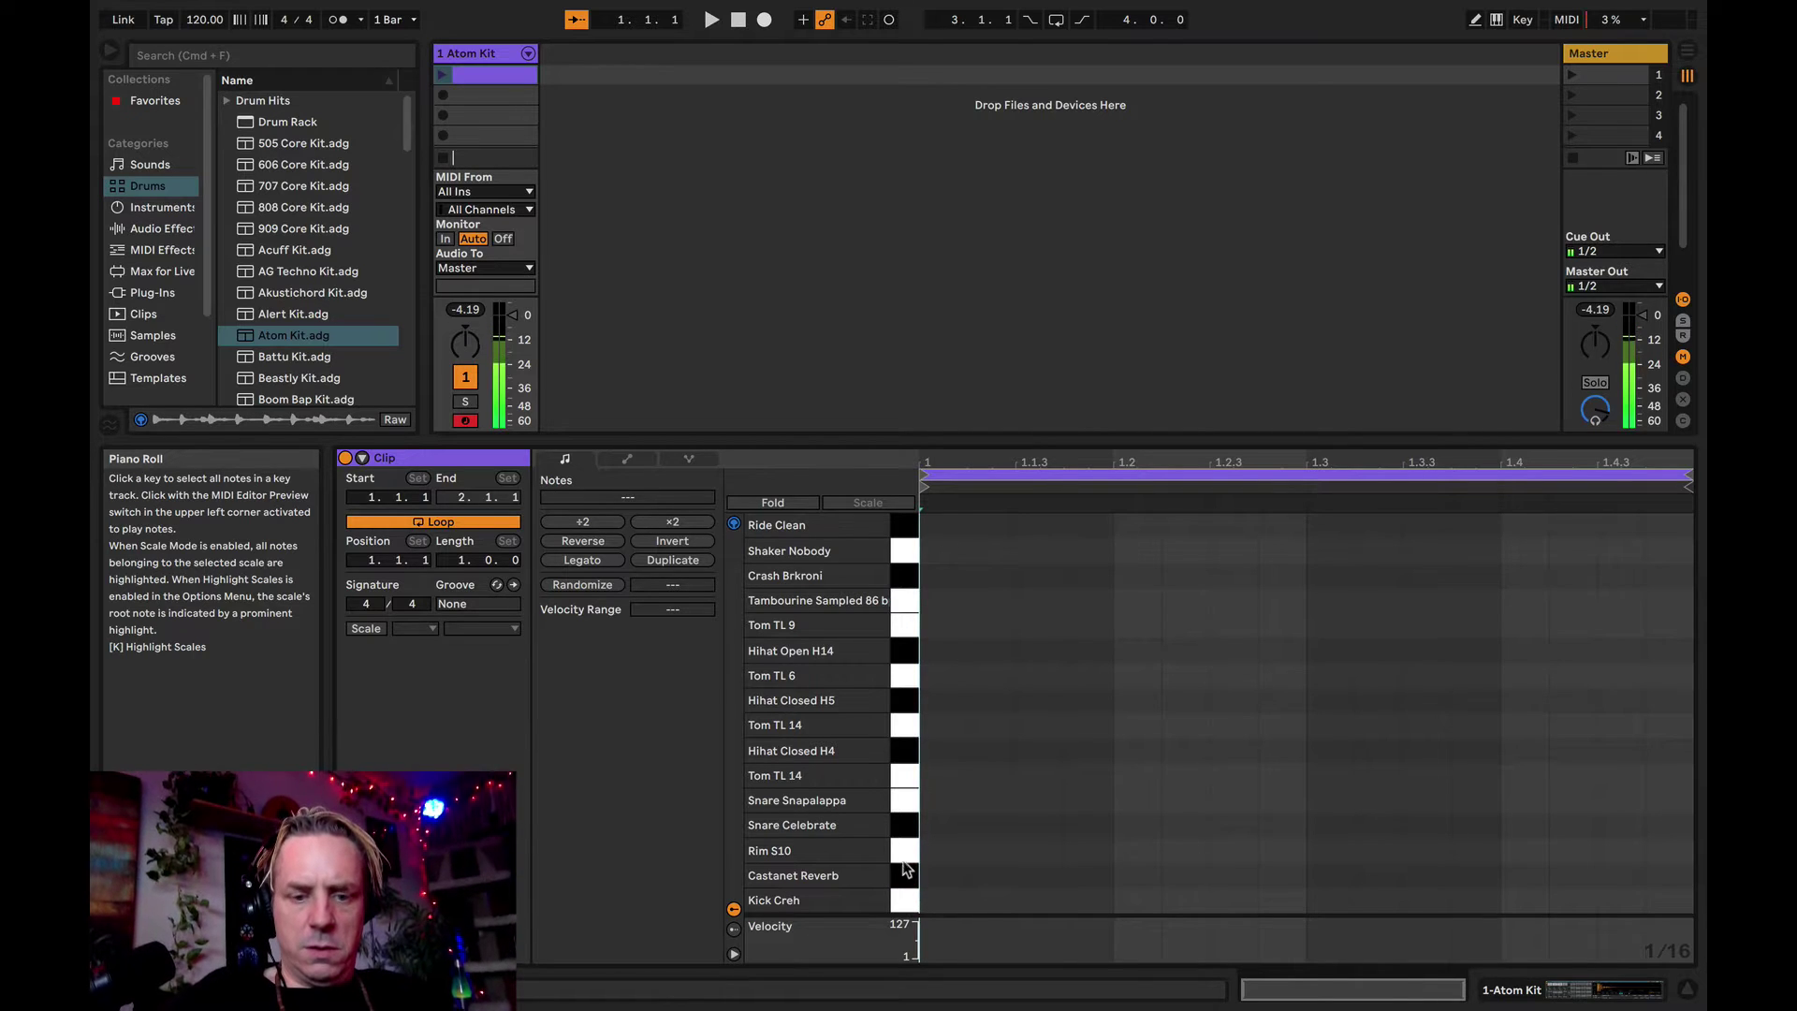
pyautogui.click(905, 852)
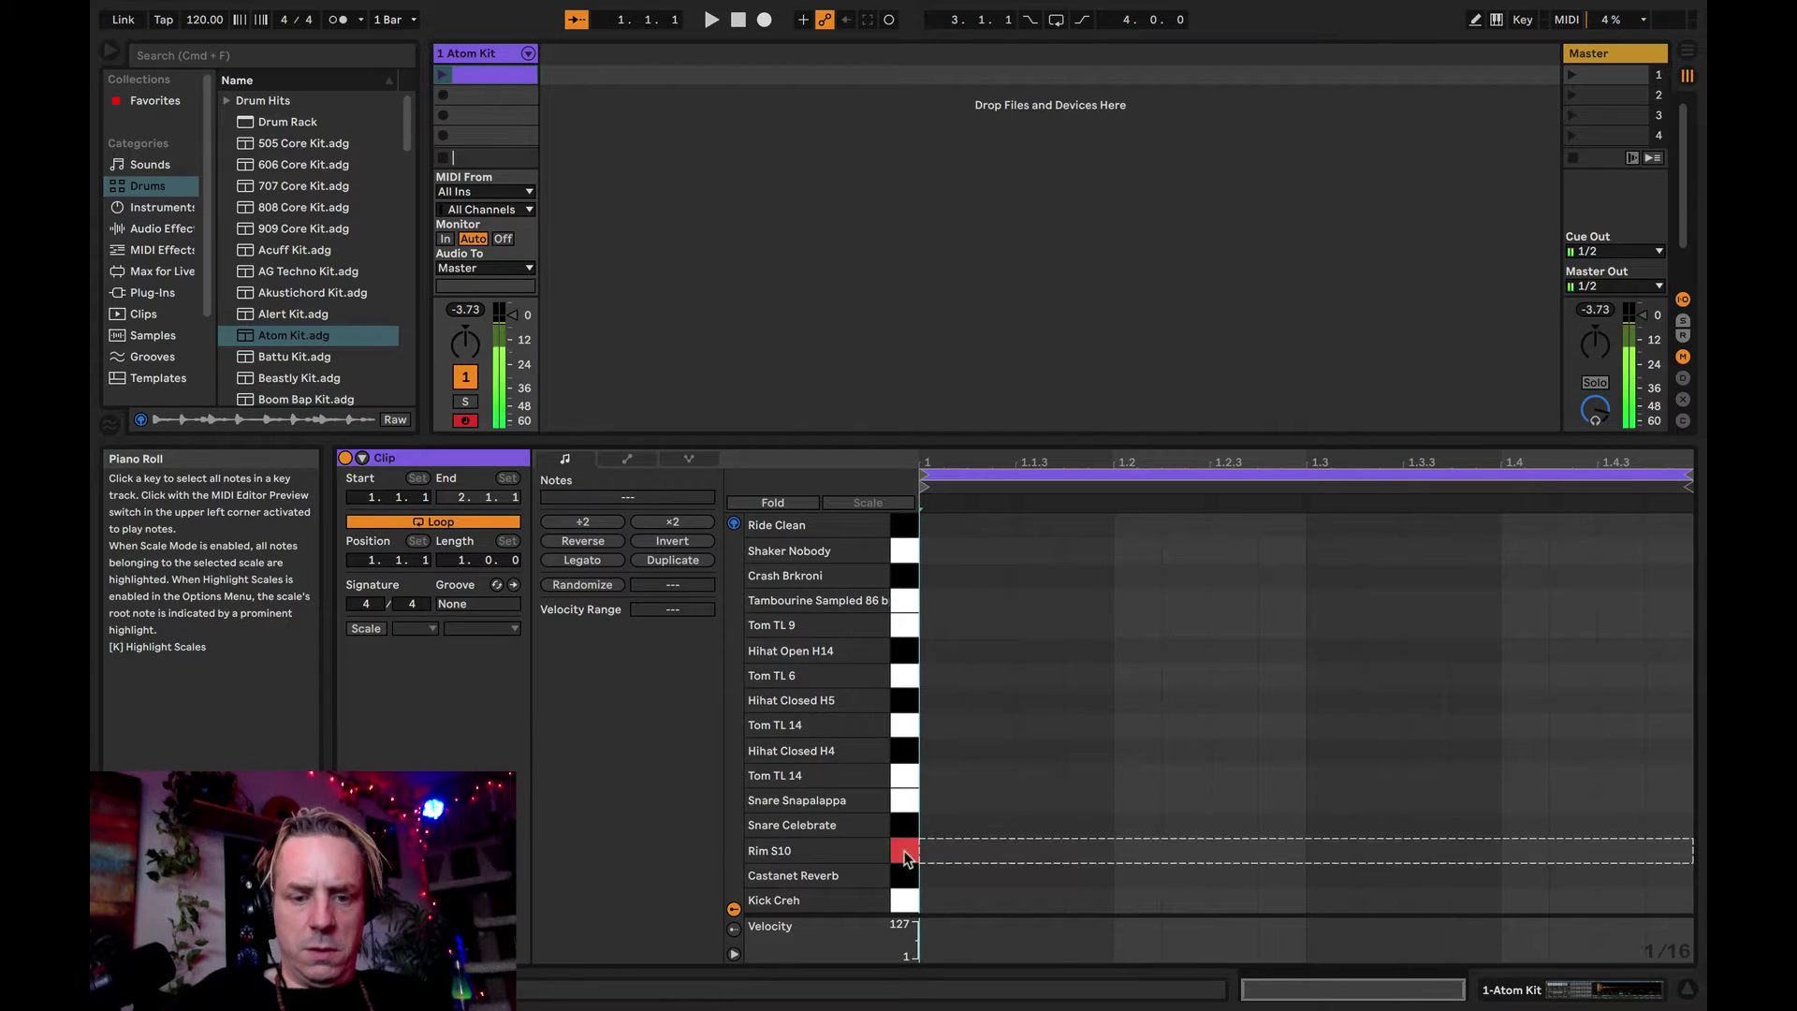
# - Switch the note preview off and on again, and audition the Kick Creh, Castanet Reverb and Snare Celebrate sounds
pyautogui.click(734, 523)
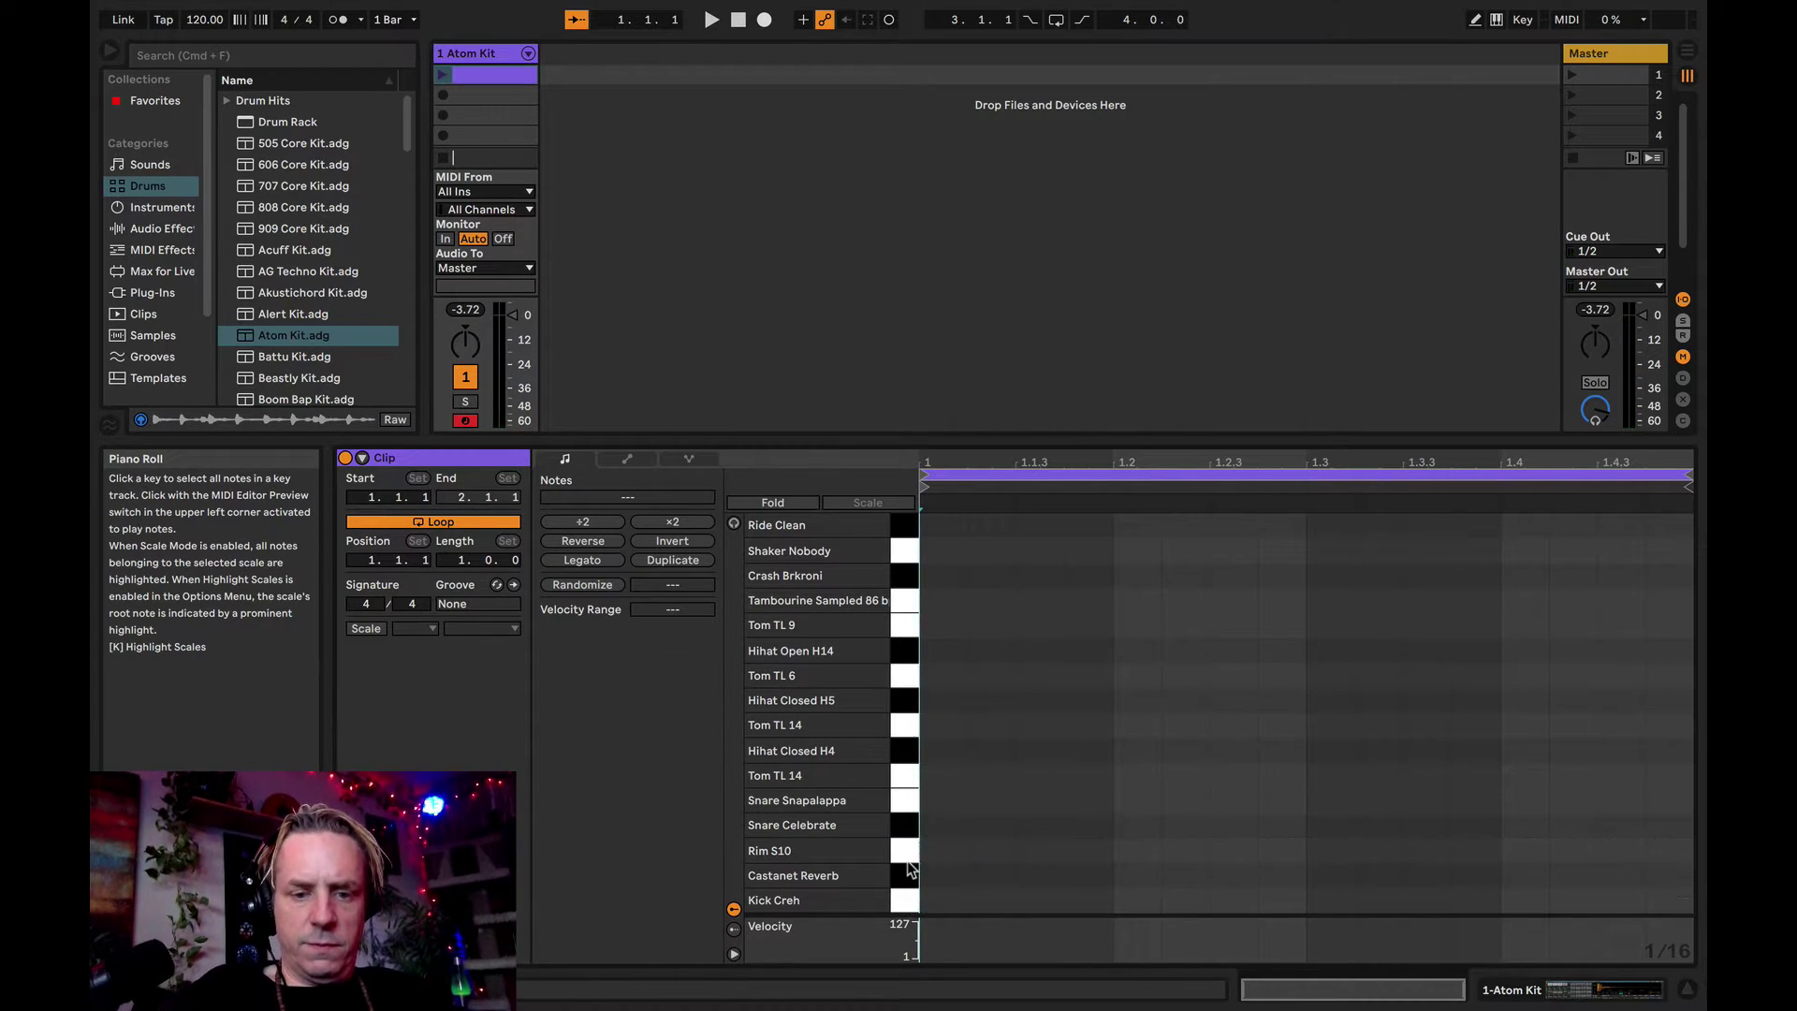
pyautogui.click(734, 525)
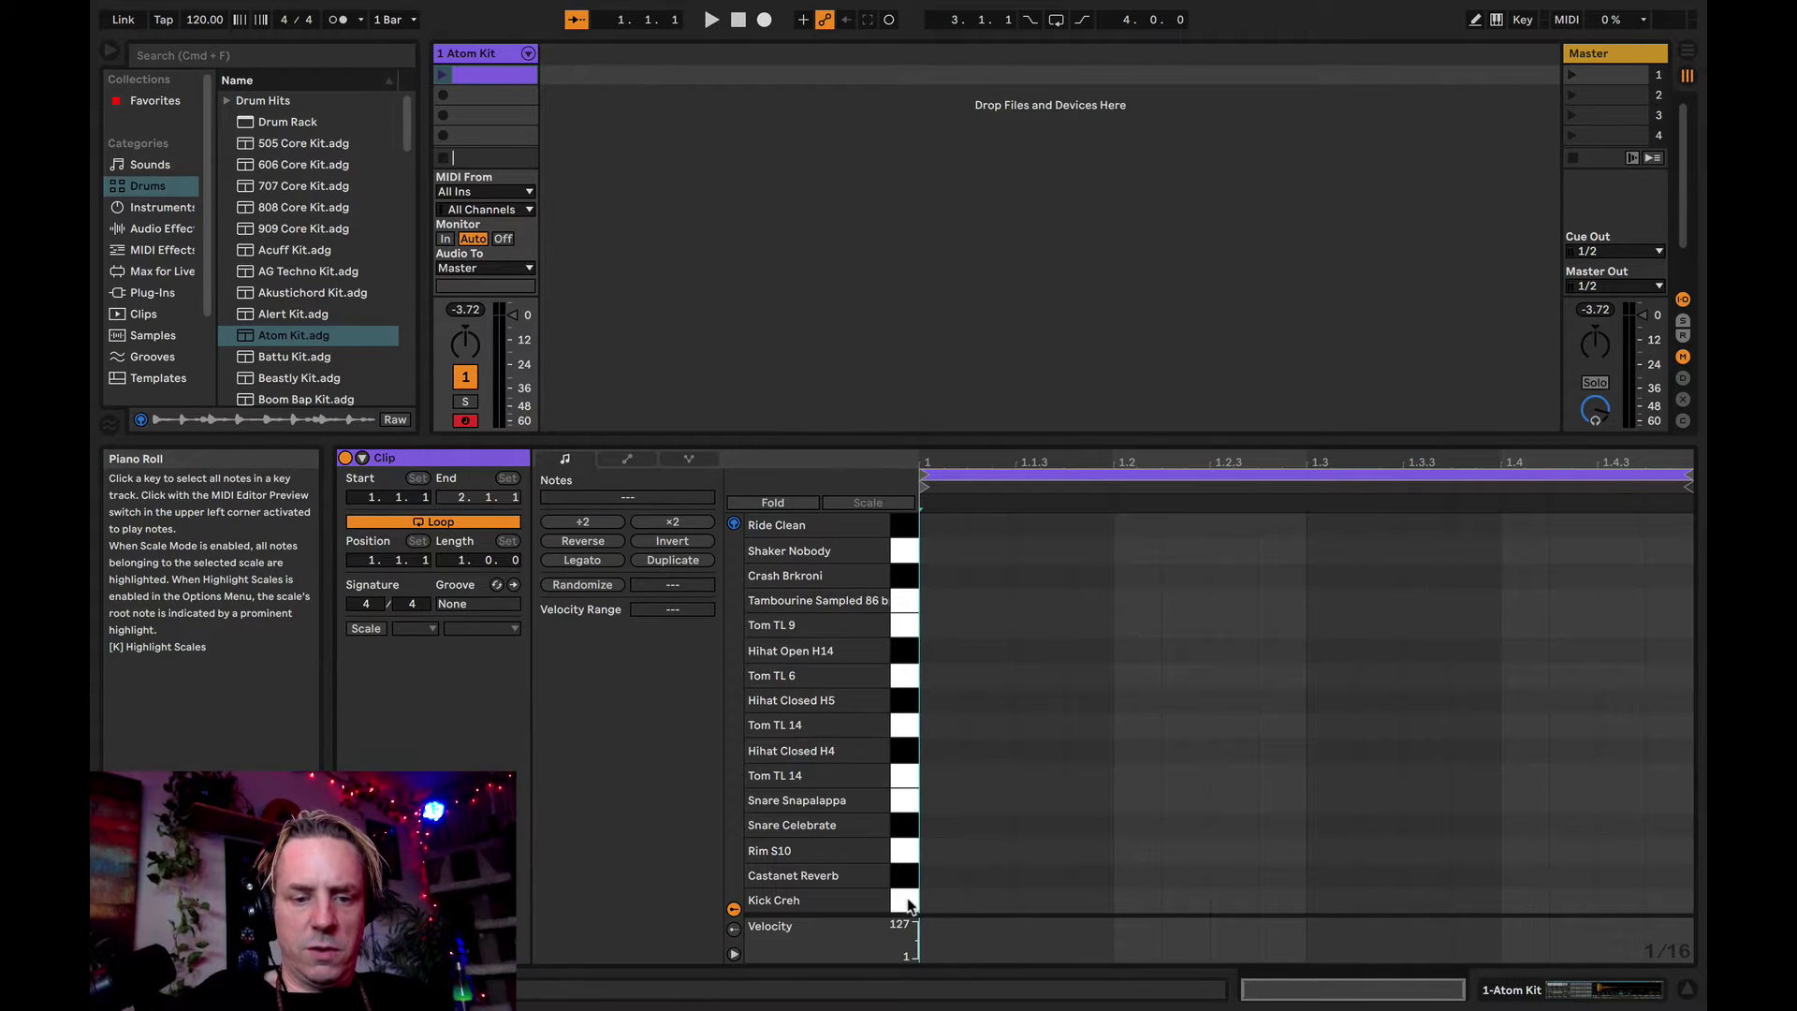
pyautogui.click(905, 901)
pyautogui.click(903, 874)
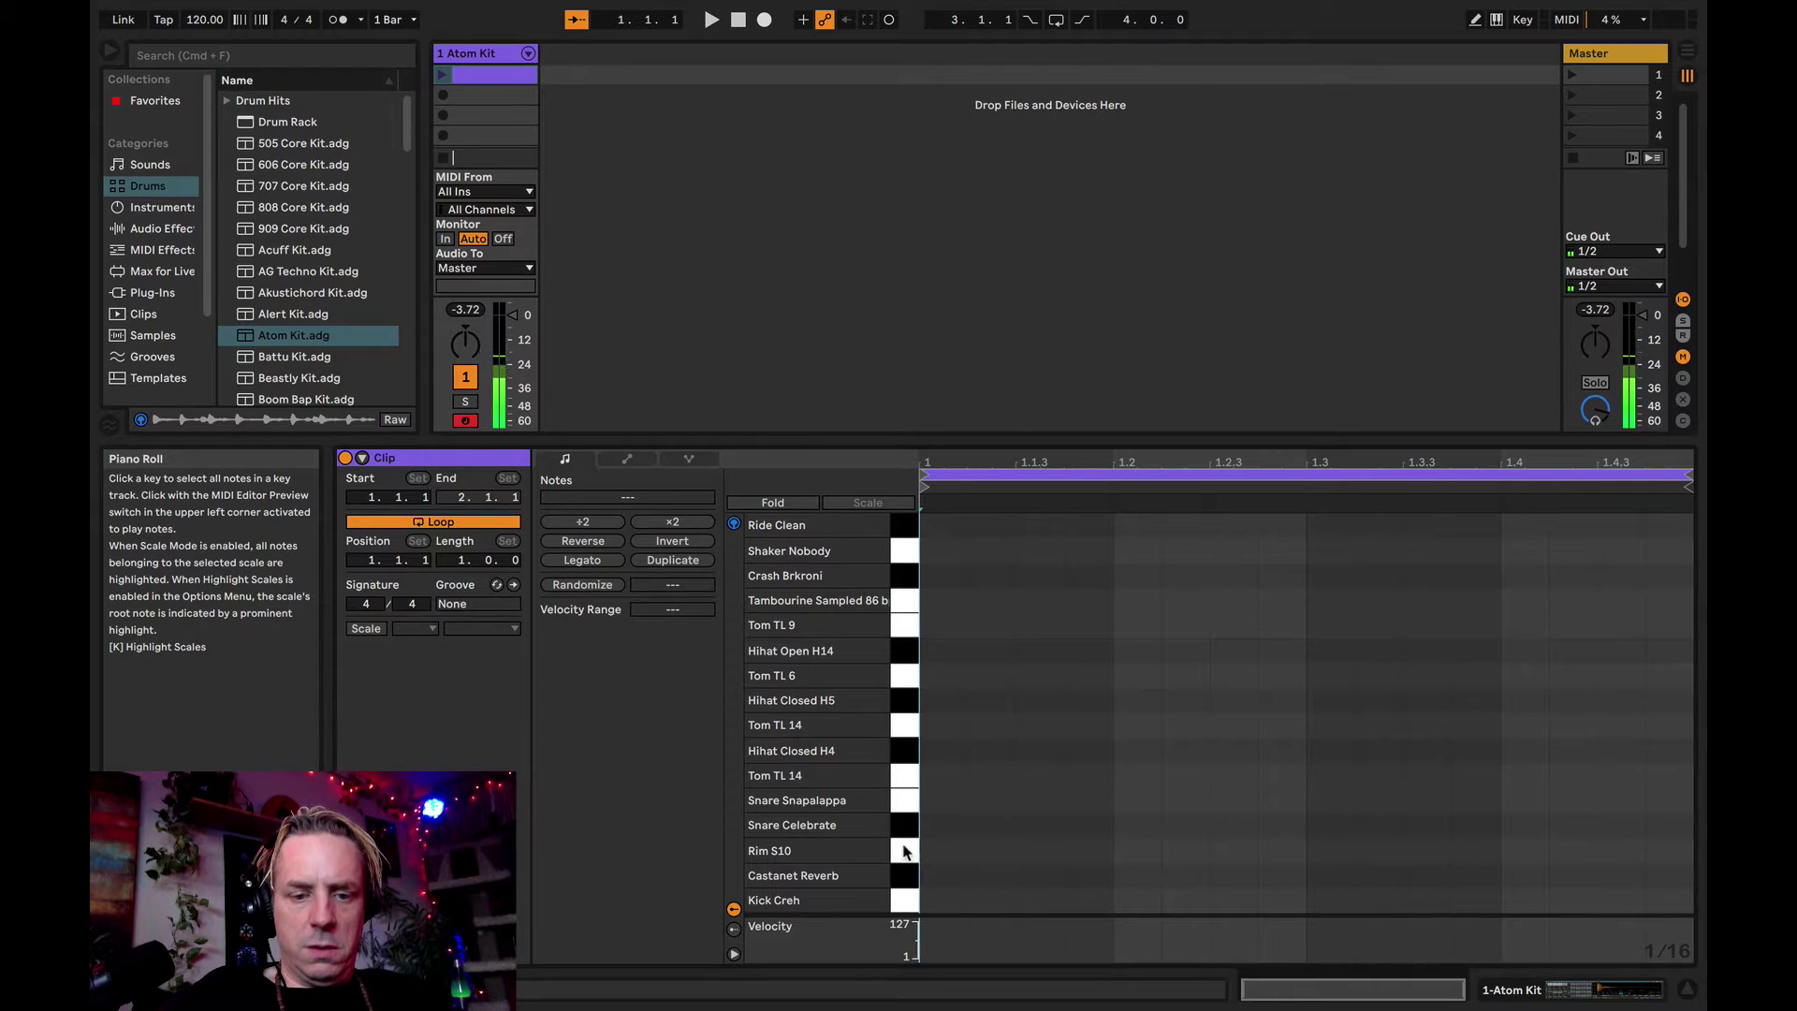
pyautogui.click(903, 825)
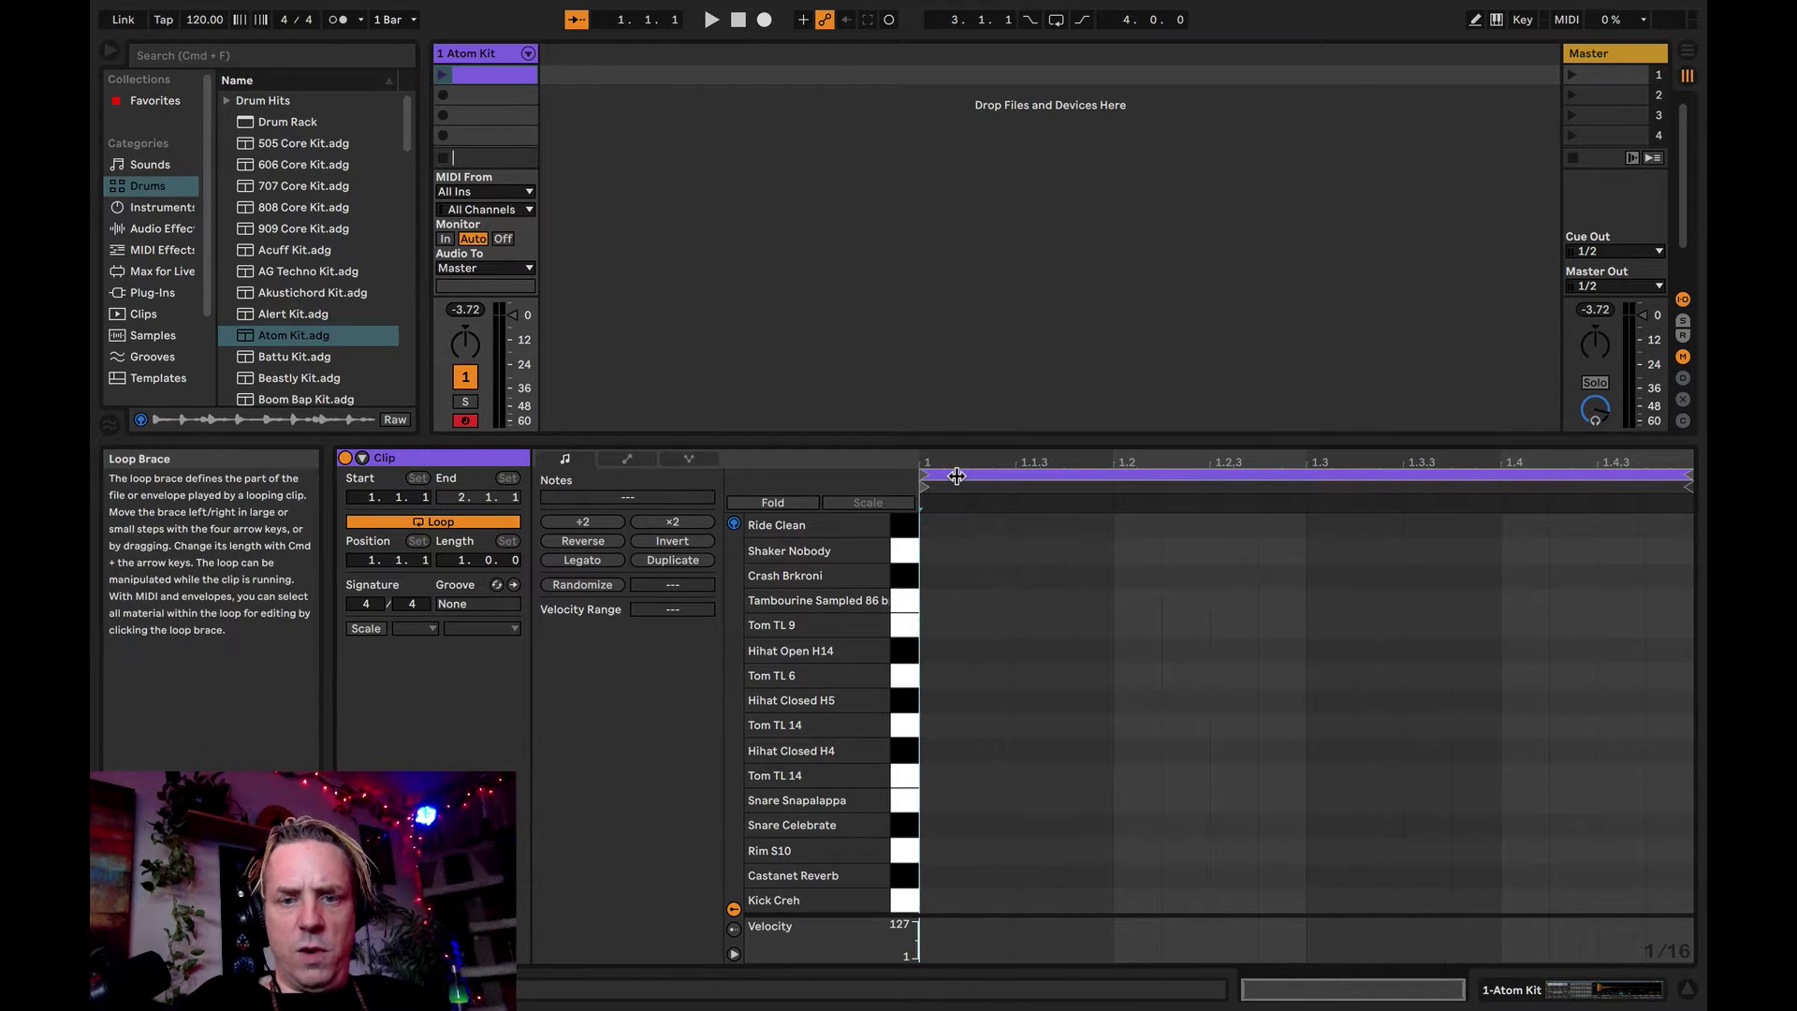
# - Set the clip's fixed grid to 1/4 and add Kick Creh notes on beats 1 and 3
pyautogui.rightClick(1000, 599)
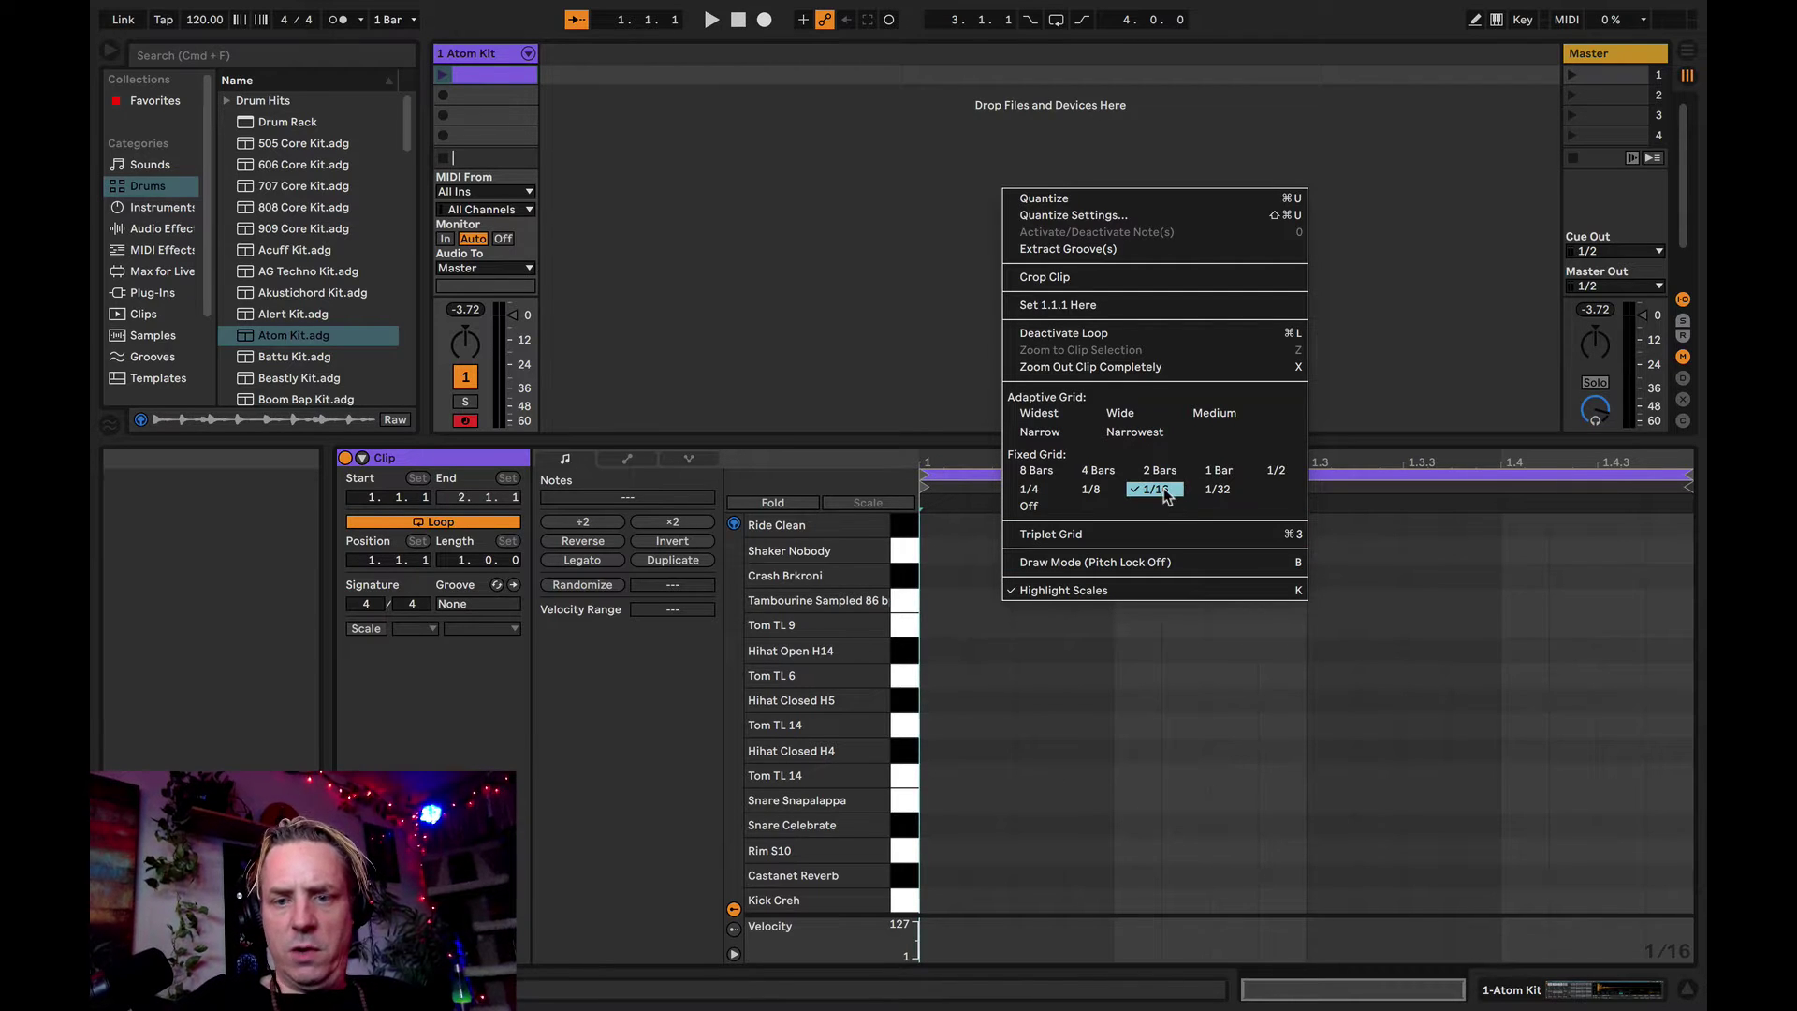
pyautogui.click(1033, 488)
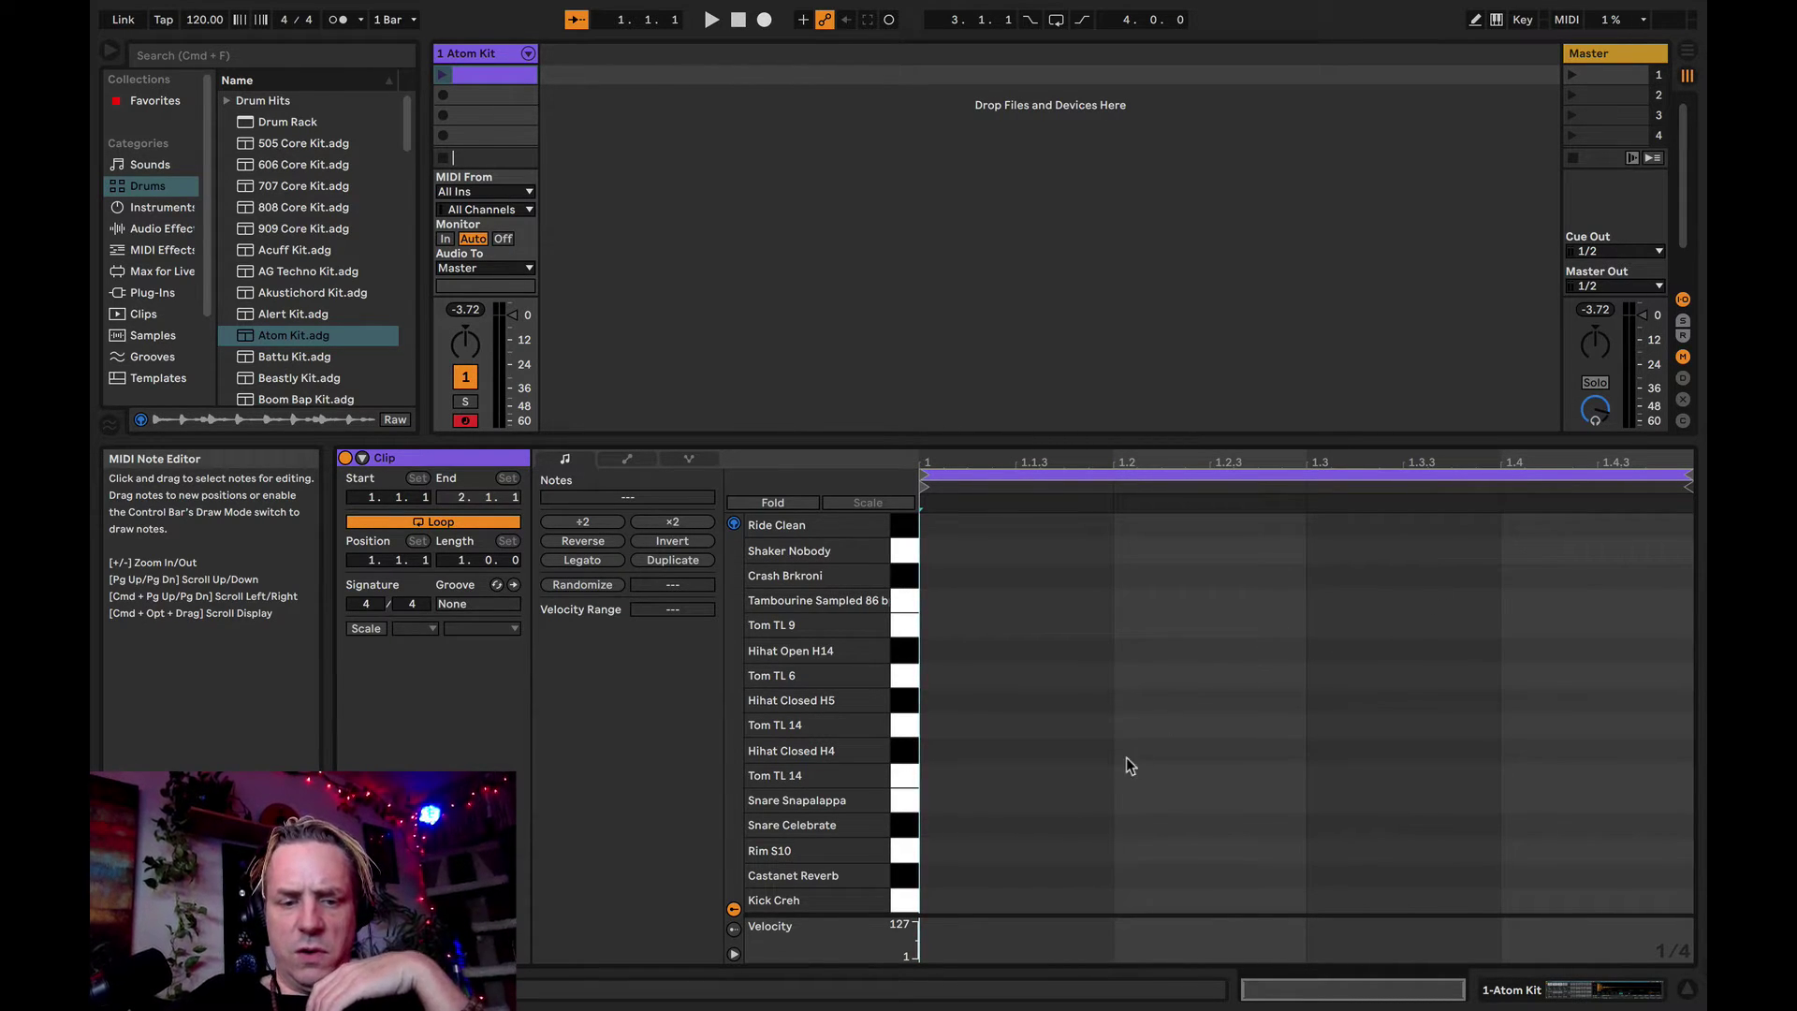
pyautogui.doubleClick(965, 901)
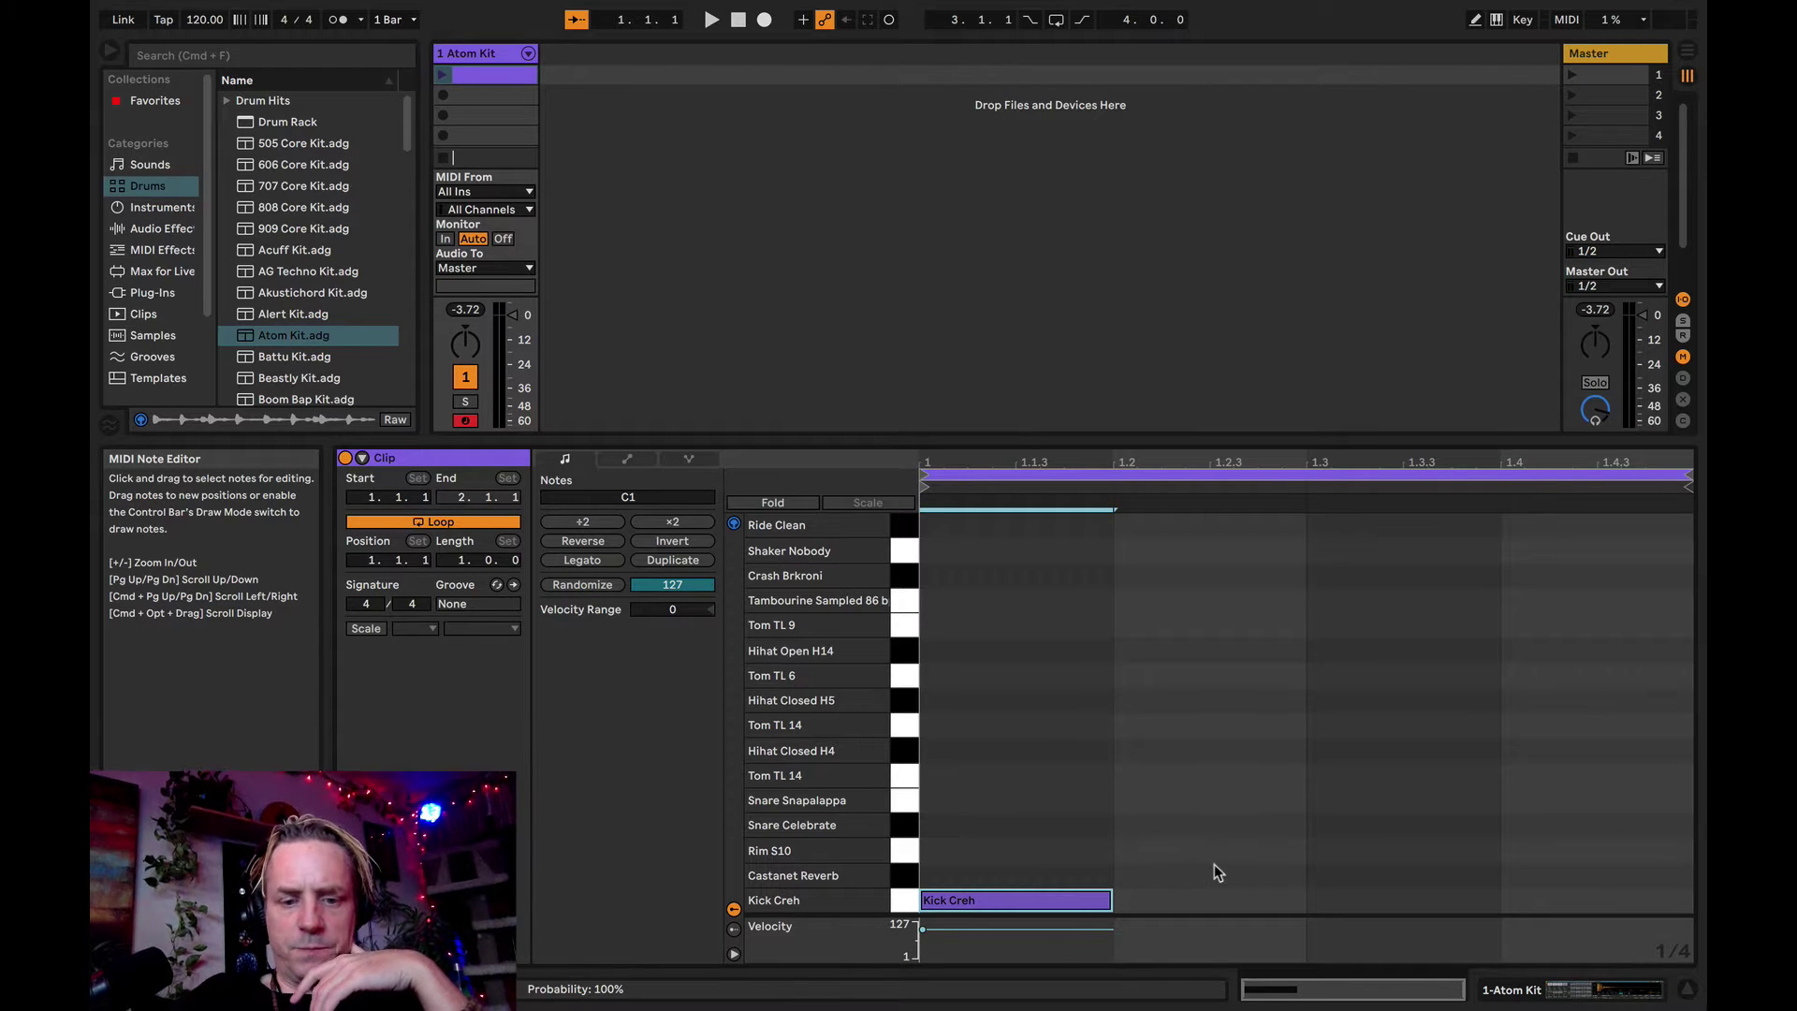
pyautogui.doubleClick(1356, 902)
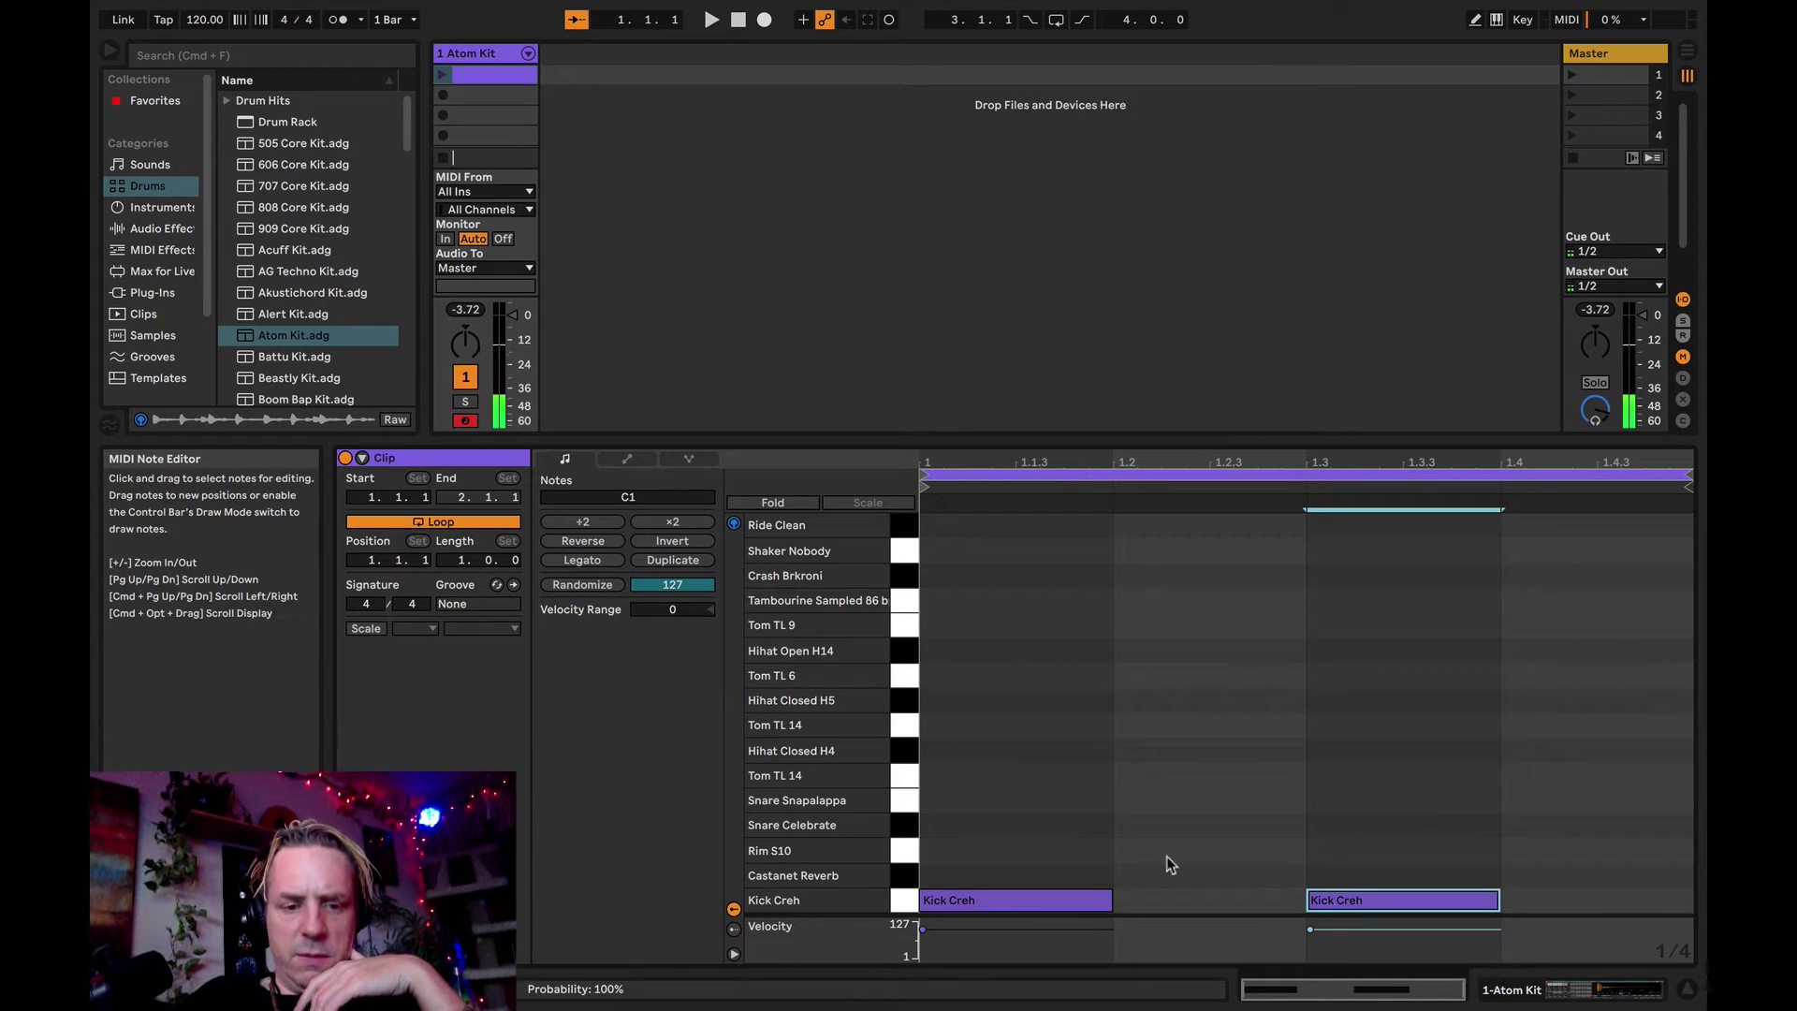
# - Audition the snares and add a Snare Snapalappa note on beat 2 and a Snare Celebrate note on beat 4
pyautogui.click(908, 826)
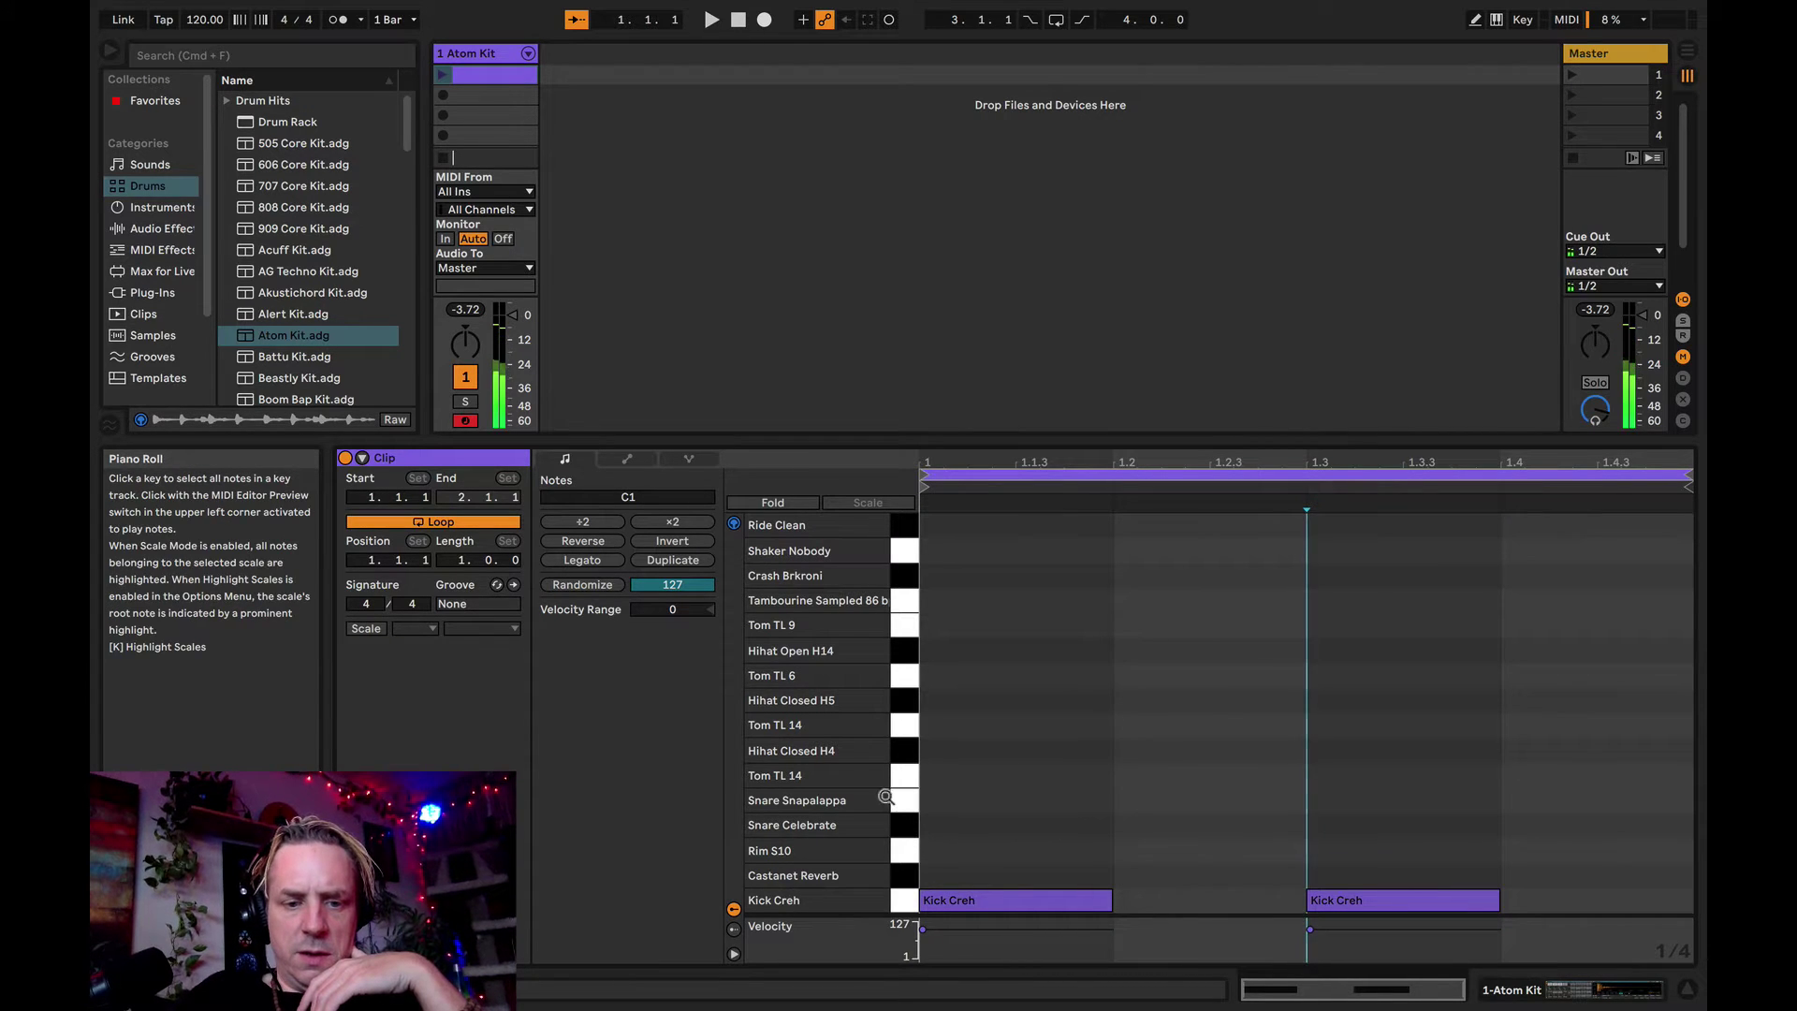
pyautogui.click(896, 802)
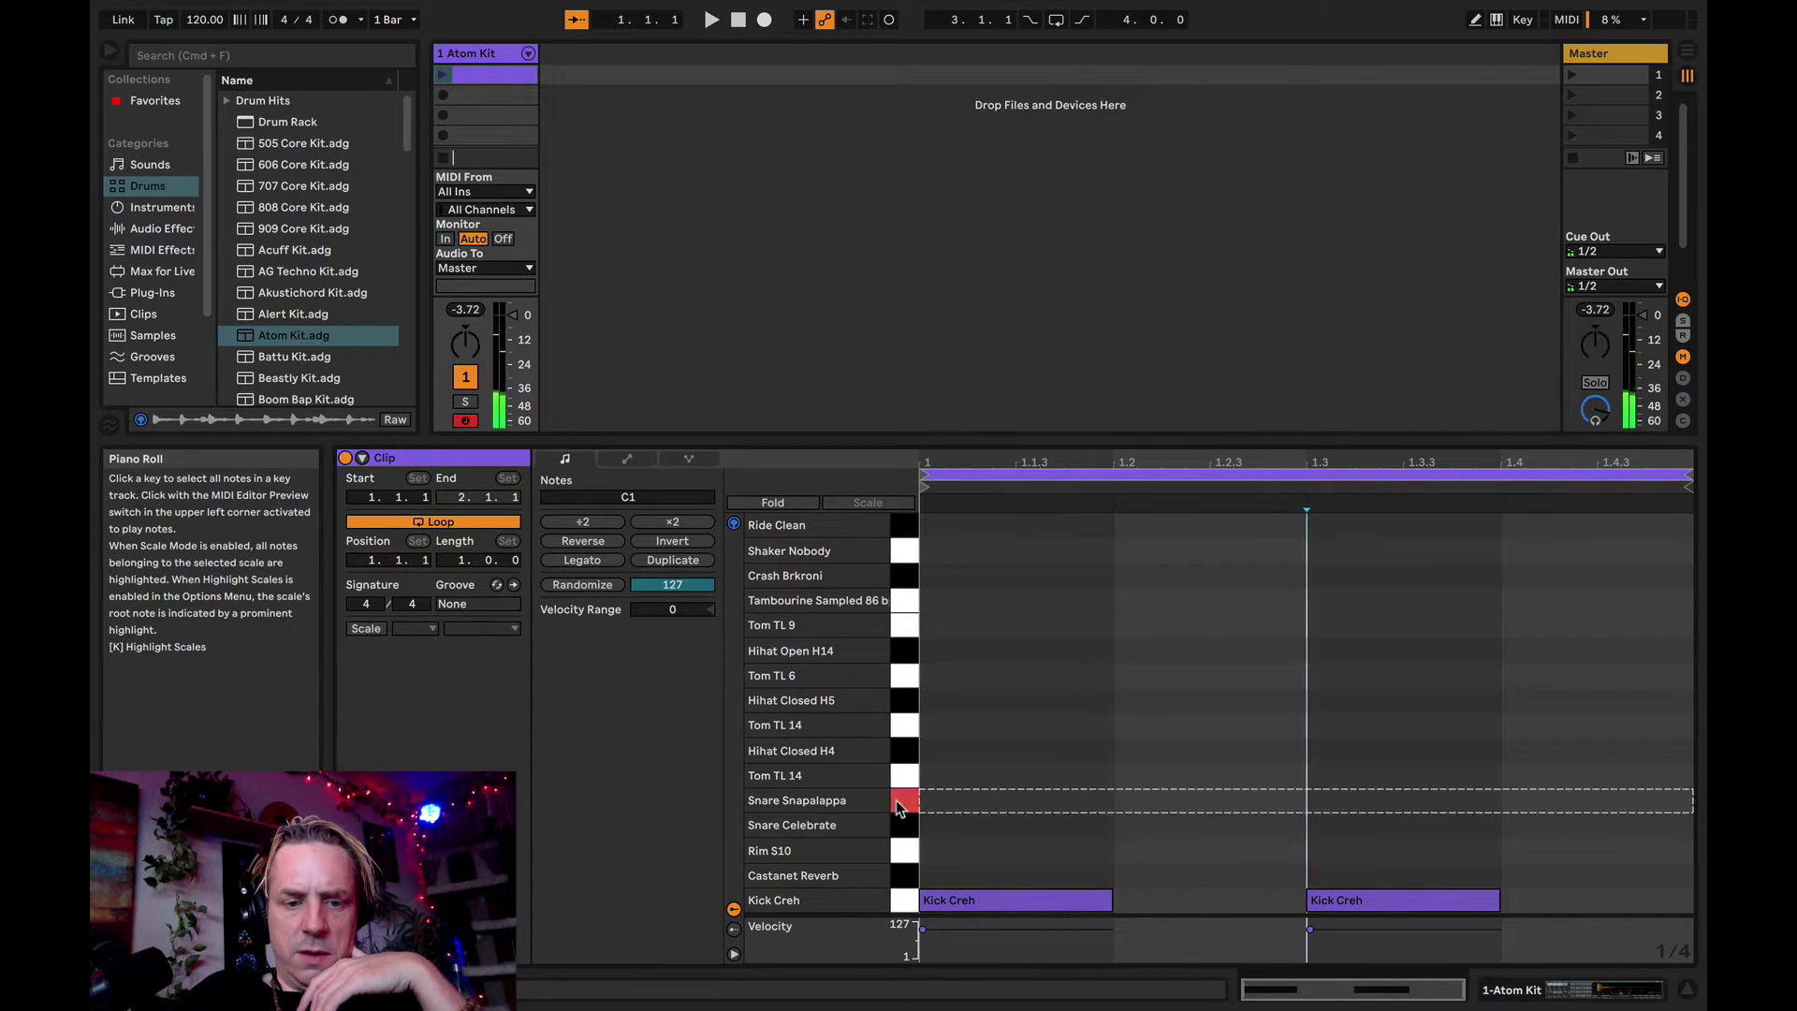
pyautogui.click(1165, 804)
pyautogui.doubleClick(1165, 805)
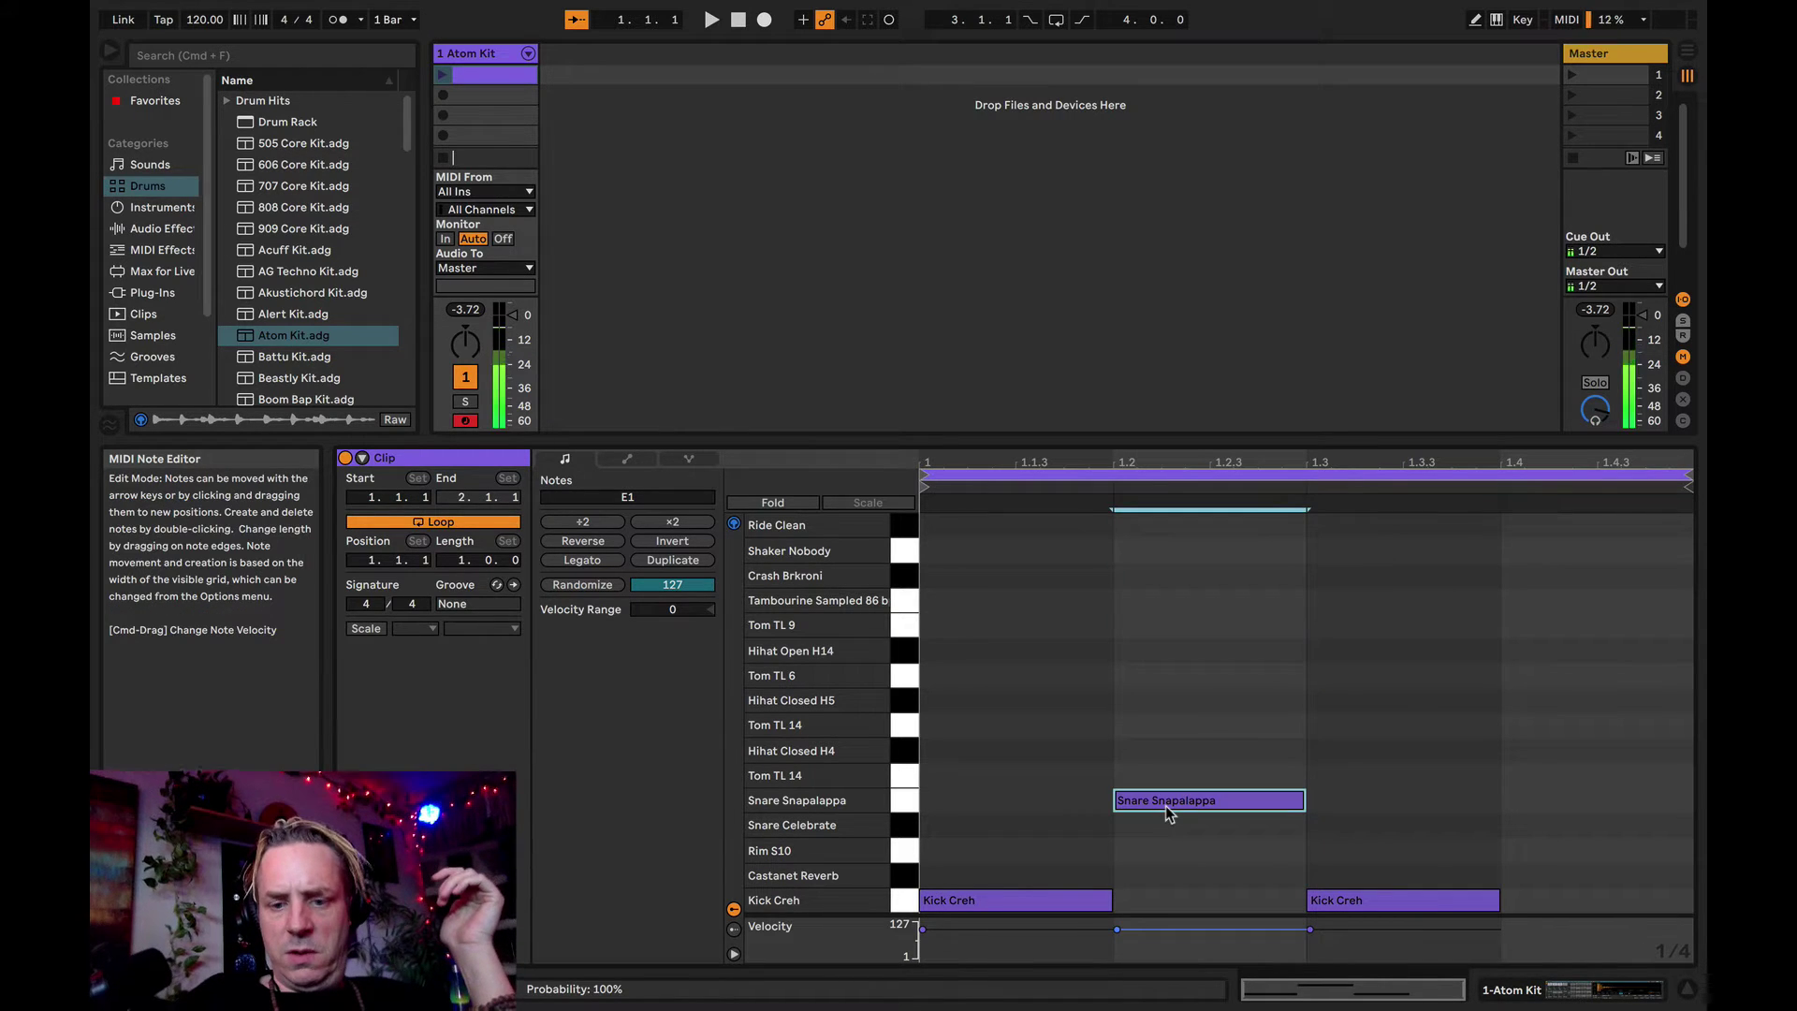
pyautogui.click(902, 828)
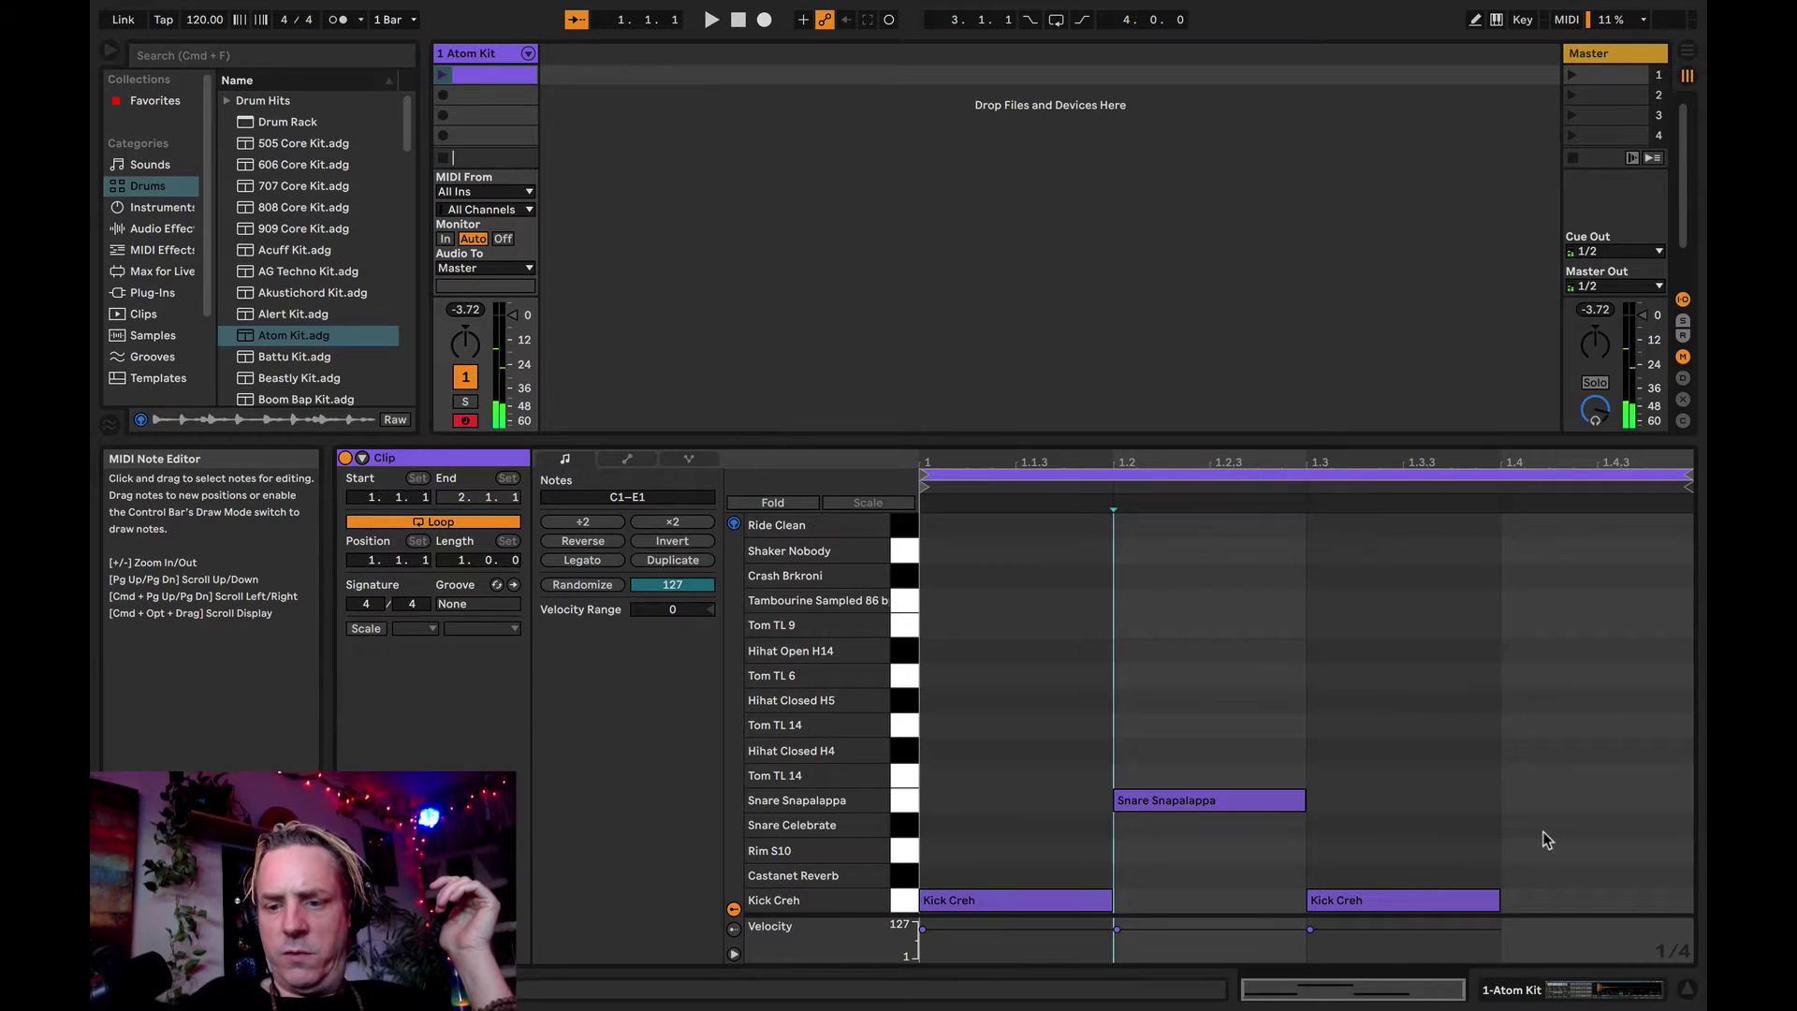
pyautogui.doubleClick(1551, 827)
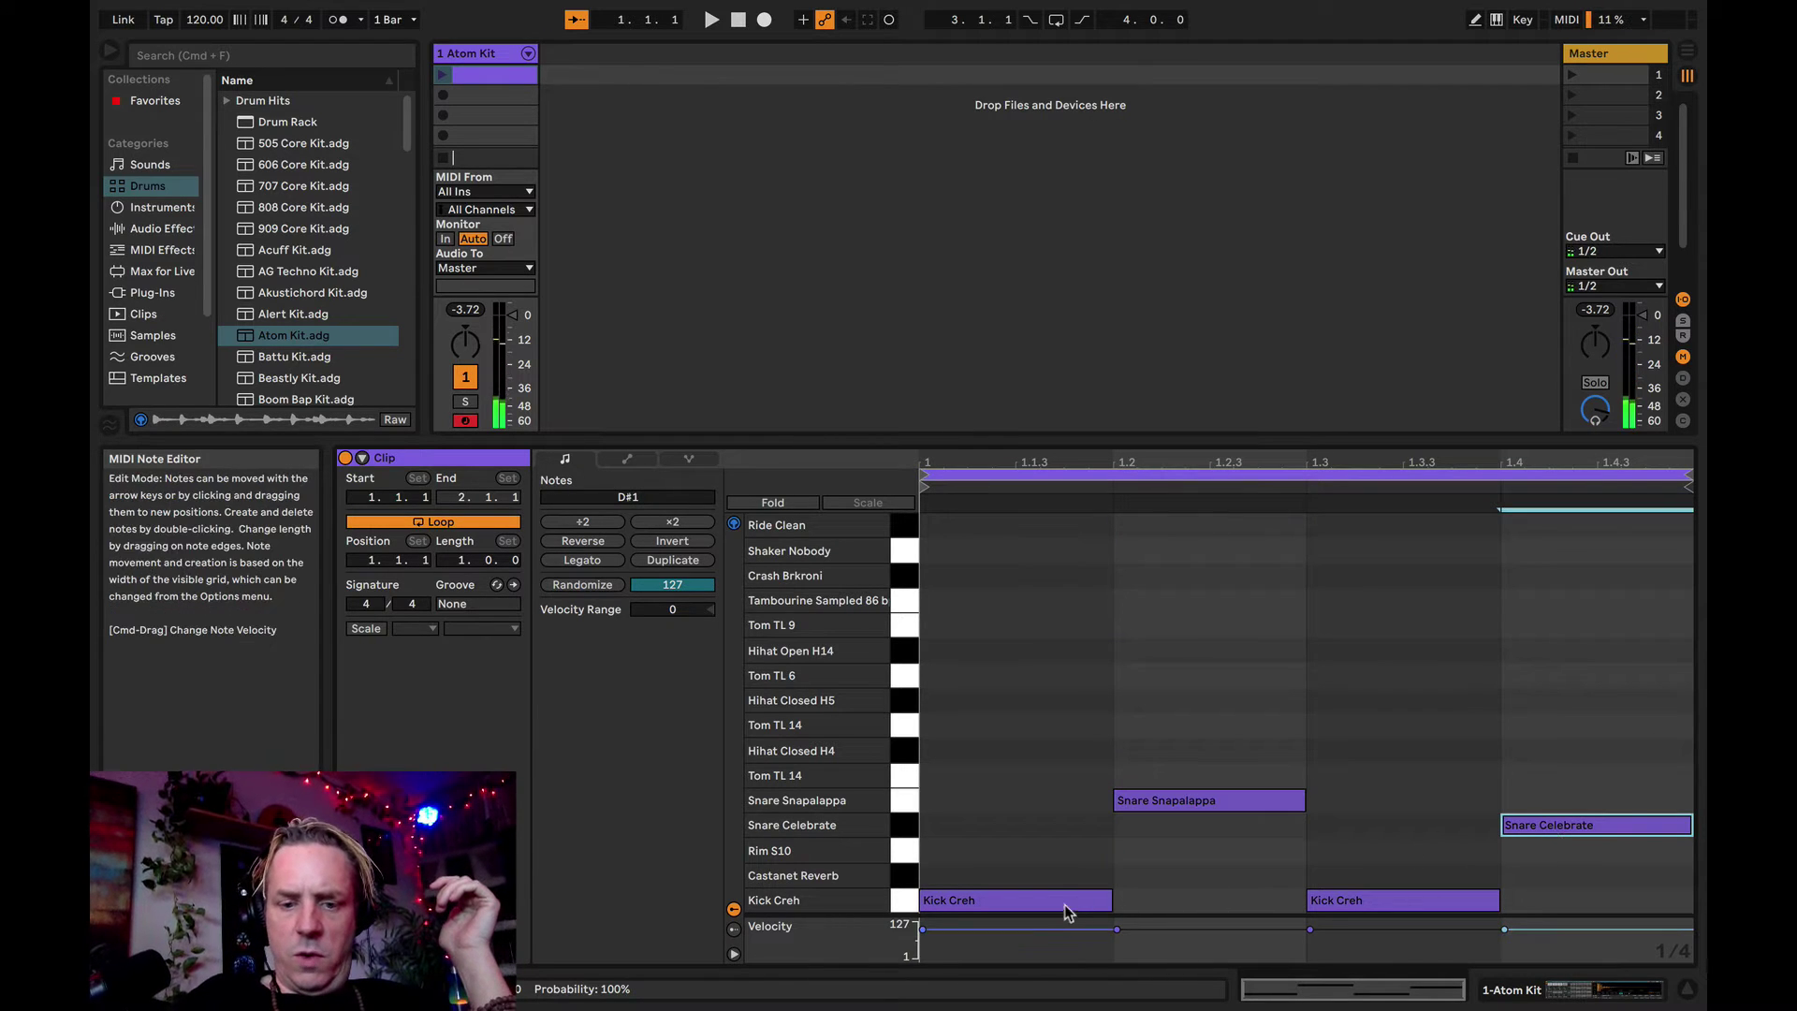
# - Audition the pattern by hand in beat order: Kick Creh, Snare Snapalappa, Kick Creh, Snare Celebrate
pyautogui.click(905, 900)
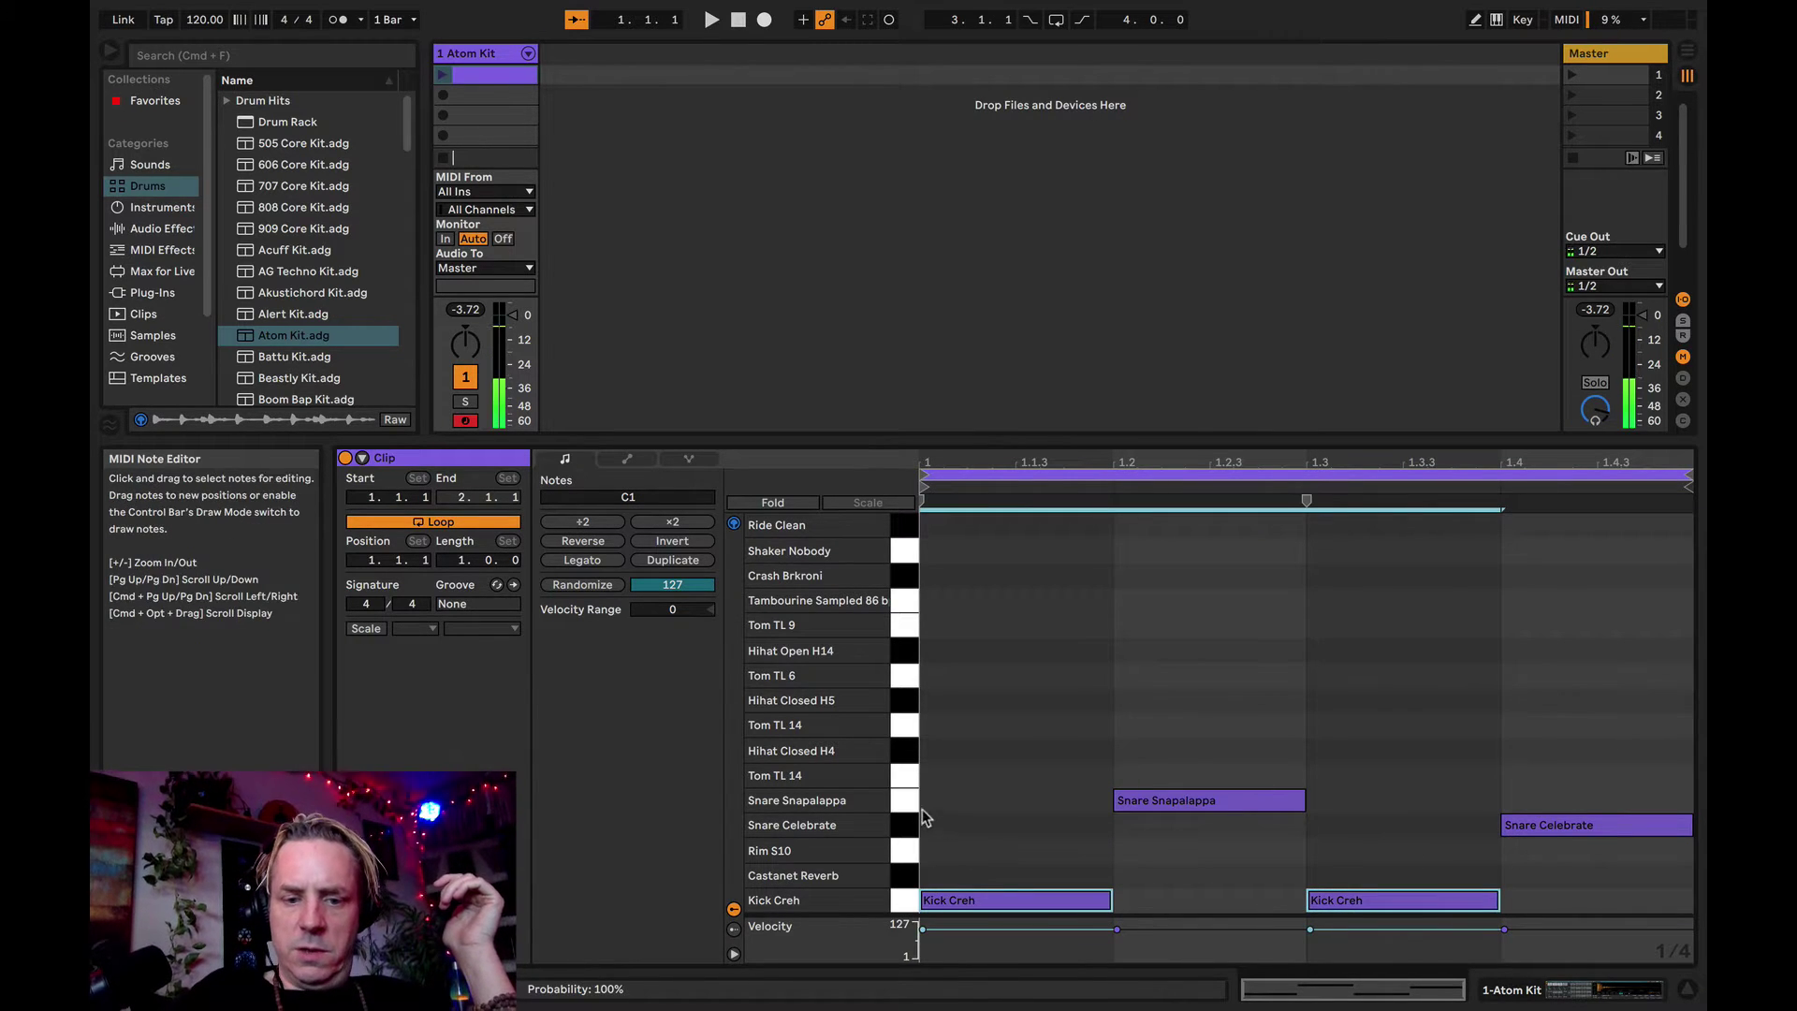
pyautogui.click(905, 802)
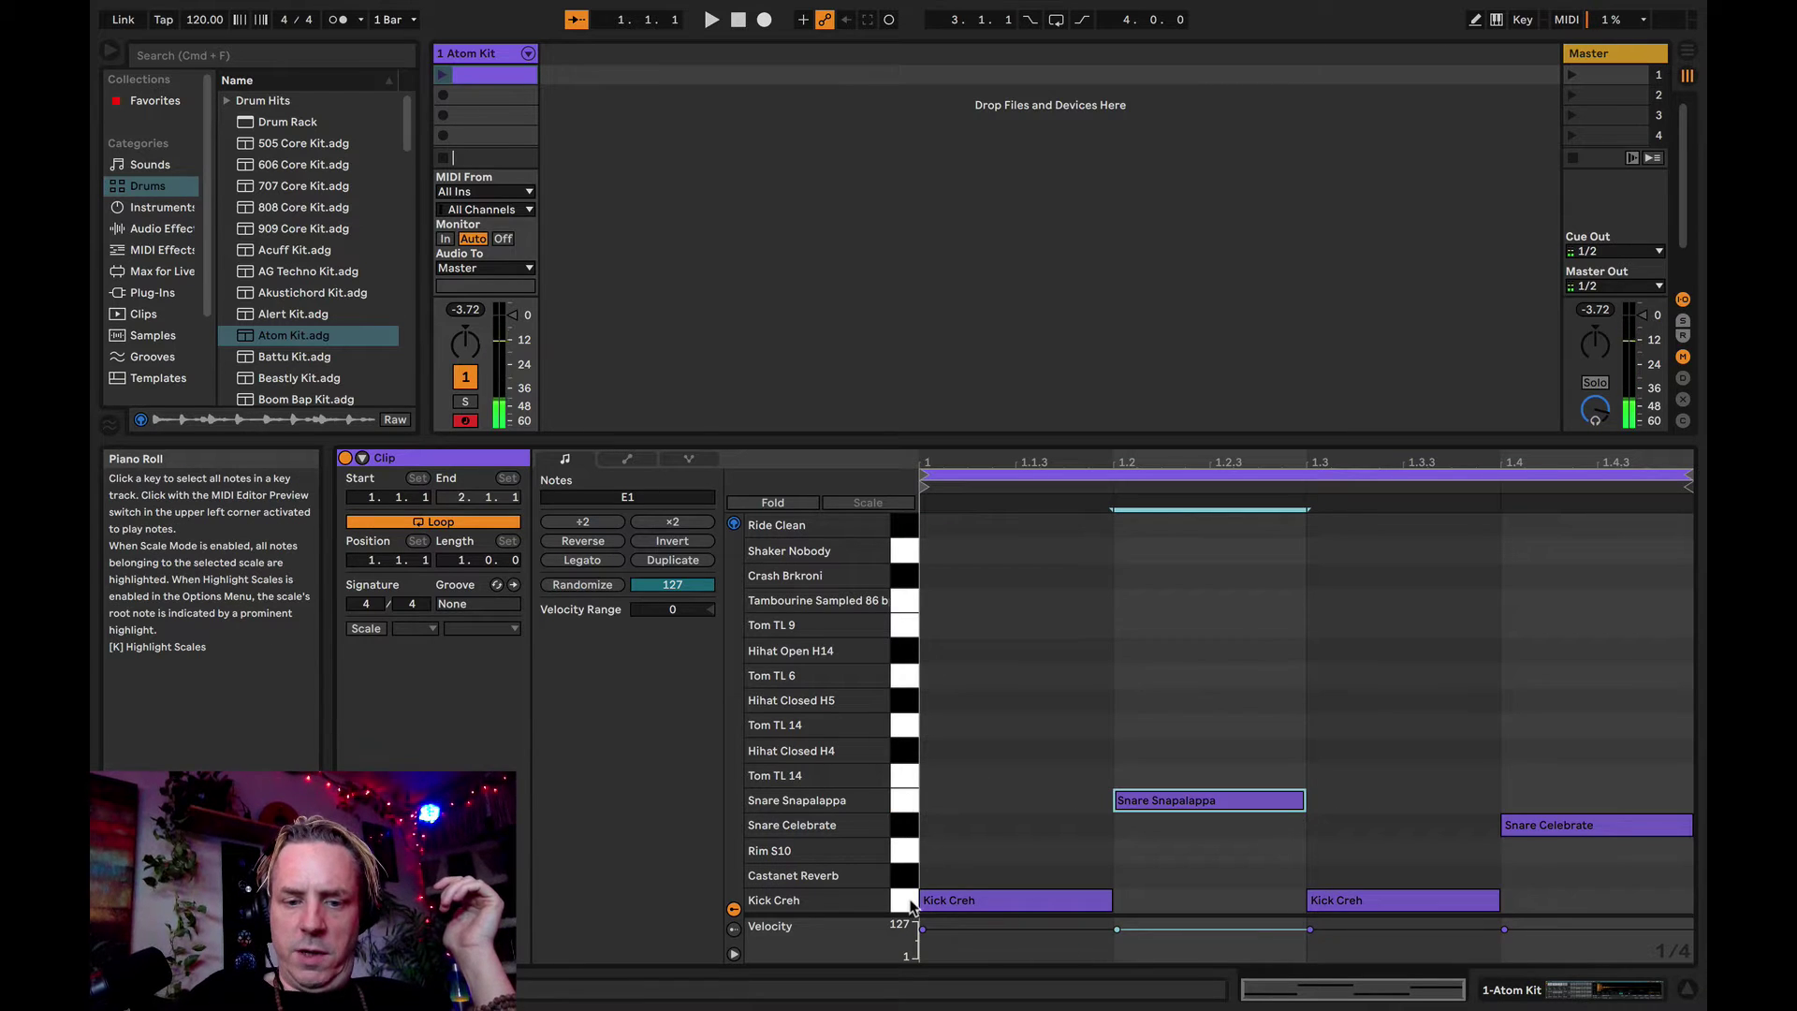
pyautogui.click(906, 903)
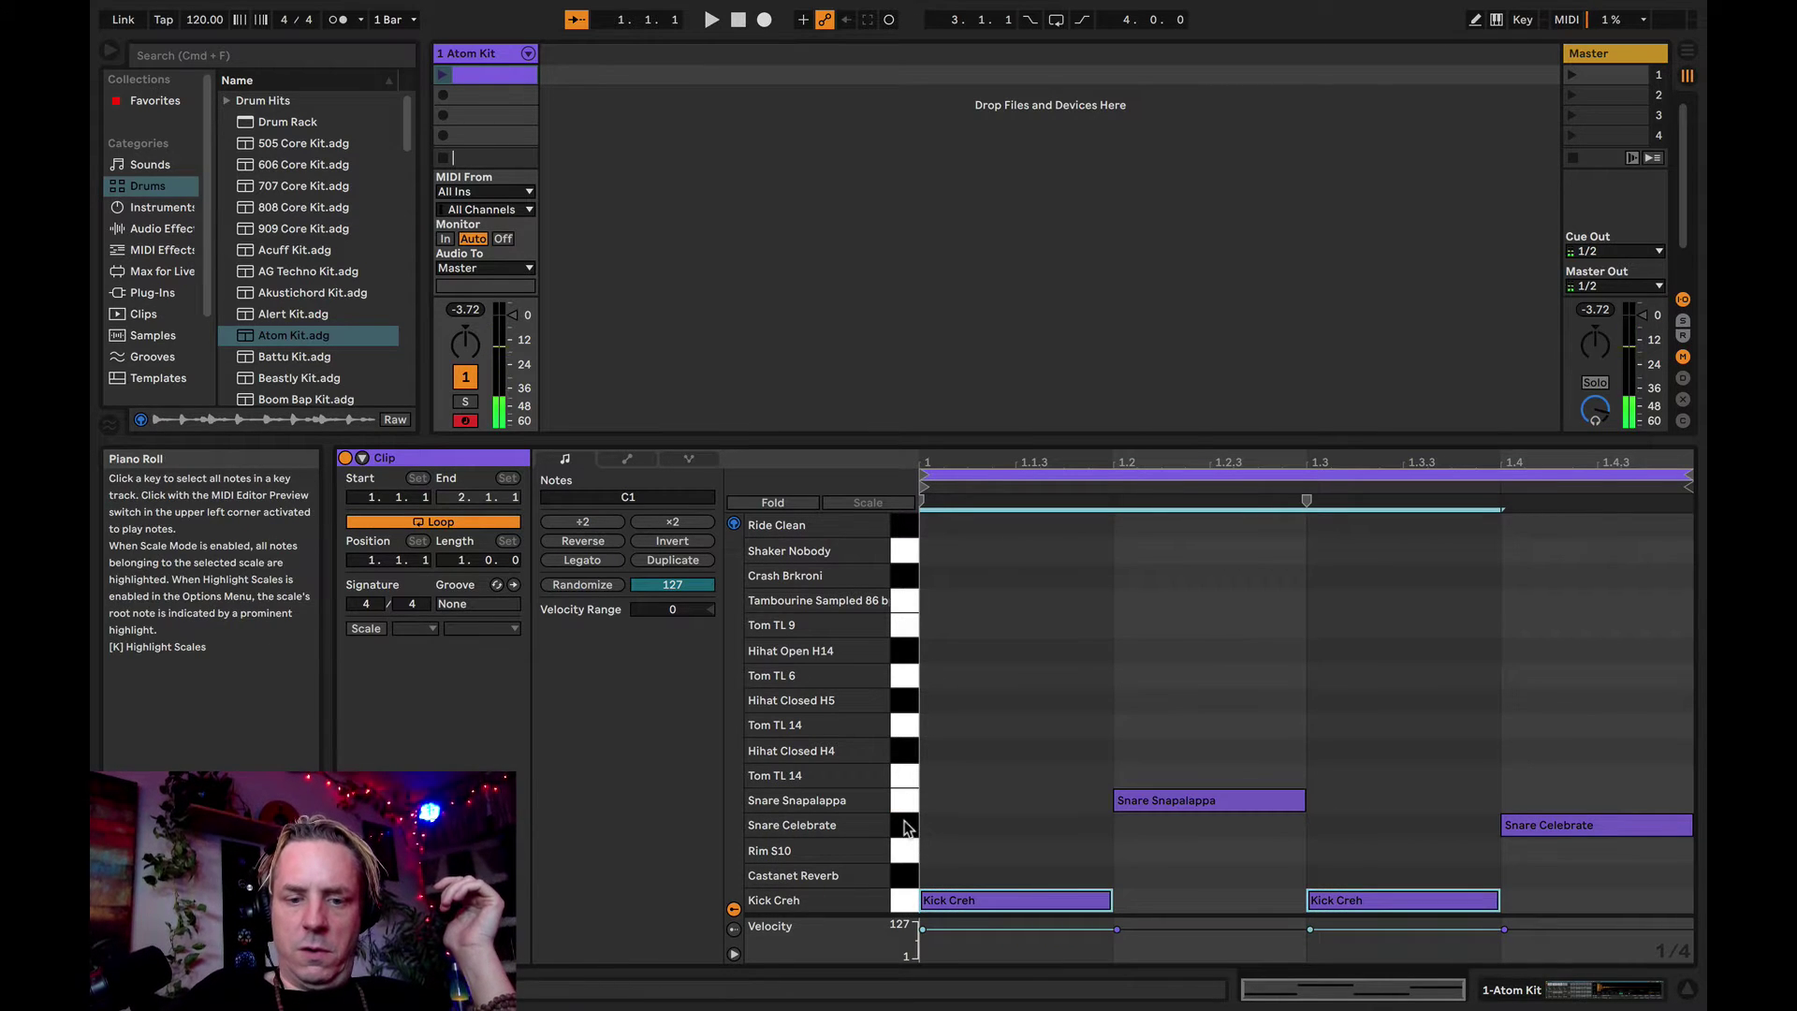
pyautogui.click(906, 827)
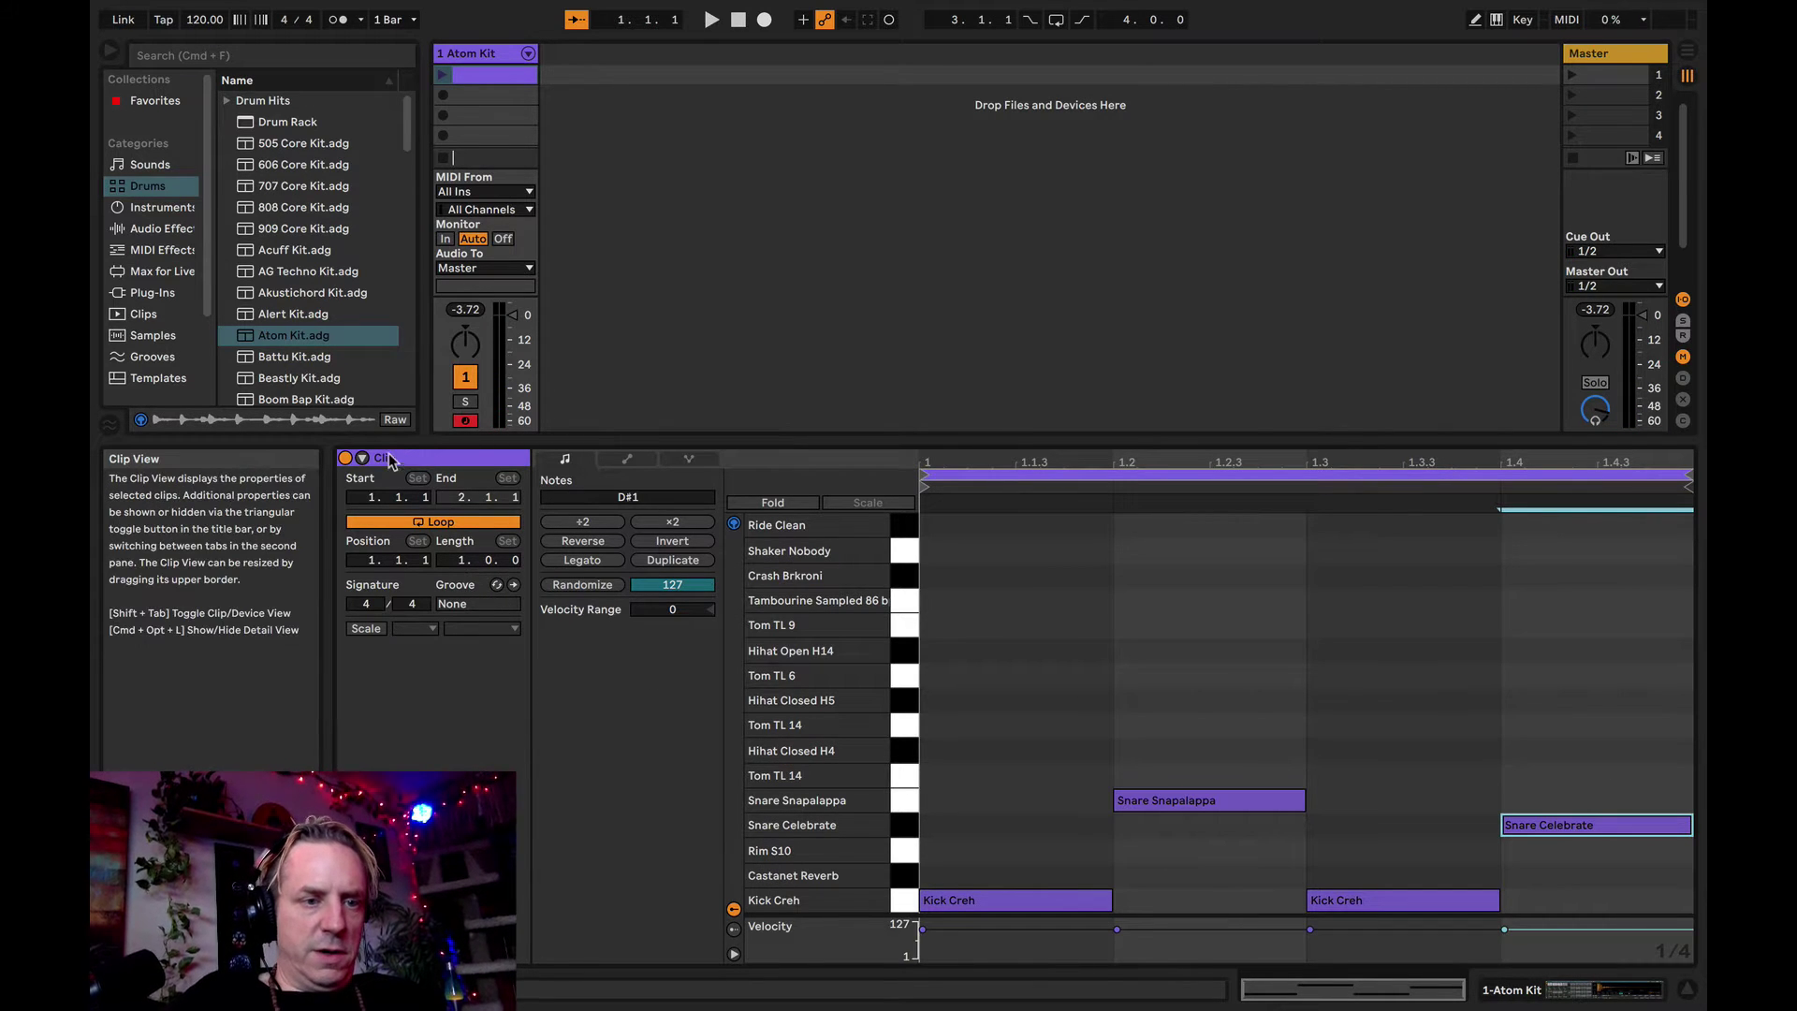
# - Set the clip's loop length to 2 bars, and set it back to 1 bar
pyautogui.click(460, 563)
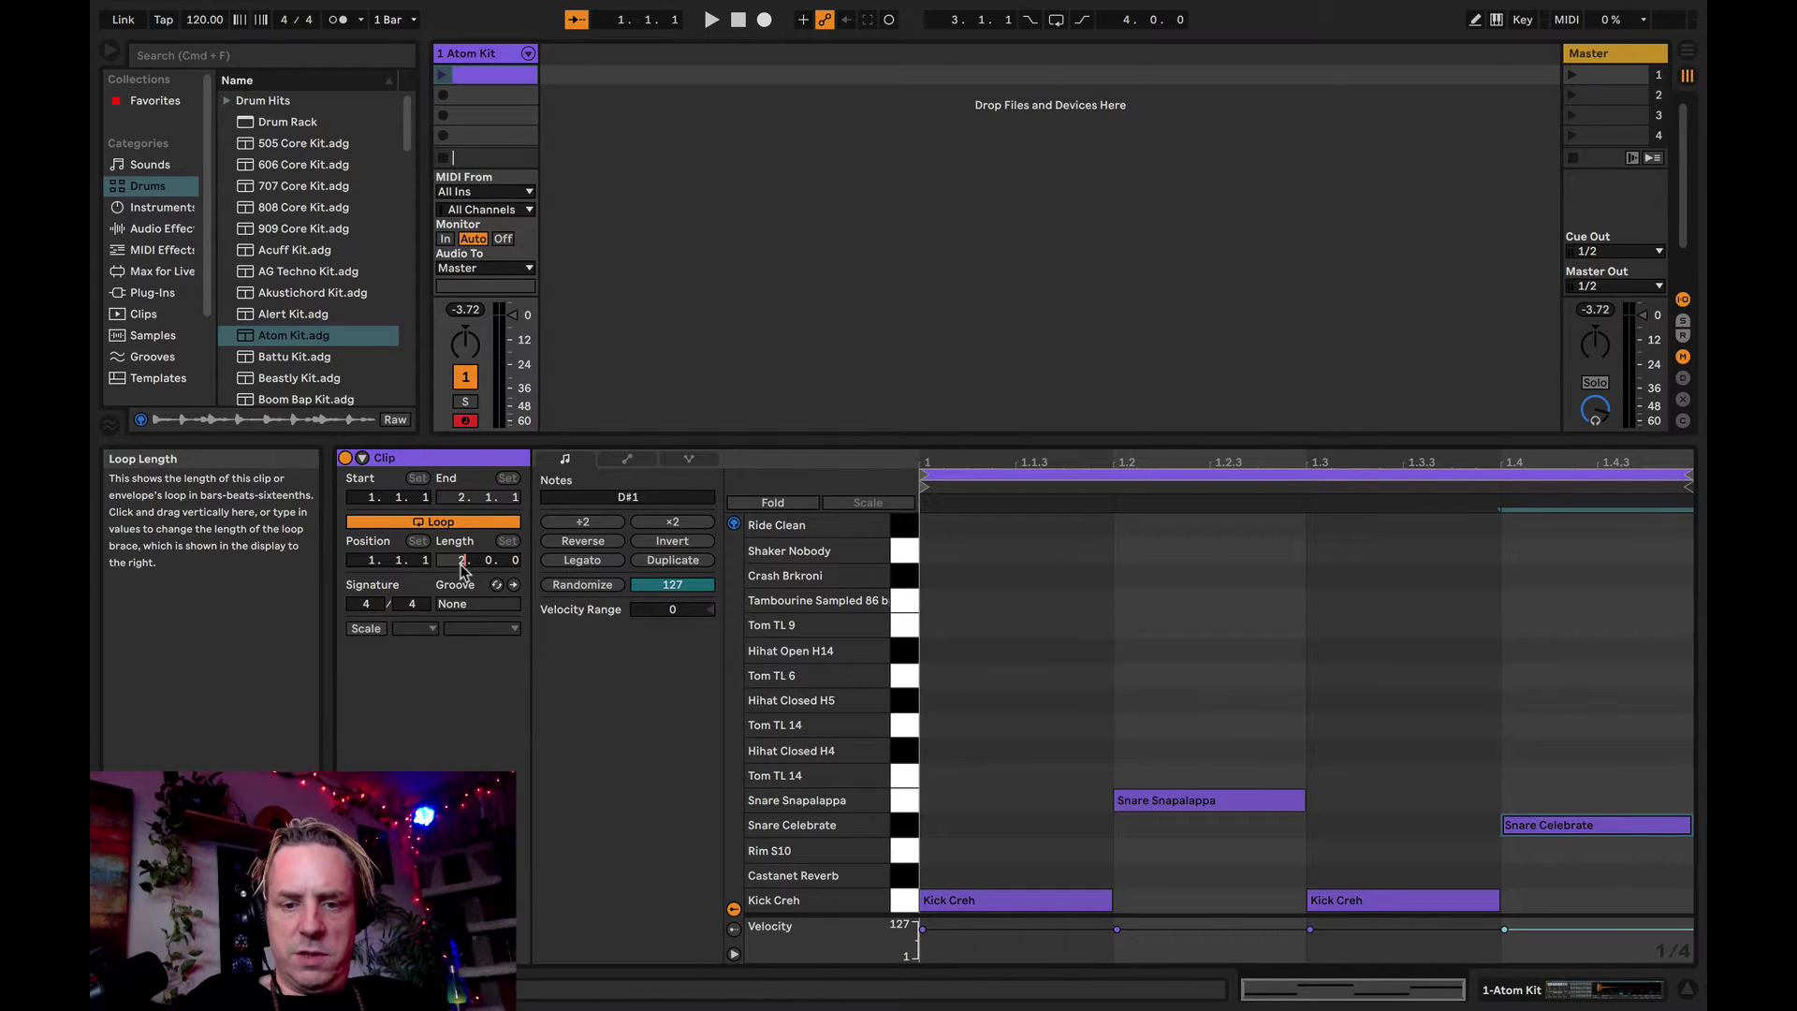
pyautogui.press('Return')
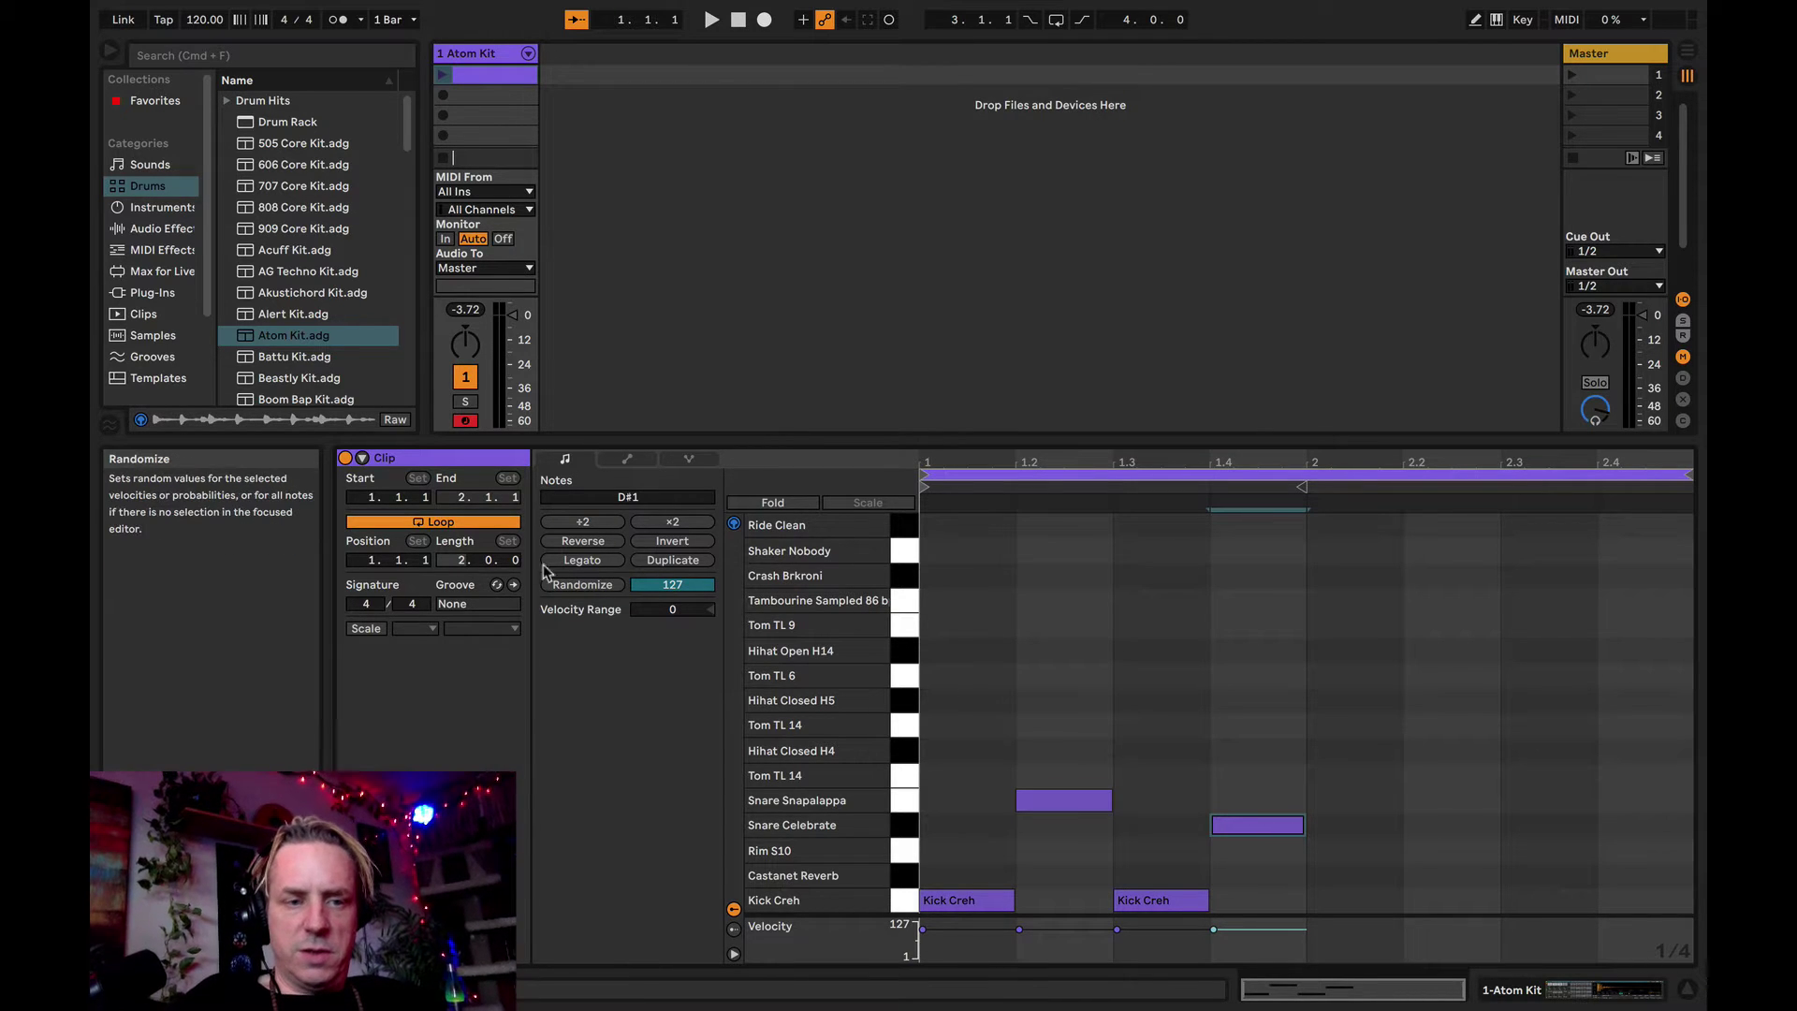
pyautogui.write('1')
pyautogui.press('Return')
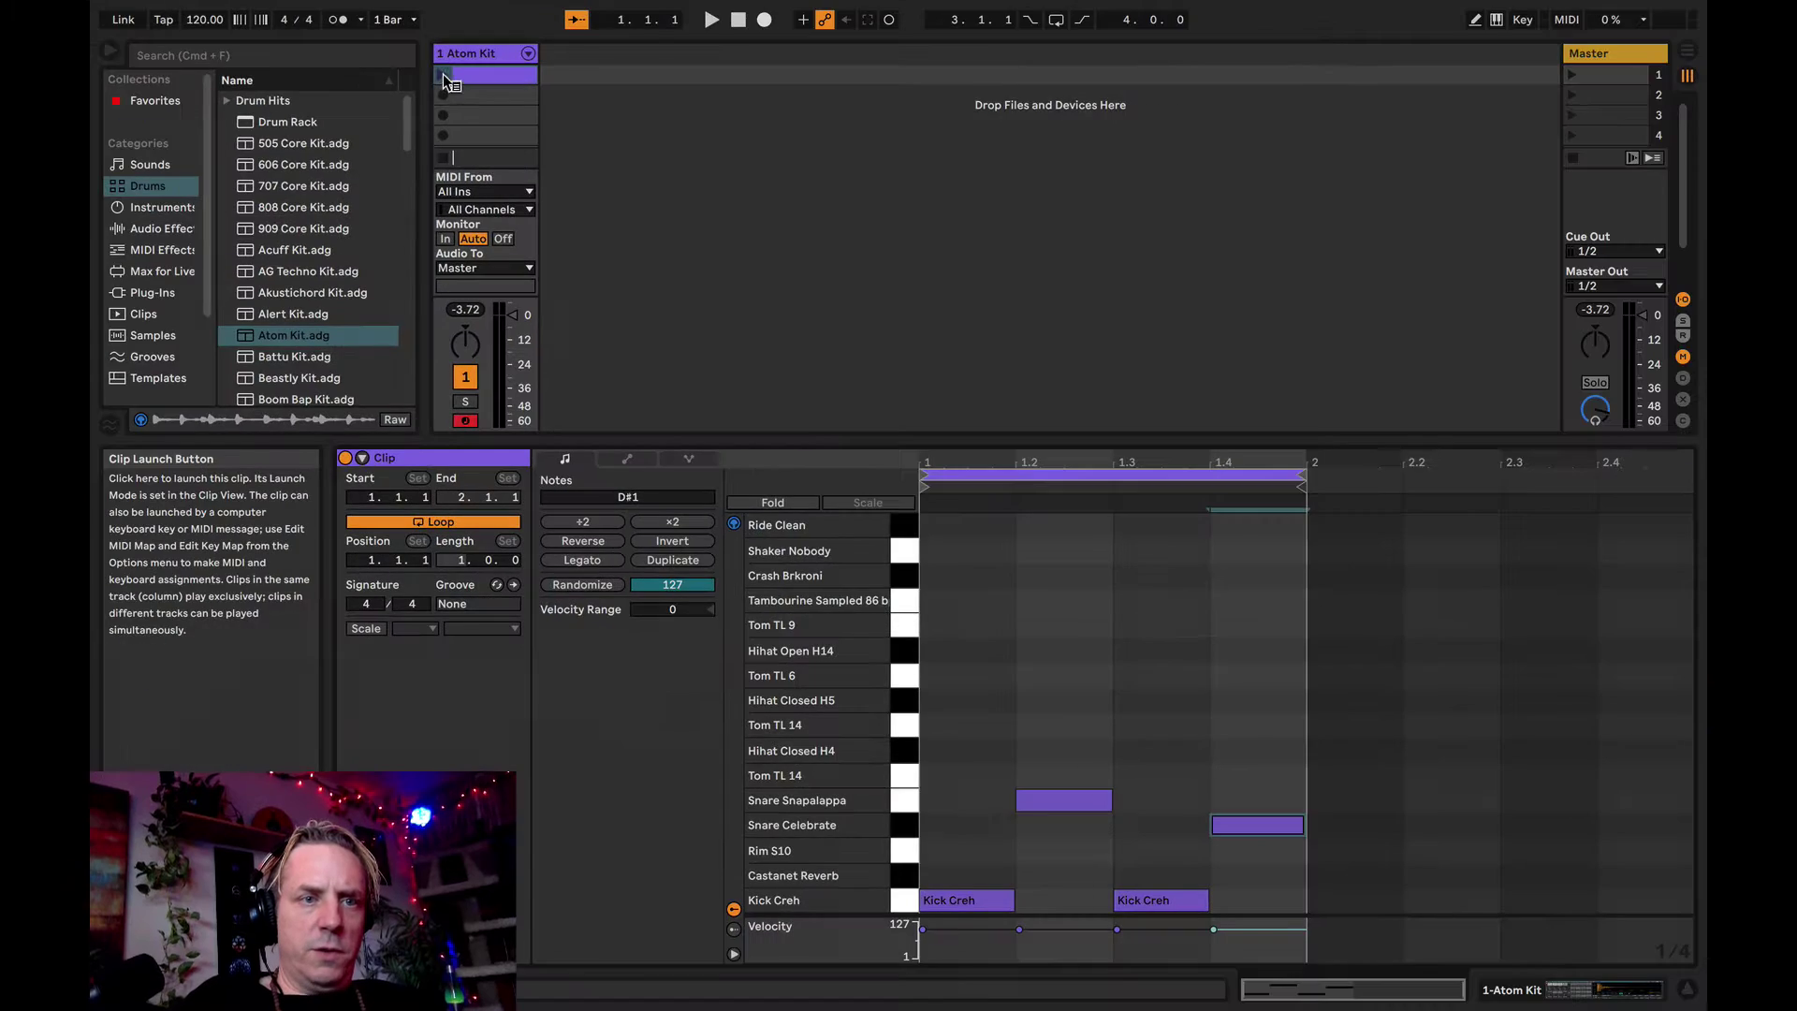
# - Launch the Atom Kit clip to hear the looping beat, and stop playback
pyautogui.click(442, 75)
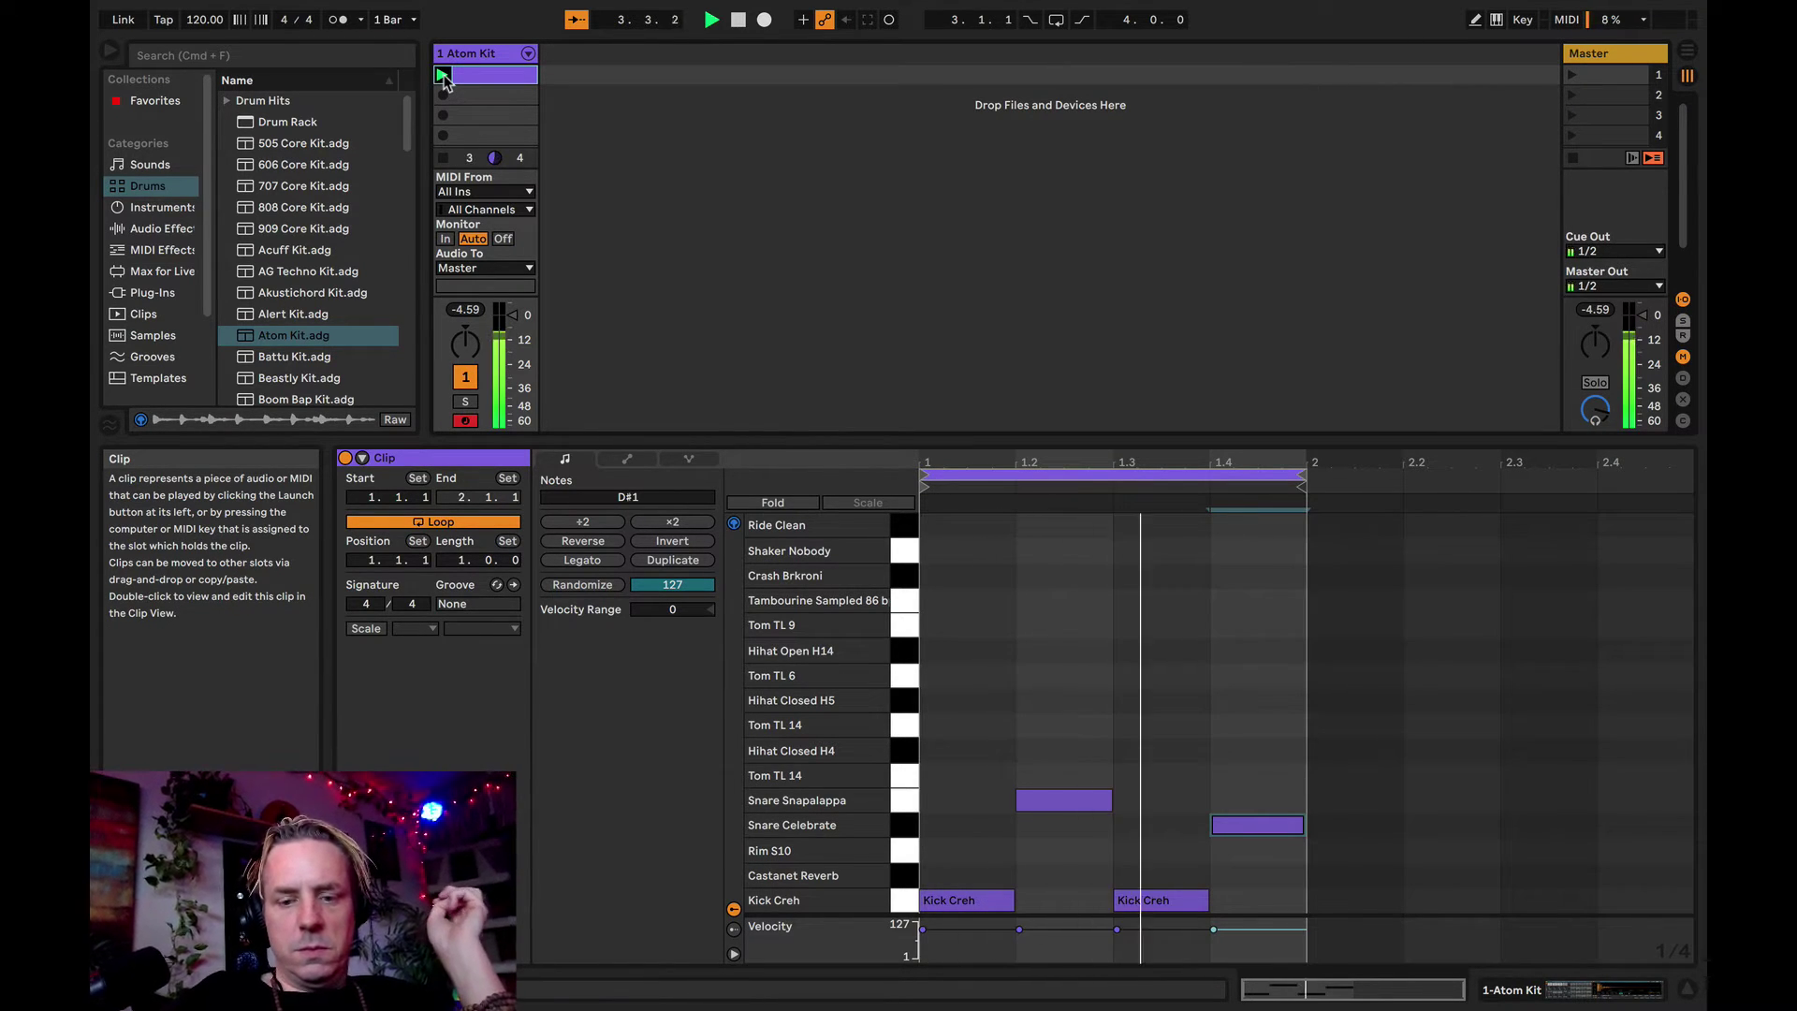
pyautogui.press('space')
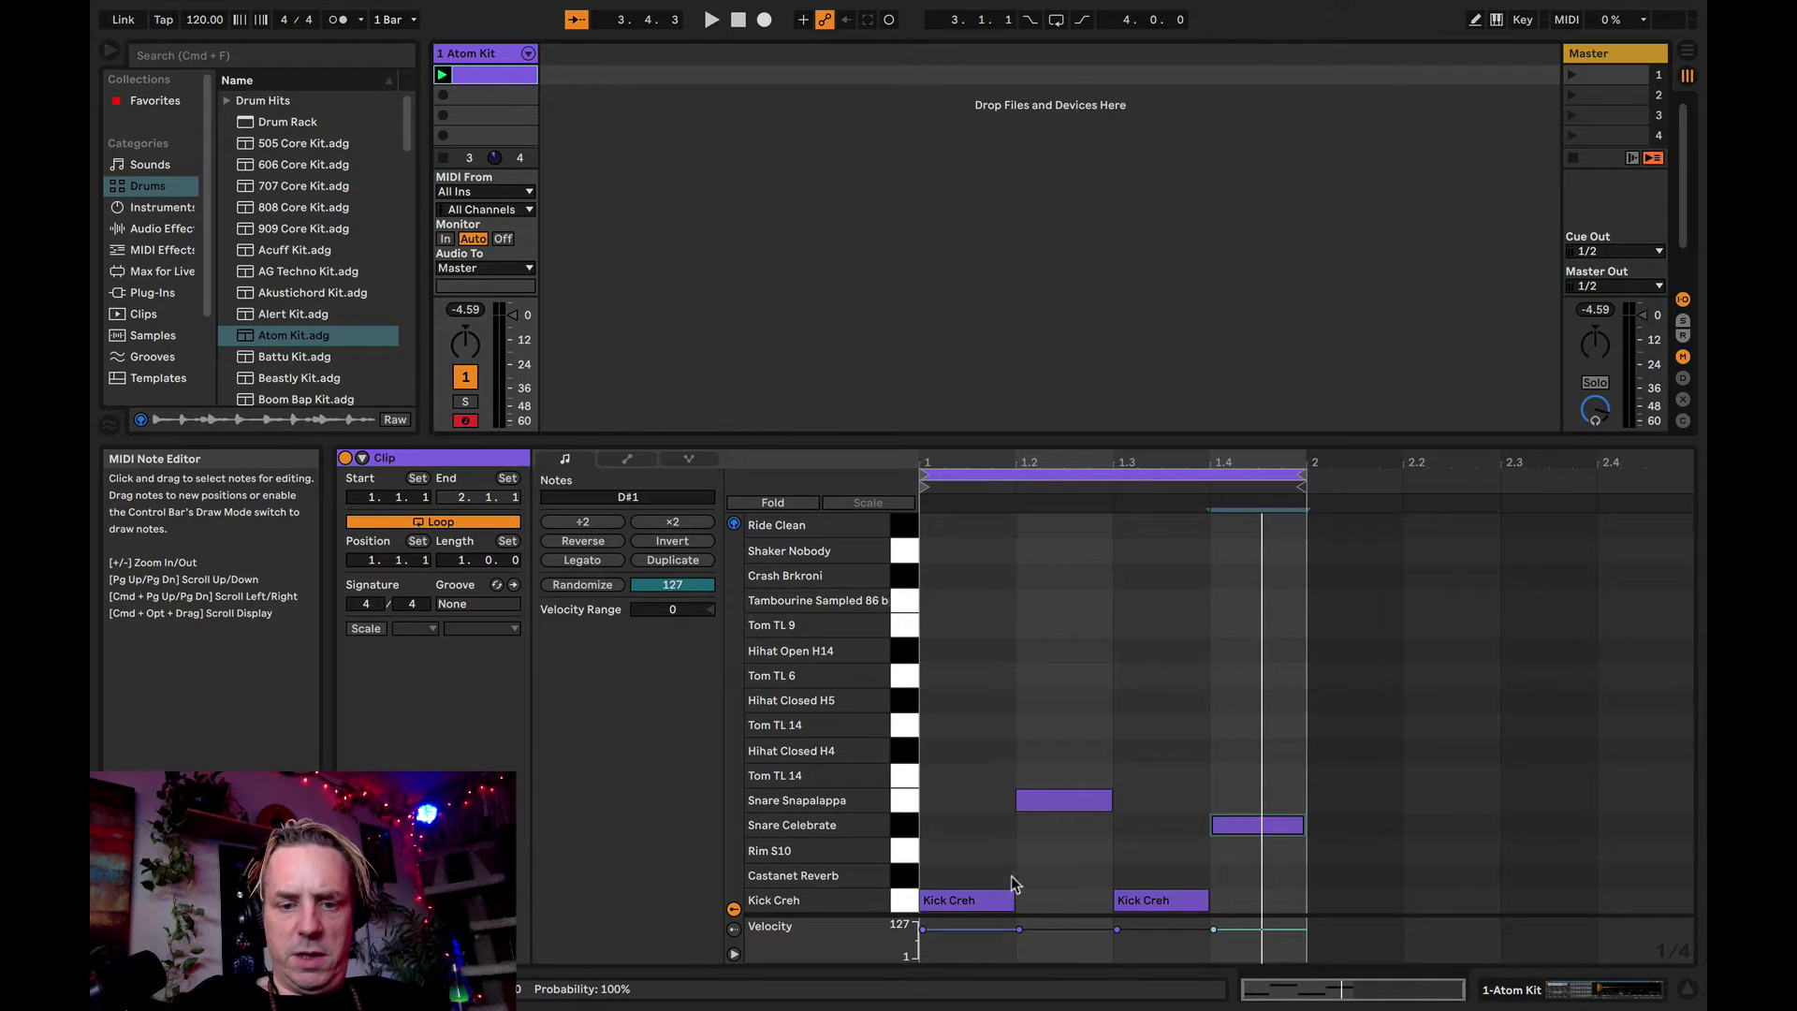
# - Set the fixed grid to 1/16 and replace the beat 1 Kick Creh note with sixteenth notes at 1.1.1 and 1.1.3
pyautogui.rightClick(987, 648)
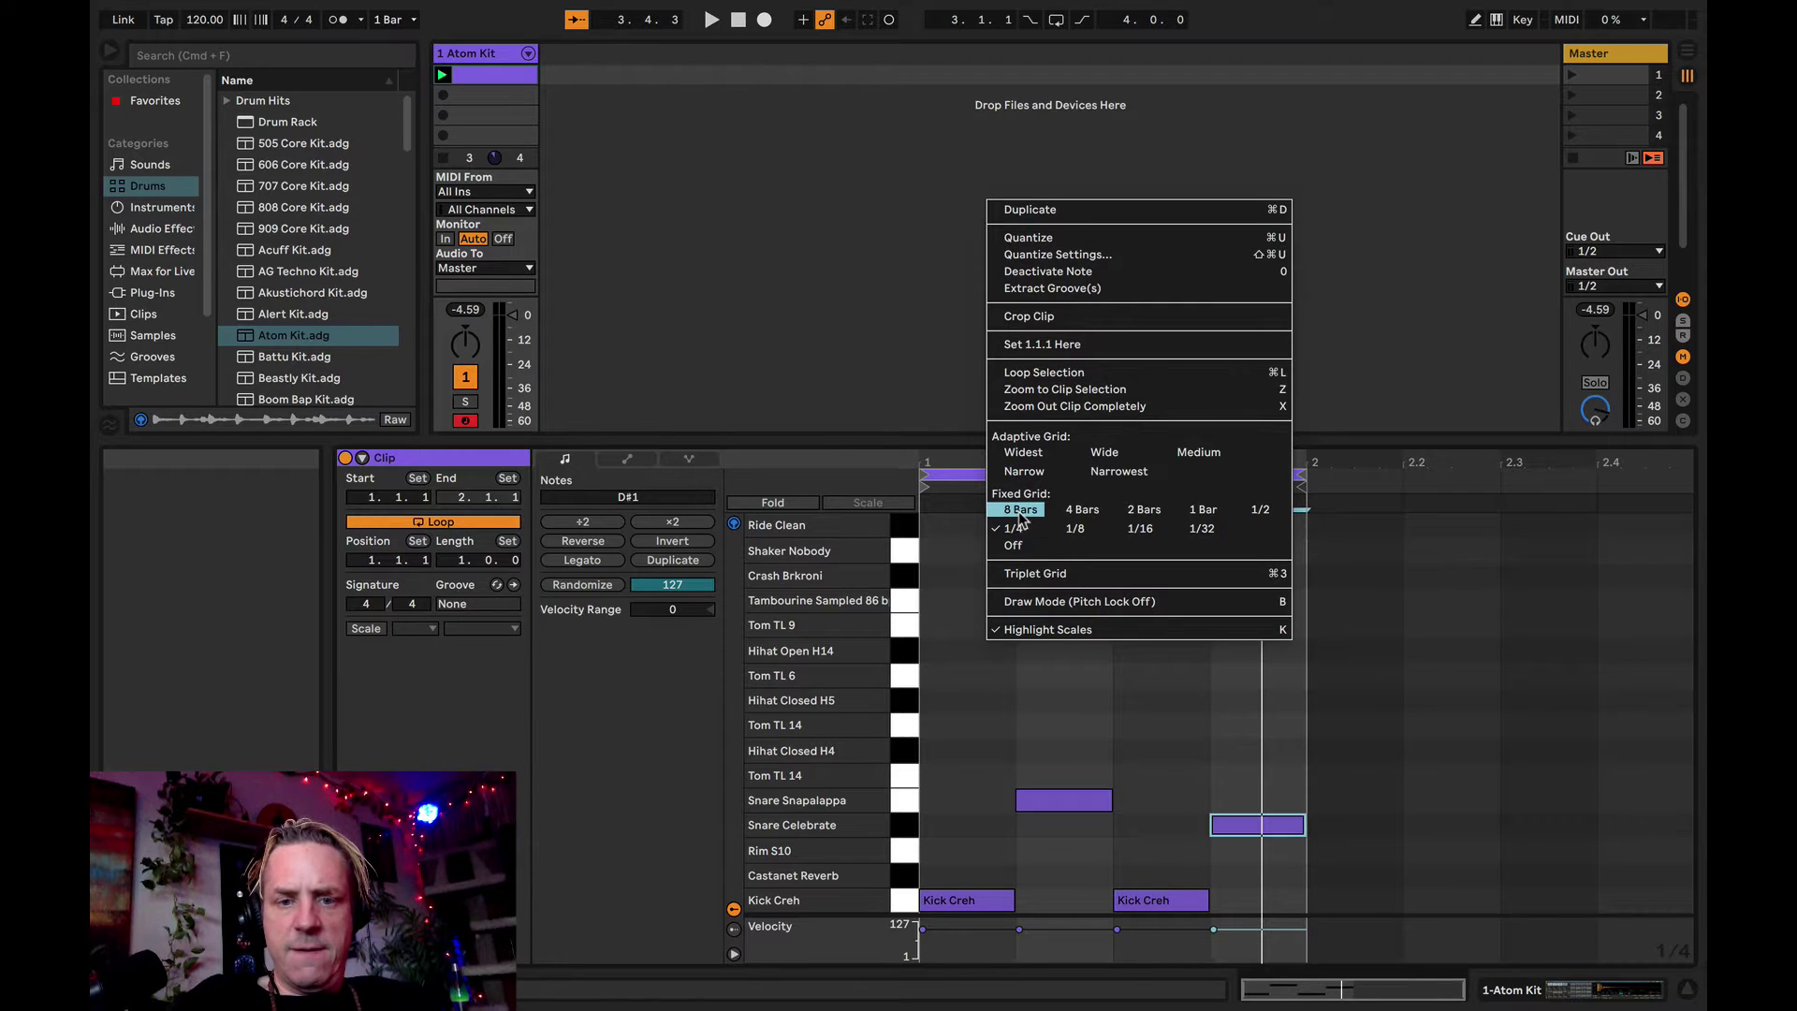
pyautogui.click(1140, 529)
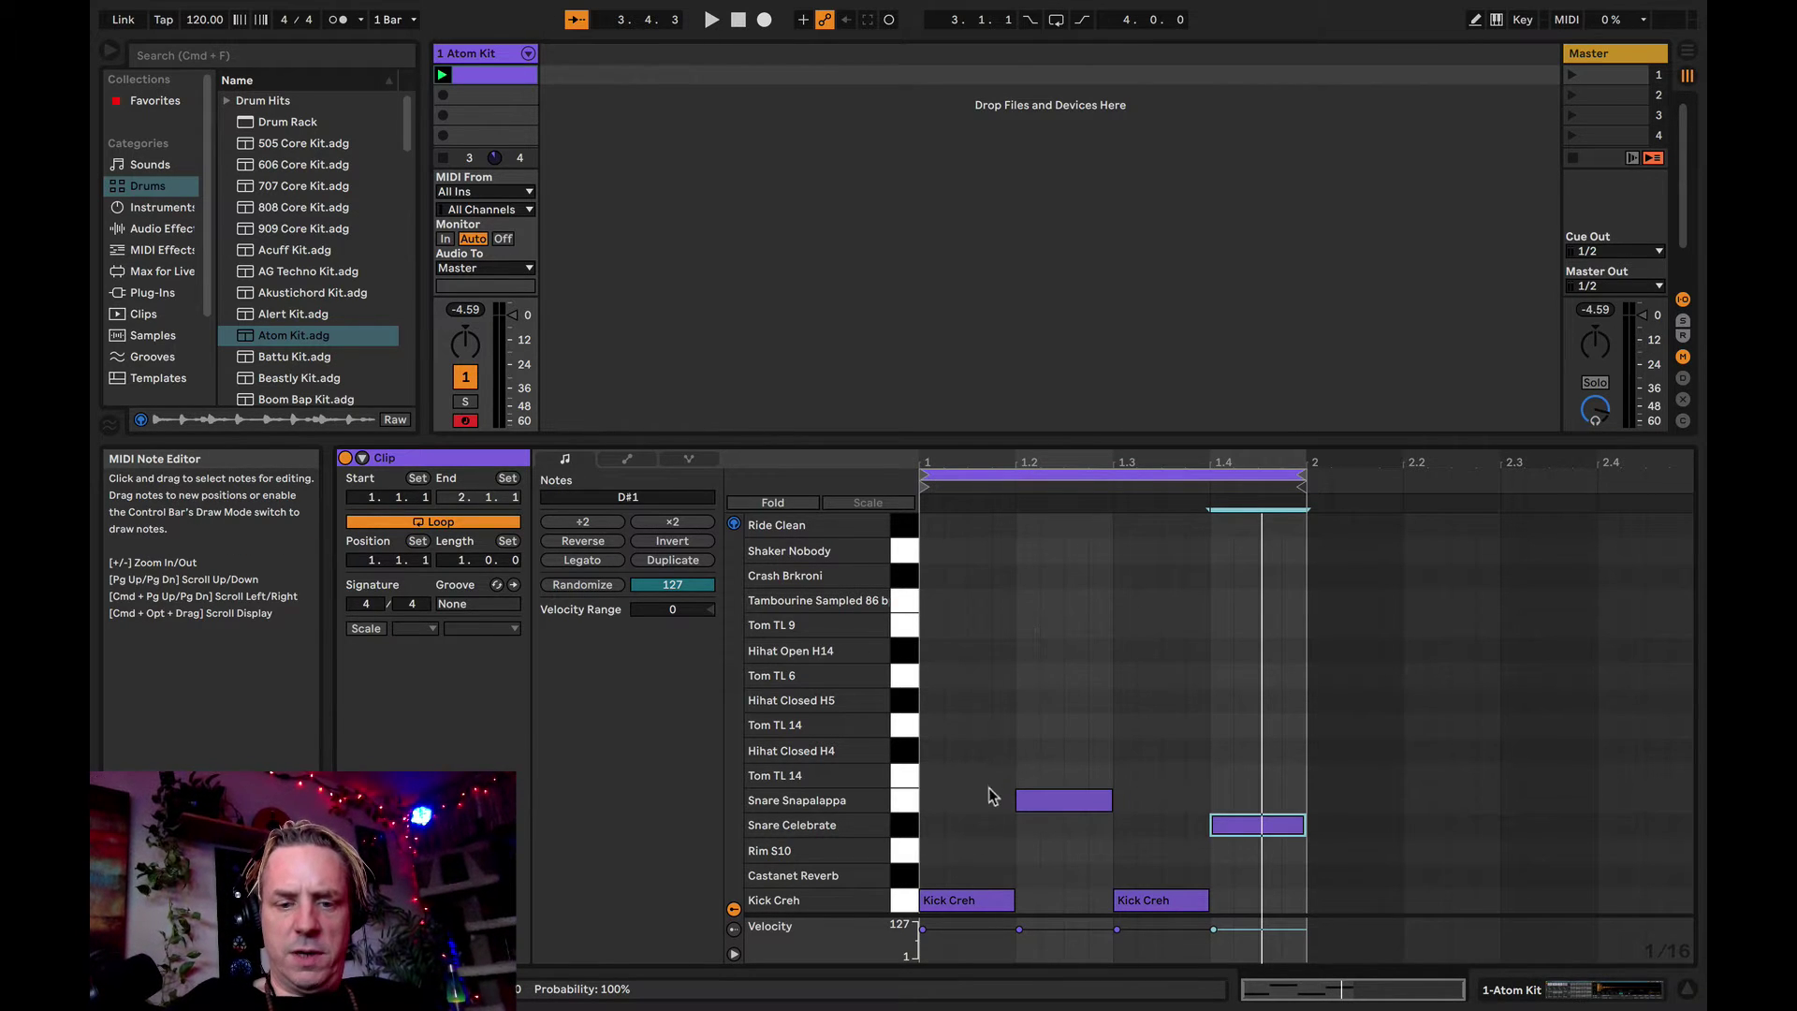
pyautogui.click(973, 903)
pyautogui.doubleClick(971, 900)
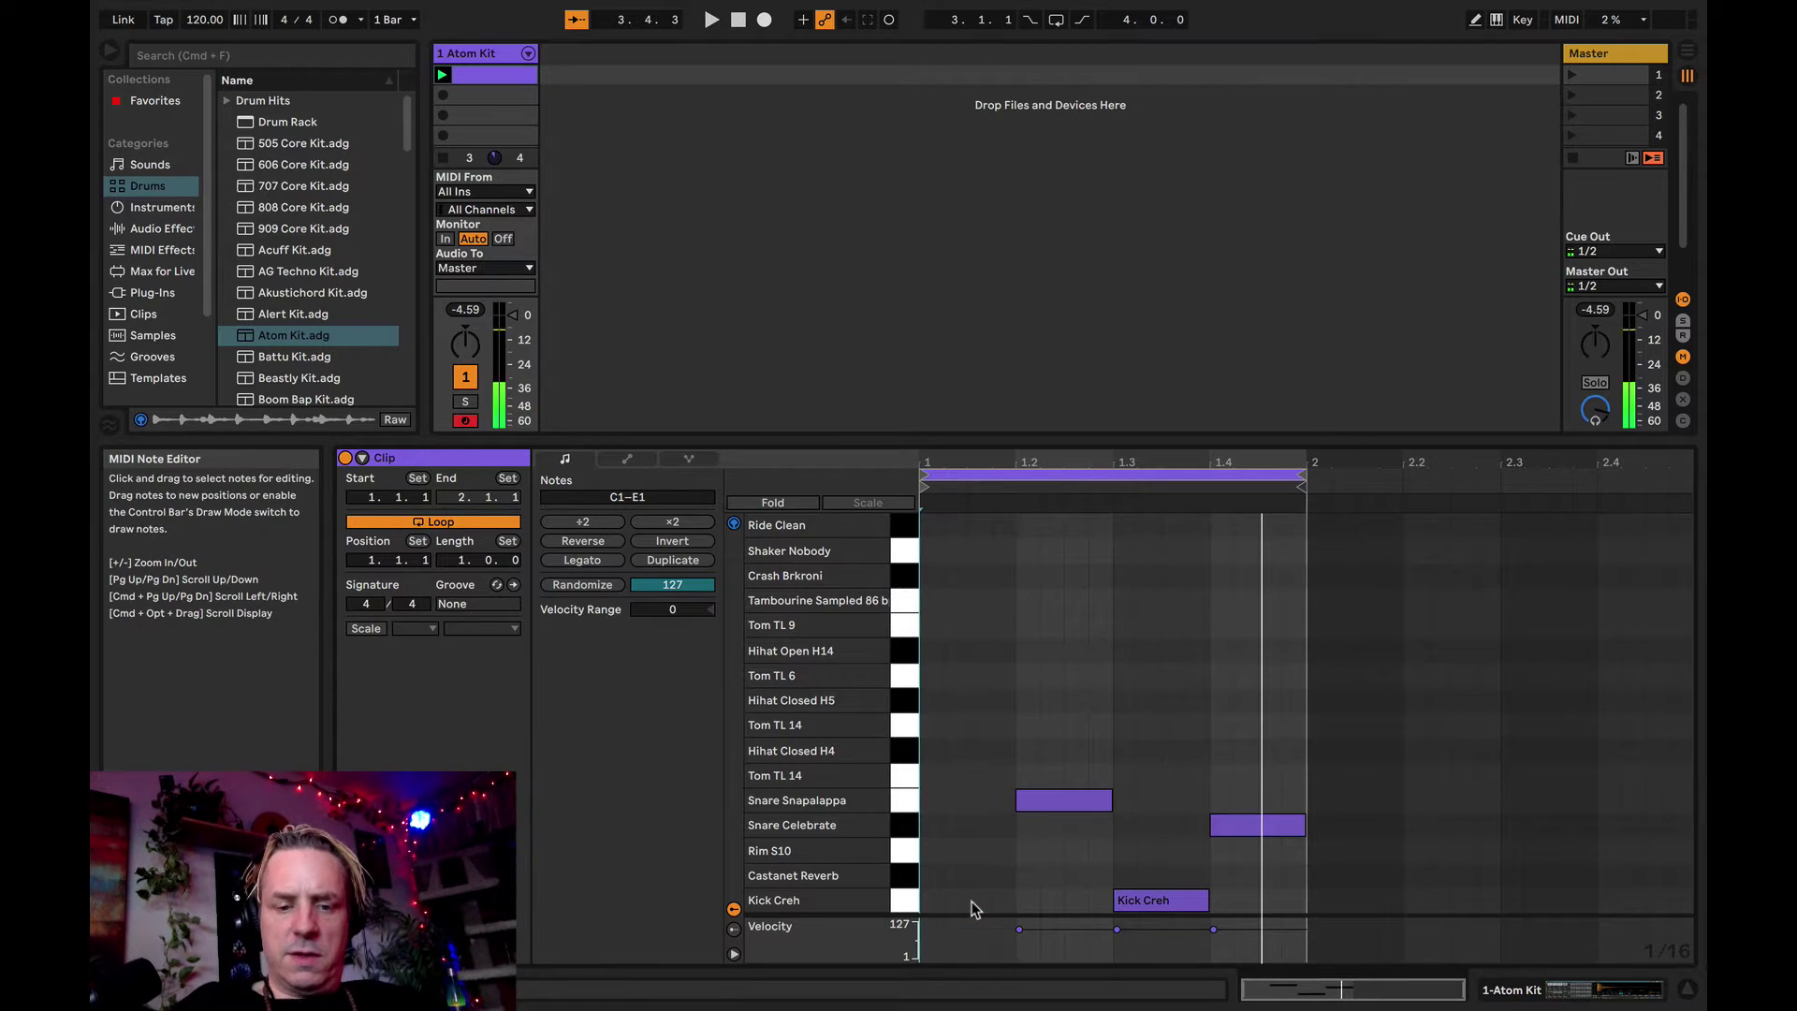
pyautogui.click(933, 905)
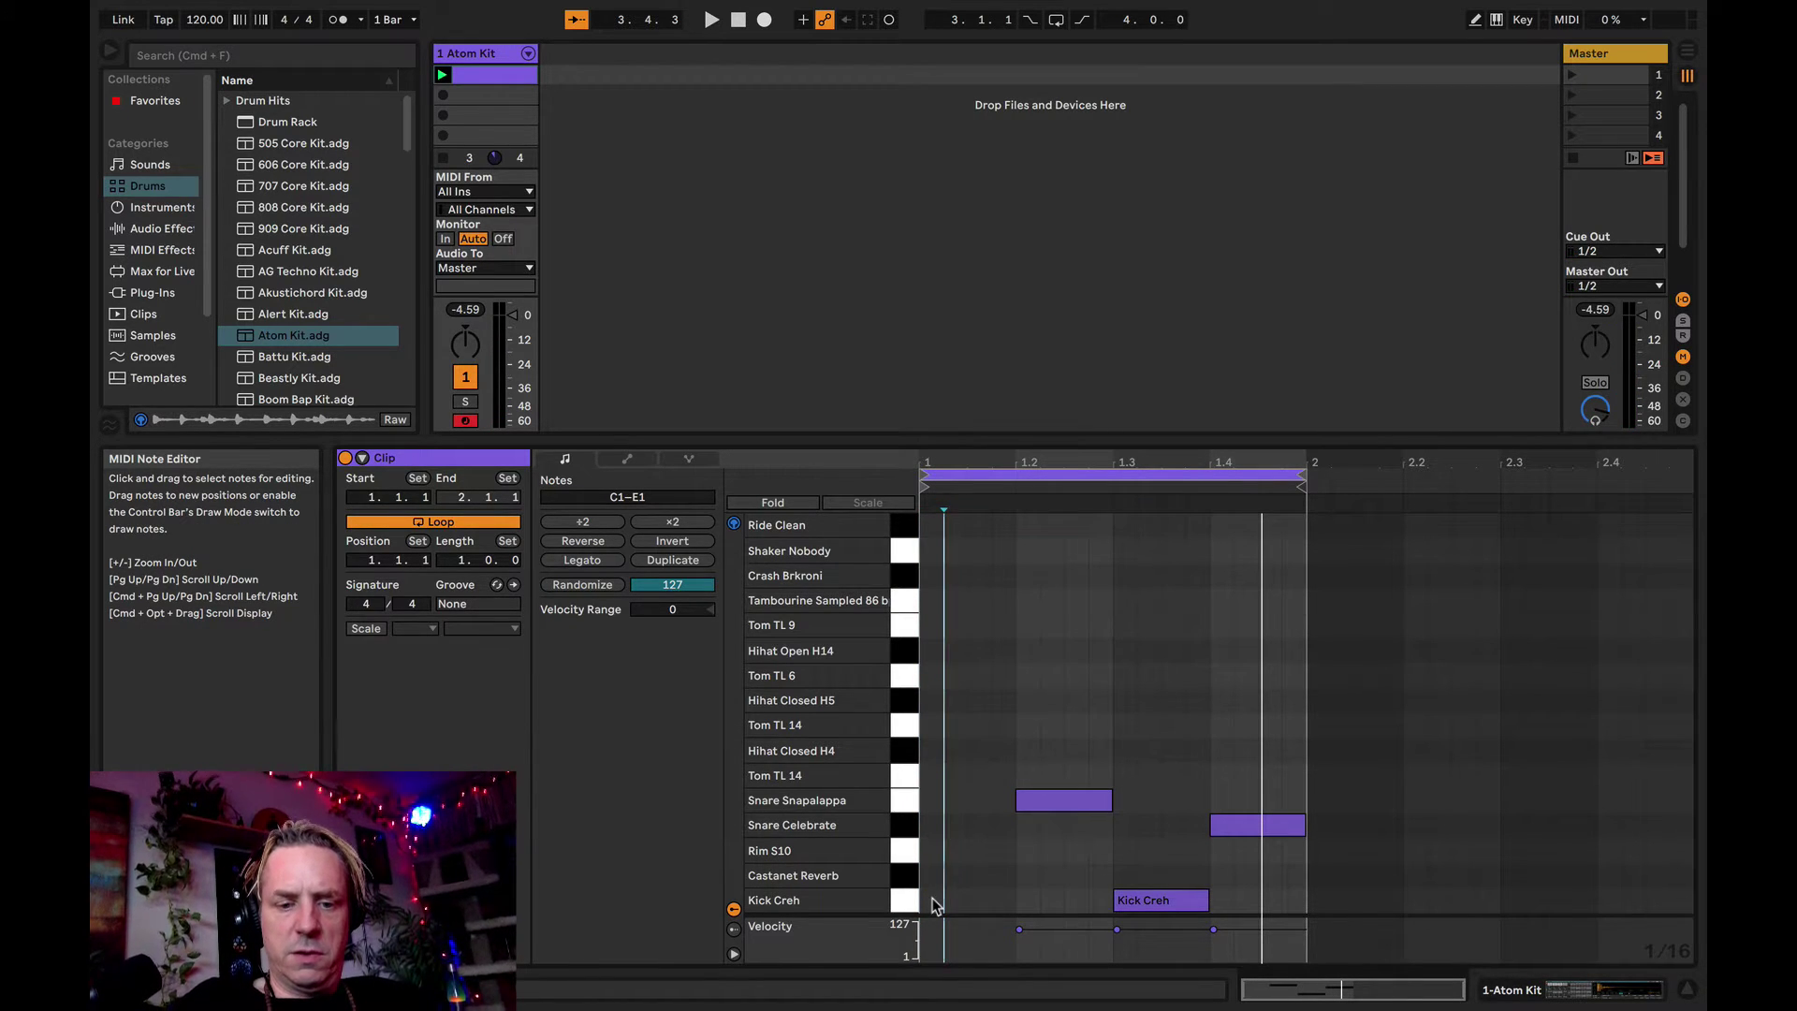
pyautogui.doubleClick(933, 902)
pyautogui.doubleClick(980, 901)
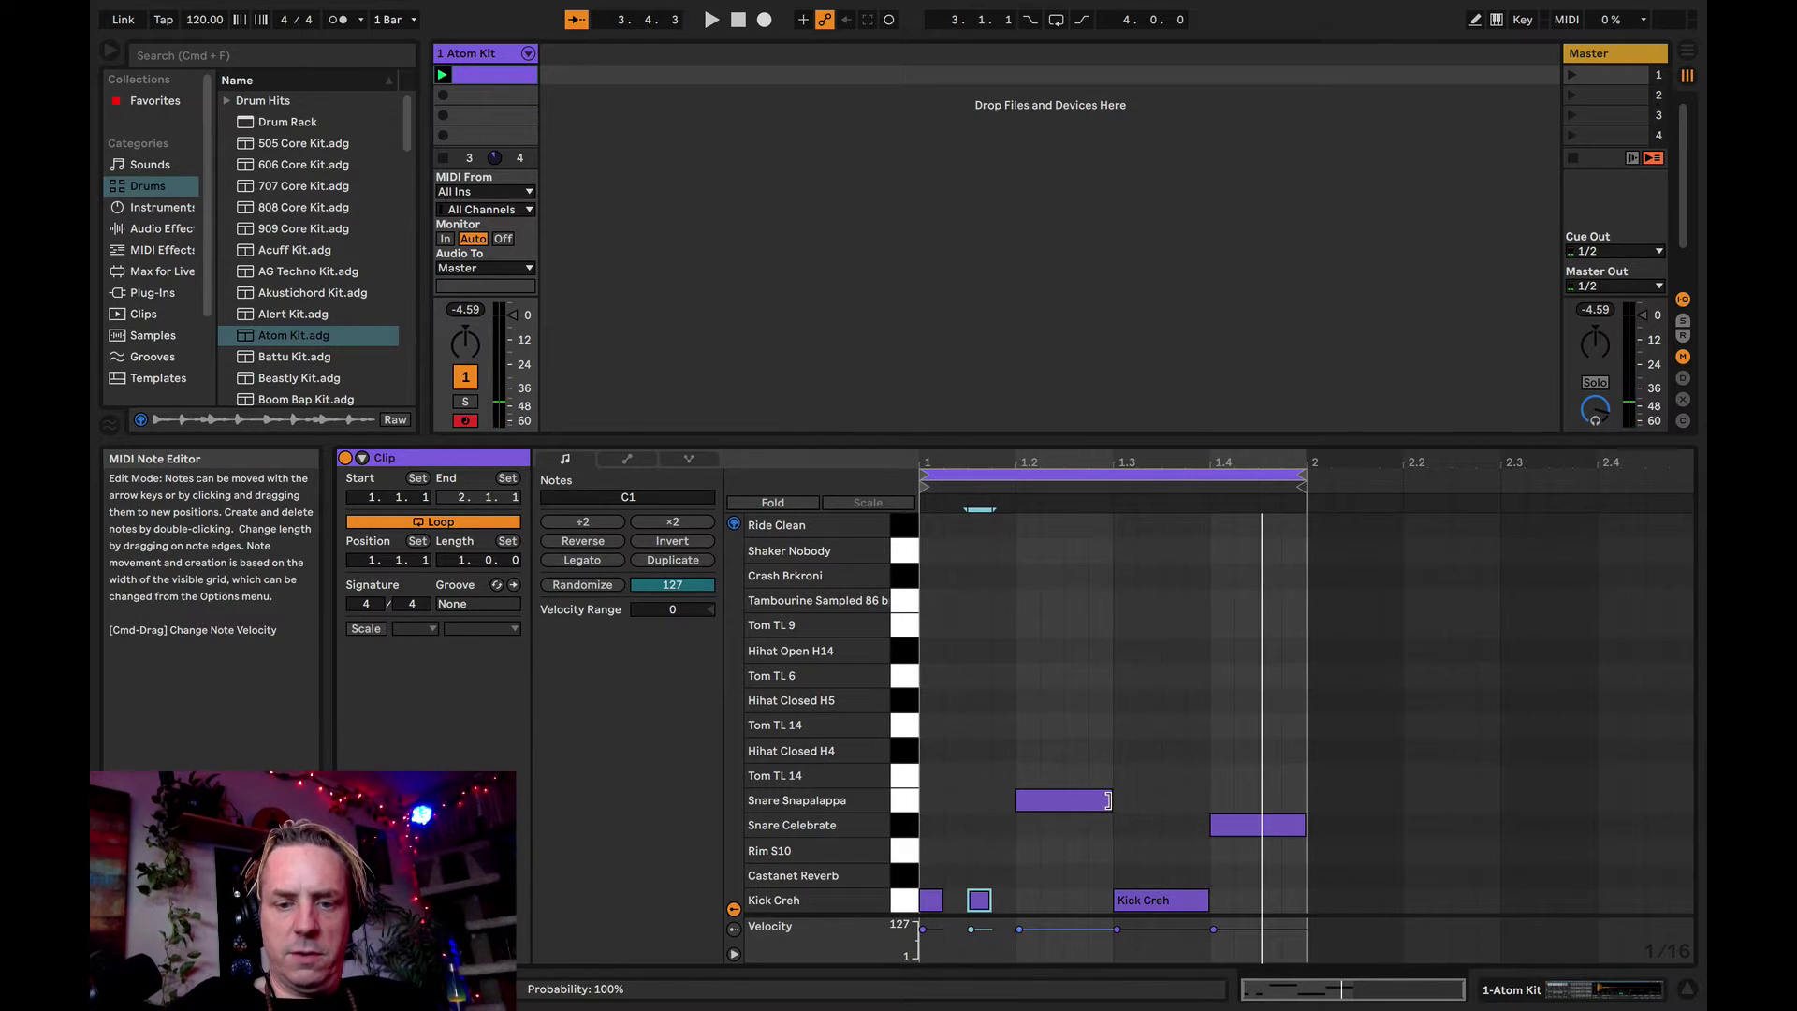
# - Shorten the beat 2 Snare Snapalappa to 1/16 and add another at 1.2.3; turn the beat 3 Kick Creh into four sixteenth notes
pyautogui.moveTo(1110, 803); pyautogui.dragTo(1037, 803)
pyautogui.doubleClick(1081, 803)
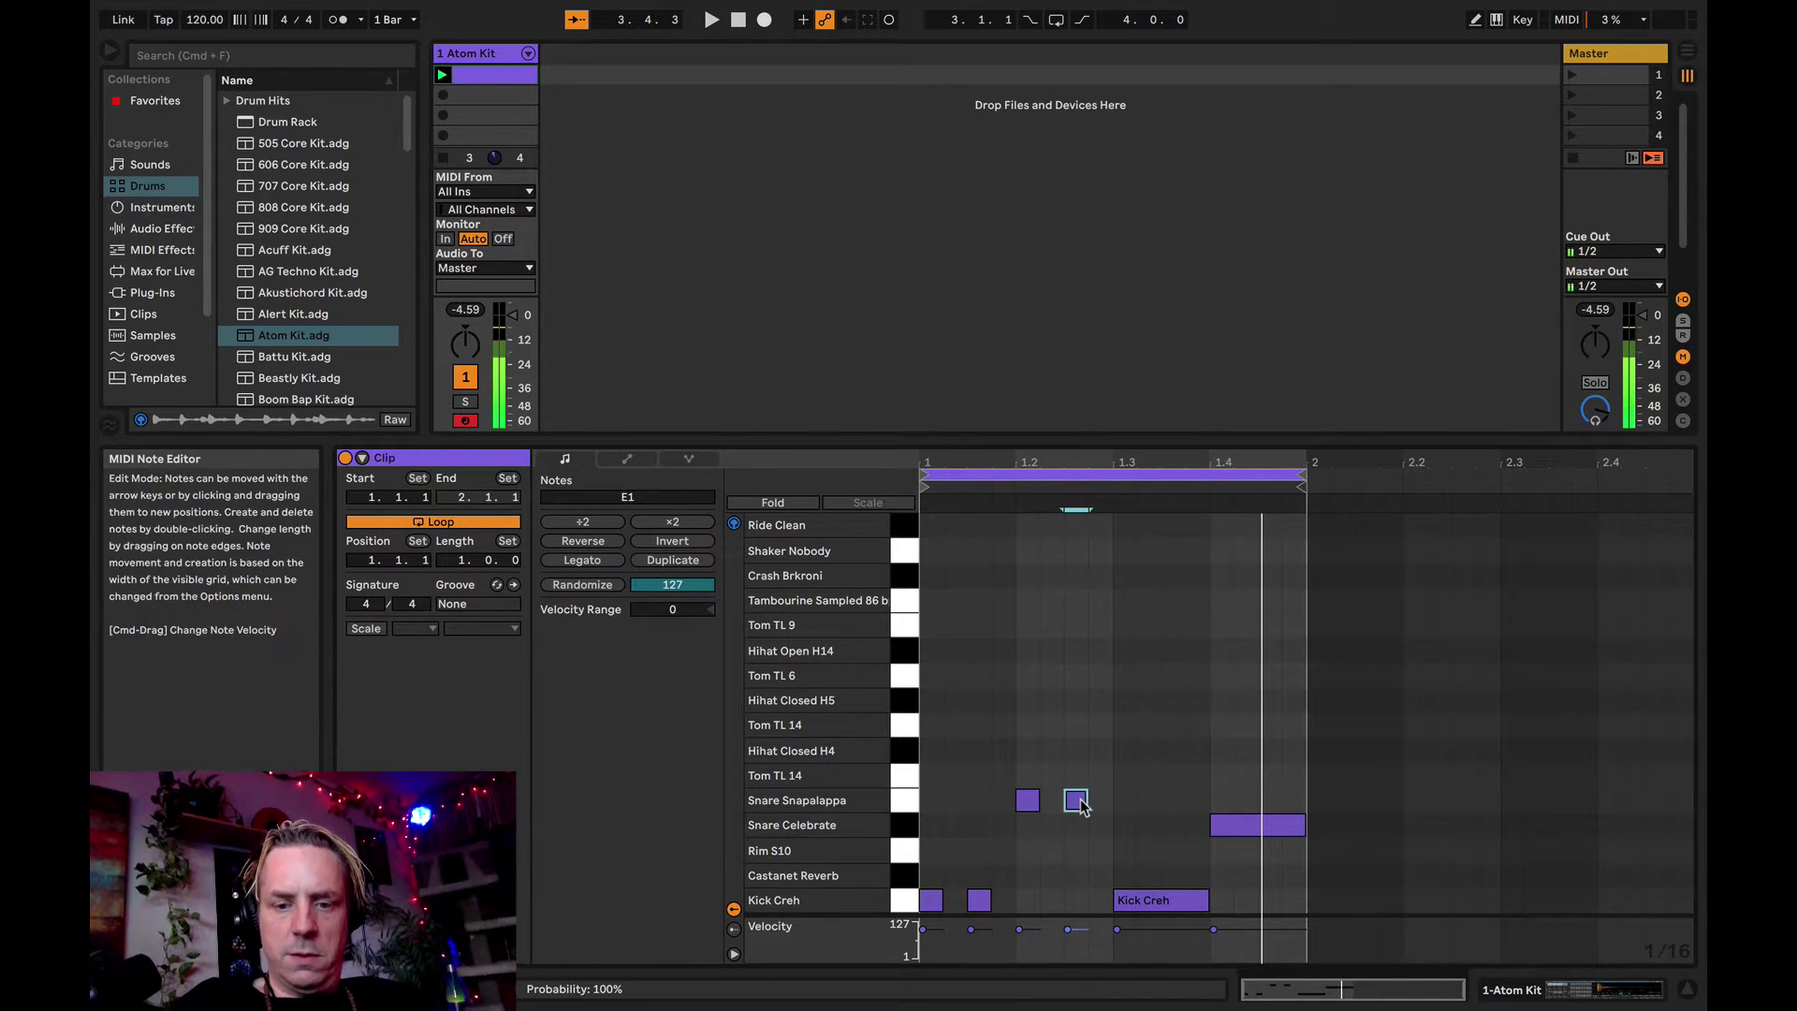
pyautogui.moveTo(1205, 899); pyautogui.dragTo(1133, 901)
pyautogui.press('super+d')
pyautogui.press('super+d')
pyautogui.press('super+d')
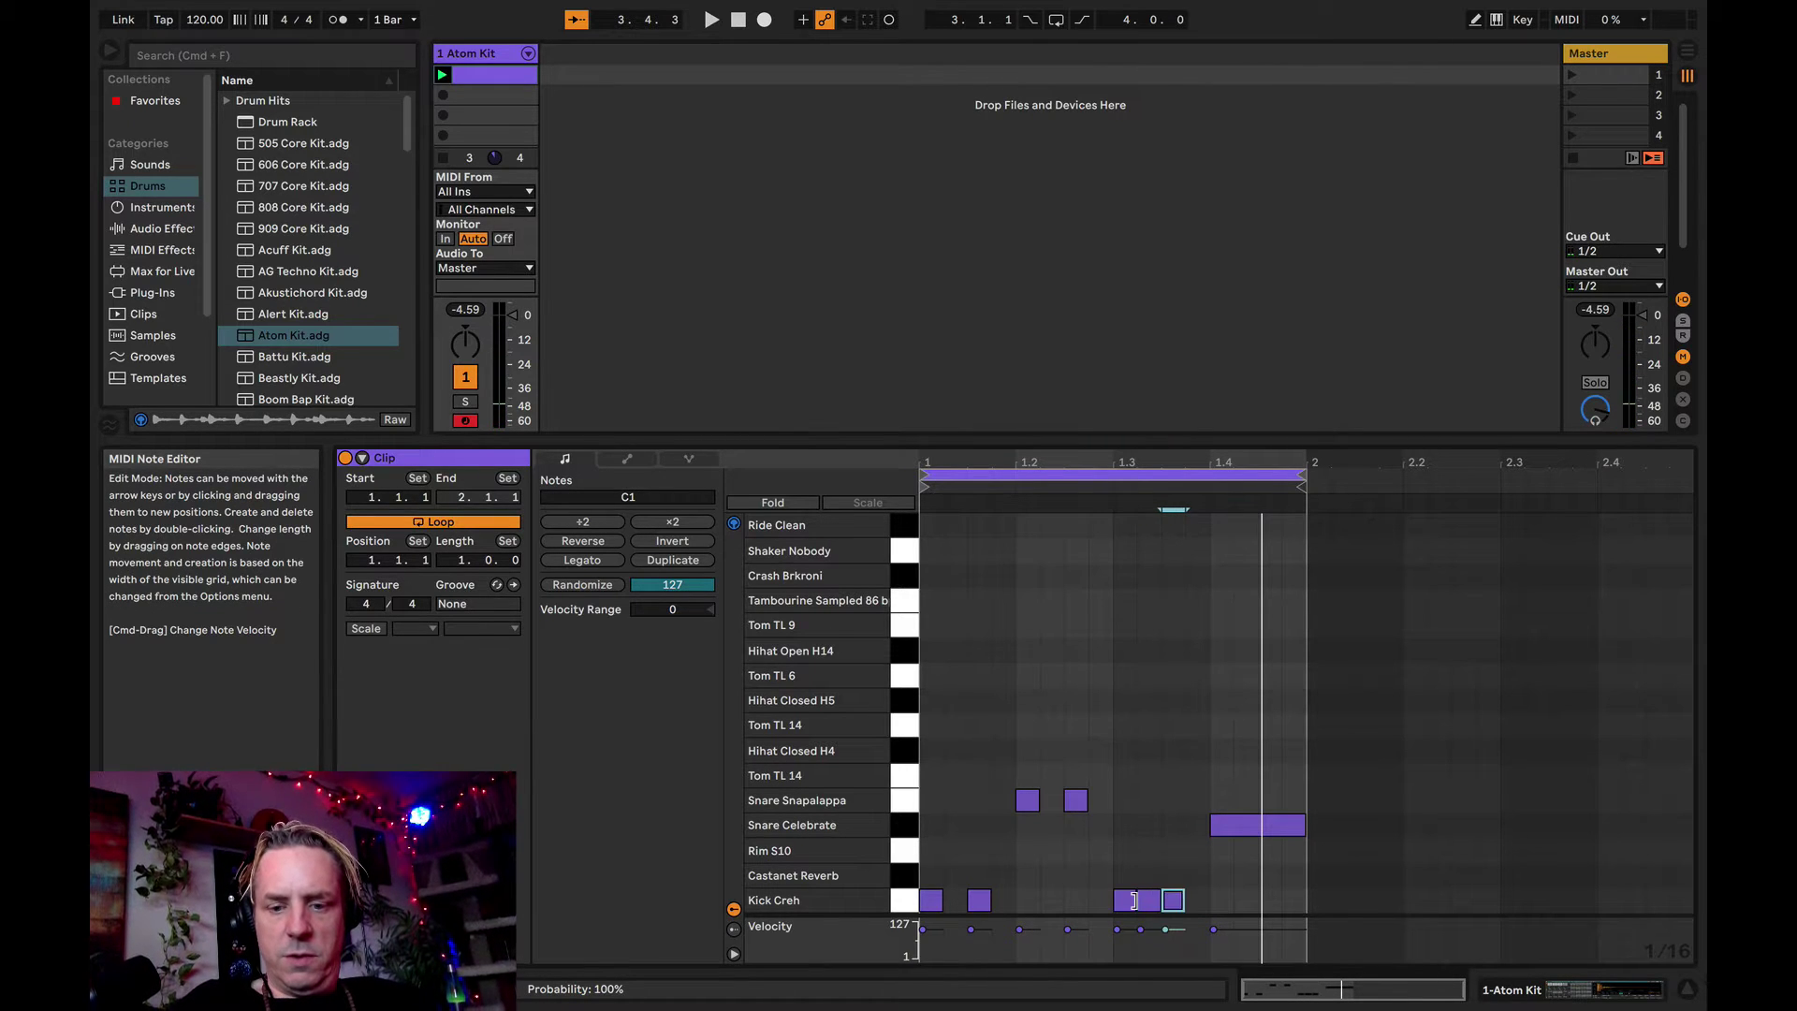
# - Shorten the beat 4 Snare Celebrate to 1/16, add a second one at 1.4.3, and play the clip
pyautogui.moveTo(1300, 824); pyautogui.dragTo(1232, 824)
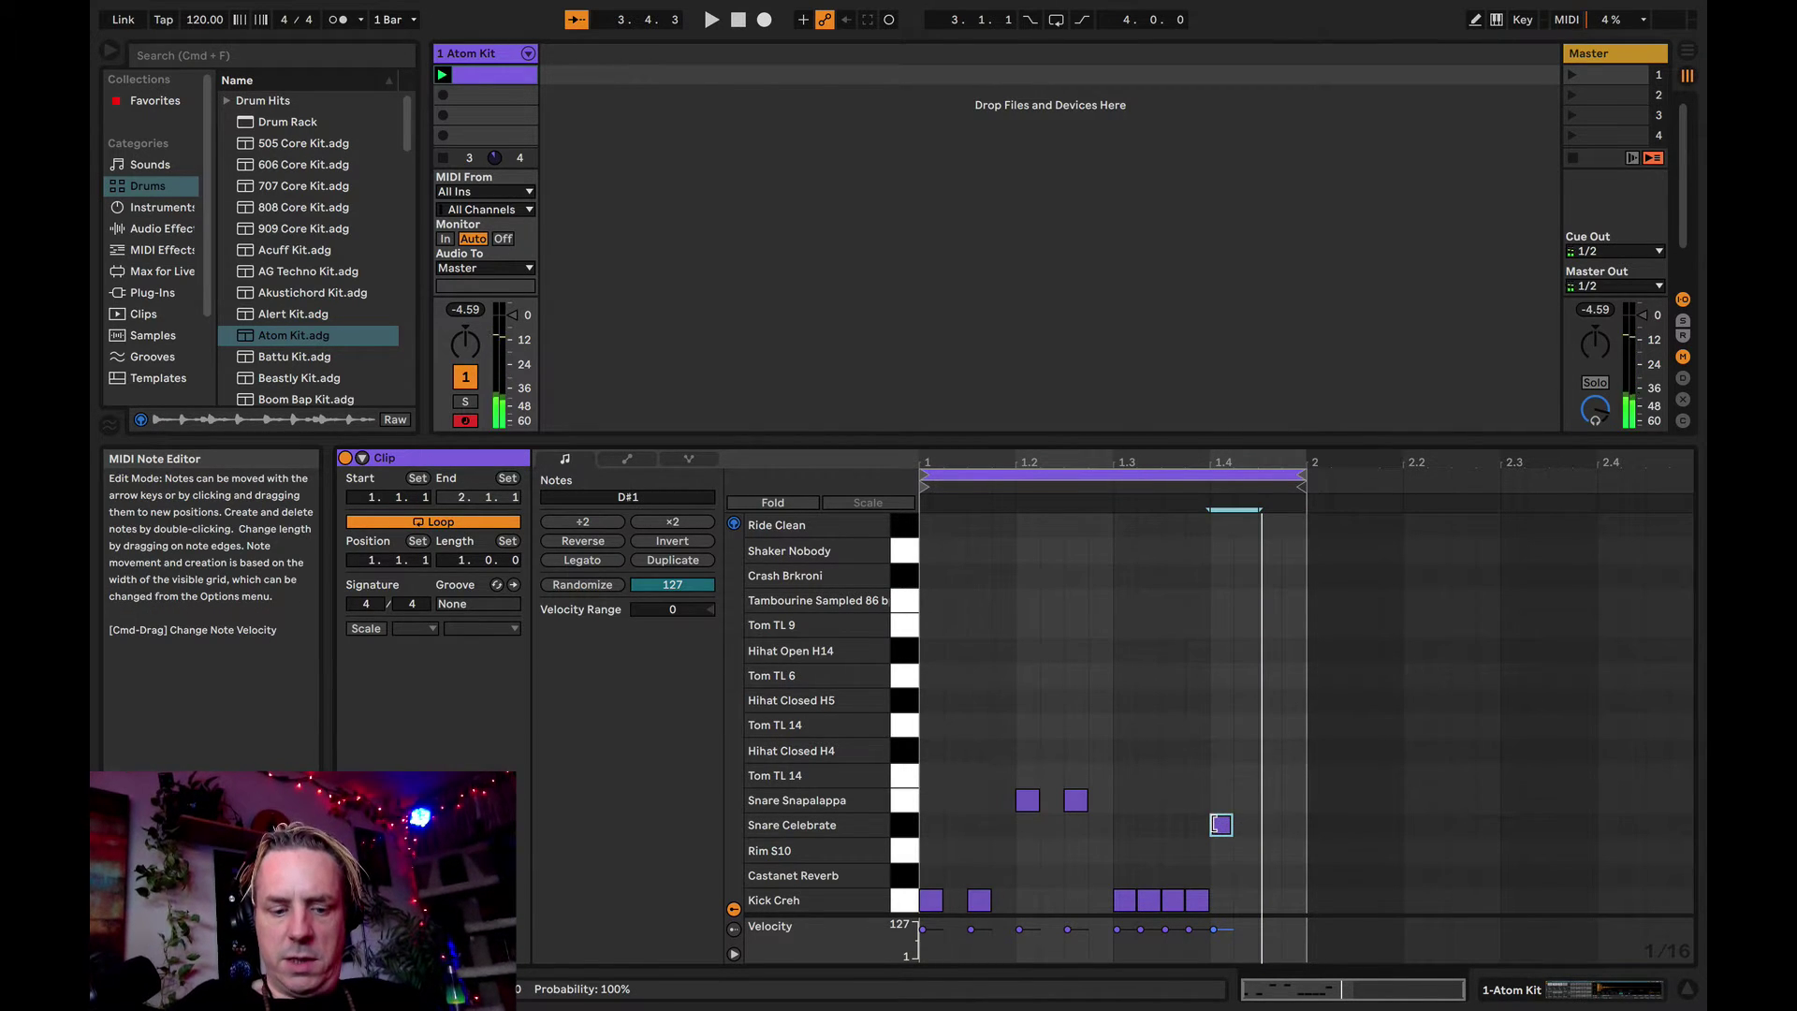
pyautogui.press('super+d')
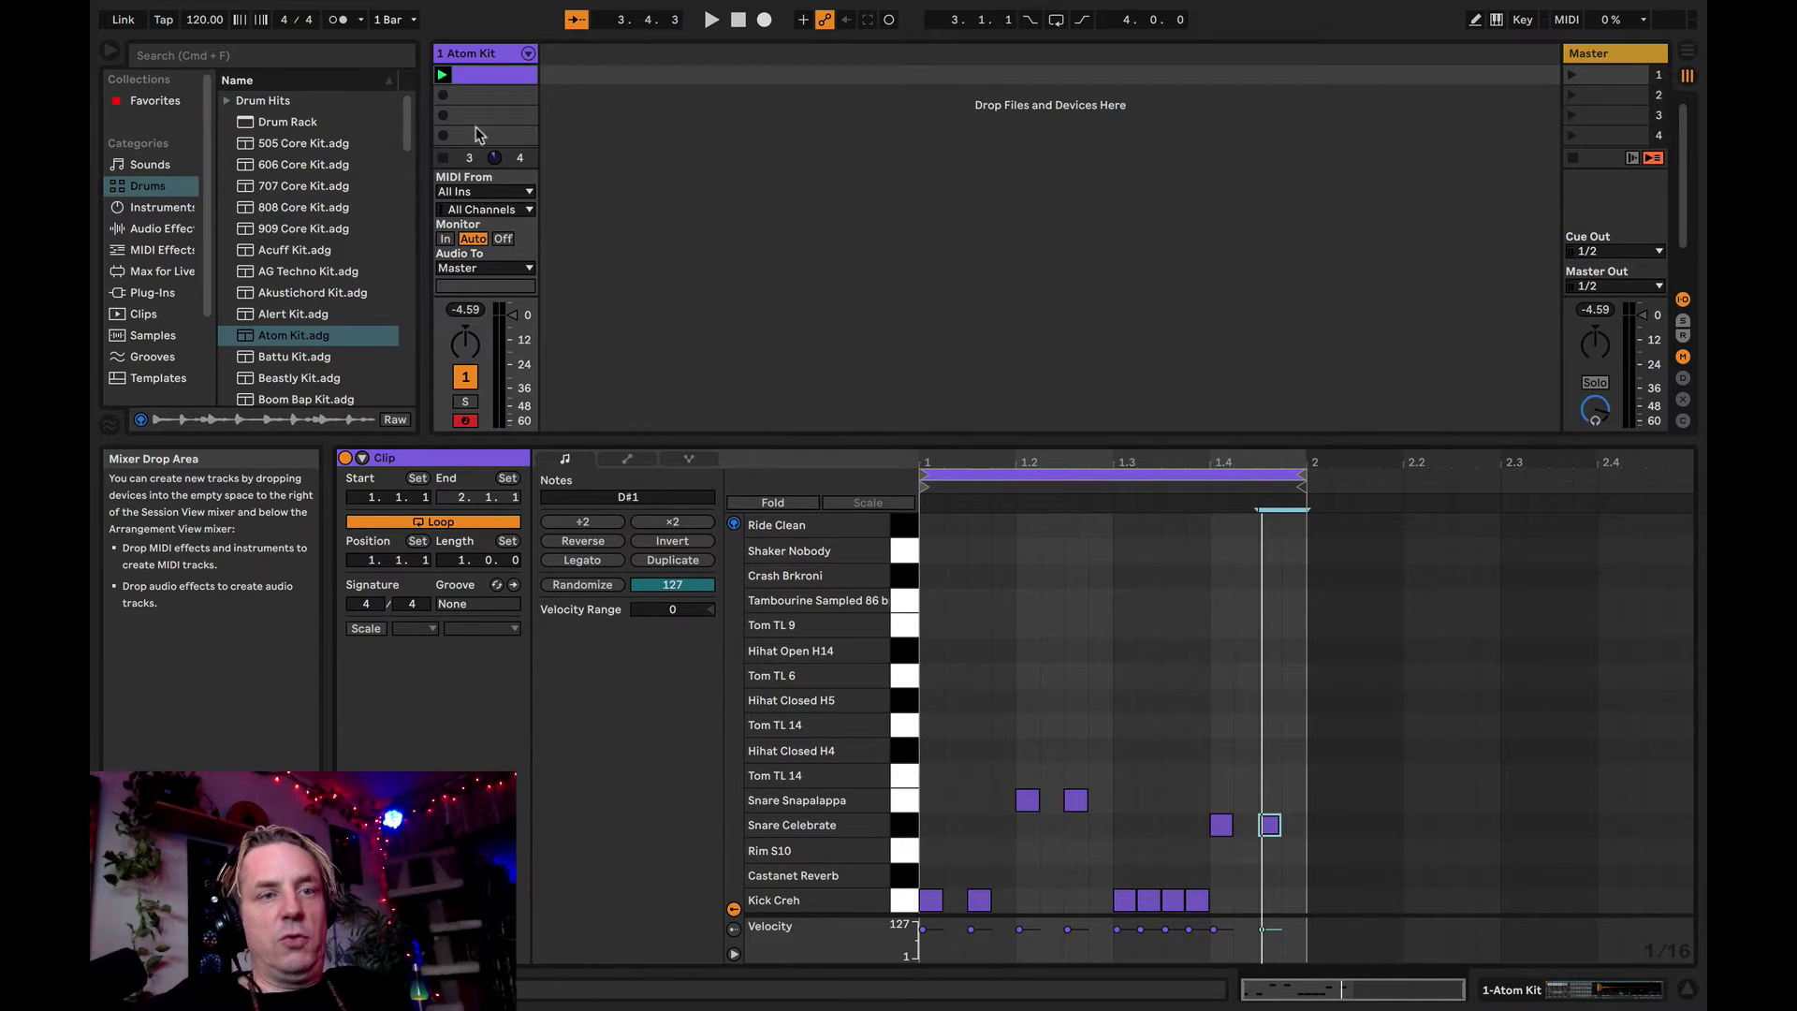
pyautogui.click(441, 75)
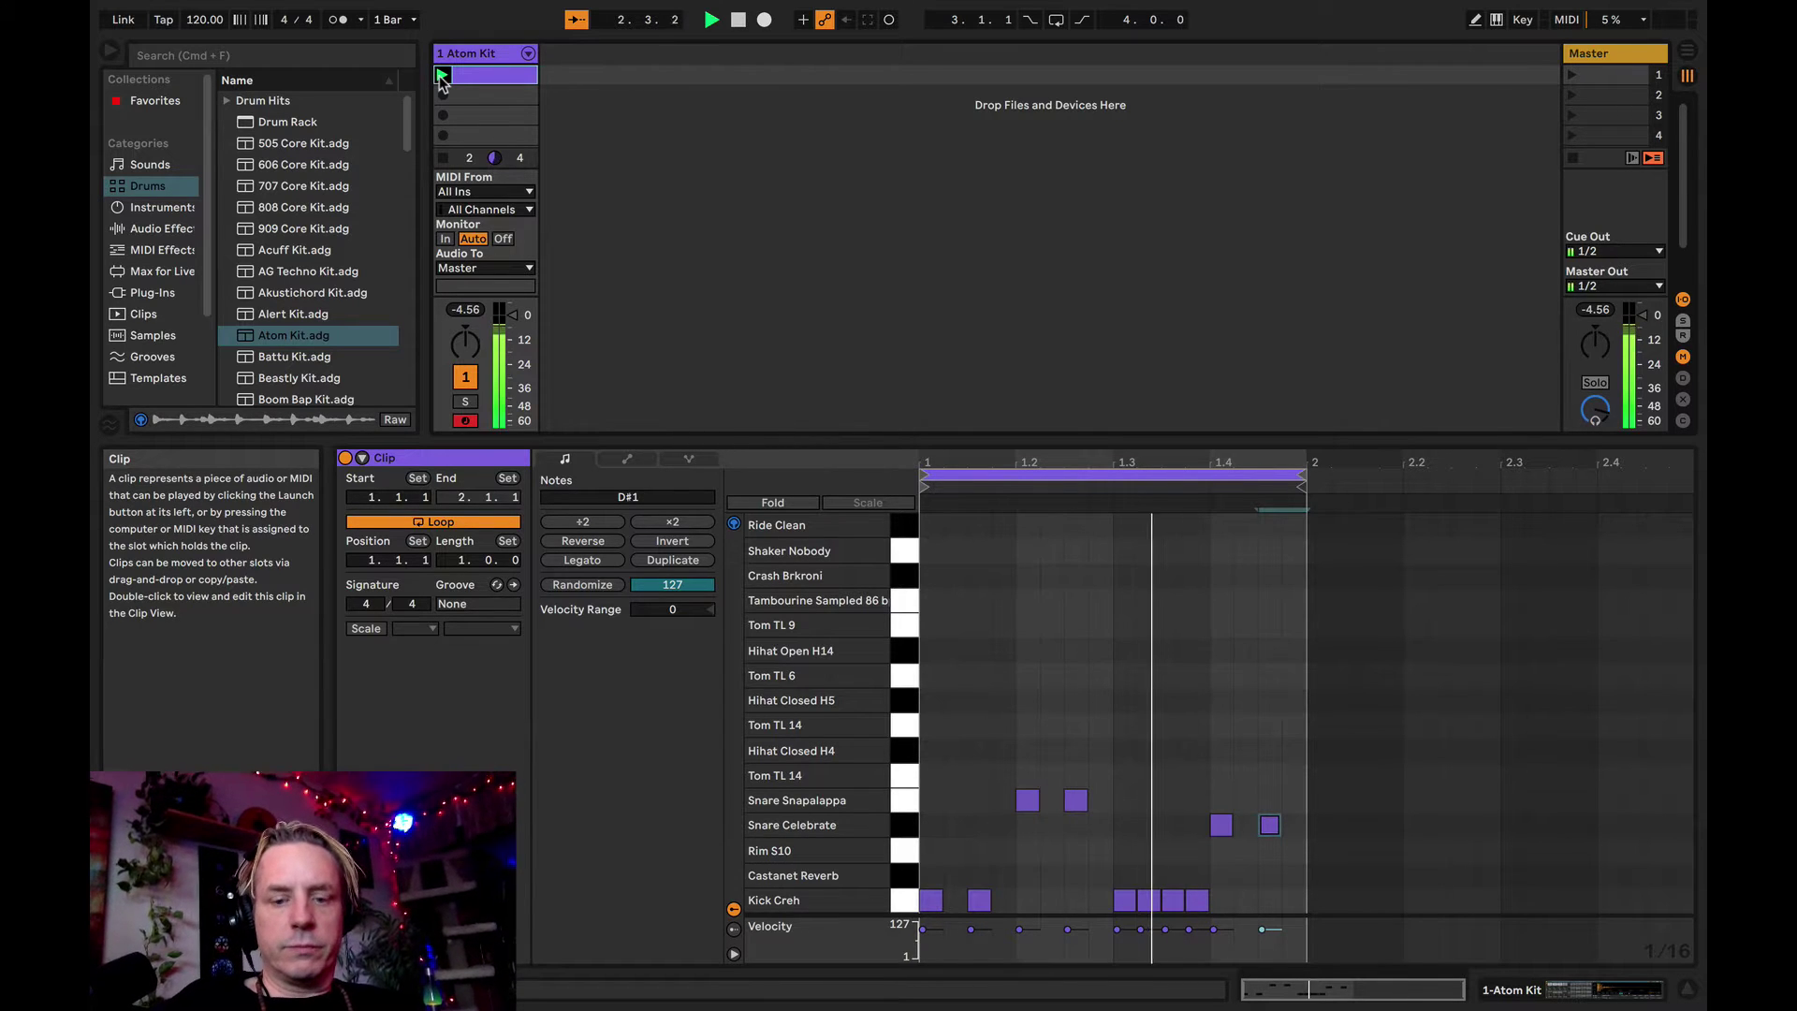
pyautogui.press('space')
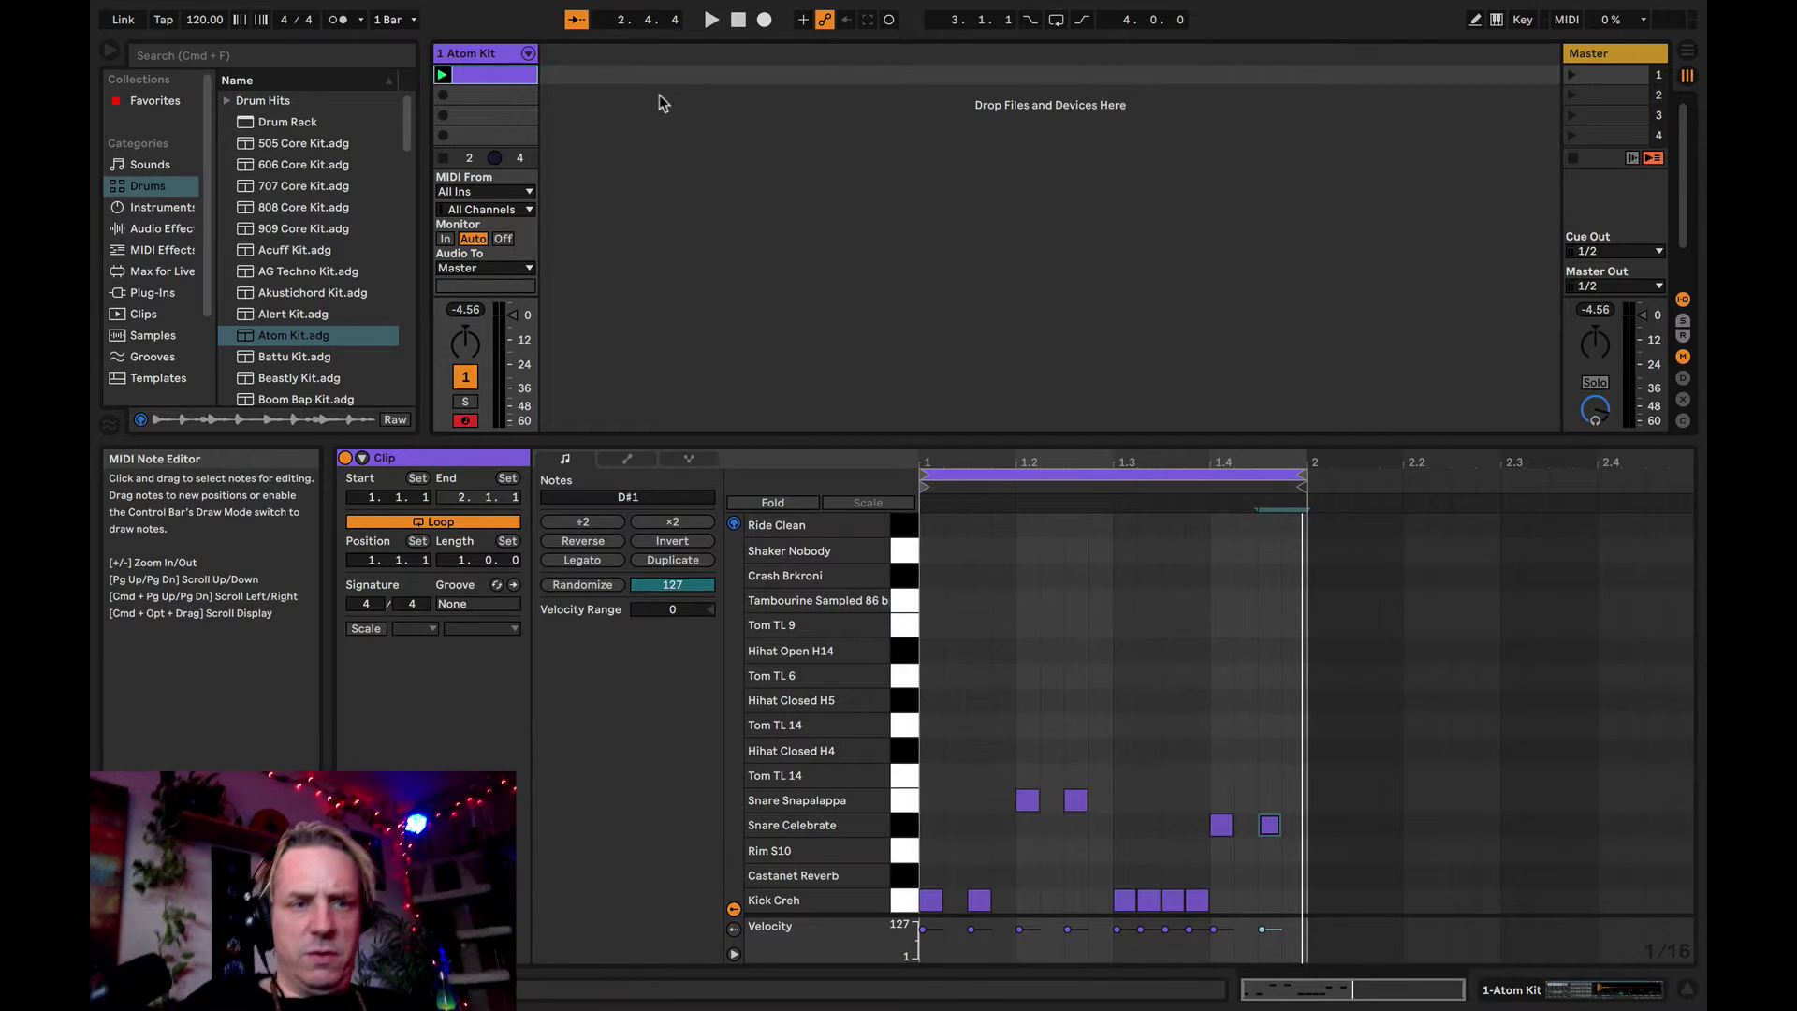
# - Insert a new MIDI track, enlarge the session area, and delete the Atom Kit track
pyautogui.click(575, 100)
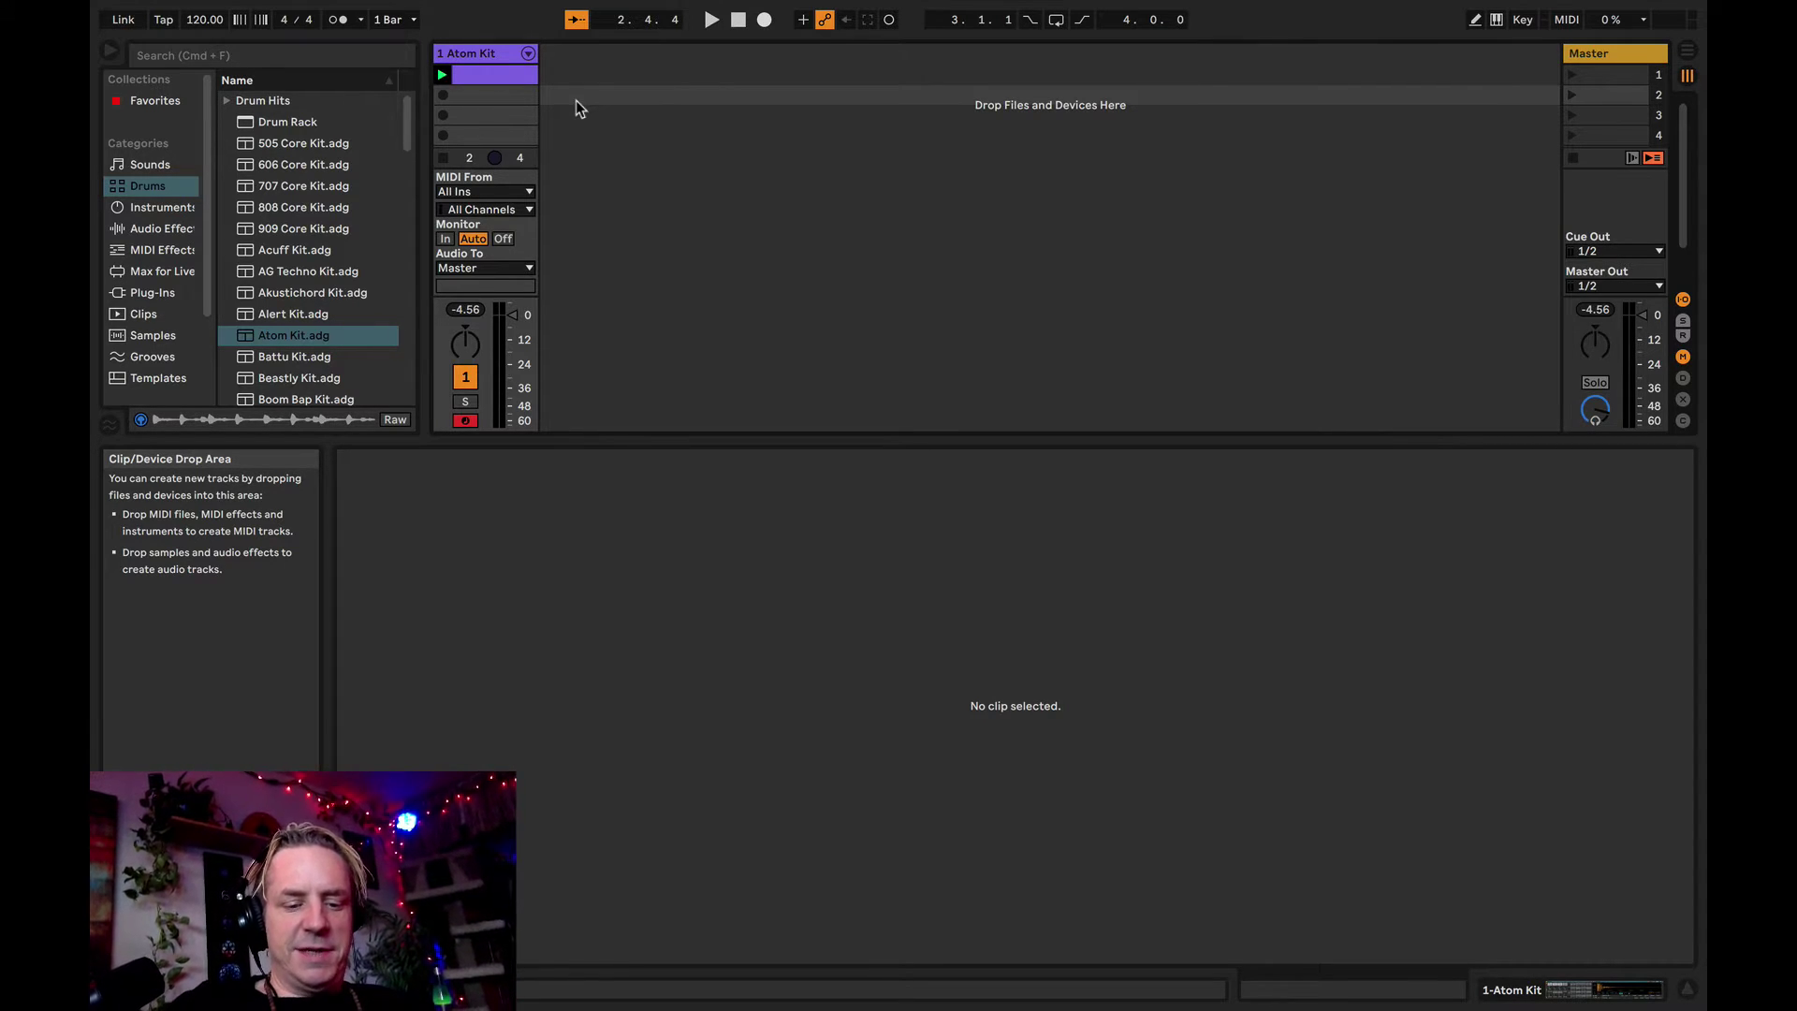
pyautogui.press('super+shift+t')
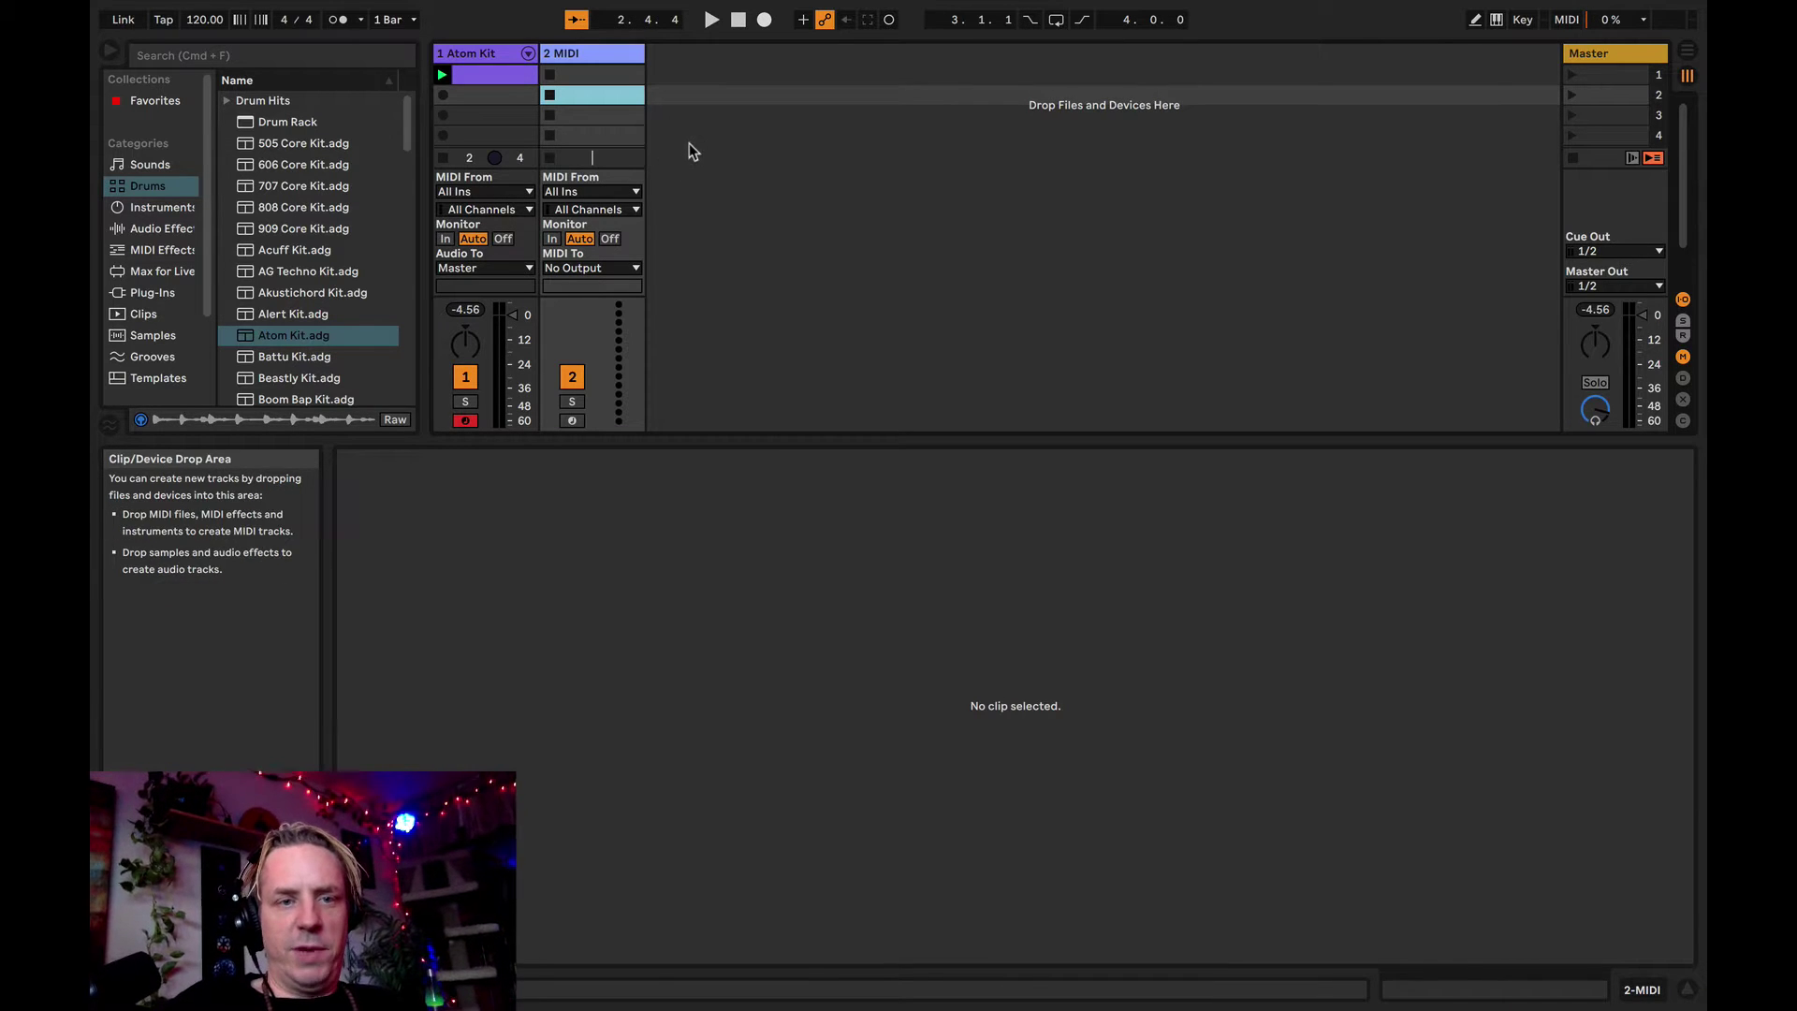
pyautogui.moveTo(816, 440); pyautogui.dragTo(818, 711)
pyautogui.click(472, 58)
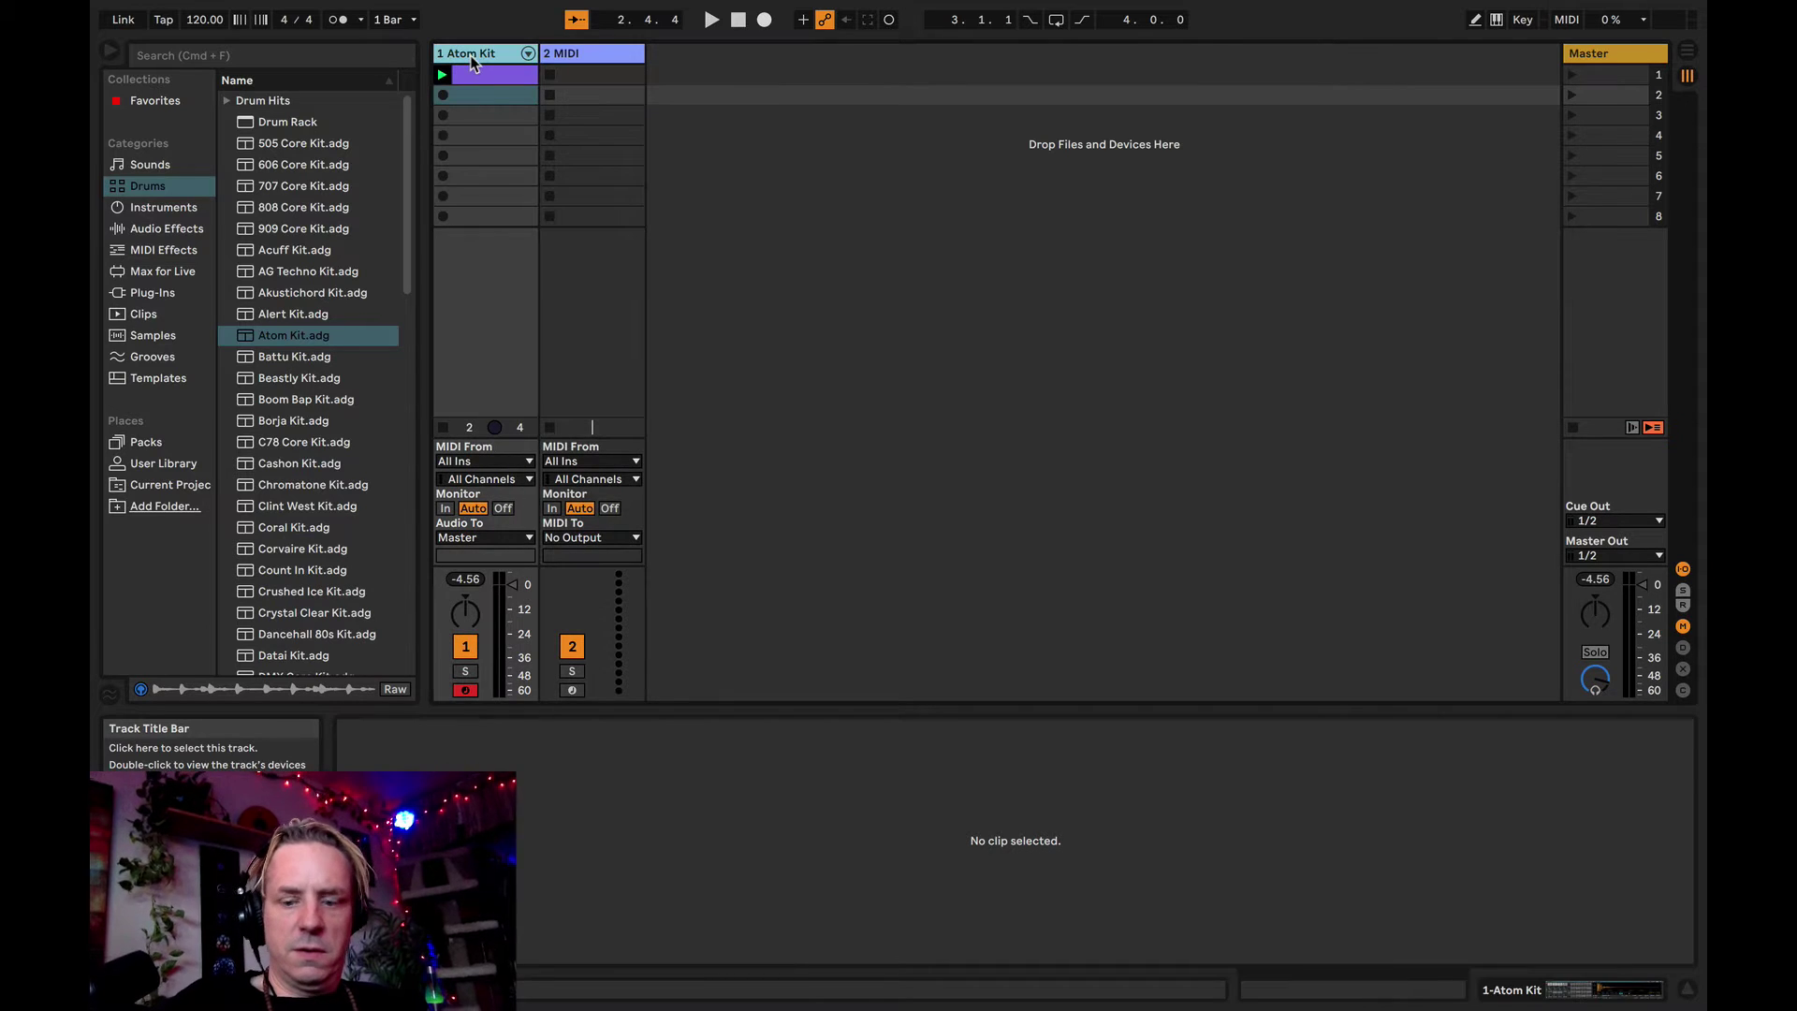
pyautogui.press('Delete')
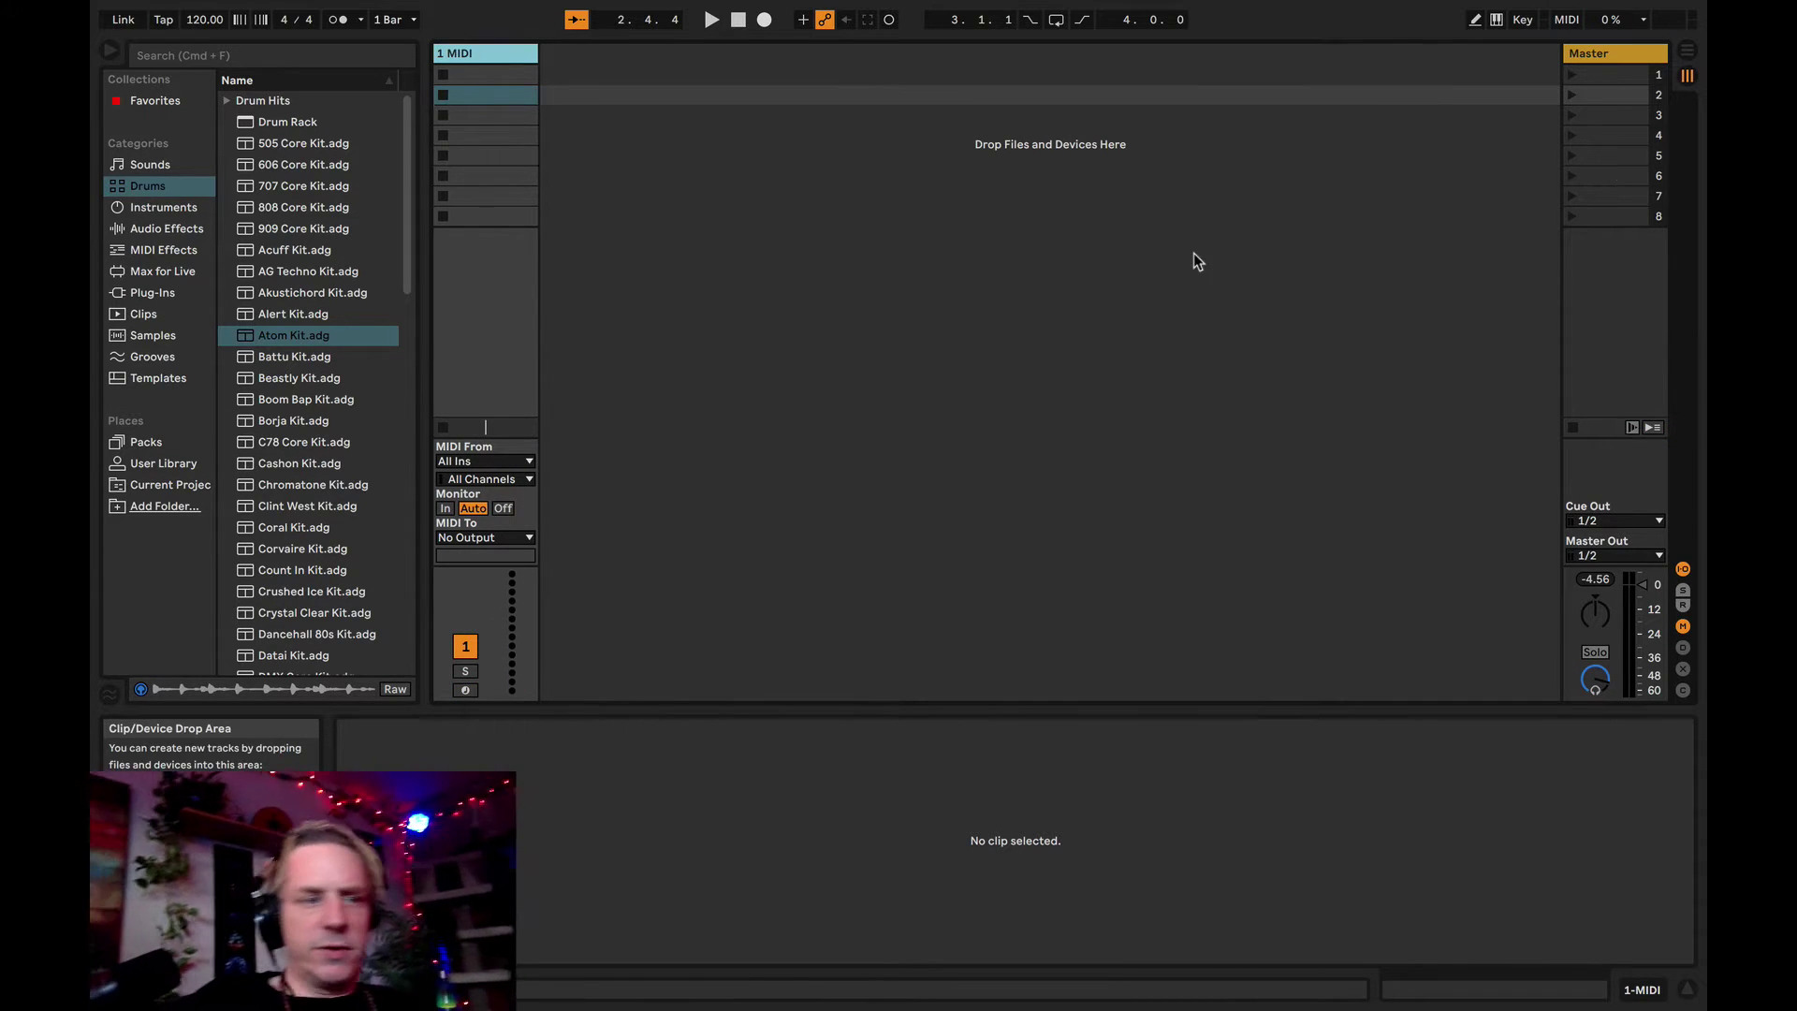
# - Preview the 505 and 707 Core Kit drum presets, load 707 Core Kit onto the MIDI track, and audition its pads
pyautogui.click(163, 208)
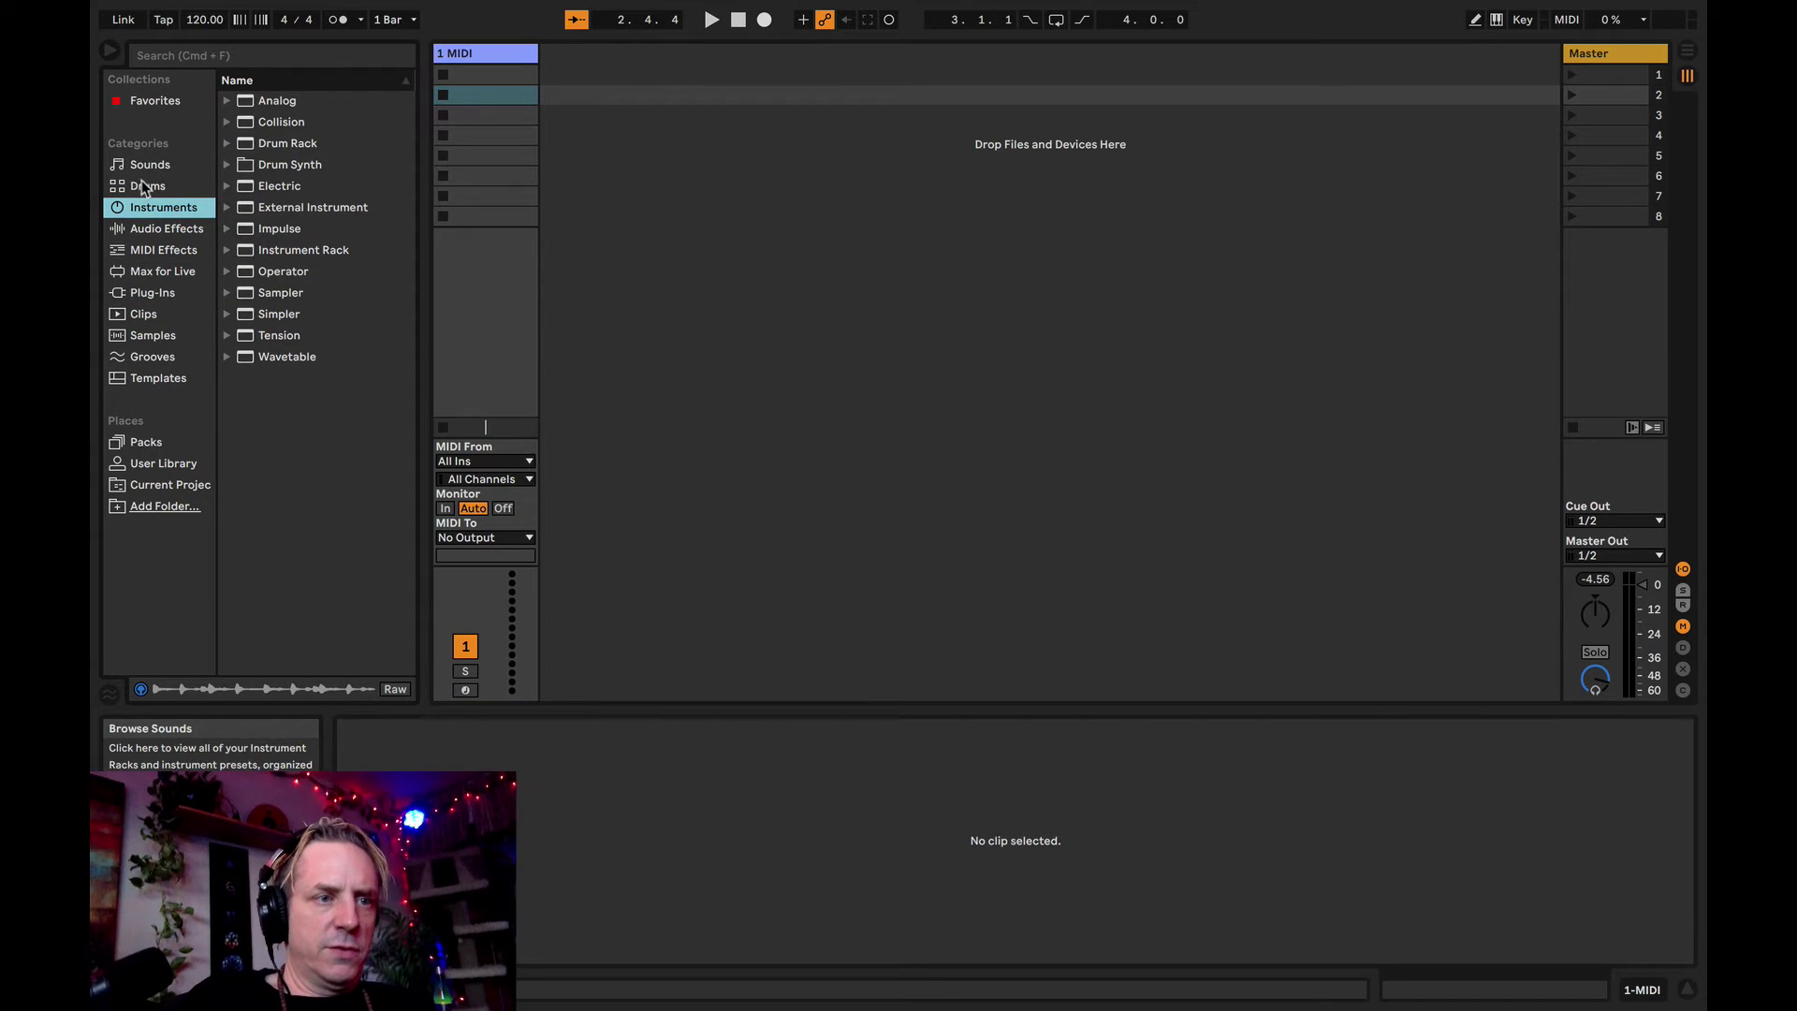
pyautogui.click(140, 190)
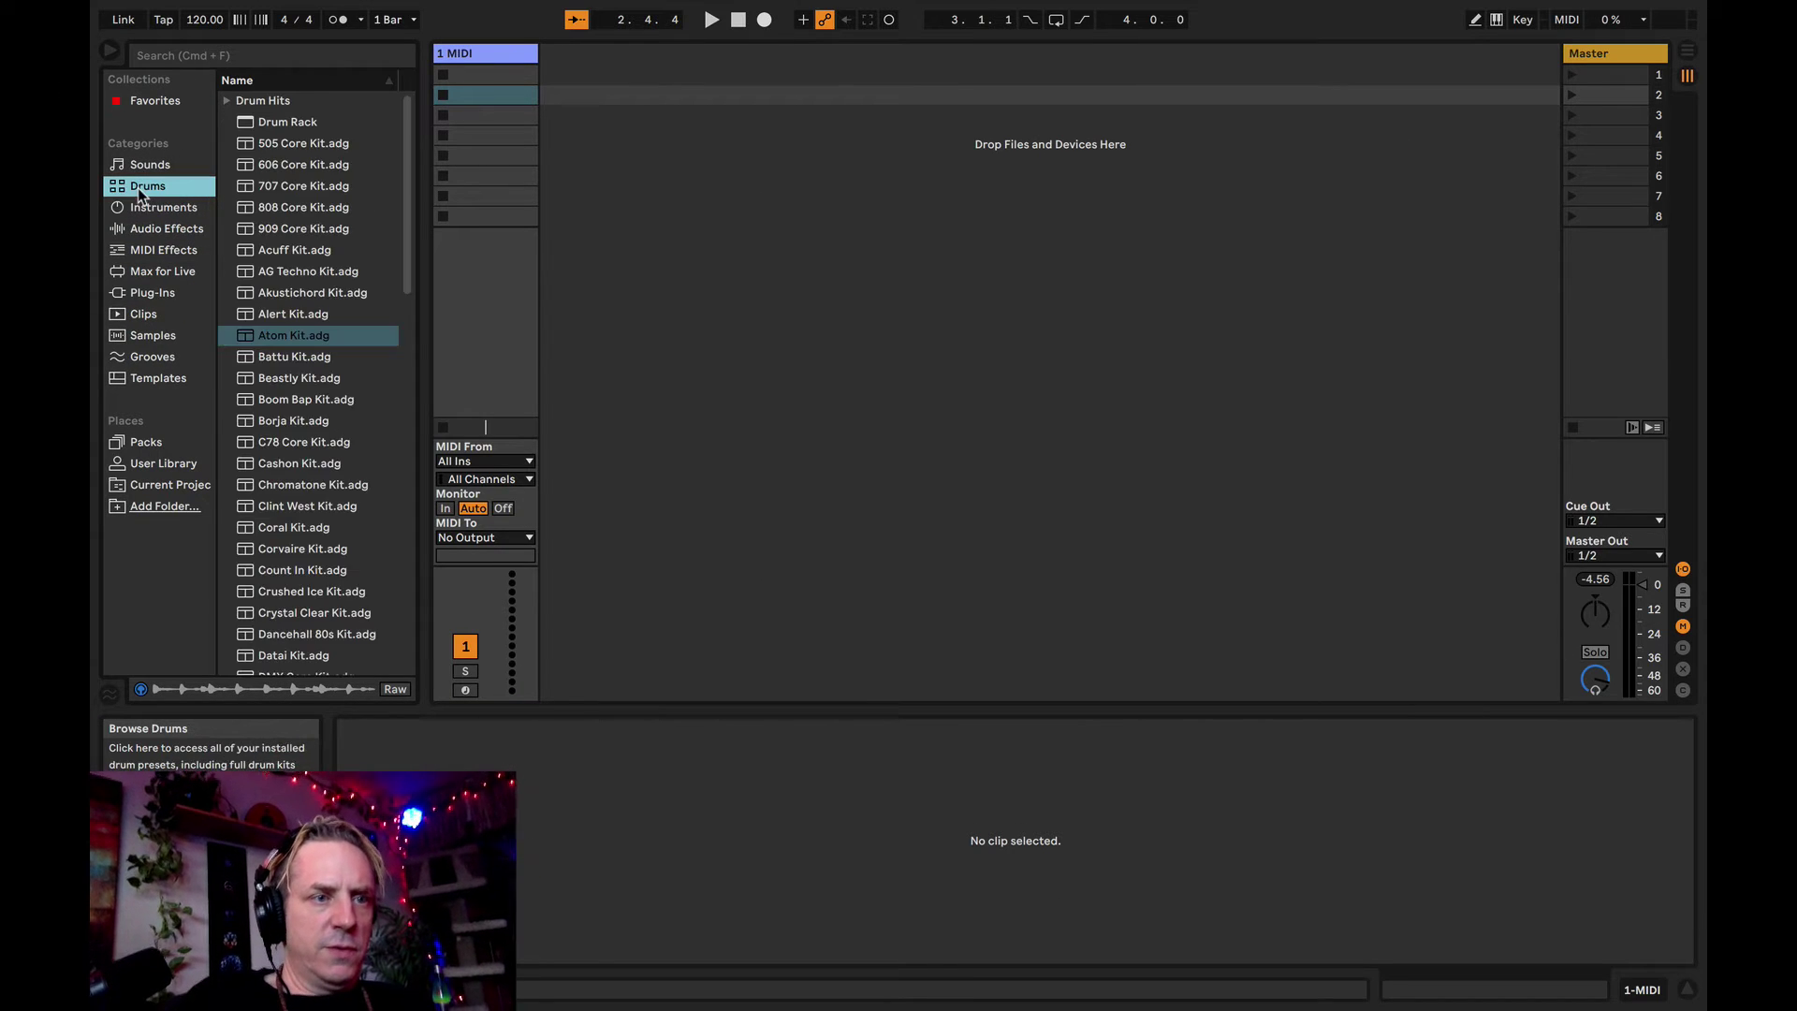
pyautogui.click(299, 145)
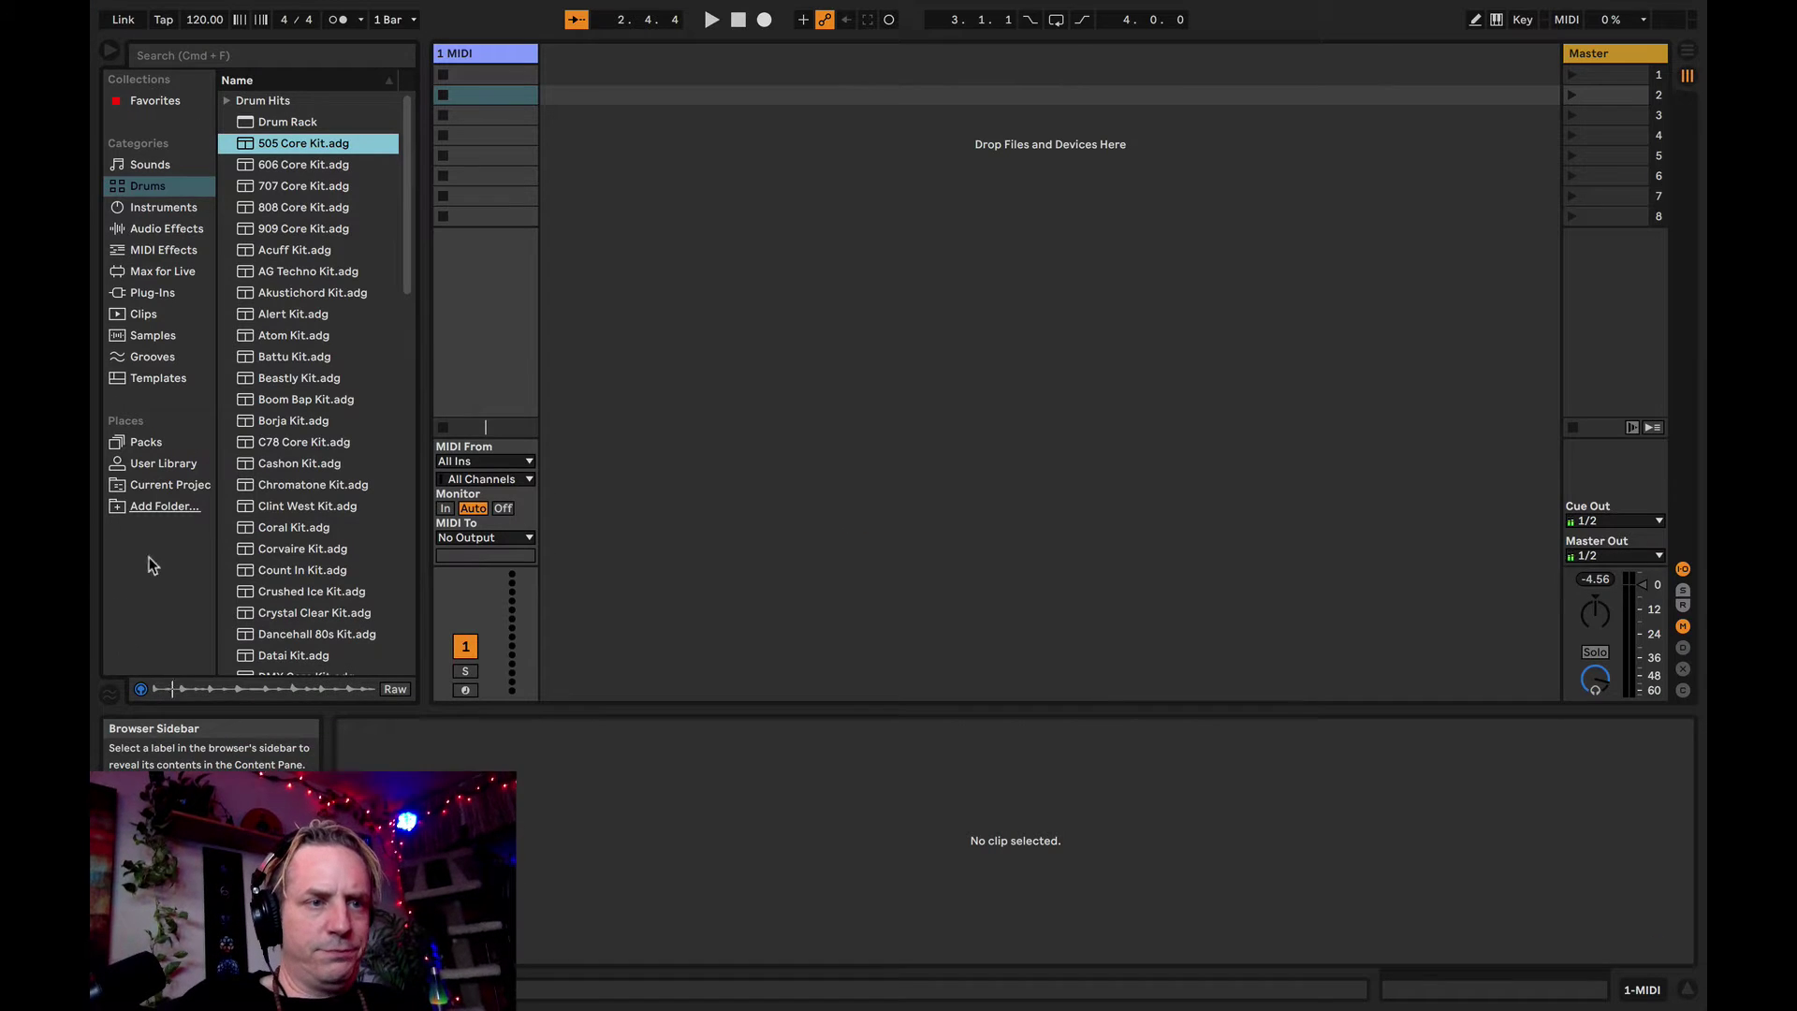
pyautogui.click(294, 187)
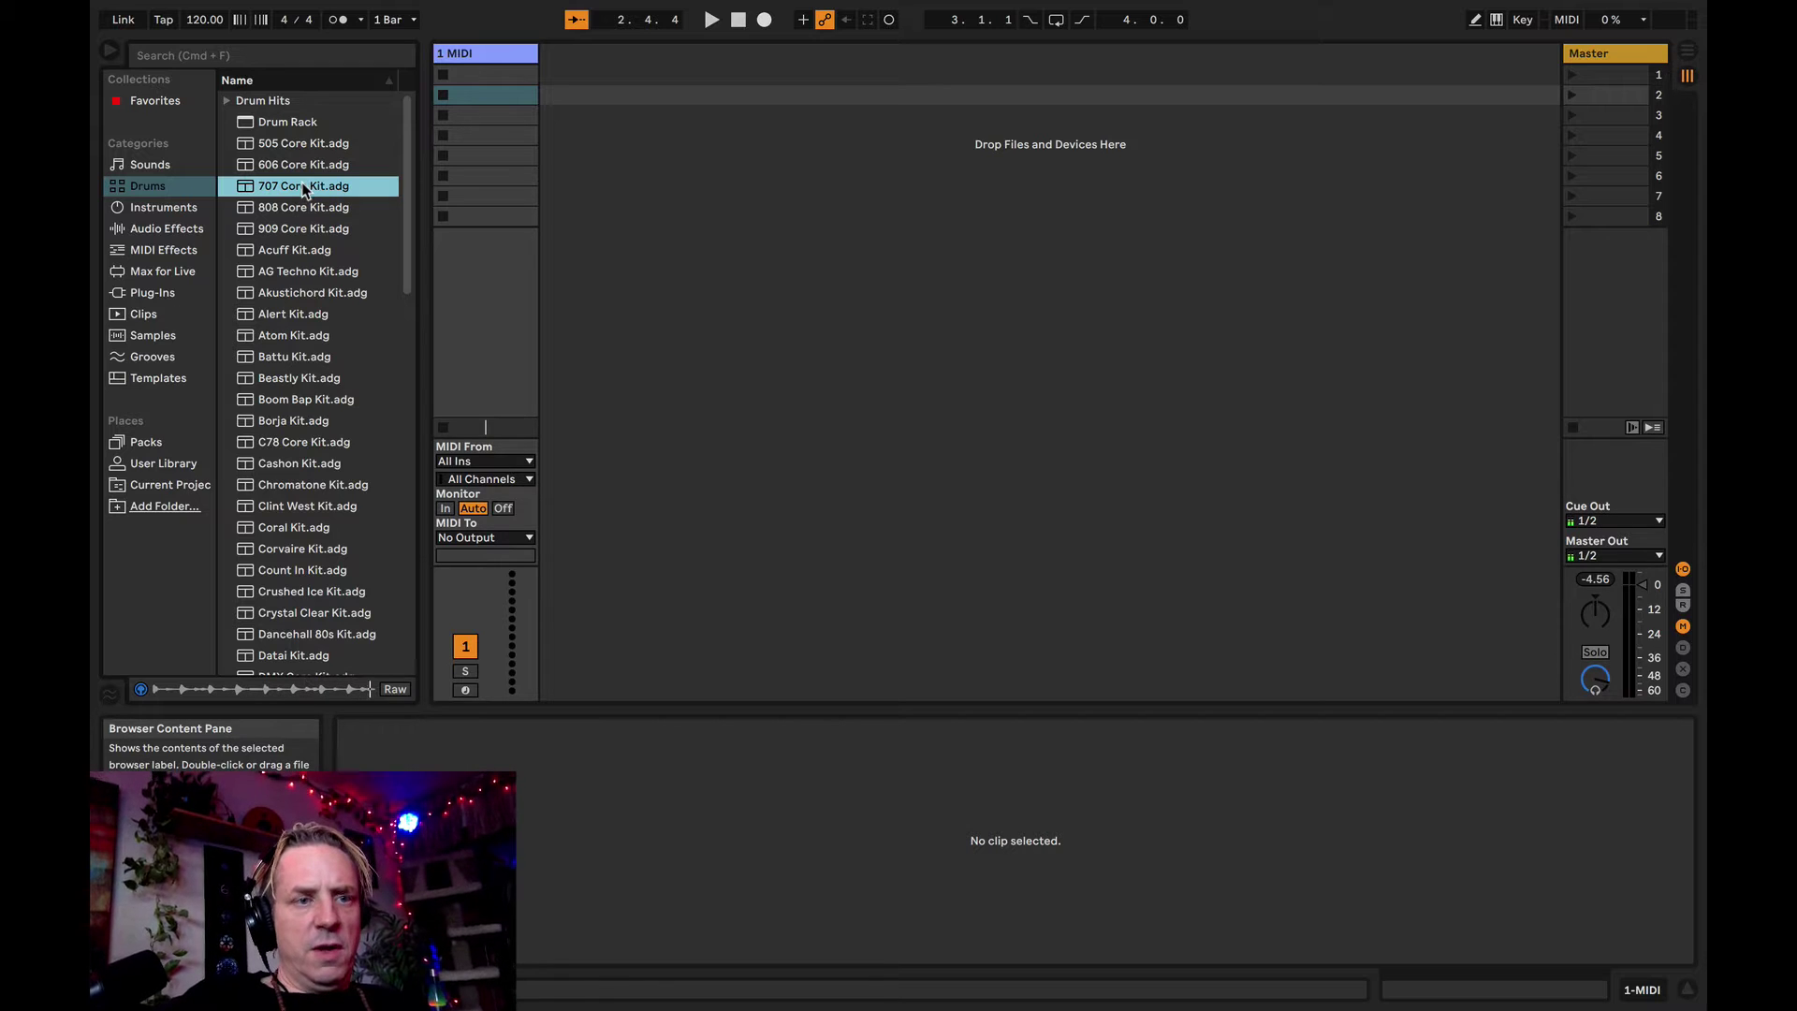
pyautogui.moveTo(304, 190); pyautogui.dragTo(485, 145)
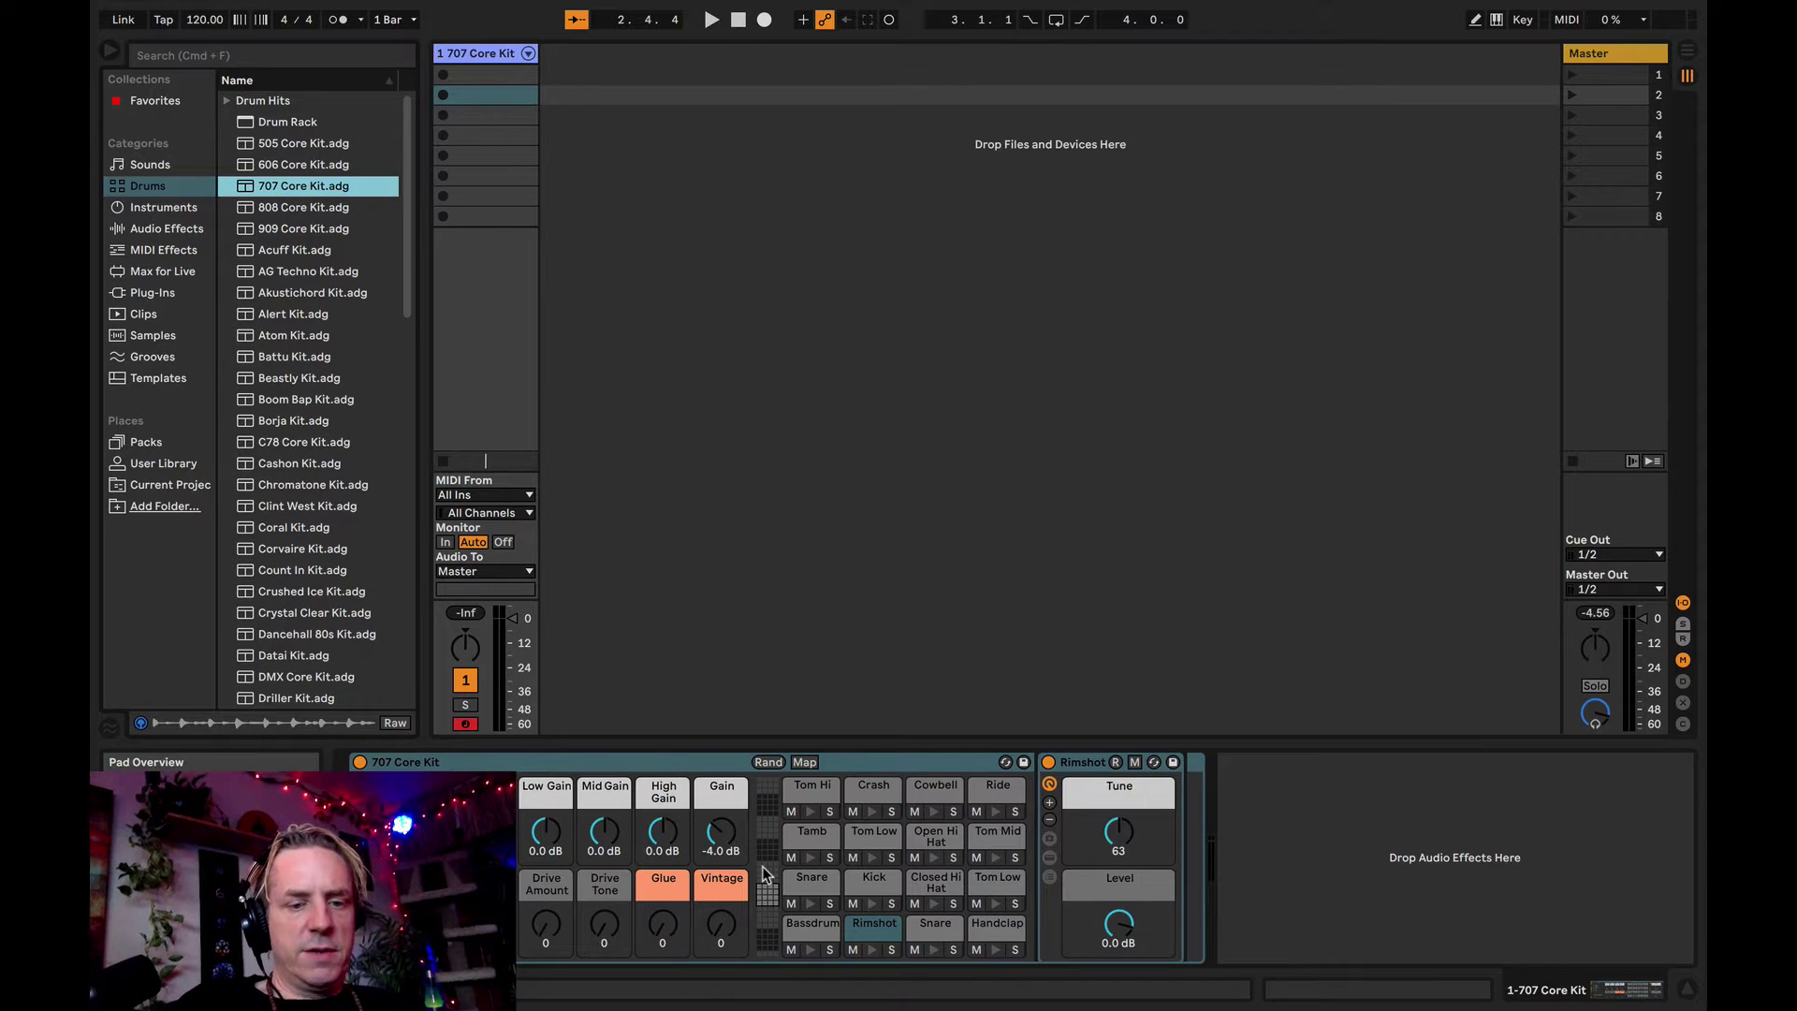
pyautogui.click(810, 949)
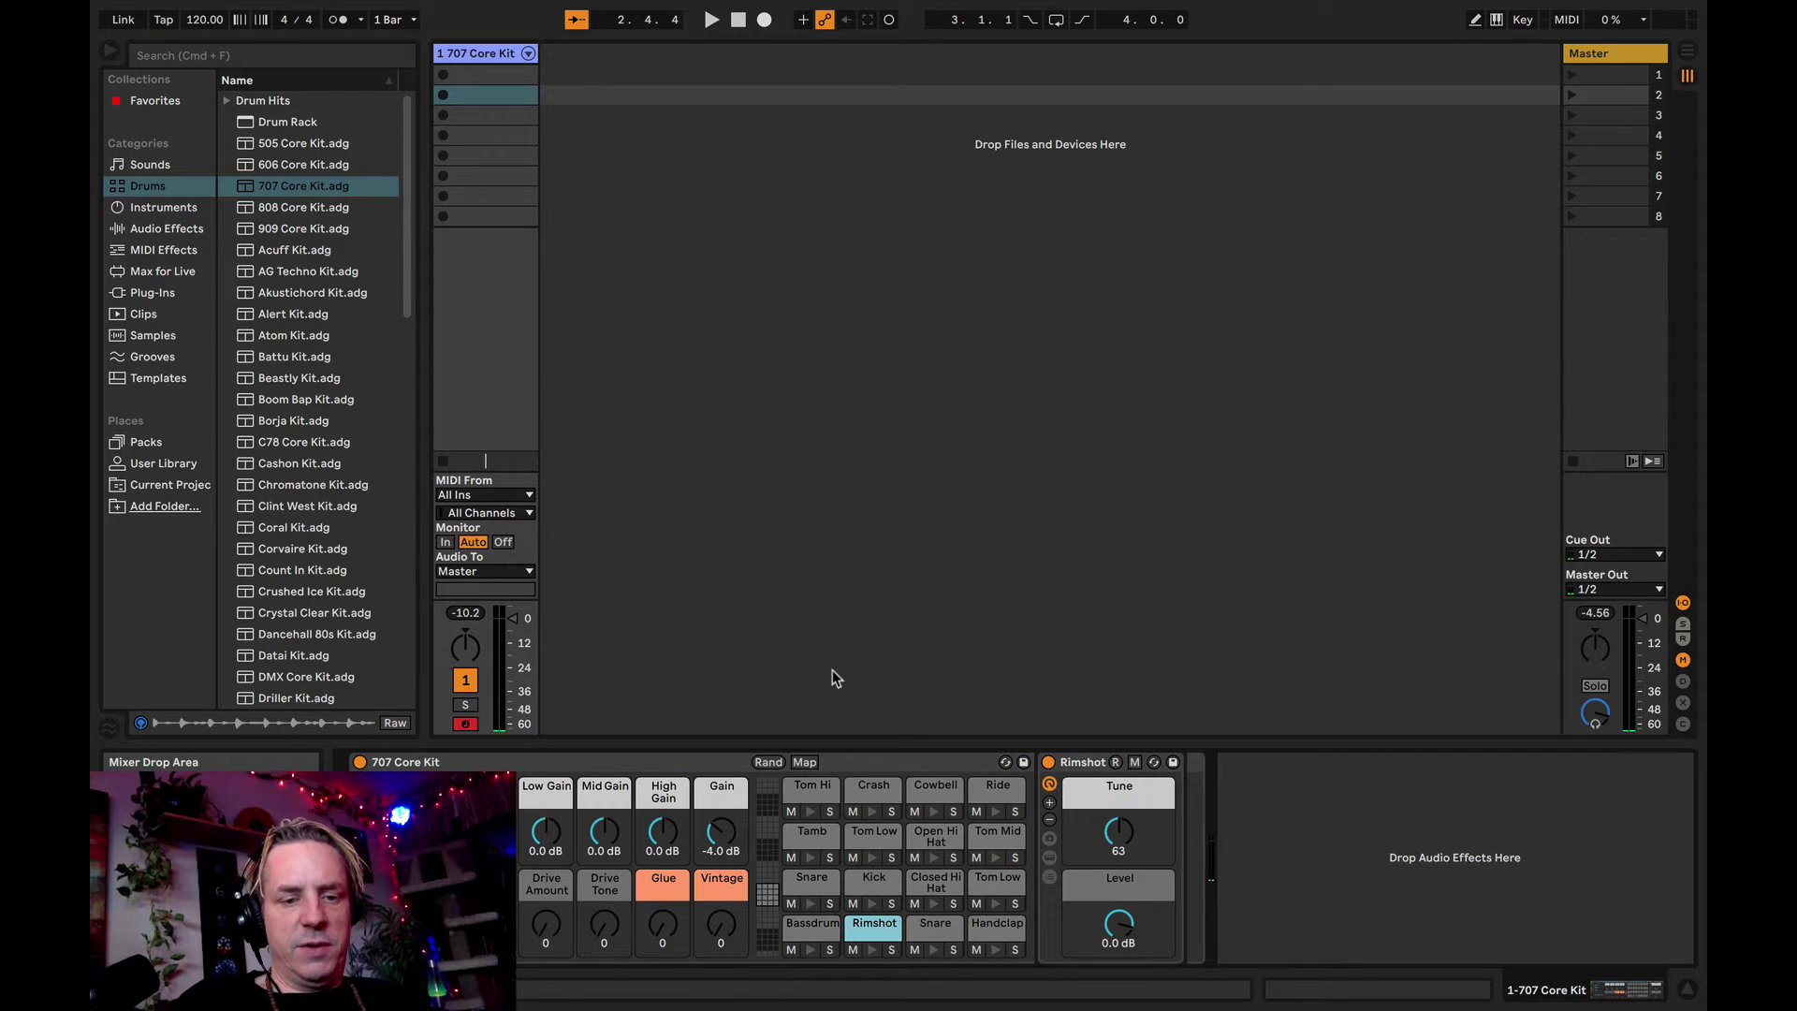
# - Create an empty MIDI clip in the first slot of the 707 Core Kit track and enlarge its note editor
pyautogui.hotkey('shift', 'Tab')
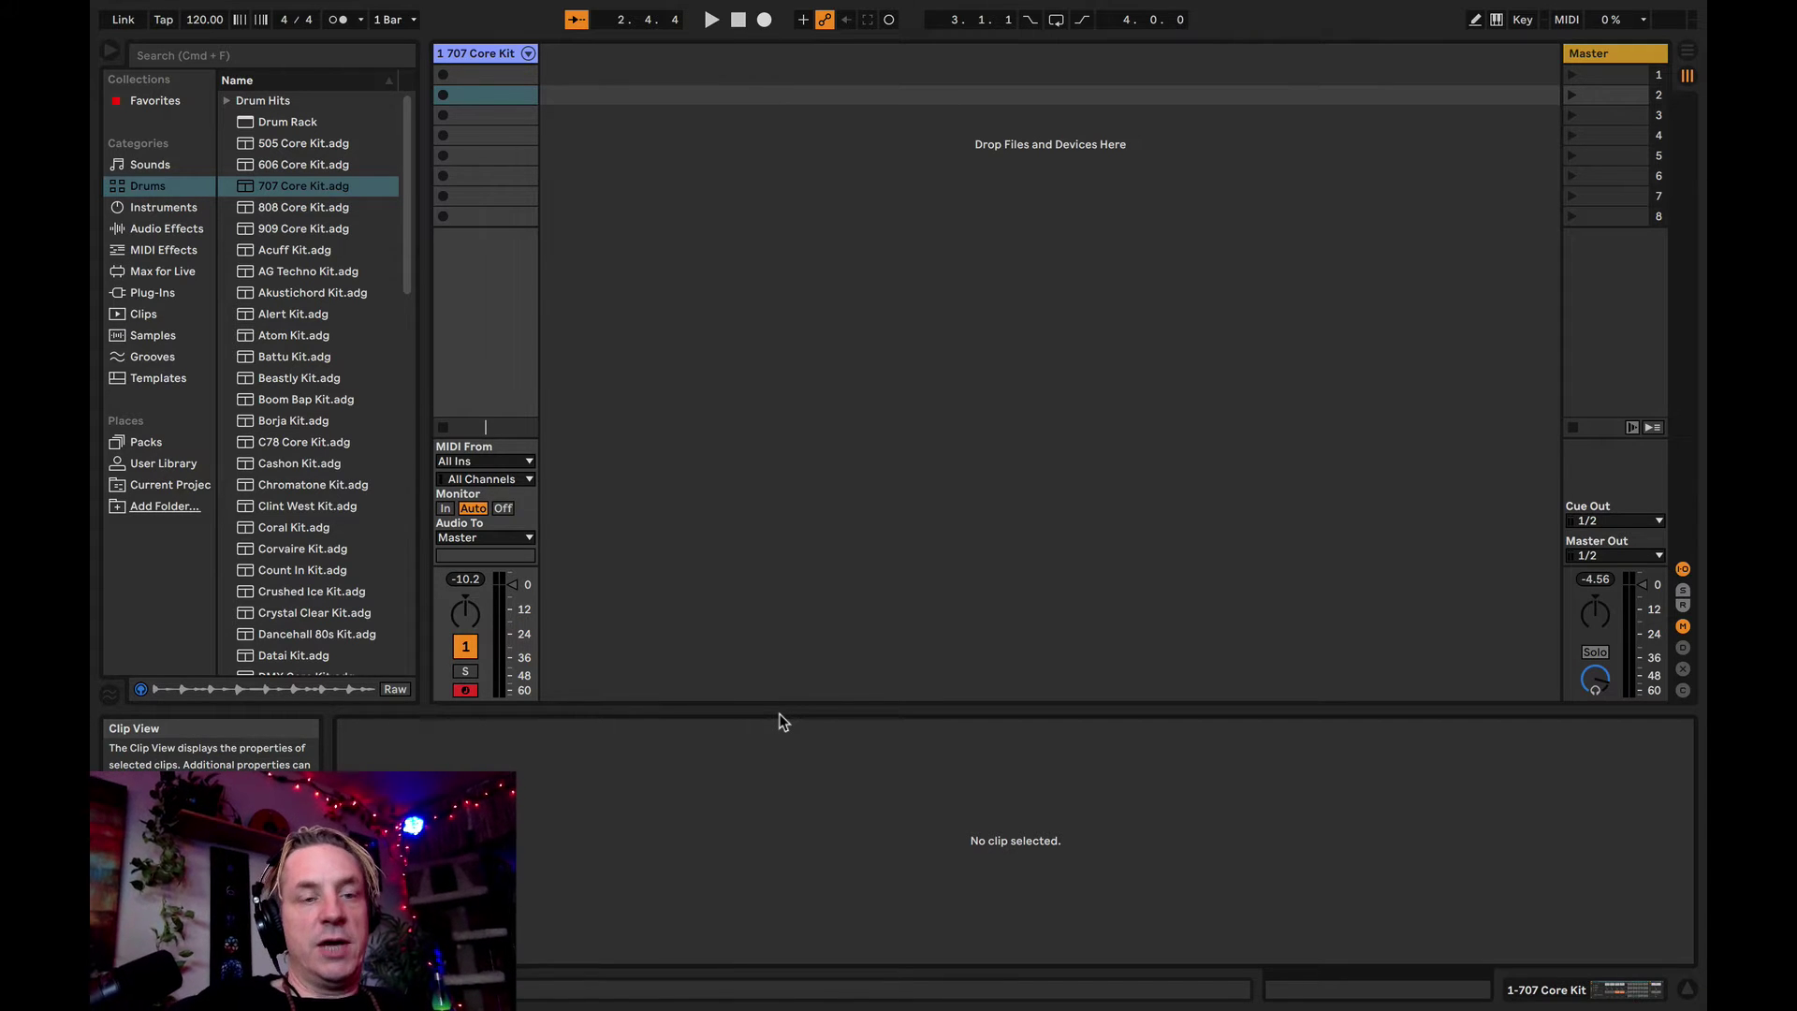
pyautogui.click(504, 75)
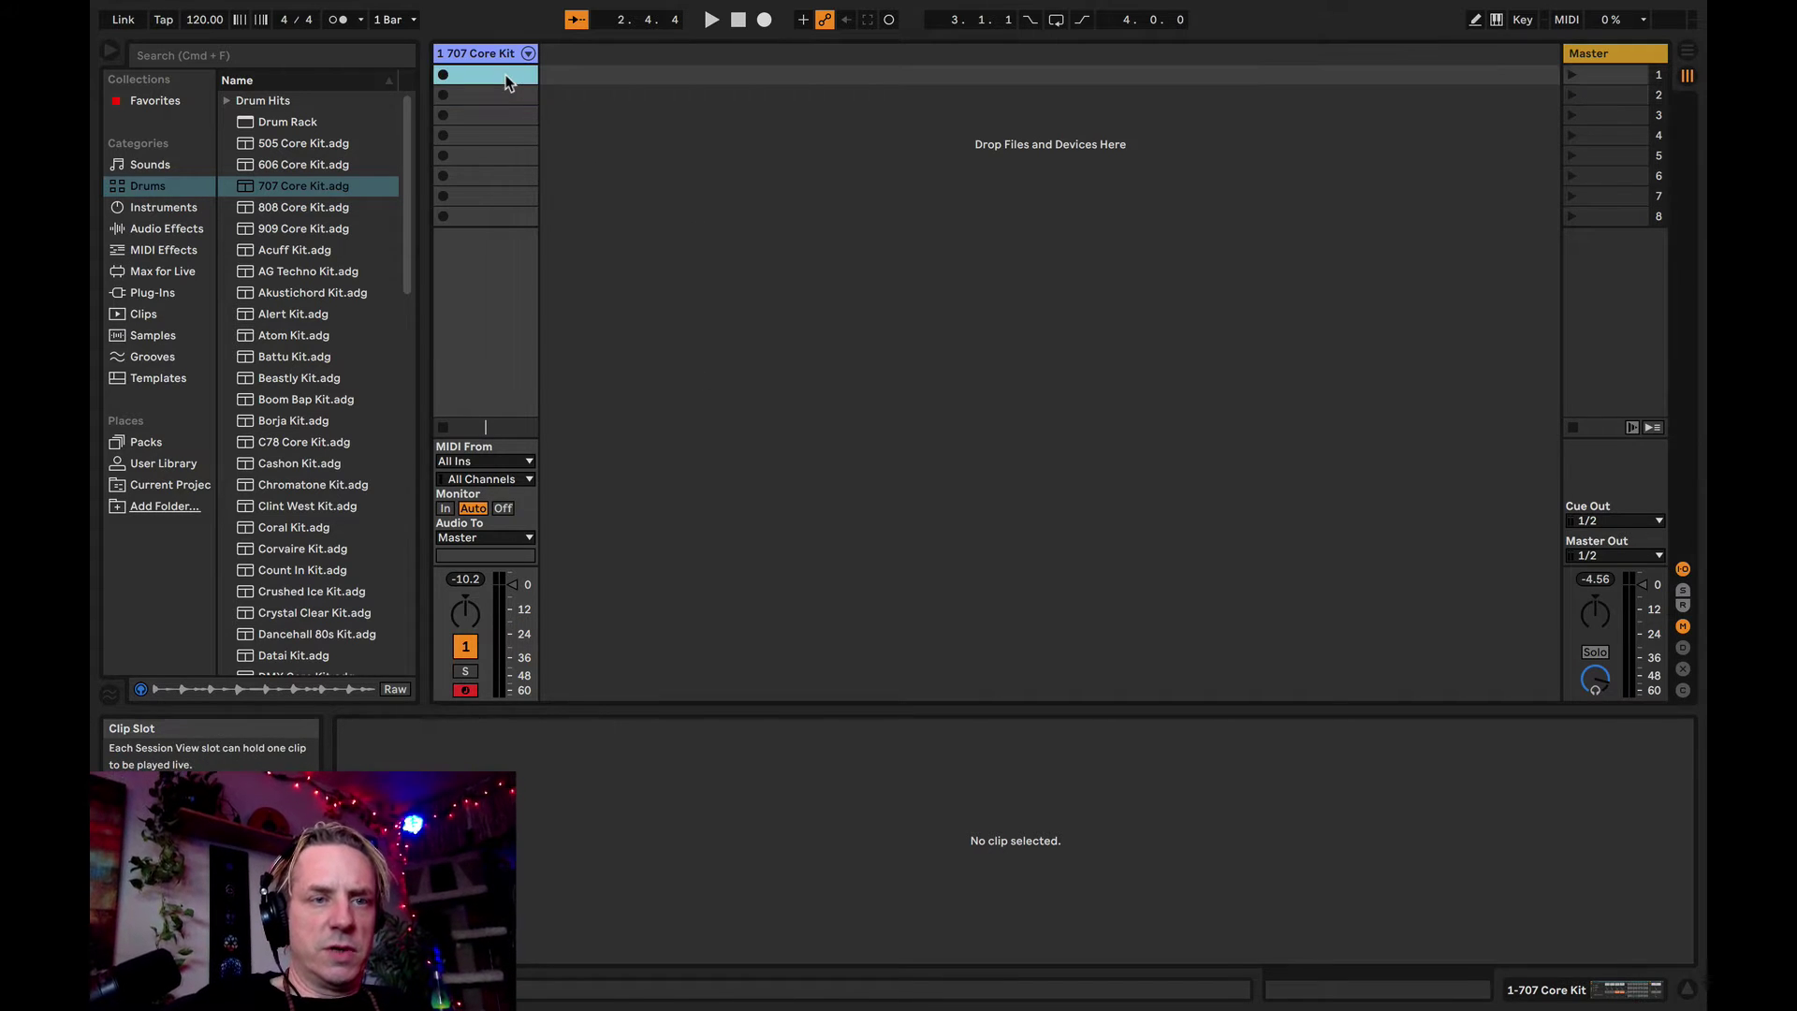
pyautogui.doubleClick(504, 80)
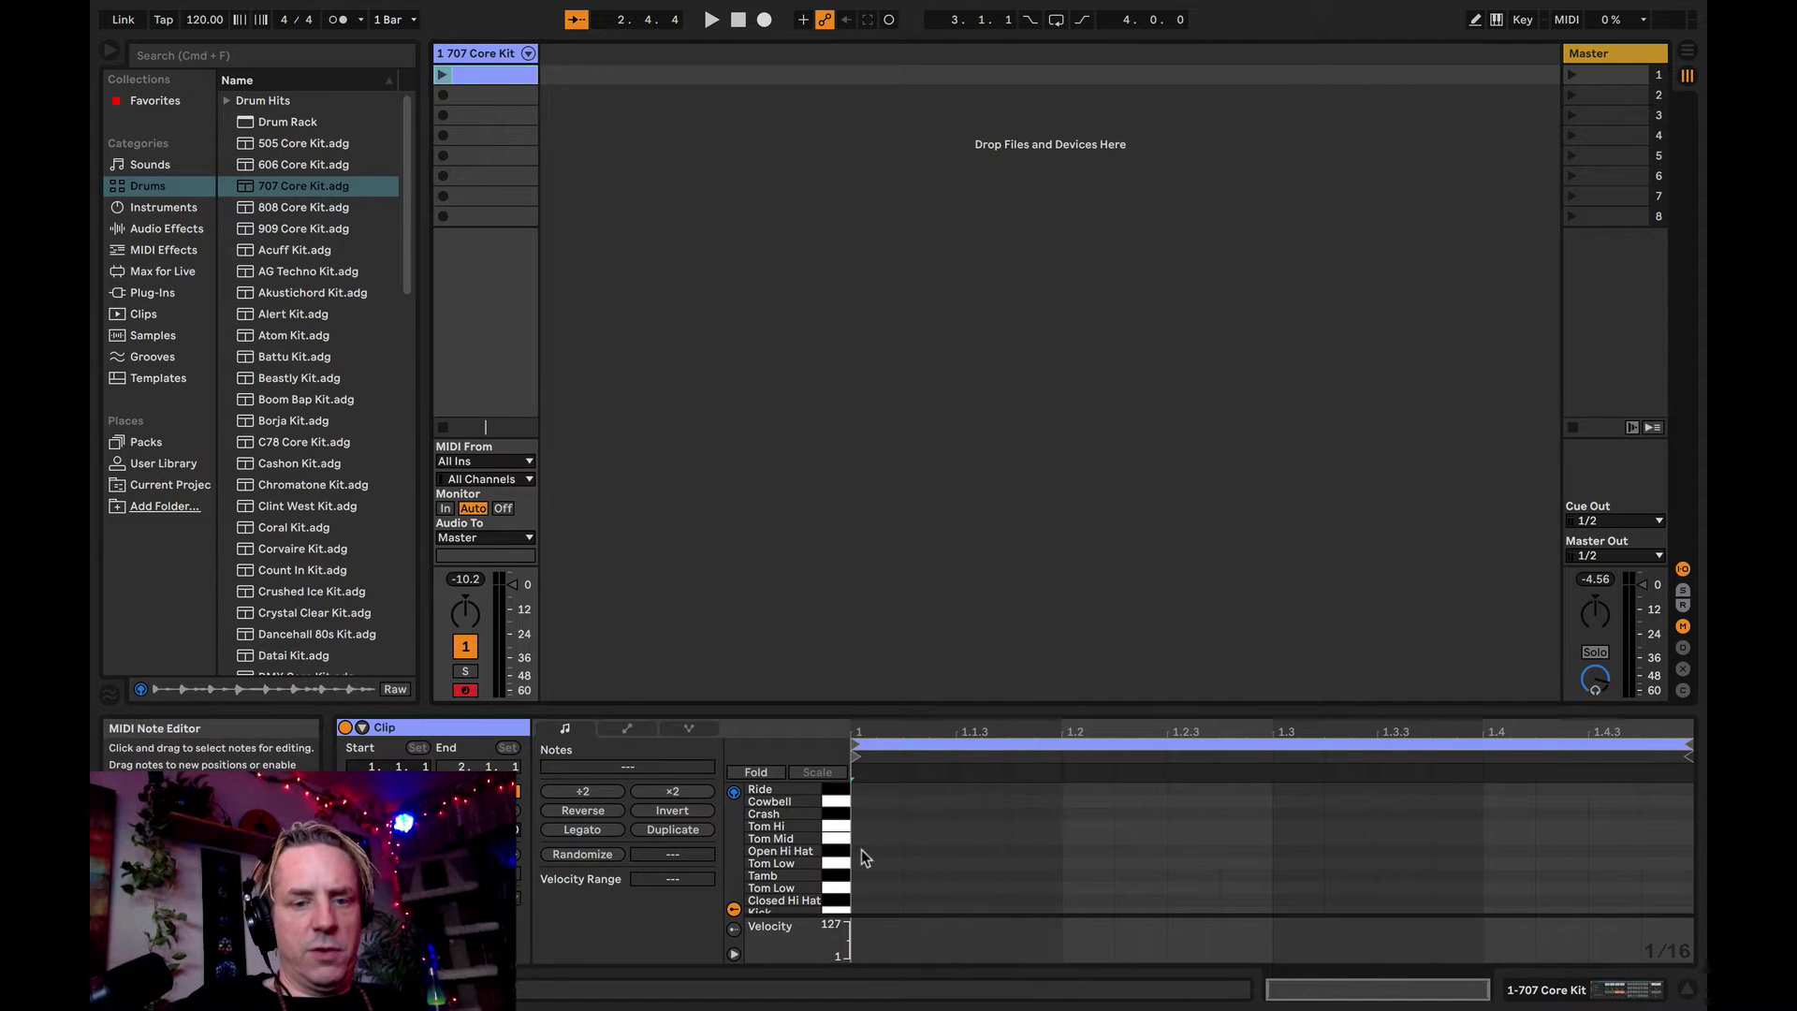
pyautogui.moveTo(989, 702); pyautogui.dragTo(991, 413)
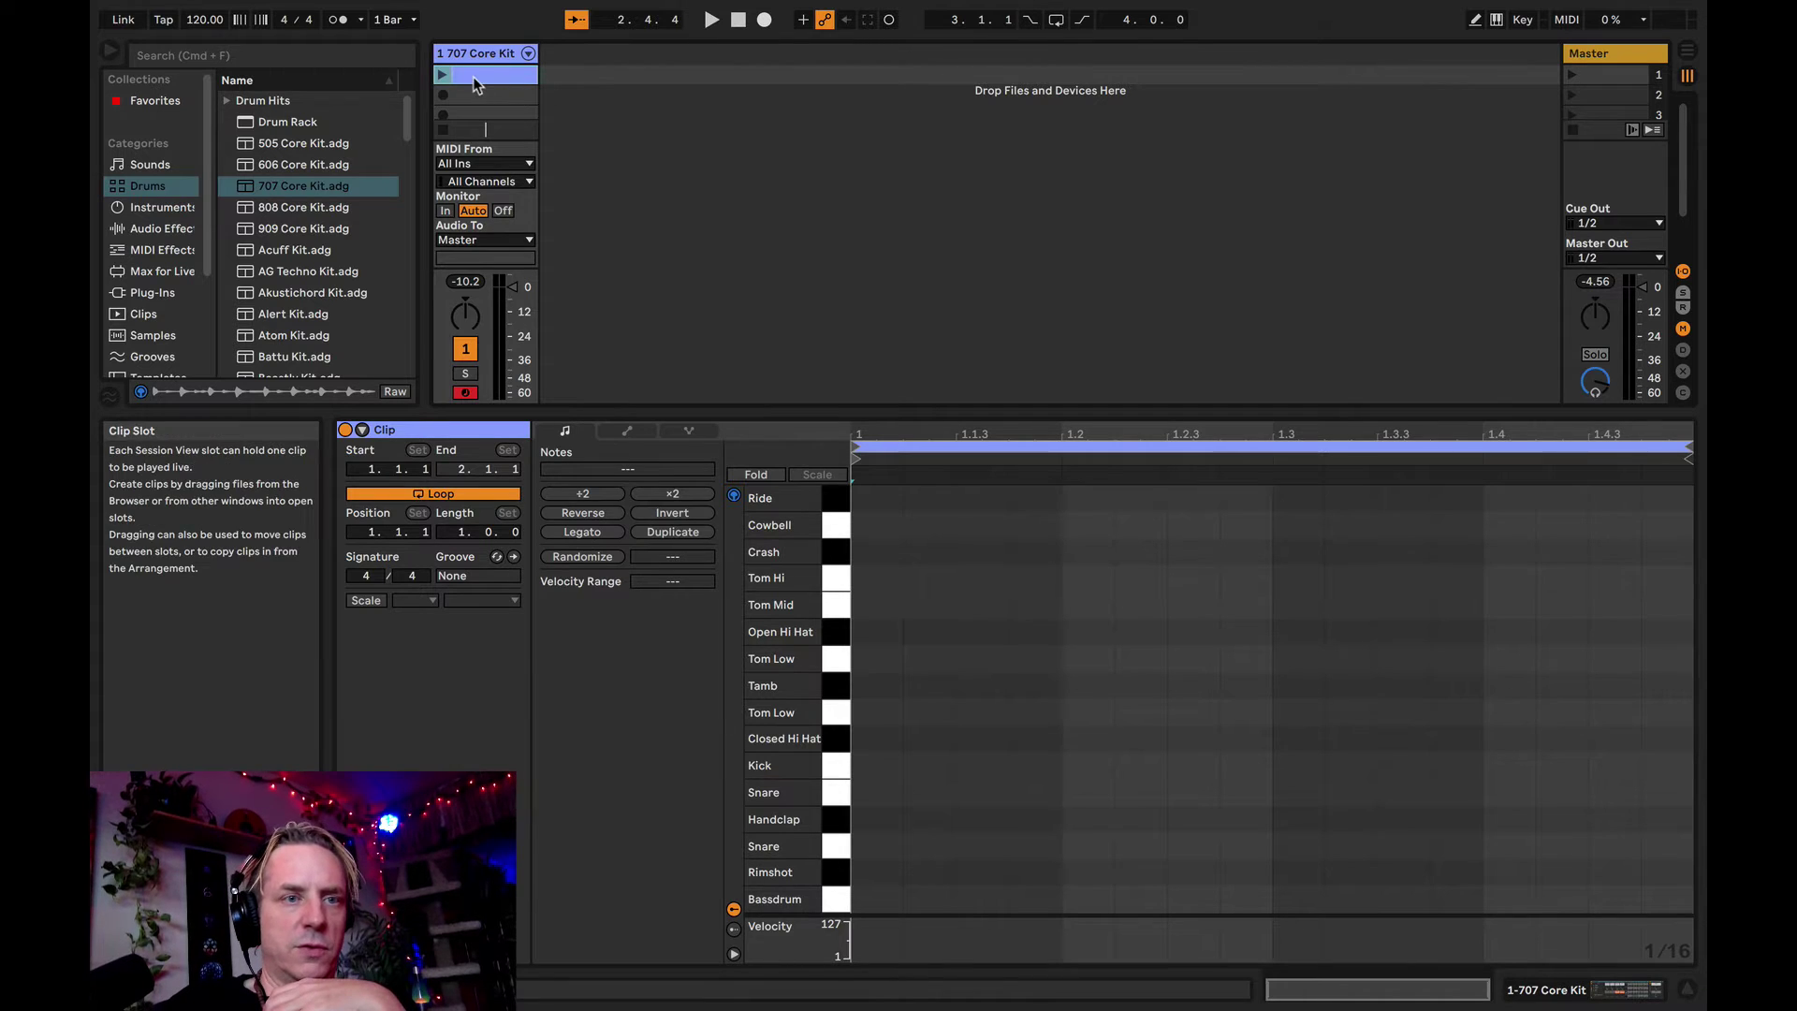
# - Launch the empty clip, turn on the metronome to hear the beat count, and stop playback
pyautogui.click(441, 74)
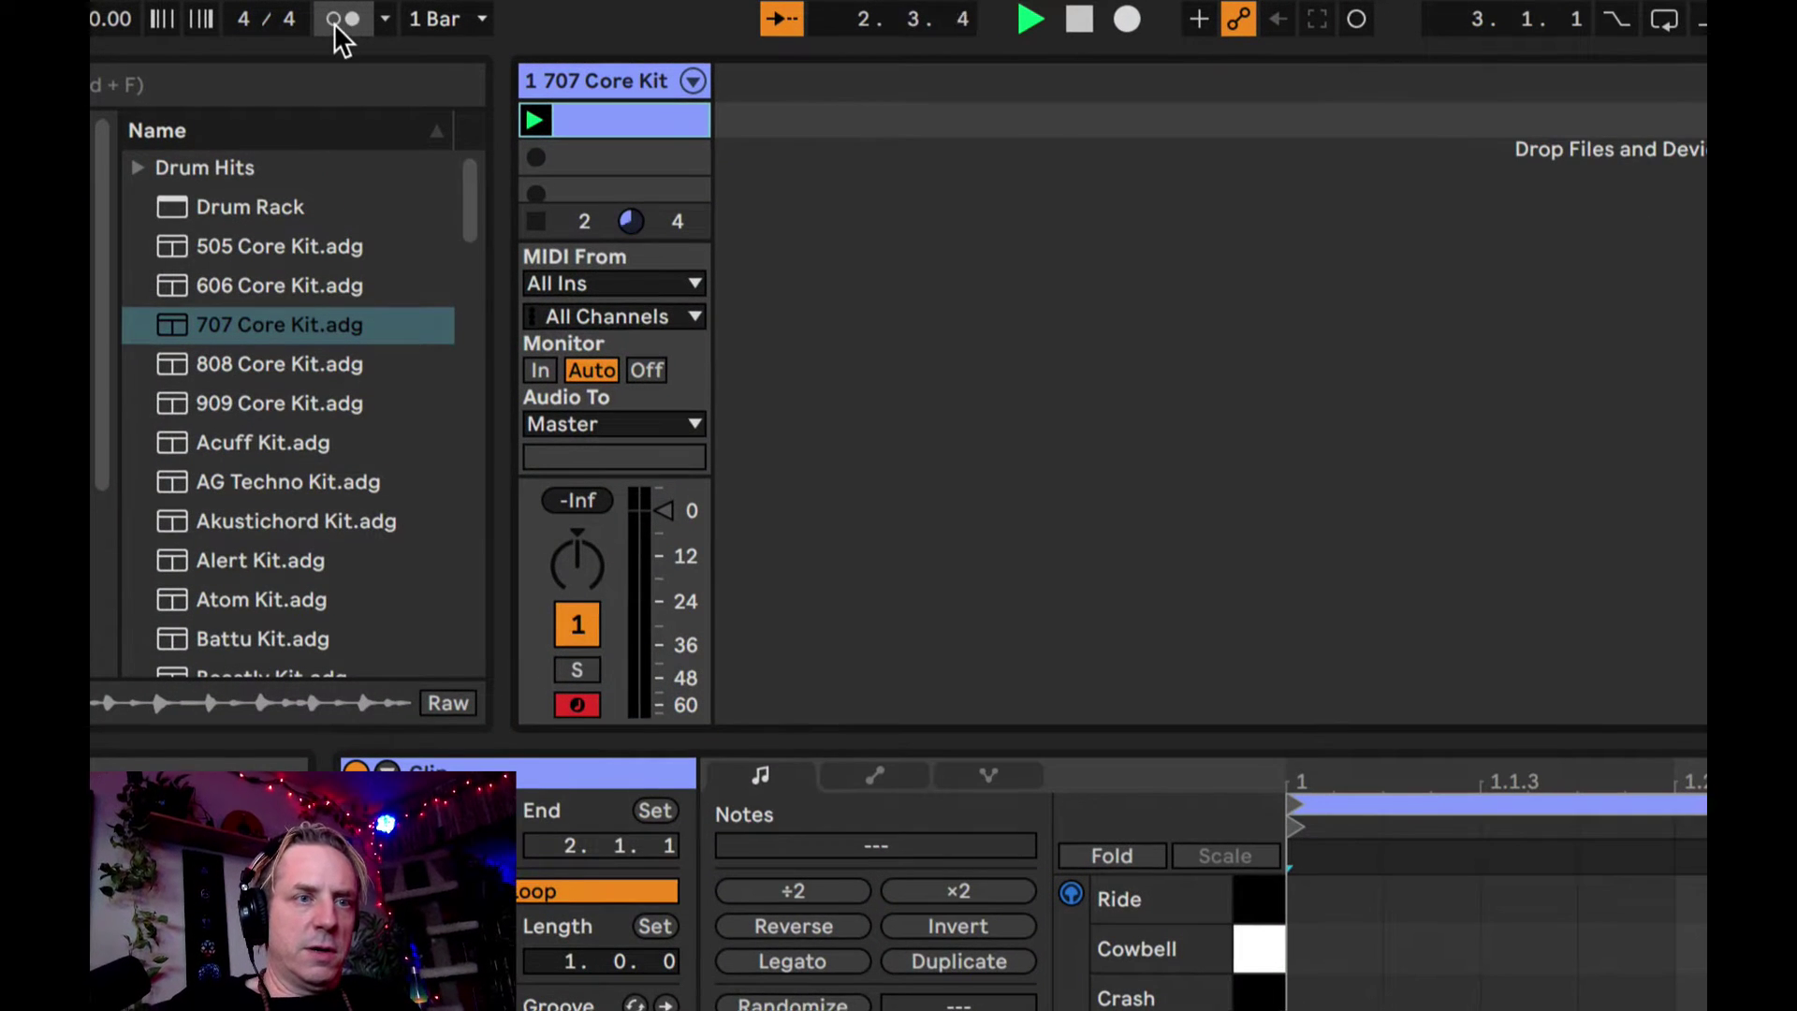
pyautogui.click(336, 19)
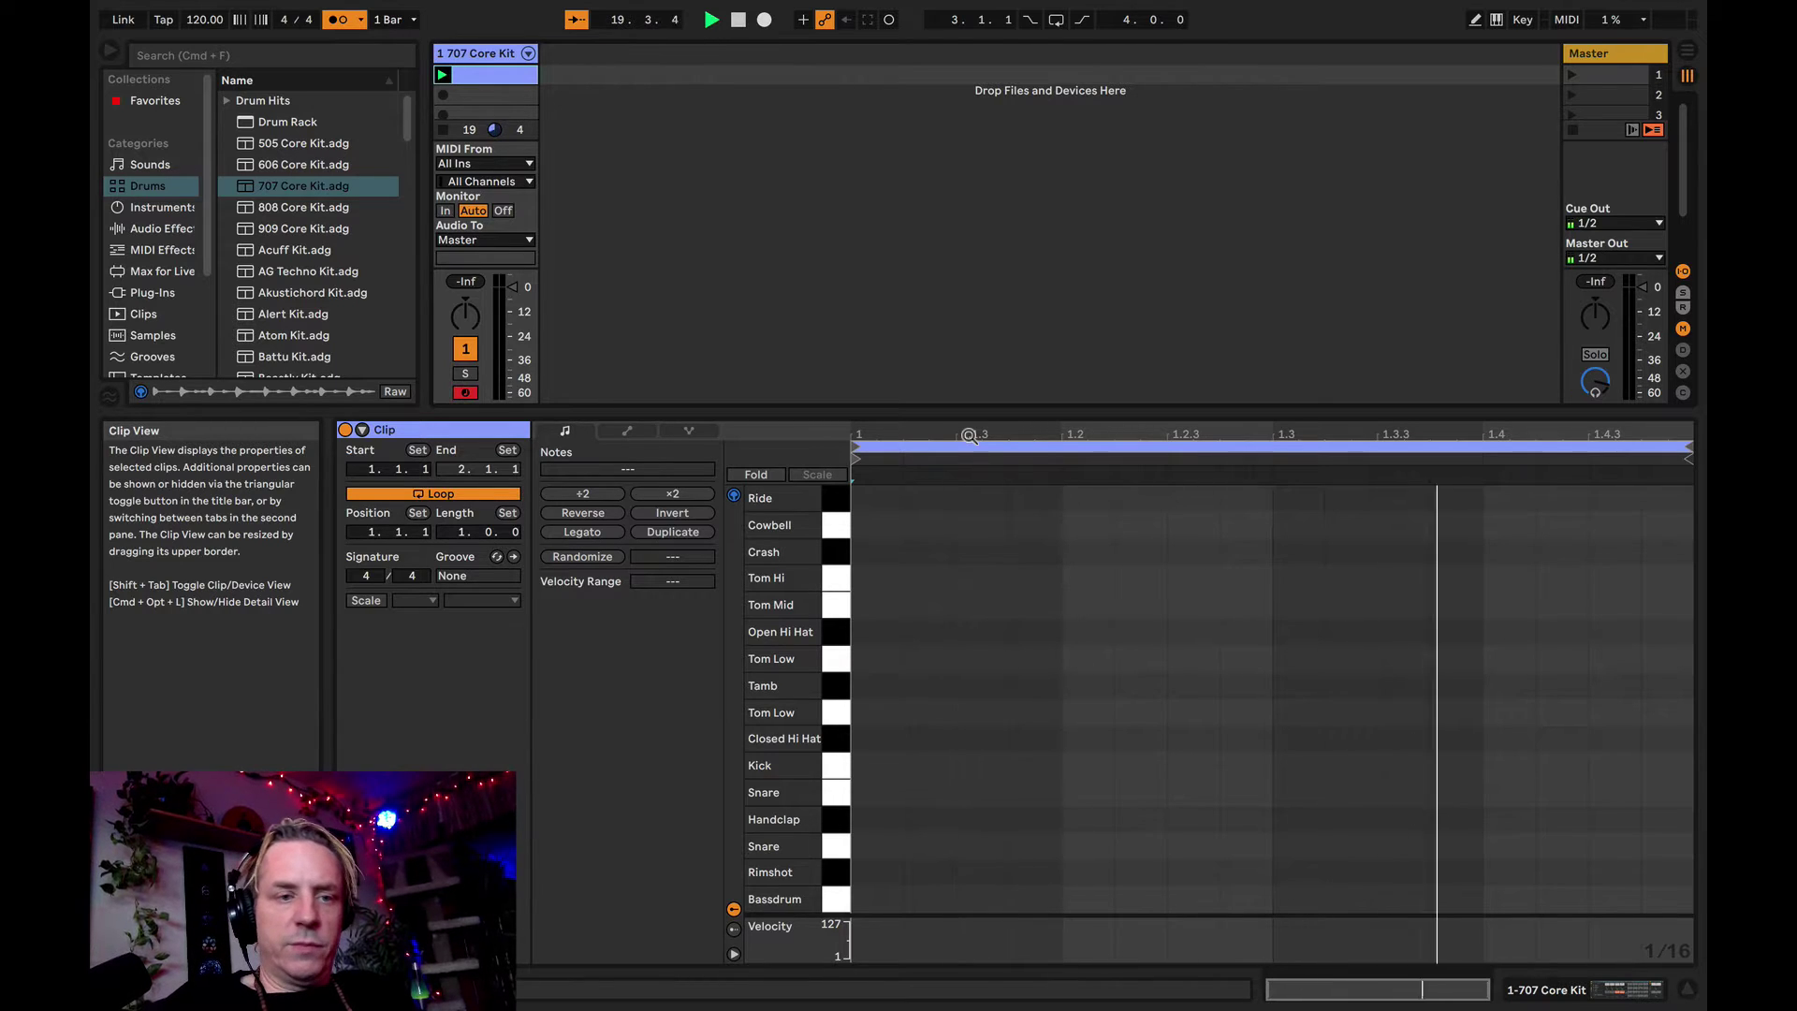
pyautogui.press('space')
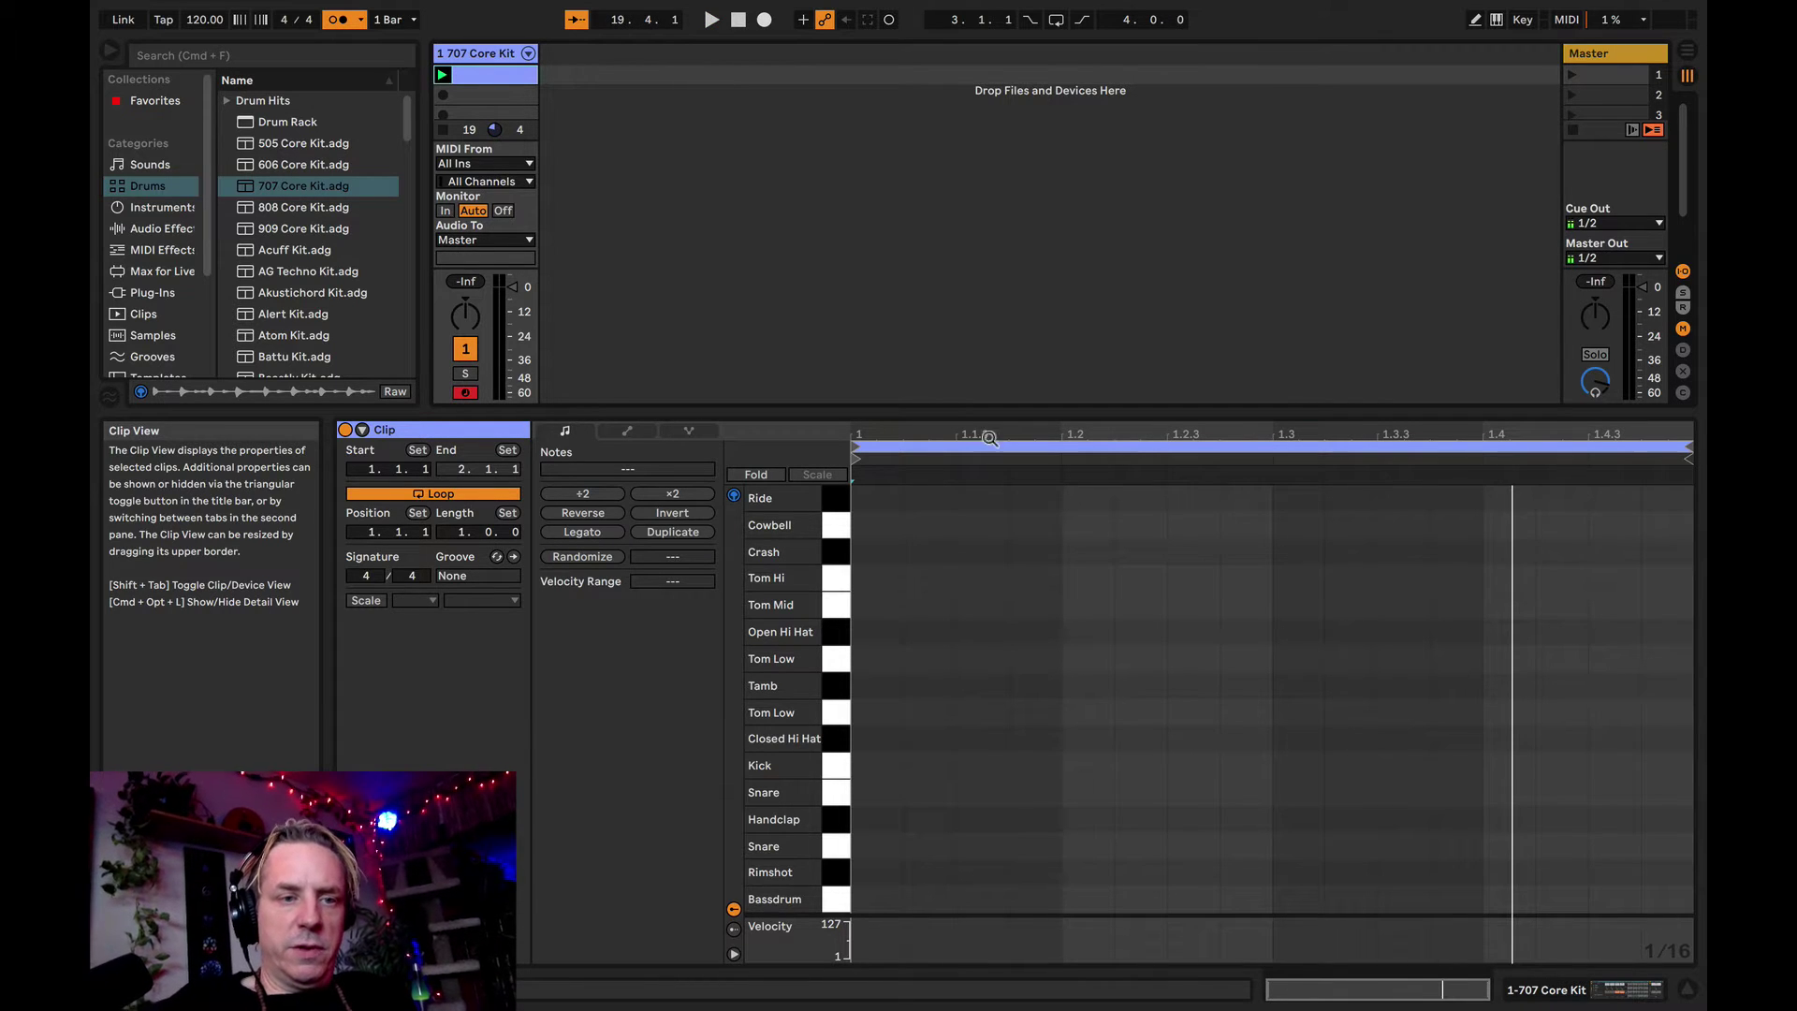
# - Add a Bassdrum note on beat 1 and a note in the lower Snare (D1) row on beat 1.2
pyautogui.doubleClick(888, 900)
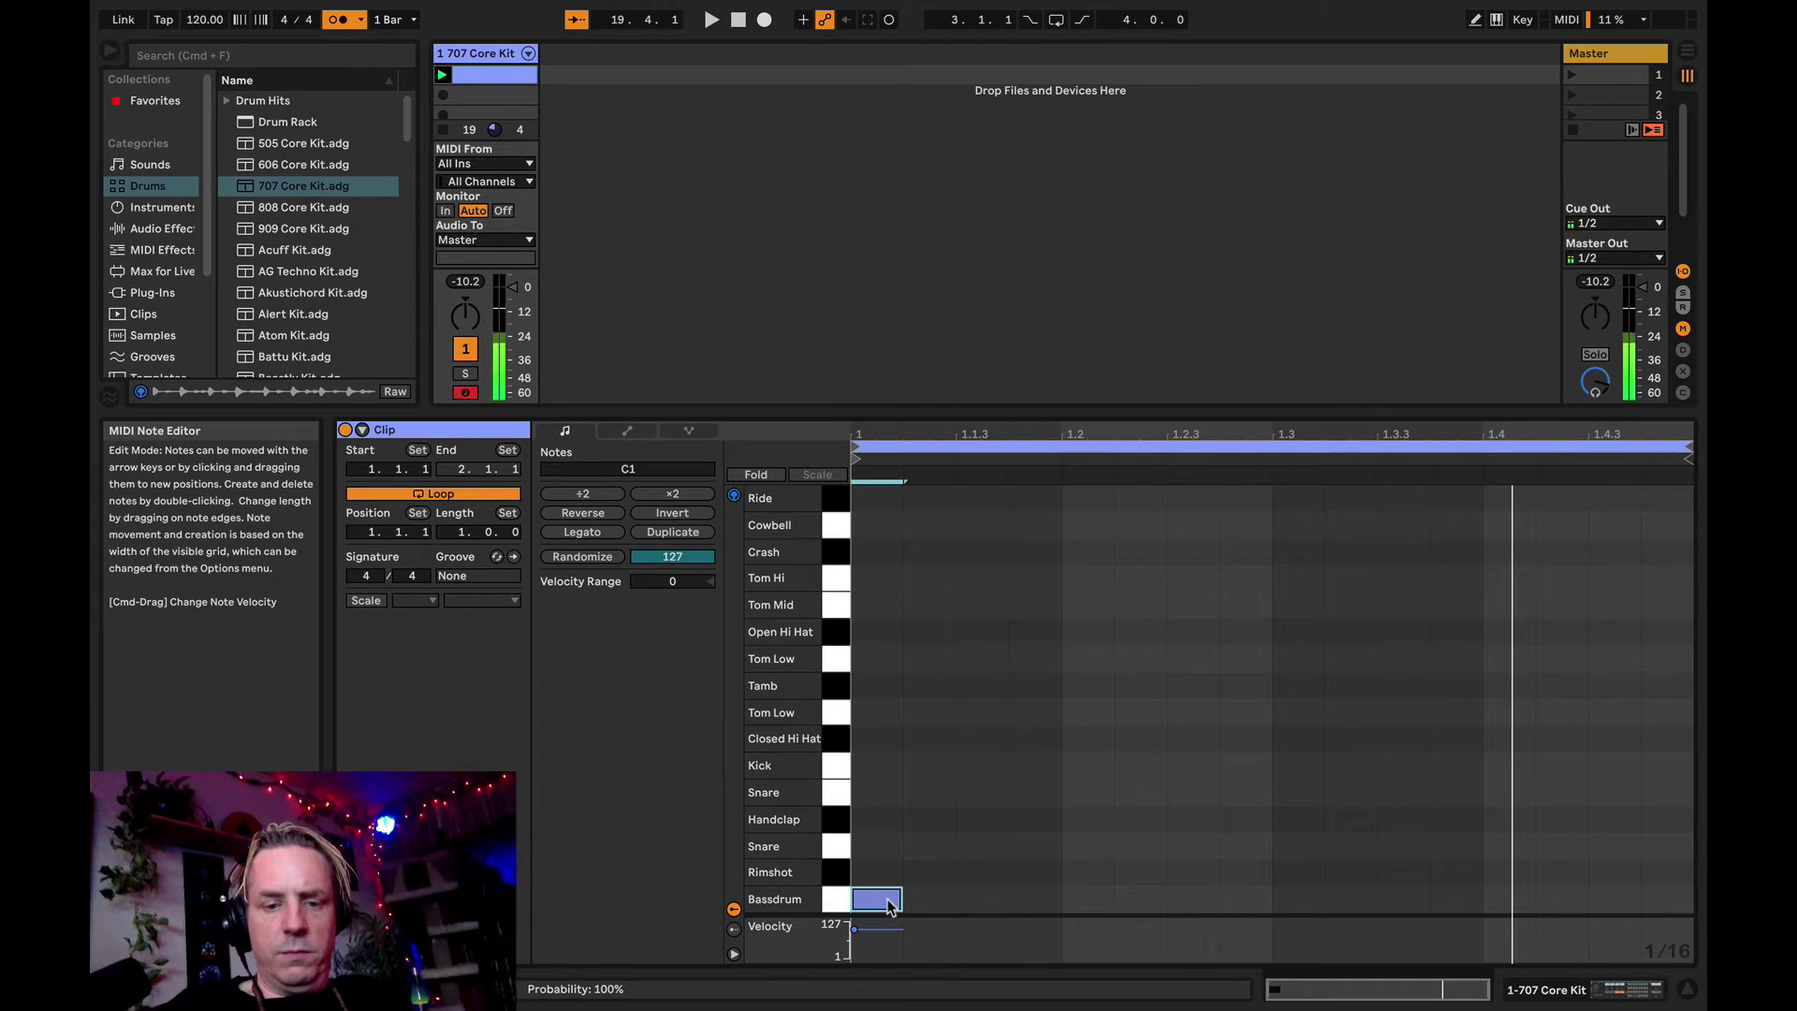
pyautogui.doubleClick(1103, 850)
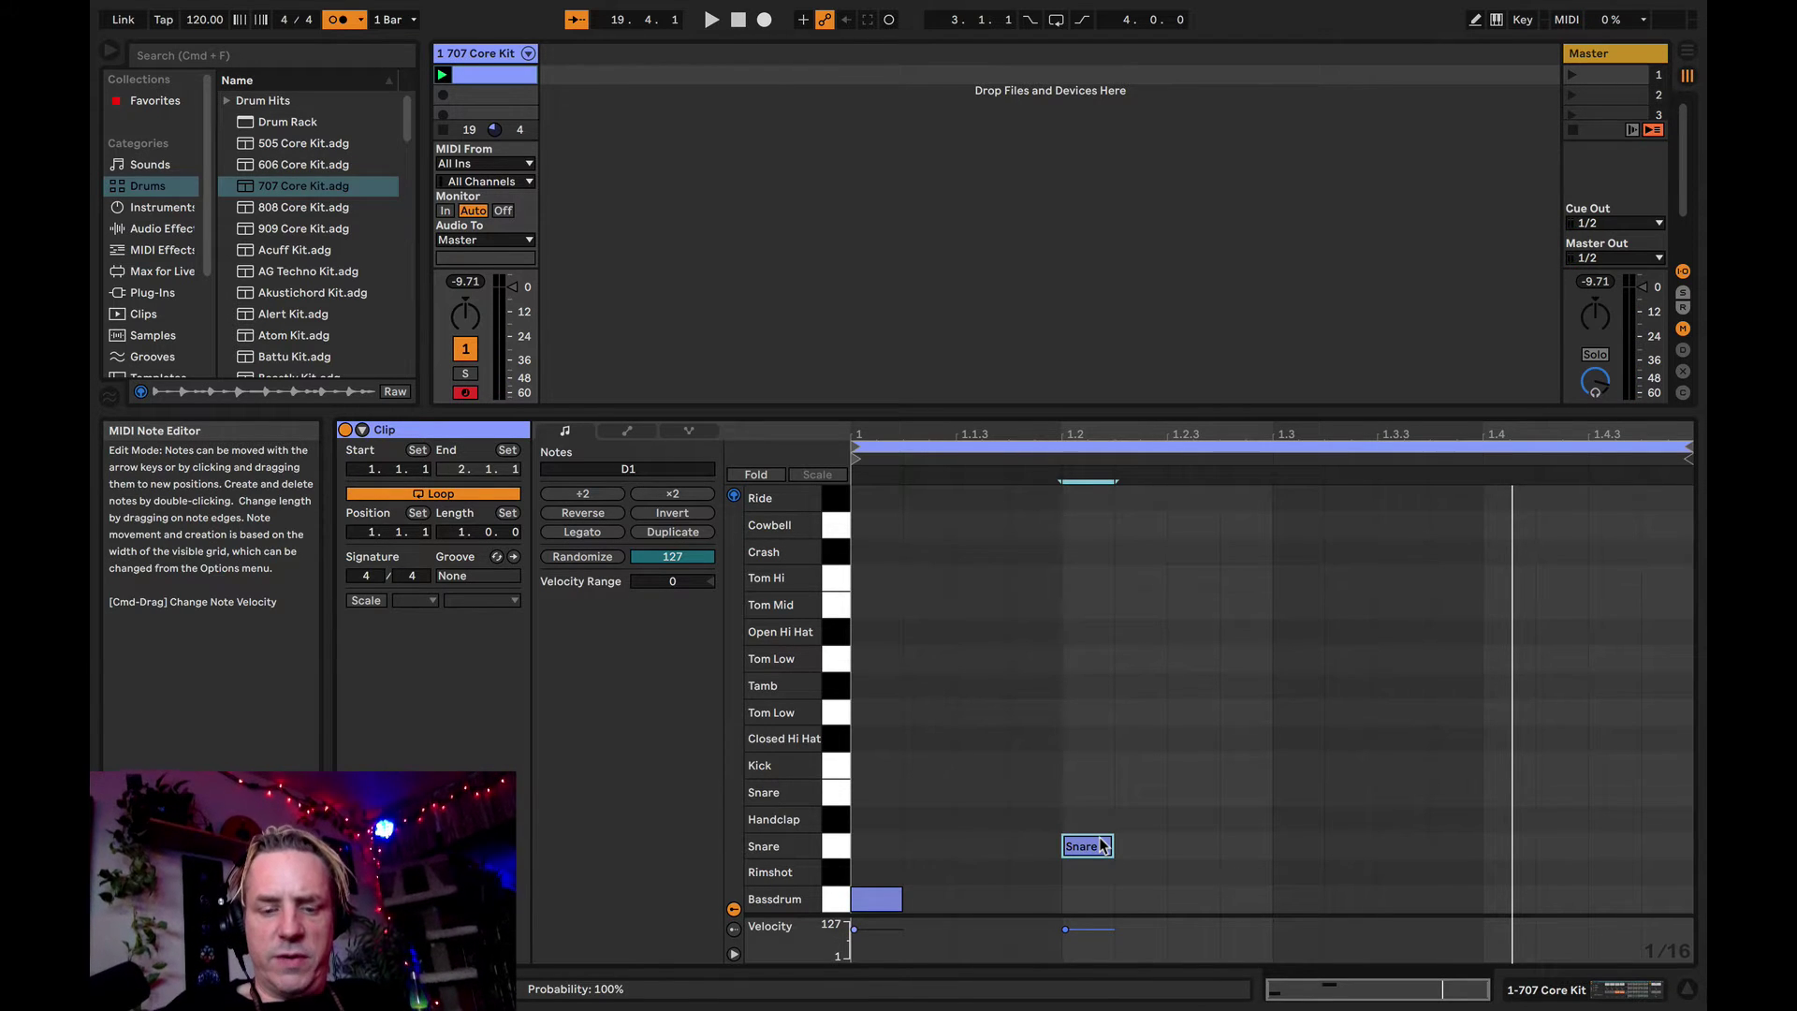
# - Draw Snare notes on beats 1.3 and 1.4 in Draw Mode, leave the mode, and delete both notes
pyautogui.press('b')
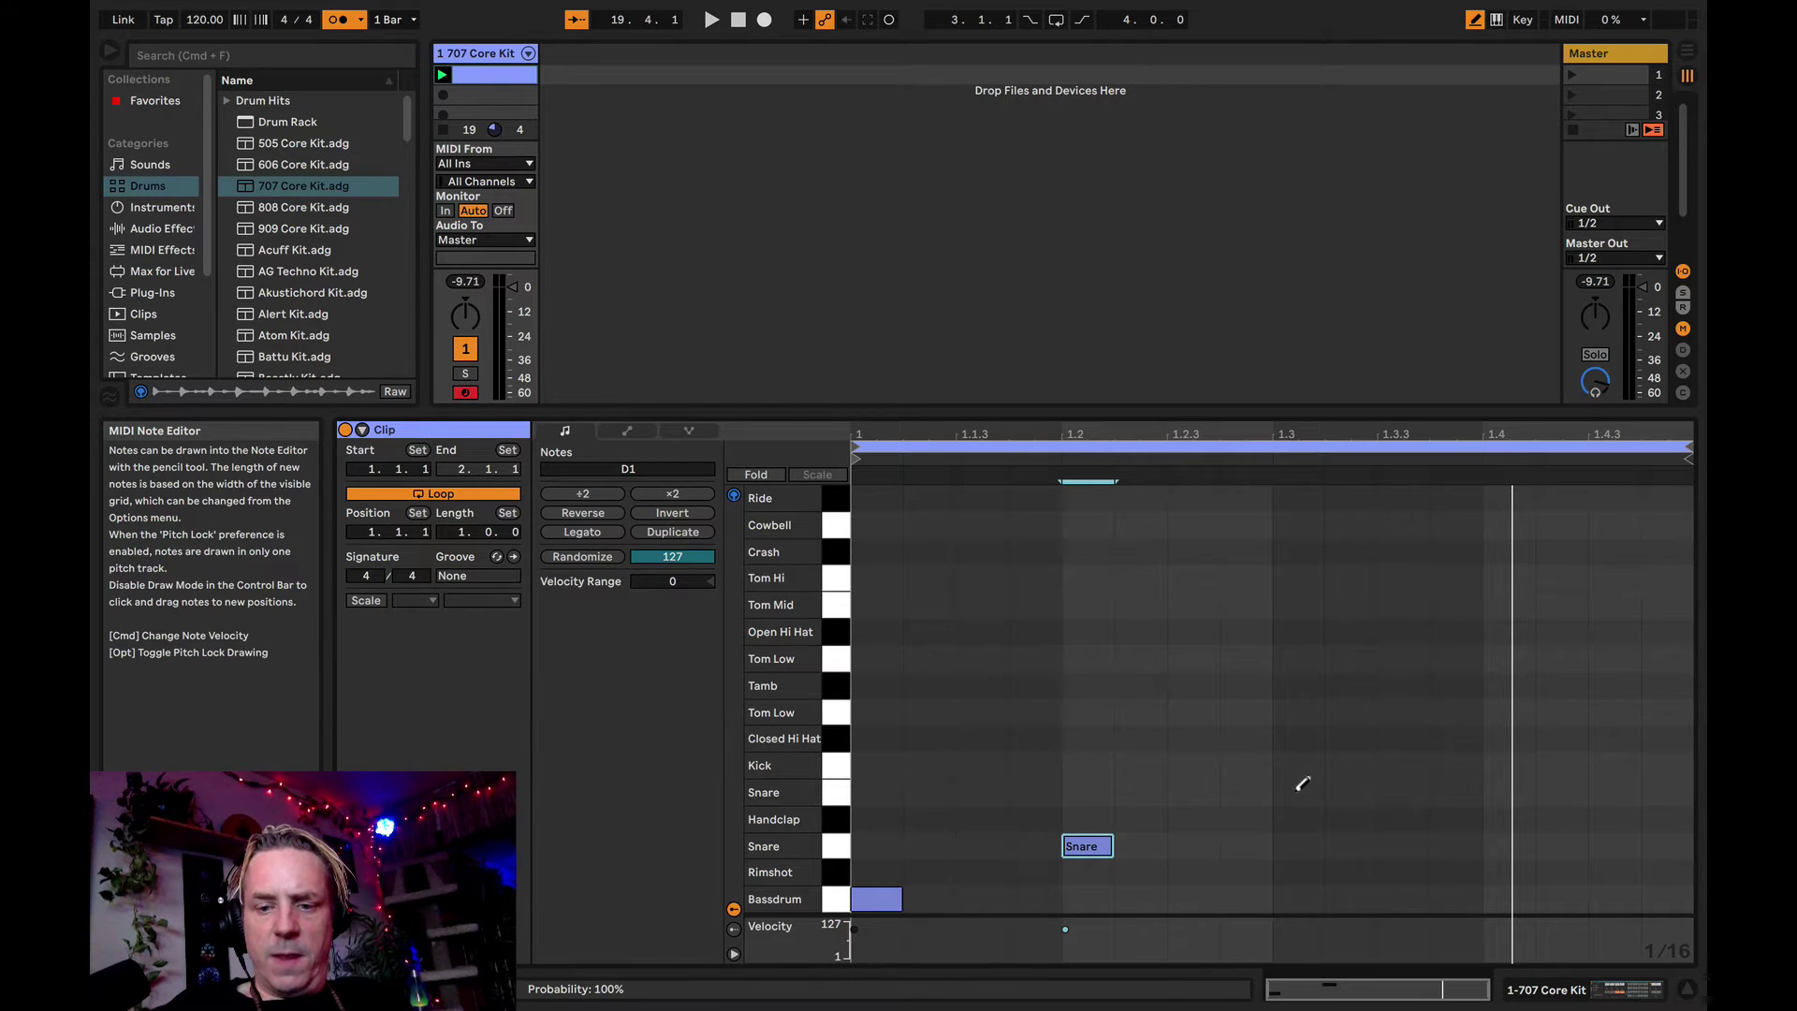
pyautogui.click(1308, 846)
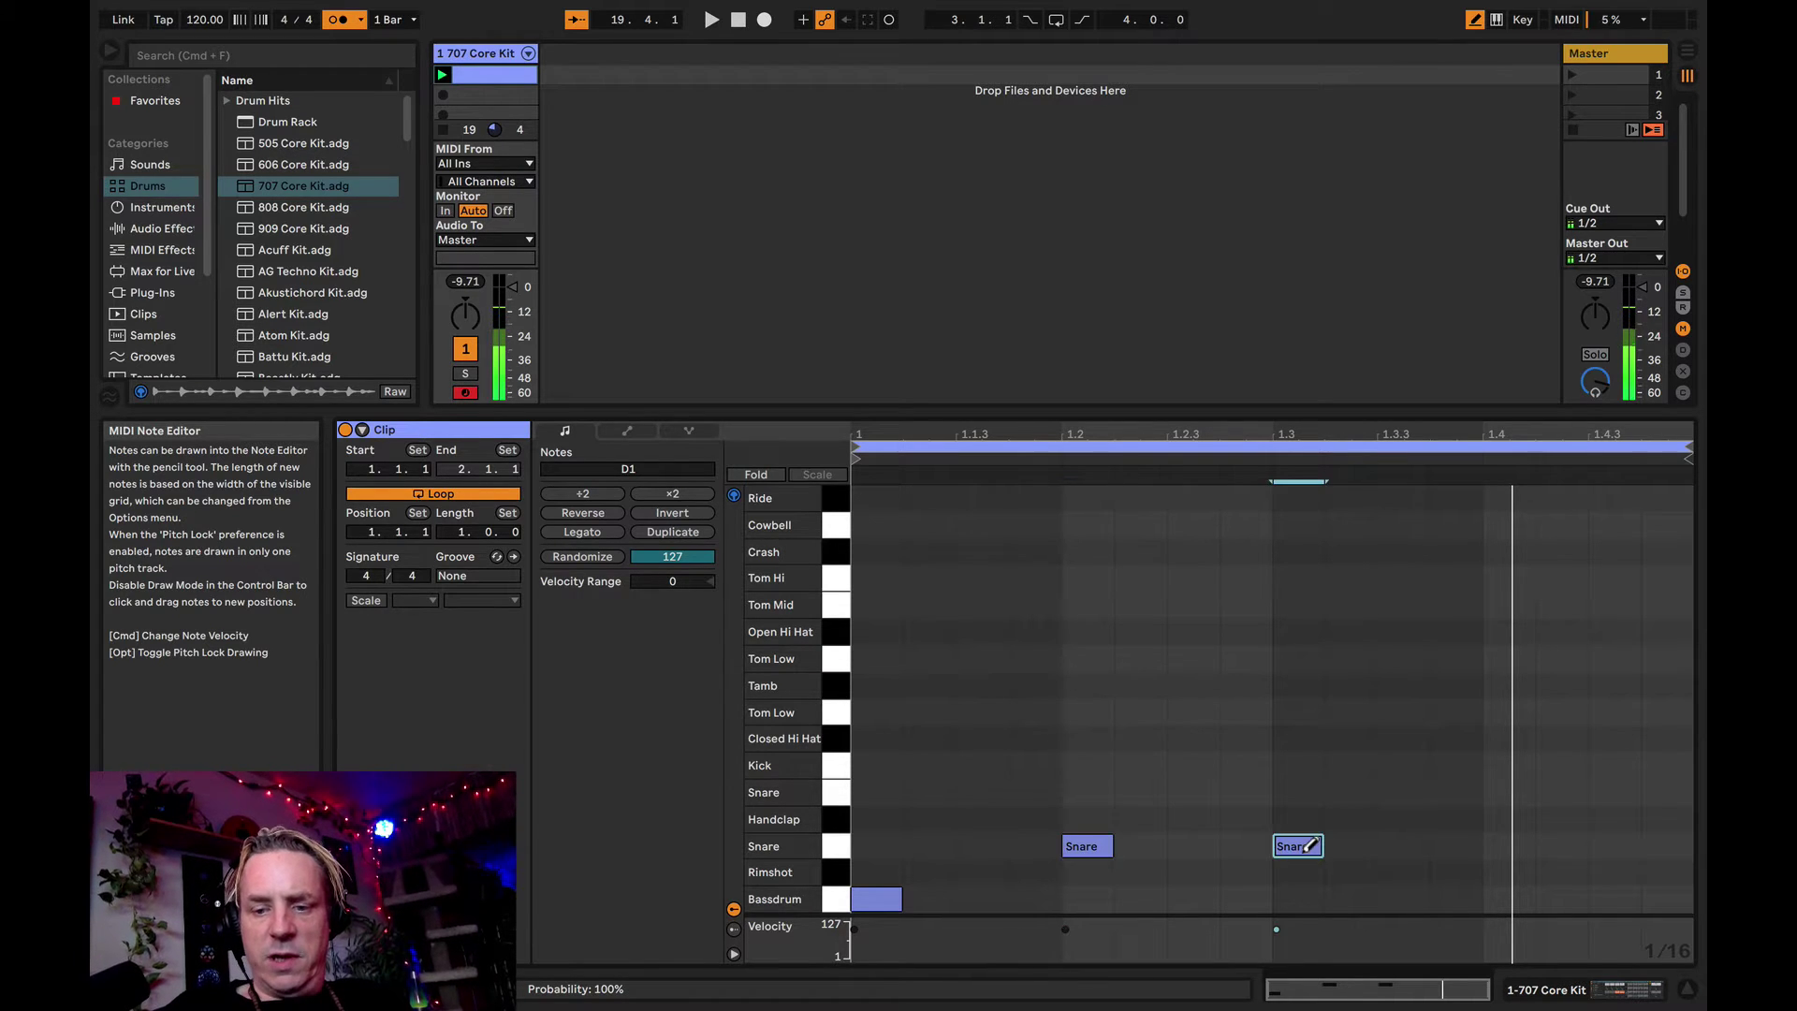
pyautogui.click(1506, 844)
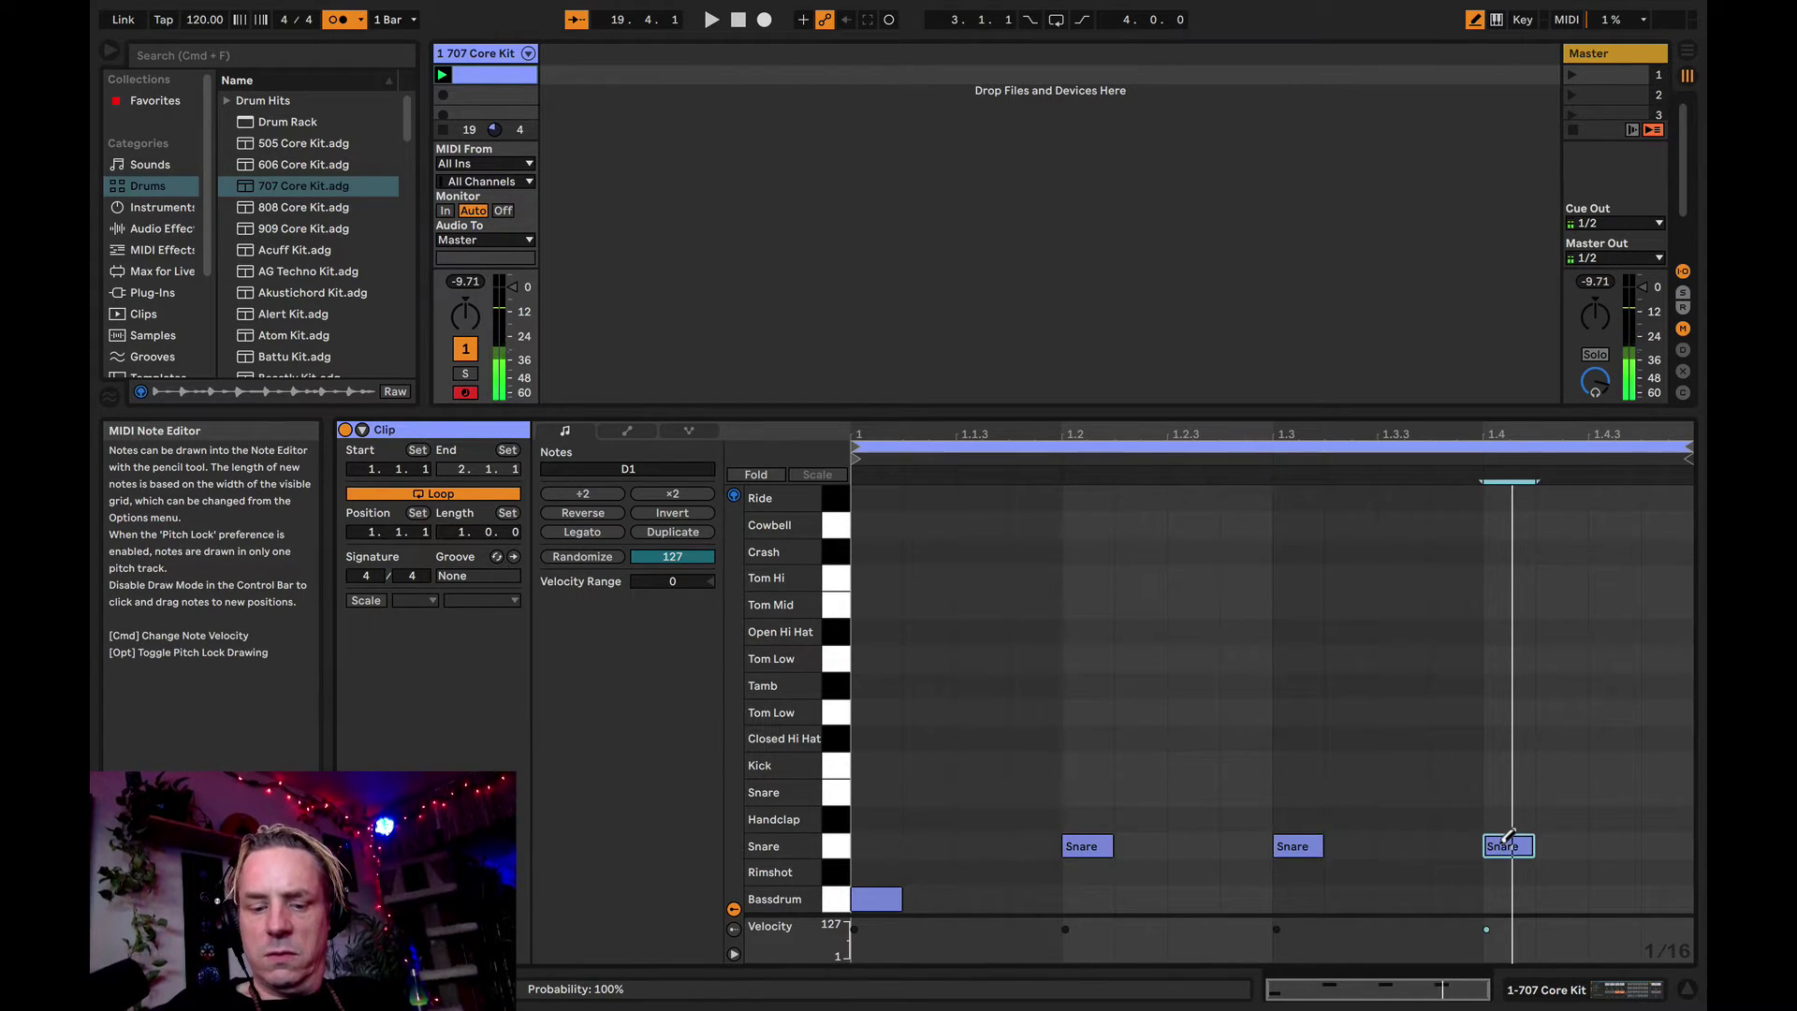
pyautogui.press('b')
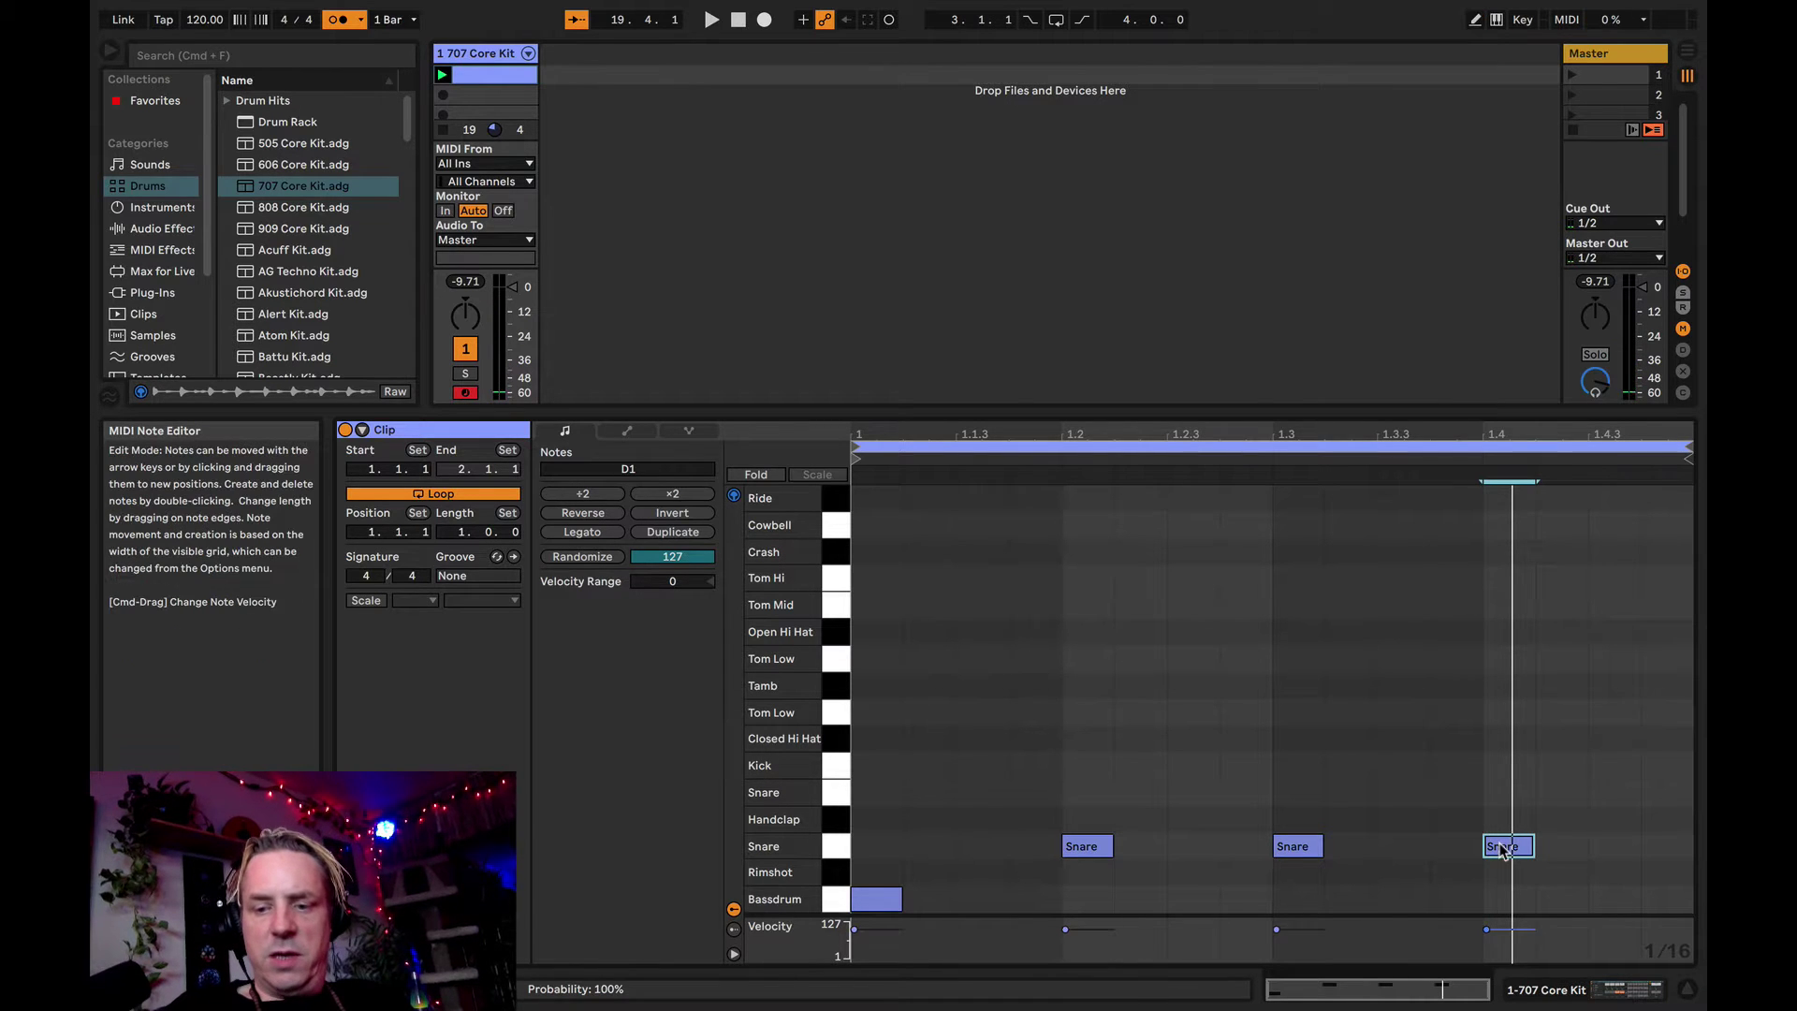
pyautogui.doubleClick(1501, 848)
pyautogui.click(1304, 847)
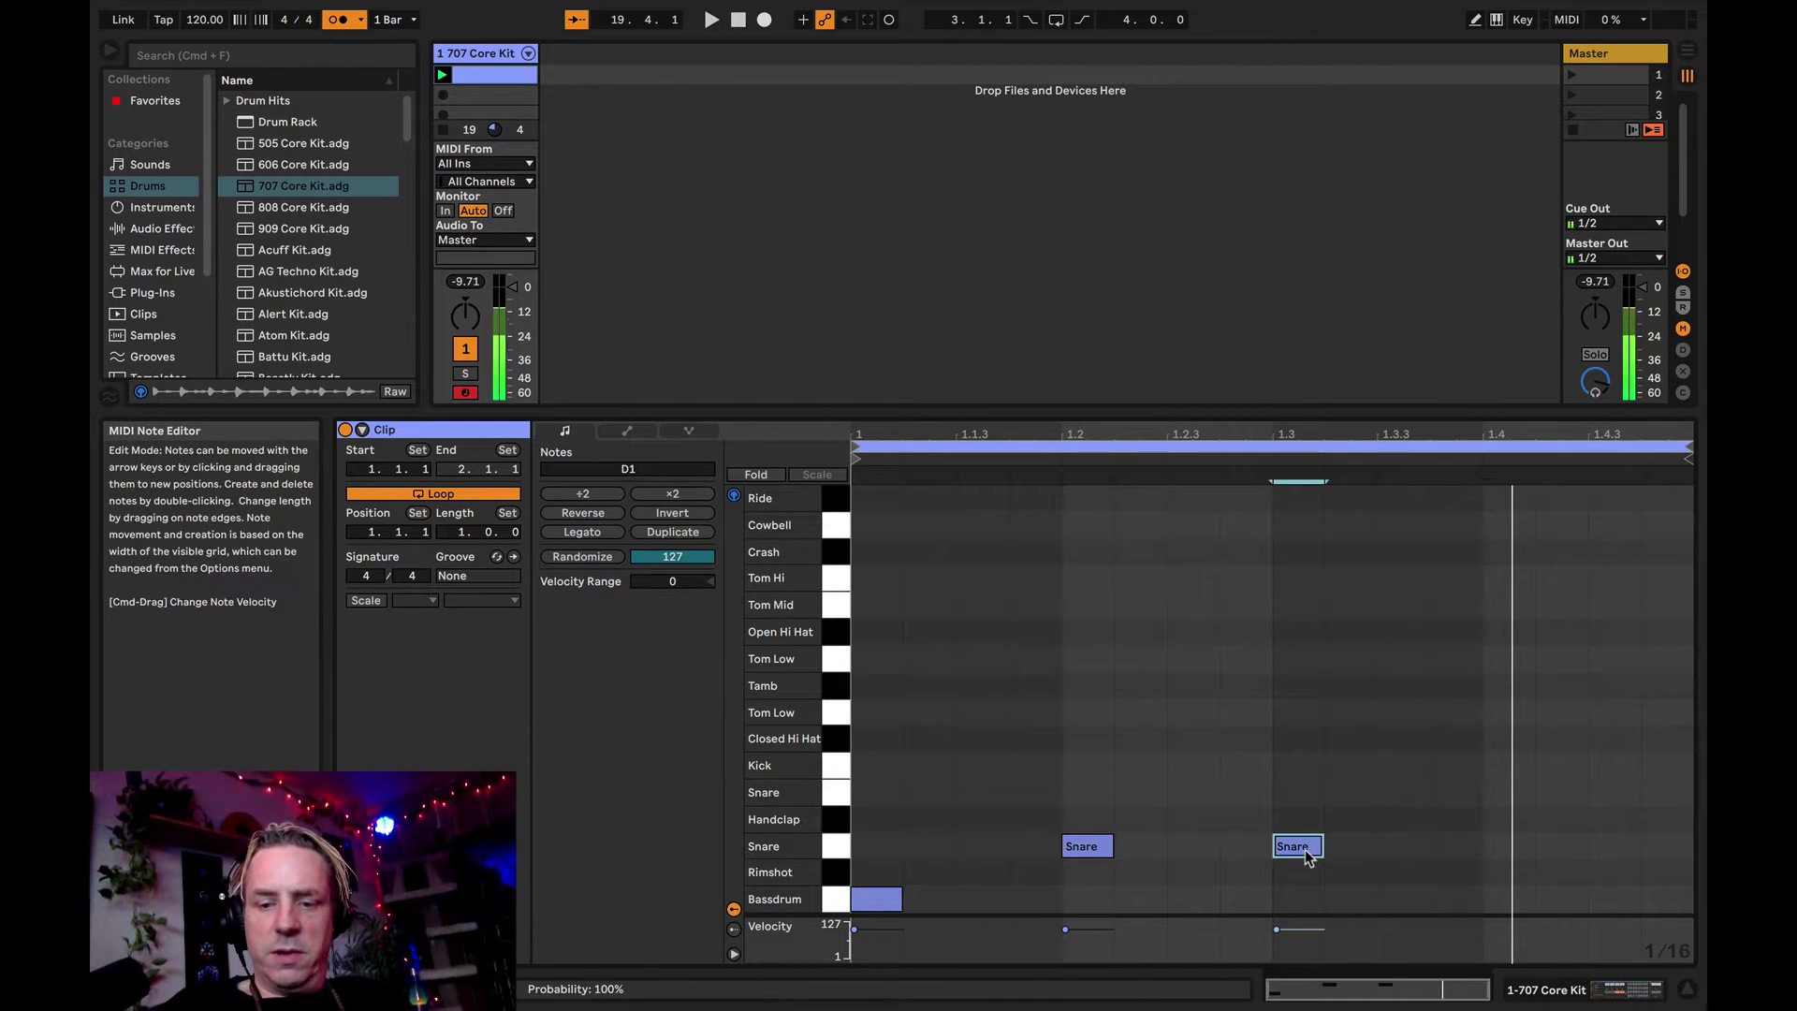
pyautogui.doubleClick(1303, 848)
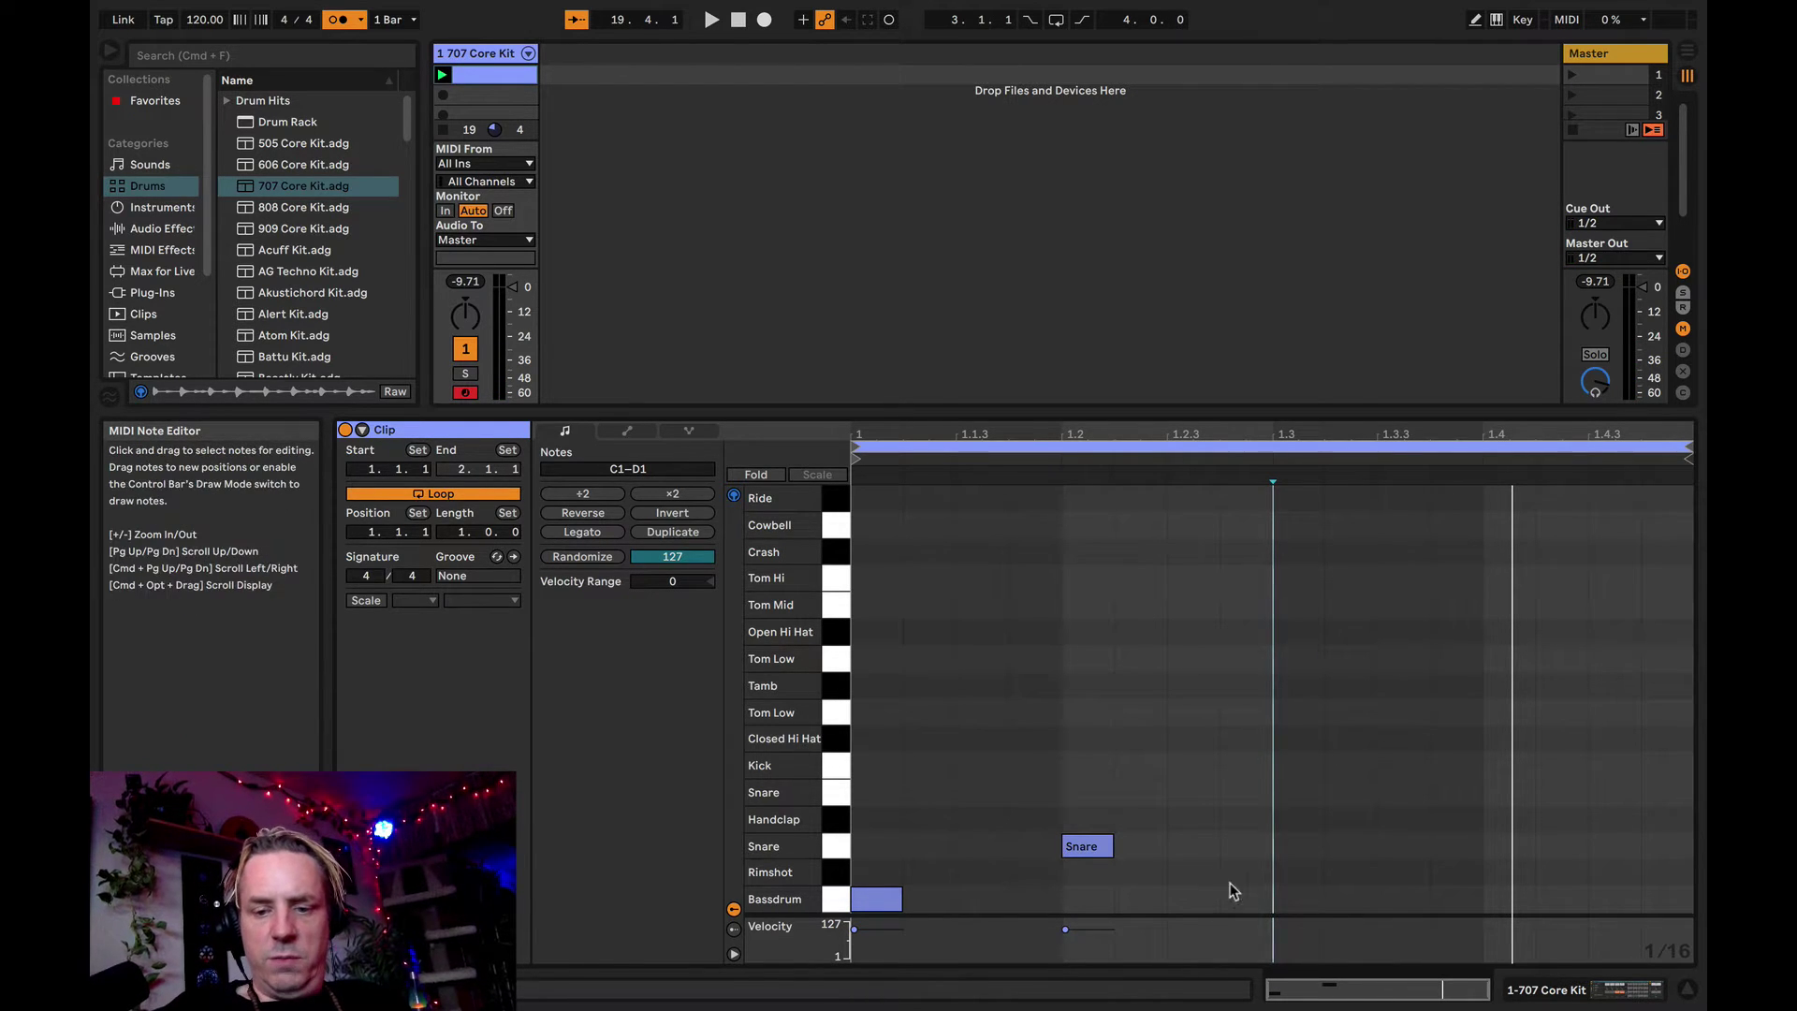
# - Add a Bassdrum note on beat 1.3 and a Rimshot note on beat 1.4, auditioning the kick and snare notes
pyautogui.doubleClick(1290, 900)
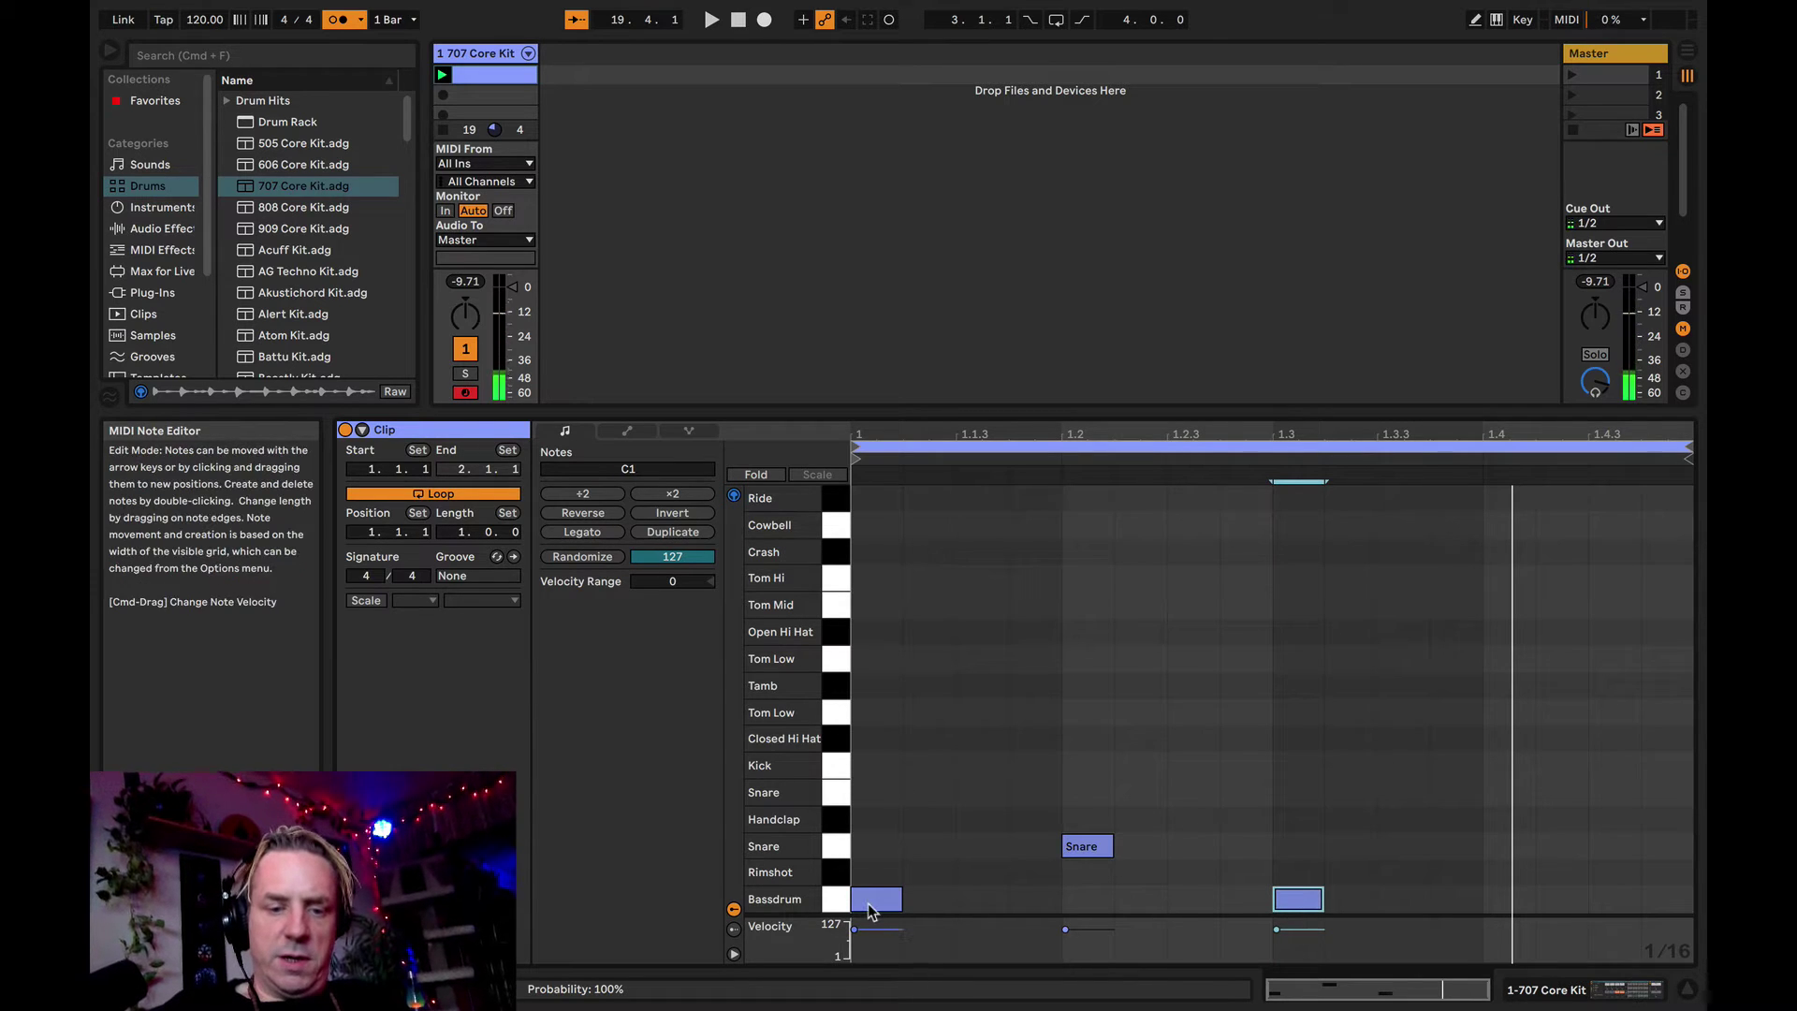
pyautogui.click(867, 902)
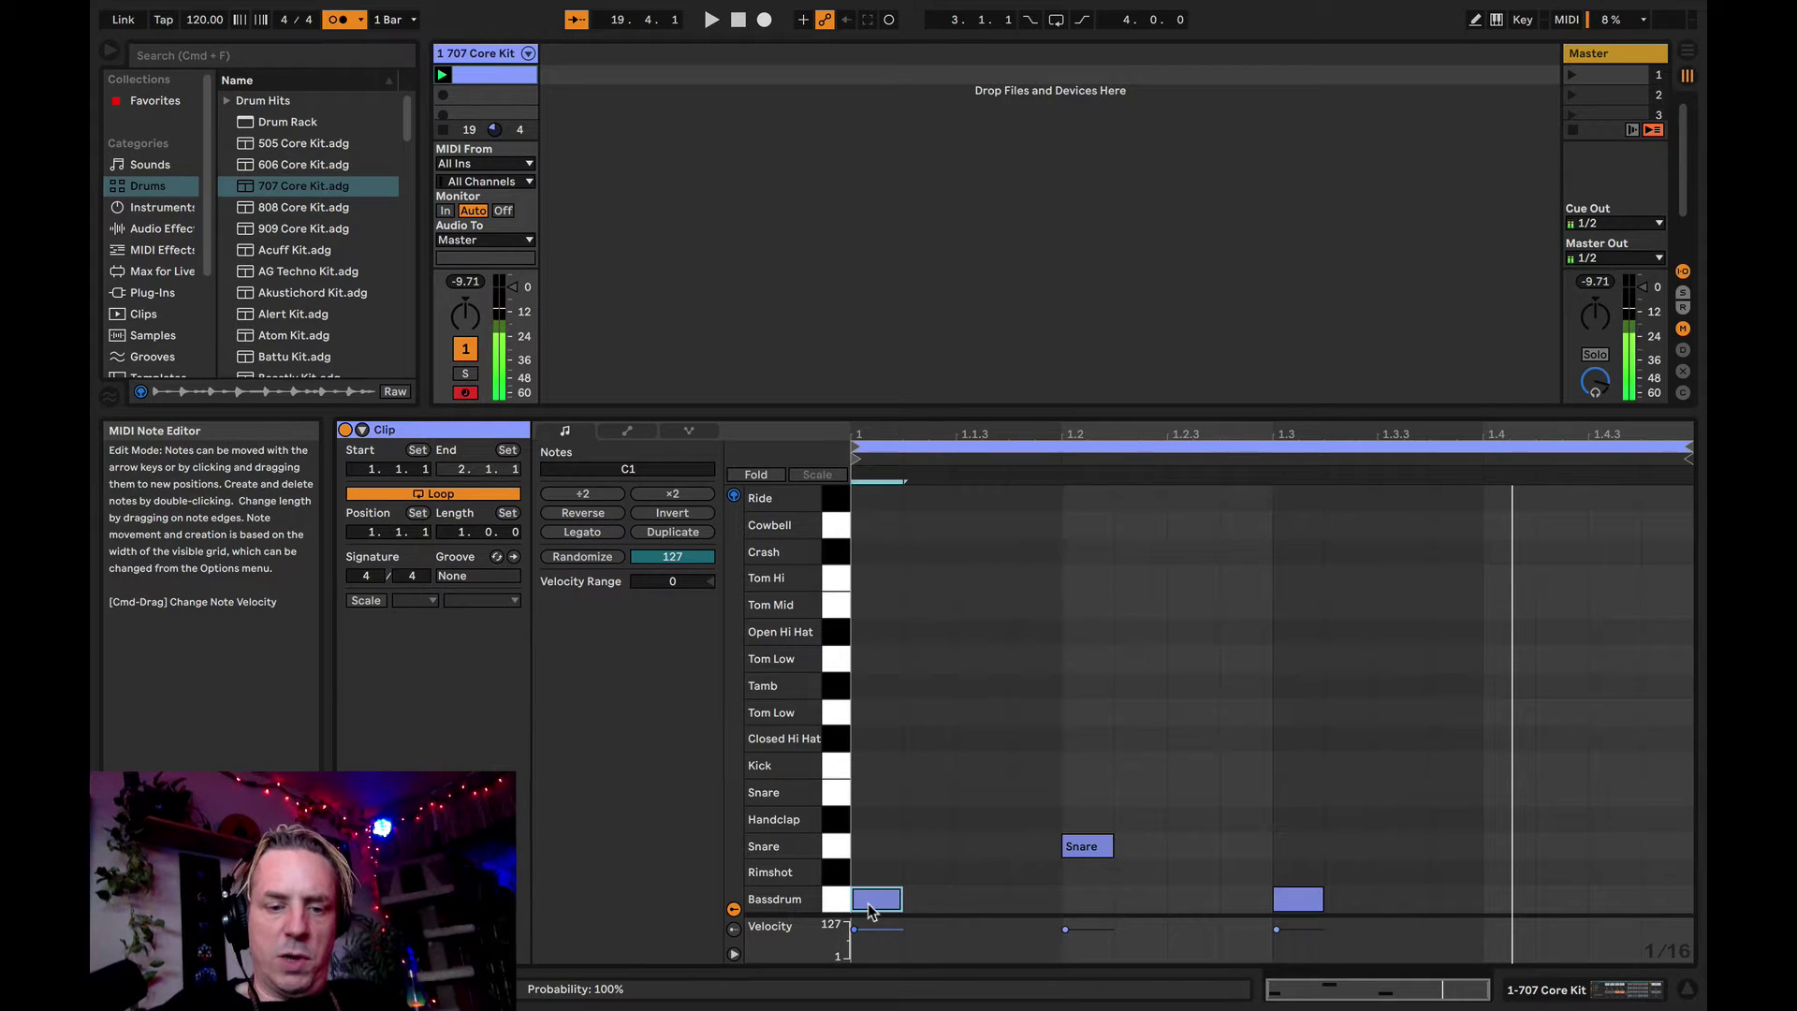
pyautogui.click(1088, 848)
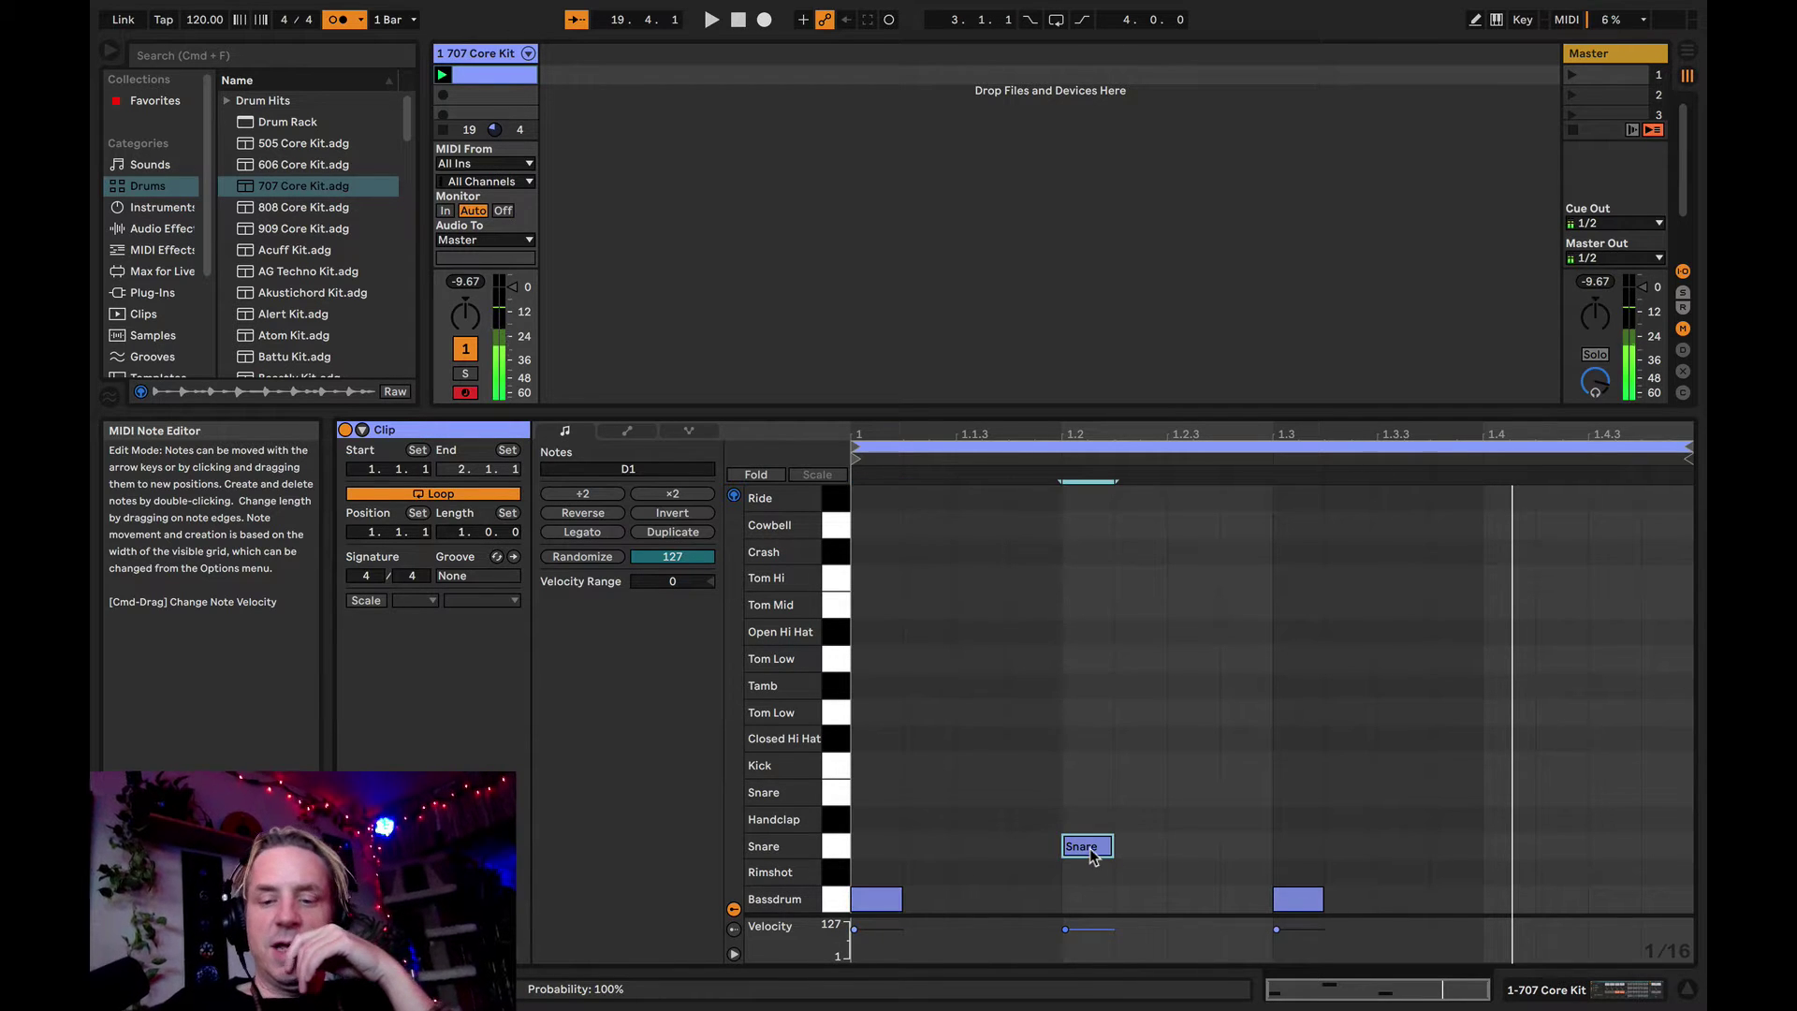
pyautogui.click(1298, 900)
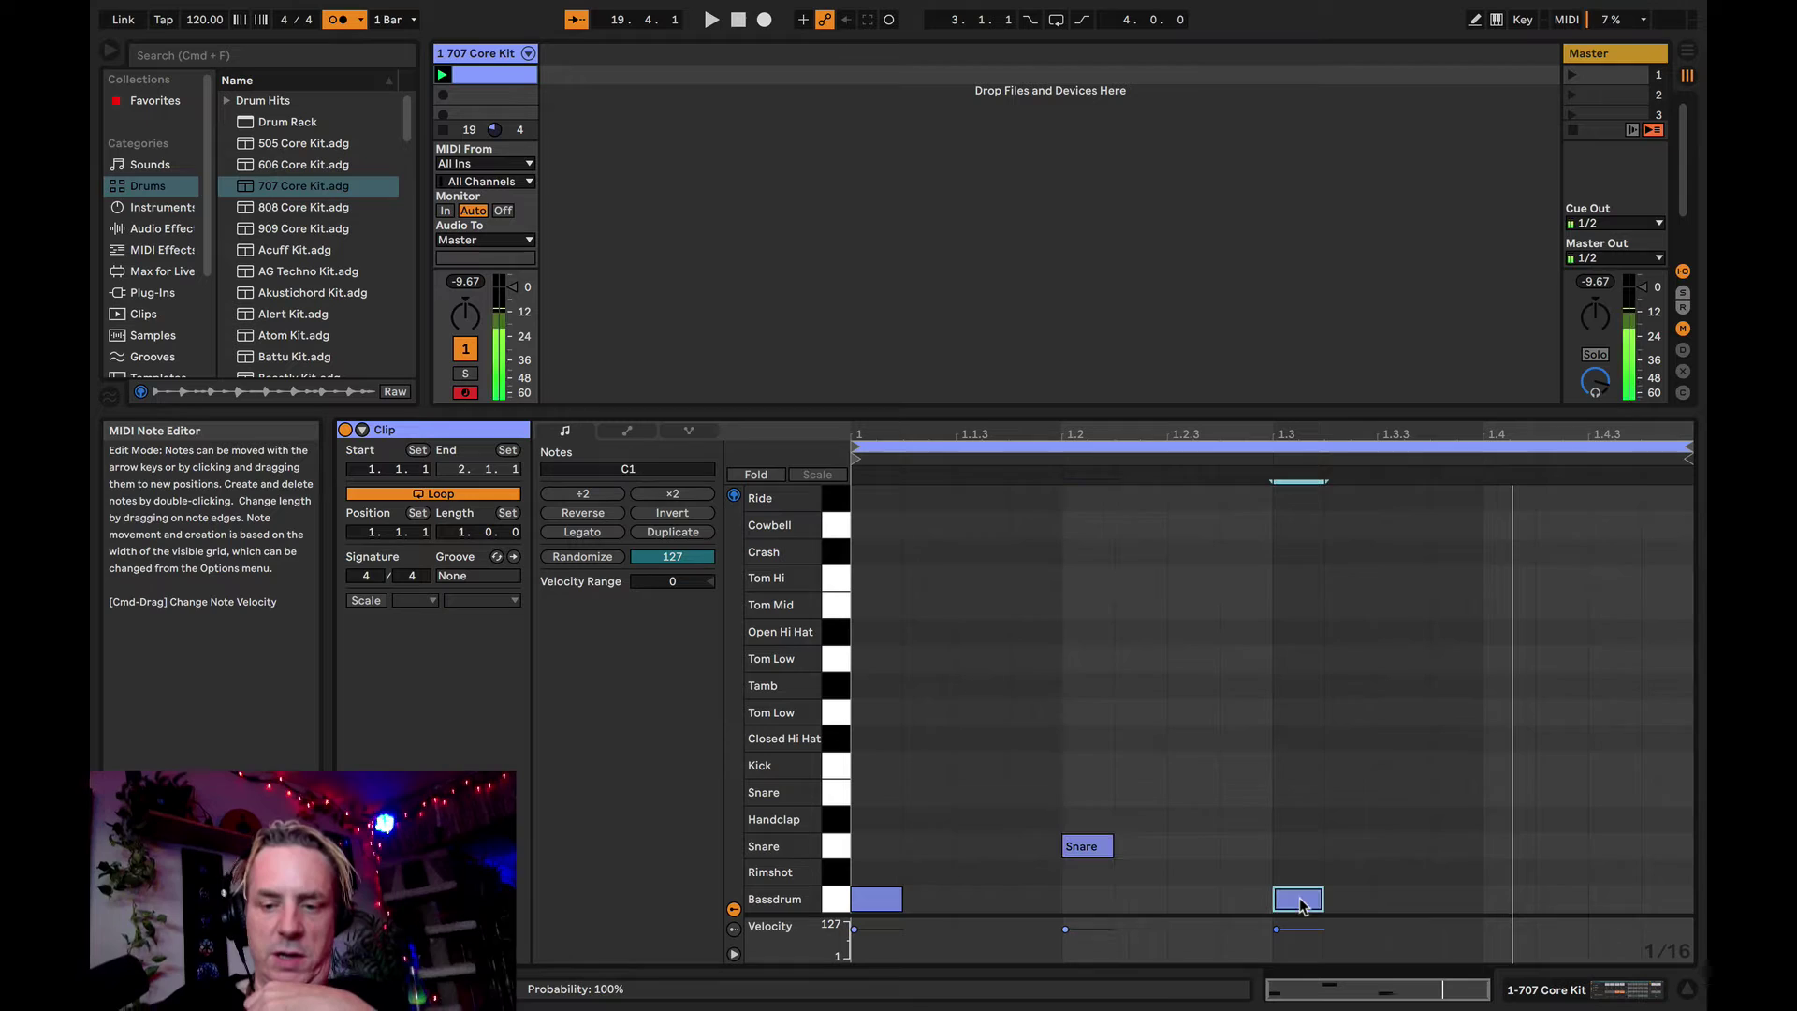
pyautogui.doubleClick(1507, 878)
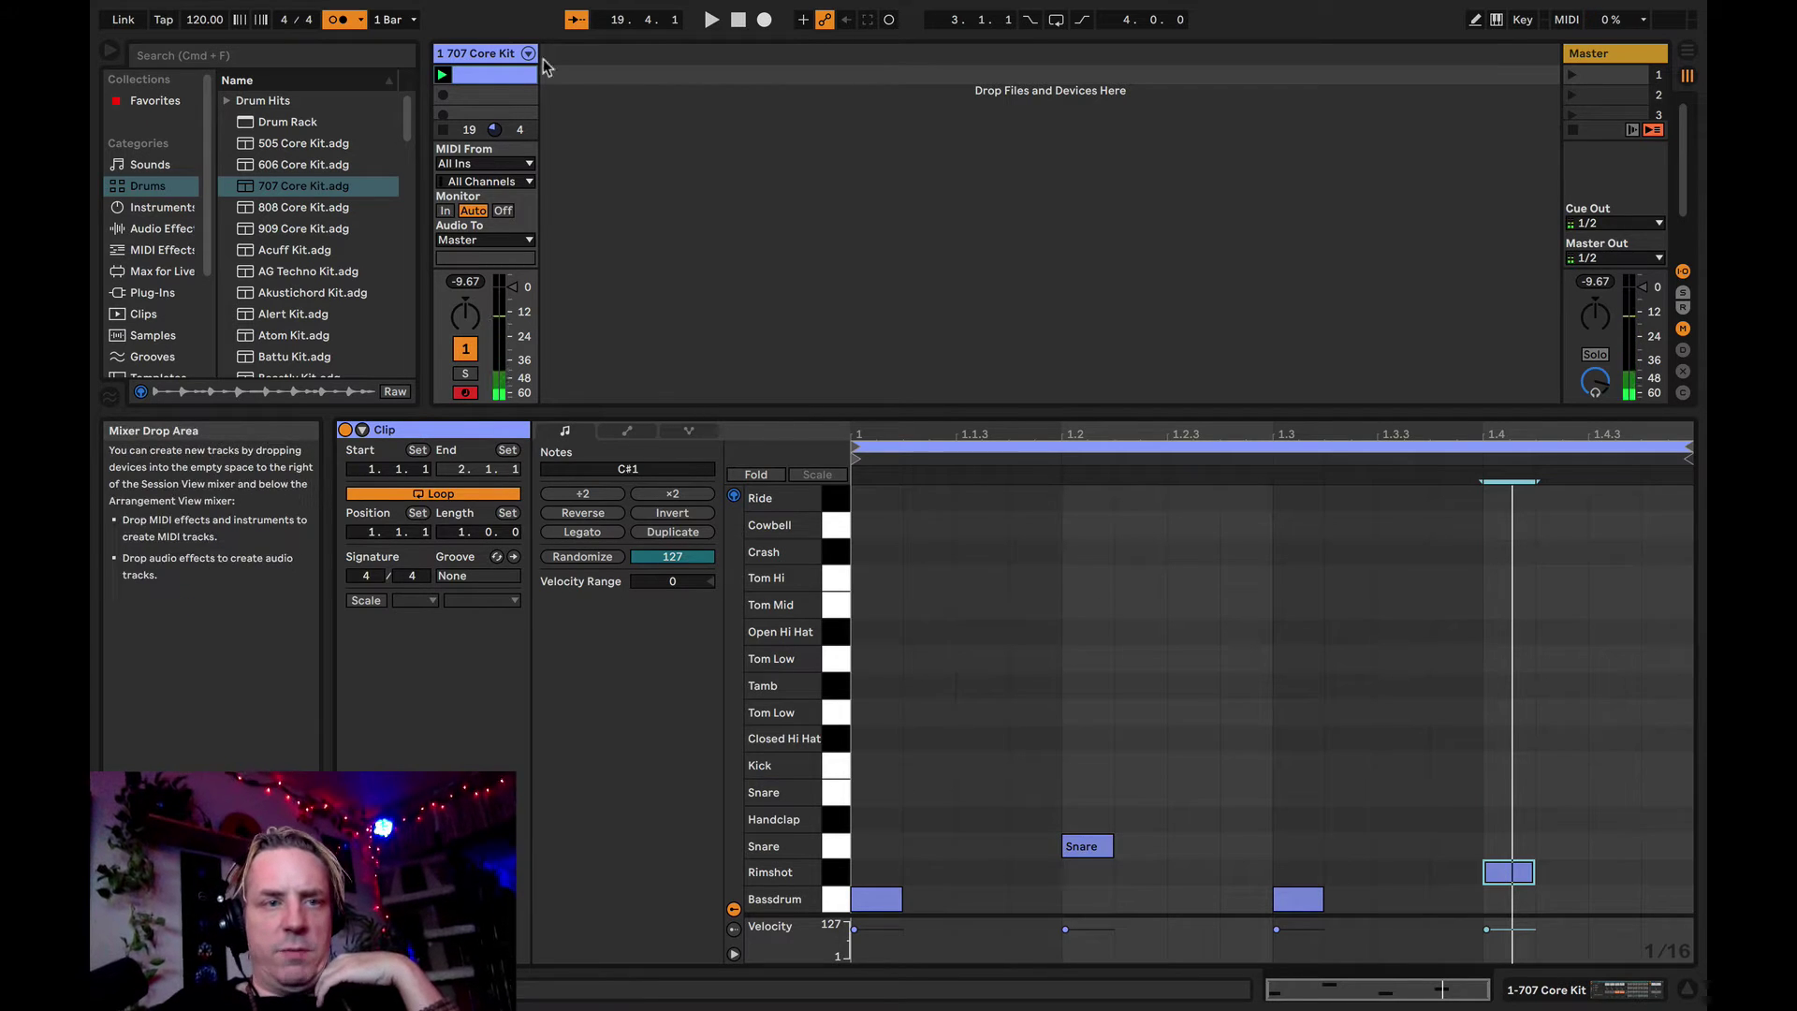
# - Launch the drum clip and turn off the metronome
pyautogui.click(443, 75)
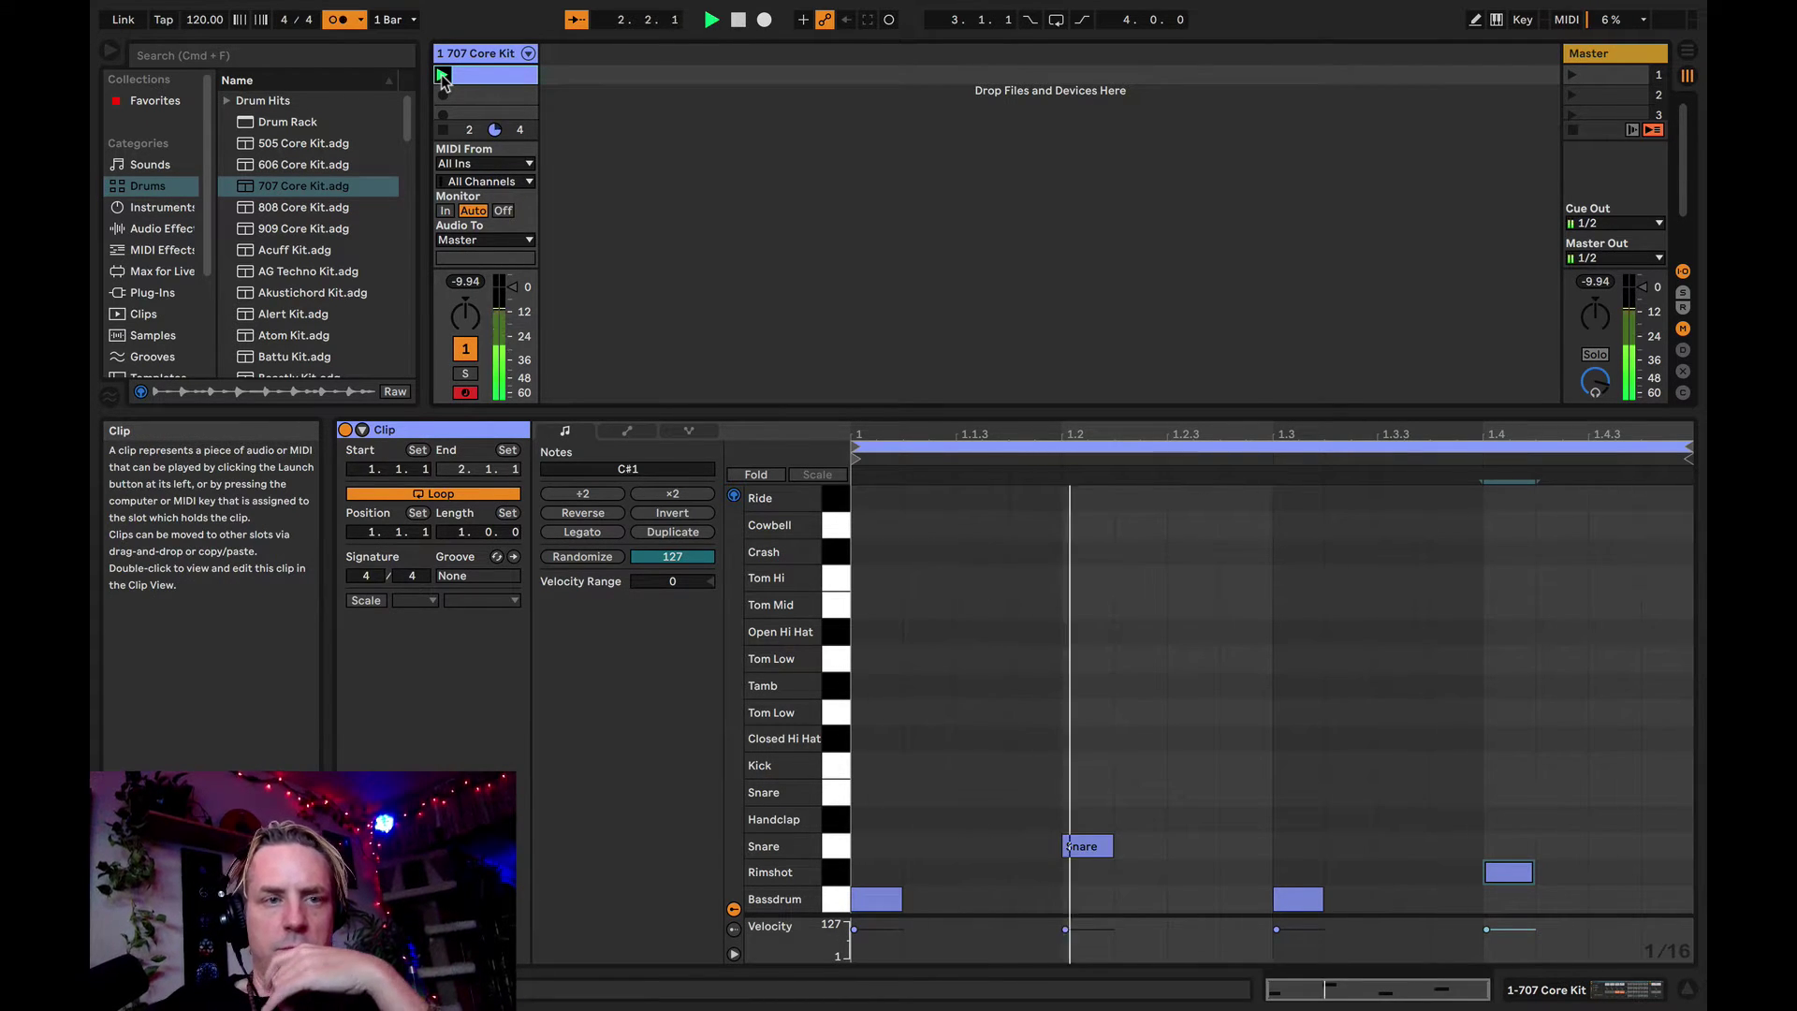
pyautogui.click(346, 18)
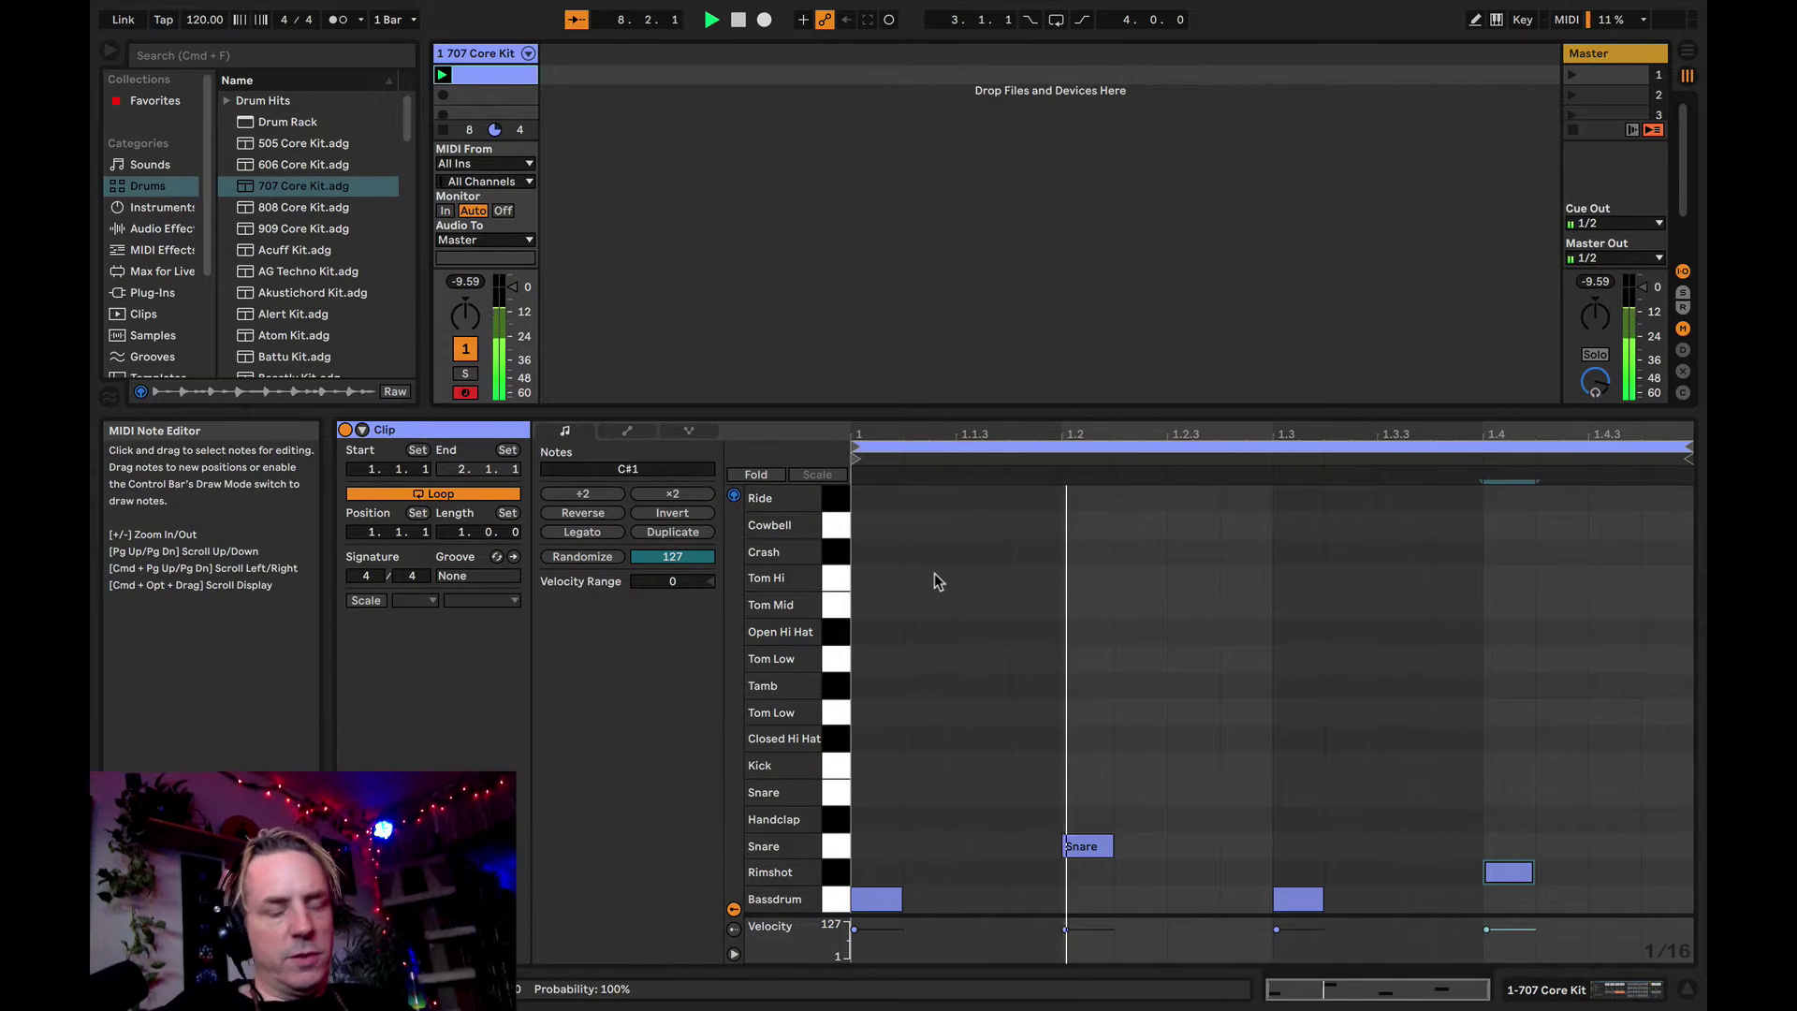
# - Add Closed Hi Hat notes on the off-beats at 1.1.3, 1.2.3 and 1.3.3, and stop playback
pyautogui.click(835, 744)
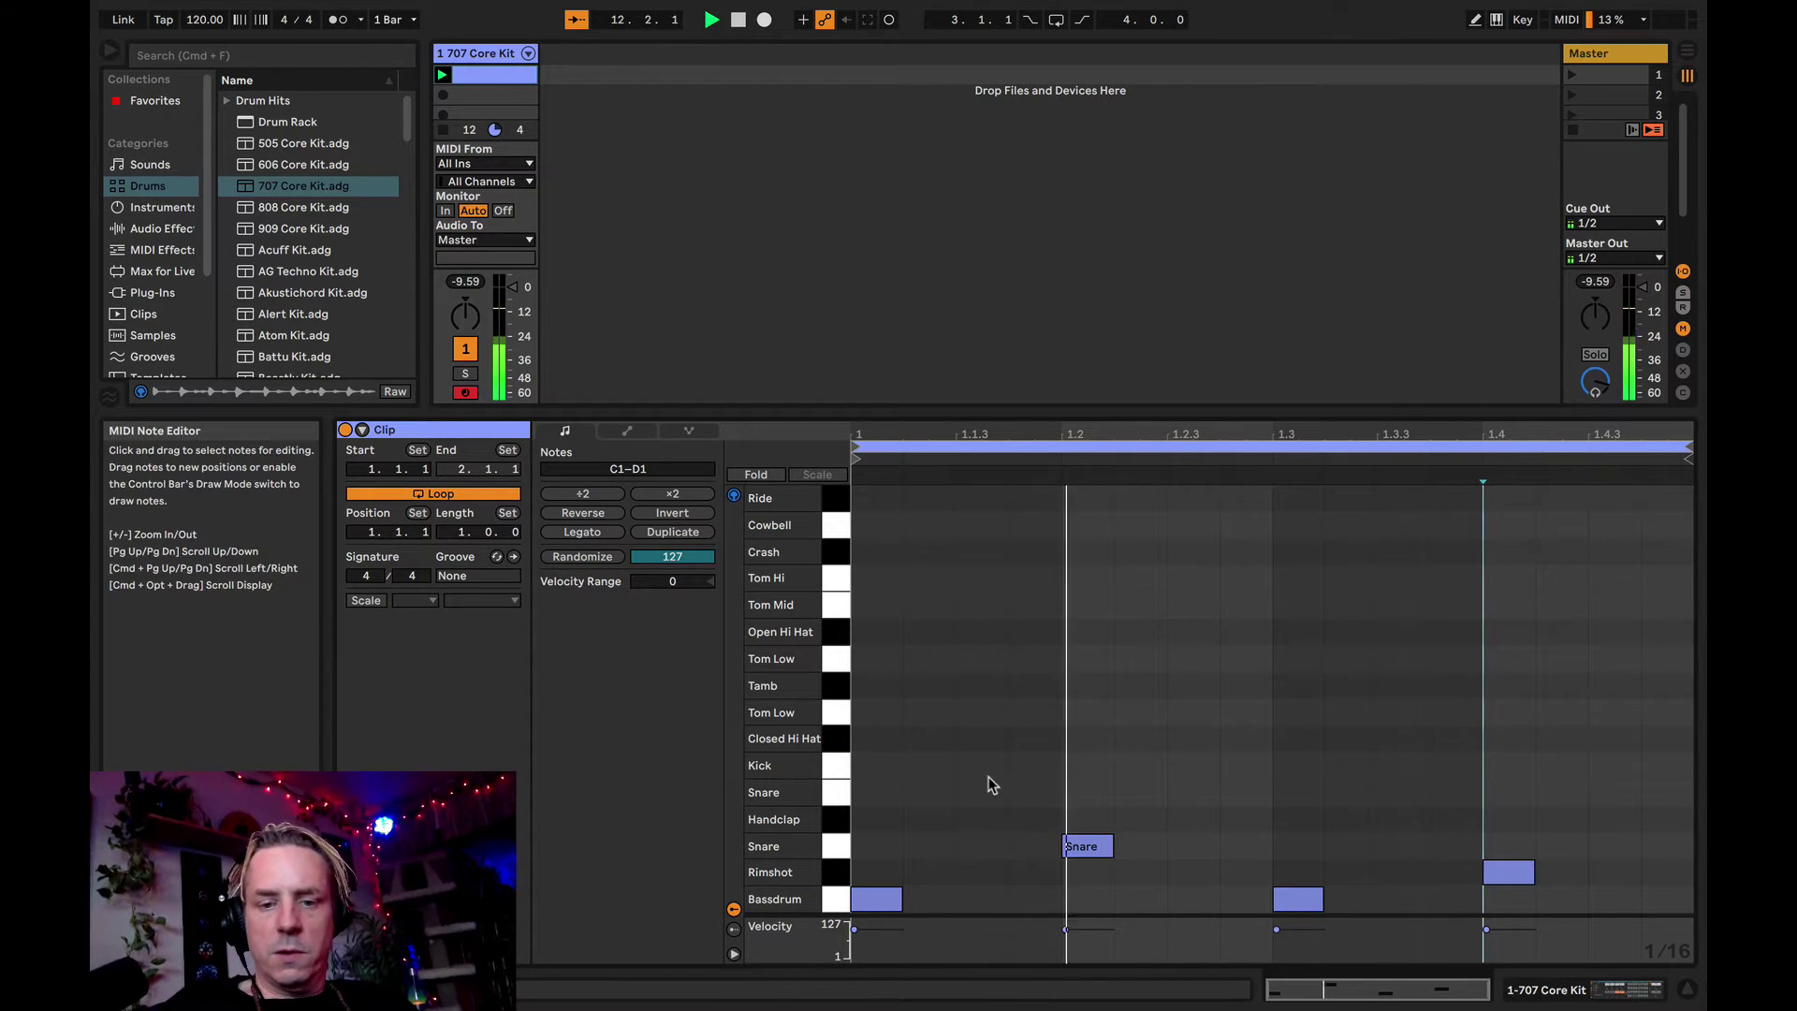
pyautogui.doubleClick(978, 738)
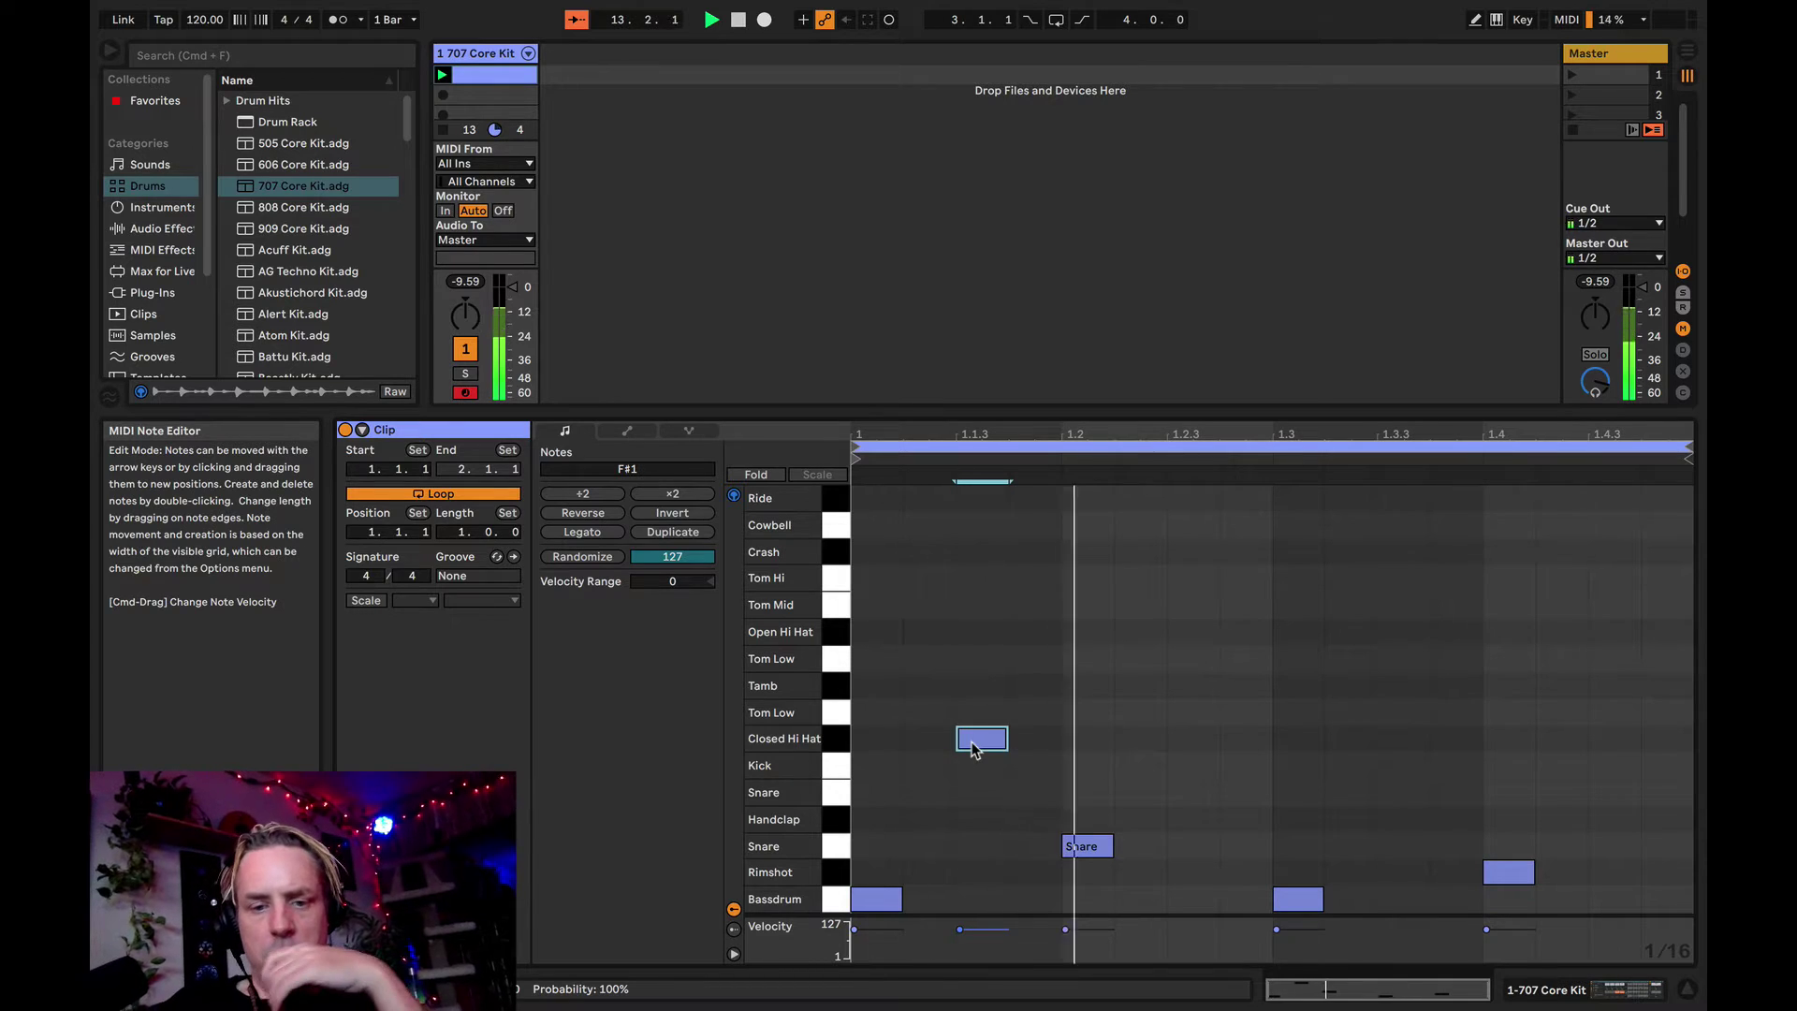
pyautogui.doubleClick(1191, 742)
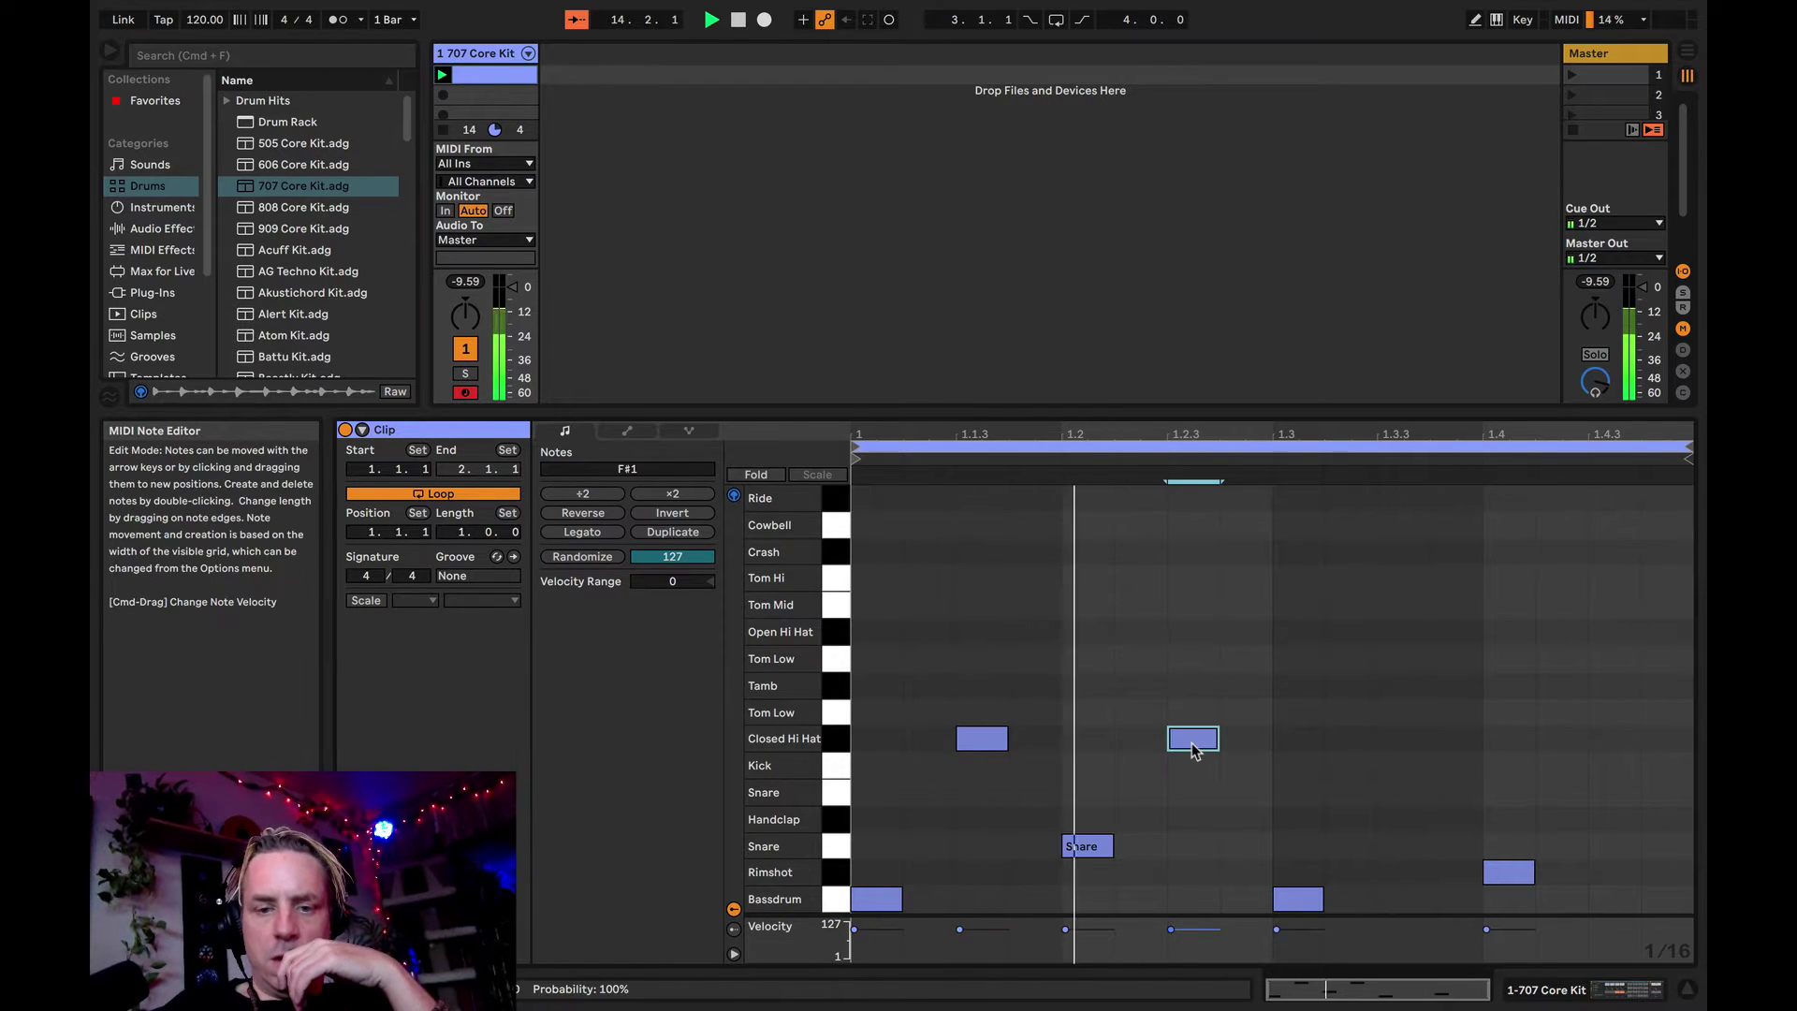
pyautogui.doubleClick(1402, 746)
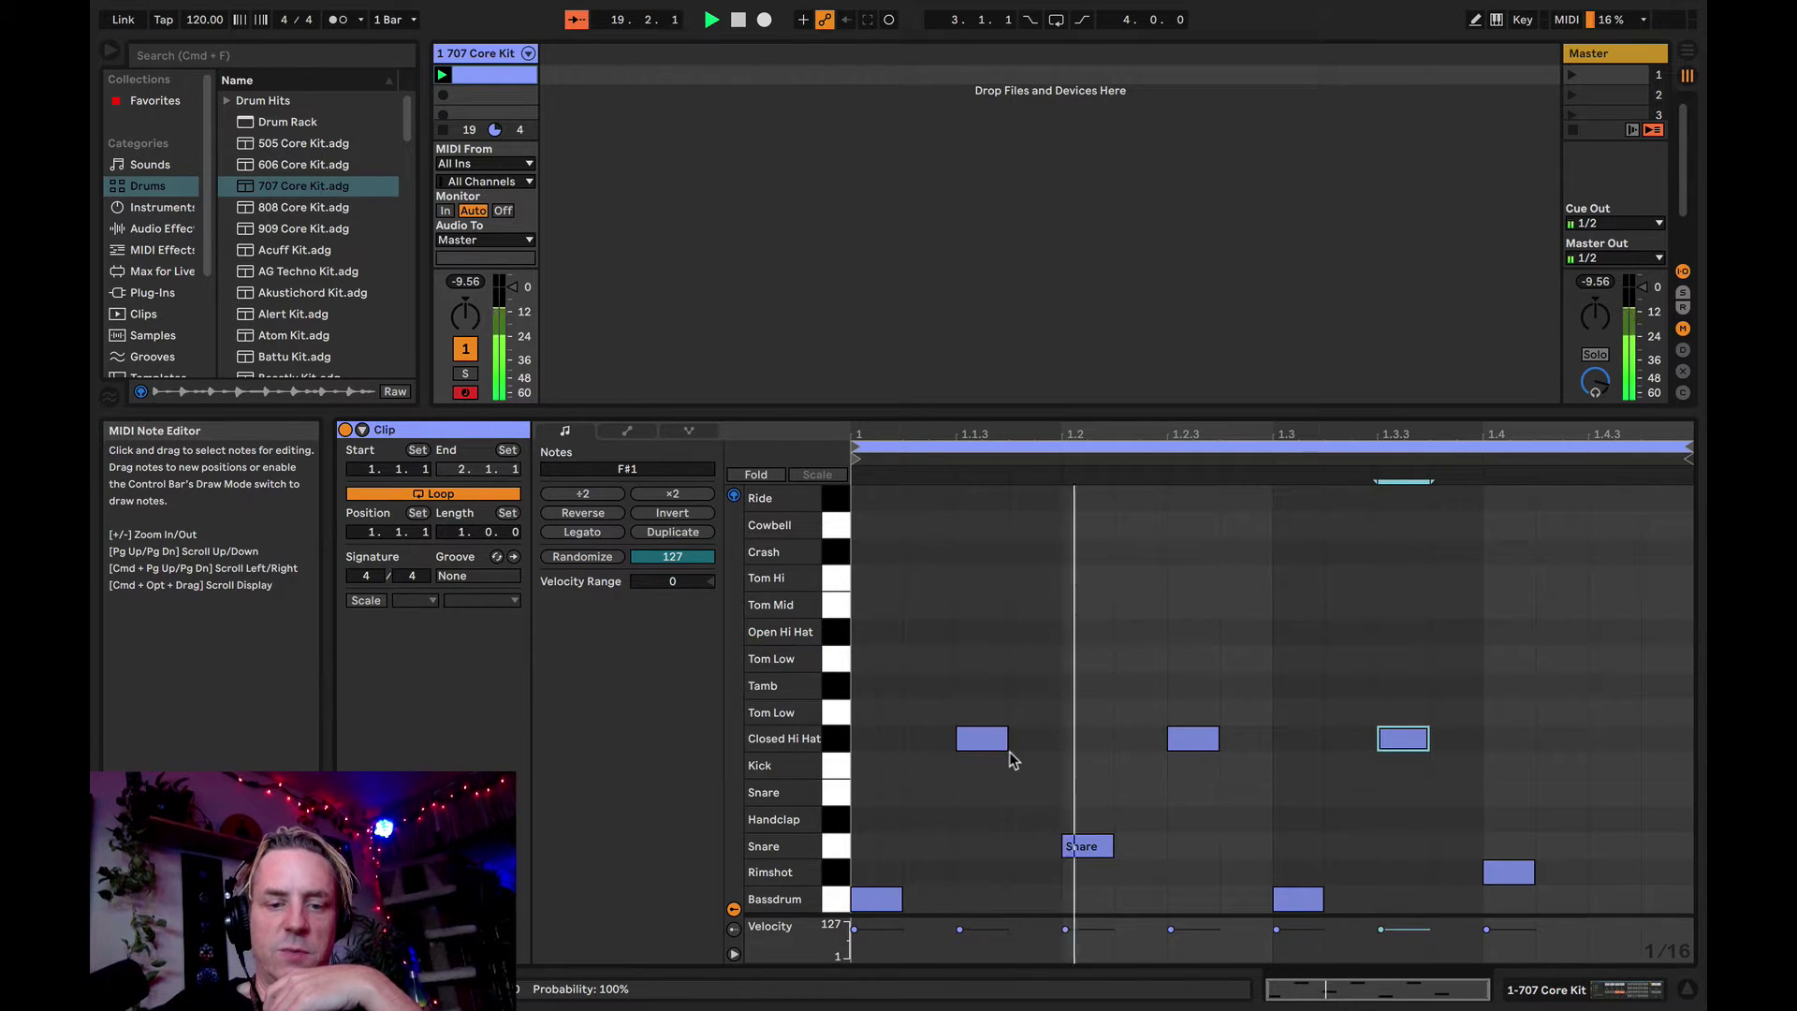
pyautogui.press('space')
# - Move the three Closed Hi Hat notes onto beats 1, 1.2 and 1.3, and play the clip briefly
pyautogui.click(884, 901)
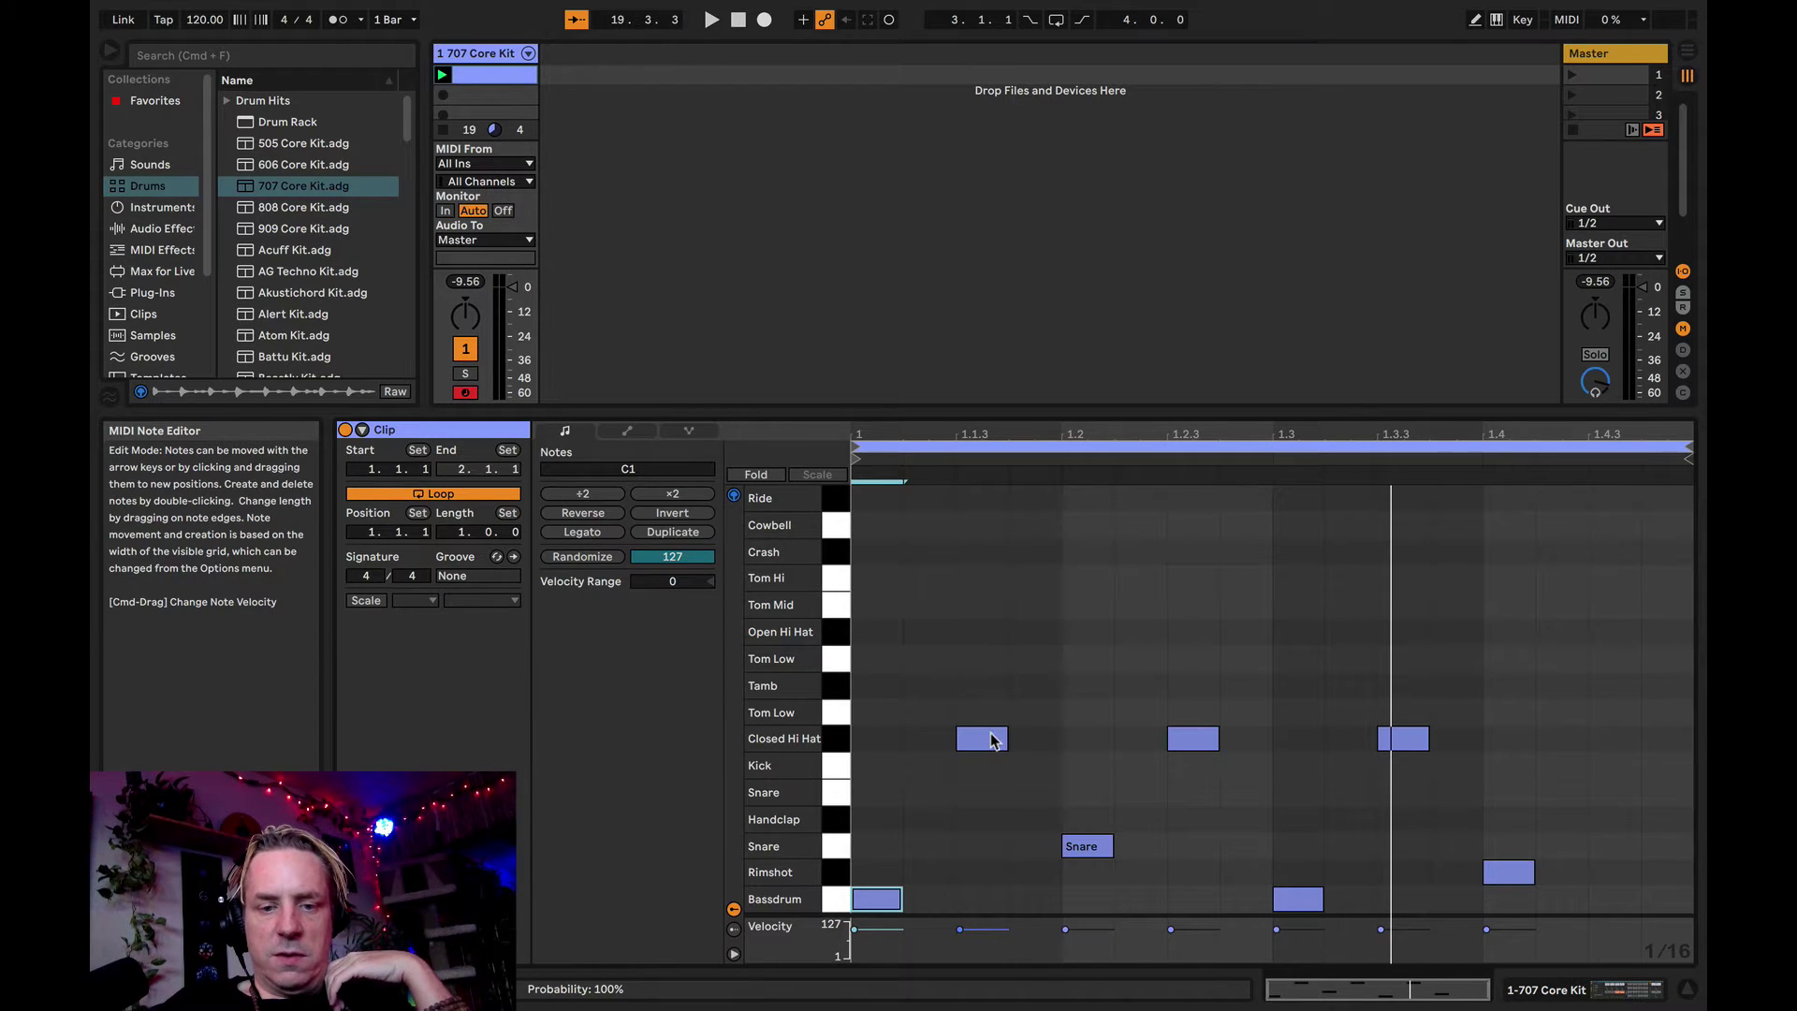
pyautogui.moveTo(992, 744); pyautogui.dragTo(900, 748)
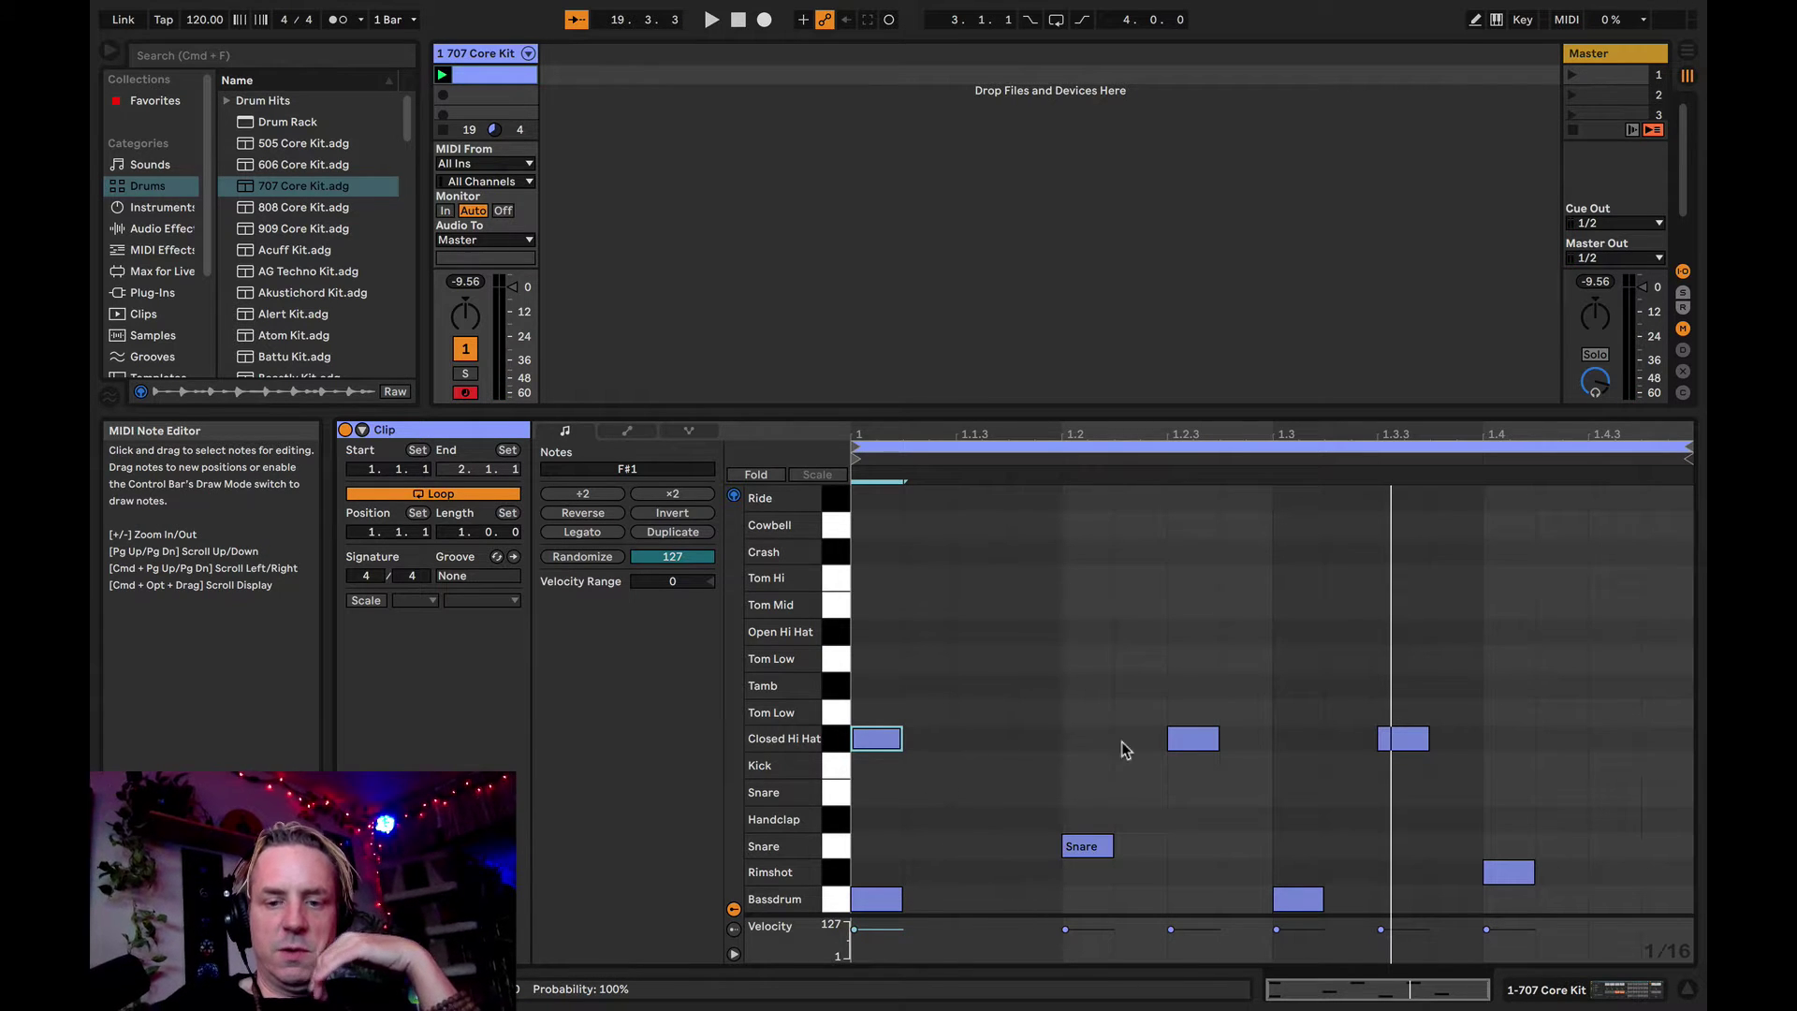
pyautogui.moveTo(1191, 746); pyautogui.dragTo(1091, 748)
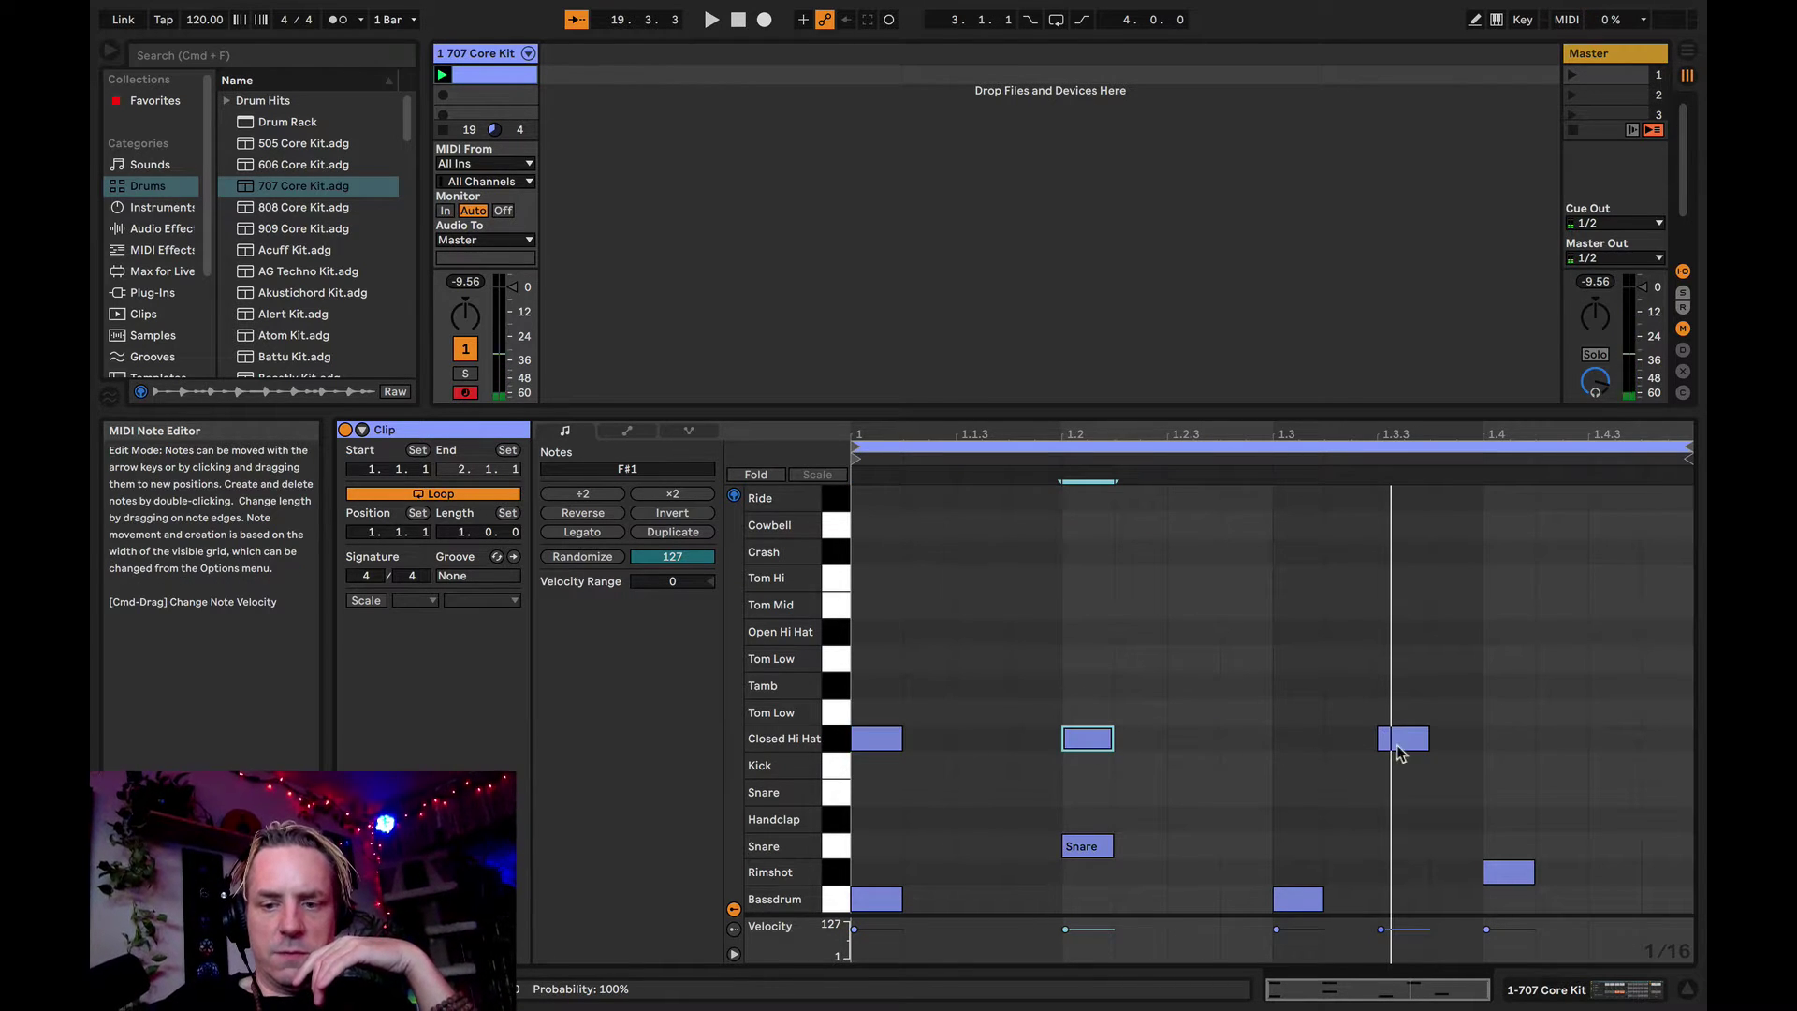
pyautogui.moveTo(1395, 746); pyautogui.dragTo(1295, 749)
pyautogui.press('space')
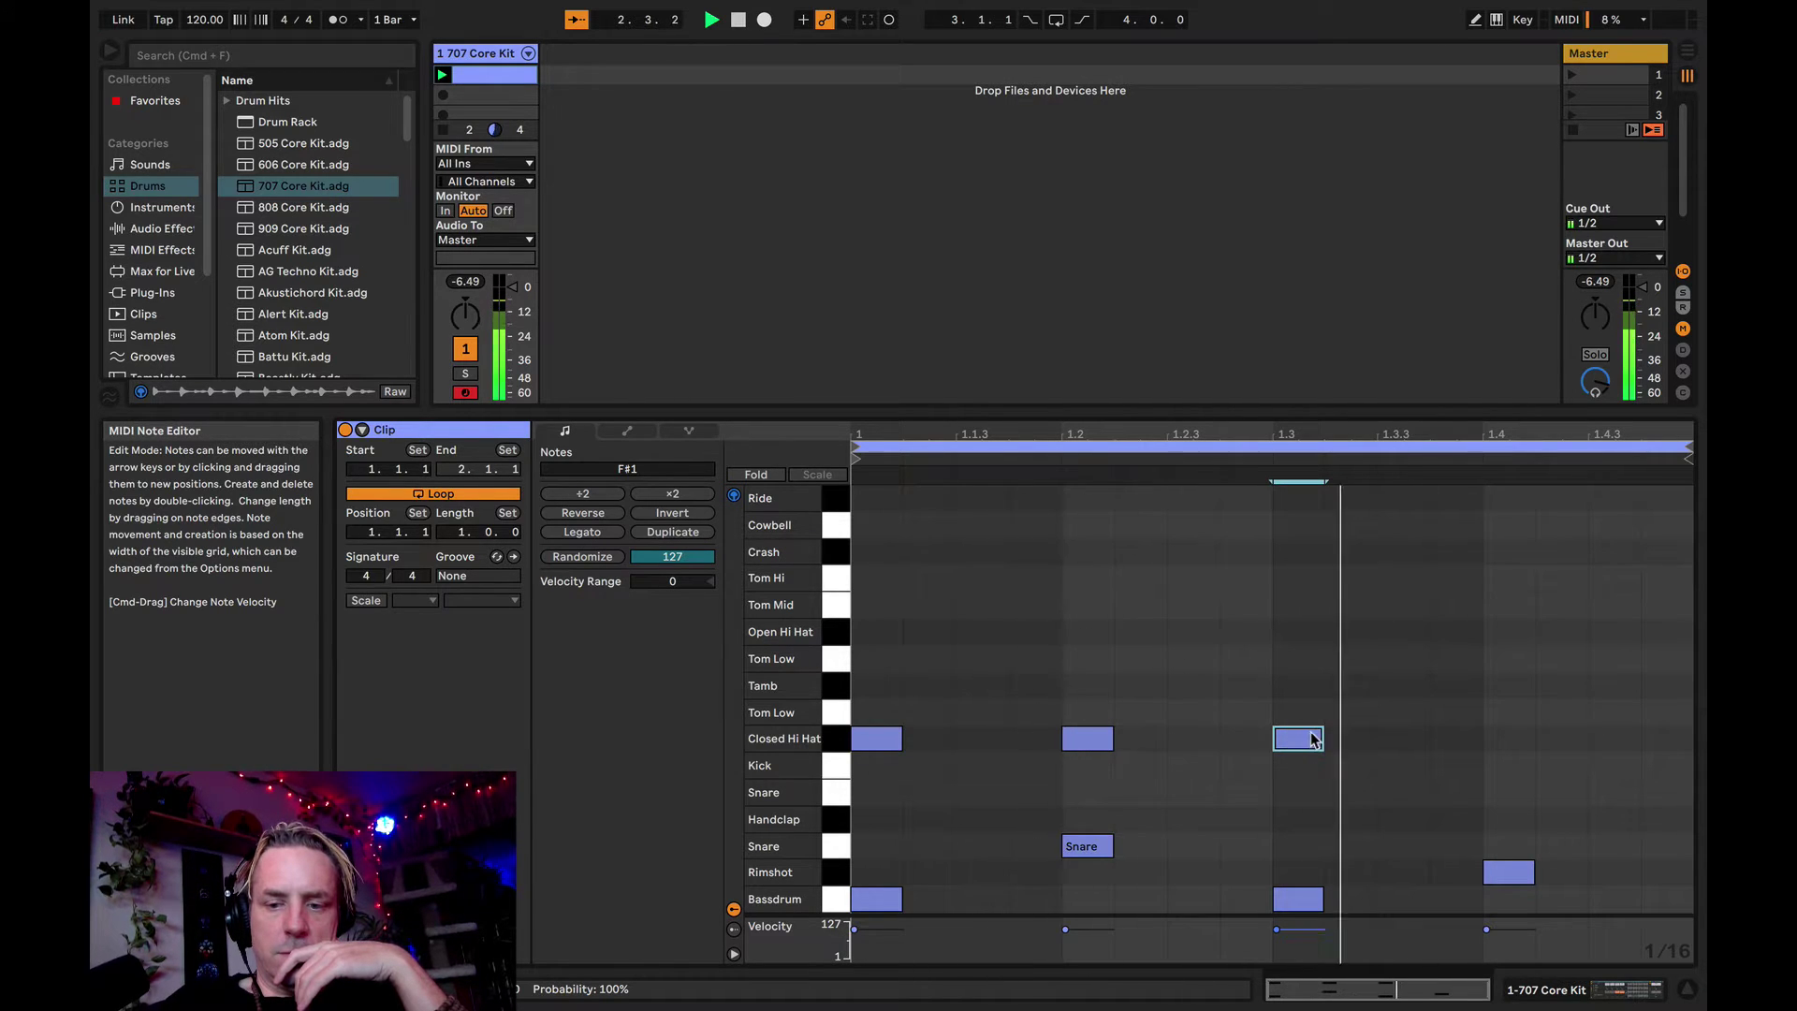
pyautogui.press('space')
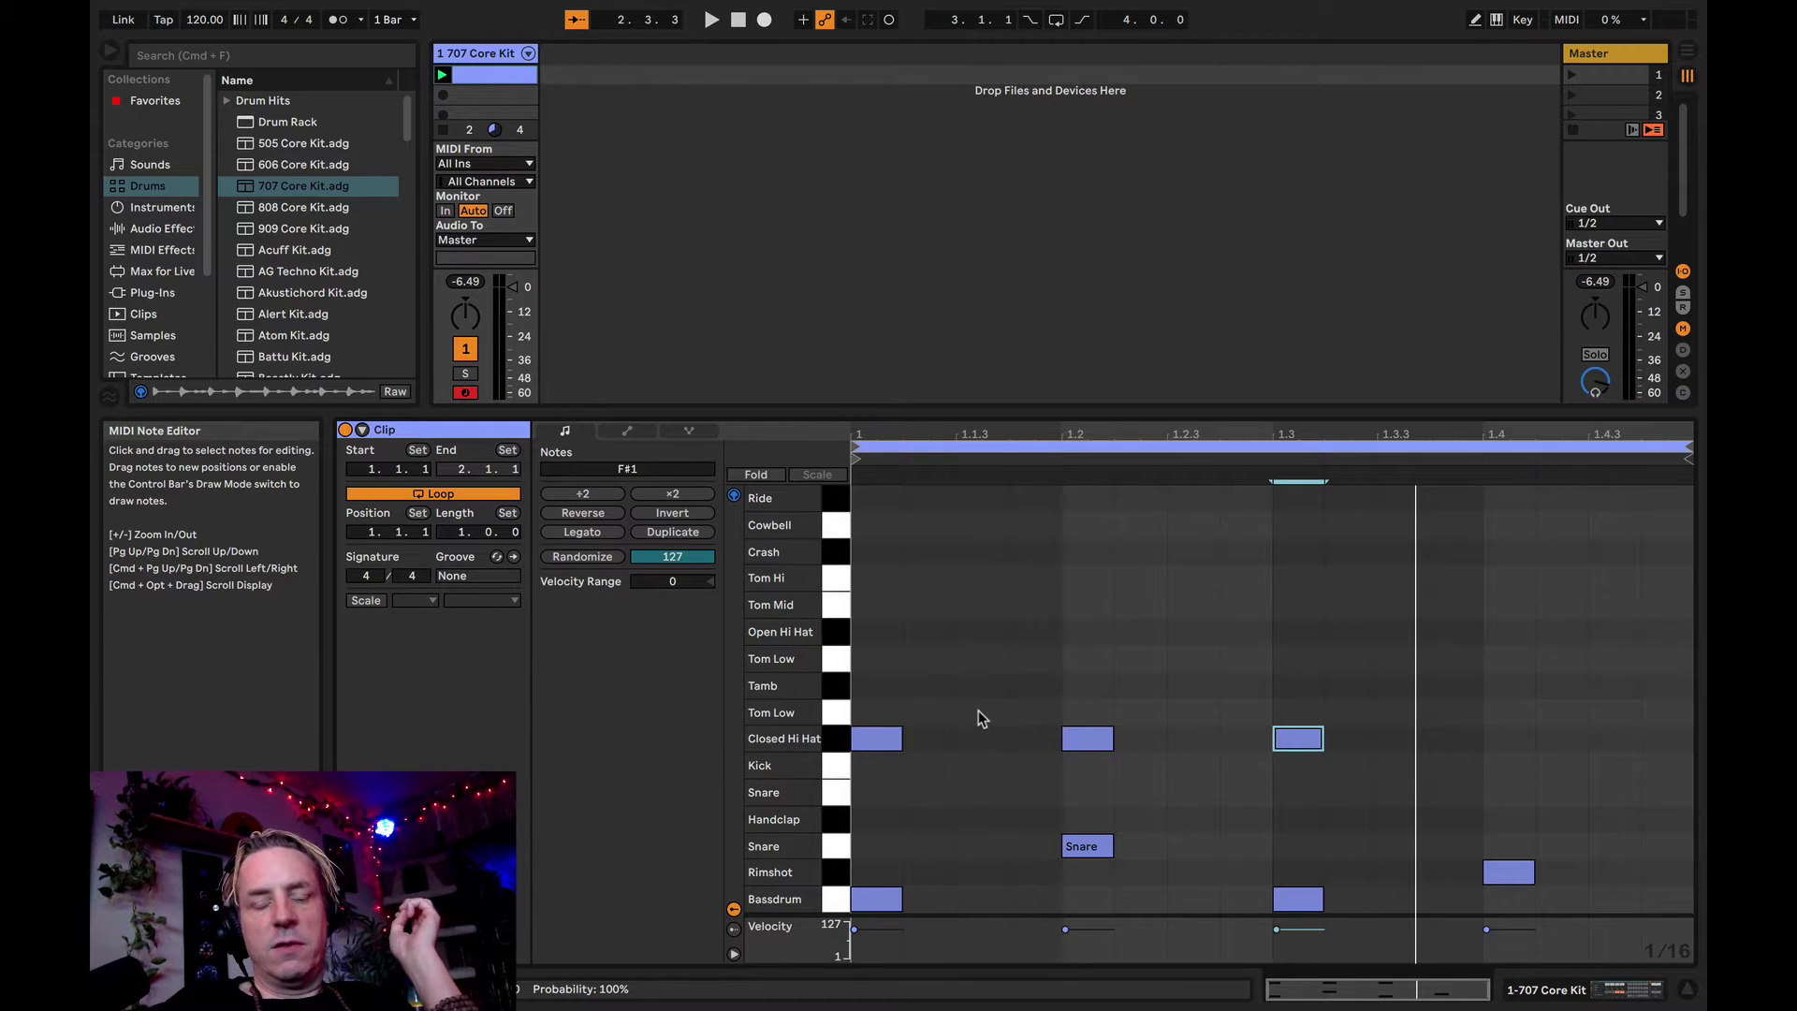
# - Select all three Closed Hi Hat notes, shift them together an eighth note later, and undo the move
pyautogui.click(876, 709)
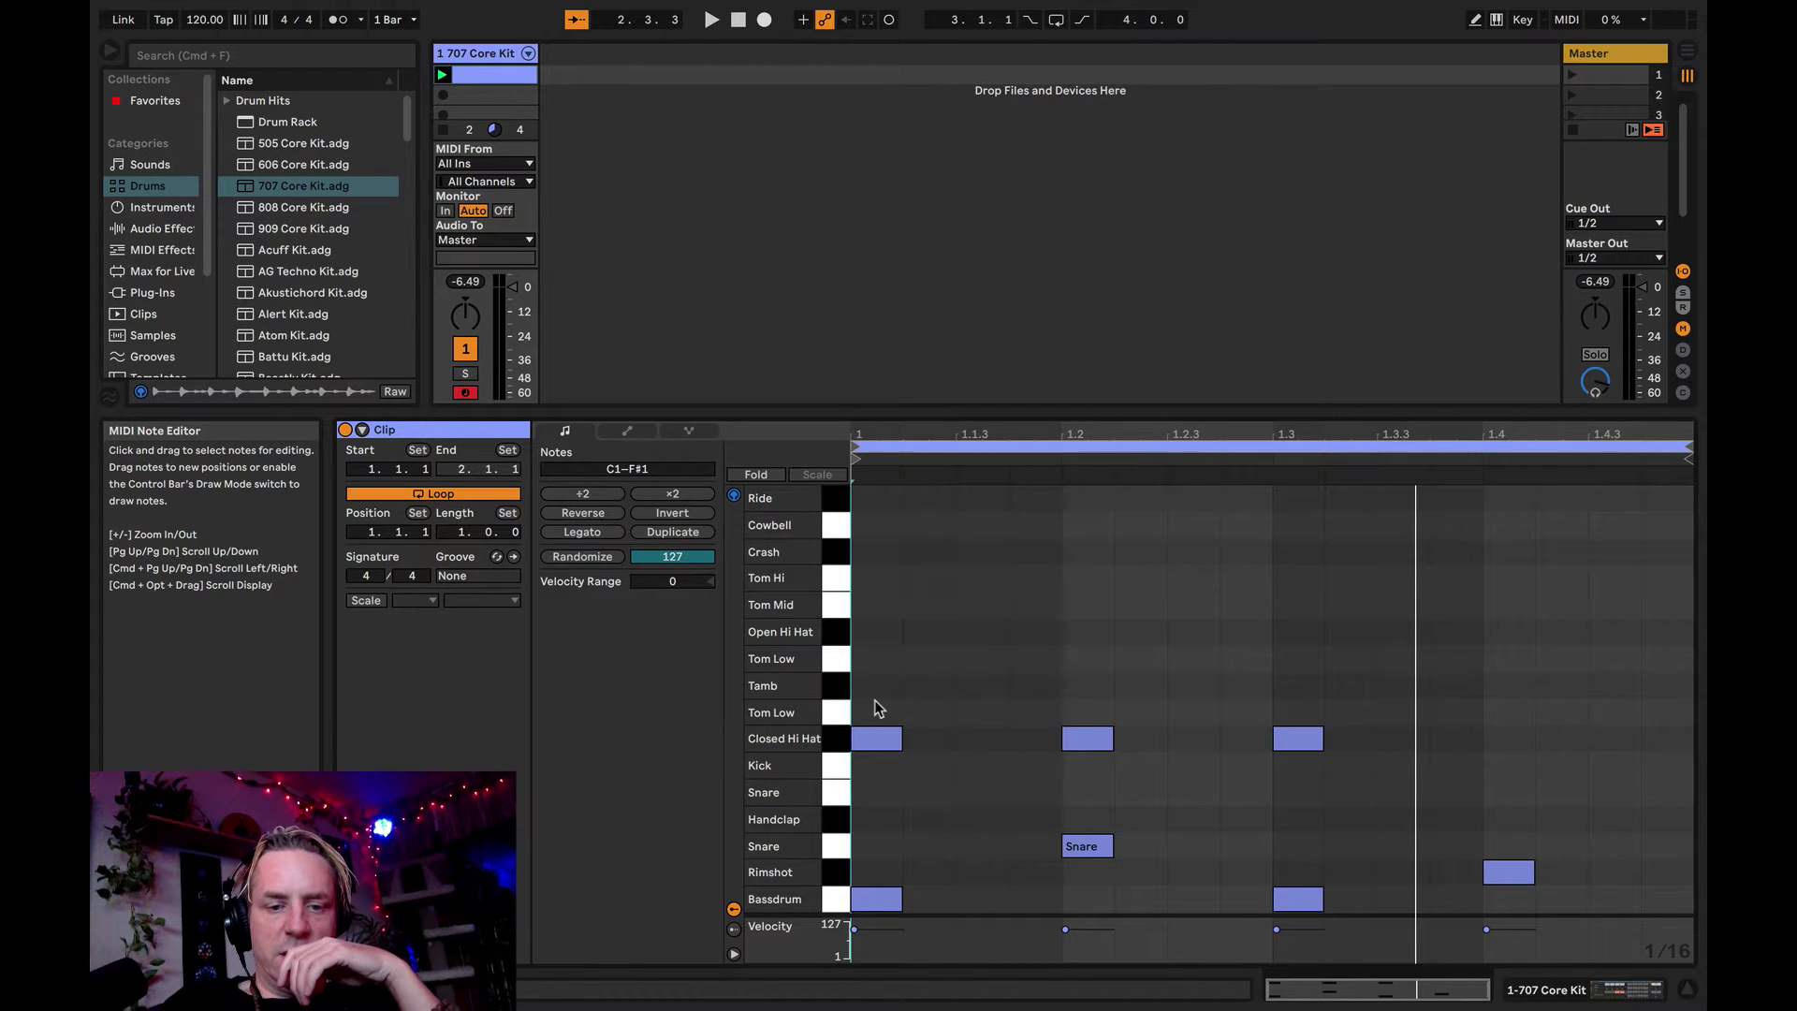
pyautogui.moveTo(877, 704); pyautogui.dragTo(1311, 743)
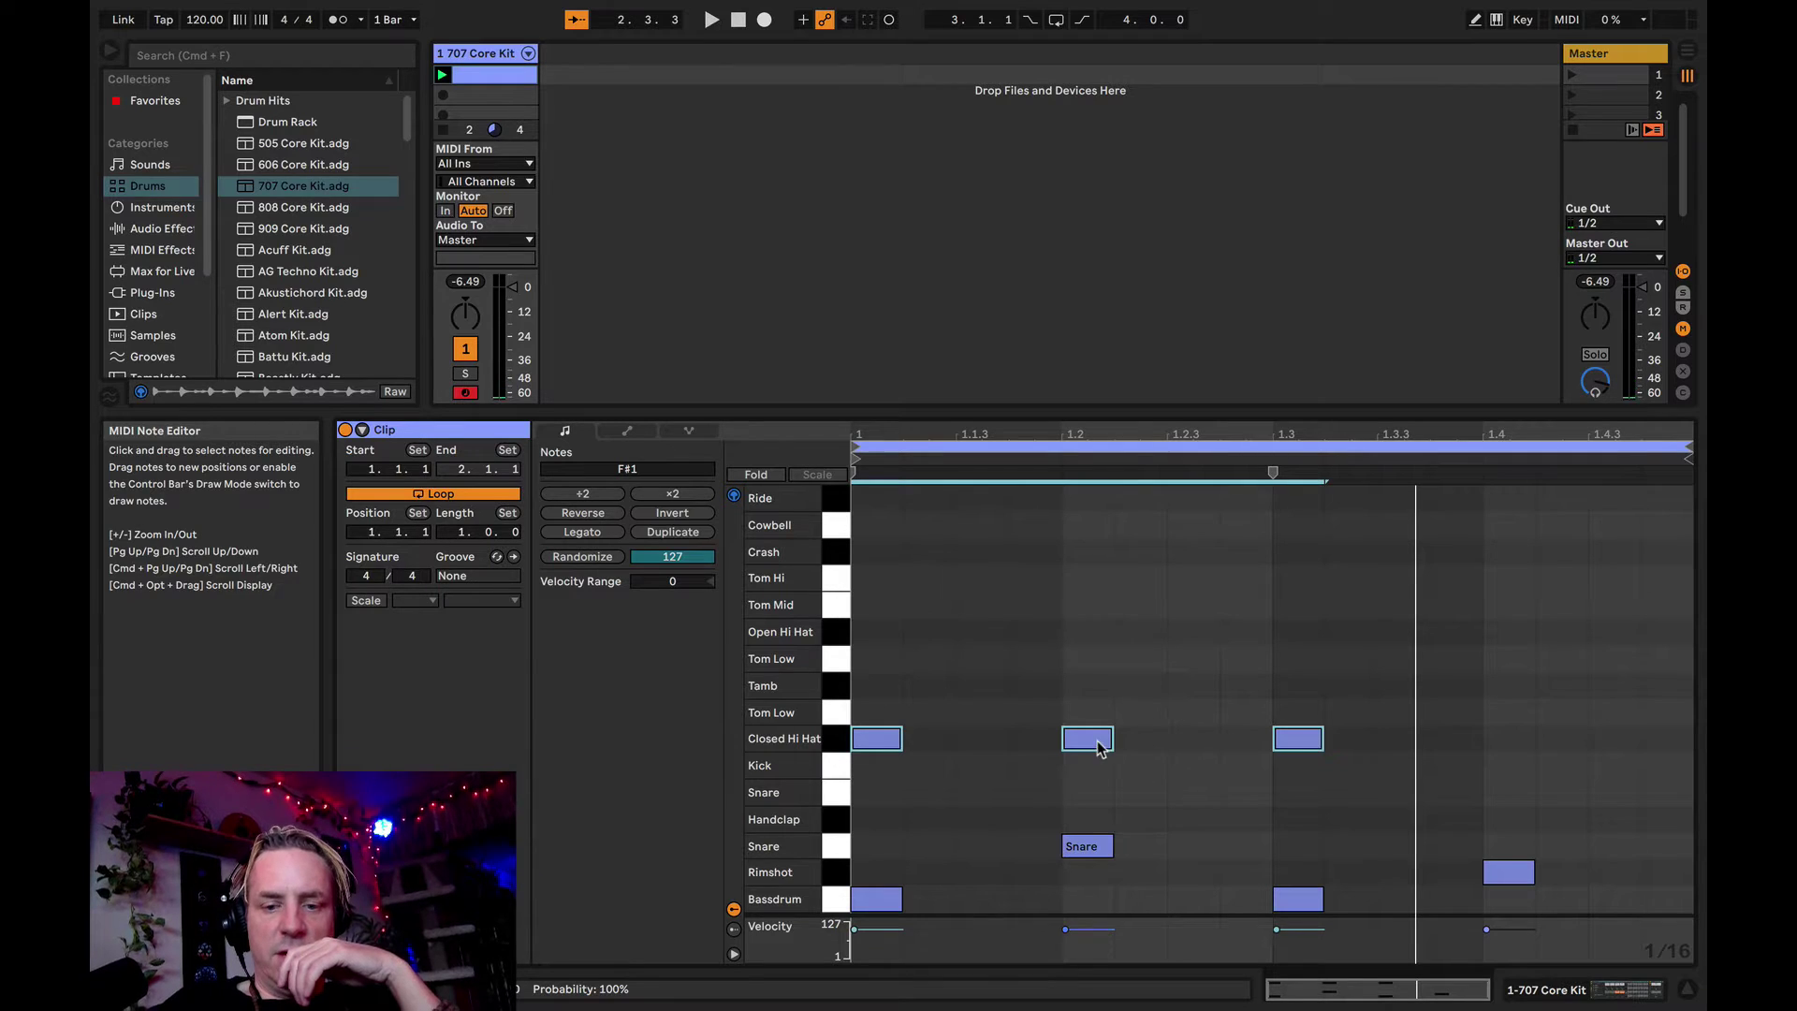
pyautogui.moveTo(1094, 742); pyautogui.dragTo(1207, 735)
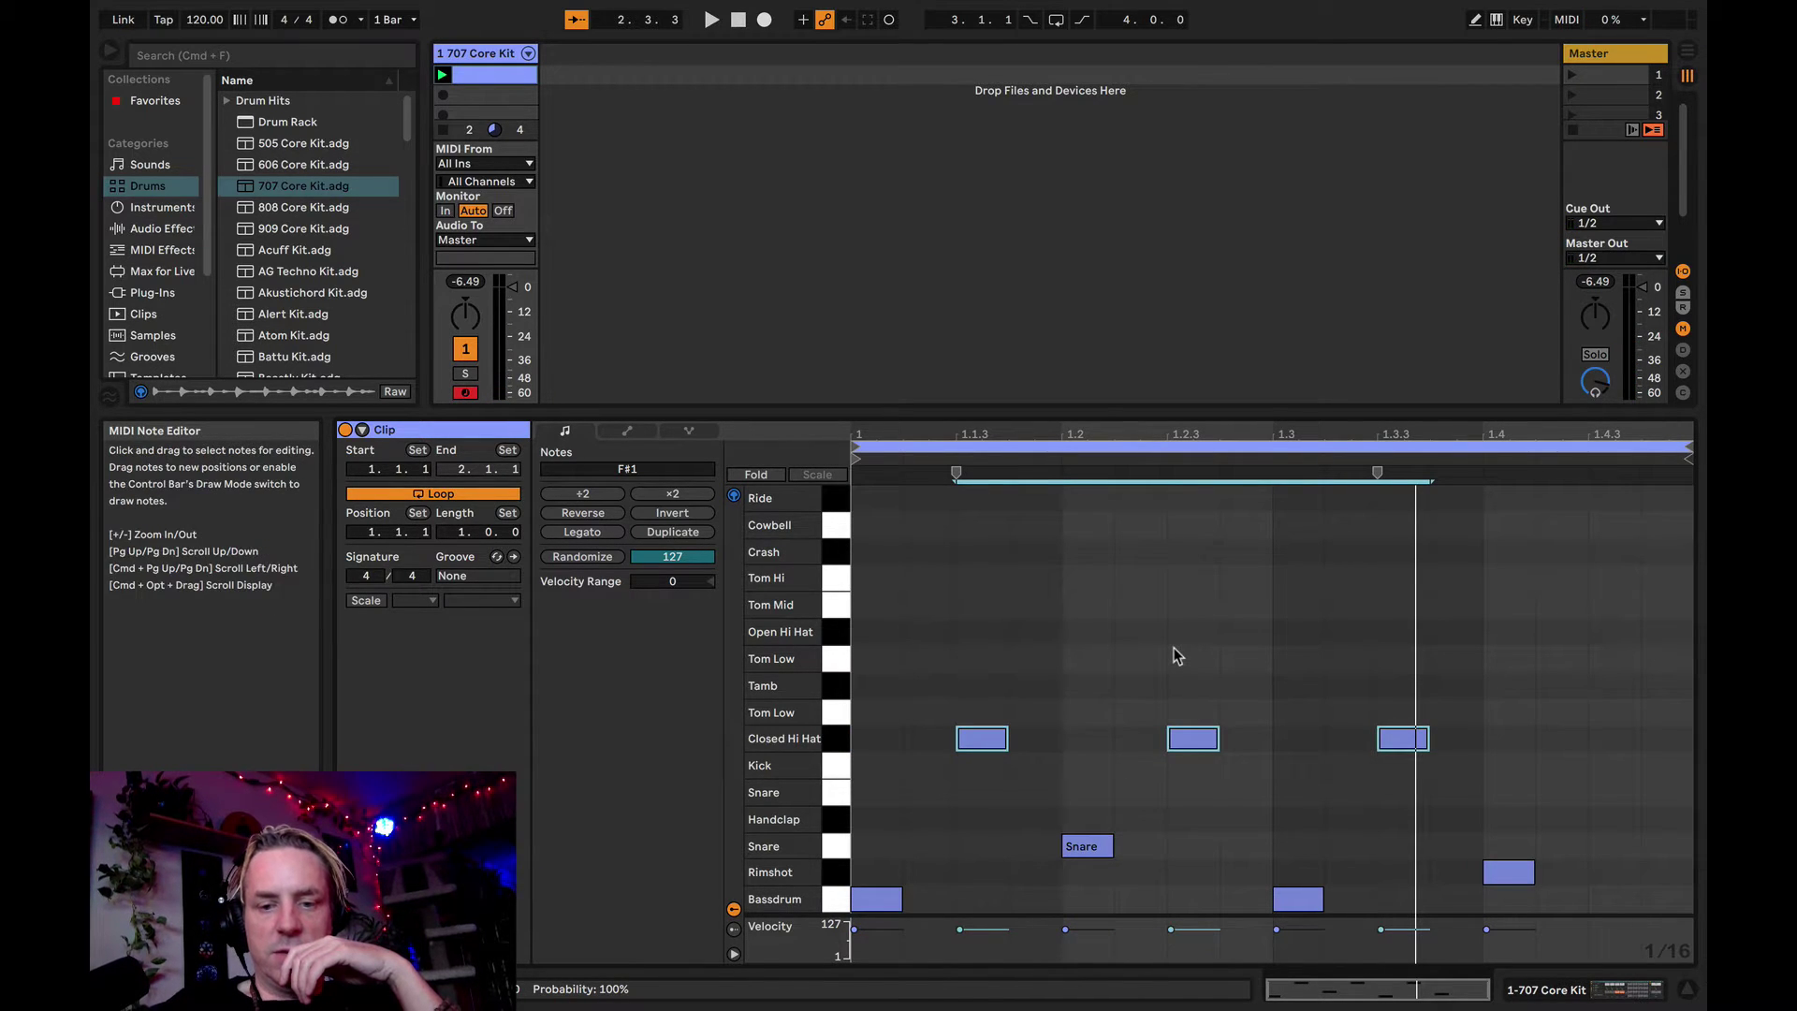
pyautogui.press('super+z')
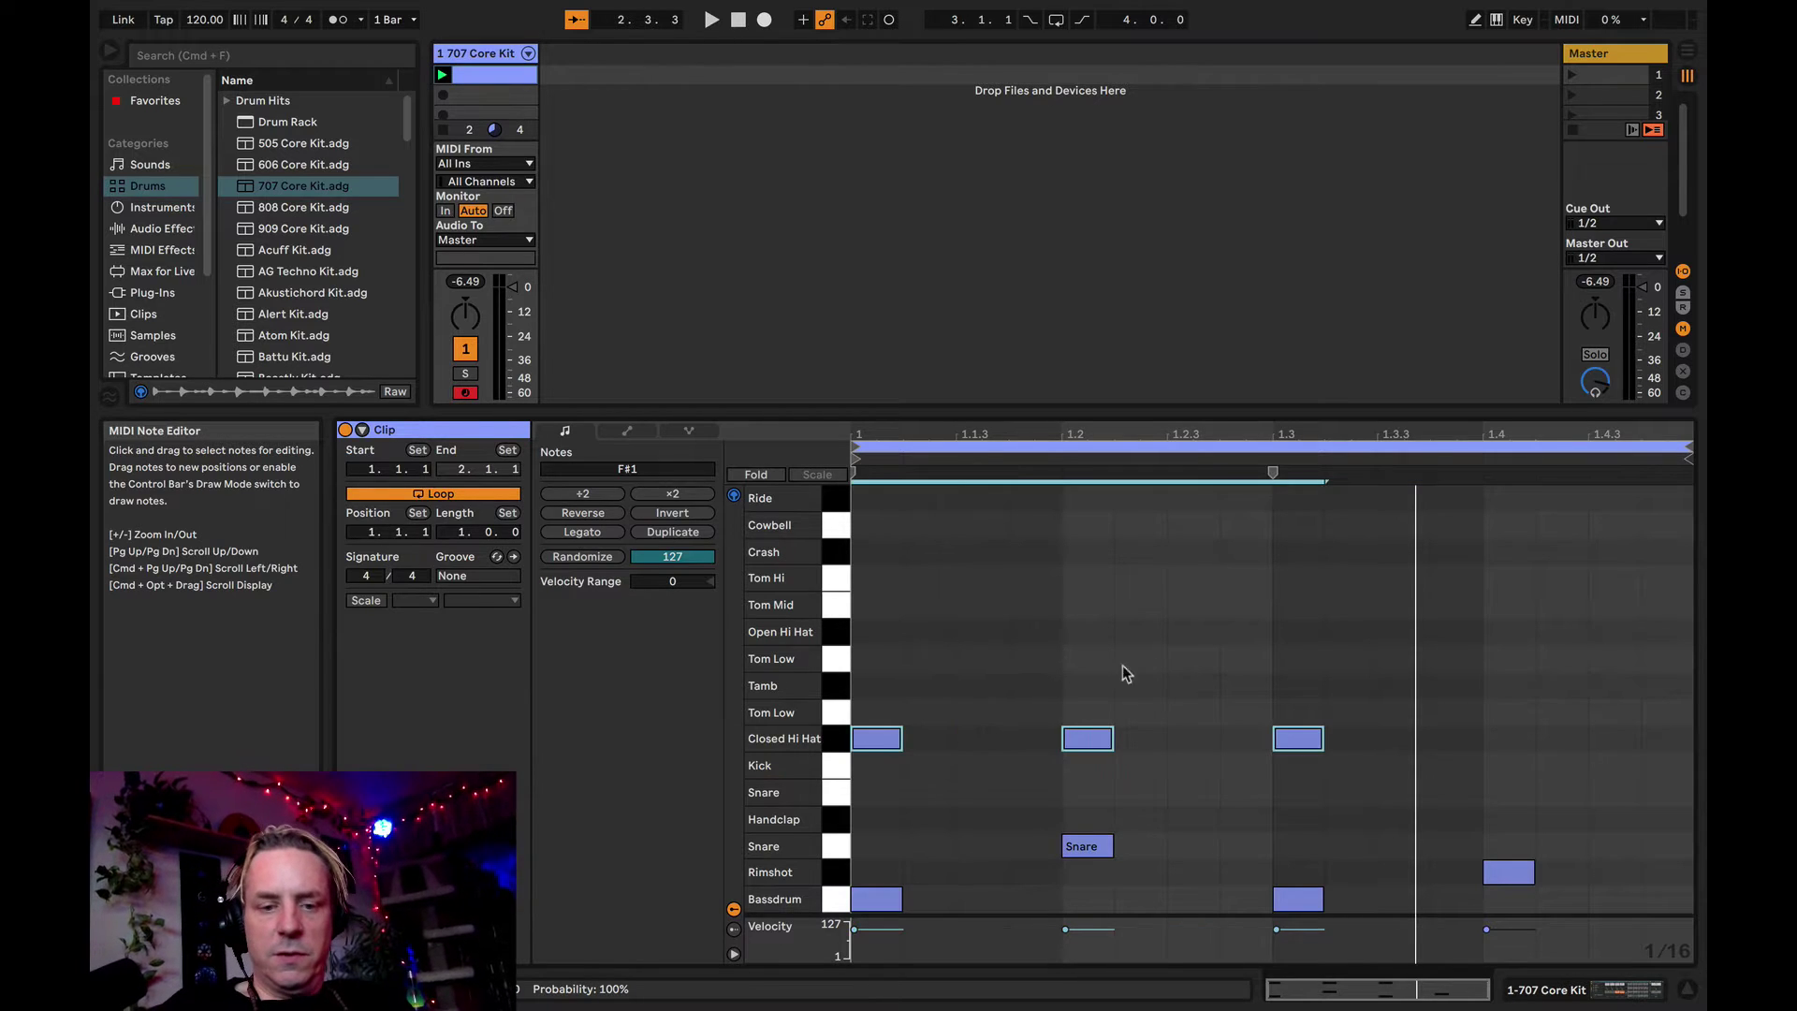
# - Shift the three Closed Hi Hat notes together a sixteenth later, then another sixteenth onto the off-beats during playback, and stop
pyautogui.click(1057, 670)
pyautogui.moveTo(879, 697); pyautogui.dragTo(1290, 756)
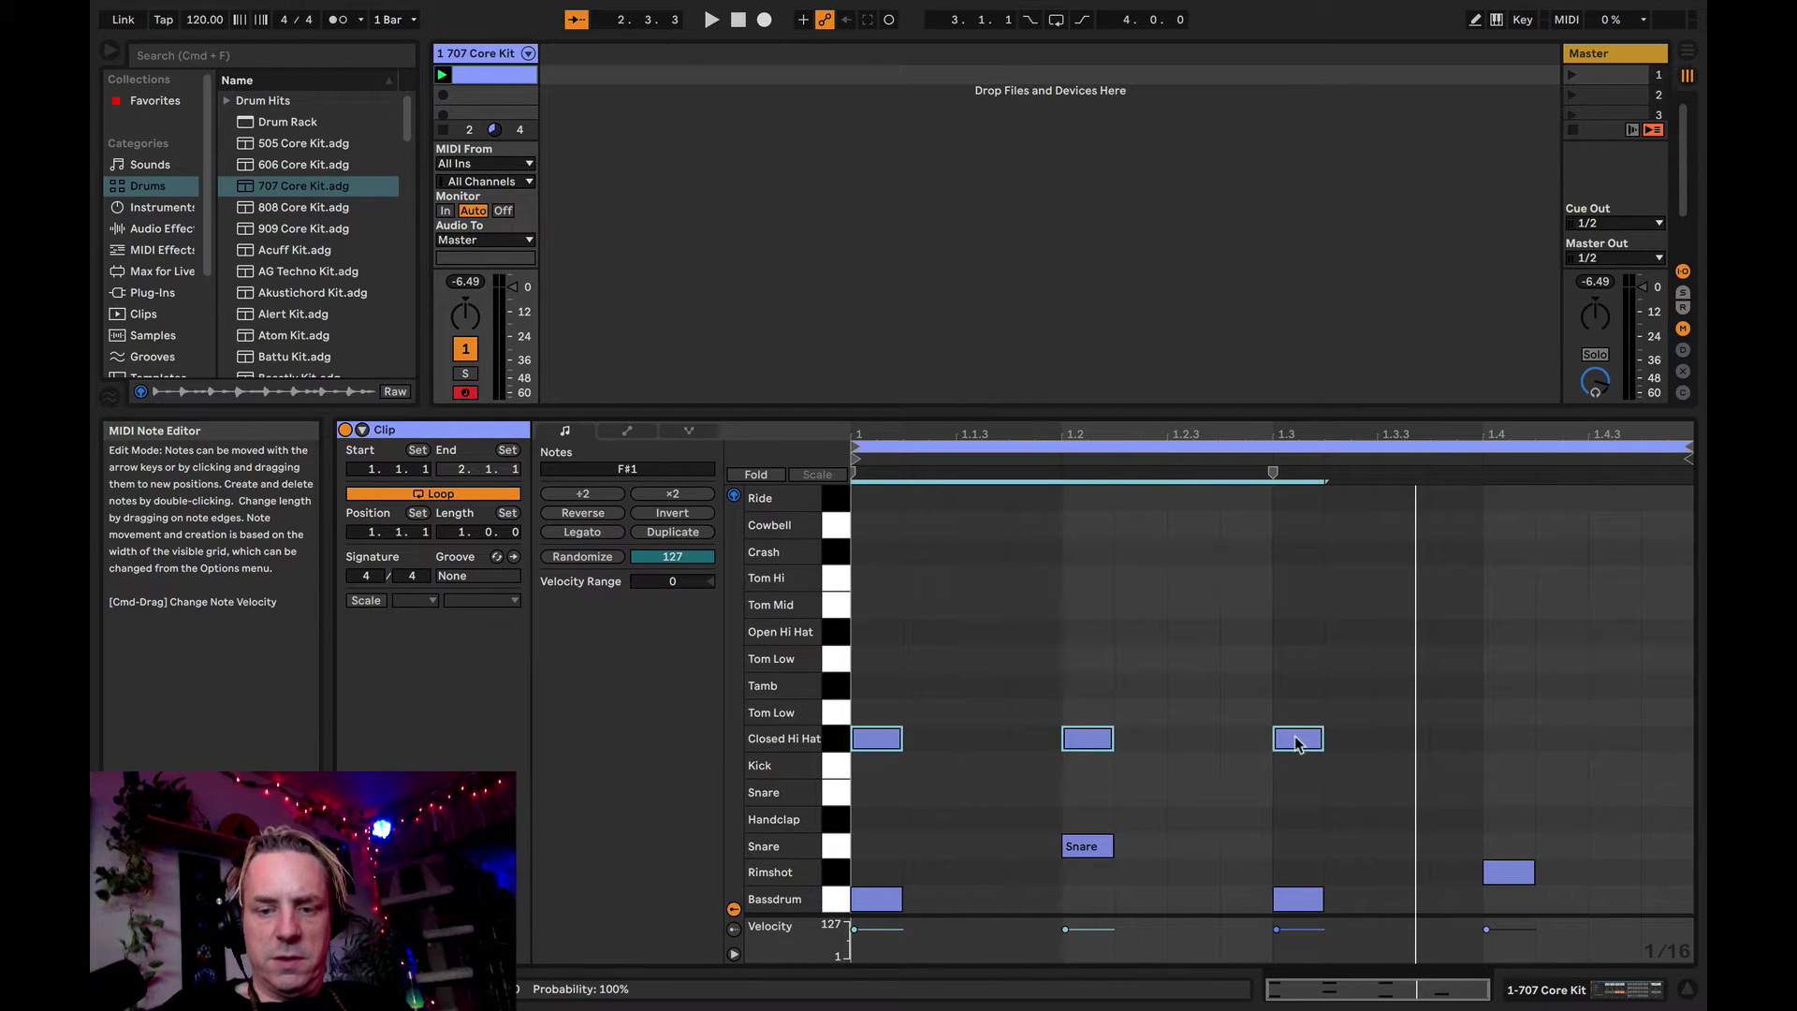
pyautogui.moveTo(1297, 737); pyautogui.dragTo(1345, 734)
pyautogui.press('space')
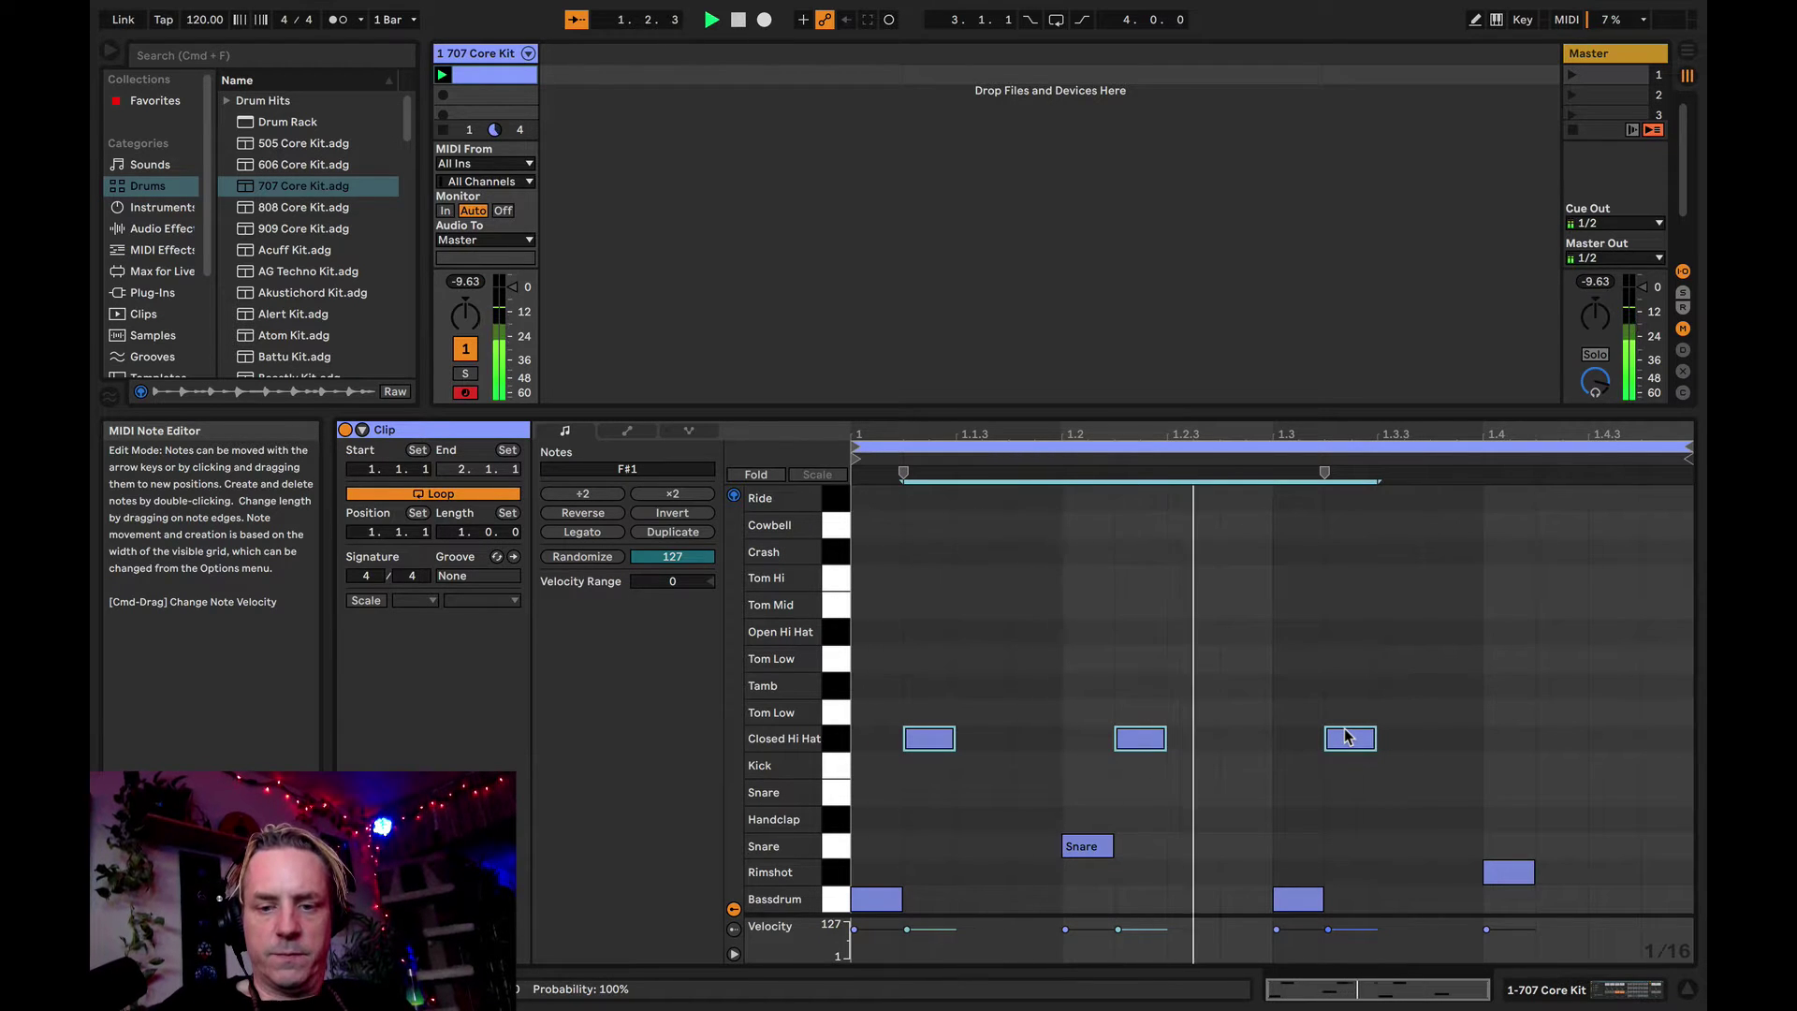
pyautogui.moveTo(1345, 740); pyautogui.dragTo(1396, 737)
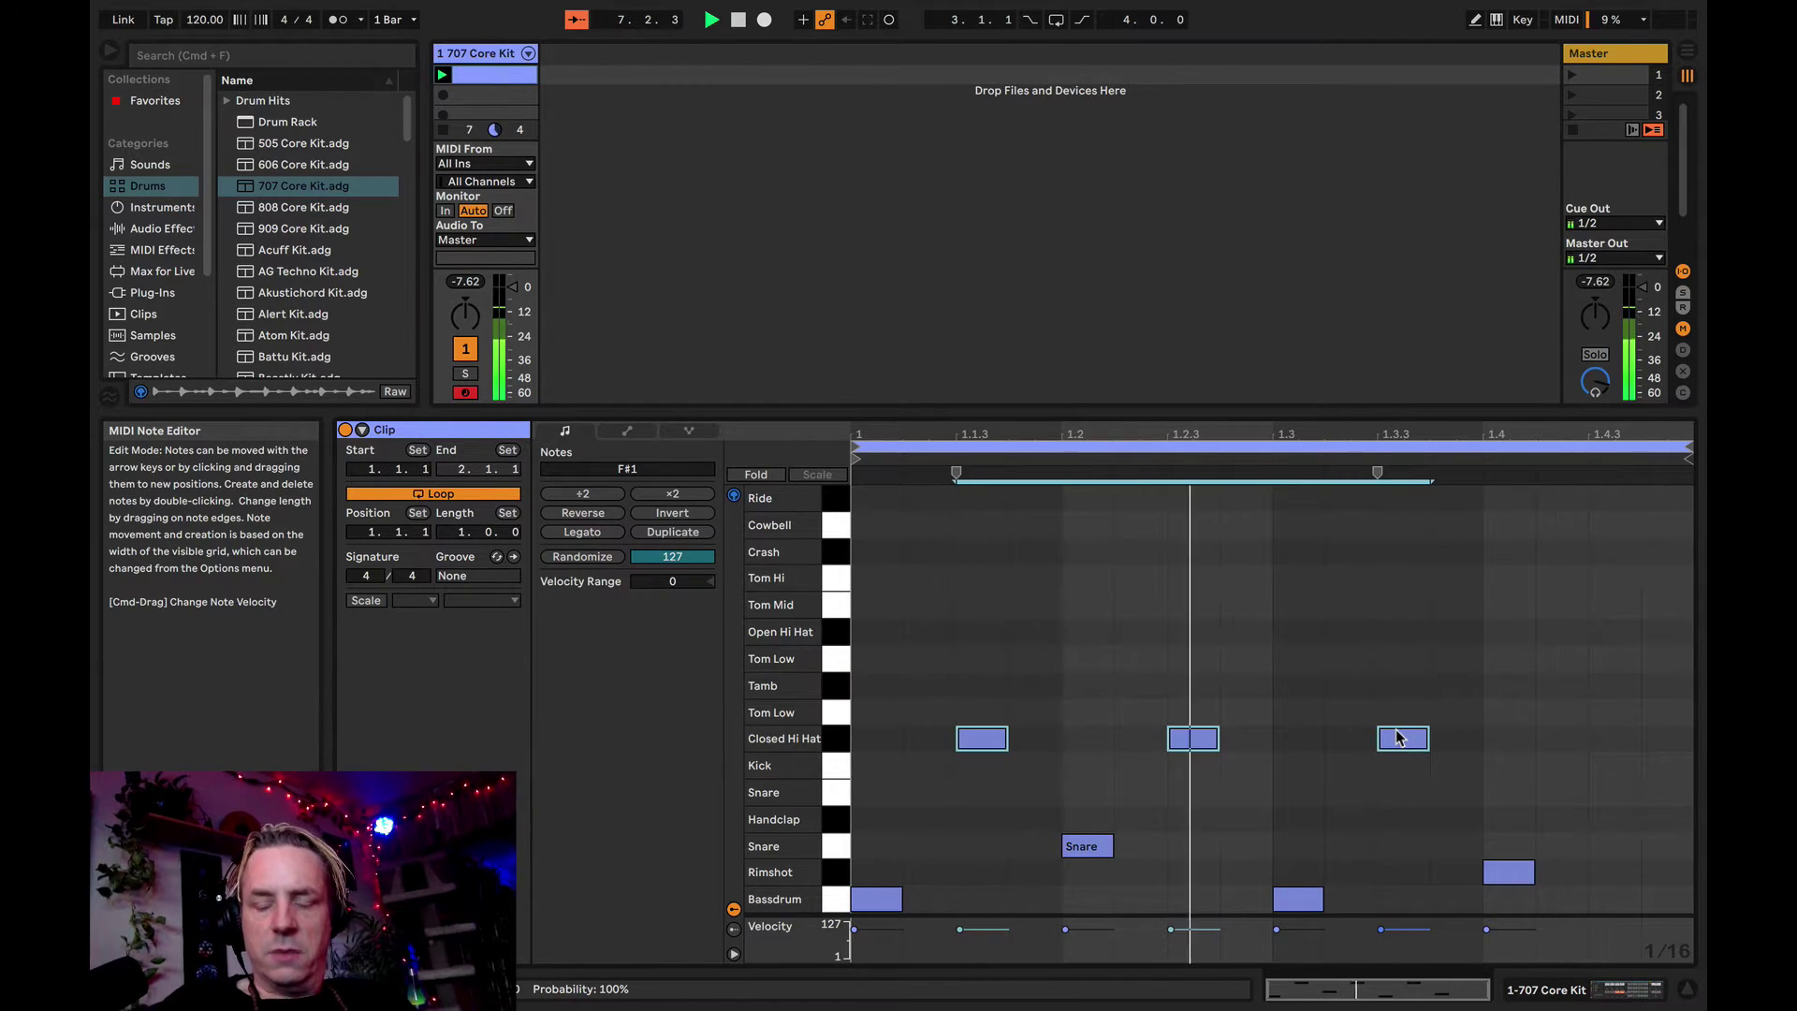
pyautogui.press('space')
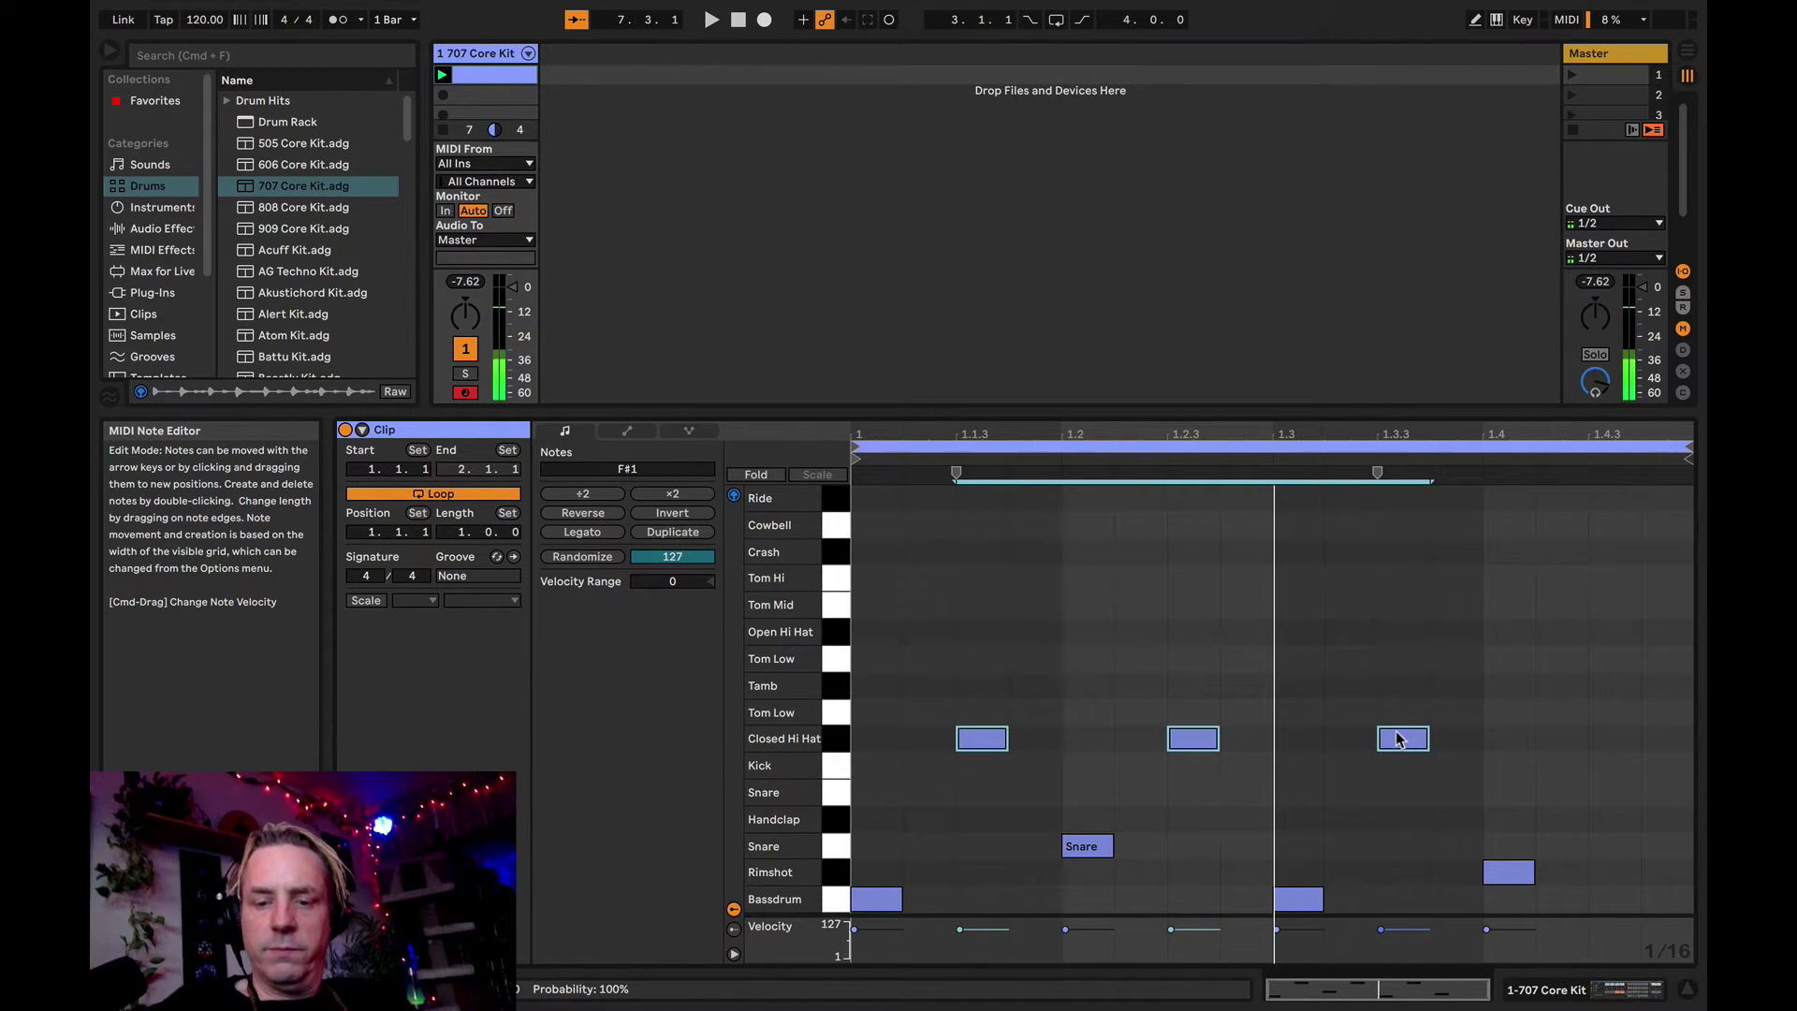
# - Audition the Open Hi Hat, add a note for it at 1.4.3, and launch the clip to hear the beat
pyautogui.click(840, 639)
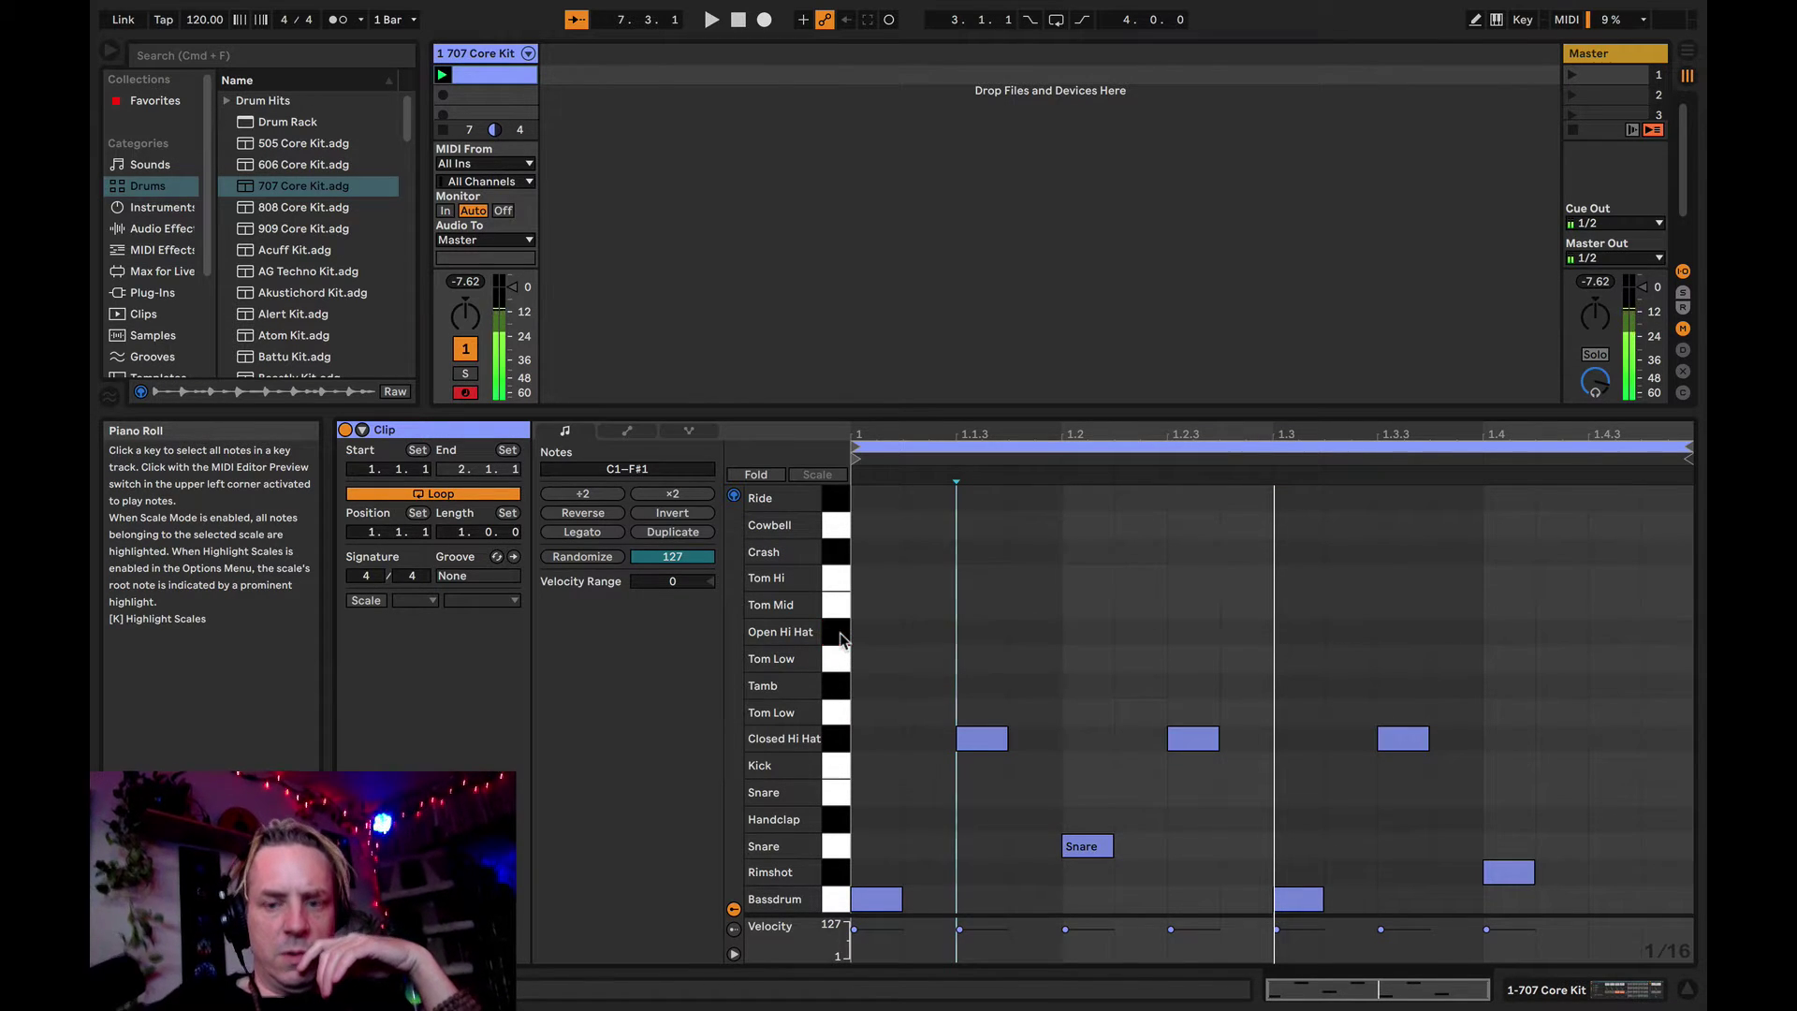
pyautogui.click(1614, 637)
pyautogui.doubleClick(1614, 638)
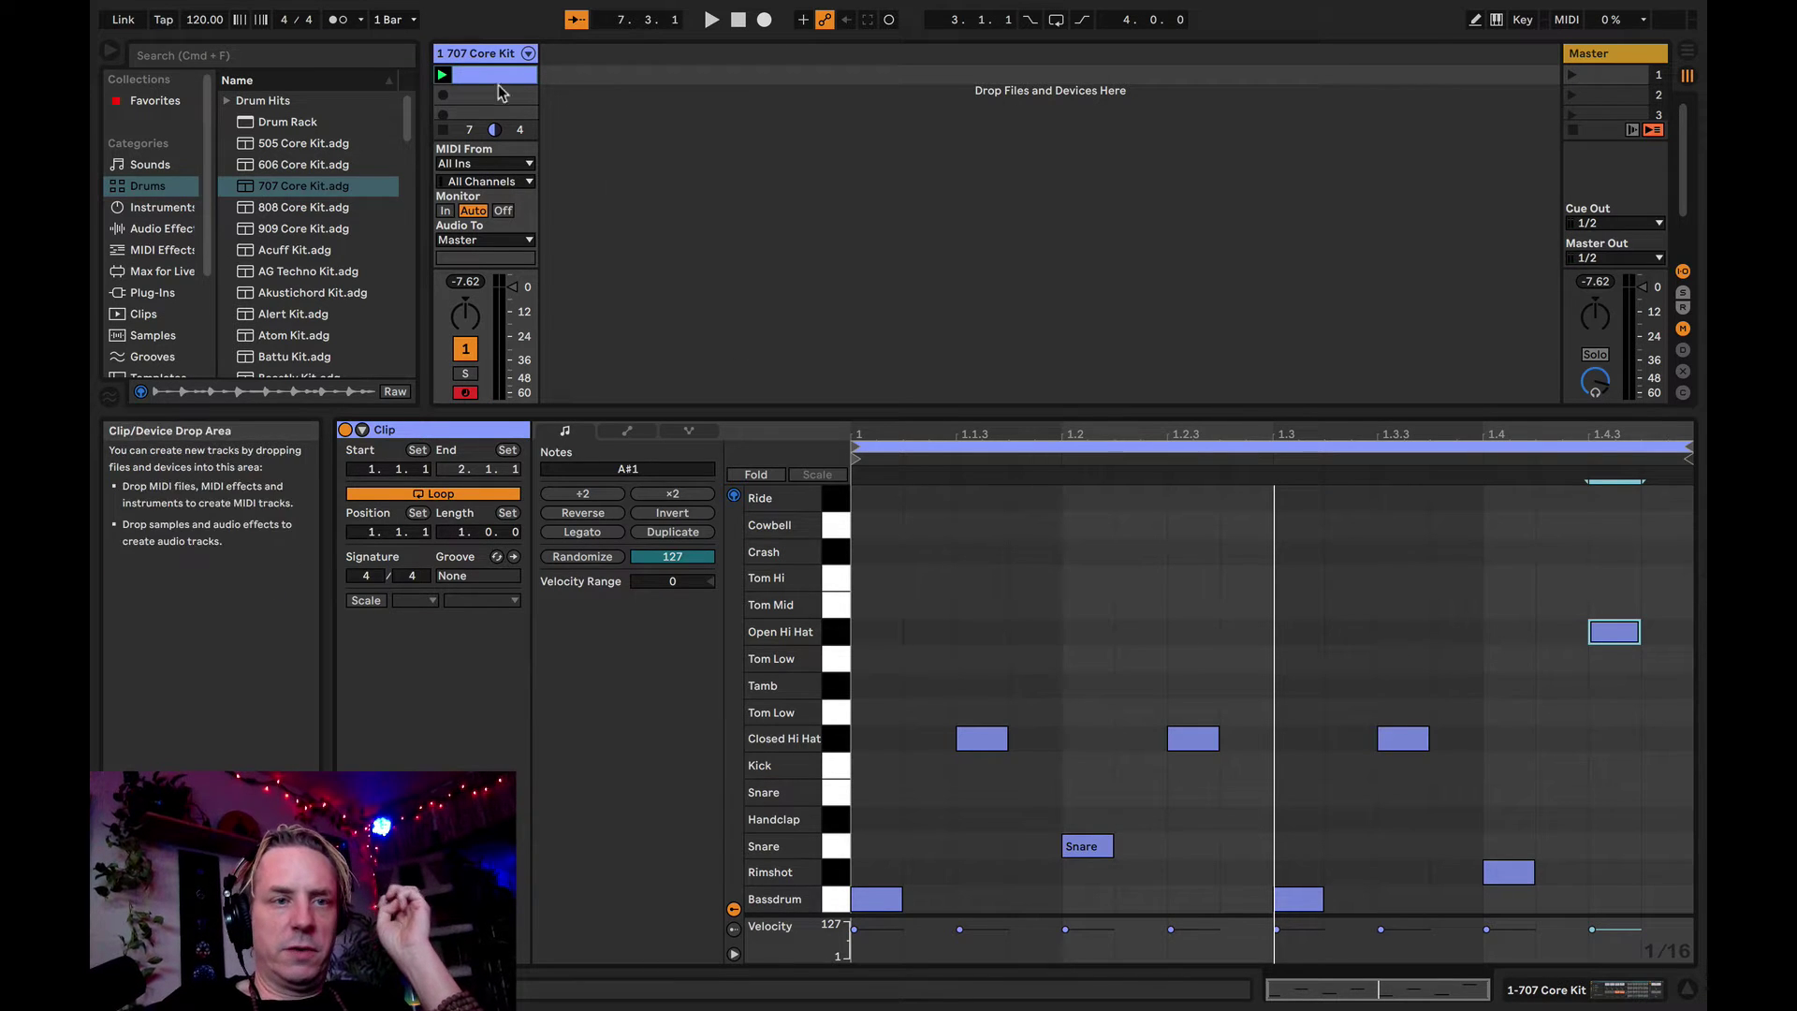
pyautogui.click(441, 75)
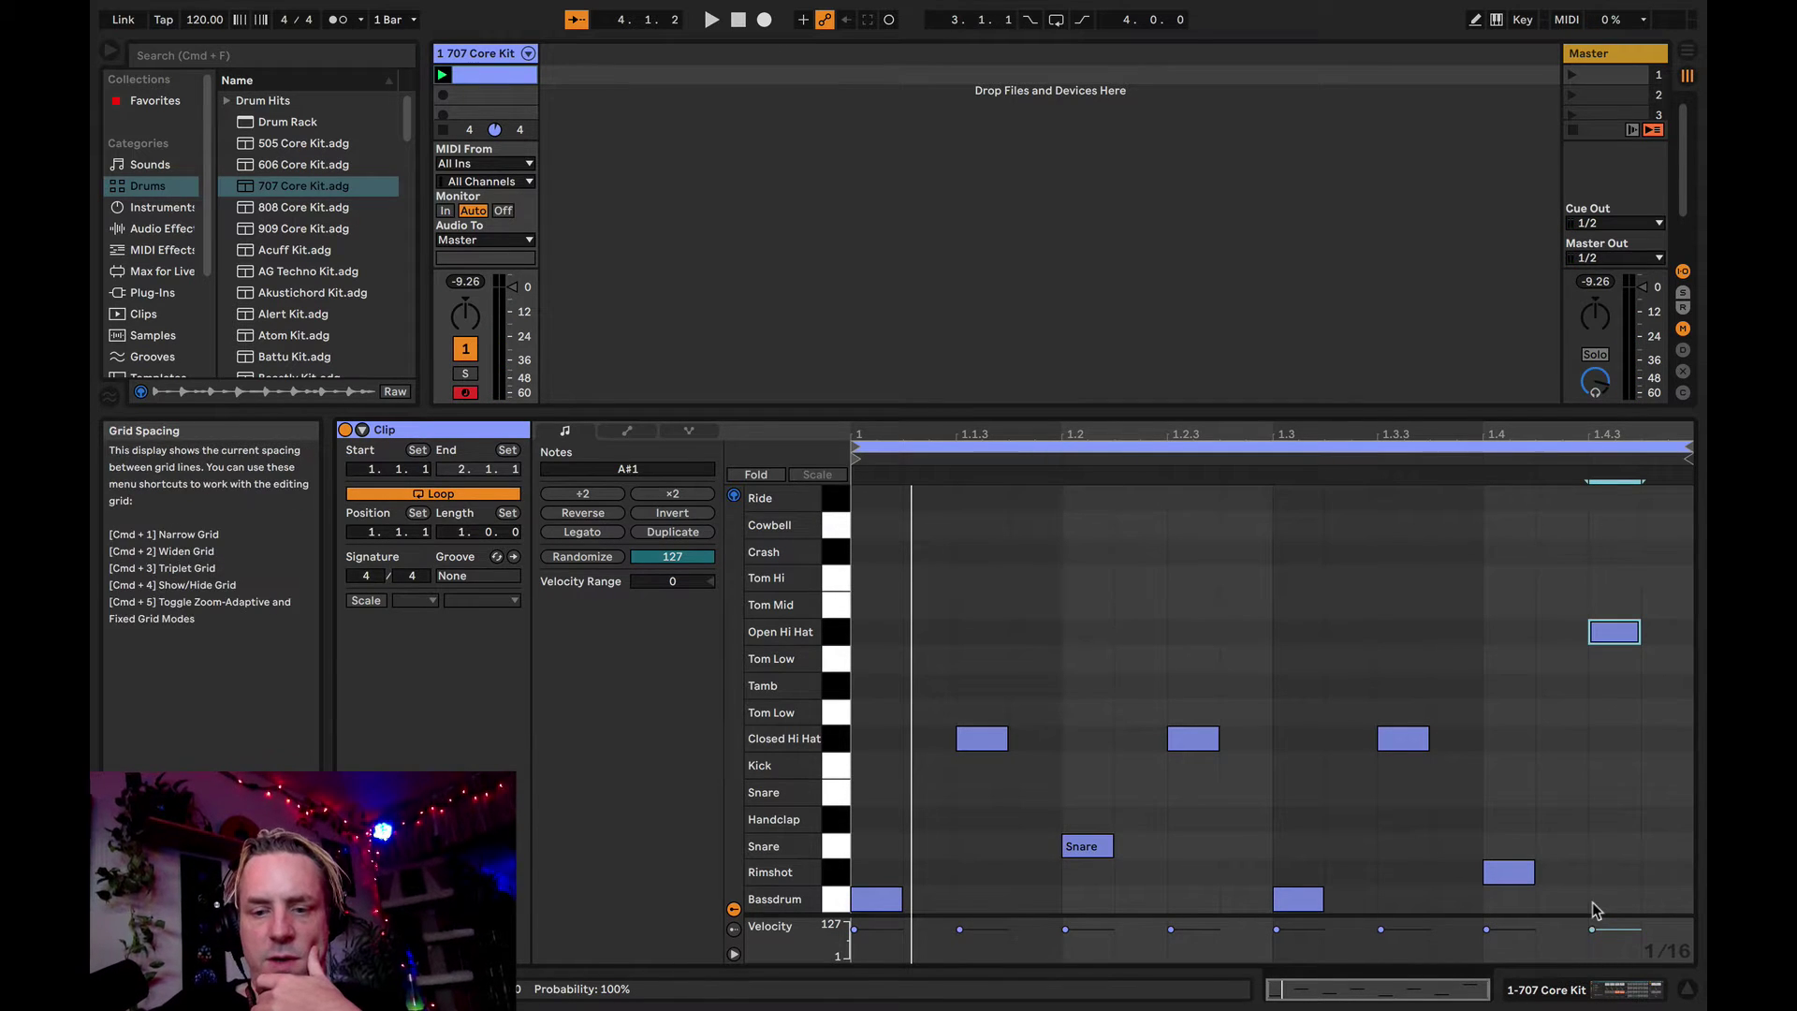
# - Enlarge the velocity lane below the notes and switch between the drum rack's pads and the clip's note editor
pyautogui.moveTo(1534, 914); pyautogui.dragTo(1519, 766)
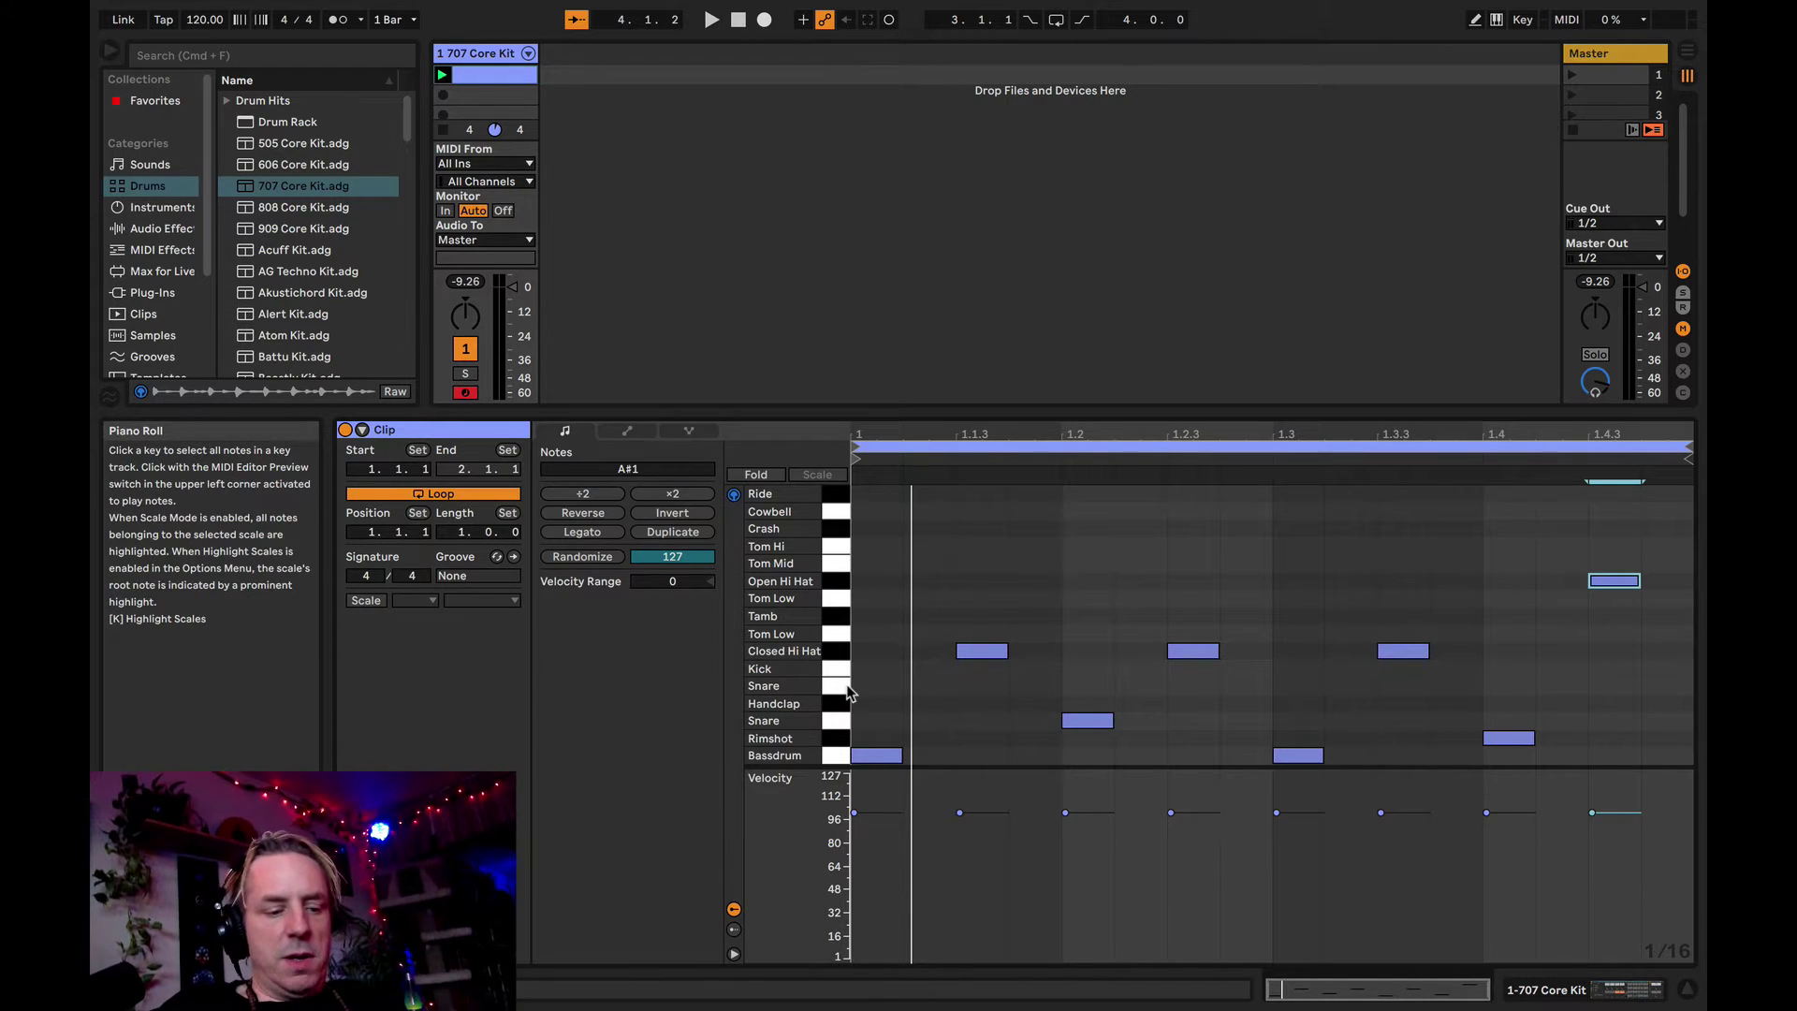
pyautogui.hotkey('shift', 'Tab')
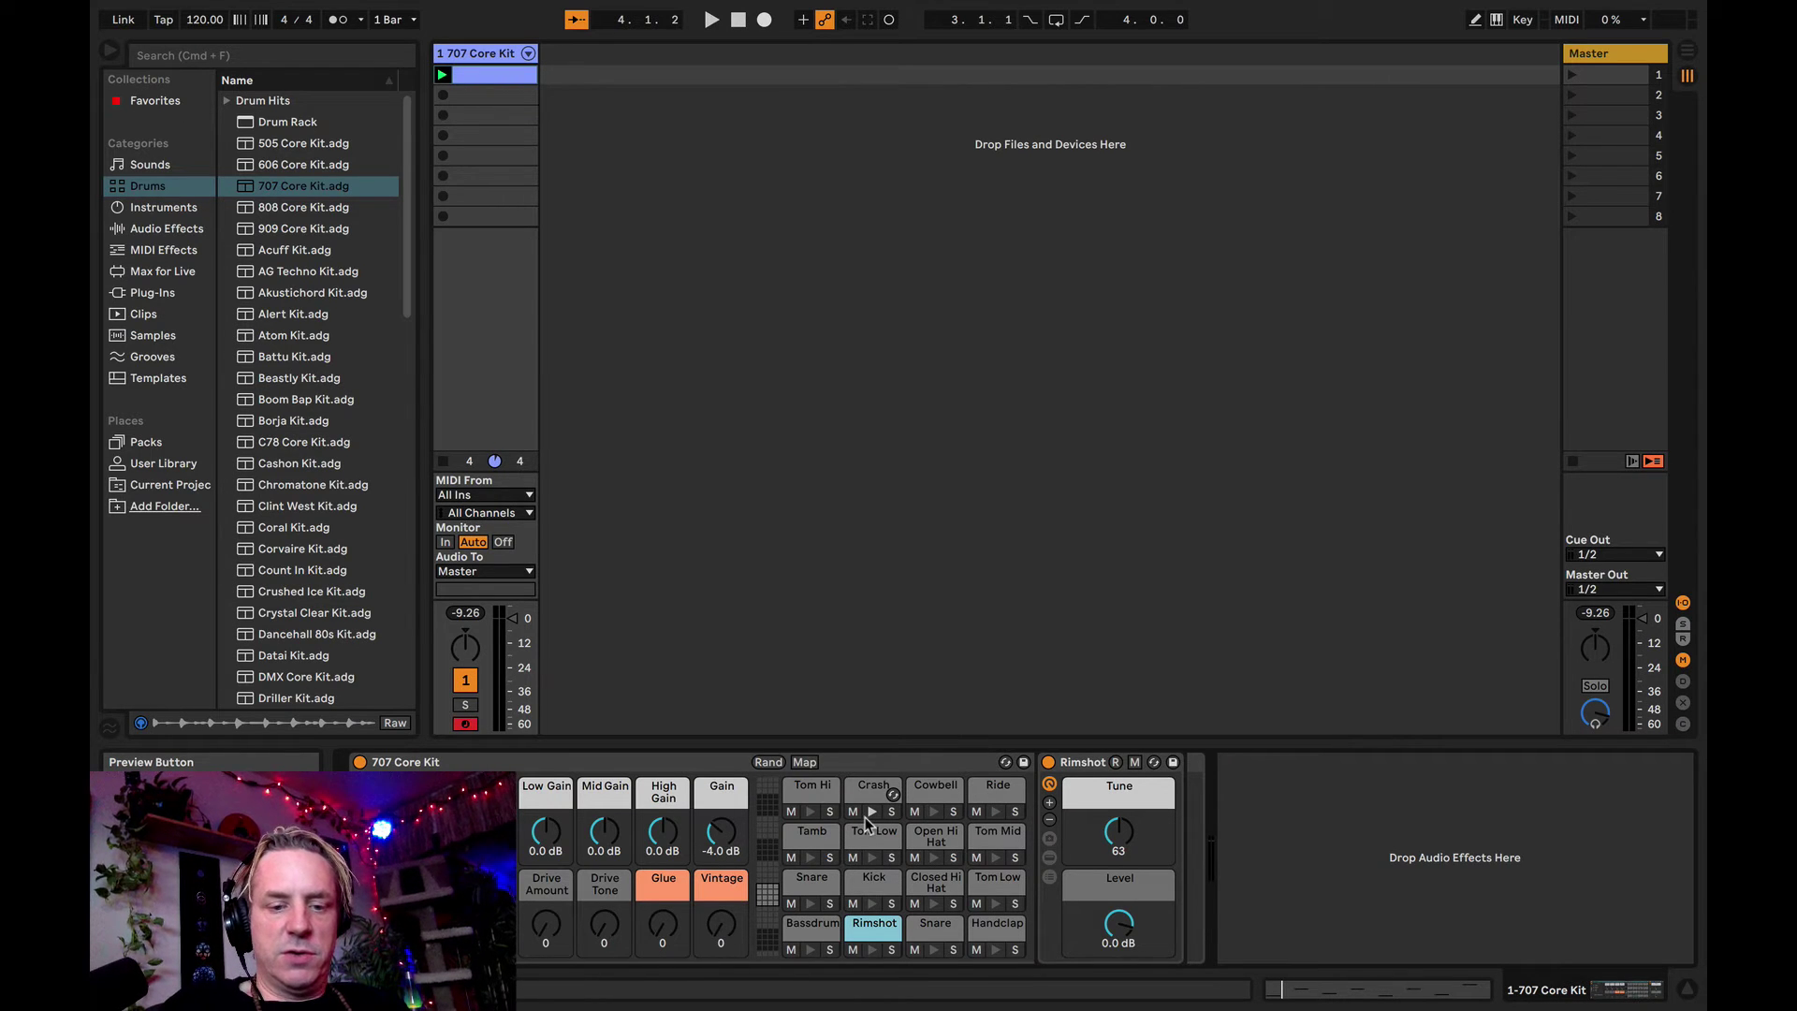
pyautogui.hotkey('shift', 'Tab')
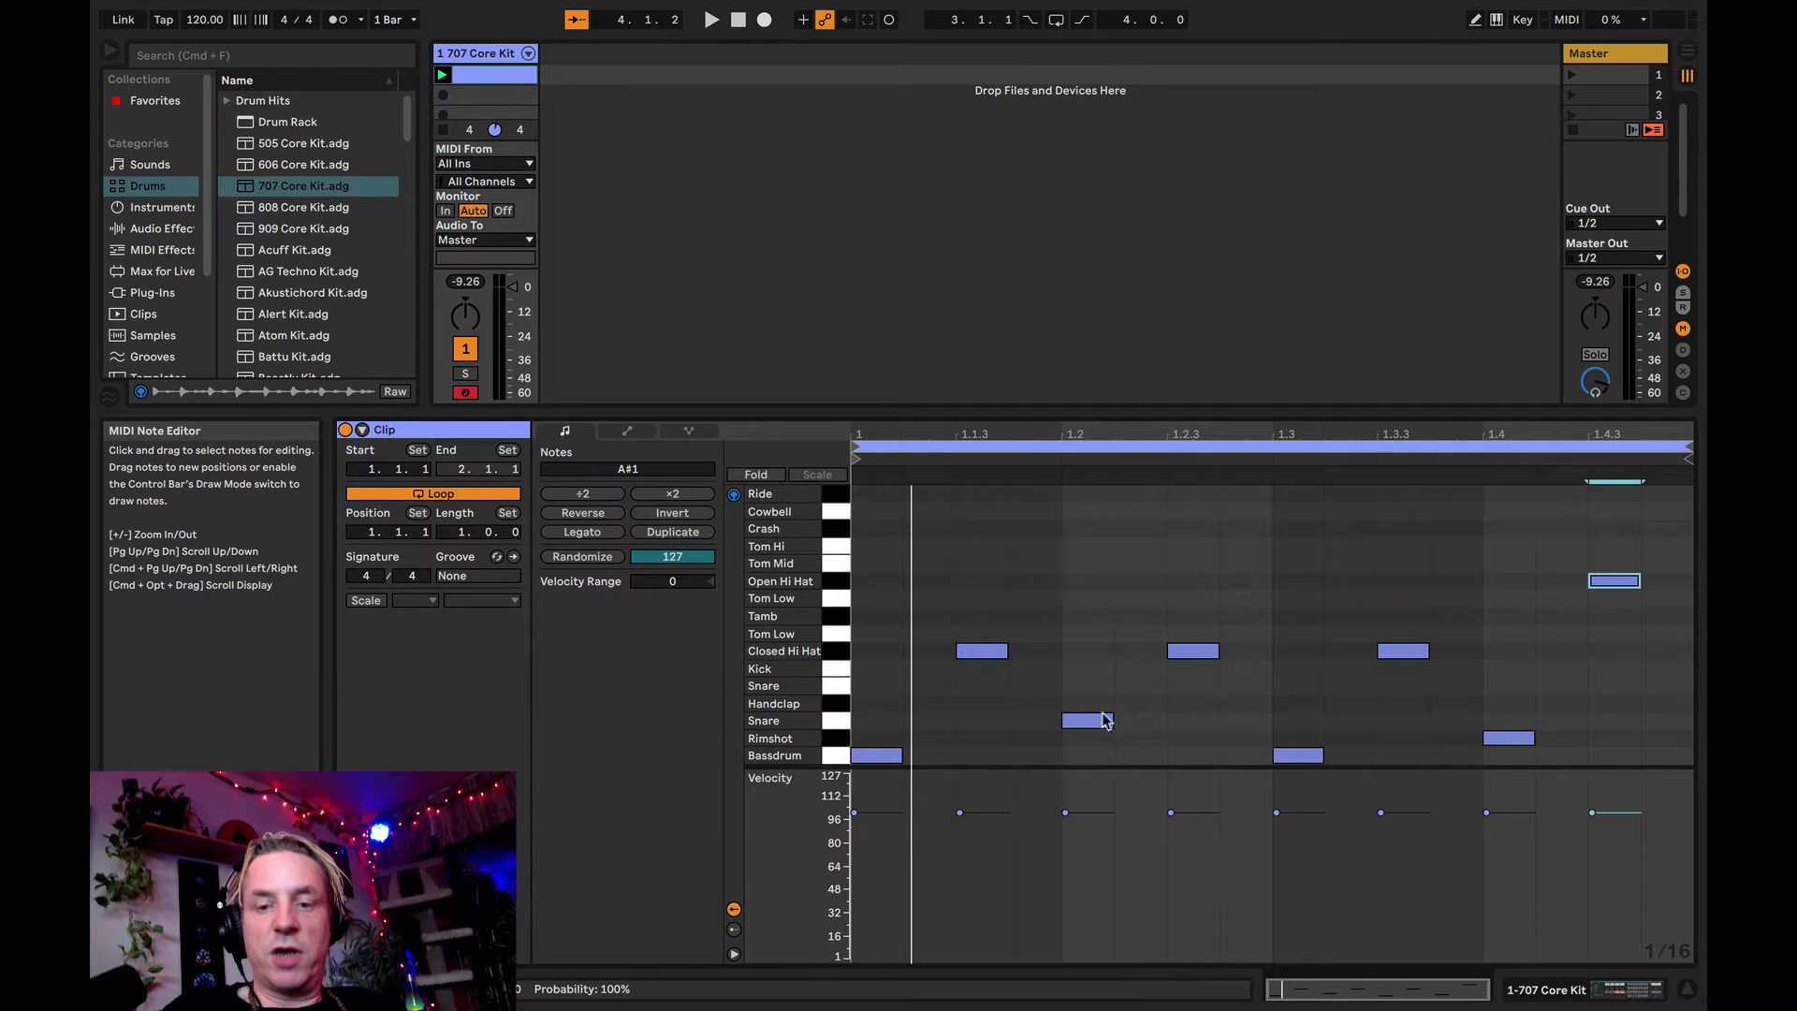
pyautogui.hotkey('shift', 'Tab')
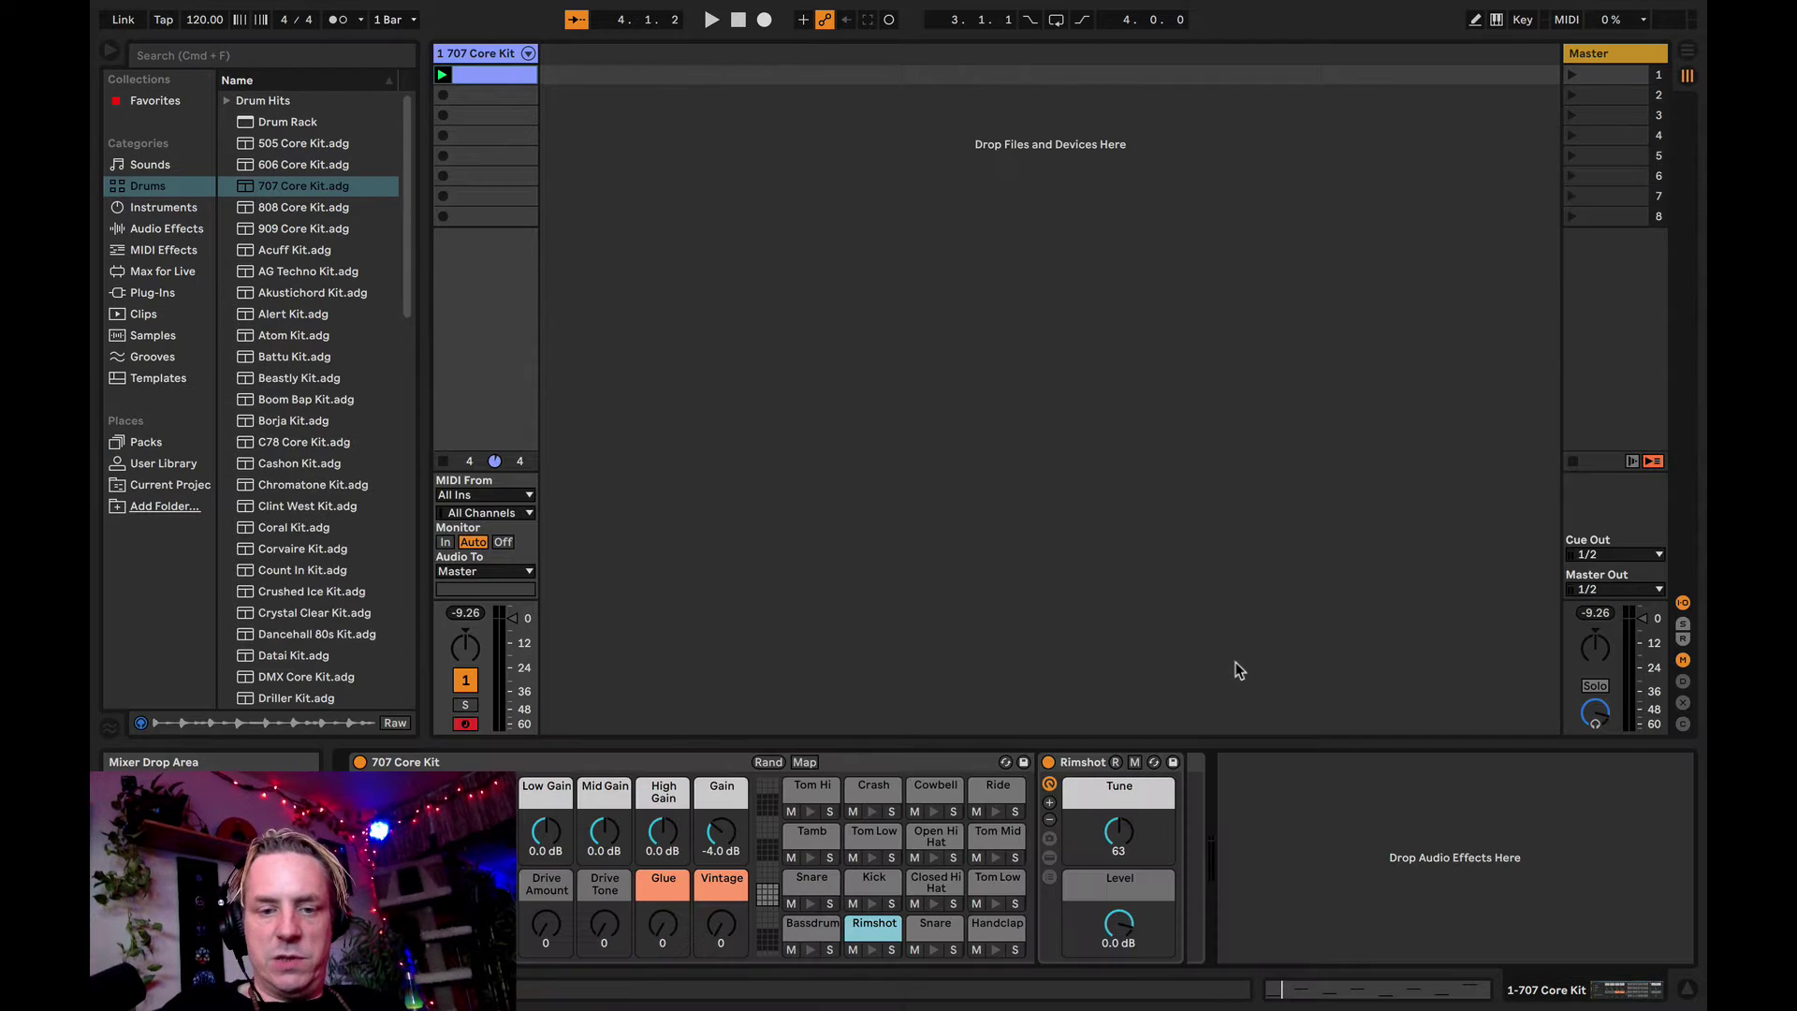
pyautogui.hotkey('shift', 'Tab')
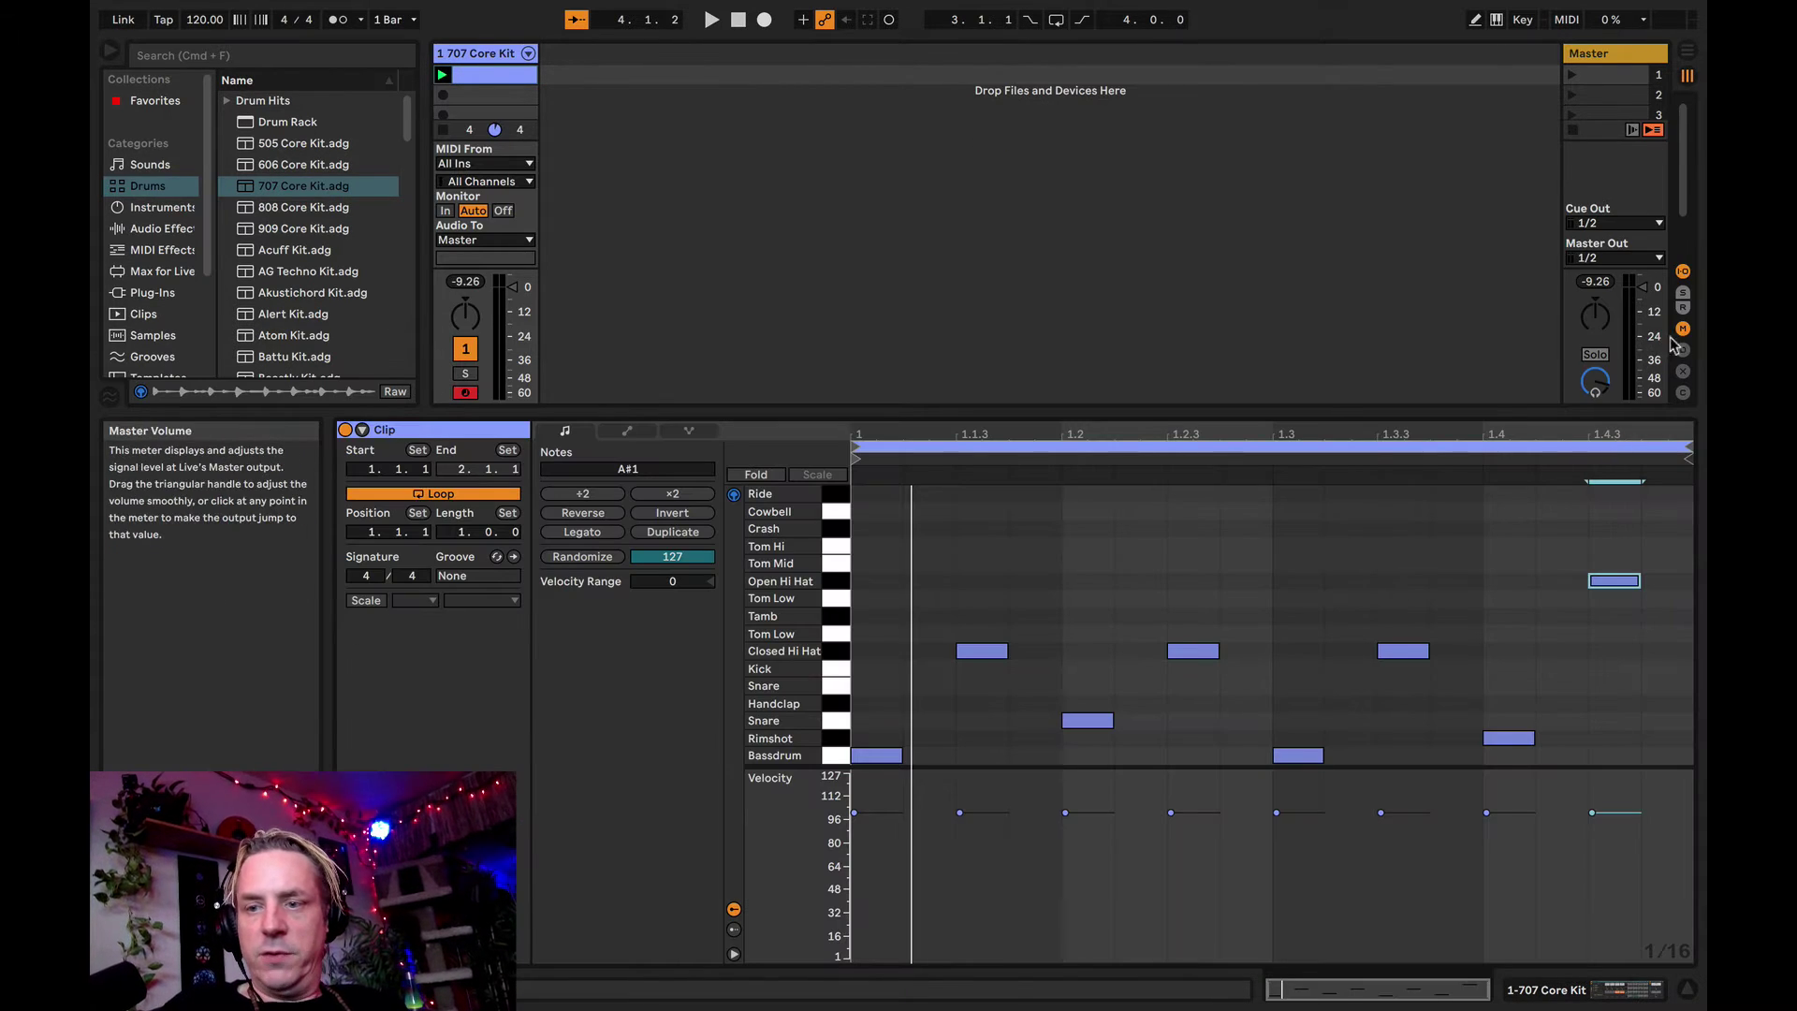
# - Play the clip briefly, stop it, and audition the Open Hi Hat note at 1.4.3
pyautogui.press('space')
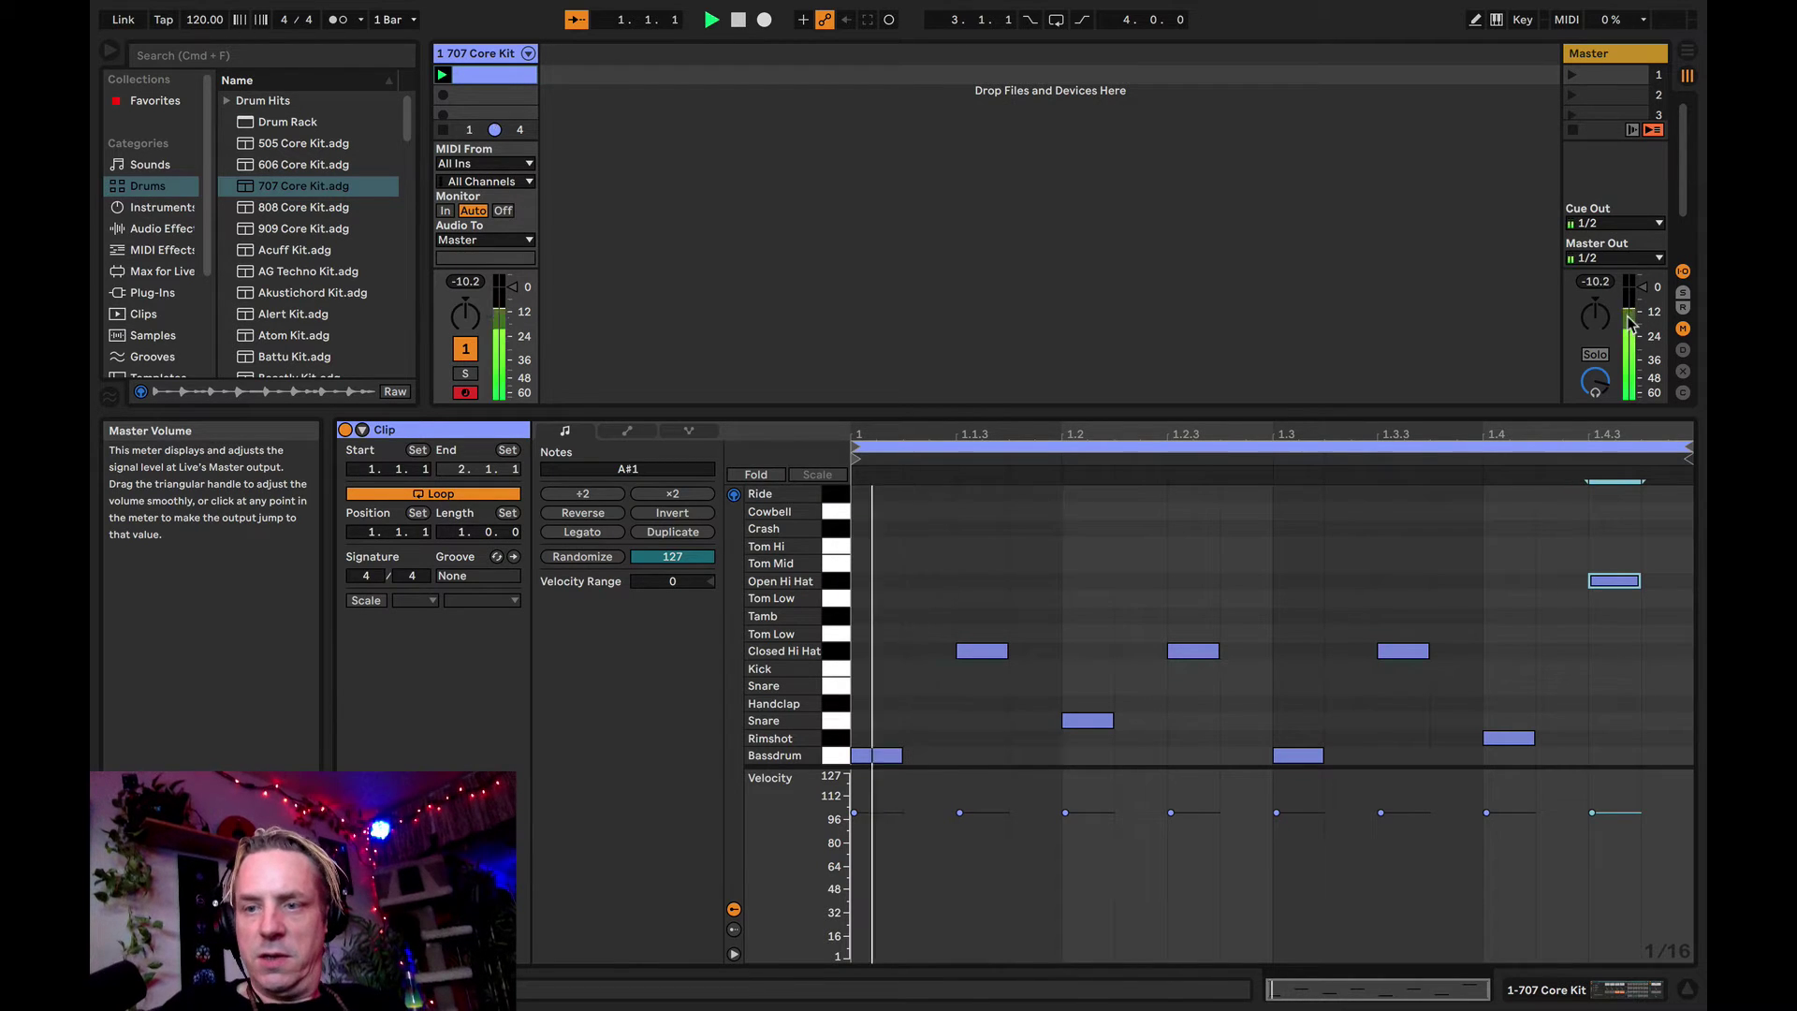
pyautogui.press('space')
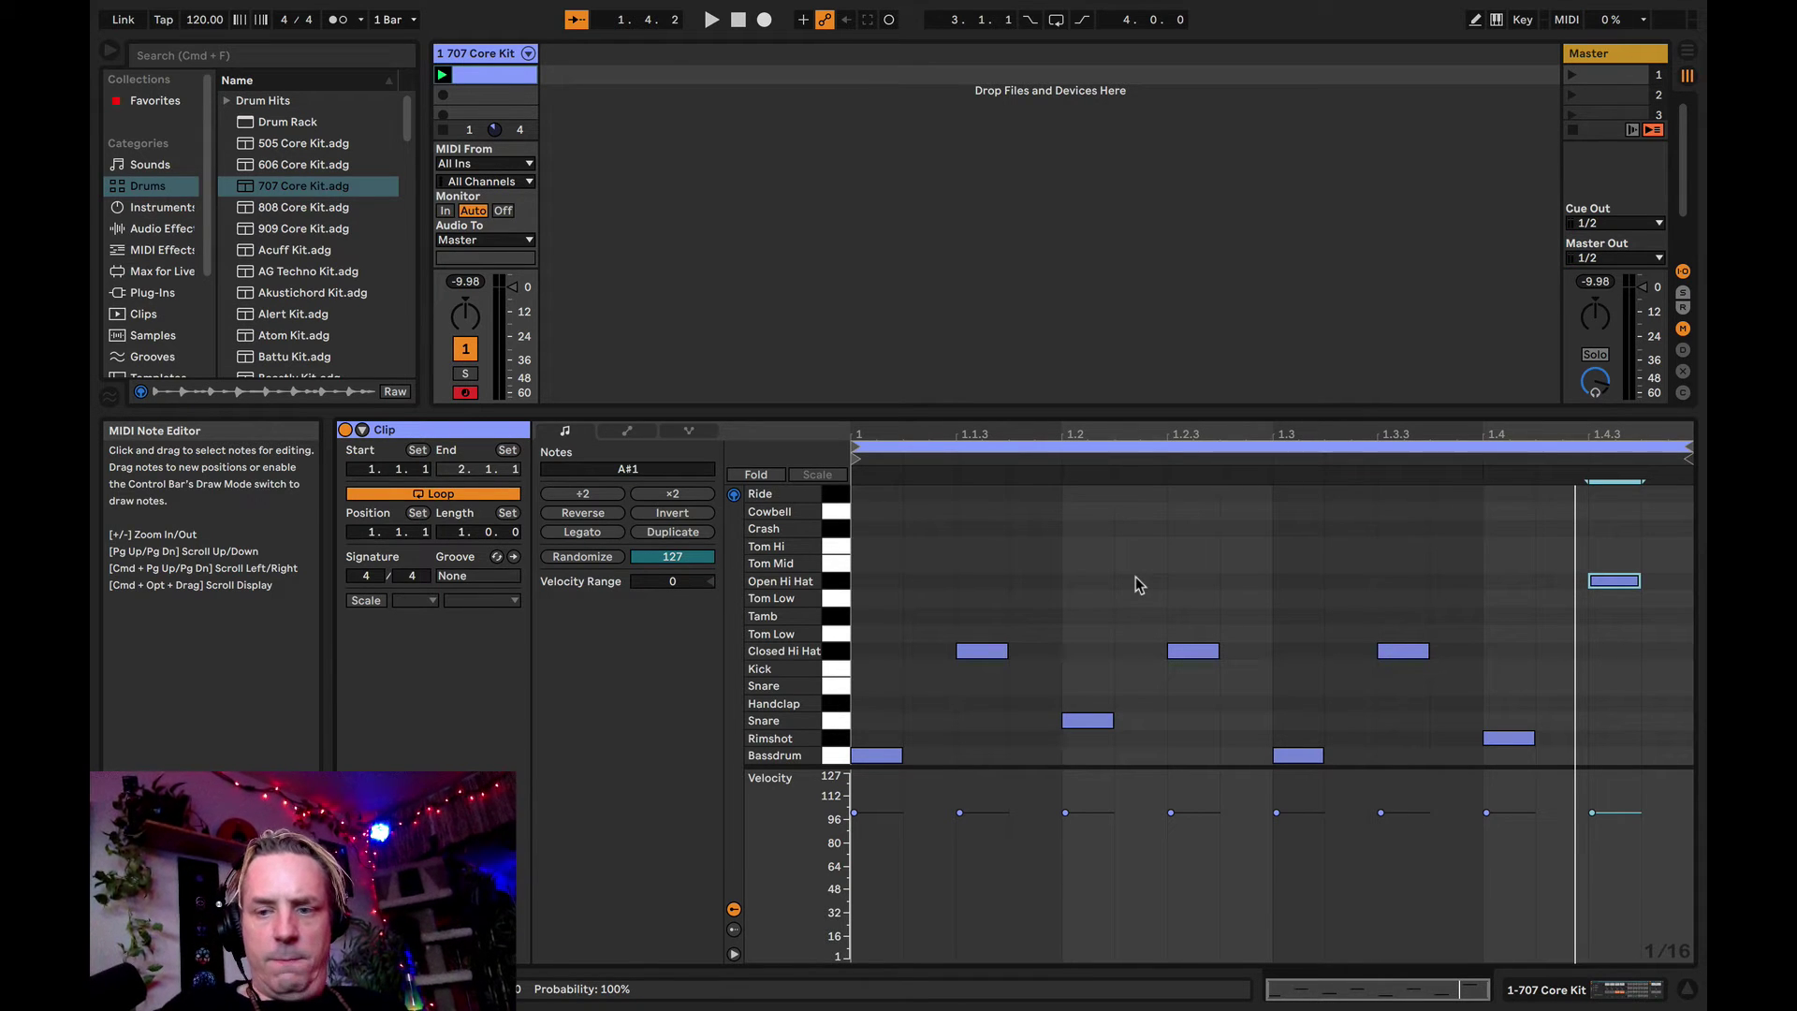
pyautogui.doubleClick(1619, 581)
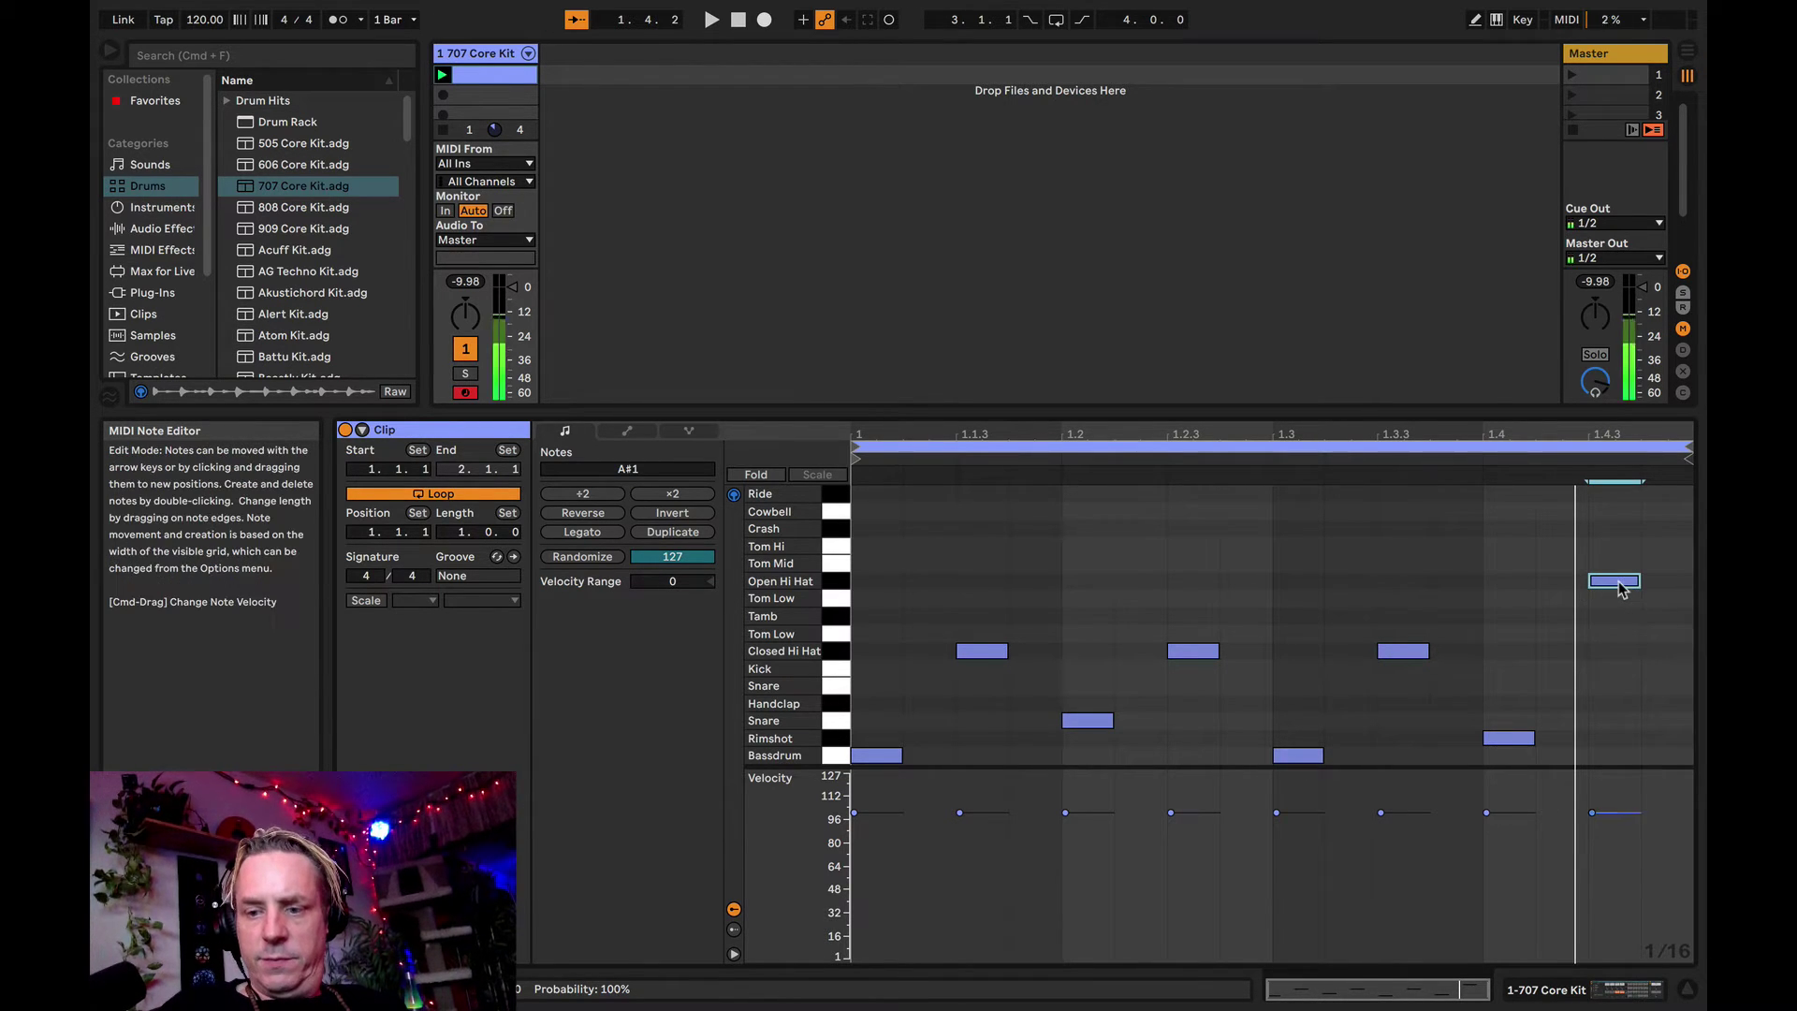
pyautogui.doubleClick(1619, 581)
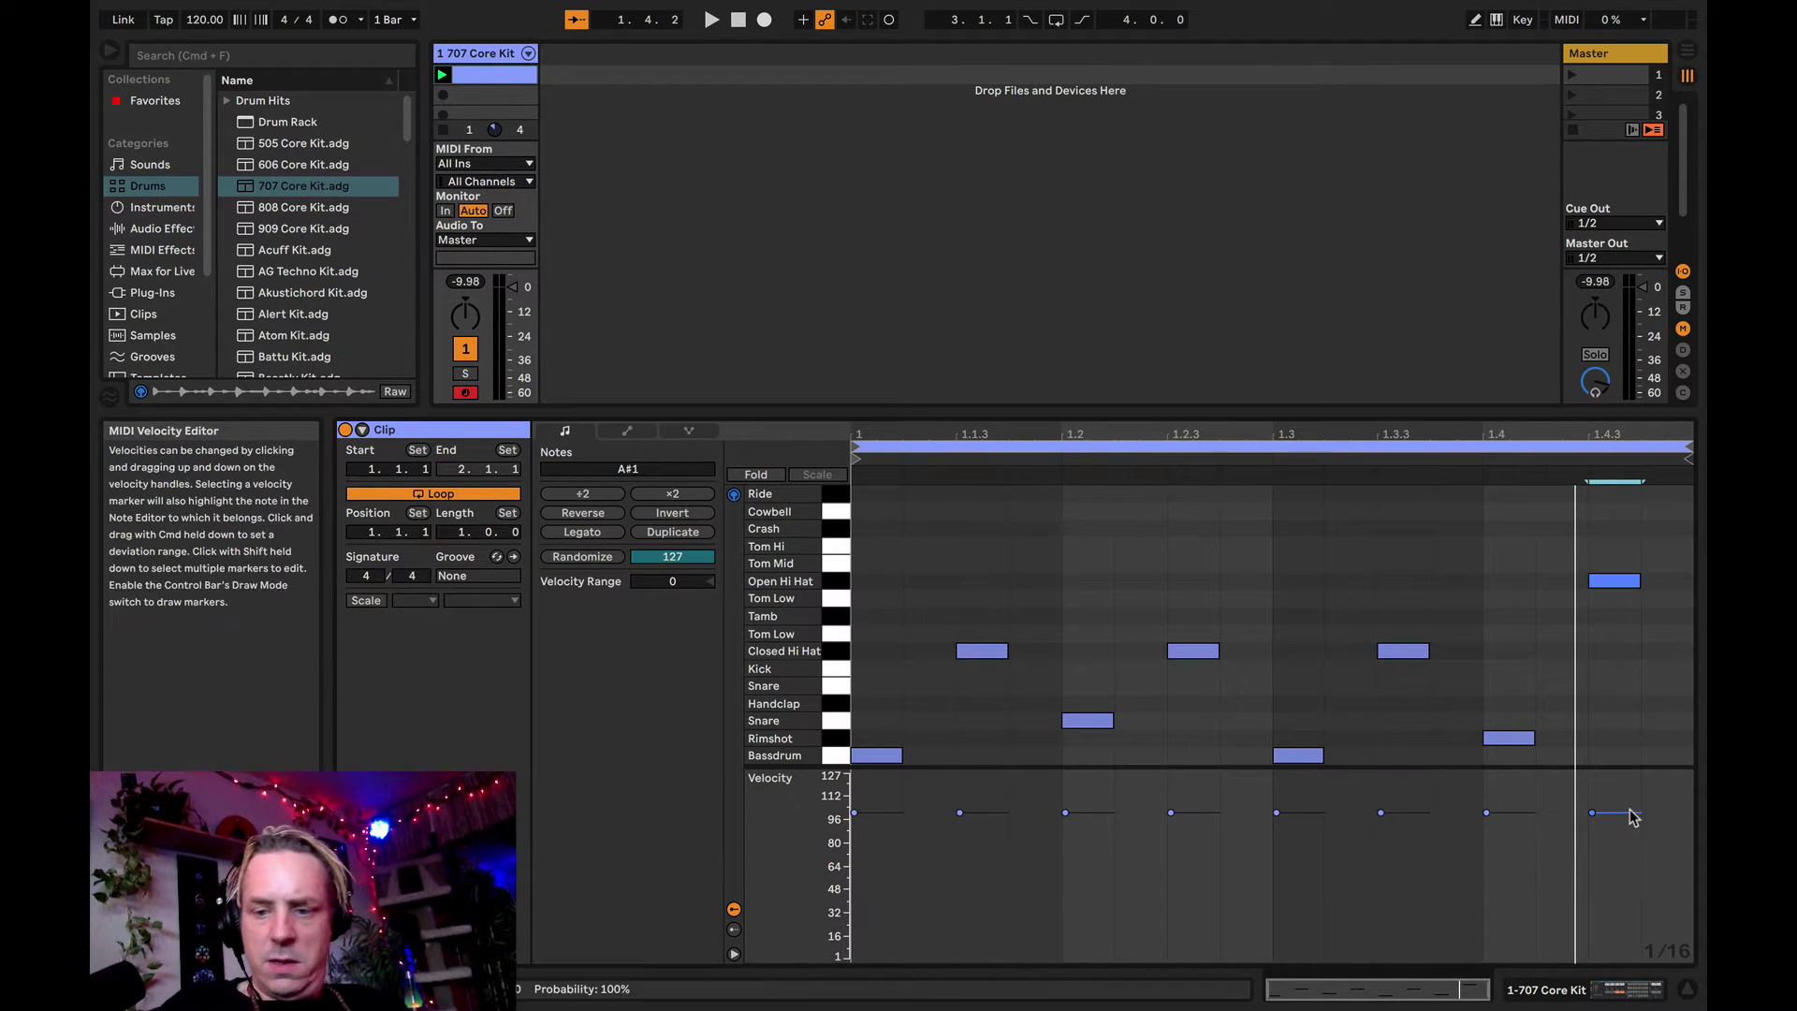
# - Lower the Open Hi Hat note's velocity to about 74, adjusting it while the clip plays, and stop playback
pyautogui.moveTo(1600, 817)
pyautogui.mouseDown()
pyautogui.moveTo(1600, 898)
pyautogui.moveTo(1592, 837)
pyautogui.moveTo(1592, 863)
pyautogui.mouseUp()
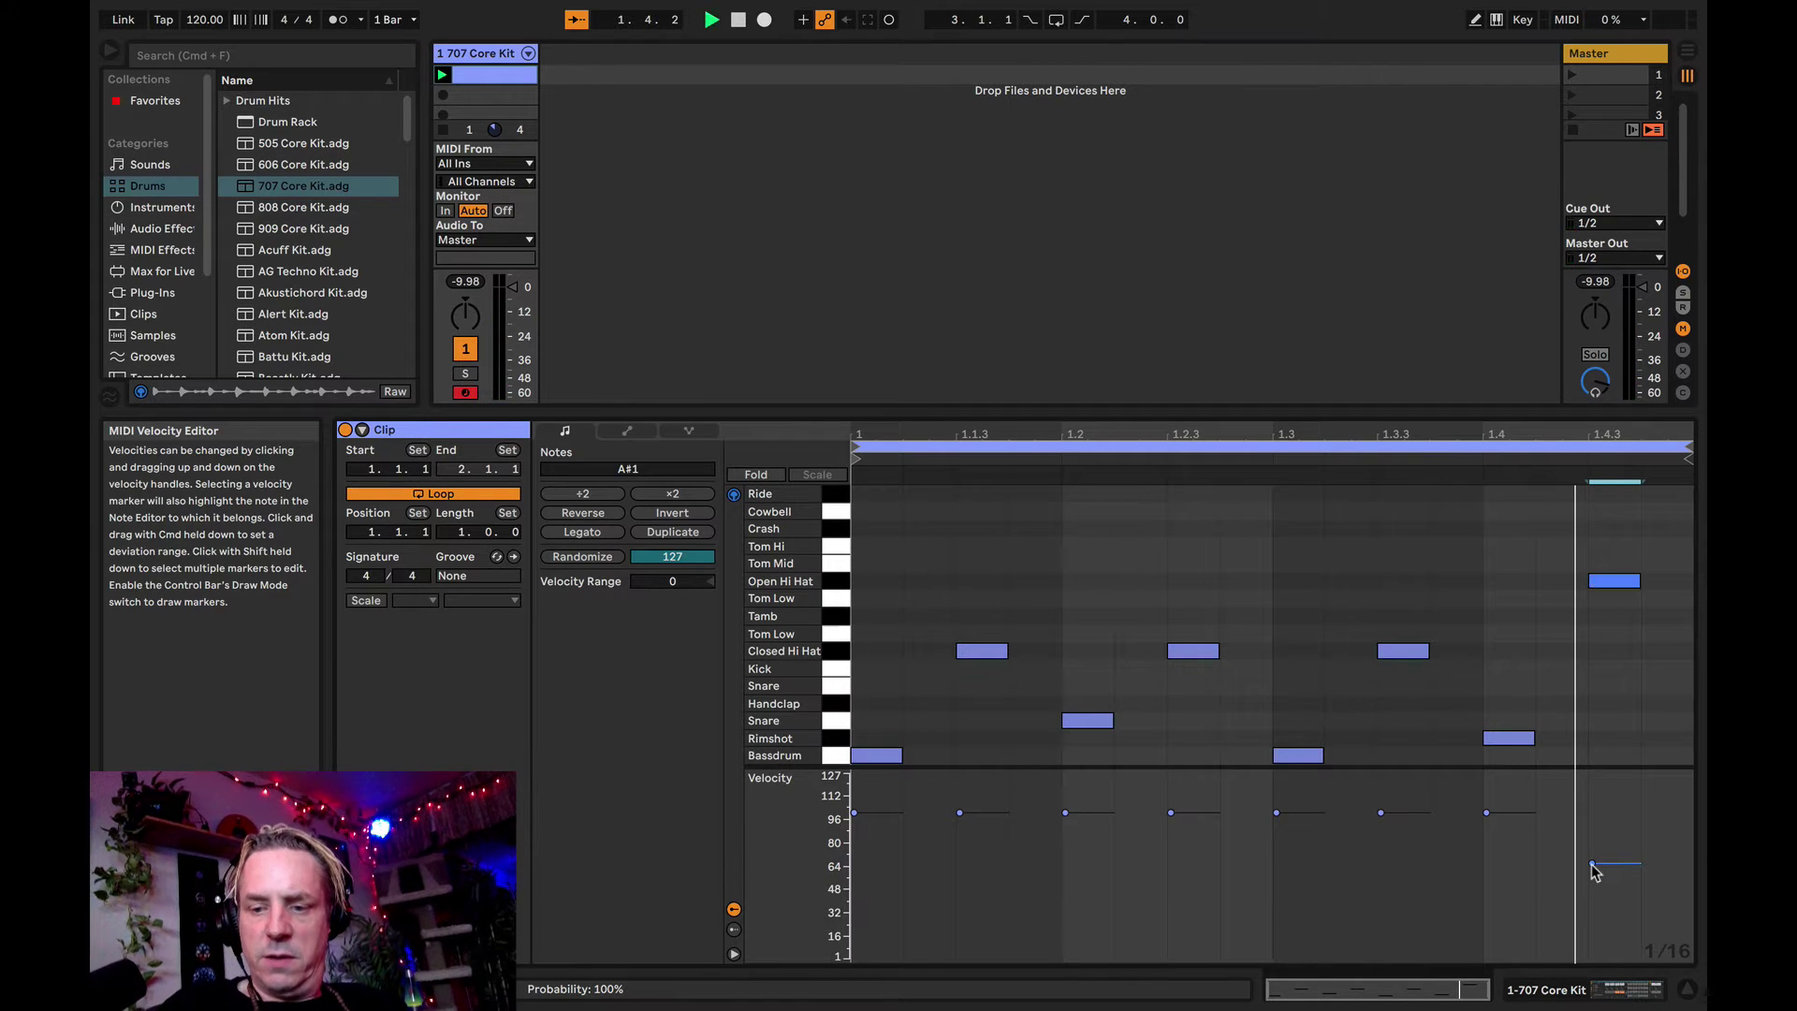
pyautogui.press('space')
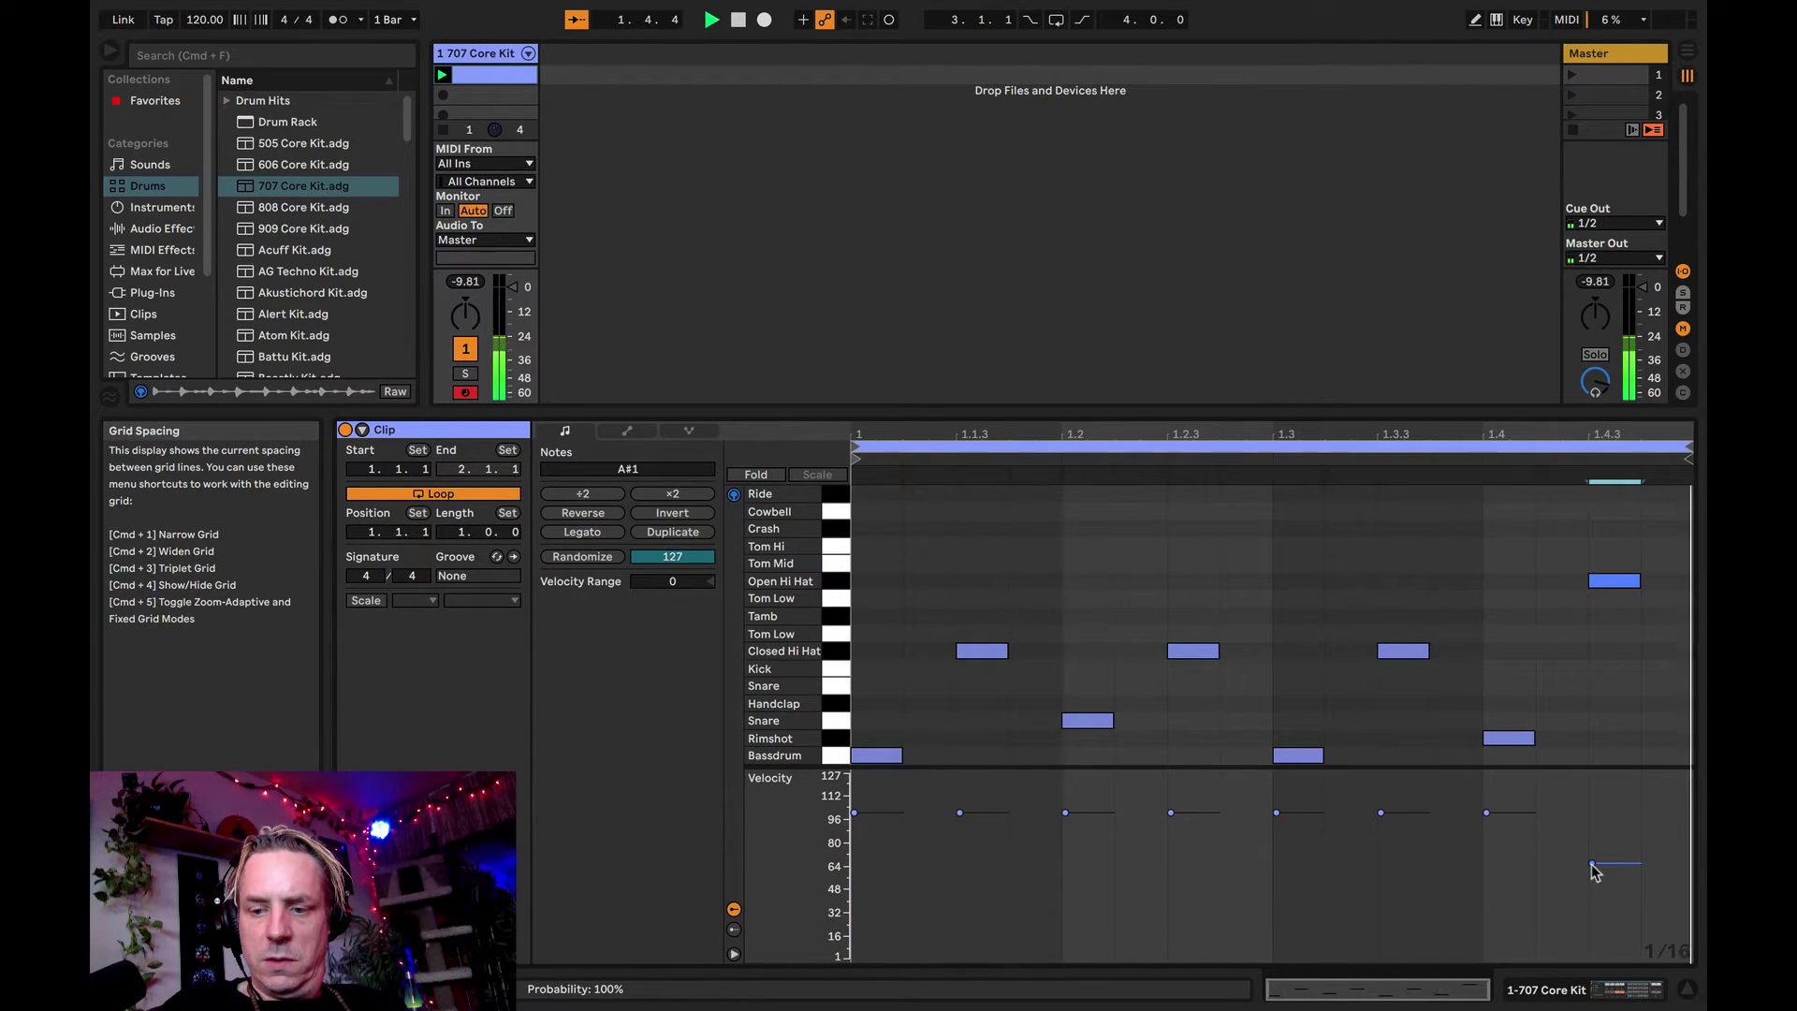
pyautogui.moveTo(1591, 863); pyautogui.dragTo(1592, 852)
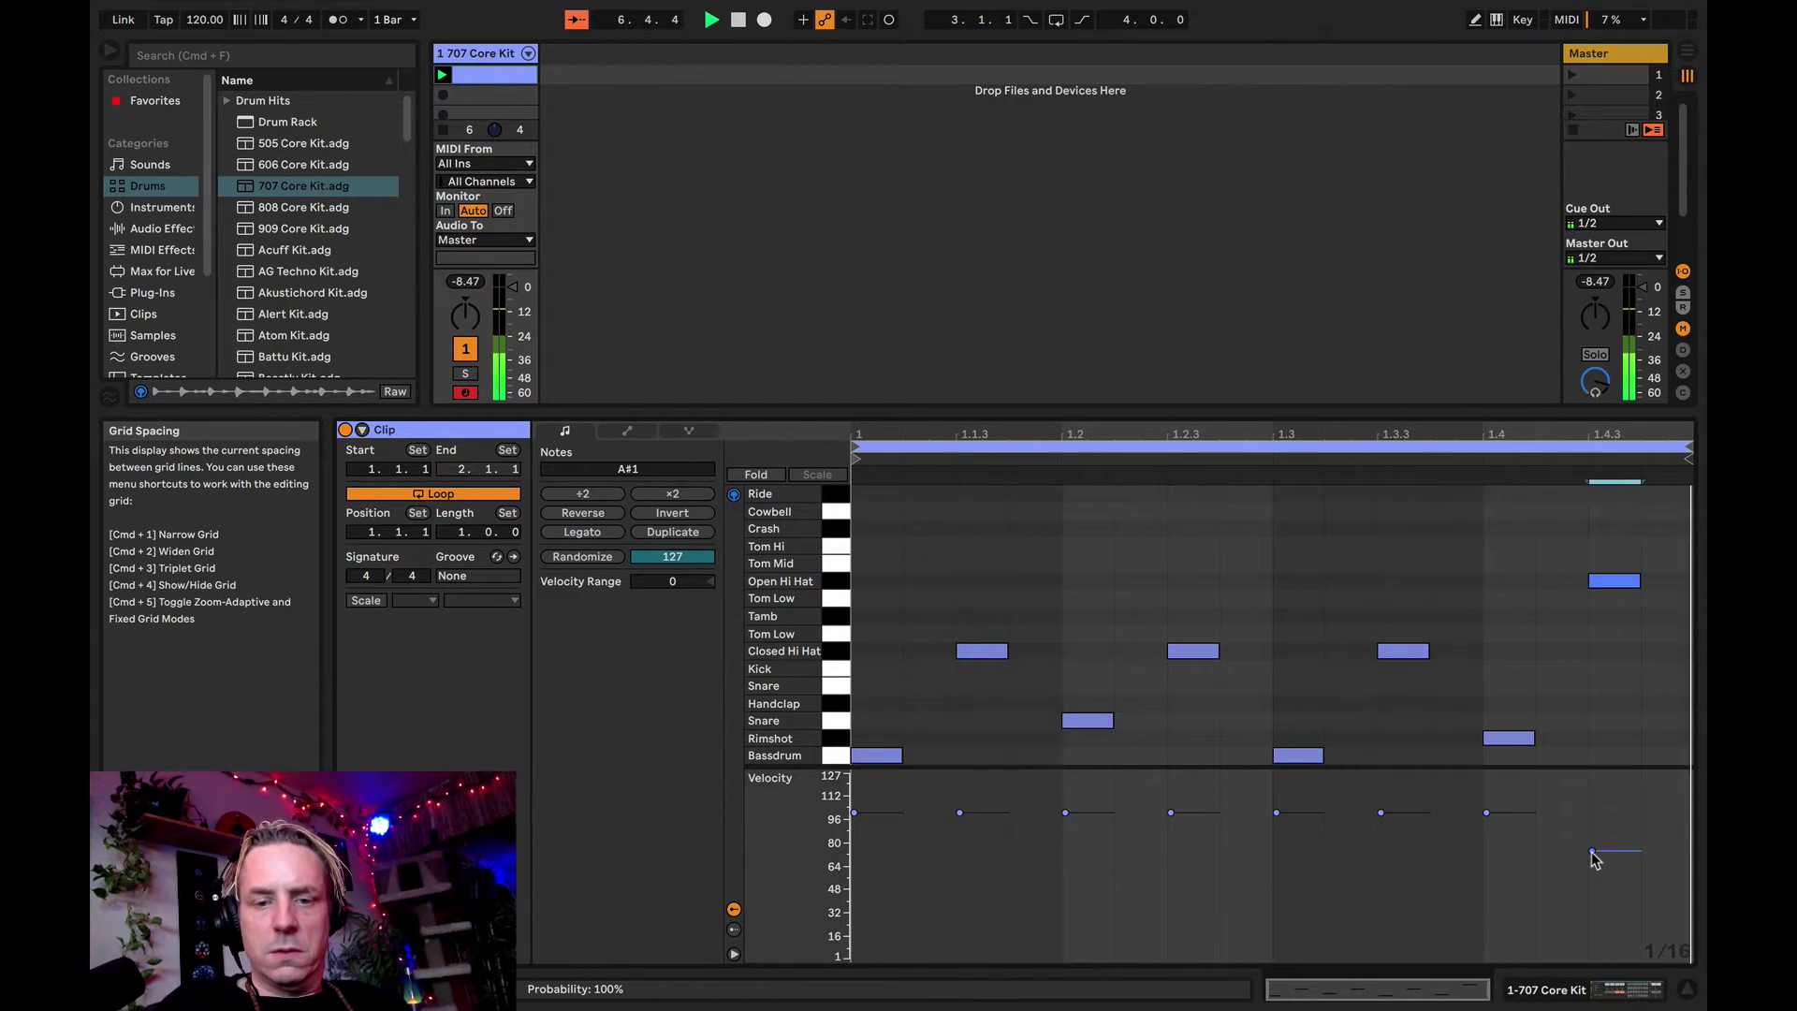
pyautogui.press('space')
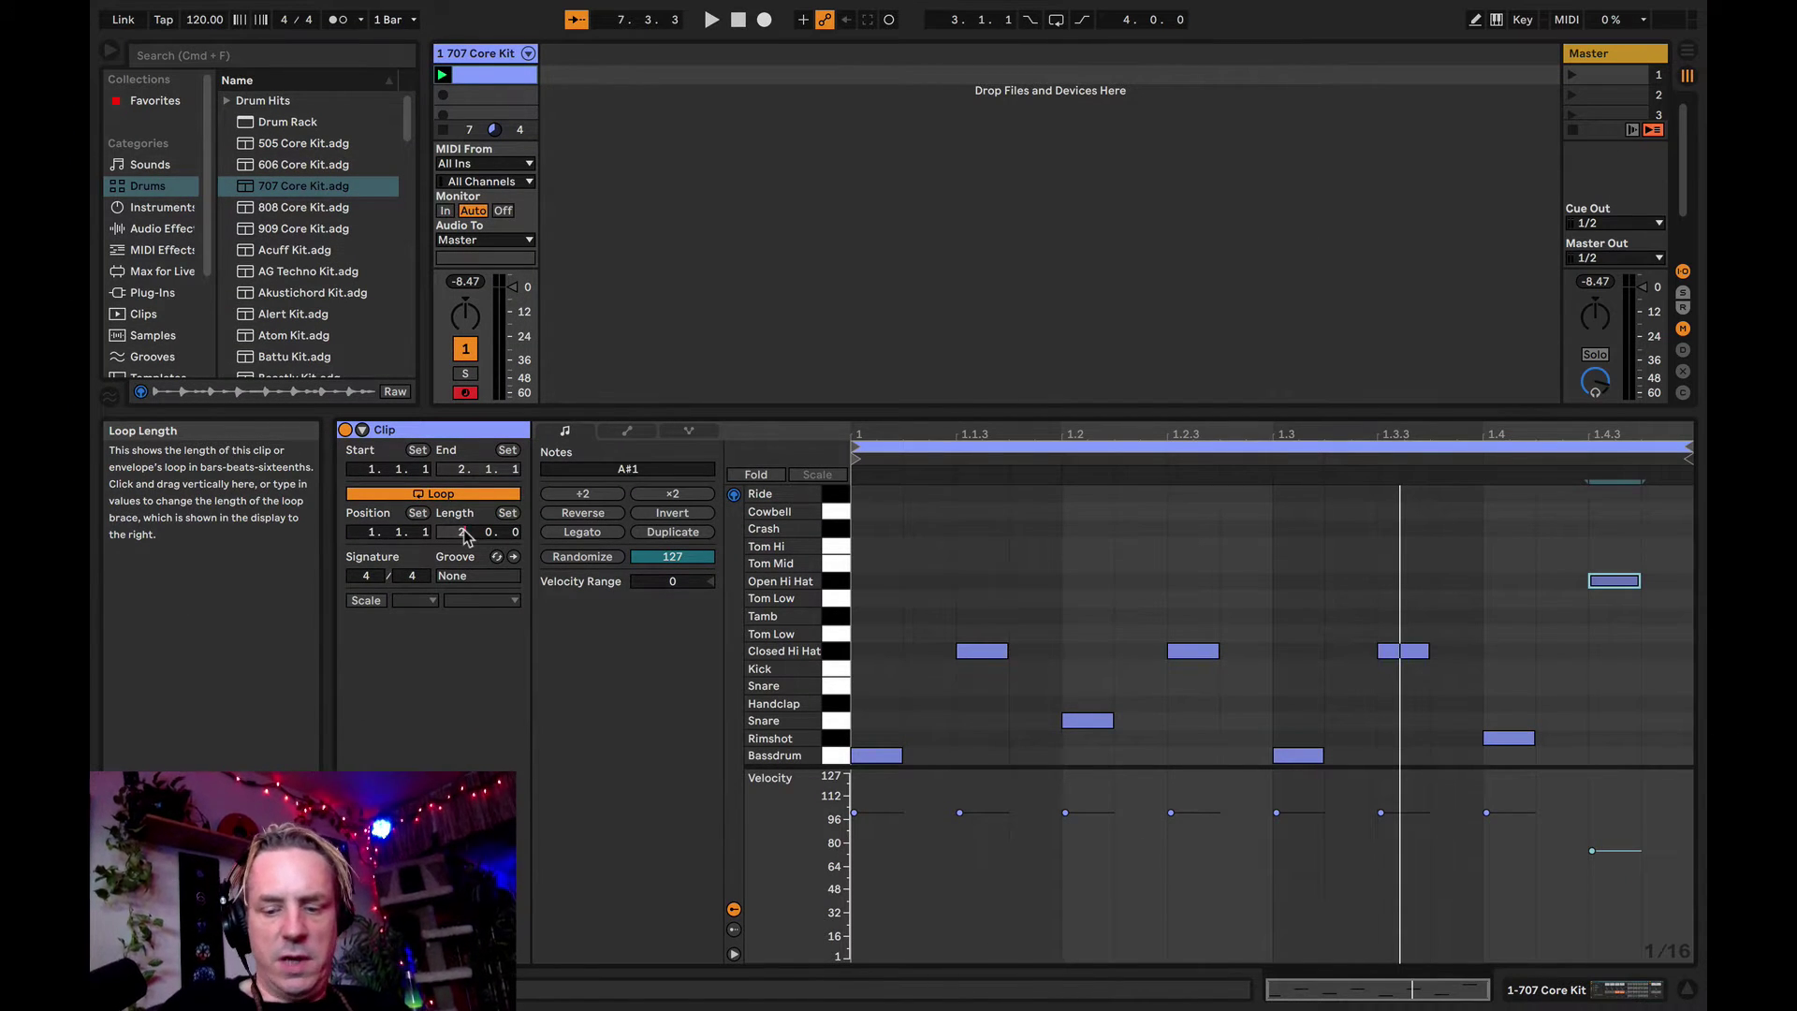
# - Set the clip's loop length to 2.0.0 and play the clip through into the empty second bar
pyautogui.press('Return')
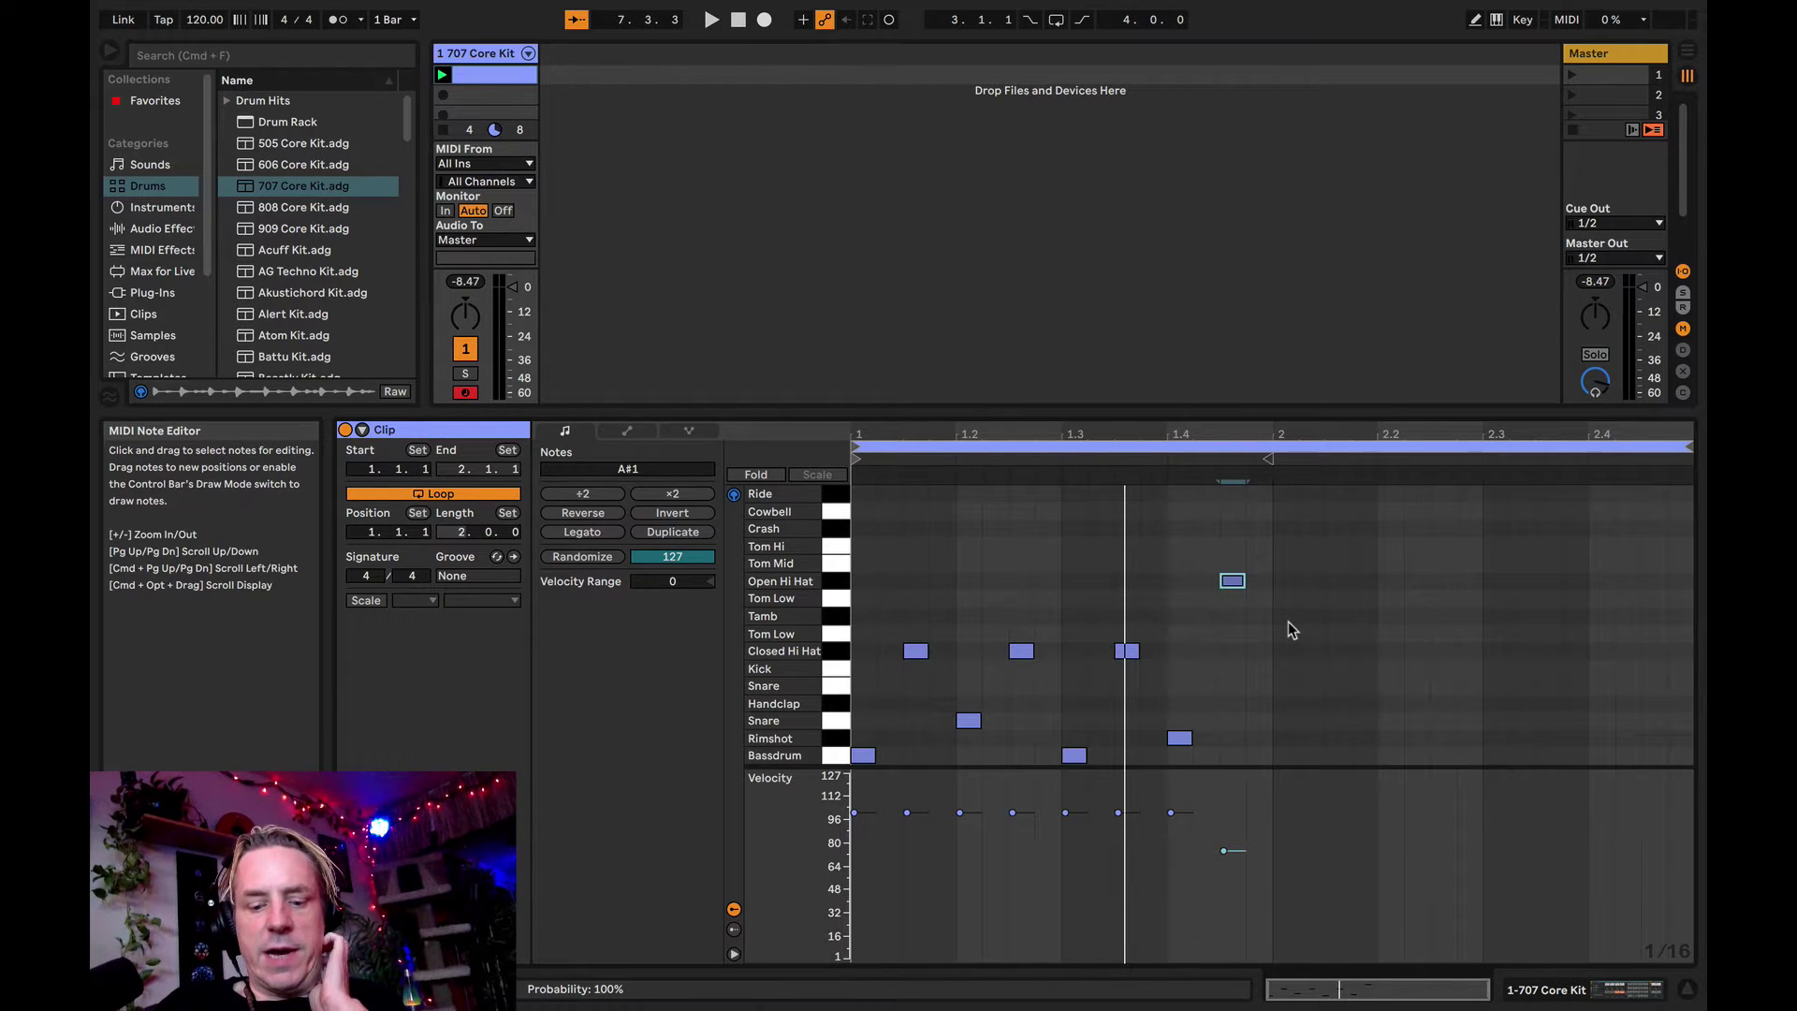
pyautogui.press('space')
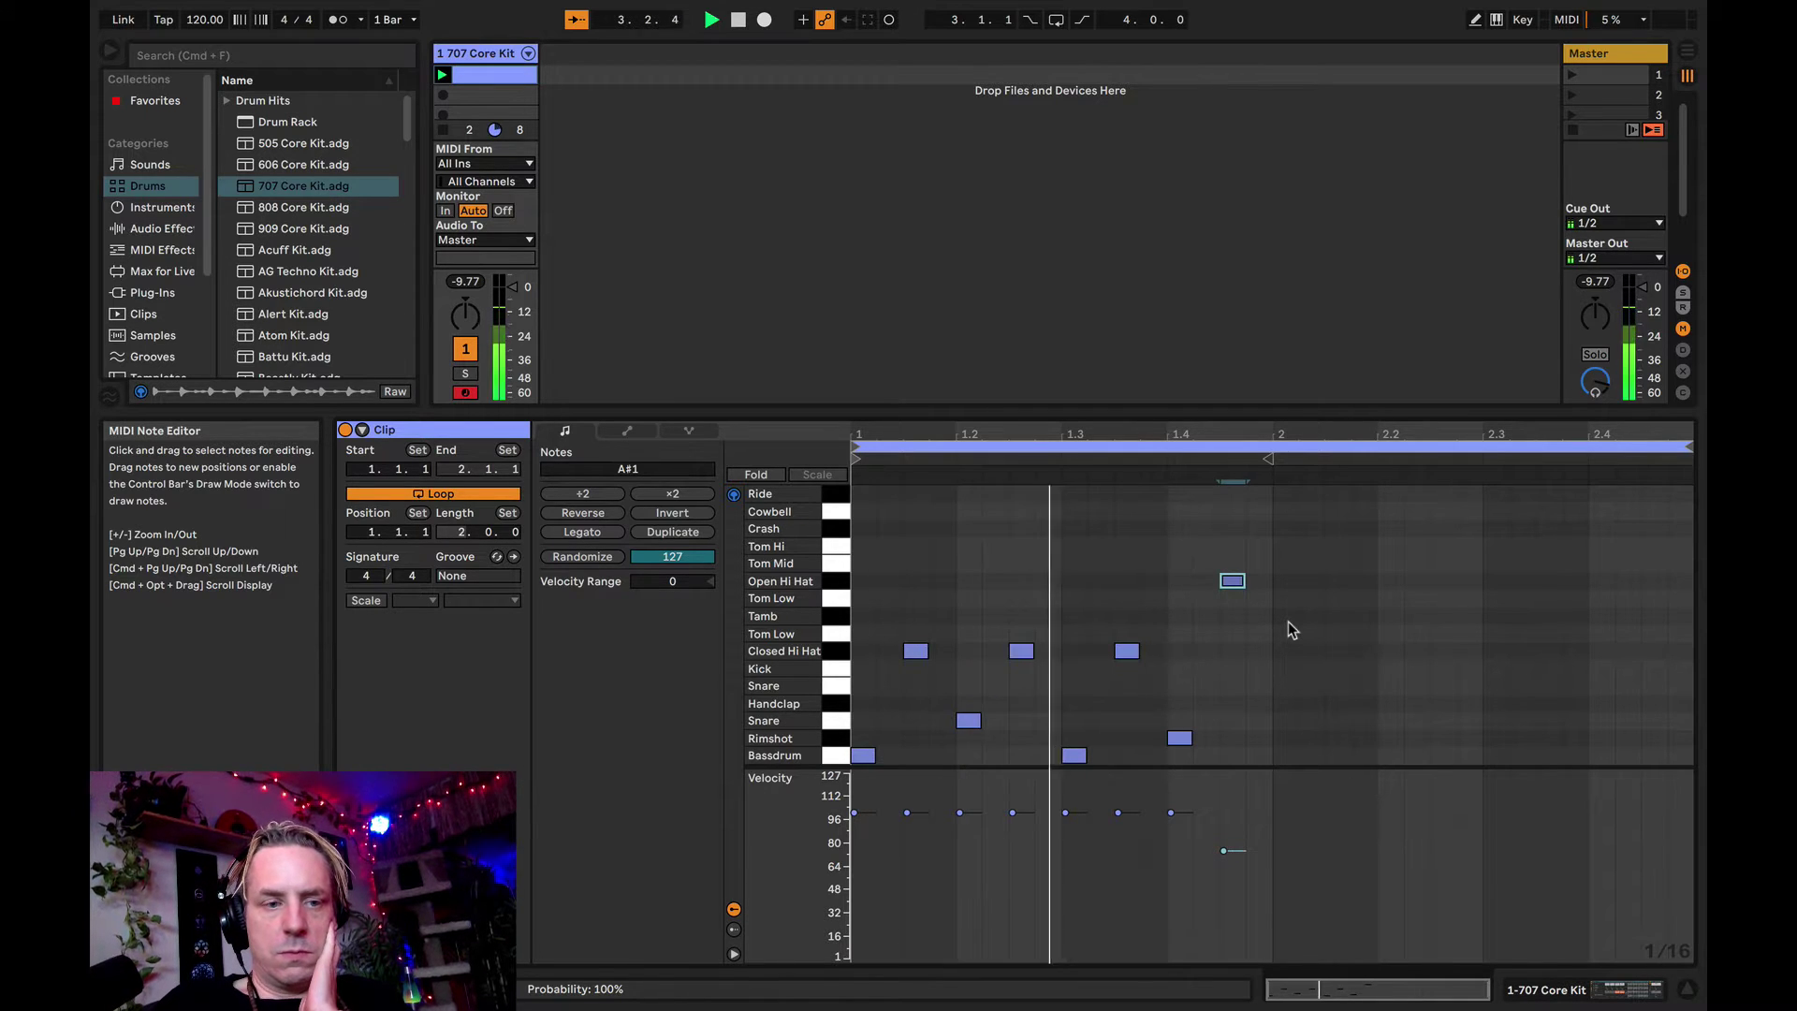
pyautogui.press('space')
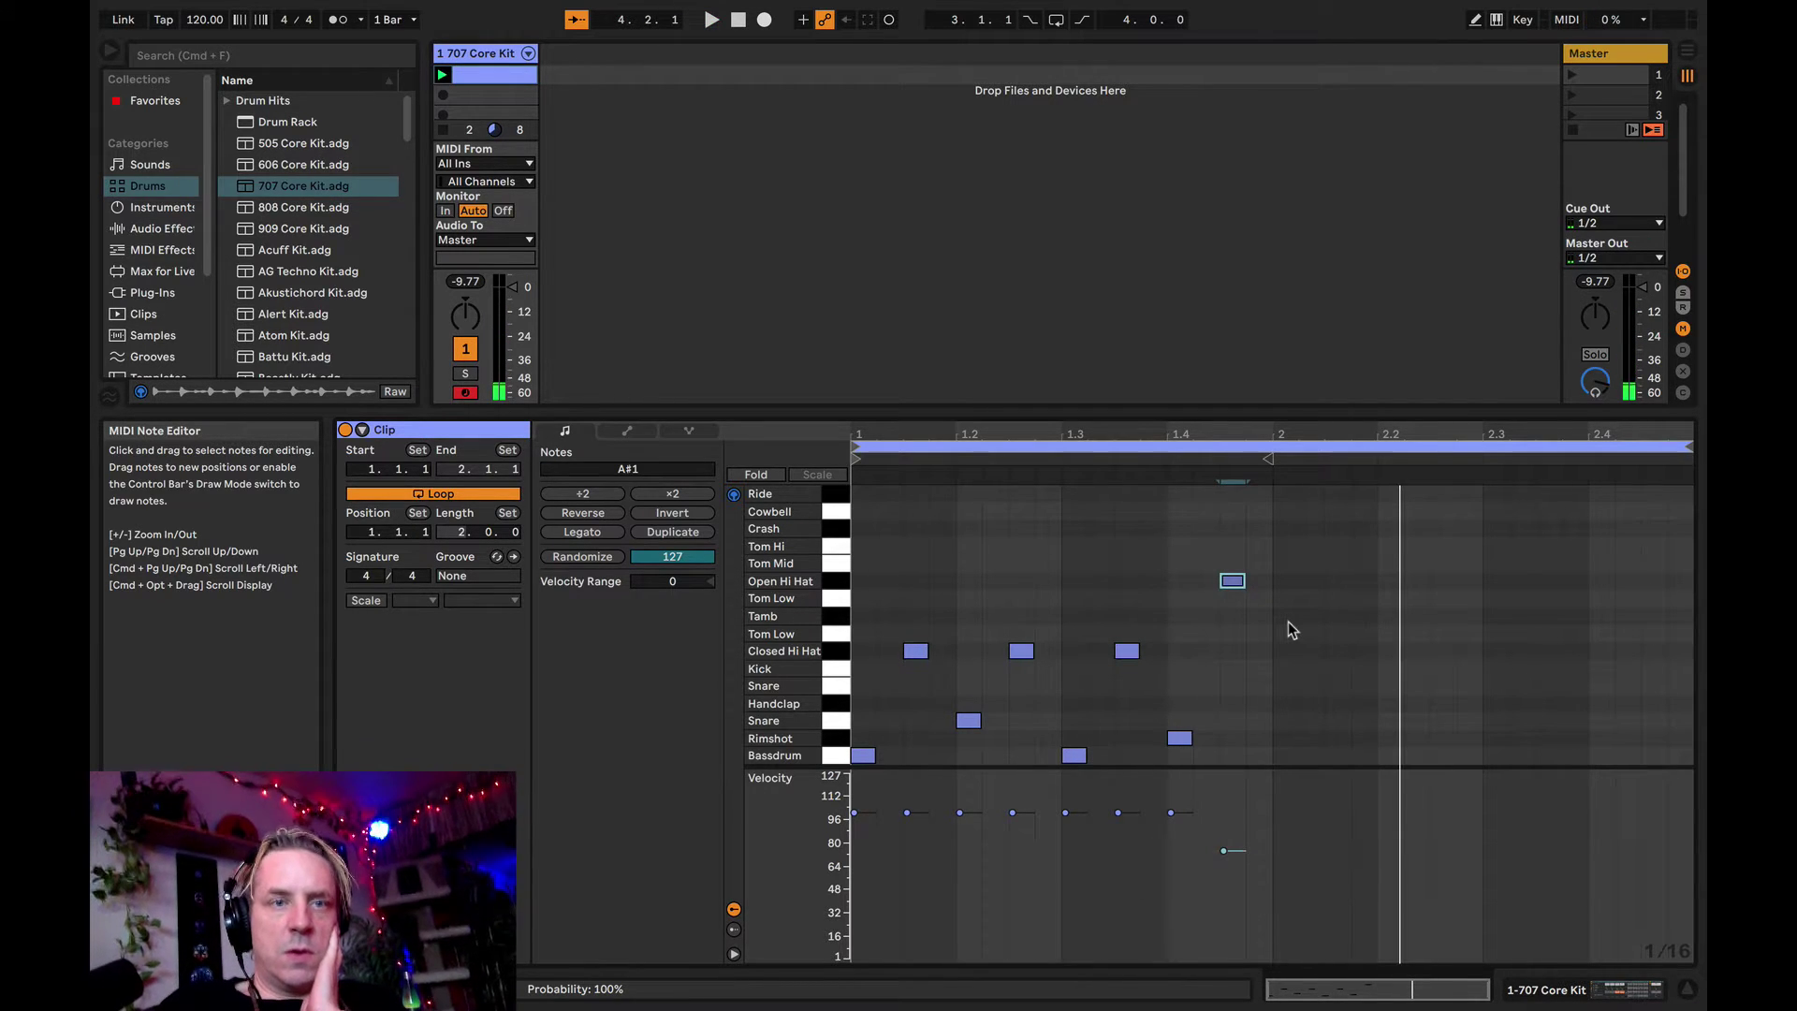
# - Turn the clip's looping off, play the clip once, and turn looping back on
pyautogui.click(458, 493)
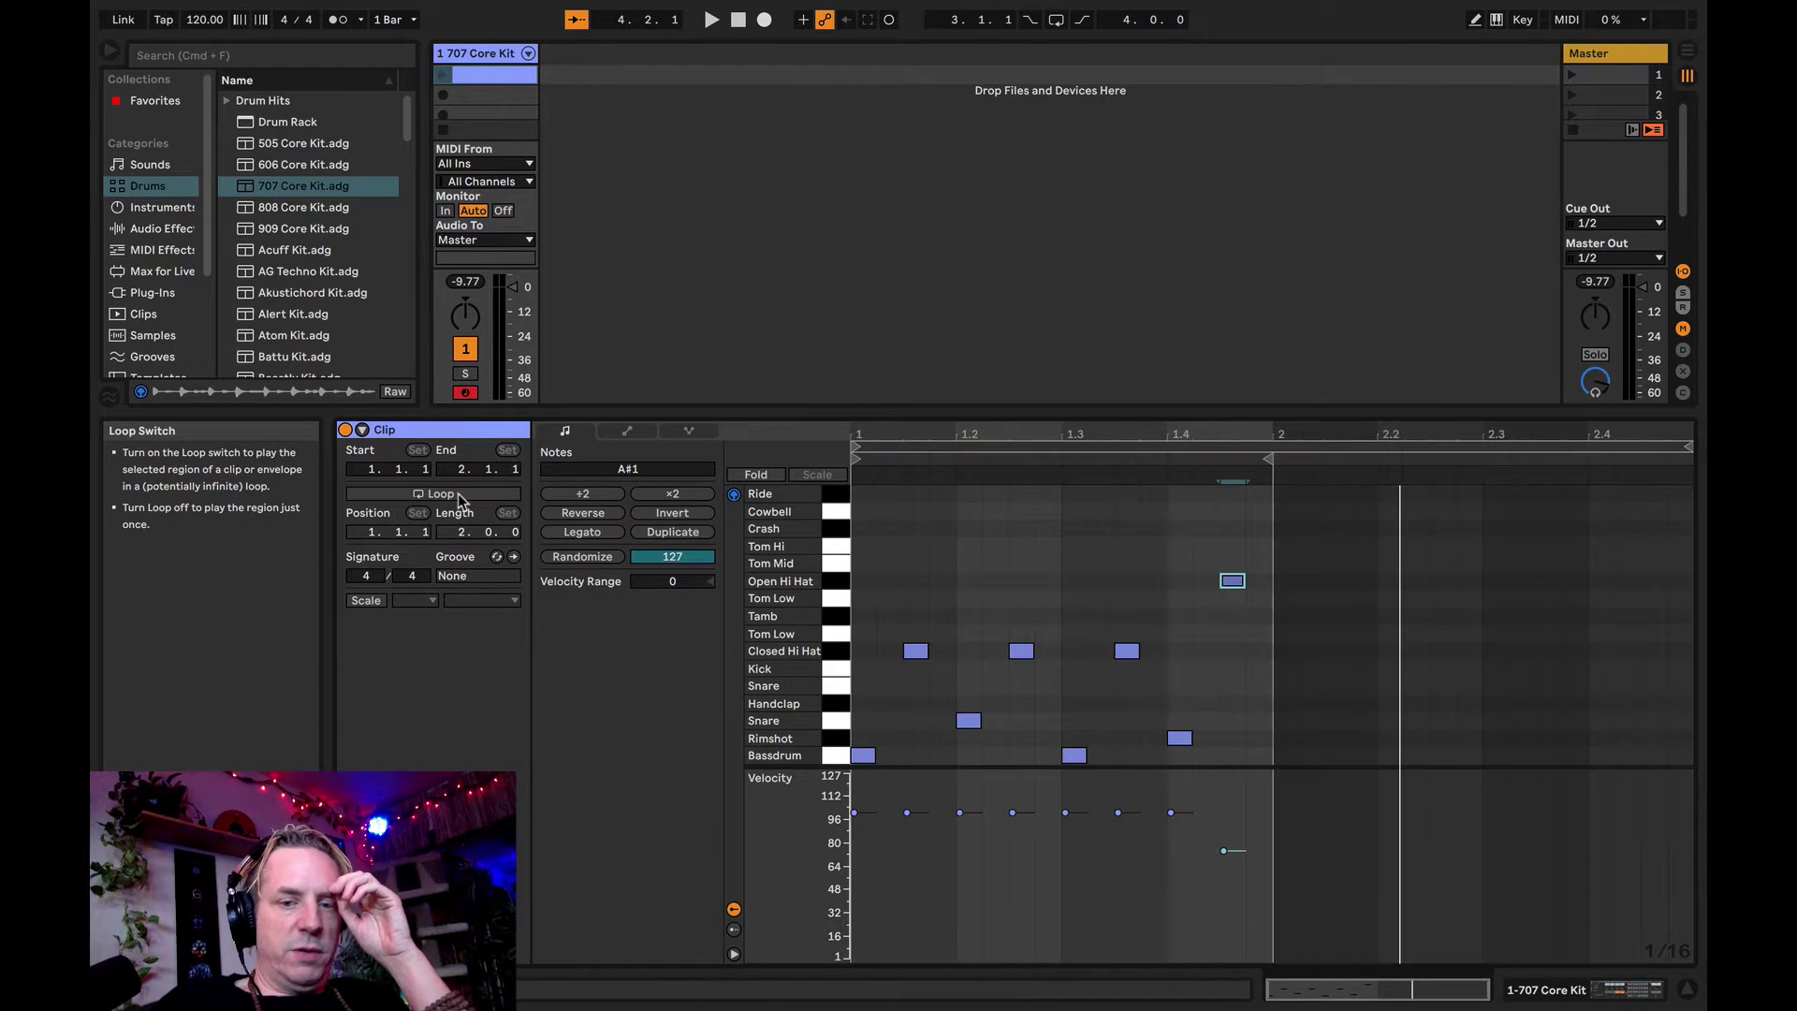
pyautogui.press('space')
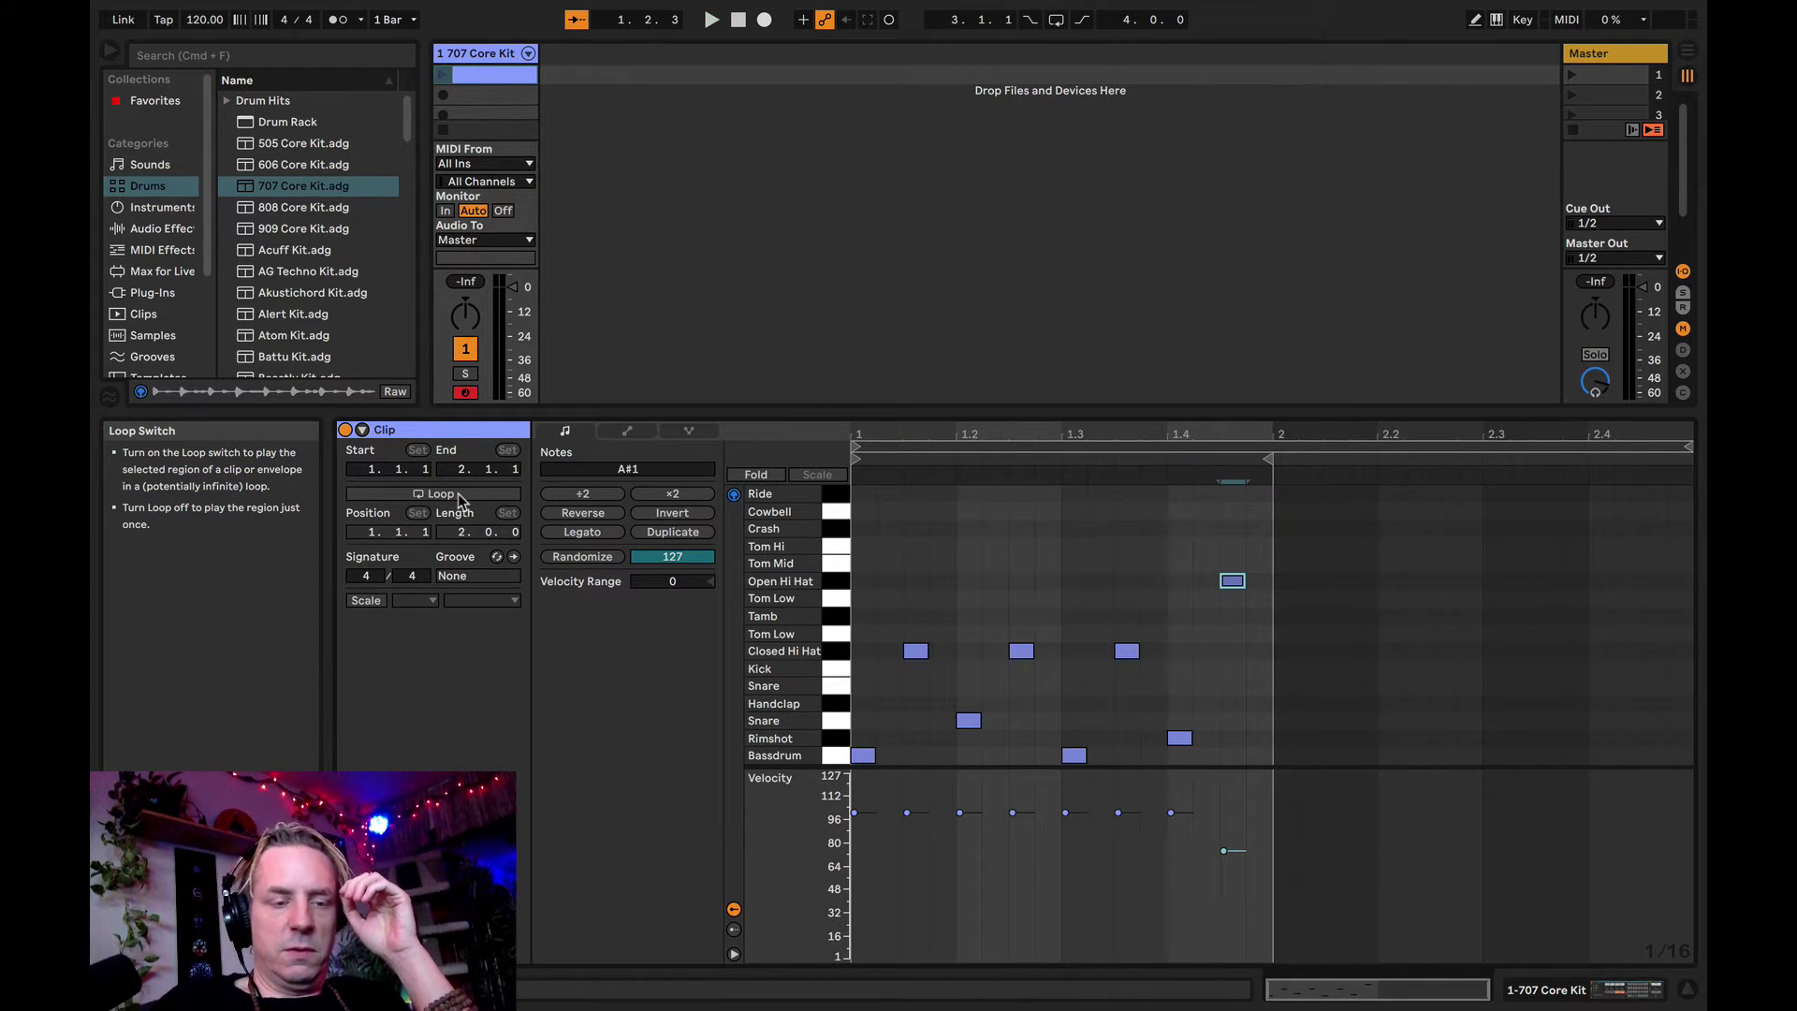
pyautogui.click(458, 496)
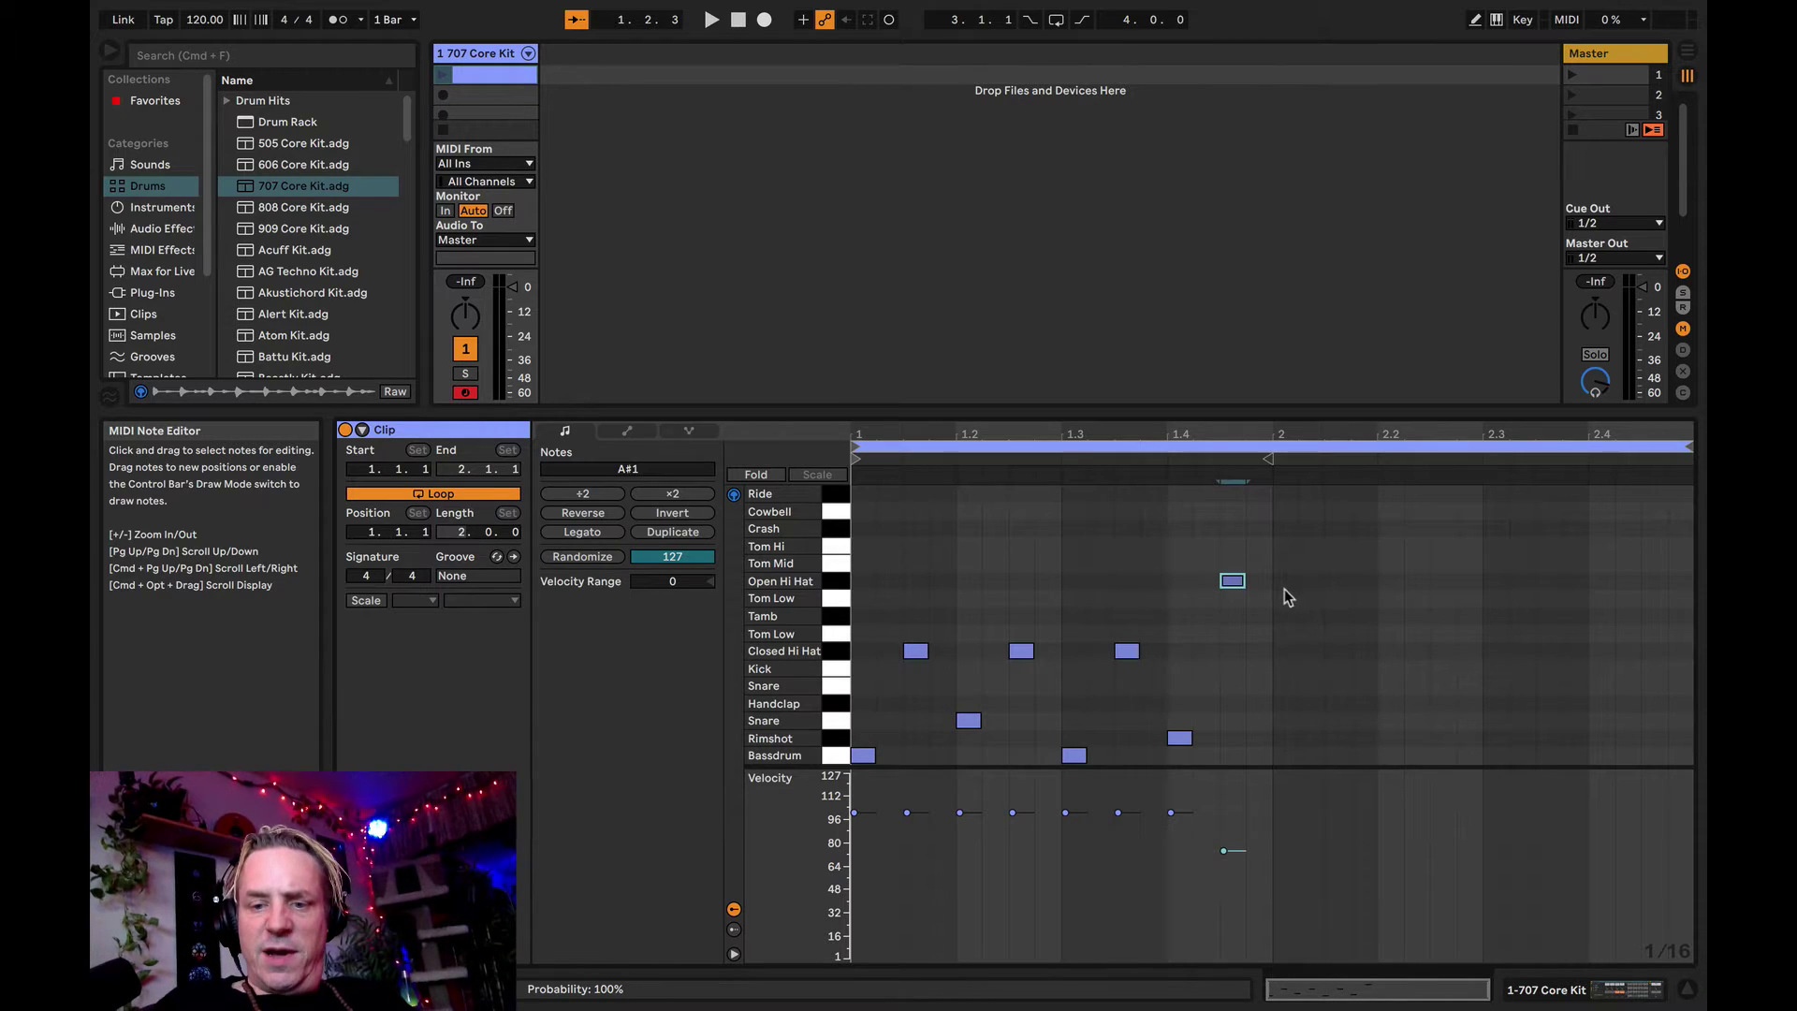
# - Add Bassdrum notes at 2 and 2.3, a Snare note at 2.2 and a Kick note at 2.3.2
pyautogui.doubleClick(1287, 756)
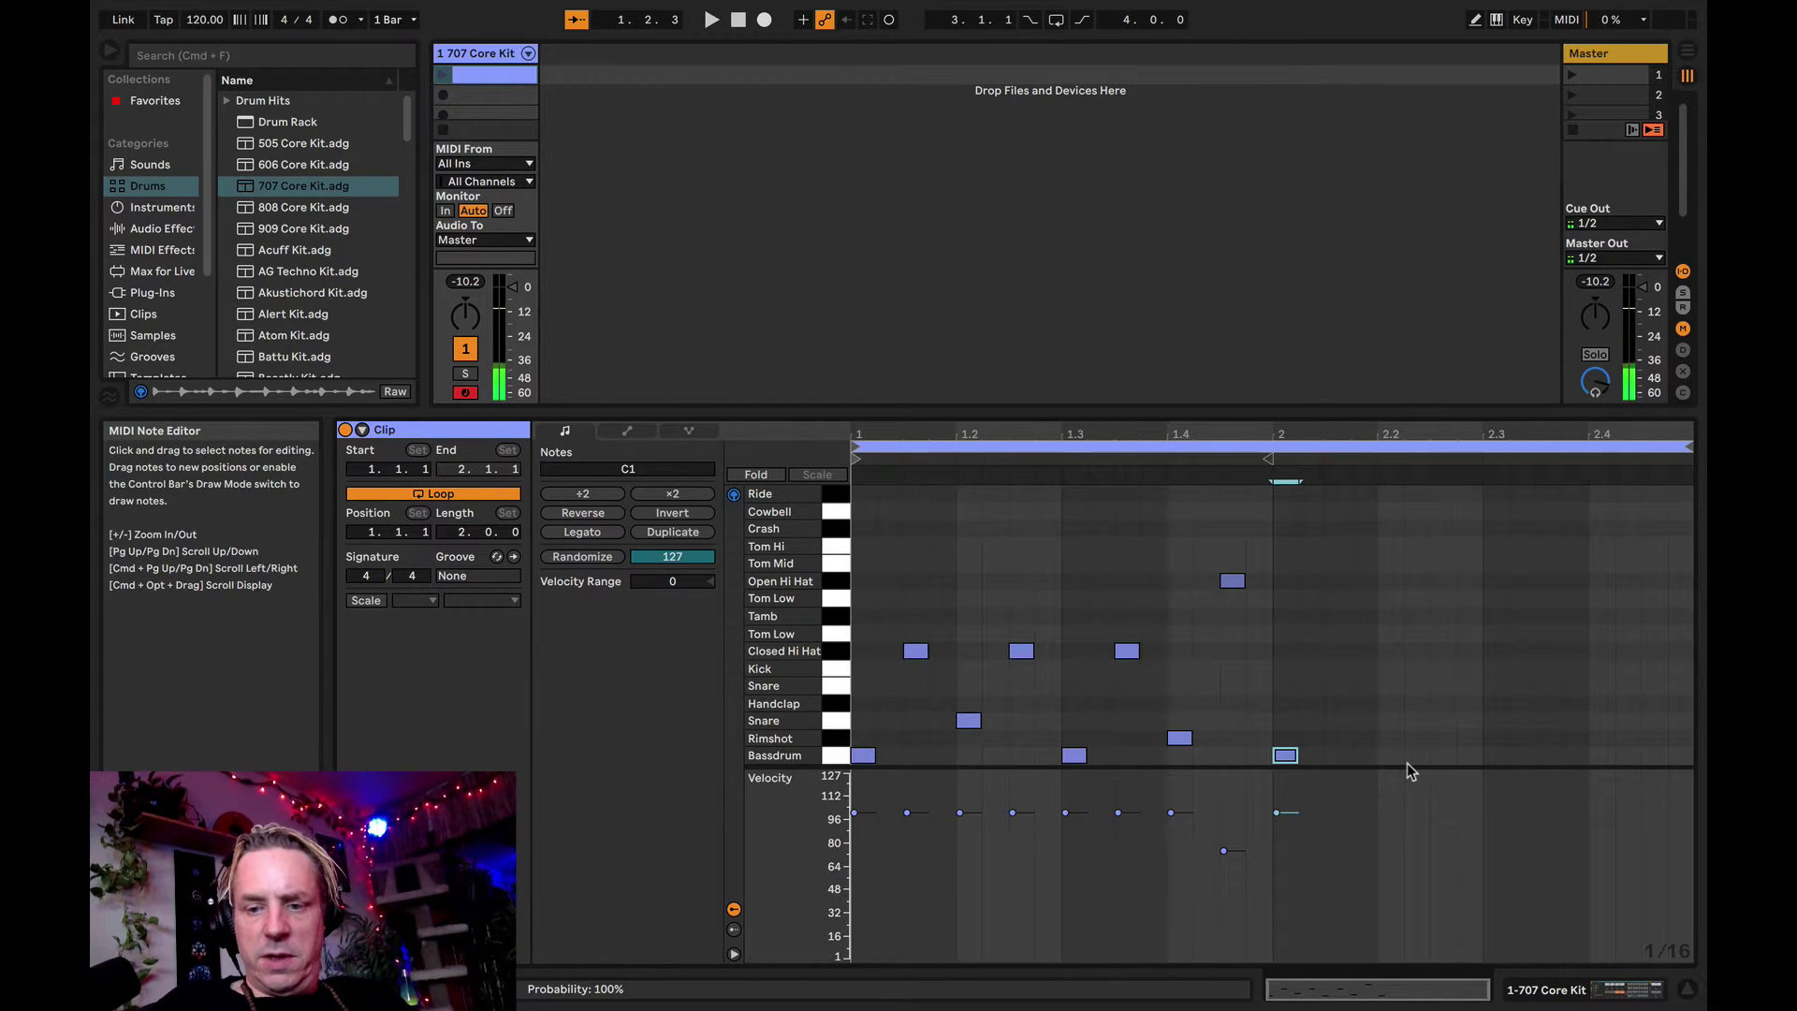
pyautogui.doubleClick(1497, 756)
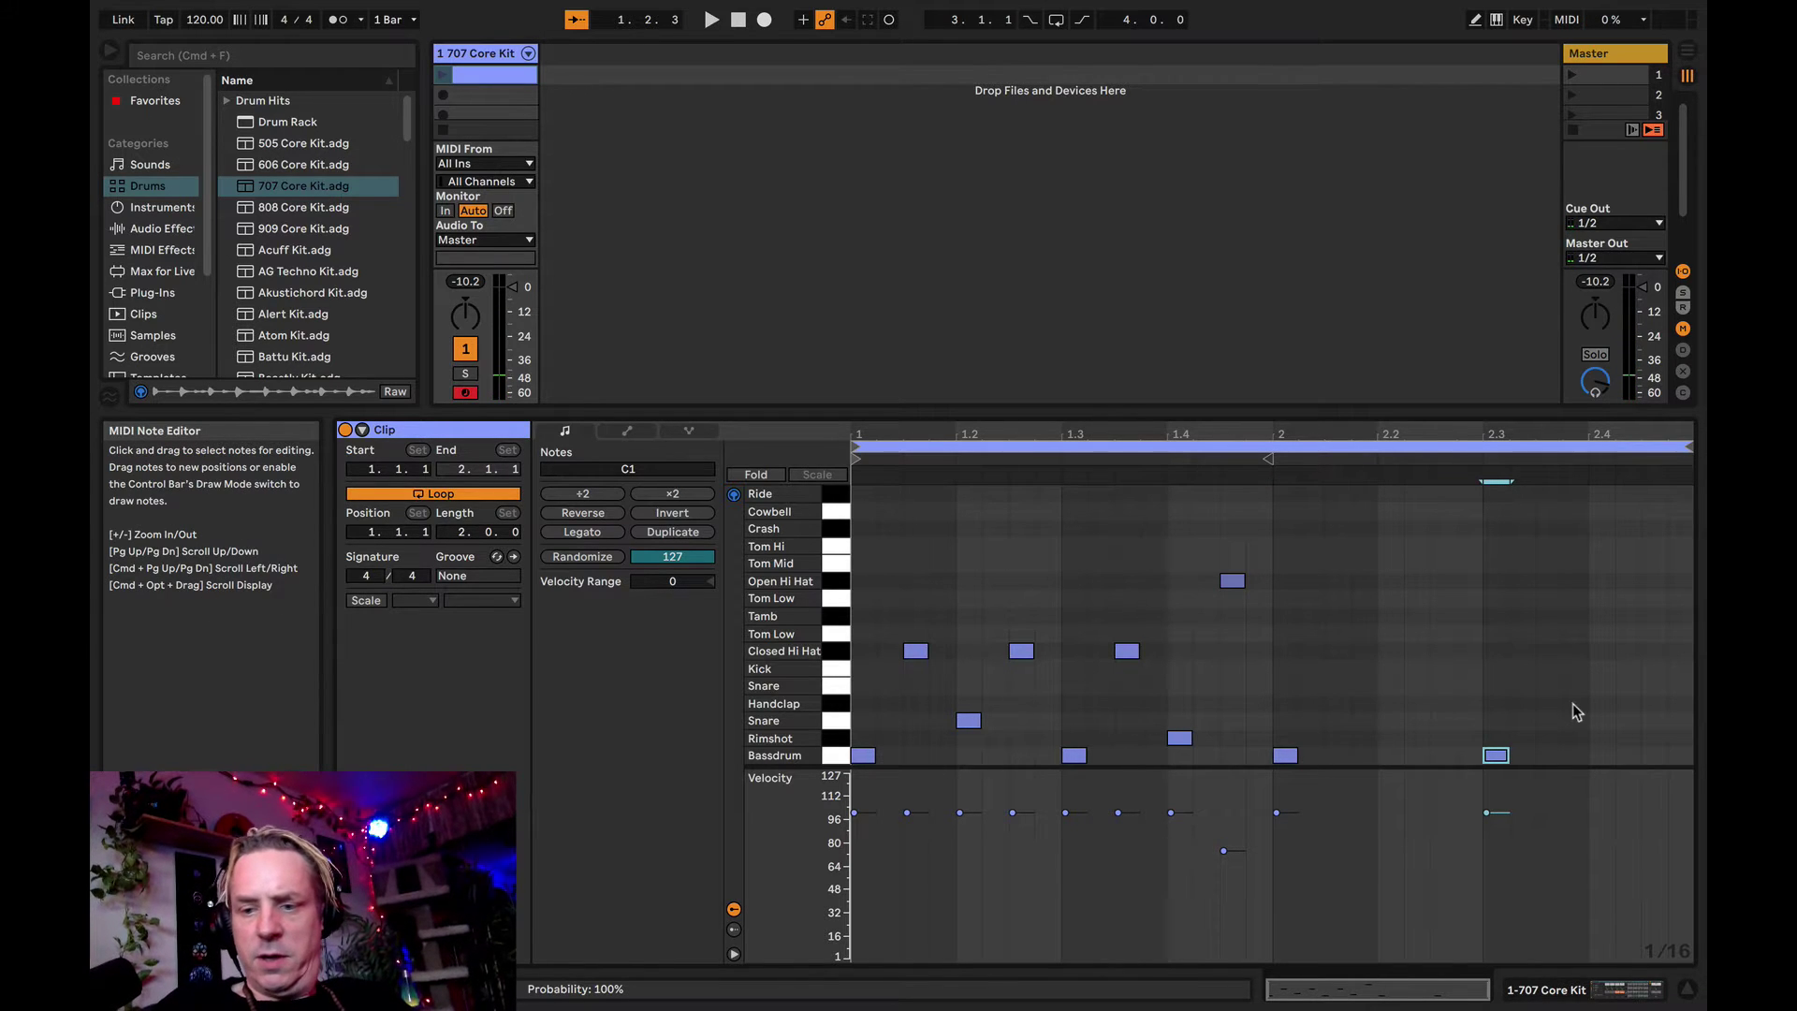
pyautogui.doubleClick(1390, 721)
pyautogui.doubleClick(1521, 668)
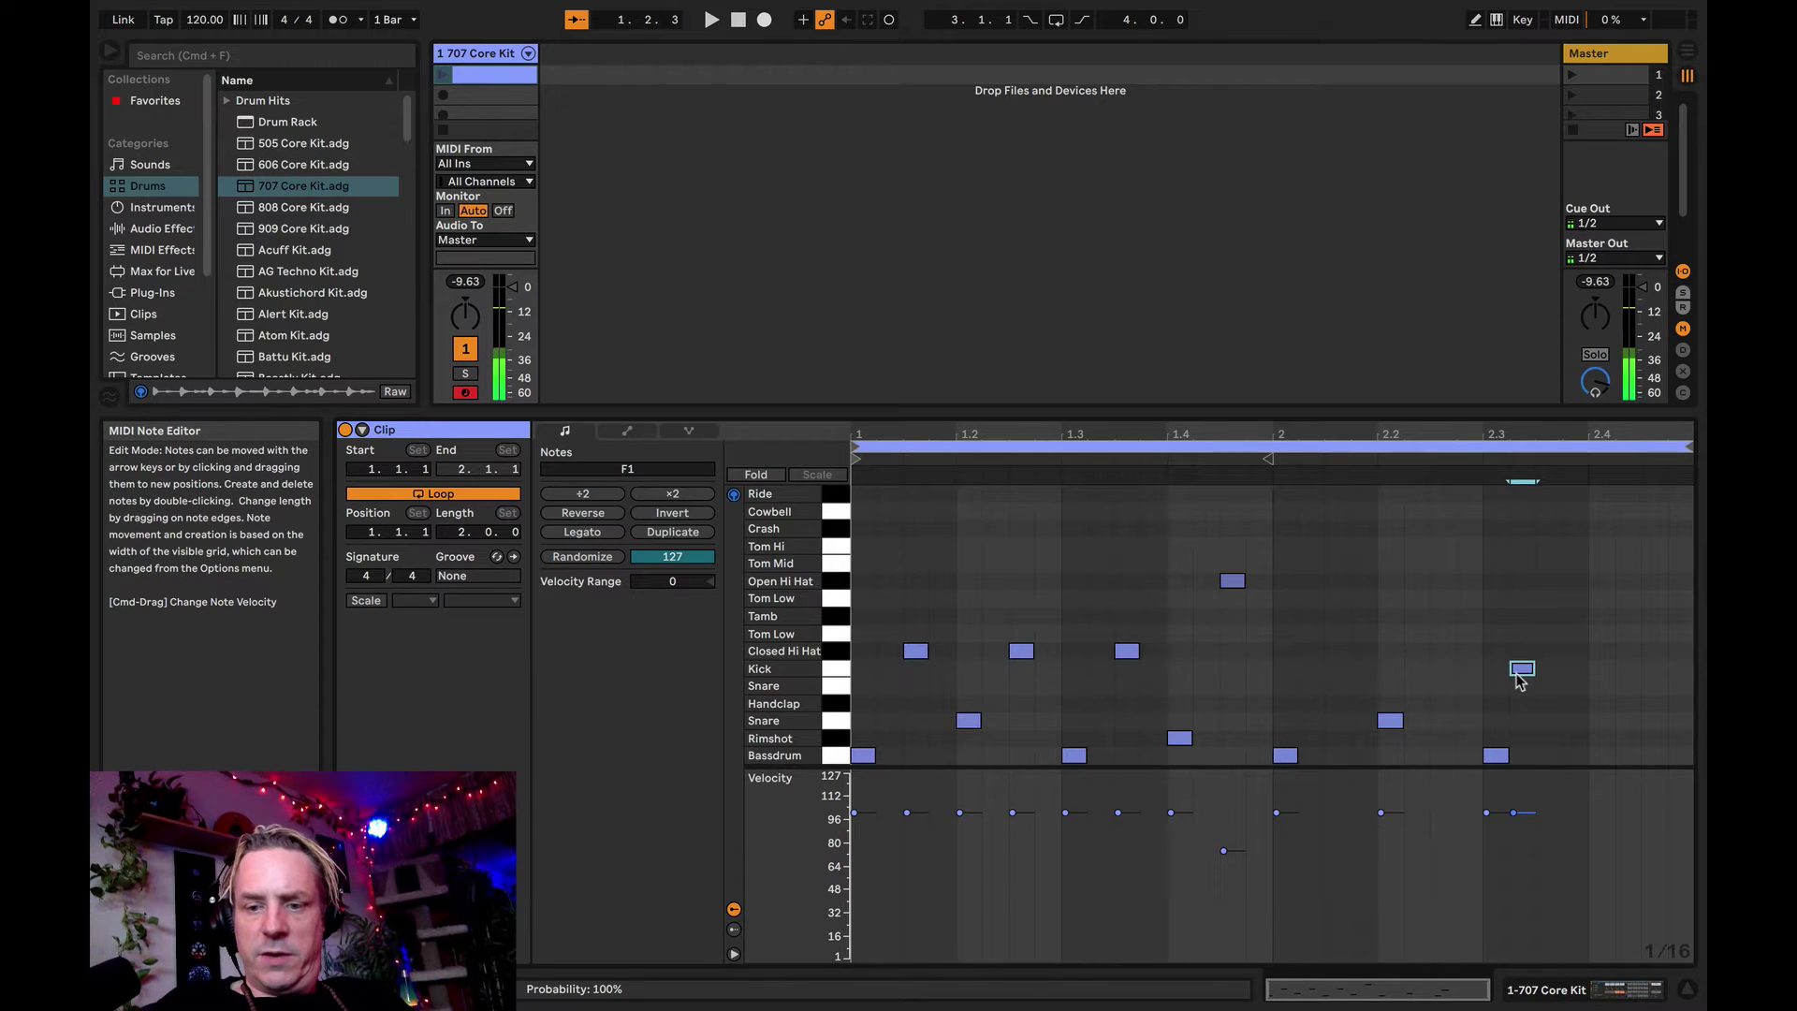
# - Delete all the notes in the second bar
pyautogui.moveTo(1318, 635); pyautogui.dragTo(1578, 757)
pyautogui.press('Delete')
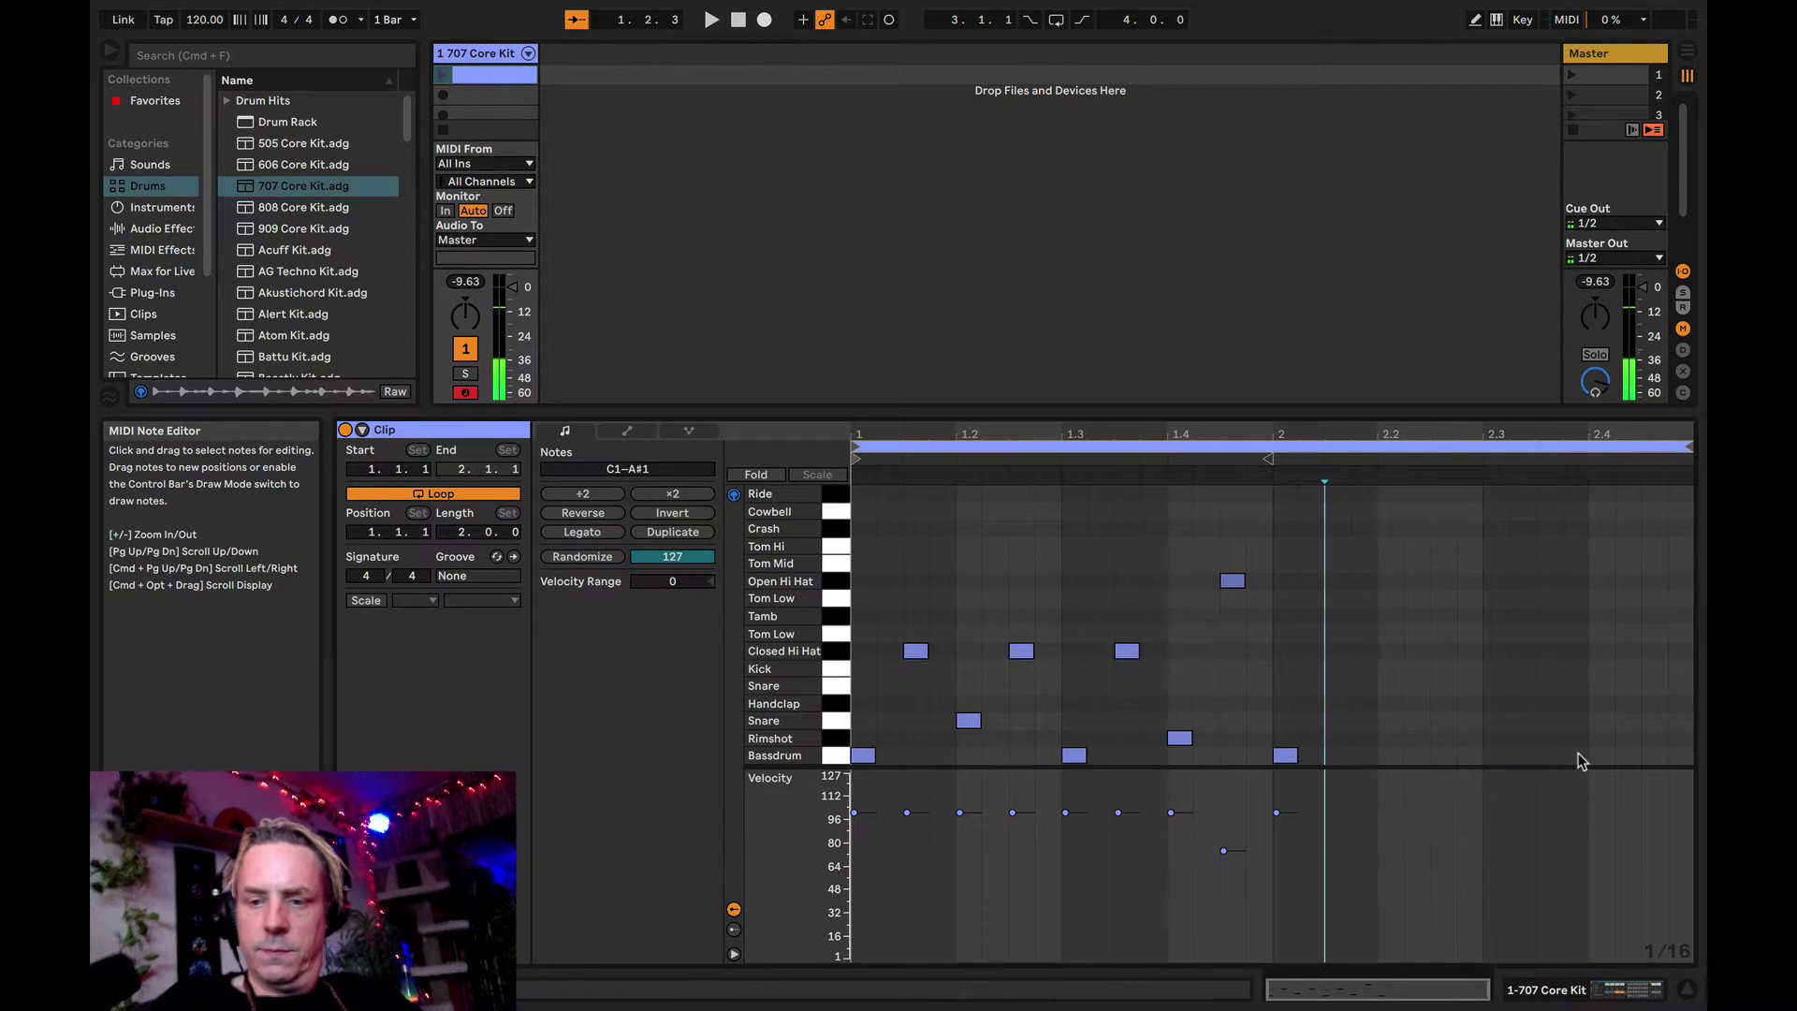
pyautogui.doubleClick(1286, 757)
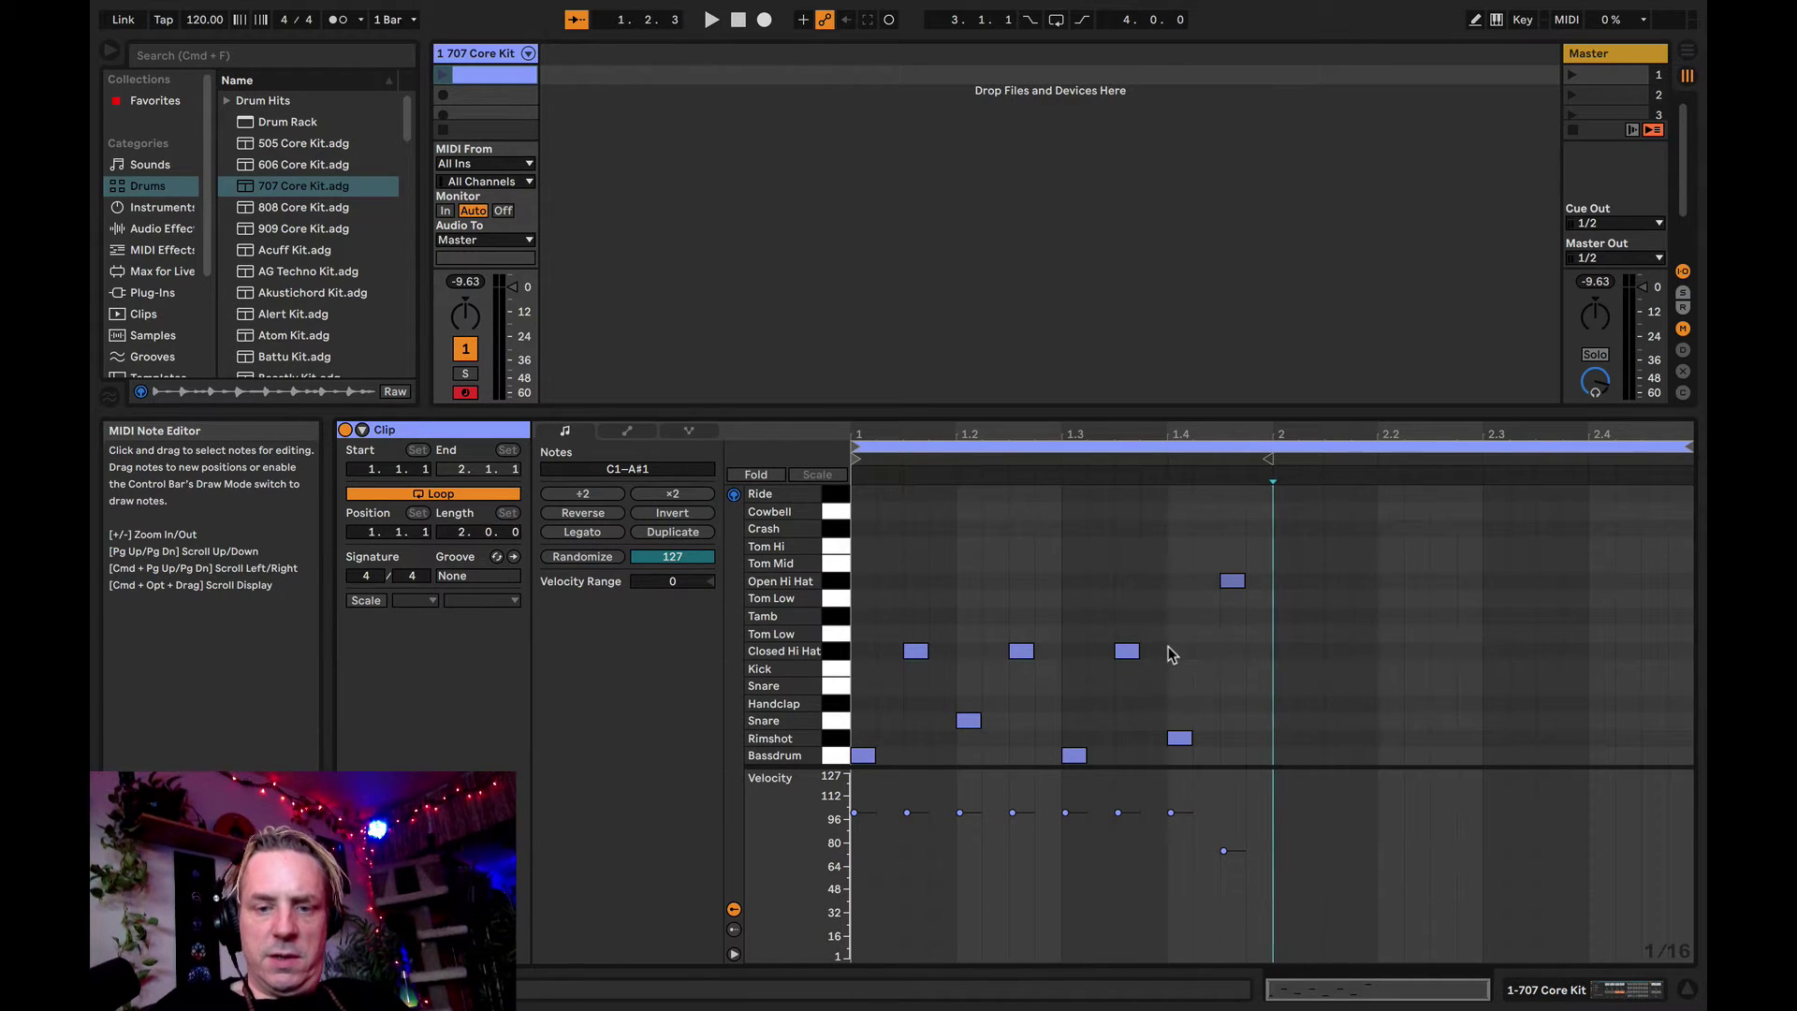
# - Select the three Closed Hi Hat notes, duplicate them, and undo the duplication
pyautogui.click(1120, 652)
pyautogui.moveTo(1120, 652); pyautogui.dragTo(898, 655)
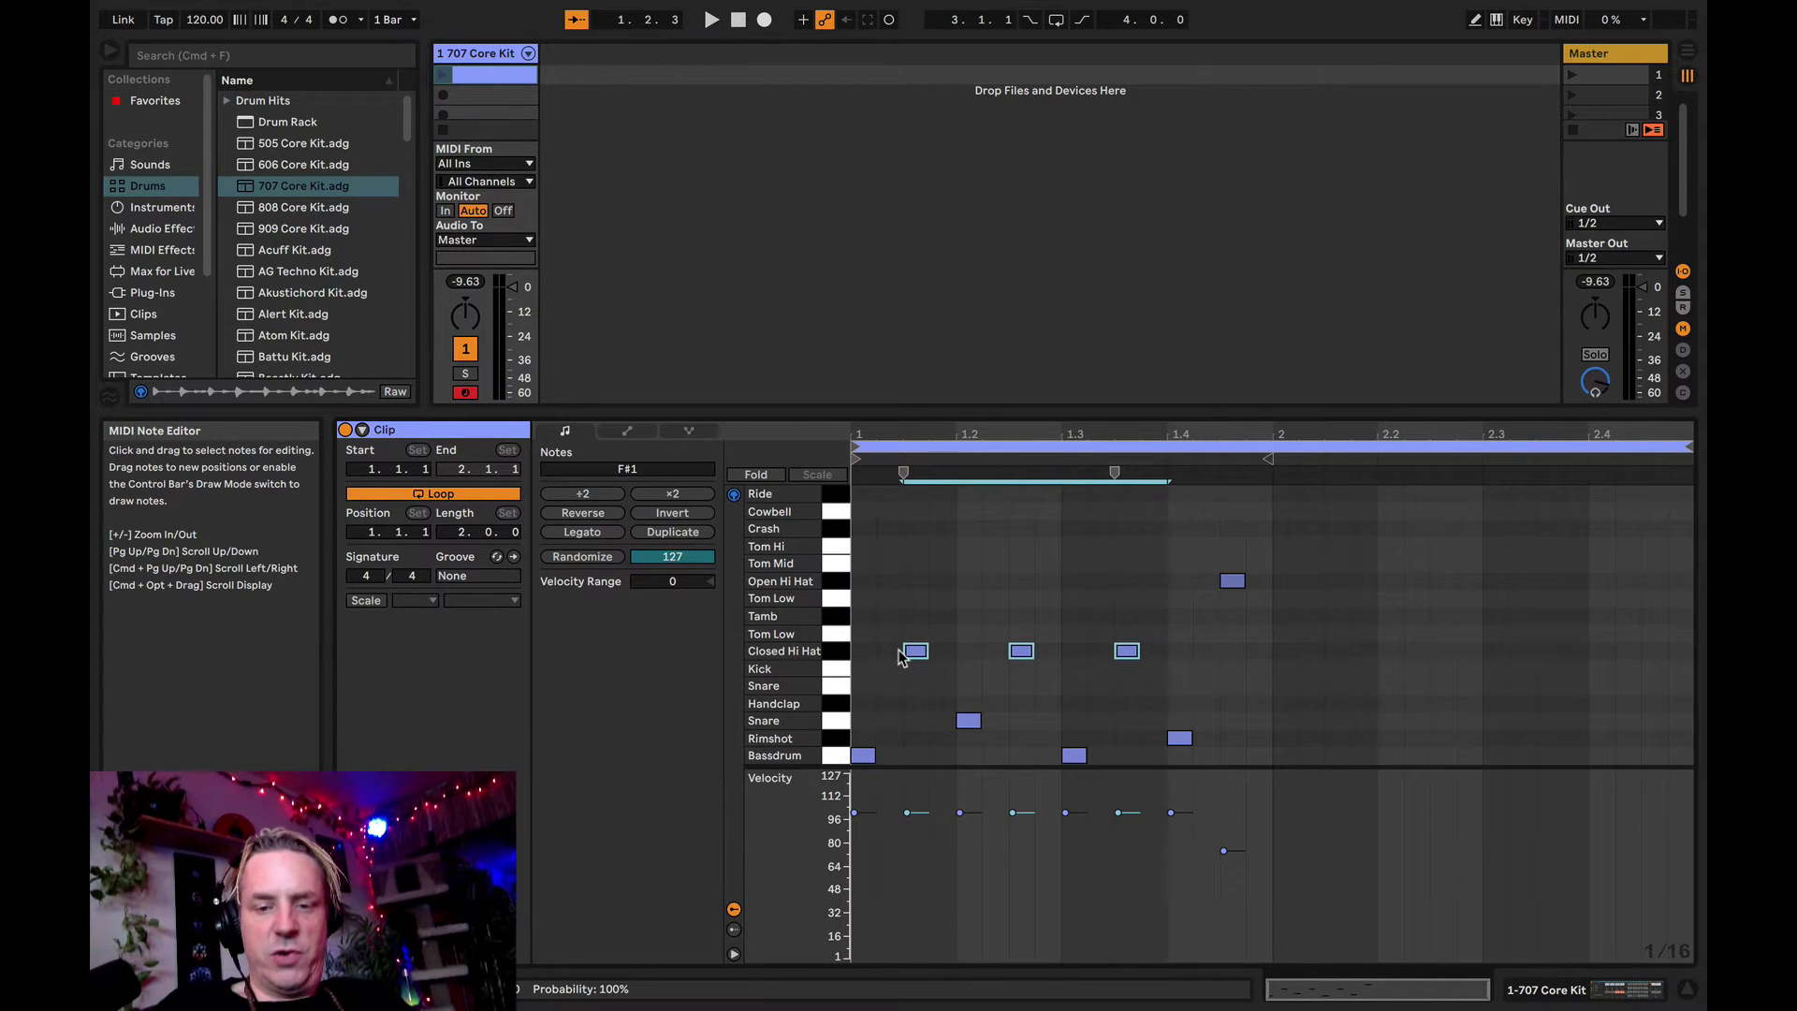
pyautogui.press('super+d')
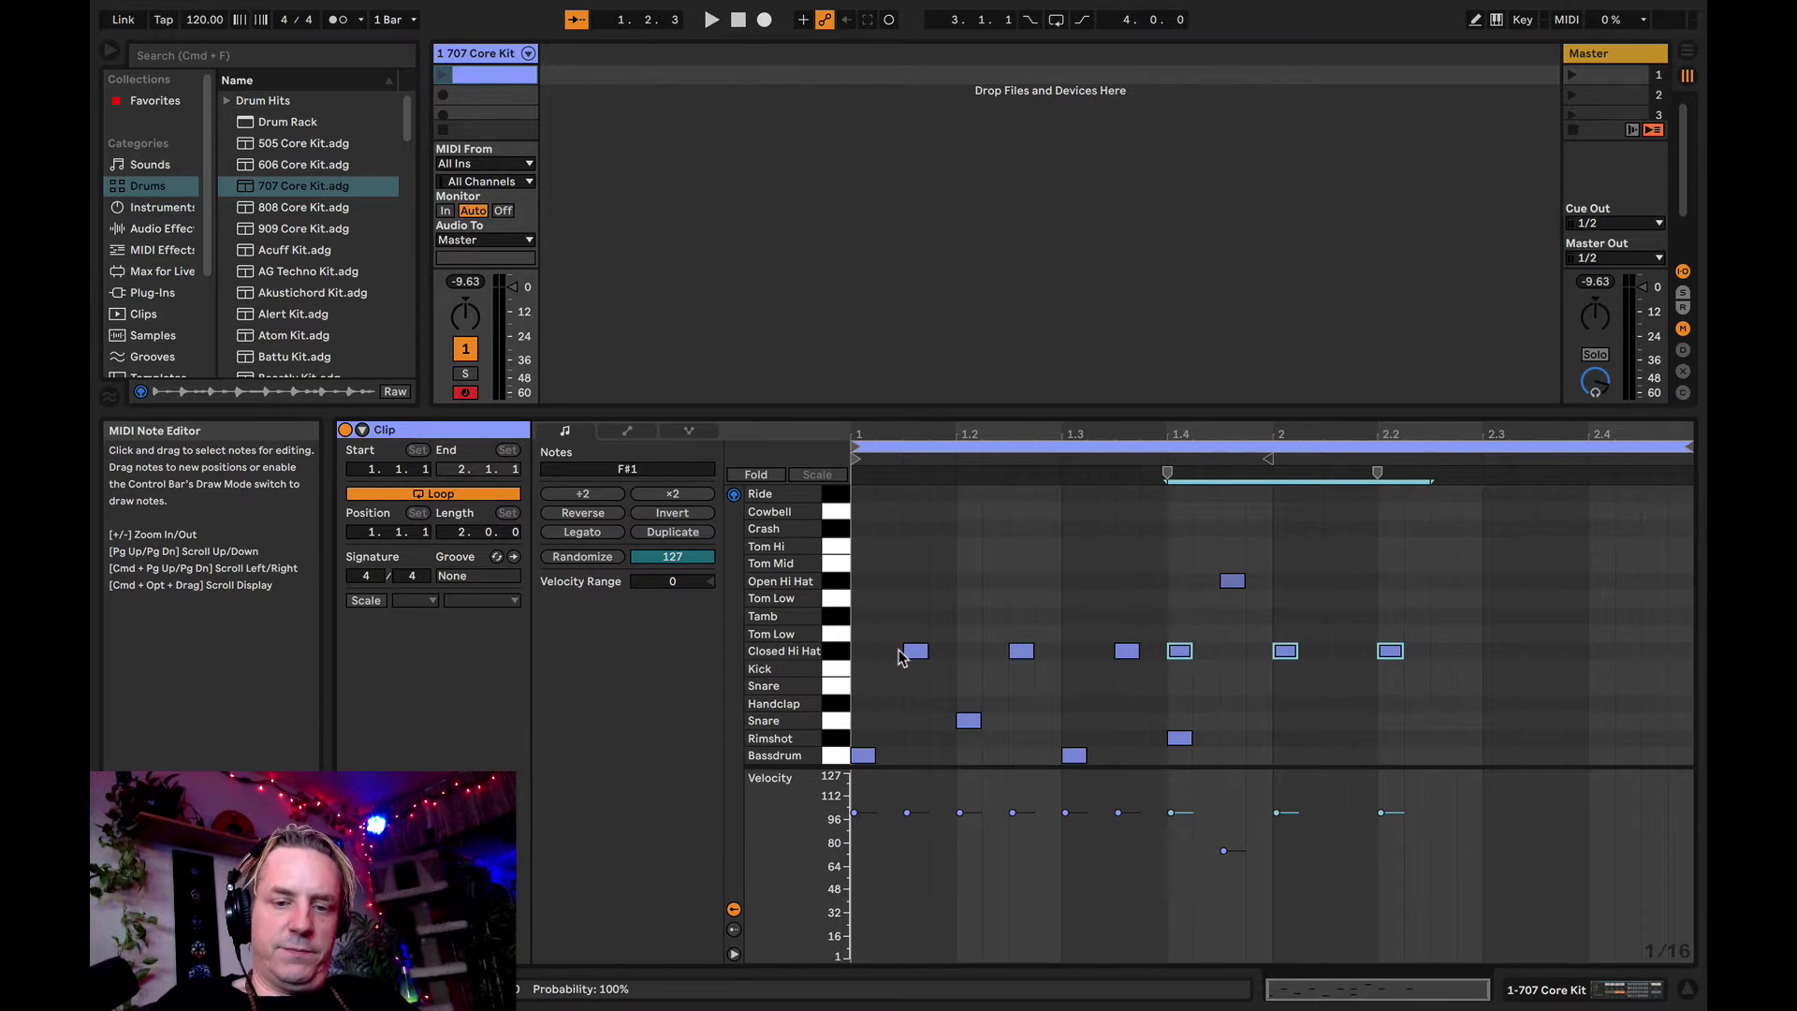
pyautogui.press('super+z')
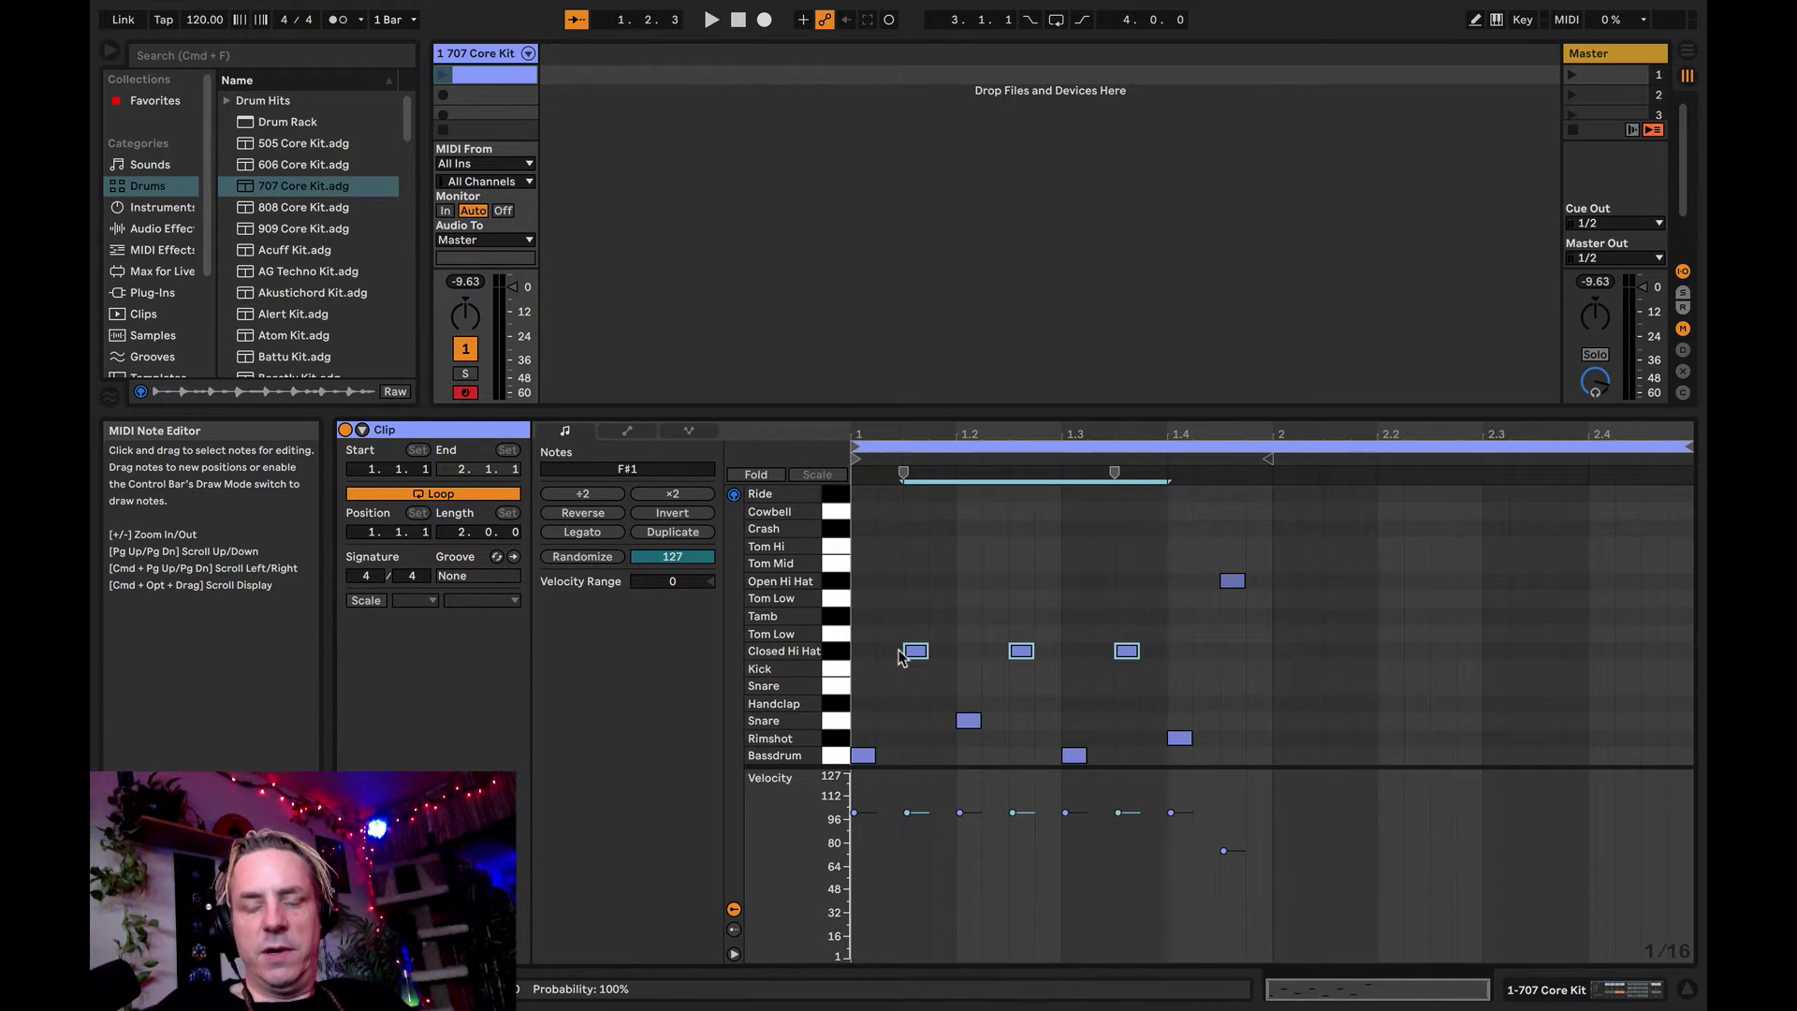
# - Shift the three Closed Hi Hat notes a sixteenth later, return them to the off-beats, and deselect them
pyautogui.moveTo(1160, 655); pyautogui.dragTo(935, 659)
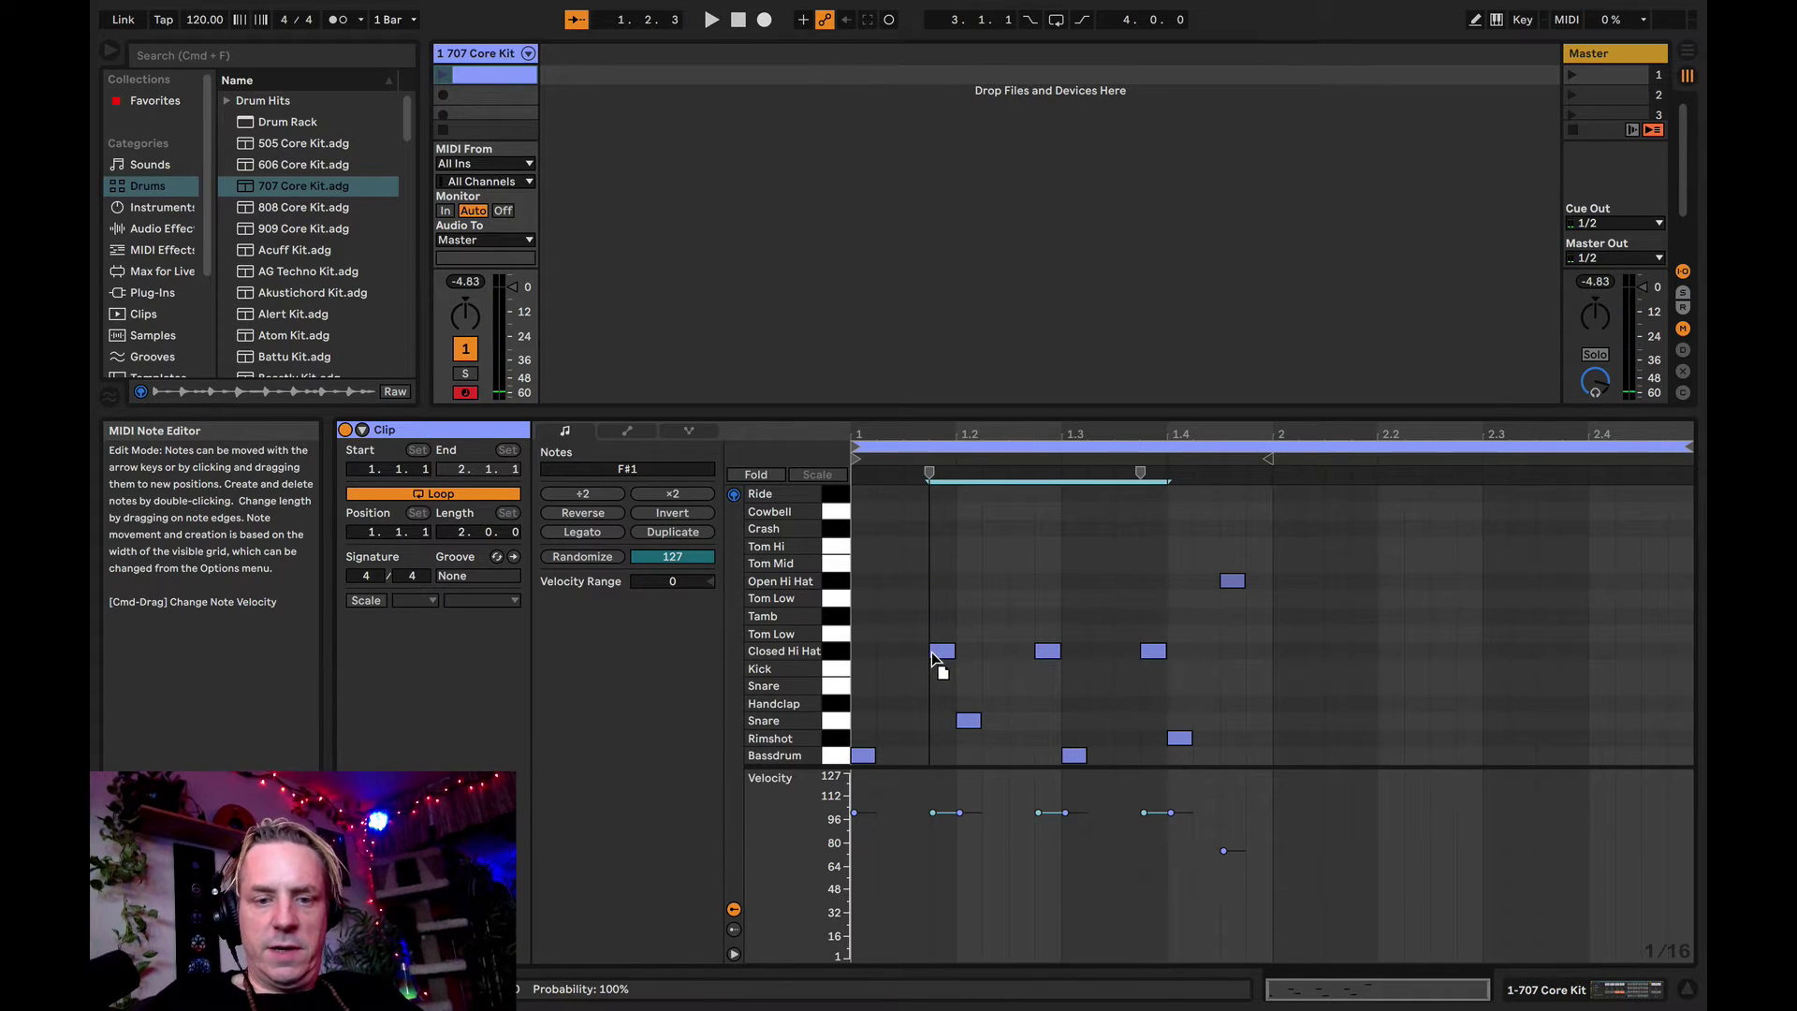
pyautogui.moveTo(935, 659); pyautogui.dragTo(916, 660)
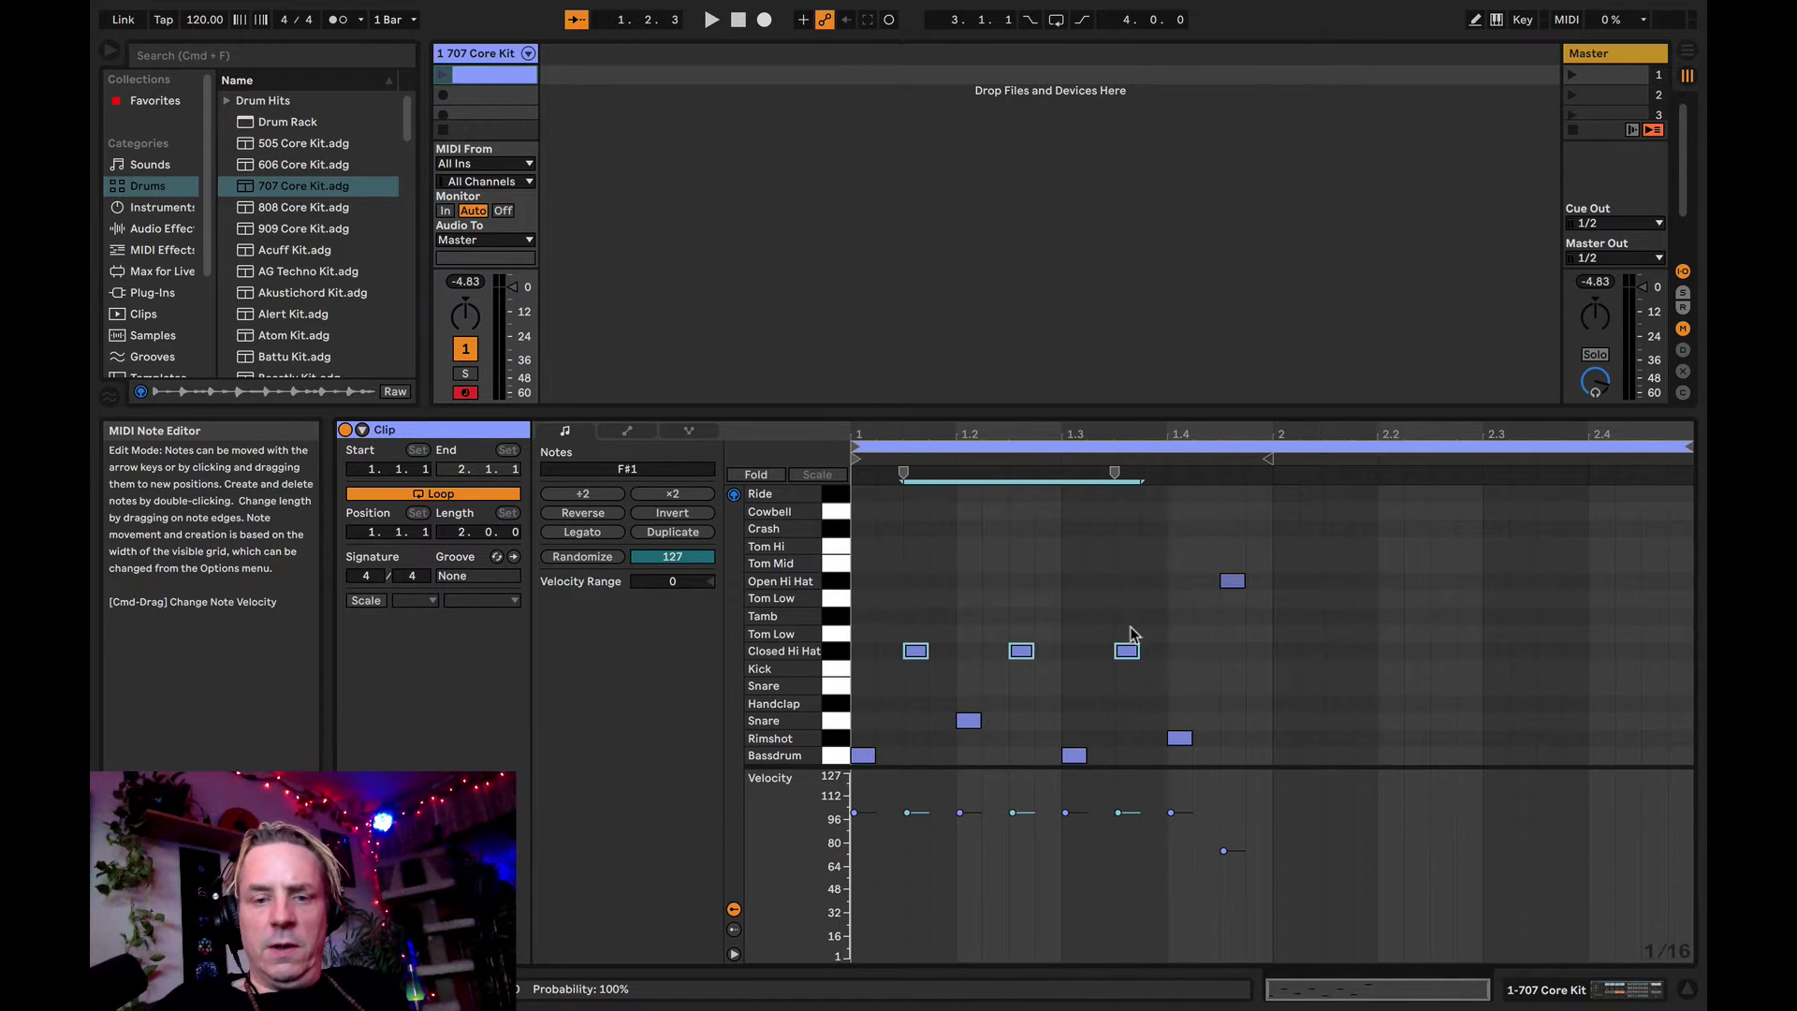
pyautogui.click(1220, 659)
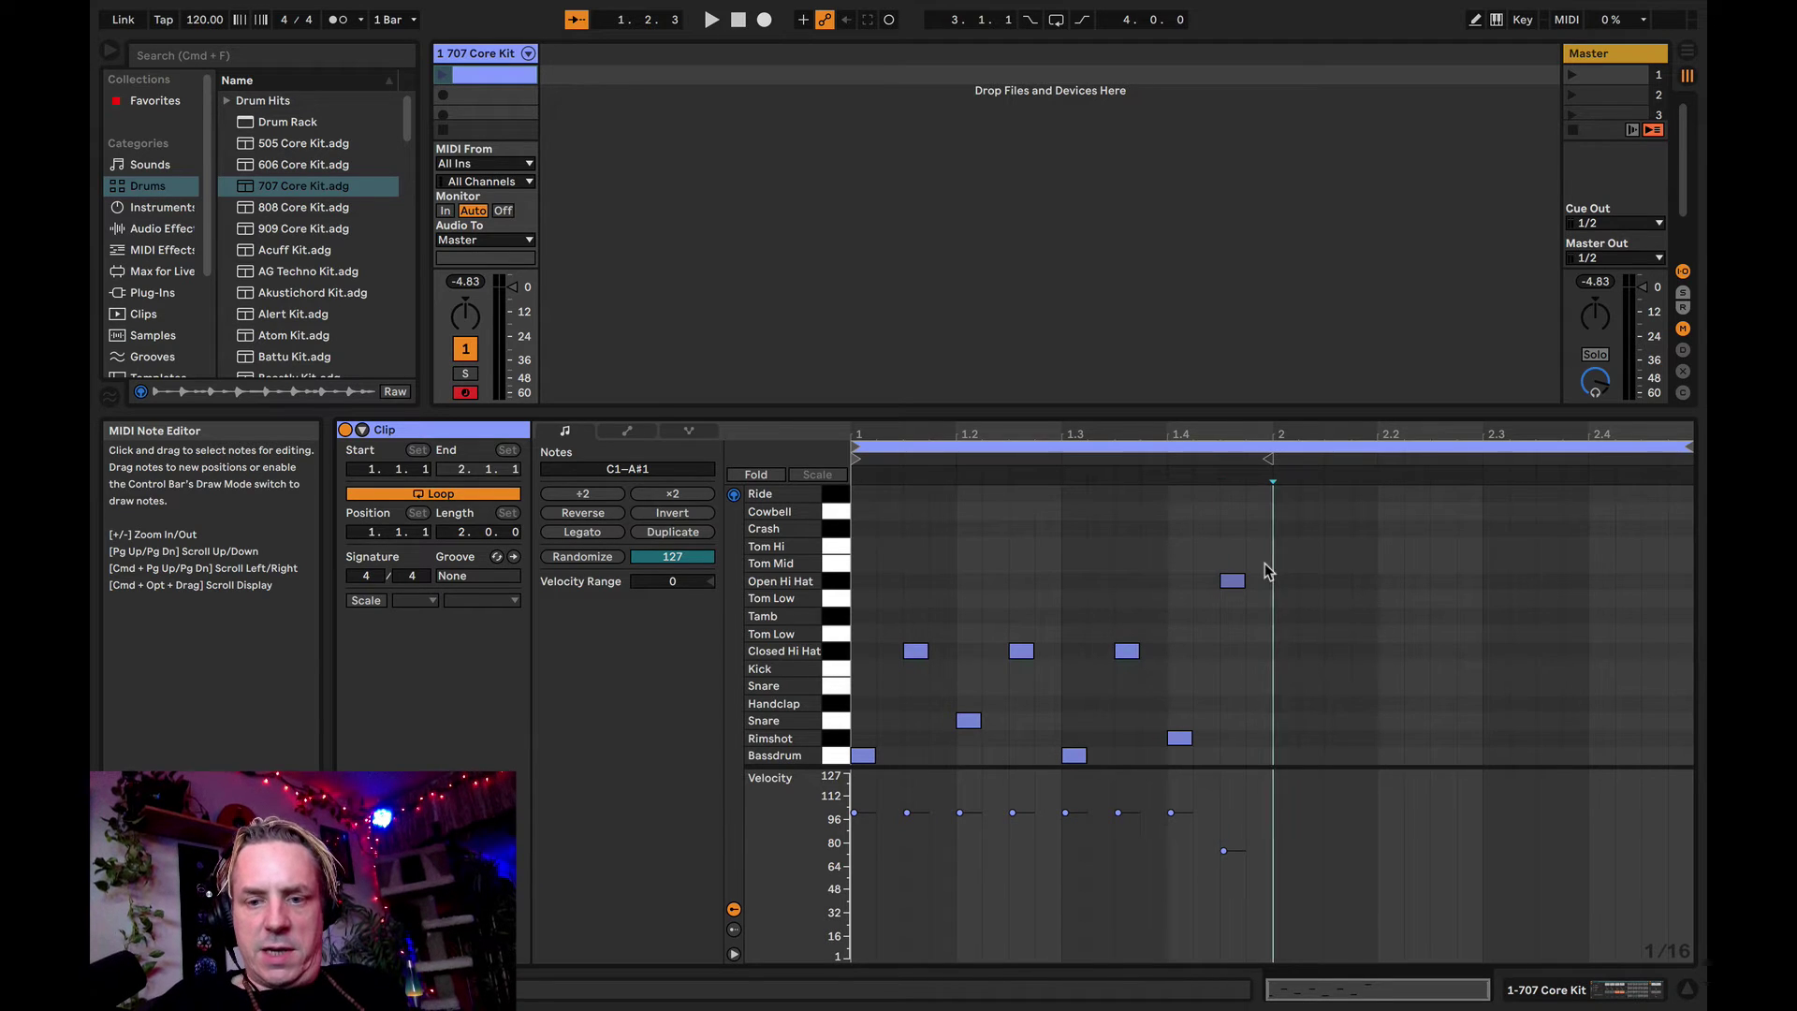
# - Select all the notes in bar 1, duplicate them into bar 2, and play the two-bar clip
pyautogui.moveTo(1265, 564); pyautogui.dragTo(845, 795)
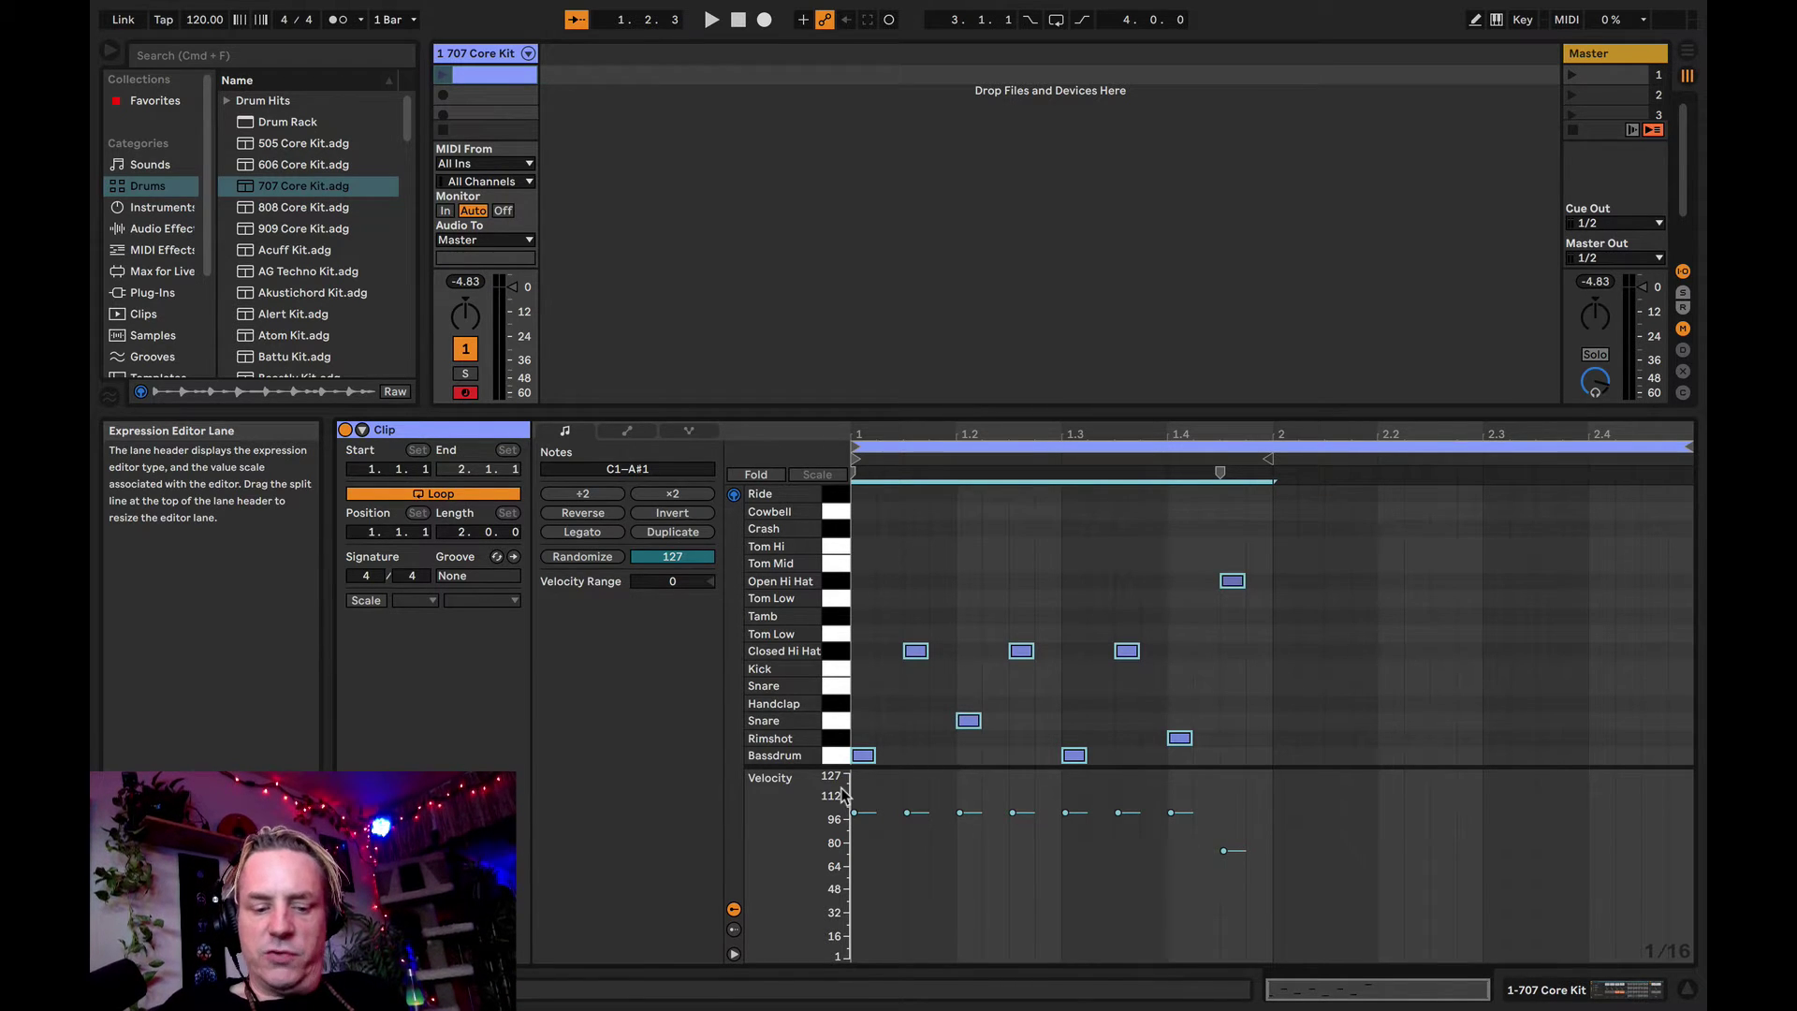
pyautogui.press('super+d')
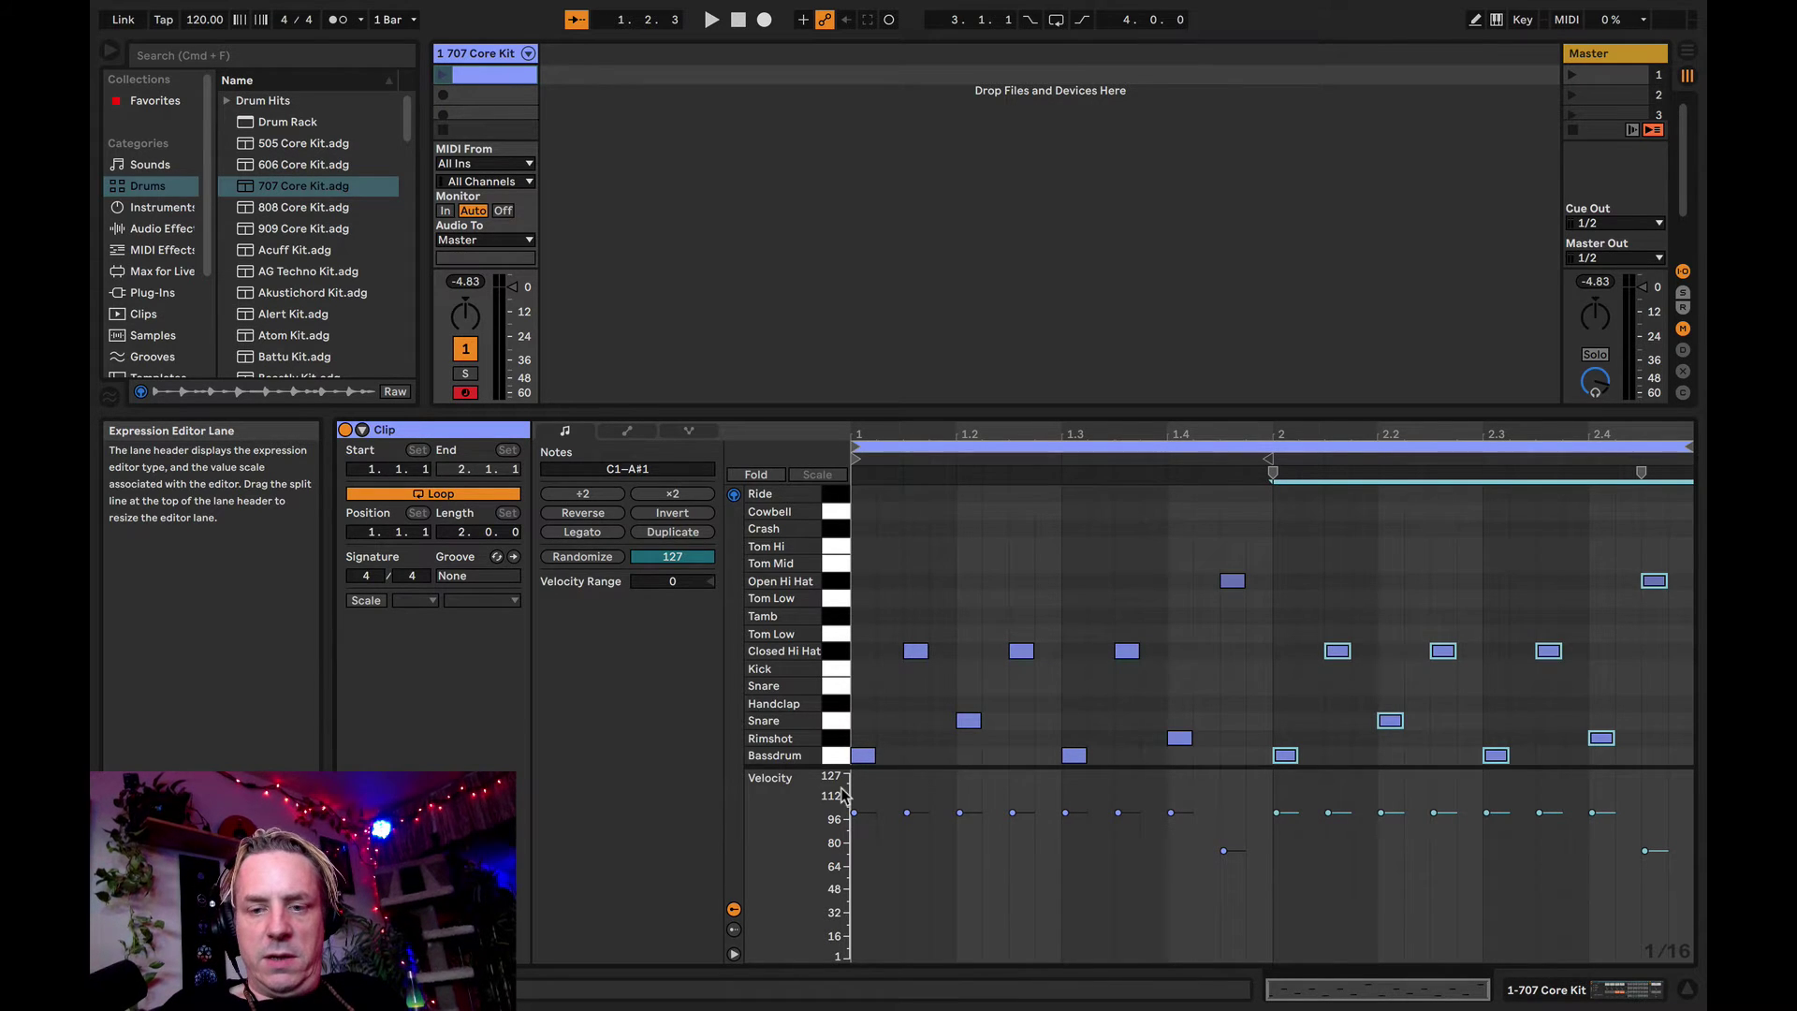
pyautogui.press('super+z')
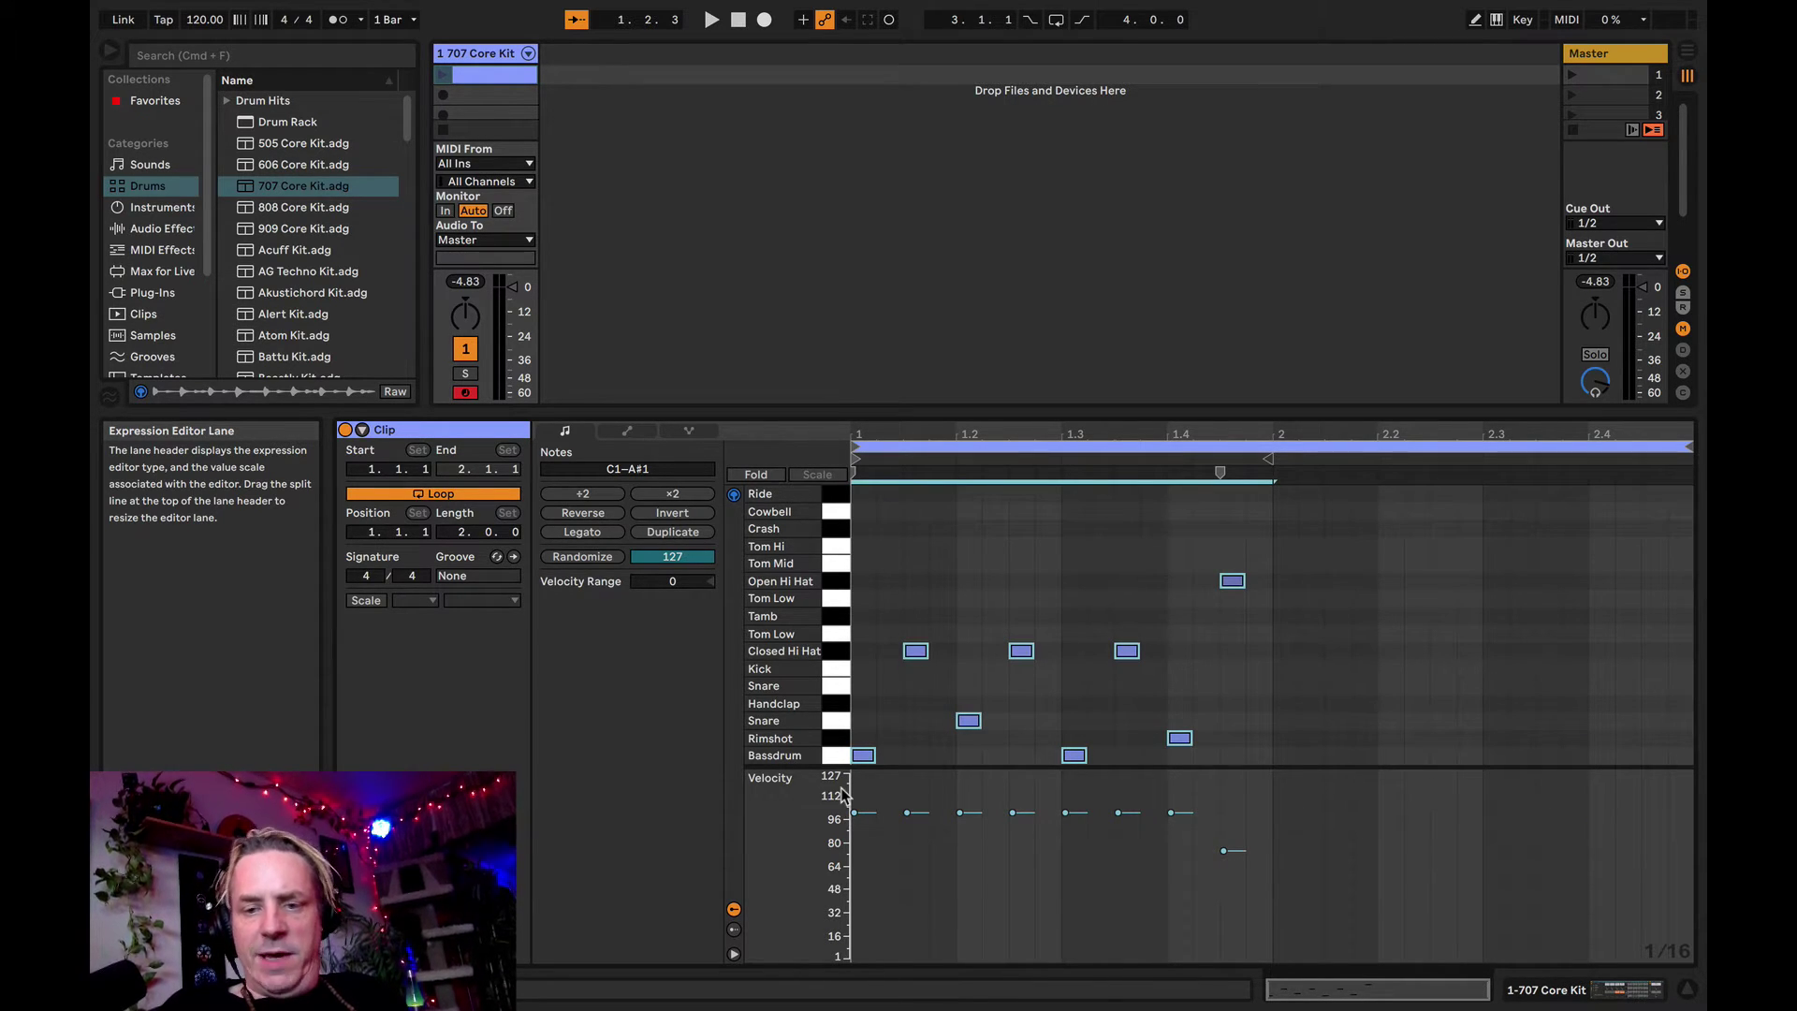
pyautogui.press('super+d')
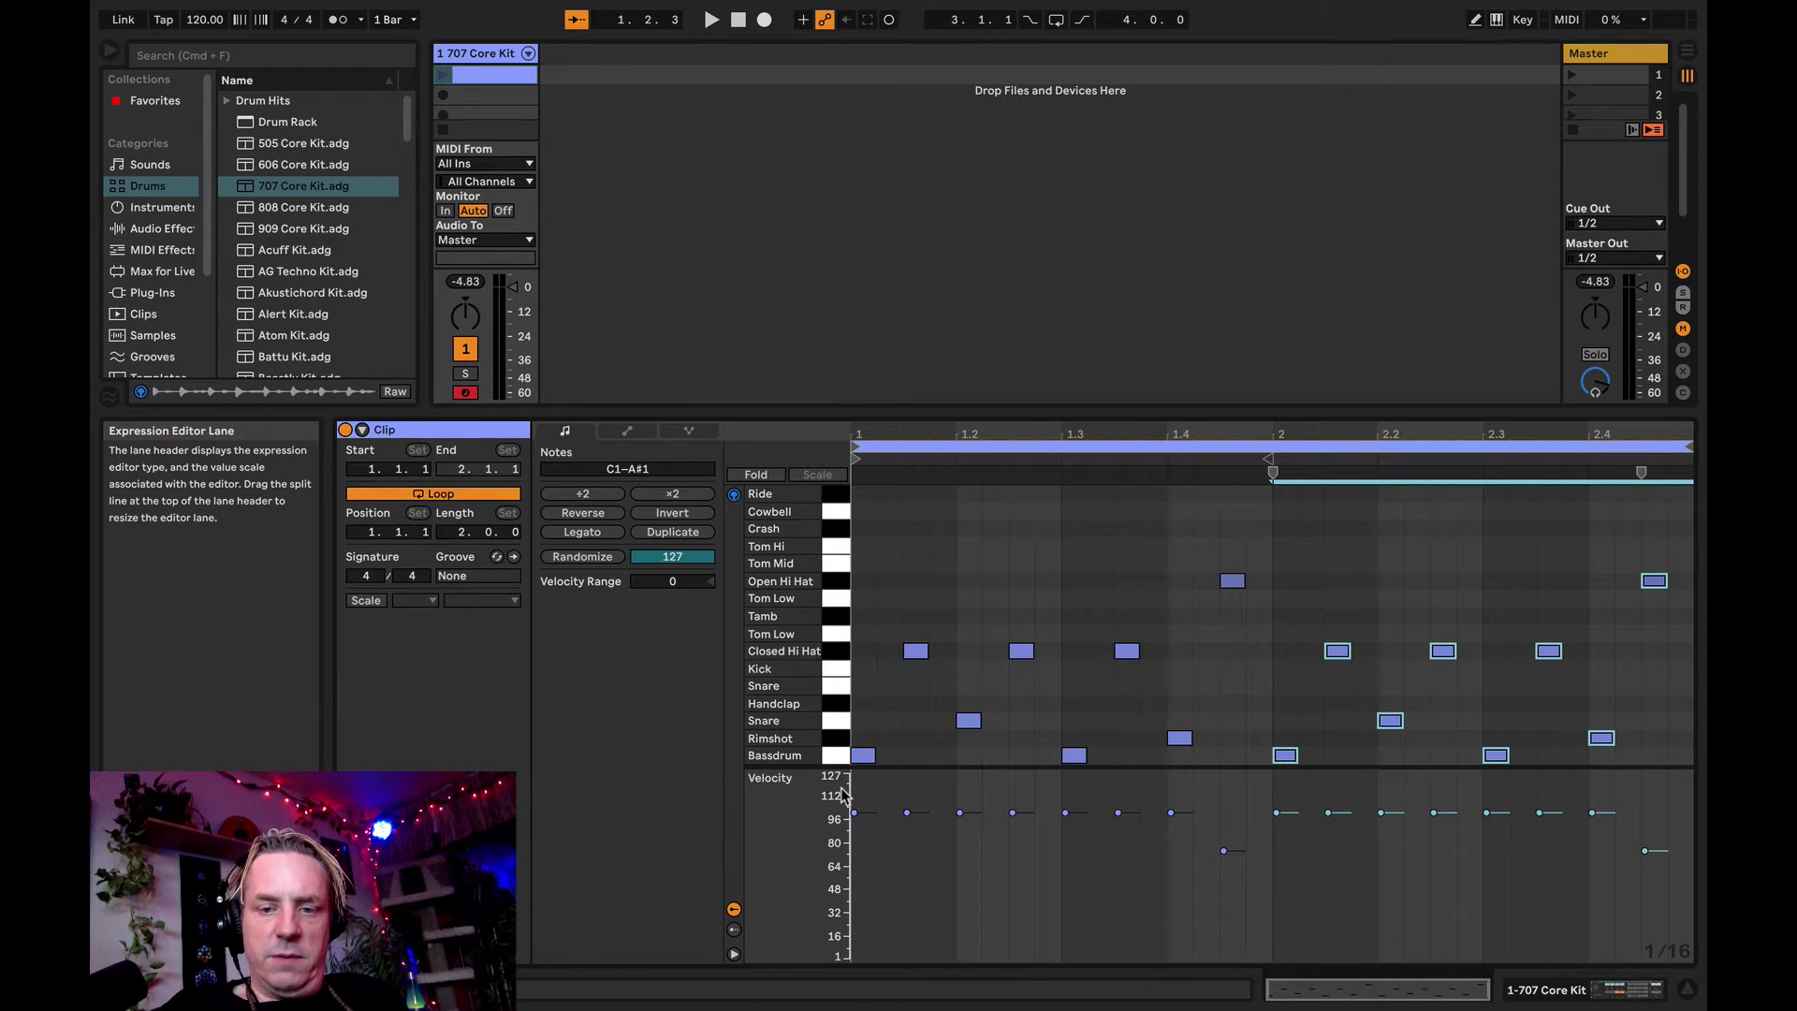
pyautogui.click(929, 629)
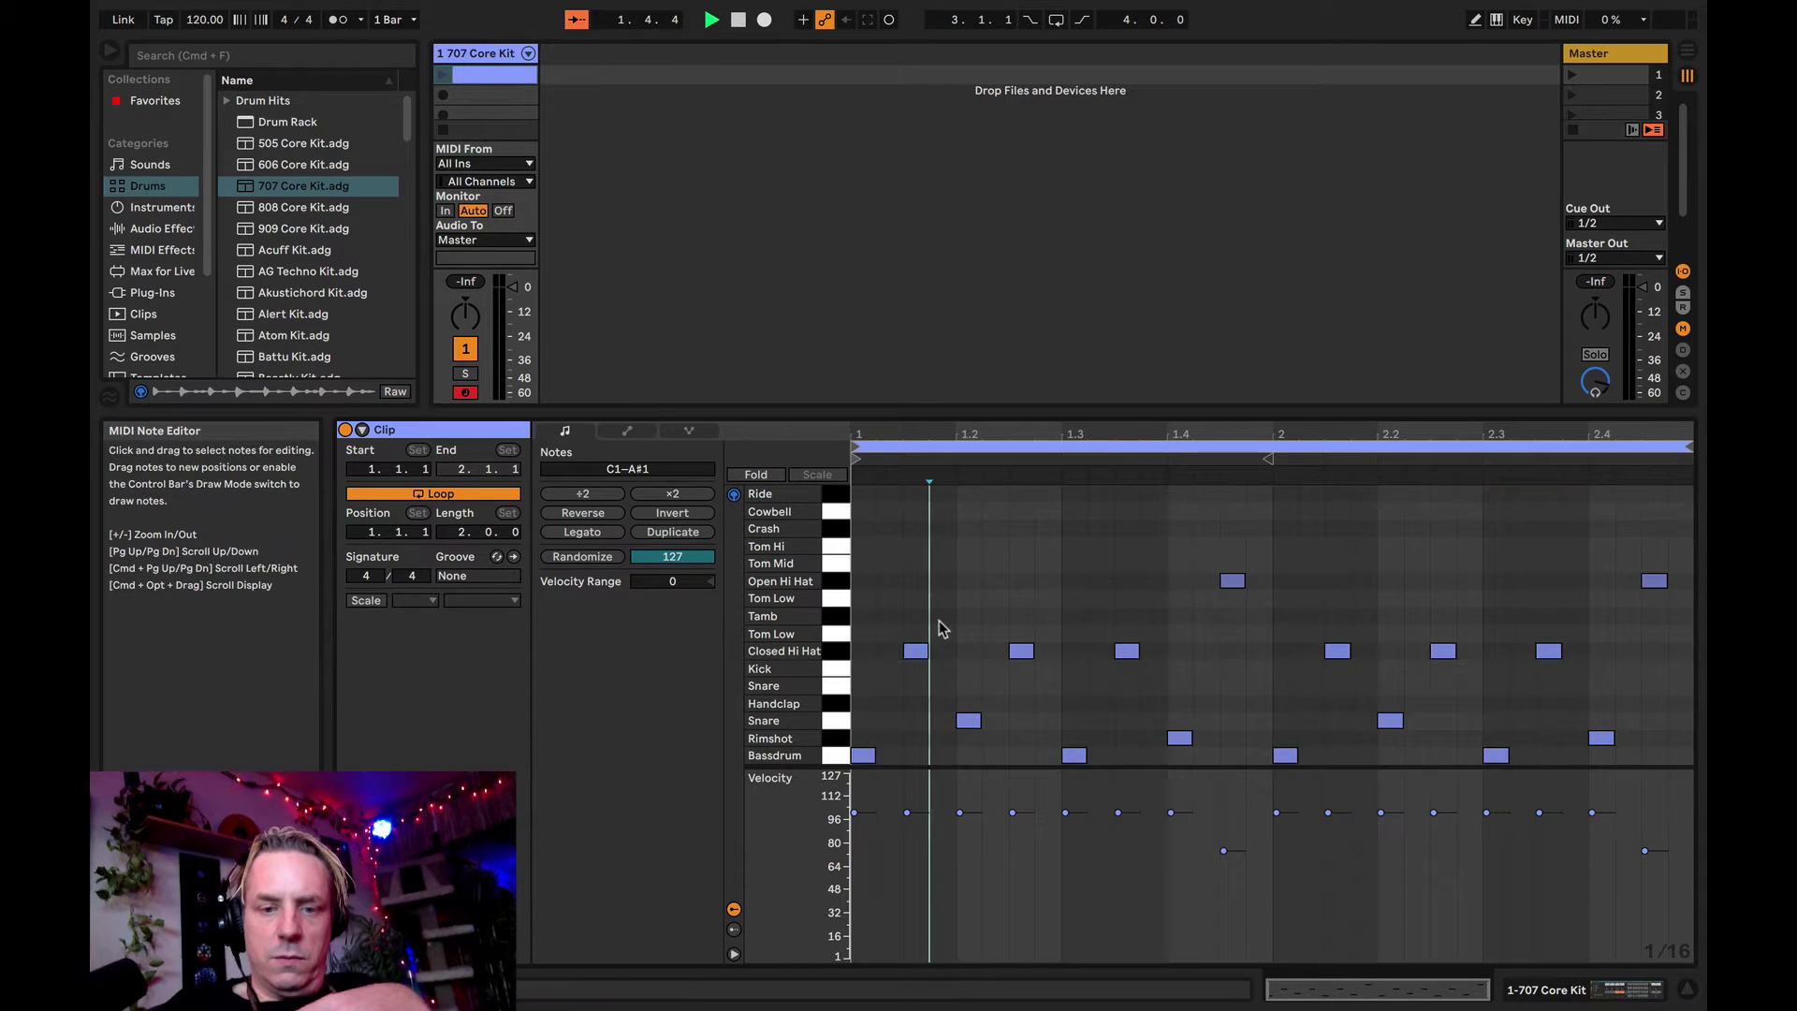
# - Restart playback of the two-bar clip, listen to the loop, and stop it
pyautogui.press('space')
pyautogui.press('space')
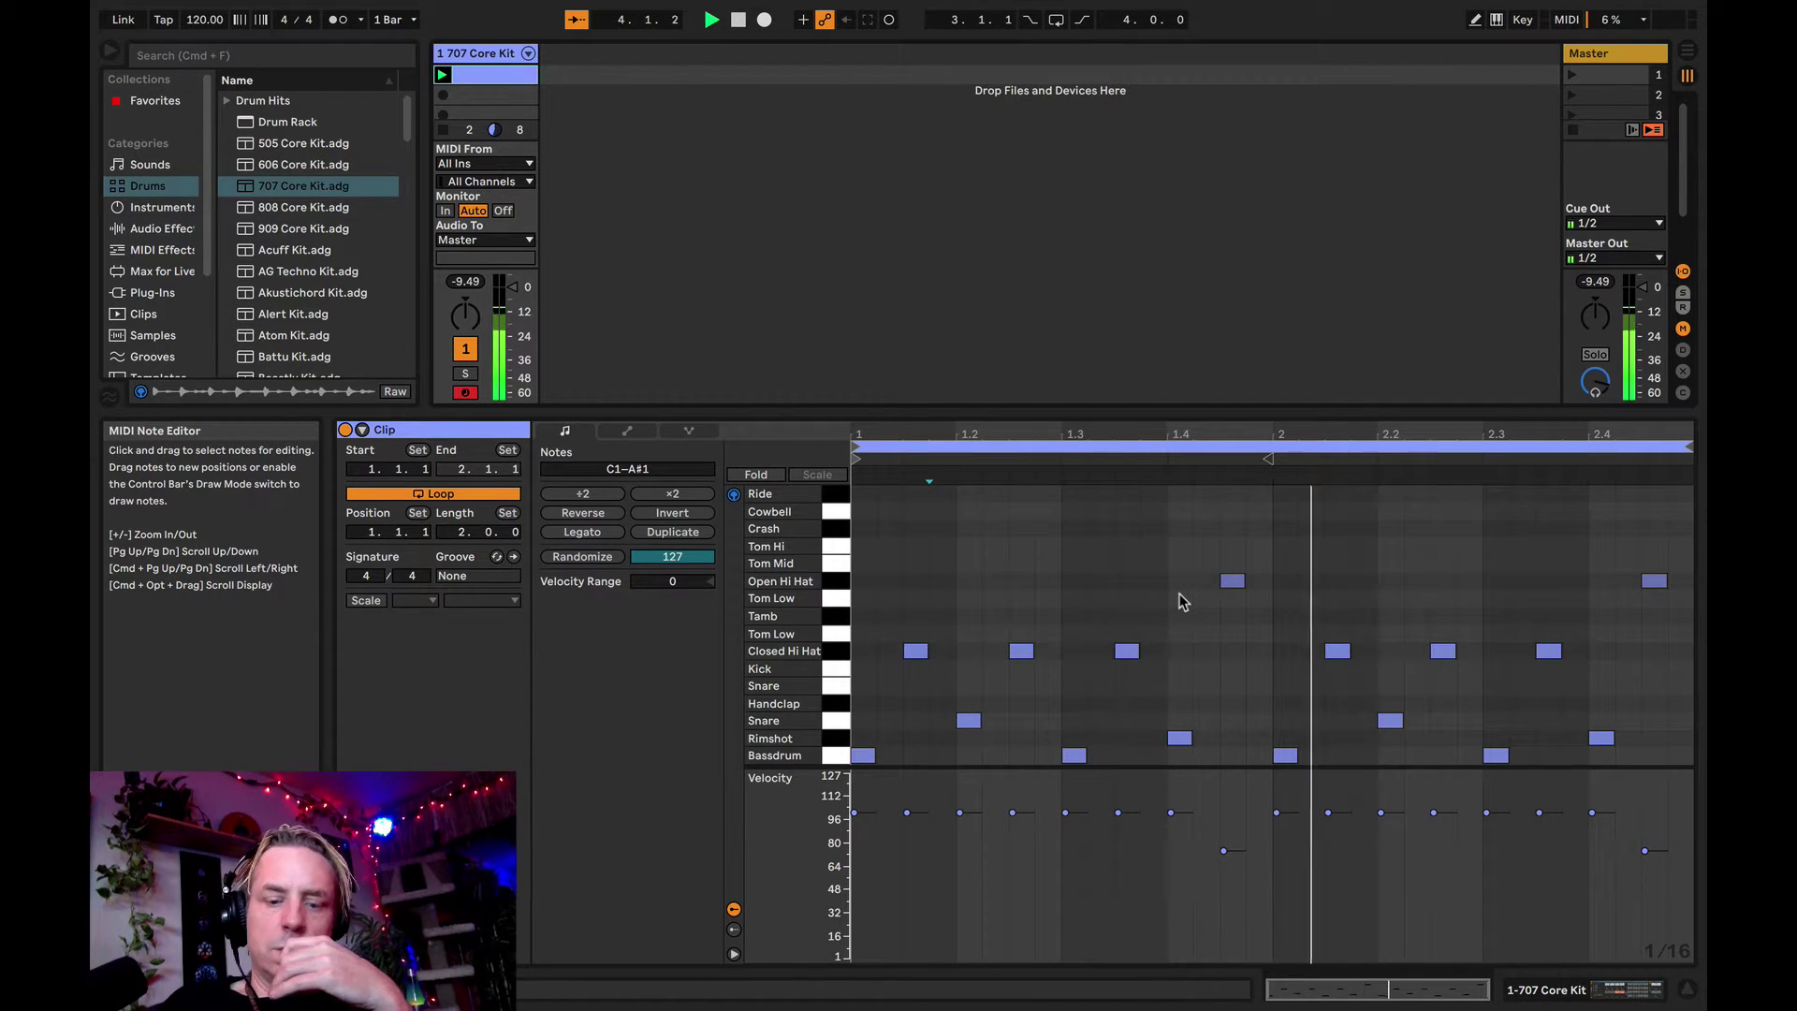
pyautogui.press('space')
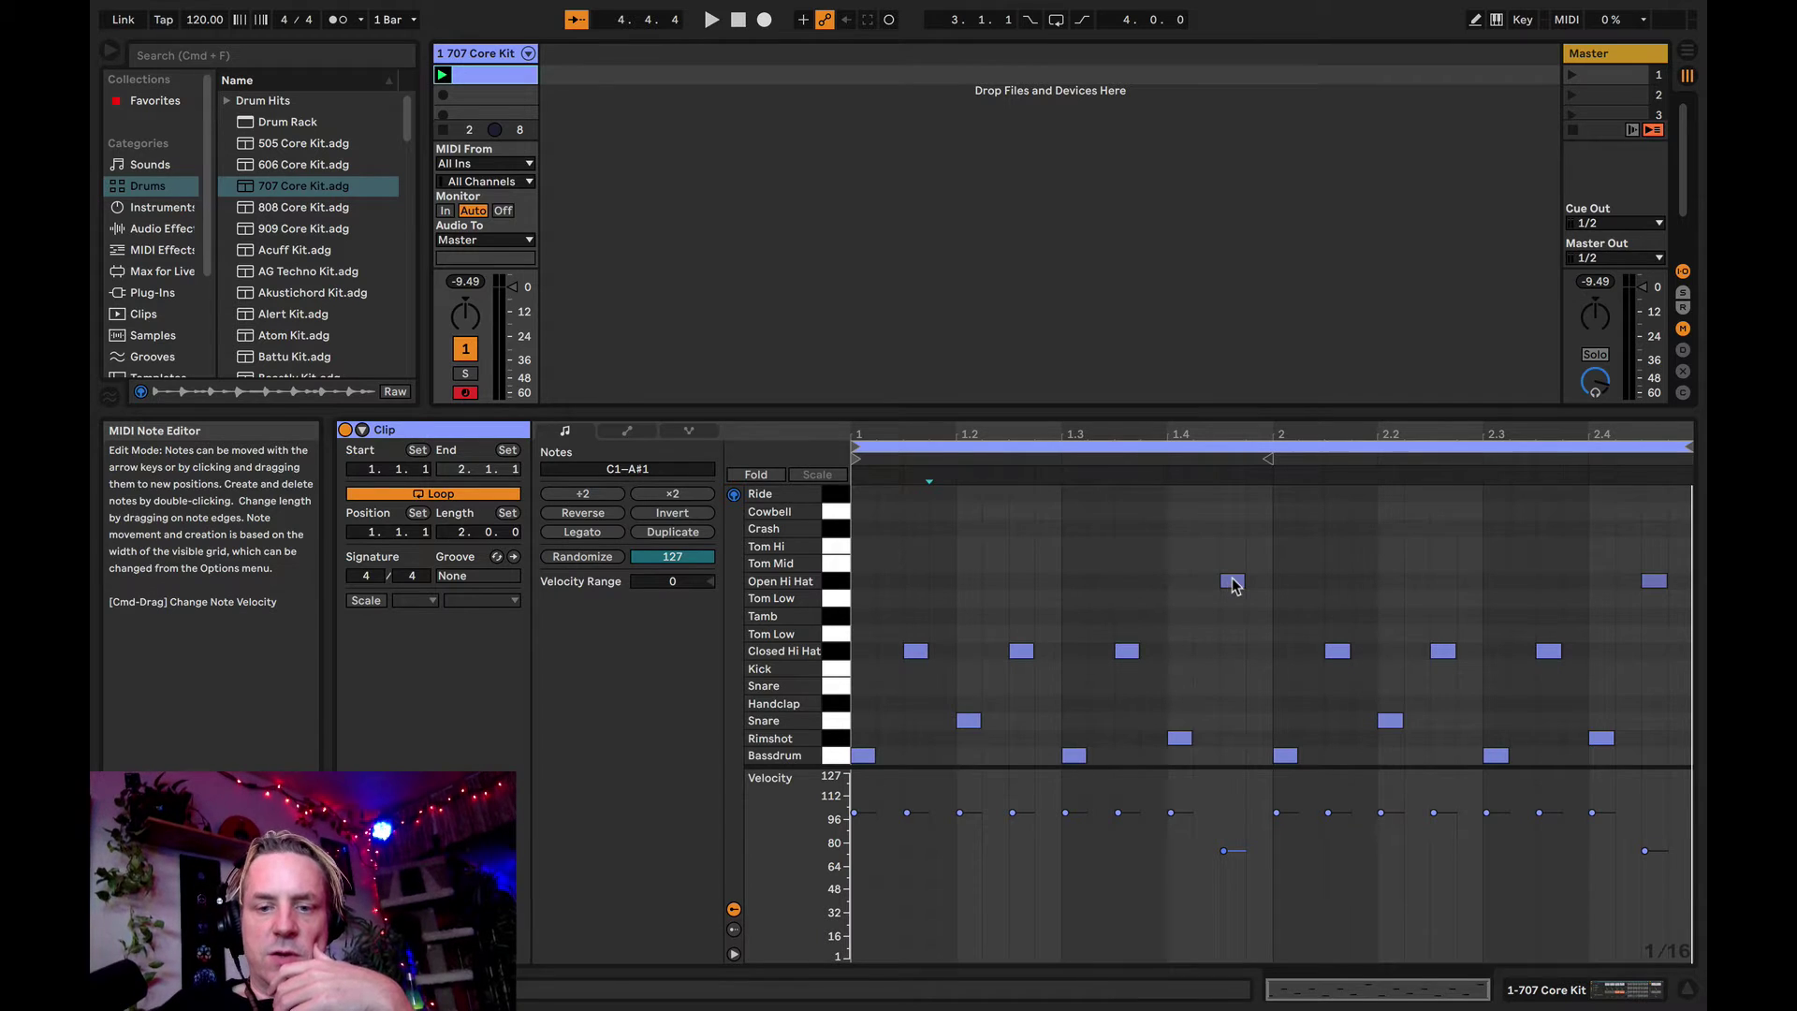
# - Move bar 1's Open Hi Hat note to the Closed Hi Hat row and raise its velocity level with the other notes while playing the clip
pyautogui.moveTo(1232, 584); pyautogui.dragTo(1229, 653)
pyautogui.press('space')
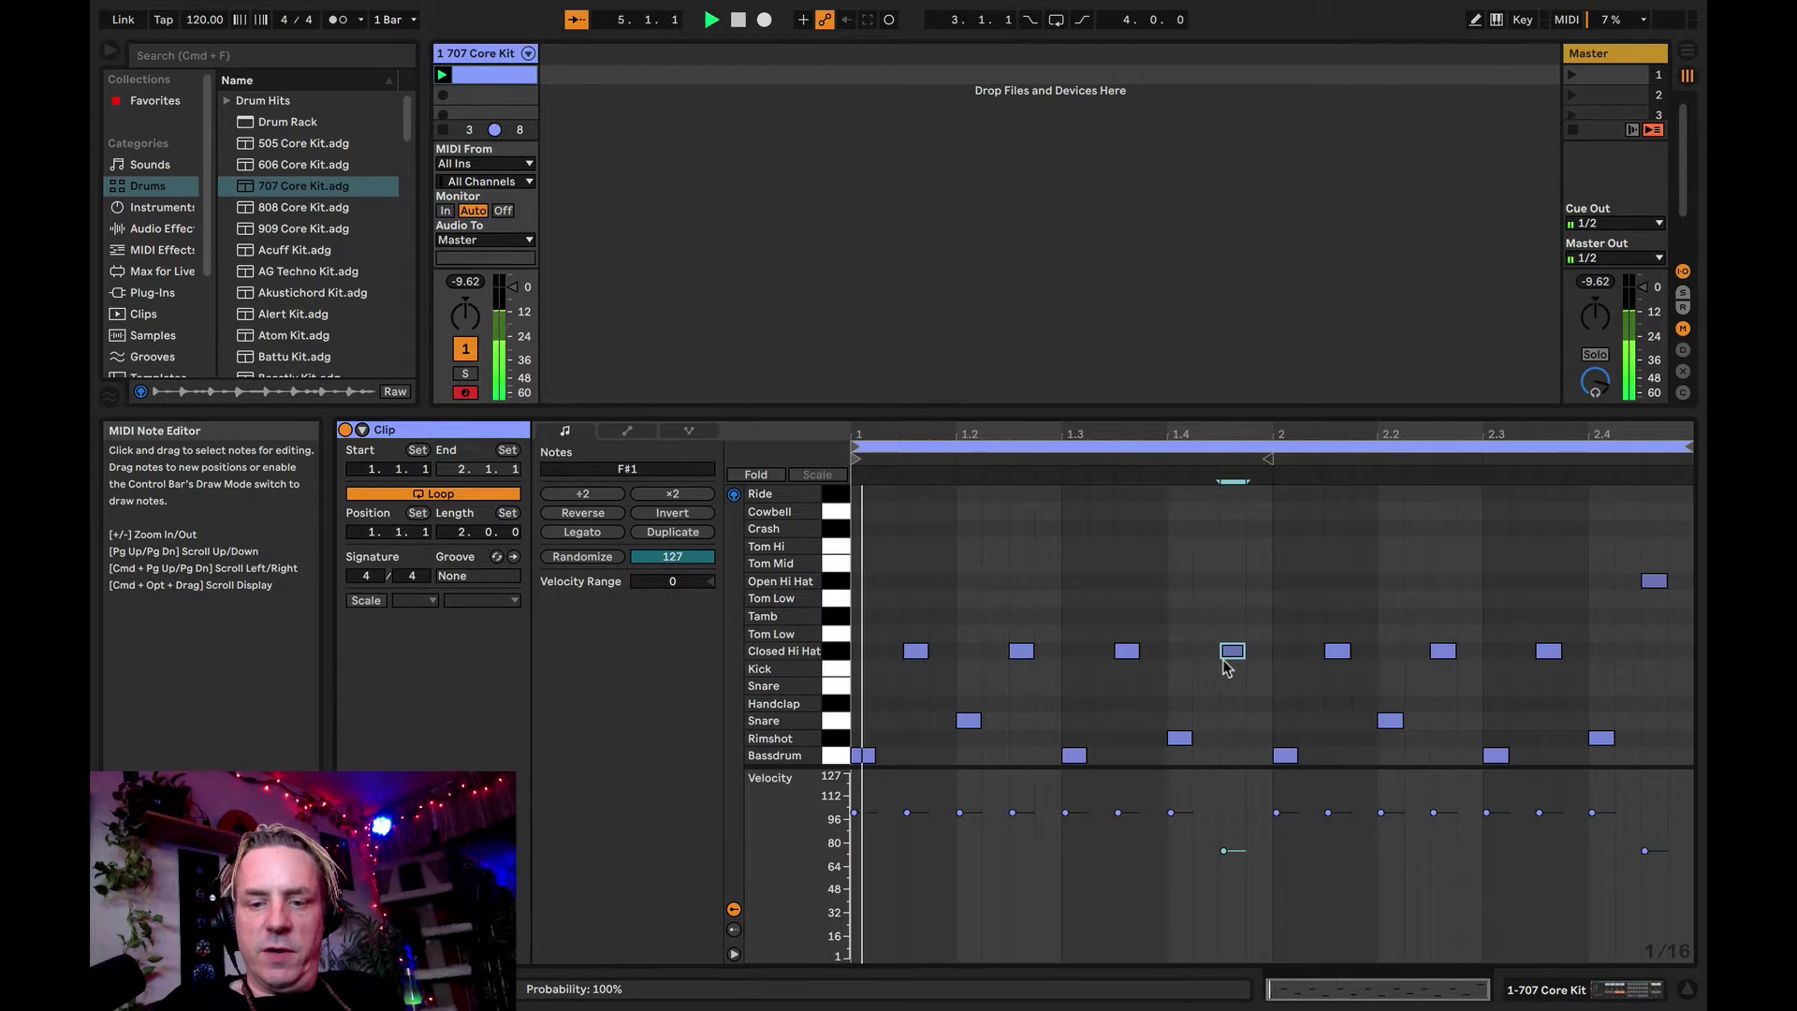
pyautogui.moveTo(1223, 851); pyautogui.dragTo(1223, 811)
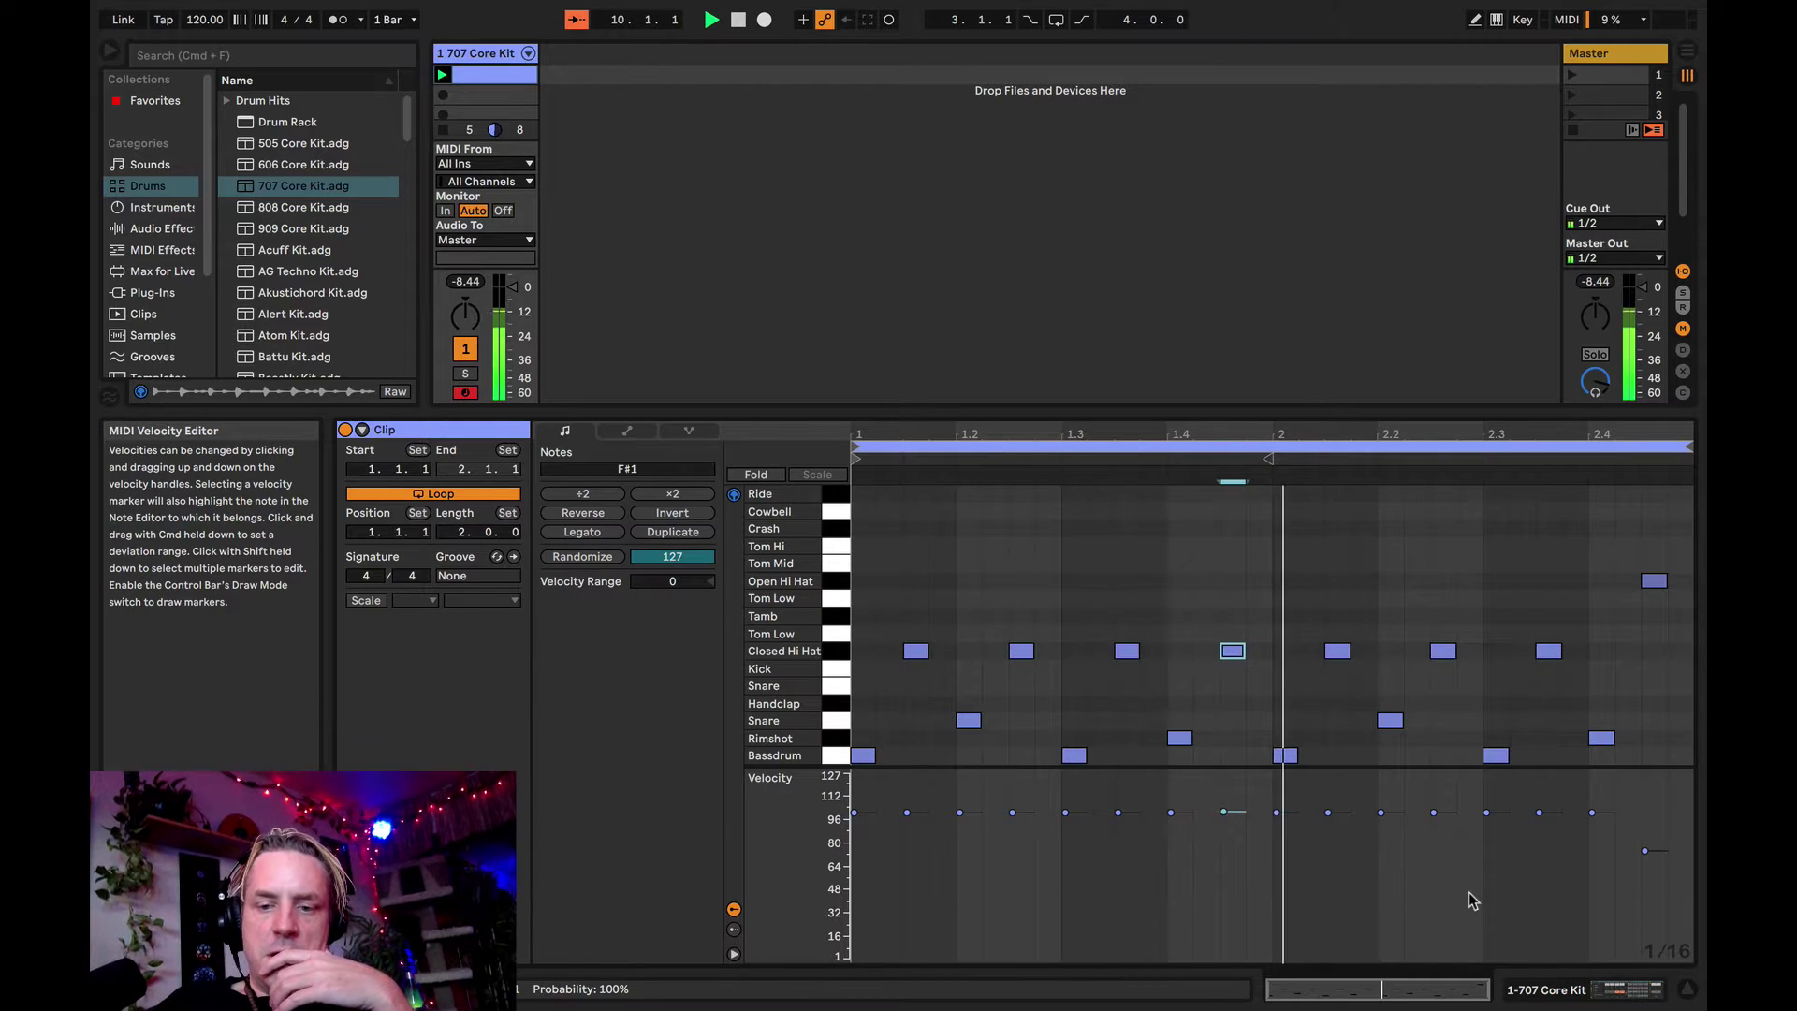
pyautogui.press('space')
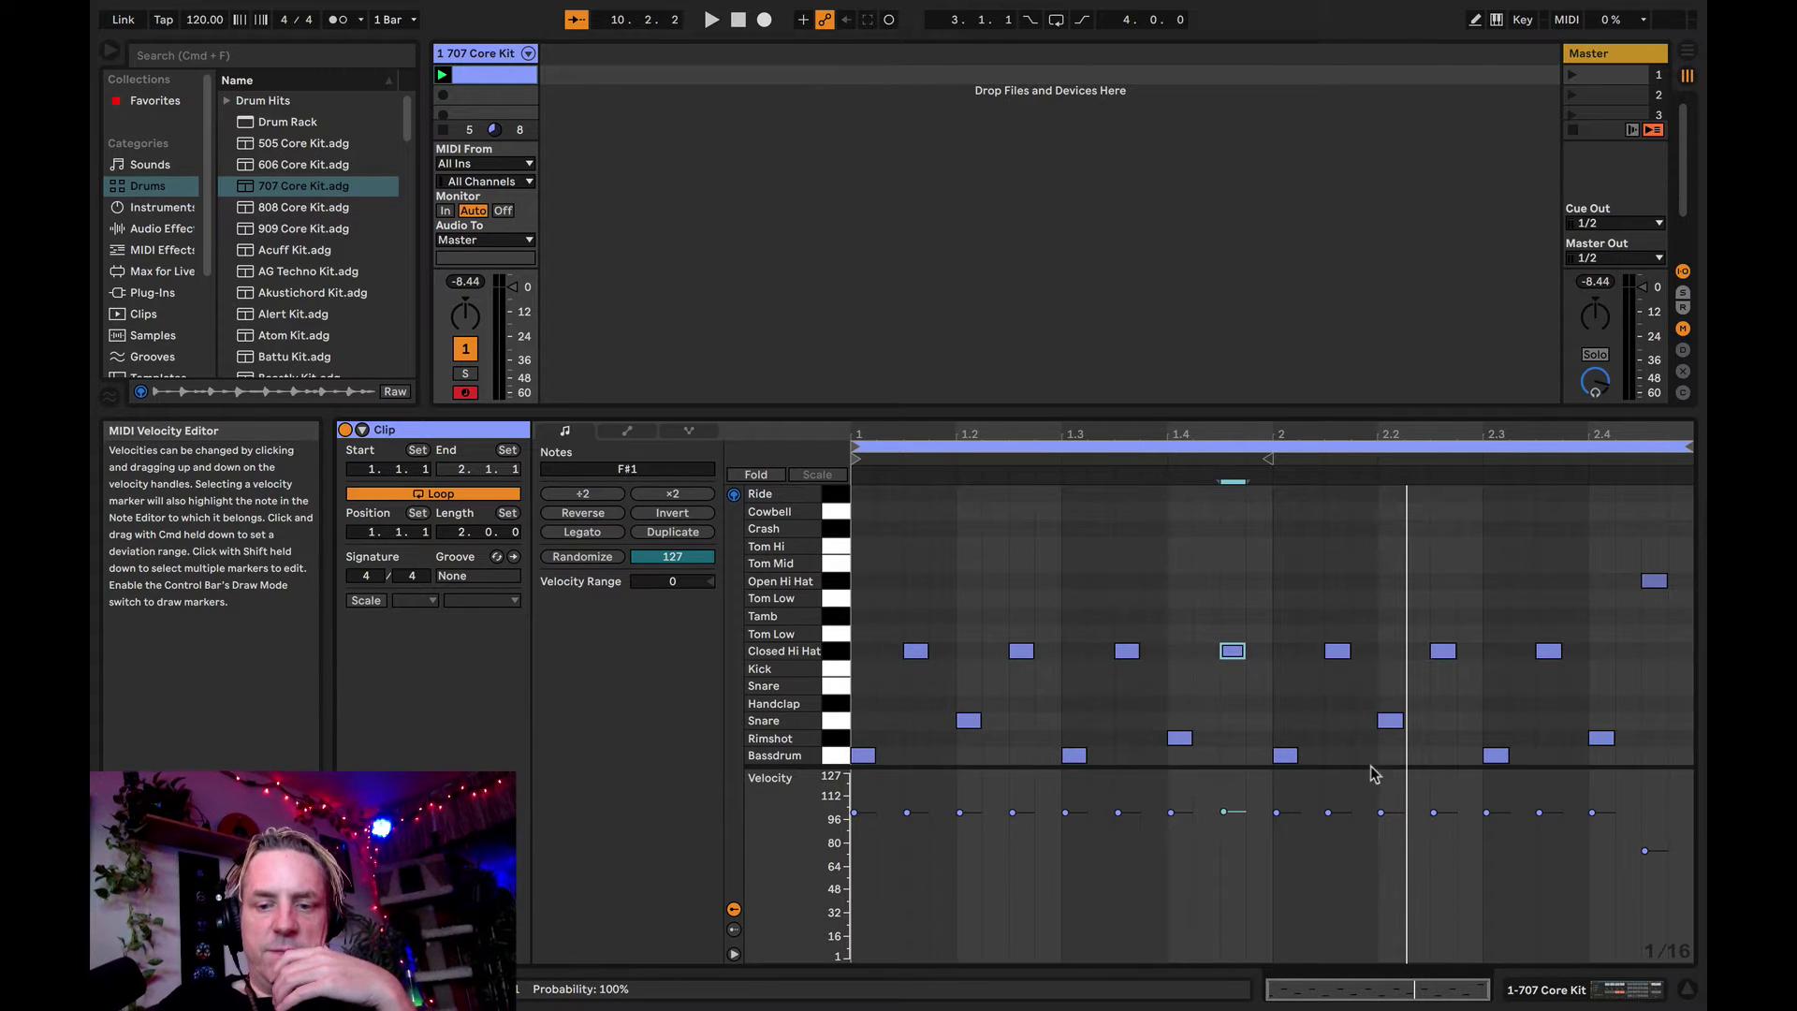
# - Insert a new MIDI track and delete the 707 Core Kit track
pyautogui.moveTo(1350, 765); pyautogui.dragTo(1351, 865)
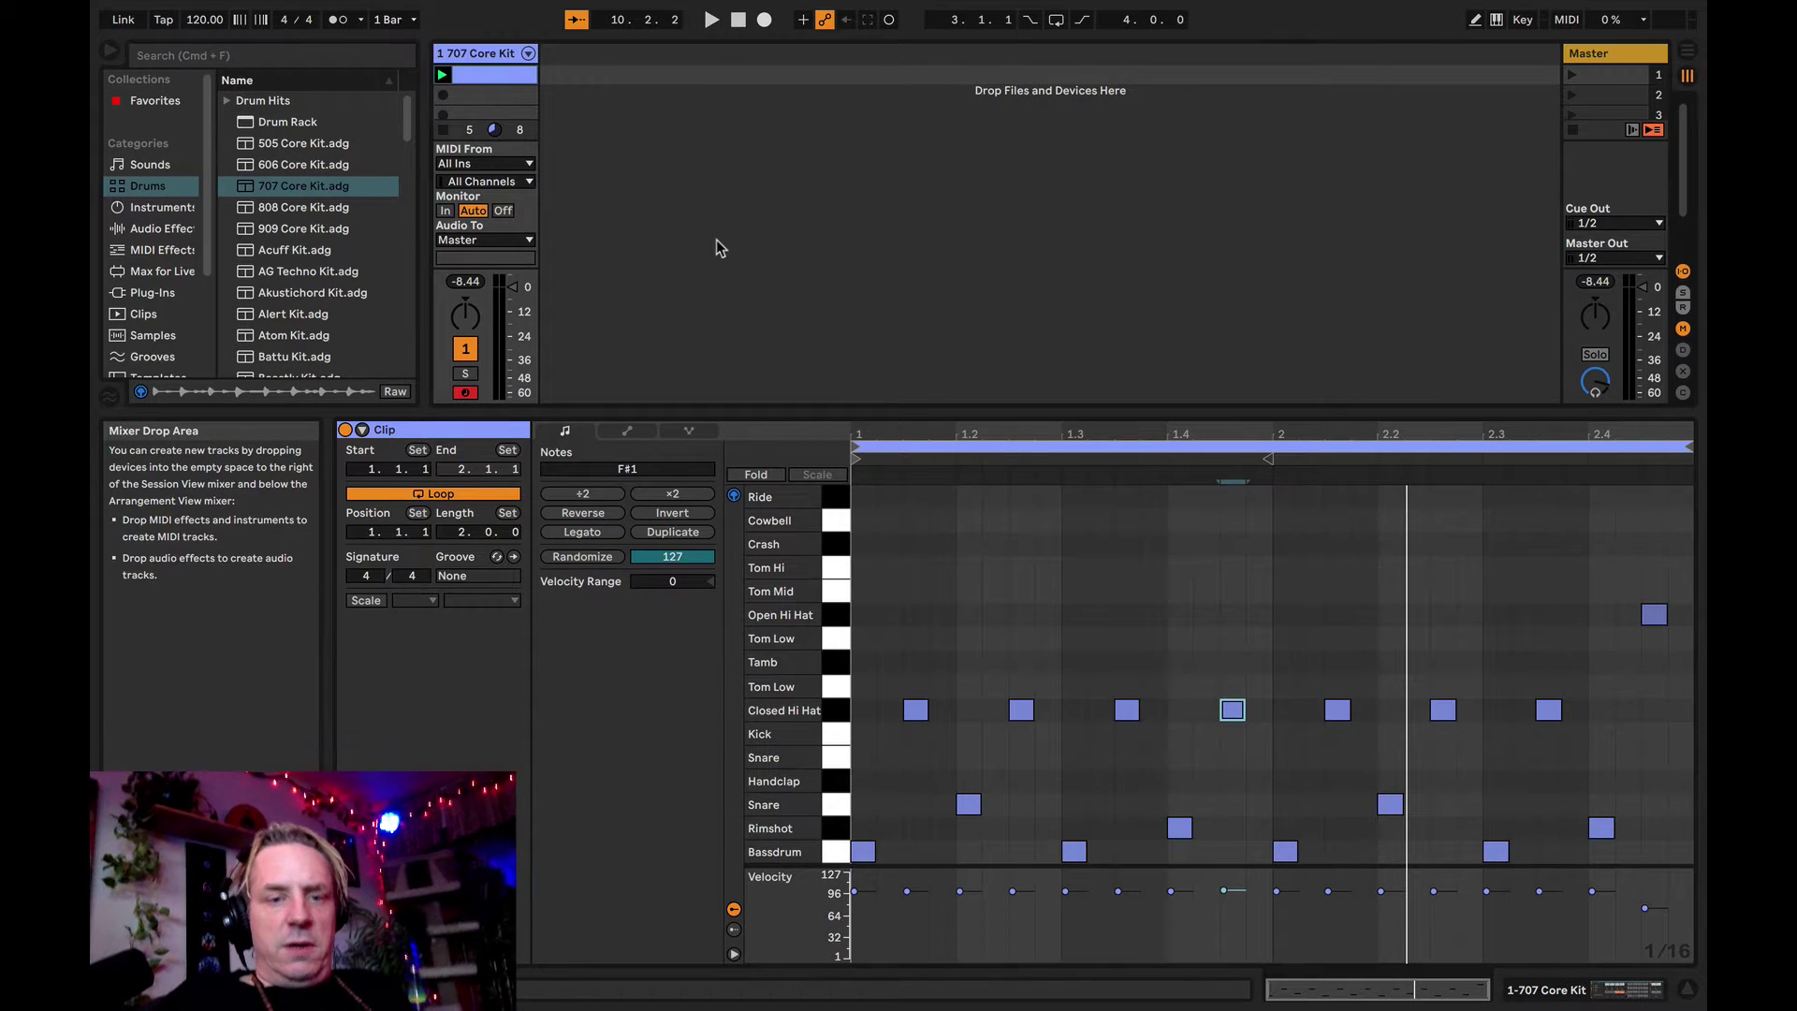
pyautogui.moveTo(970, 404); pyautogui.dragTo(945, 585)
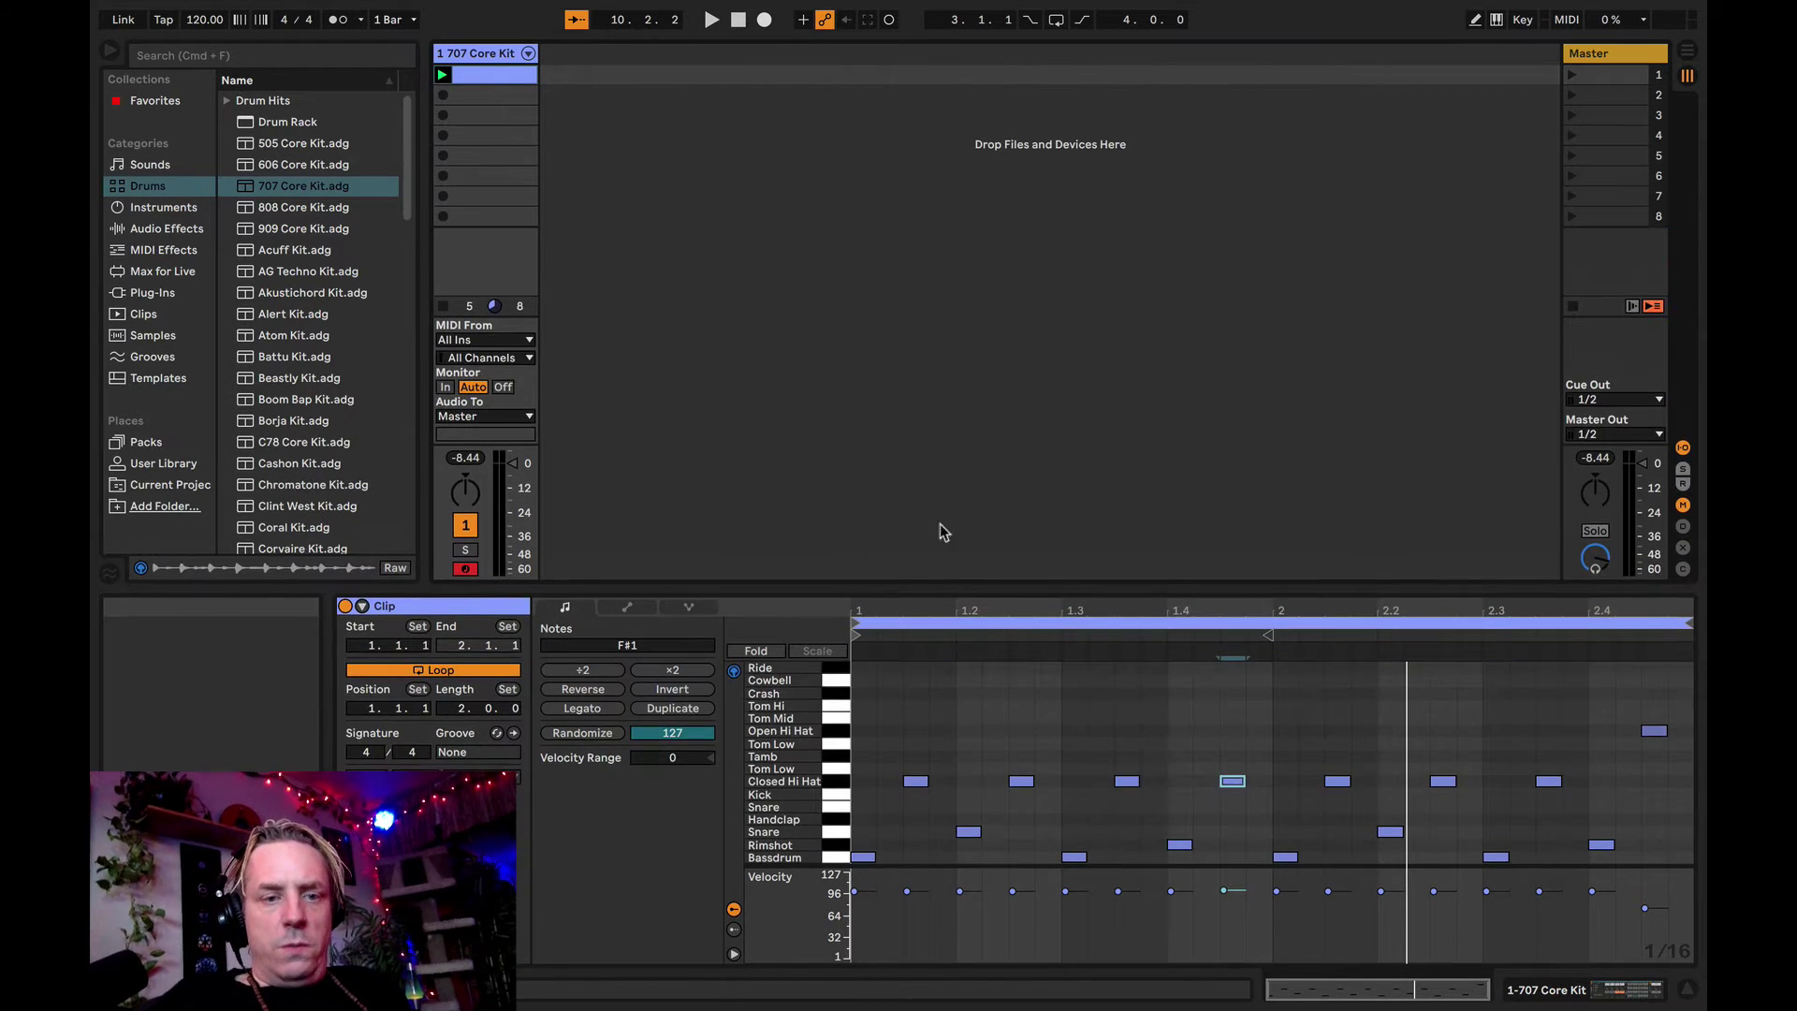
pyautogui.click(733, 246)
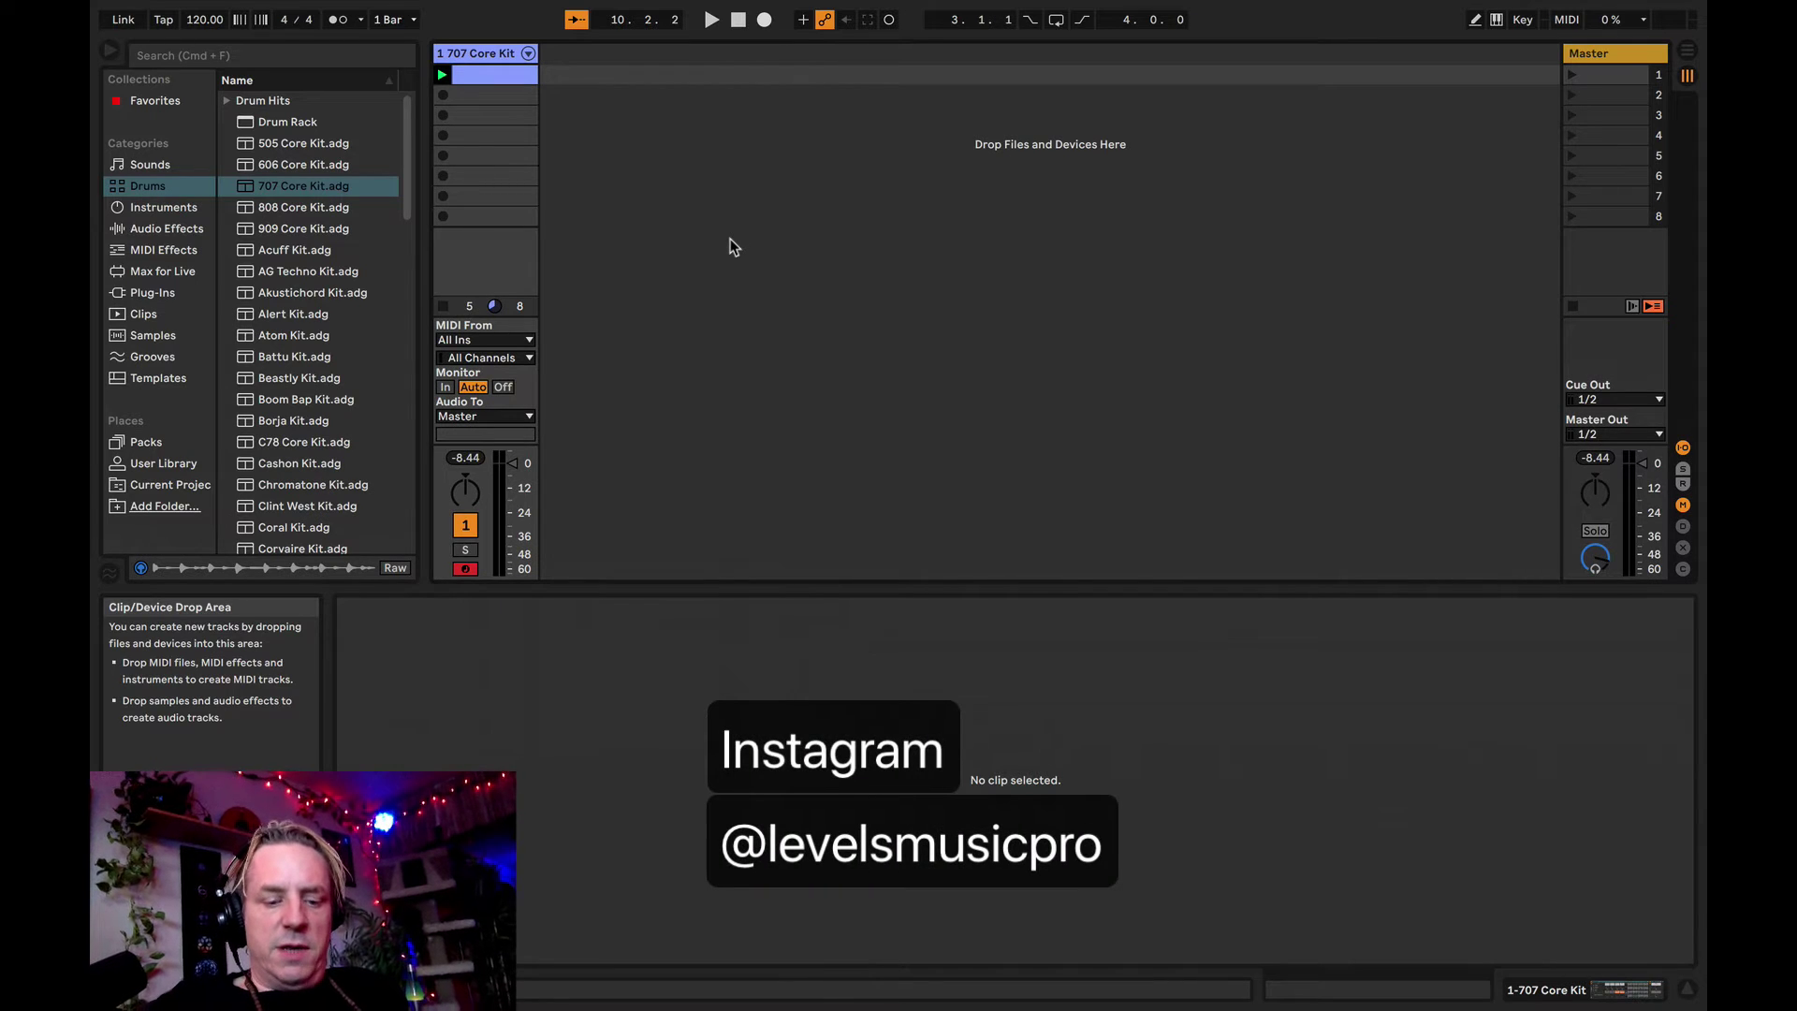
pyautogui.press('super+shift+t')
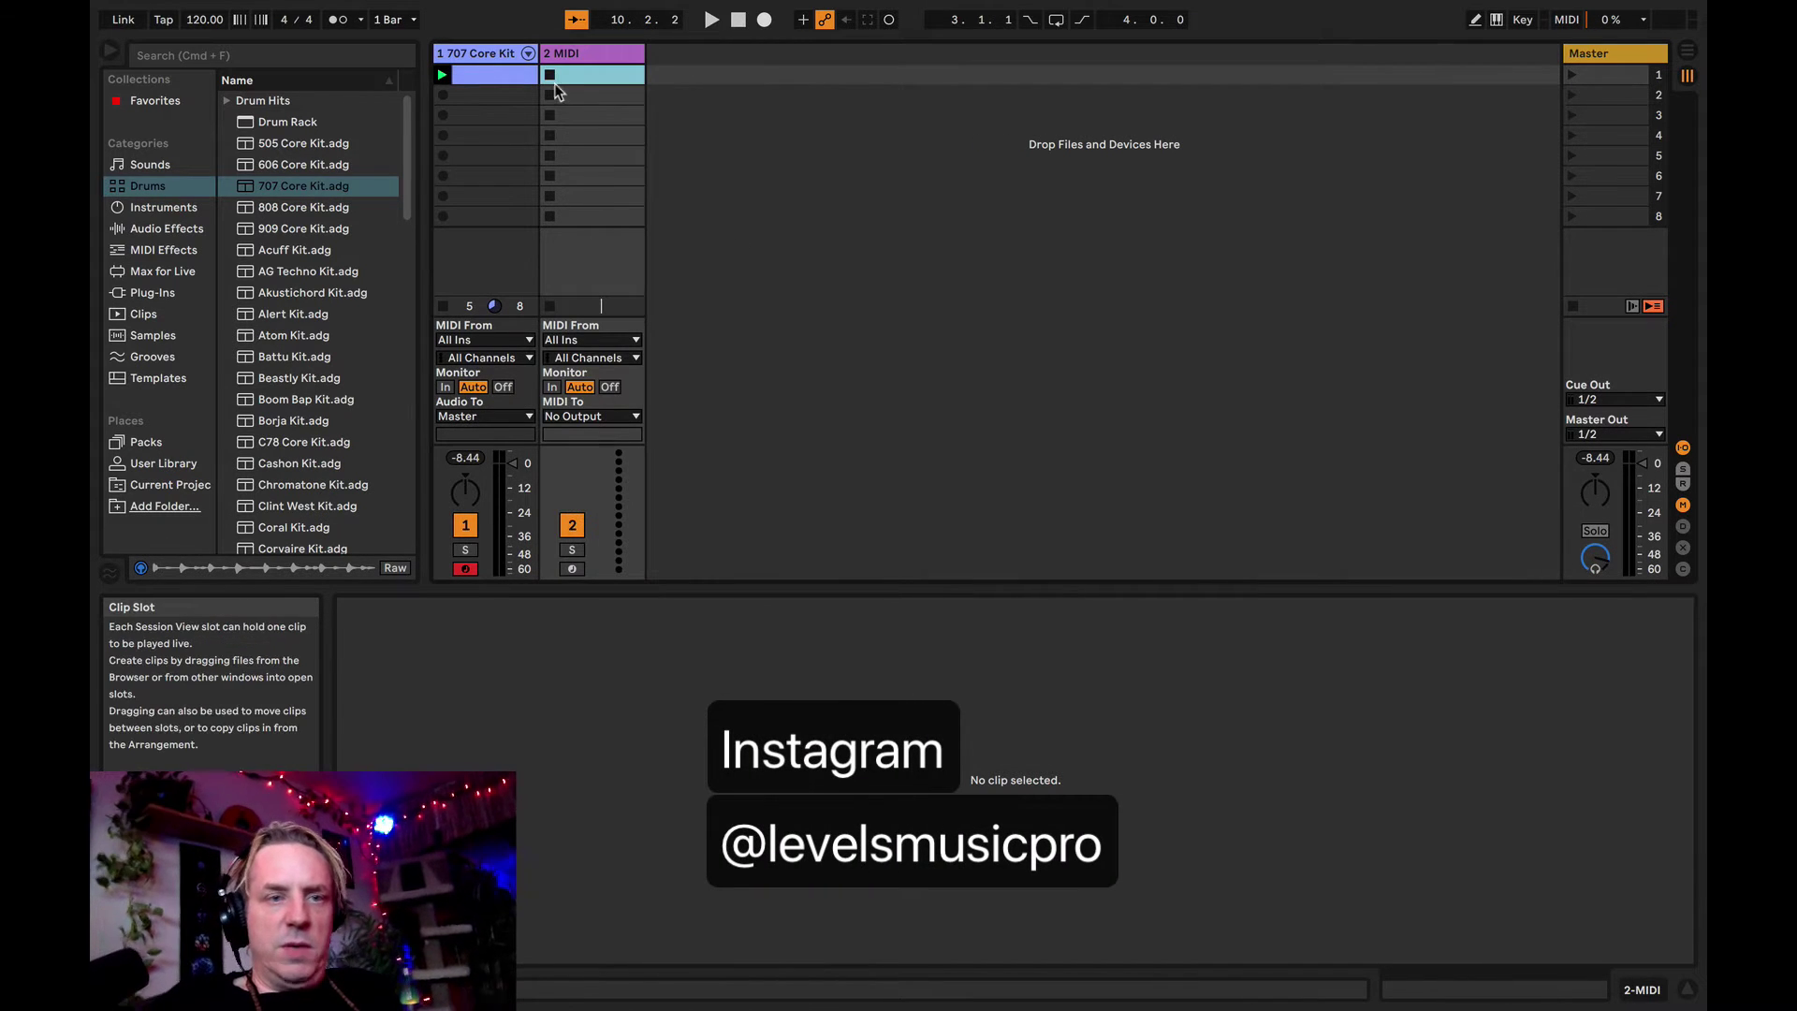
pyautogui.click(490, 54)
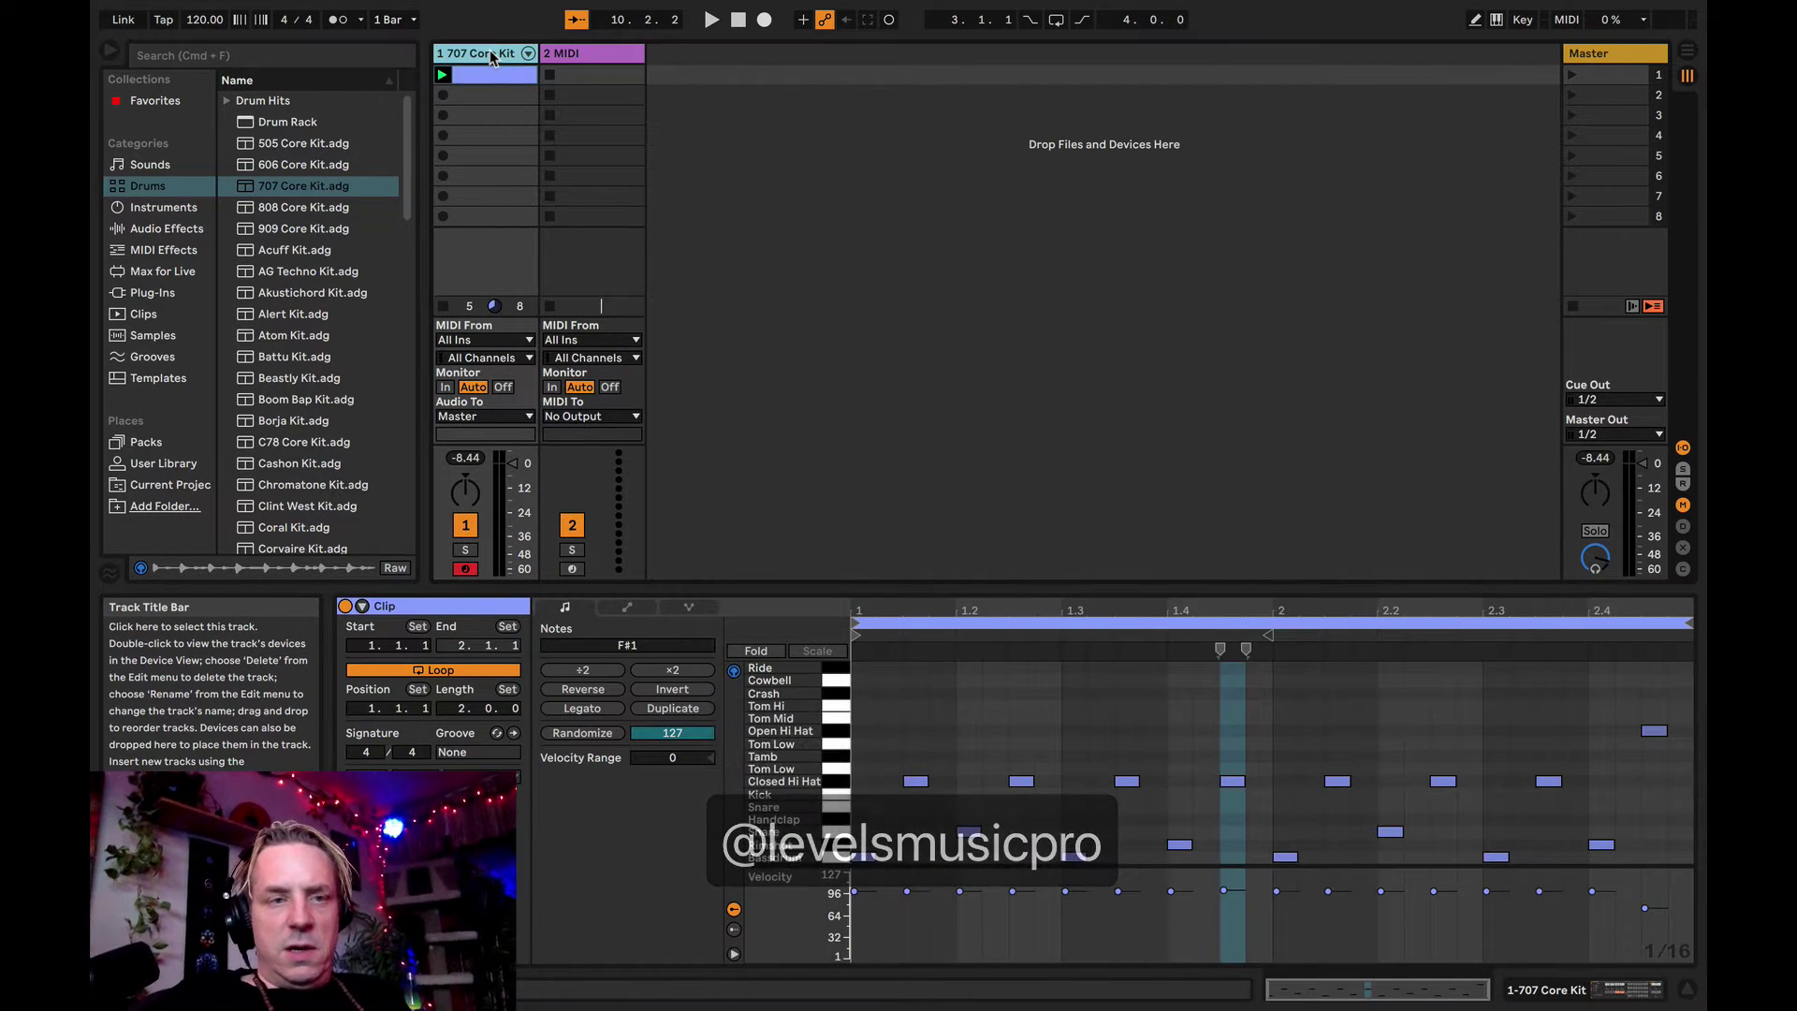
pyautogui.press('Delete')
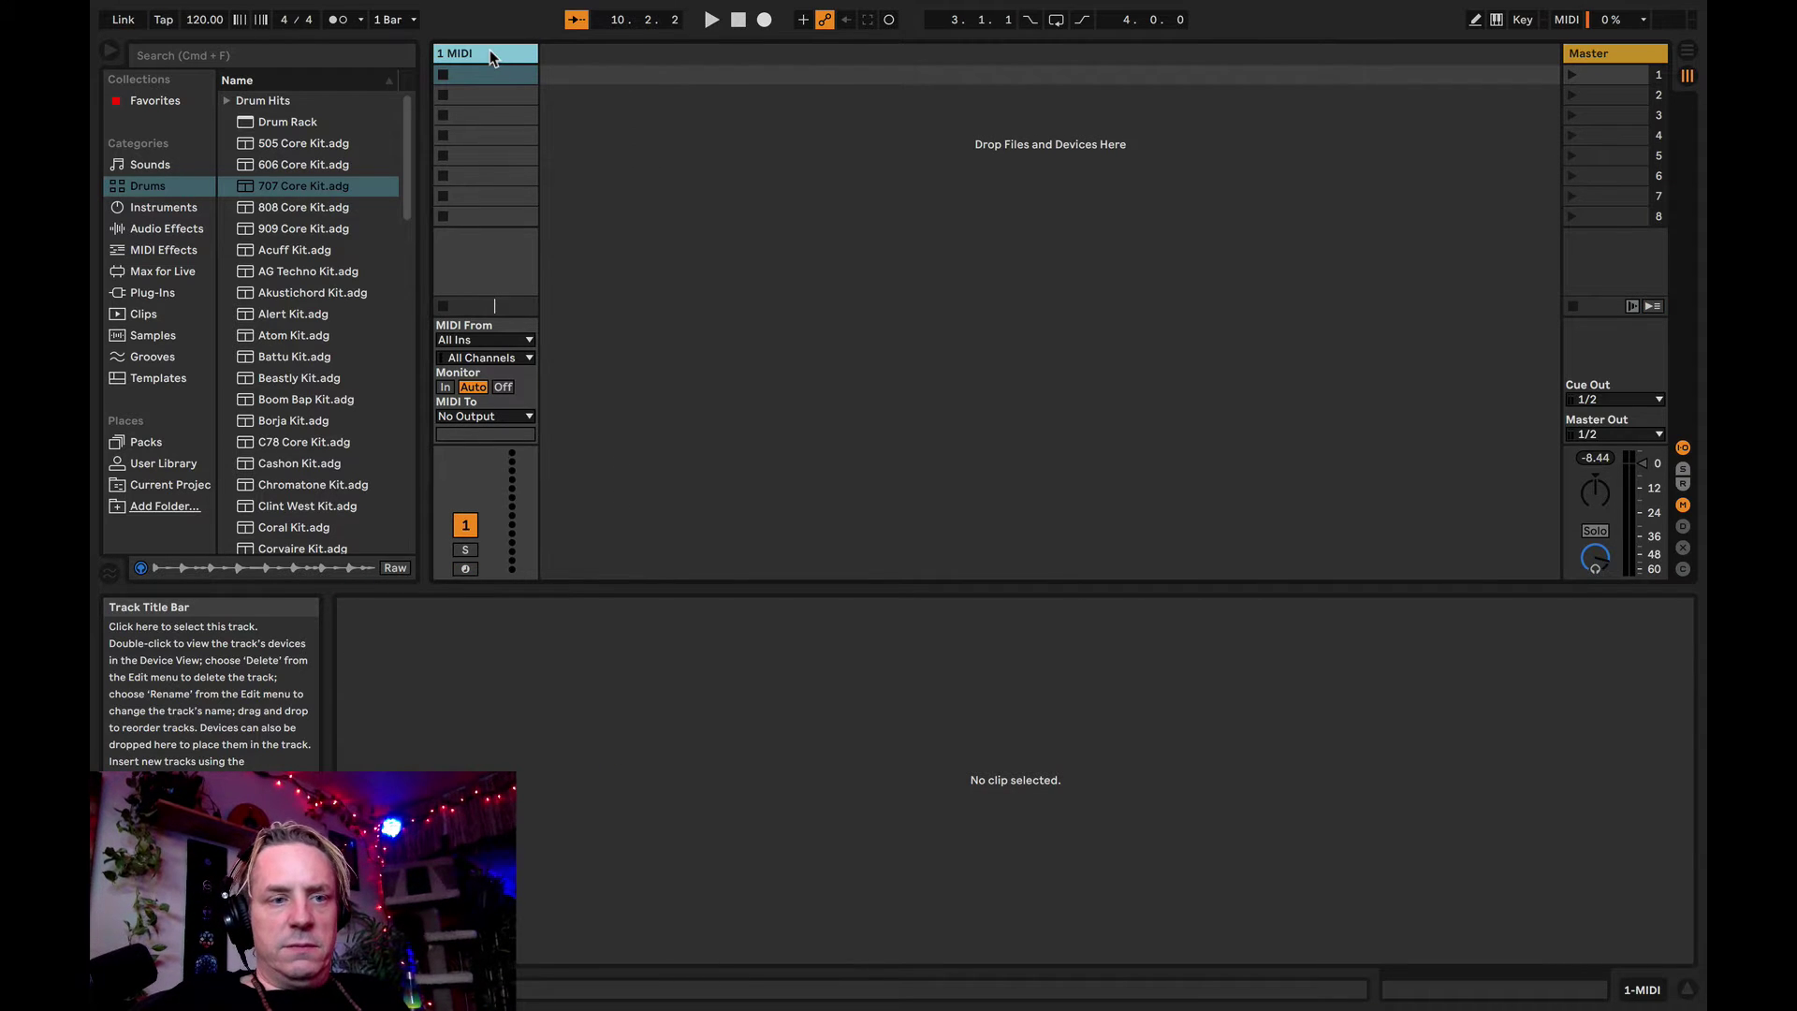
# - Preview drum kits starting at AG Techno Kit, load Alert Kit onto its own track, and delete the empty MIDI track
pyautogui.click(161, 231)
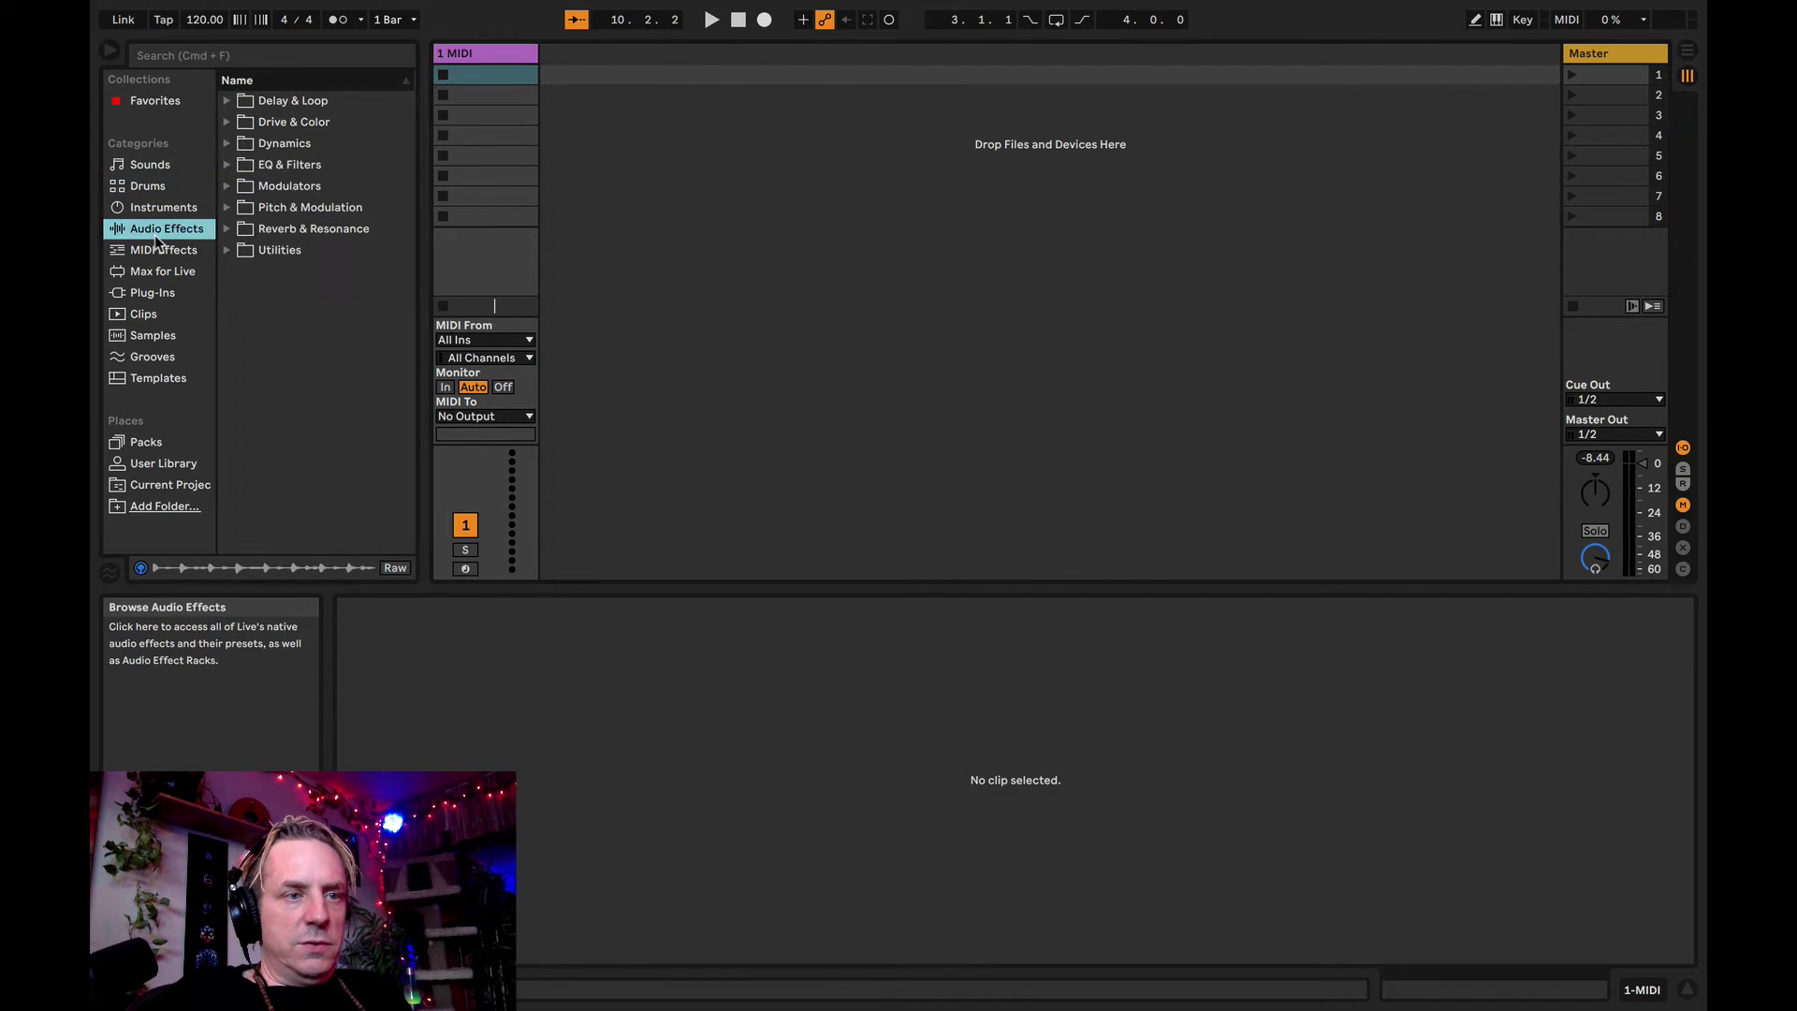
pyautogui.click(147, 187)
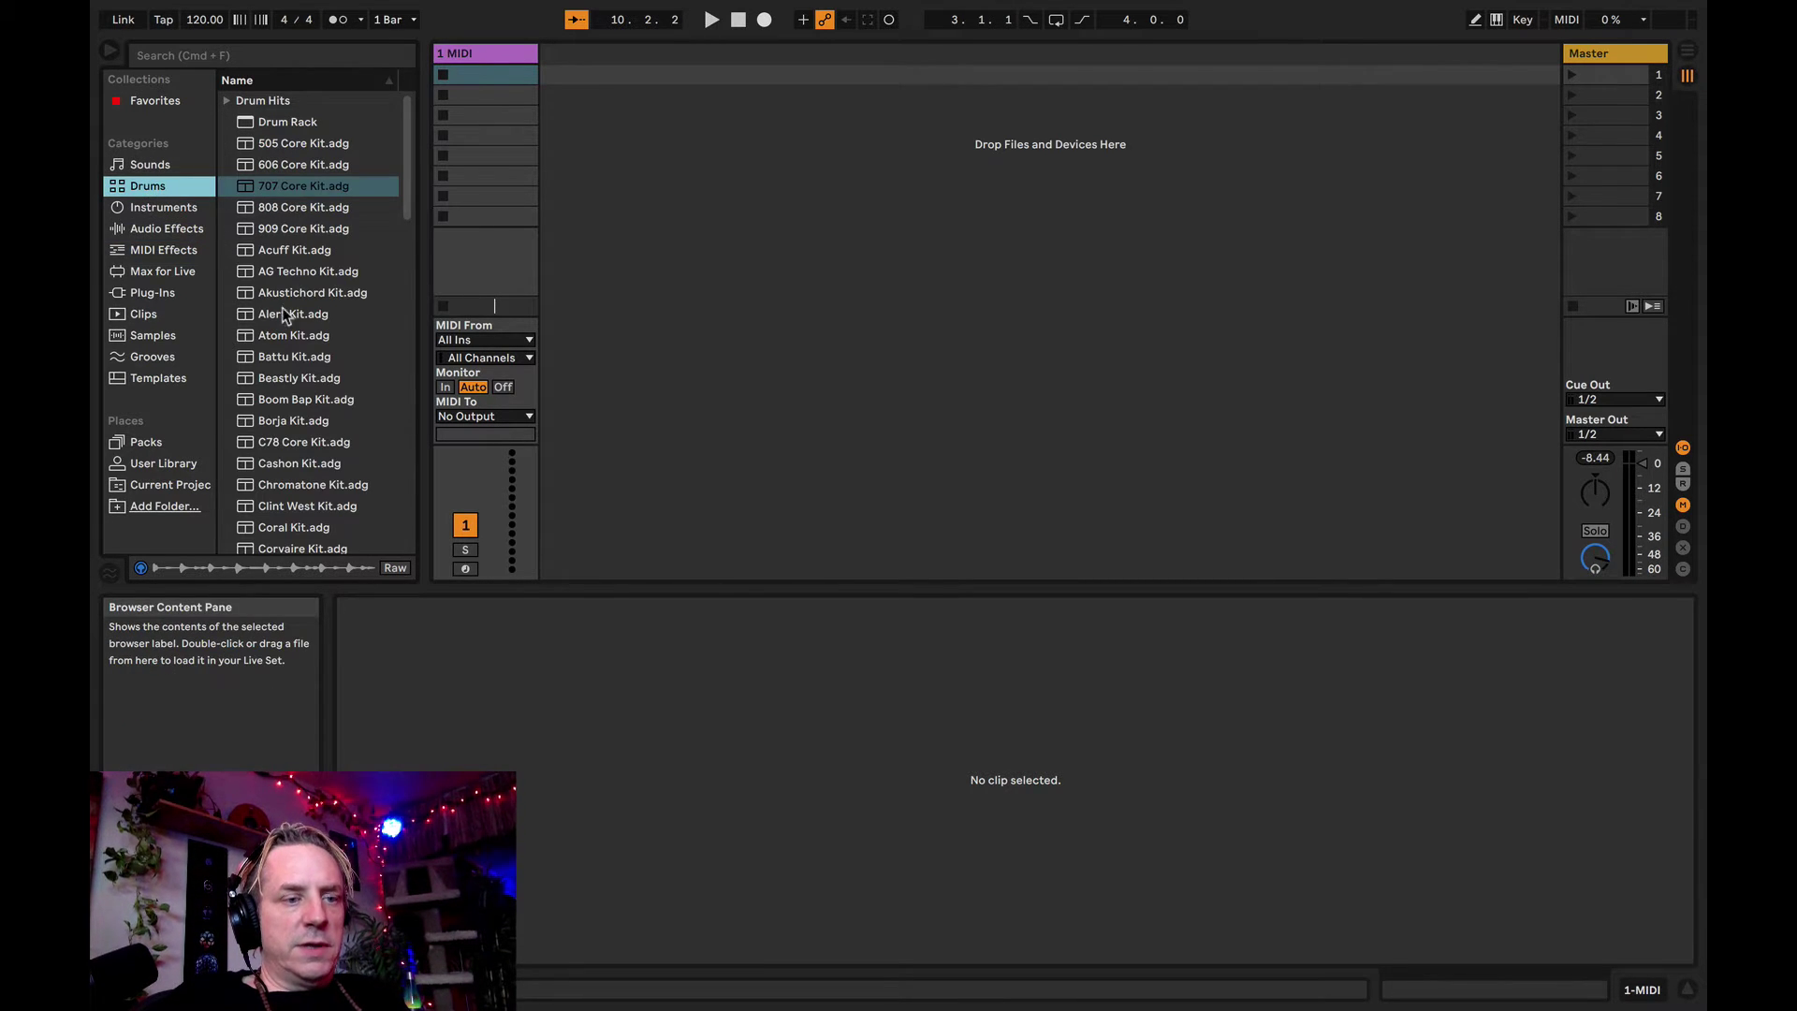
pyautogui.click(285, 271)
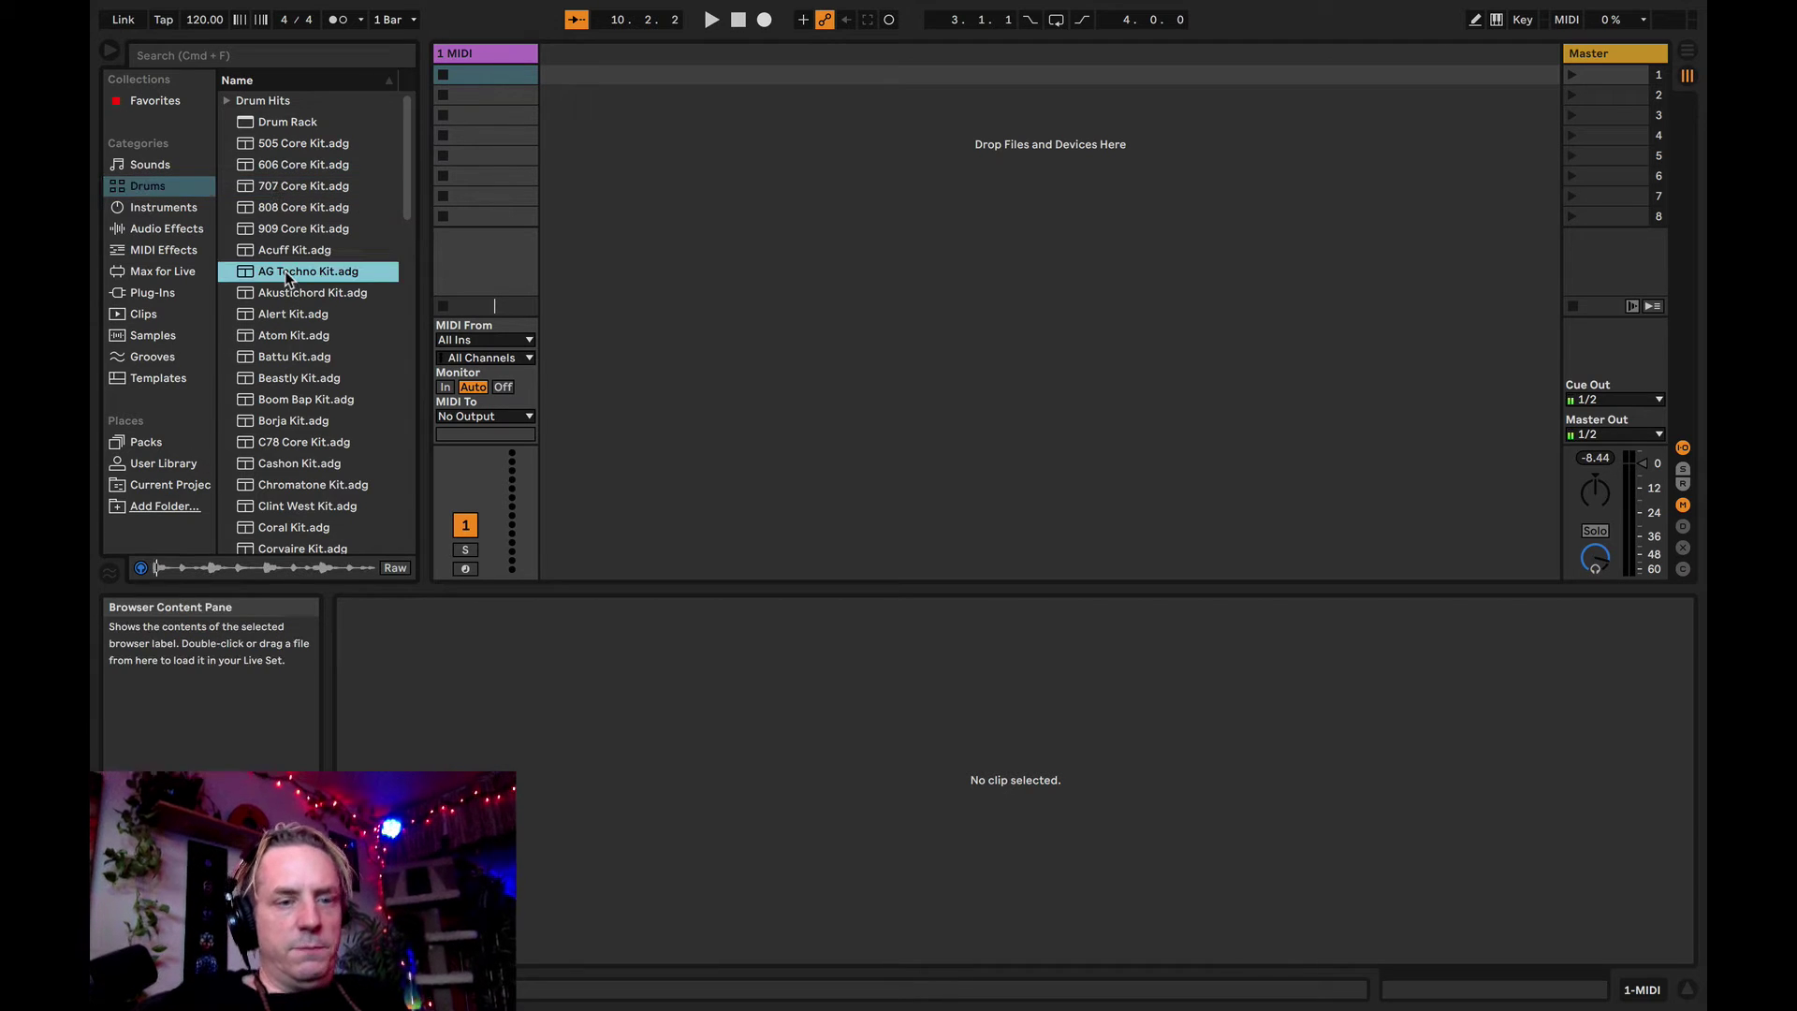
pyautogui.press('Down')
pyautogui.press('Down')
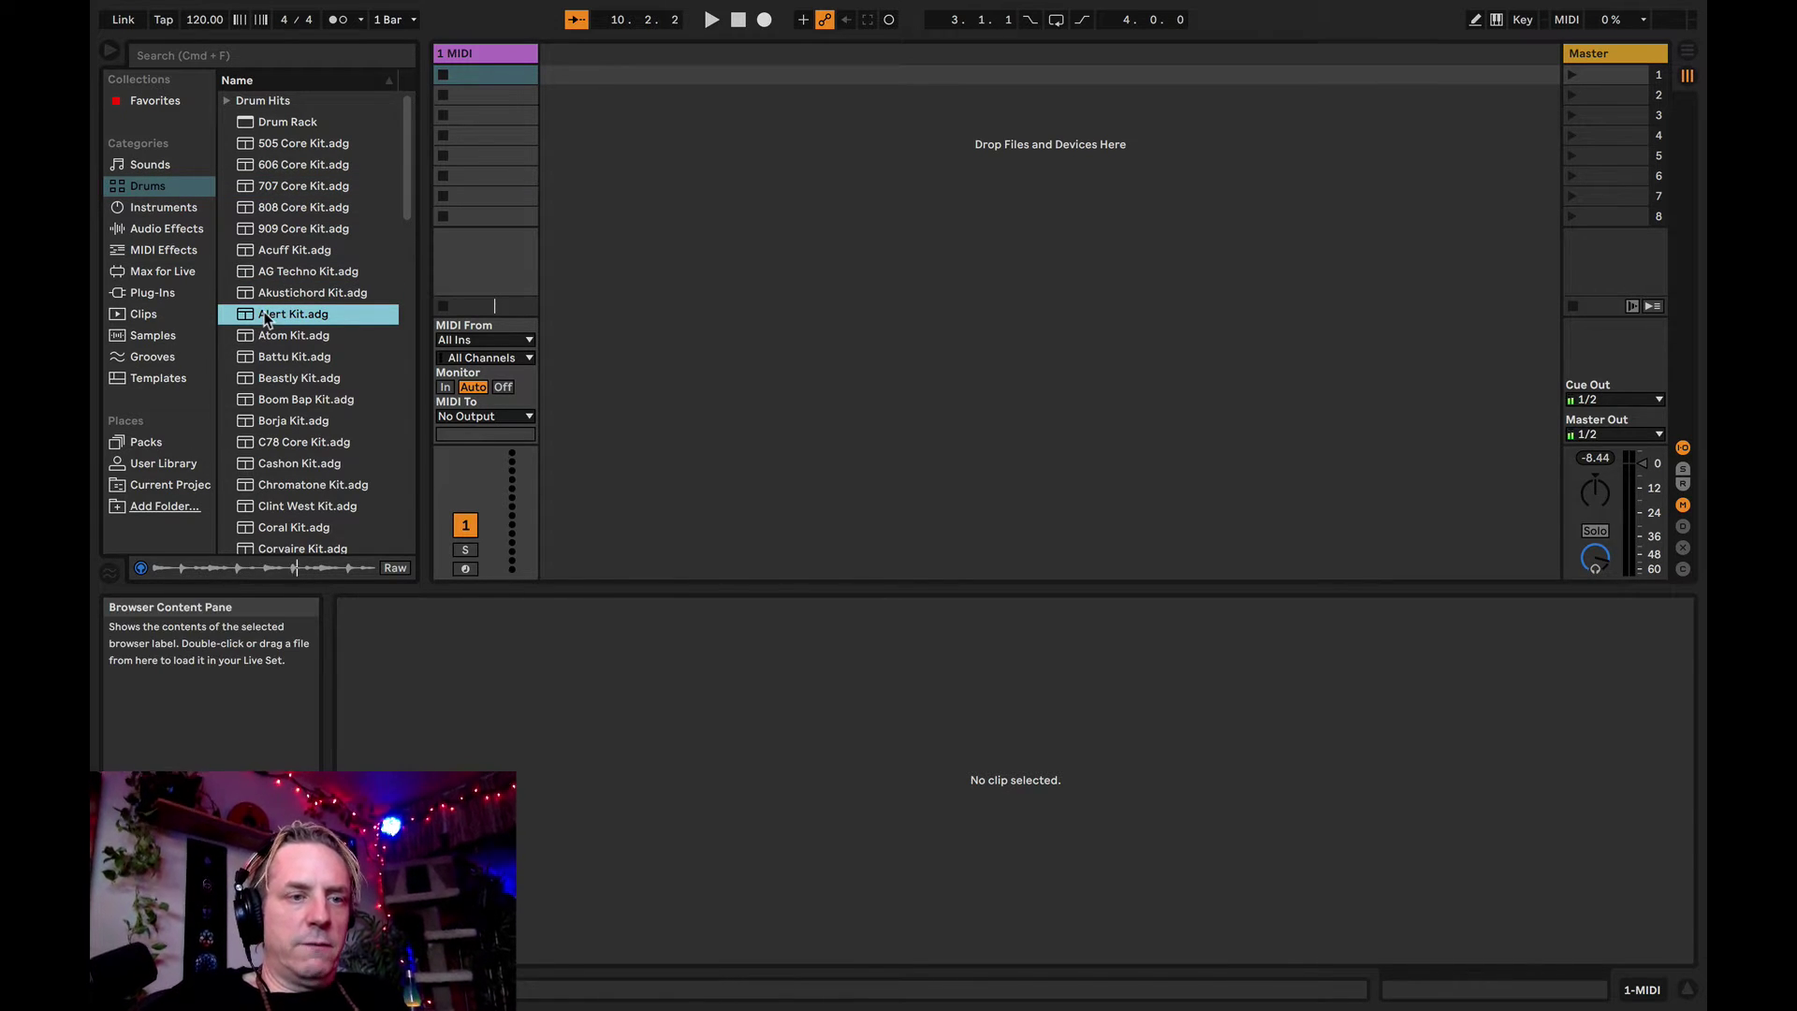
pyautogui.moveTo(591, 211); pyautogui.dragTo(591, 211)
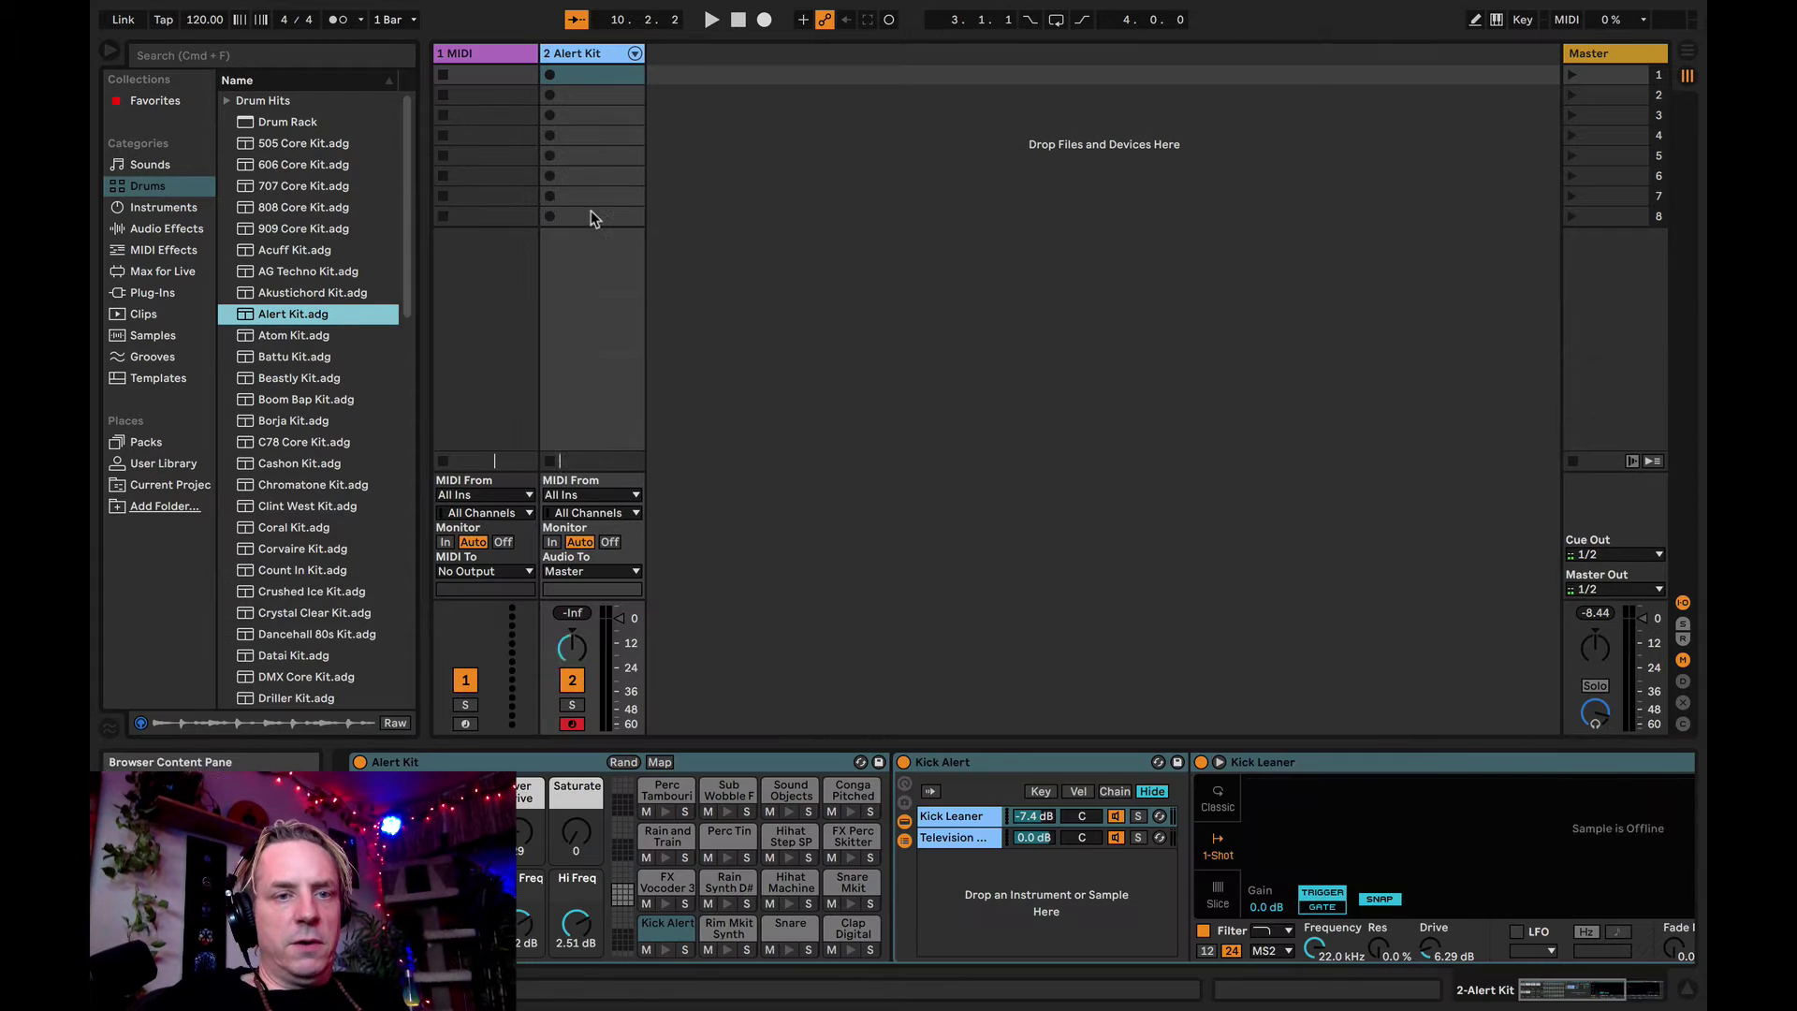
pyautogui.click(490, 56)
pyautogui.press('Delete')
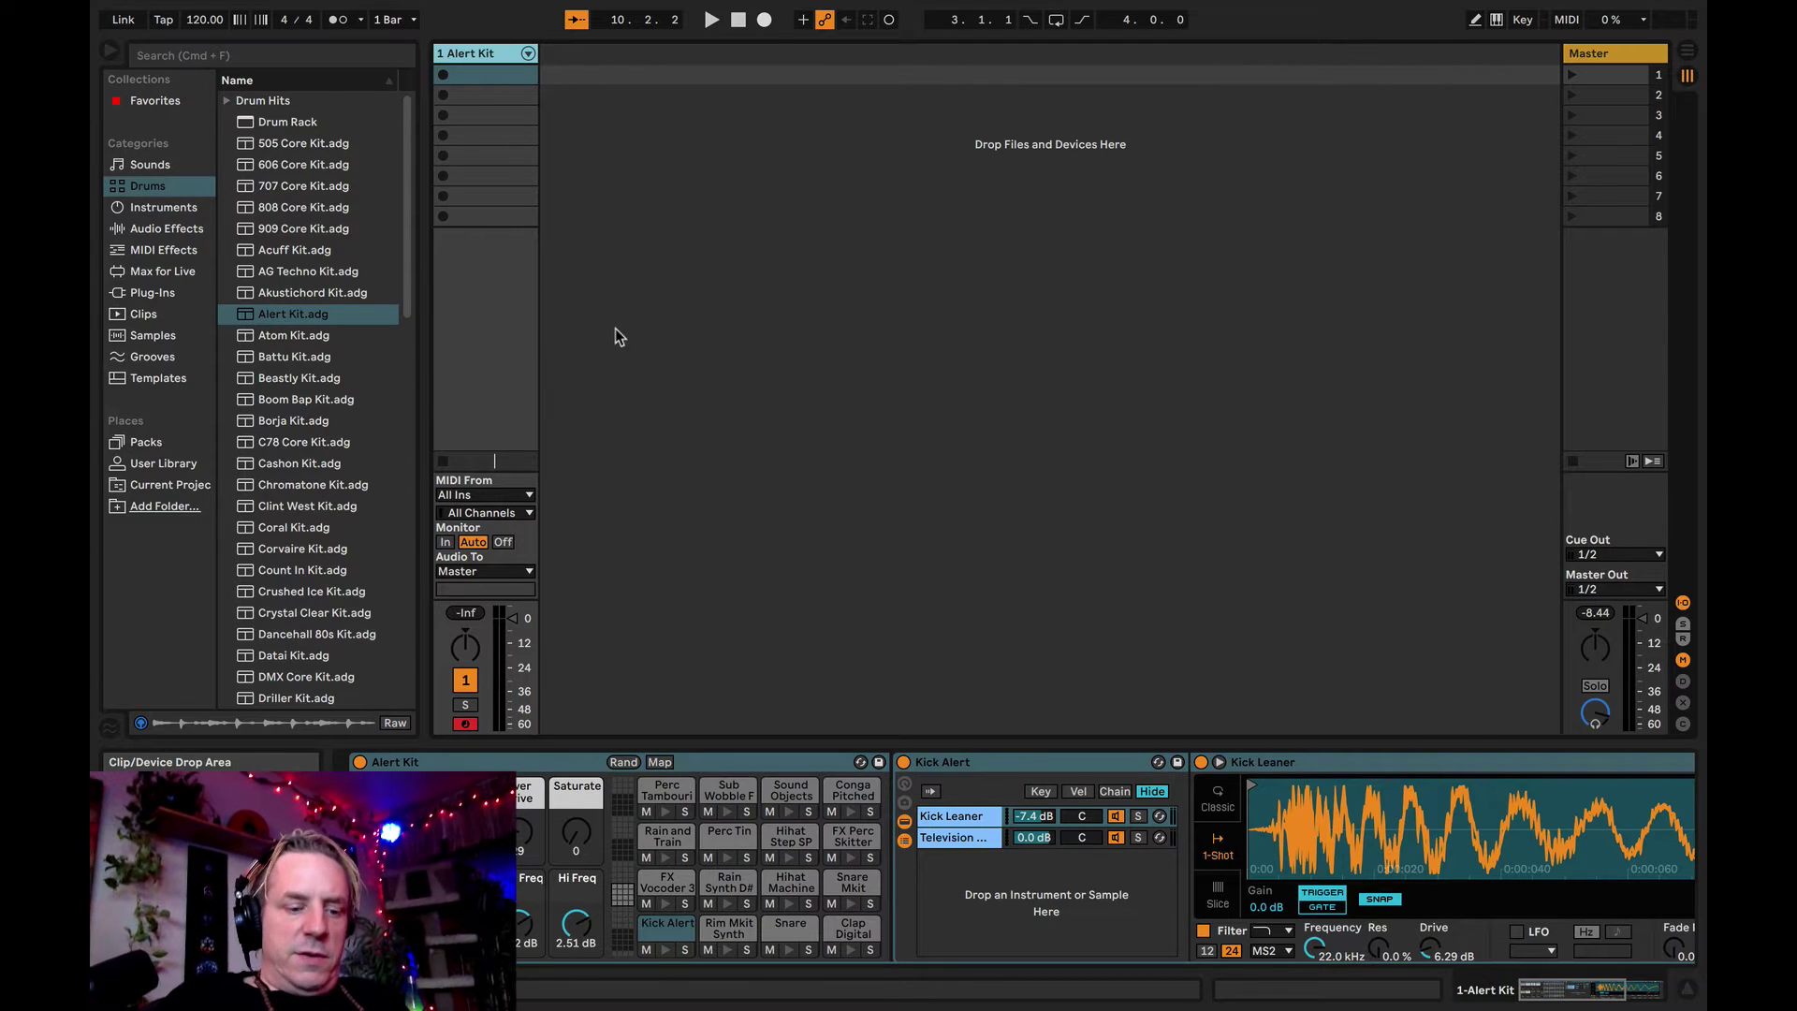
# - Compare the Session and Arrangement Views and the Clip and Device Views for the Alert Kit track, returning to Session View with Clip View
pyautogui.hotkey('shift', 'Tab')
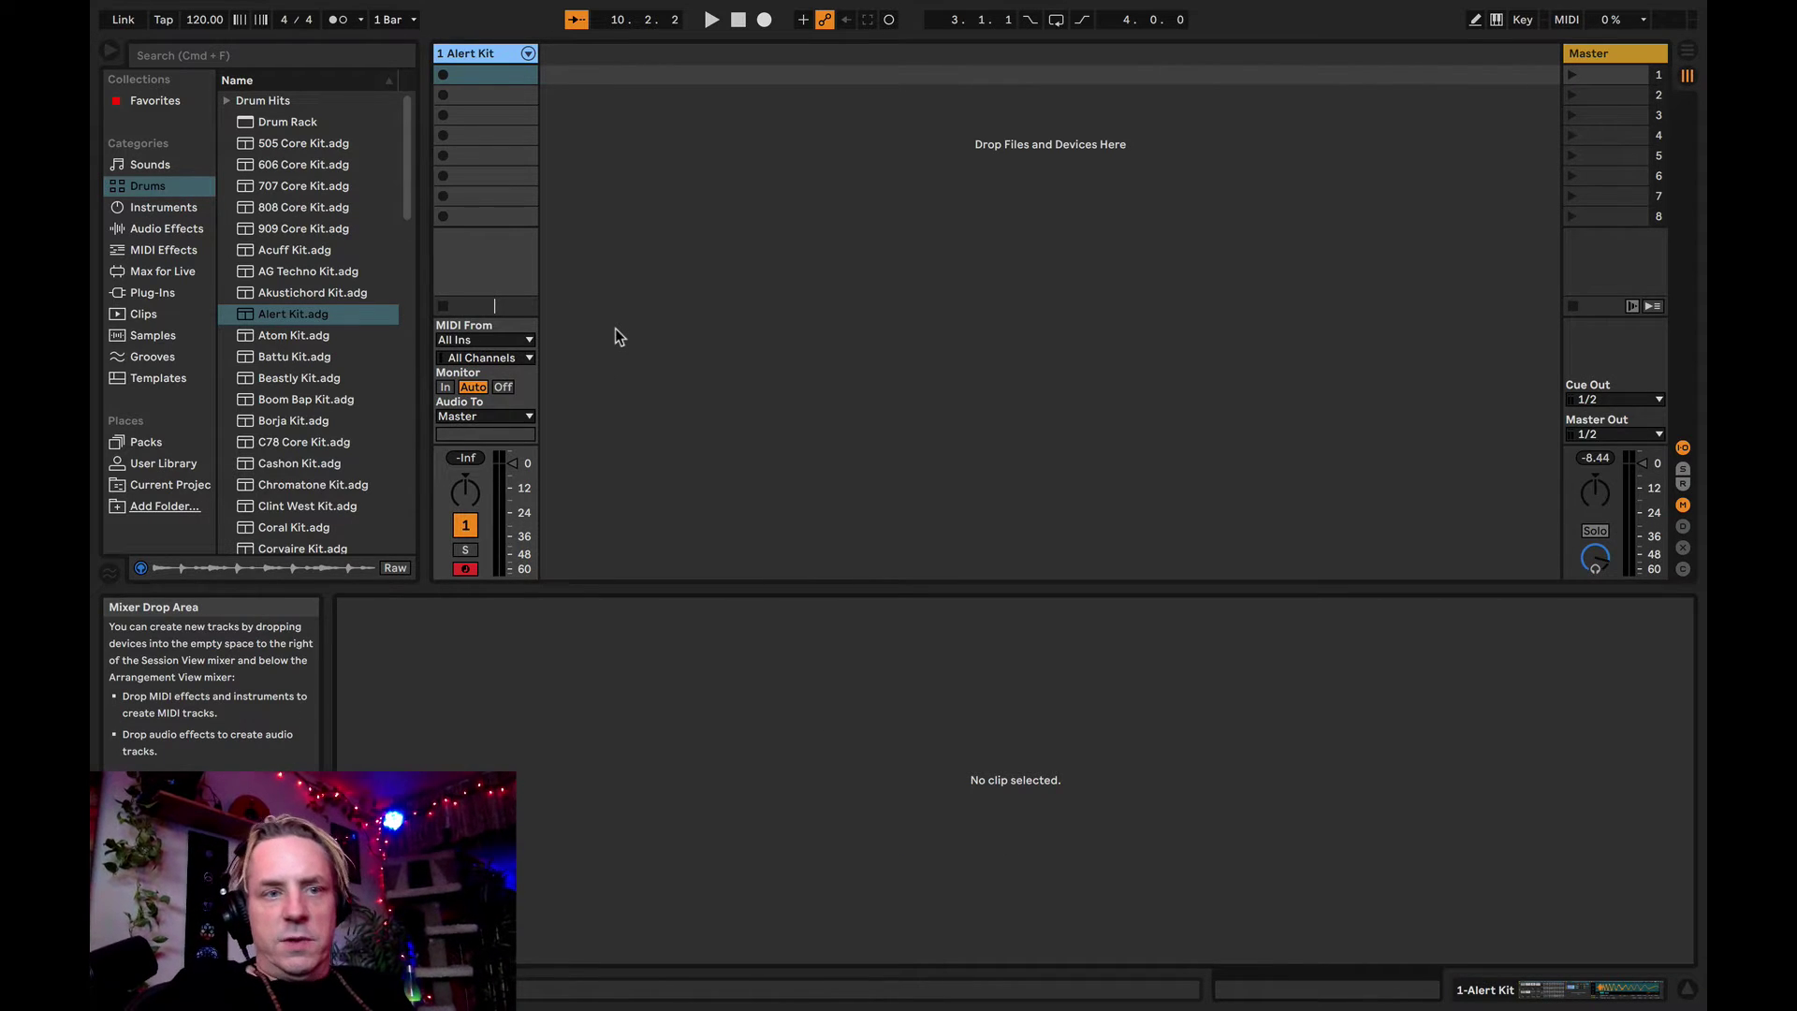
pyautogui.press('Tab')
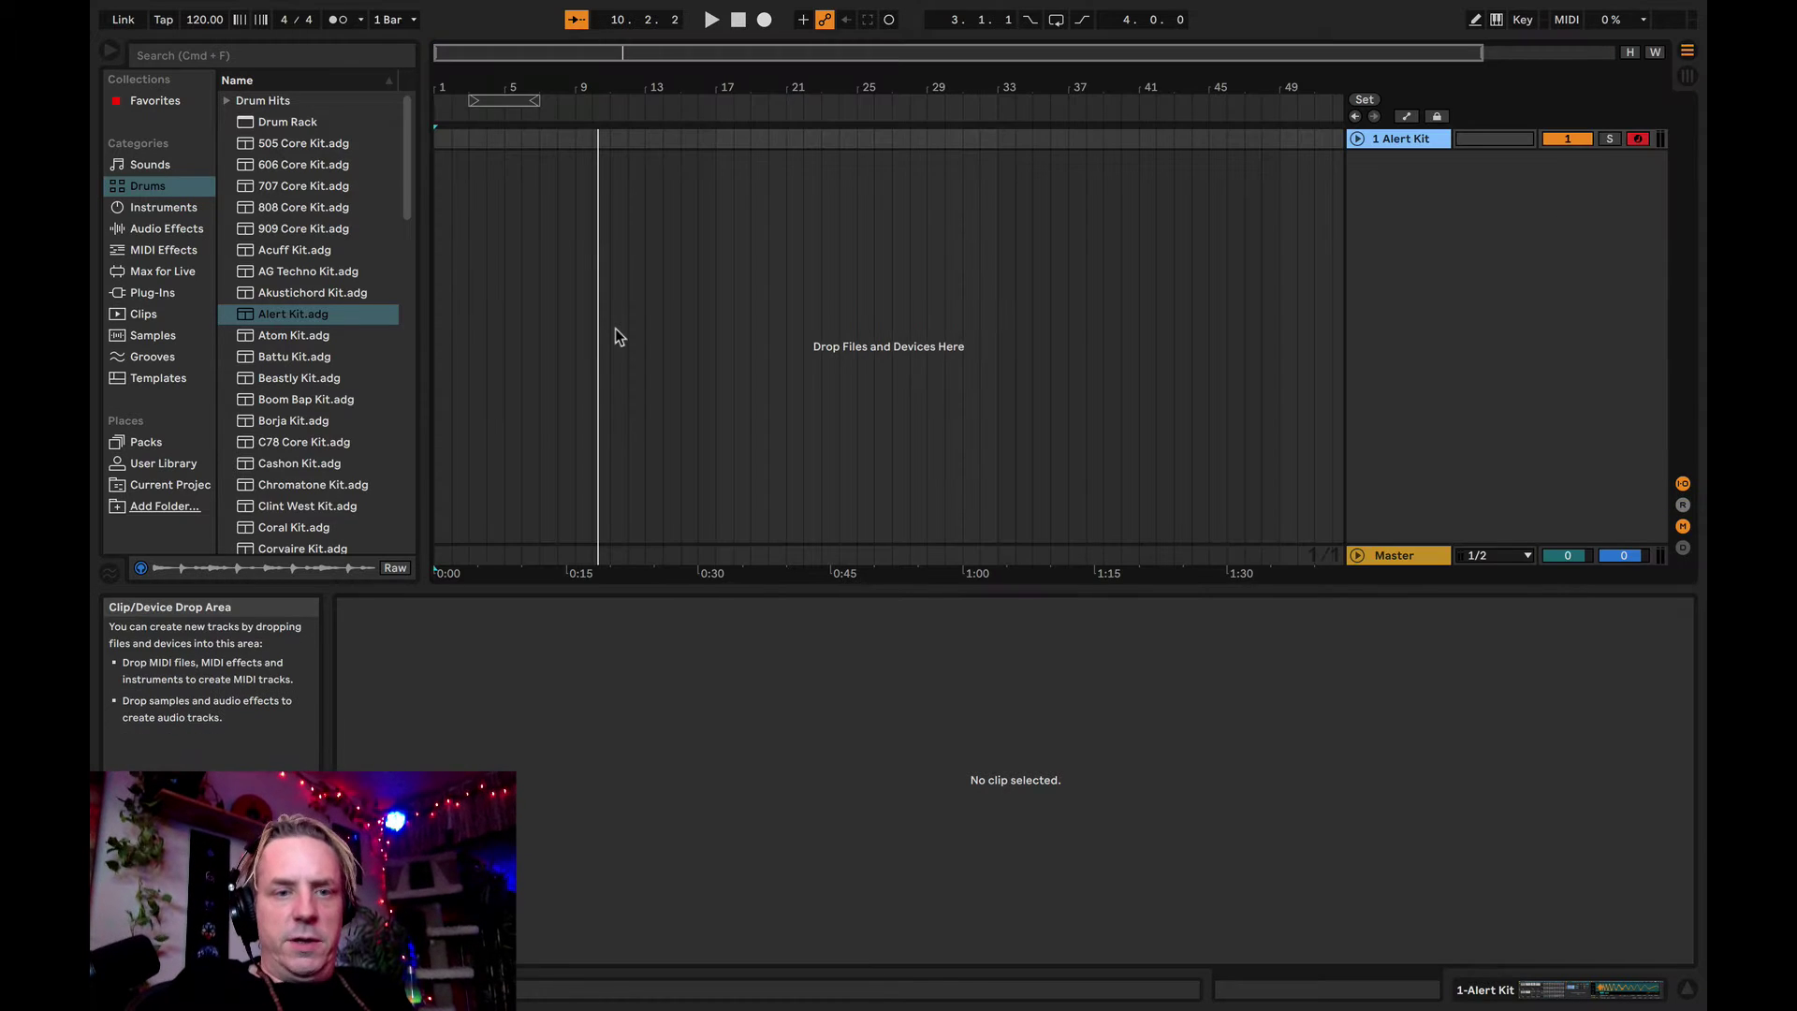
pyautogui.hotkey('shift', 'Tab')
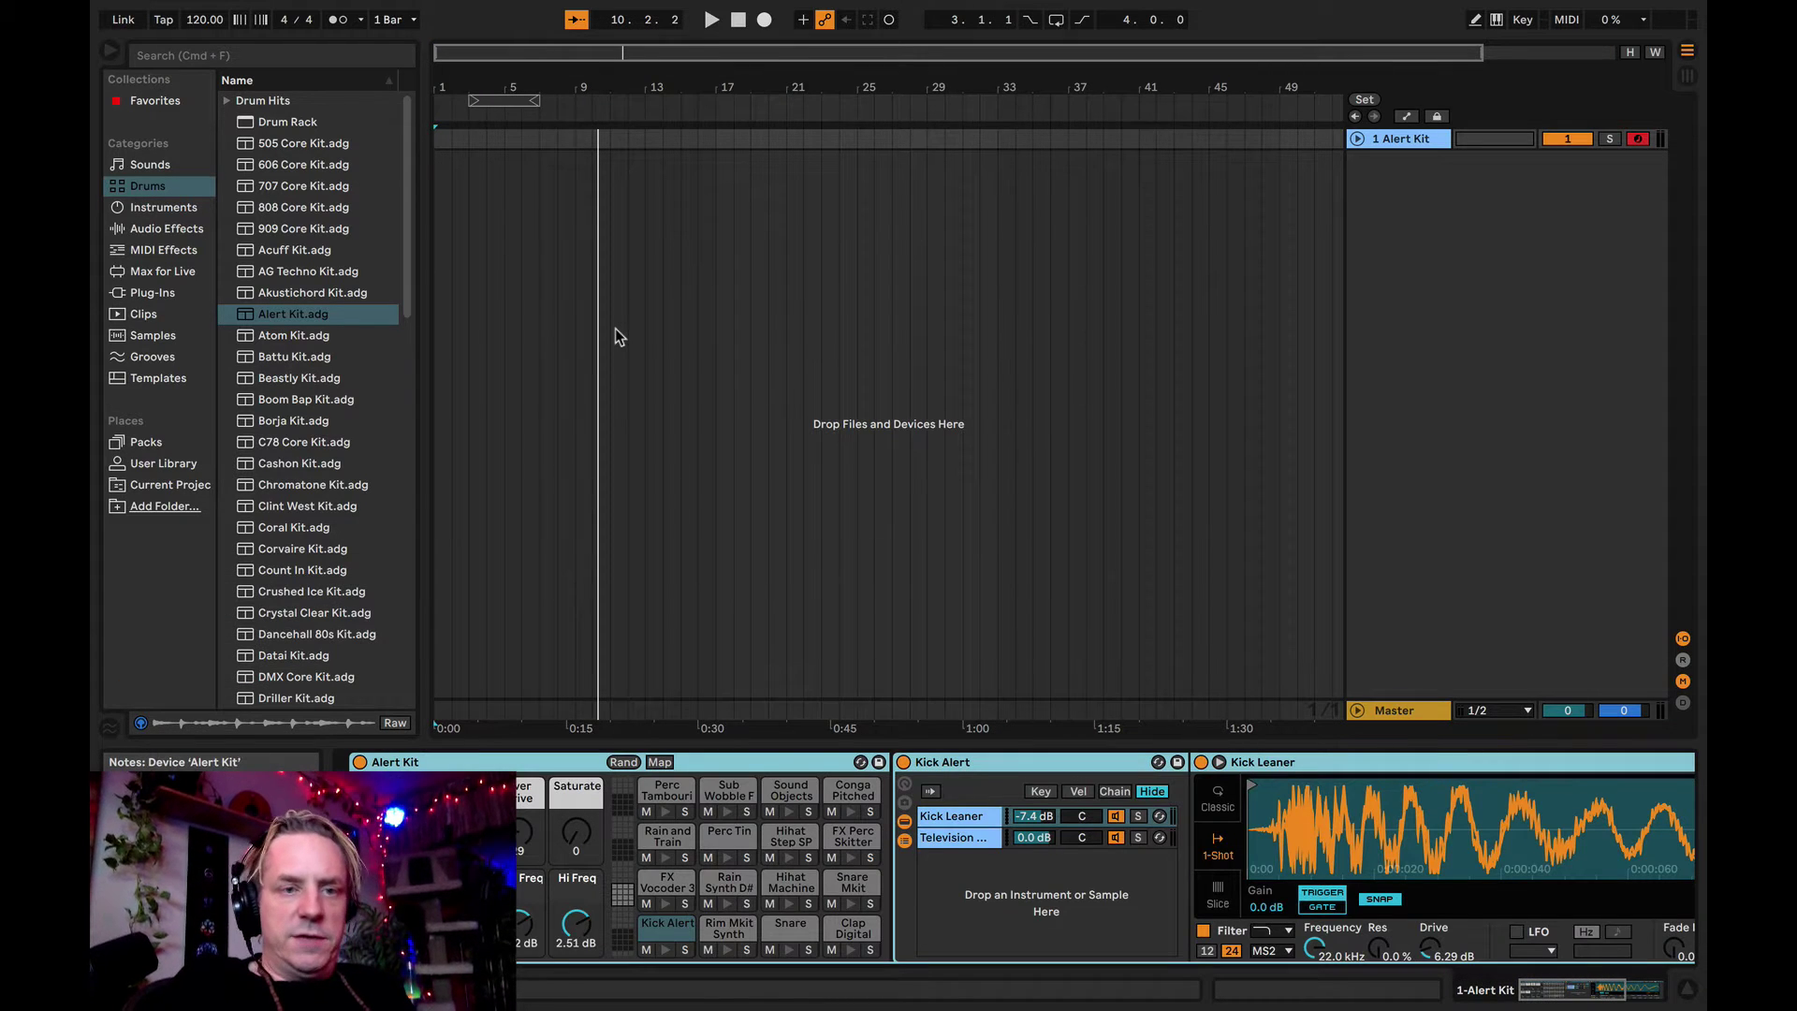
pyautogui.hotkey('shift', 'Tab')
pyautogui.hotkey('shift', 'Tab')
pyautogui.hotkey('shift', 'Tab')
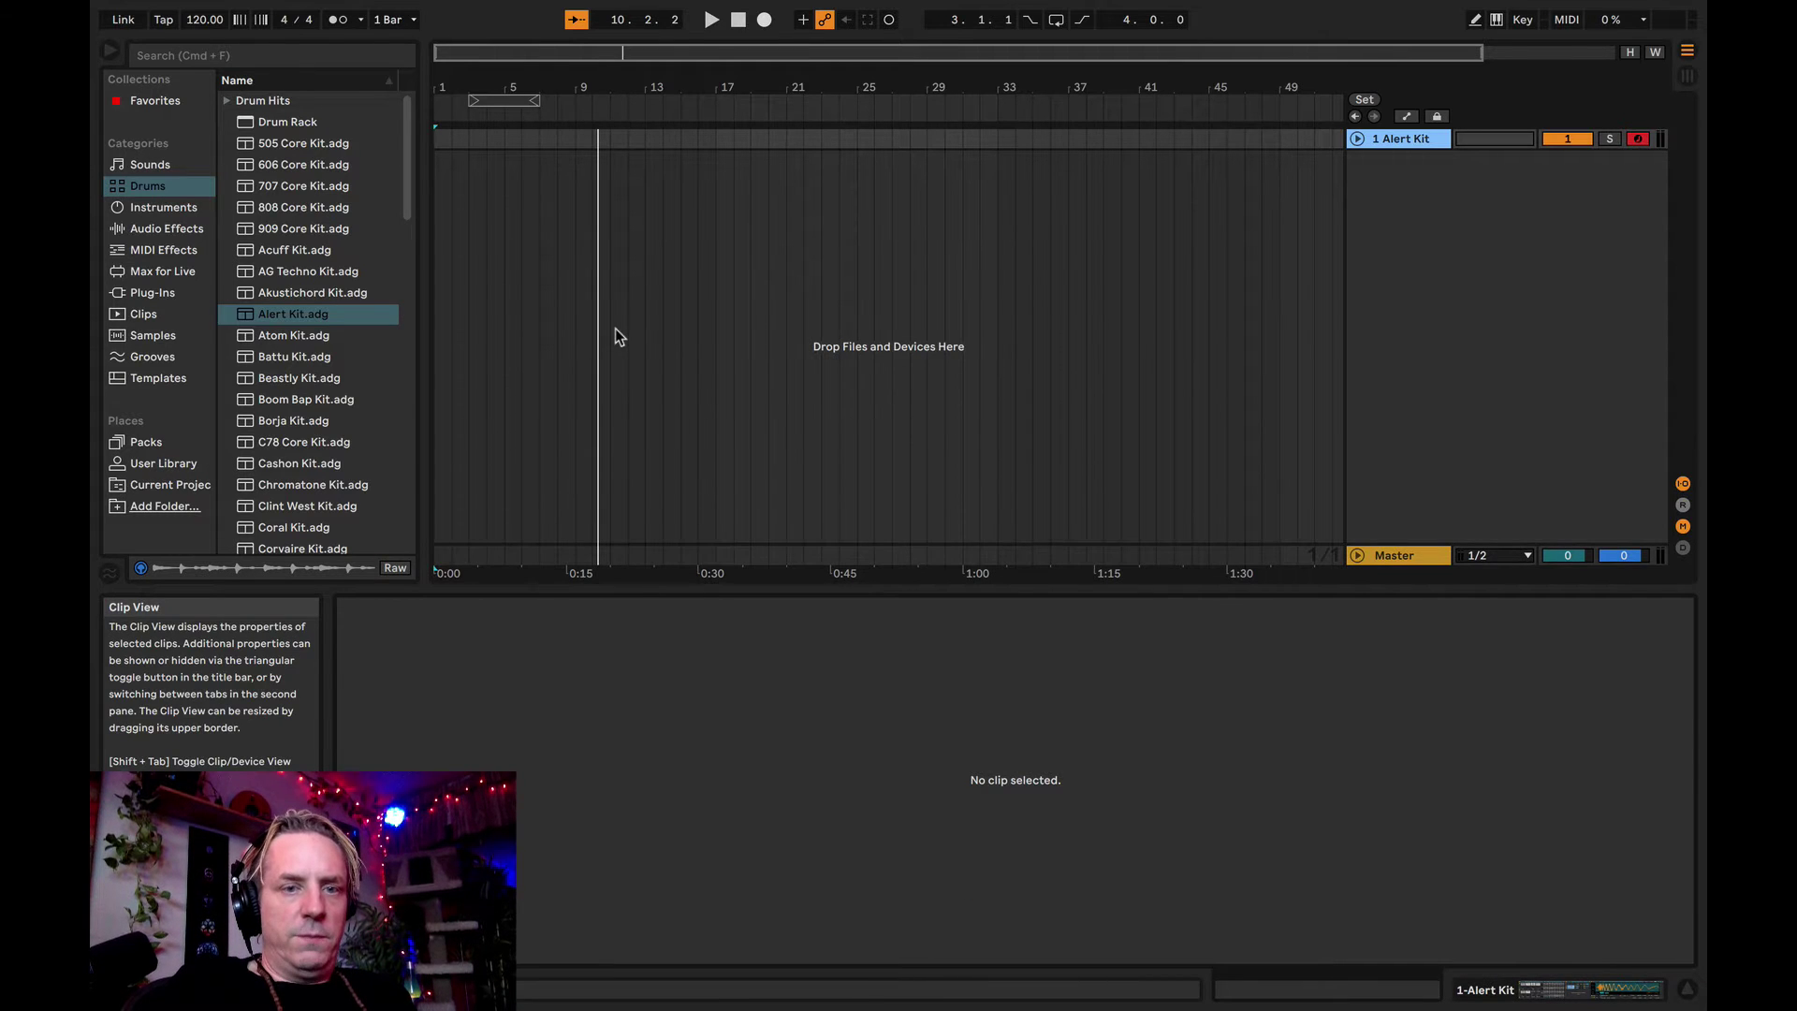
pyautogui.hotkey('shift', 'Tab')
pyautogui.press('Tab')
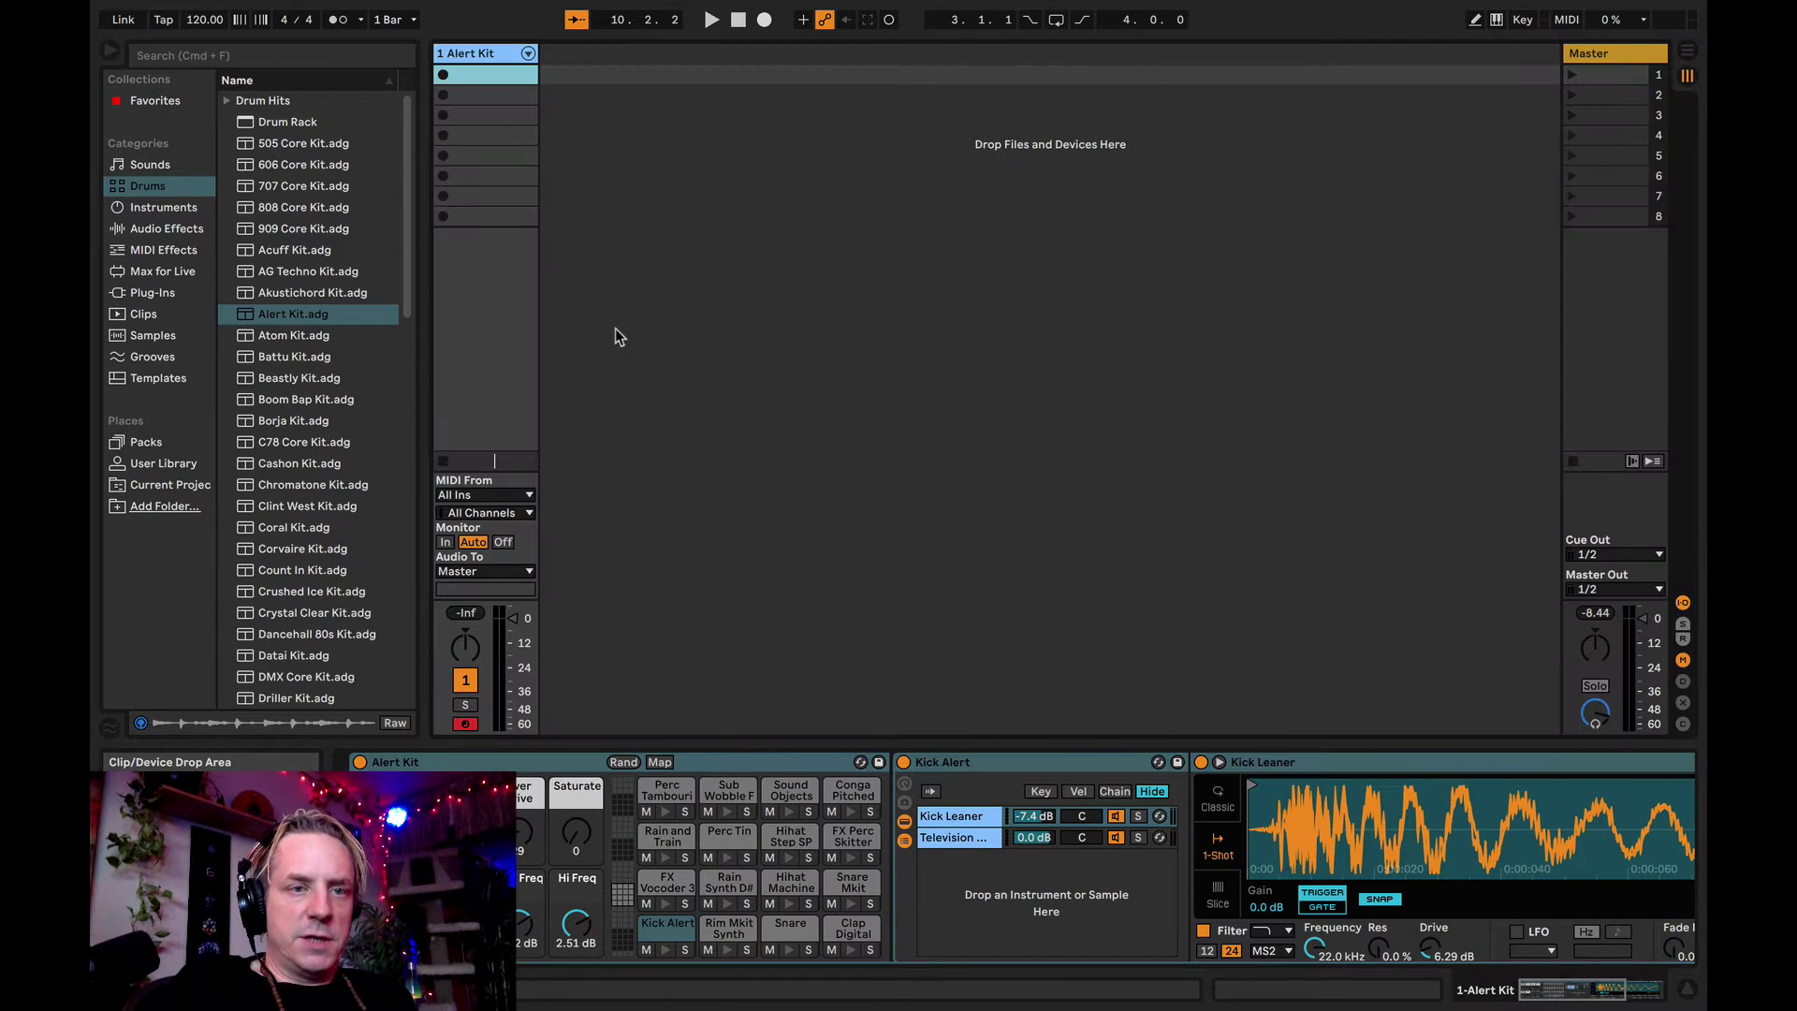
pyautogui.press('Tab')
pyautogui.press('Tab')
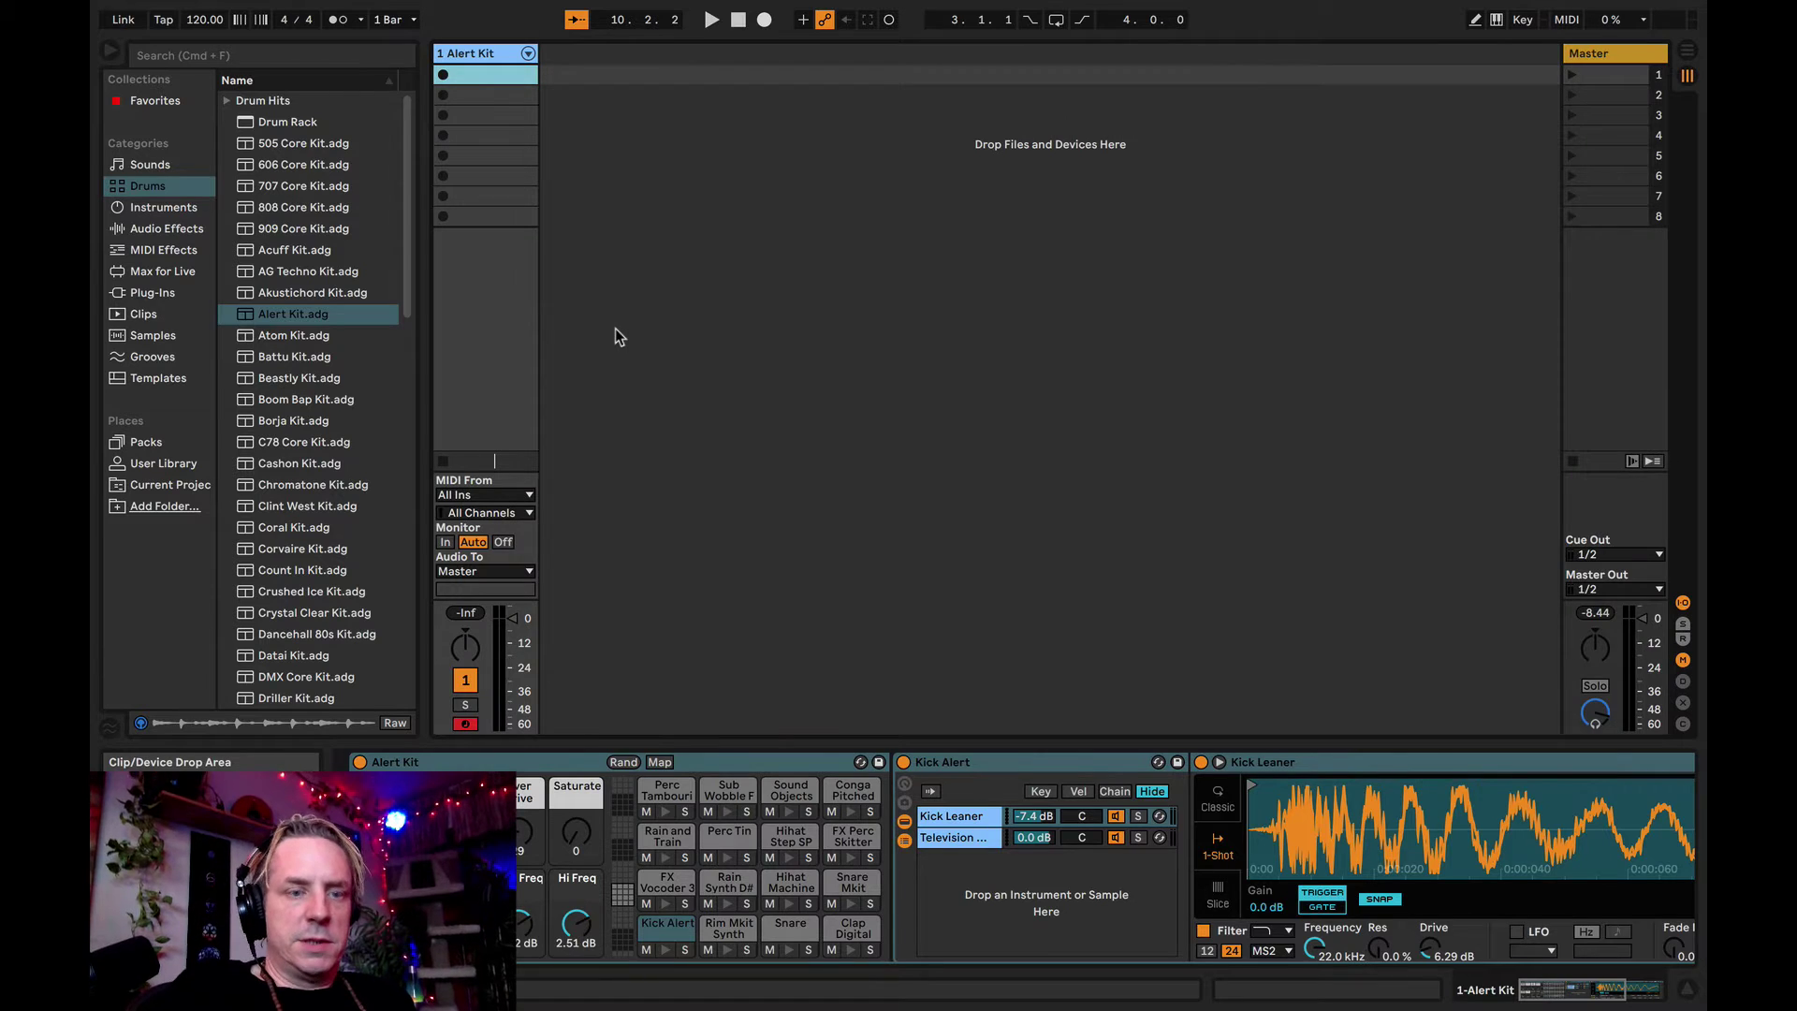
pyautogui.hotkey('shift', 'Tab')
pyautogui.hotkey('shift', 'Tab')
pyautogui.hotkey('shift', 'Tab')
pyautogui.hotkey('shift', 'Tab')
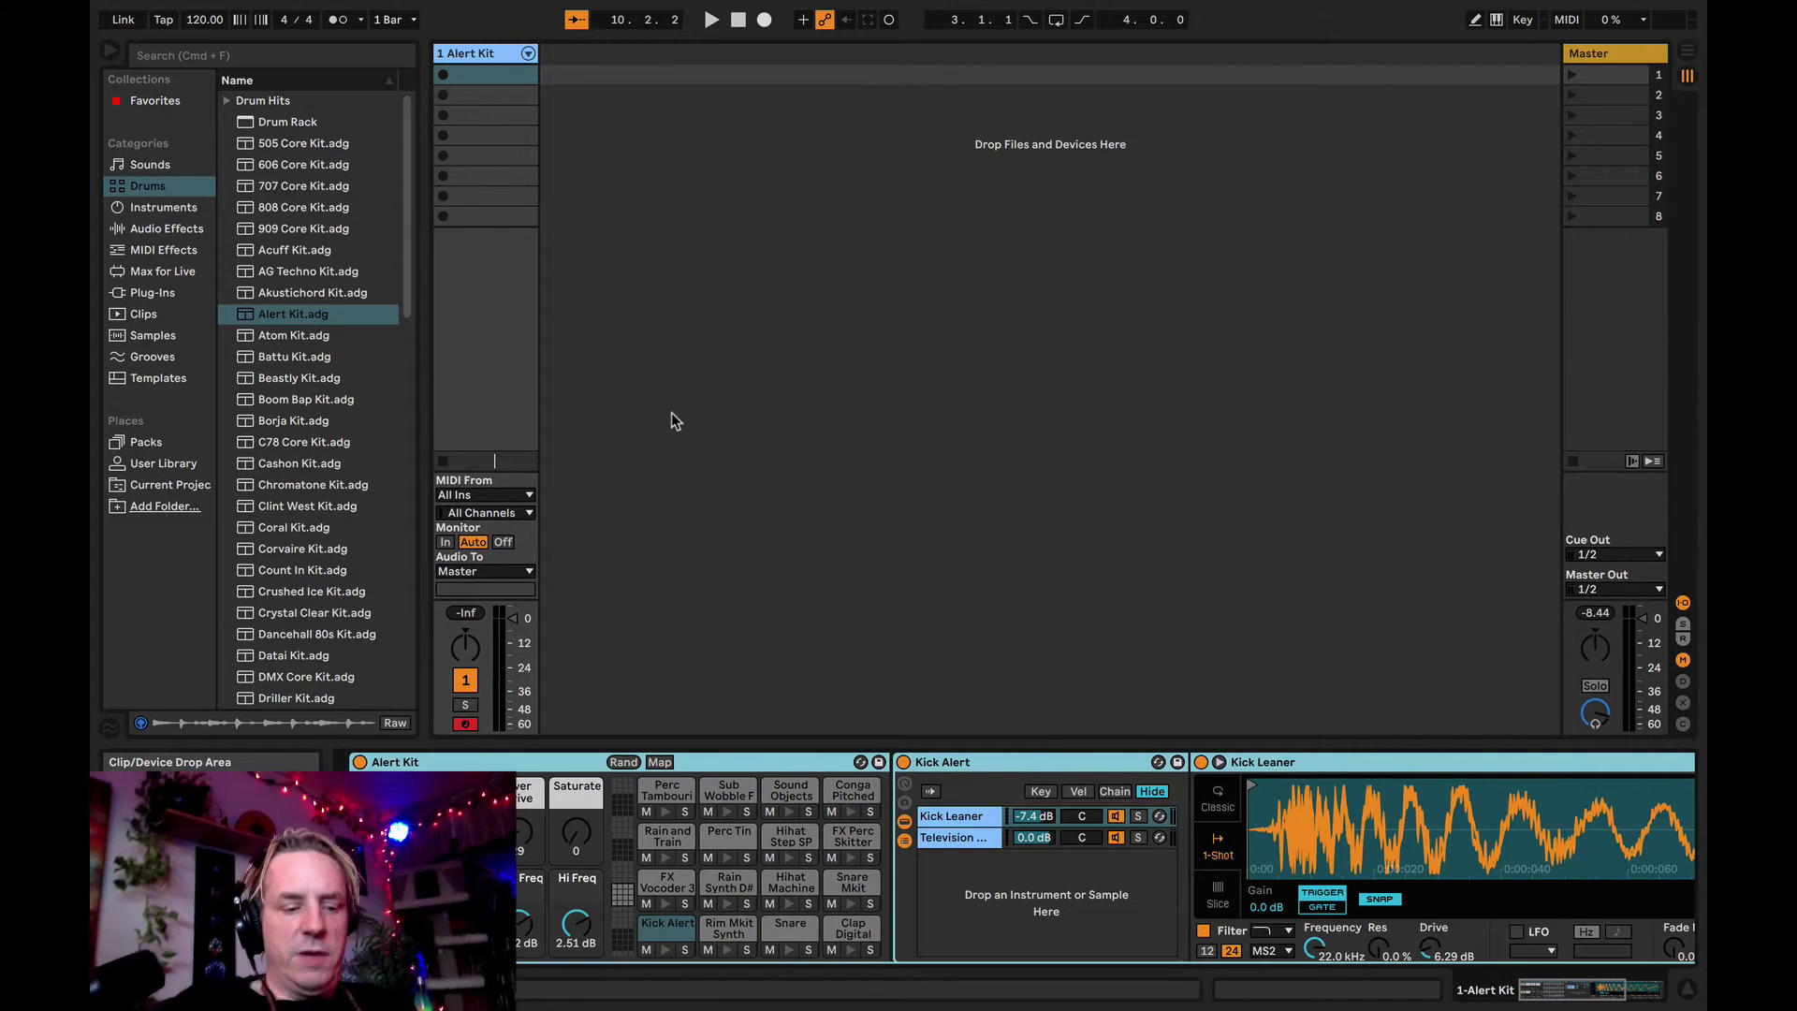
pyautogui.hotkey('shift', 'Tab')
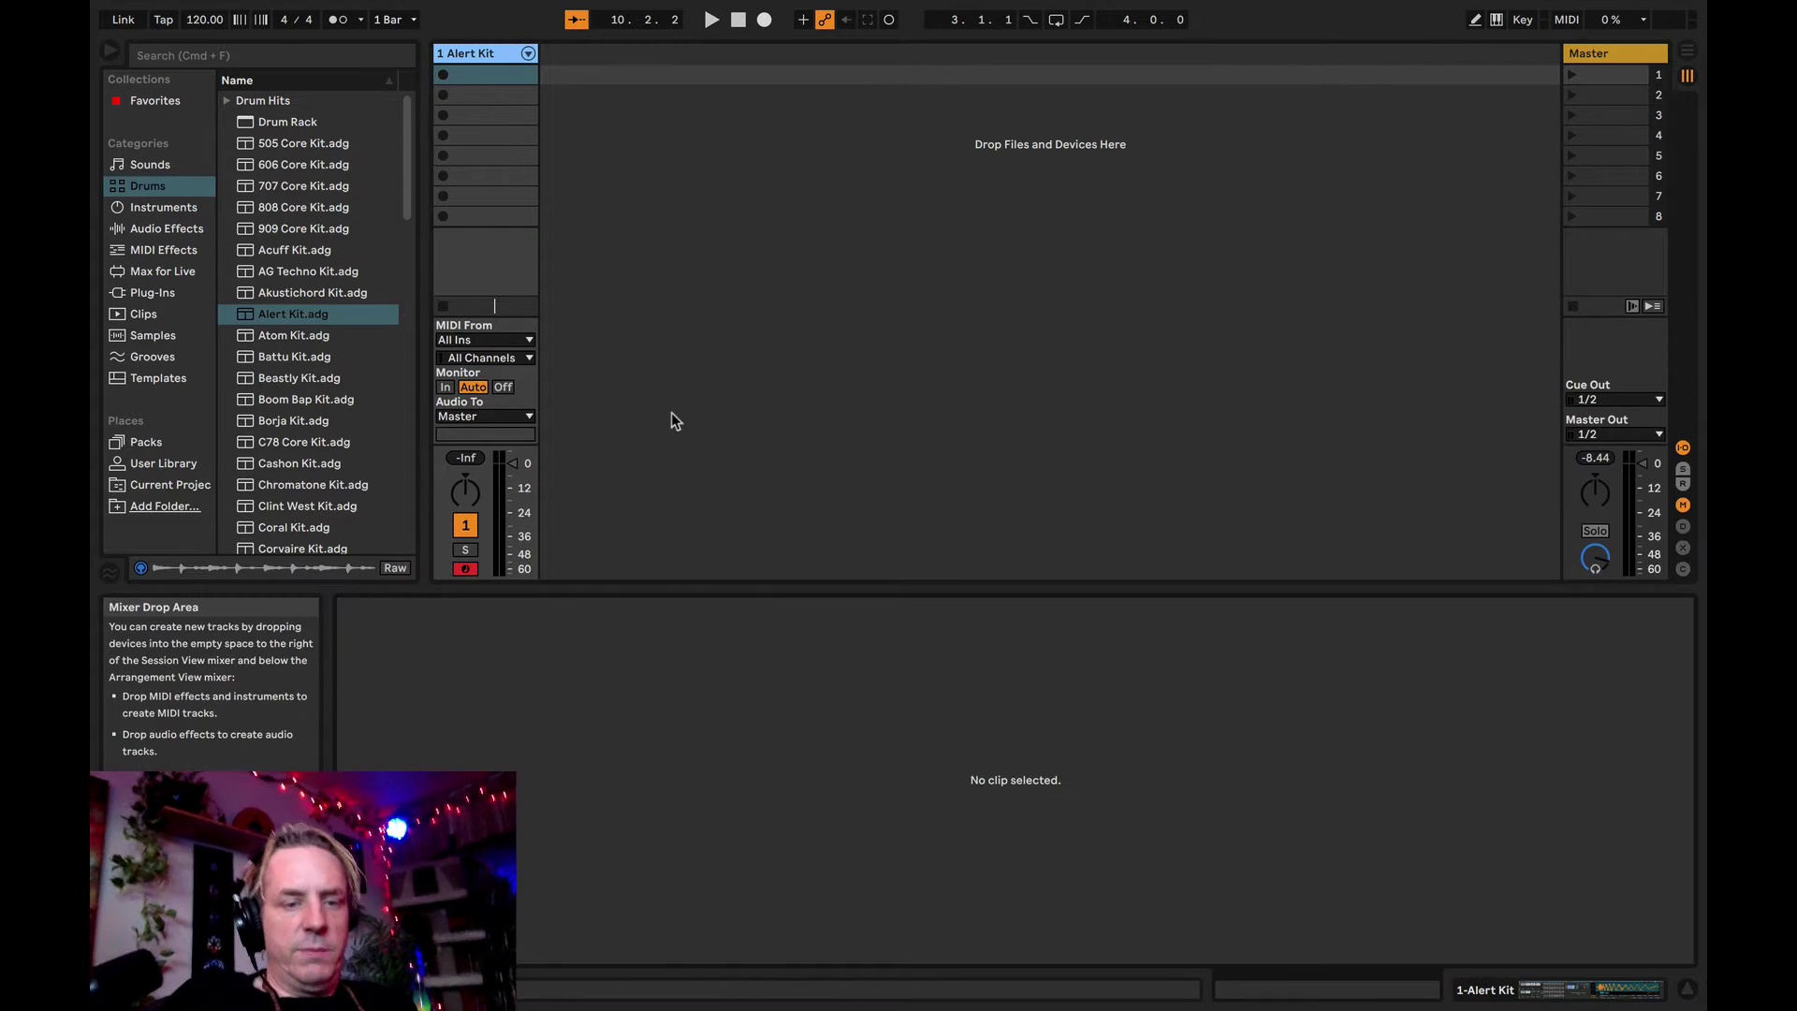
# - Create a MIDI clip in the Alert Kit track's first slot and place Kick Alert notes on beats 1 and 3
pyautogui.doubleClick(487, 79)
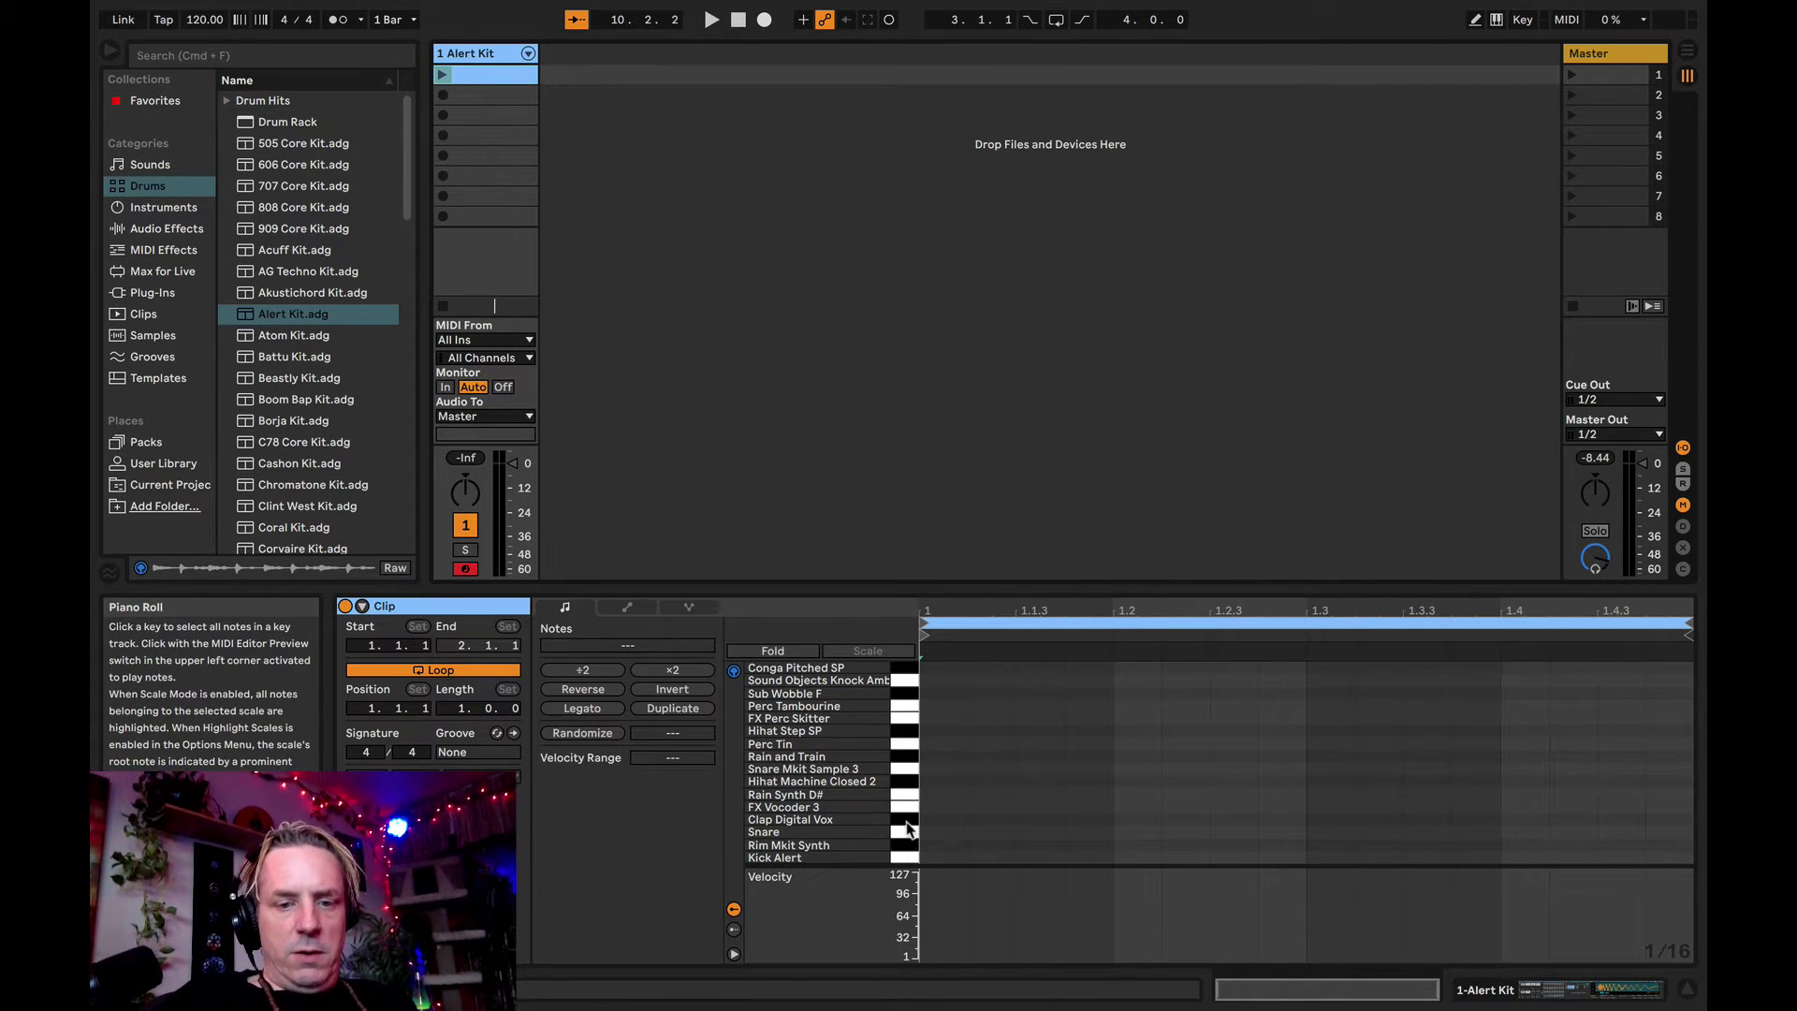
pyautogui.moveTo(1047, 590); pyautogui.dragTo(1047, 384)
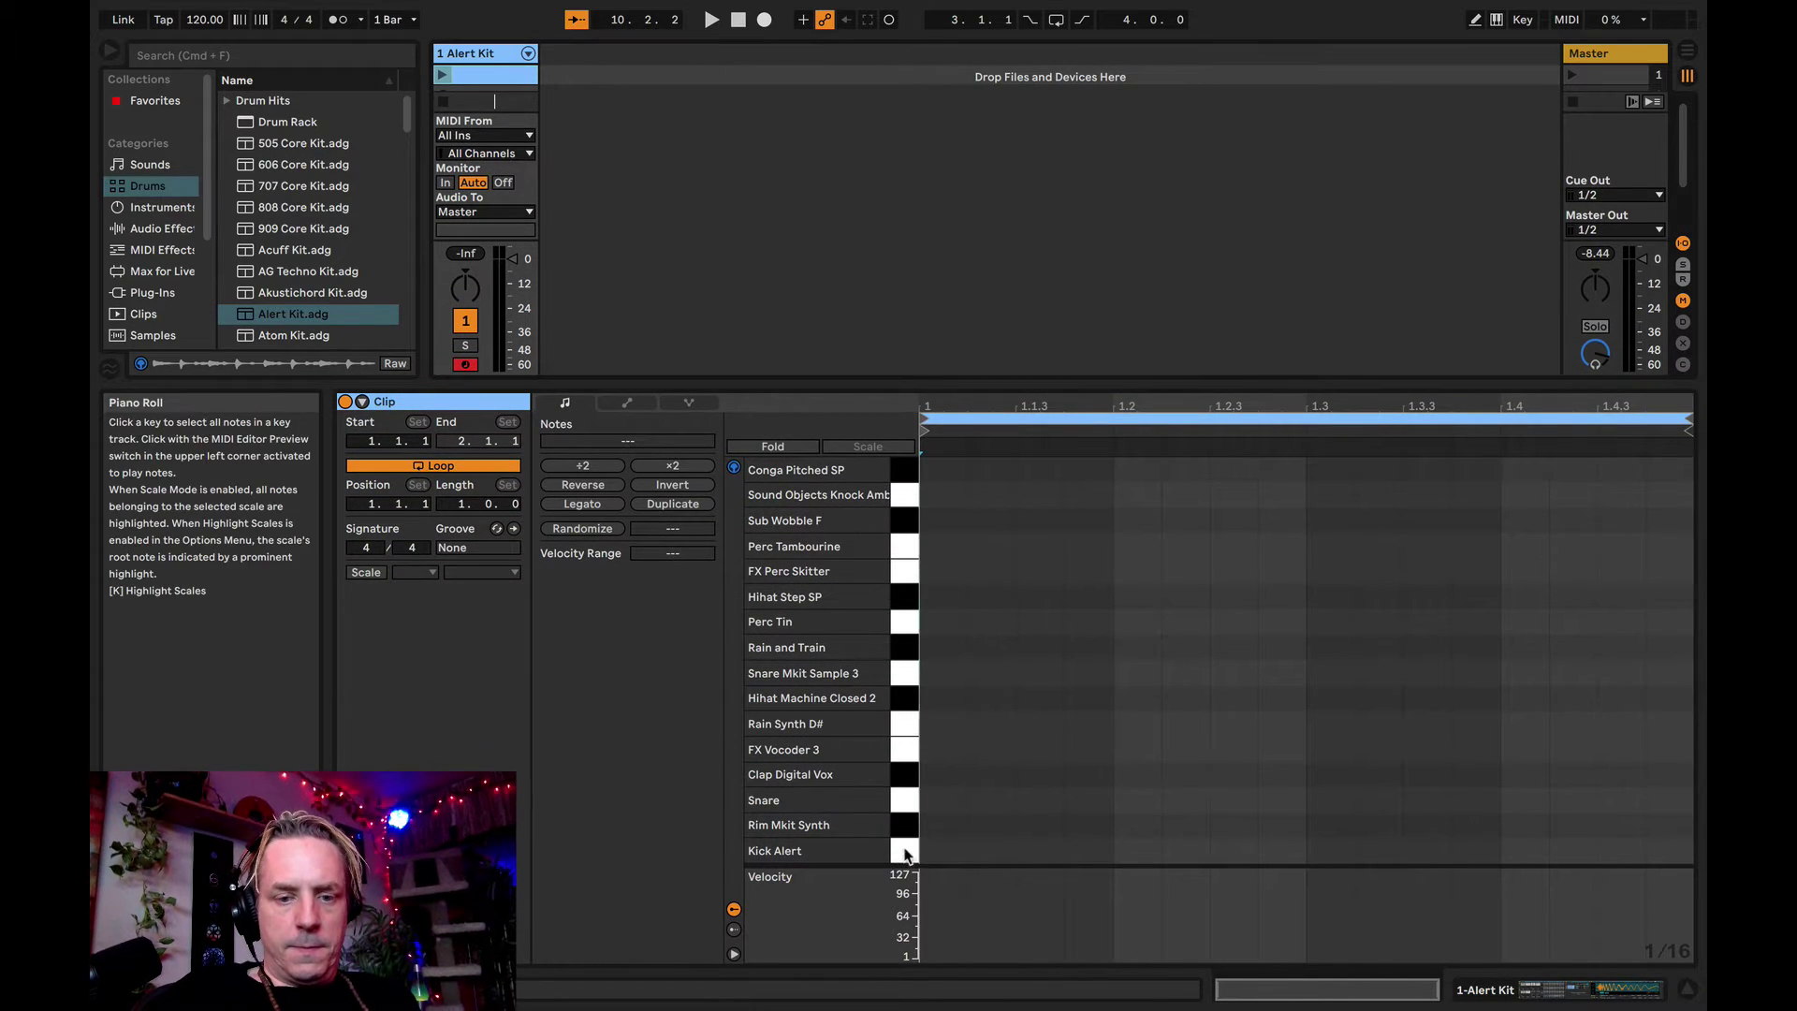
pyautogui.click(904, 853)
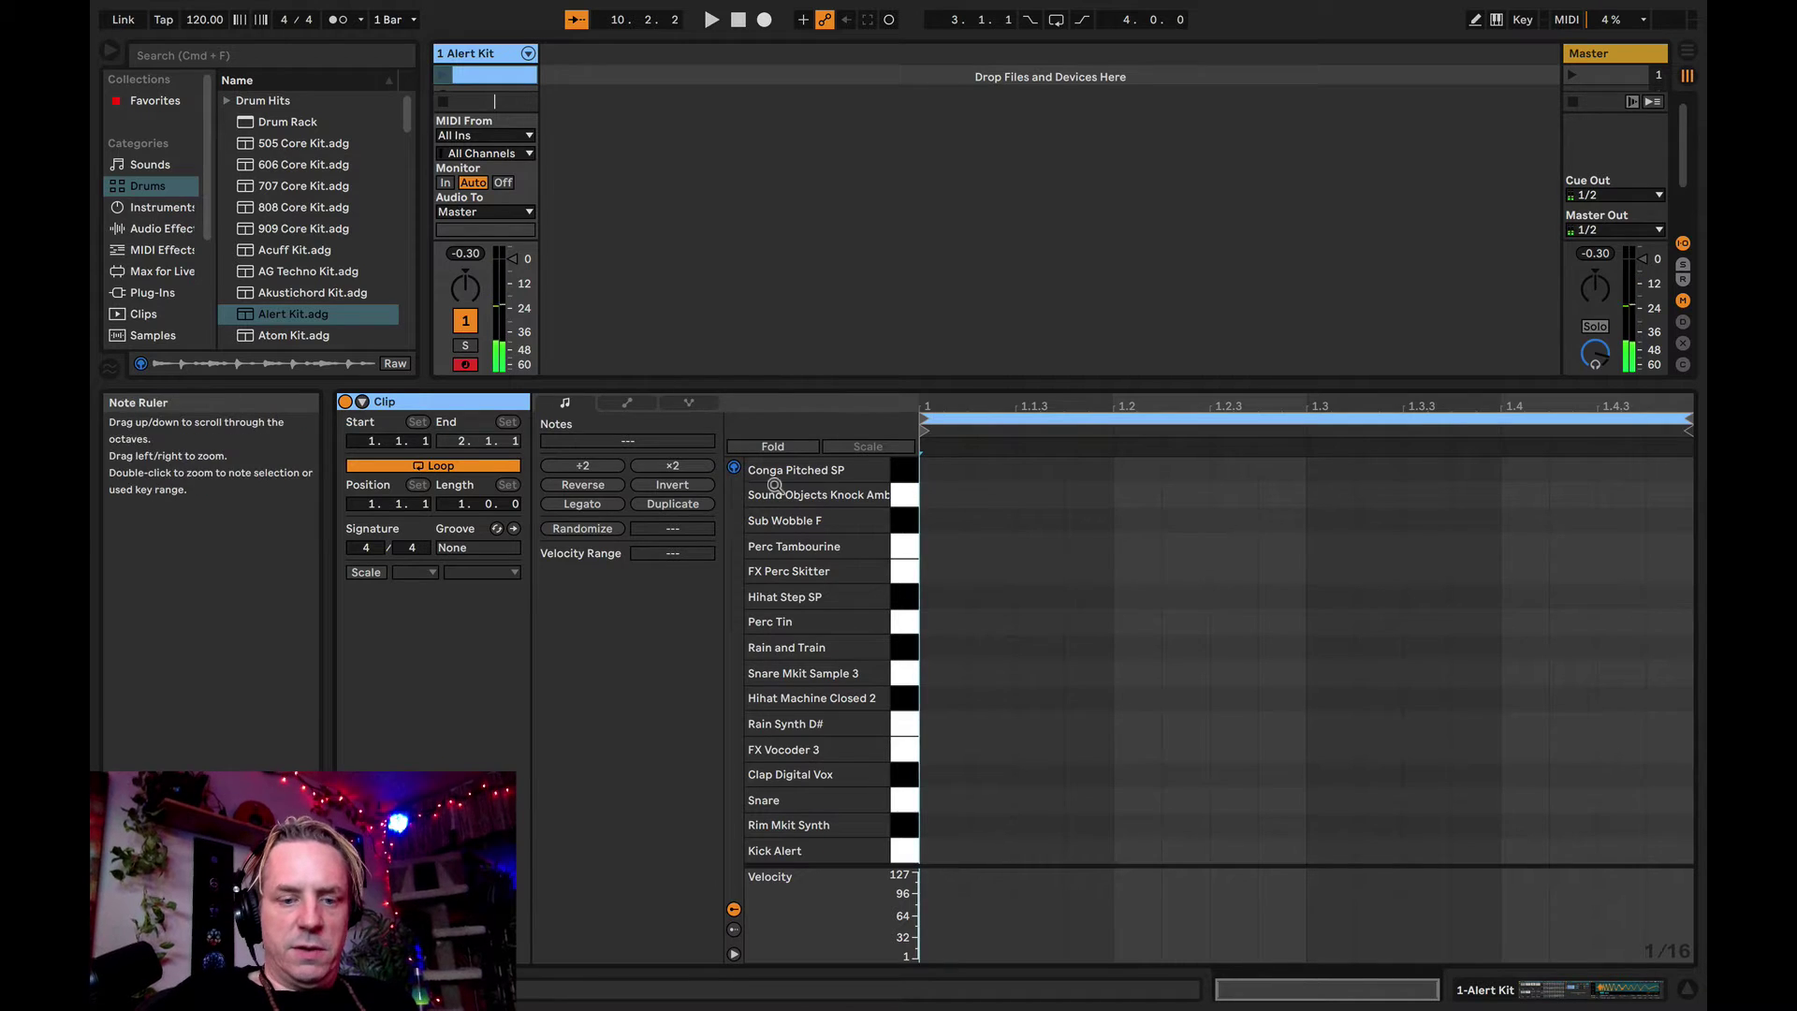
pyautogui.doubleClick(941, 849)
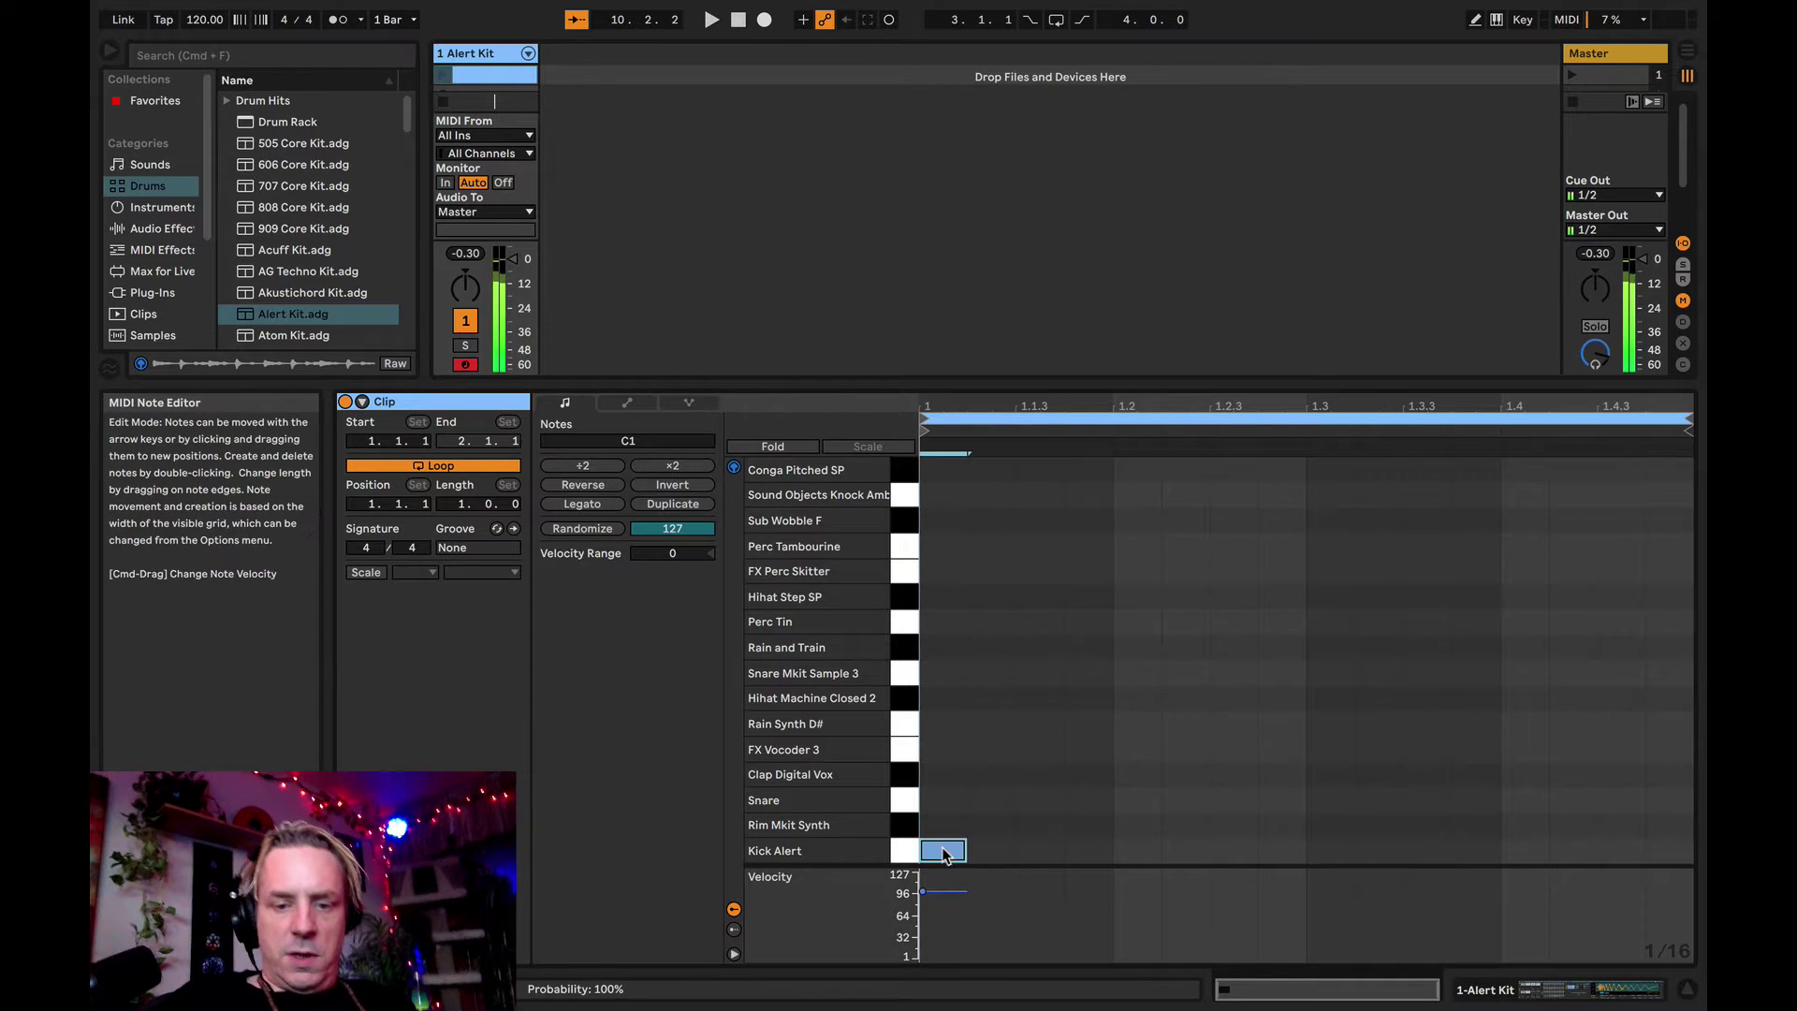
pyautogui.doubleClick(1331, 851)
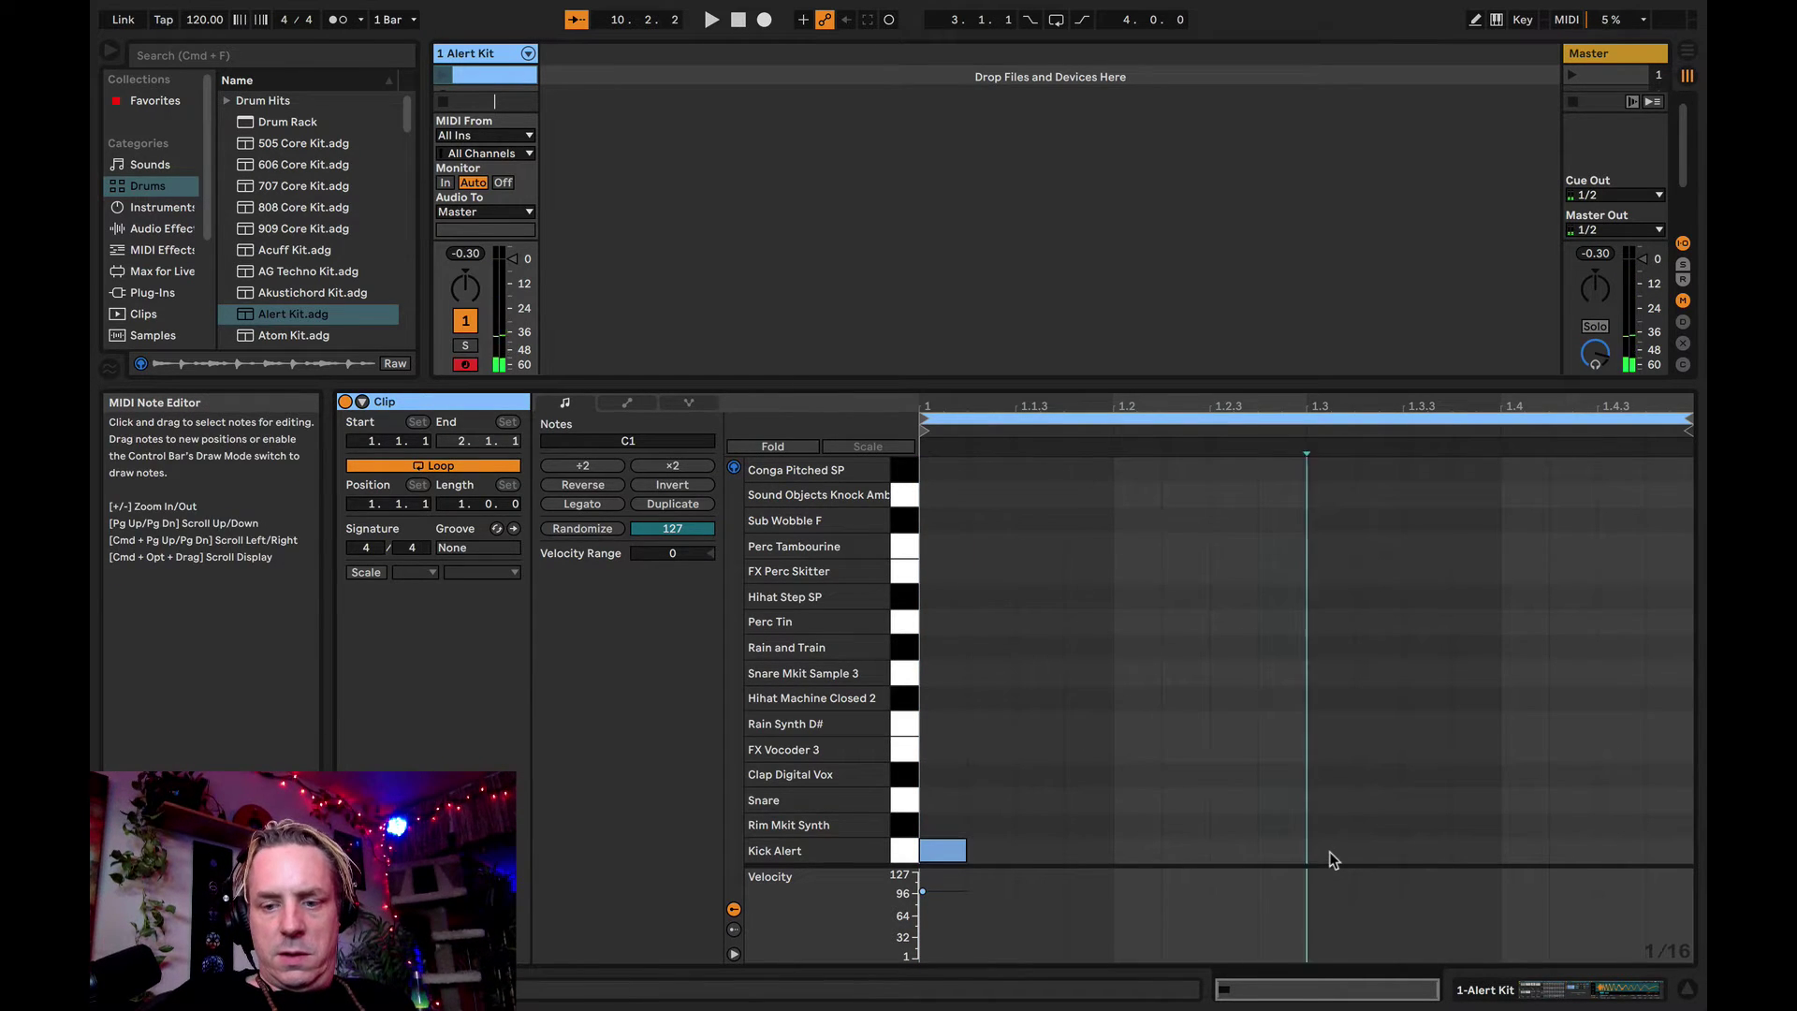
# - Add Snare notes on beats 2 and 4, and audition the kit's hi-hat and percussion sounds
pyautogui.doubleClick(1134, 800)
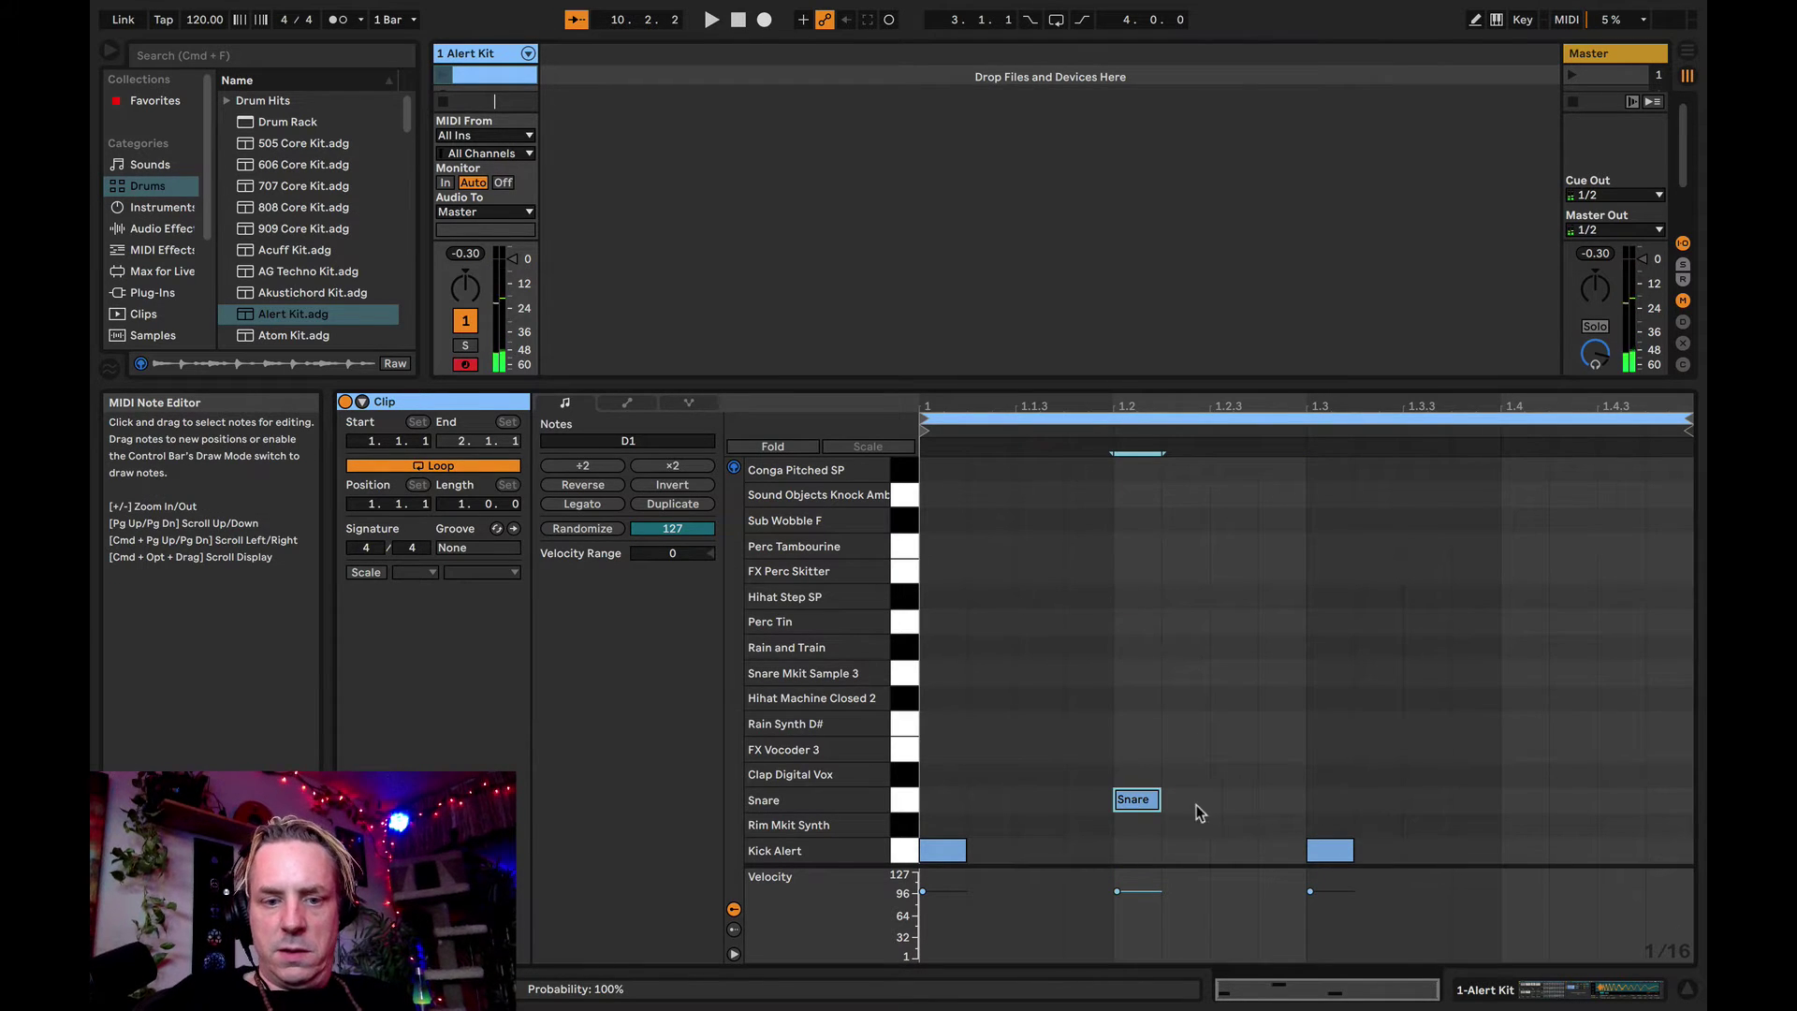
pyautogui.doubleClick(1524, 800)
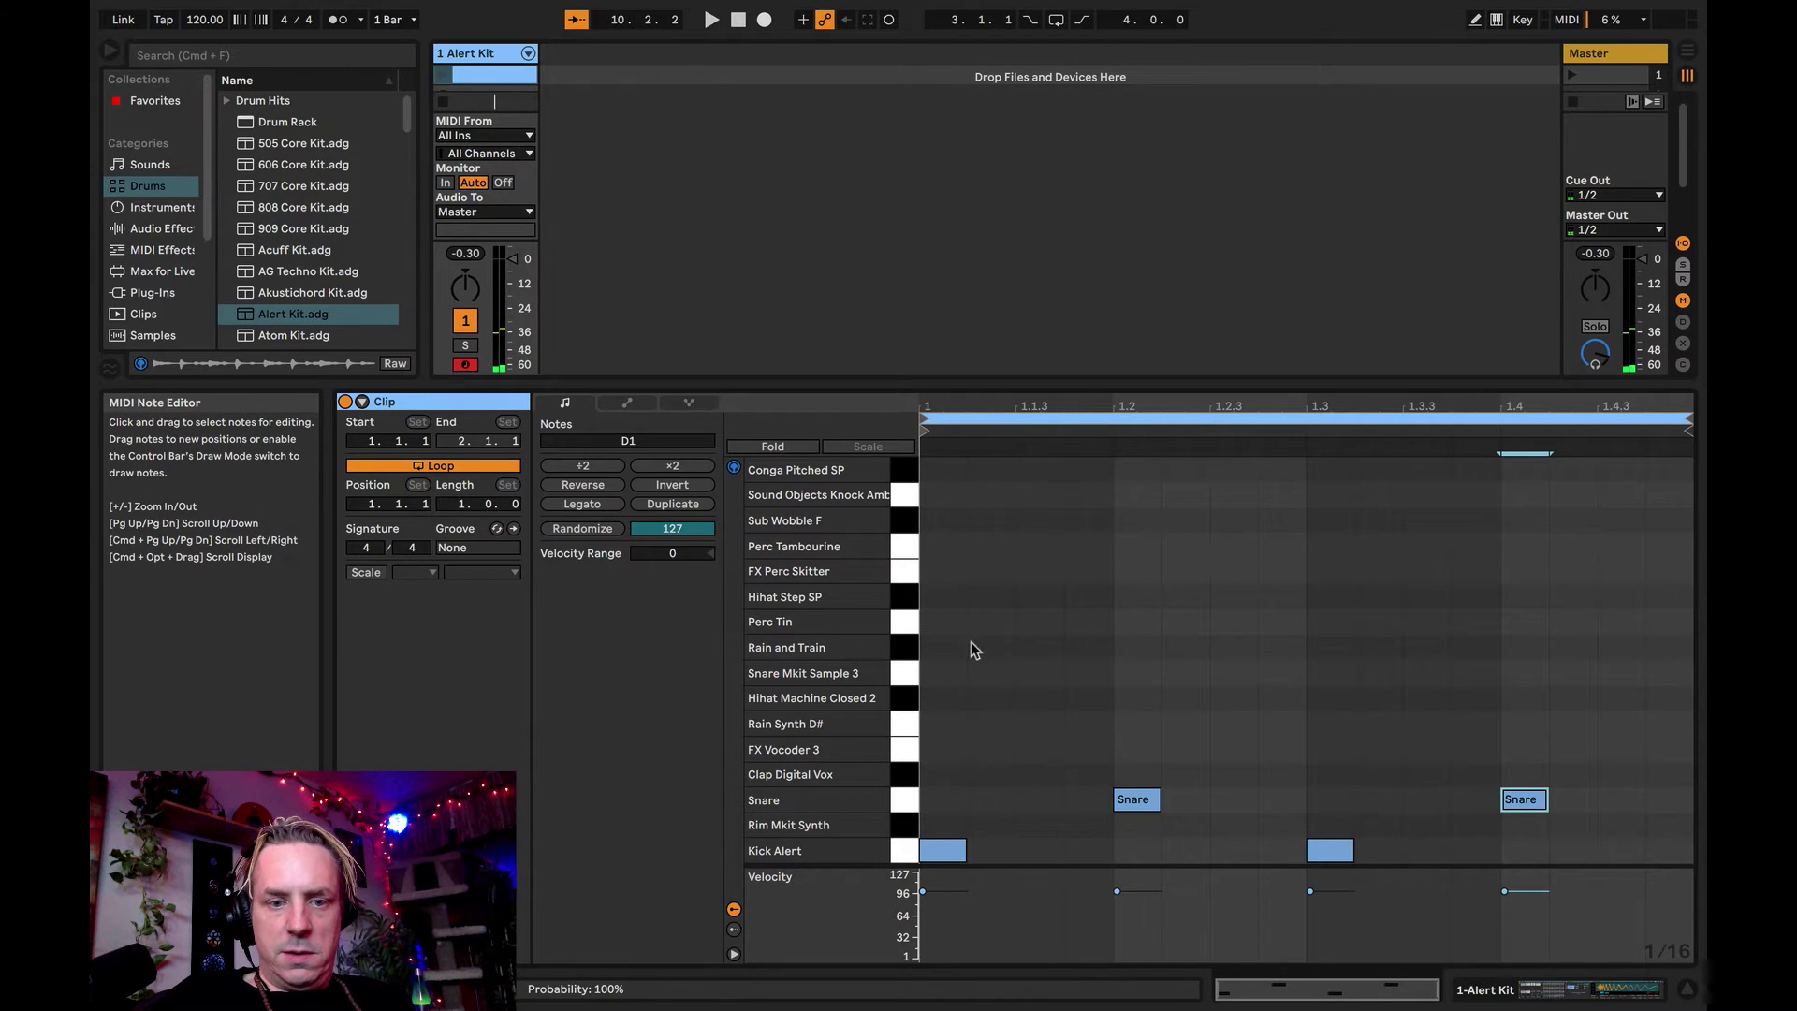
pyautogui.click(904, 595)
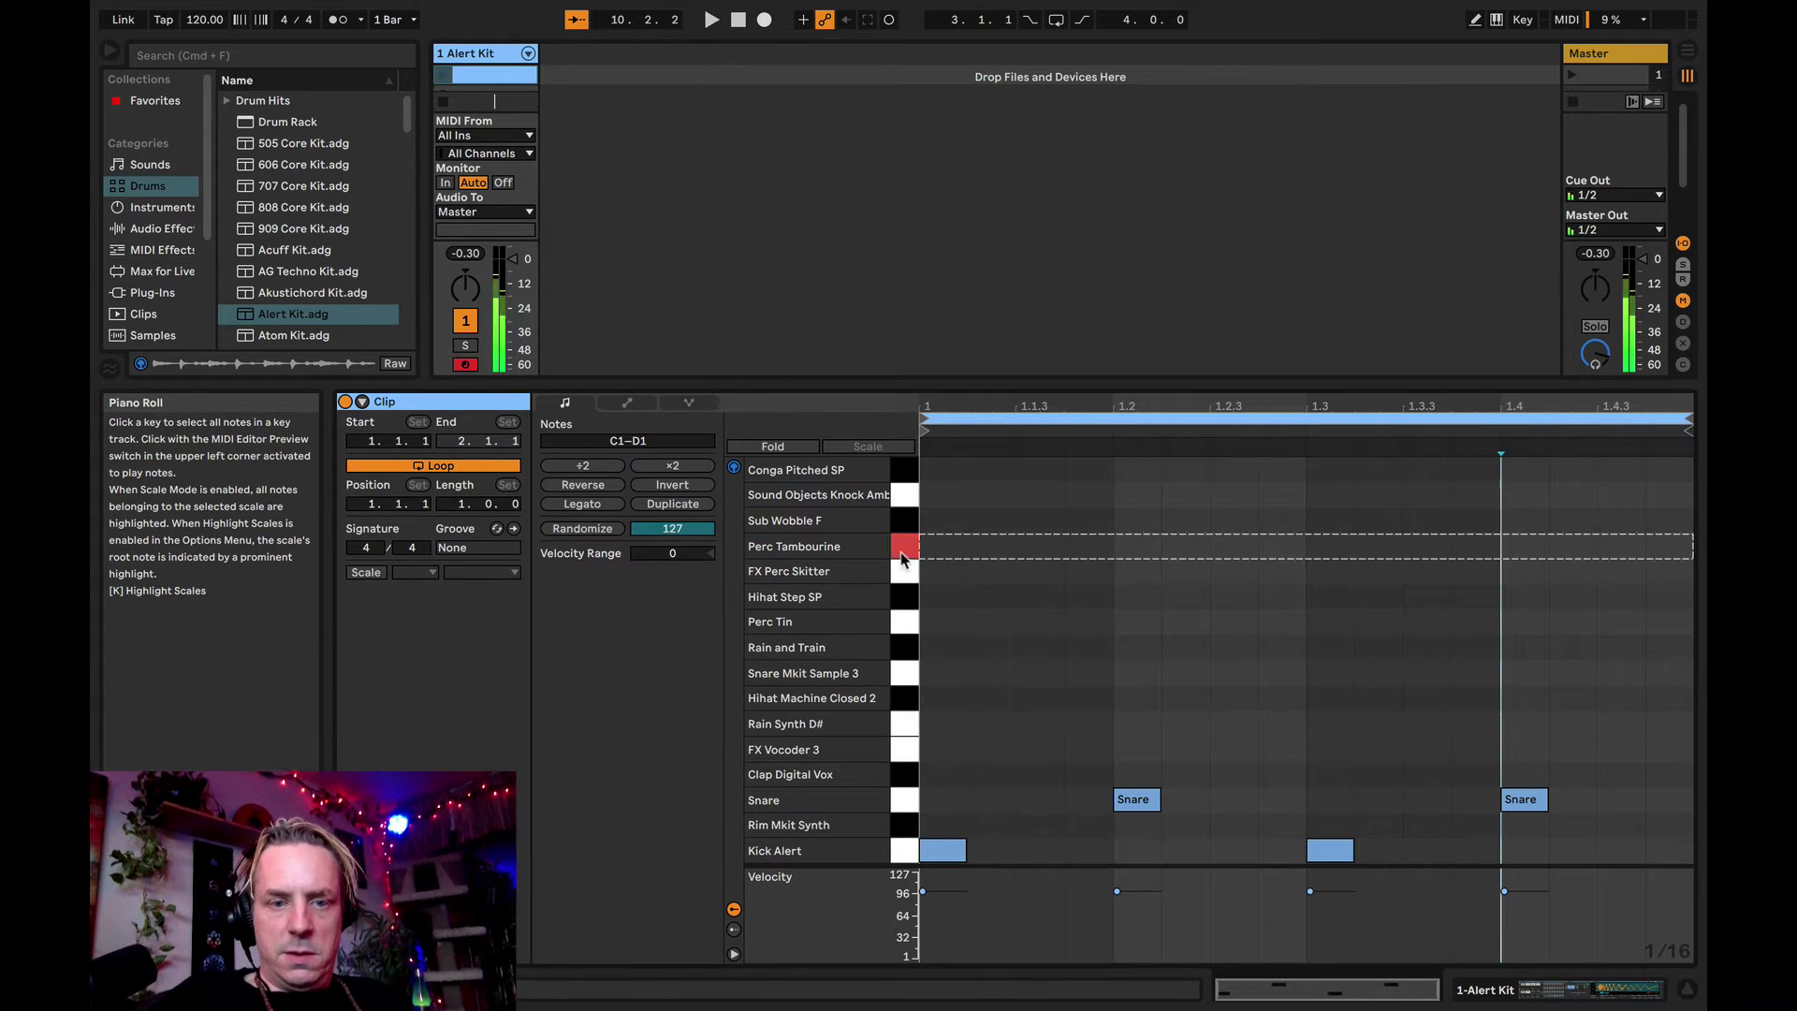
# - Replace the track's Alert Kit with Akustichord Kit and return to the clip's notes
pyautogui.click(299, 293)
pyautogui.moveTo(298, 293); pyautogui.dragTo(486, 228)
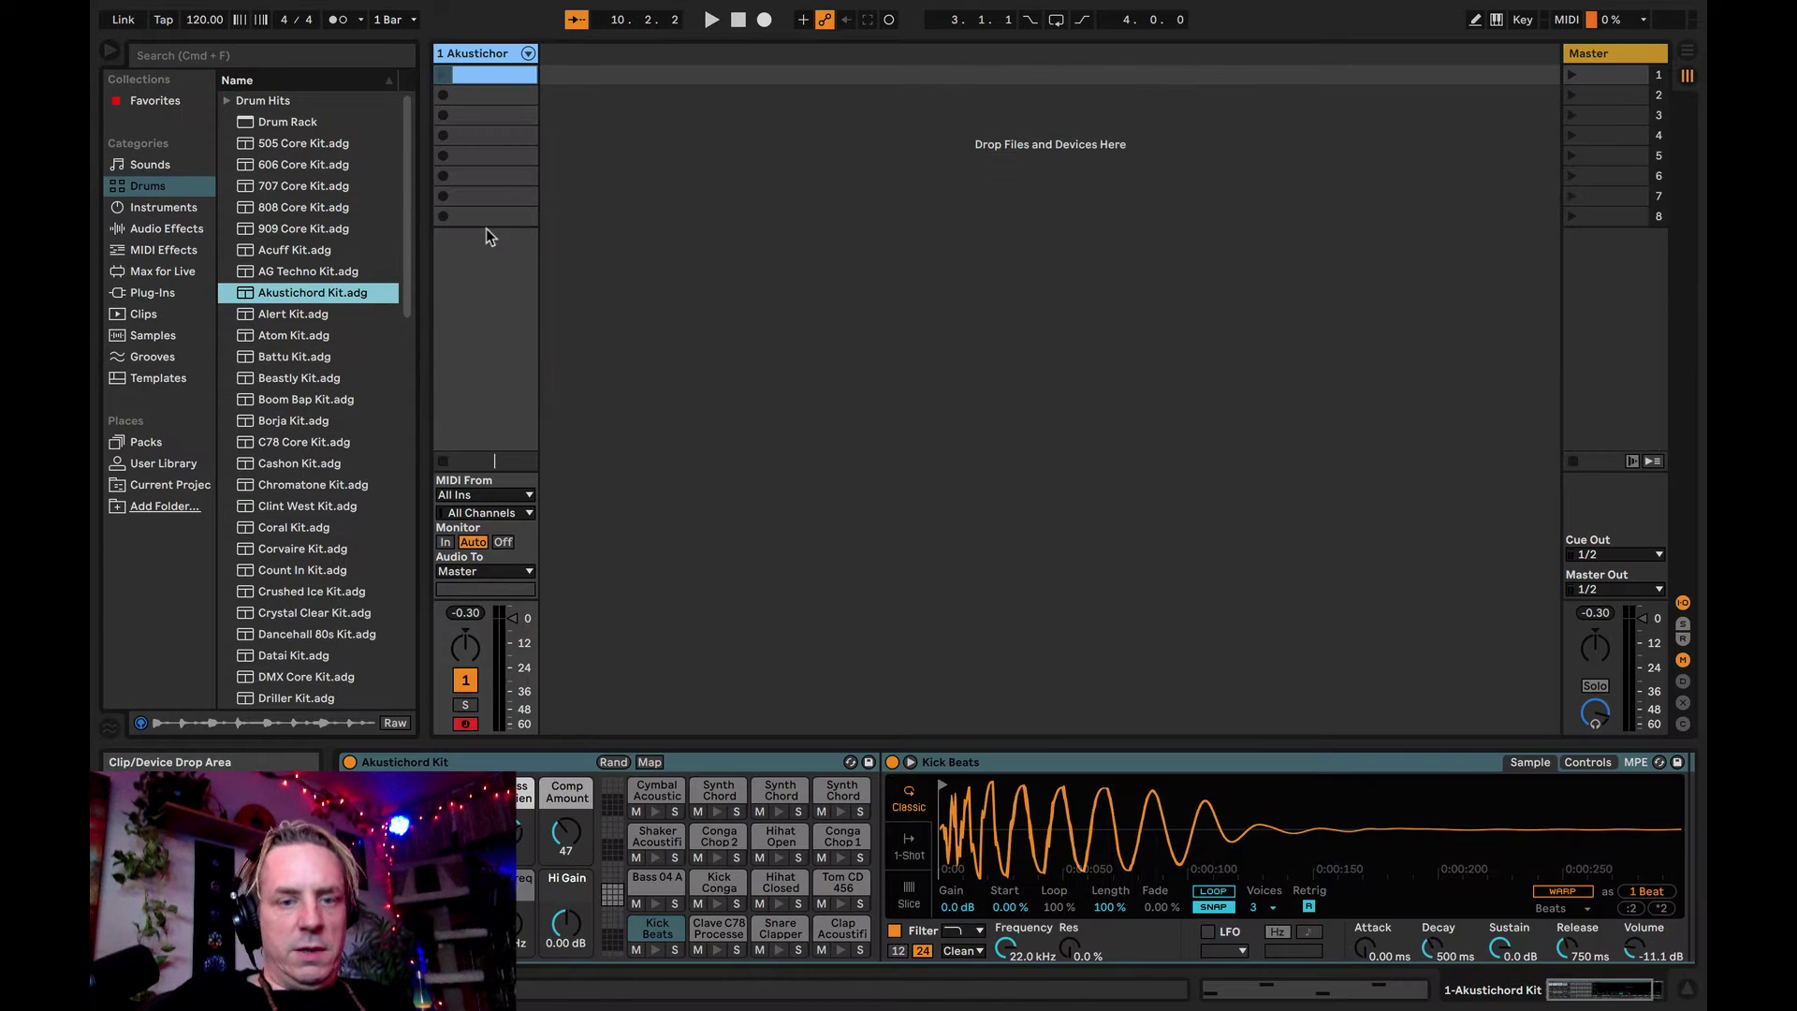
pyautogui.hotkey('shift', 'Tab')
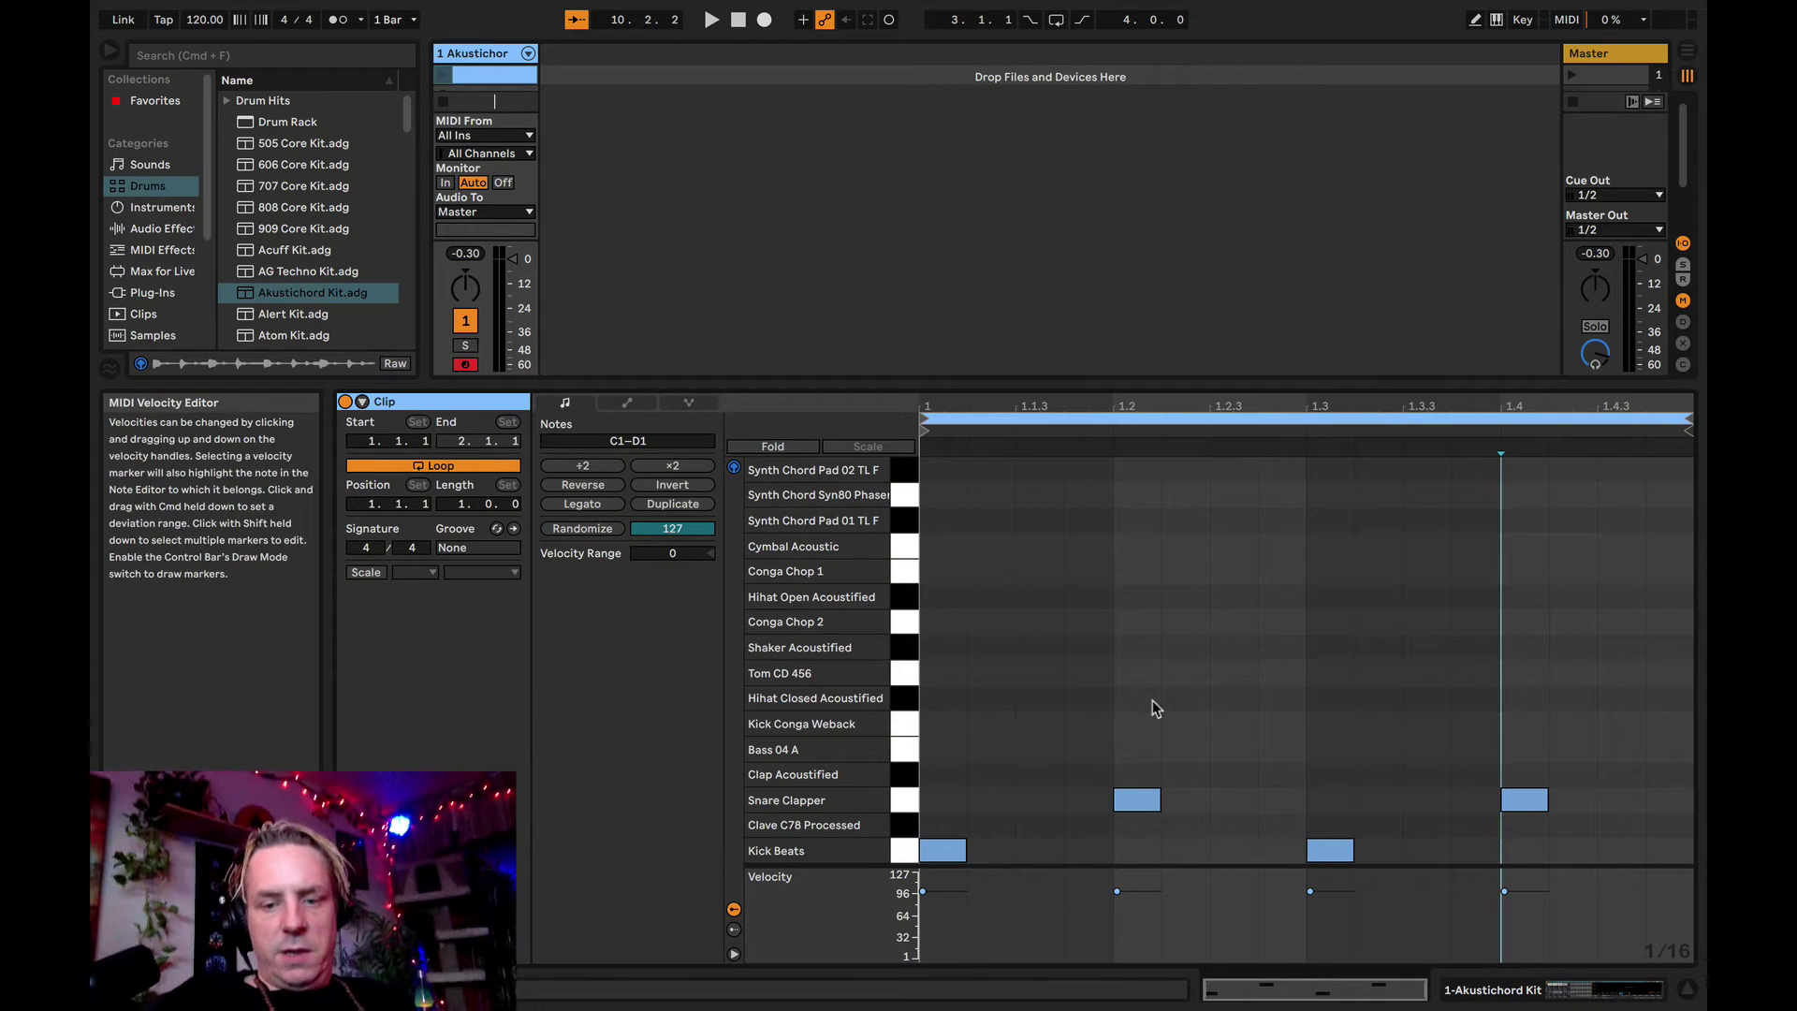
# - Launch the clip with the Akustichord Kit and audition the Snare Clapper and Clap Acoustified sounds
pyautogui.press('space')
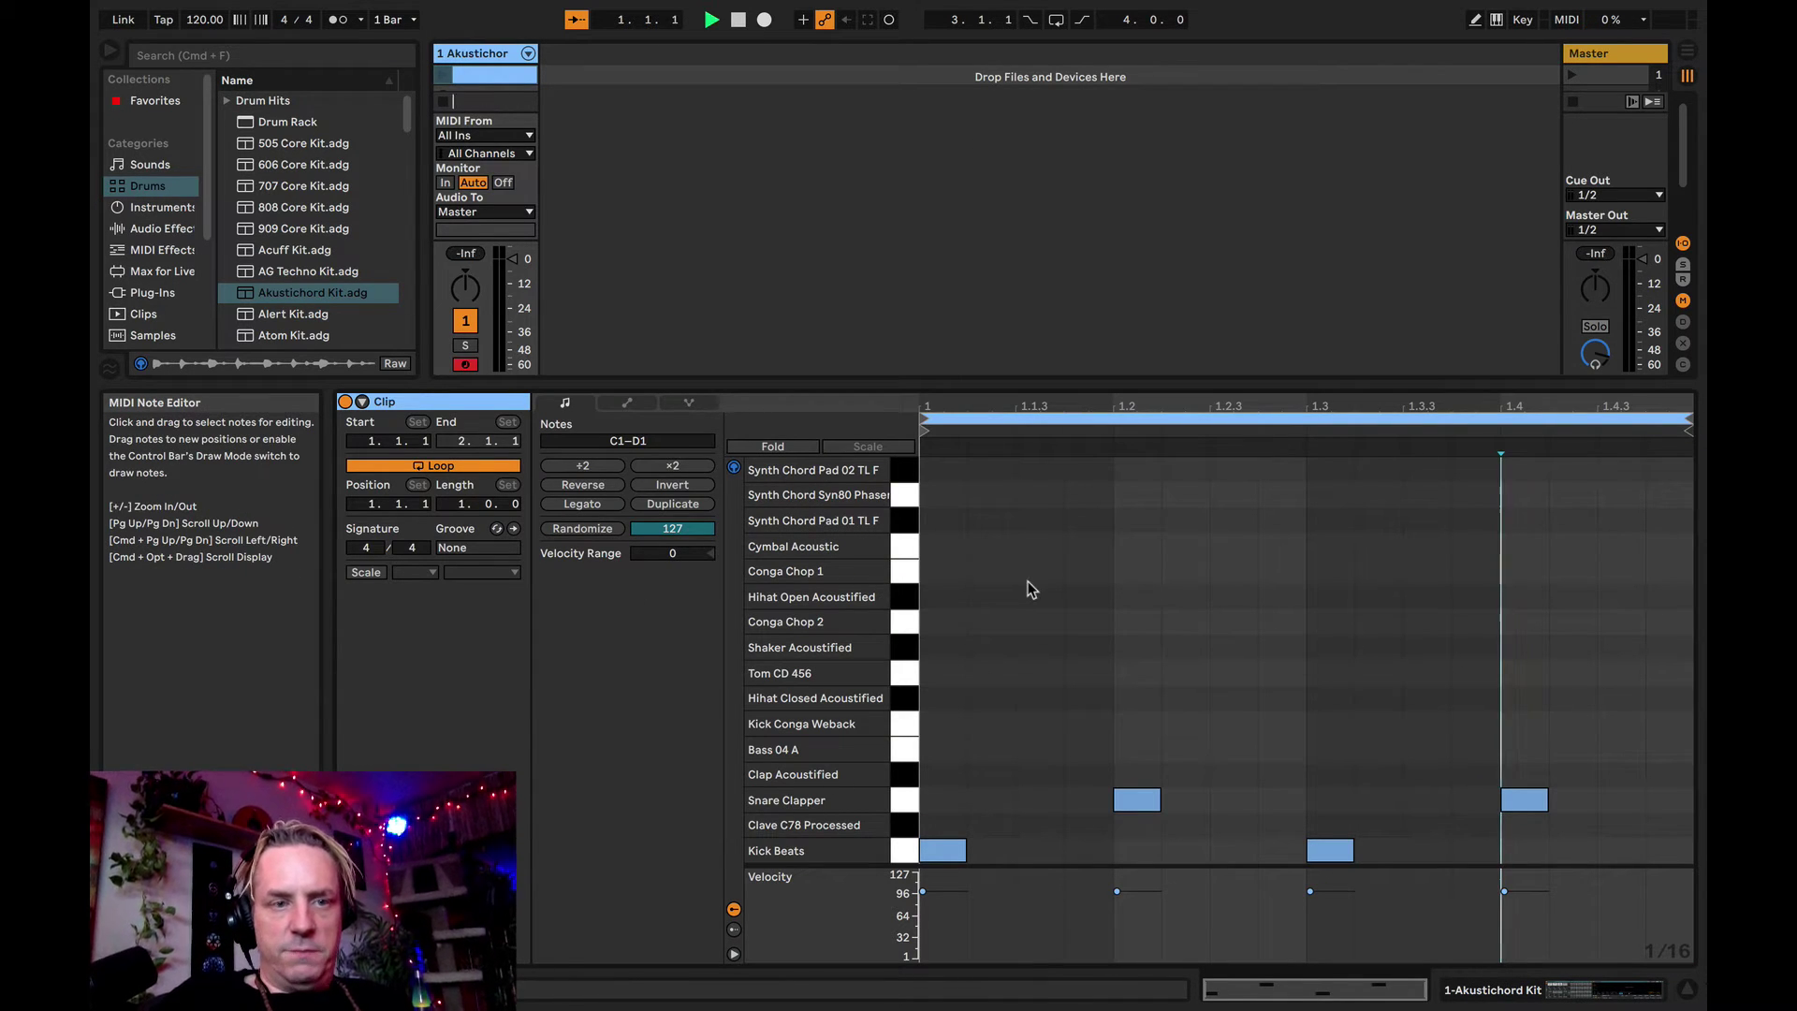
pyautogui.click(1030, 588)
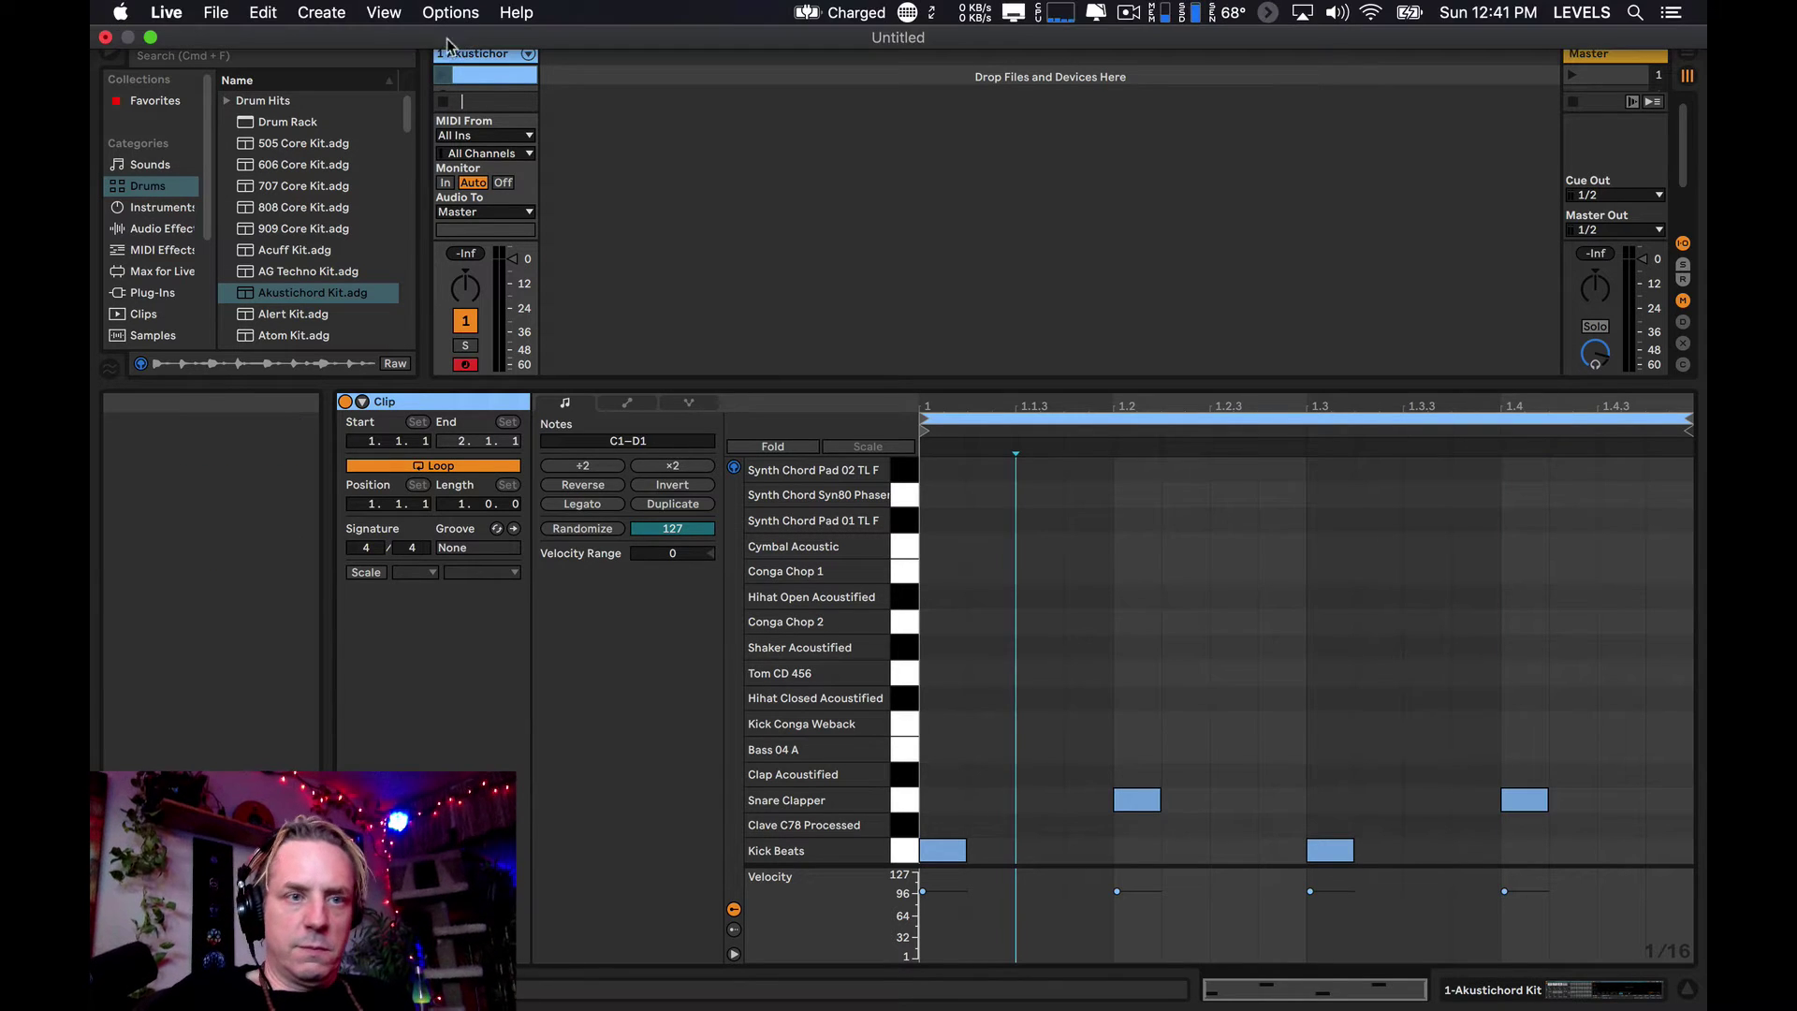
pyautogui.click(445, 75)
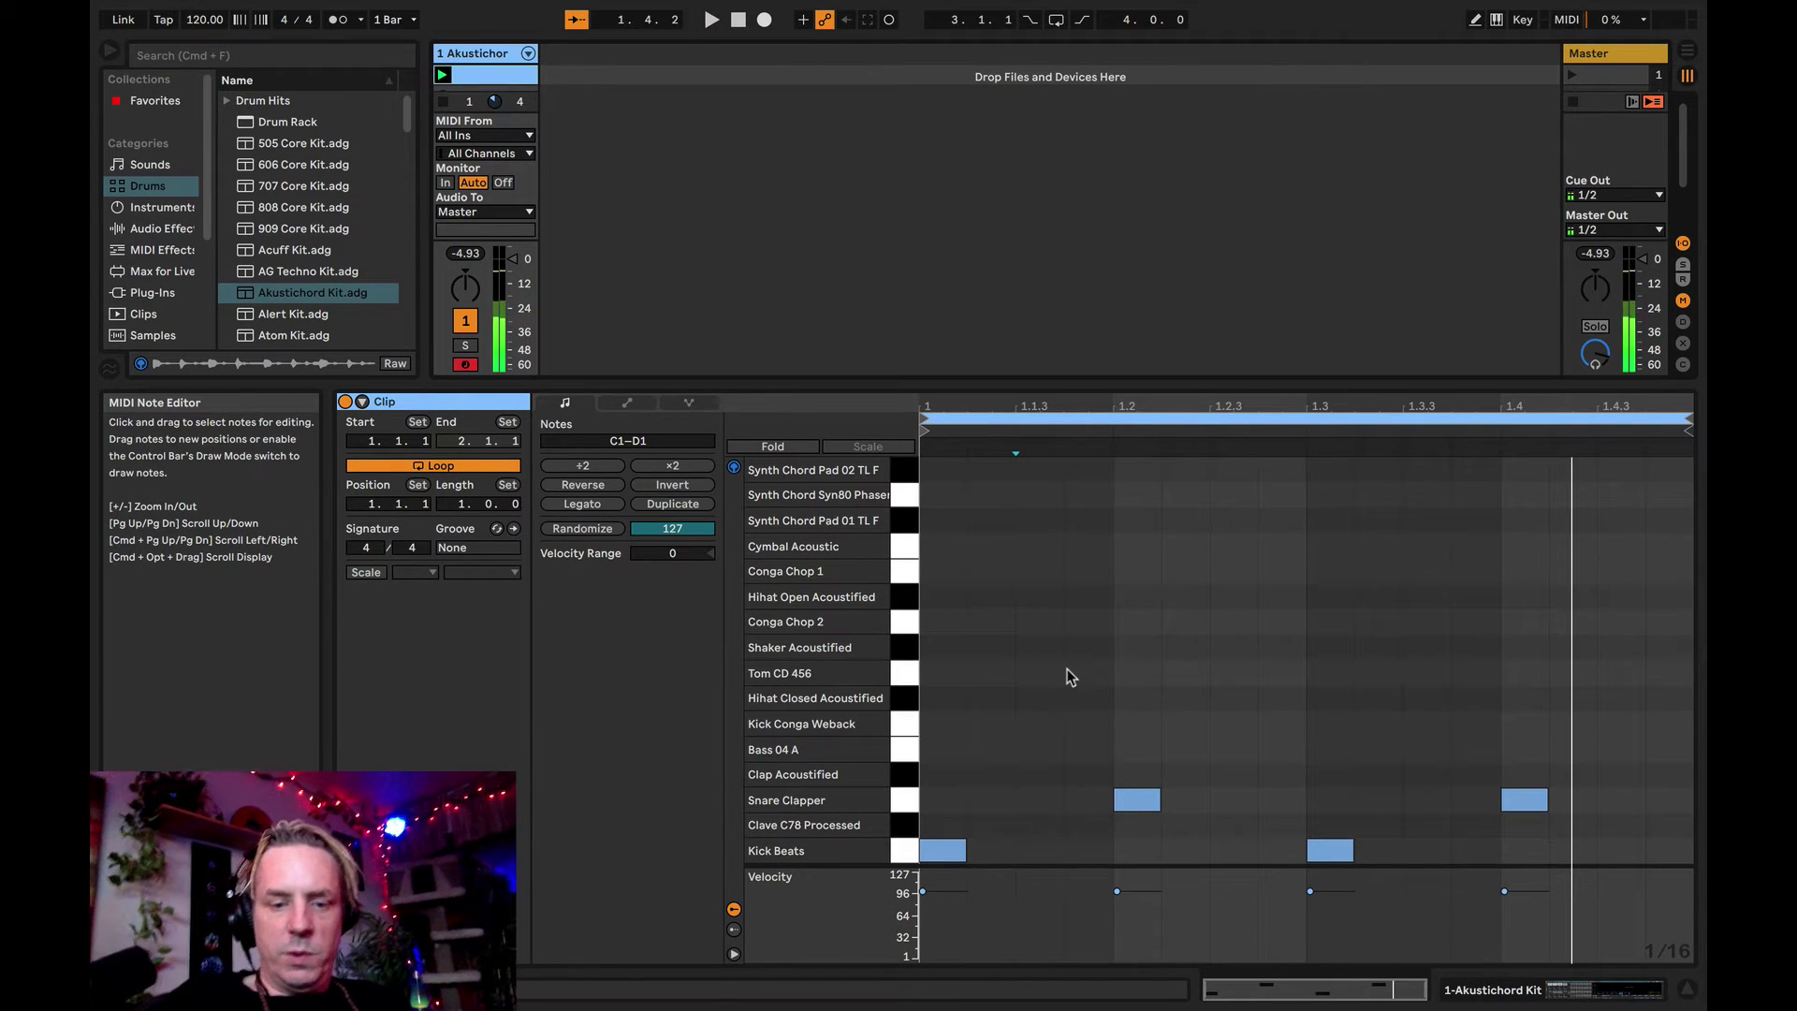
pyautogui.click(904, 802)
pyautogui.click(901, 769)
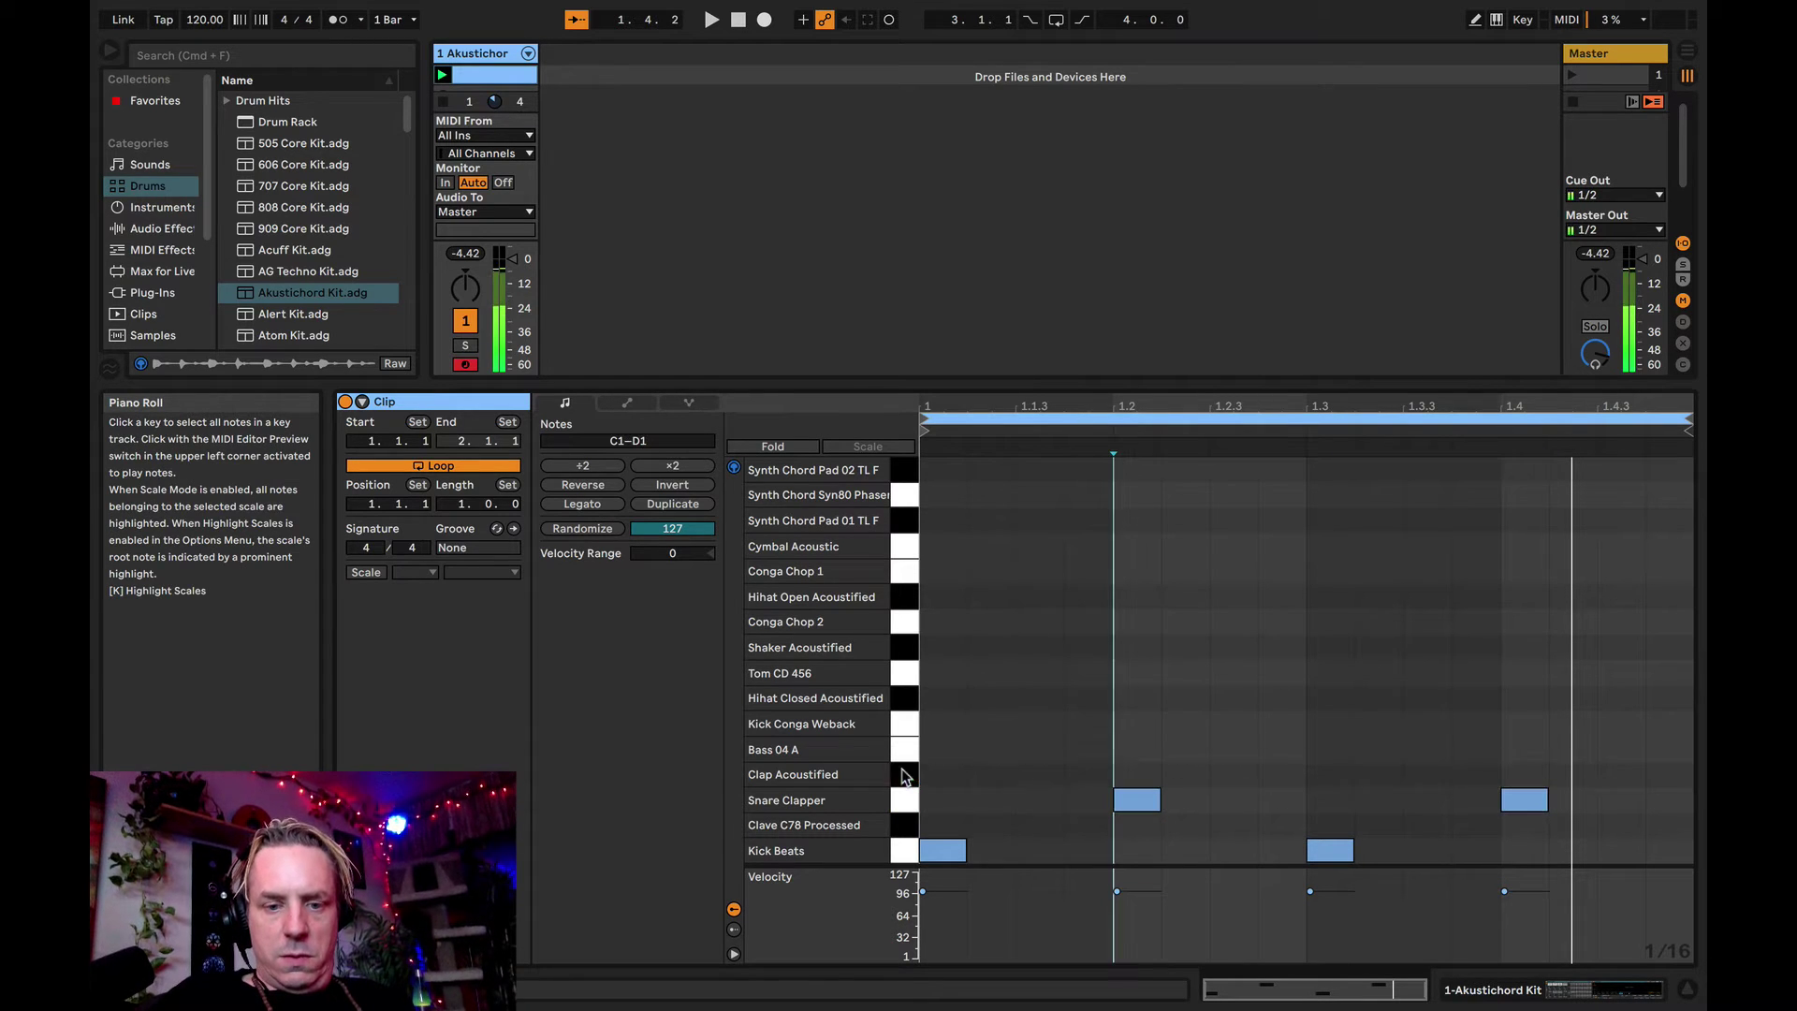
# - Move the notes on beats 2 and 4 to Clap Acoustified and layer Snare Clapper notes on the same beats
pyautogui.click(1140, 798)
pyautogui.moveTo(1140, 799); pyautogui.dragTo(1137, 773)
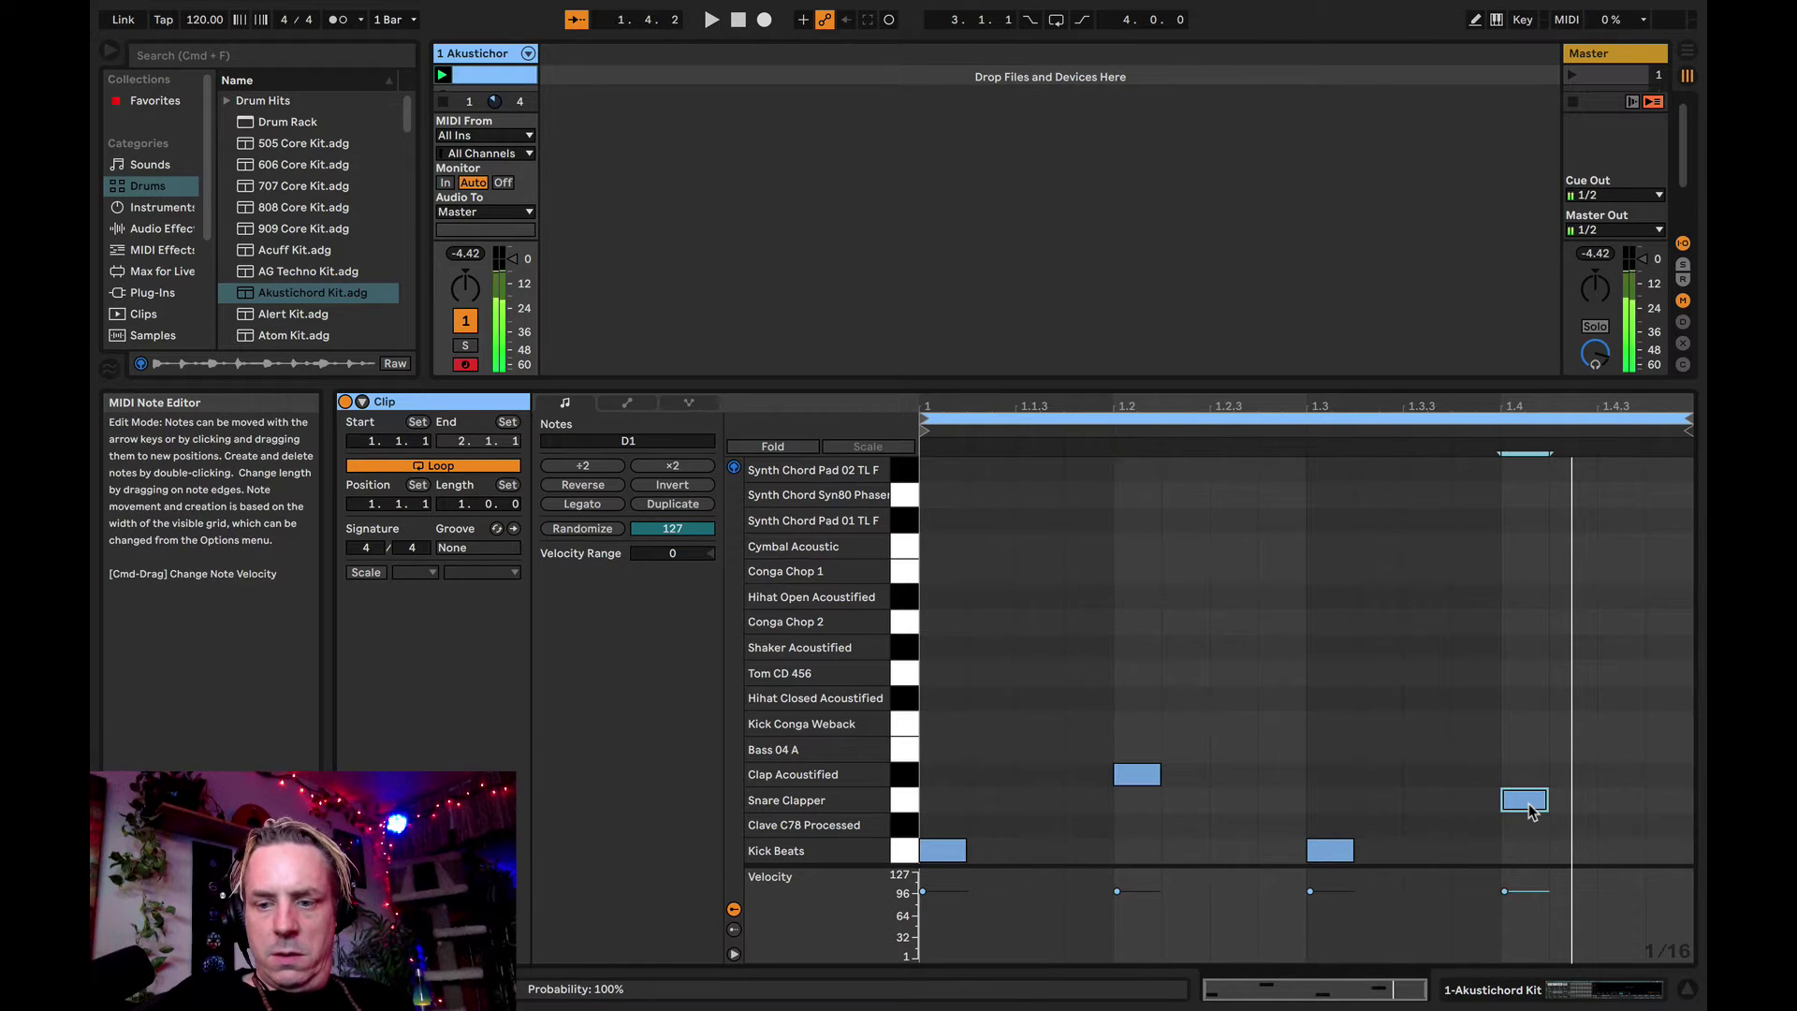
pyautogui.moveTo(1525, 801); pyautogui.dragTo(1528, 779)
pyautogui.press('space')
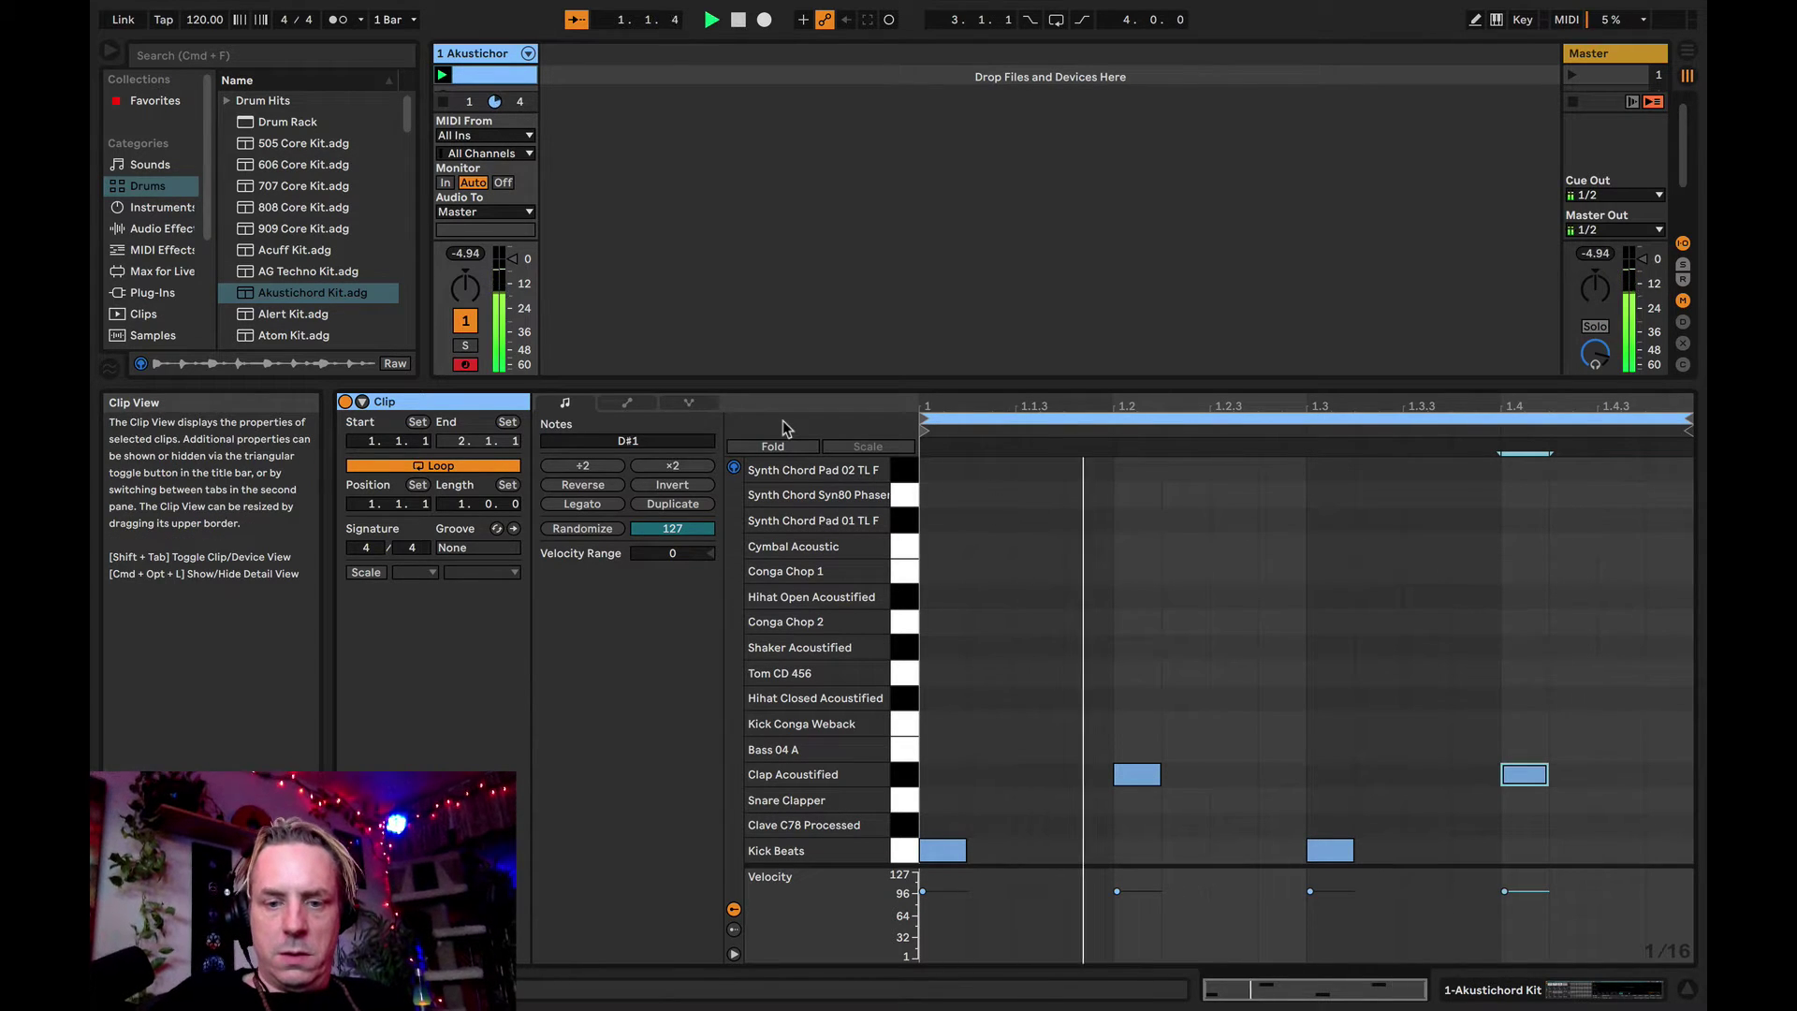
pyautogui.press('space')
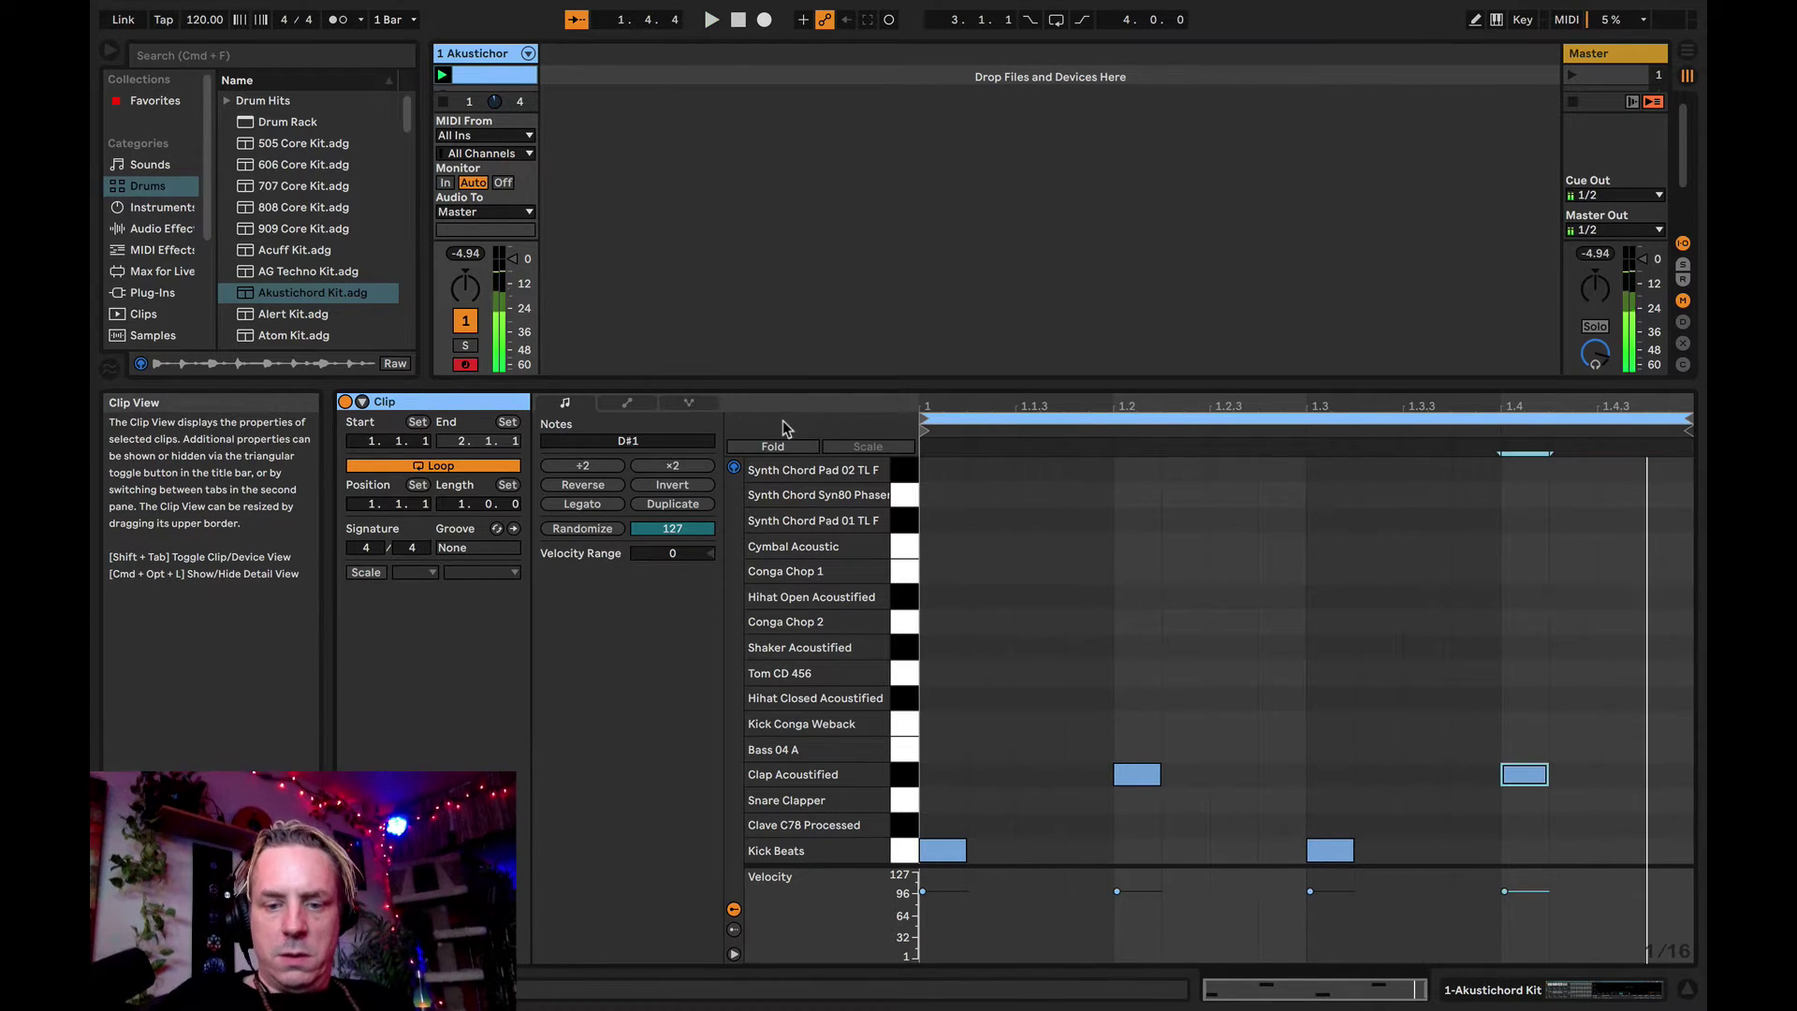
pyautogui.doubleClick(1134, 800)
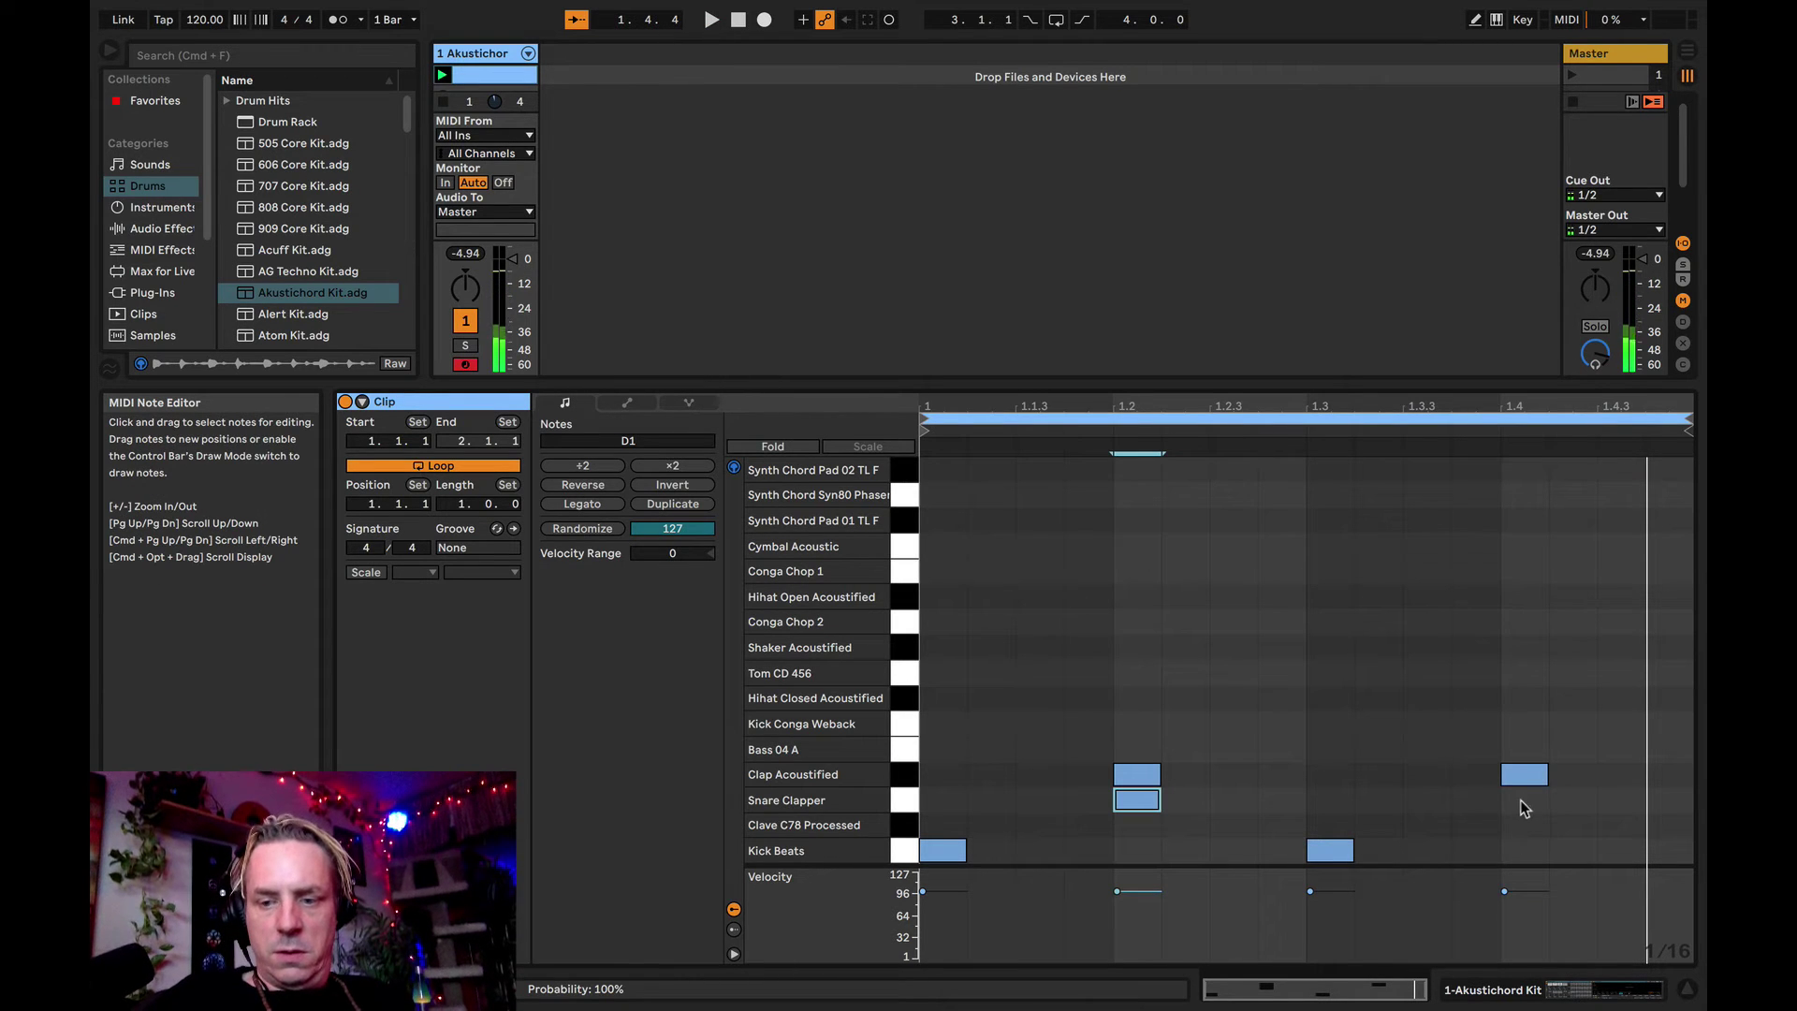
pyautogui.doubleClick(1523, 800)
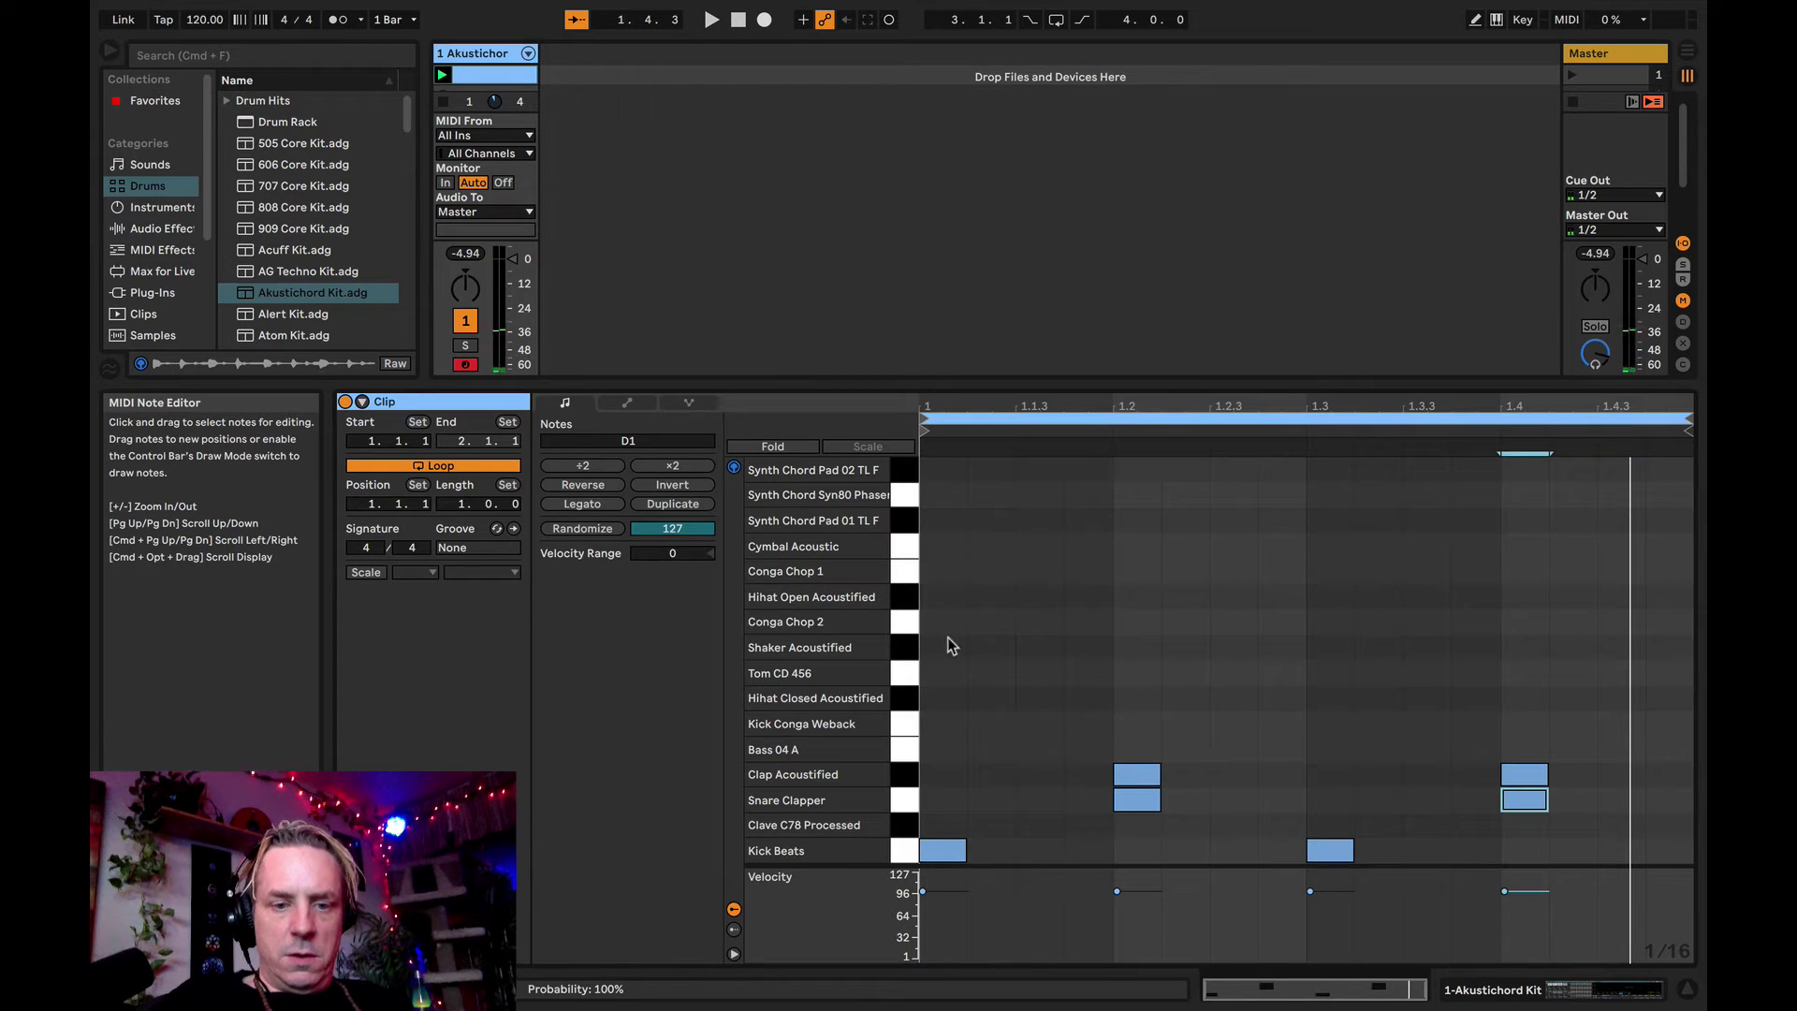
# - Audition Hihat Closed Acoustified and place a note of it individually on the offbeat after each of the four beats
pyautogui.click(892, 700)
pyautogui.click(1036, 708)
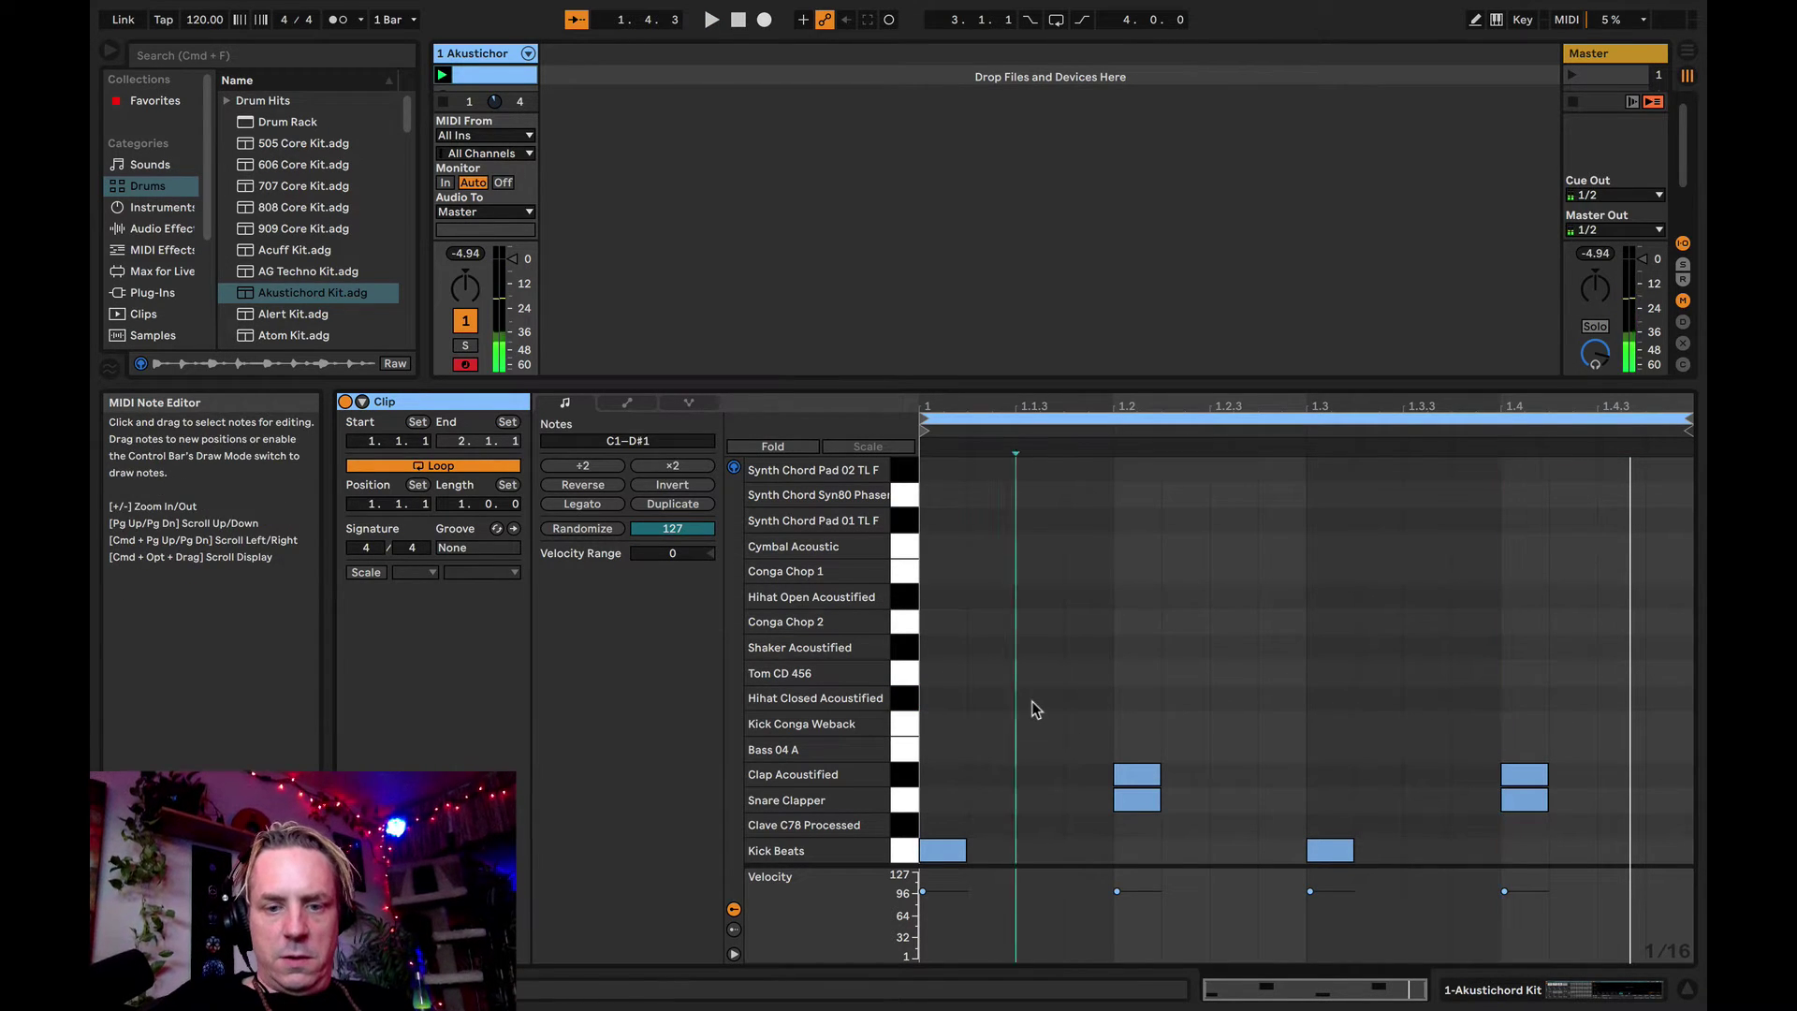
pyautogui.doubleClick(1032, 700)
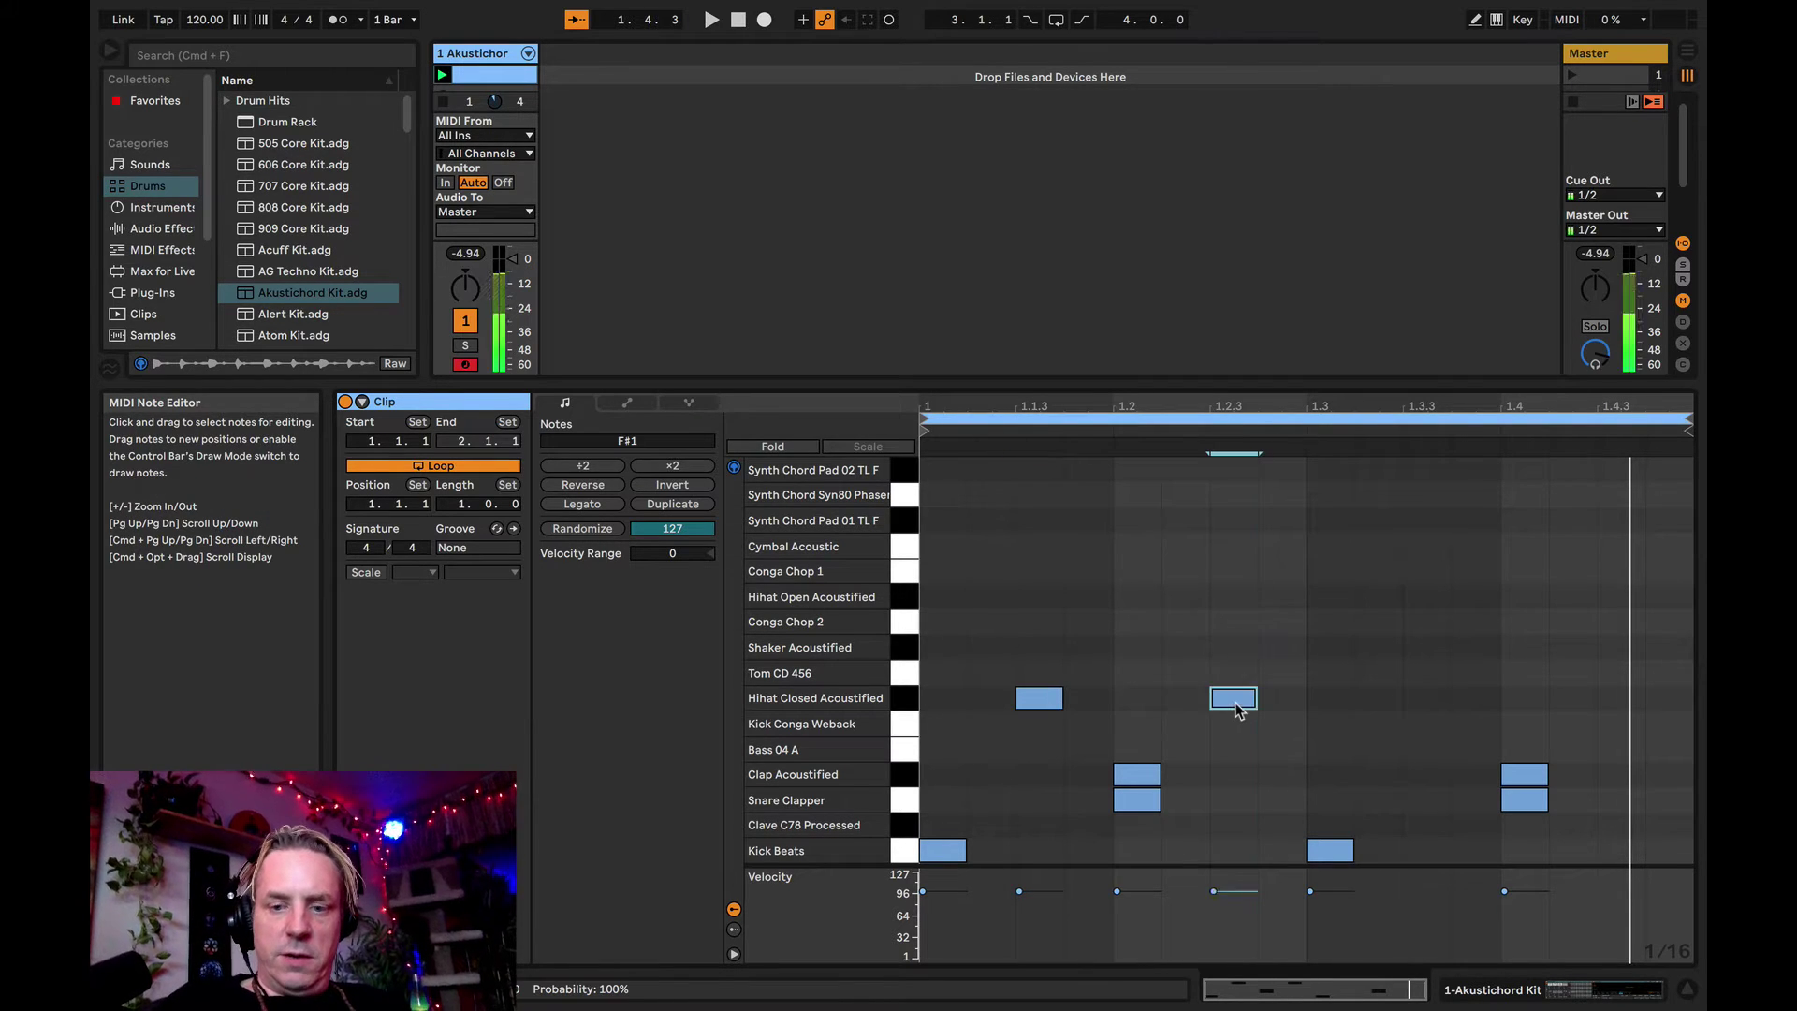
pyautogui.doubleClick(1233, 700)
pyautogui.doubleClick(1426, 698)
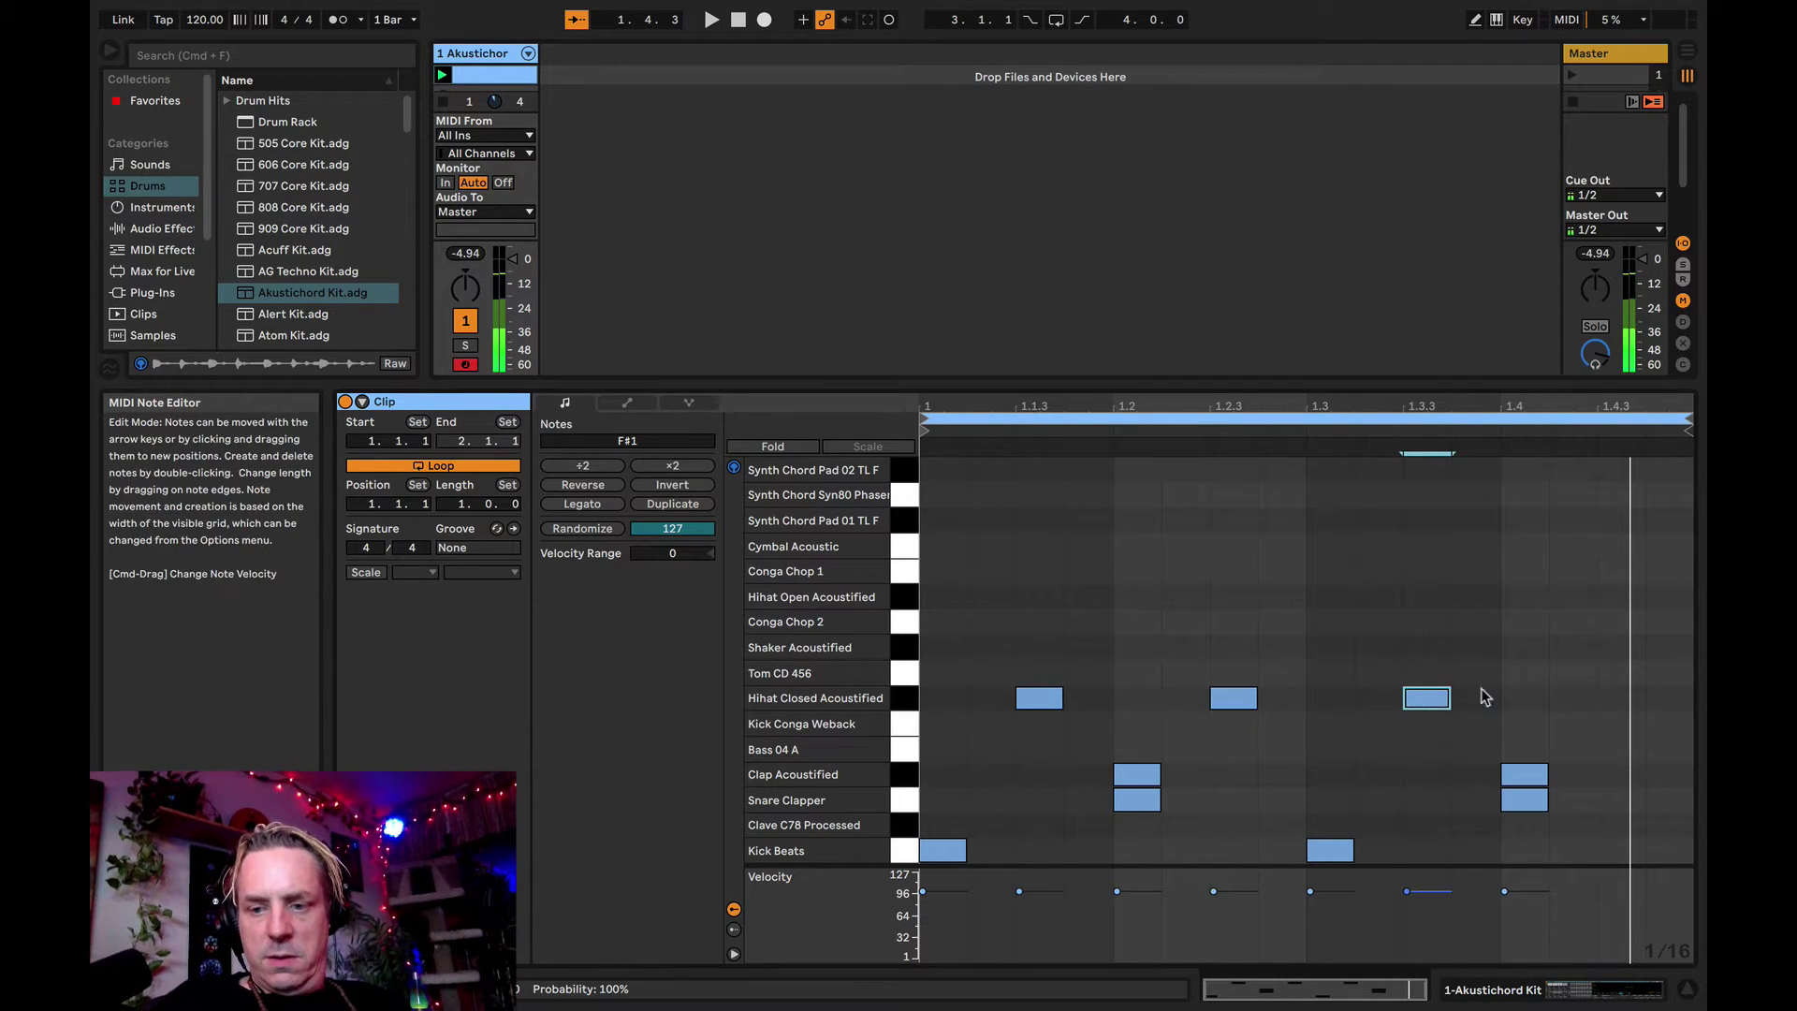
pyautogui.doubleClick(1620, 700)
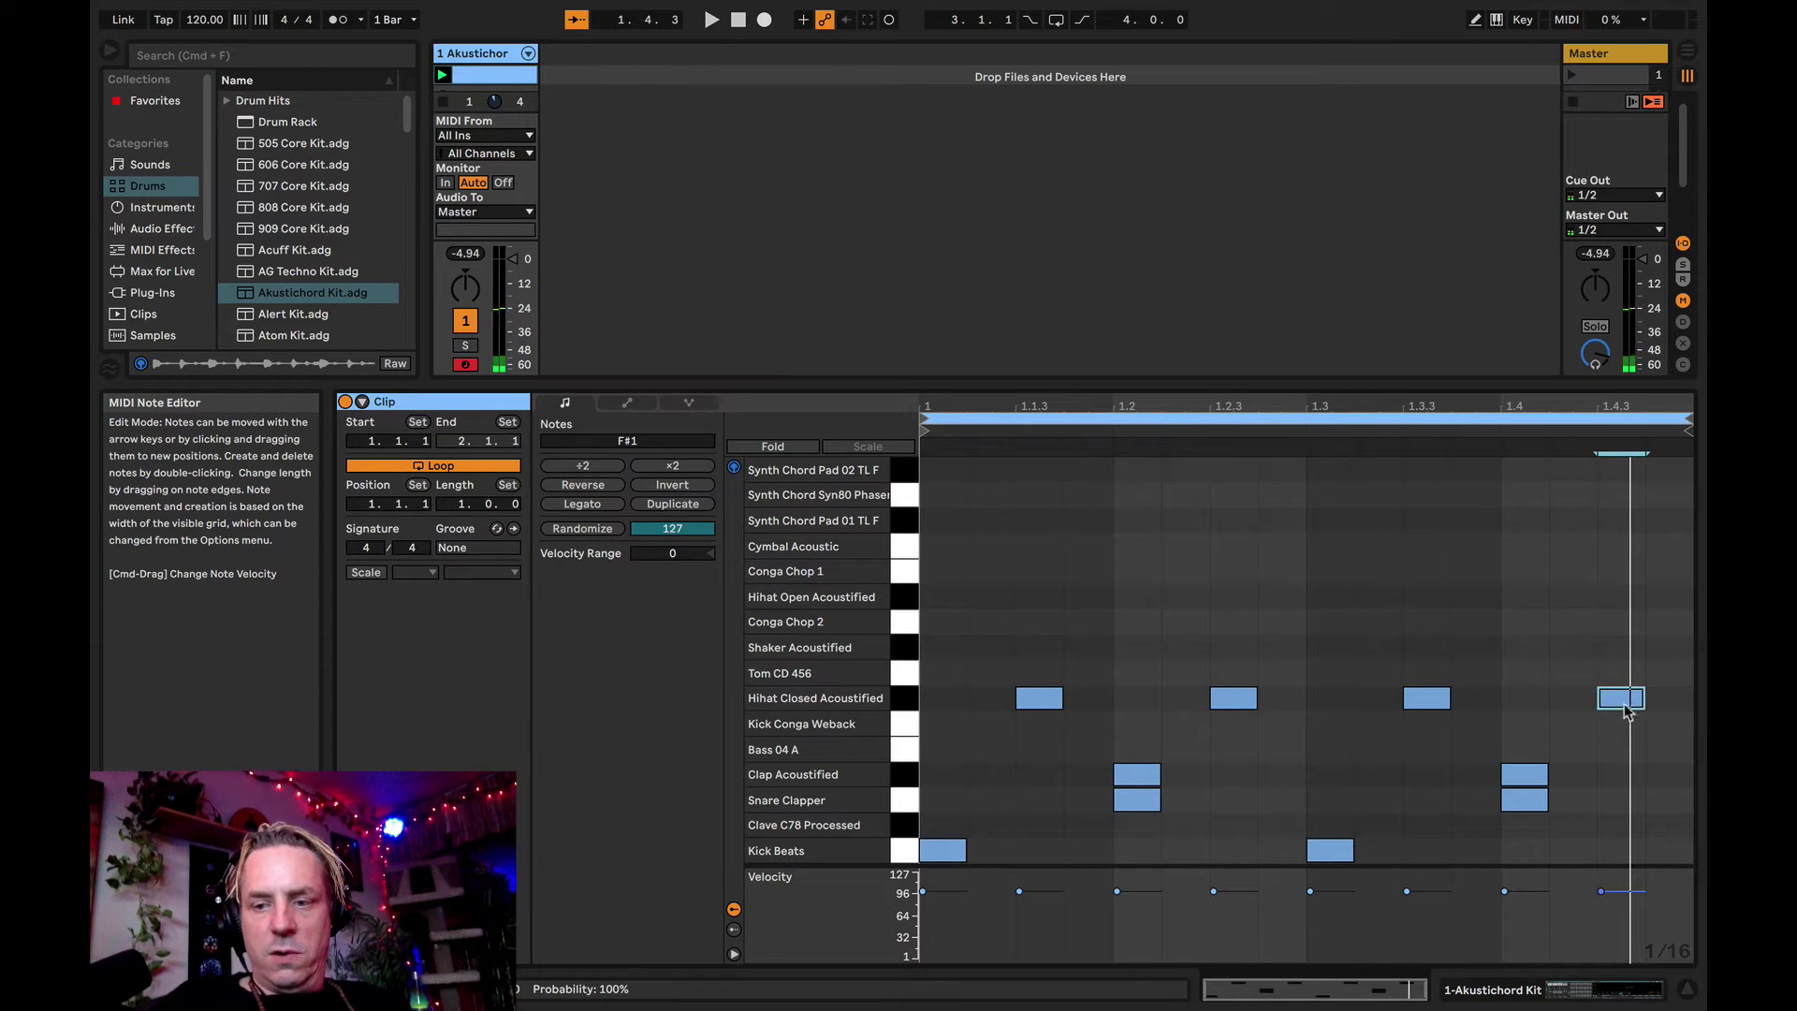
# - Replace the last three closed hi-hats with duplicates of the first one's one-beat selection, and clear the whole hi-hat row
pyautogui.moveTo(1649, 704); pyautogui.dragTo(1224, 695)
pyautogui.press('Delete')
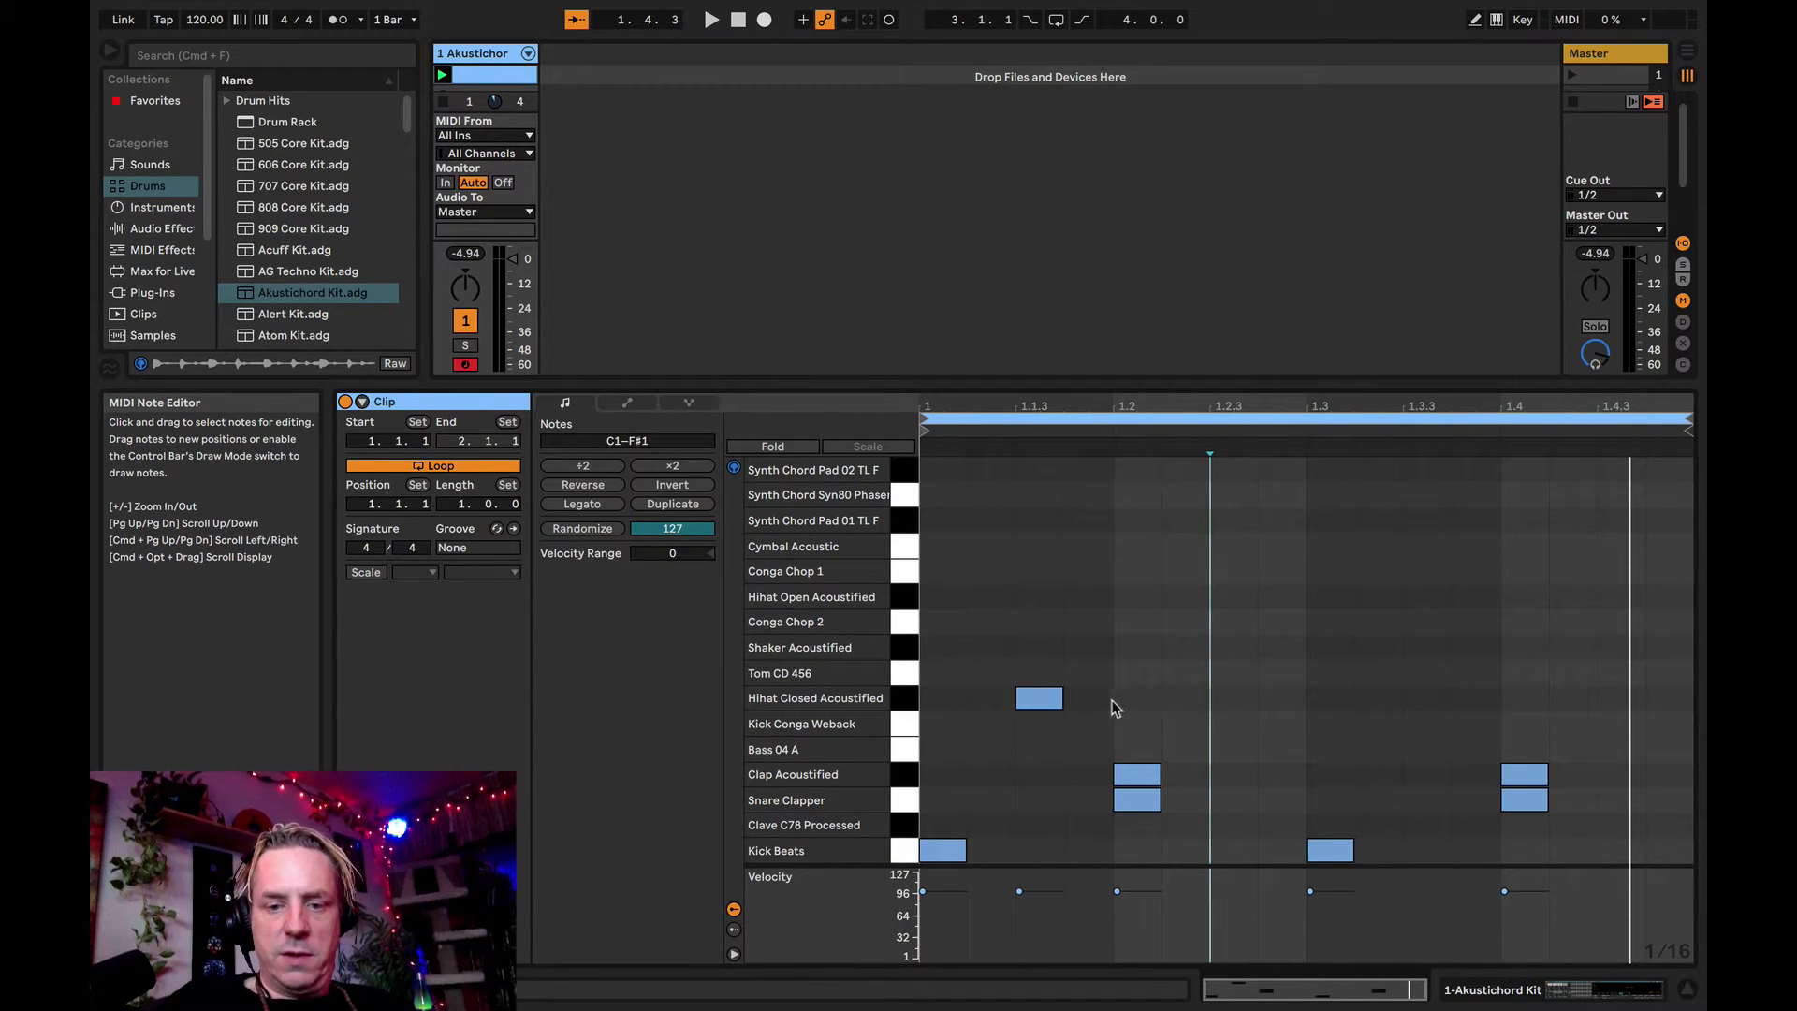
pyautogui.click(1048, 698)
pyautogui.moveTo(1008, 701); pyautogui.dragTo(926, 704)
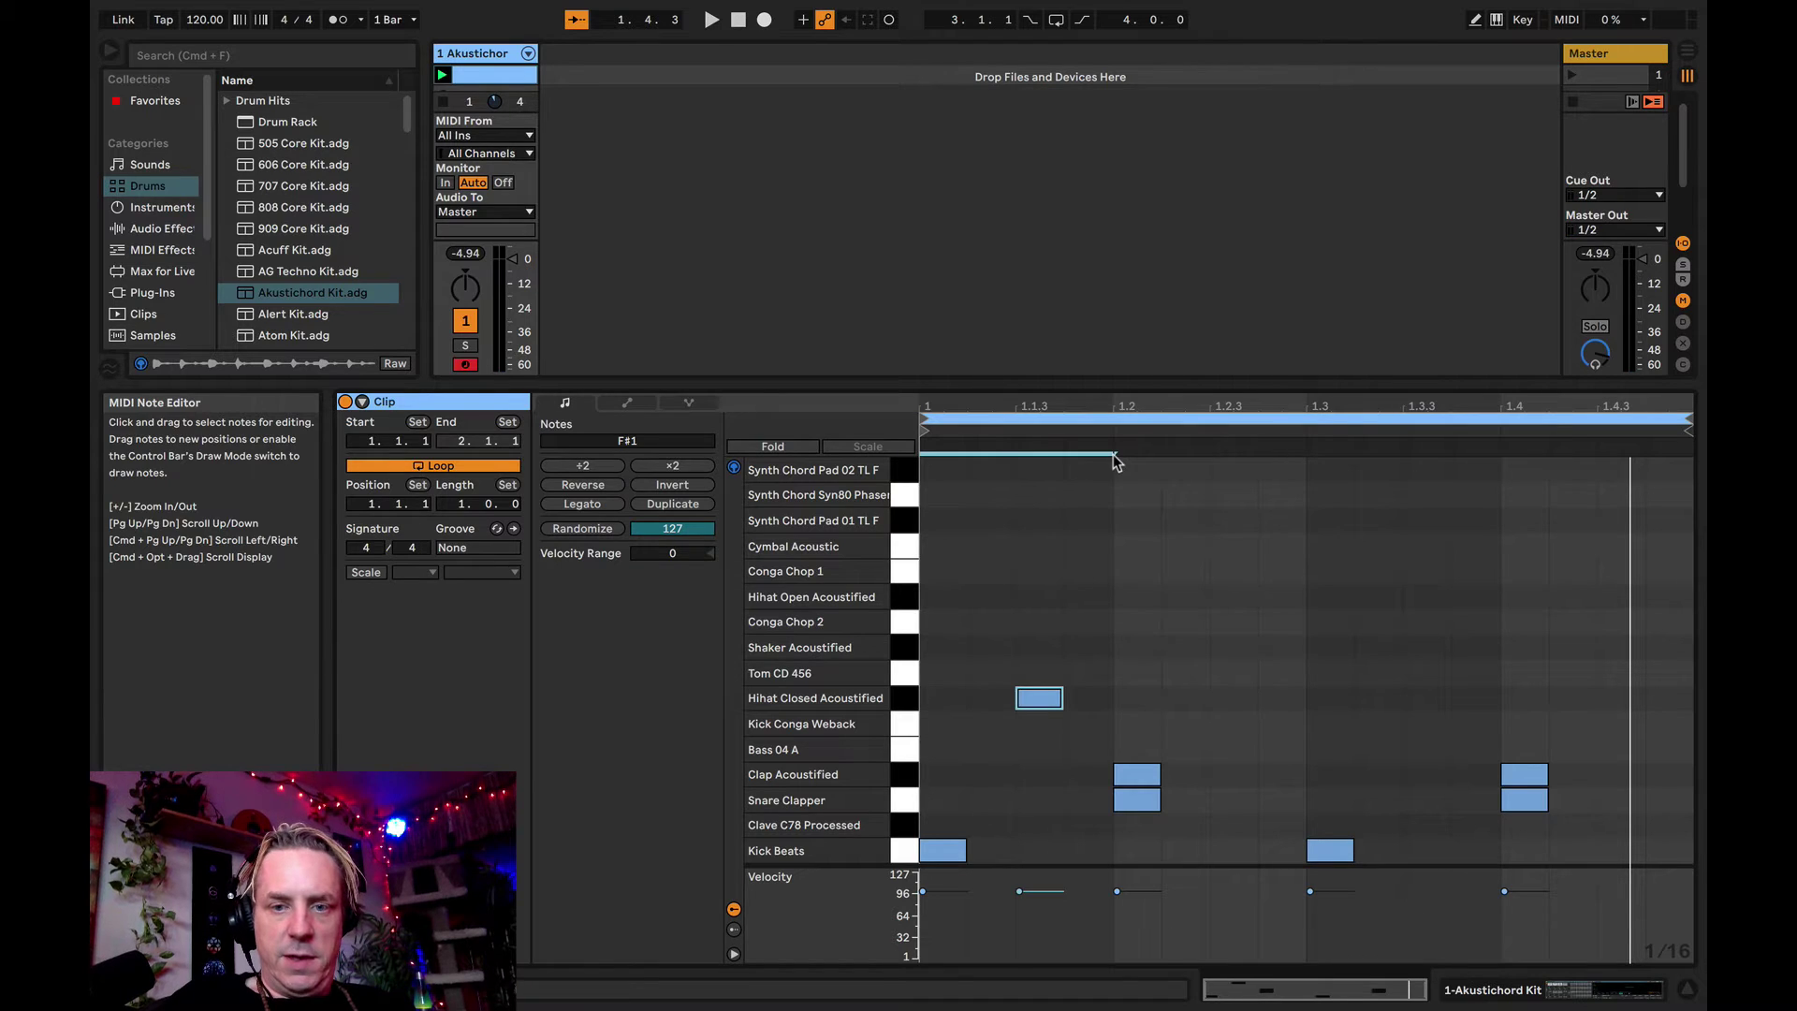
pyautogui.click(1082, 683)
pyautogui.moveTo(1106, 700); pyautogui.dragTo(938, 702)
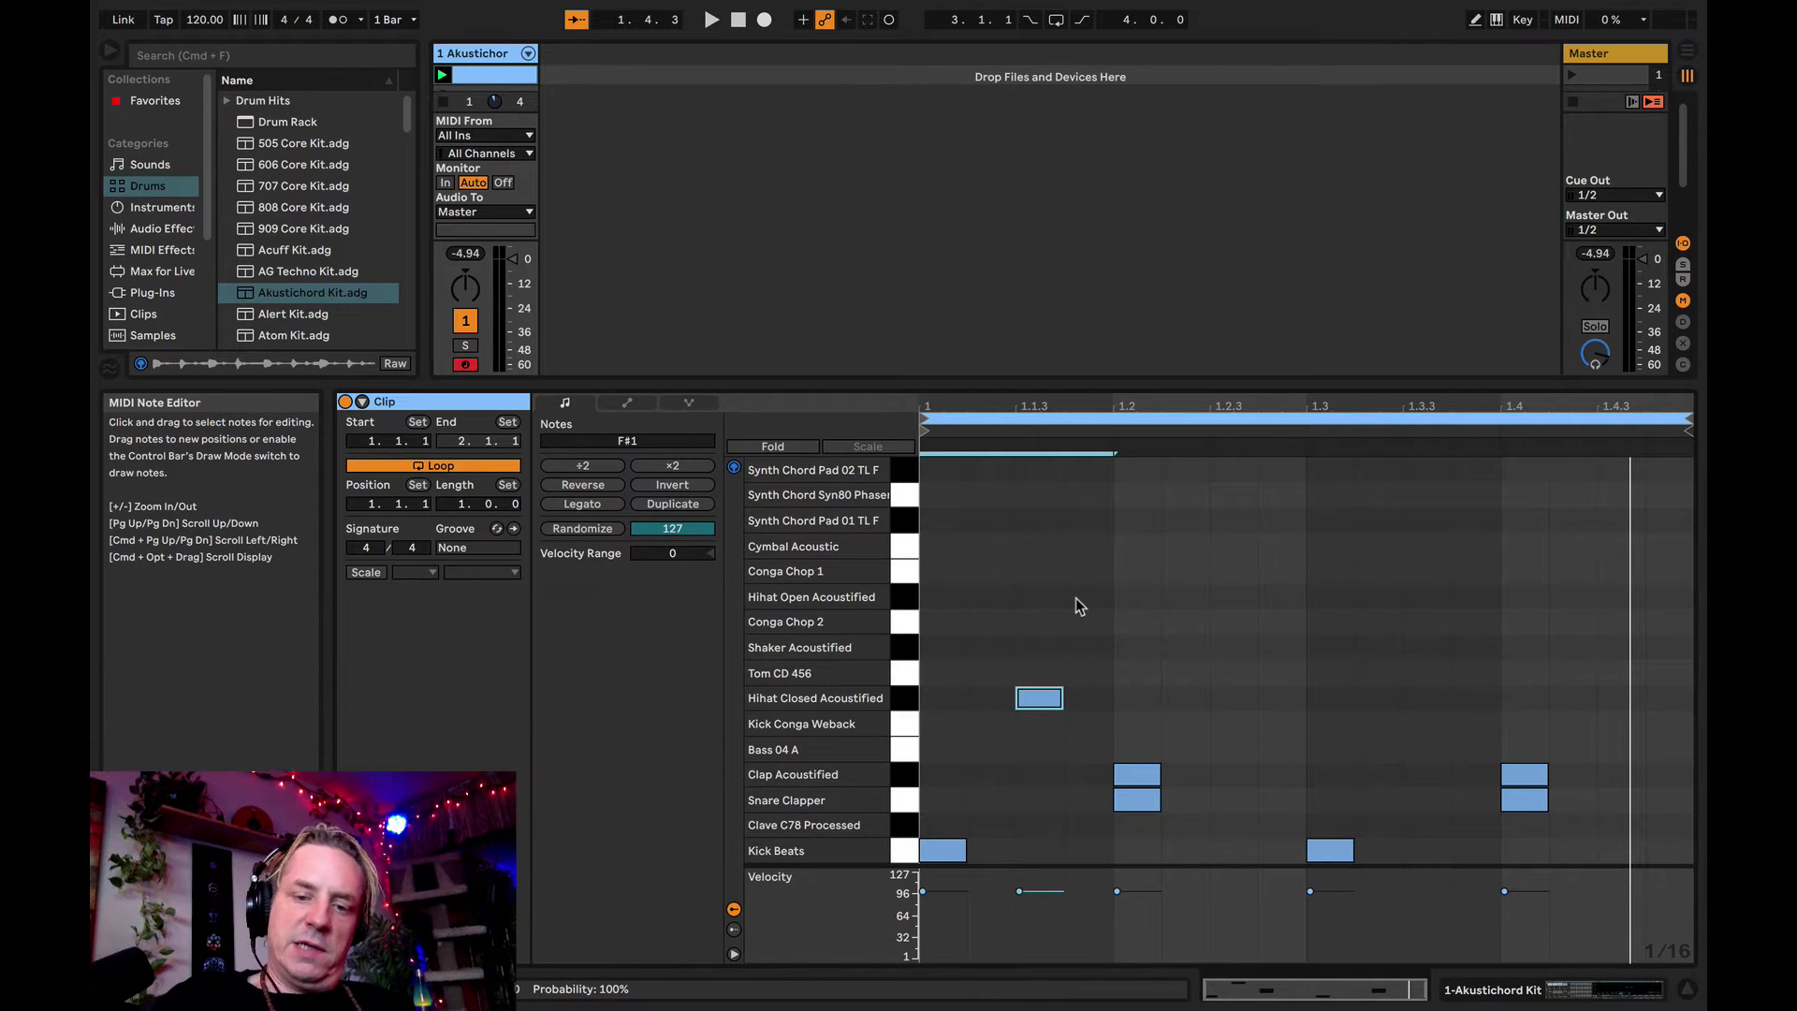
pyautogui.press('super+d')
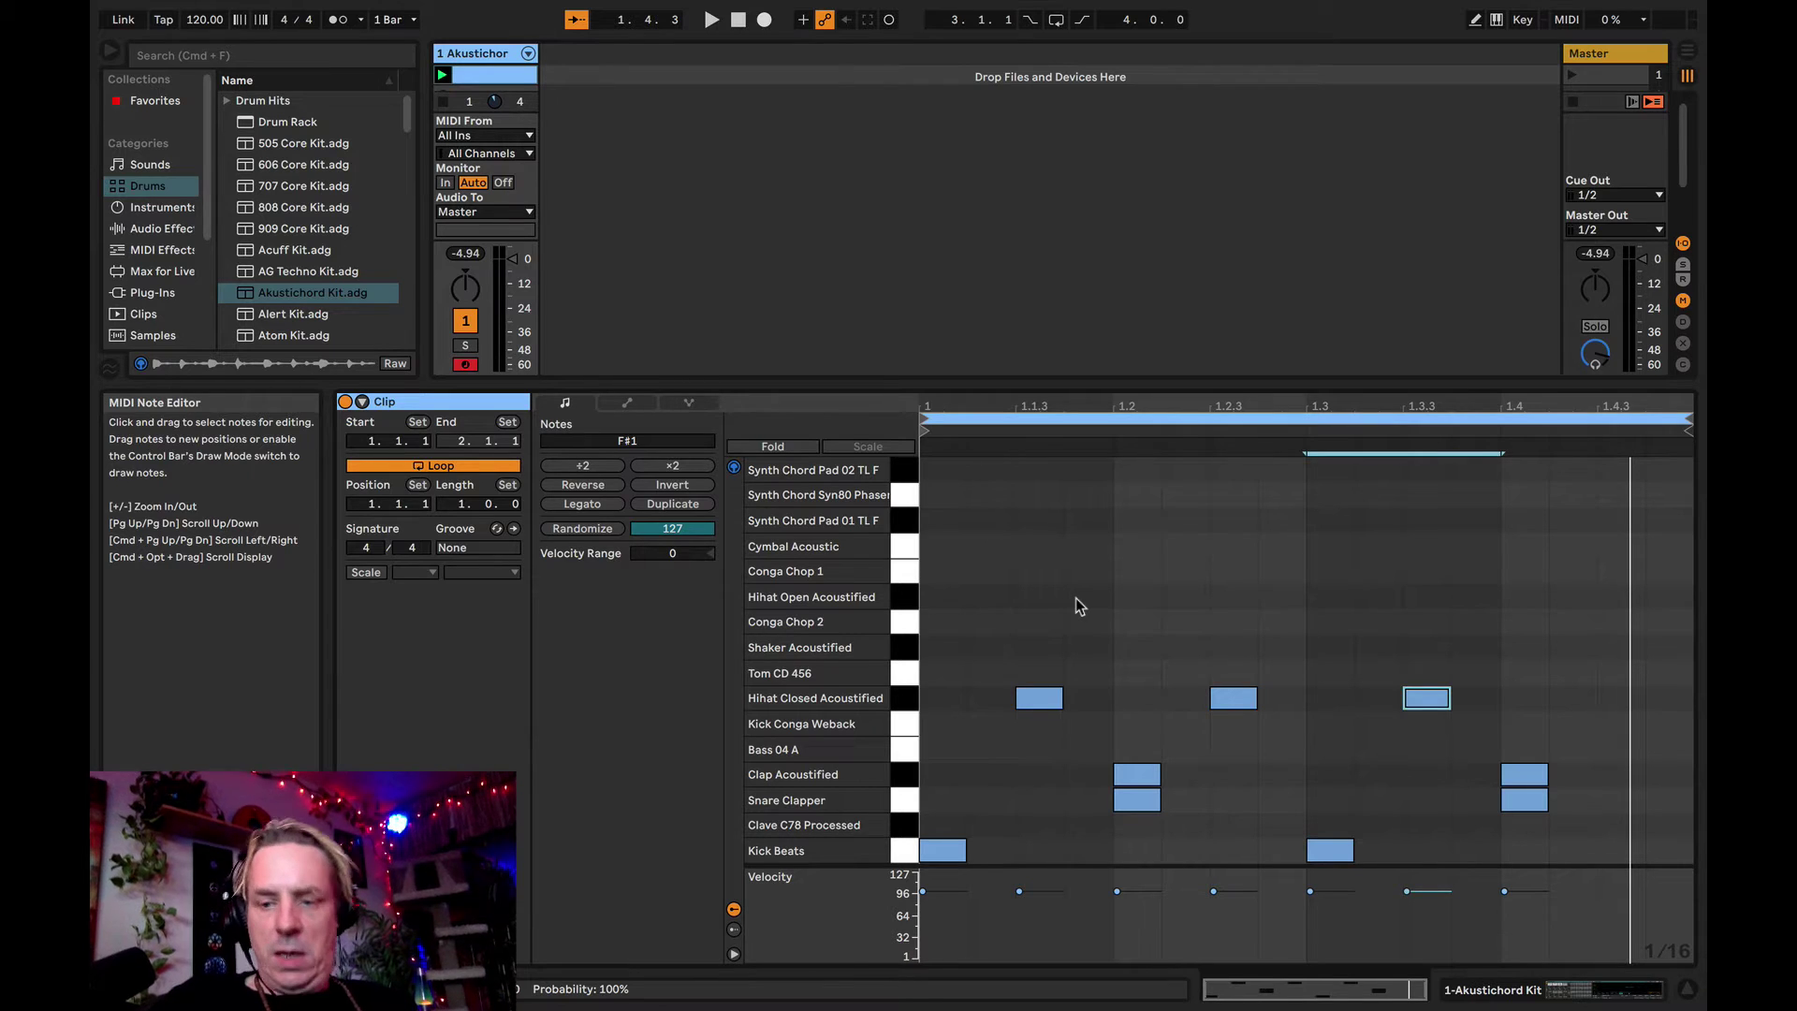
pyautogui.press('super+d')
pyautogui.press('space')
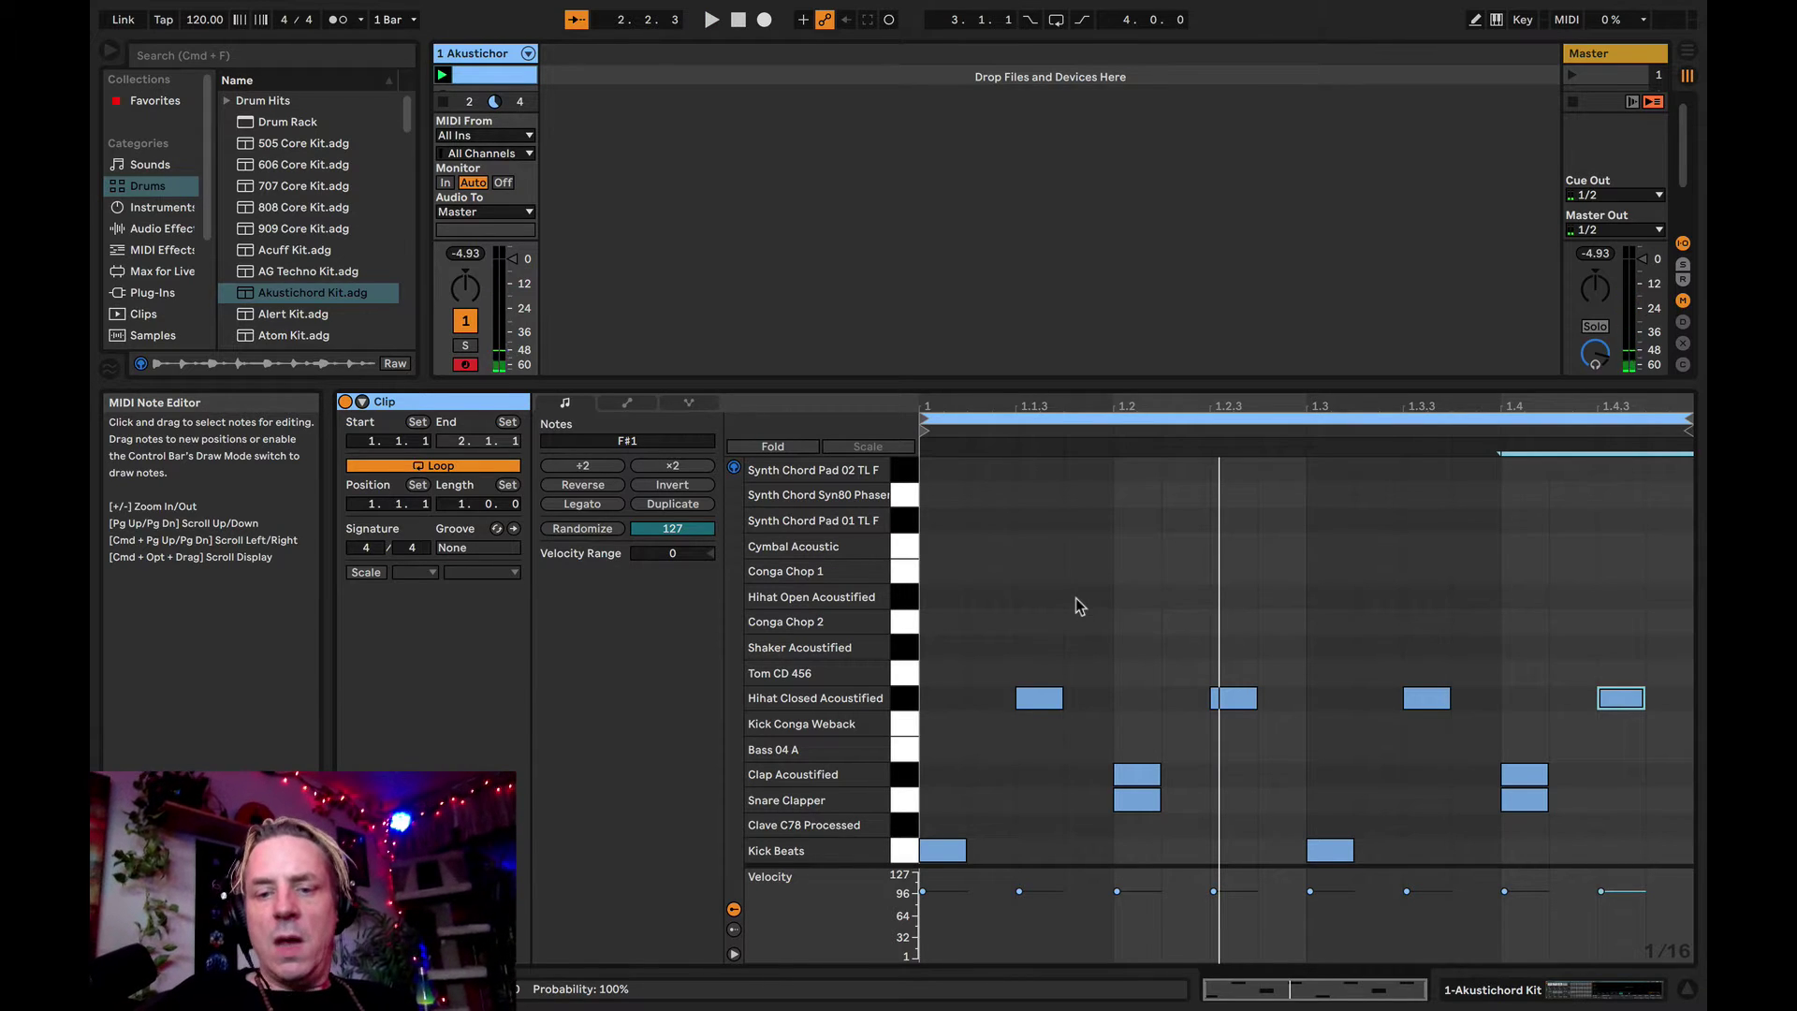
pyautogui.moveTo(1673, 700); pyautogui.dragTo(996, 697)
pyautogui.press('Delete')
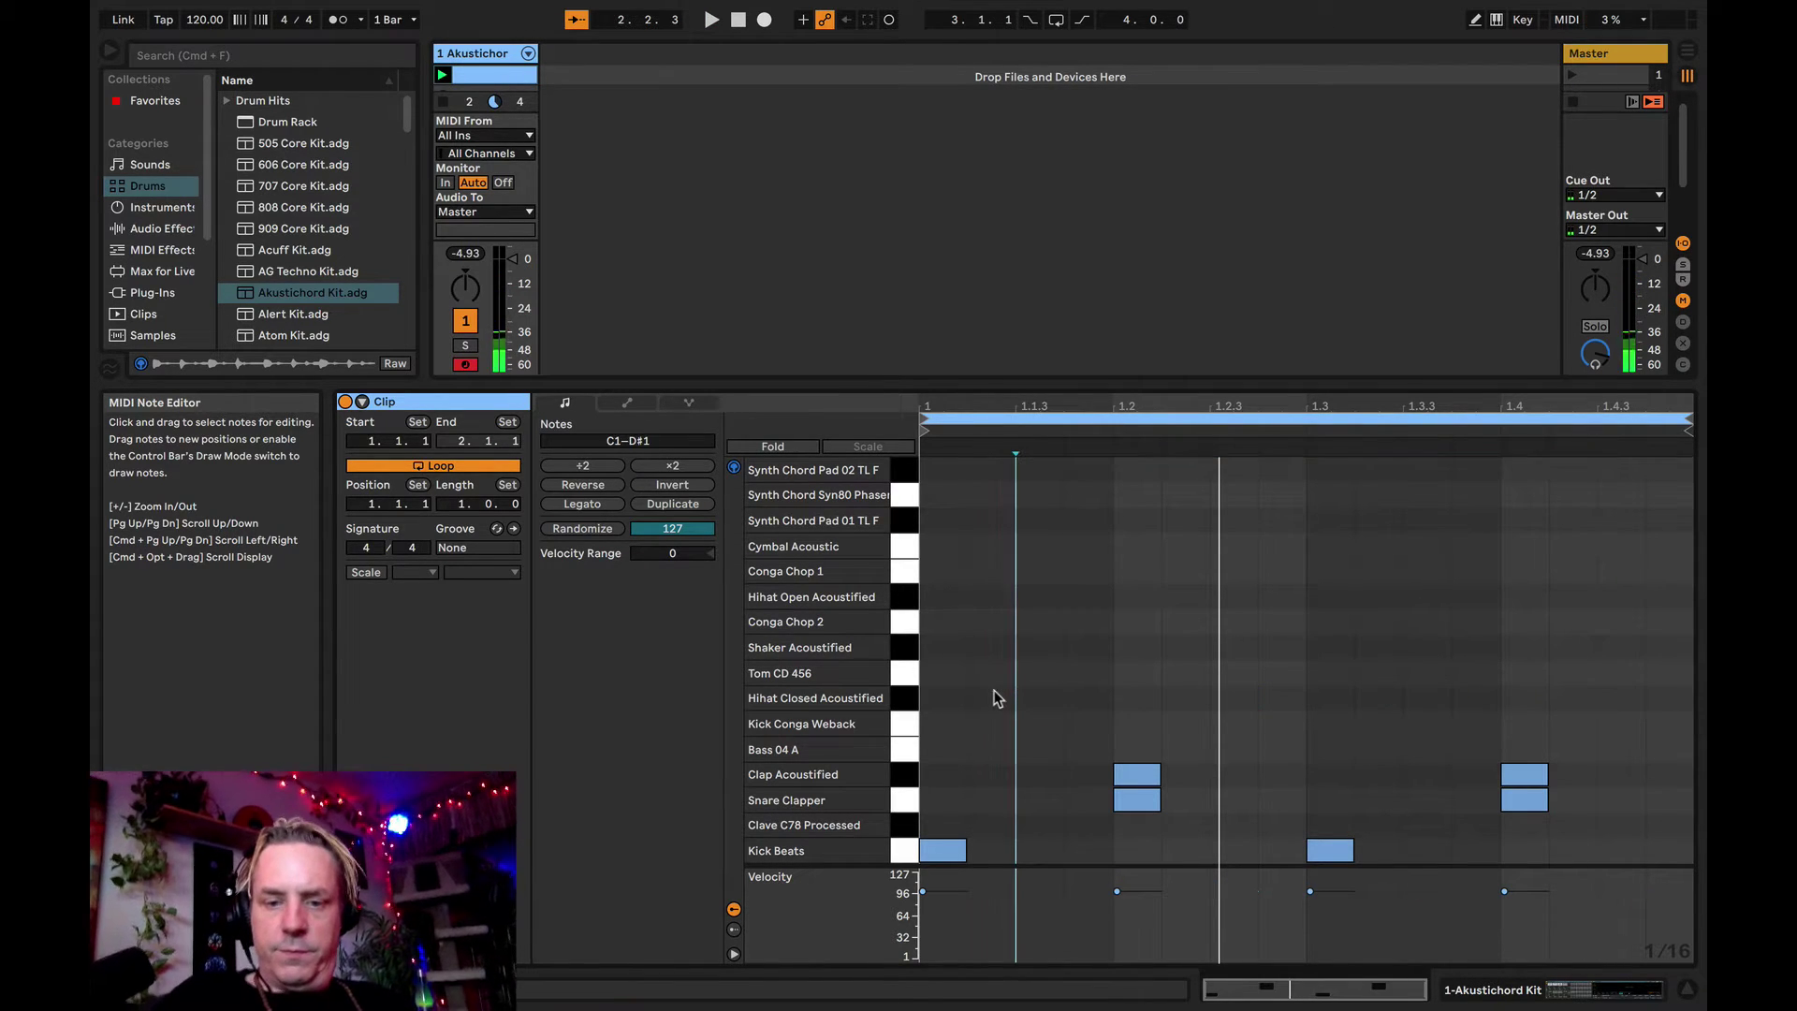
# - Place a Hihat Closed Acoustified note at 1.1.3 and duplicate its one-beat selection three times to fill the bar
pyautogui.click(1041, 695)
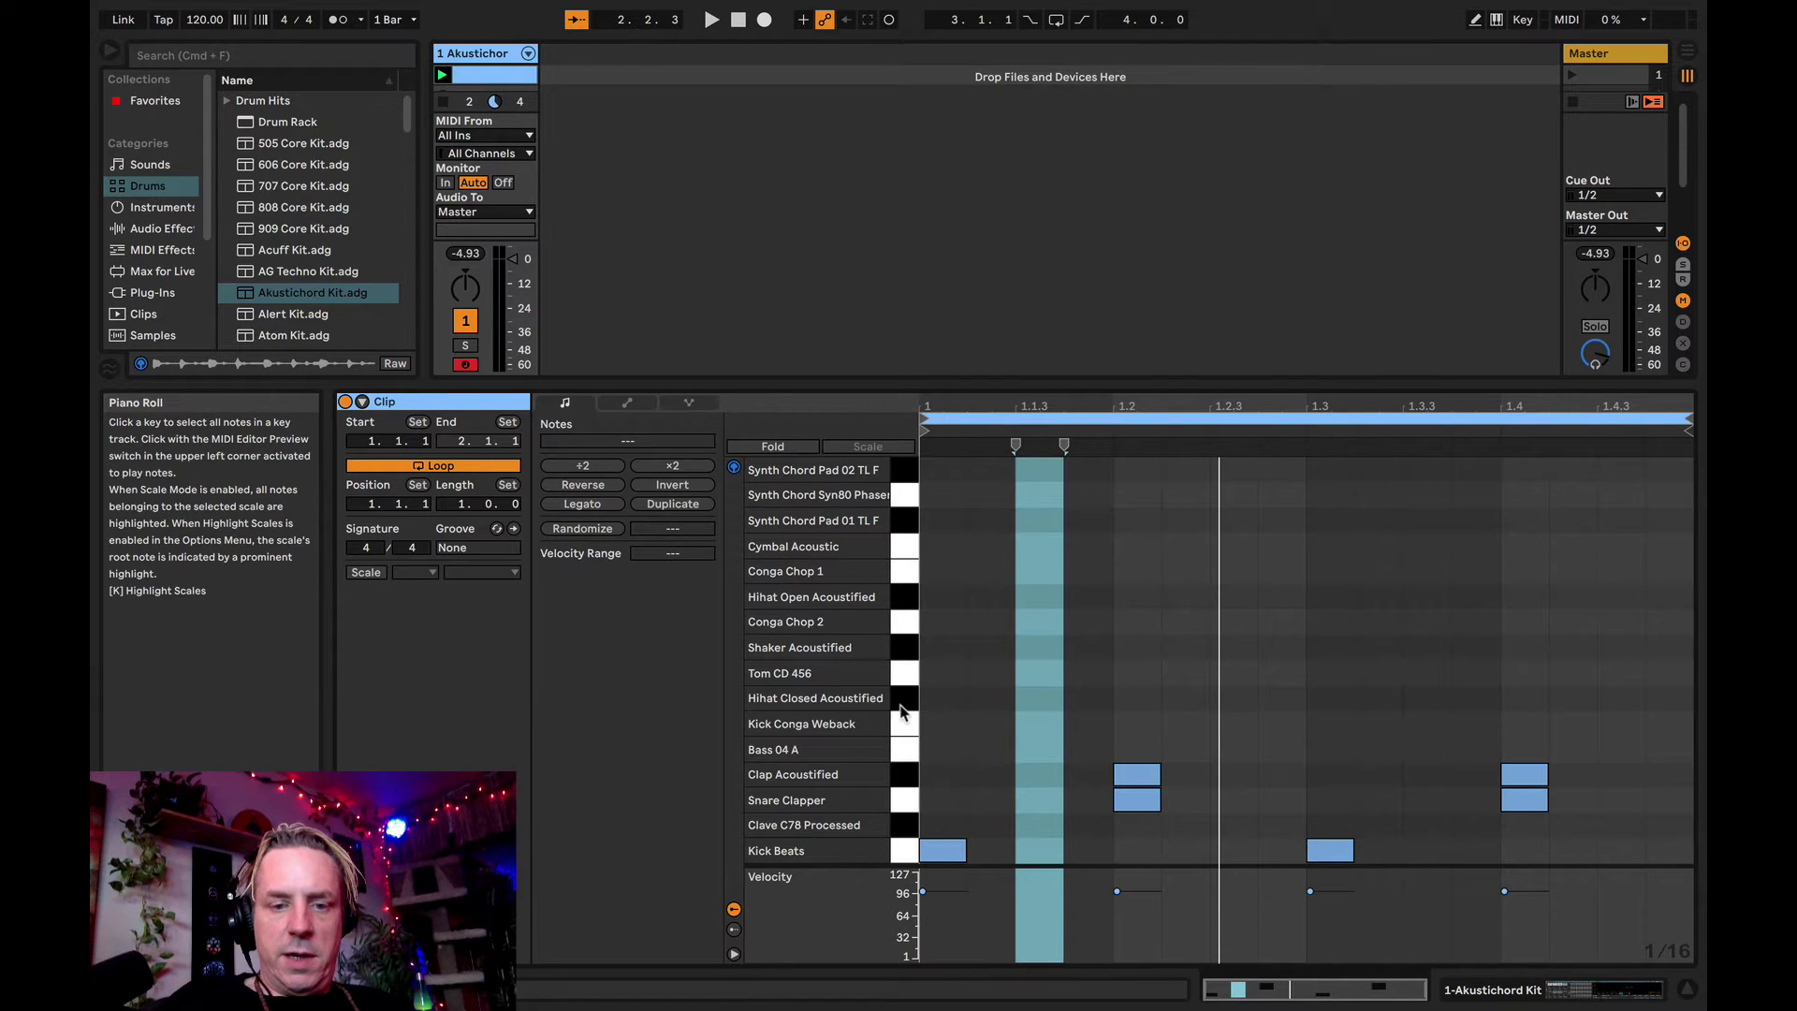
pyautogui.click(901, 701)
pyautogui.doubleClick(1038, 698)
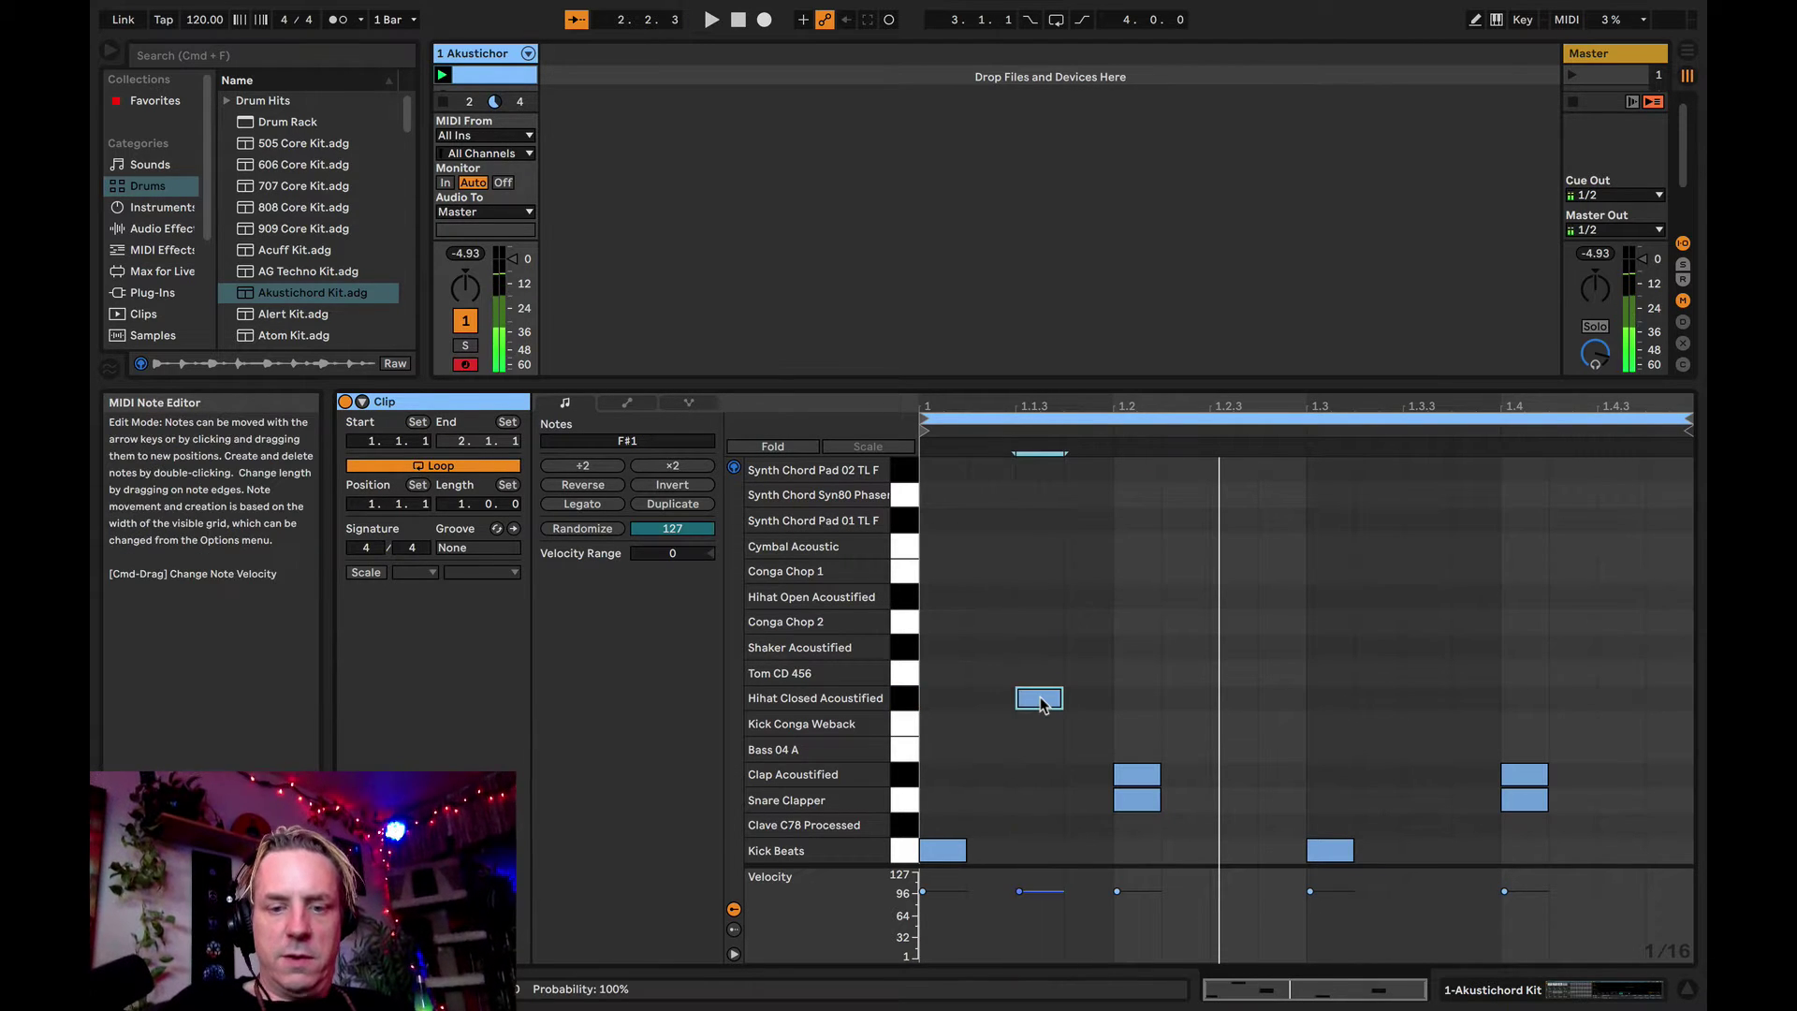
pyautogui.moveTo(1109, 698); pyautogui.dragTo(928, 709)
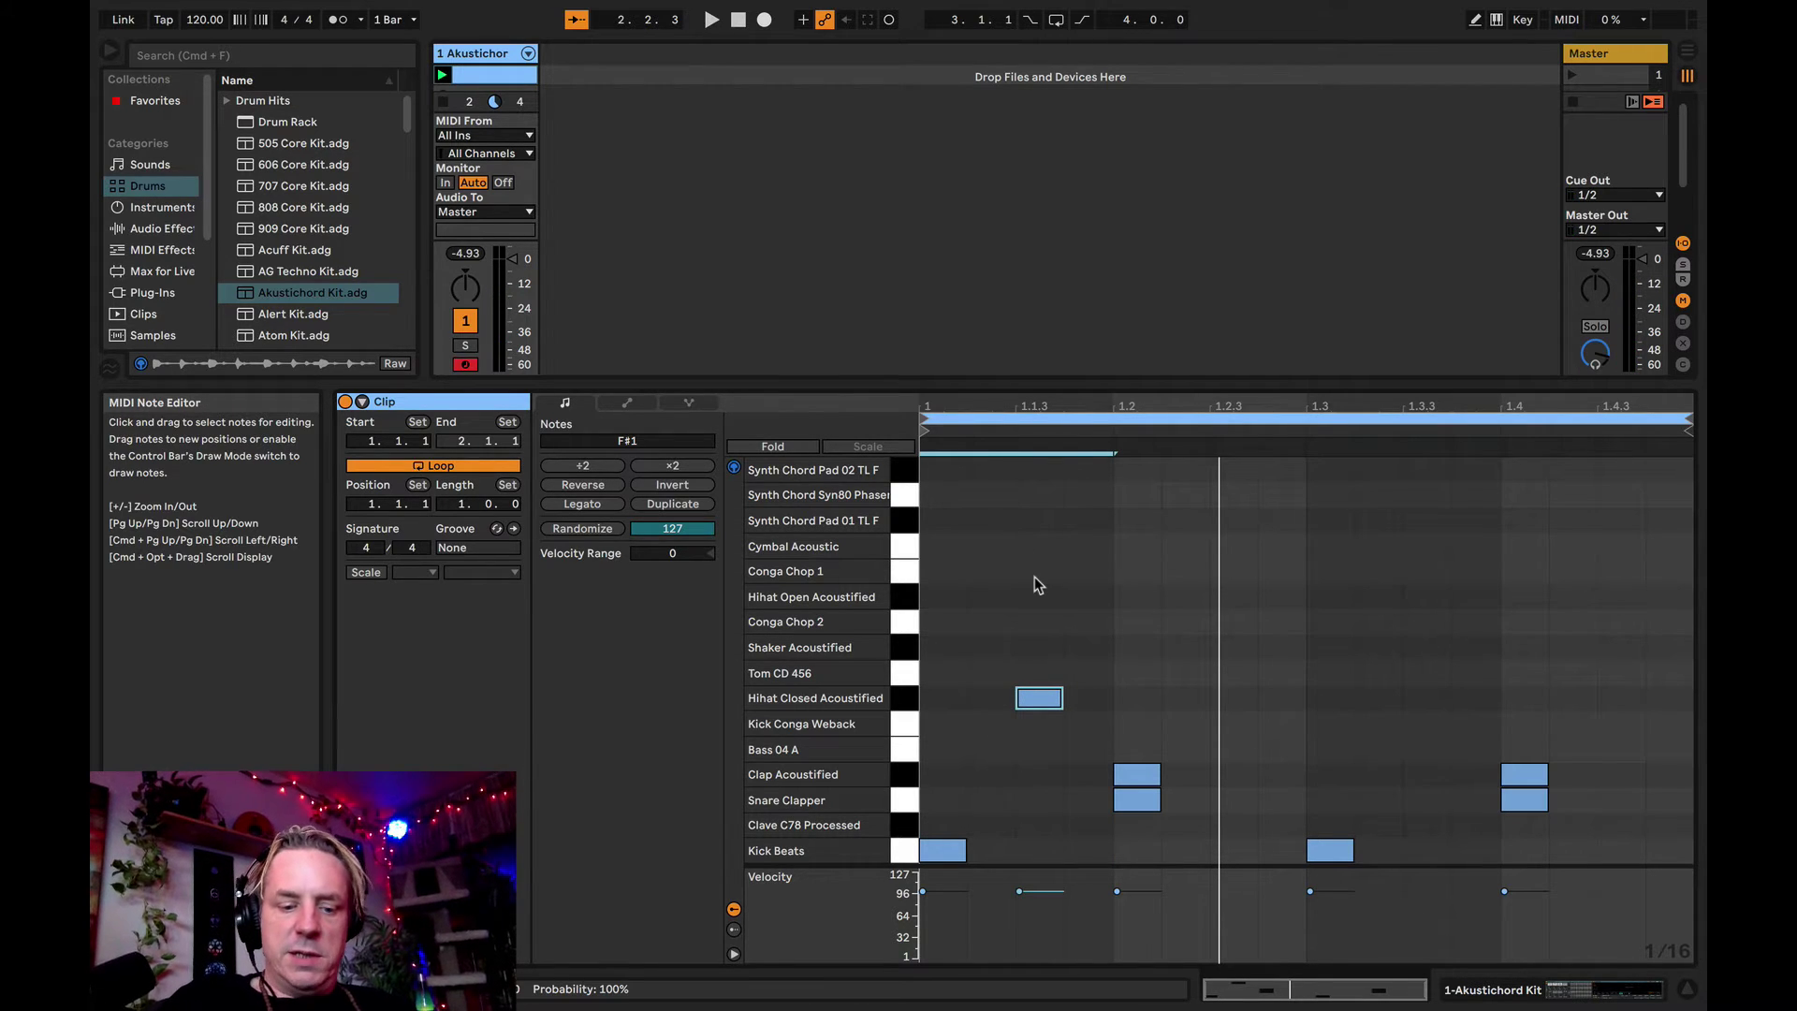
pyautogui.press('super+d')
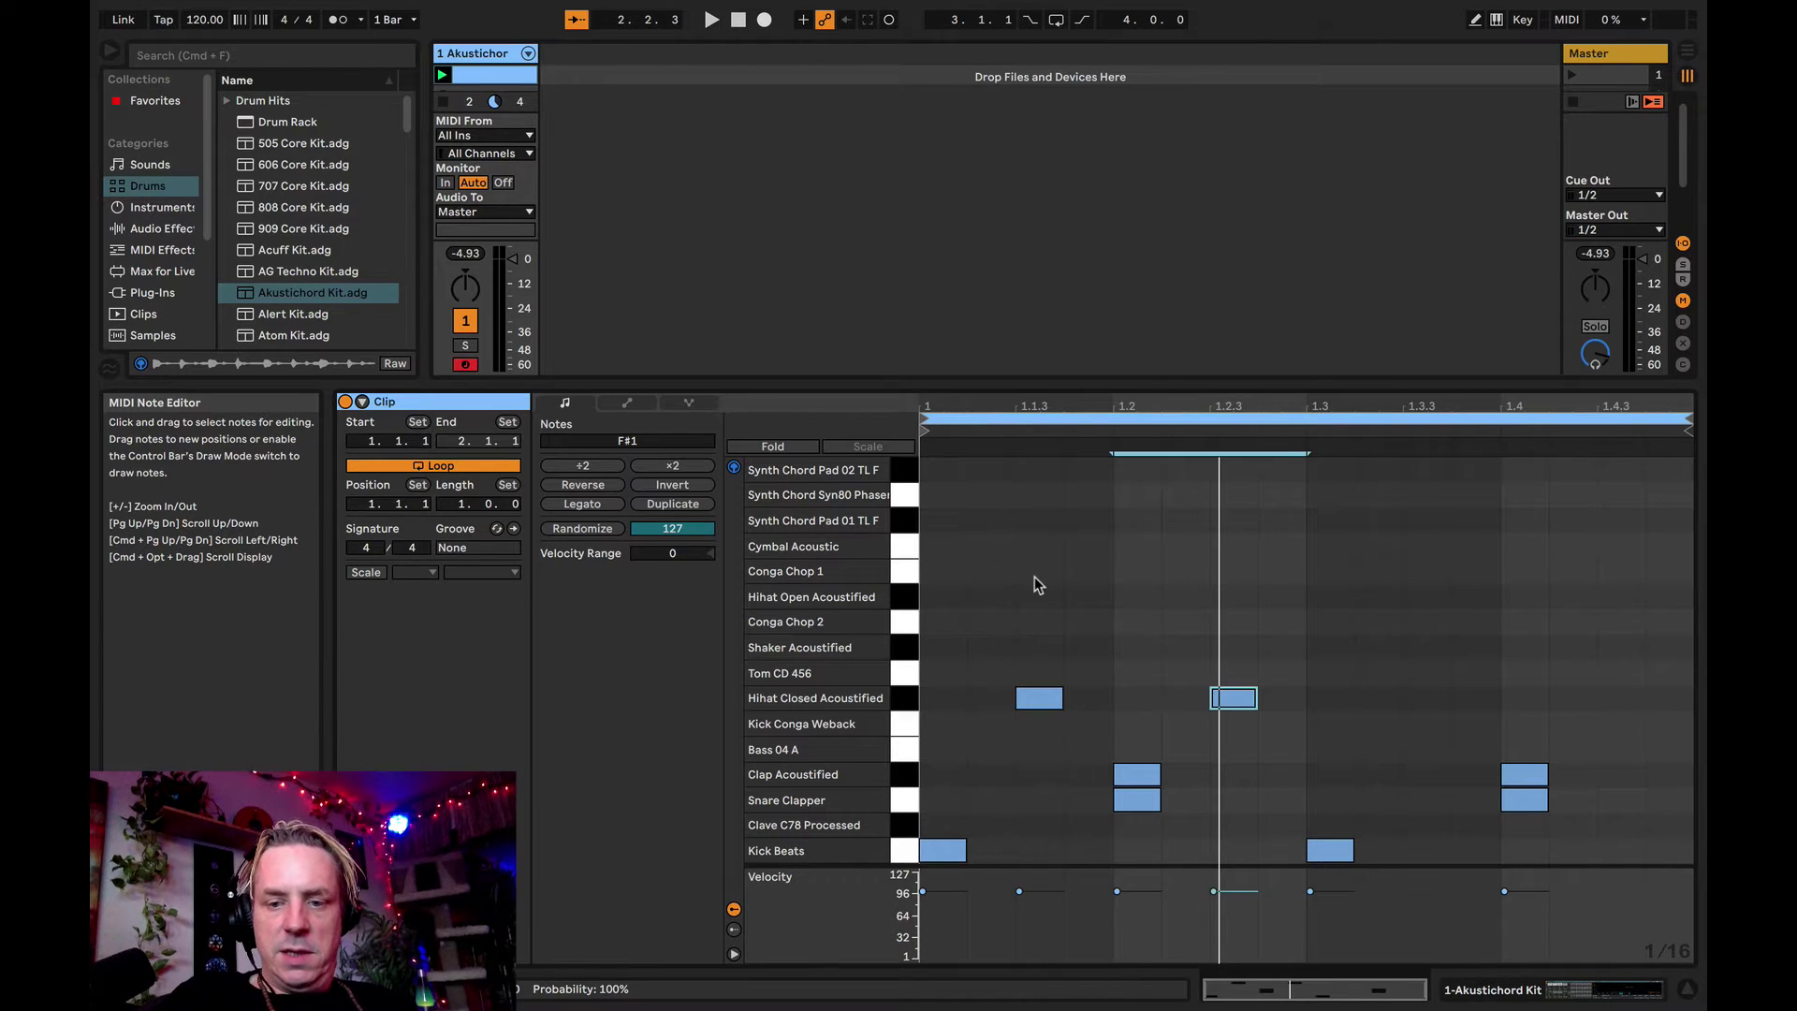
pyautogui.press('super+d')
pyautogui.press('super+d')
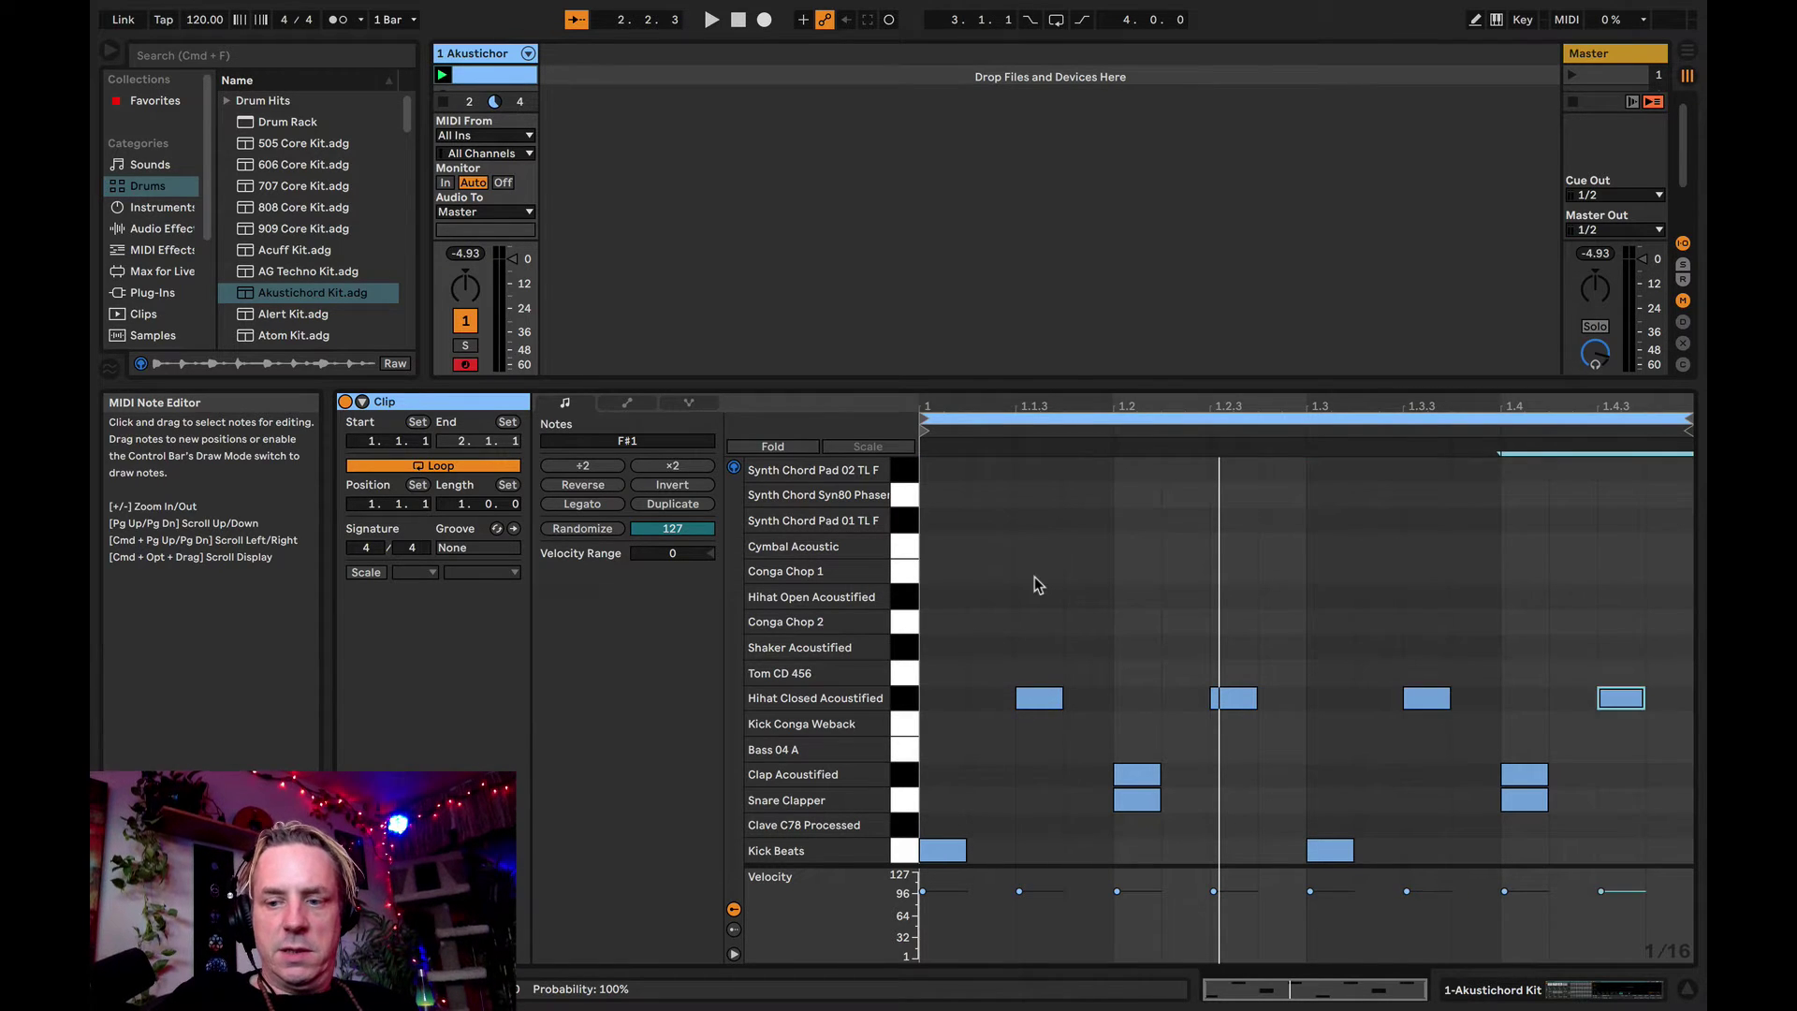
# - Set the clip's loop length to 2 bars, duplicate all of bar 1's notes into bar 2, and play the loop
pyautogui.click(1134, 607)
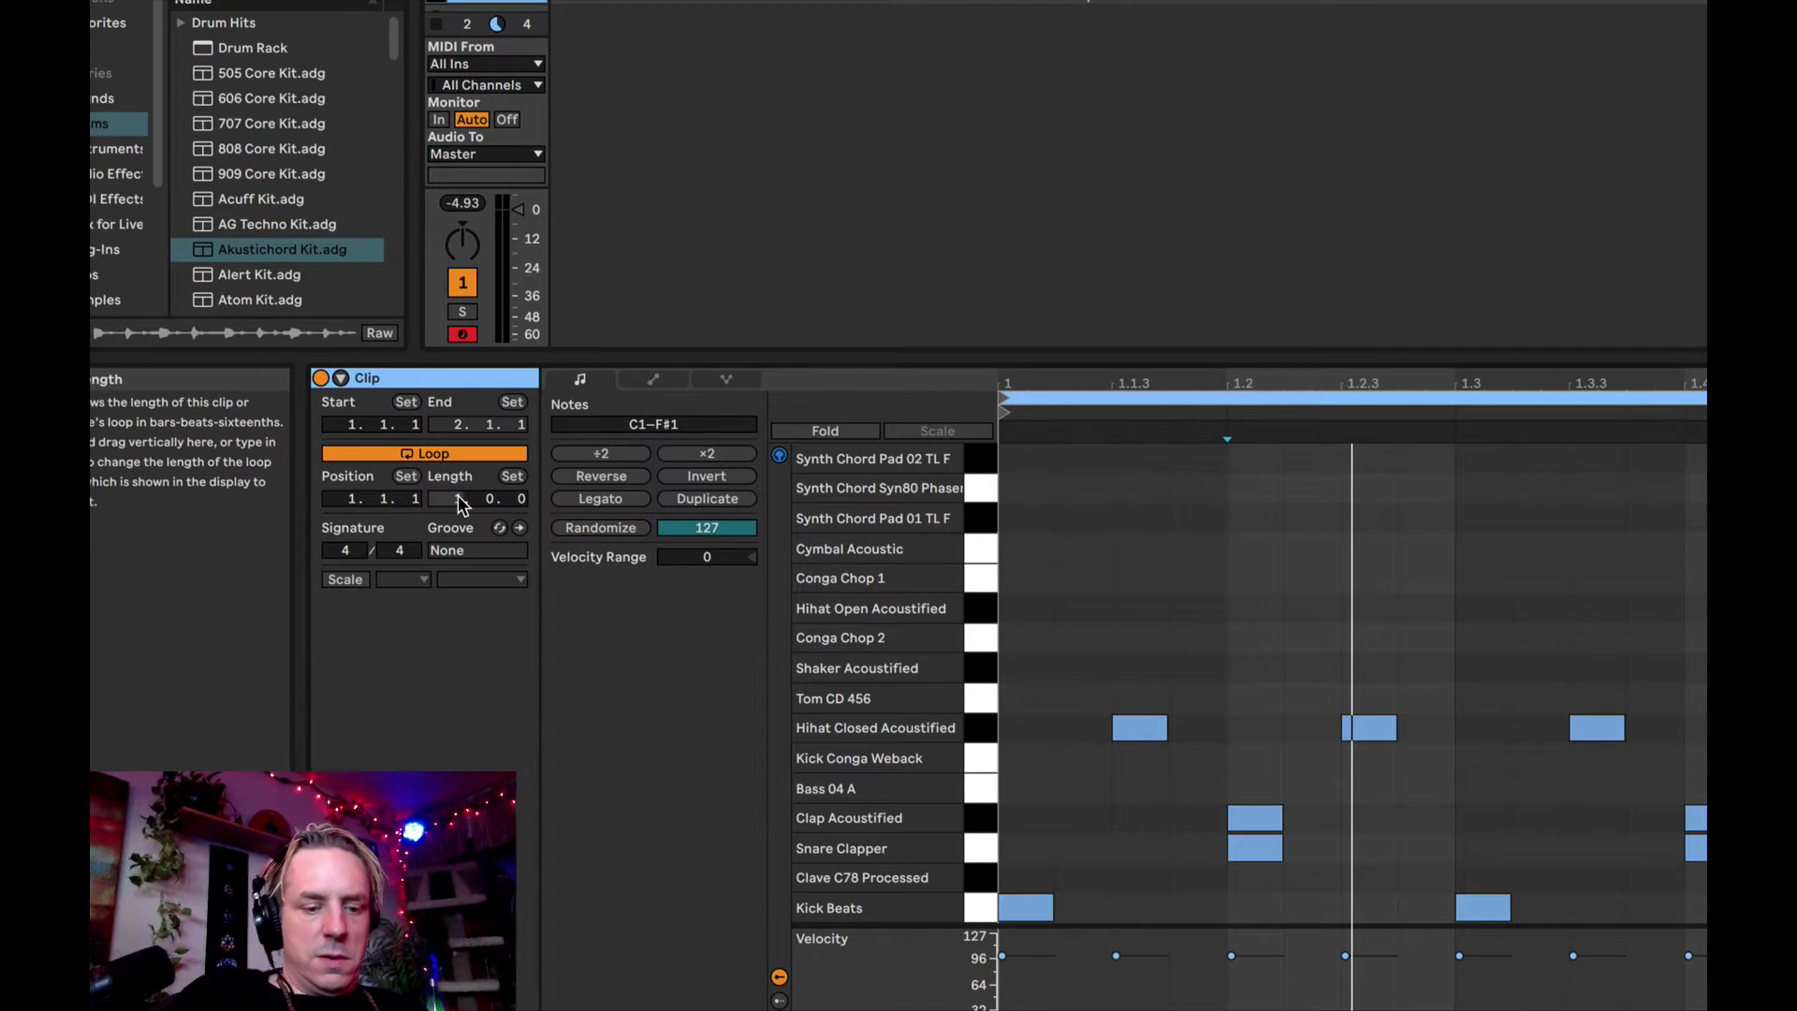
pyautogui.moveTo(458, 500); pyautogui.dragTo(457, 496)
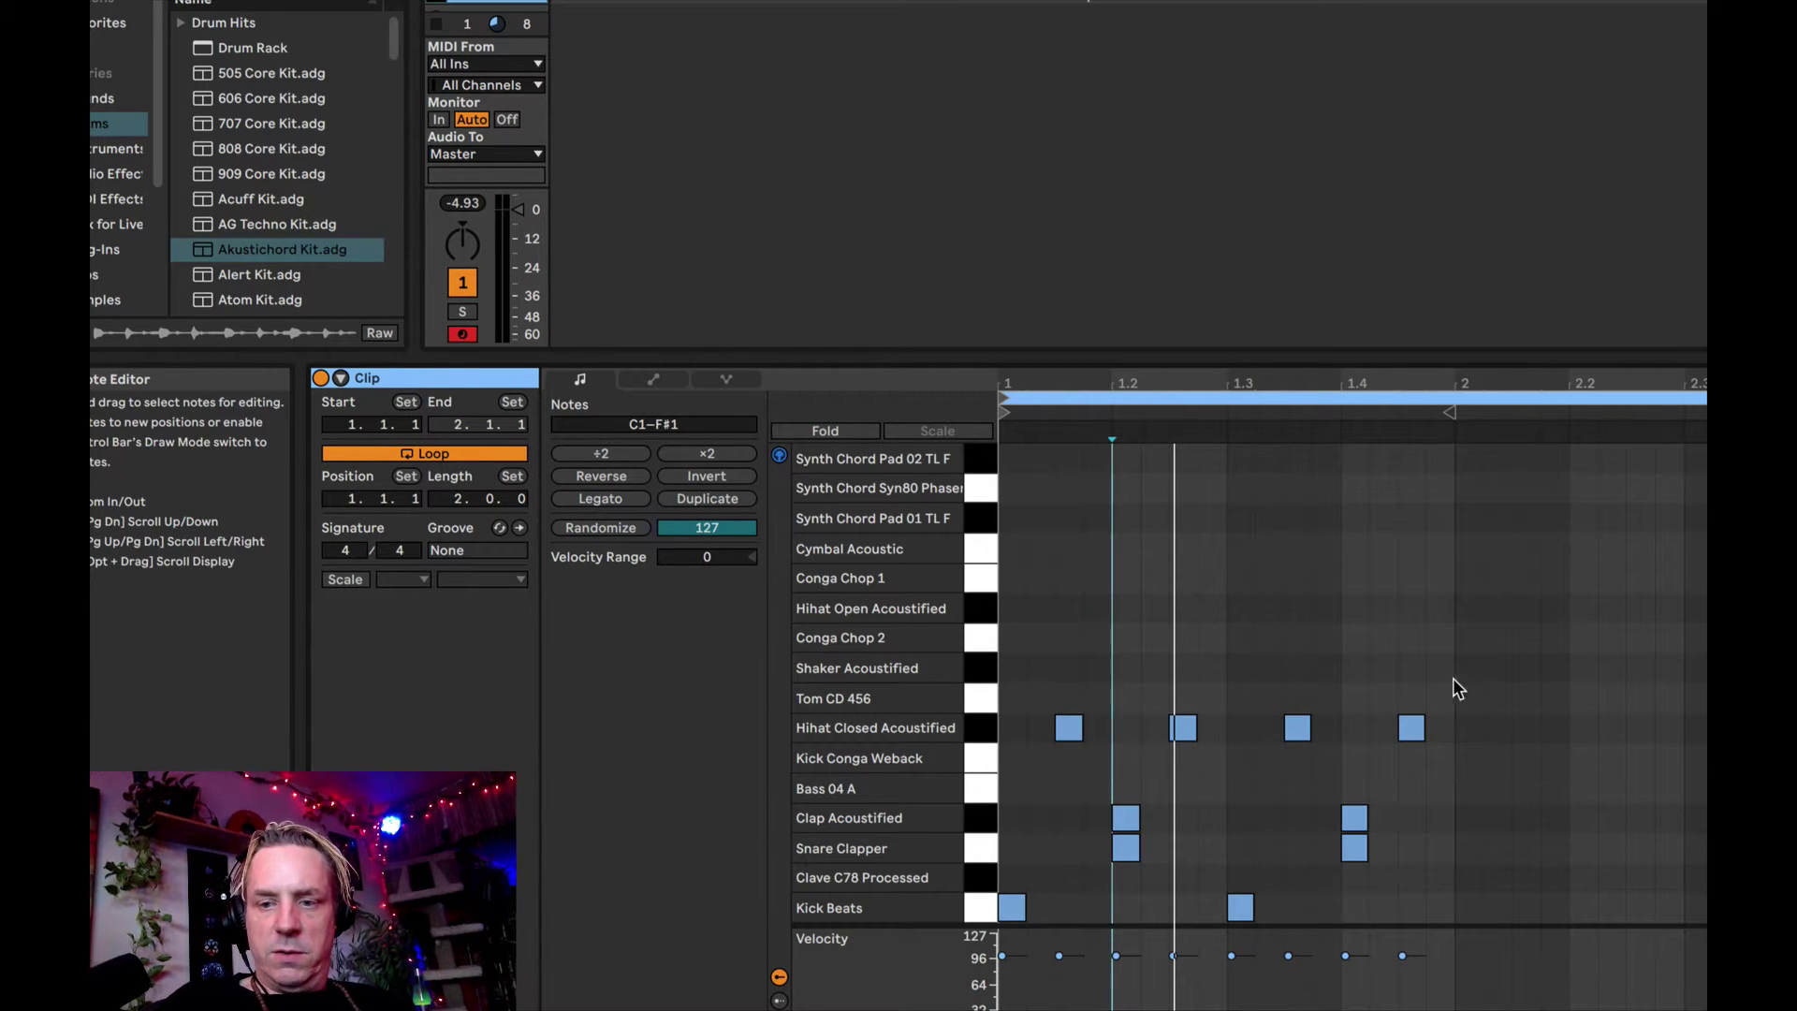
pyautogui.click(1451, 728)
pyautogui.moveTo(1428, 726); pyautogui.dragTo(992, 914)
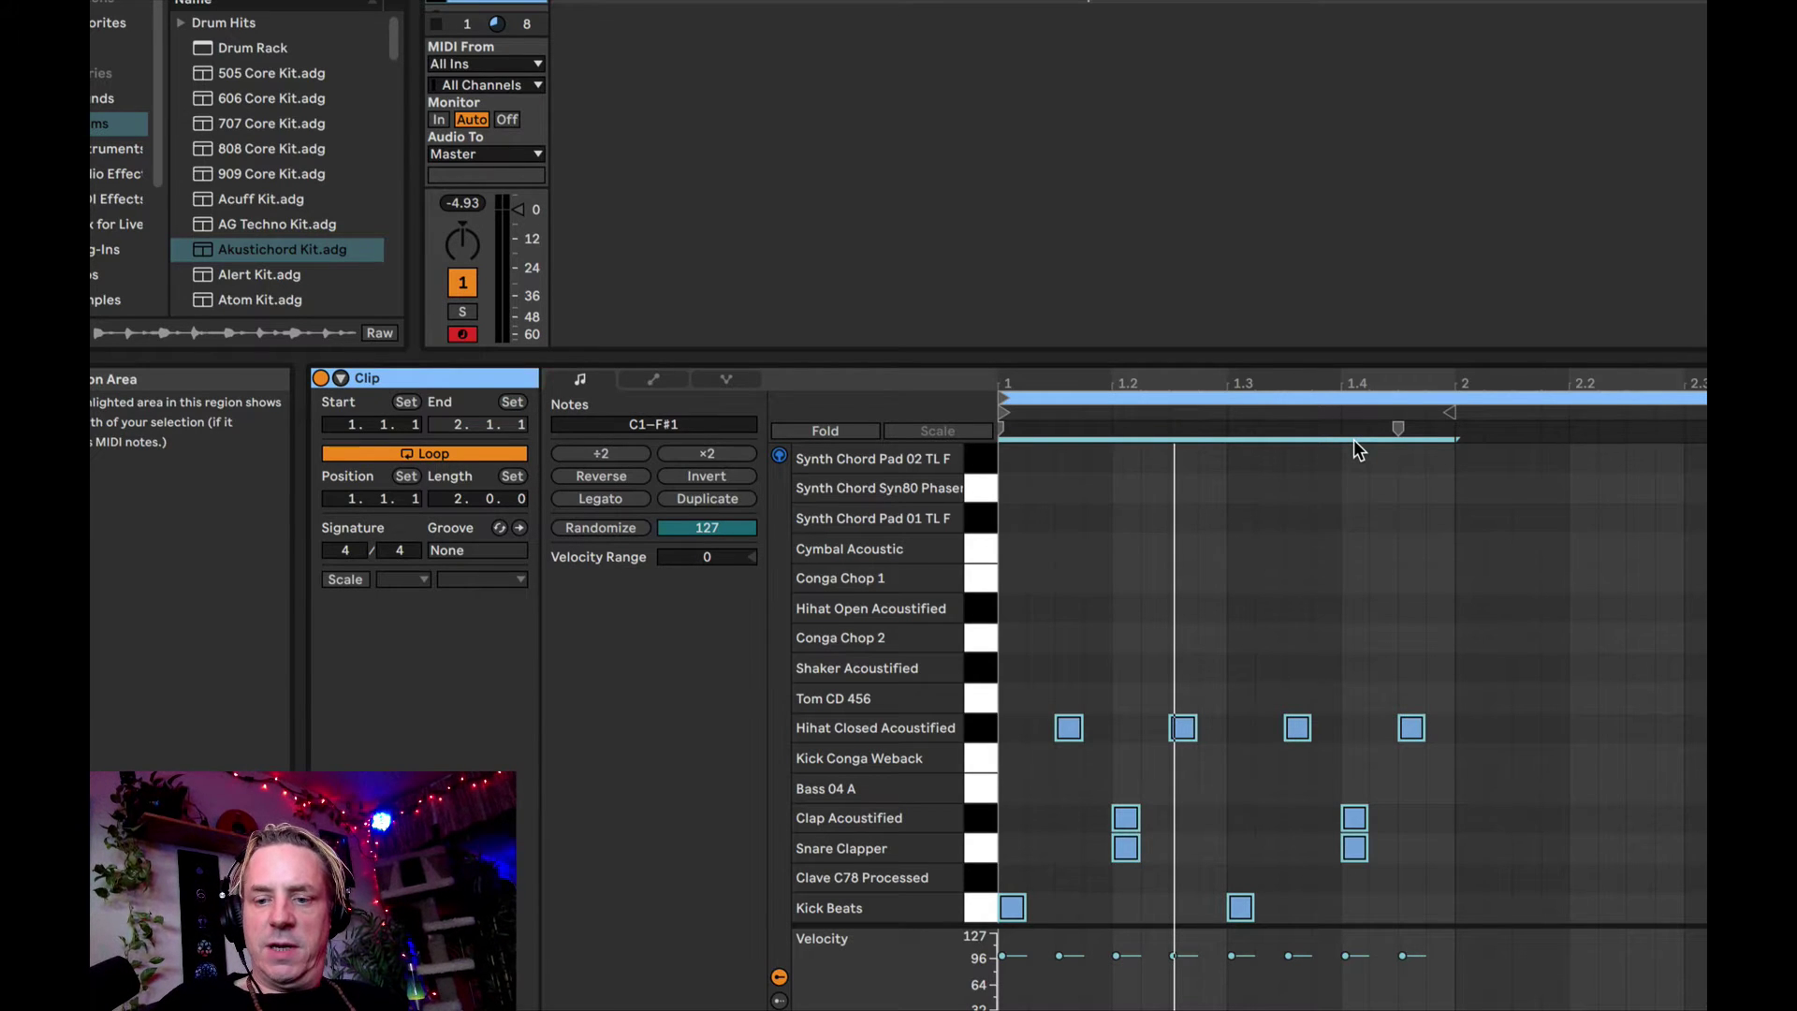
pyautogui.hotkey('ctrl', 'd')
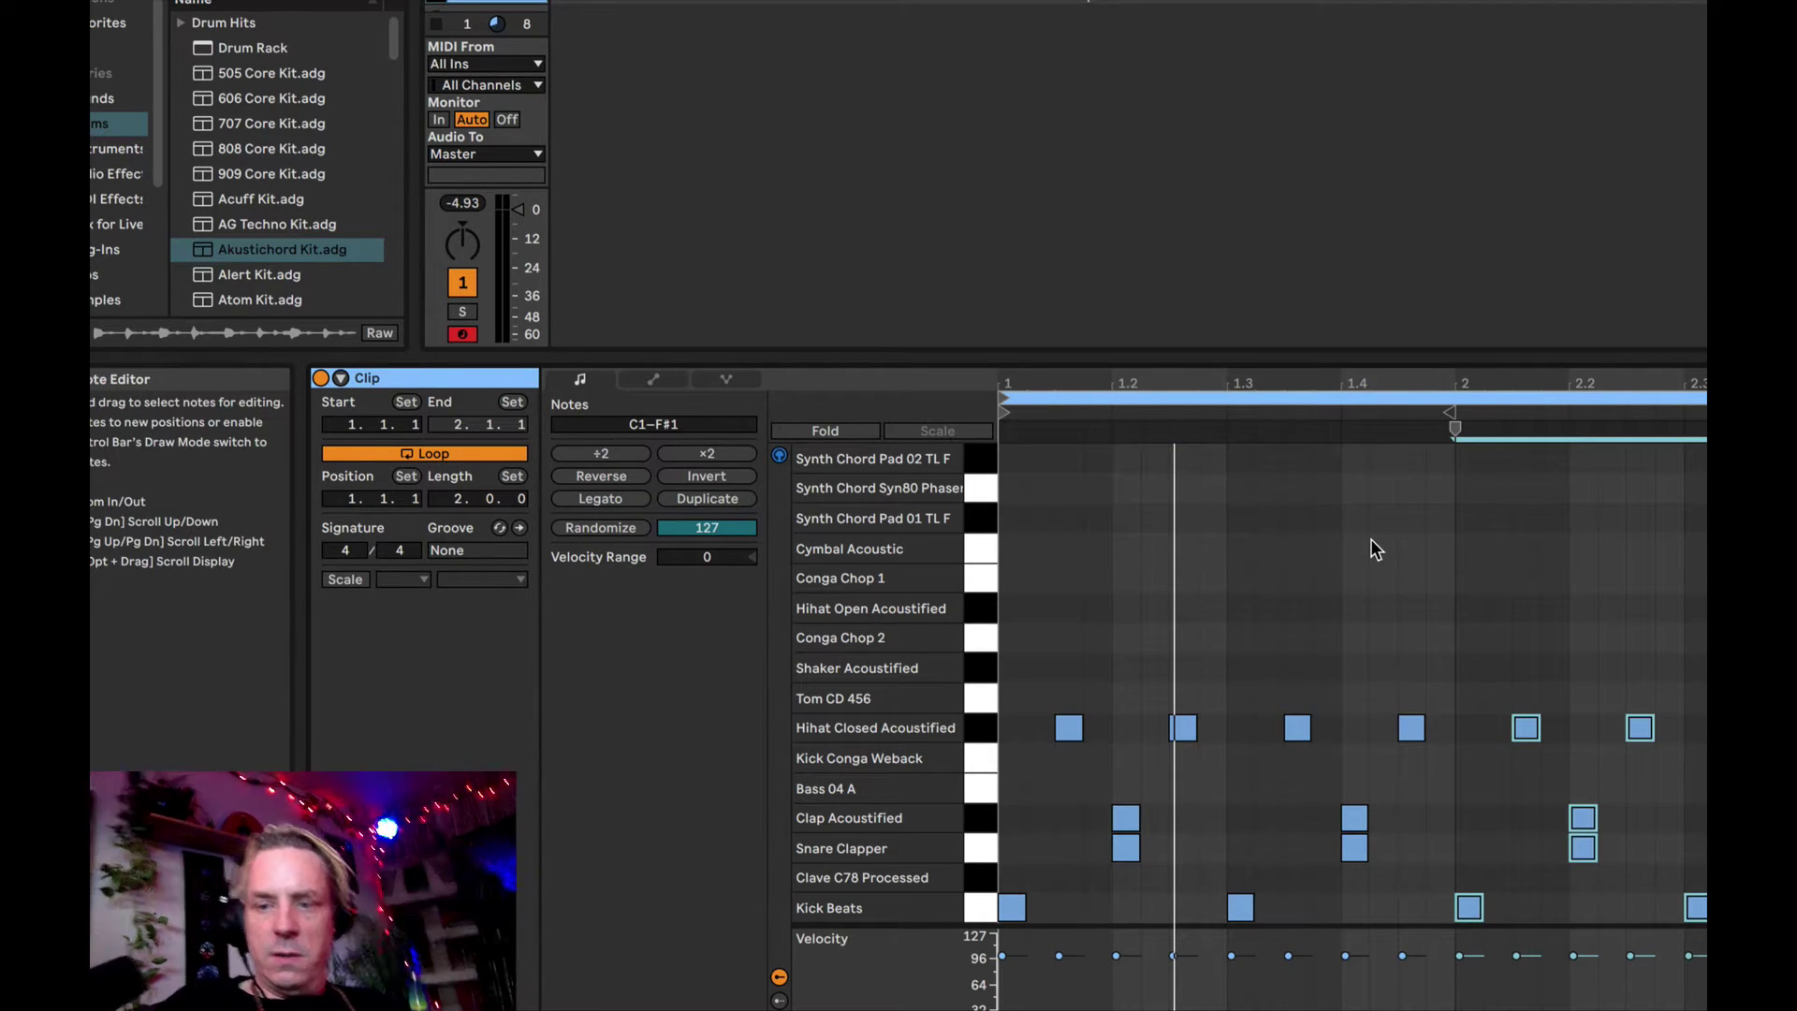
pyautogui.press('space')
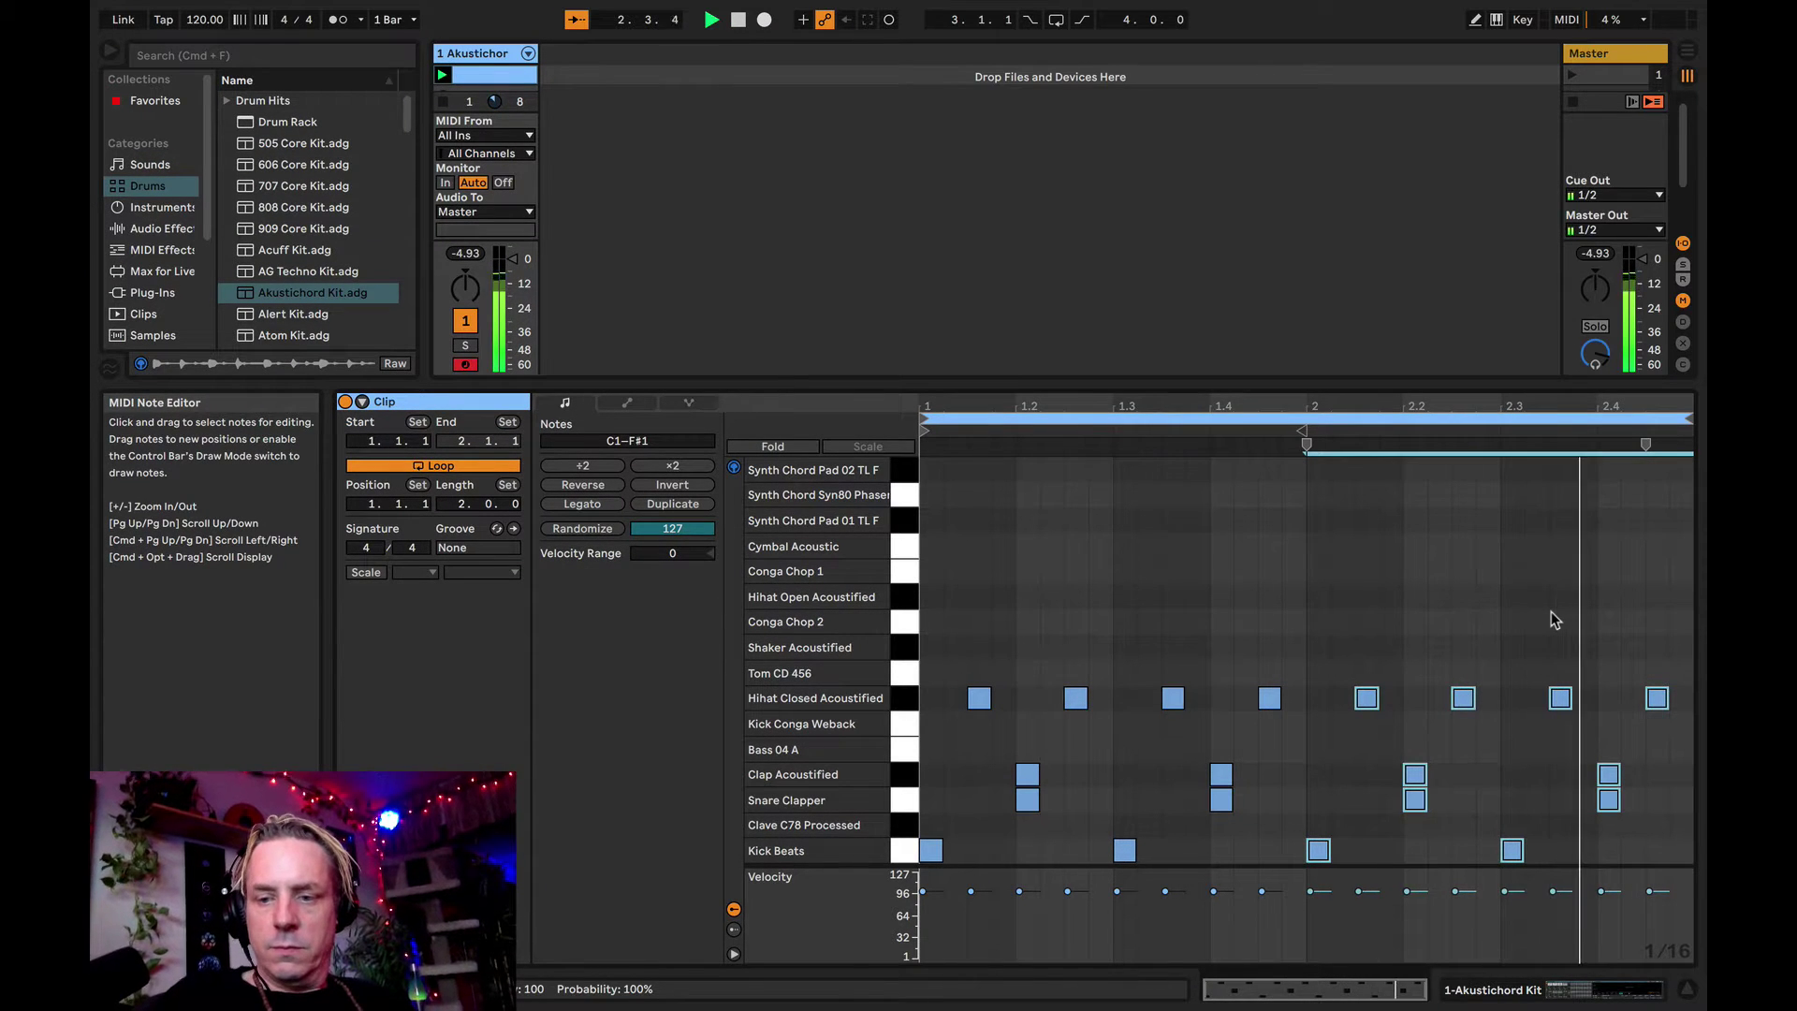
pyautogui.press('space')
# - Move the last closed hi-hat note of bar 2 to Hihat Open Acoustified and play the loop
pyautogui.click(1675, 784)
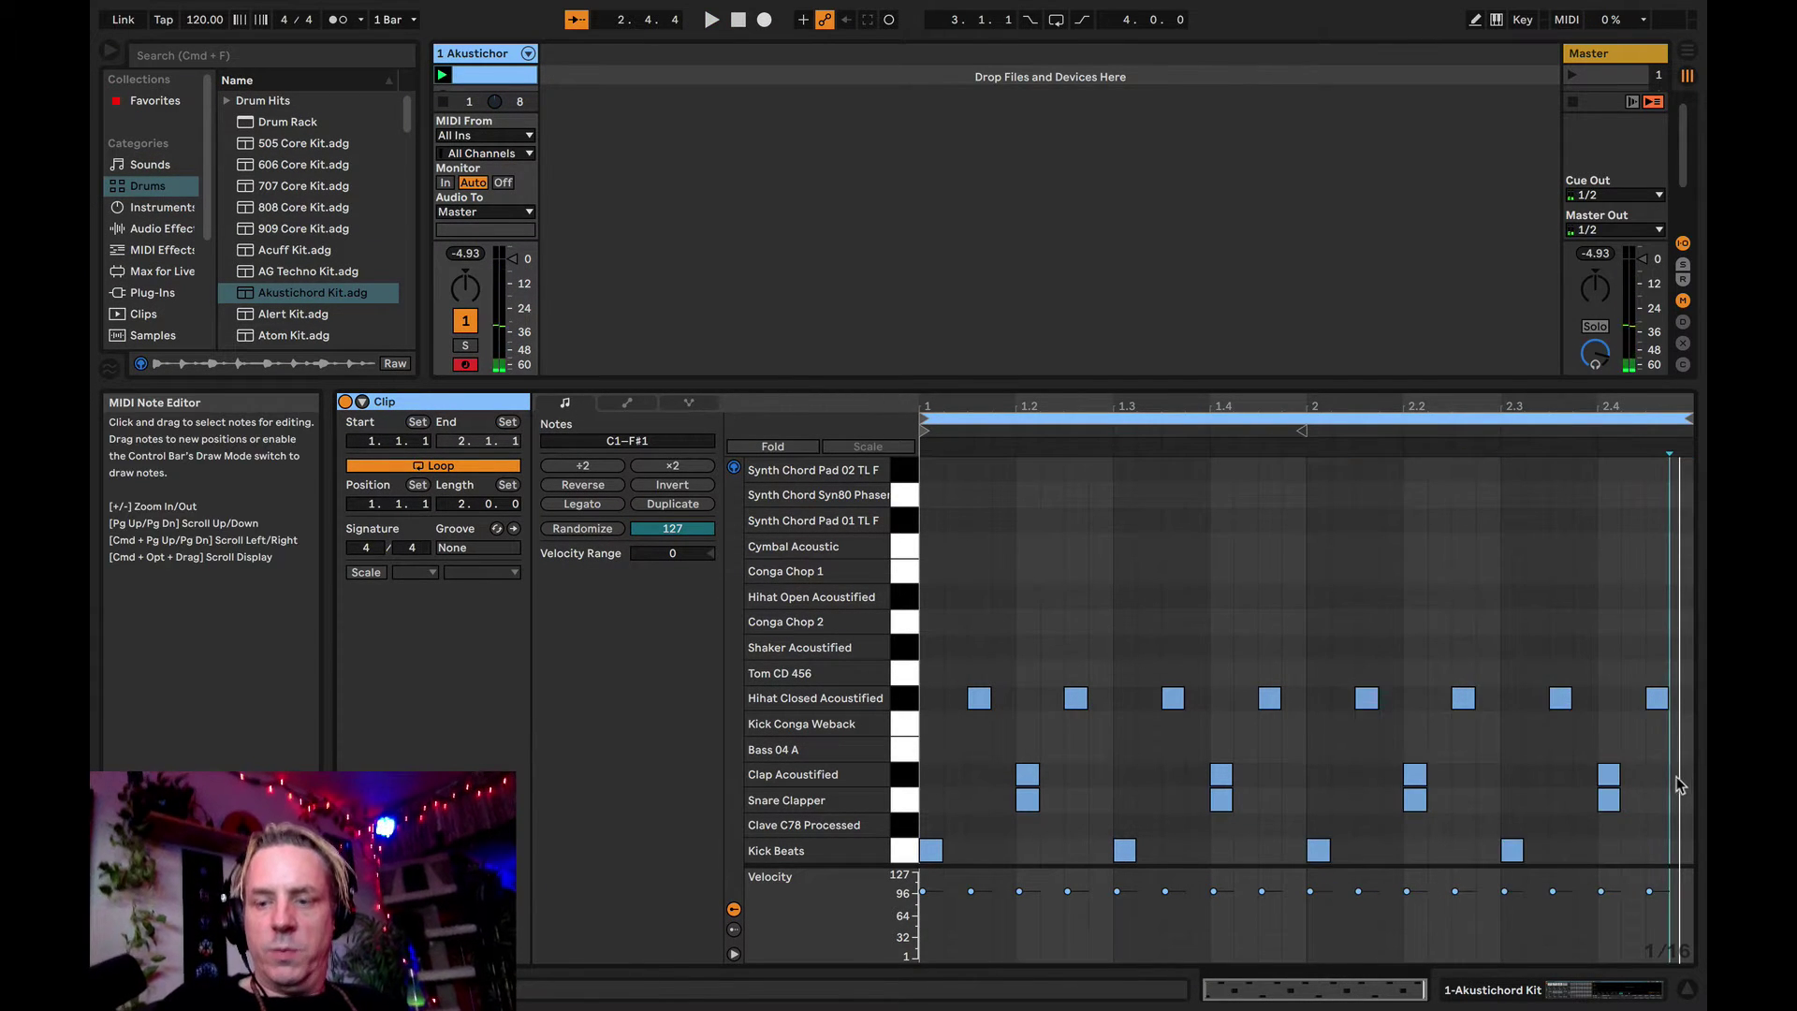
pyautogui.click(1657, 699)
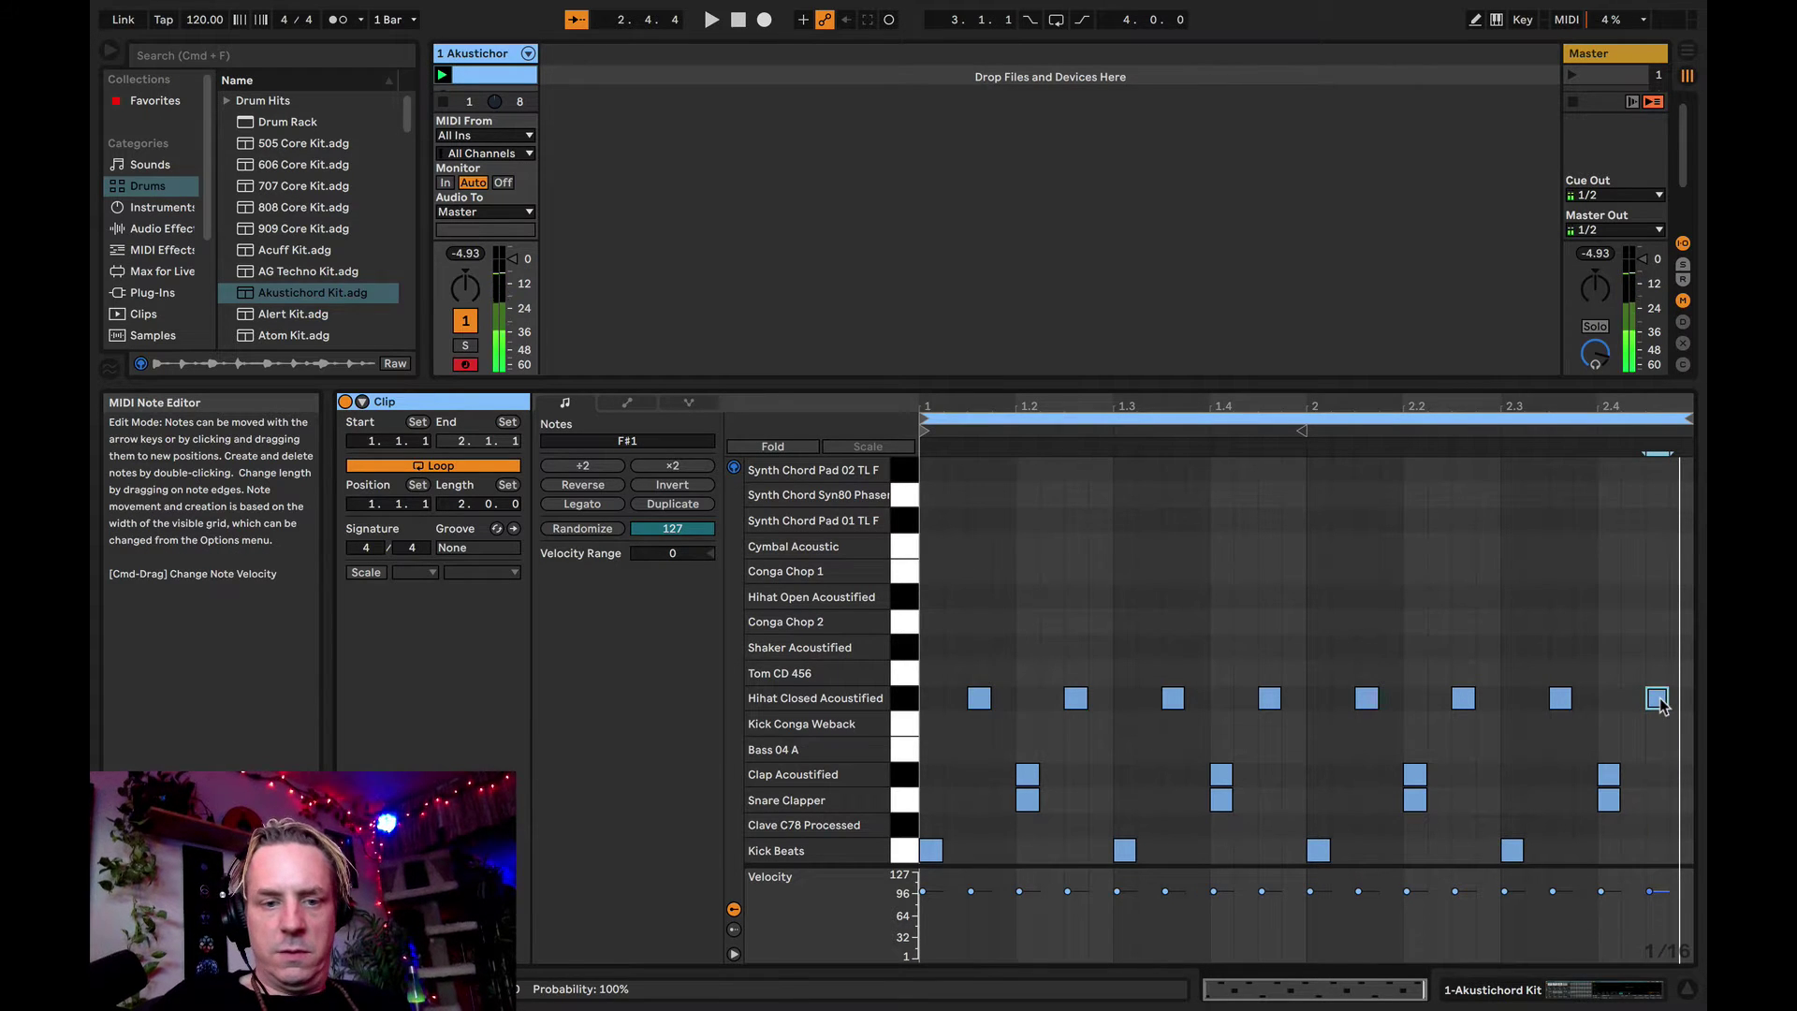
pyautogui.moveTo(1659, 699); pyautogui.dragTo(1652, 600)
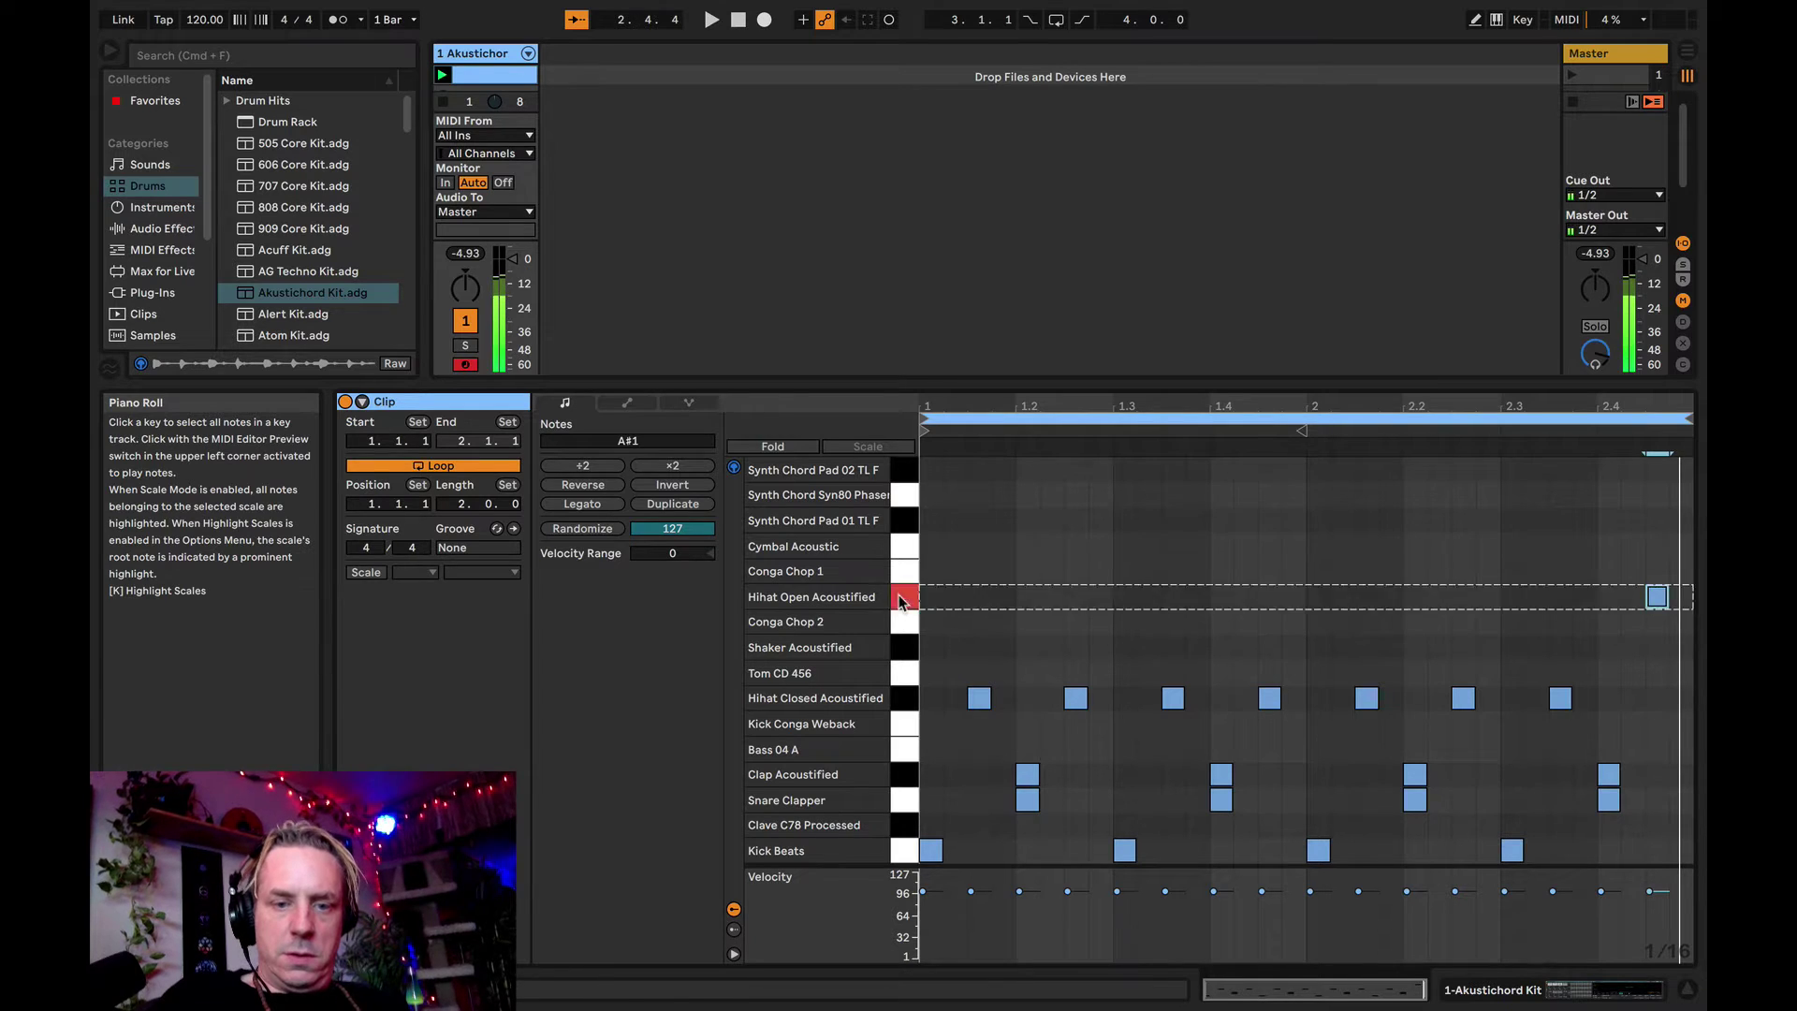
pyautogui.press('space')
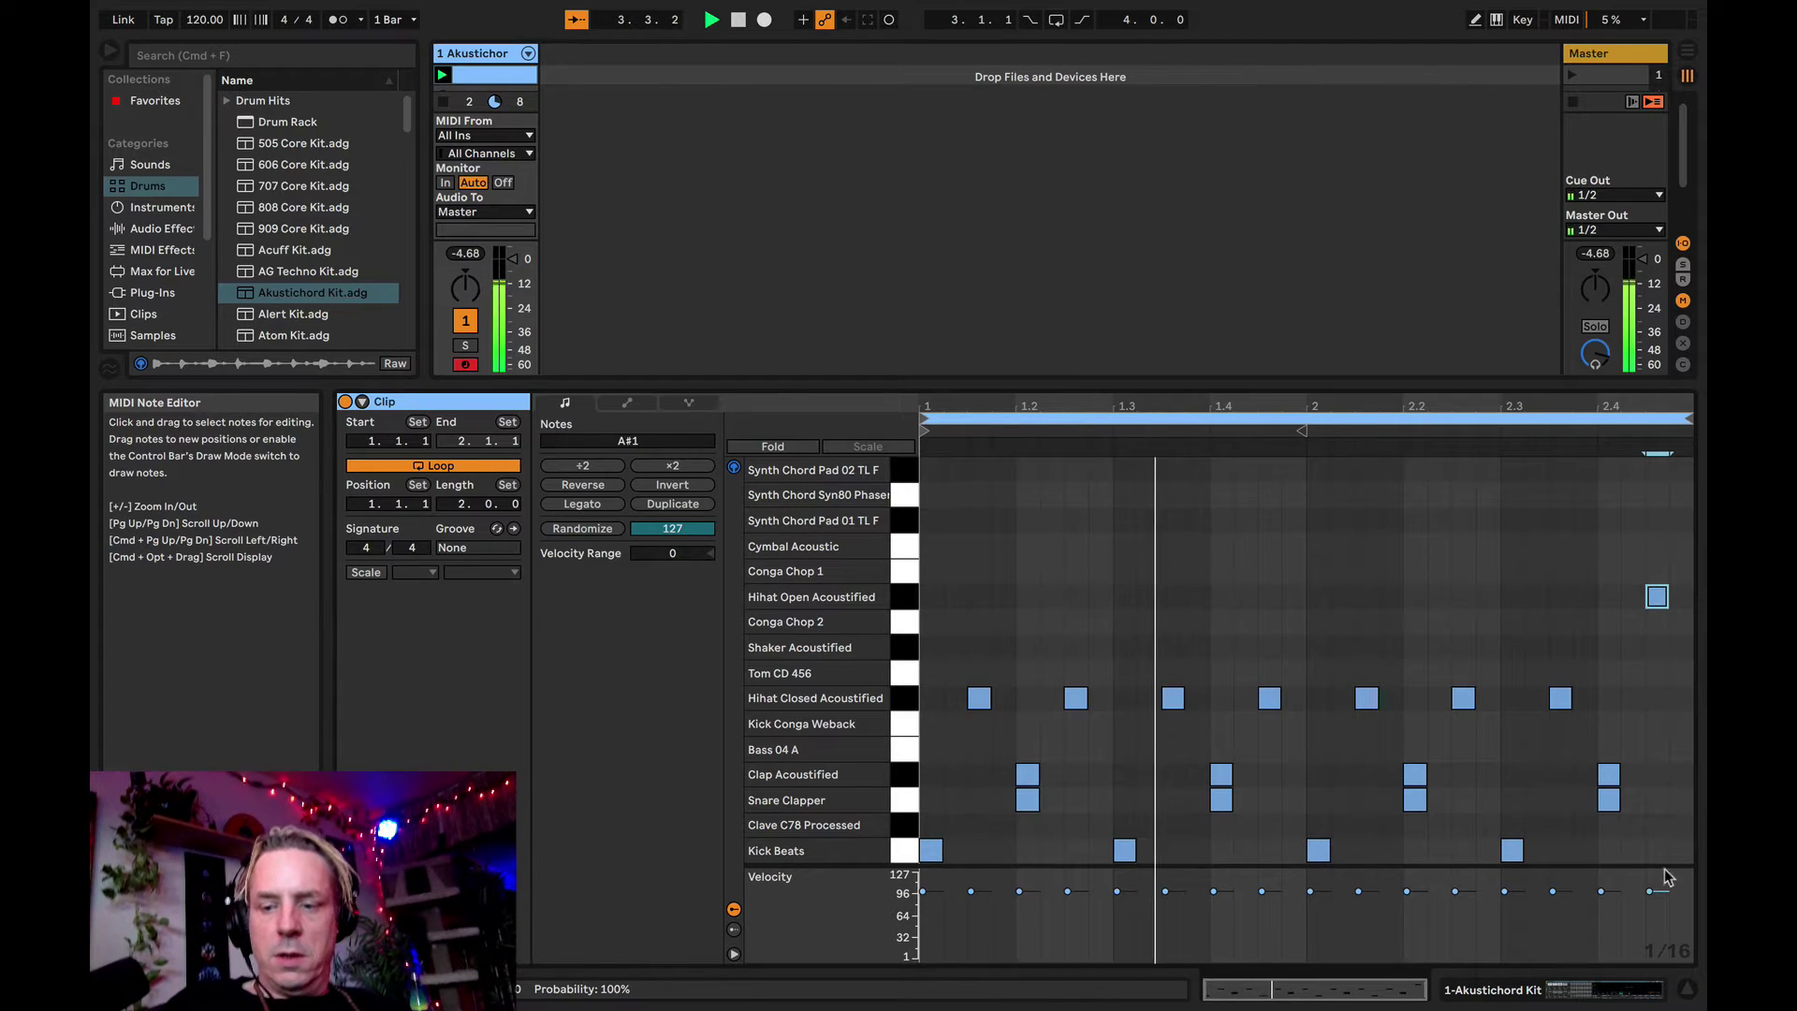
# - Slightly lower the open hi-hat's velocity, set all seven closed hi-hat notes to velocity 85, and stop playback
pyautogui.moveTo(1651, 895); pyautogui.dragTo(1651, 902)
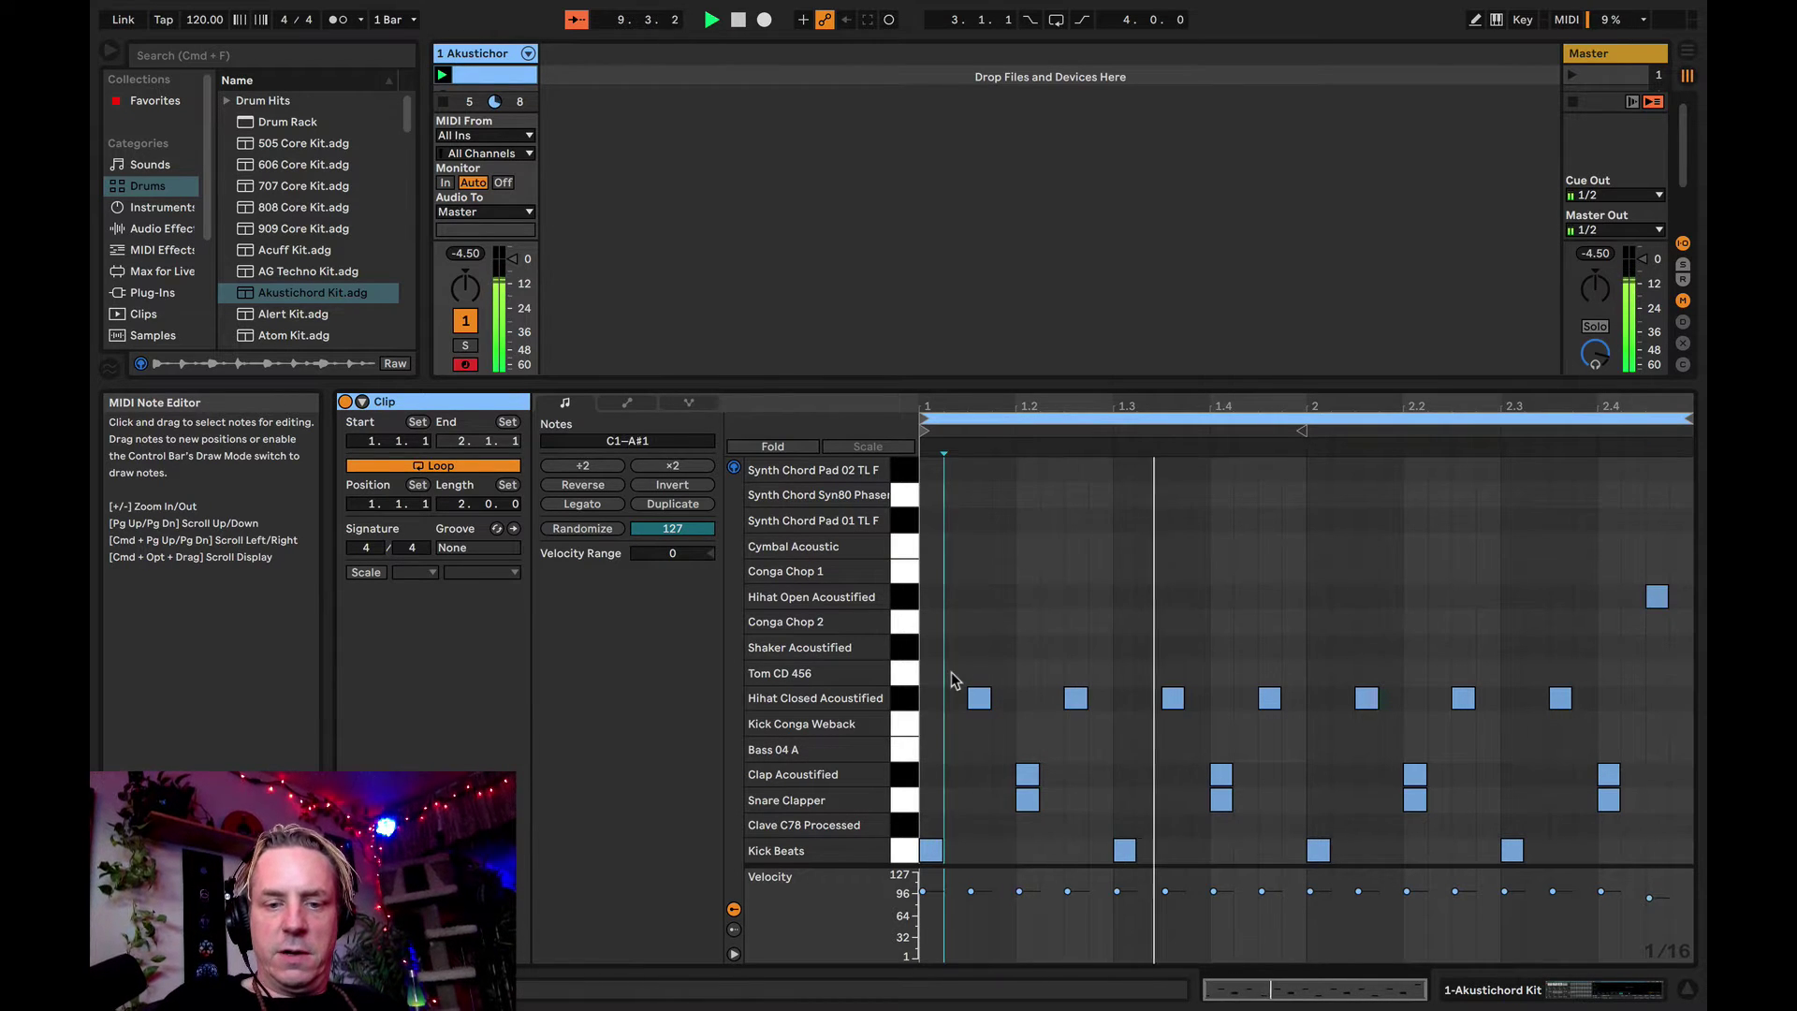
pyautogui.moveTo(950, 679); pyautogui.dragTo(1592, 704)
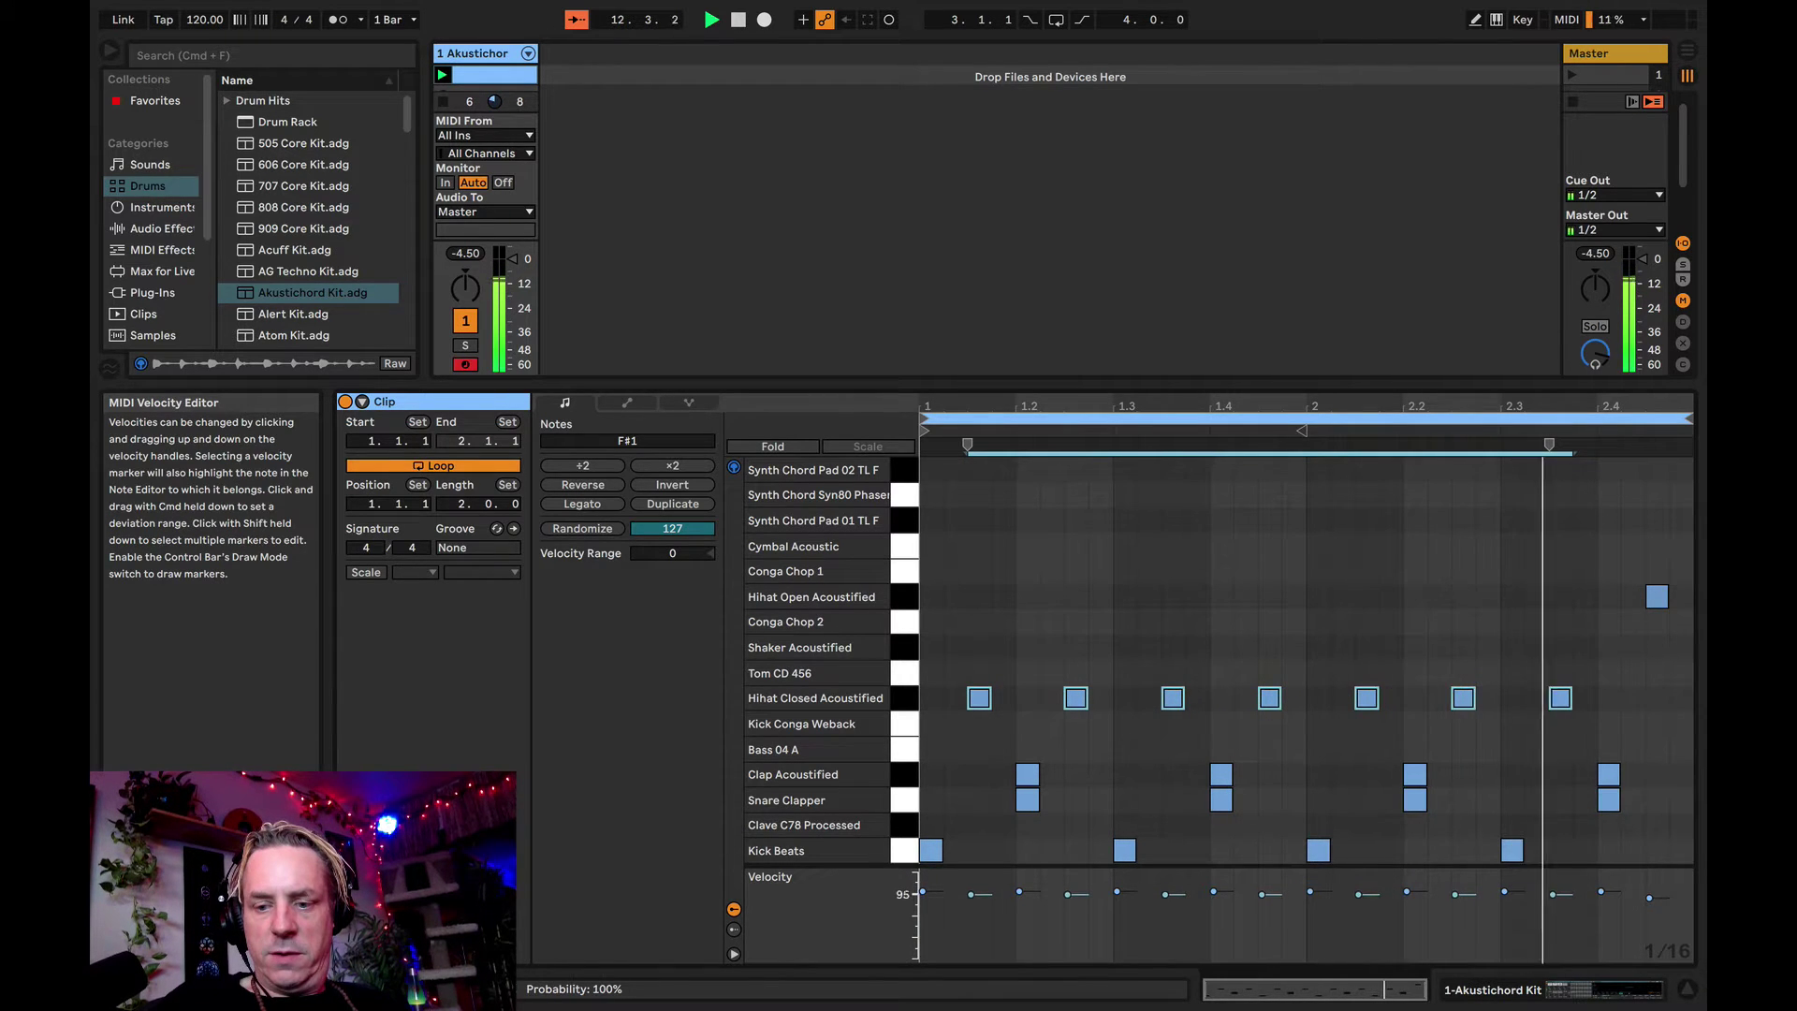
pyautogui.moveTo(1553, 890); pyautogui.dragTo(1553, 905)
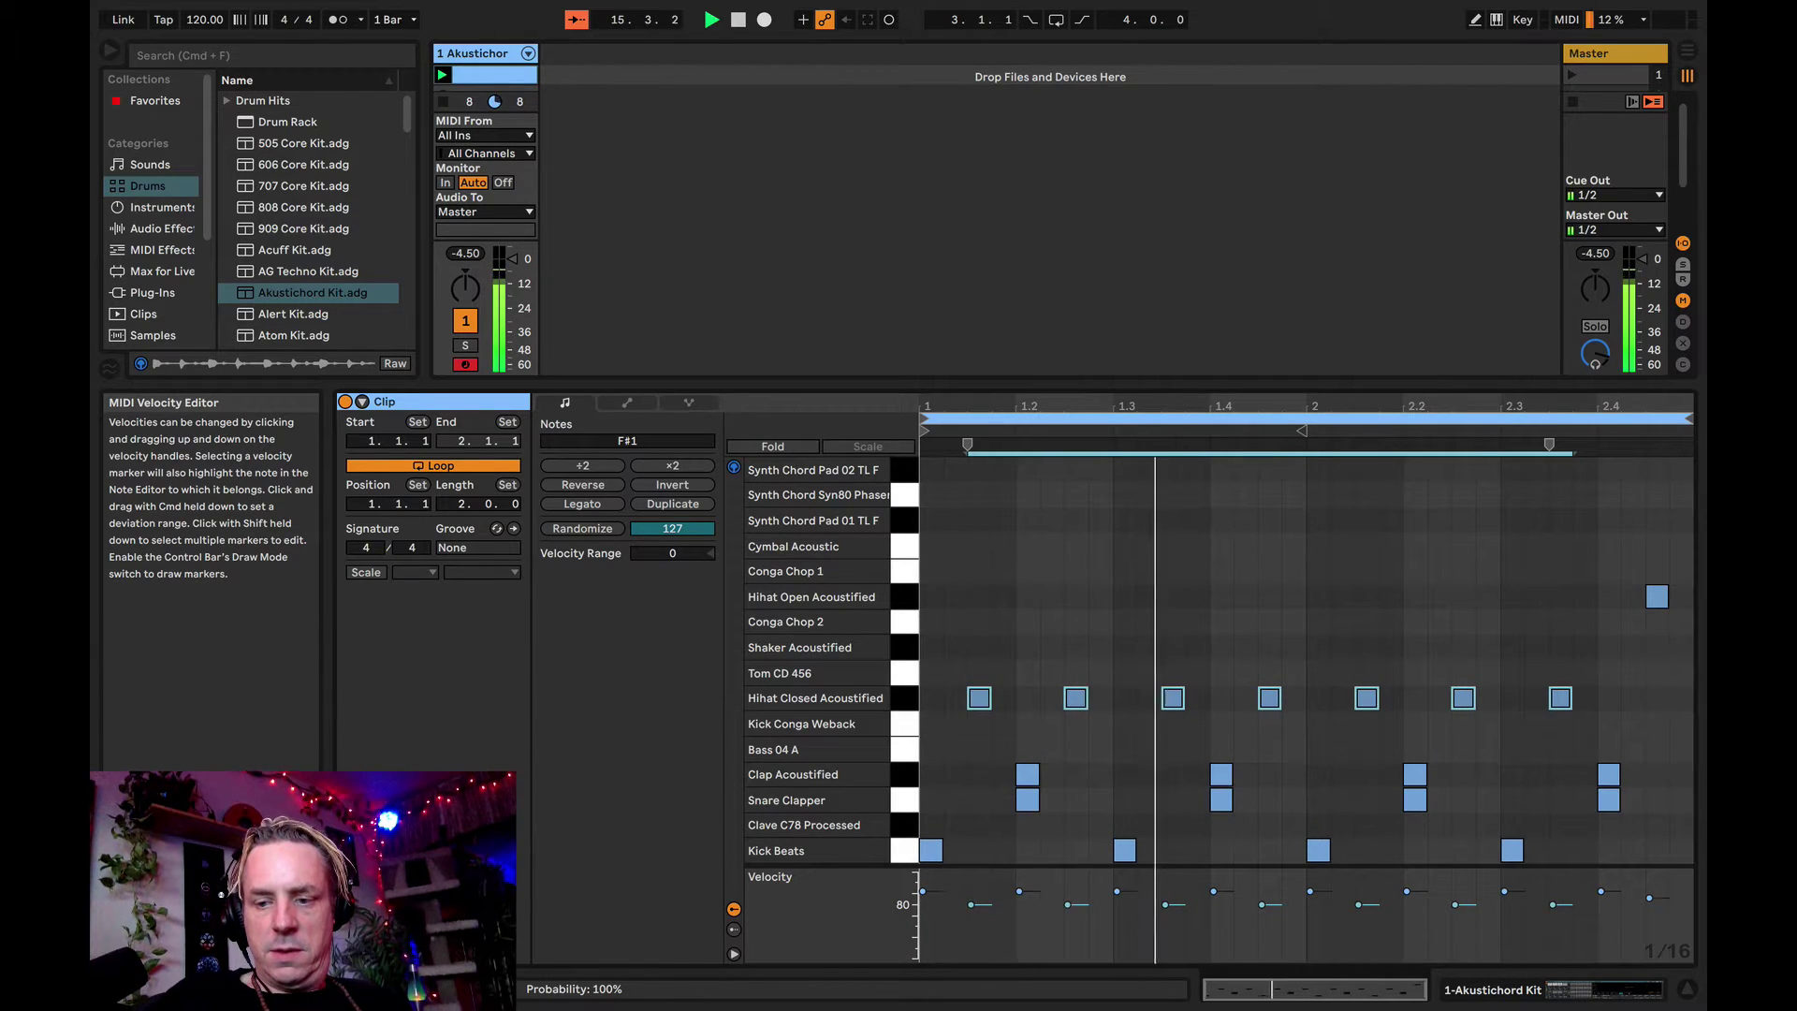
pyautogui.moveTo(1553, 904); pyautogui.dragTo(1554, 901)
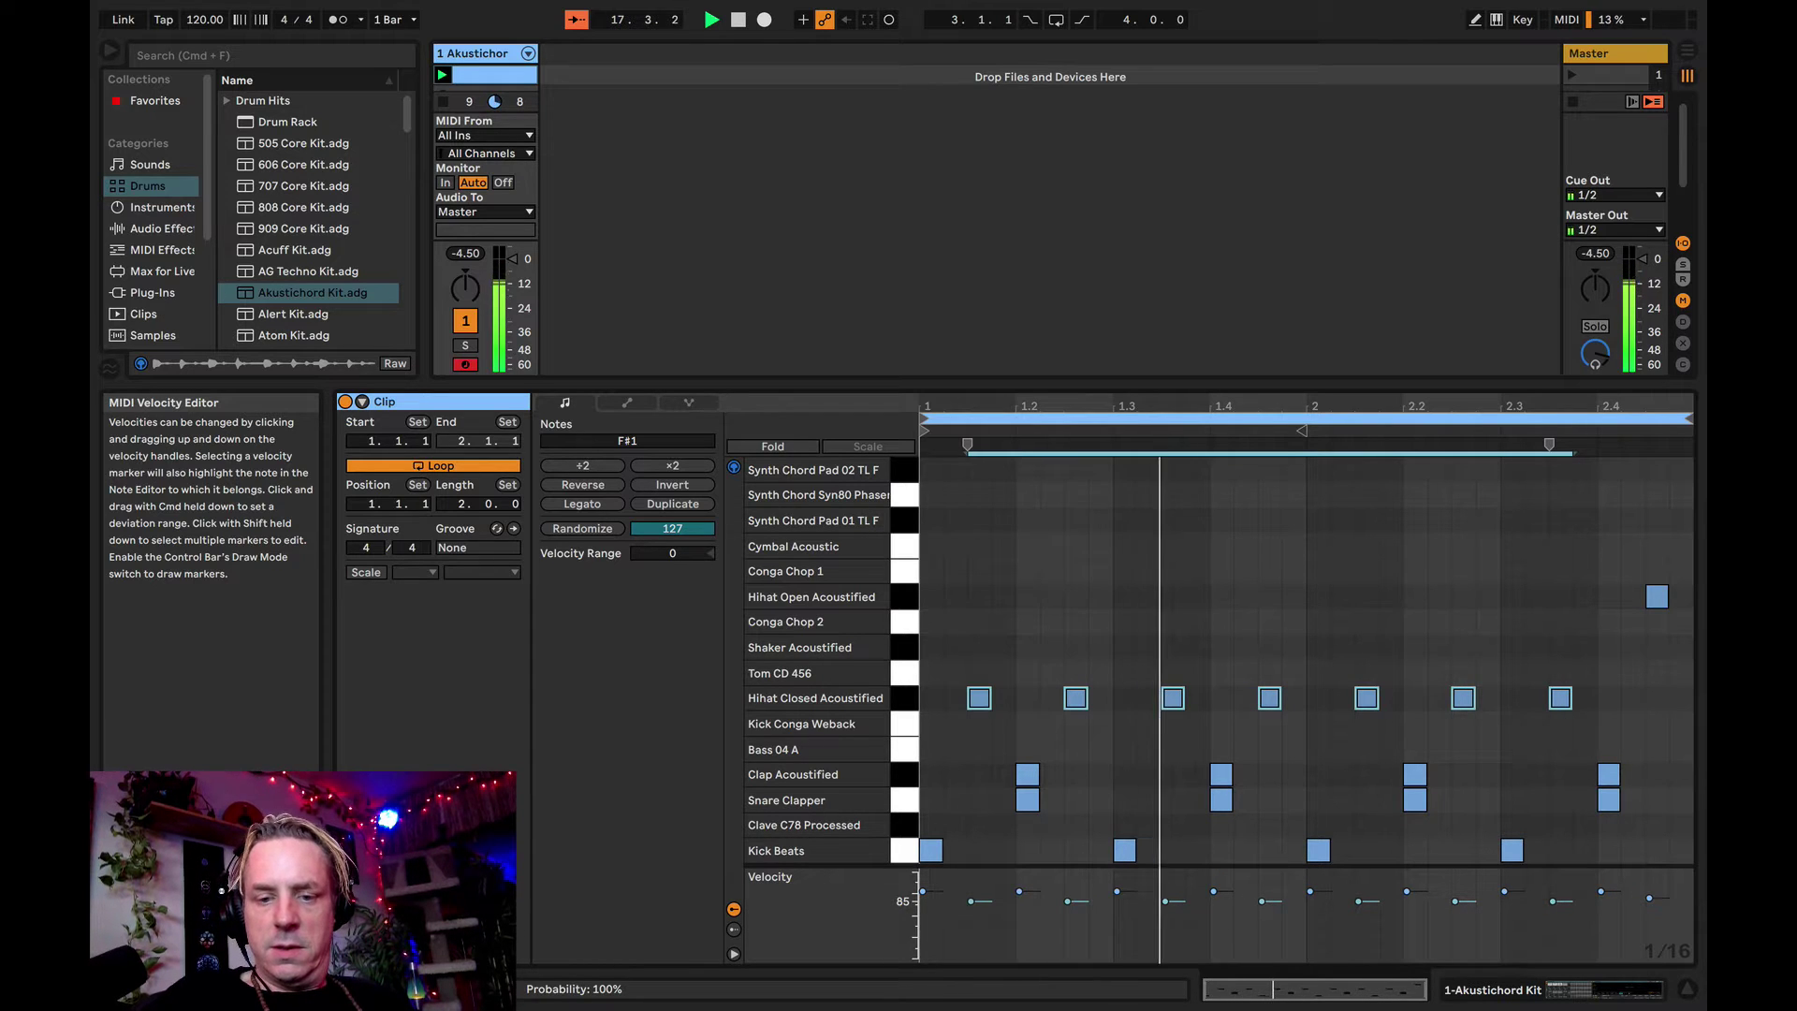
pyautogui.press('space')
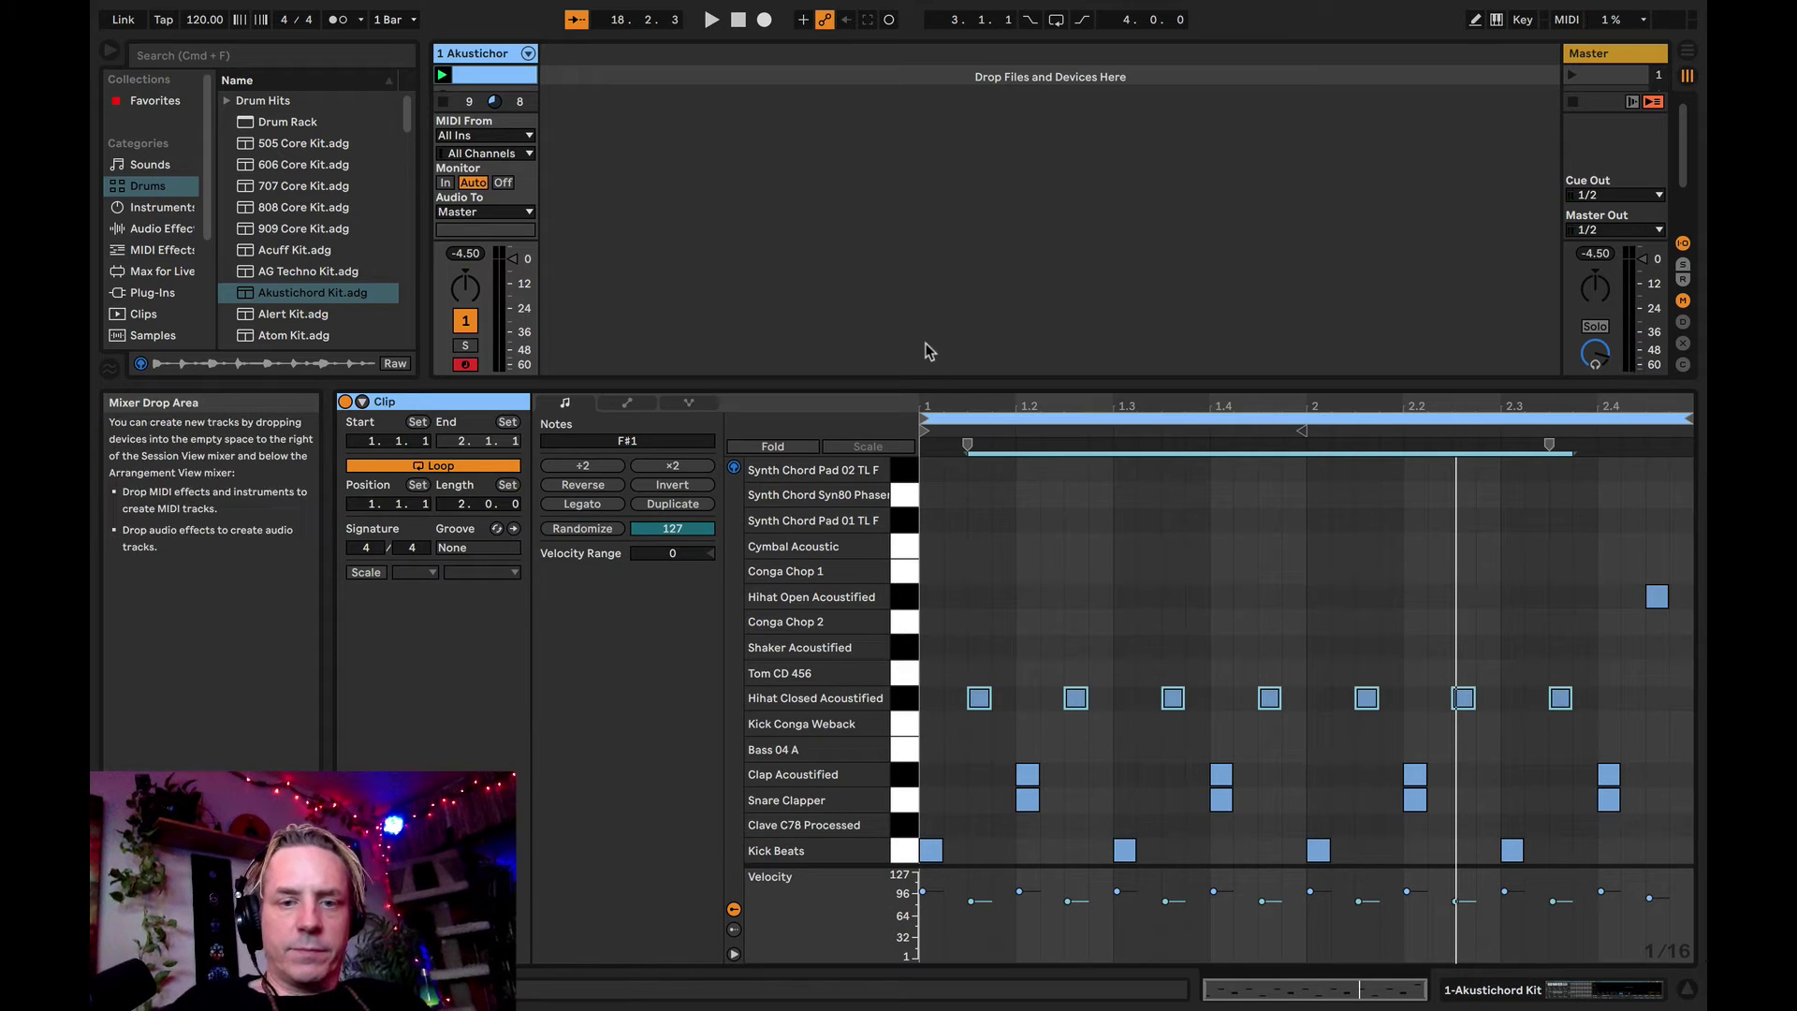
# - Enlarge the Session View area and open the Bass presets of the Operator instrument in the browser
pyautogui.moveTo(1028, 382); pyautogui.dragTo(1022, 557)
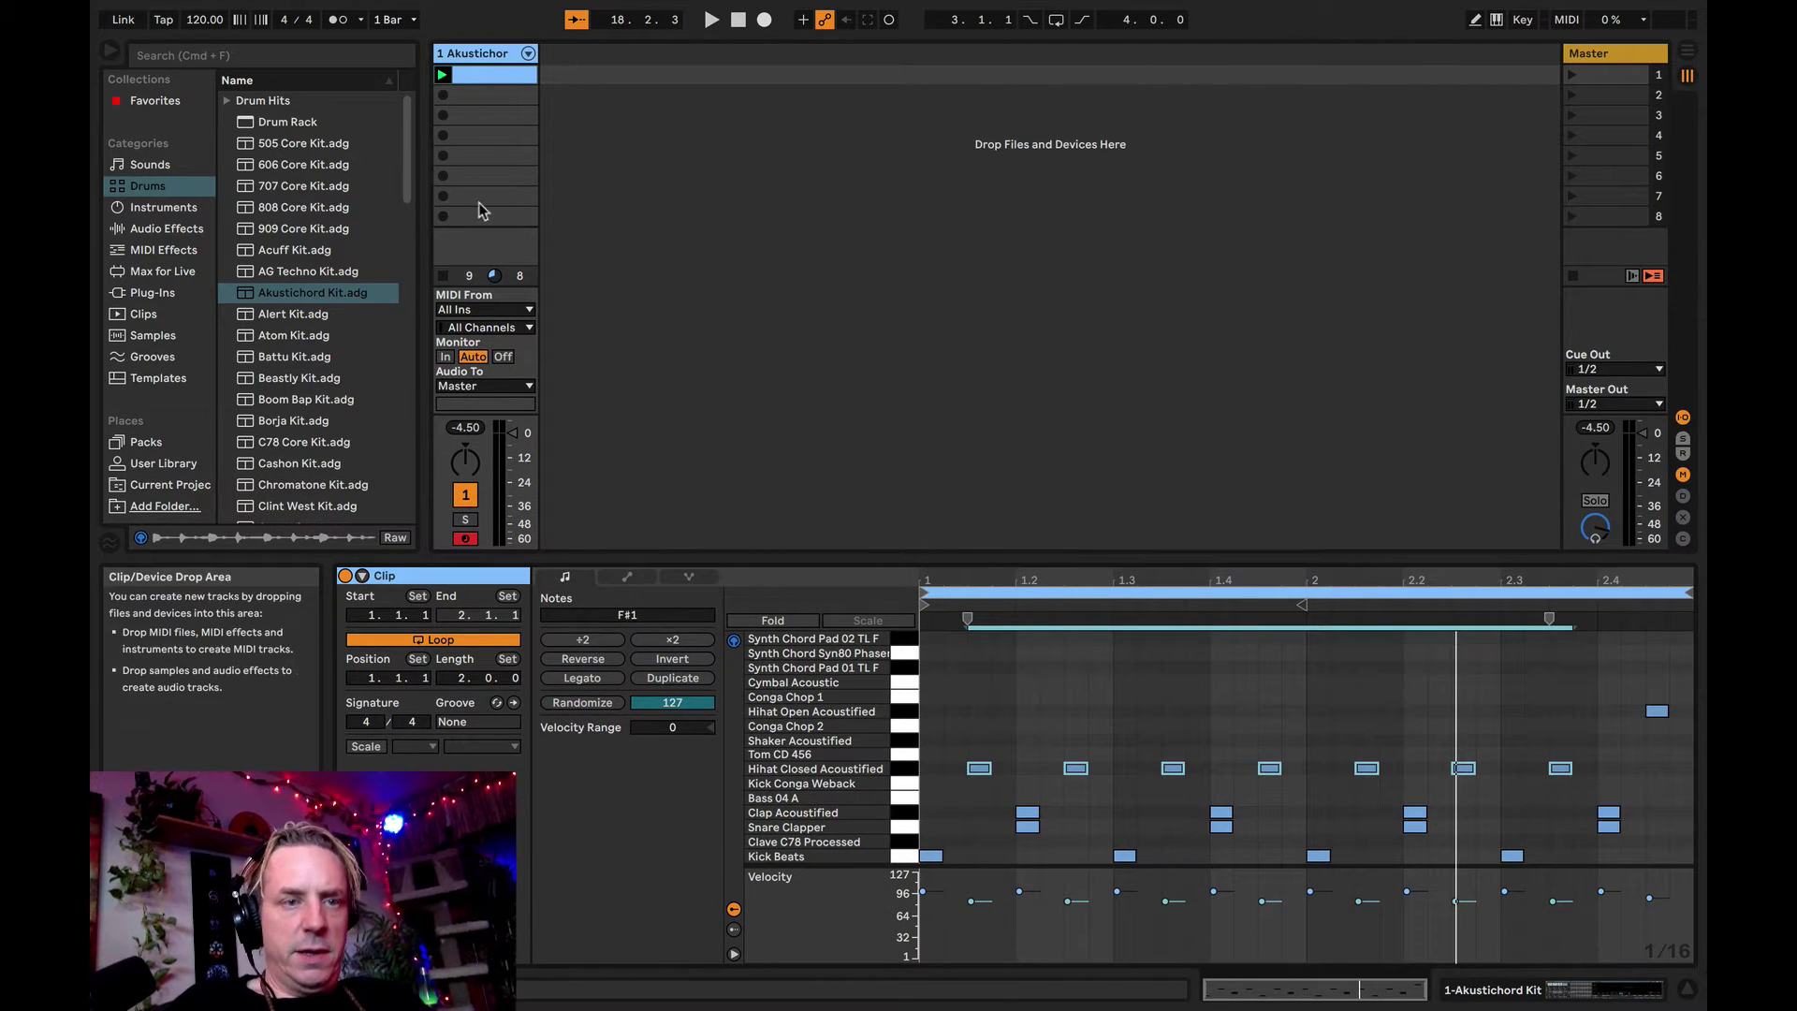
pyautogui.click(164, 207)
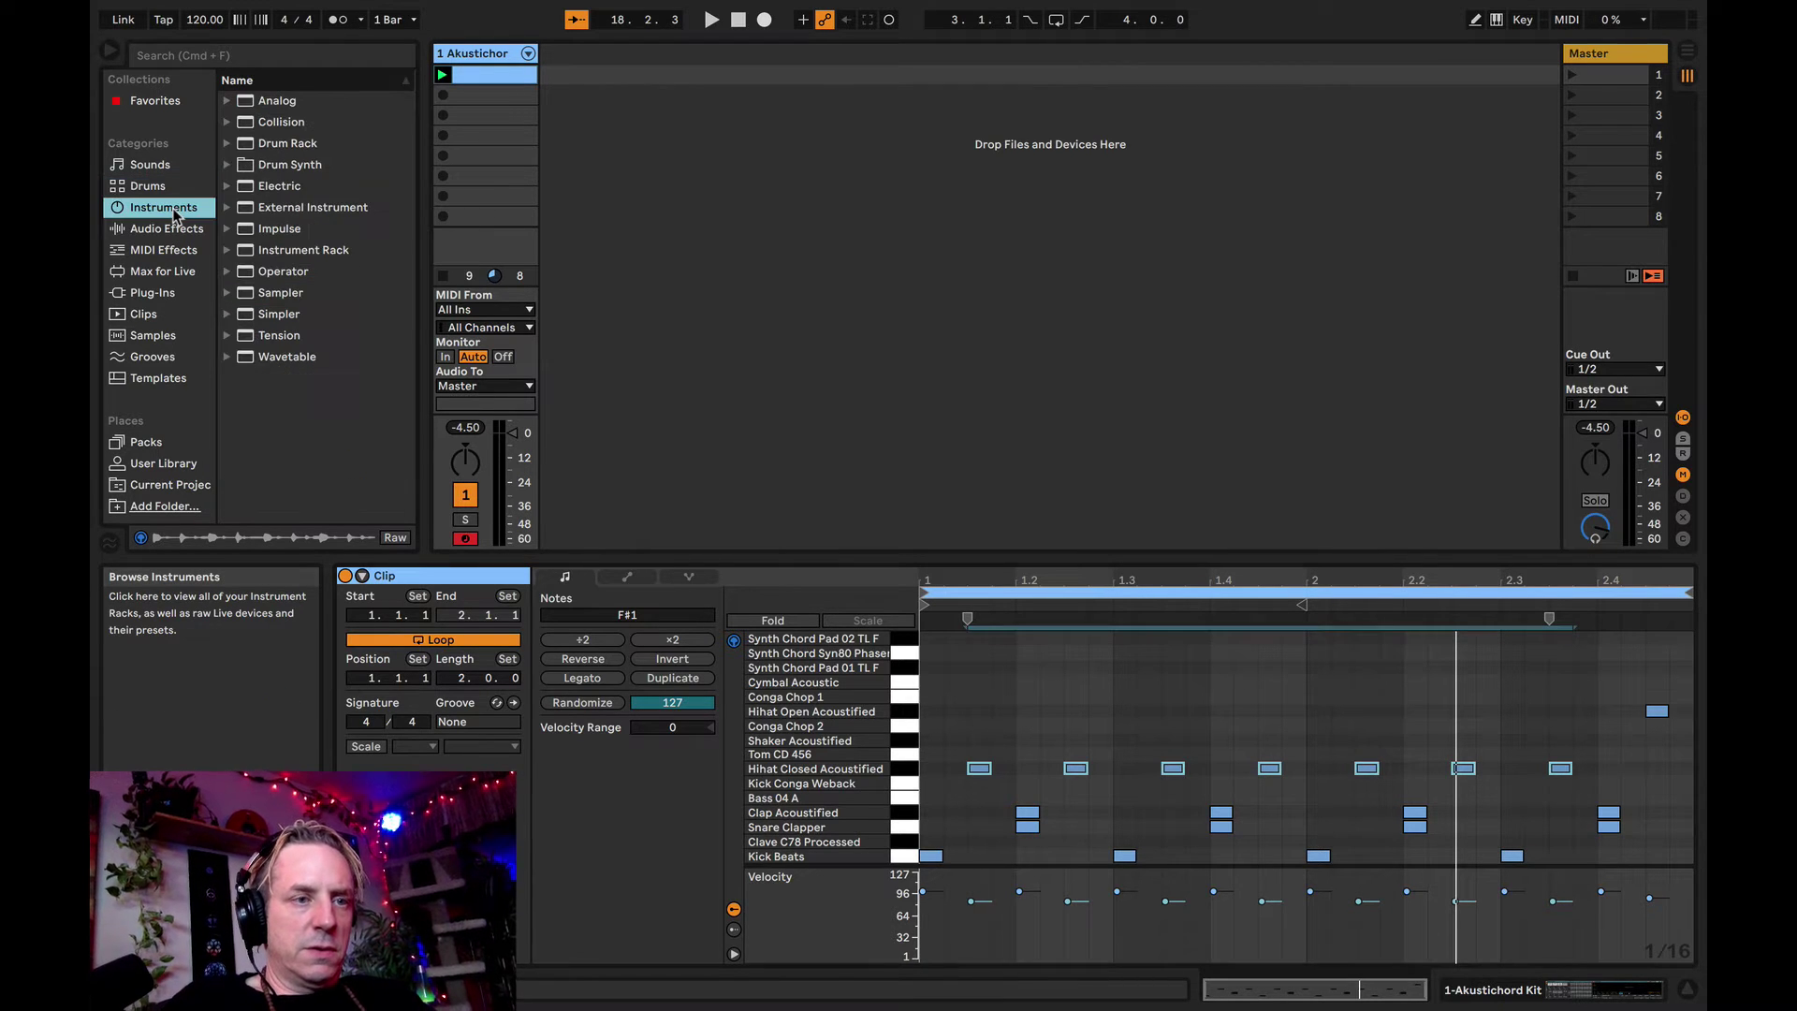
pyautogui.click(228, 272)
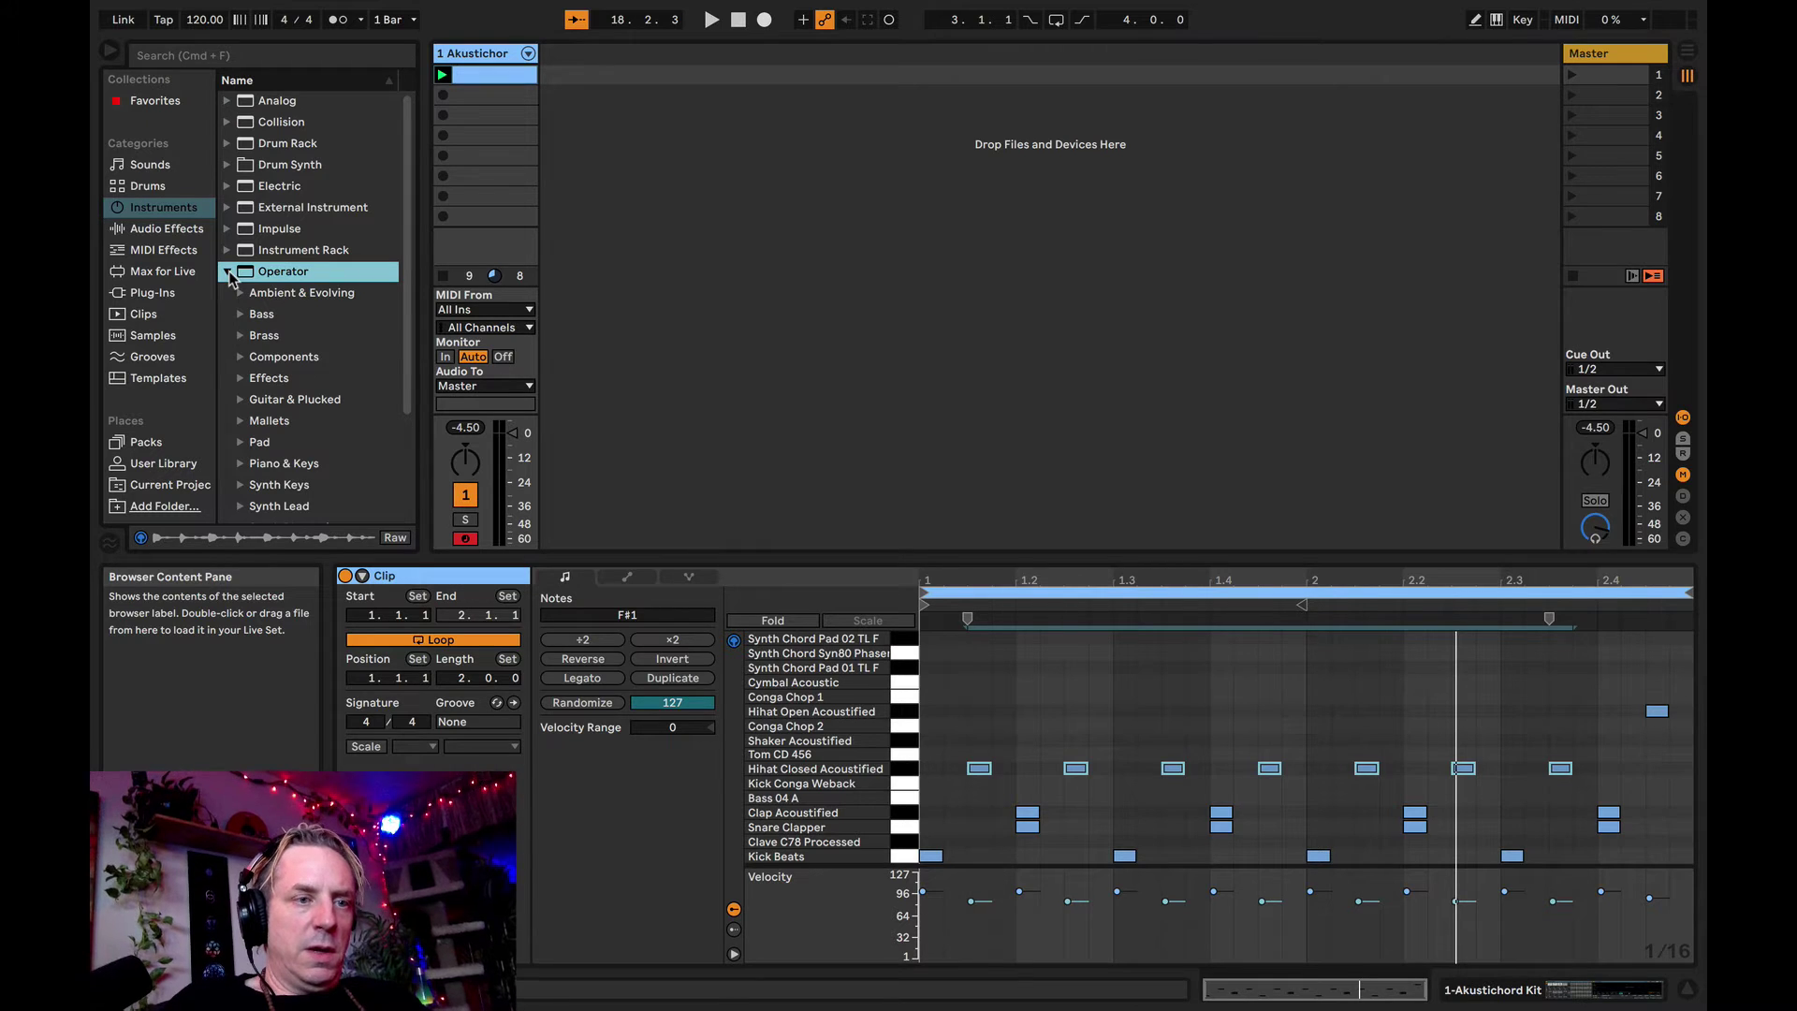
pyautogui.click(228, 272)
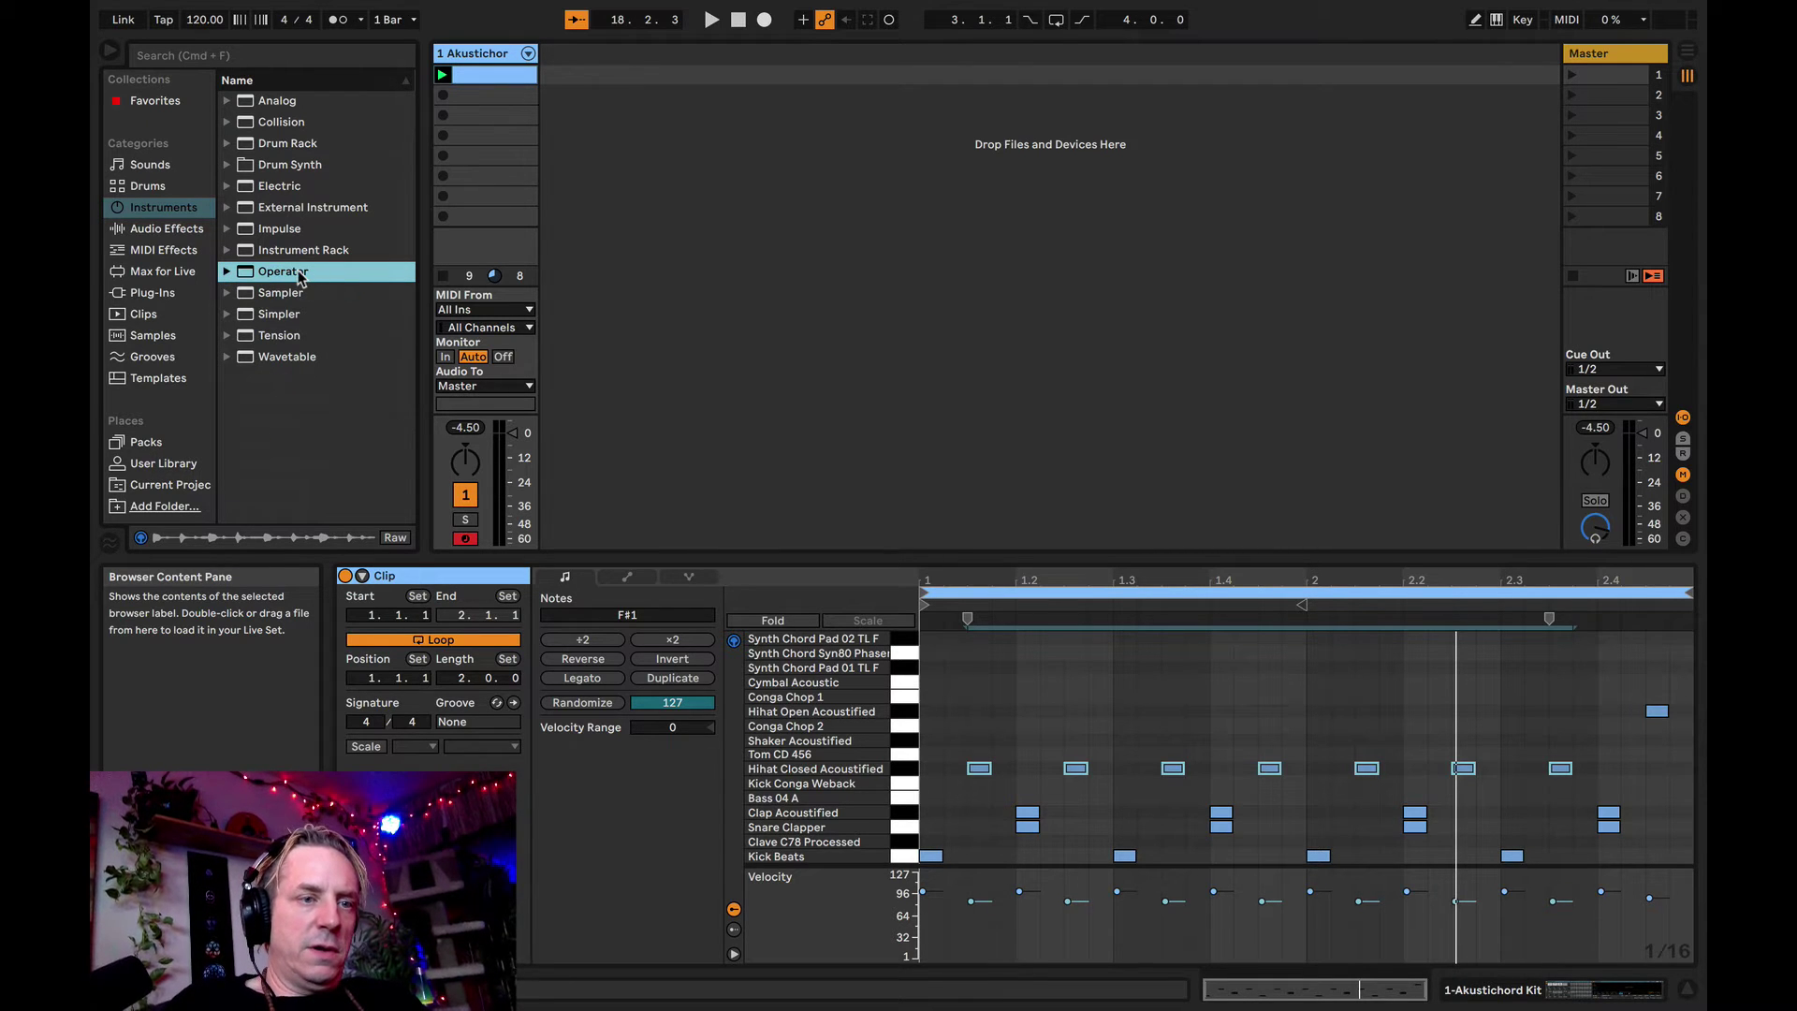
pyautogui.click(228, 272)
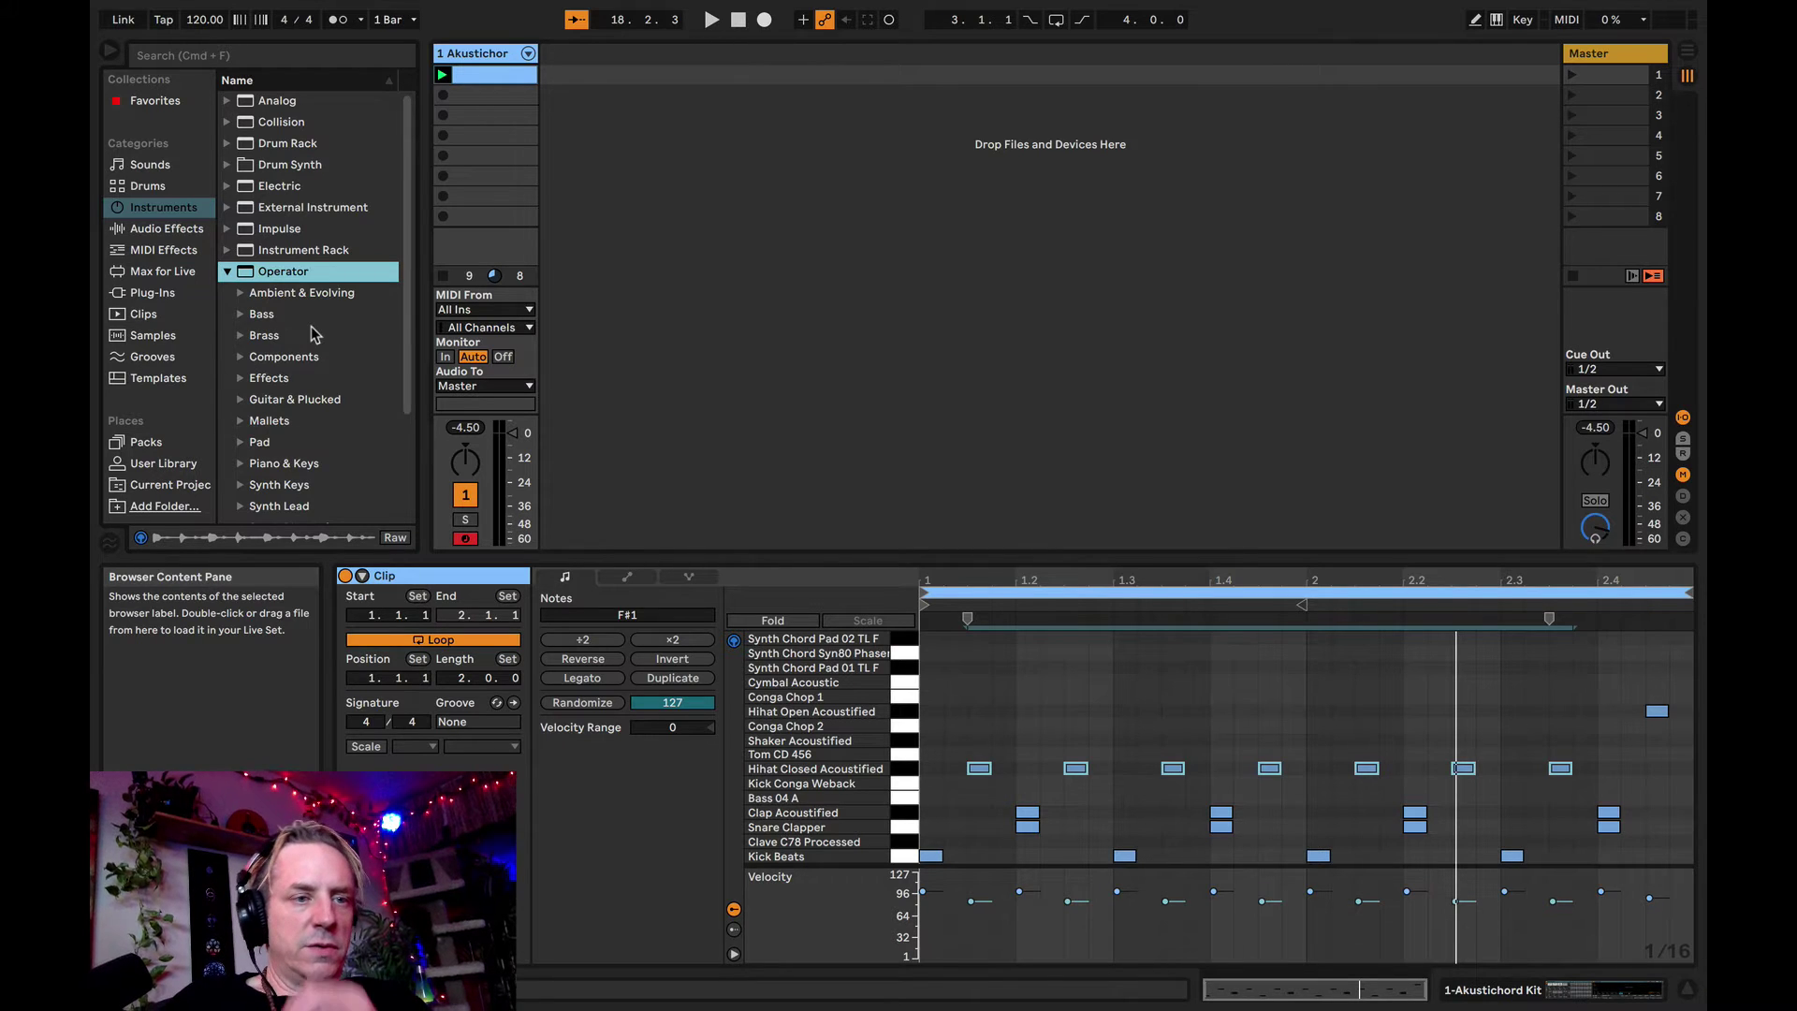
pyautogui.click(239, 315)
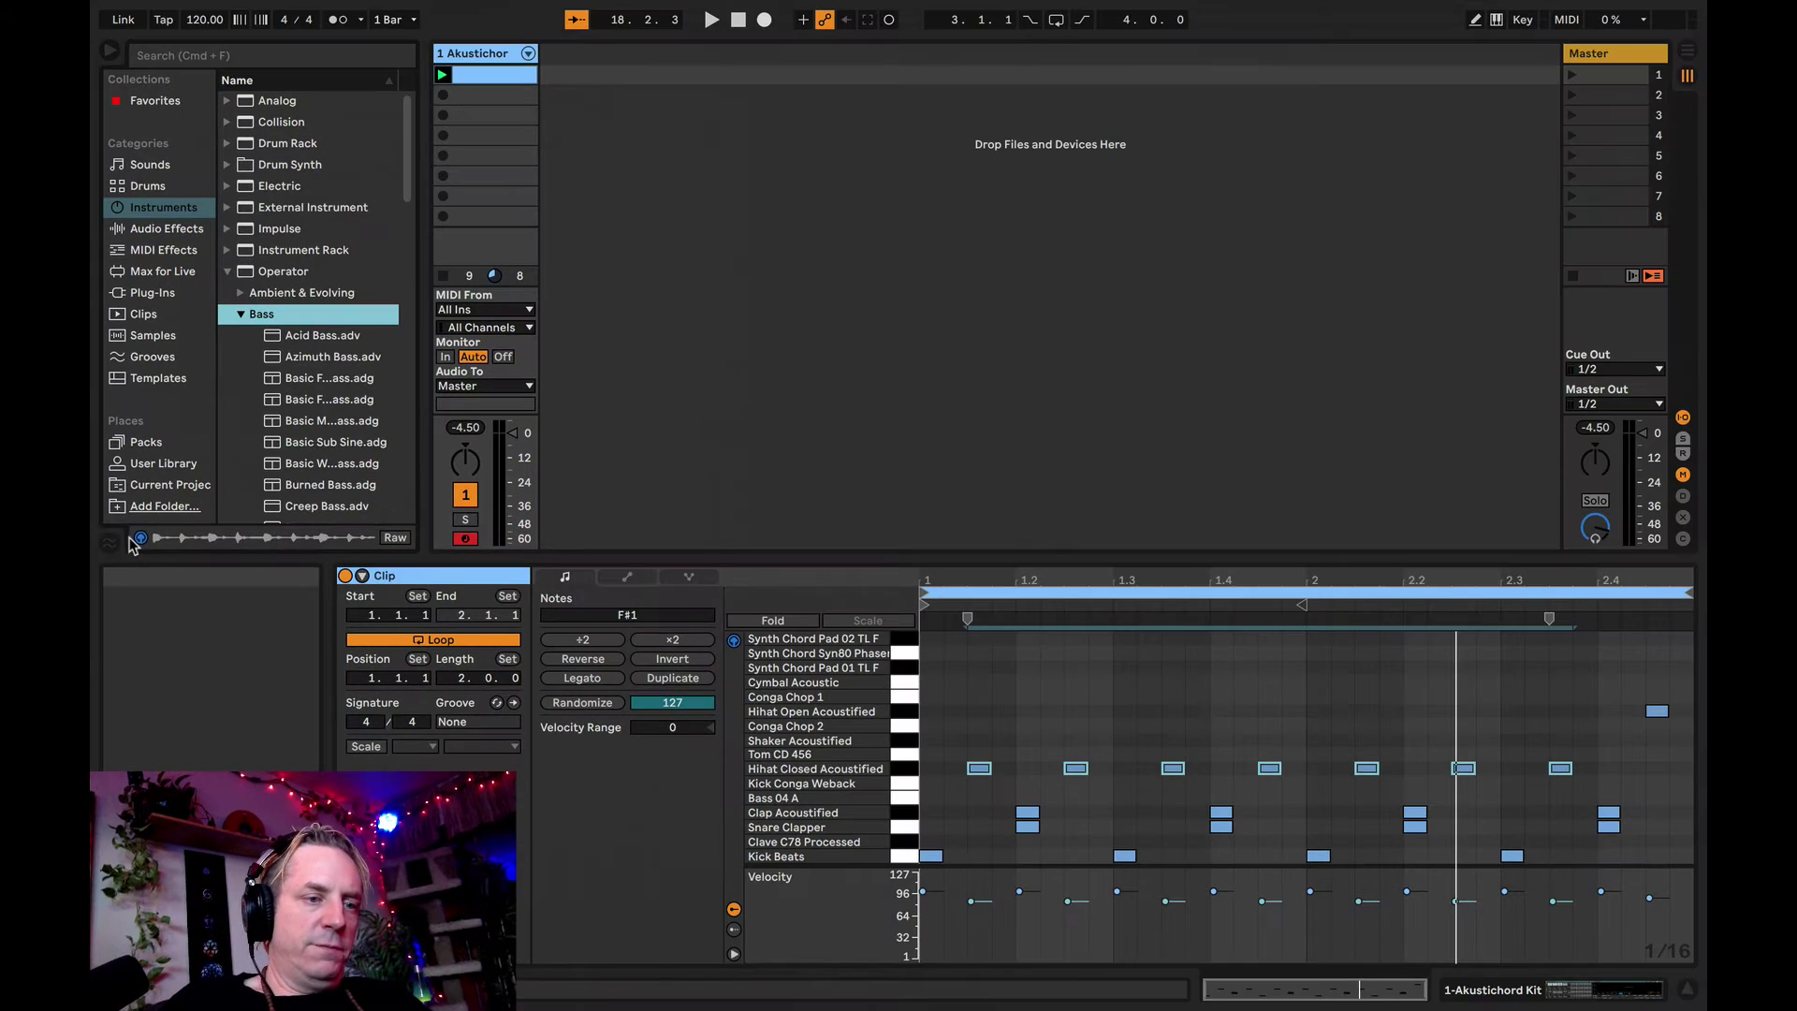
# - Audition the Operator bass presets from Acid Bass to Burned Bass and return to Basic Fine Line Bass
pyautogui.click(326, 339)
pyautogui.press('Down')
pyautogui.press('Down')
pyautogui.press('Down')
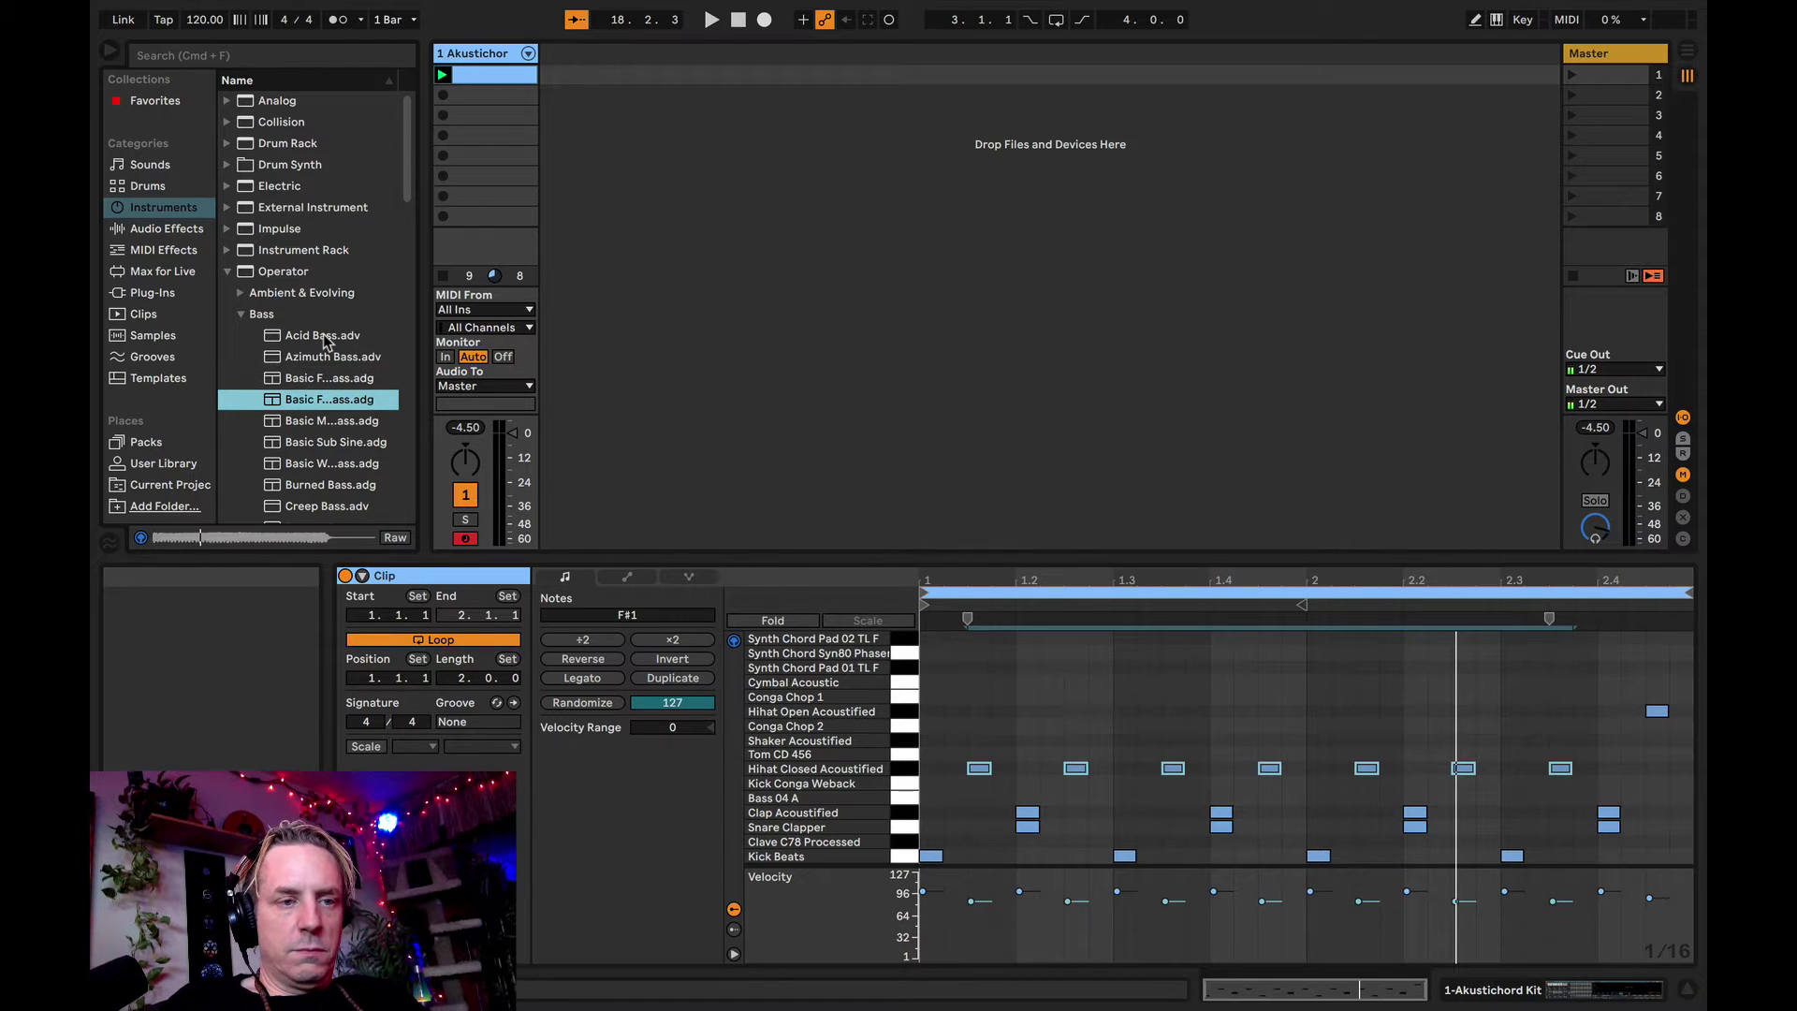
pyautogui.press('Down')
pyautogui.press('Up')
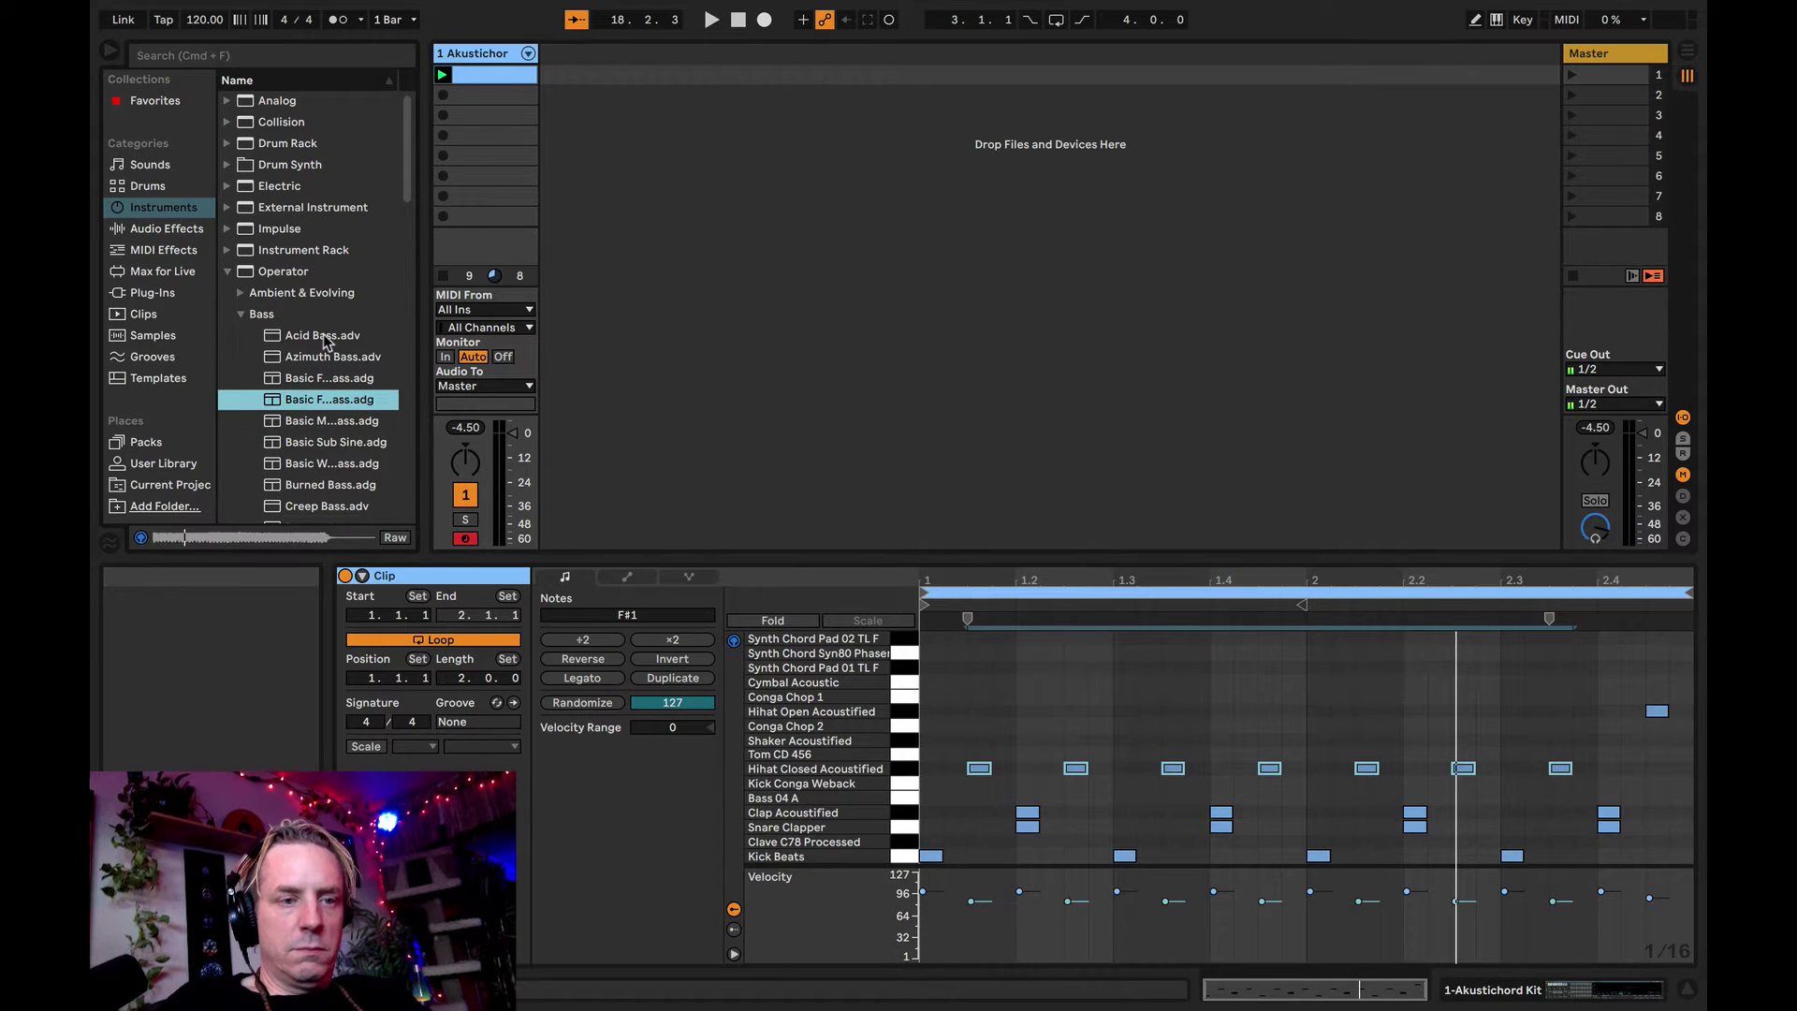
pyautogui.press('Down')
pyautogui.press('Down')
pyautogui.press('Down')
pyautogui.press('Down')
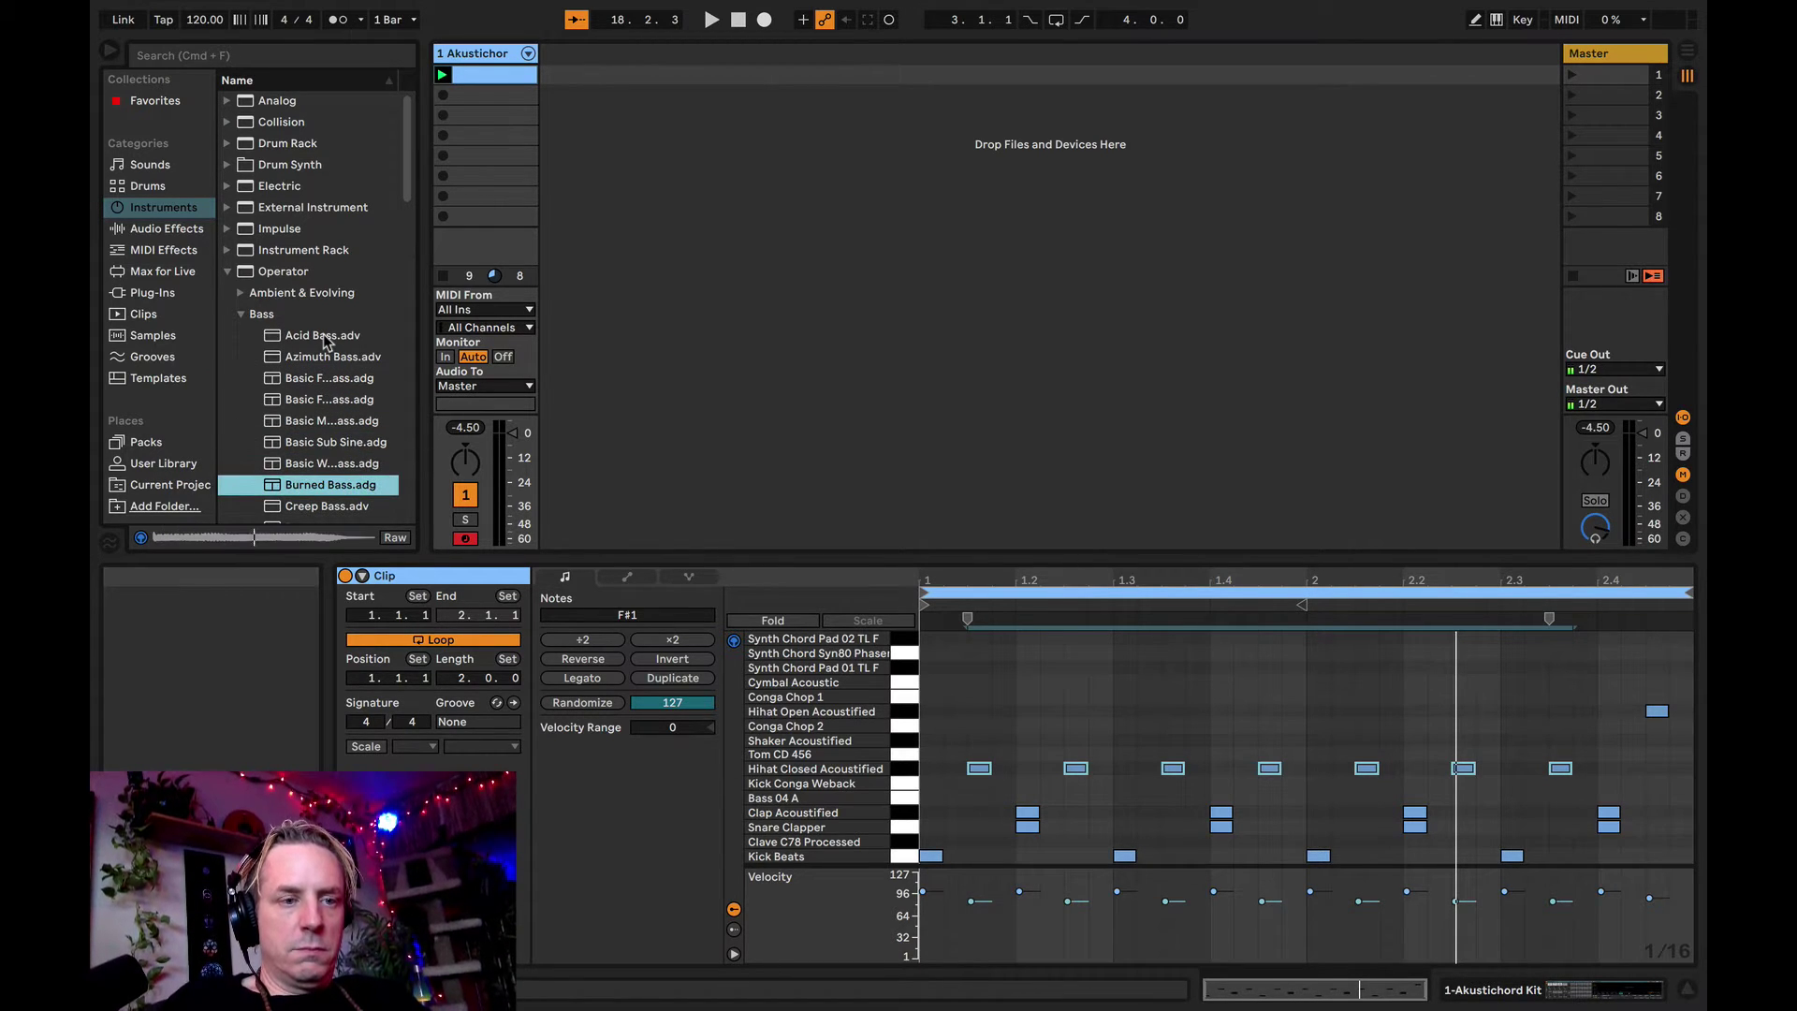
pyautogui.press('Up')
pyautogui.press('Up')
pyautogui.press('Up')
pyautogui.press('Up')
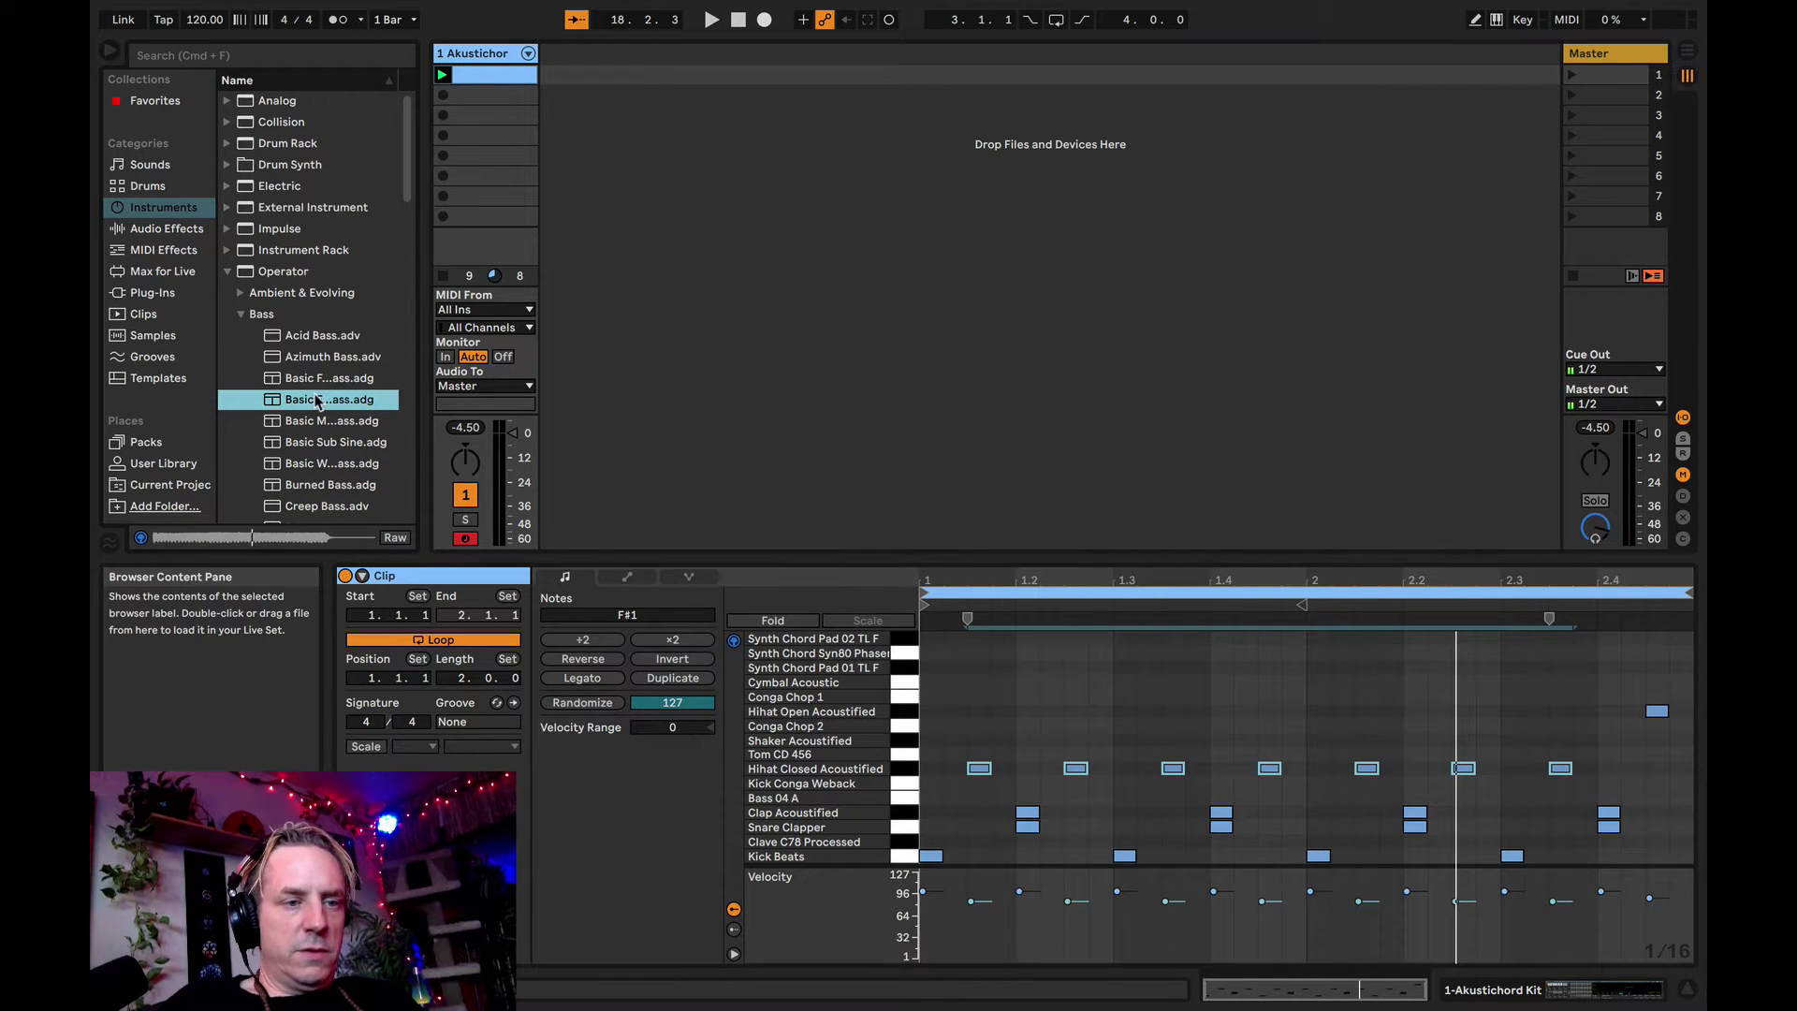
# - Load Basic Fine Line Bass onto a new MIDI track and create an empty clip in its first slot
pyautogui.moveTo(319, 399); pyautogui.dragTo(602, 143)
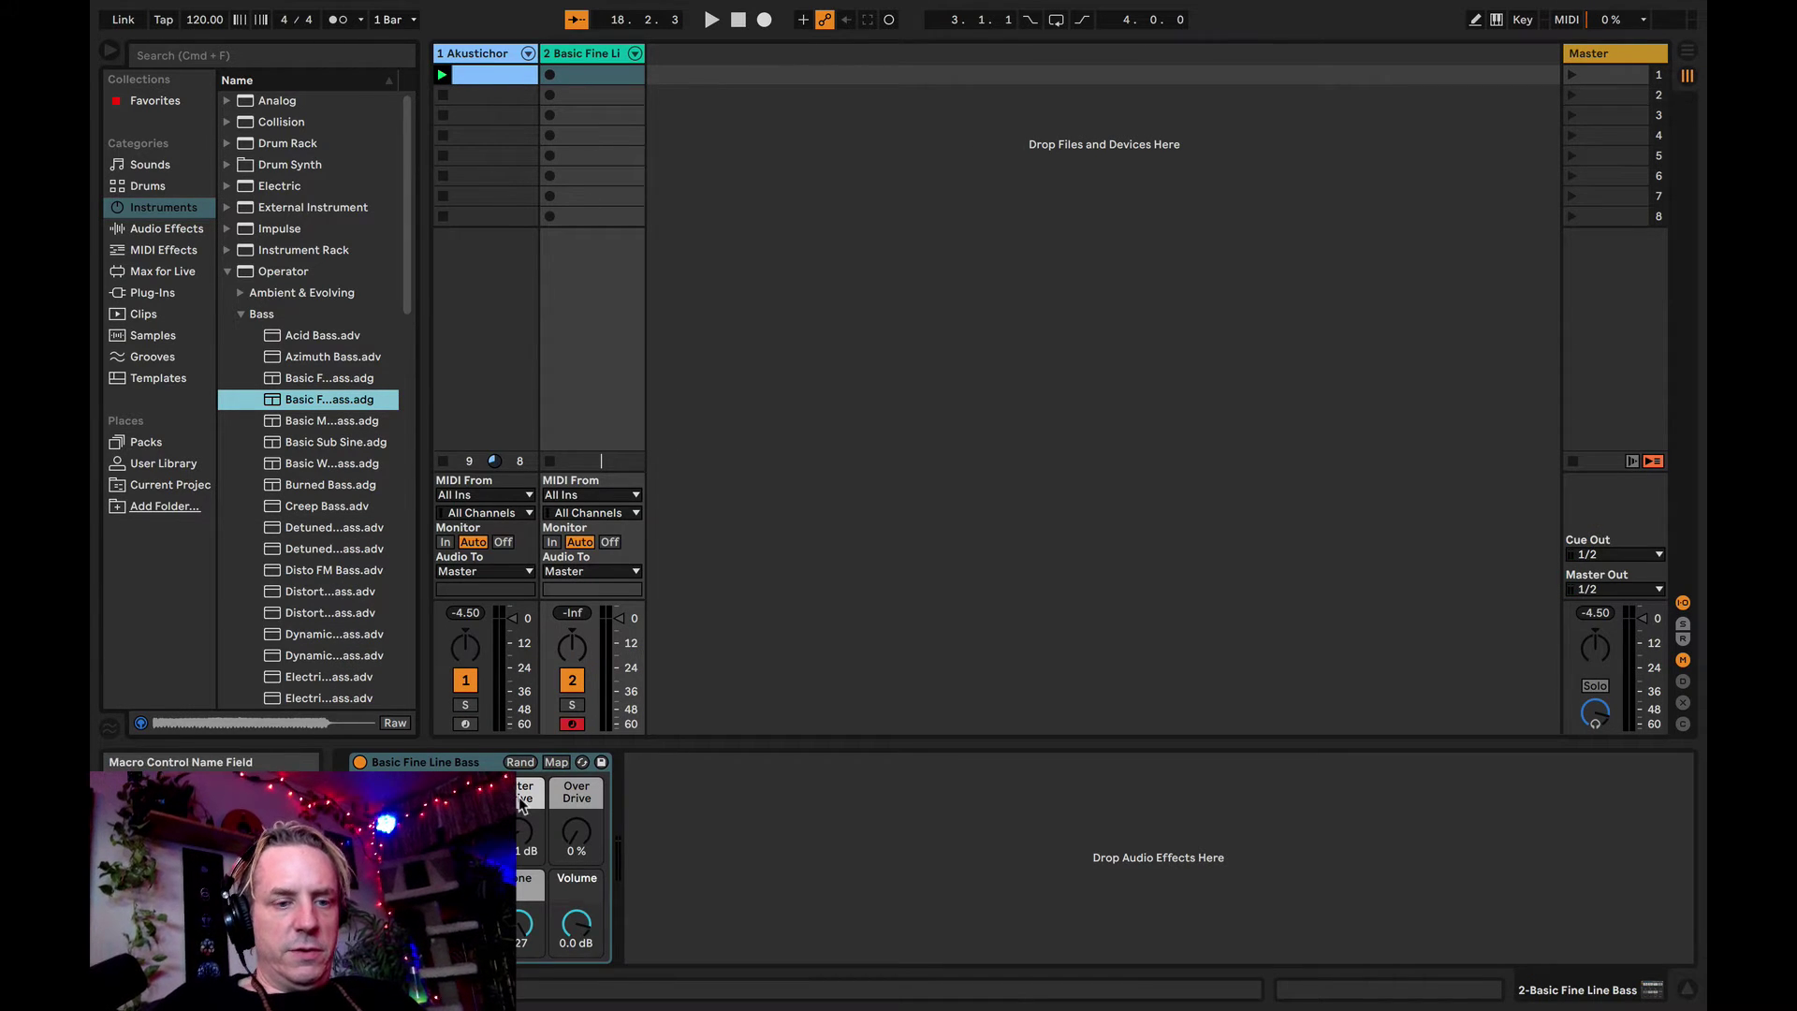
pyautogui.hotkey('shift', 'Tab')
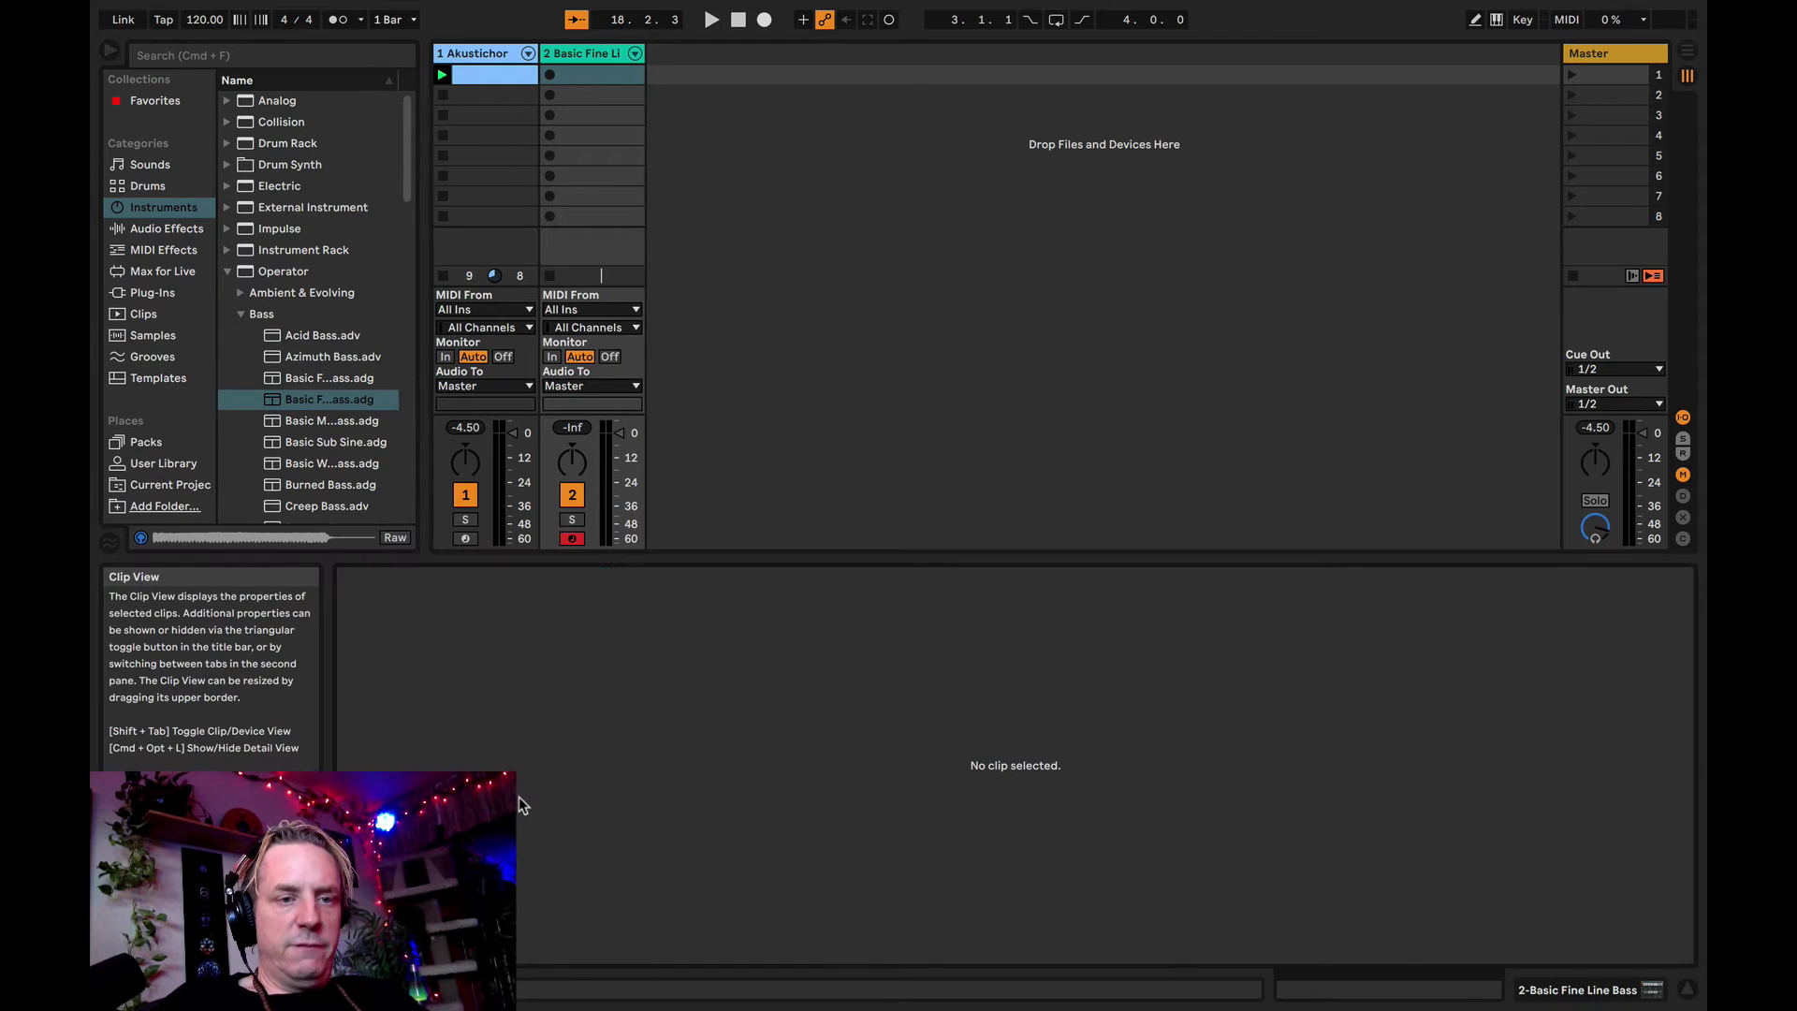
pyautogui.hotkey('shift', 'Tab')
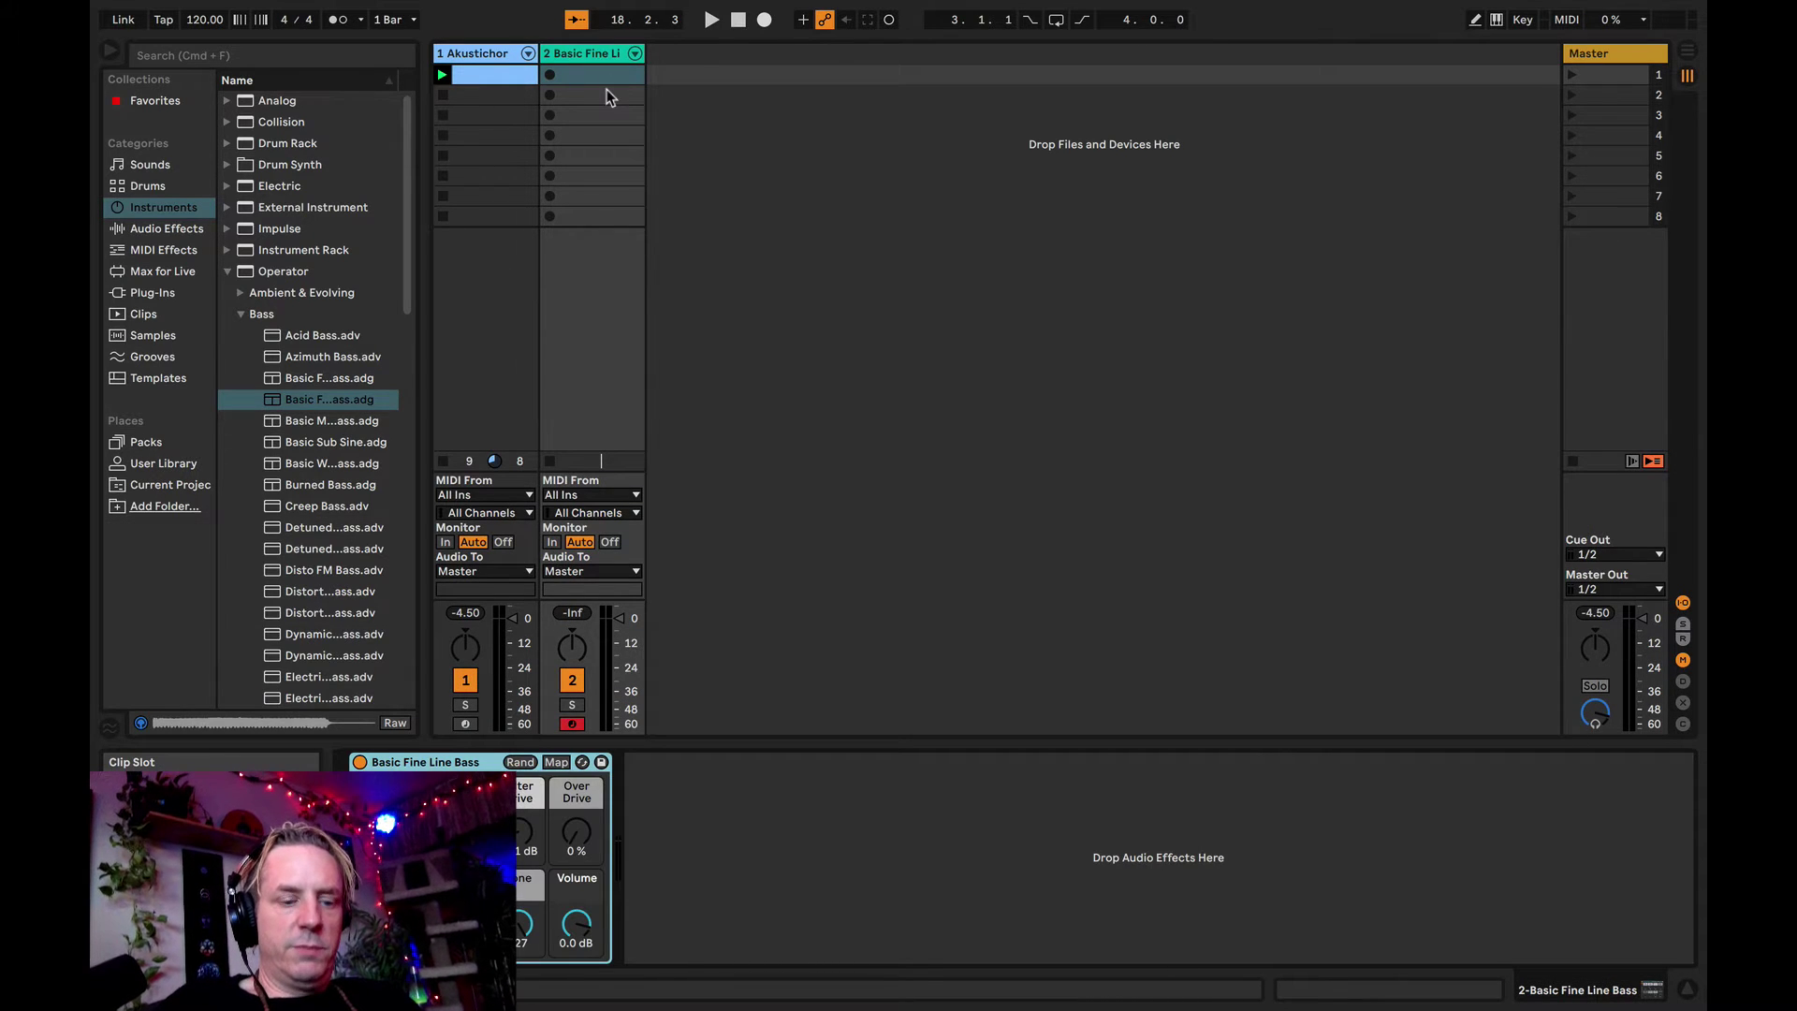
pyautogui.hotkey('shift', 'Tab')
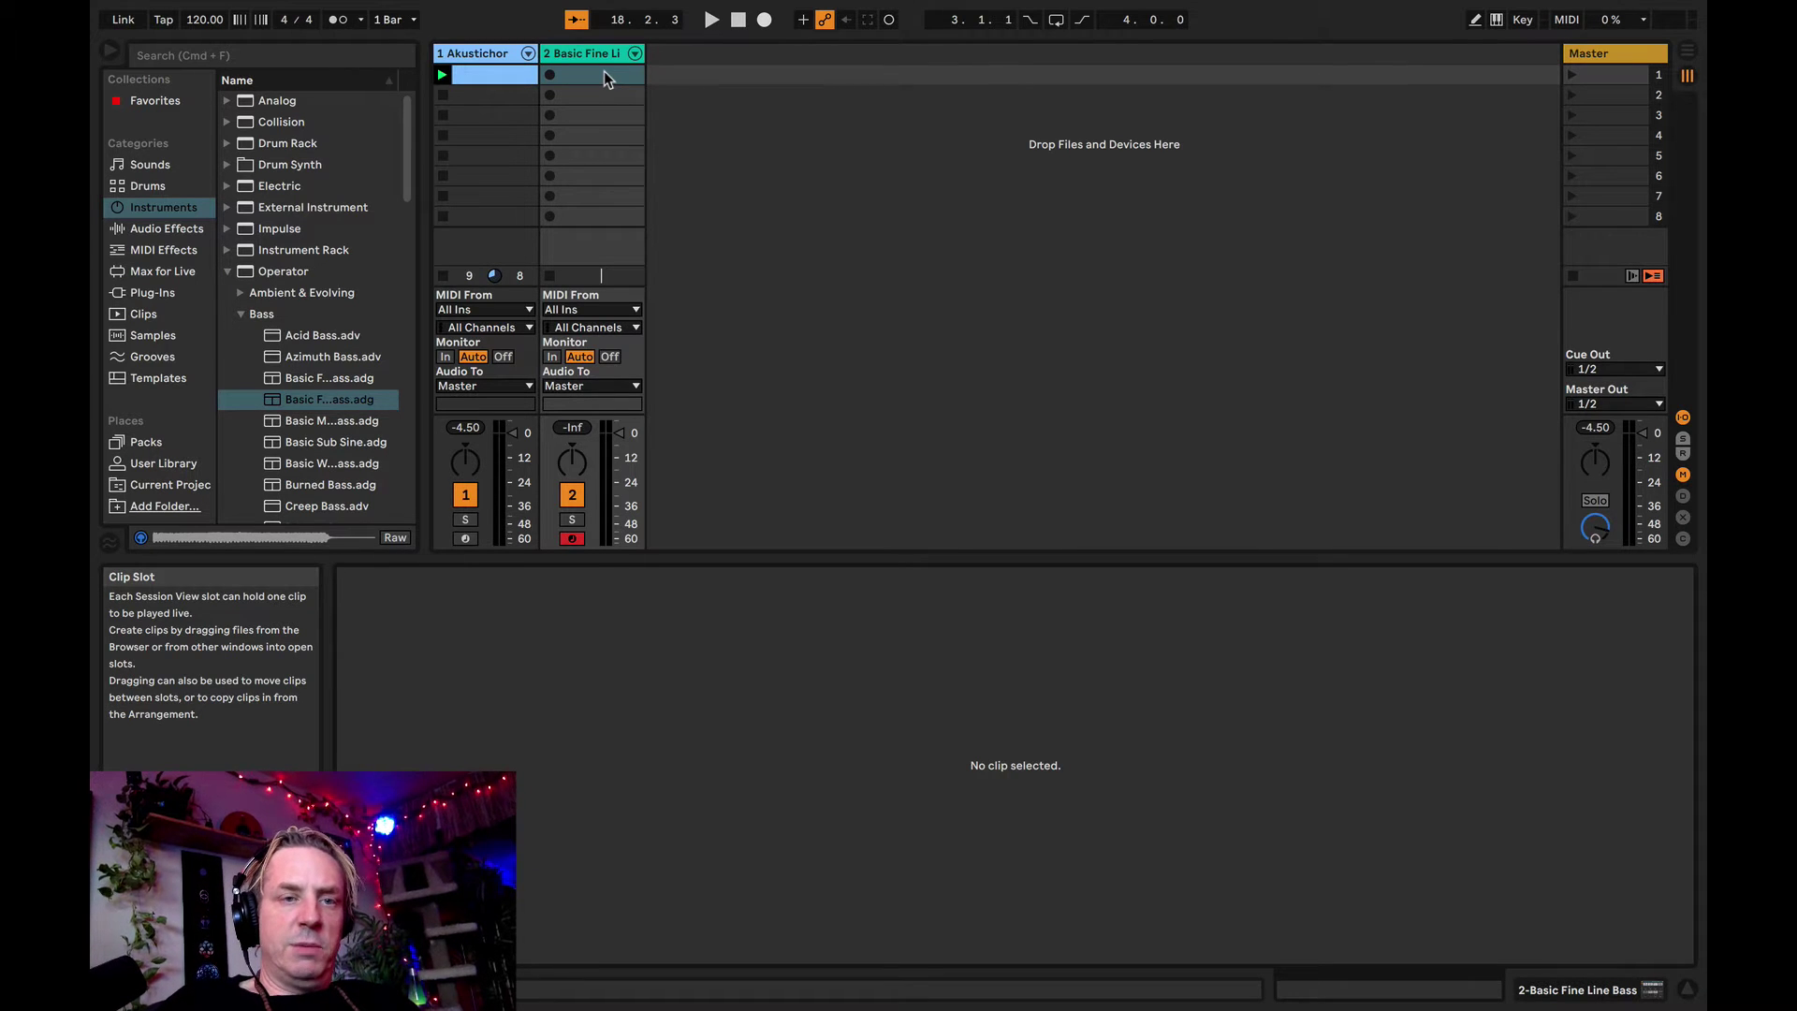
pyautogui.doubleClick(603, 73)
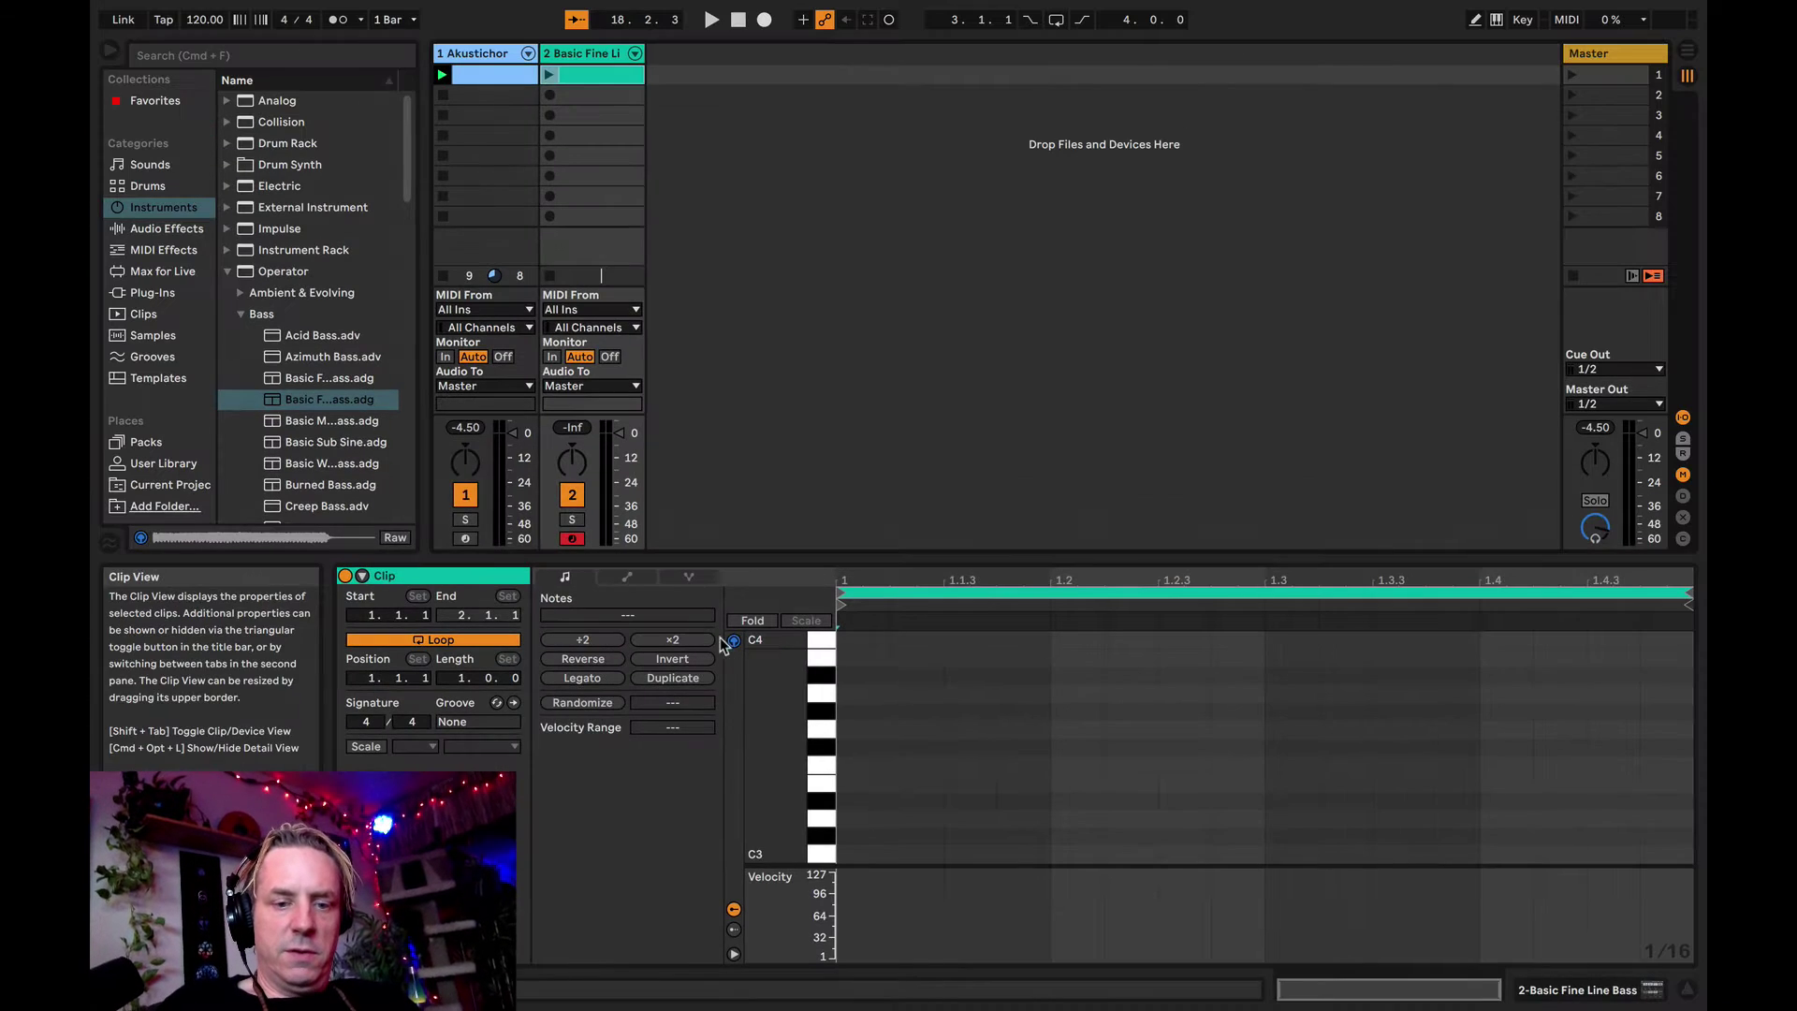
# - Audition the bass sound on piano-roll keys from E3 down through the first octave, including F1, B1 and A1
pyautogui.click(828, 784)
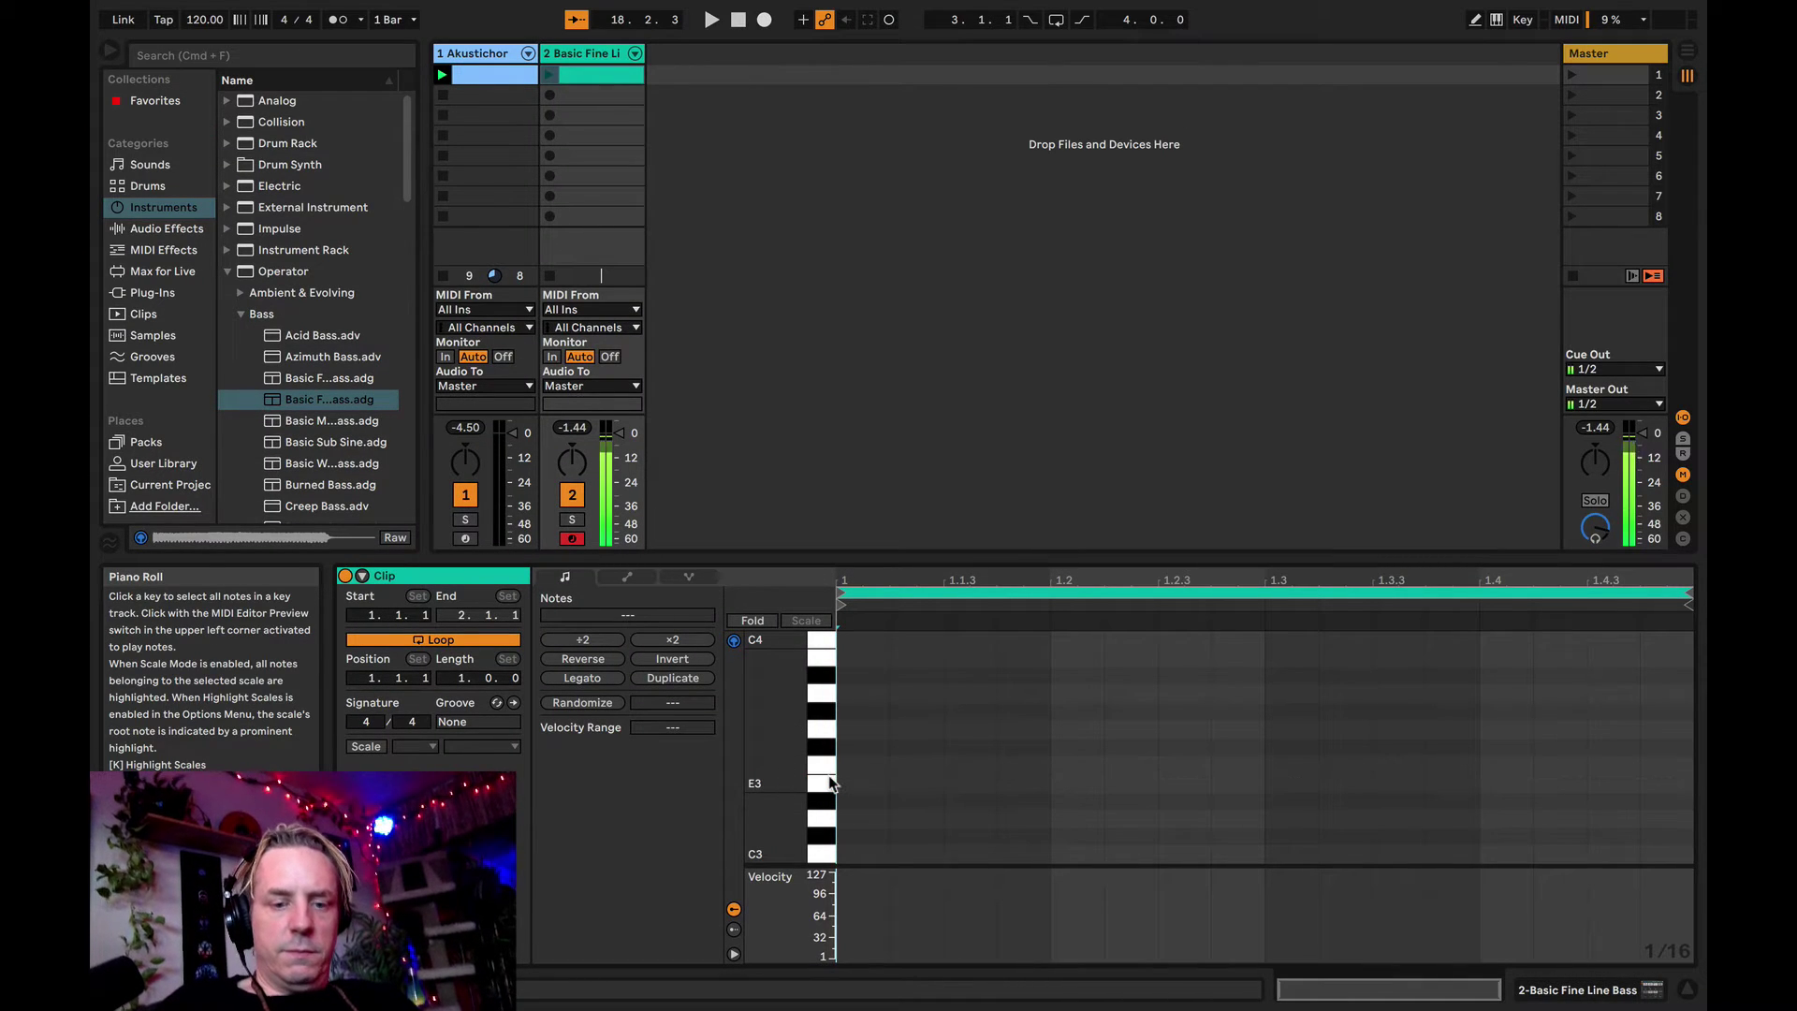
pyautogui.scroll(-6, 828, 784)
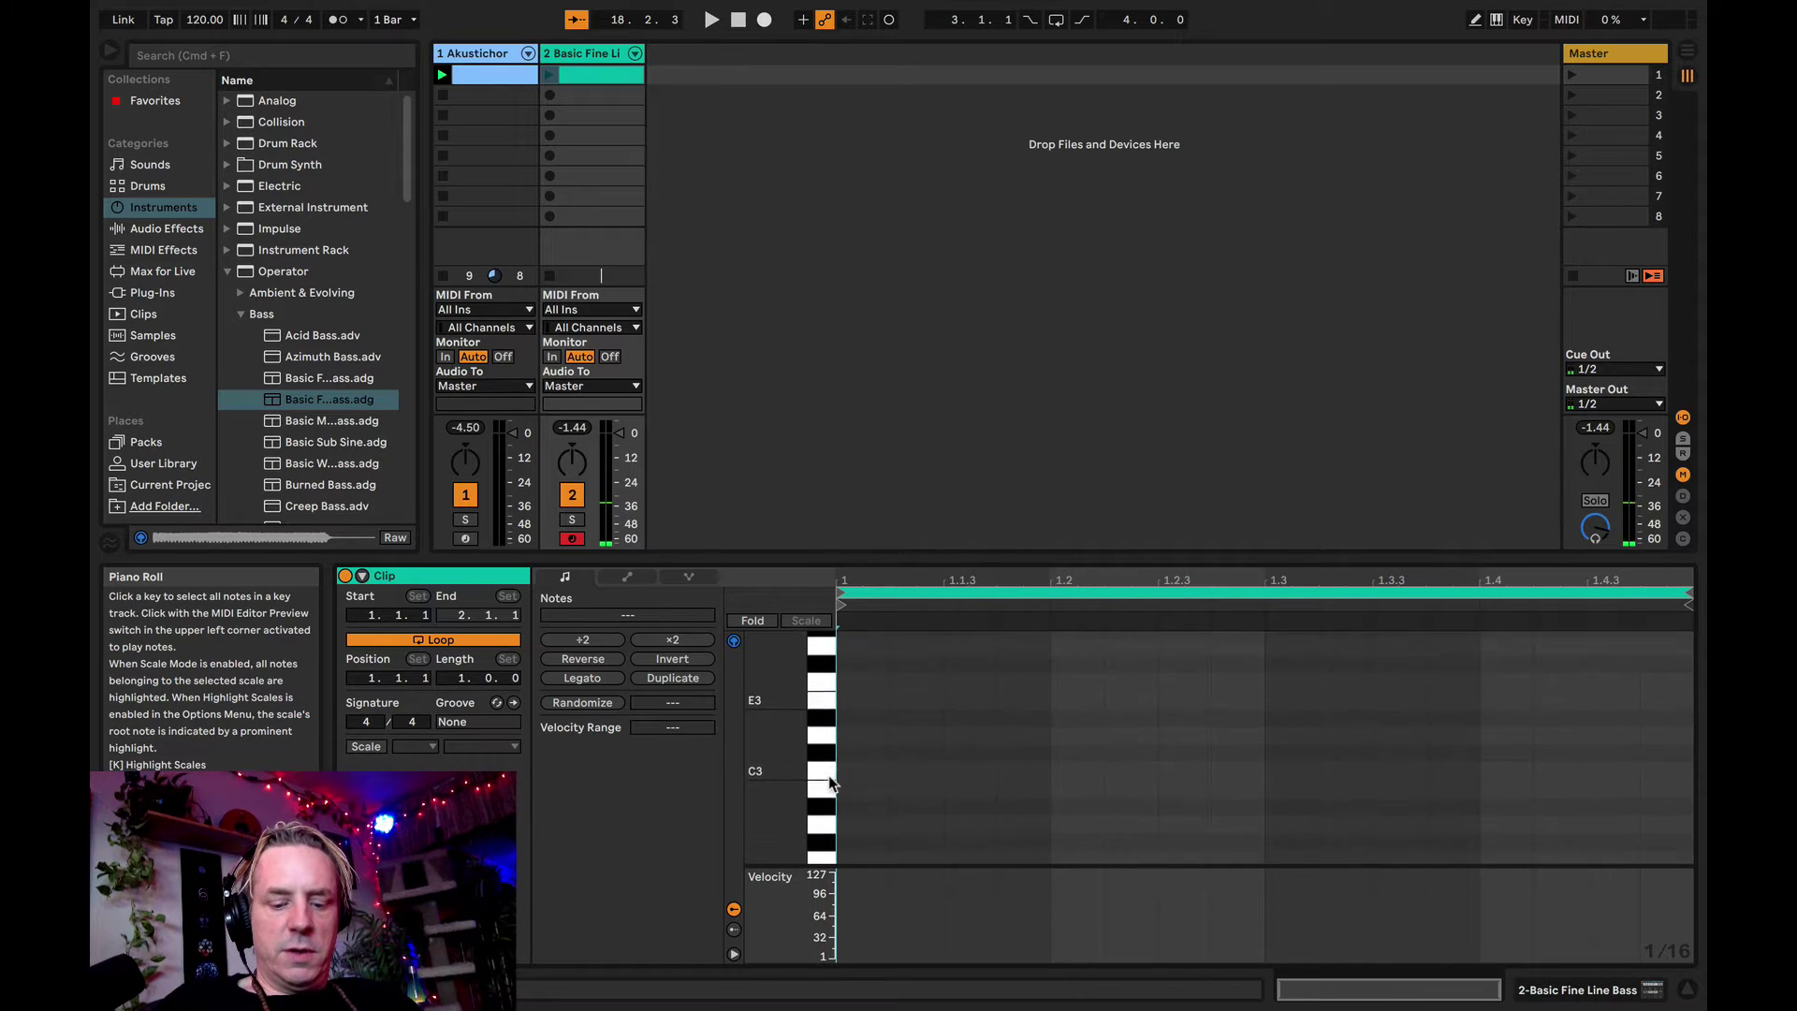
pyautogui.scroll(-3, 829, 779)
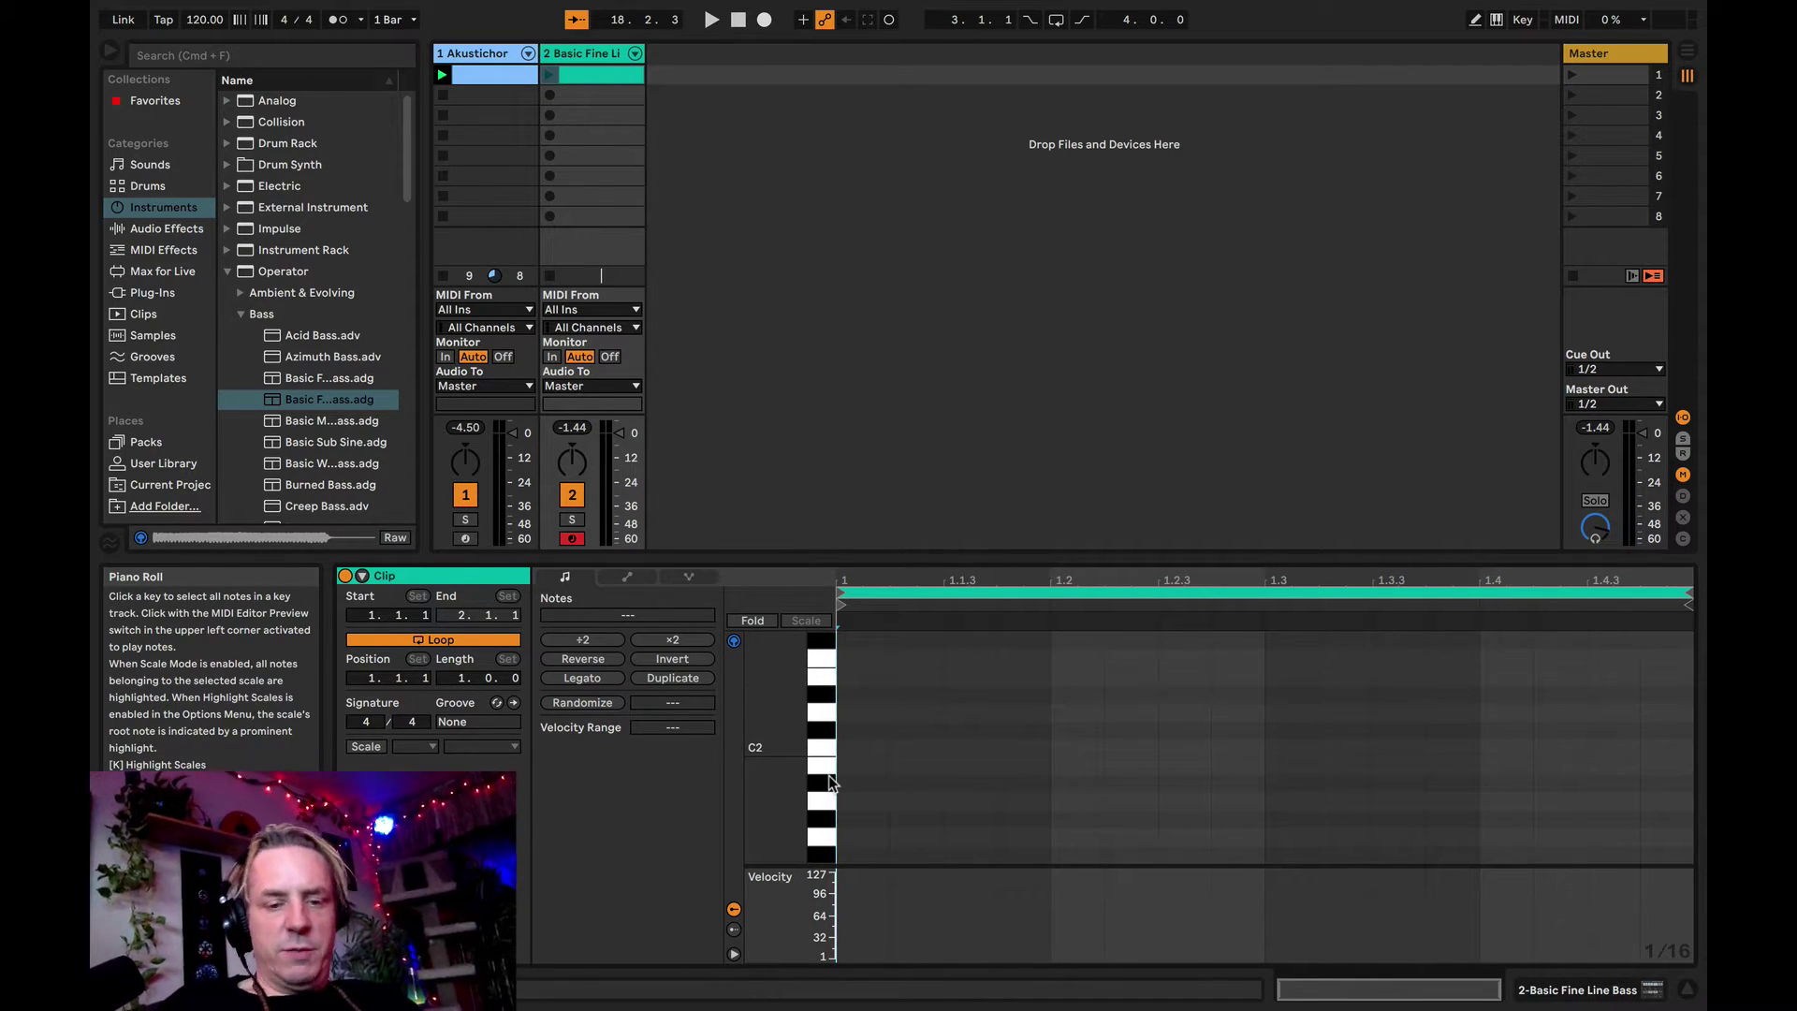
pyautogui.scroll(-2, 828, 782)
pyautogui.scroll(2, 828, 775)
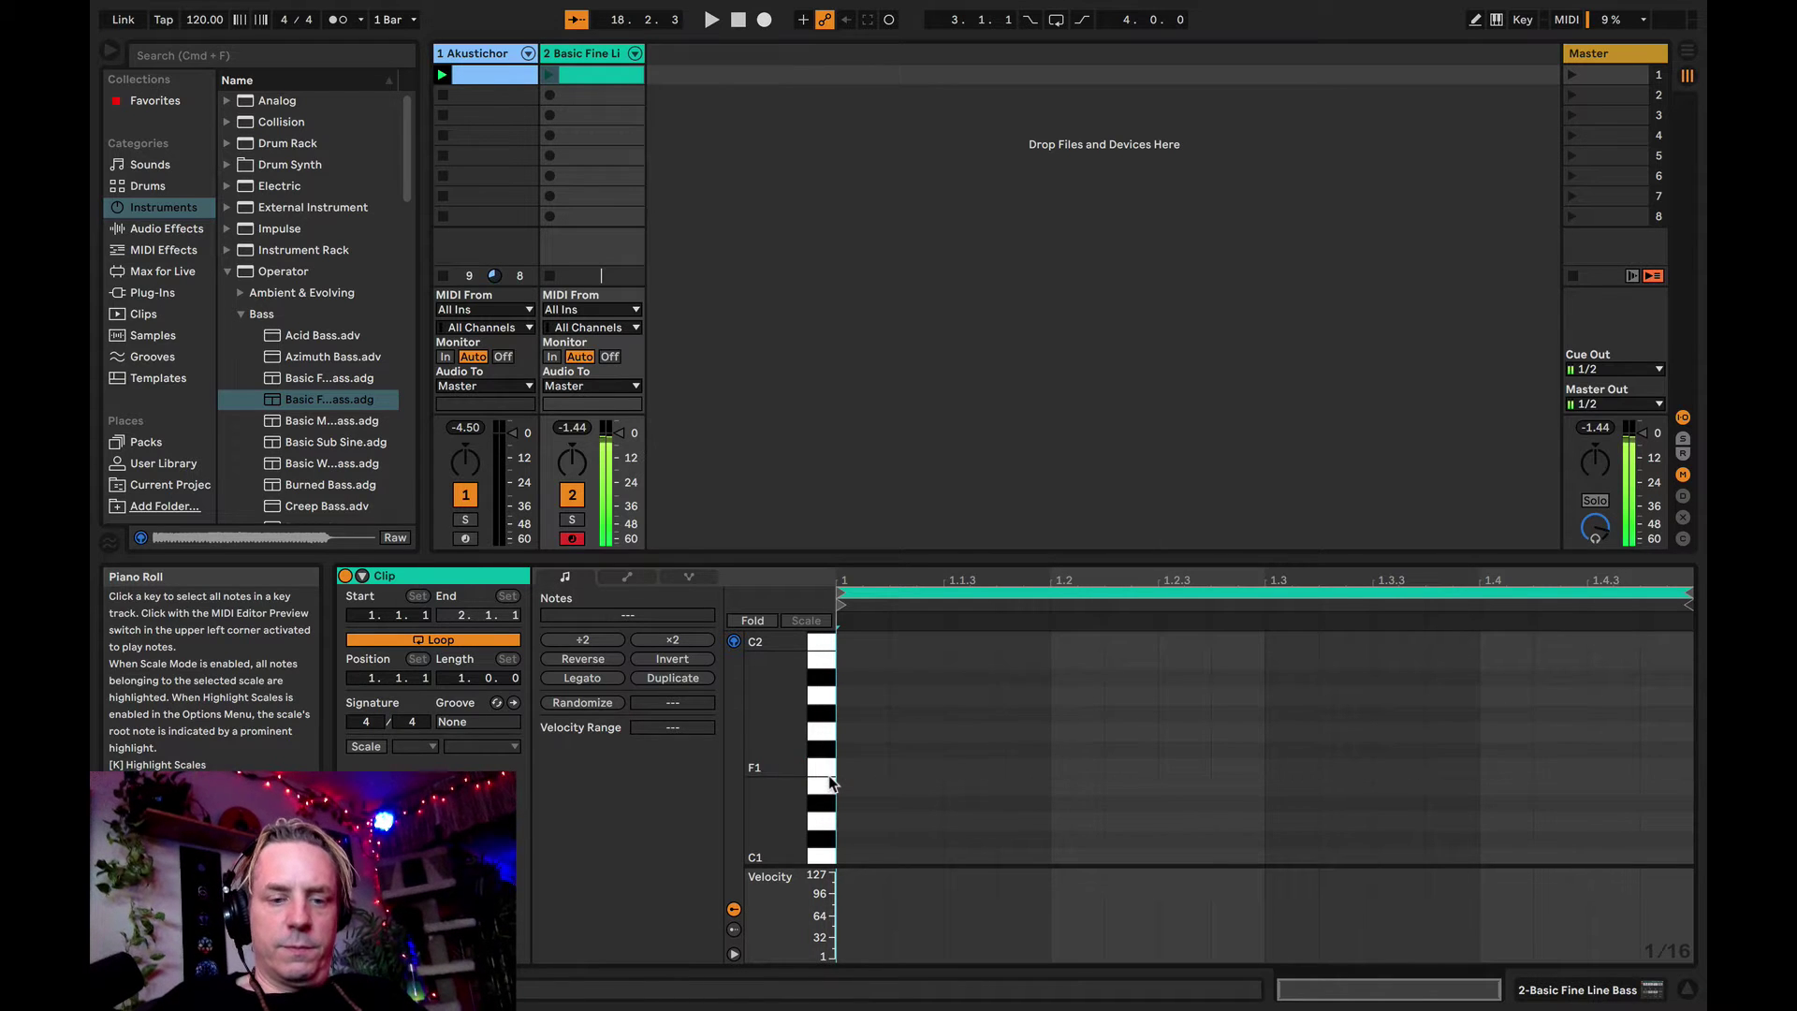
pyautogui.click(825, 757)
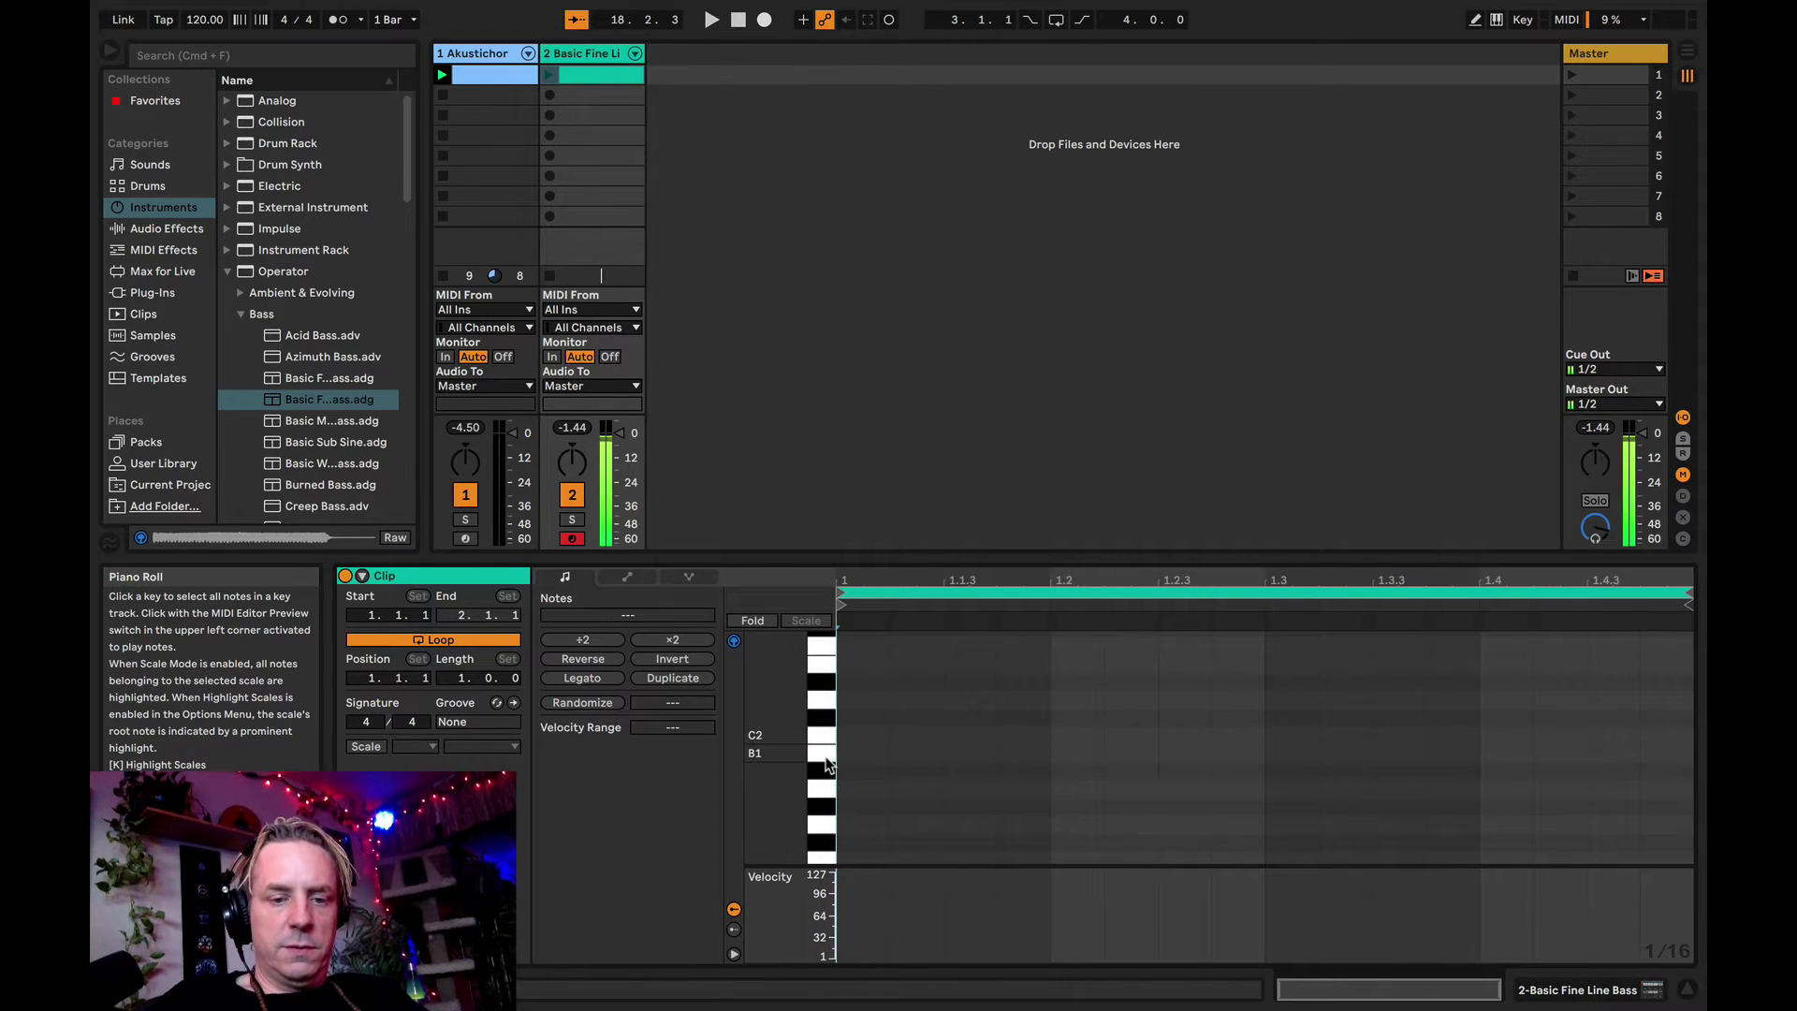
pyautogui.scroll(-2, 825, 772)
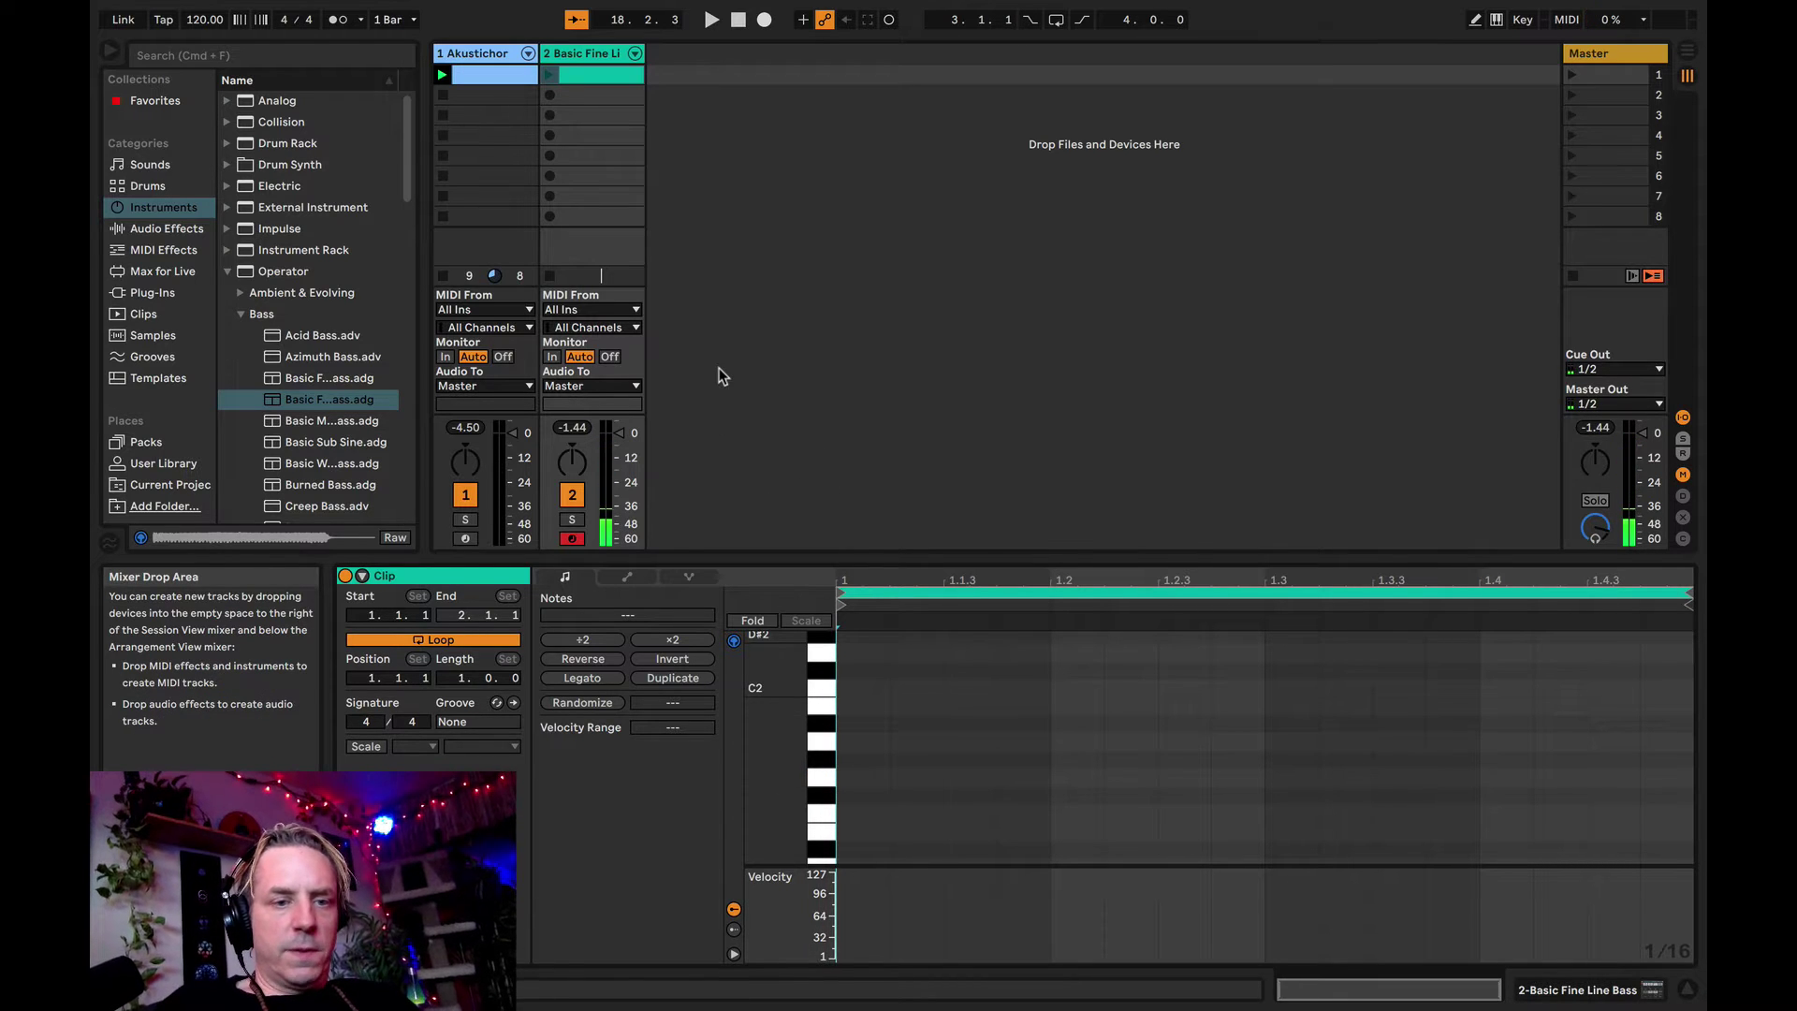
pyautogui.click(827, 744)
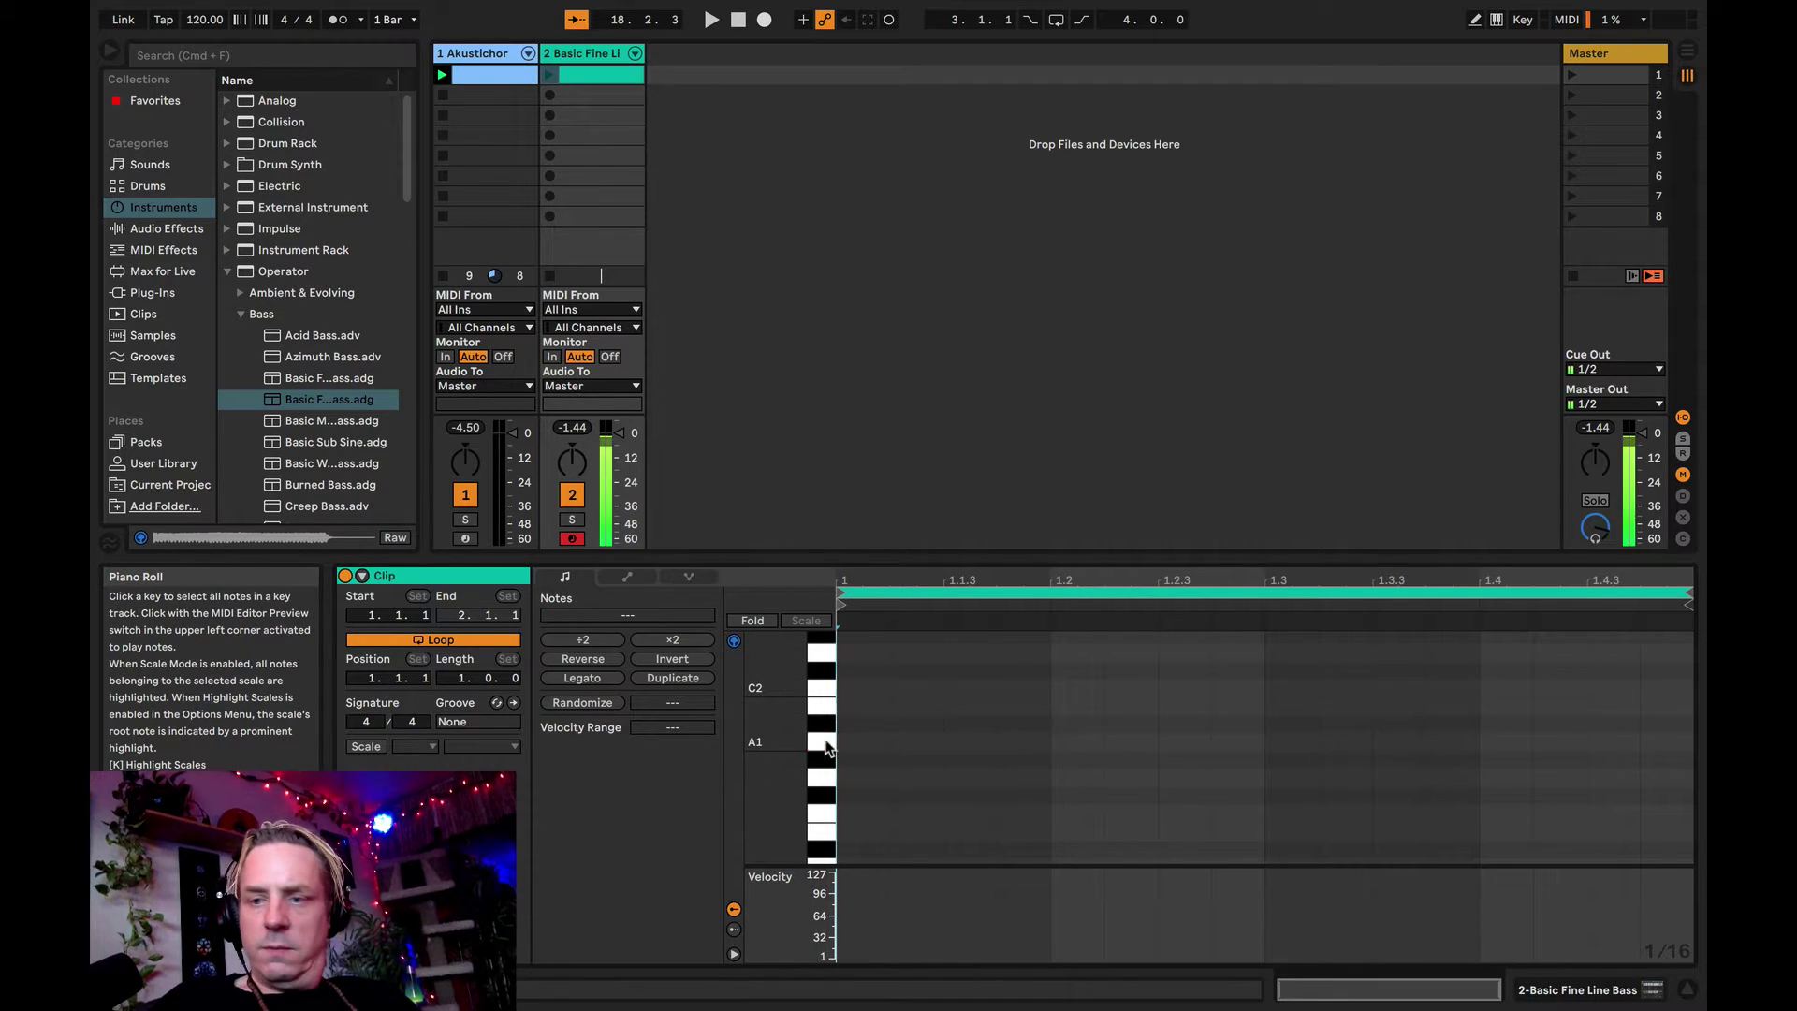
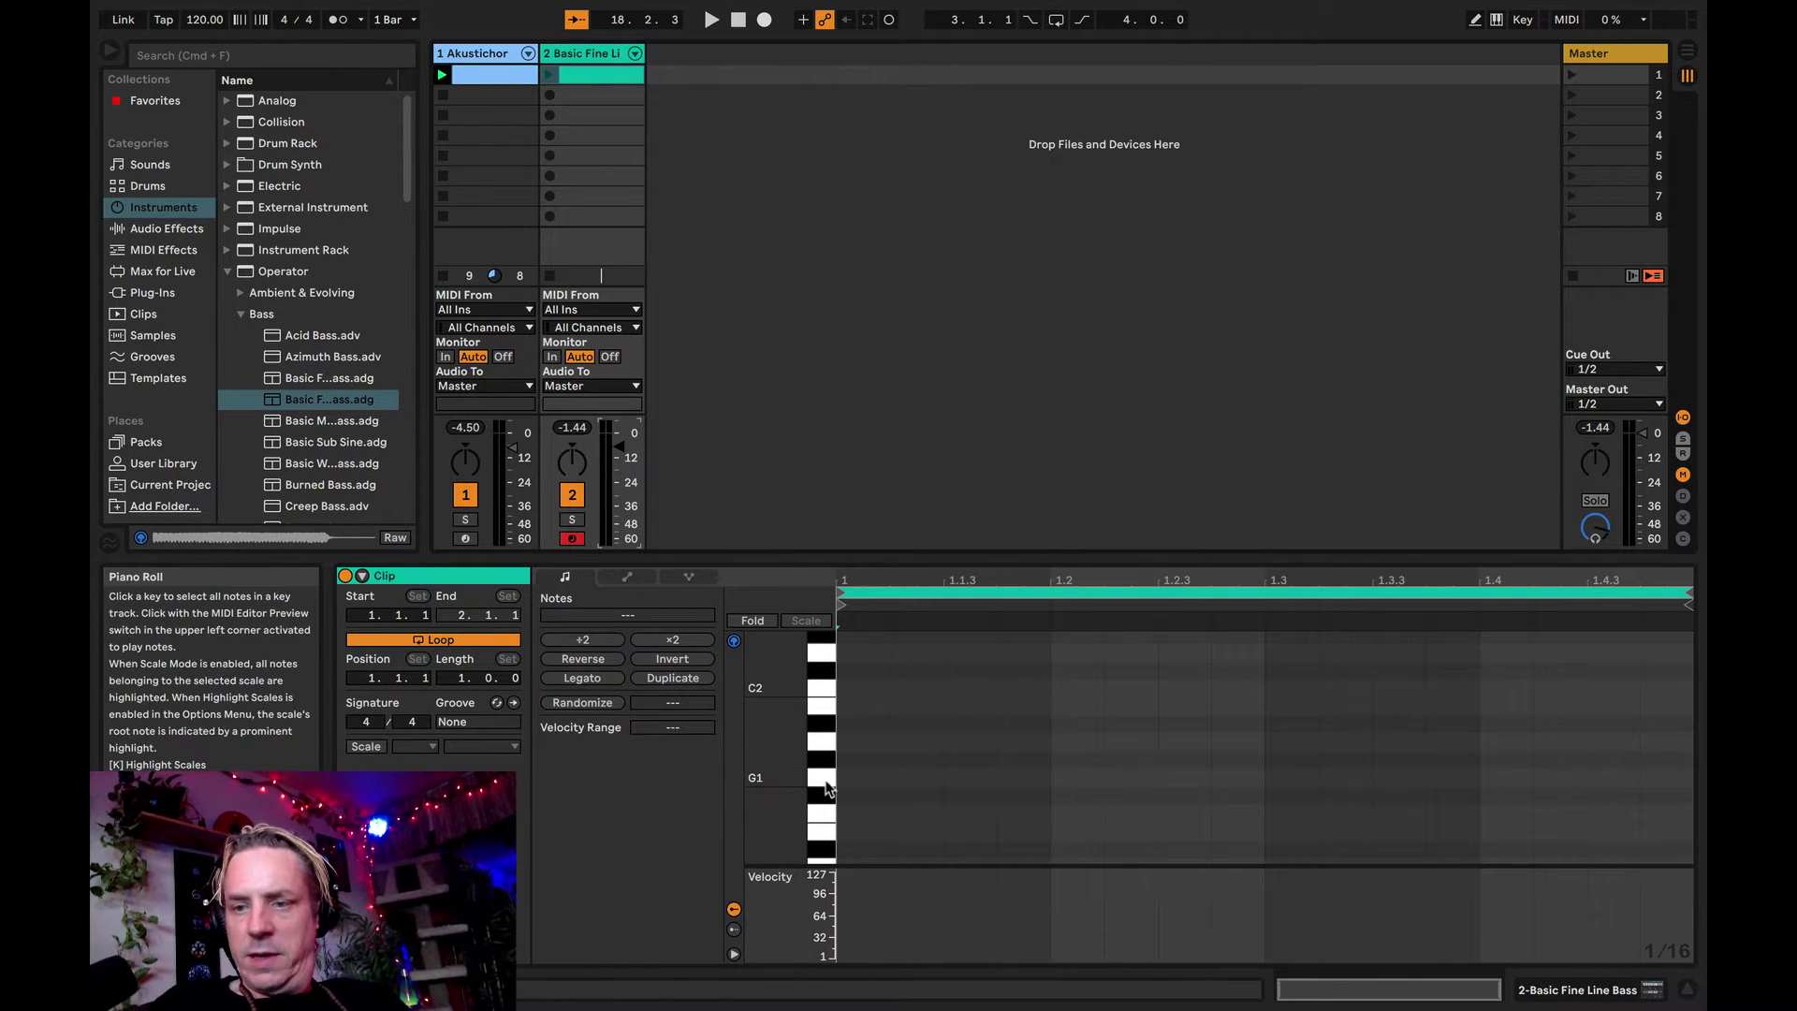
# - Audition the G1 and F1 bass keys, try A1 against the playing drum loop, and stop playback
pyautogui.click(827, 788)
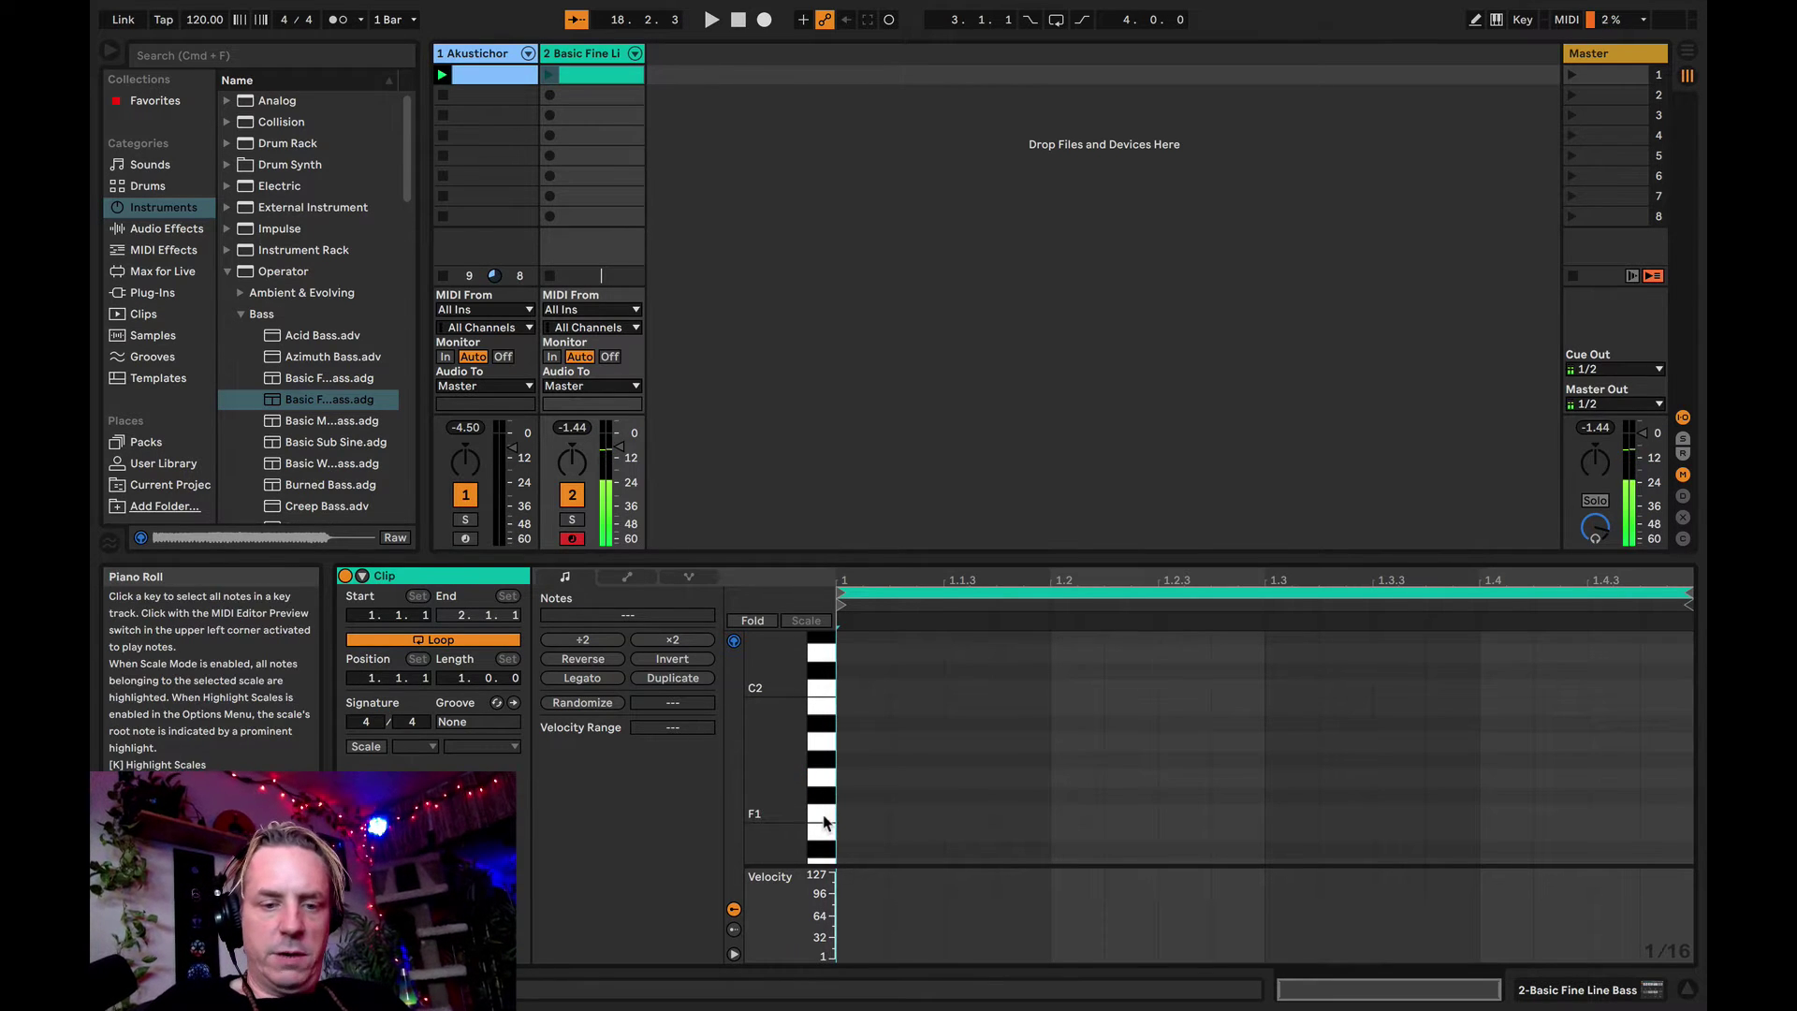
pyautogui.click(823, 815)
pyautogui.click(827, 730)
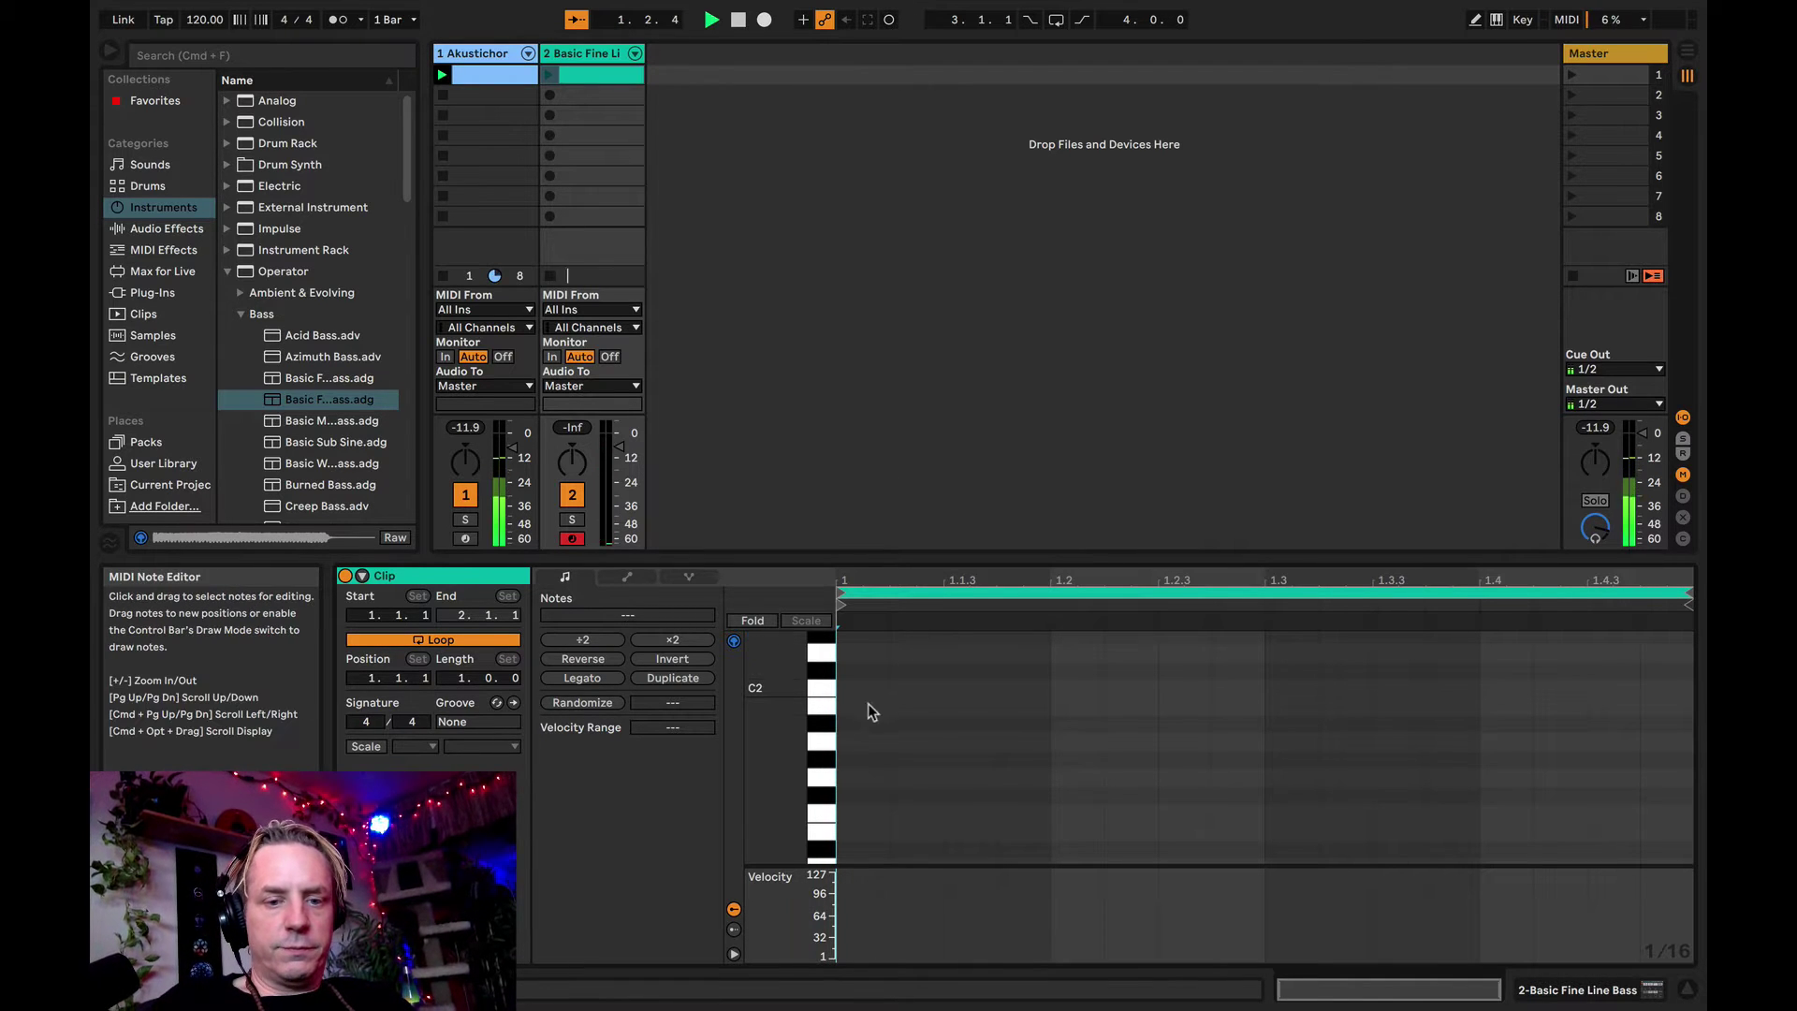
pyautogui.click(823, 741)
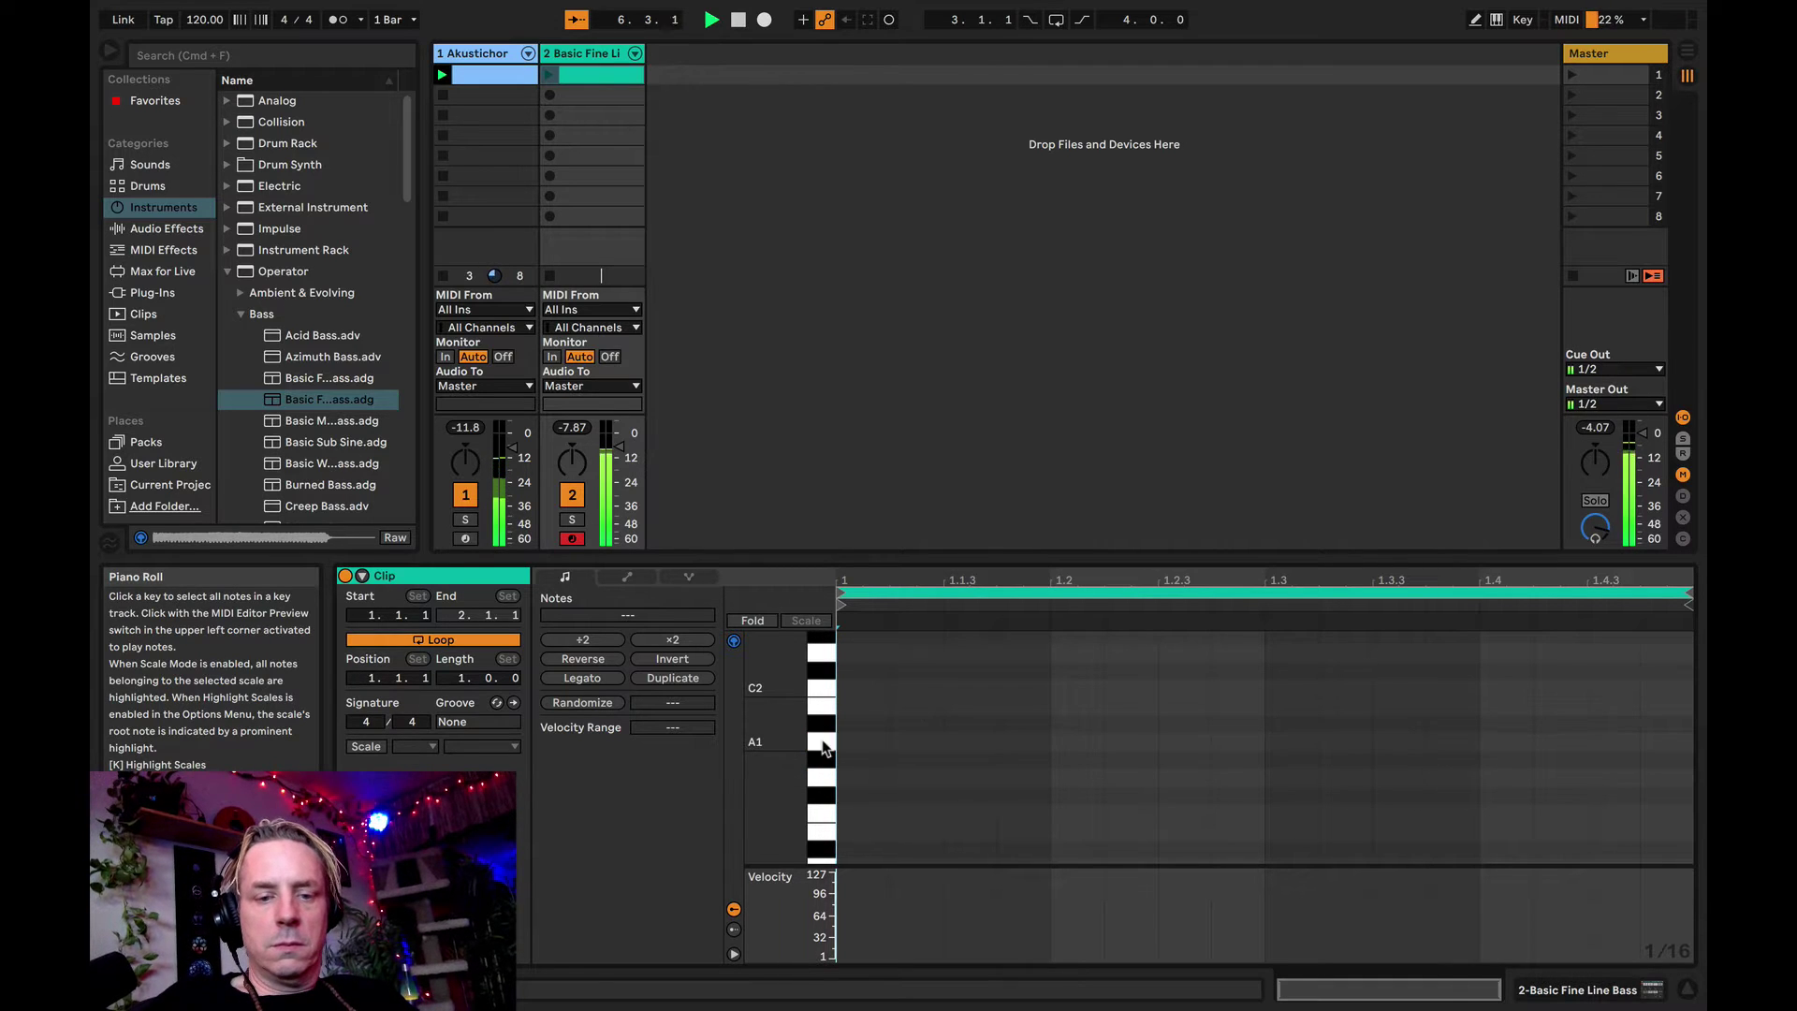
pyautogui.press('space')
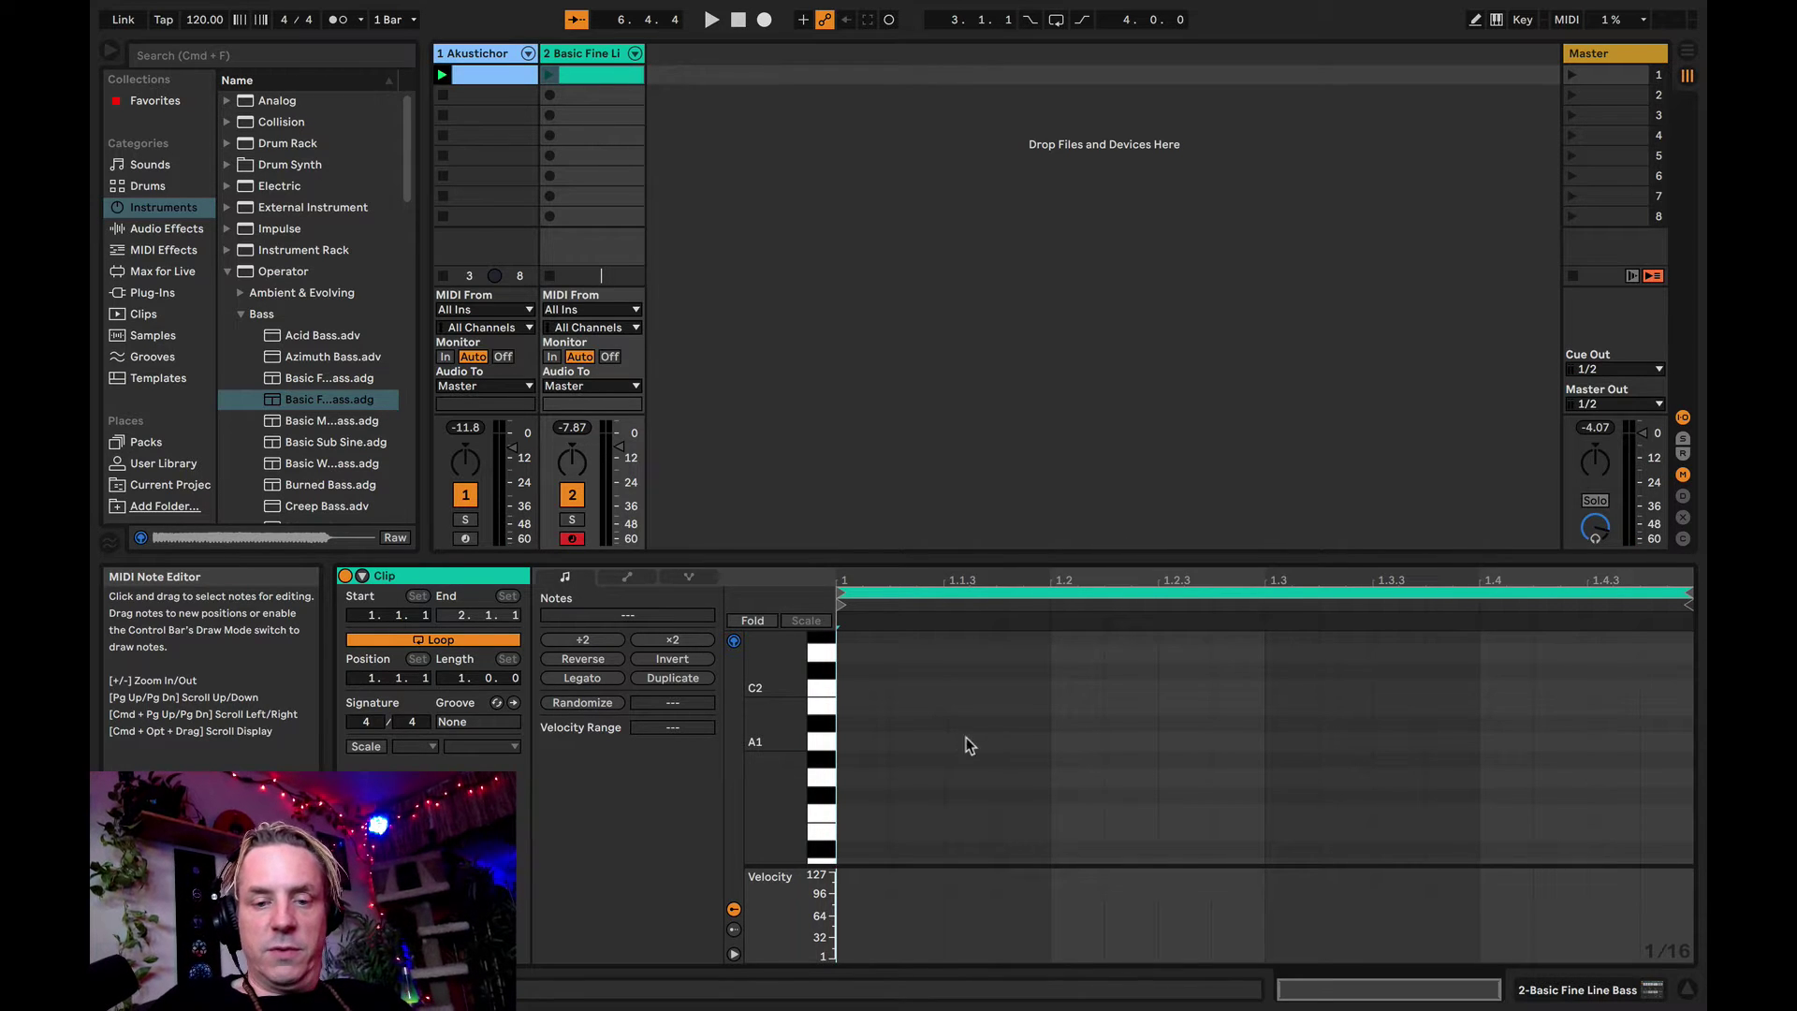
# - Add sixteenth-note A1 bass notes at 1.2.1, 1.2.4 and 1.4.1 in the bass clip
pyautogui.doubleClick(1084, 744)
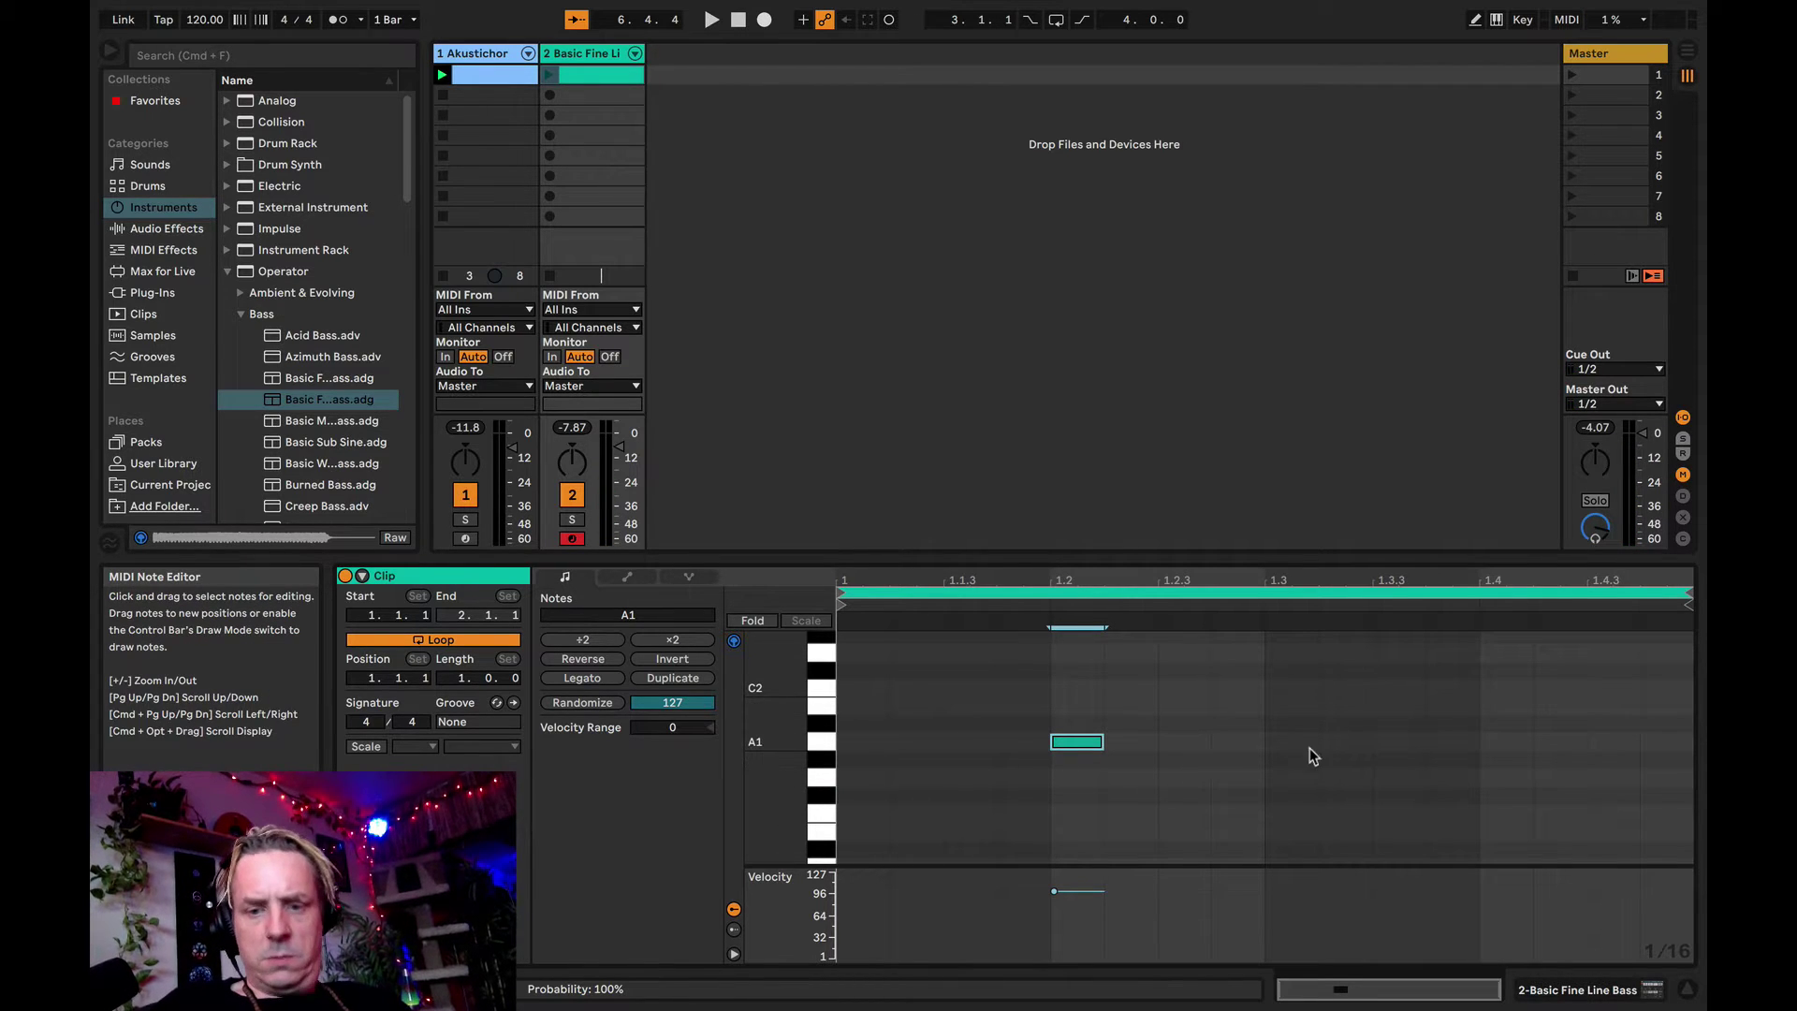
pyautogui.doubleClick(1236, 743)
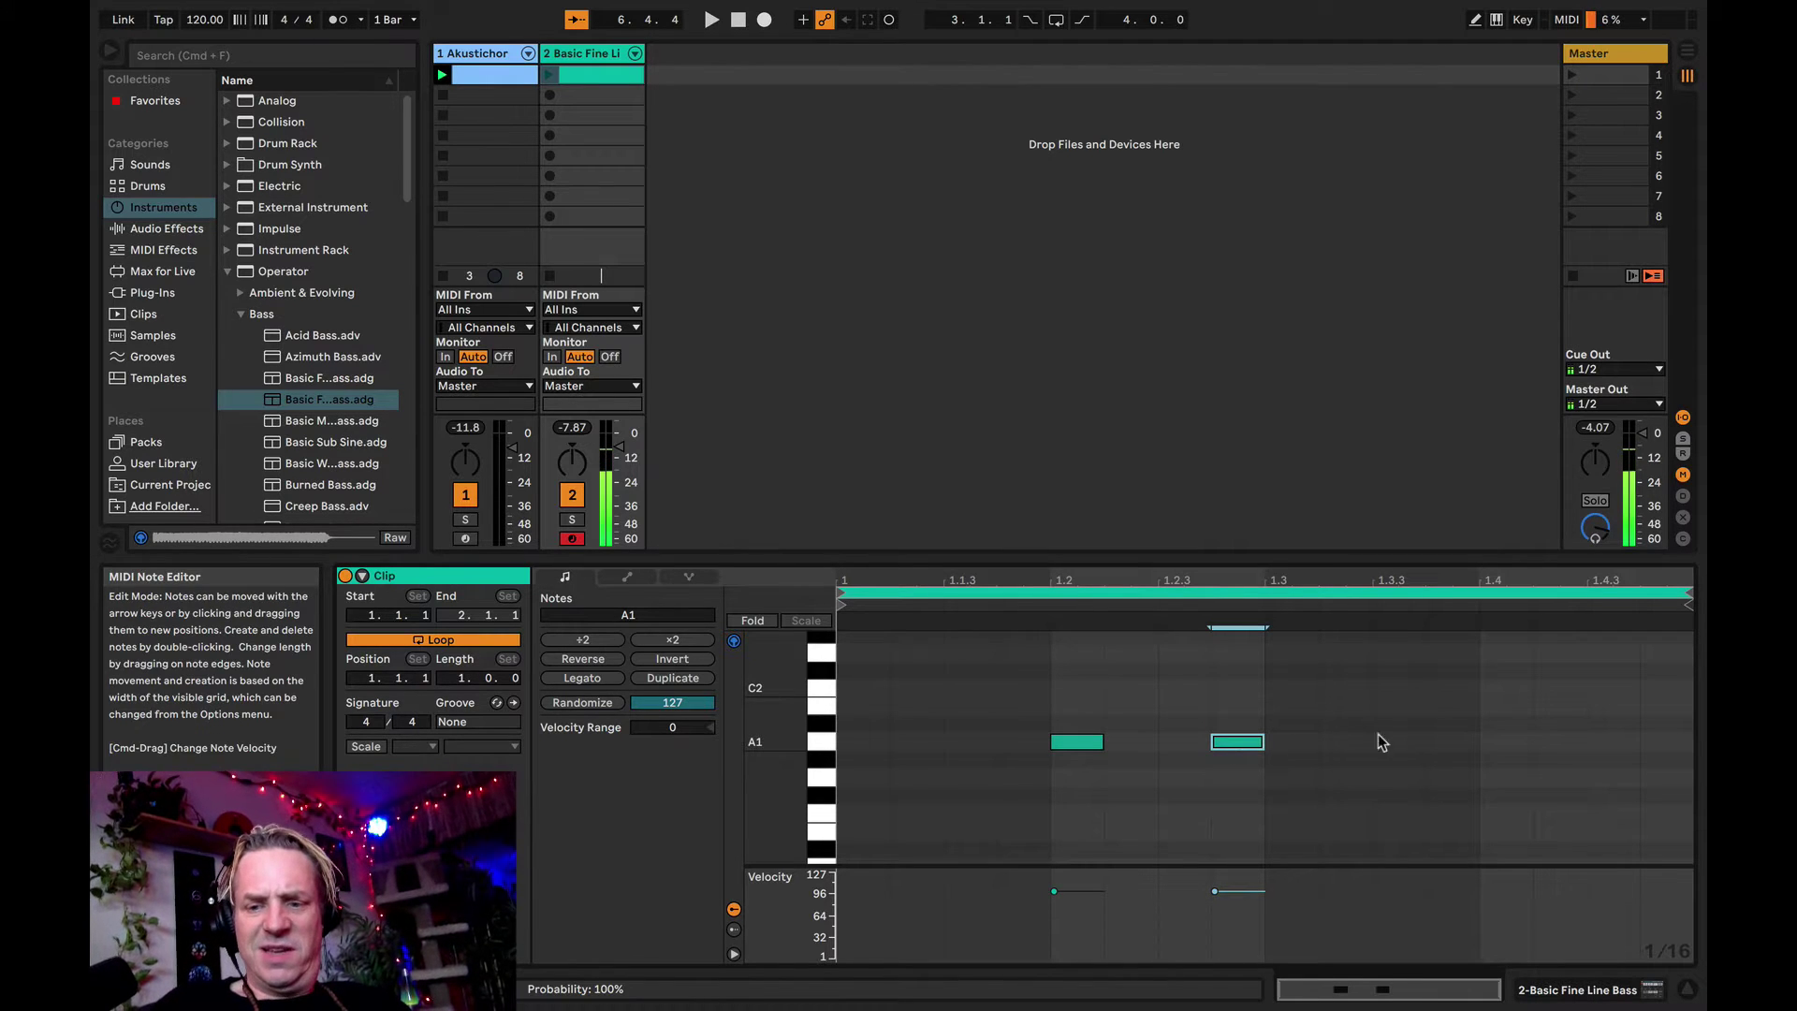
pyautogui.doubleClick(1498, 743)
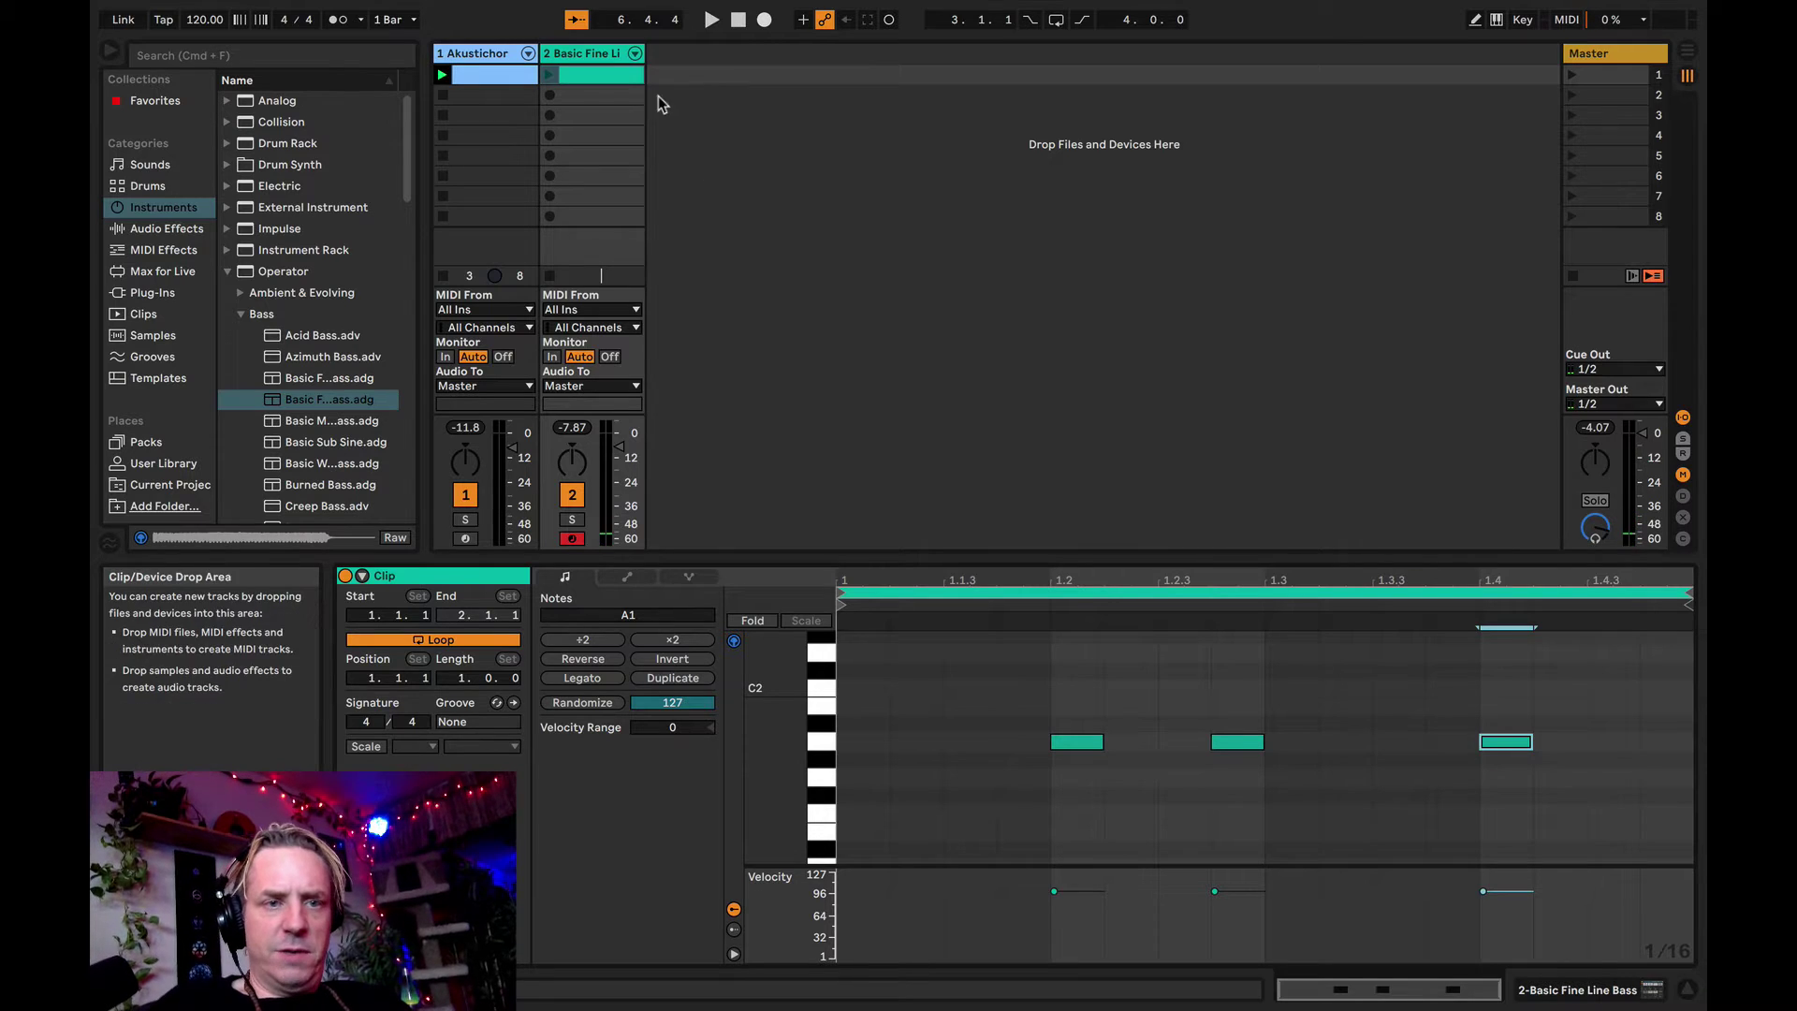
# - Play the new bass clip against the drum loop, stop playback, and launch both clips together as scene 1
pyautogui.click(551, 78)
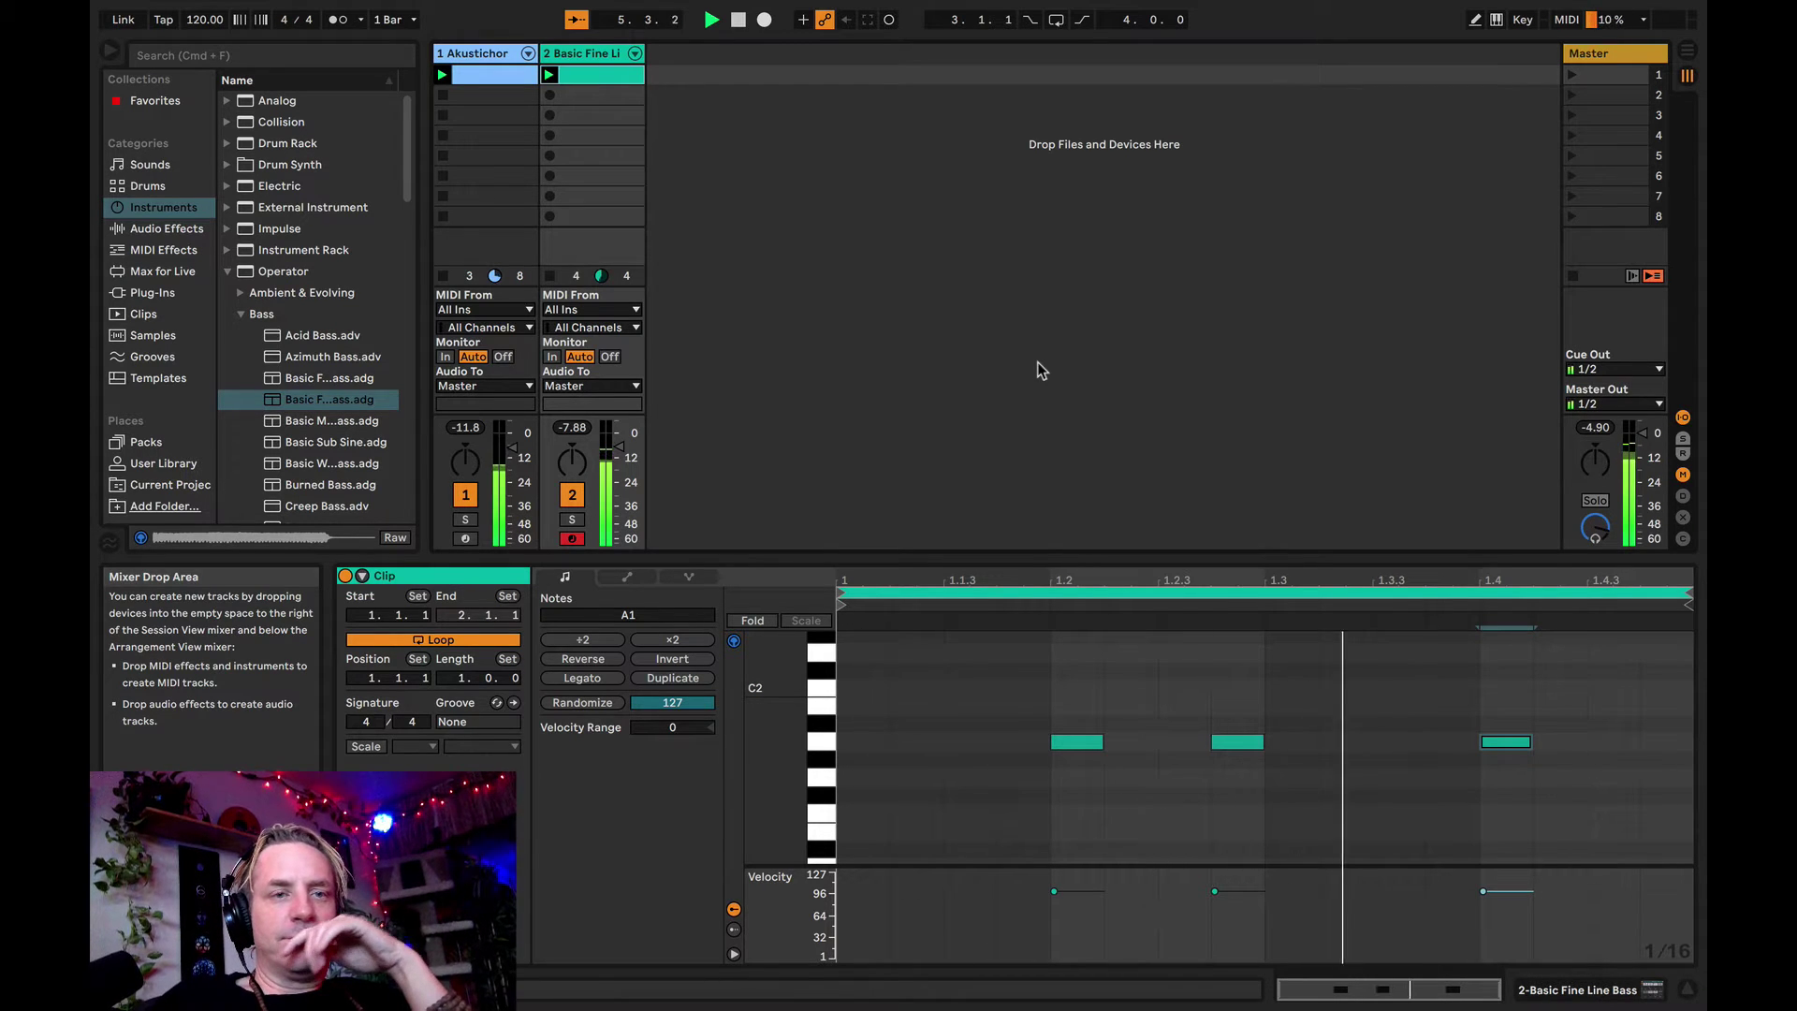
pyautogui.press('space')
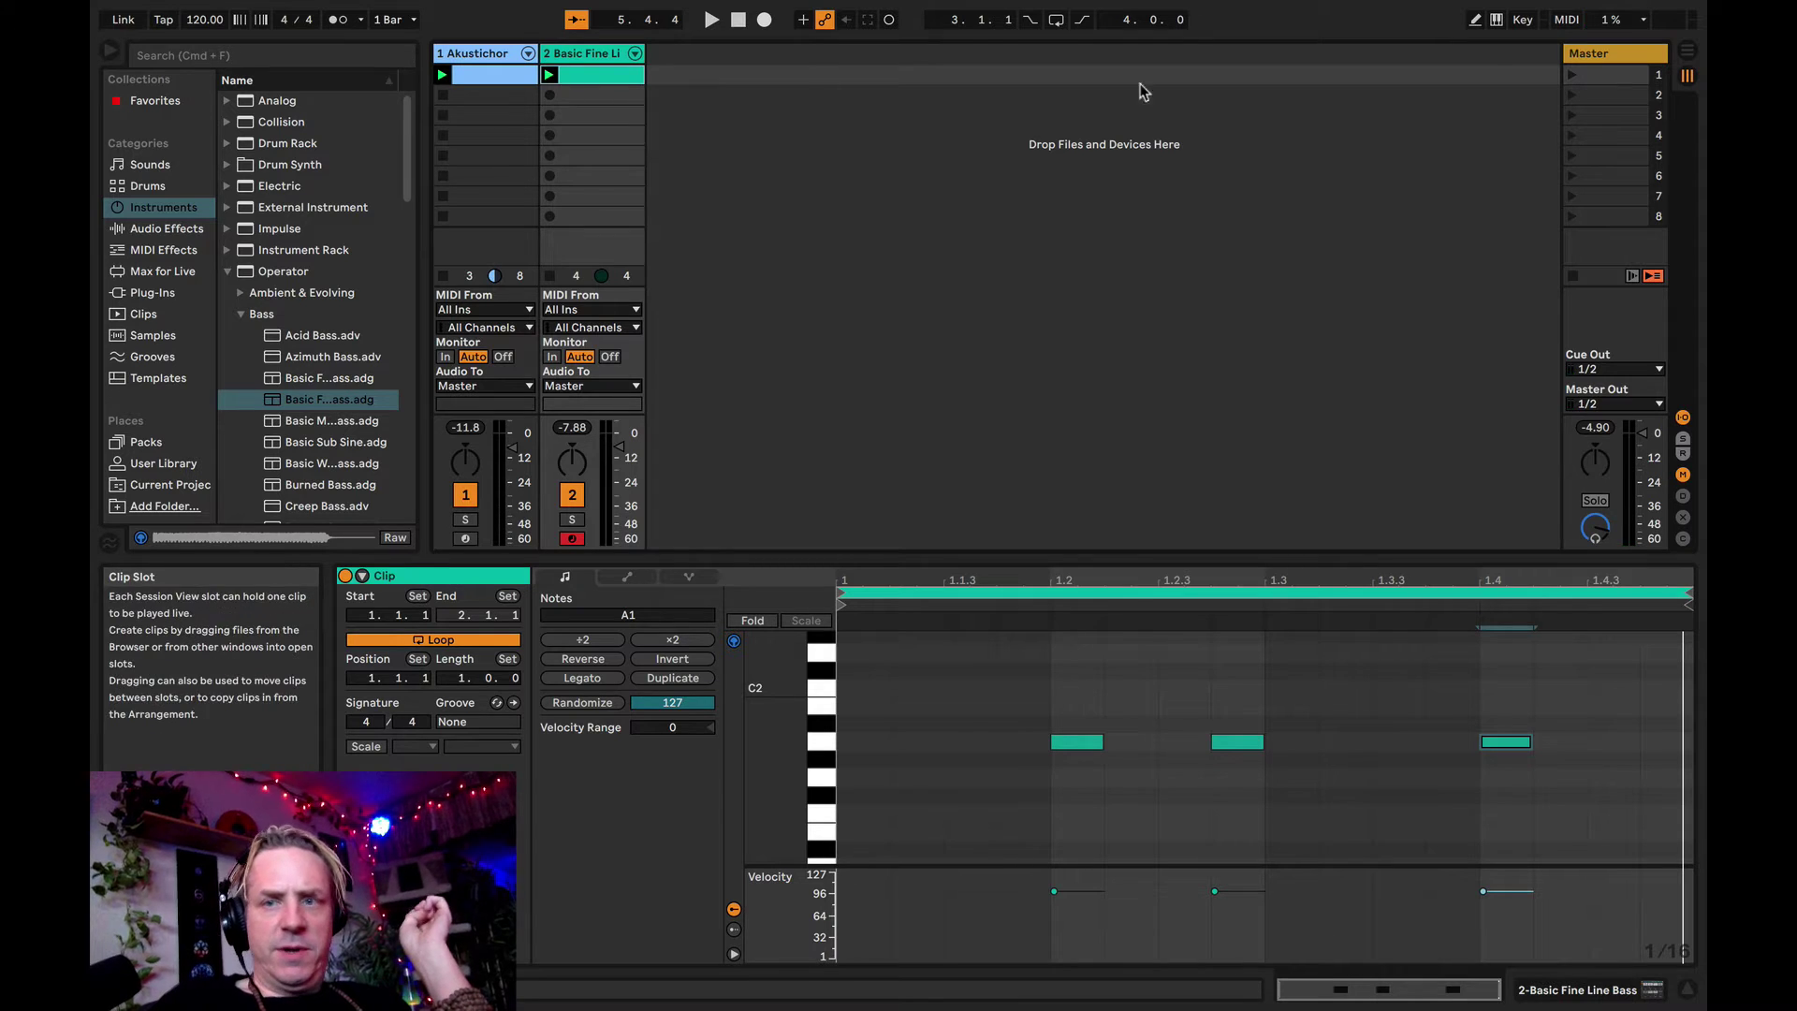
pyautogui.click(1572, 77)
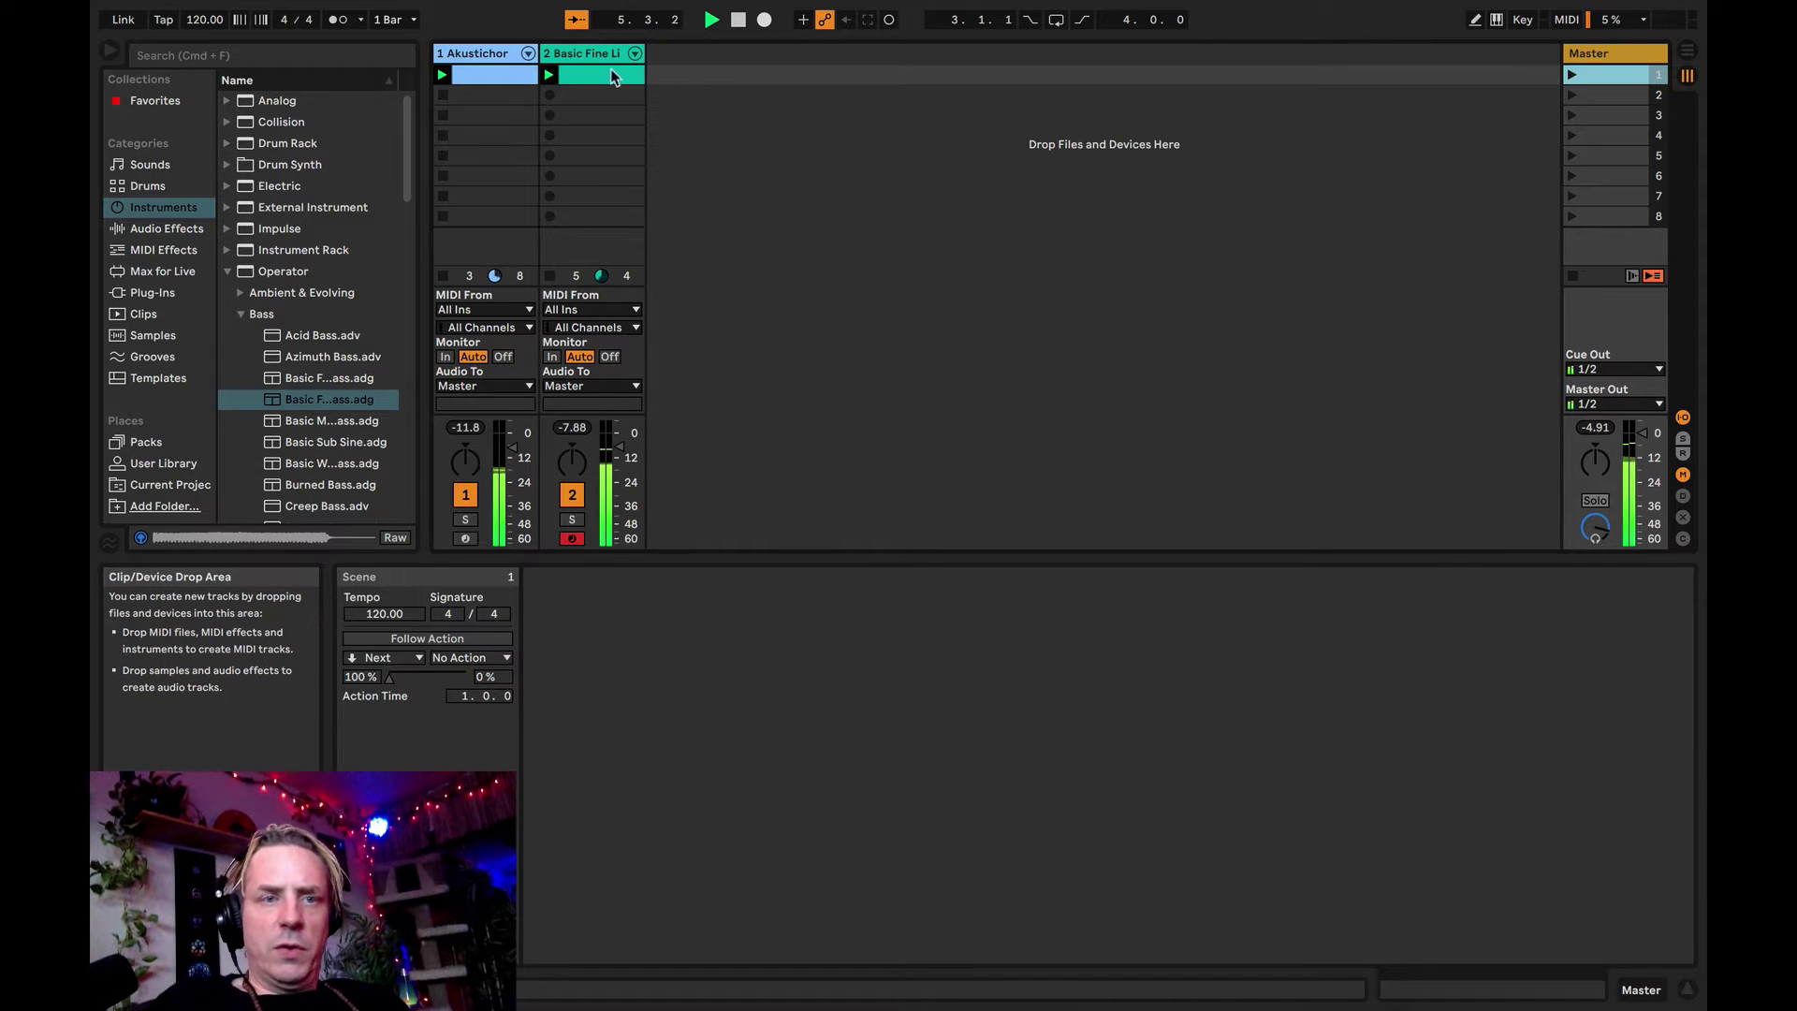
# - Compare the note layouts of the drum and bass clips during playback, ending on the bass clip with playback stopped
pyautogui.click(584, 56)
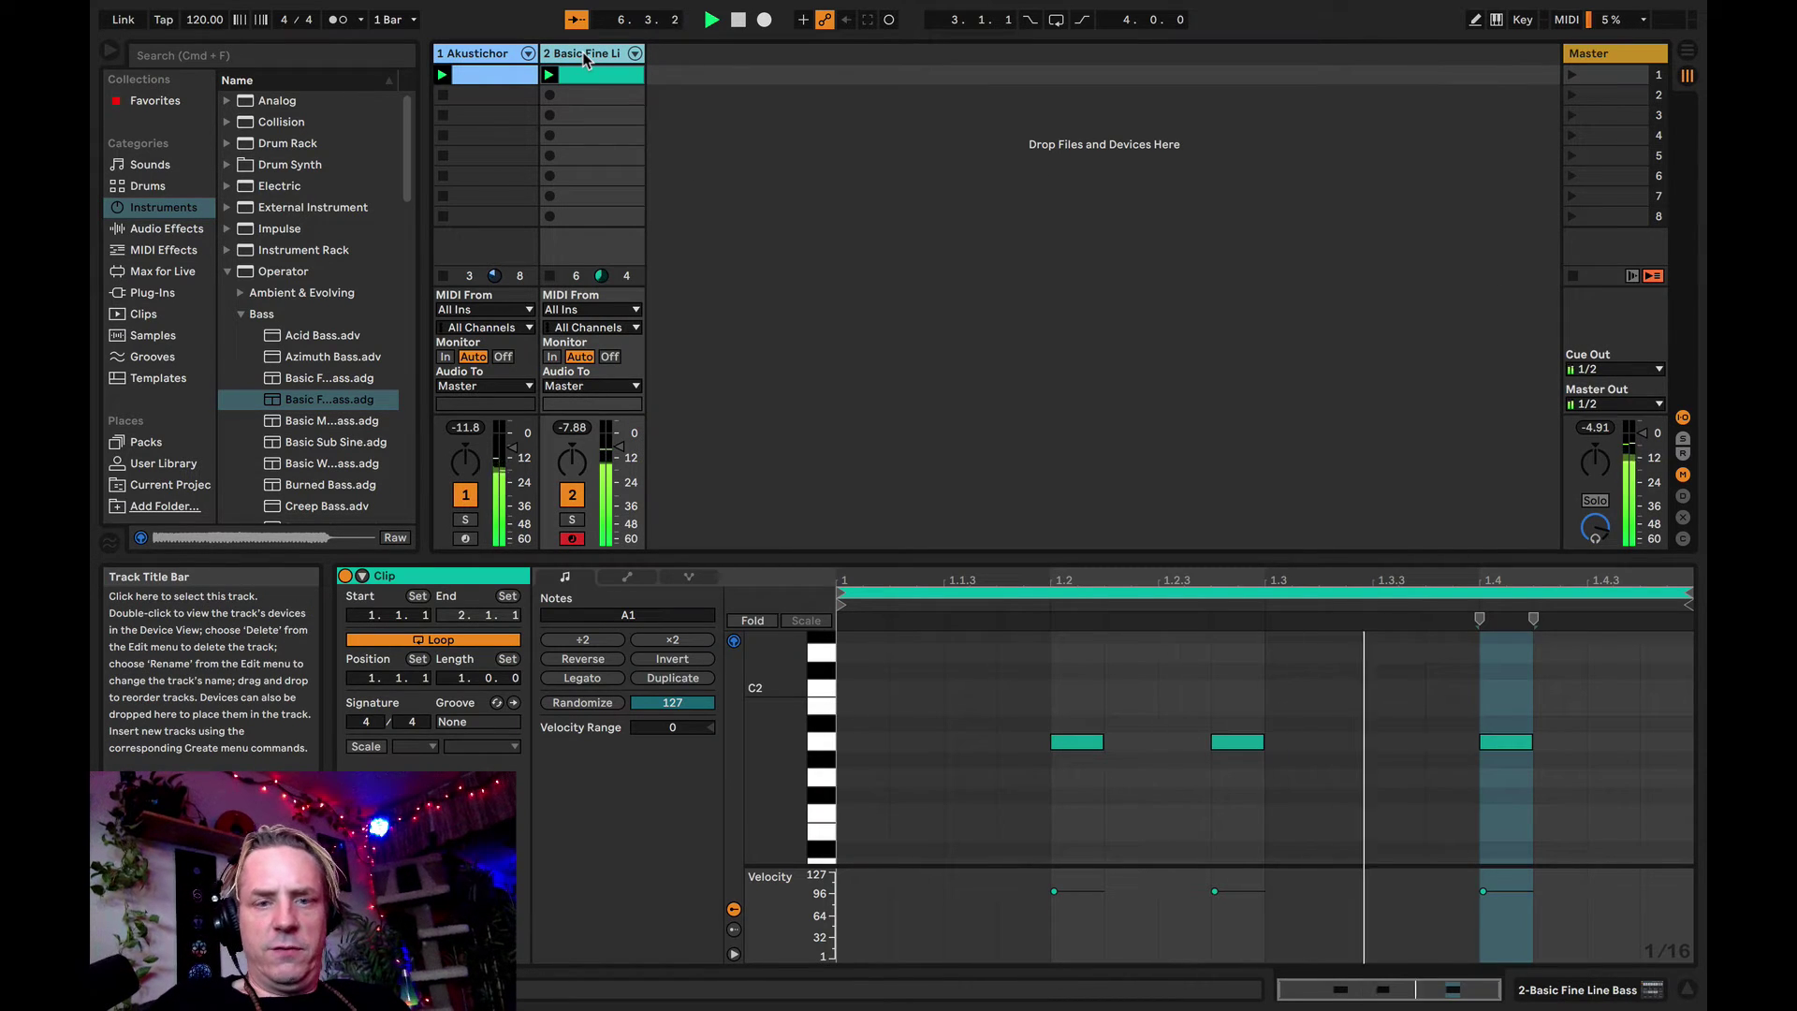
pyautogui.click(482, 58)
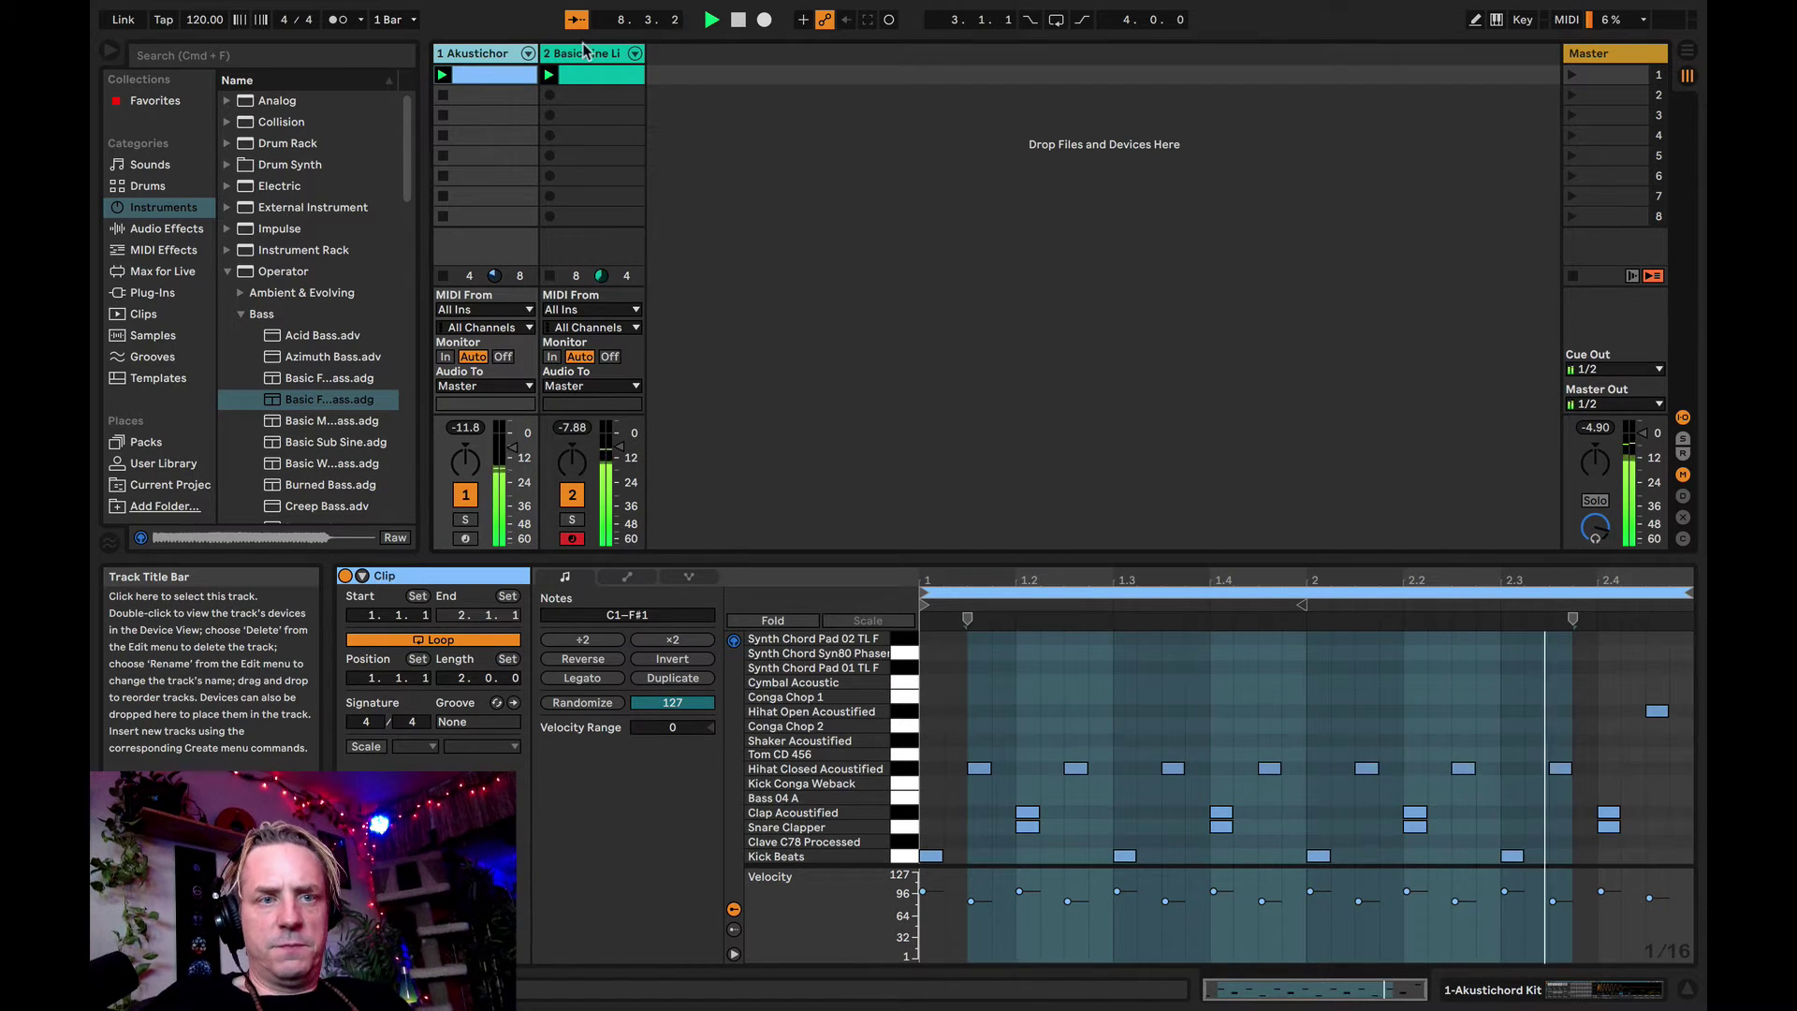
pyautogui.click(588, 53)
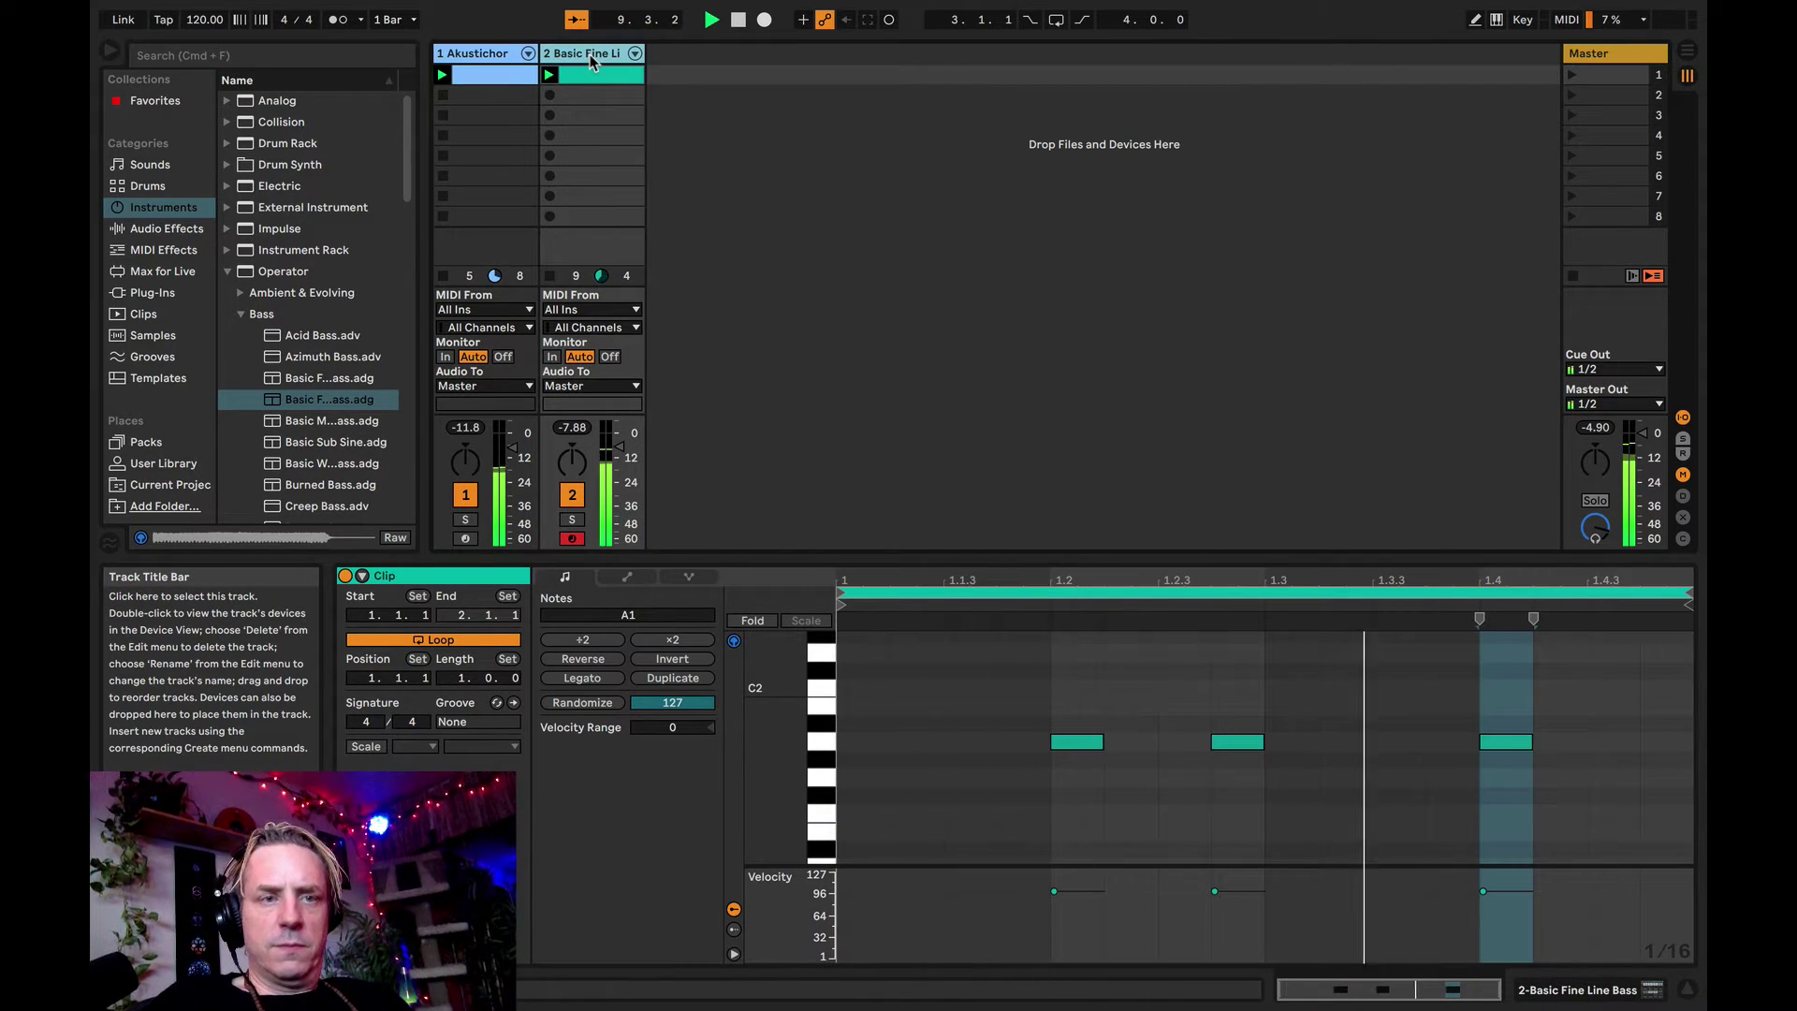
pyautogui.click(520, 50)
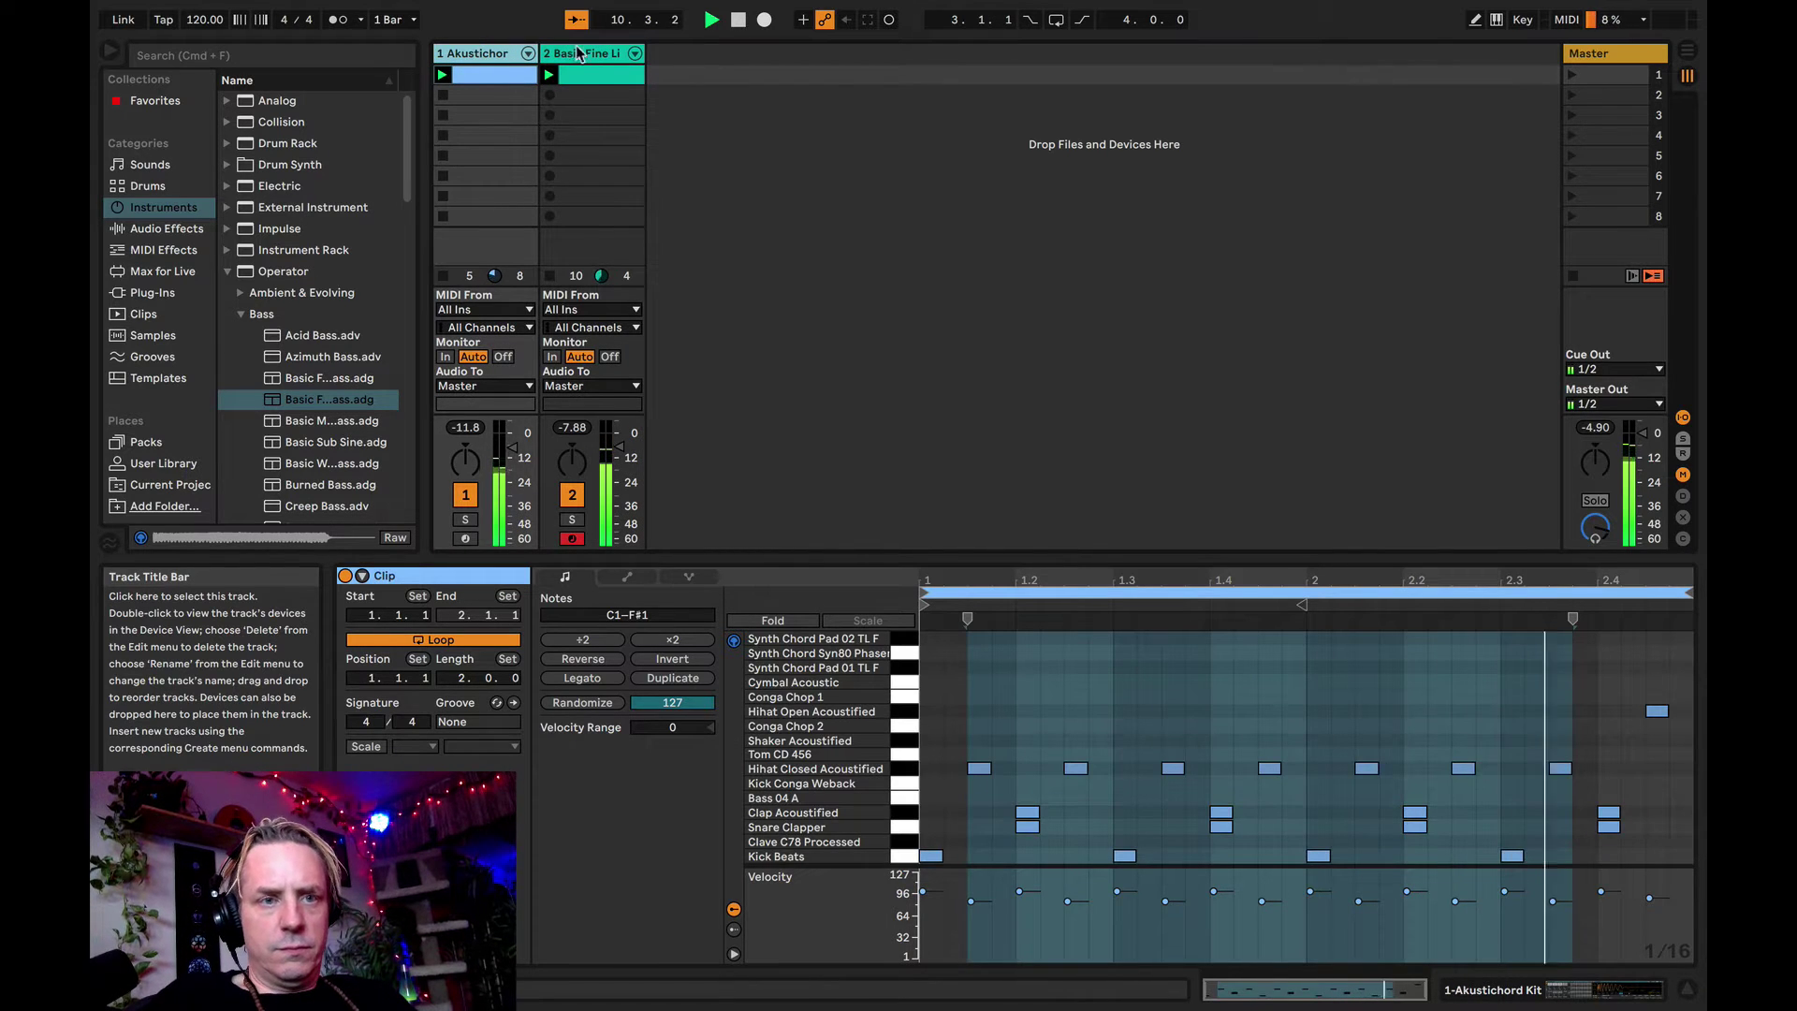
pyautogui.click(577, 54)
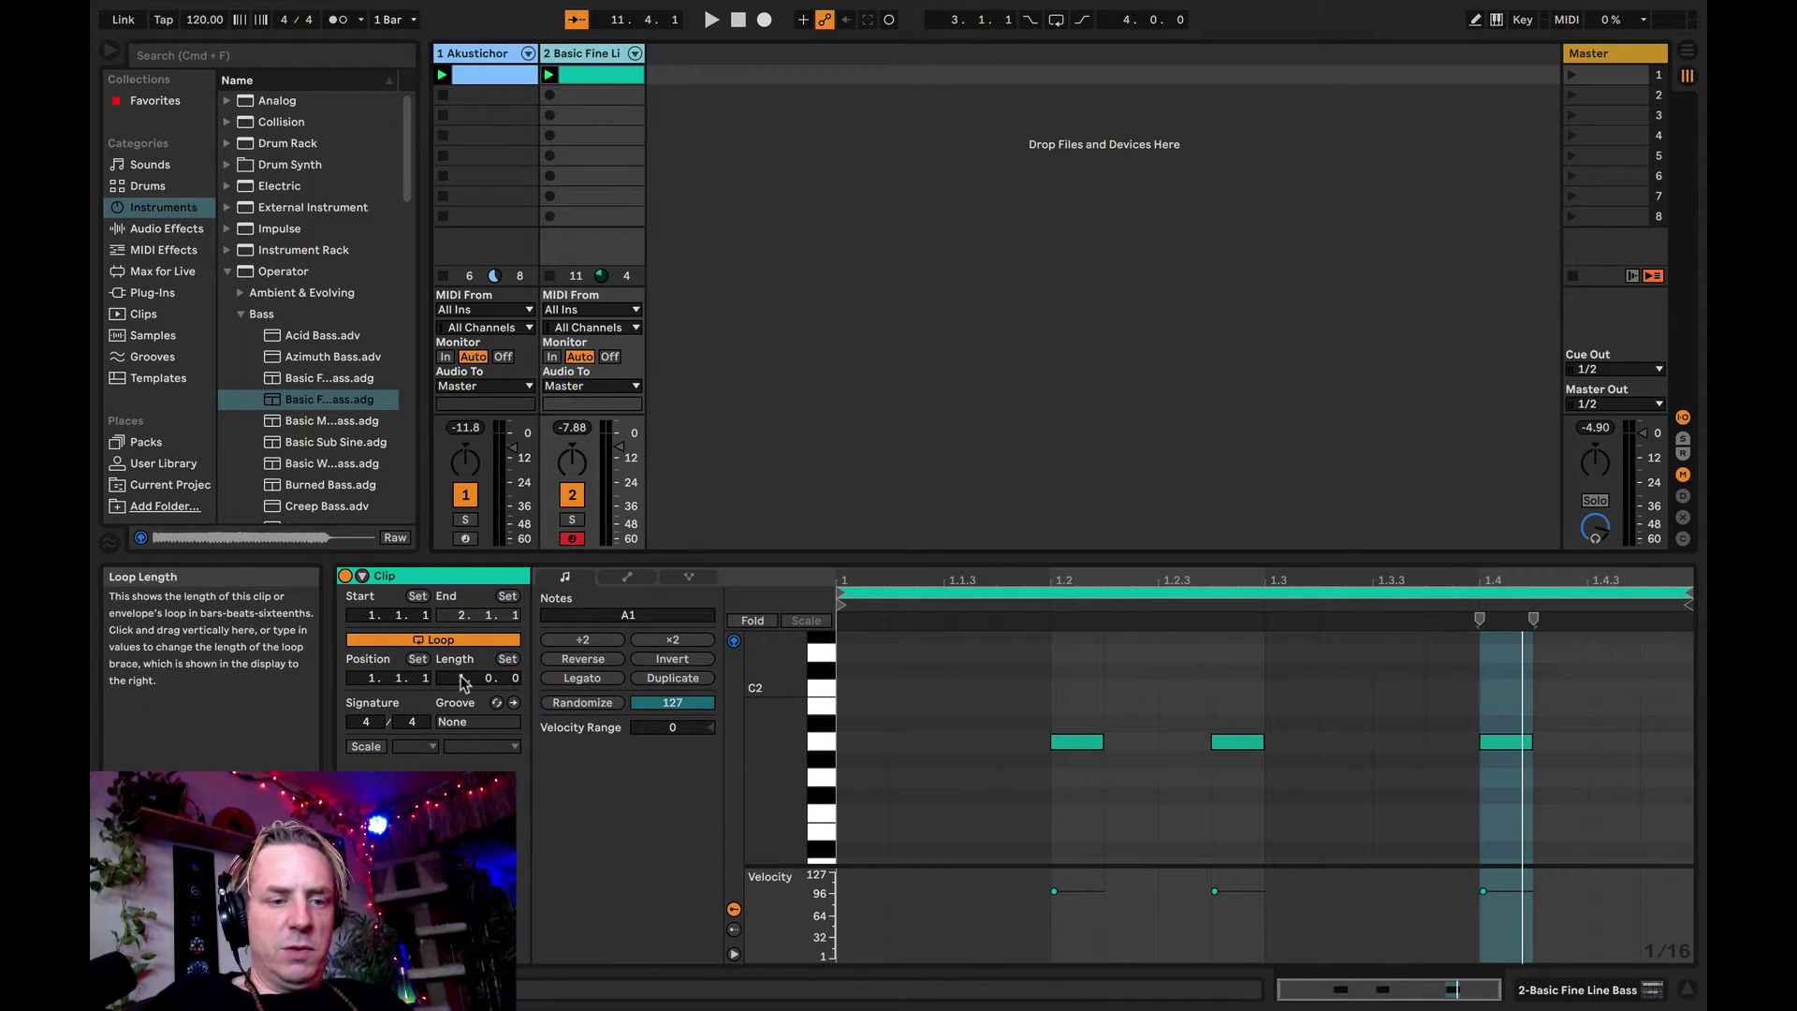
# - Set the bass clip's loop length to 2 bars and duplicate the three bar 1 notes into bar 2
pyautogui.click(462, 682)
pyautogui.press('Return')
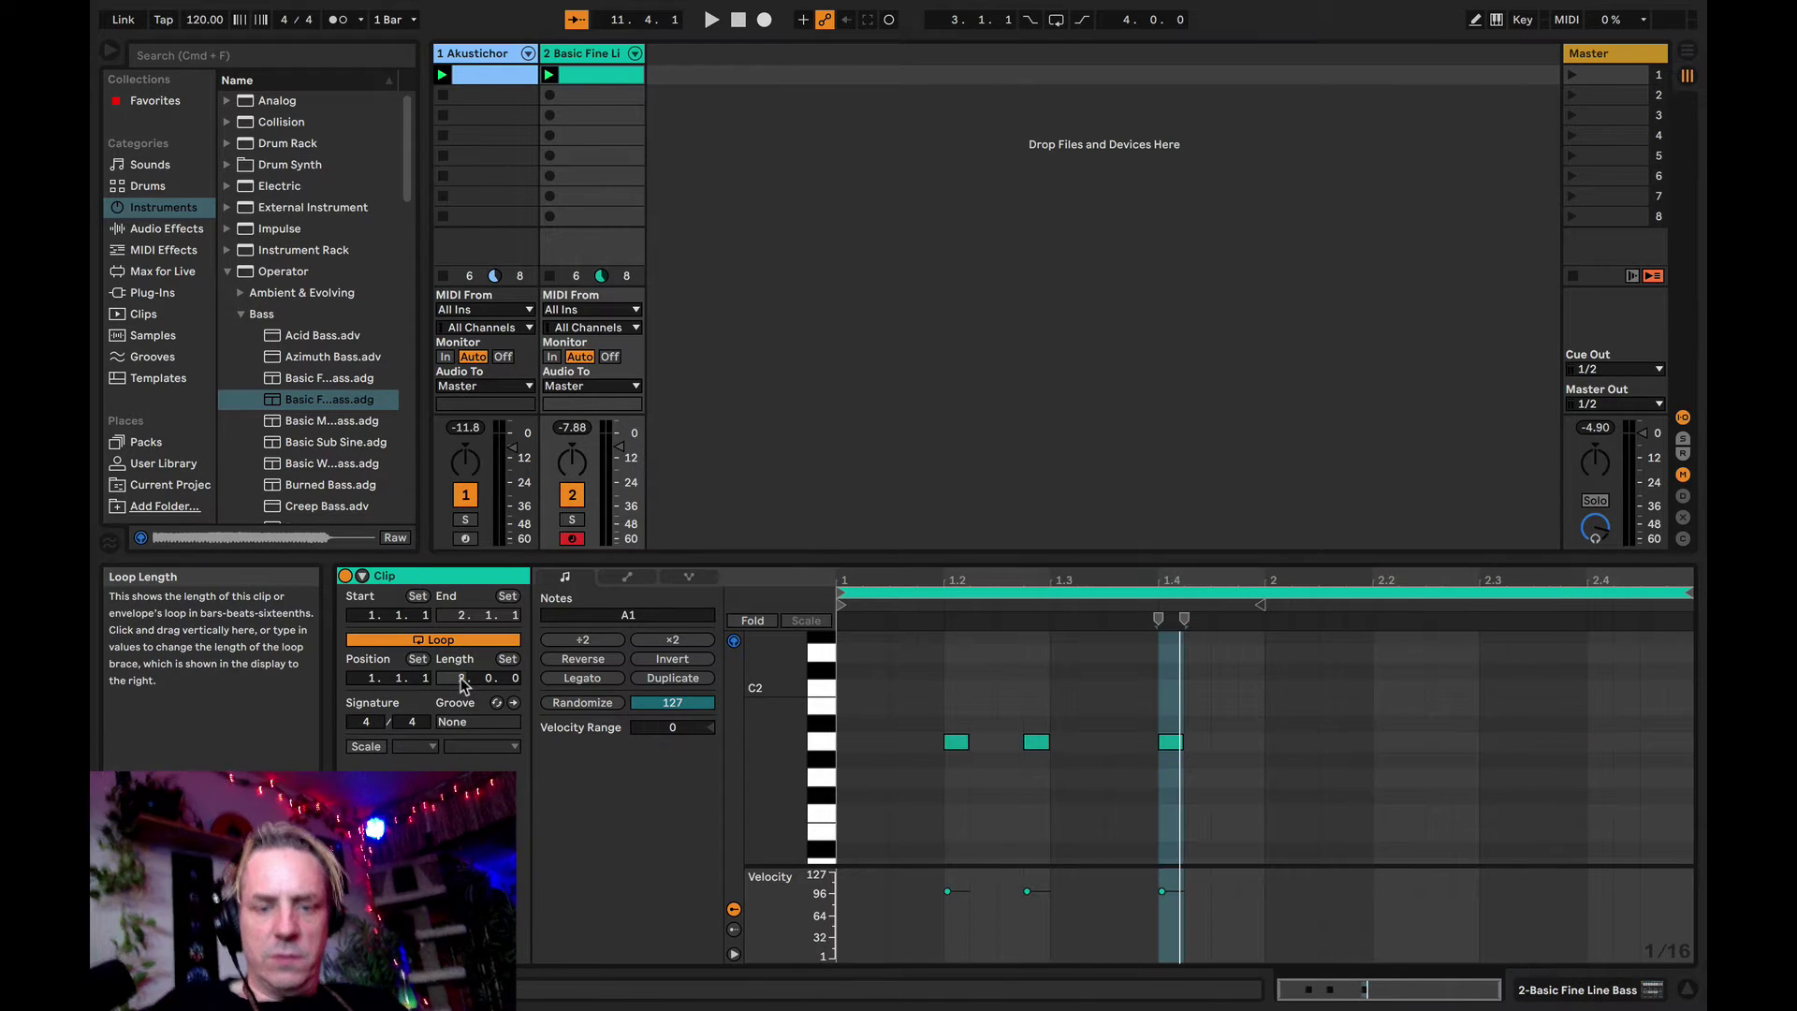
pyautogui.click(1264, 738)
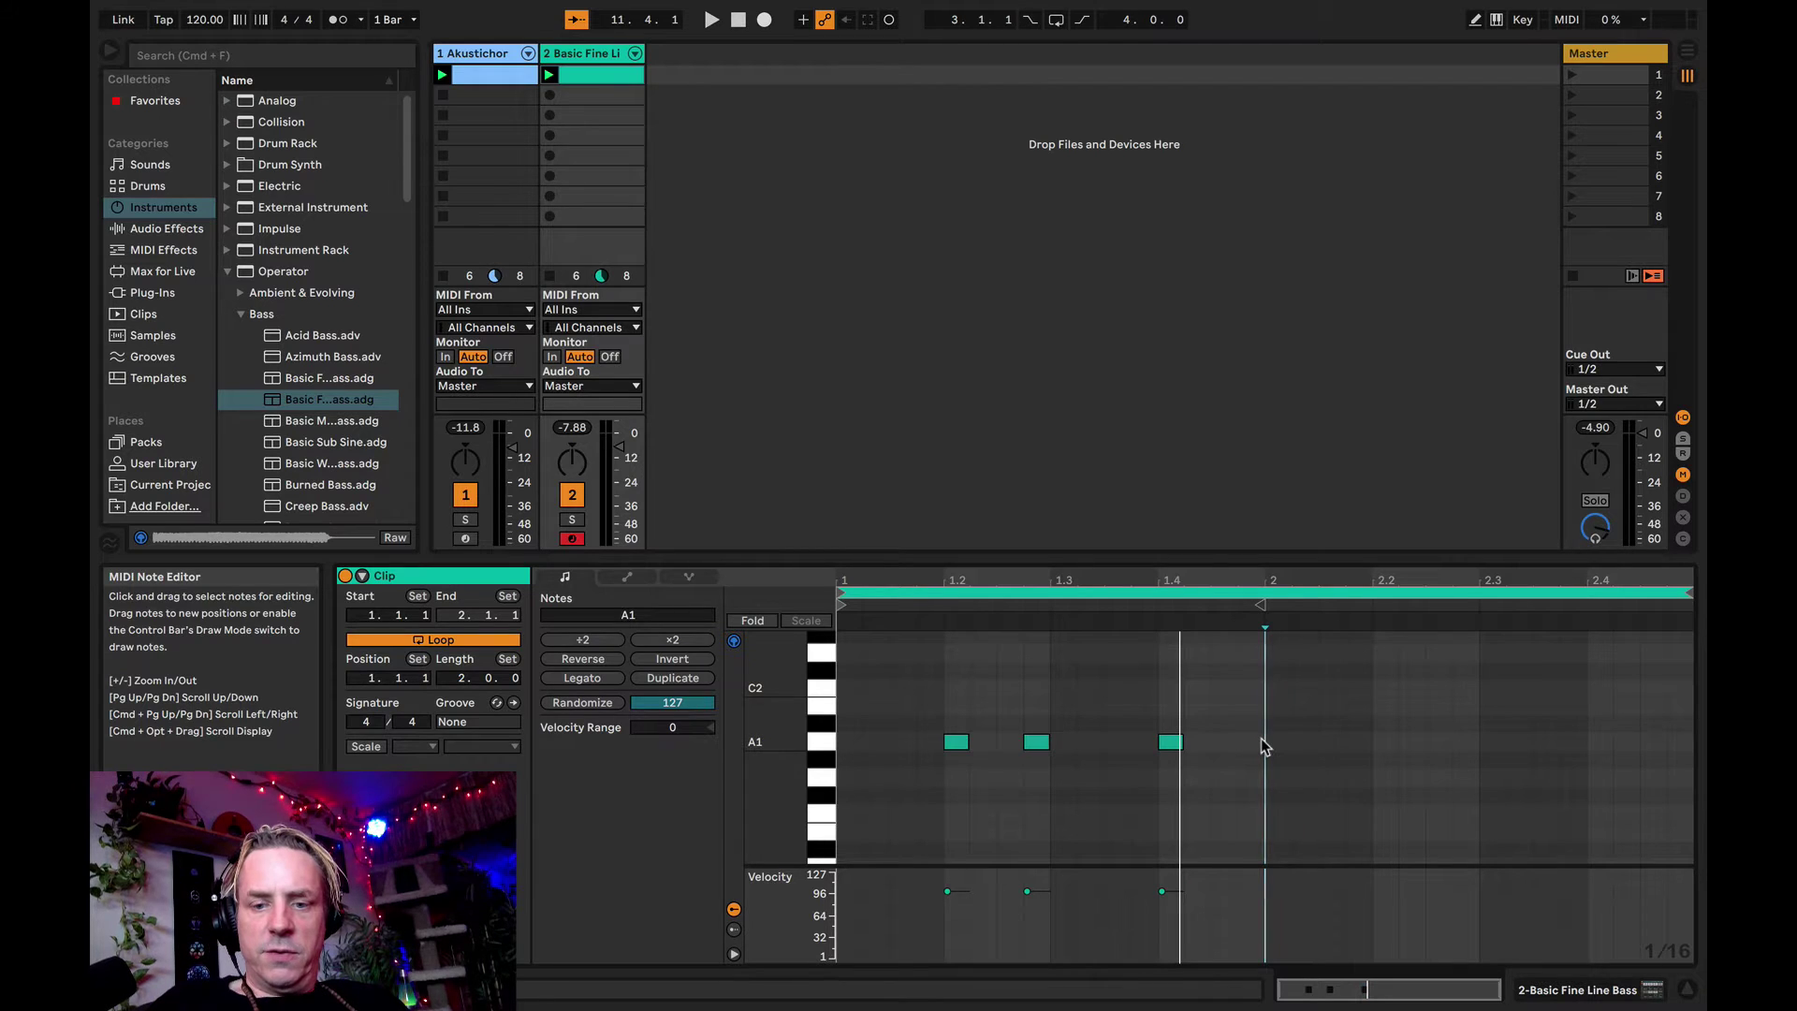
pyautogui.moveTo(1261, 746); pyautogui.dragTo(831, 746)
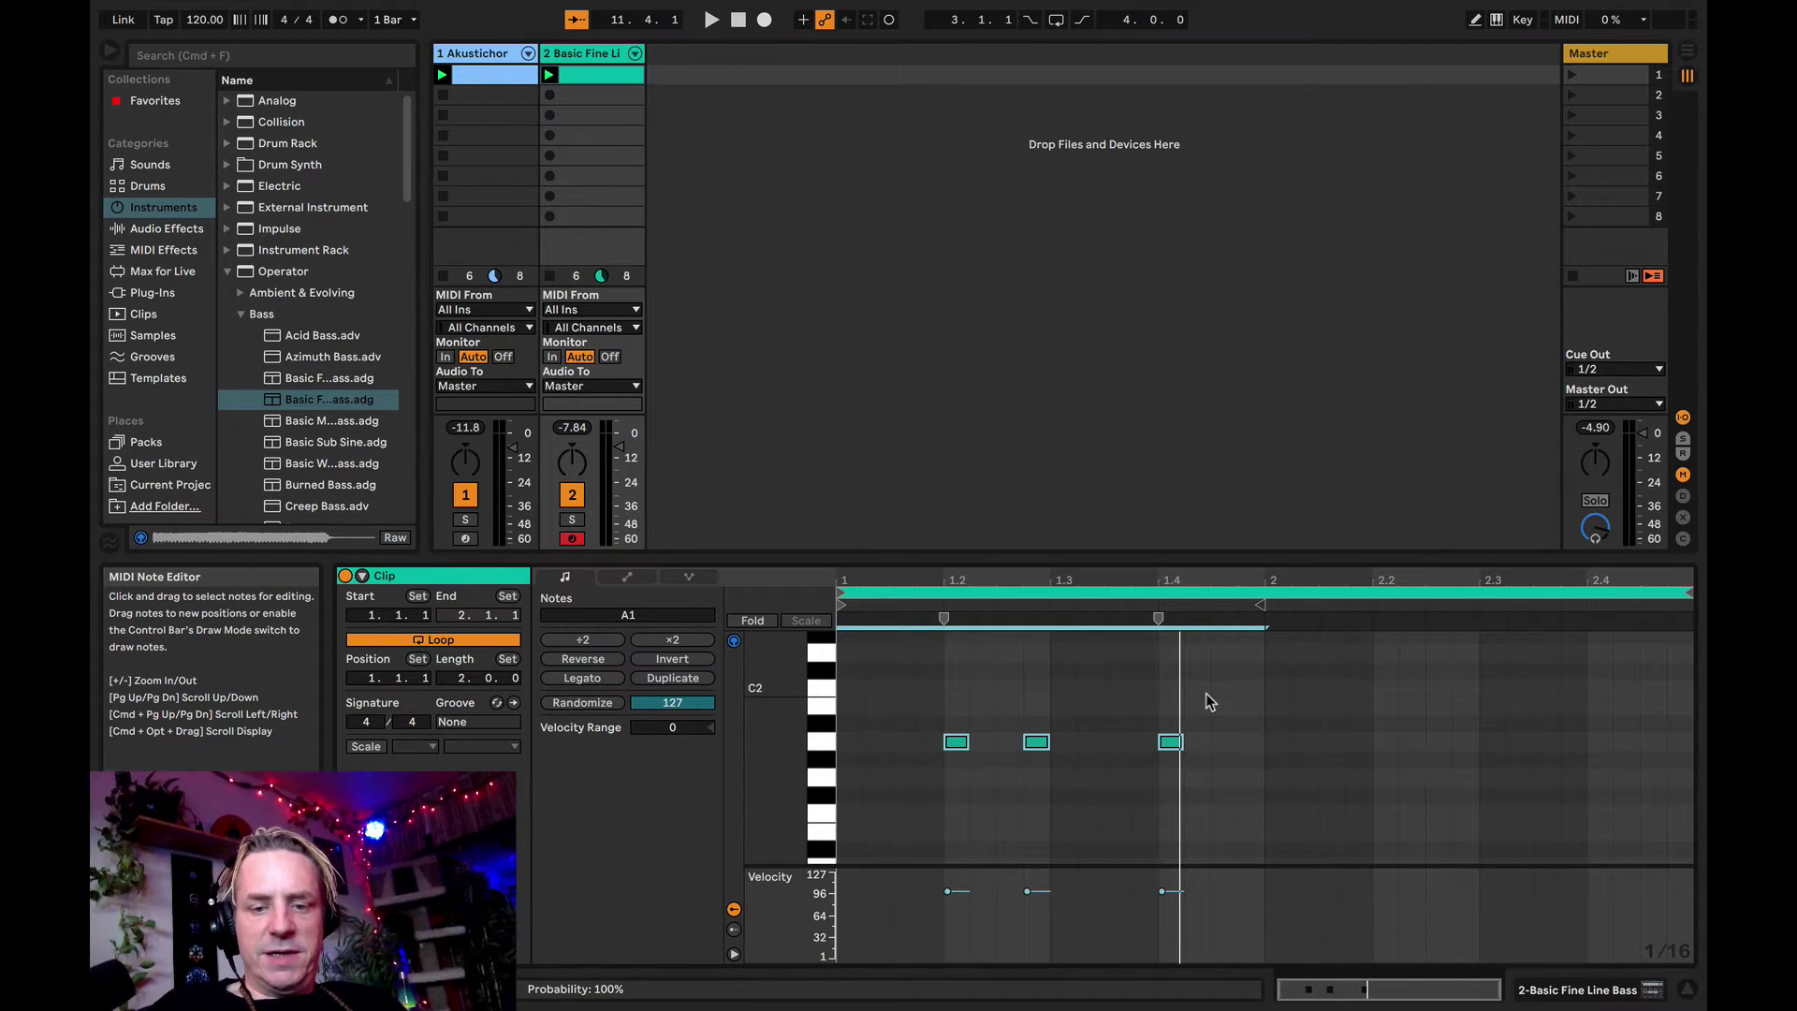
pyautogui.press('super+d')
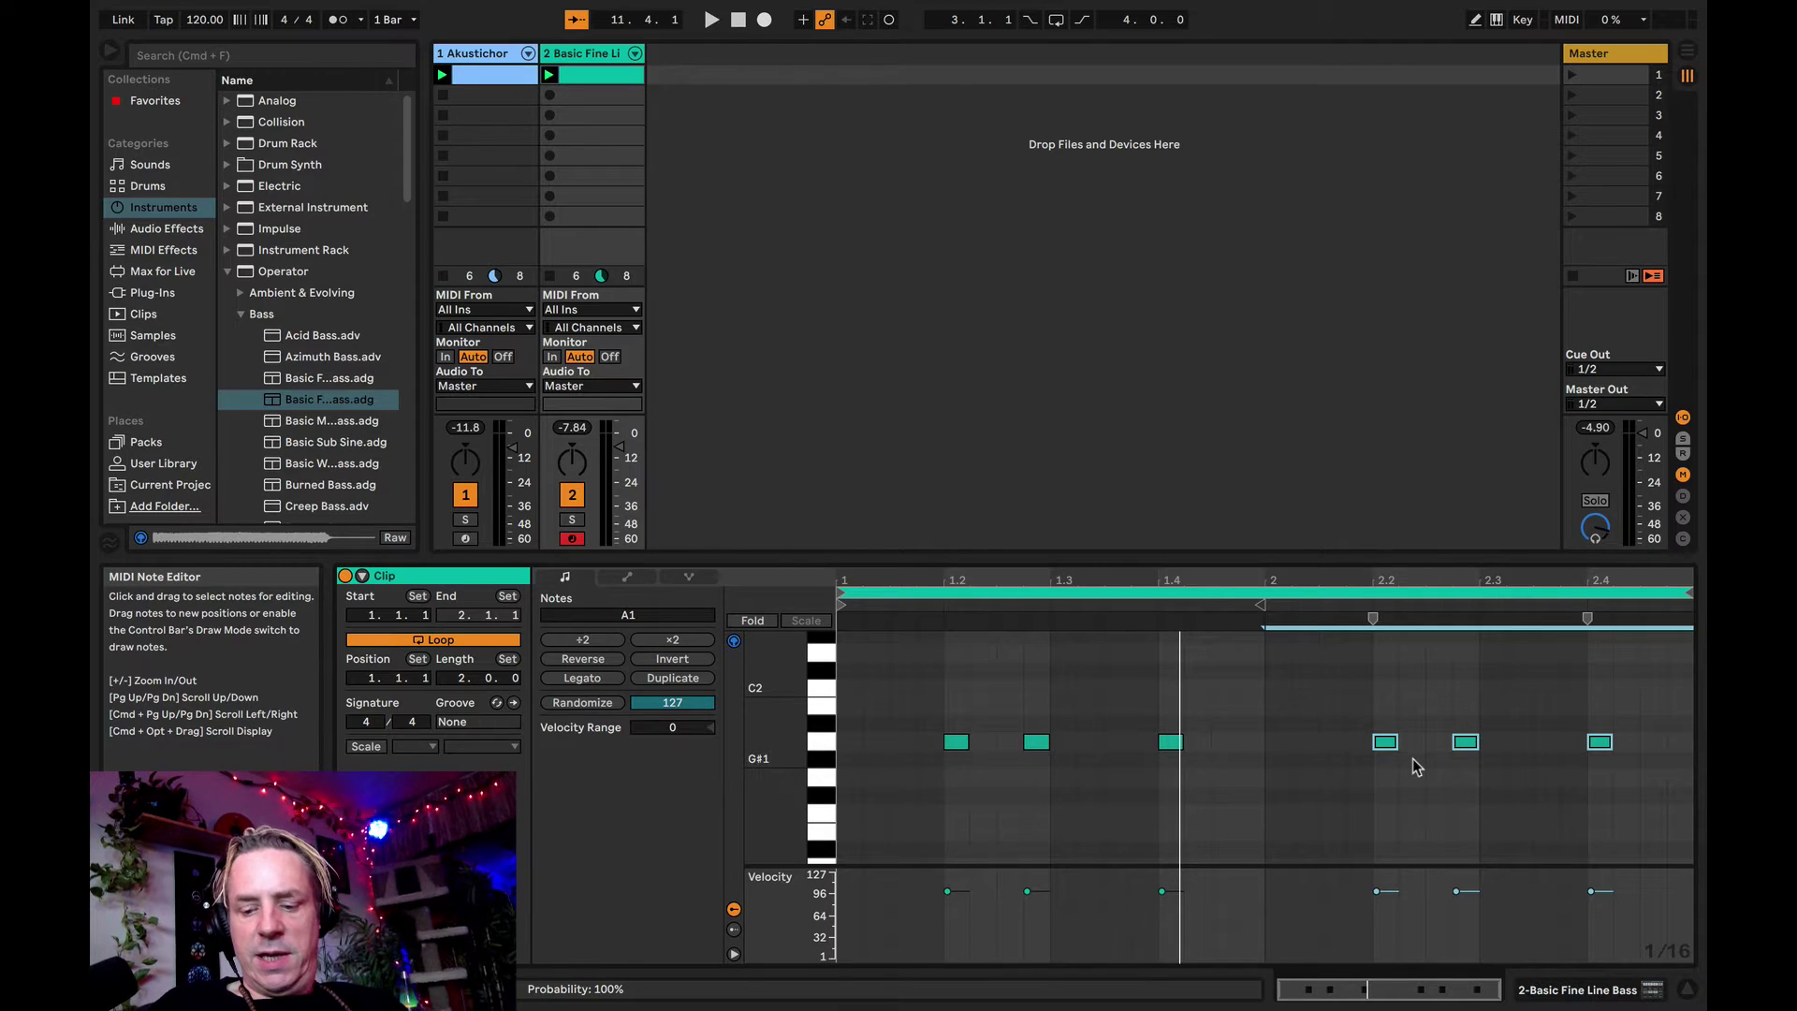
# - Try the duplicated bar 2 bass notes at lower pitches, including G#1, G1 and F#1, and return them to A1
pyautogui.press('Down')
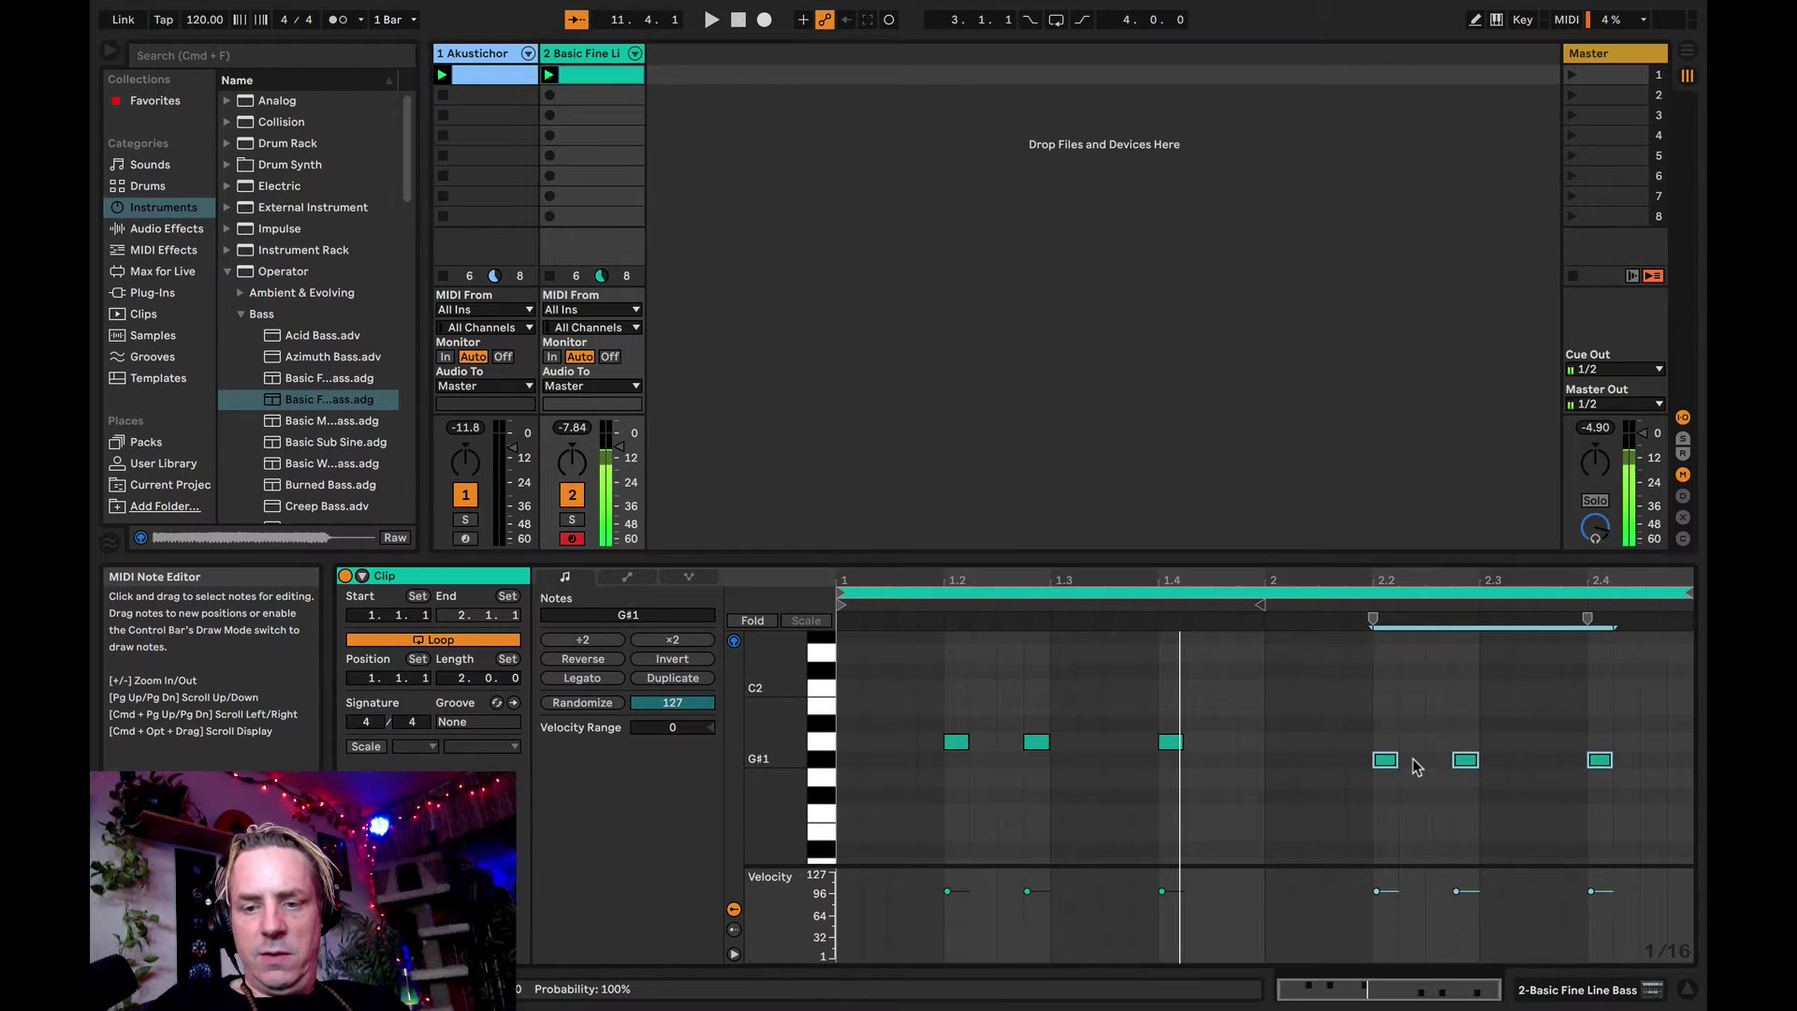
pyautogui.press('Down')
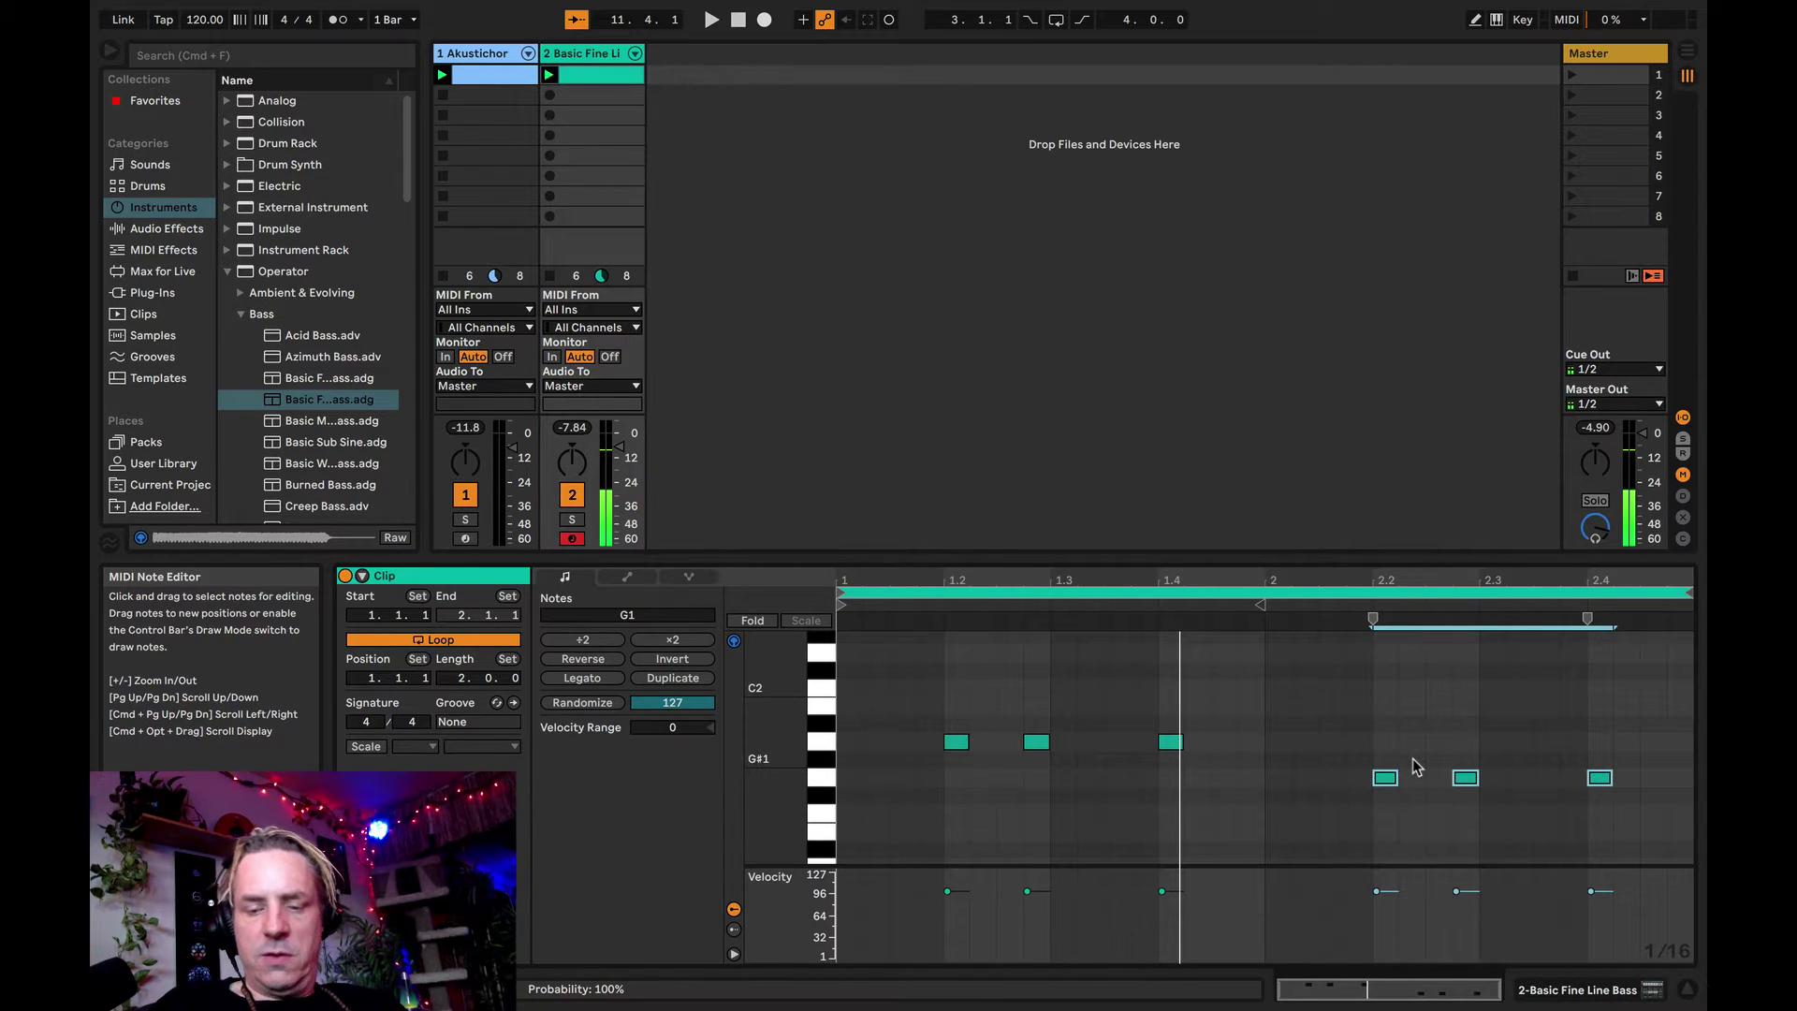
pyautogui.press('Up')
pyautogui.press('Up')
pyautogui.press('Up')
pyautogui.press('Up')
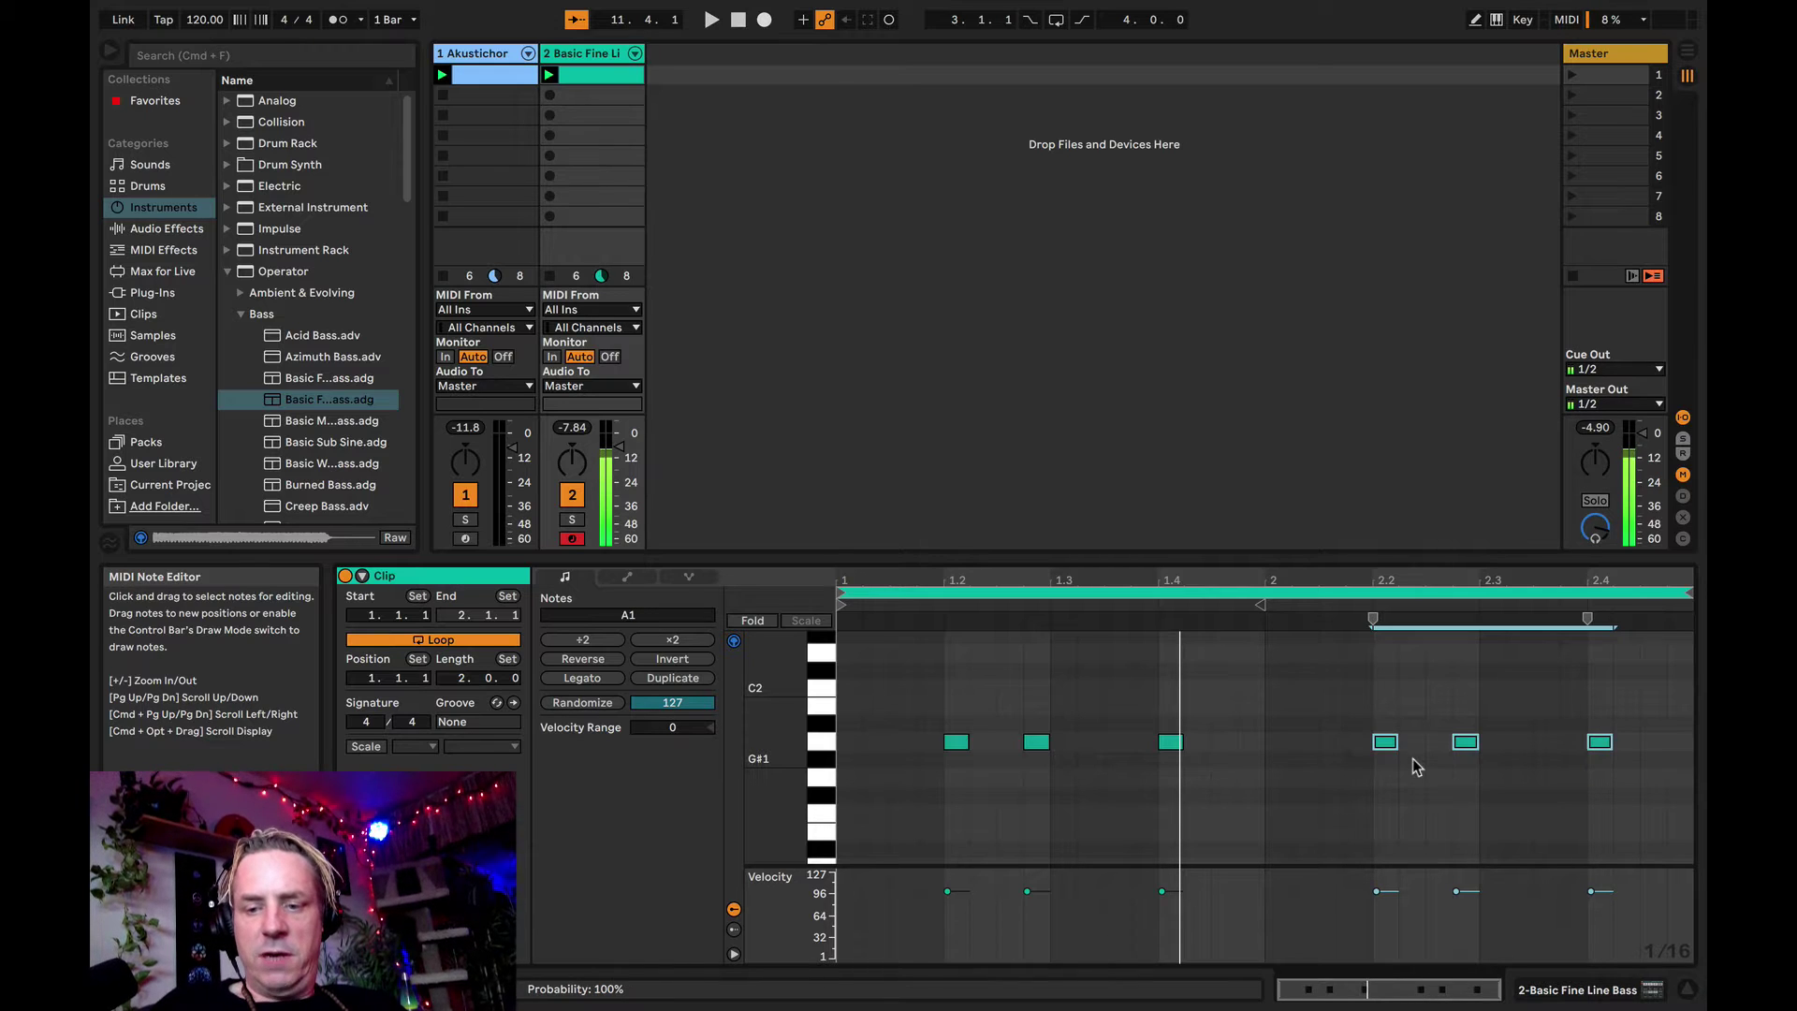
pyautogui.press('Down')
pyautogui.press('Down')
pyautogui.press('Down')
pyautogui.press('Down')
pyautogui.press('Down')
pyautogui.press('Down')
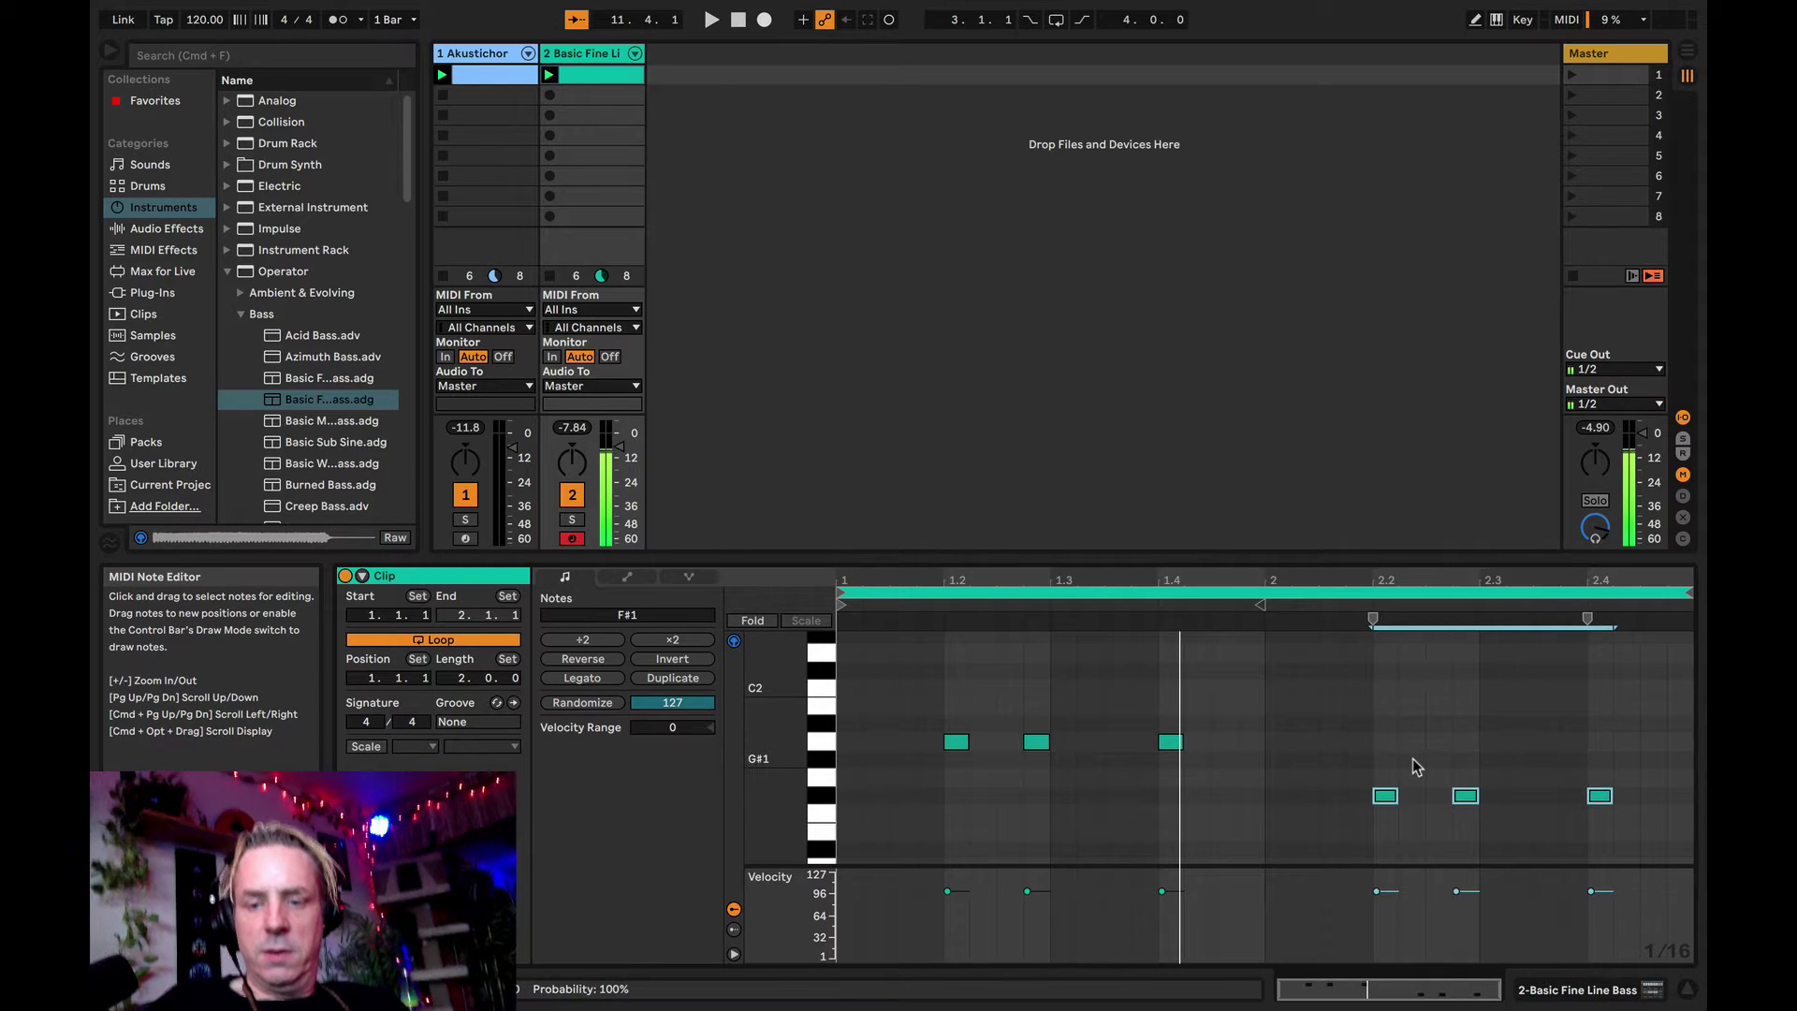
pyautogui.press('Up')
pyautogui.press('Up')
pyautogui.press('Up')
pyautogui.press('Up')
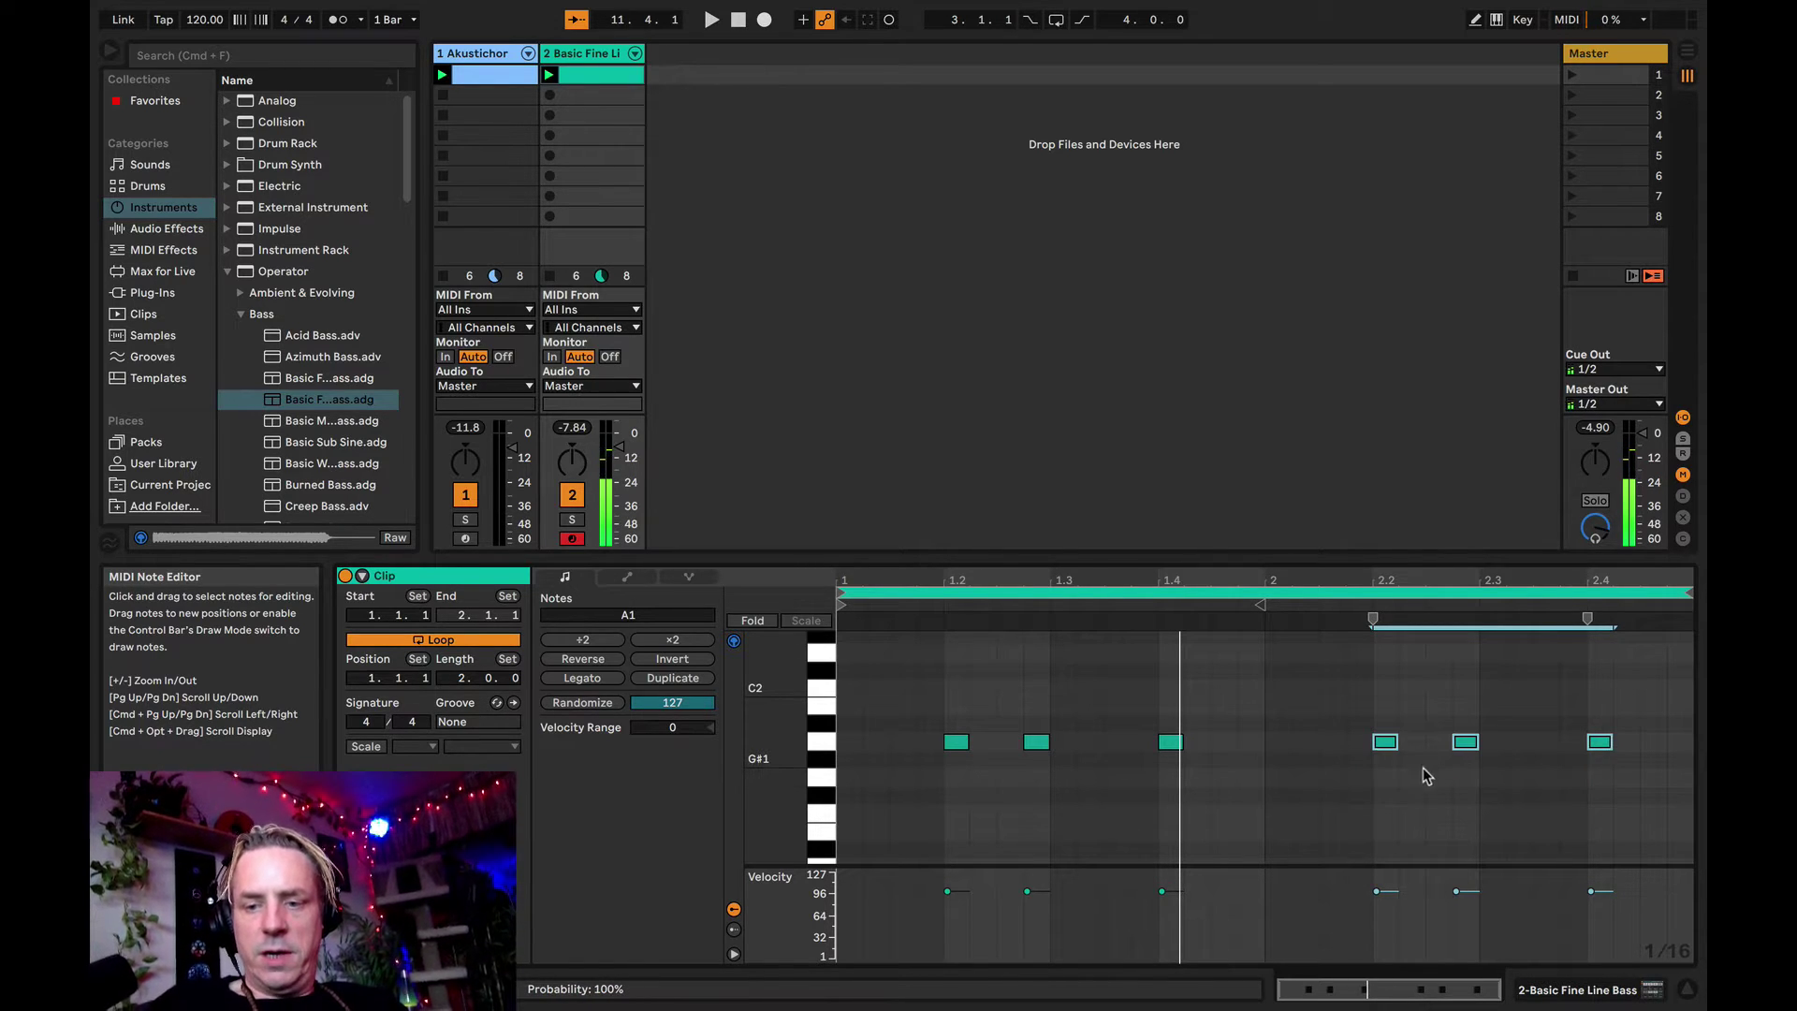
# - Reselect the three bar 2 bass notes, audition semitone shifts above and below A1, and bring them back to A1
pyautogui.click(1428, 779)
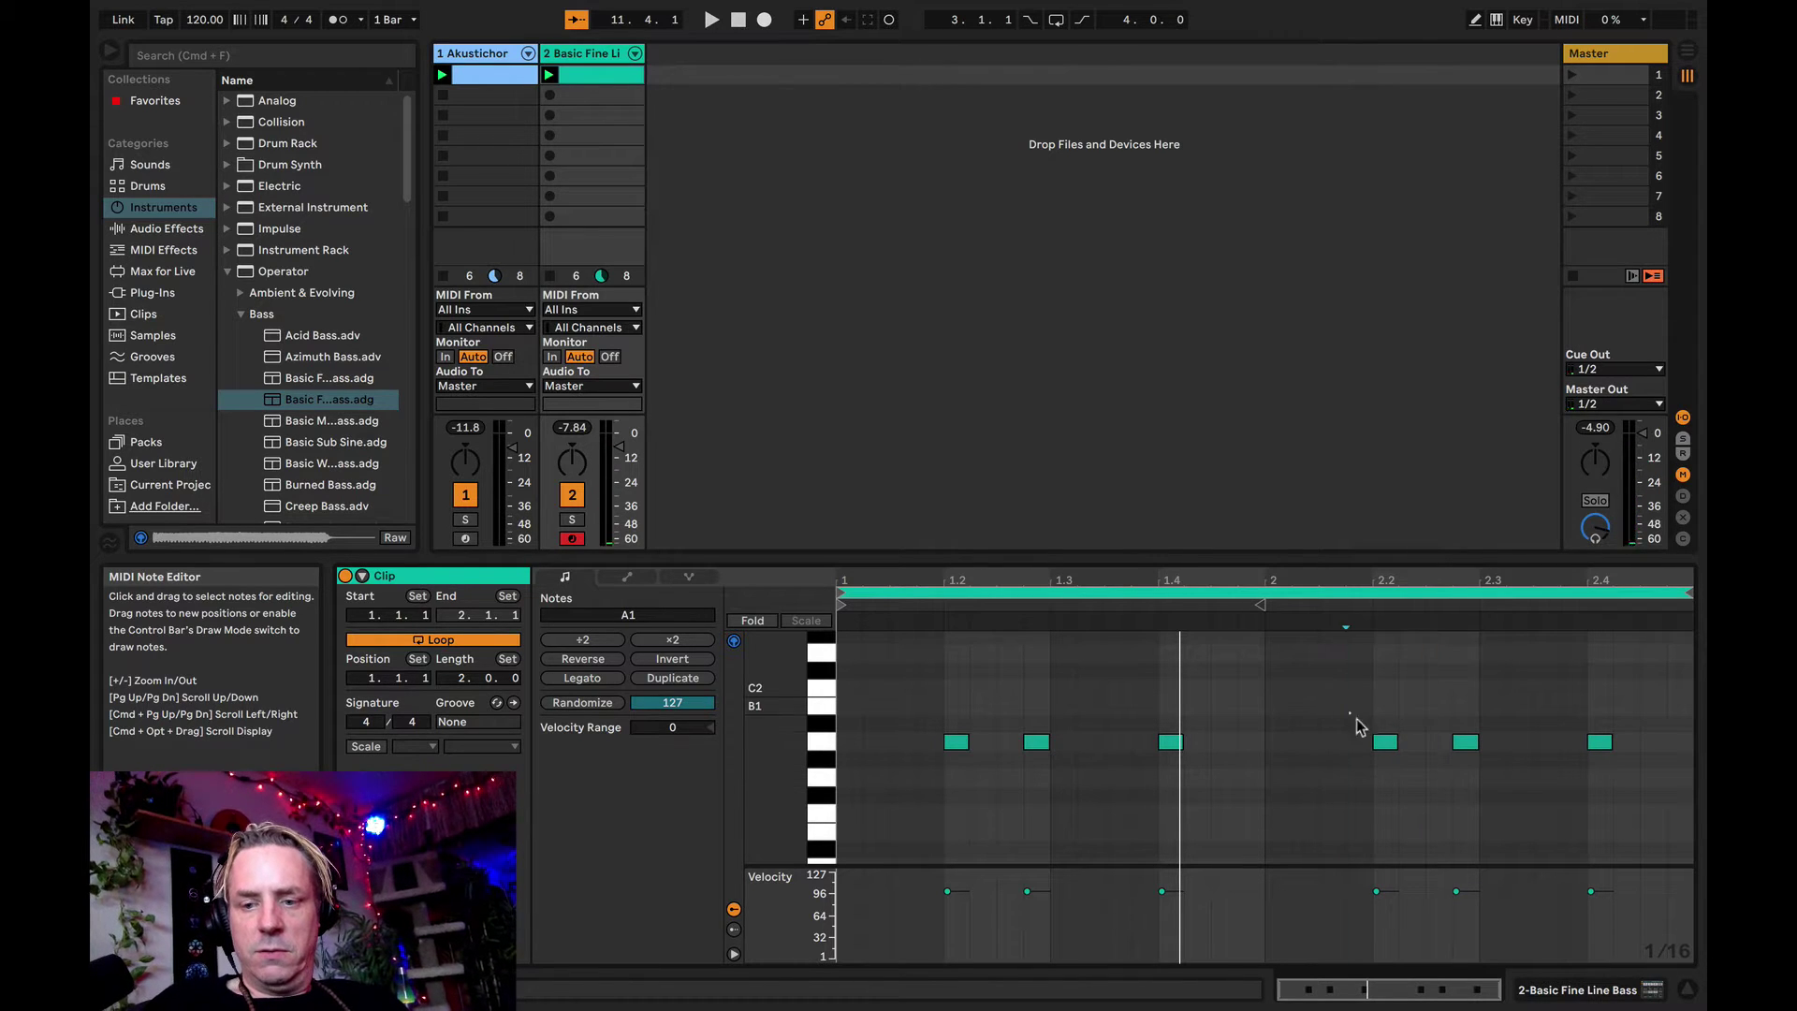
pyautogui.moveTo(1349, 712); pyautogui.dragTo(1621, 754)
pyautogui.press('Down')
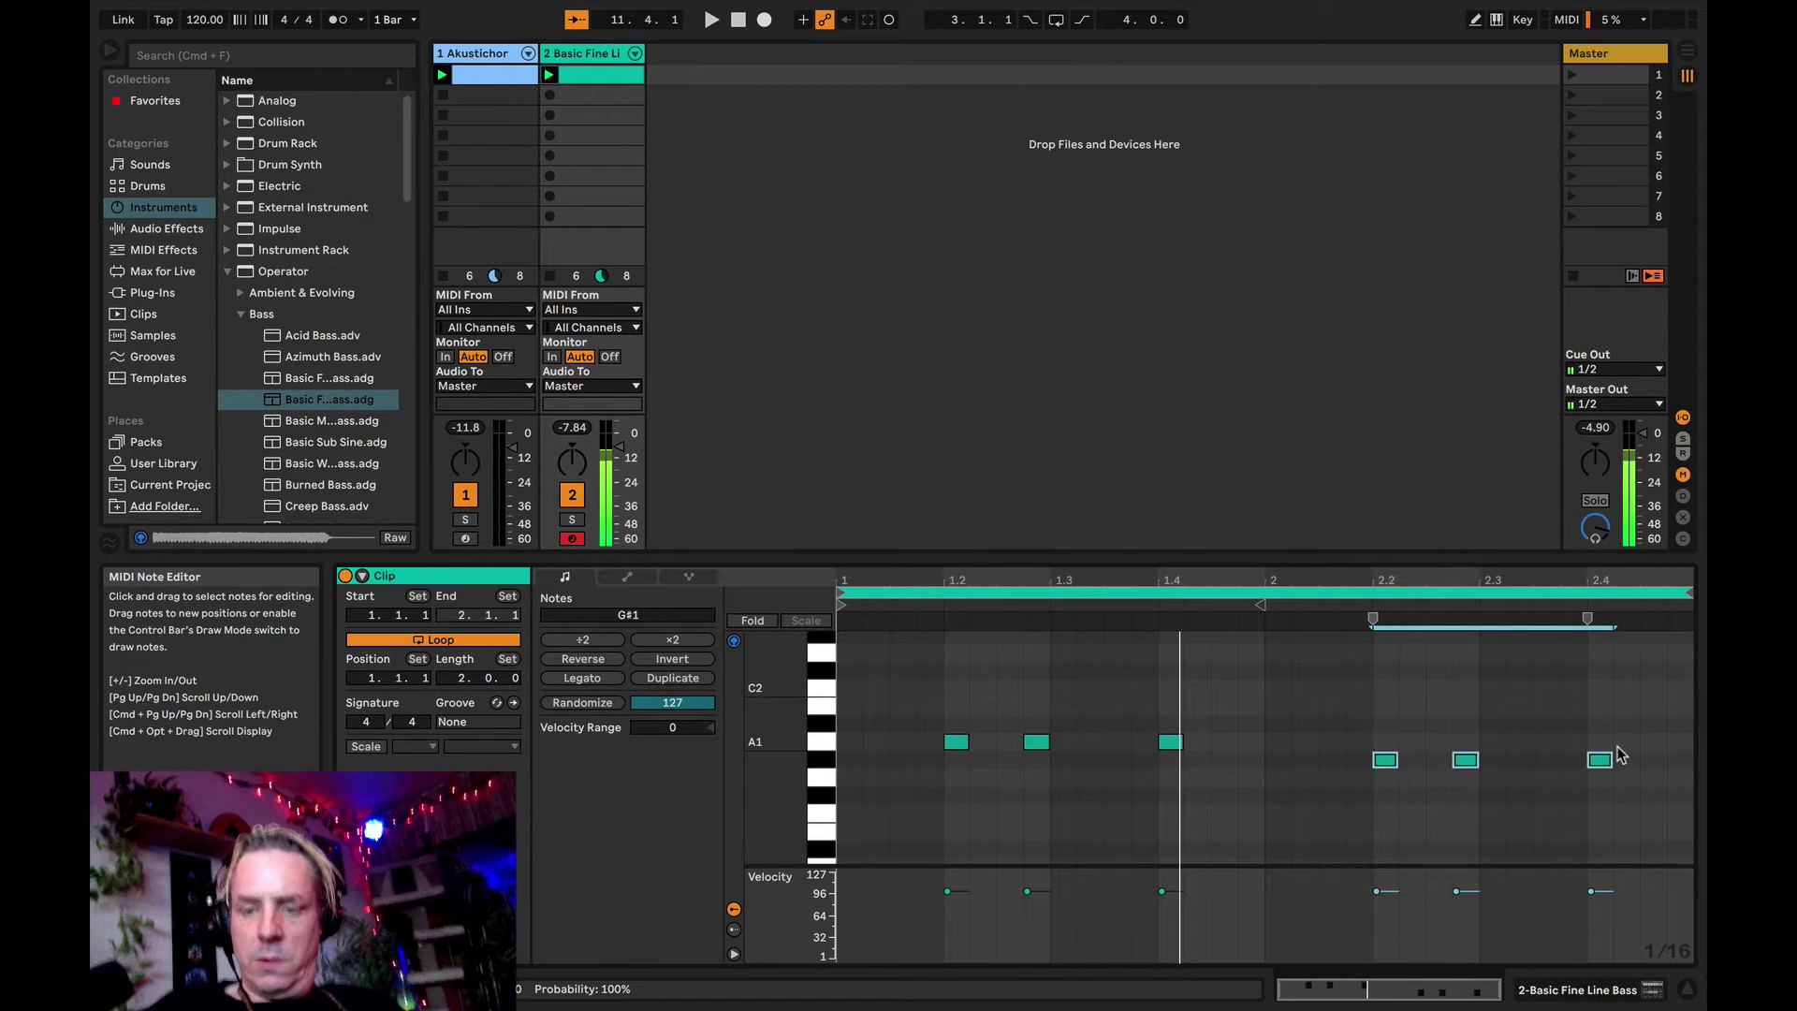
pyautogui.press('Down')
pyautogui.press('Down')
pyautogui.press('Up')
pyautogui.press('Up')
pyautogui.press('Up')
pyautogui.press('Up')
pyautogui.press('Up')
pyautogui.press('Down')
pyautogui.press('Down')
pyautogui.press('Down')
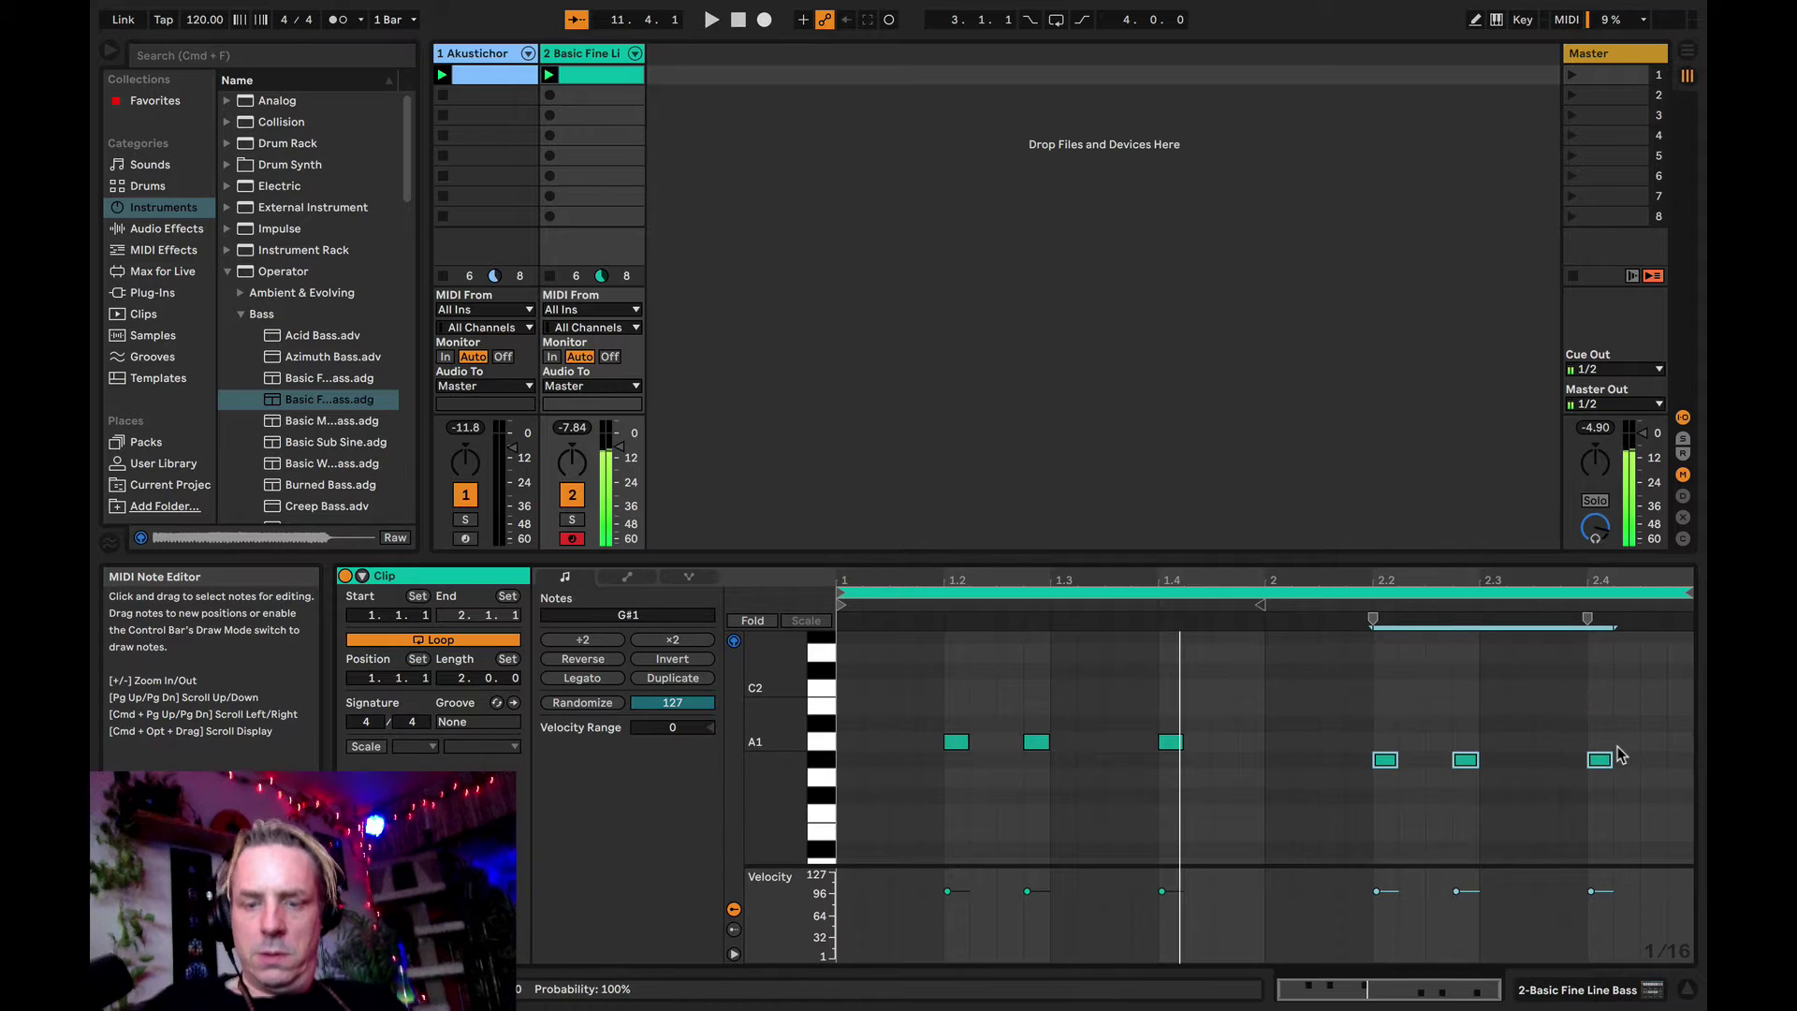
pyautogui.press('Up')
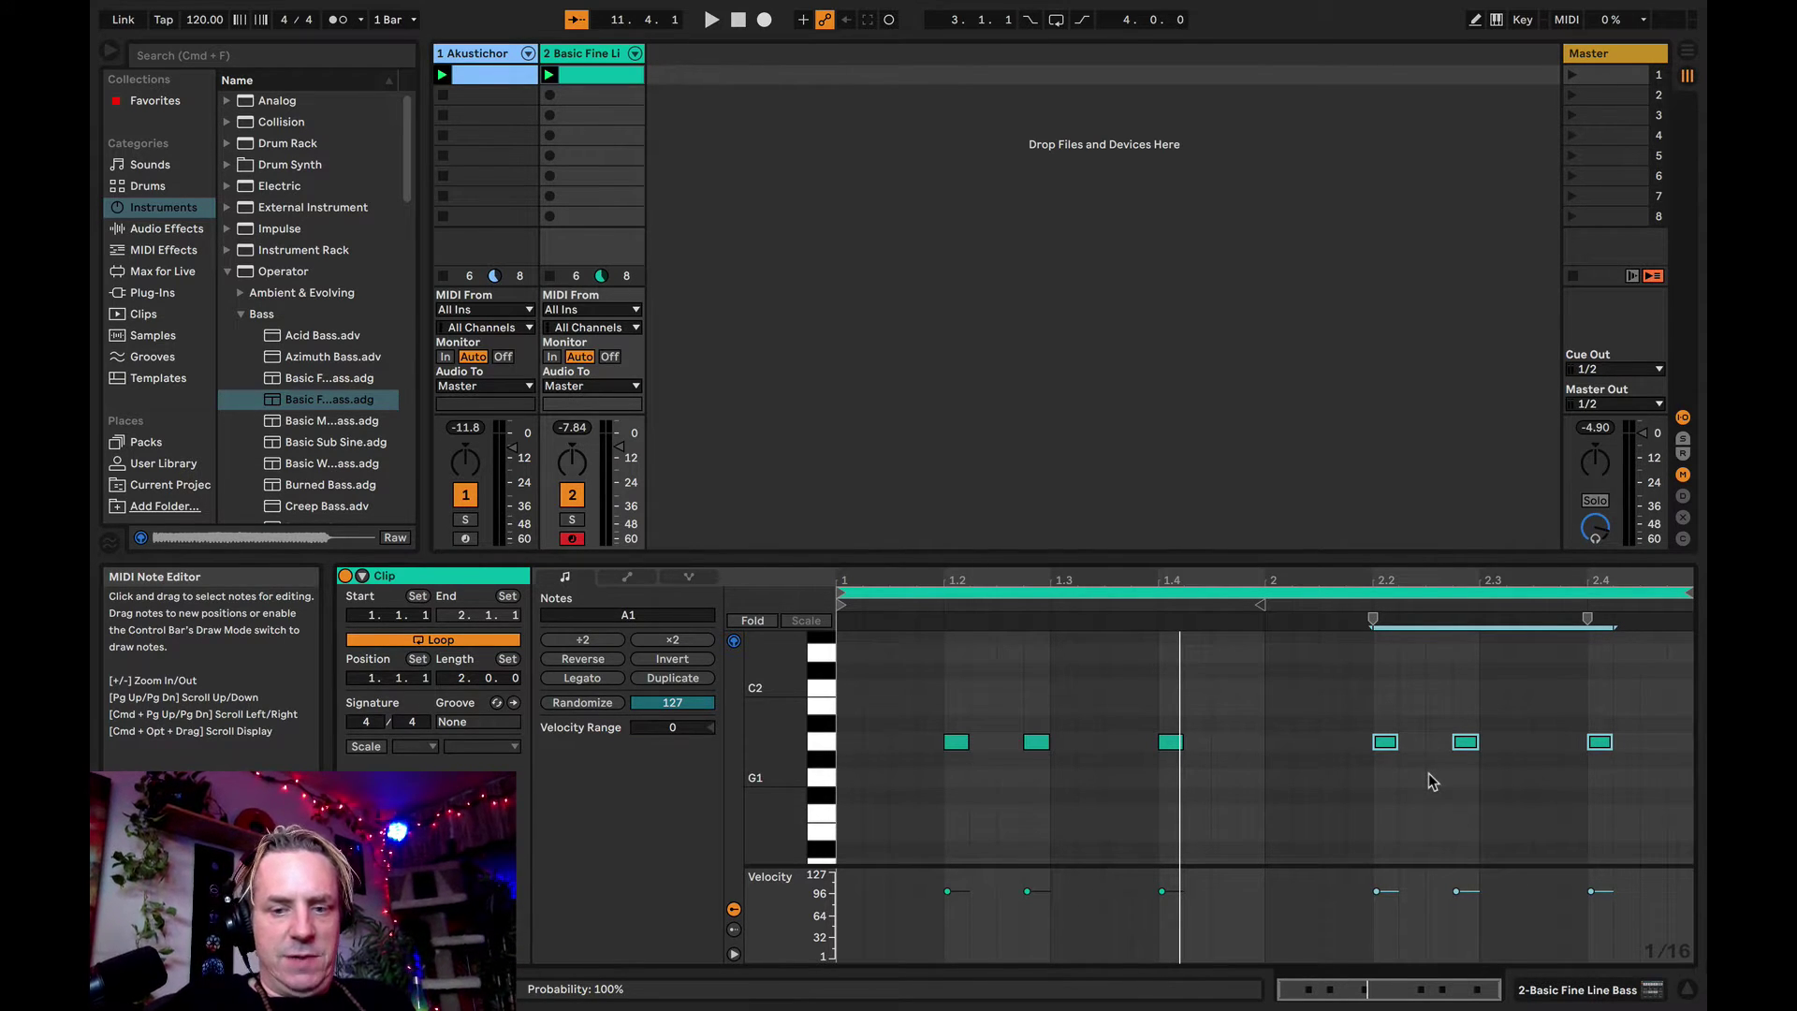
# - Lower the three bar 2 bass notes to G#1, comparing G1 and F#1 against the playing drum loop
pyautogui.press('Down')
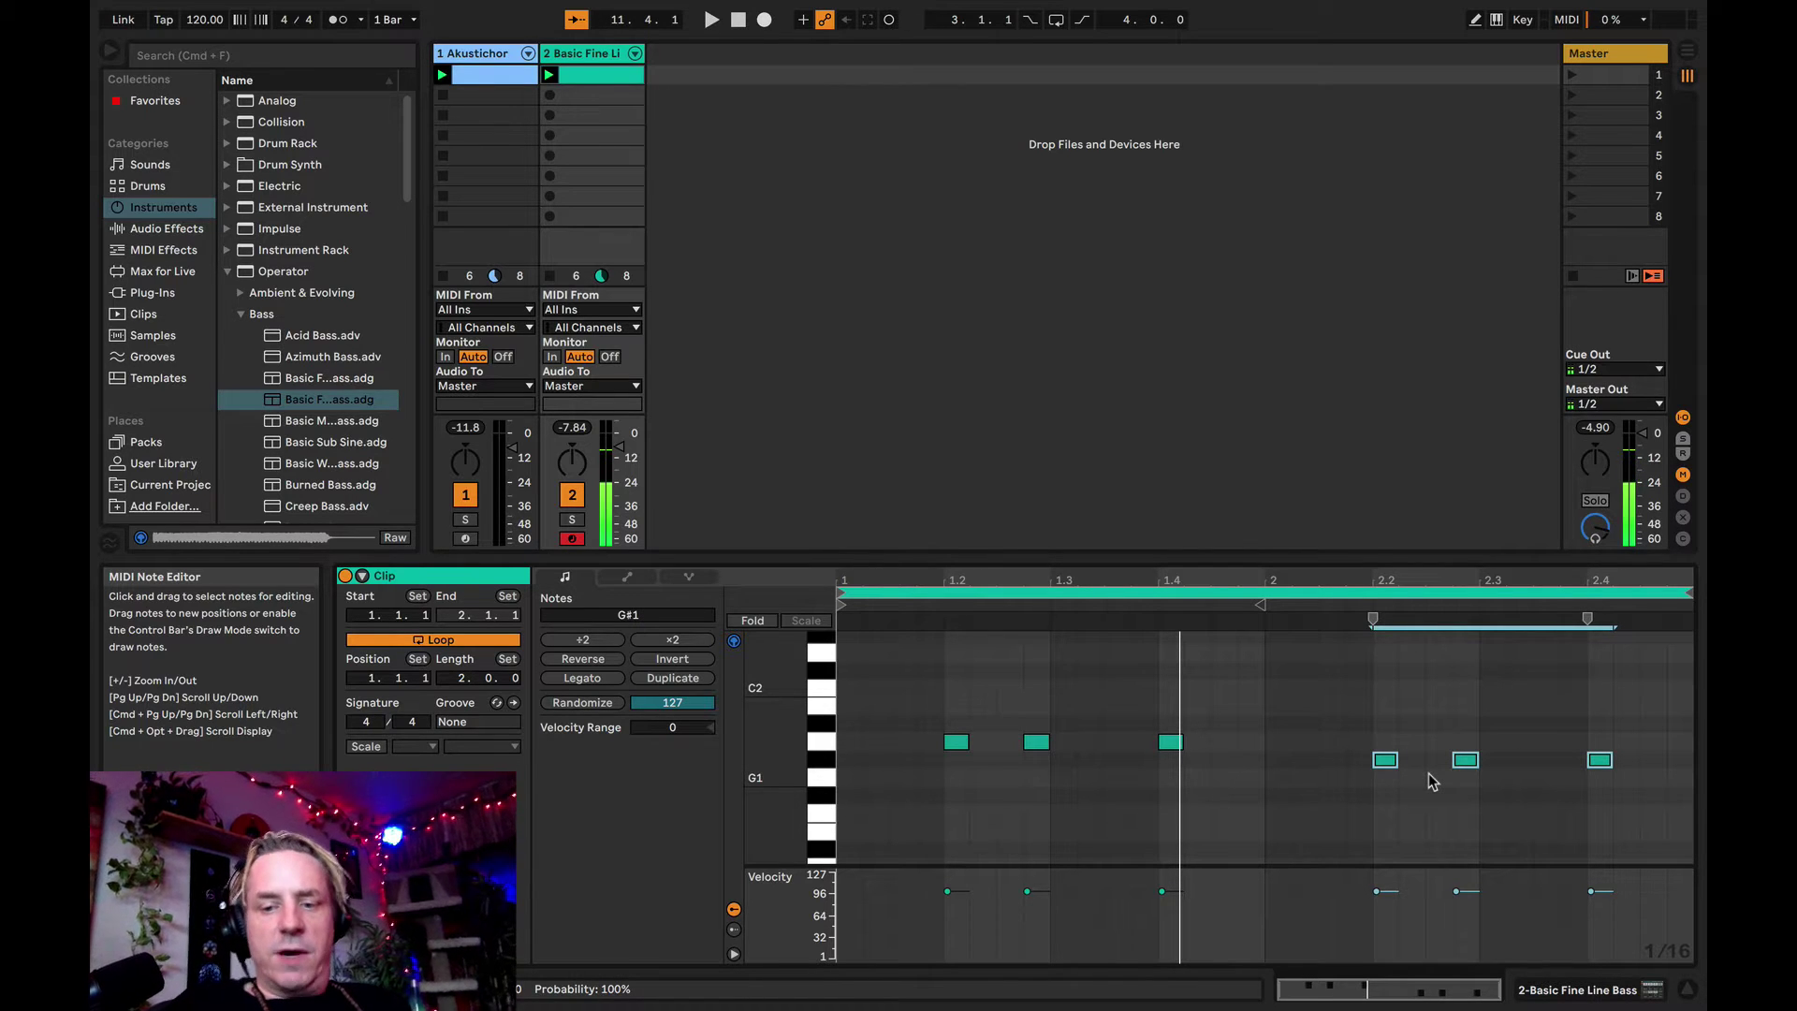
pyautogui.press('space')
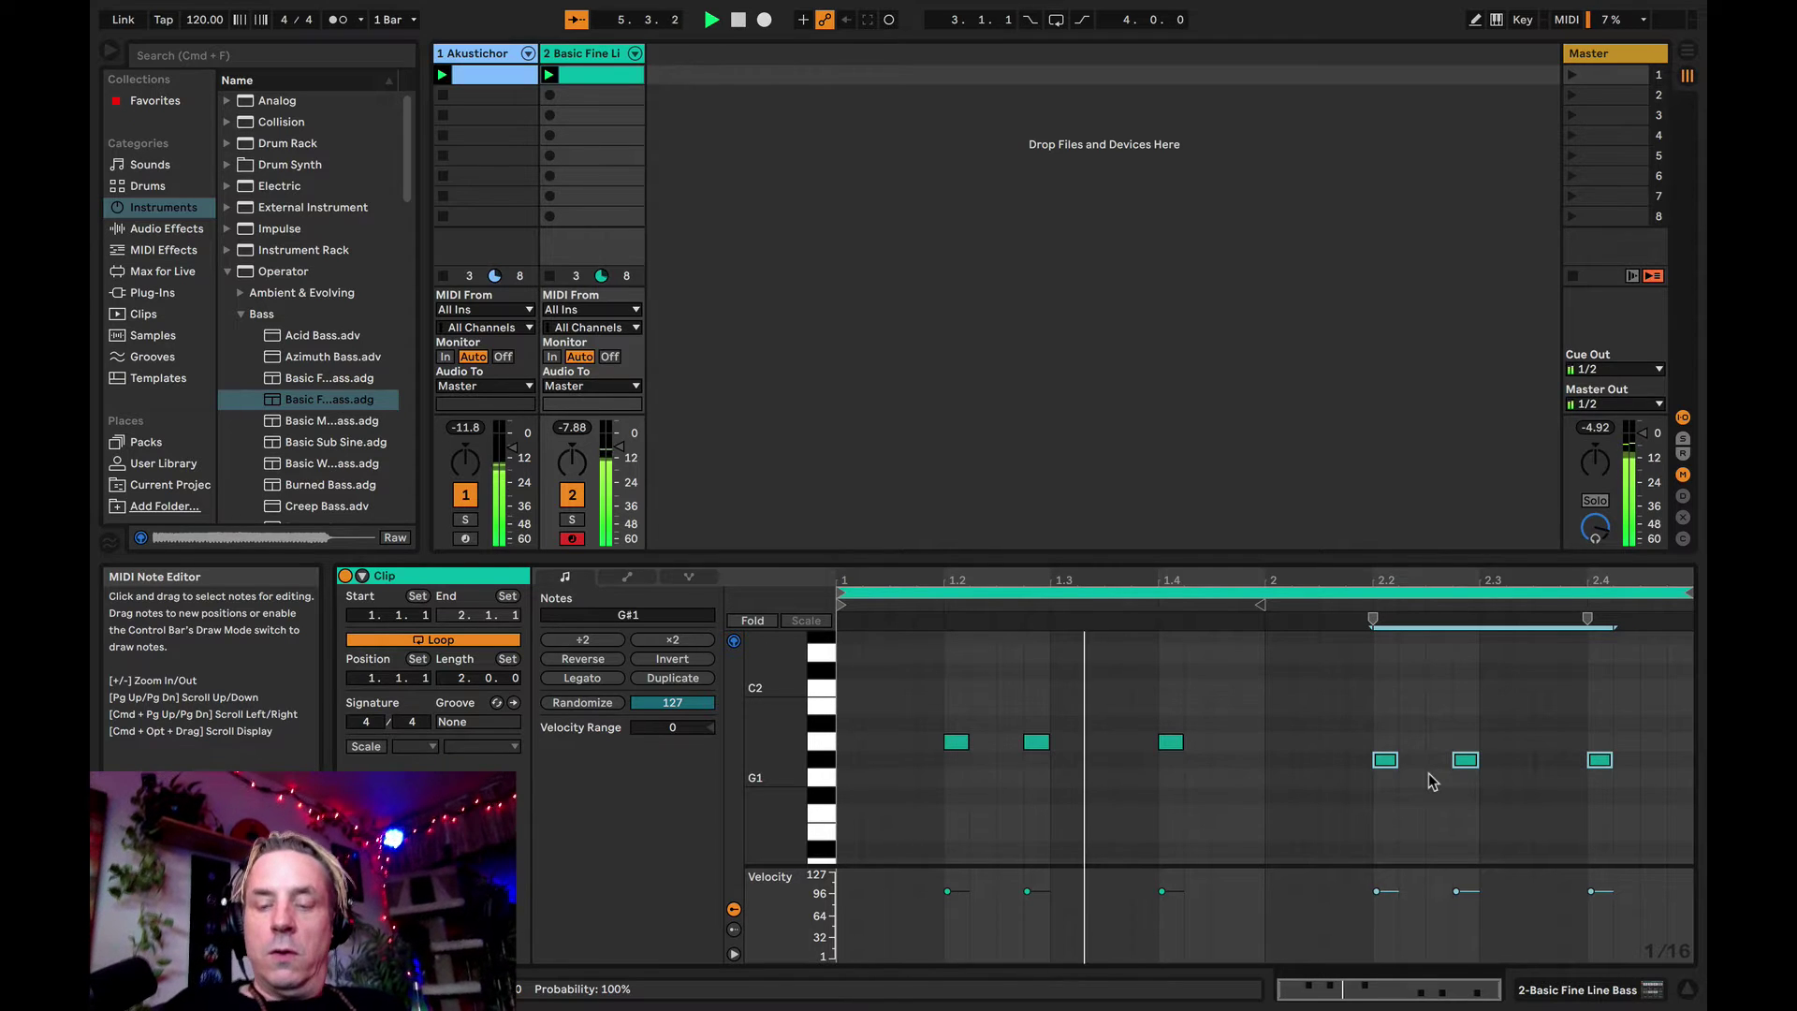
pyautogui.press('Down')
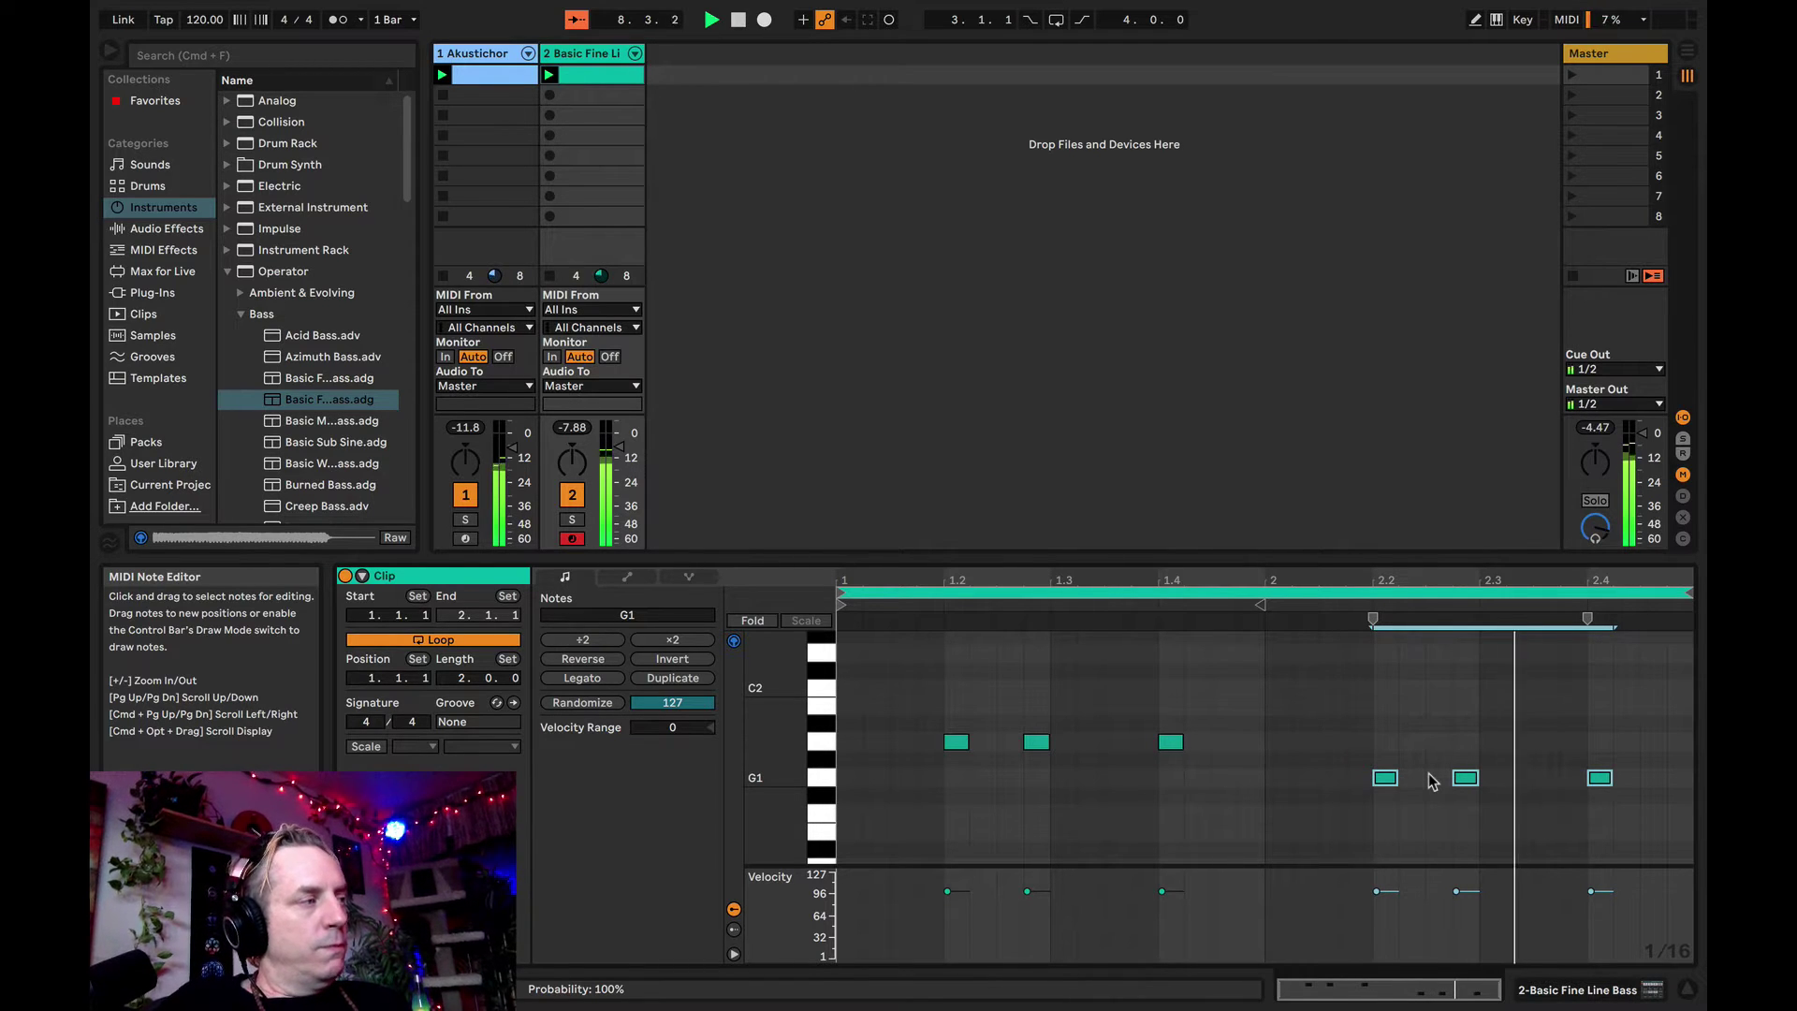
pyautogui.press('Down')
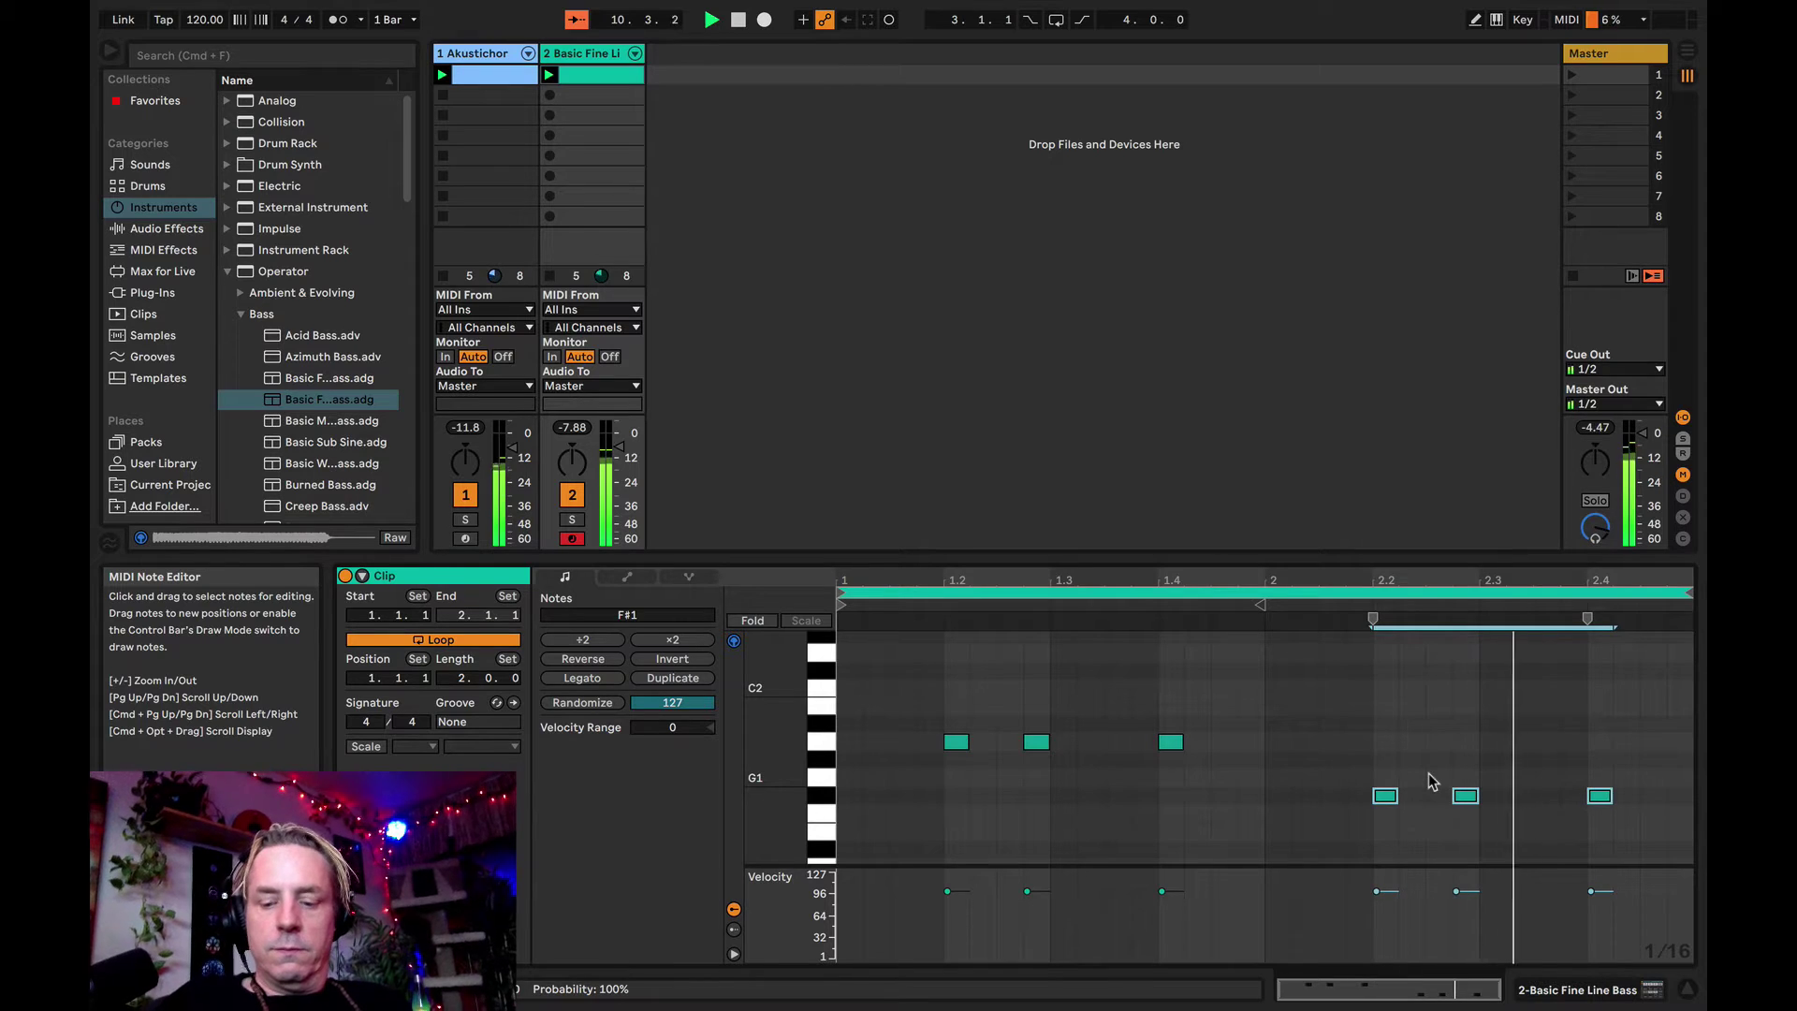
pyautogui.press('Up')
pyautogui.press('Up')
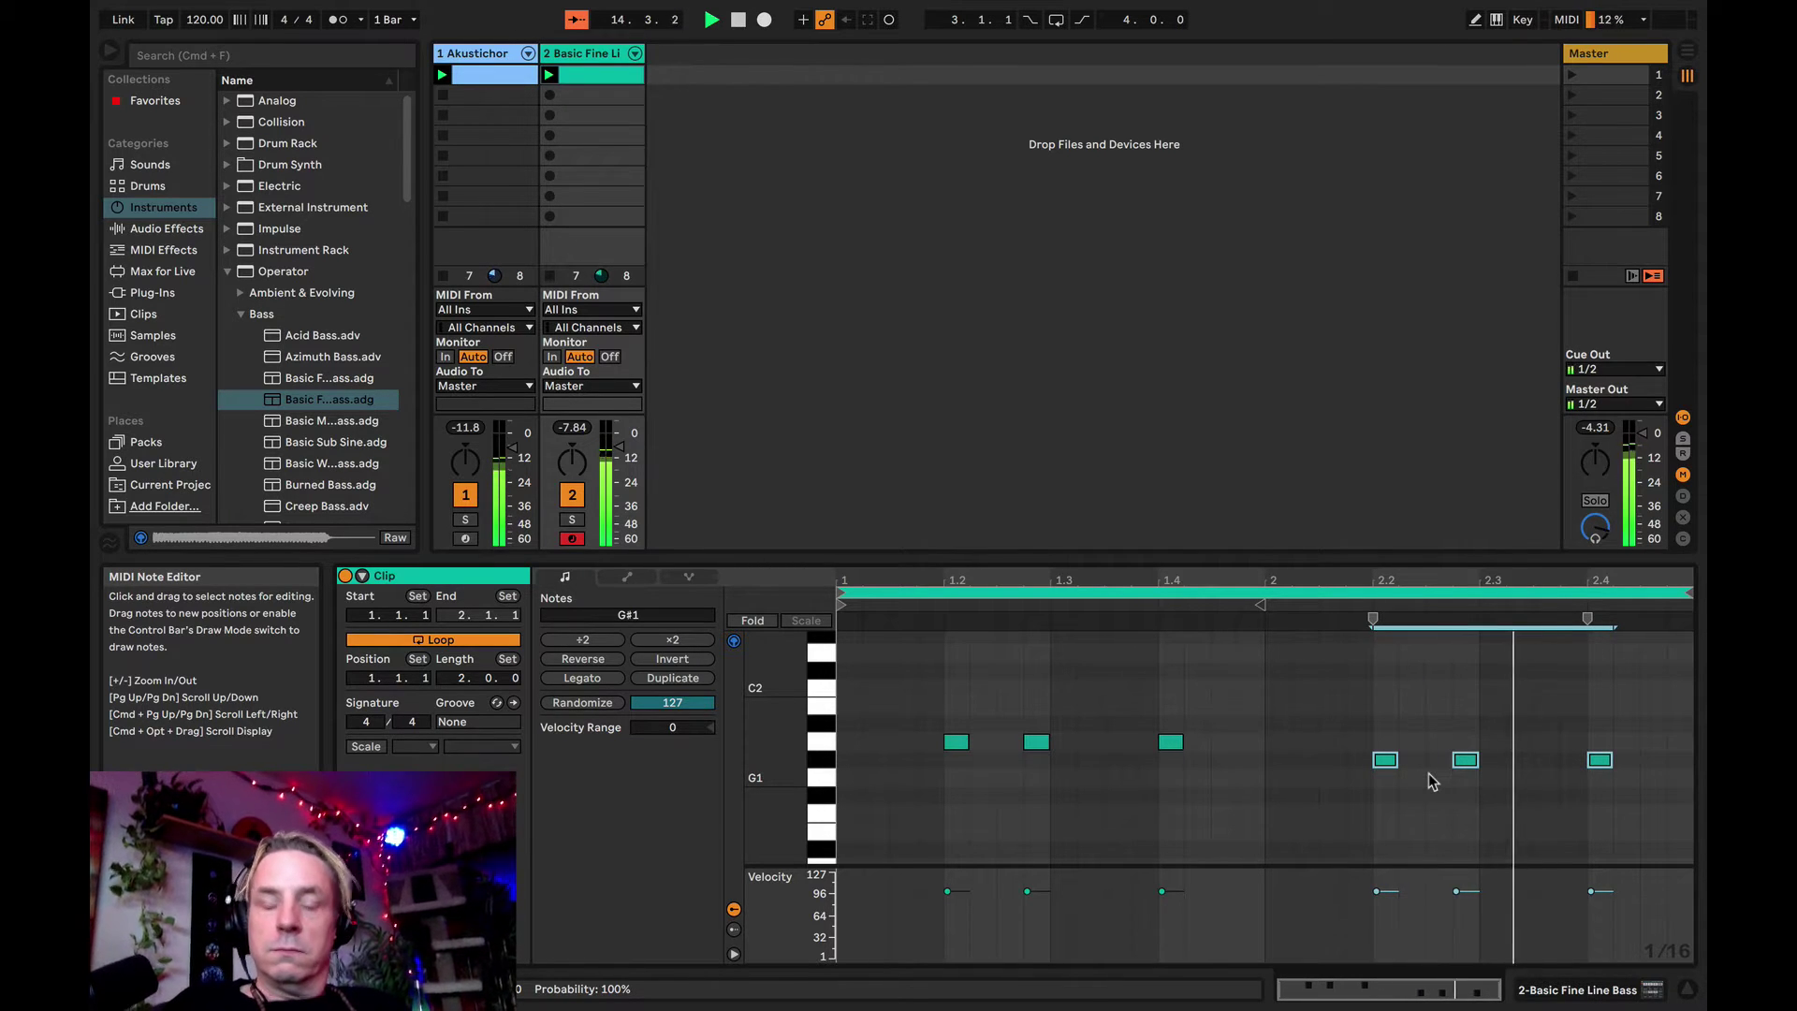
pyautogui.press('Down')
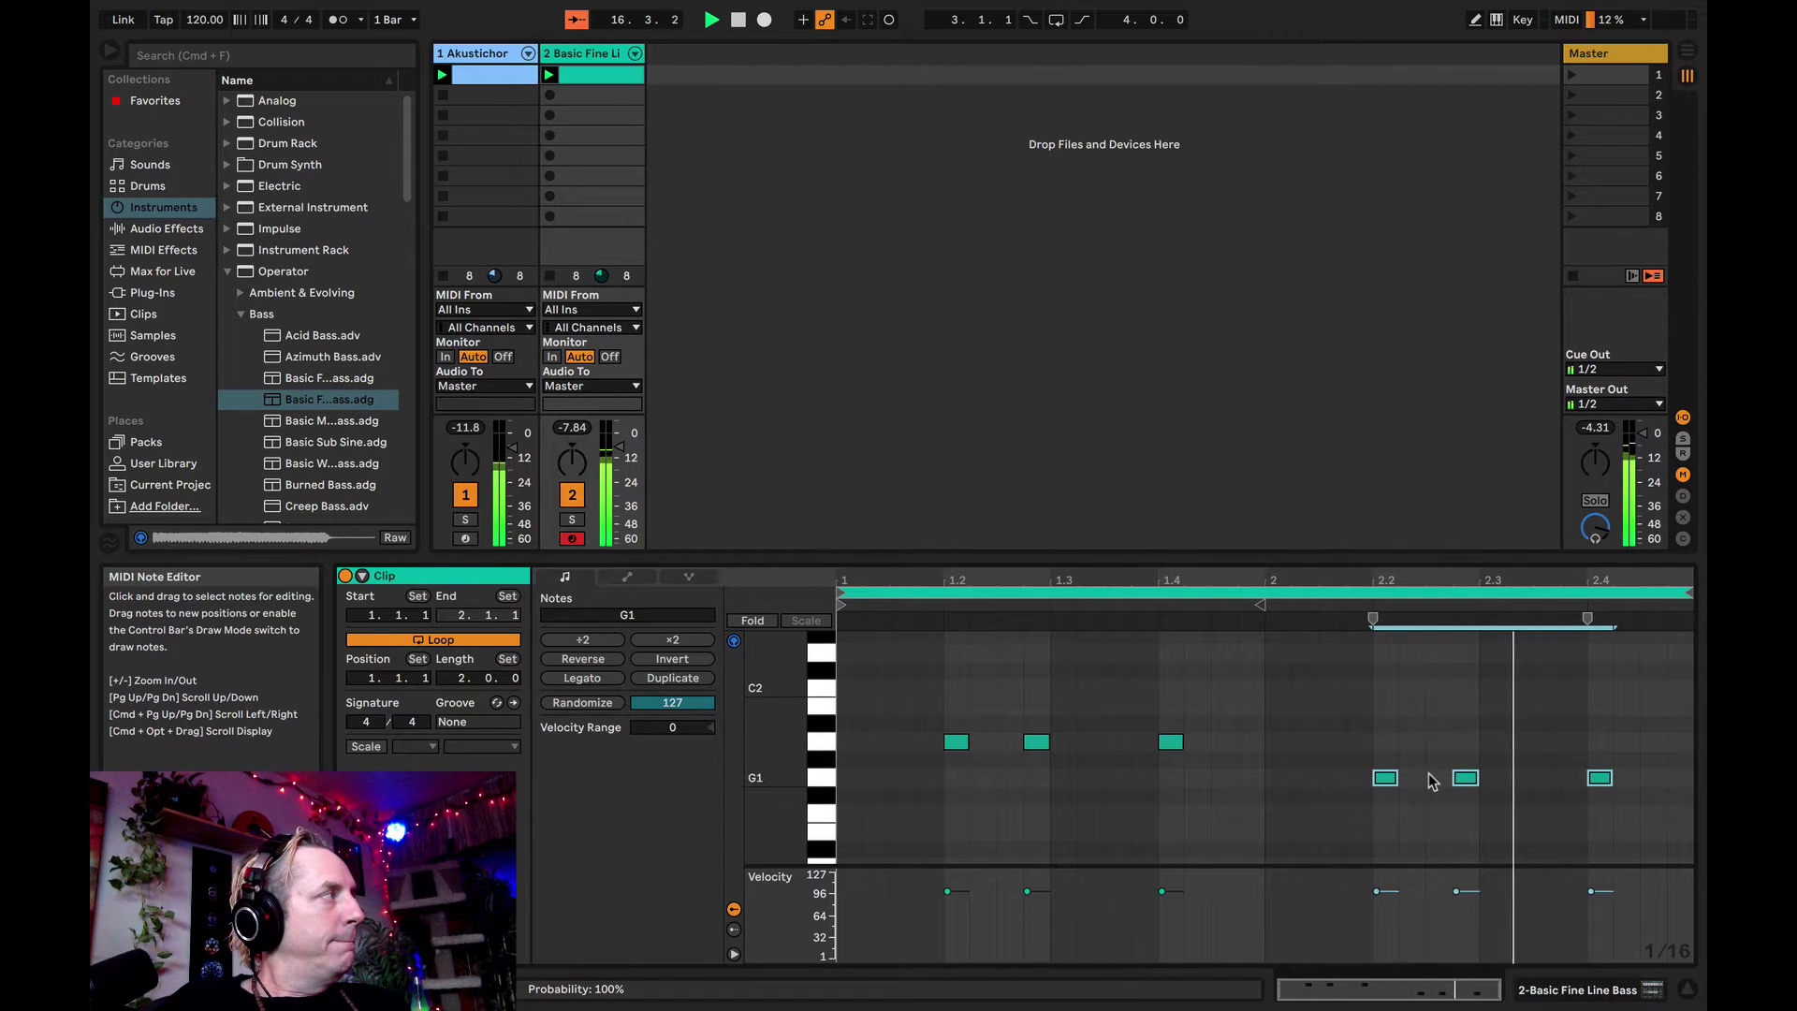
pyautogui.press('Up')
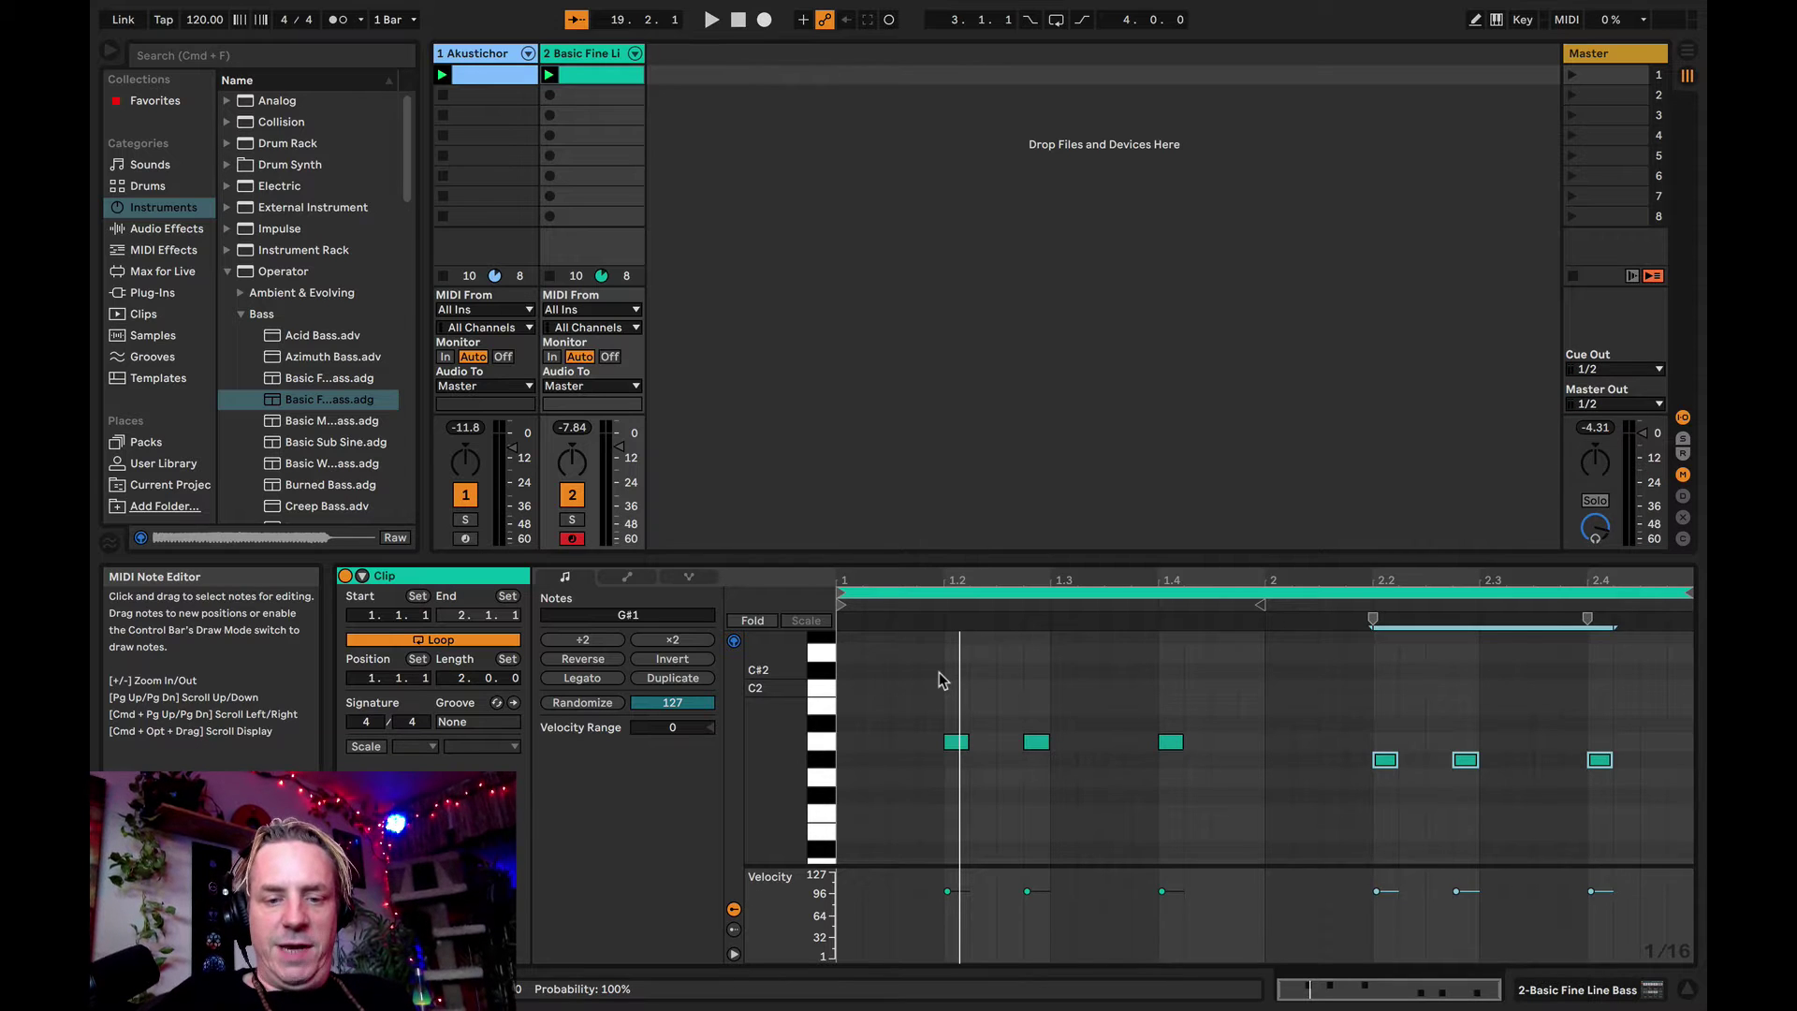
# - Try all the bass notes one octave higher against the drum loop, and move them back down an octave
pyautogui.press('super+a')
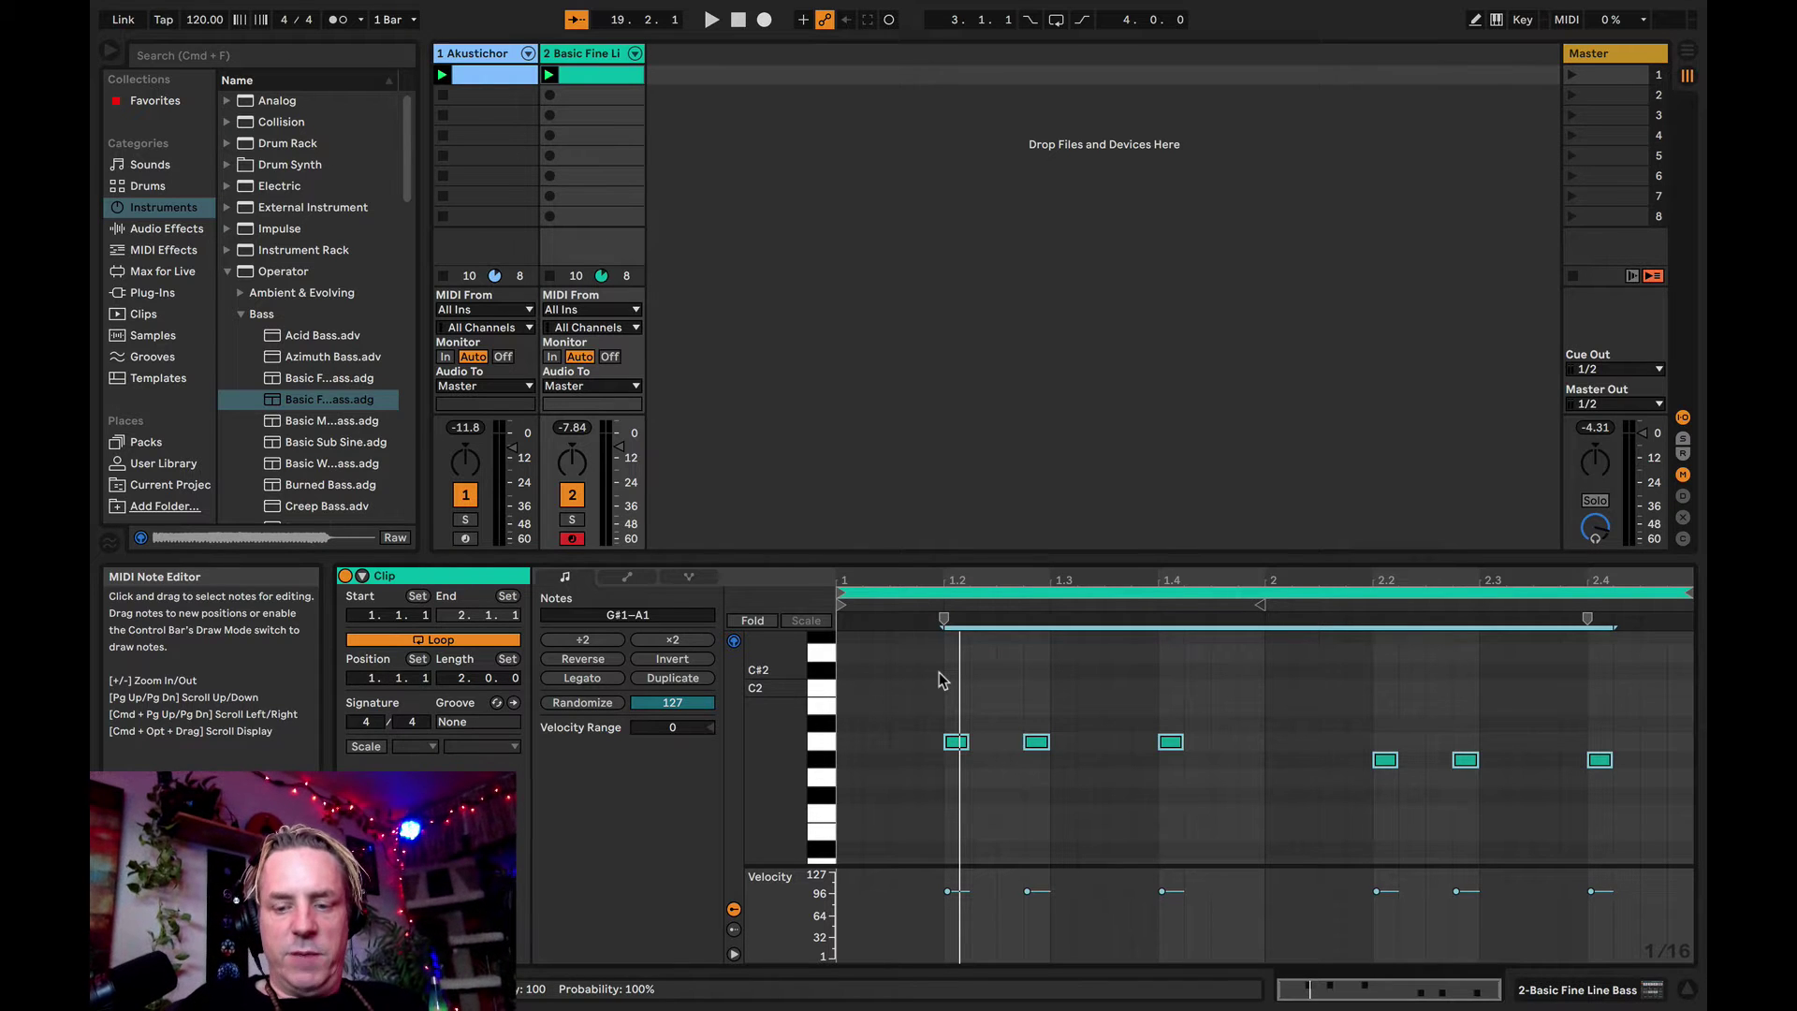
pyautogui.hotkey('shift', 'Up')
pyautogui.press('space')
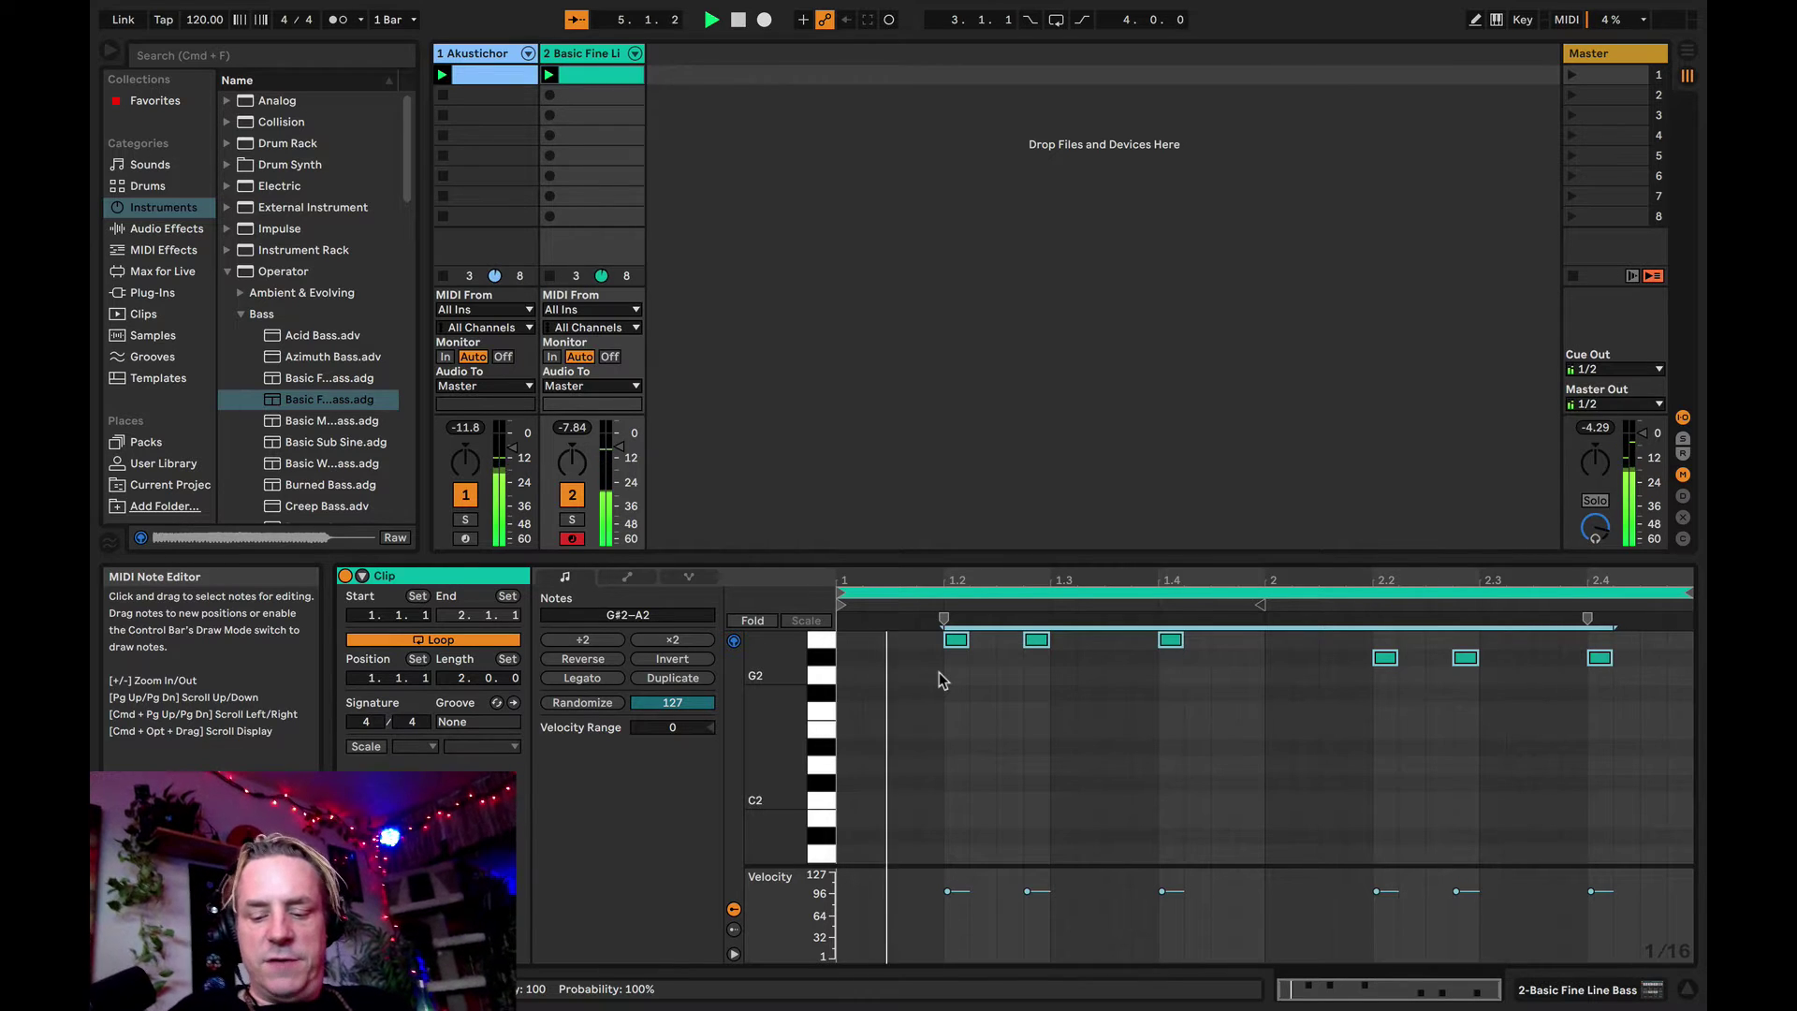
pyautogui.hotkey('shift', 'Down')
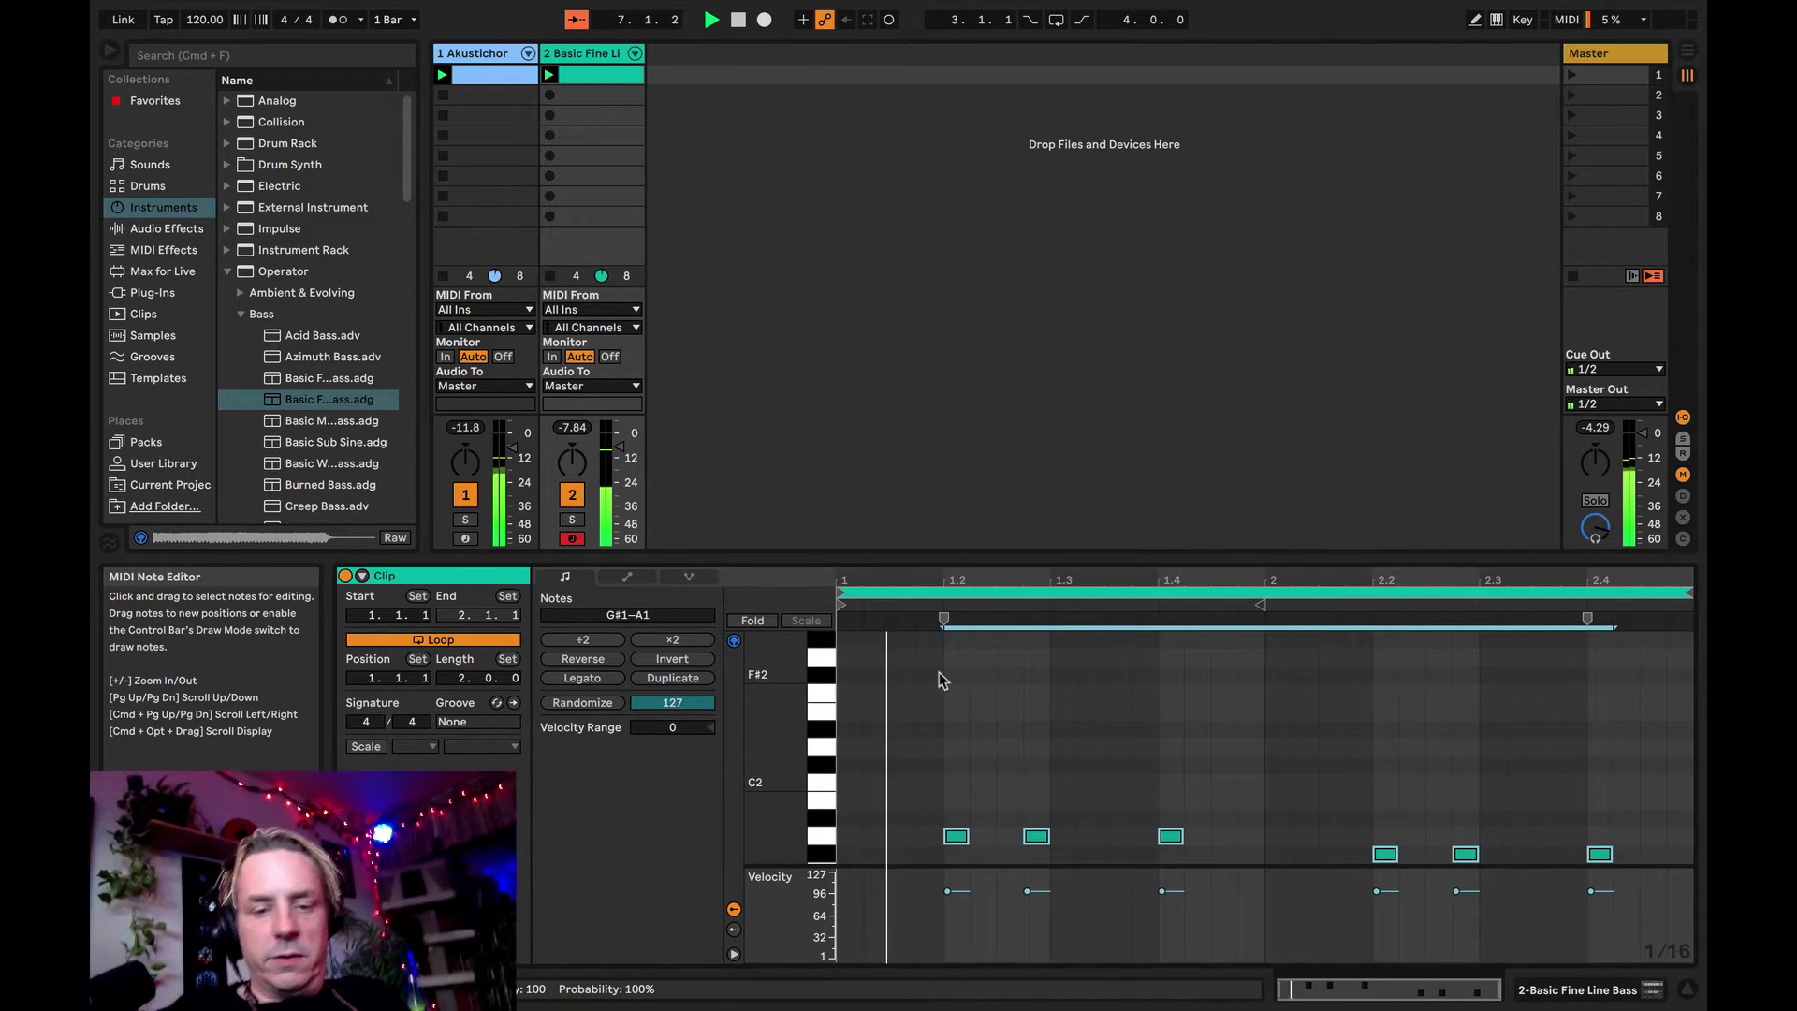
pyautogui.click(1170, 674)
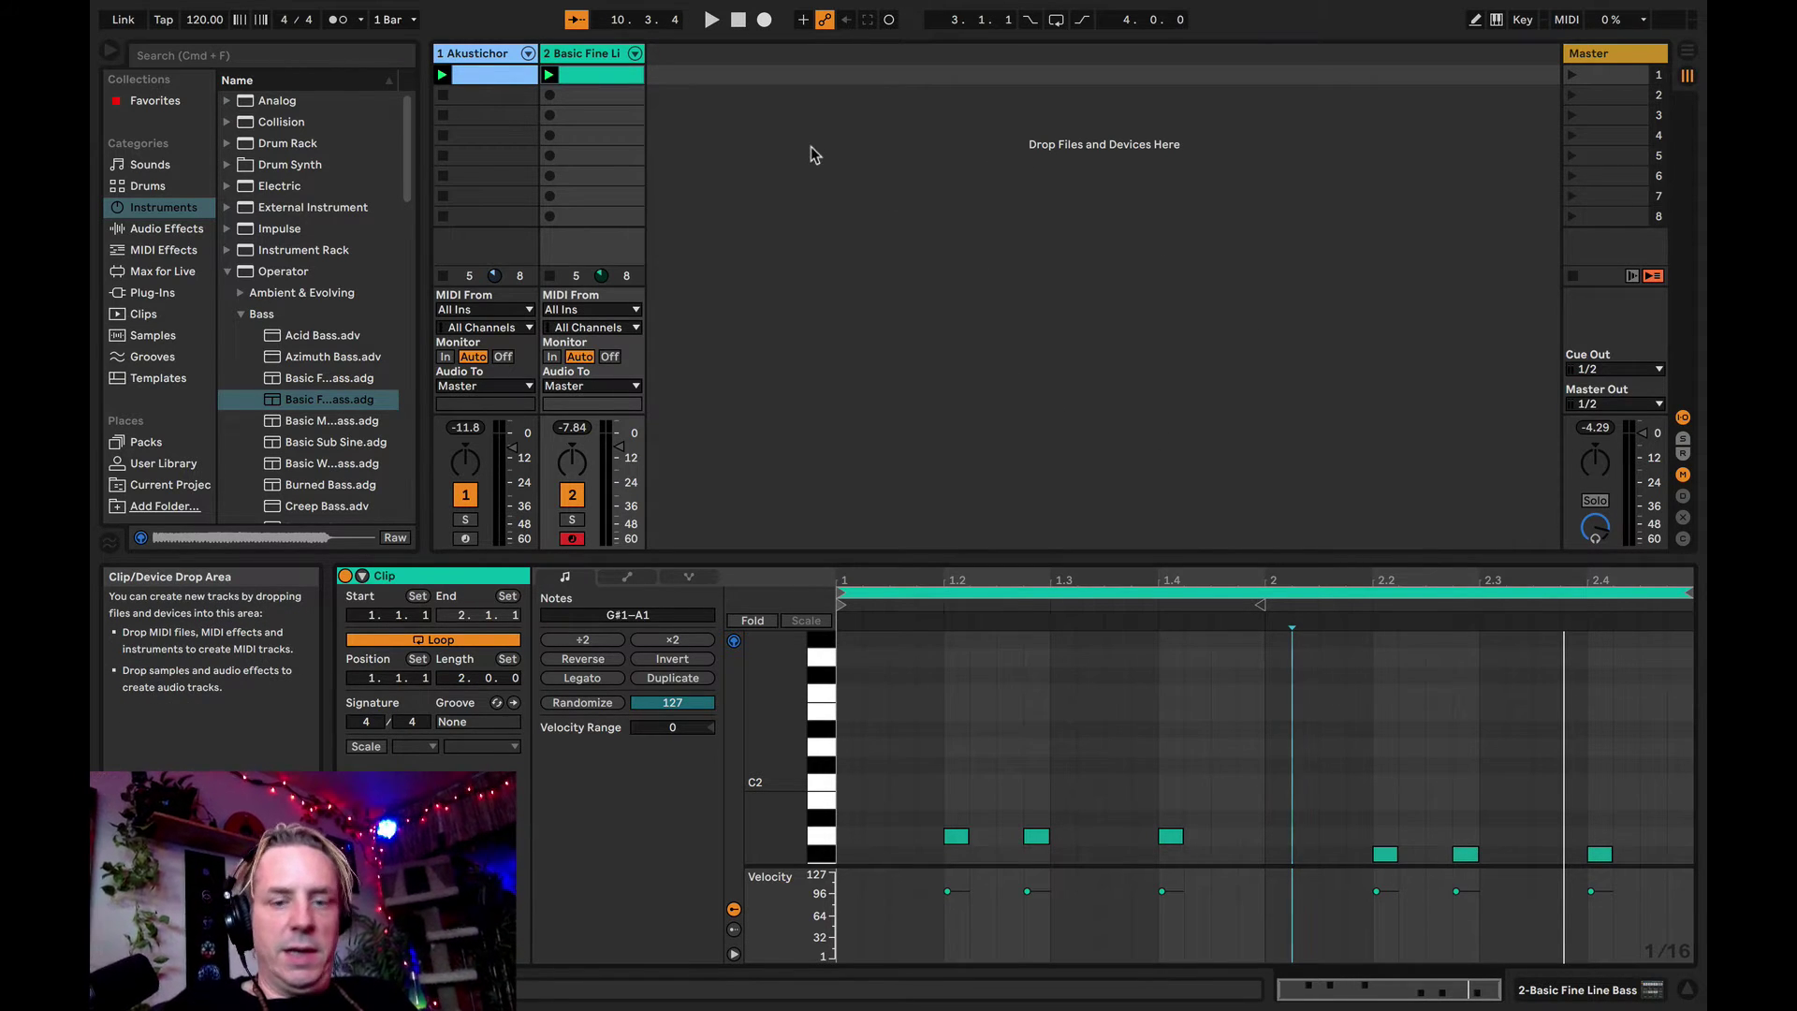
# - Insert a new MIDI track after the bass track and select the Basic Fine Line Bass track
pyautogui.click(766, 170)
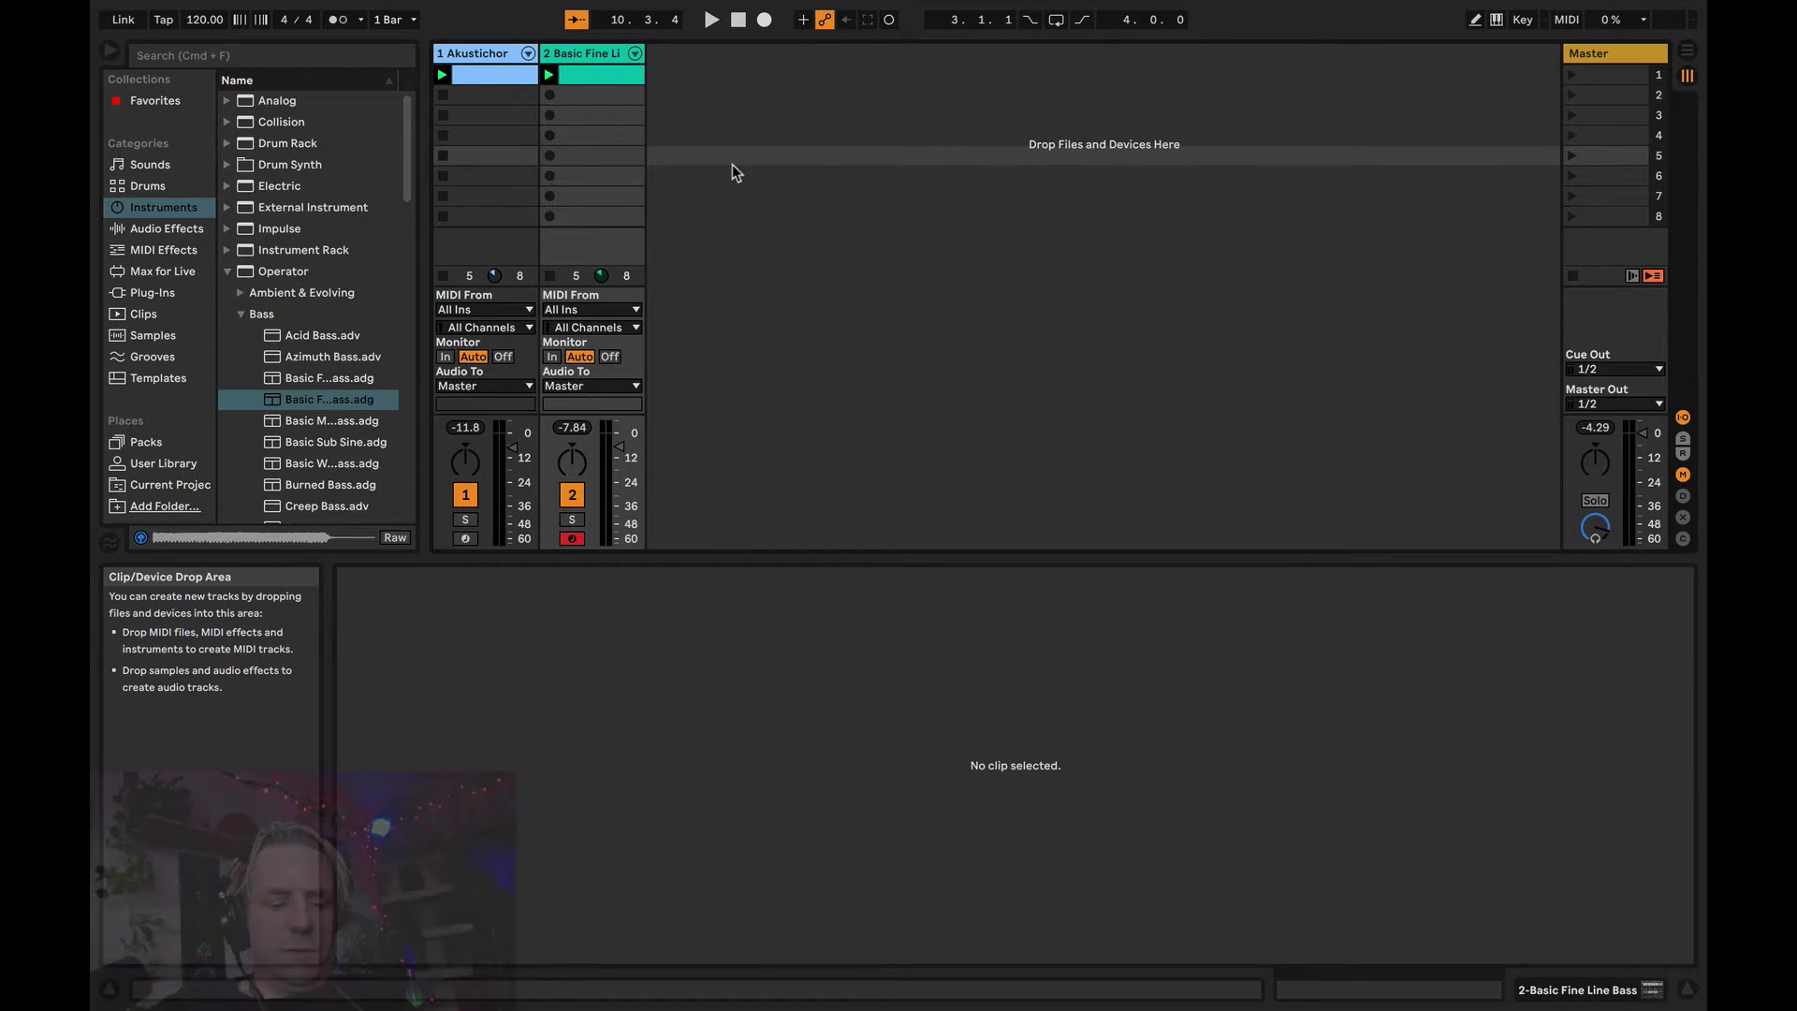
pyautogui.press('super+shift+t')
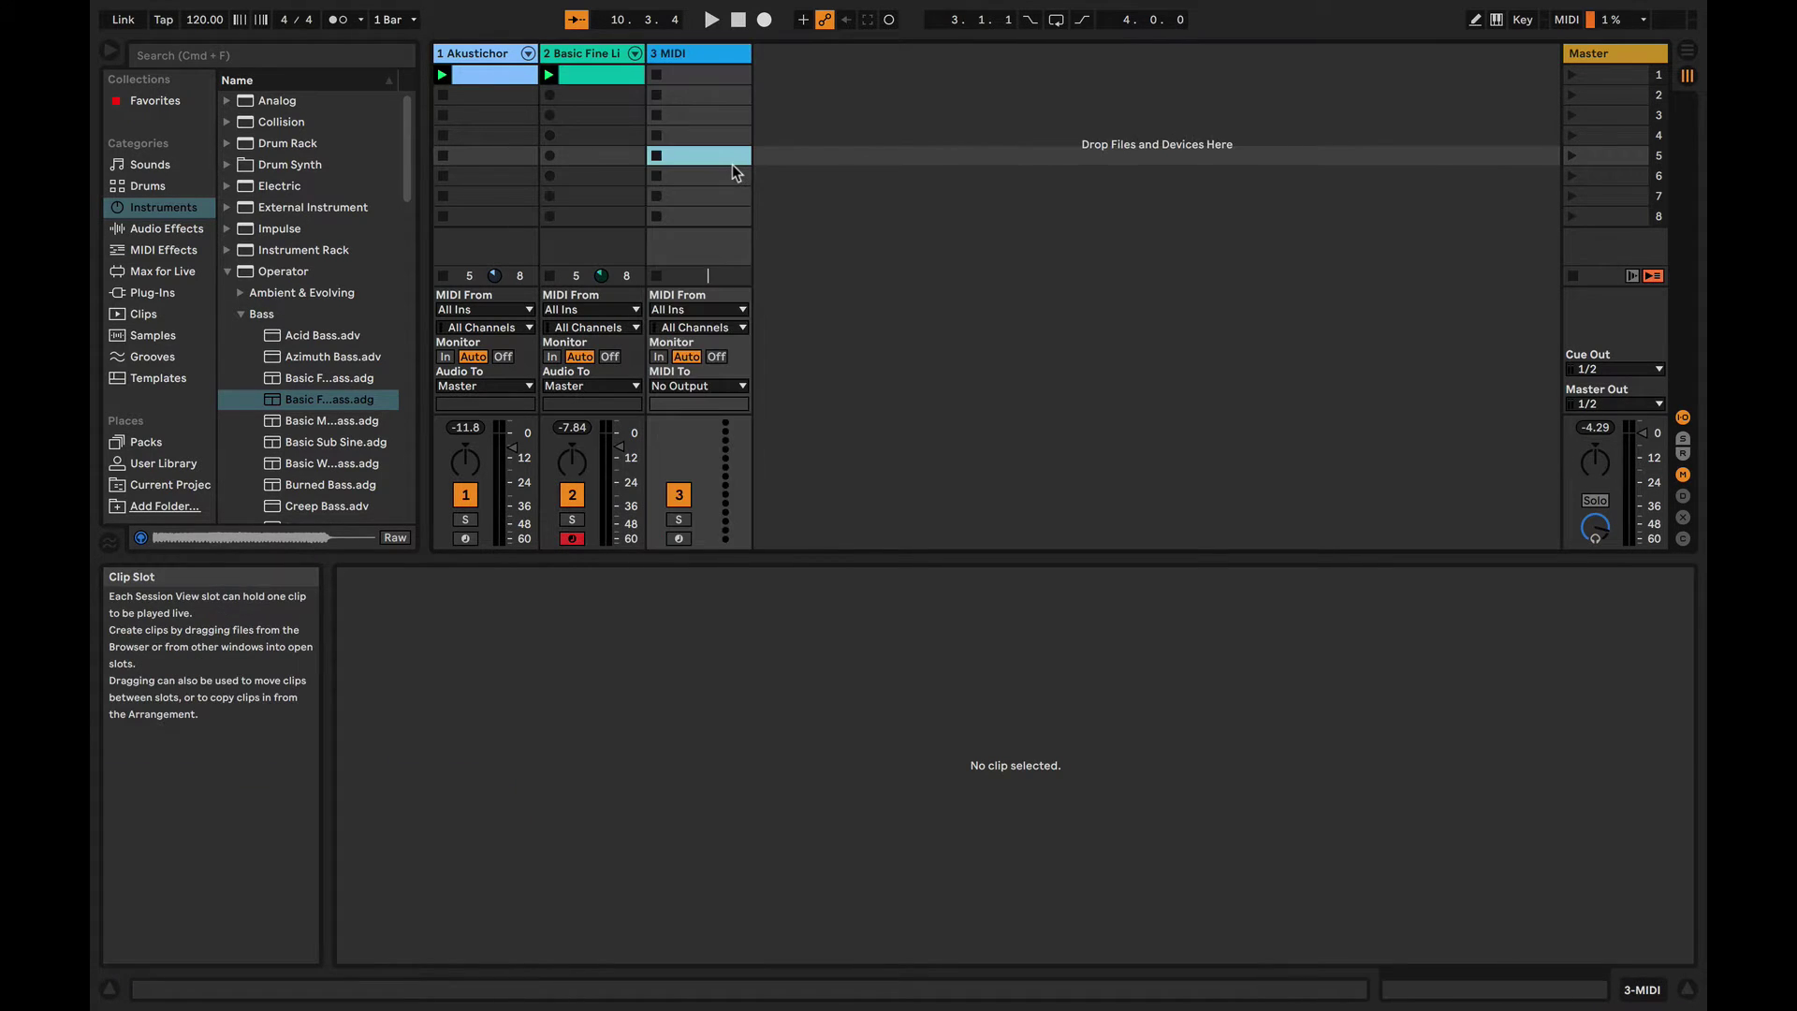
pyautogui.click(607, 60)
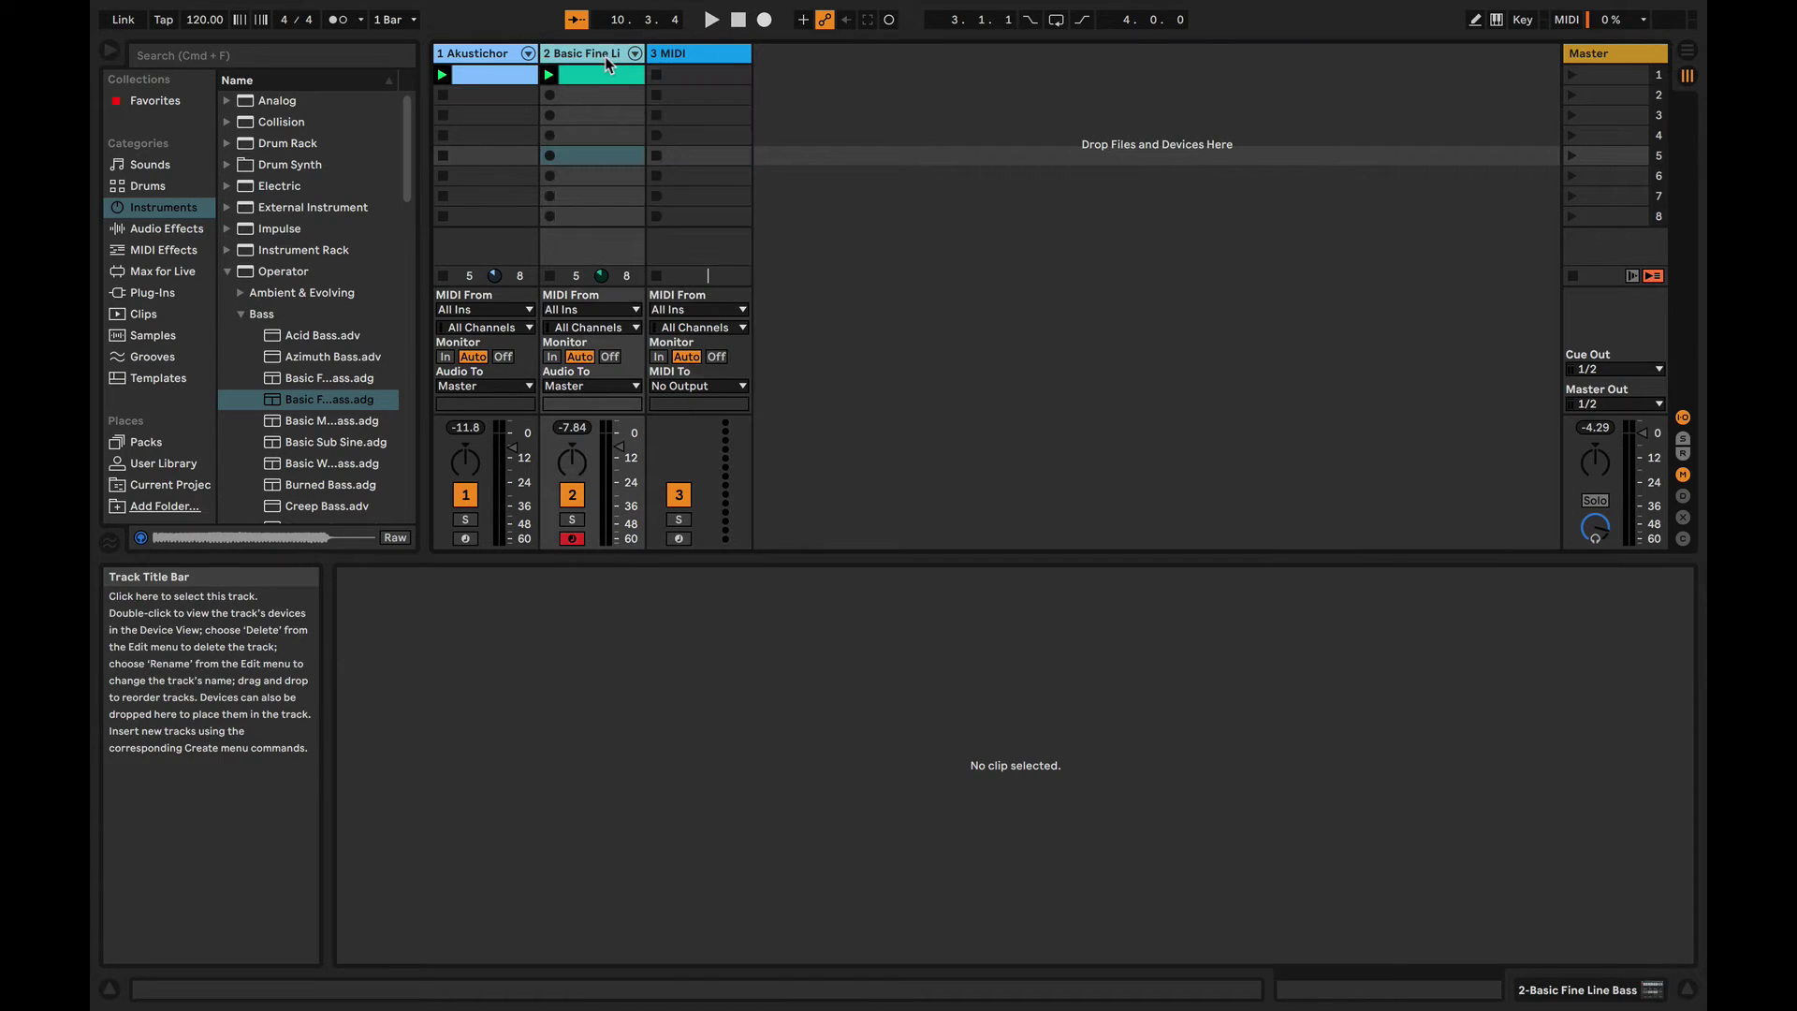
# - Delete the Akustichord Kit and Basic Fine Line Bass tracks, keeping only the empty MIDI track
pyautogui.click(495, 58)
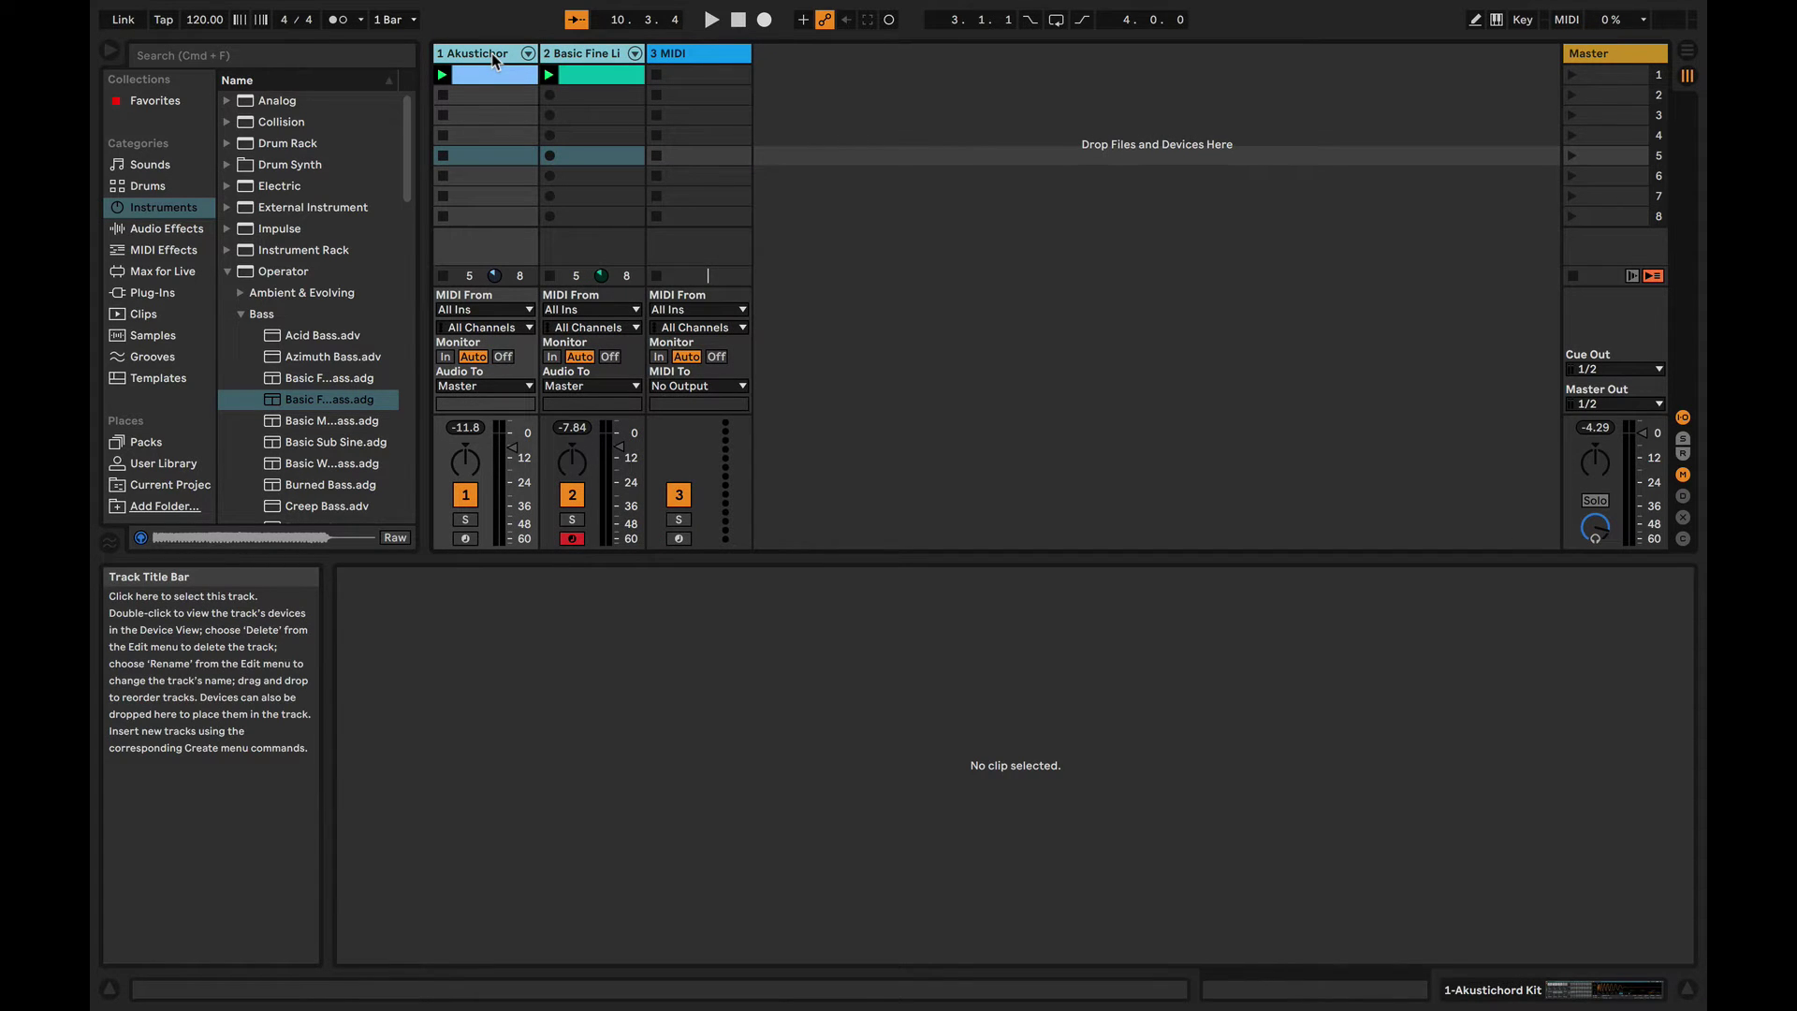
pyautogui.press('Delete')
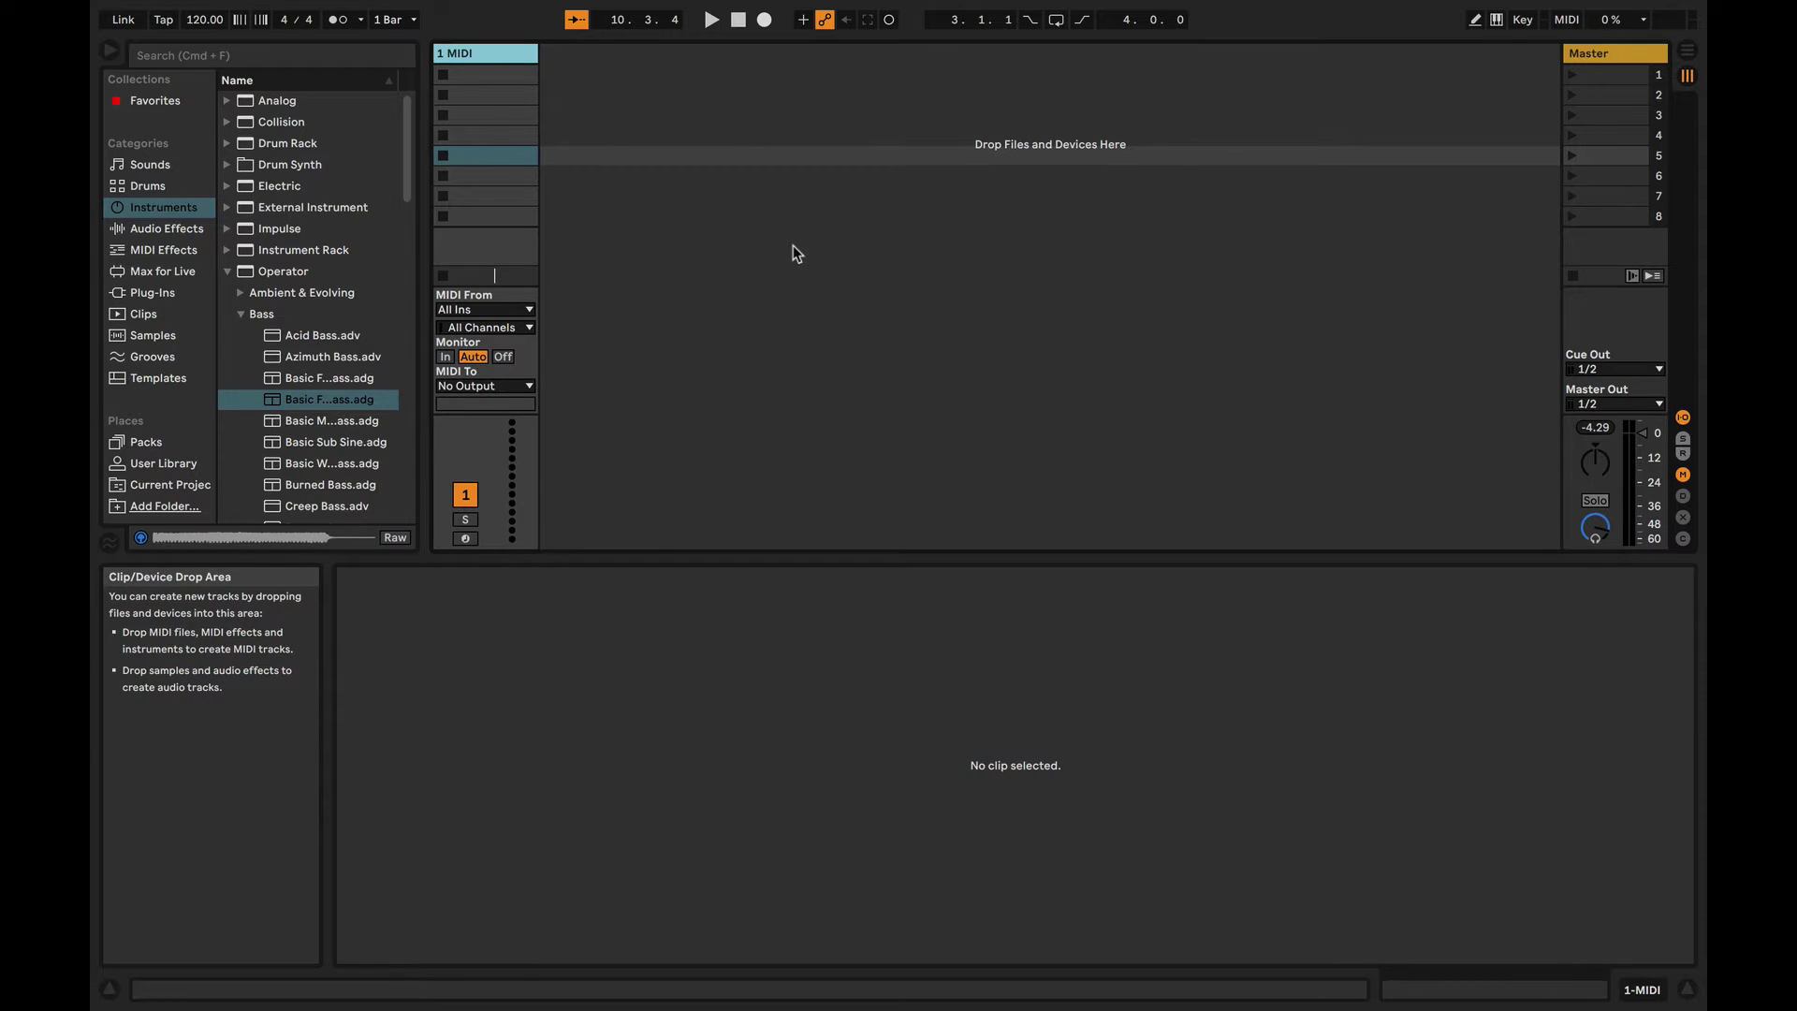
pyautogui.hotkey('shift', 'Tab')
pyautogui.hotkey('shift', 'Tab')
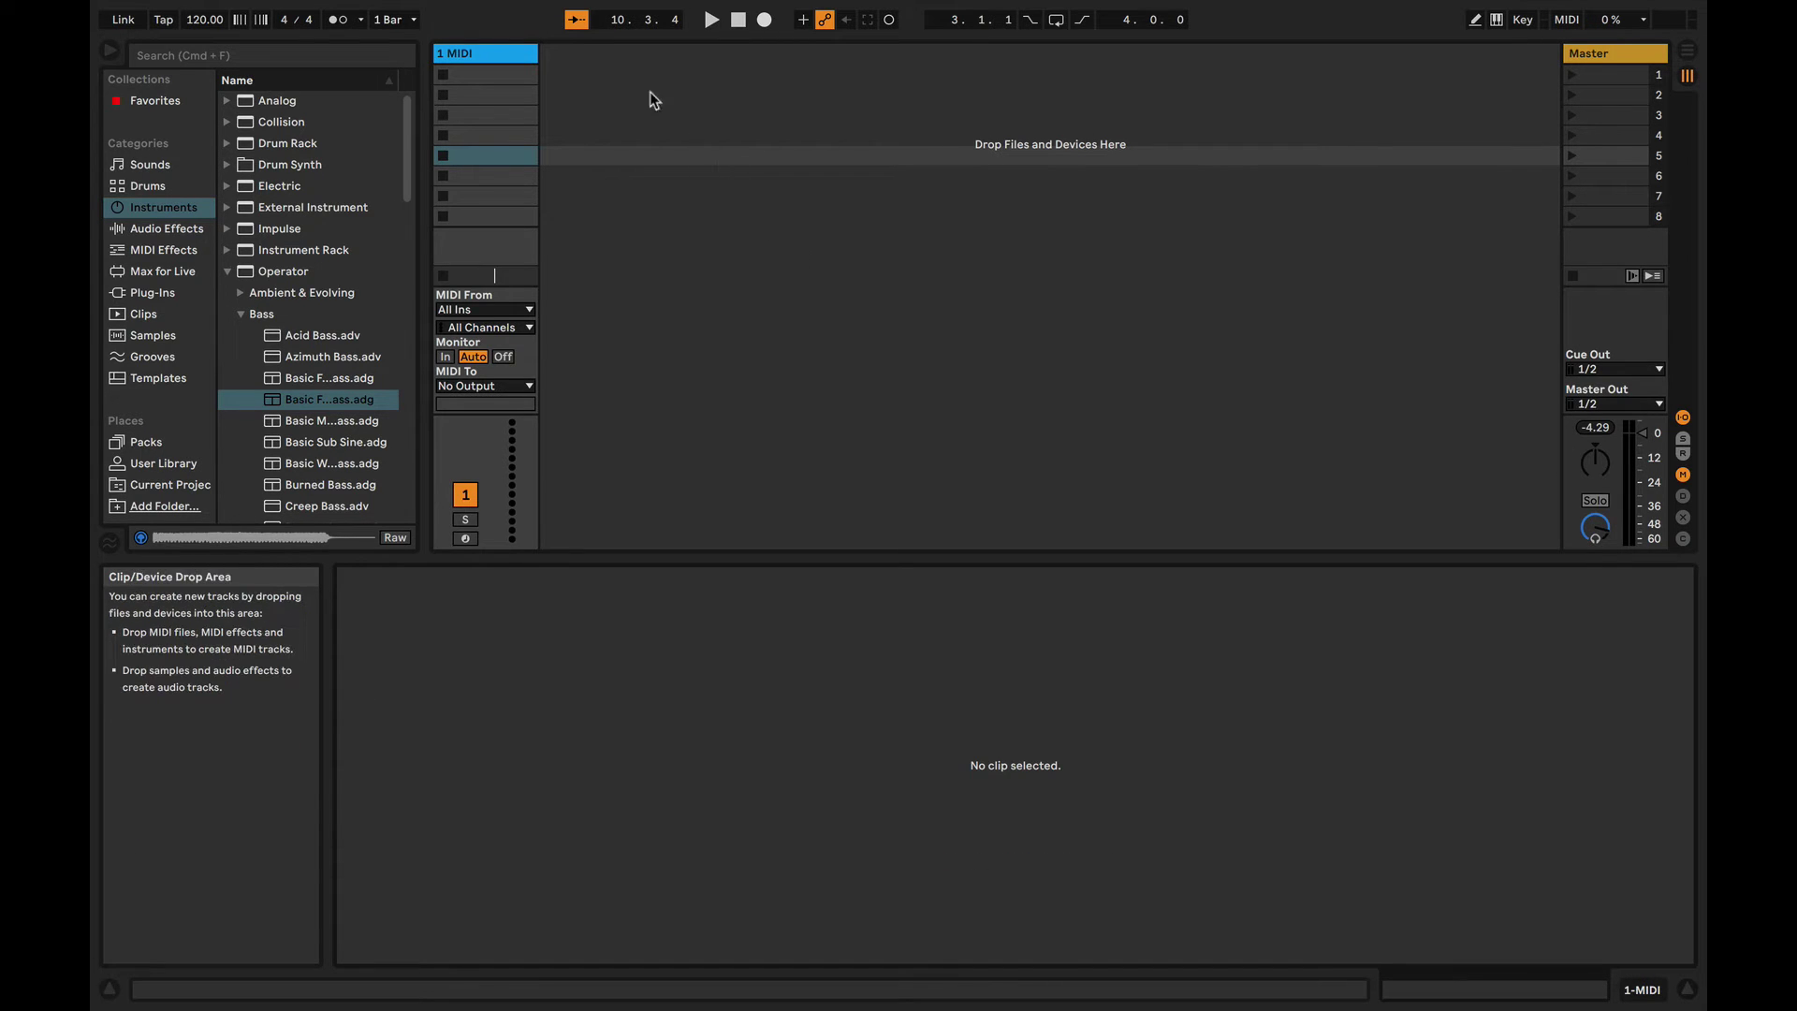
# - Load the 909 Core Kit from the drum library onto the empty MIDI track
pyautogui.click(181, 229)
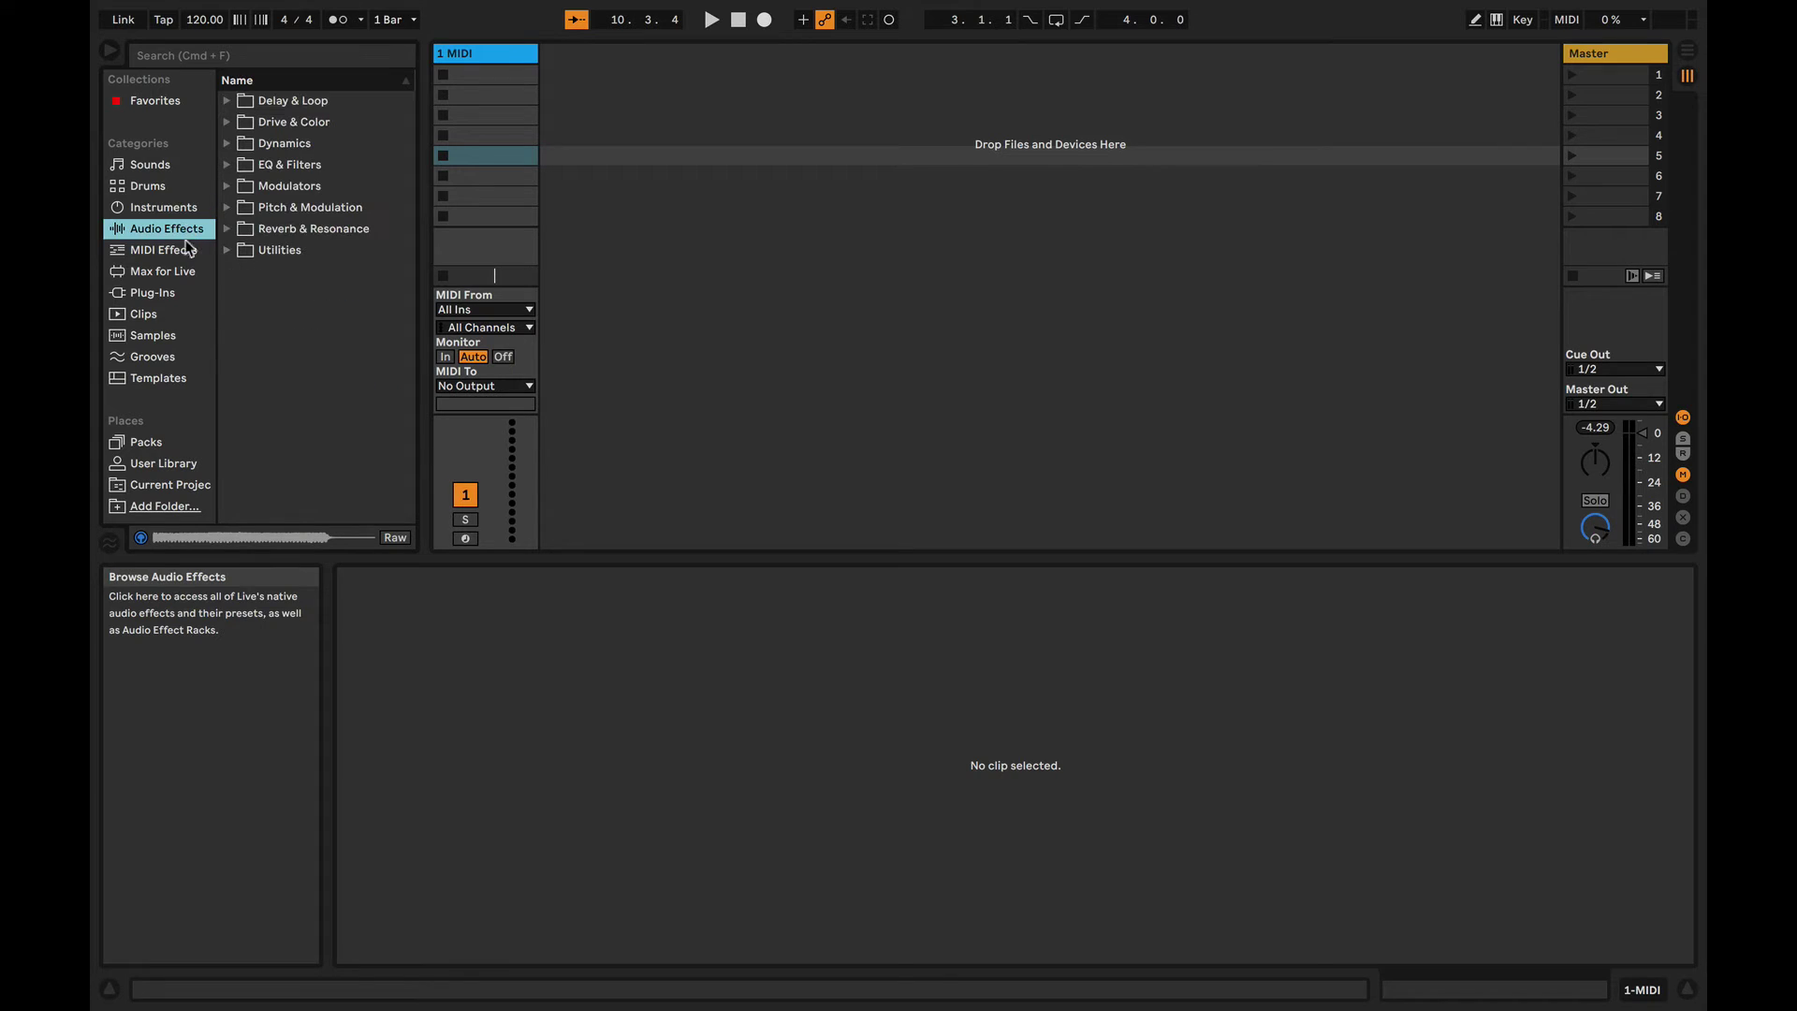
pyautogui.click(150, 188)
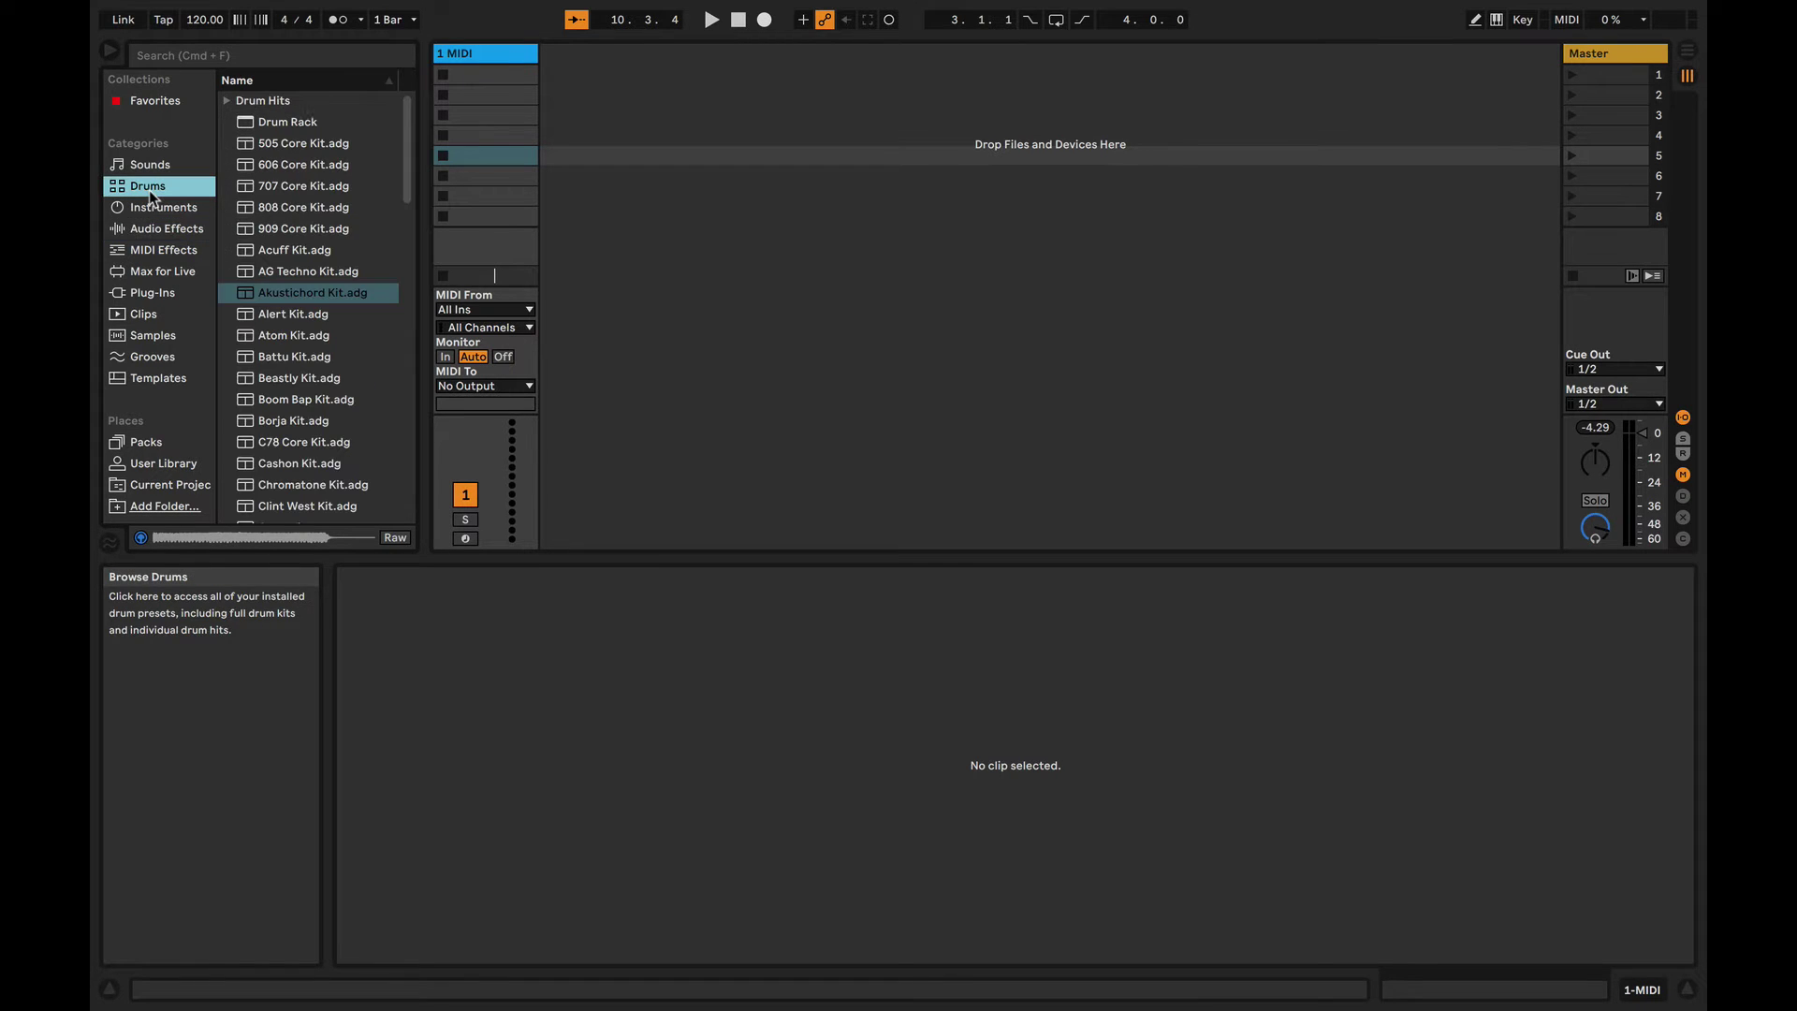
pyautogui.click(292, 209)
pyautogui.click(300, 228)
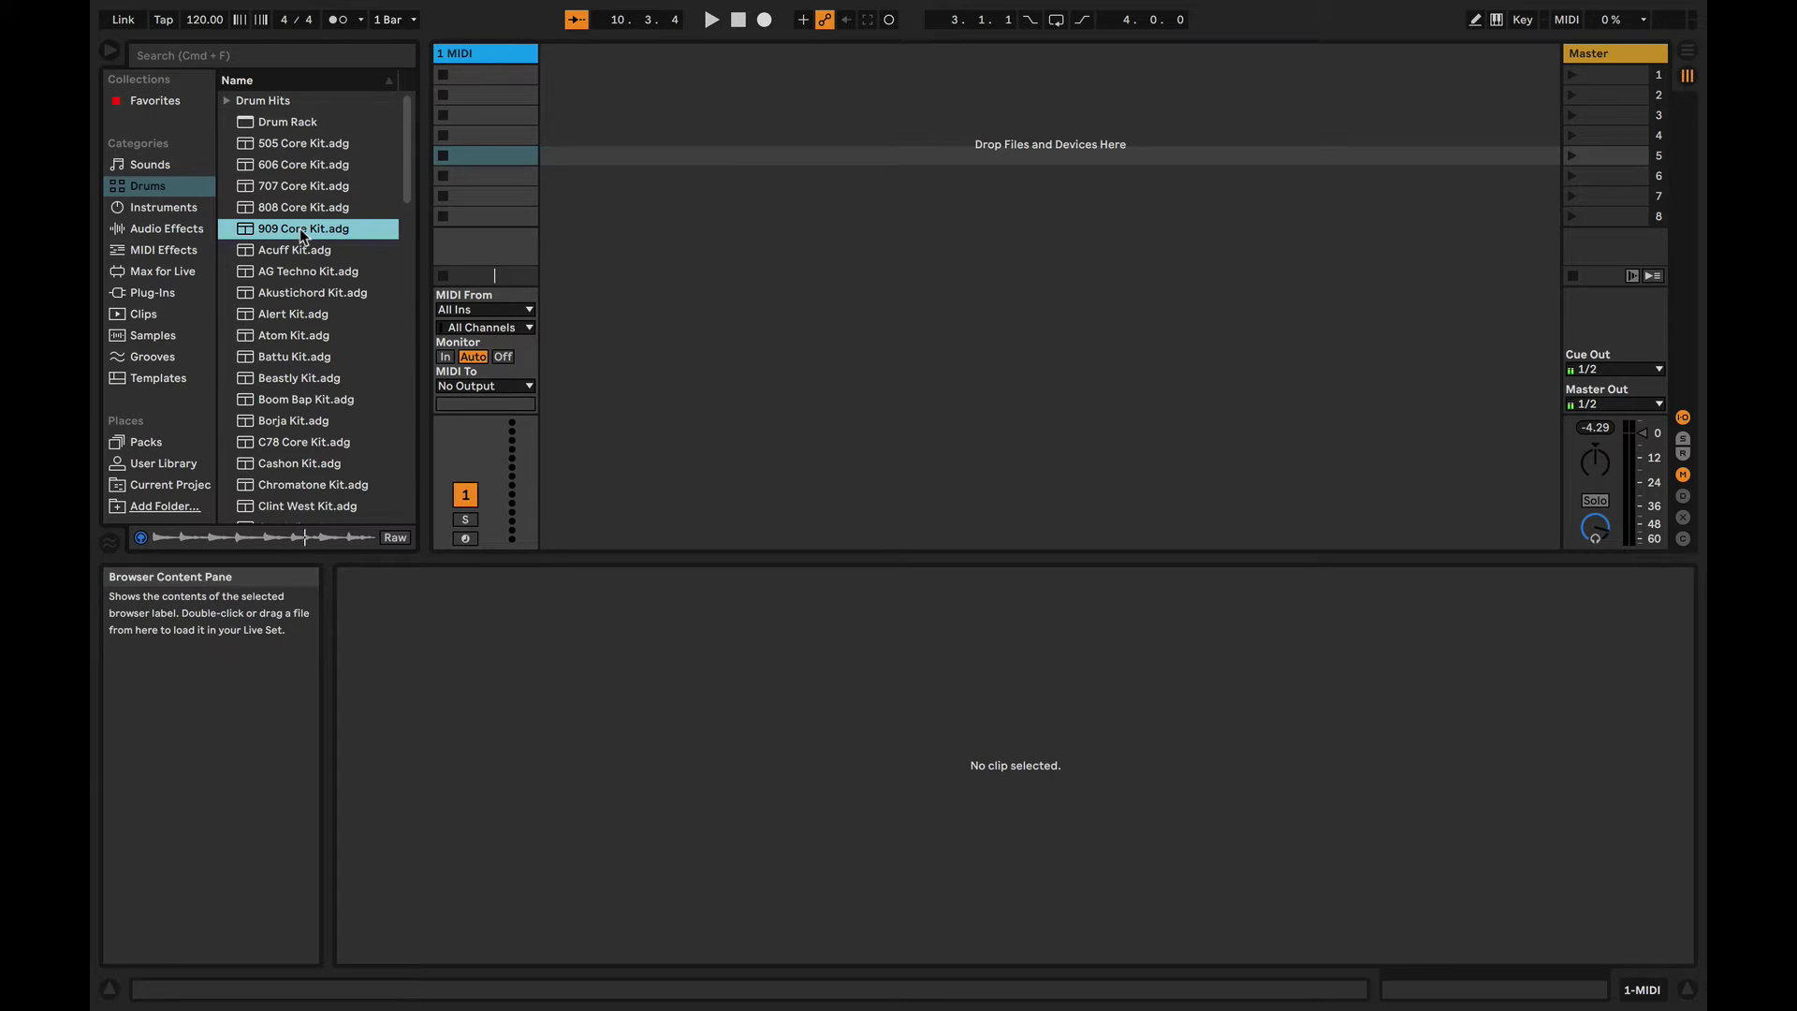
pyautogui.moveTo(299, 228); pyautogui.dragTo(420, 198)
pyautogui.moveTo(509, 142); pyautogui.dragTo(509, 140)
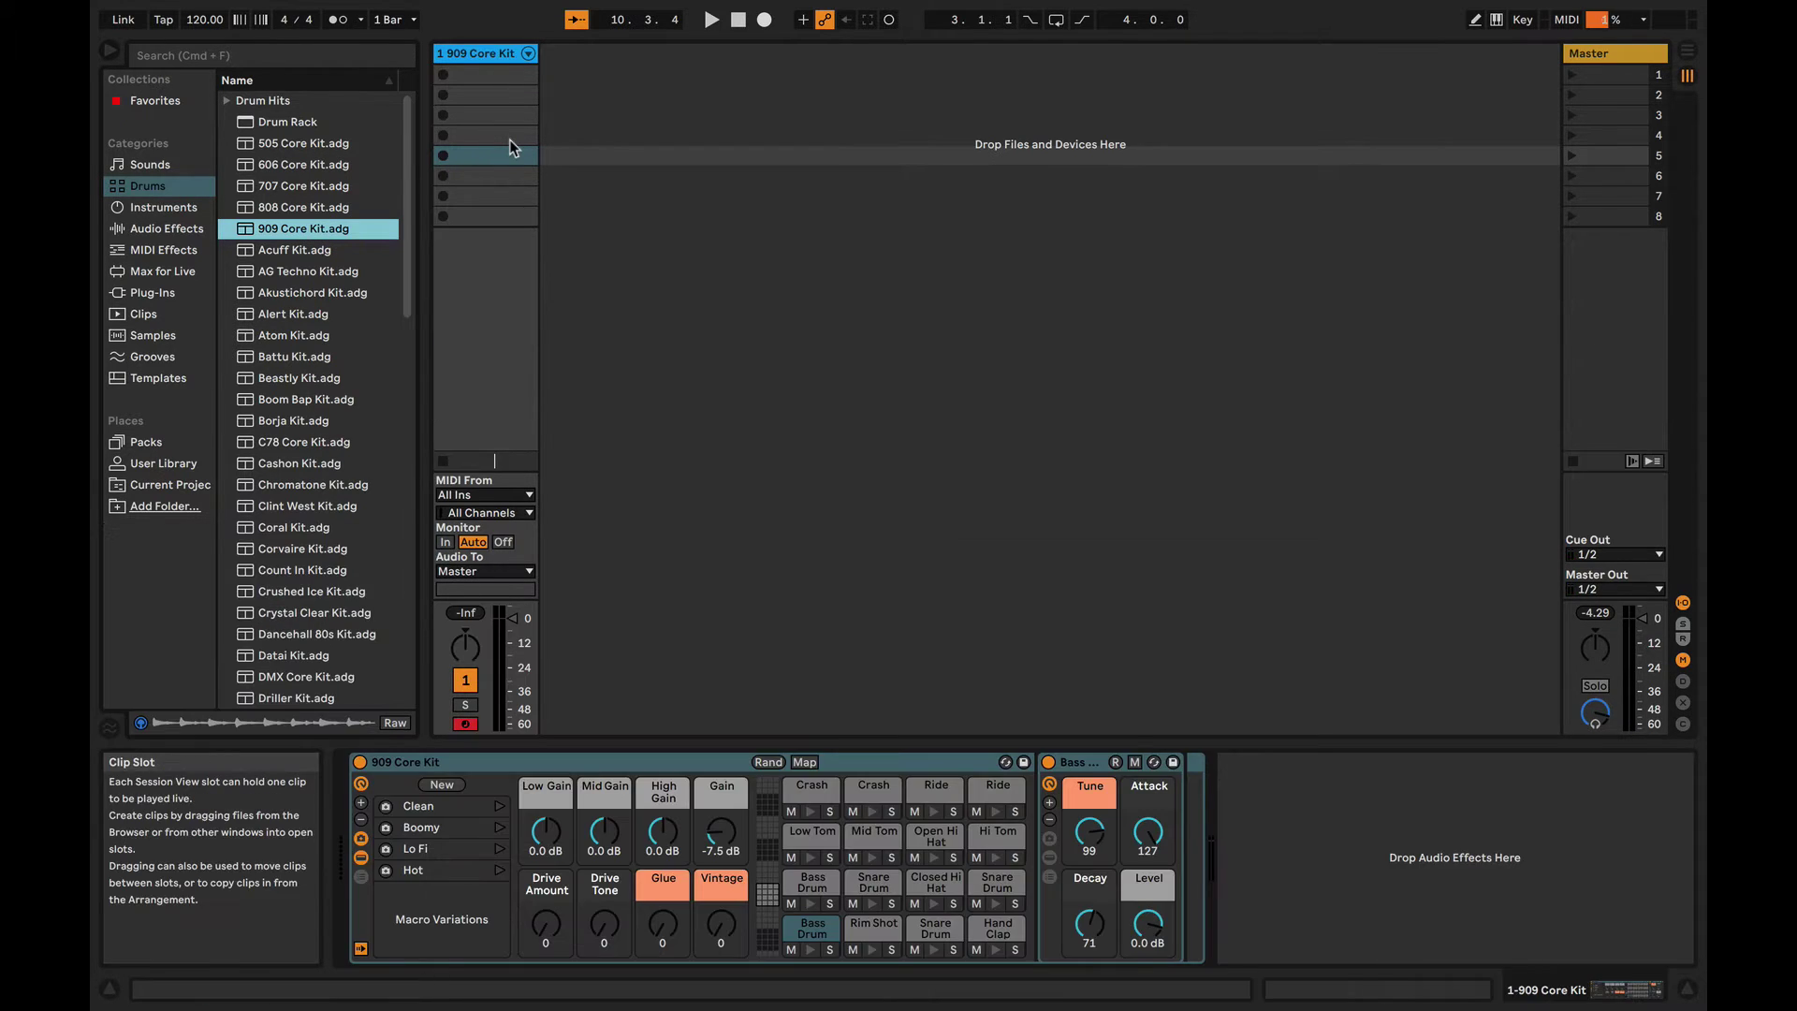
# - Create an empty MIDI clip in the 909 Core Kit track's first slot and enlarge its note editor
pyautogui.hotkey('shift', 'Tab')
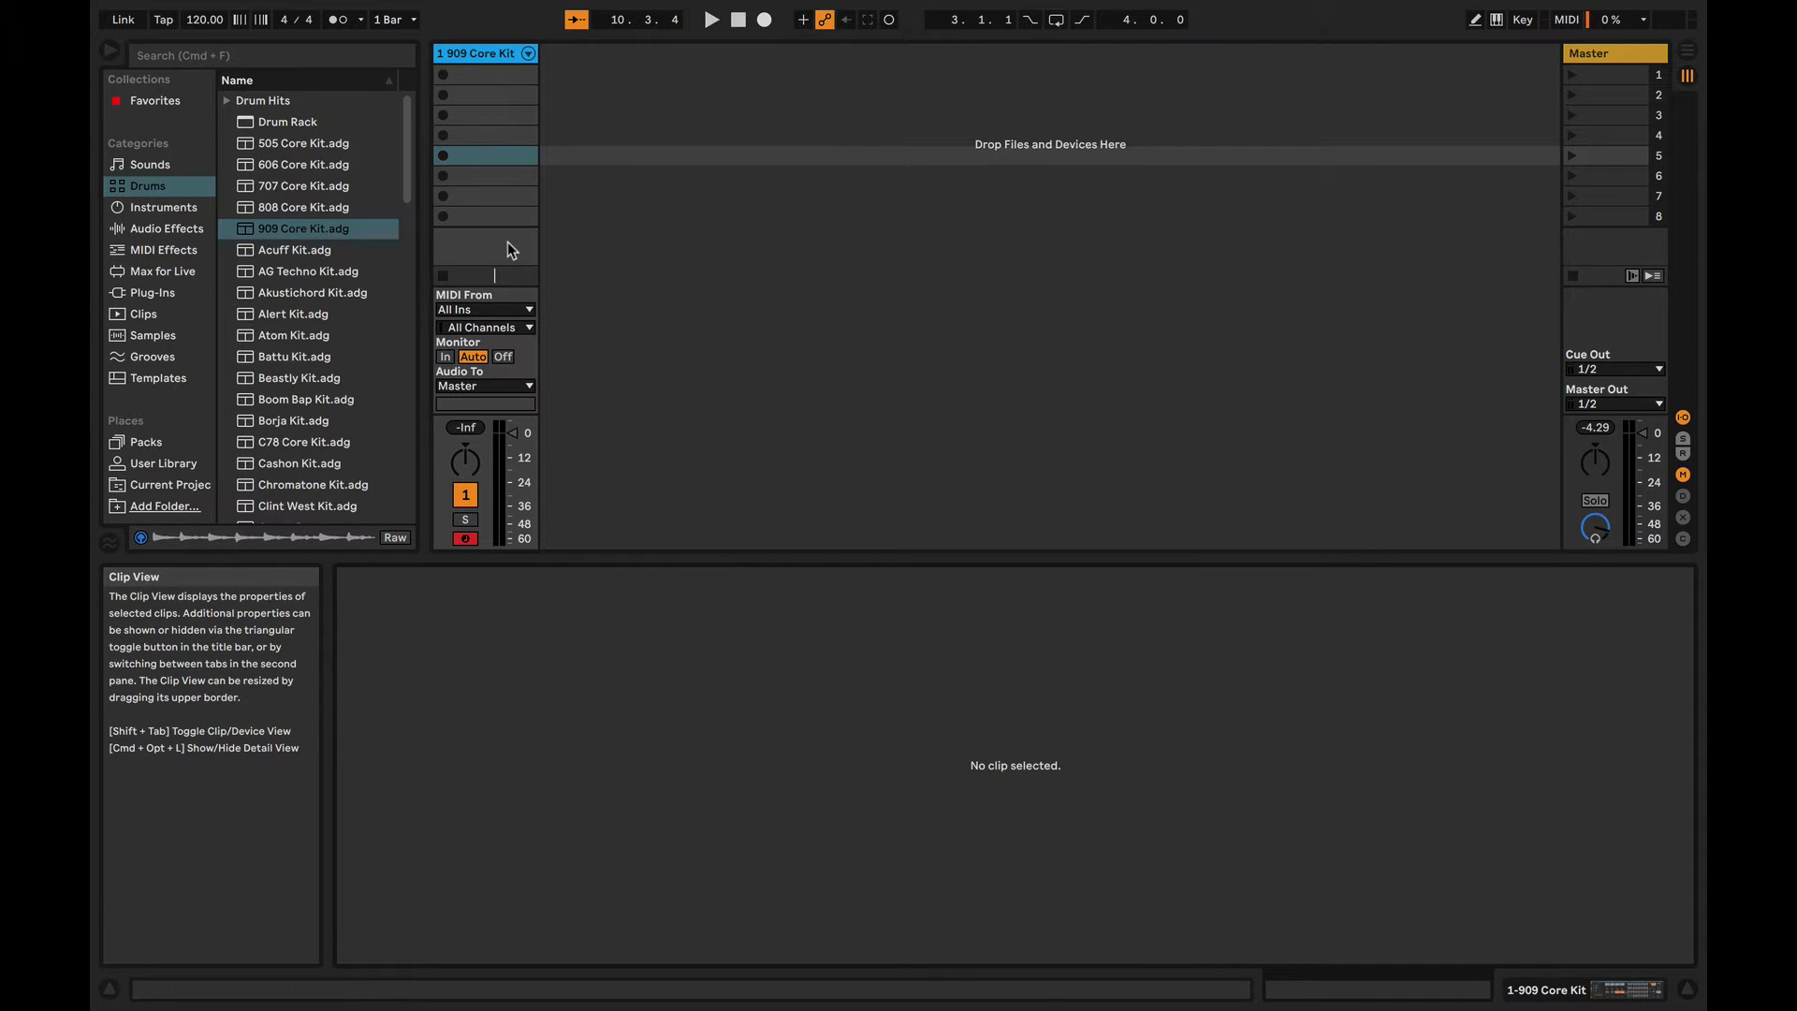
pyautogui.hotkey('shift', 'Tab')
pyautogui.doubleClick(496, 78)
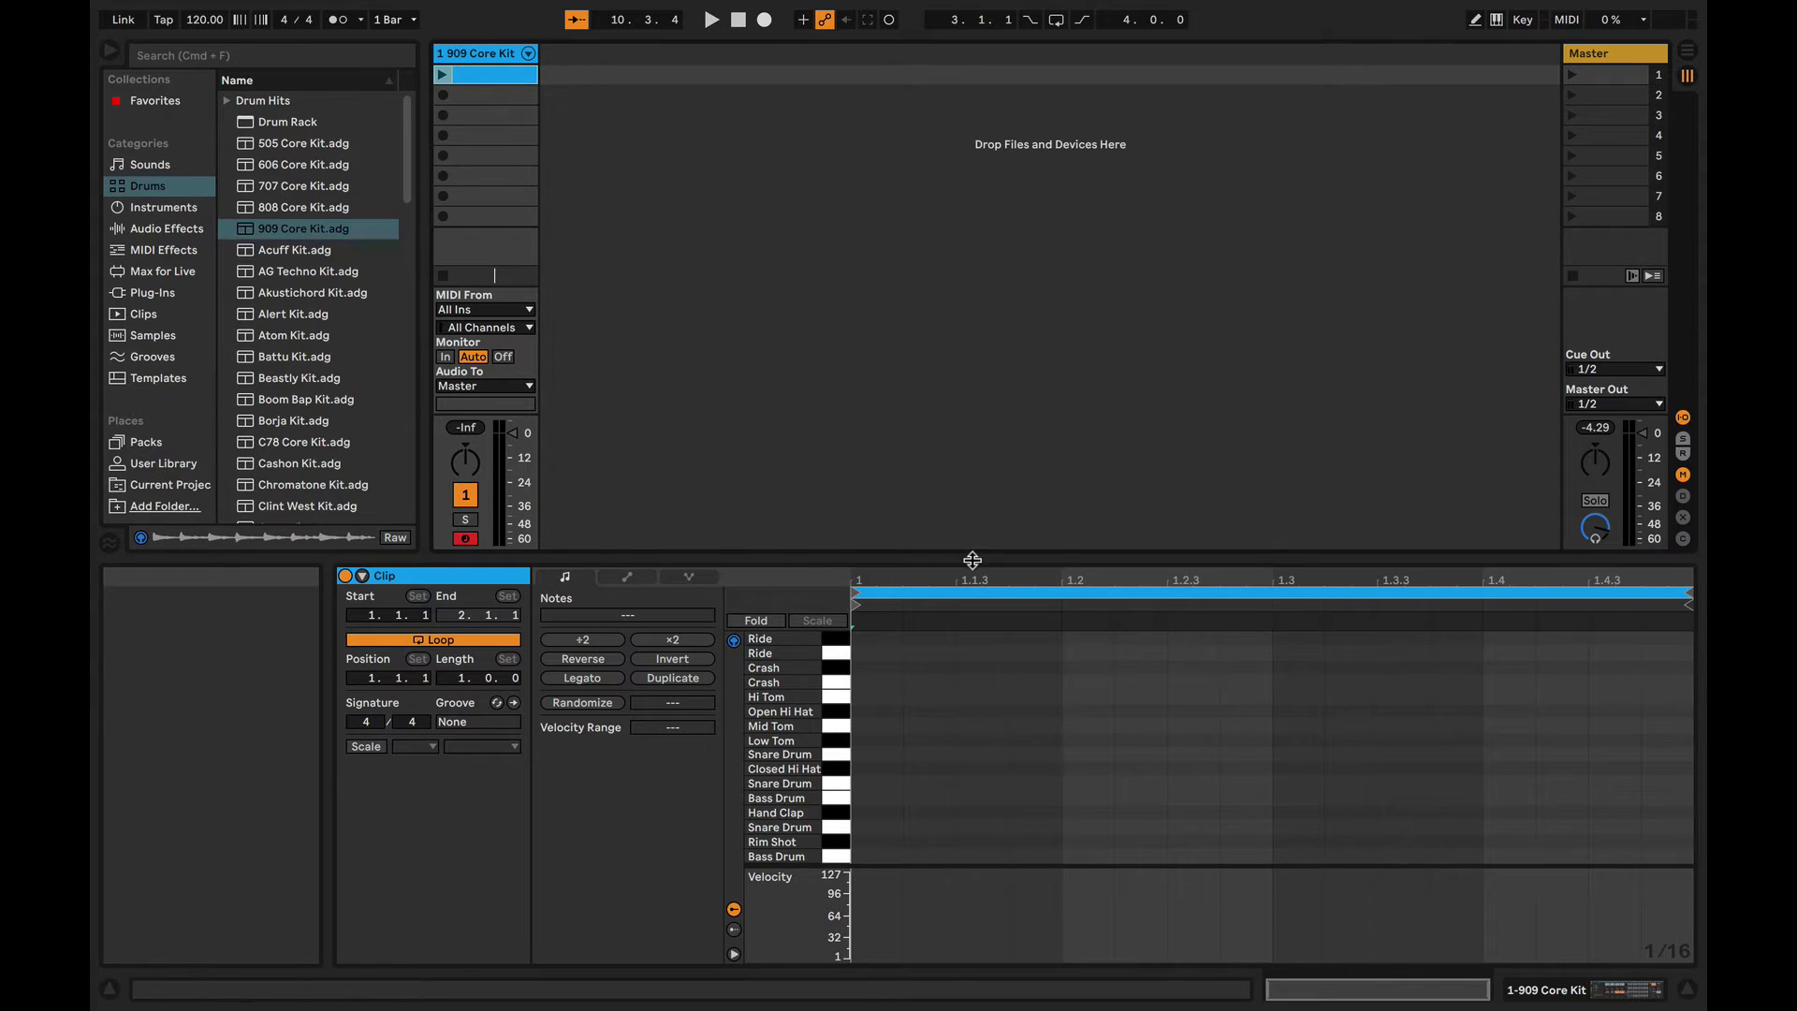
pyautogui.moveTo(970, 561); pyautogui.dragTo(979, 386)
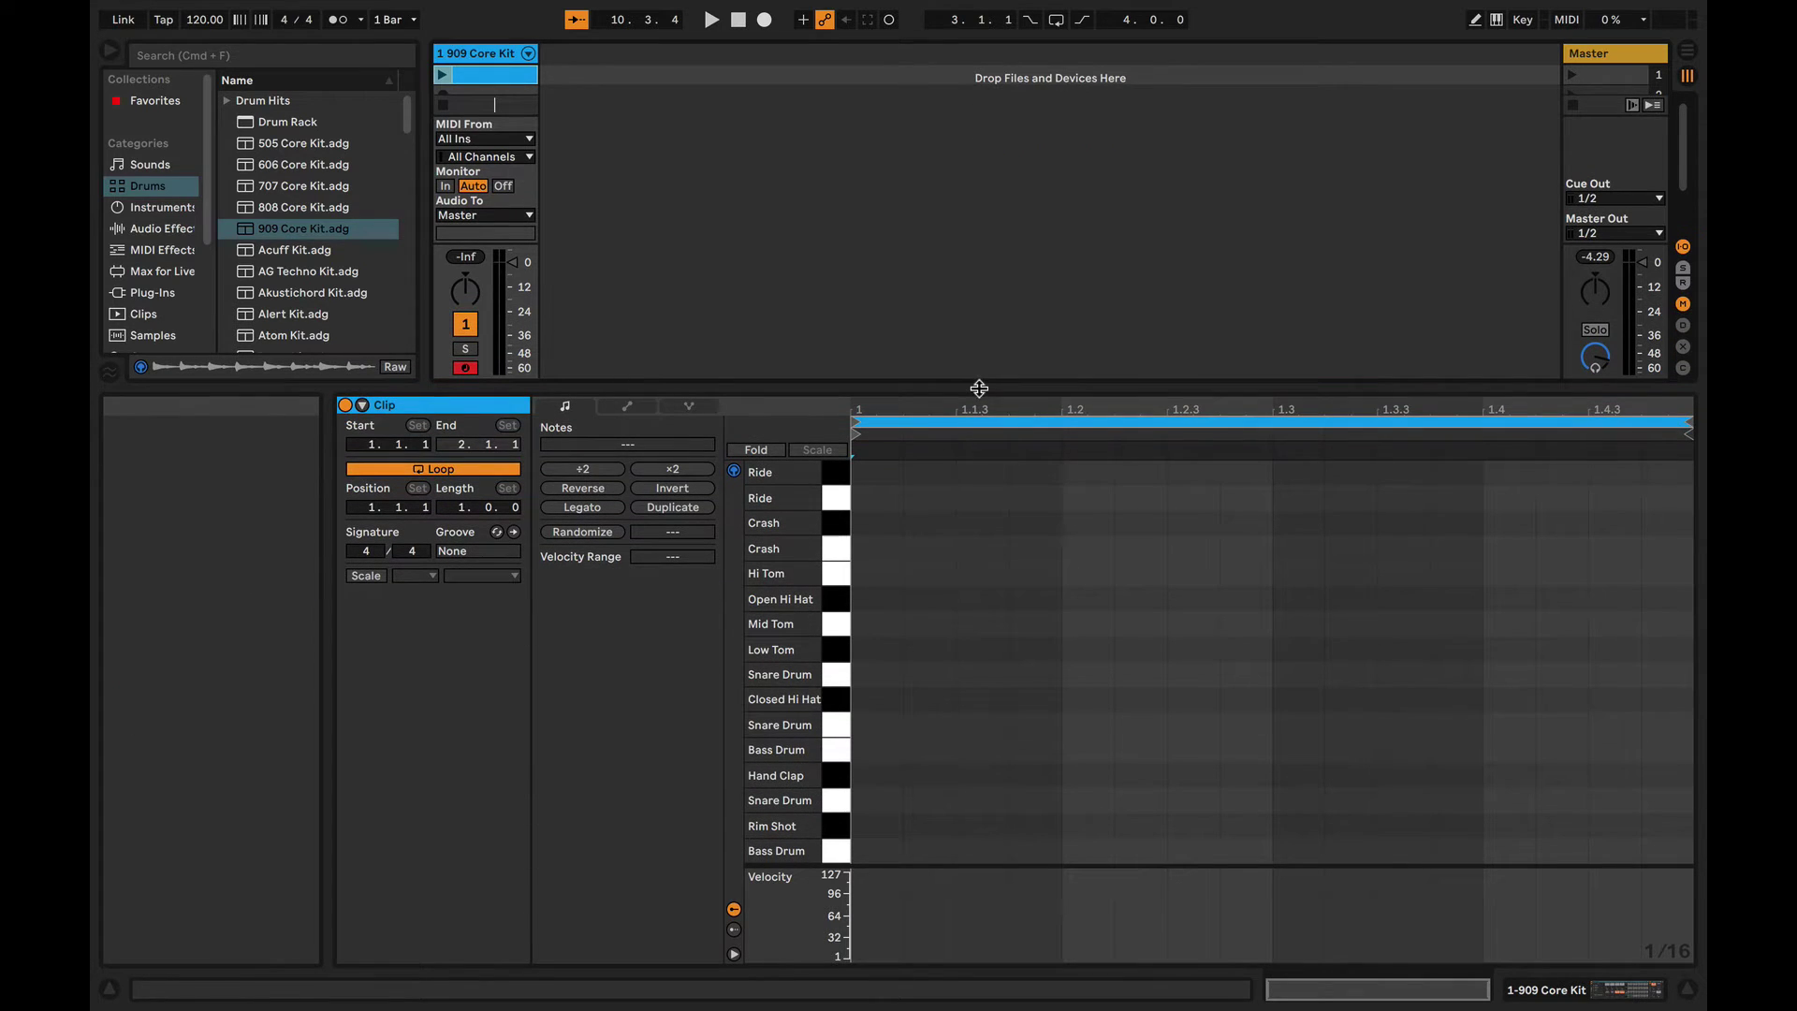
# - Add Bass Drum notes on all four beats of bar 1 and play the clip
pyautogui.doubleClick(876, 852)
pyautogui.doubleClick(1091, 850)
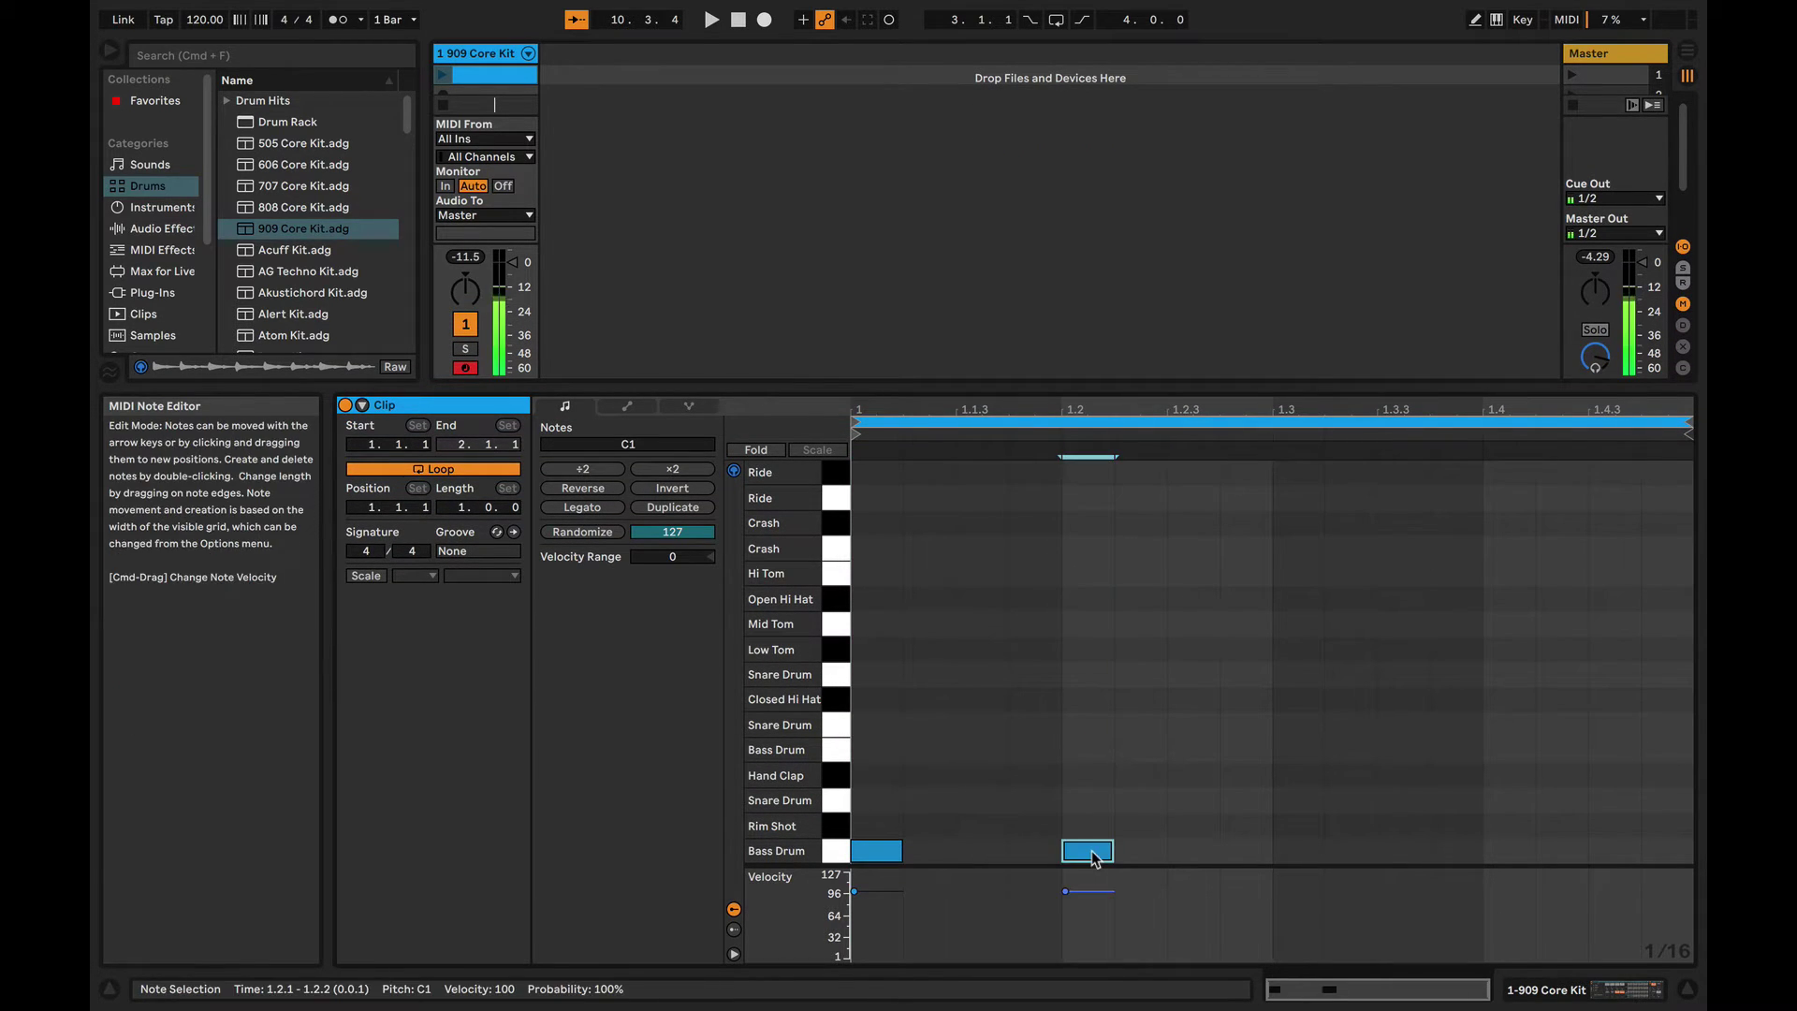
pyautogui.doubleClick(1299, 849)
pyautogui.click(1488, 848)
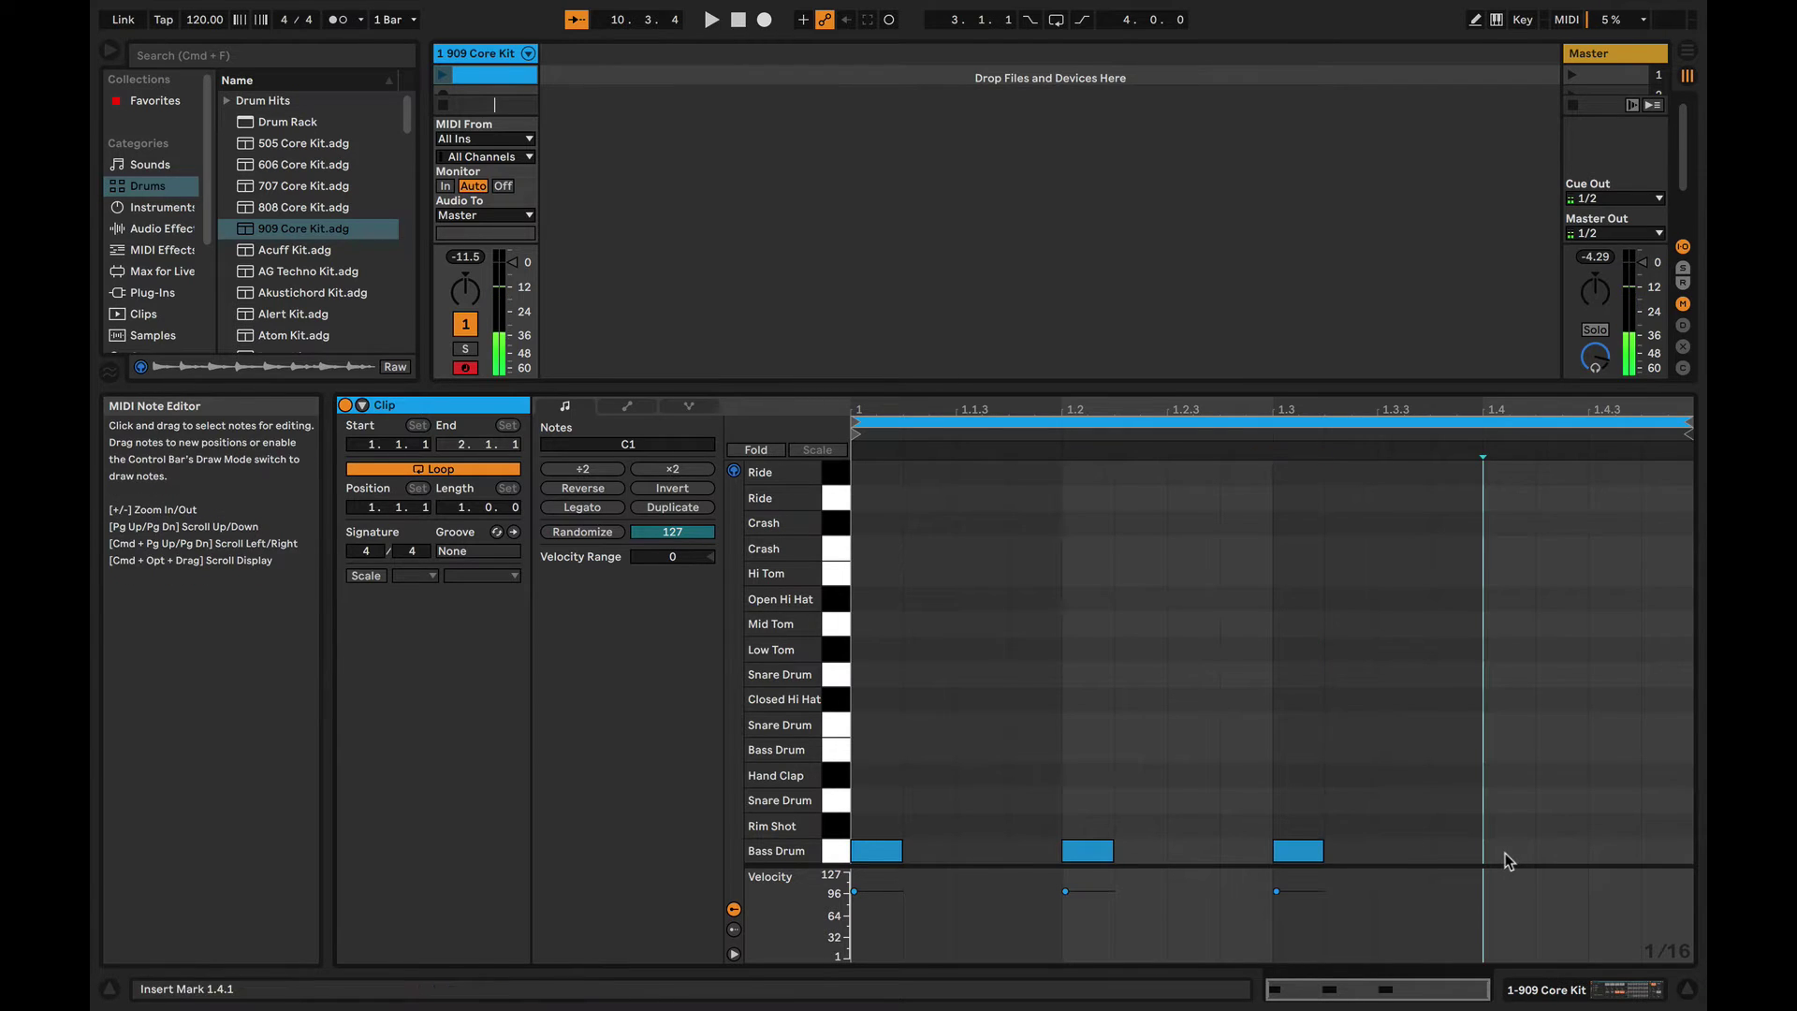
pyautogui.doubleClick(1503, 851)
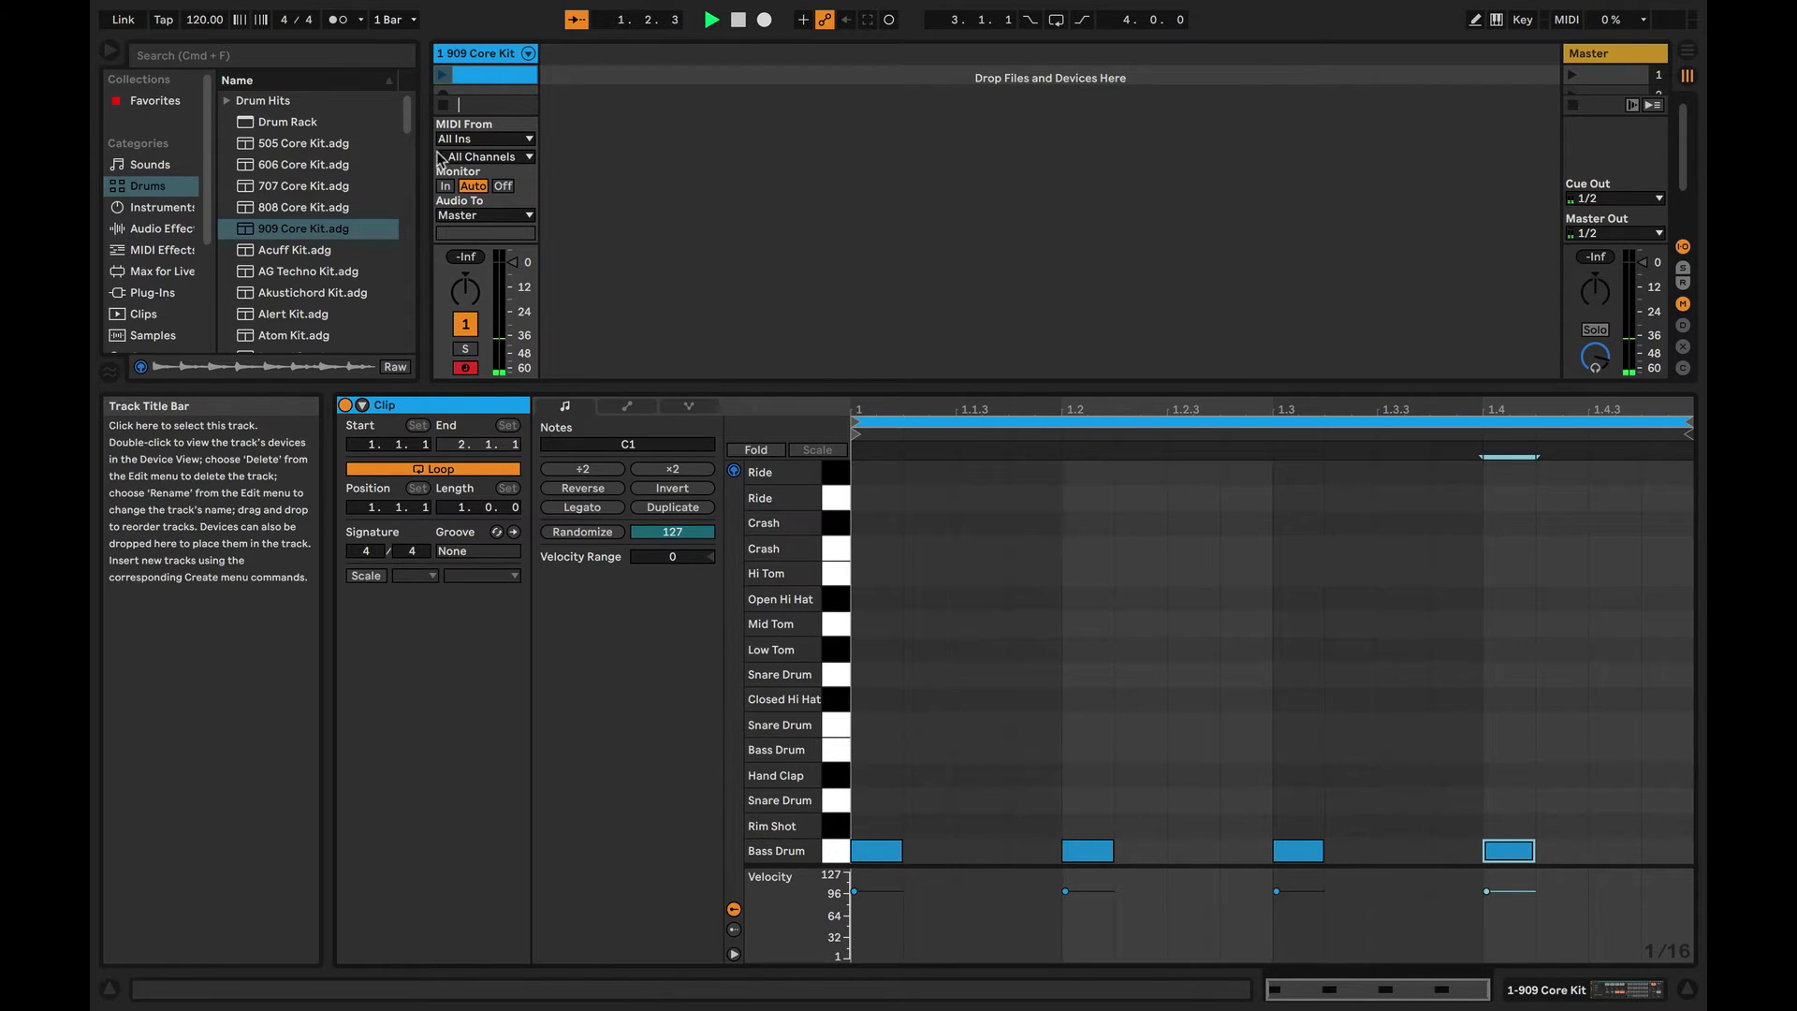
pyautogui.press('space')
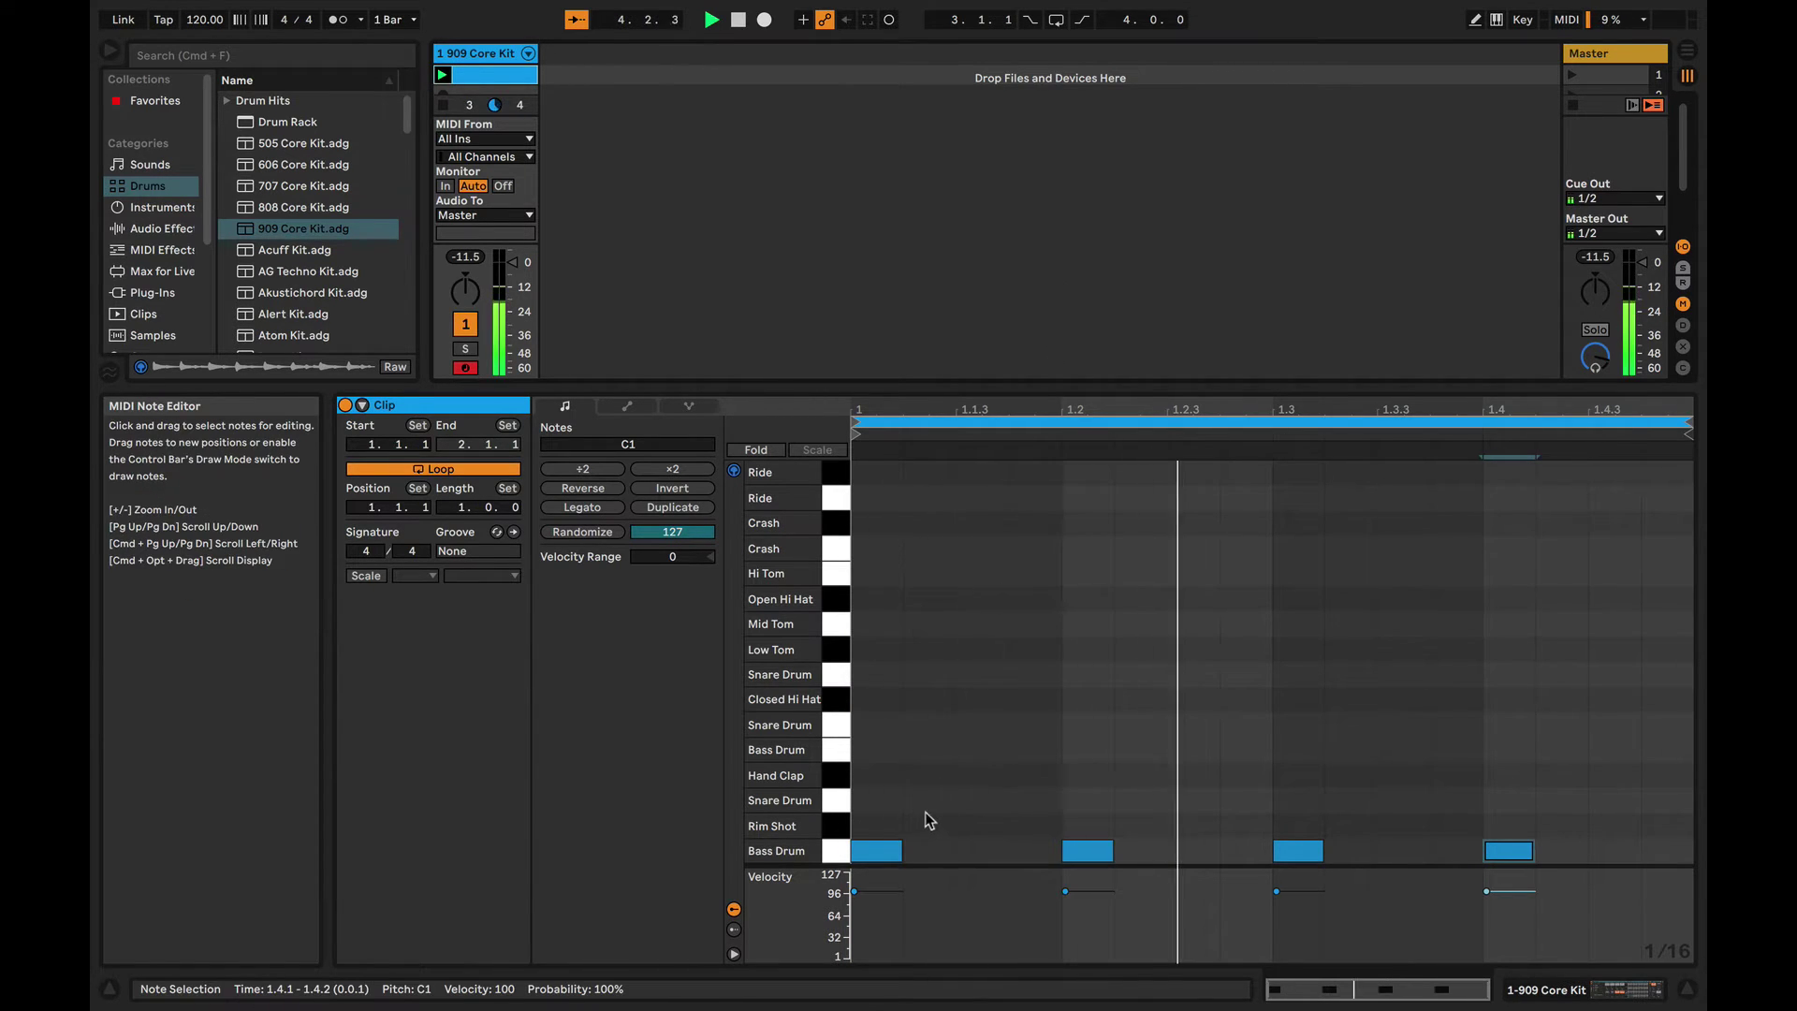
# - Add Hand Claps at 1.2 and 1.4 and Closed Hi Hats at 1.1.3, 1.2.3, 1.3.3 and 1.4.3
pyautogui.doubleClick(1080, 775)
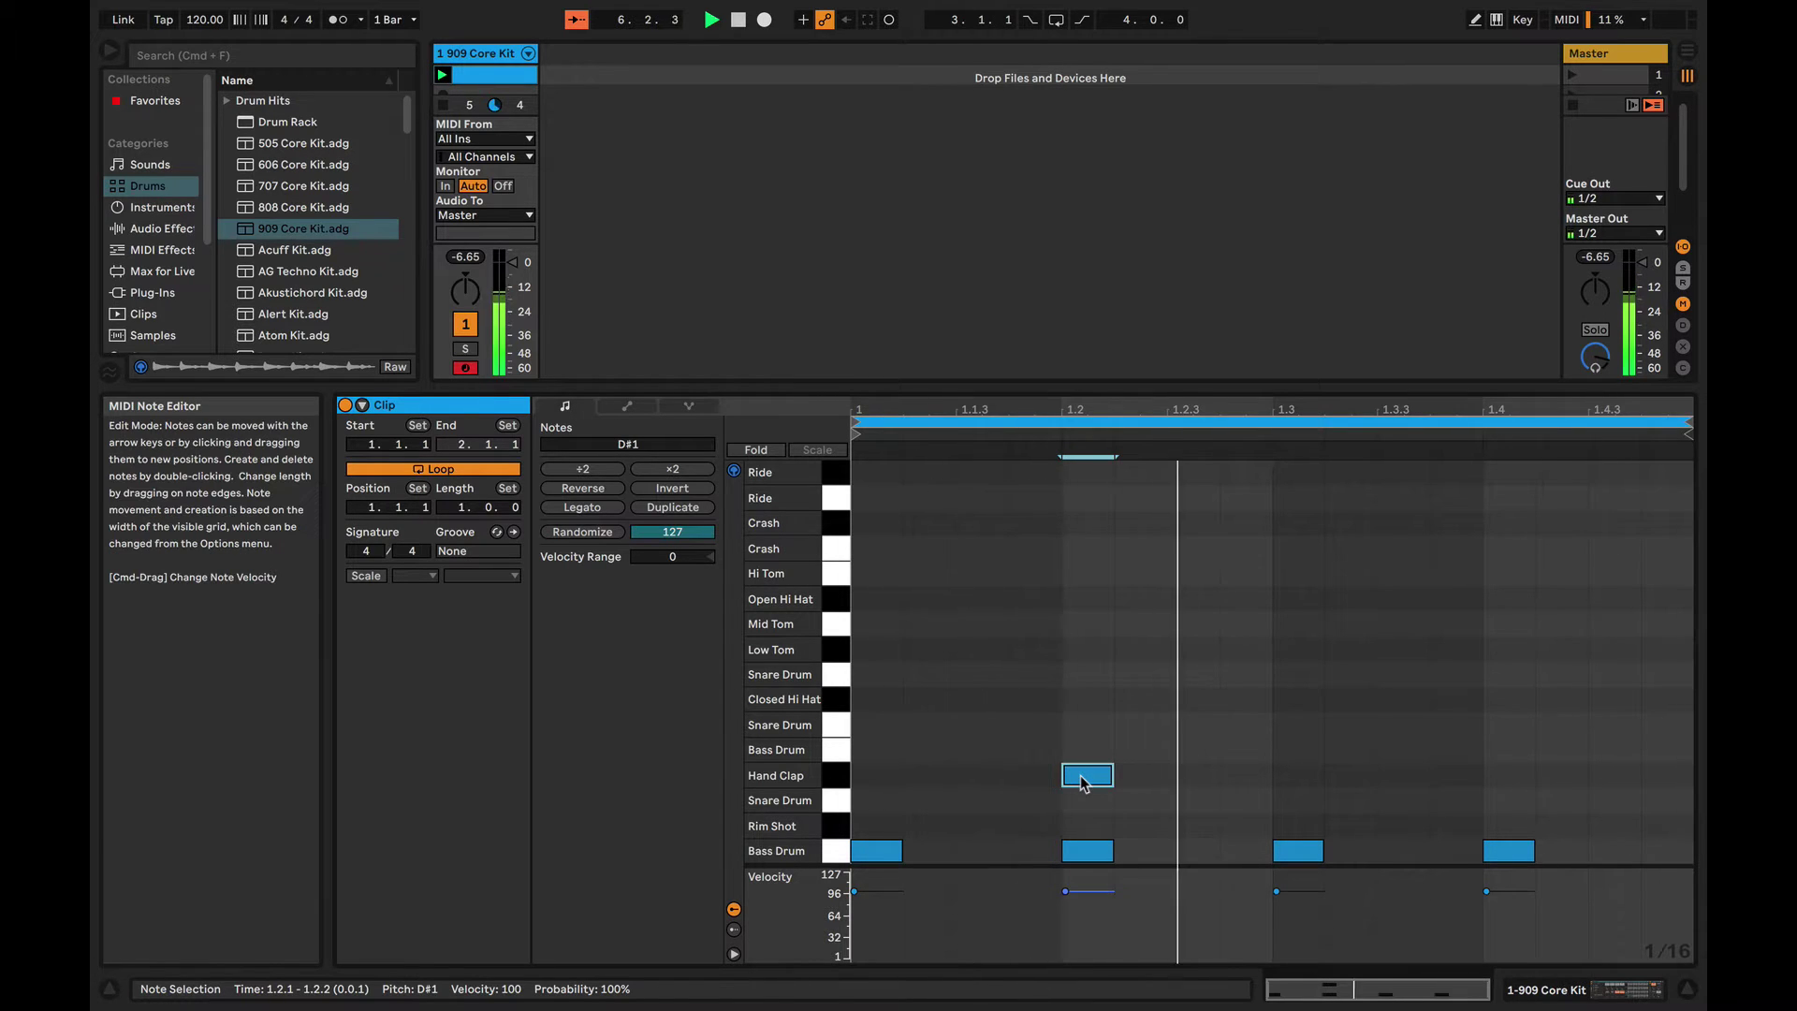
pyautogui.doubleClick(1490, 775)
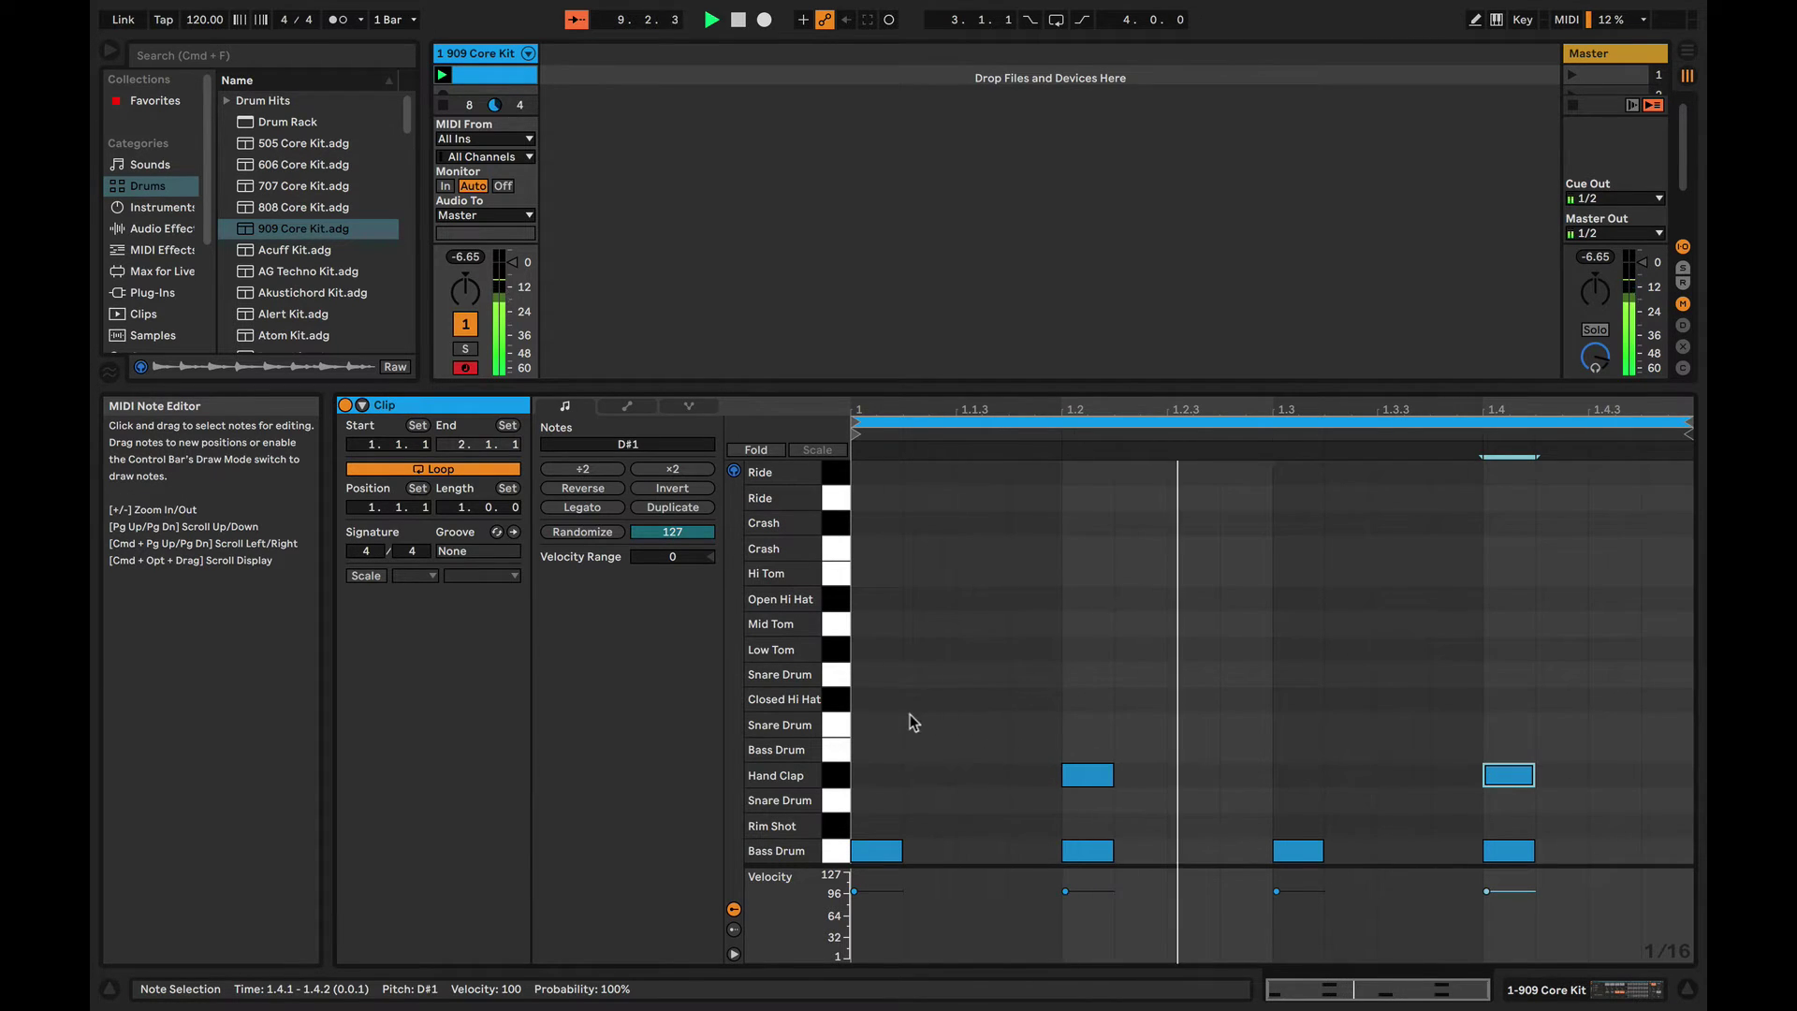
pyautogui.click(827, 701)
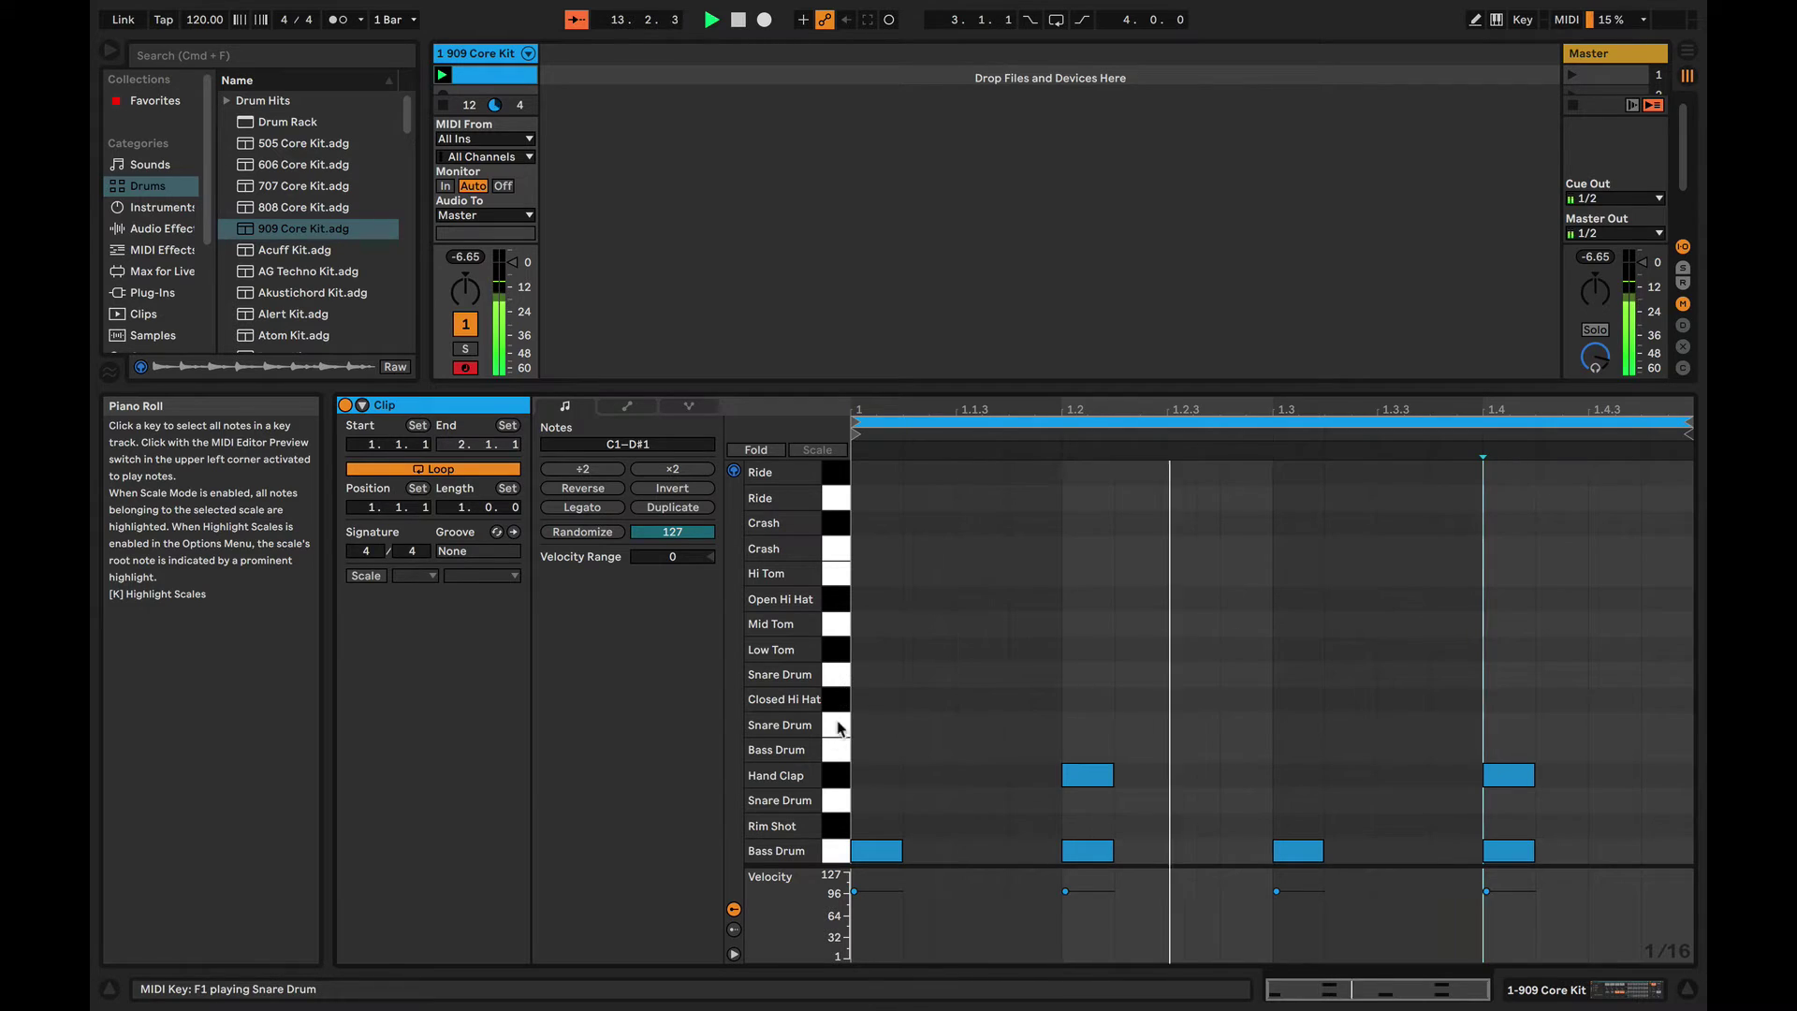
pyautogui.doubleClick(988, 700)
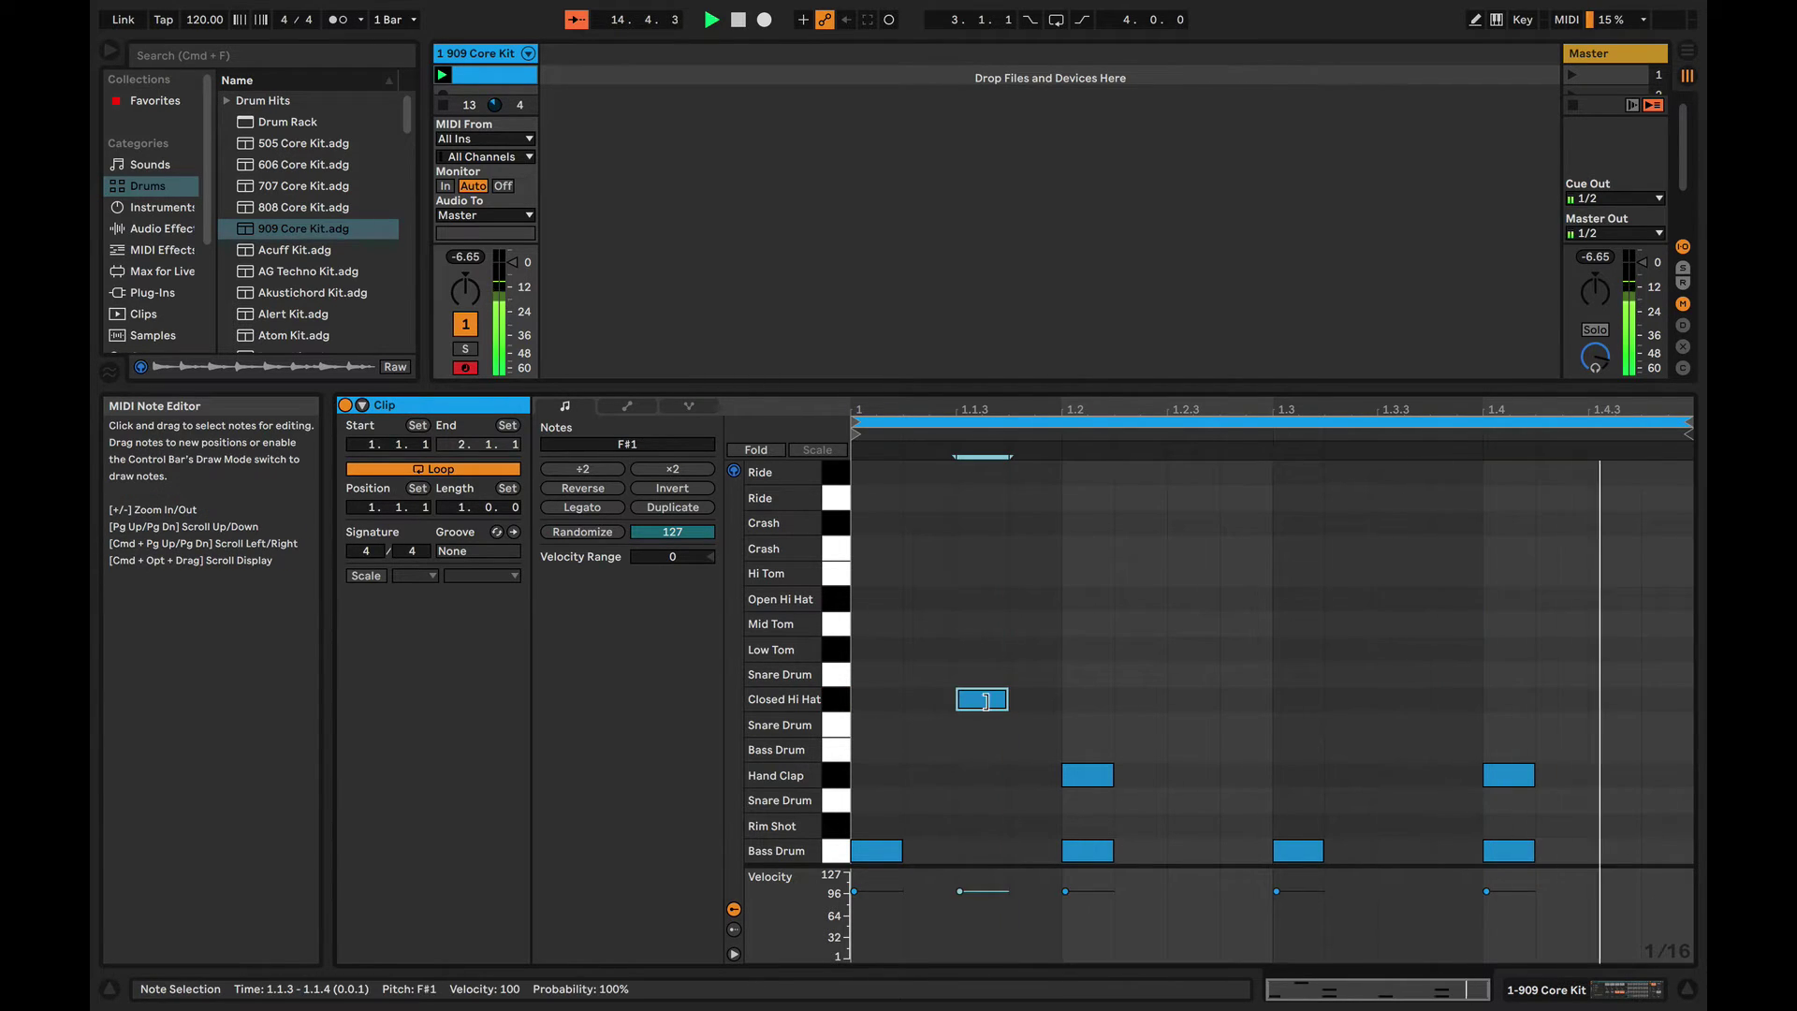
pyautogui.doubleClick(1184, 701)
pyautogui.doubleClick(1404, 700)
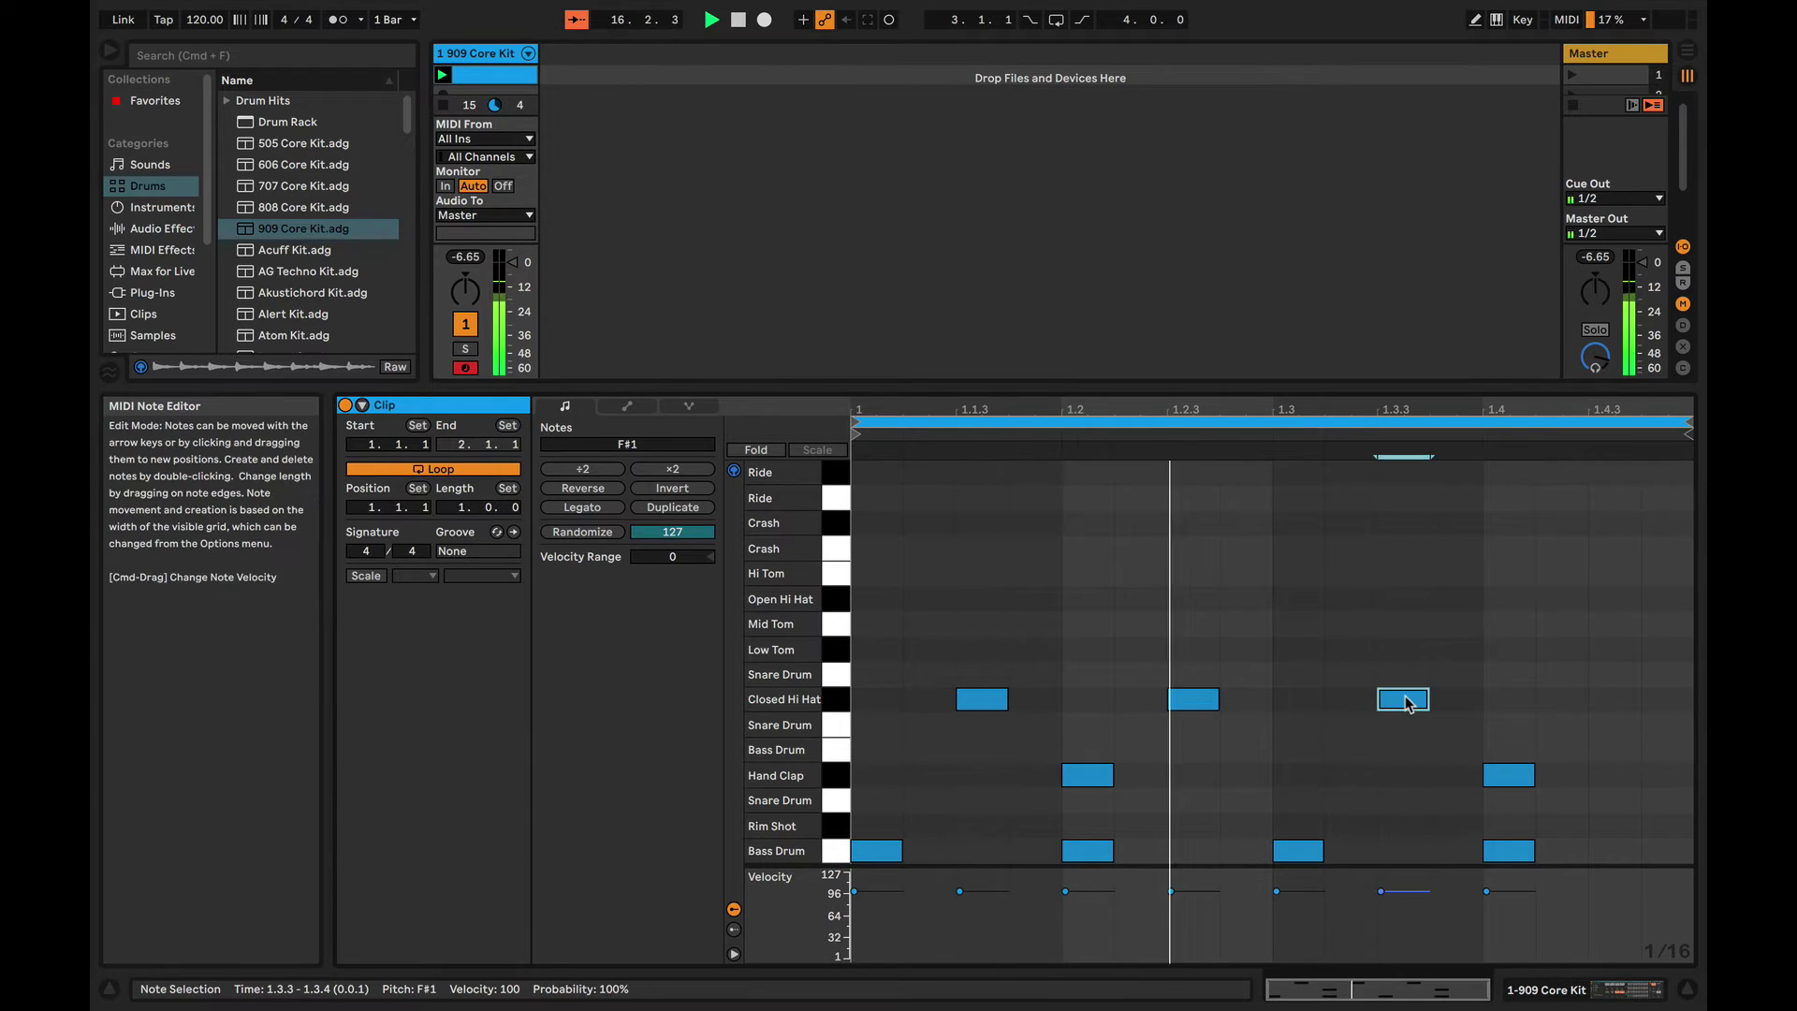
pyautogui.doubleClick(1616, 700)
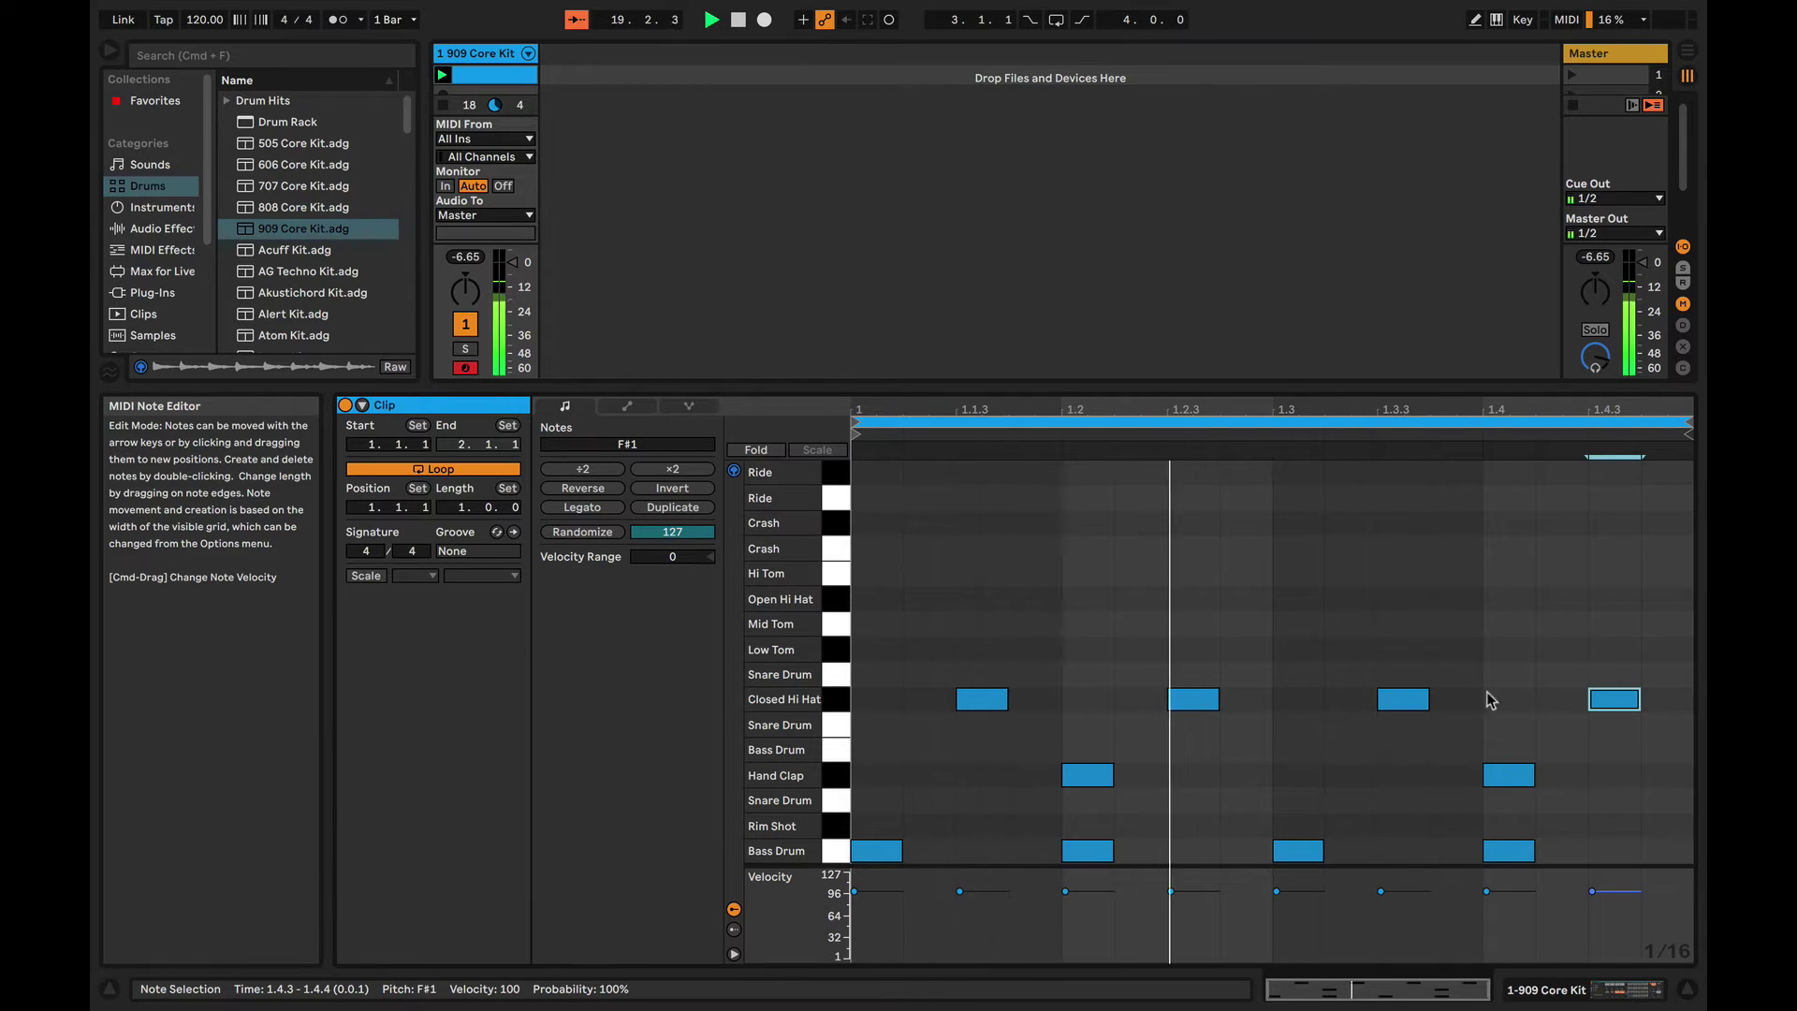
# - Set the clip's loop length to 2 bars and duplicate all bar 1 notes into bar 2
pyautogui.click(463, 508)
pyautogui.write('2')
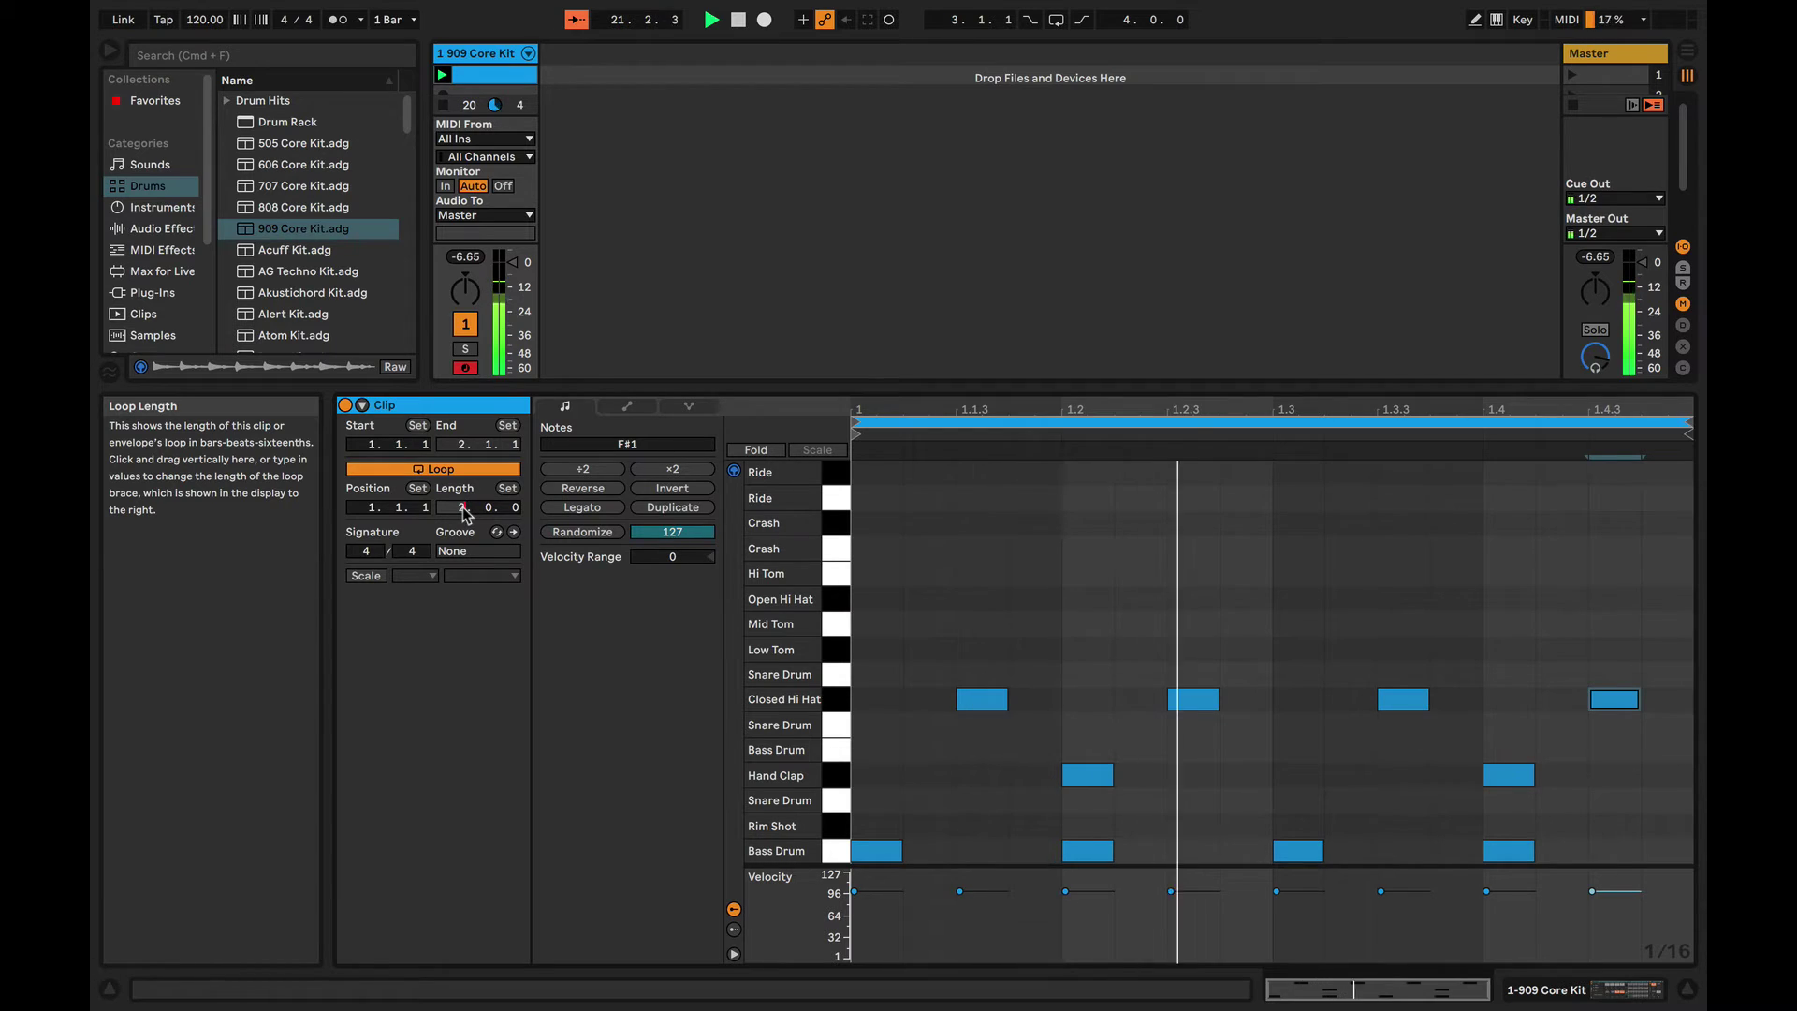
pyautogui.press('Return')
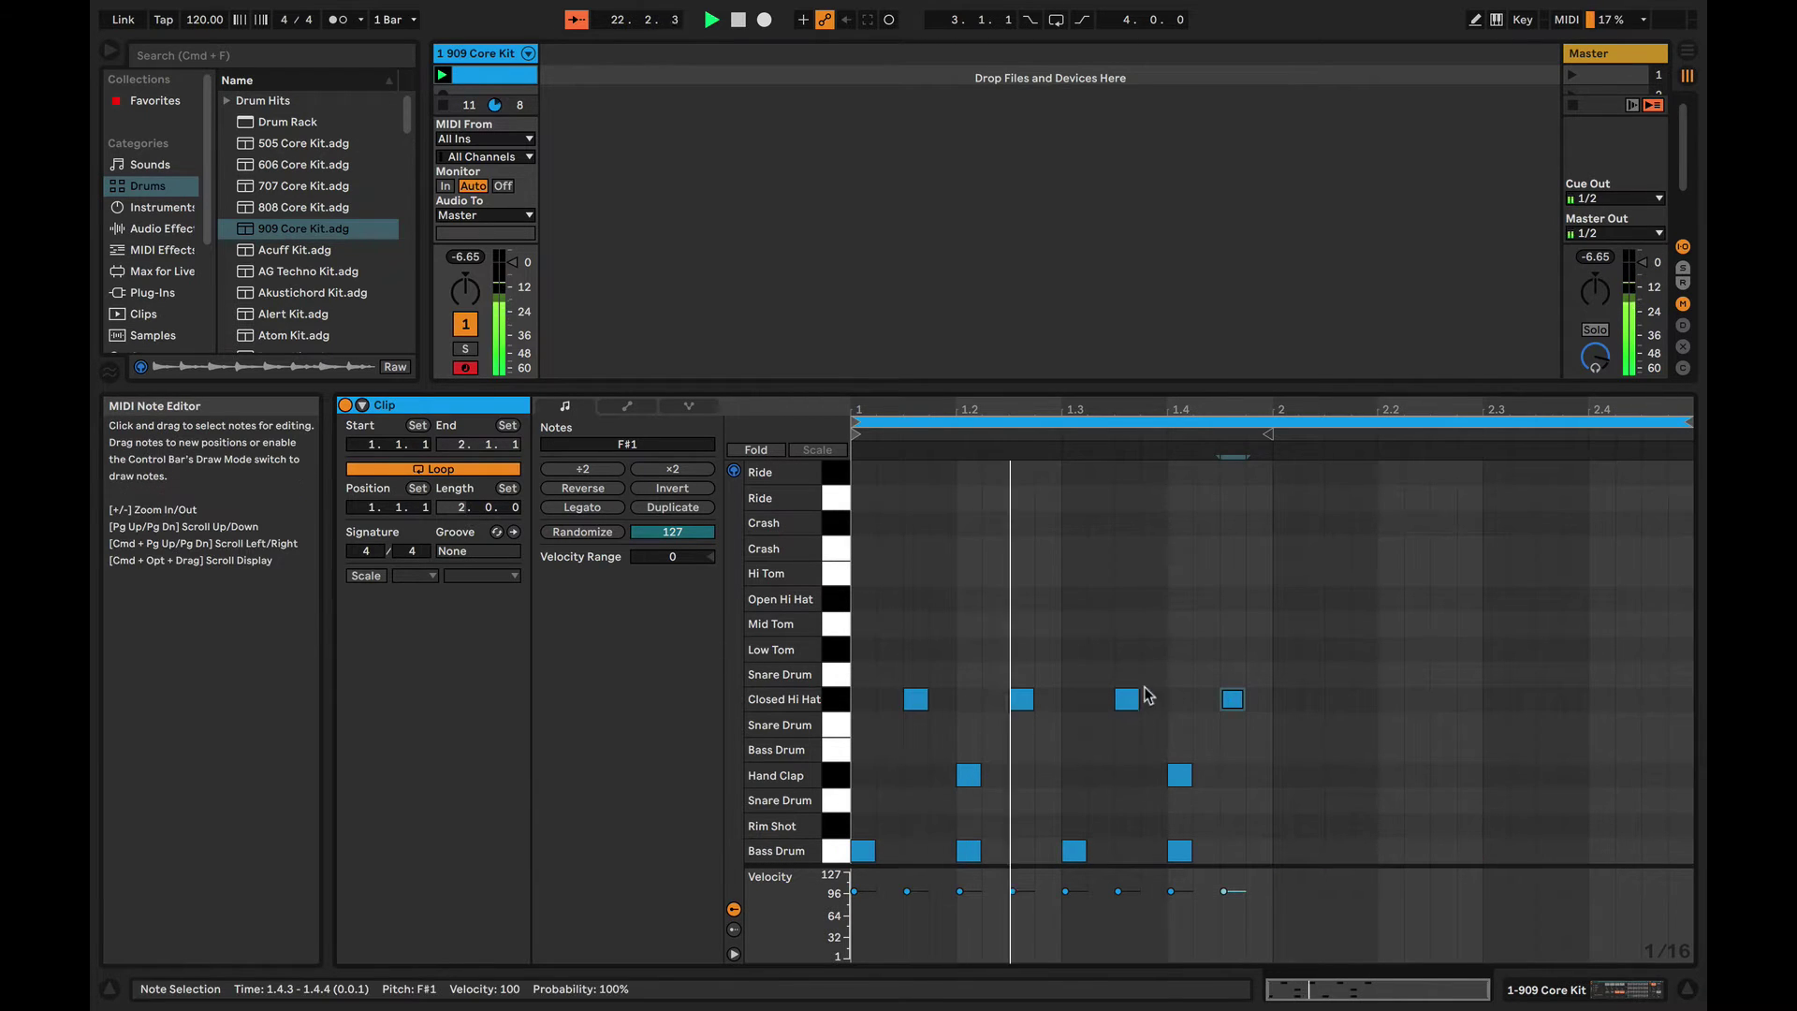
pyautogui.moveTo(1270, 674); pyautogui.dragTo(854, 859)
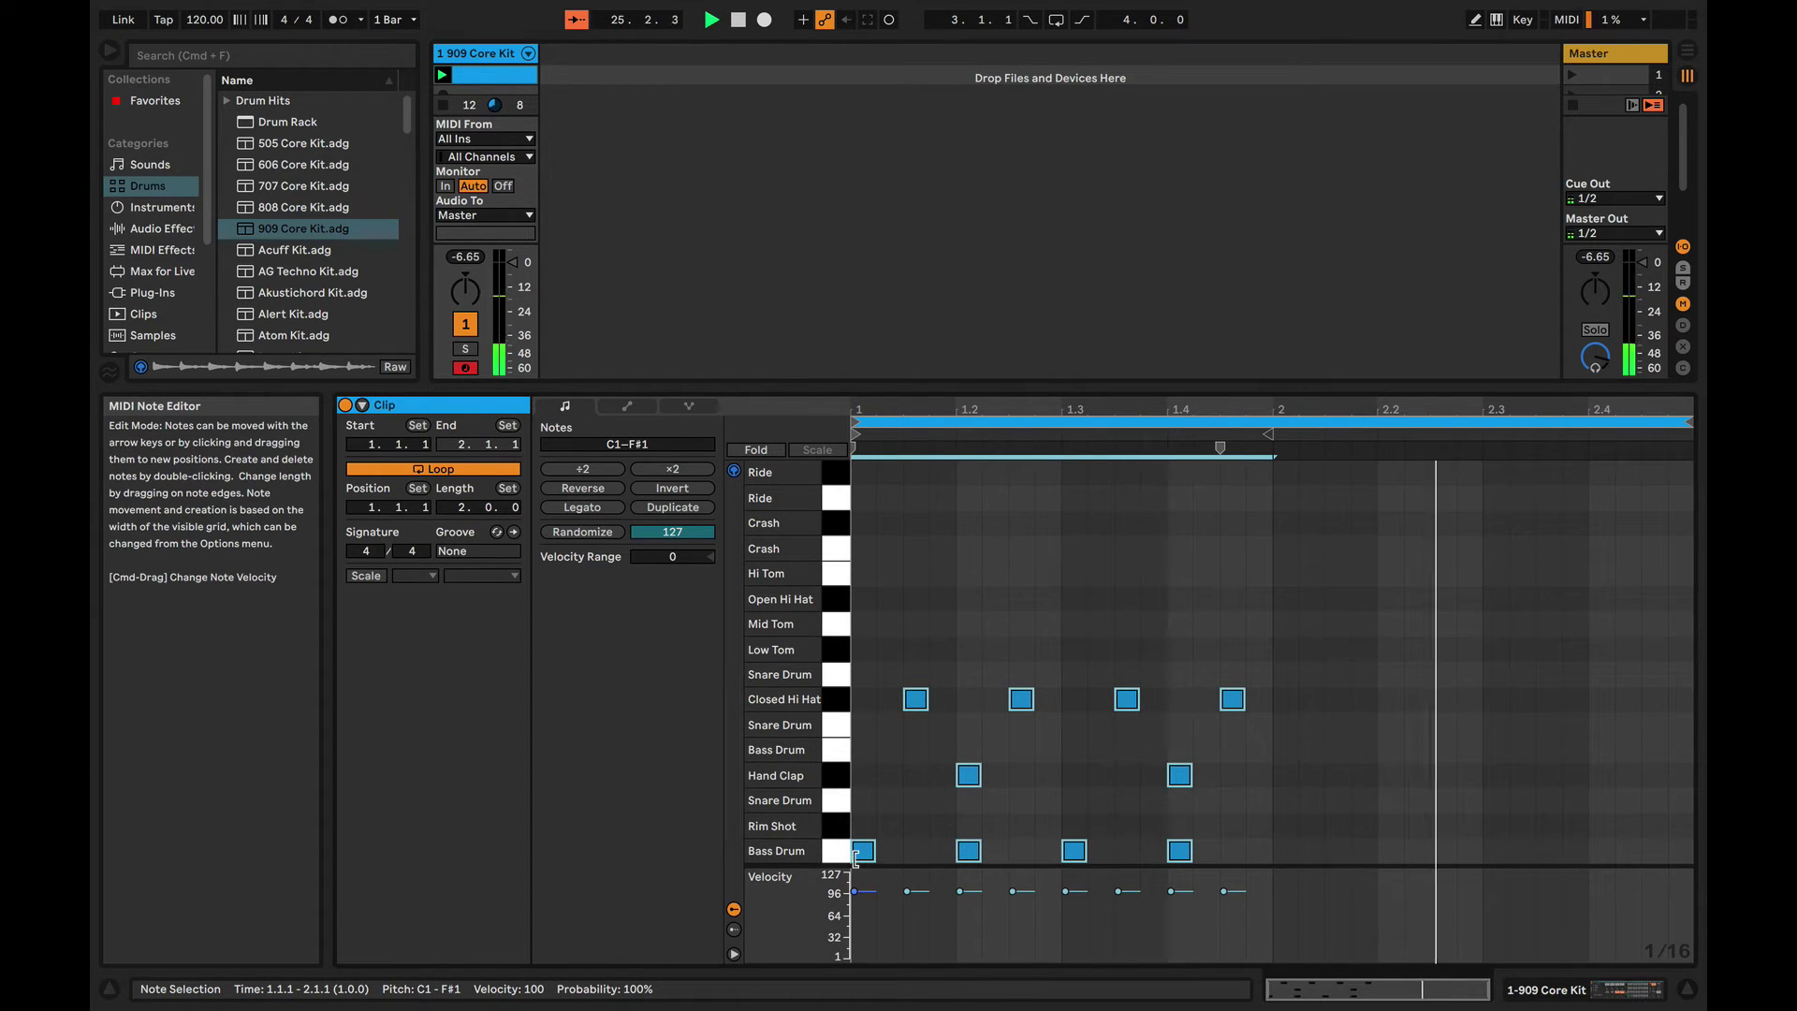
pyautogui.press('super+d')
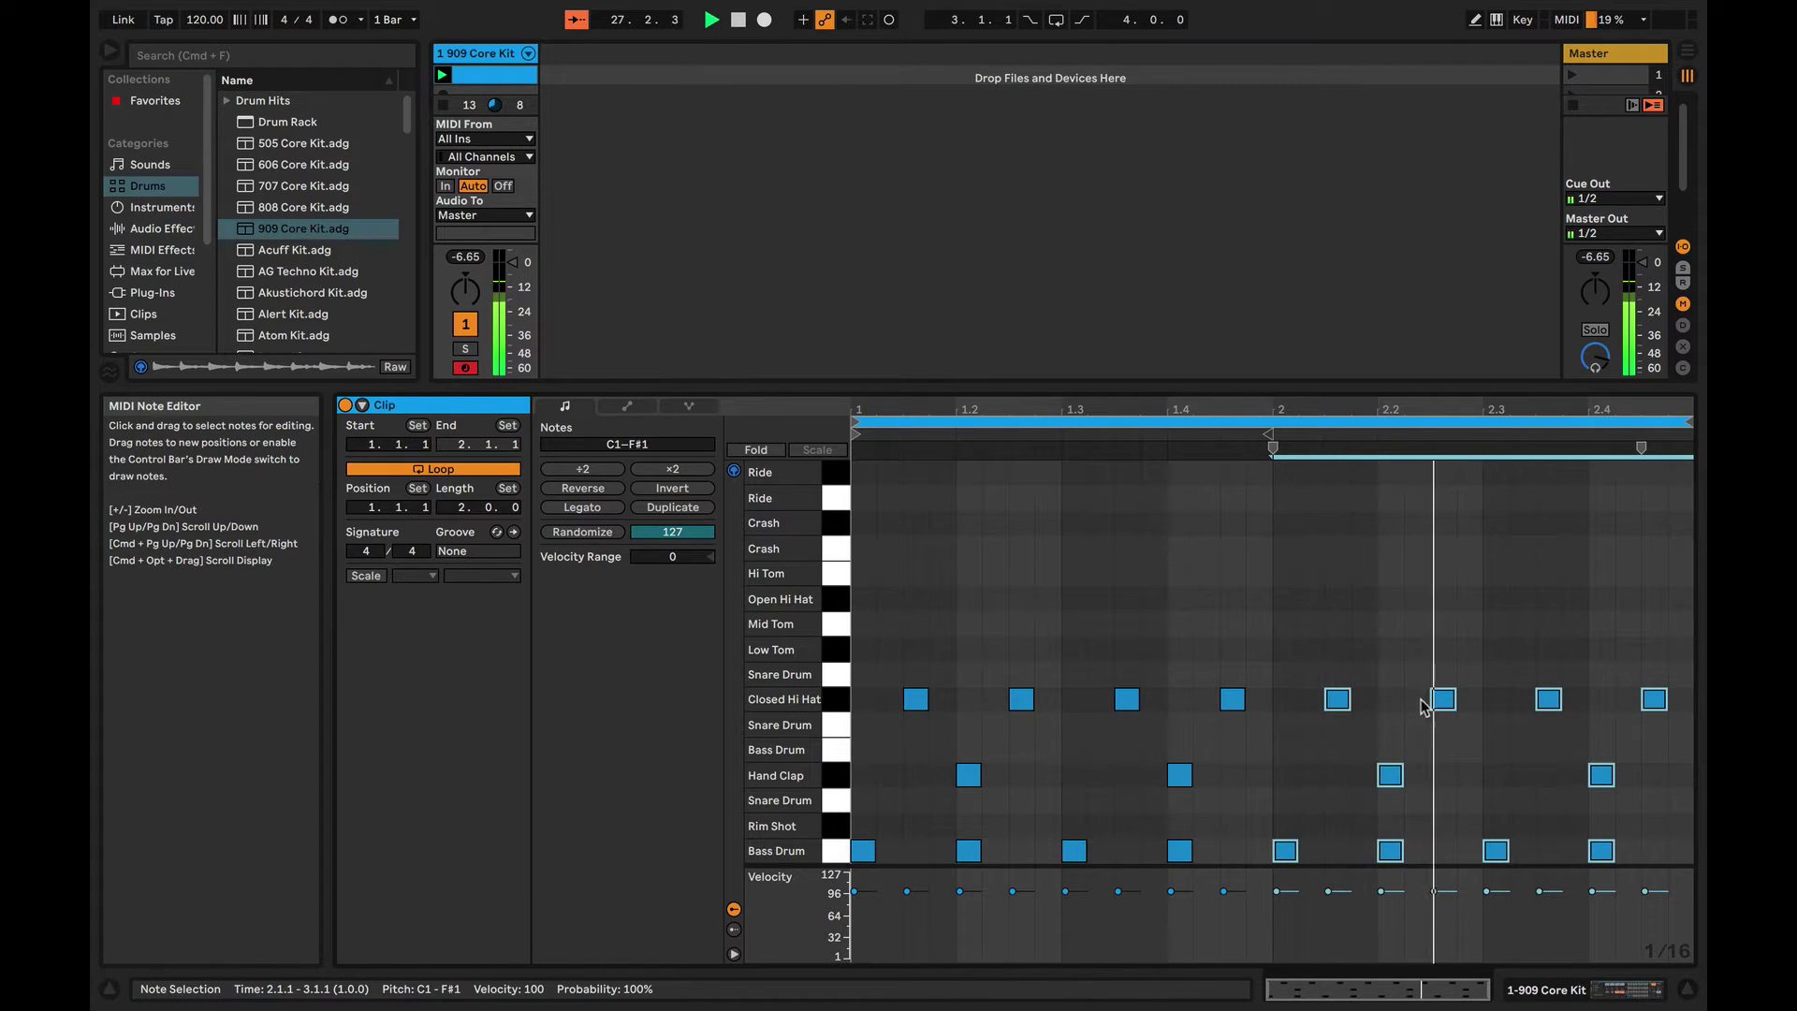
pyautogui.click(1456, 642)
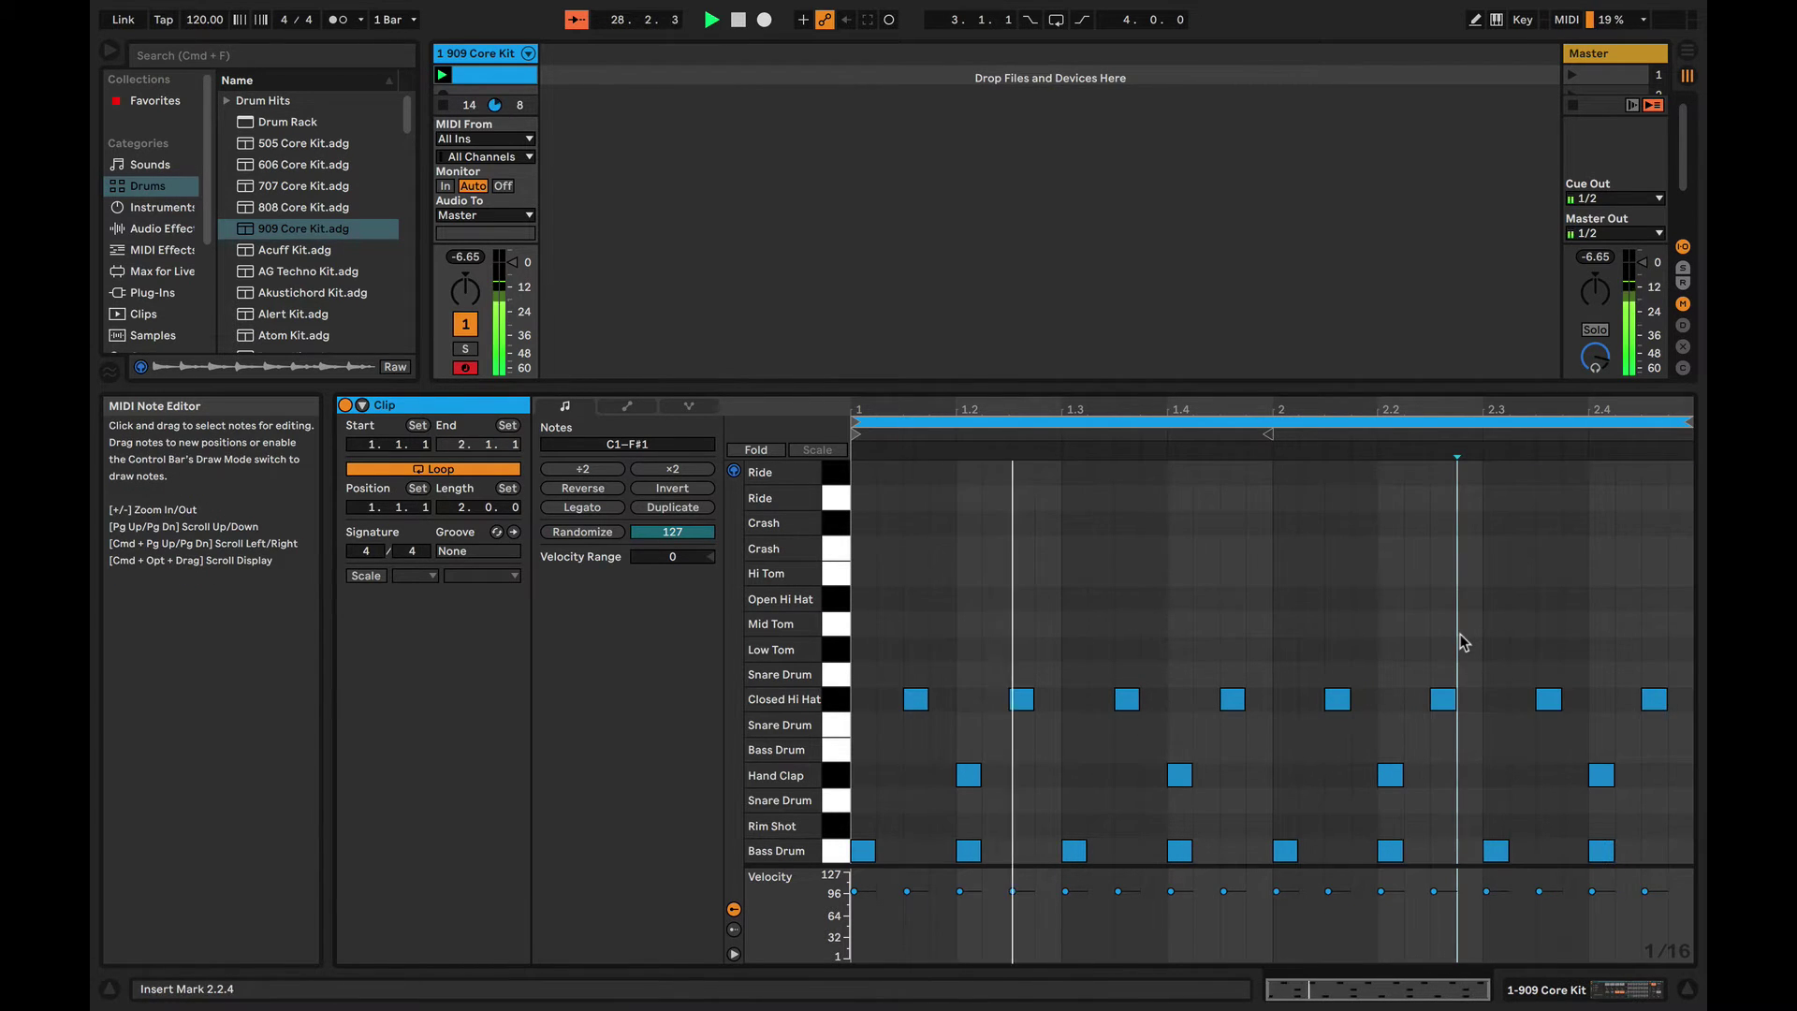
# - Move the last Closed Hi Hat note at 2.4.3 up to Open Hi Hat and lower its velocity to 81
pyautogui.click(1654, 701)
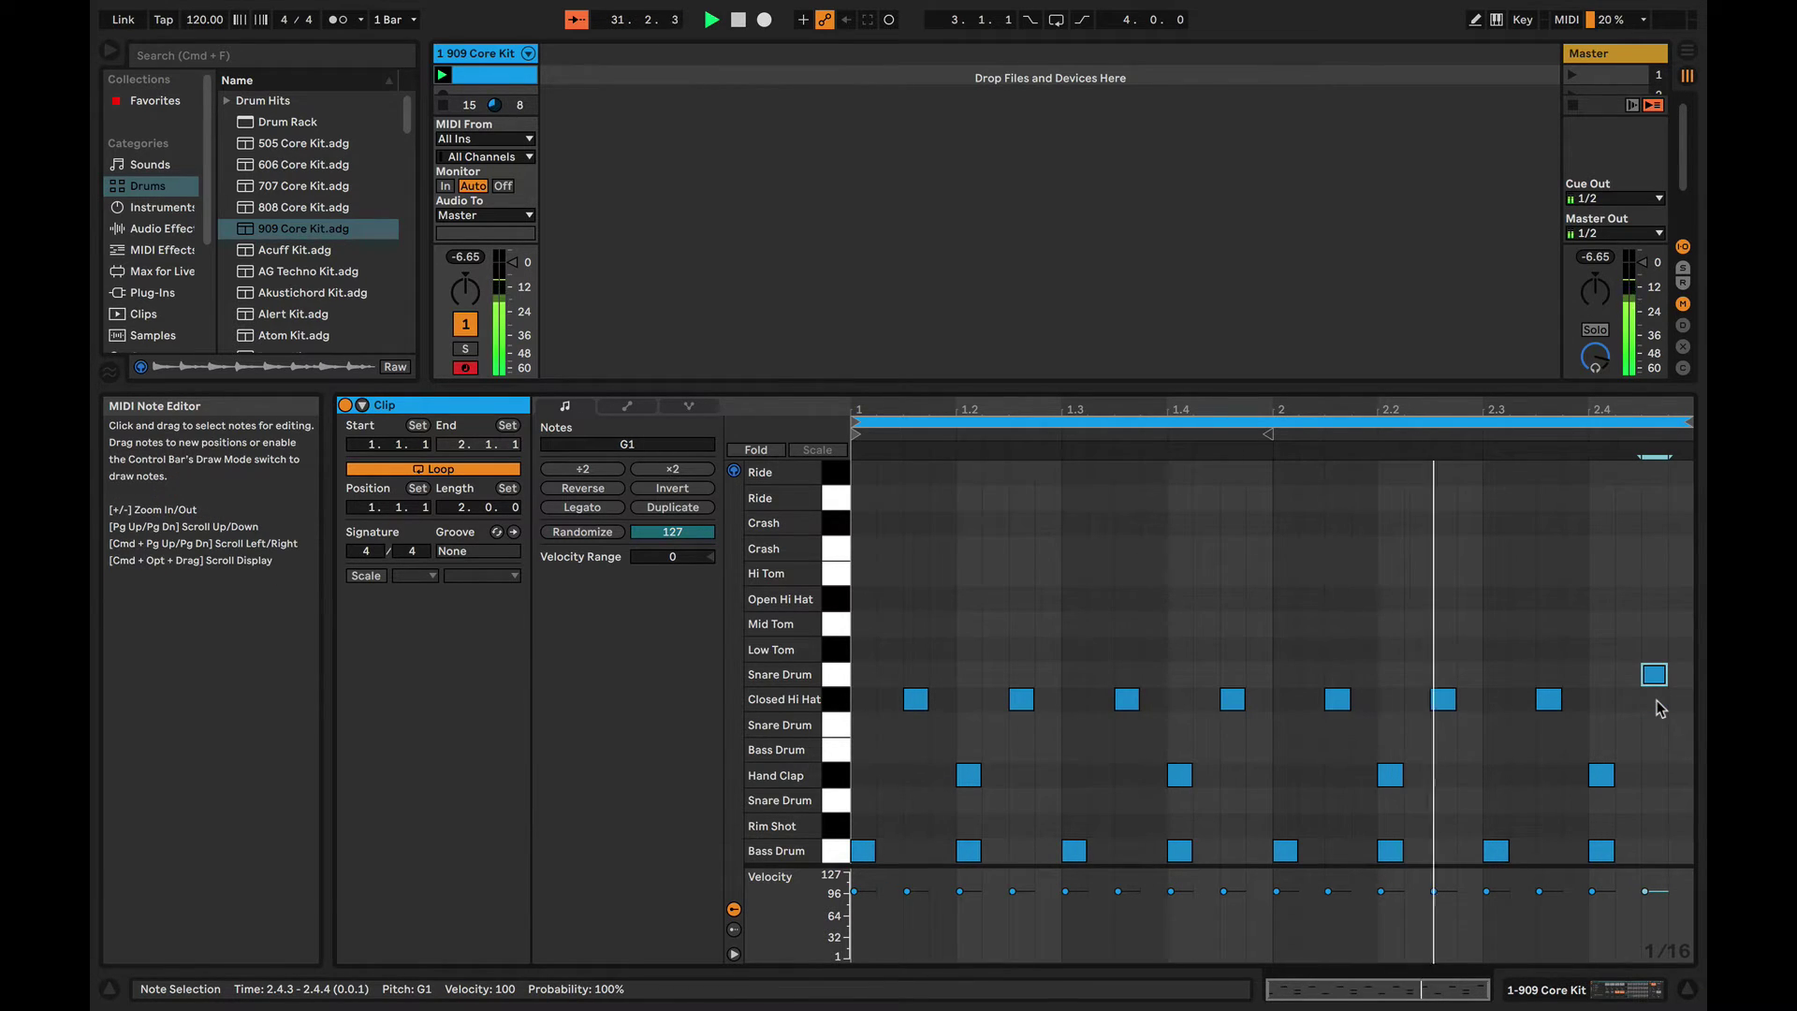
pyautogui.press('Up')
pyautogui.press('Up')
pyautogui.press('Up')
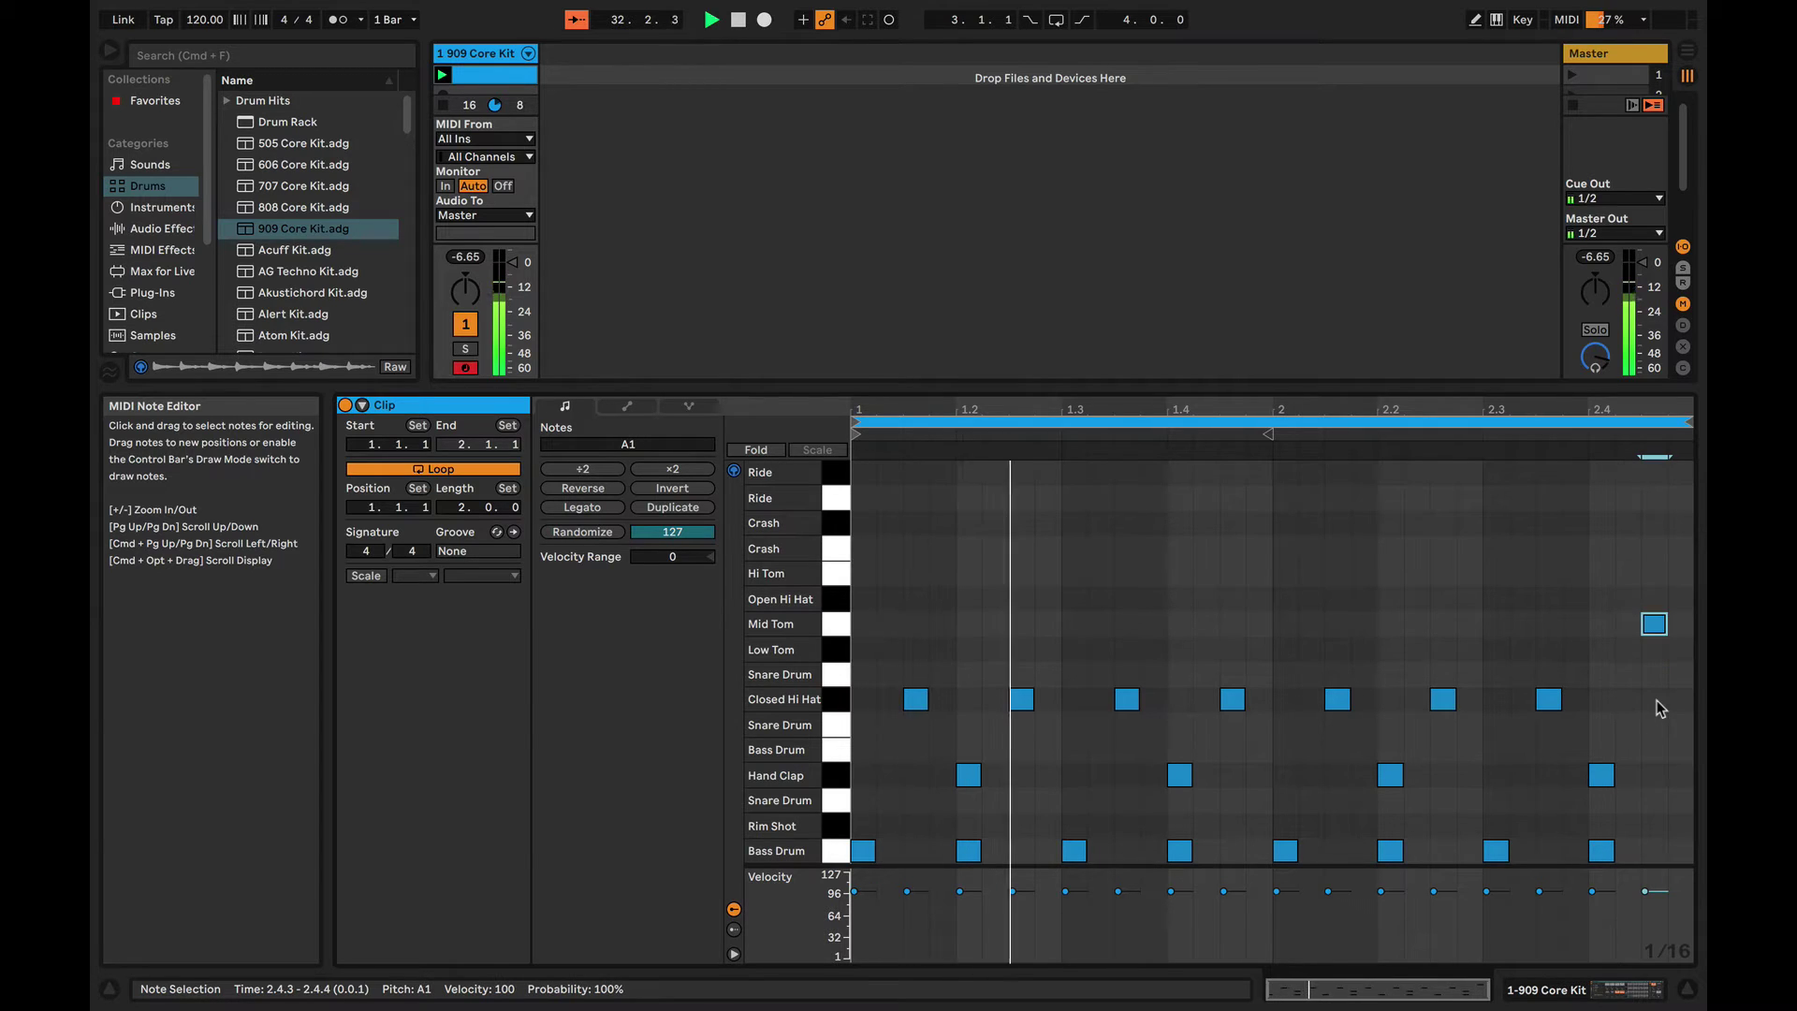
pyautogui.press('Up')
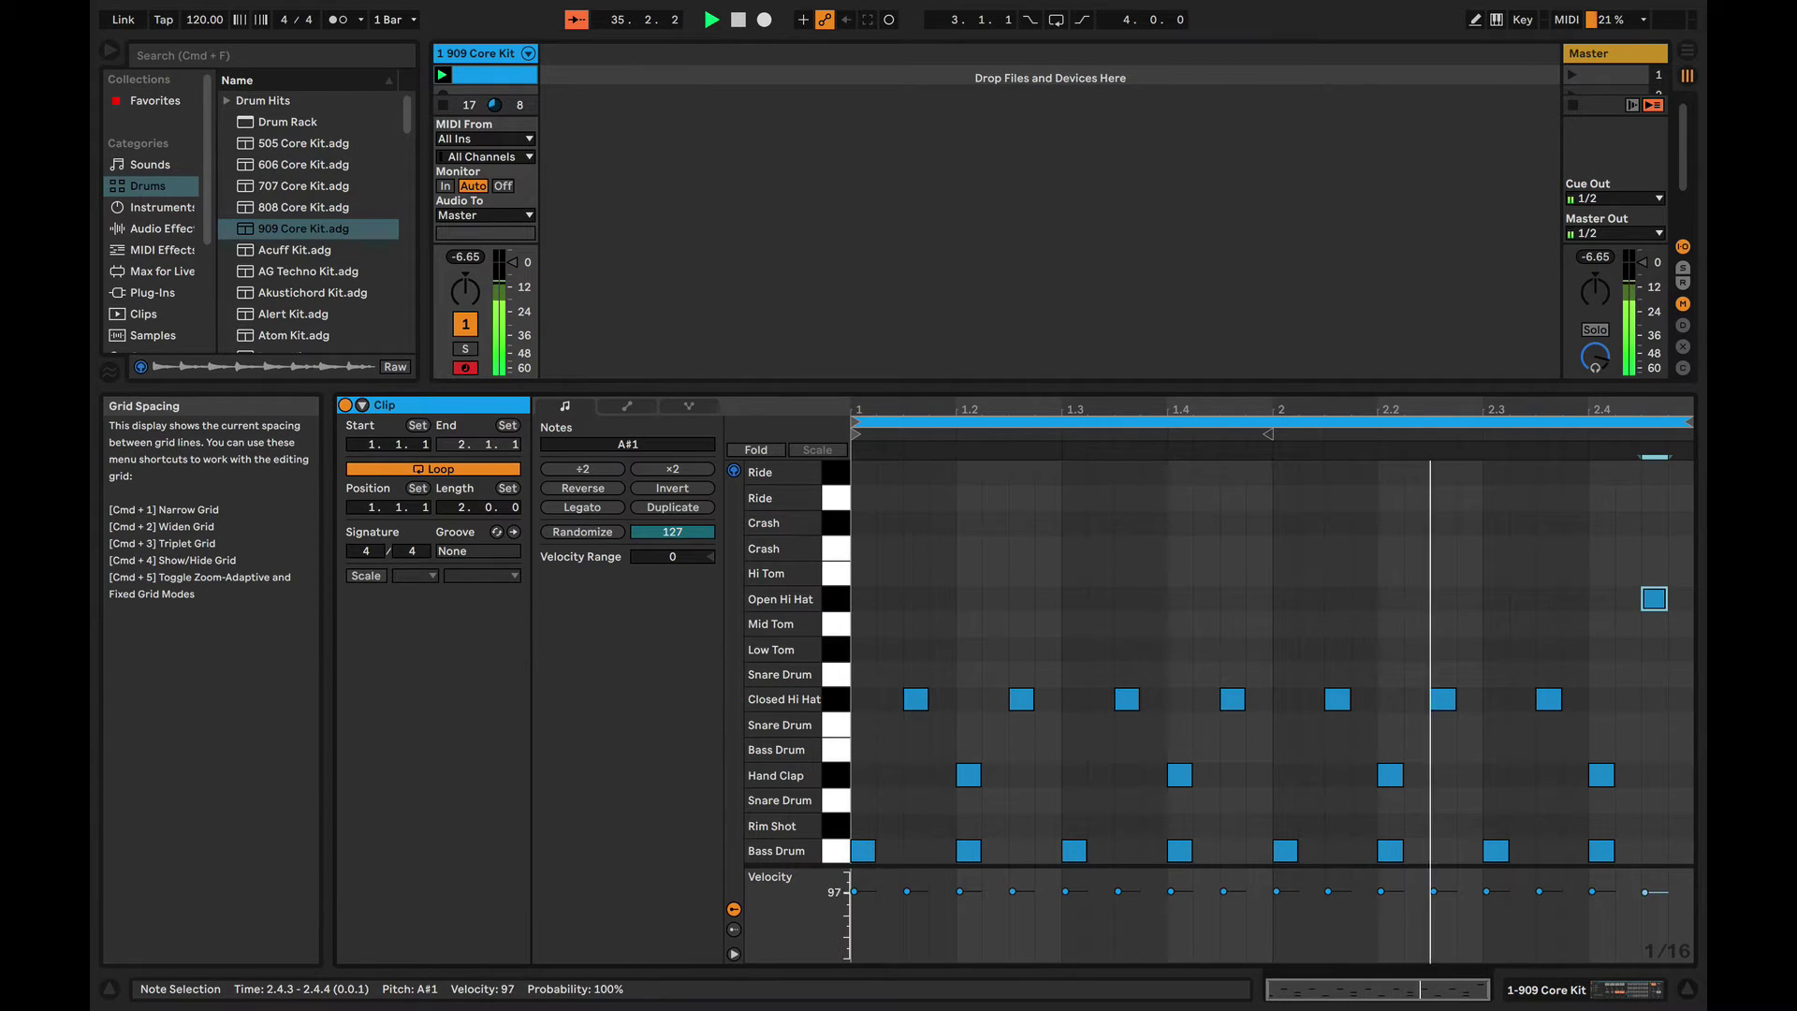
pyautogui.moveTo(1649, 900); pyautogui.dragTo(1647, 904)
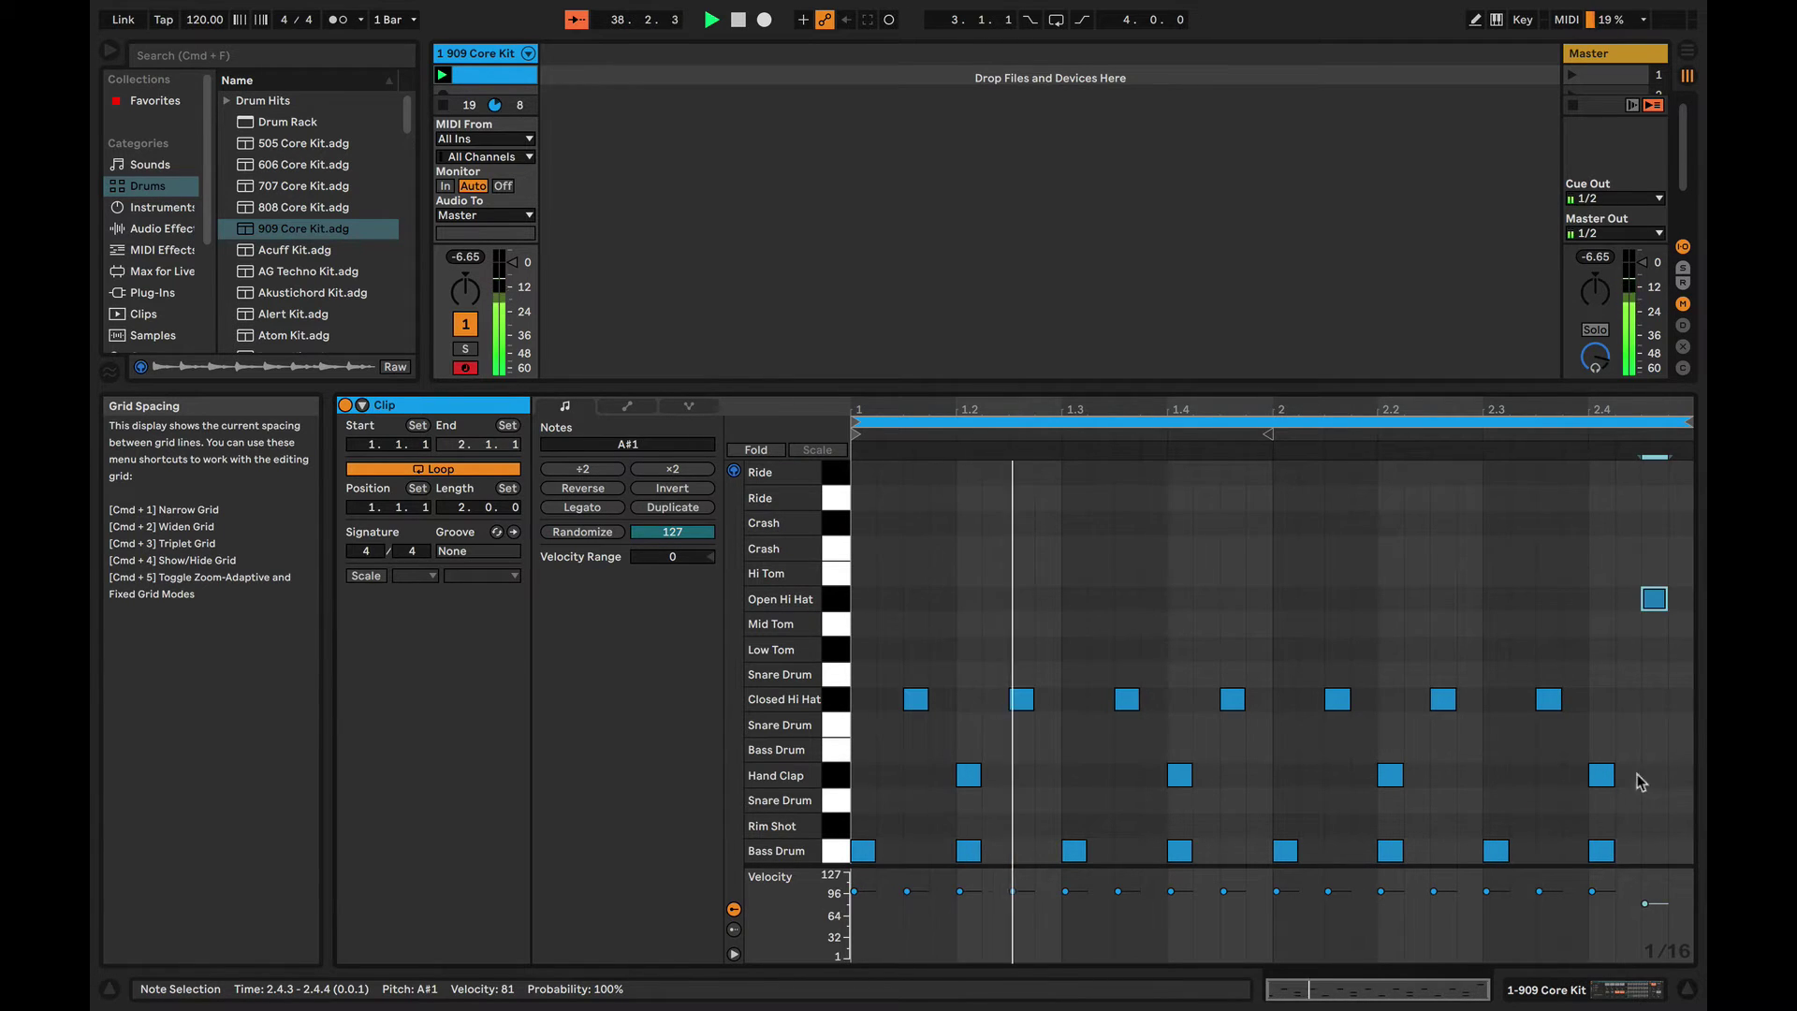
# - Lower the velocity of all the Closed Hi Hat notes to 77
pyautogui.click(1600, 708)
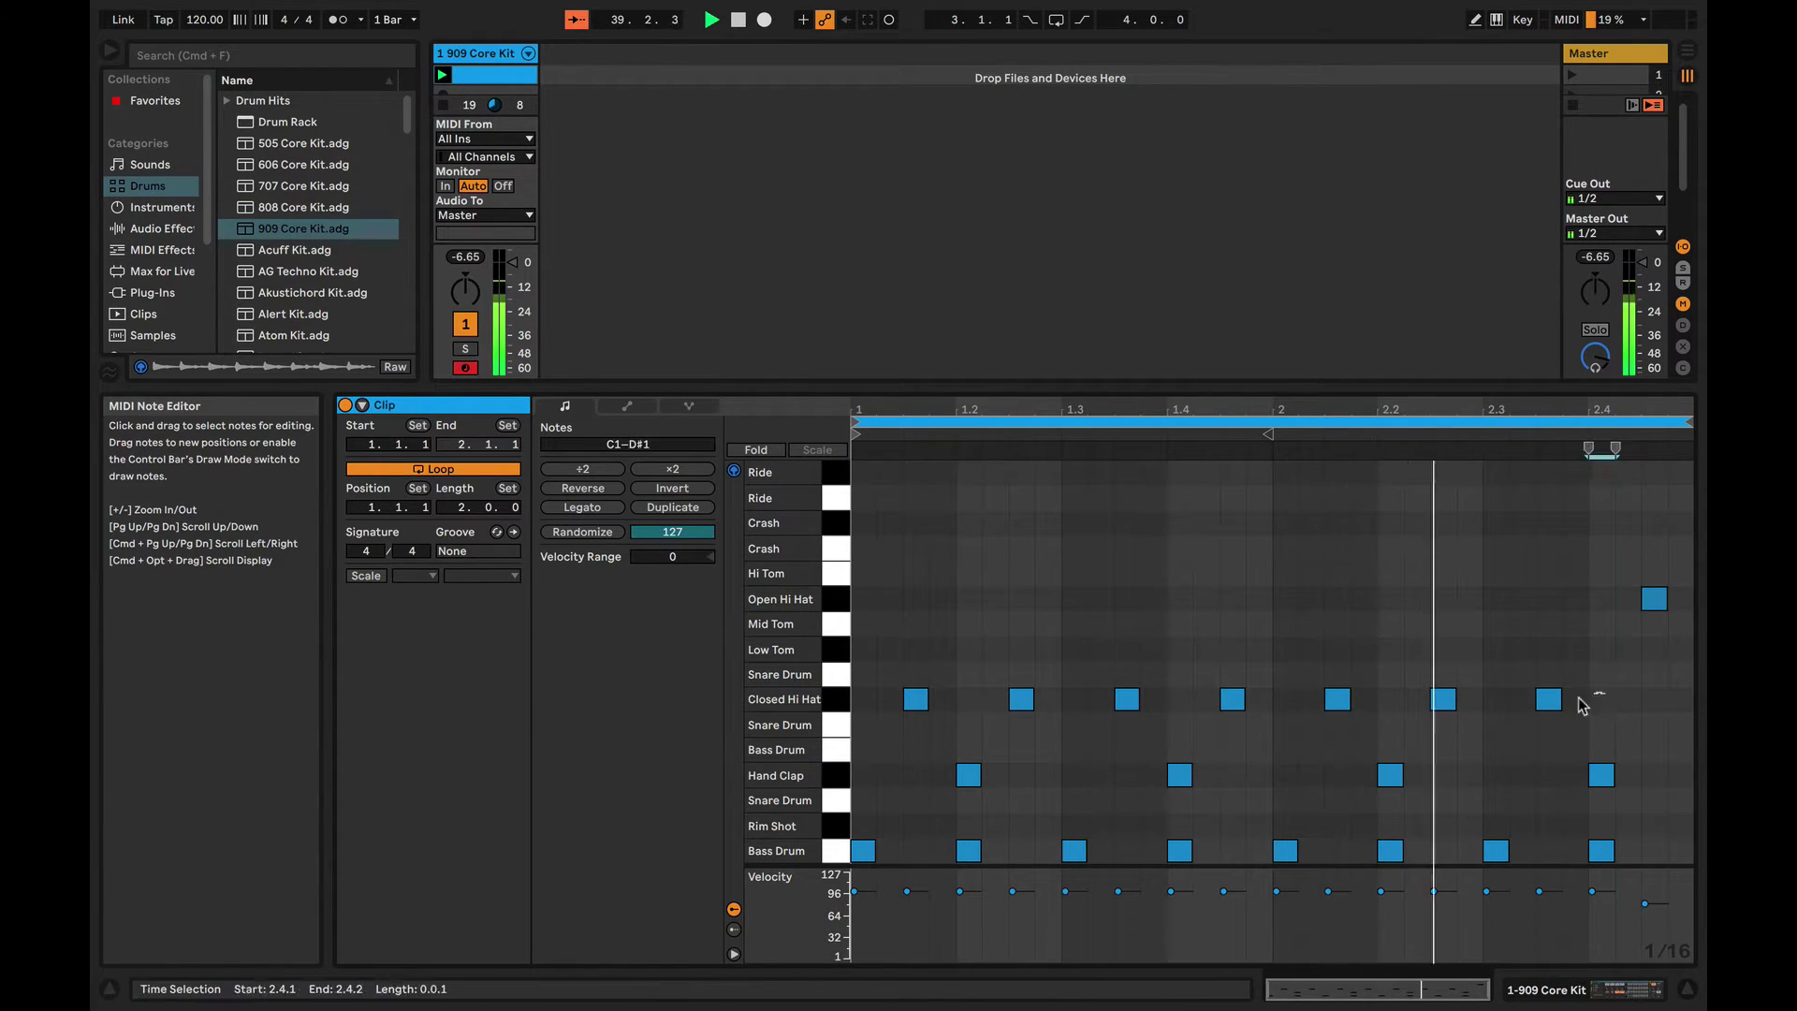
pyautogui.moveTo(1580, 705); pyautogui.dragTo(884, 700)
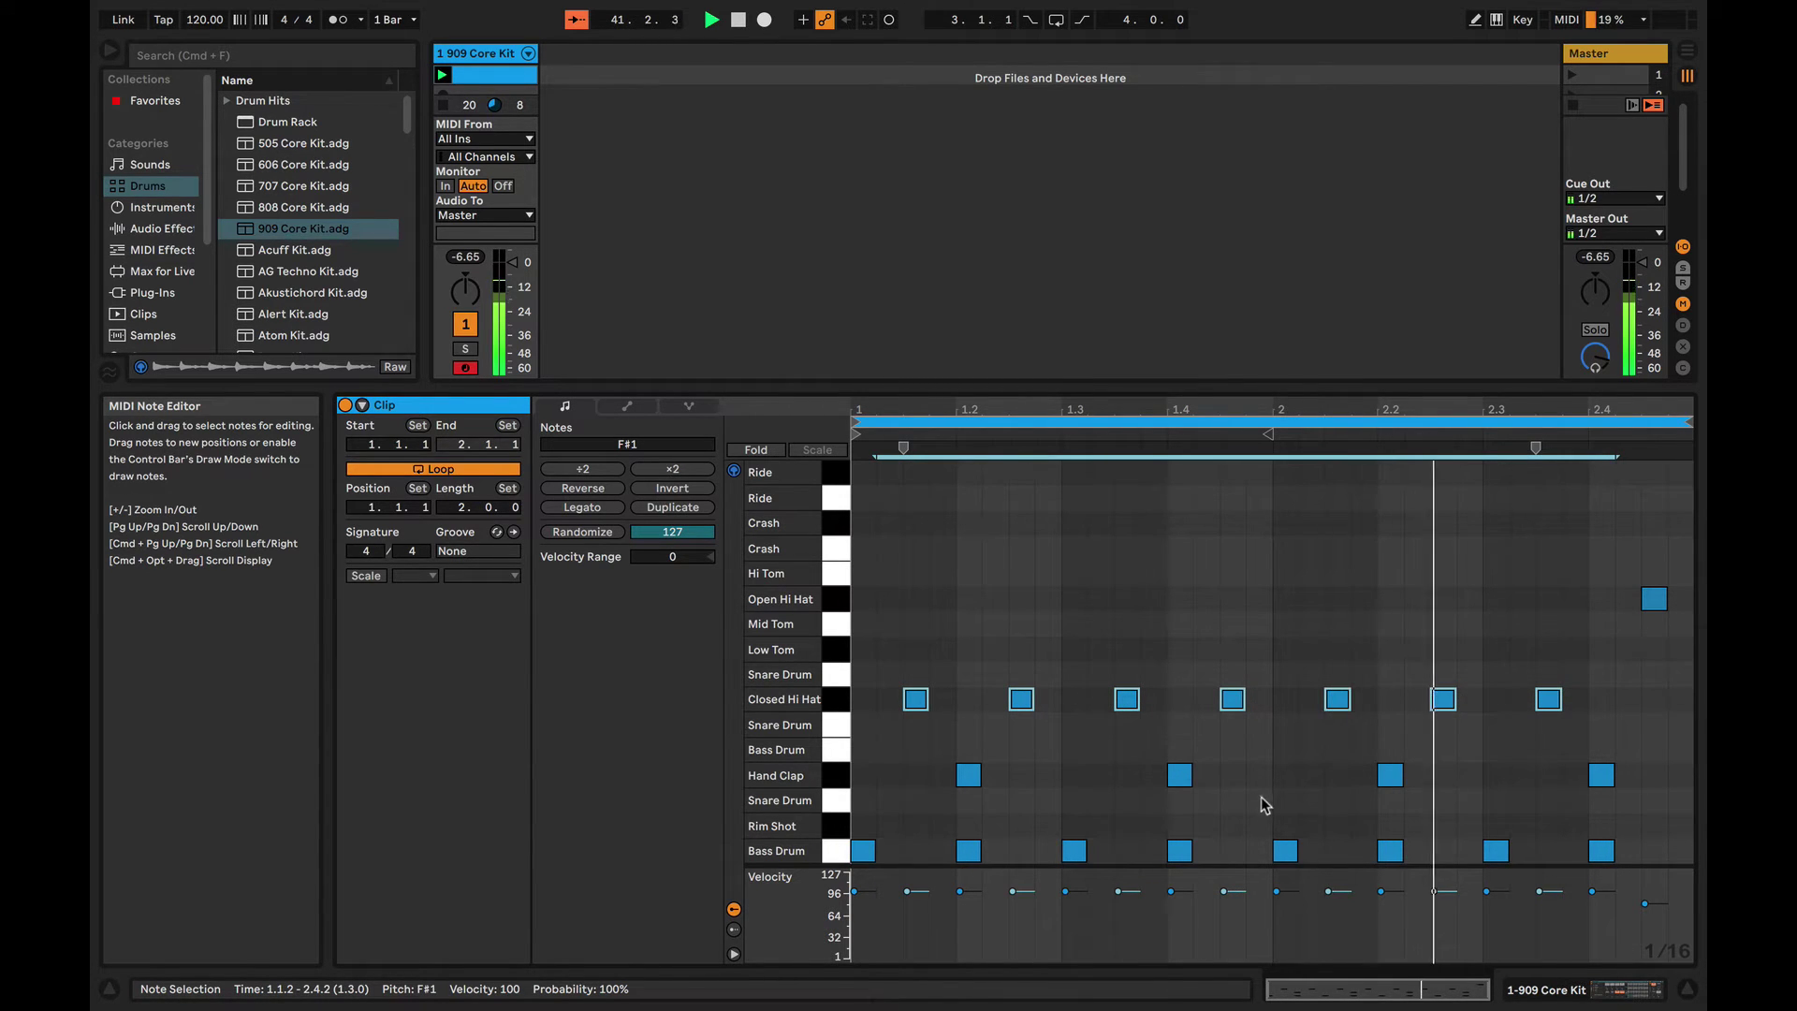
pyautogui.moveTo(1430, 896); pyautogui.dragTo(1429, 914)
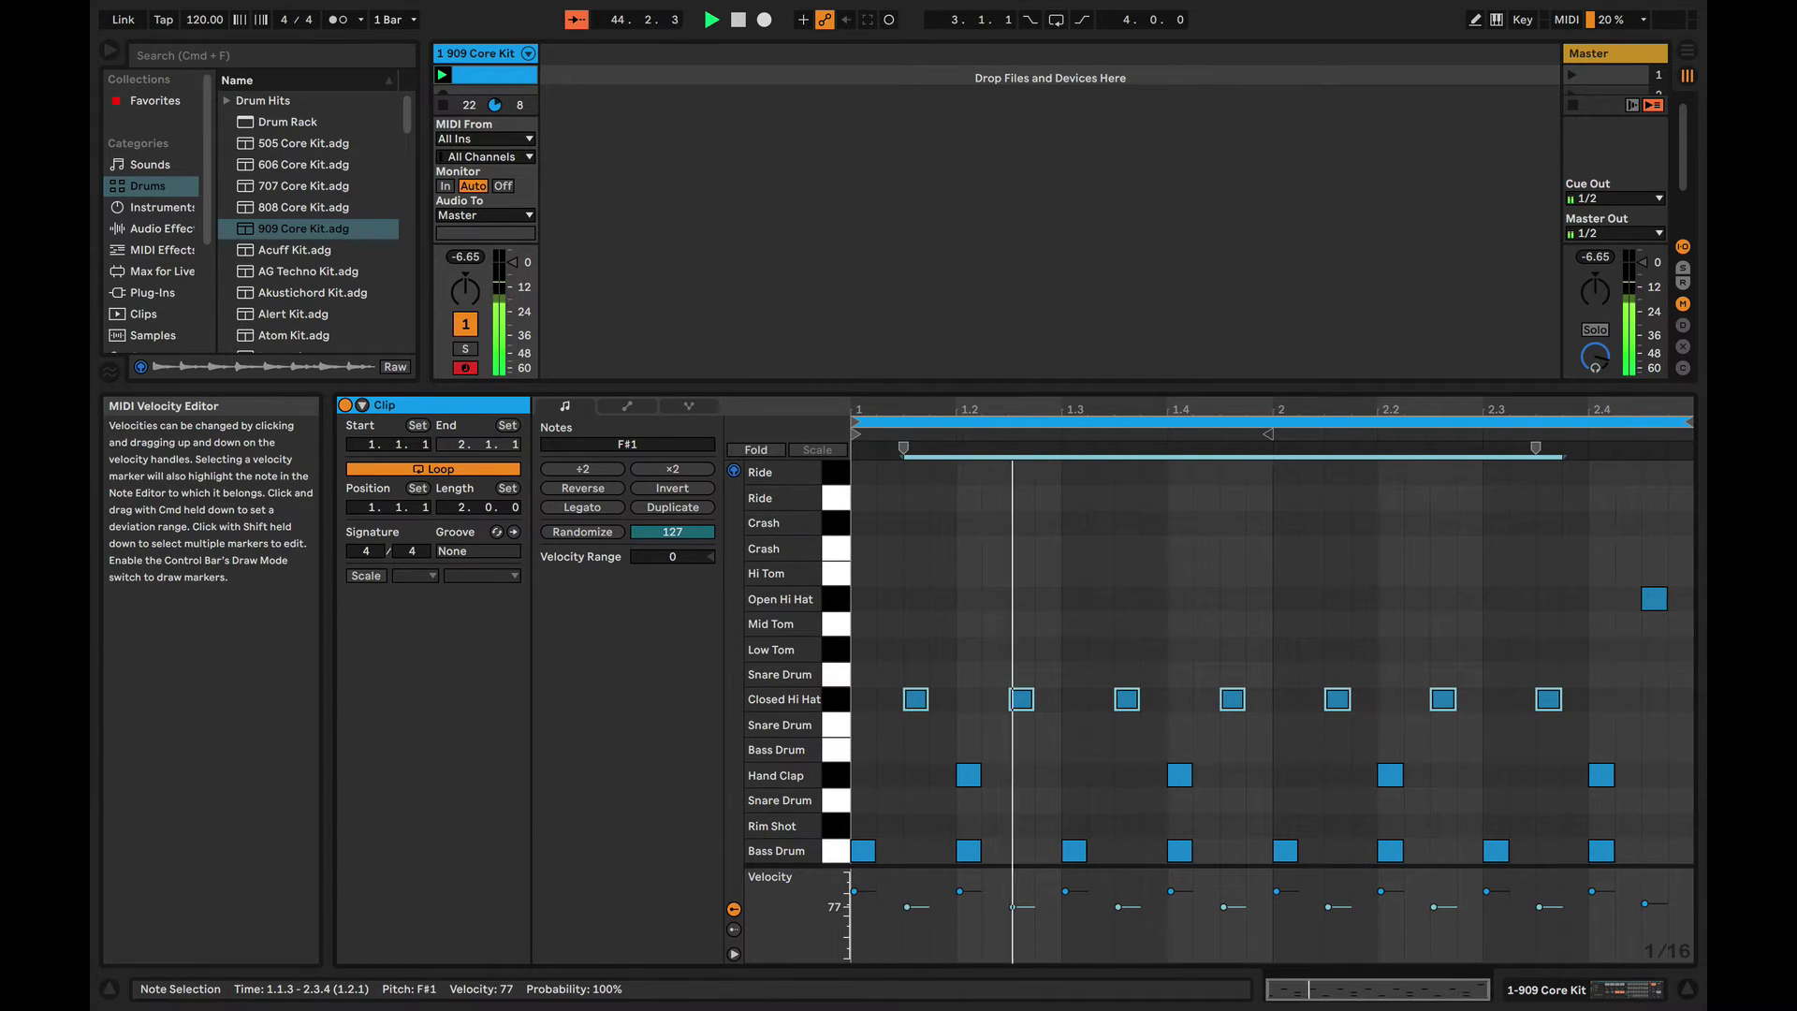
pyautogui.click(1116, 553)
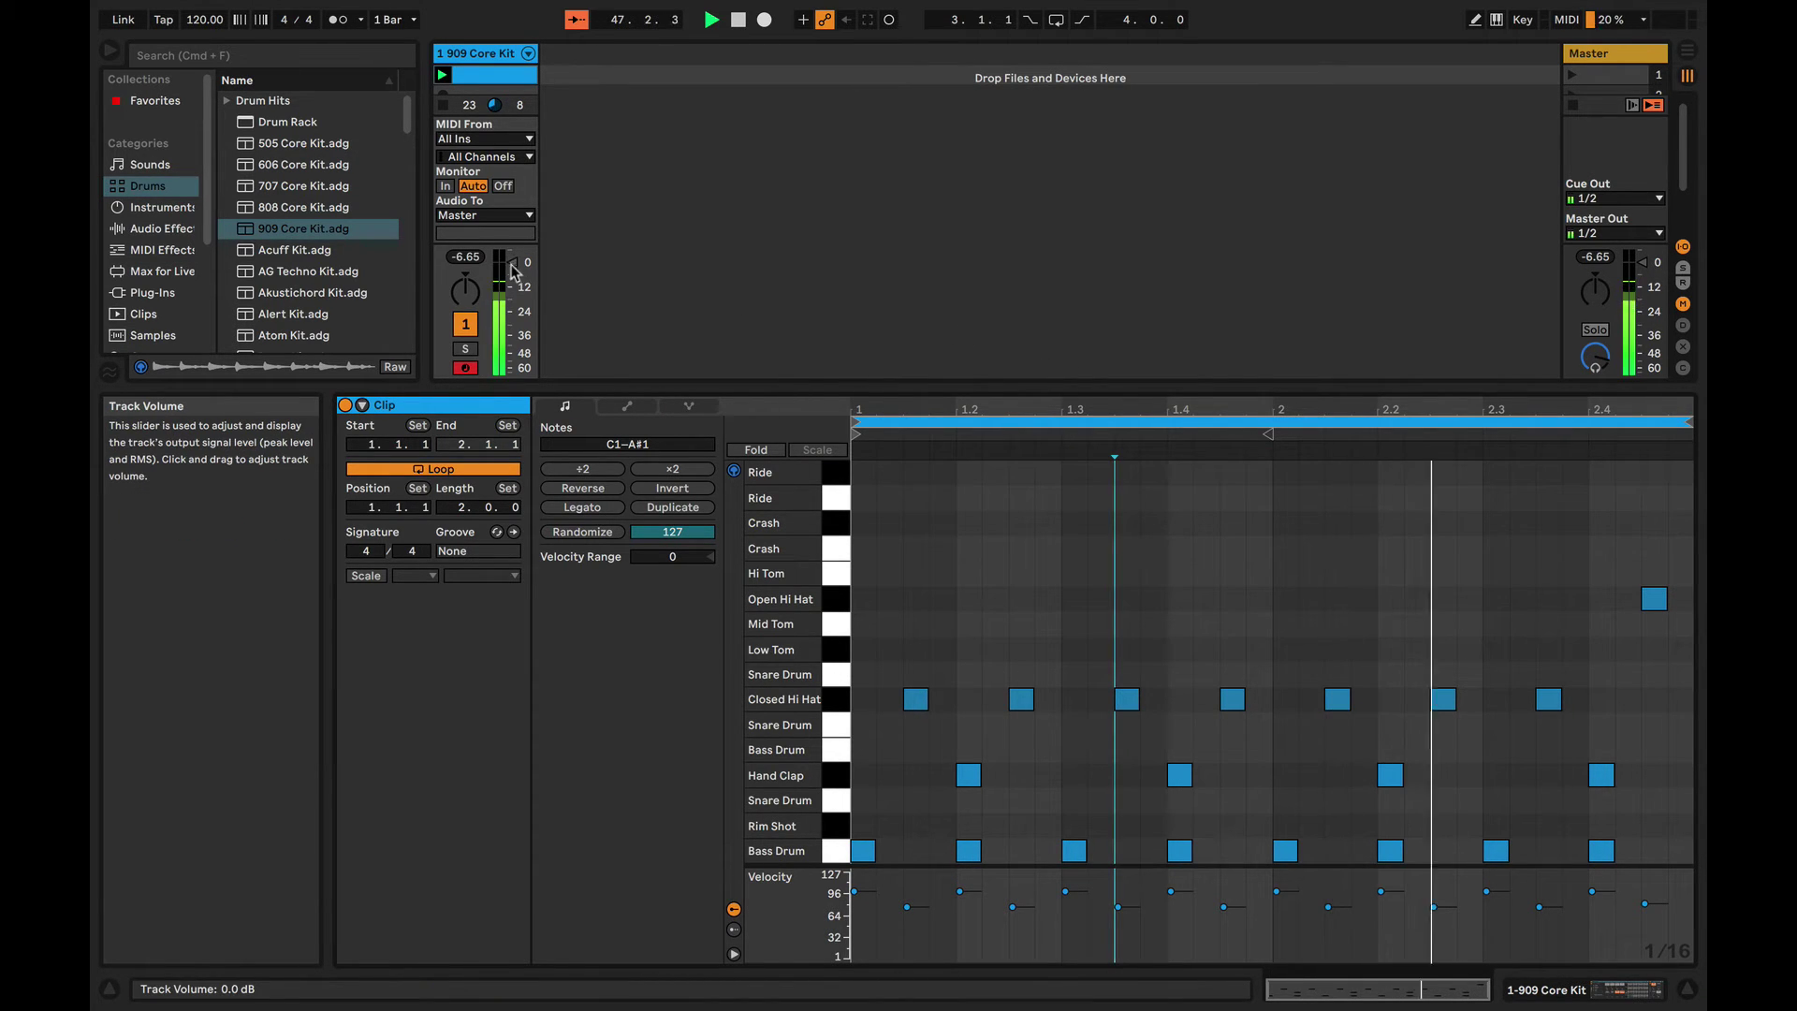
# - Shrink the note editor to reveal more of the mixer and lower the 909 Core Kit track's volume to -6.4 dB
pyautogui.moveTo(544, 384); pyautogui.dragTo(544, 529)
pyautogui.moveTo(512, 405); pyautogui.dragTo(512, 418)
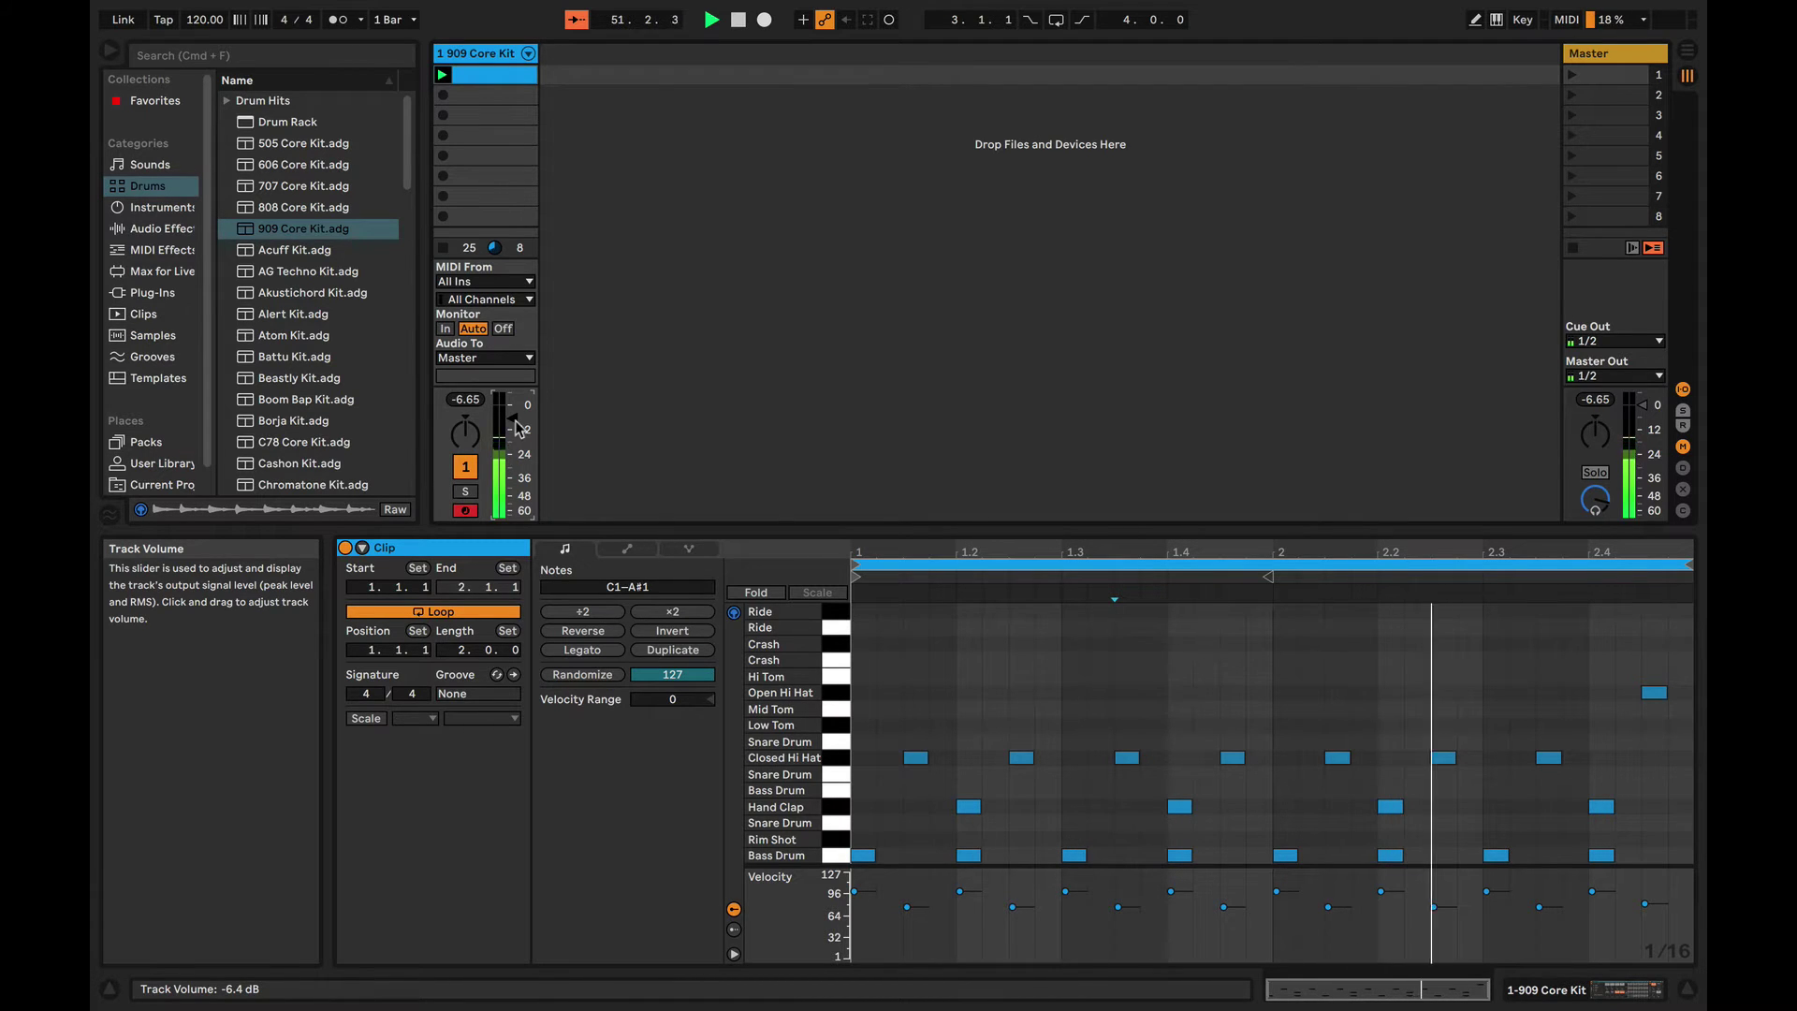
# - Browse the instruments and expand Operator's Bass preset folder
pyautogui.click(150, 210)
pyautogui.click(334, 266)
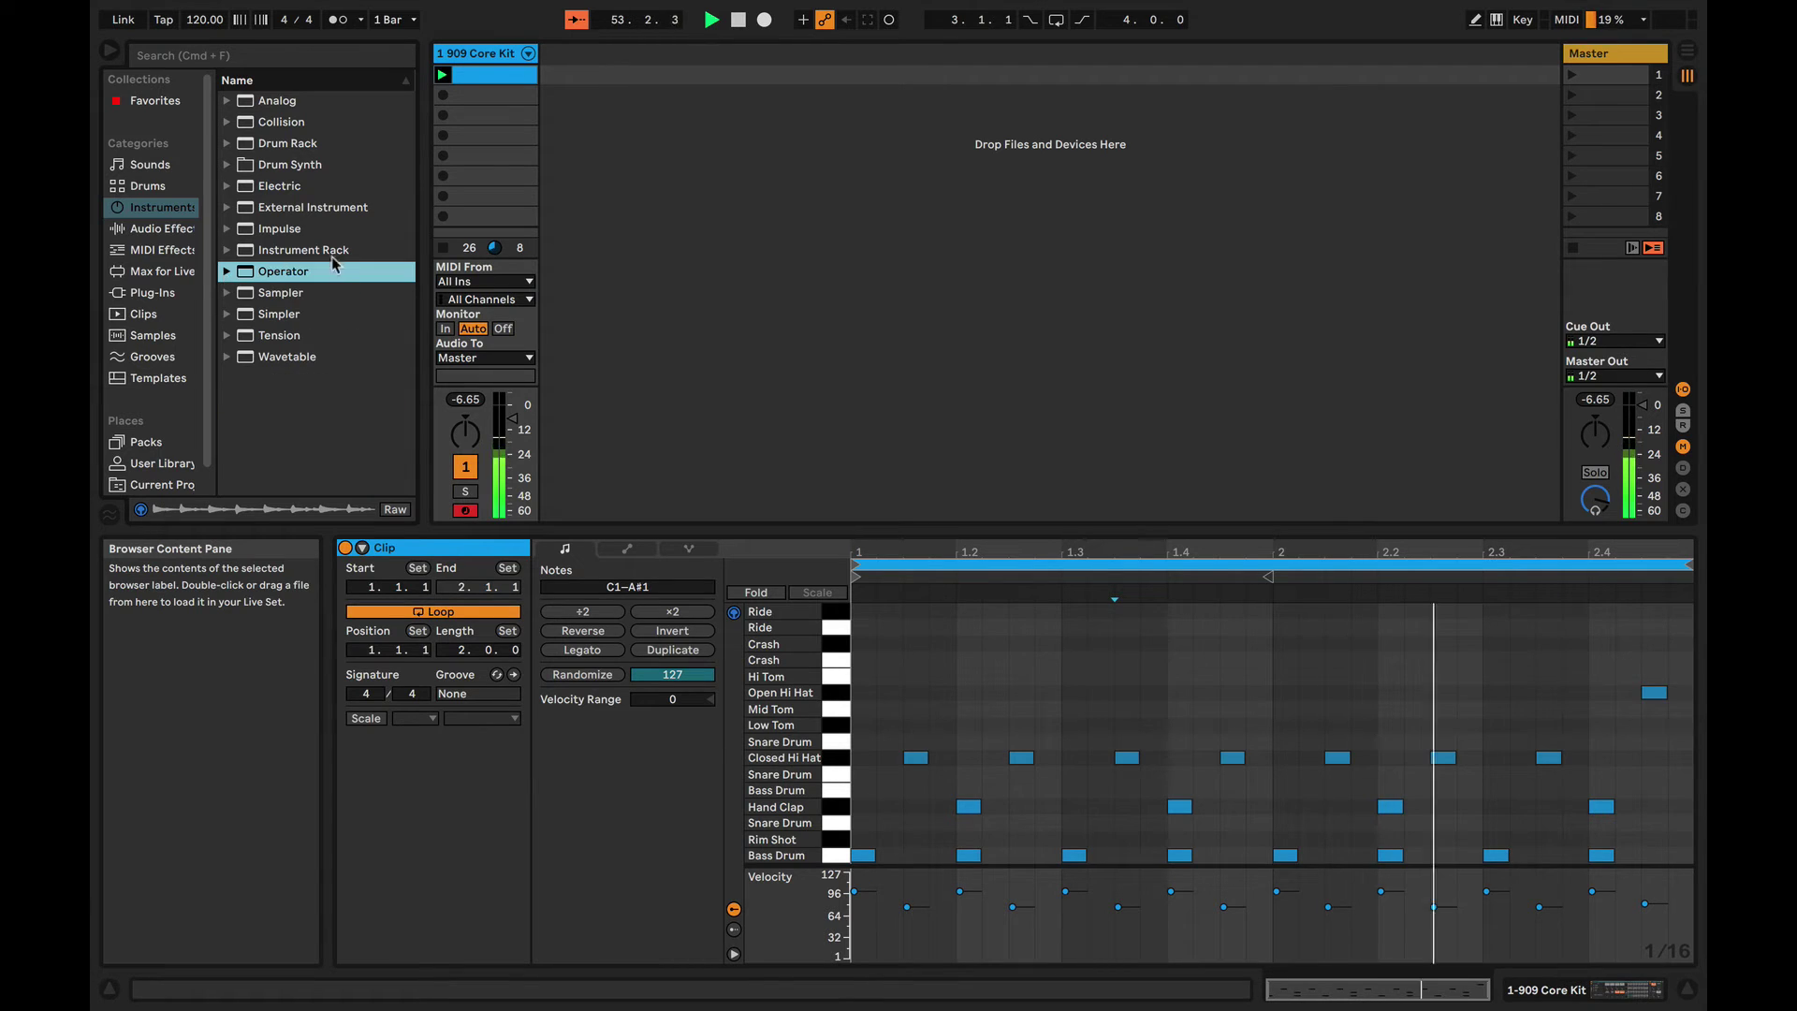
pyautogui.click(226, 271)
pyautogui.click(255, 317)
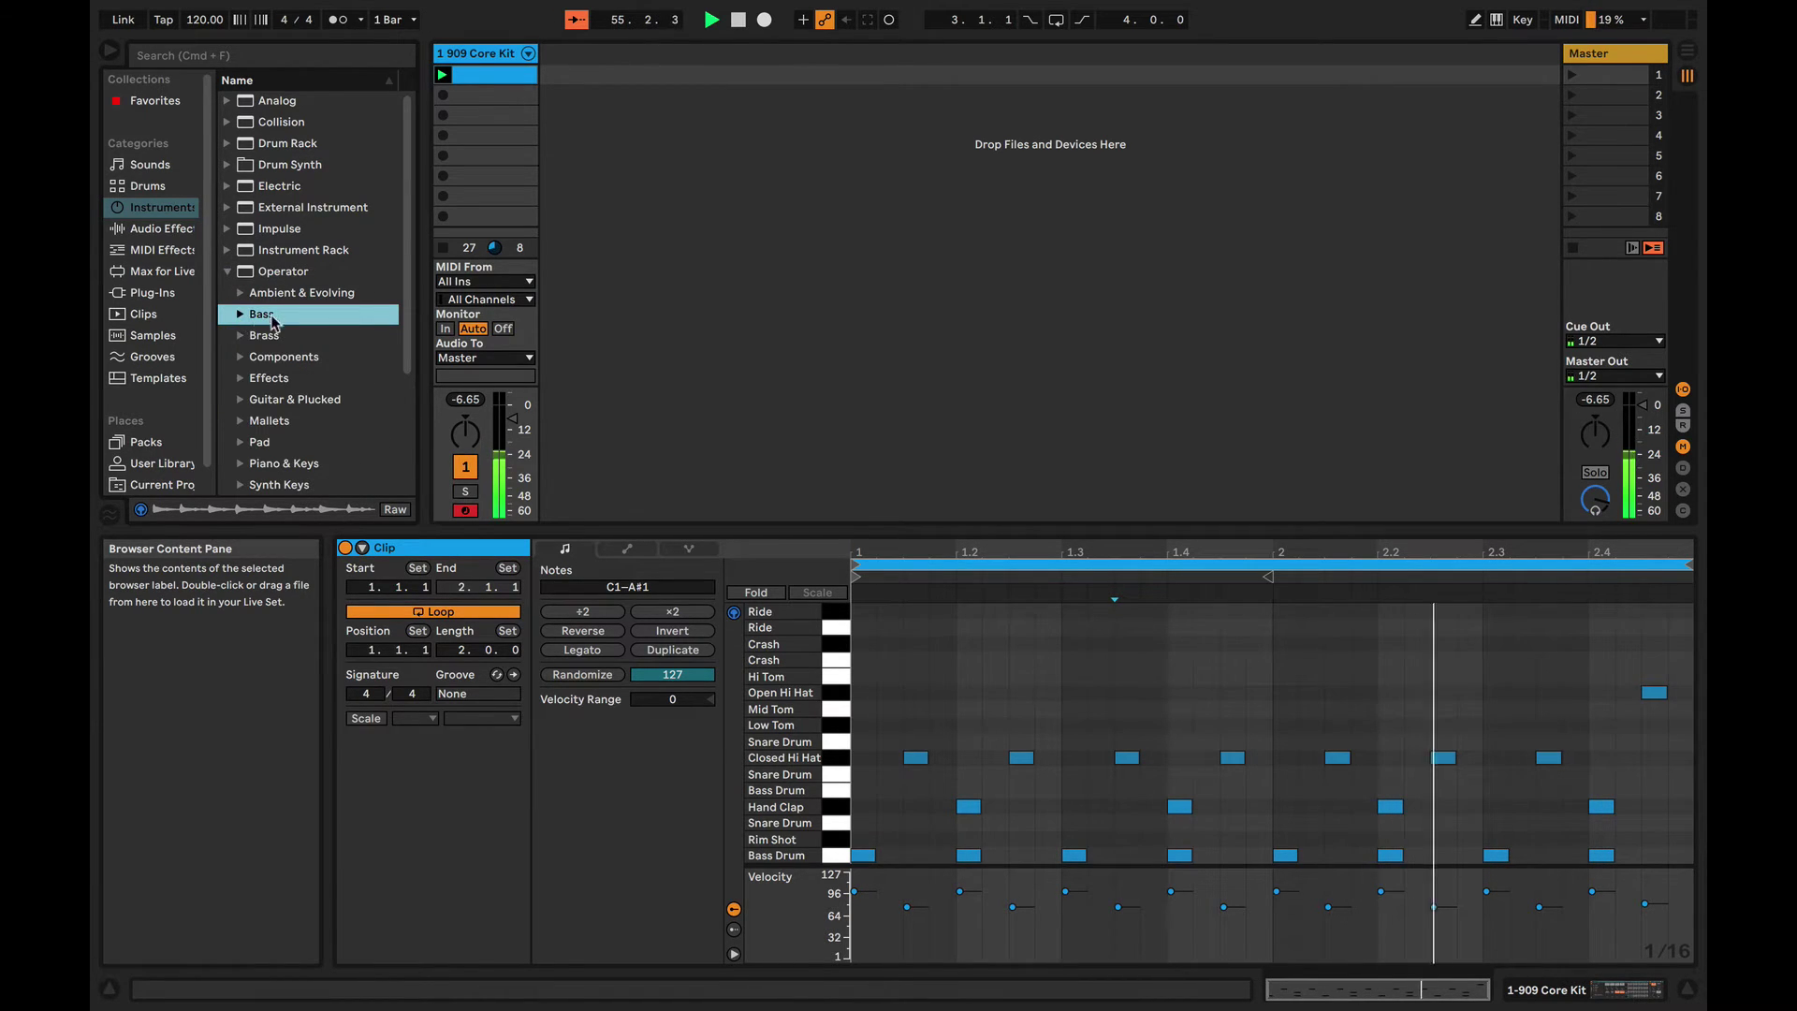
pyautogui.click(240, 315)
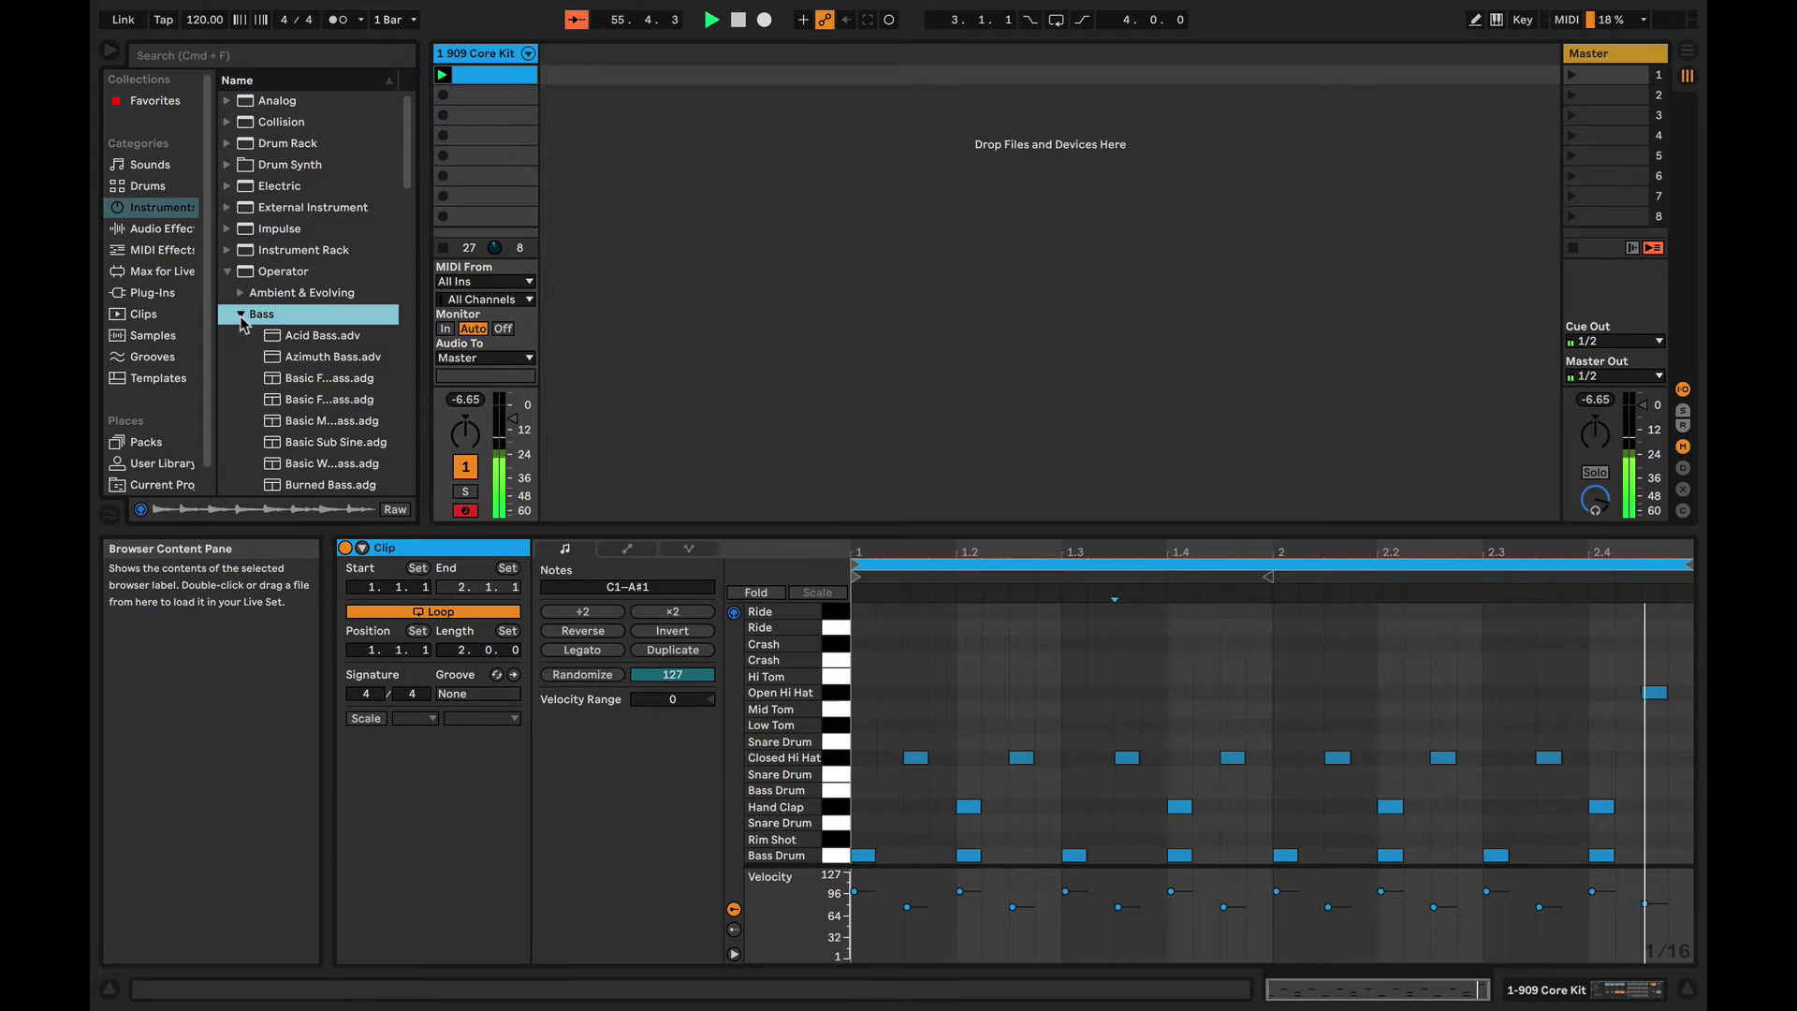
# - Preview several basic Operator bass presets and load Basic Wash Bass onto a new MIDI track
pyautogui.click(316, 422)
pyautogui.press('Down')
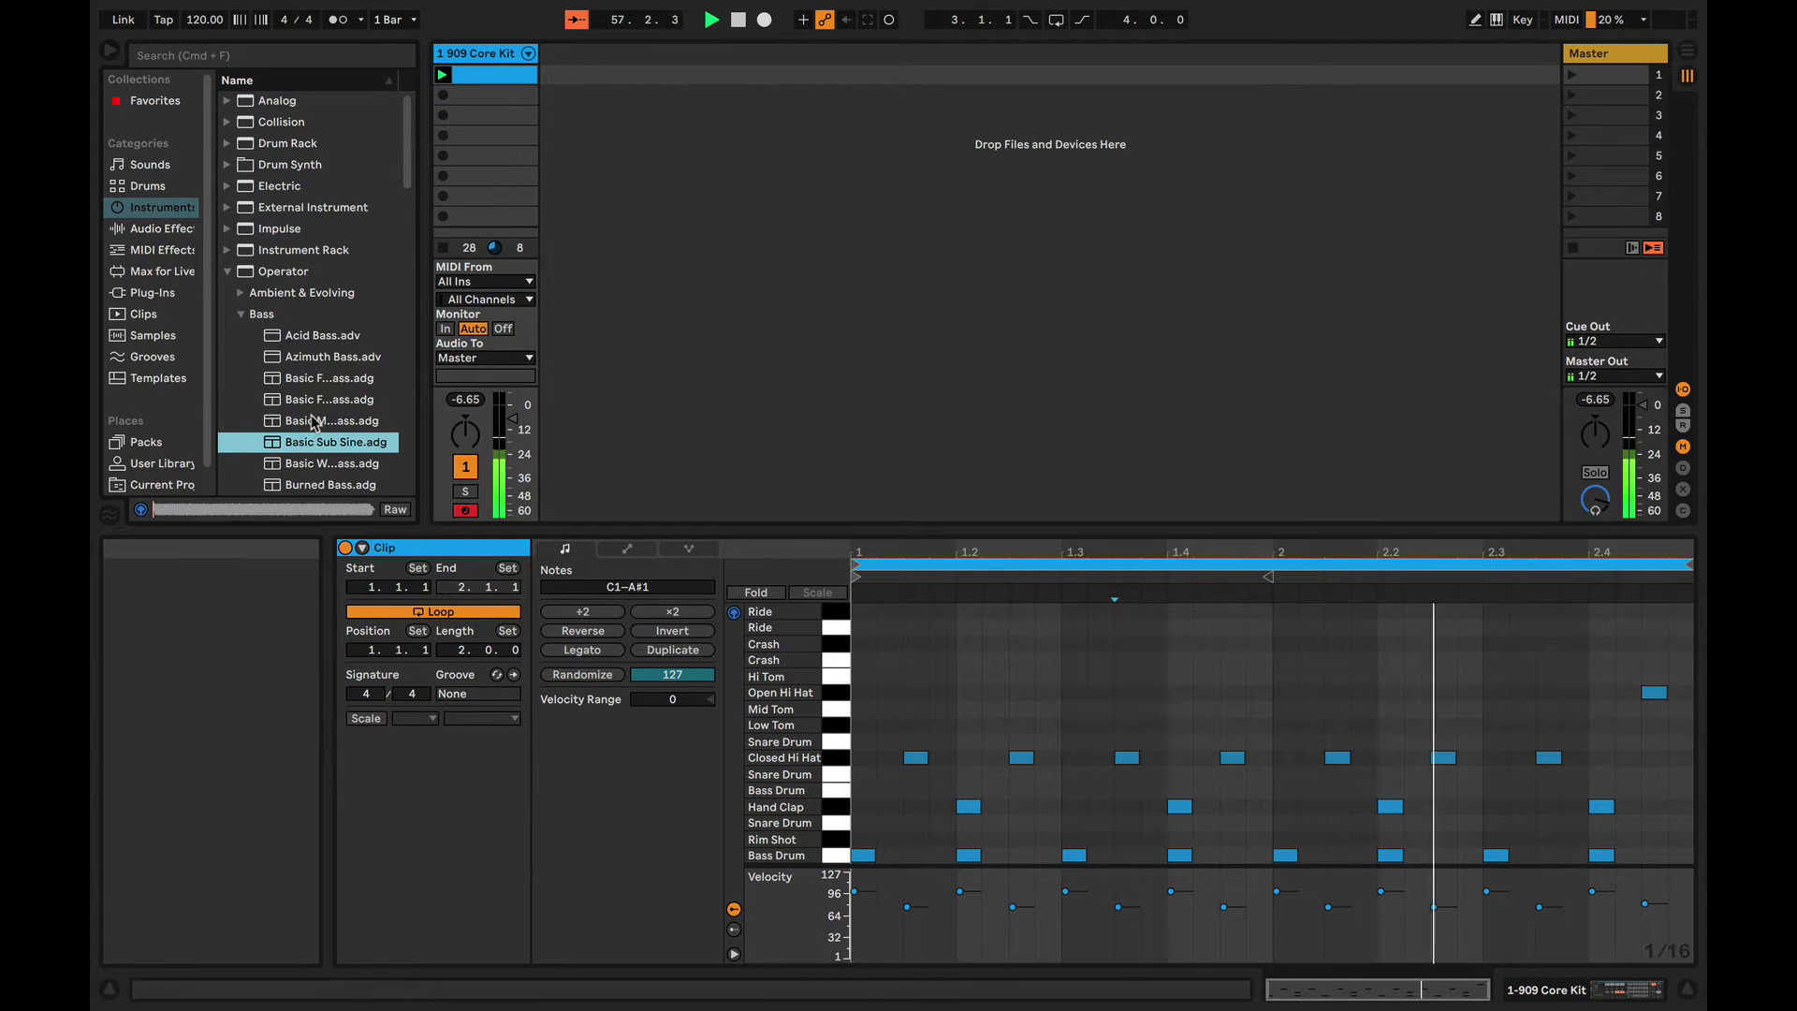
pyautogui.press('Down')
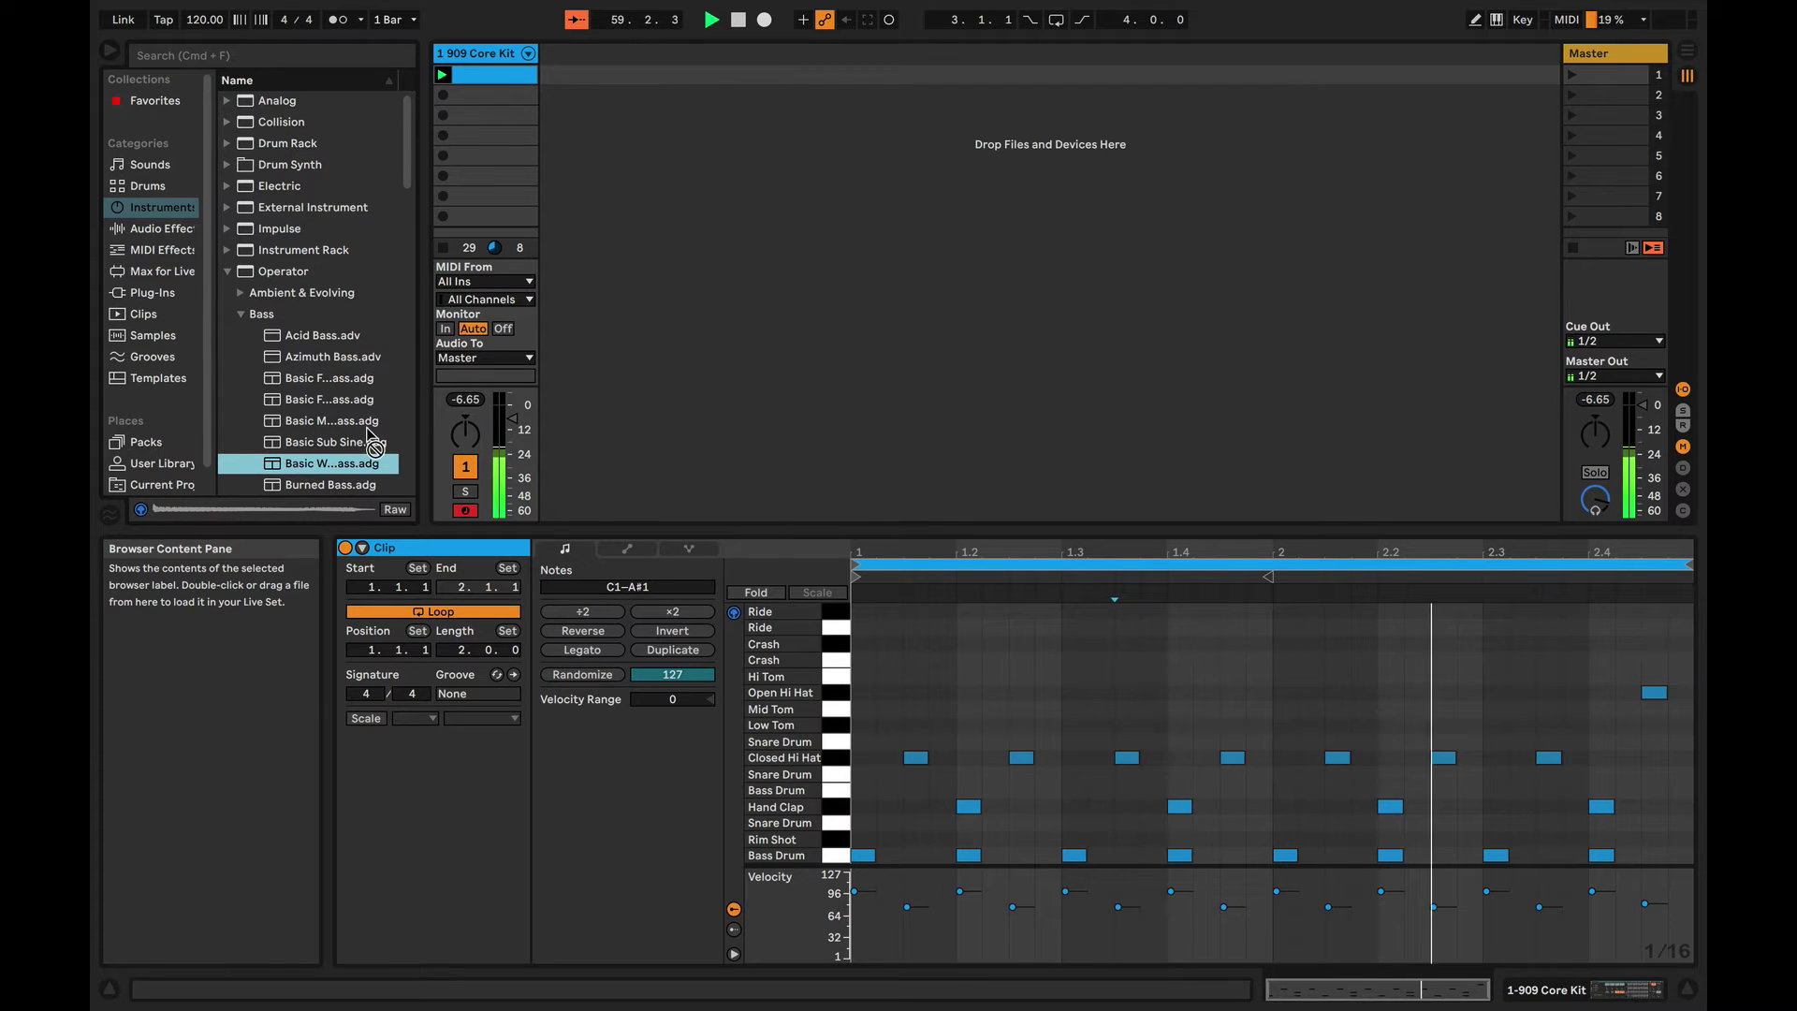
pyautogui.moveTo(374, 444); pyautogui.dragTo(777, 147)
pyautogui.moveTo(811, 224); pyautogui.dragTo(863, 153)
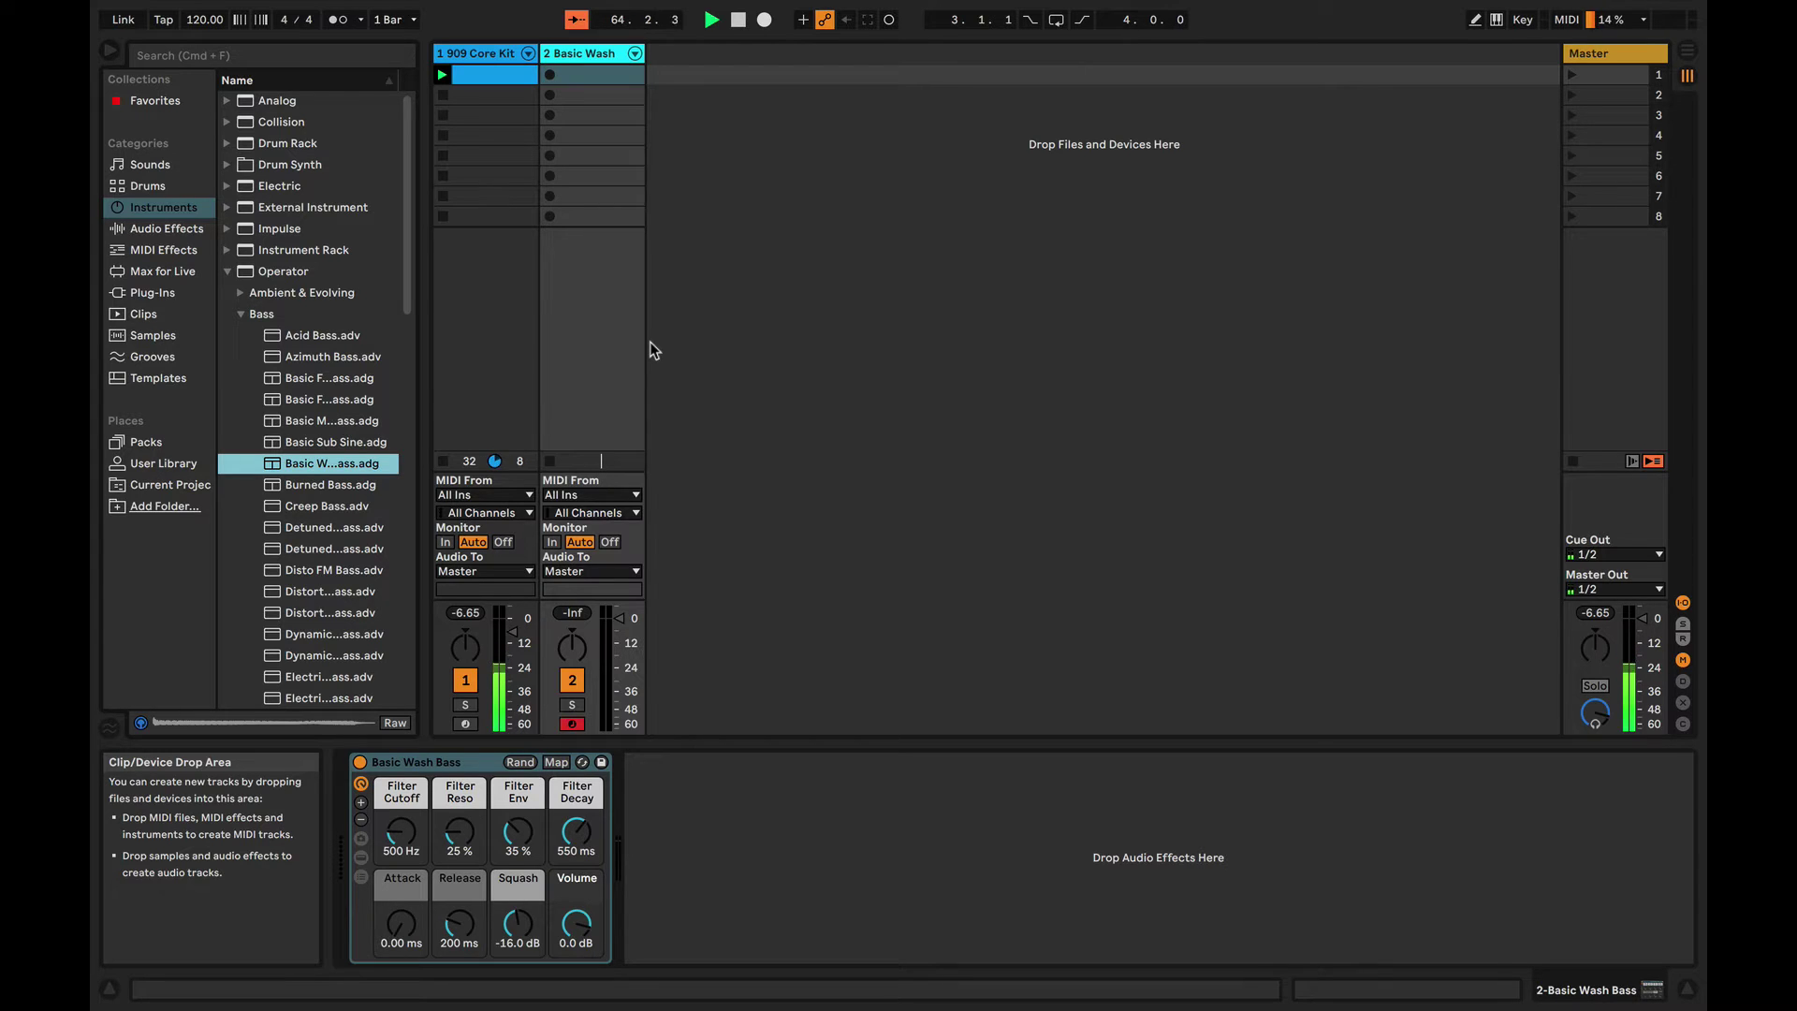
# - Create an empty MIDI clip on the Basic Wash Bass track and place it in the first clip slot
pyautogui.hotkey('shift', 'Tab')
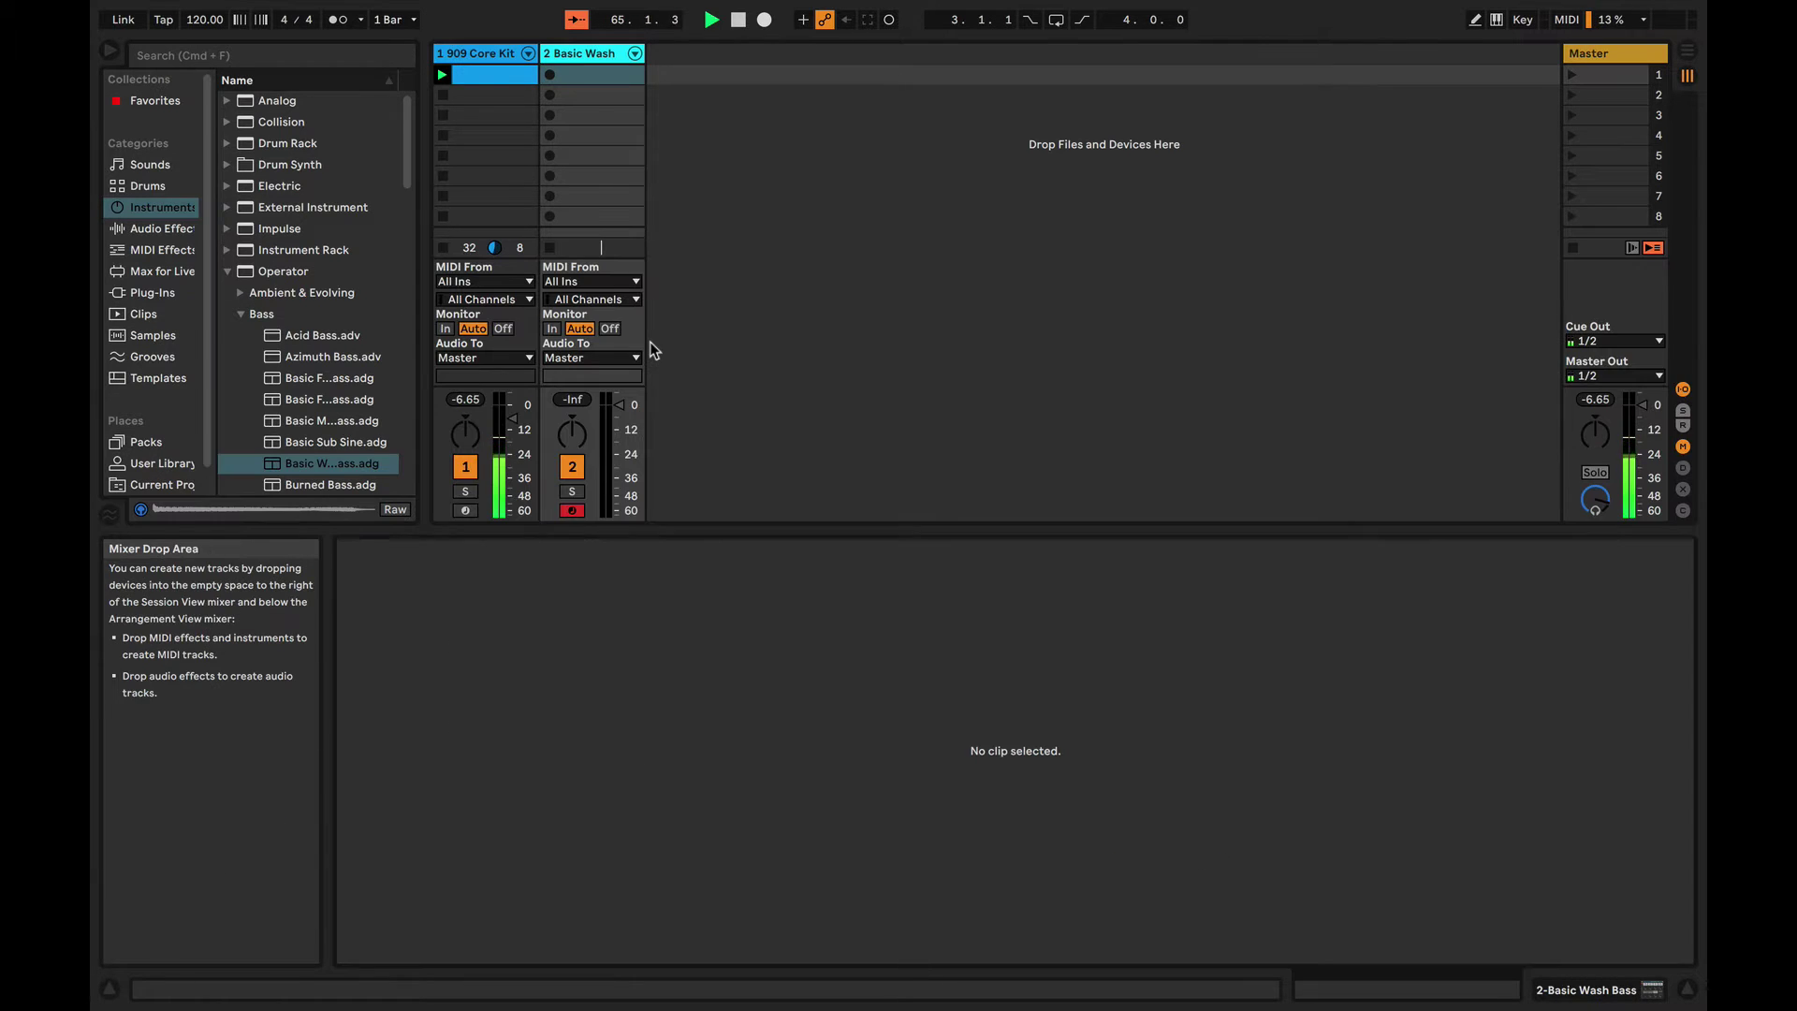
pyautogui.doubleClick(600, 93)
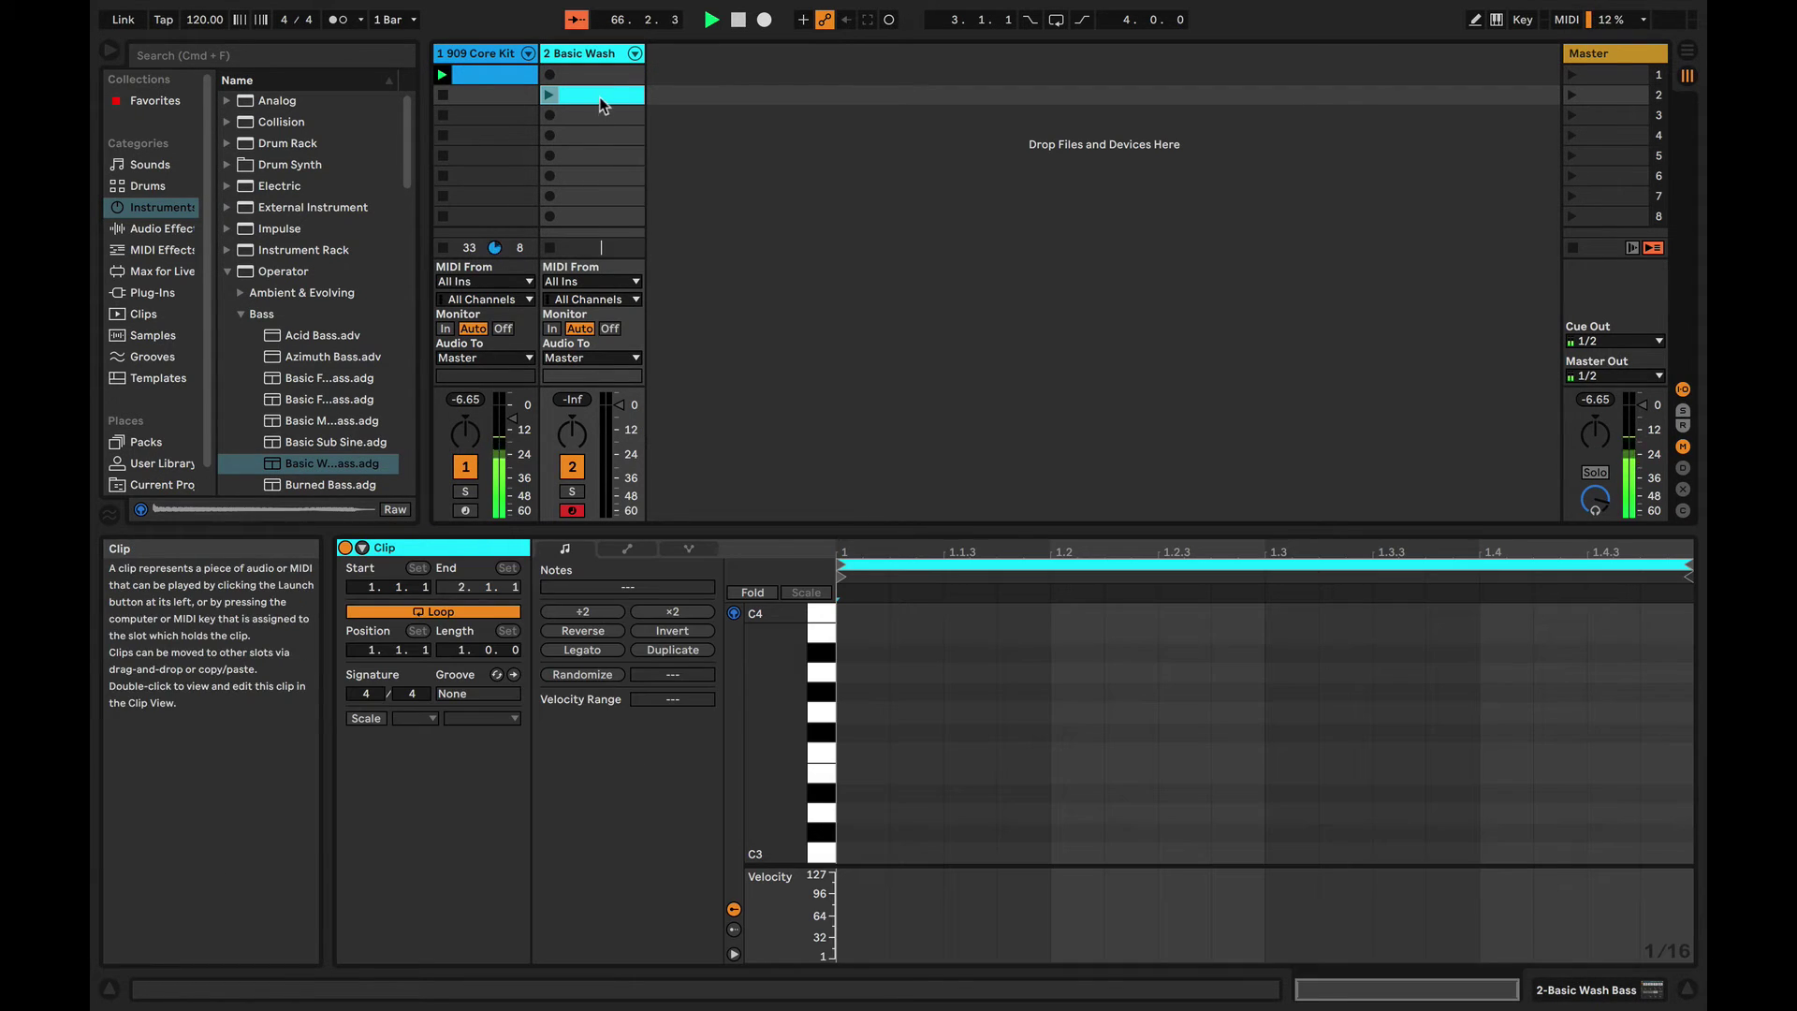
pyautogui.moveTo(599, 71); pyautogui.dragTo(598, 69)
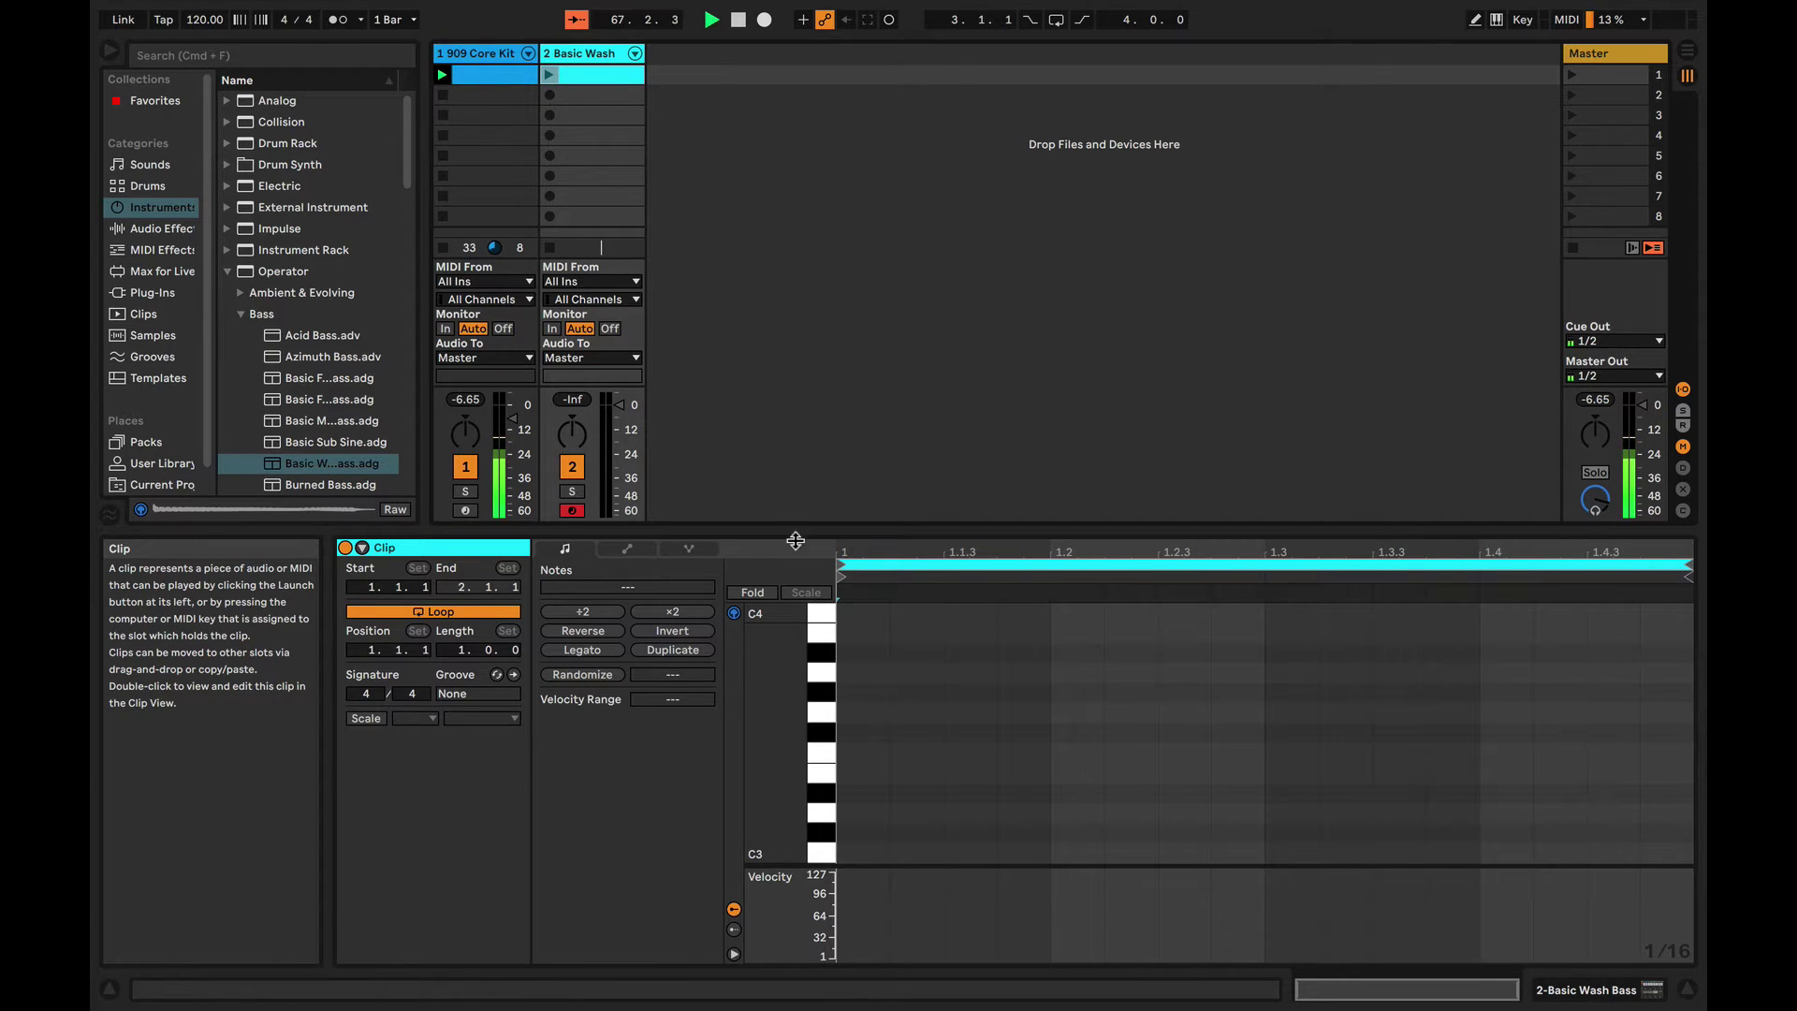
# - Audition the bass sound on the piano roll in successively lower registers, from F3 down to F1
pyautogui.click(827, 761)
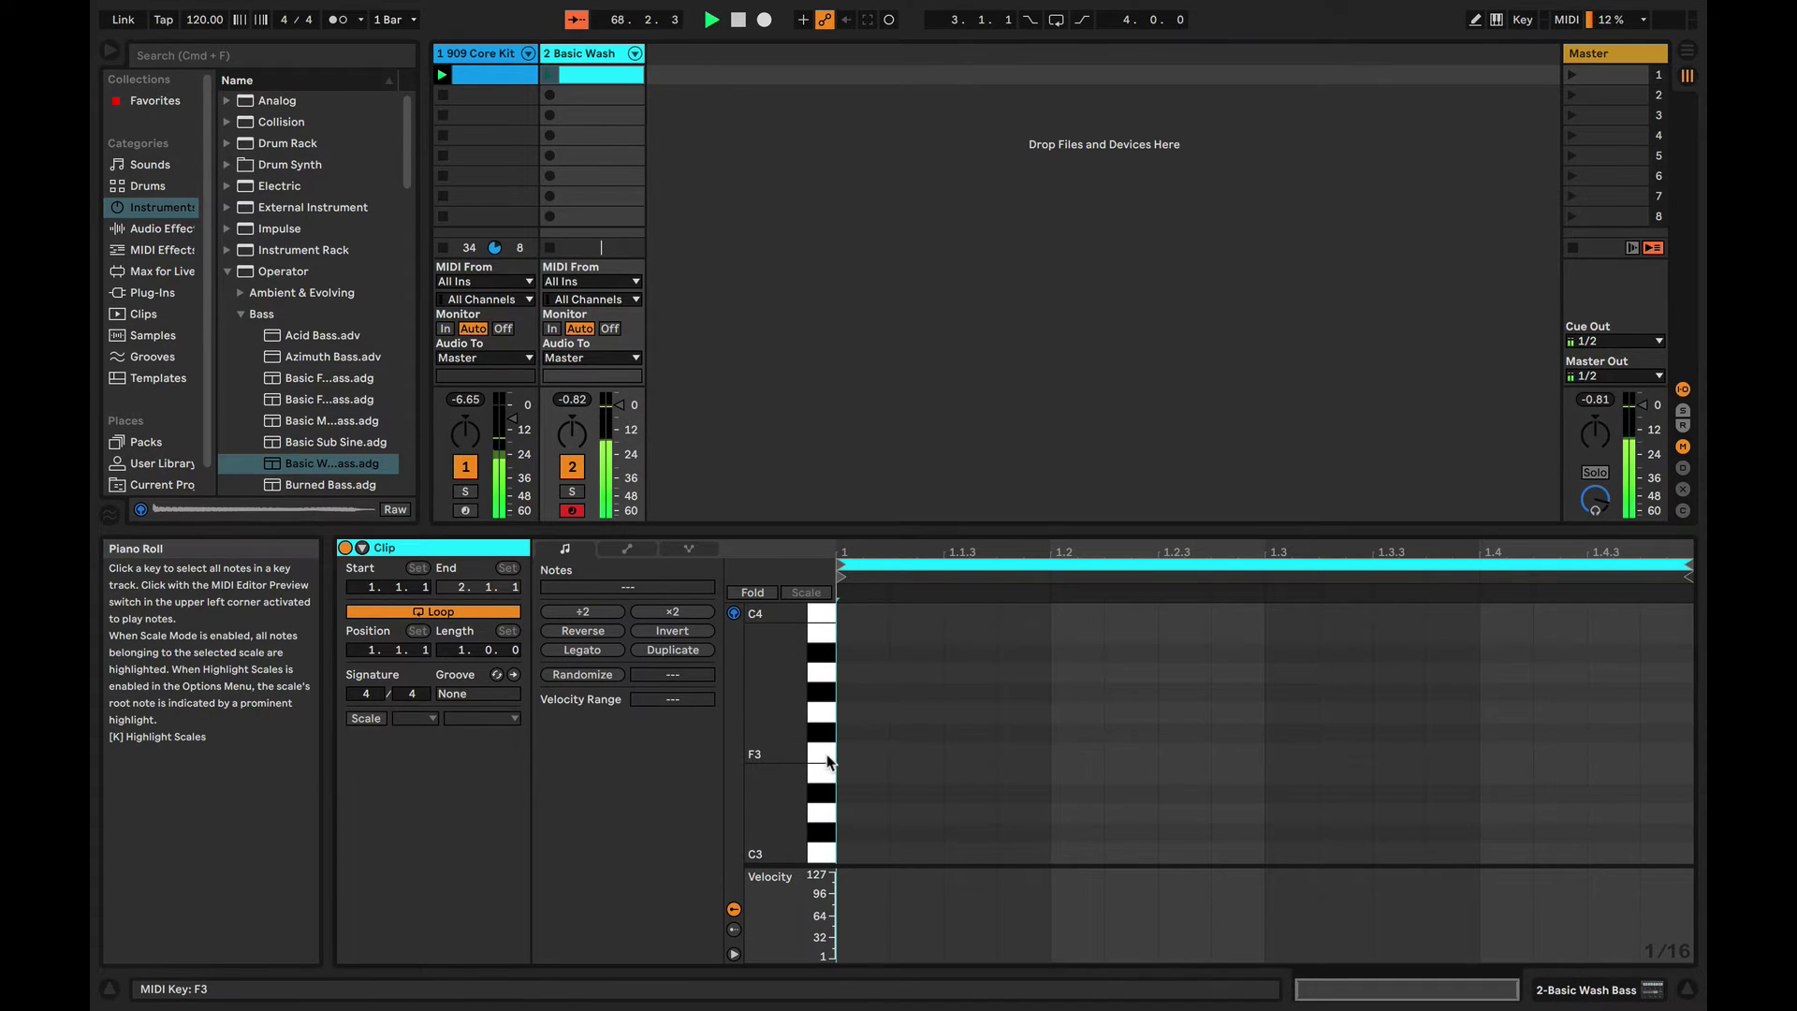
pyautogui.scroll(-5, 827, 761)
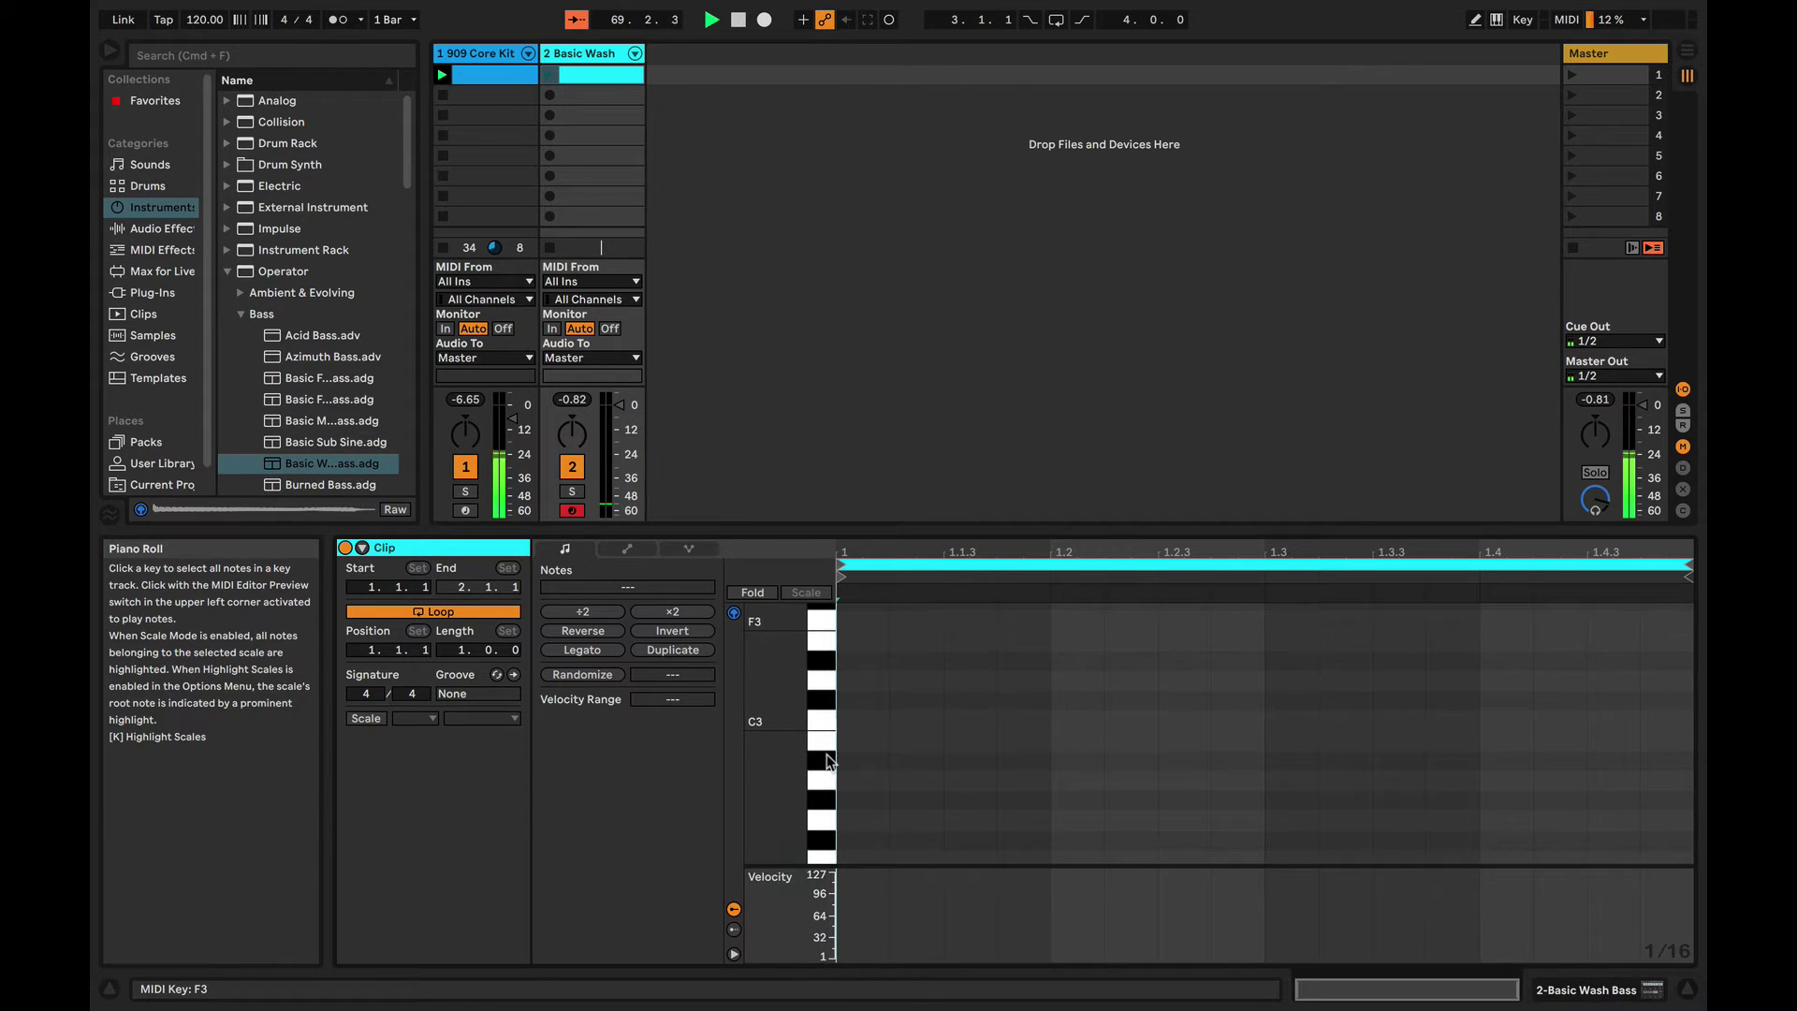
pyautogui.scroll(-2, 827, 760)
pyautogui.click(827, 760)
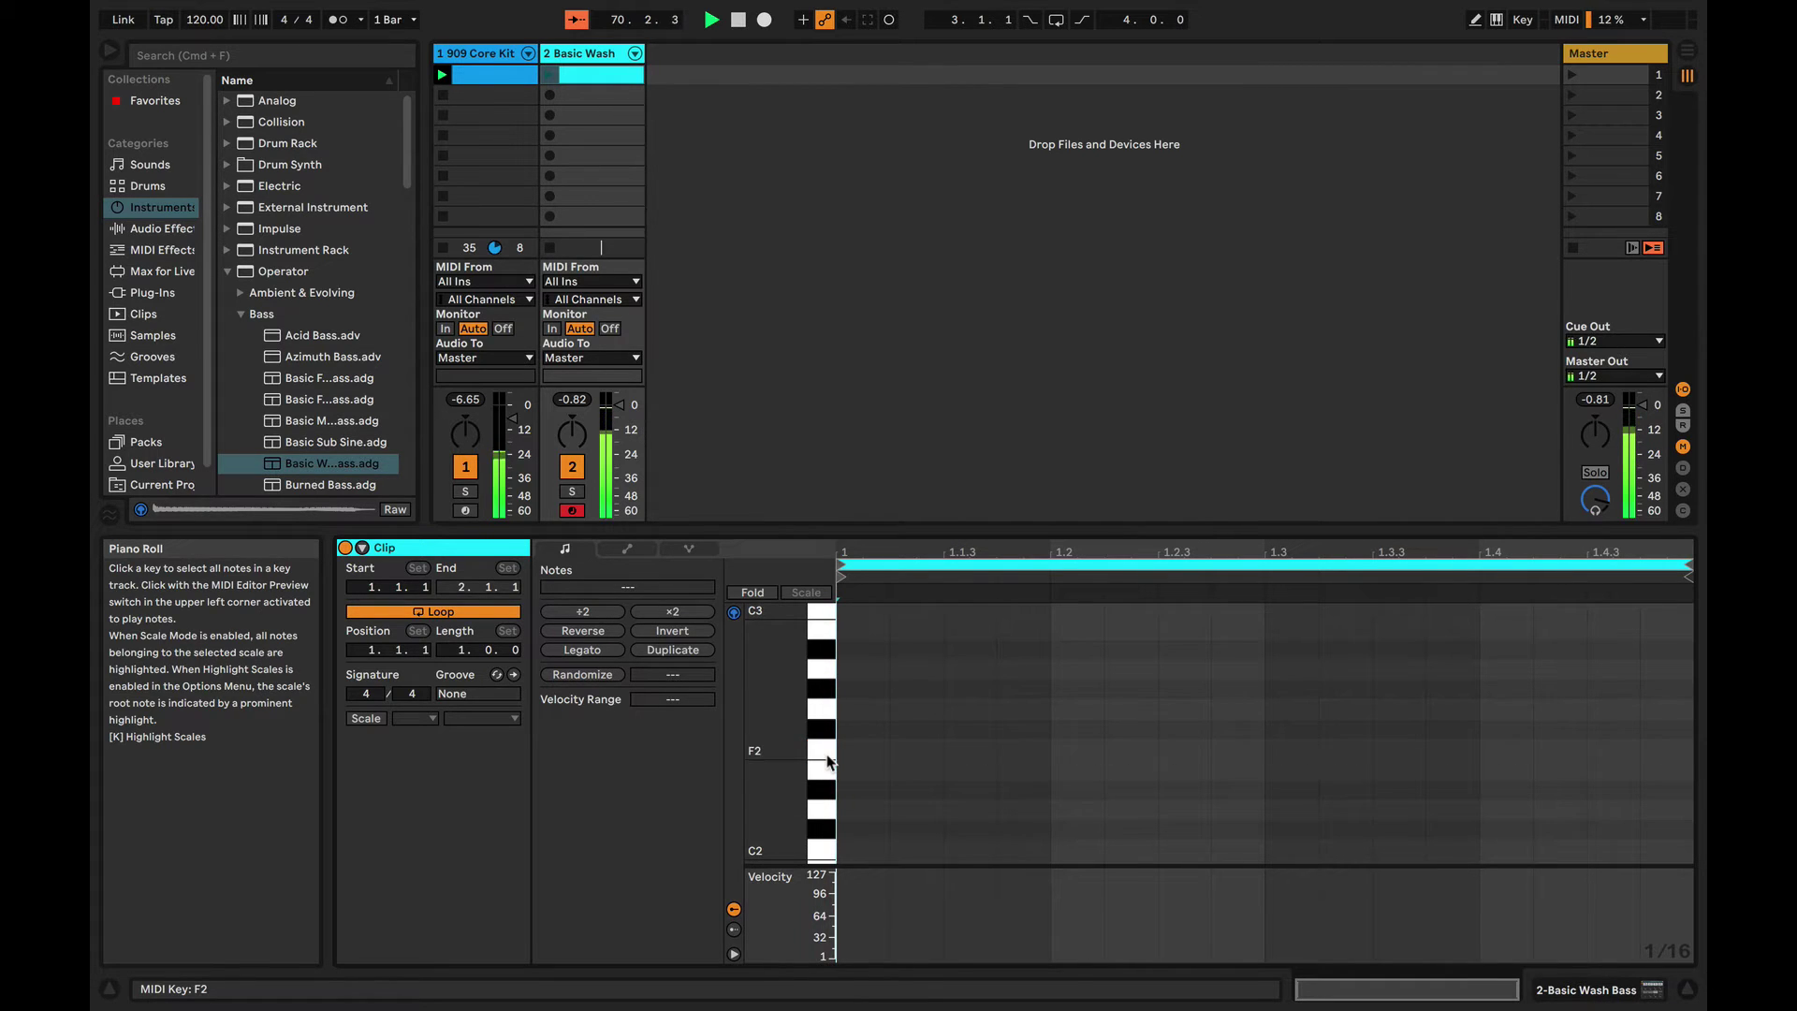
pyautogui.scroll(-2, 827, 761)
pyautogui.scroll(-2, 827, 760)
pyautogui.click(827, 761)
pyautogui.scroll(-5, 827, 761)
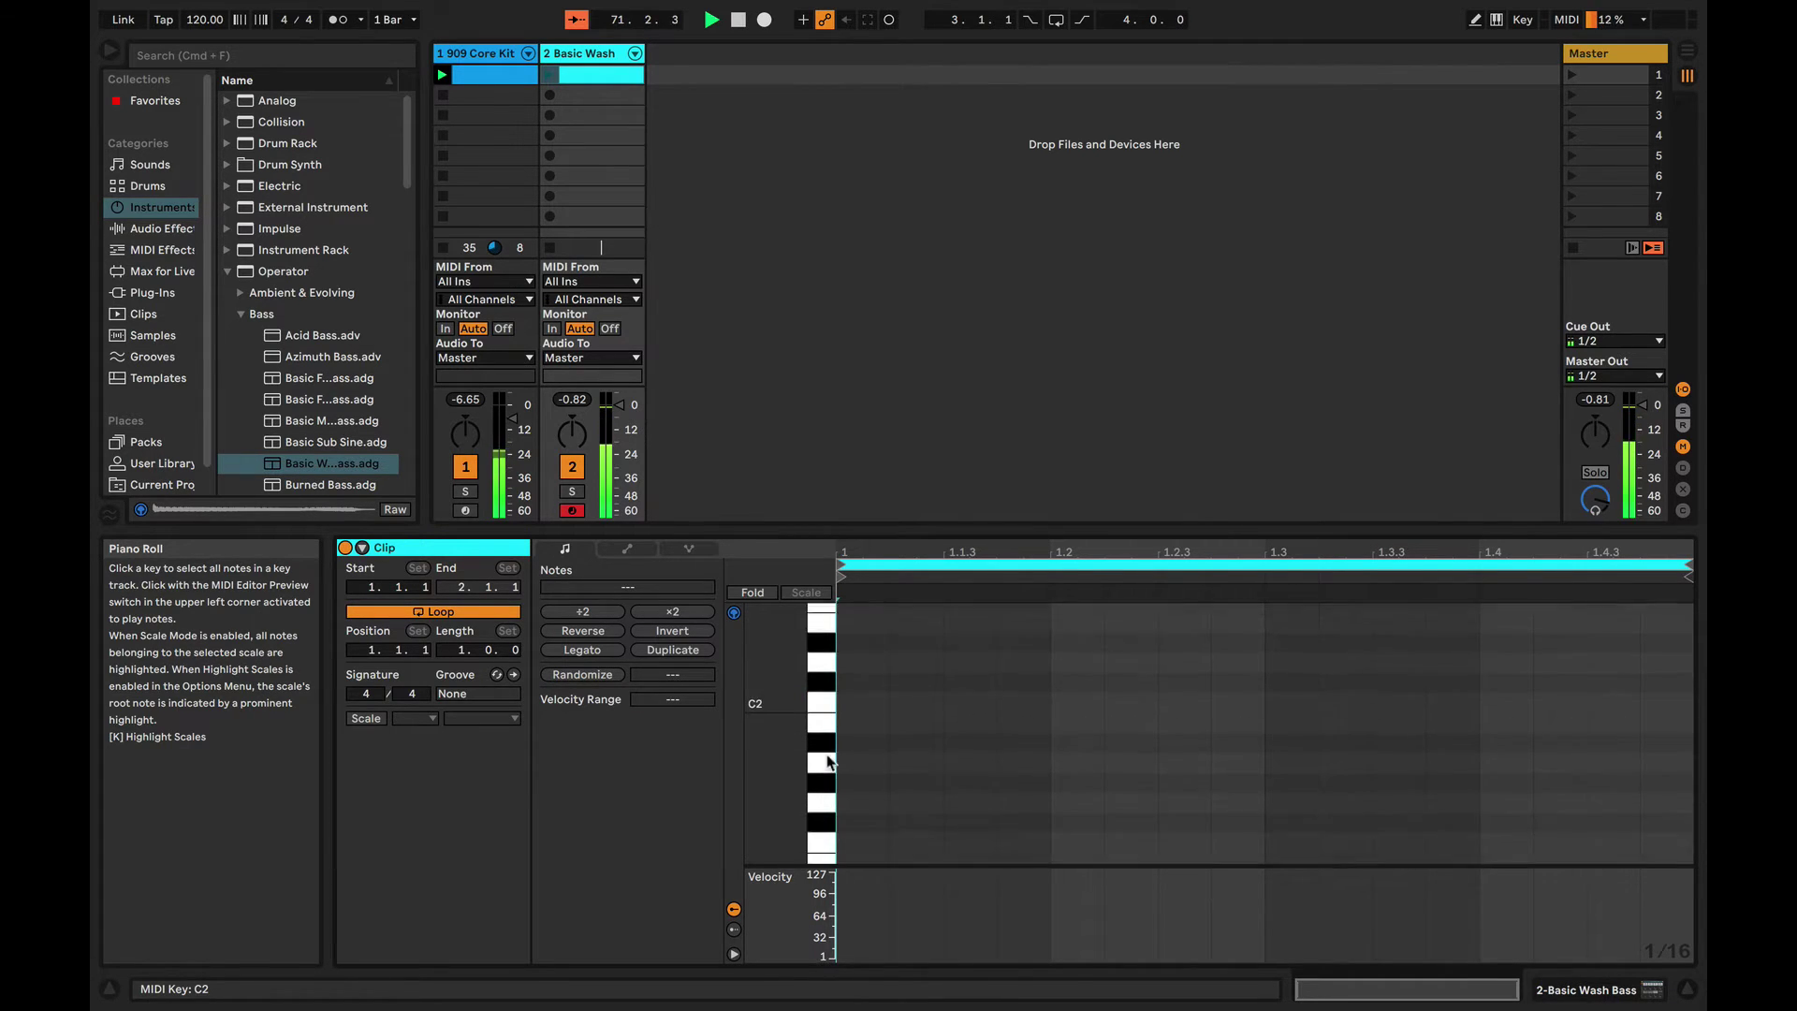
pyautogui.click(827, 761)
pyautogui.scroll(-3, 827, 761)
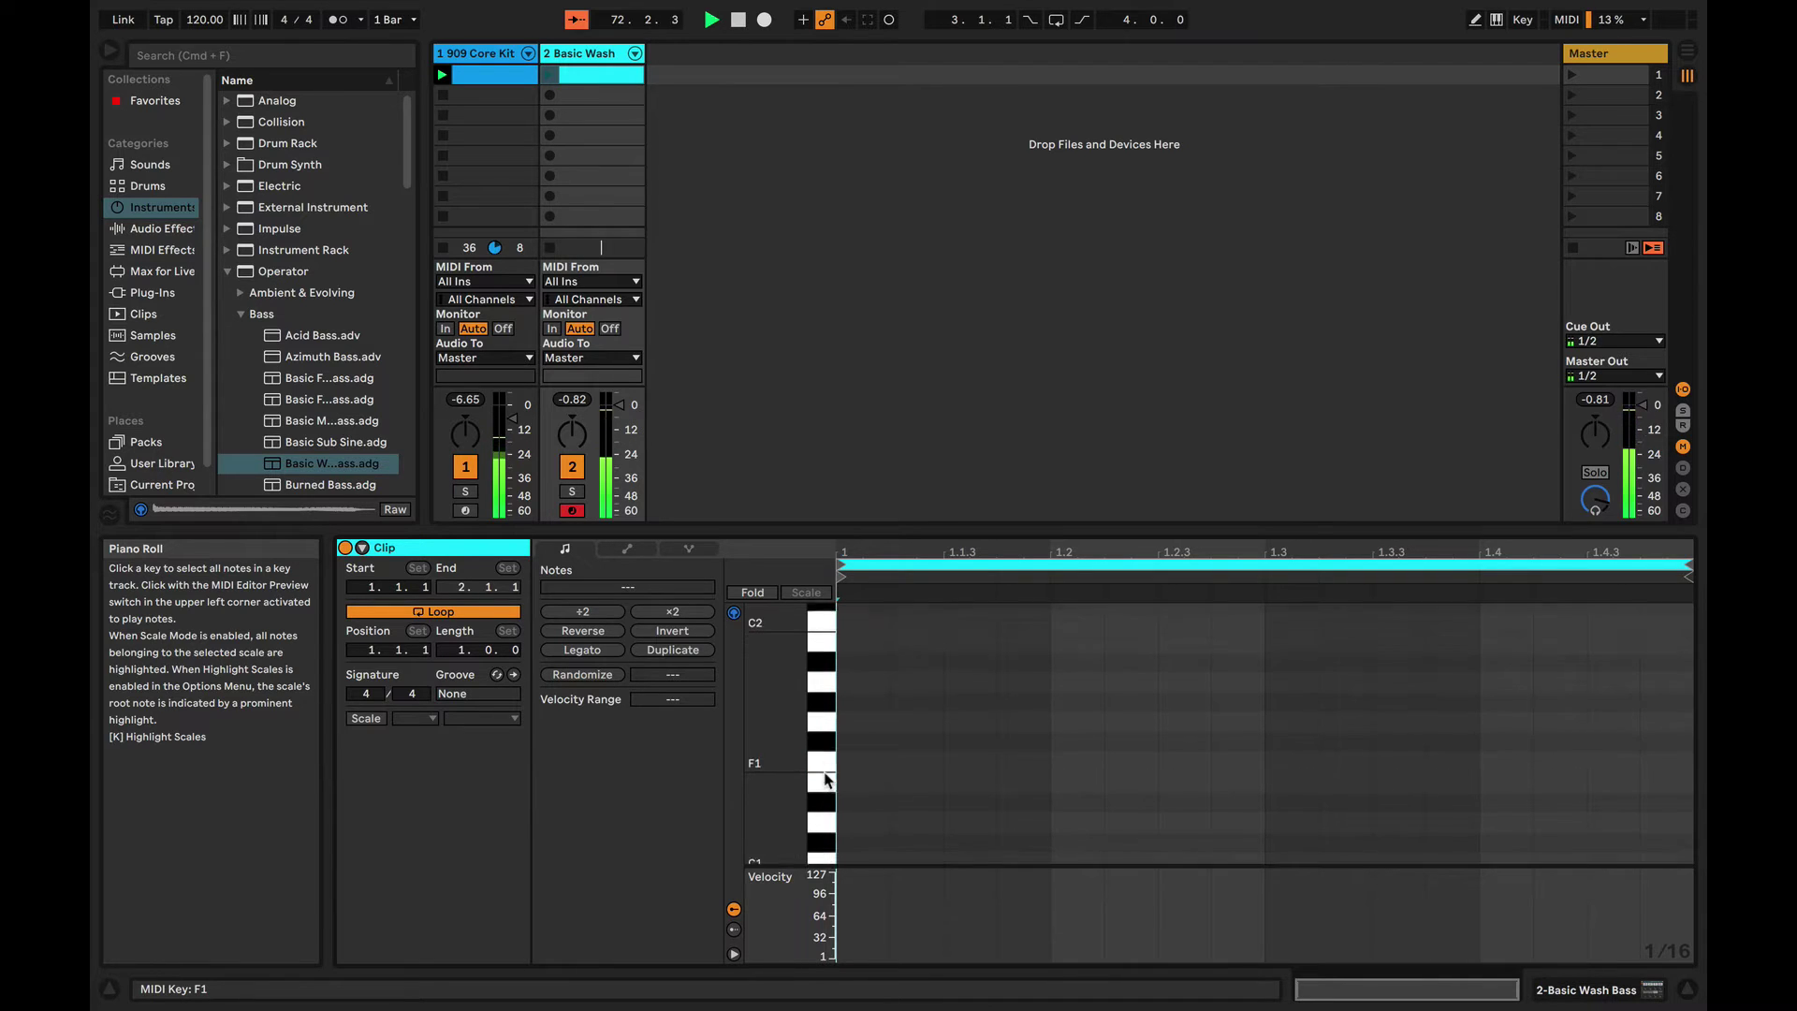
# - Lower the Basic Wash Bass track's volume to -7.5 dB and audition the F1 and C1 keys
pyautogui.click(822, 760)
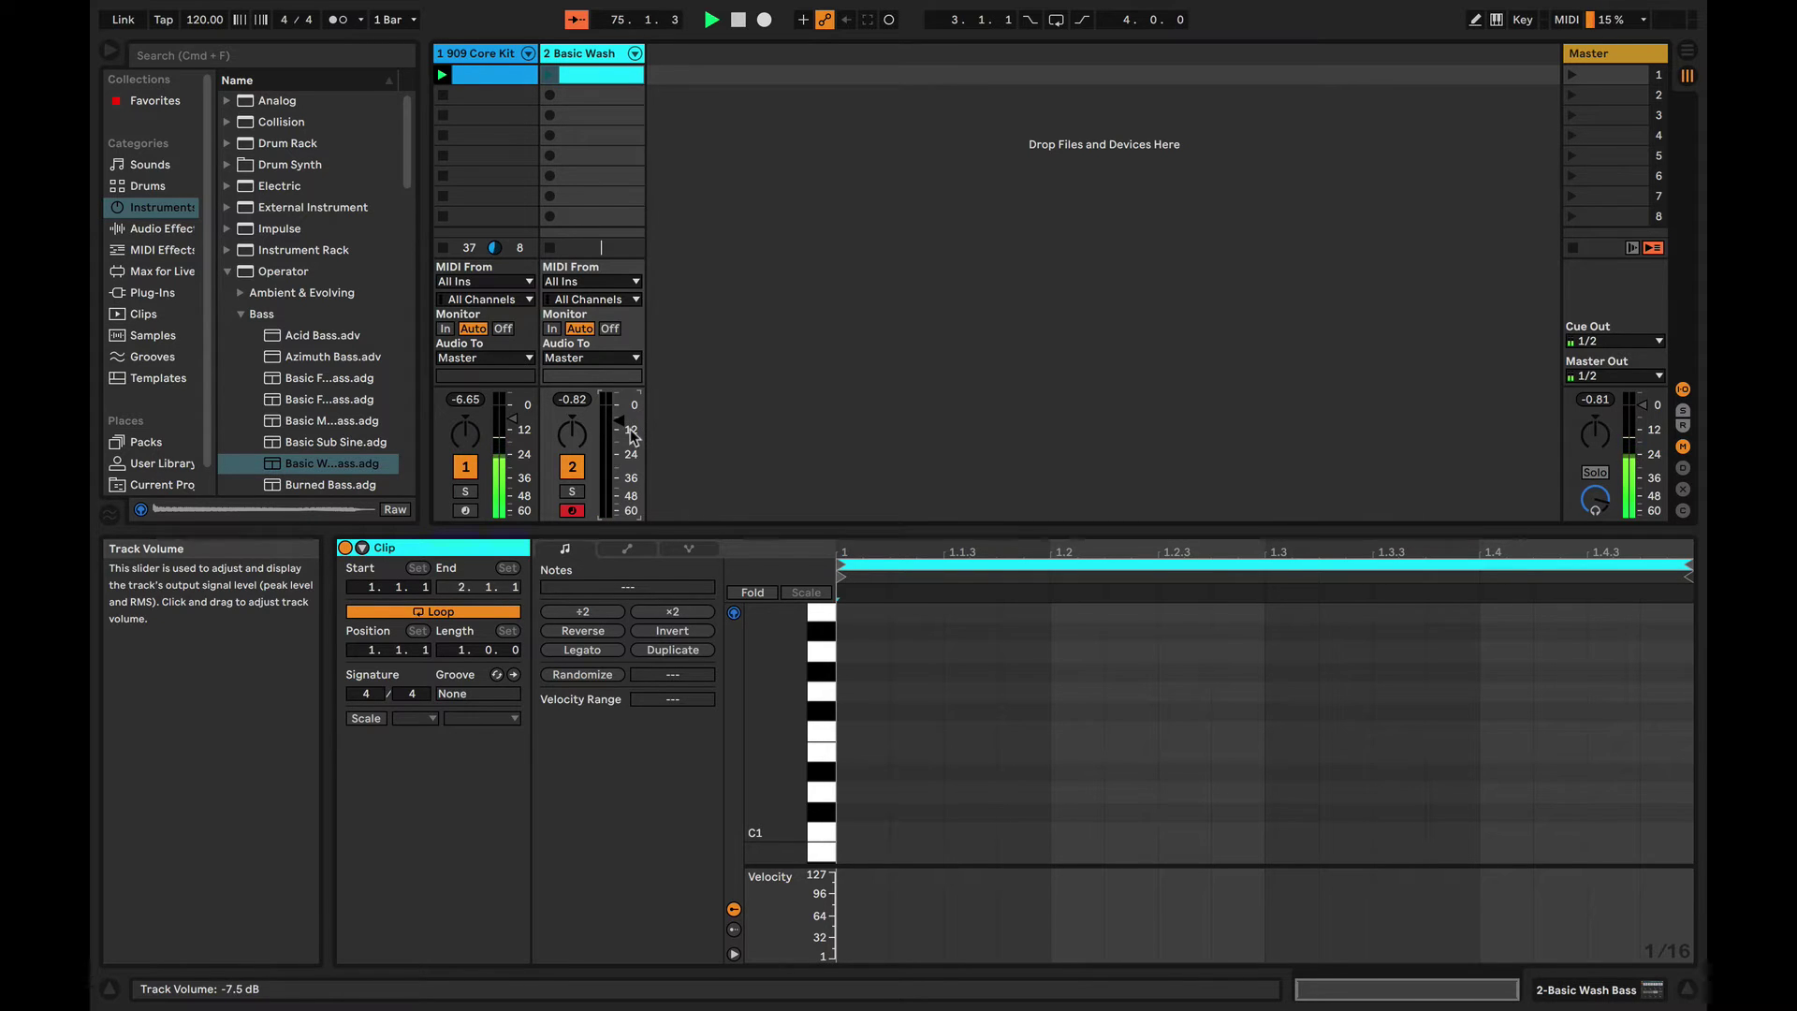
pyautogui.click(823, 734)
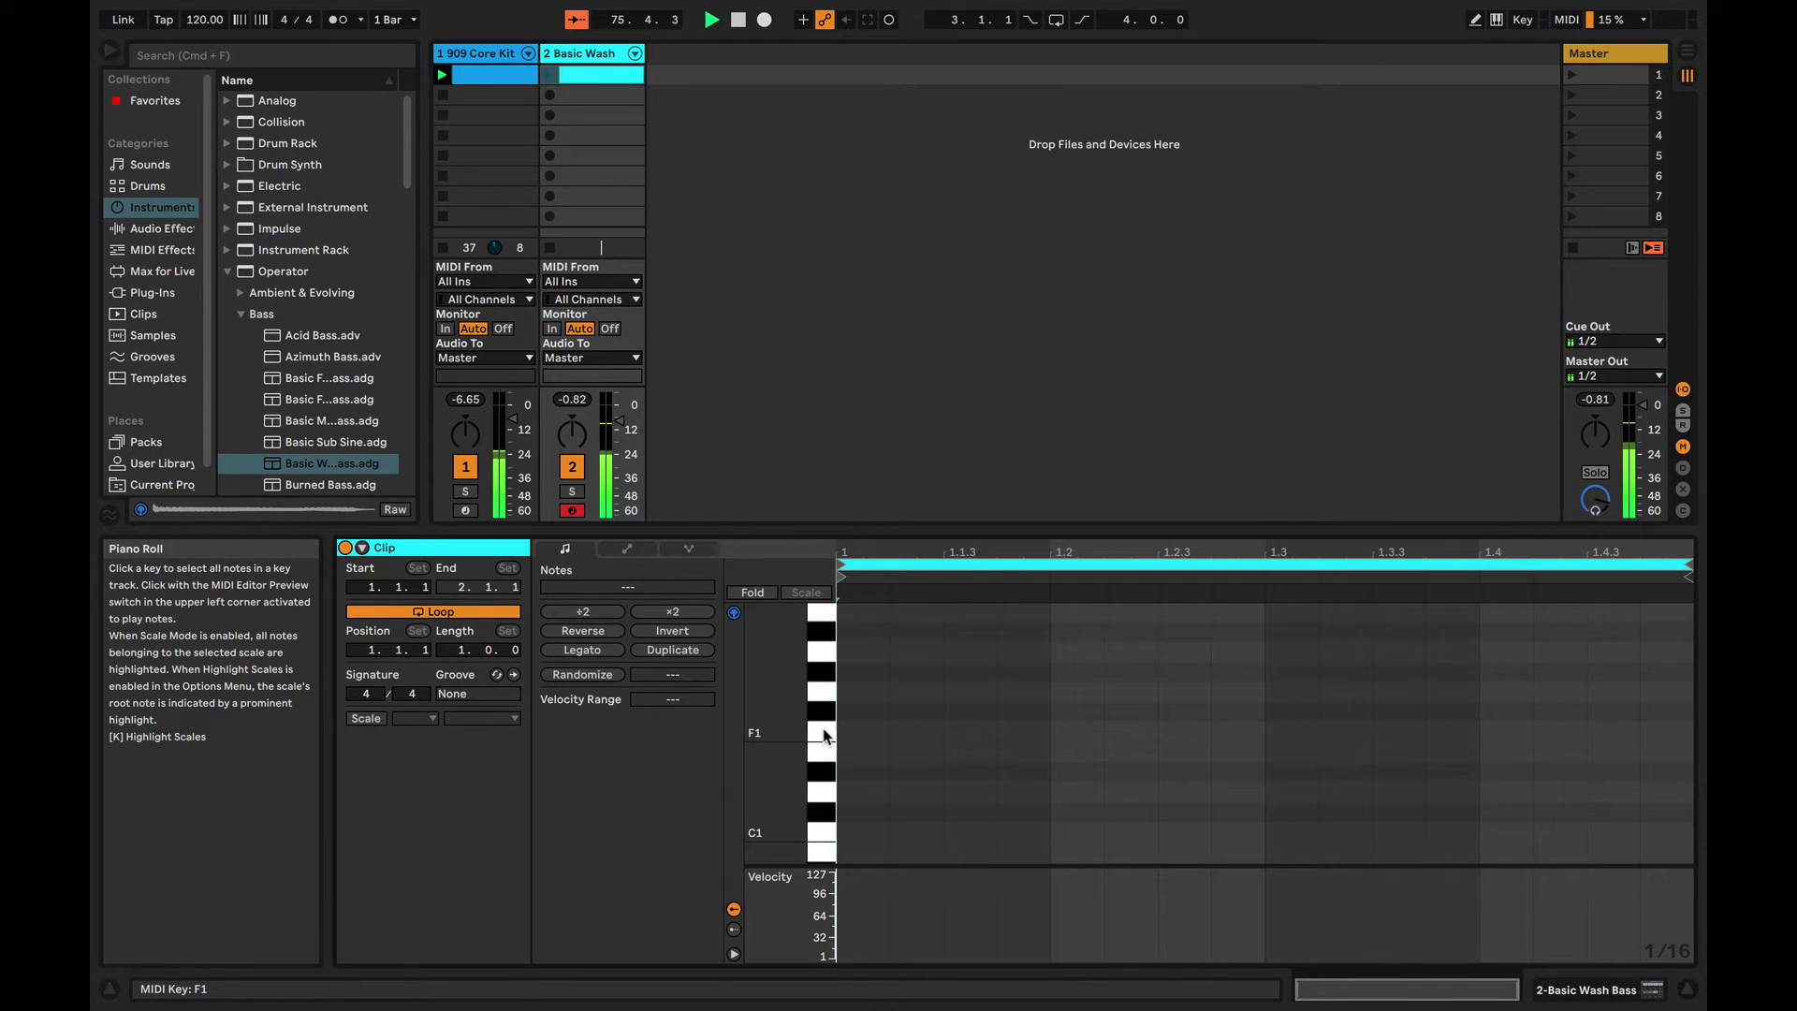
pyautogui.click(823, 830)
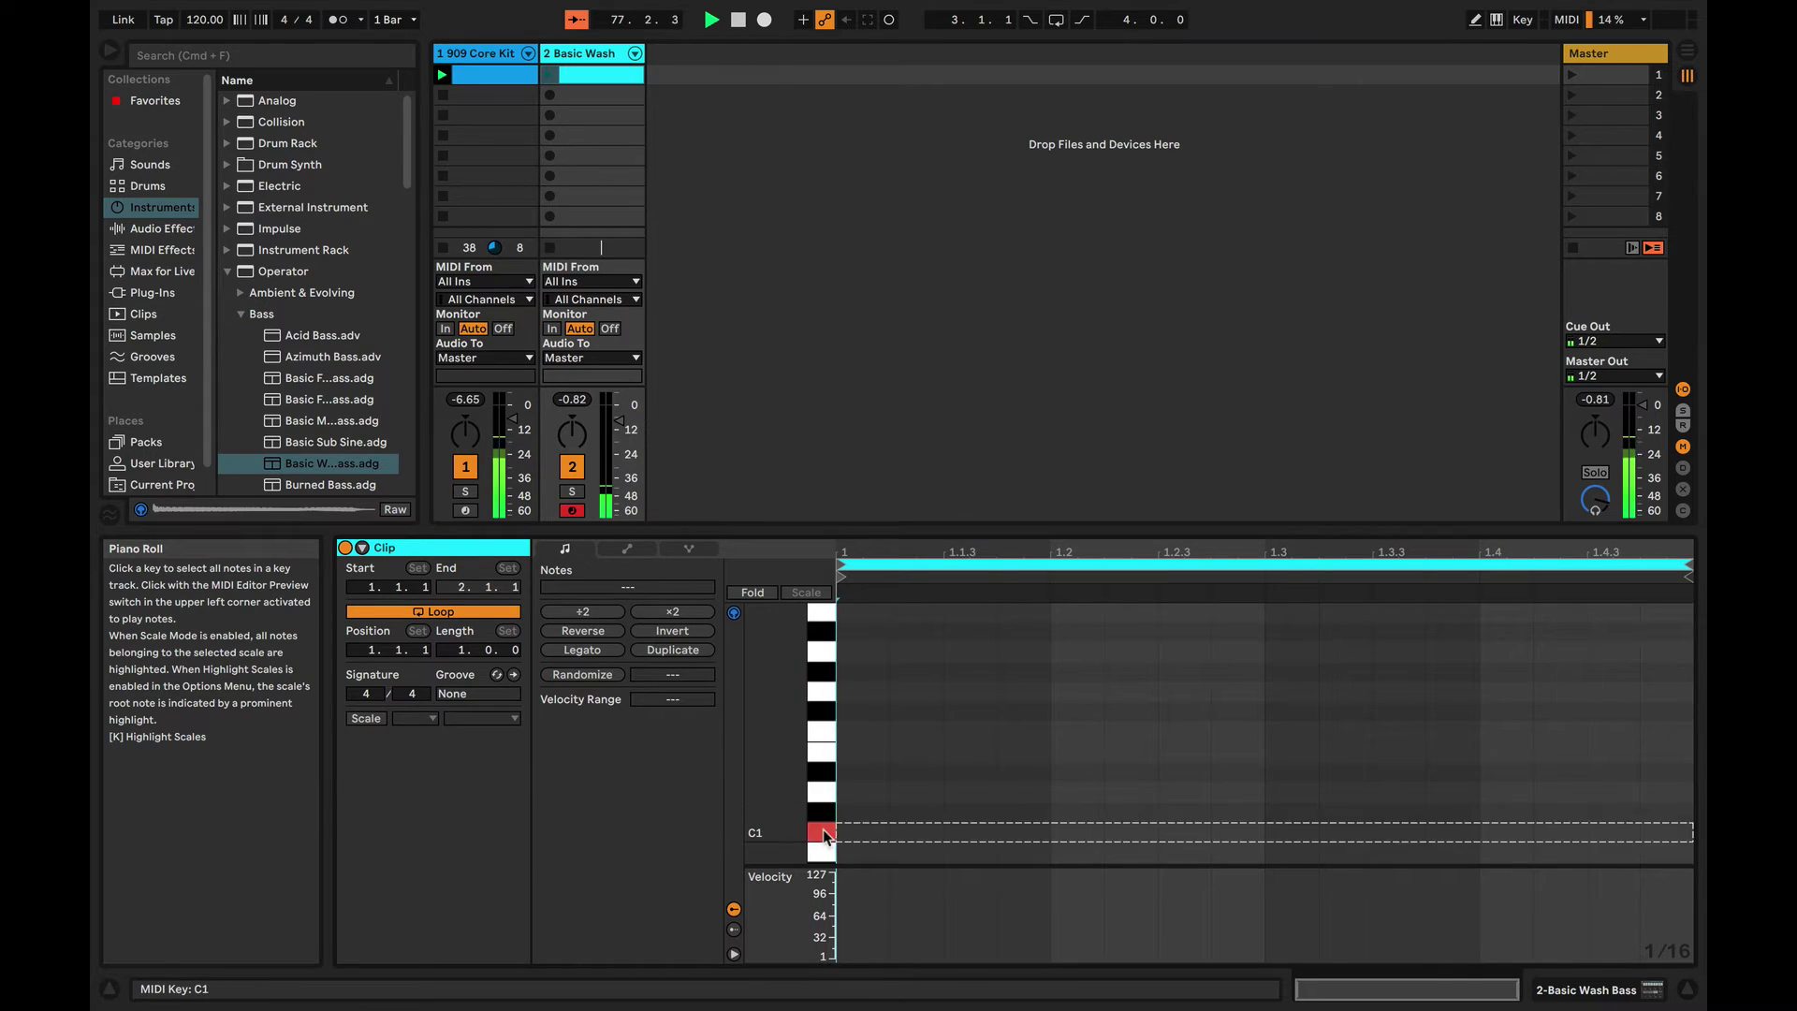
pyautogui.click(824, 830)
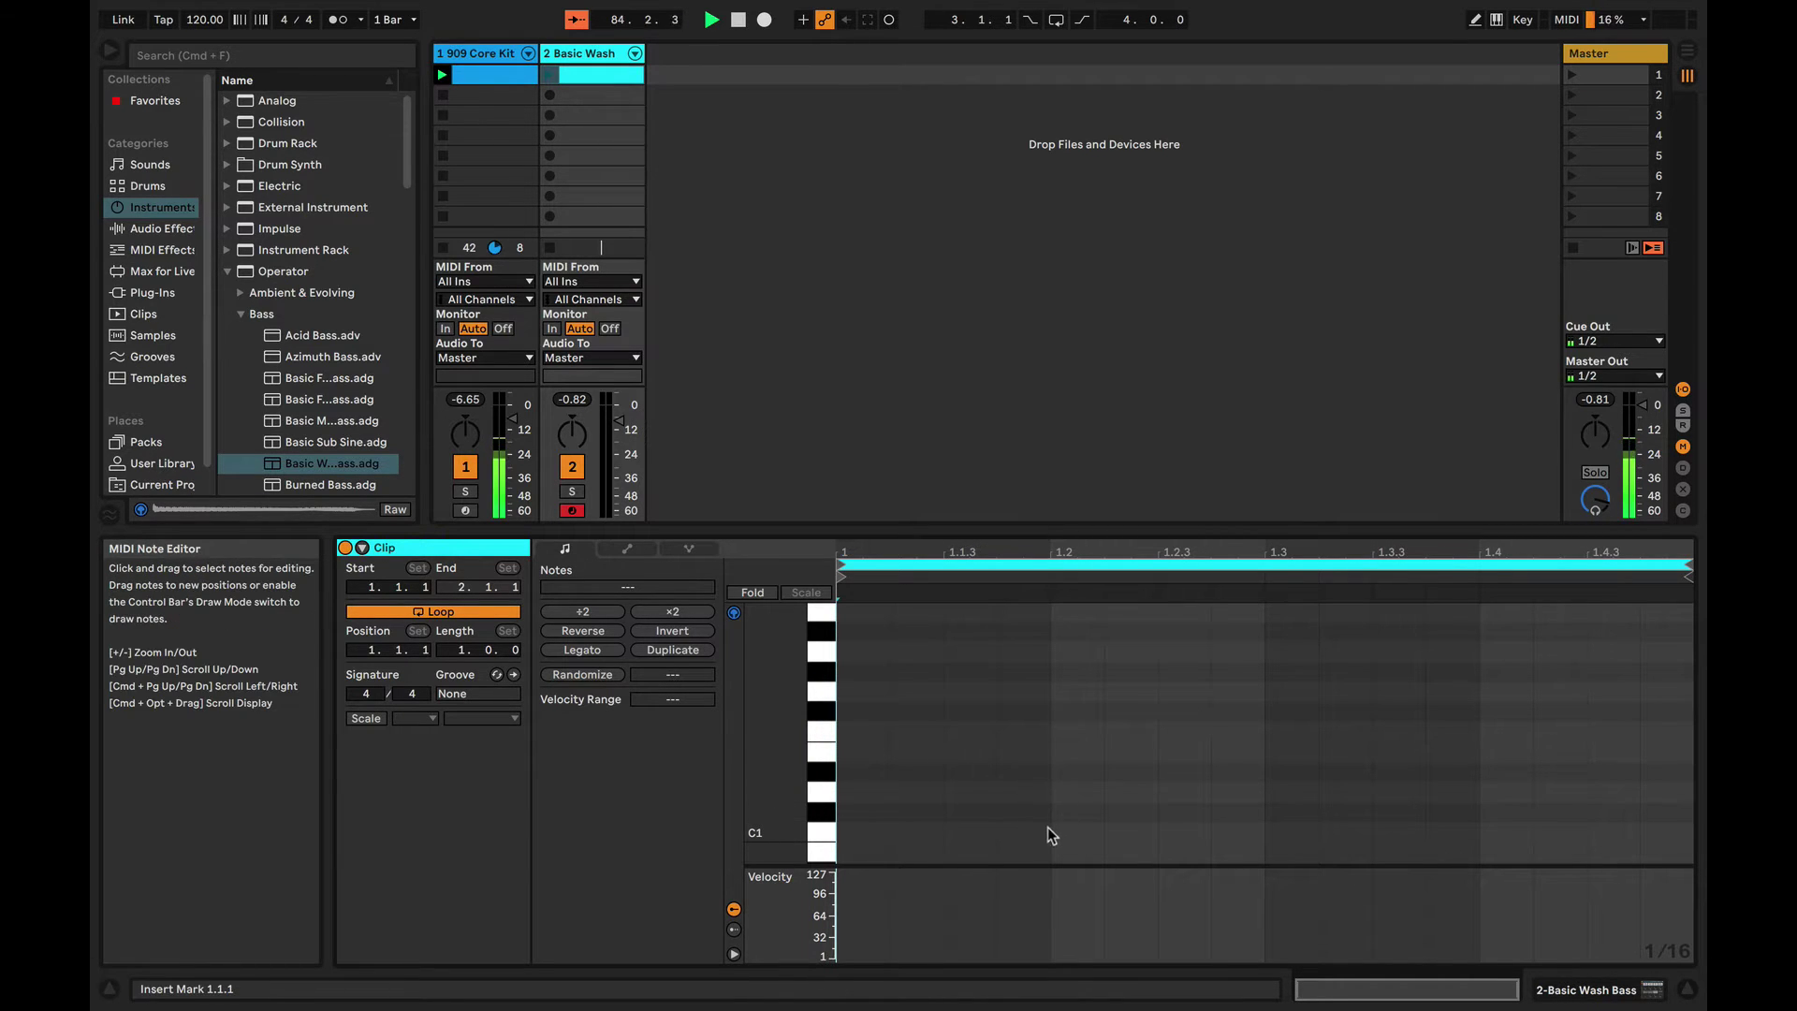
# - Add four sixteenth-length C1 notes to the bass clip at 1.1.3, 1.2.4, 1.3.4 and 1.4.1
pyautogui.doubleClick(985, 833)
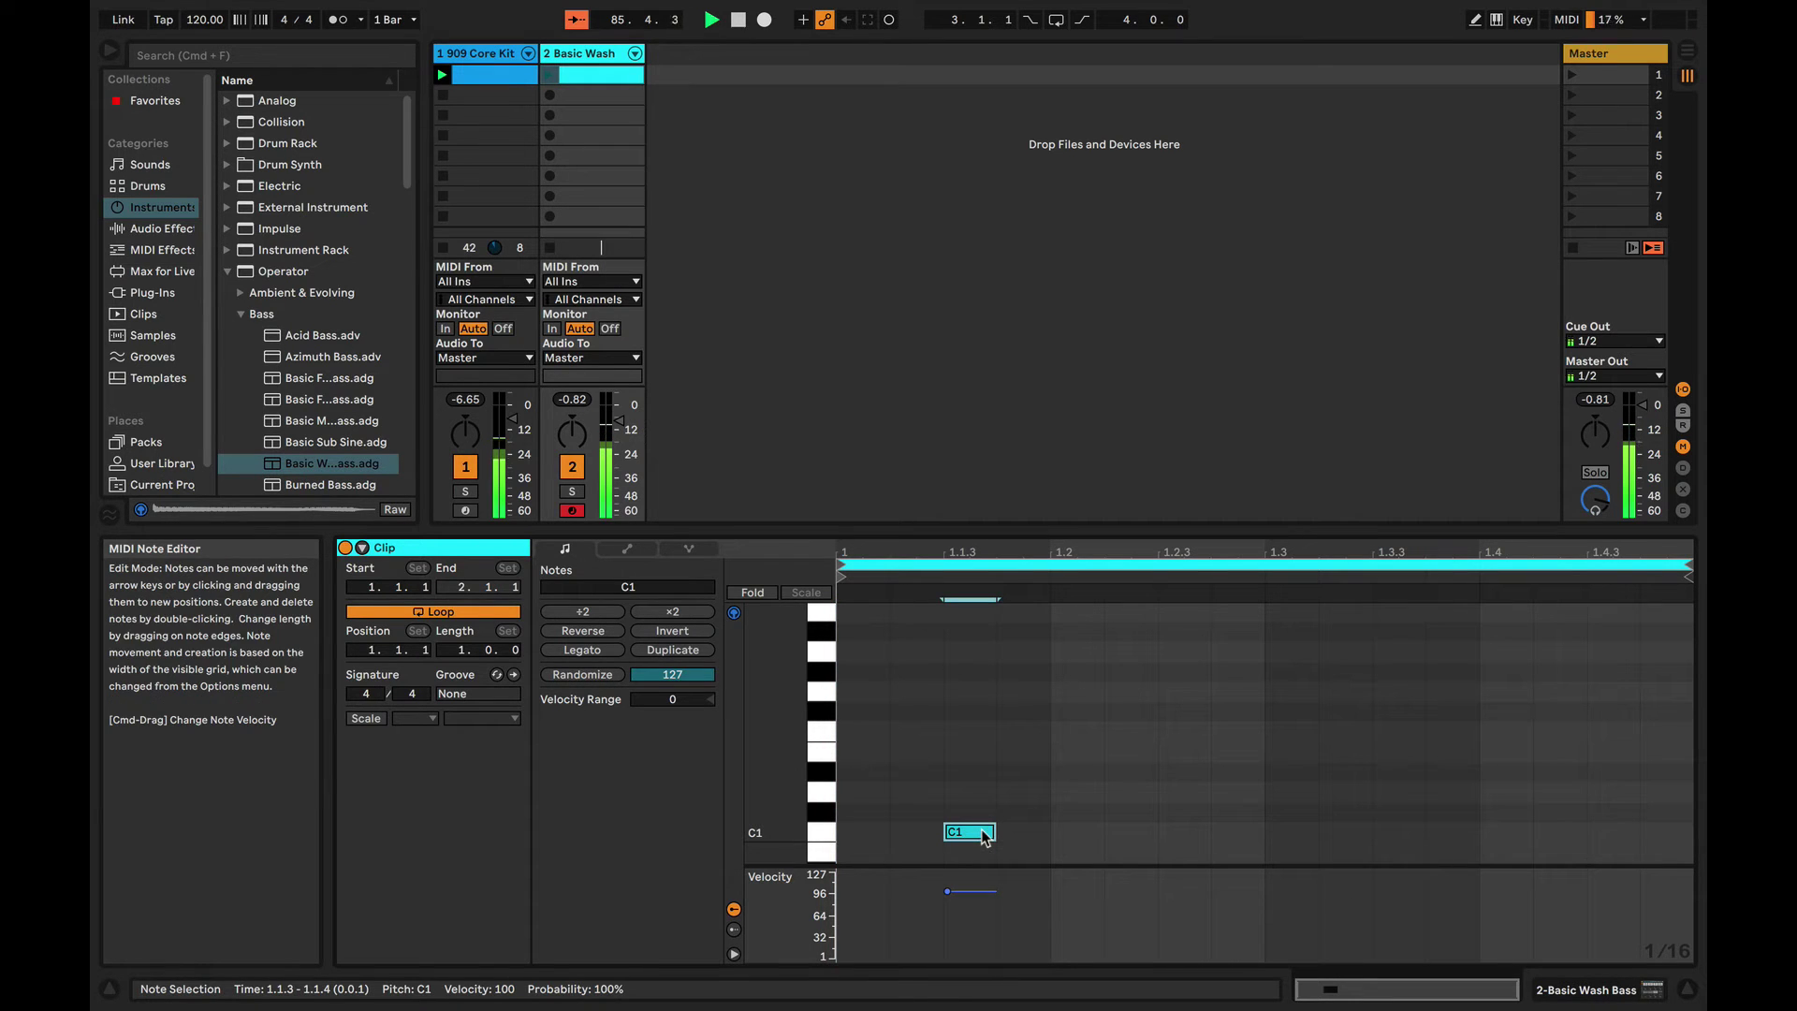
pyautogui.doubleClick(1232, 831)
pyautogui.doubleClick(1452, 831)
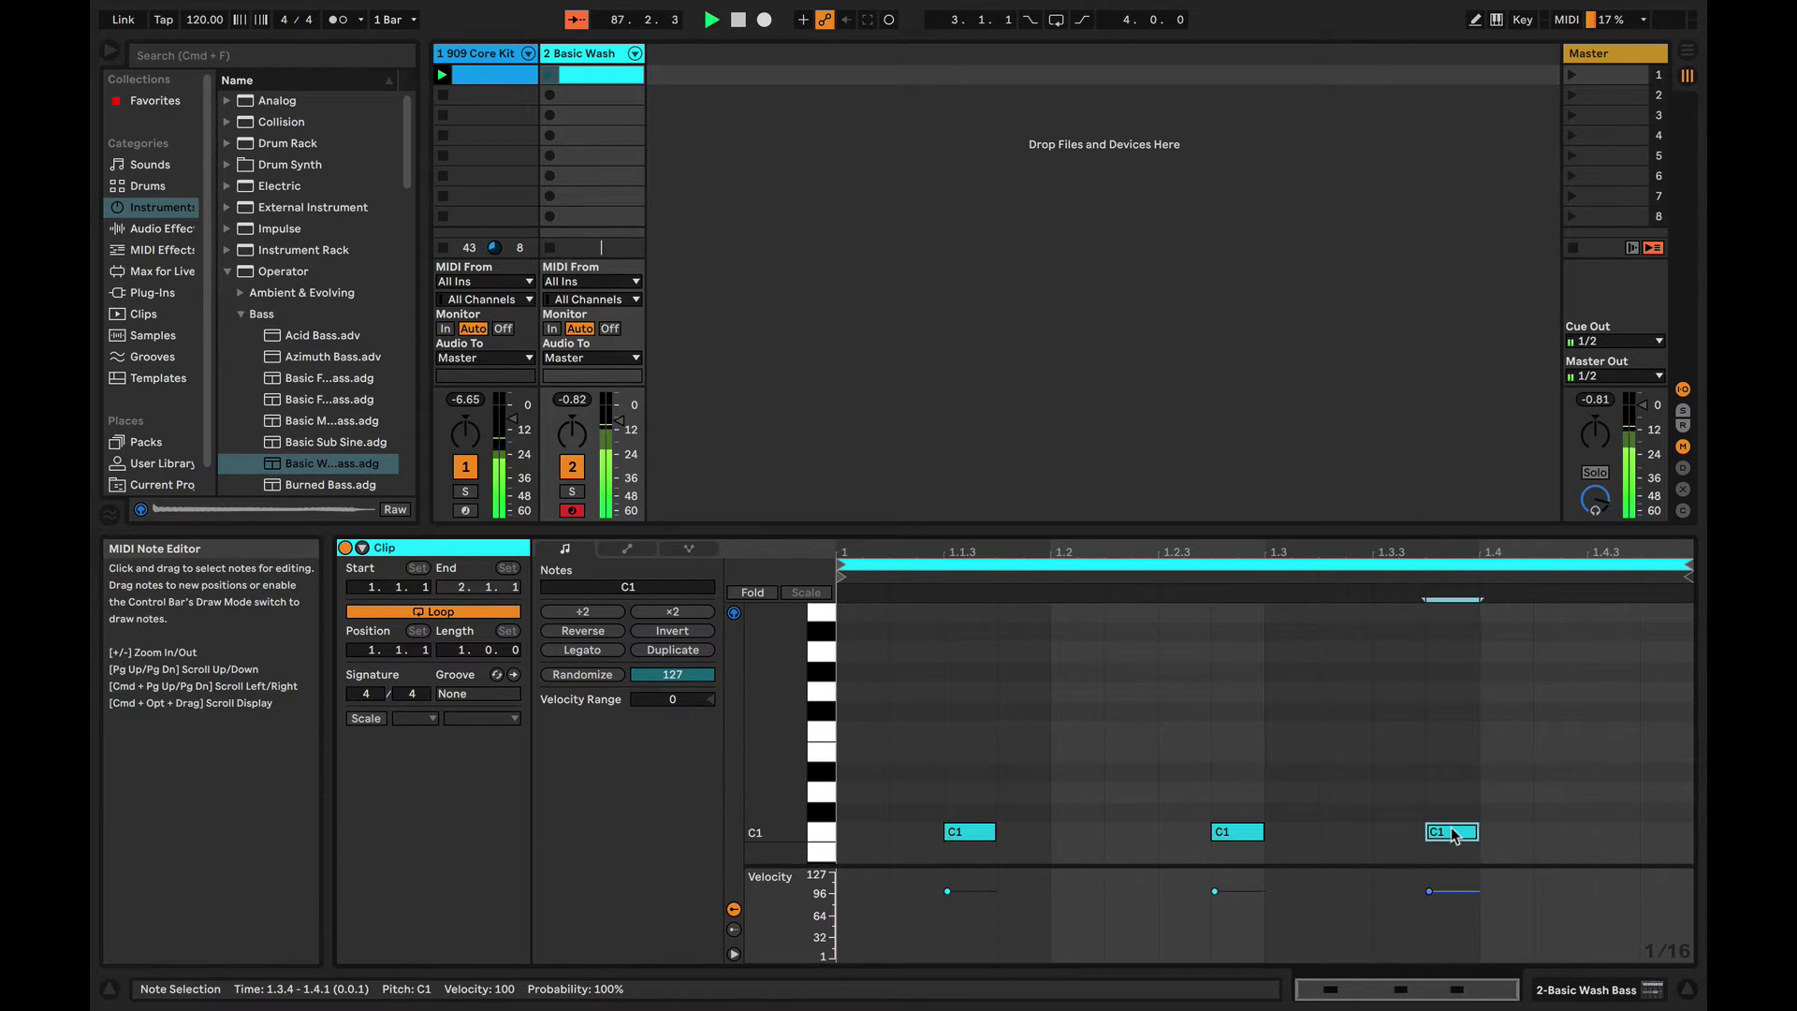
pyautogui.doubleClick(1508, 831)
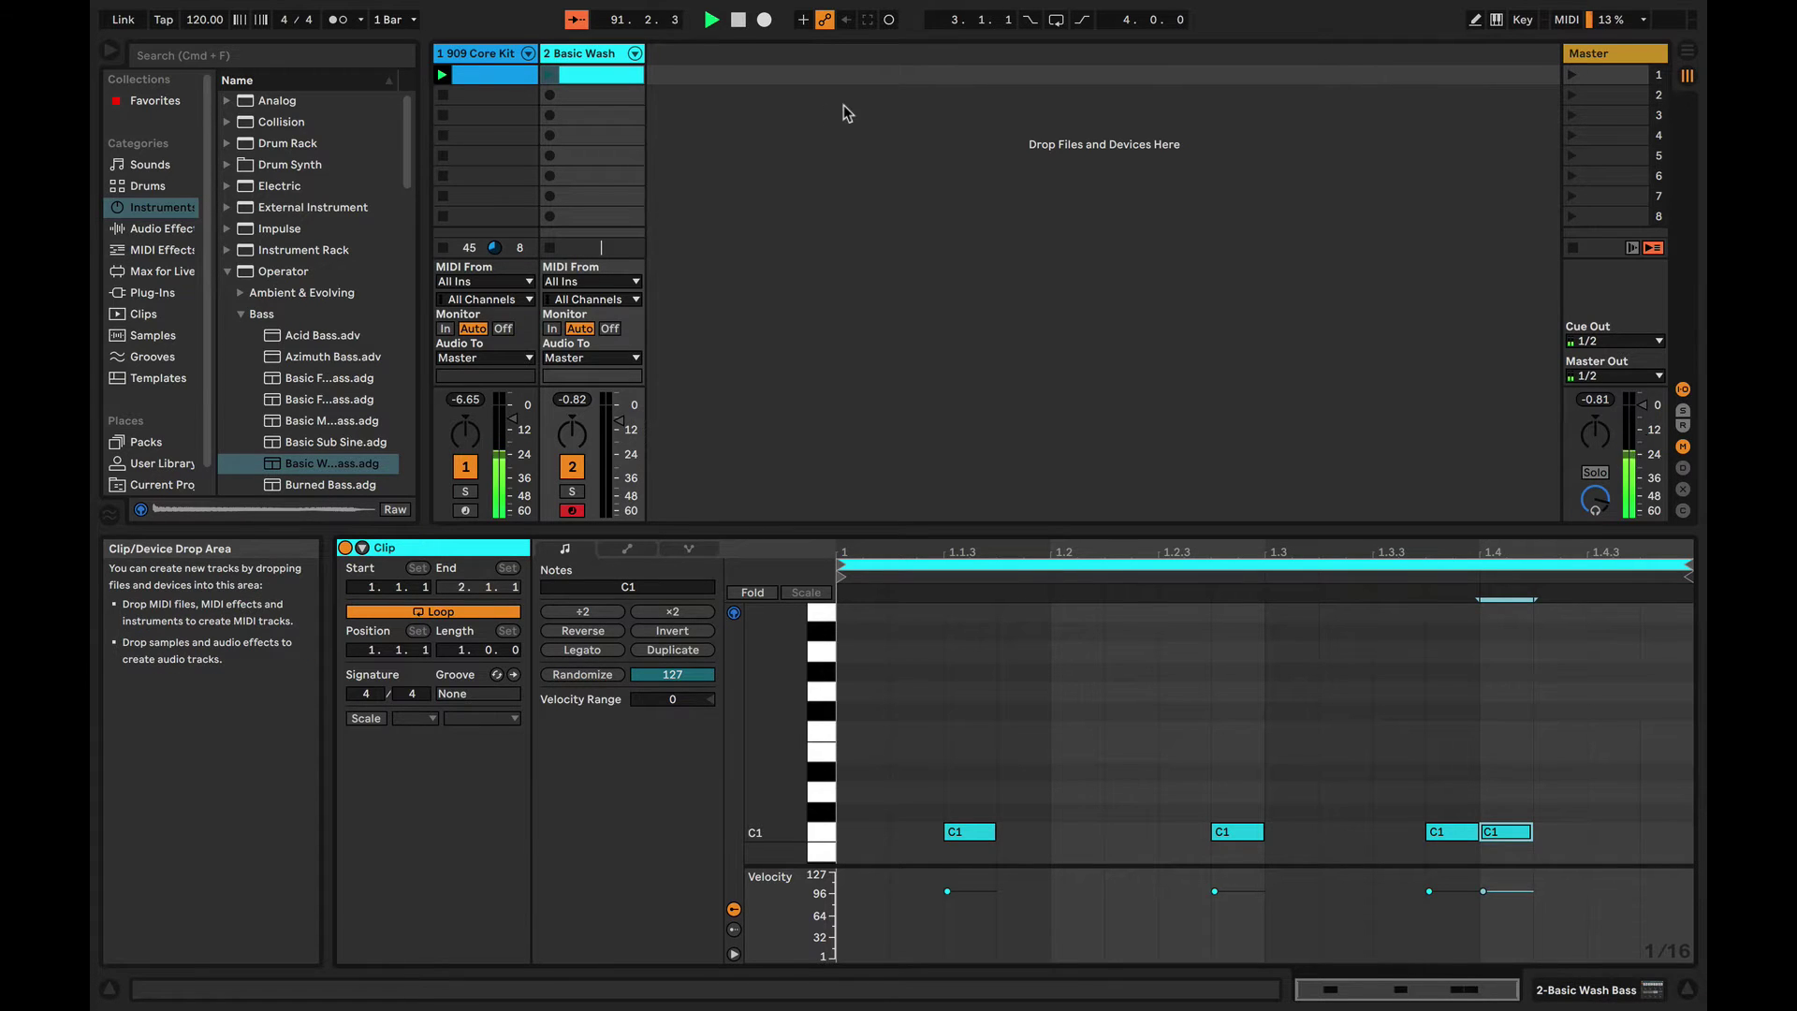
# - Launch scene 1 to play the drum and bass clips together, and bring the bass clip's notes back into view
pyautogui.click(1570, 75)
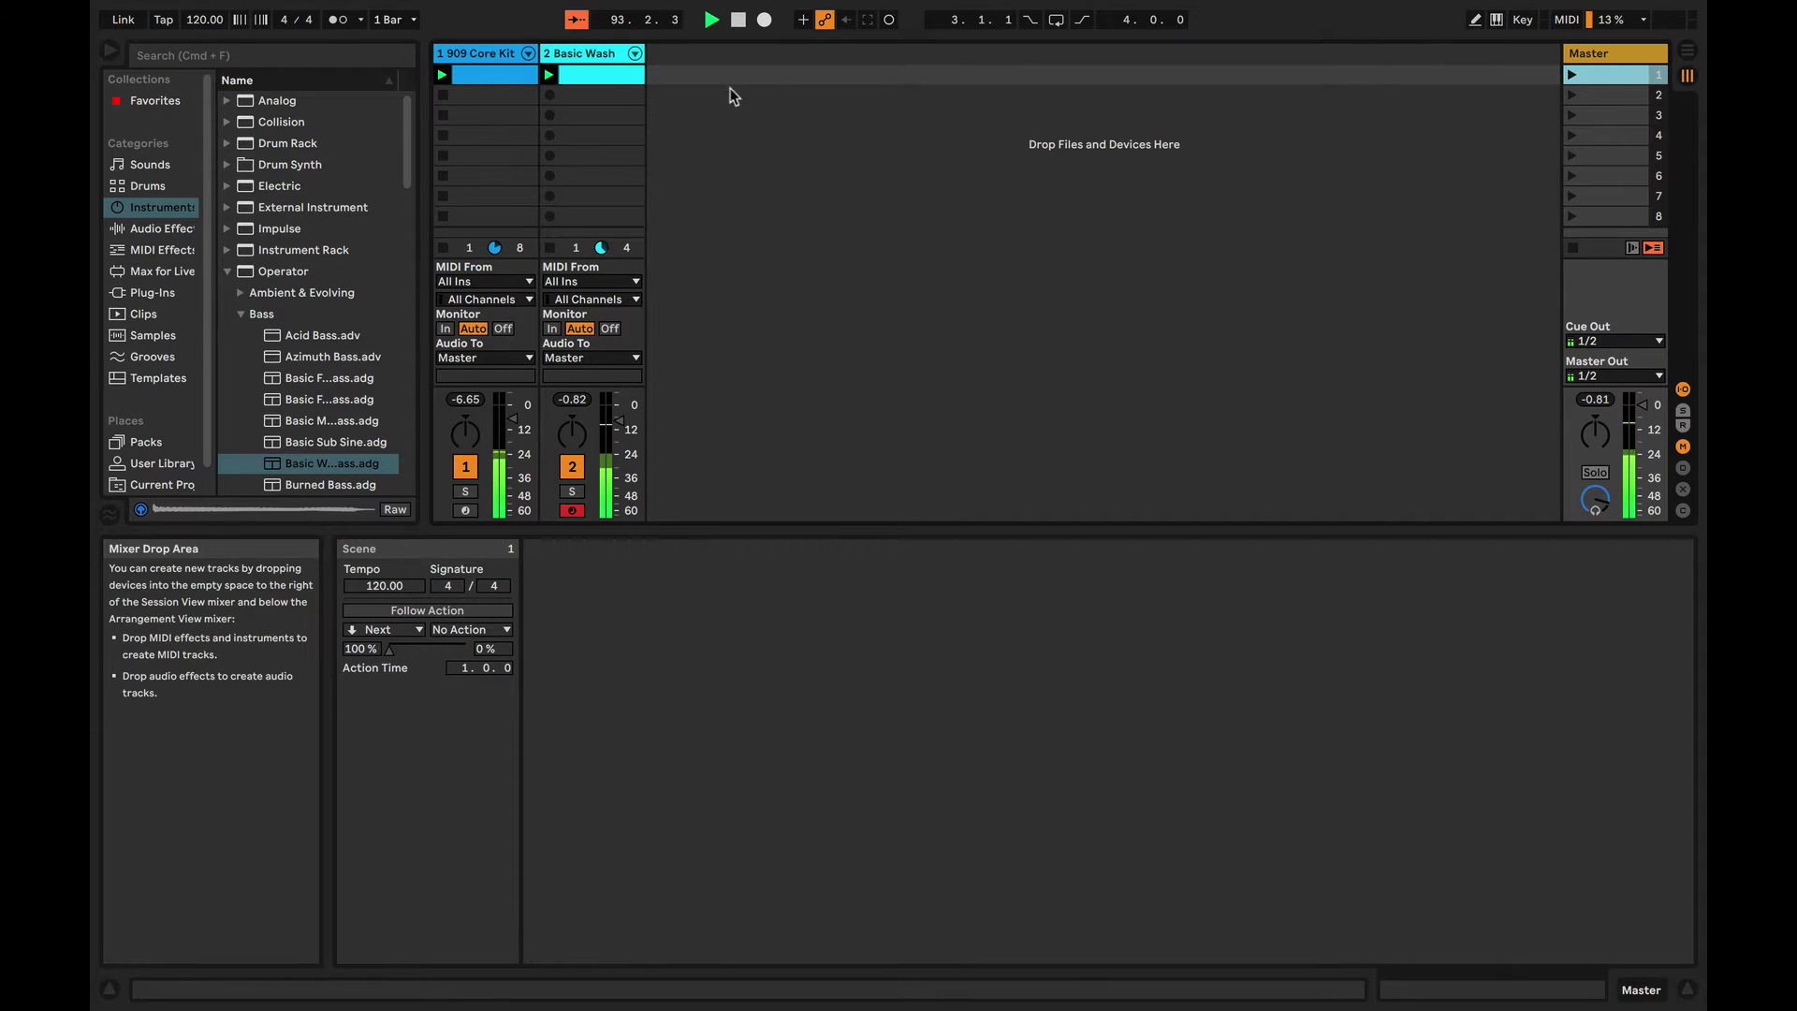
pyautogui.click(609, 56)
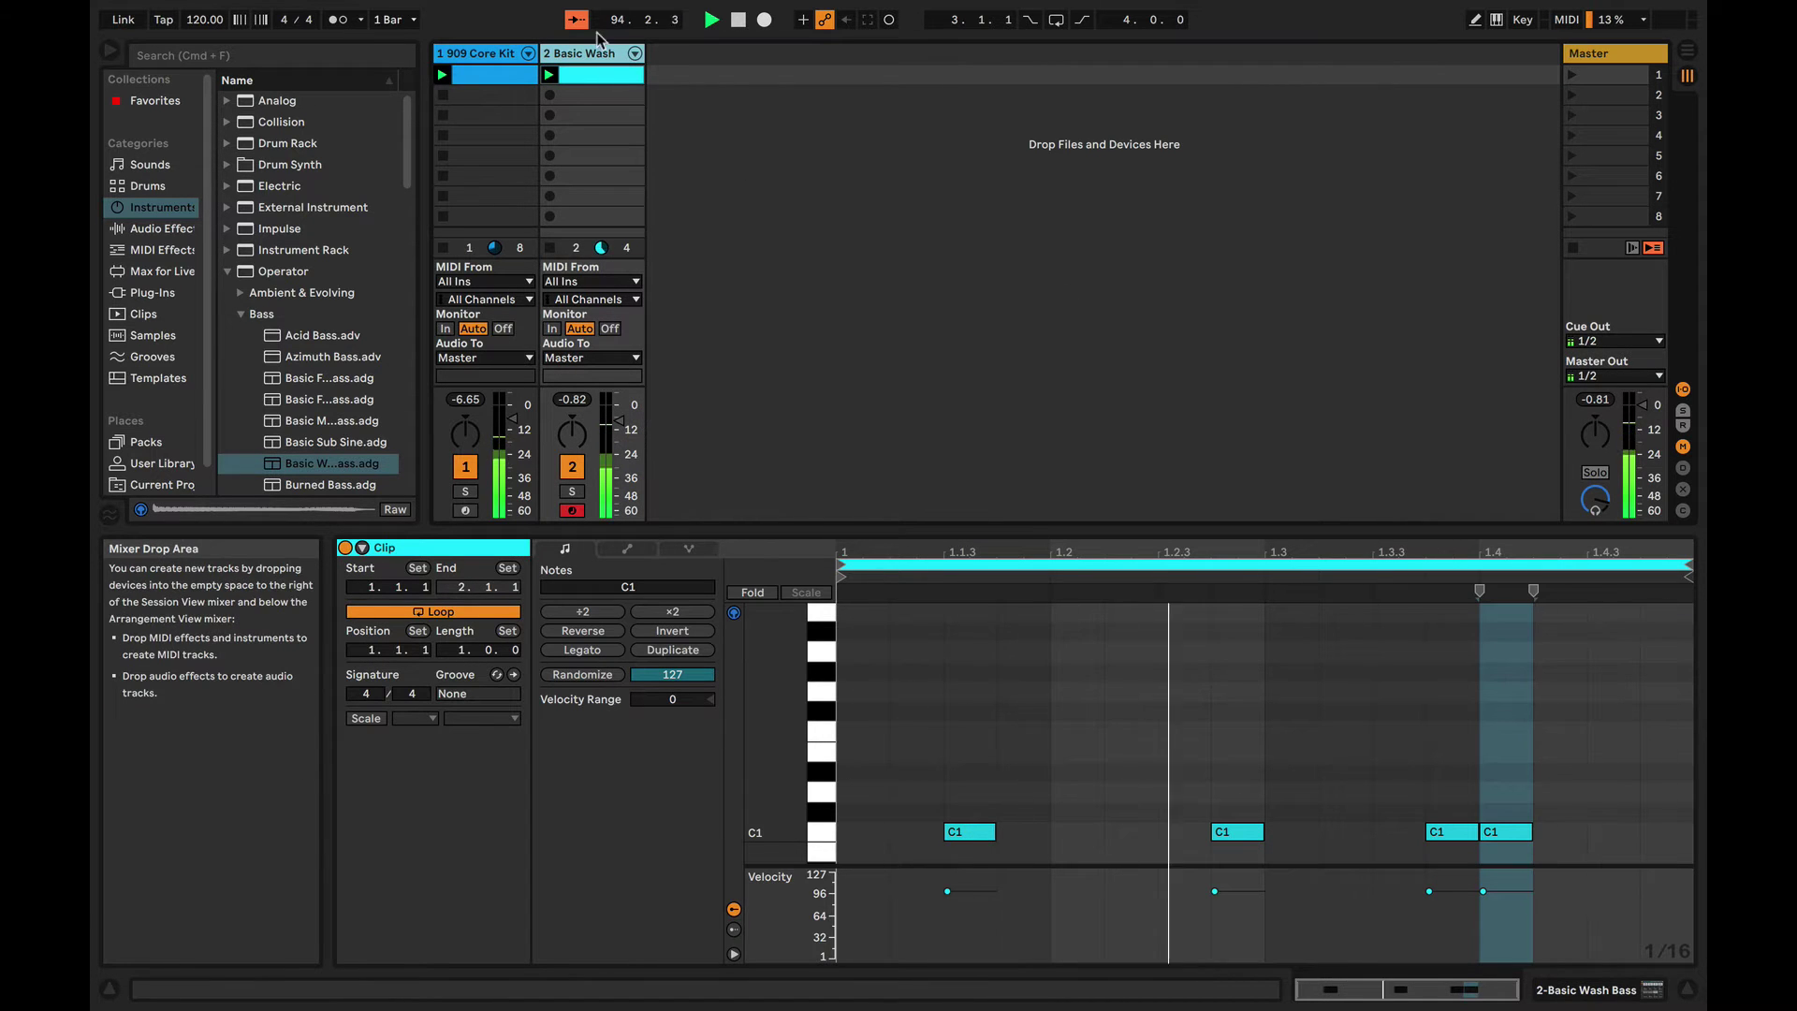
pyautogui.click(485, 54)
pyautogui.click(609, 54)
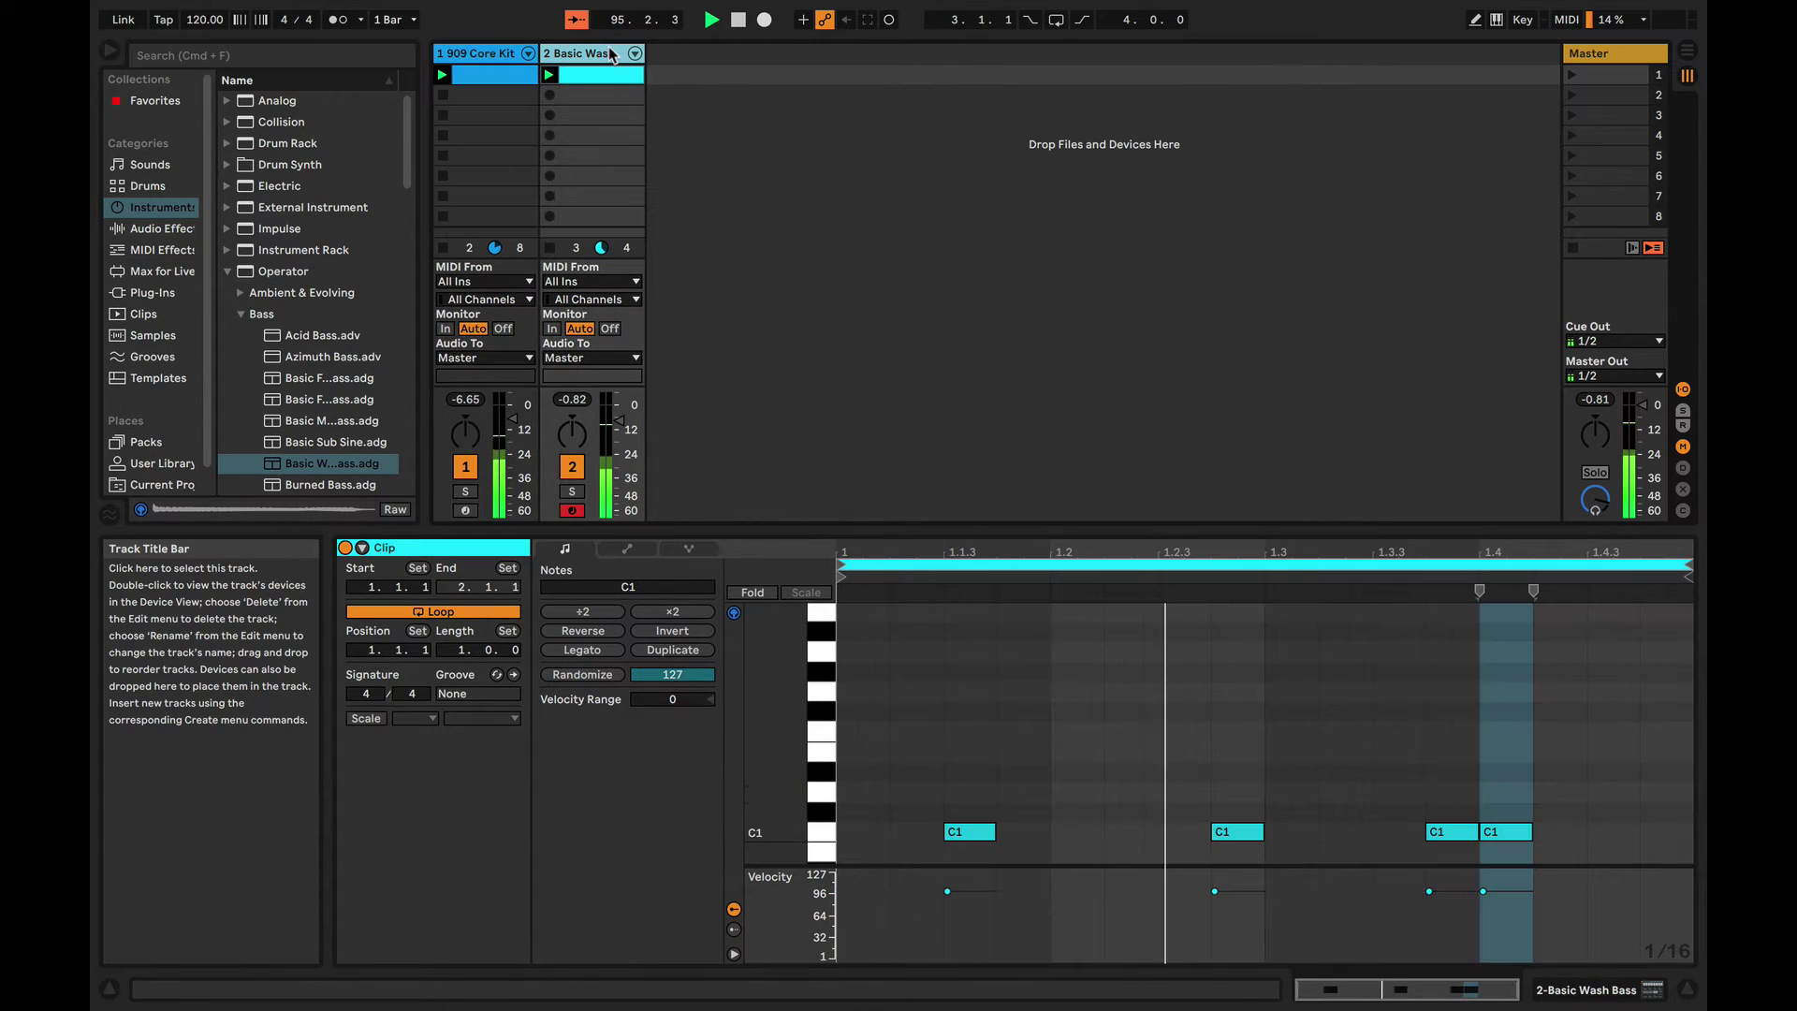
pyautogui.click(1578, 56)
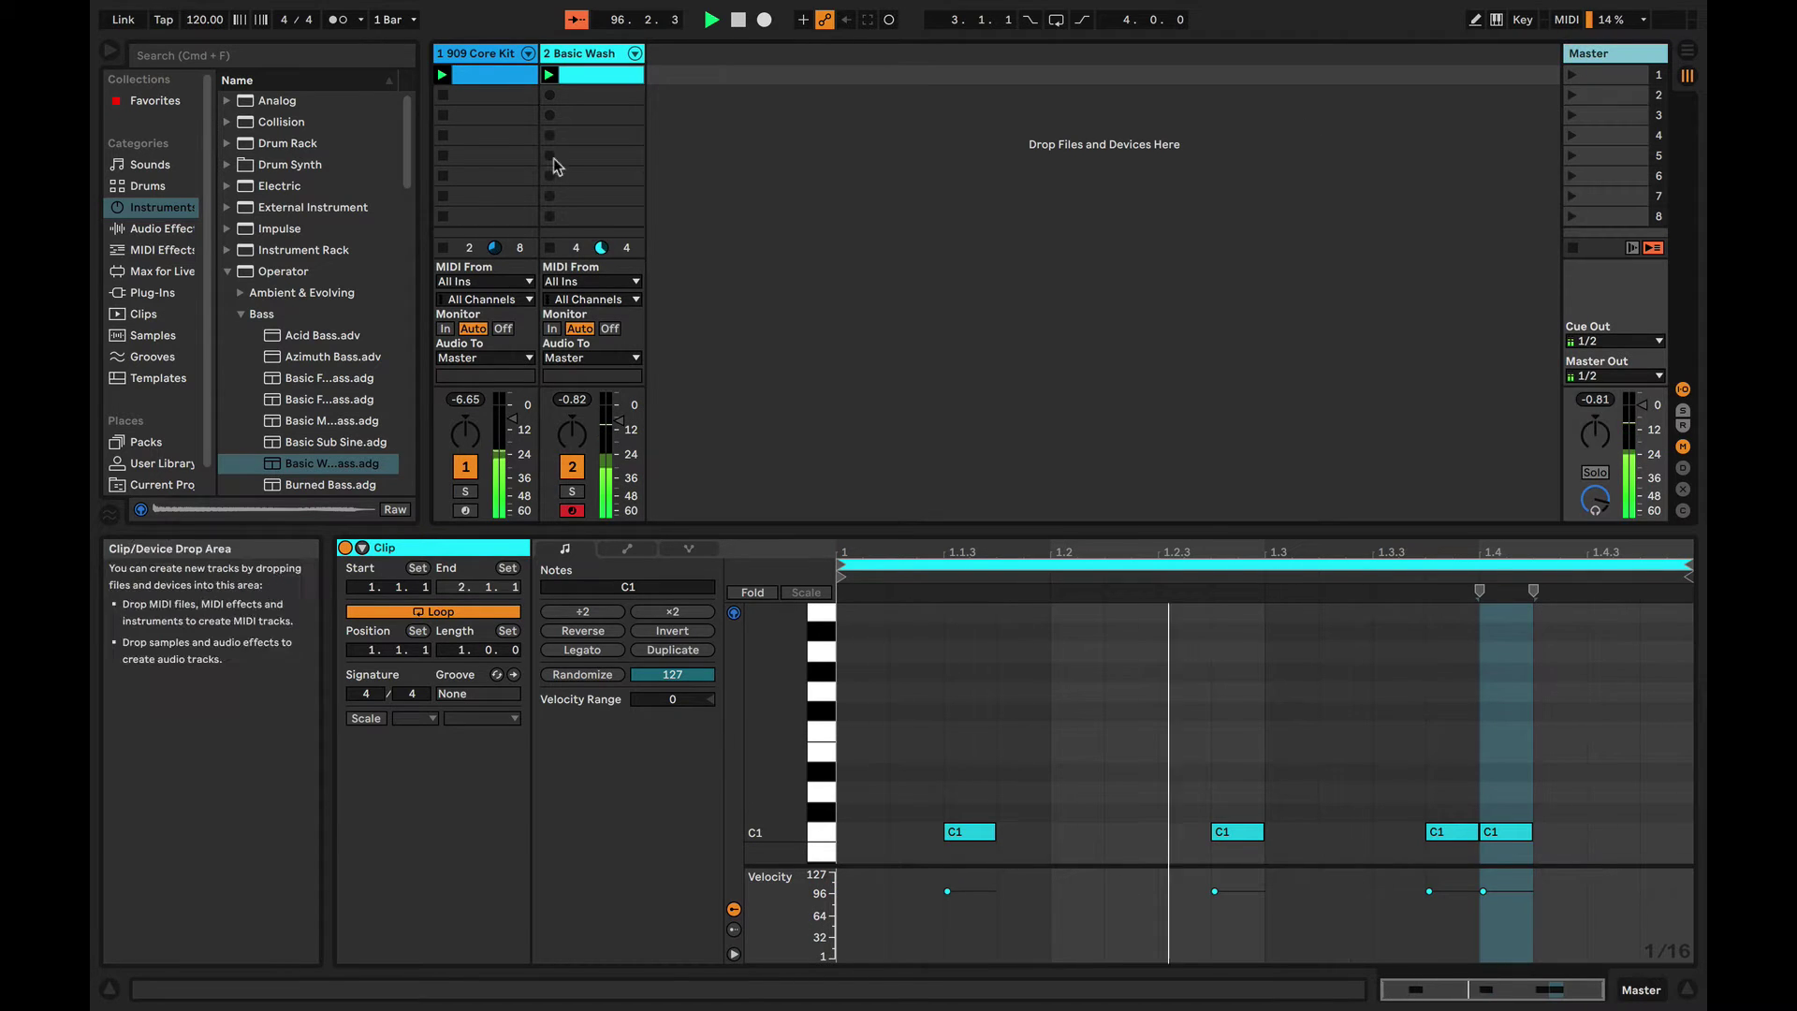
pyautogui.click(570, 53)
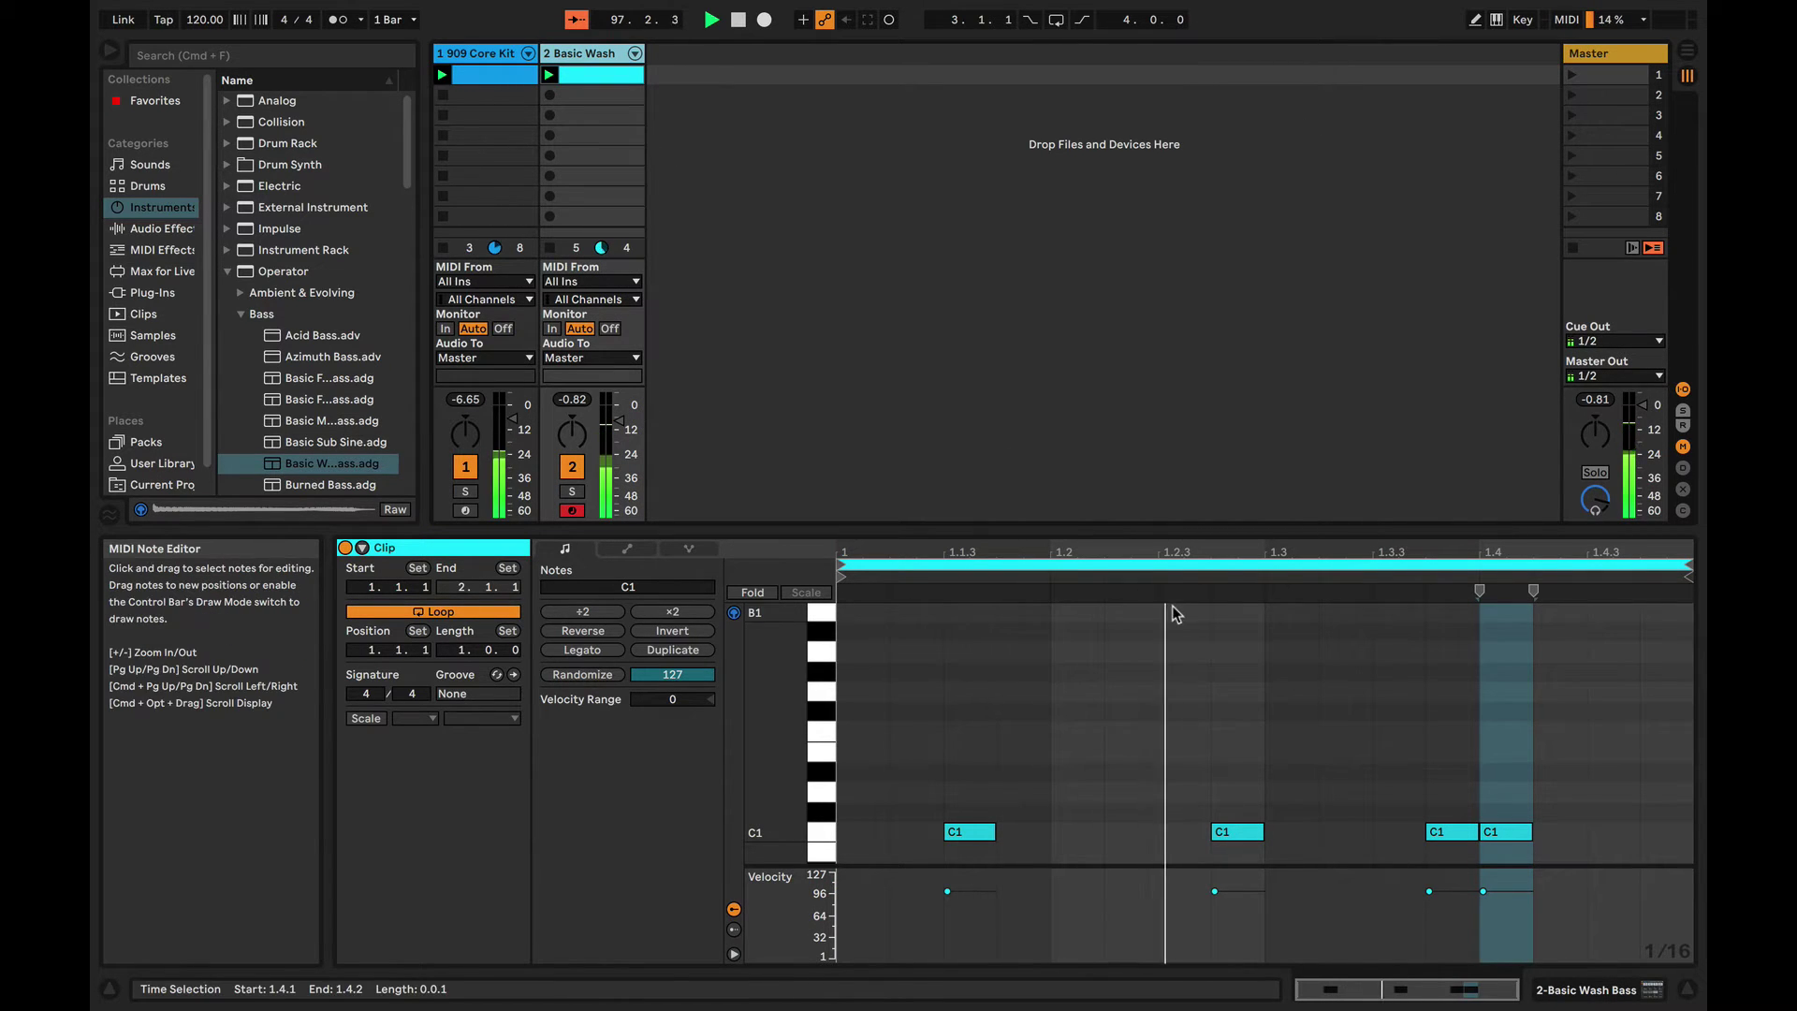
pyautogui.click(1439, 721)
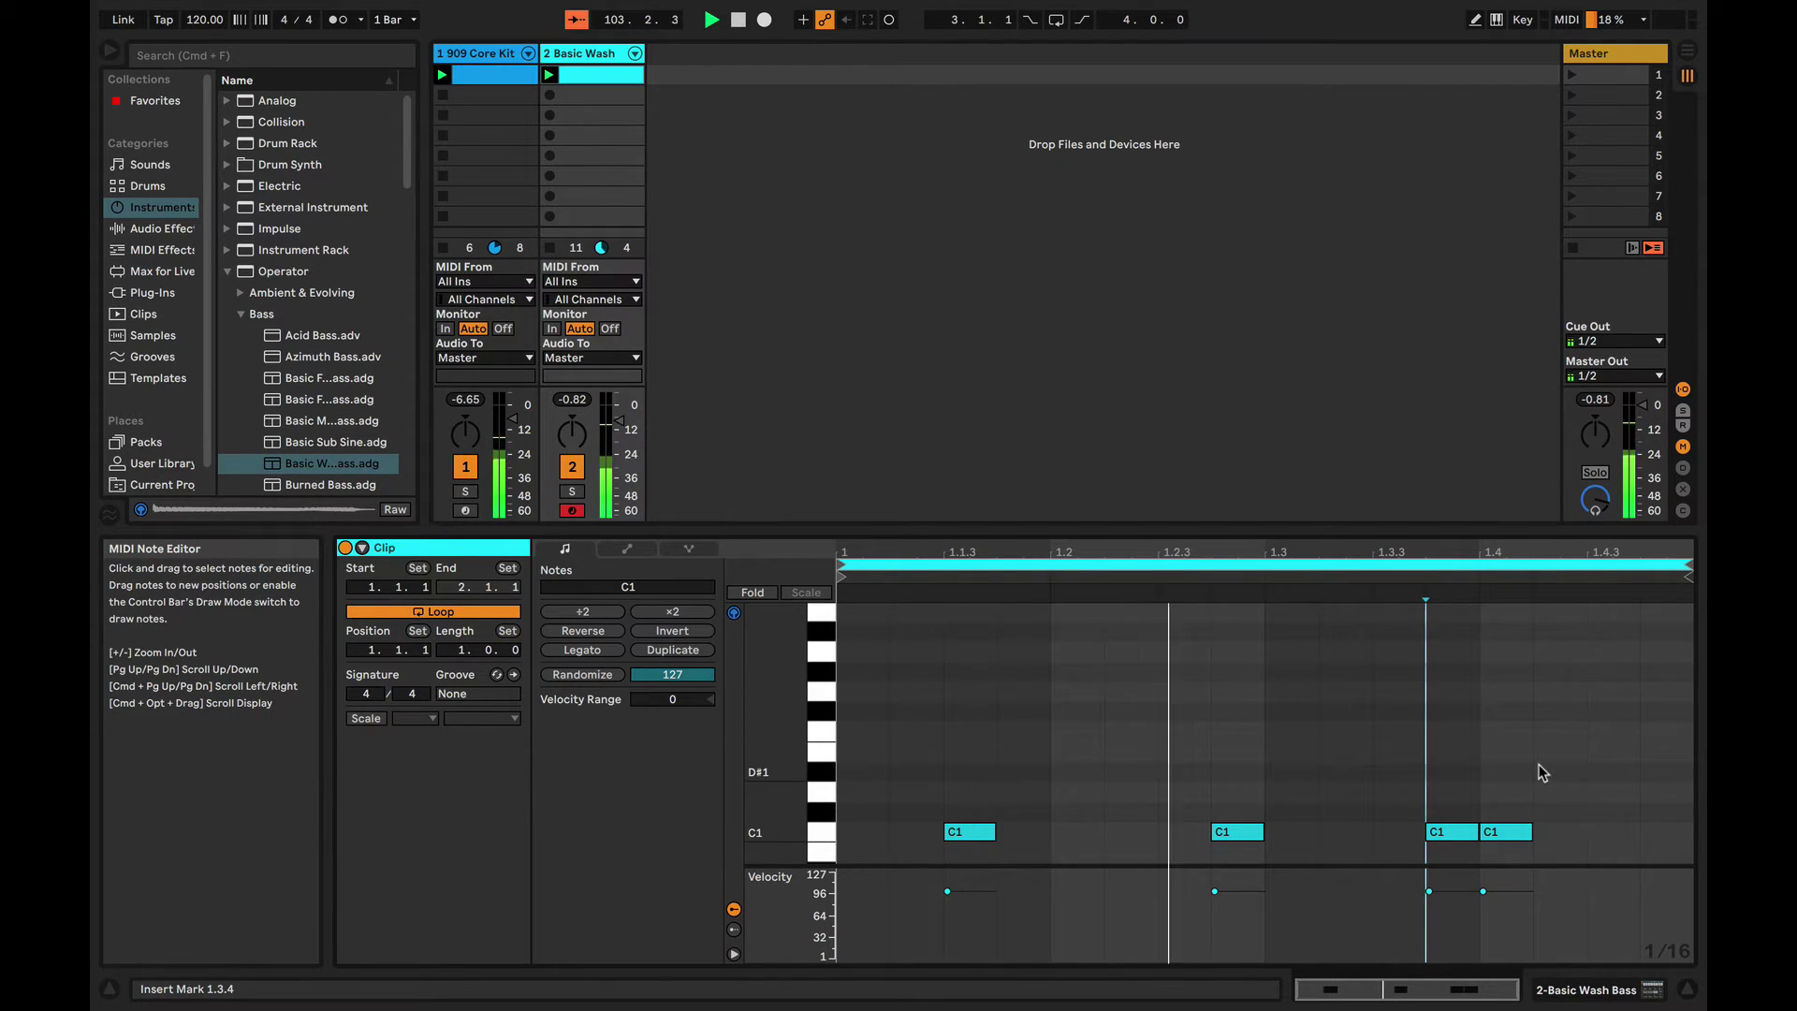
# - Raise the bass note at 1.3.4 to D1 and add a sixteenth-long C1 note at 1.3.2
pyautogui.click(1449, 831)
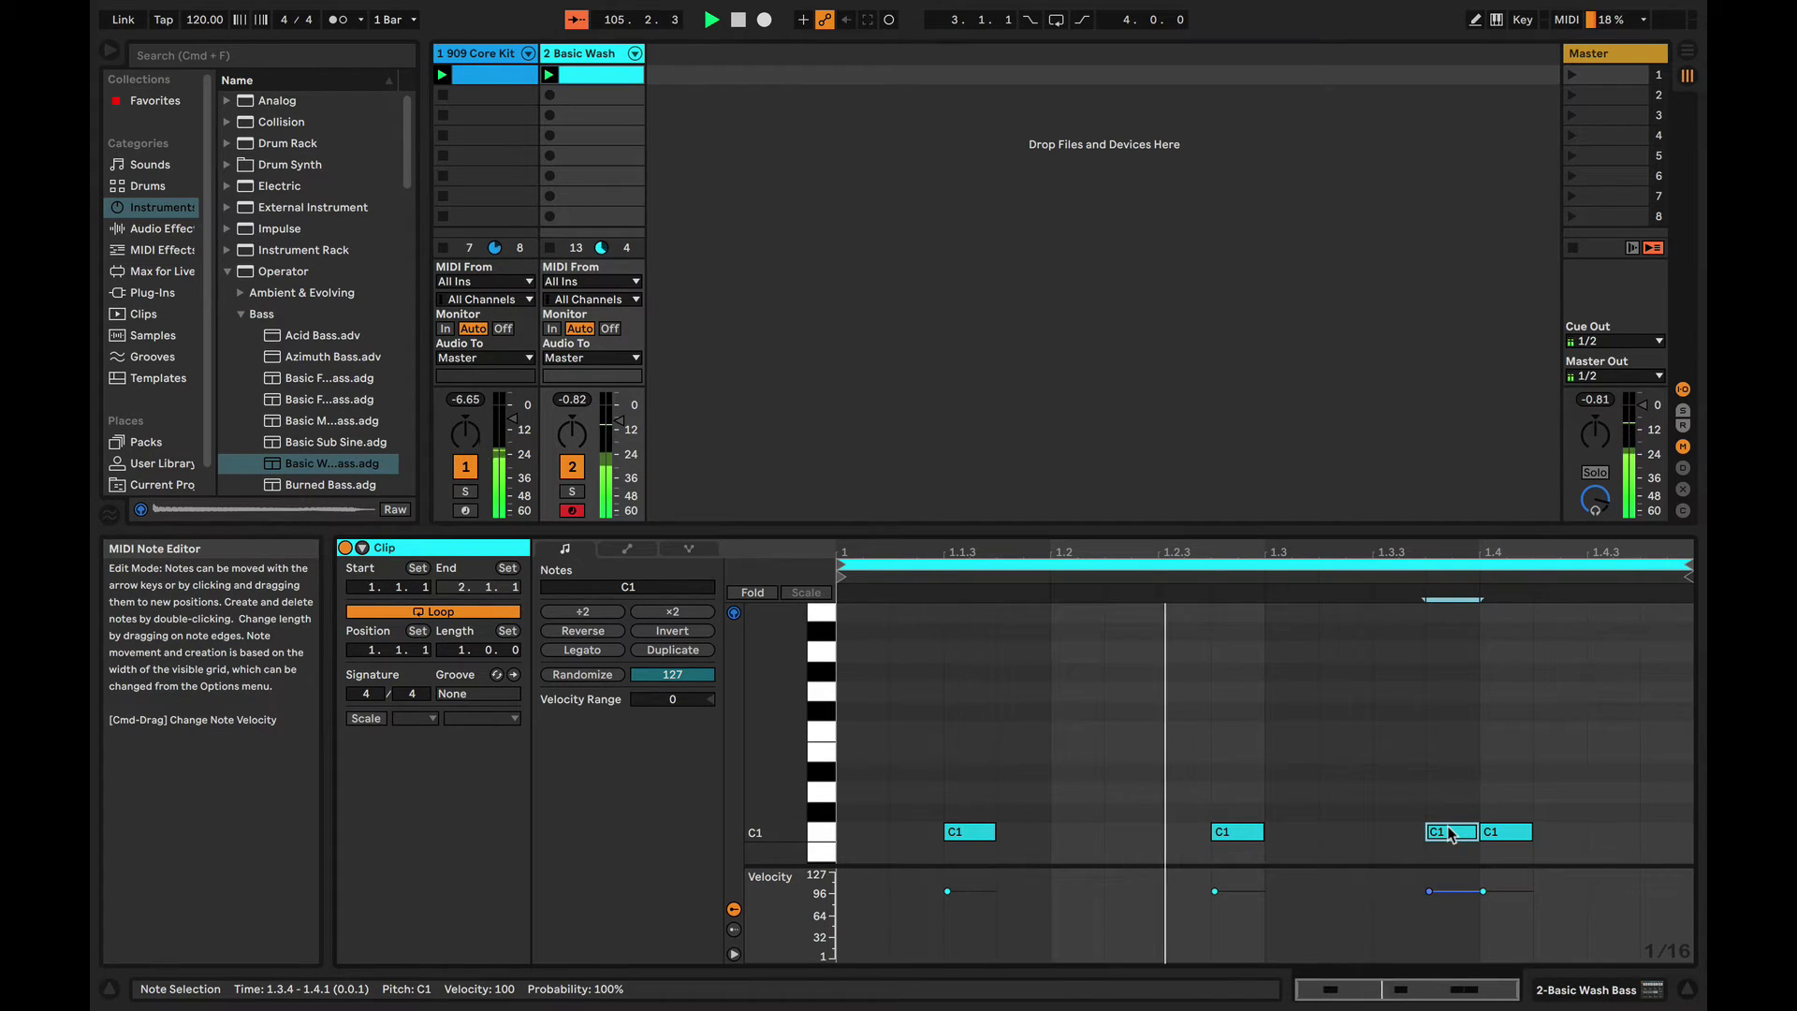
pyautogui.press('Up')
pyautogui.press('Up')
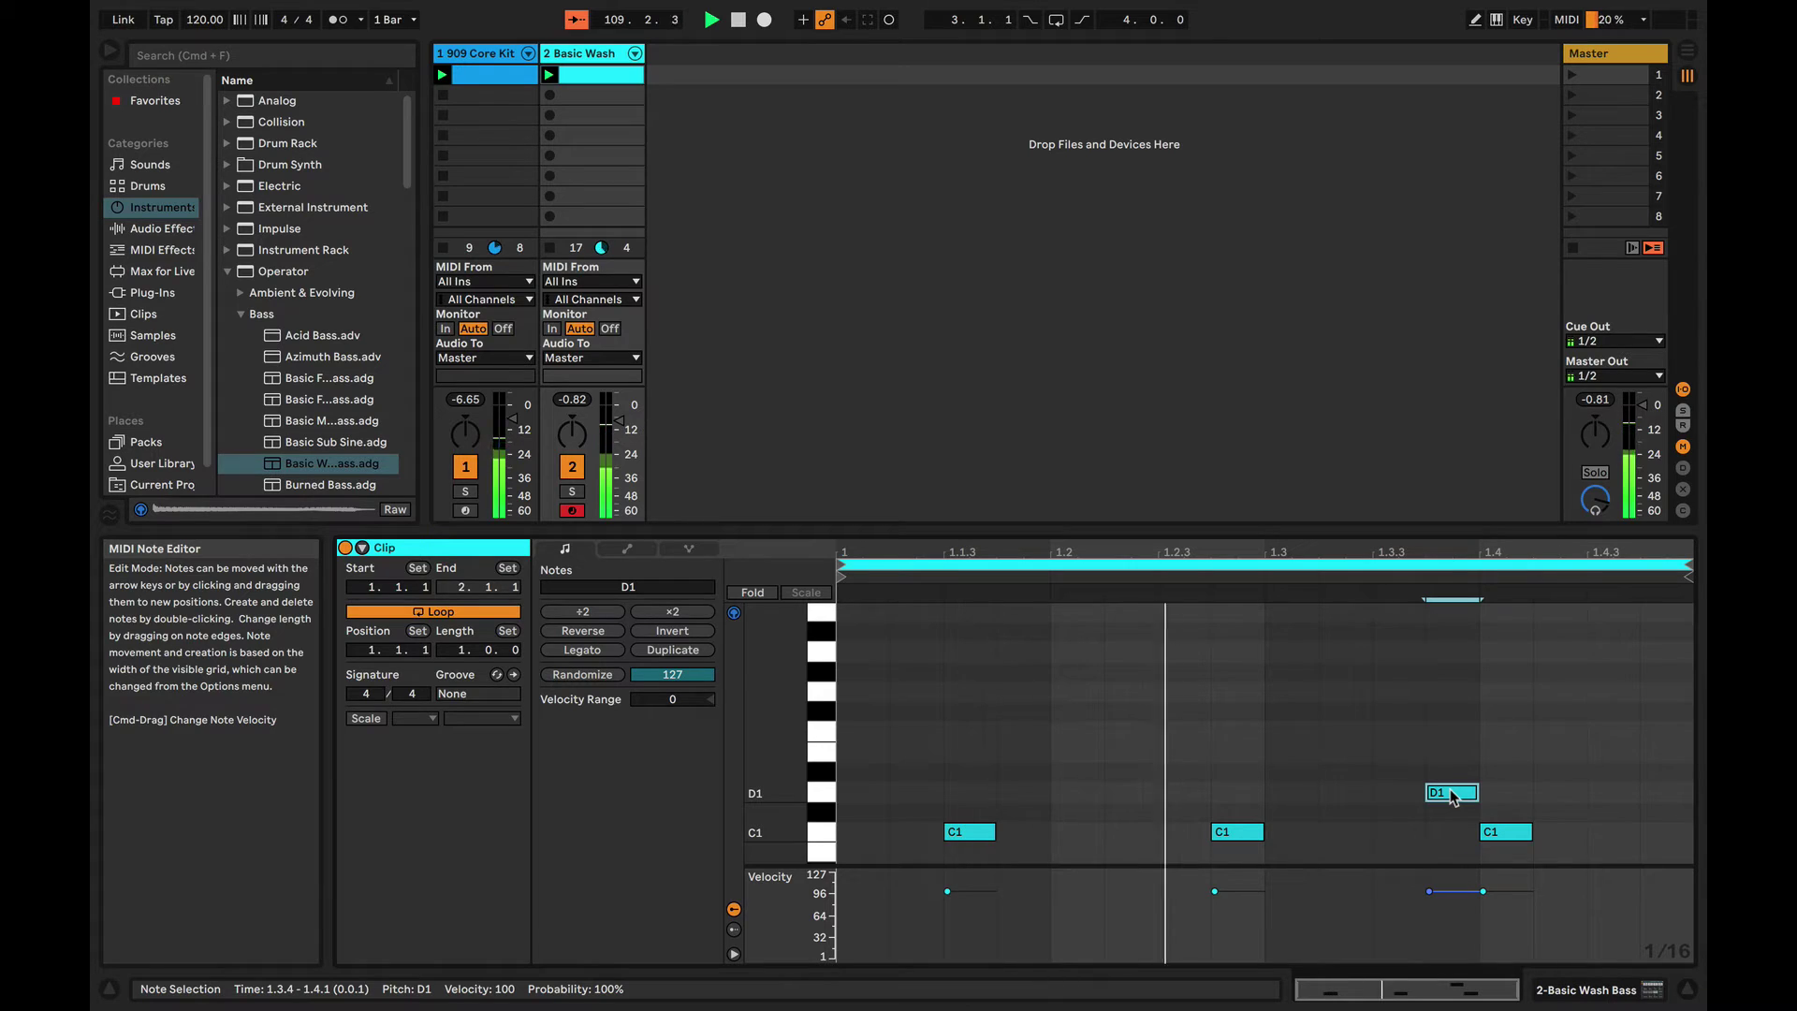
pyautogui.doubleClick(1302, 835)
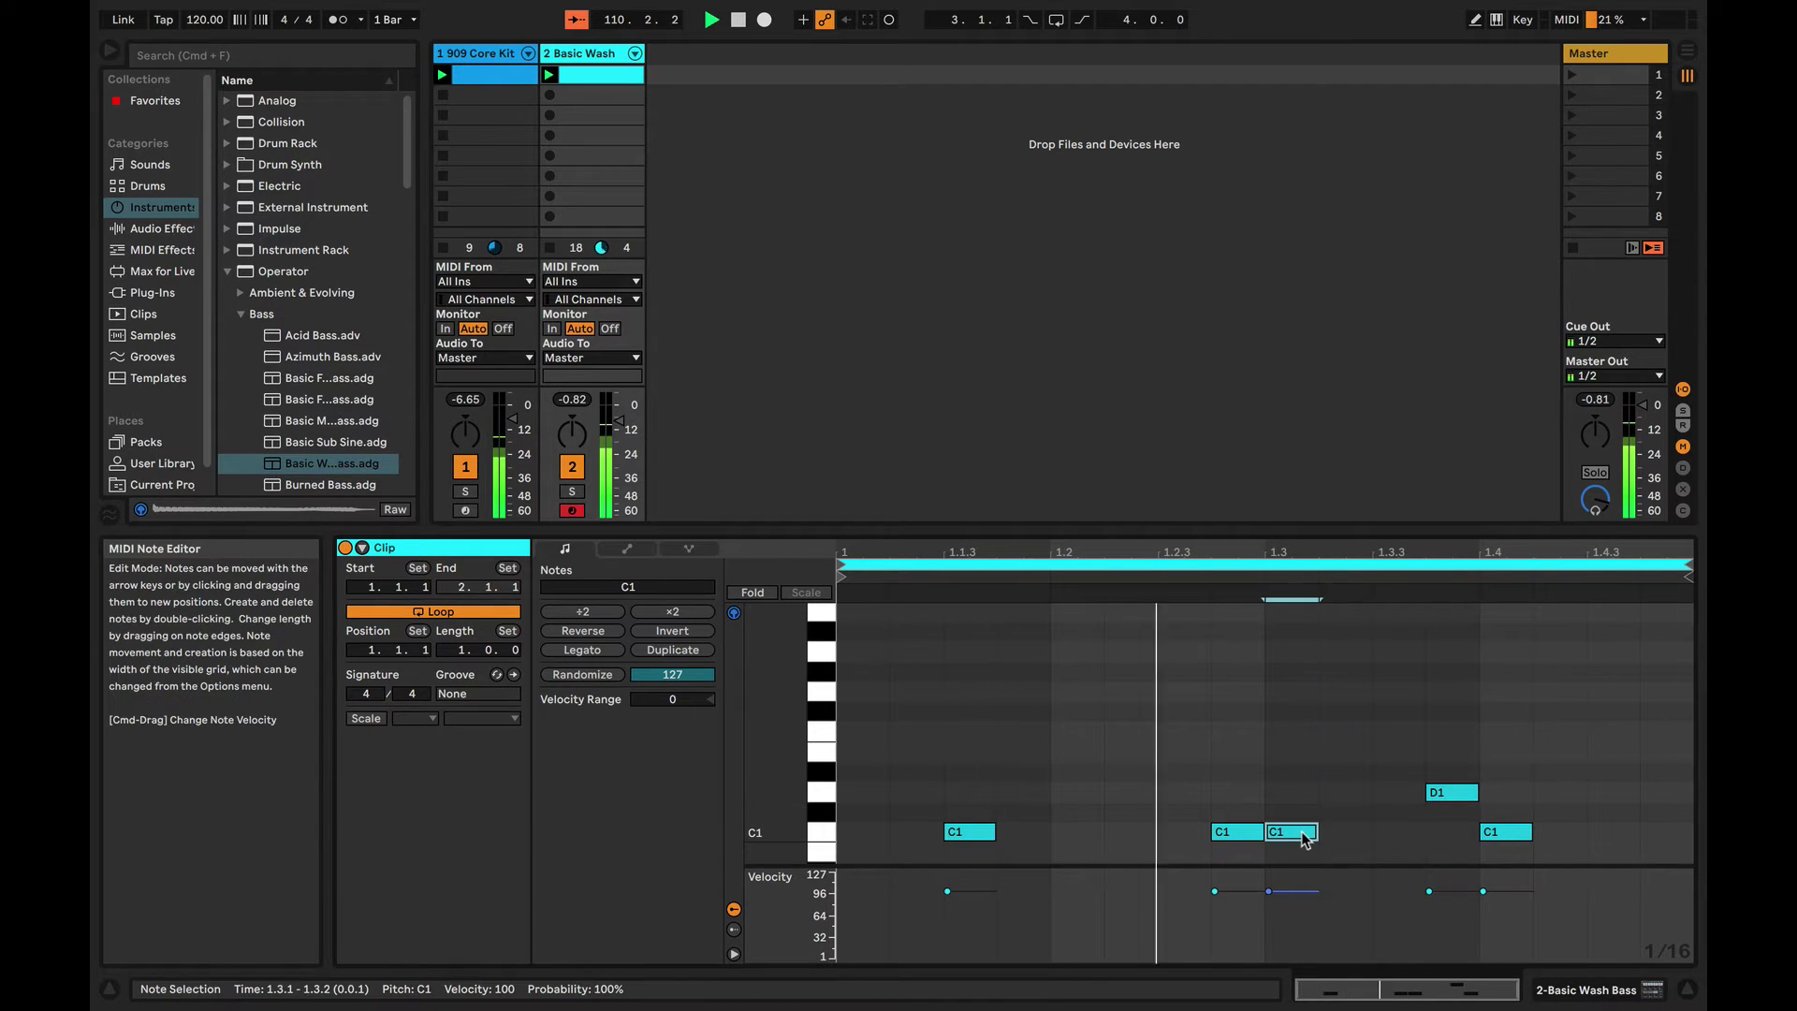
pyautogui.moveTo(1303, 834); pyautogui.dragTo(1356, 835)
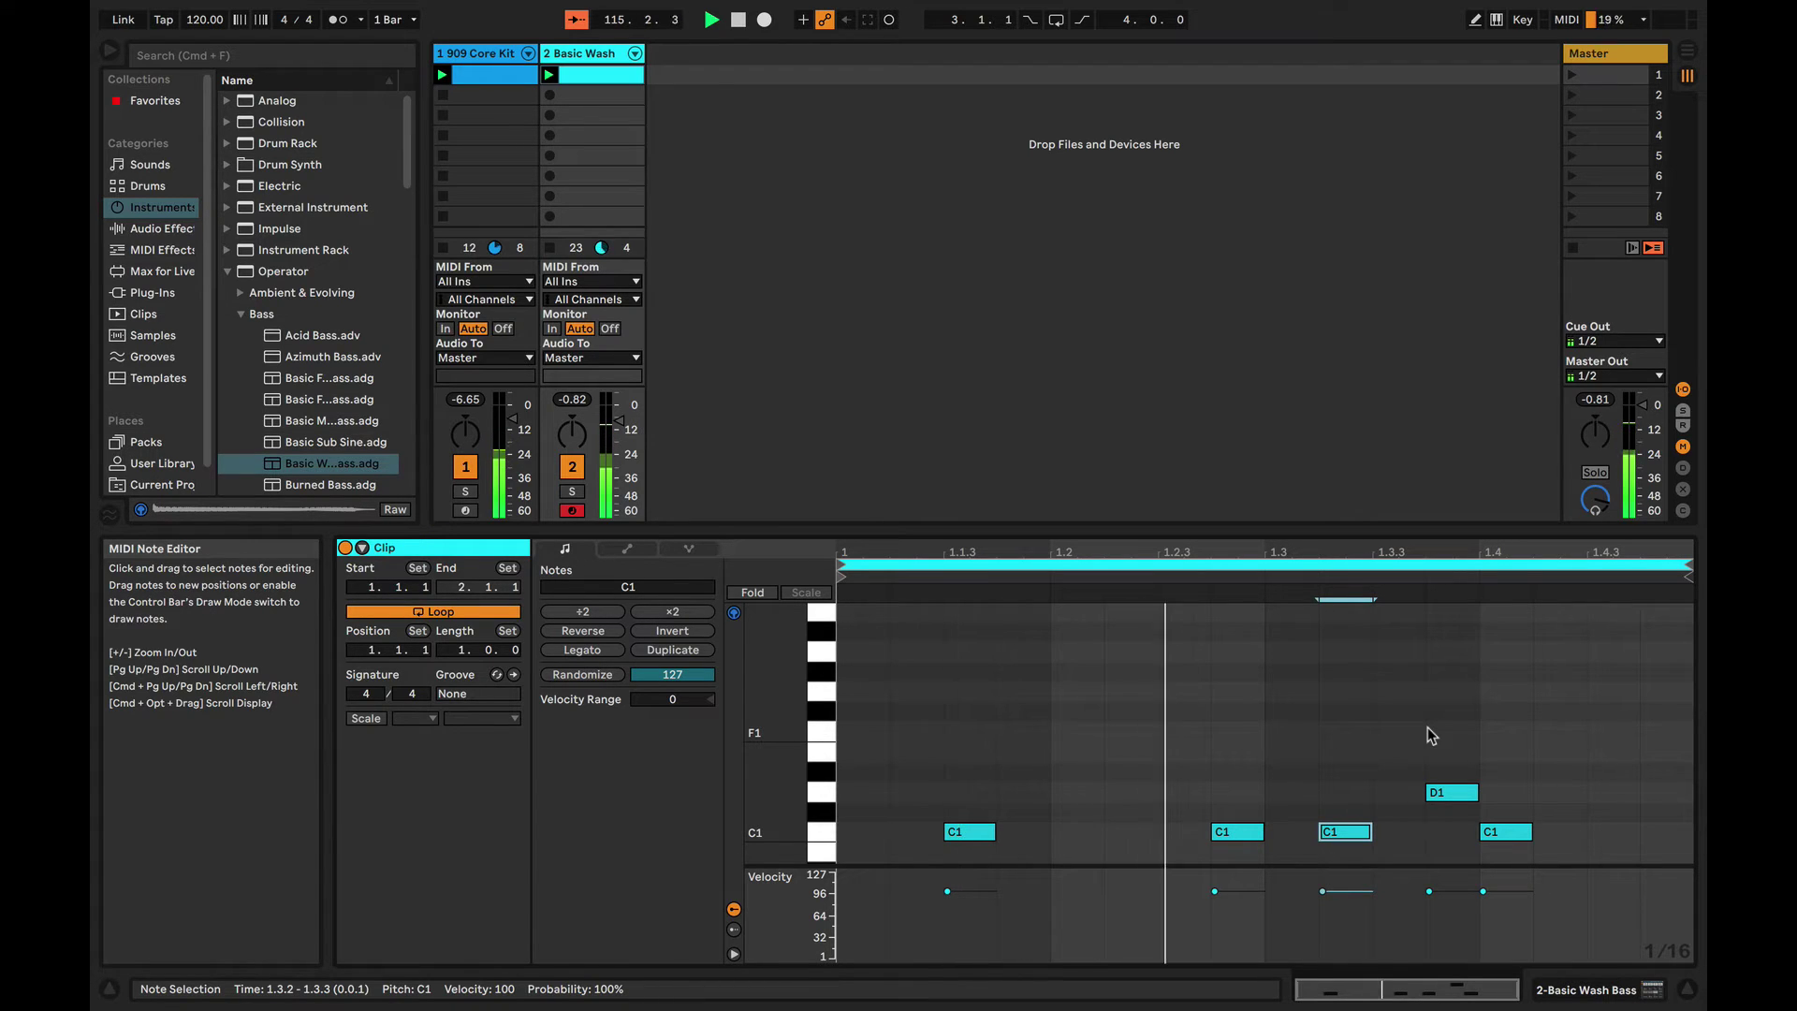
# - Set the bass clip's loop length to two bars and duplicate the first bar's notes into the second, then play it back
pyautogui.press('space')
pyautogui.click(1333, 734)
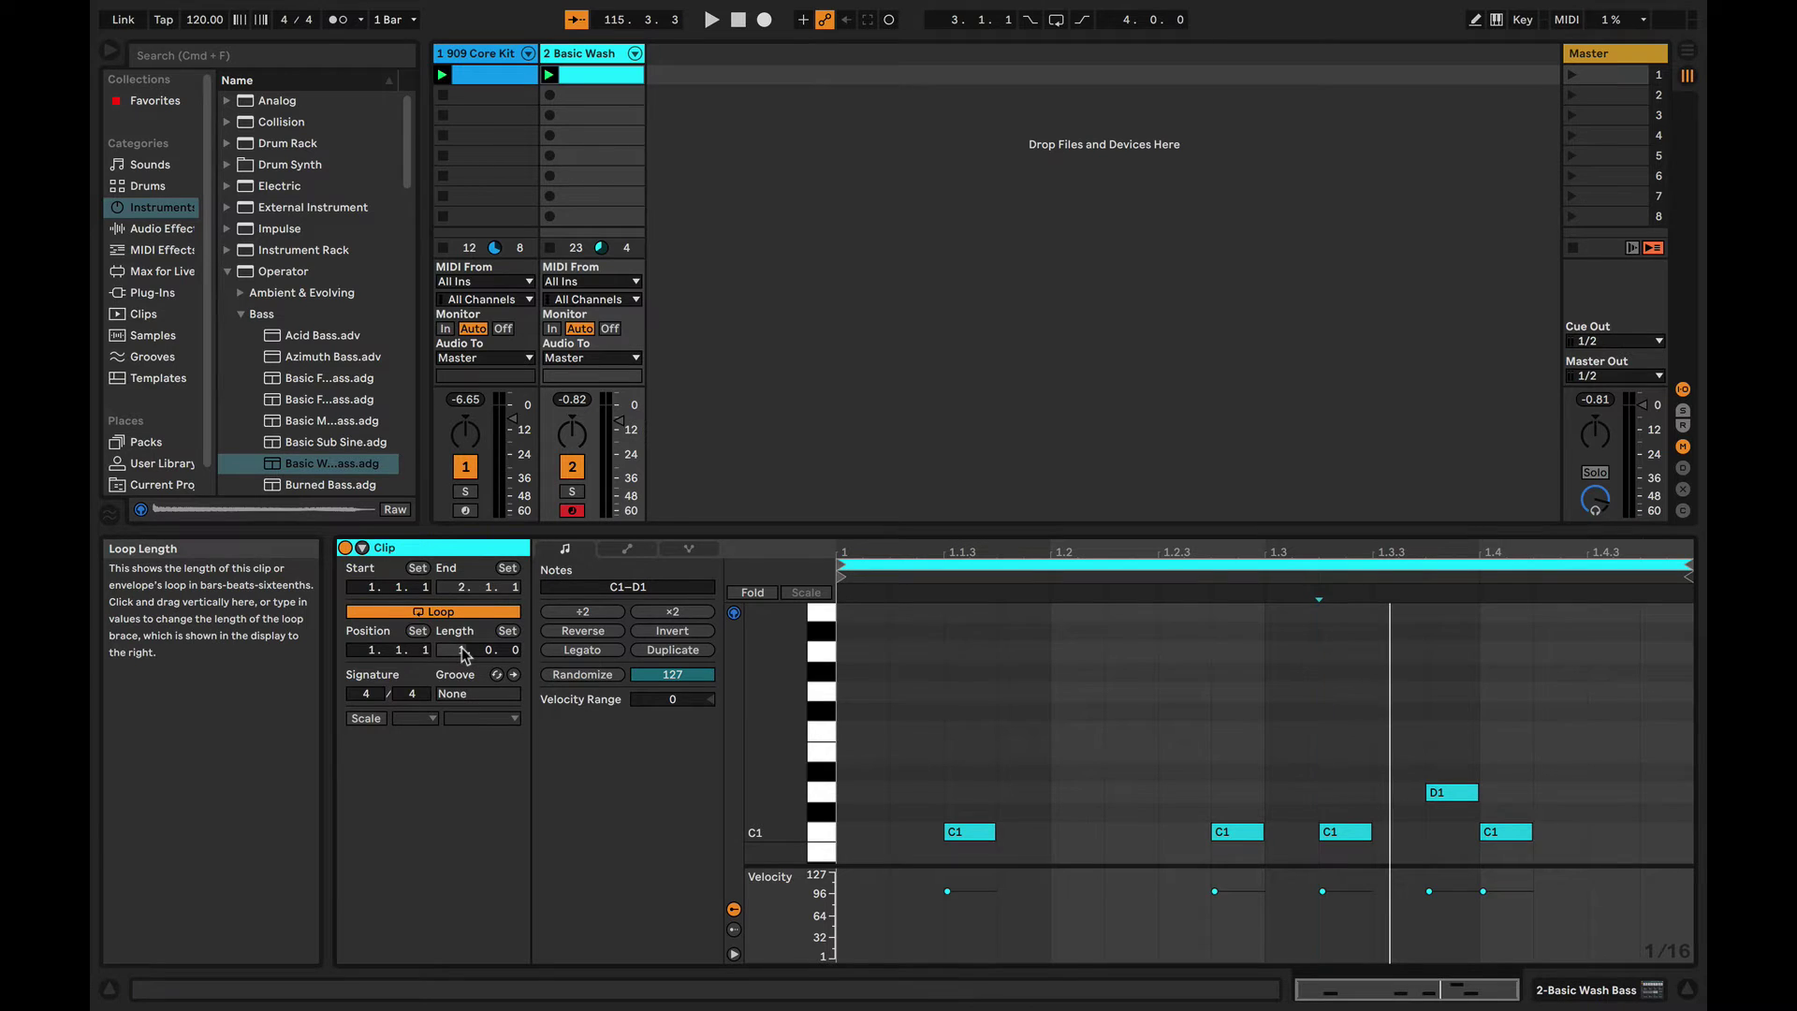
pyautogui.press('Return')
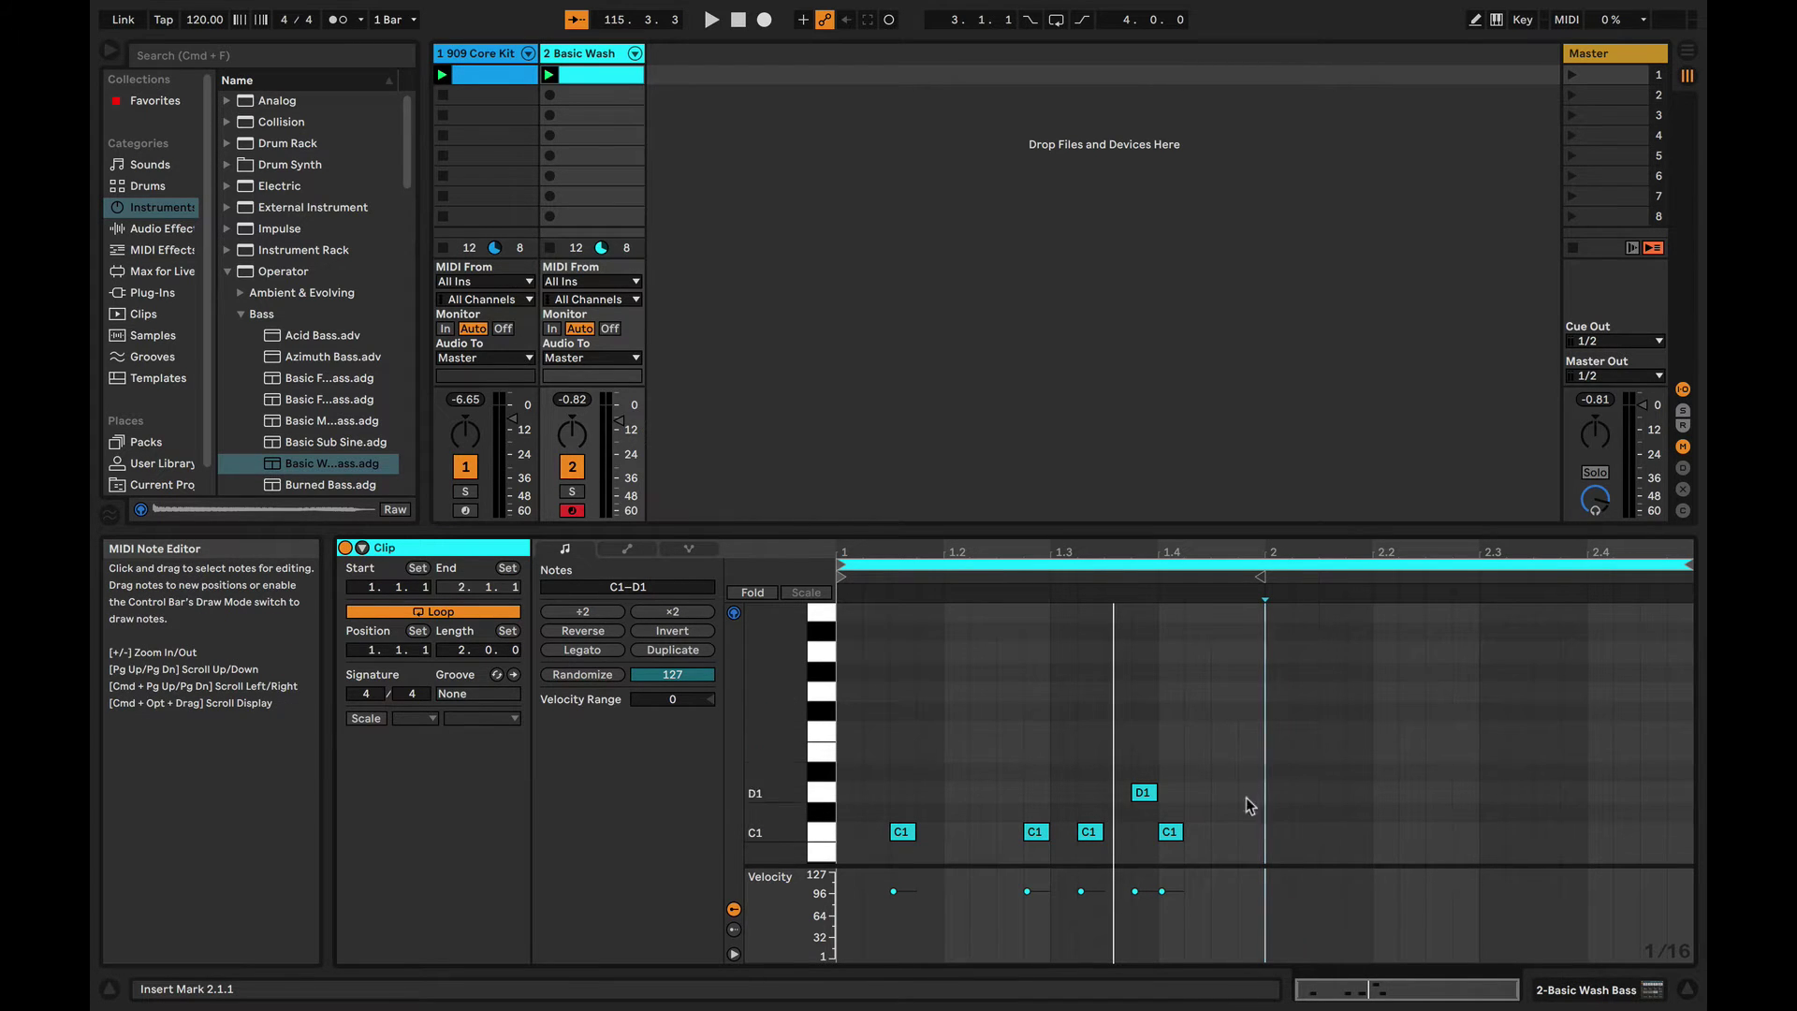
pyautogui.moveTo(1255, 798); pyautogui.dragTo(842, 884)
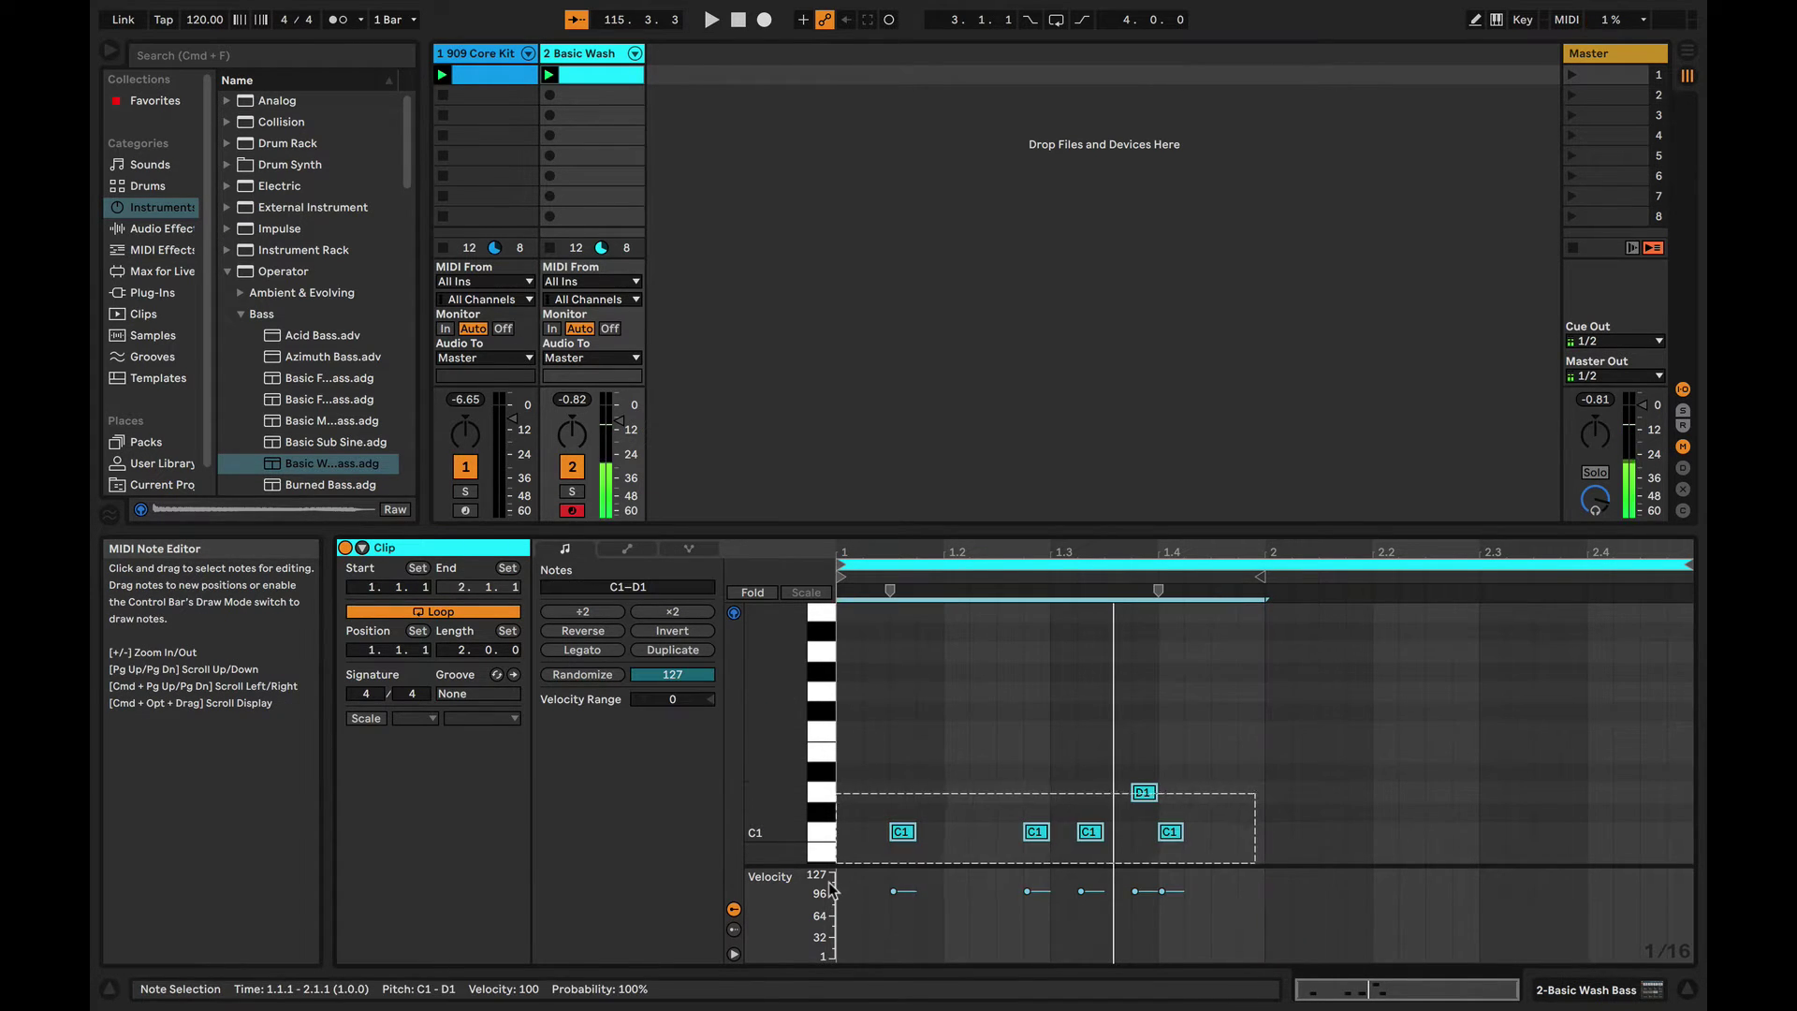
pyautogui.press('super+d')
pyautogui.press('space')
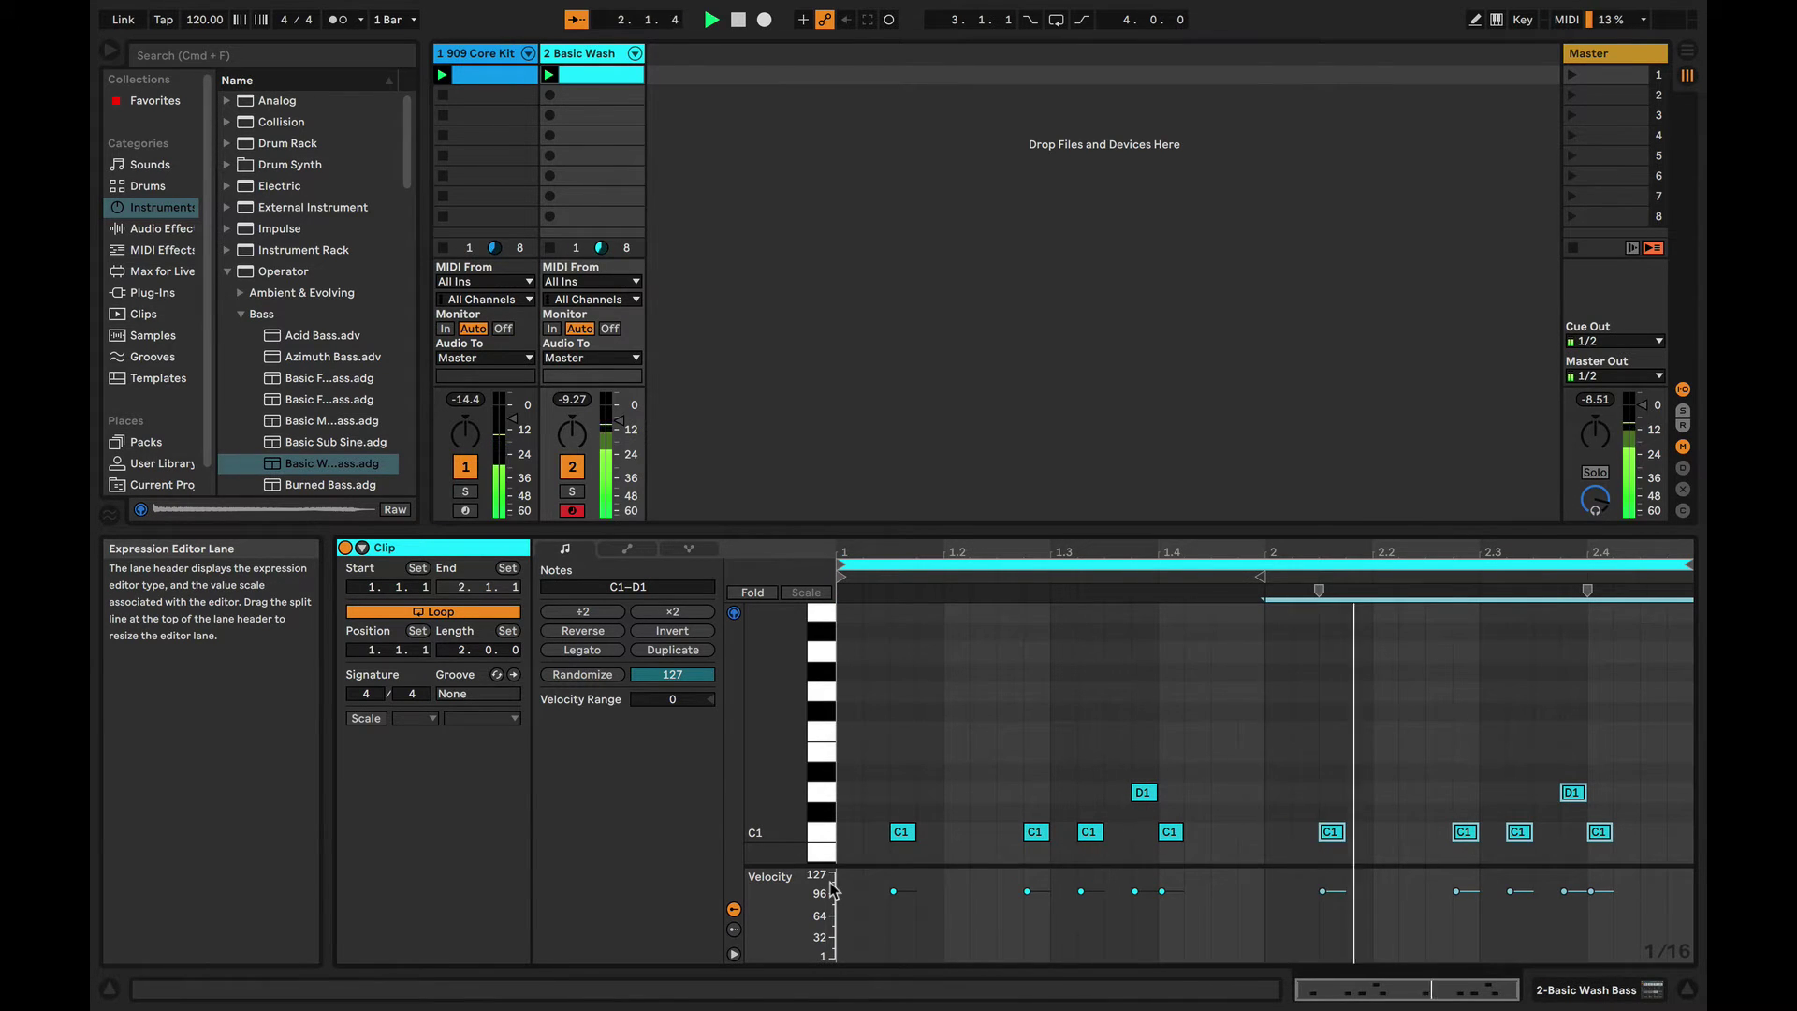
# - Raise the bass note at 2.2.4 to E1, and try the note at 2.3.2 on F#1 before undoing that move
pyautogui.click(1348, 742)
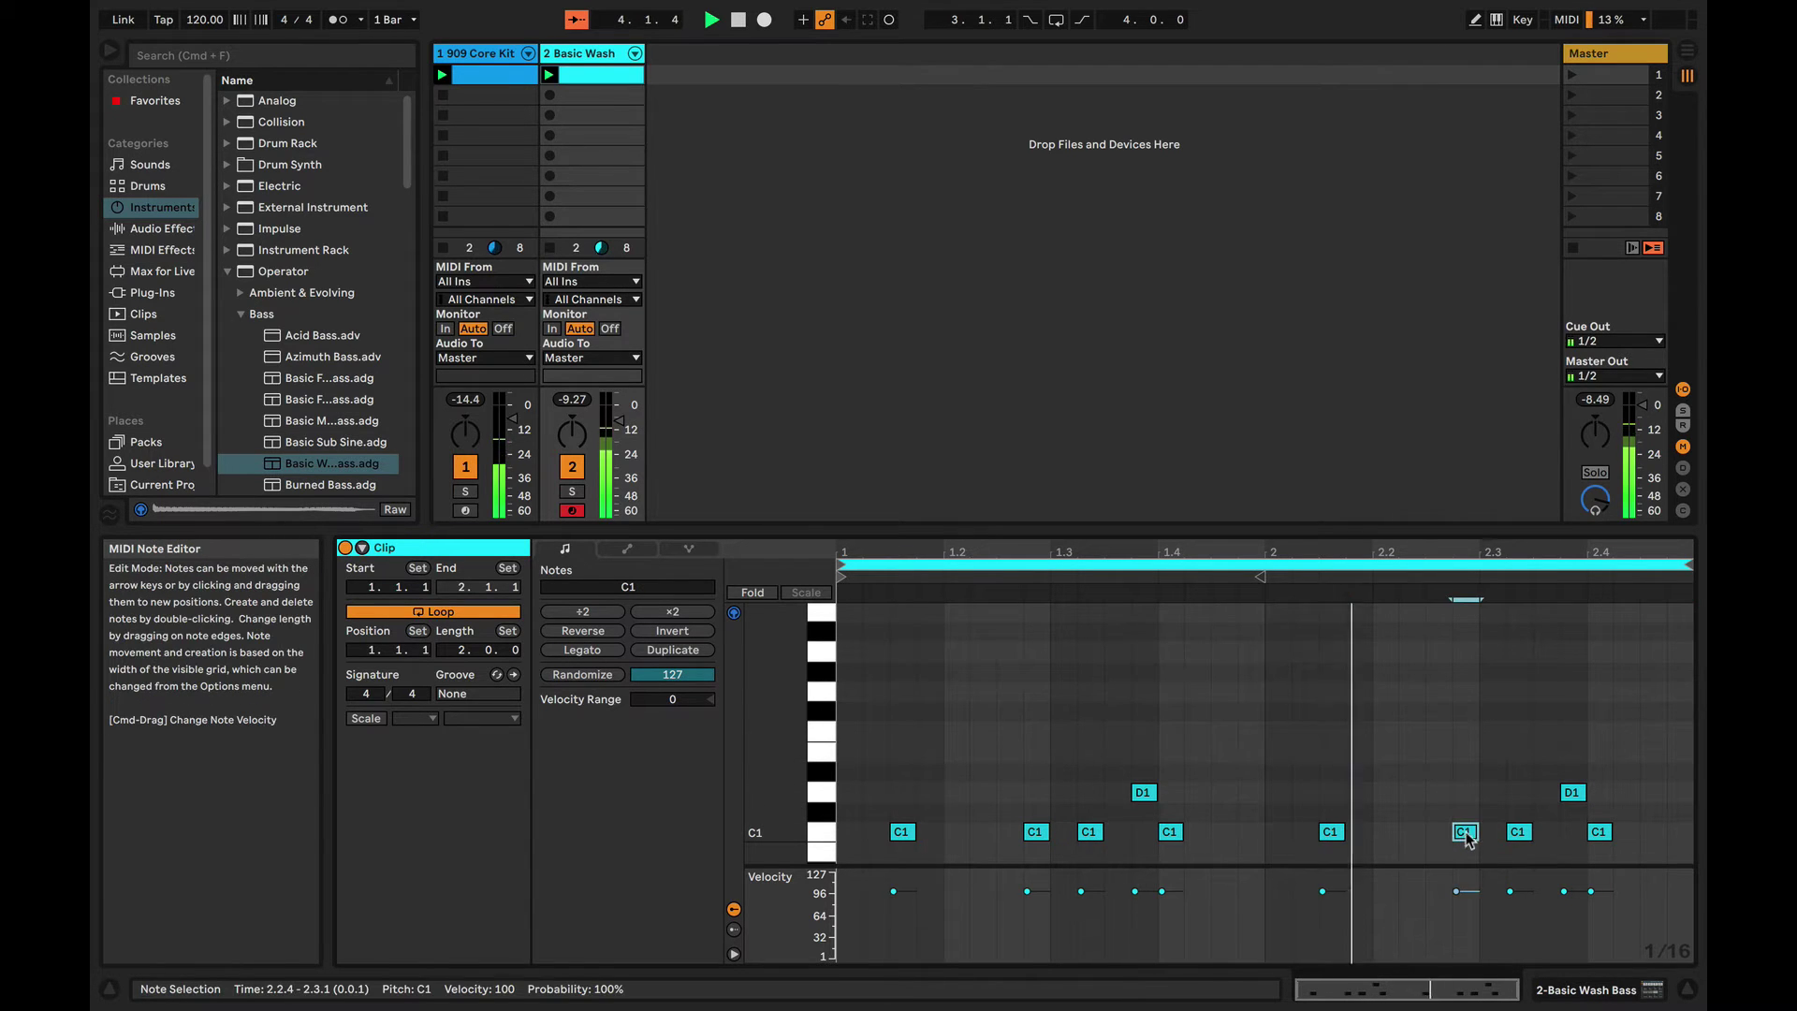
pyautogui.moveTo(1465, 835); pyautogui.dragTo(1462, 759)
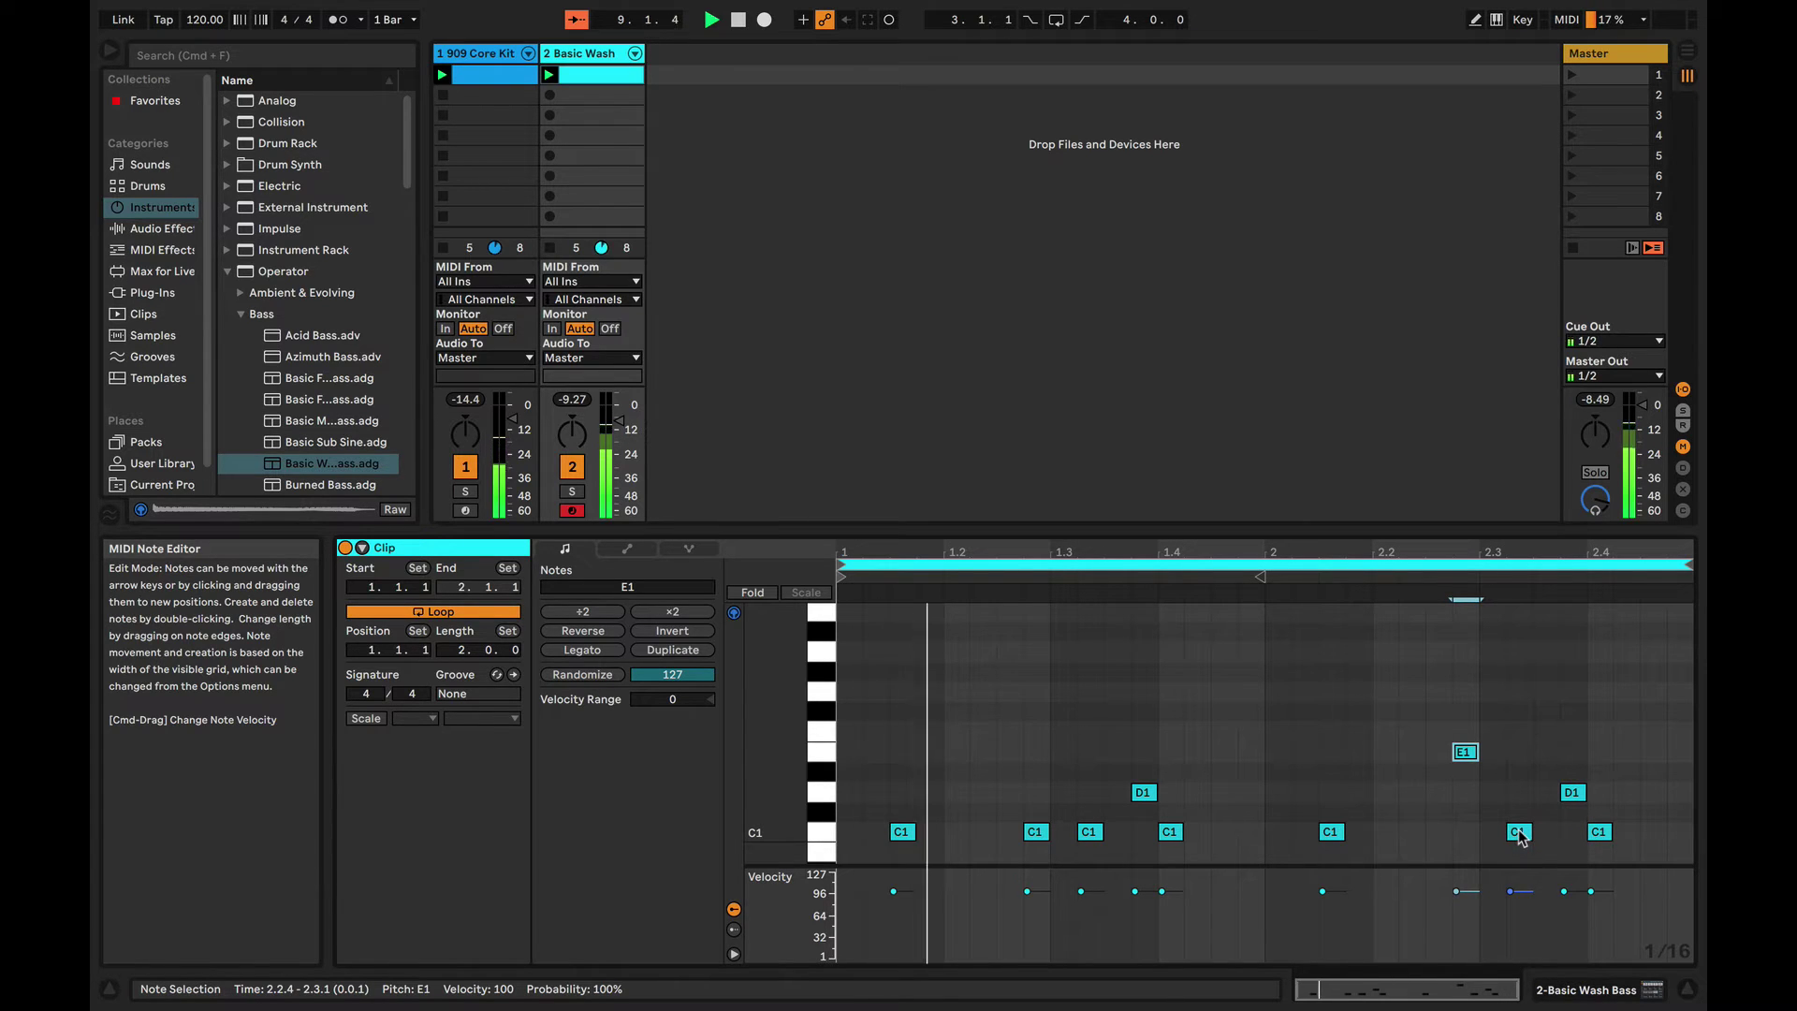
pyautogui.moveTo(1521, 834); pyautogui.dragTo(1517, 713)
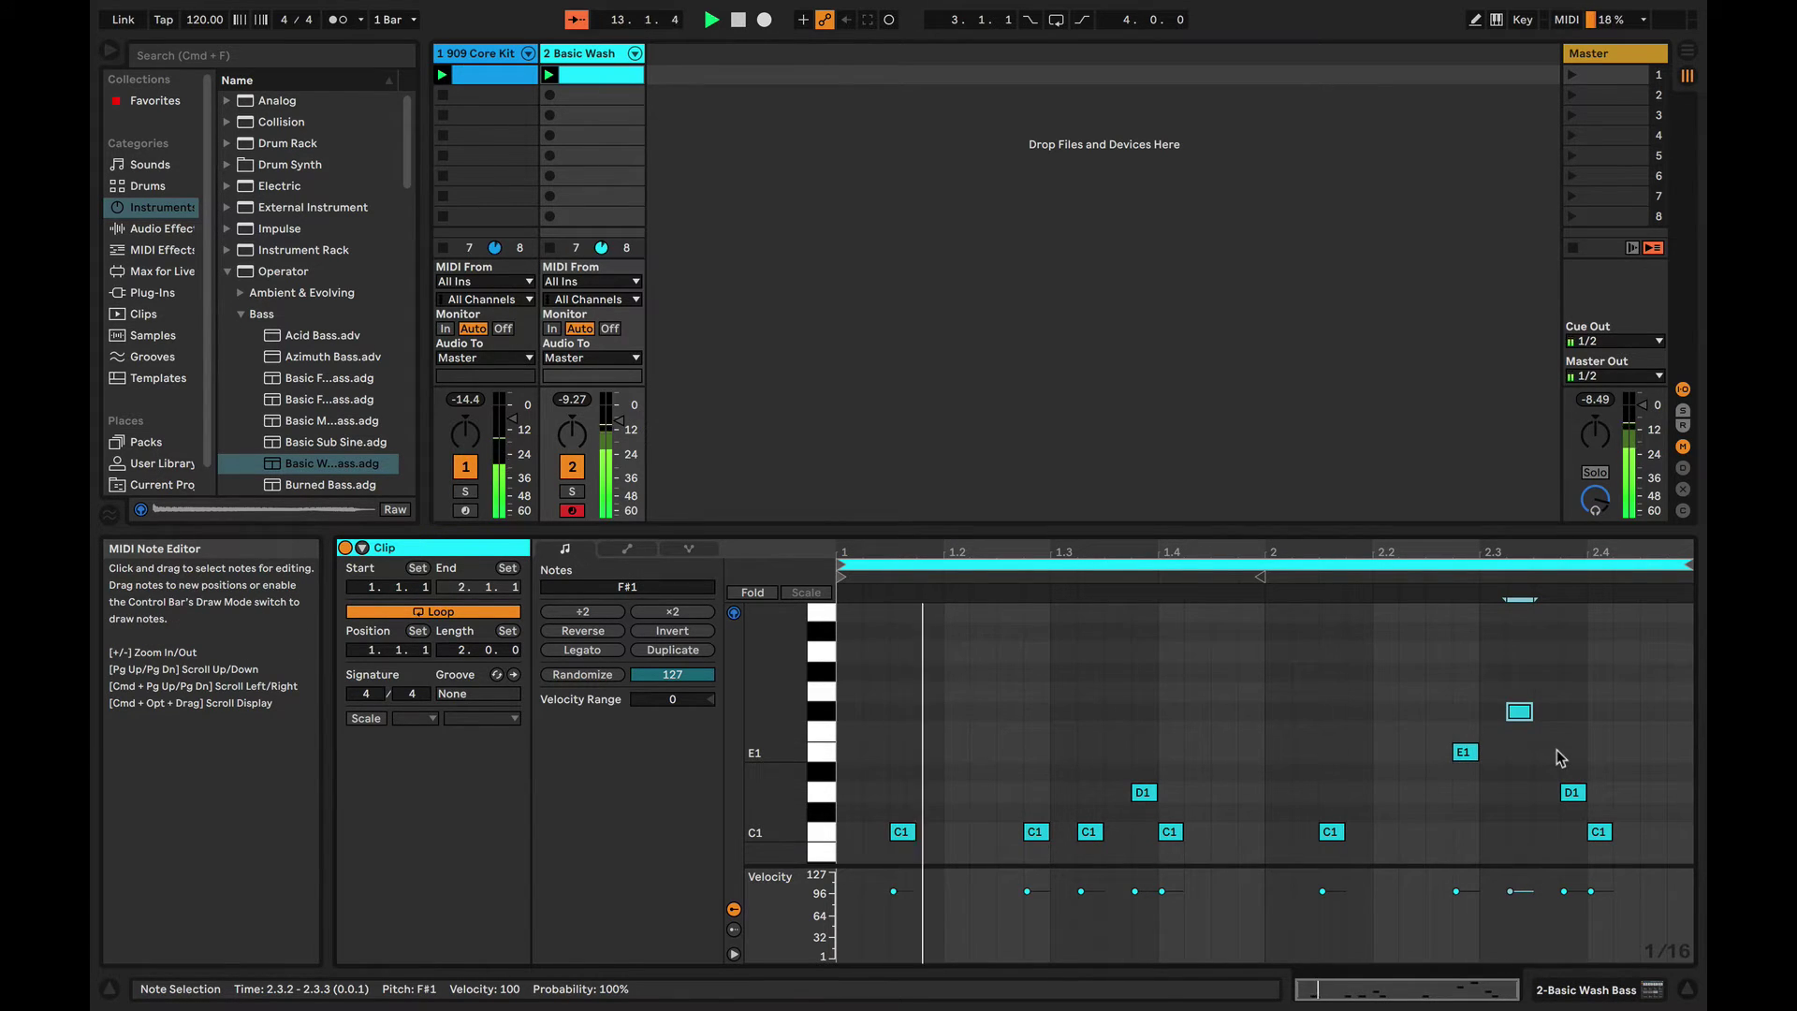
pyautogui.press('super+z')
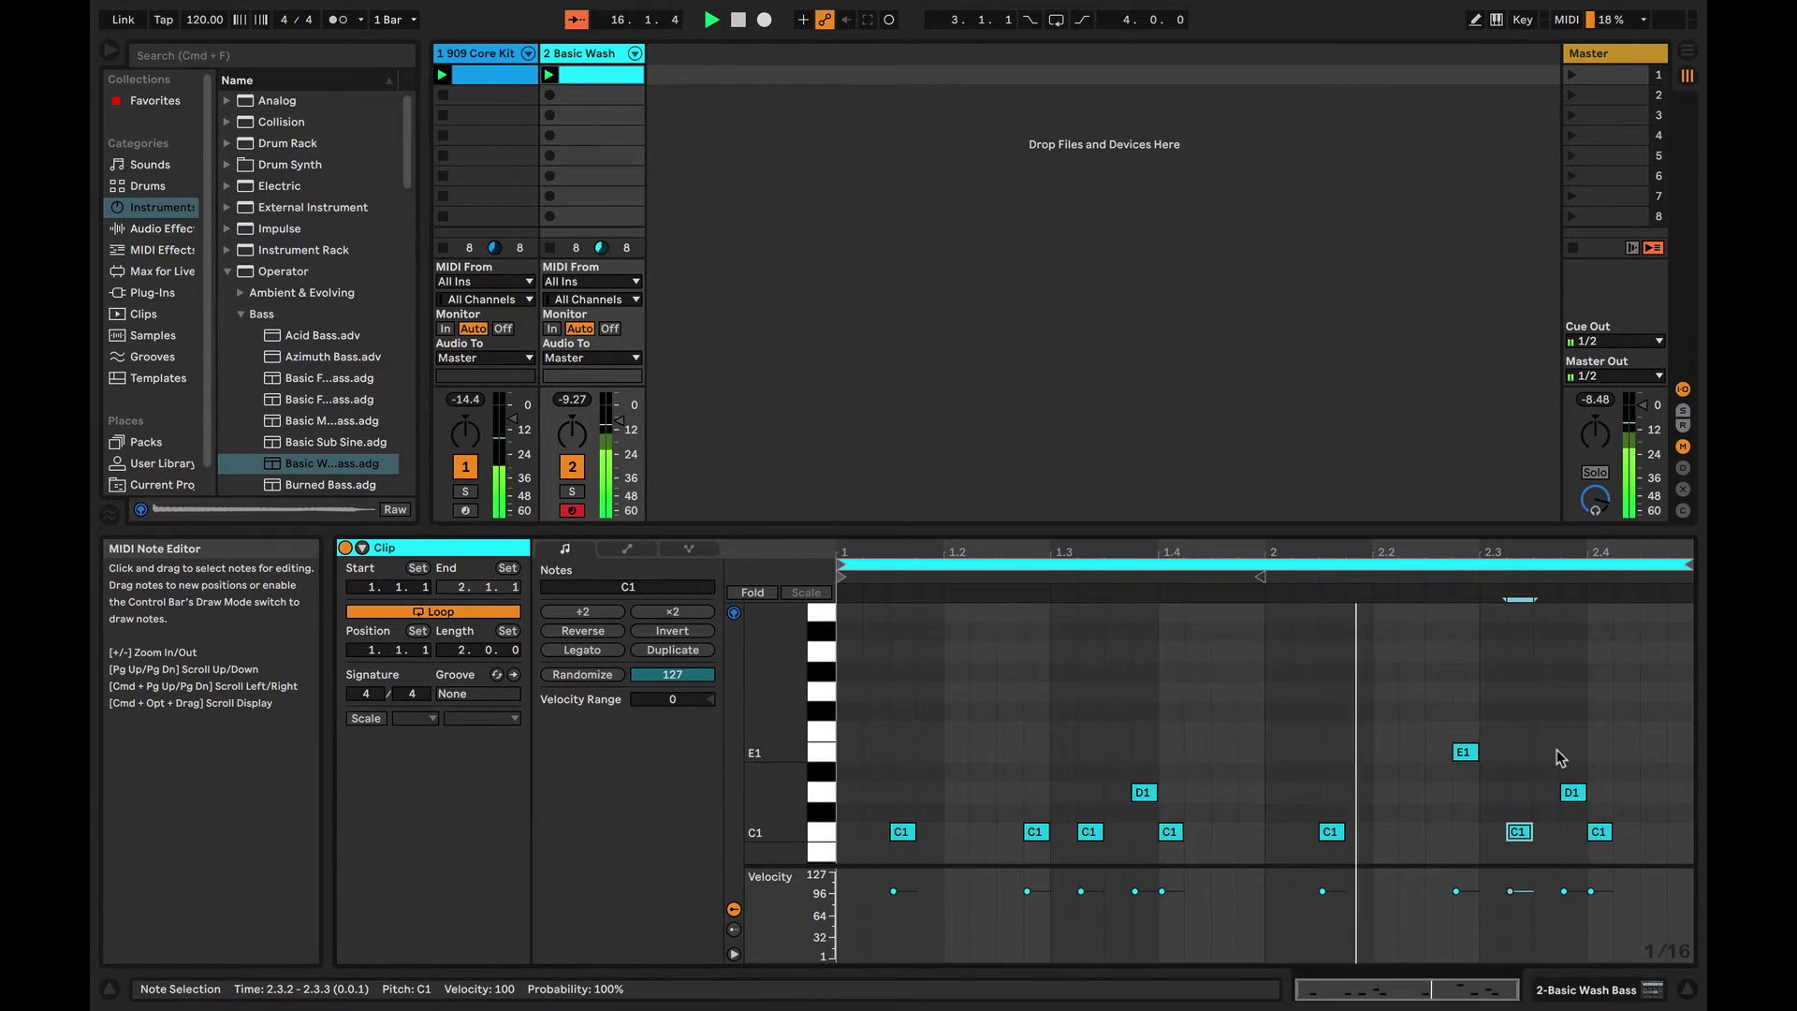
# - Stop playback and add a new MIDI track with the default Wavetable instrument beside the bass track
pyautogui.press('space')
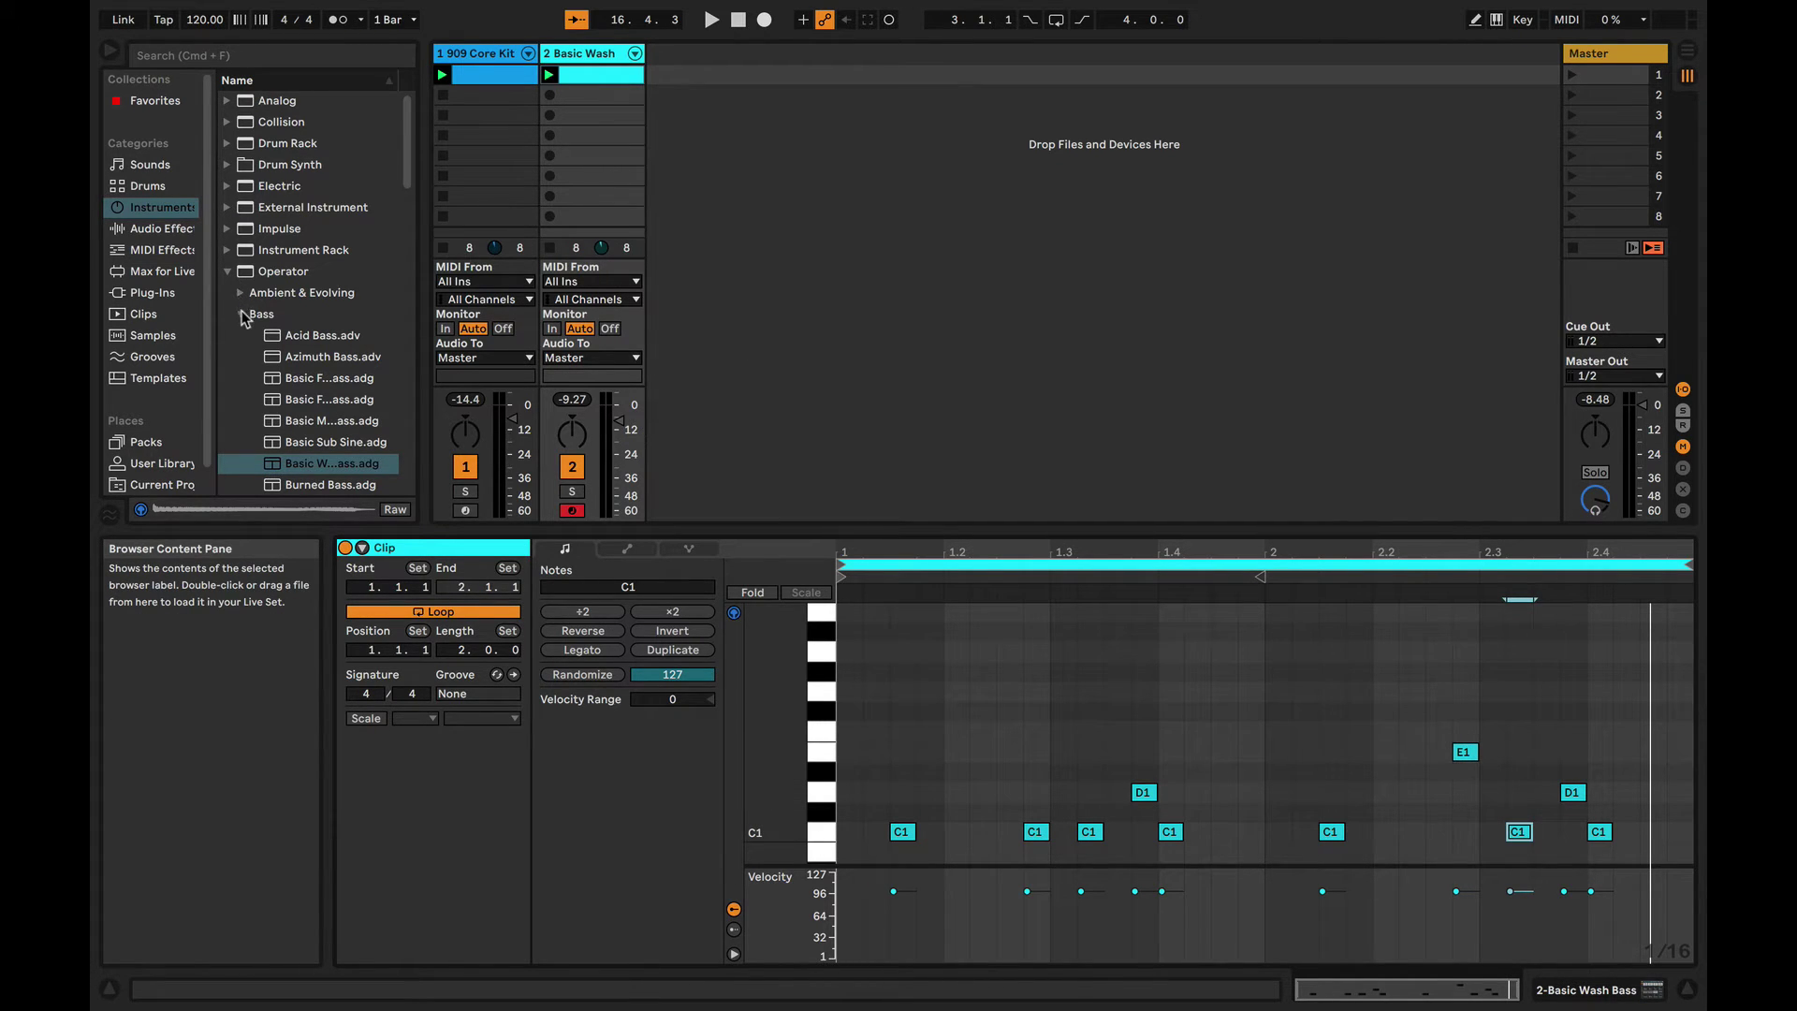
pyautogui.click(227, 271)
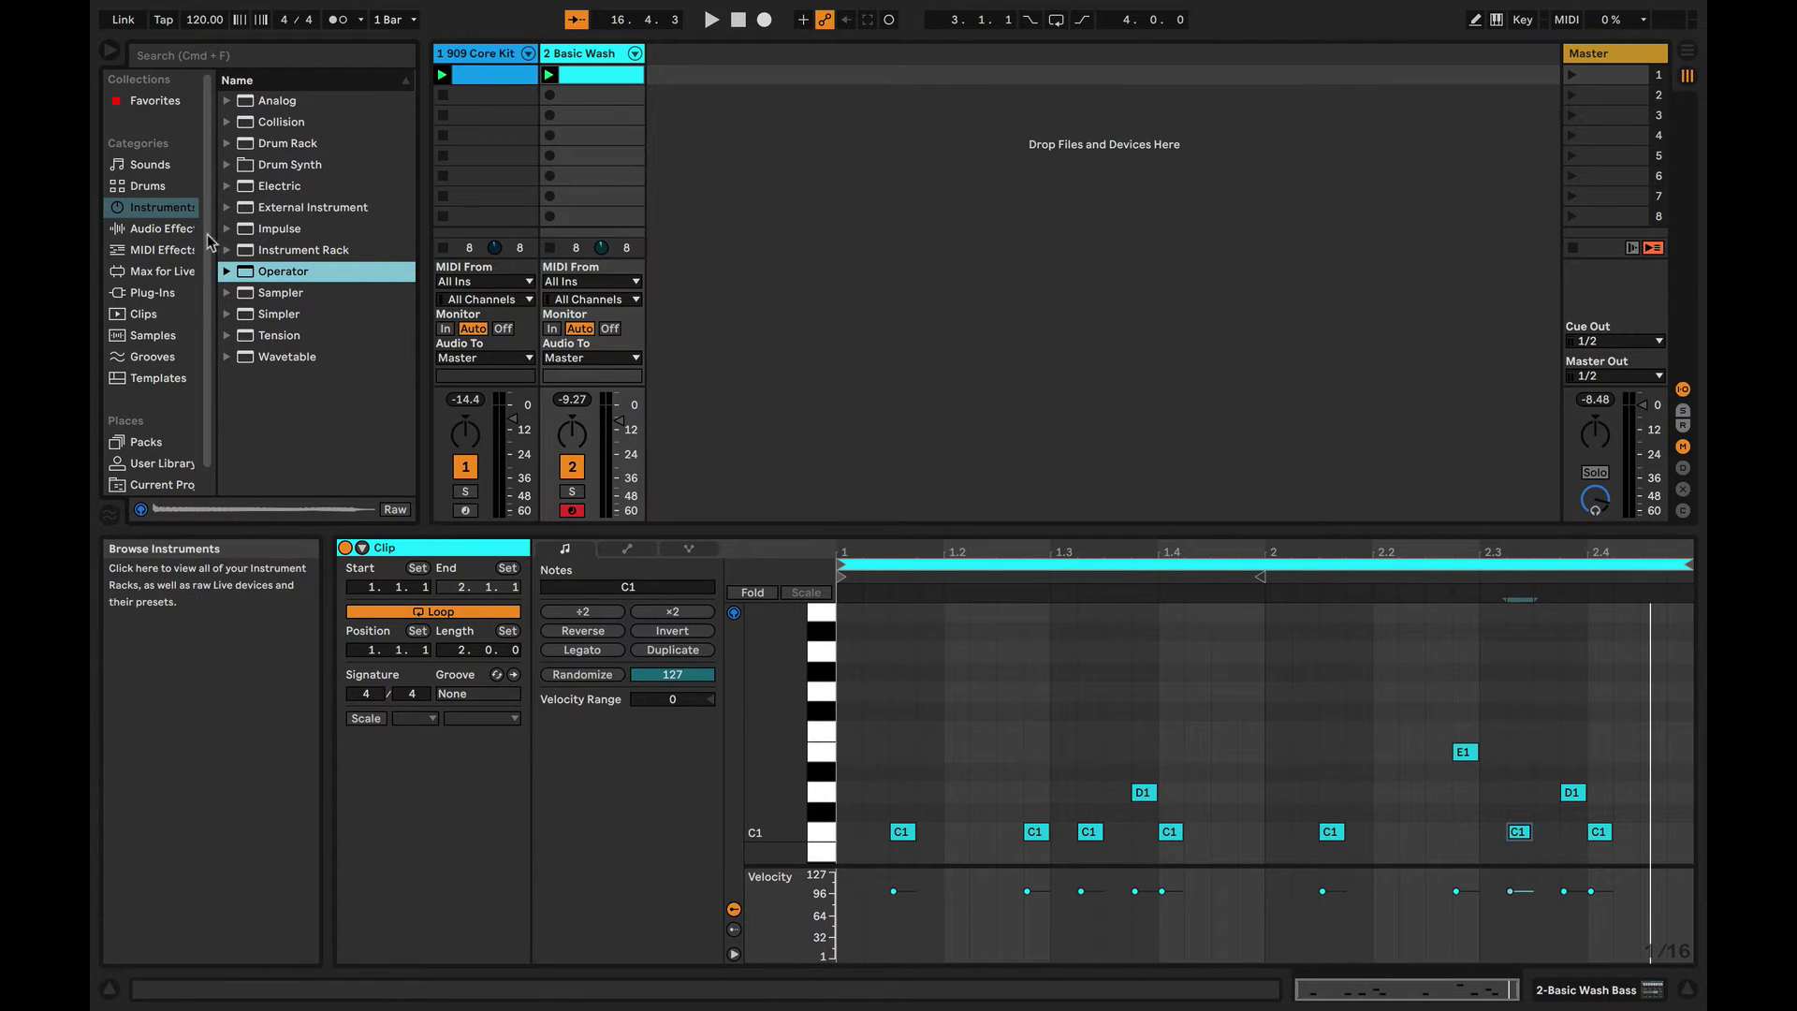
pyautogui.click(227, 358)
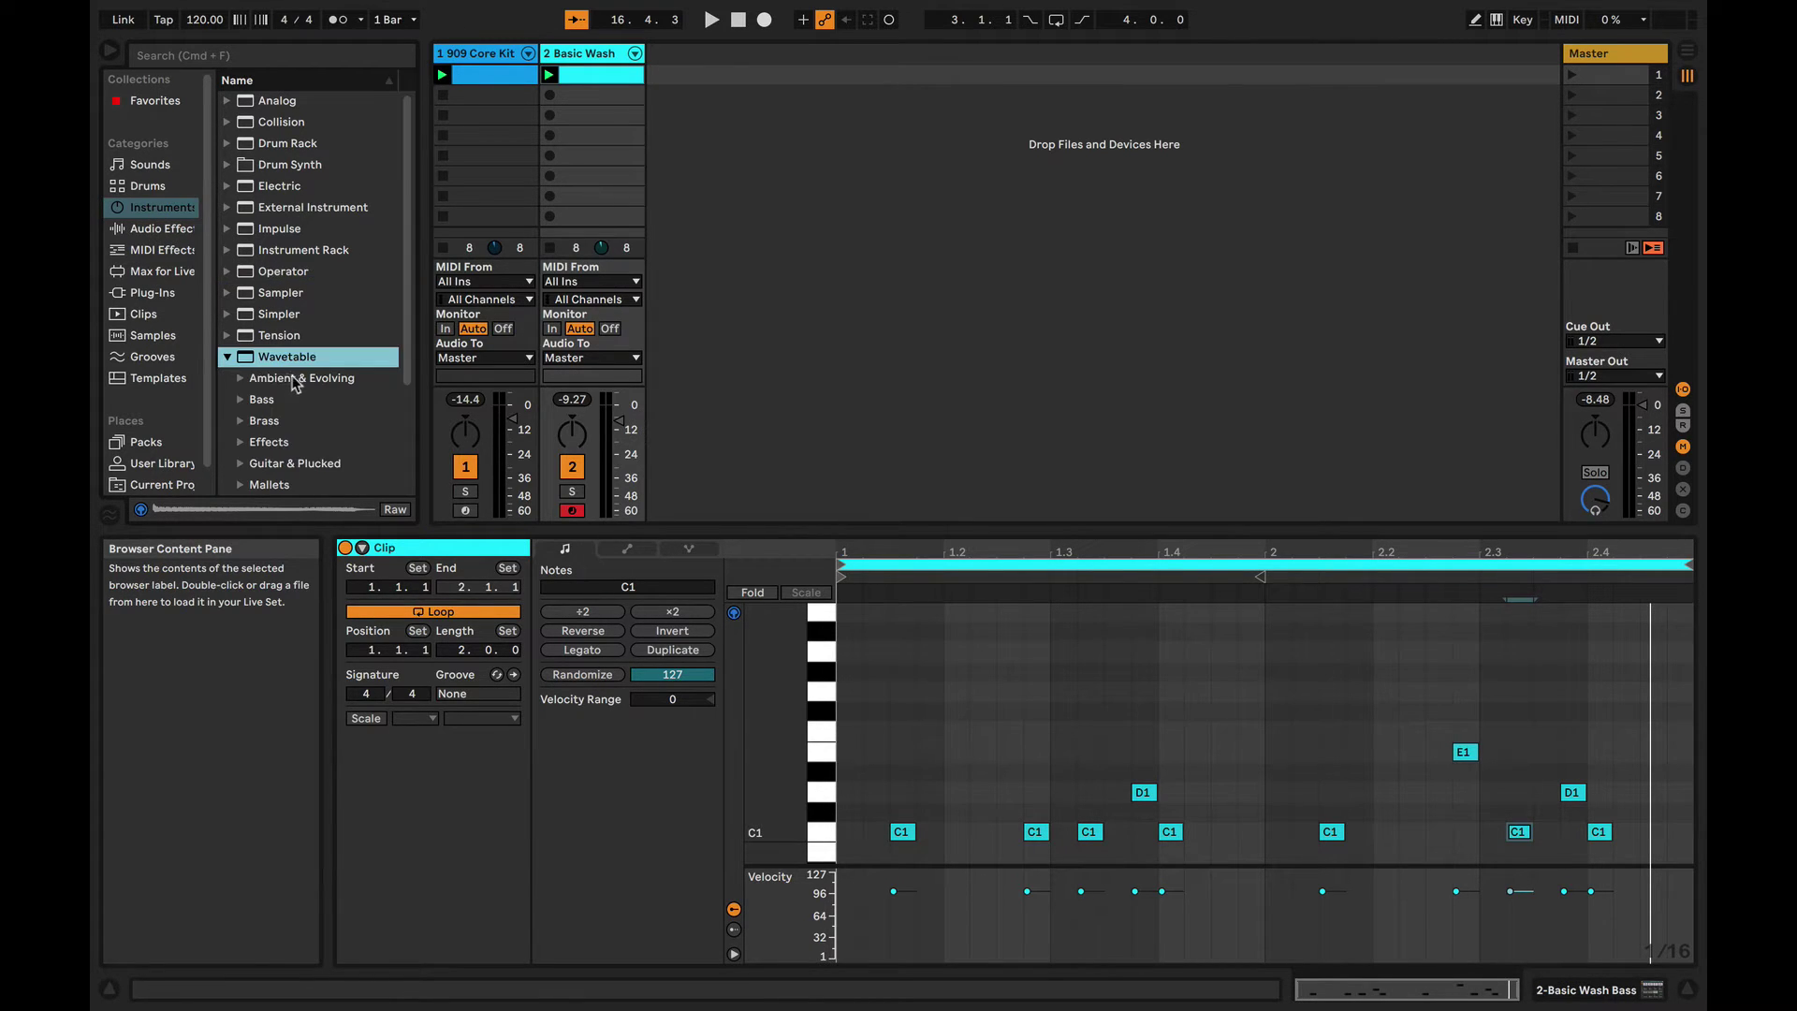
pyautogui.click(227, 357)
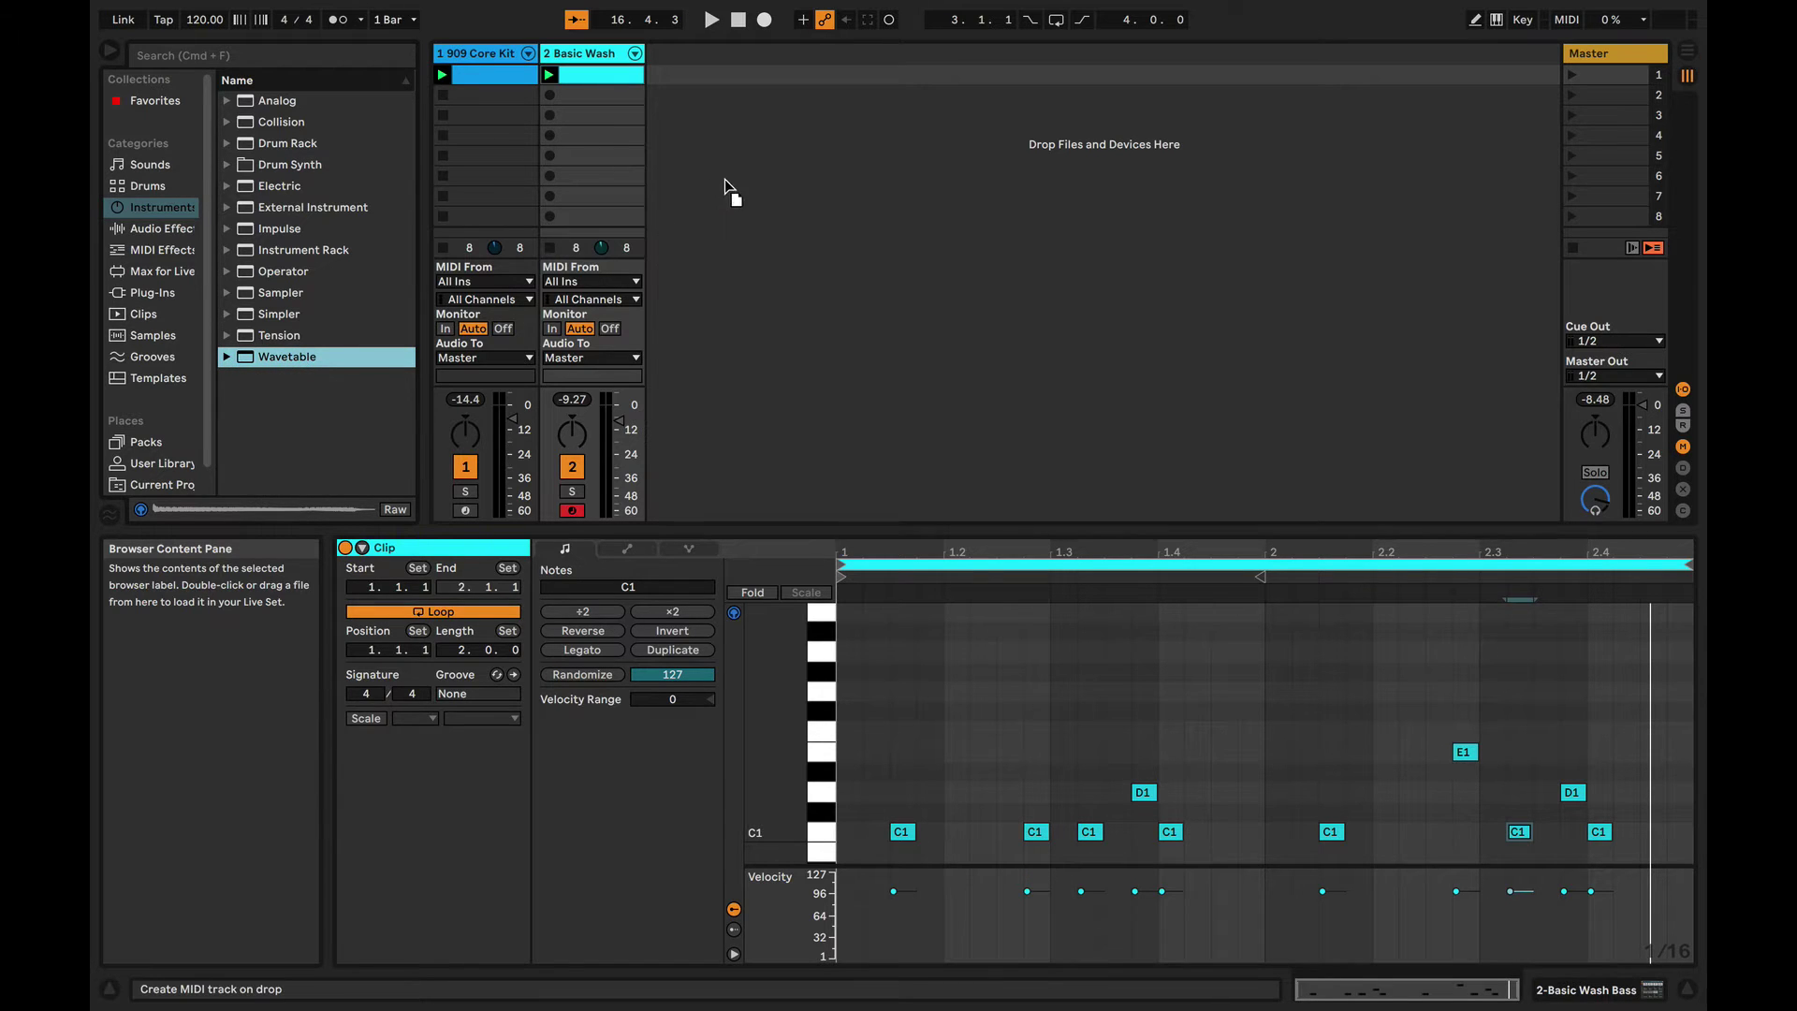
pyautogui.moveTo(746, 176); pyautogui.dragTo(749, 181)
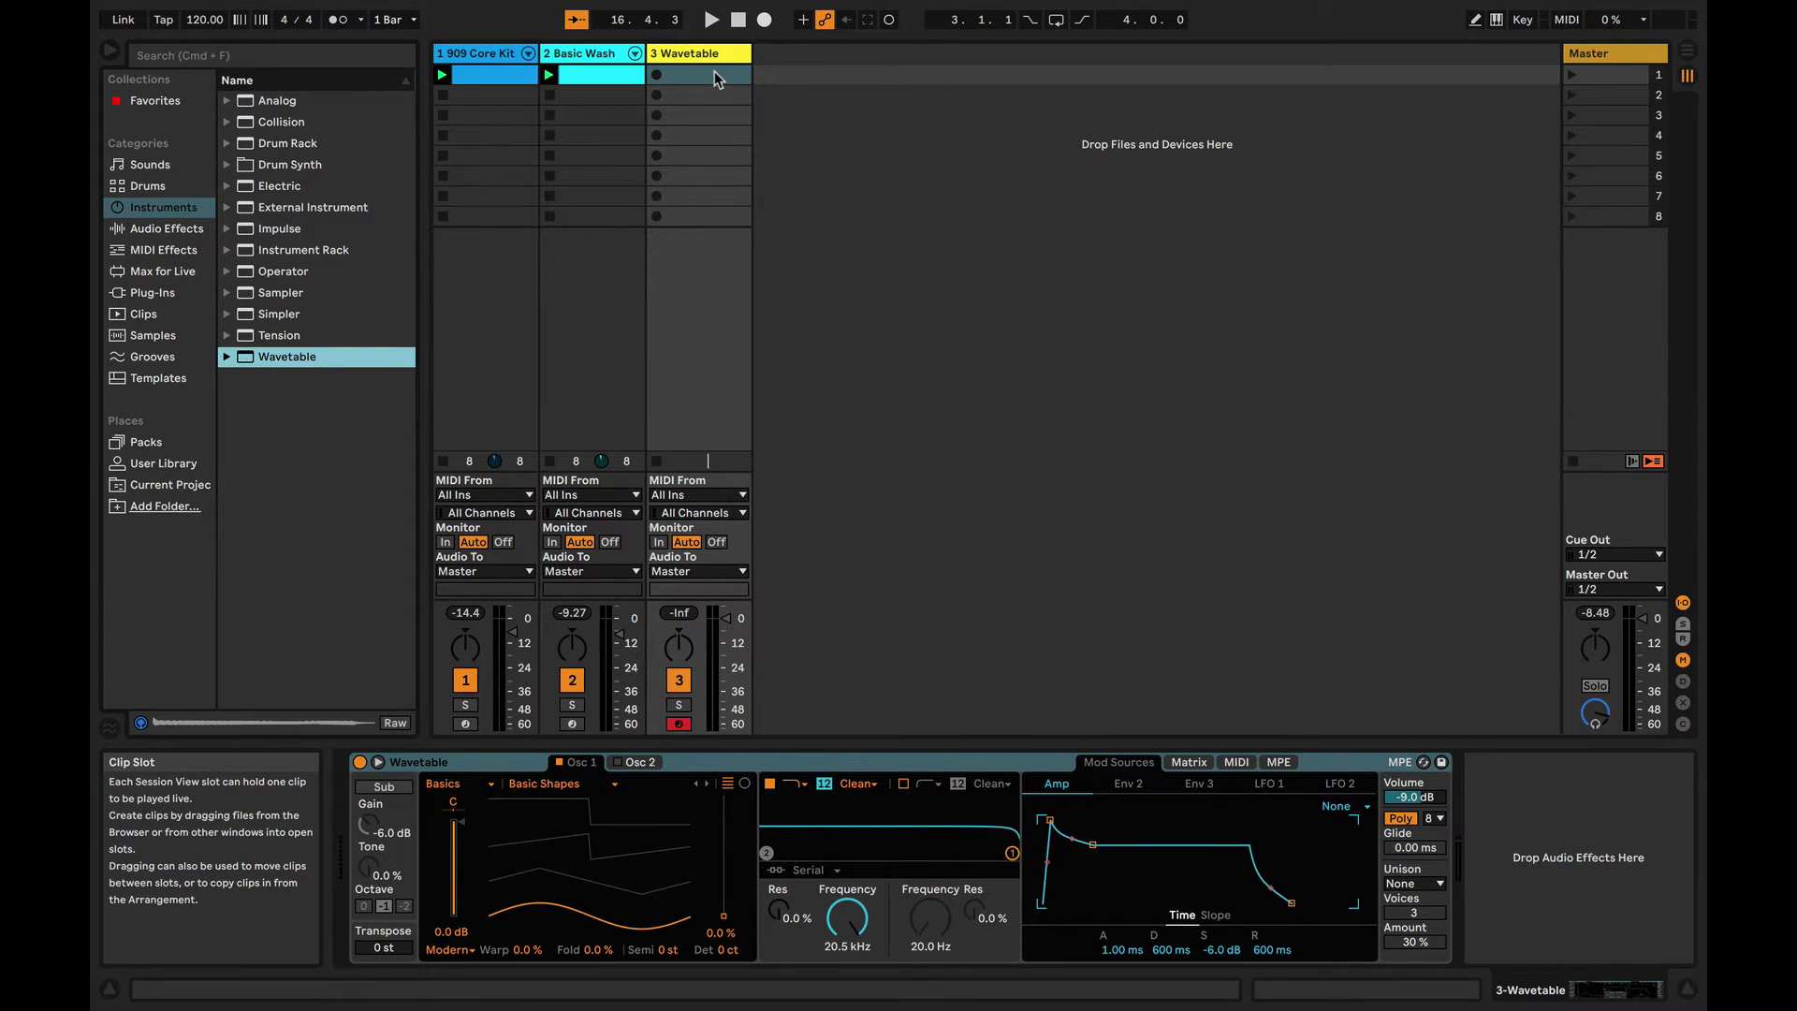
# - Create an empty one-bar MIDI clip in the Wavetable track's first slot
pyautogui.hotkey('shift', 'Tab')
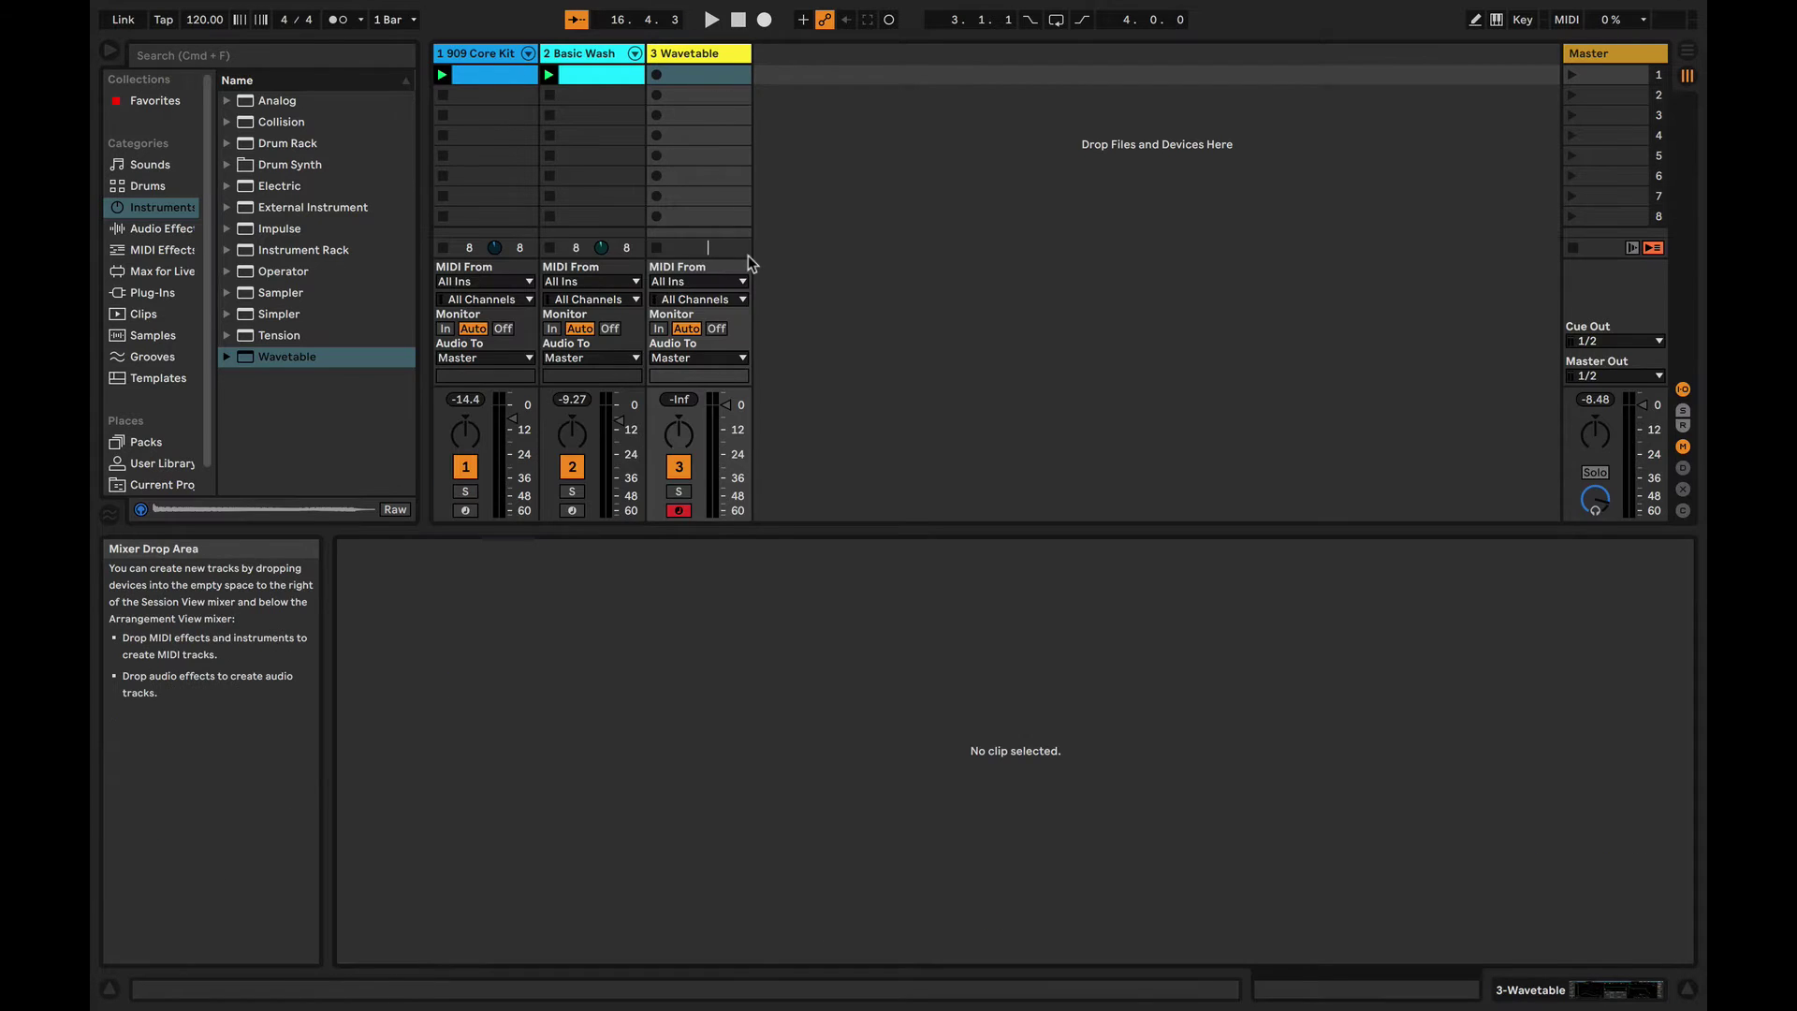
pyautogui.hotkey('shift', 'Tab')
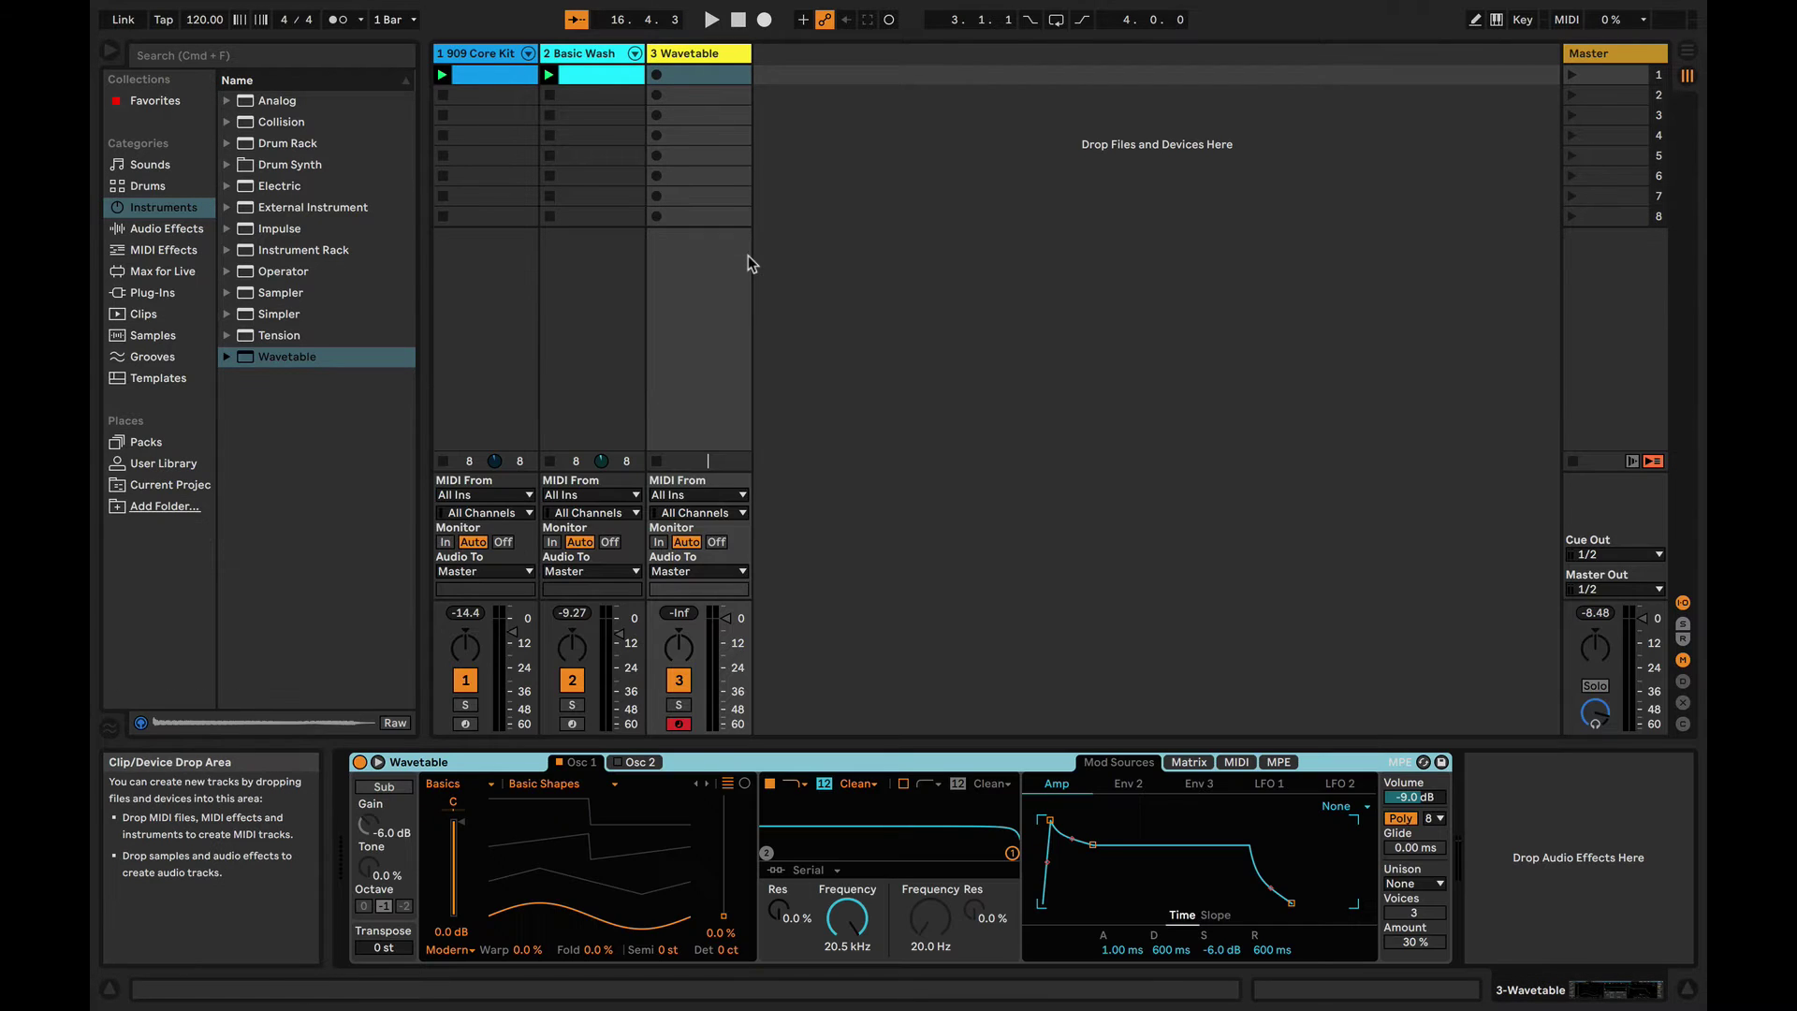
pyautogui.doubleClick(706, 80)
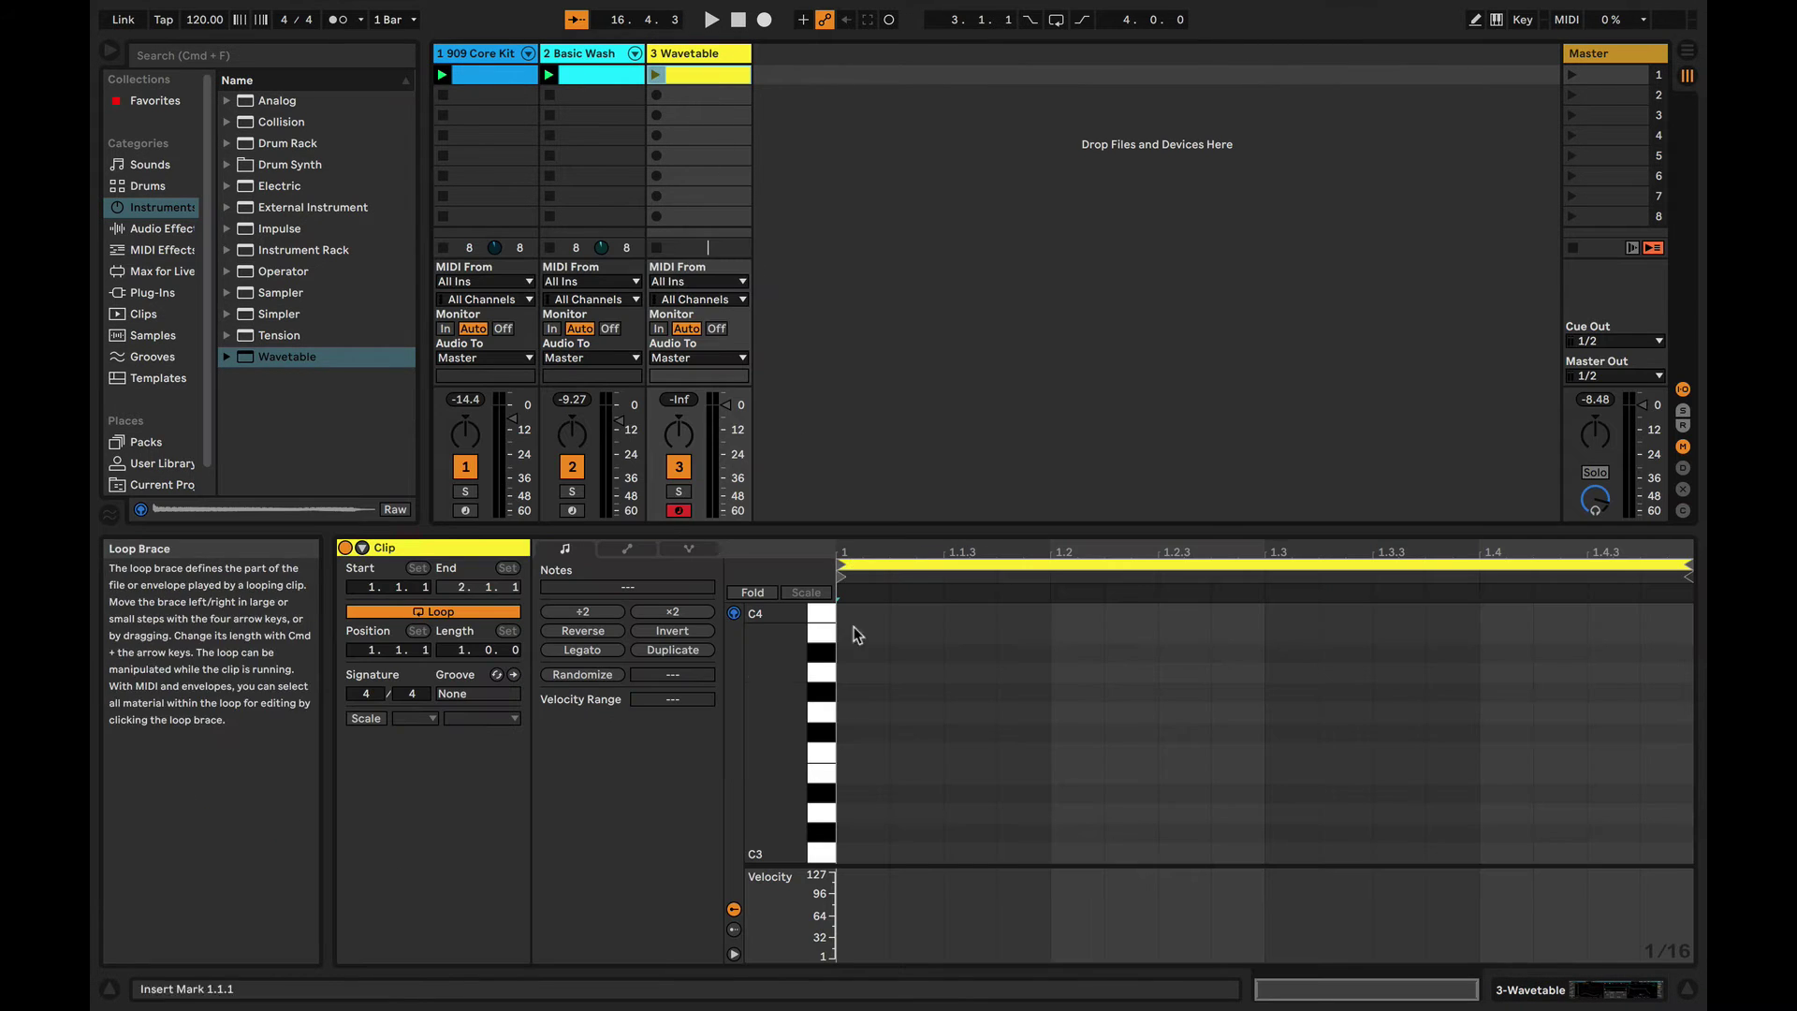
# - Audition the Wavetable sound on piano-roll keys around C3 and on C2
pyautogui.click(822, 859)
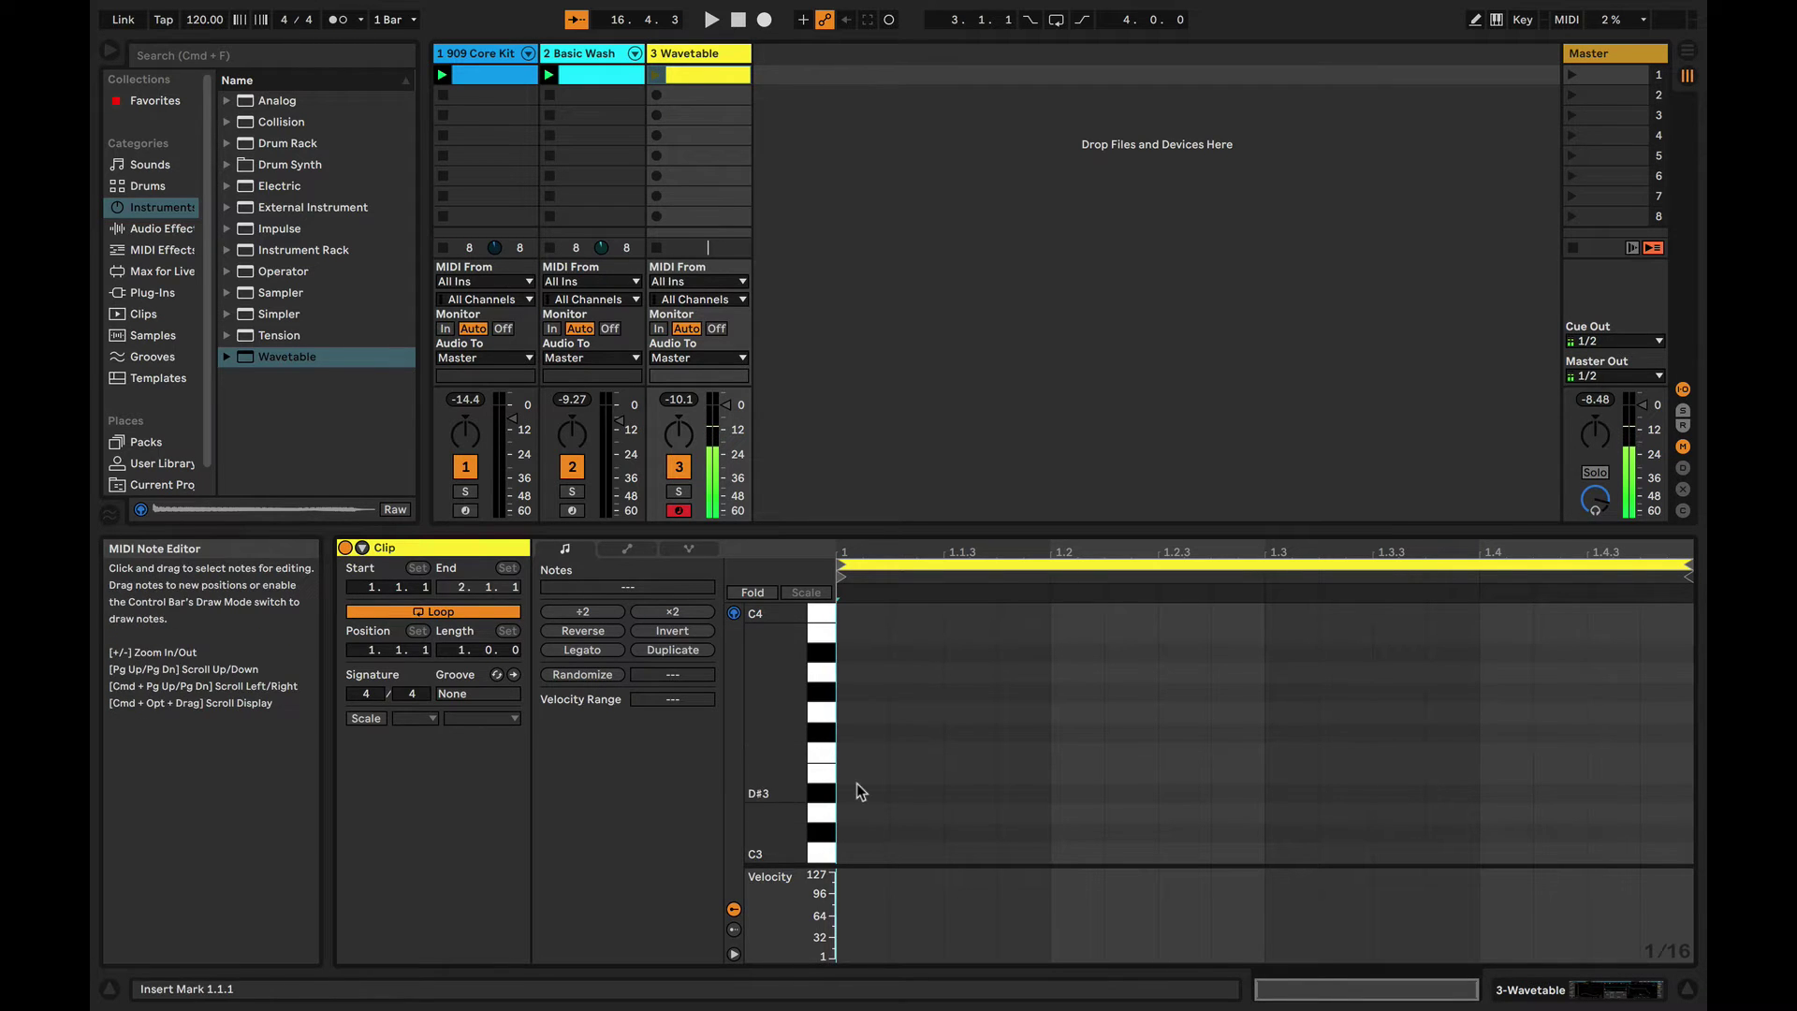
pyautogui.scroll(-2, 819, 802)
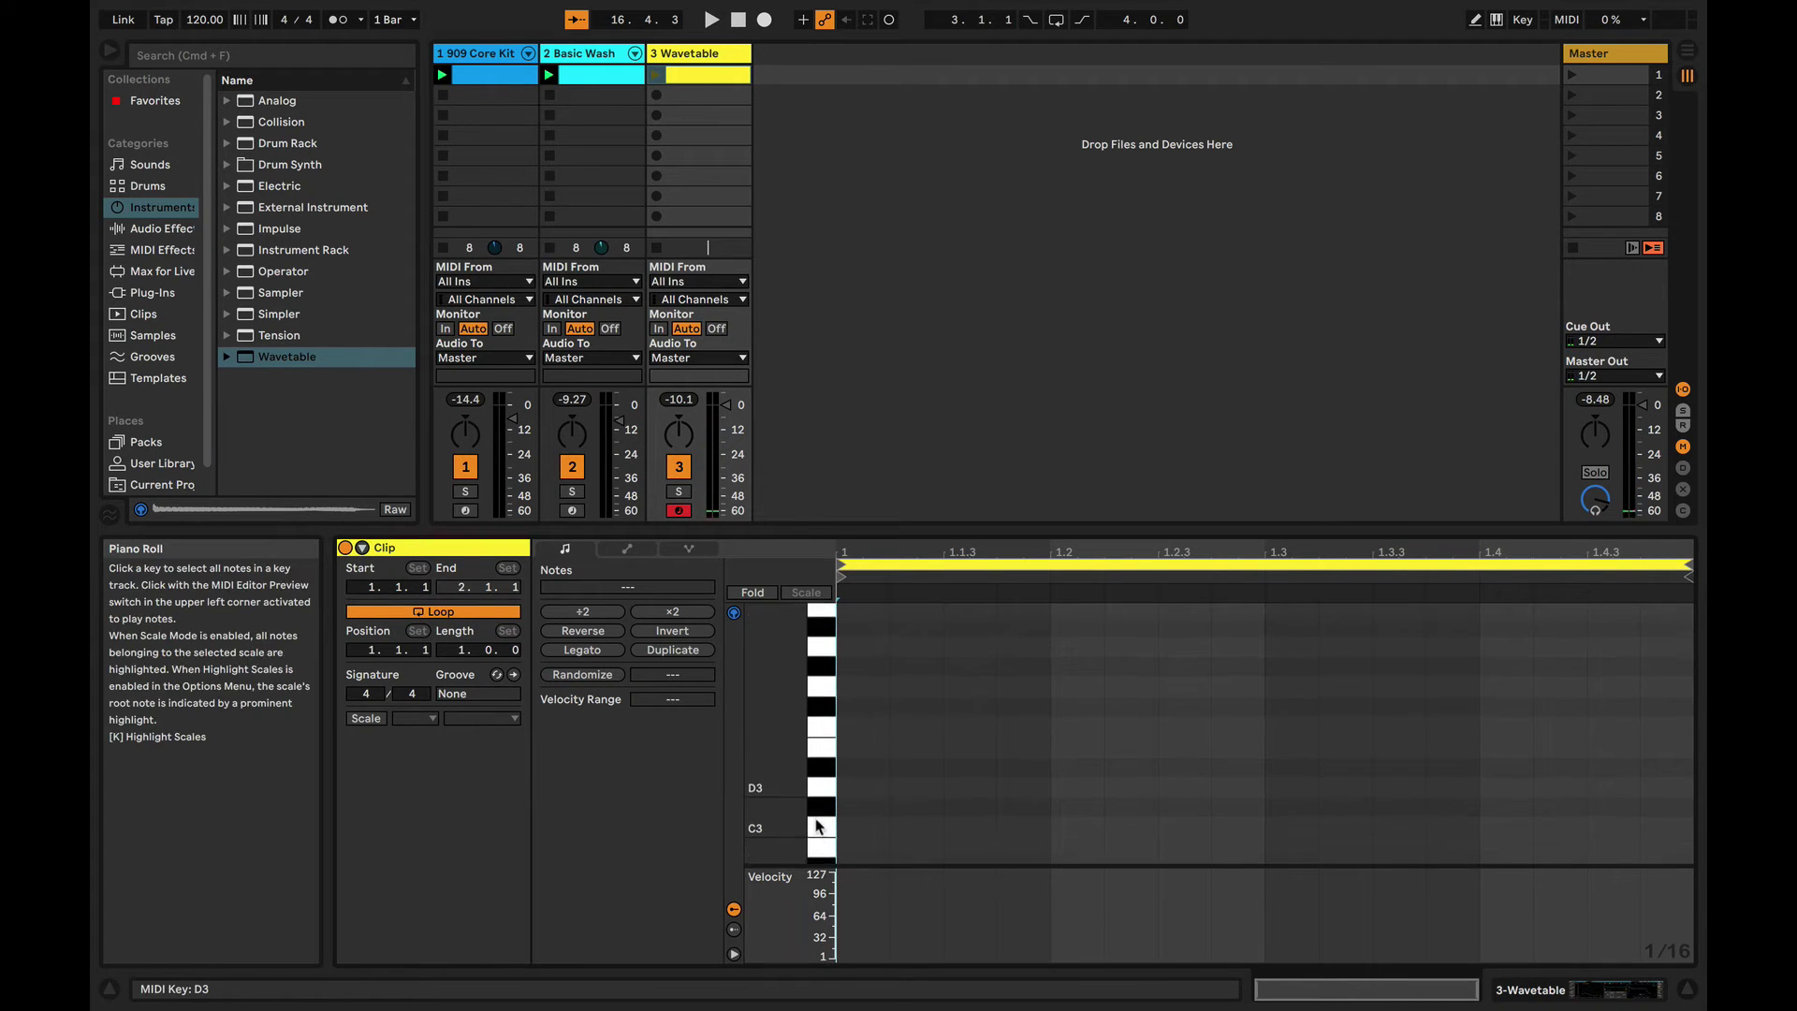
pyautogui.click(818, 778)
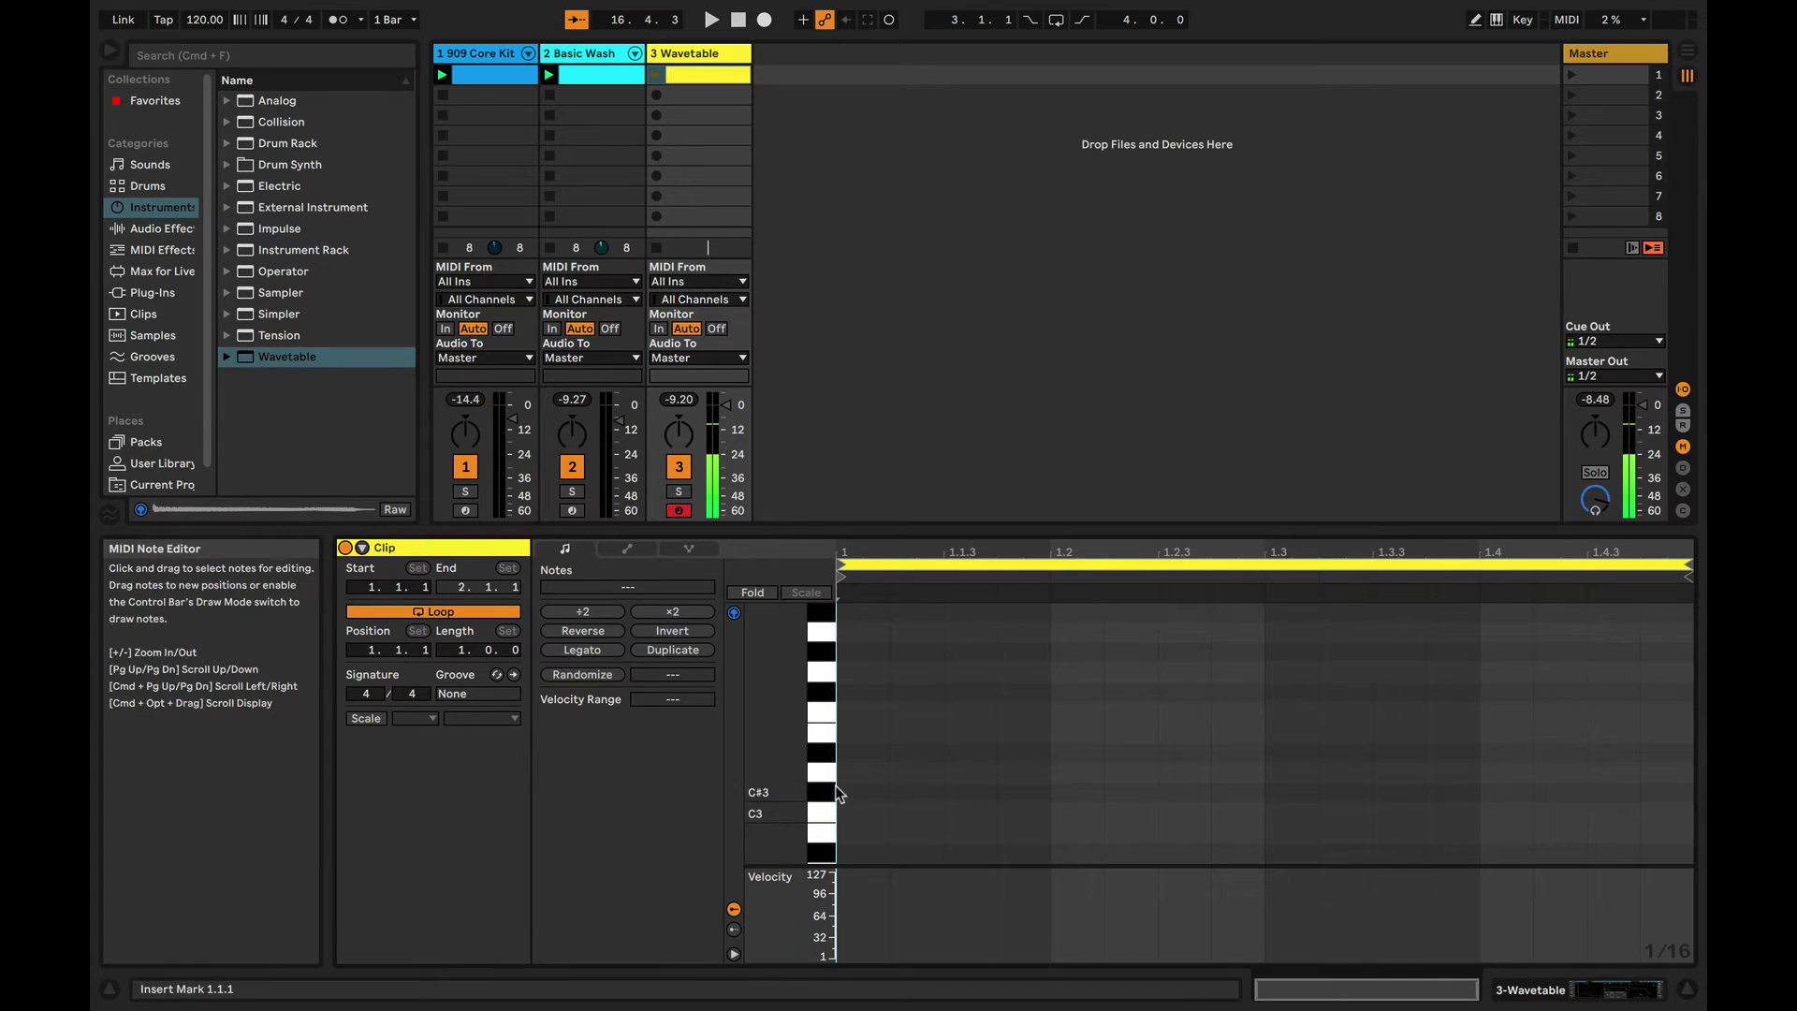
pyautogui.click(823, 736)
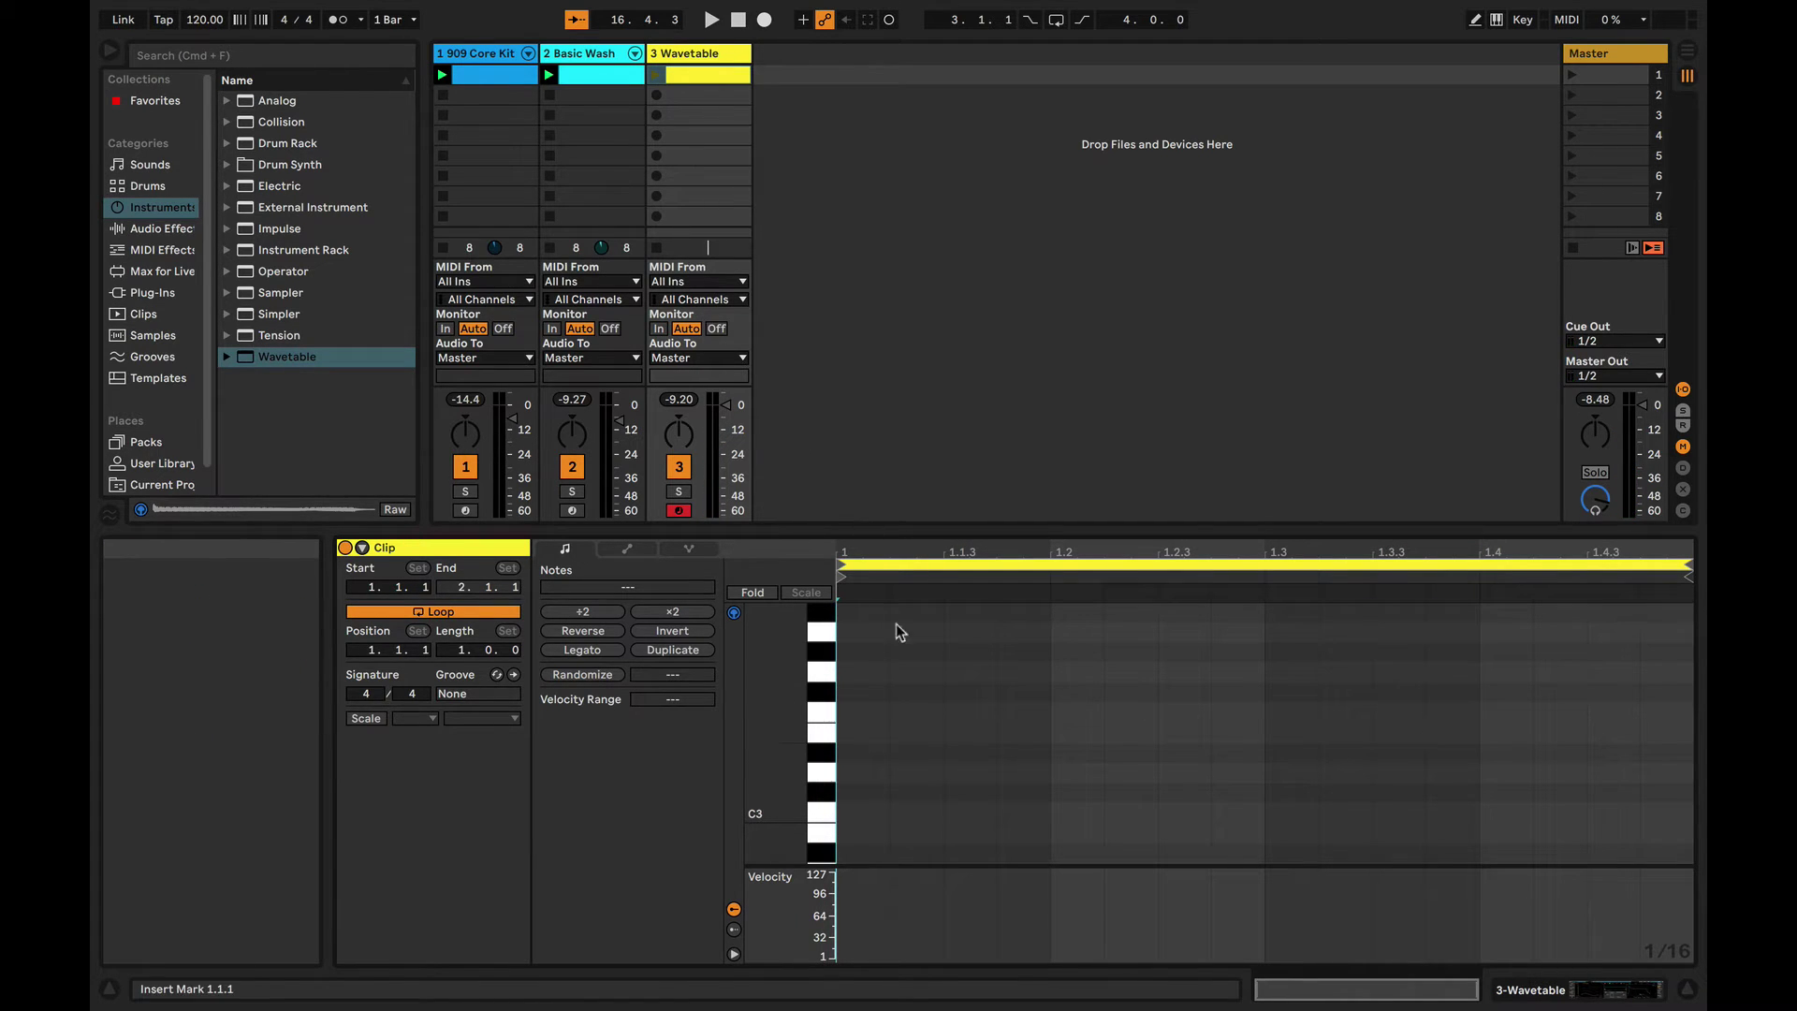
pyautogui.scroll(-3, 791, 780)
pyautogui.scroll(-1, 790, 780)
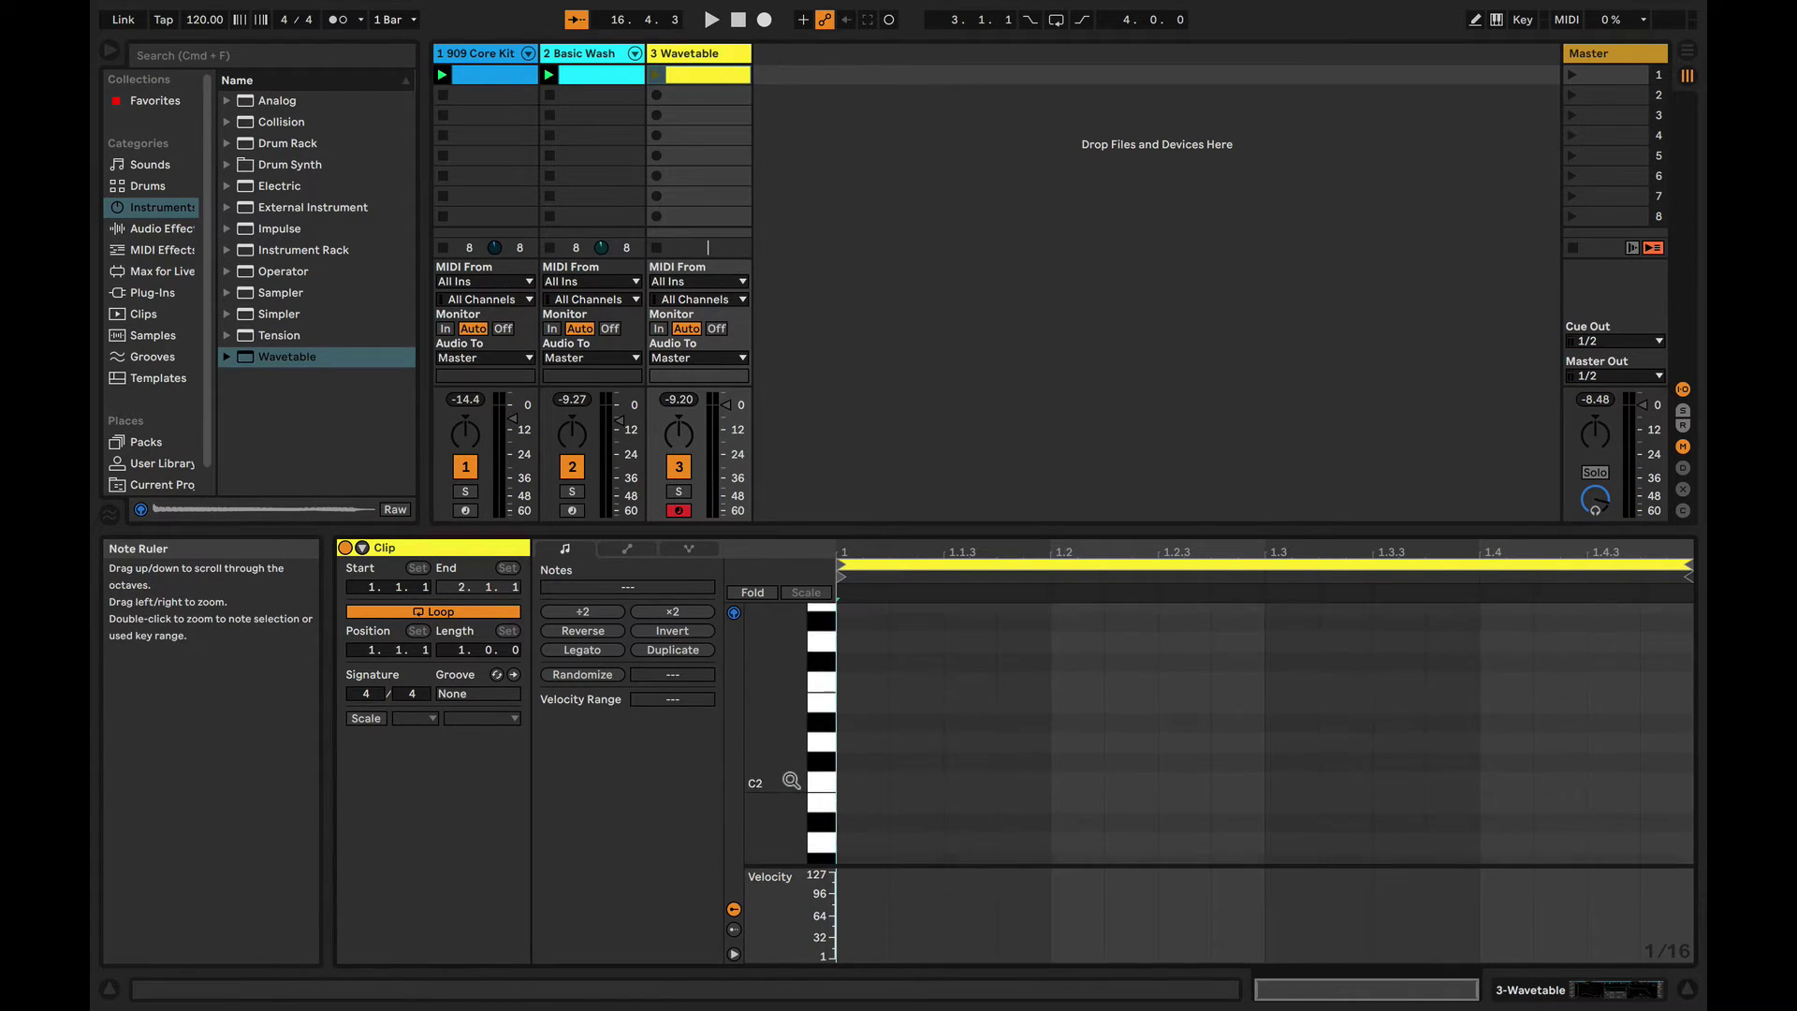
pyautogui.click(827, 786)
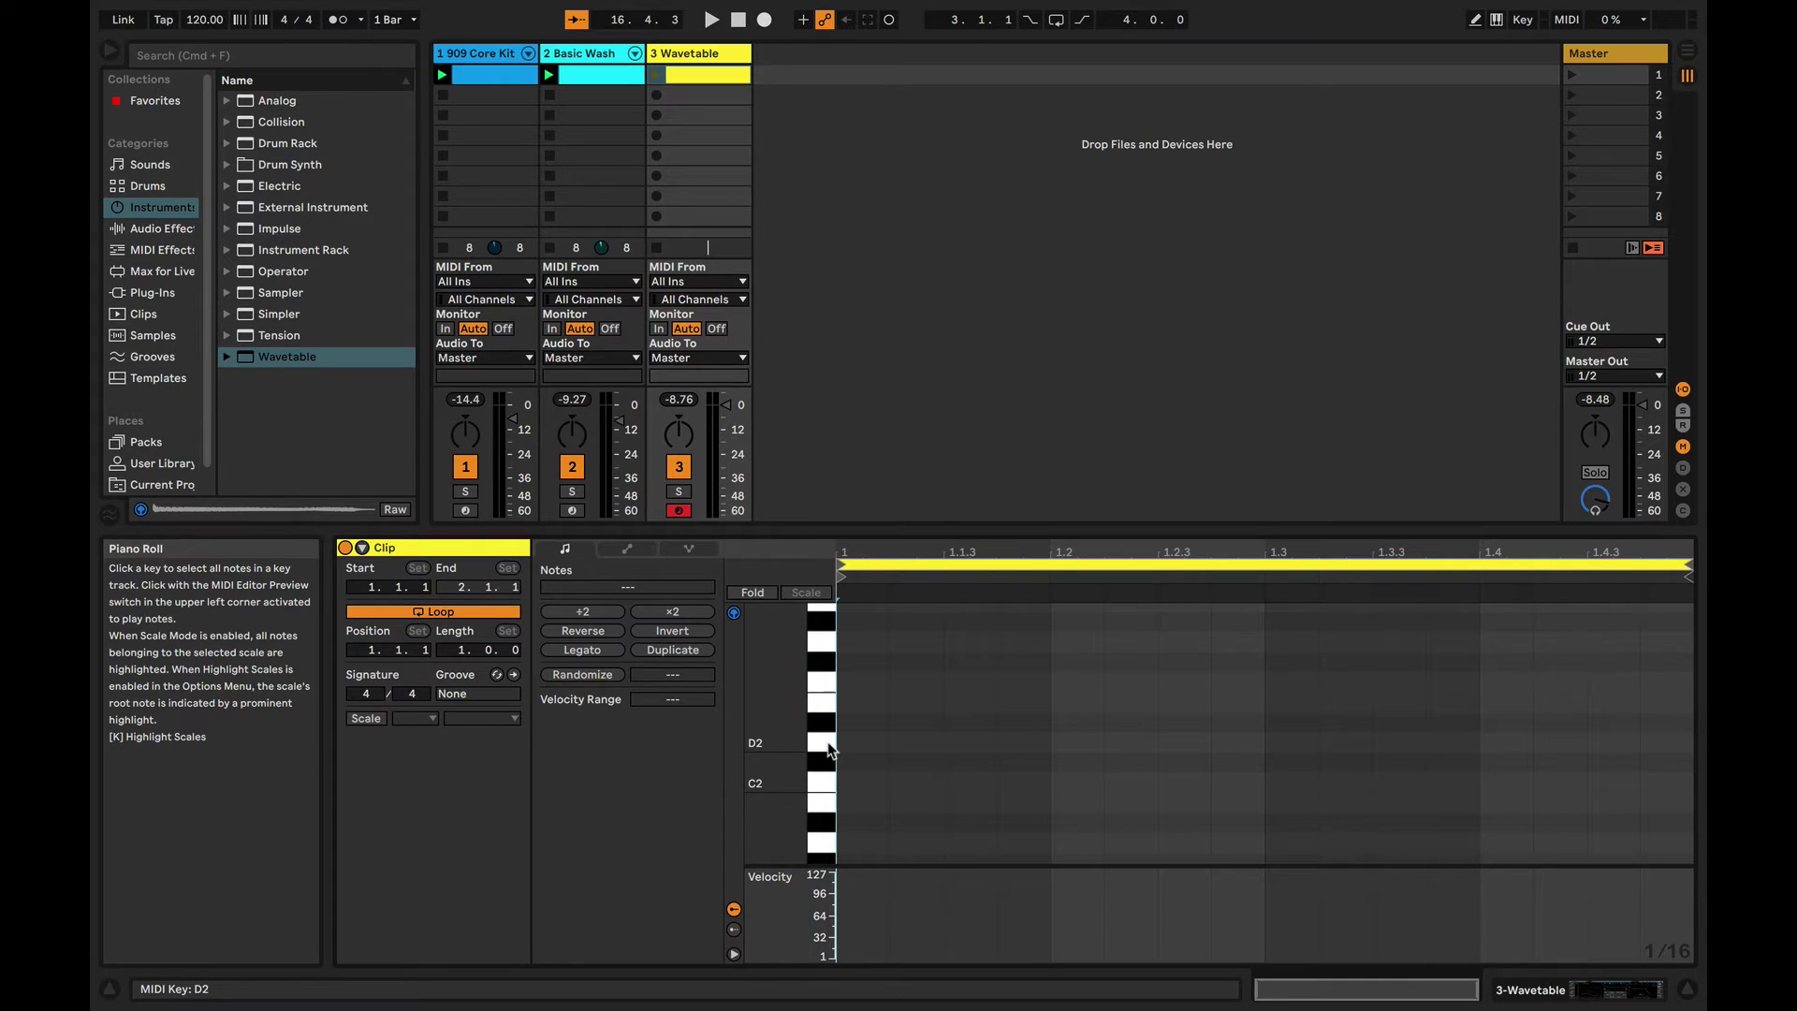
# - Start playback and audition C2 and C3 on Wavetable against the drums and bass
pyautogui.press('space')
pyautogui.click(829, 782)
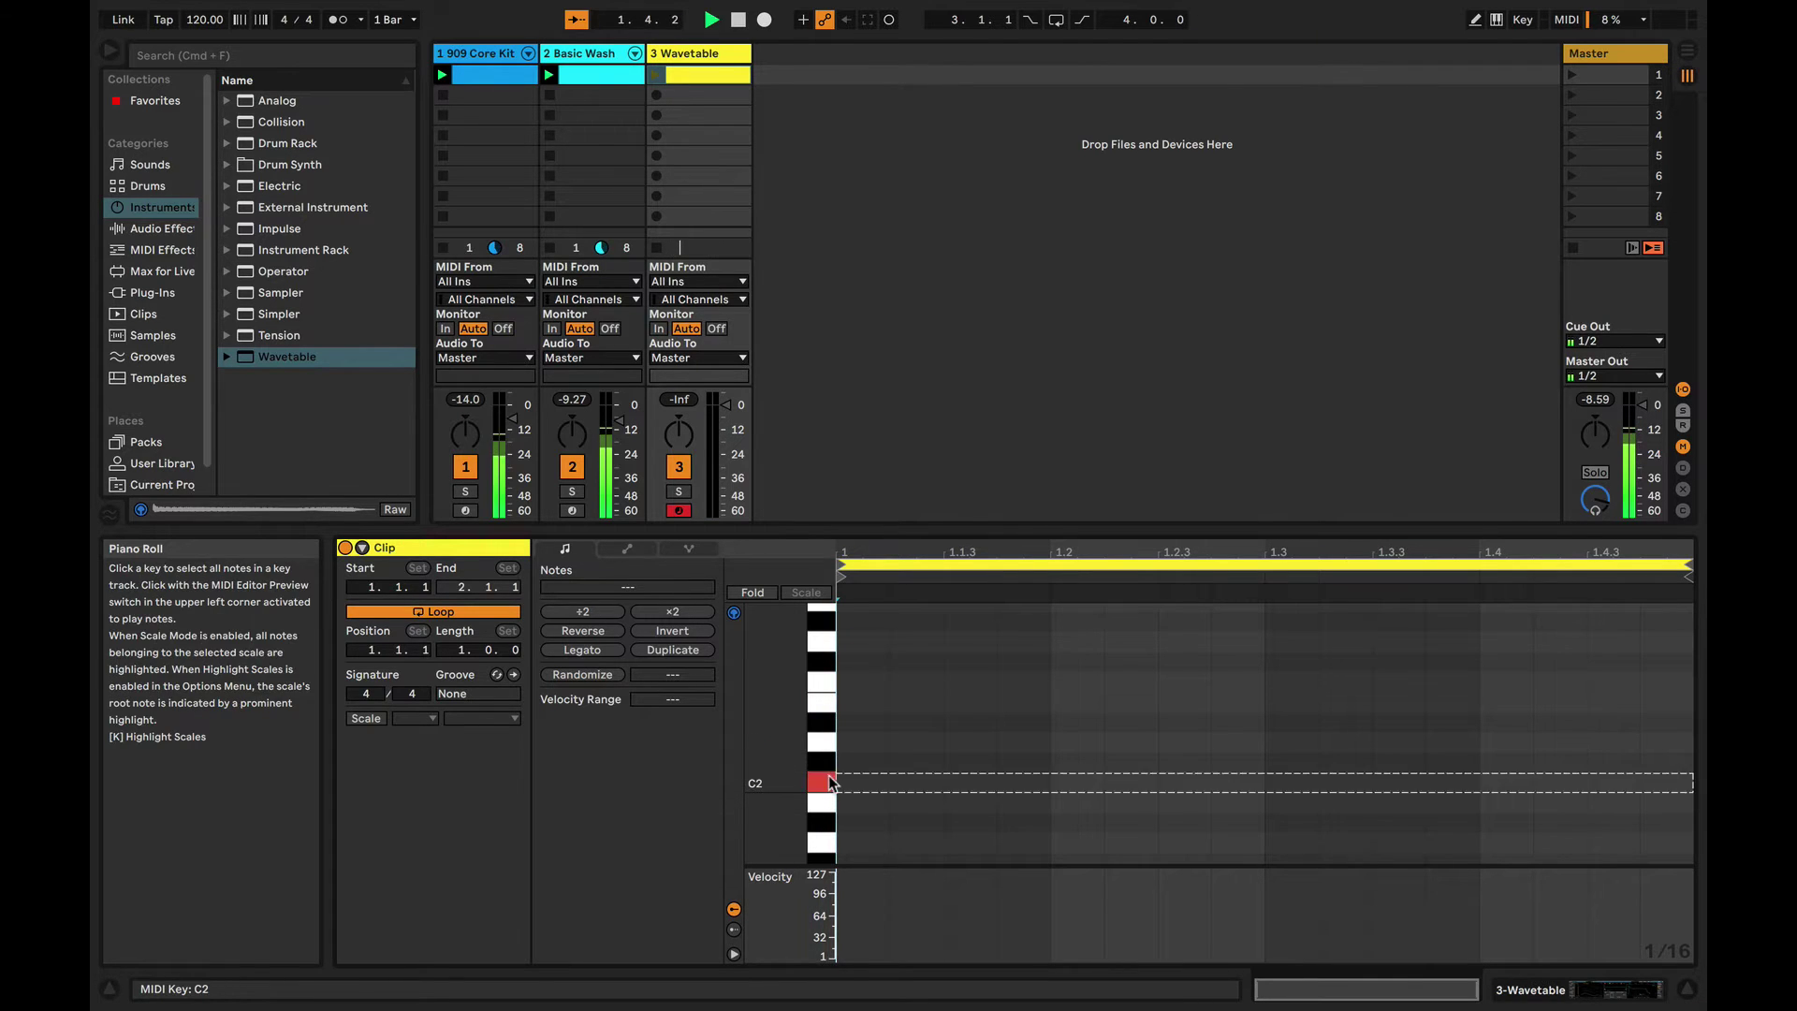
pyautogui.scroll(4, 827, 733)
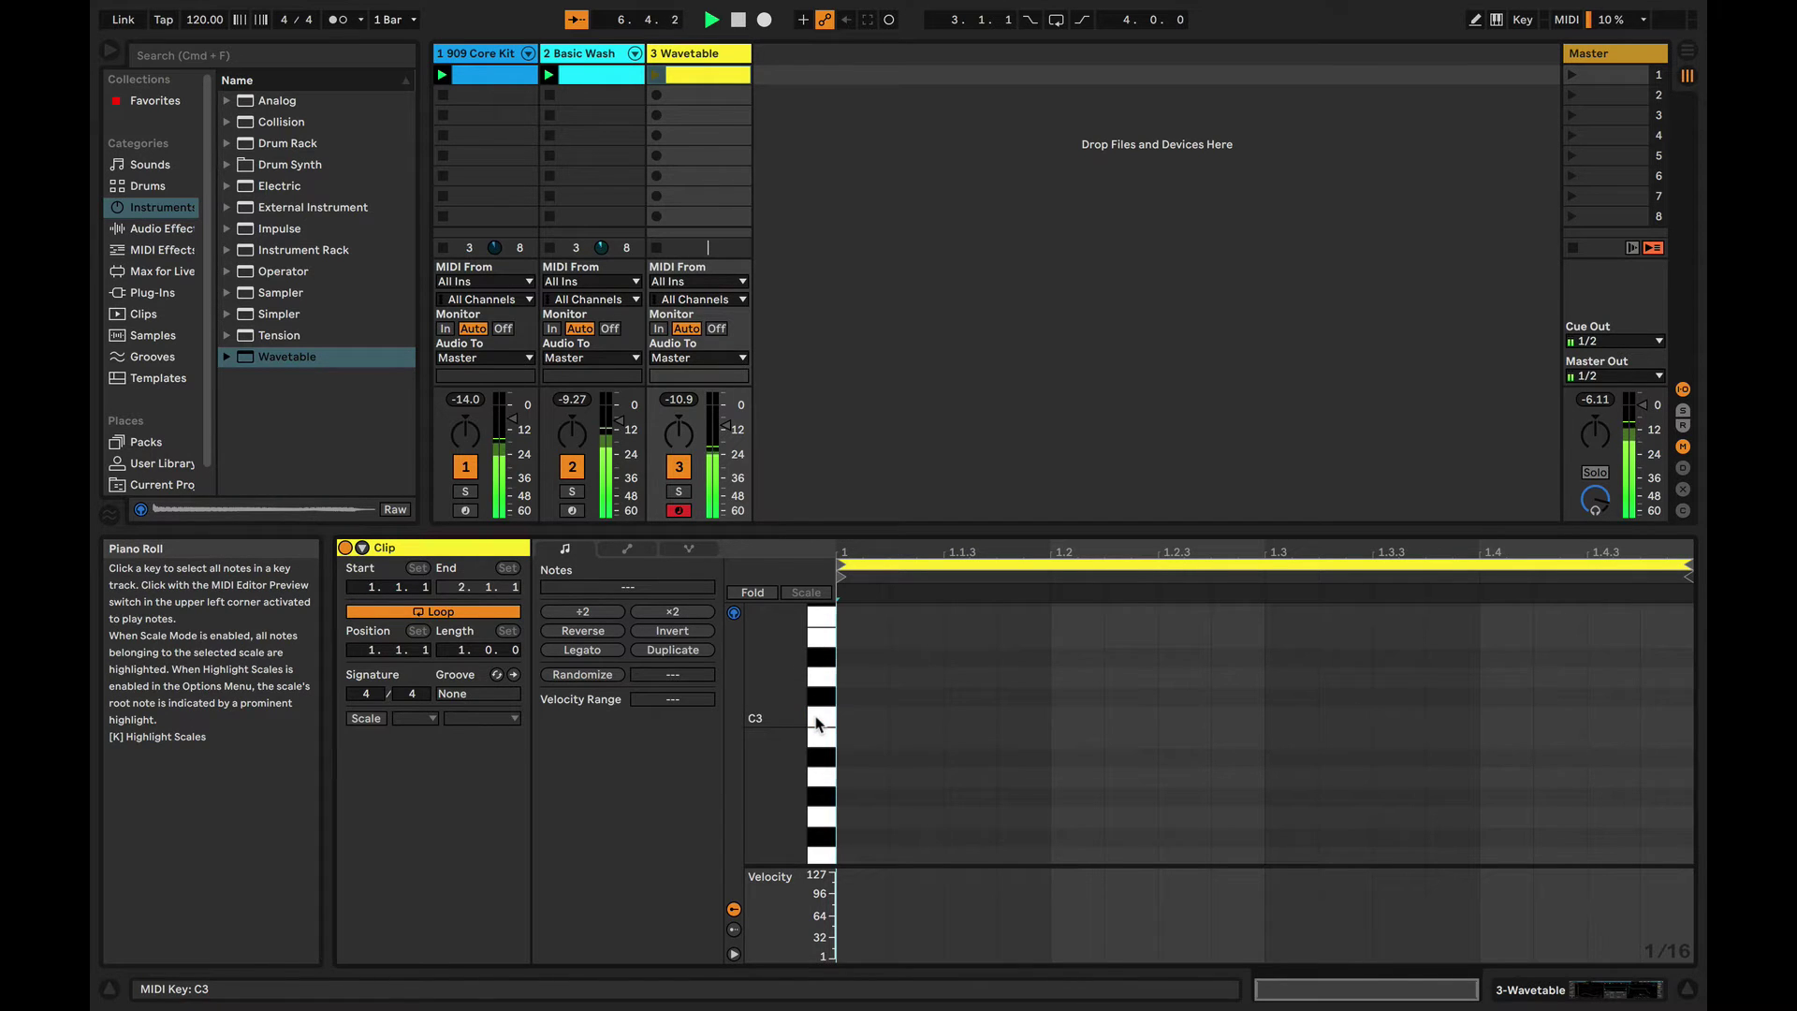
pyautogui.click(815, 719)
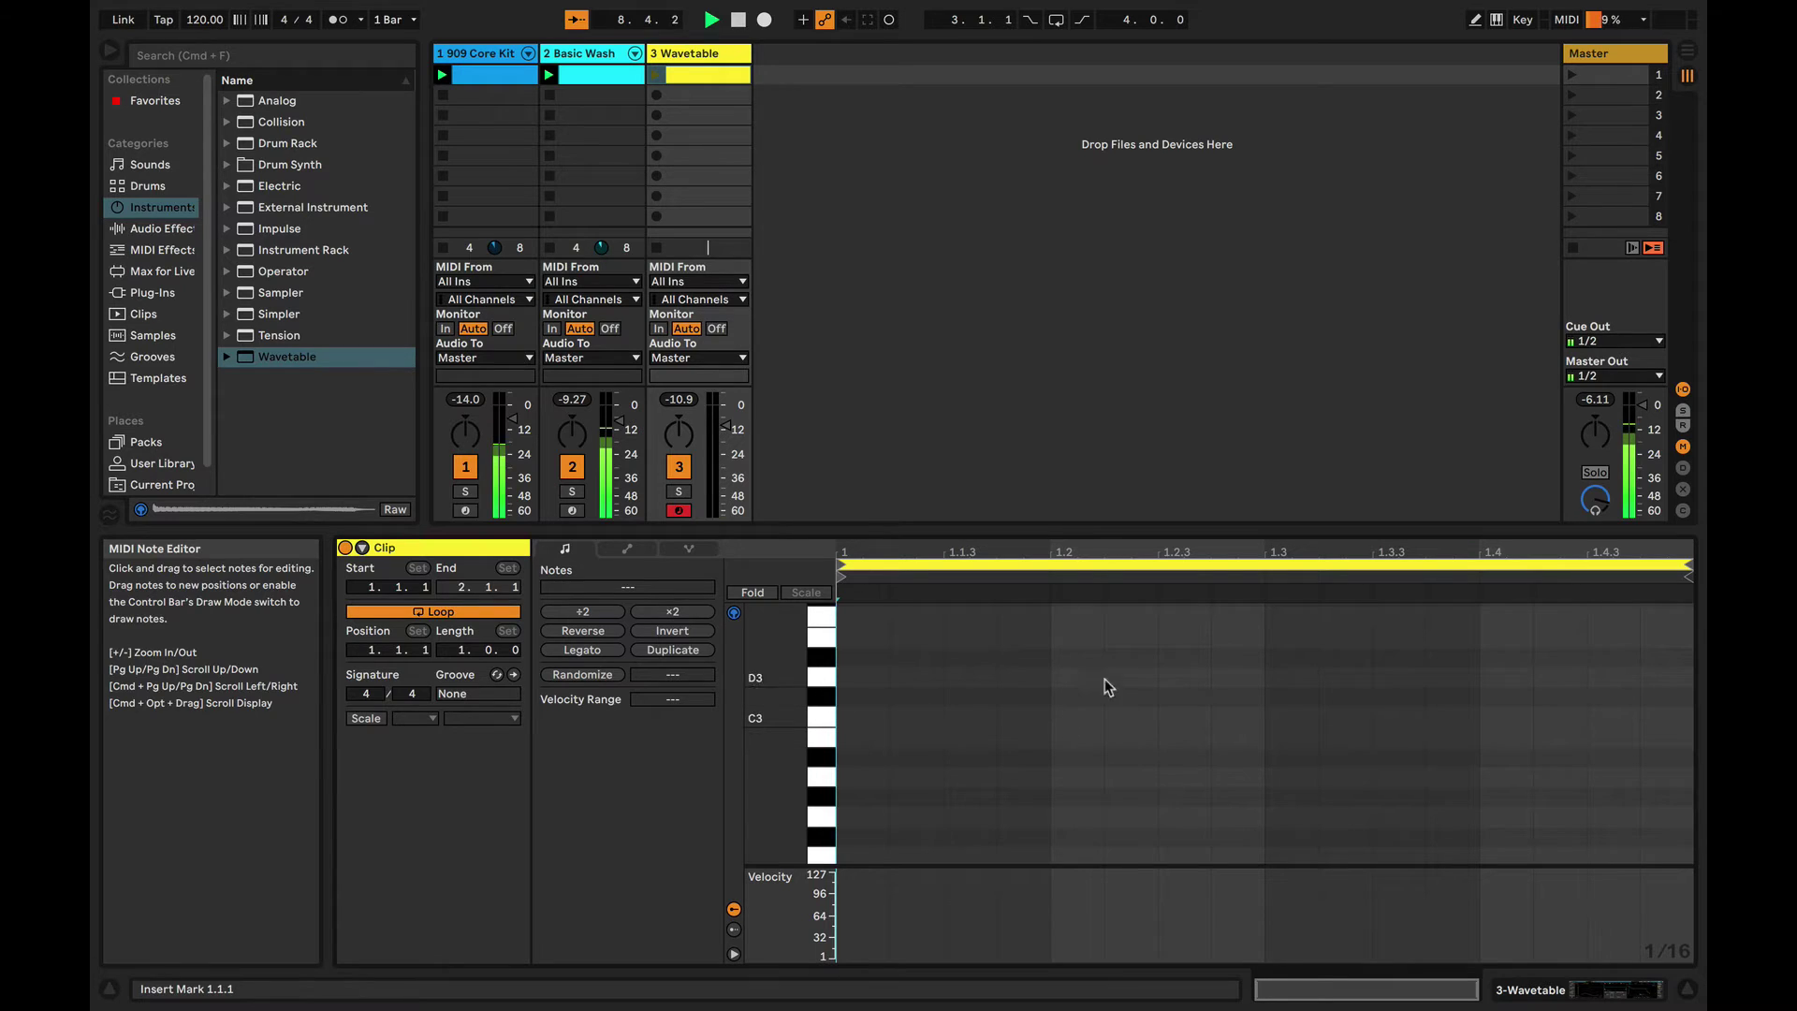
# - Add sixteenth-long C3 and D3 notes together at 1.2.1 in the Wavetable clip
pyautogui.click(1085, 719)
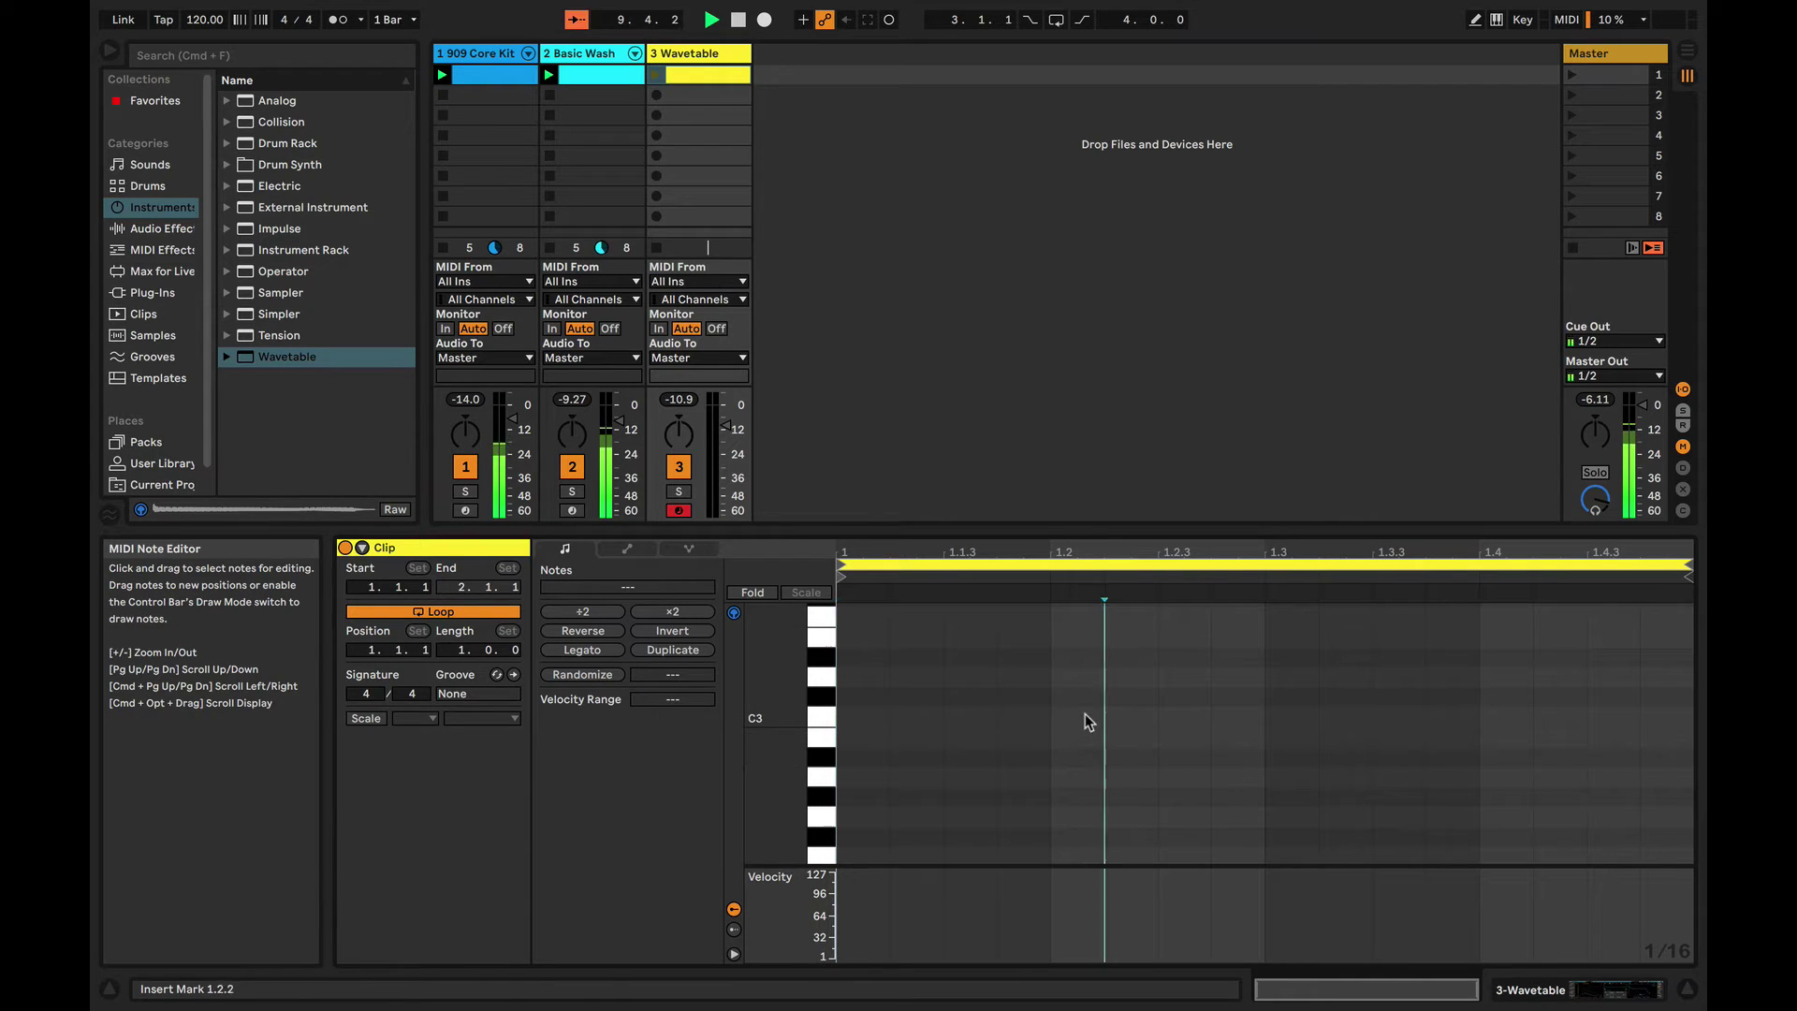
pyautogui.doubleClick(1087, 719)
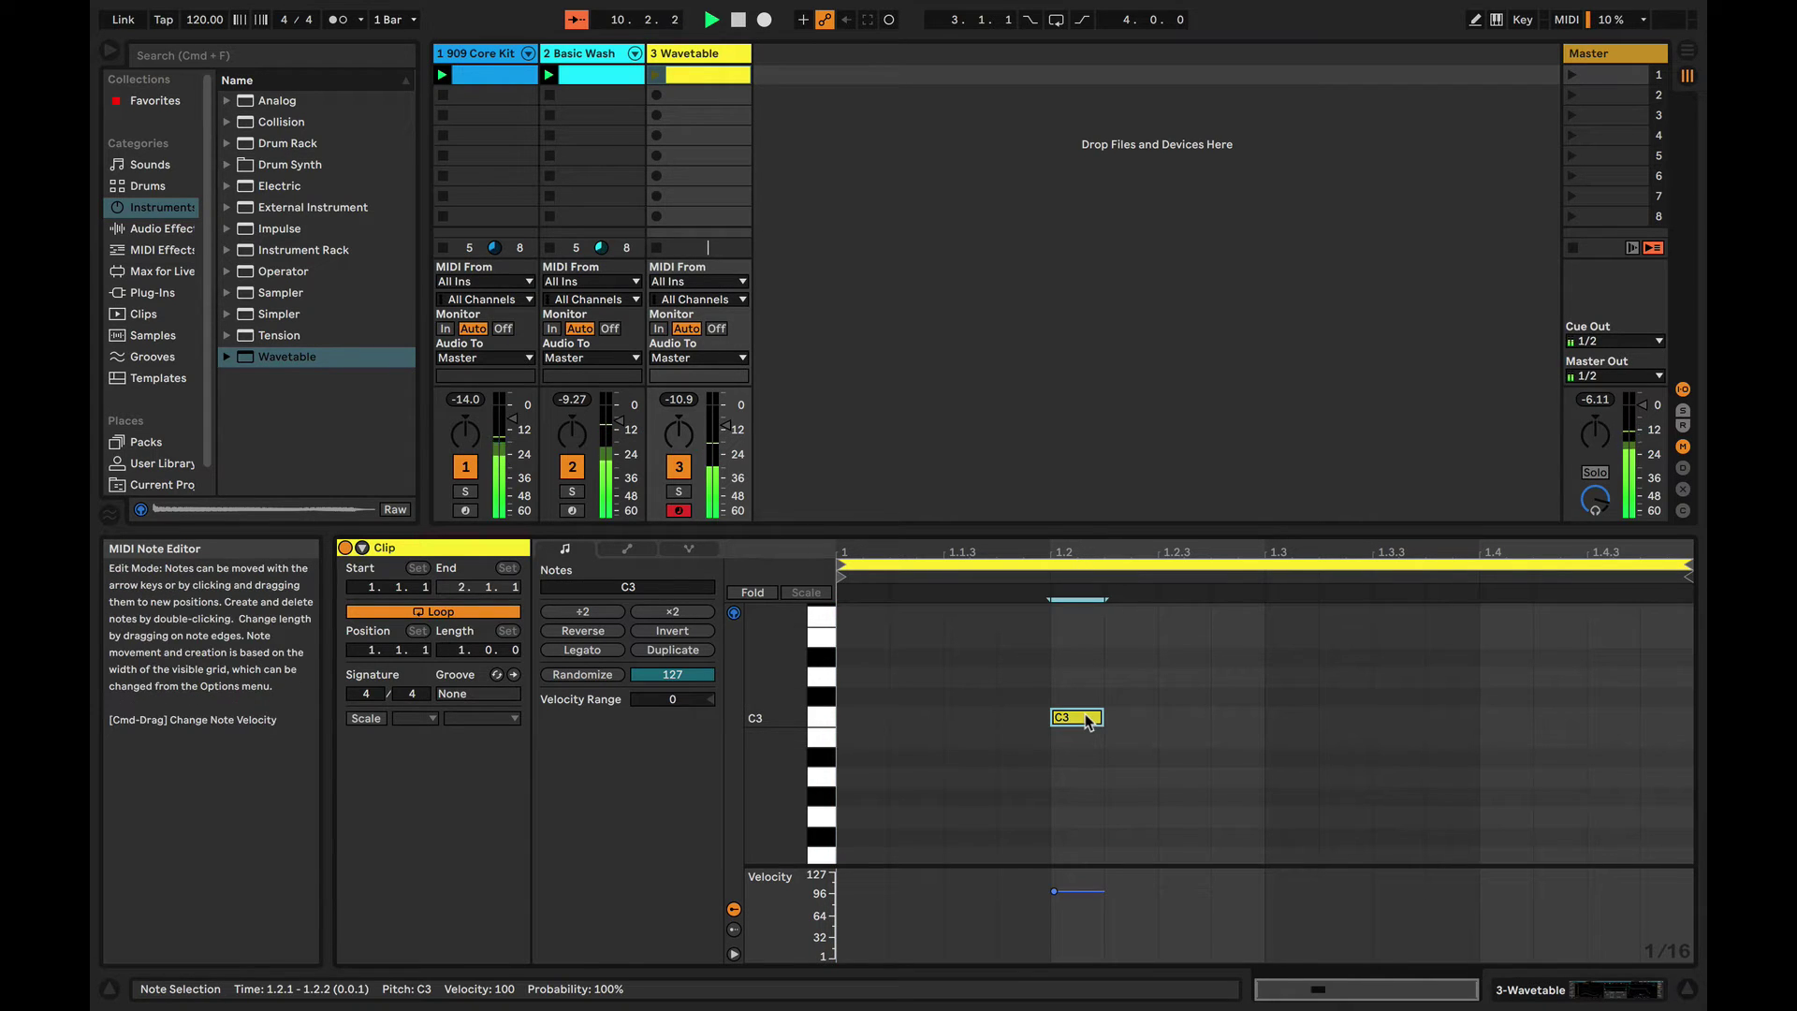
pyautogui.click(1081, 668)
pyautogui.doubleClick(1080, 676)
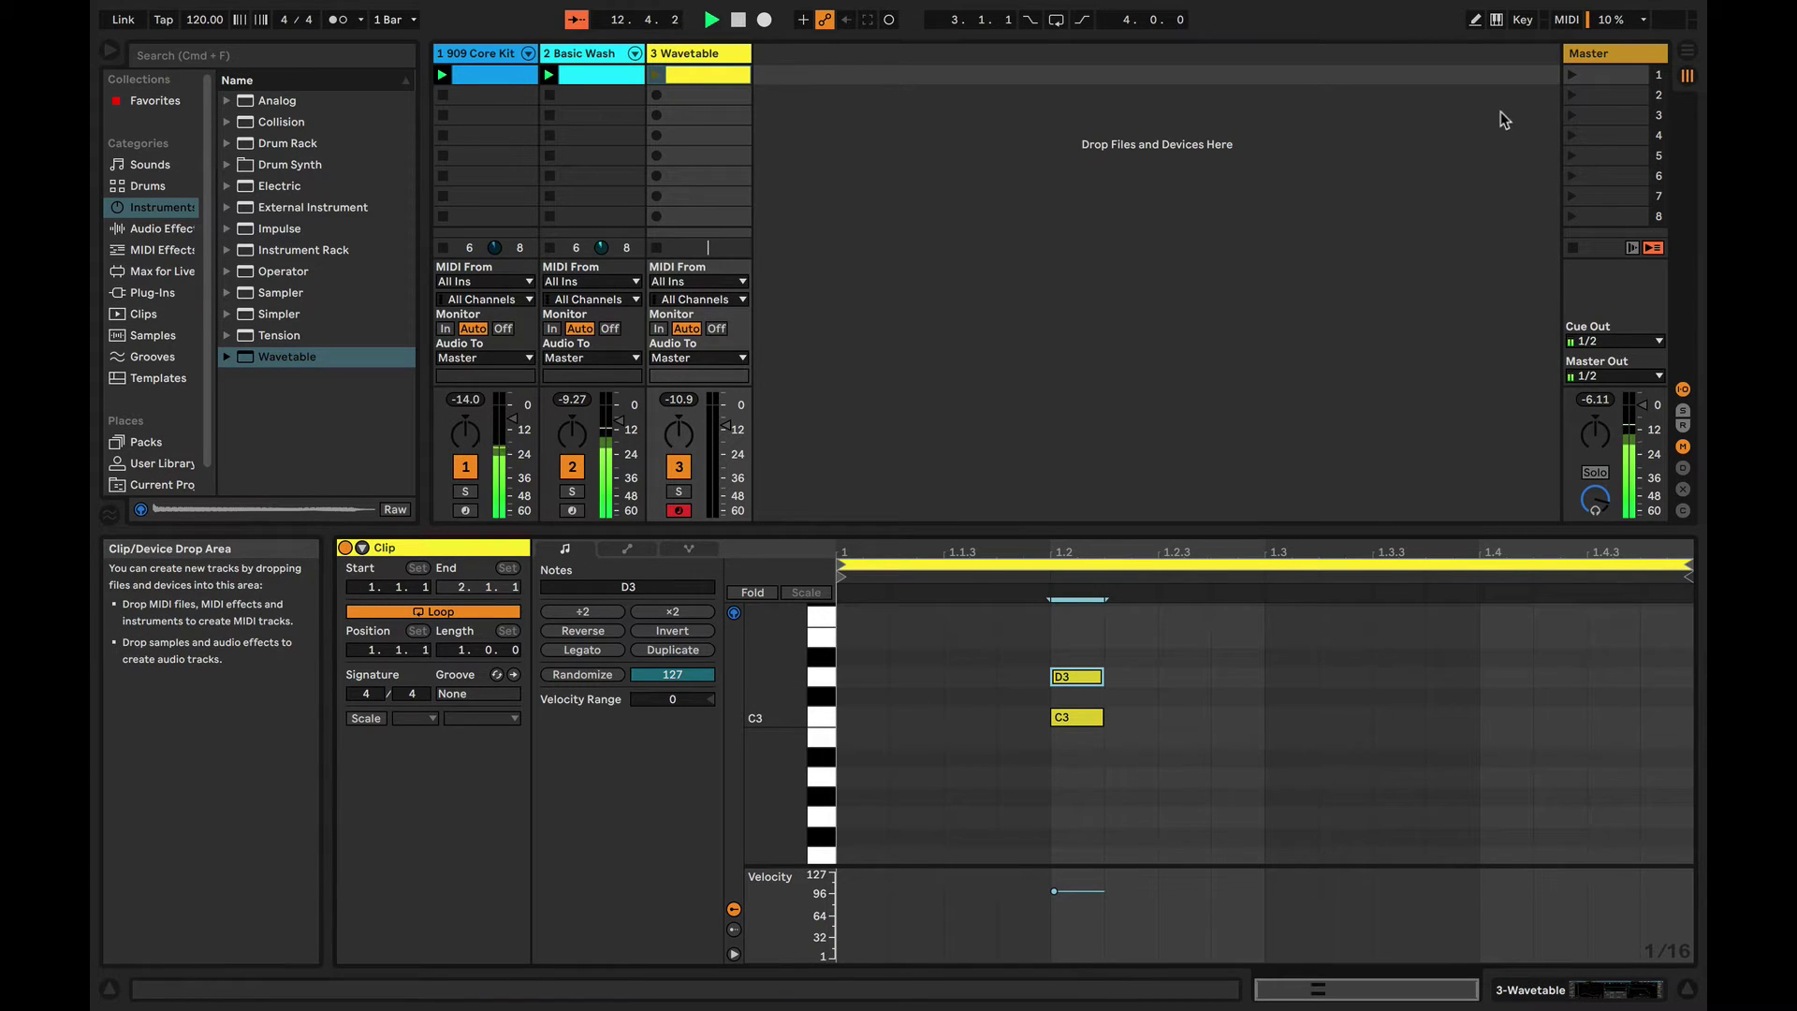
# - Launch scene 1 so all three clips play, and reopen the Wavetable clip's notes for editing
pyautogui.click(1570, 74)
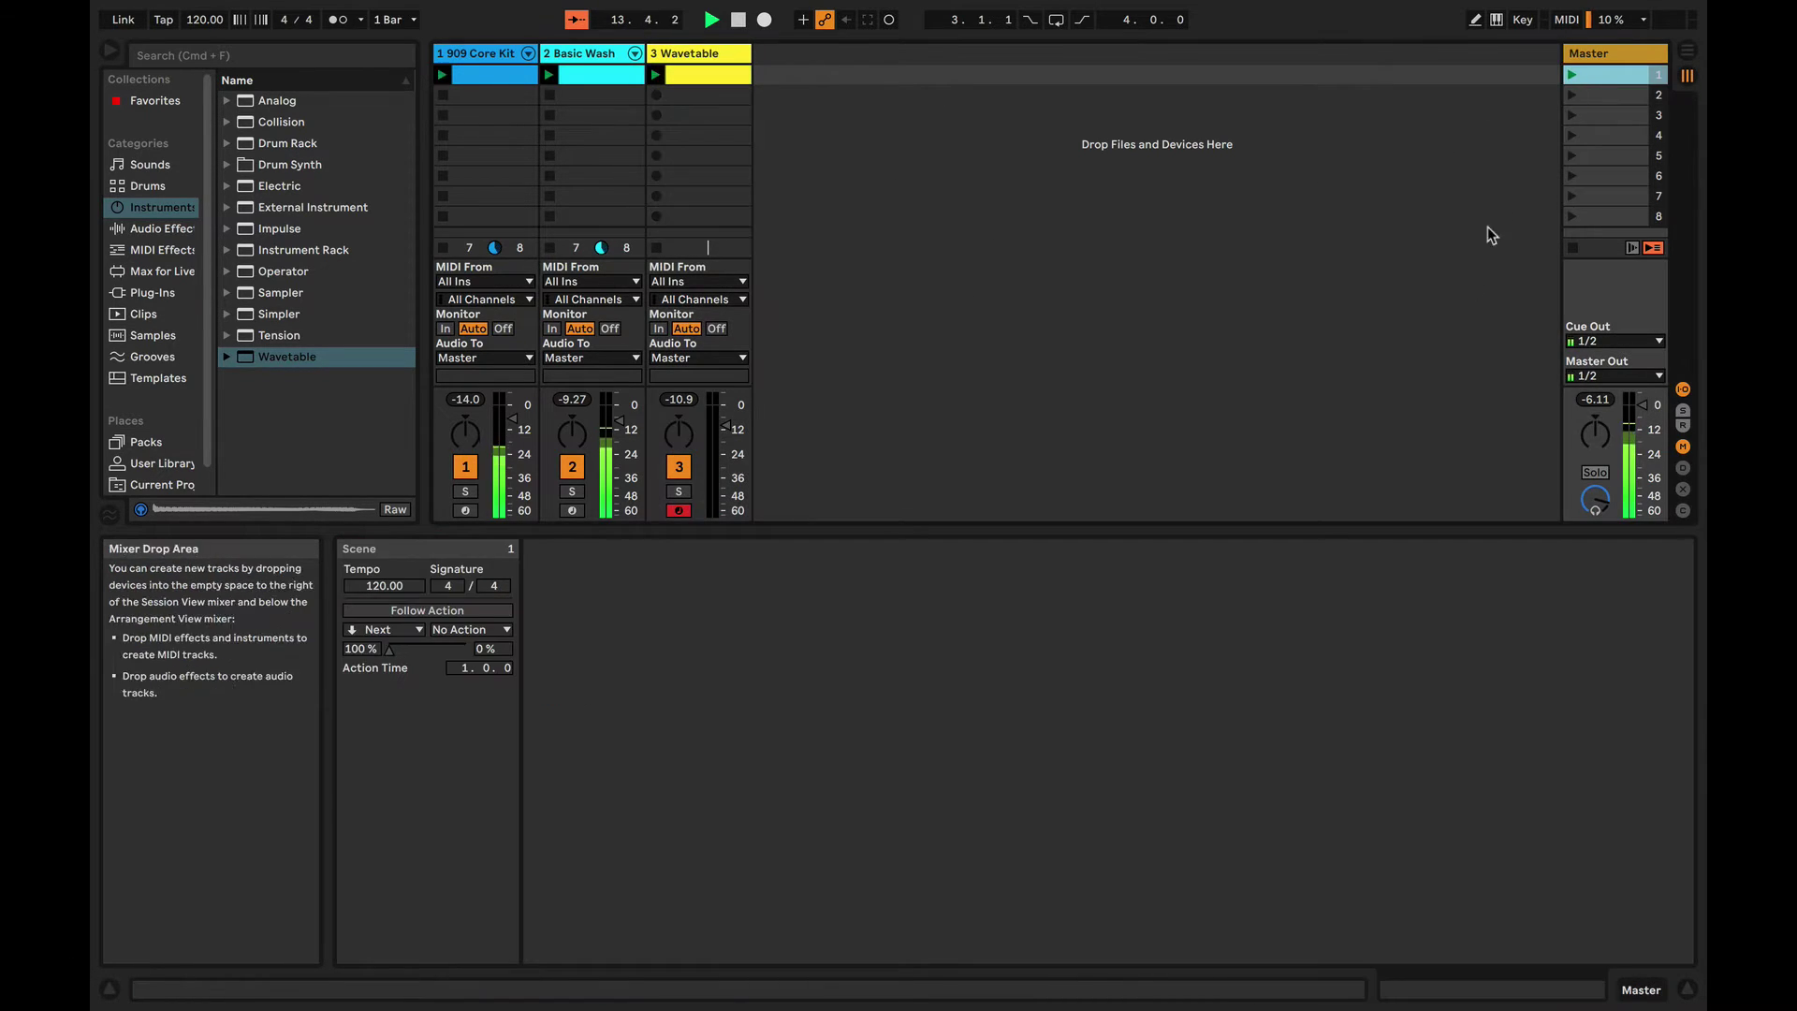
pyautogui.click(708, 75)
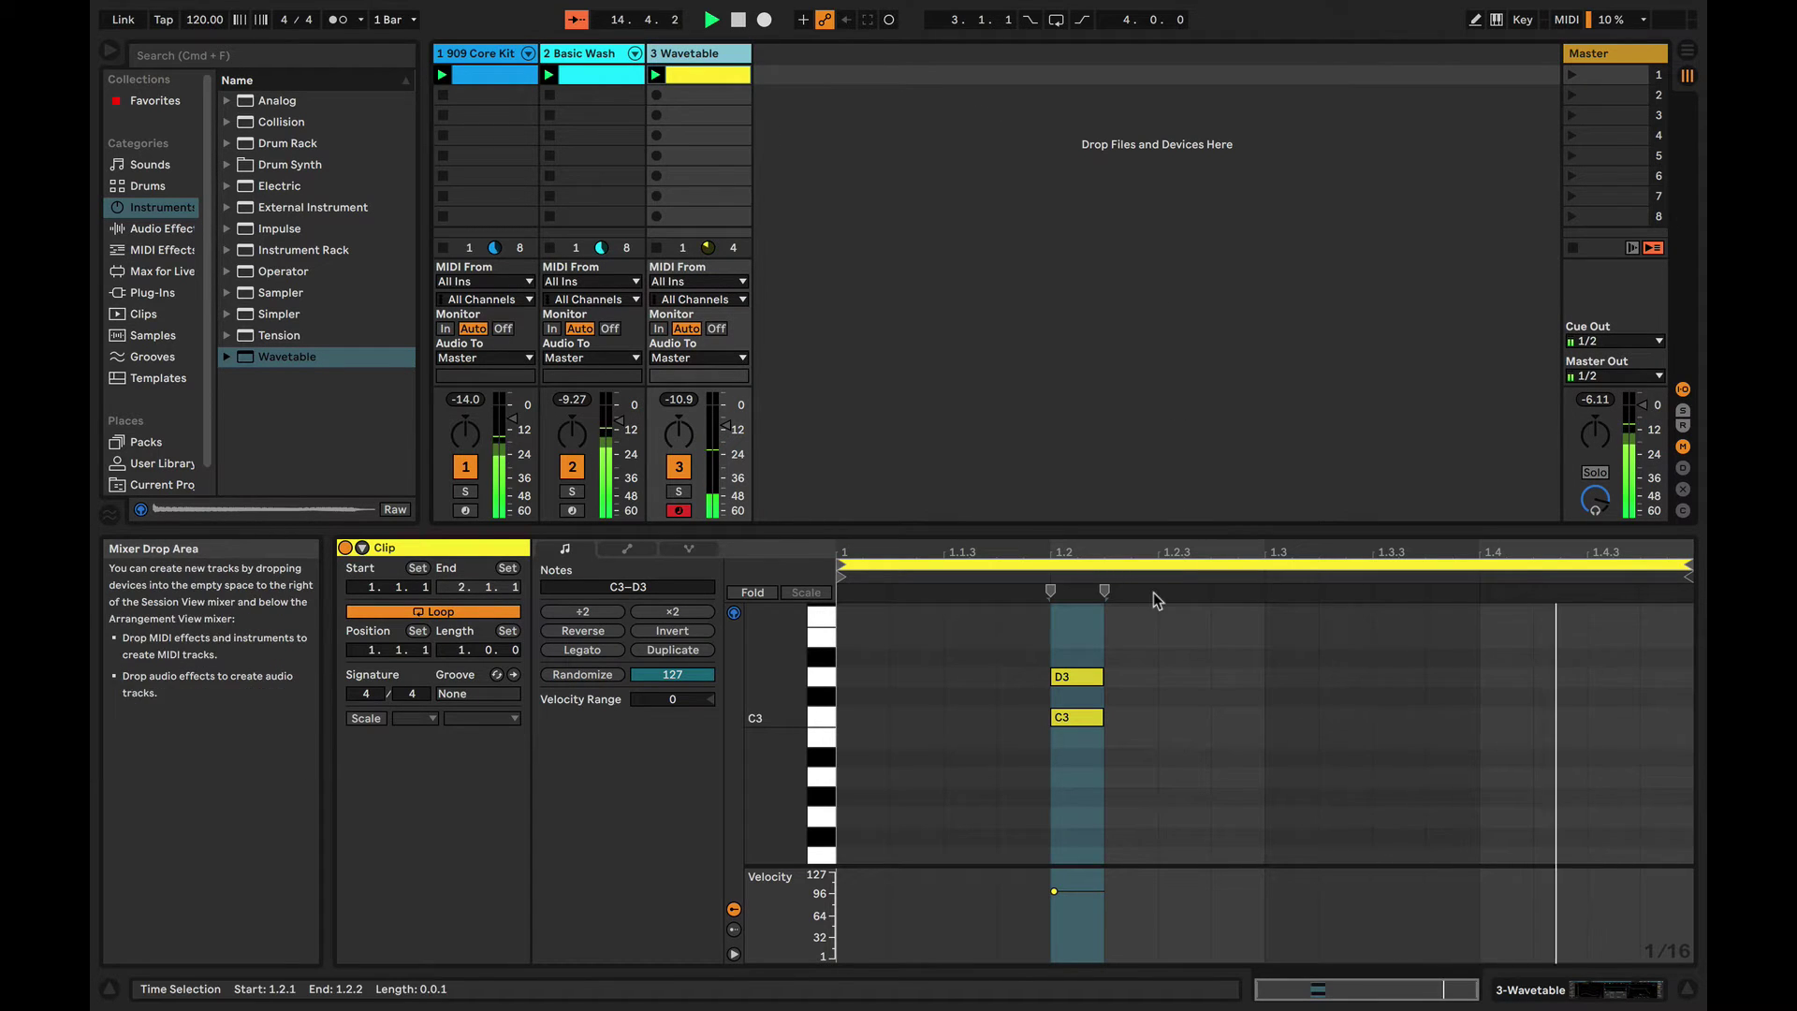
pyautogui.click(1131, 679)
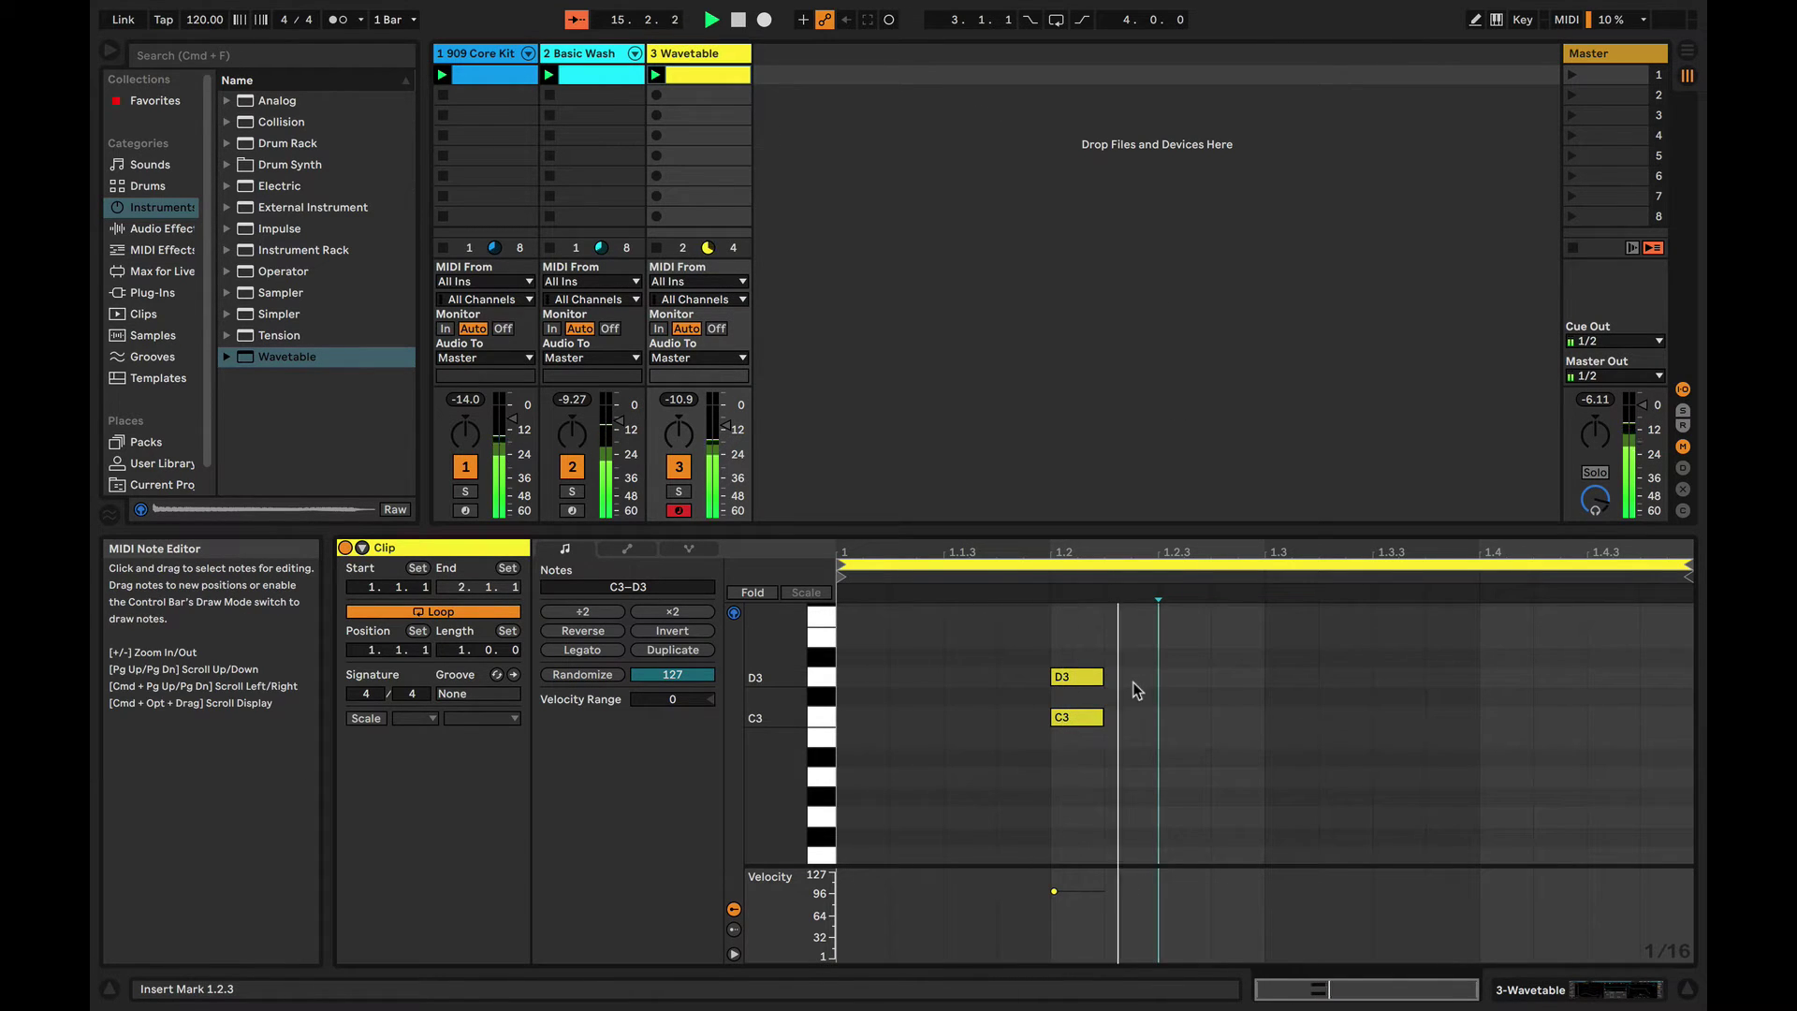
# - Compare D3 with E3 for the upper note at 1.2.1 and leave it raised to E3
pyautogui.click(1085, 678)
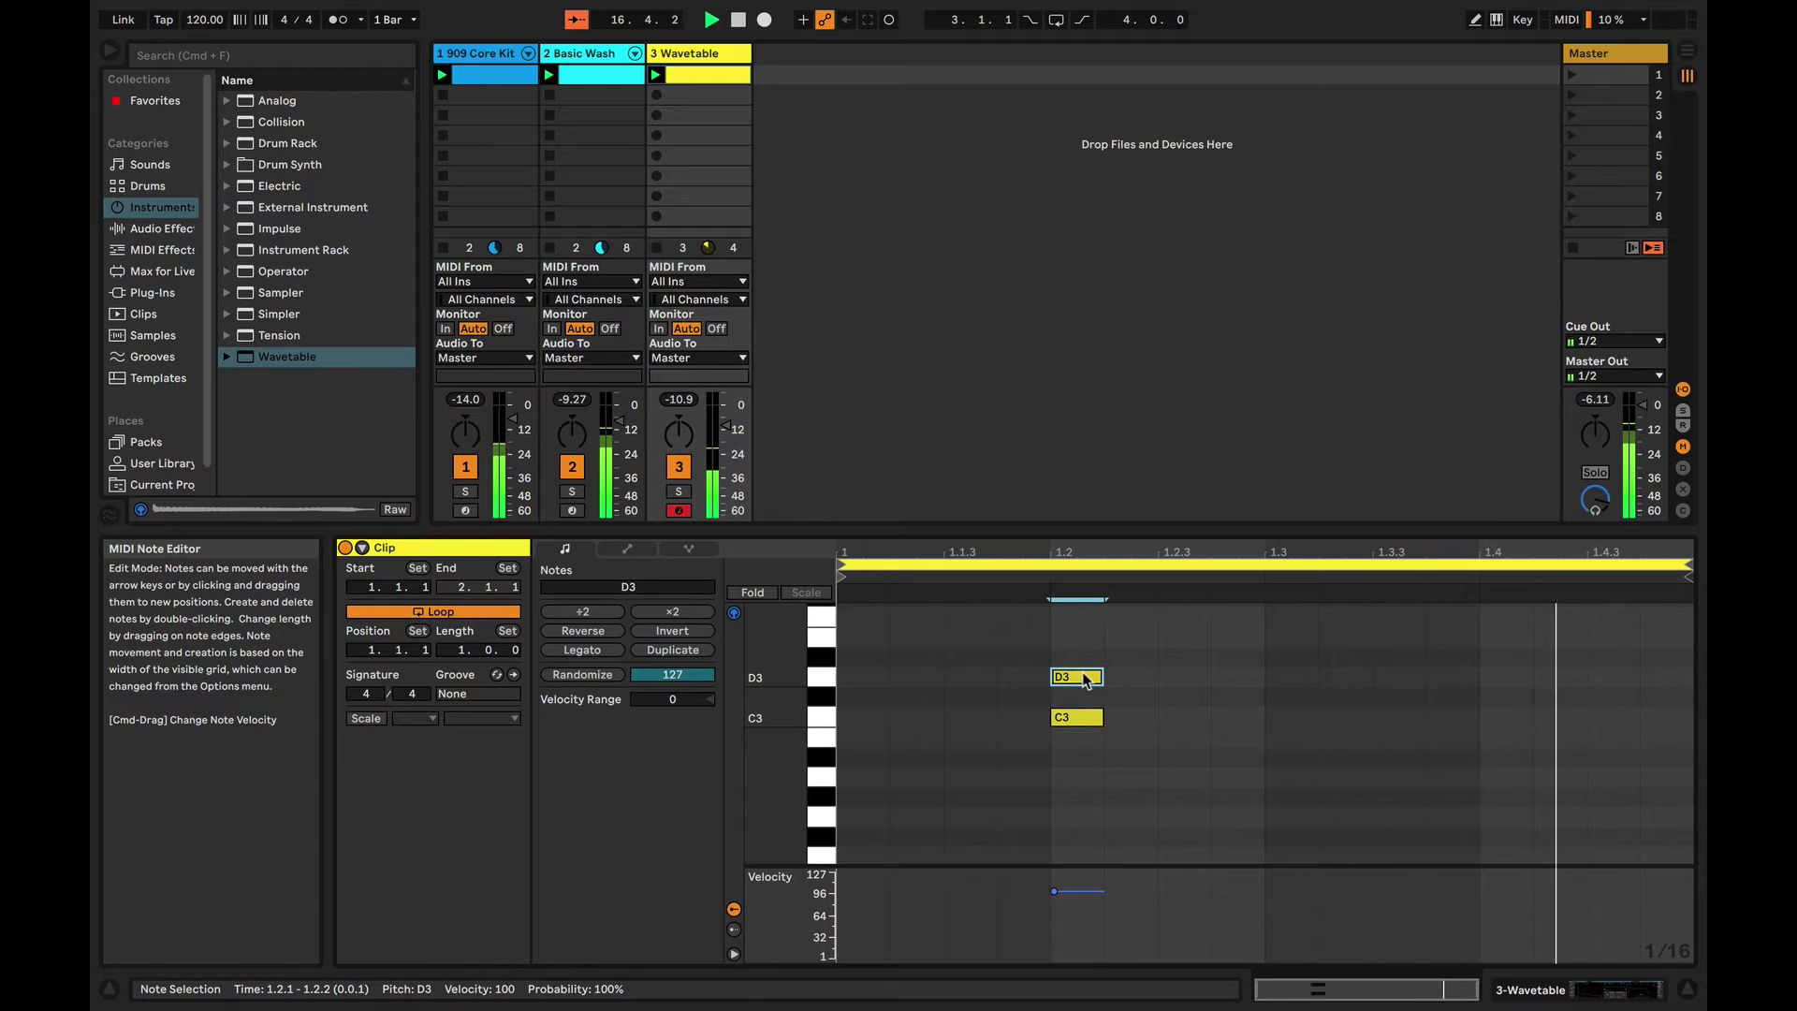
pyautogui.moveTo(1085, 679); pyautogui.dragTo(1086, 646)
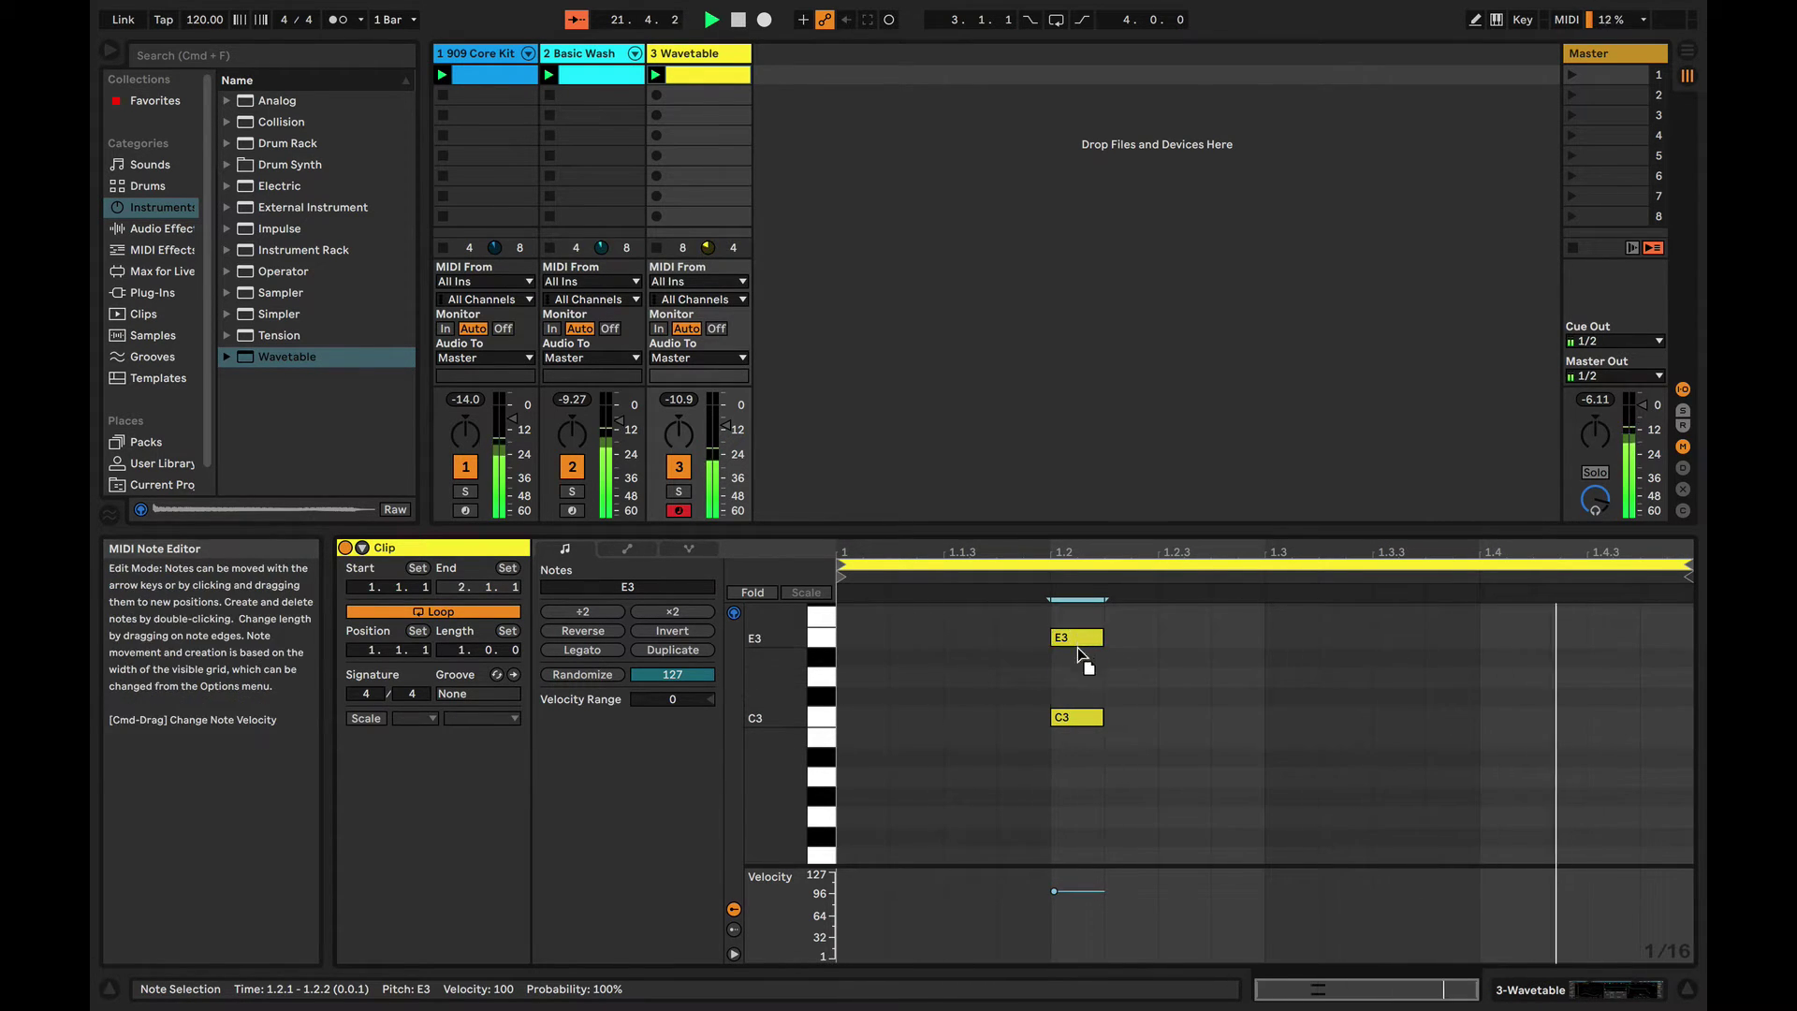
pyautogui.moveTo(1076, 638); pyautogui.dragTo(1081, 680)
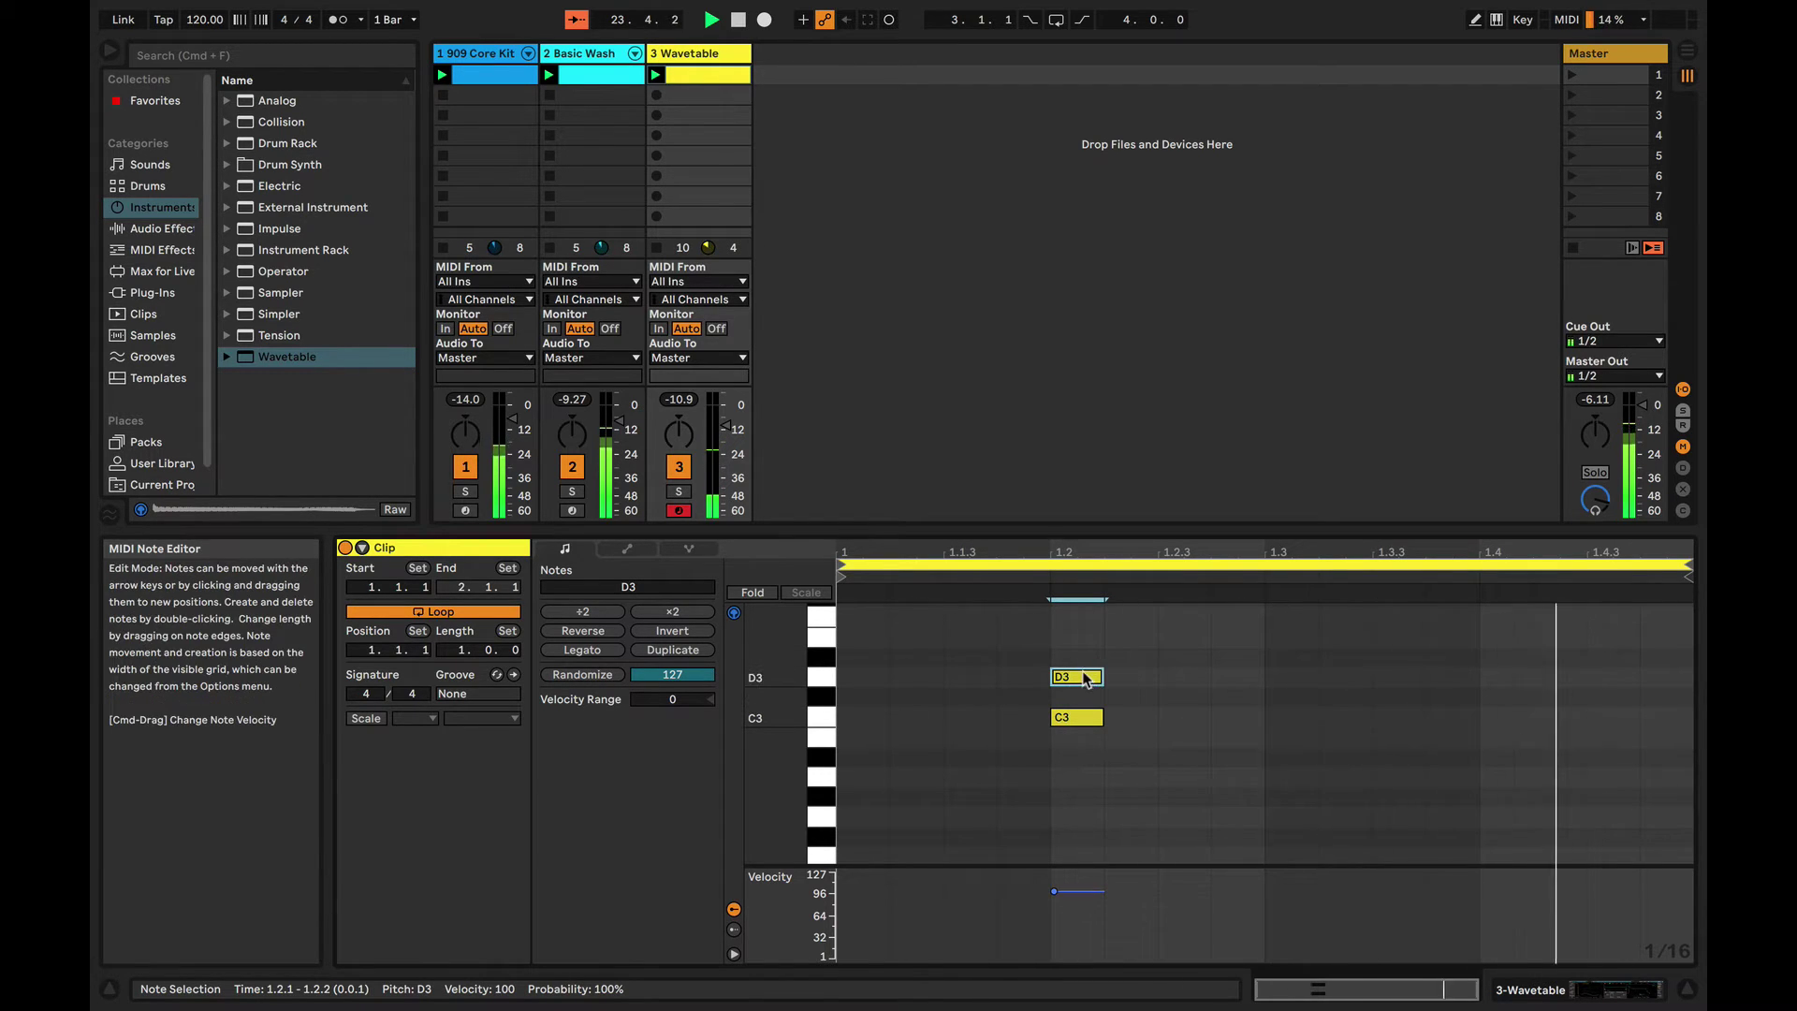
pyautogui.moveTo(1081, 676); pyautogui.dragTo(1083, 639)
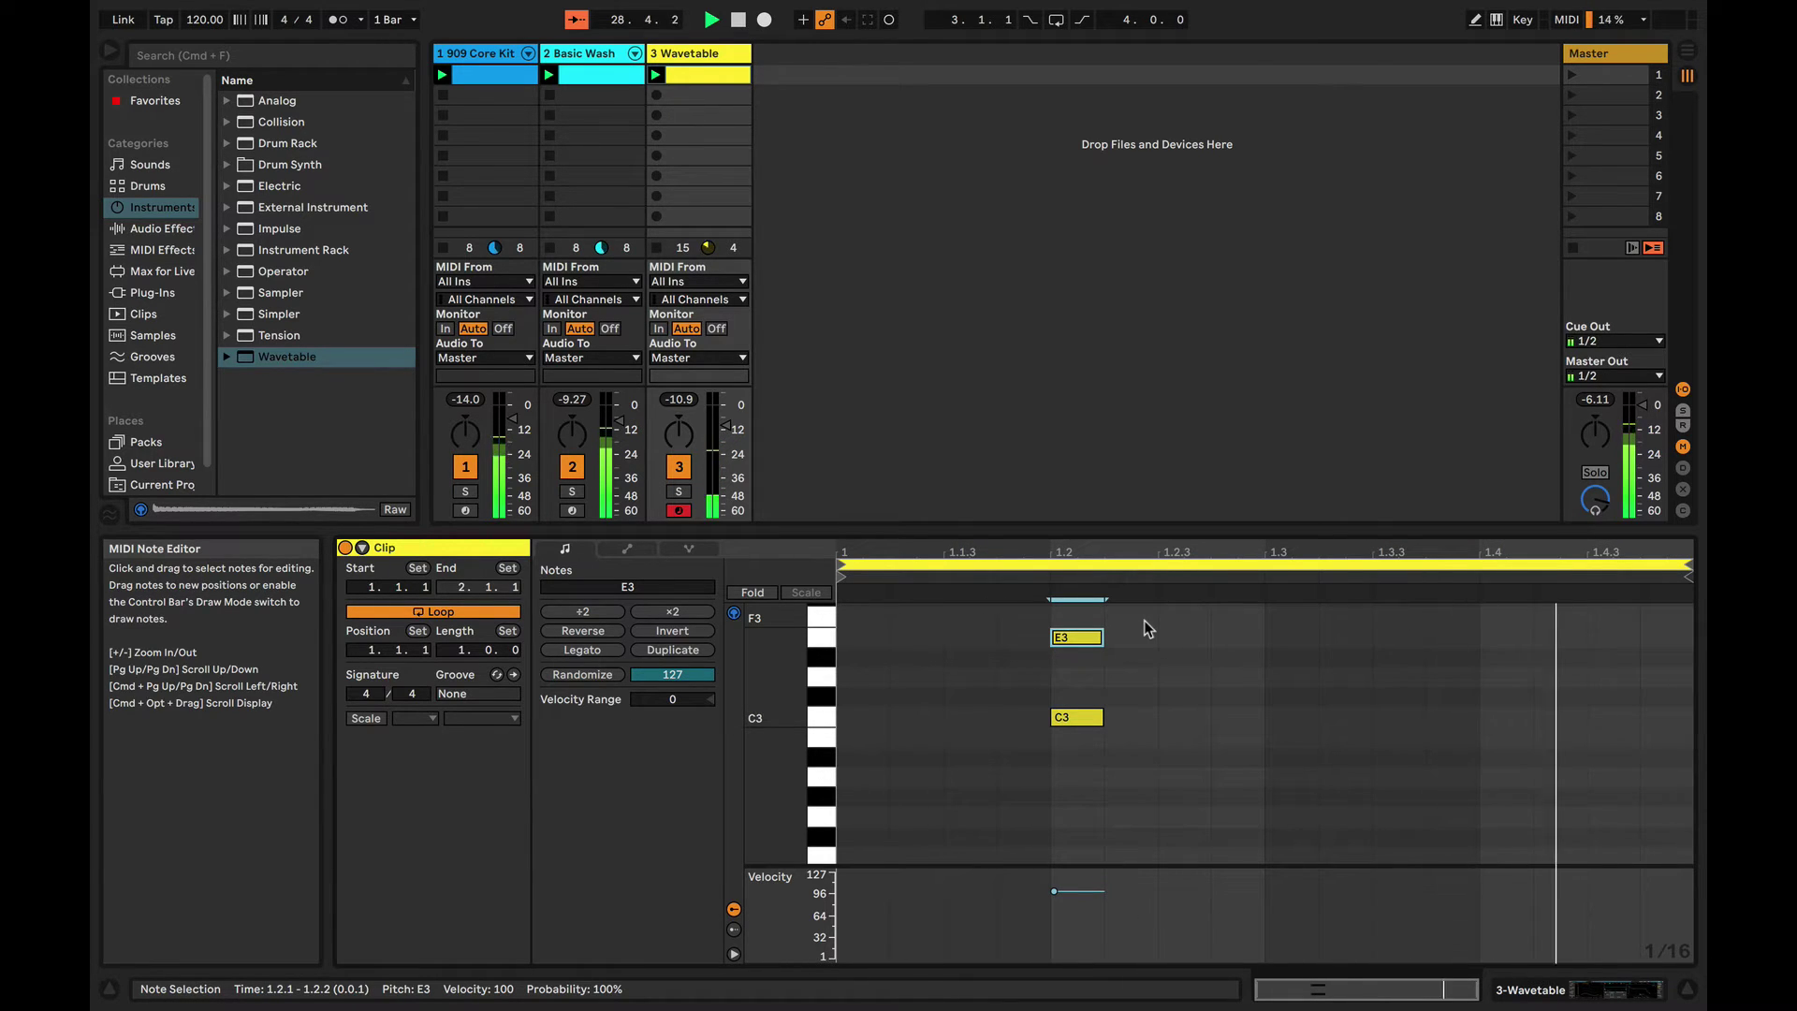
# - Set Wavetable's oscillator 1 position to 62% and lower the first filter's frequency to 5.78 kHz
pyautogui.hotkey('shift', 'Tab')
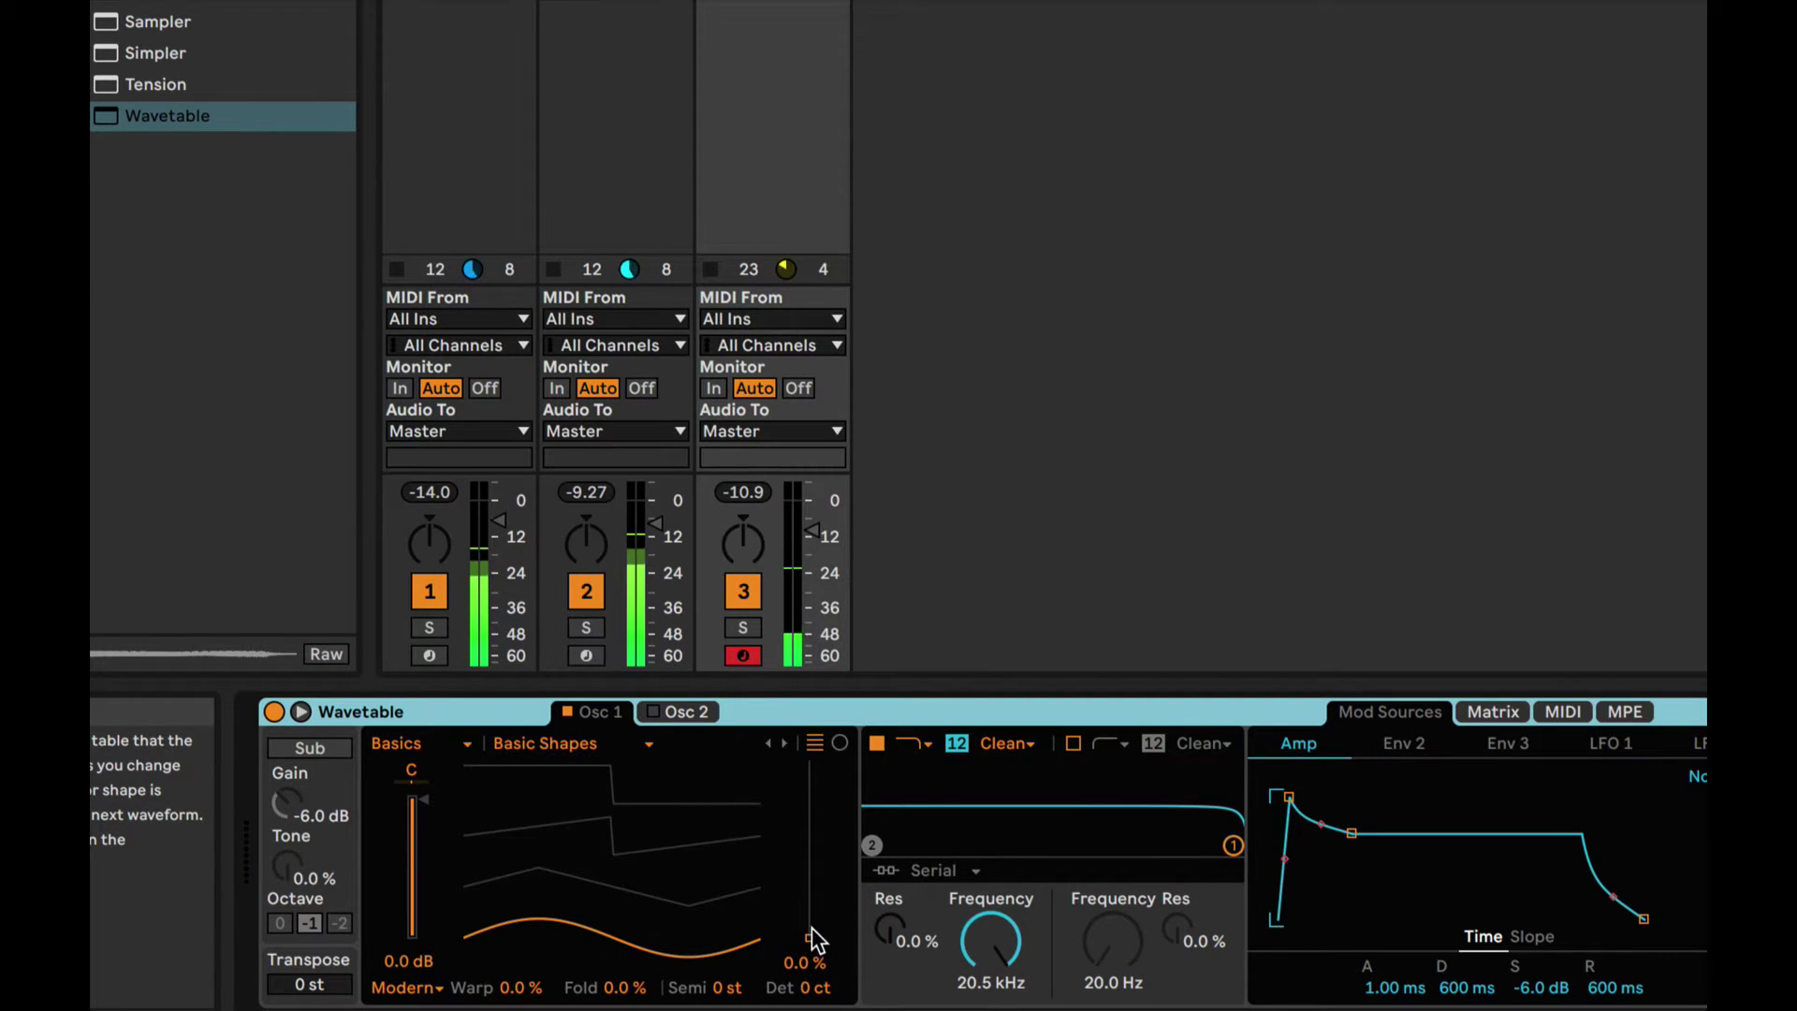
pyautogui.moveTo(811, 934); pyautogui.dragTo(810, 827)
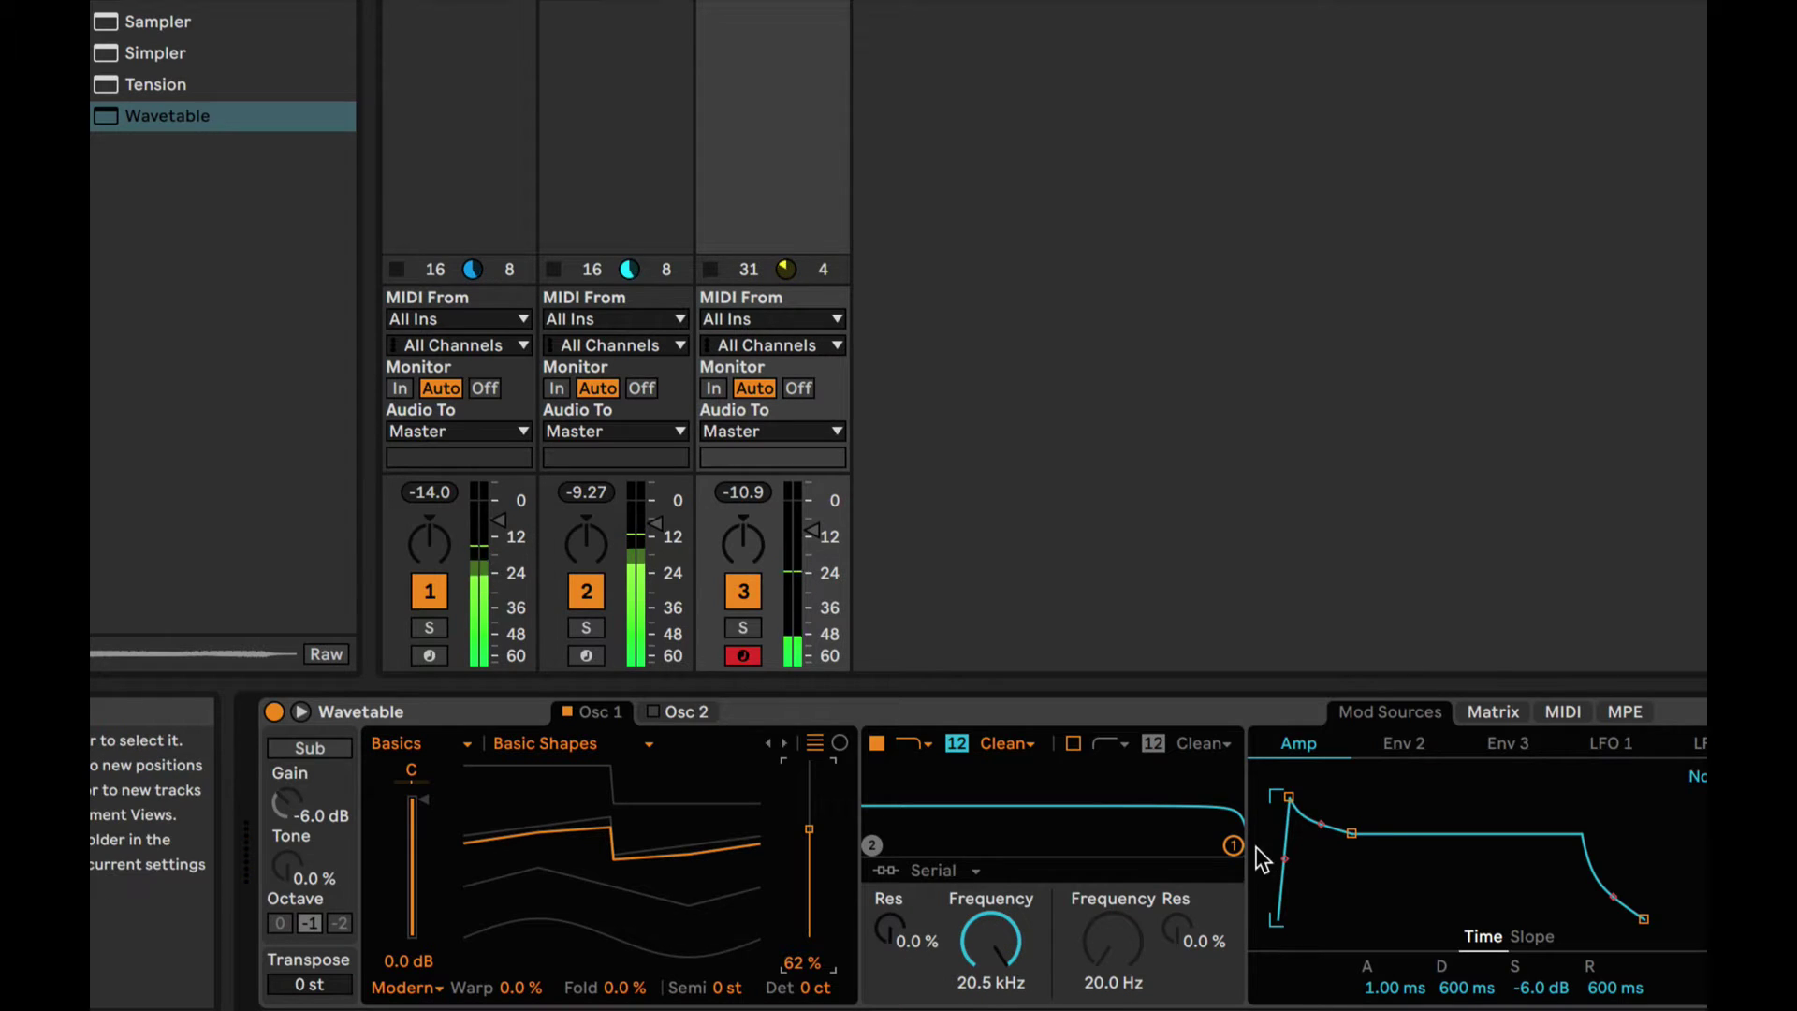
pyautogui.moveTo(990, 943)
pyautogui.mouseDown()
pyautogui.moveTo(990, 1009)
pyautogui.moveTo(990, 977)
pyautogui.mouseUp()
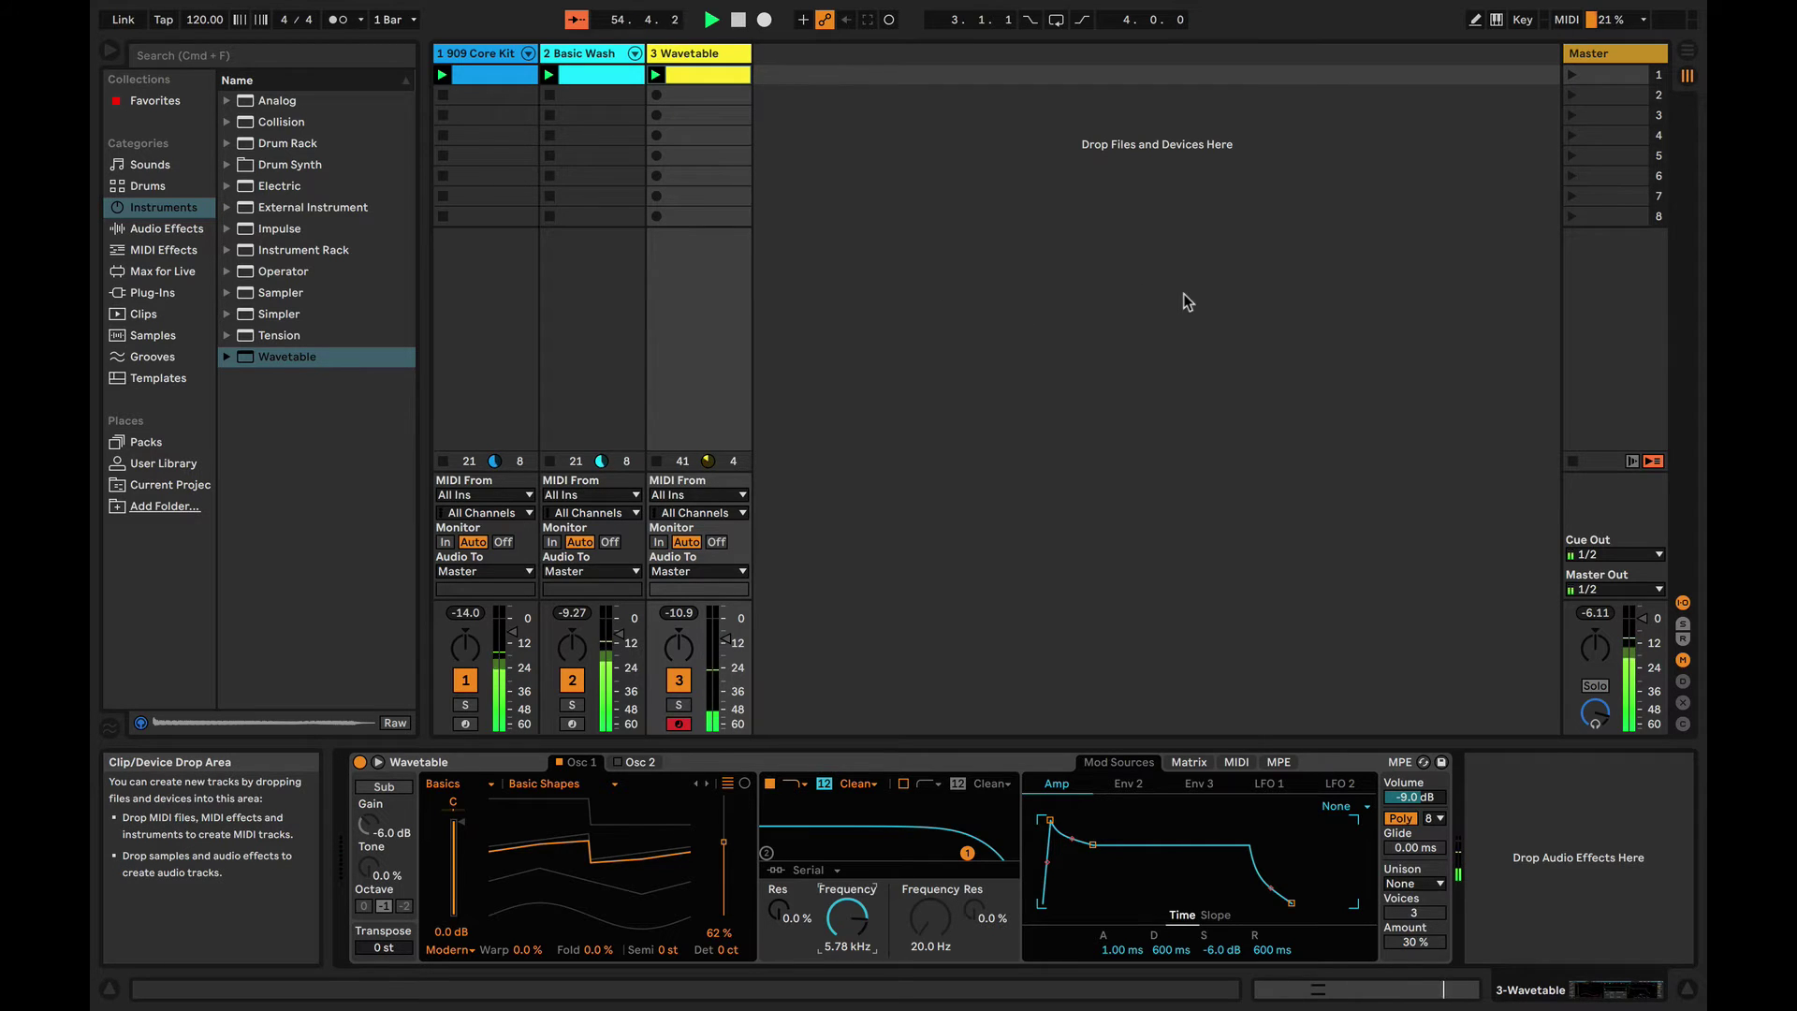
# - Stop playback and delete the existing Wavetable track from the set
pyautogui.press('space')
pyautogui.press('space')
pyautogui.press('space')
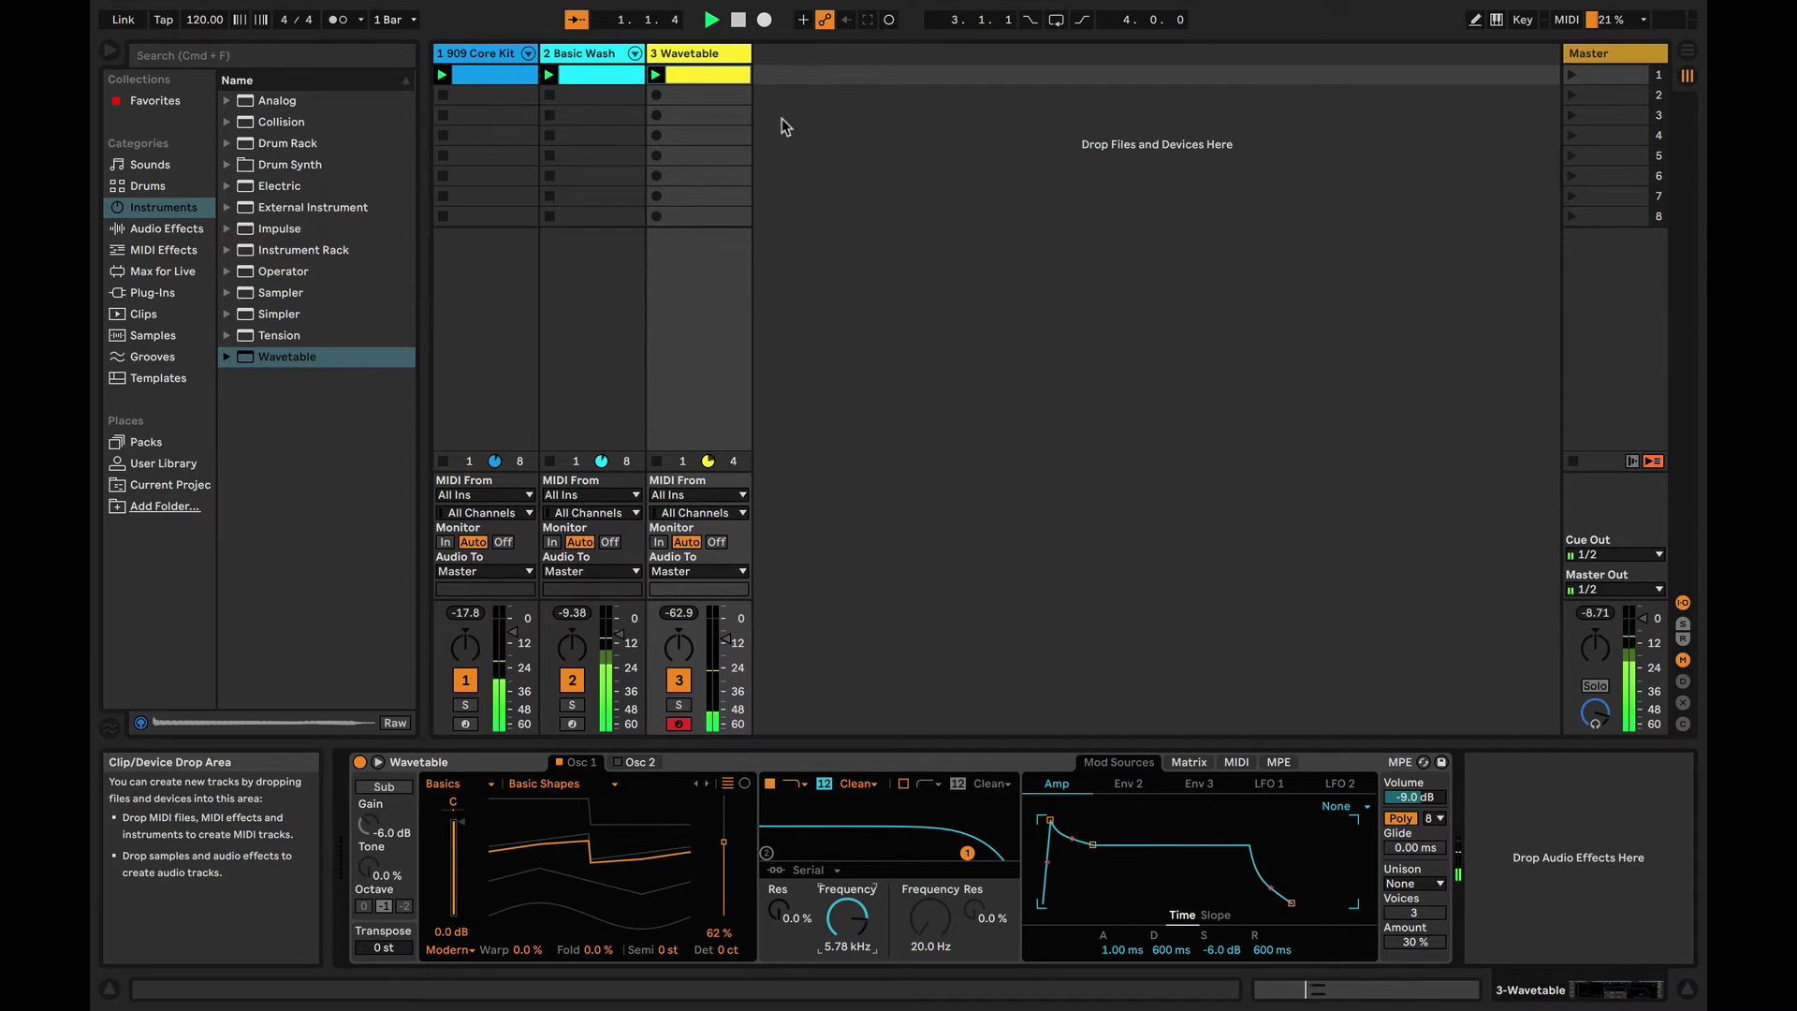
pyautogui.click(704, 56)
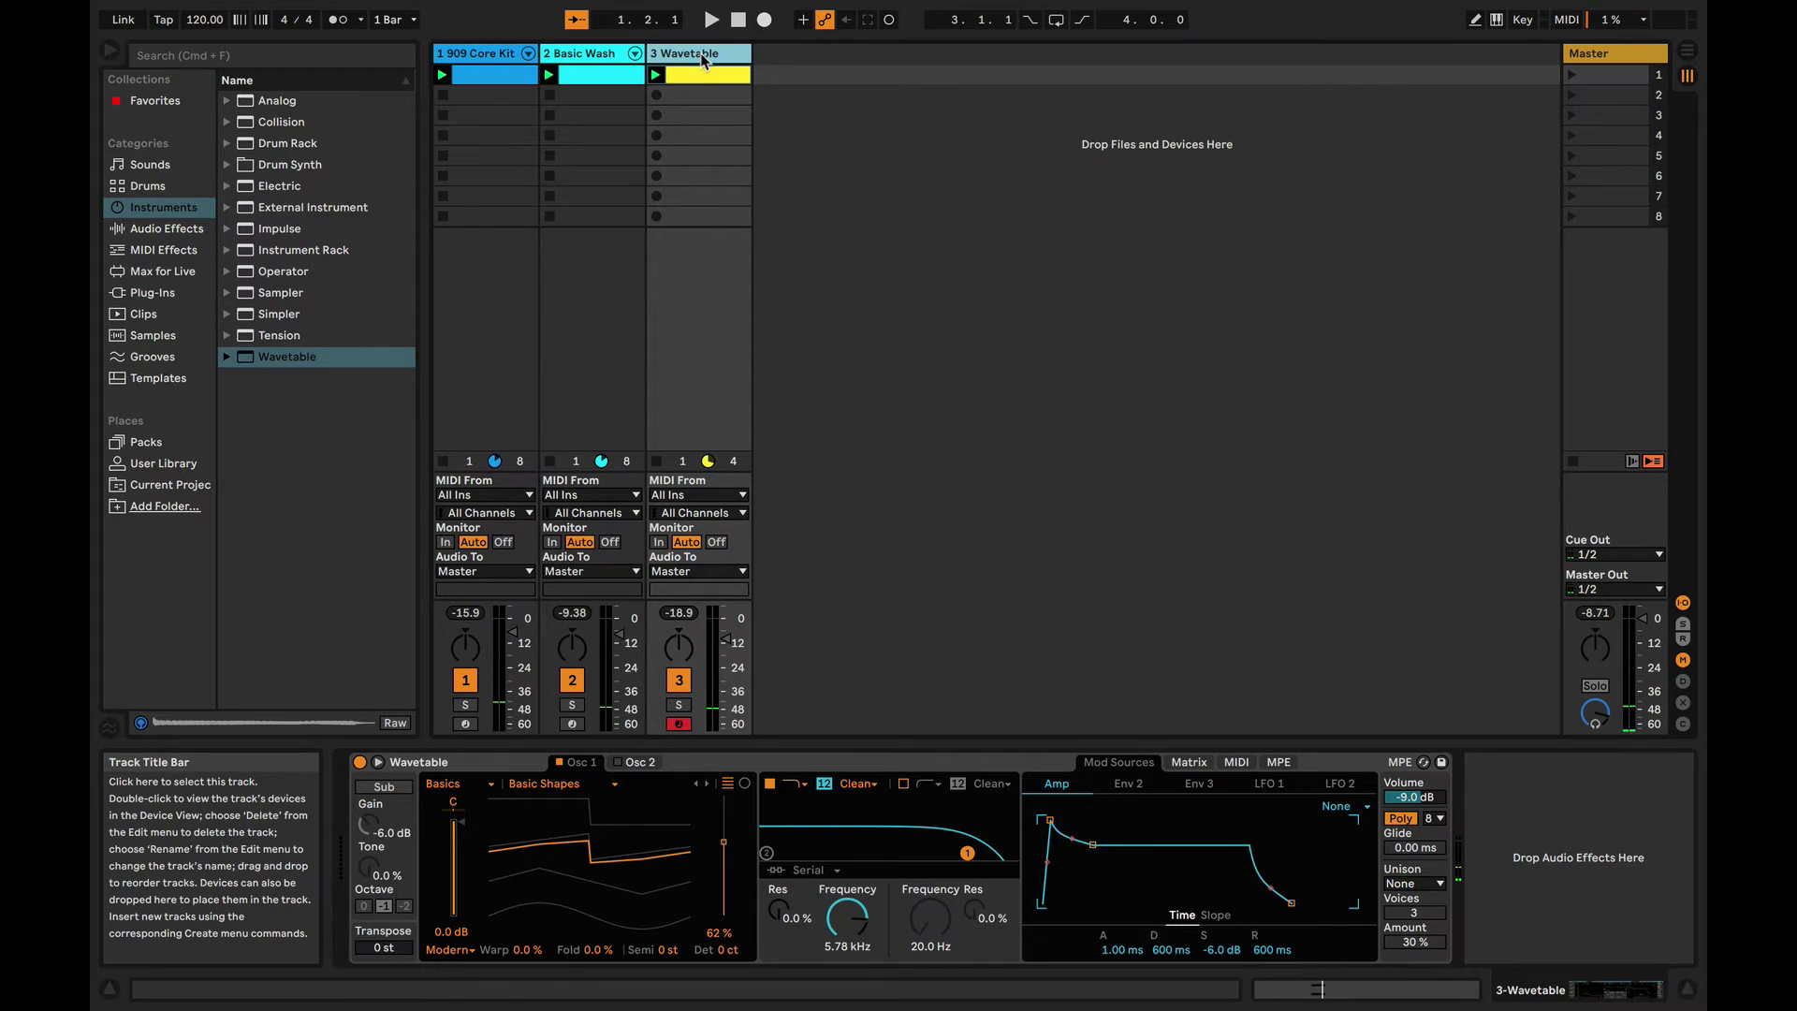
pyautogui.press('Delete')
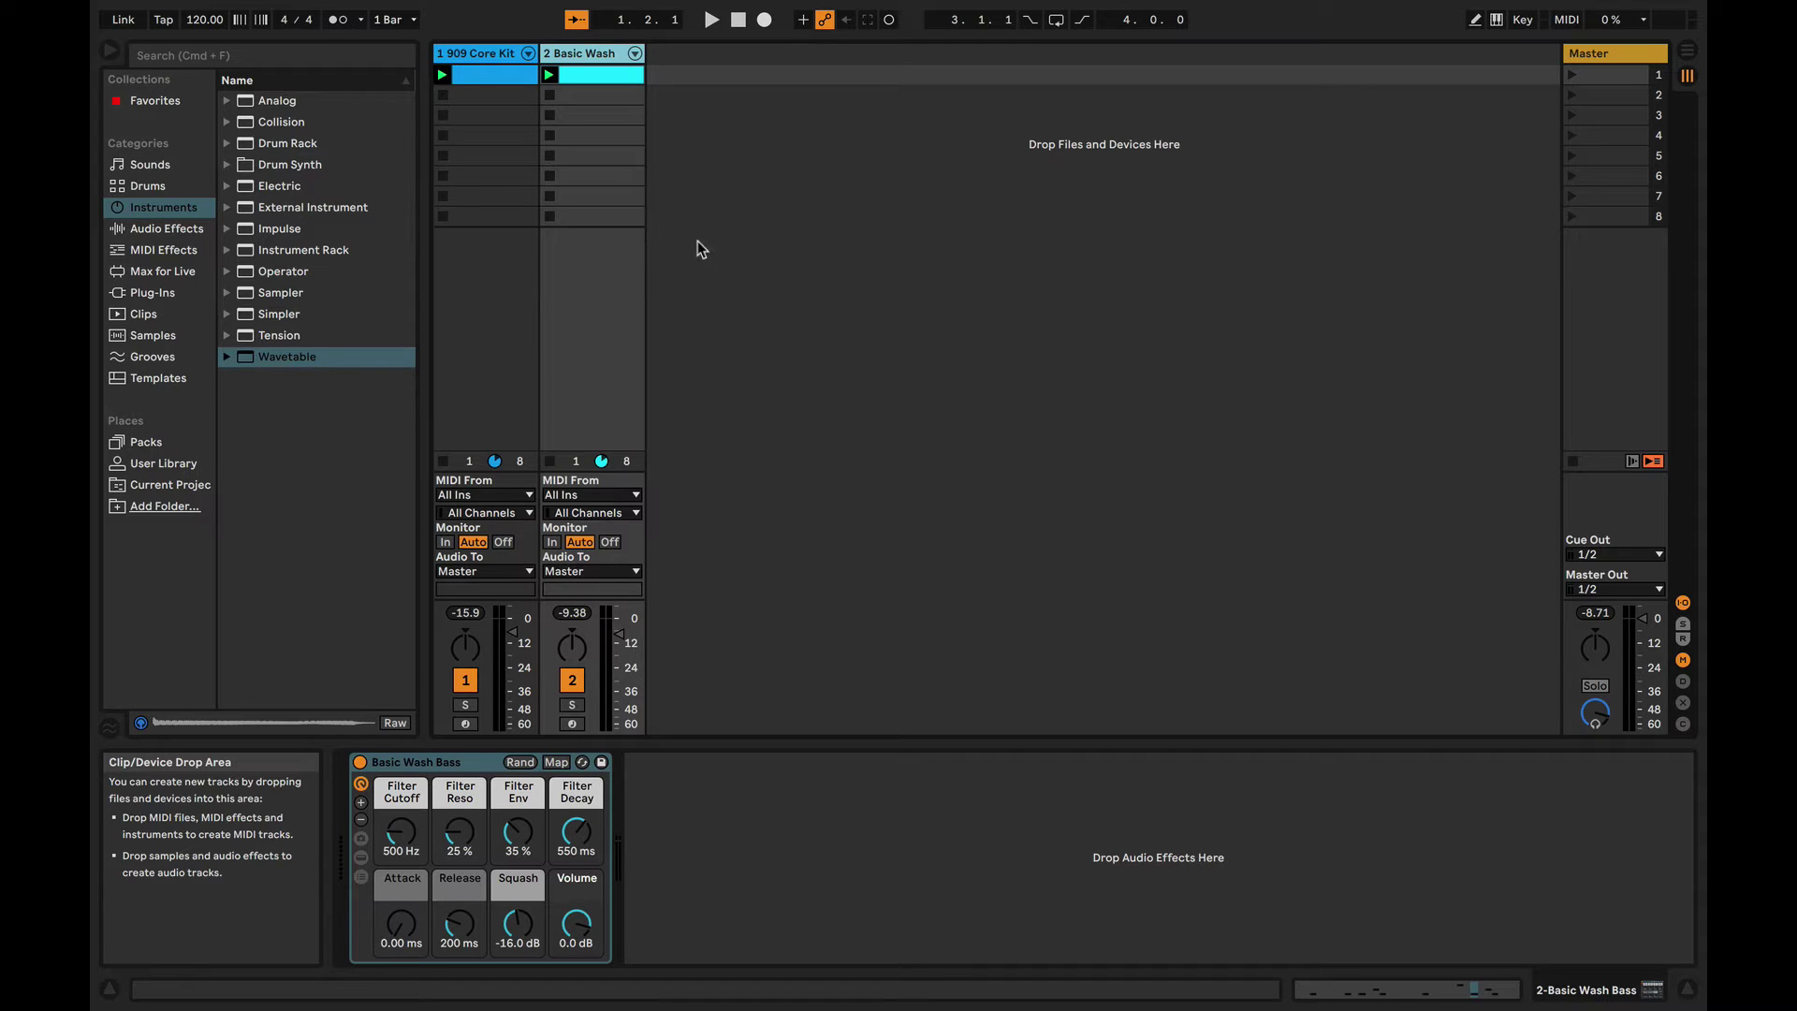
# - Load Wavetable onto a new third track and create an empty MIDI clip in its first slot
pyautogui.click(272, 357)
pyautogui.moveTo(736, 184); pyautogui.dragTo(737, 184)
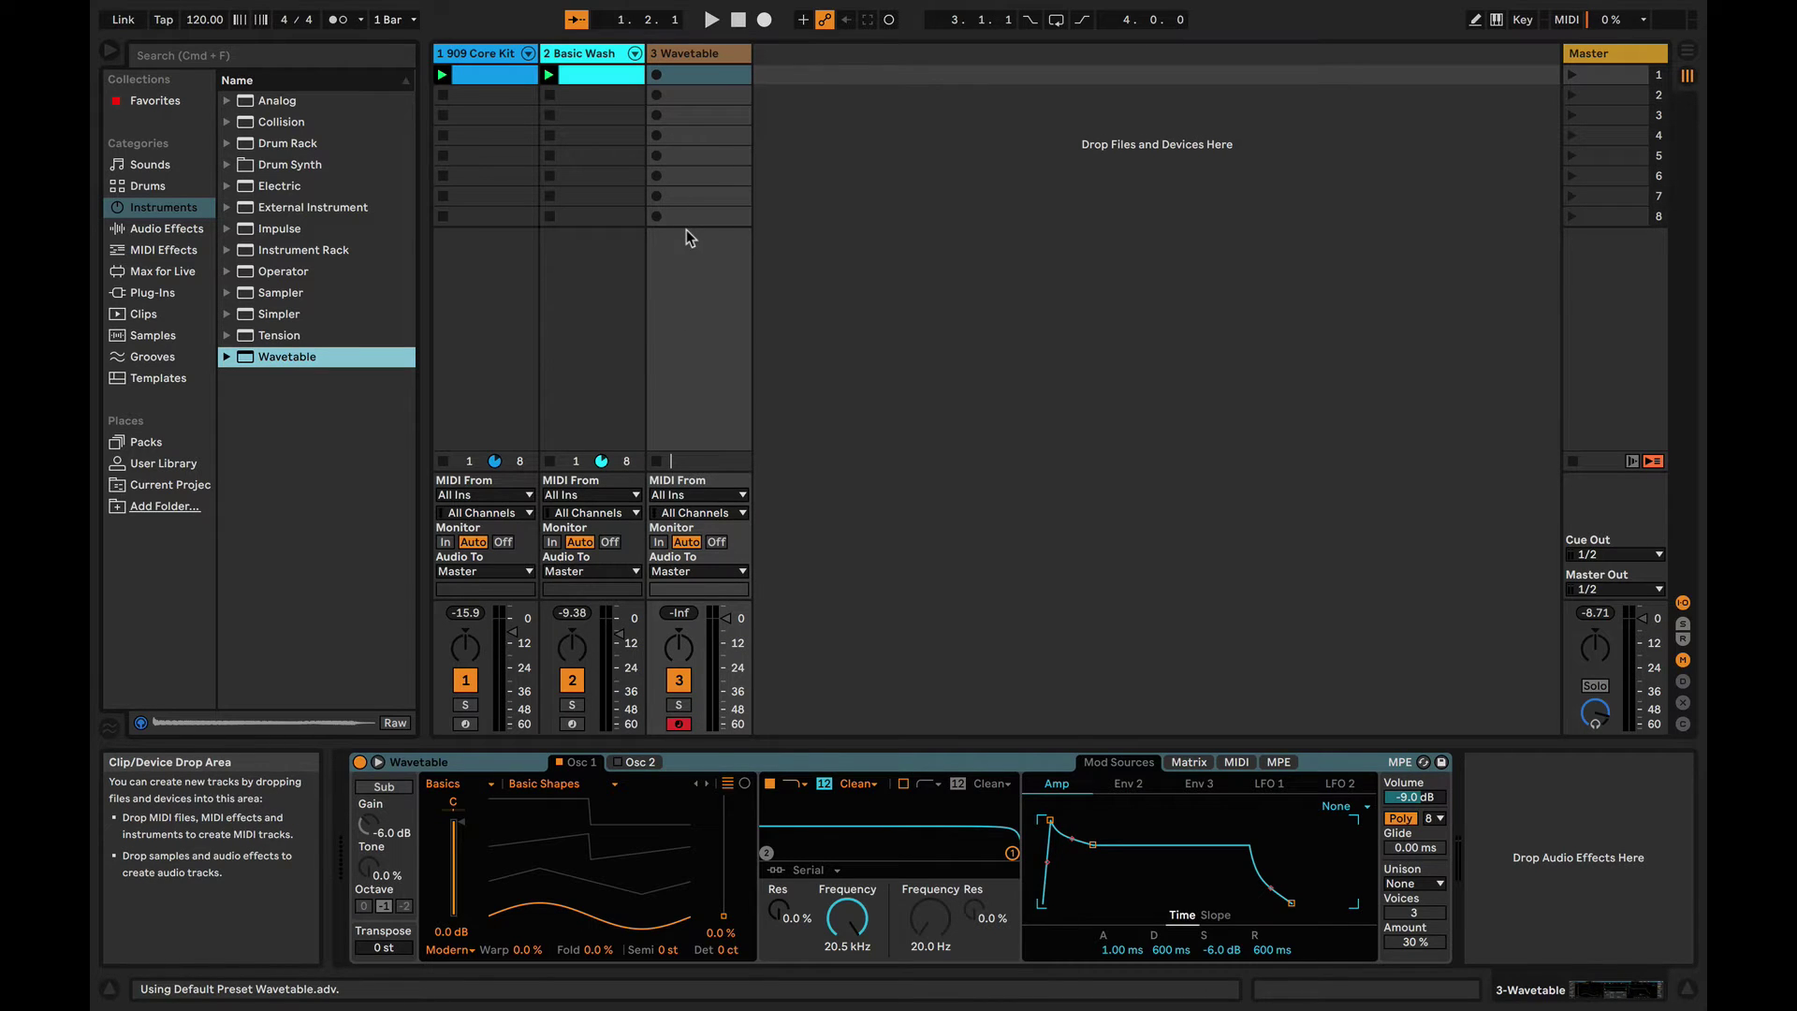
pyautogui.hotkey('shift', 'Tab')
pyautogui.doubleClick(704, 73)
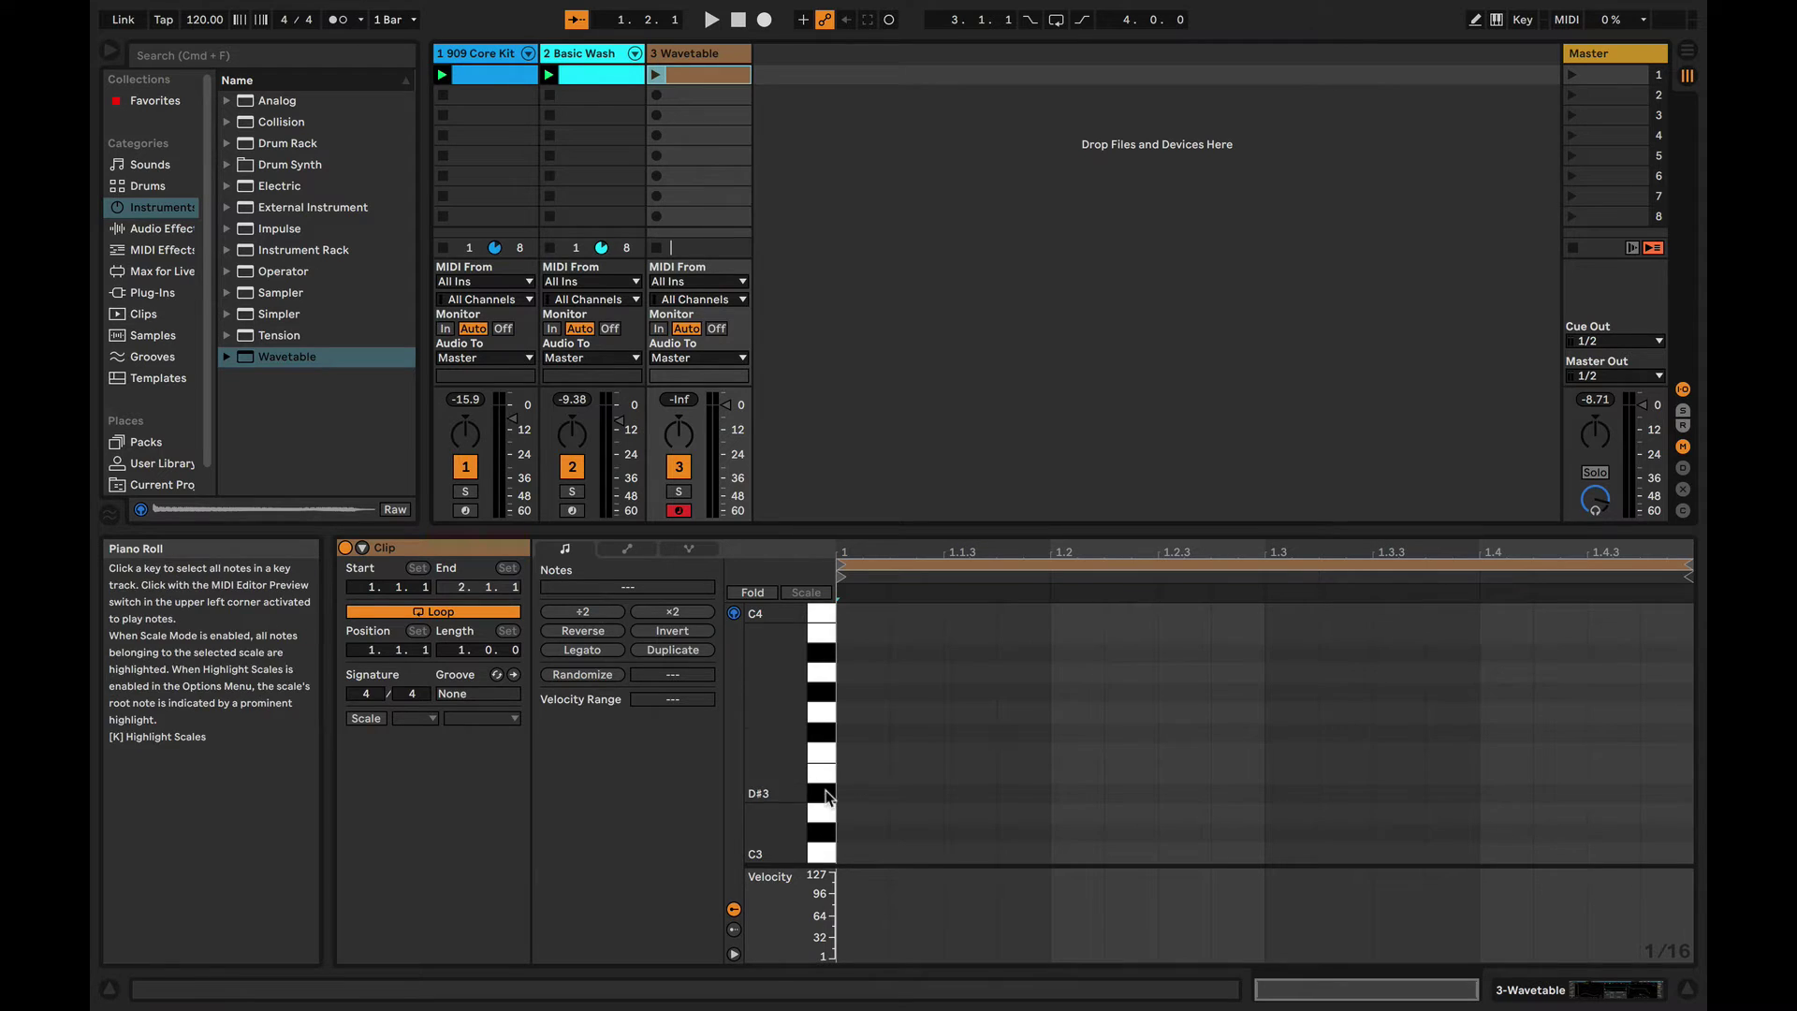
# - Audition the default Wavetable sound on the C2 and C3 piano-roll keys
pyautogui.scroll(-5, 828, 798)
pyautogui.scroll(-3, 828, 798)
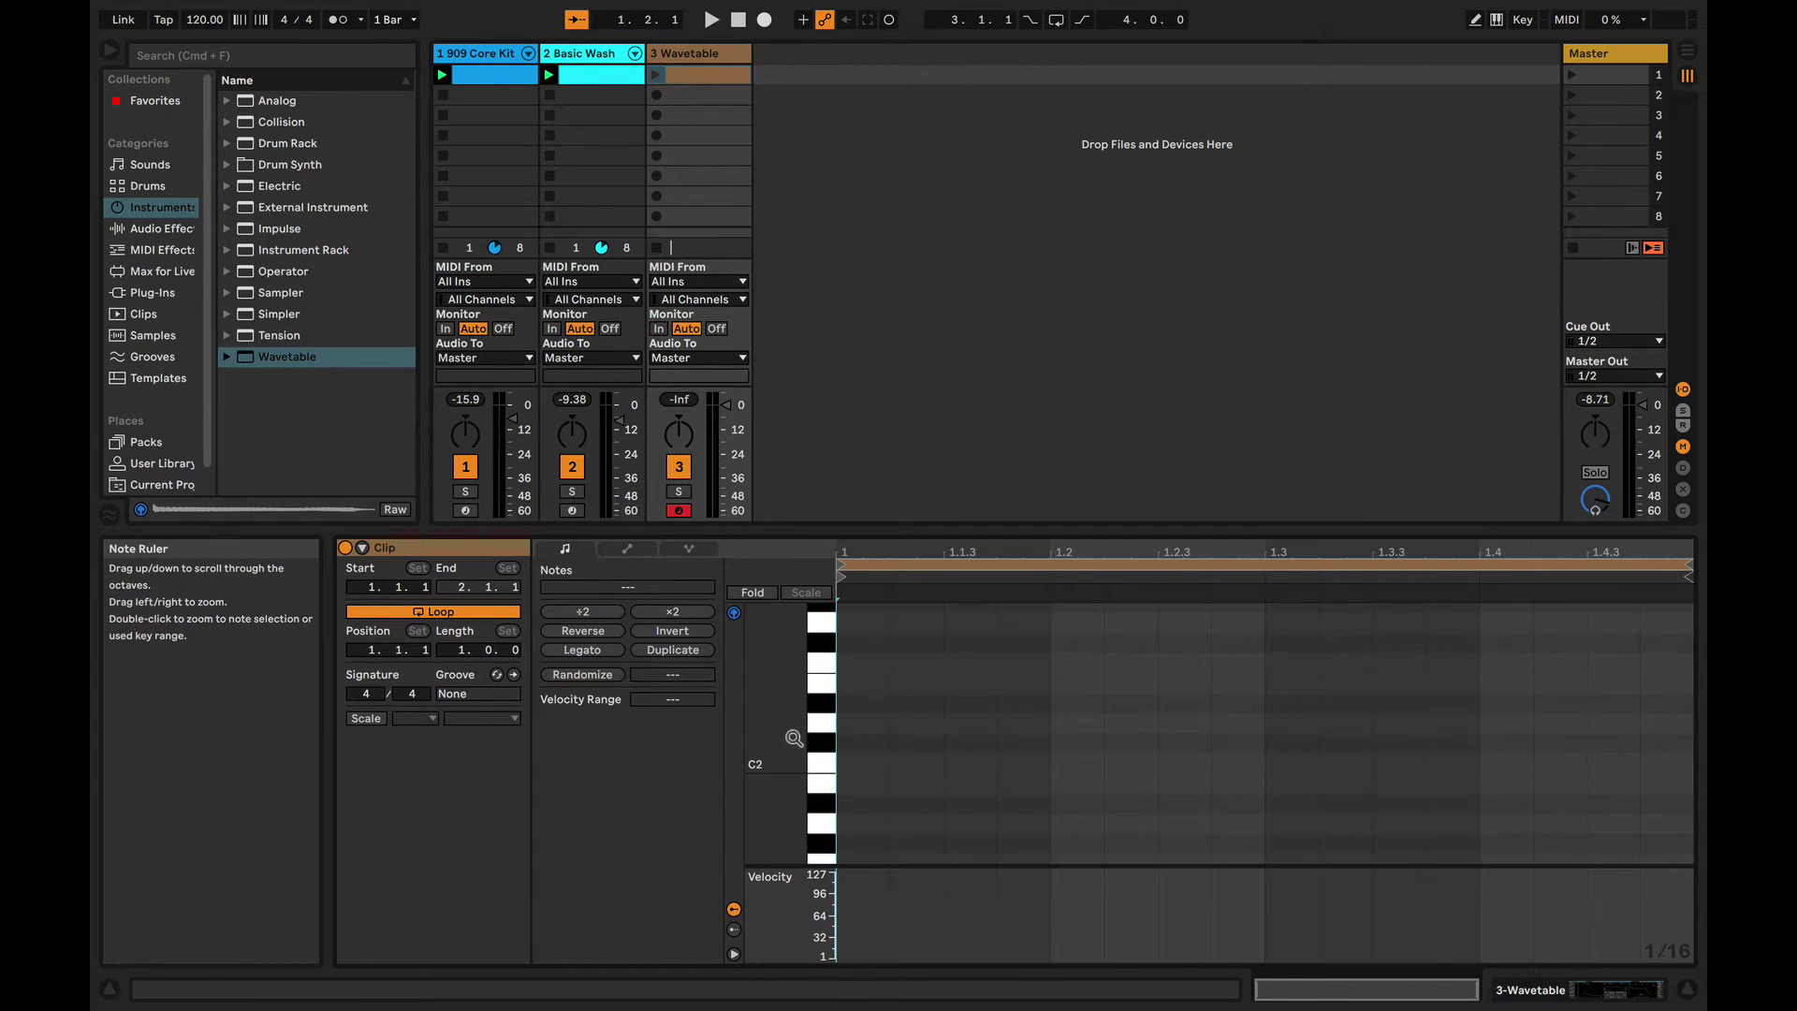
pyautogui.click(823, 764)
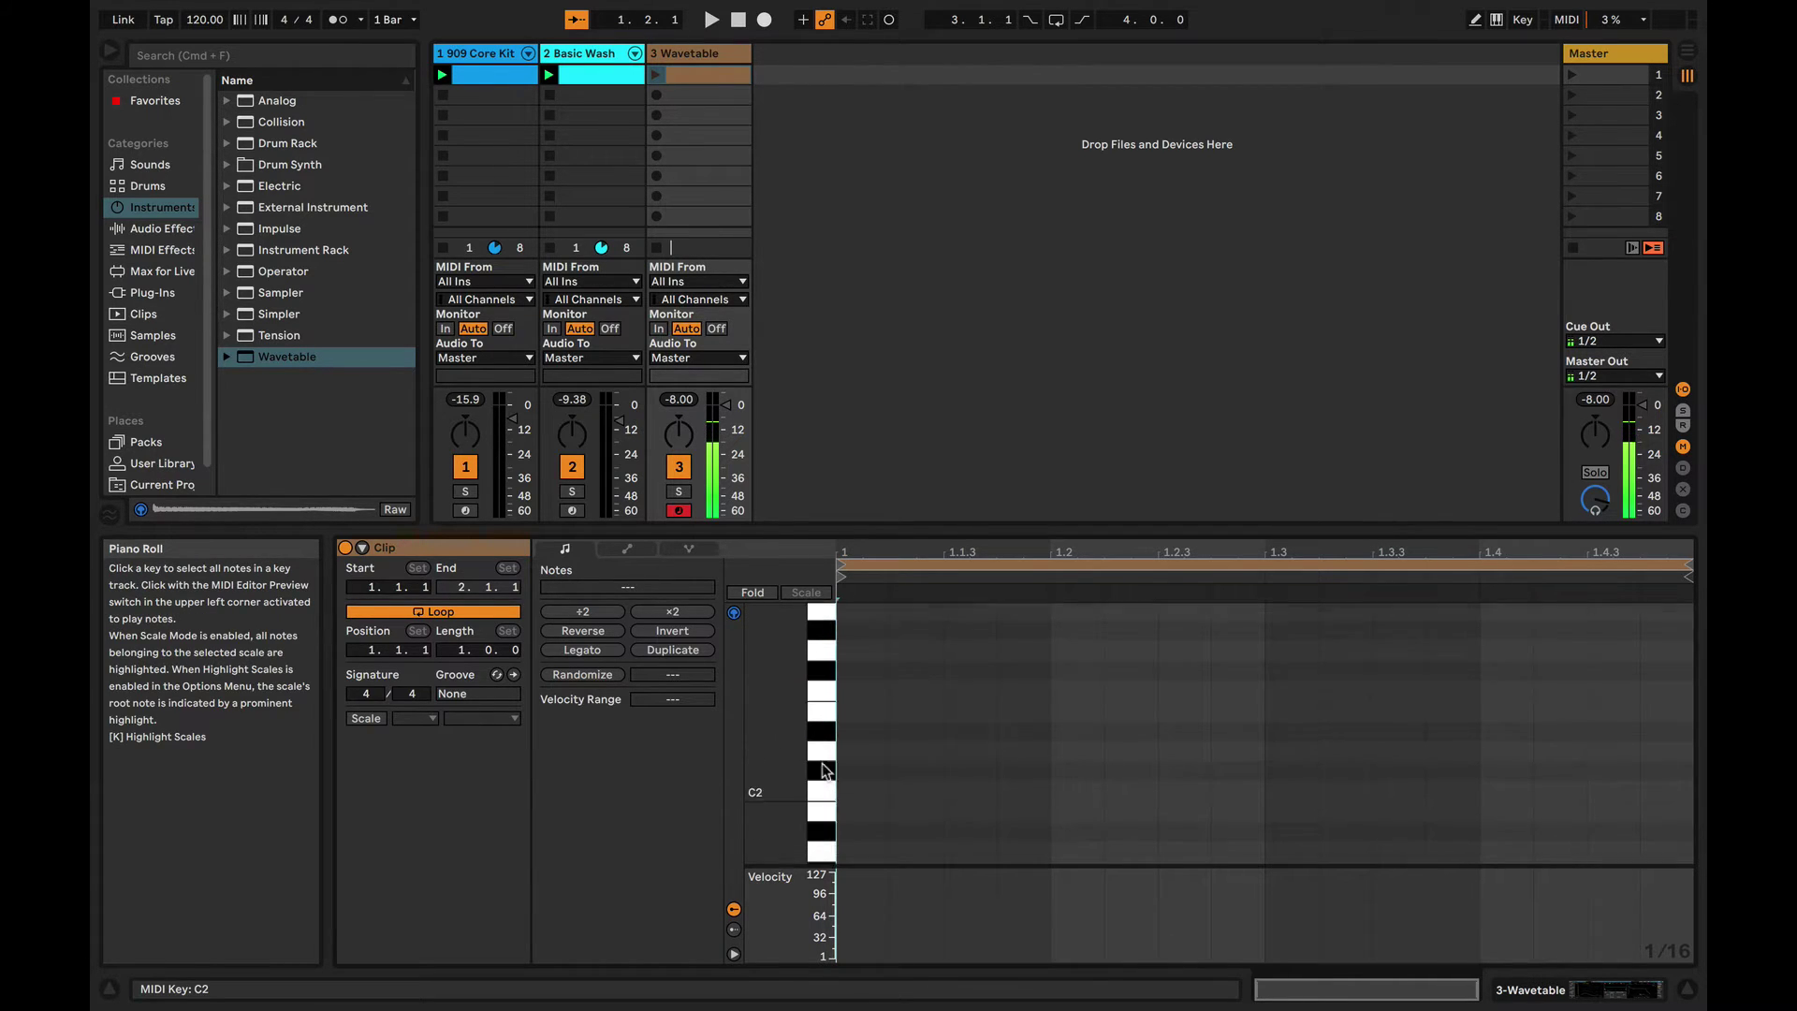
pyautogui.scroll(4, 823, 769)
pyautogui.click(821, 719)
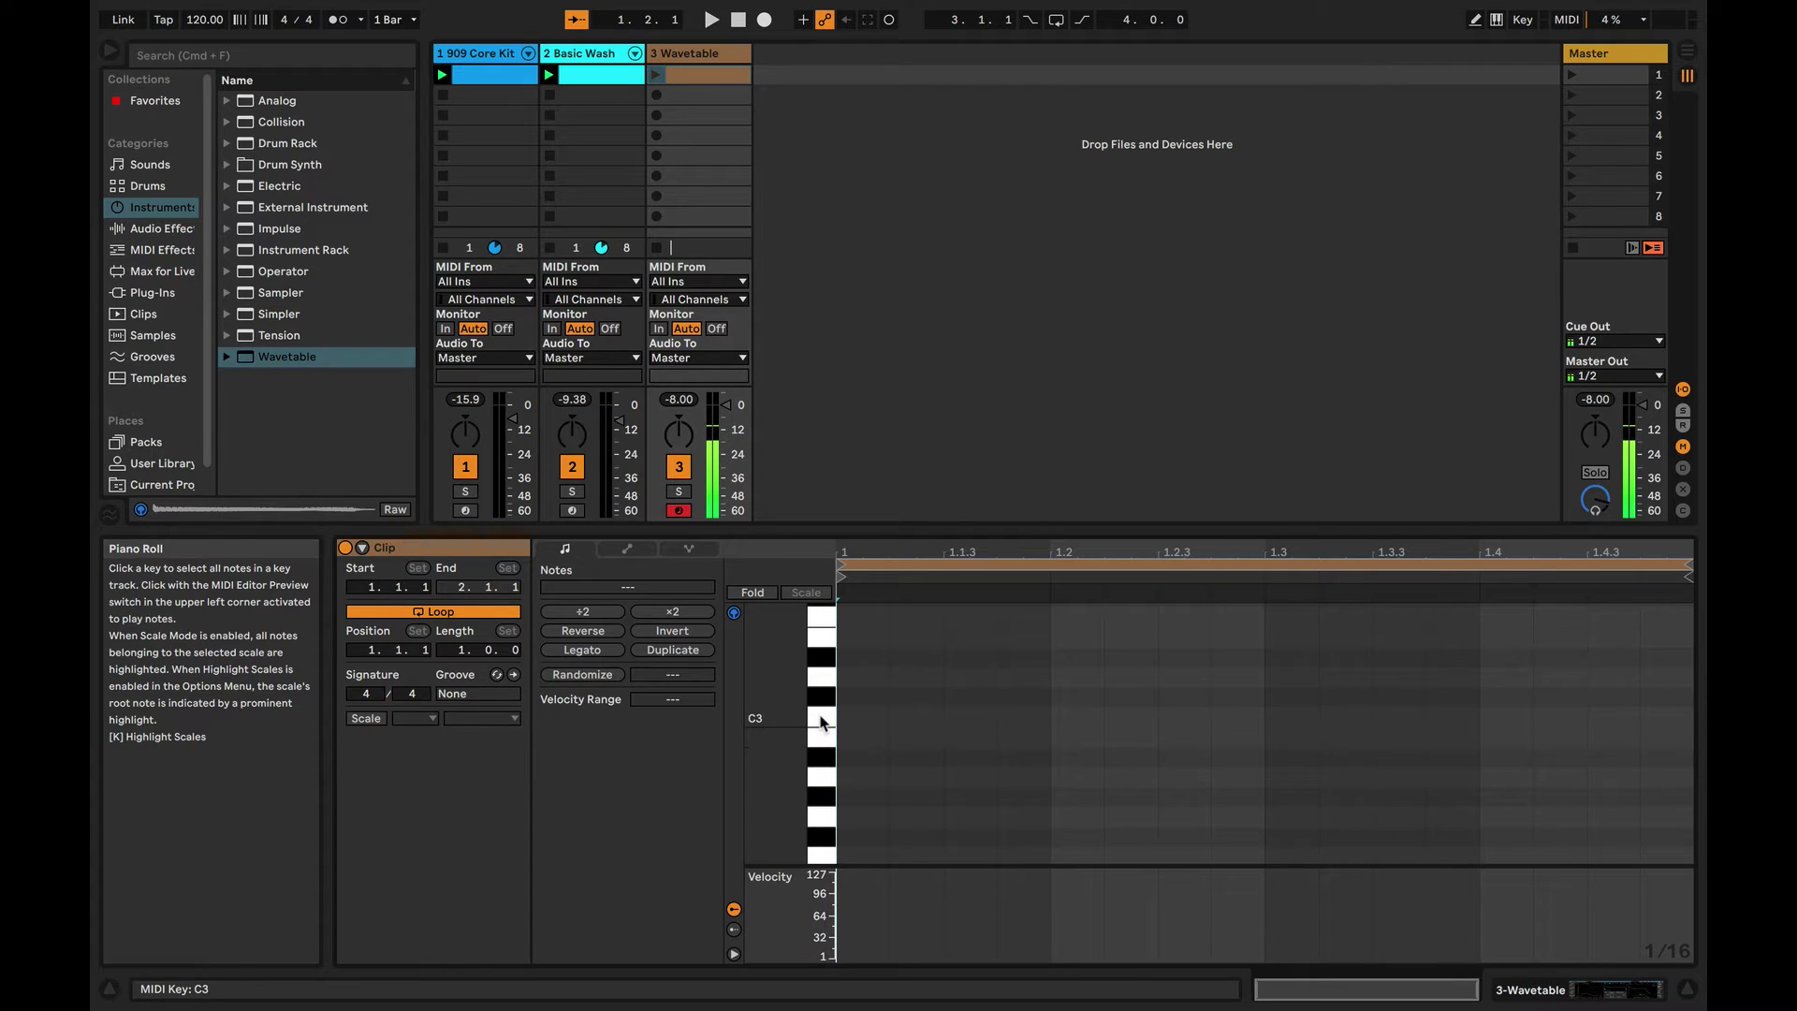
# - Add a sixteenth-long C3 note at 1.2.1 in the new Wavetable clip
pyautogui.click(1102, 733)
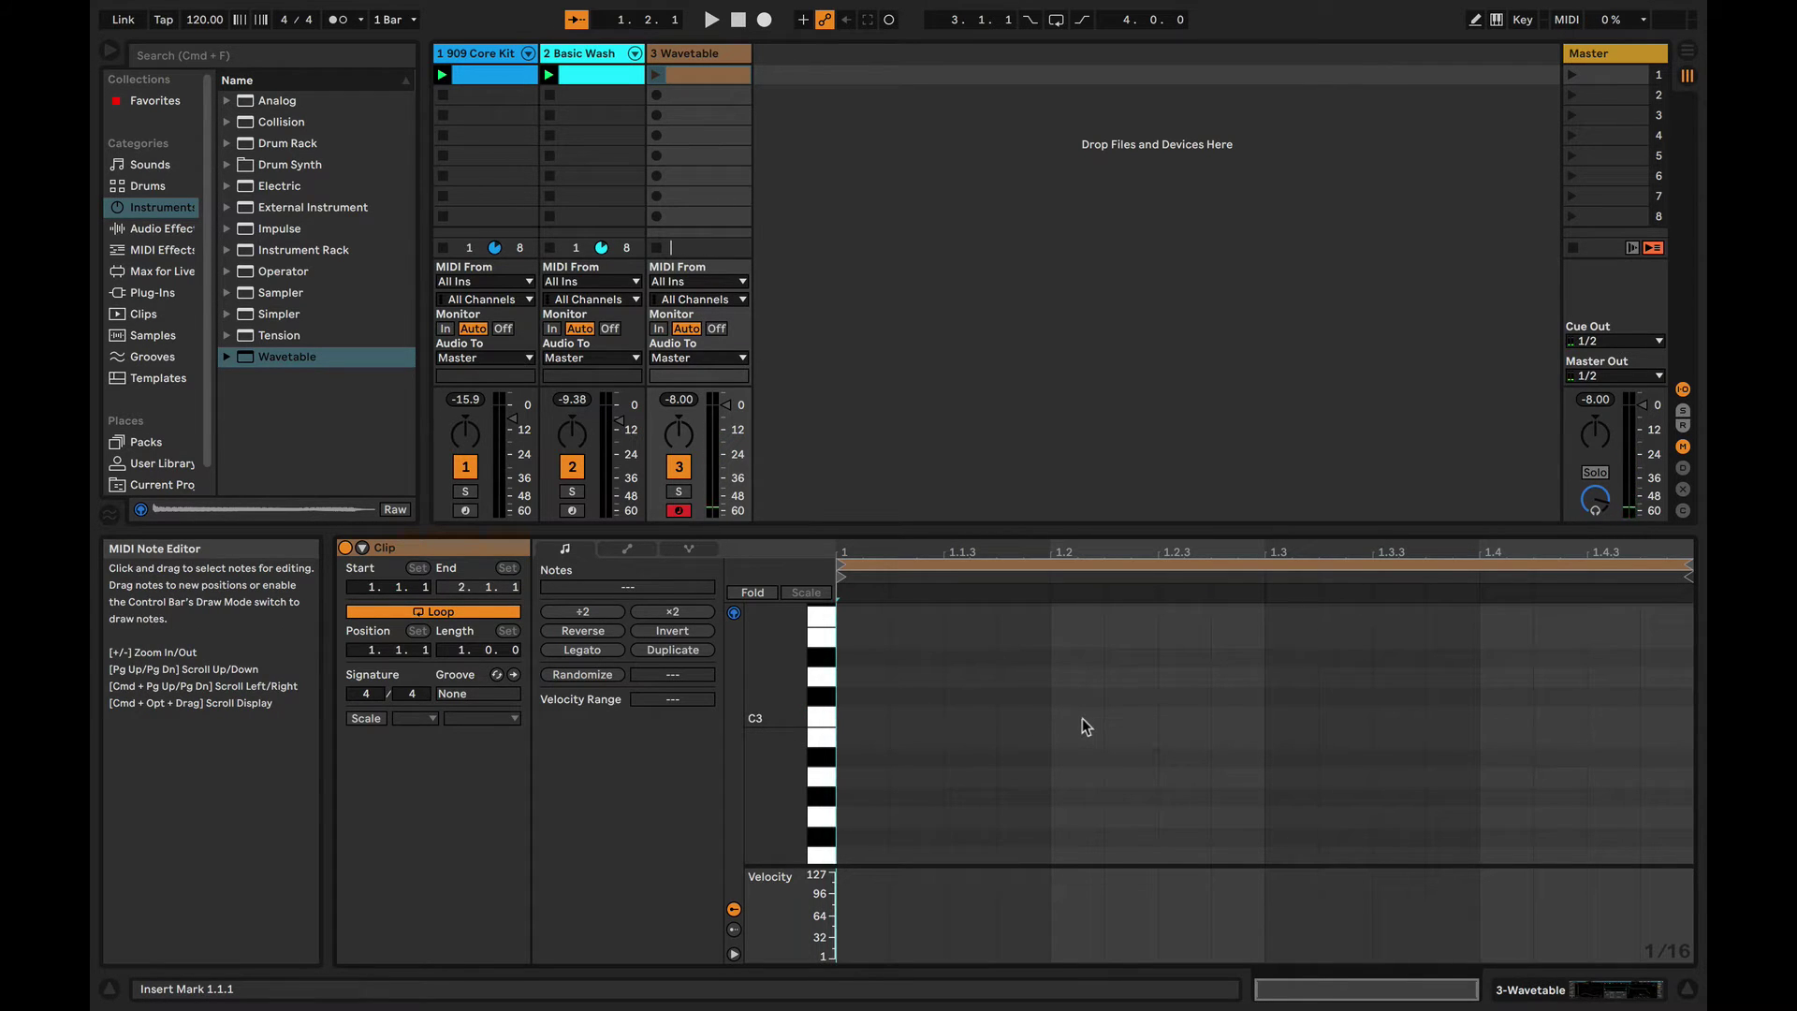
pyautogui.doubleClick(1083, 725)
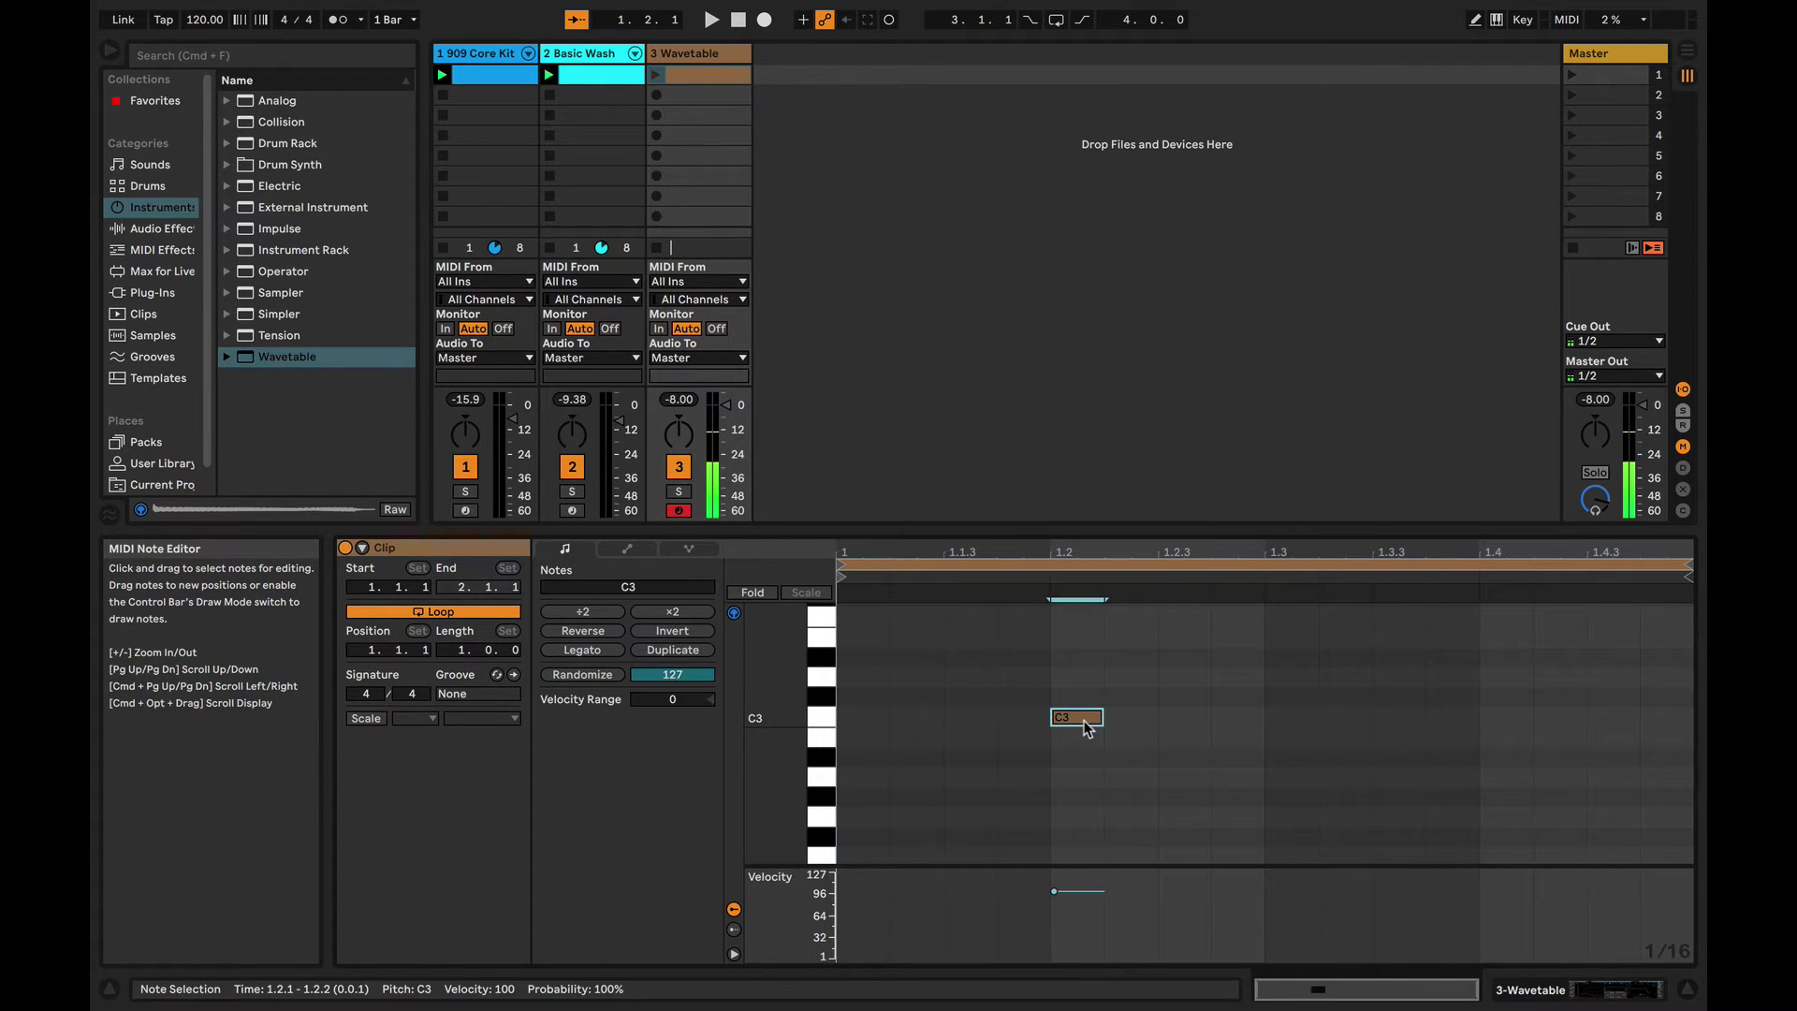
pyautogui.scroll(4, 1083, 723)
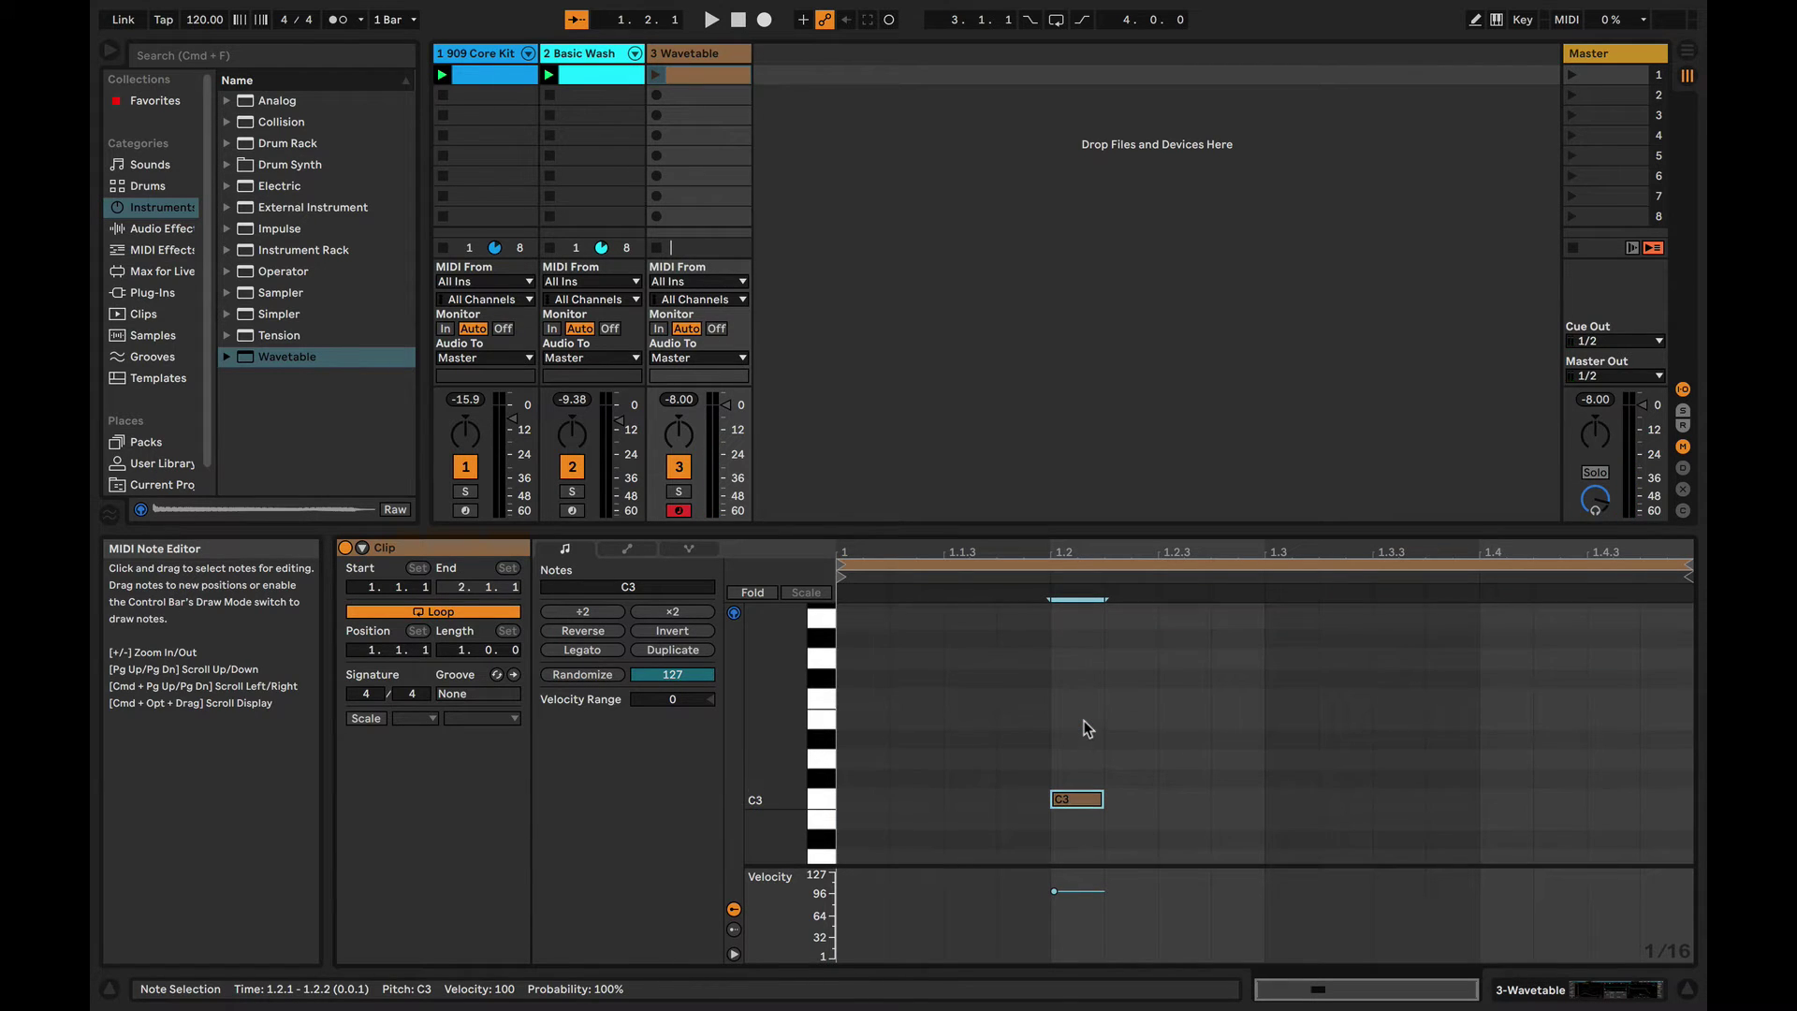
pyautogui.scroll(-1, 1084, 723)
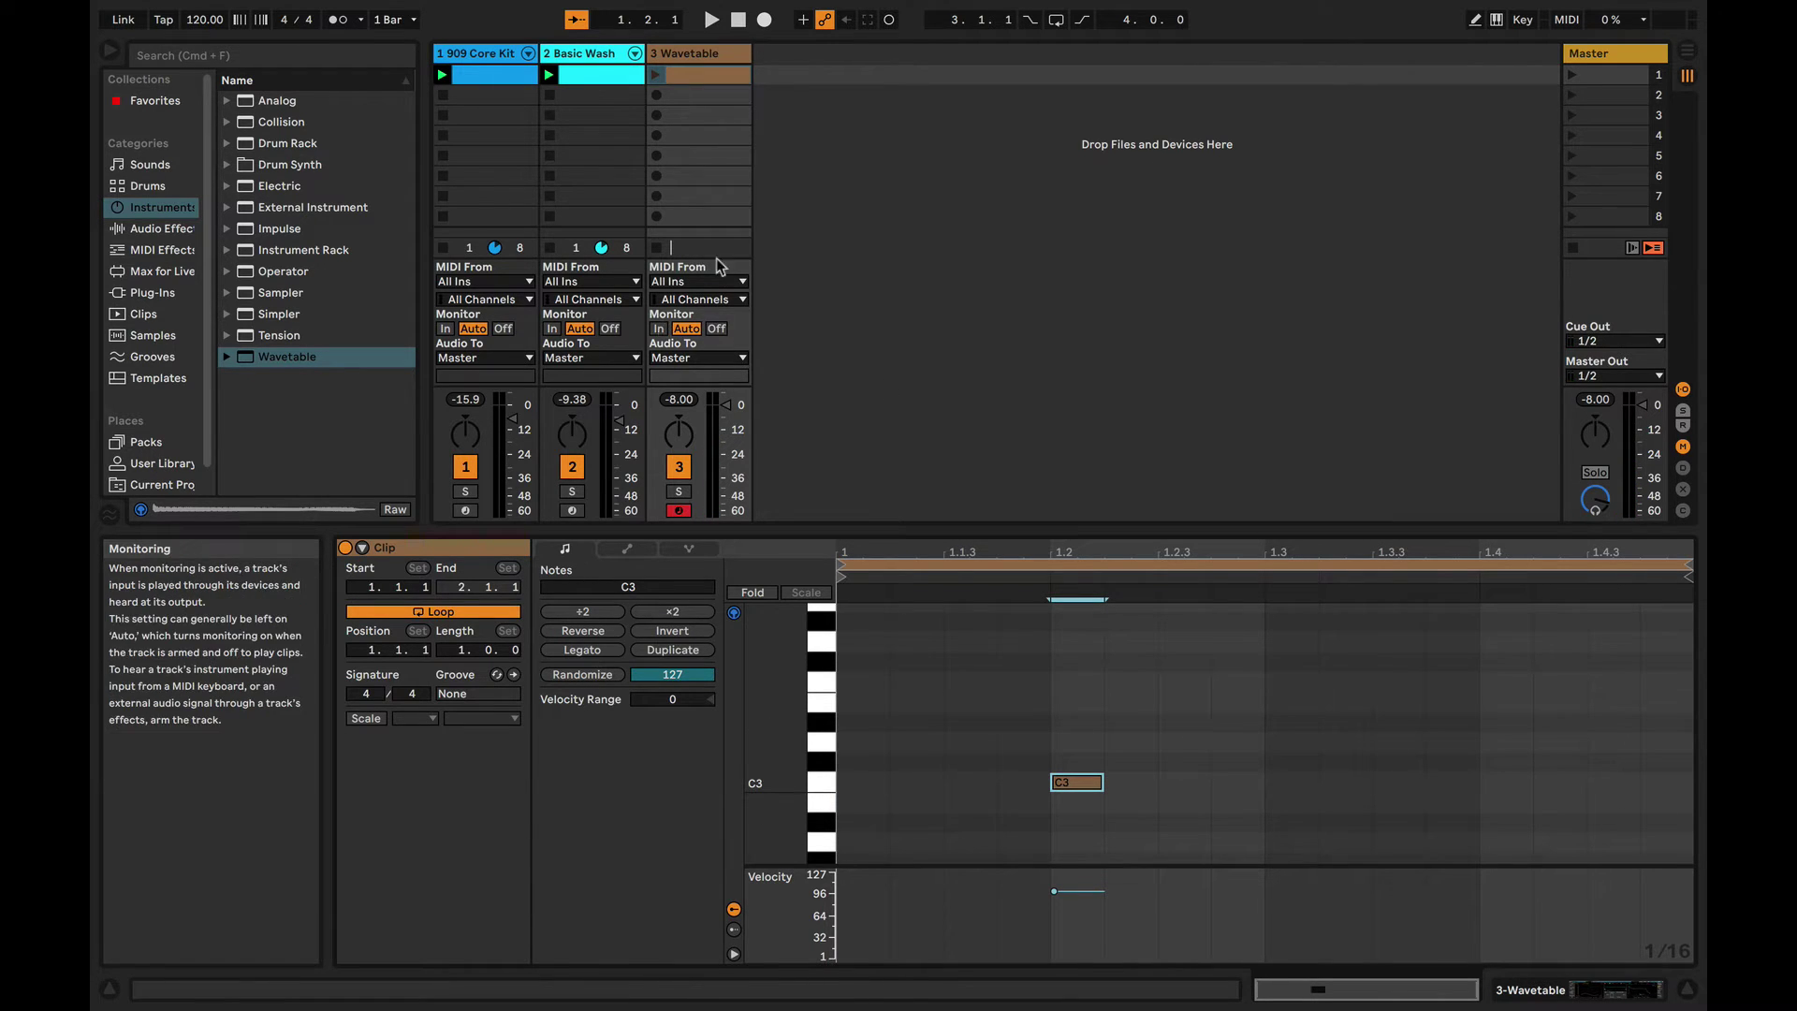
# - Launch scene 1 and add a sixteenth-long E3 note at 1.2.1 above the C3 in the Wavetable clip
pyautogui.click(1576, 77)
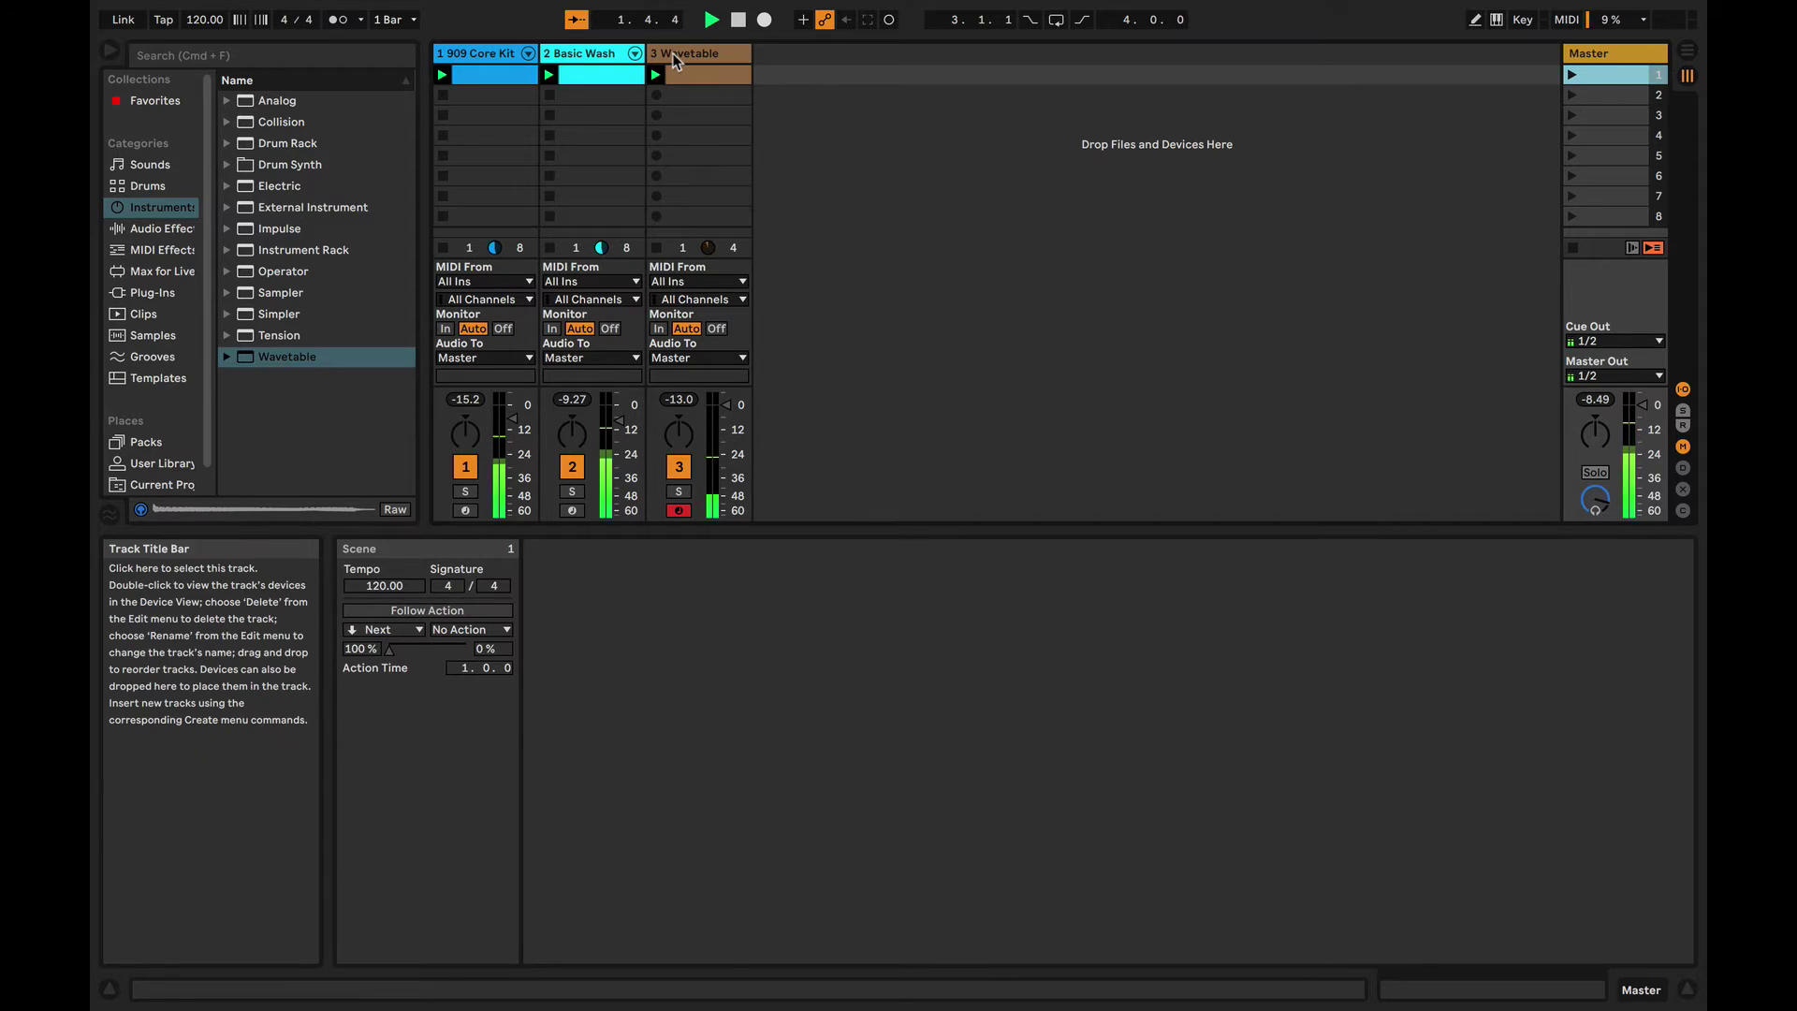
pyautogui.click(672, 53)
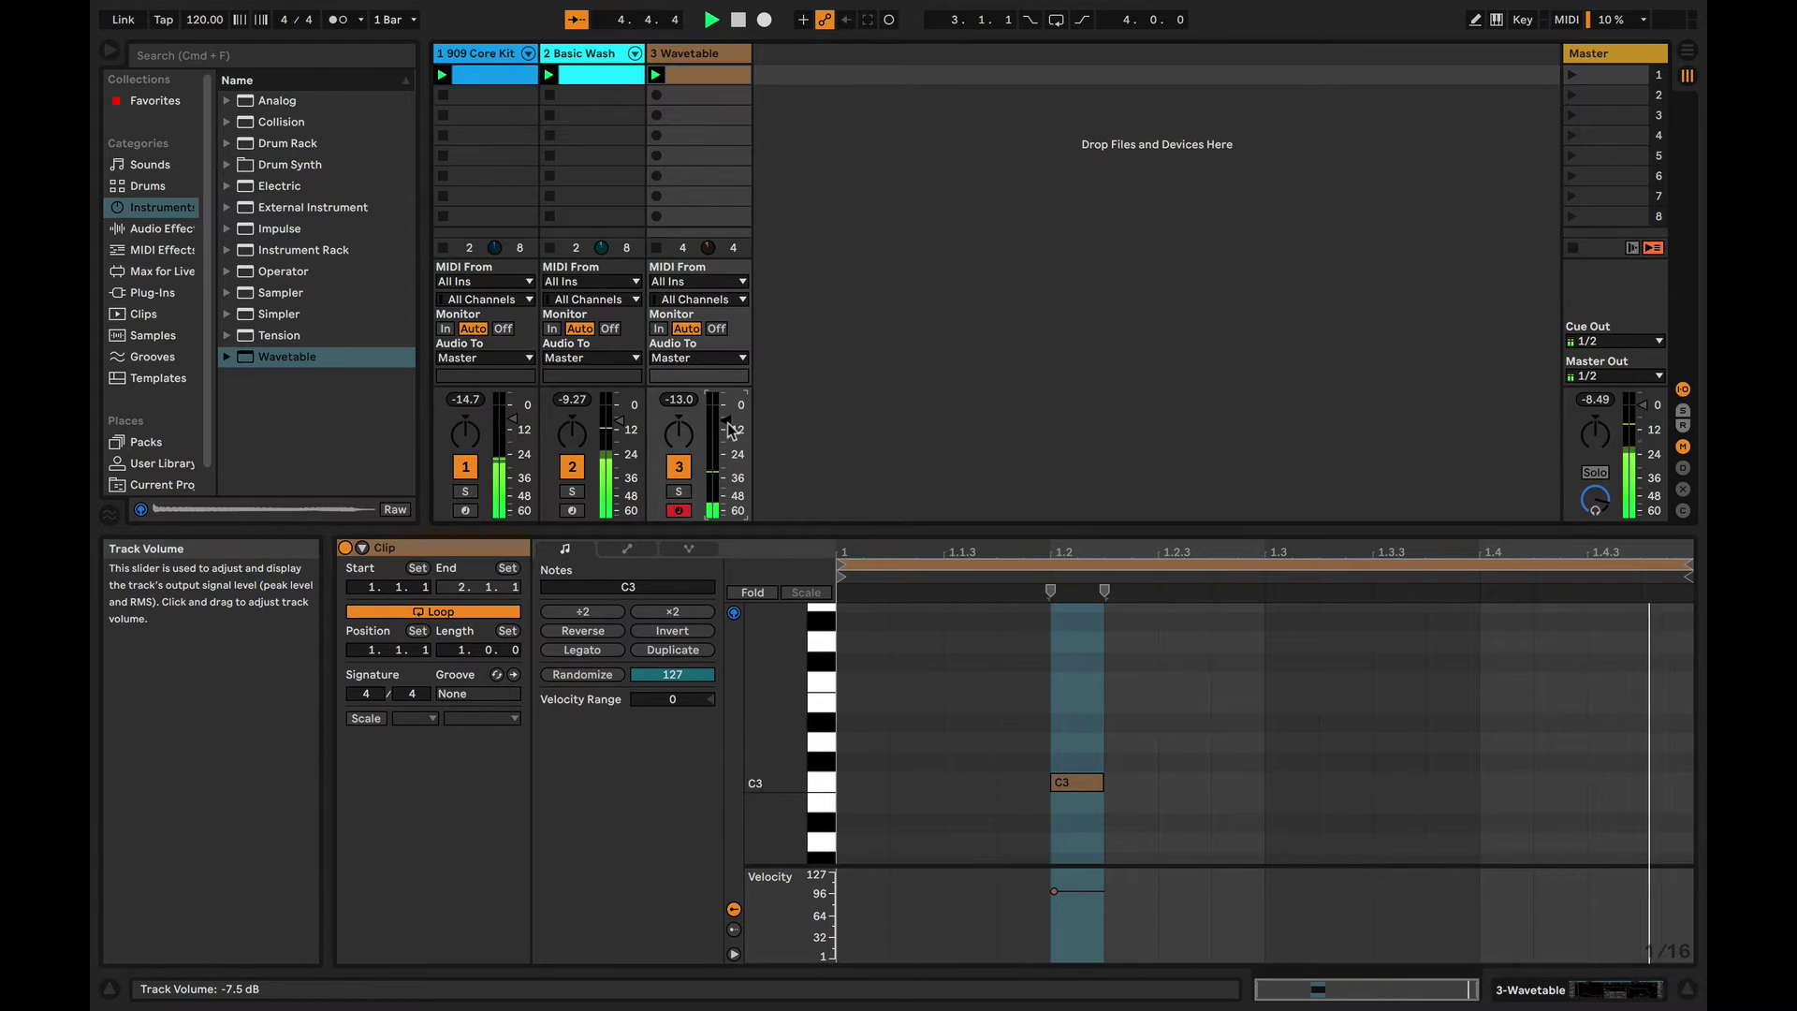
pyautogui.click(1124, 719)
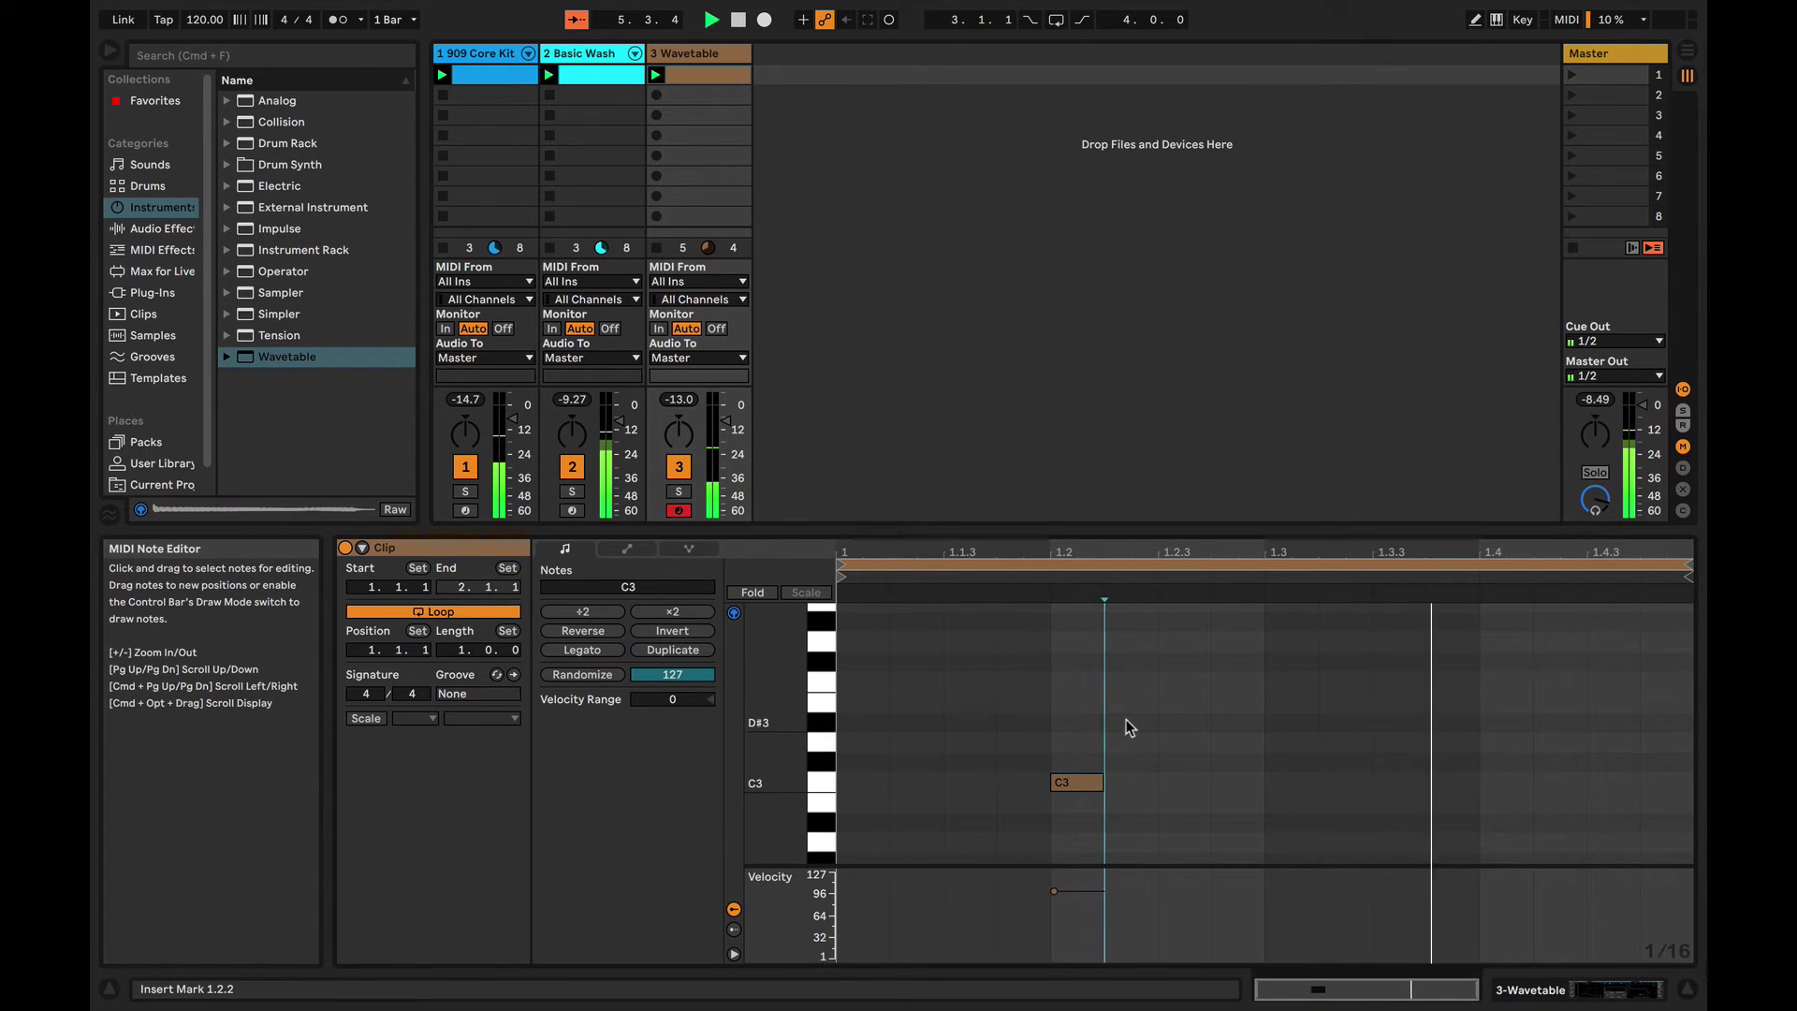
pyautogui.click(1054, 703)
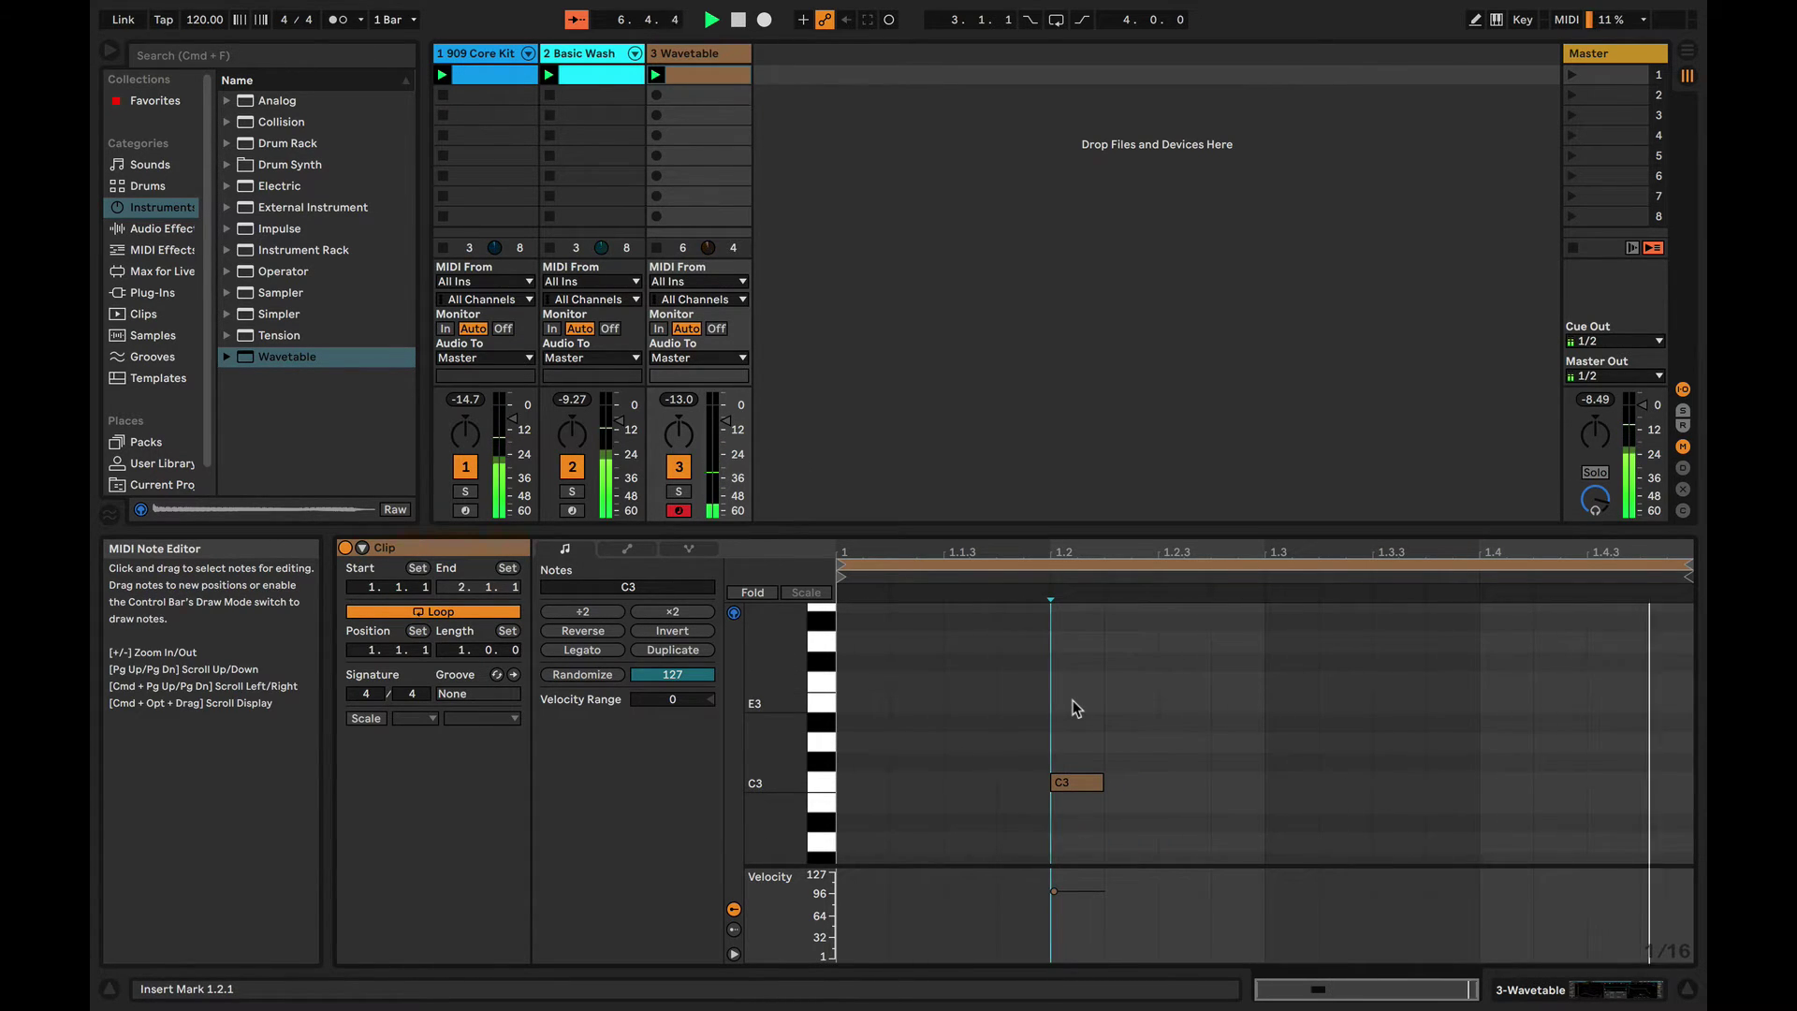
pyautogui.doubleClick(1075, 701)
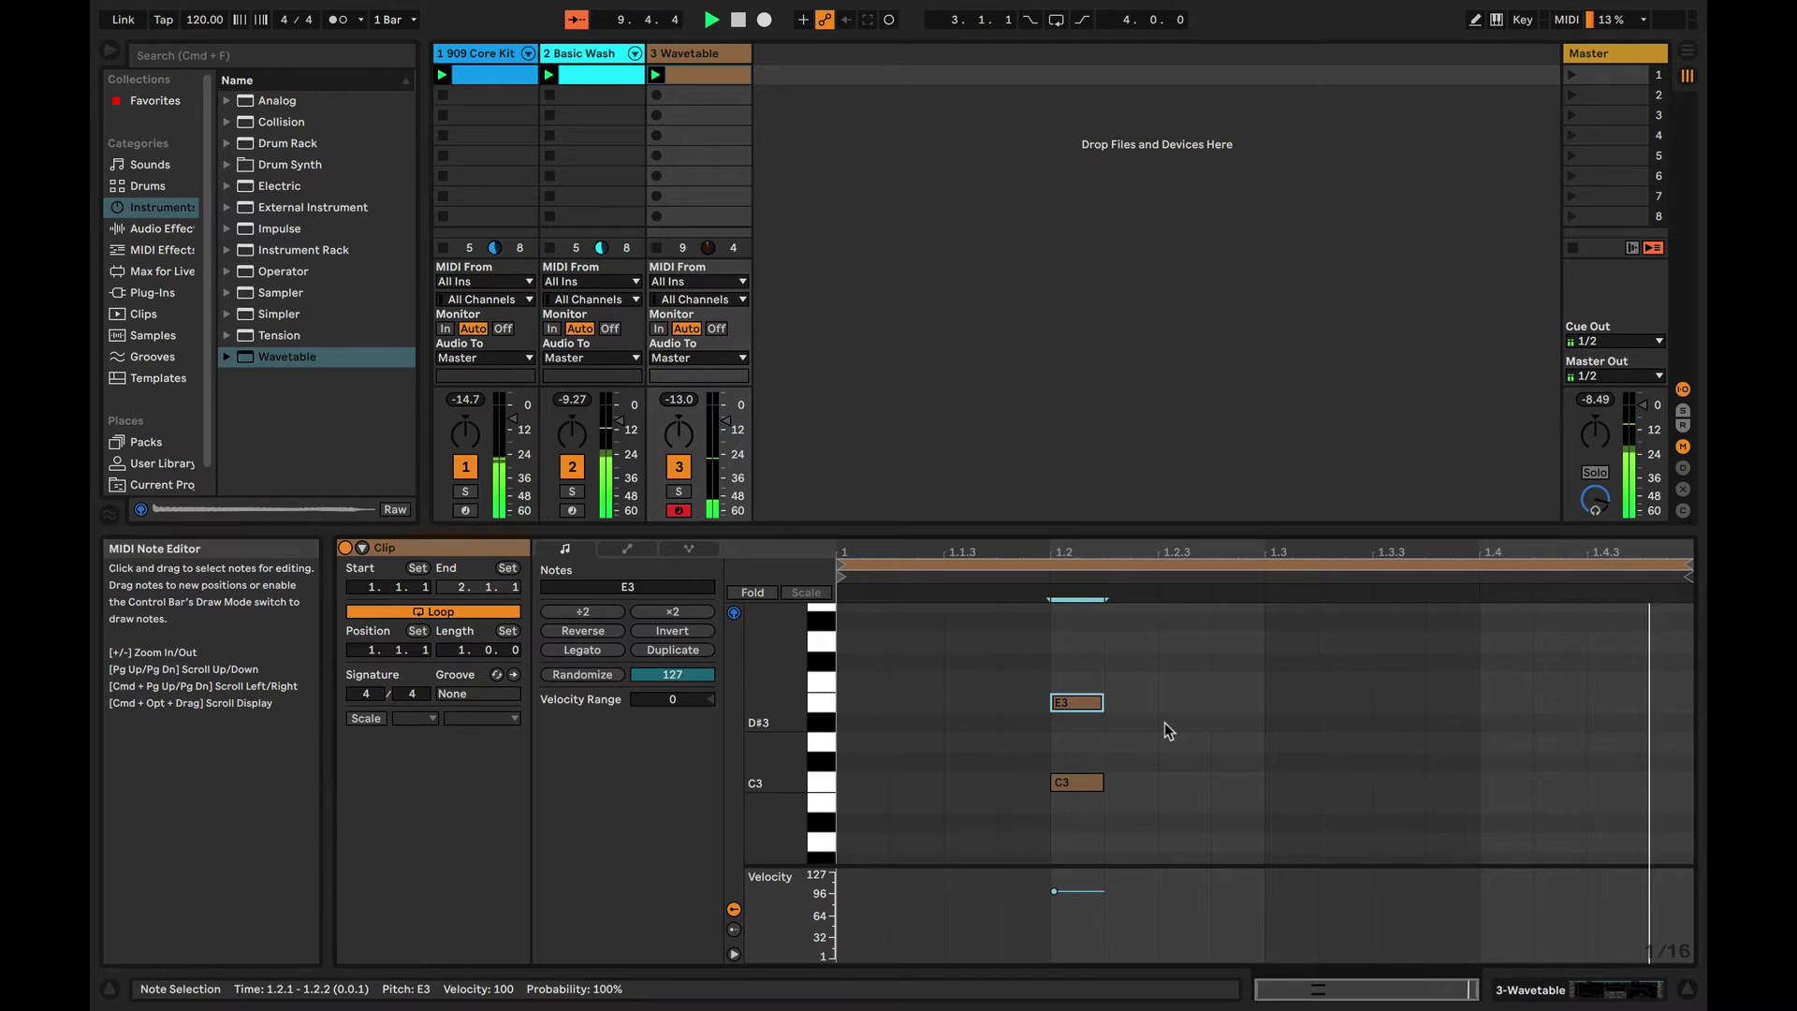
# - Set oscillator 1's wavetable position to 68% and the first filter's frequency to 4.90 kHz on Wavetable
pyautogui.hotkey('shift', 'Tab')
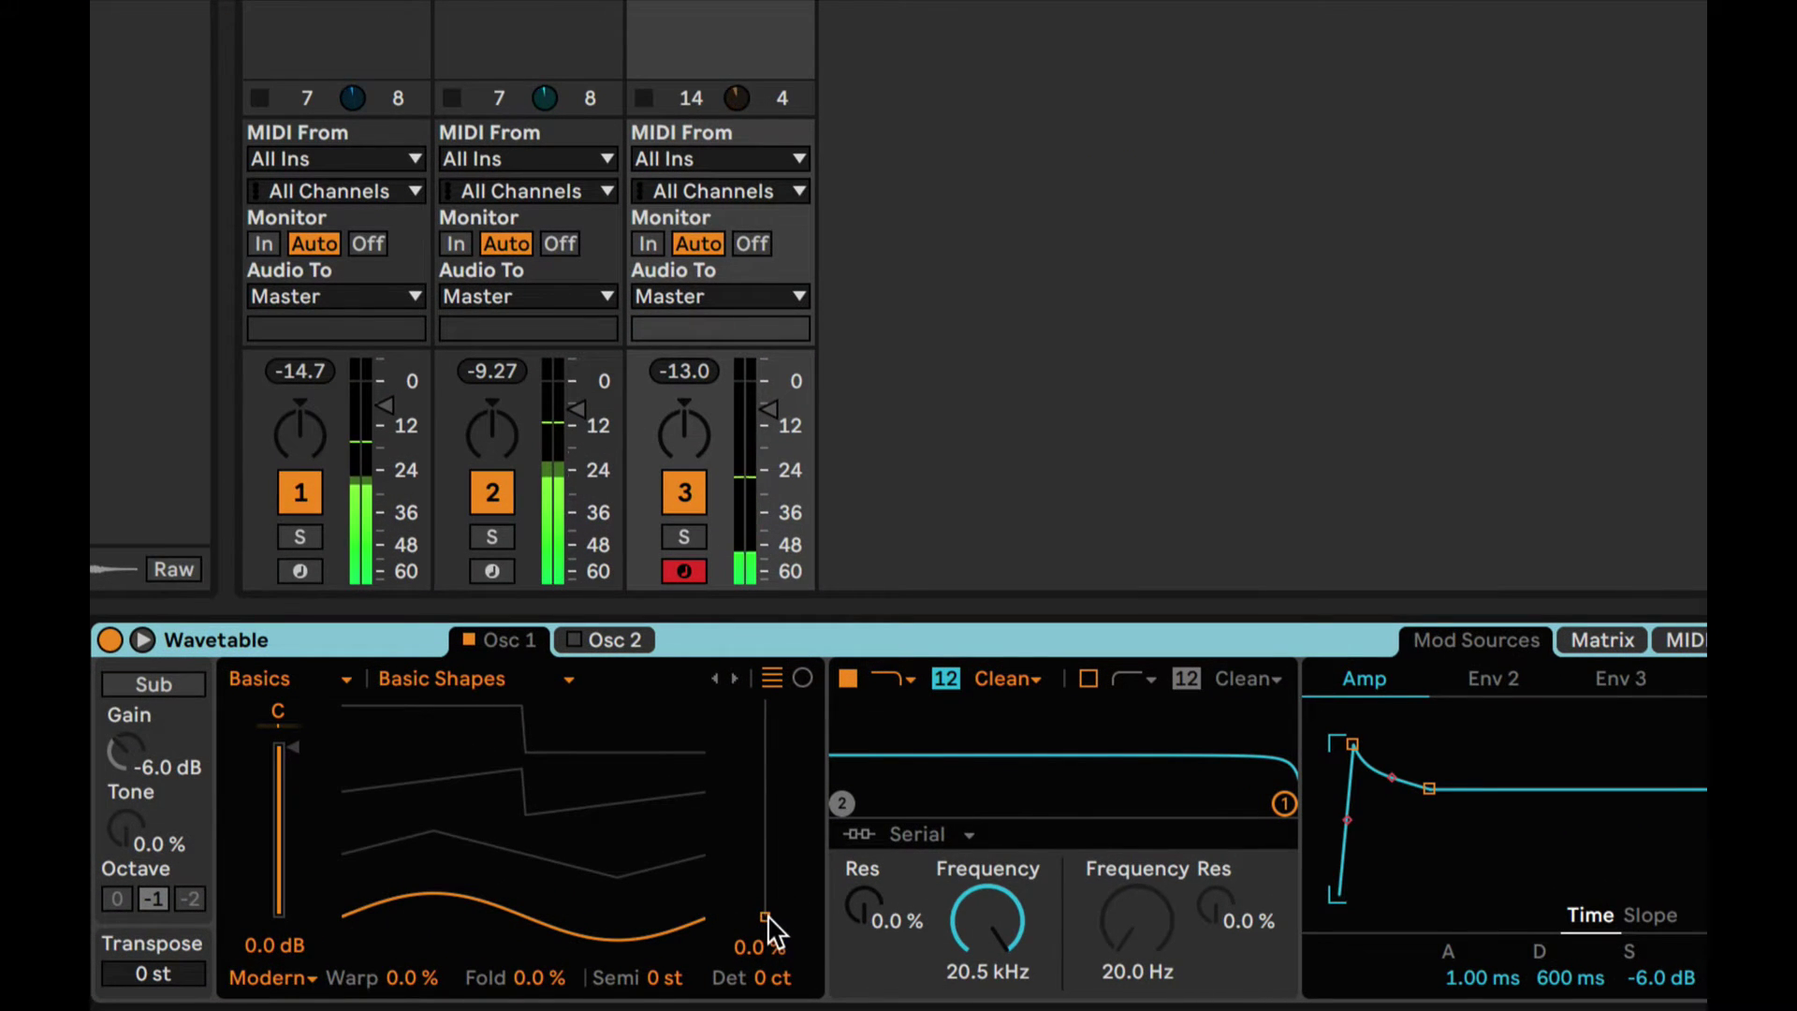
pyautogui.moveTo(766, 918)
pyautogui.mouseDown()
pyautogui.moveTo(766, 717)
pyautogui.moveTo(766, 899)
pyautogui.mouseUp()
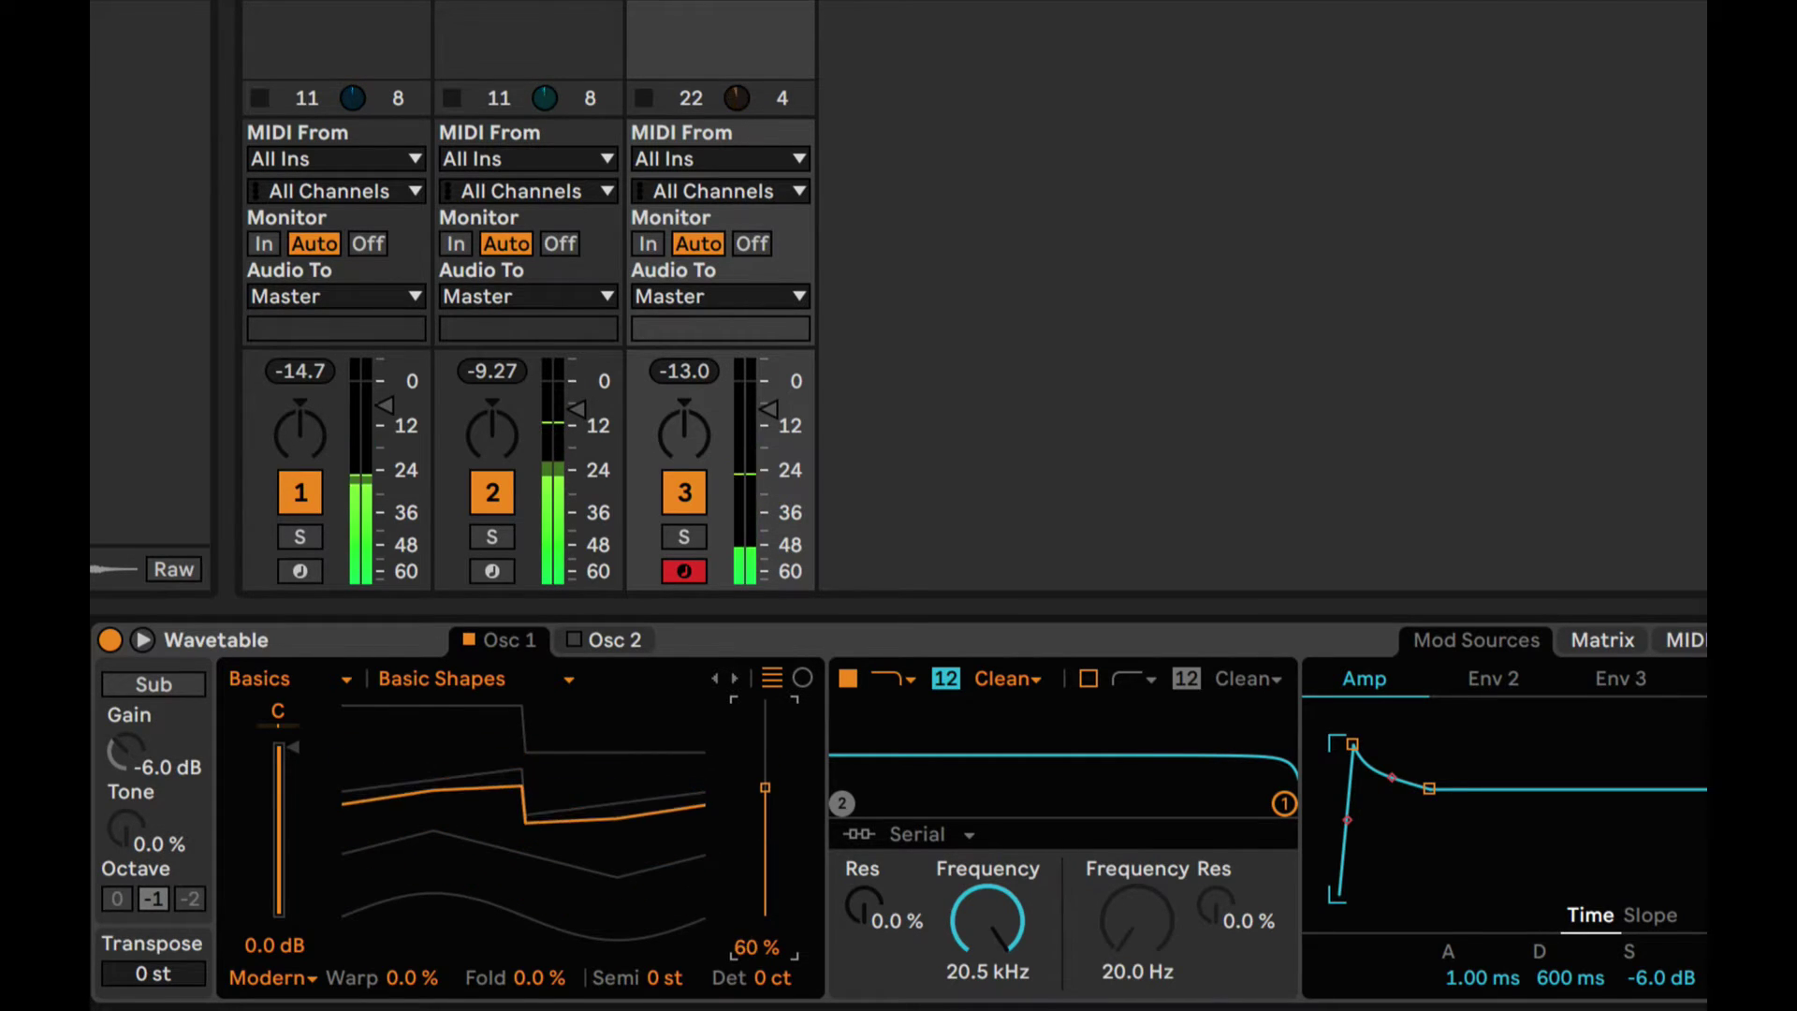
pyautogui.moveTo(971, 903); pyautogui.dragTo(971, 950)
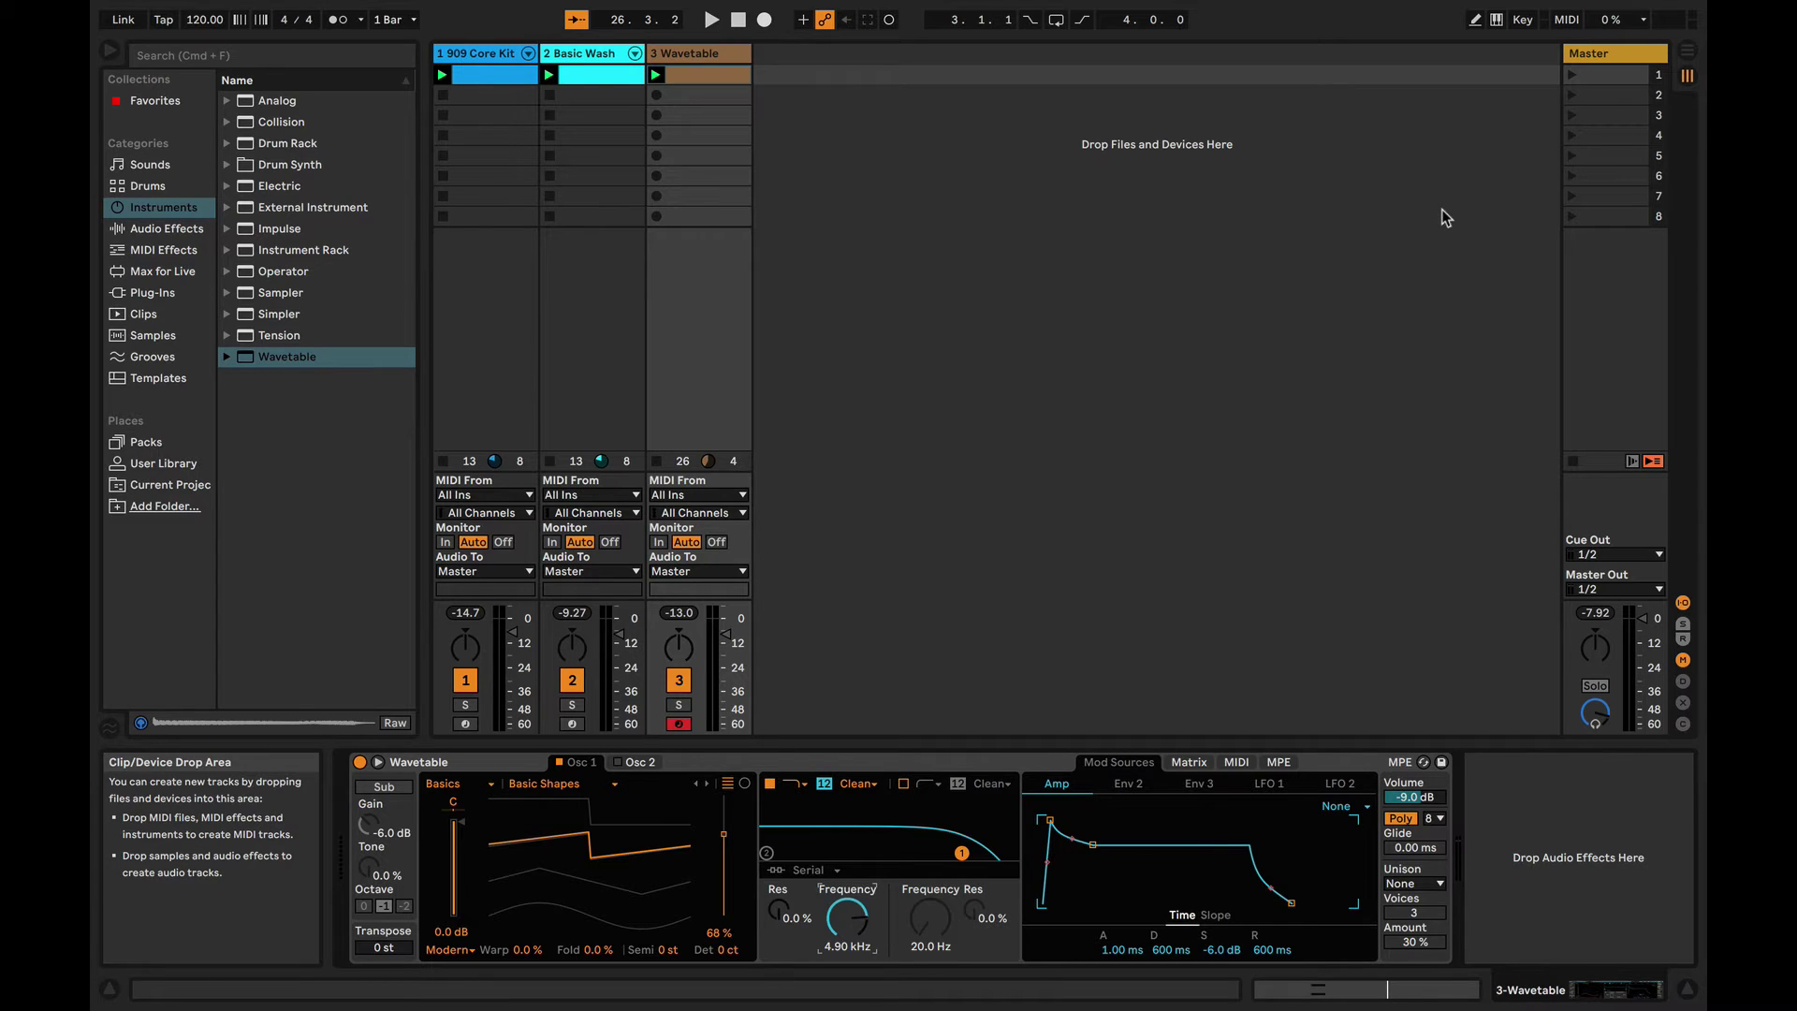
# - Insert a return track into the set
pyautogui.rightClick(1475, 177)
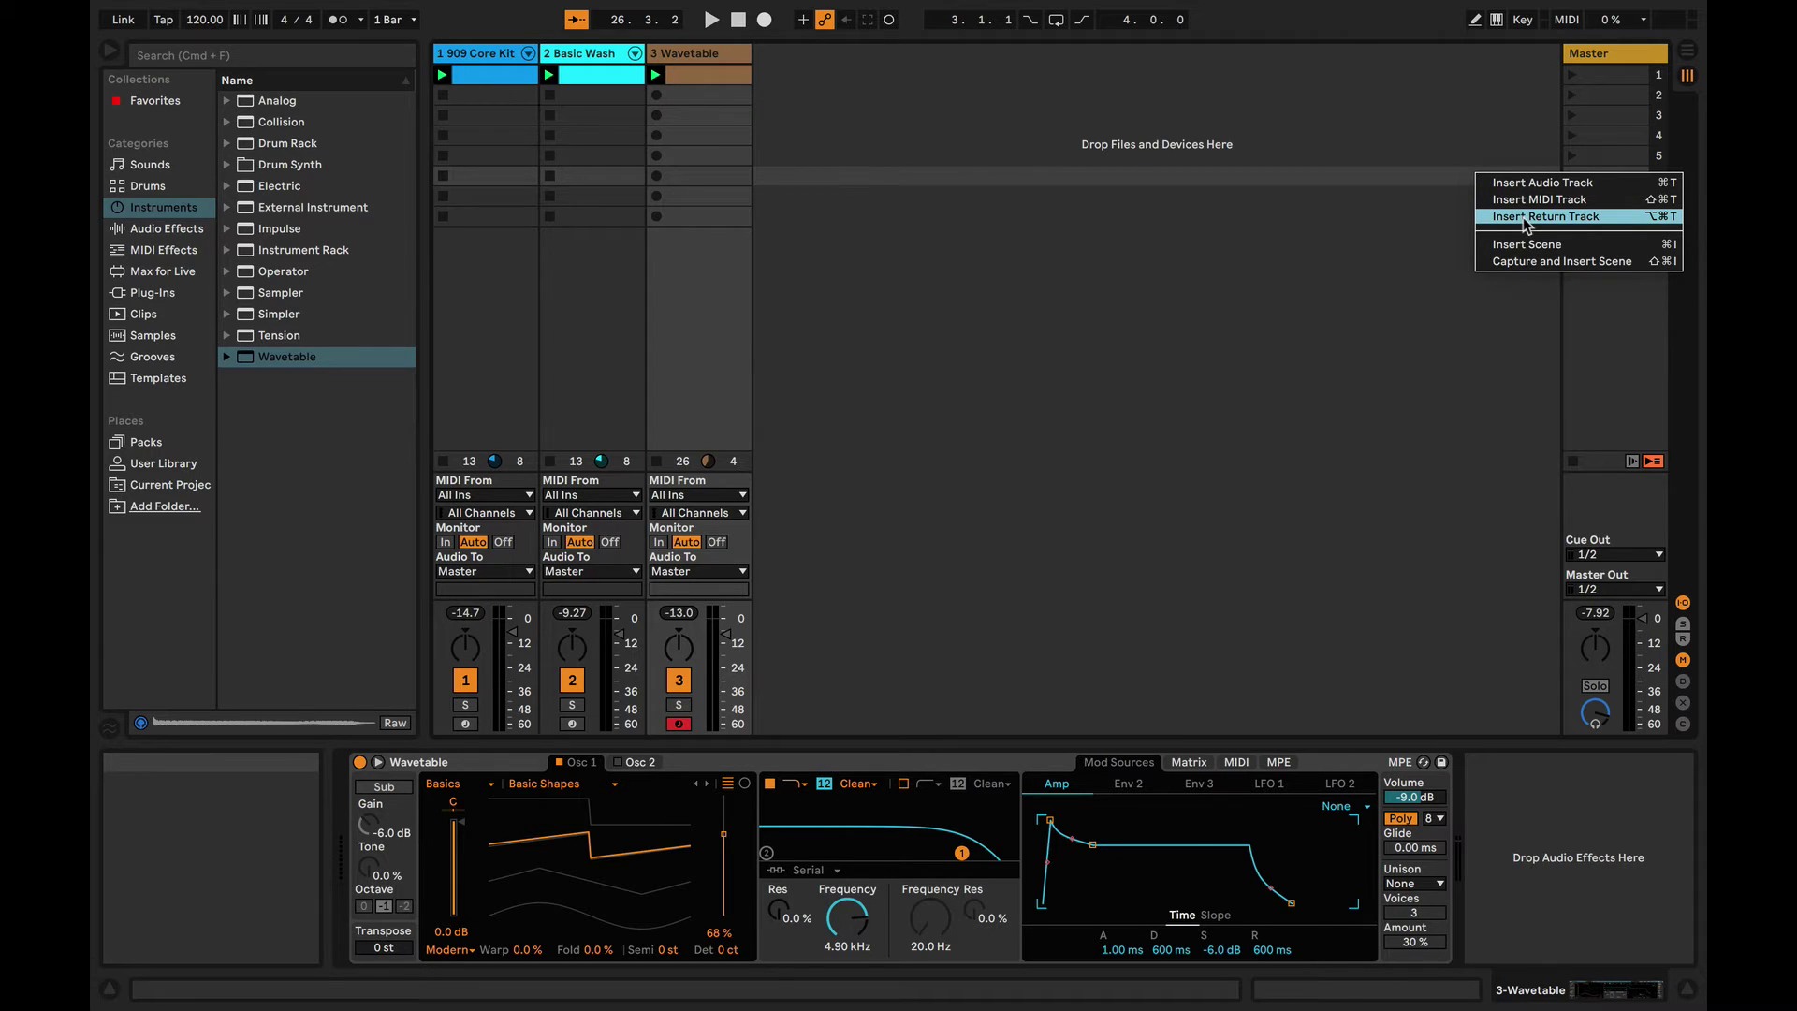
pyautogui.click(1337, 235)
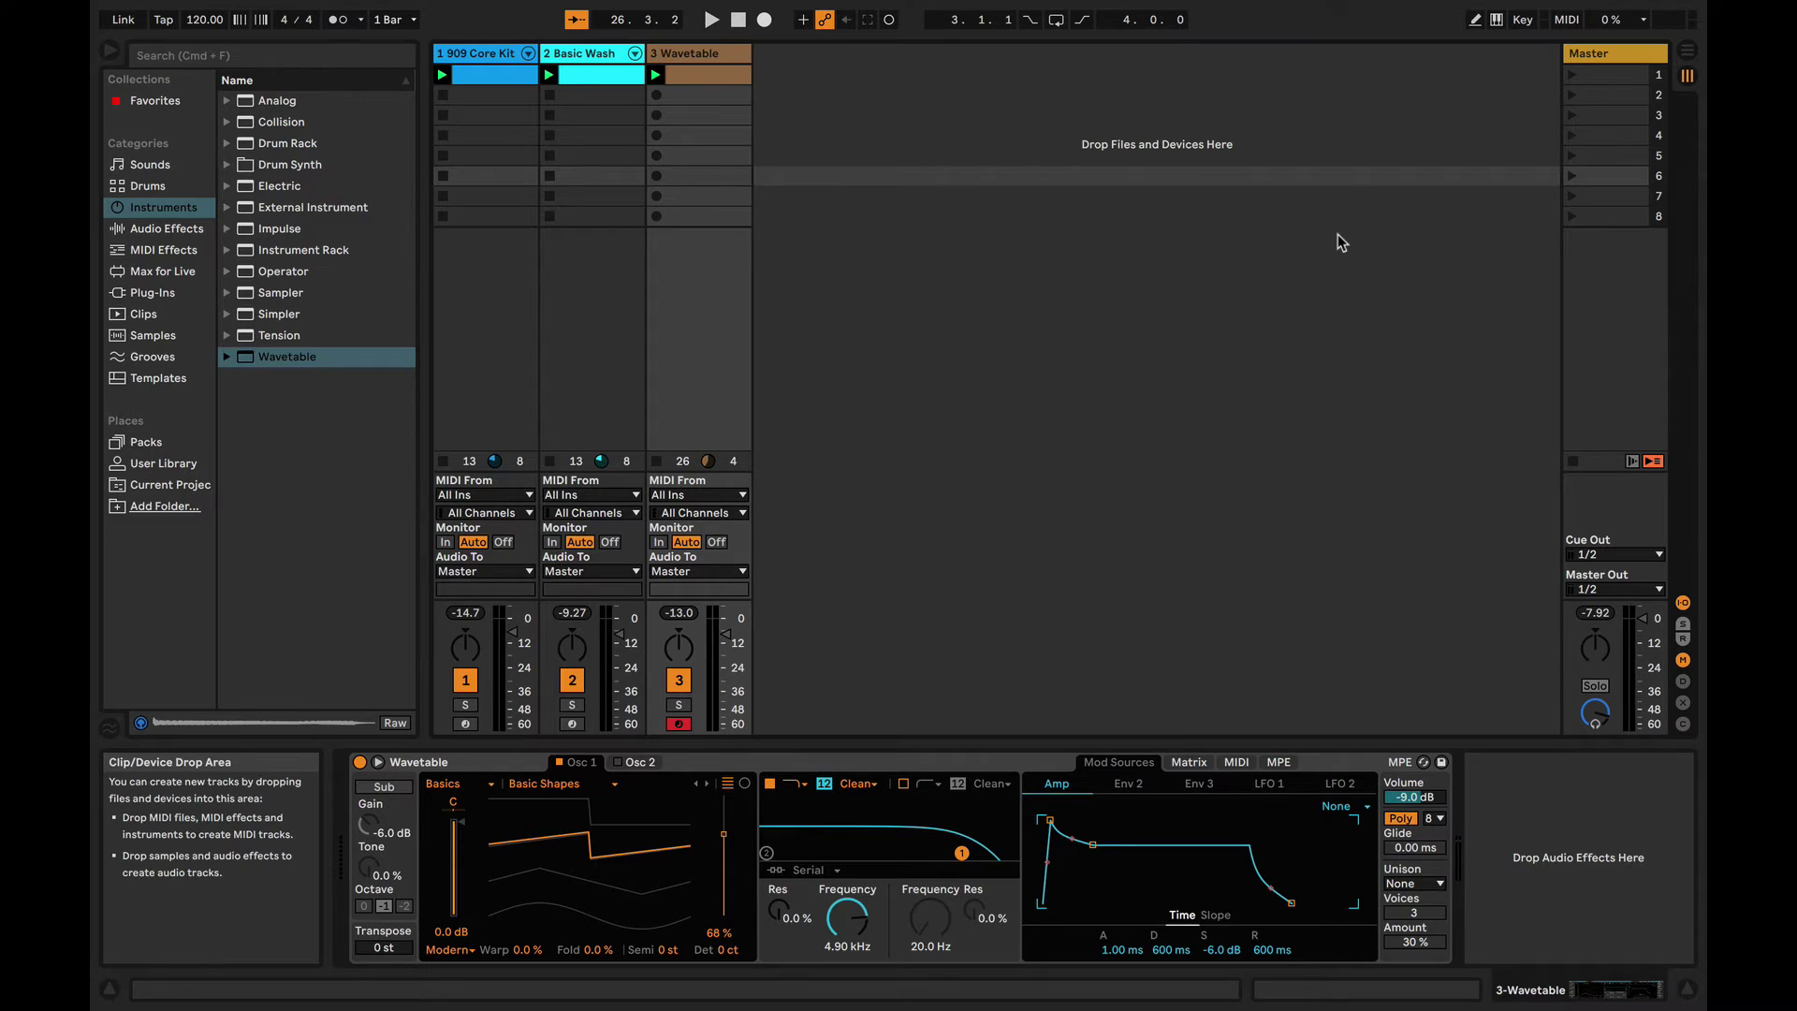
pyautogui.press('super+alt+t')
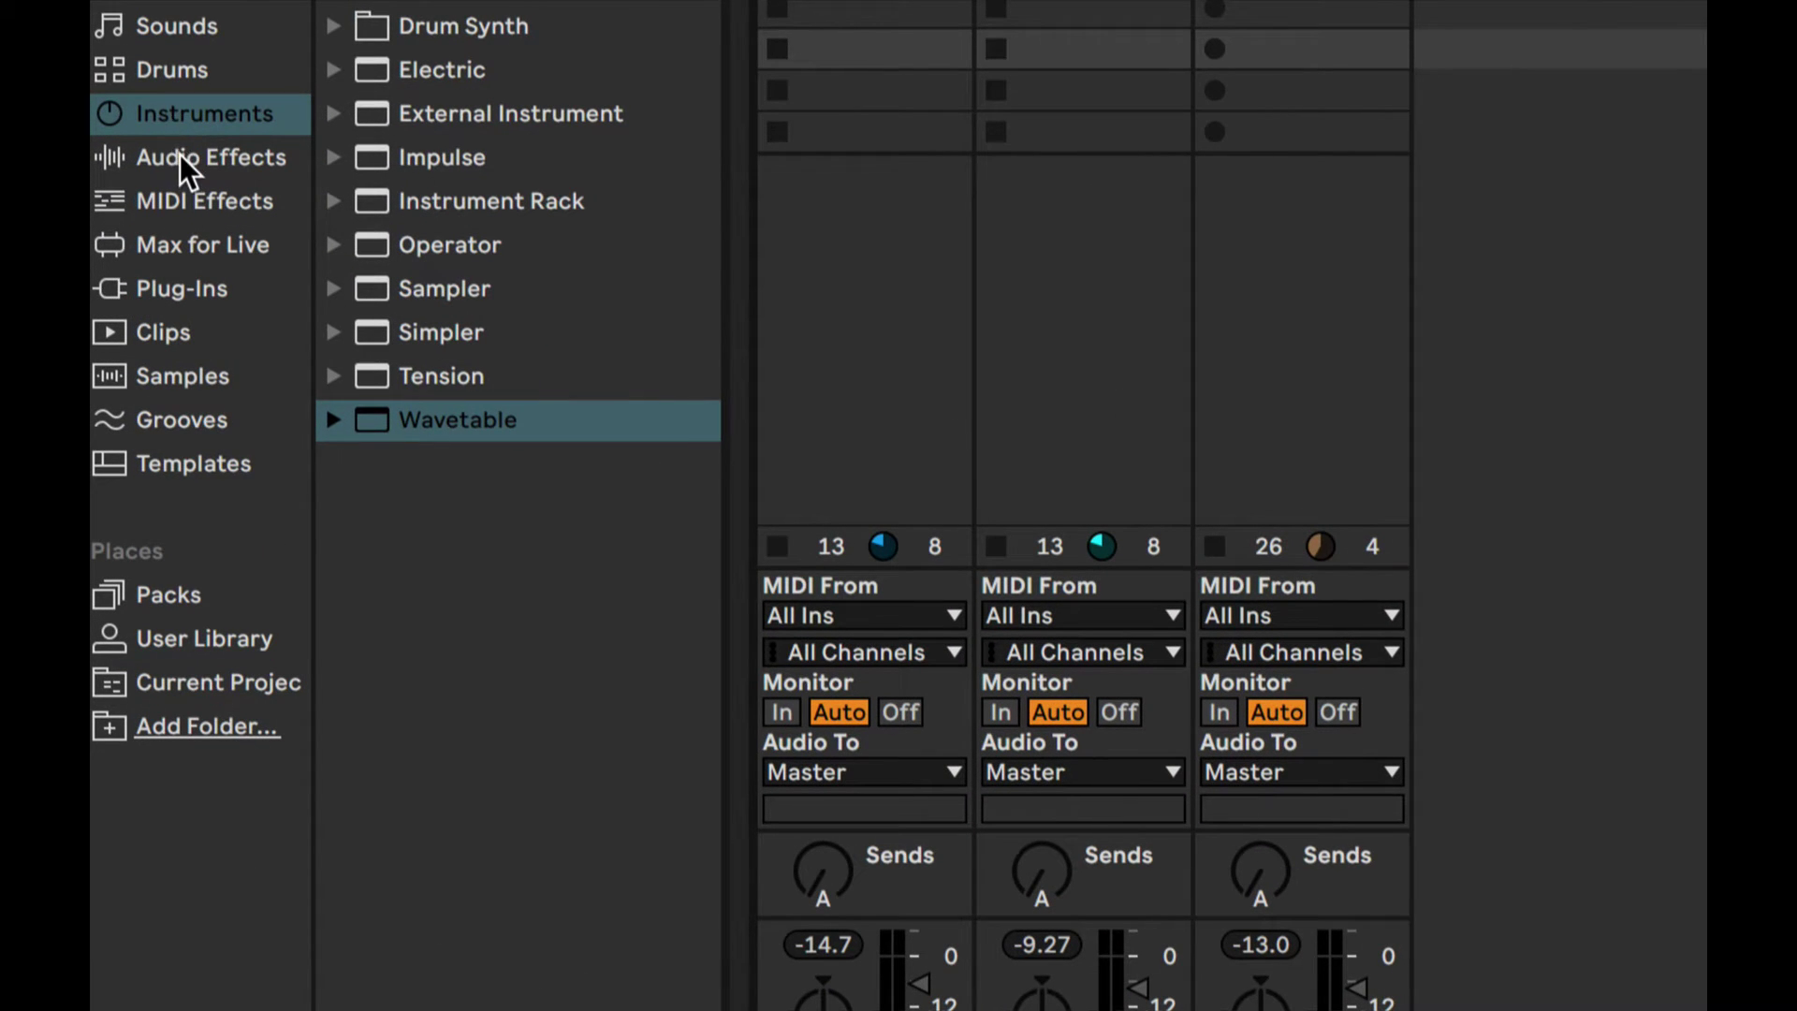
# - Load the Echo delay from the Delay & Loop audio effects onto return track A and play the set briefly
pyautogui.click(180, 154)
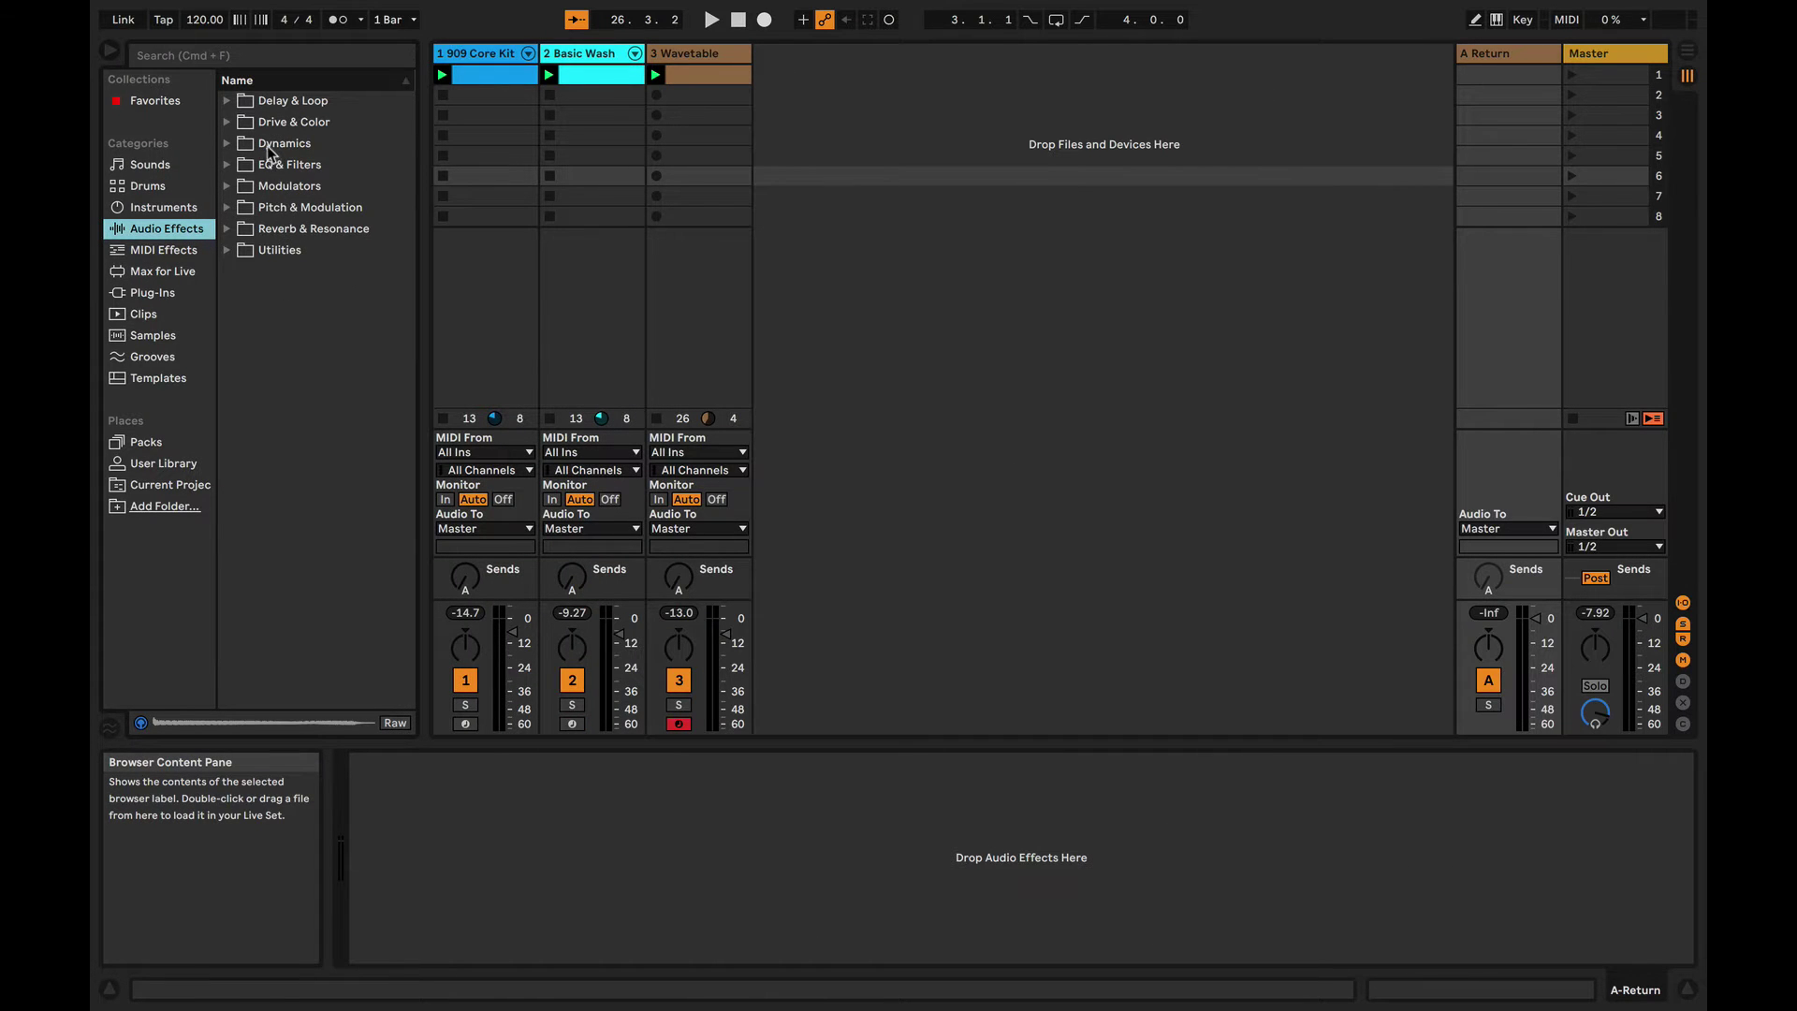
pyautogui.click(226, 101)
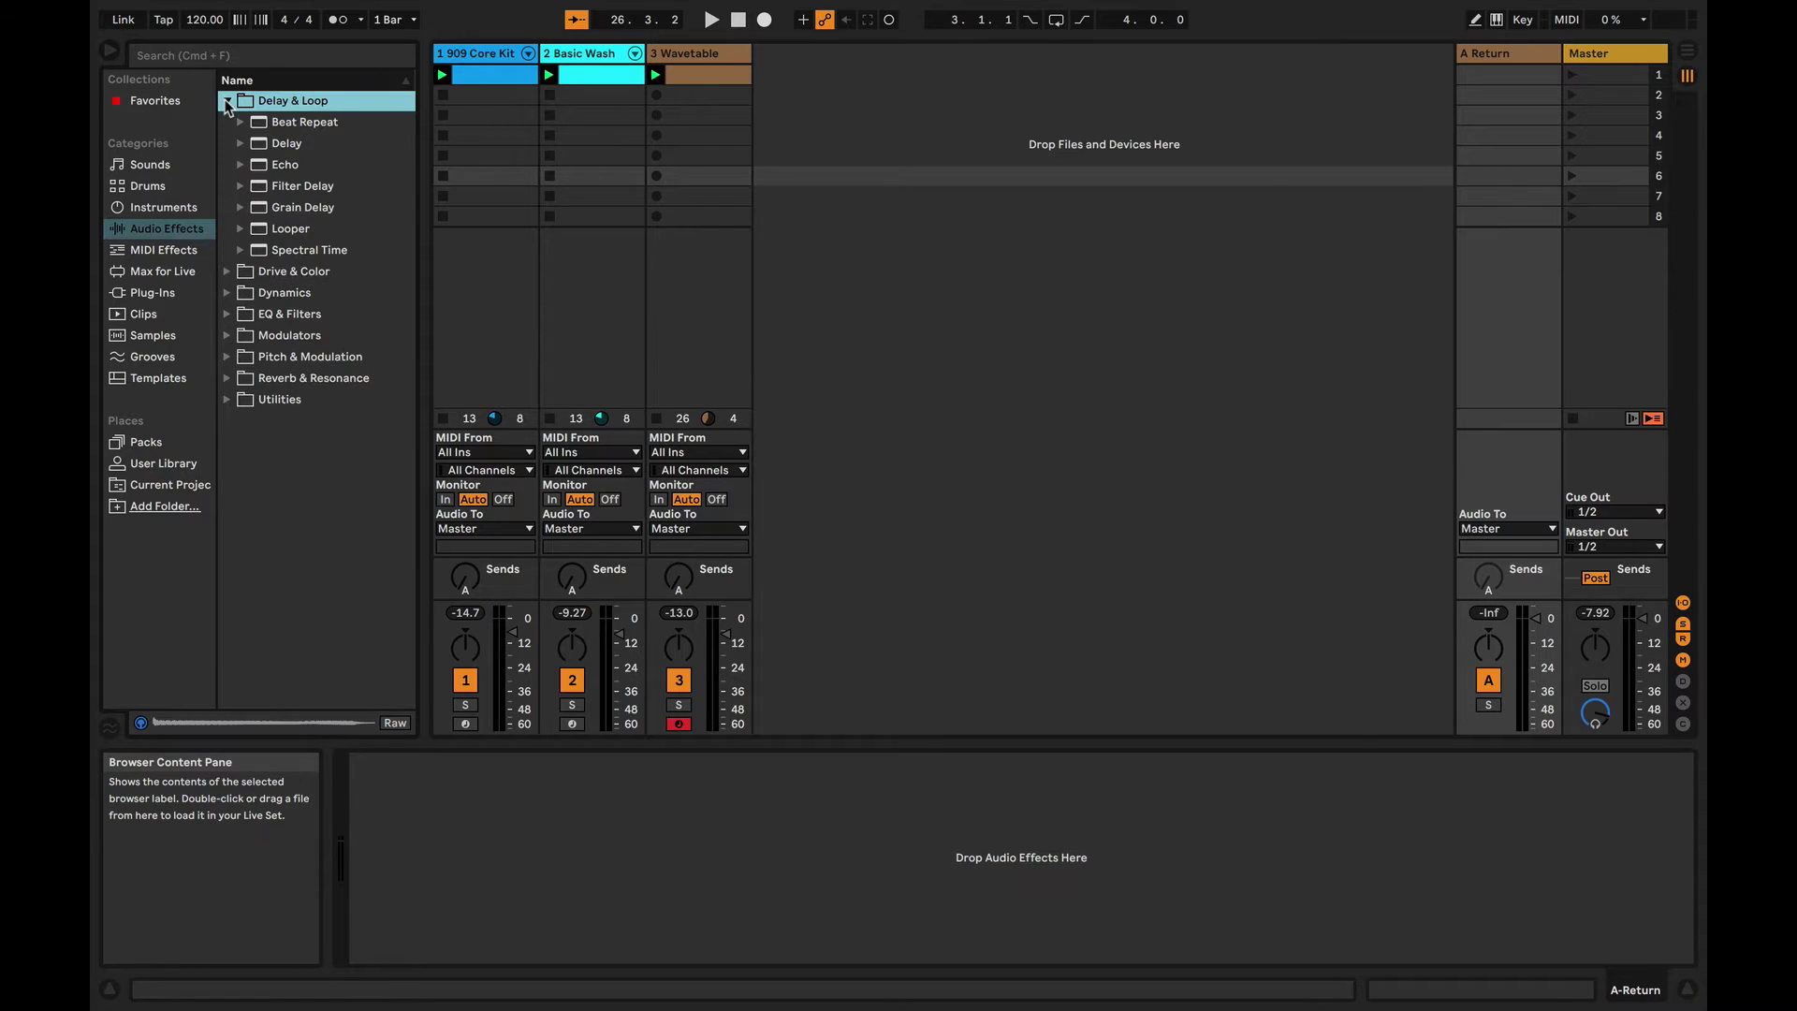
pyautogui.click(284, 146)
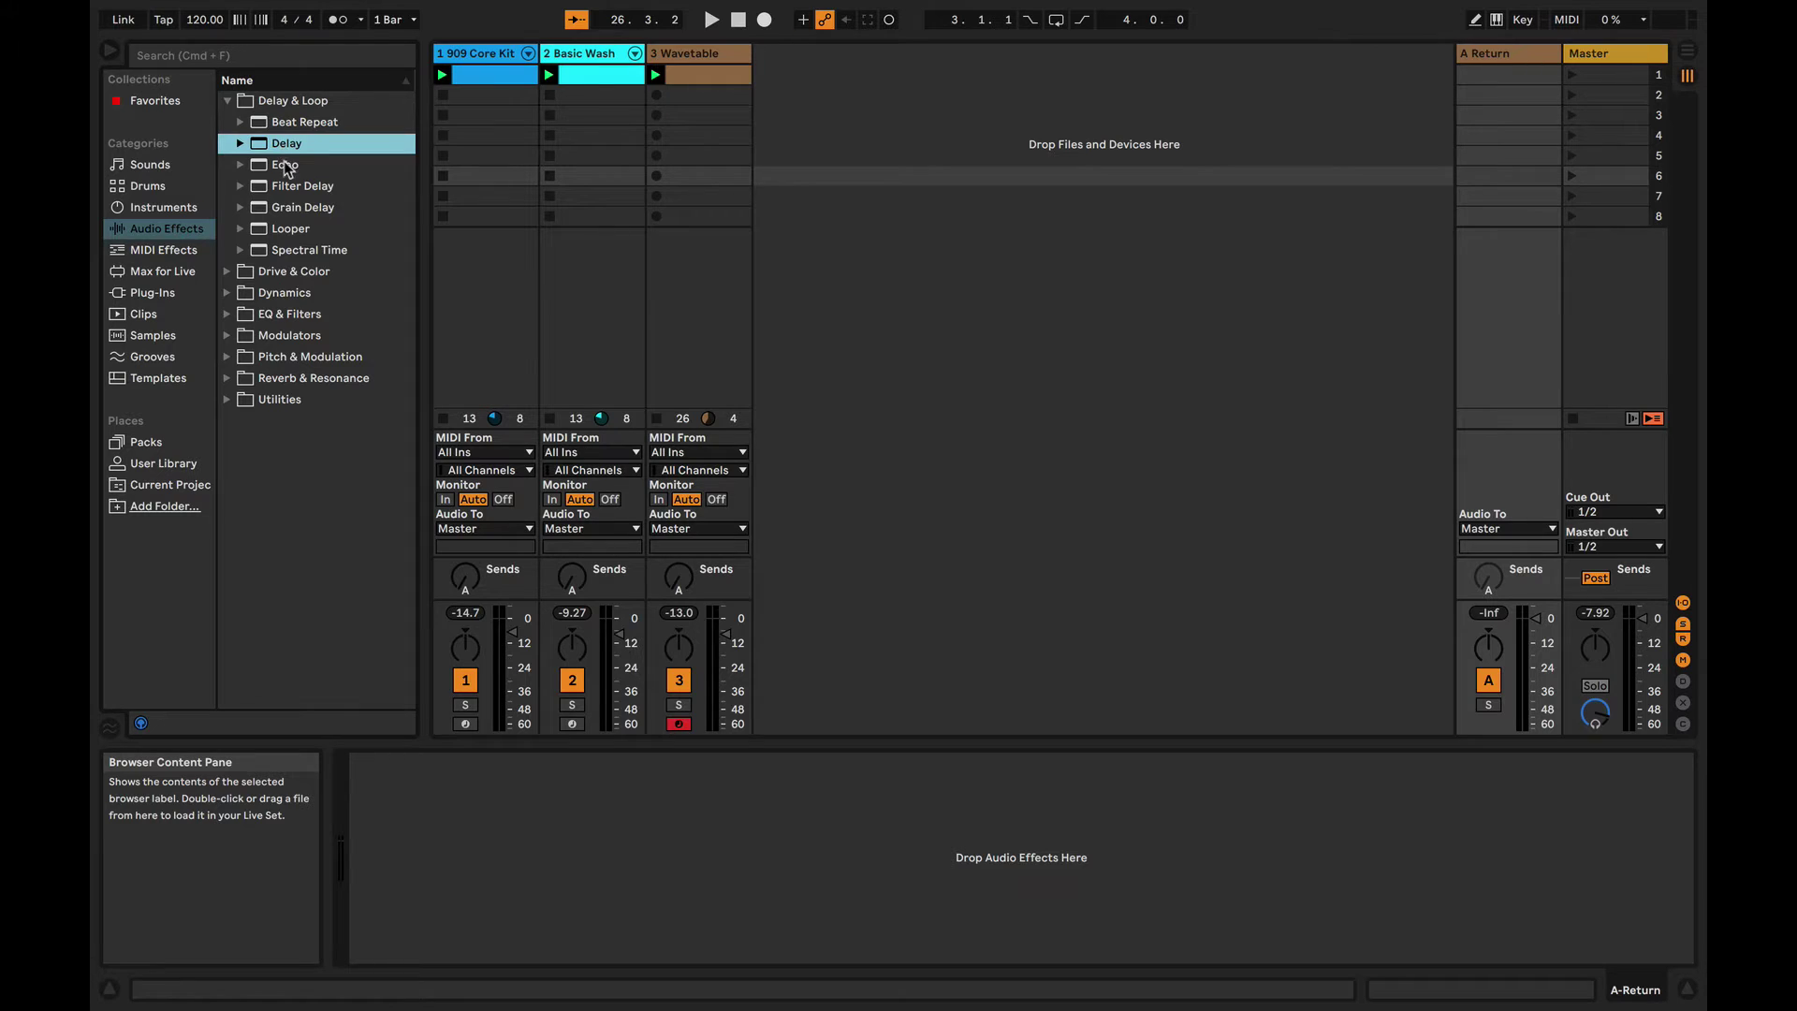
pyautogui.click(285, 166)
pyautogui.click(289, 189)
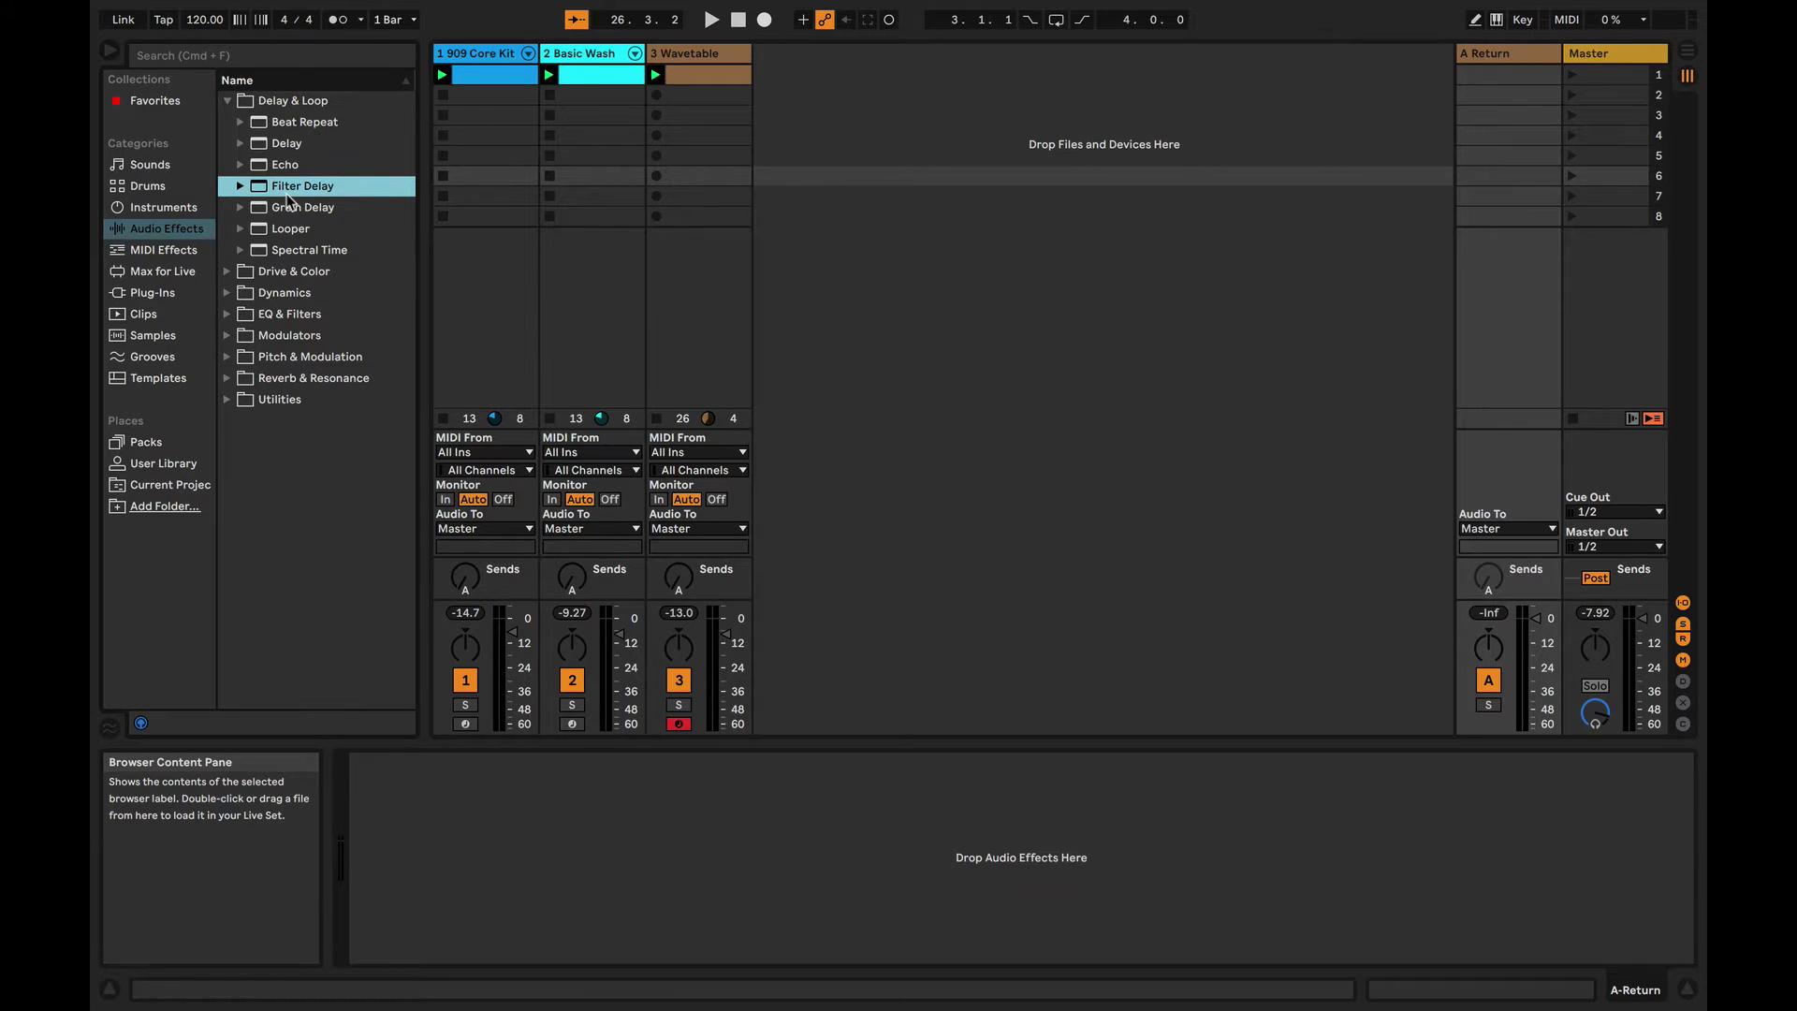
pyautogui.click(285, 167)
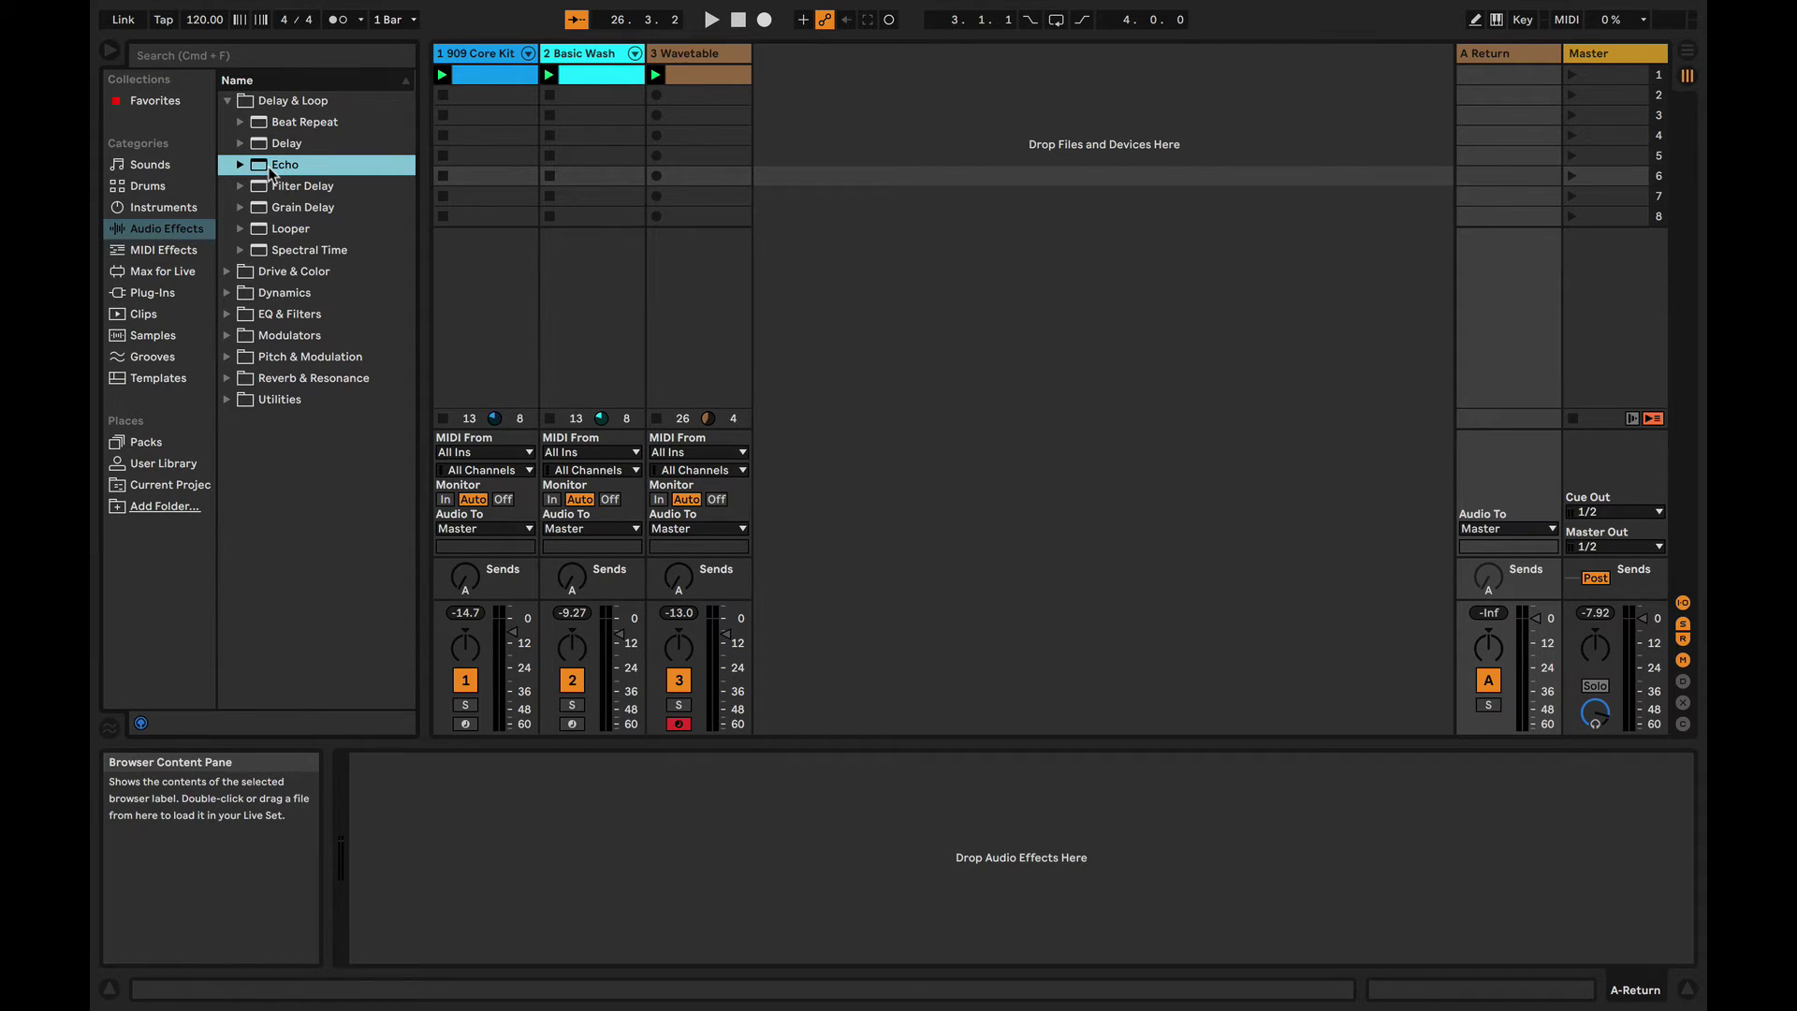
pyautogui.moveTo(271, 173); pyautogui.dragTo(1523, 214)
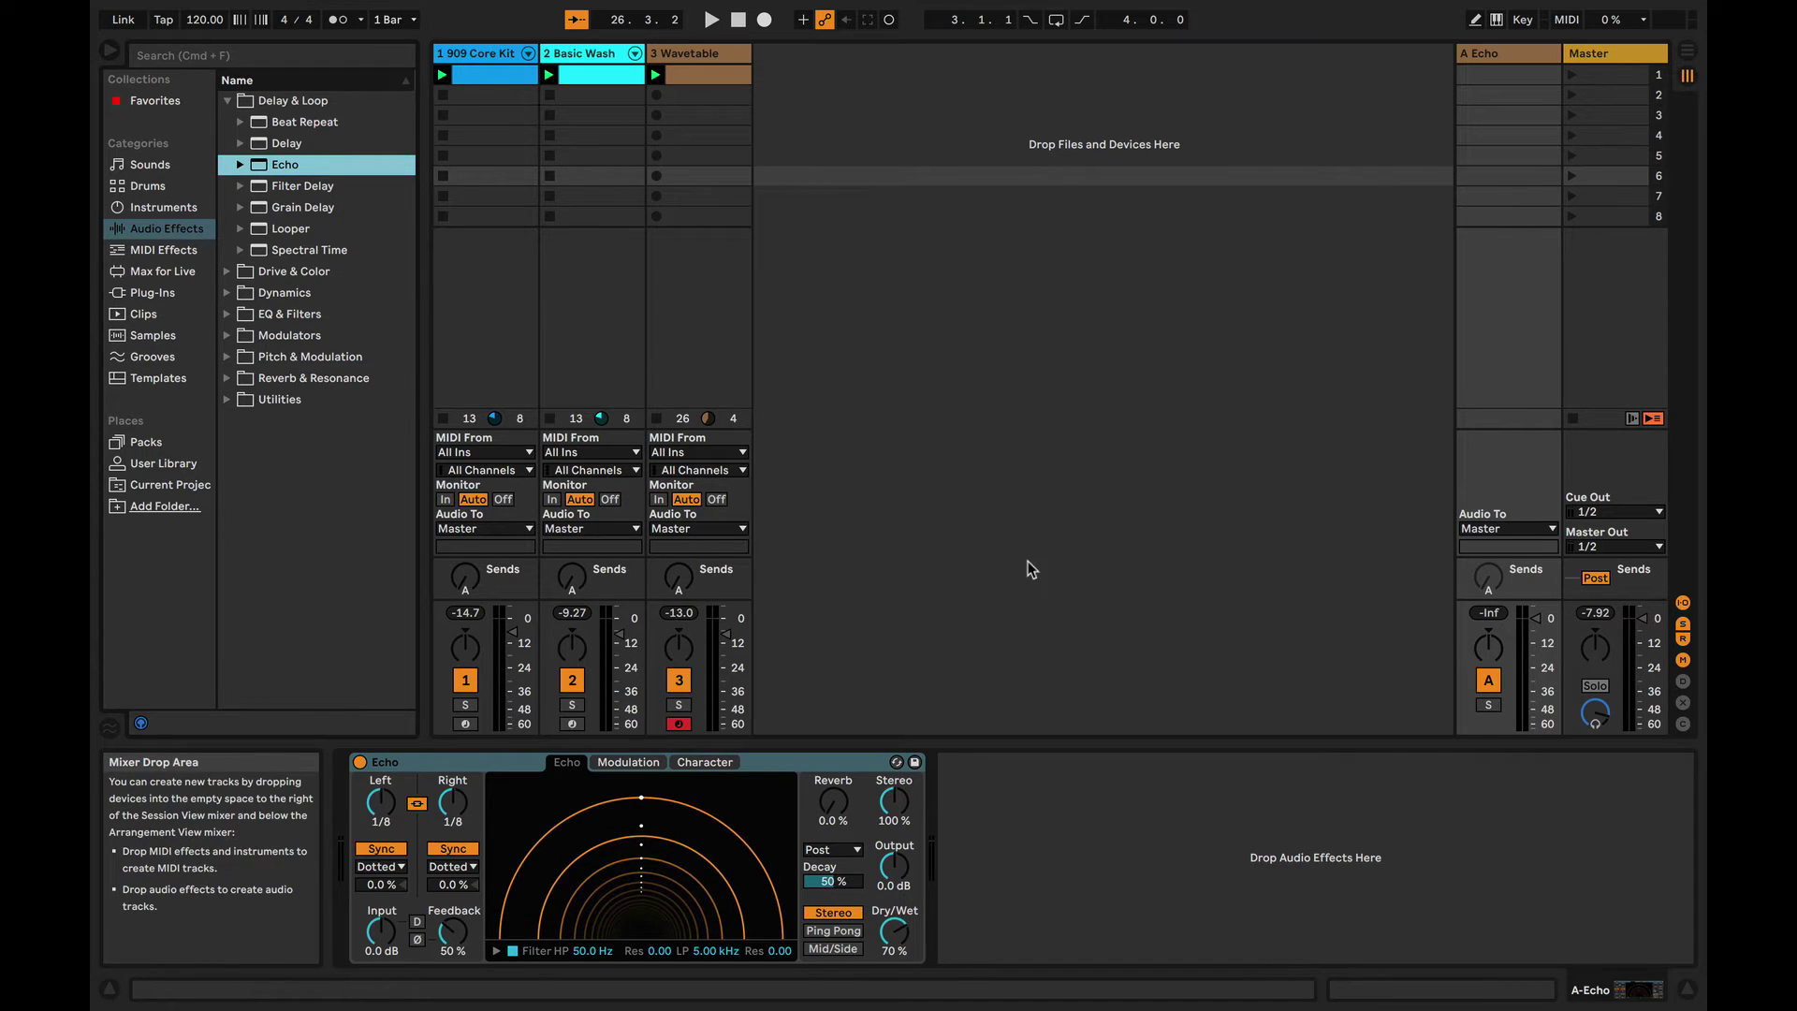
pyautogui.press('space')
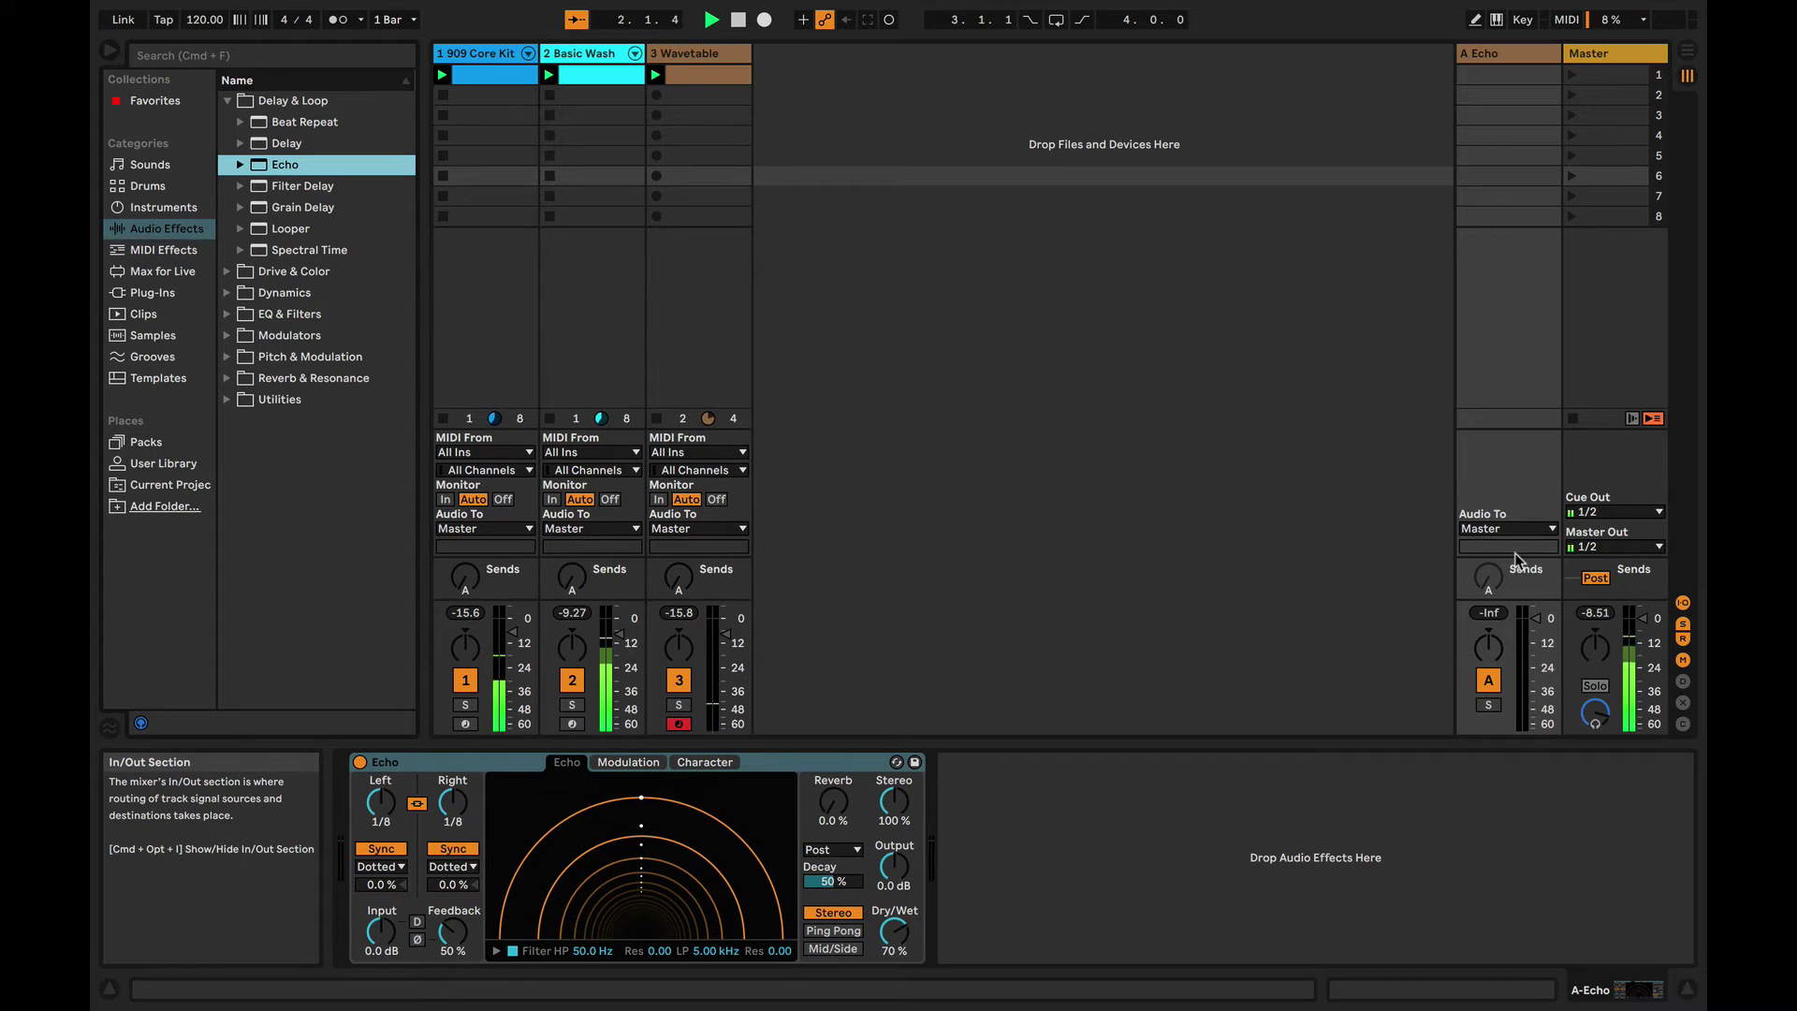
pyautogui.press('space')
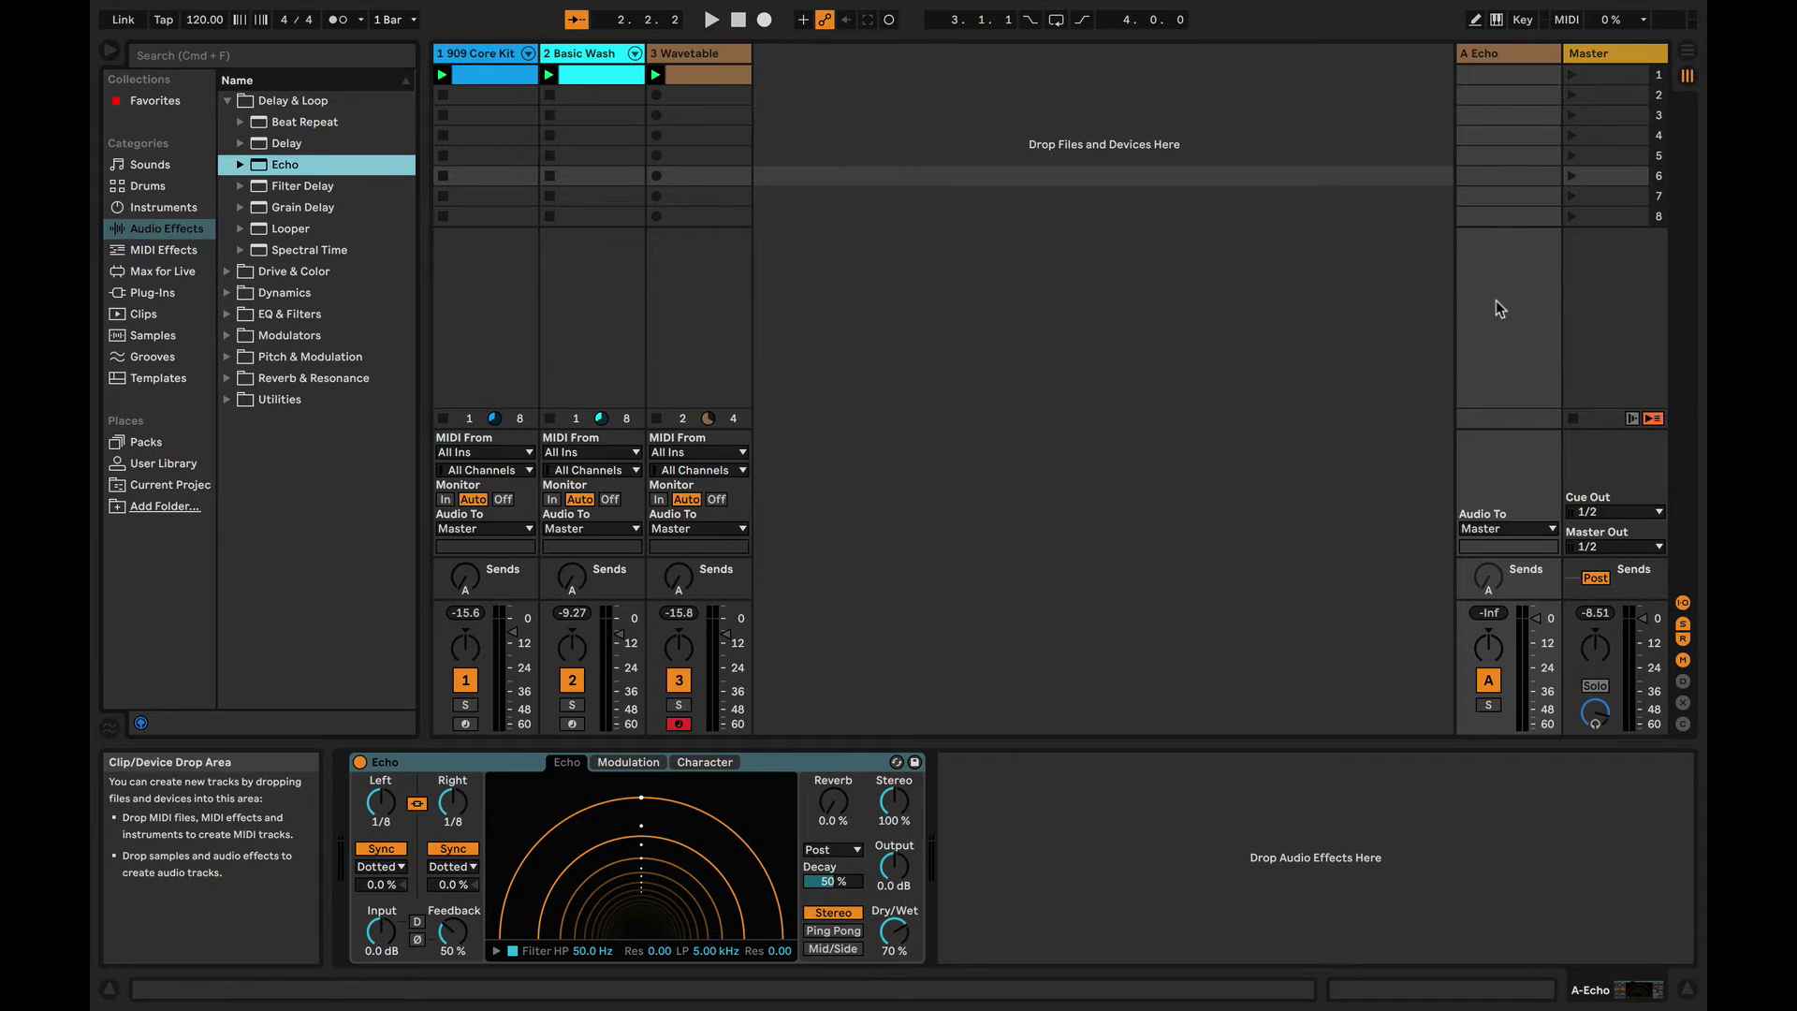
# - Delete the Echo return track and insert a new empty return track in its place
pyautogui.click(1518, 54)
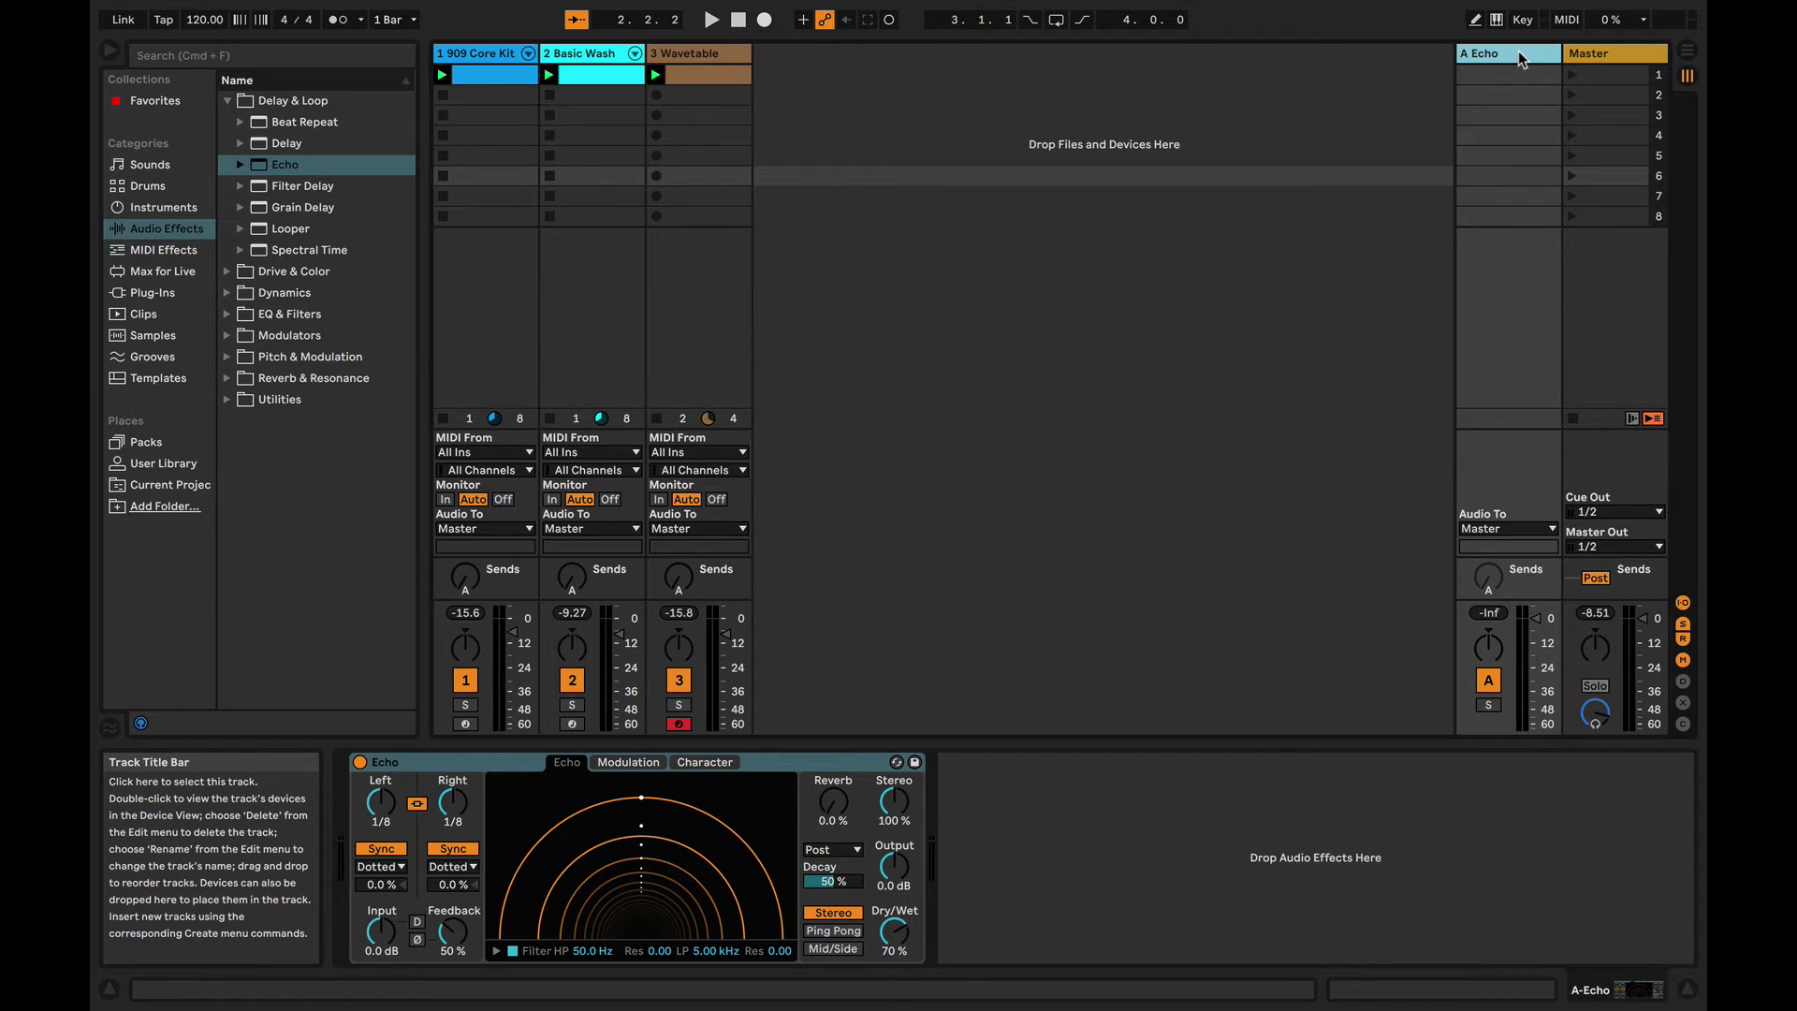
pyautogui.press('Delete')
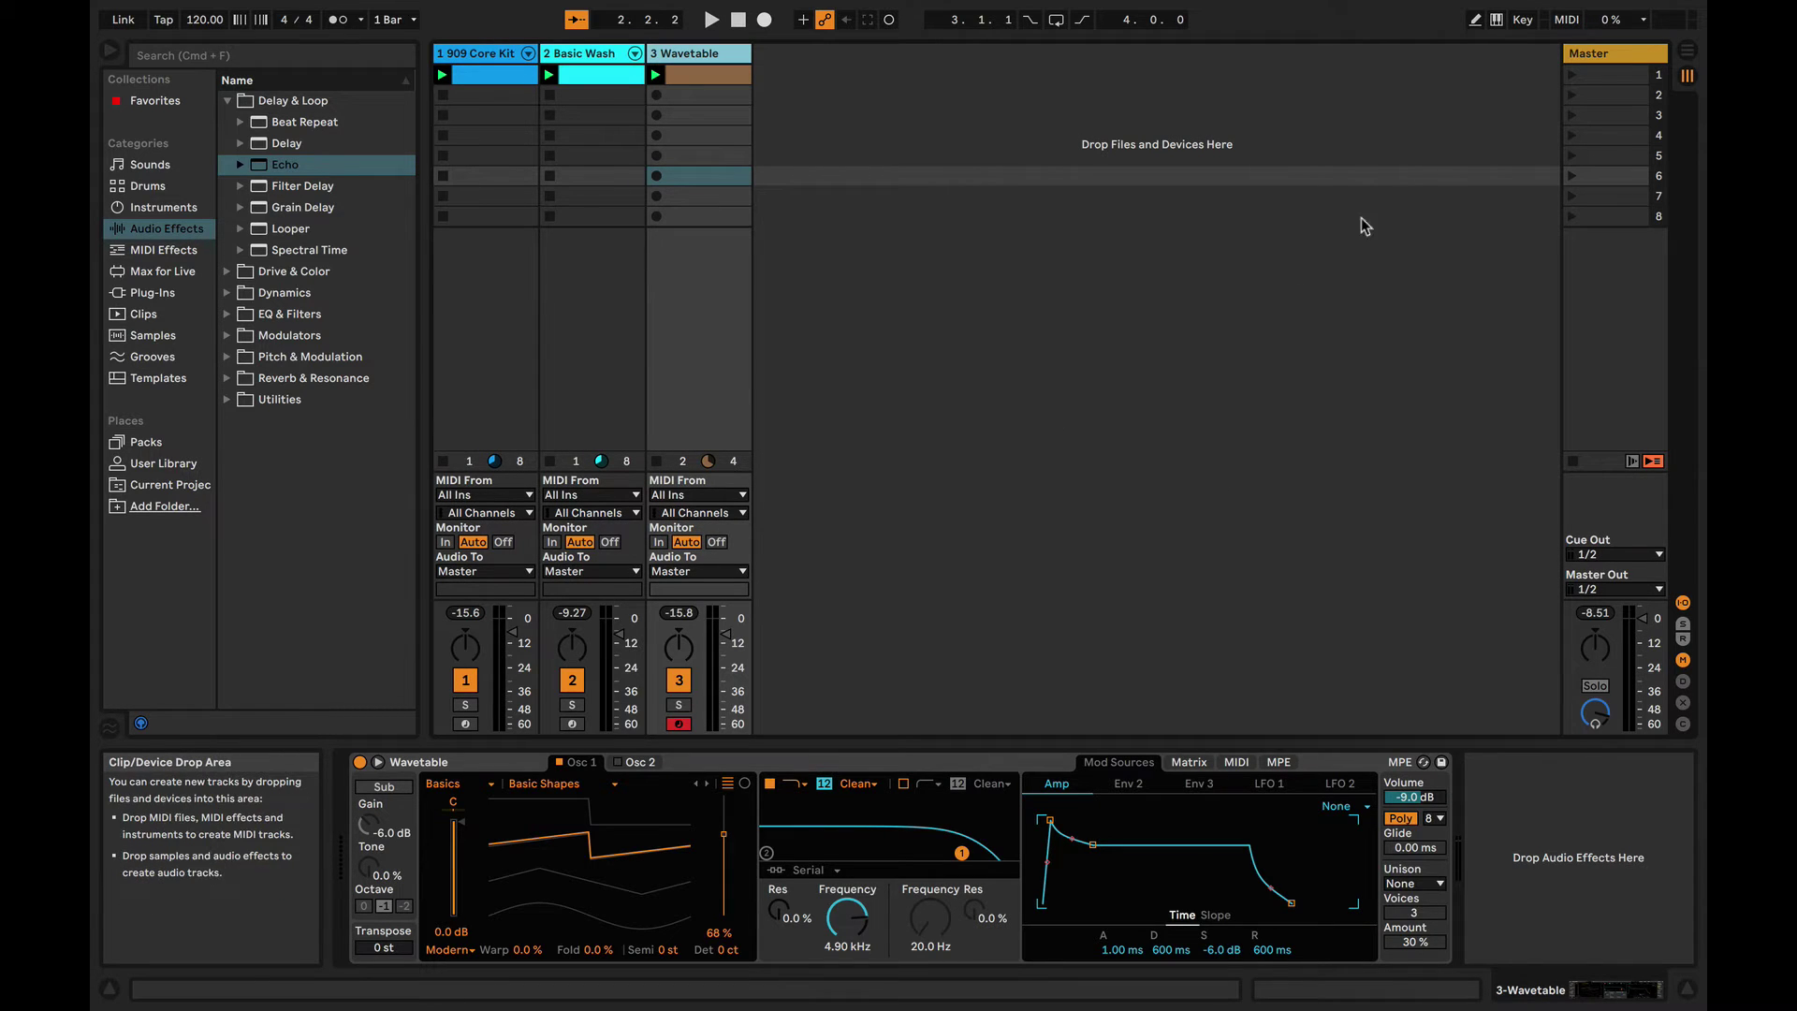
pyautogui.click(1502, 268)
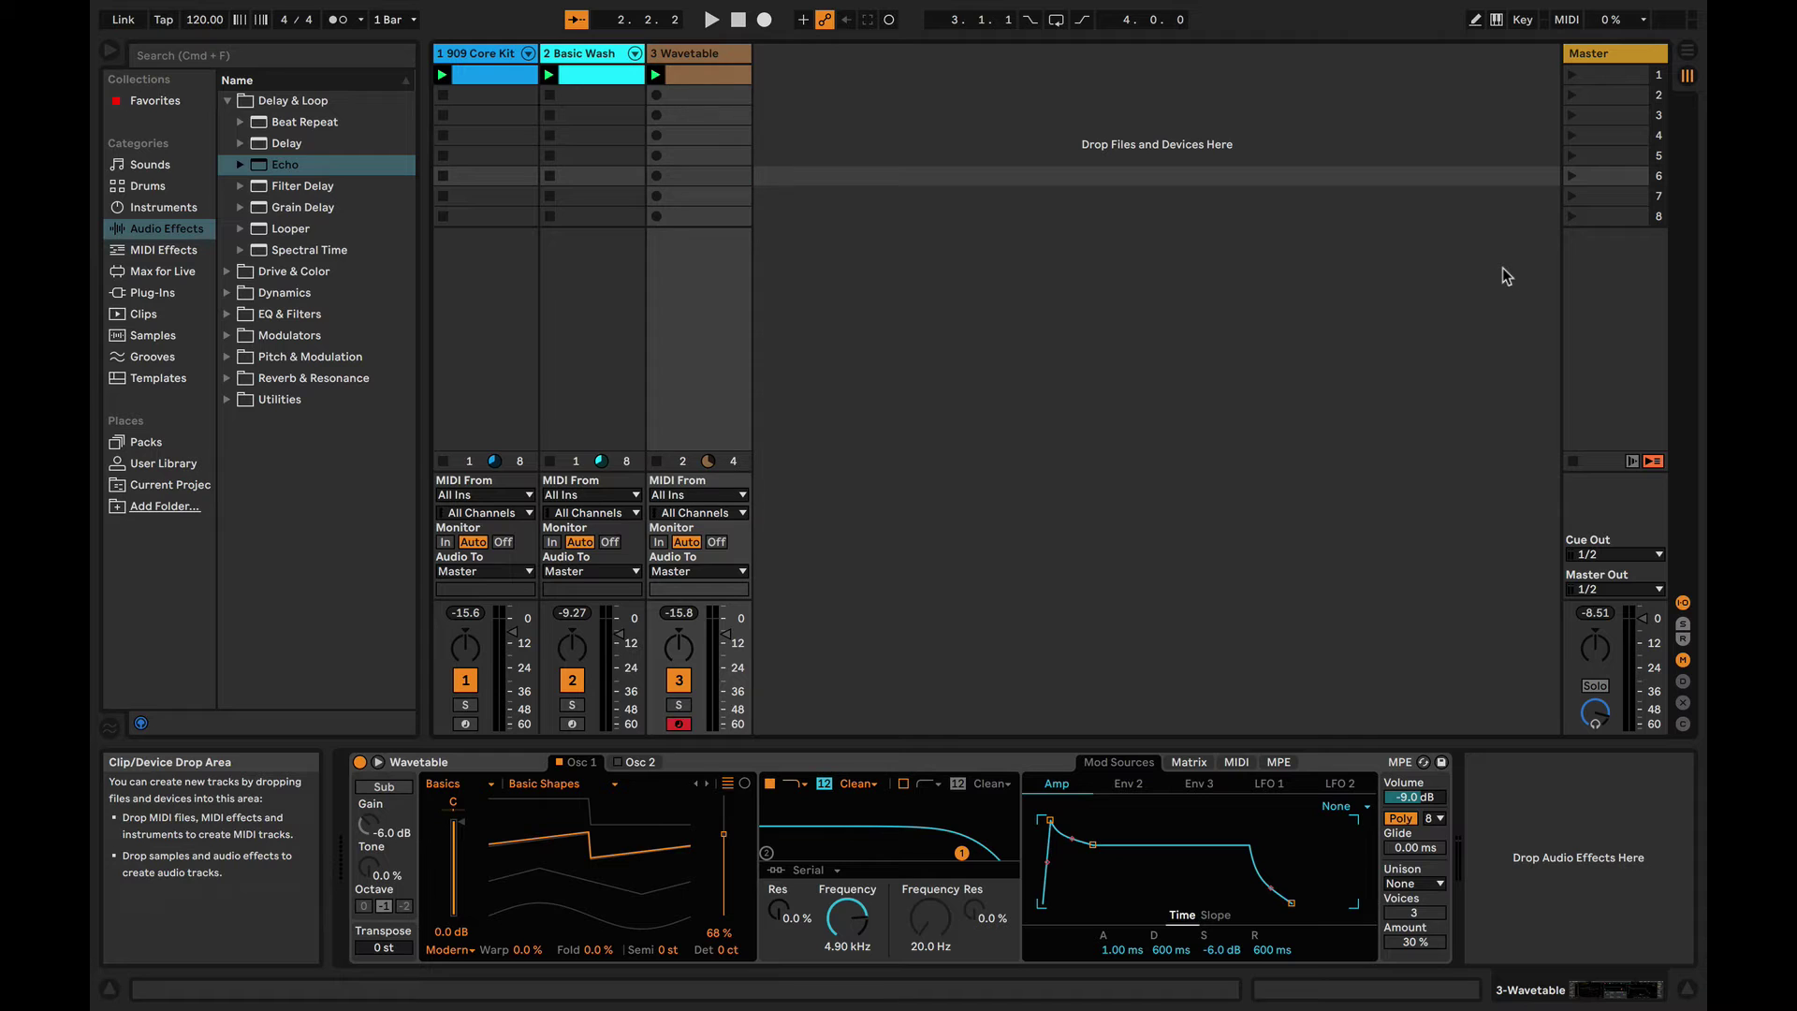
pyautogui.press('alt+super+t')
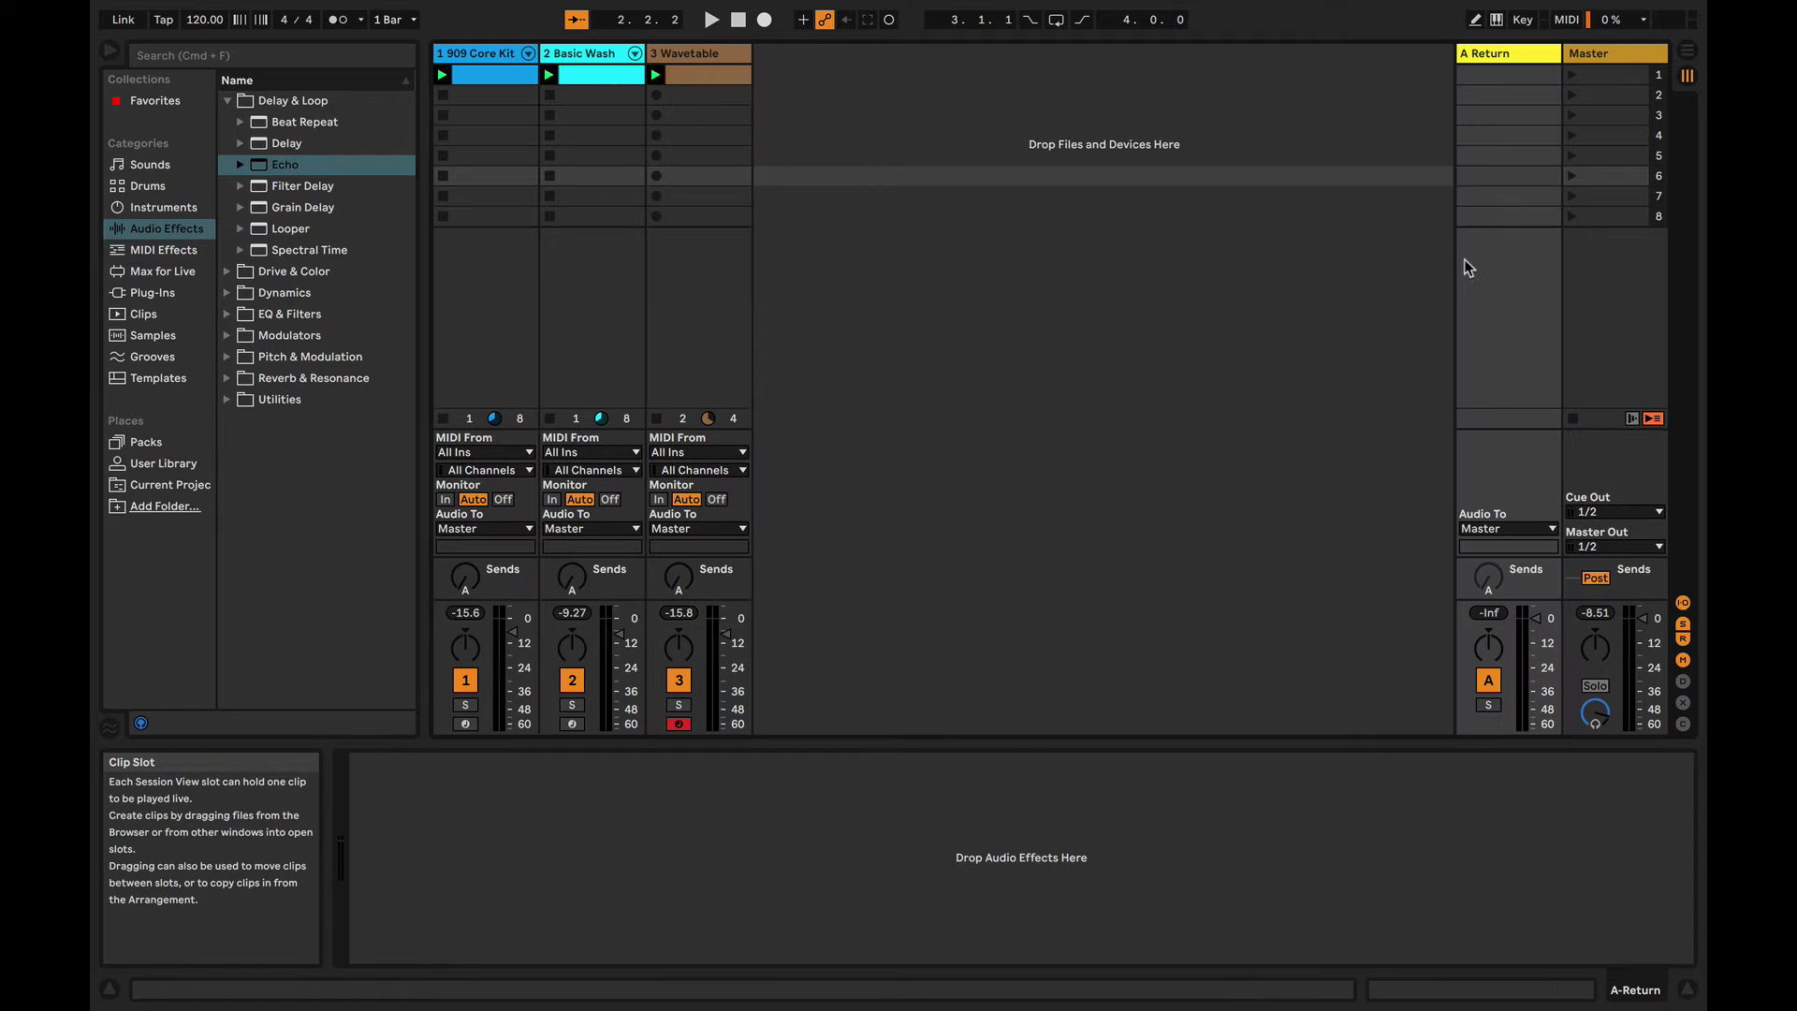
pyautogui.rightClick(1389, 253)
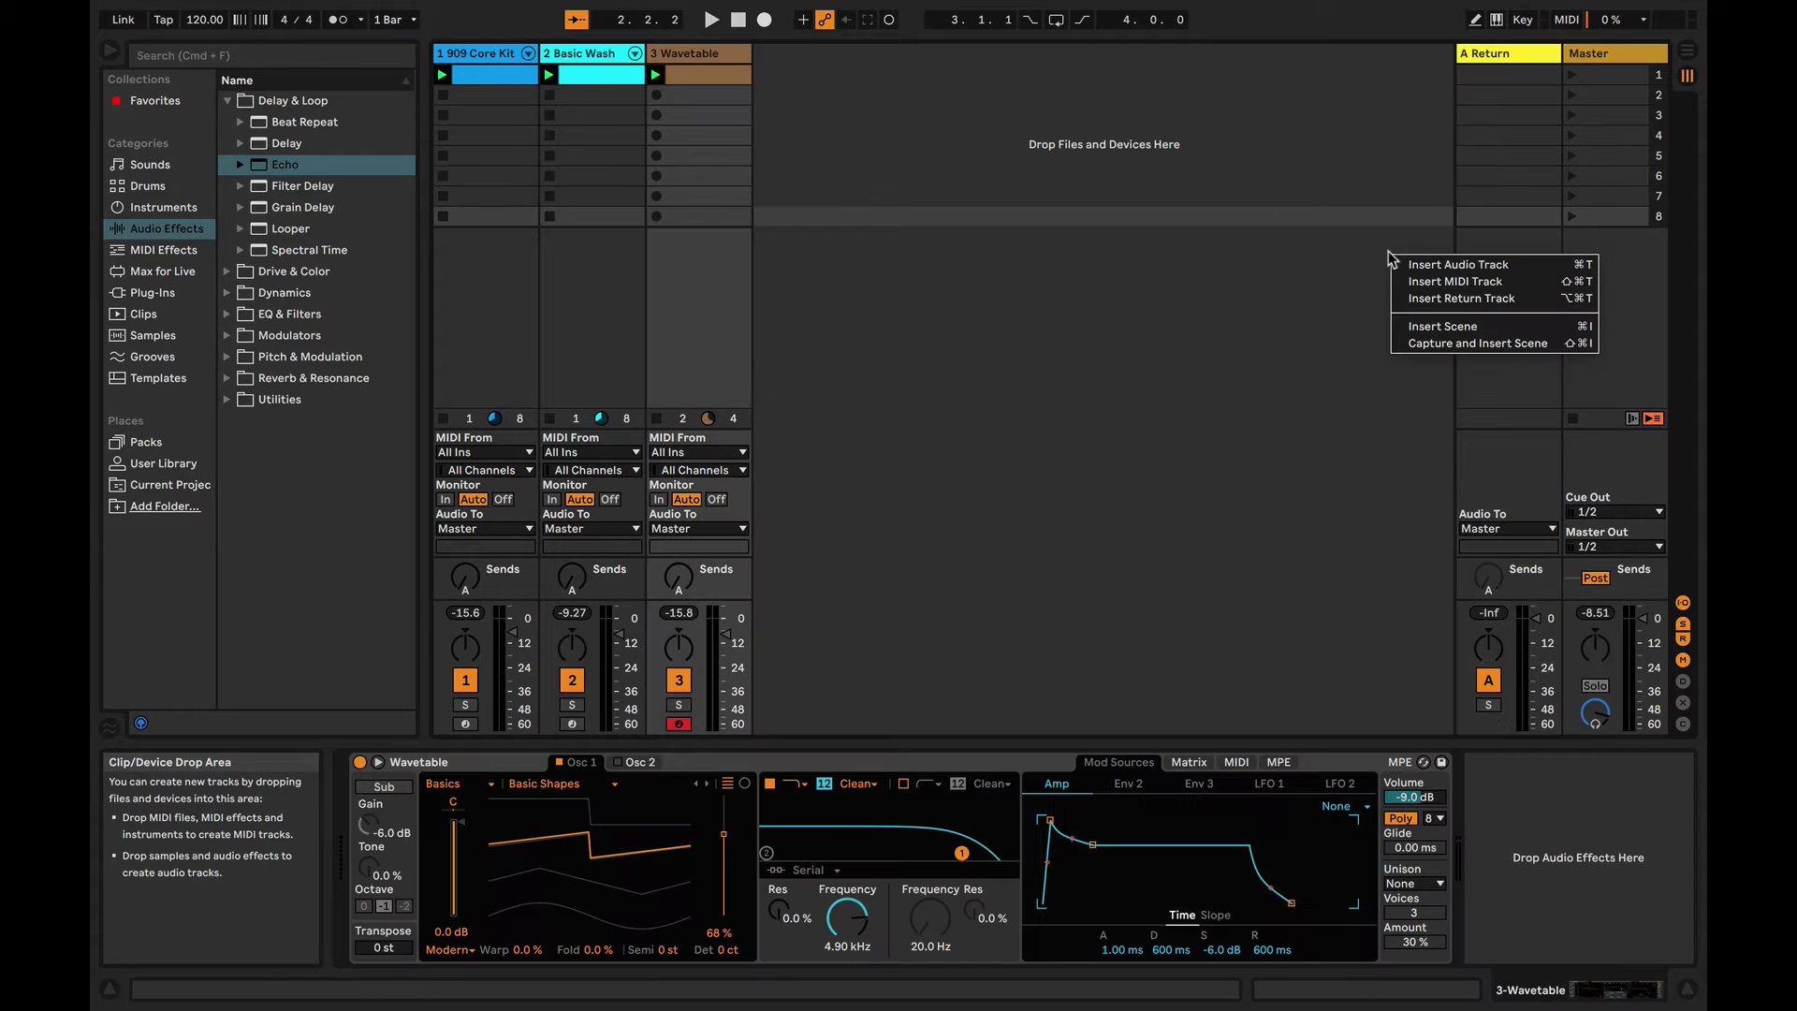
pyautogui.click(1338, 293)
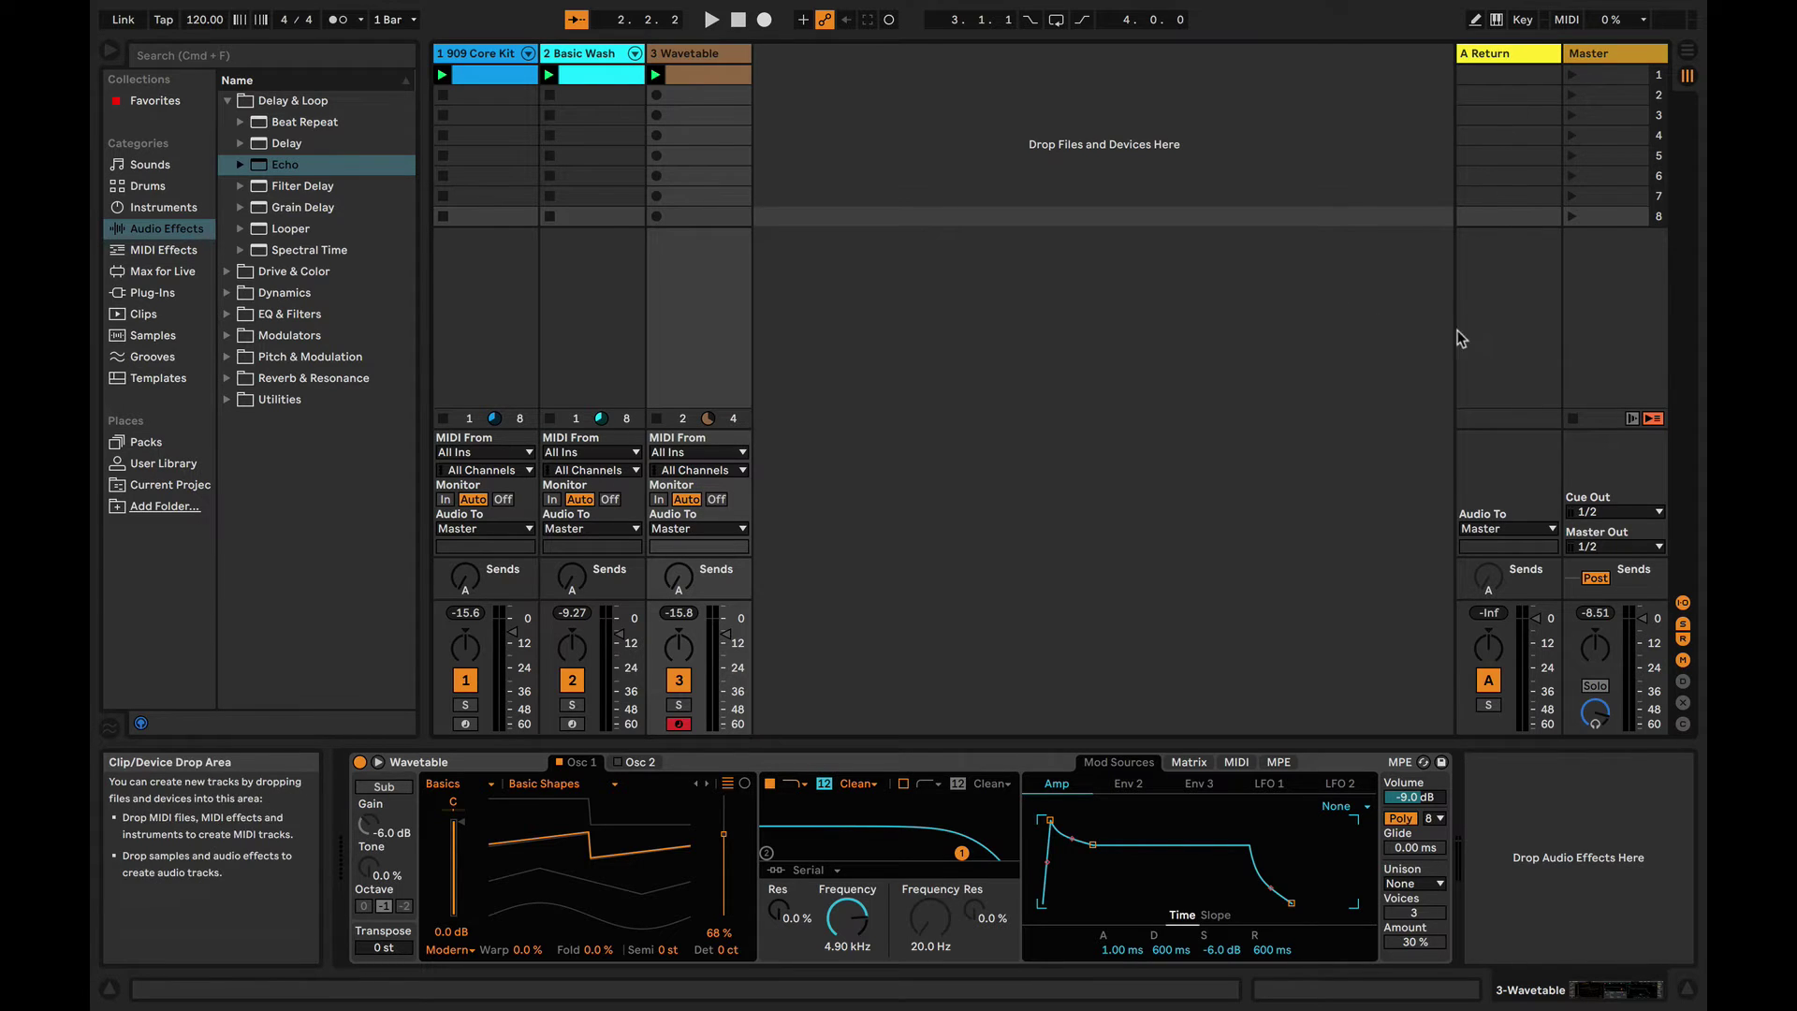
# - Load Echo onto return track A and raise the Wavetable track's send A to -5.0 dB during playback
pyautogui.moveTo(258, 168); pyautogui.dragTo(1473, 272)
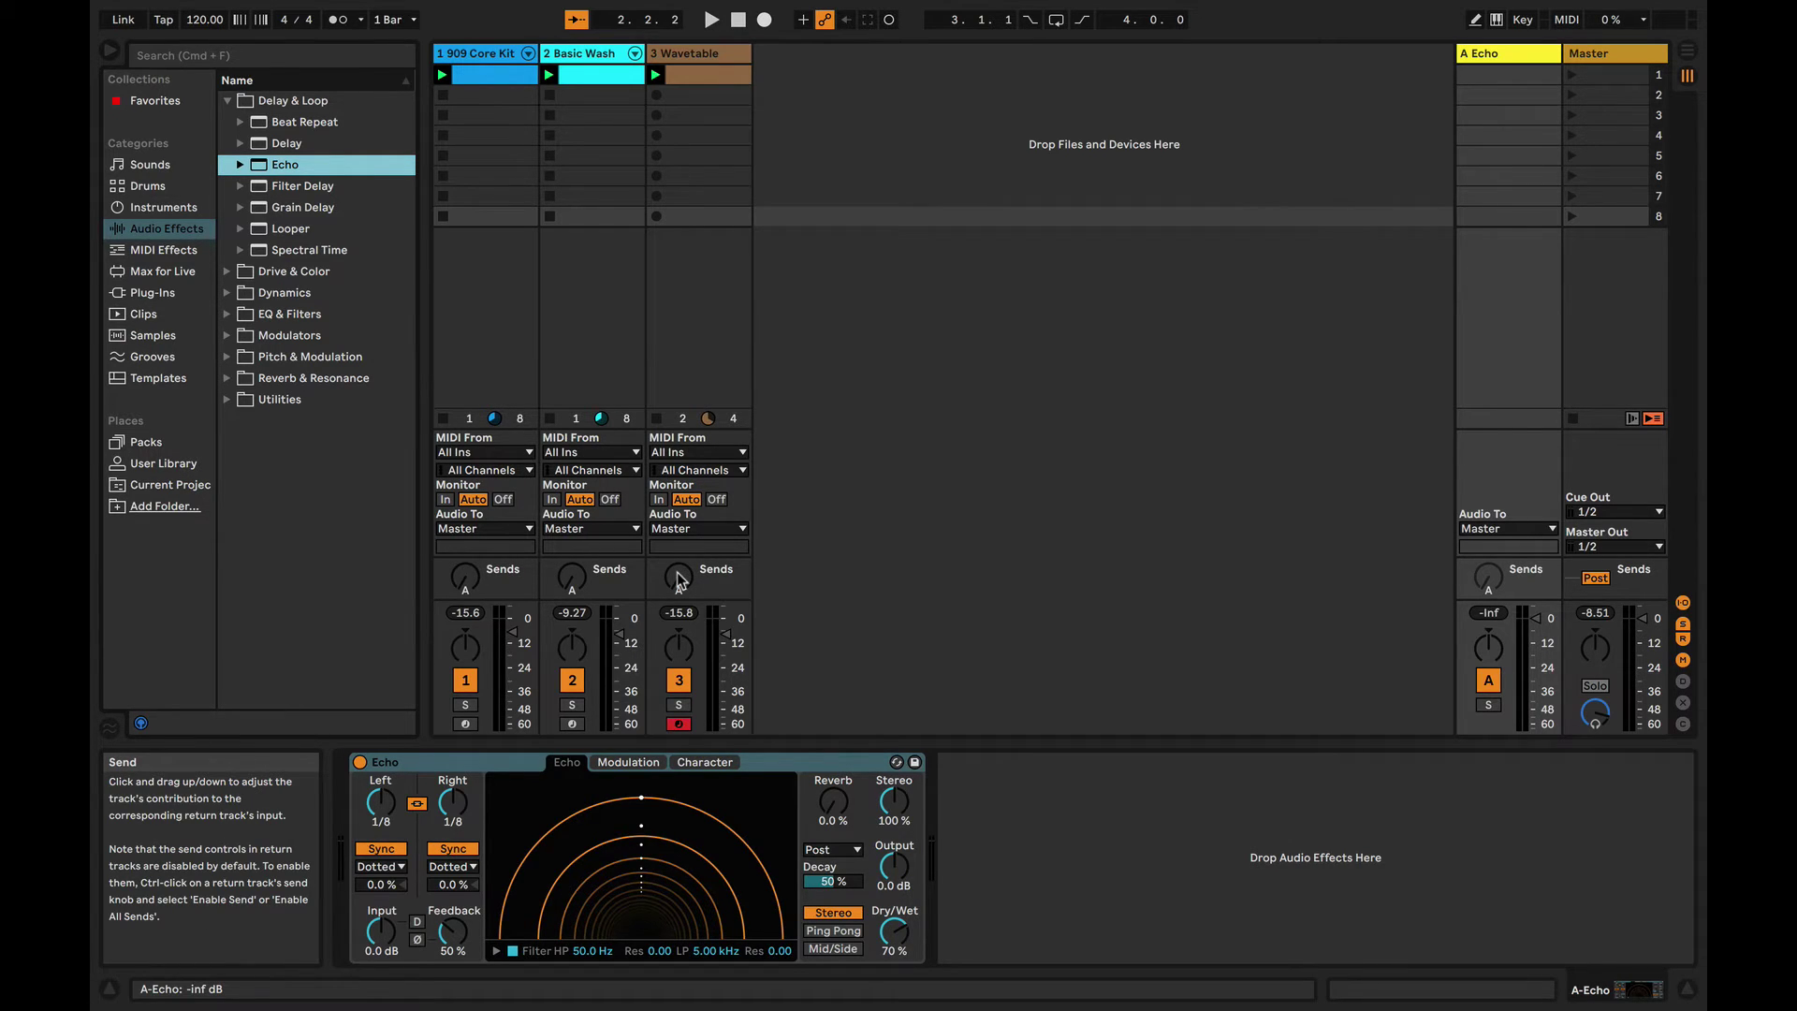
pyautogui.press('space')
pyautogui.moveTo(677, 573); pyautogui.dragTo(676, 531)
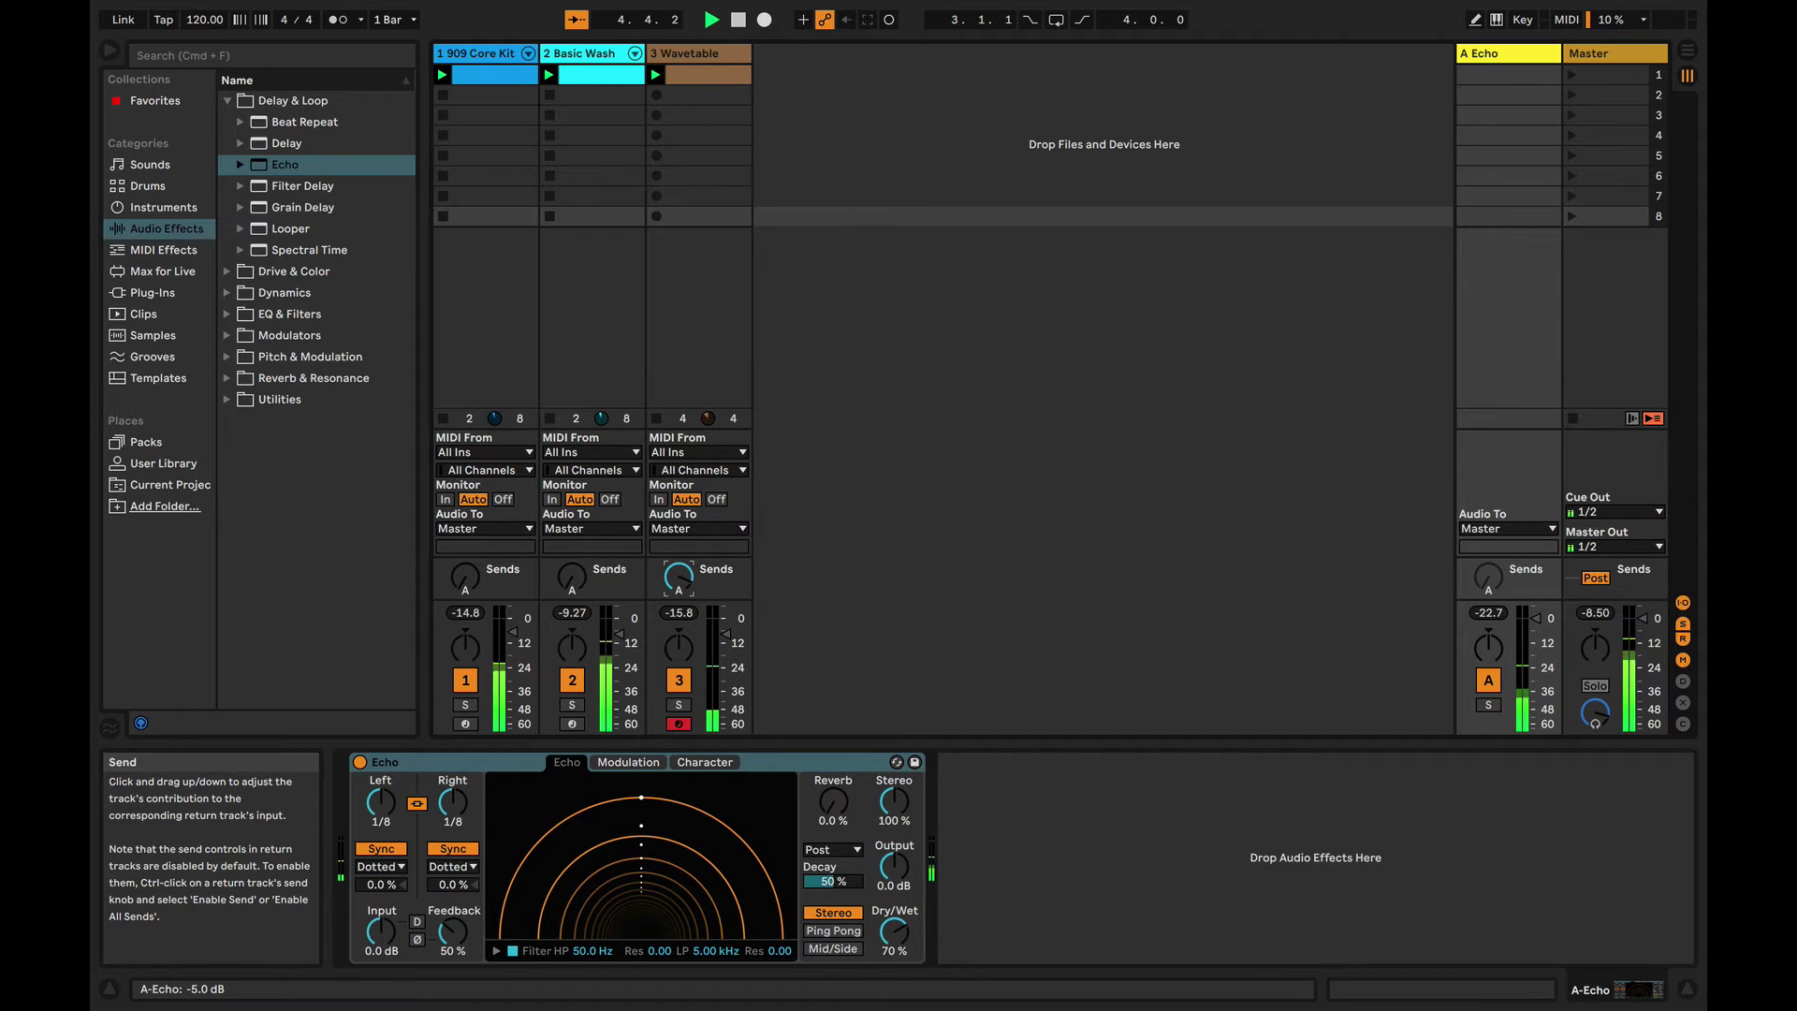
pyautogui.press('space')
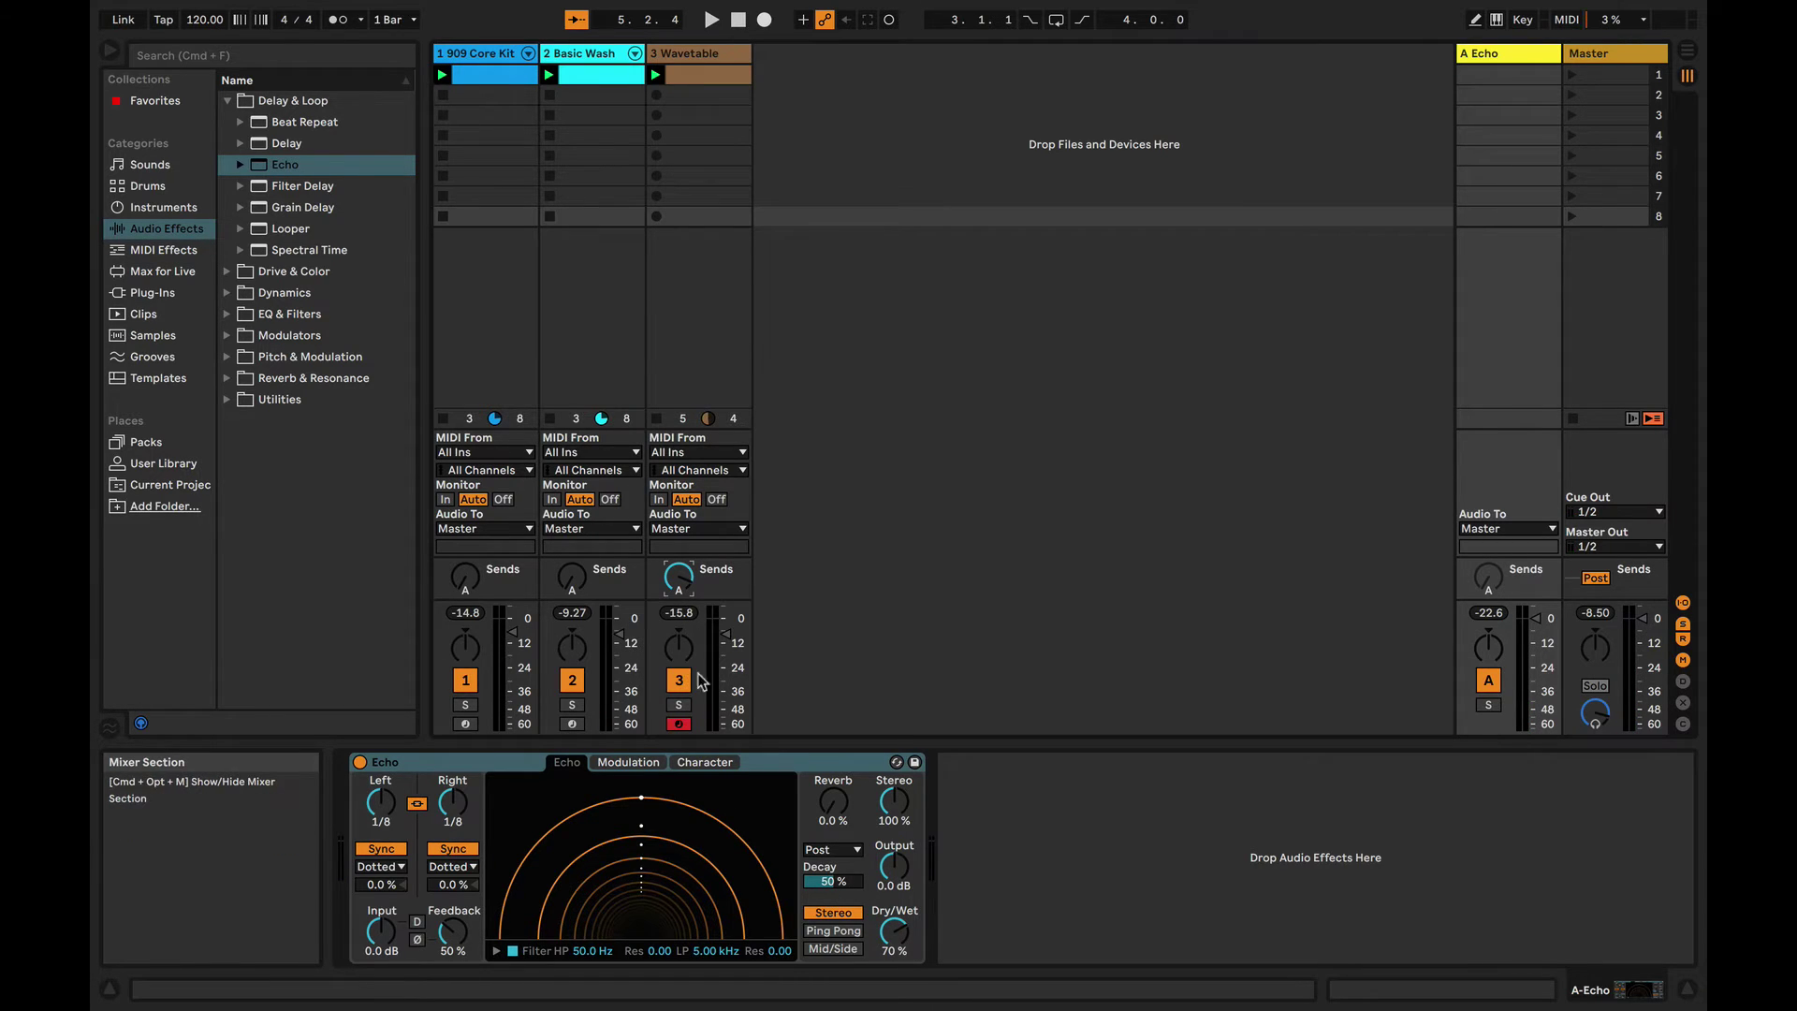
# - Set Echo's dry/wet to 100%, then sweep its feedback up to 120% and back down to 52% during playback
pyautogui.click(894, 933)
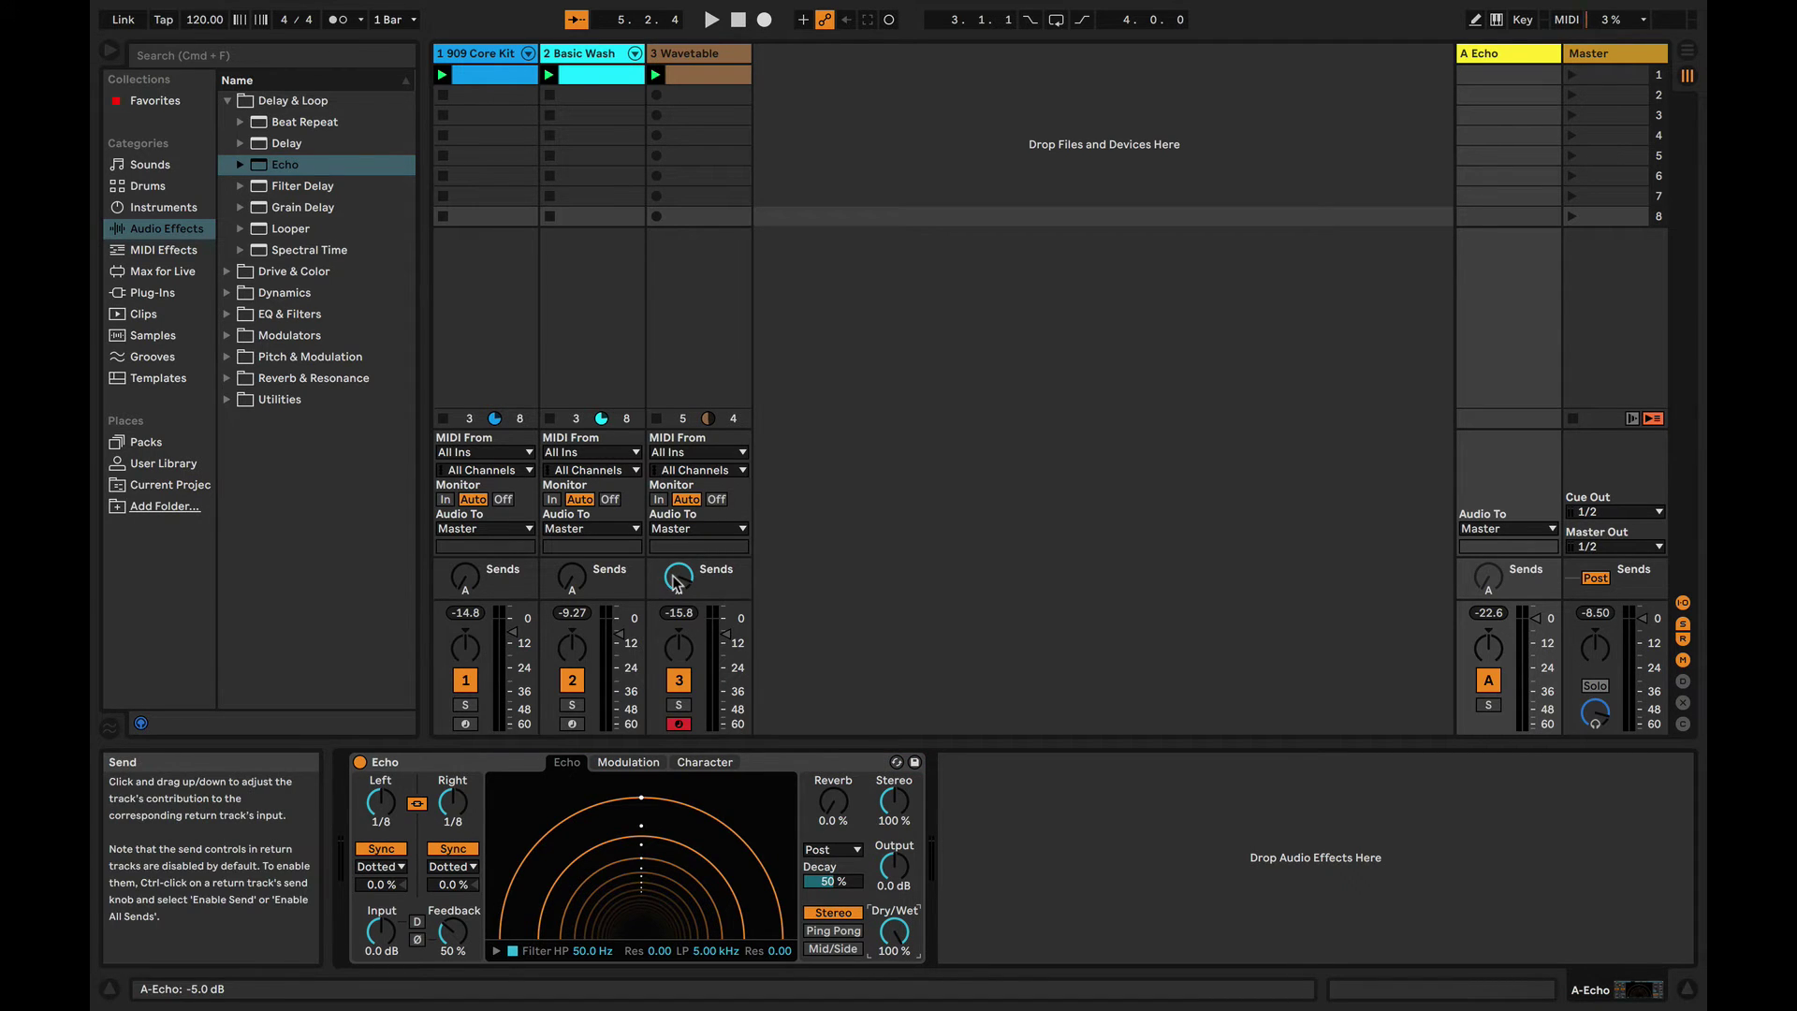
pyautogui.press('space')
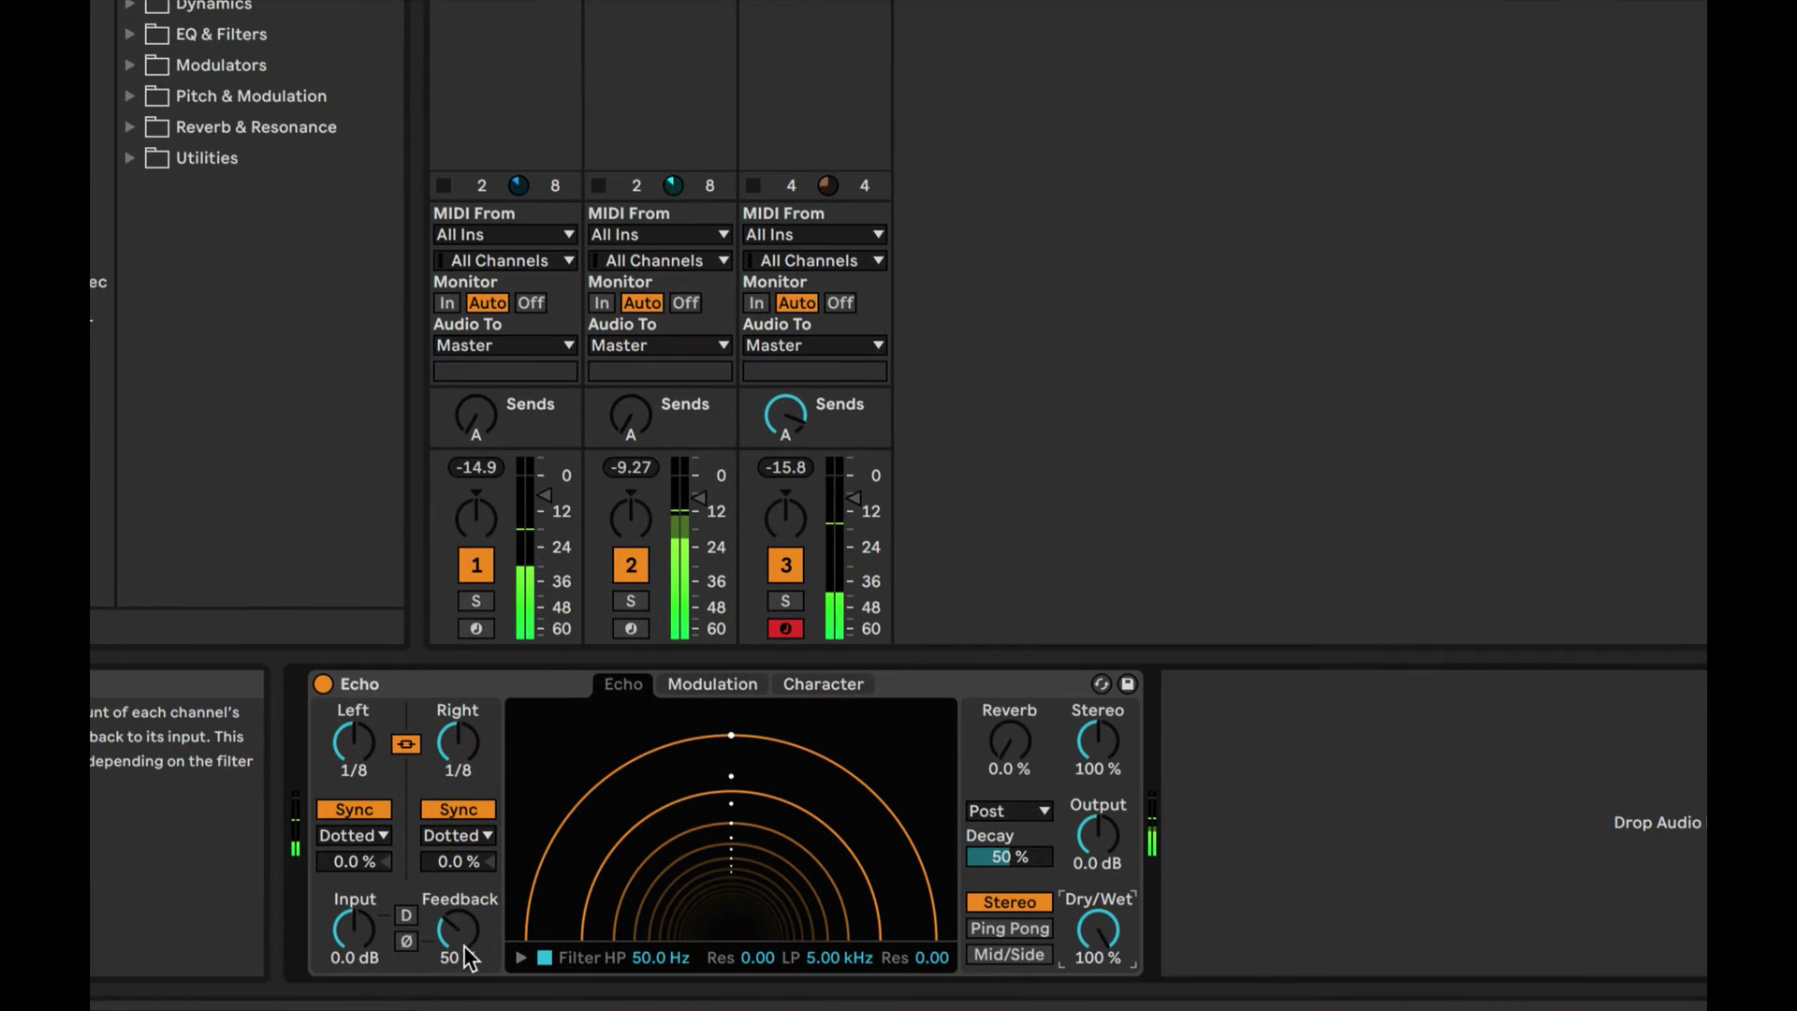
pyautogui.moveTo(465, 957); pyautogui.dragTo(465, 889)
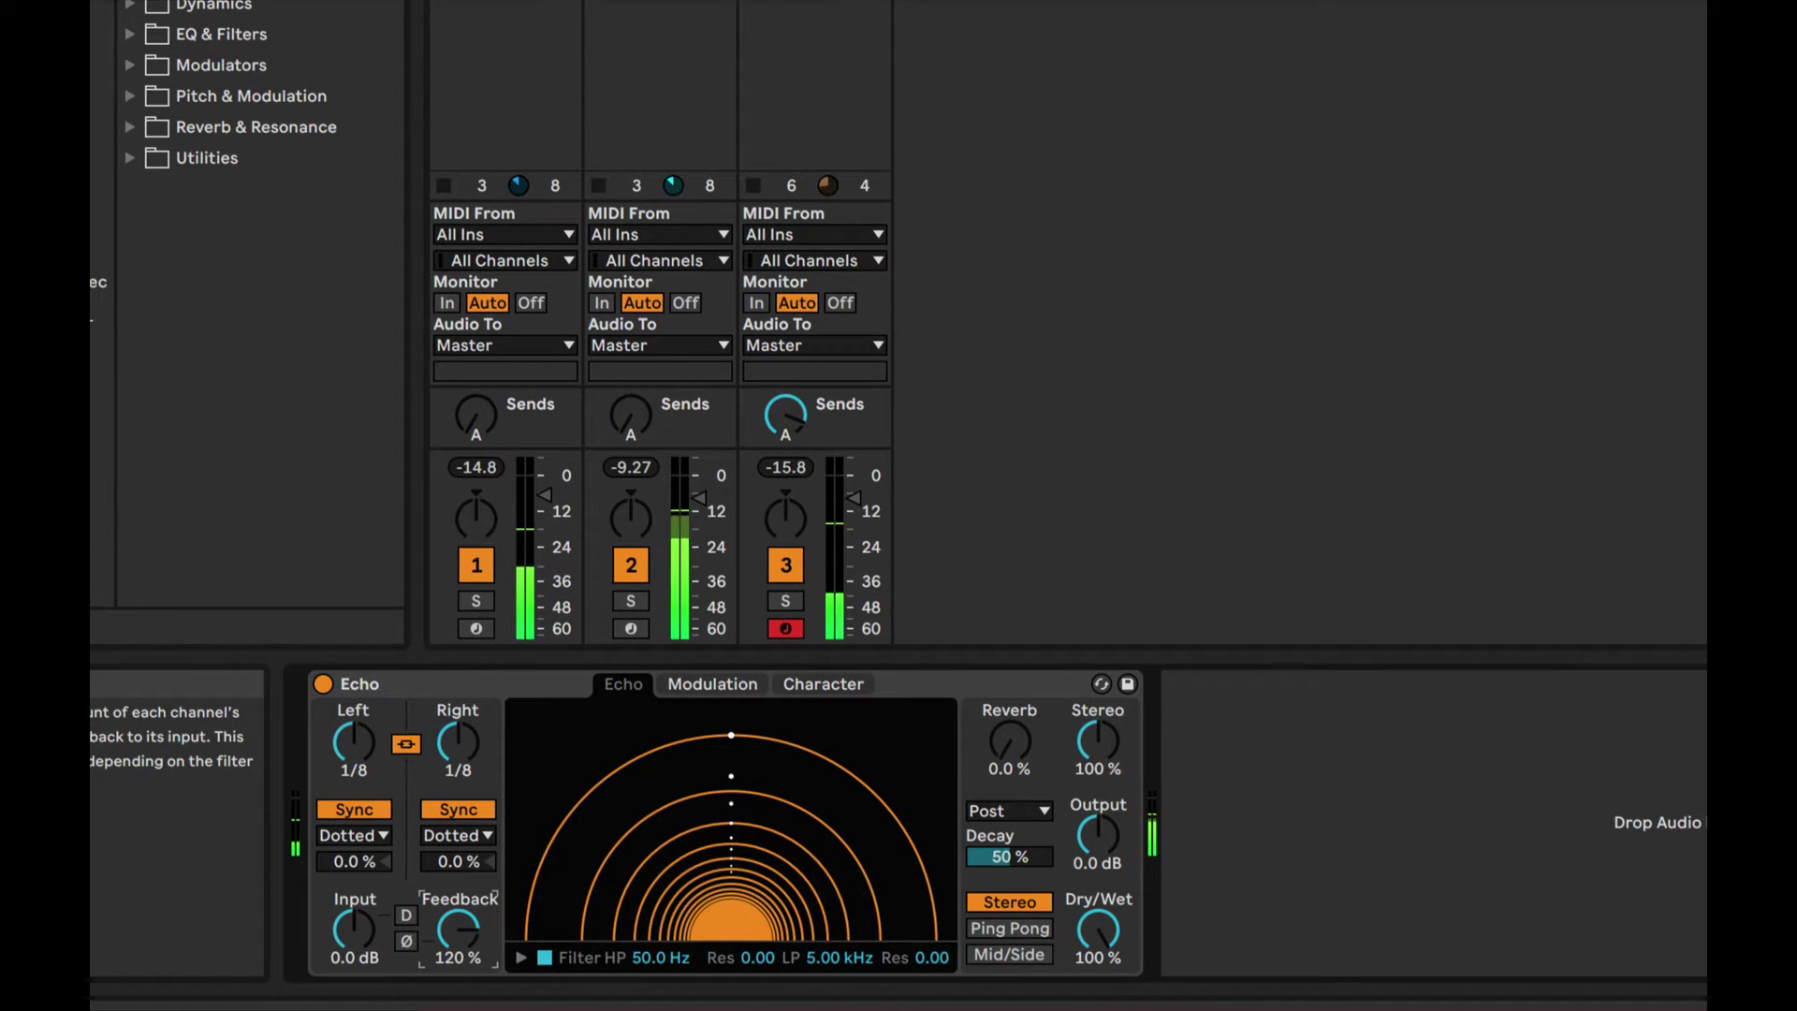
pyautogui.moveTo(465, 889); pyautogui.dragTo(465, 952)
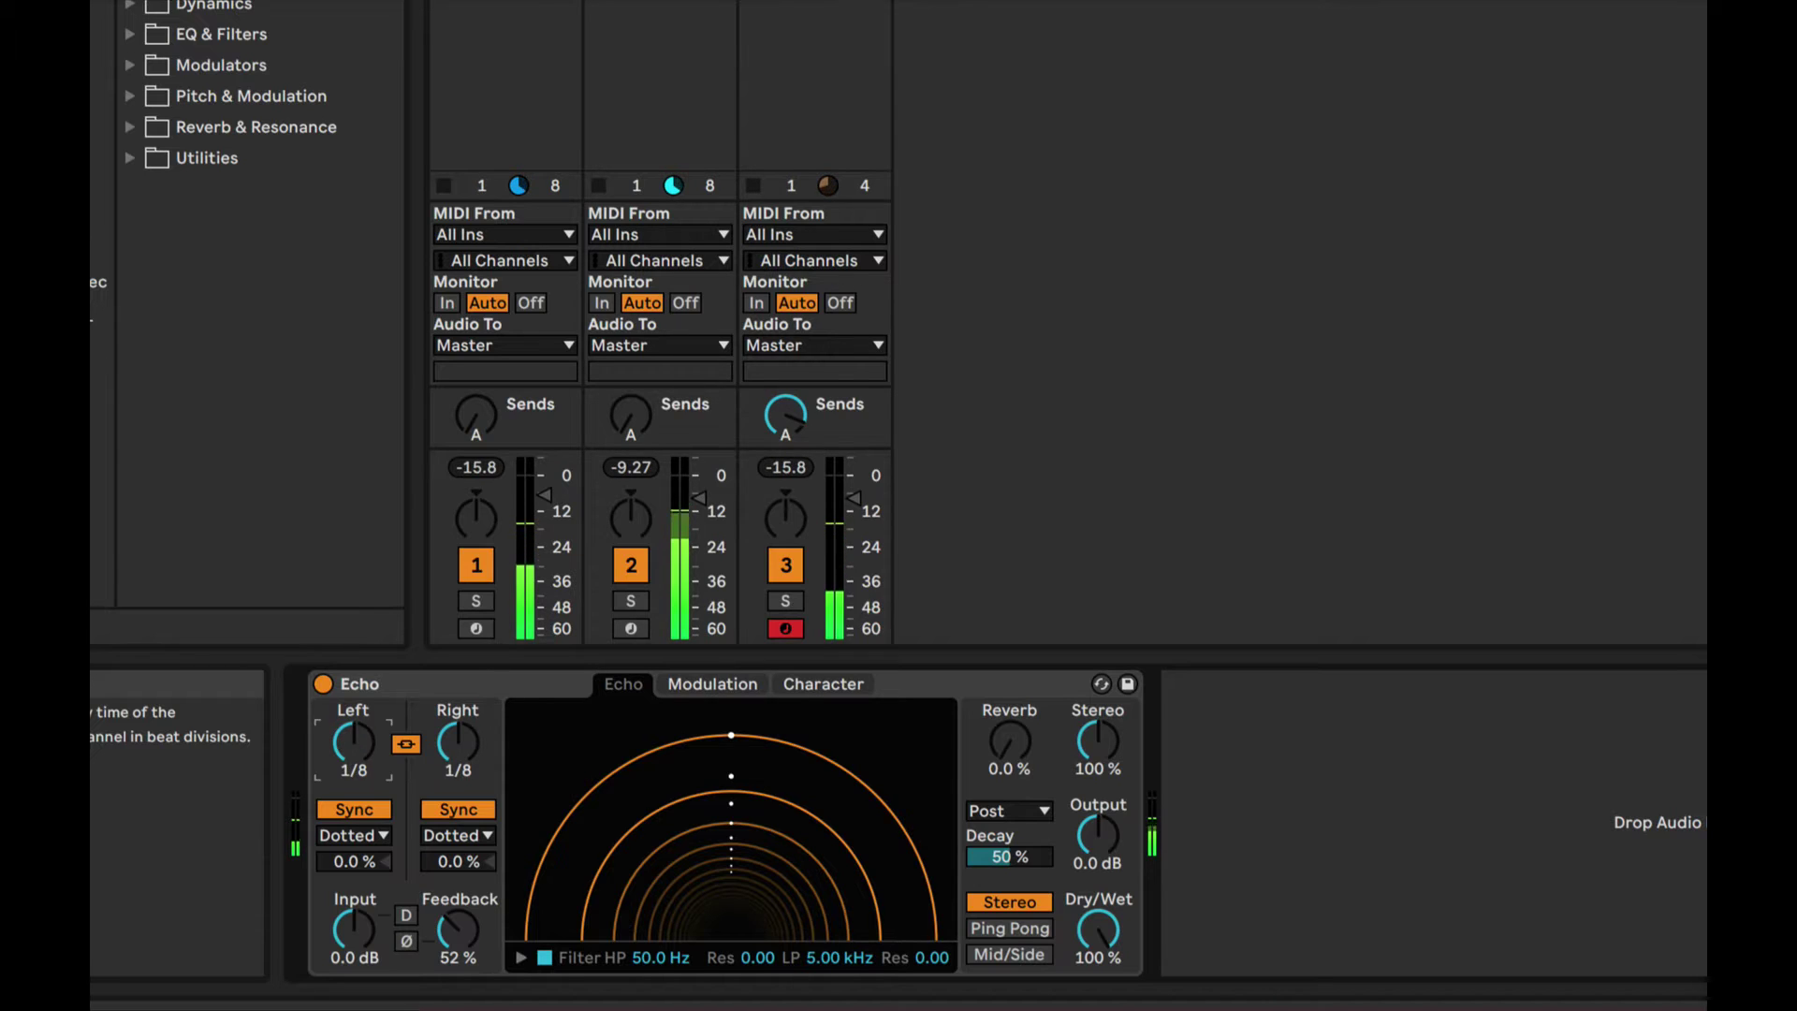
pyautogui.moveTo(354, 742)
pyautogui.mouseDown()
pyautogui.moveTo(354, 711)
pyautogui.moveTo(353, 787)
pyautogui.moveTo(353, 742)
pyautogui.mouseUp()
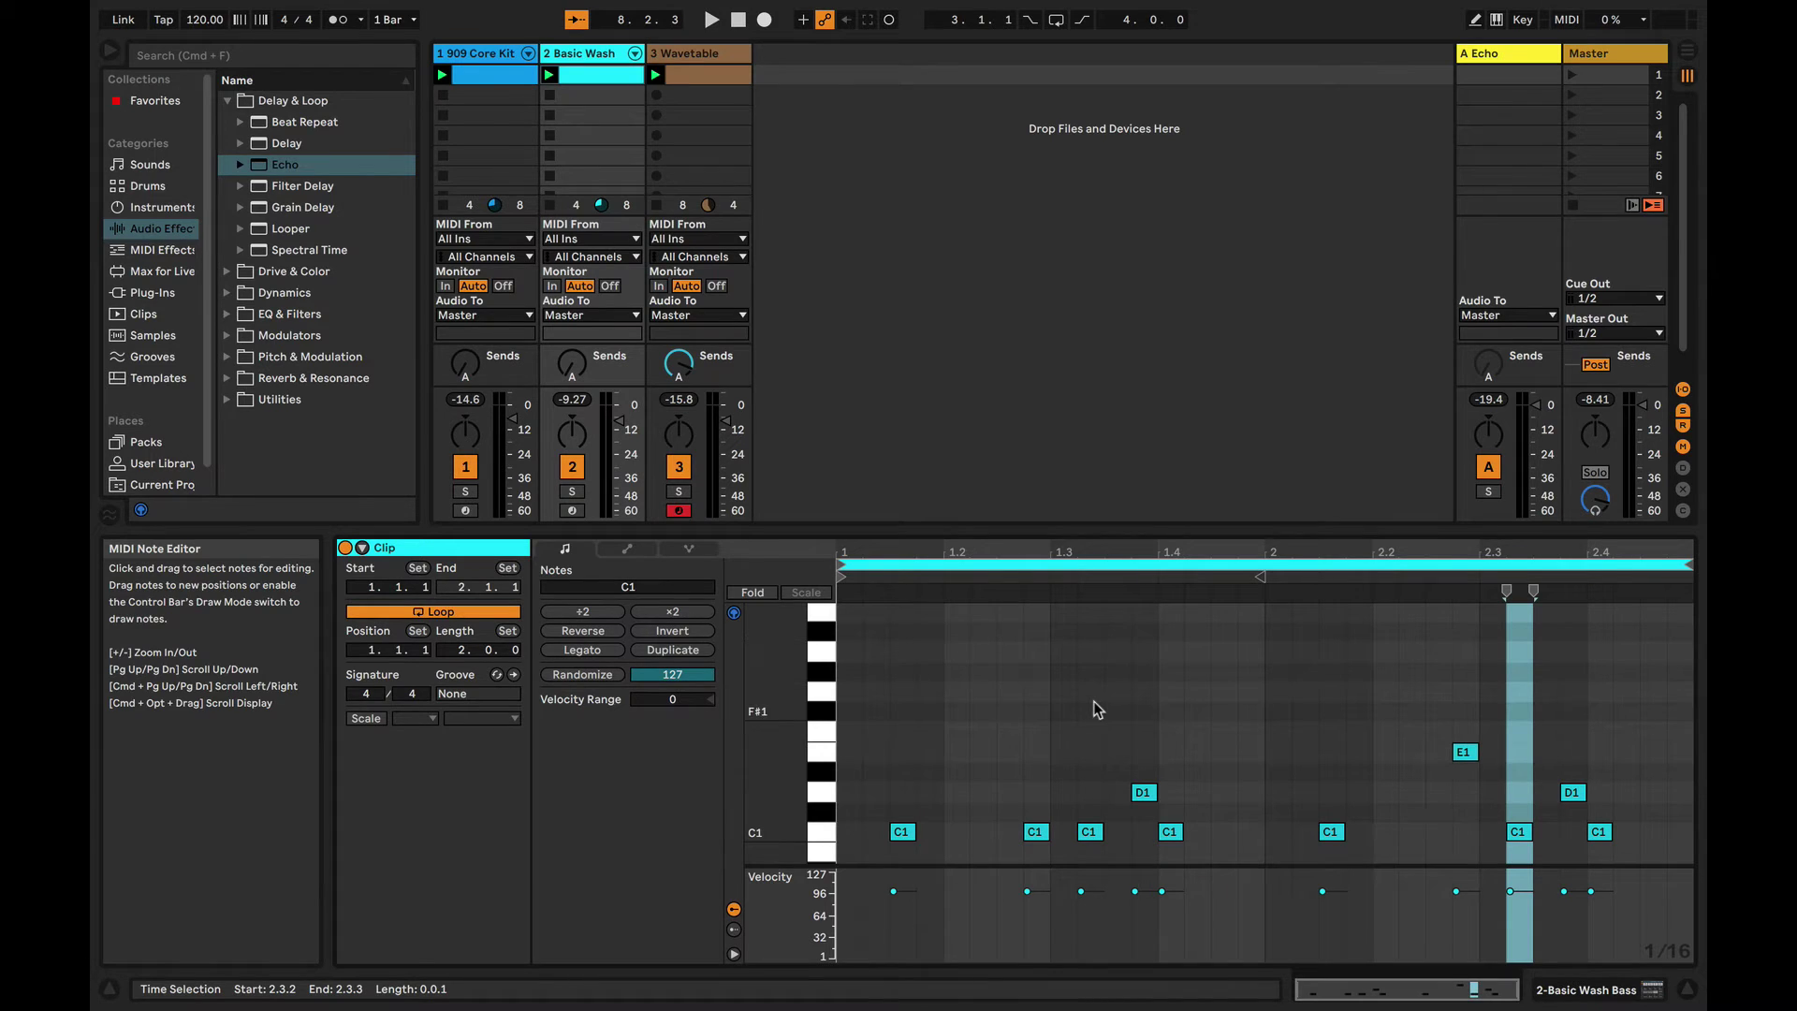
# - Set the Basic Wash bass clip's note grid to a fixed 1/8 and select the time from 1.1.1 to 1.2.1
pyautogui.click(590, 74)
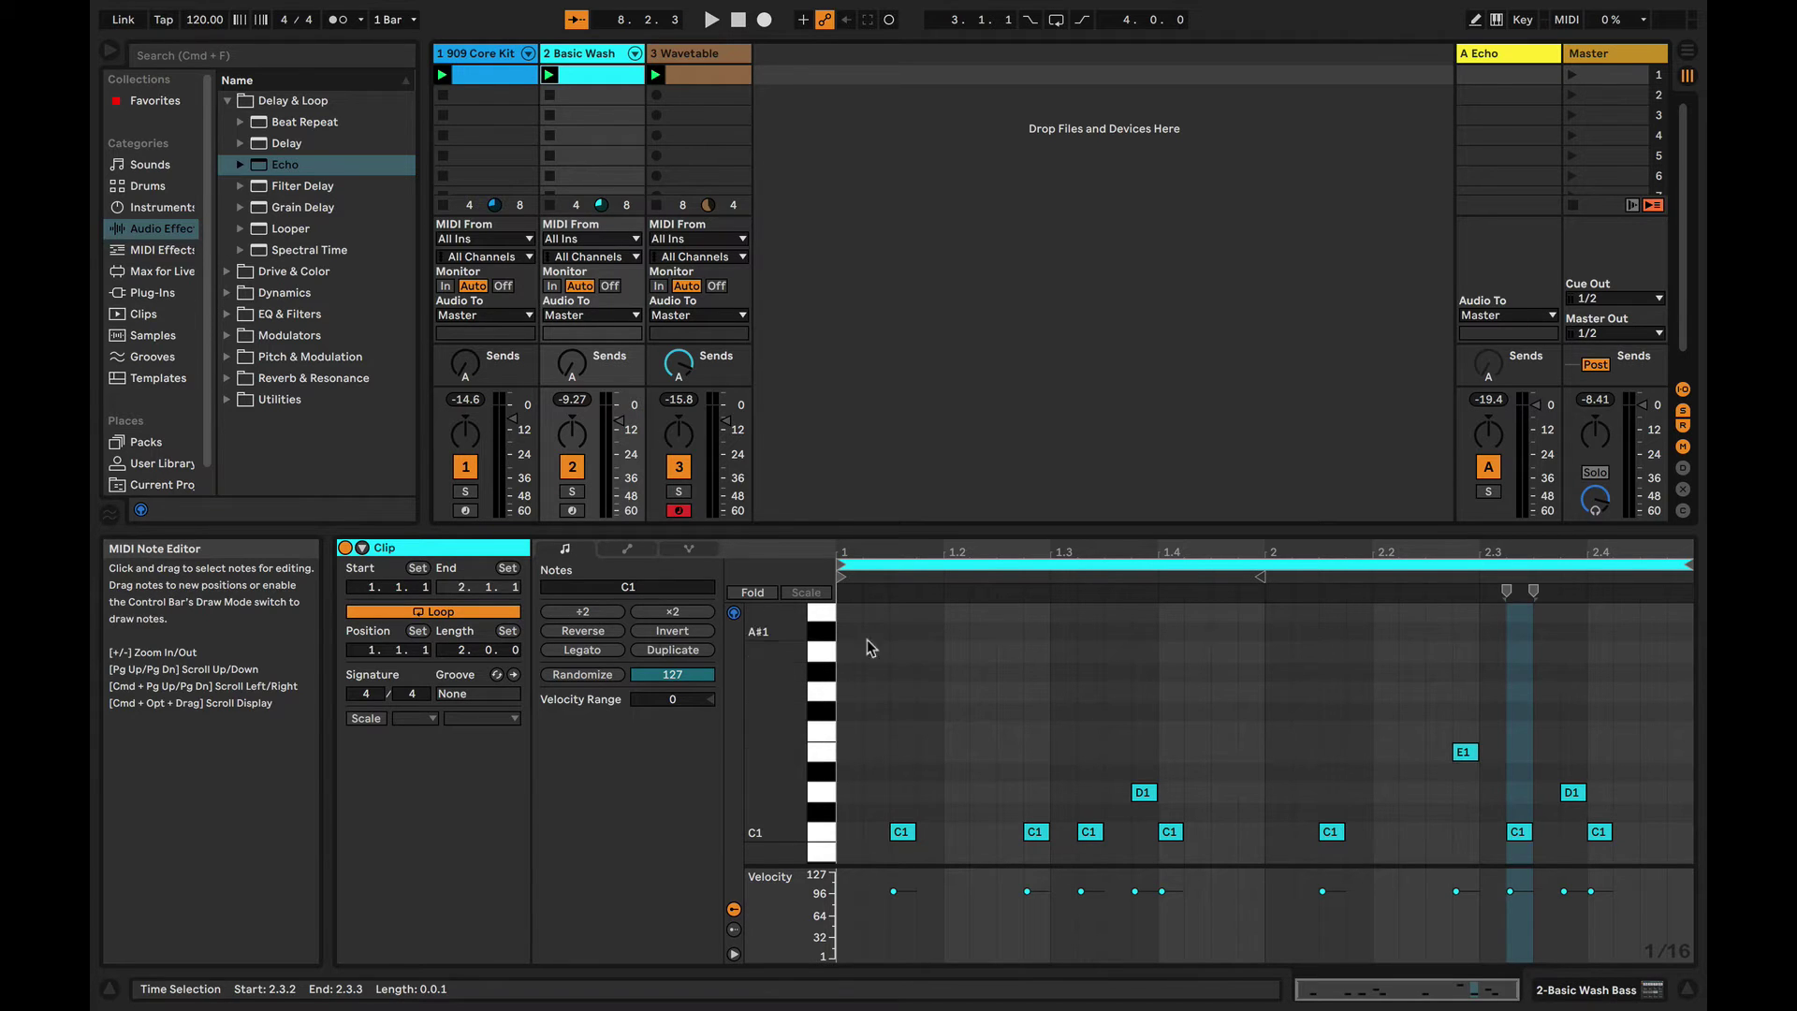
pyautogui.rightClick(889, 681)
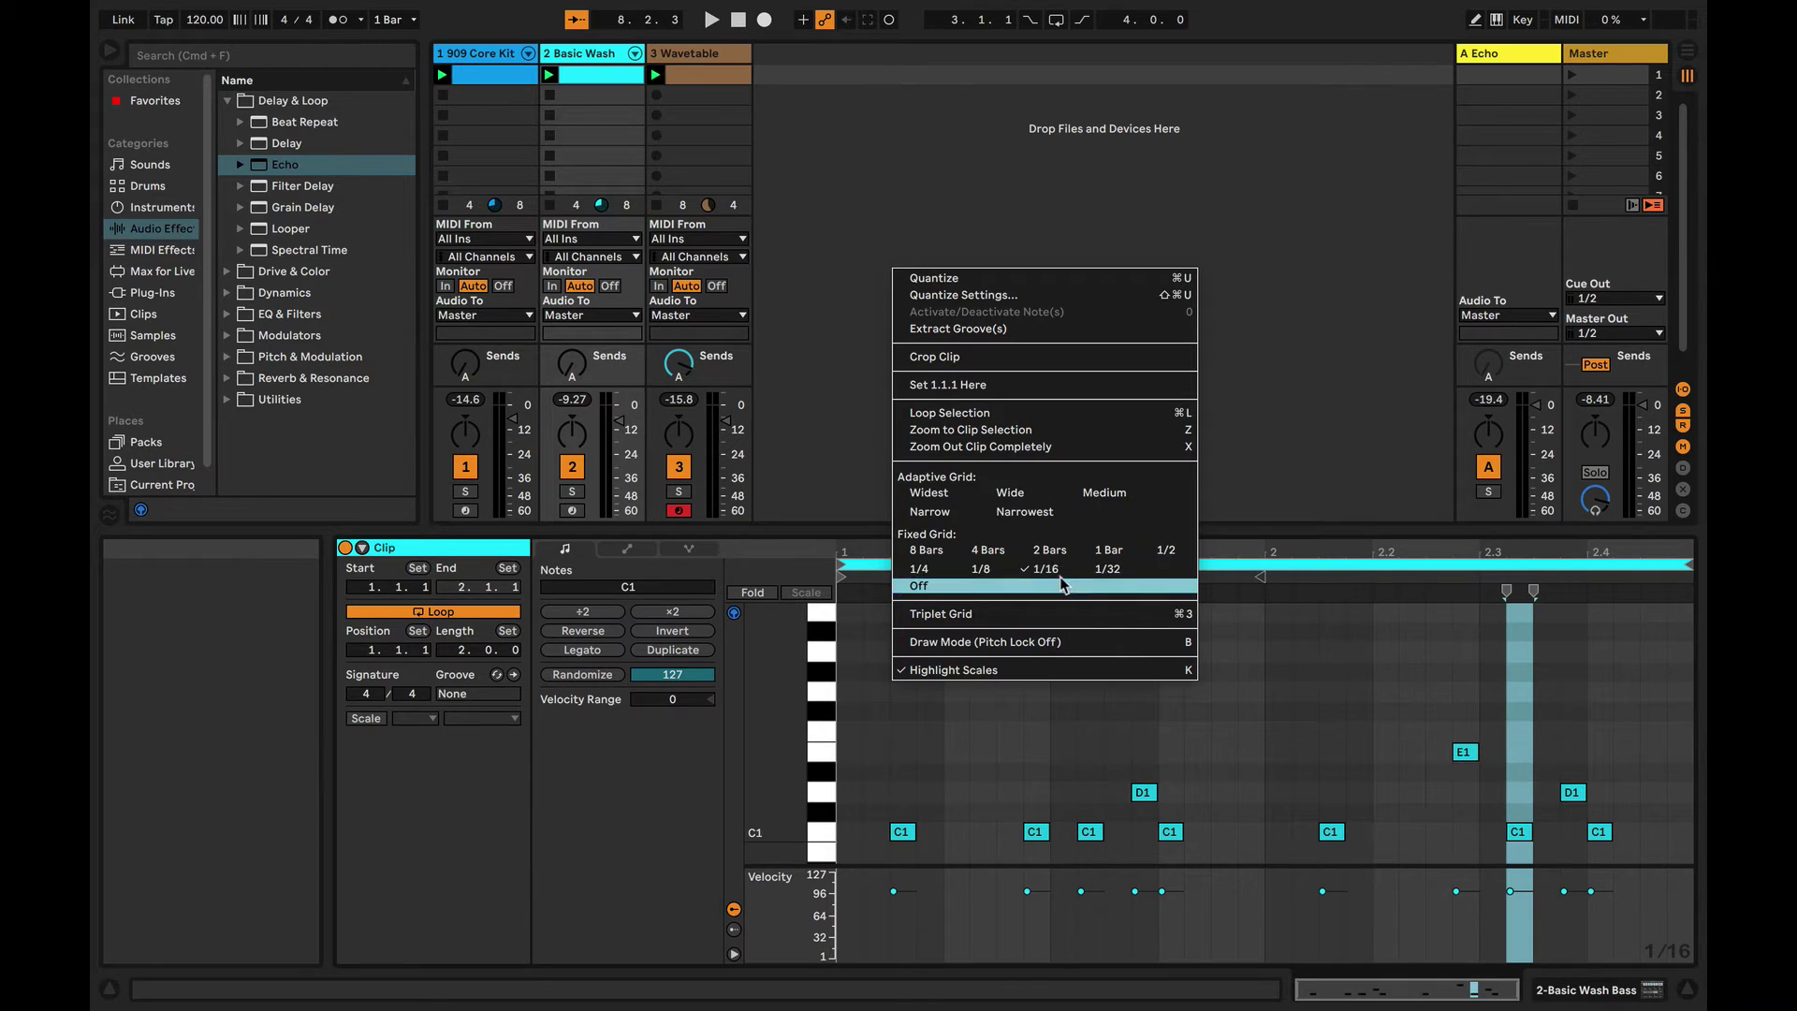
pyautogui.rightClick(938, 728)
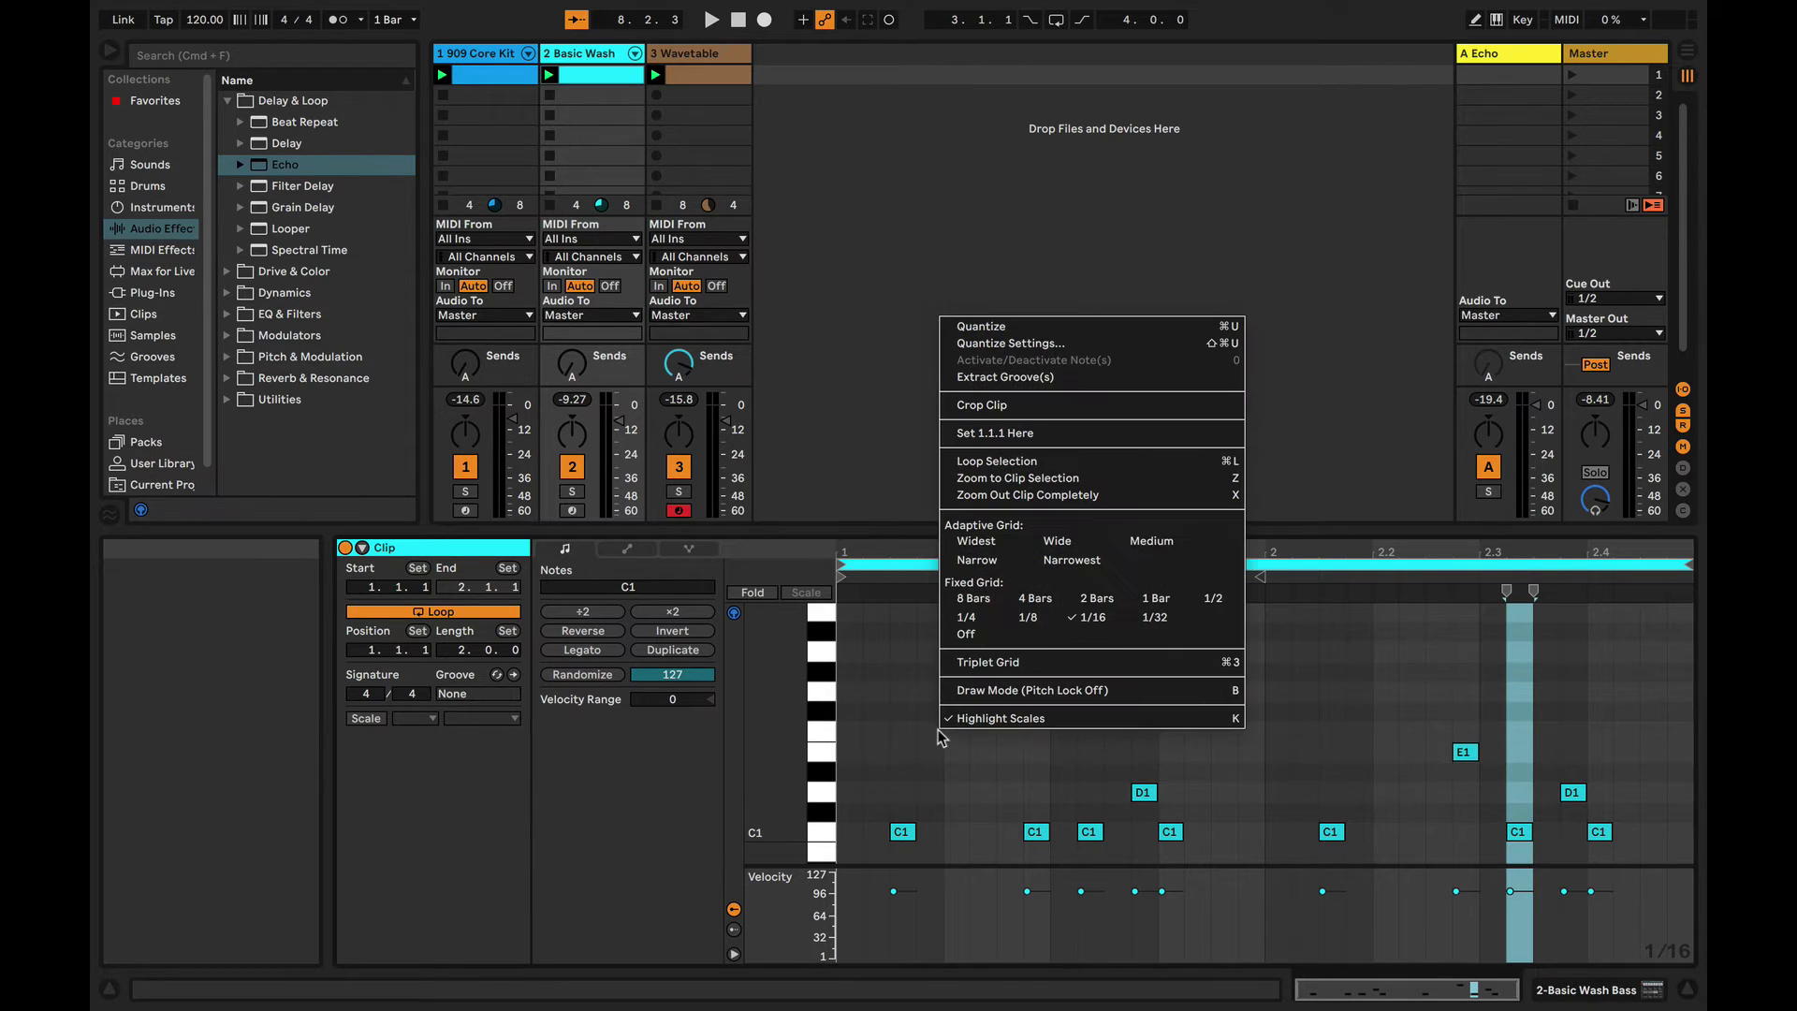
pyautogui.click(1033, 618)
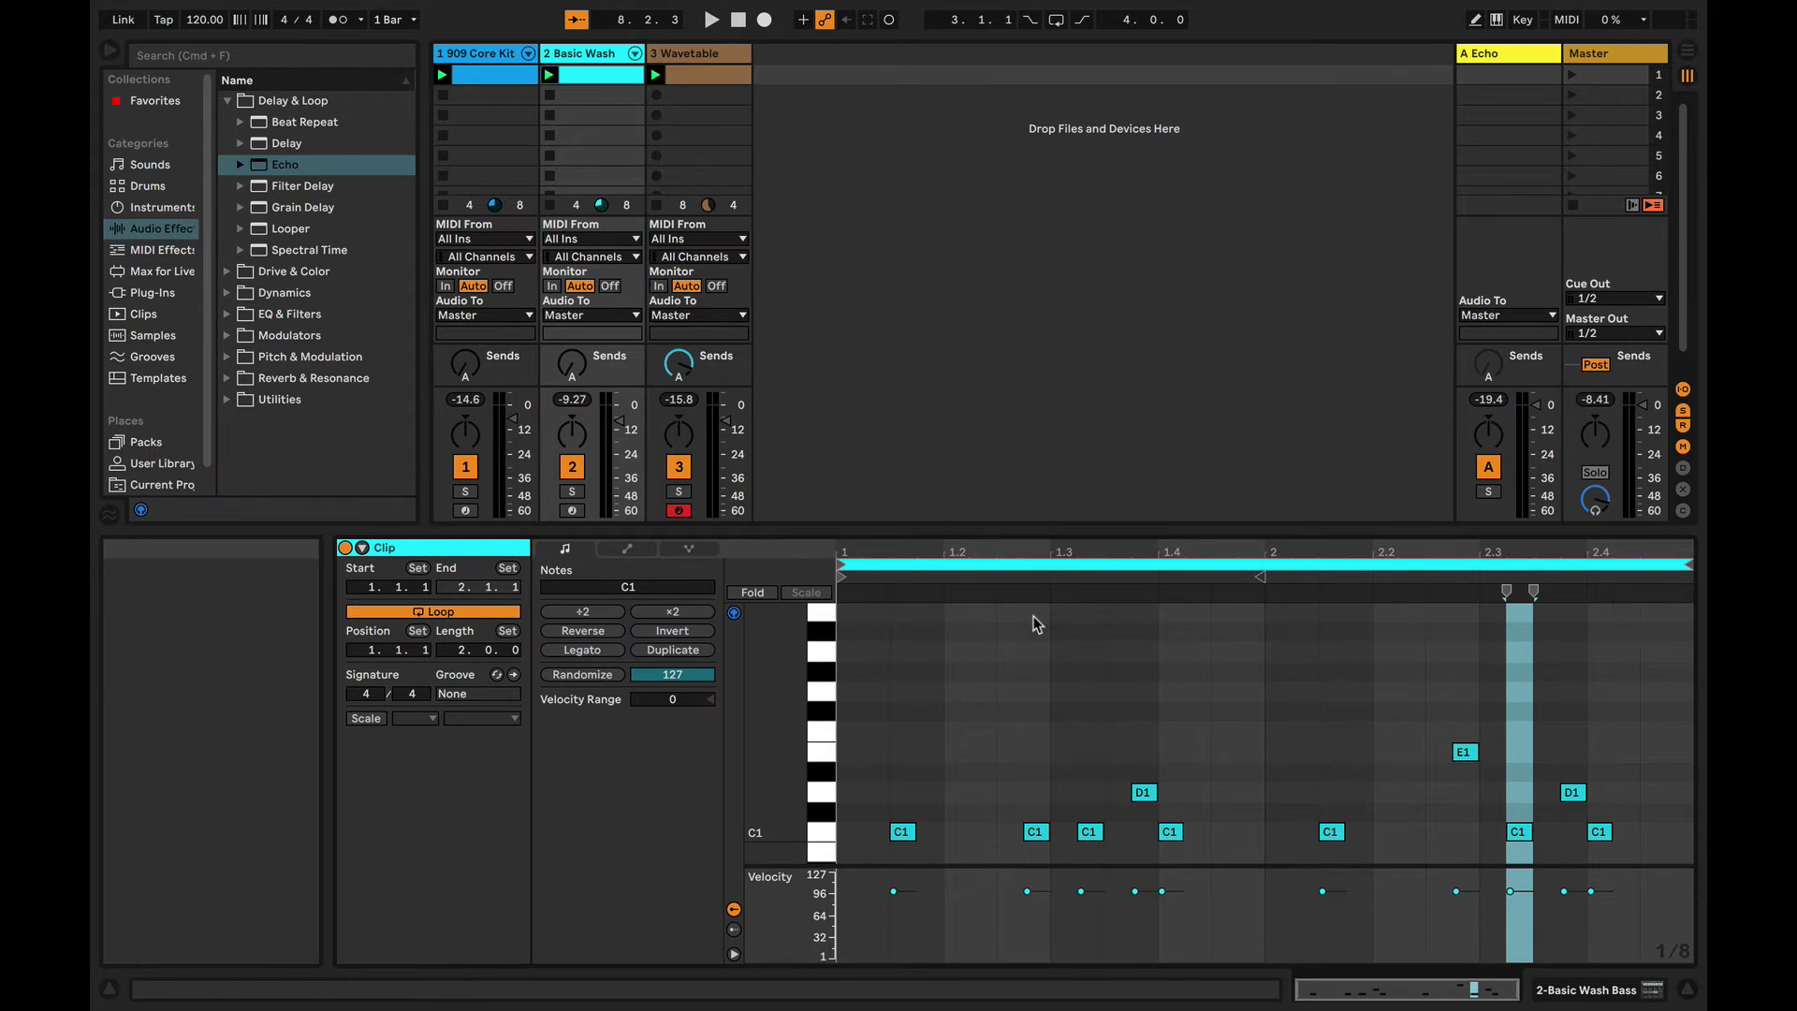
pyautogui.click(867, 709)
pyautogui.click(917, 704)
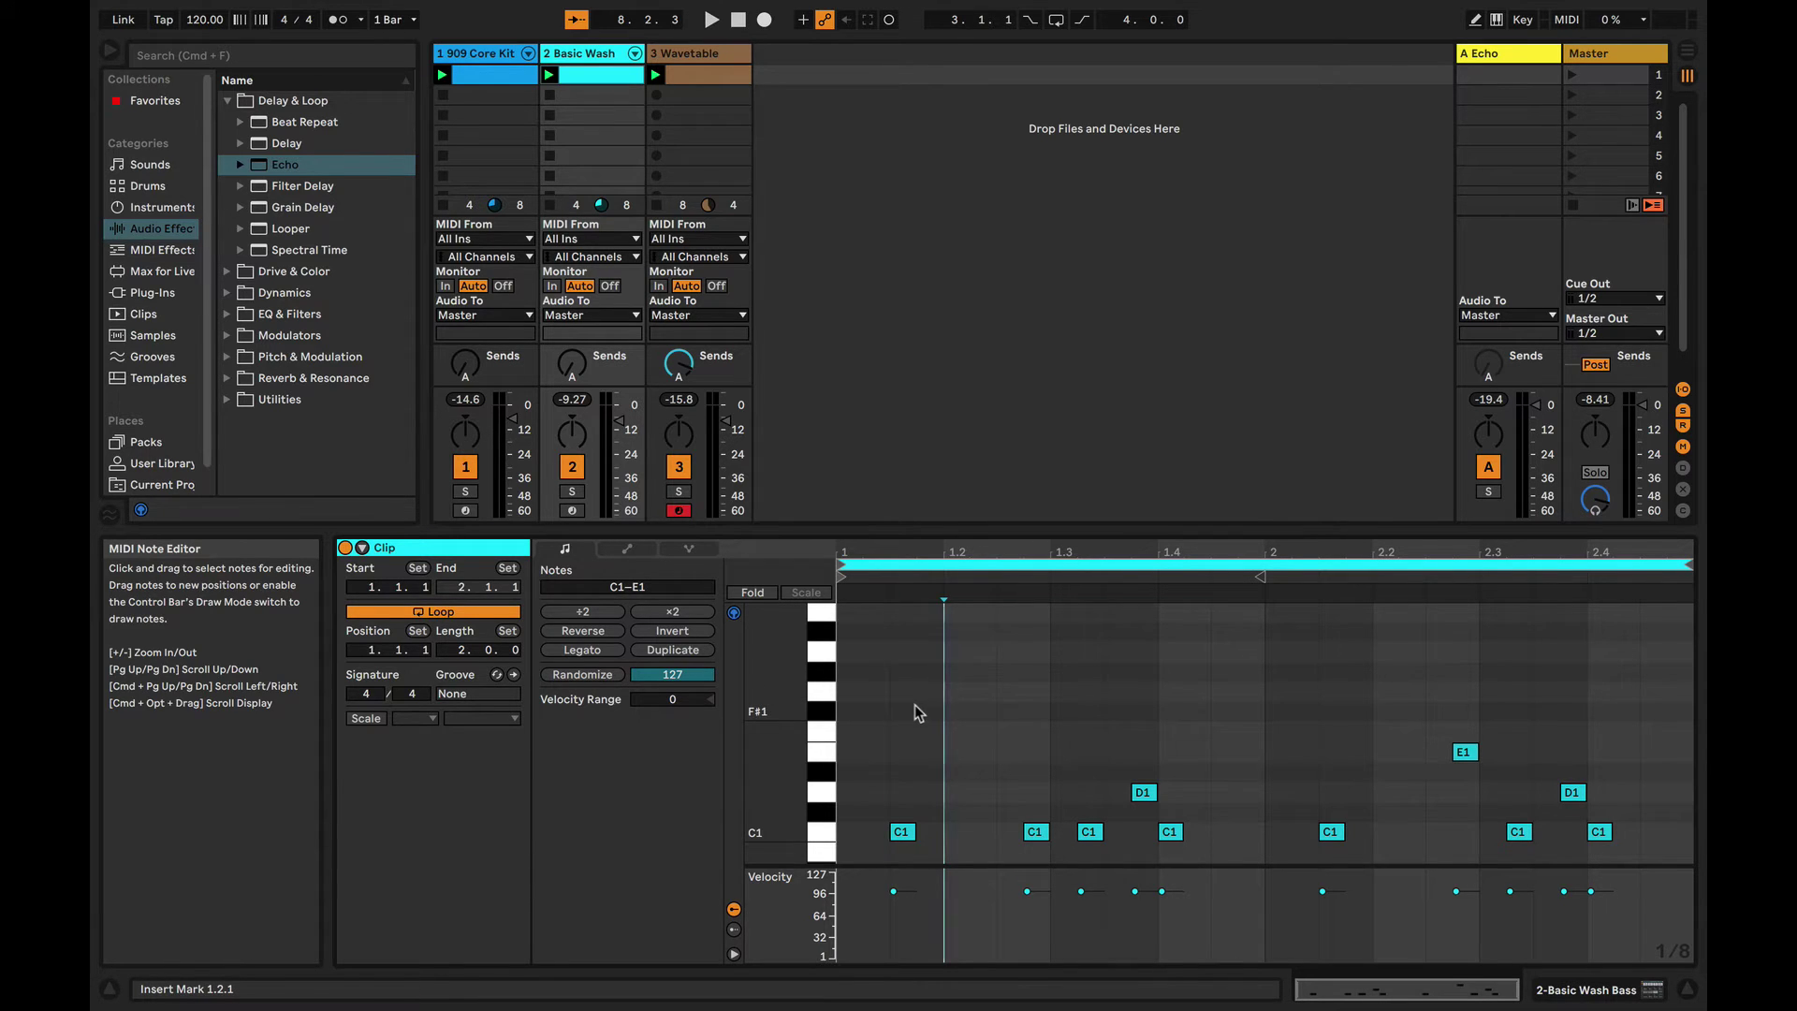
pyautogui.moveTo(917, 711); pyautogui.dragTo(861, 711)
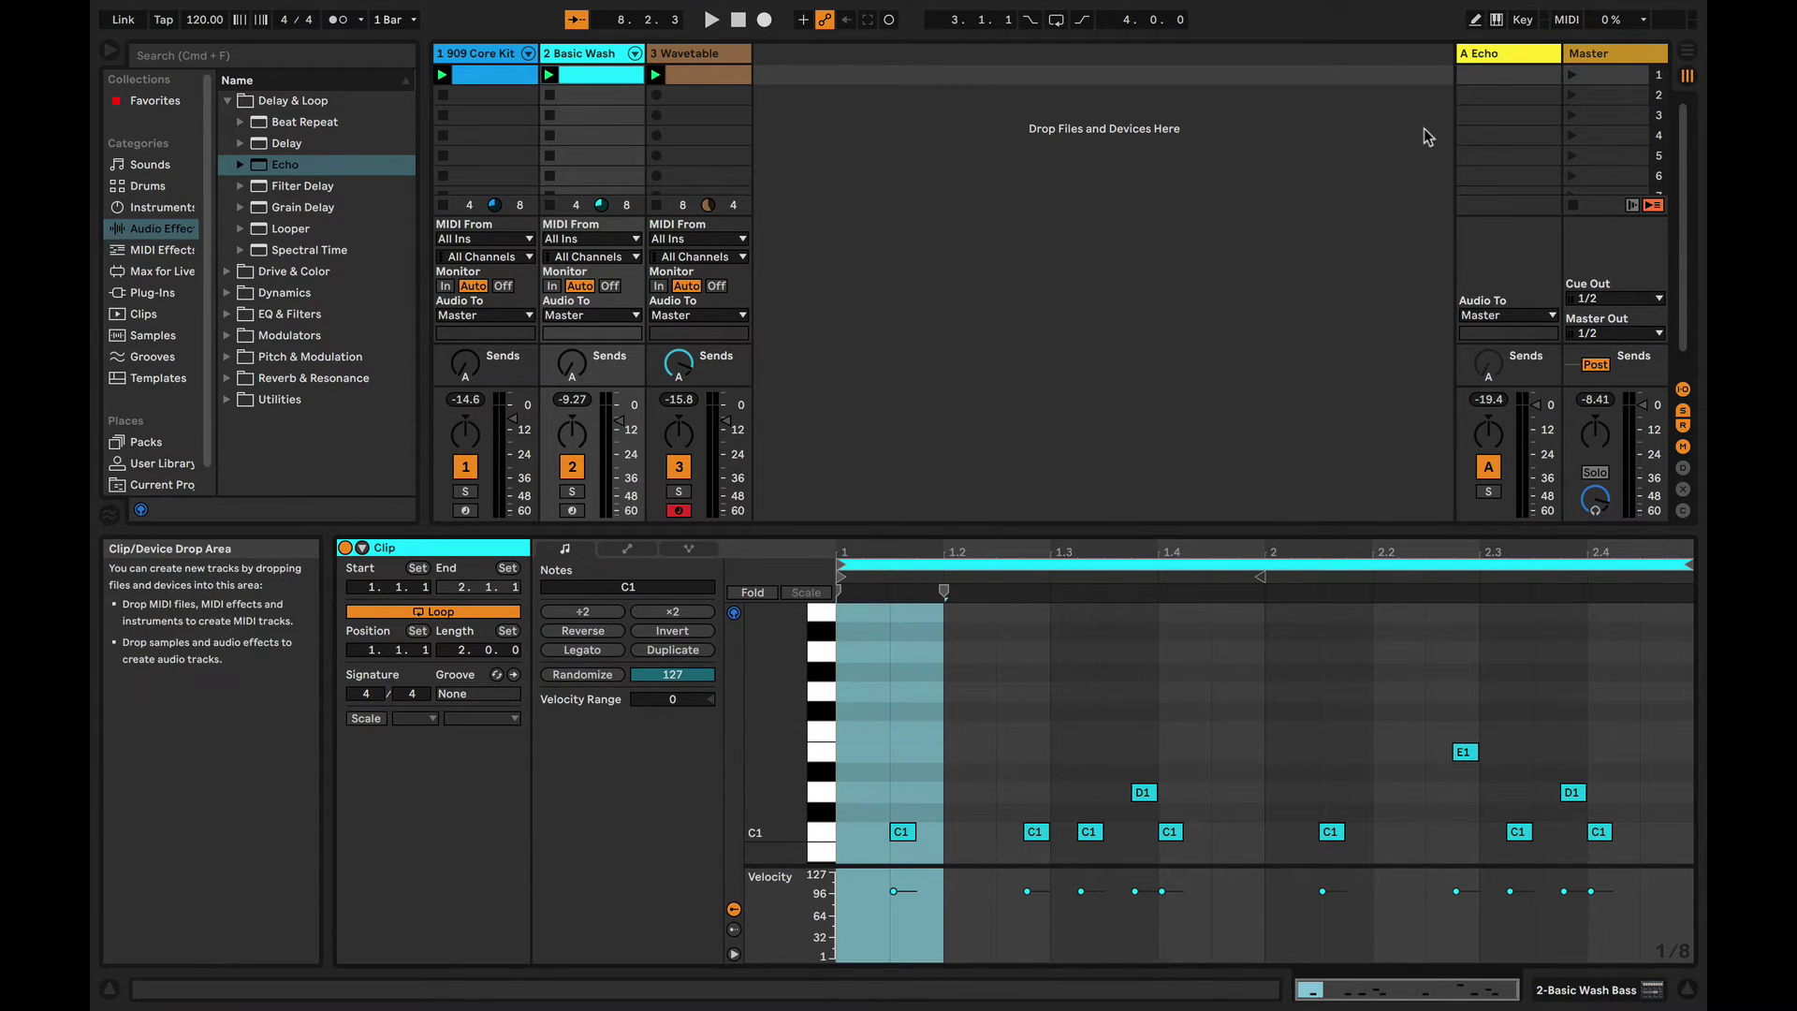
# - Set the linked left and right delay times of Echo on return track A to 1/16 in Notes sync mode
pyautogui.click(1507, 64)
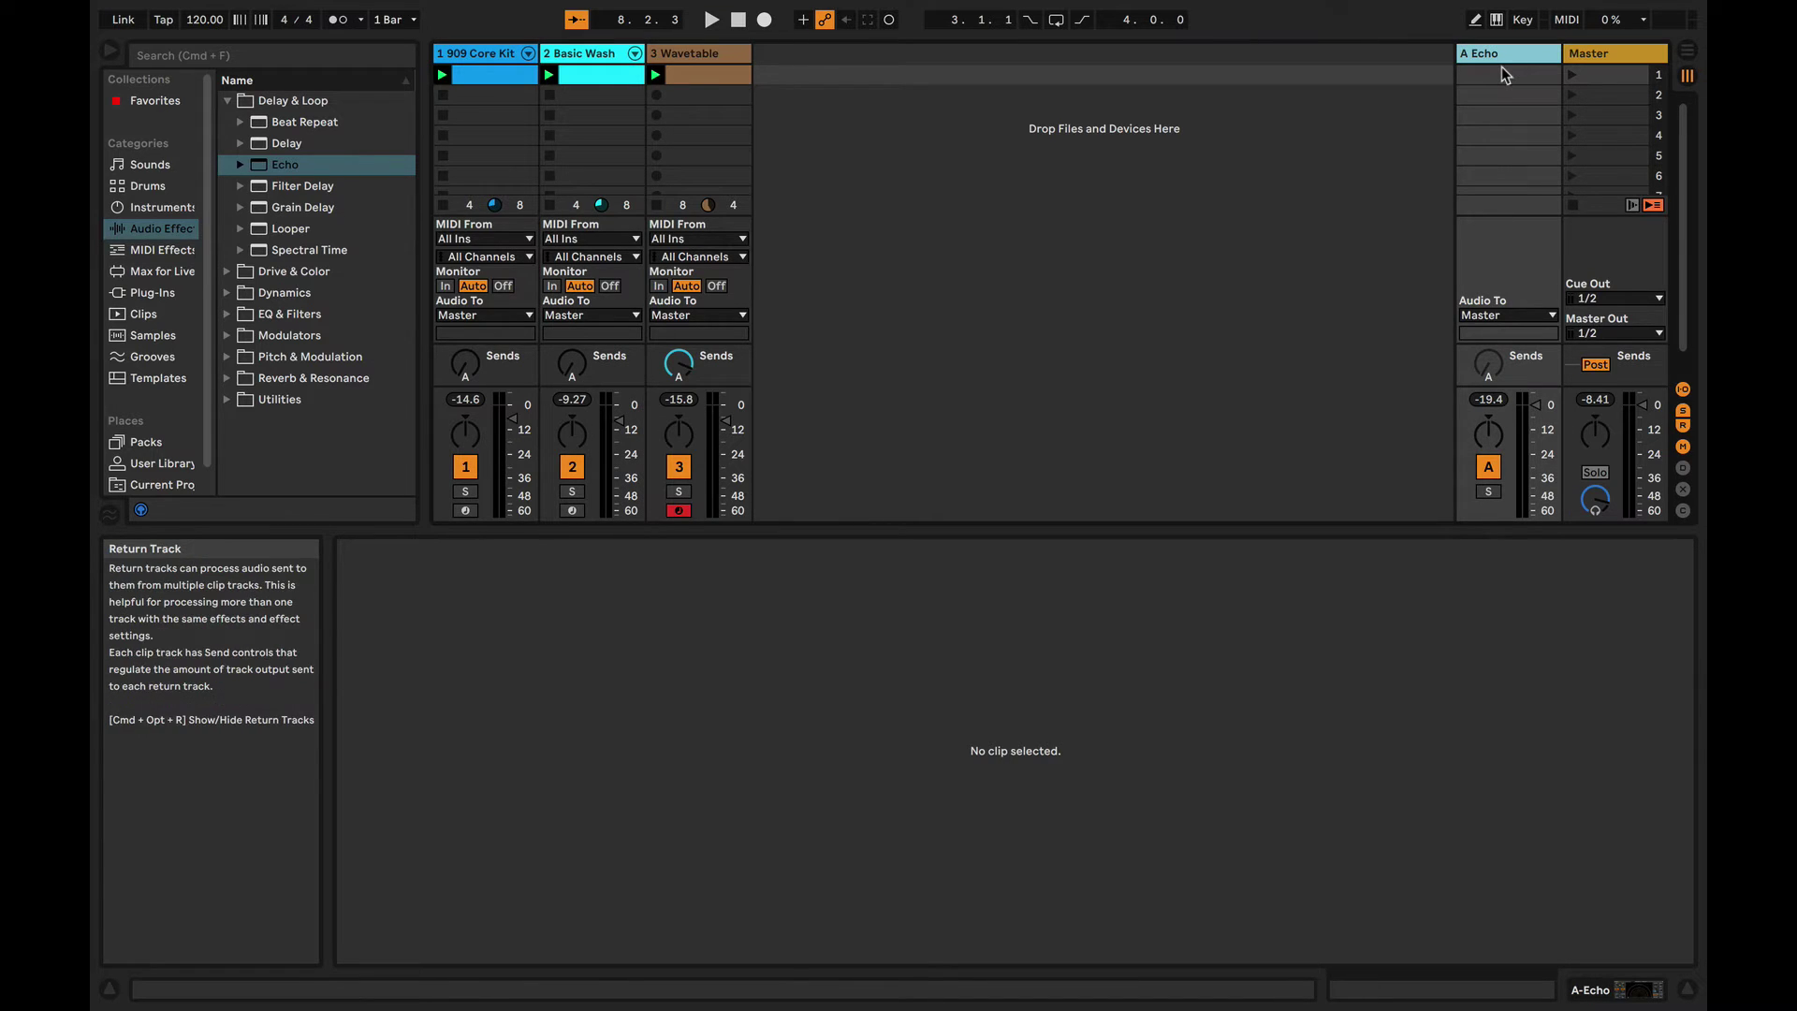
pyautogui.doubleClick(1501, 65)
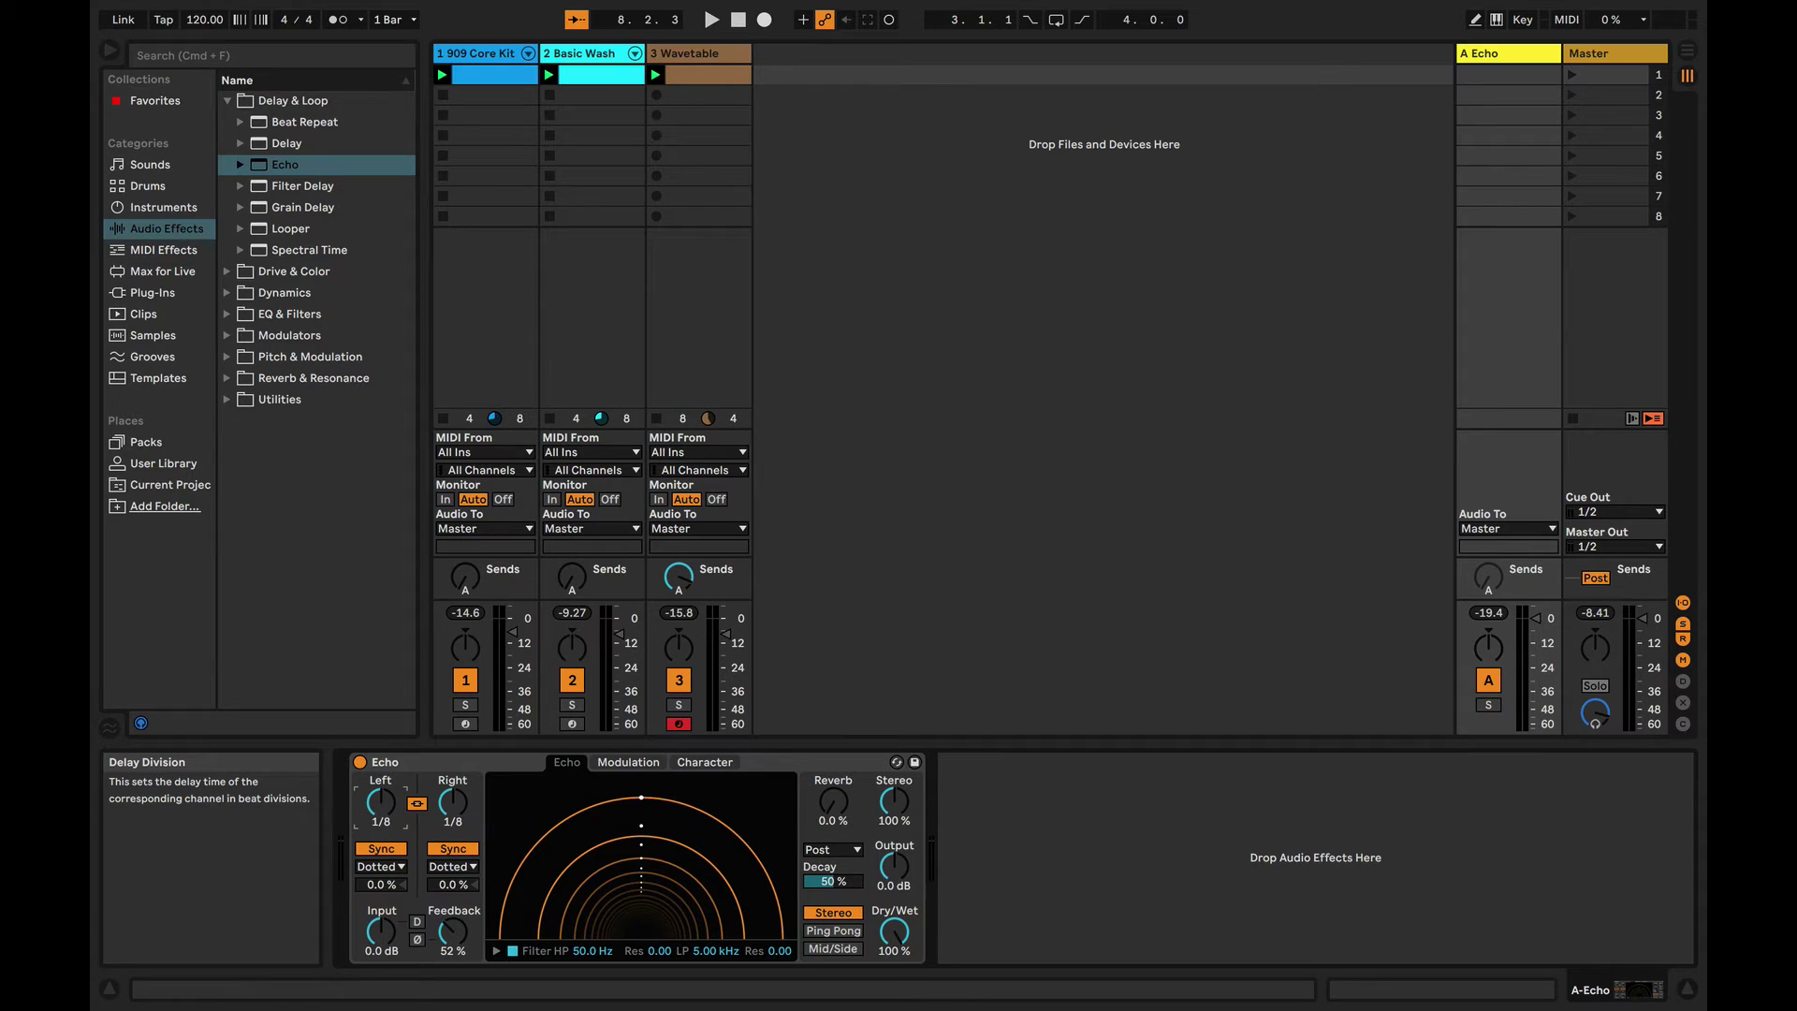
pyautogui.moveTo(381, 803); pyautogui.dragTo(381, 827)
pyautogui.click(382, 867)
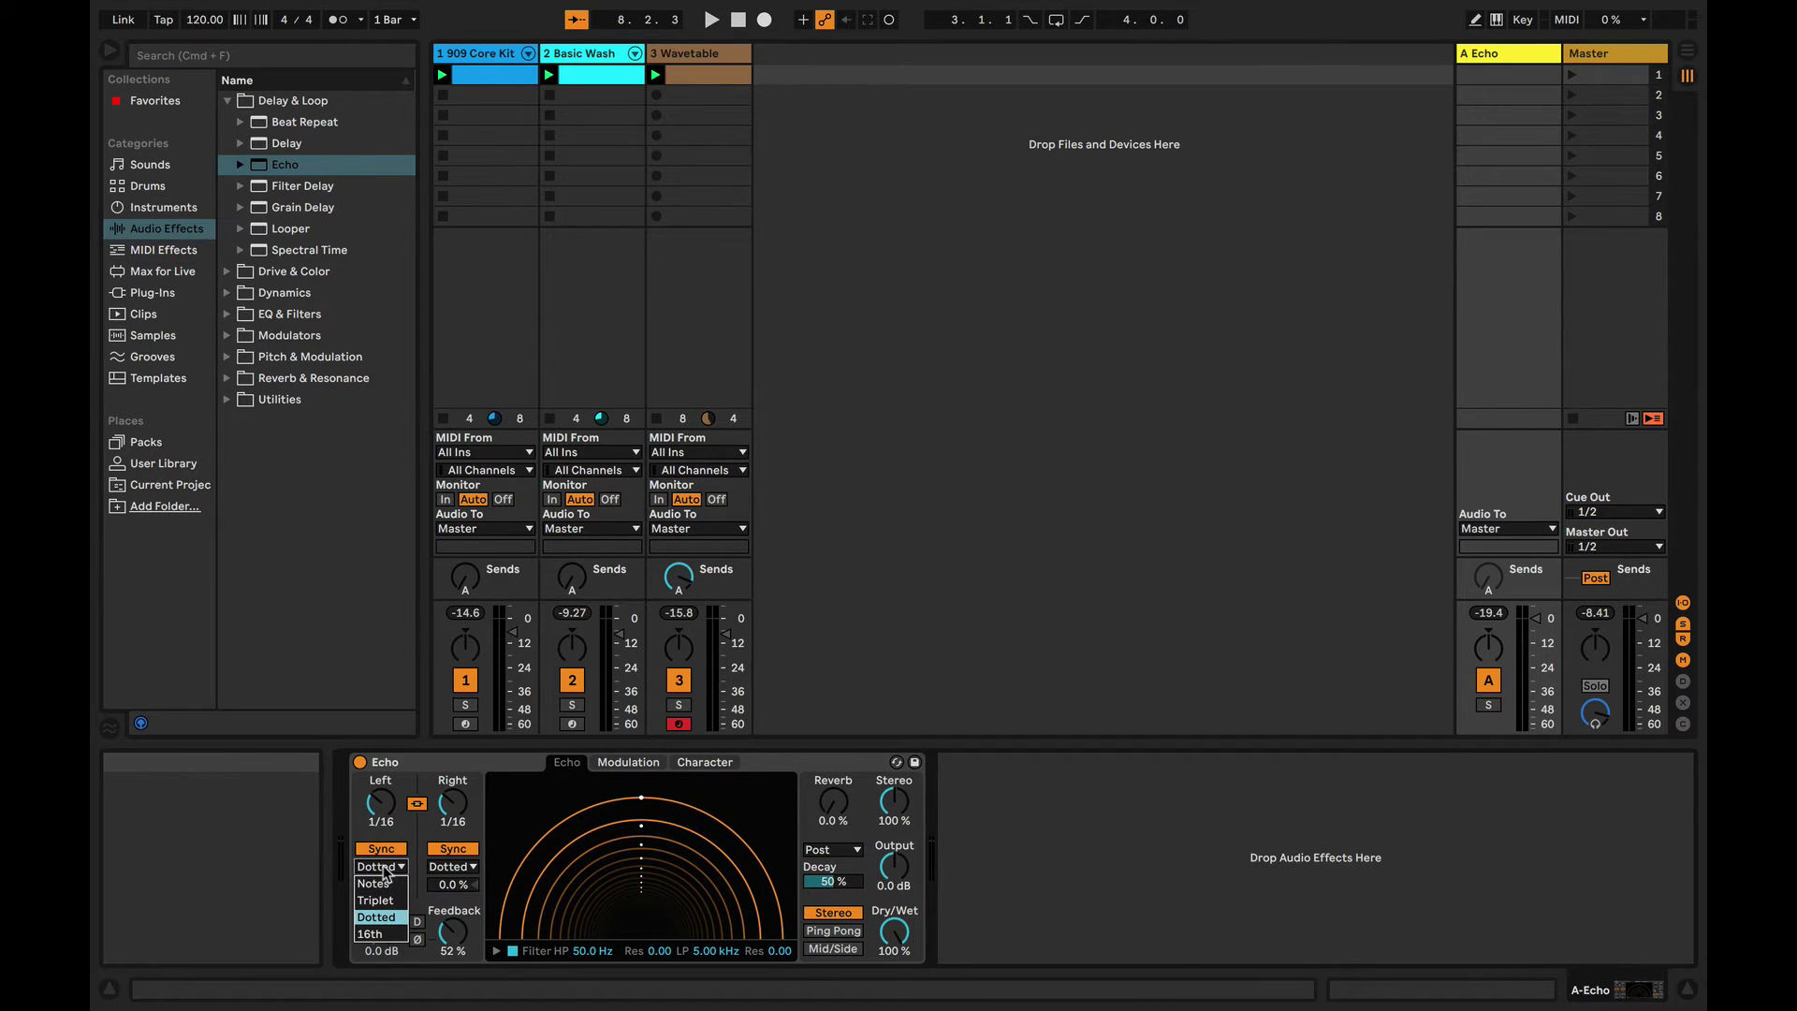
pyautogui.click(382, 883)
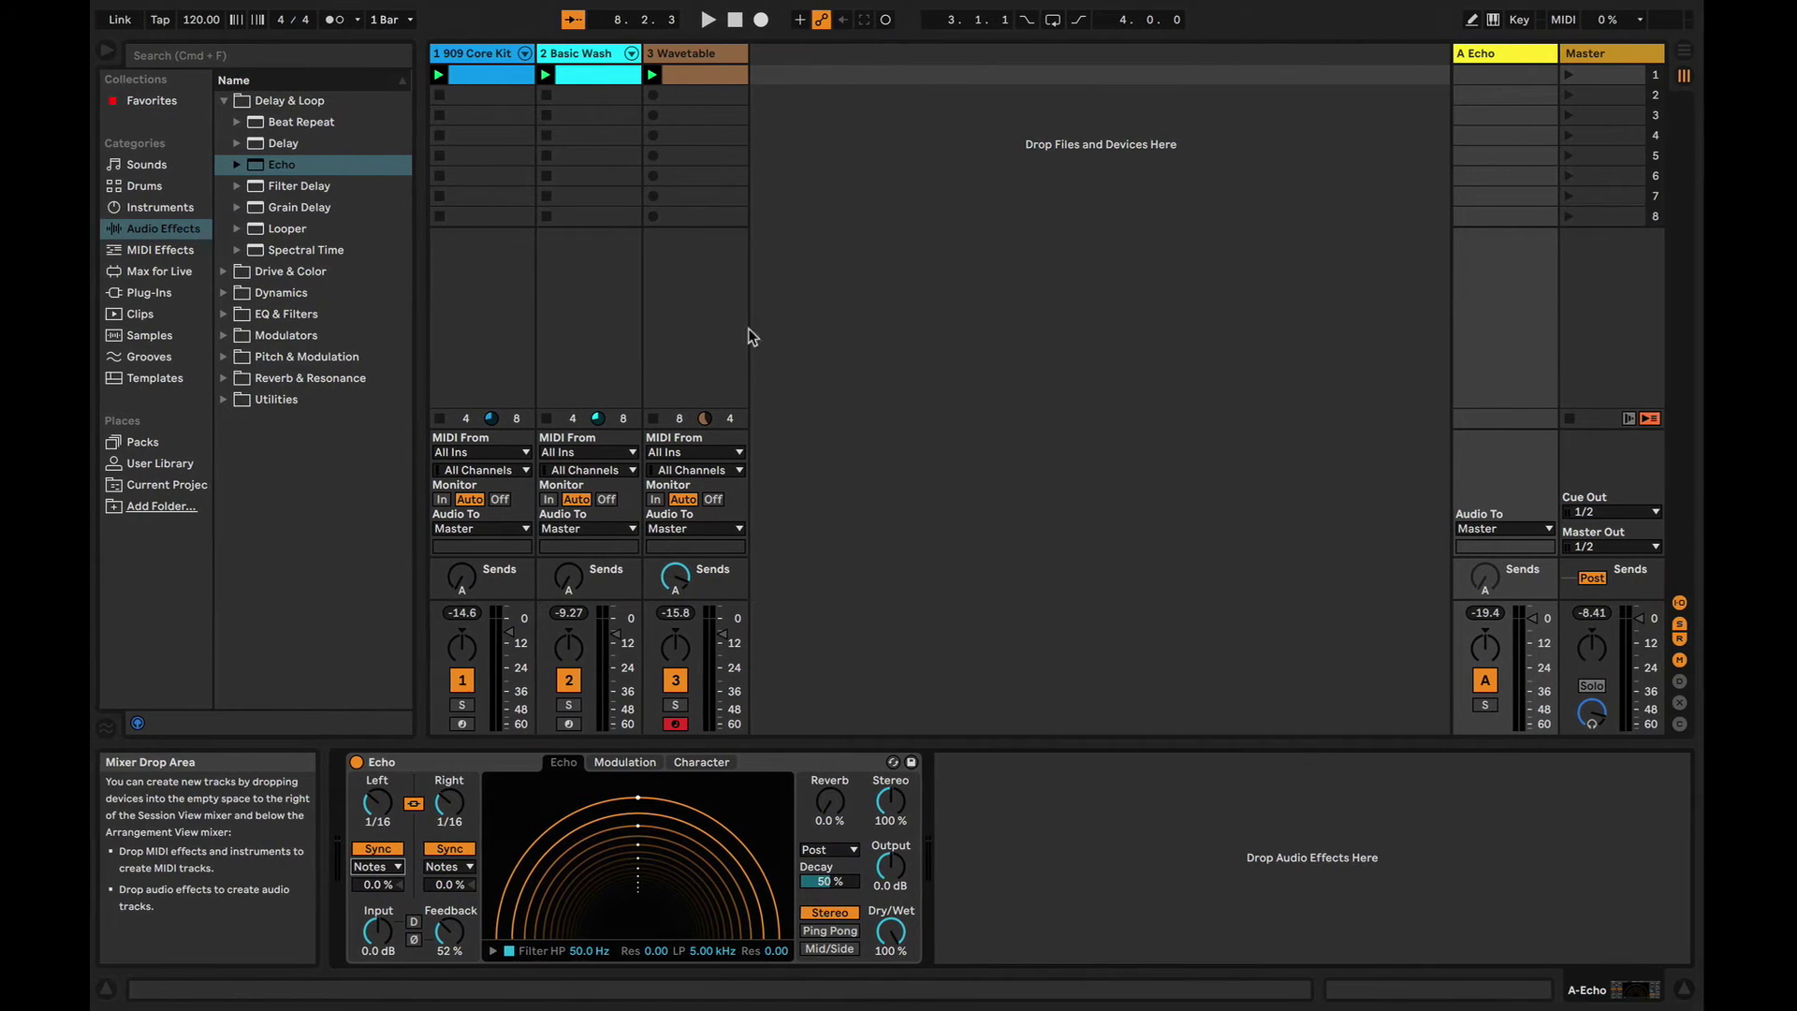
# - Set the Basic Wash bass clip's note grid to a fixed 1/16 and clear the time selection
pyautogui.click(585, 77)
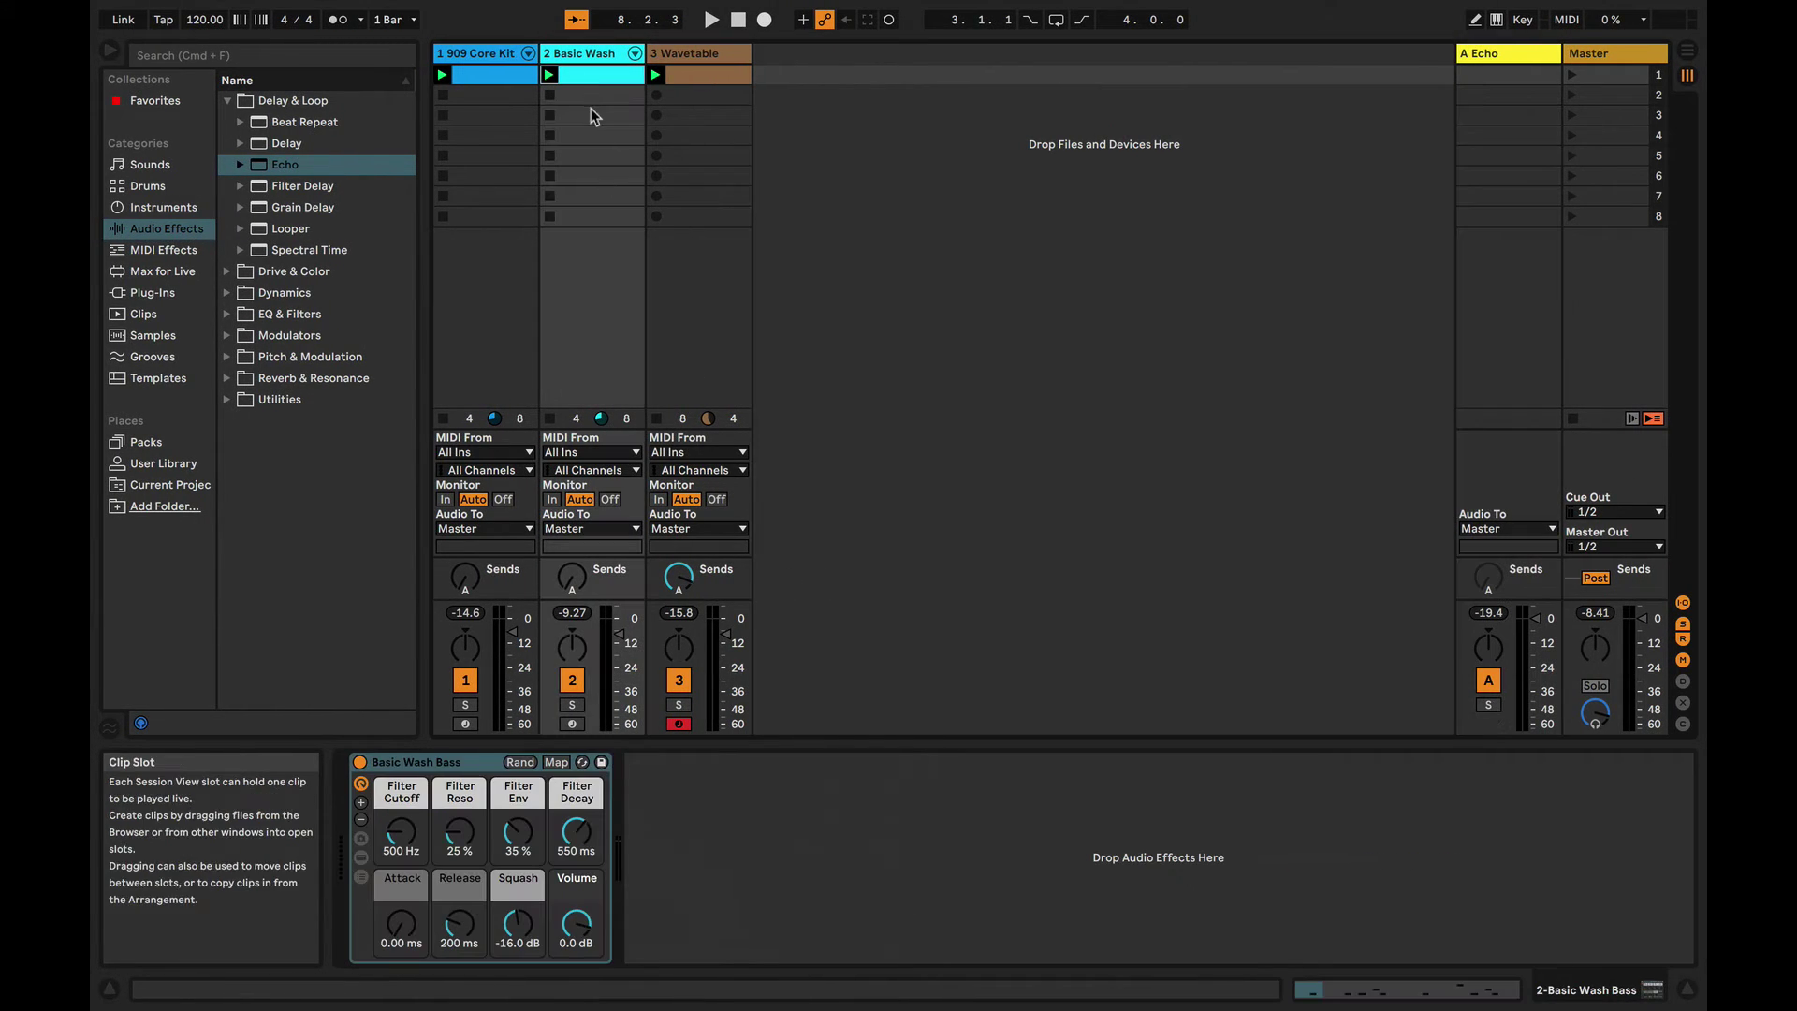
pyautogui.hotkey('shift', 'Tab')
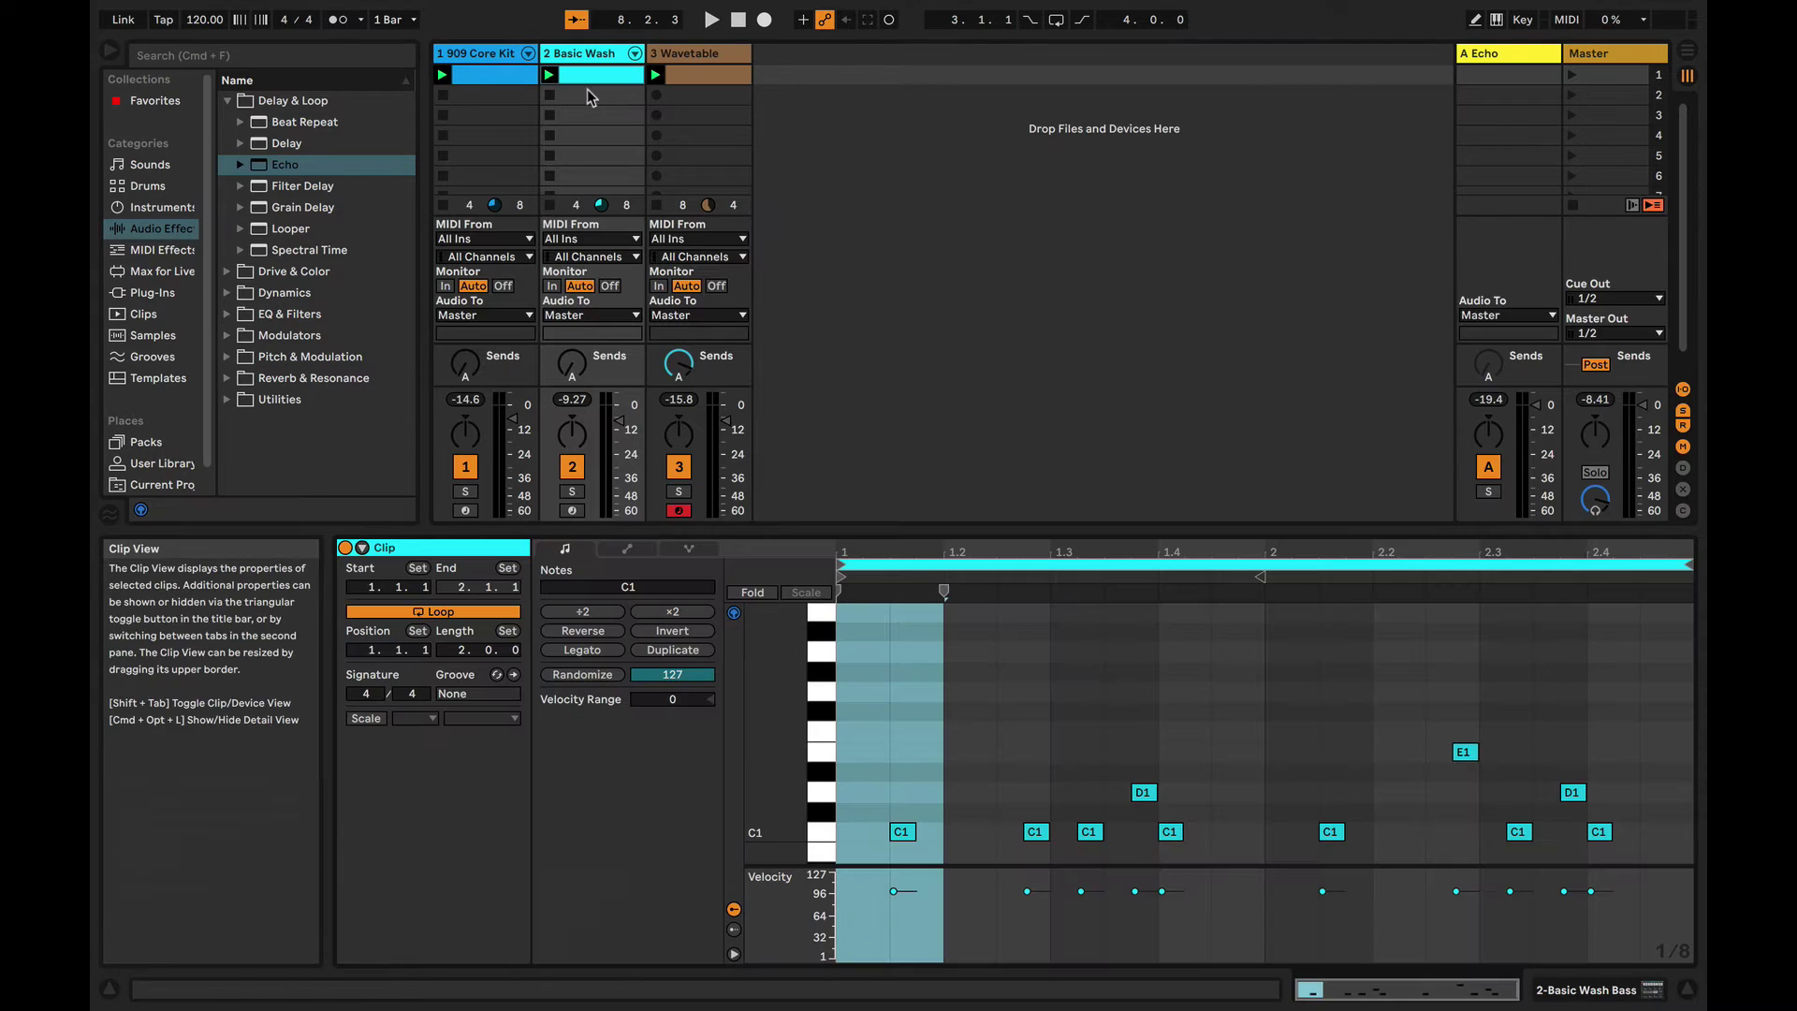
pyautogui.rightClick(912, 659)
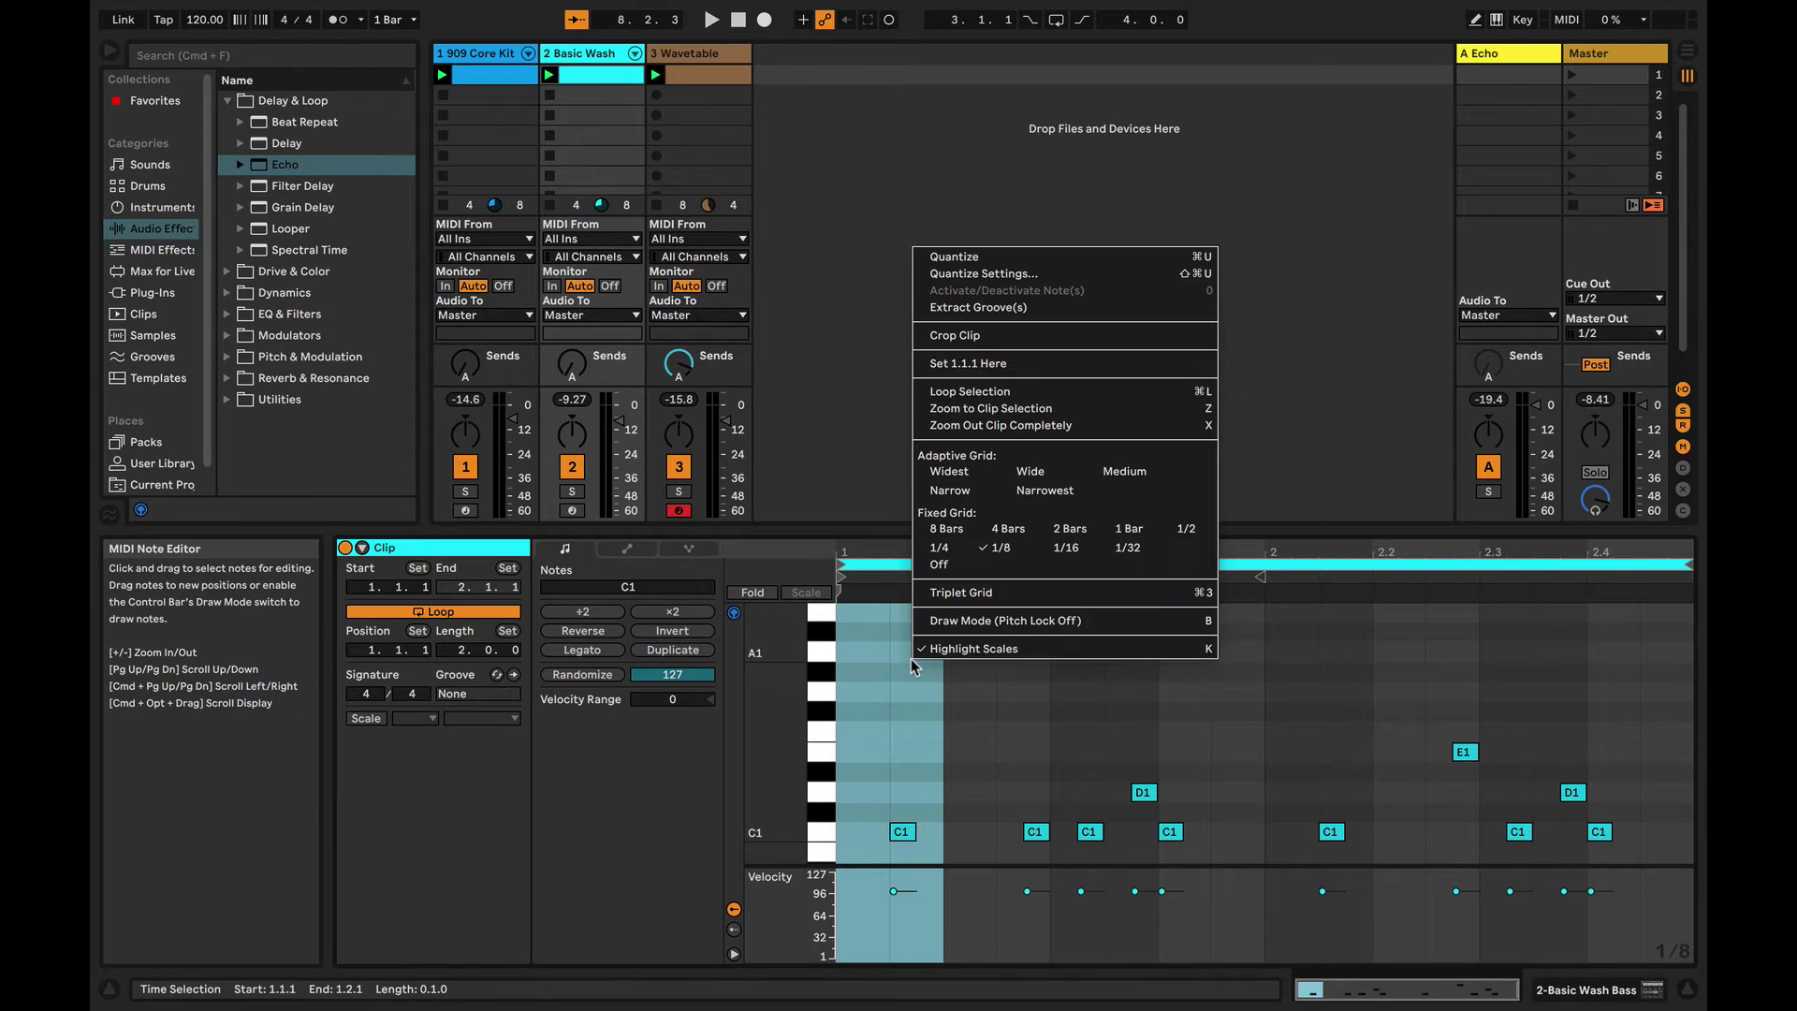
pyautogui.click(1066, 548)
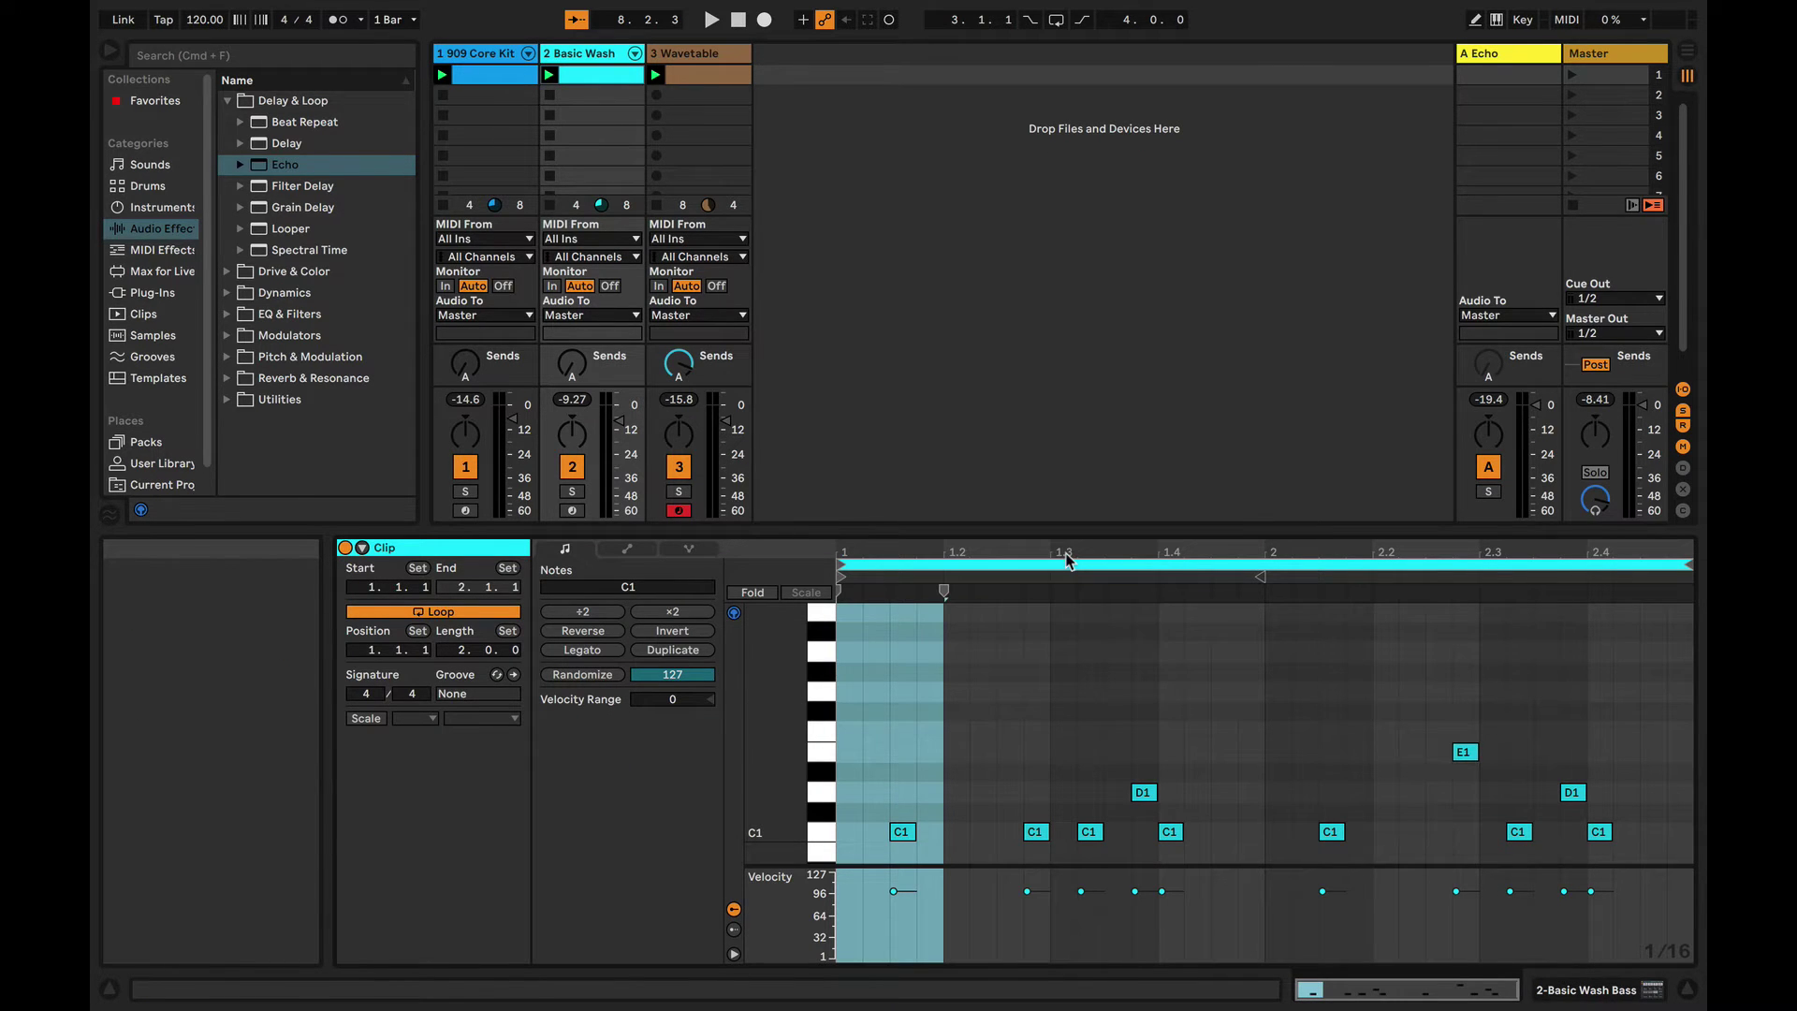
pyautogui.click(928, 708)
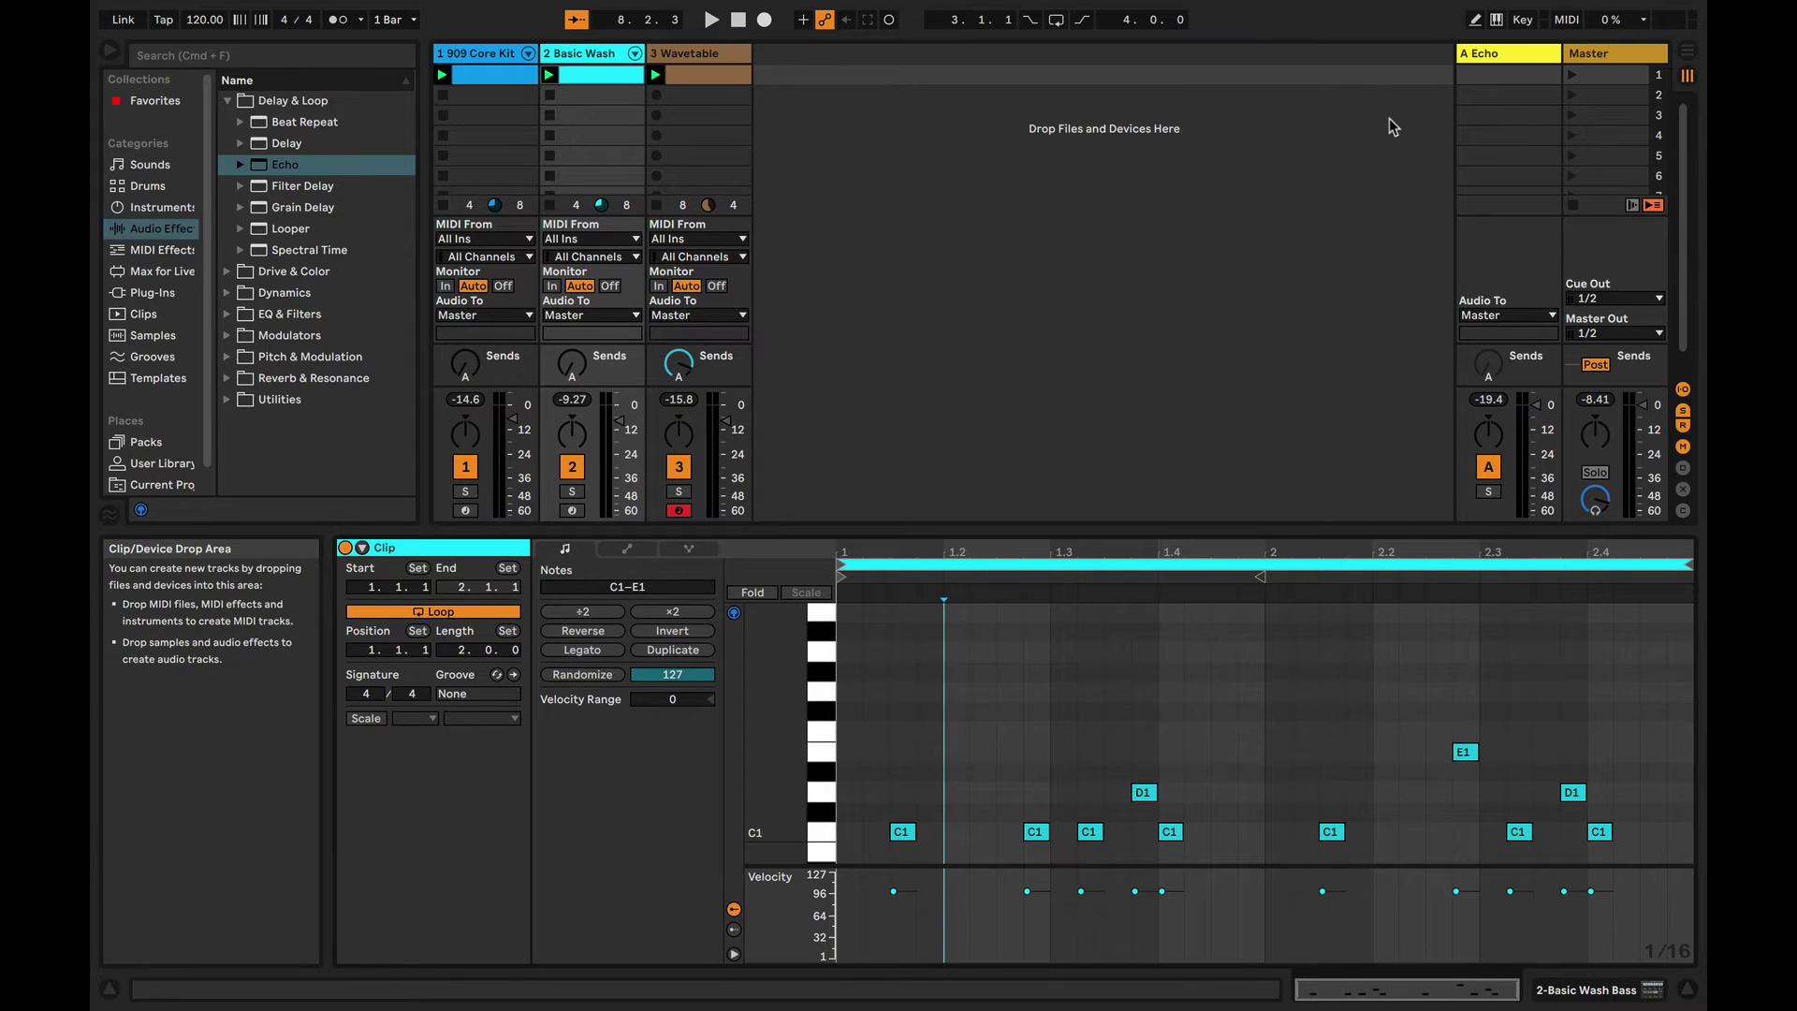
# - During playback, raise Echo's feedback on return track A to 58% and its linked delay times to 1/8, then 1/4
pyautogui.press('space')
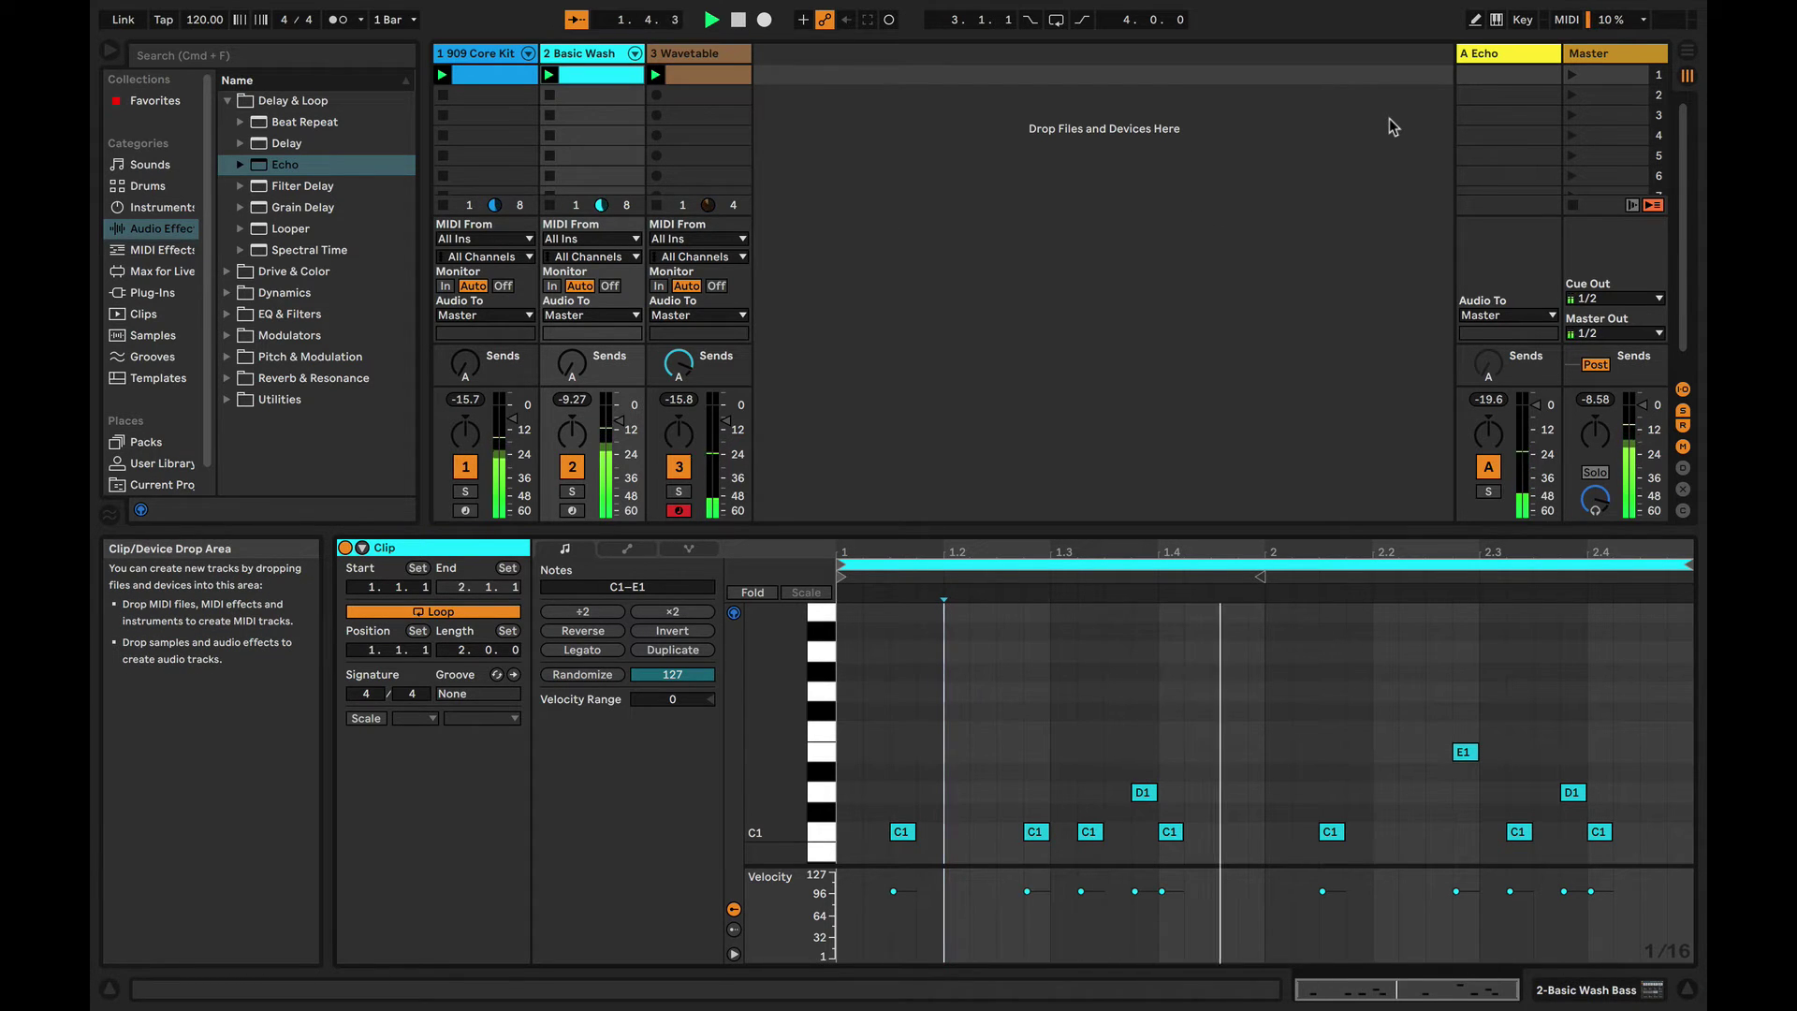
pyautogui.click(1494, 56)
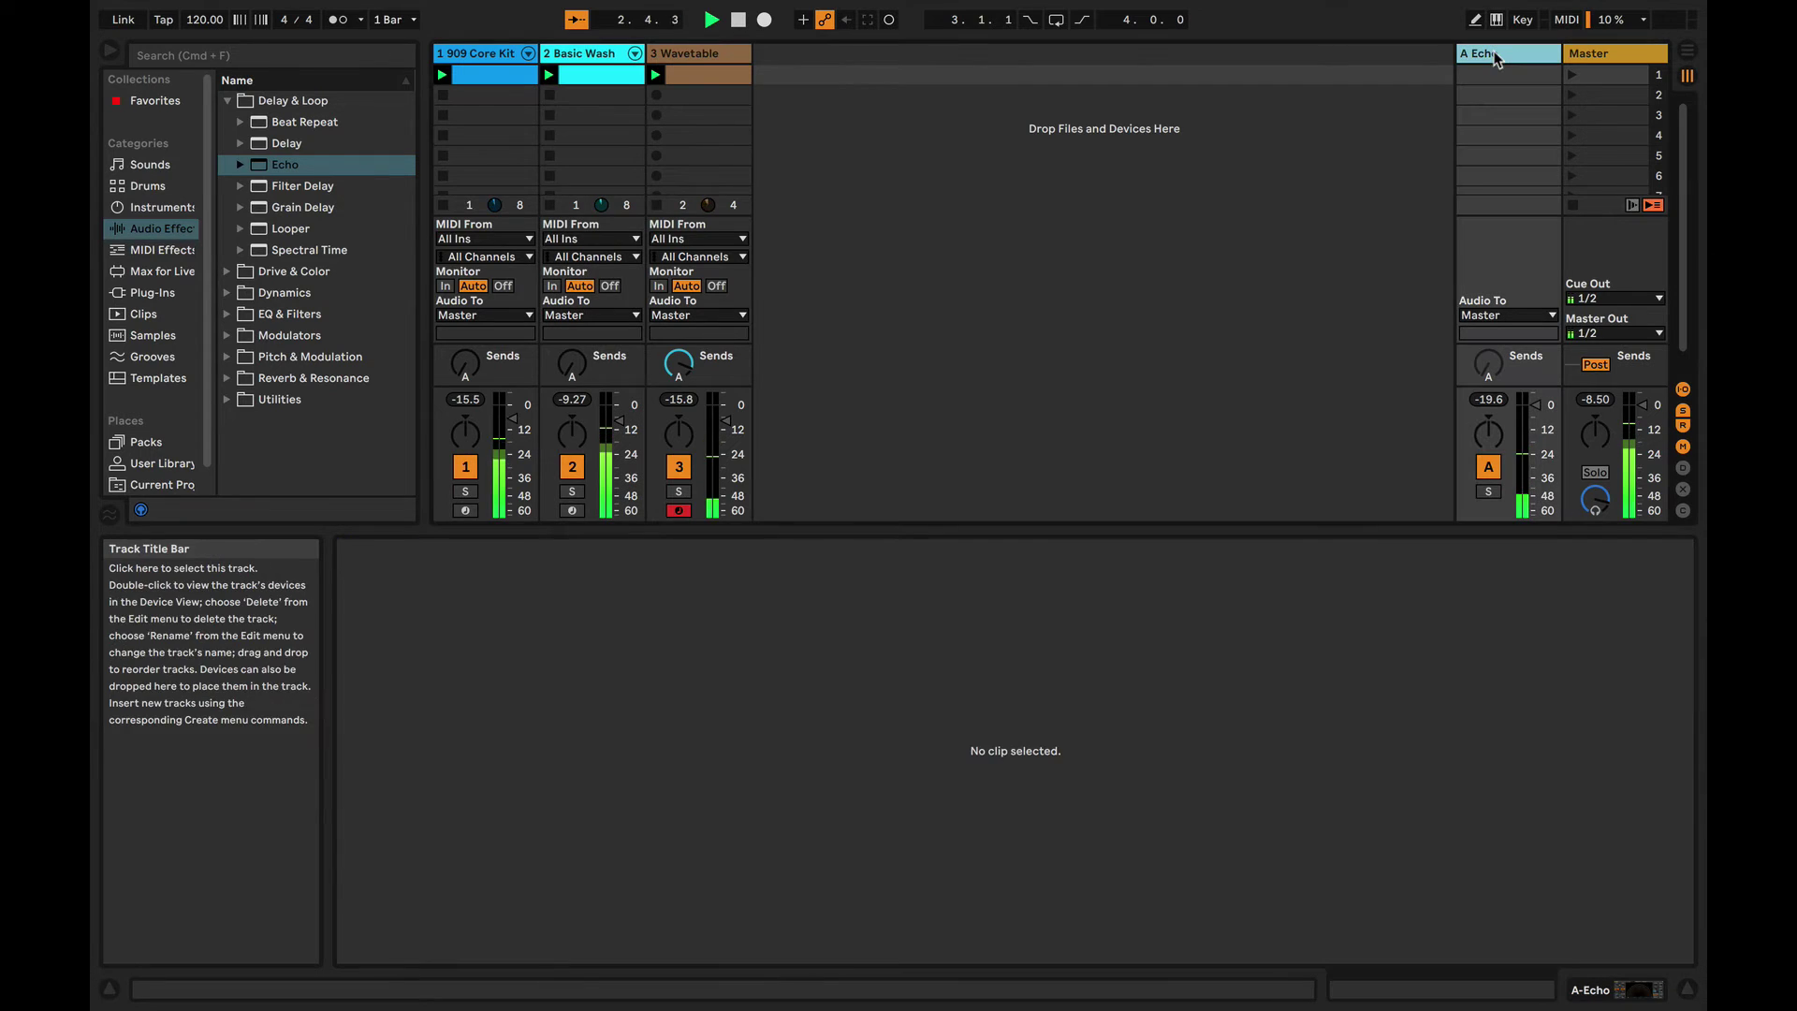
pyautogui.hotkey('shift', 'Tab')
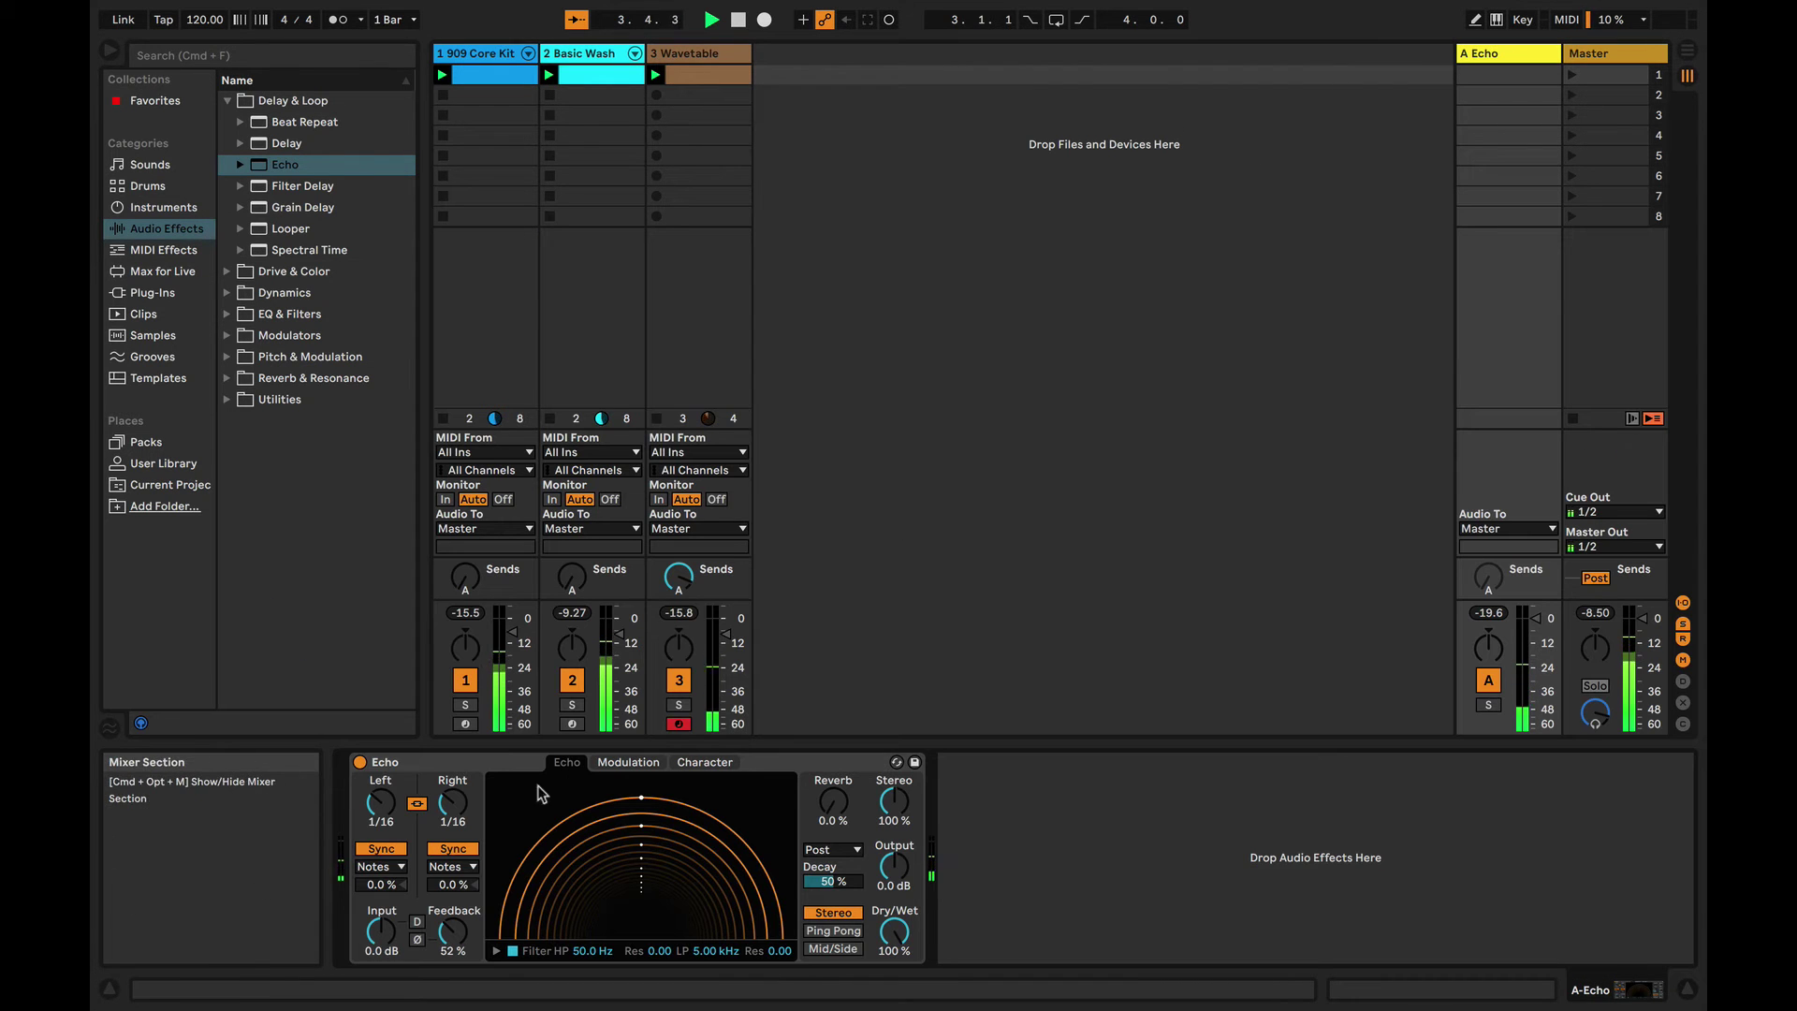
pyautogui.moveTo(453, 931)
pyautogui.mouseDown()
pyautogui.moveTo(453, 868)
pyautogui.moveTo(453, 920)
pyautogui.mouseUp()
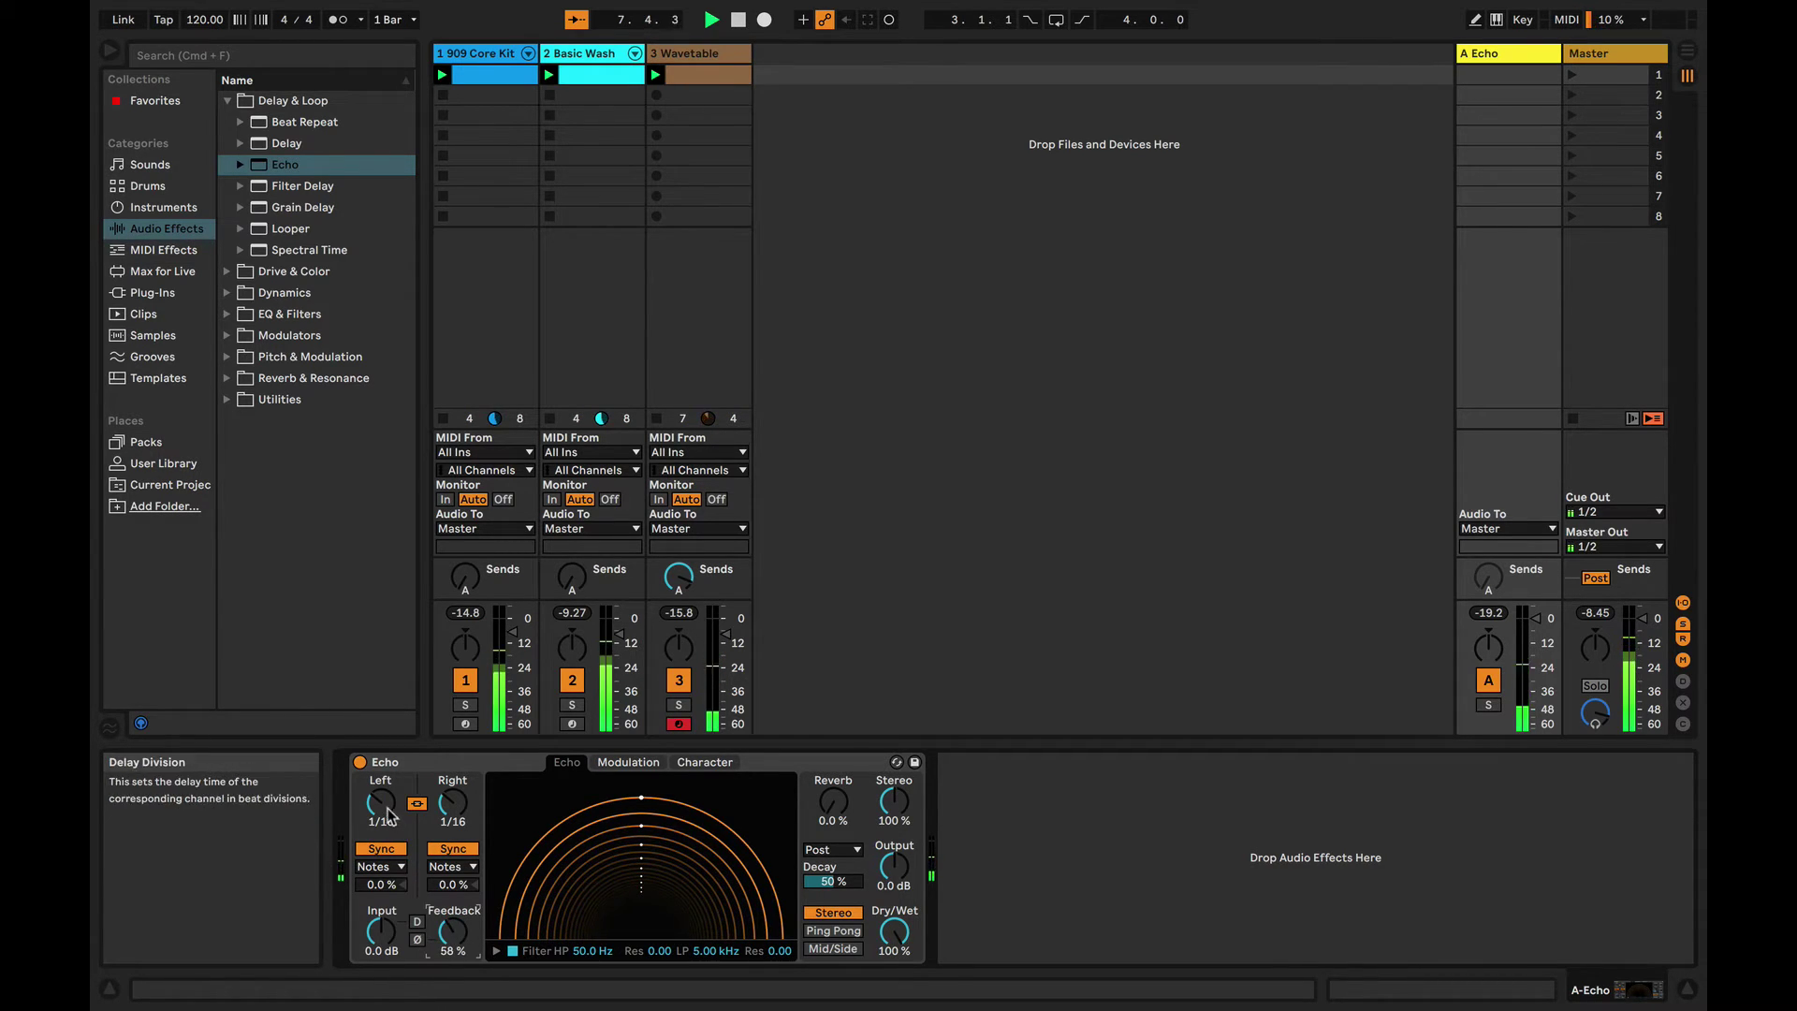
pyautogui.moveTo(381, 802); pyautogui.dragTo(381, 796)
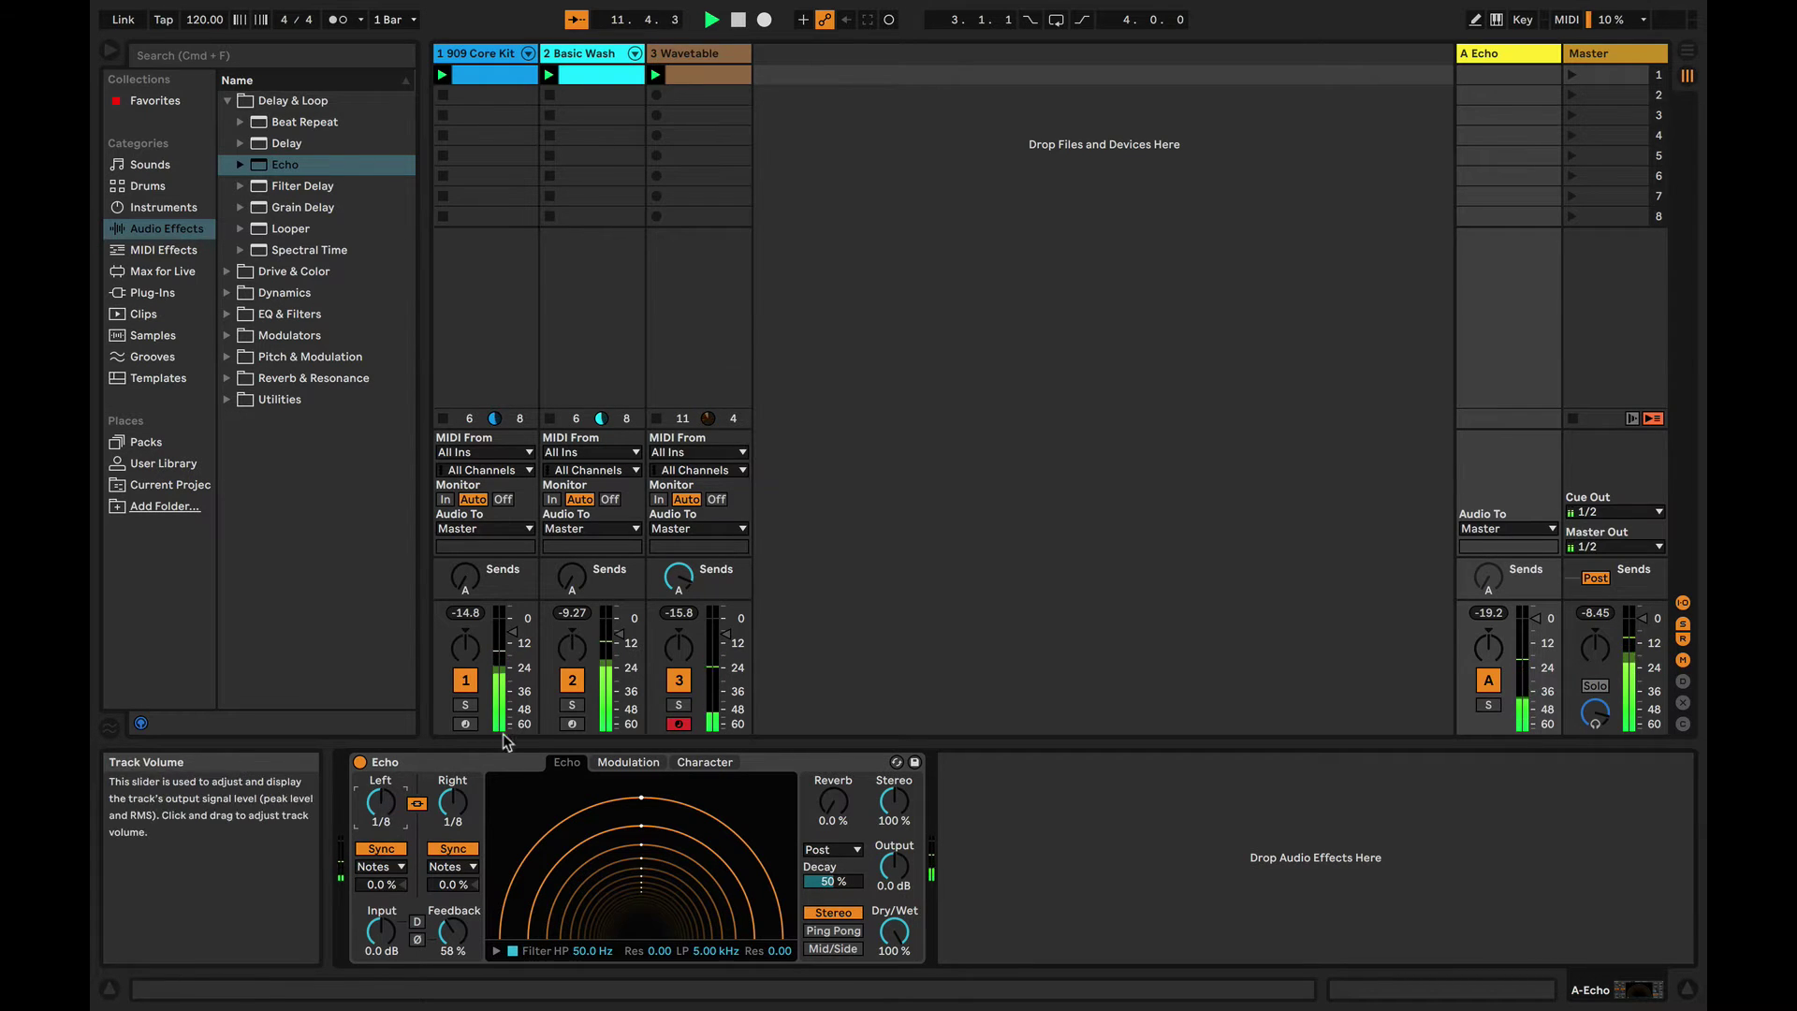
pyautogui.moveTo(380, 802); pyautogui.dragTo(380, 795)
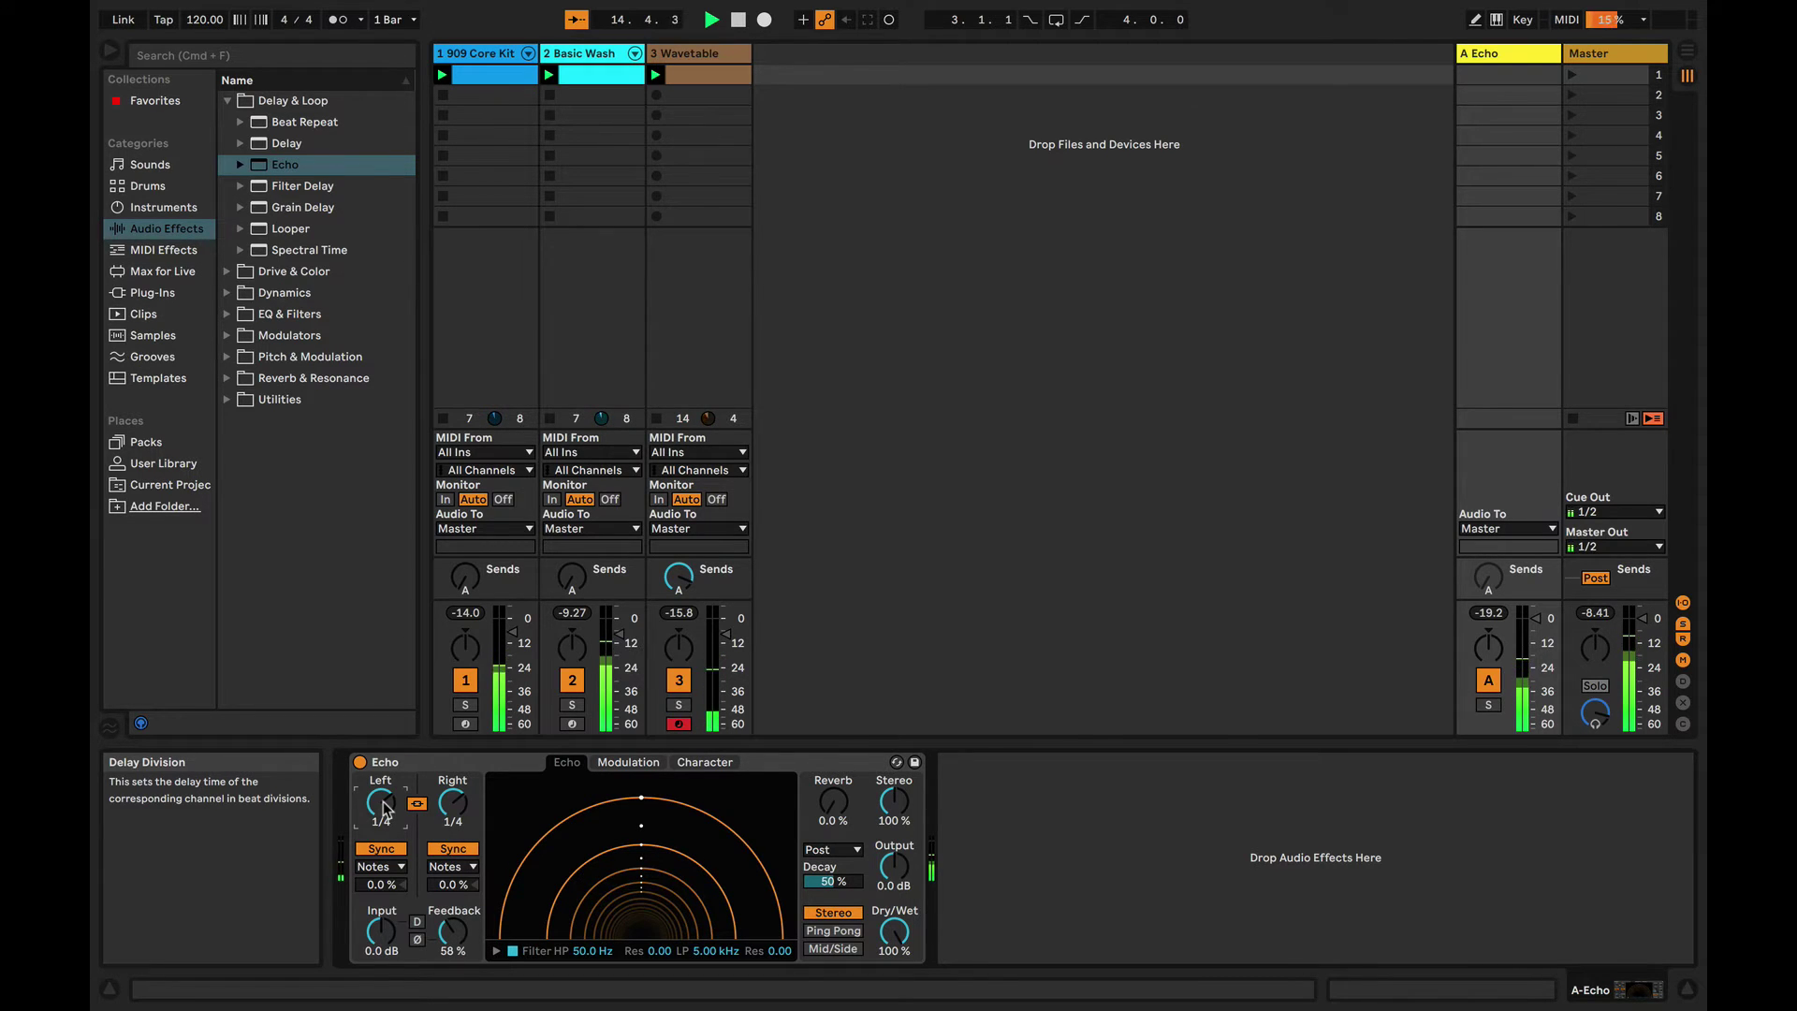
# - Open the 909 Core Kit clip's drum notes during playback and stop the transport
pyautogui.press('Tab')
pyautogui.press('Tab')
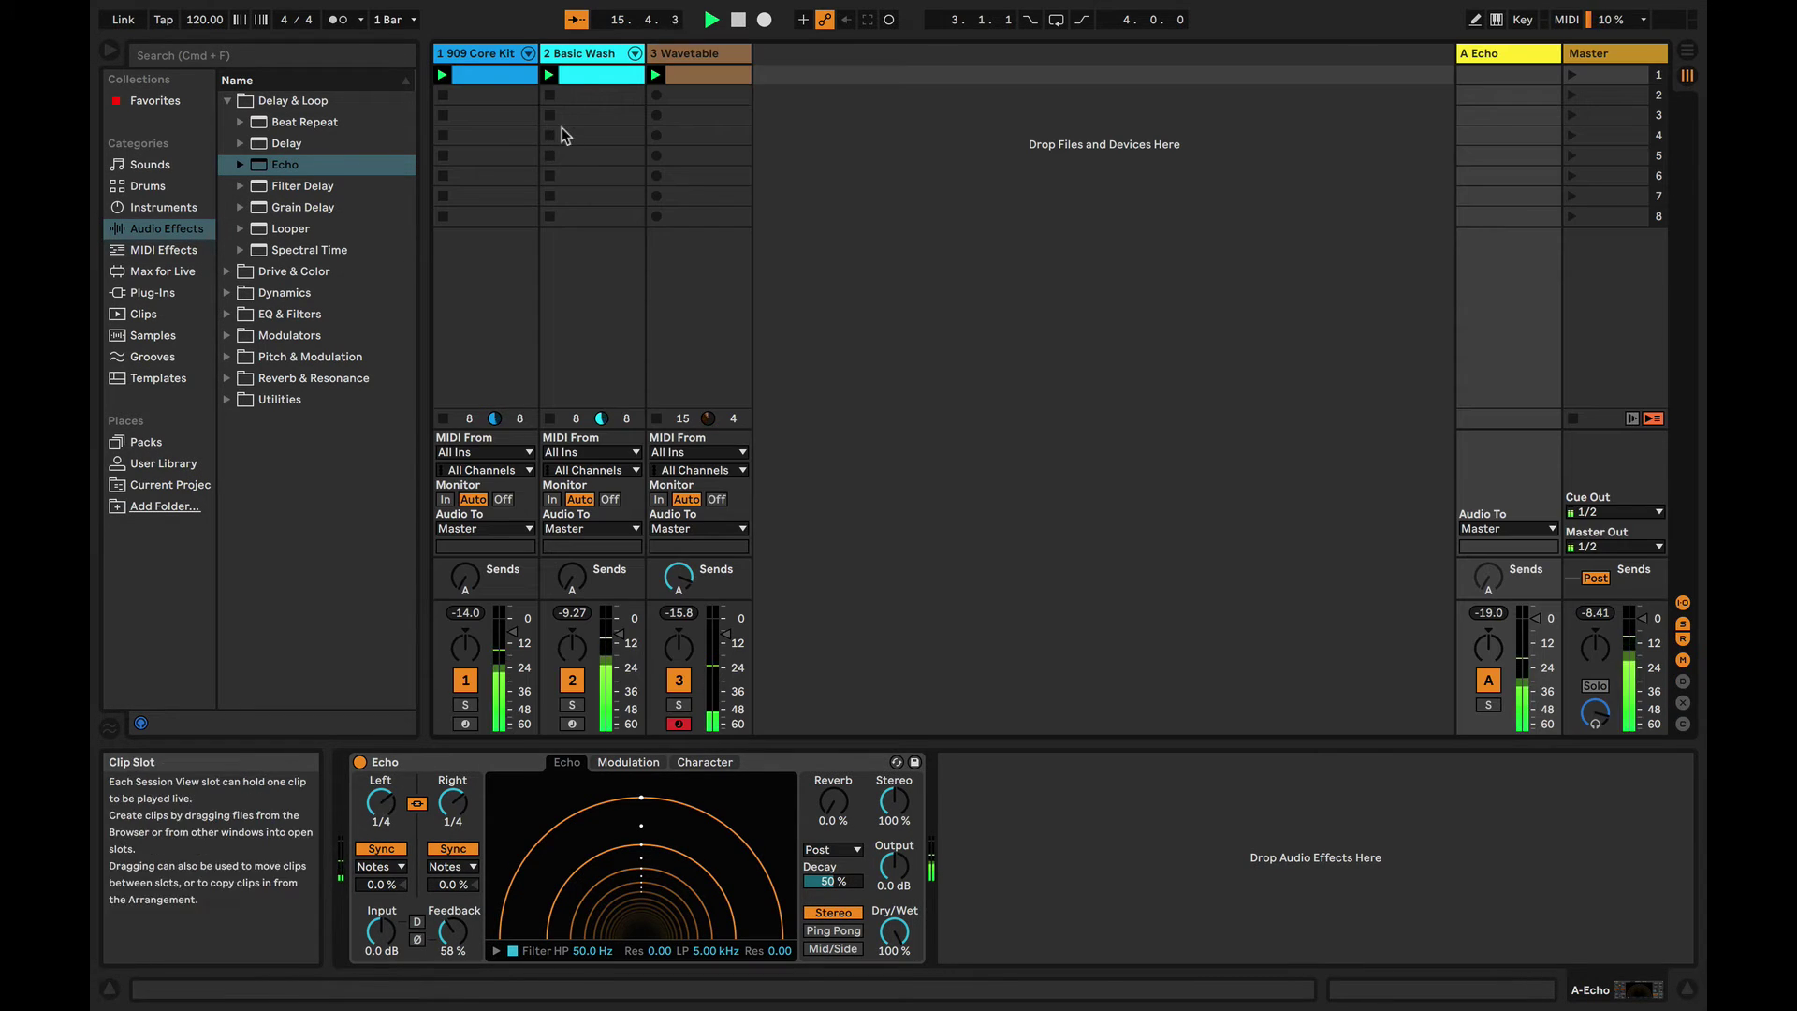
pyautogui.click(560, 93)
pyautogui.click(504, 93)
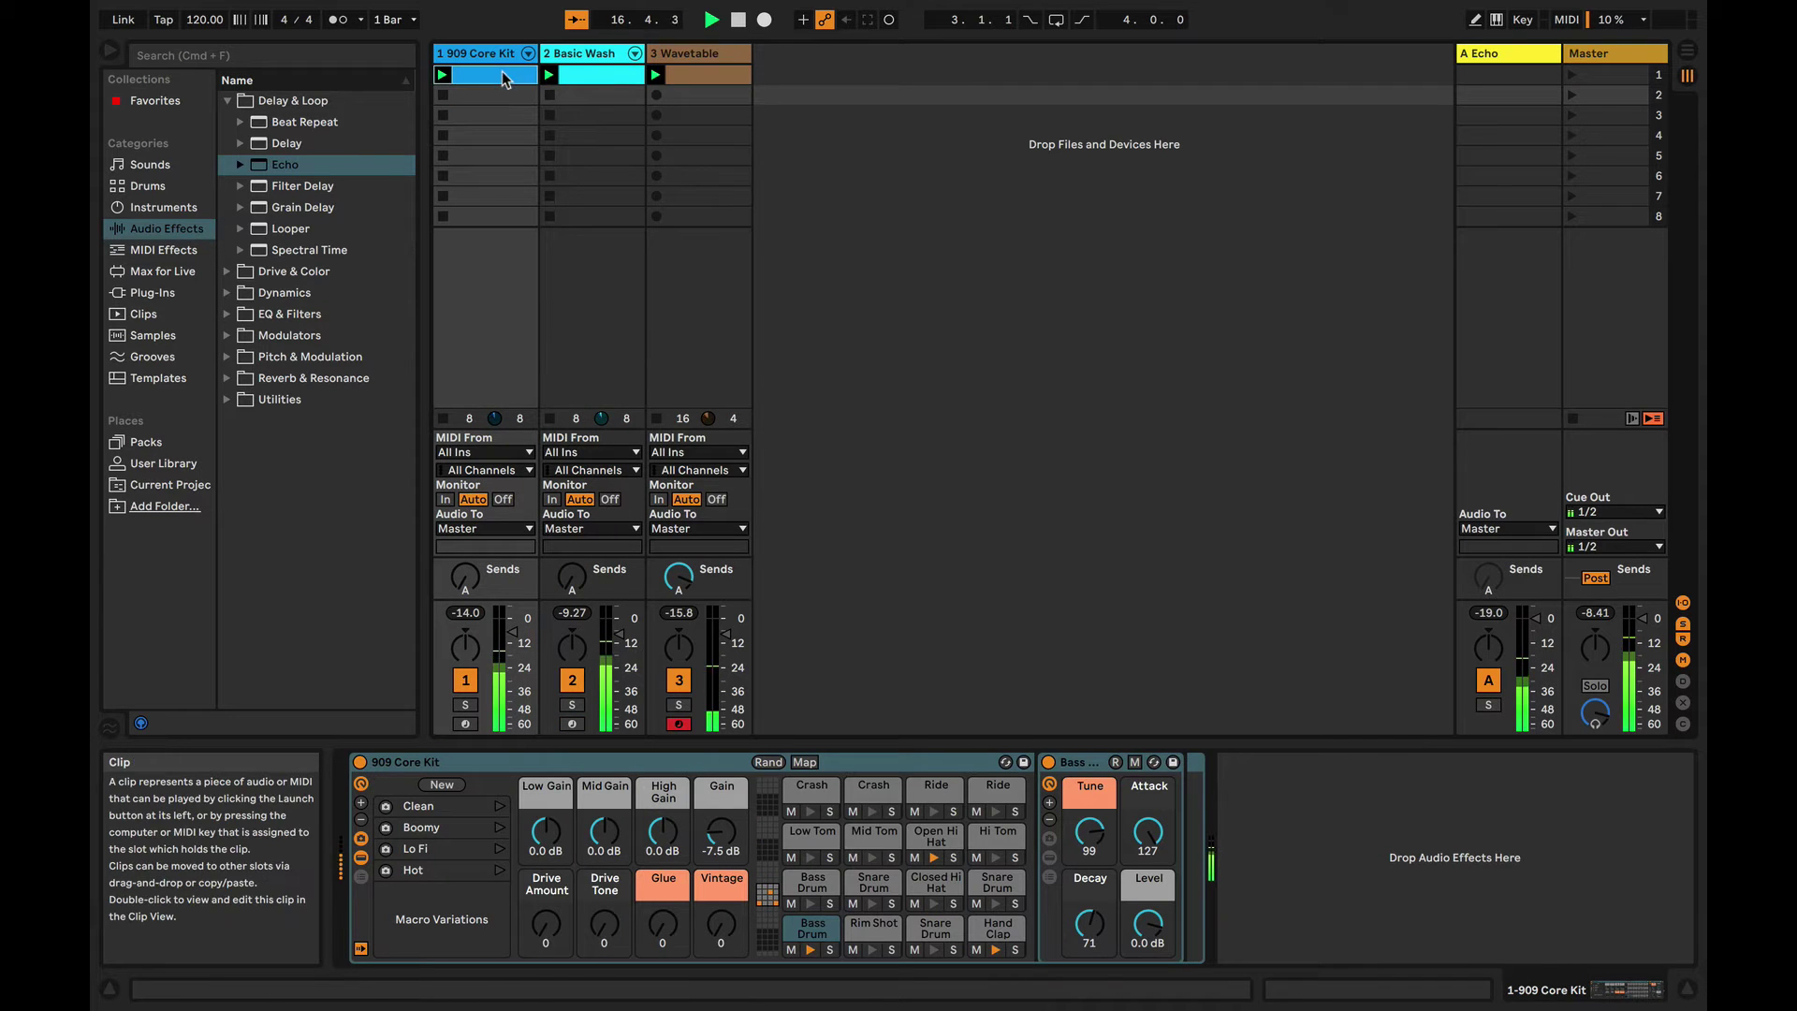
pyautogui.click(501, 72)
pyautogui.hotkey('shift', 'Tab')
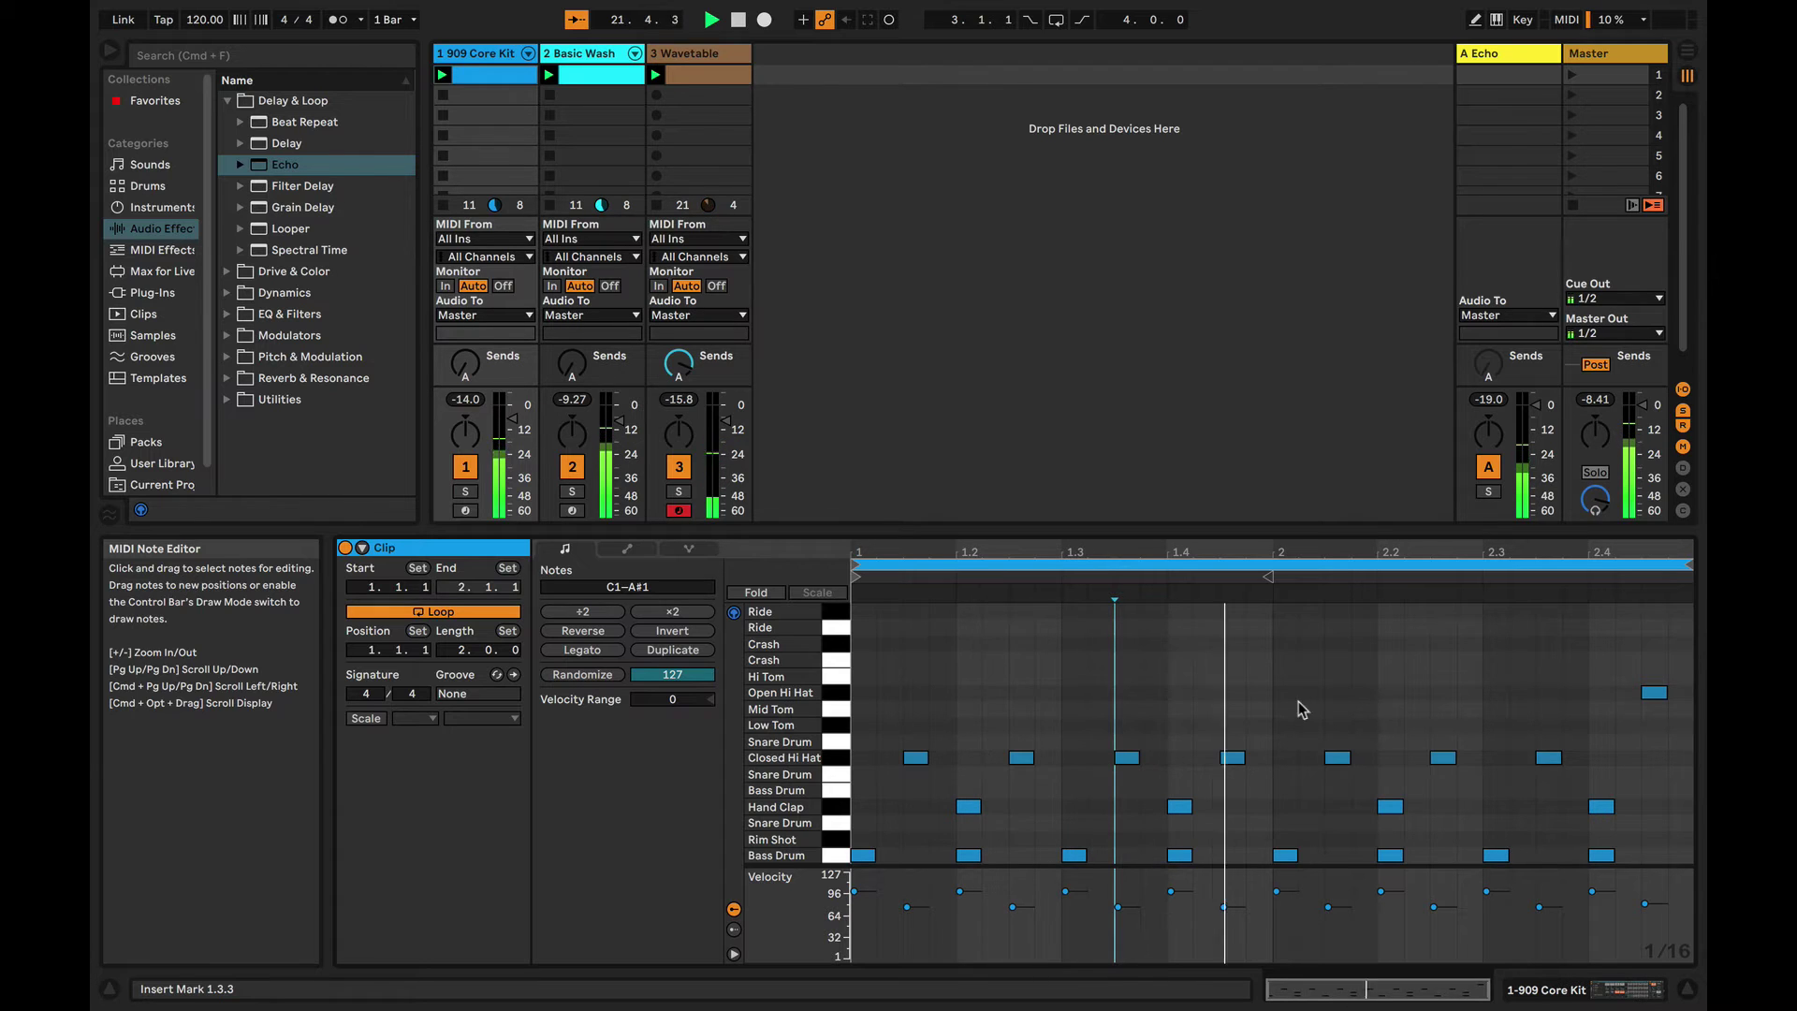
pyautogui.press('space')
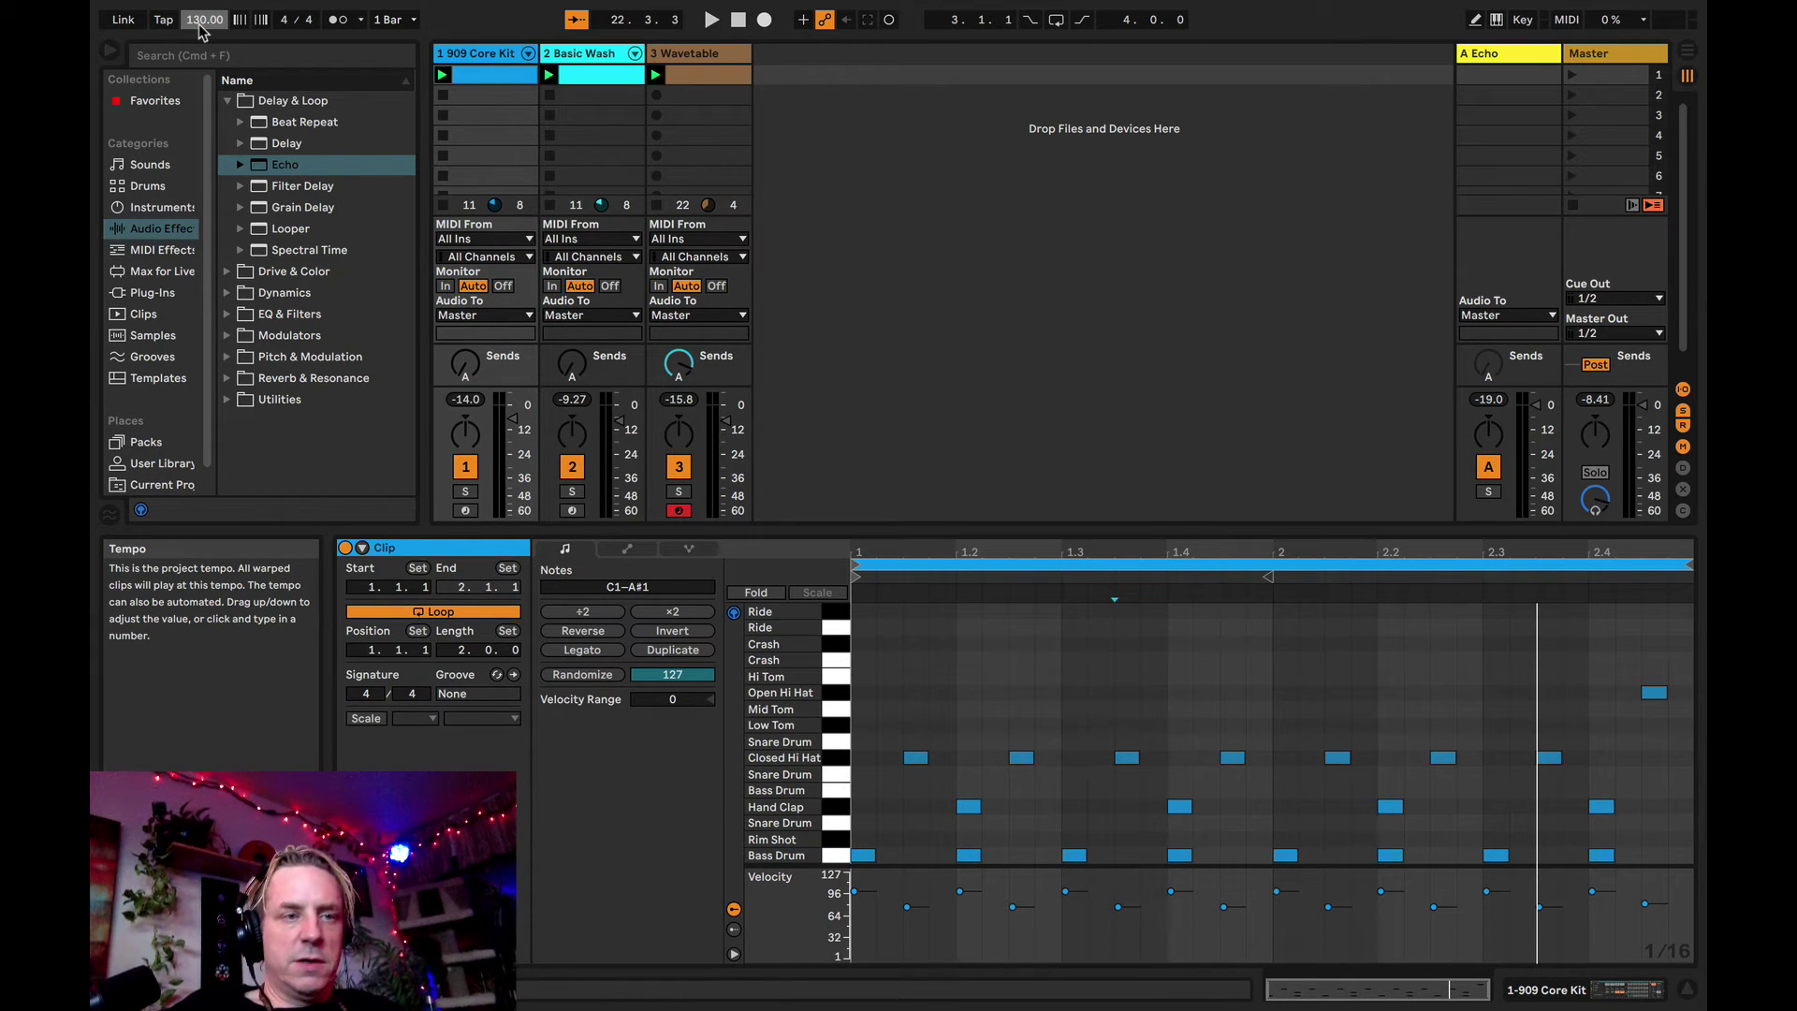
# - Lower the project tempo to 94 BPM during playback, then set it to 120 BPM and briefly try the metronome
pyautogui.press('space')
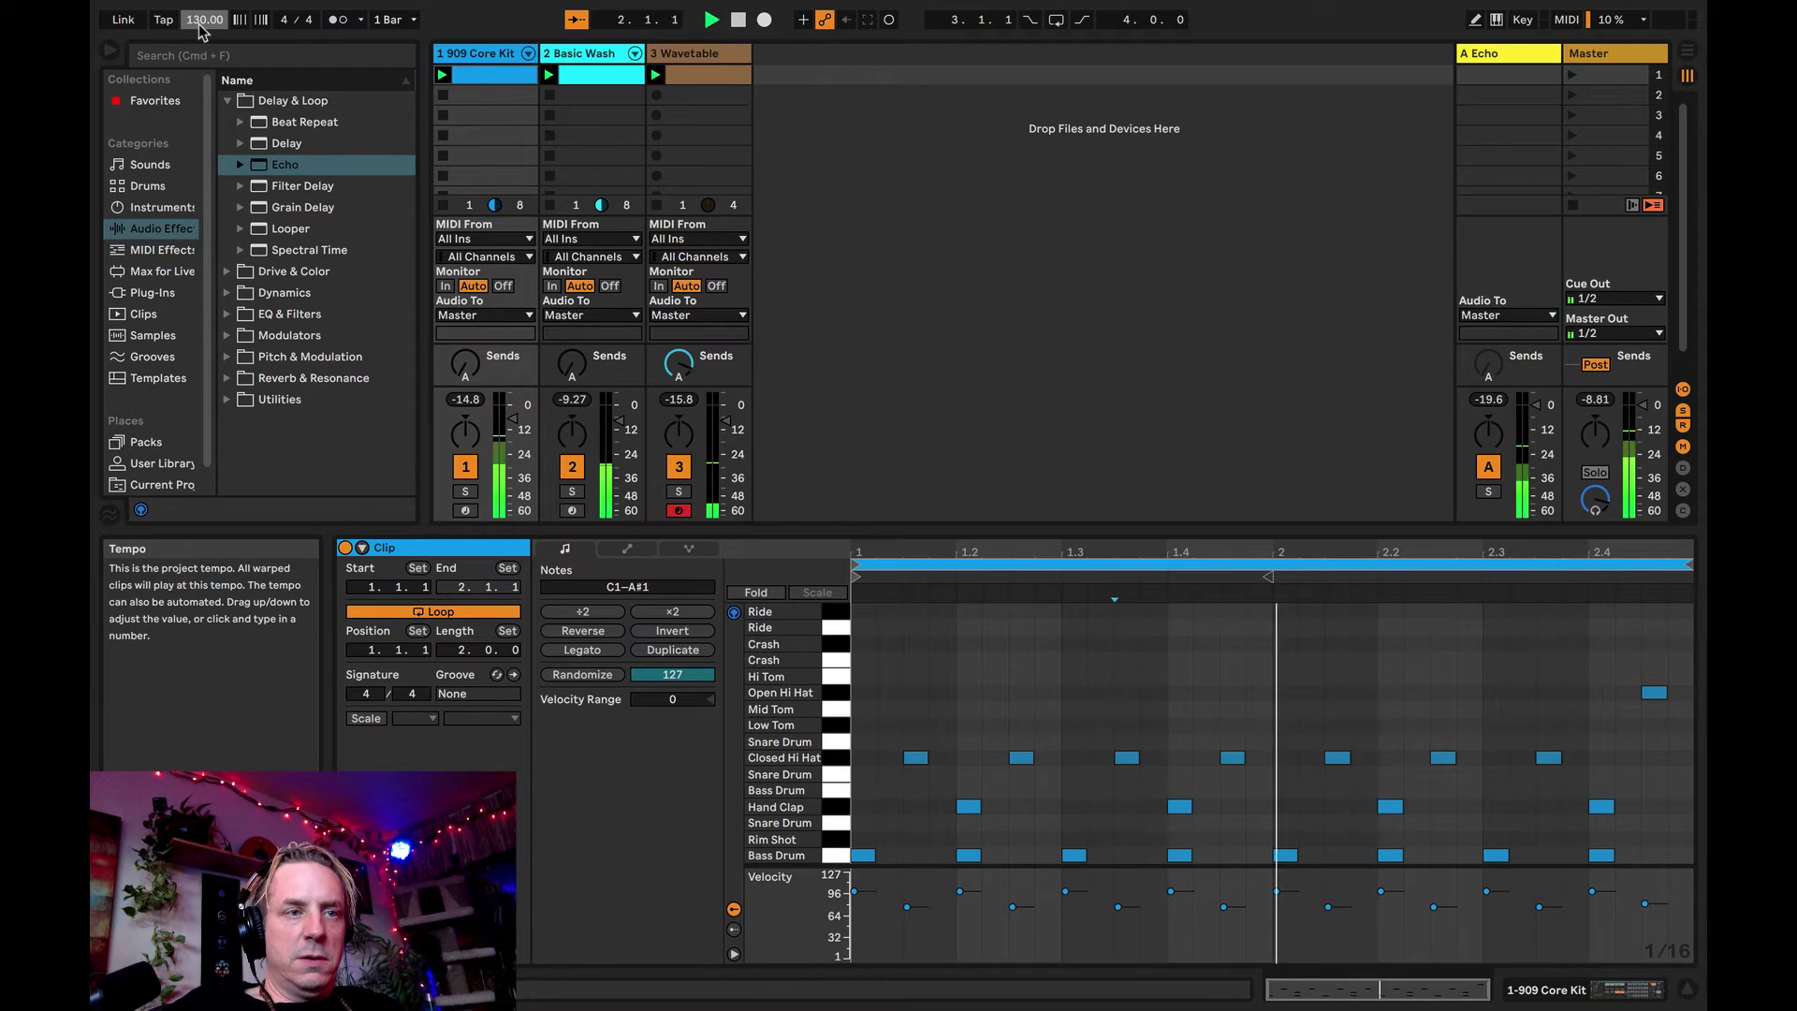
pyautogui.moveTo(199, 25); pyautogui.dragTo(199, 126)
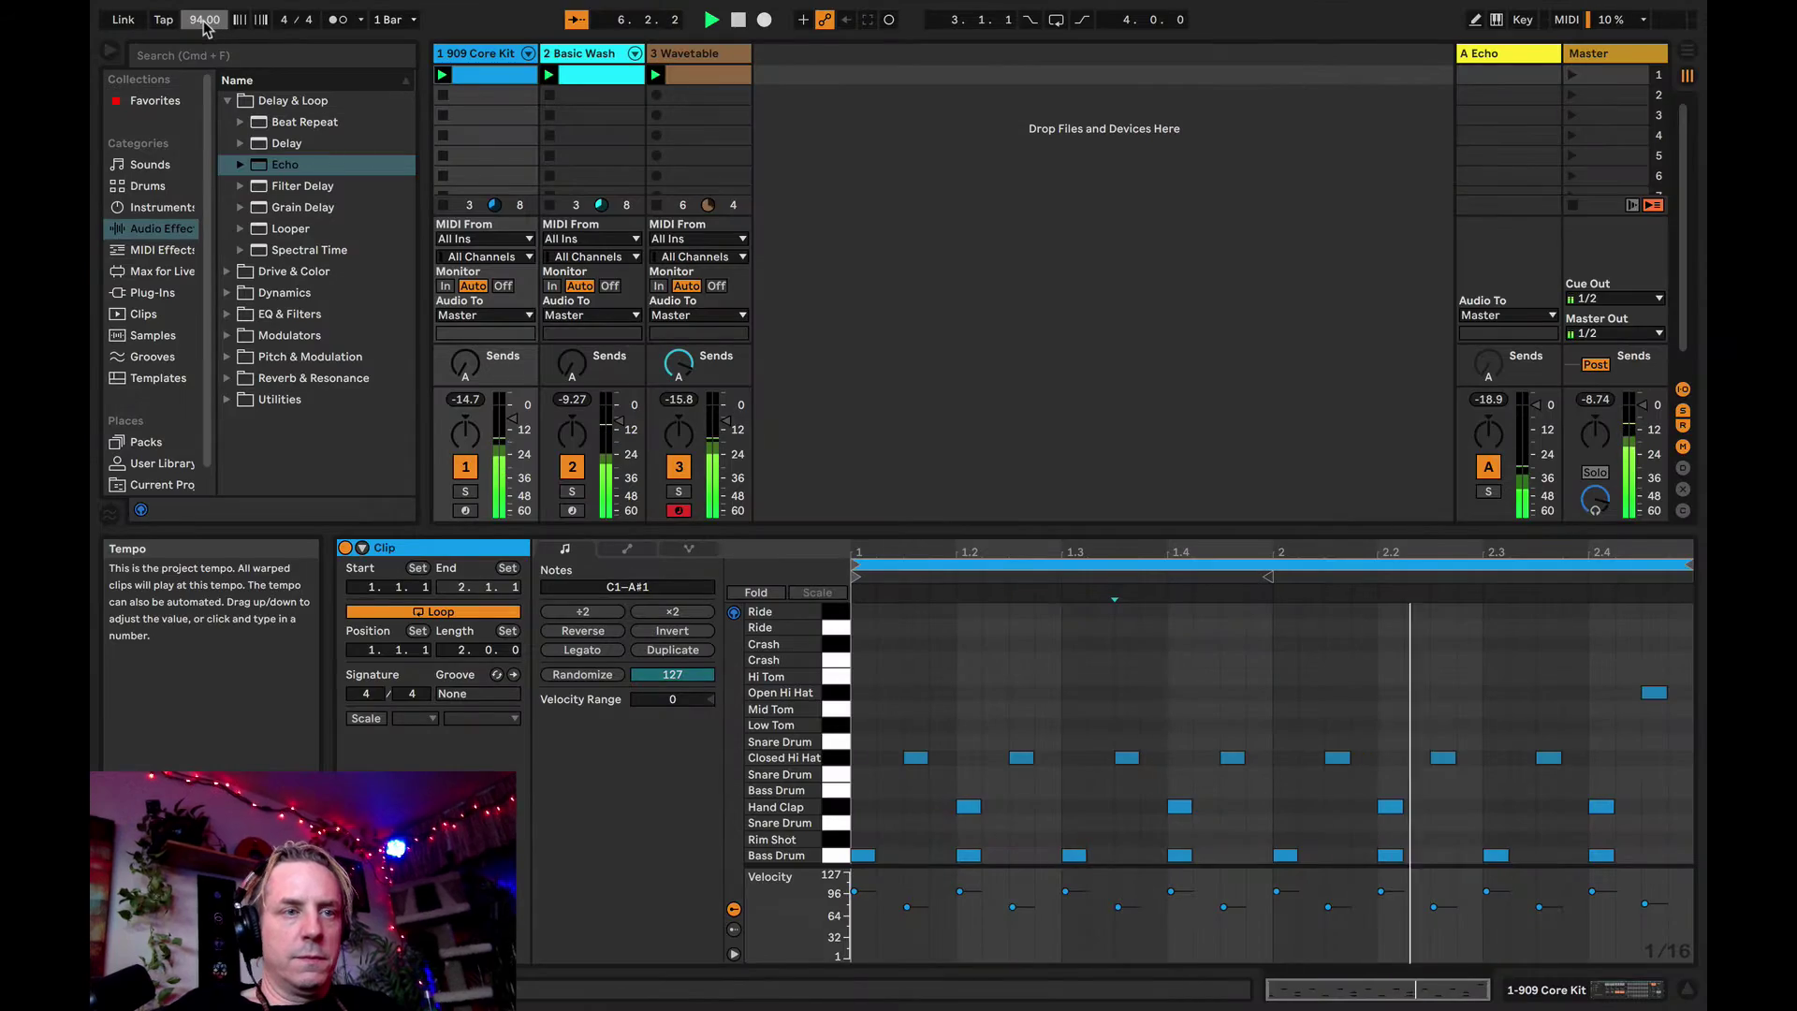
pyautogui.write('120')
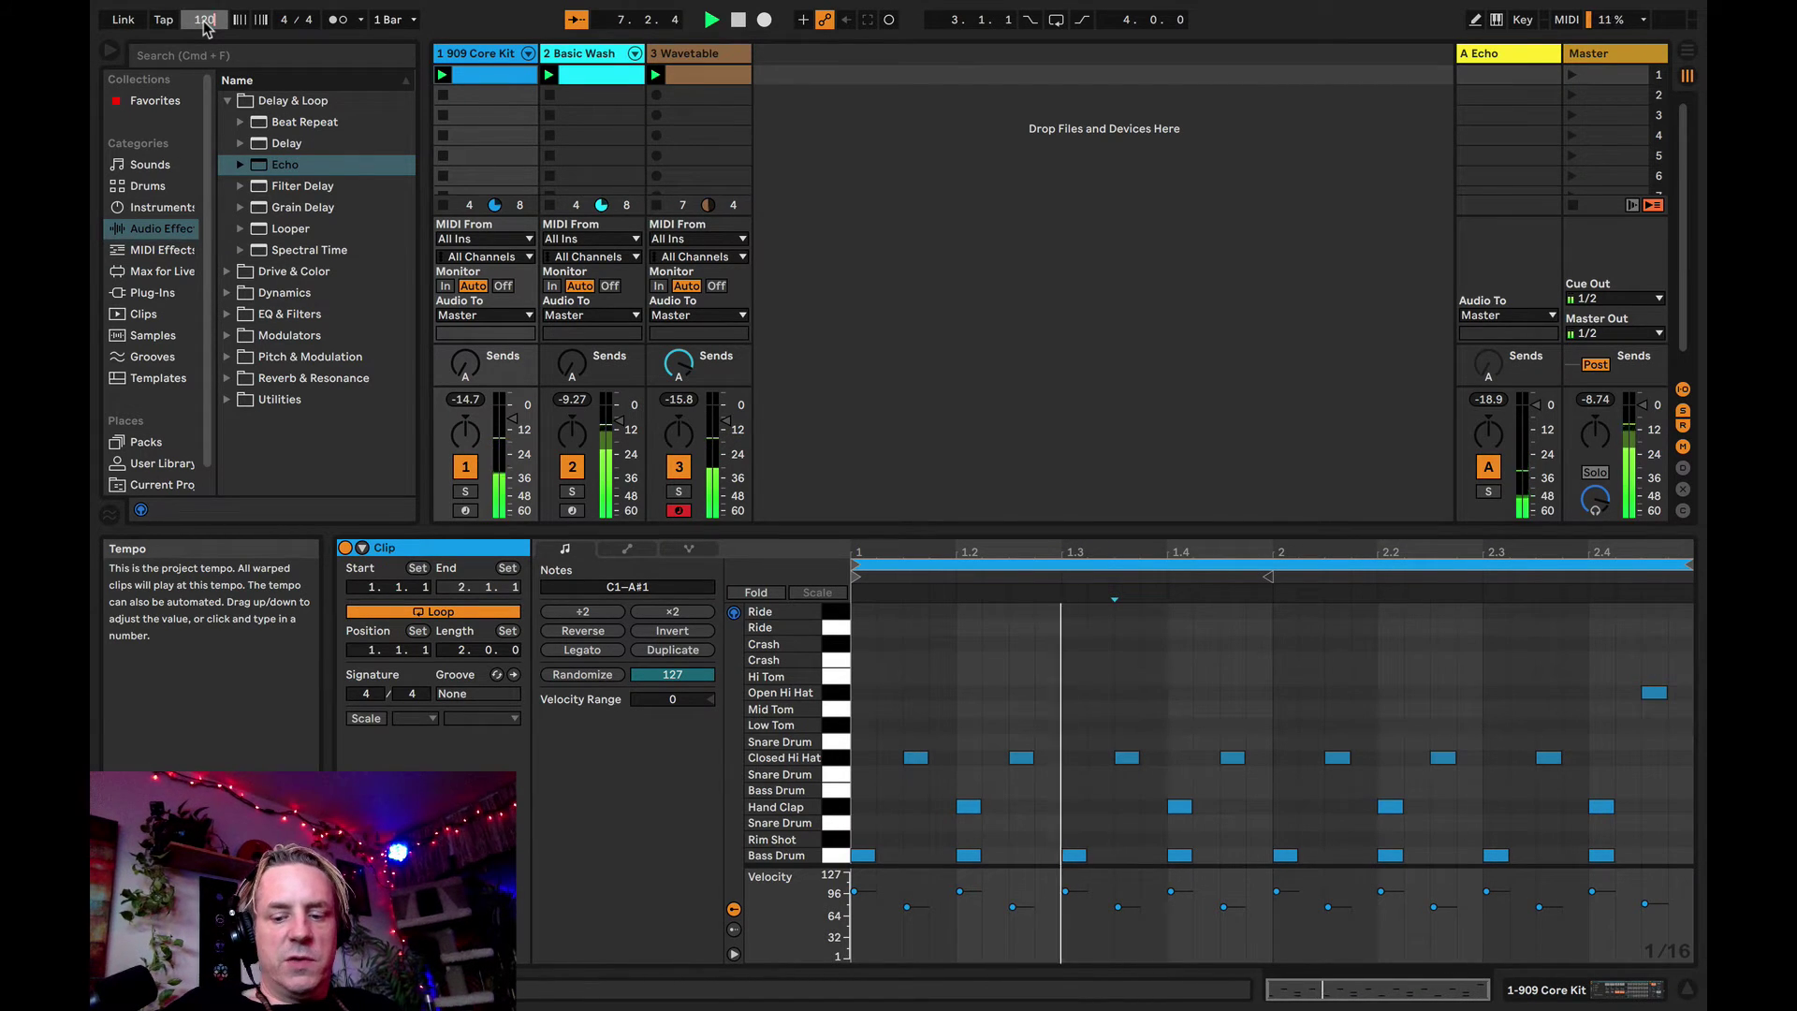
pyautogui.press('Return')
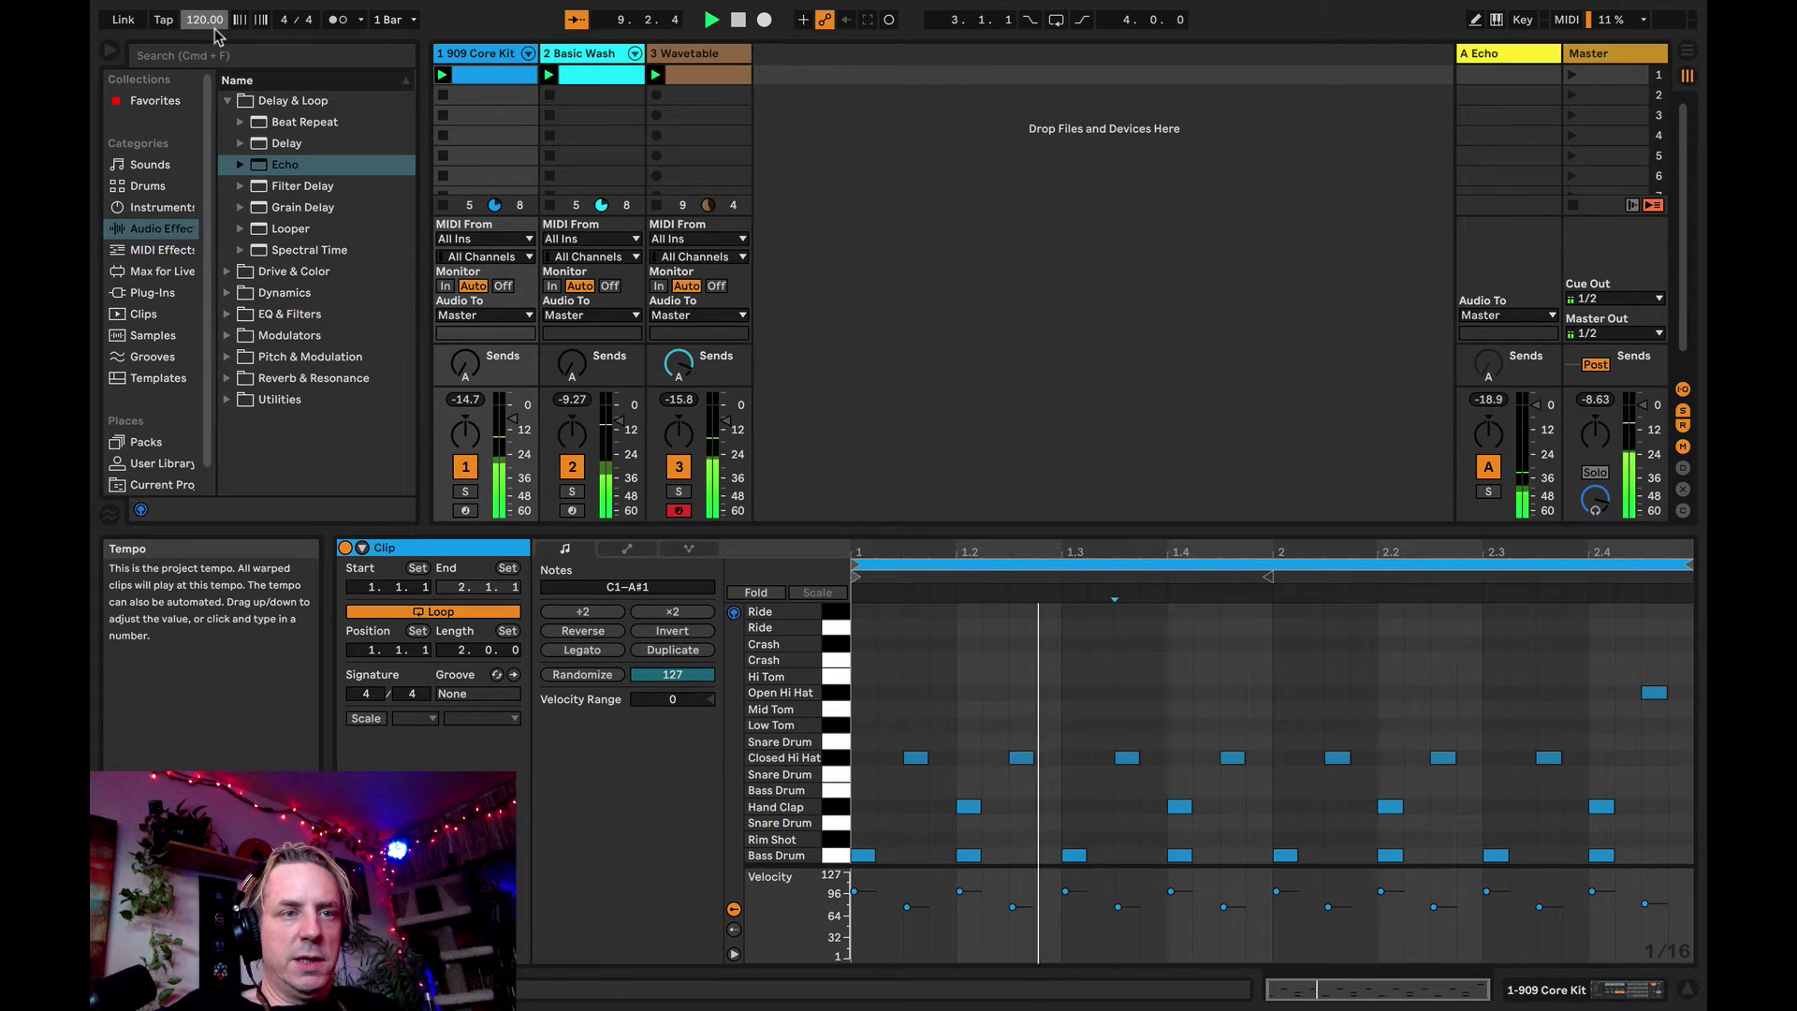
pyautogui.click(337, 19)
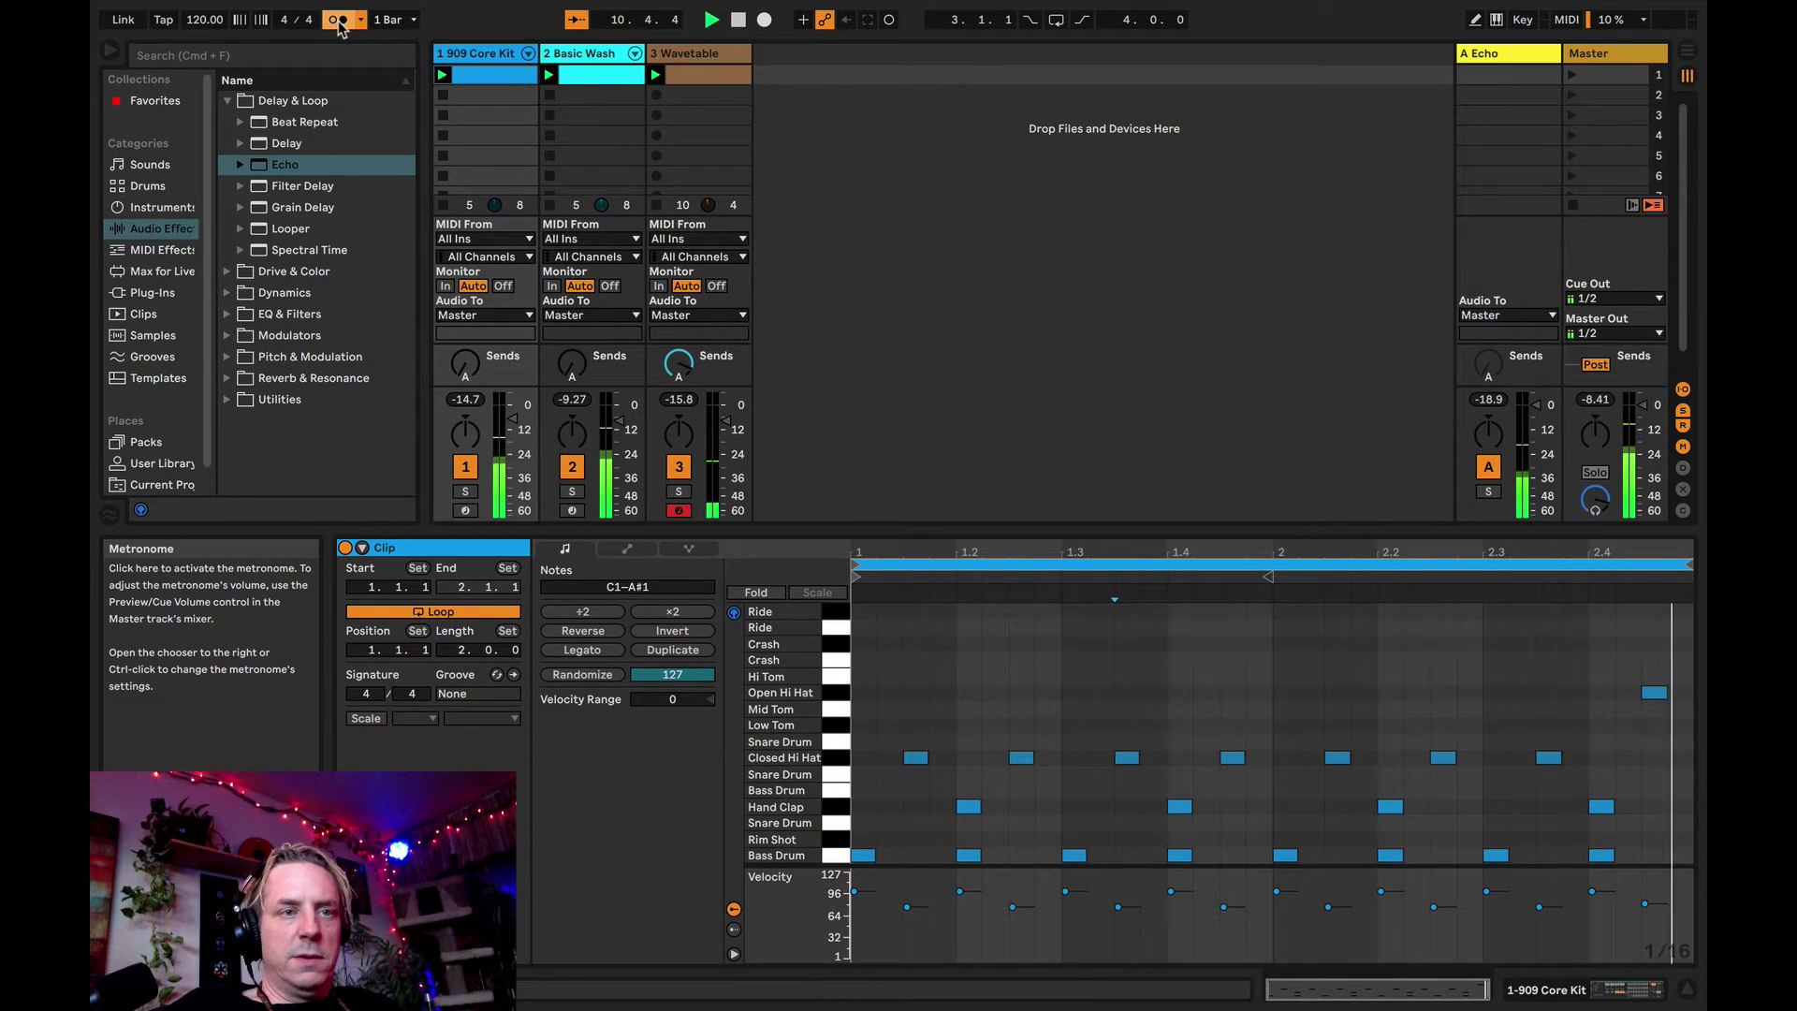
pyautogui.moveTo(204, 19)
pyautogui.mouseDown()
pyautogui.moveTo(204, 59)
pyautogui.moveTo(203, 8)
pyautogui.mouseUp()
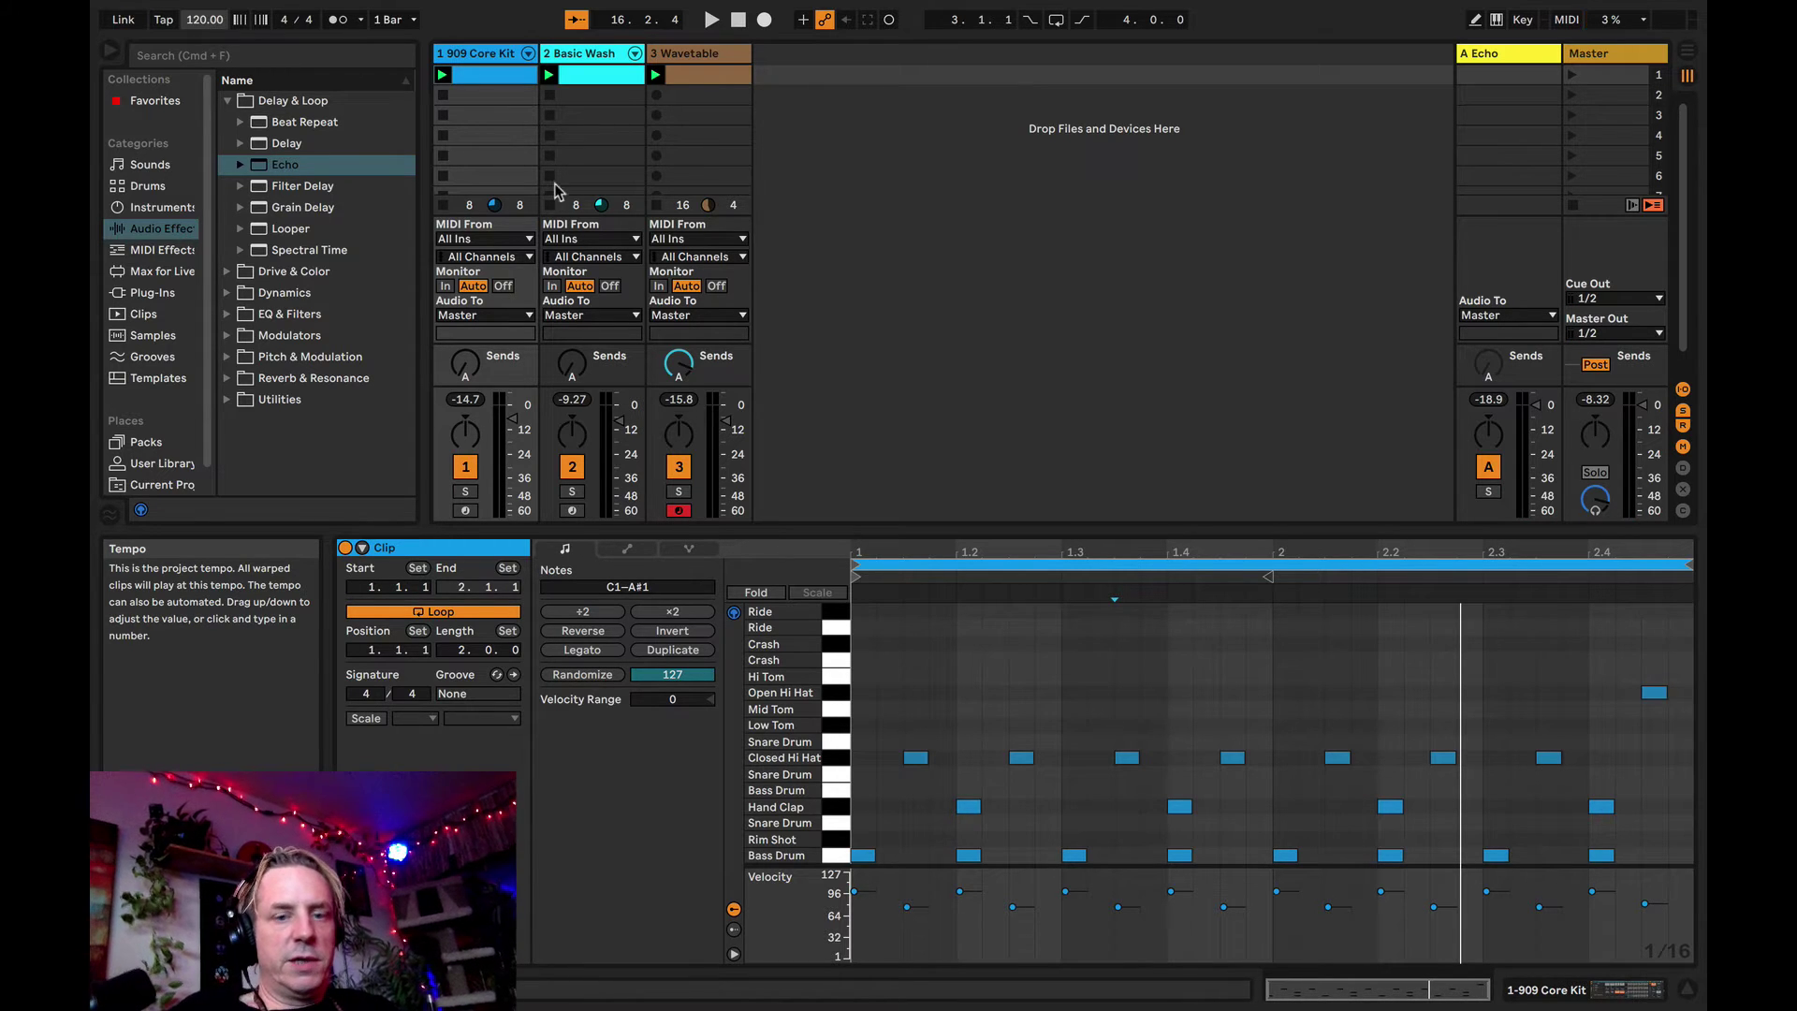
# - Set the linked delay times of Echo on return track A to 1/8 in Dotted sync mode during playback
pyautogui.press('space')
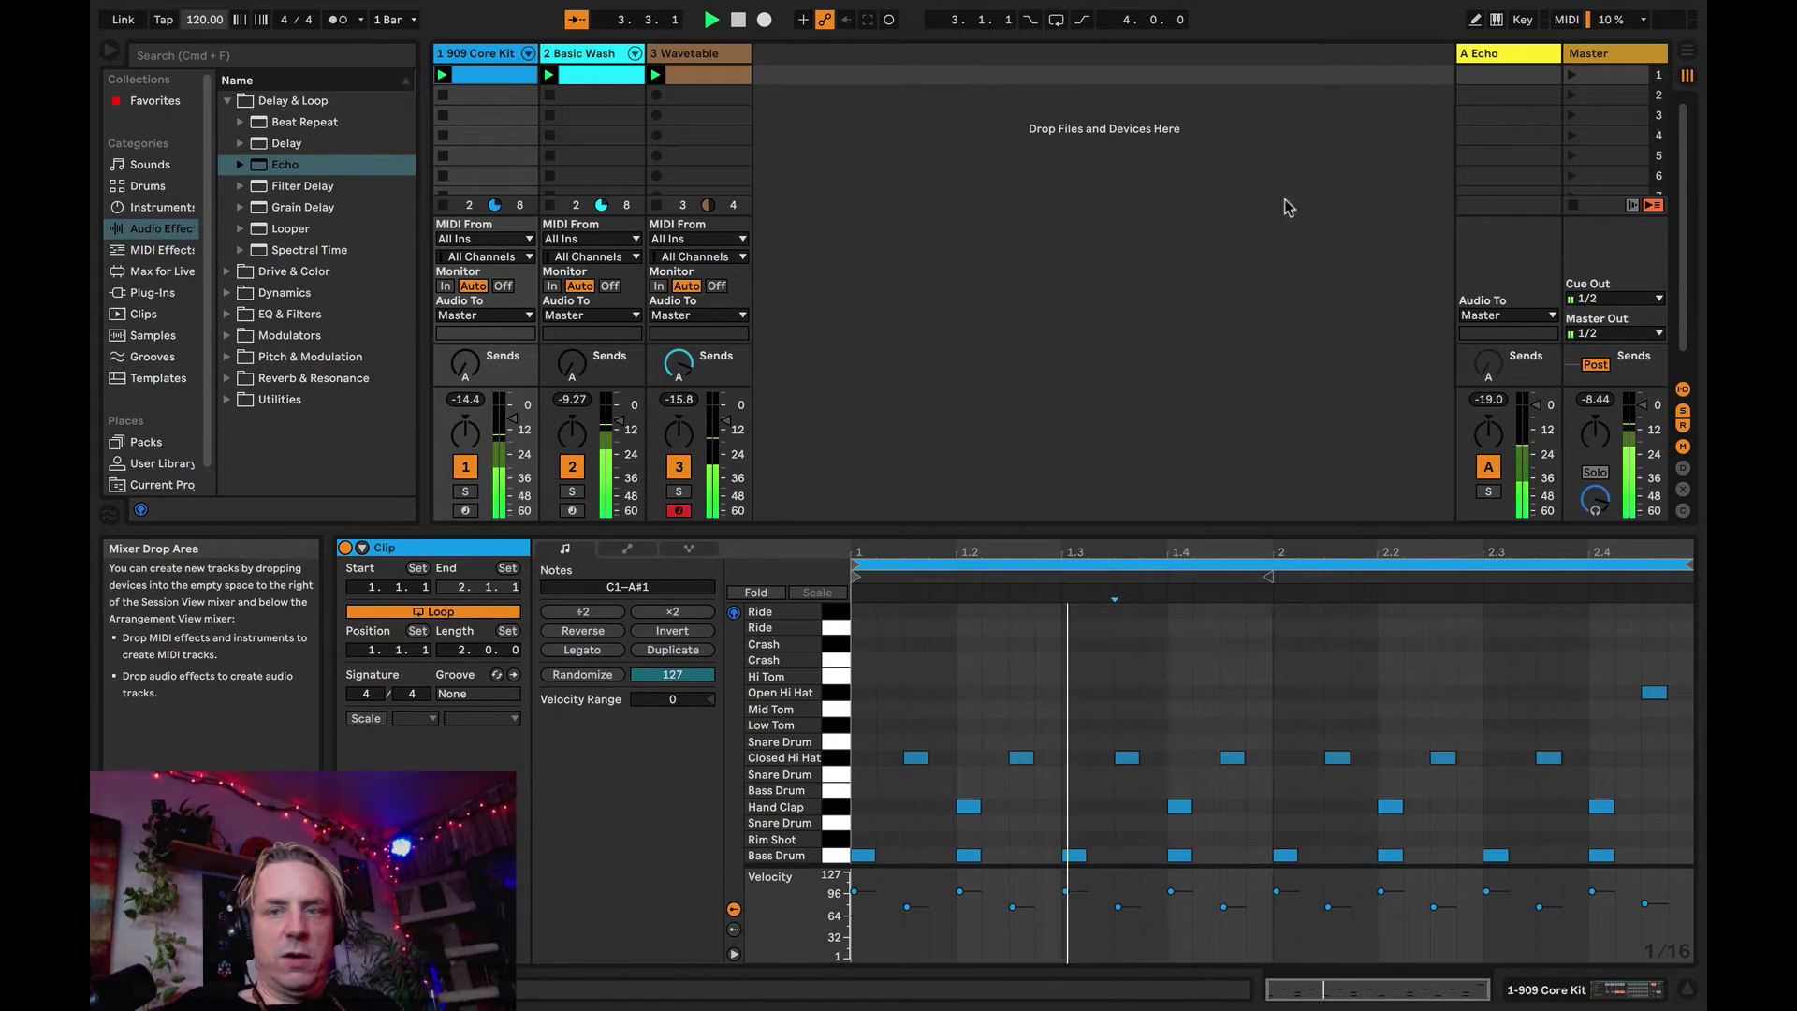
pyautogui.click(1489, 55)
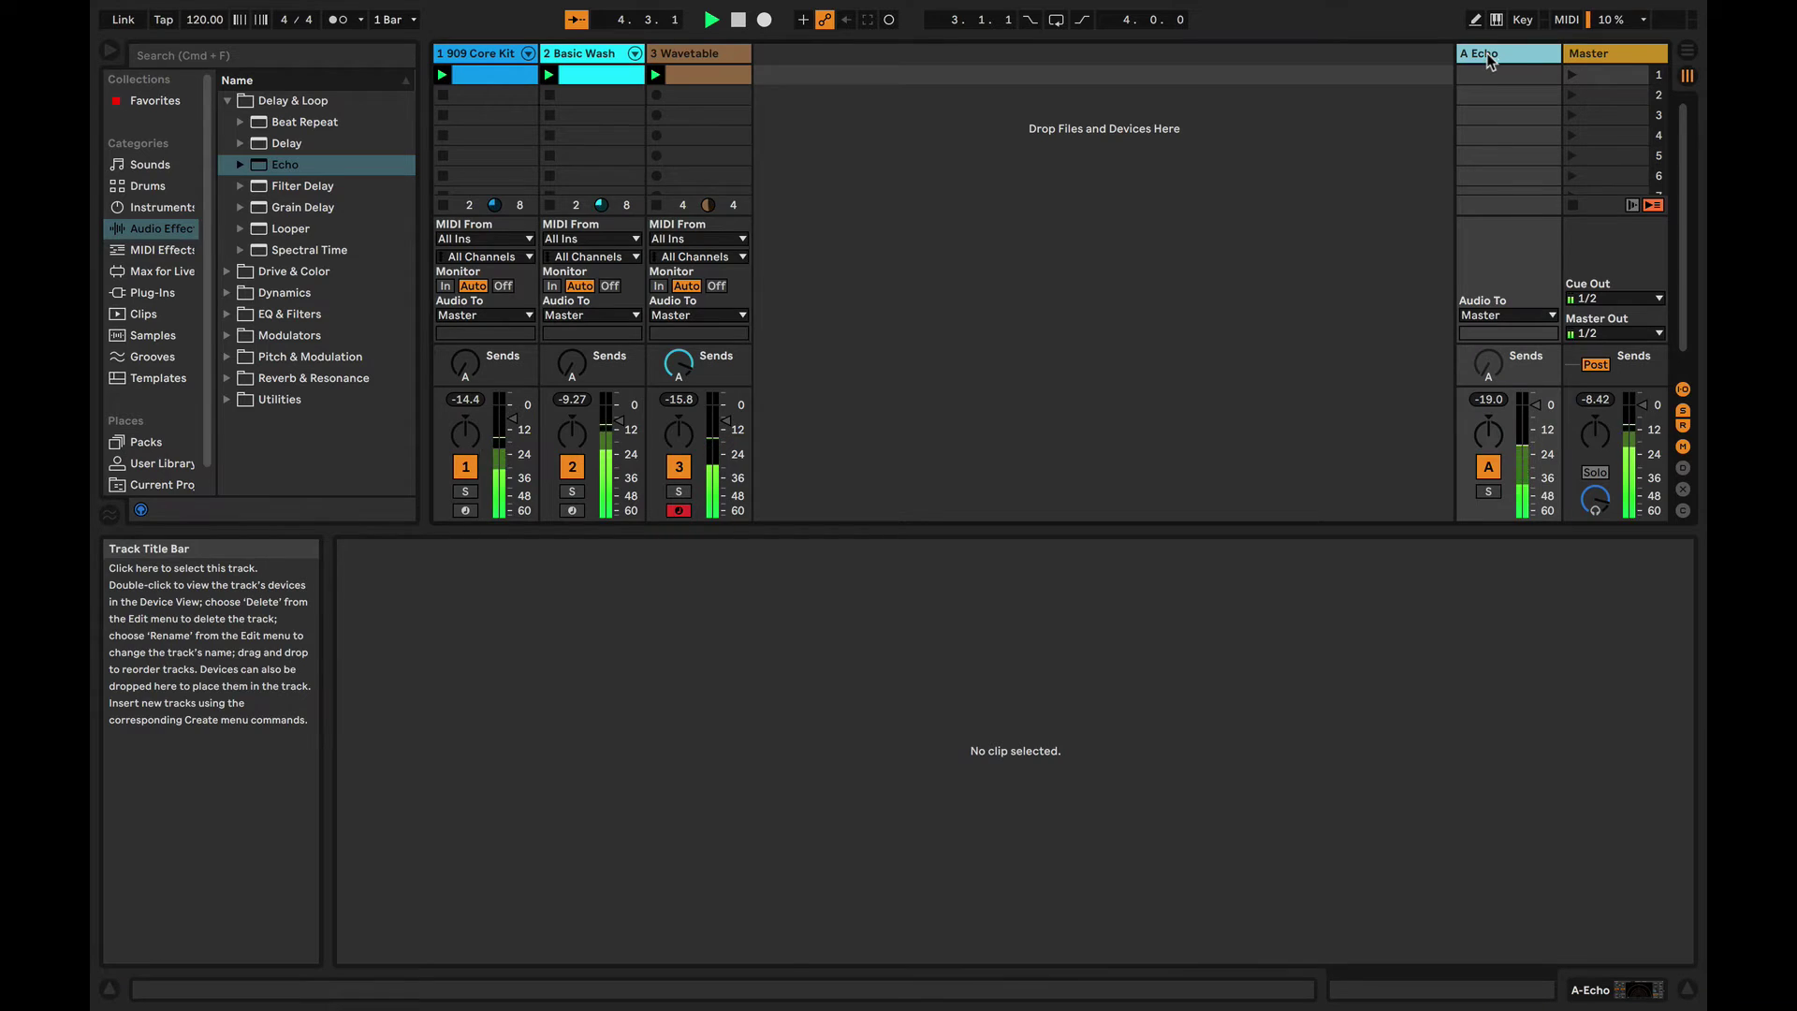
pyautogui.doubleClick(1489, 56)
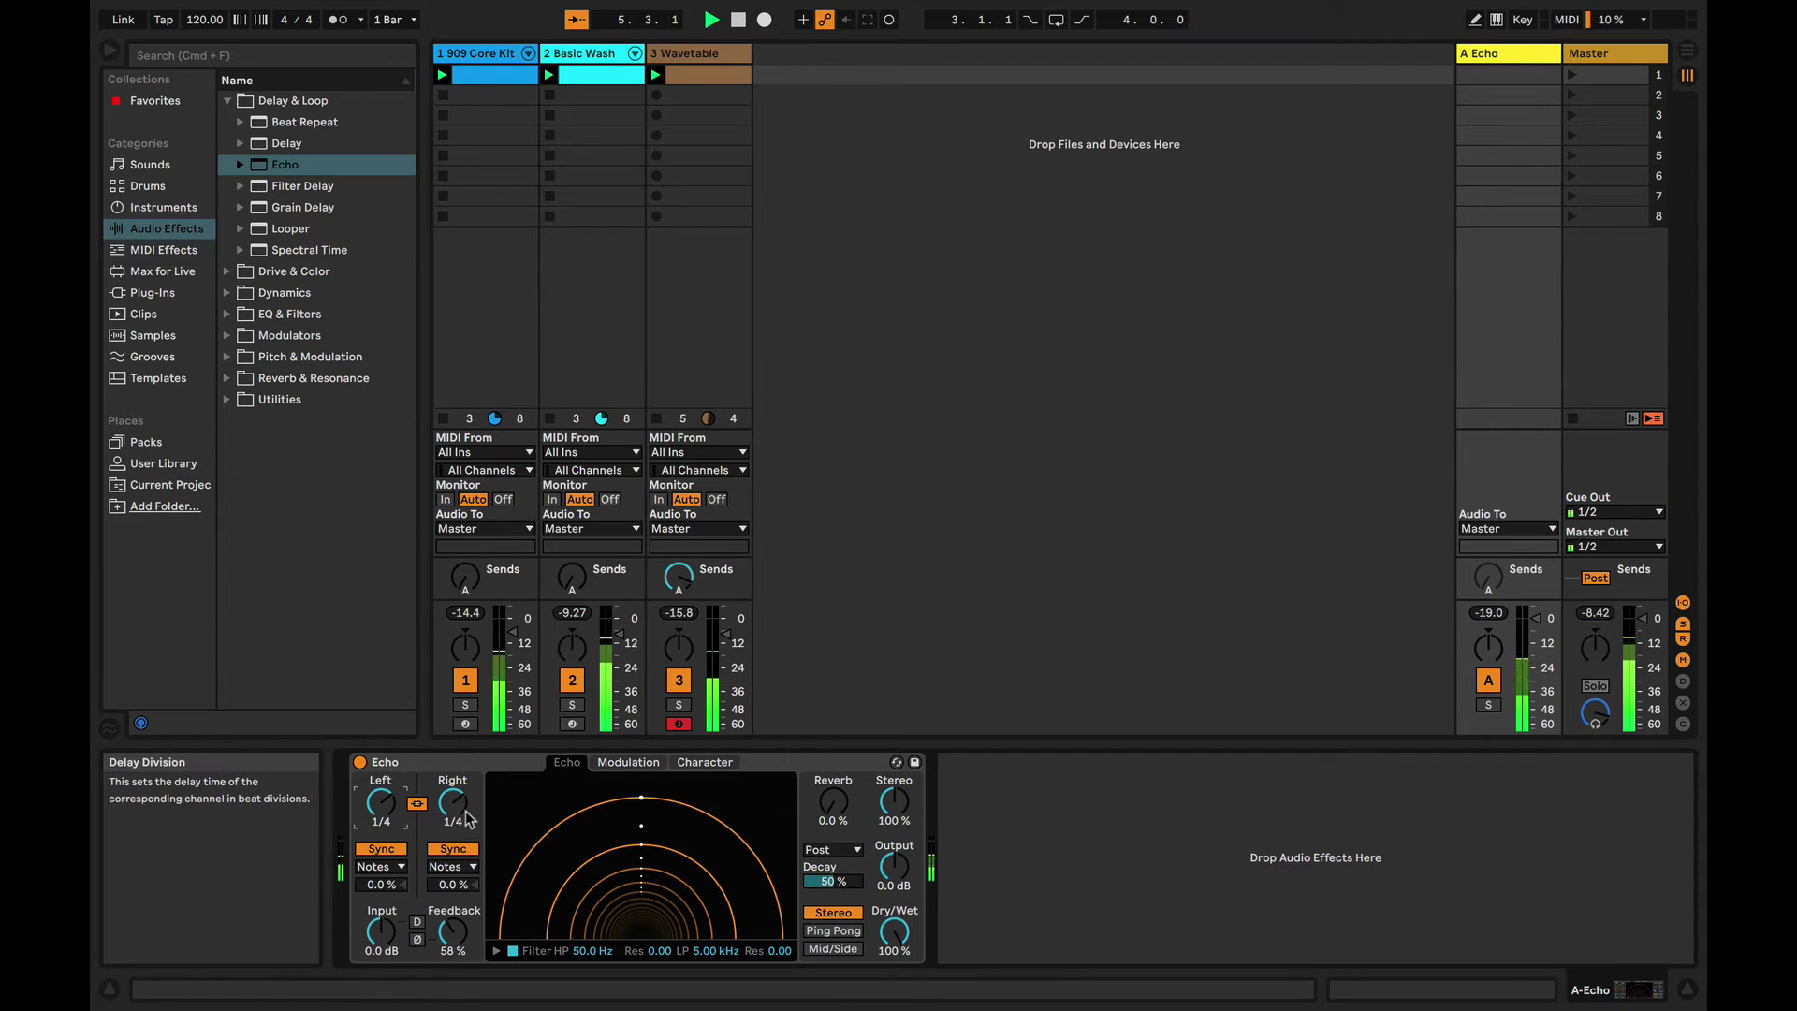
pyautogui.moveTo(452, 802); pyautogui.dragTo(453, 823)
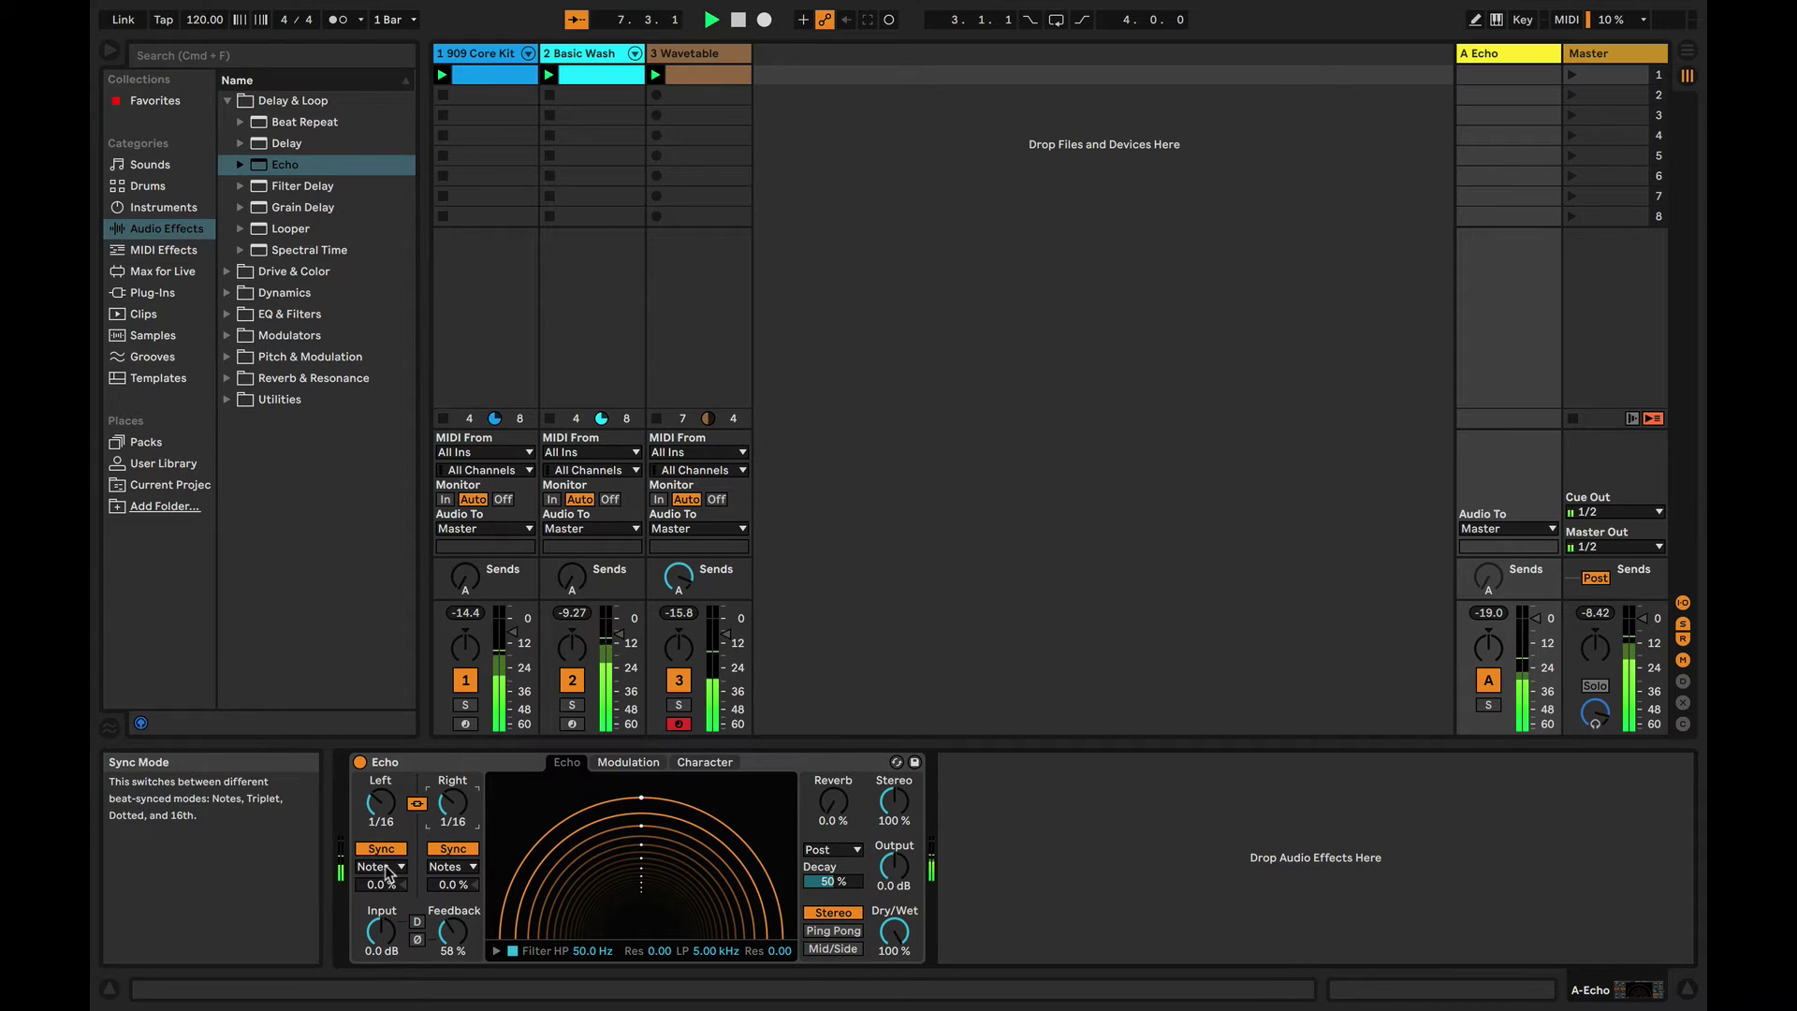
pyautogui.moveTo(381, 822); pyautogui.dragTo(381, 811)
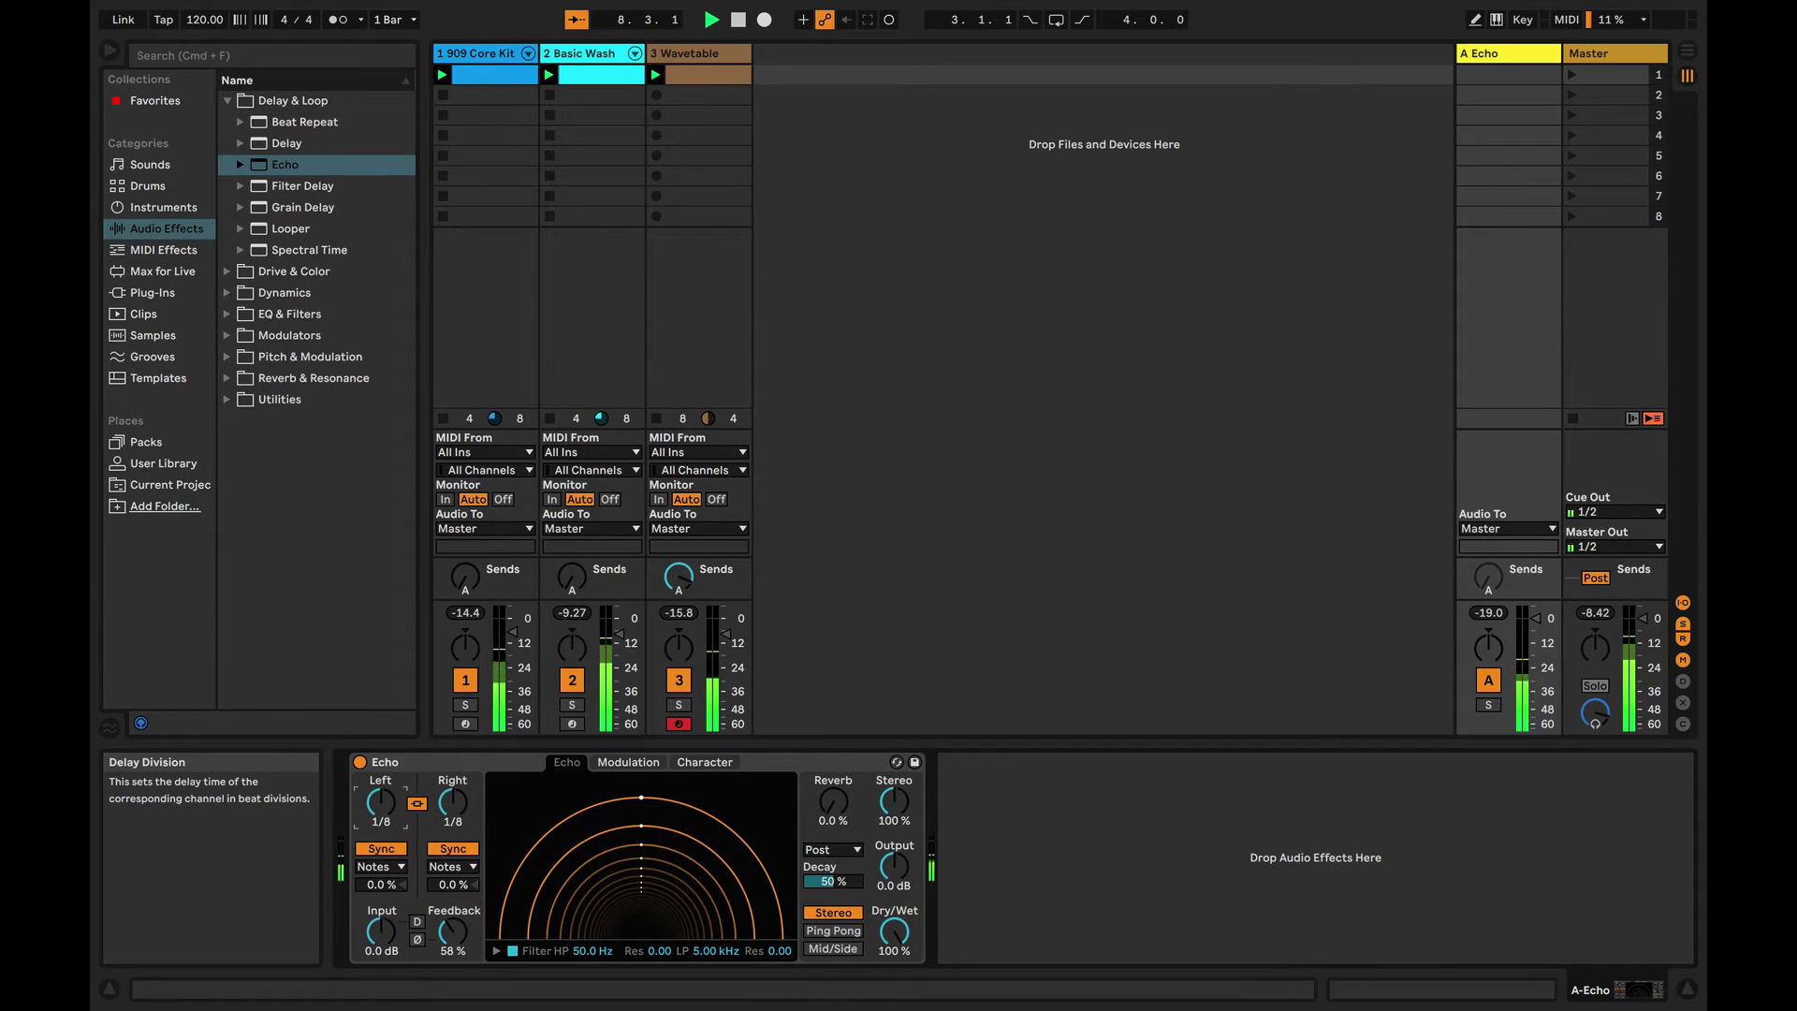
pyautogui.click(381, 866)
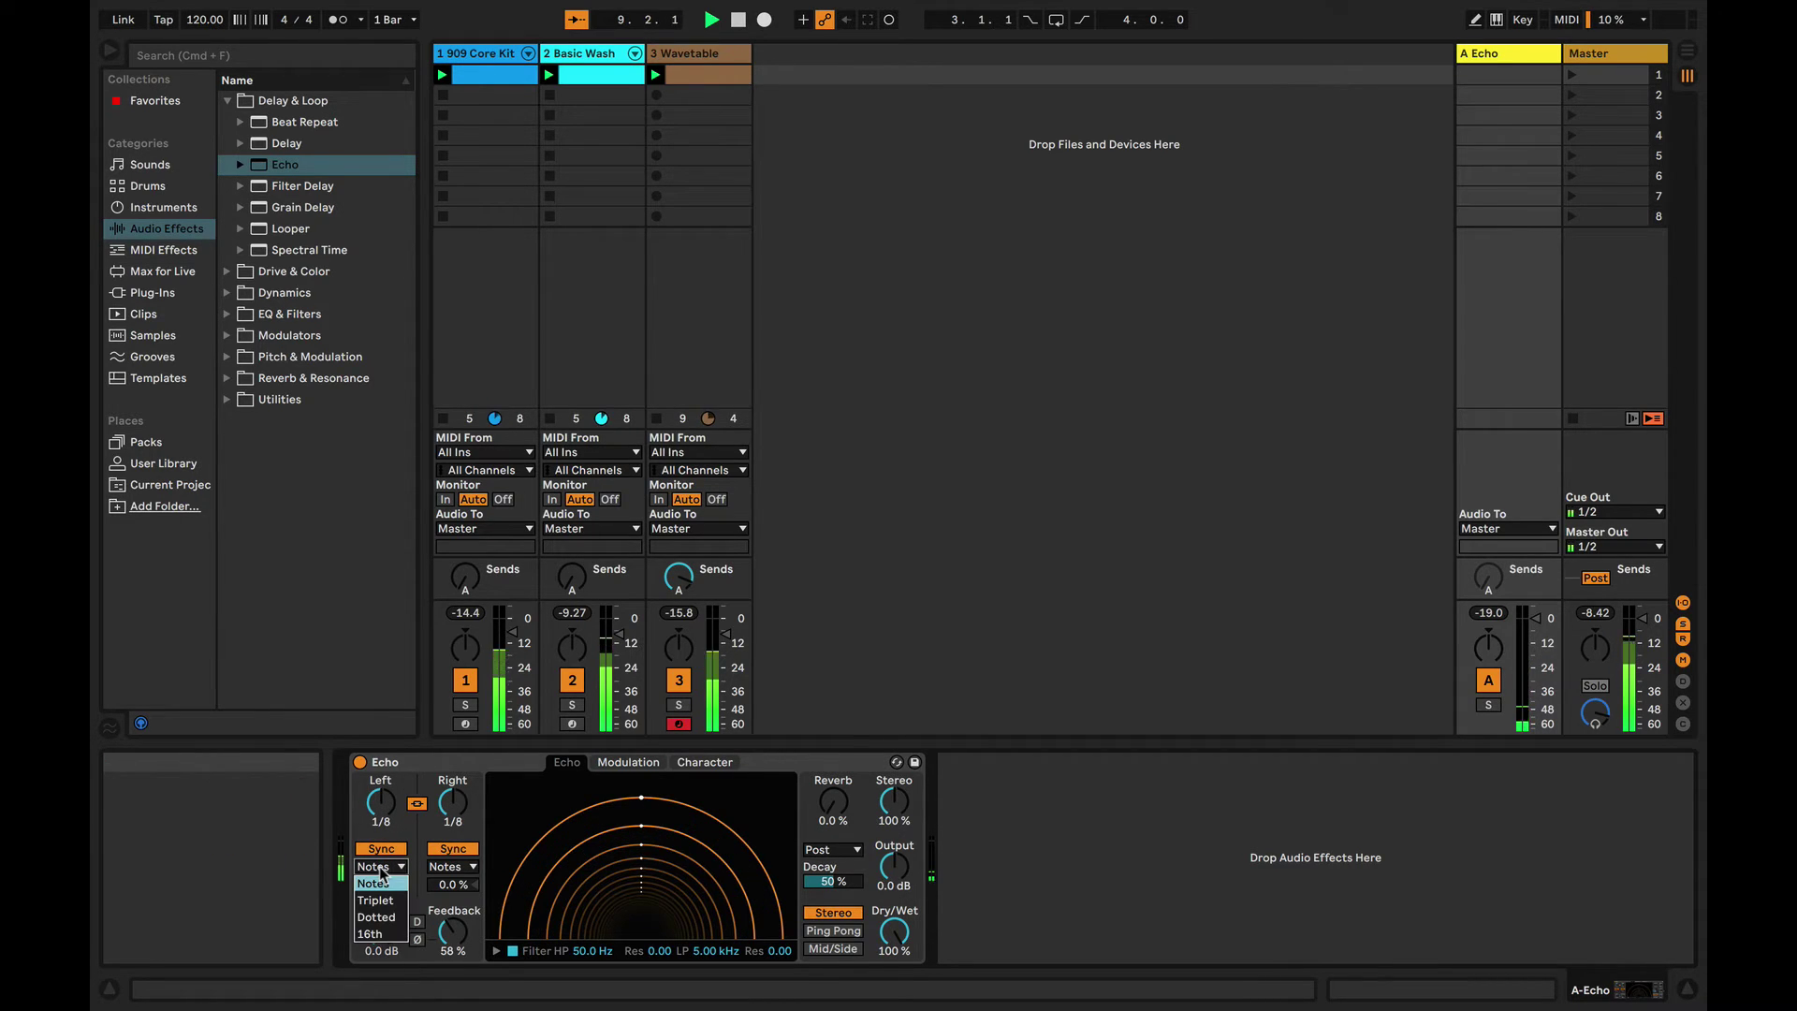
pyautogui.click(384, 917)
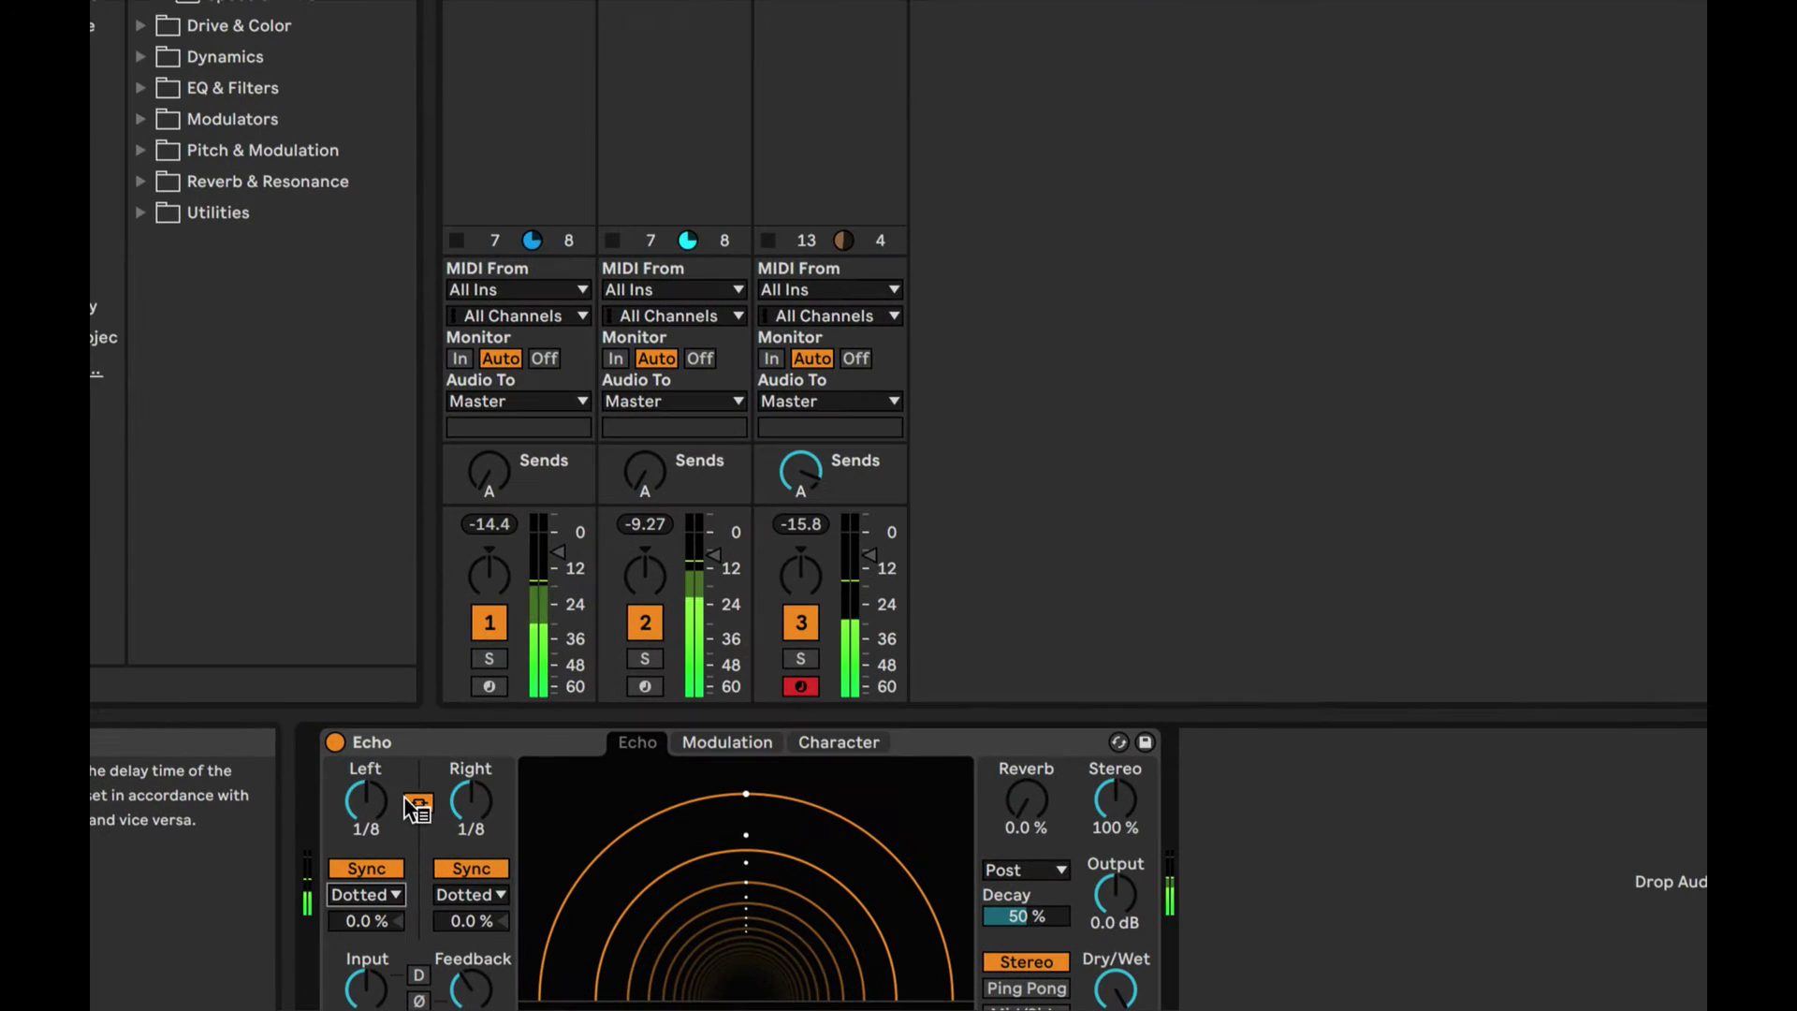
# - Unlink Echo's left and right channels, try right delay times of 1/2 and 1/32, and relink both channels
pyautogui.click(419, 802)
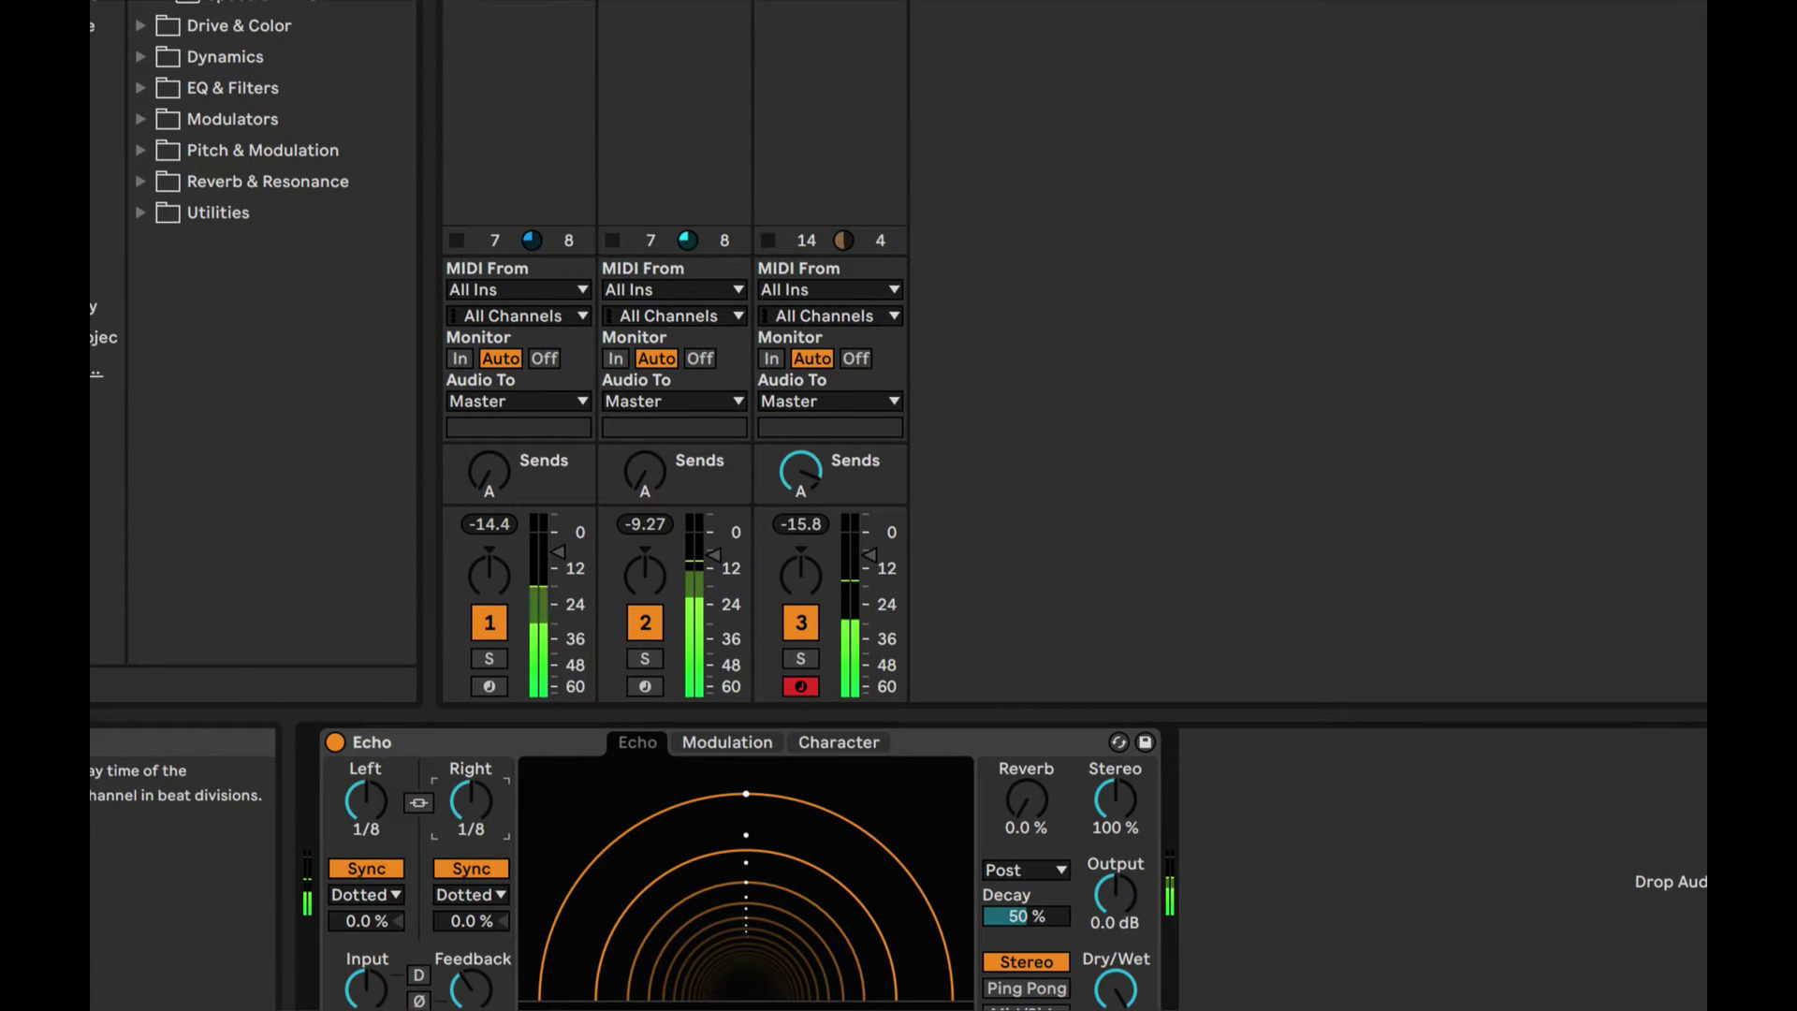
pyautogui.moveTo(470, 801); pyautogui.dragTo(470, 768)
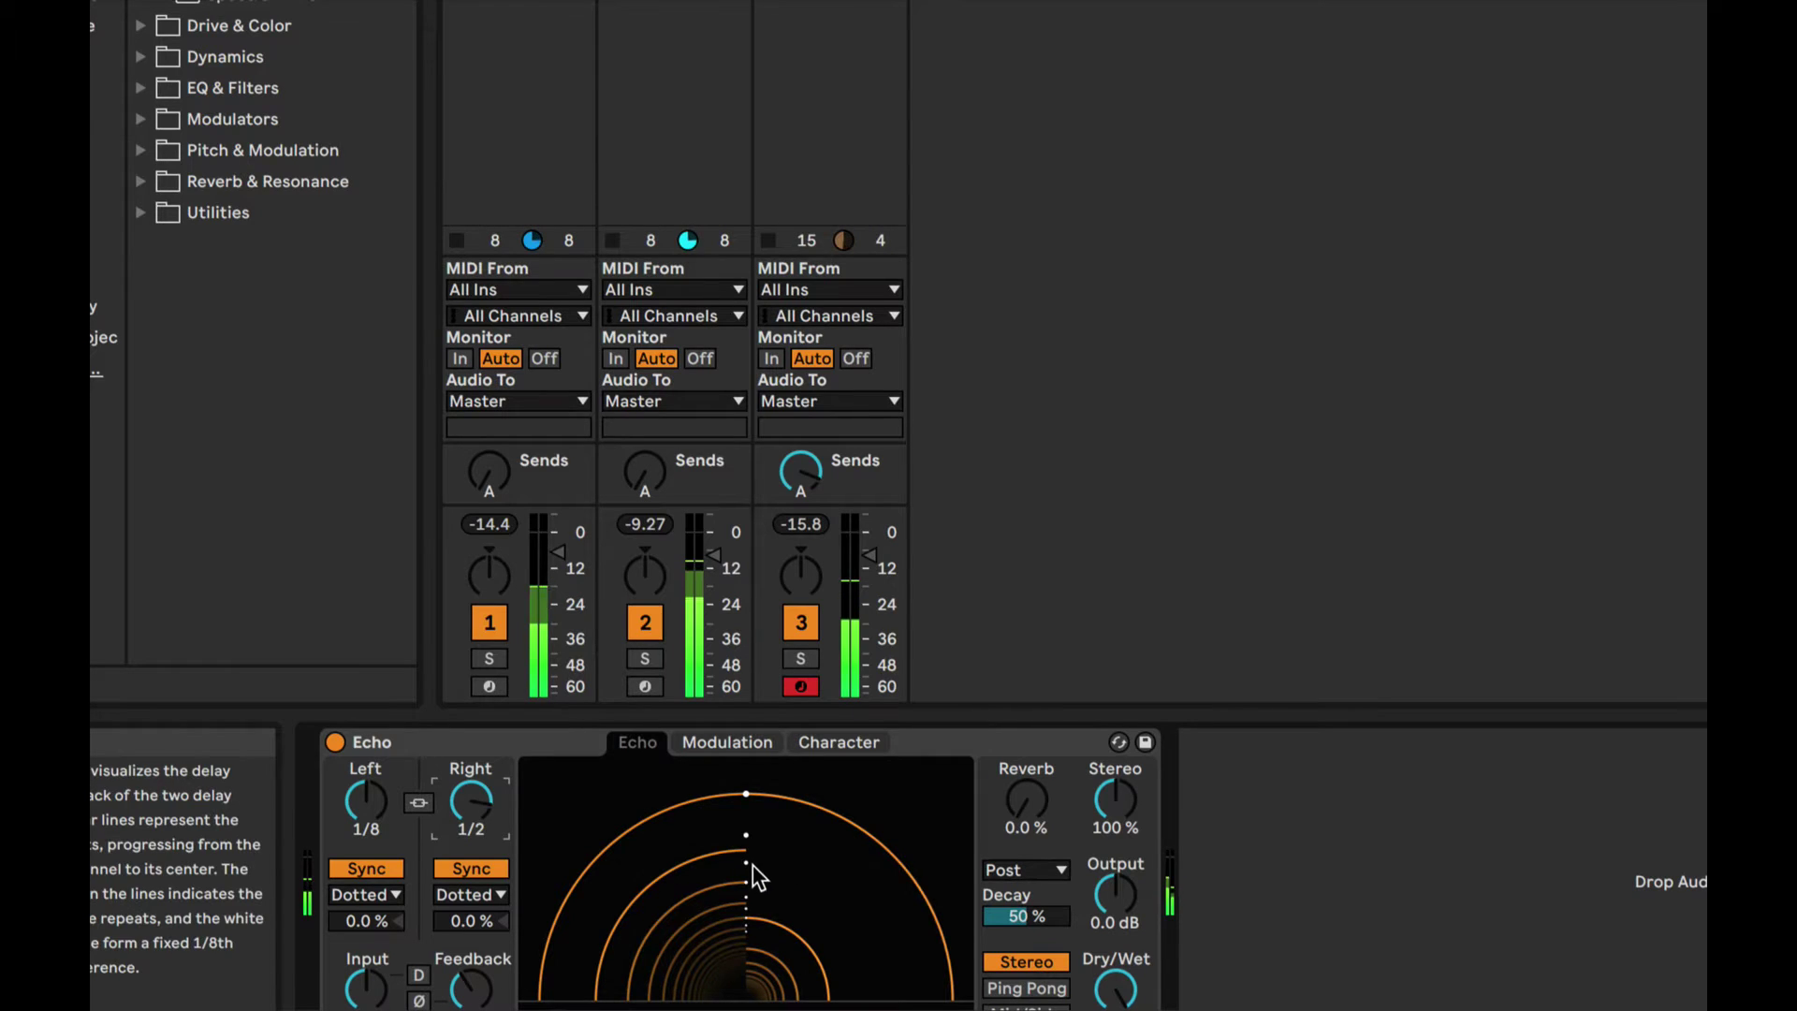
pyautogui.moveTo(471, 801); pyautogui.dragTo(470, 854)
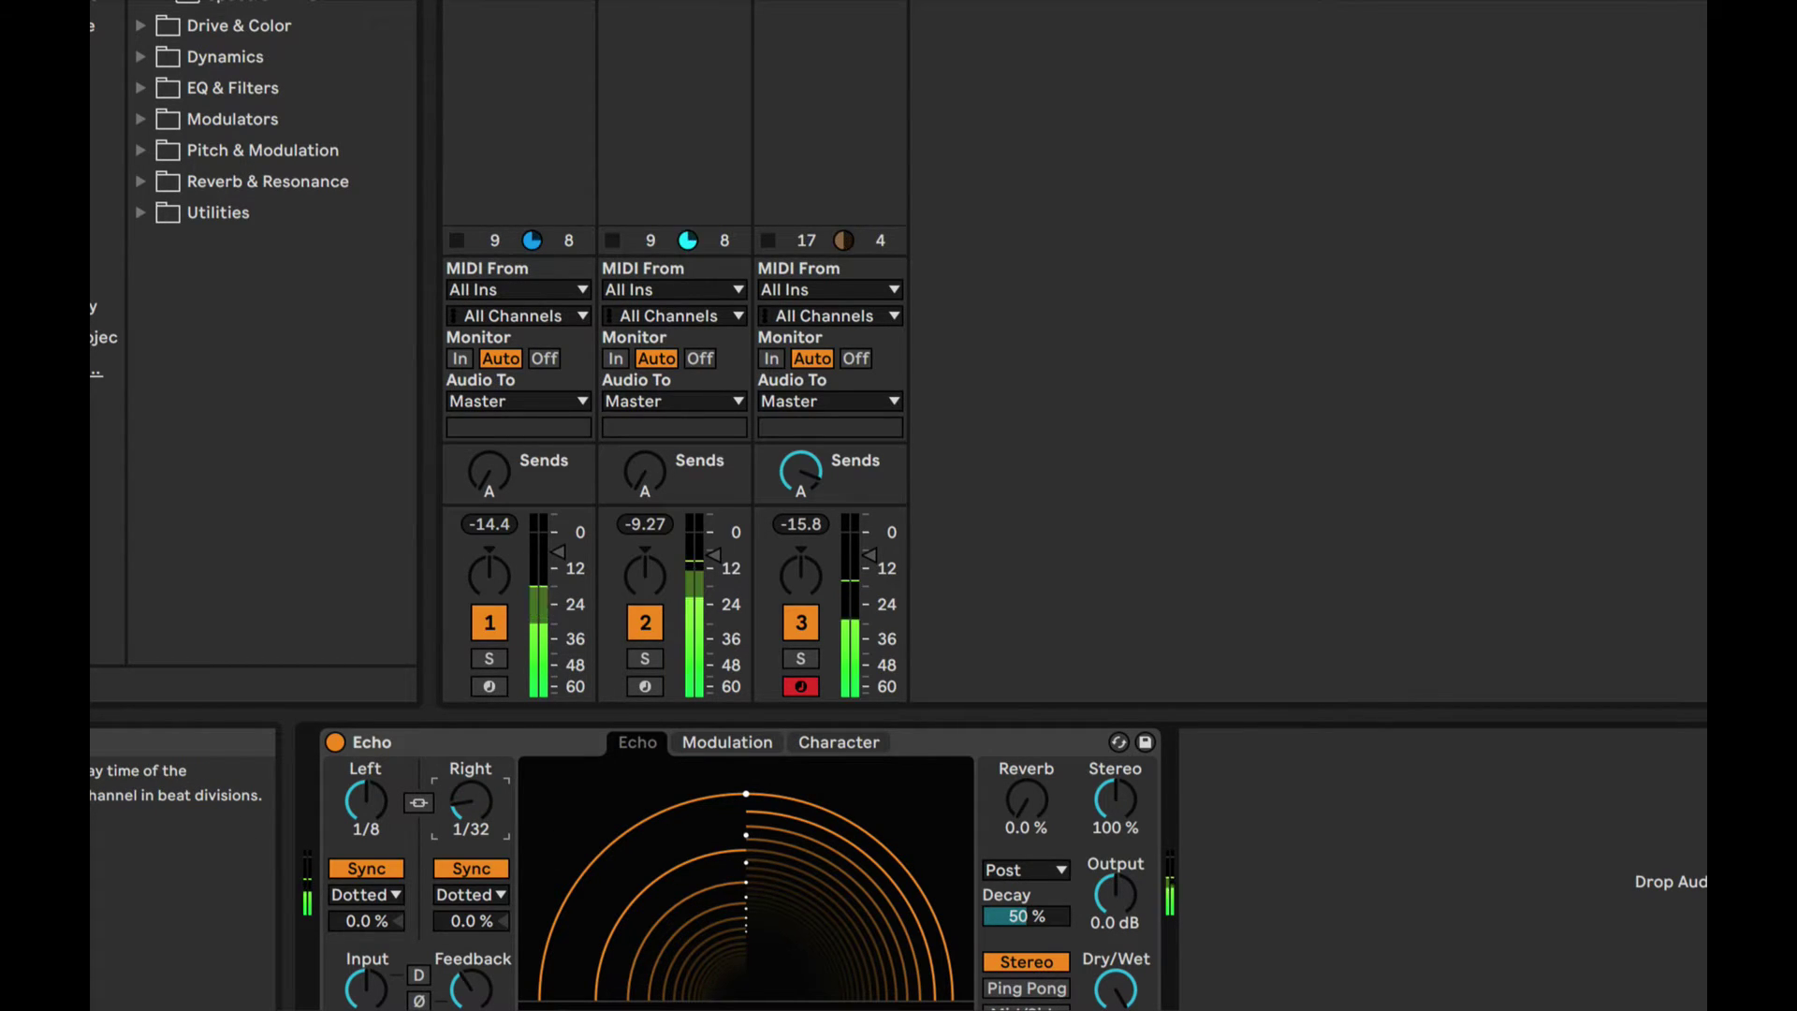
pyautogui.click(418, 802)
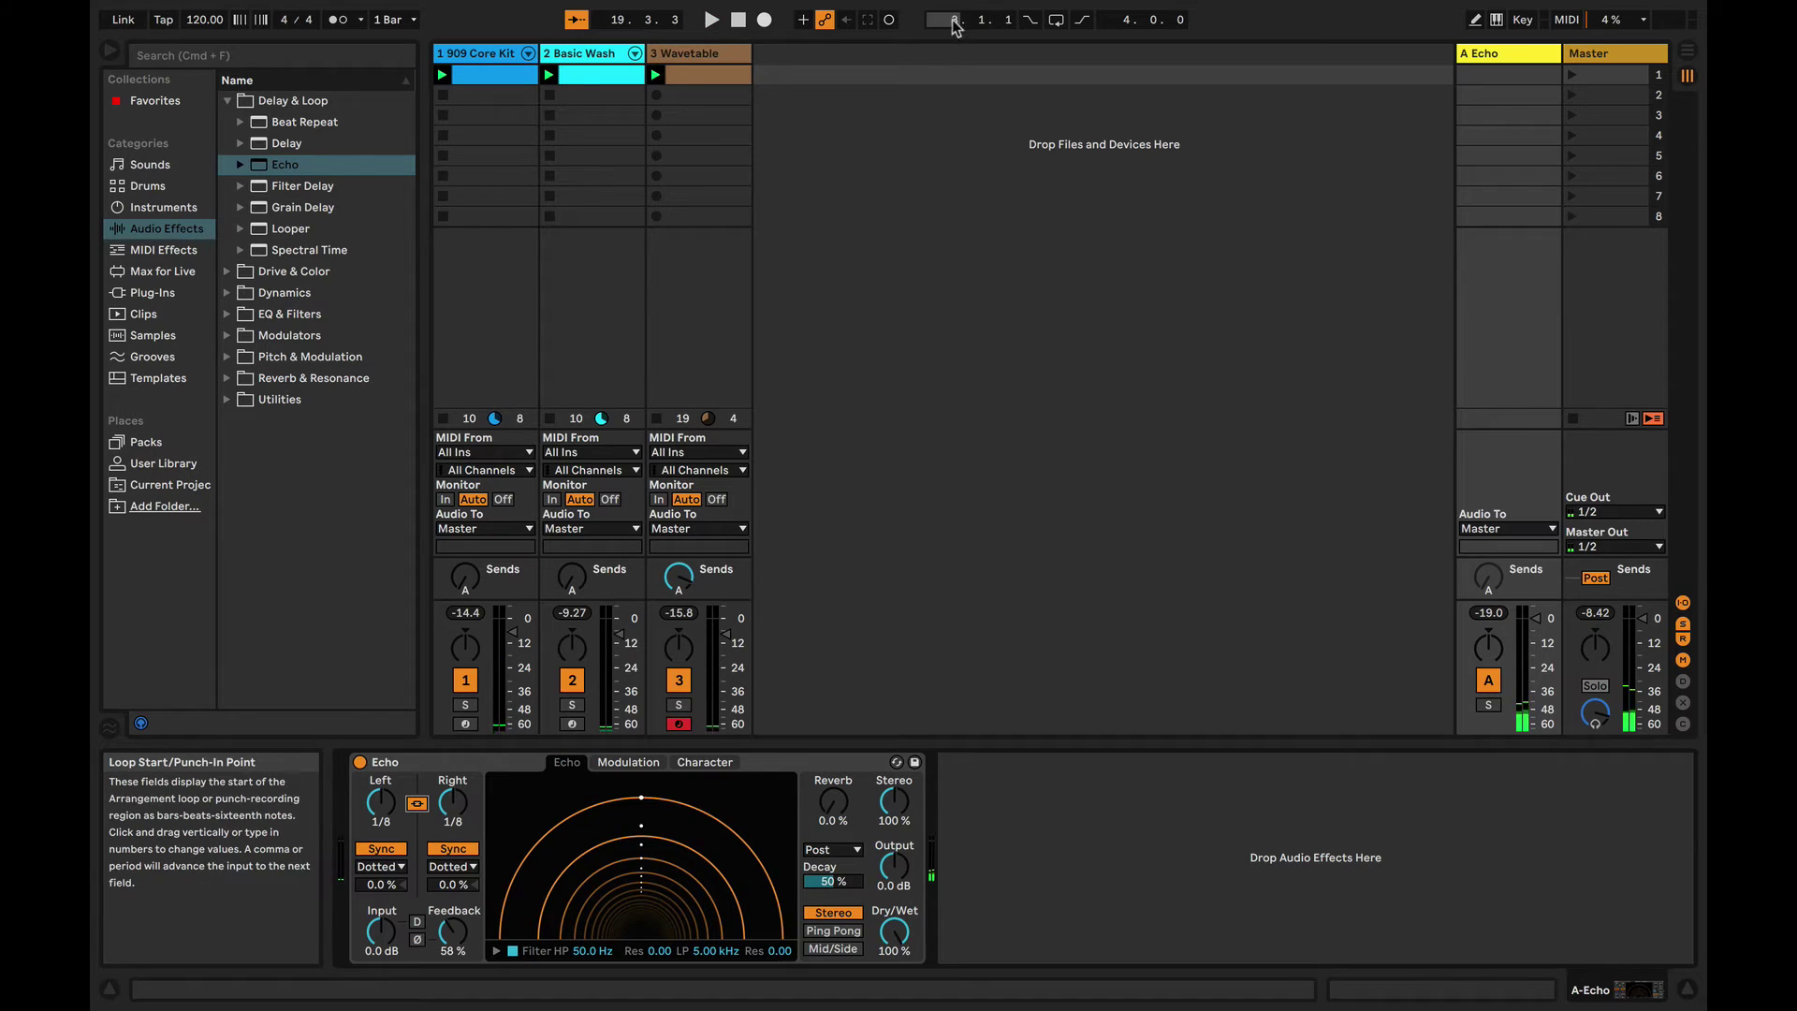
# - Delete return track A with its Echo and display the Wavetable track's devices
pyautogui.click(1507, 55)
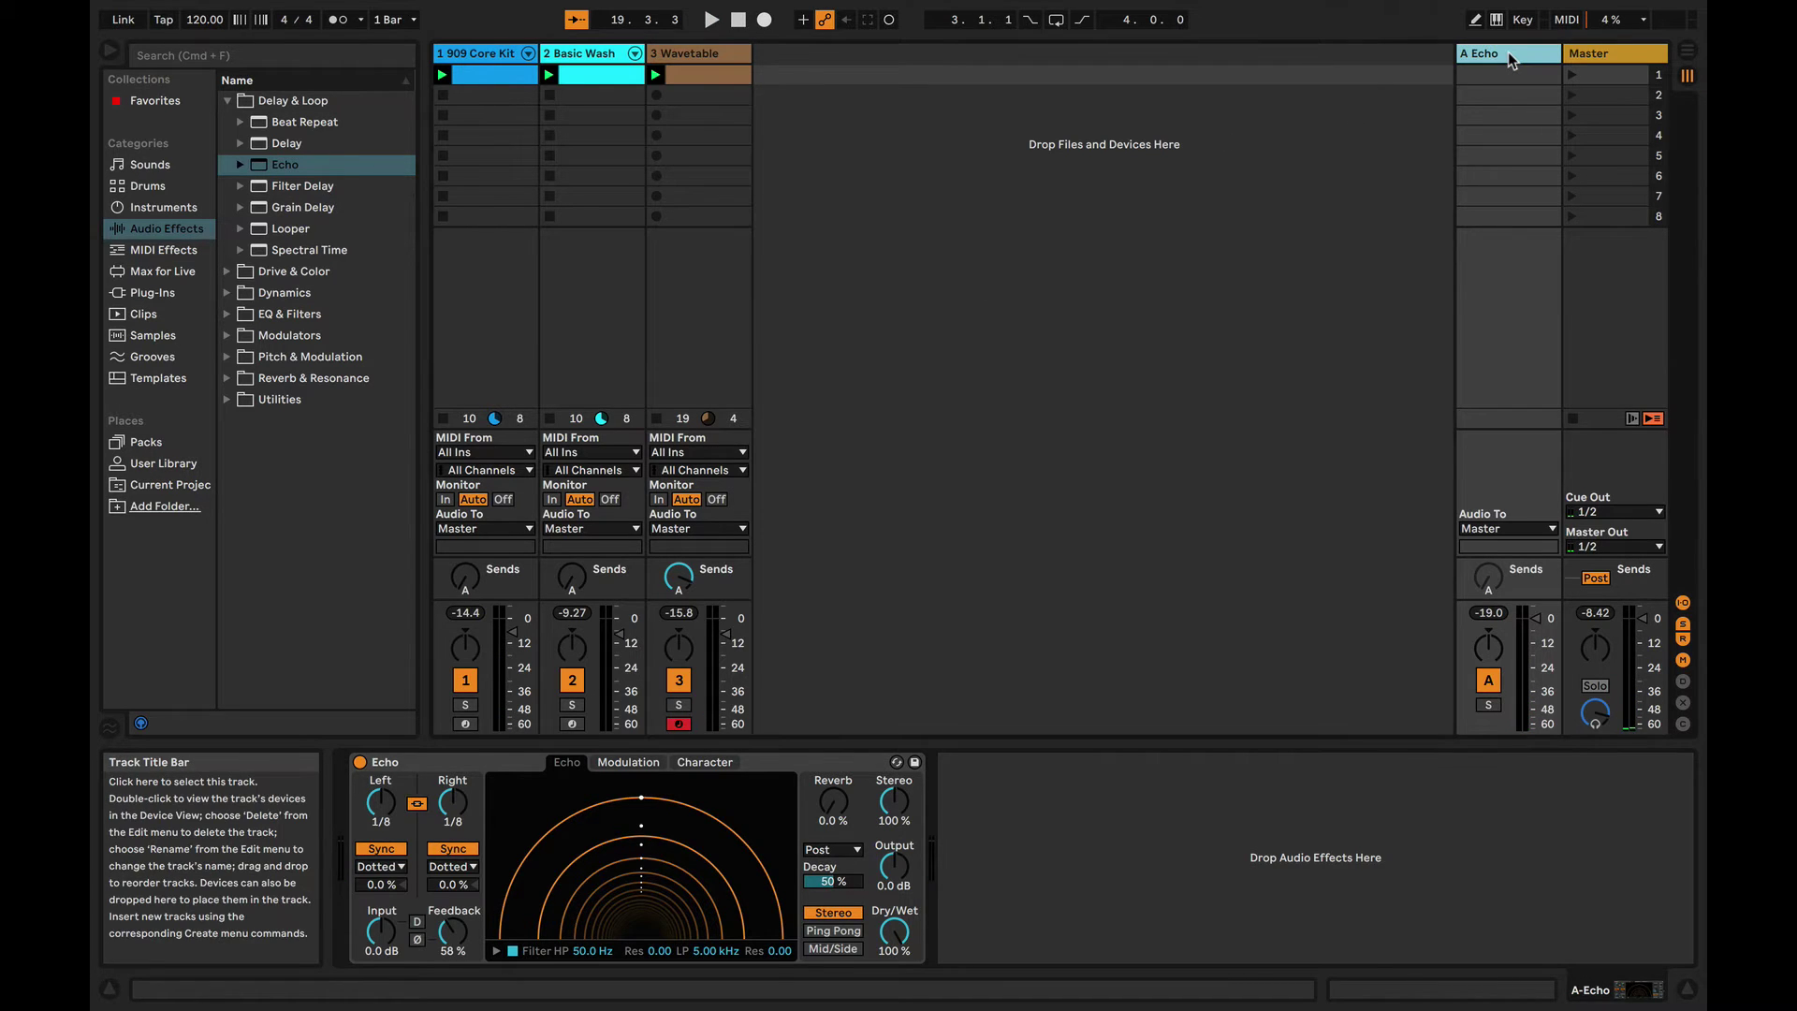
pyautogui.press('Delete')
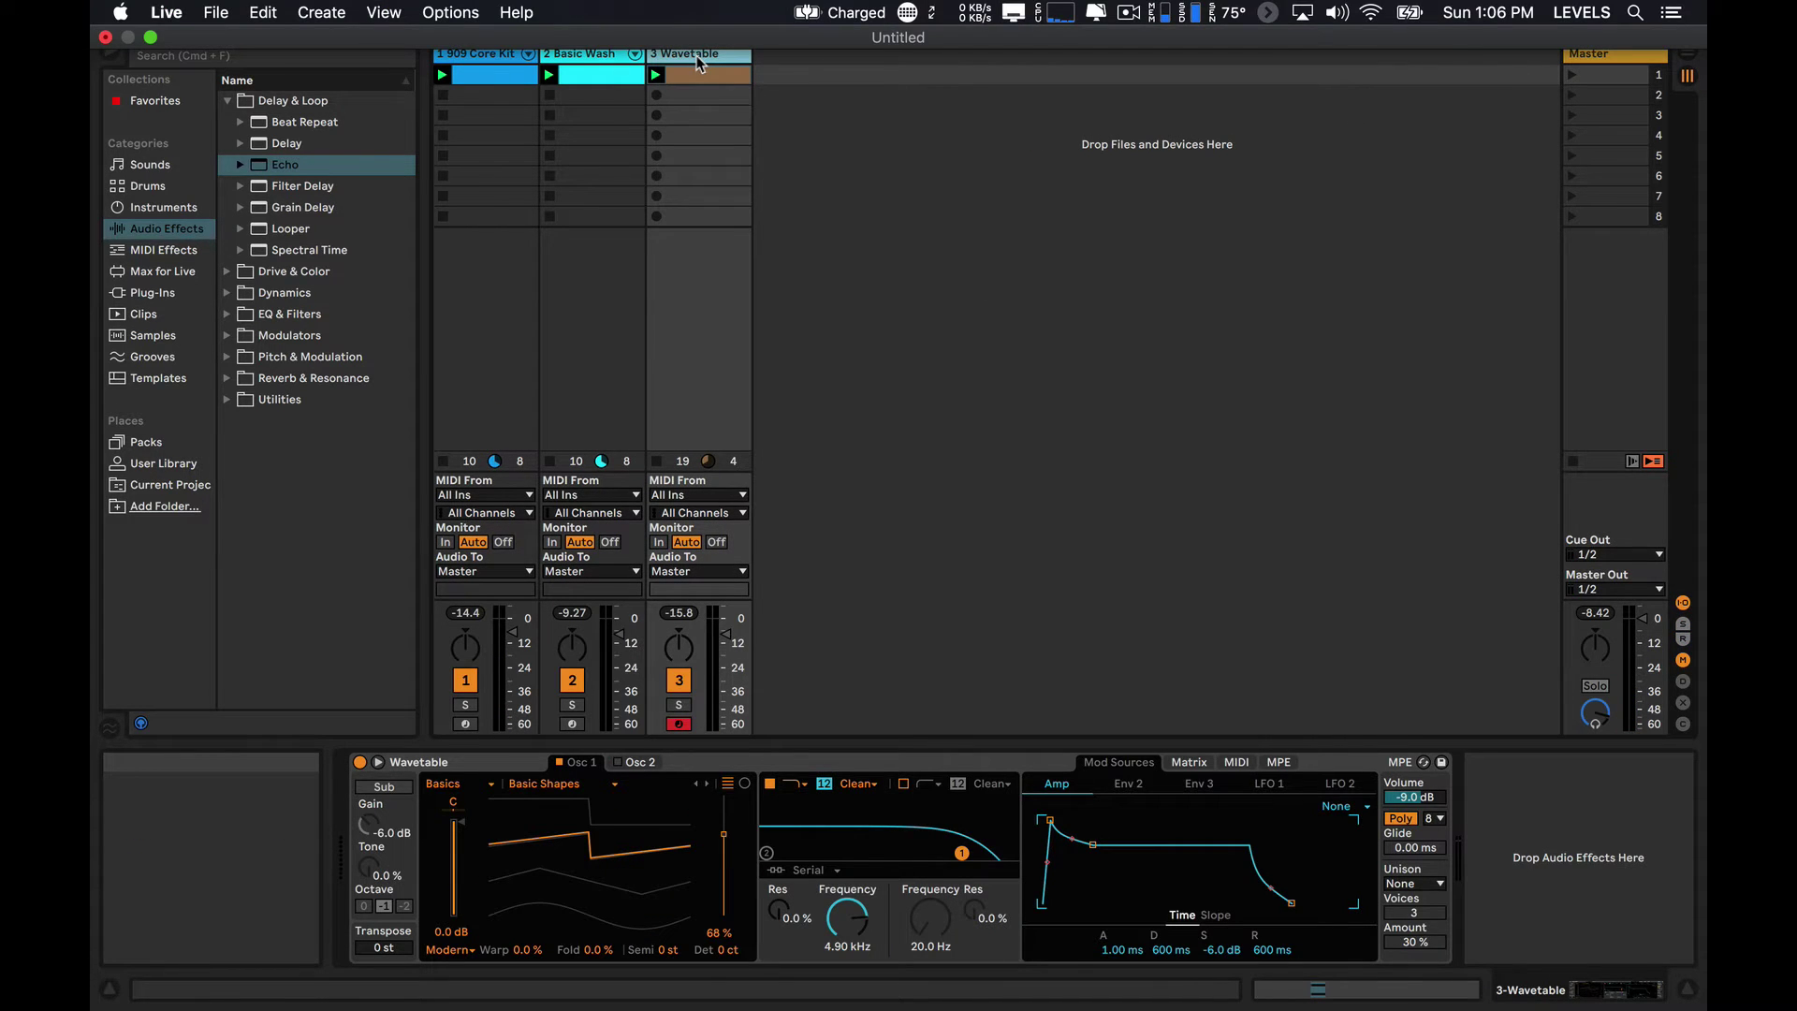
pyautogui.click(840, 239)
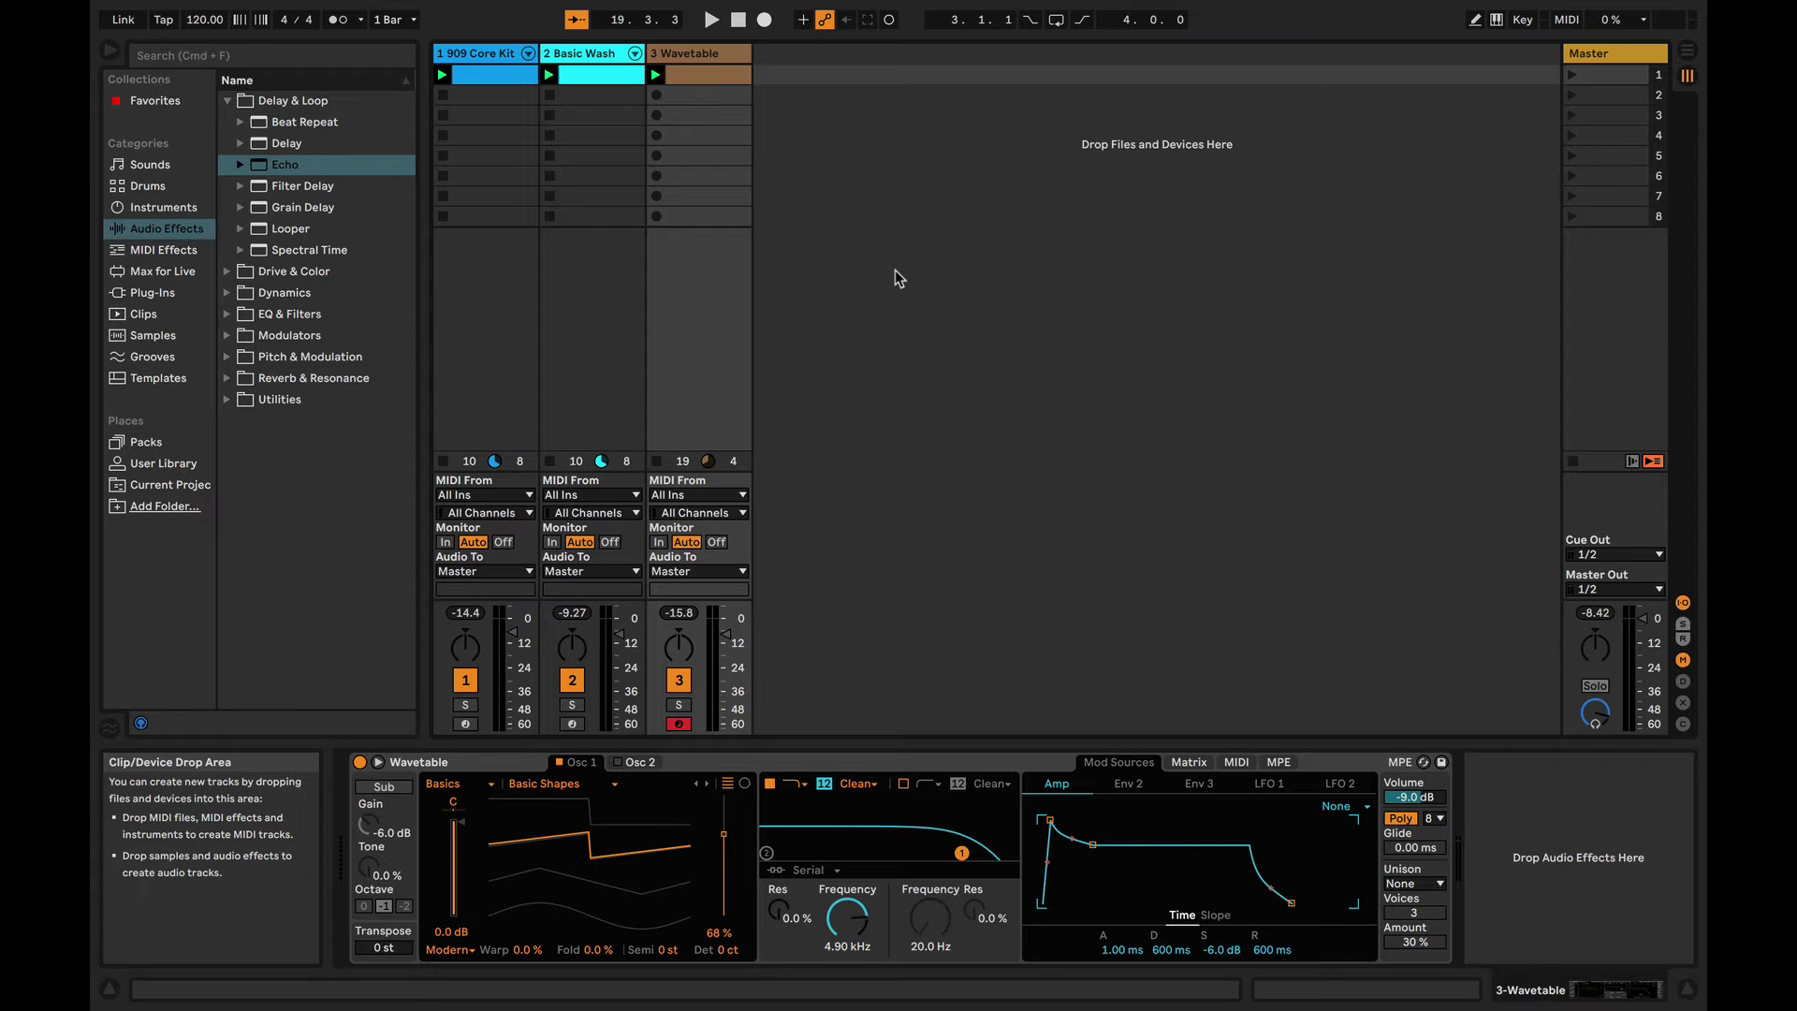
# - Add a new empty MIDI track and delete the 909 Core Kit, Basic Wash and Wavetable tracks
pyautogui.press('shift+super+t')
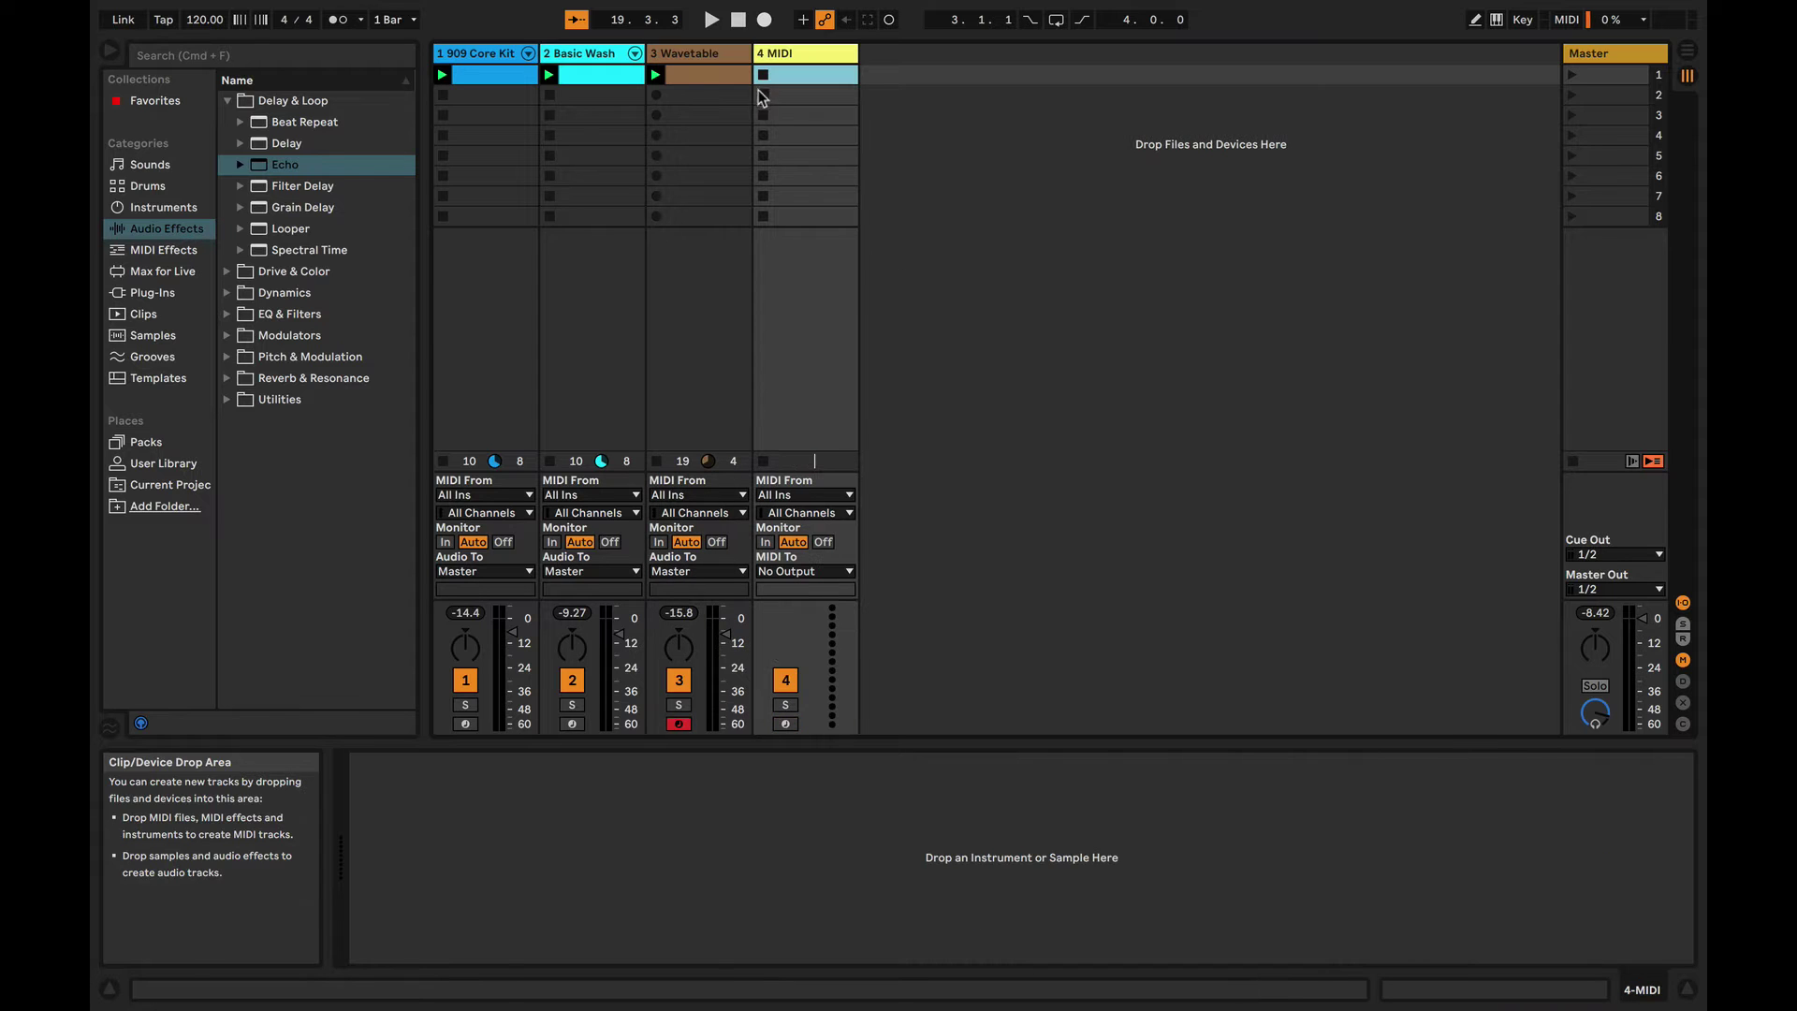
pyautogui.click(714, 62)
pyautogui.click(503, 56)
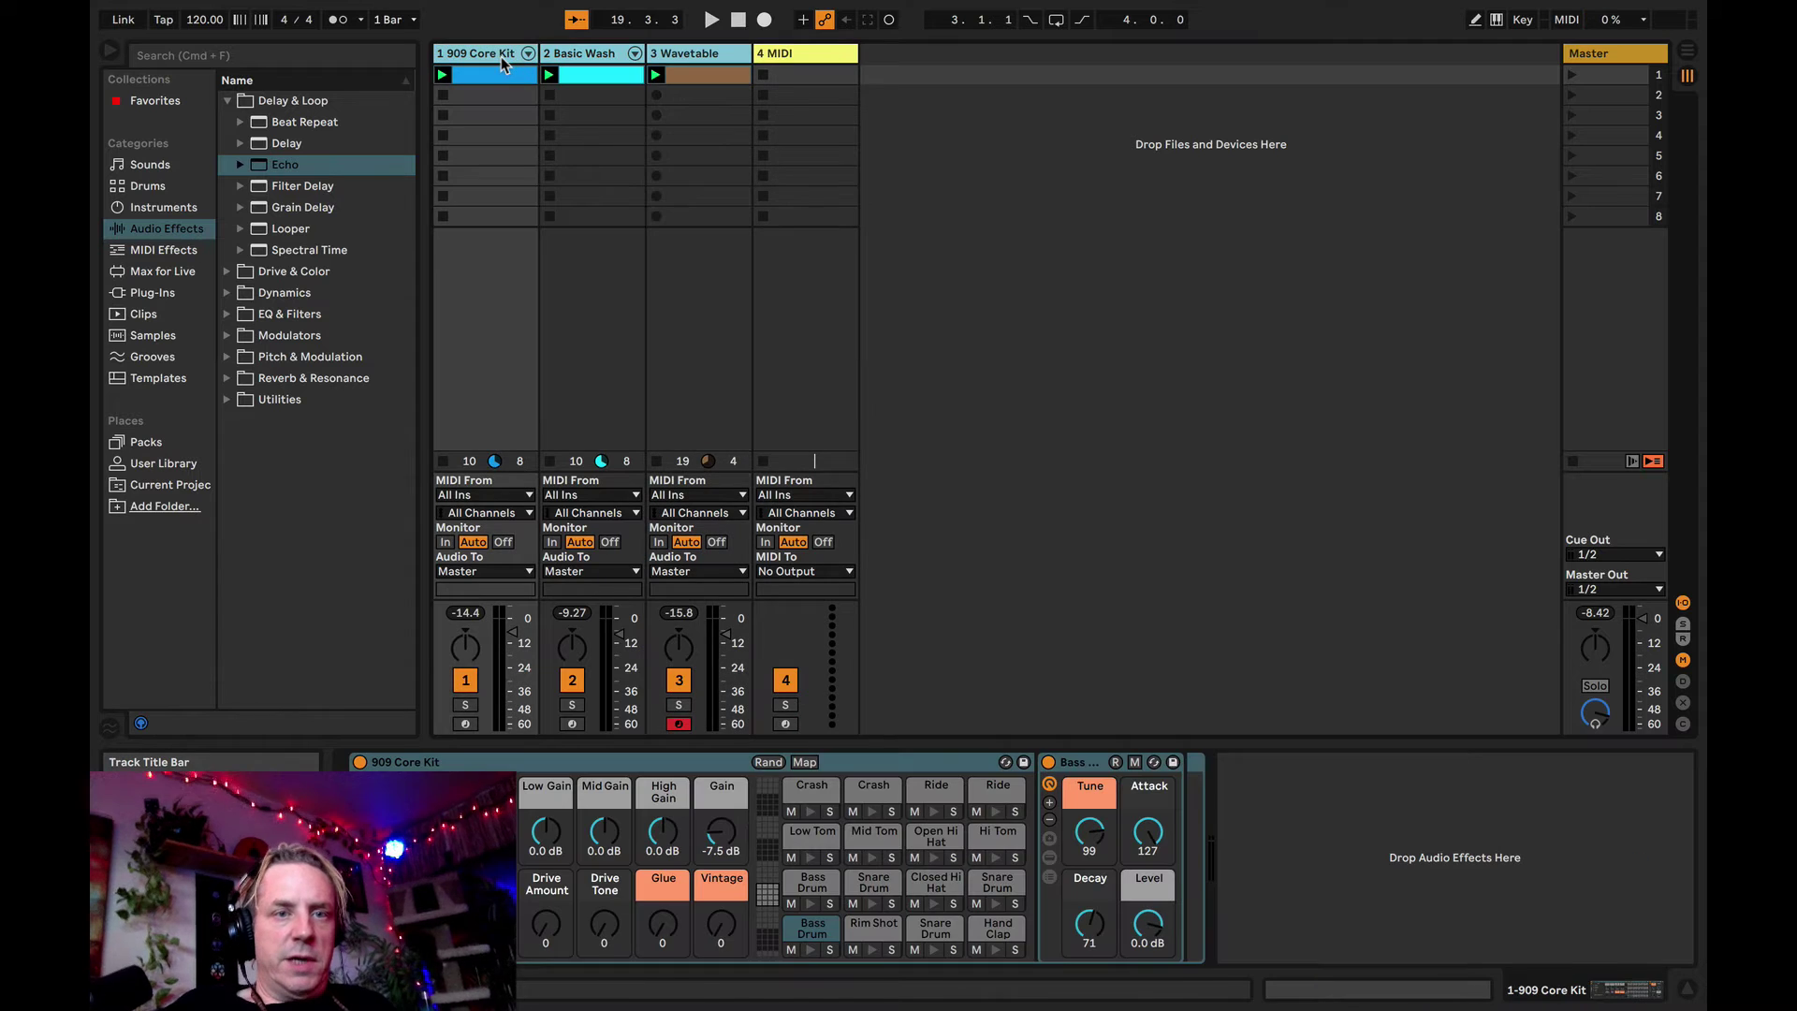
pyautogui.press('Delete')
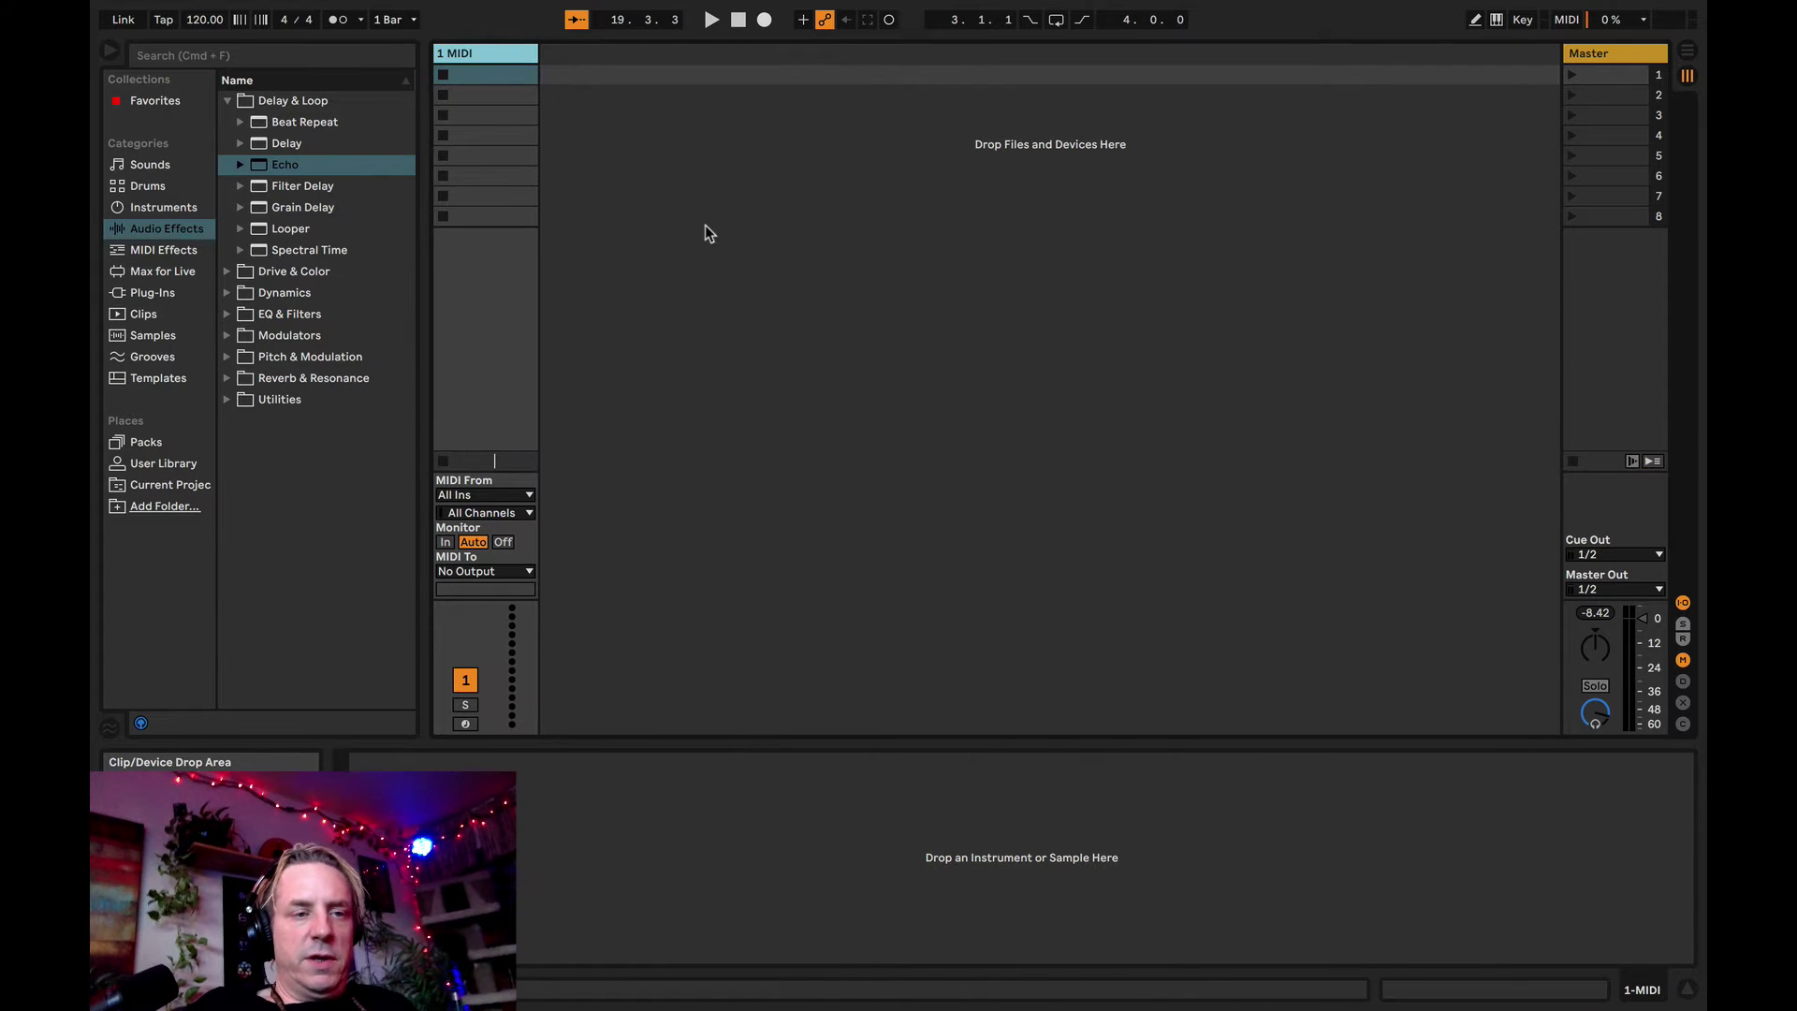
# - Preview drum kits from Boom Bap Kit to C78 Core Kit and load C78 Core Kit onto the MIDI track
pyautogui.click(177, 208)
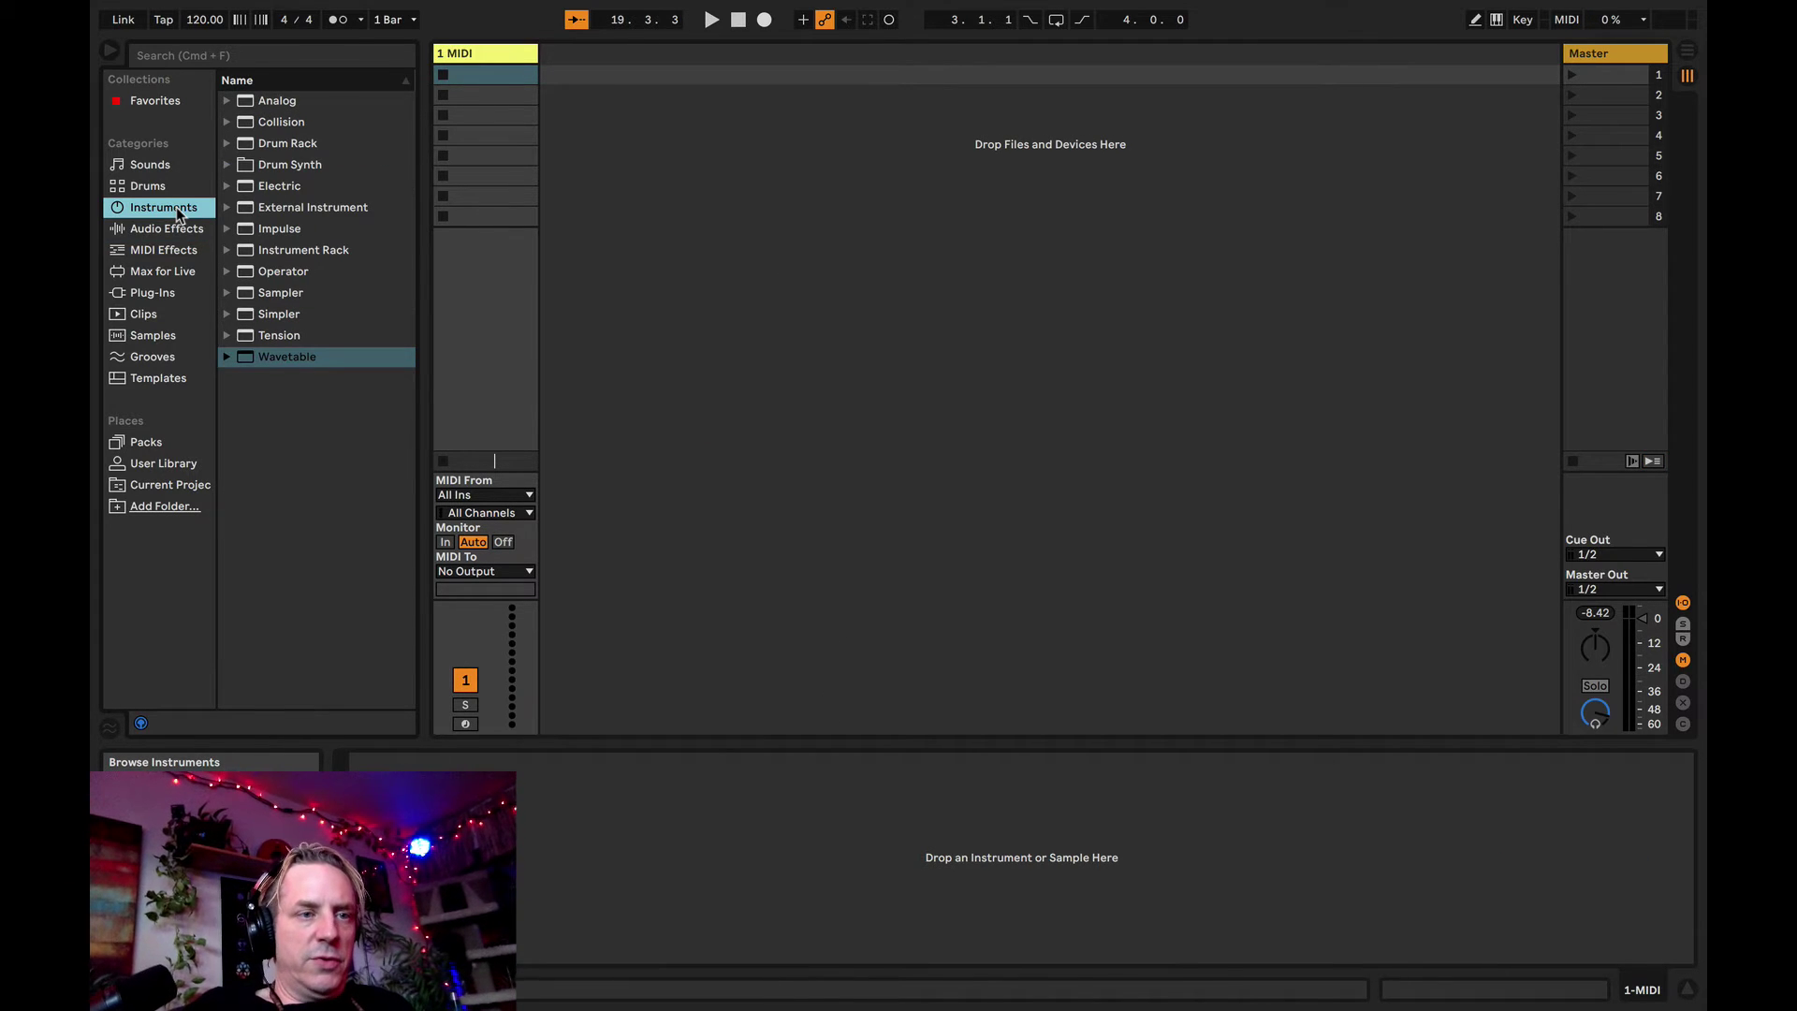
pyautogui.click(142, 187)
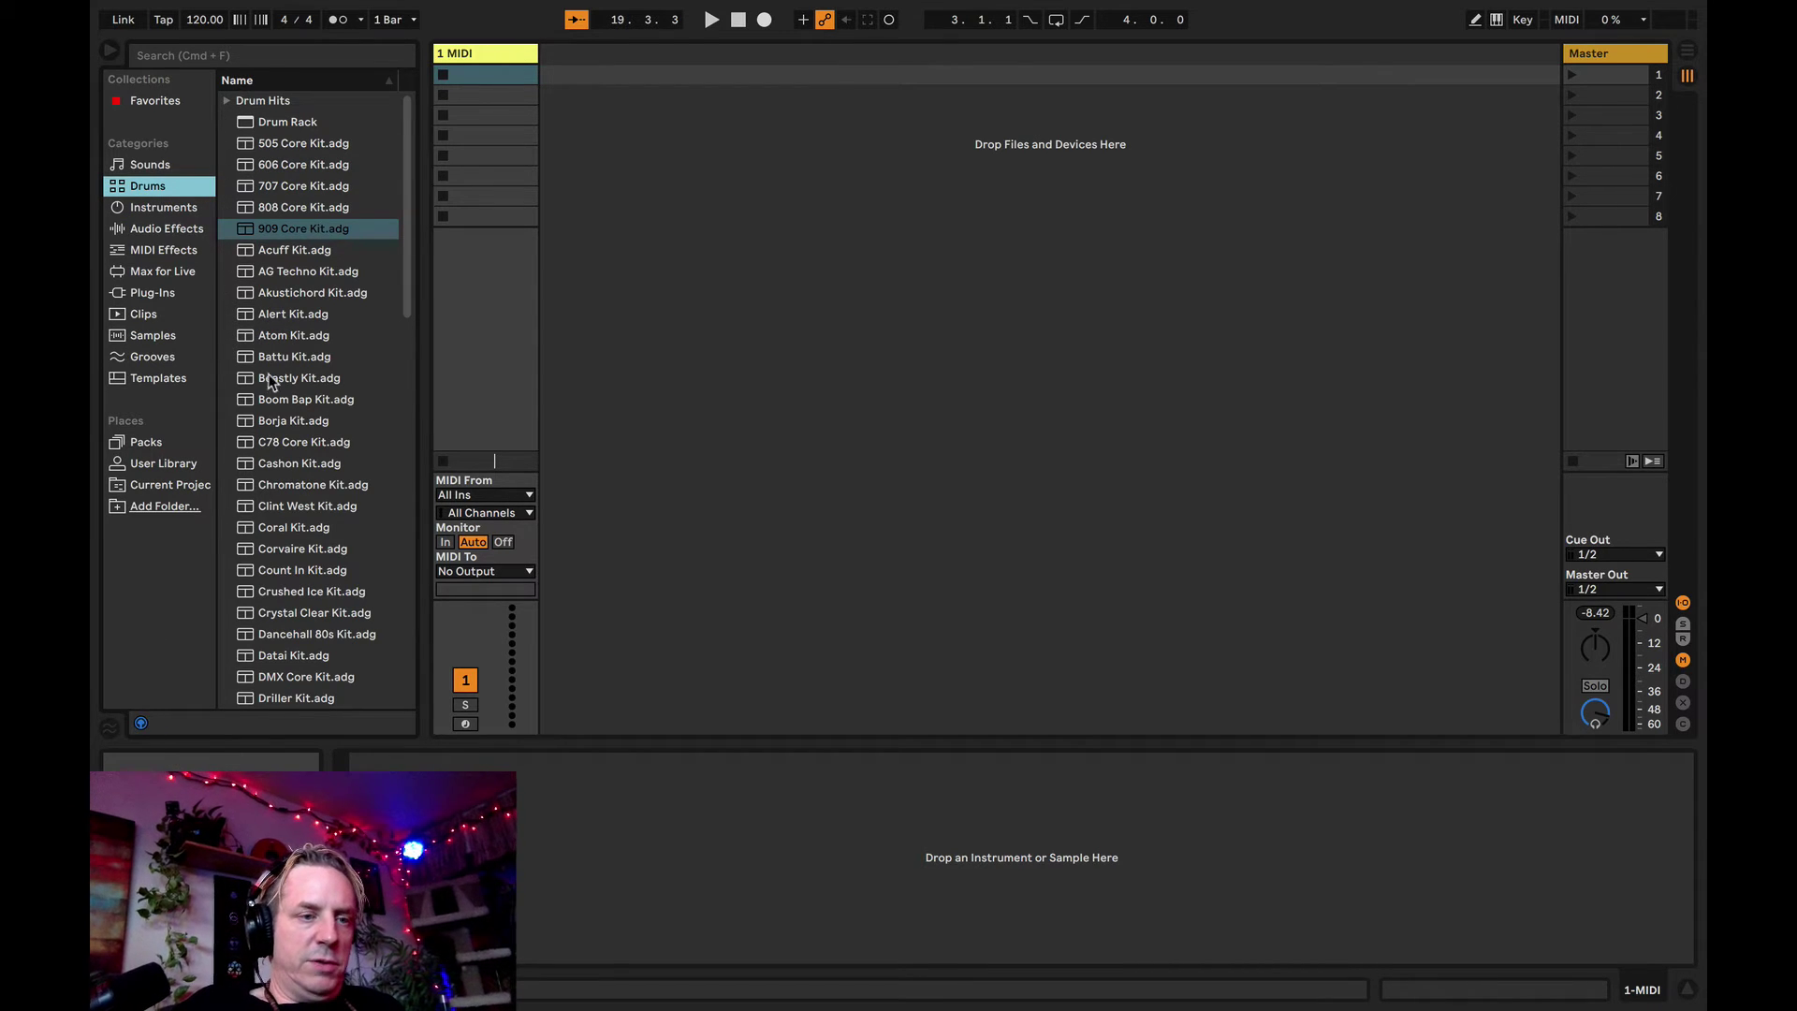
pyautogui.click(277, 400)
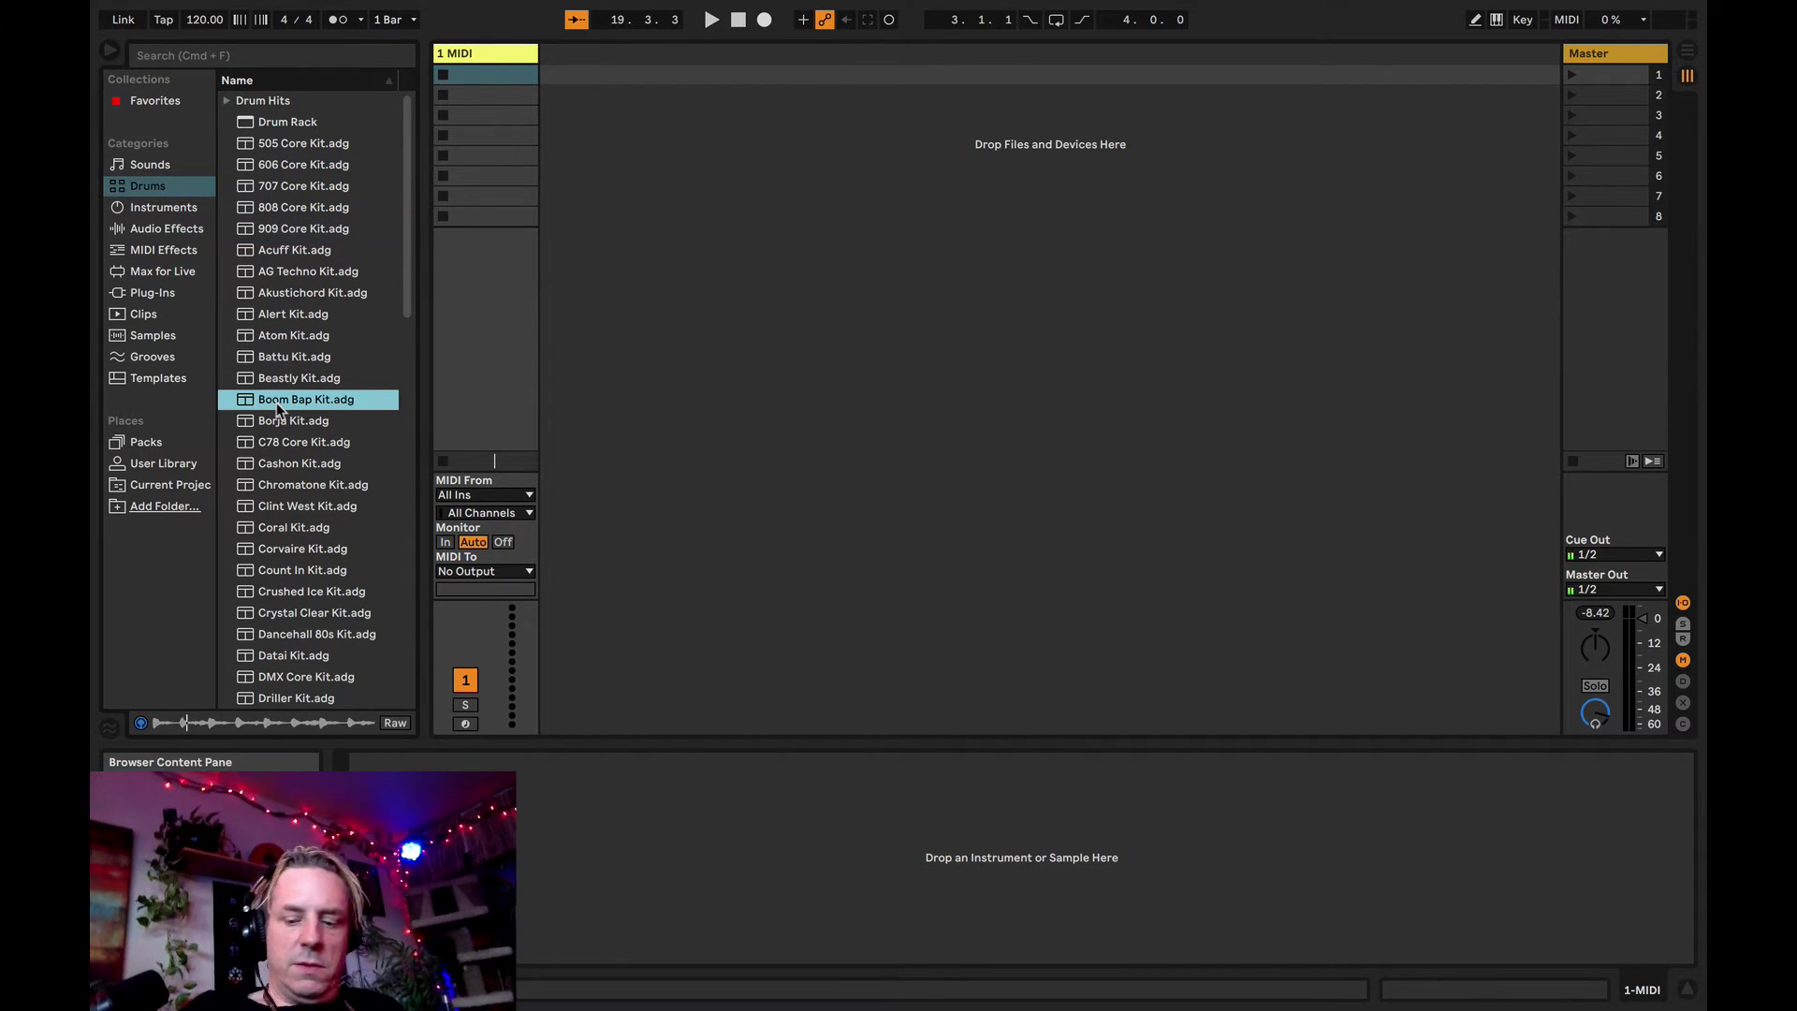
pyautogui.press('Down')
pyautogui.press('Down')
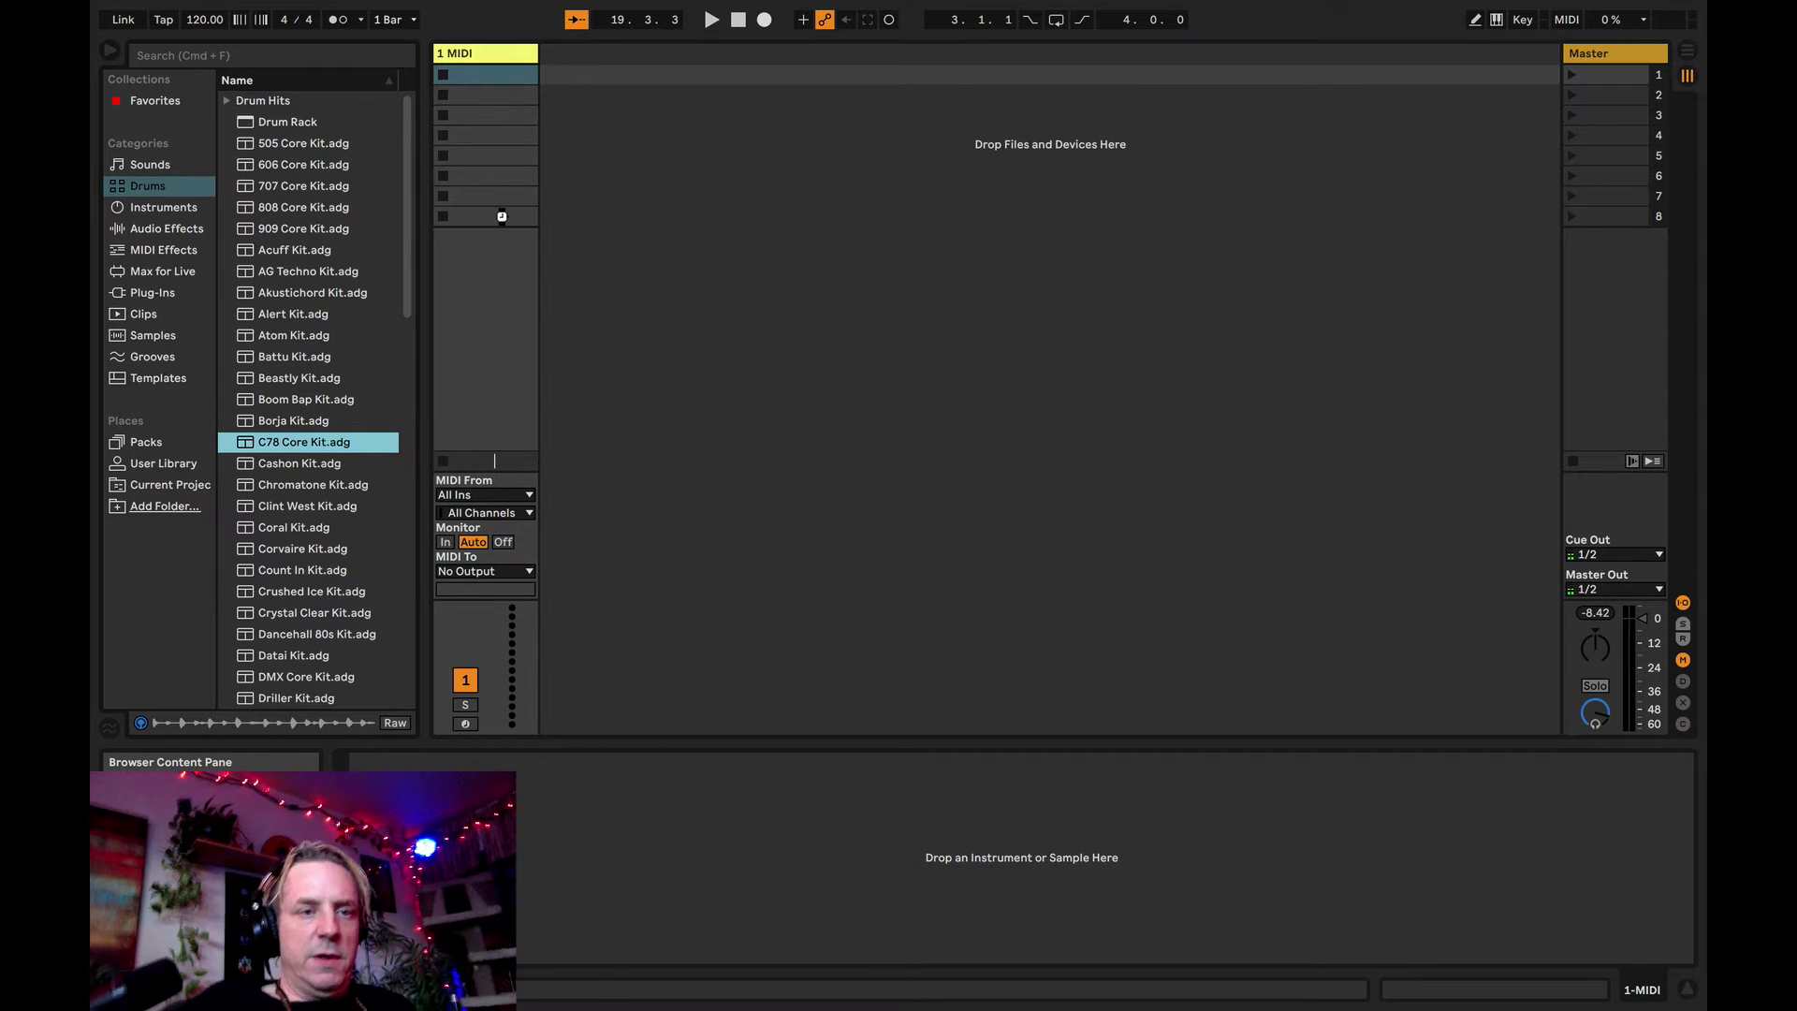
pyautogui.moveTo(502, 216); pyautogui.dragTo(501, 215)
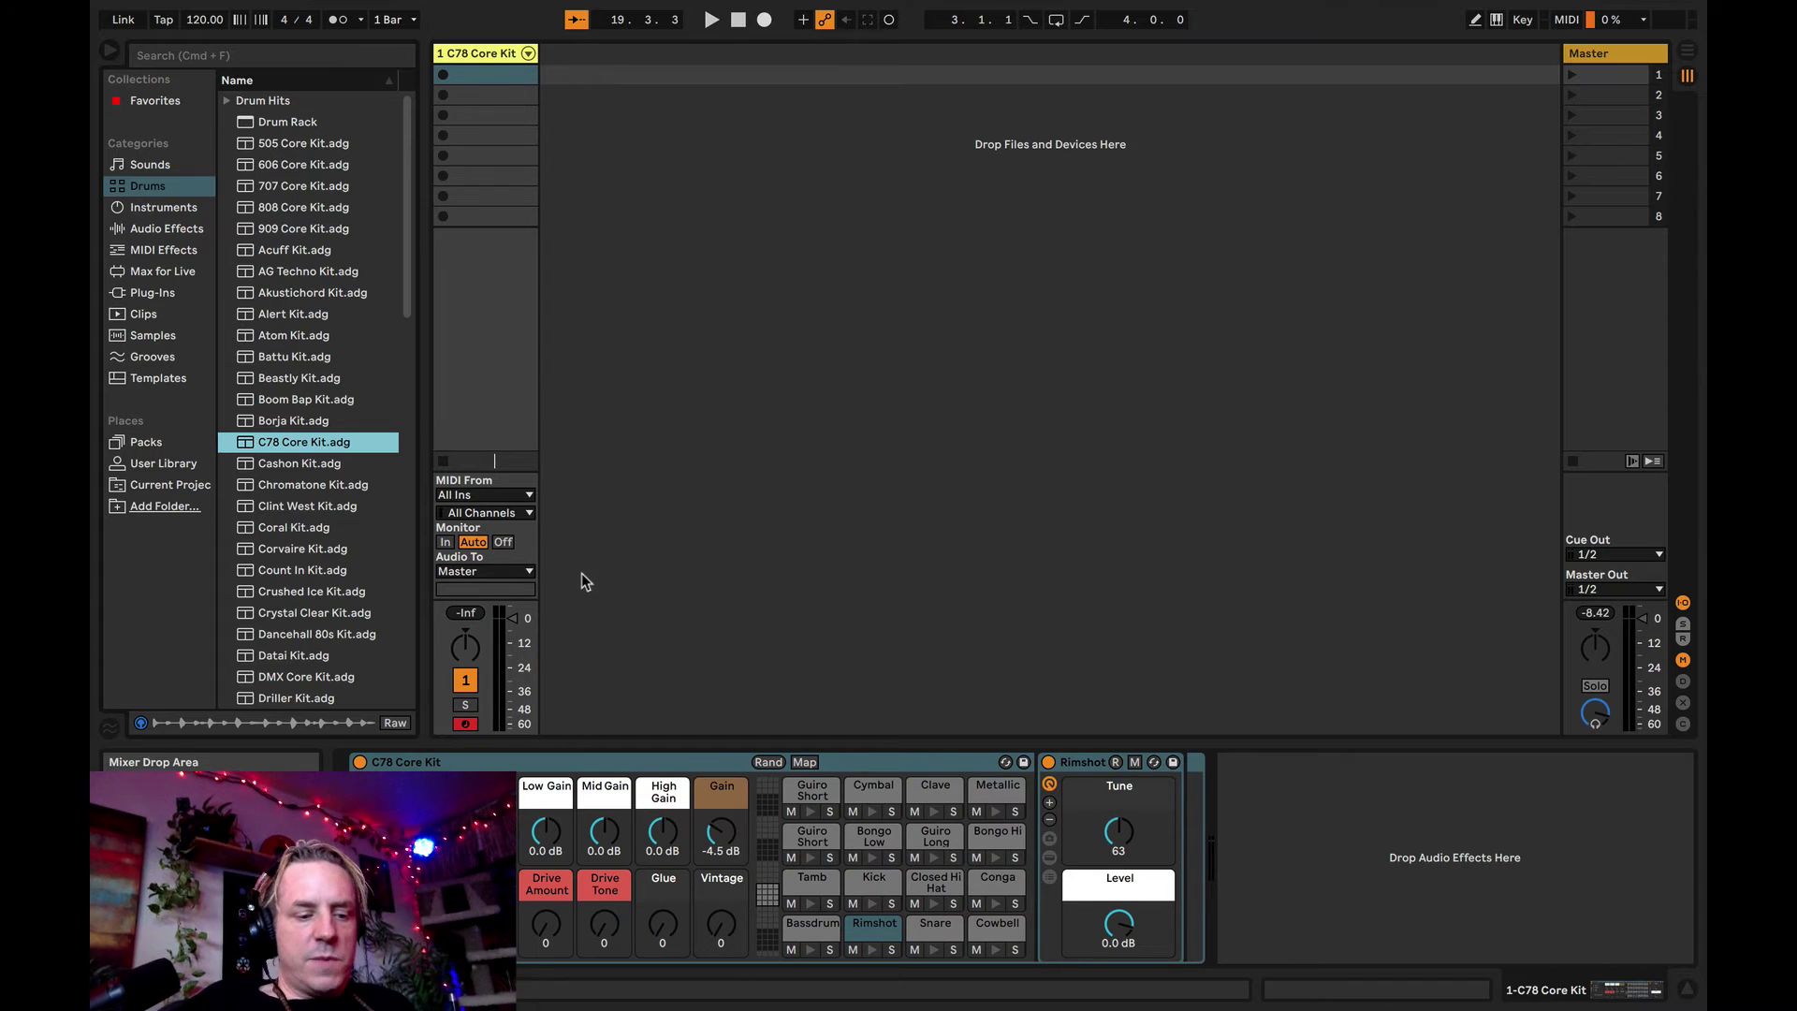
# - Create an empty one-bar MIDI clip in the drum track's first slot and enlarge the clip's note editor
pyautogui.hotkey('shift', 'Tab')
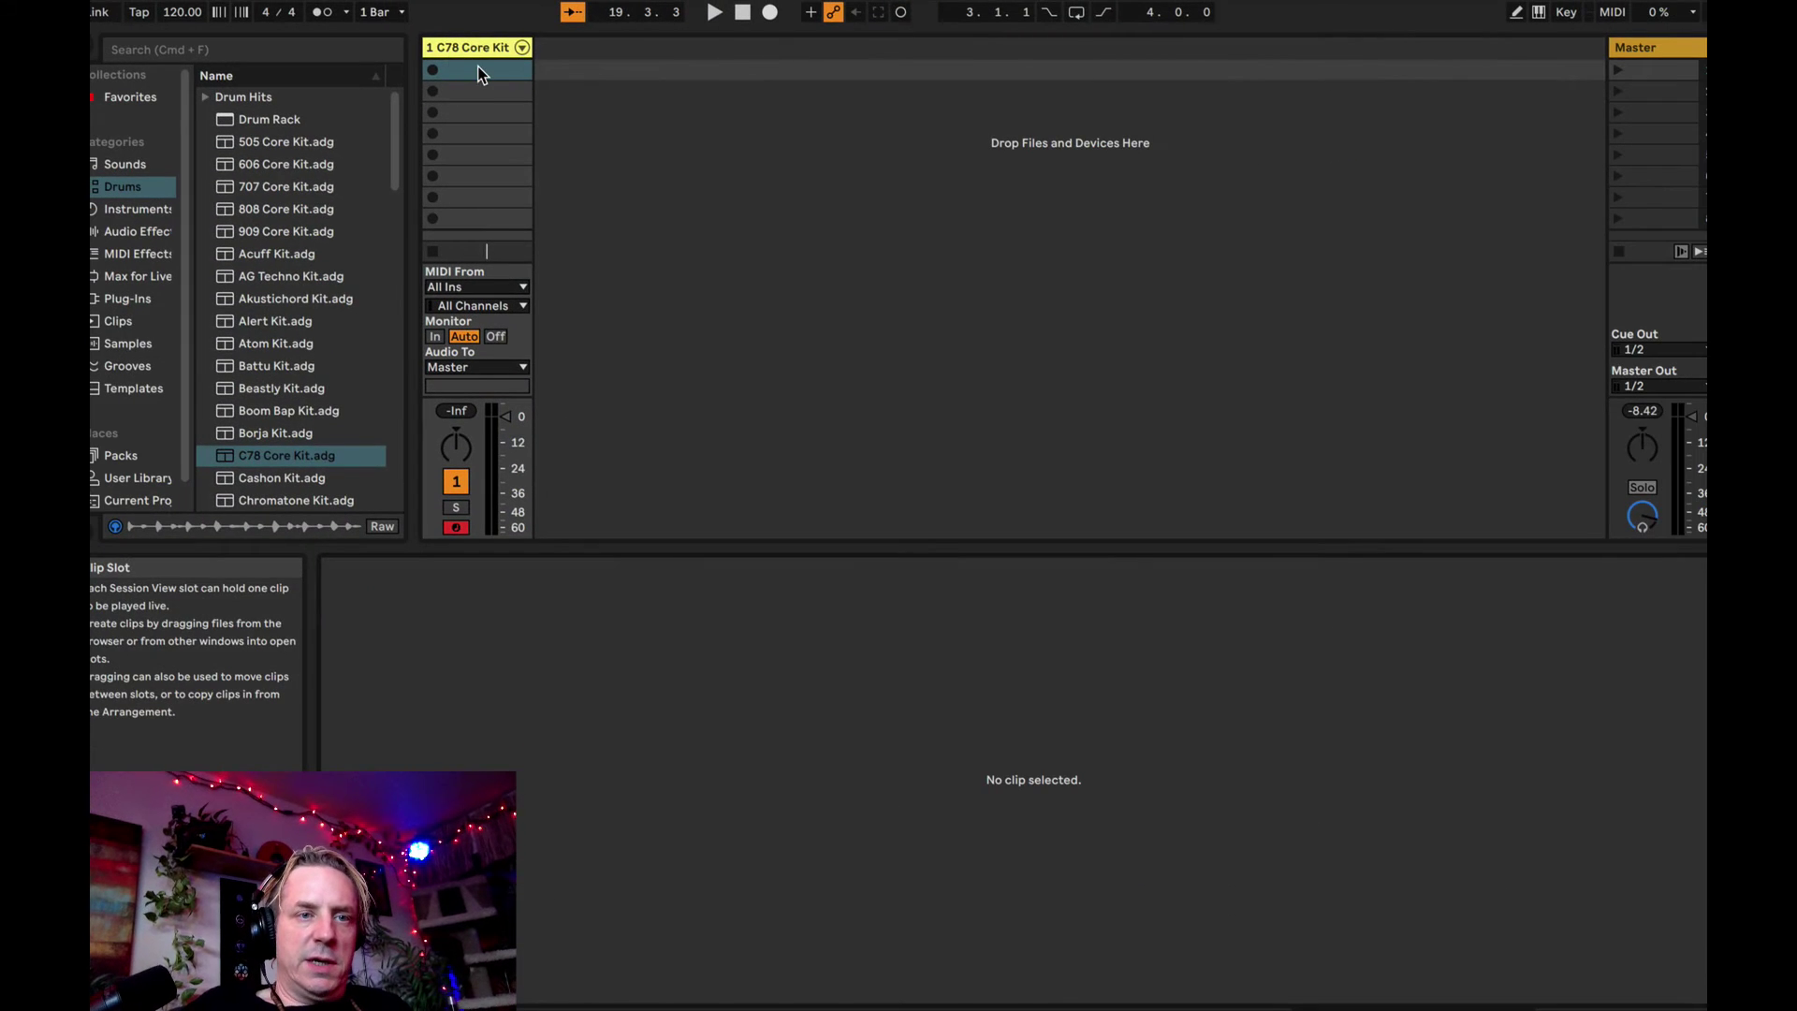
pyautogui.doubleClick(478, 71)
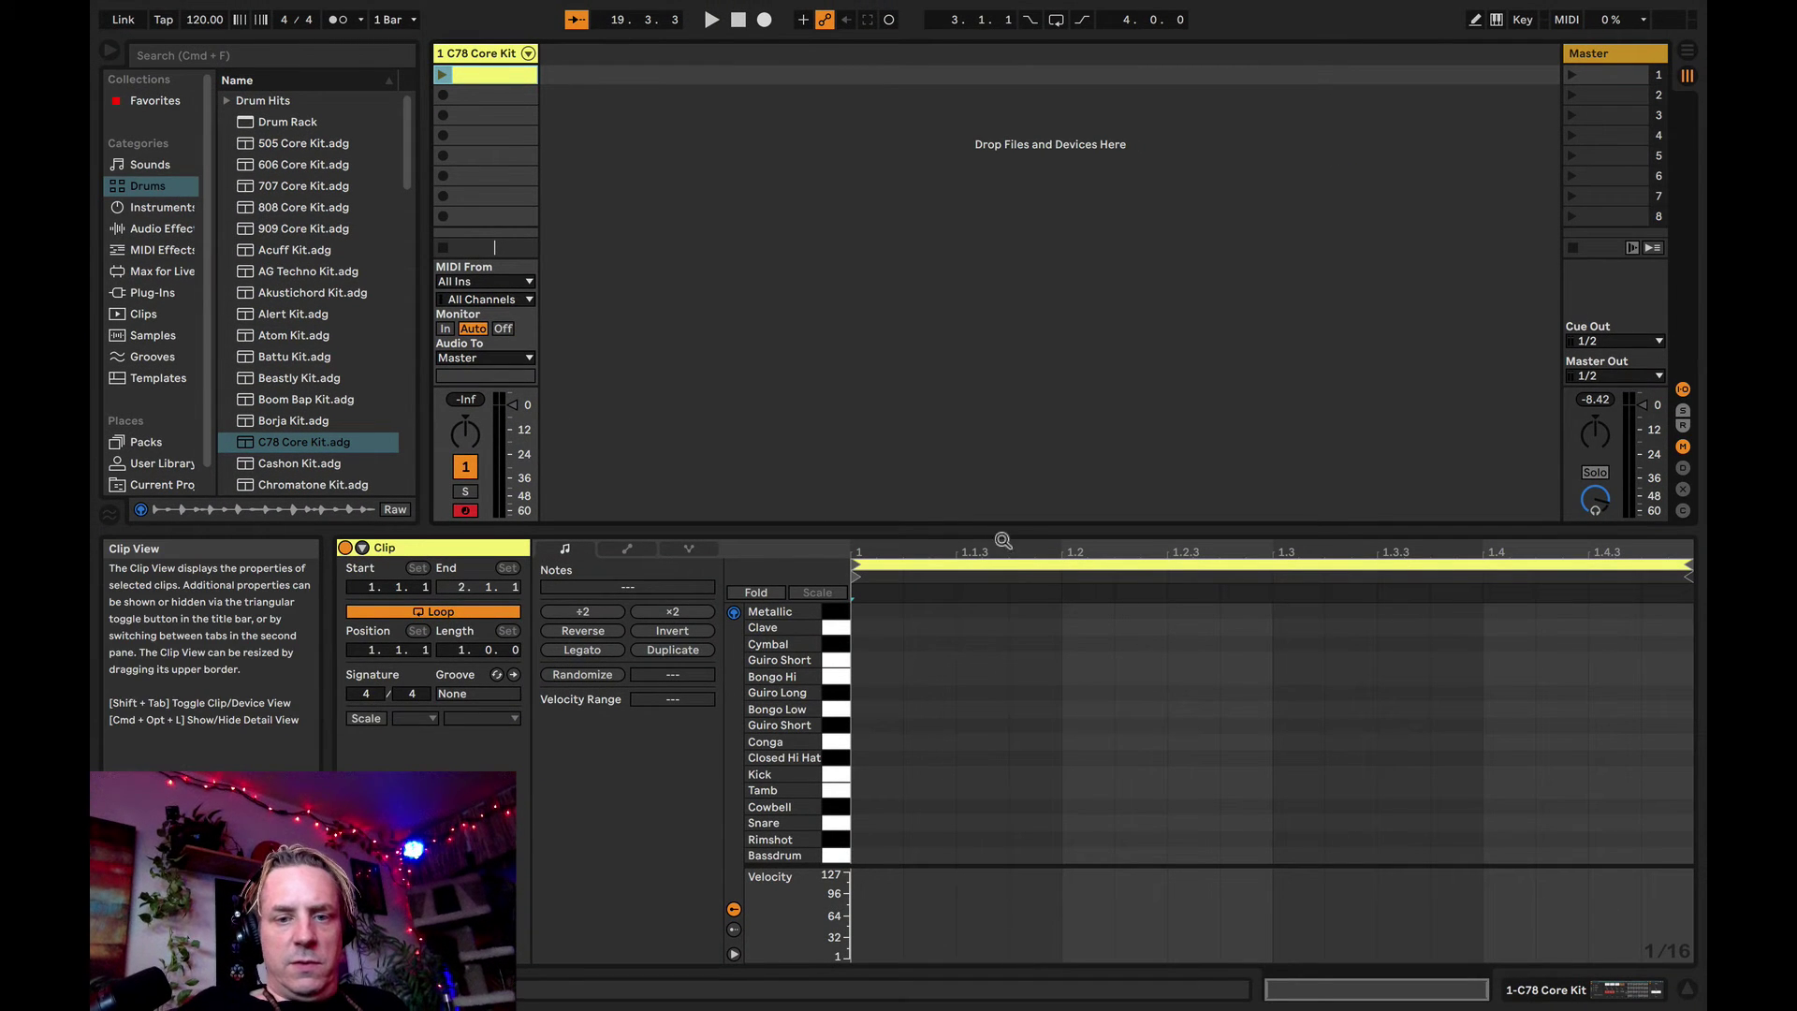
pyautogui.moveTo(1002, 521); pyautogui.dragTo(946, 355)
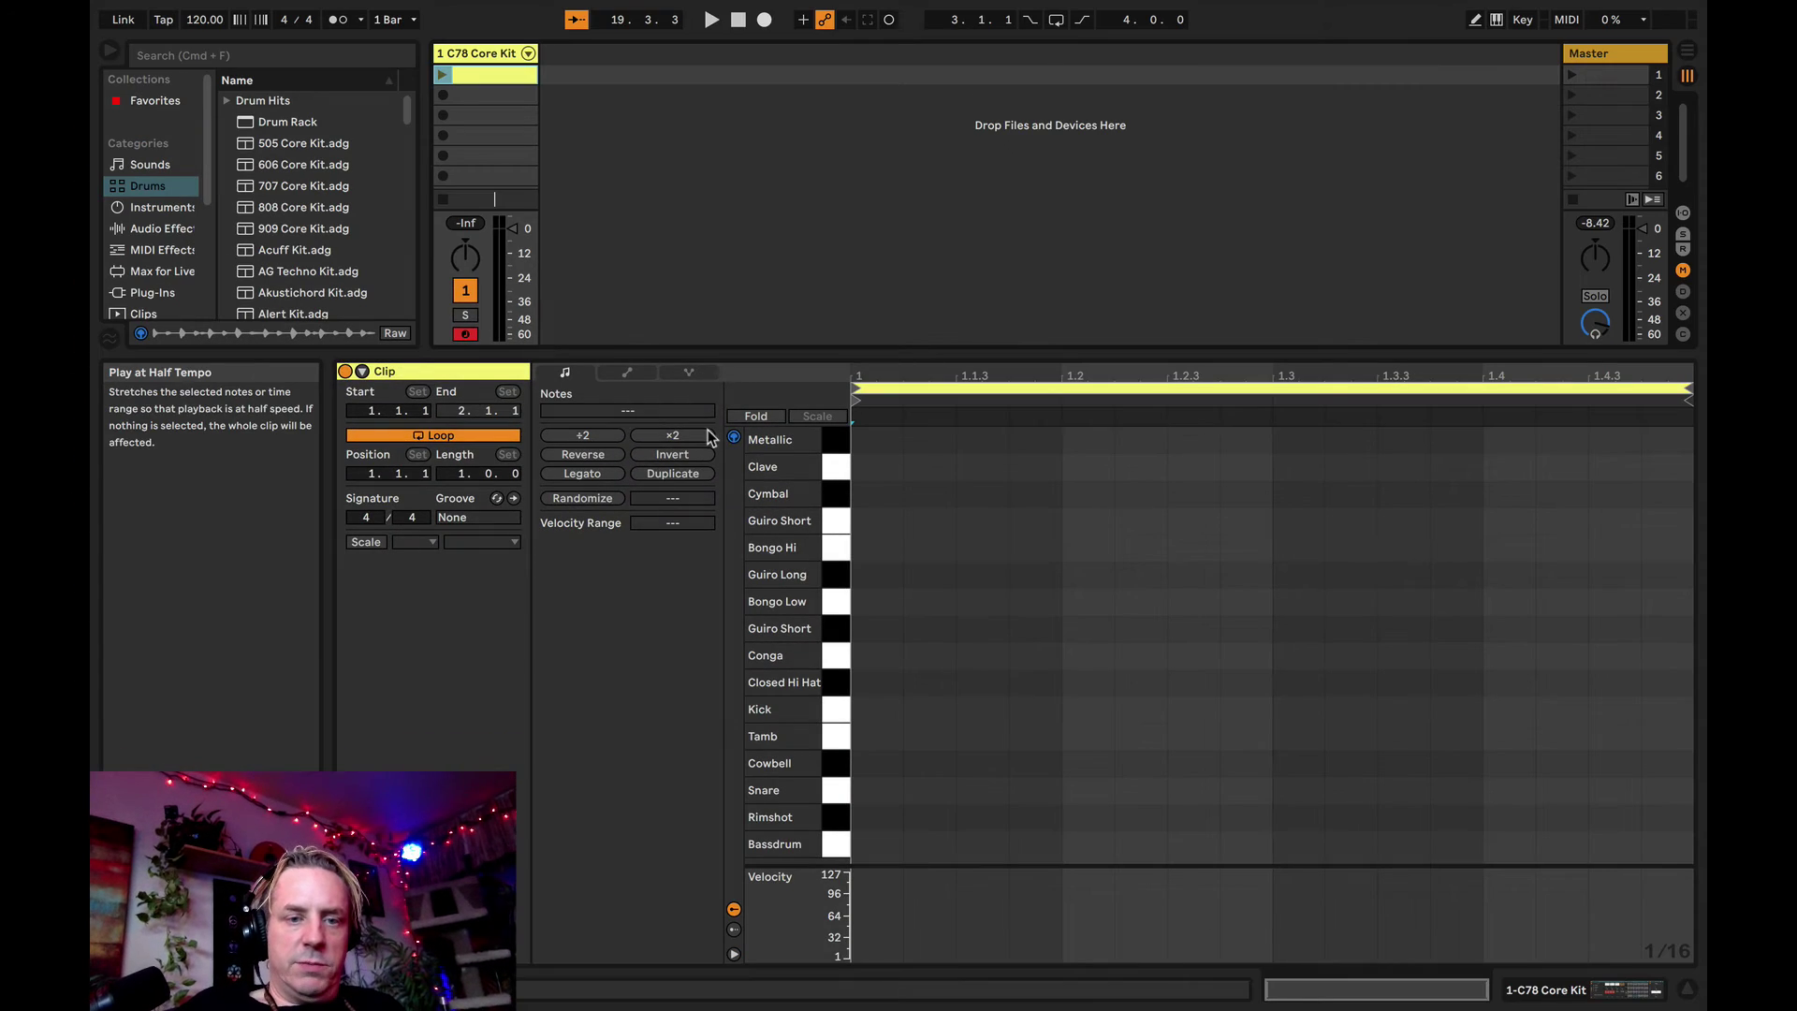
# - Audition the kit's bassdrum, snare and closed hi-hat sounds from the clip's note editor
pyautogui.click(831, 853)
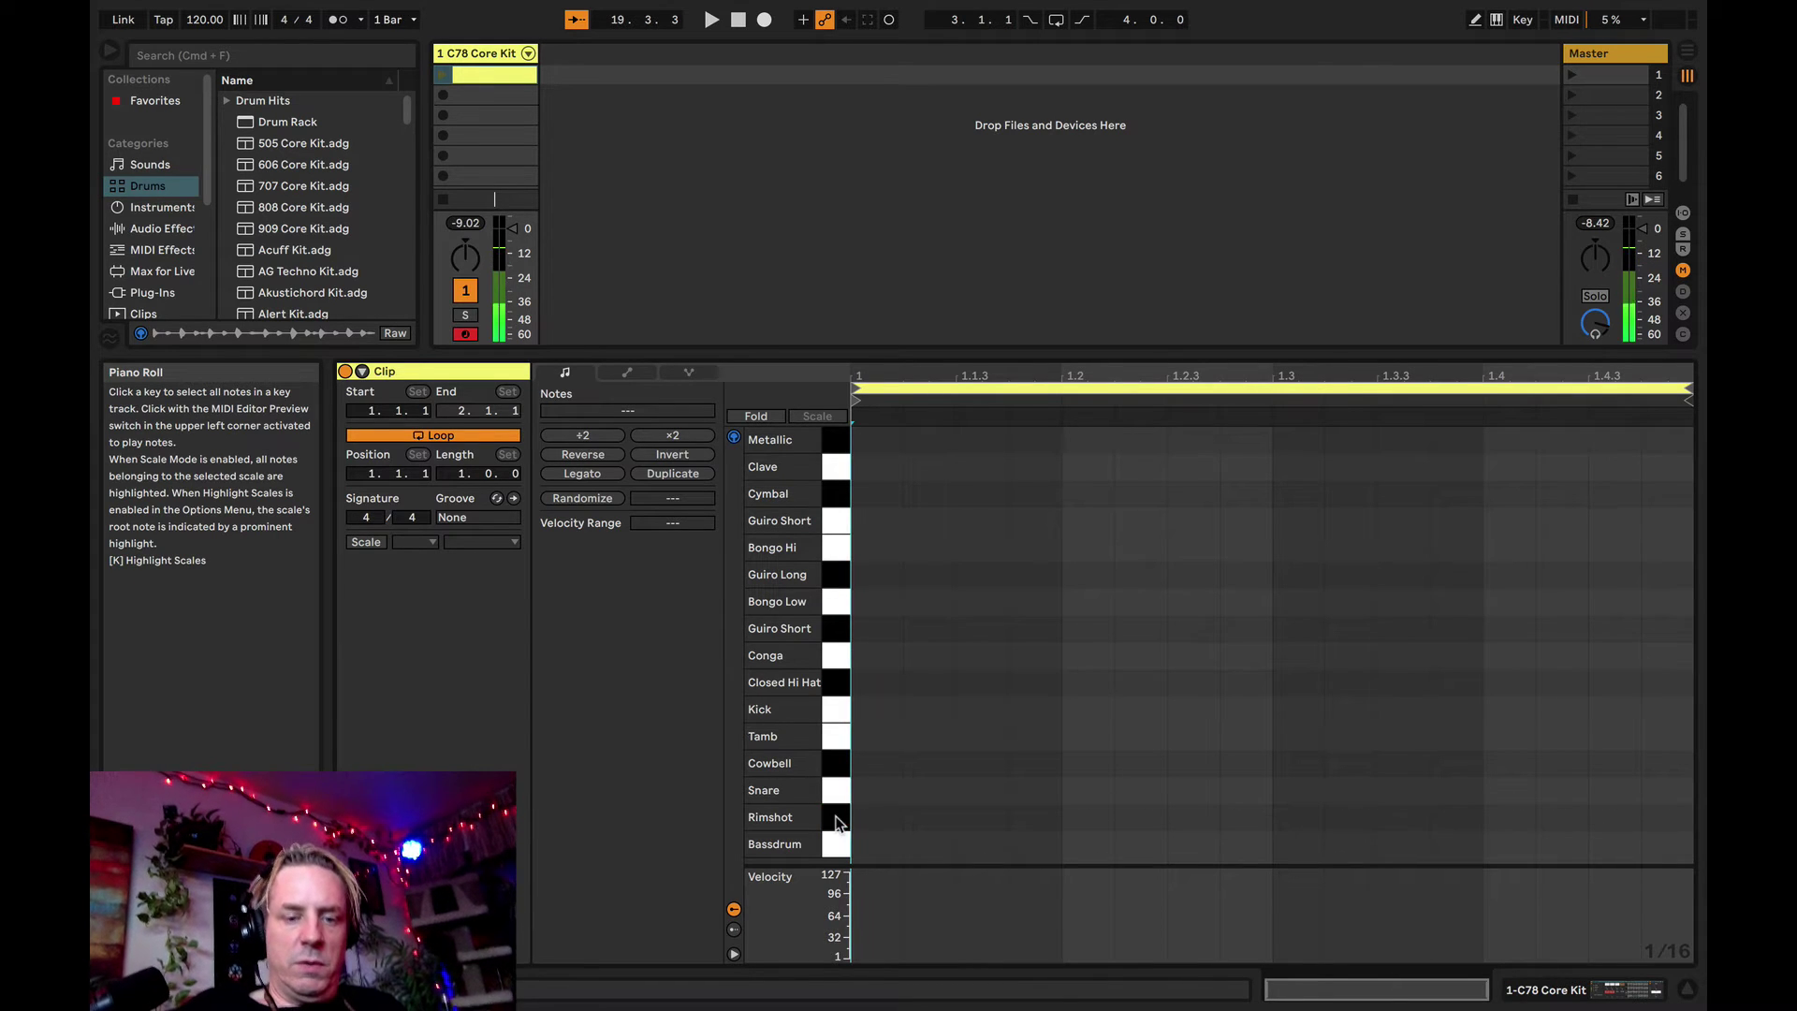
pyautogui.click(835, 800)
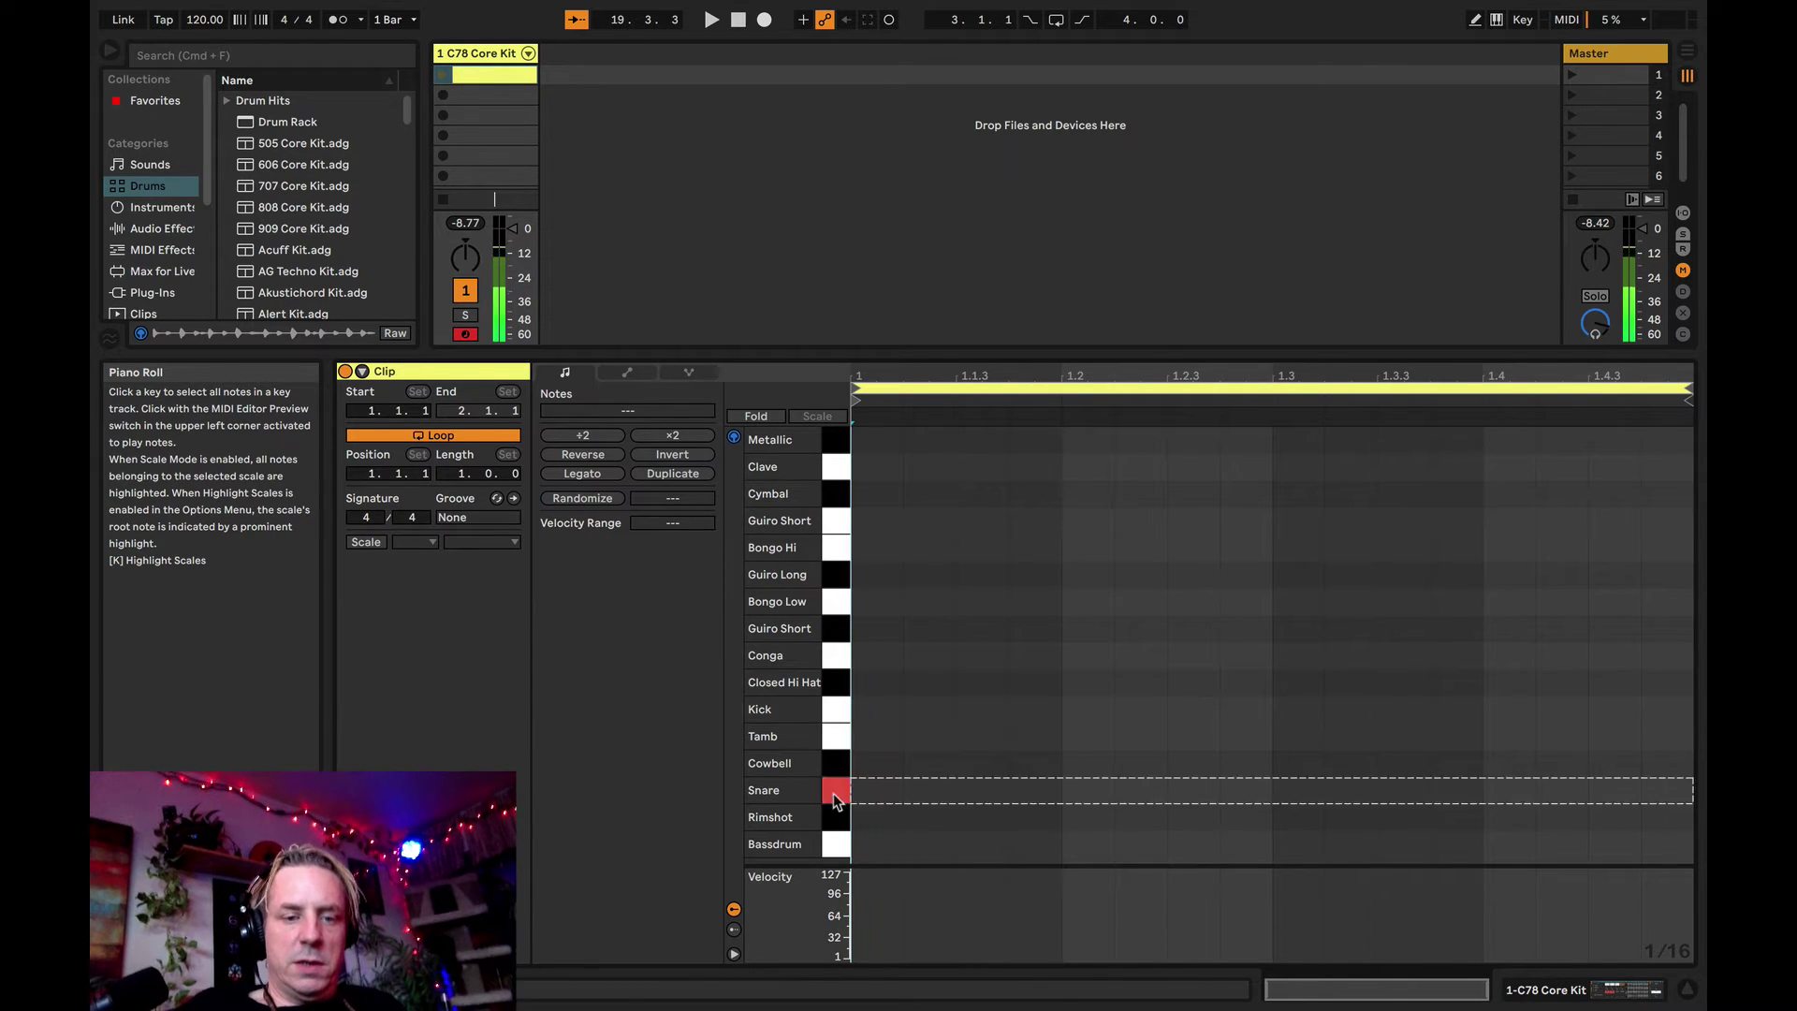
pyautogui.click(834, 690)
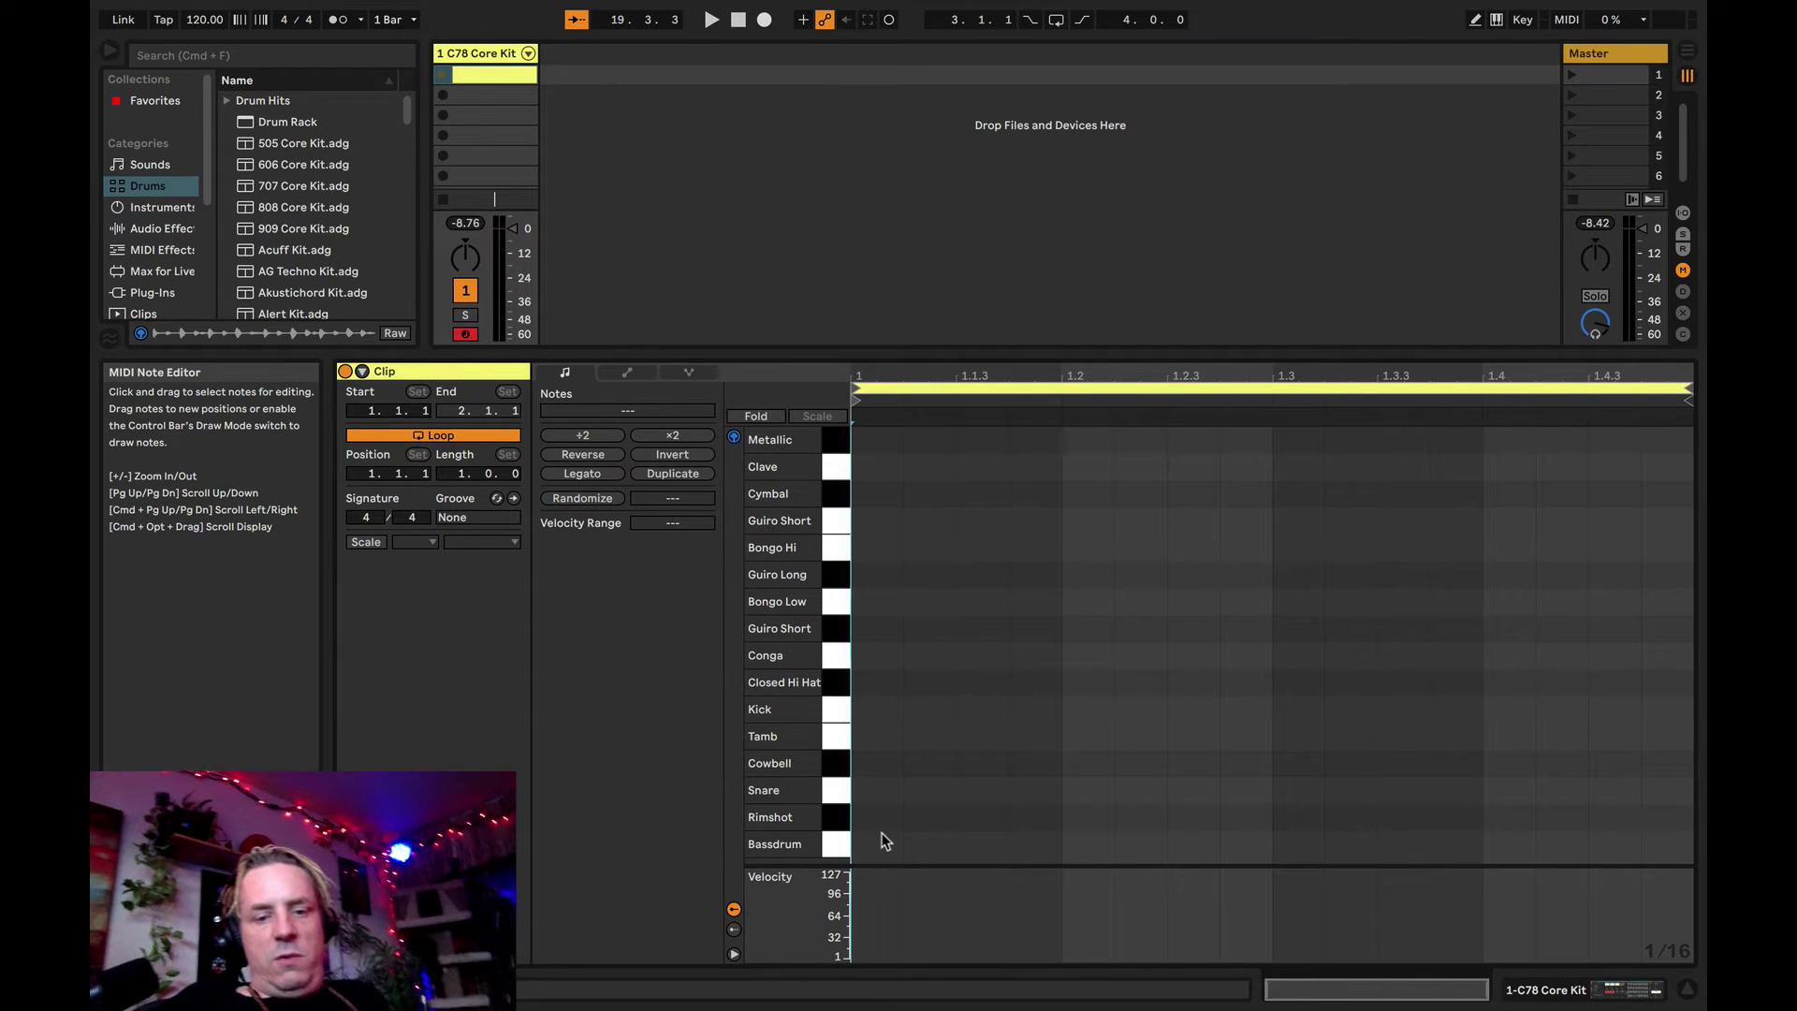
# - Try fixed grid sizes of 1/4, 1/8, 1/16 and 1/32 in the note editor and return the grid to 1/16
pyautogui.rightClick(934, 778)
pyautogui.click(973, 784)
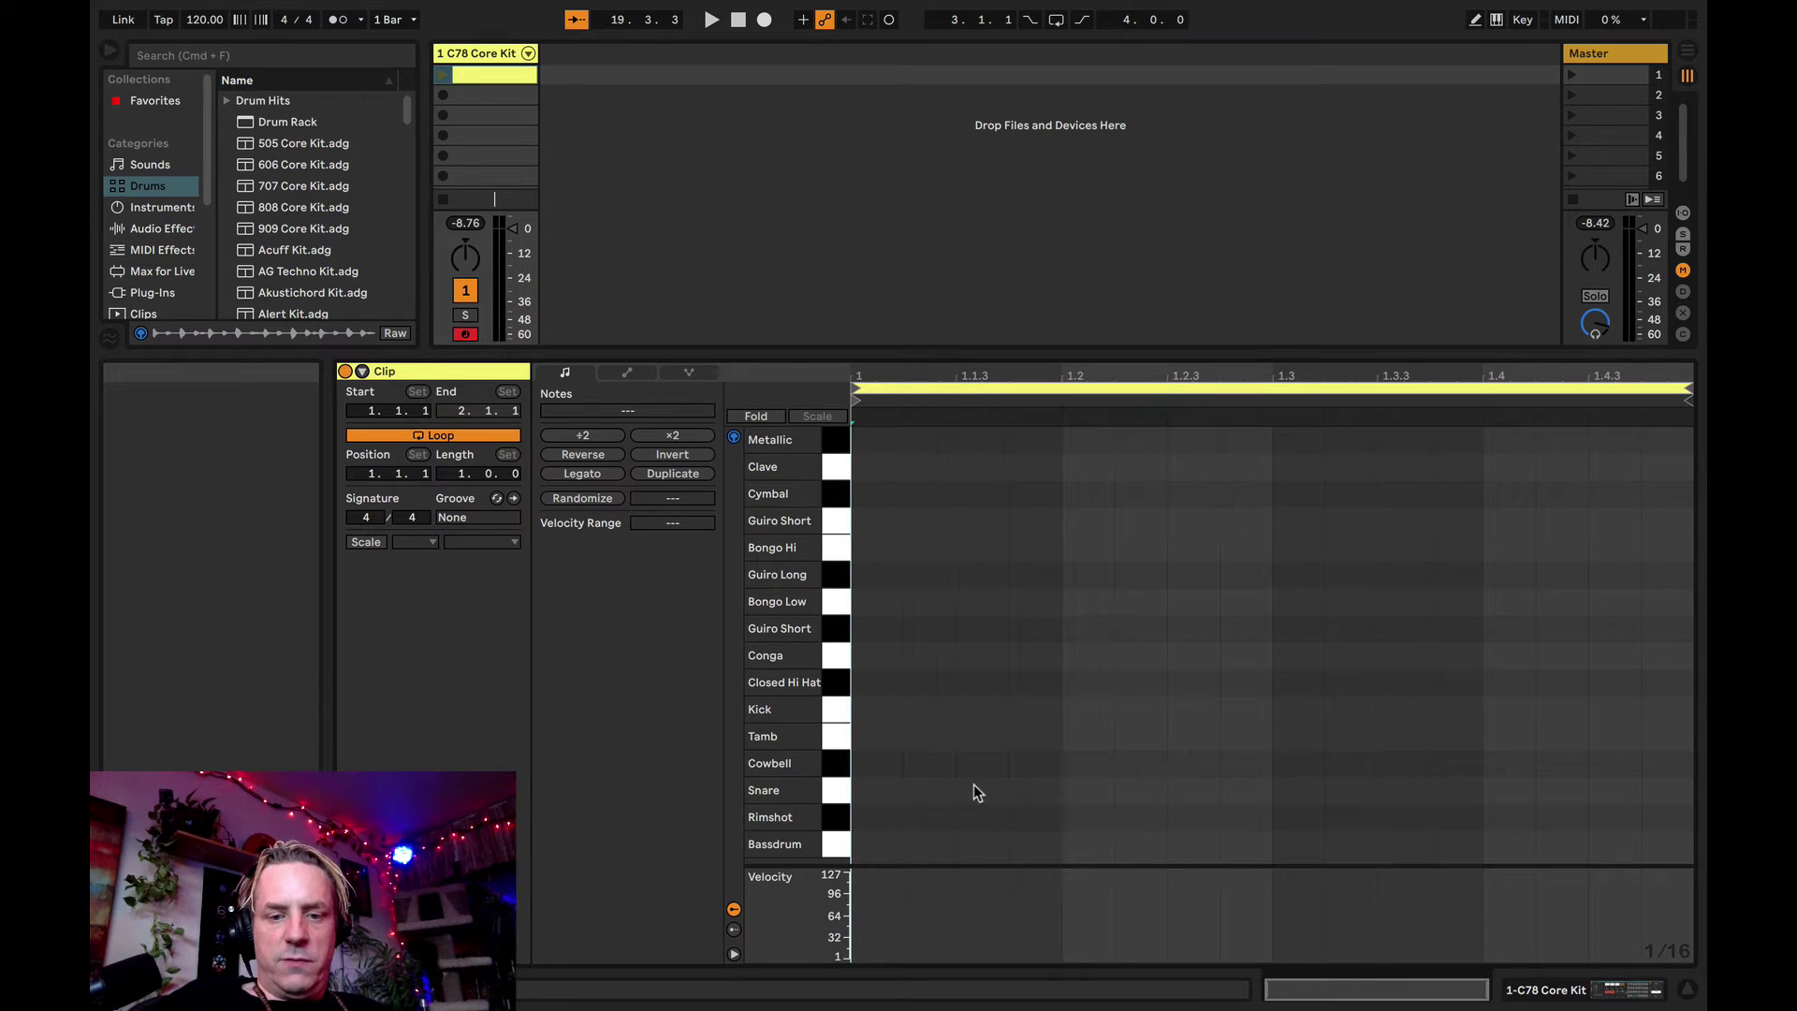
pyautogui.rightClick(979, 773)
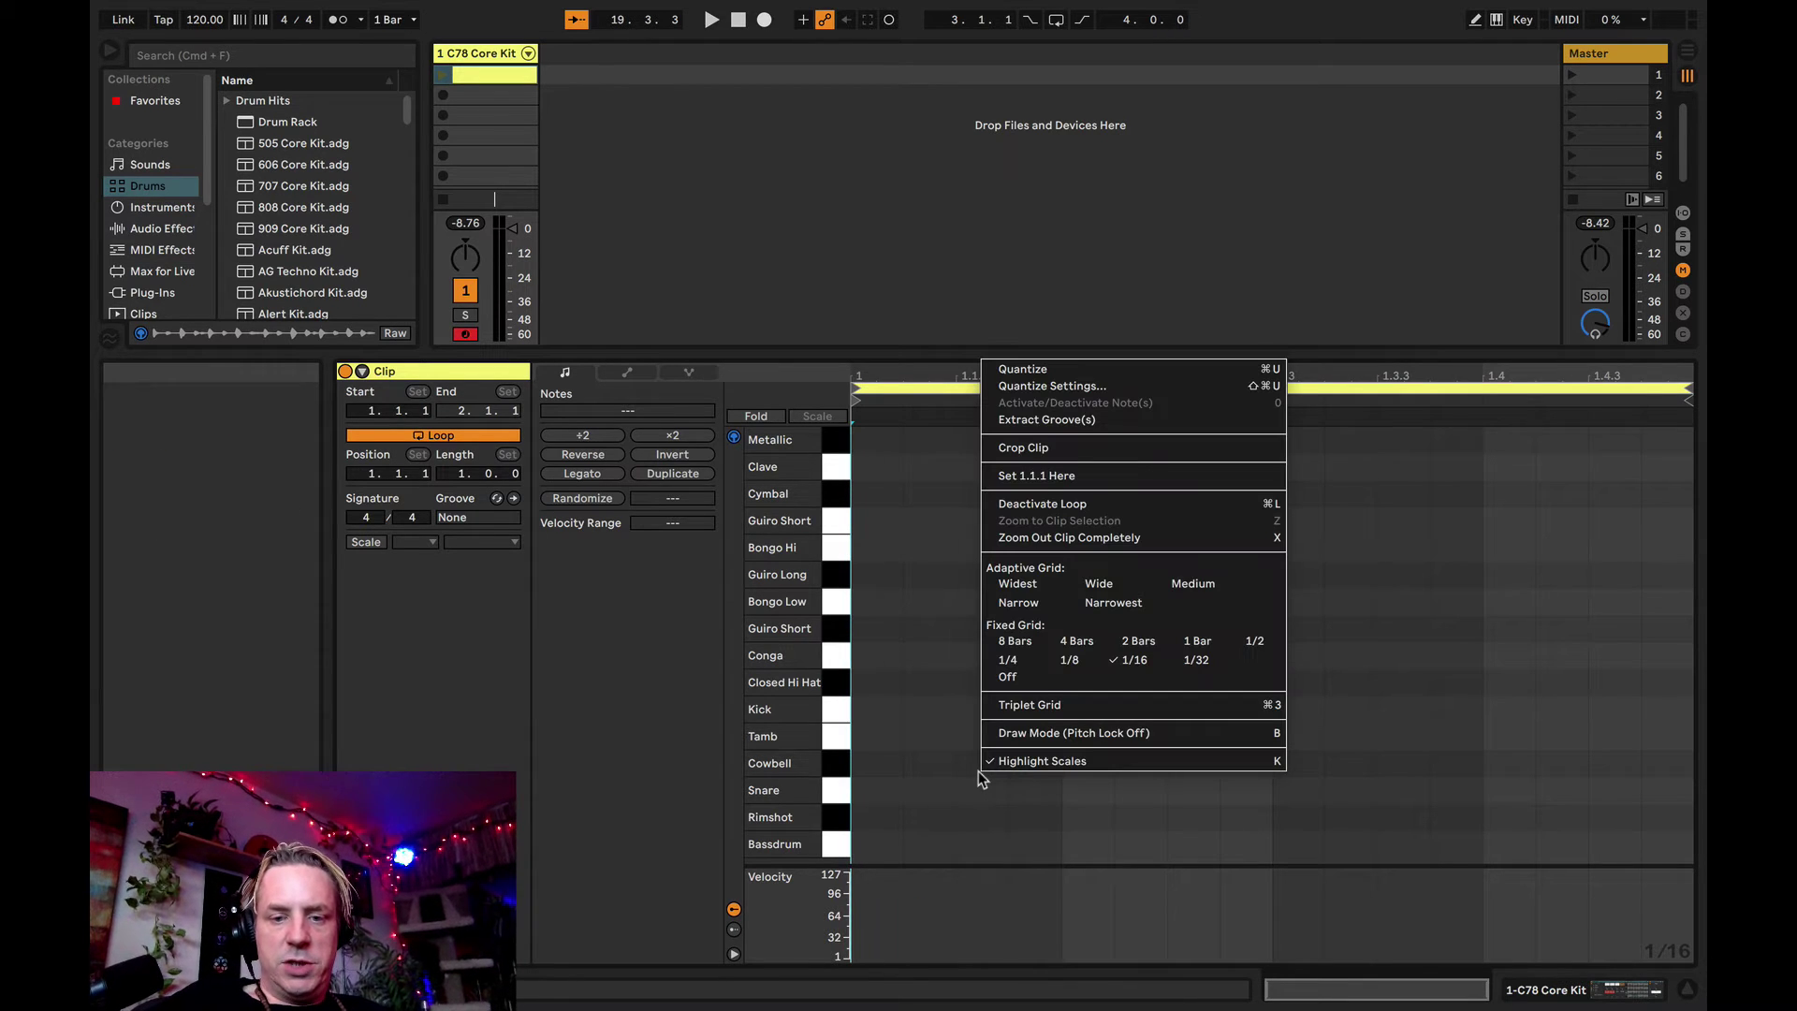
pyautogui.click(1011, 660)
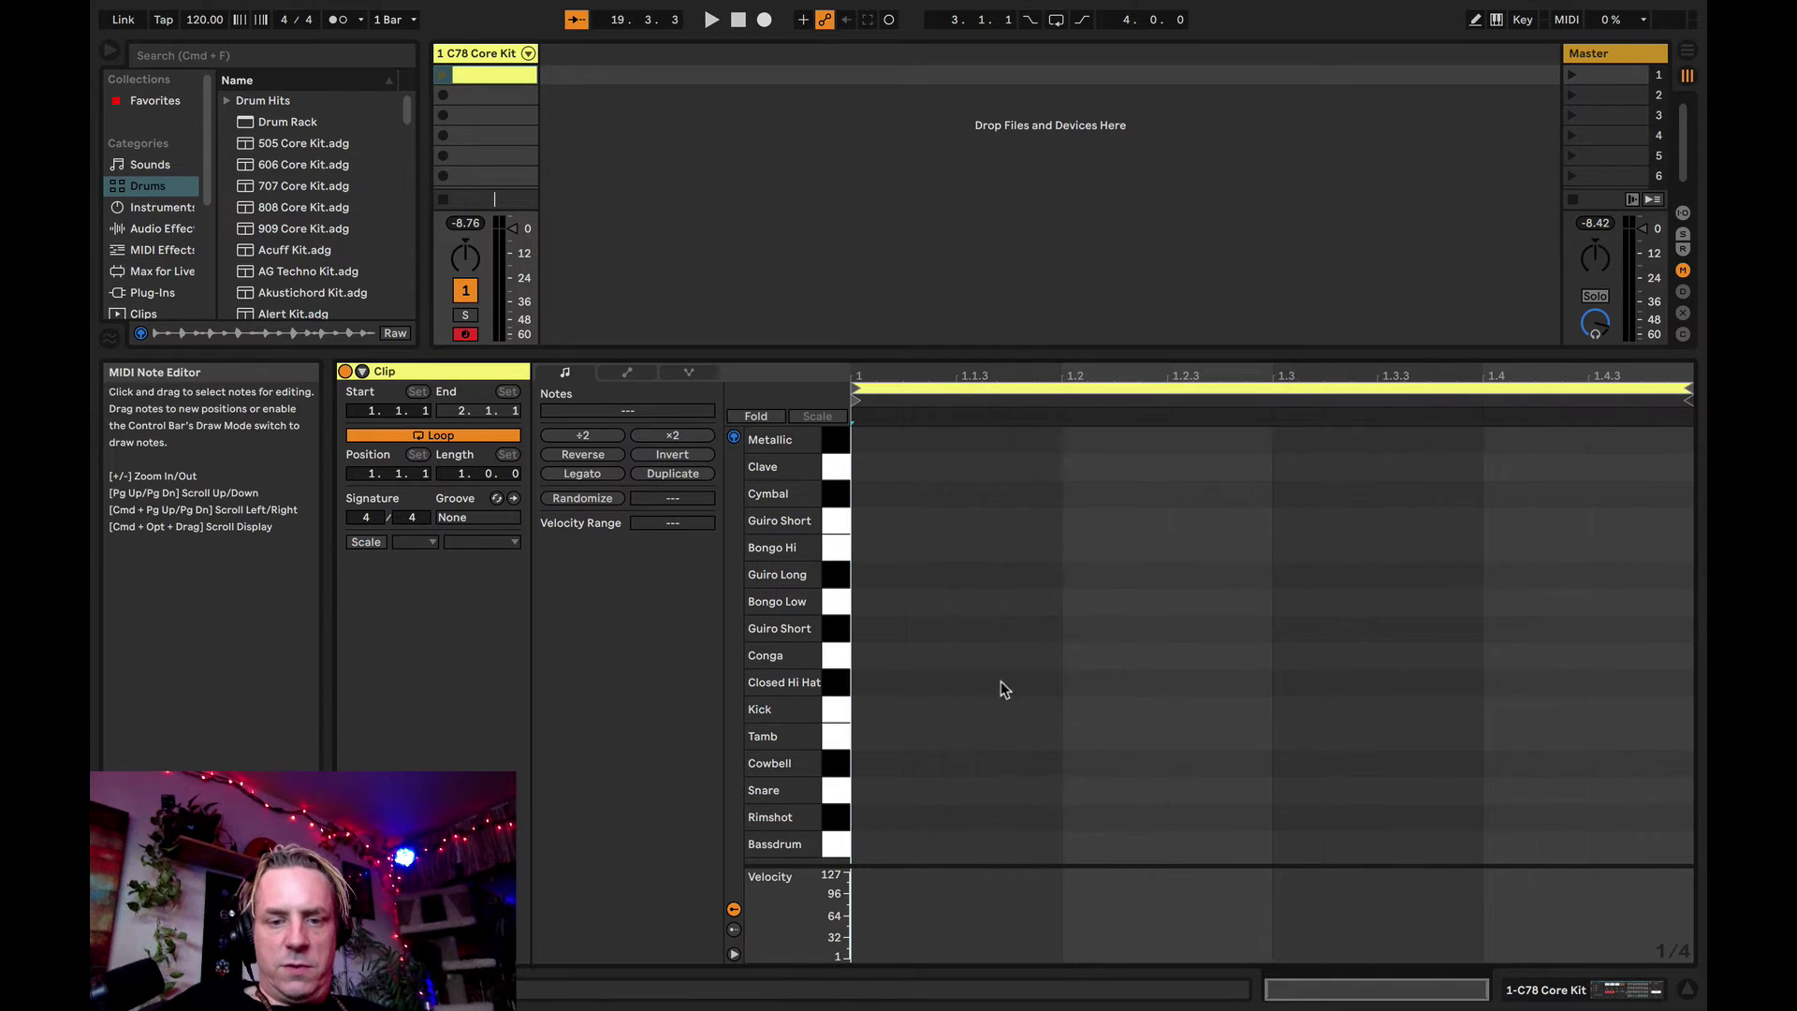
pyautogui.rightClick(966, 681)
pyautogui.click(1062, 567)
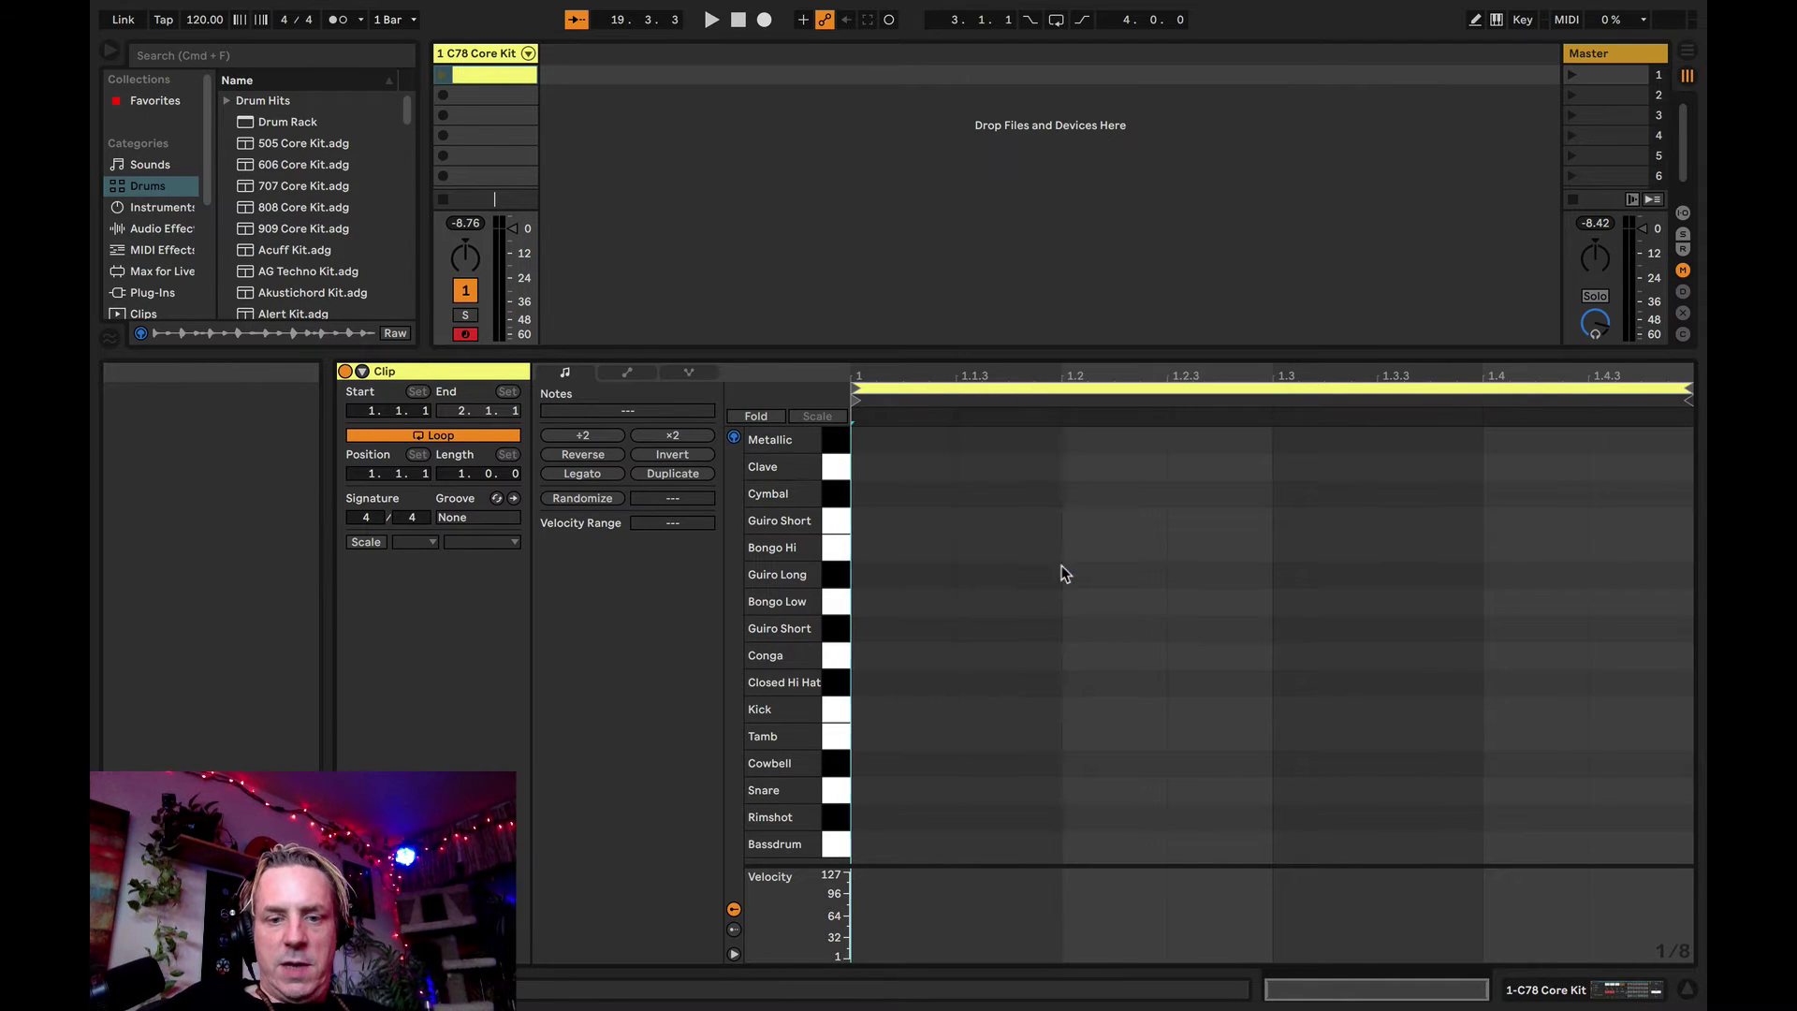
pyautogui.rightClick(978, 659)
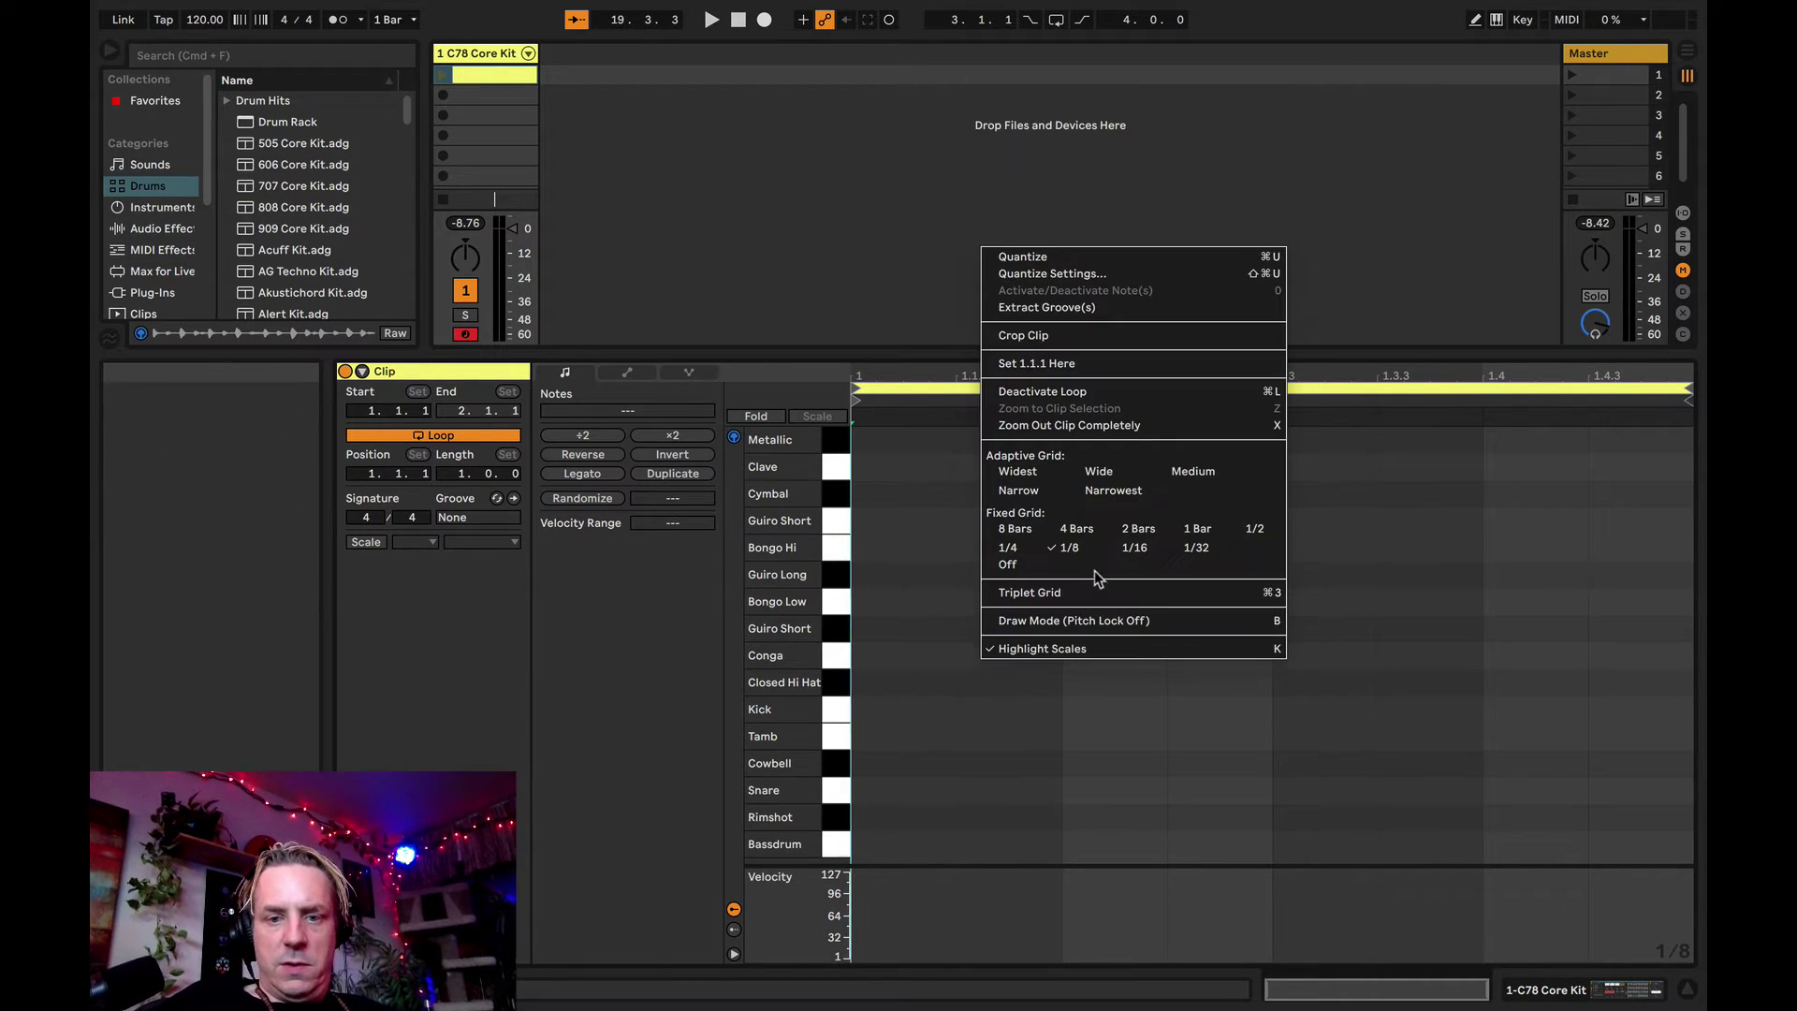
pyautogui.click(1123, 557)
pyautogui.rightClick(975, 623)
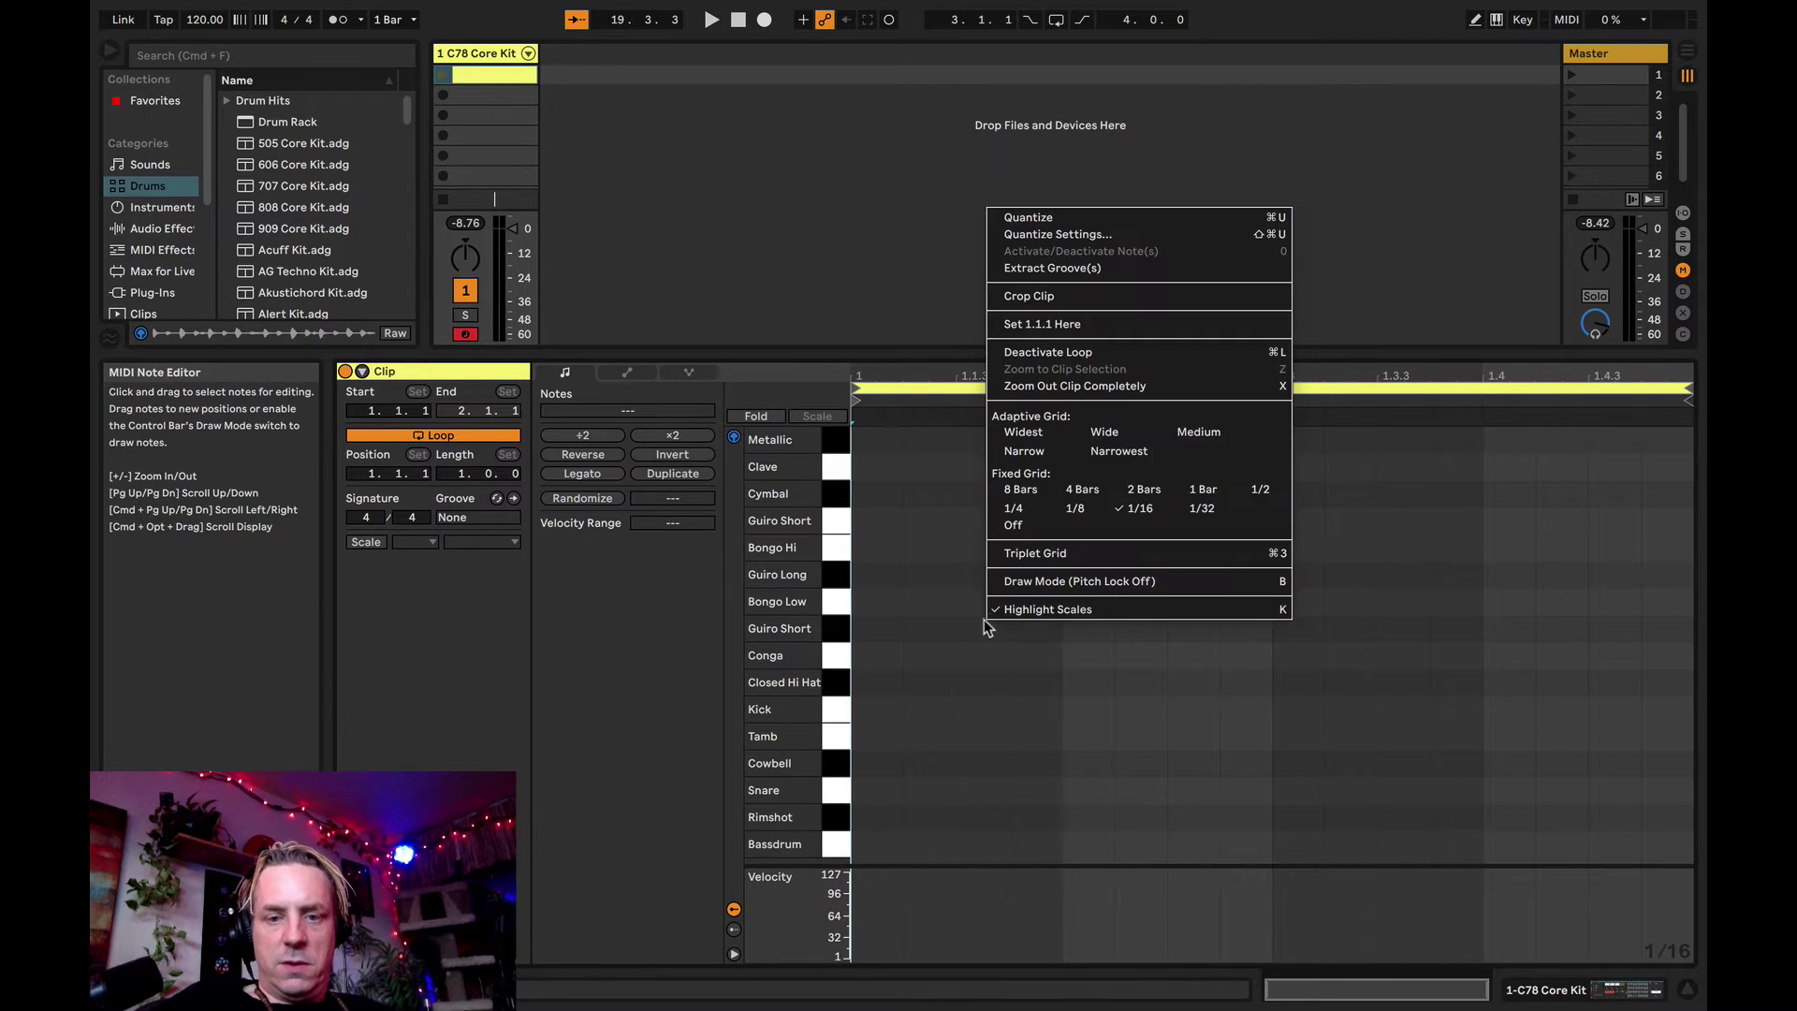
pyautogui.click(1202, 510)
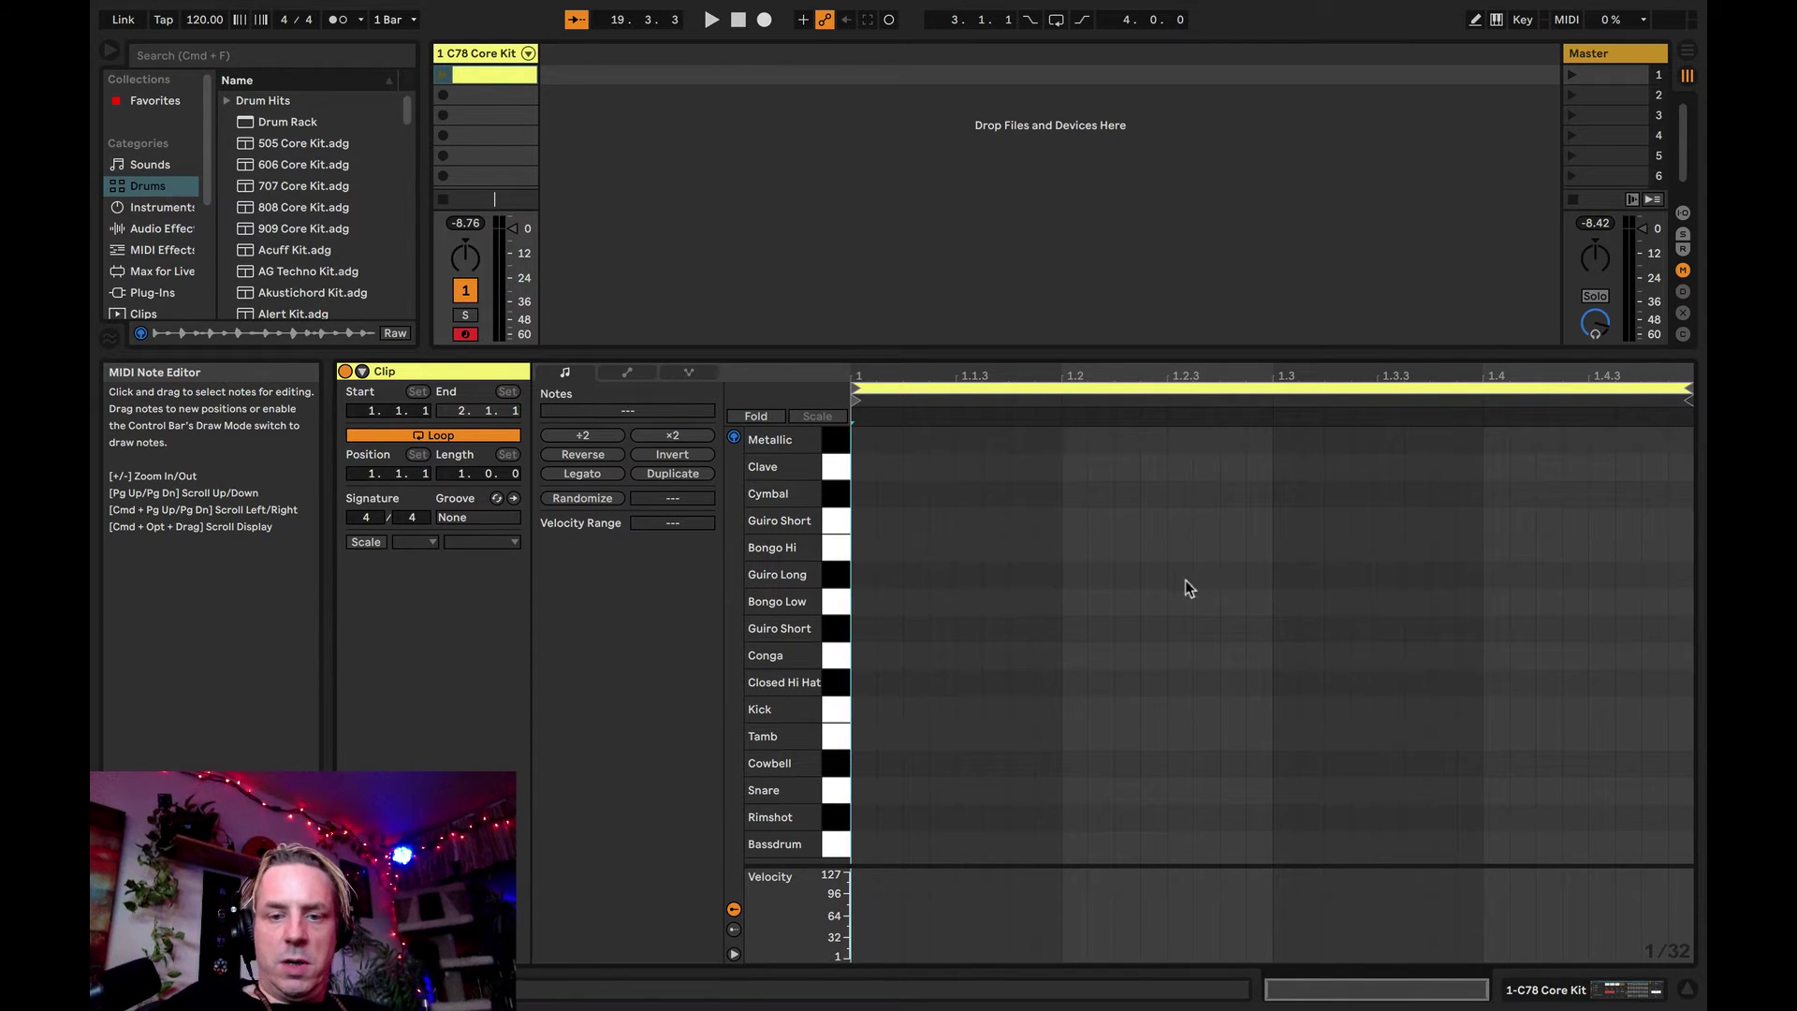
pyautogui.rightClick(1029, 627)
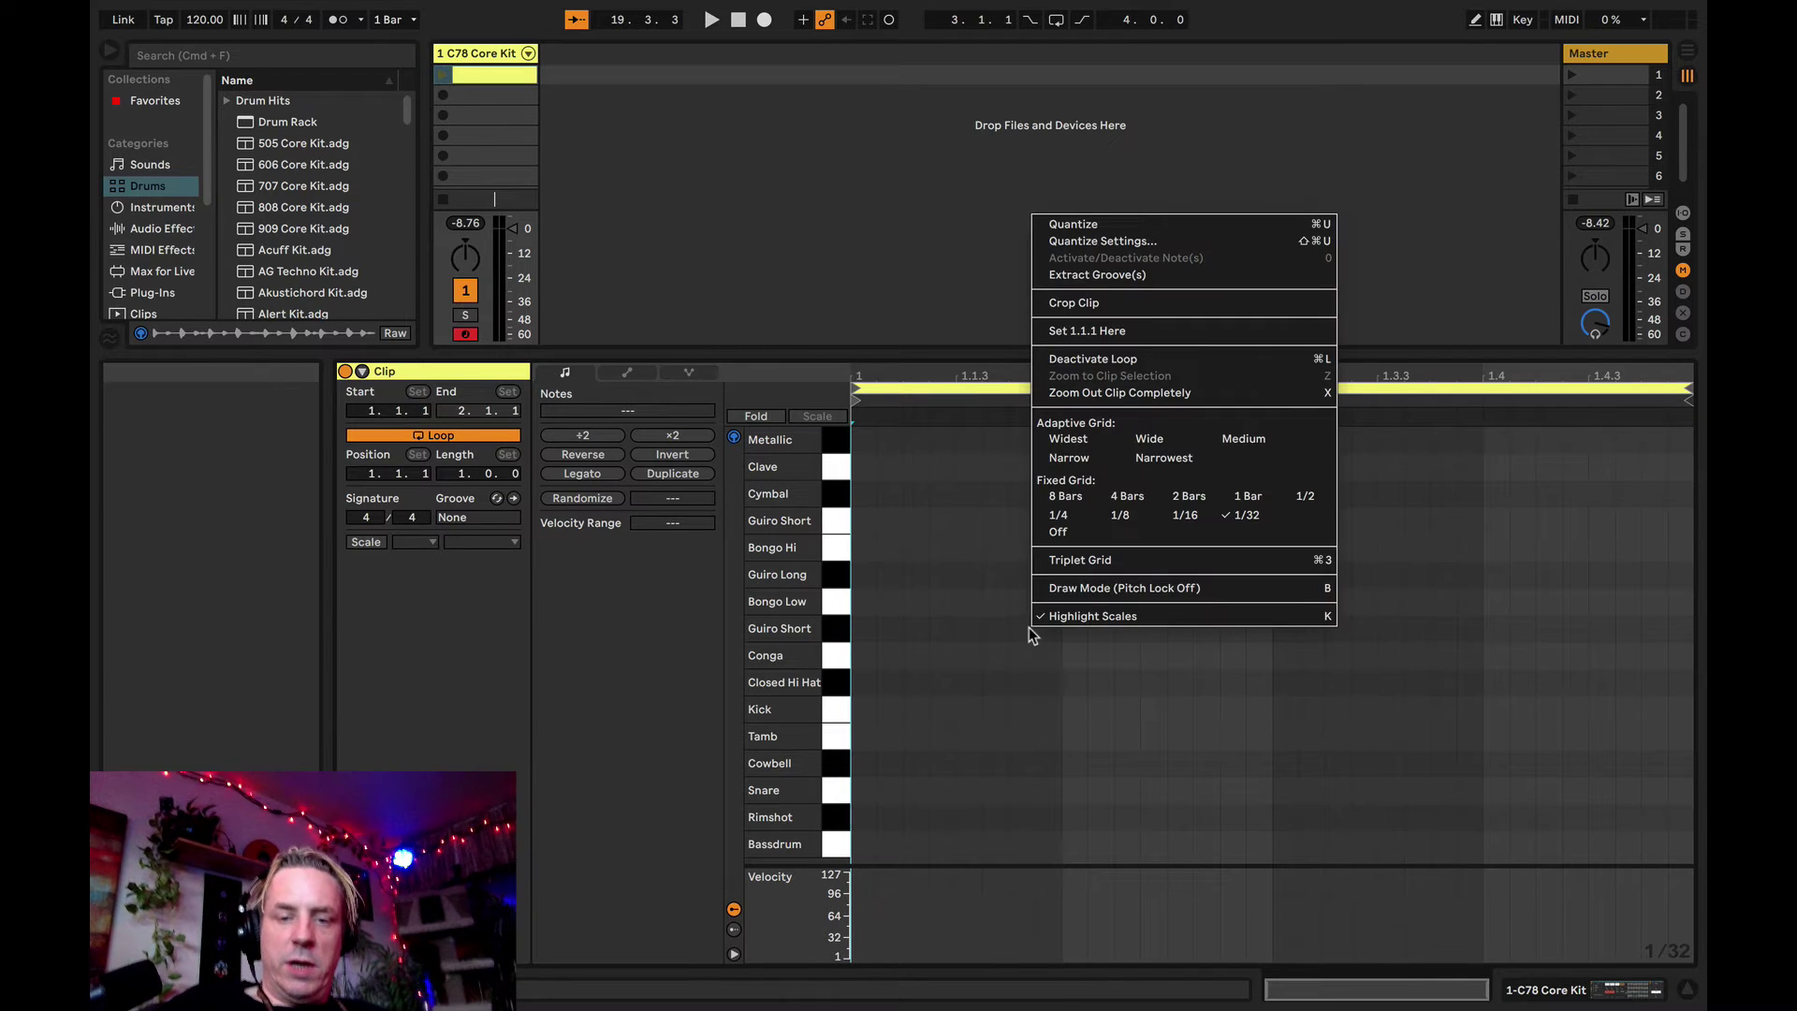
pyautogui.click(1177, 515)
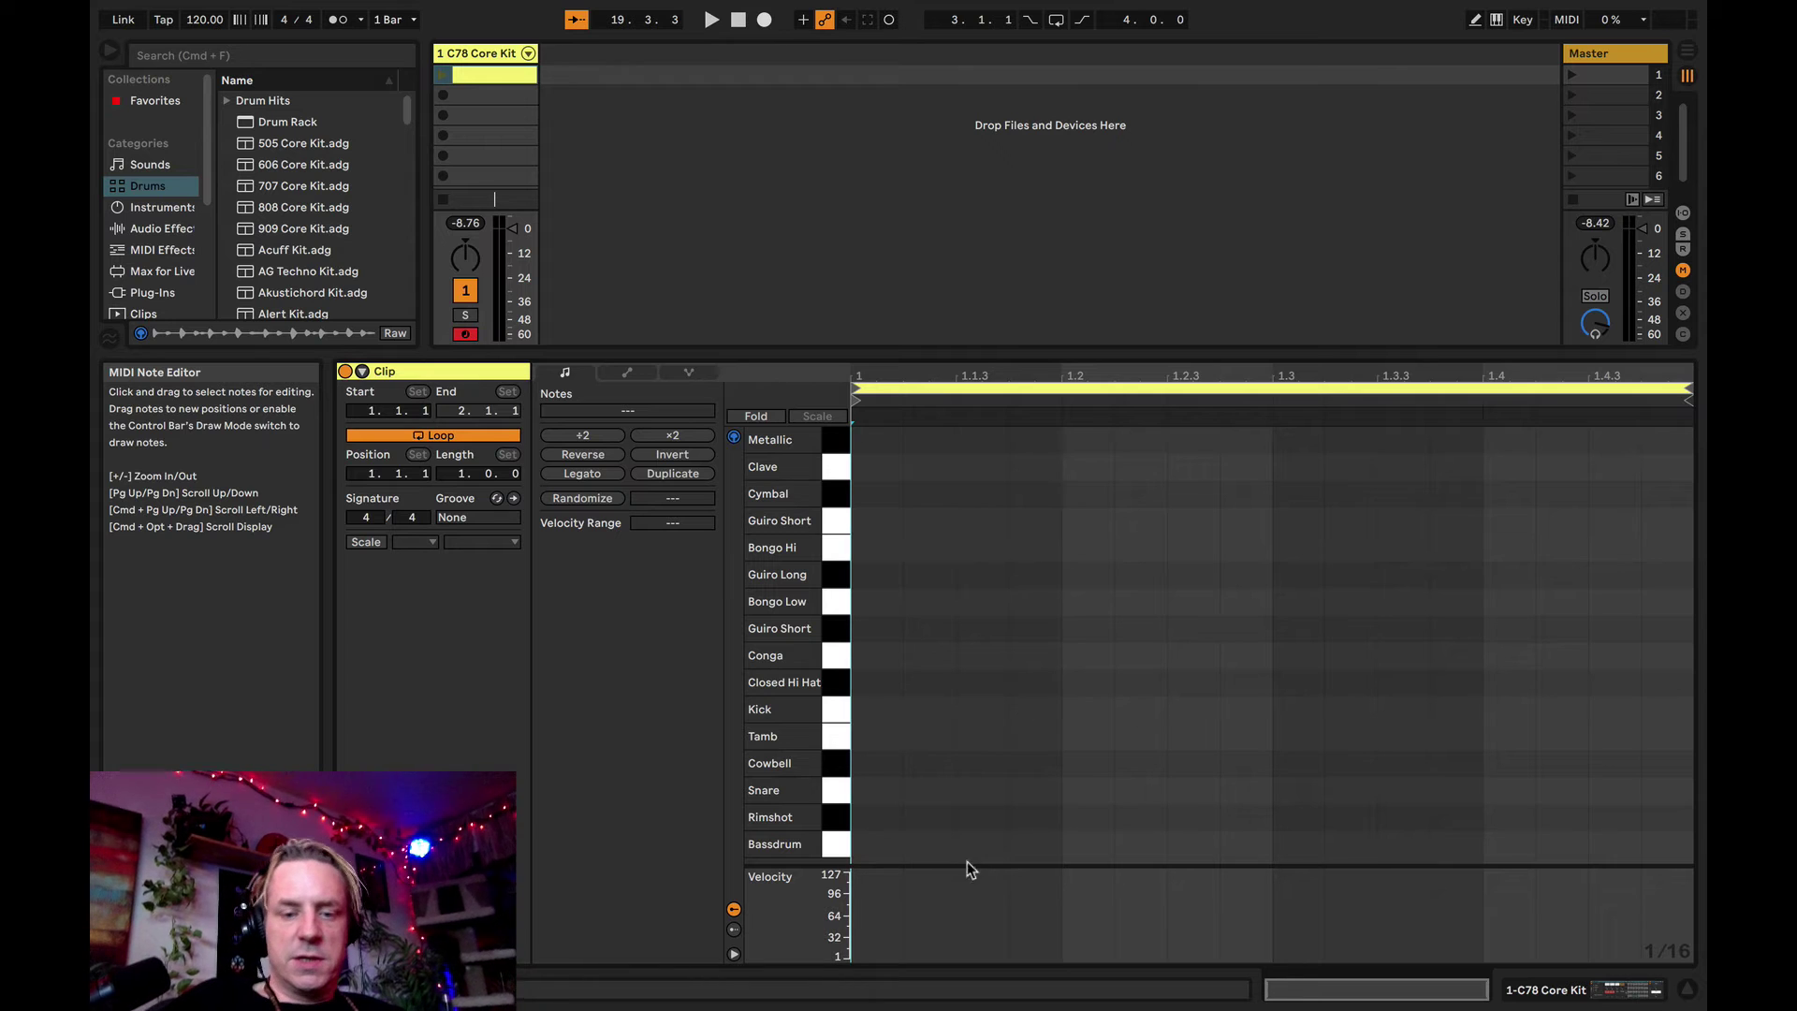
# - Add sixteenth-note bassdrum hits on beats 1 and 3 and snare hits on beats 2 and 4 of the clip
pyautogui.click(842, 847)
pyautogui.doubleClick(889, 846)
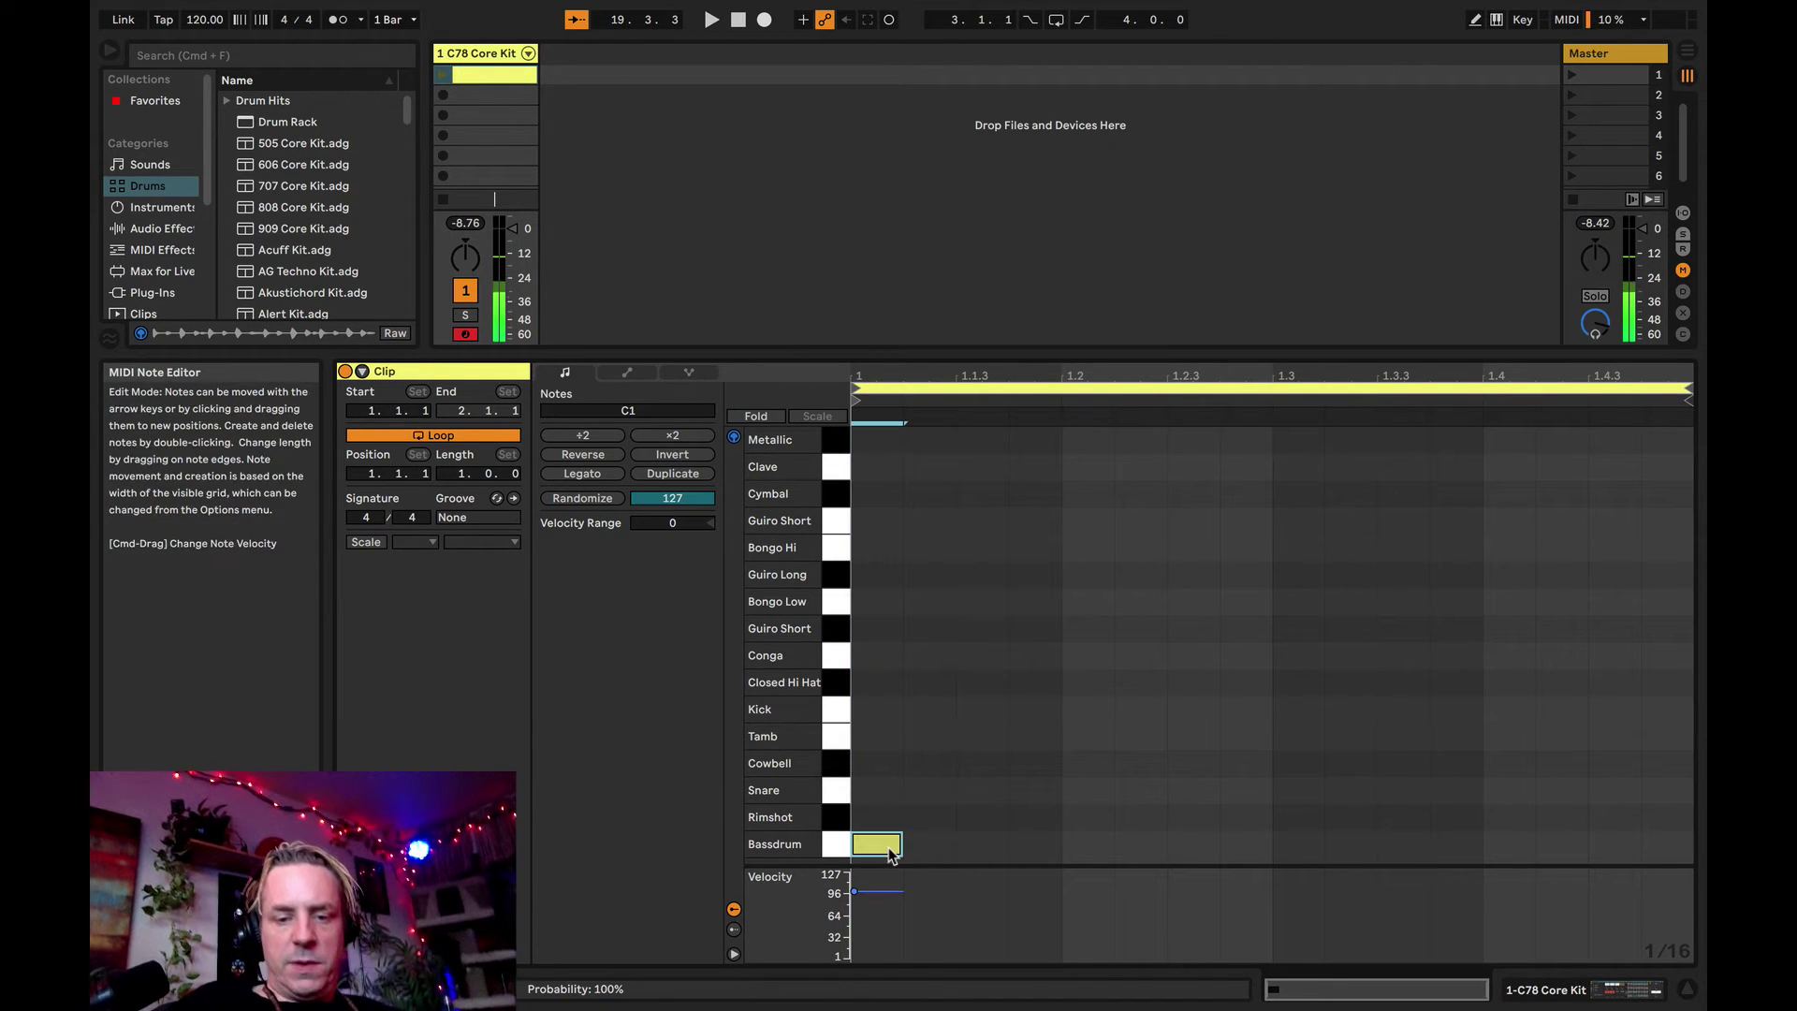
pyautogui.doubleClick(1299, 845)
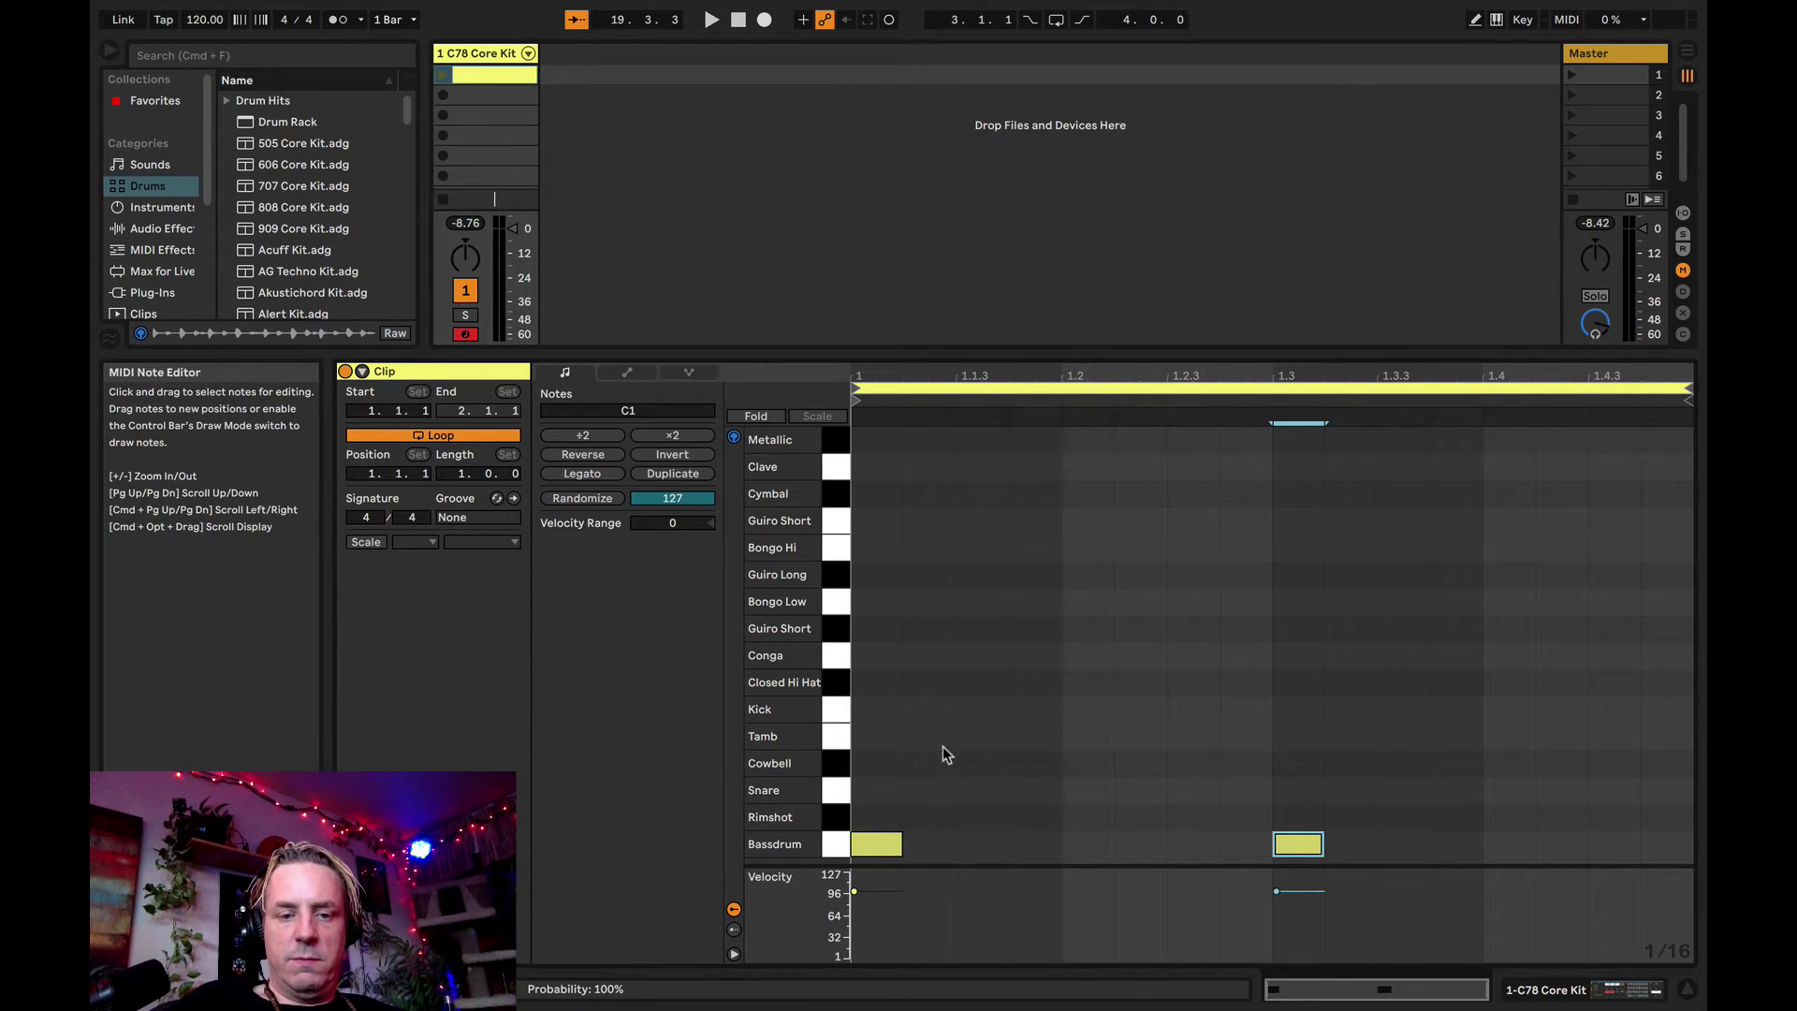
pyautogui.click(830, 763)
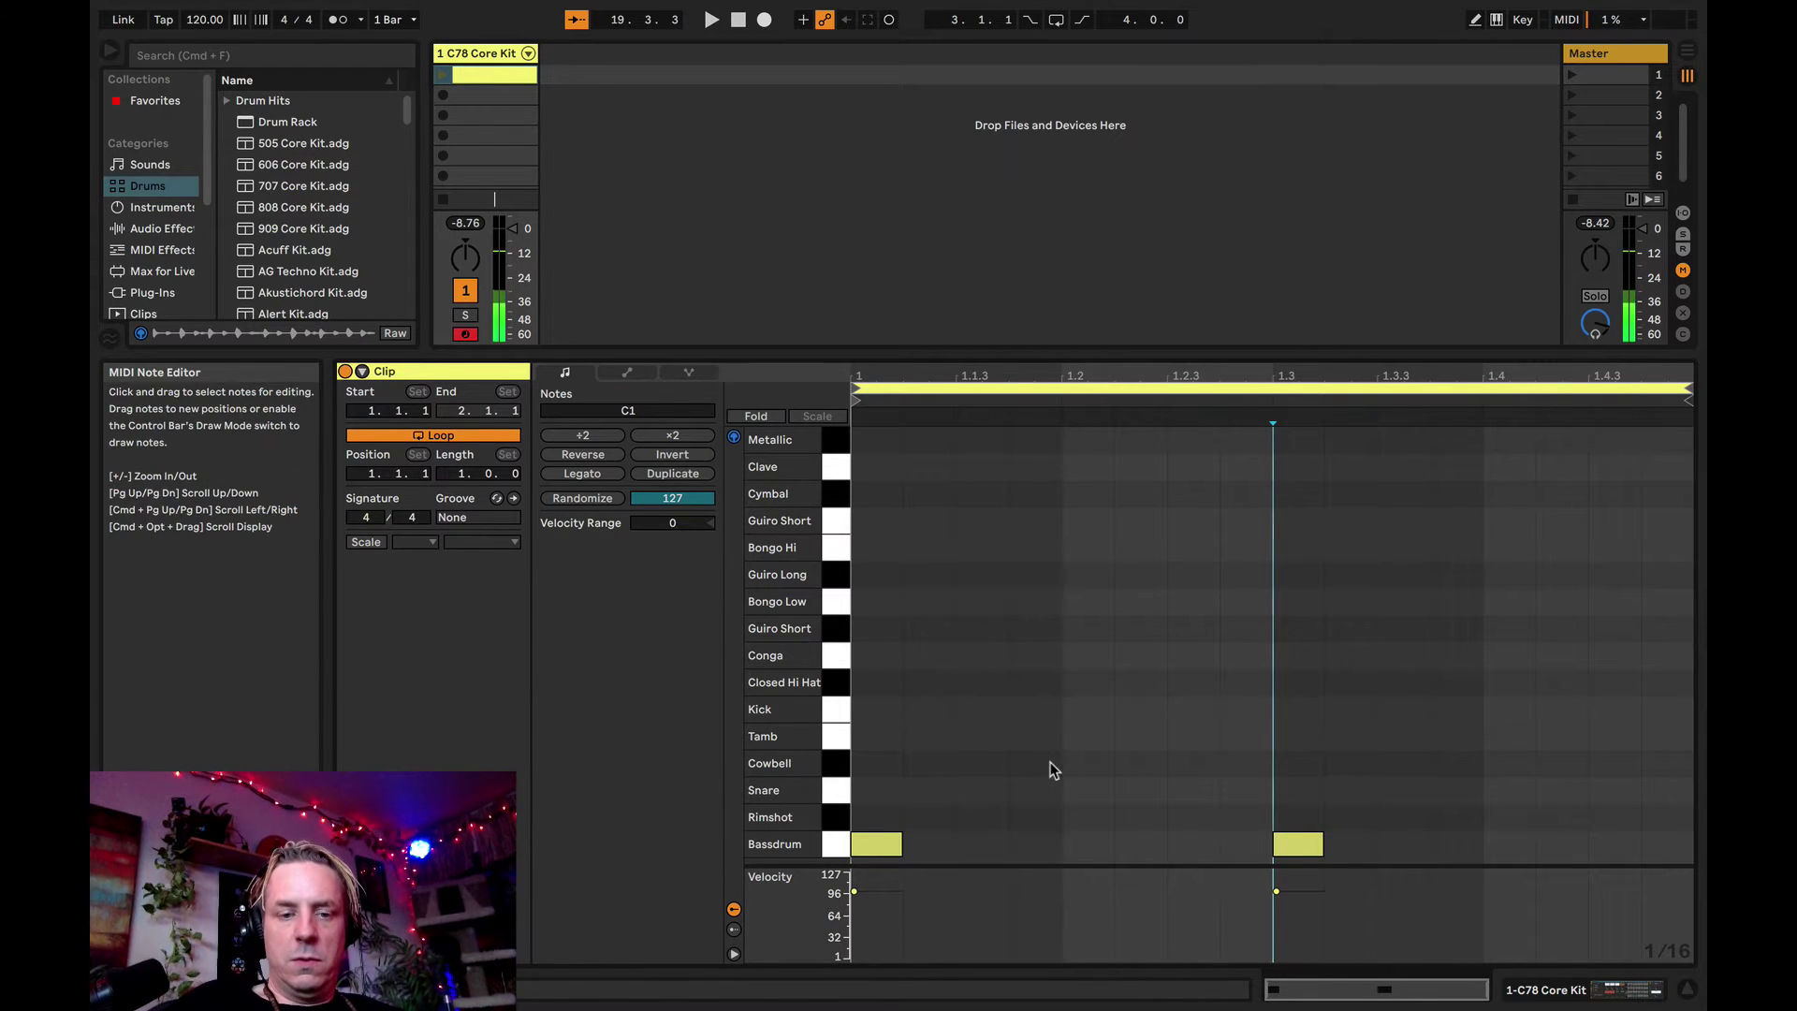
pyautogui.doubleClick(1089, 790)
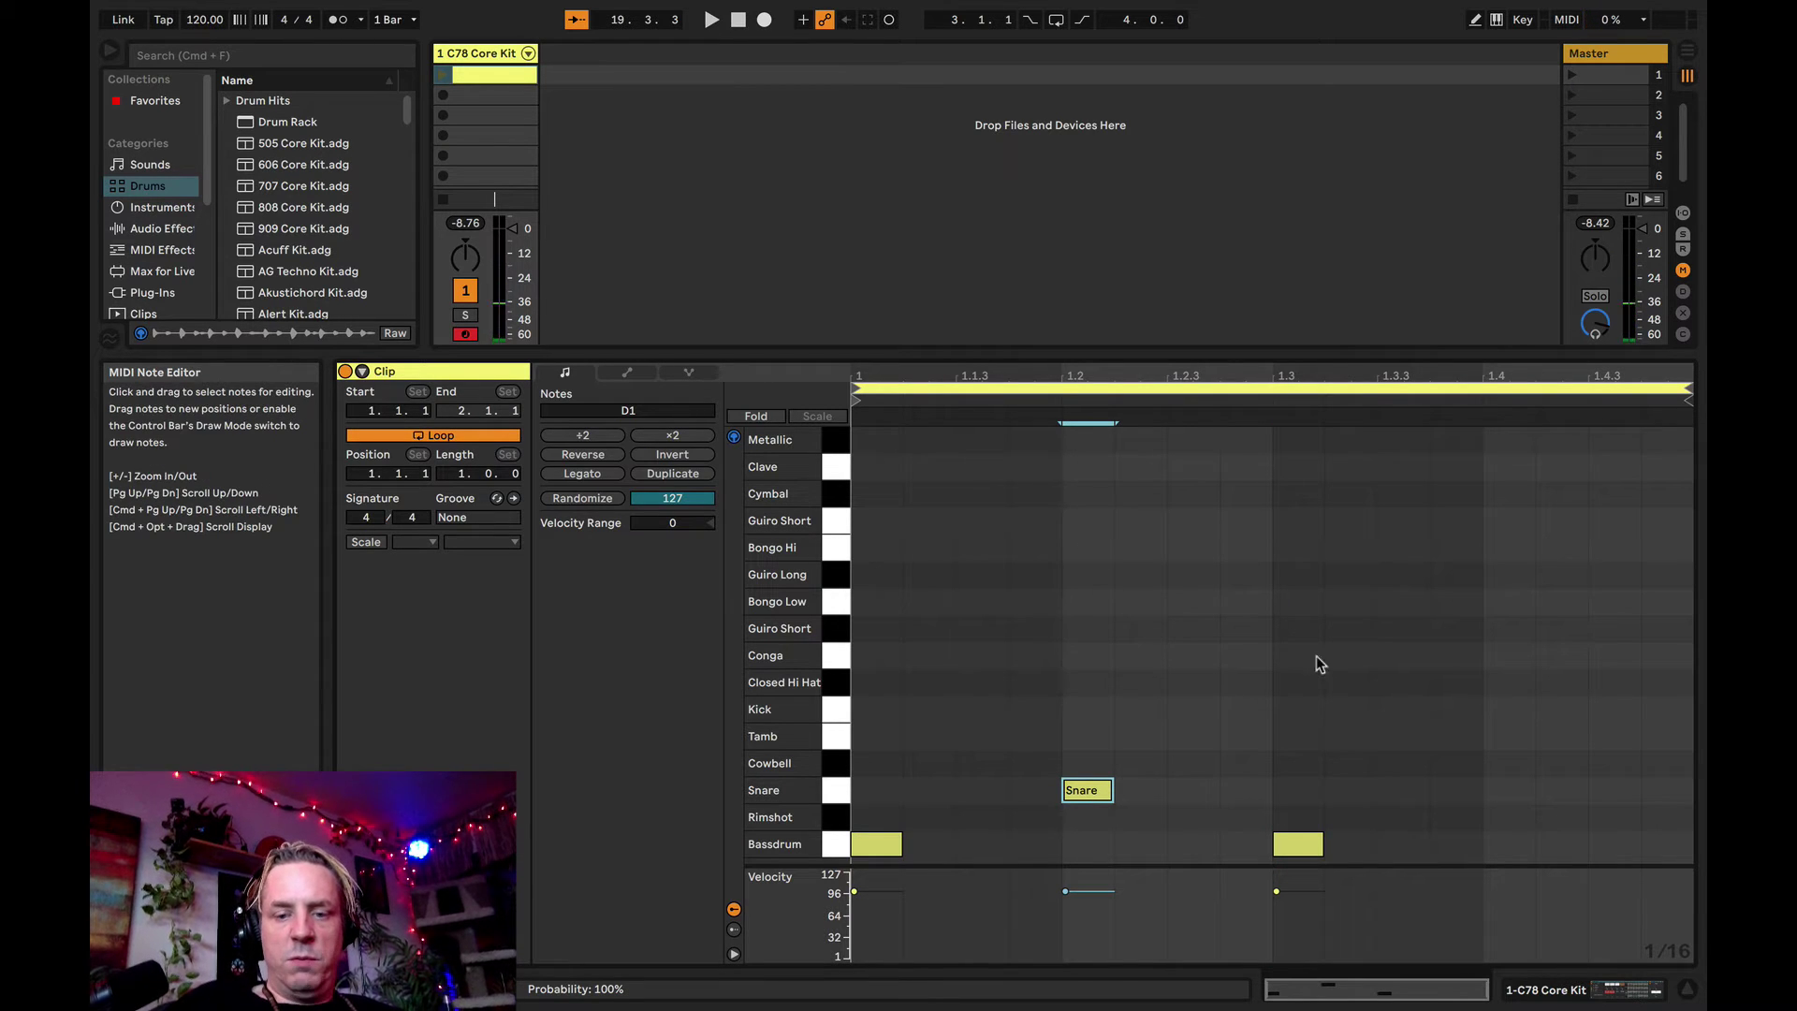
pyautogui.doubleClick(1522, 788)
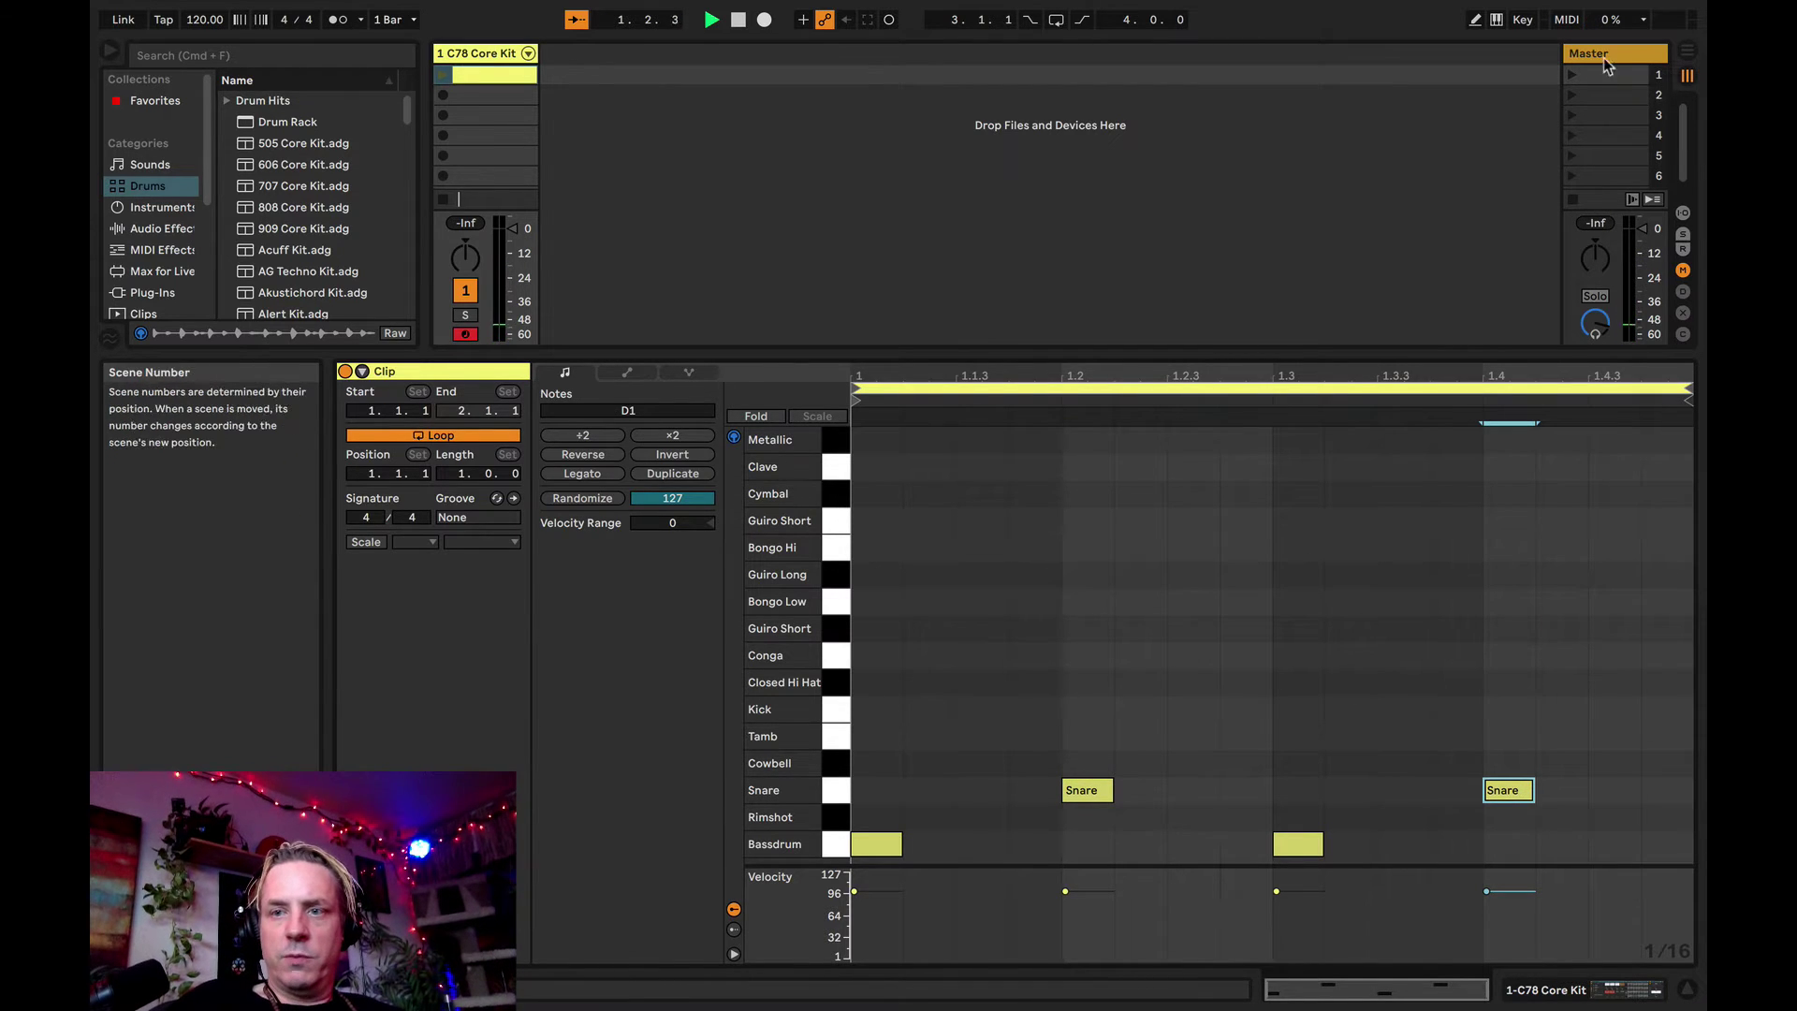
# - Launch scene 1 and add closed hi-hat notes at 1.1.3, 1.2.3, 1.3.3 and 1.4.3 by duplicating the first one
pyautogui.click(1571, 75)
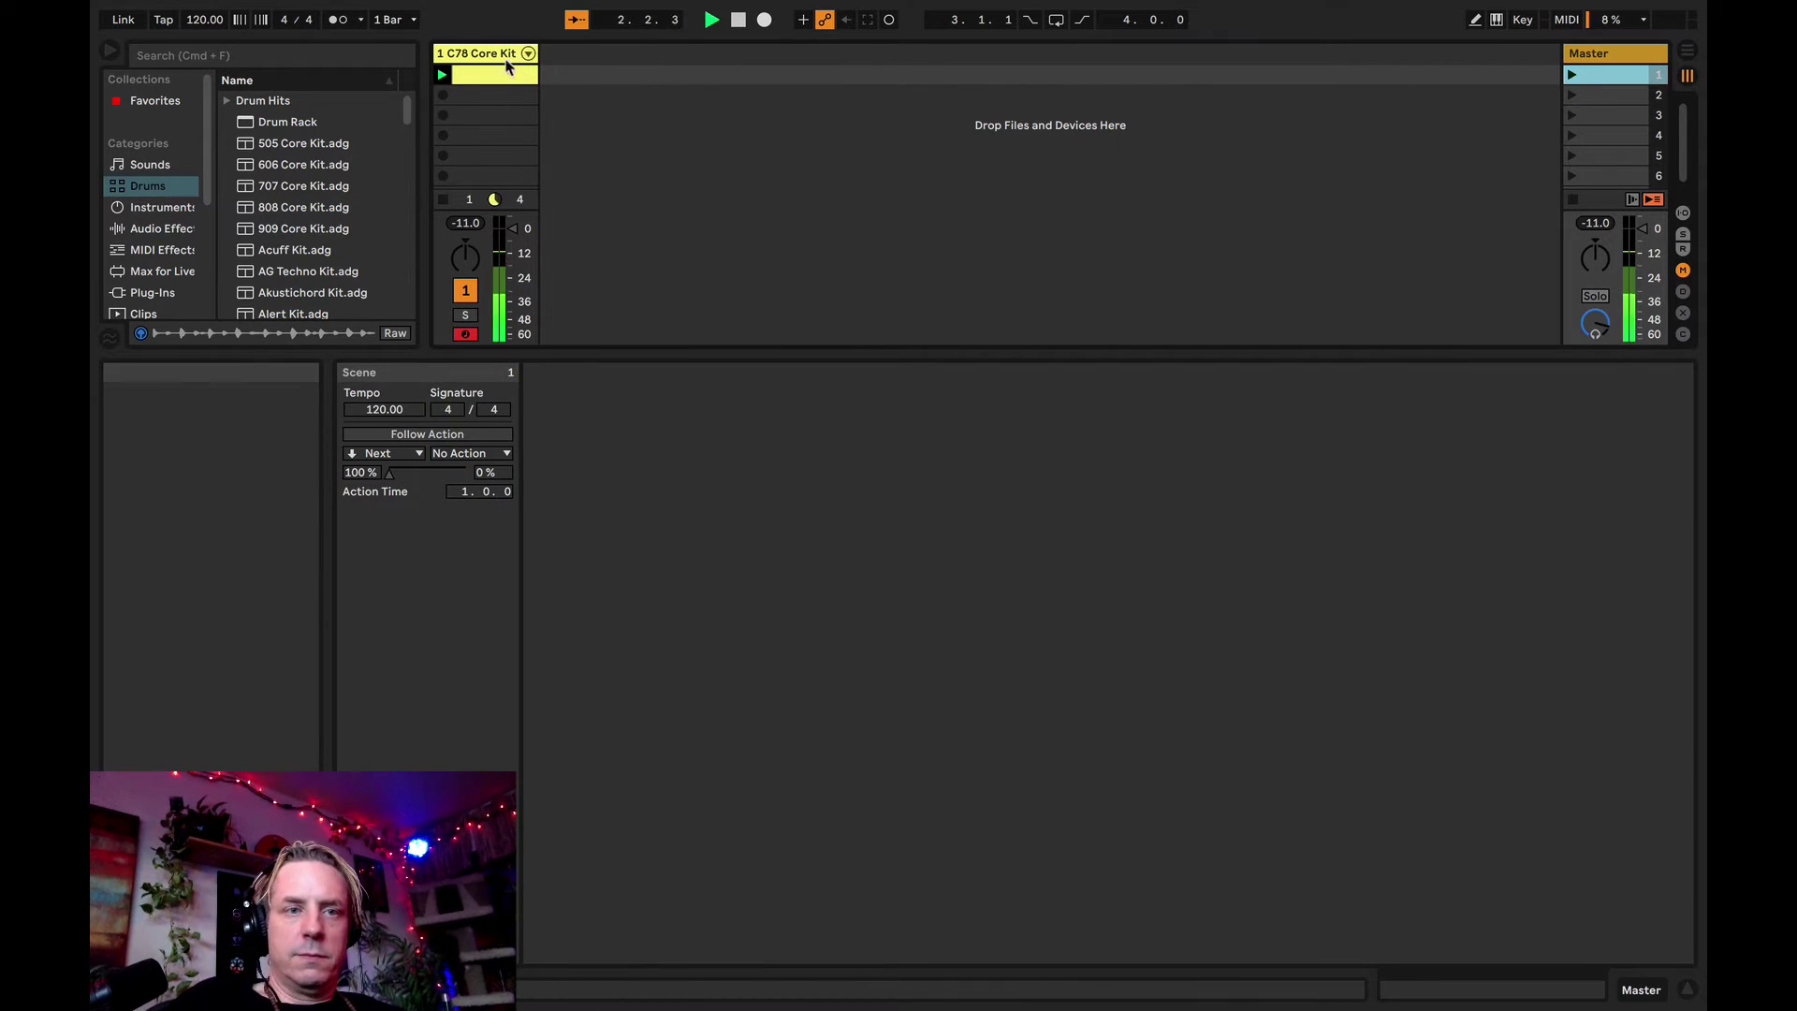
pyautogui.click(484, 65)
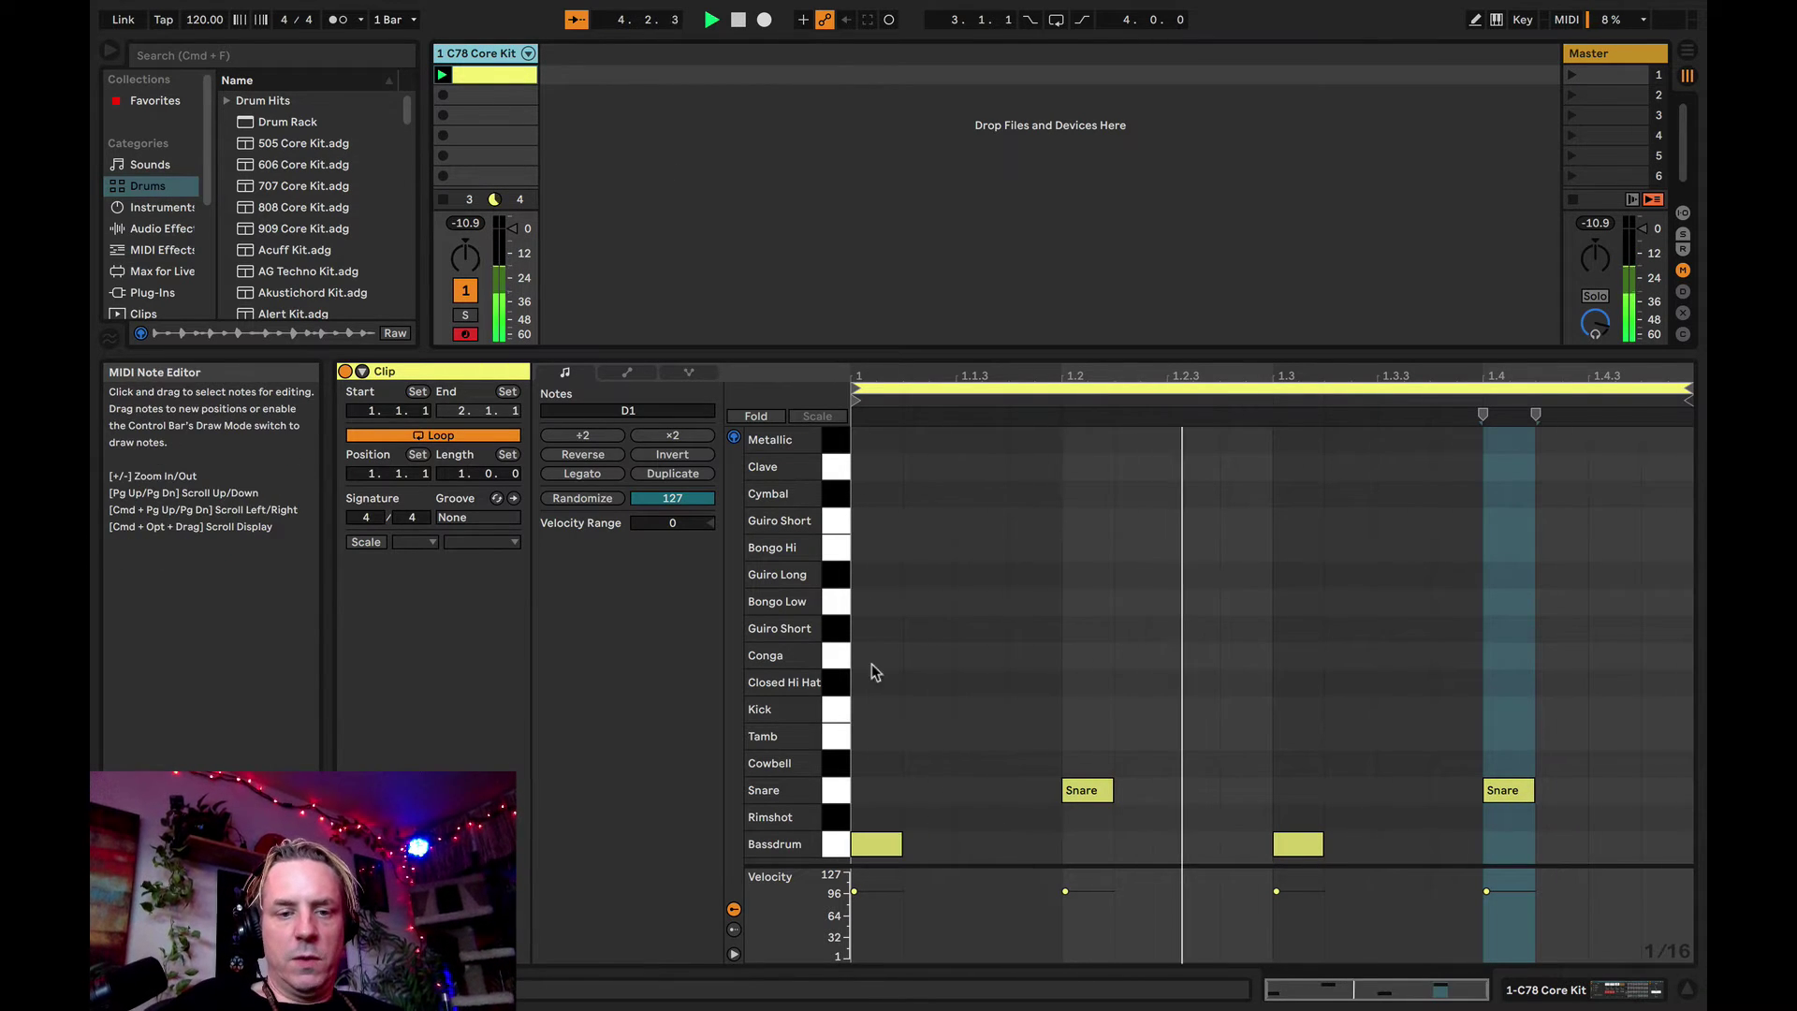
pyautogui.click(836, 686)
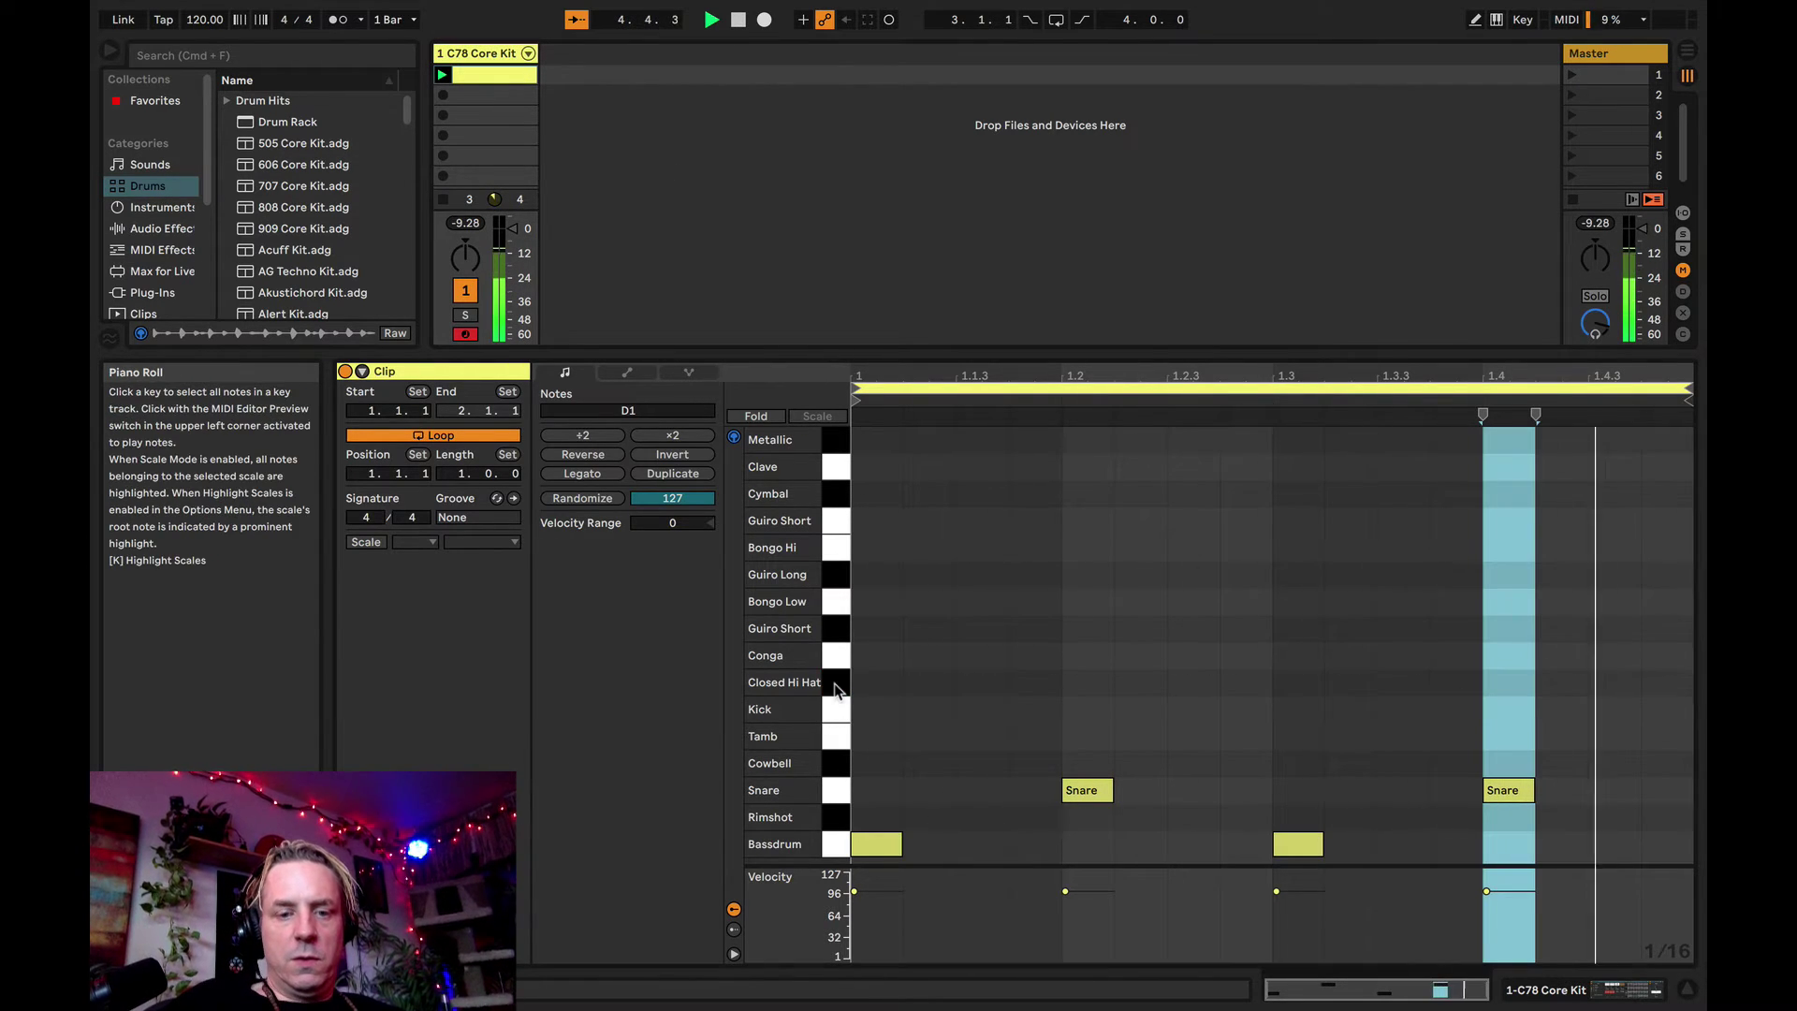
pyautogui.doubleClick(974, 683)
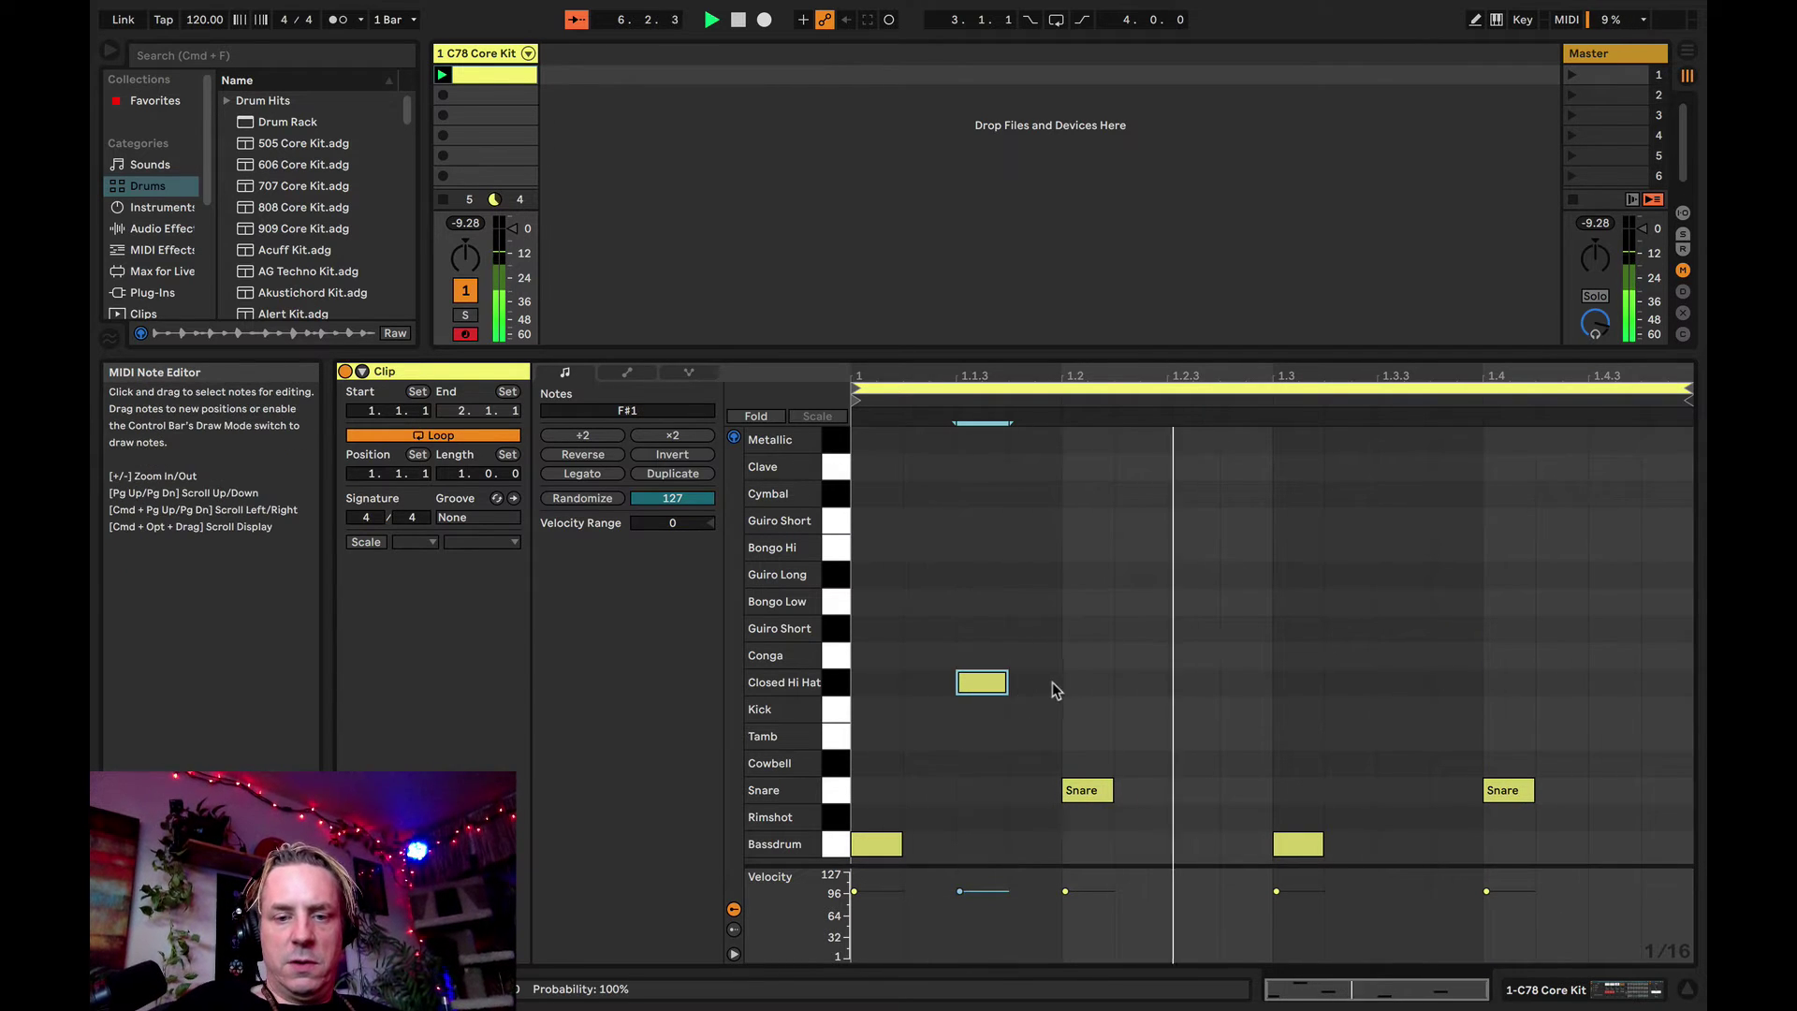
pyautogui.moveTo(1058, 688); pyautogui.dragTo(754, 667)
pyautogui.press('super+d')
pyautogui.press('super+d')
pyautogui.press('super+d')
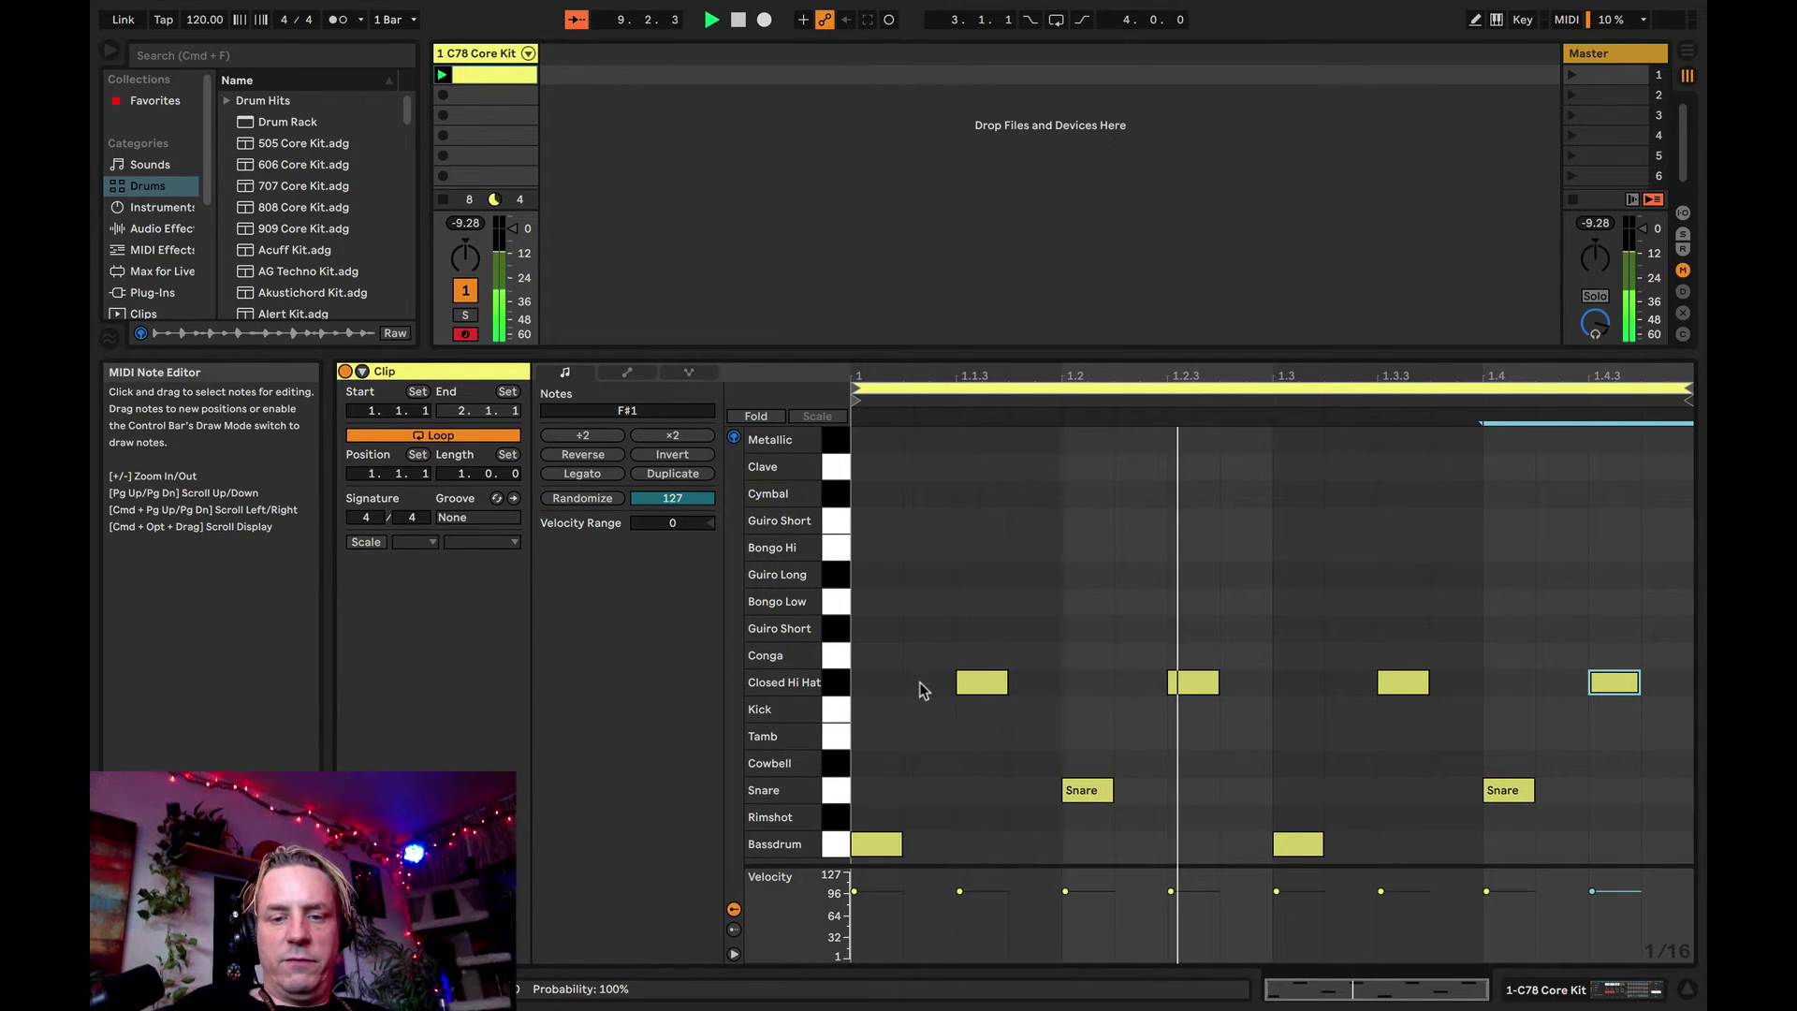
# - Select all closed hi-hat notes in the clip and lower their velocity to 85
pyautogui.moveTo(916, 681); pyautogui.dragTo(1657, 682)
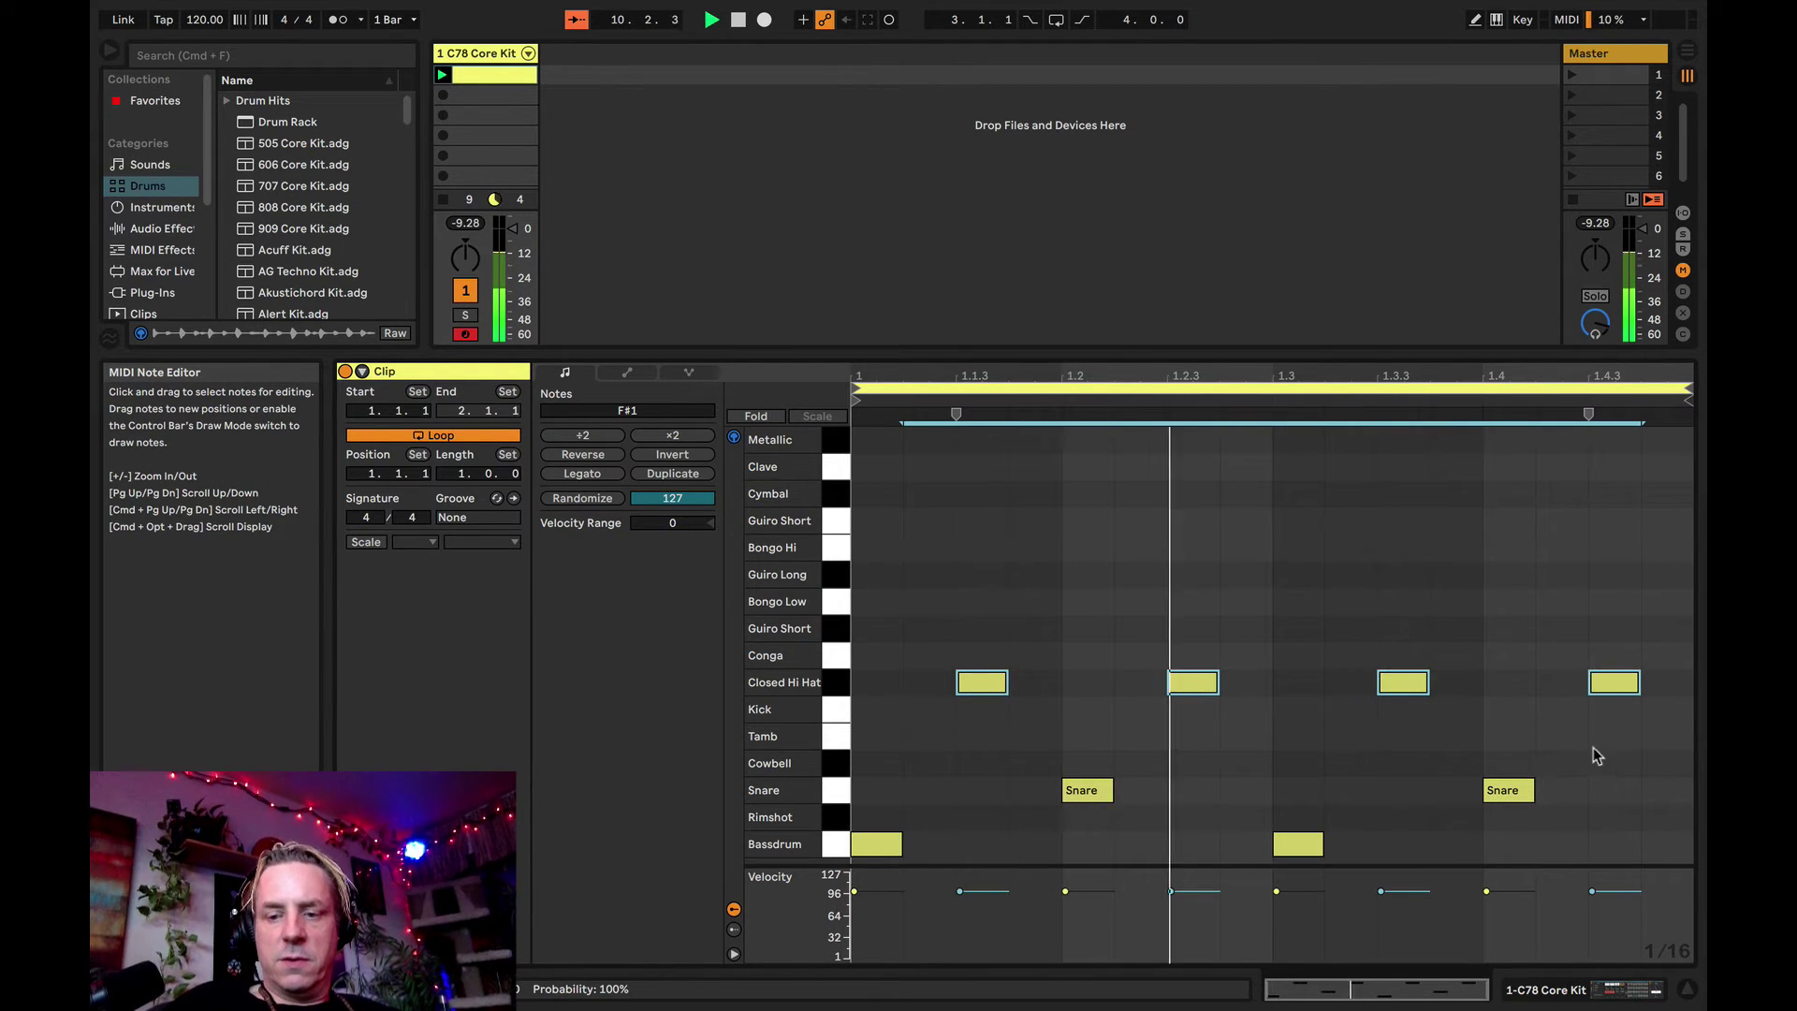
pyautogui.moveTo(1487, 890)
pyautogui.mouseDown()
pyautogui.moveTo(1487, 906)
pyautogui.moveTo(1487, 890)
pyautogui.mouseUp()
pyautogui.click(1401, 681)
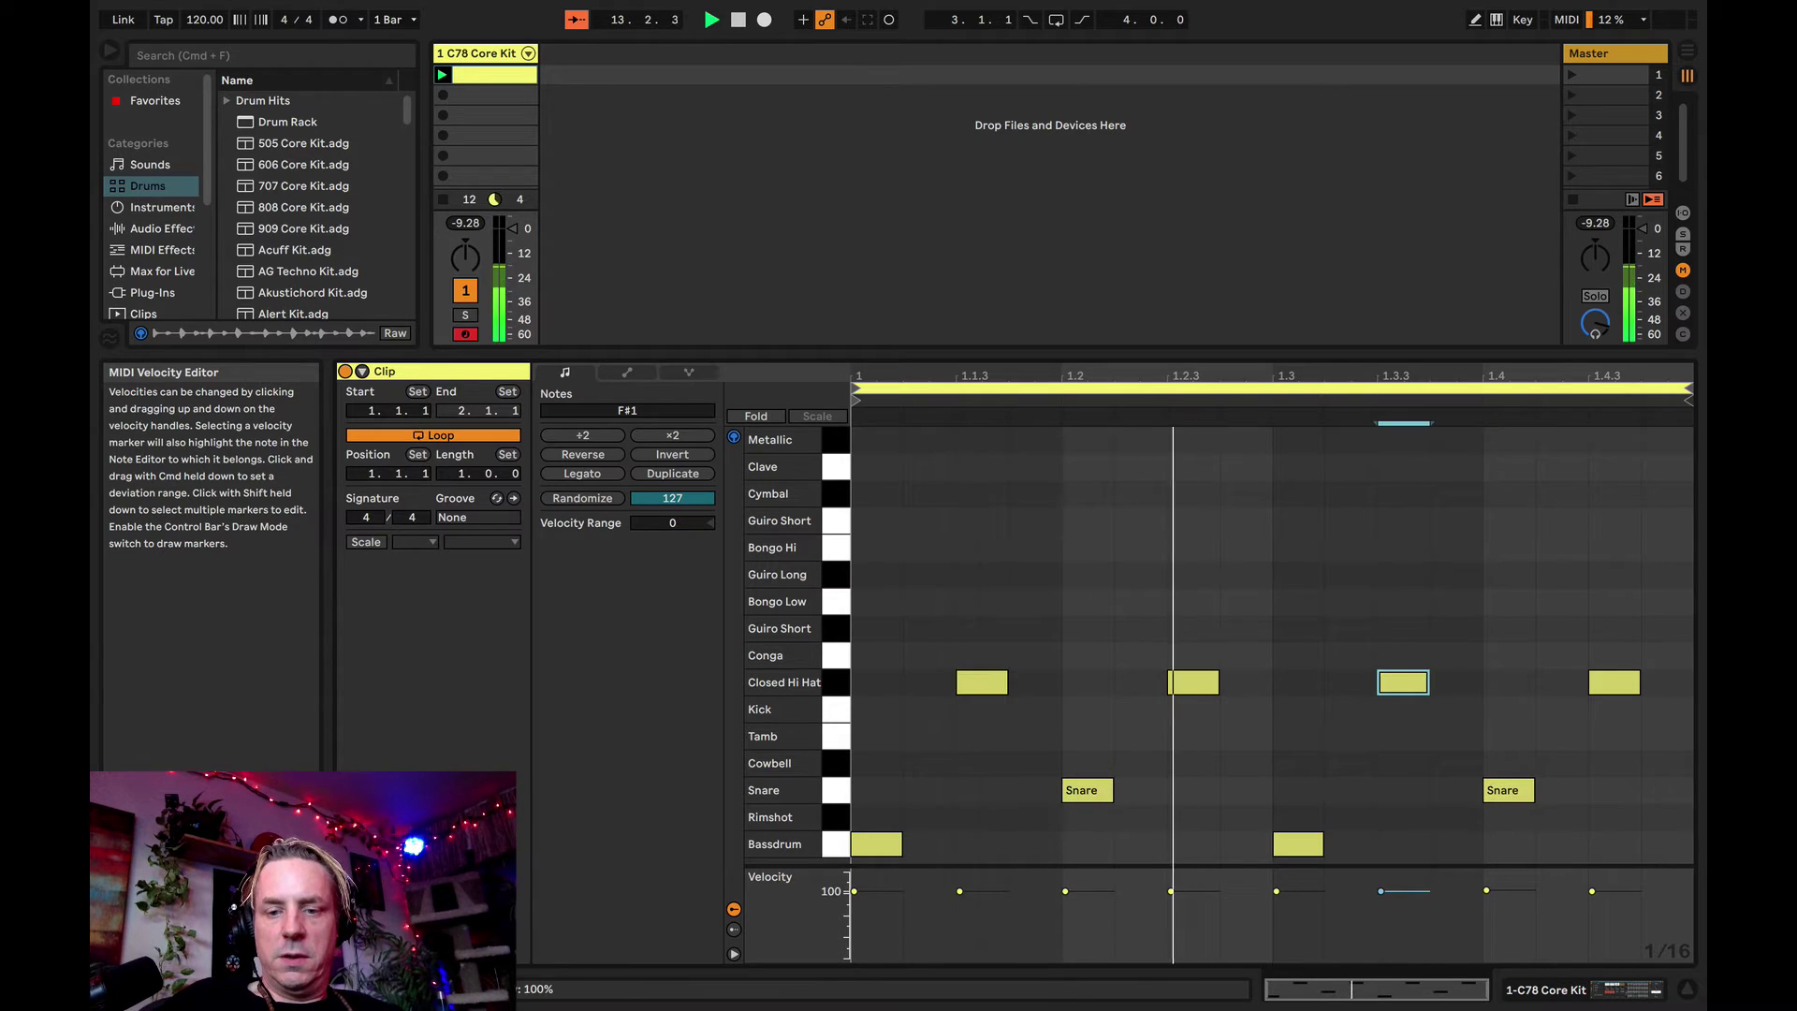
pyautogui.click(915, 618)
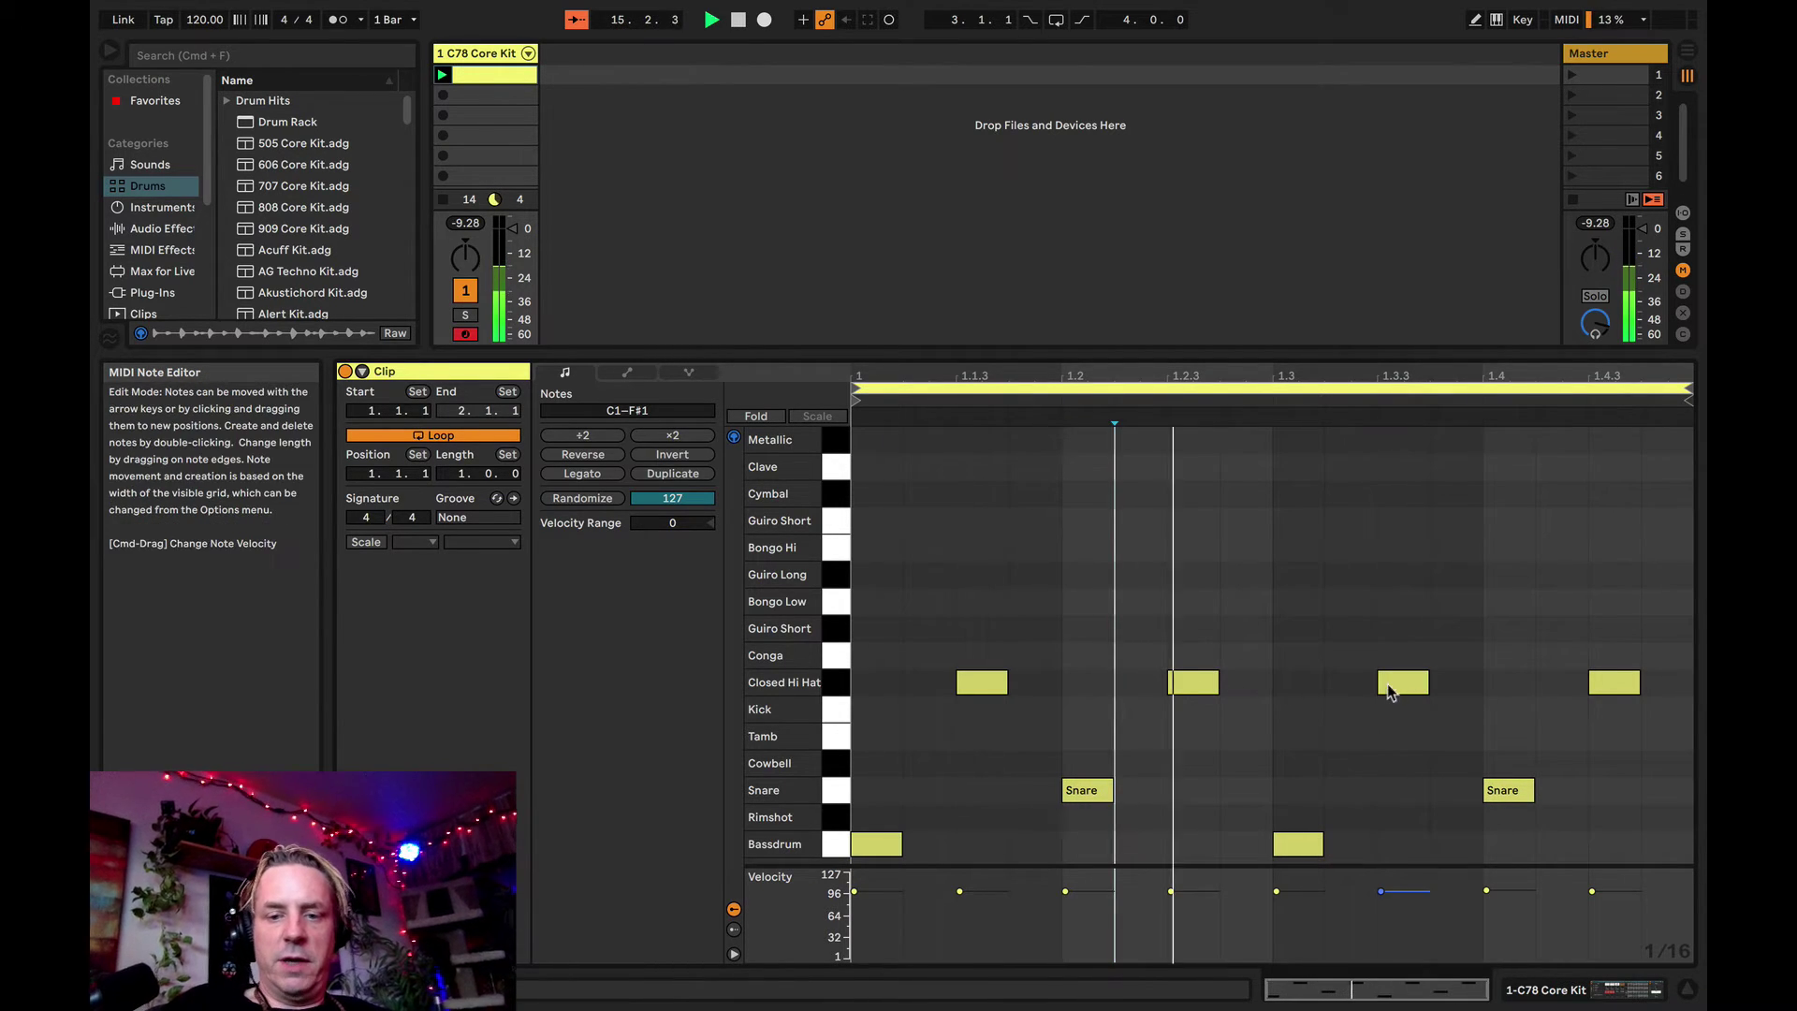
pyautogui.click(834, 690)
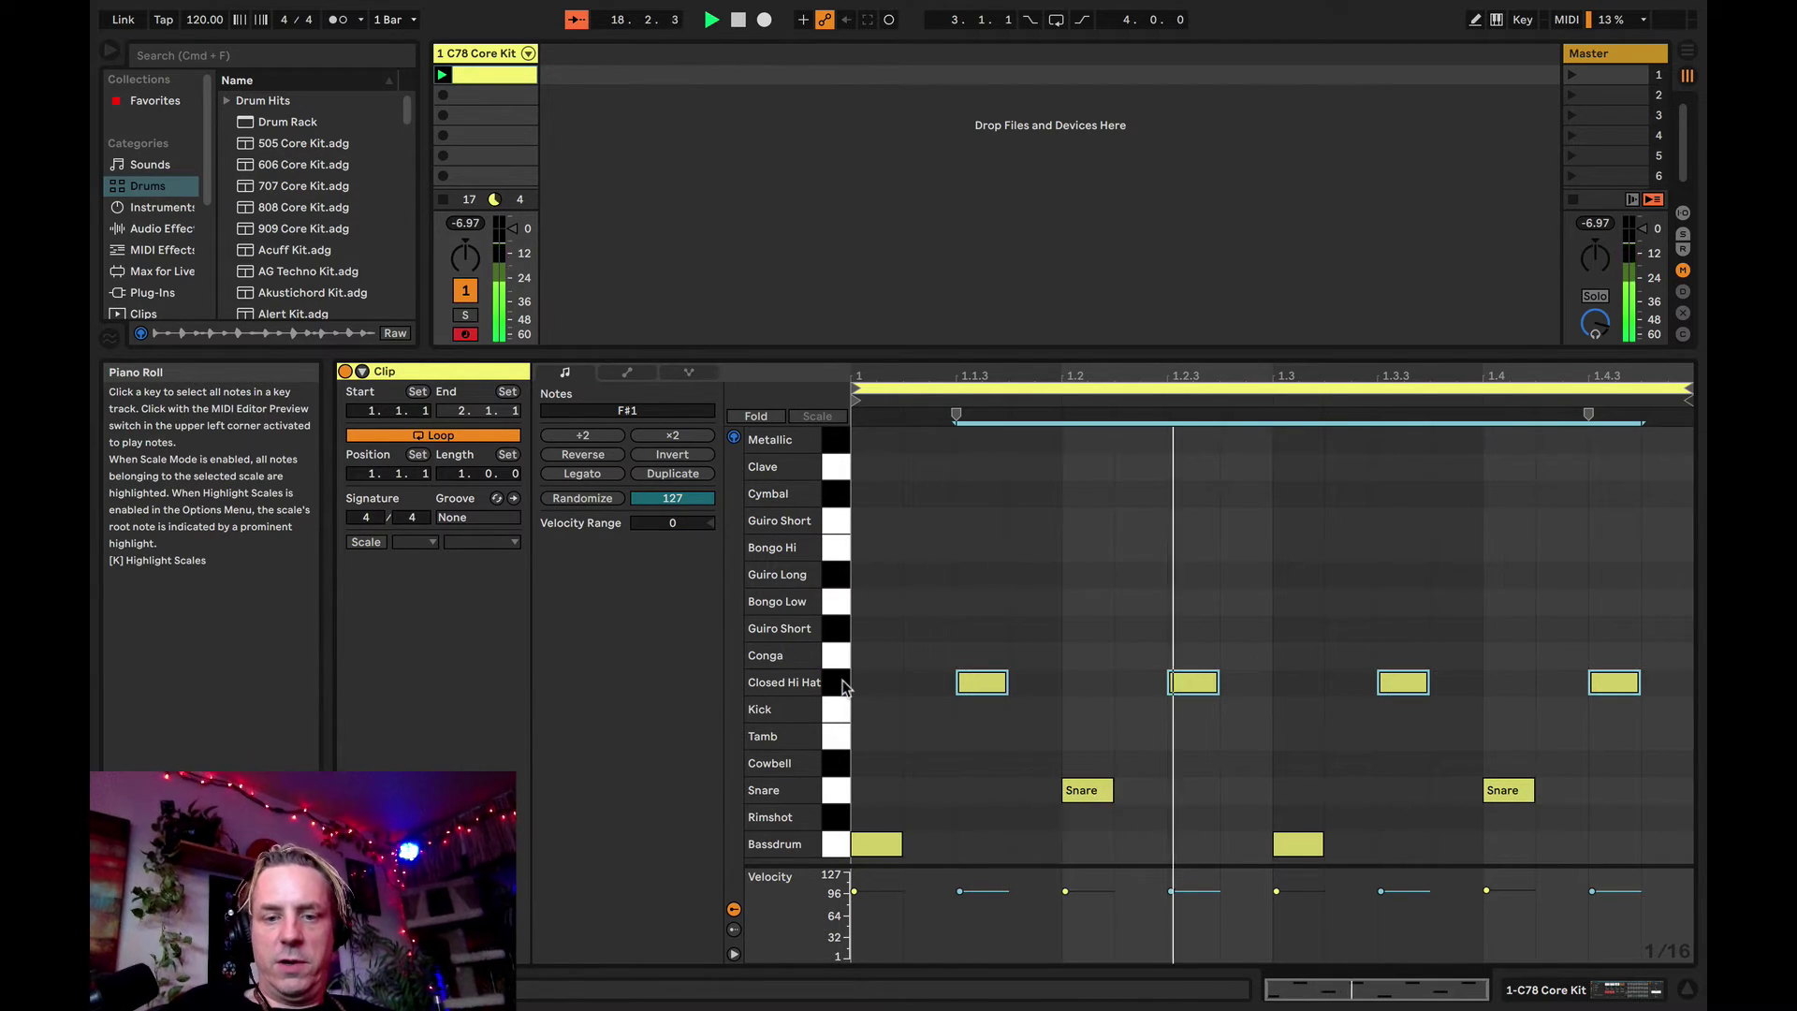
pyautogui.click(926, 599)
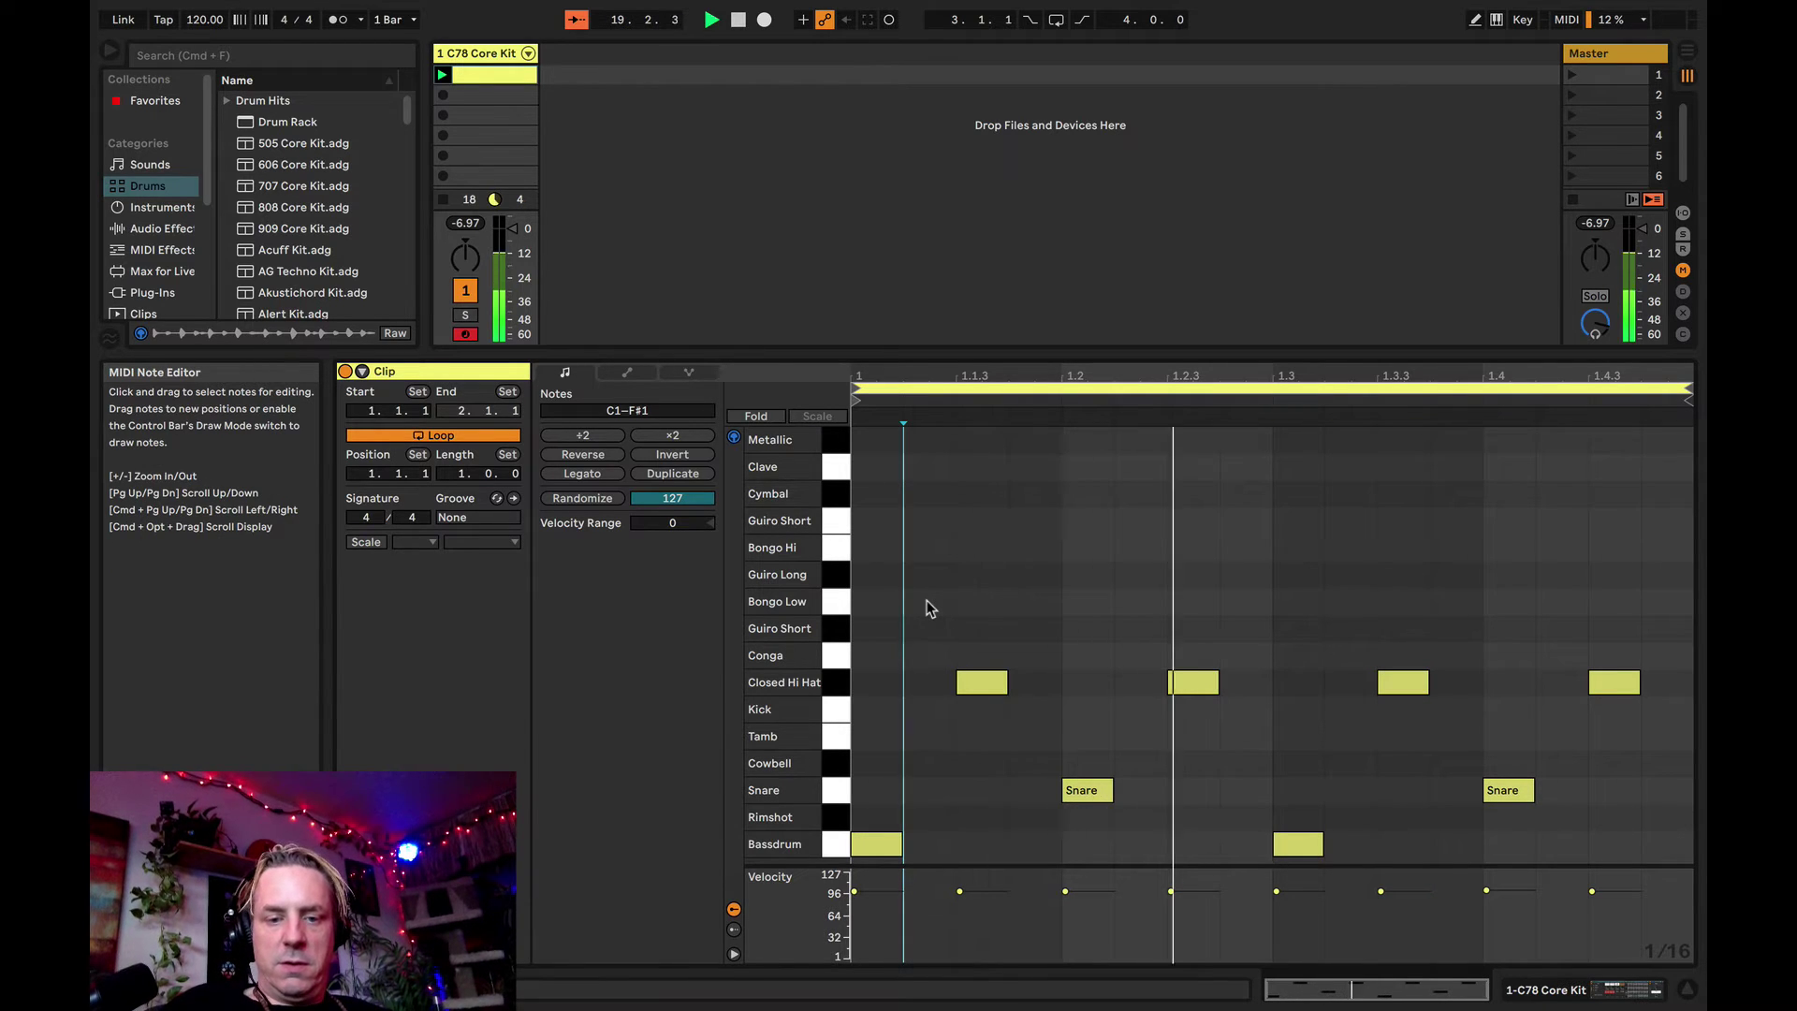
pyautogui.click(837, 684)
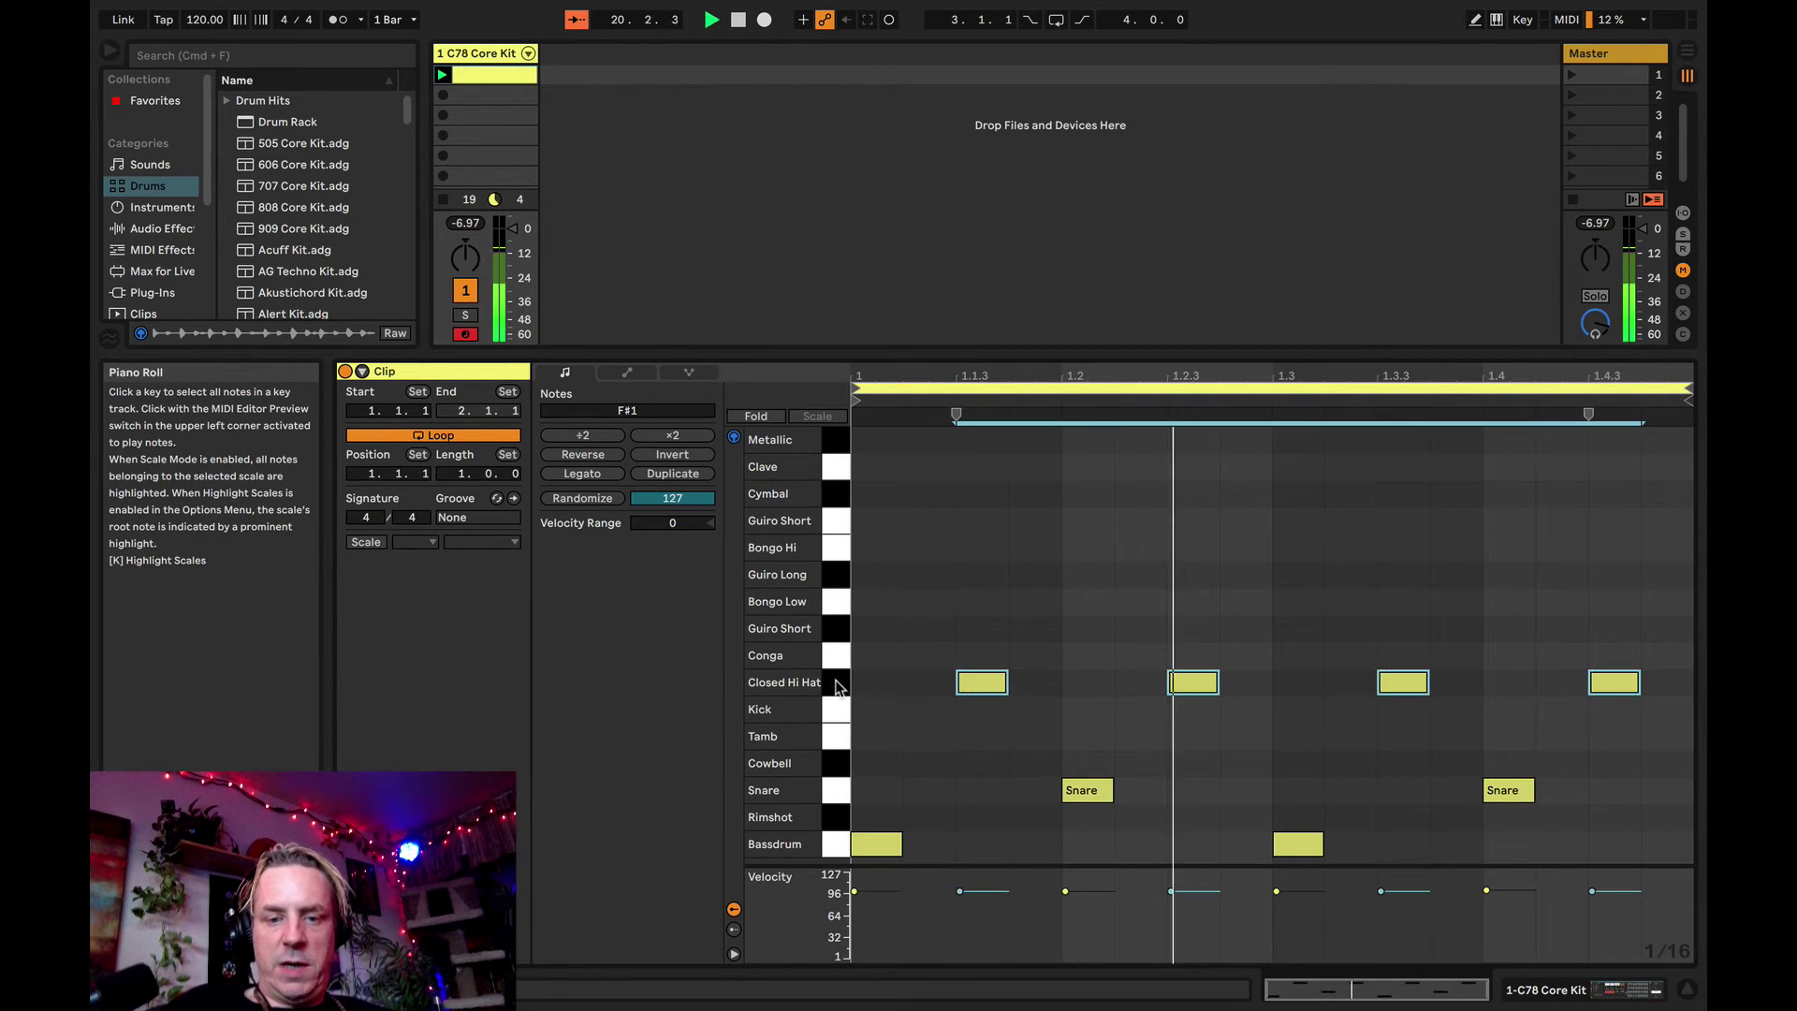
pyautogui.moveTo(959, 891); pyautogui.dragTo(960, 900)
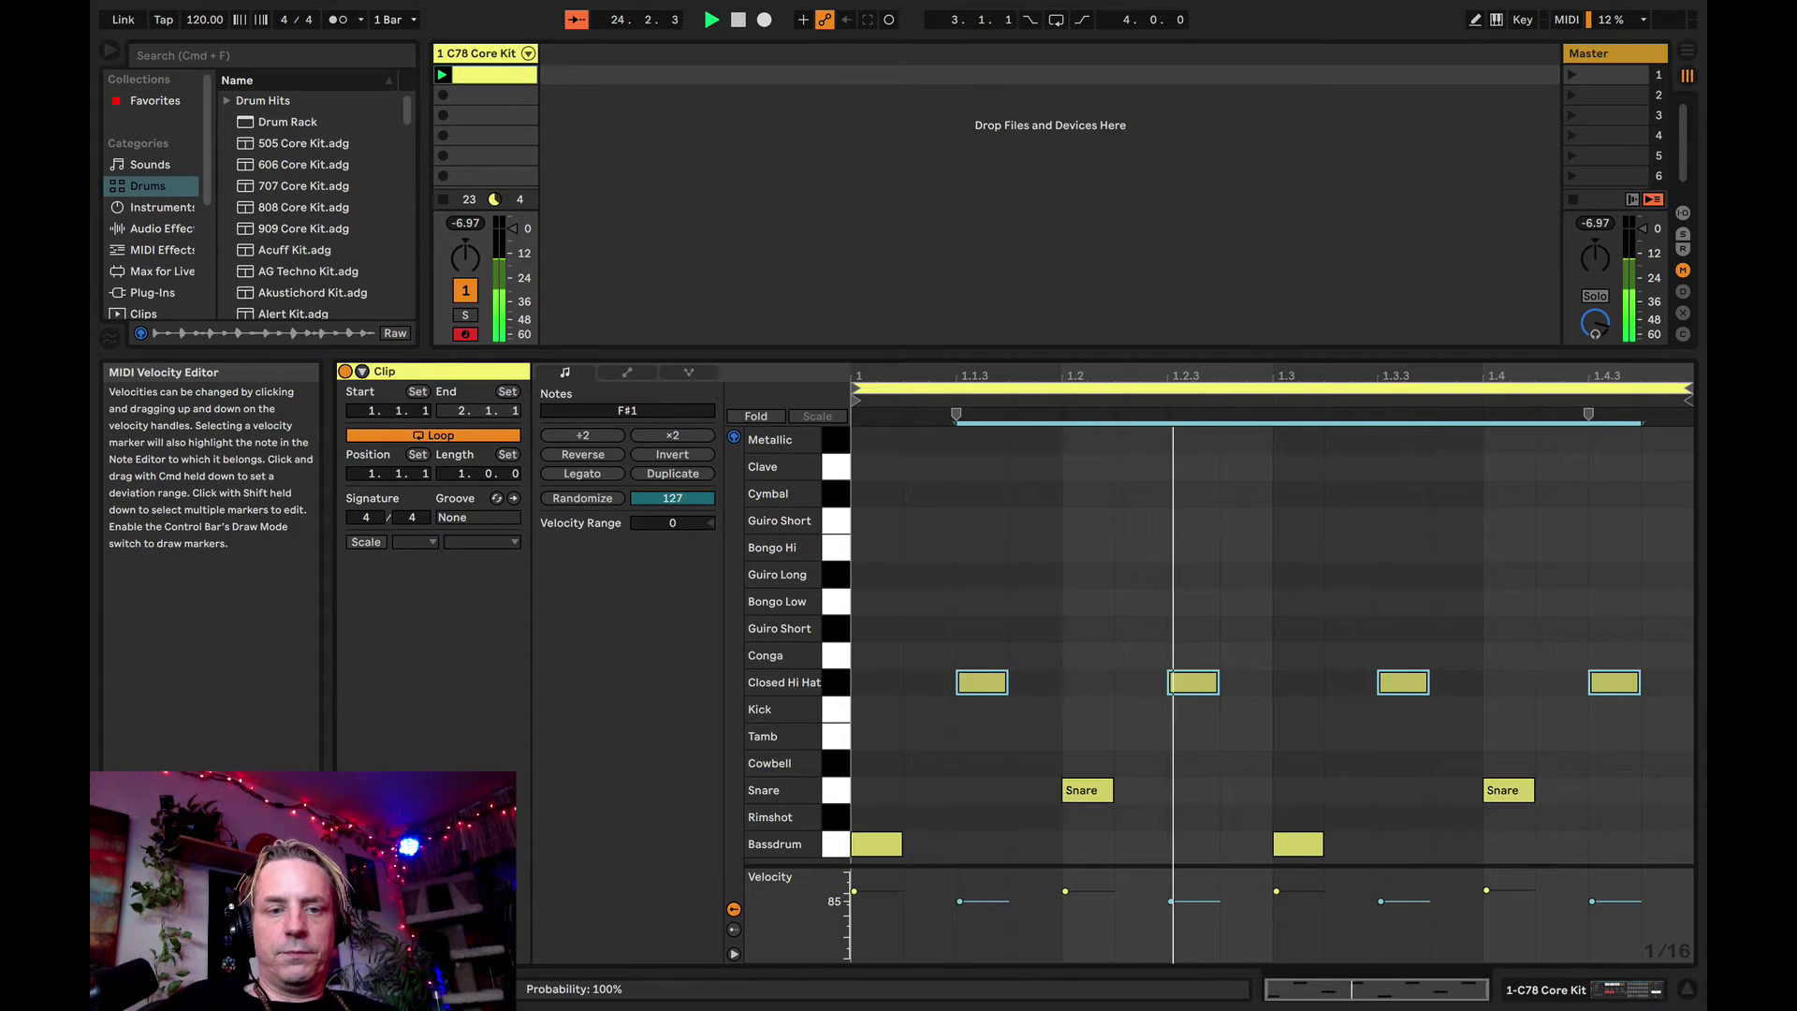
pyautogui.click(1053, 640)
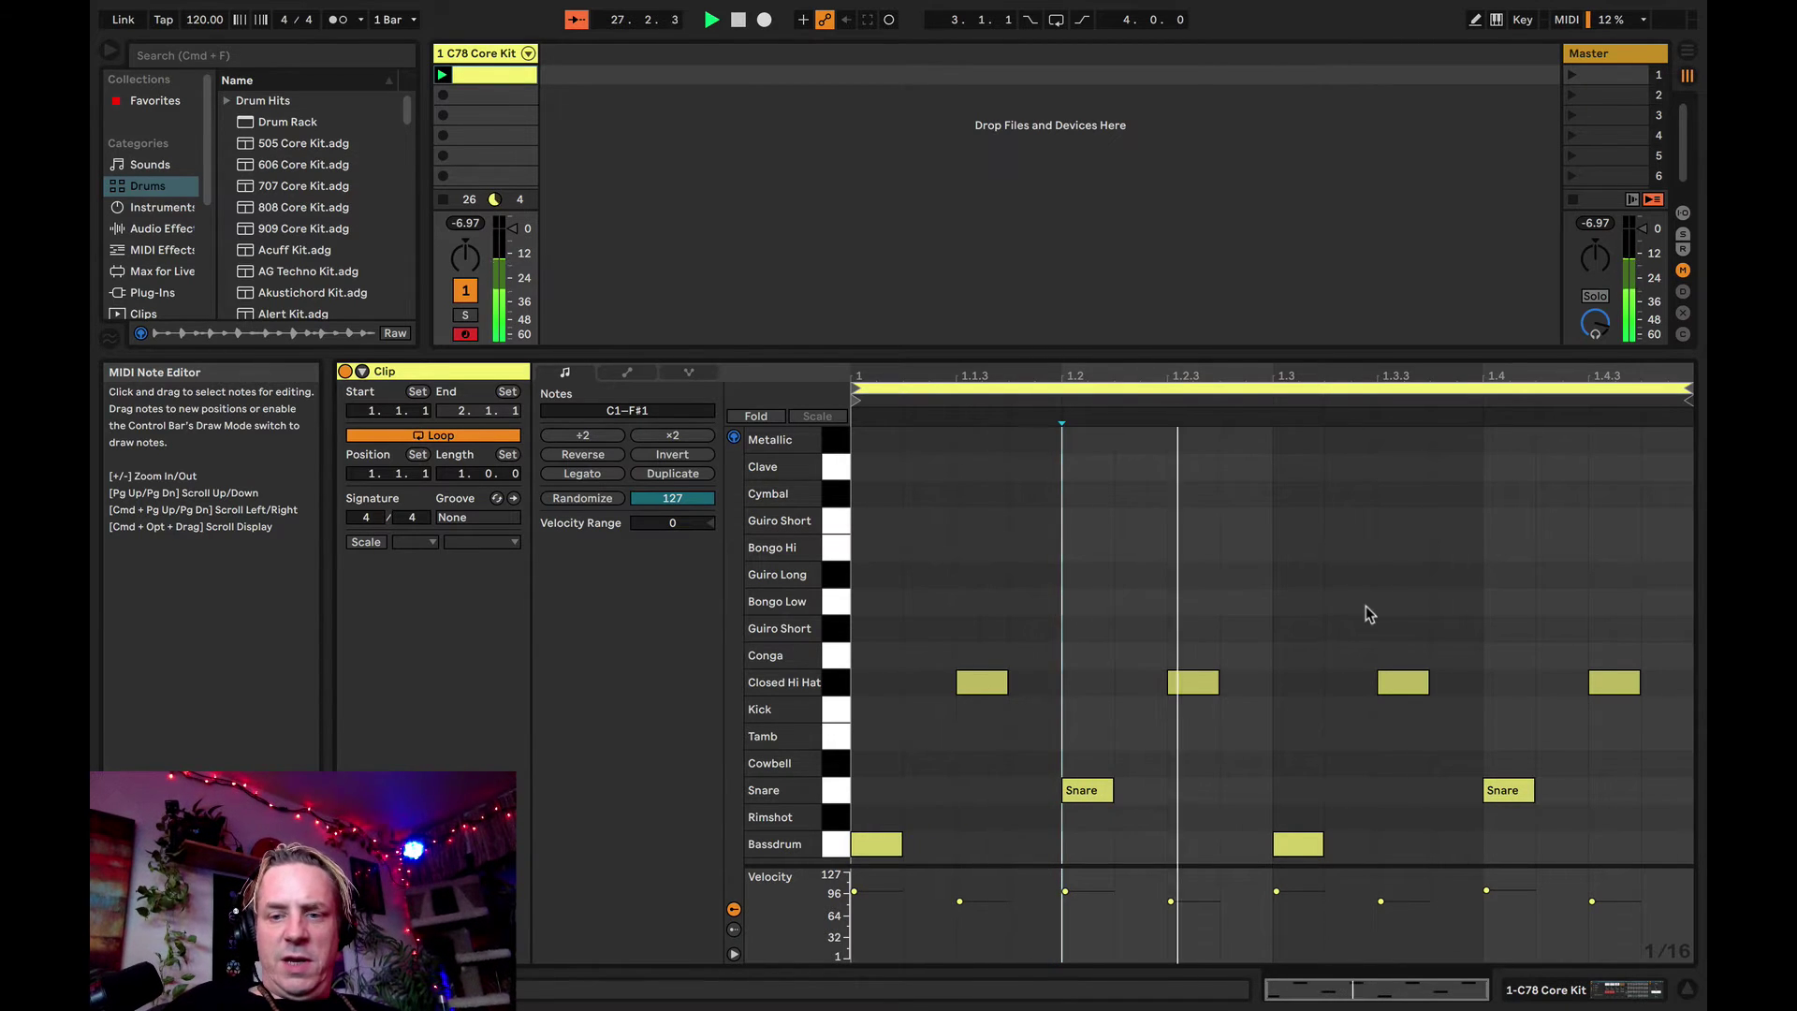
# - Add a sixteenth-note Guiro Long hit, try it on different beats, place it on beat 1.3 and stop playback
pyautogui.doubleClick(1509, 574)
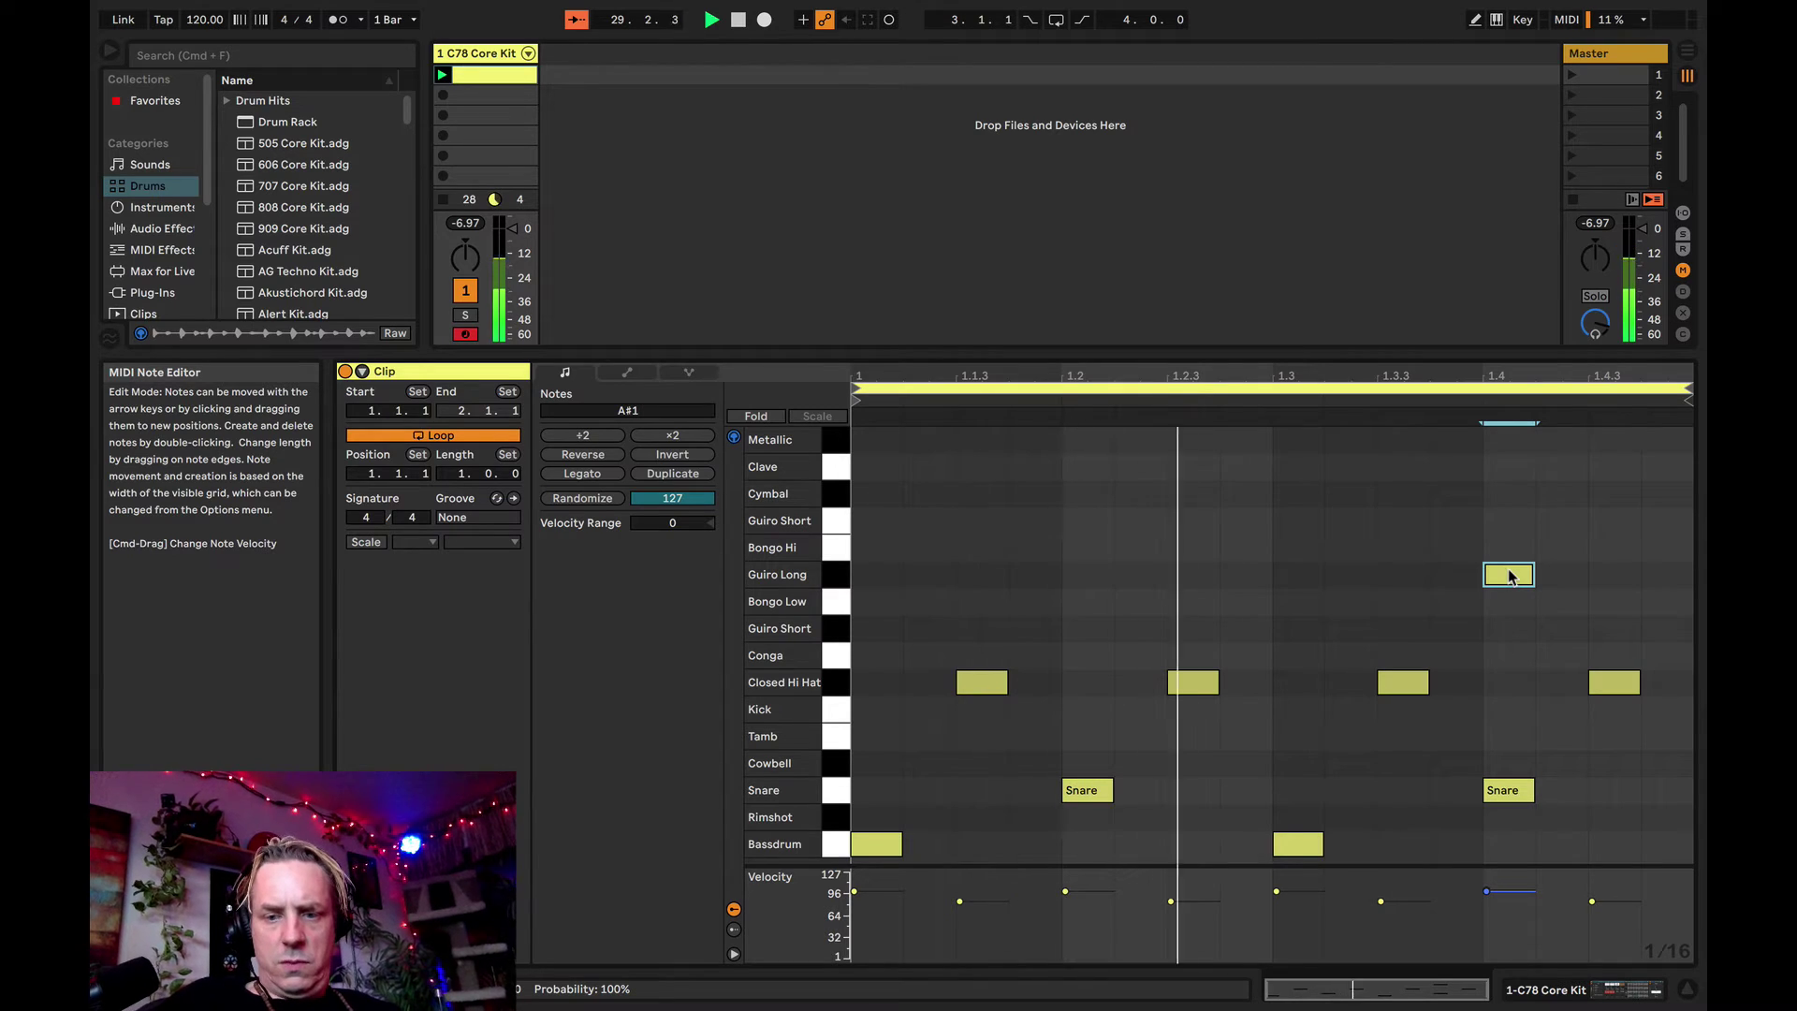
pyautogui.moveTo(1508, 575); pyautogui.dragTo(1411, 584)
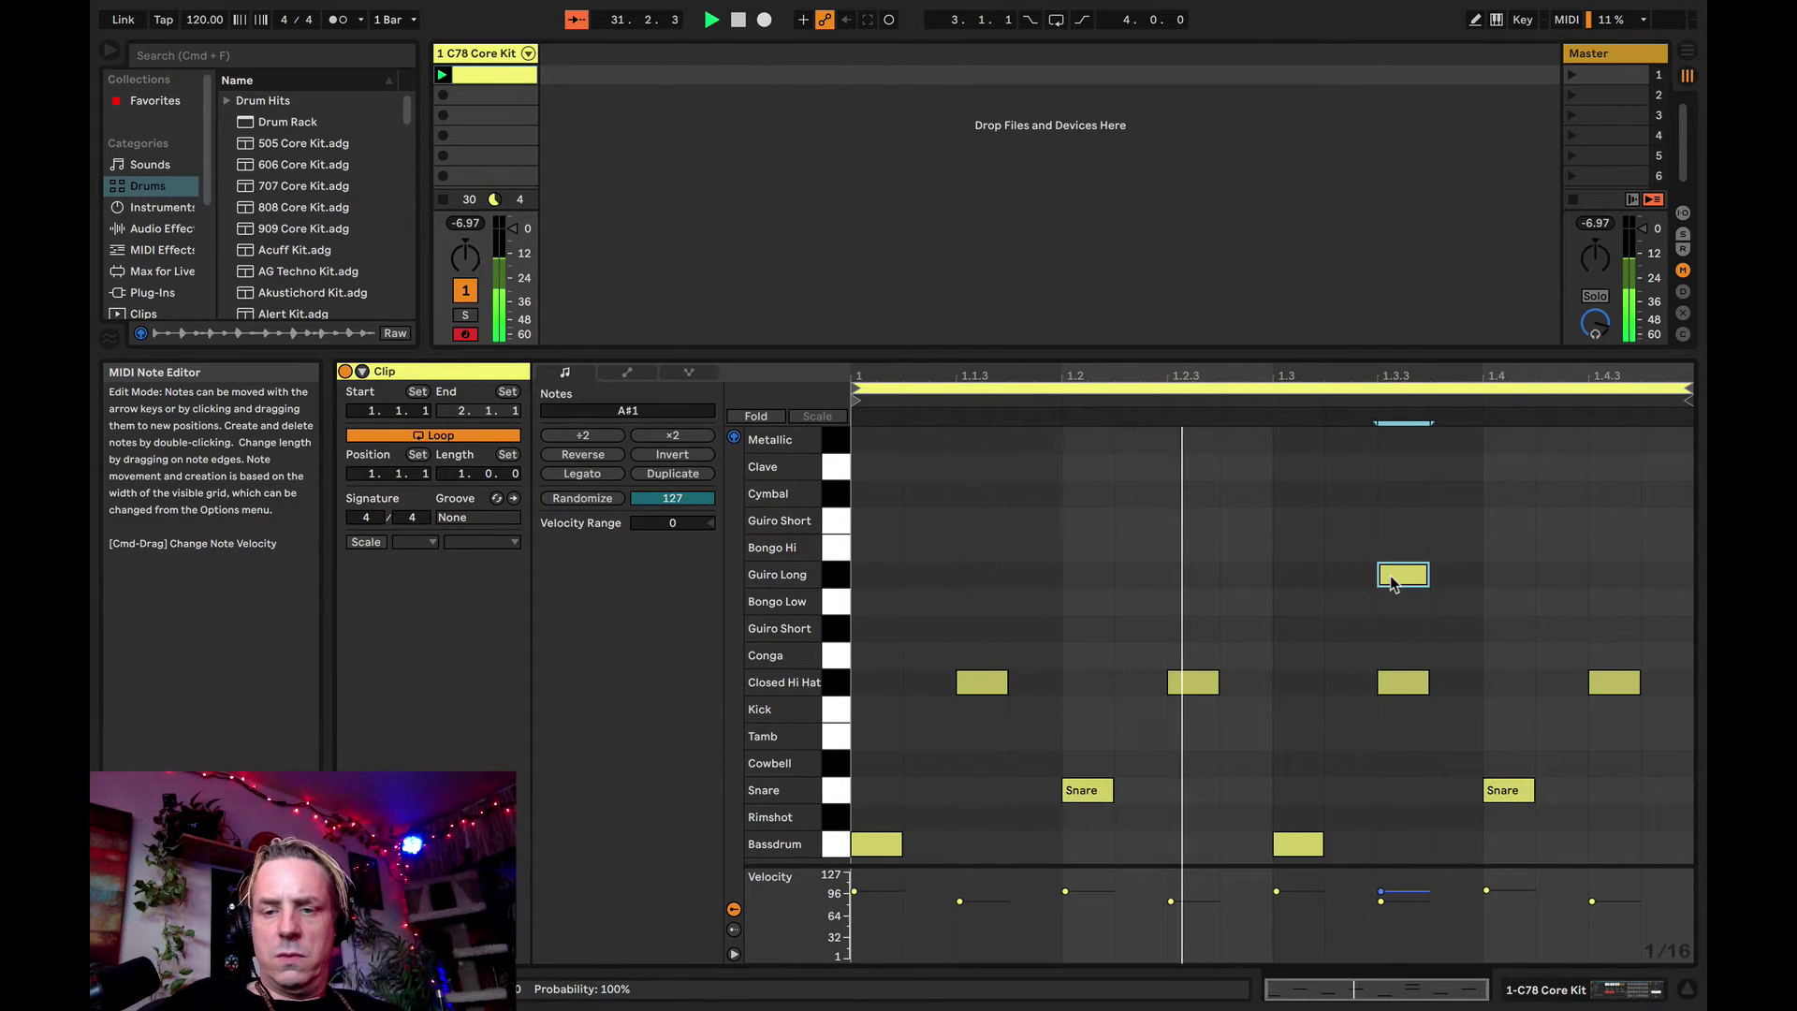
pyautogui.moveTo(1392, 582); pyautogui.dragTo(1307, 584)
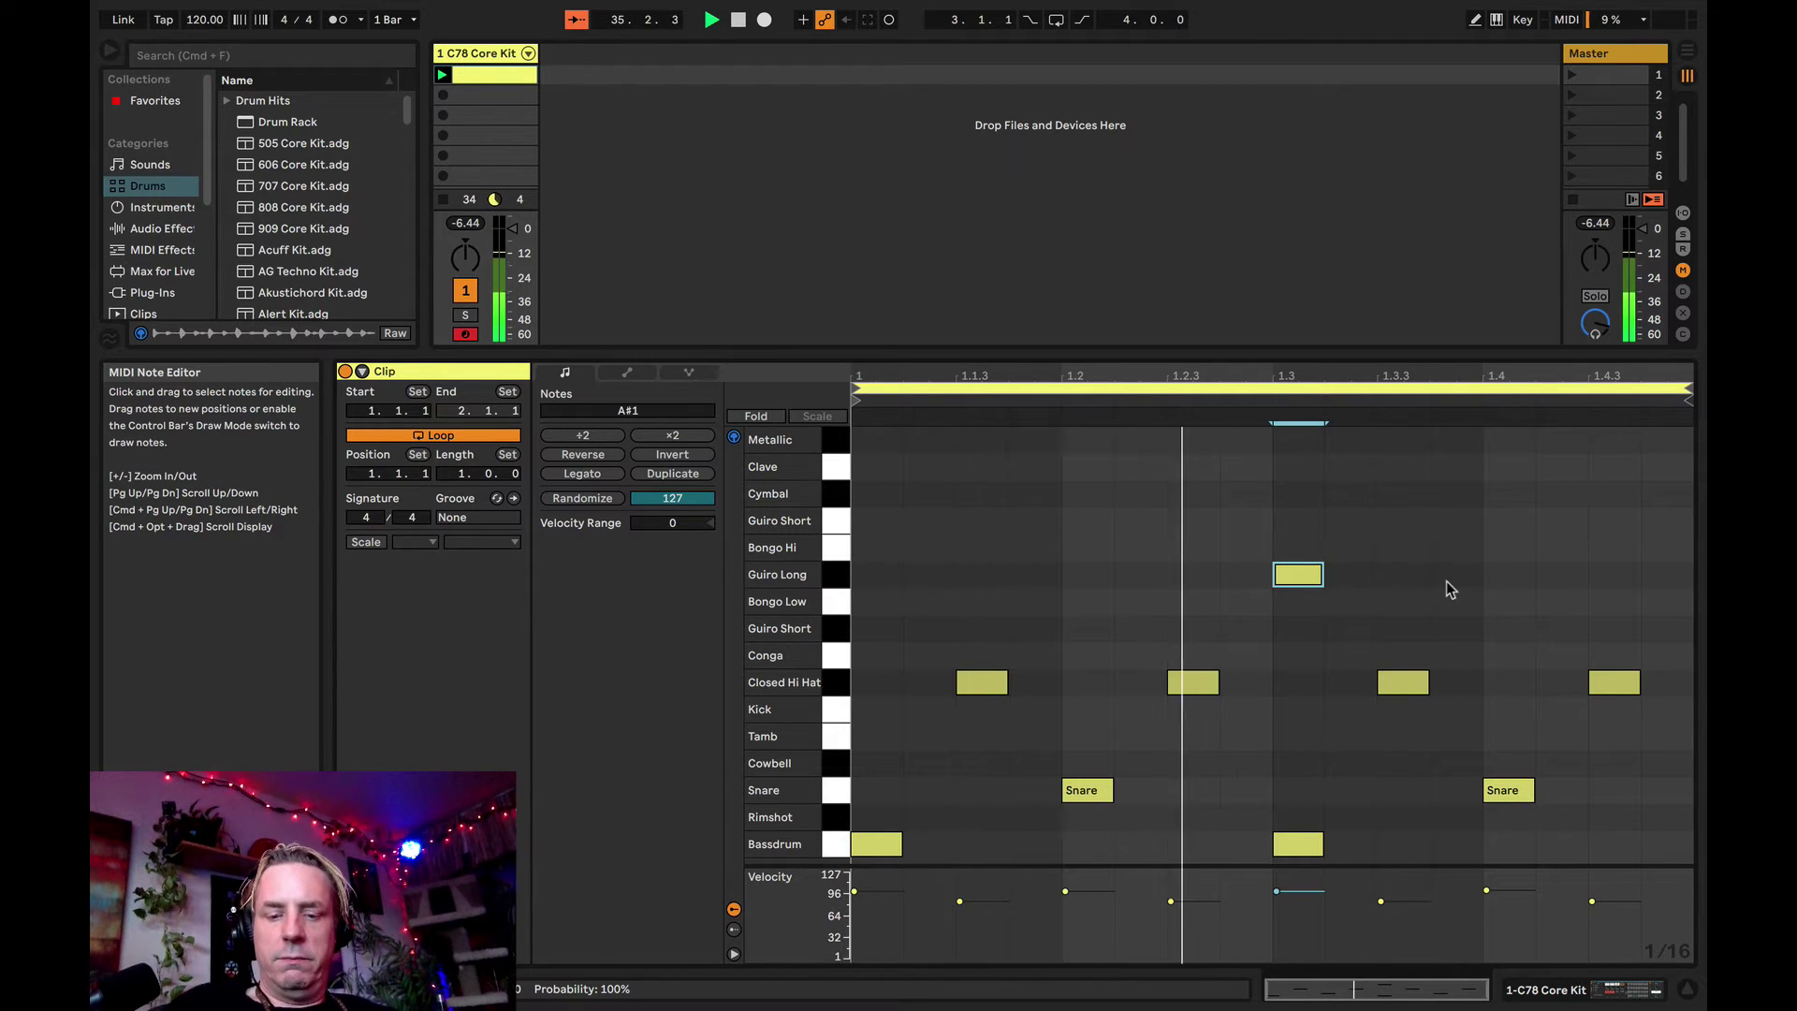
pyautogui.press('space')
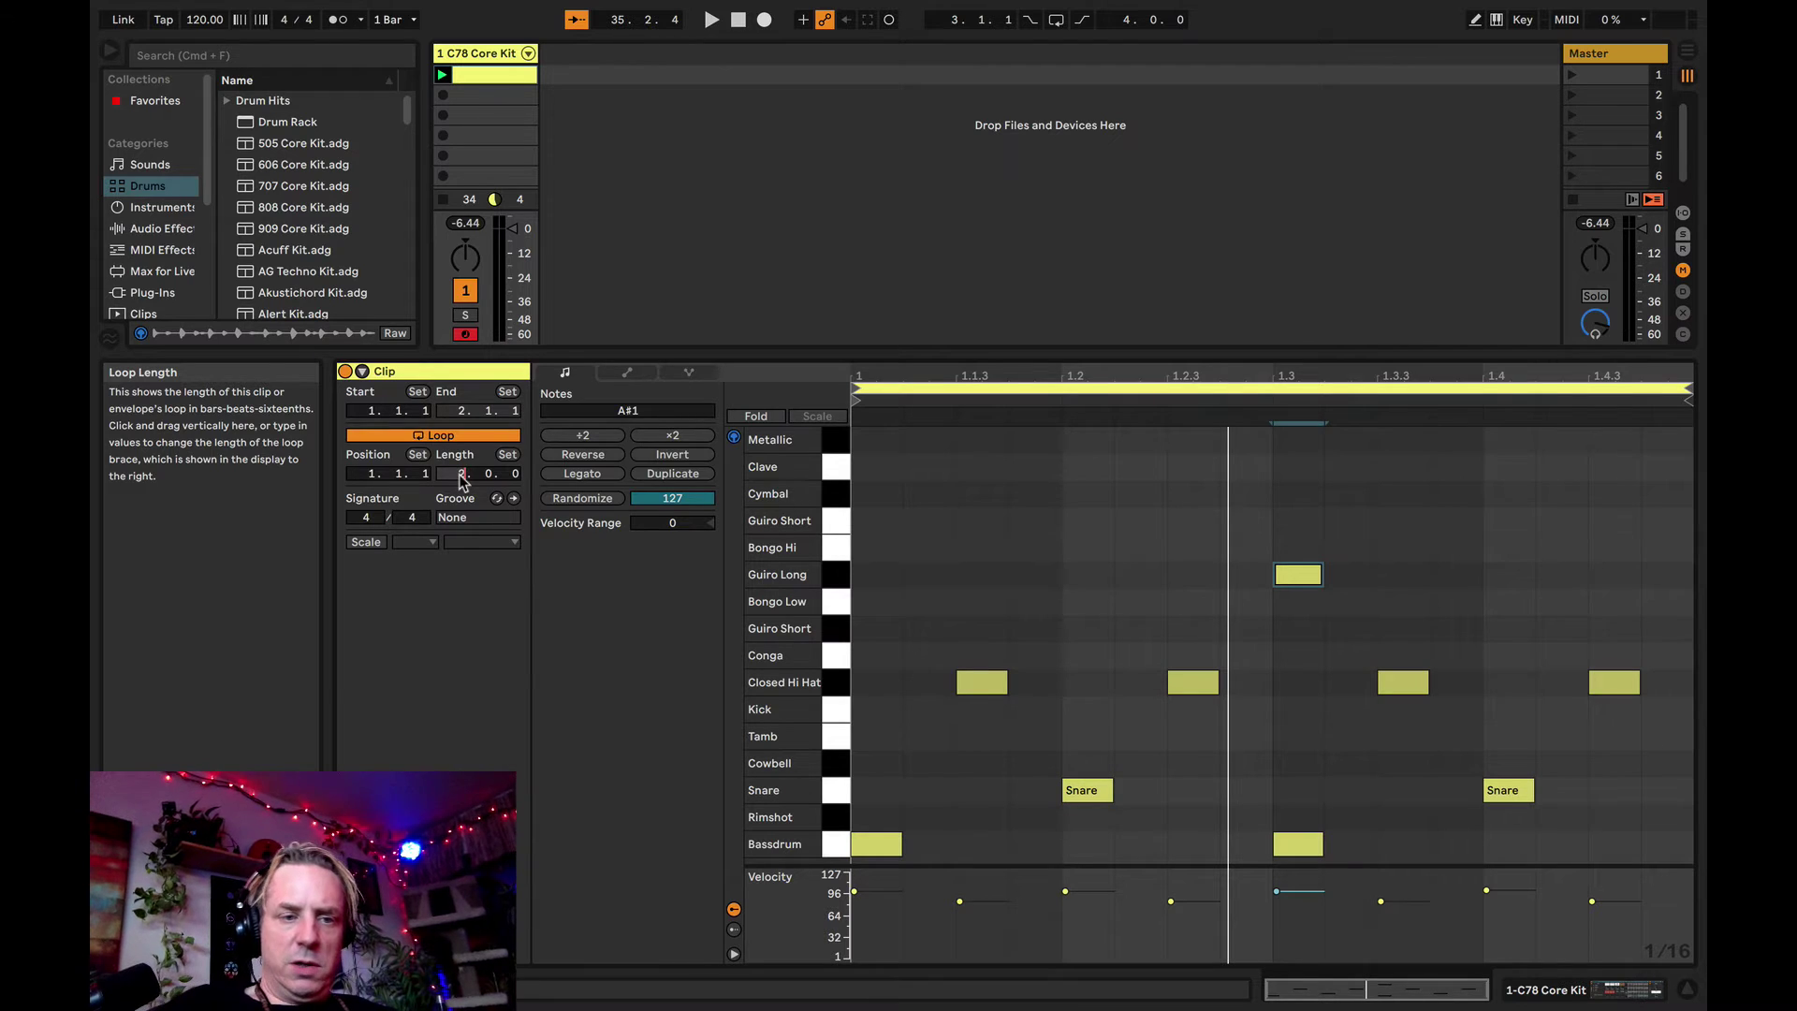
# - Set the clip's loop length to 2 bars, duplicate all bar 1 notes into bar 2 and play the loop
pyautogui.moveTo(459, 477); pyautogui.dragTo(458, 474)
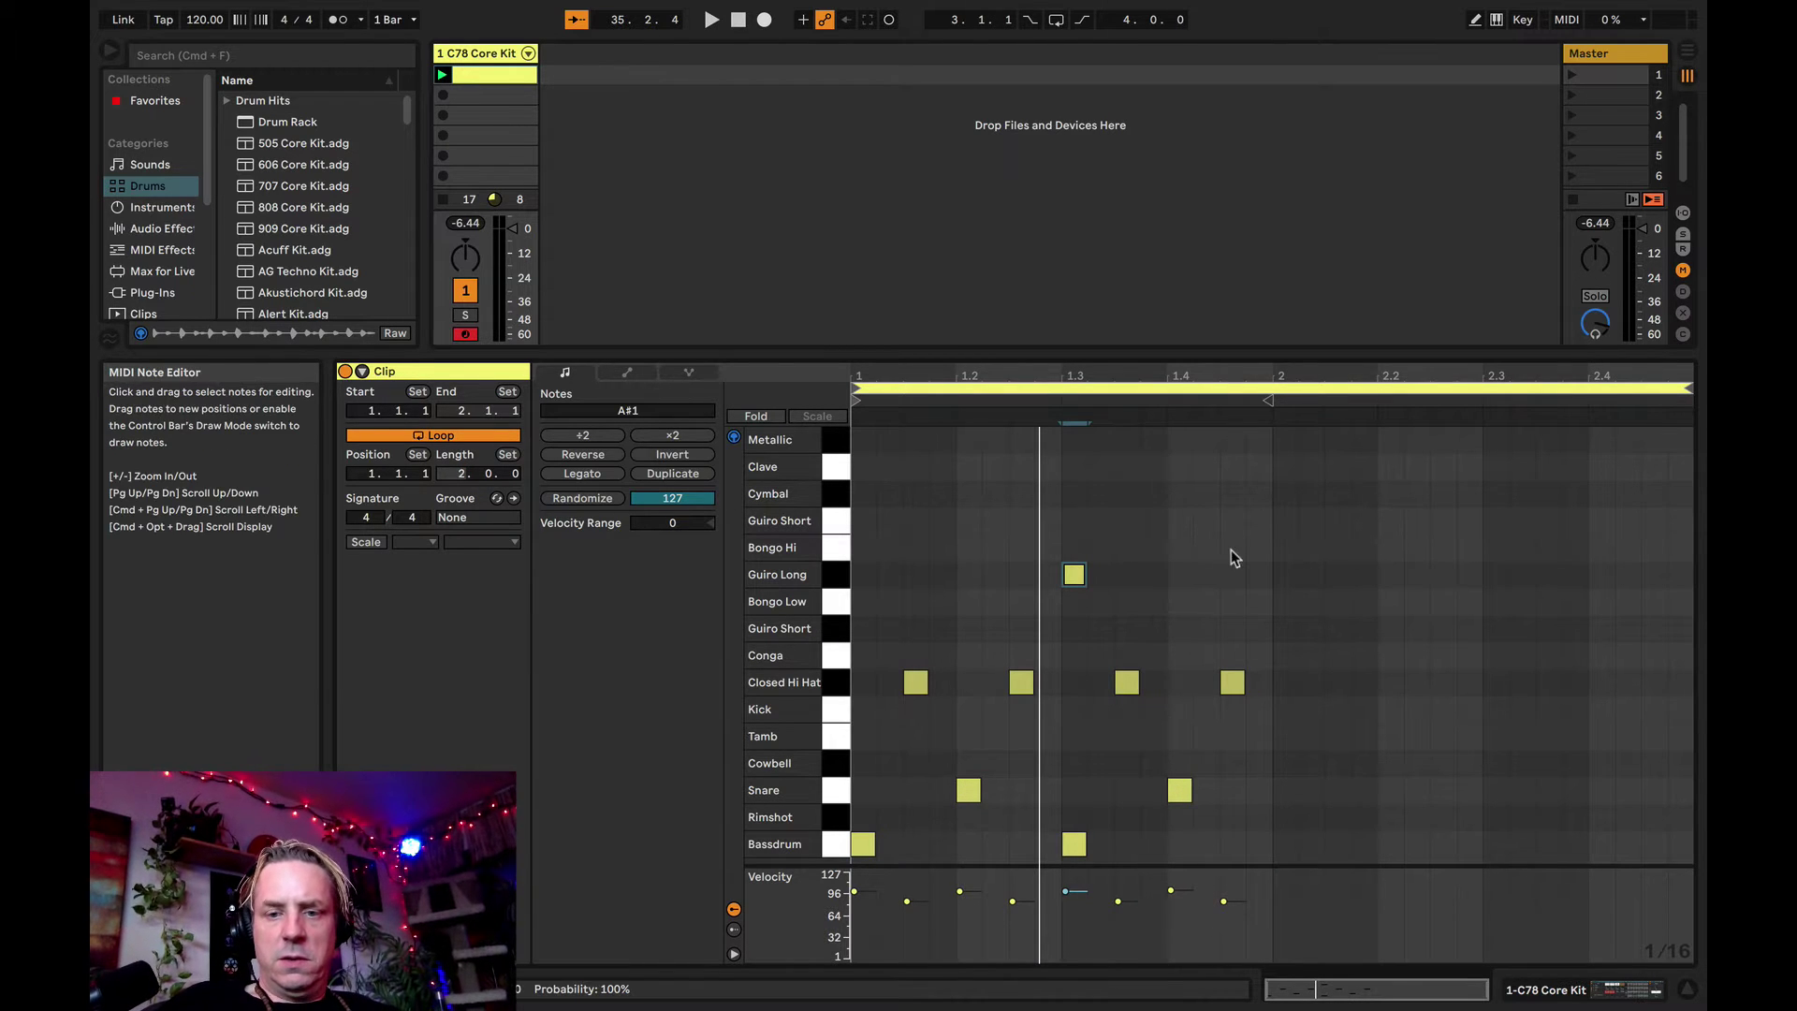
pyautogui.moveTo(1272, 565); pyautogui.dragTo(845, 866)
pyautogui.press('super+d')
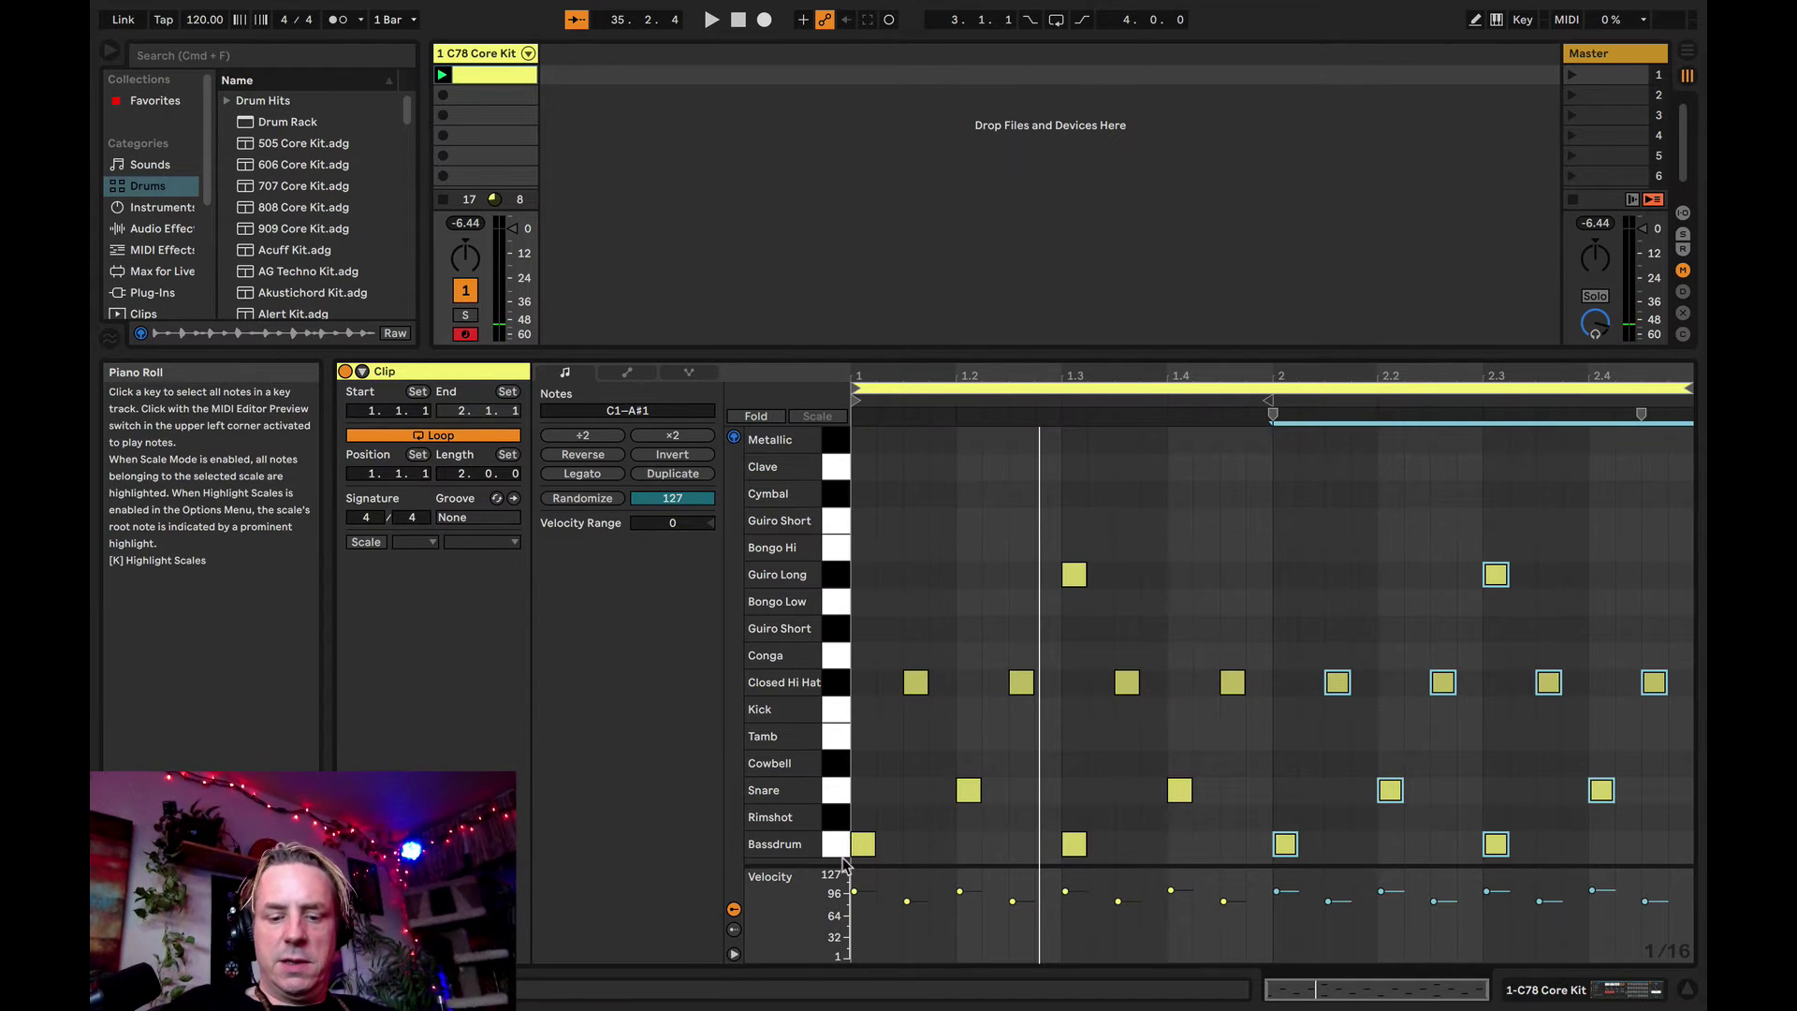
pyautogui.press('space')
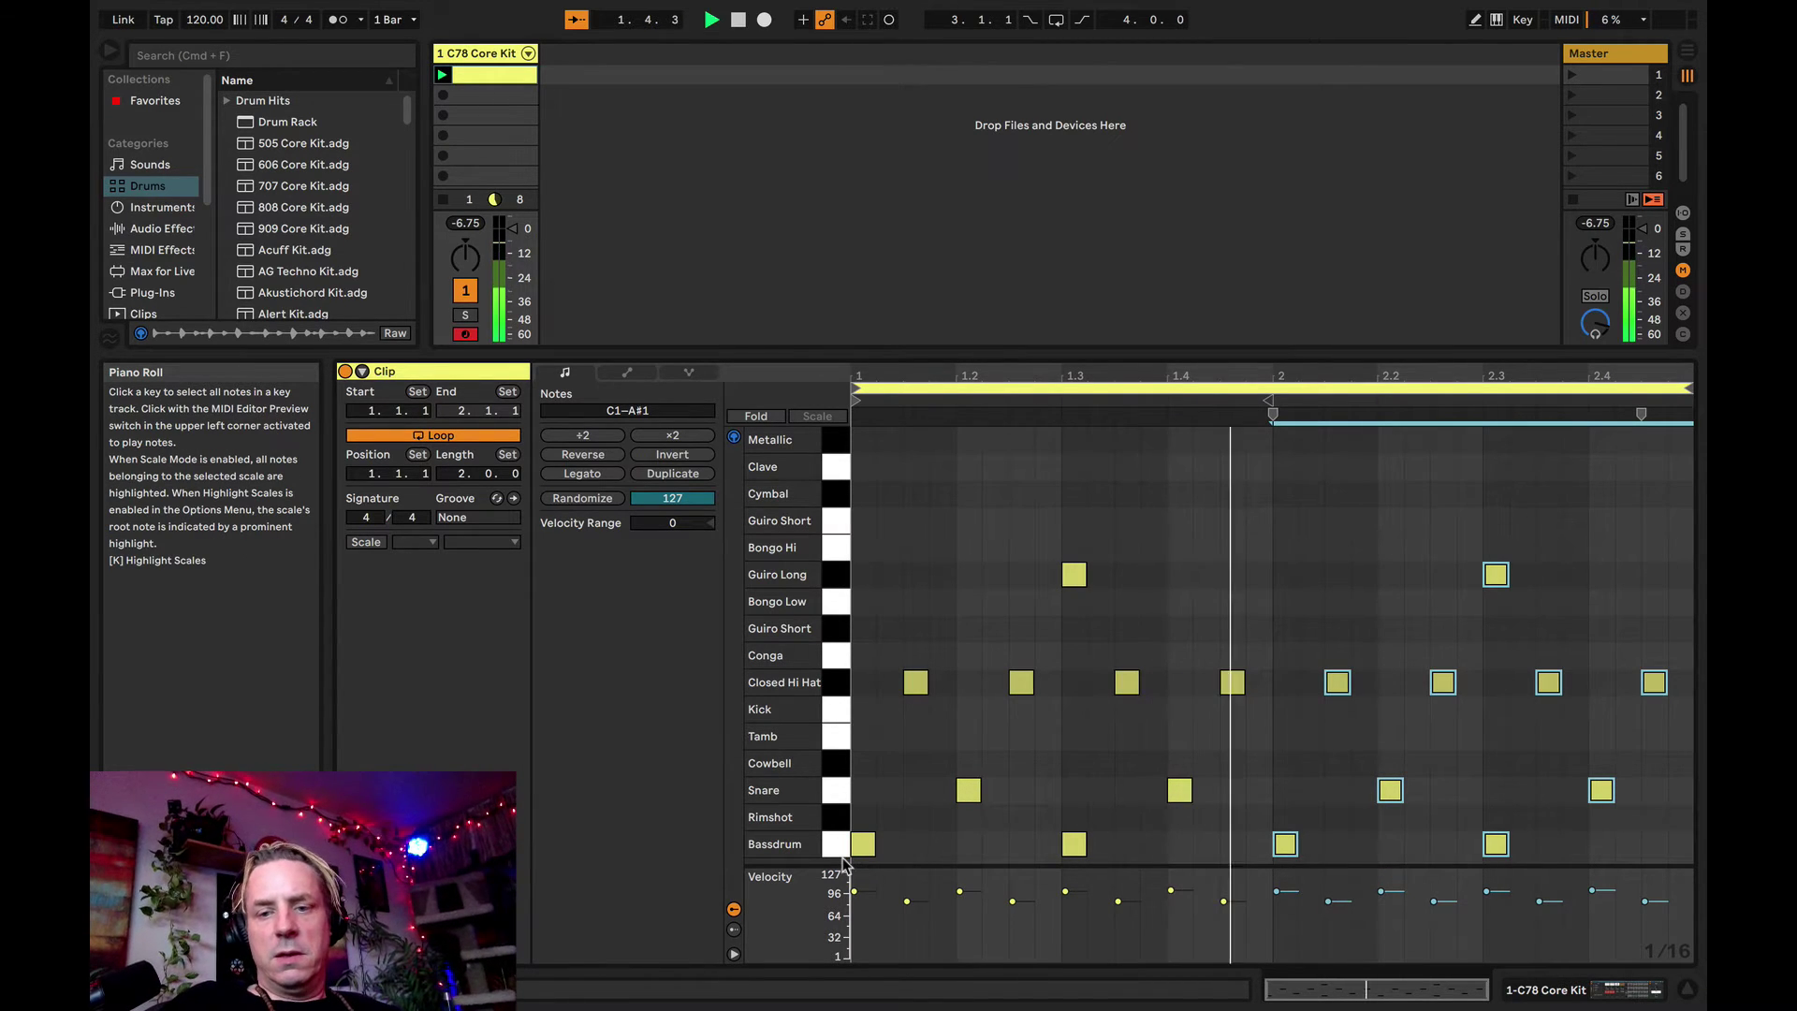
# - Add a second-bar Guiro Long hit at 2.2.3 and delete the closed hi-hat note at the same position
pyautogui.click(1323, 642)
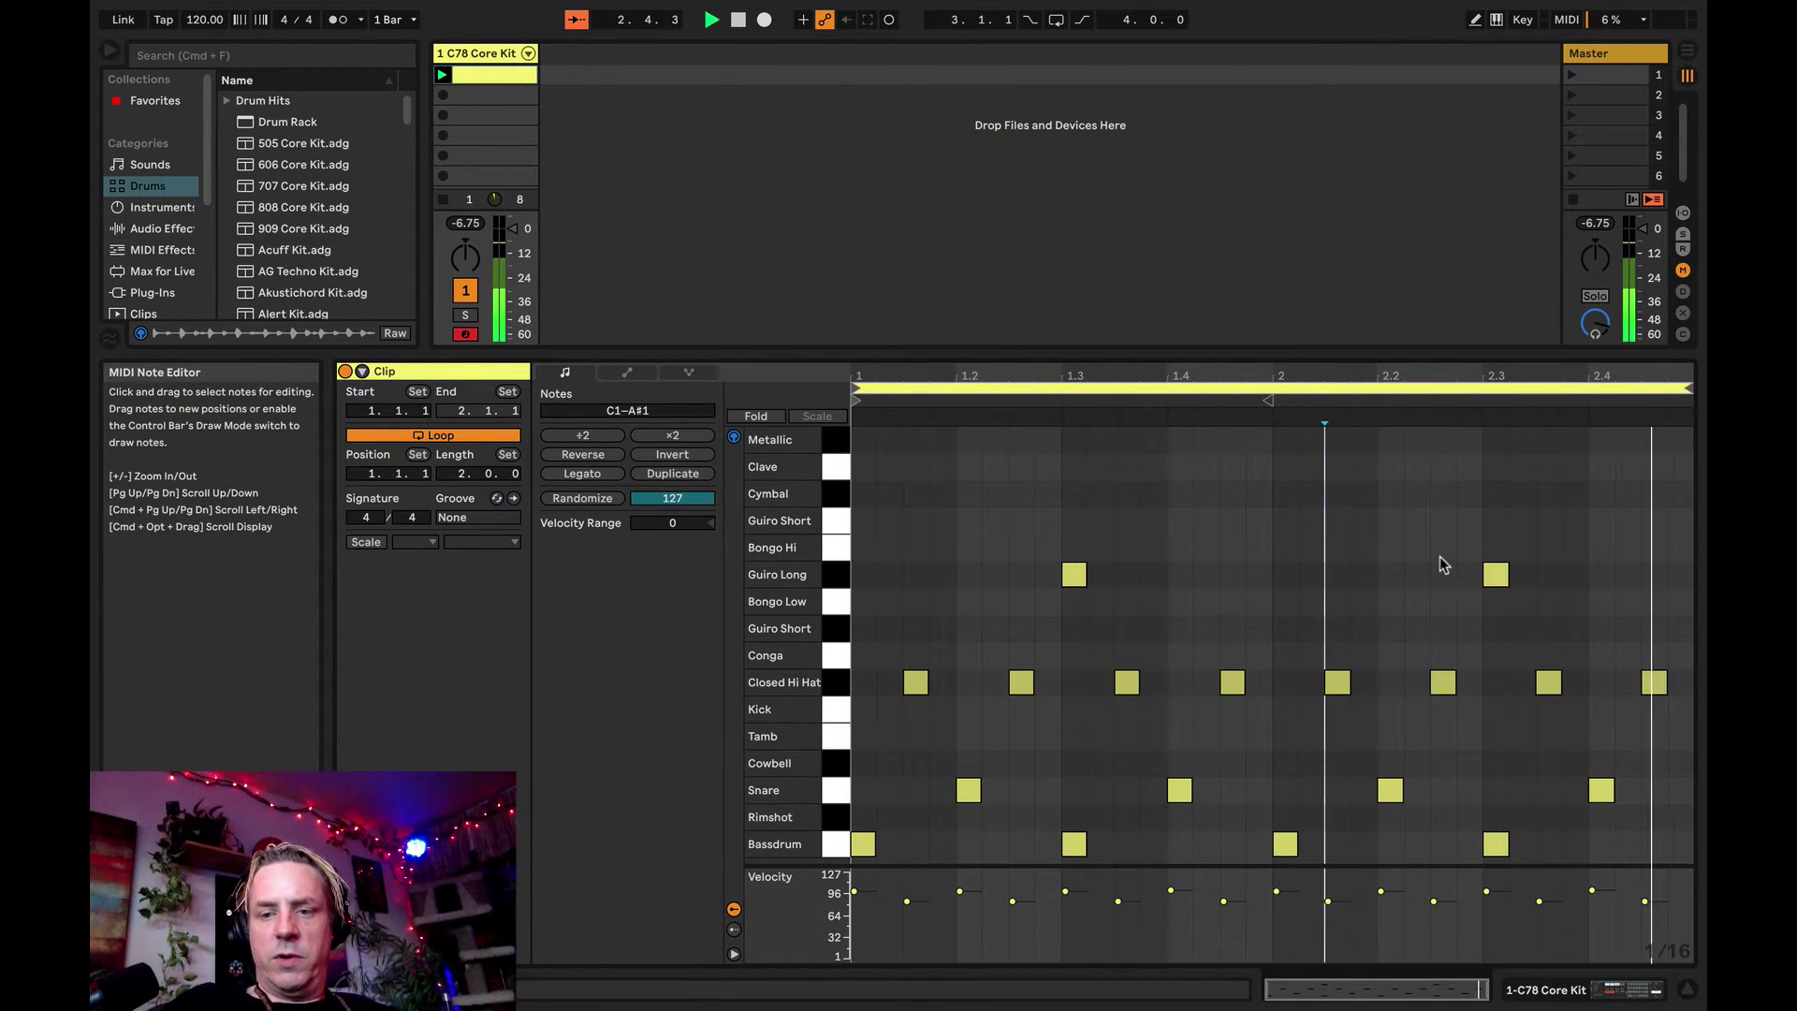
pyautogui.doubleClick(1416, 576)
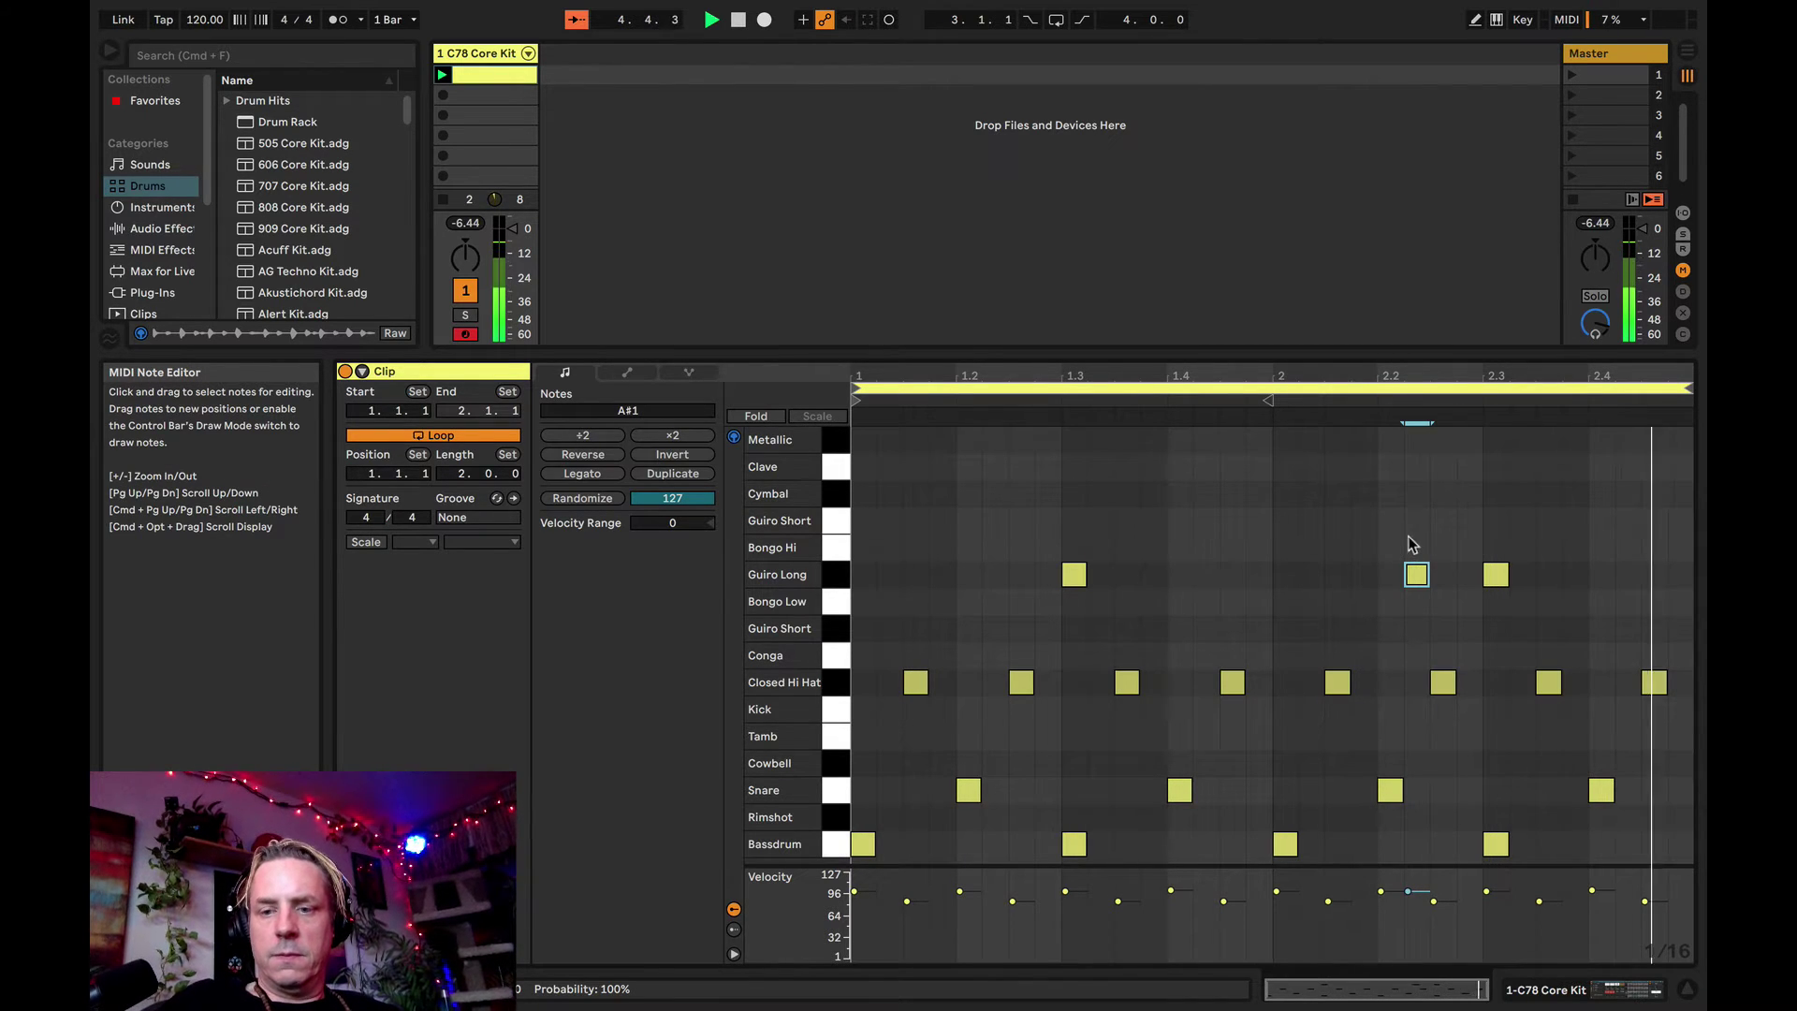
pyautogui.moveTo(1414, 574); pyautogui.dragTo(1410, 574)
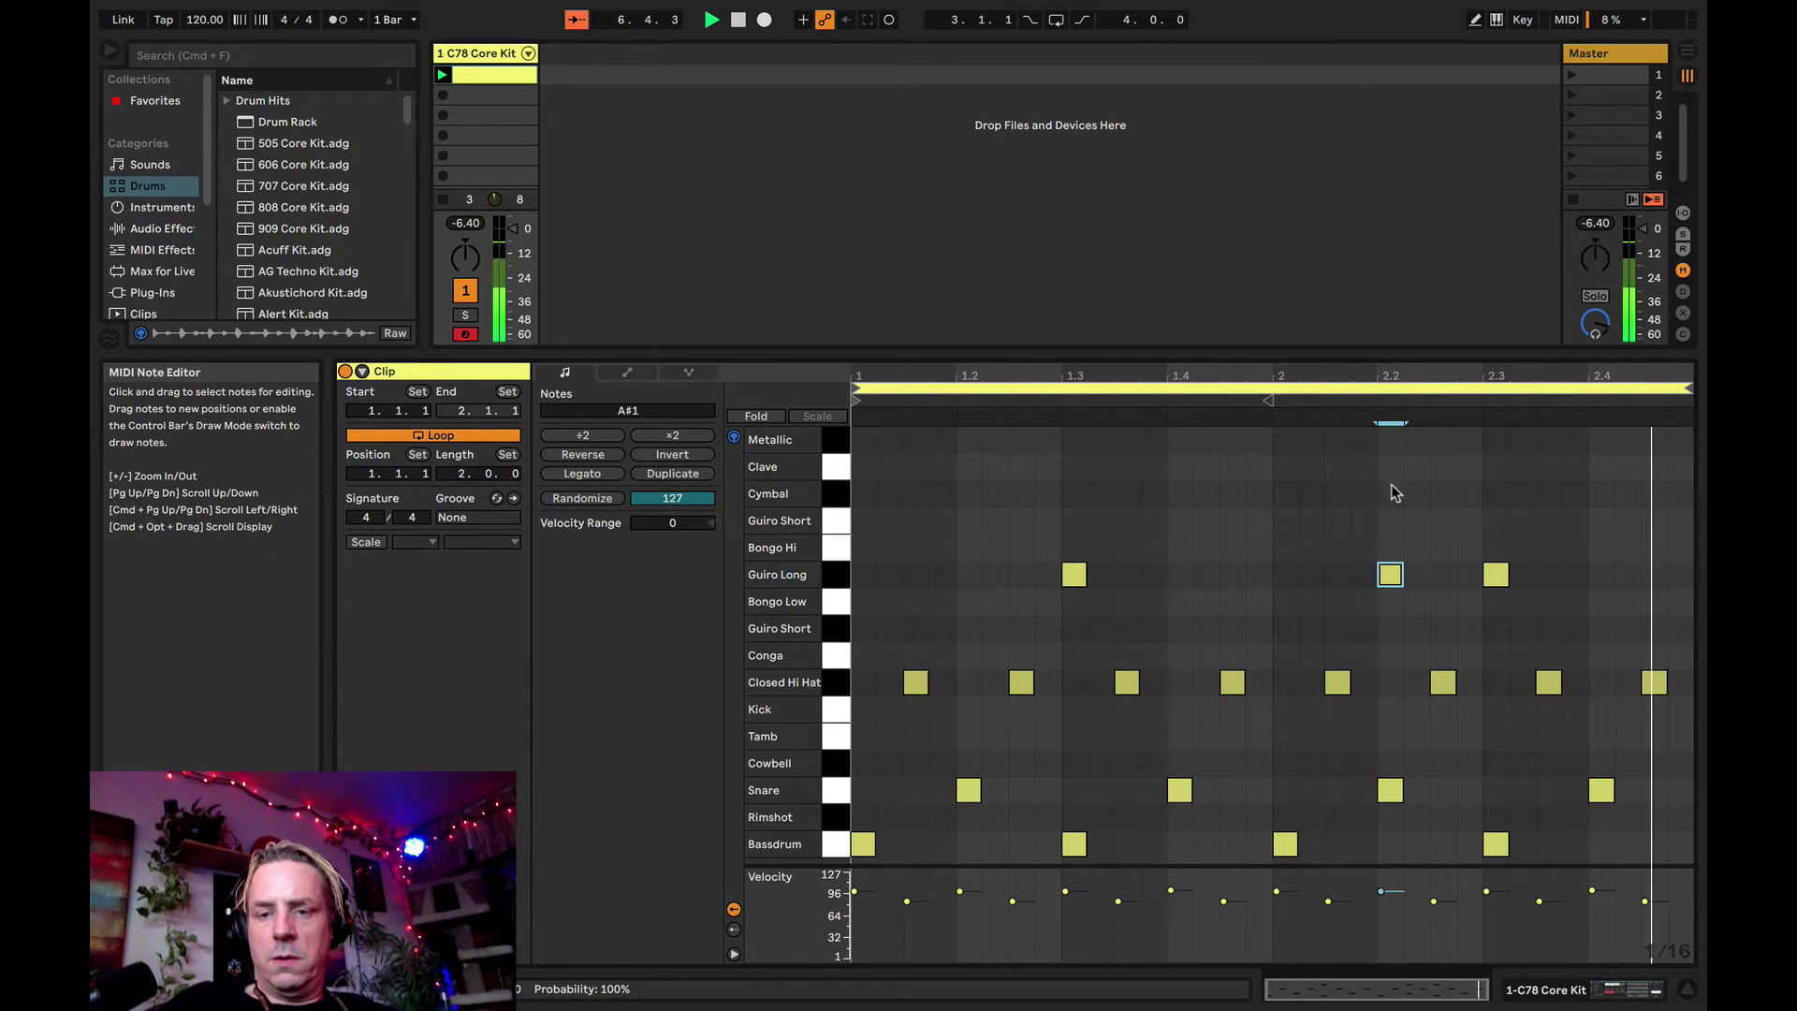
pyautogui.moveTo(1388, 574); pyautogui.dragTo(1440, 573)
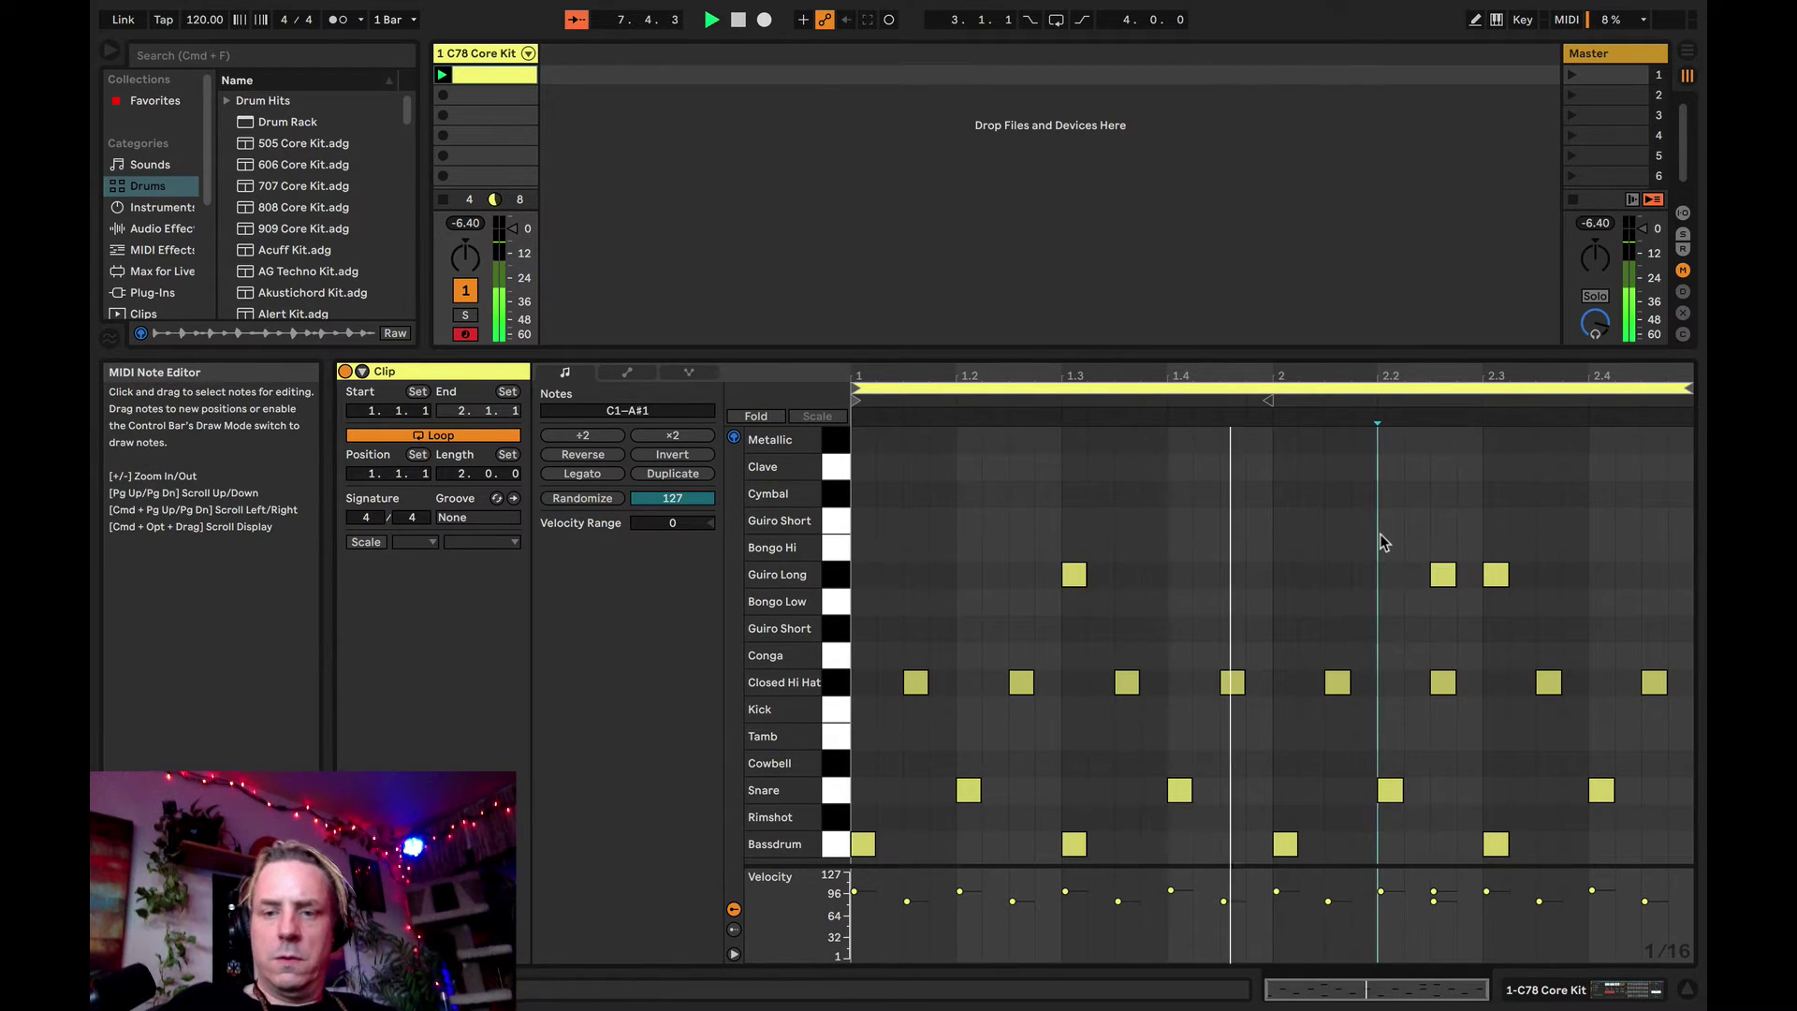
pyautogui.click(1383, 543)
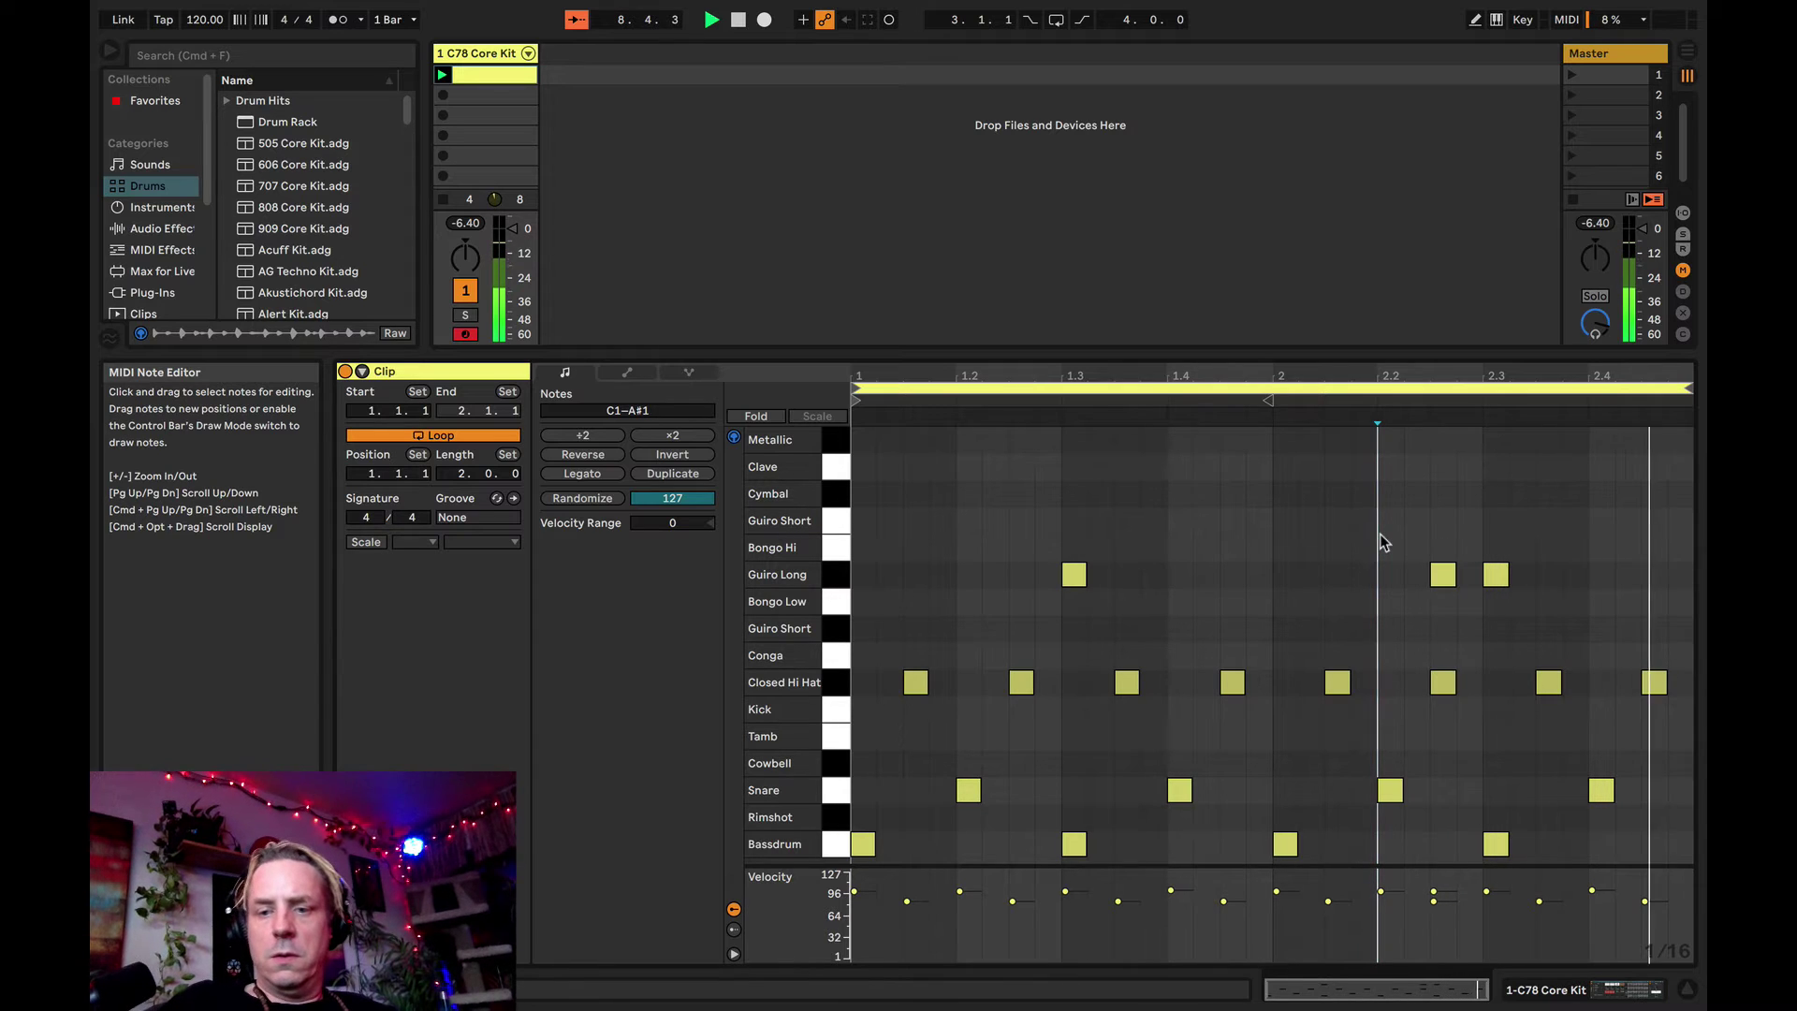
pyautogui.doubleClick(1448, 690)
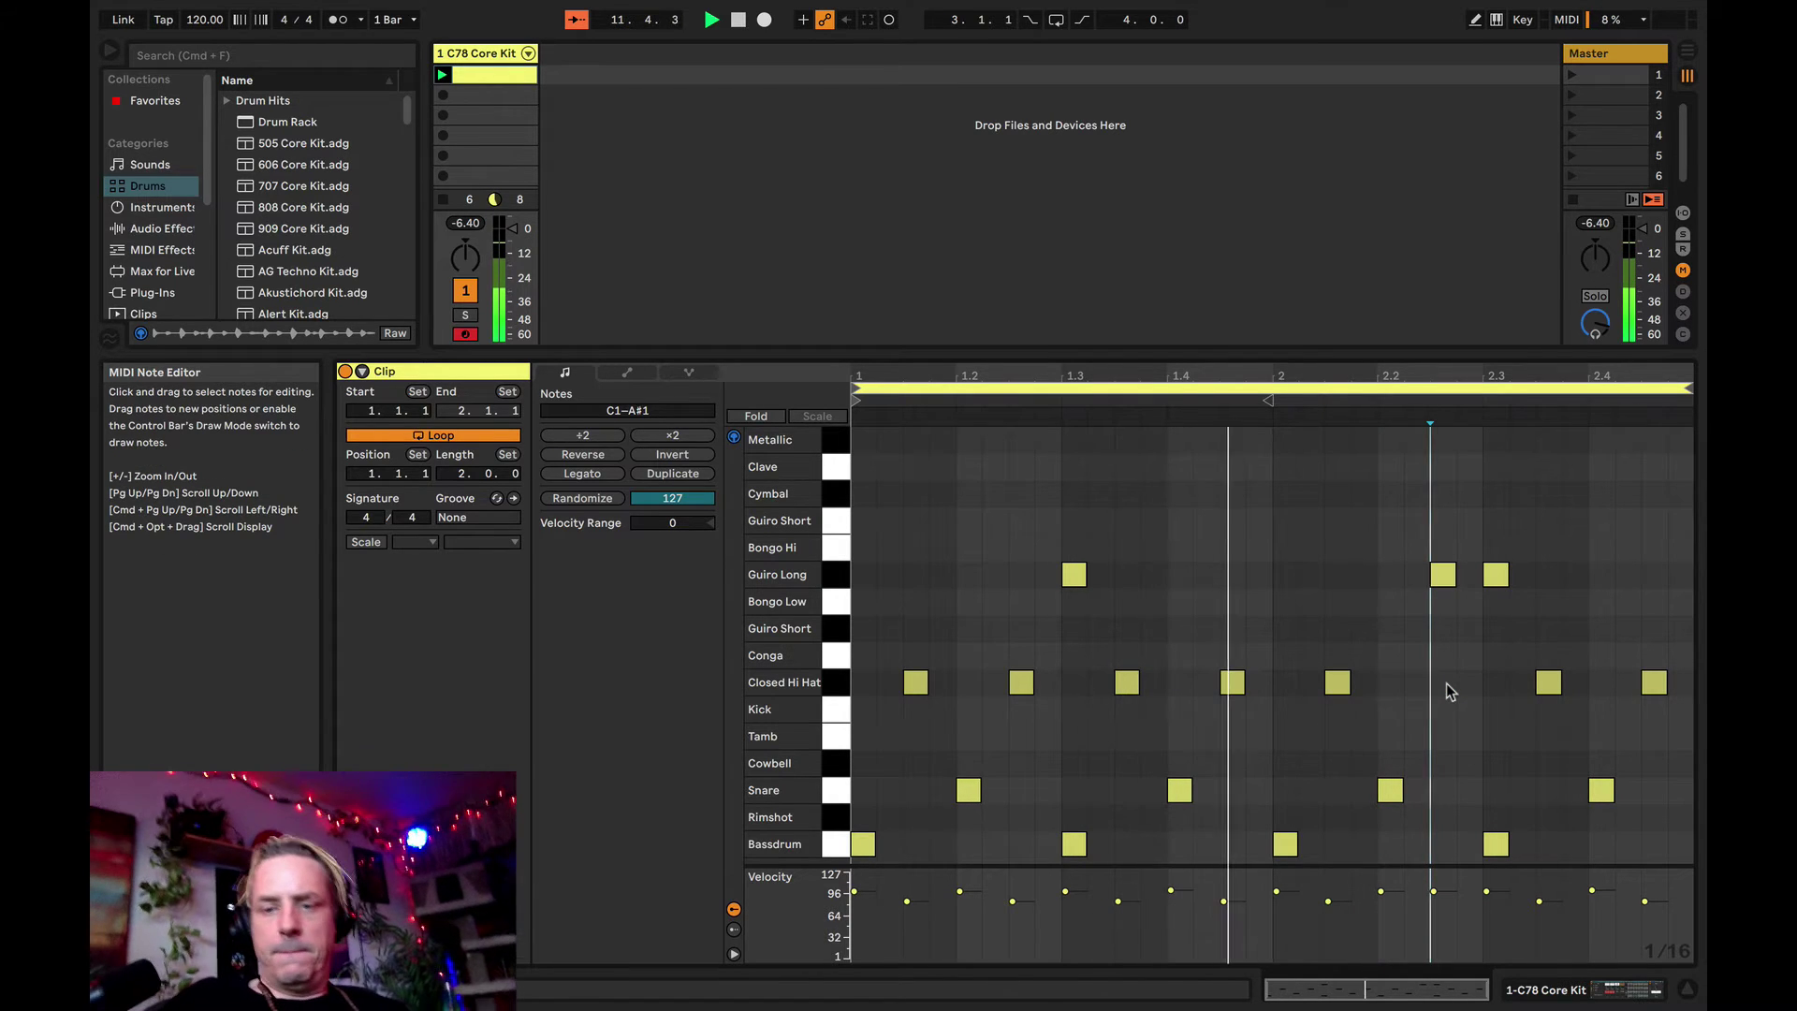
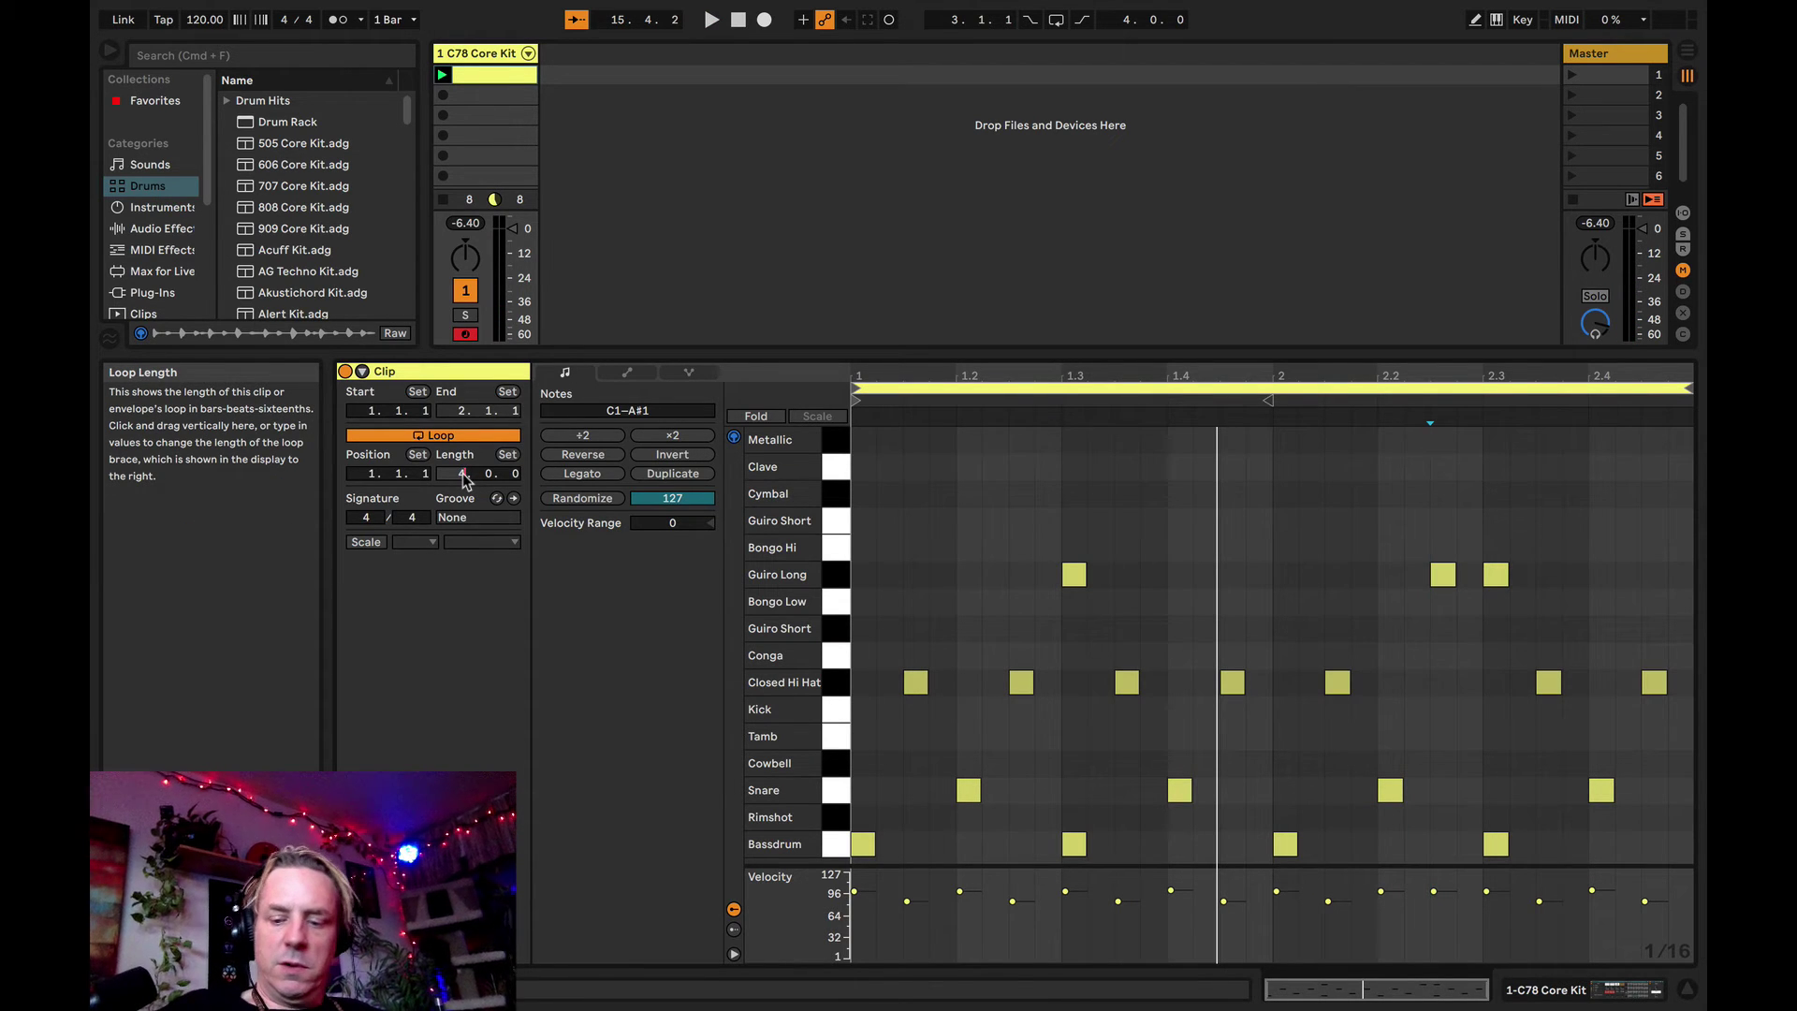
# - Extend the clip's loop length to 4 bars and duplicate all notes of bars 1 and 2 into bars 3 and 4
pyautogui.press('Return')
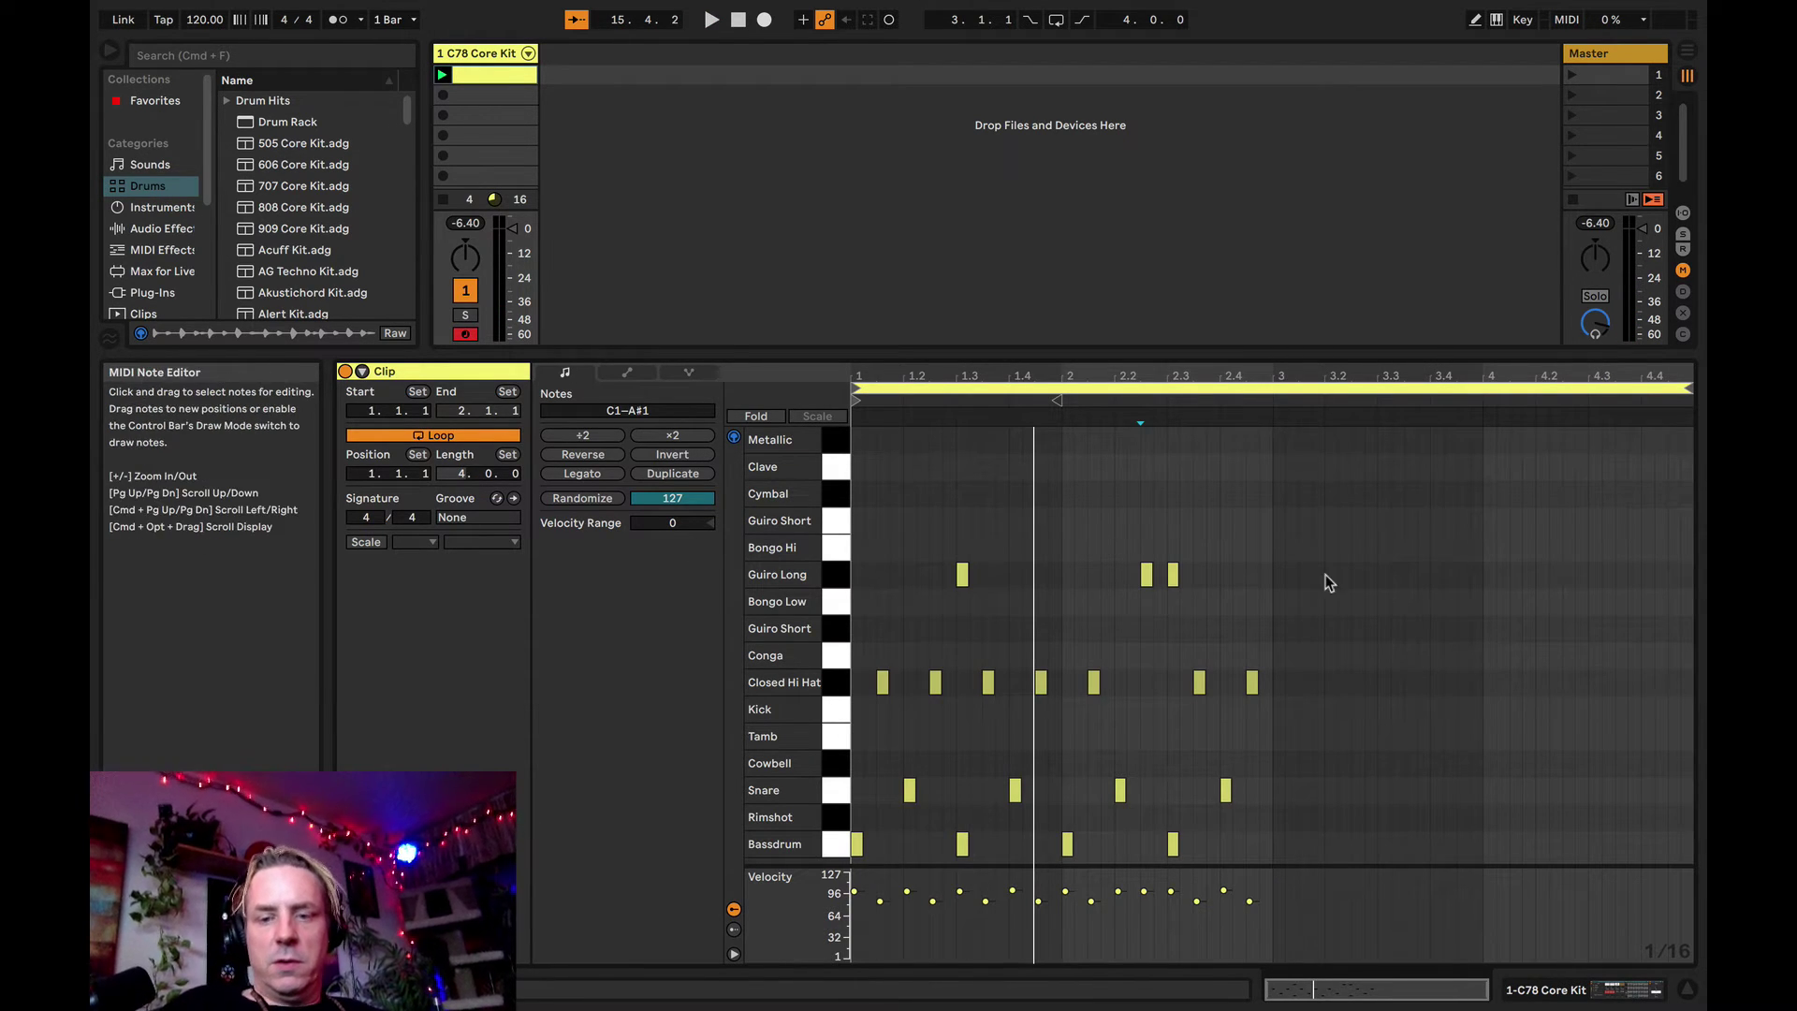
pyautogui.moveTo(1265, 507); pyautogui.dragTo(851, 842)
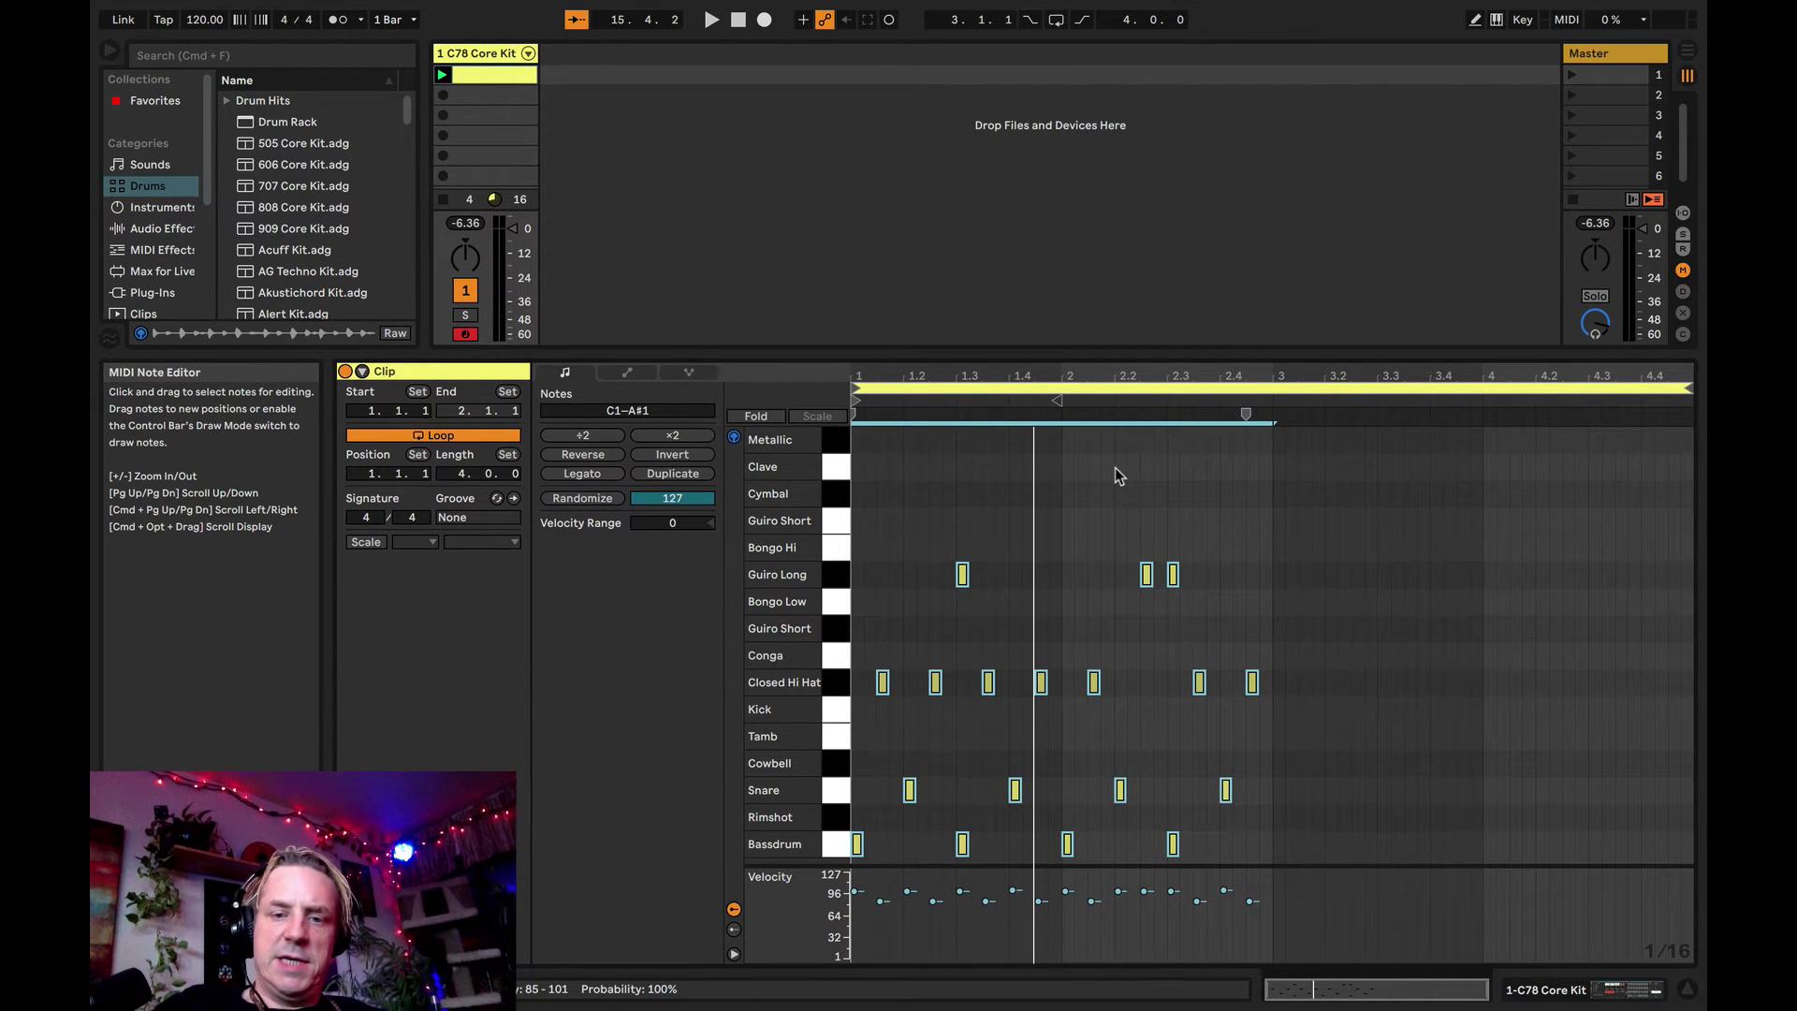
pyautogui.press('super+d')
pyautogui.press('space')
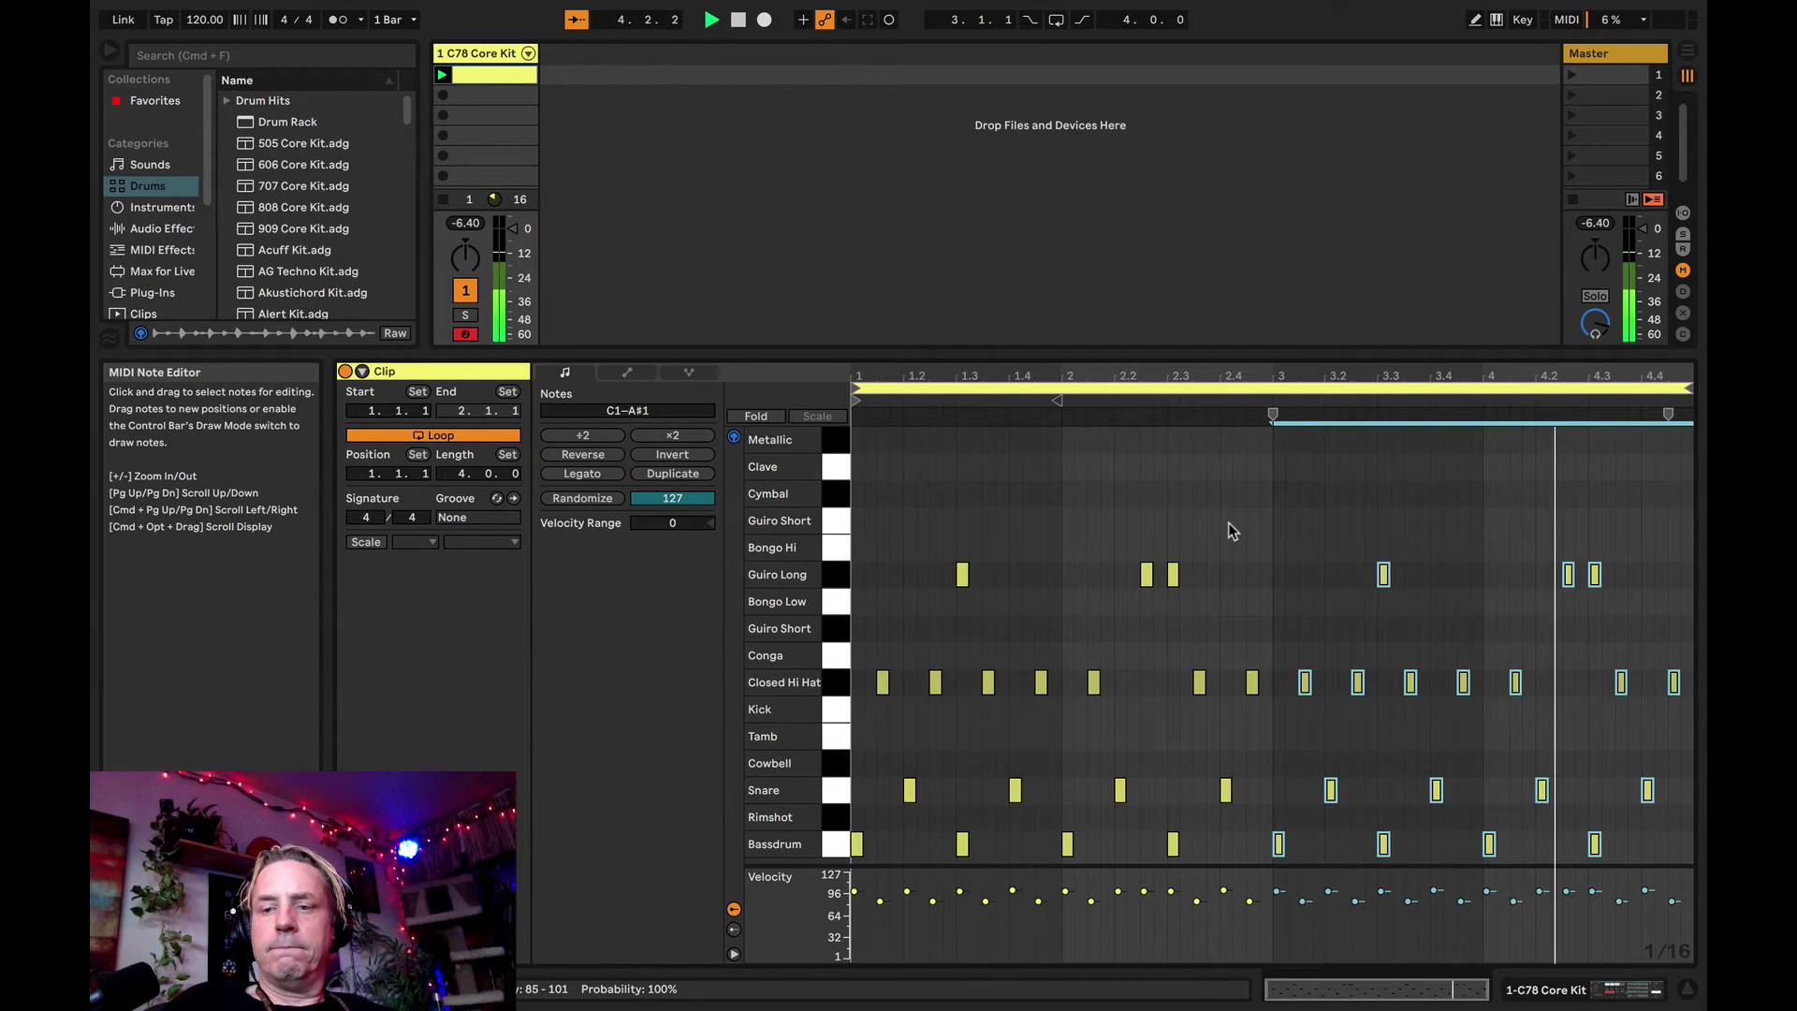
pyautogui.press('space')
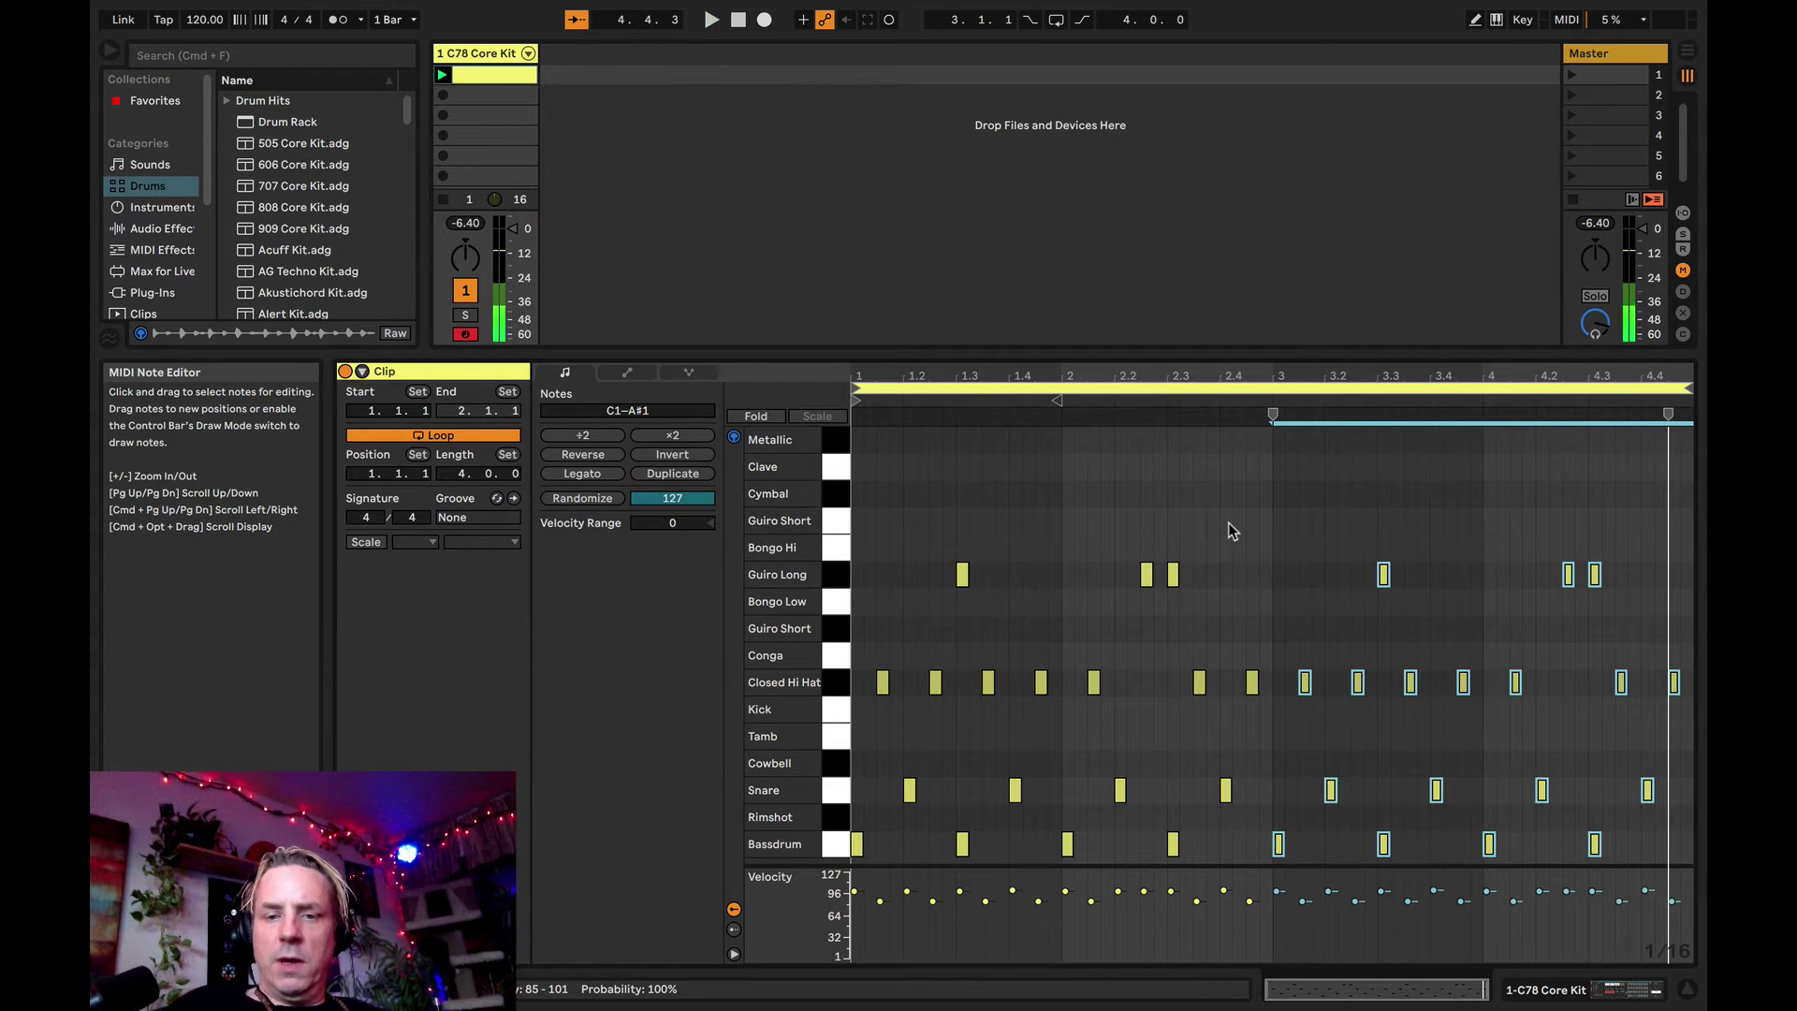
# - Audition the cymbal, add a sixteenth-note cymbal hit at 4.4.3 and play the loop
pyautogui.click(1403, 598)
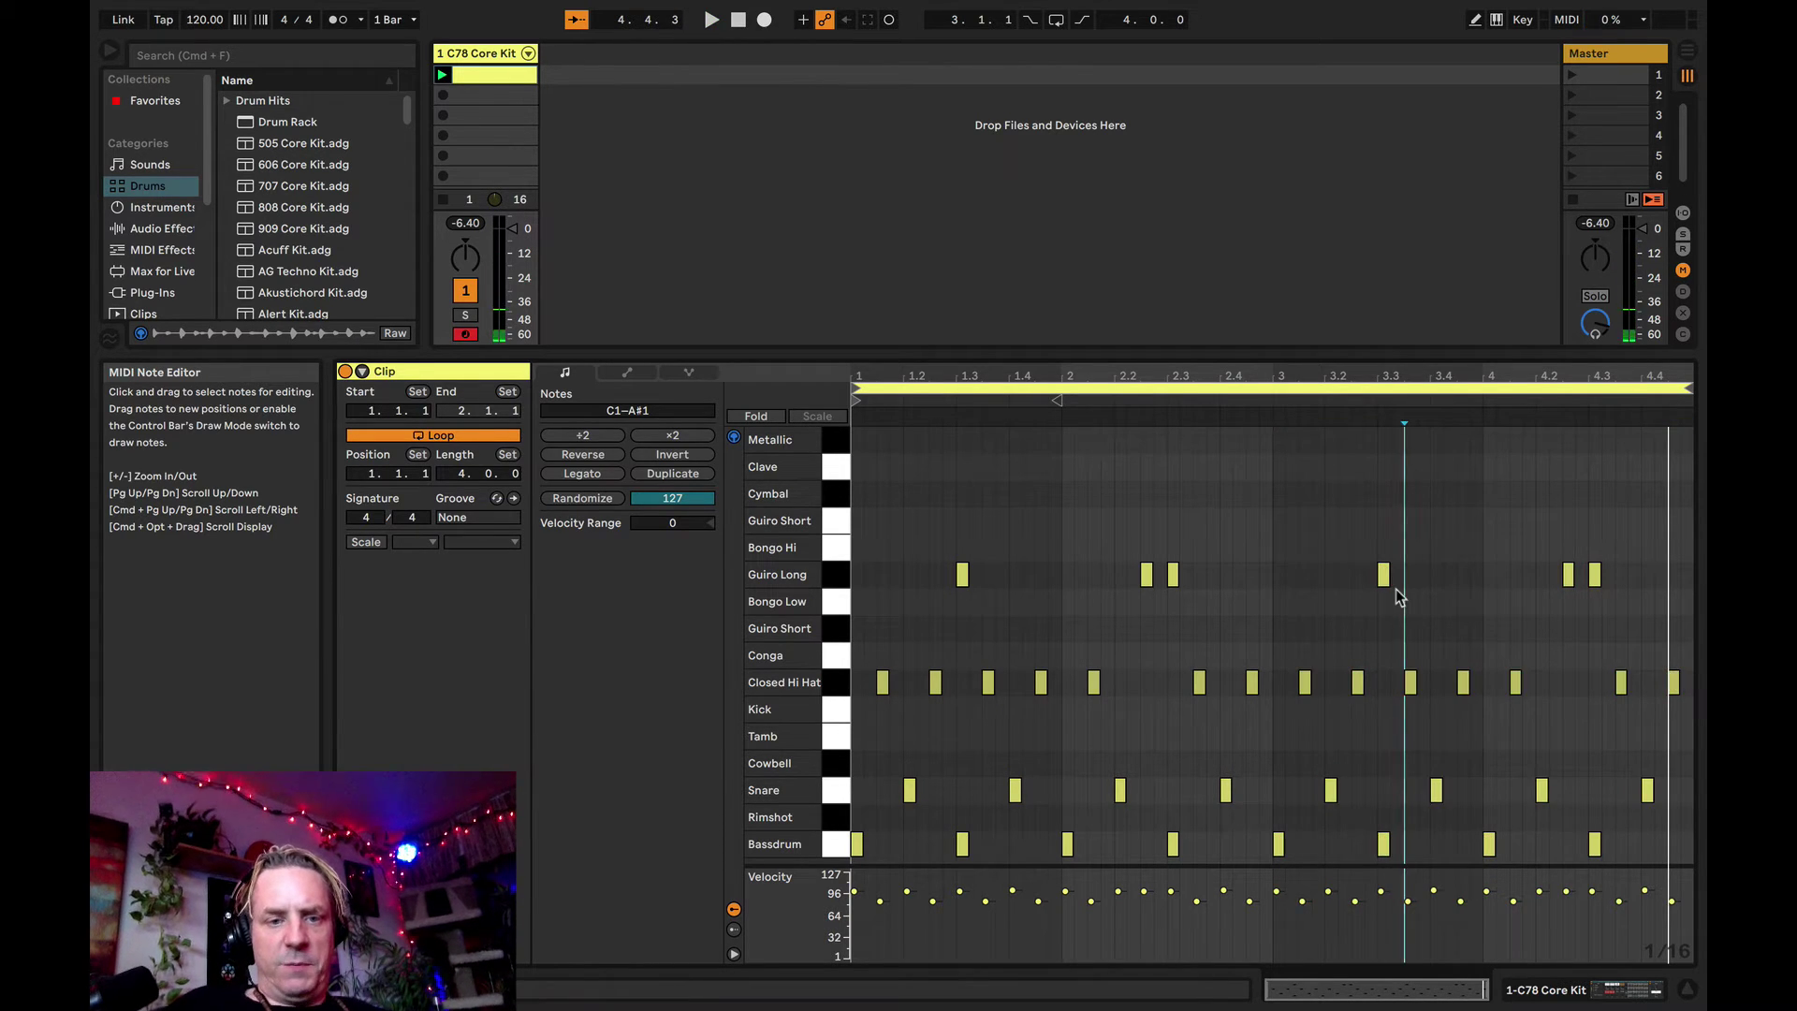
pyautogui.click(836, 495)
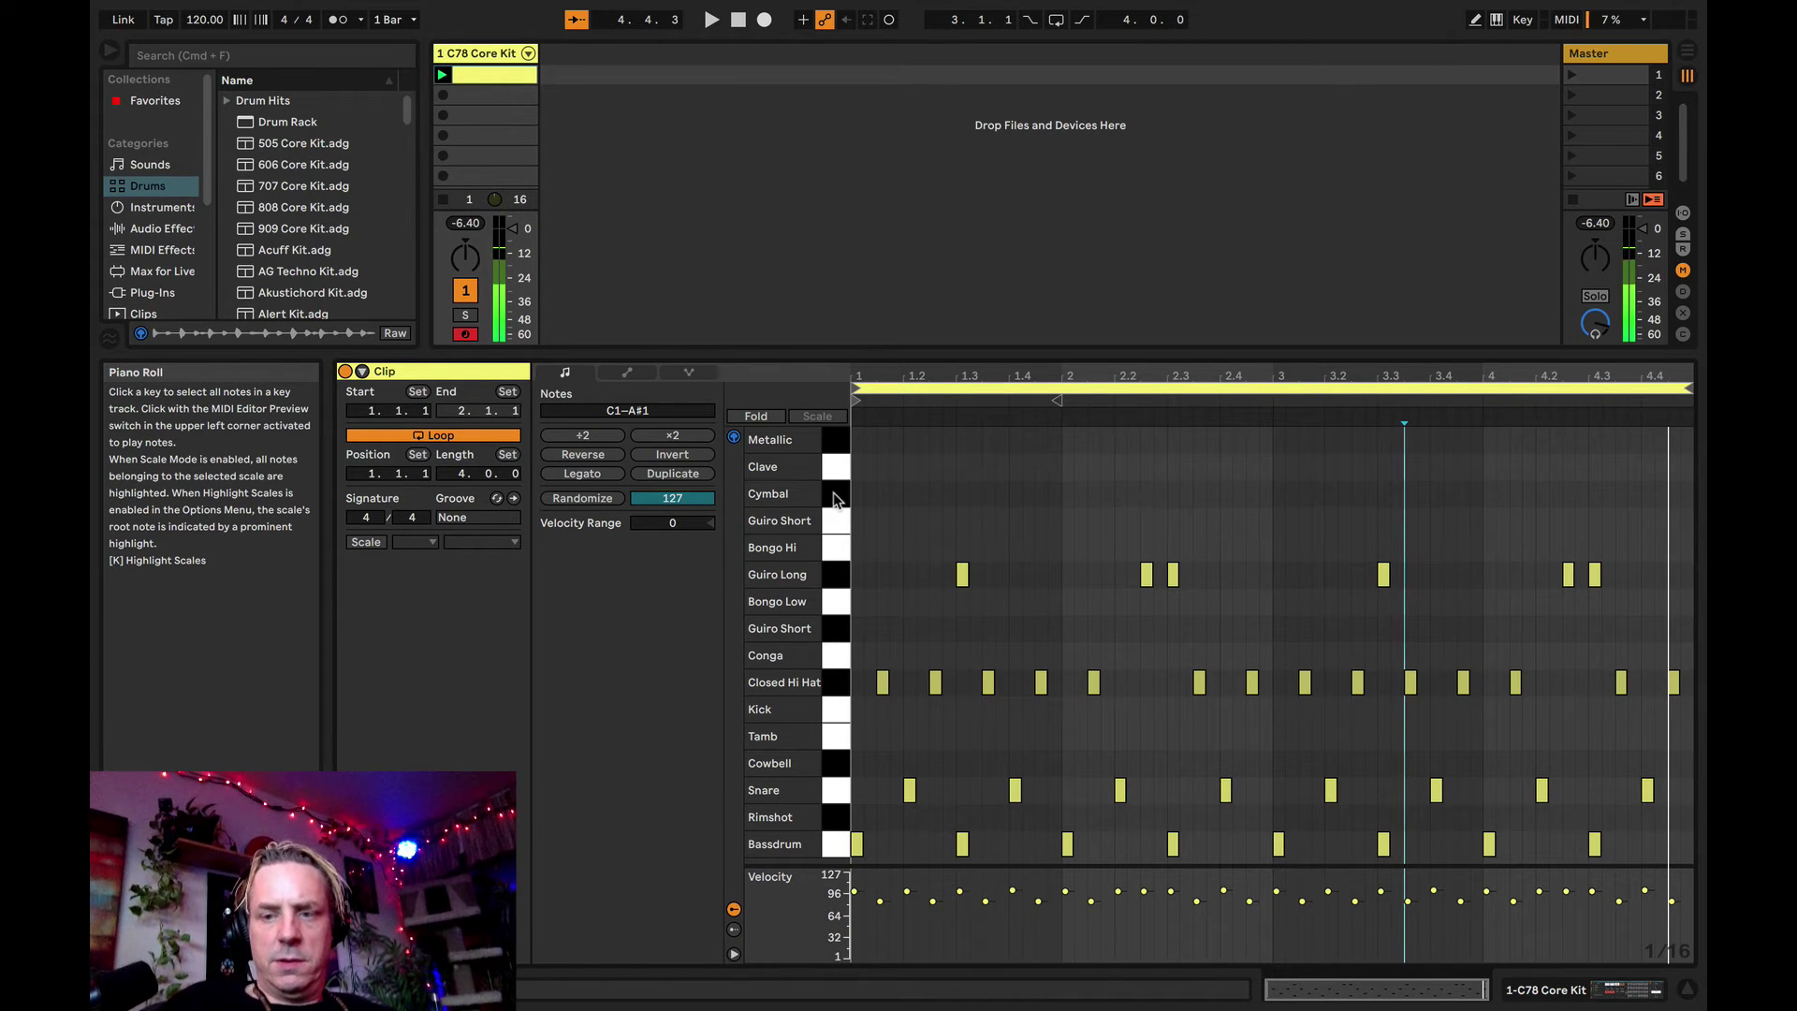
pyautogui.doubleClick(1647, 495)
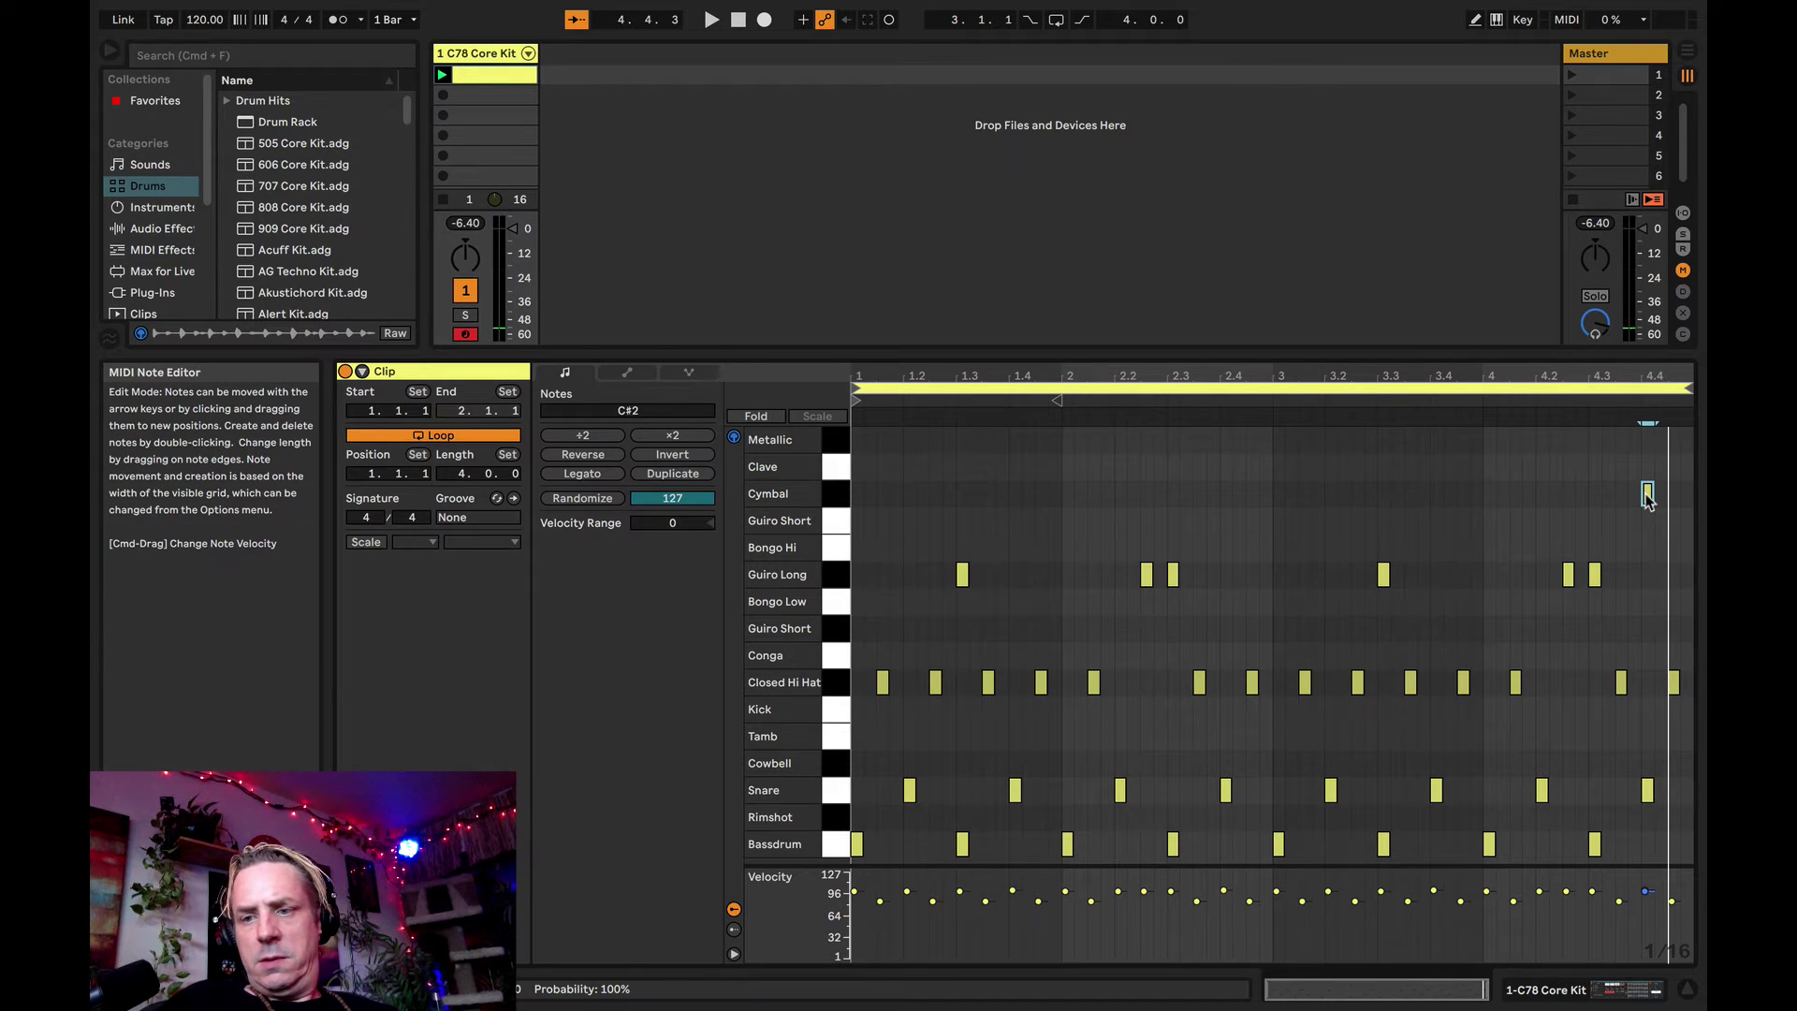
pyautogui.moveTo(1647, 490); pyautogui.dragTo(1676, 501)
pyautogui.press('space')
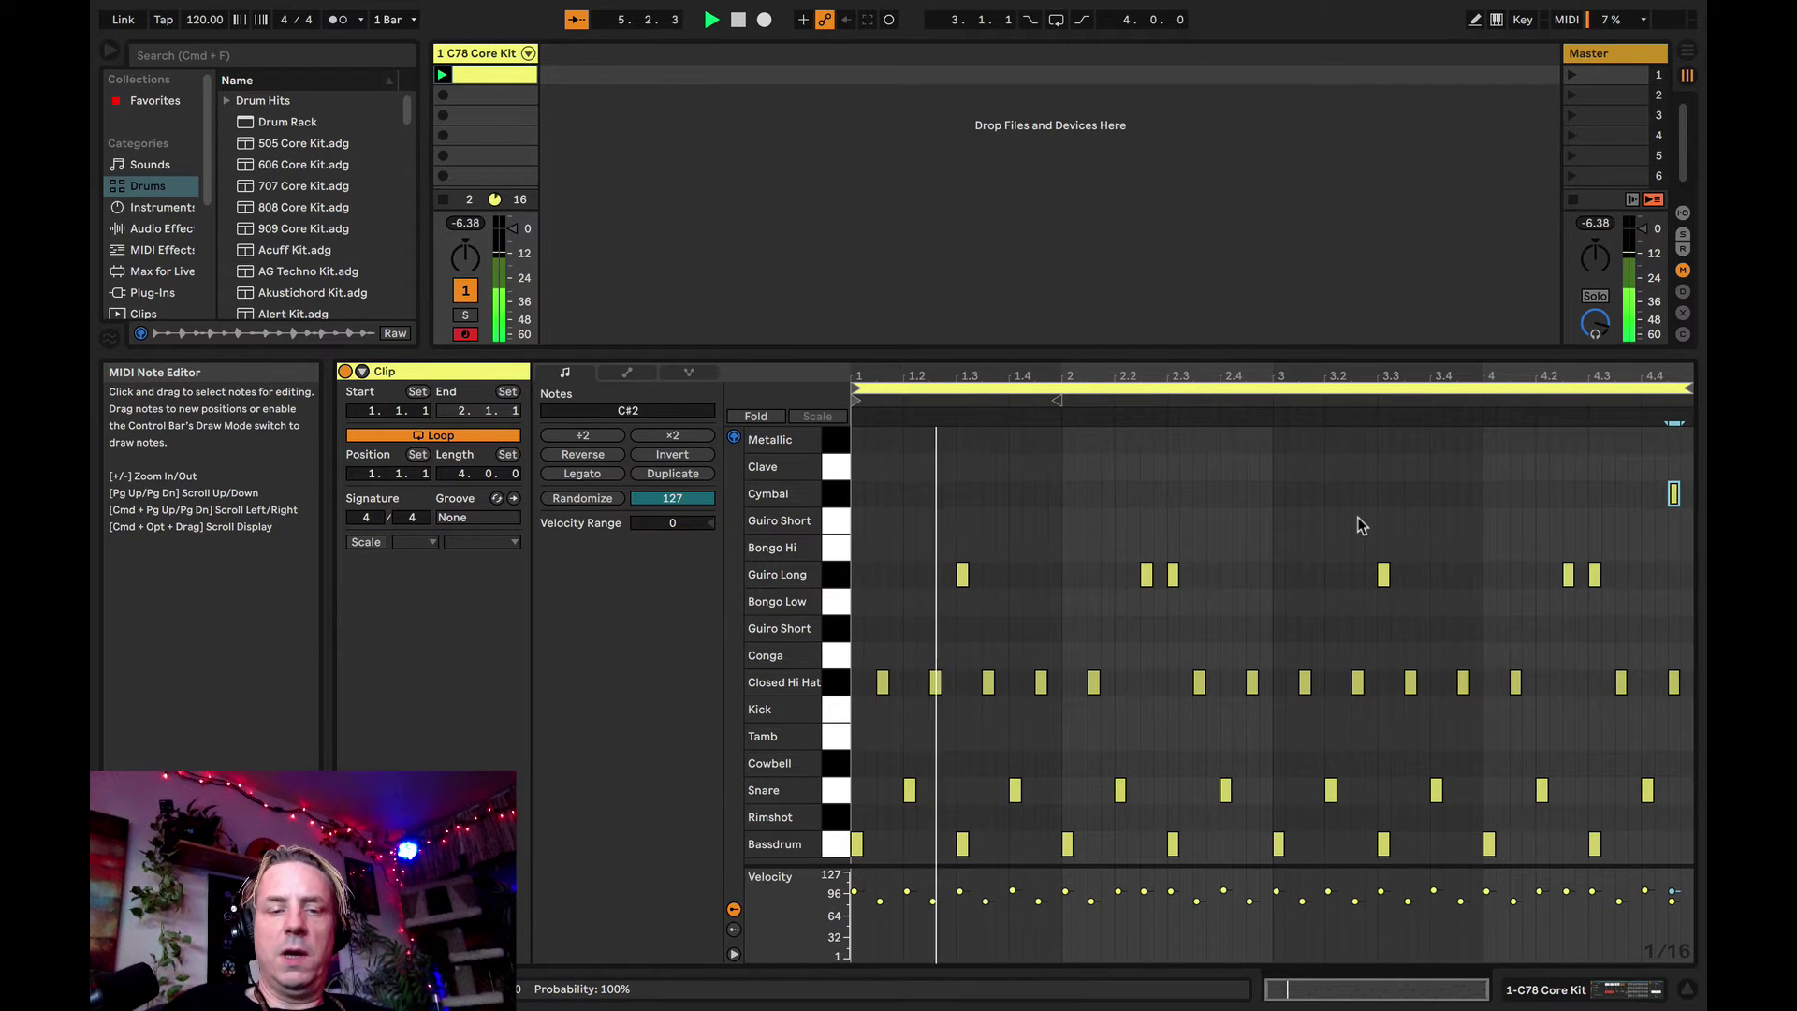
# - Add clave hits at 2.1.1 and 2.1.3, duplicate them two bars on to 4.1.1 and 4.1.3, and play the loop
pyautogui.click(836, 470)
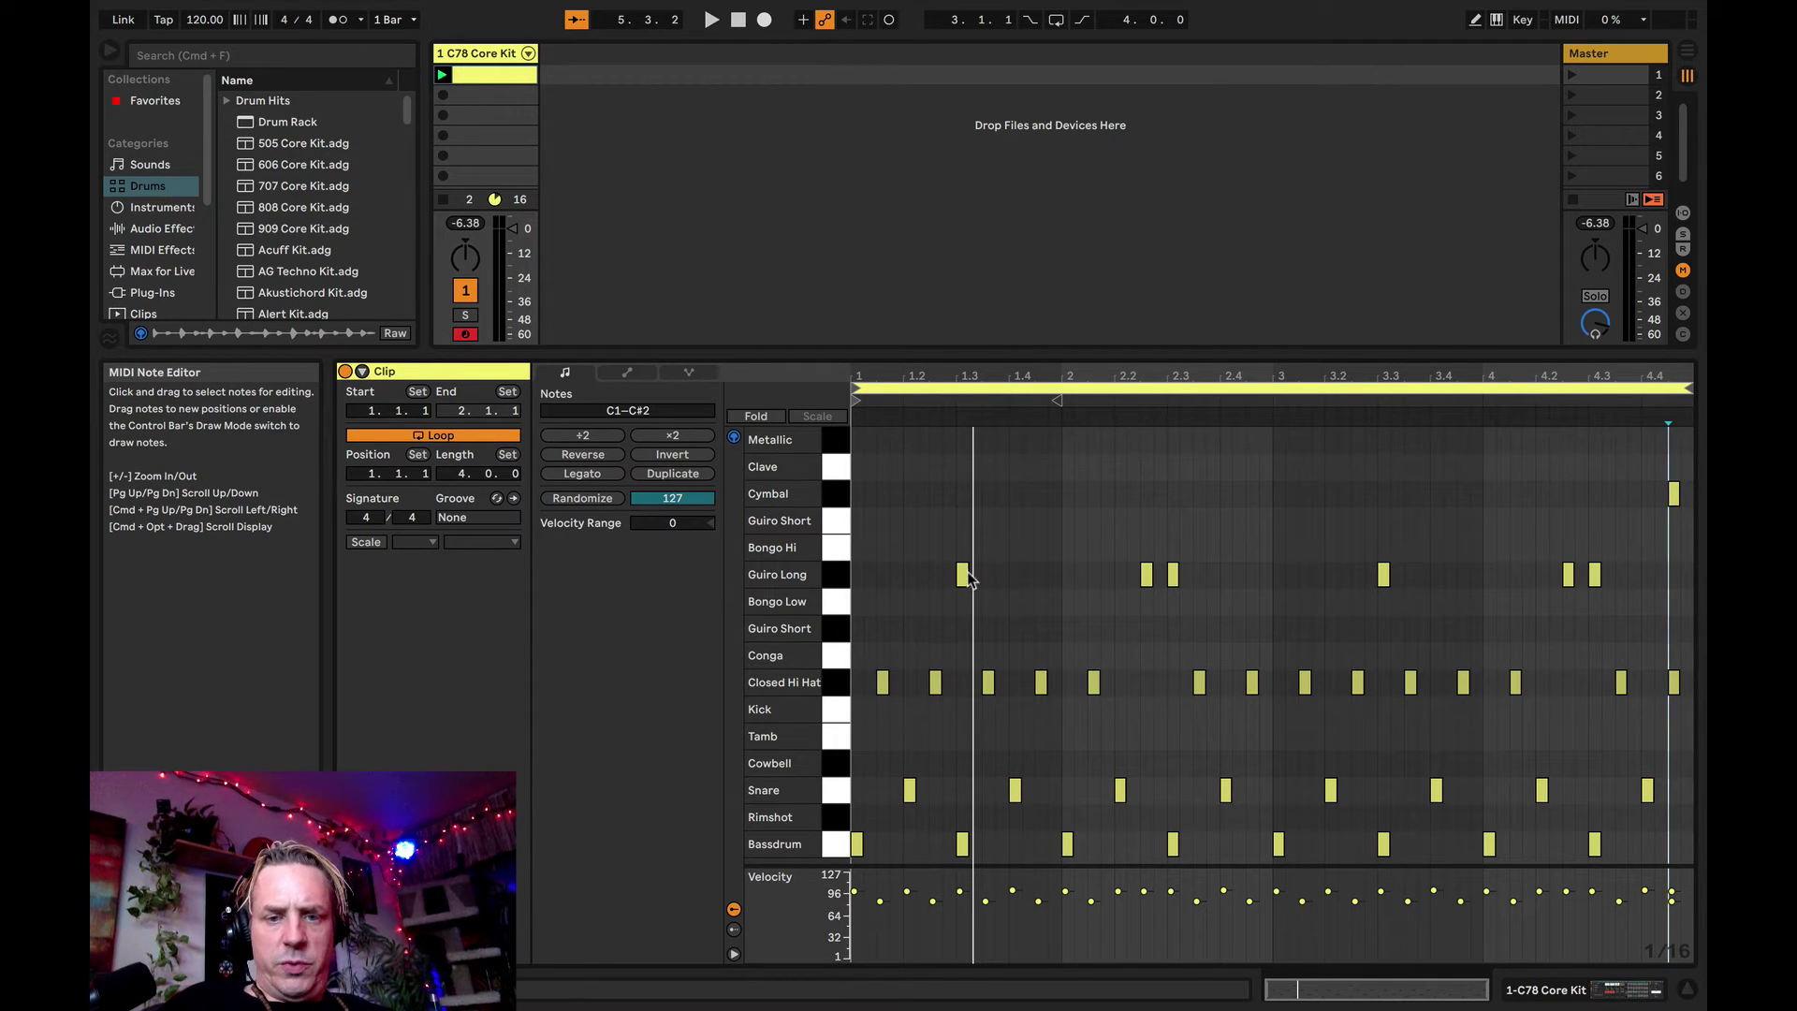
pyautogui.doubleClick(1065, 467)
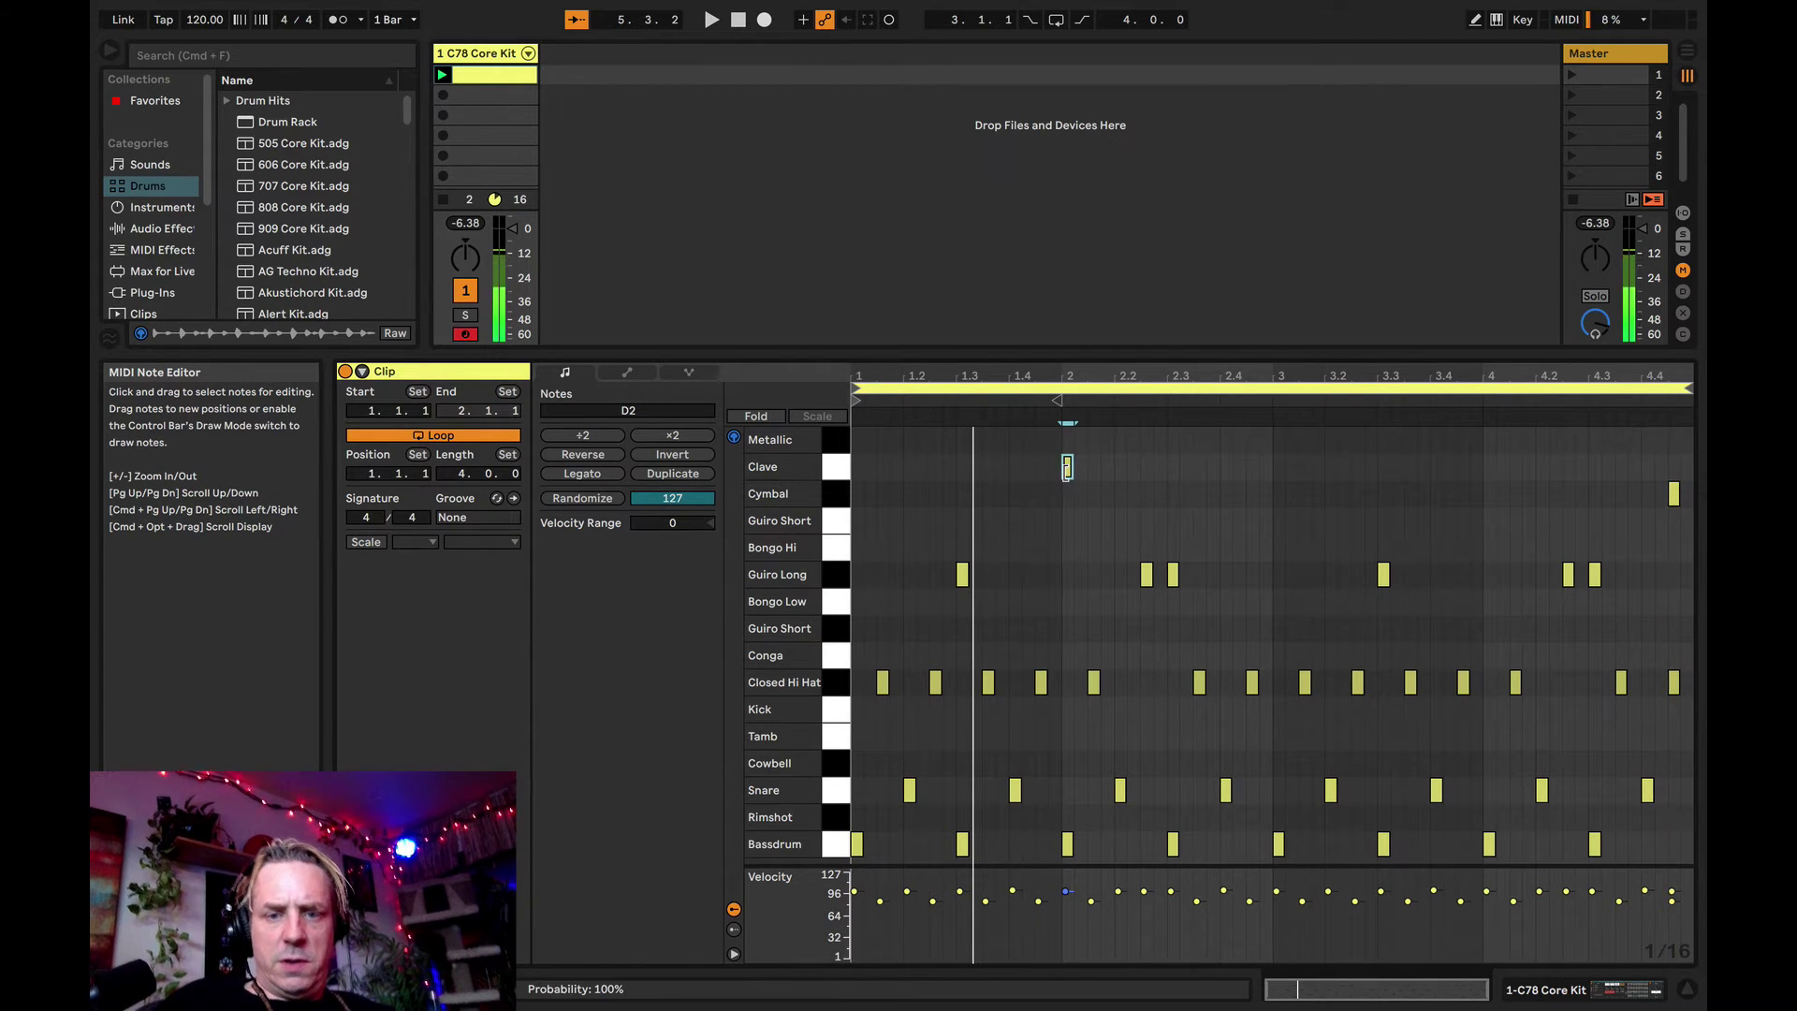
pyautogui.doubleClick(1093, 466)
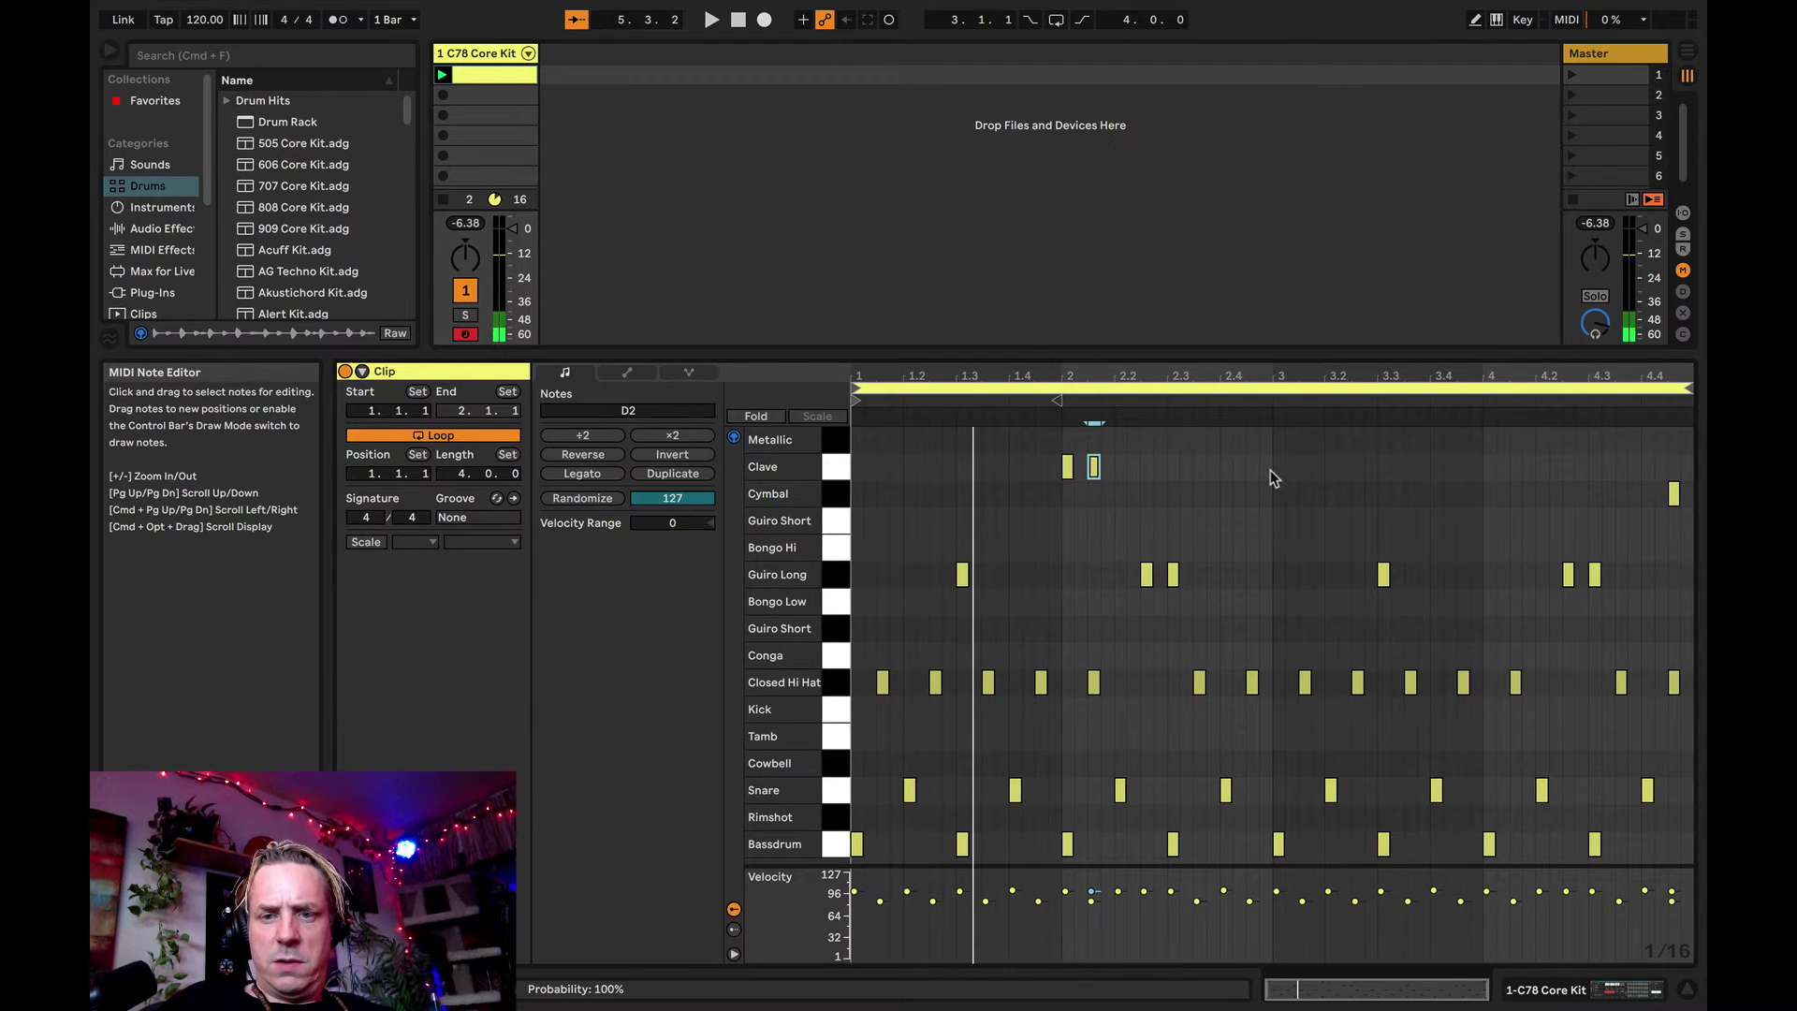
pyautogui.moveTo(1269, 471); pyautogui.dragTo(822, 483)
pyautogui.press('super+d')
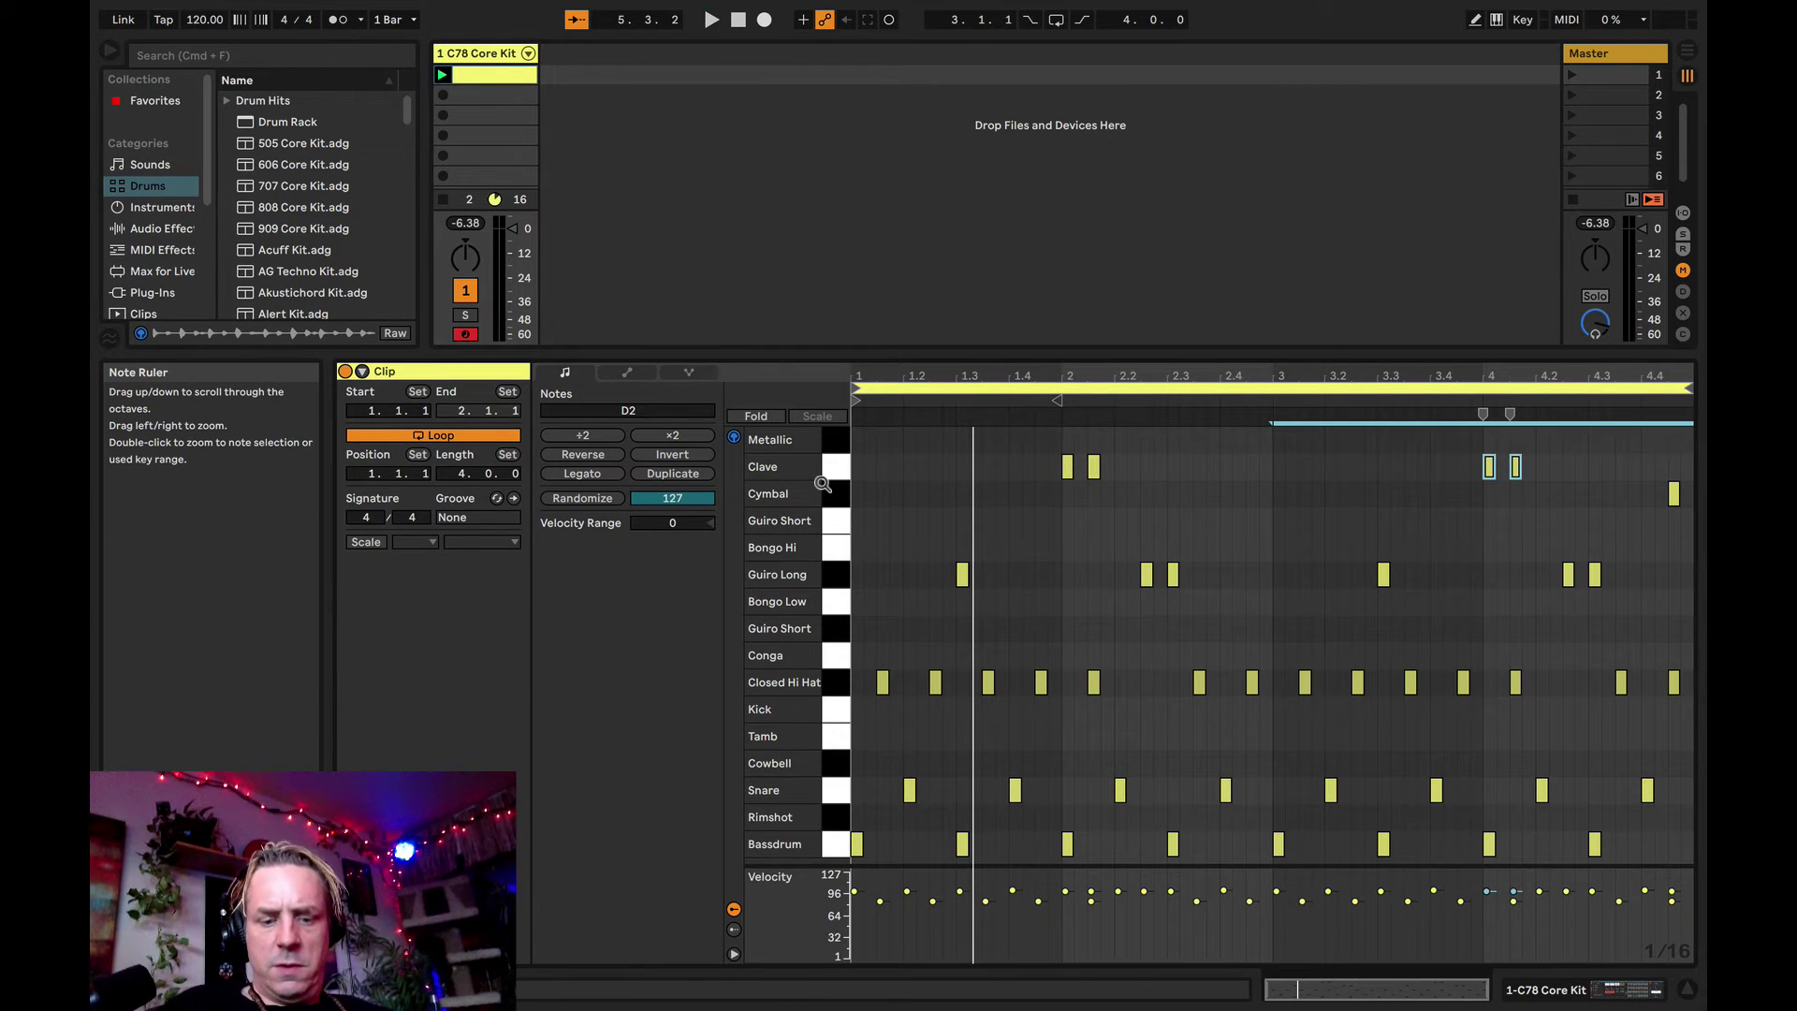
pyautogui.press('space')
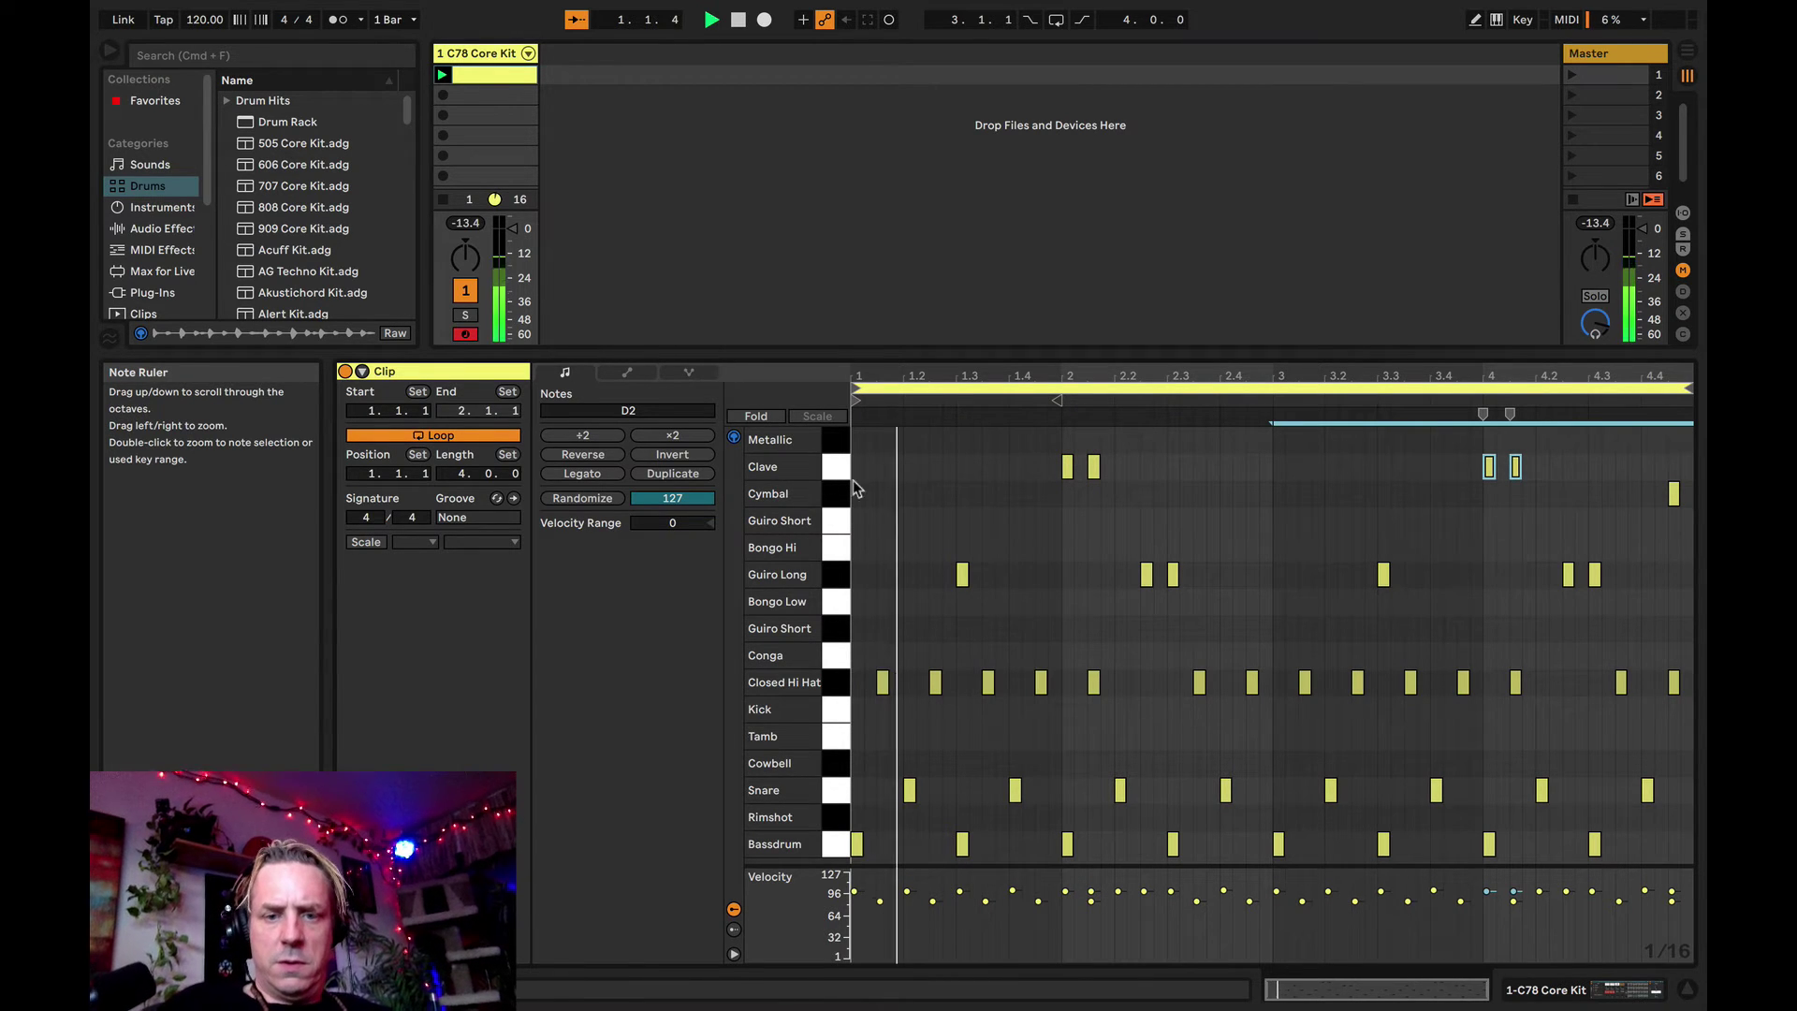
# - Deselect the notes, stop the drum loop and list the instruments in the browser
pyautogui.click(1226, 500)
pyautogui.press('space')
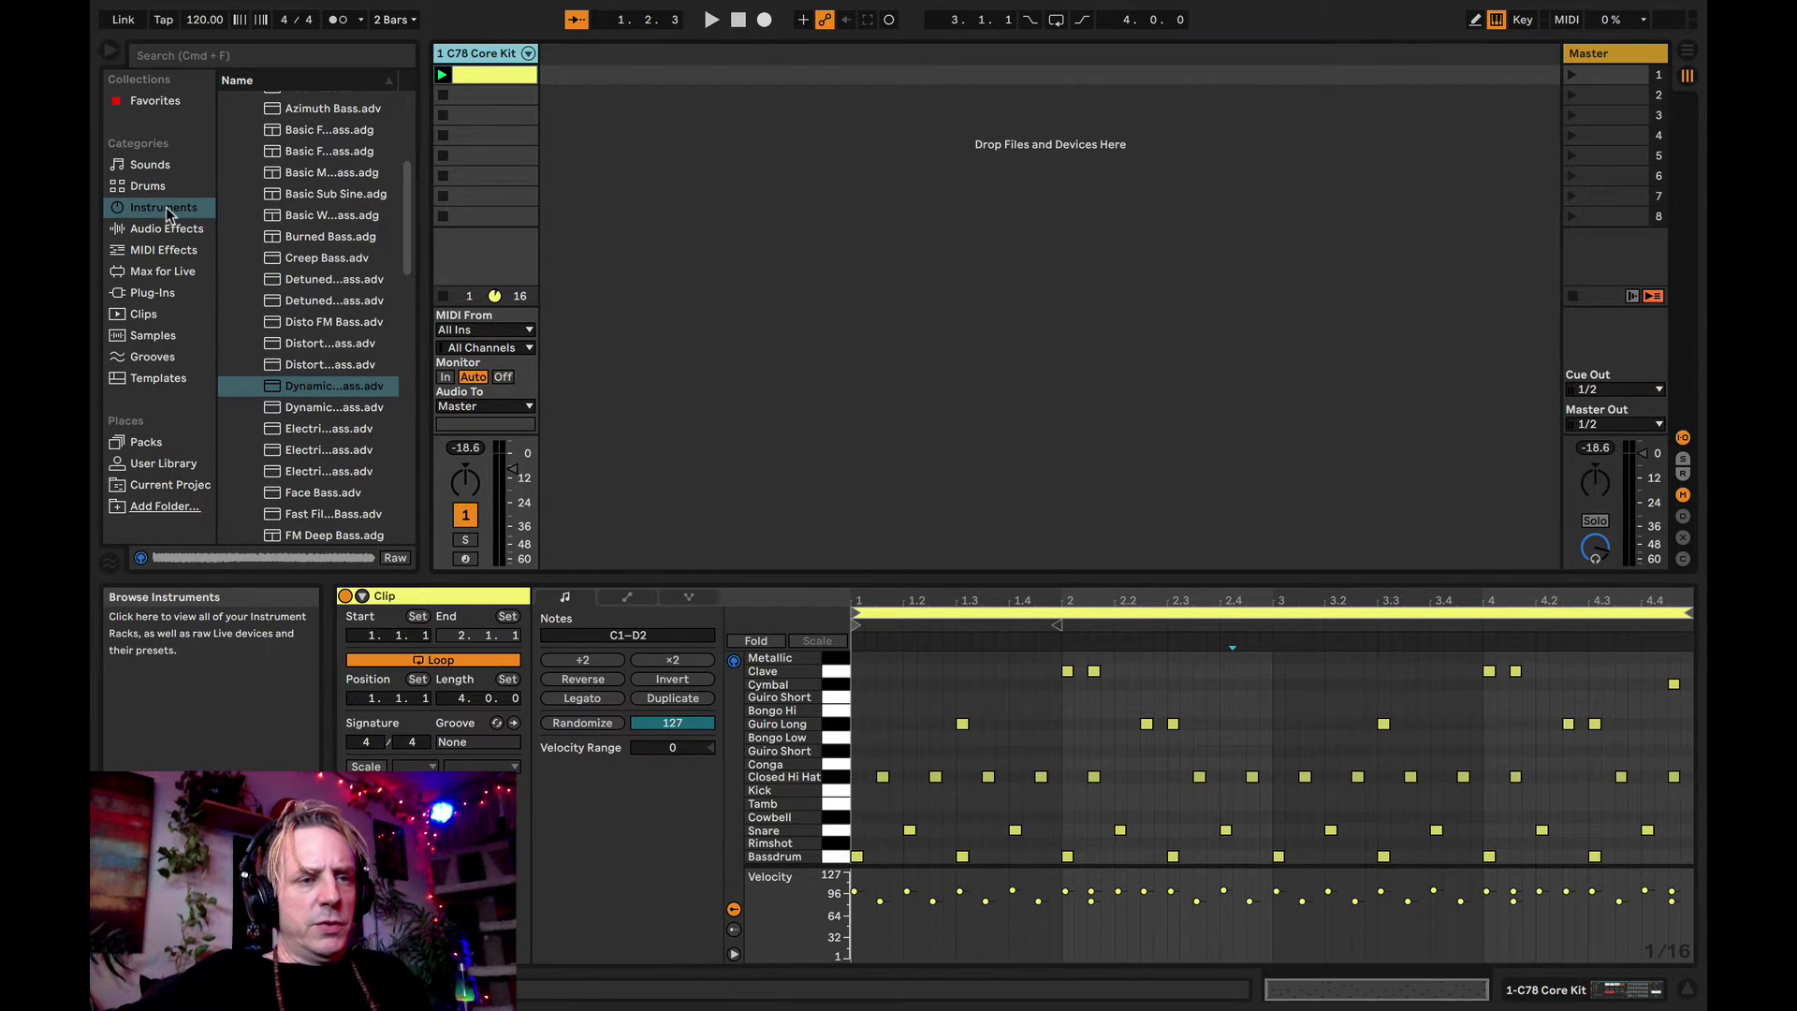
pyautogui.click(165, 206)
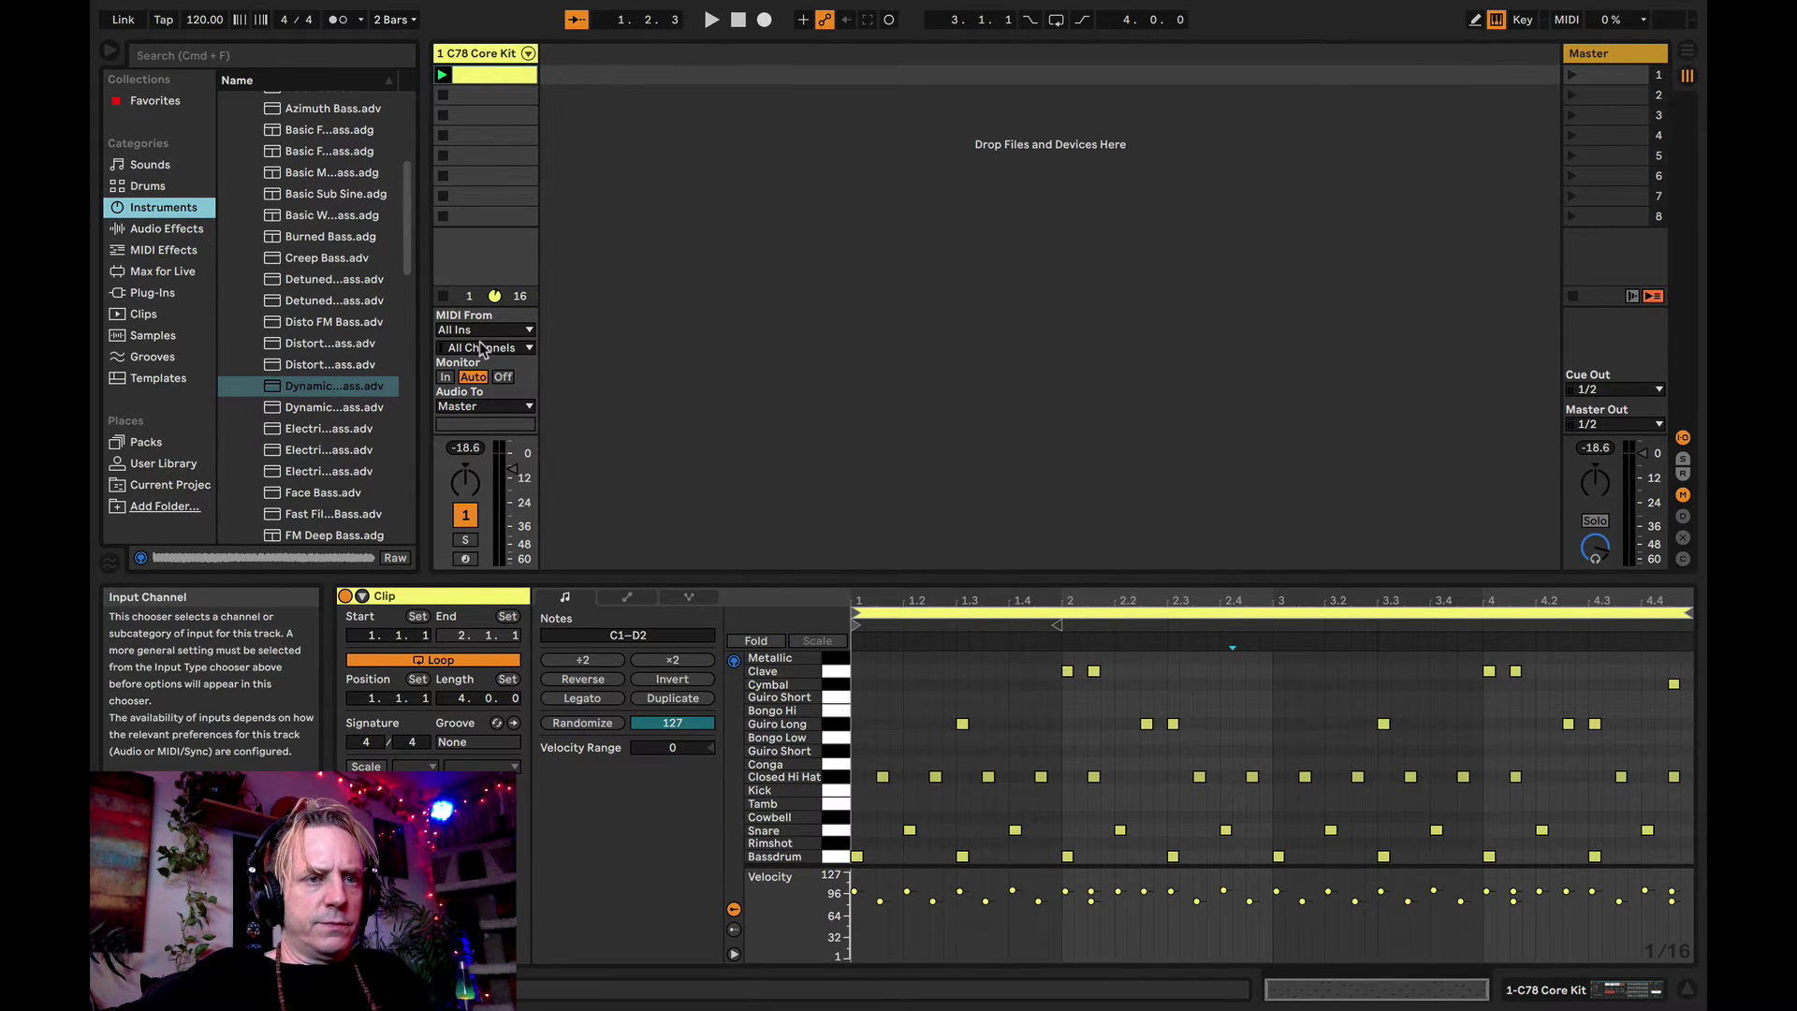
pyautogui.press('space')
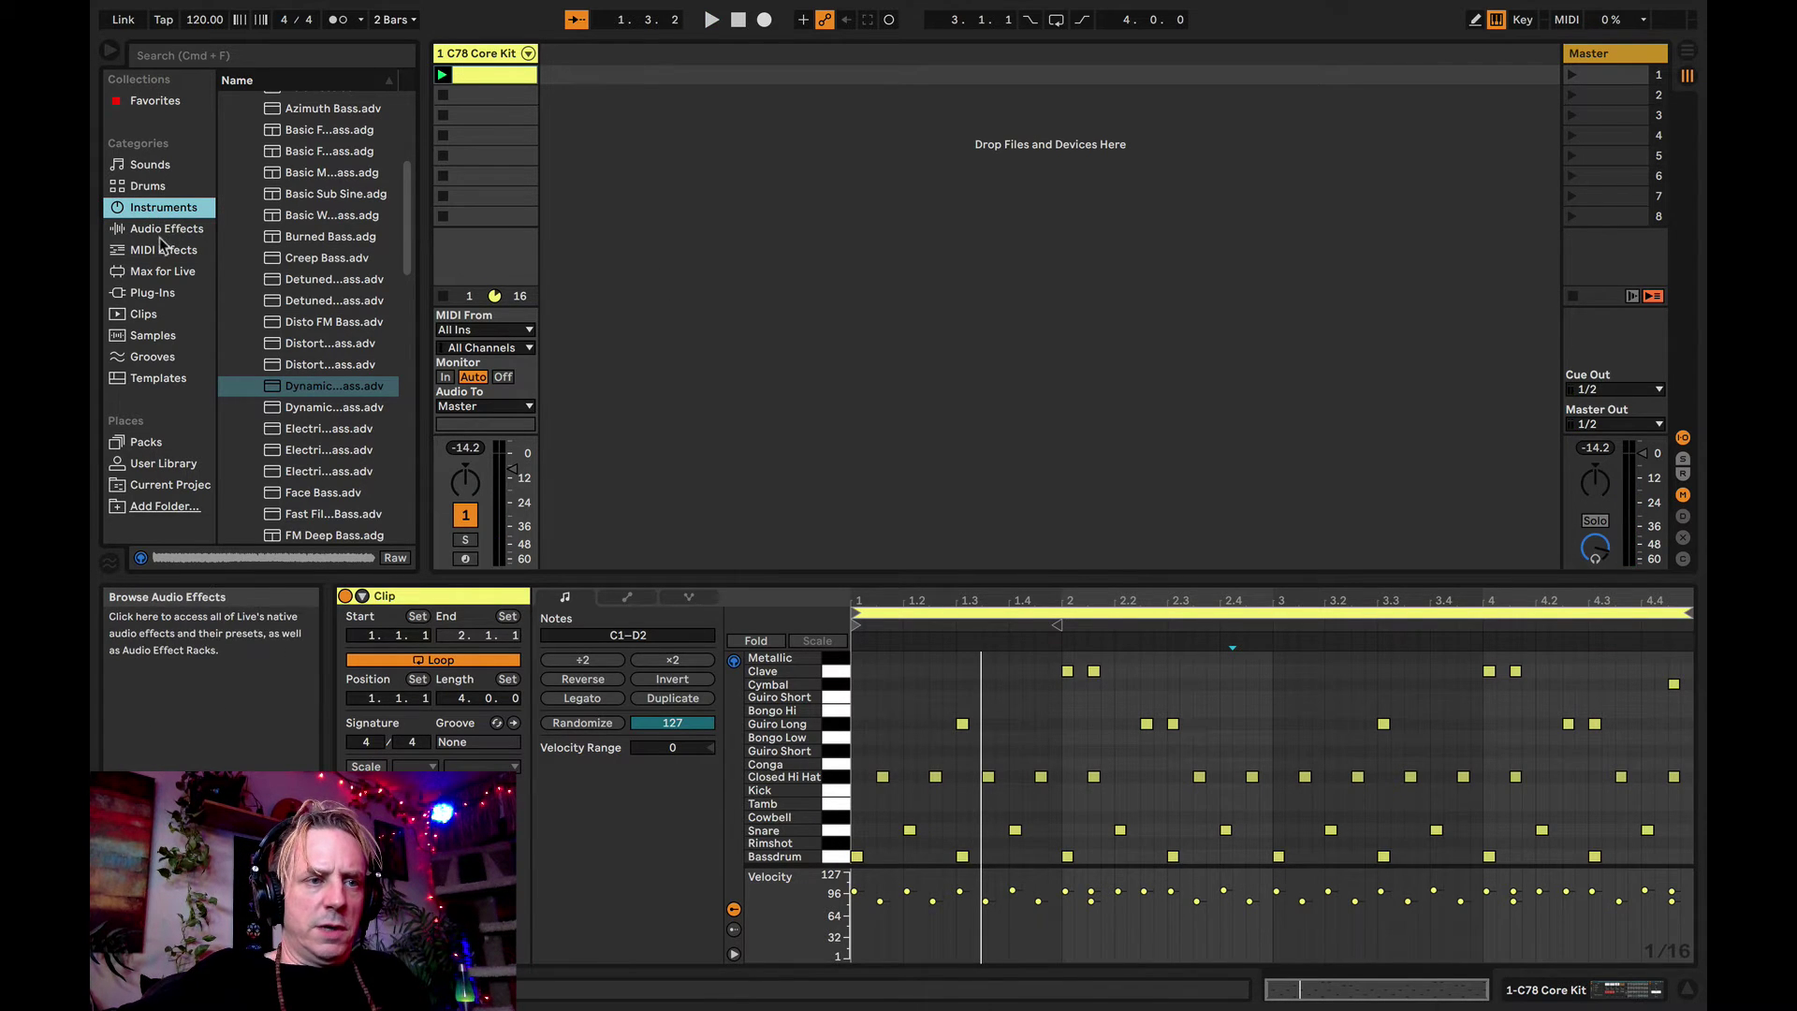
# - Expand Operator in the instrument list to reach its Bass presets
pyautogui.scroll(4, 270, 248)
pyautogui.click(227, 273)
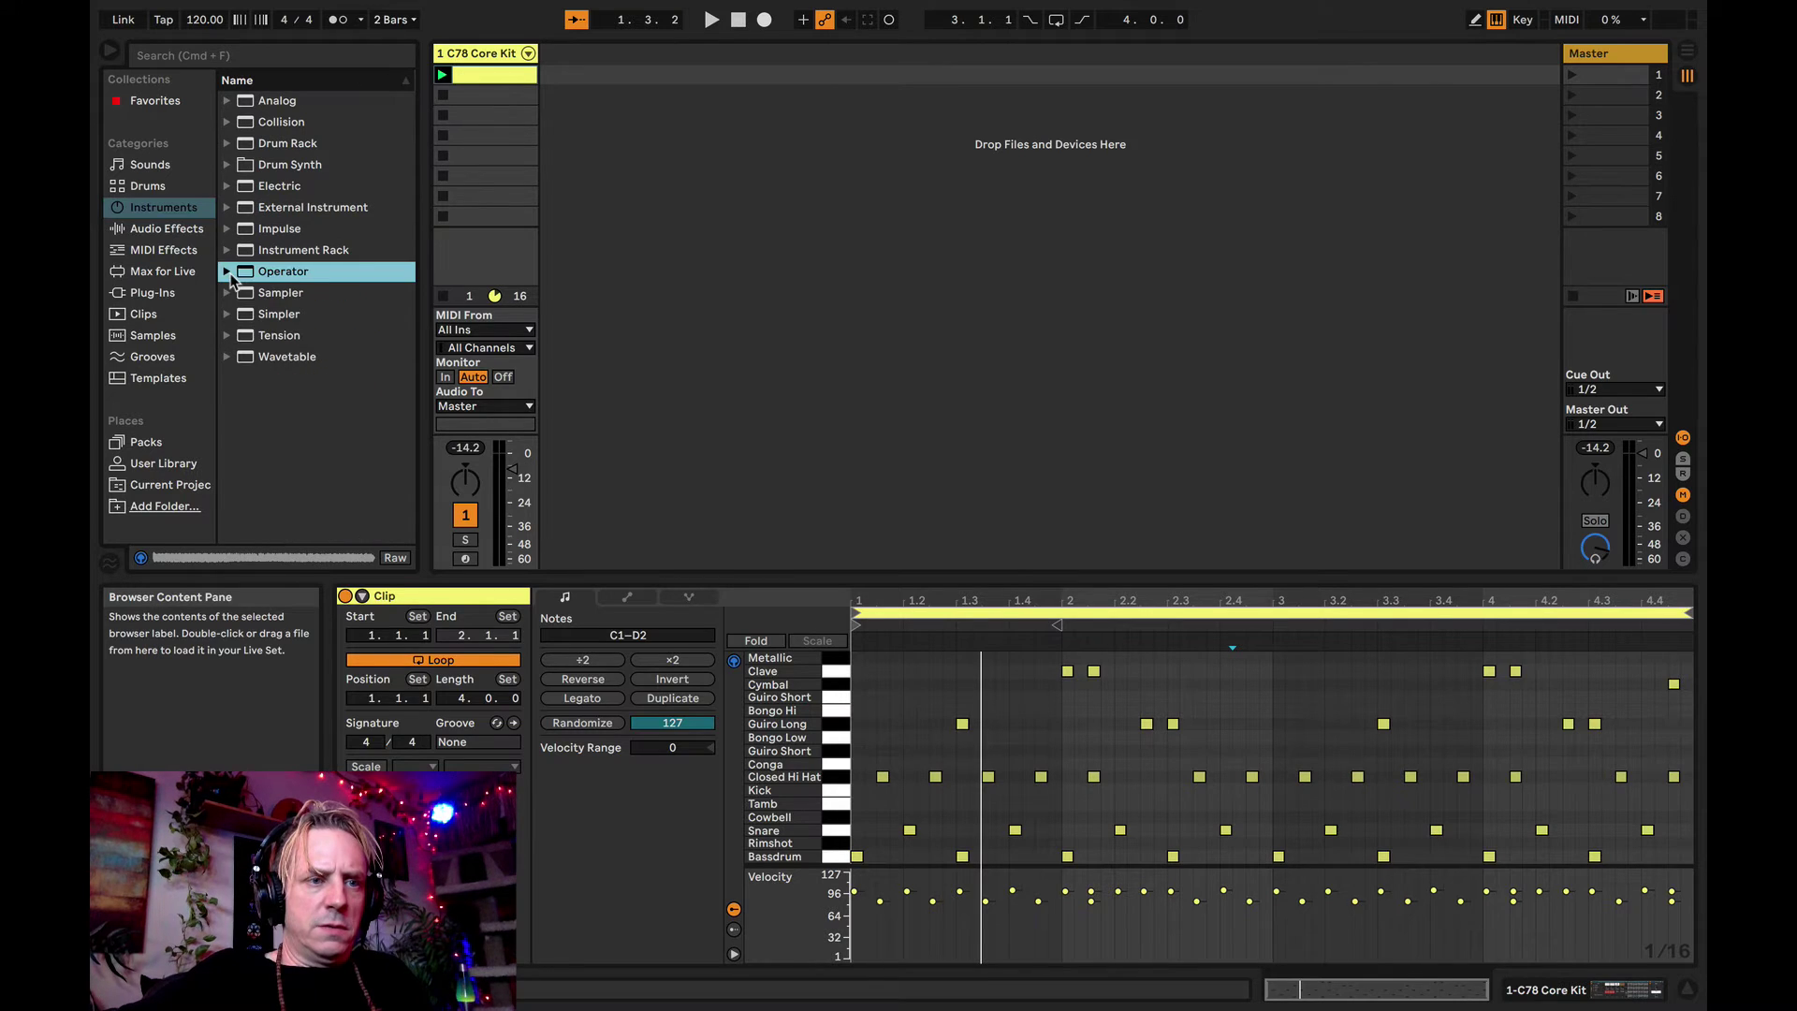
pyautogui.click(227, 272)
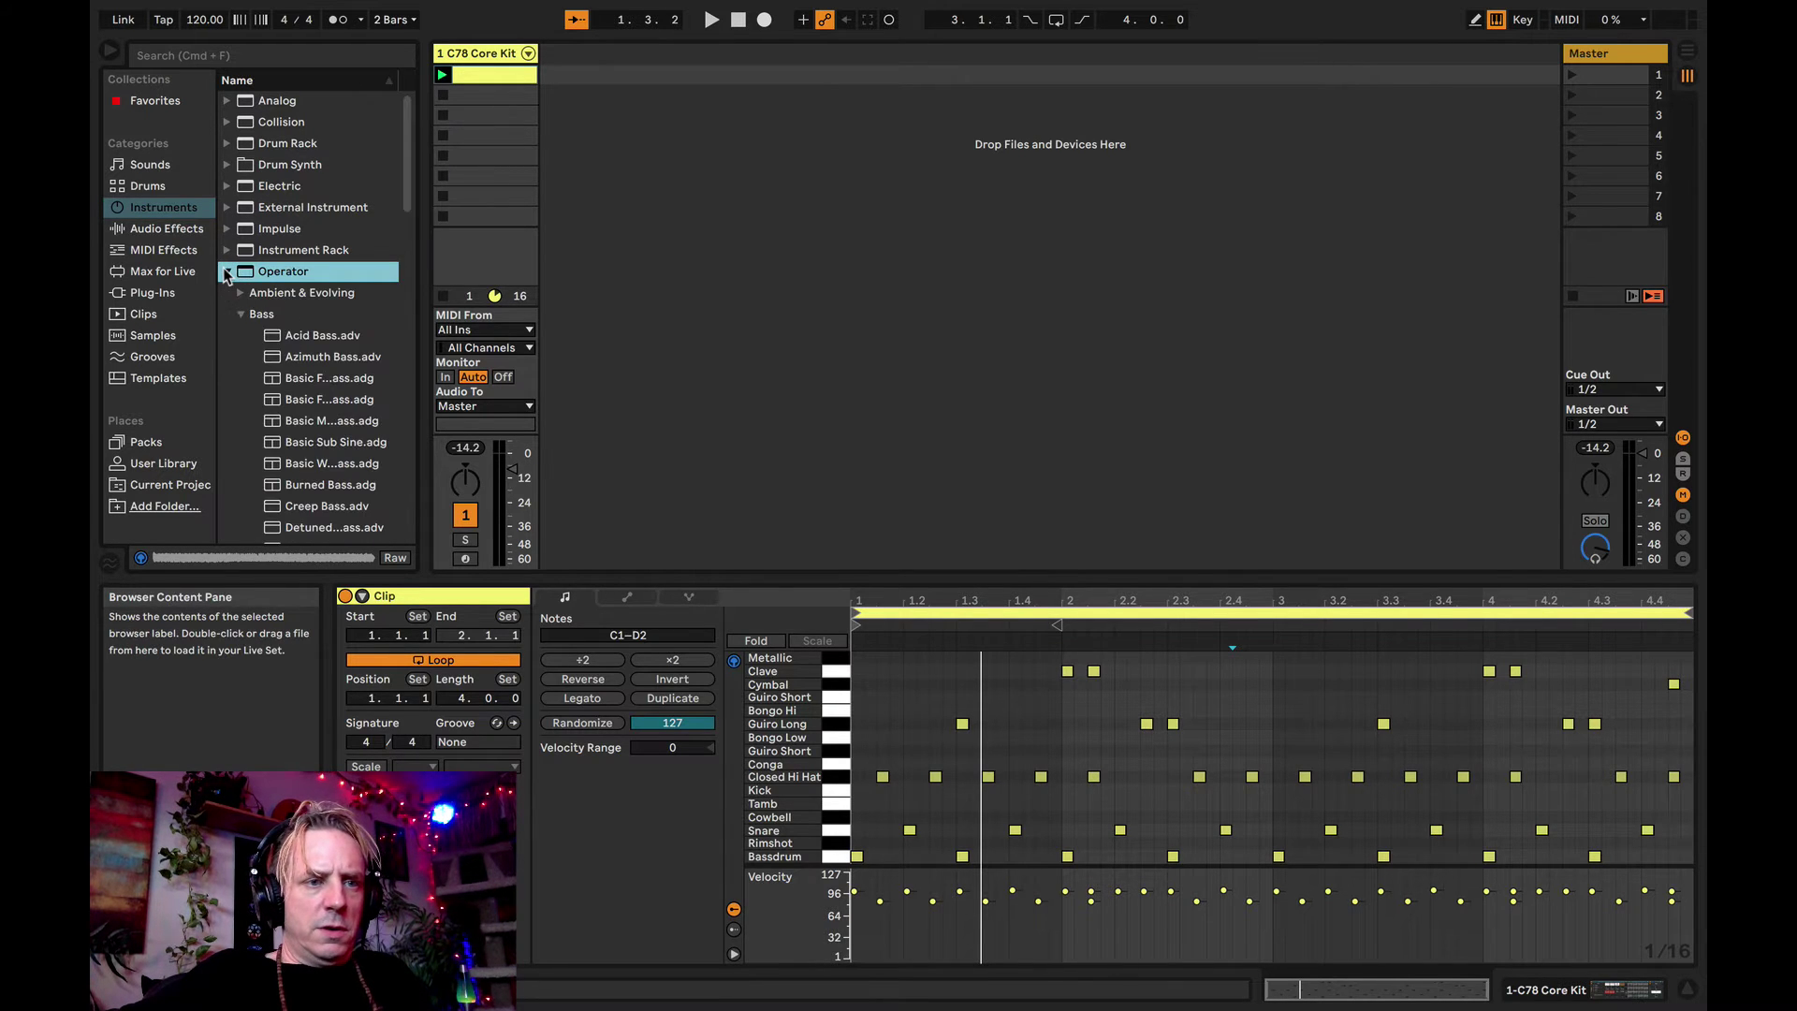
pyautogui.click(247, 319)
pyautogui.click(243, 317)
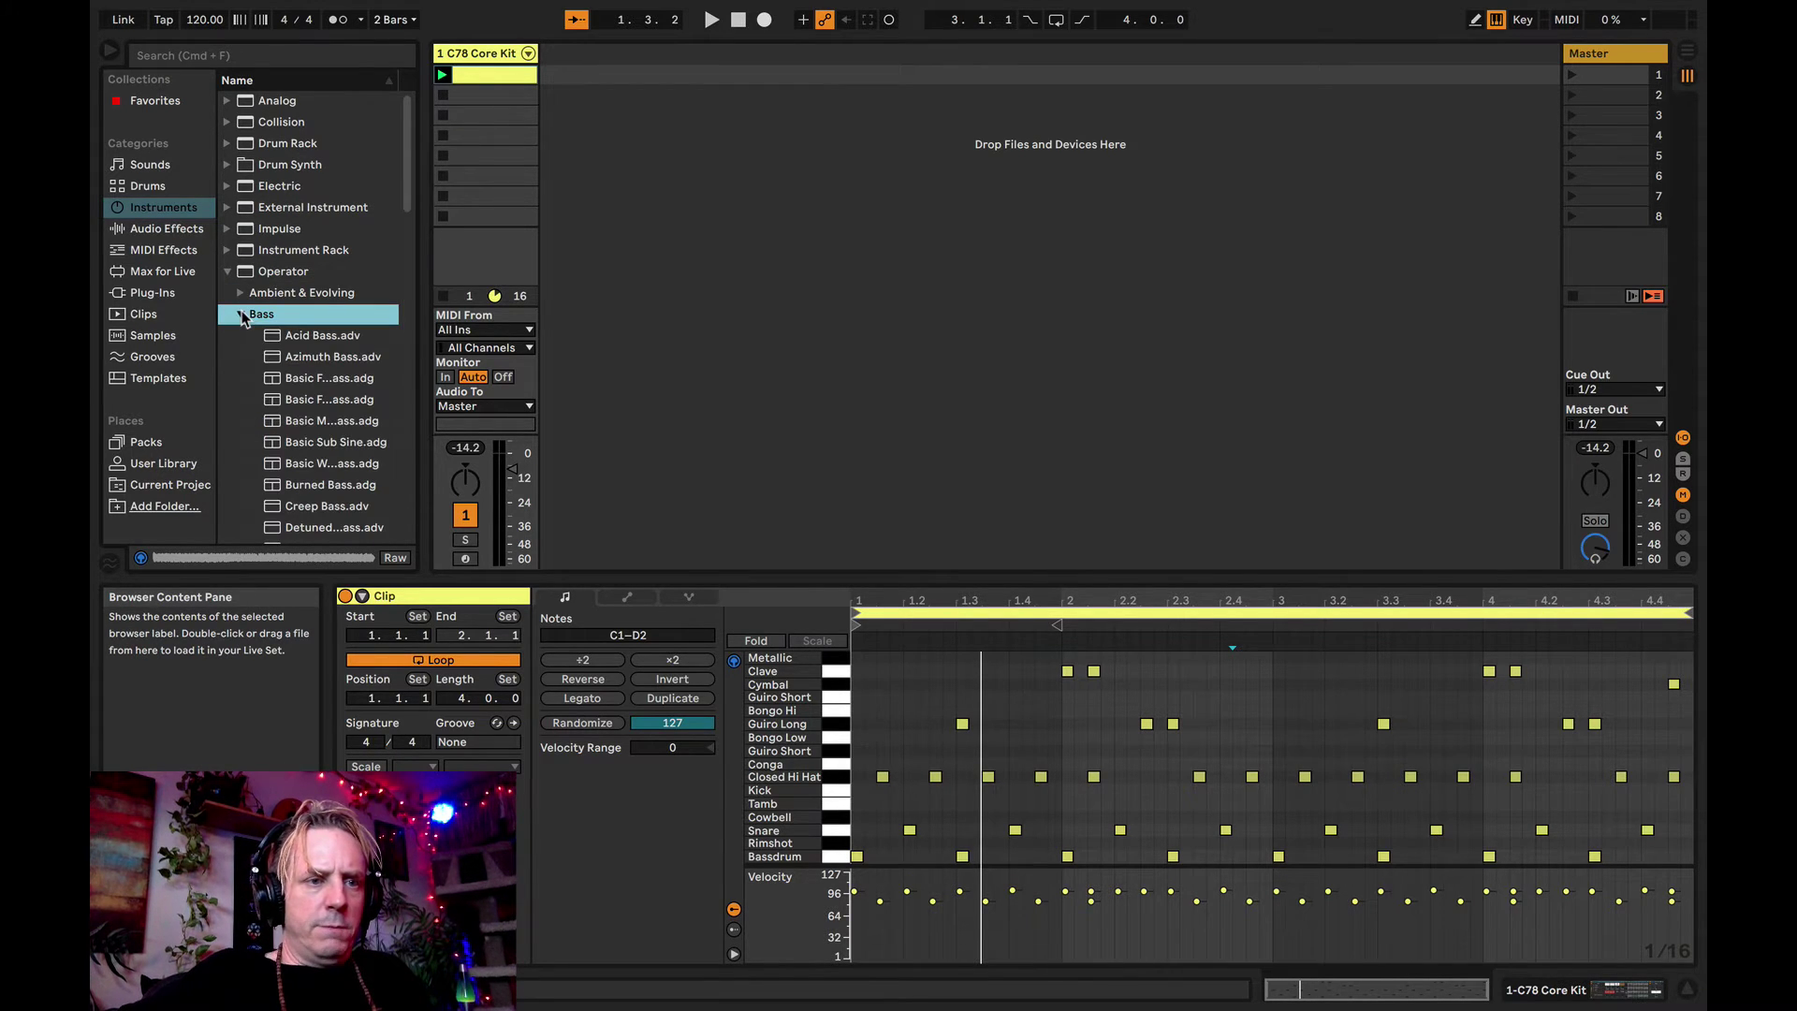
pyautogui.scroll(-3, 313, 356)
# - Audition several Operator Bass presets and load Detuned Lowpass Bass onto a new MIDI track
pyautogui.click(313, 340)
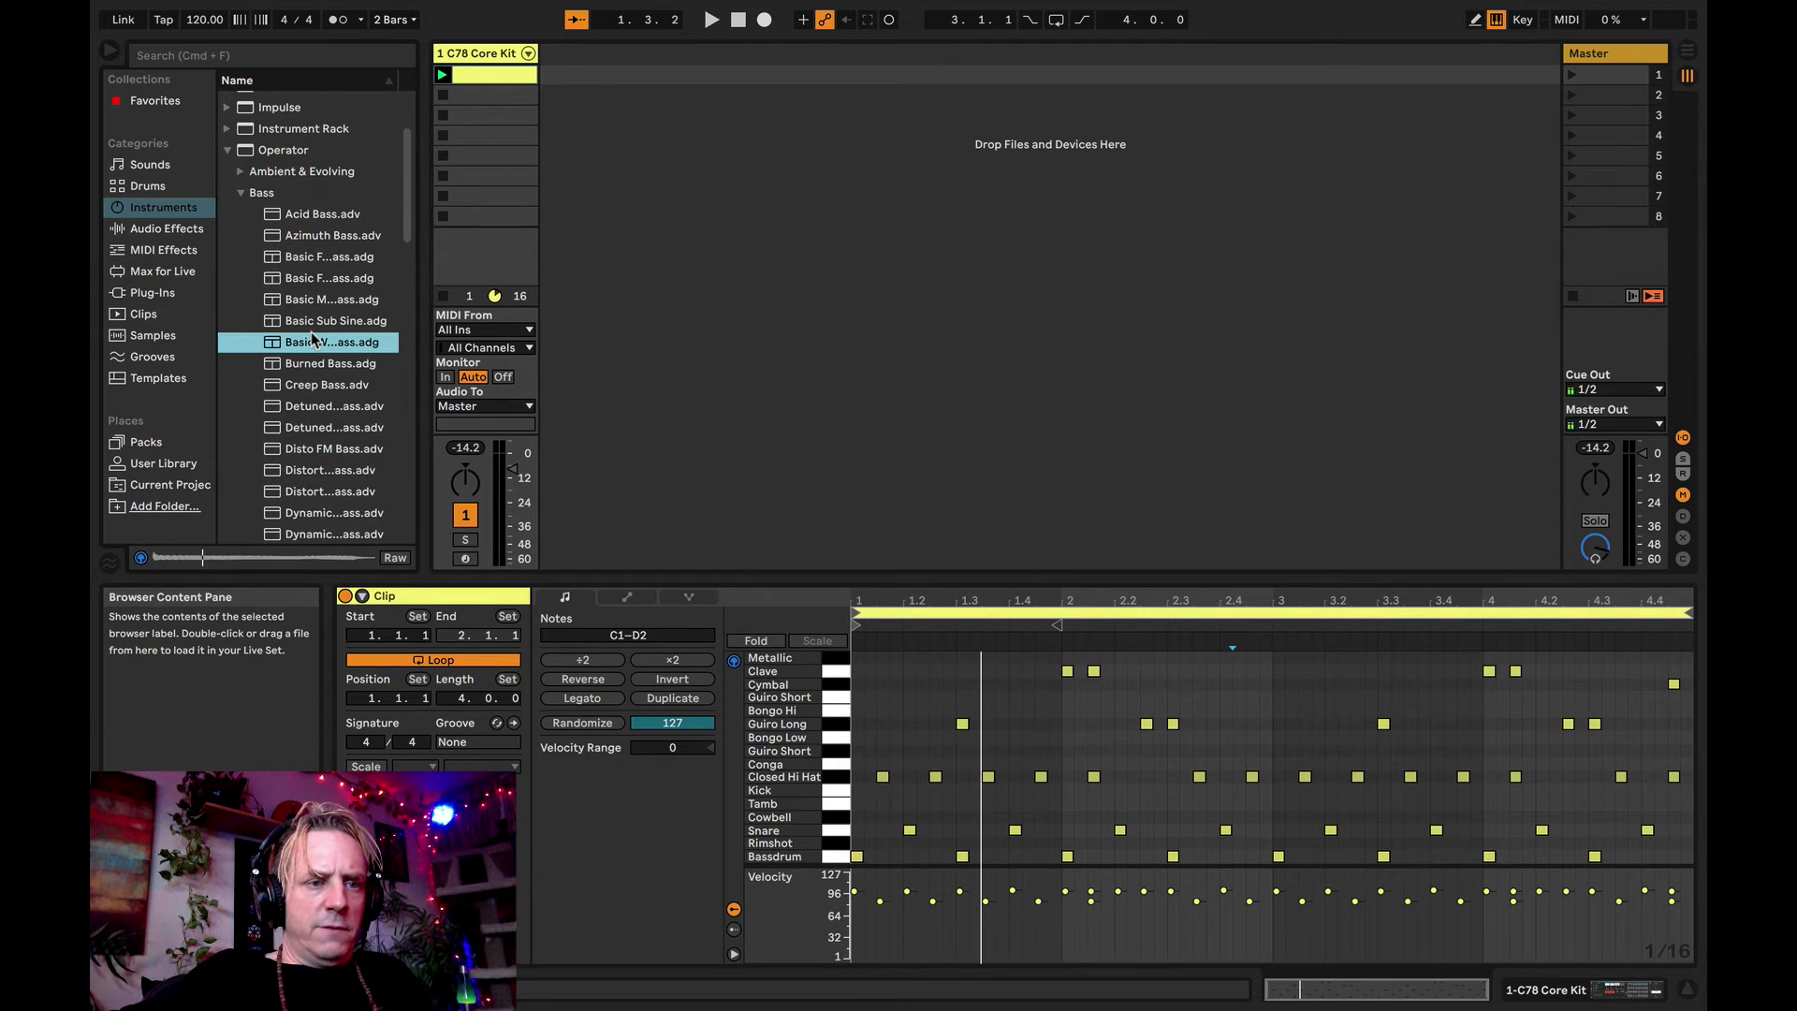
pyautogui.click(315, 423)
pyautogui.press('Down')
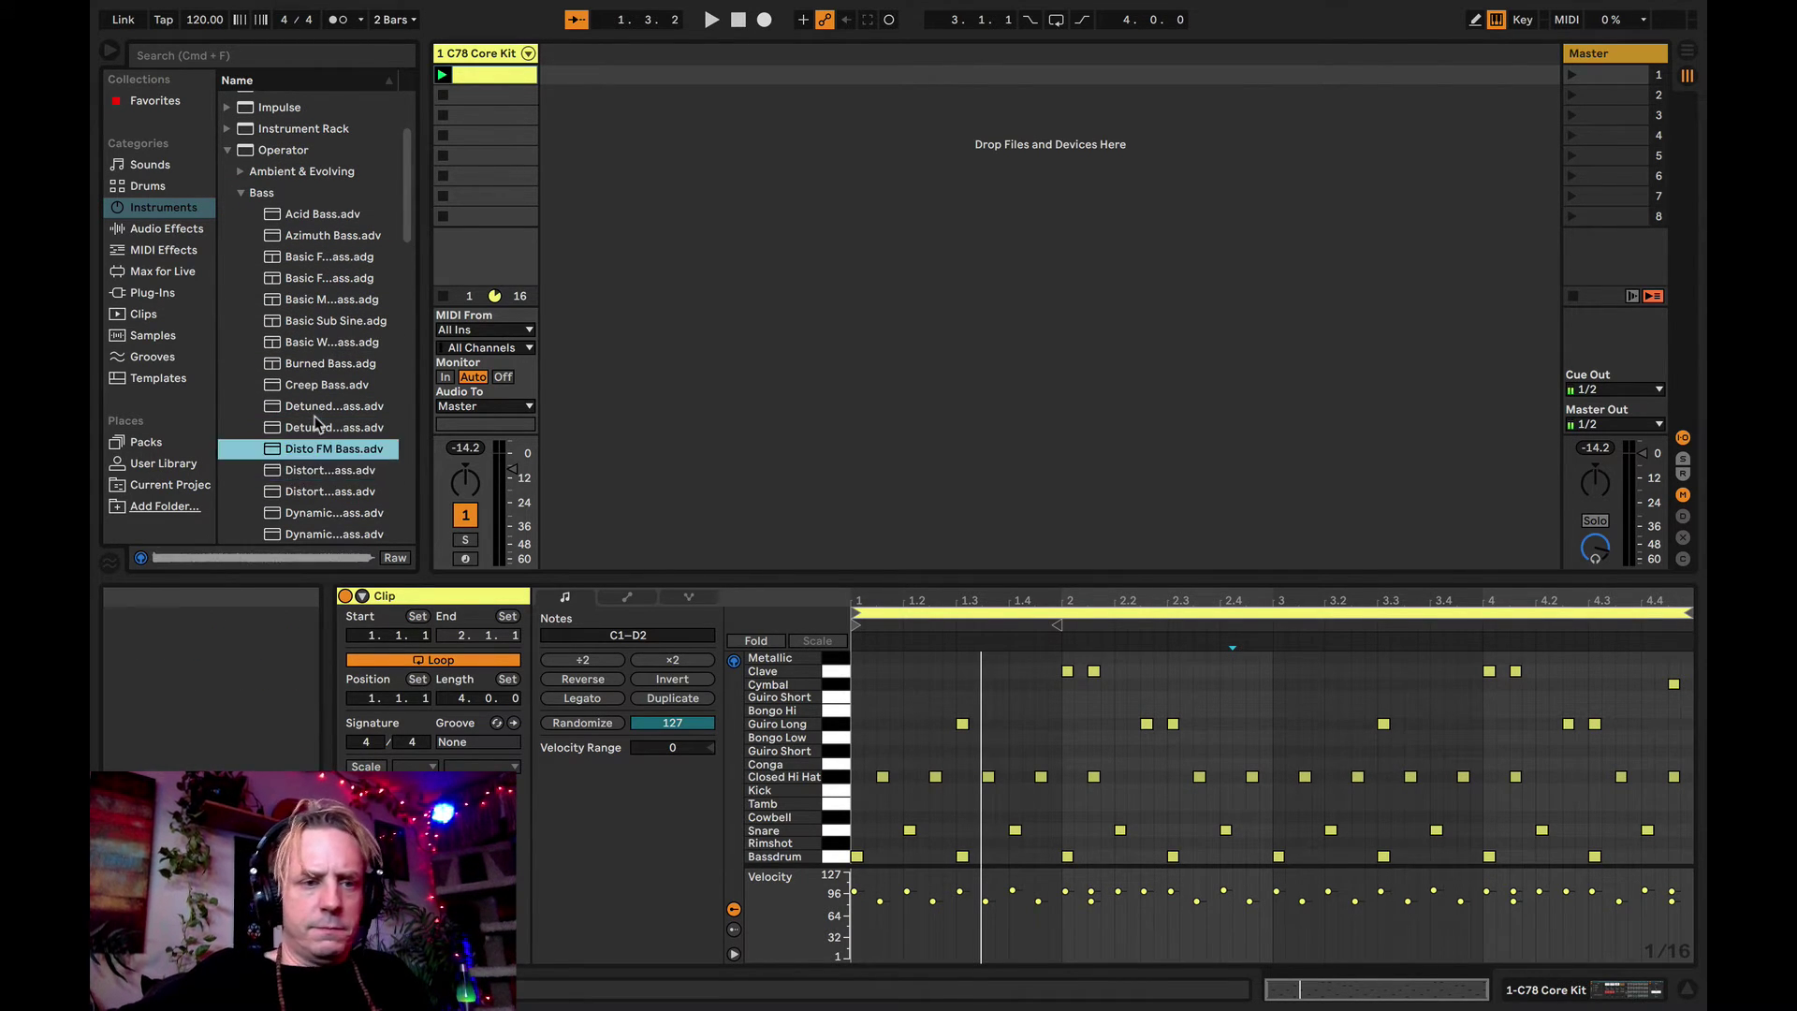
pyautogui.press('Up')
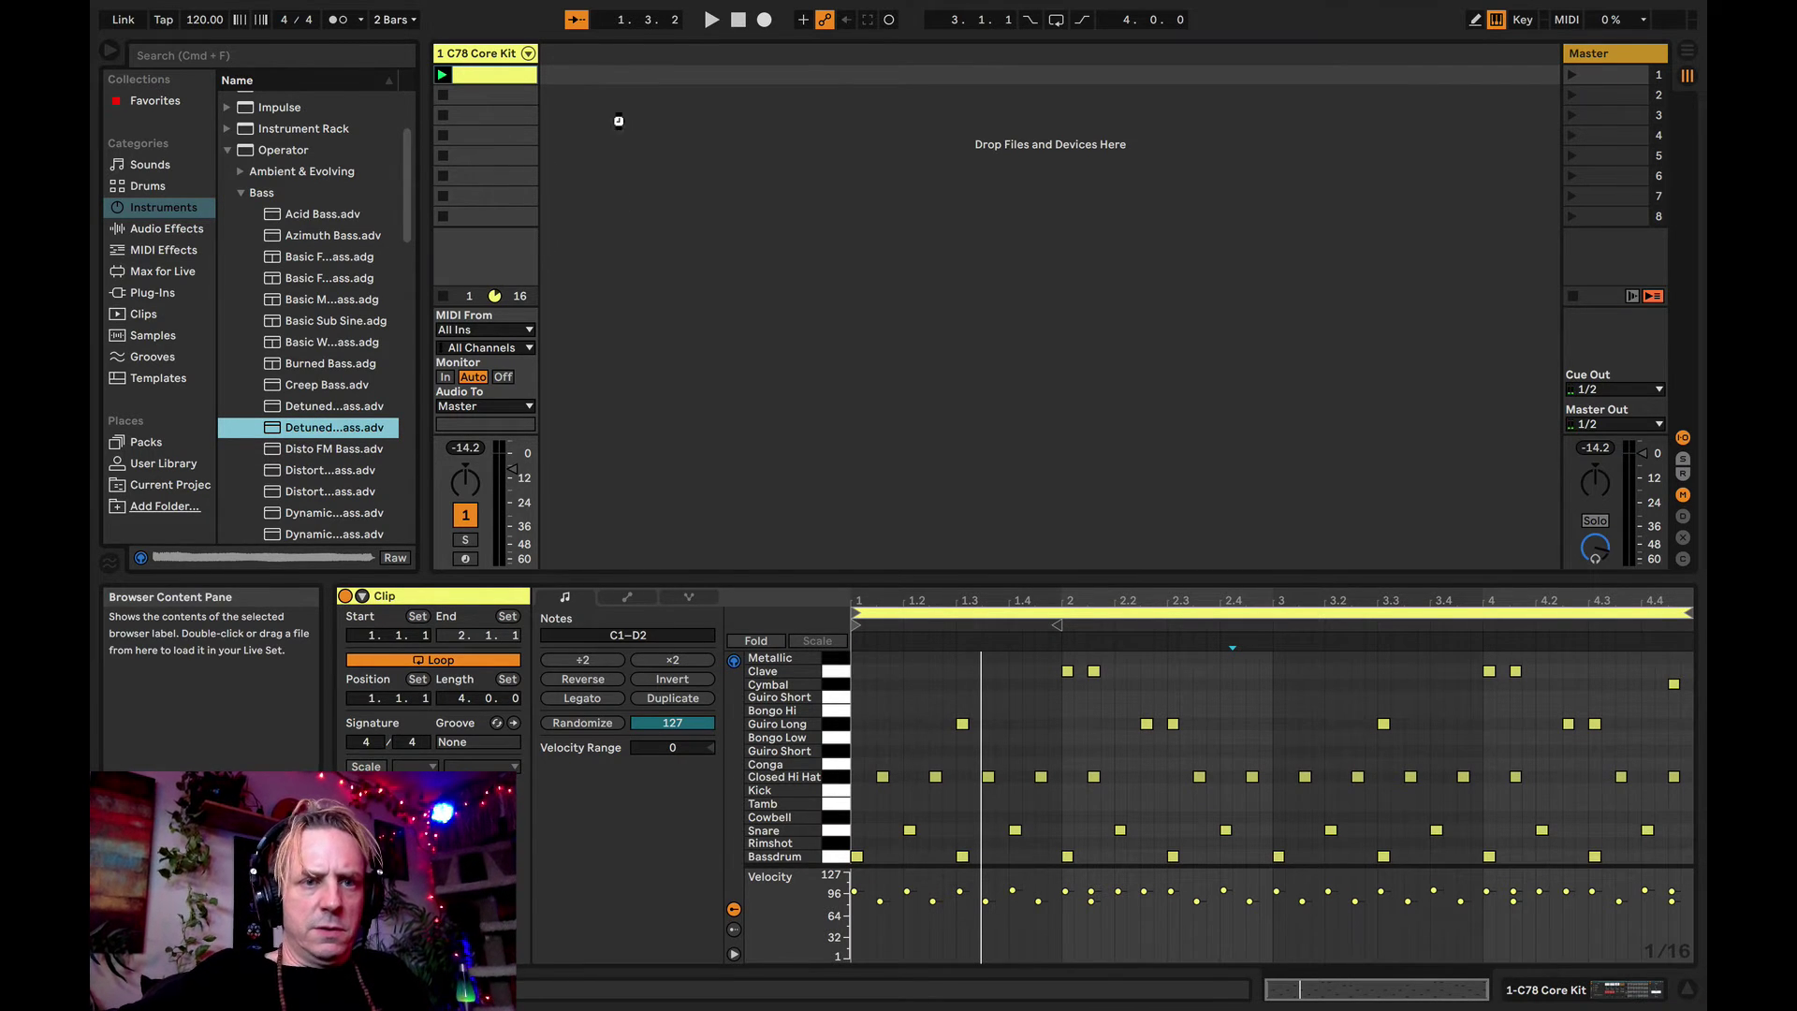
pyautogui.moveTo(618, 120); pyautogui.dragTo(619, 119)
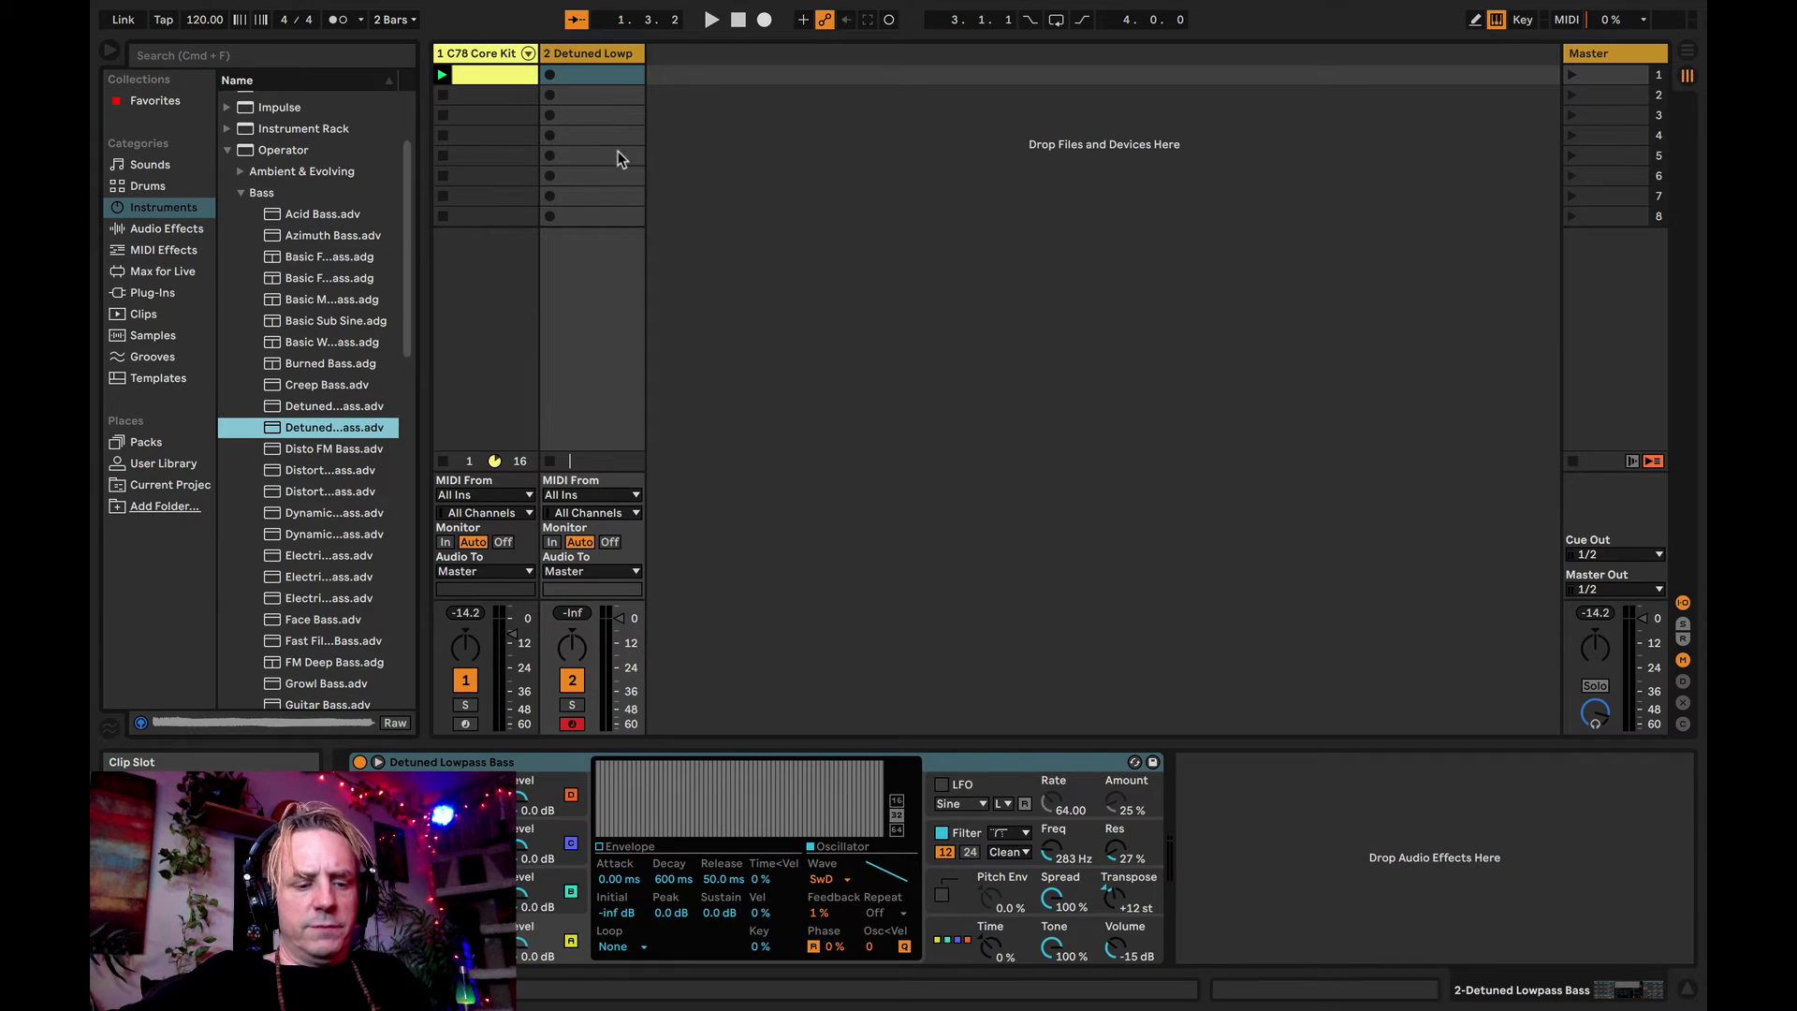
# - Switch from the device view to the clip view and create an empty MIDI clip in the bass track's first slot
pyautogui.hotkey('shift', 'Tab')
pyautogui.hotkey('shift', 'Tab')
pyautogui.hotkey('shift', 'Tab')
pyautogui.hotkey('shift', 'Tab')
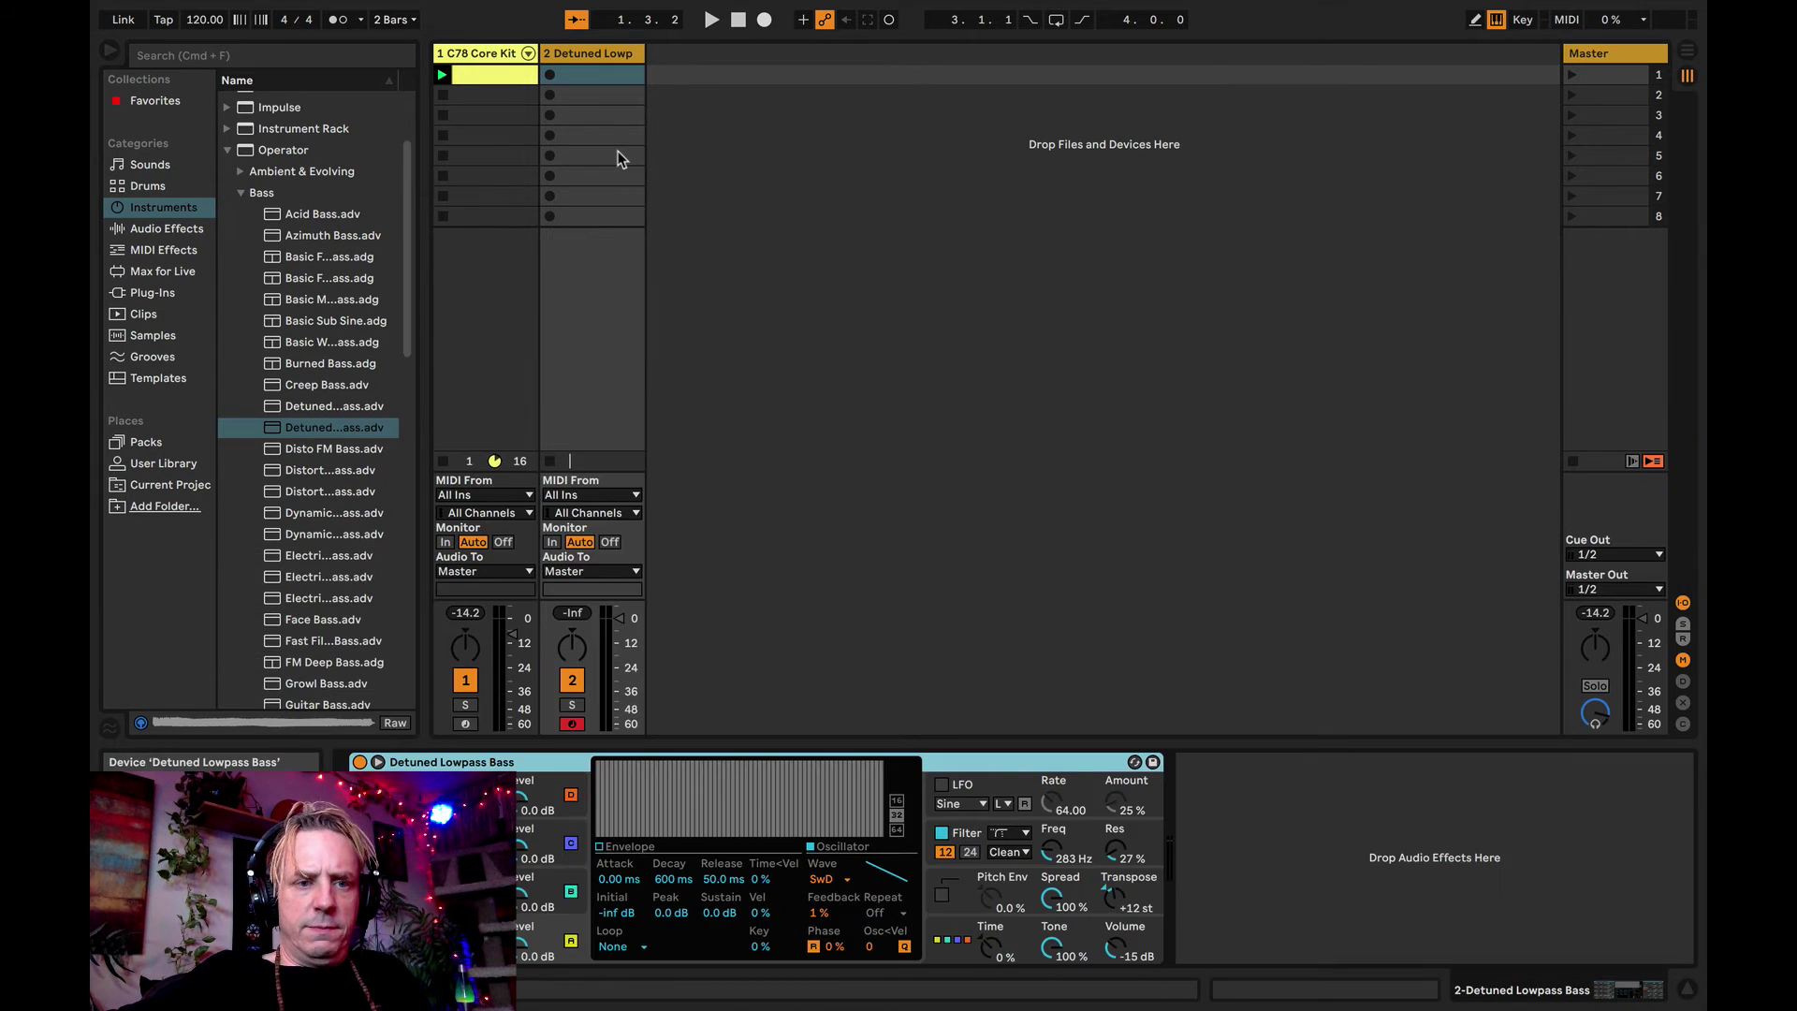
pyautogui.hotkey('shift', 'Tab')
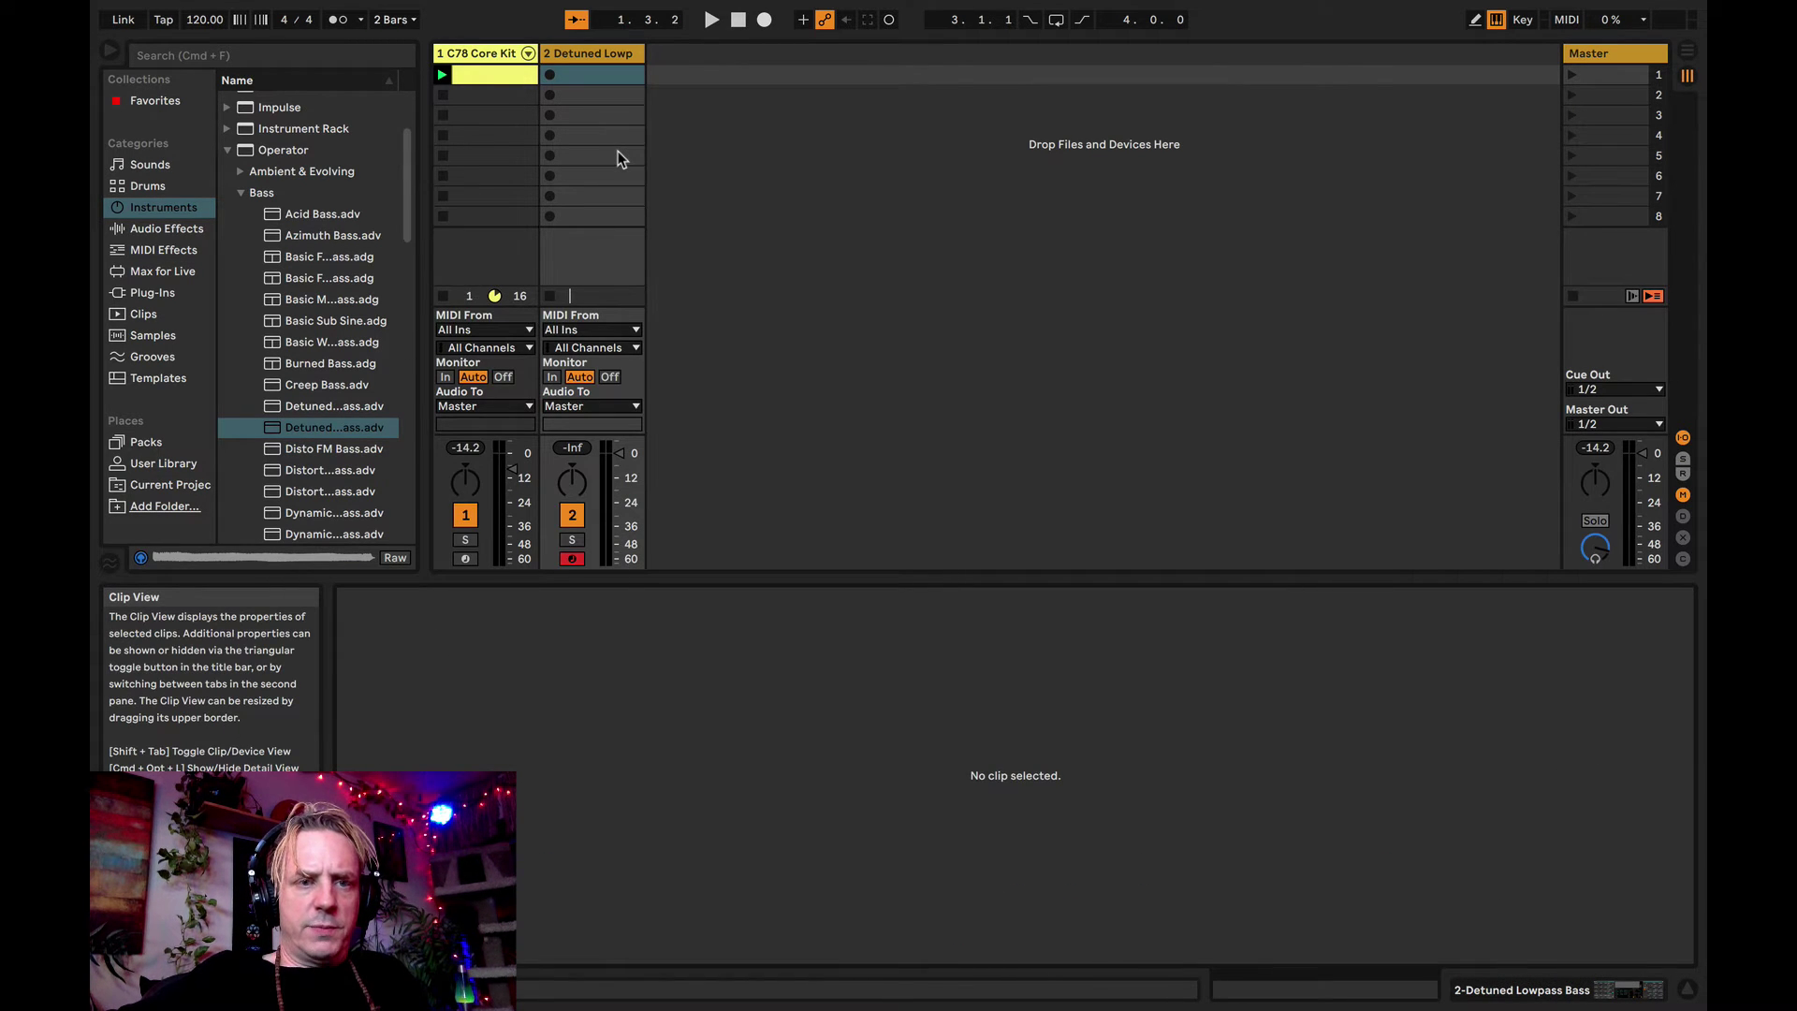
pyautogui.doubleClick(577, 73)
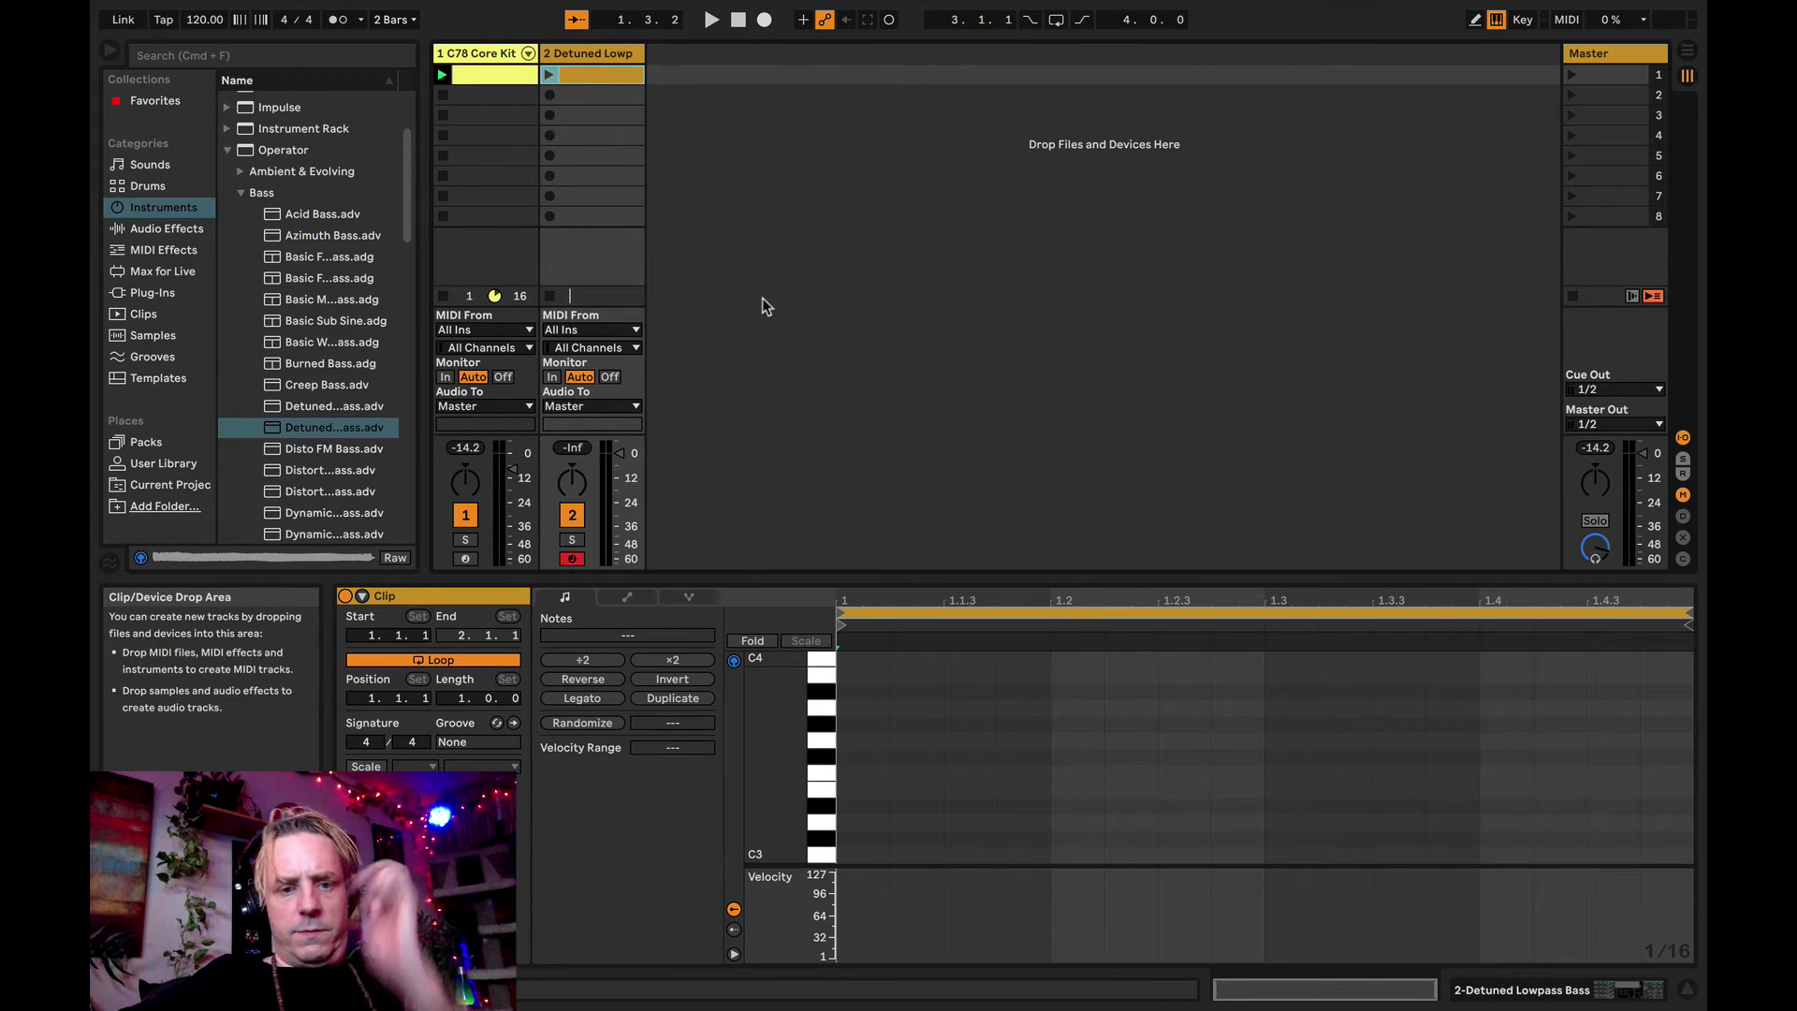
# - Audition bass notes on the piano roll from the C3 octave down to F1 against the drum loop, and stop playback
pyautogui.scroll(-1, 829, 746)
pyautogui.scroll(-5, 829, 749)
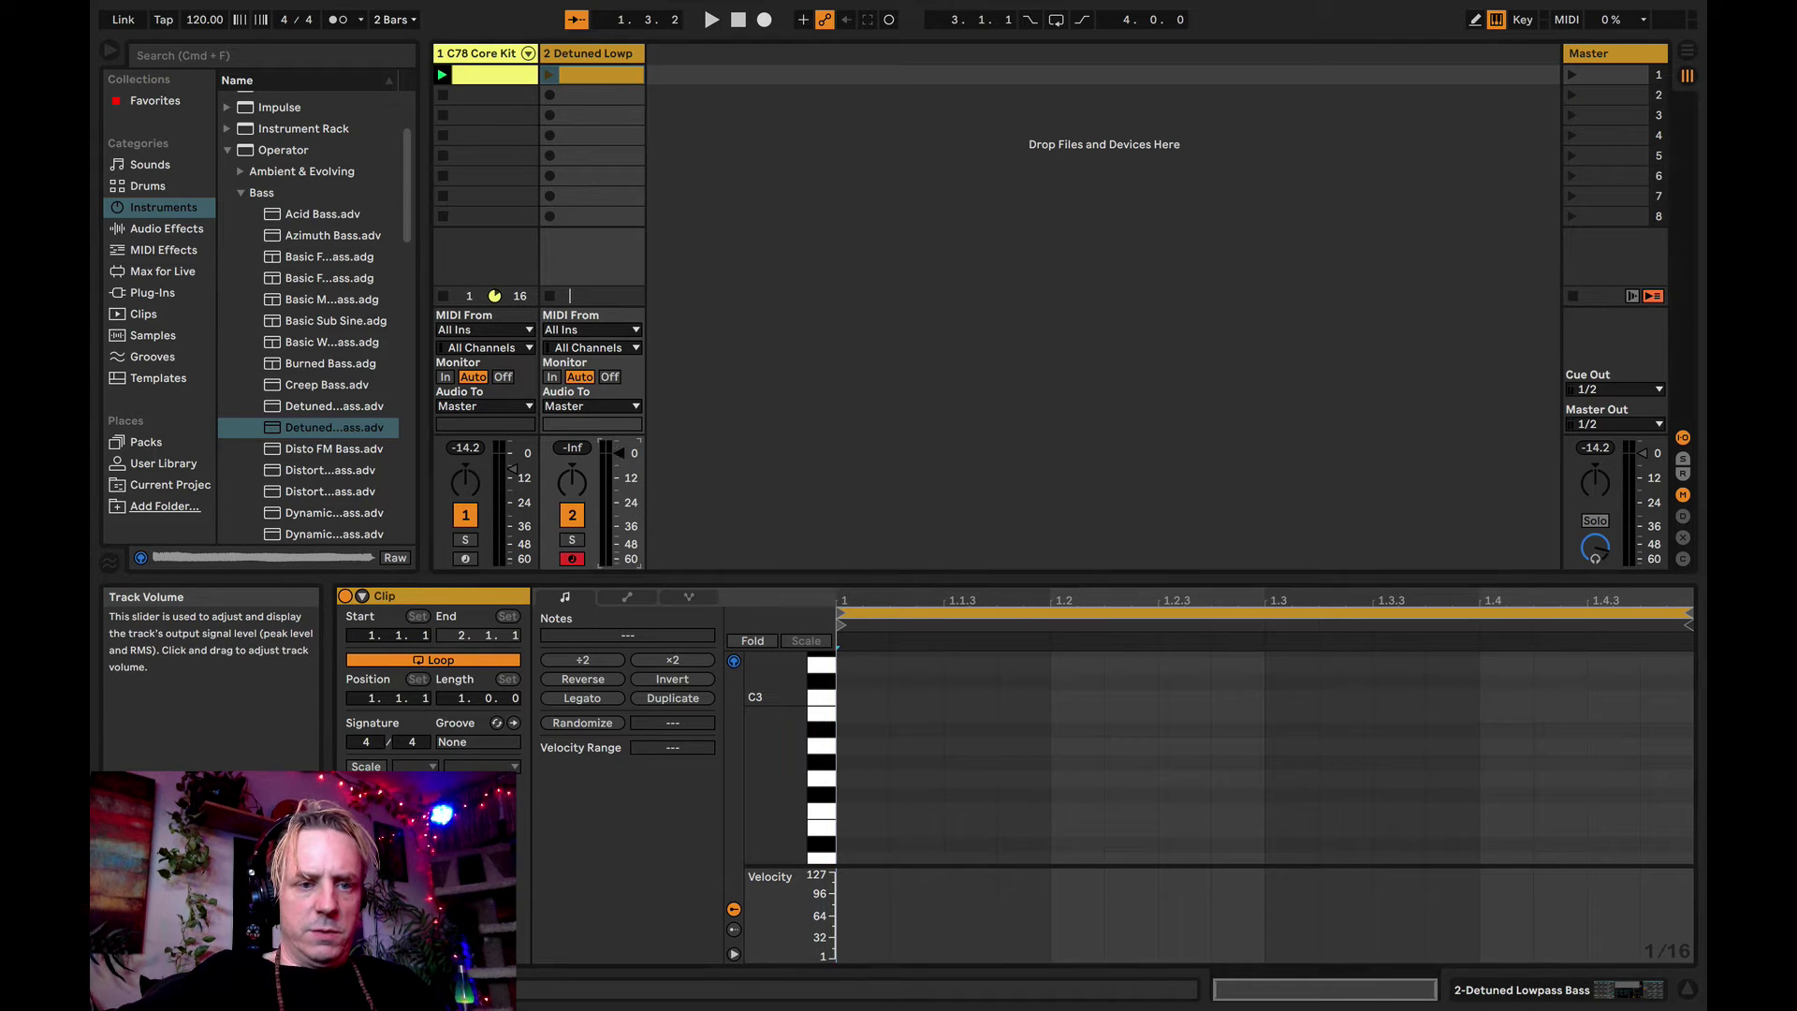
pyautogui.click(829, 731)
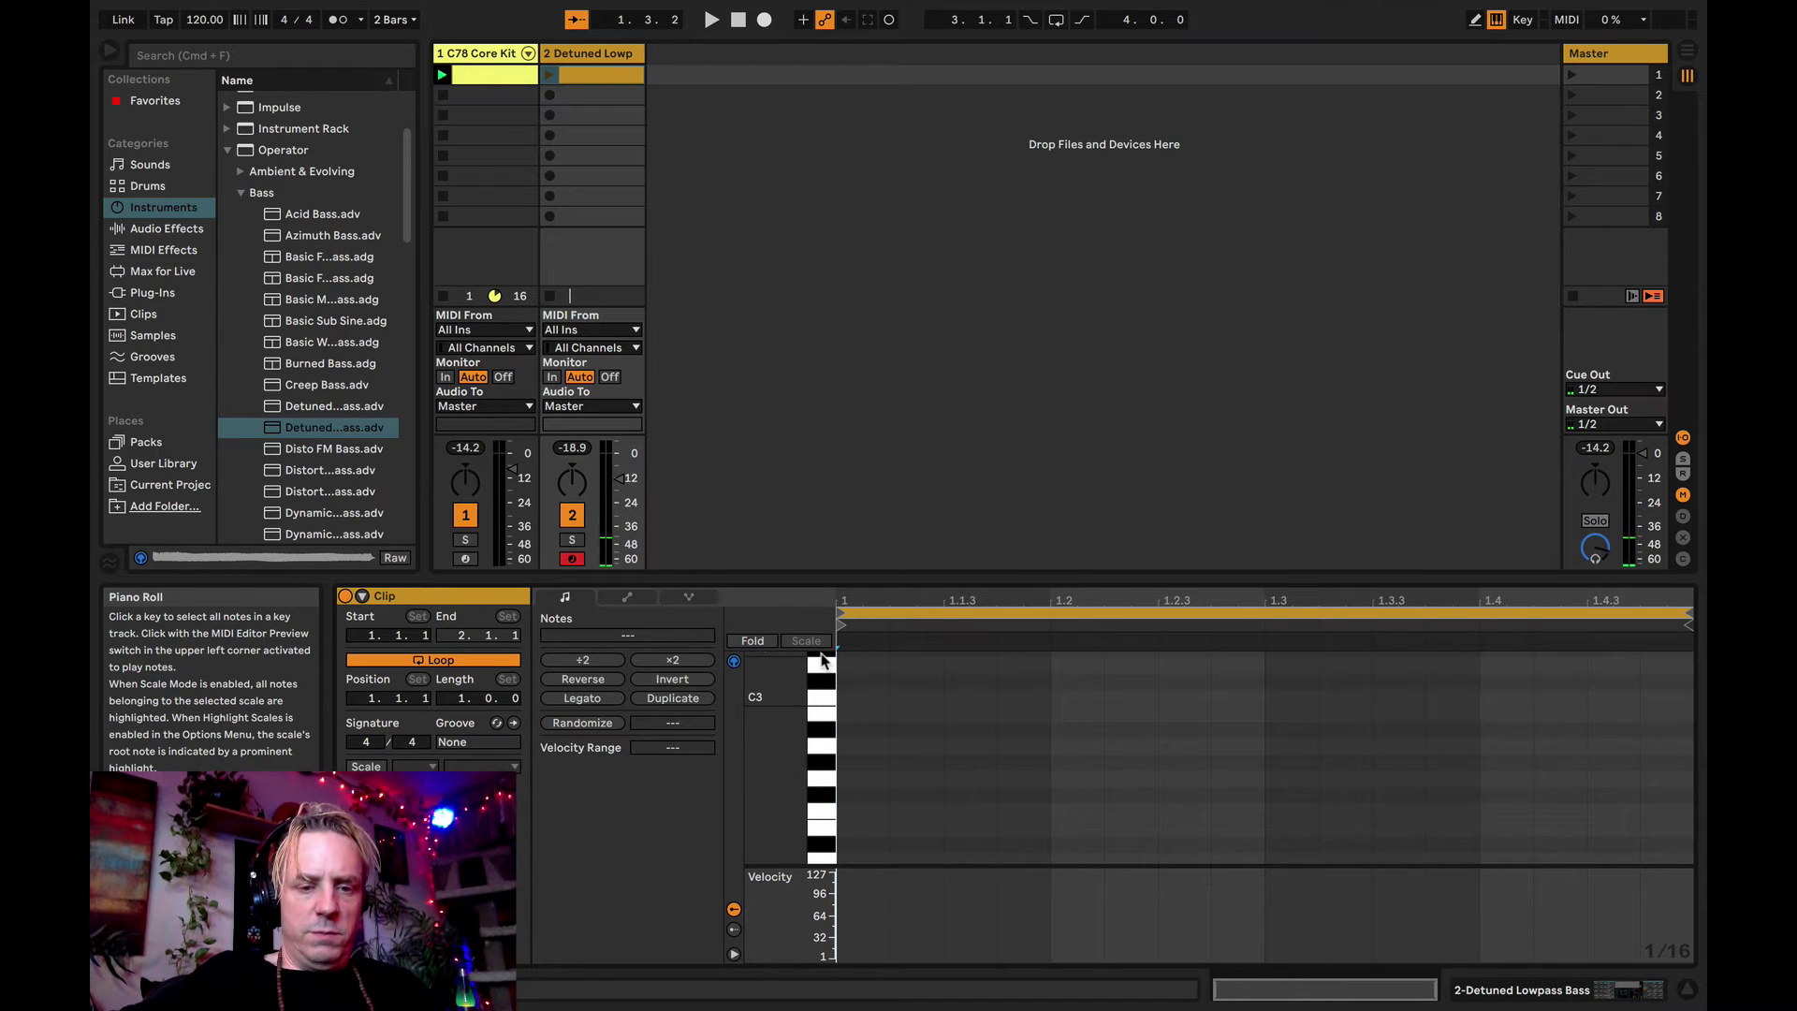
pyautogui.press('space')
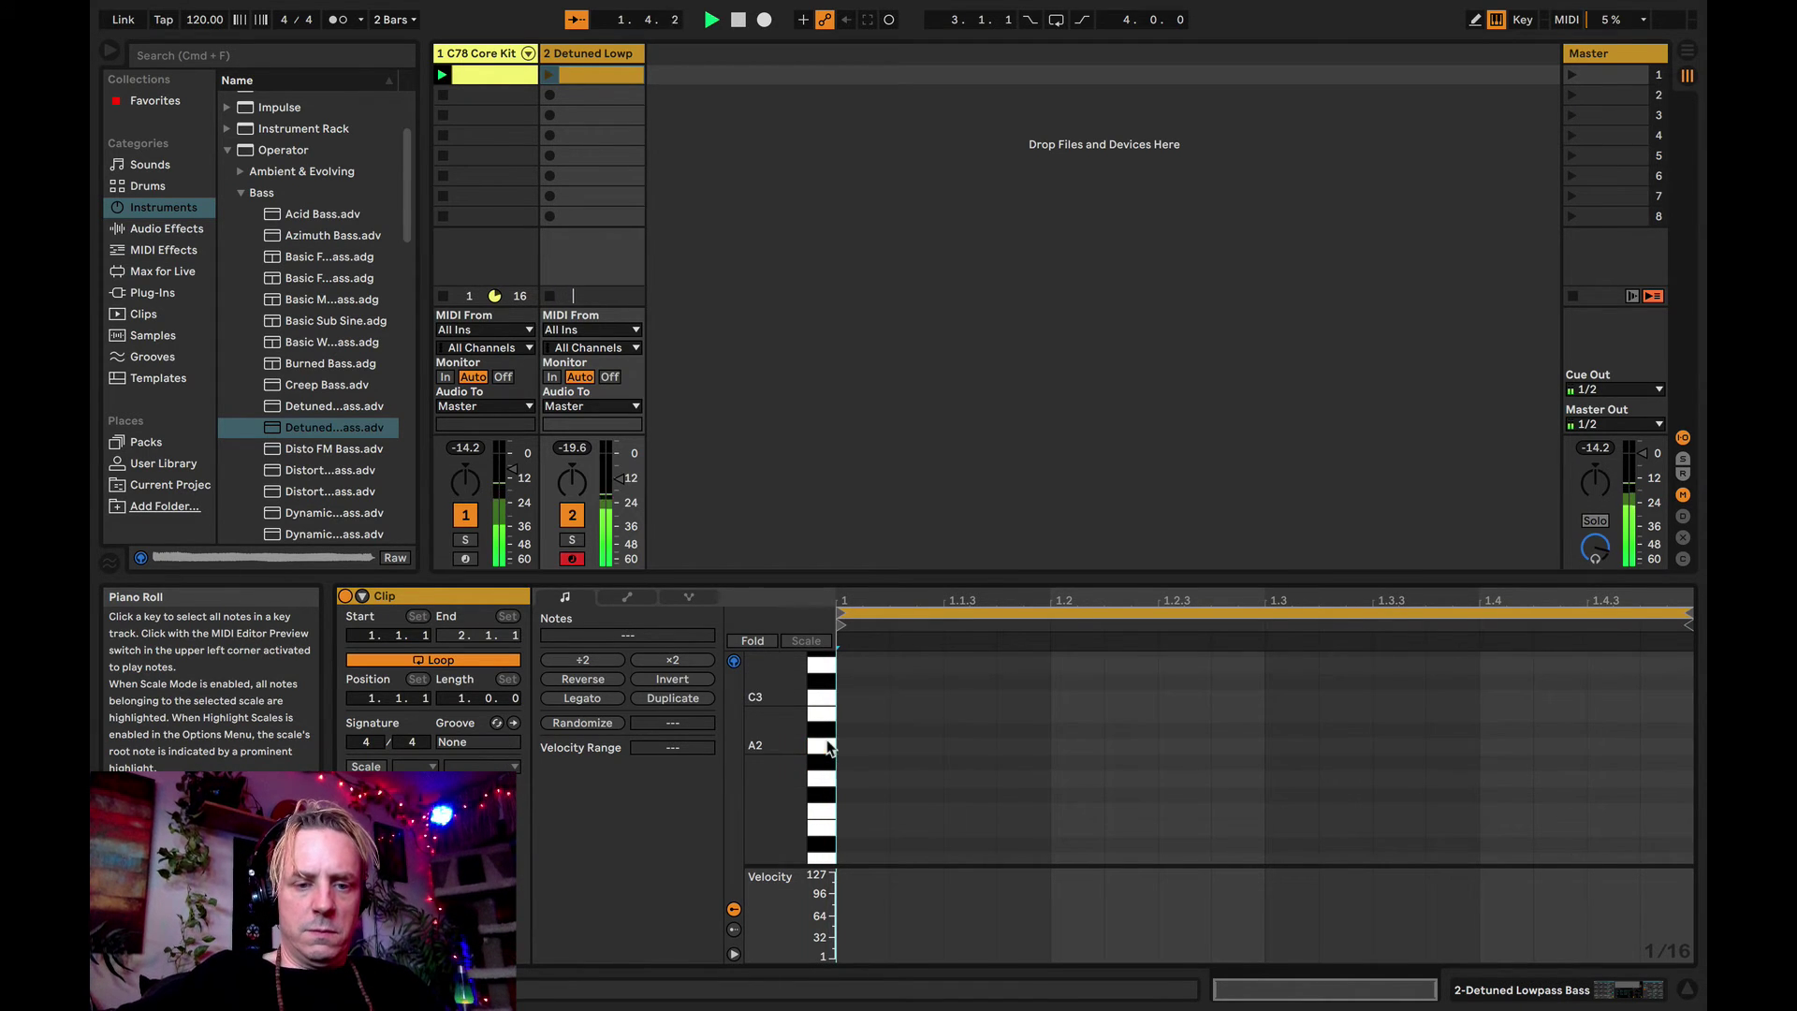
pyautogui.scroll(-3, 828, 748)
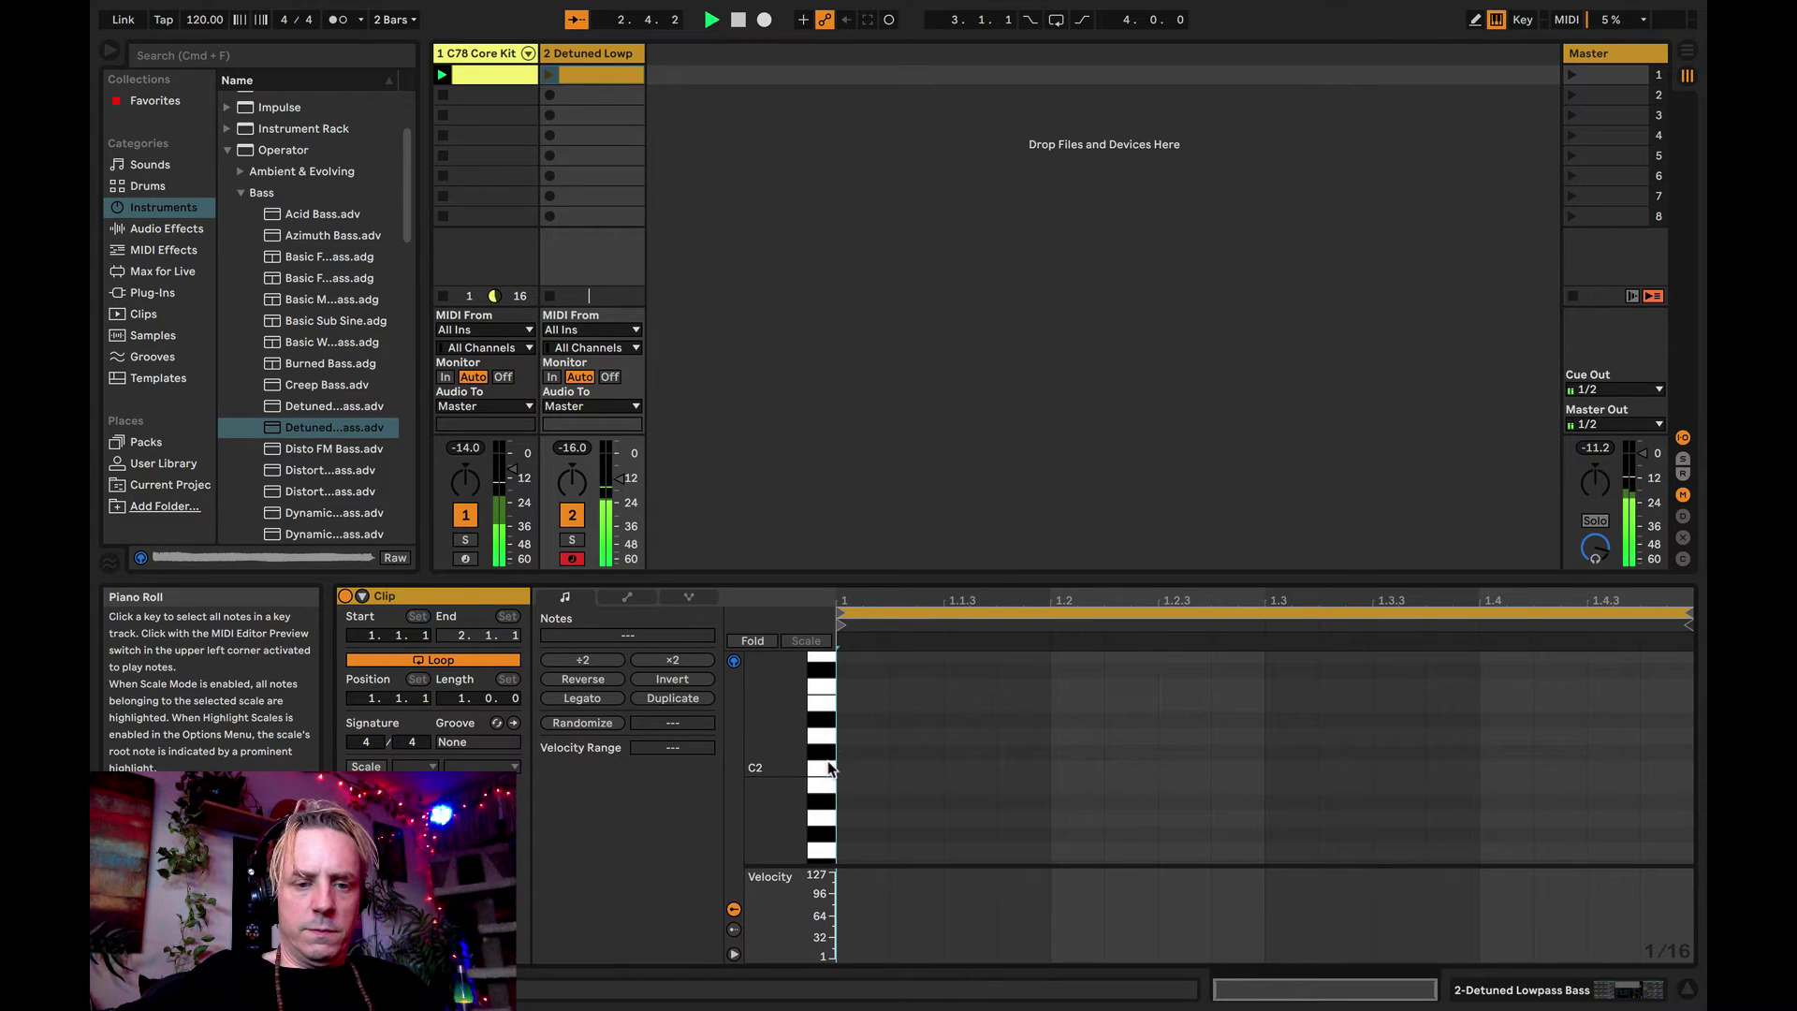
pyautogui.scroll(-3, 823, 749)
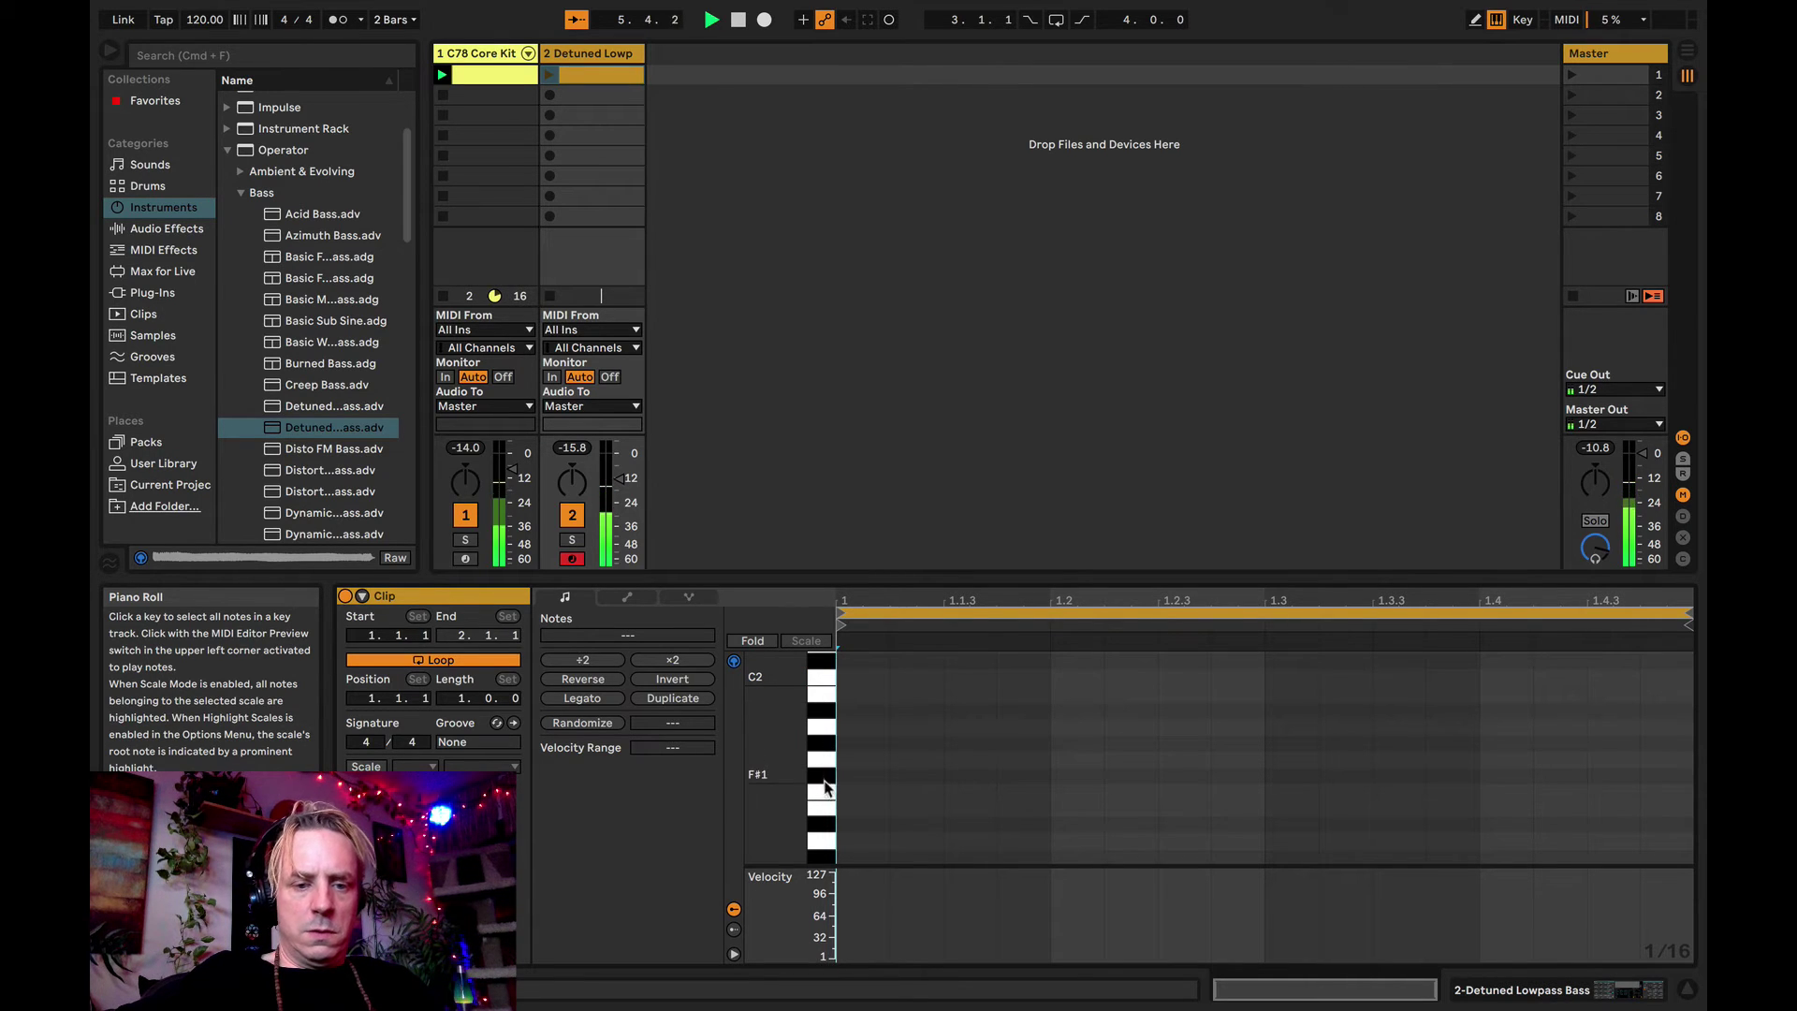
pyautogui.click(827, 810)
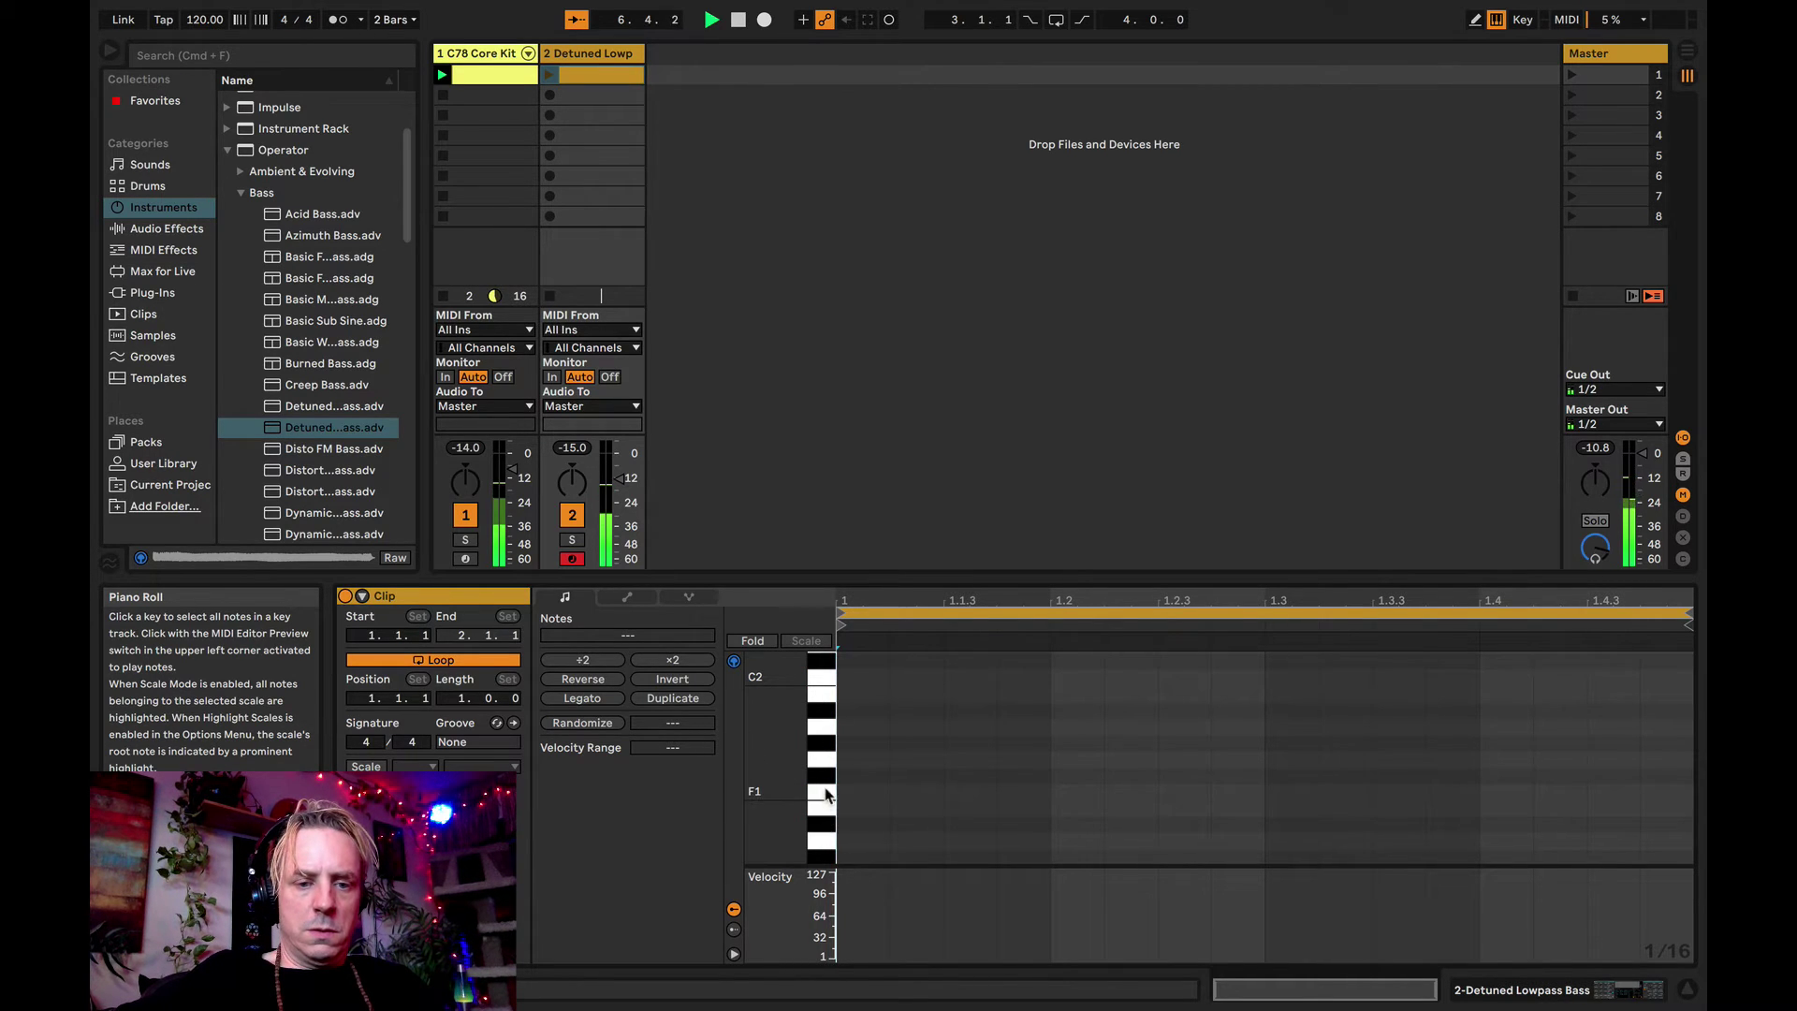
pyautogui.click(826, 795)
pyautogui.click(826, 797)
pyautogui.click(828, 811)
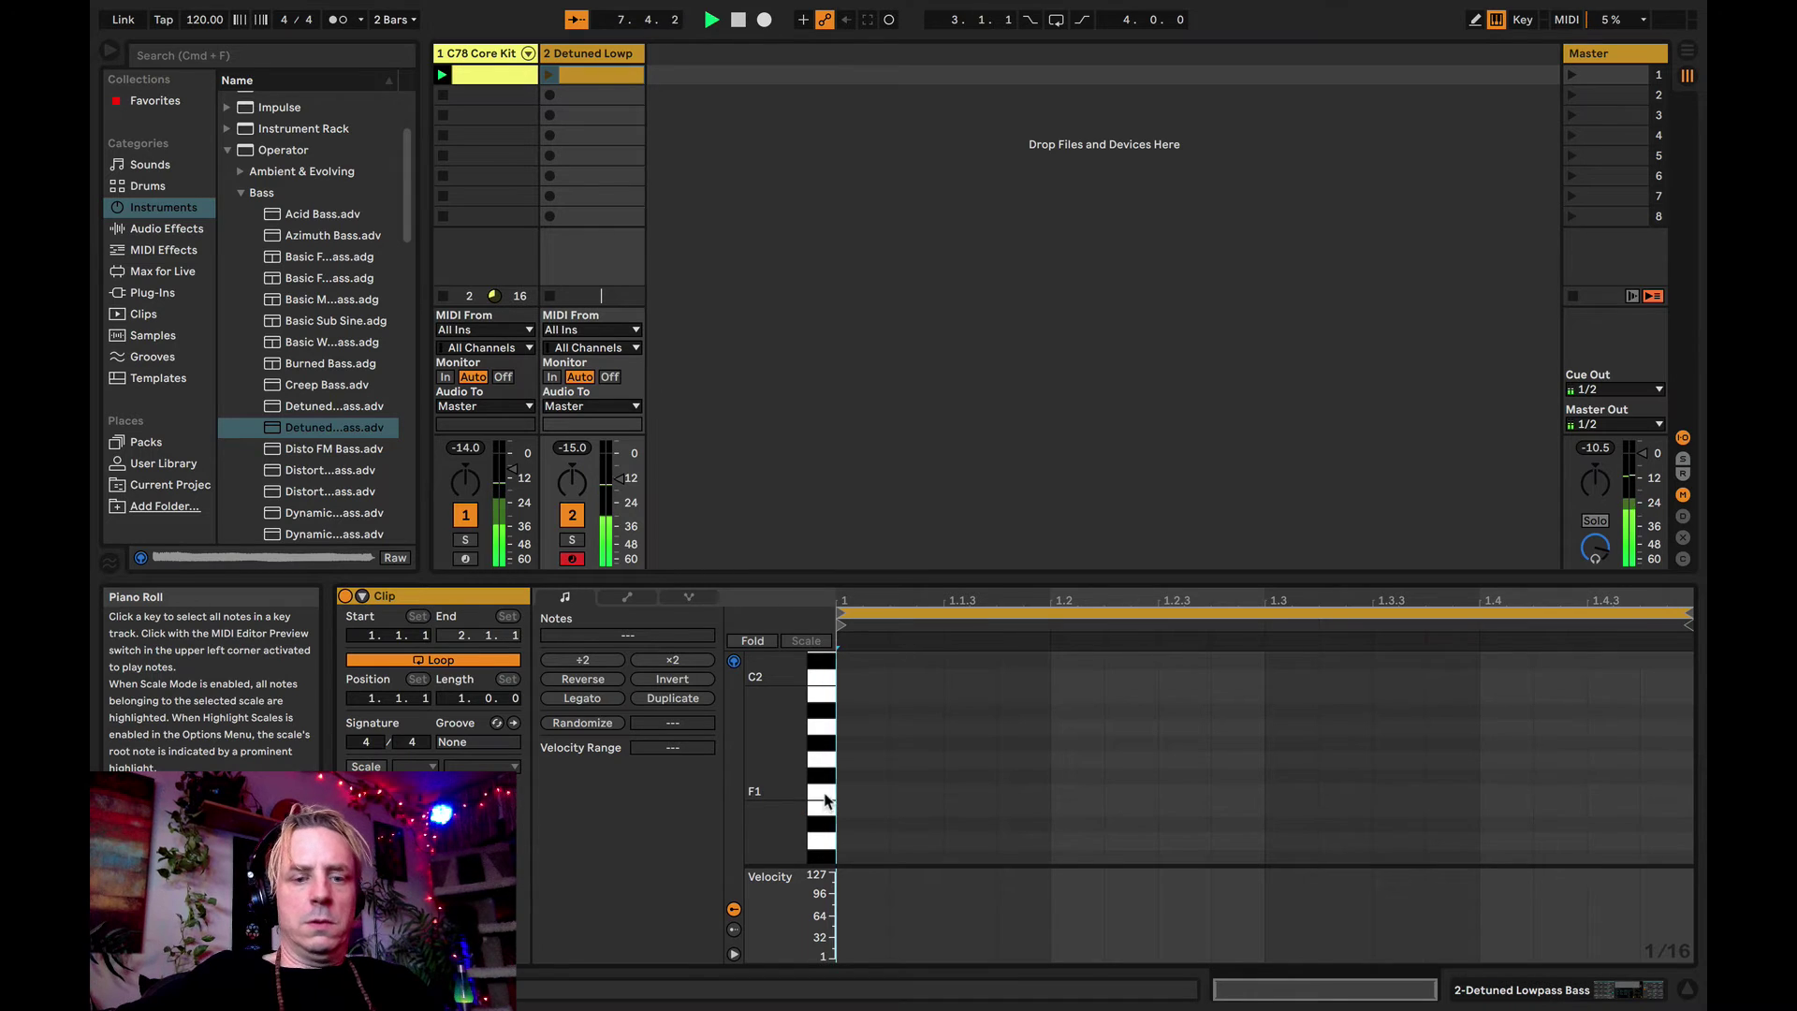
pyautogui.click(825, 796)
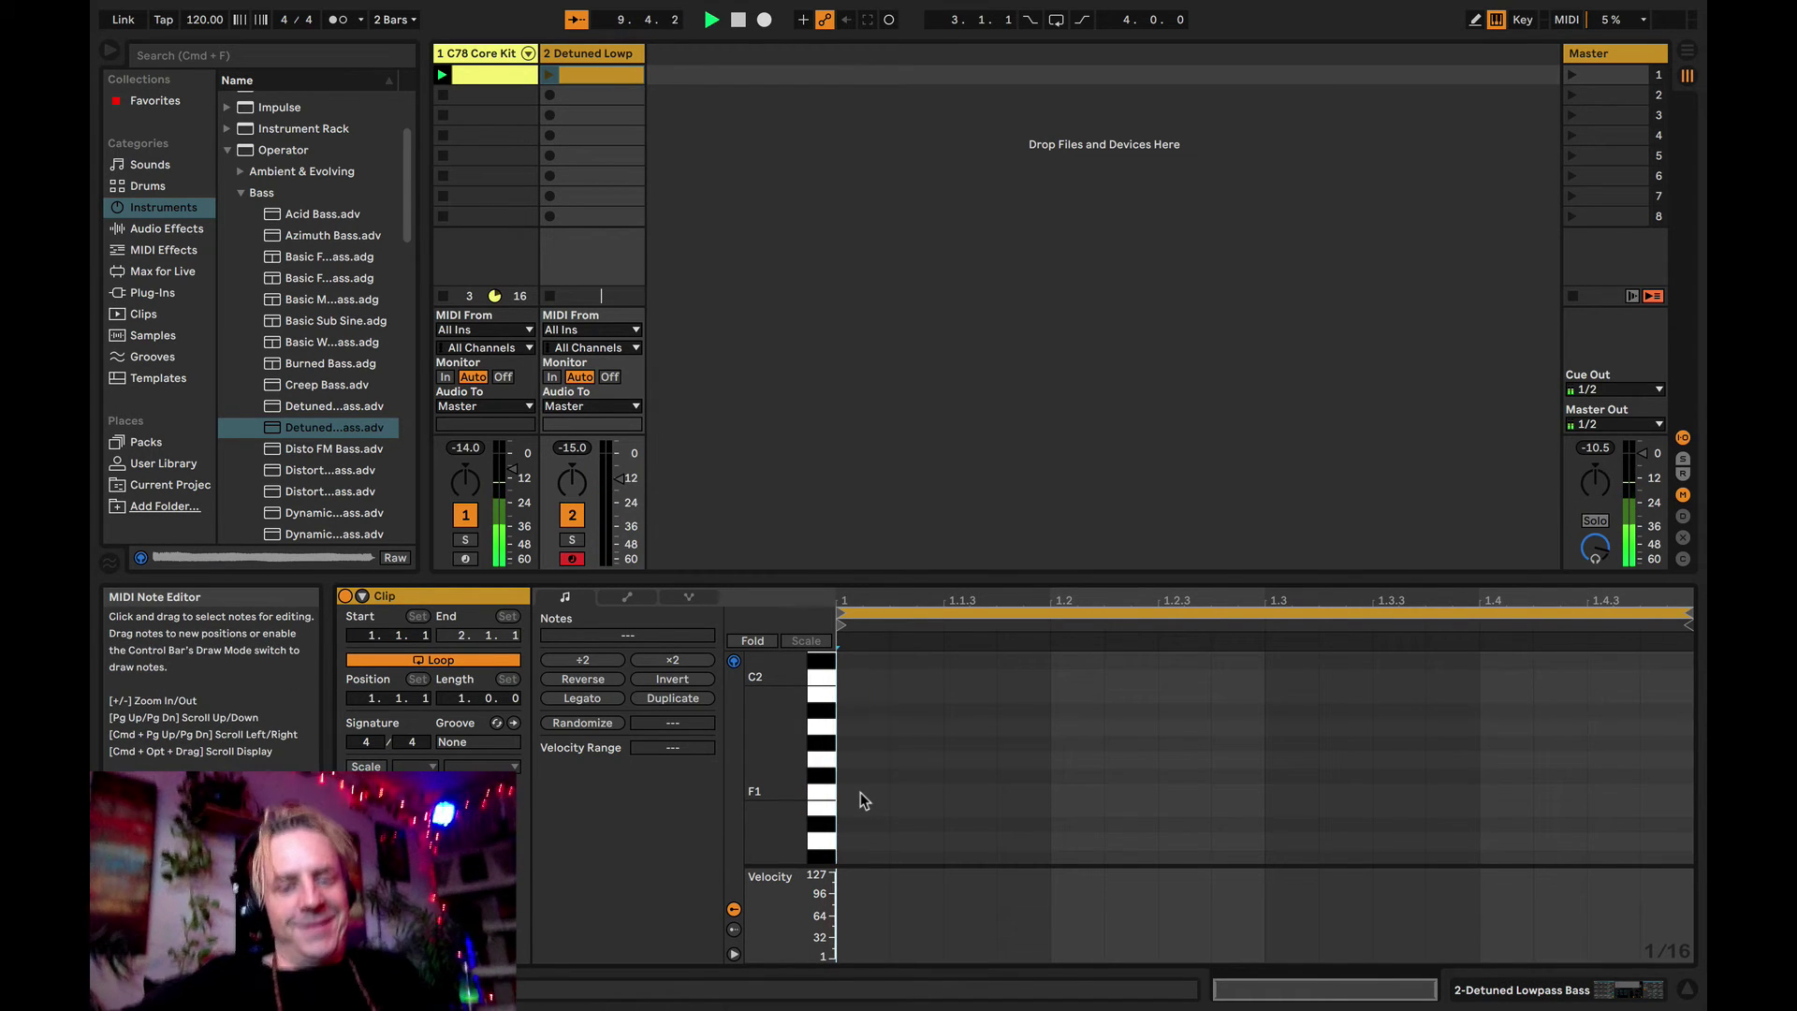
pyautogui.press('space')
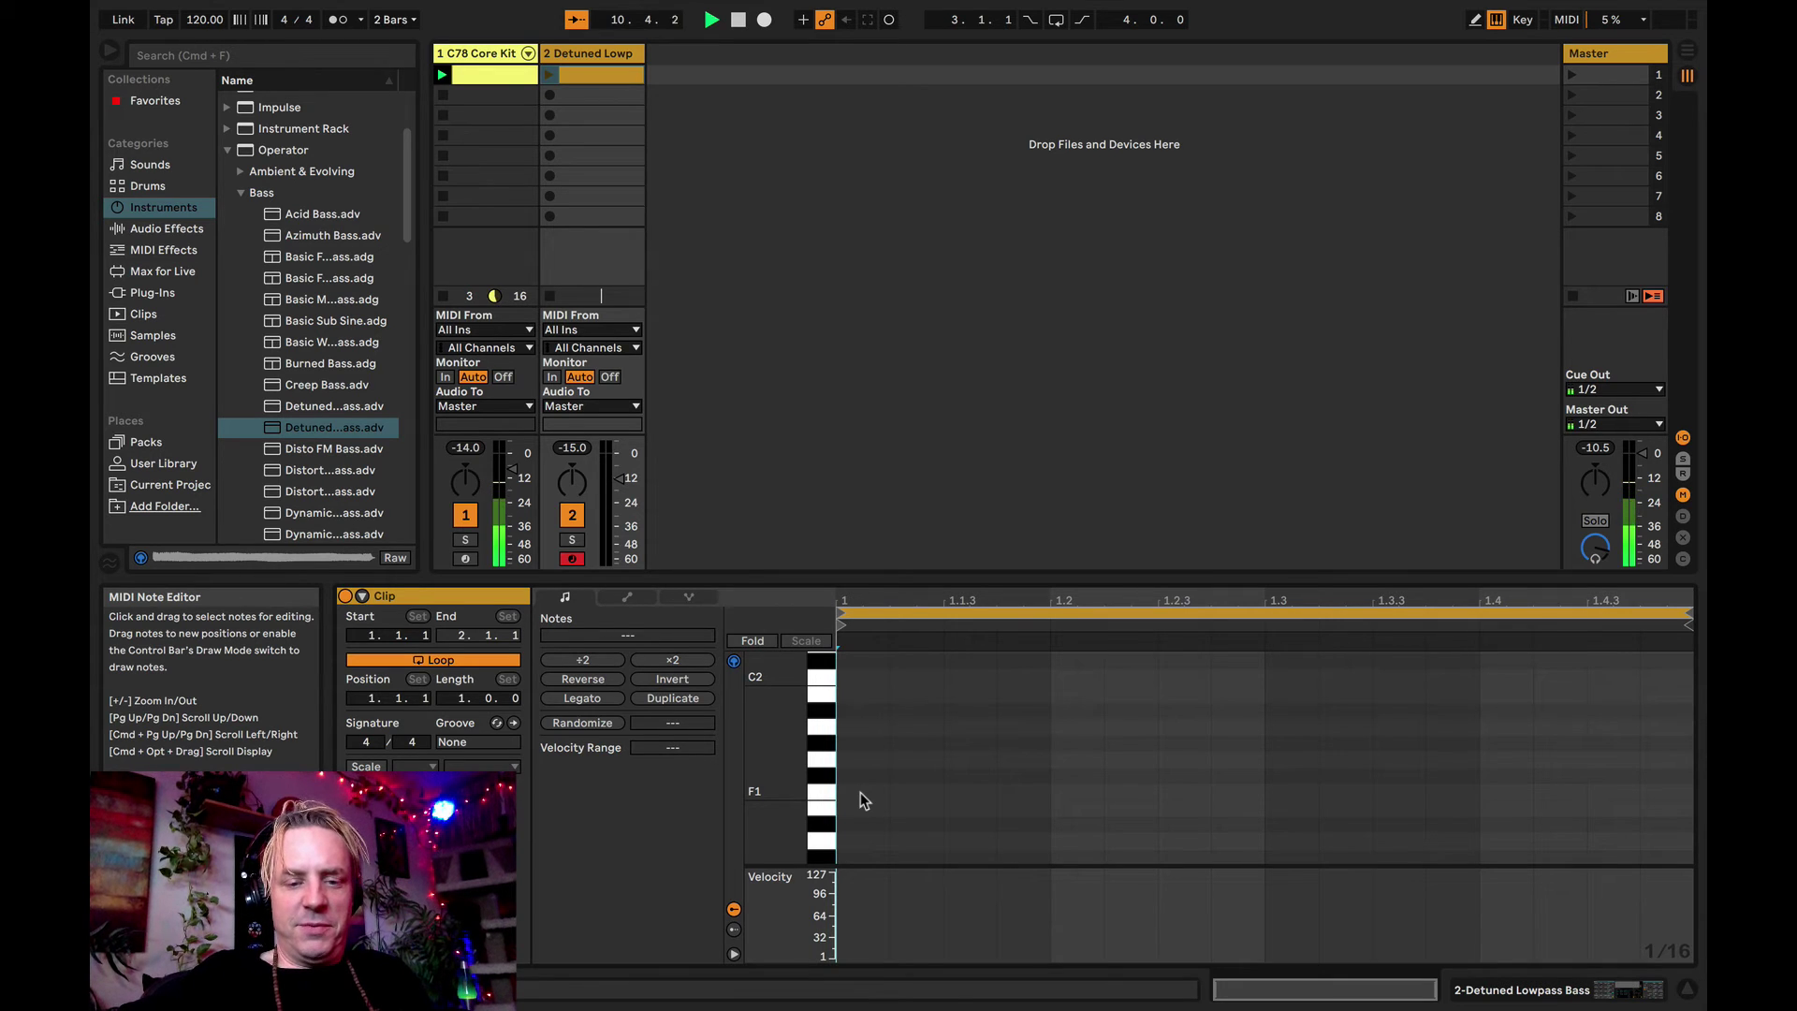
# - Add sixteenth-note bass hits on F1 at 1.1.3, 1.2.4 and 1.3.4, and on E1 at 1.4.1
pyautogui.doubleClick(964, 796)
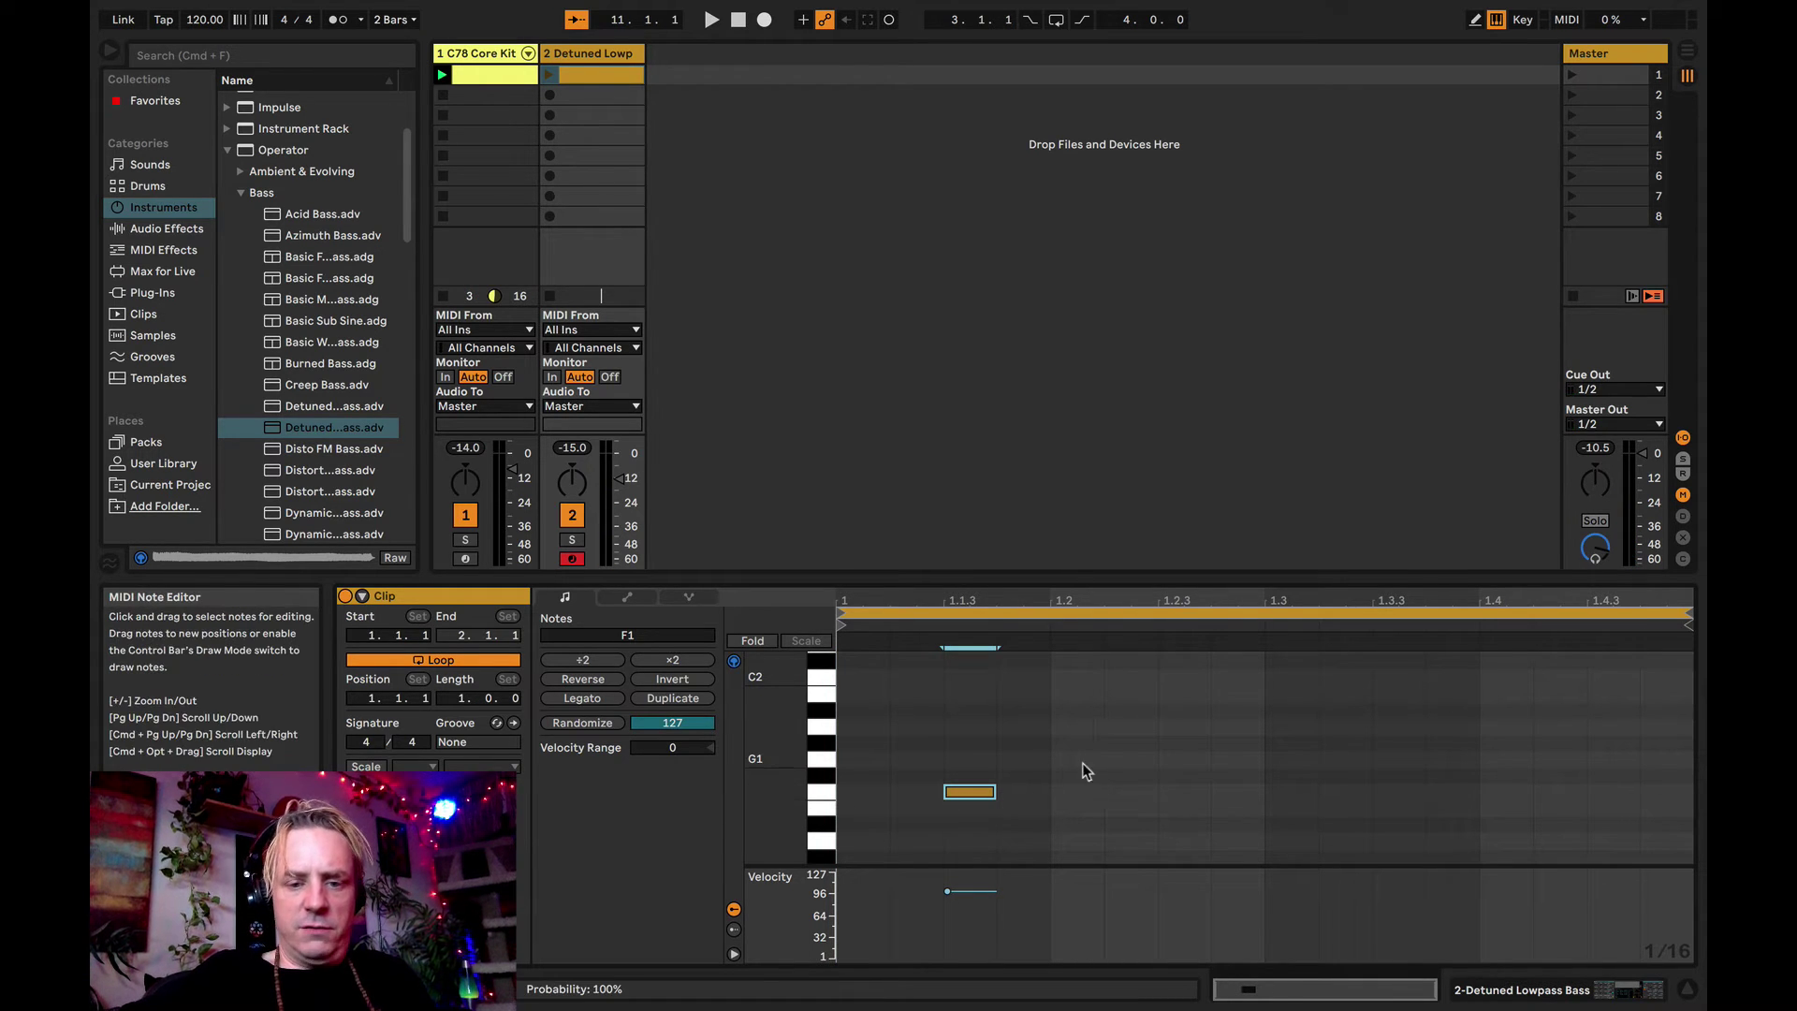
pyautogui.doubleClick(1229, 792)
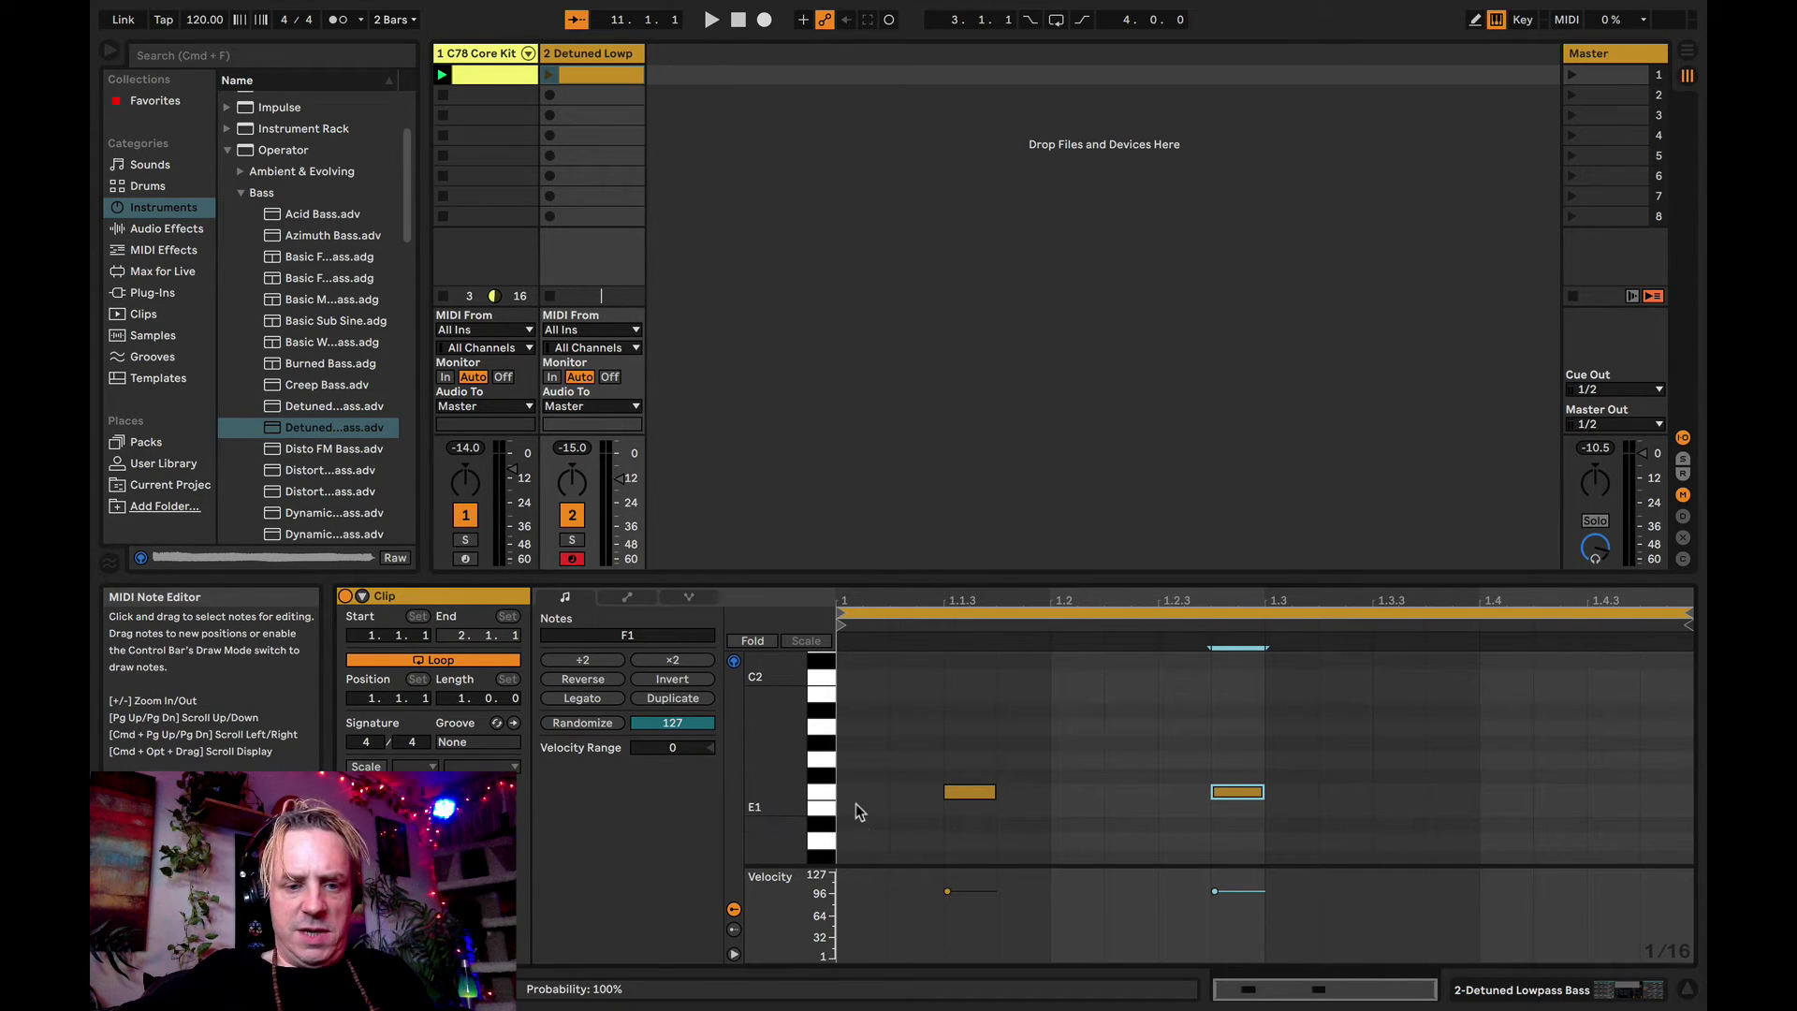
pyautogui.doubleClick(1497, 807)
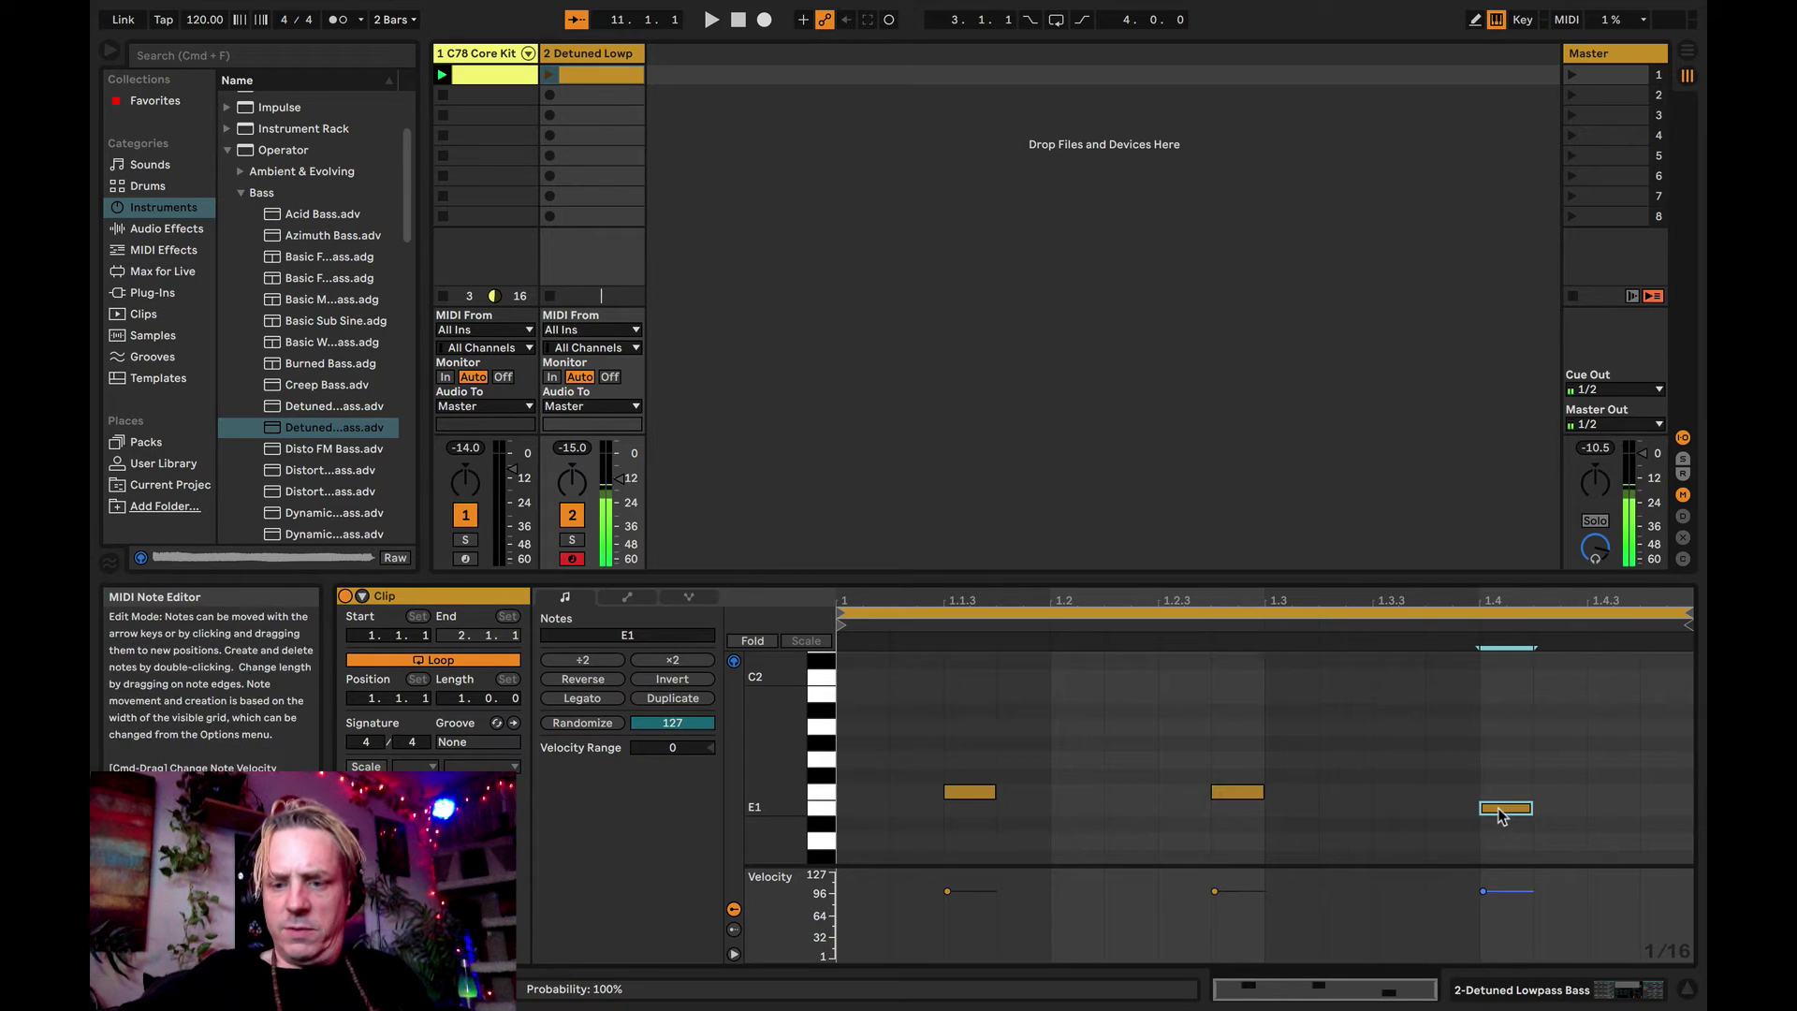
pyautogui.doubleClick(1446, 791)
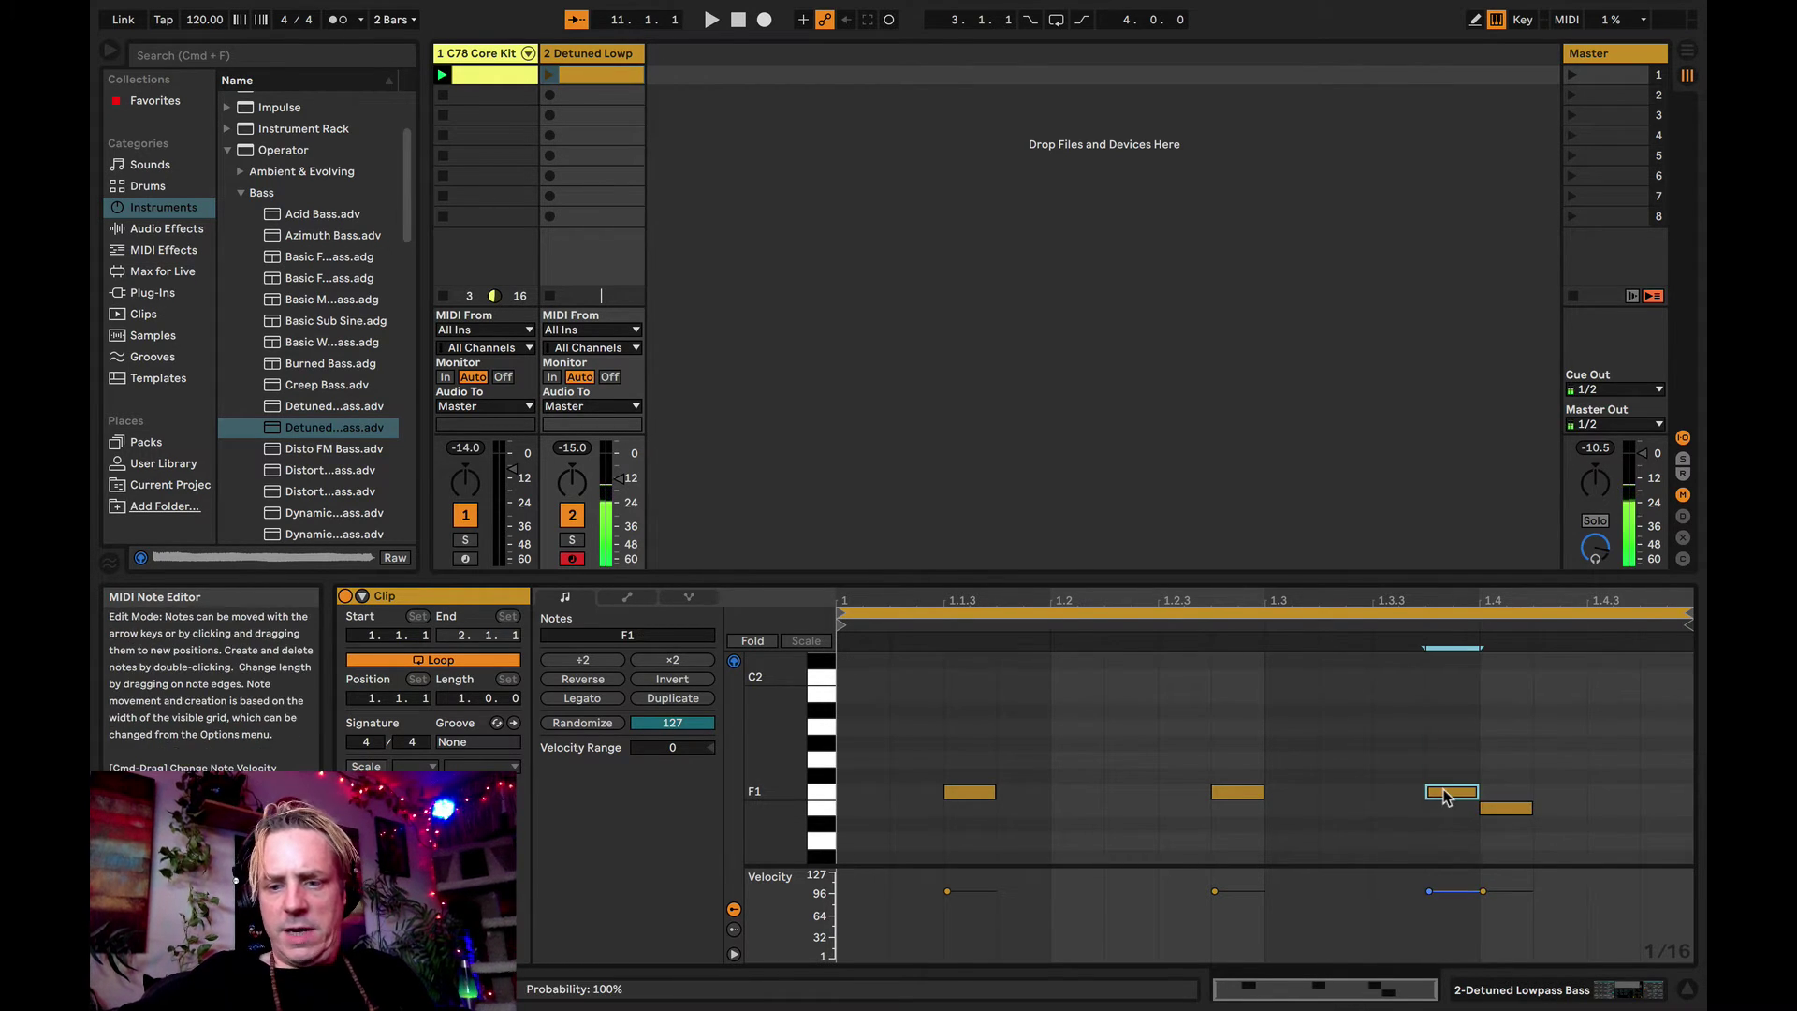
# - Launch scene 1 to play drums and bass together, and move the F1 note at 1.3.4 to G1 at 1.3.3
pyautogui.press('space')
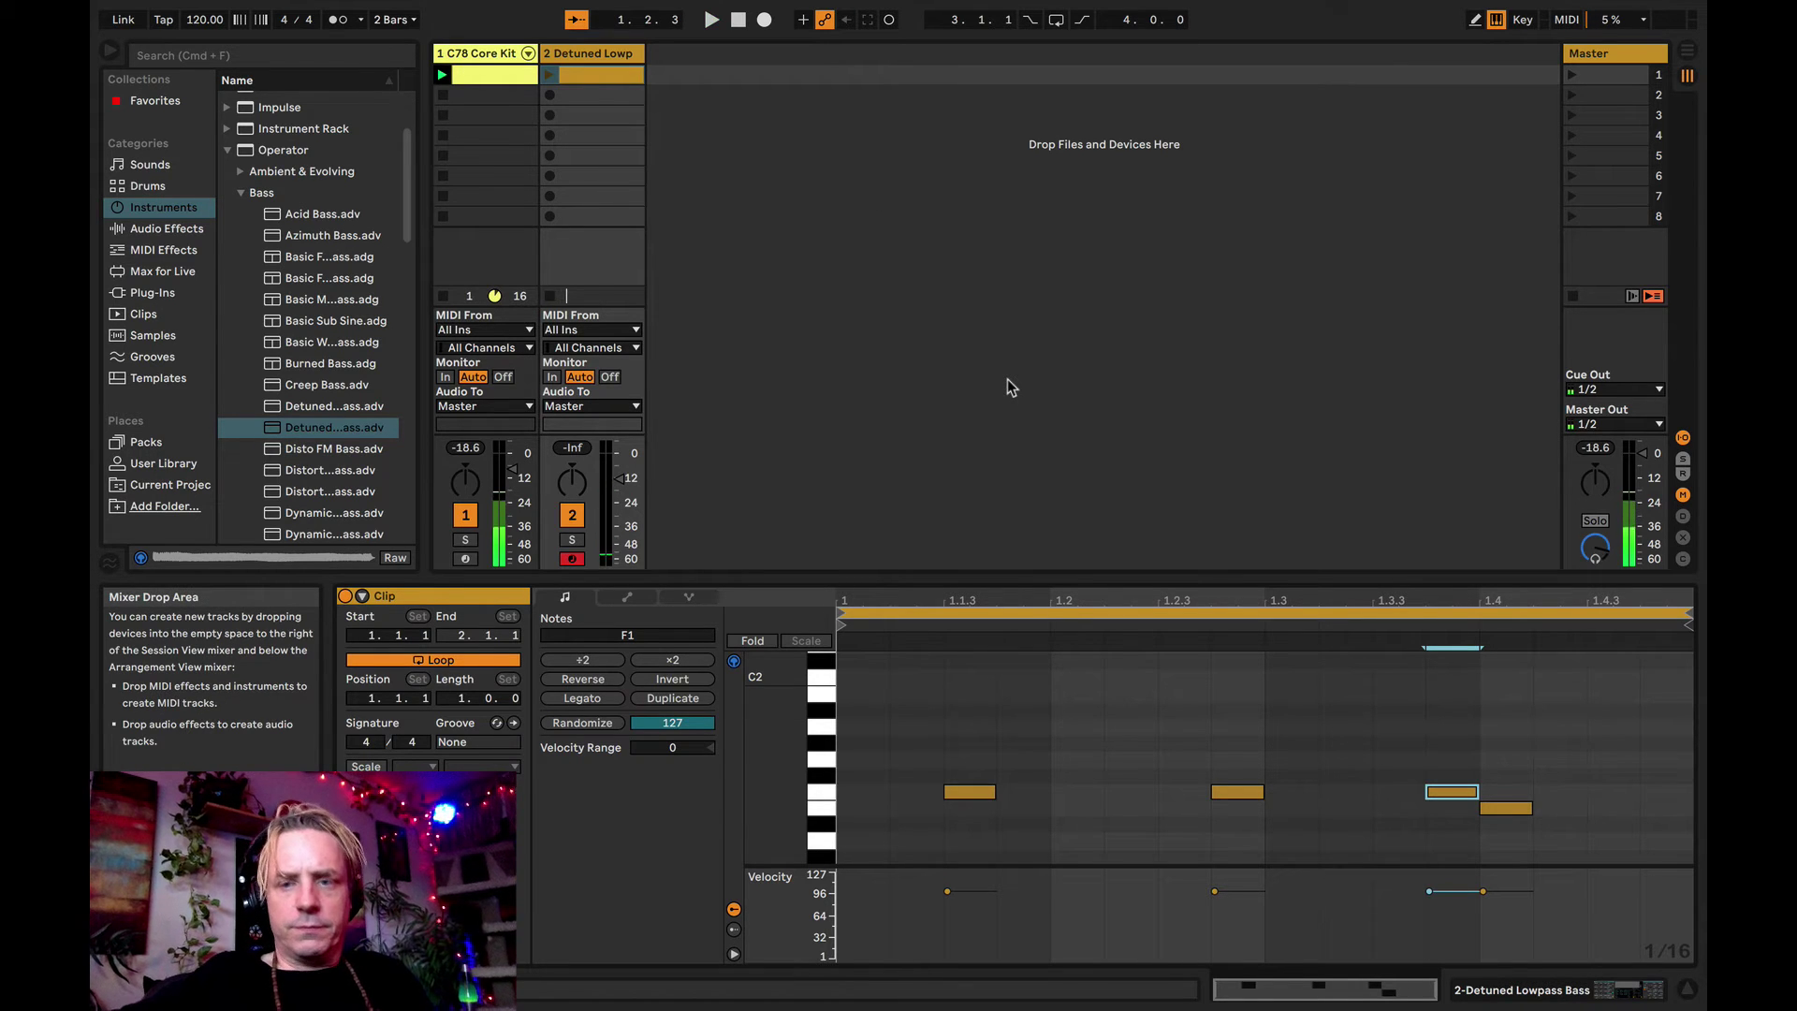
pyautogui.click(1569, 77)
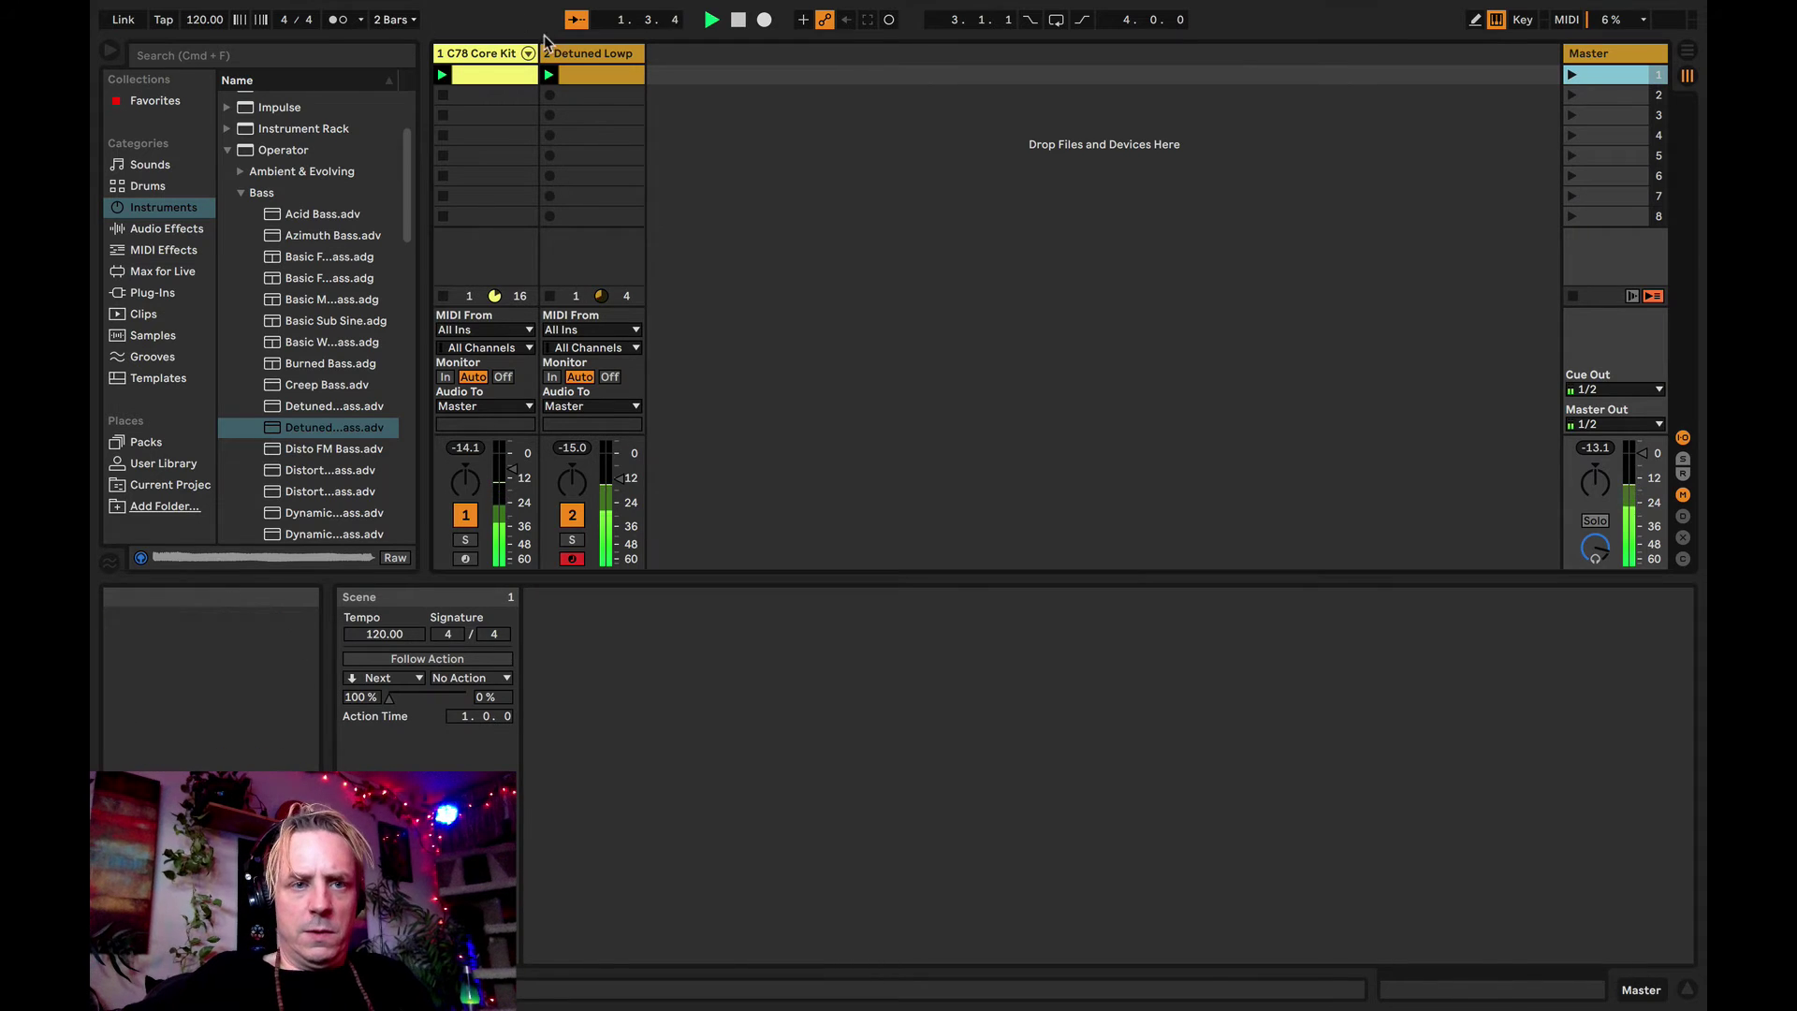
pyautogui.click(576, 57)
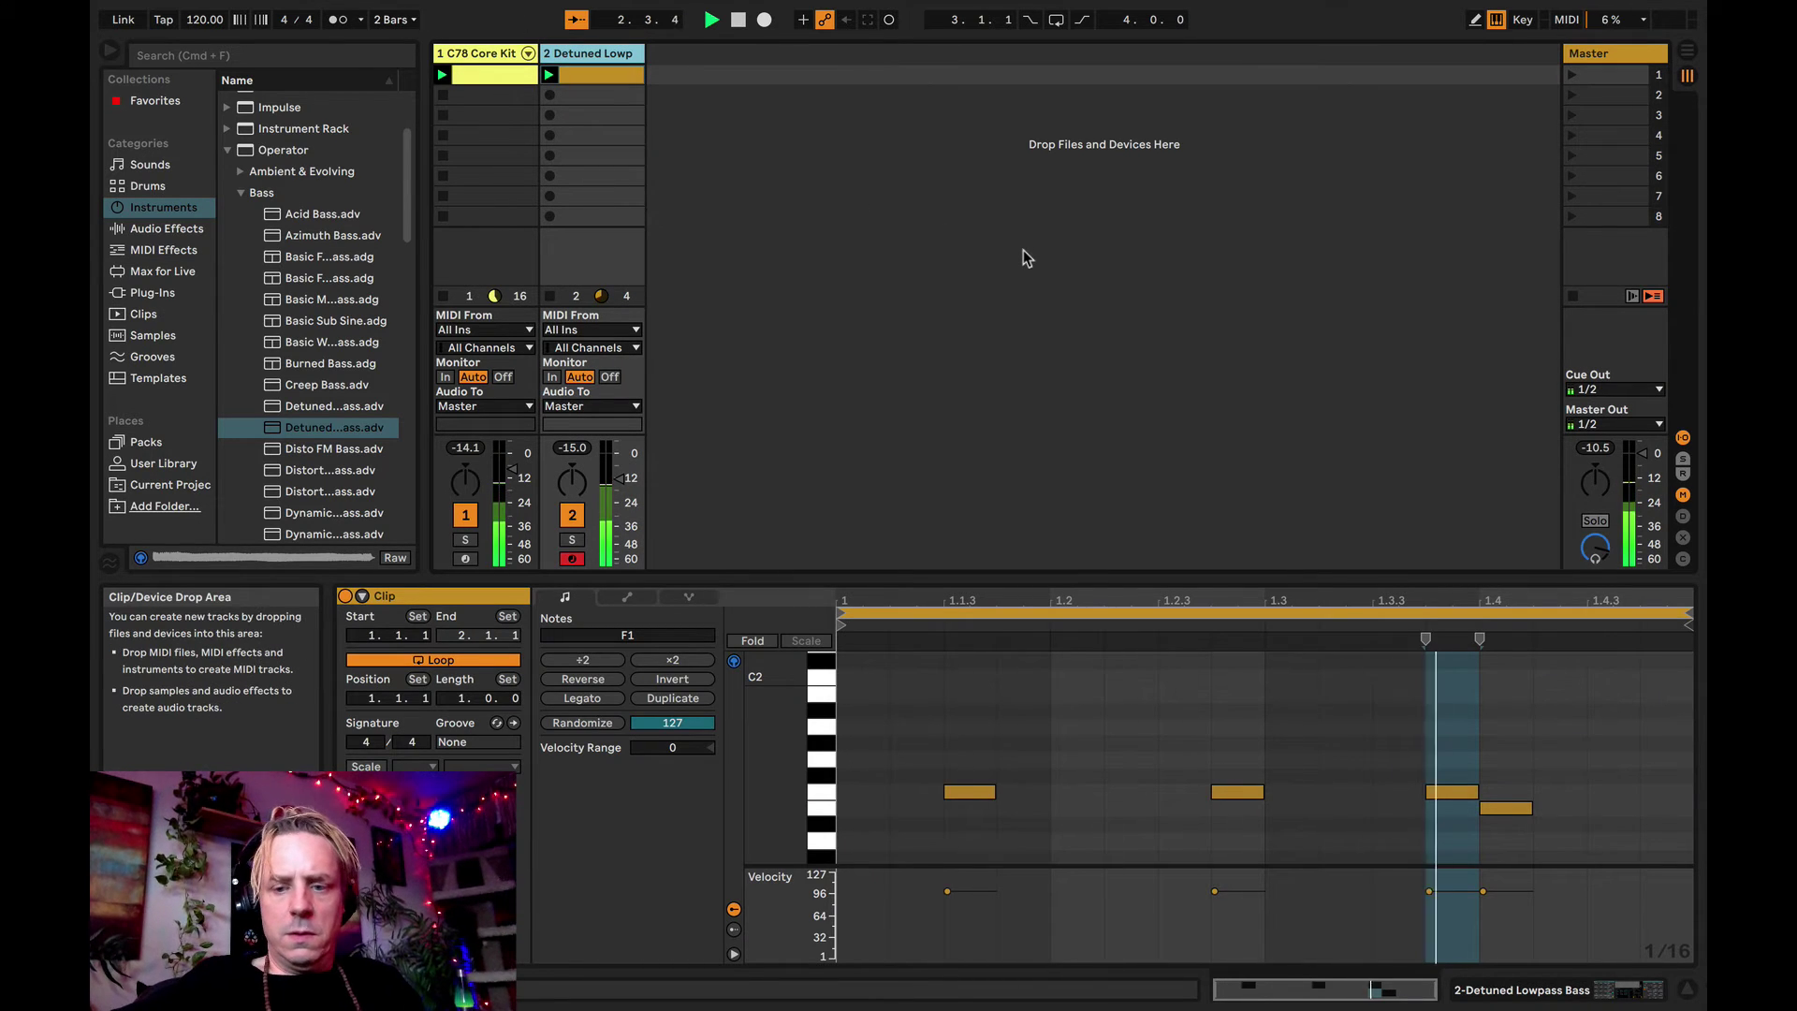
pyautogui.click(1520, 729)
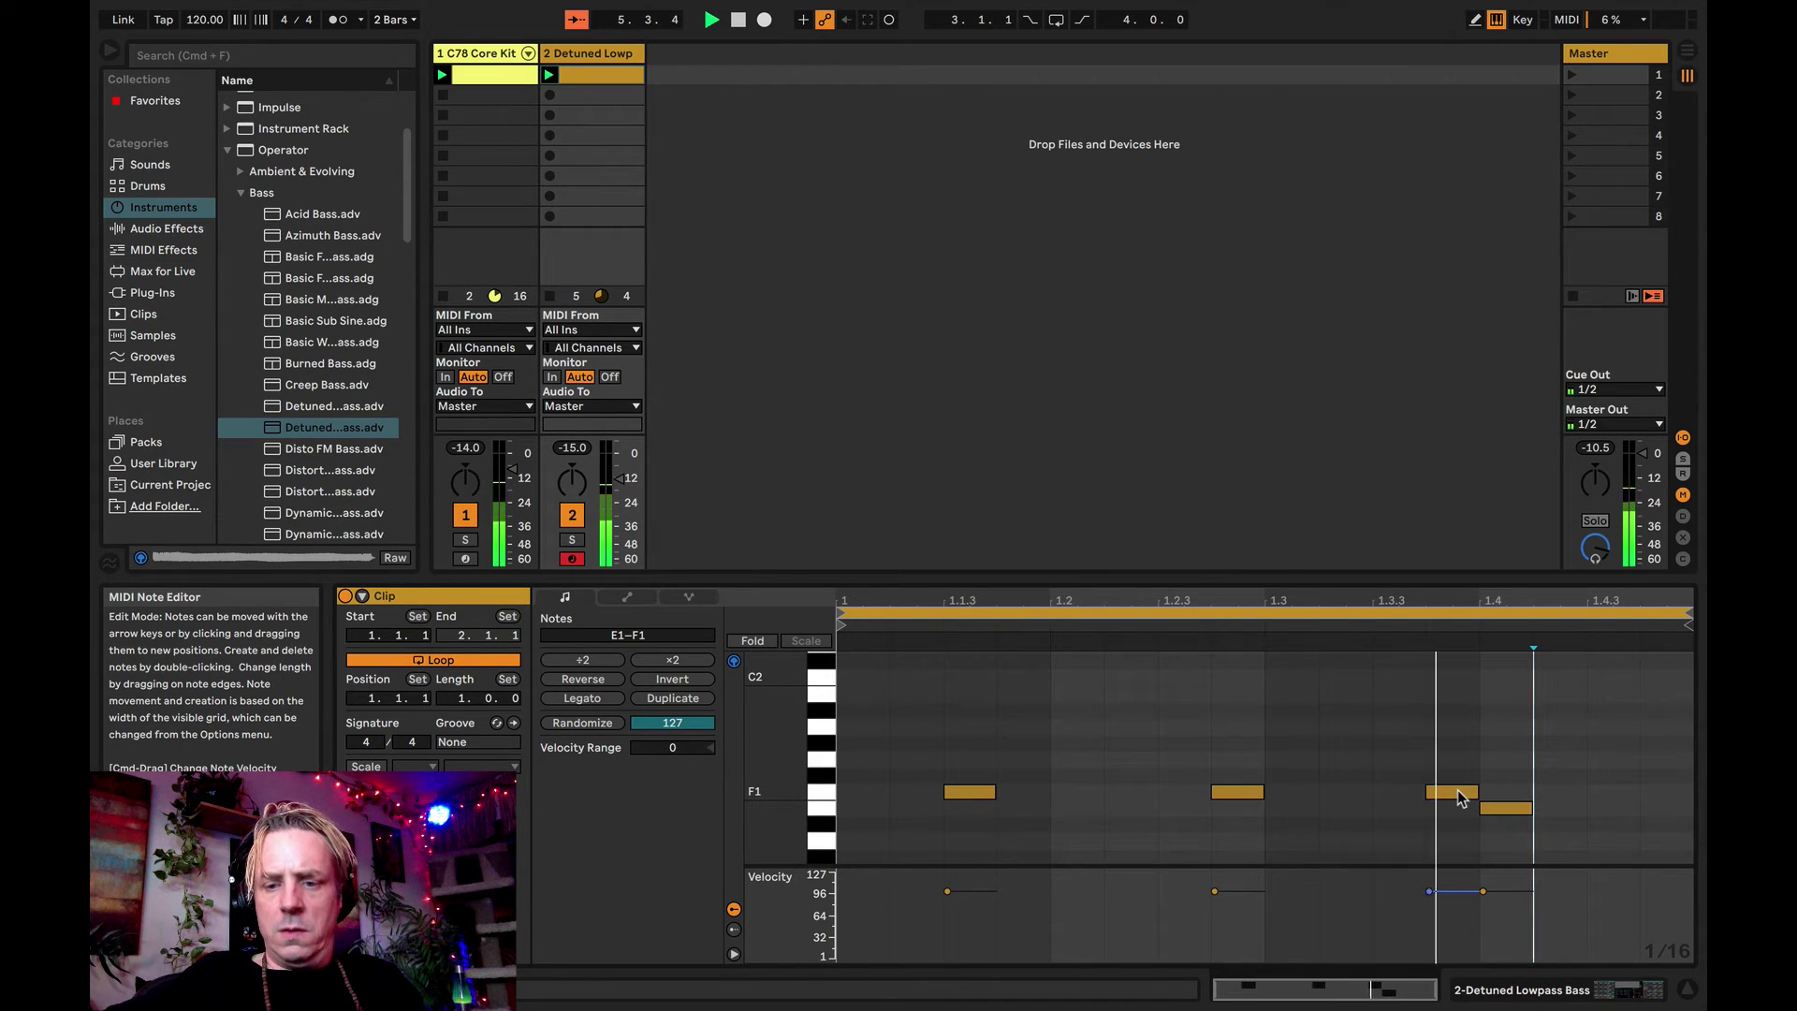
pyautogui.moveTo(1457, 788); pyautogui.dragTo(1407, 760)
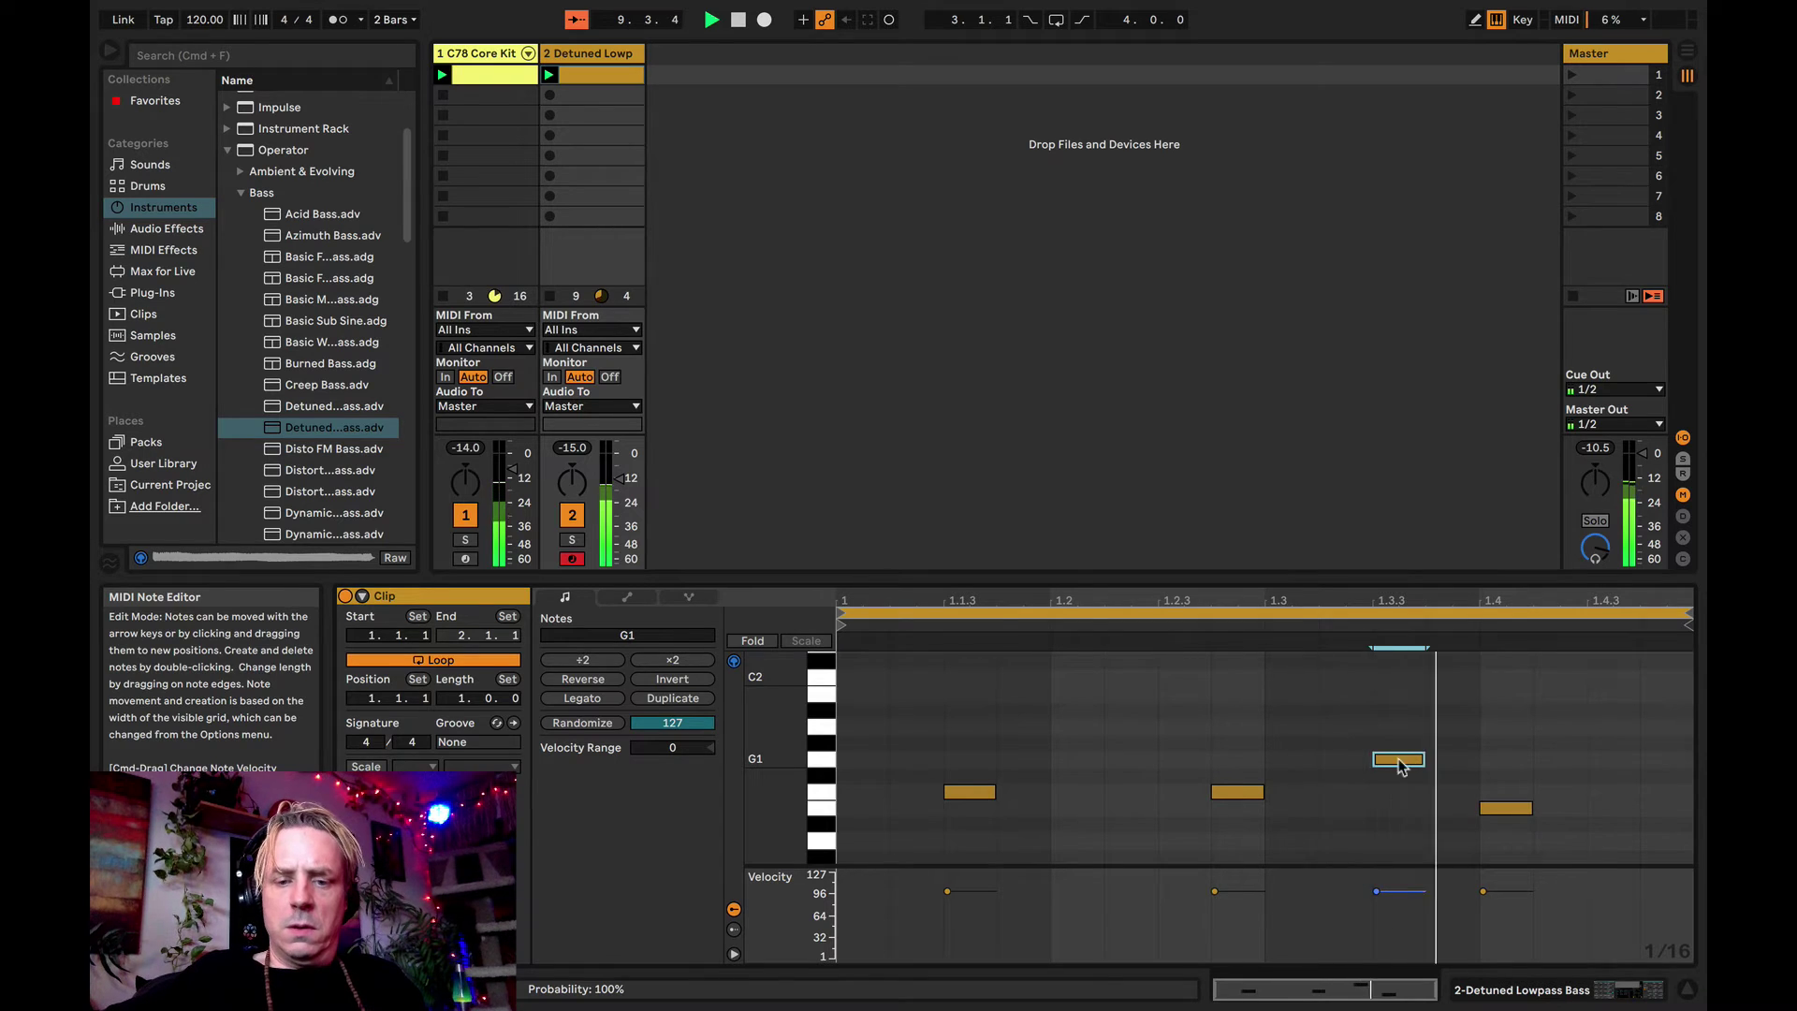
# - Add a sixteenth-note bass hit at 1.2.1 on C1, try it on A#0 and move it up to C#1
pyautogui.scroll(-2, 1184, 815)
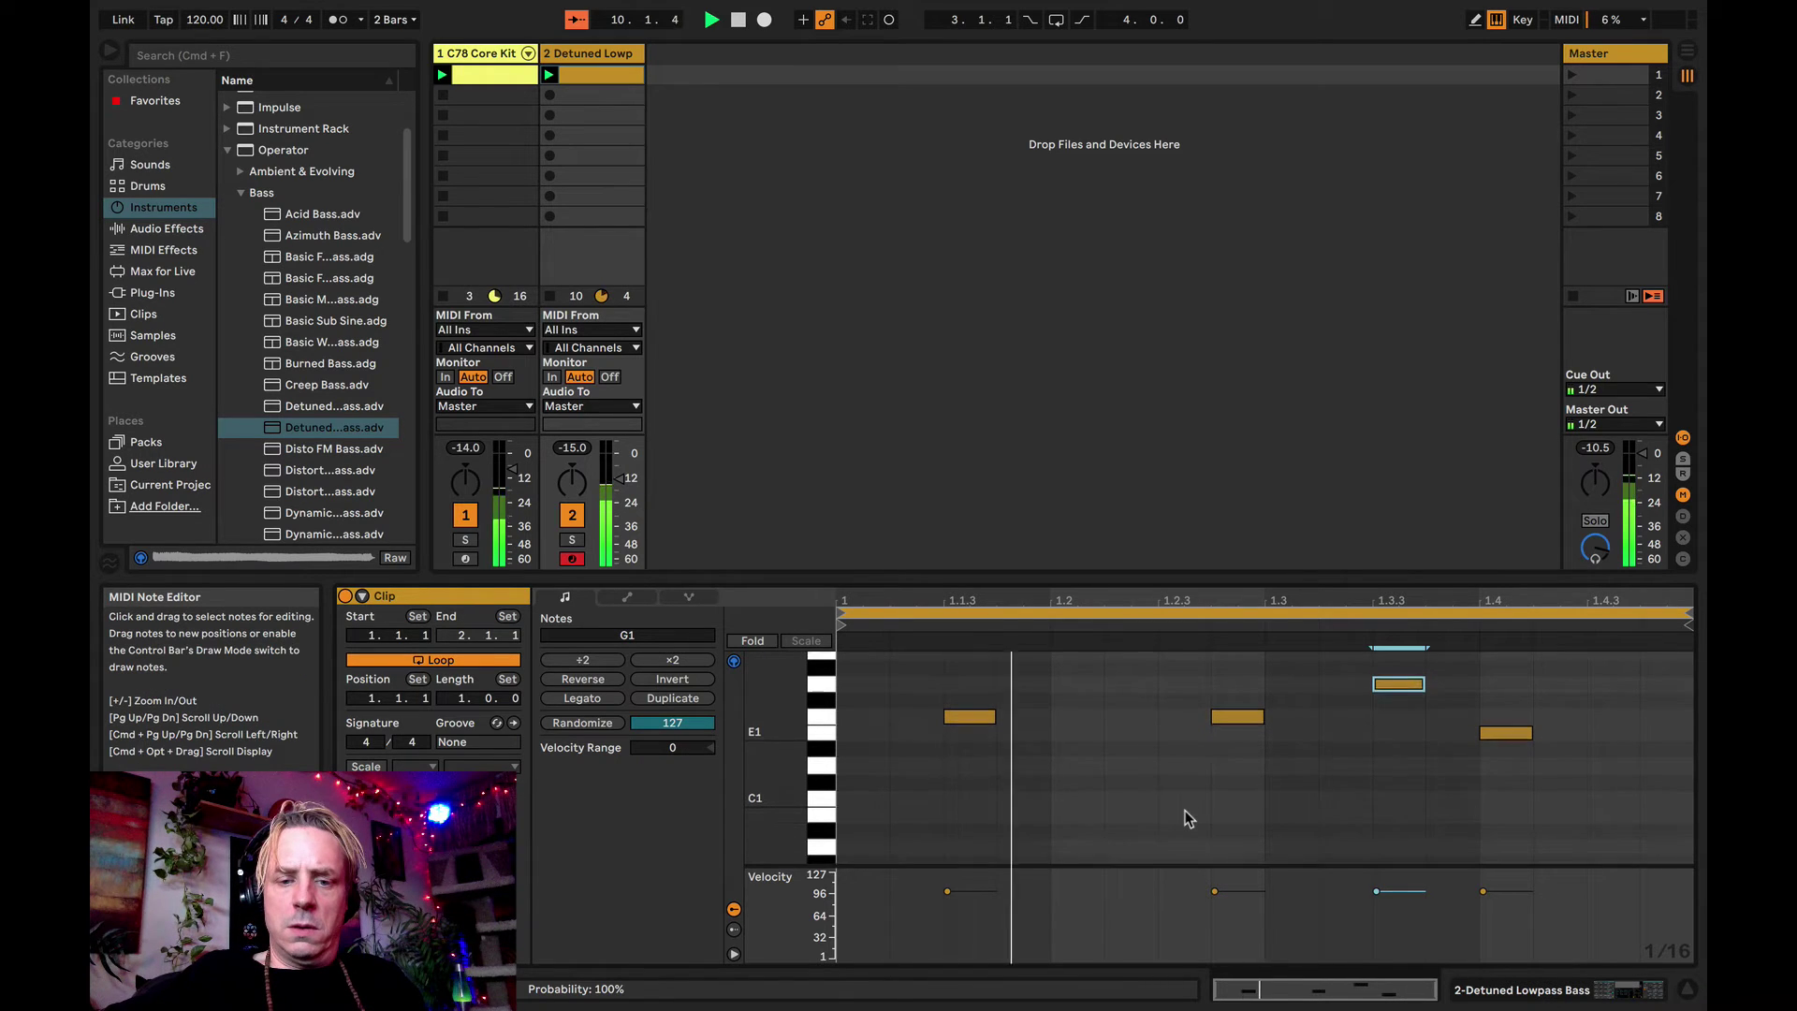
pyautogui.doubleClick(1076, 797)
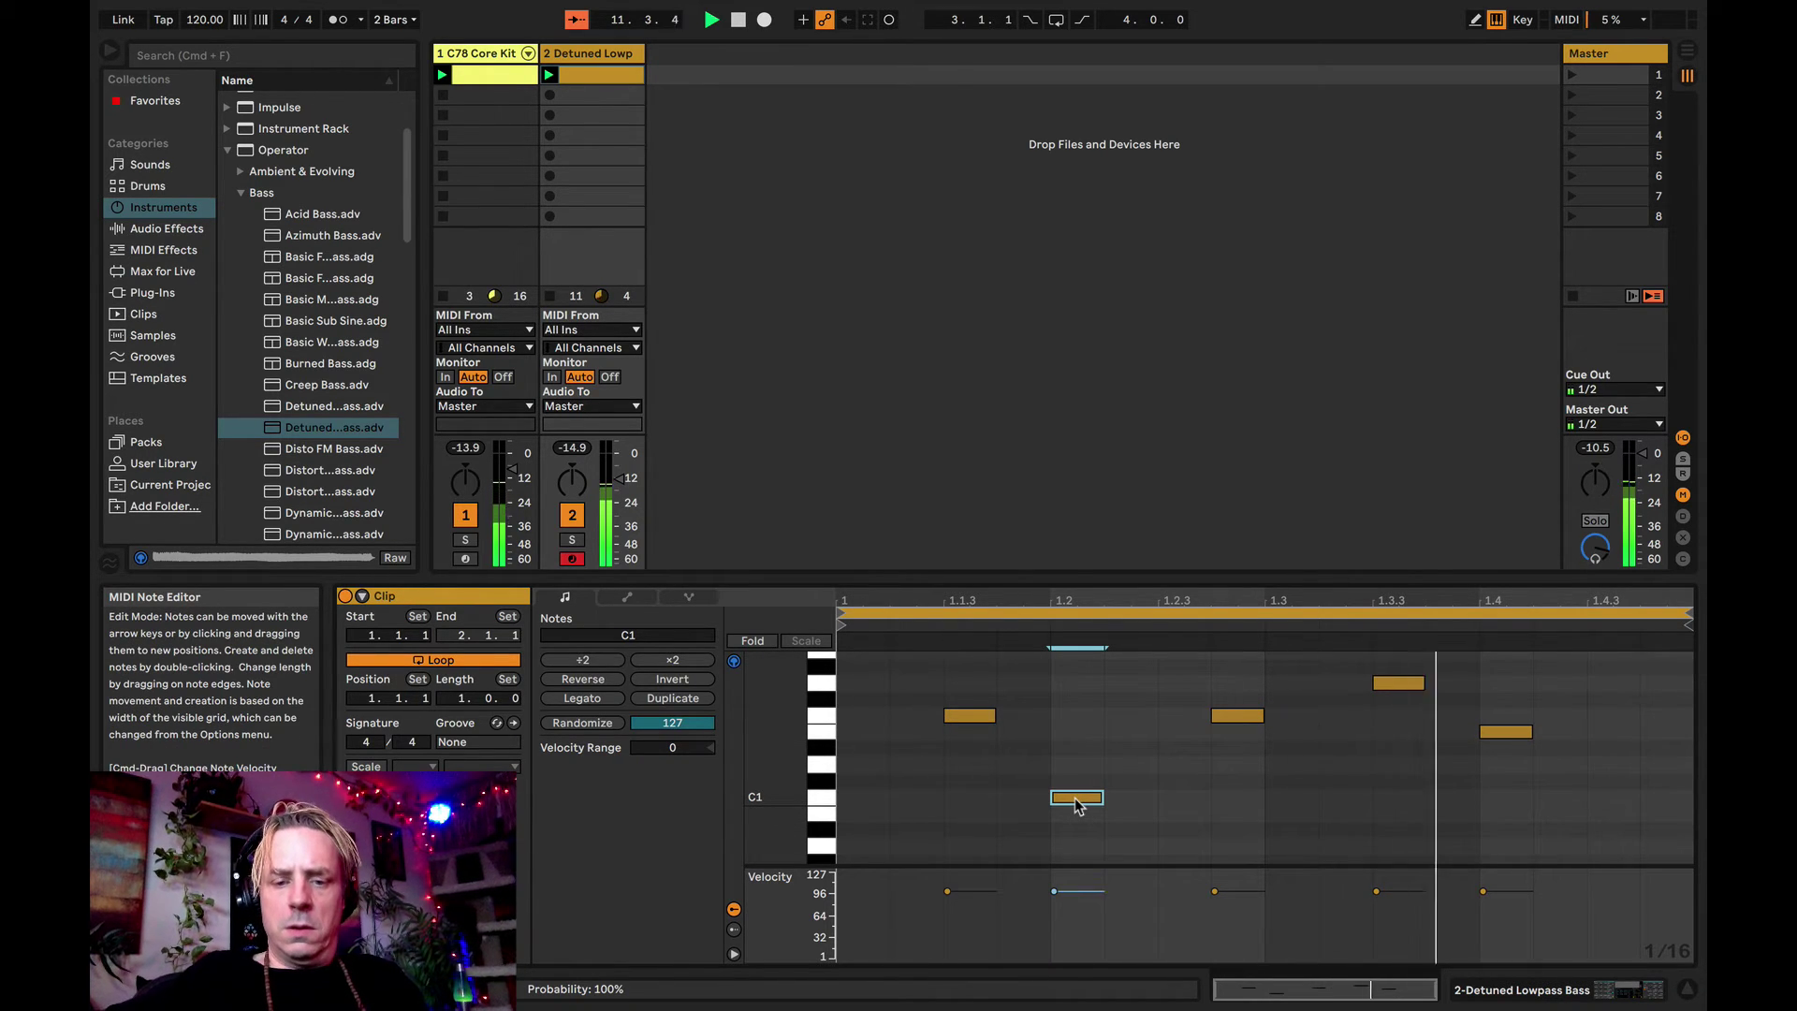
pyautogui.moveTo(1075, 798); pyautogui.dragTo(1083, 843)
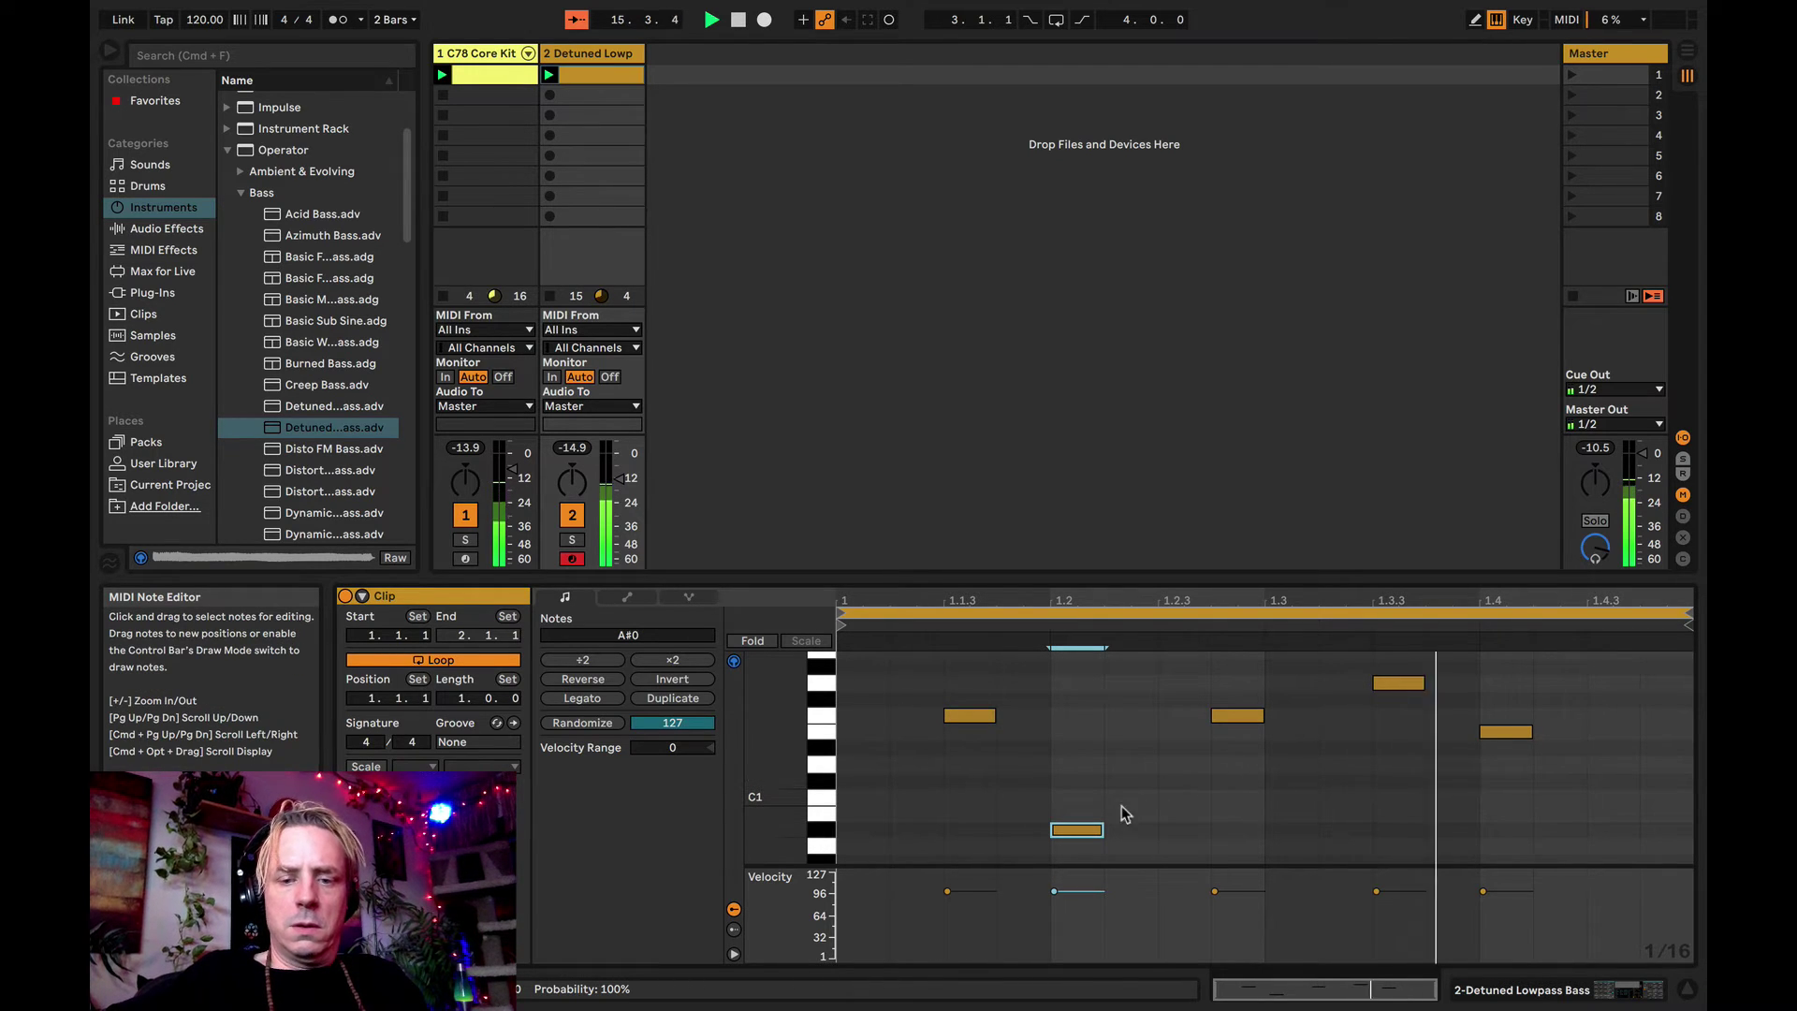
pyautogui.moveTo(1082, 829); pyautogui.dragTo(1081, 785)
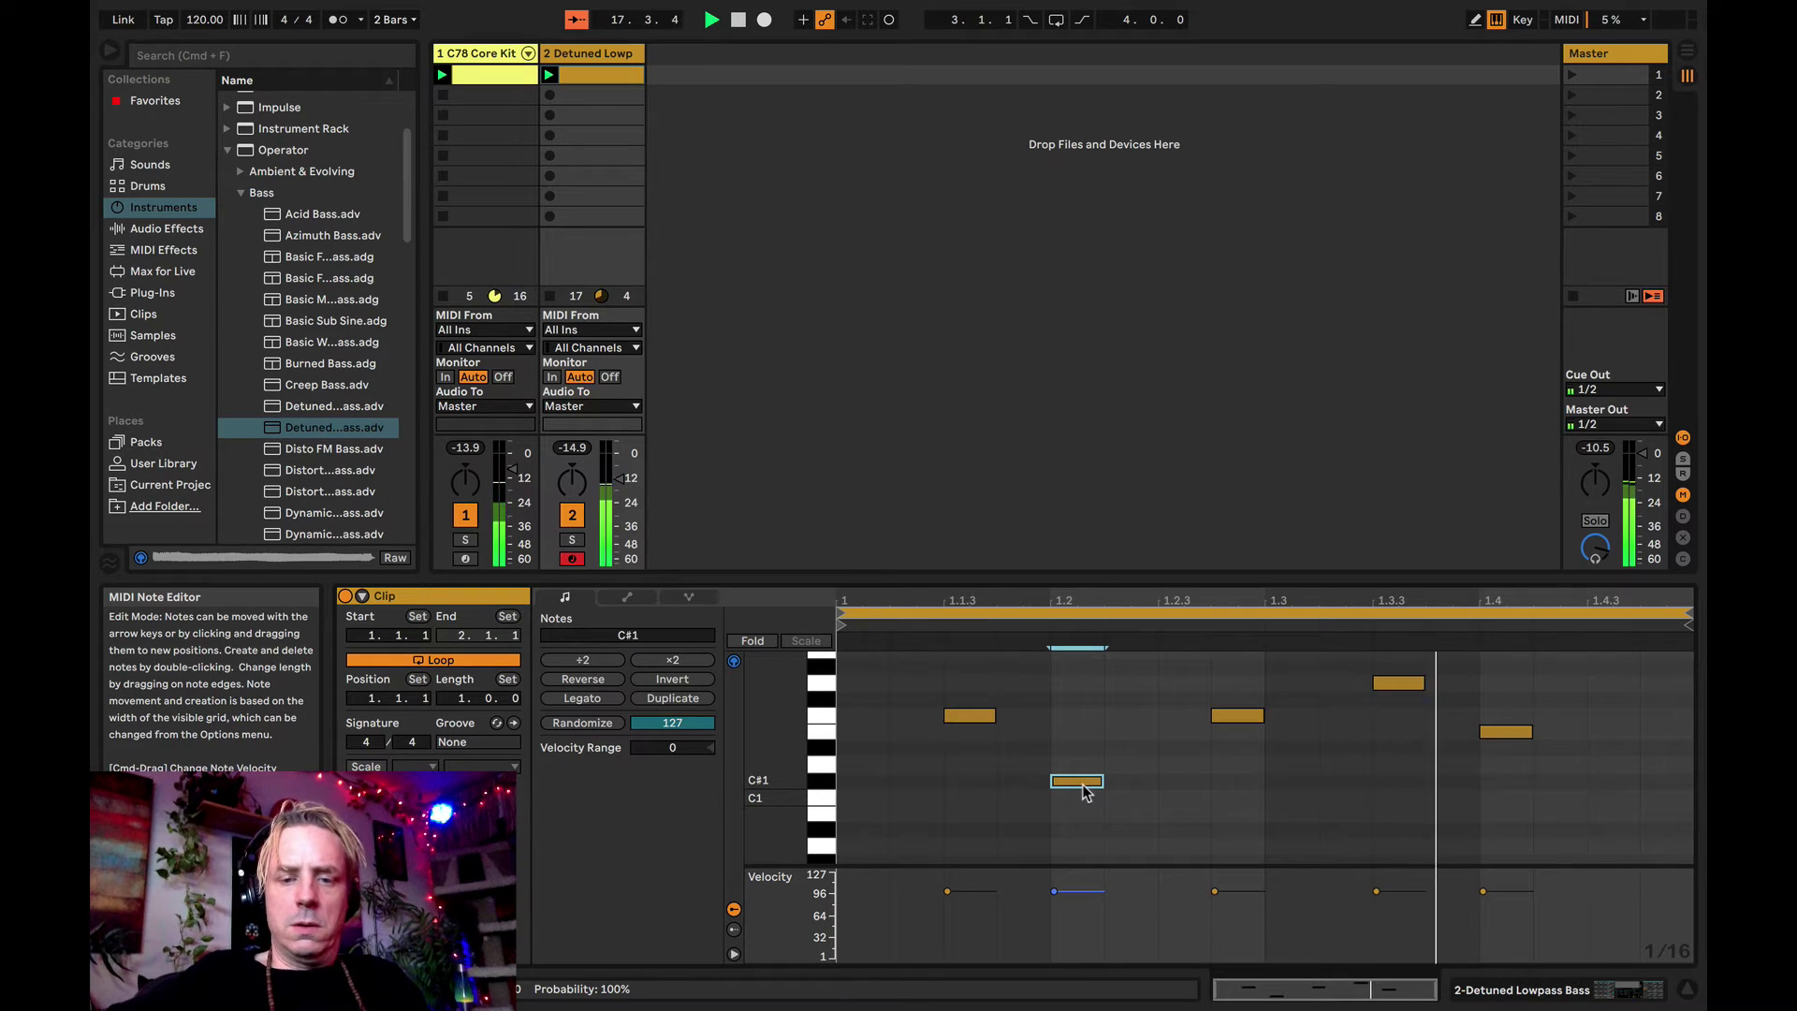
# - Try the bass note at 1.2.1 on D1, D#1 and F#1, move it up to G1, and stop playback
pyautogui.moveTo(1080, 784); pyautogui.dragTo(1078, 767)
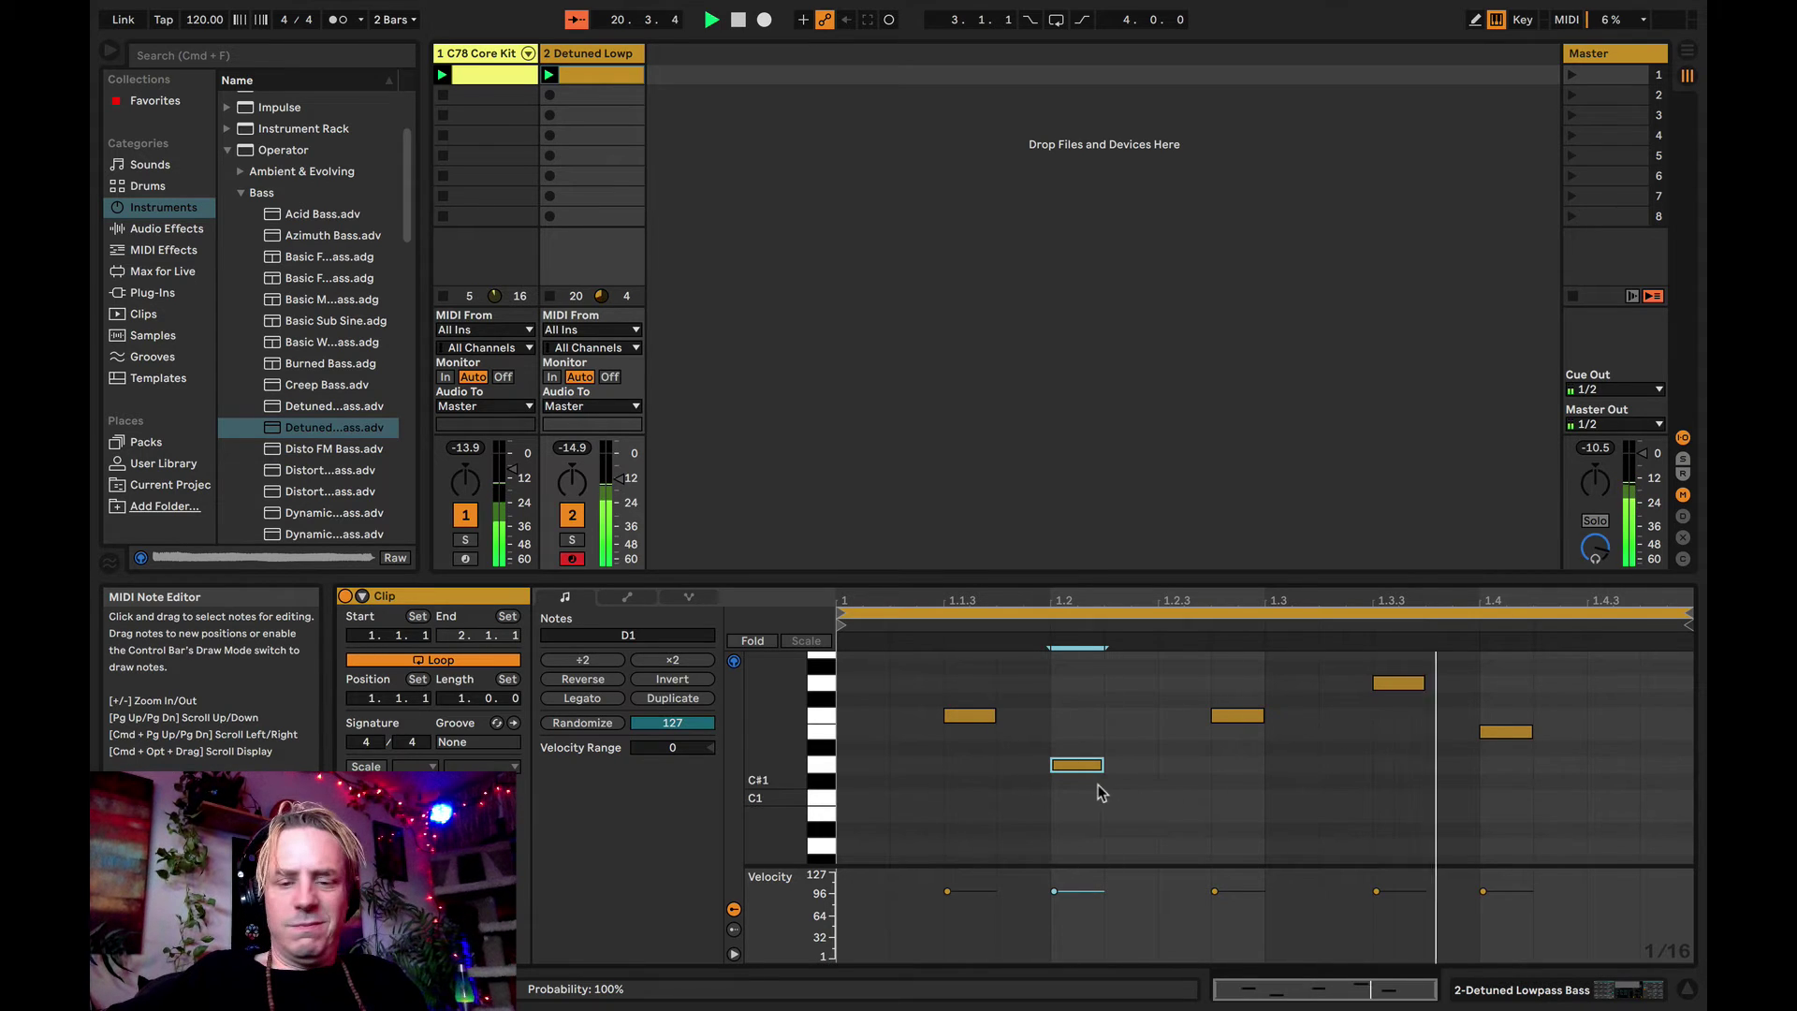
pyautogui.moveTo(1079, 763); pyautogui.dragTo(1081, 755)
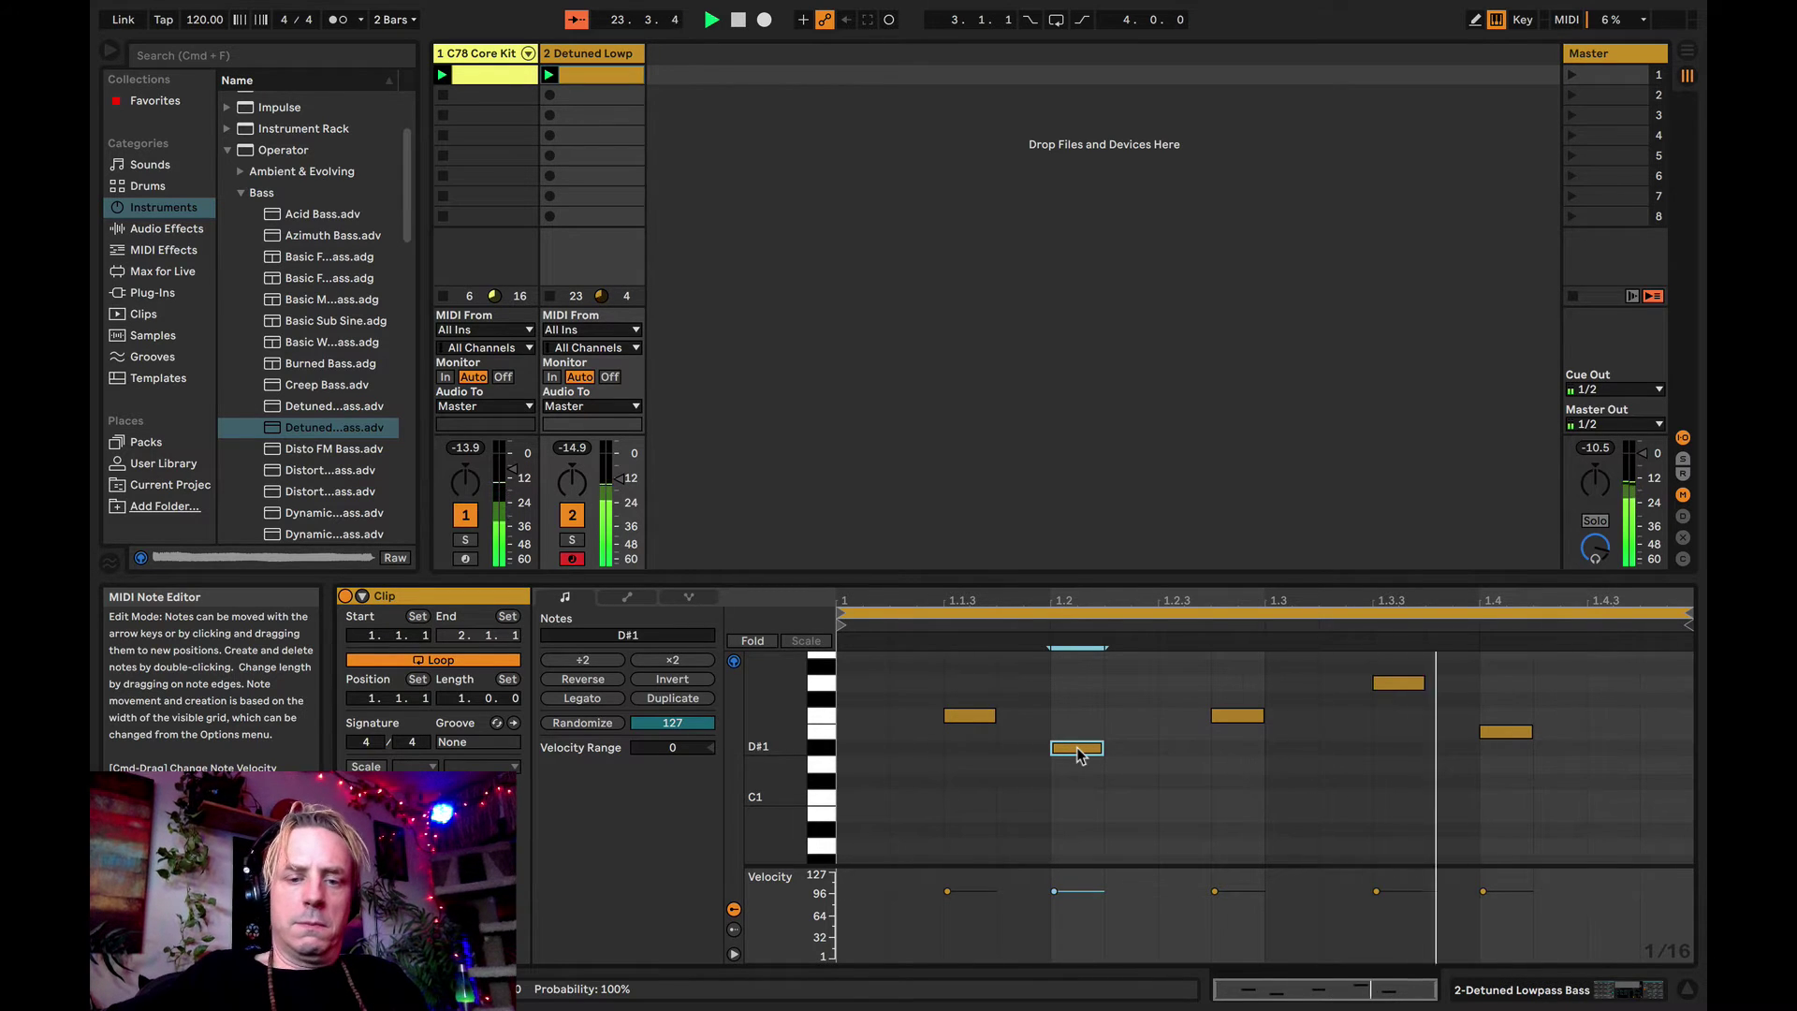
pyautogui.moveTo(1078, 756); pyautogui.dragTo(1079, 704)
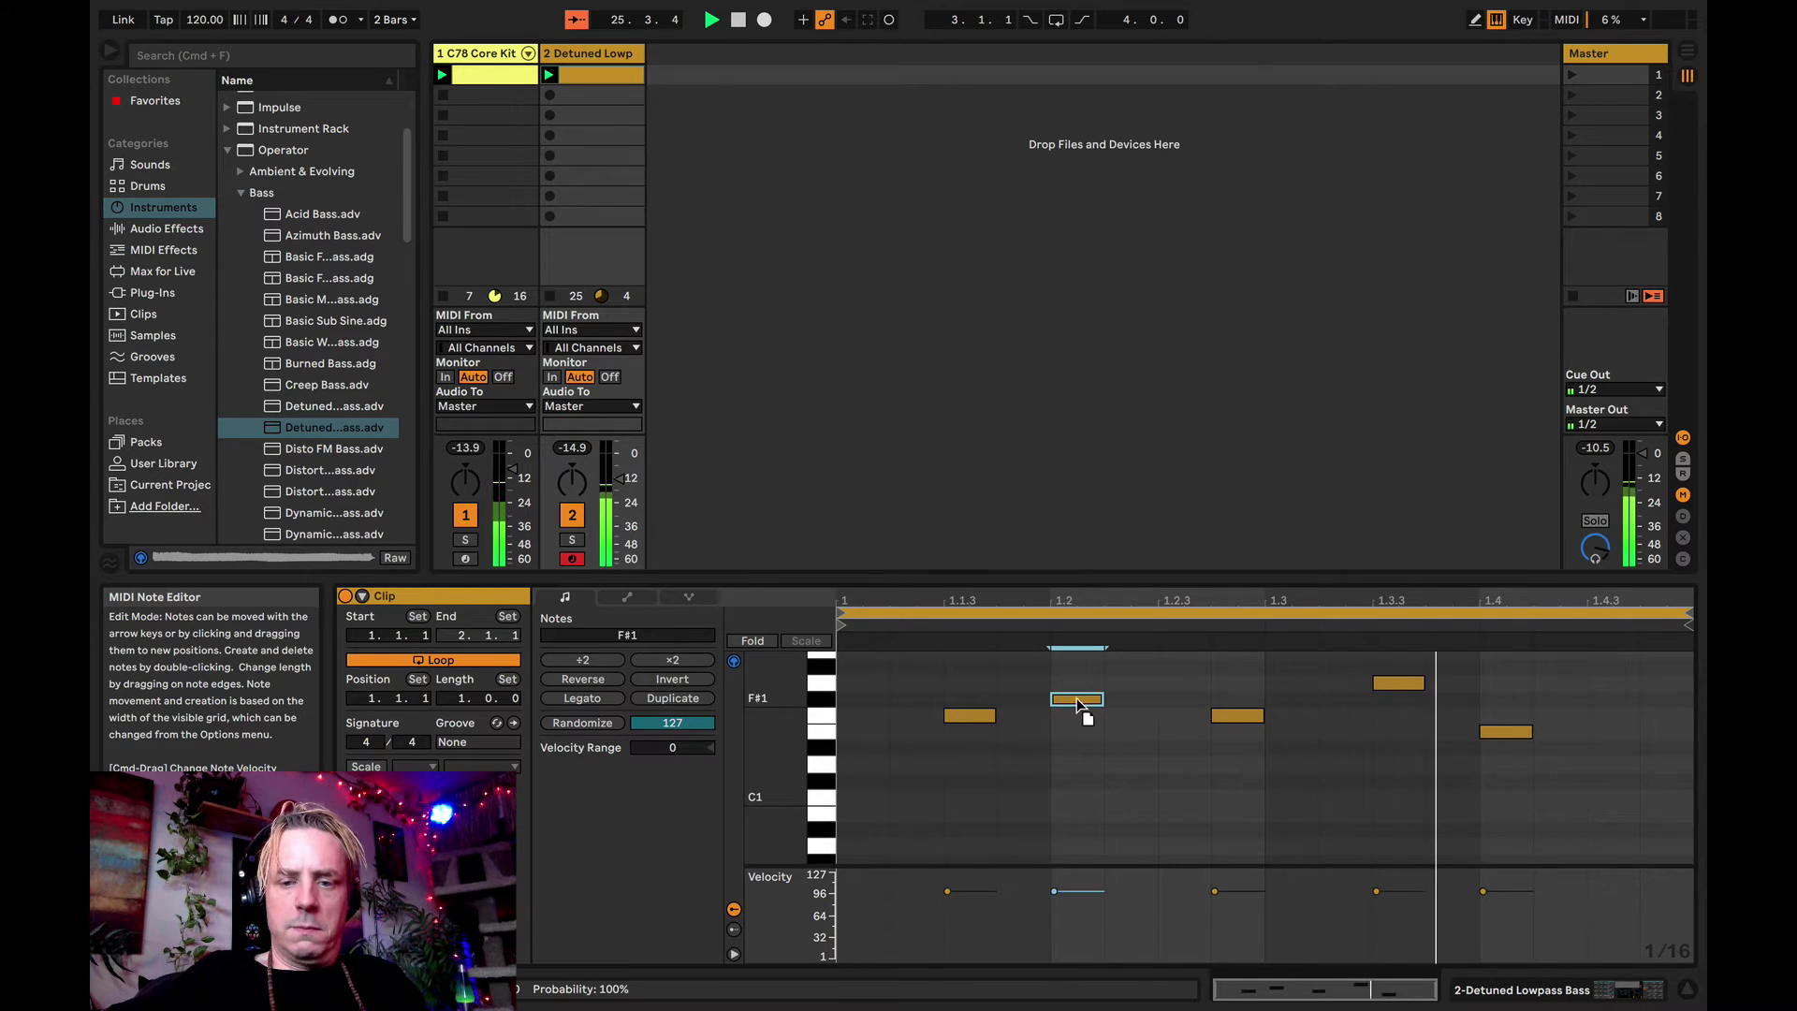
pyautogui.moveTo(1080, 708); pyautogui.dragTo(1081, 692)
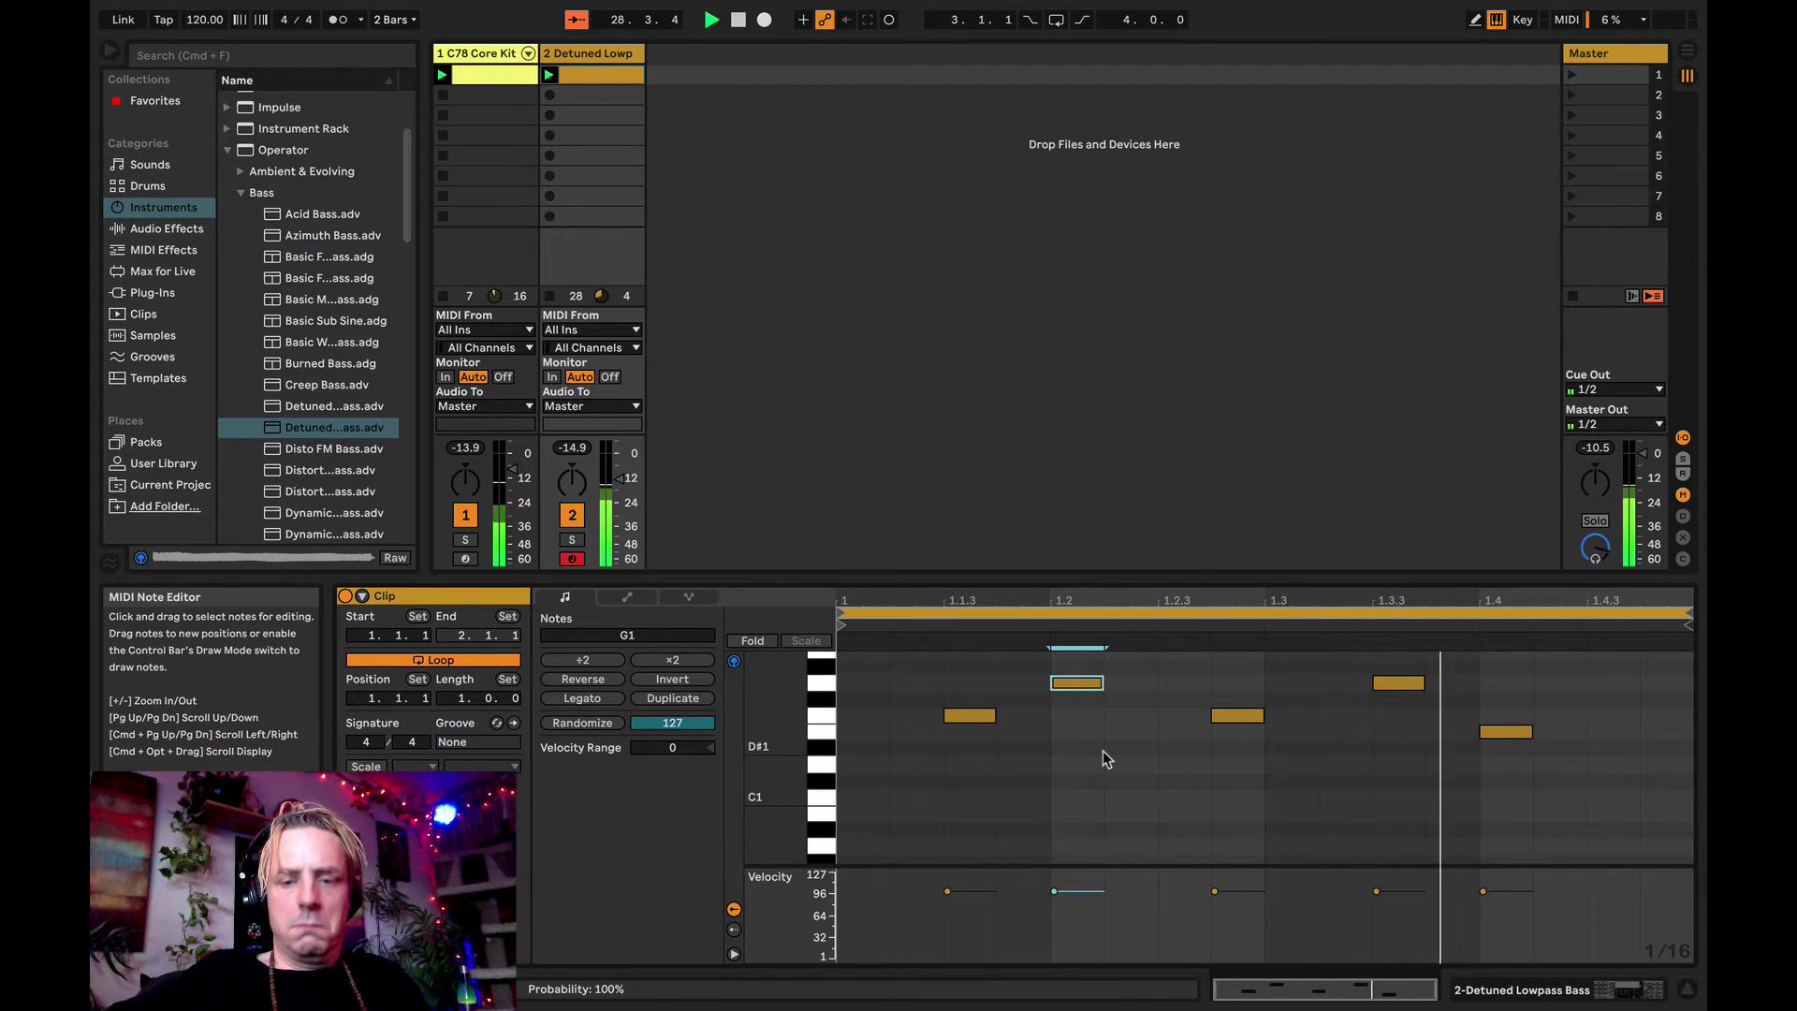
pyautogui.press('space')
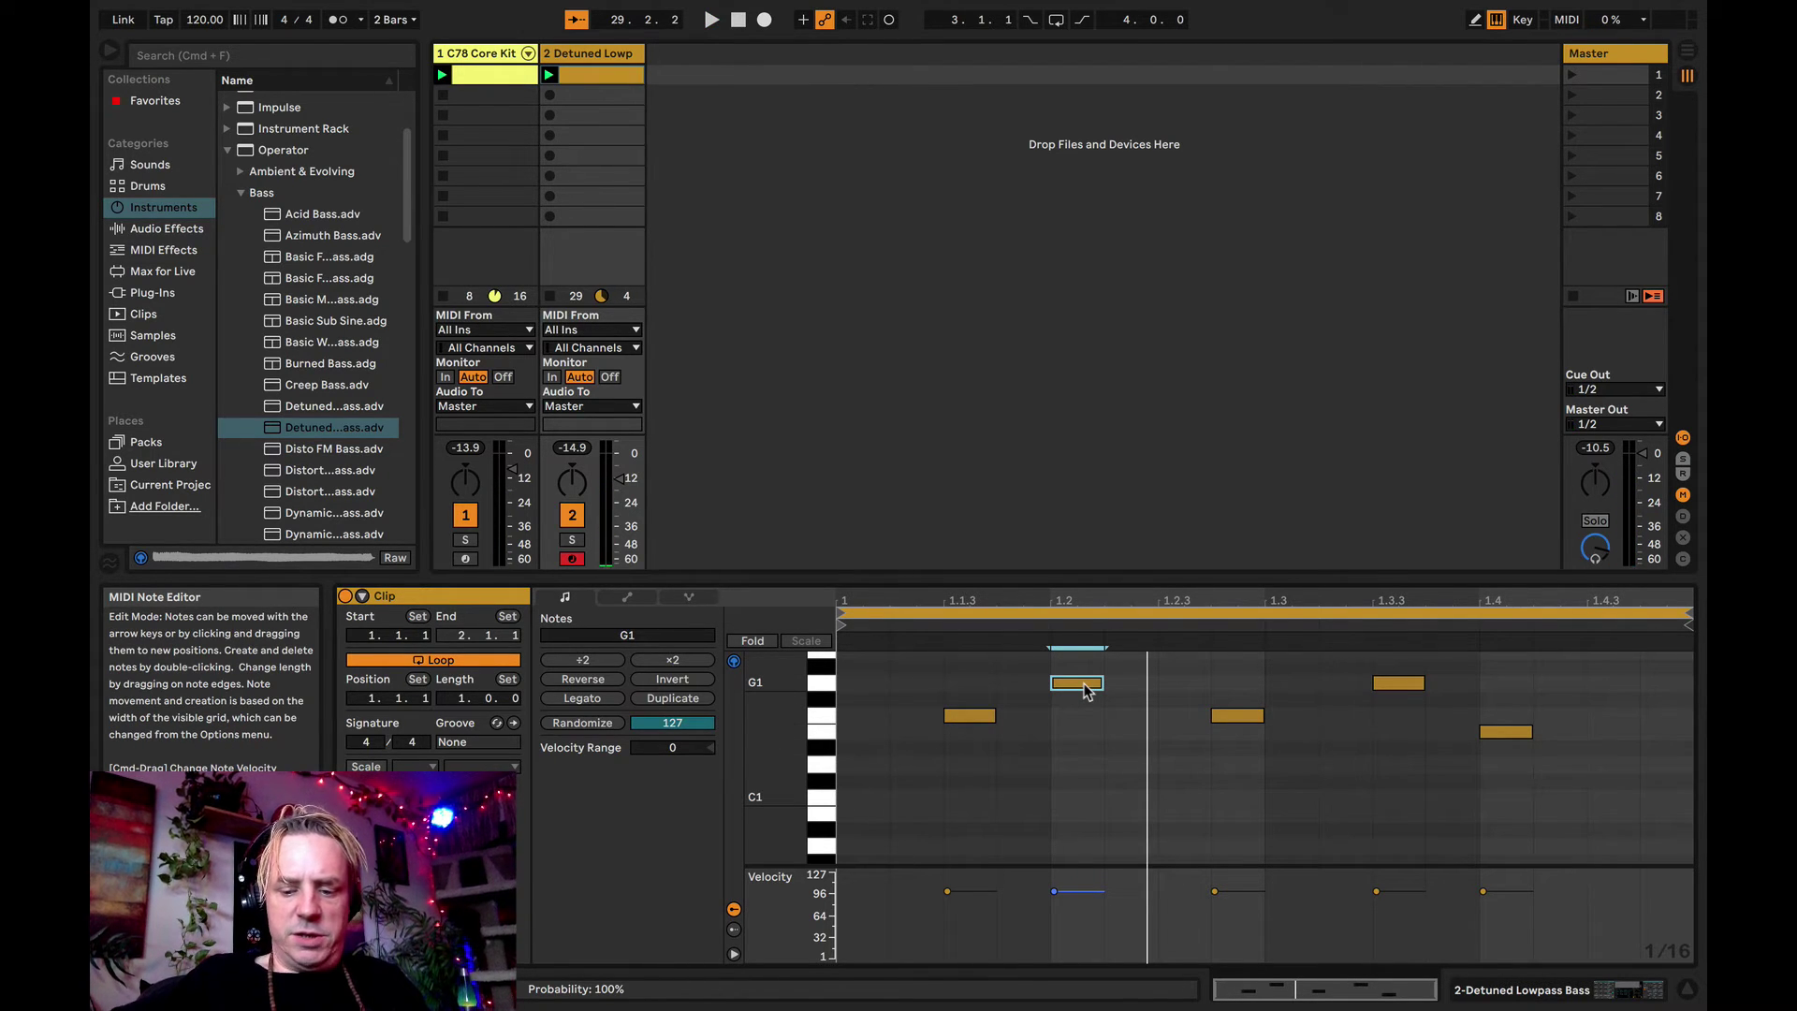
# - Drop the bass note at 1.2.1 one octave to G0 and listen to the loop with the drums
pyautogui.hotkey('shift', 'Down')
pyautogui.press('space')
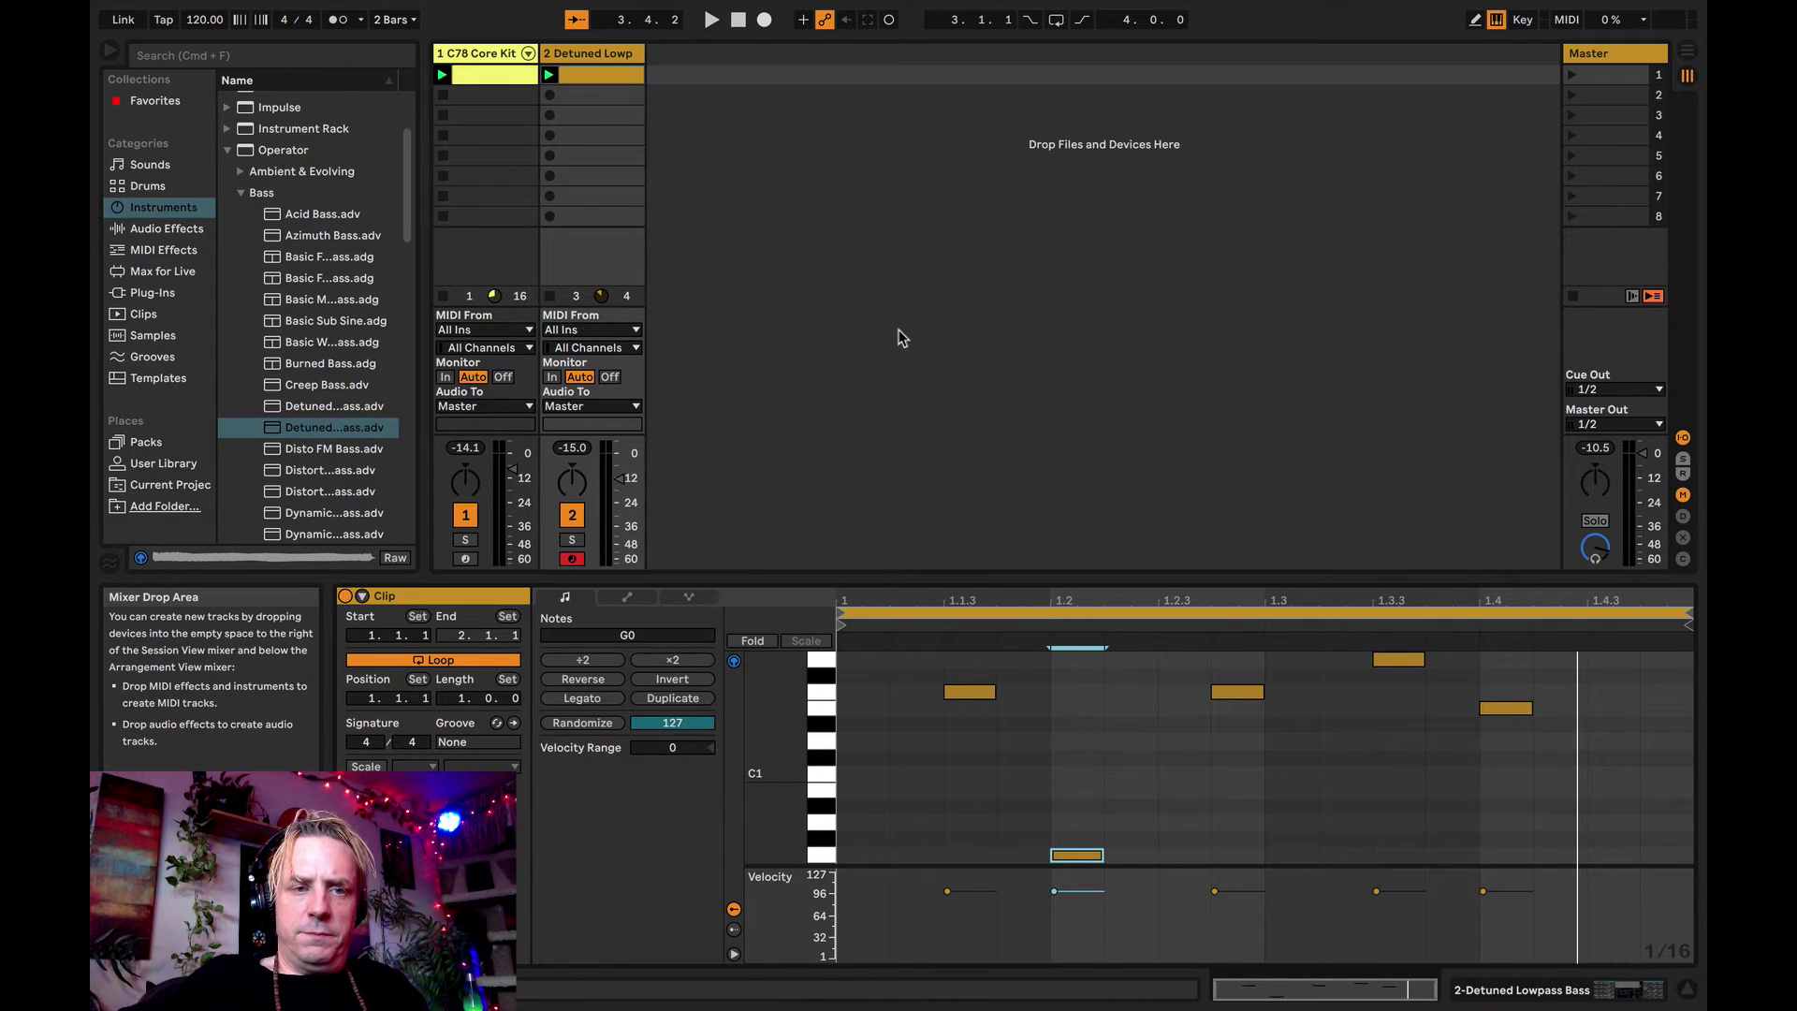
pyautogui.press('space')
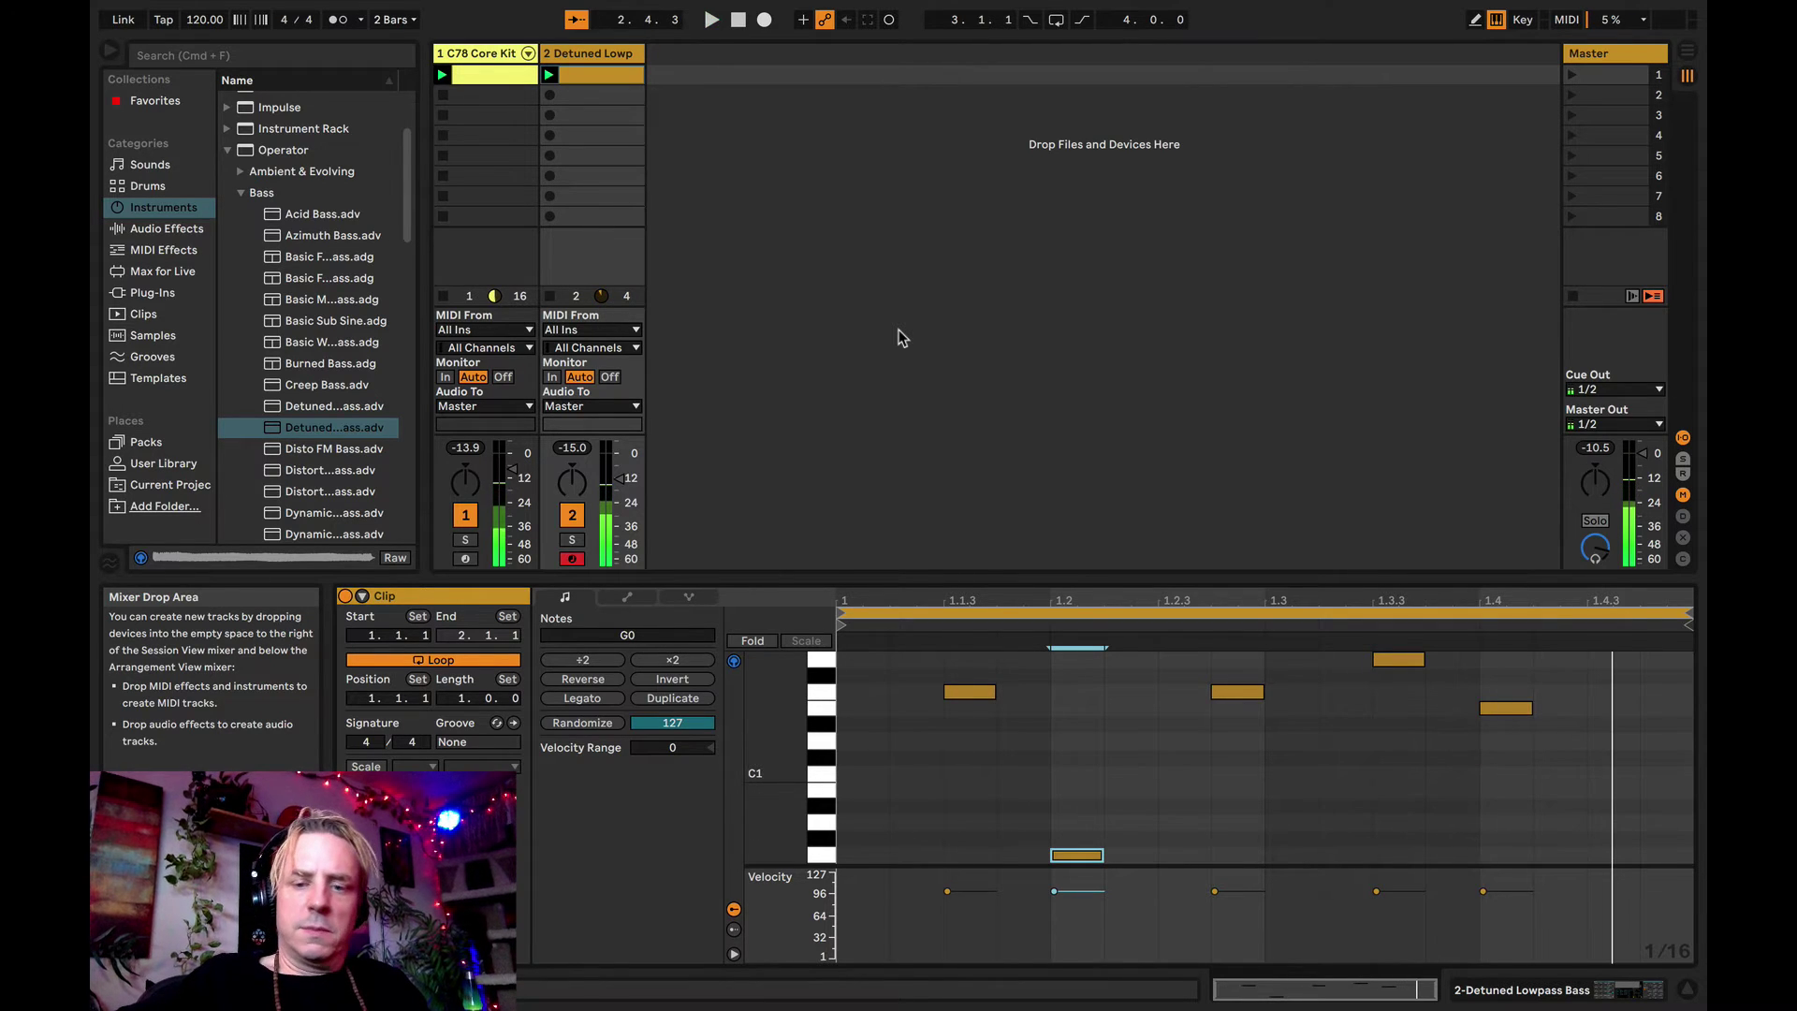
pyautogui.click(824, 693)
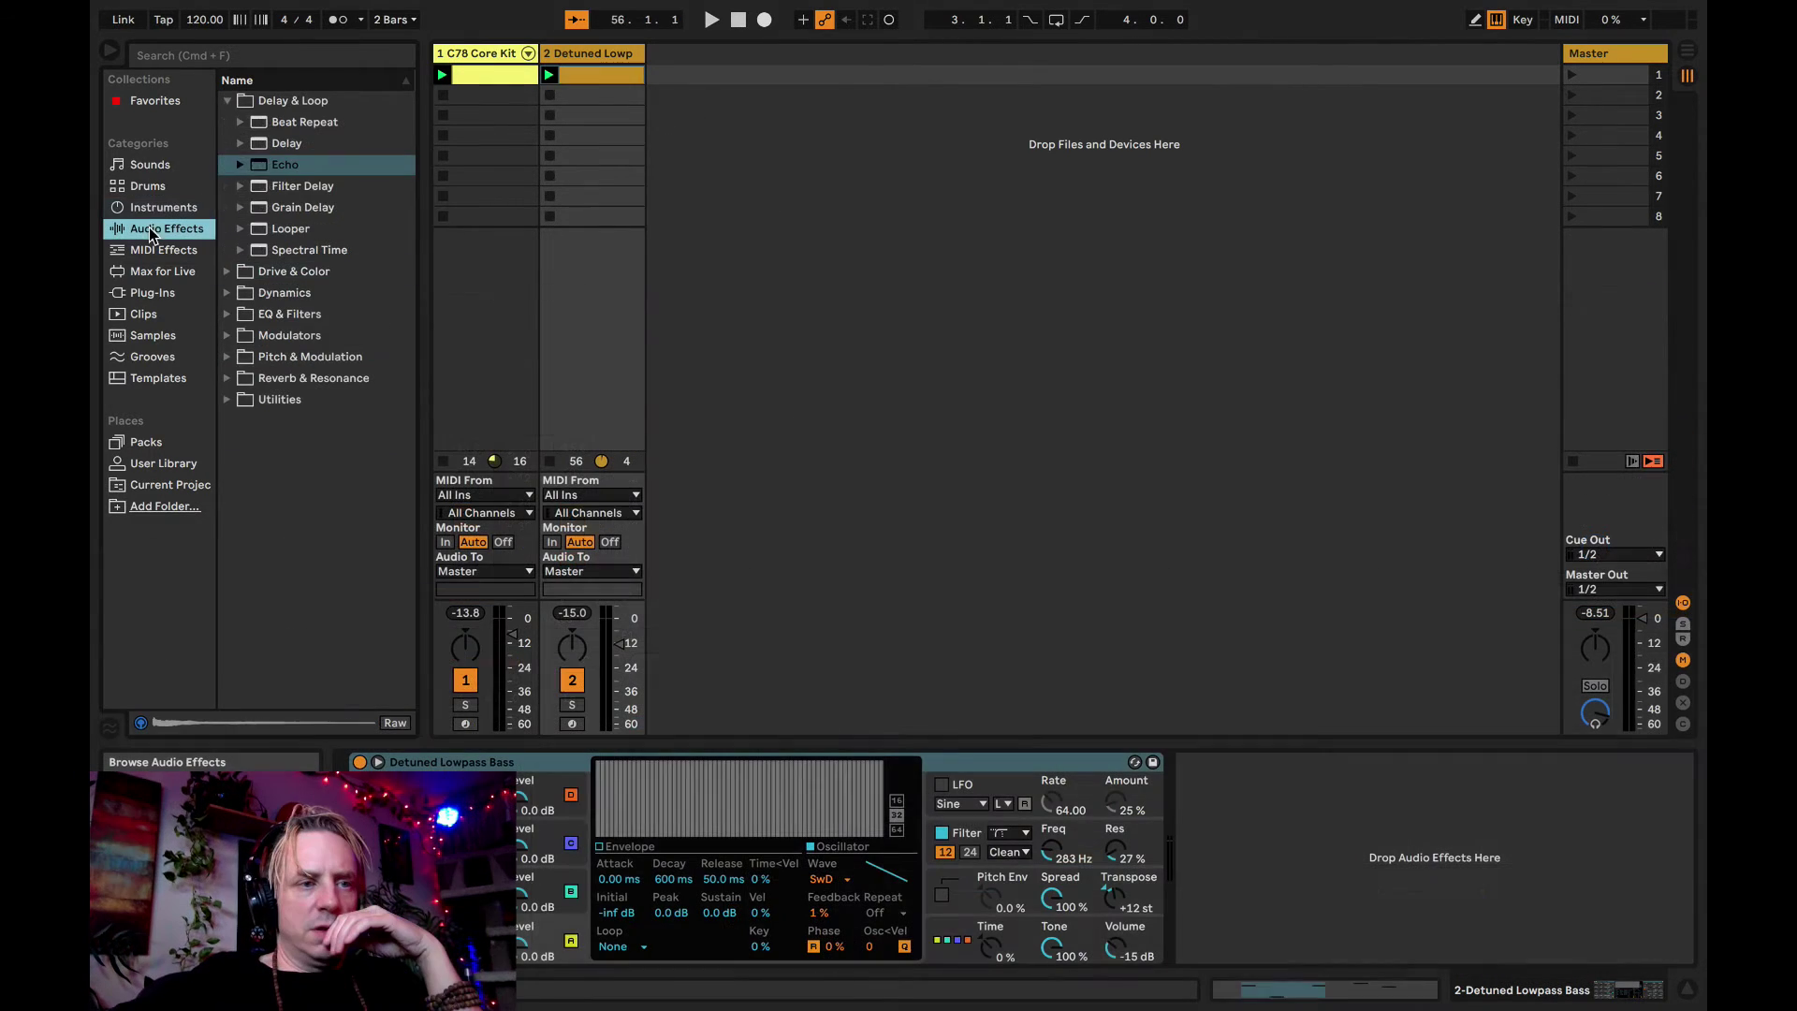
# - Load the Wavetable instrument on a new track and create an empty one-bar MIDI clip in its first slot
pyautogui.click(163, 214)
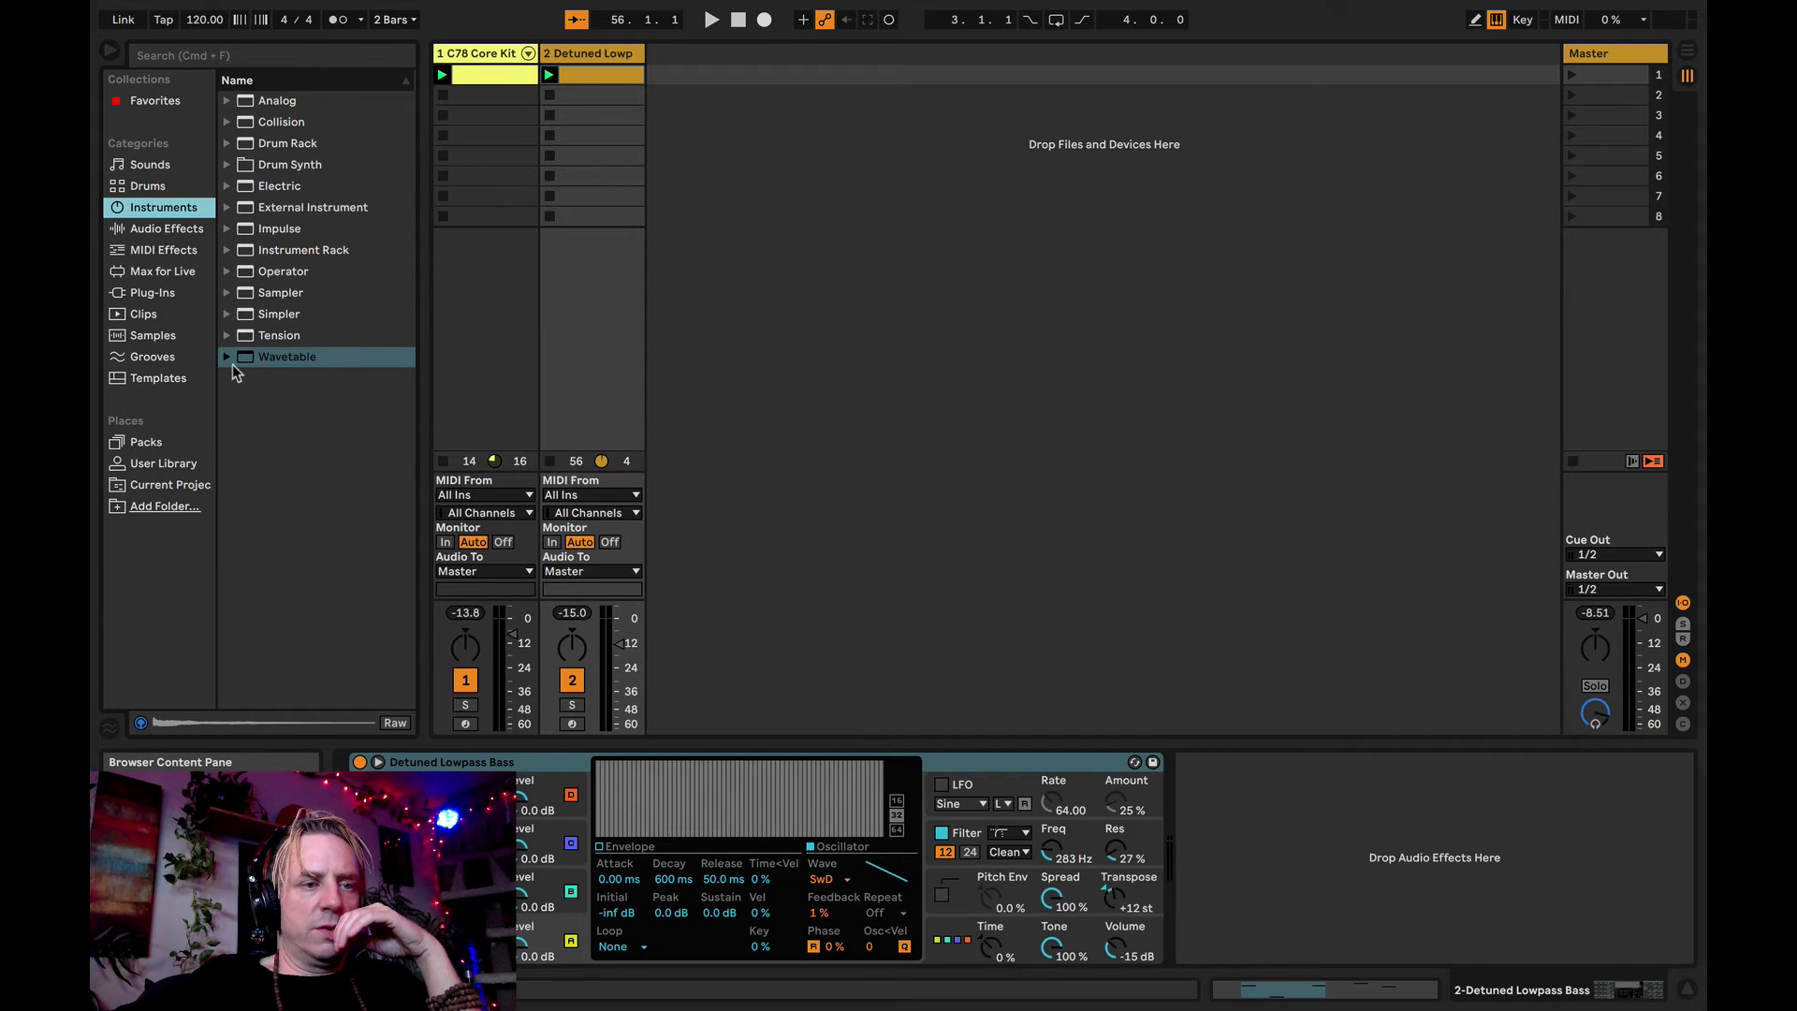
pyautogui.moveTo(254, 361); pyautogui.dragTo(272, 371)
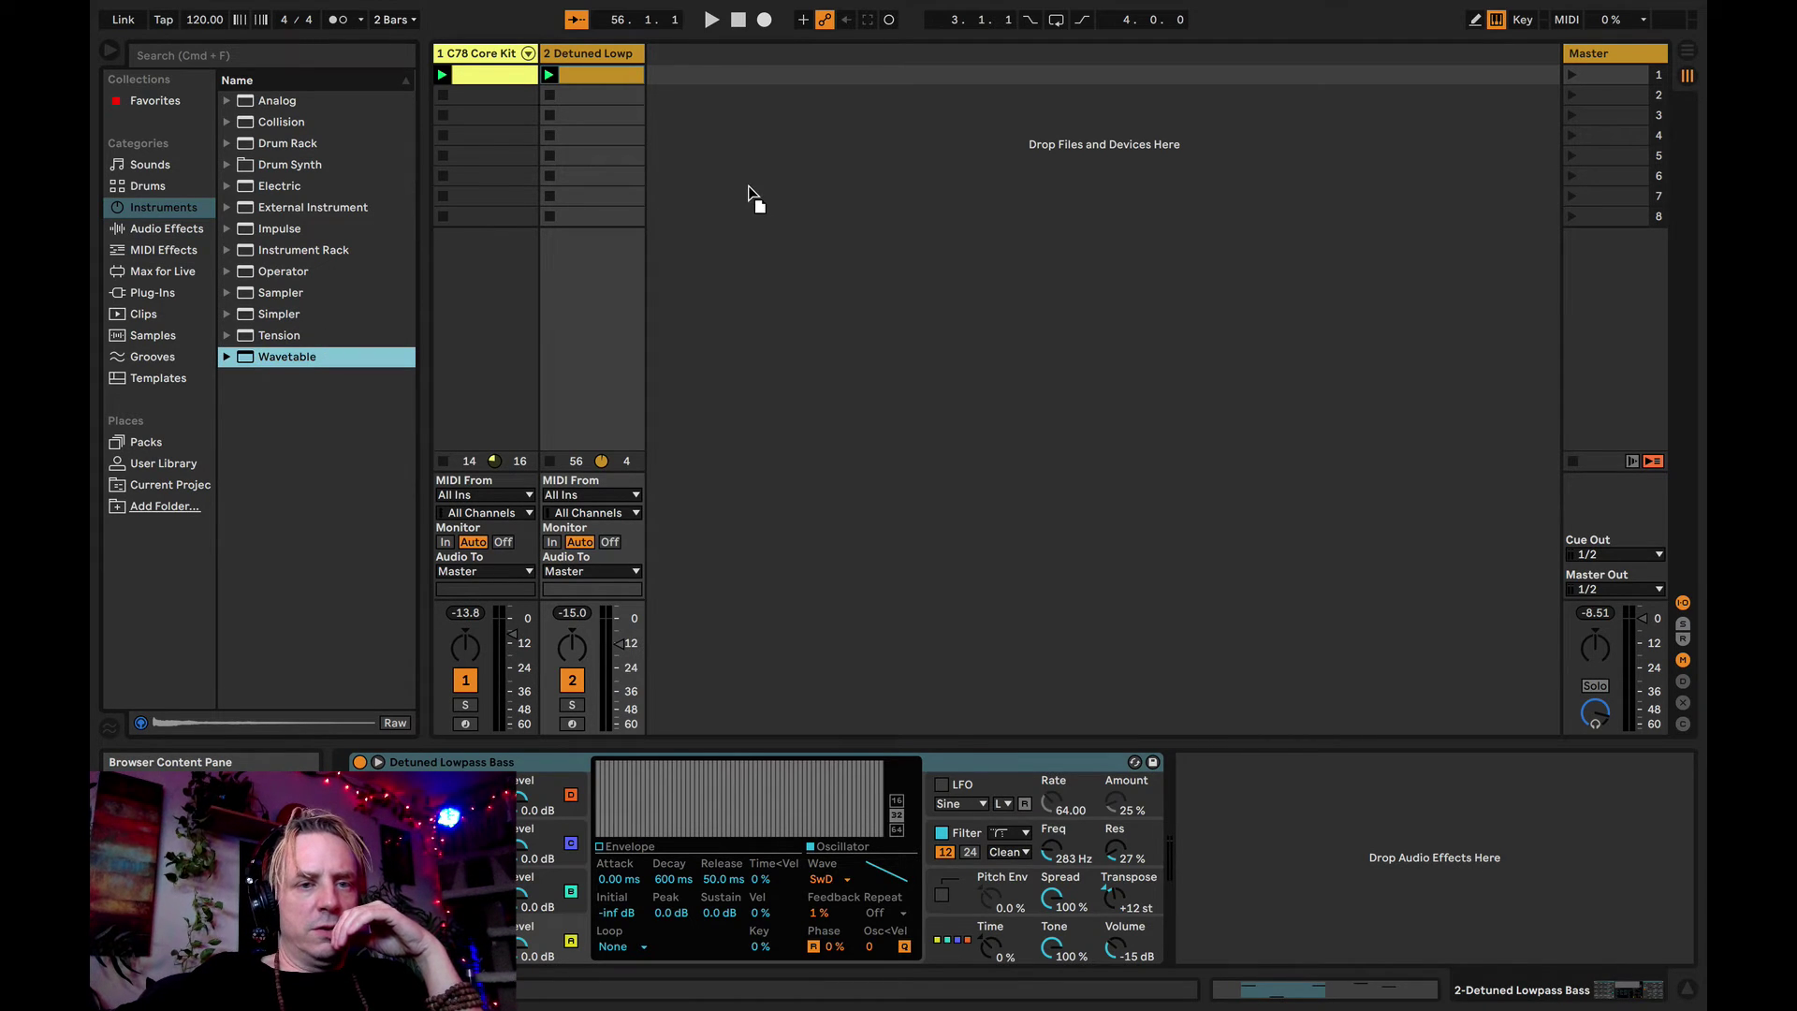
pyautogui.moveTo(749, 193); pyautogui.dragTo(748, 193)
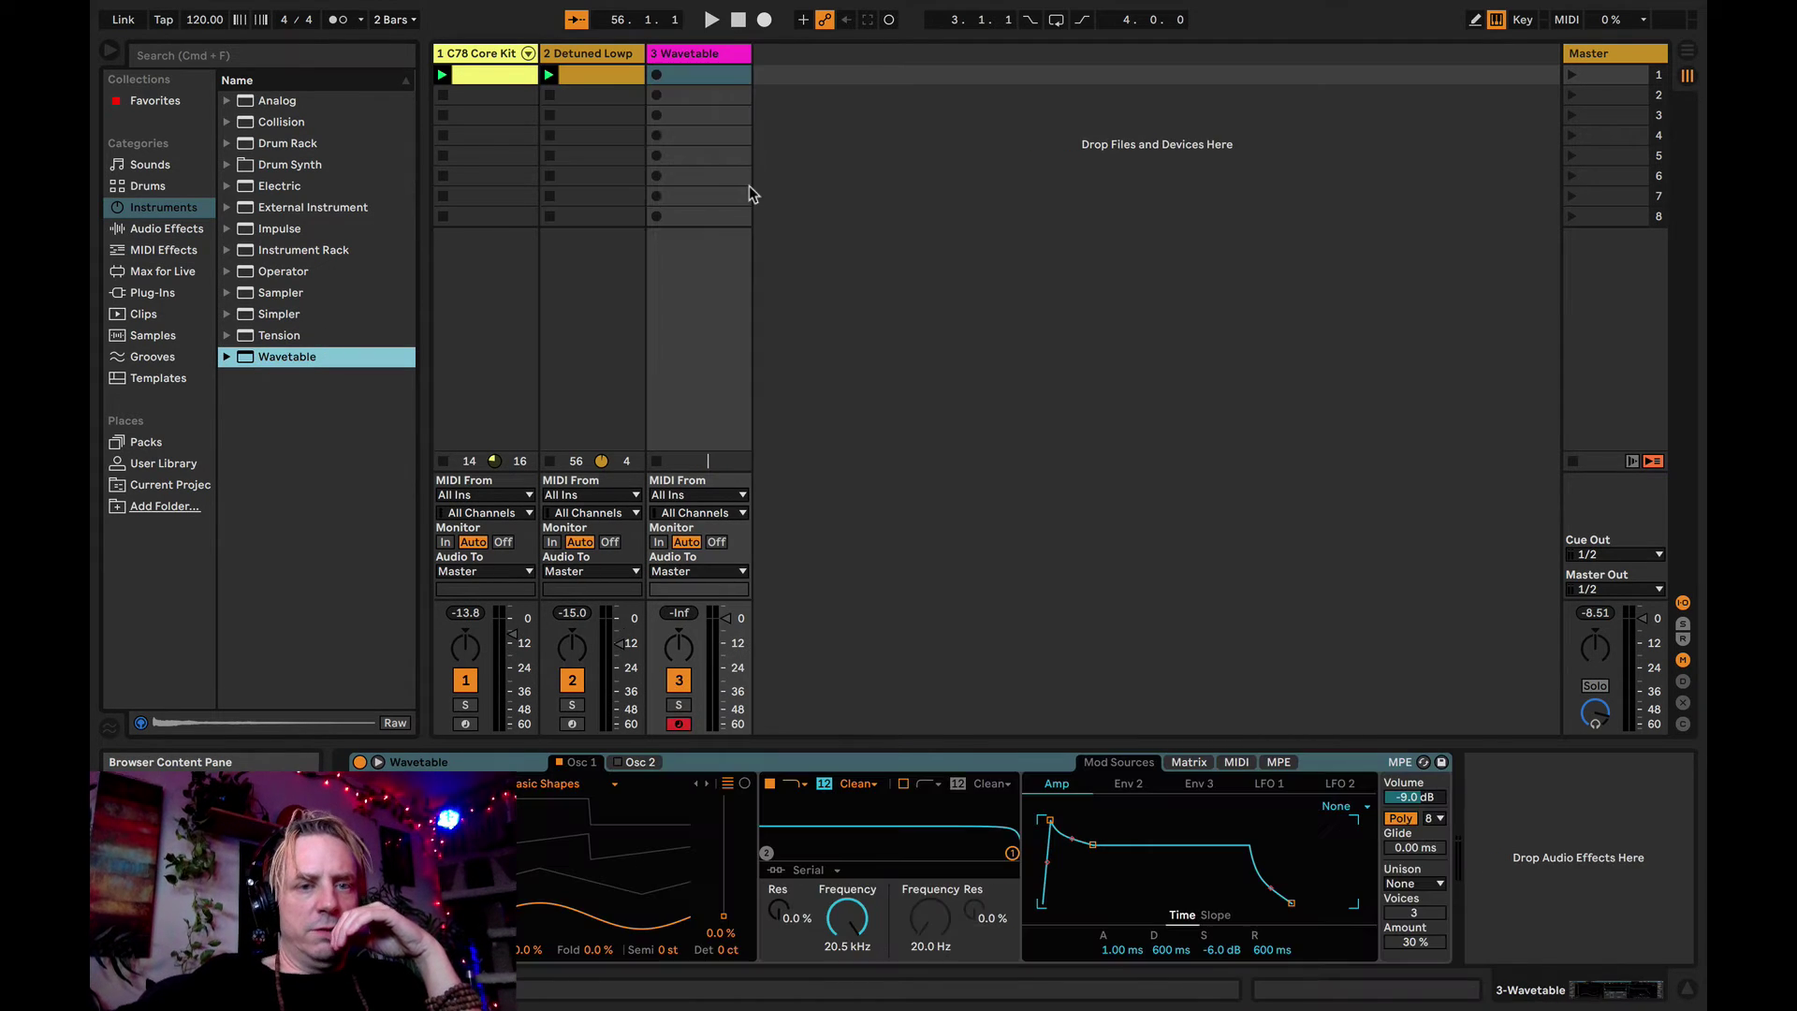
pyautogui.doubleClick(698, 77)
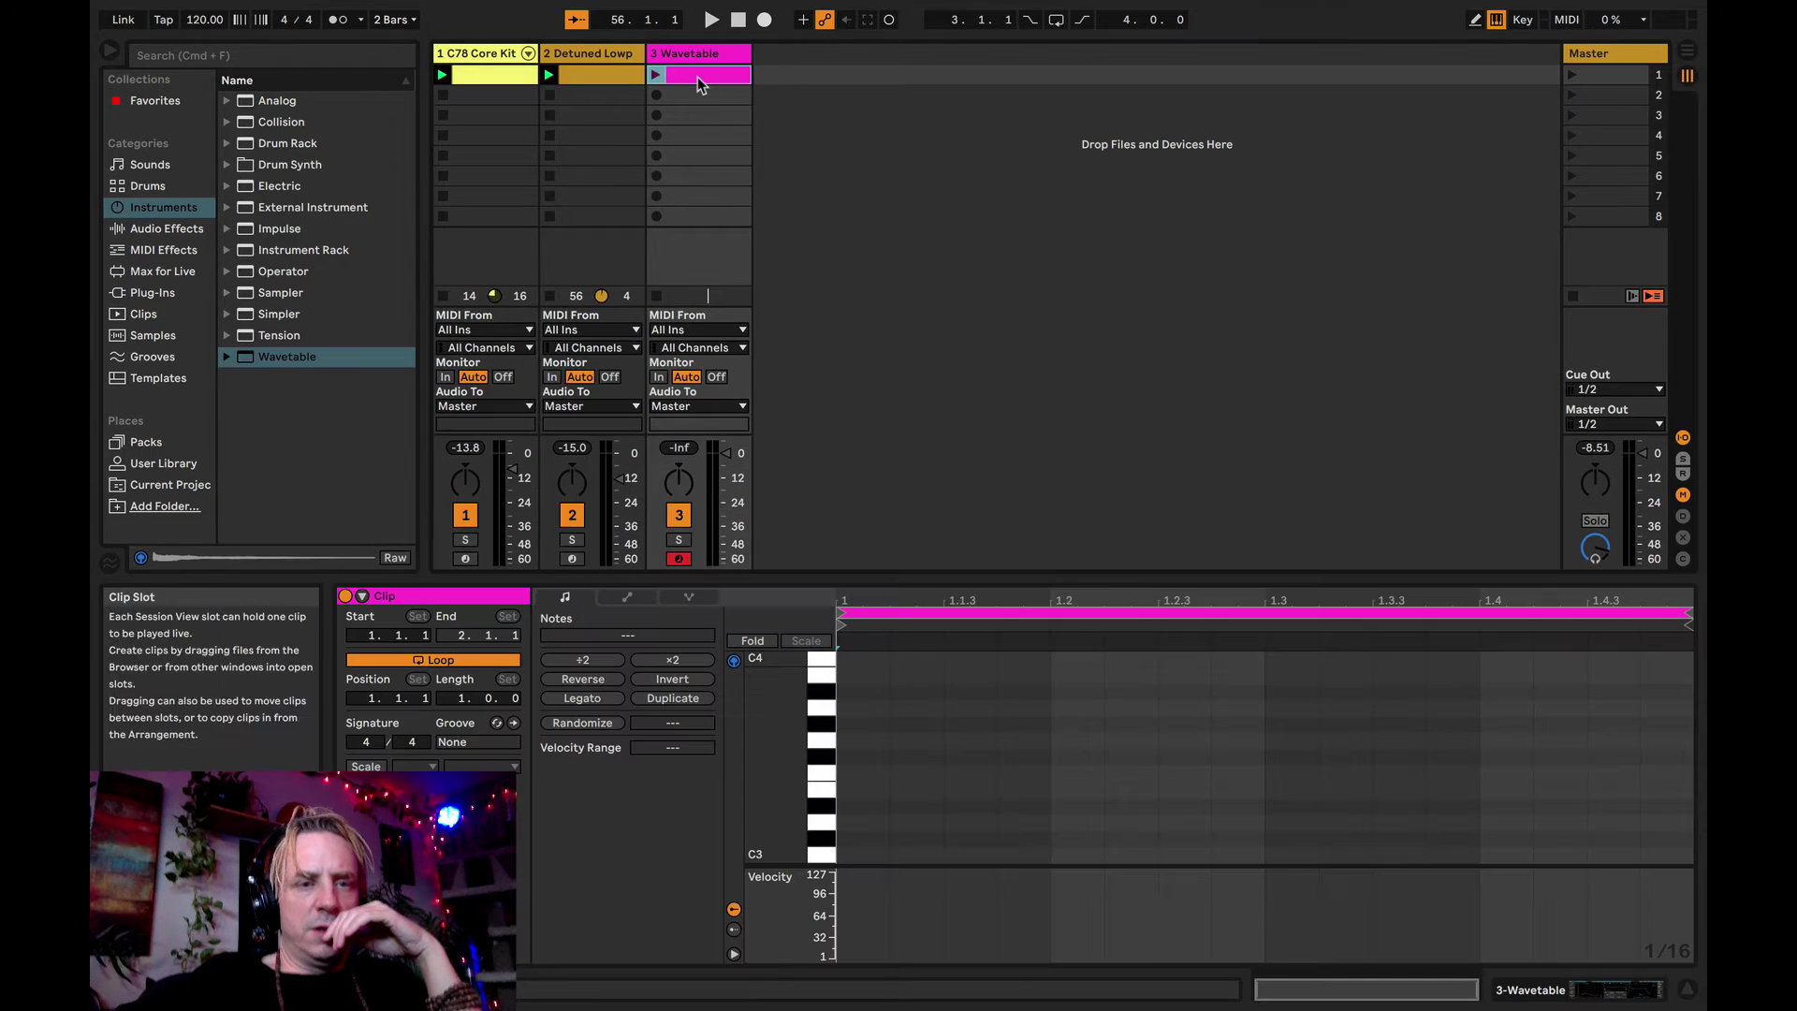
# - Add a sixteenth note on F3 at 1.1.1 in the Wavetable clip and launch scene 1 to hear all three tracks
pyautogui.click(820, 778)
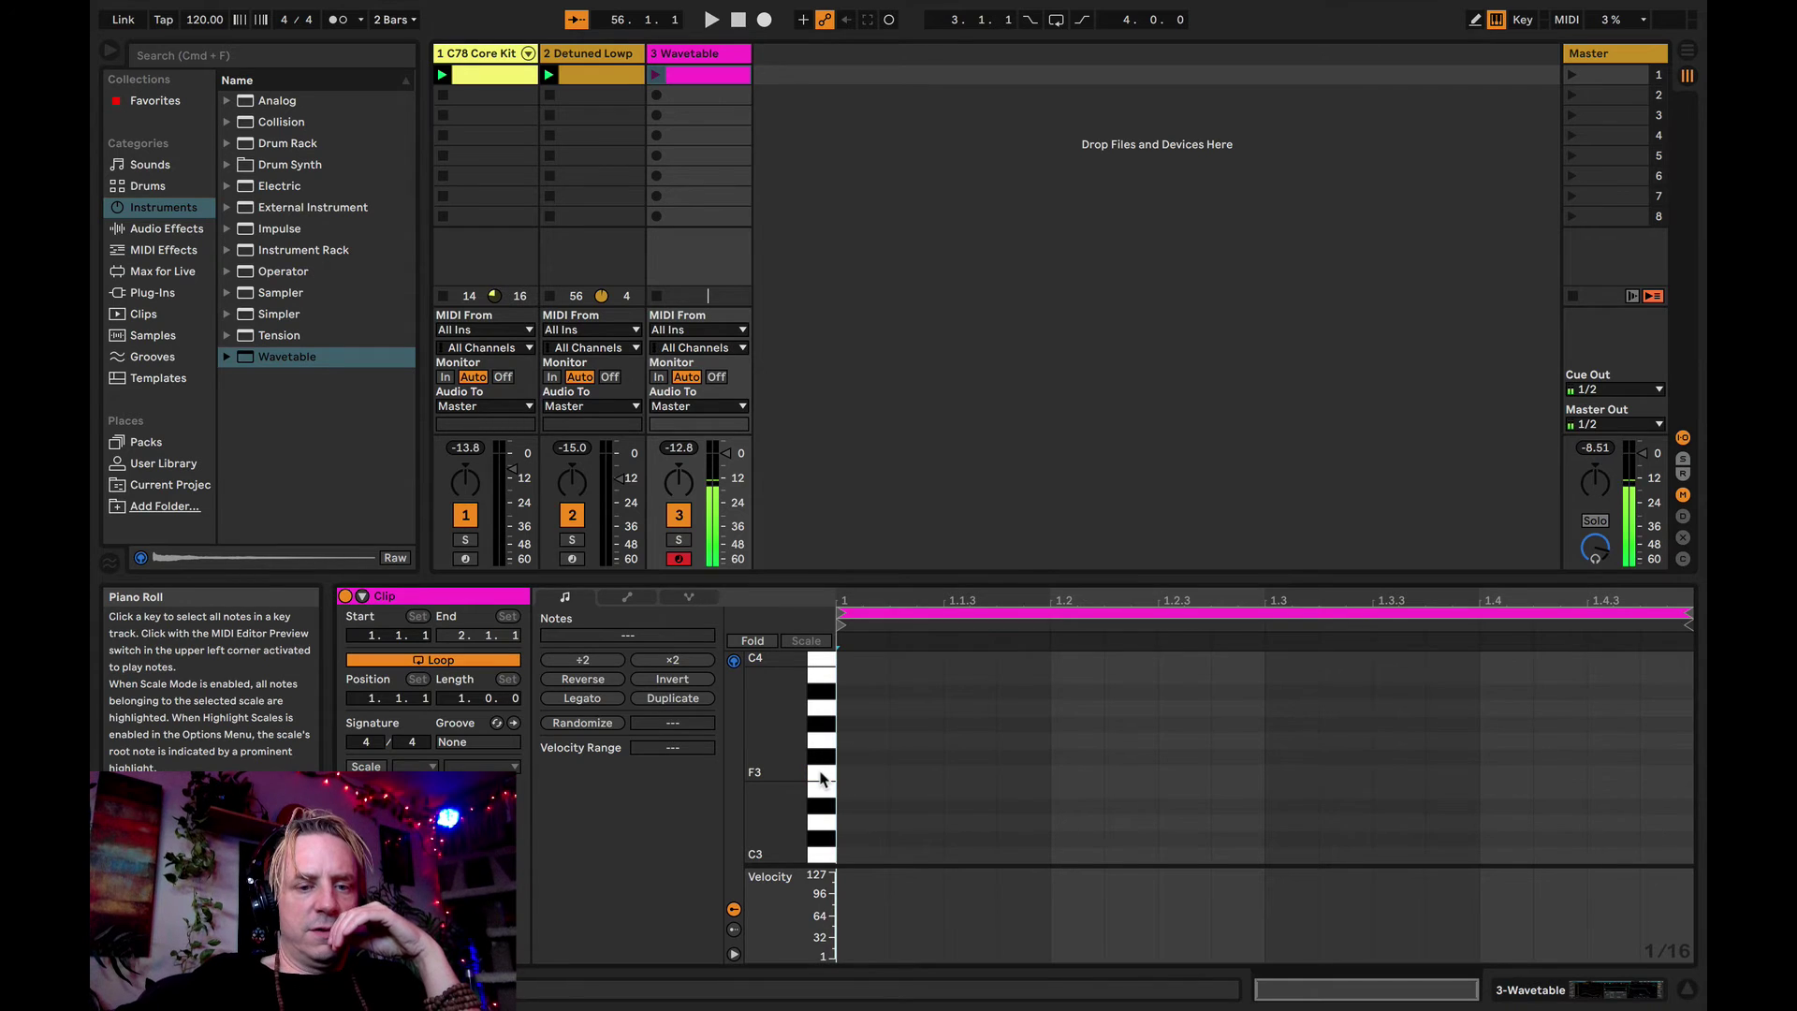
pyautogui.doubleClick(870, 773)
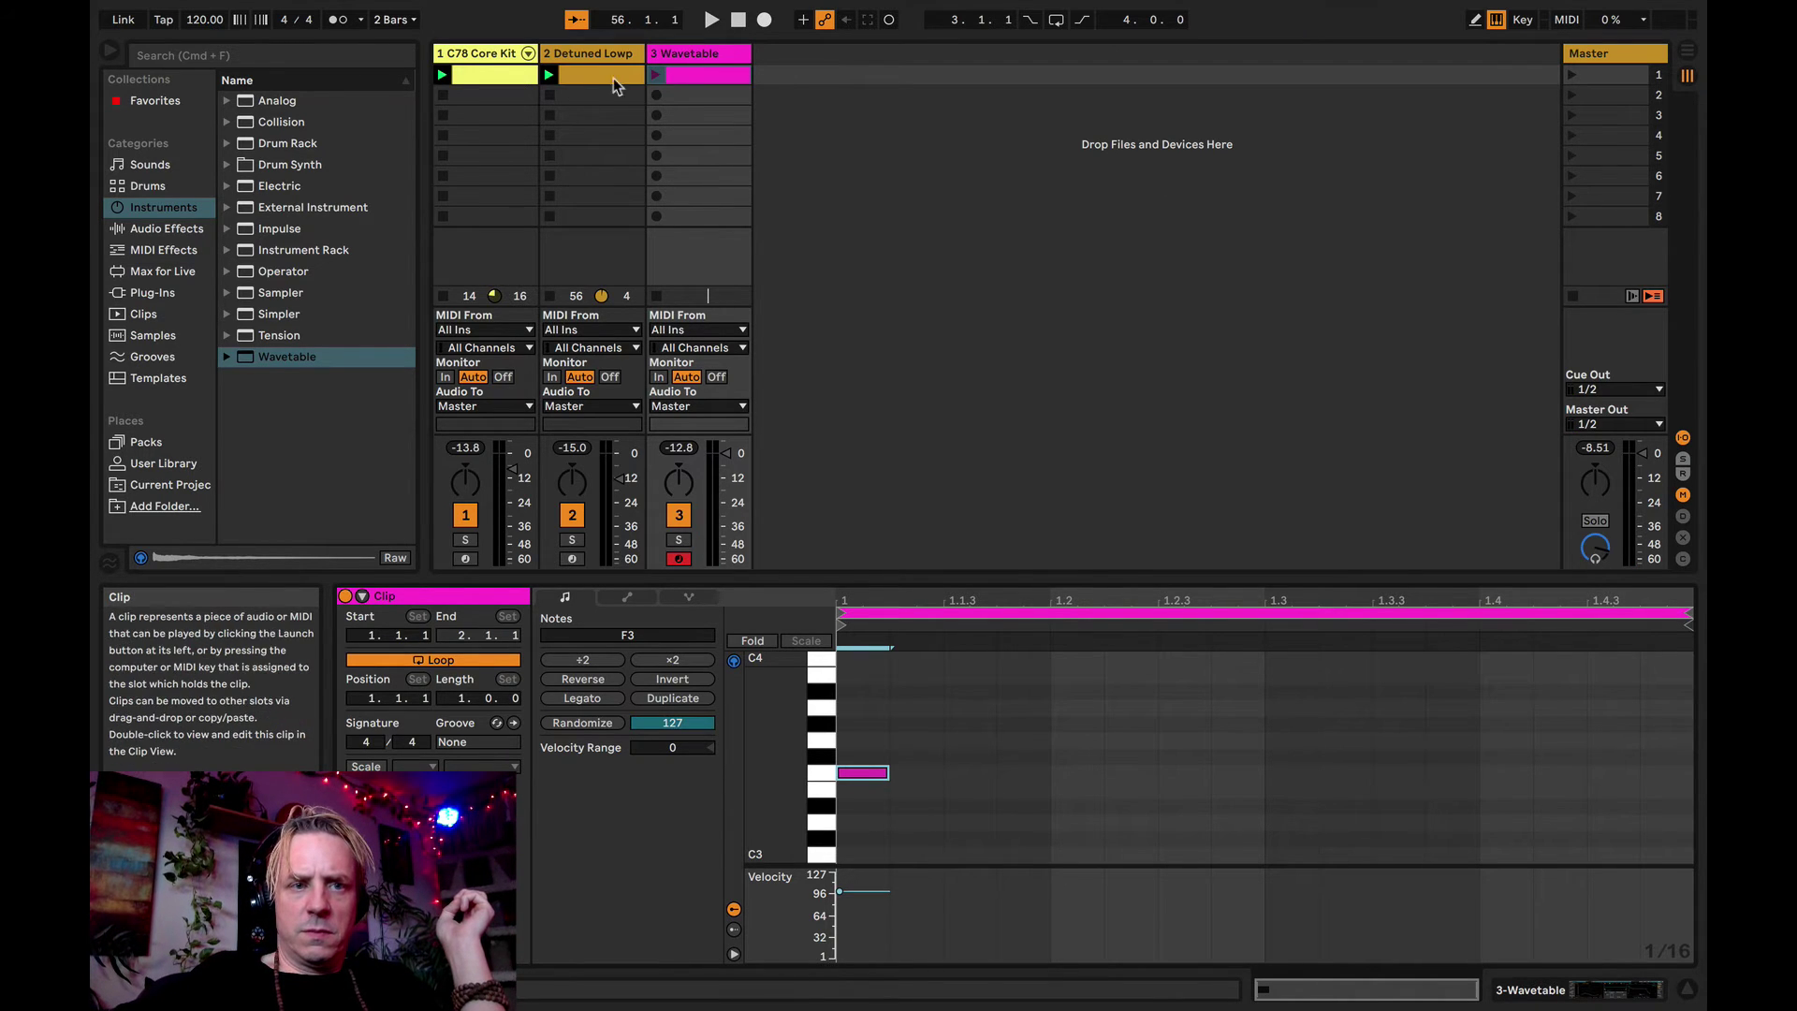
pyautogui.click(1571, 75)
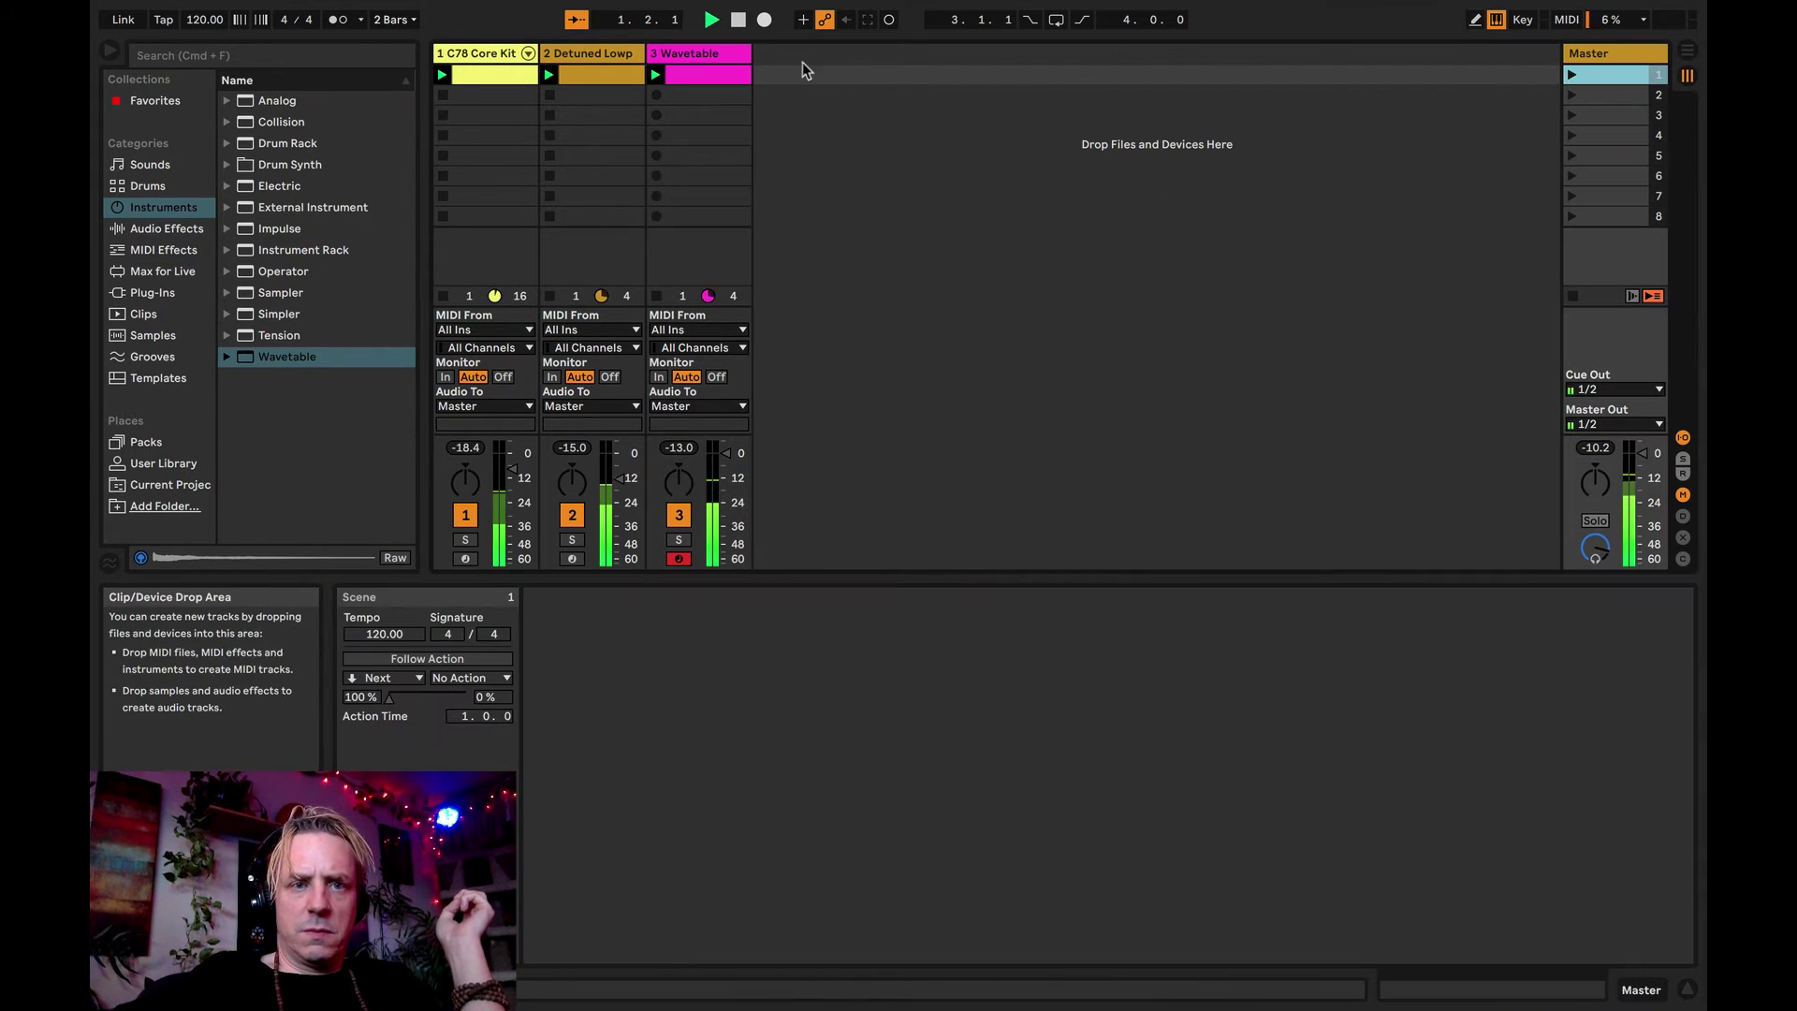
pyautogui.click(692, 53)
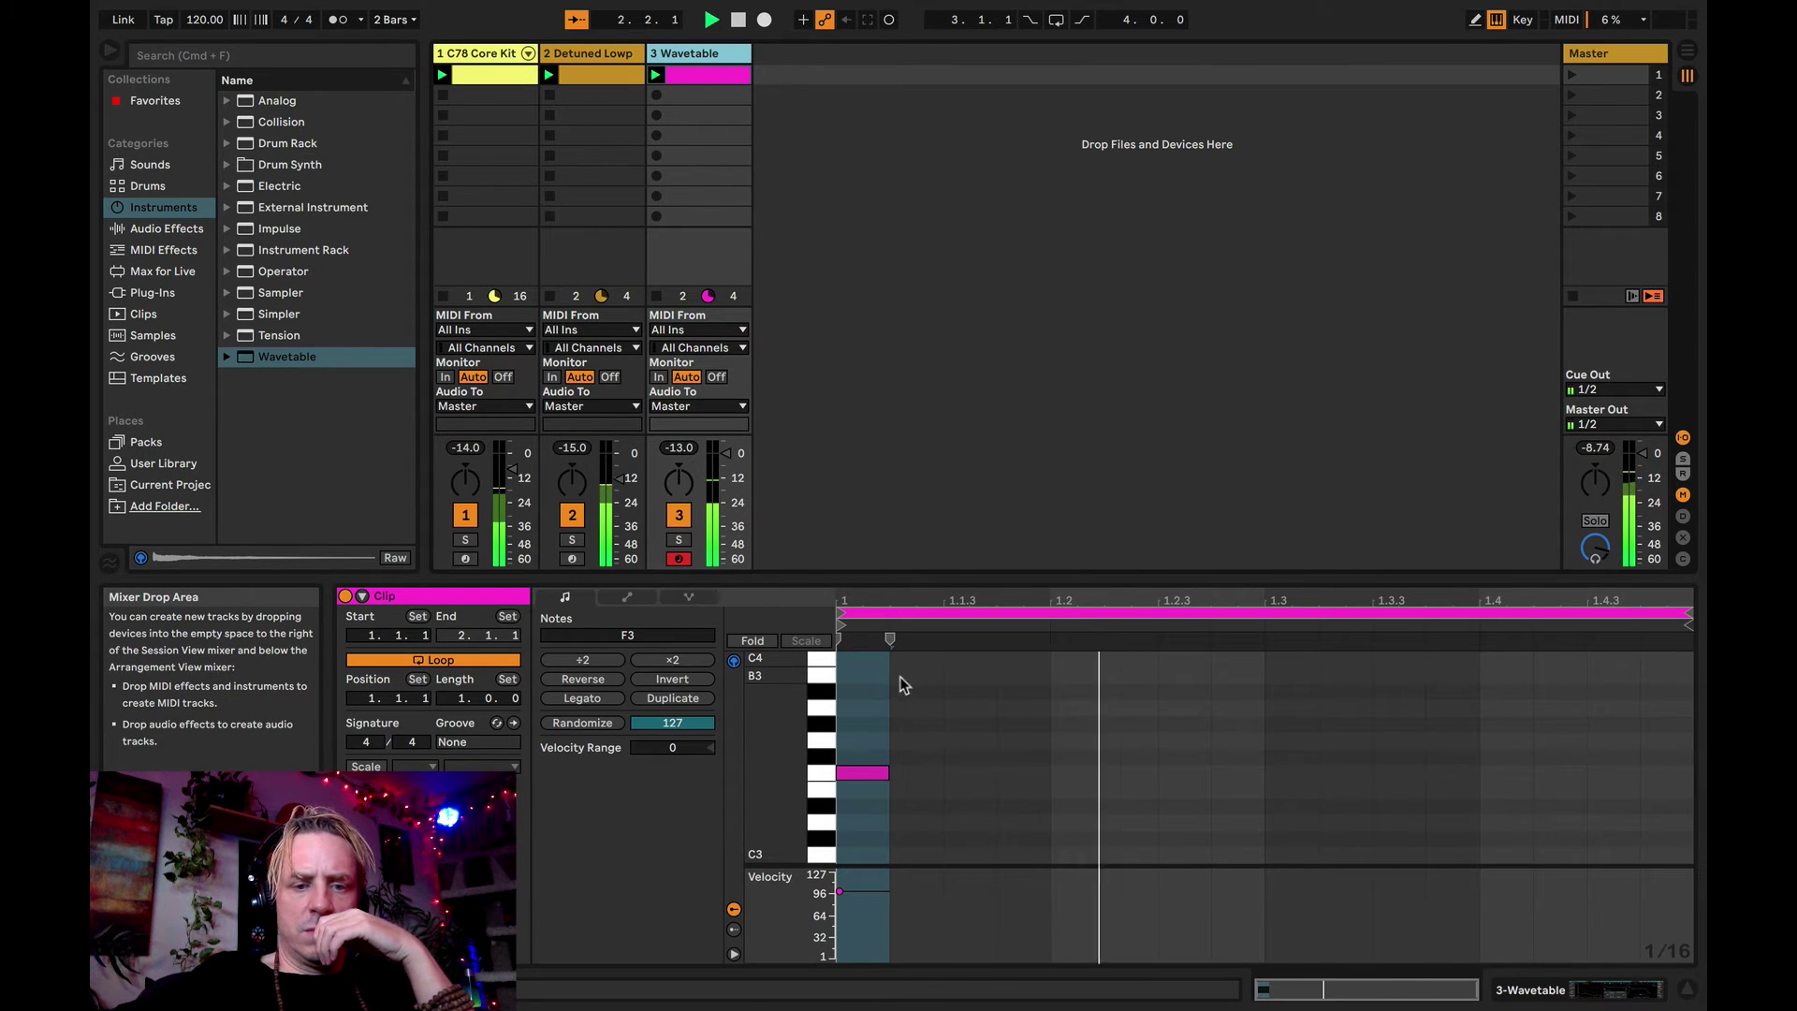
# - Stack sixteenth notes on A3 and B3 above the F3 at 1.1.1, and raise the B3 to C4
pyautogui.click(817, 724)
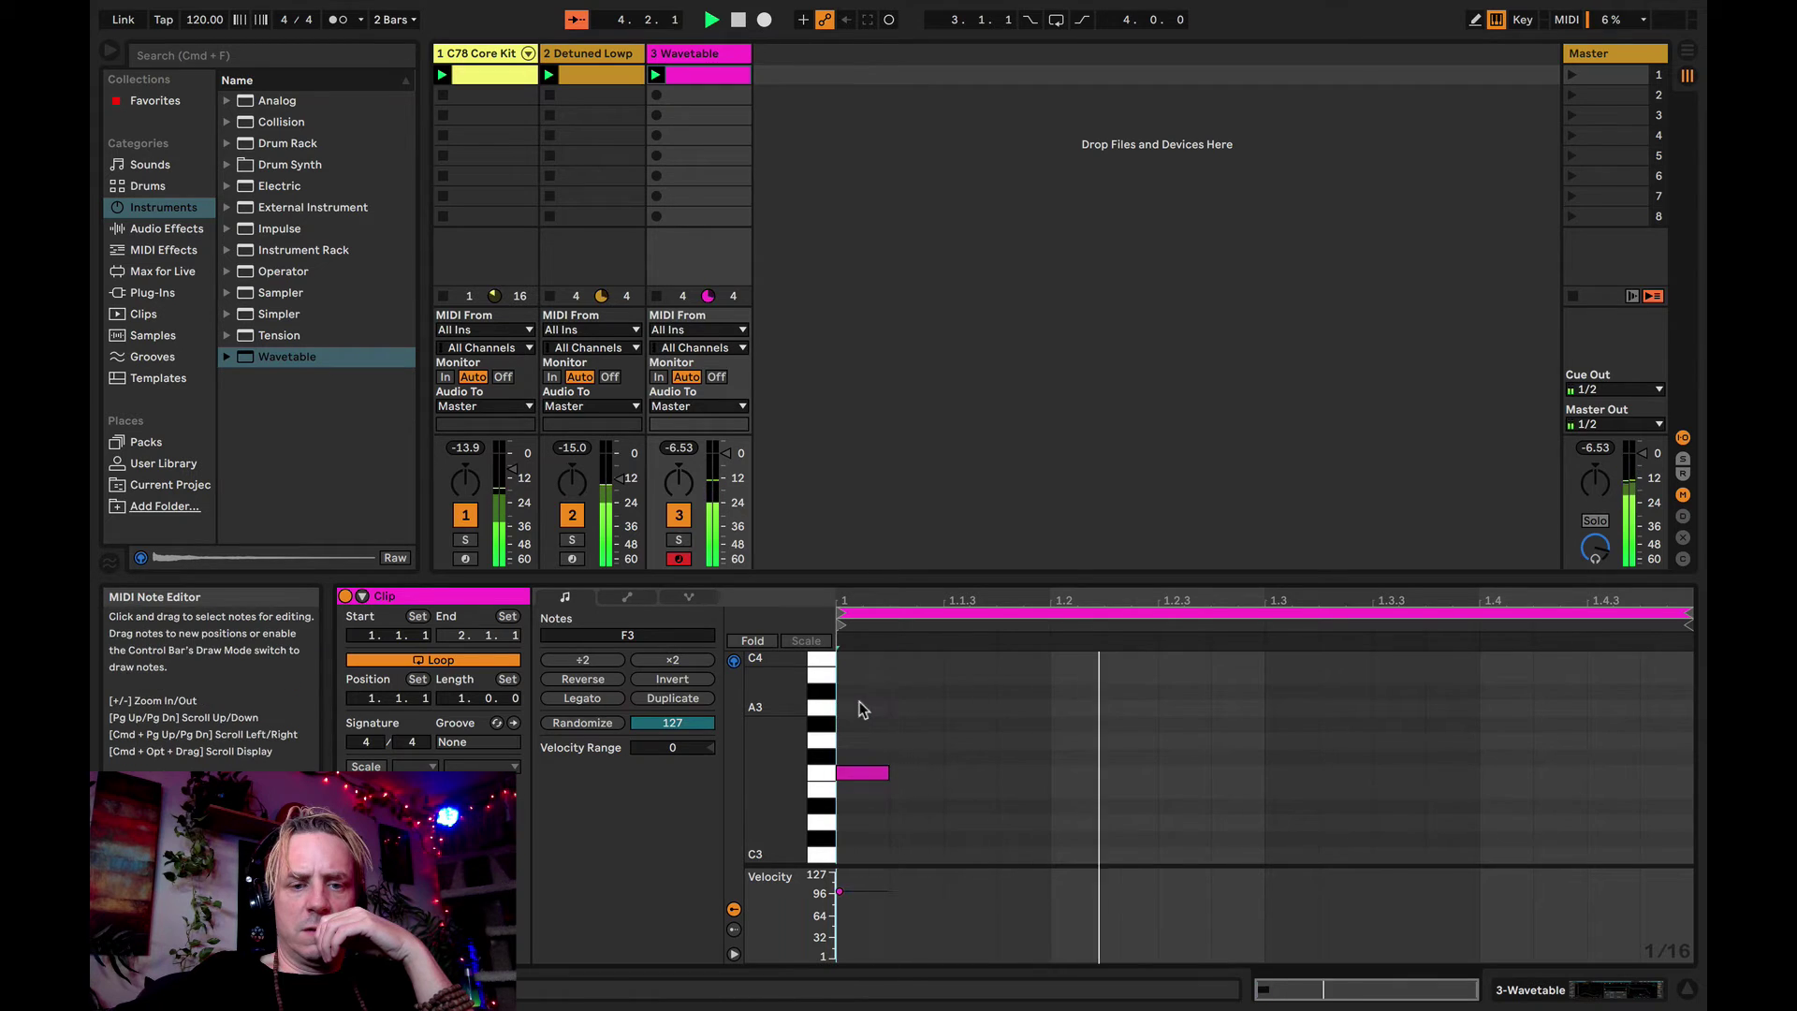
pyautogui.doubleClick(854, 708)
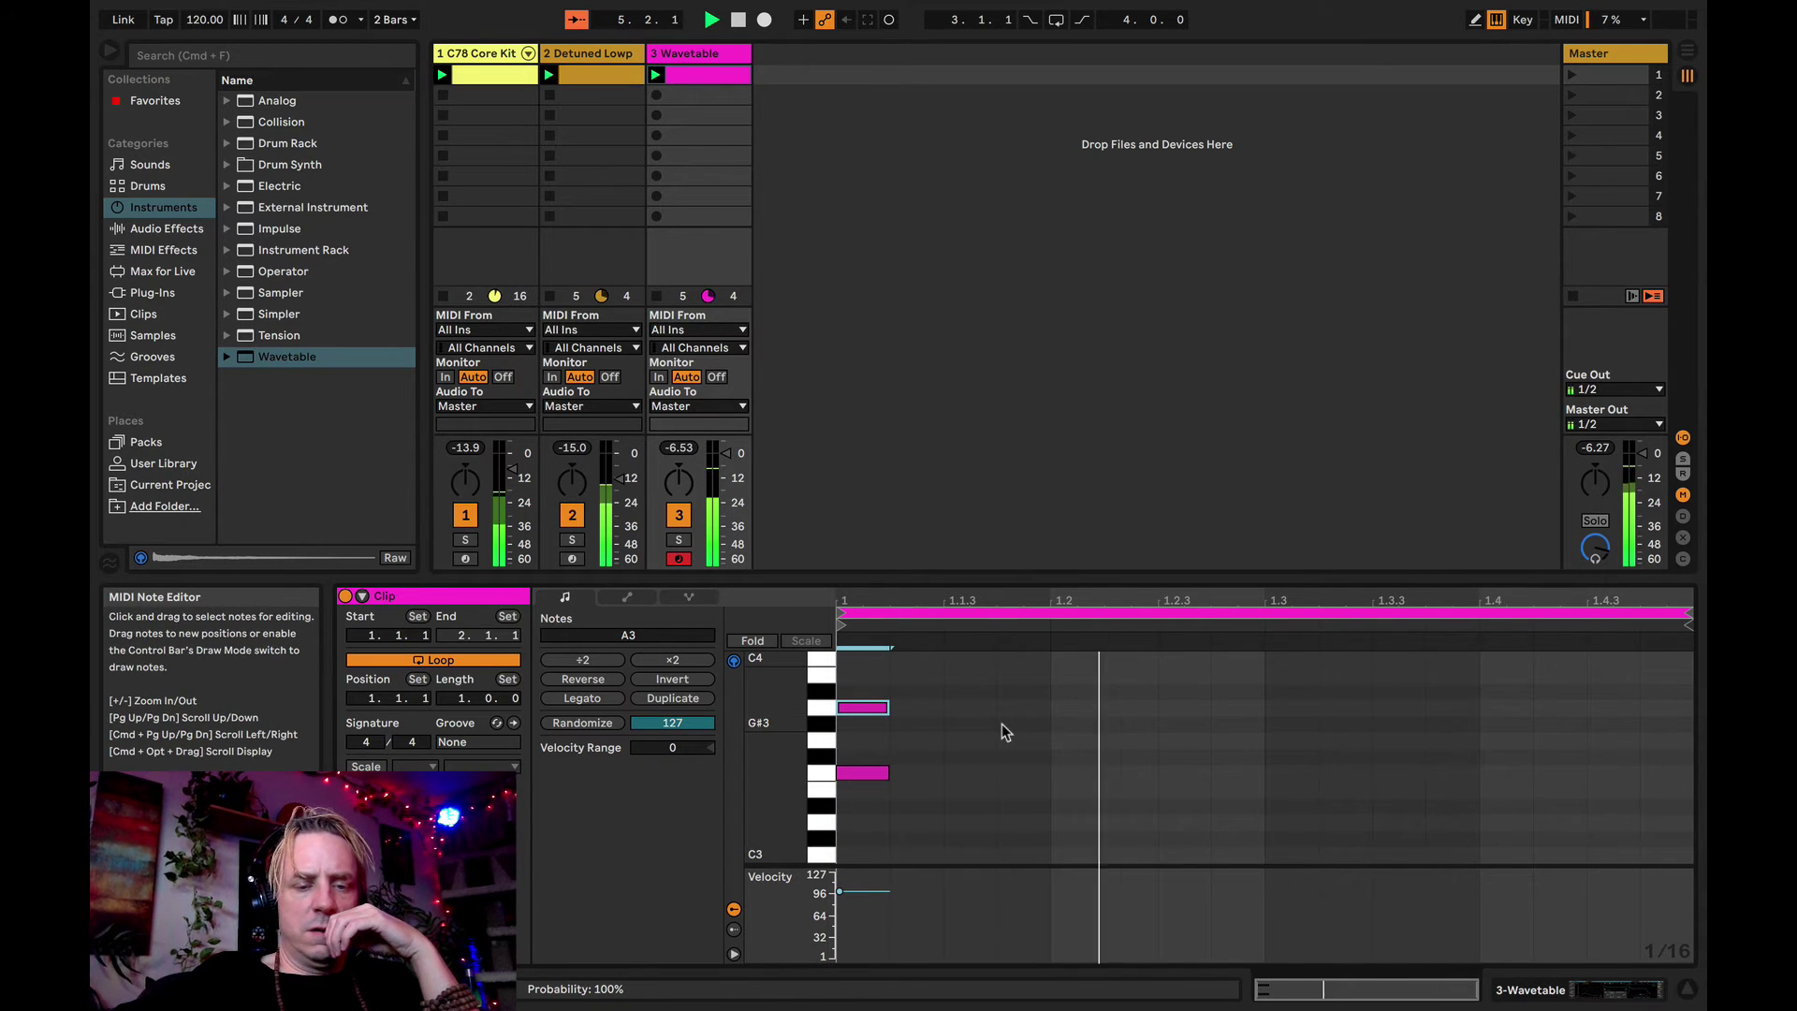
pyautogui.doubleClick(877, 674)
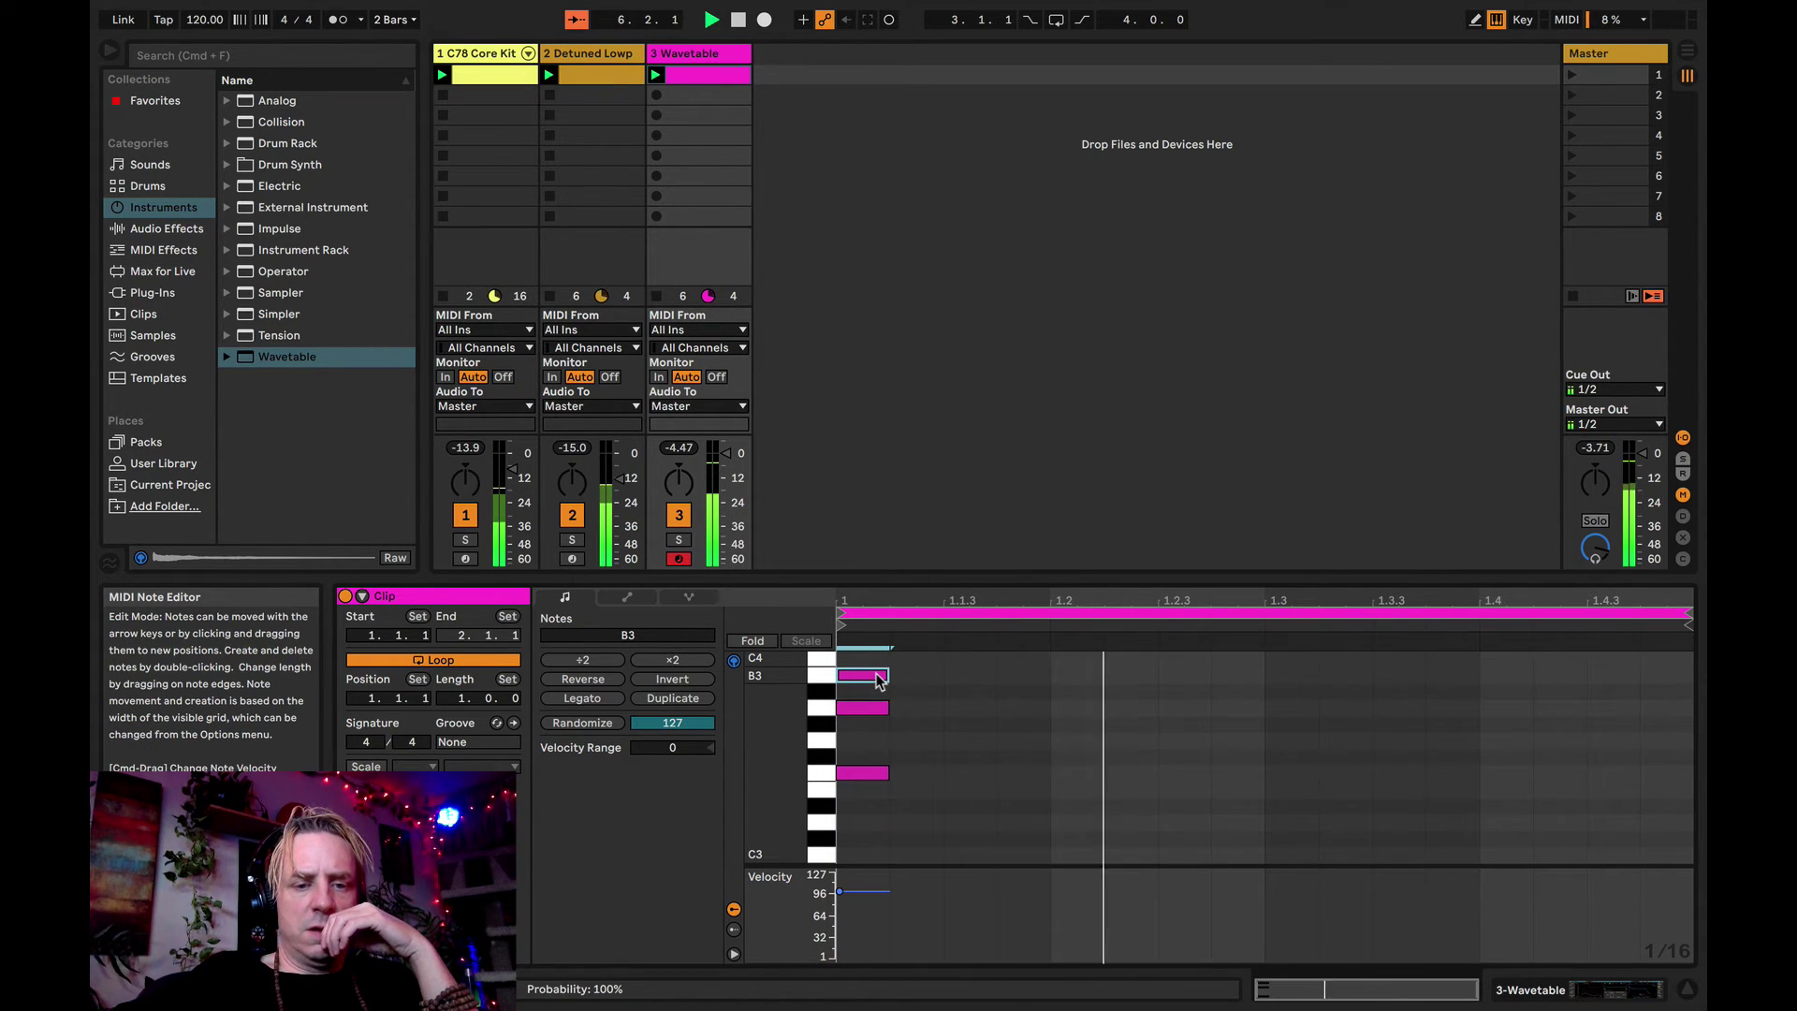
pyautogui.scroll(3, 875, 682)
pyautogui.moveTo(861, 732); pyautogui.dragTo(861, 715)
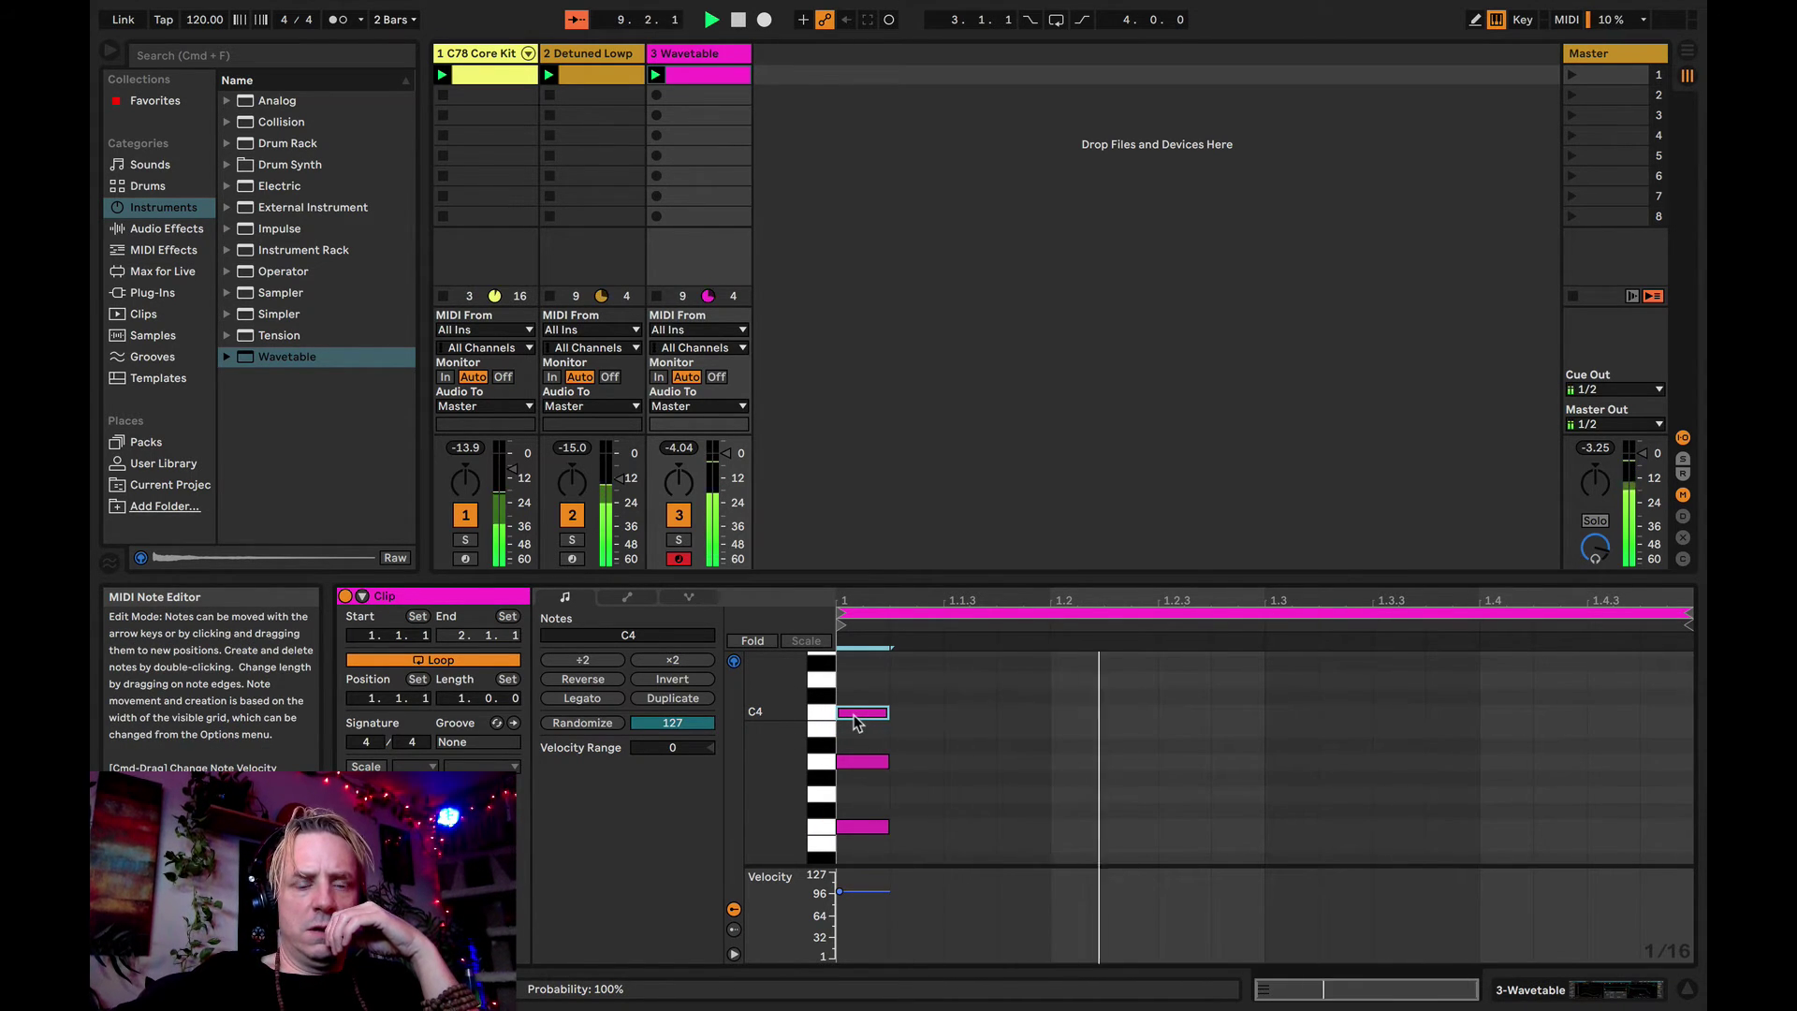
# - Transpose all three notes of the Wavetable chord down one octave to F2–C3
pyautogui.click(873, 684)
pyautogui.moveTo(870, 684); pyautogui.dragTo(862, 836)
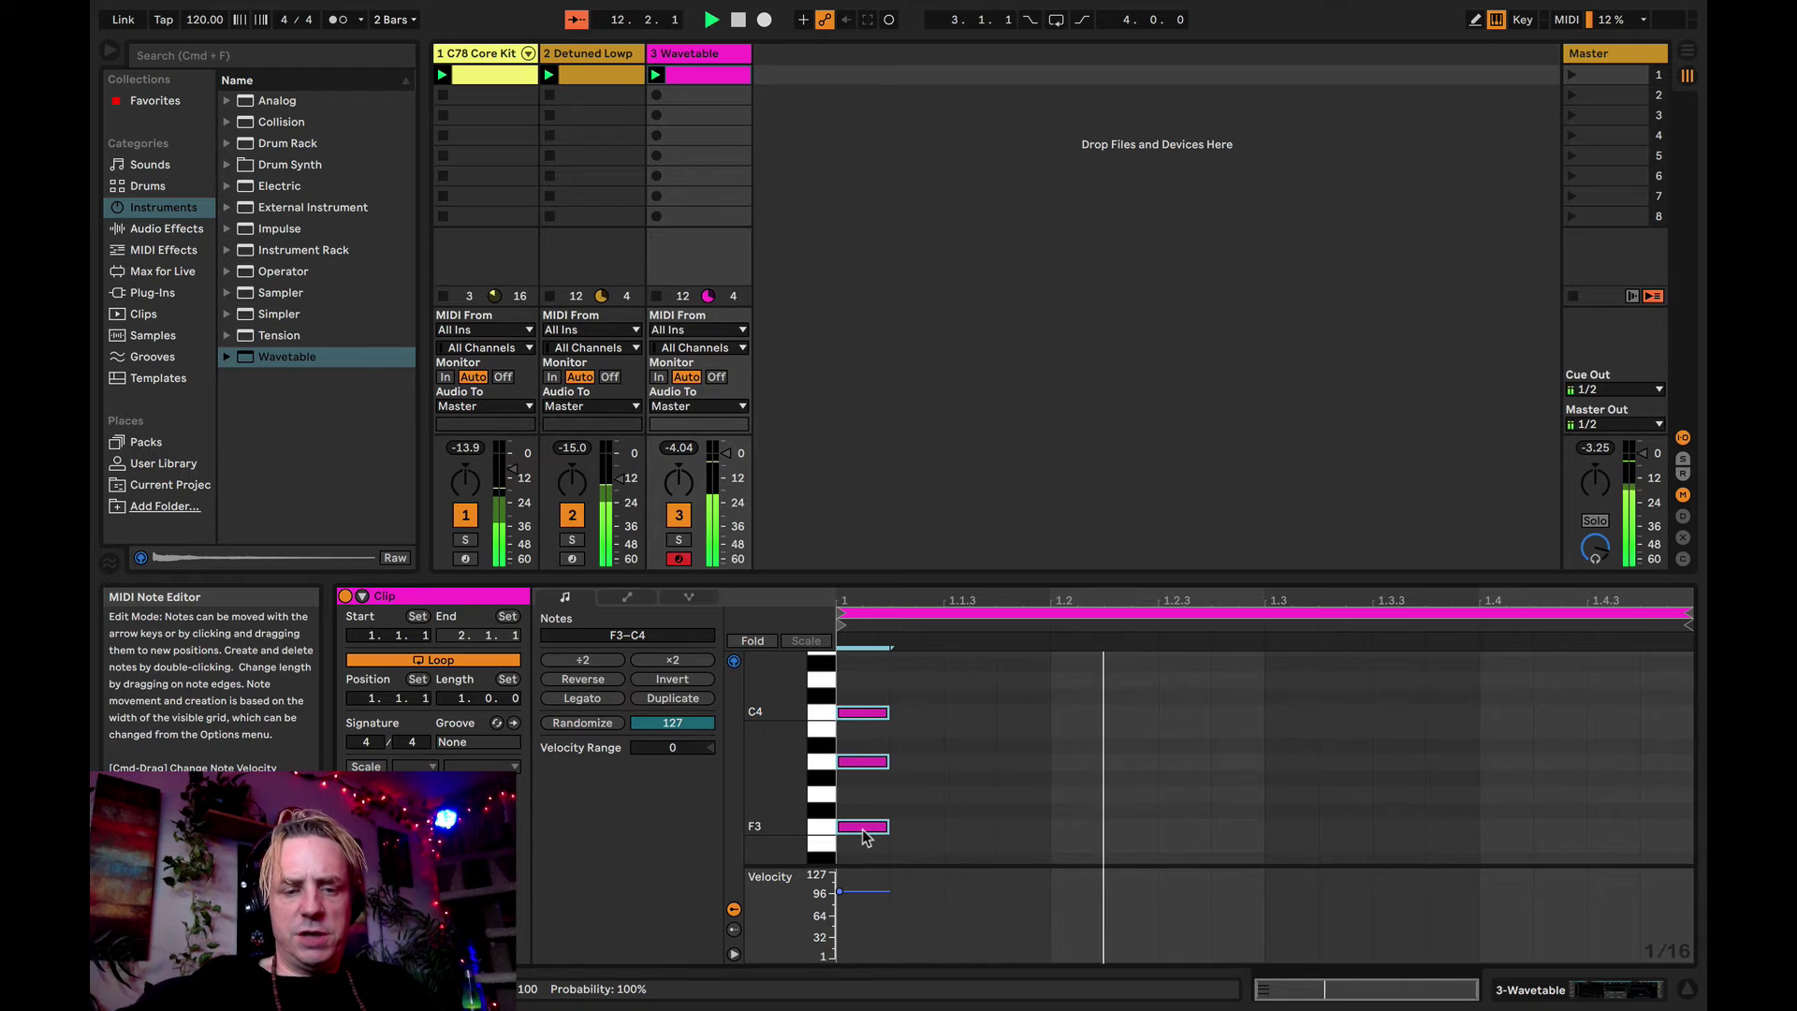
pyautogui.hotkey('shift', 'Down')
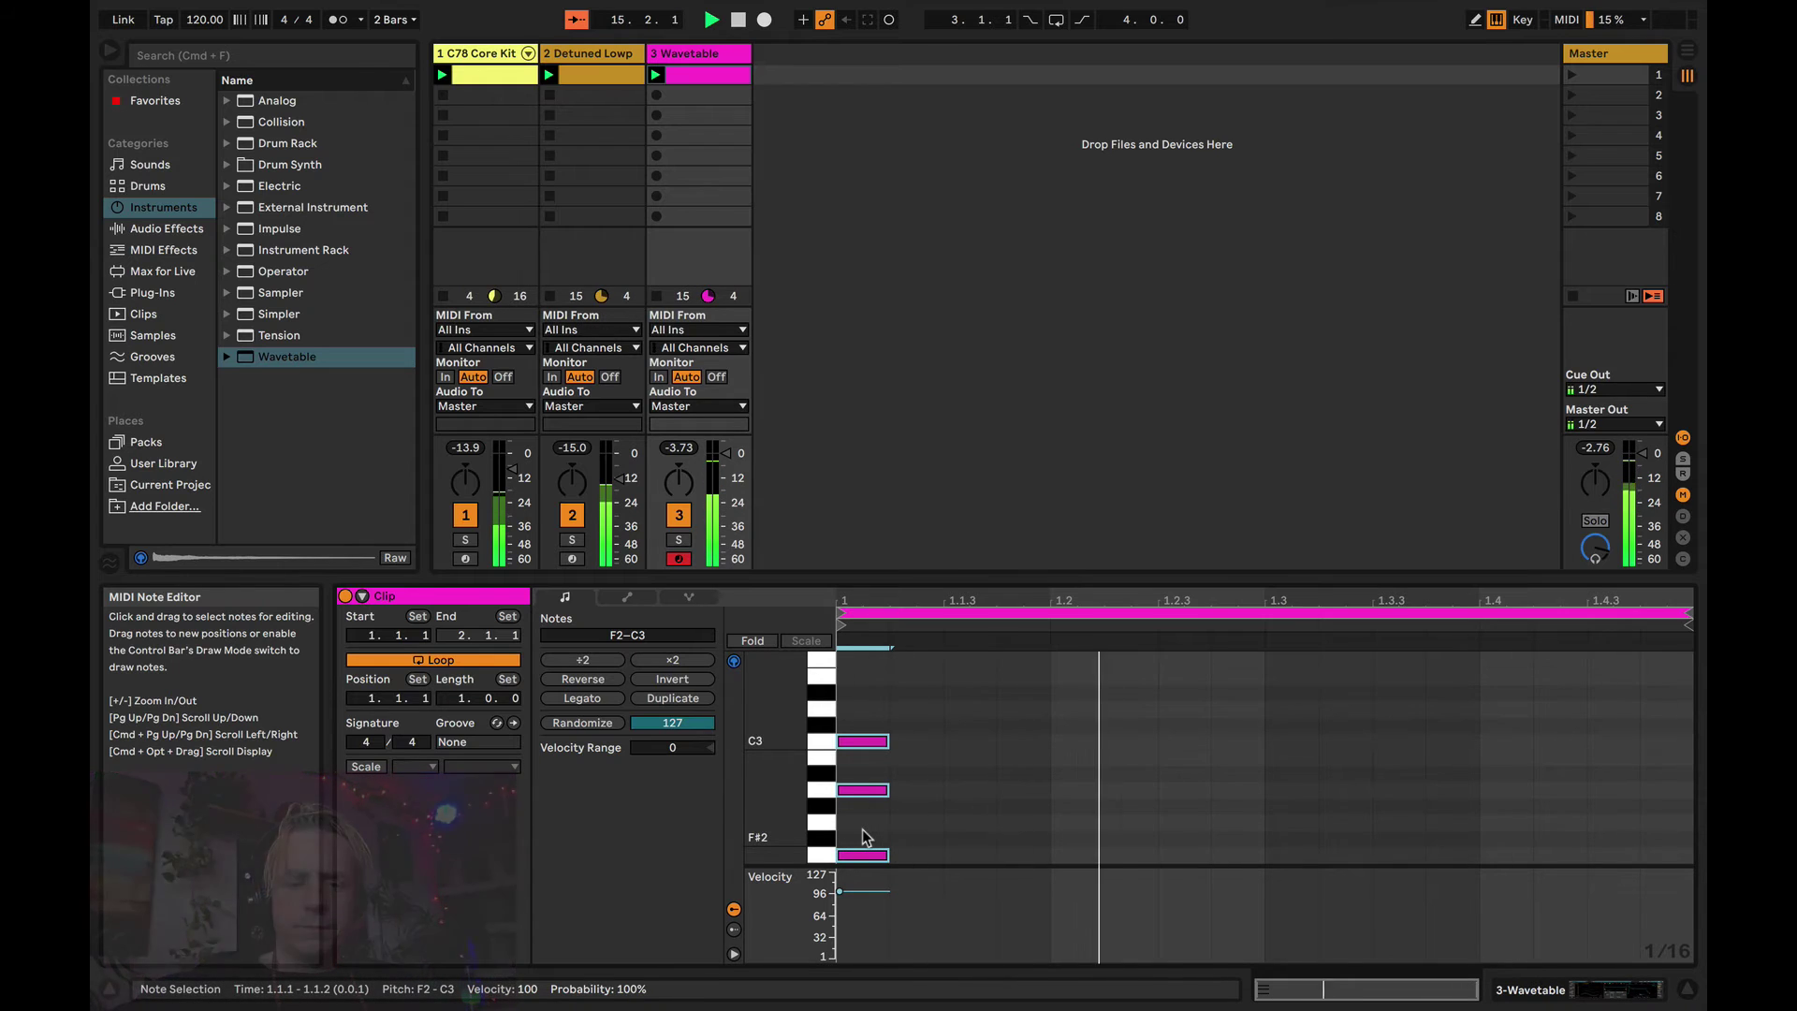
# - Set Wavetable's Osc 1 wave position to 54% and lower the first filter's frequency to 1.92 kHz
pyautogui.hotkey('shift', 'Tab')
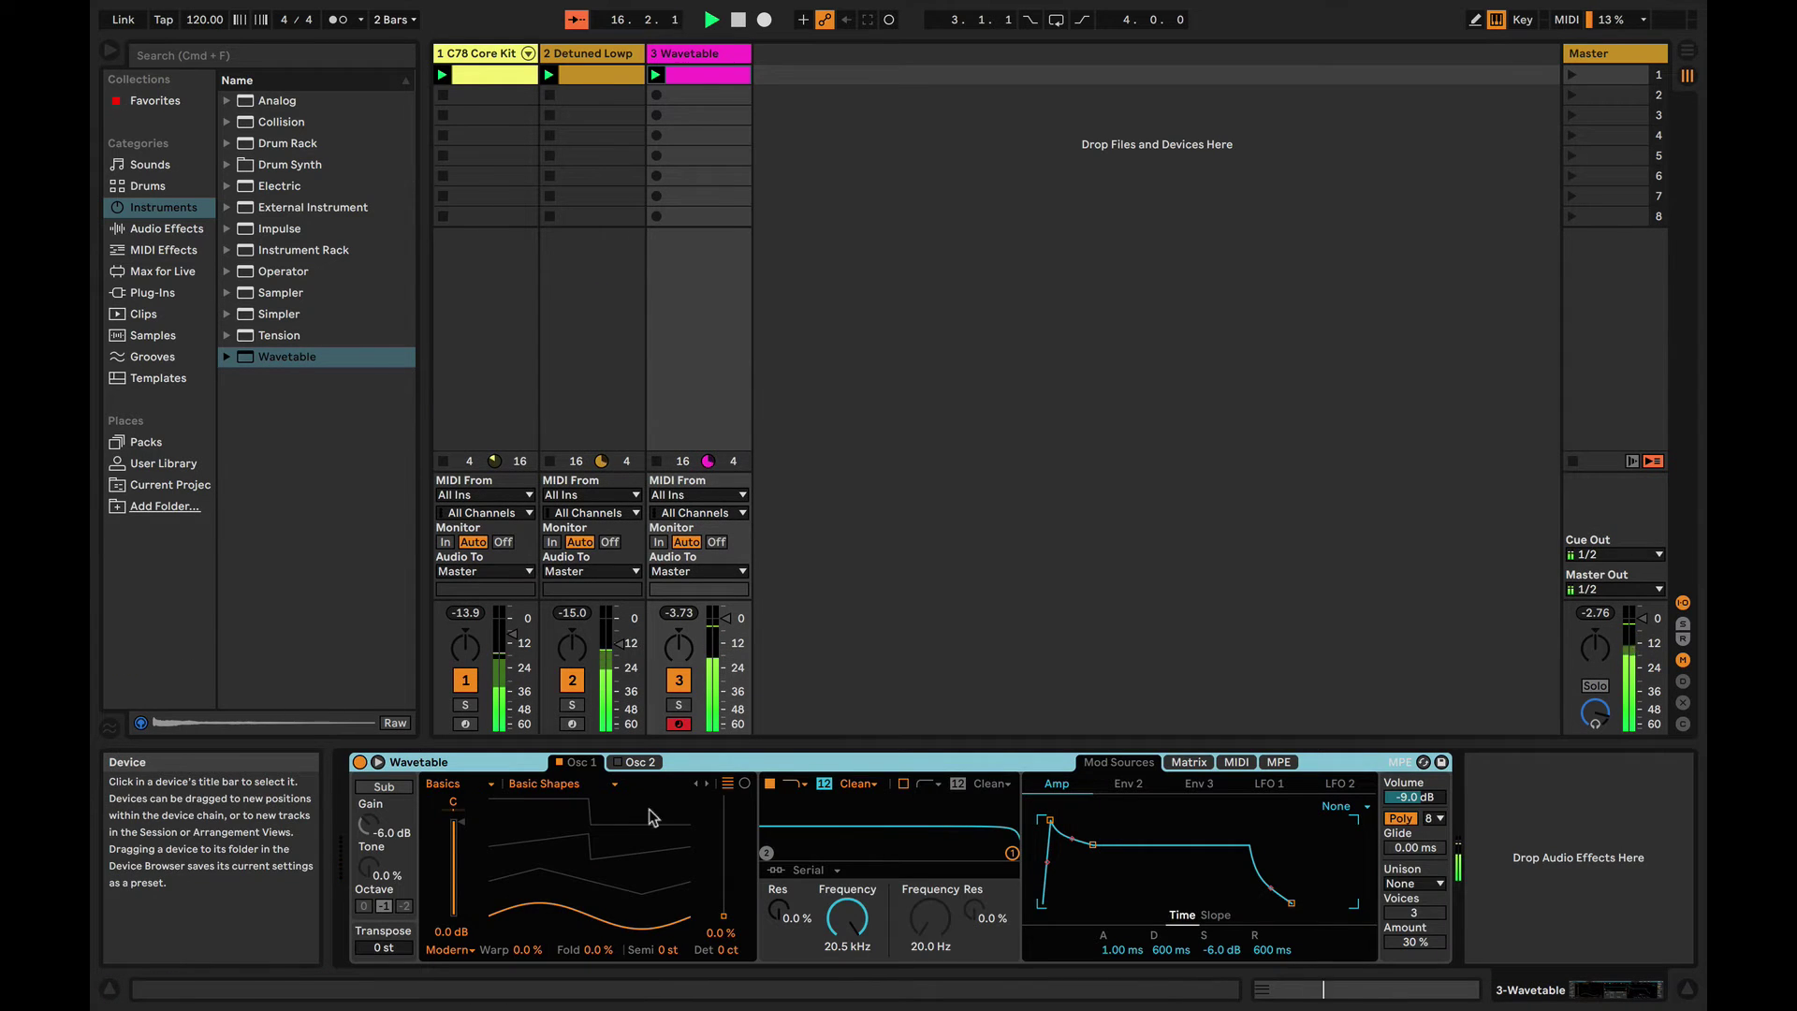
pyautogui.moveTo(725, 916); pyautogui.dragTo(724, 845)
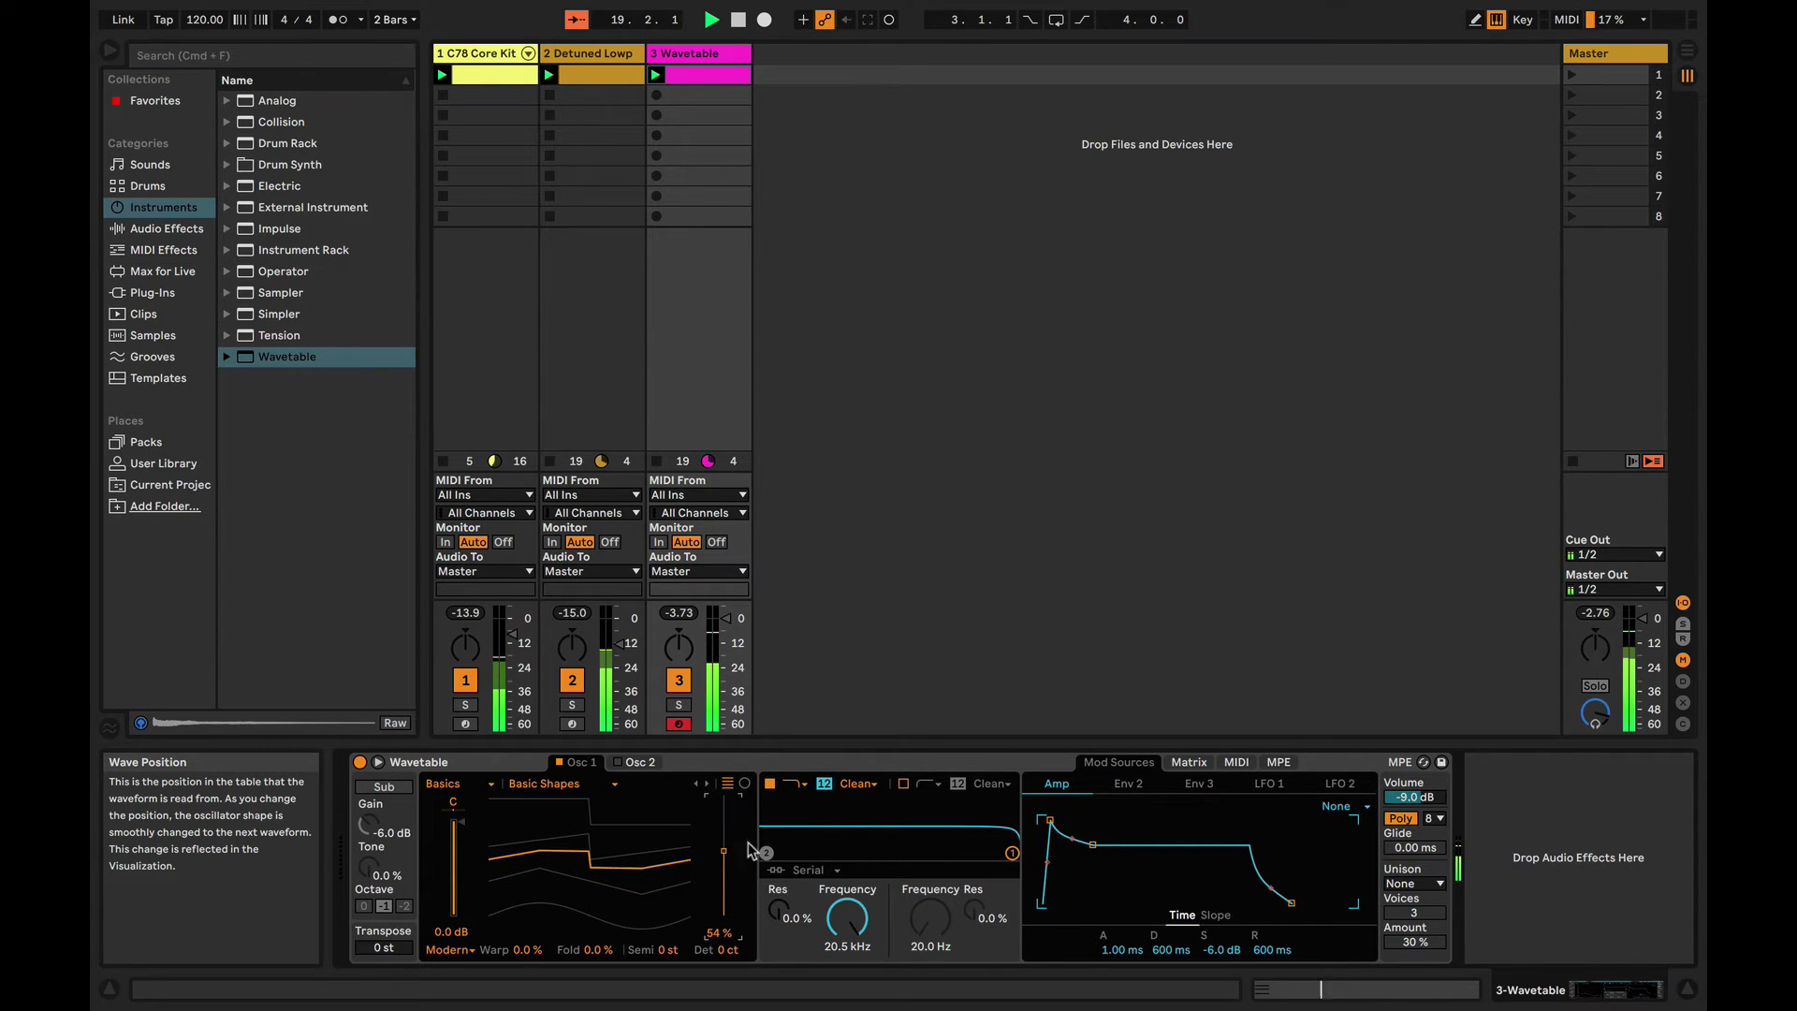
pyautogui.moveTo(846, 915); pyautogui.dragTo(847, 945)
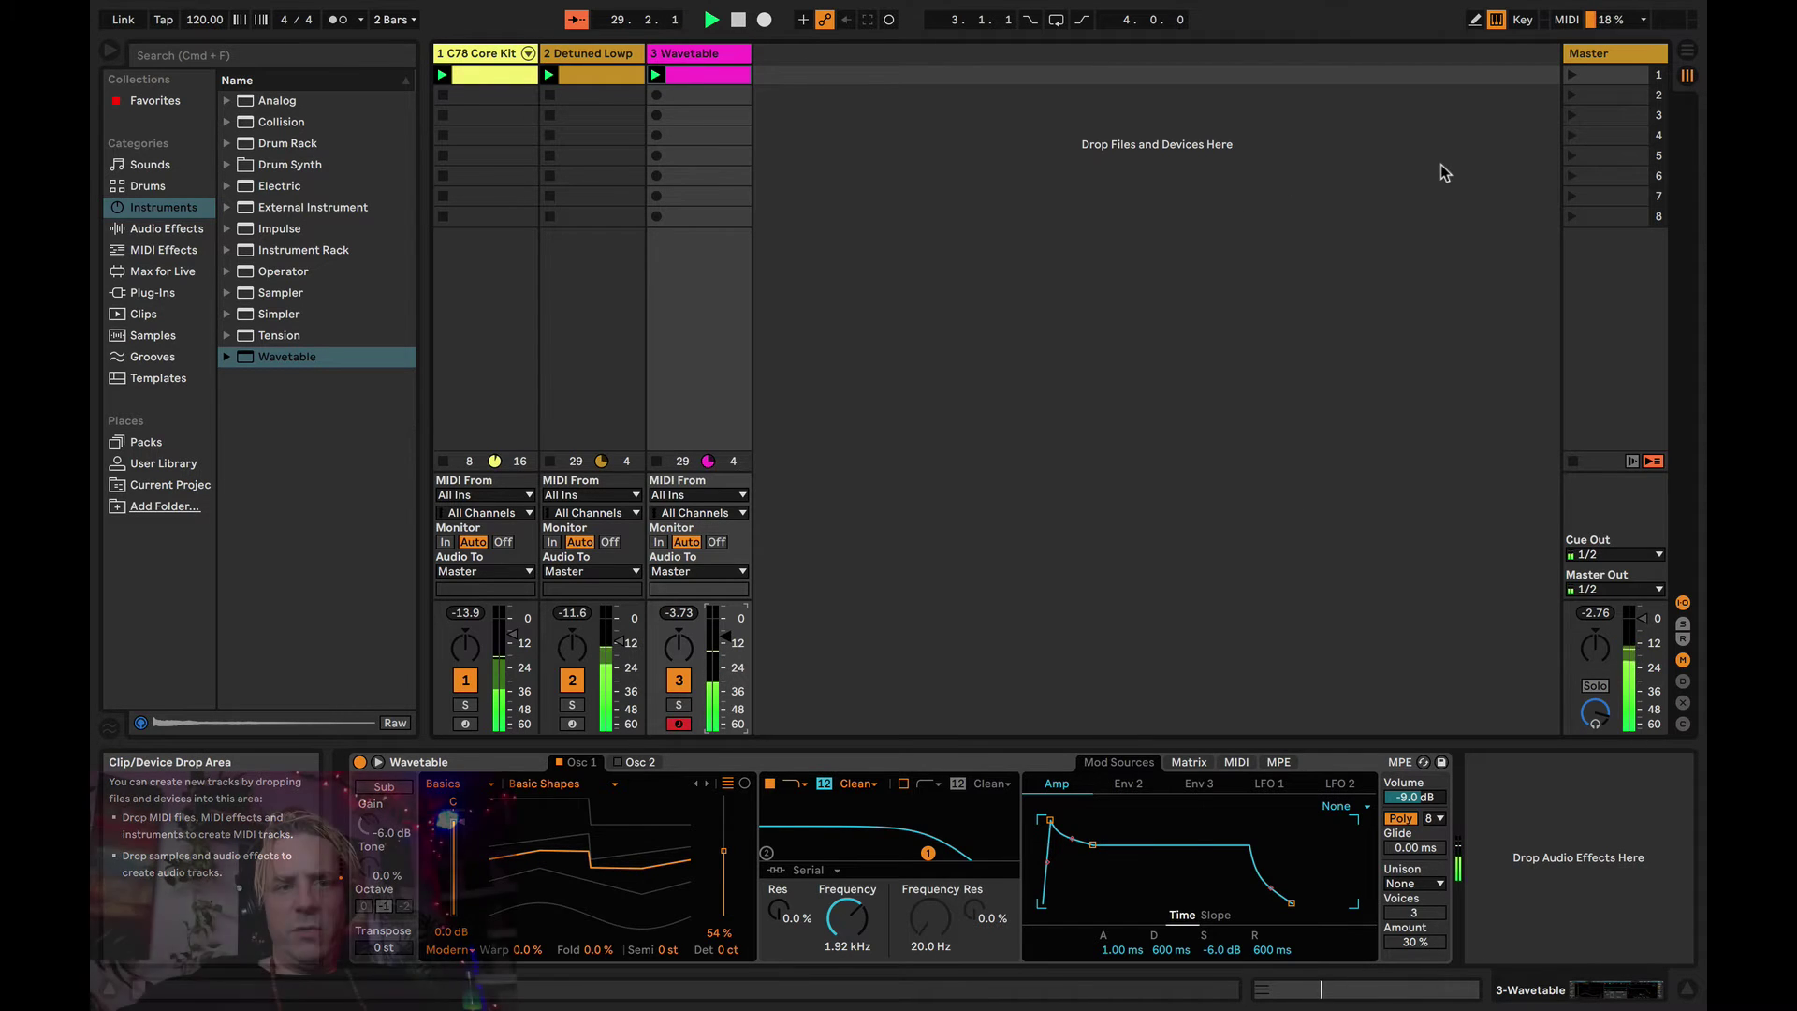
# - Insert a return track and load the Echo audio effect on it
pyautogui.rightClick(1486, 170)
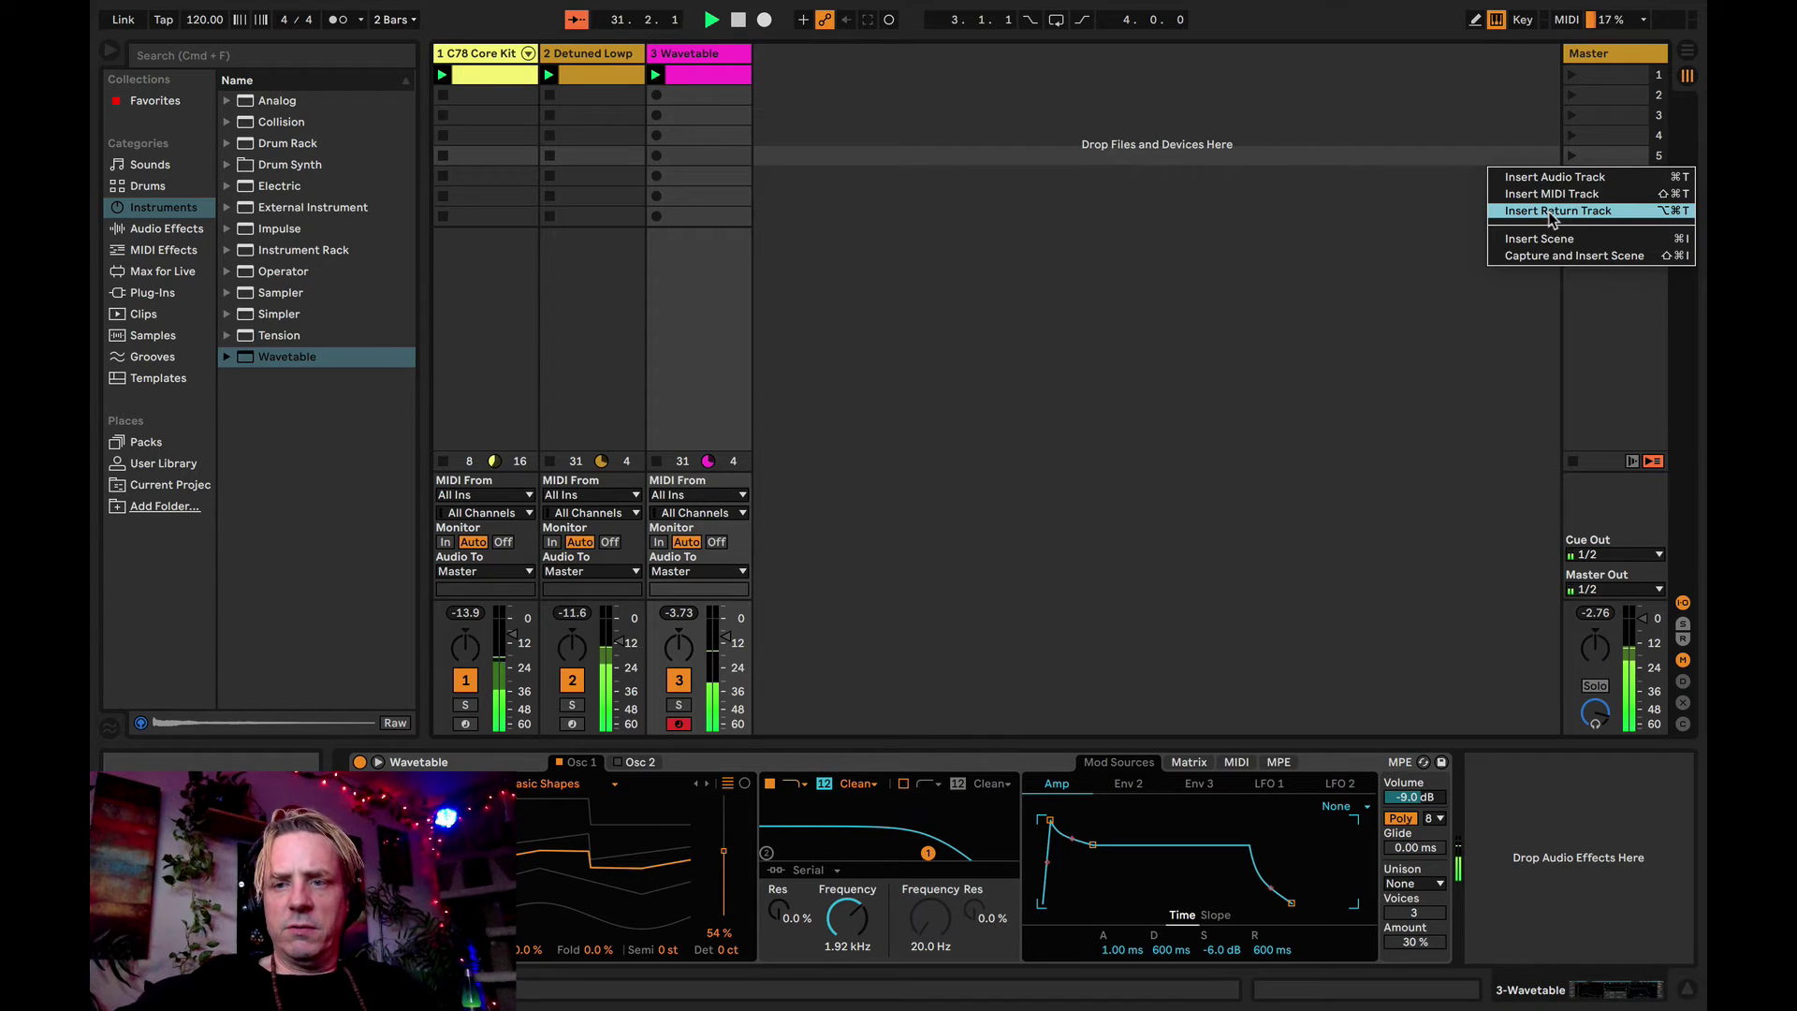
pyautogui.click(1400, 202)
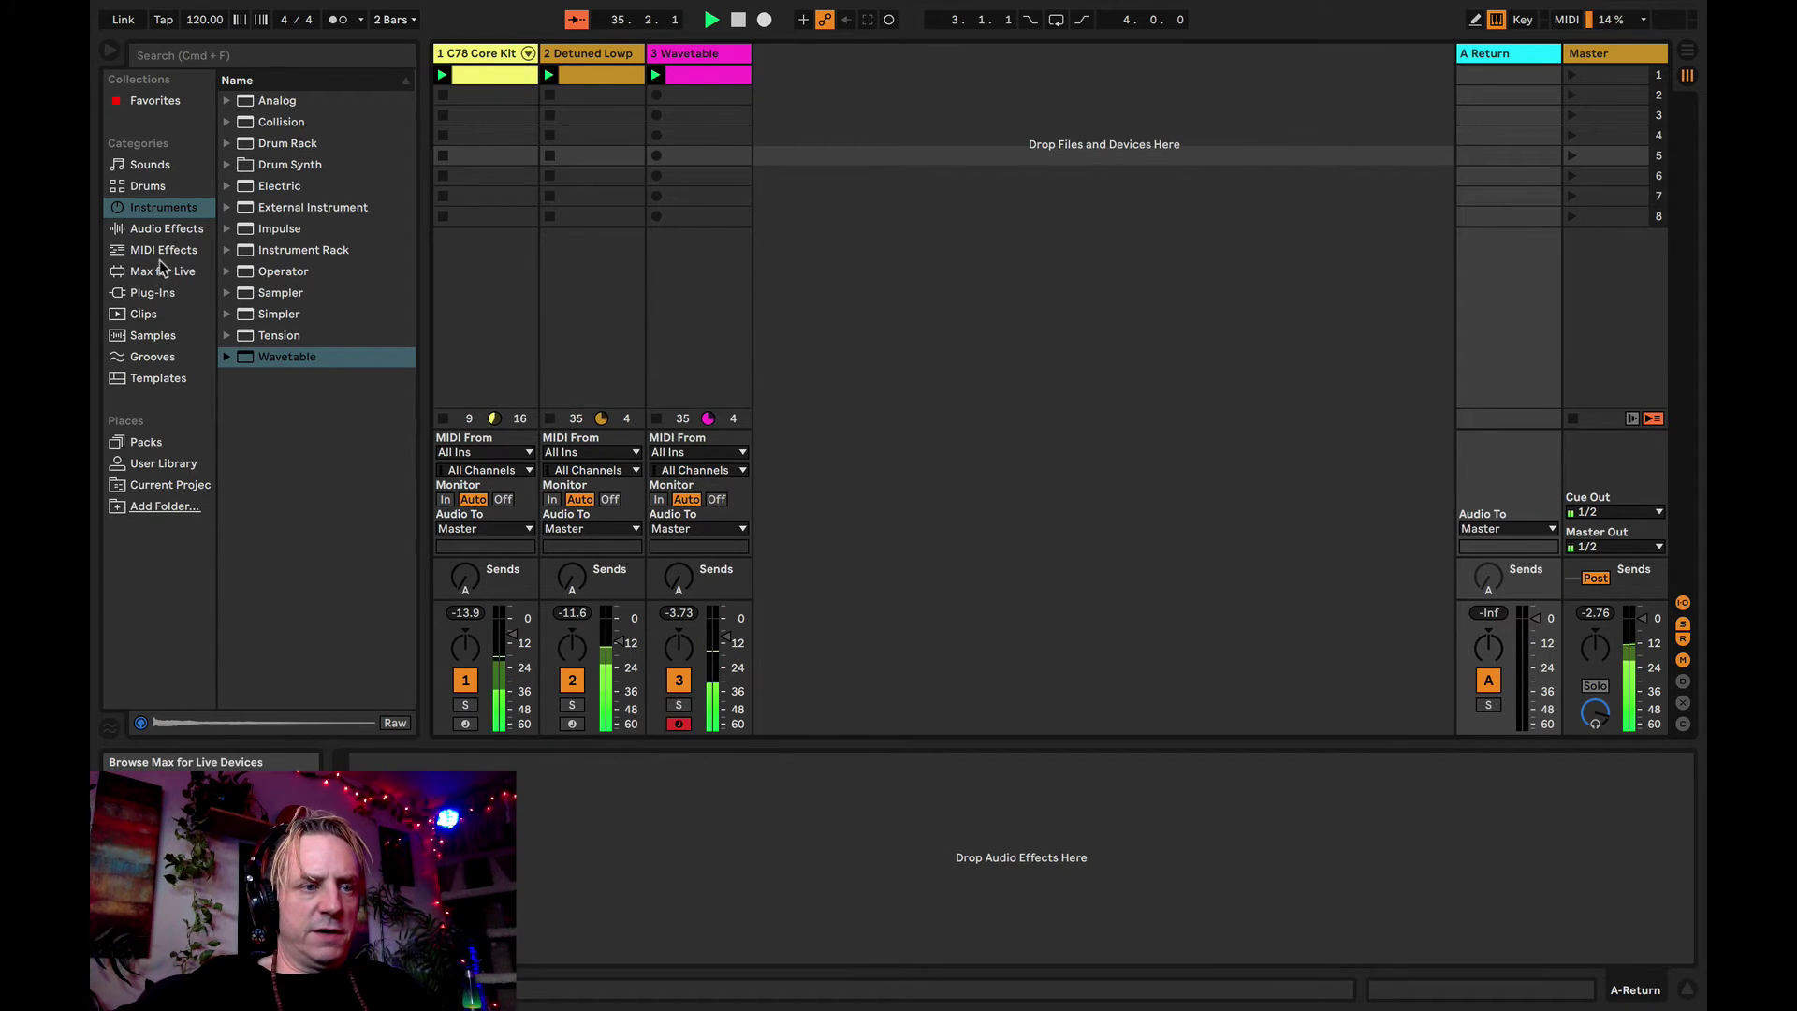
pyautogui.click(164, 230)
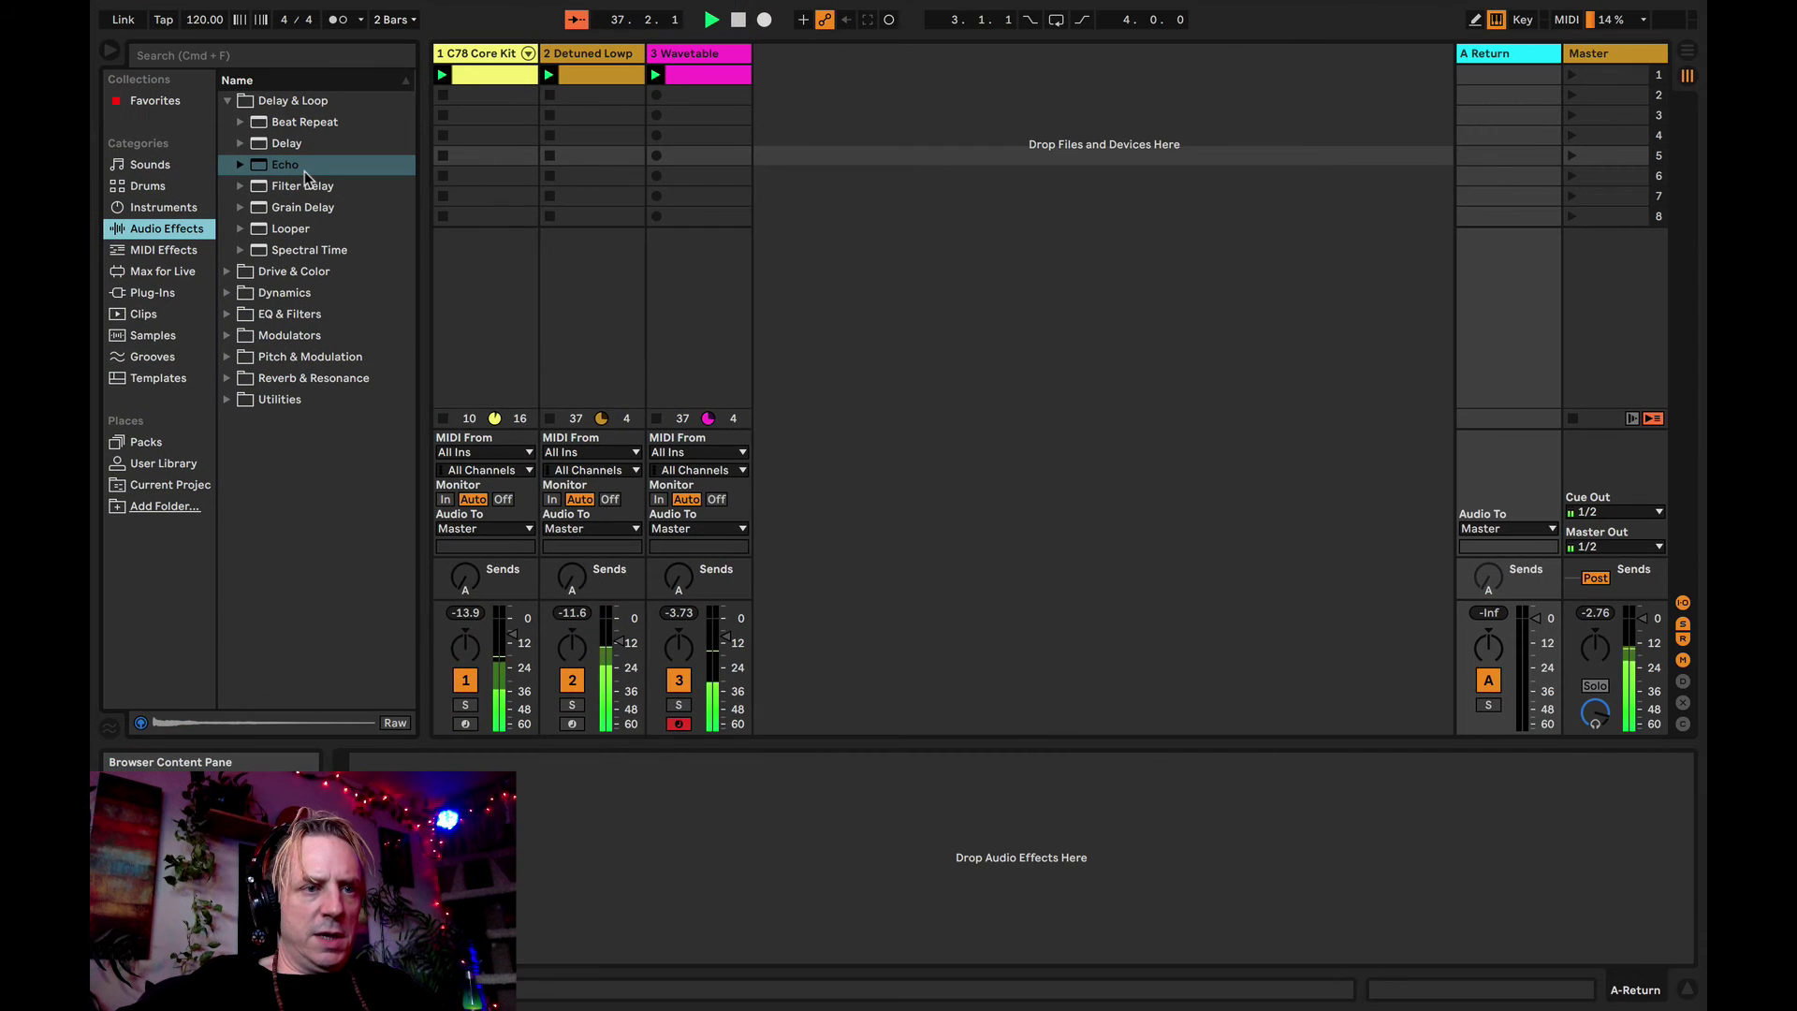
pyautogui.moveTo(263, 168); pyautogui.dragTo(1140, 154)
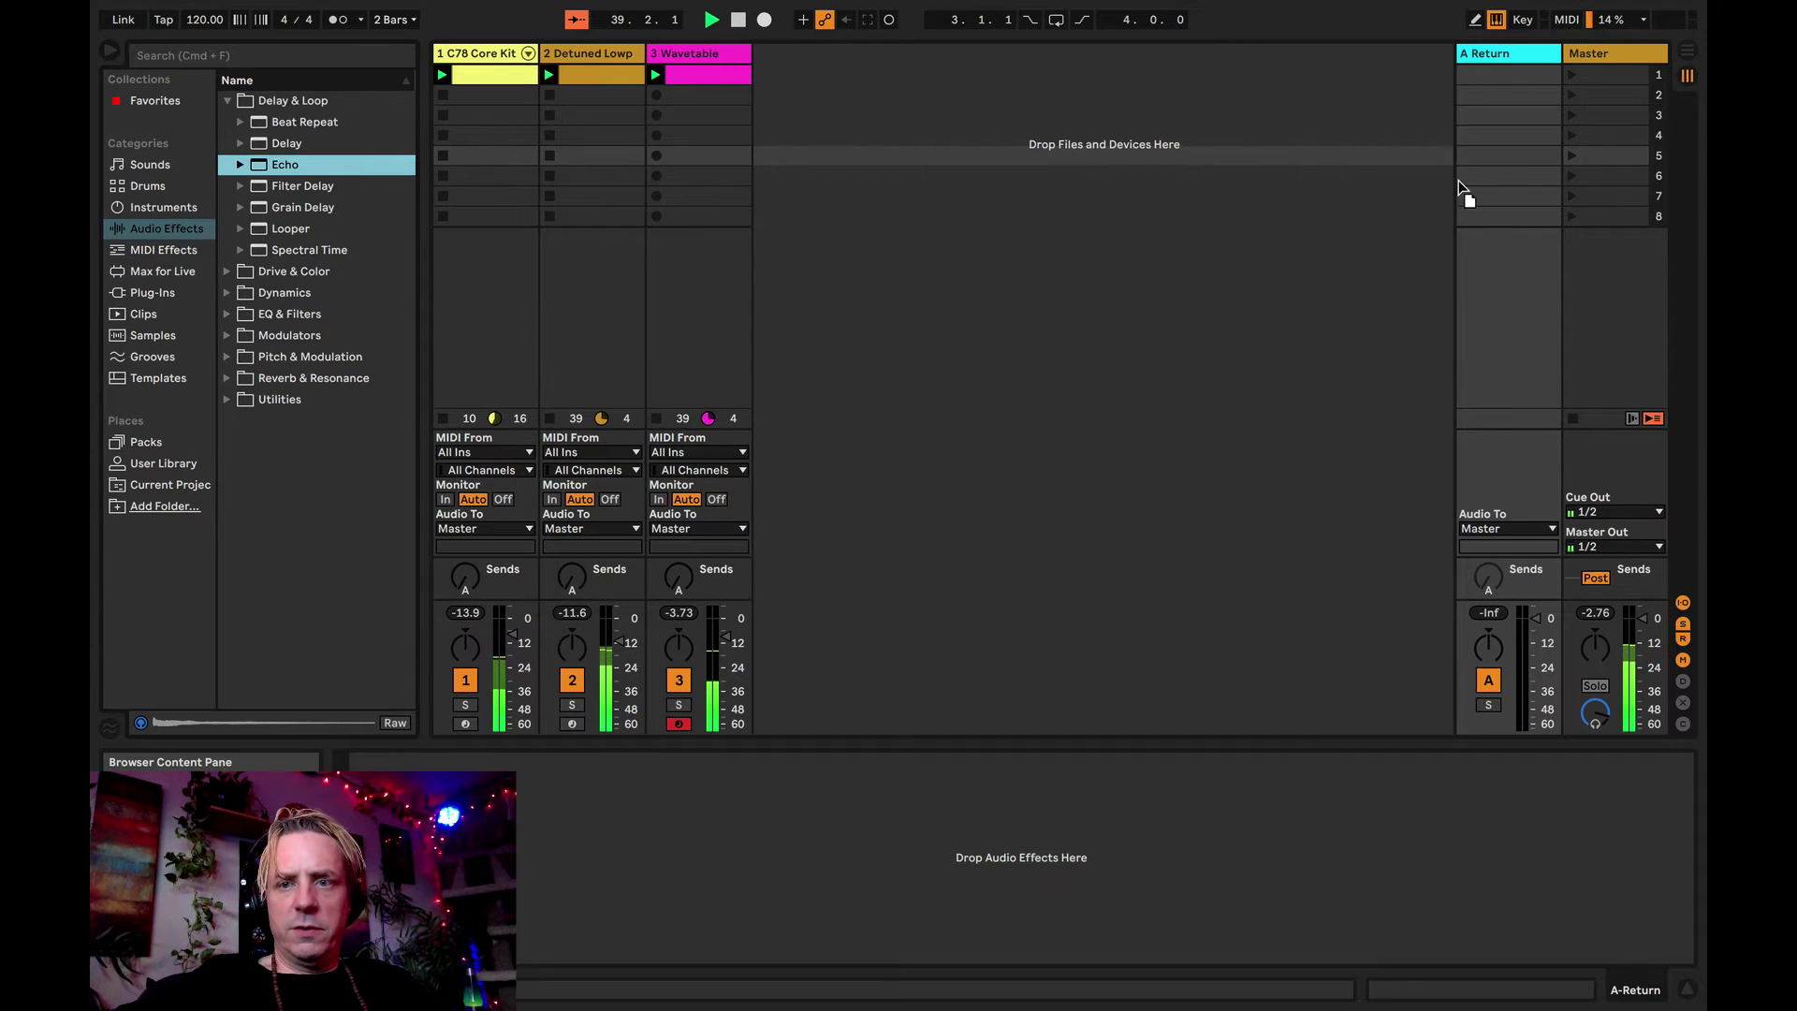
pyautogui.moveTo(1462, 192); pyautogui.dragTo(1522, 194)
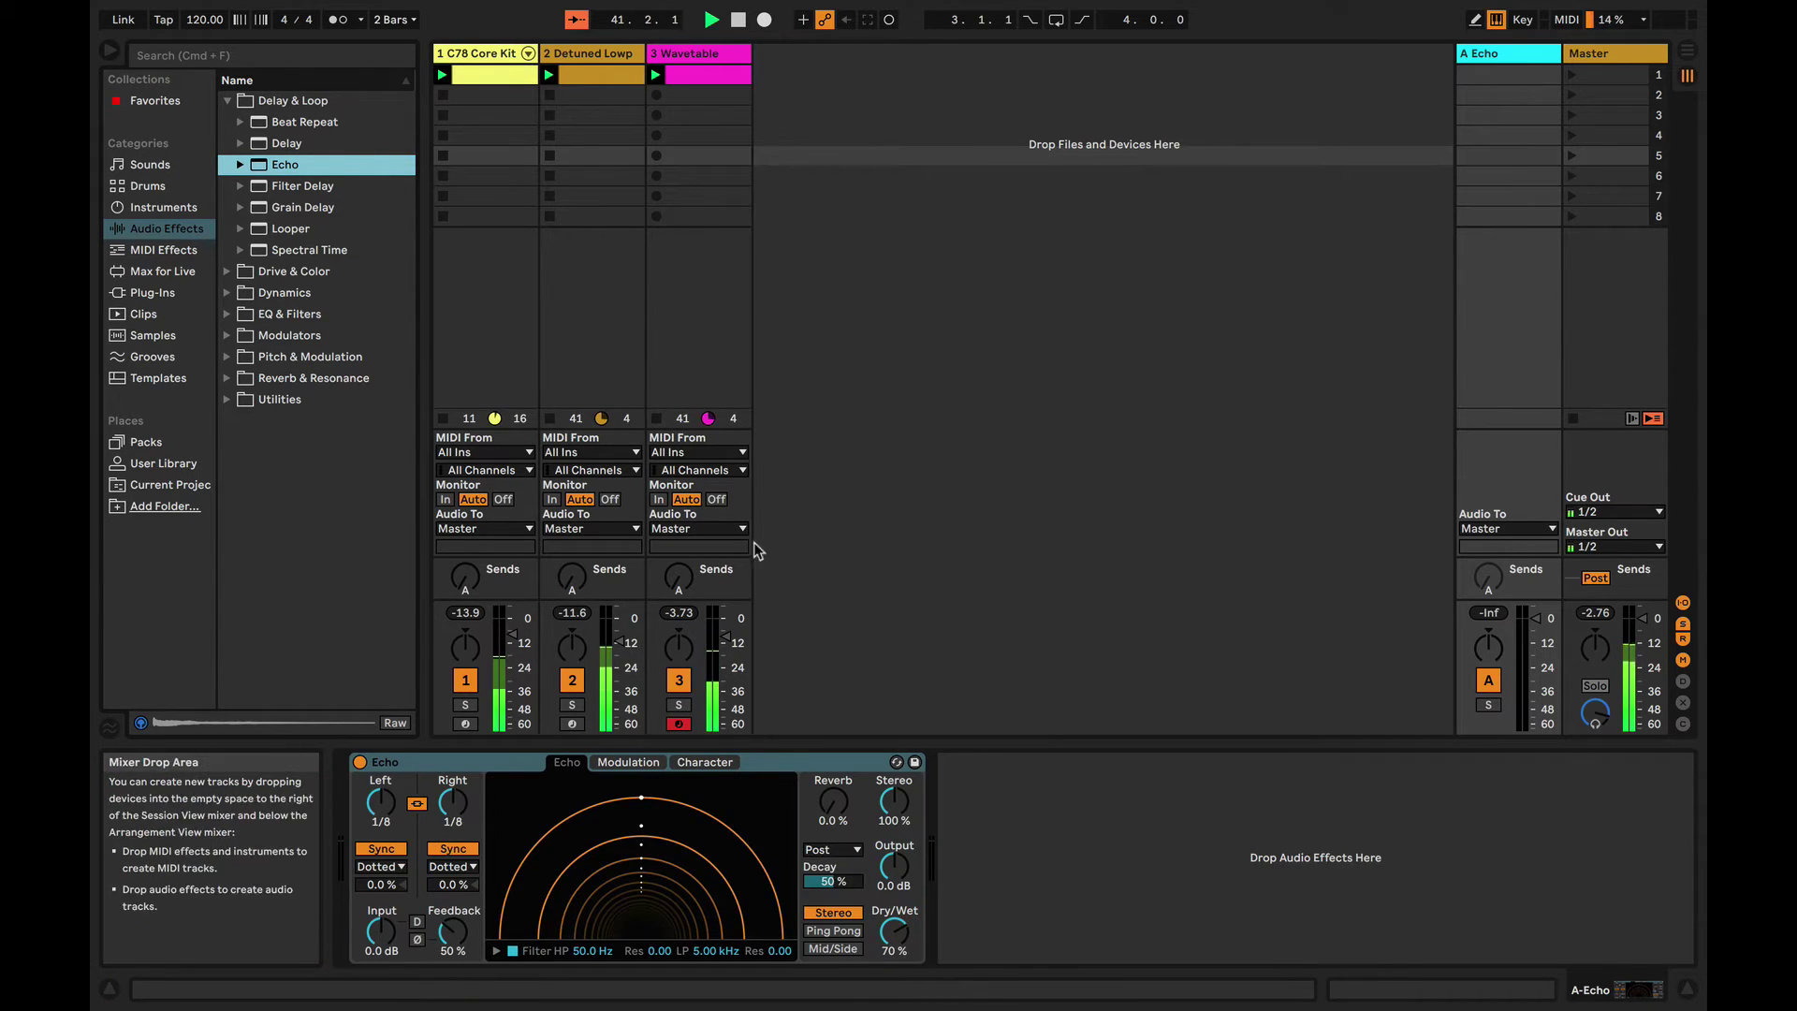
# - Set Echo's Dry/Wet to 100%, try the echo send on the drums, and raise send A on the Wavetable track
pyautogui.click(676, 578)
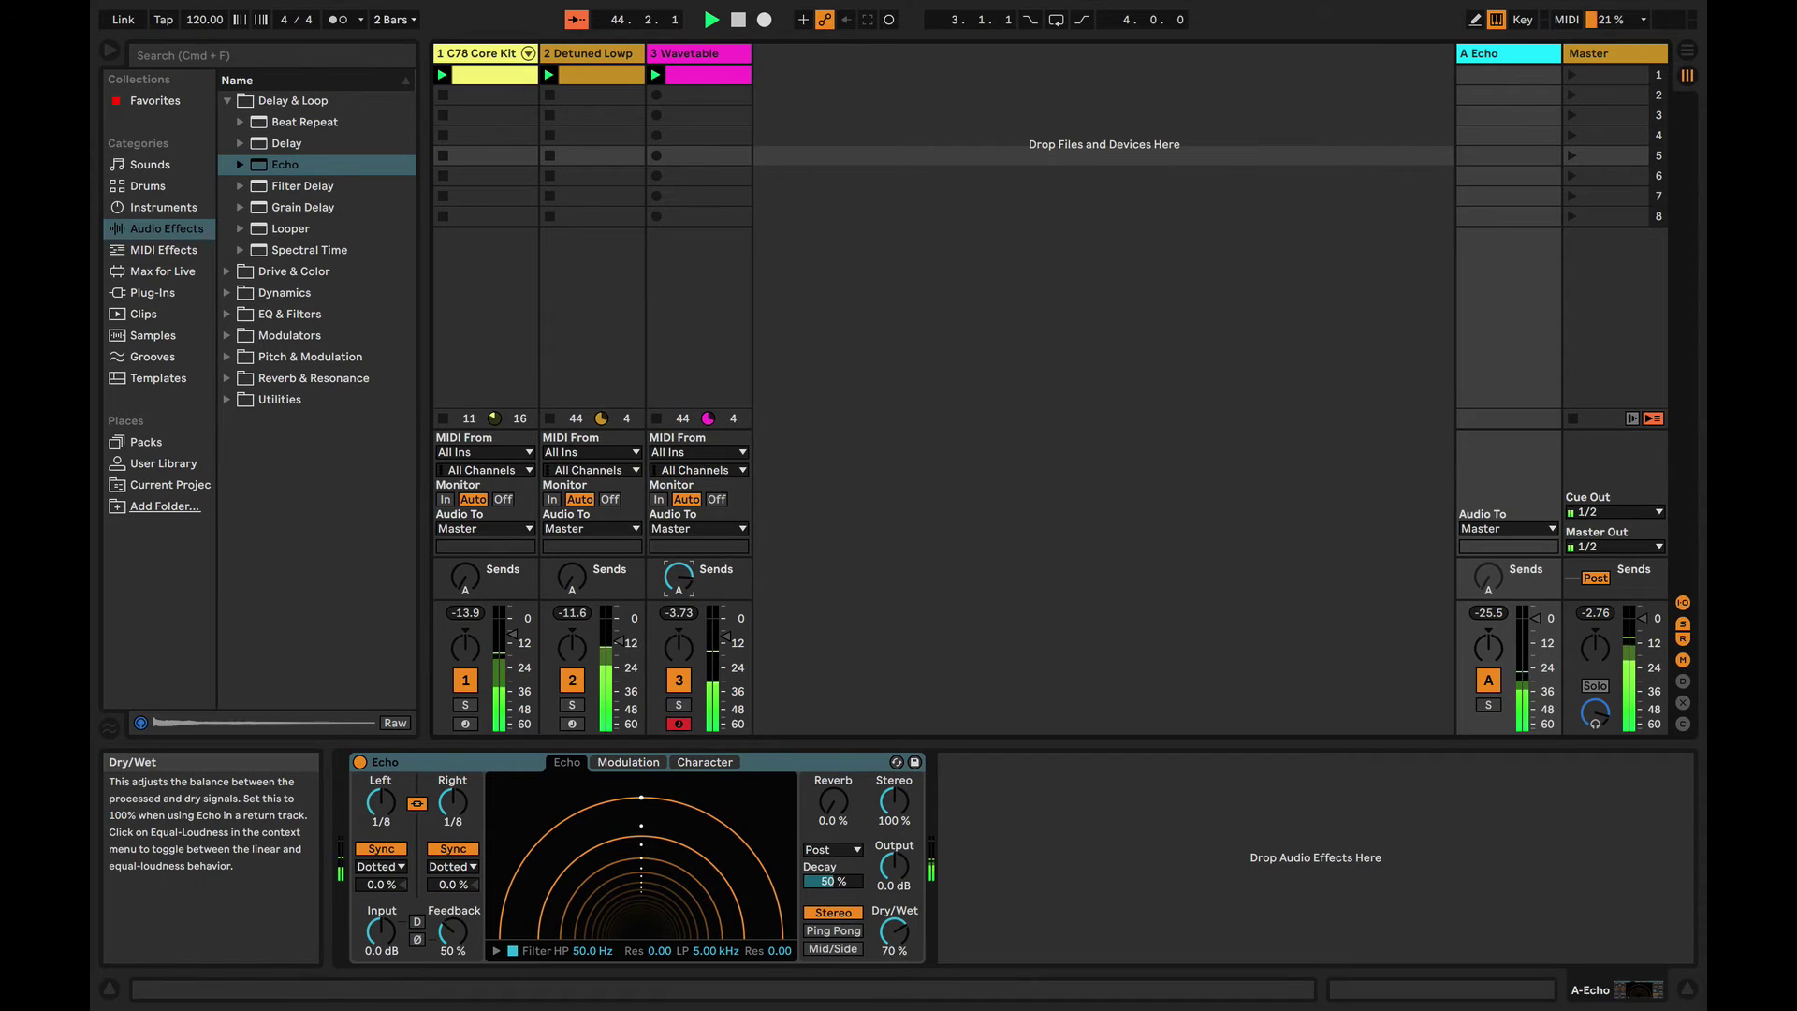
pyautogui.moveTo(894, 931); pyautogui.dragTo(893, 898)
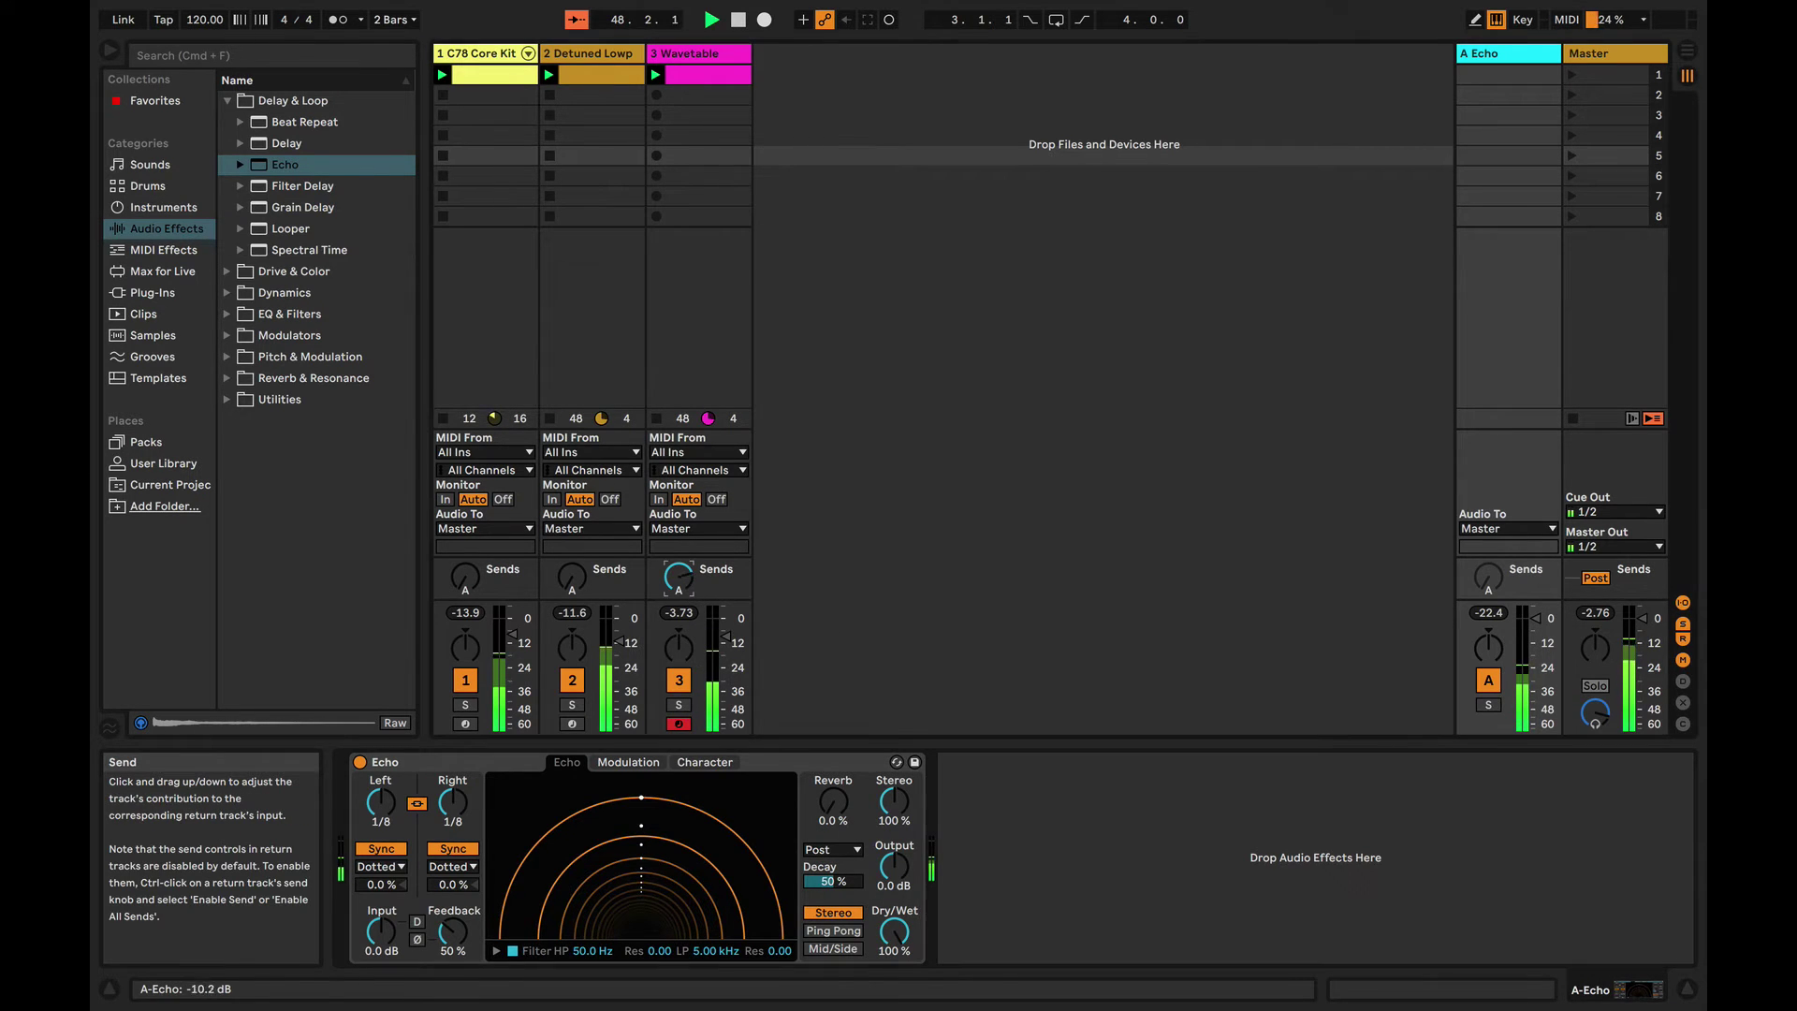
pyautogui.moveTo(465, 578); pyautogui.dragTo(465, 505)
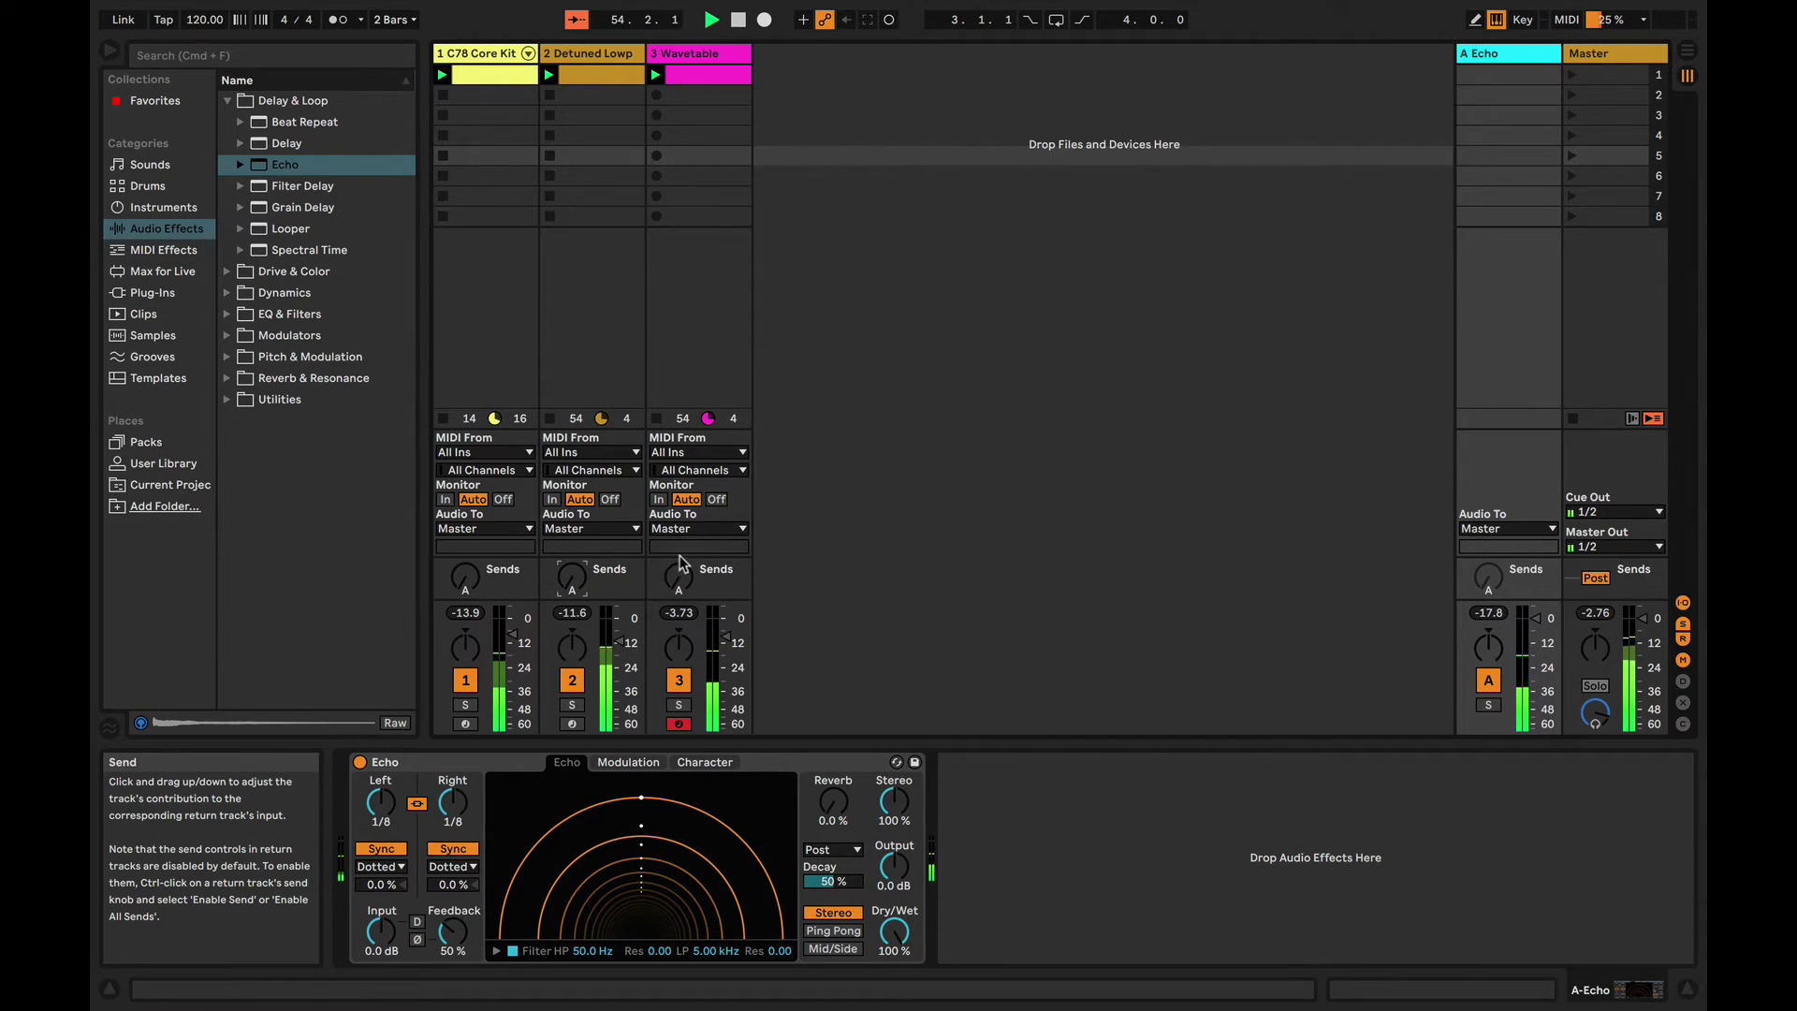
pyautogui.moveTo(679, 577); pyautogui.dragTo(679, 554)
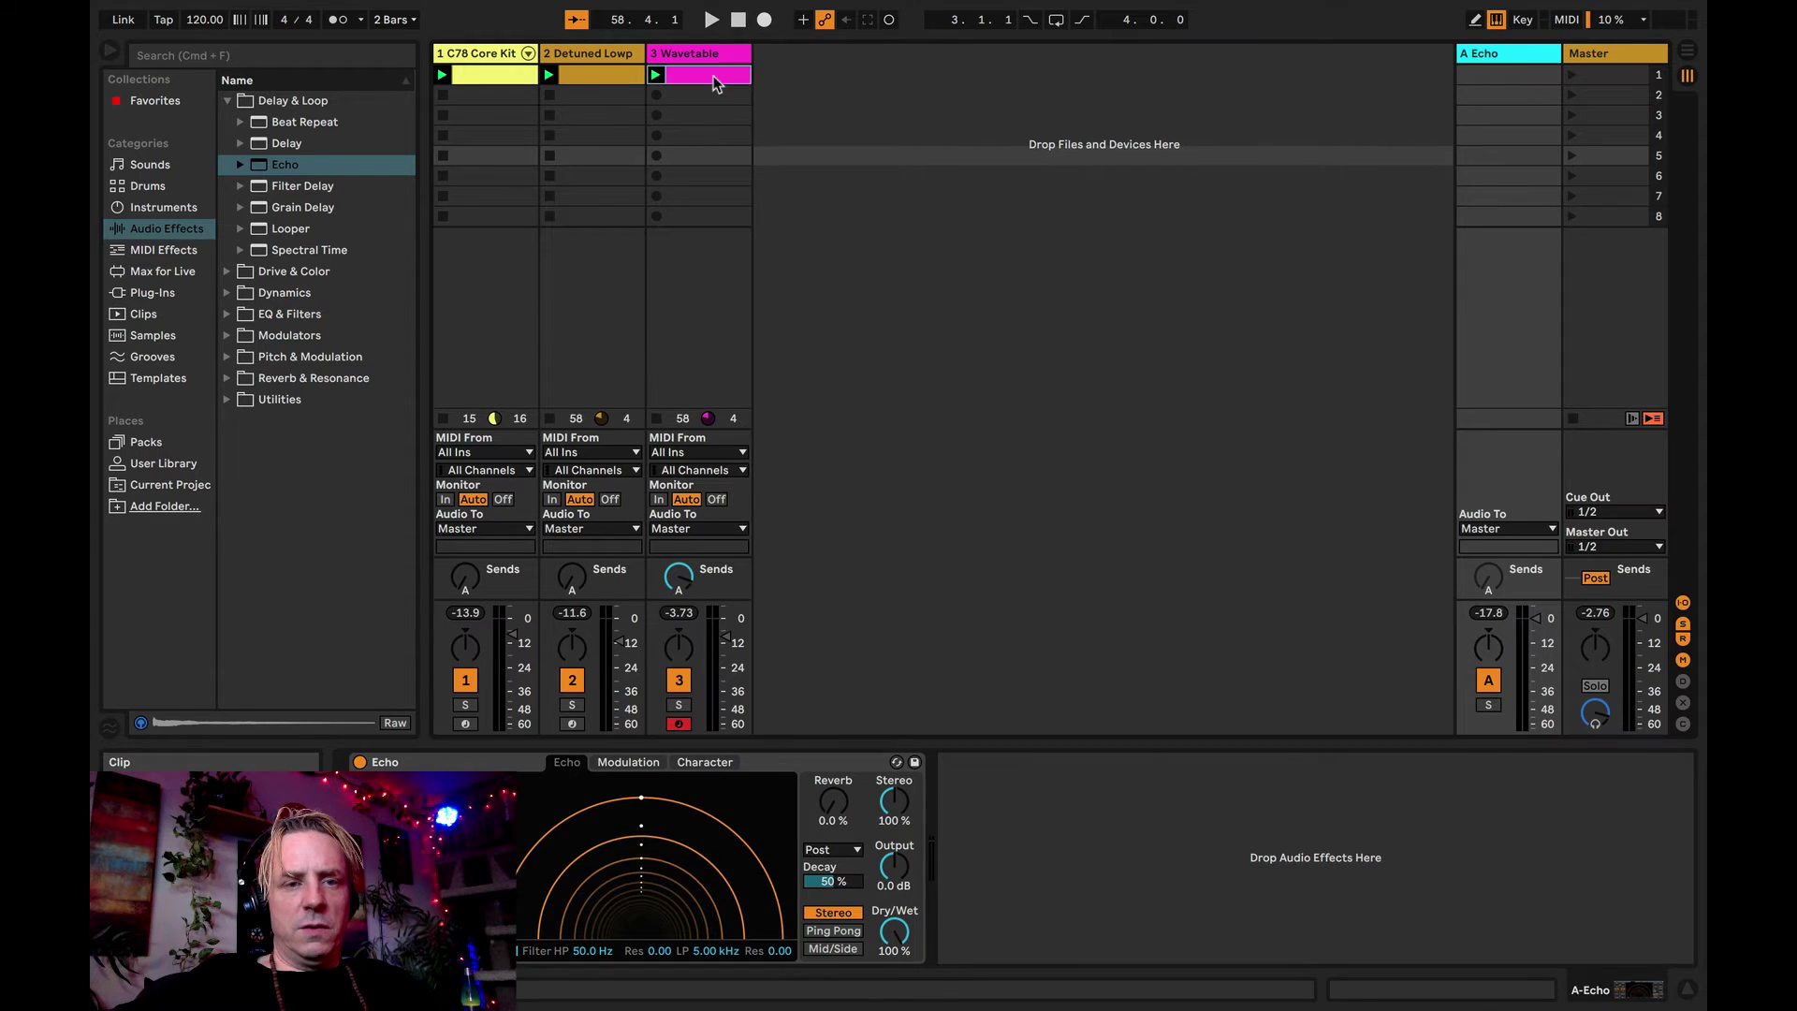
# - Open the Wavetable clip, audition the loop, and set the clip's loop length to 2 bars
pyautogui.click(713, 83)
pyautogui.click(1048, 660)
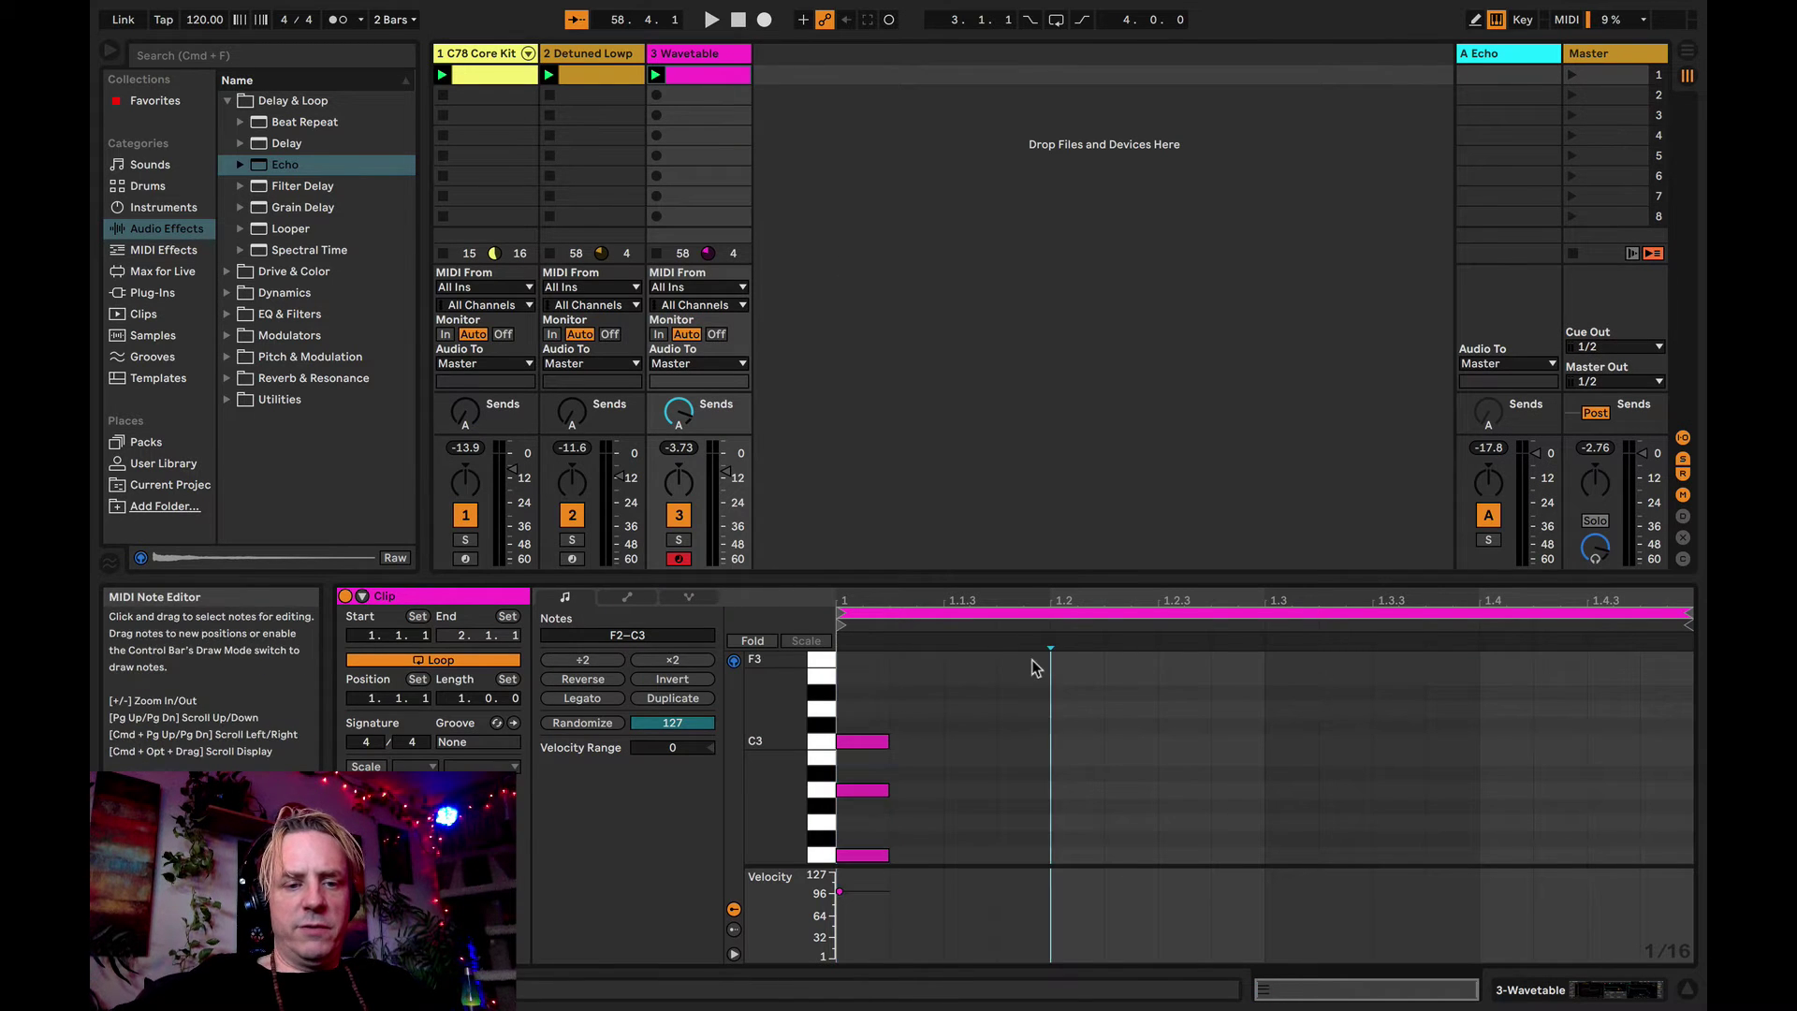
pyautogui.press('space')
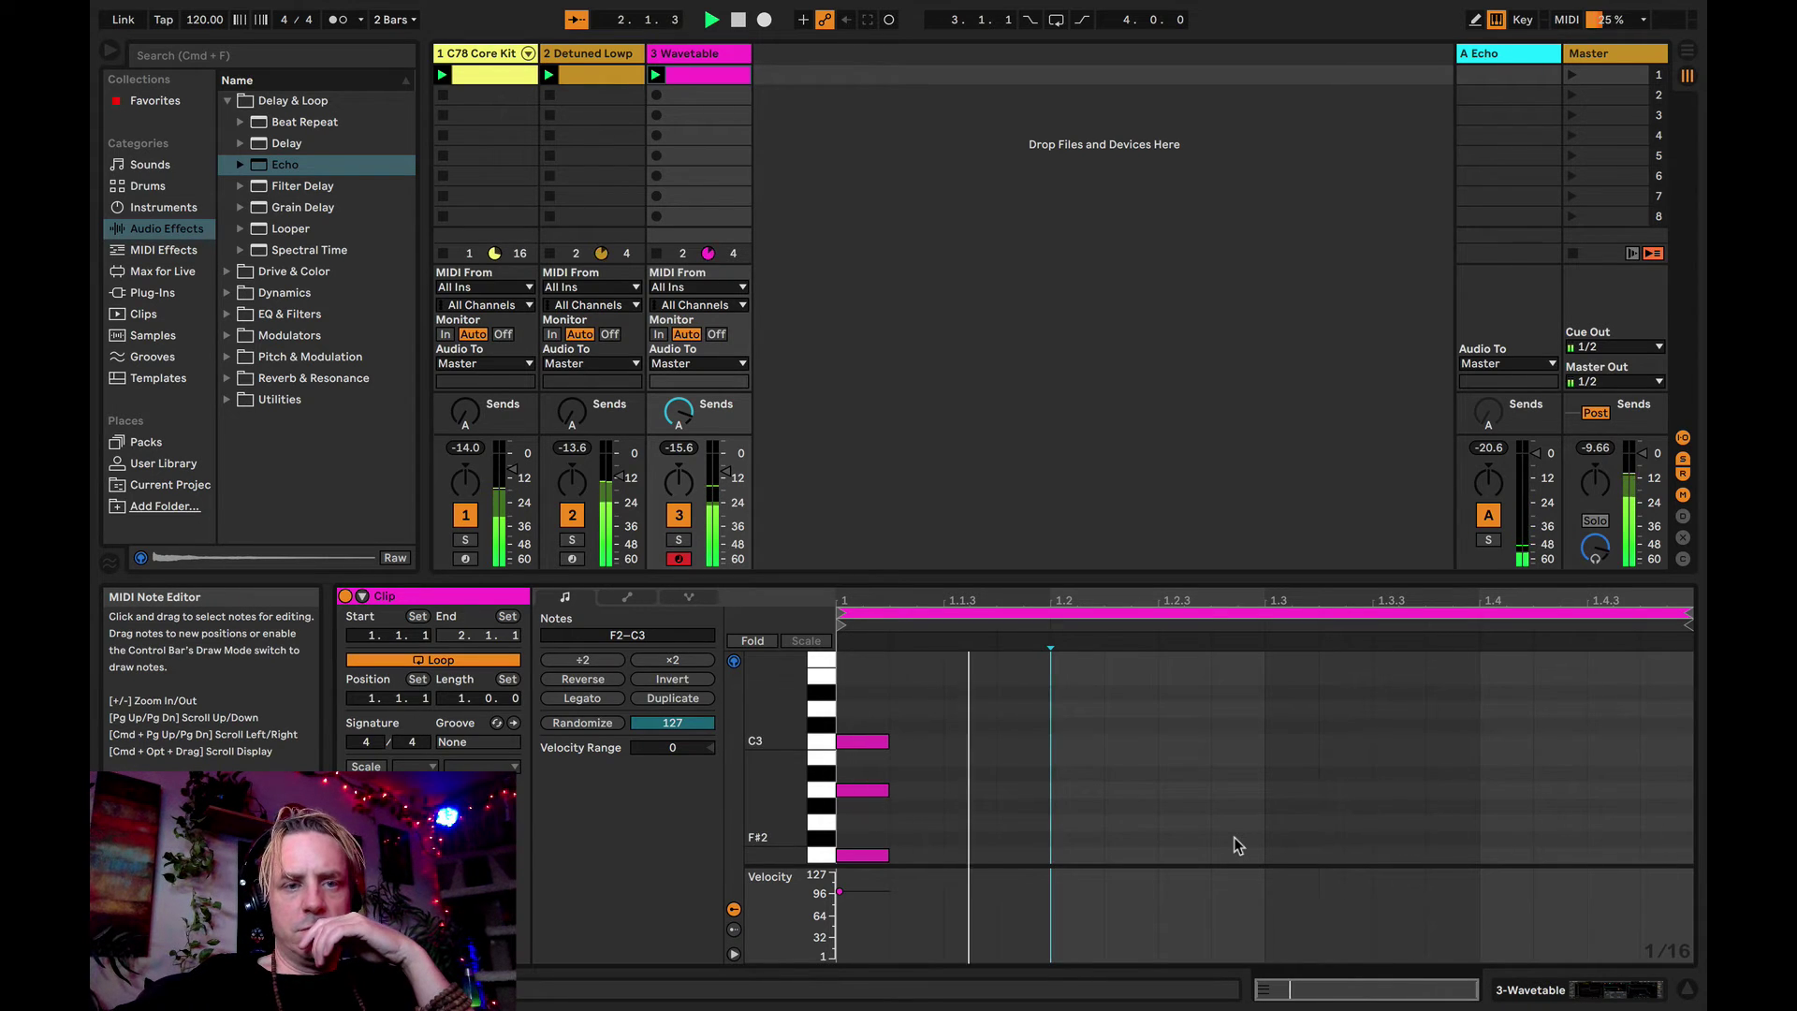
pyautogui.press('space')
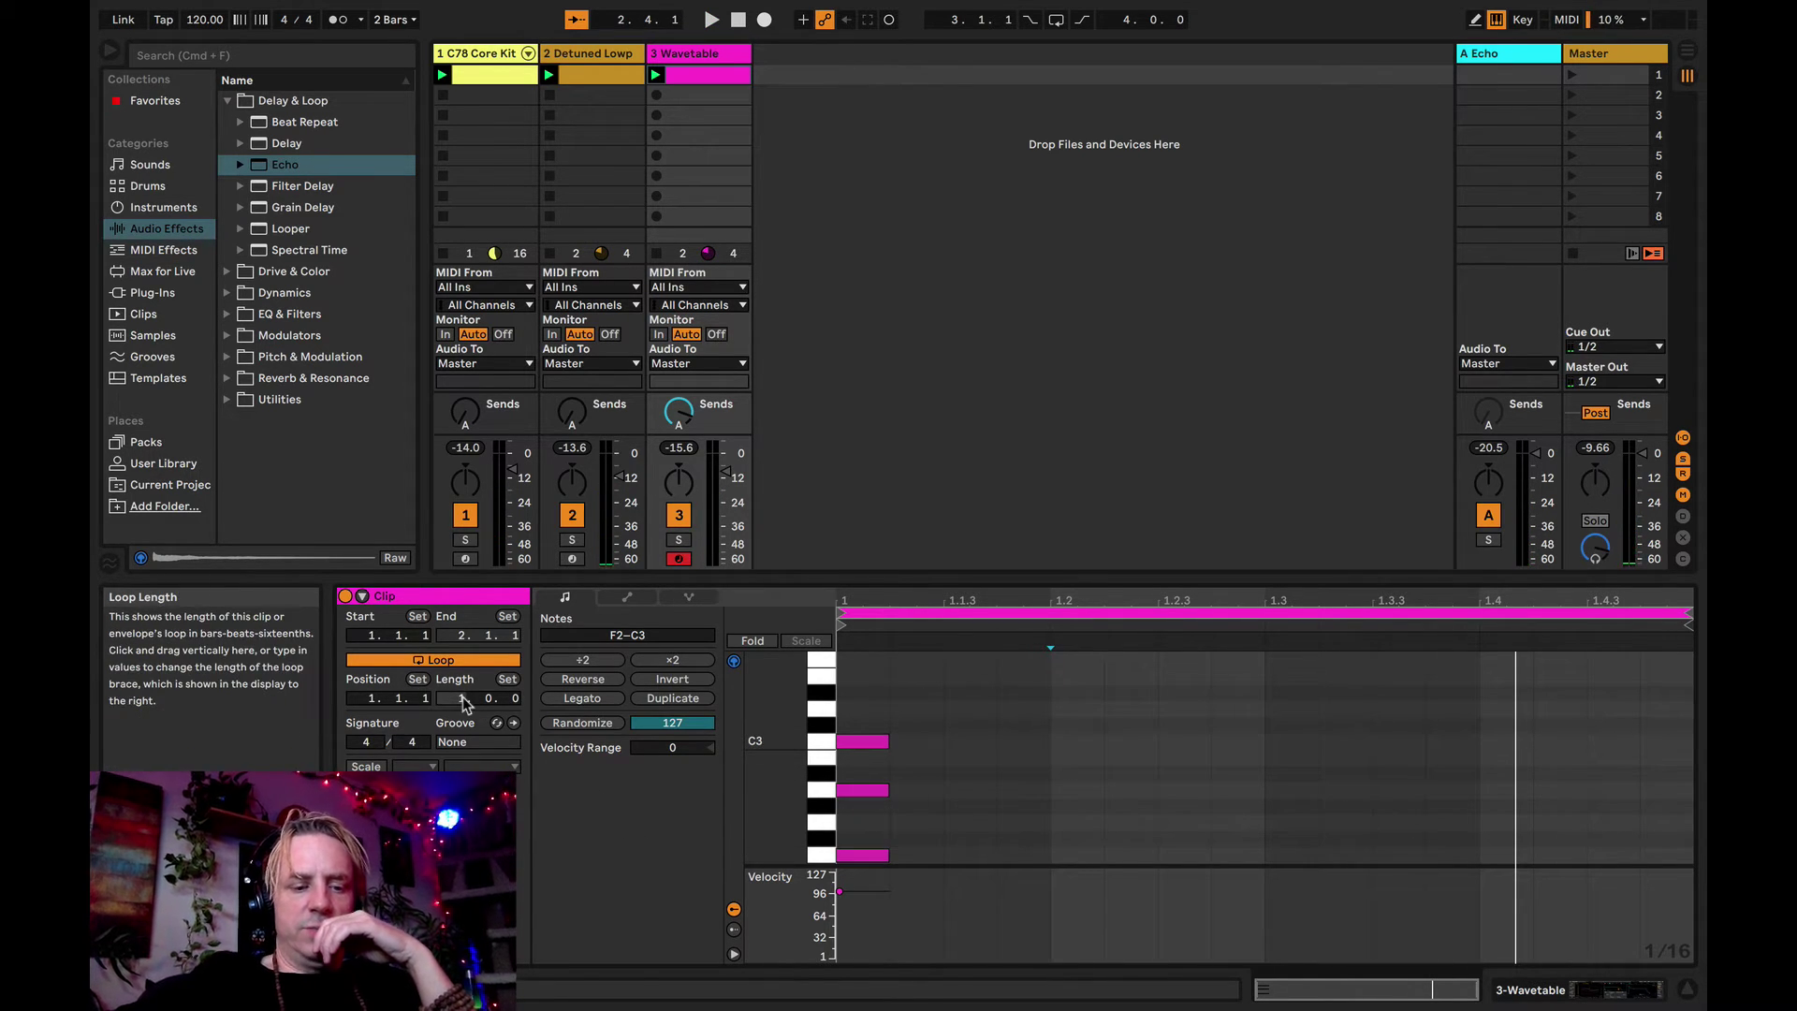
pyautogui.moveTo(464, 702); pyautogui.dragTo(462, 696)
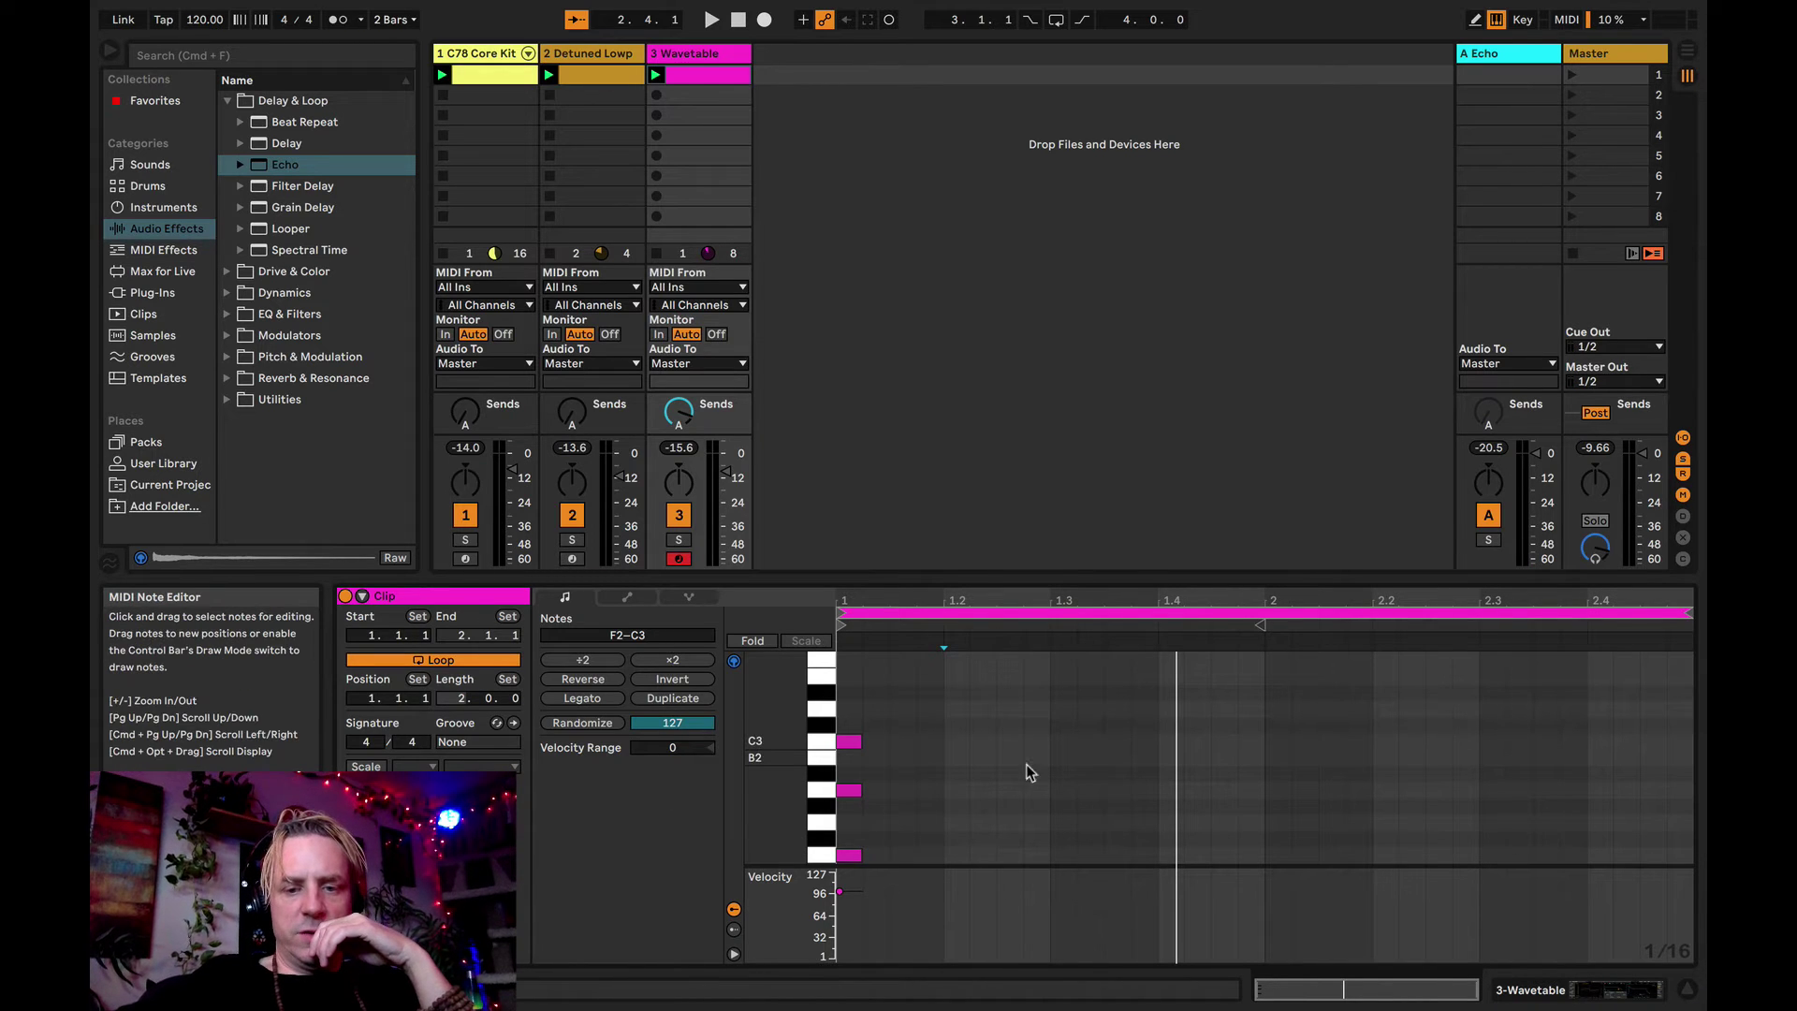
# - Duplicate the three-note chord in bar 1 into bar 2 of the Wavetable clip
pyautogui.click(1156, 755)
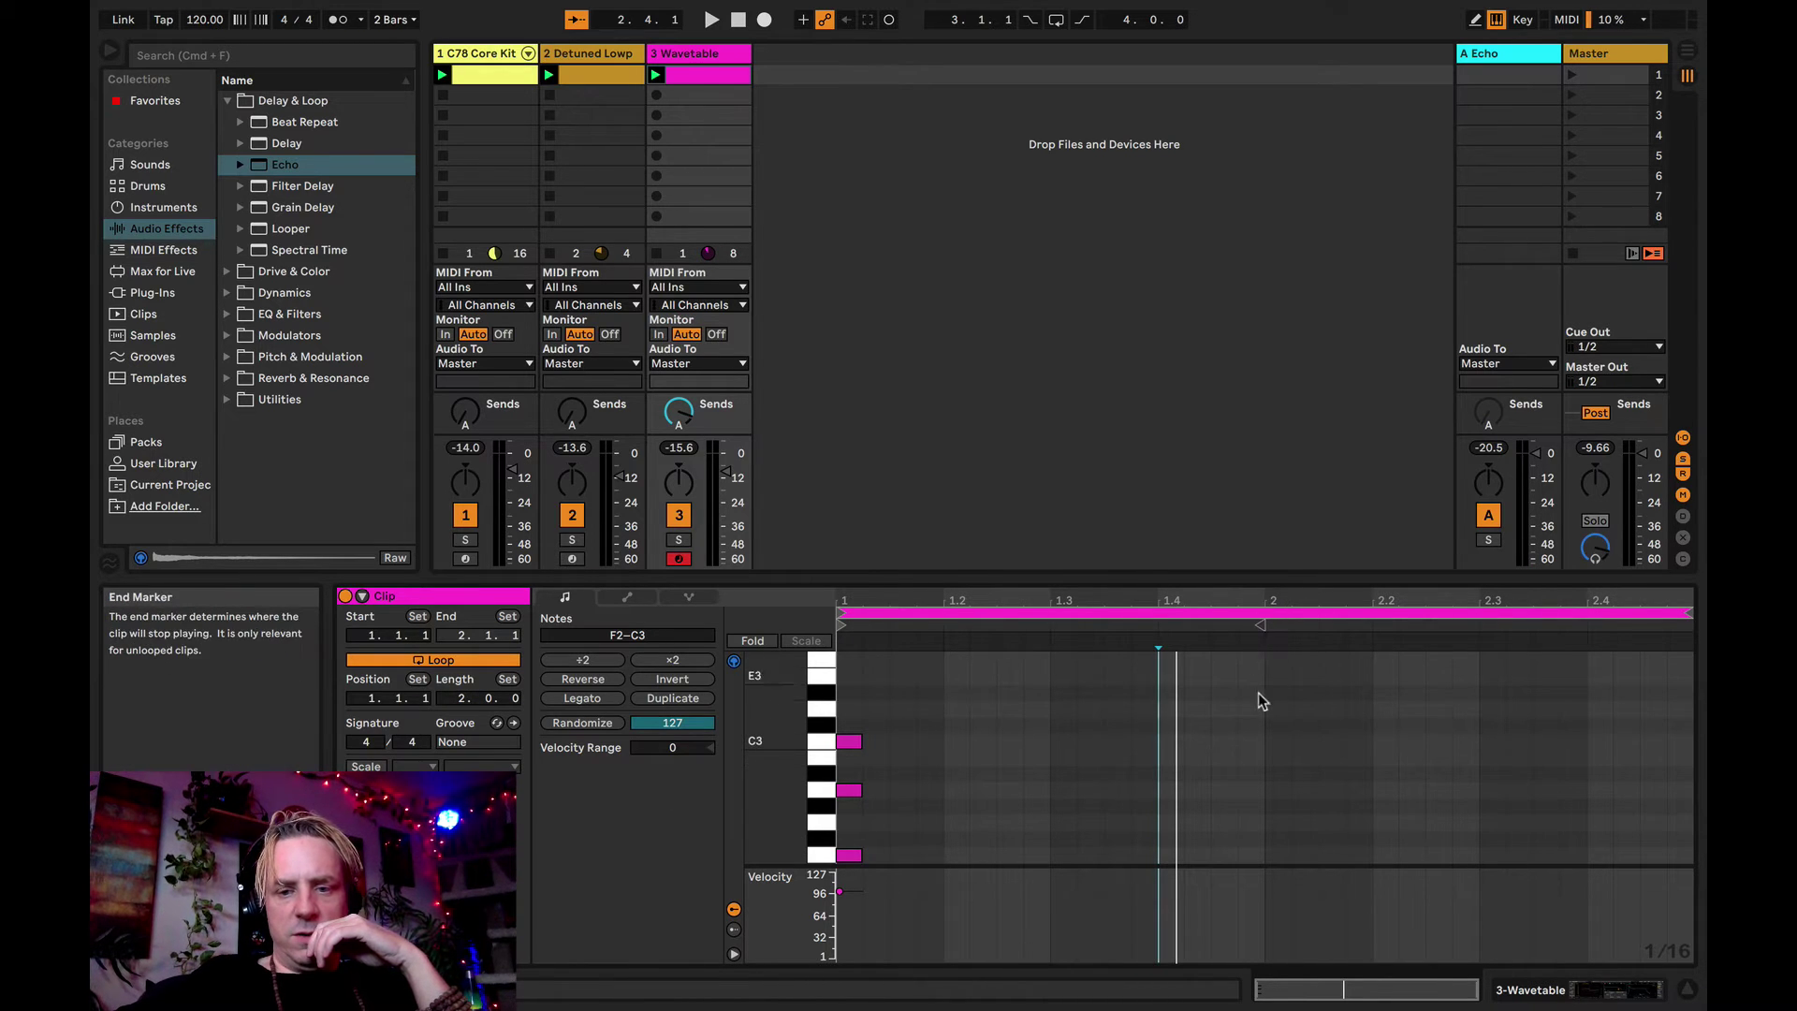
pyautogui.moveTo(1254, 690)
pyautogui.mouseDown()
pyautogui.moveTo(1149, 808)
pyautogui.moveTo(1063, 850)
pyautogui.moveTo(838, 865)
pyautogui.mouseUp()
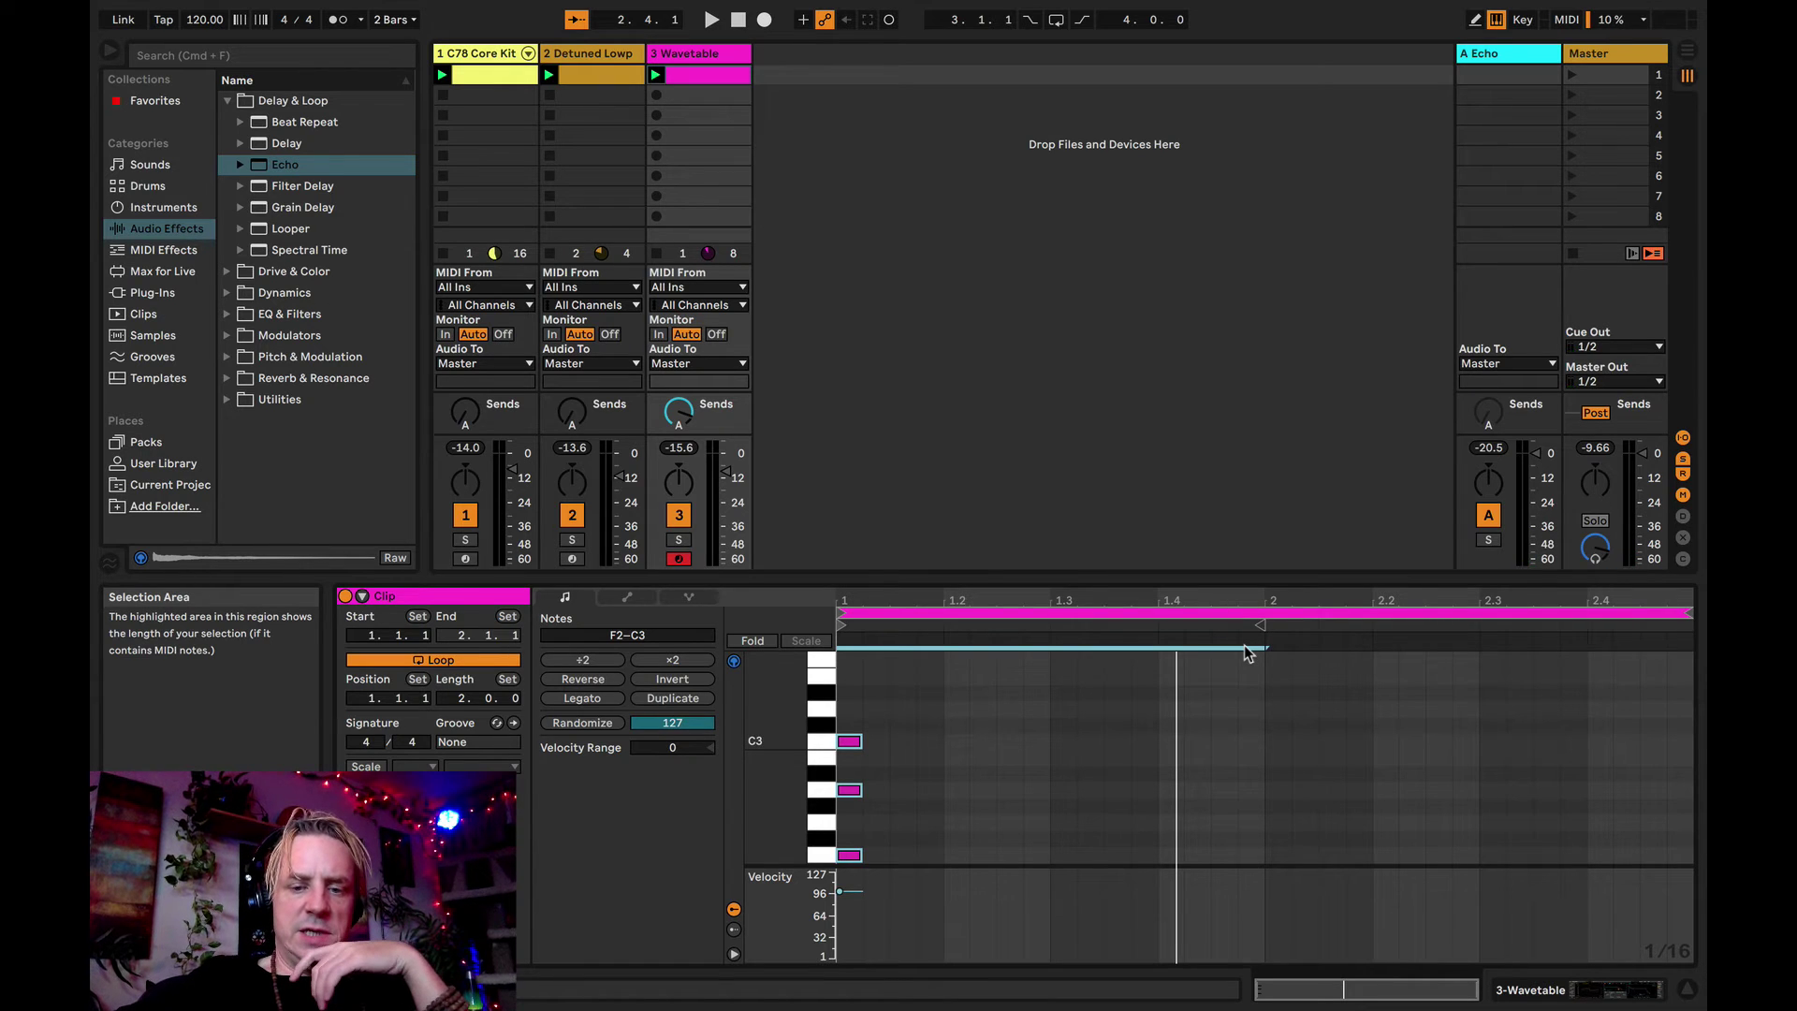
pyautogui.press('super+d')
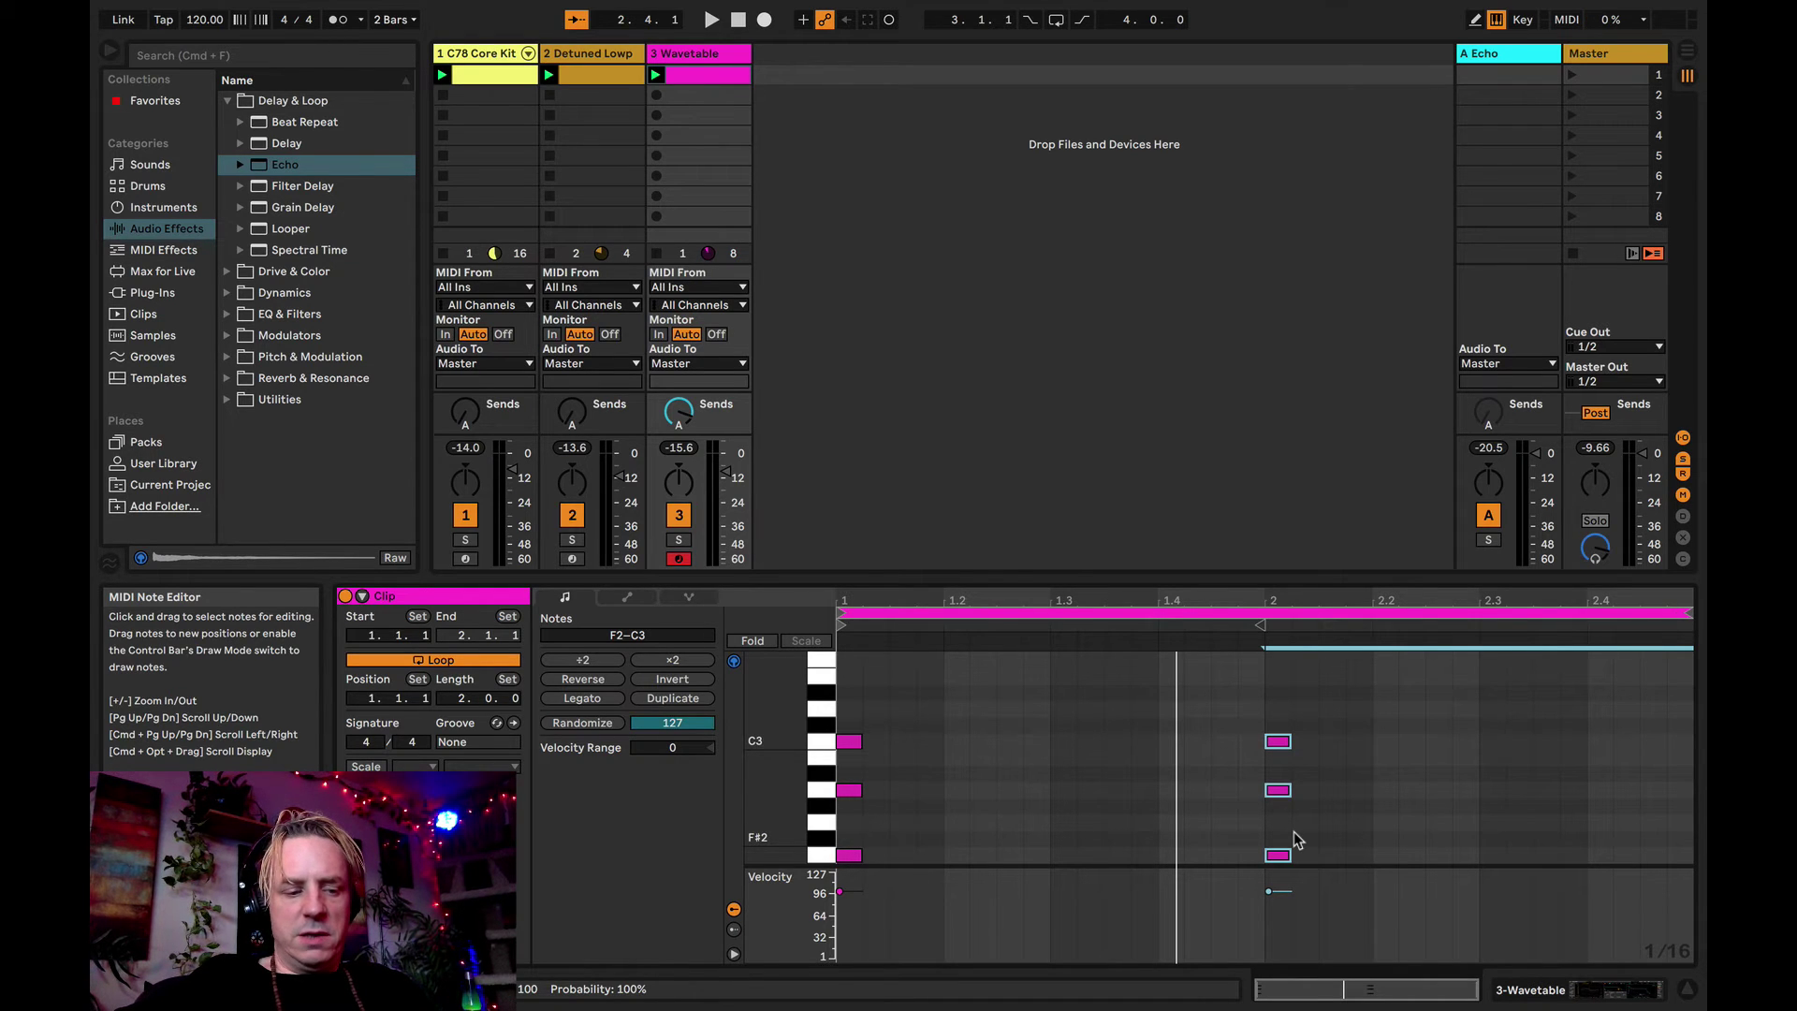
# - Transpose the copied chord in bar 2 up four semitones to A2–E3, comparing it with the original F2–C3 pitch
pyautogui.press('Up')
pyautogui.press('Up')
pyautogui.press('Up')
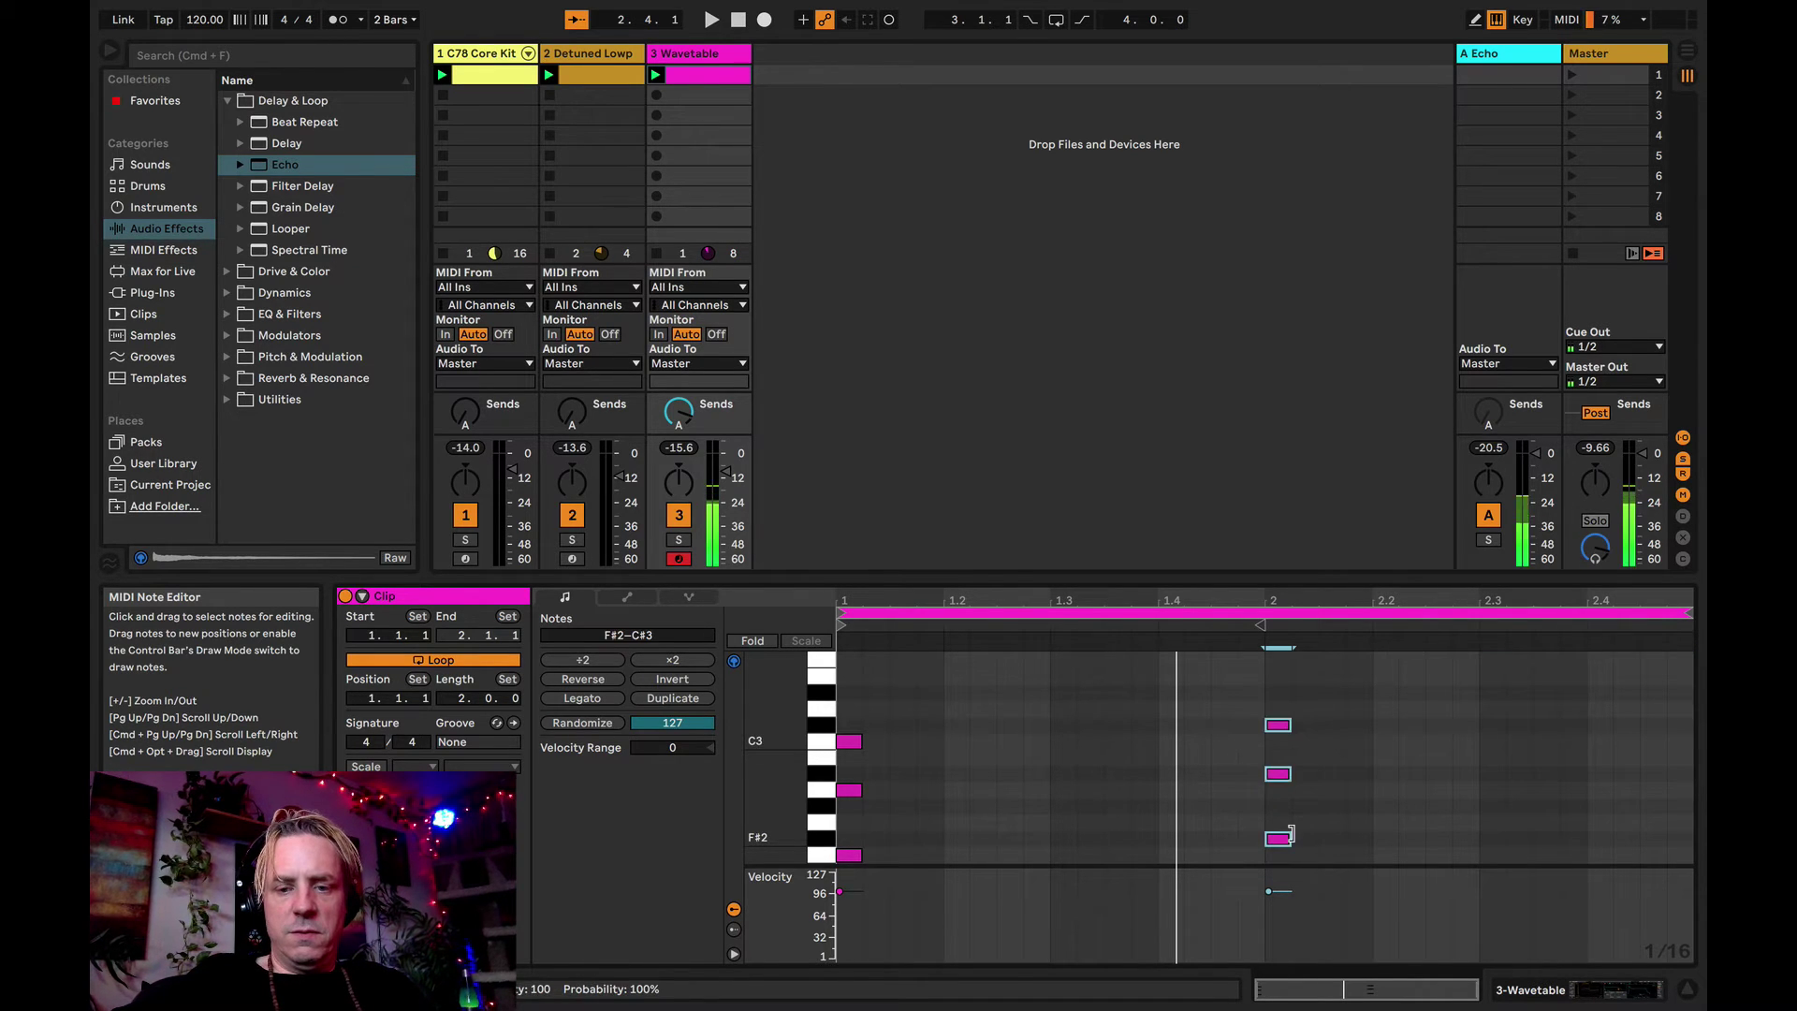
pyautogui.press('Up')
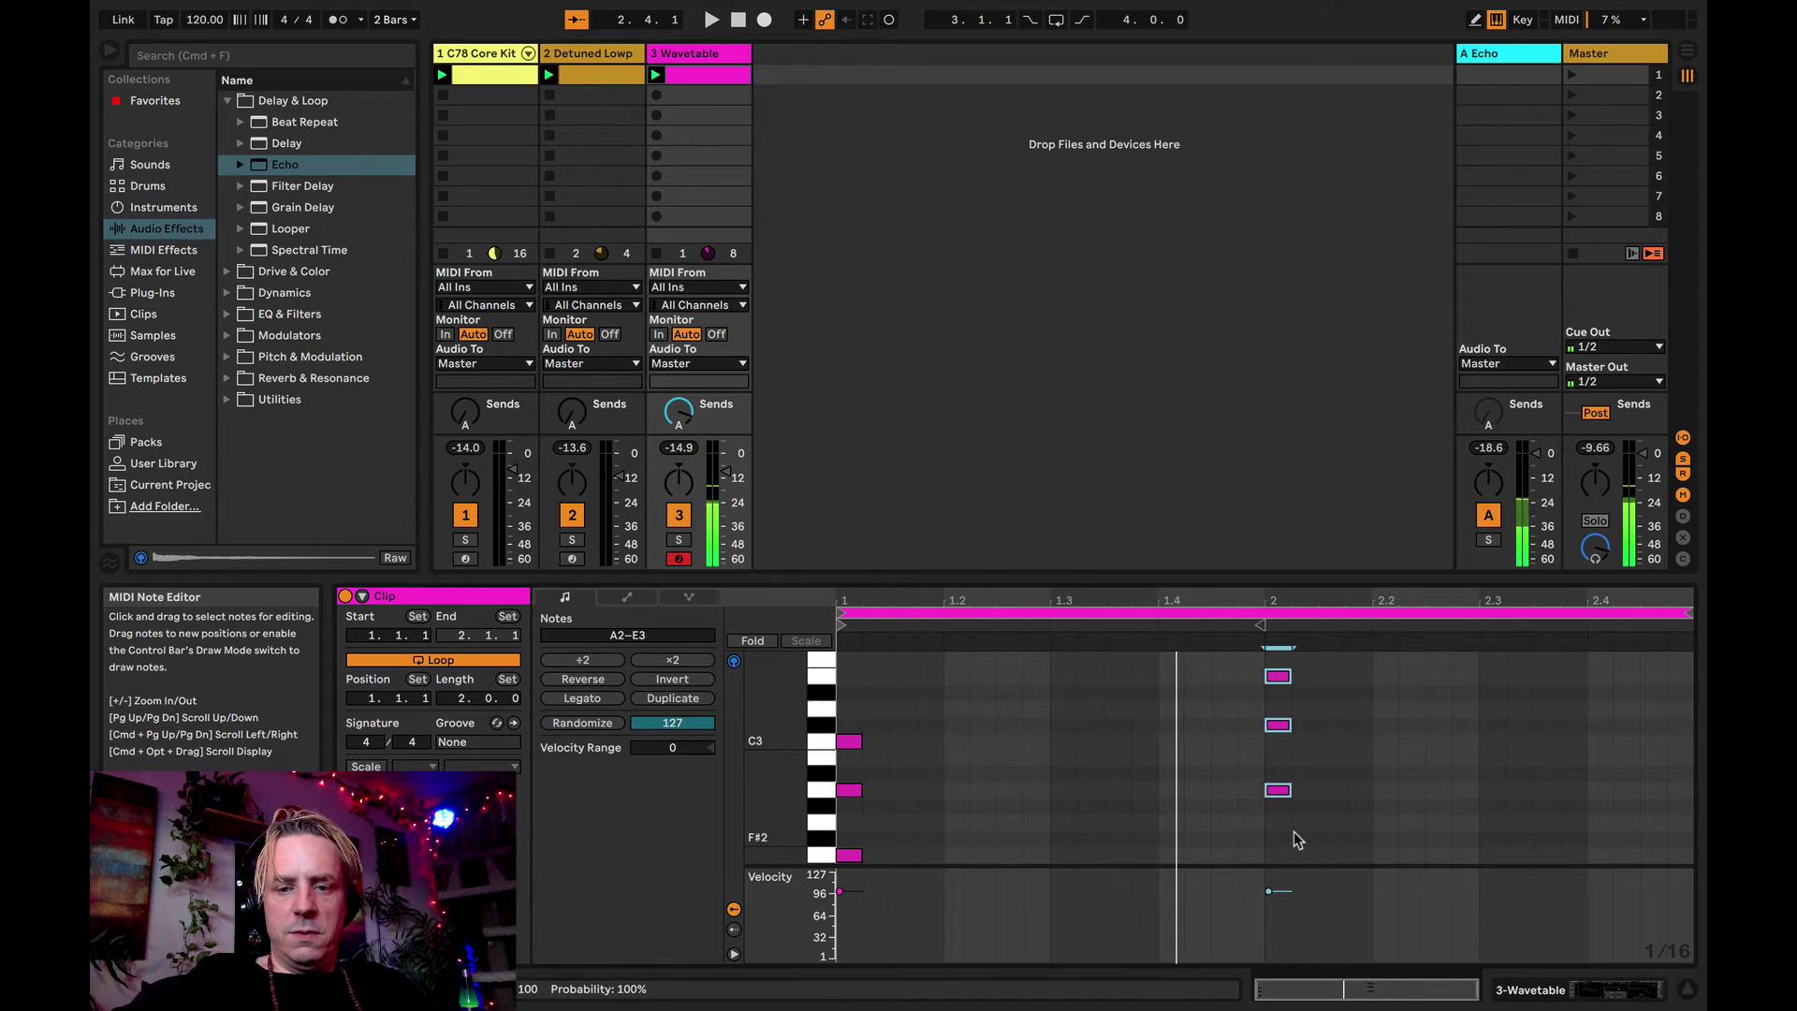
pyautogui.press('Down')
pyautogui.press('Down')
pyautogui.press('Down')
pyautogui.press('Down')
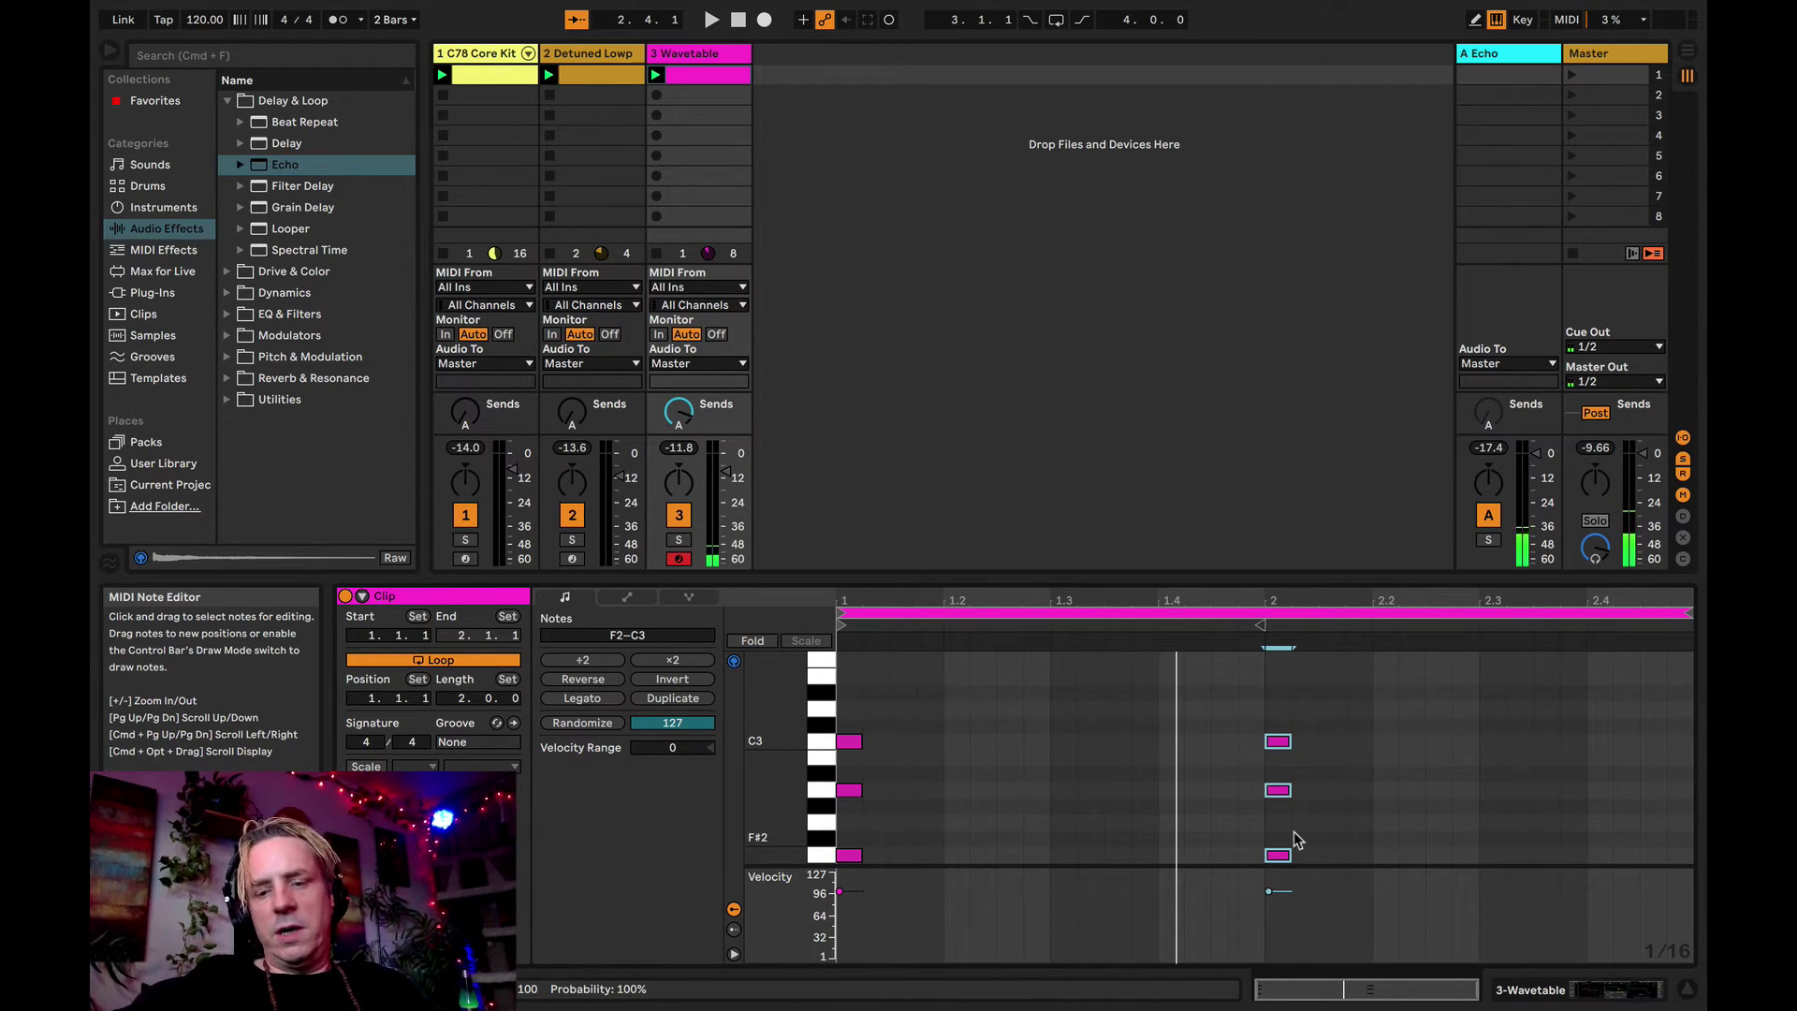
pyautogui.press('Up')
pyautogui.press('Up')
pyautogui.press('Up')
pyautogui.press('Up')
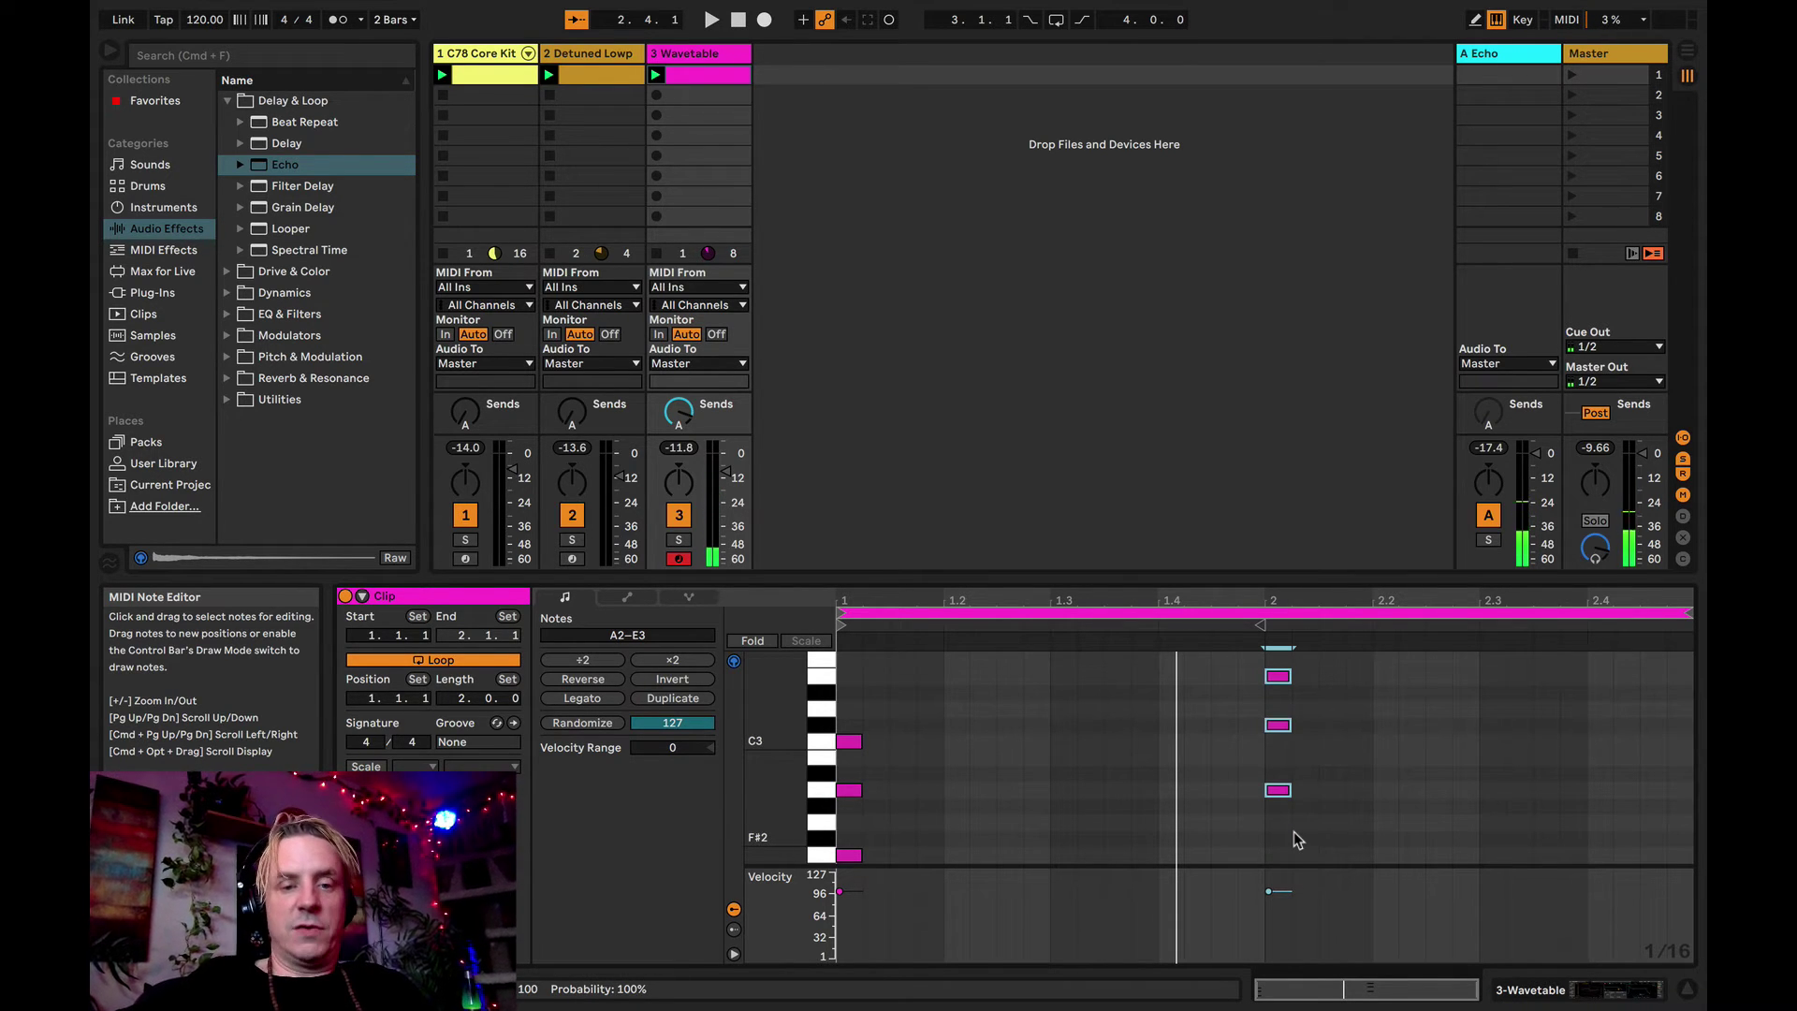
# - Audition the two chords and undo the extension of the clip's loop to 4 bars
pyautogui.press('space')
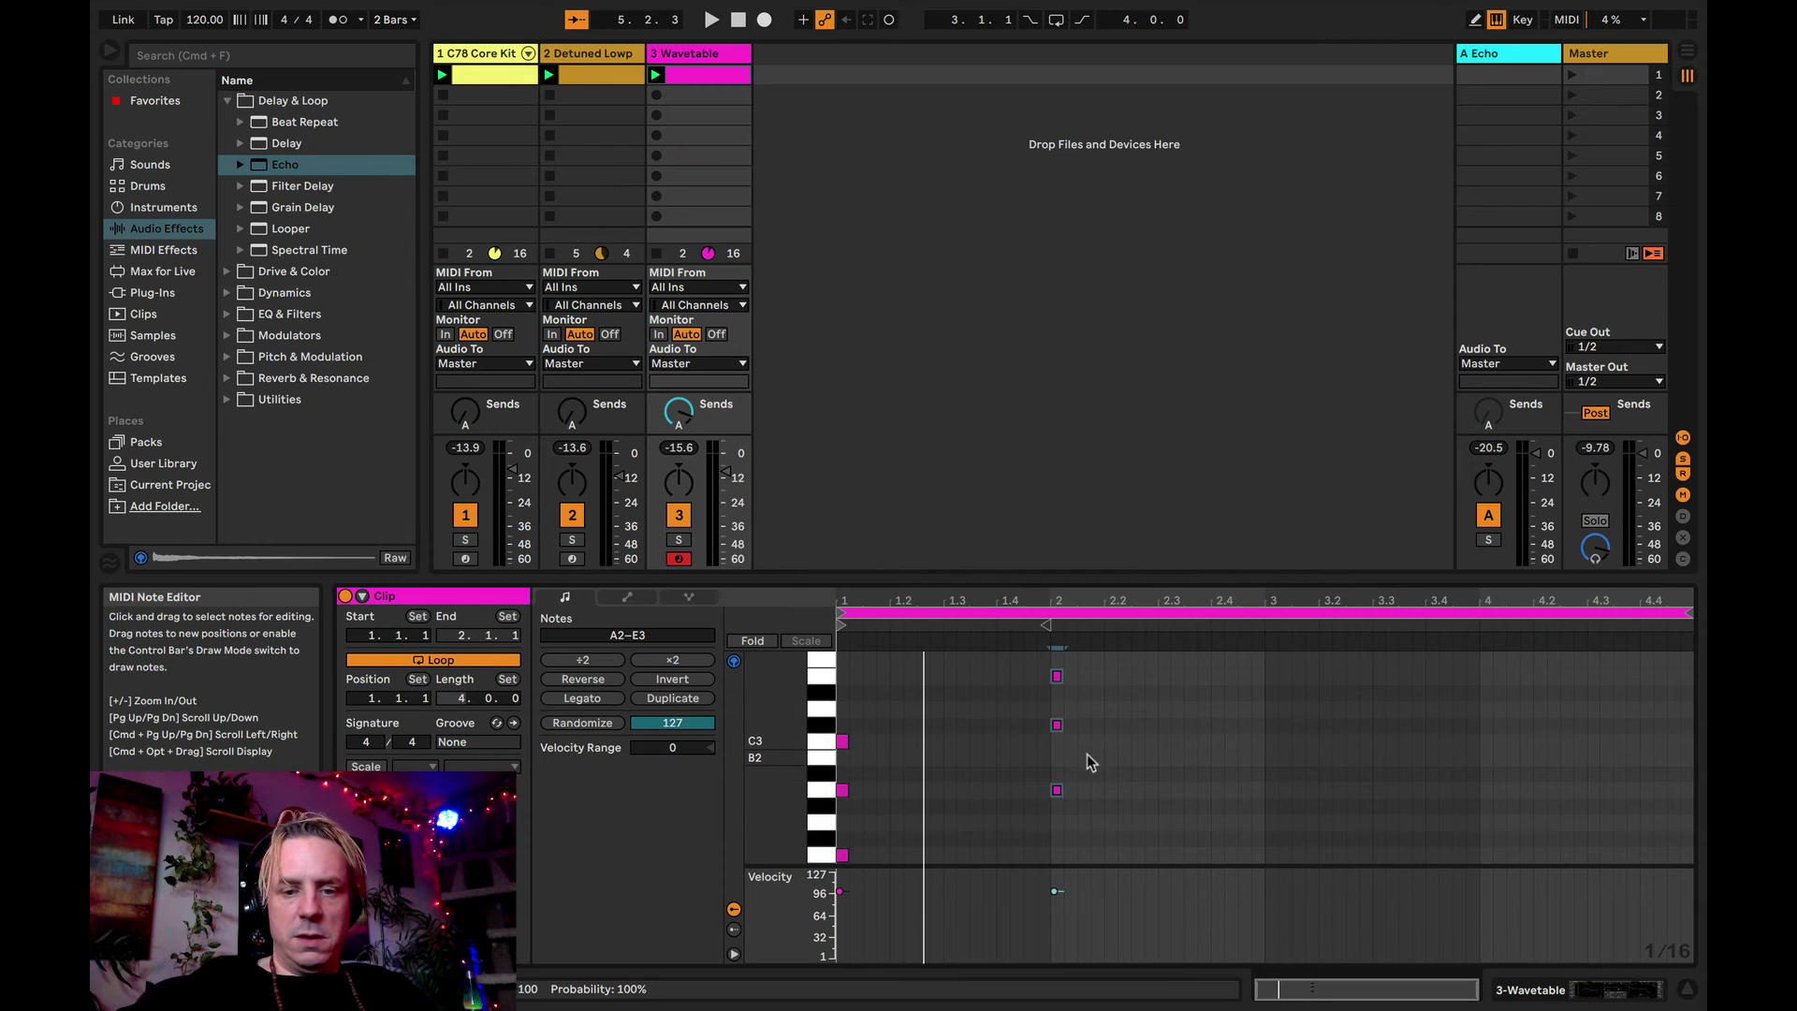
pyautogui.click(1182, 751)
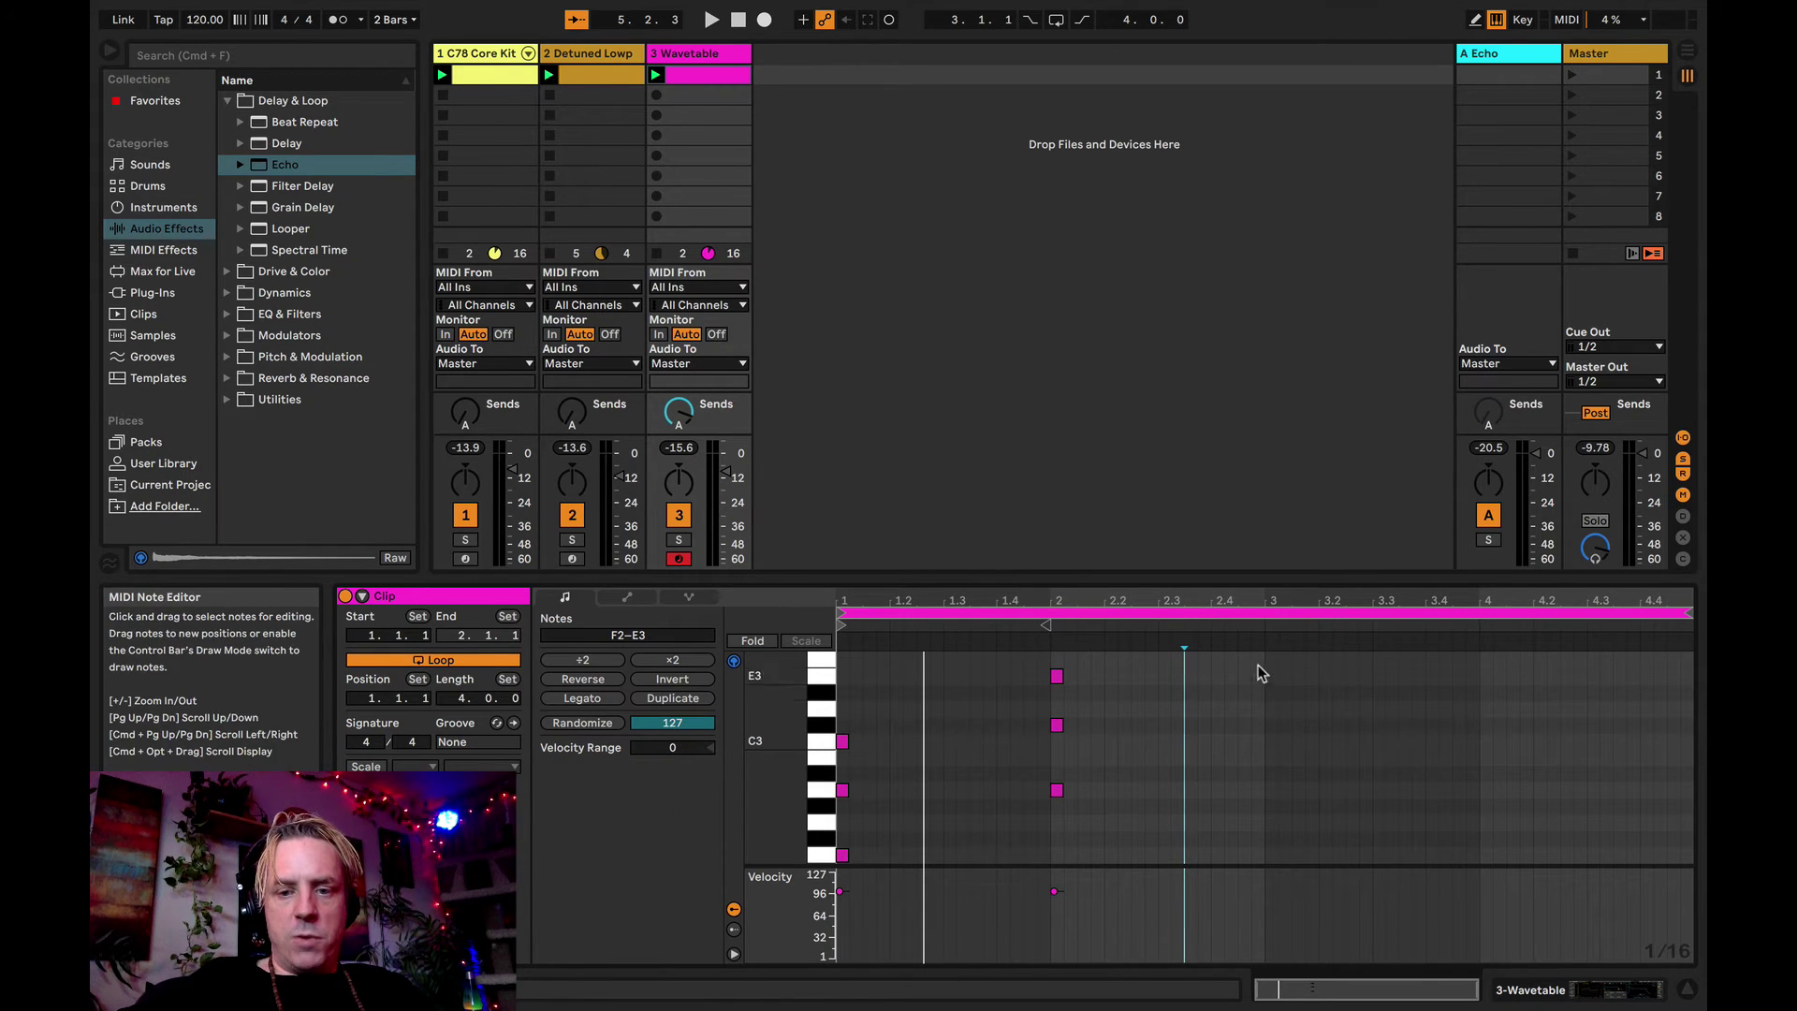
pyautogui.press('super+z')
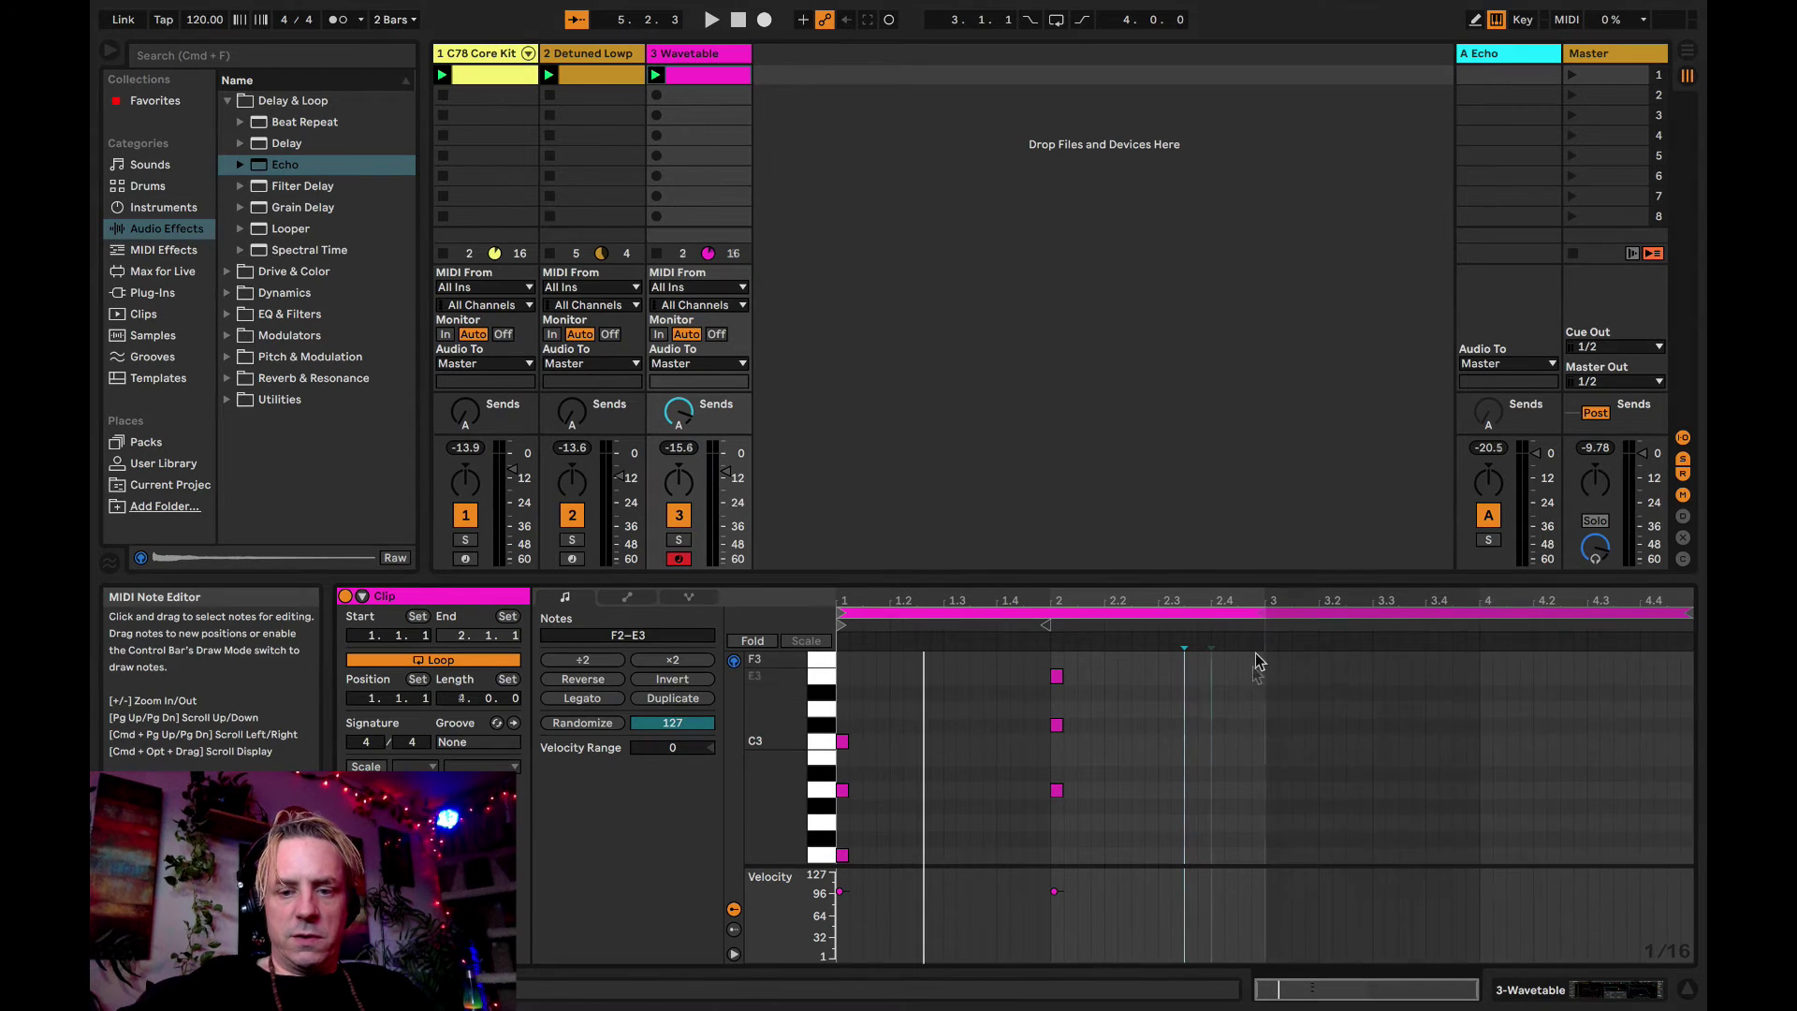
# - Select all notes of the two chords in bars 1–2 and duplicate them into bars 3–4
pyautogui.moveTo(1263, 661); pyautogui.dragTo(652, 794)
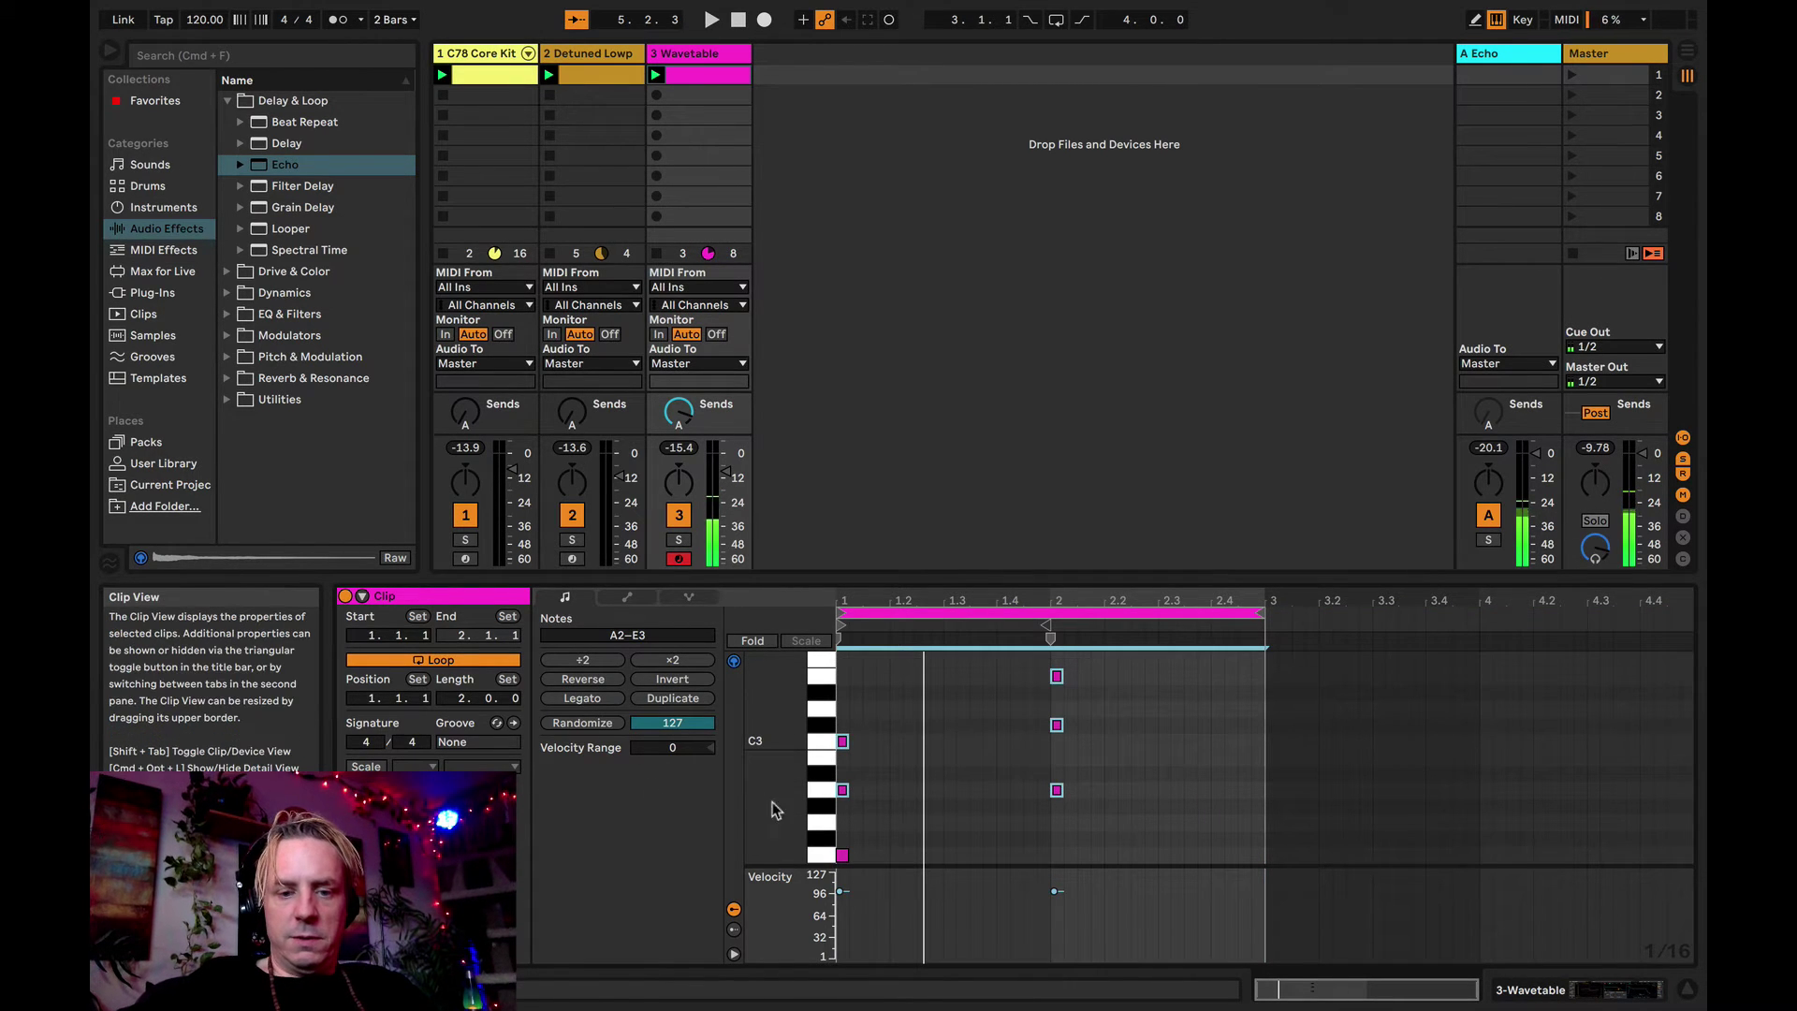
pyautogui.click(1128, 830)
pyautogui.press('super+a')
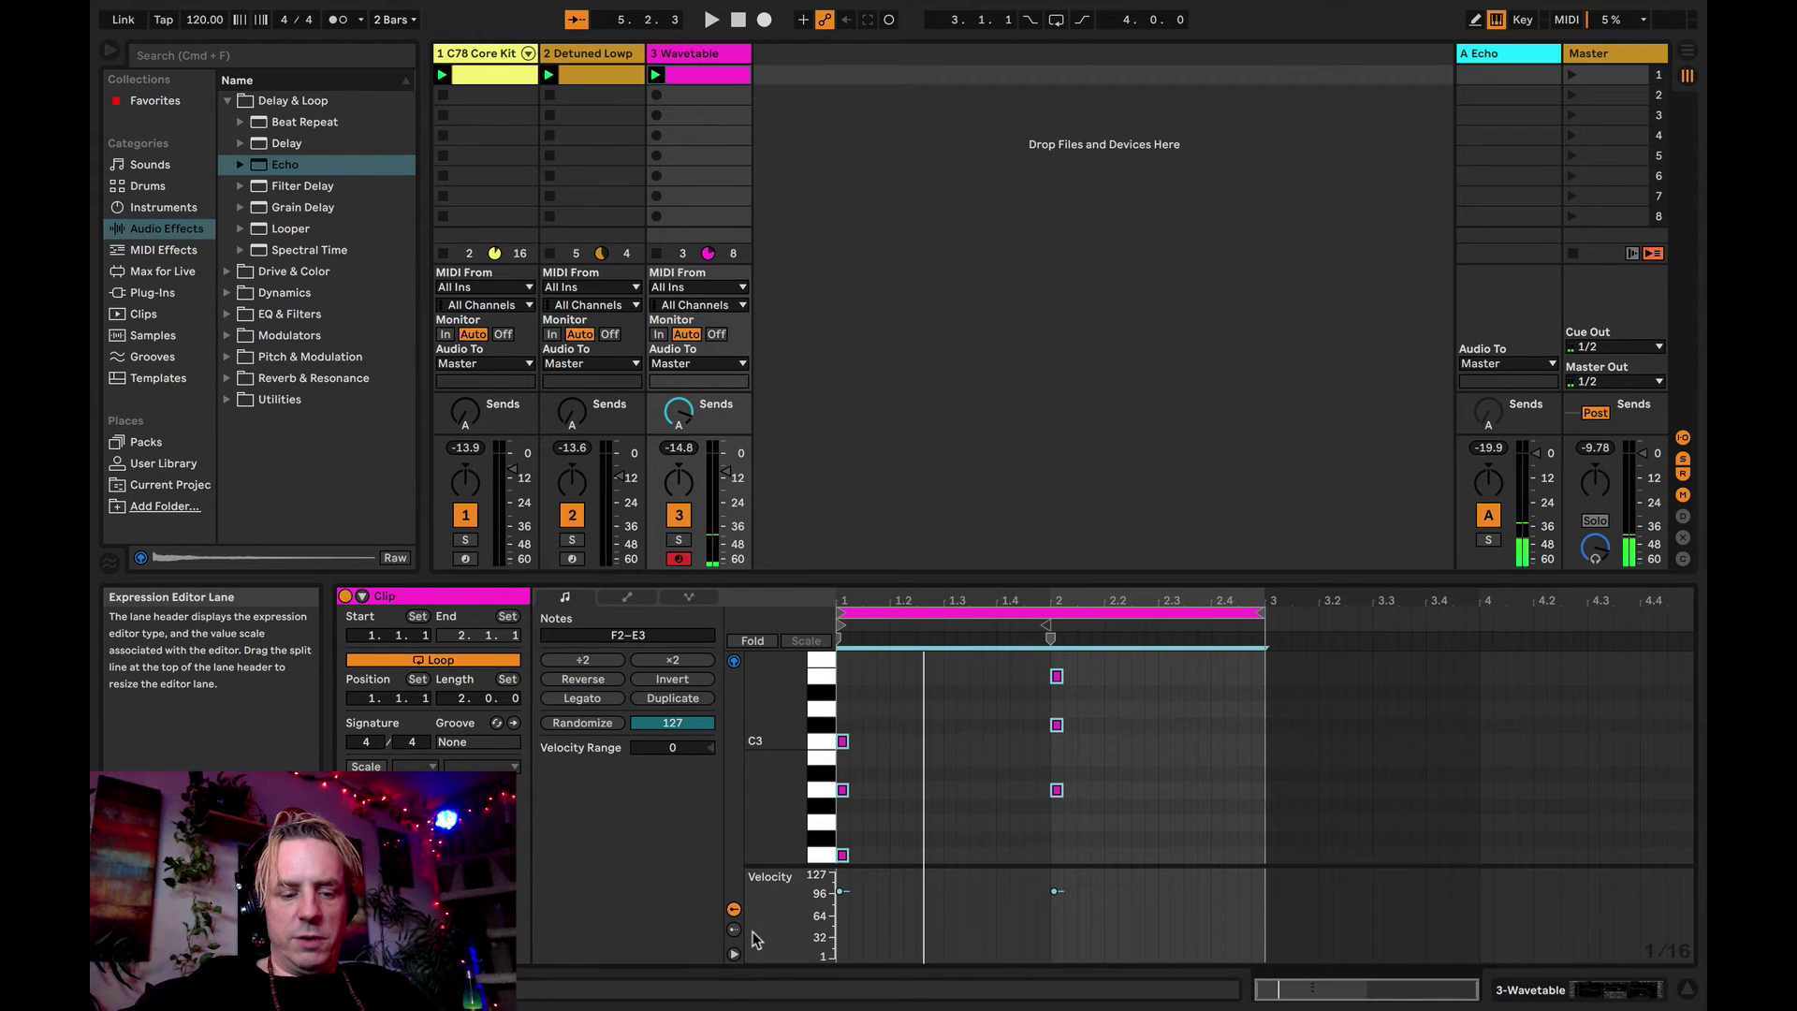
pyautogui.press('super+d')
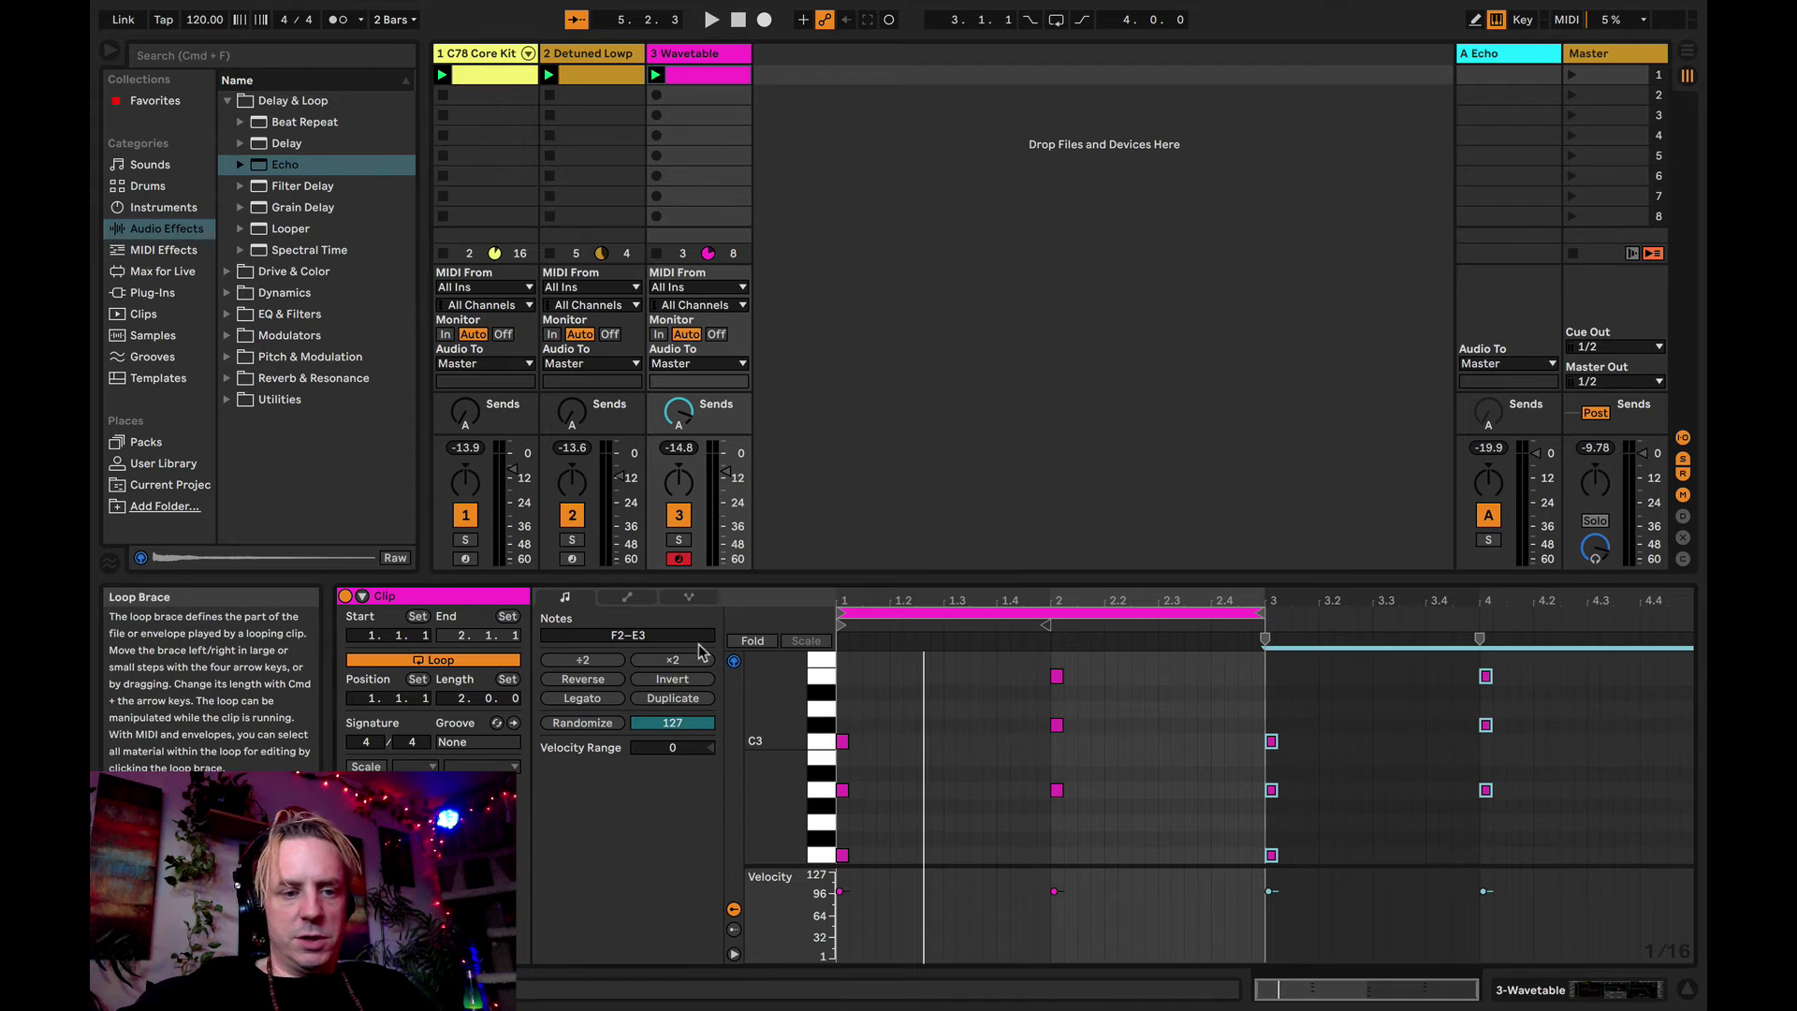
# - Set the Wavetable clip's loop length to 4 bars
pyautogui.click(465, 699)
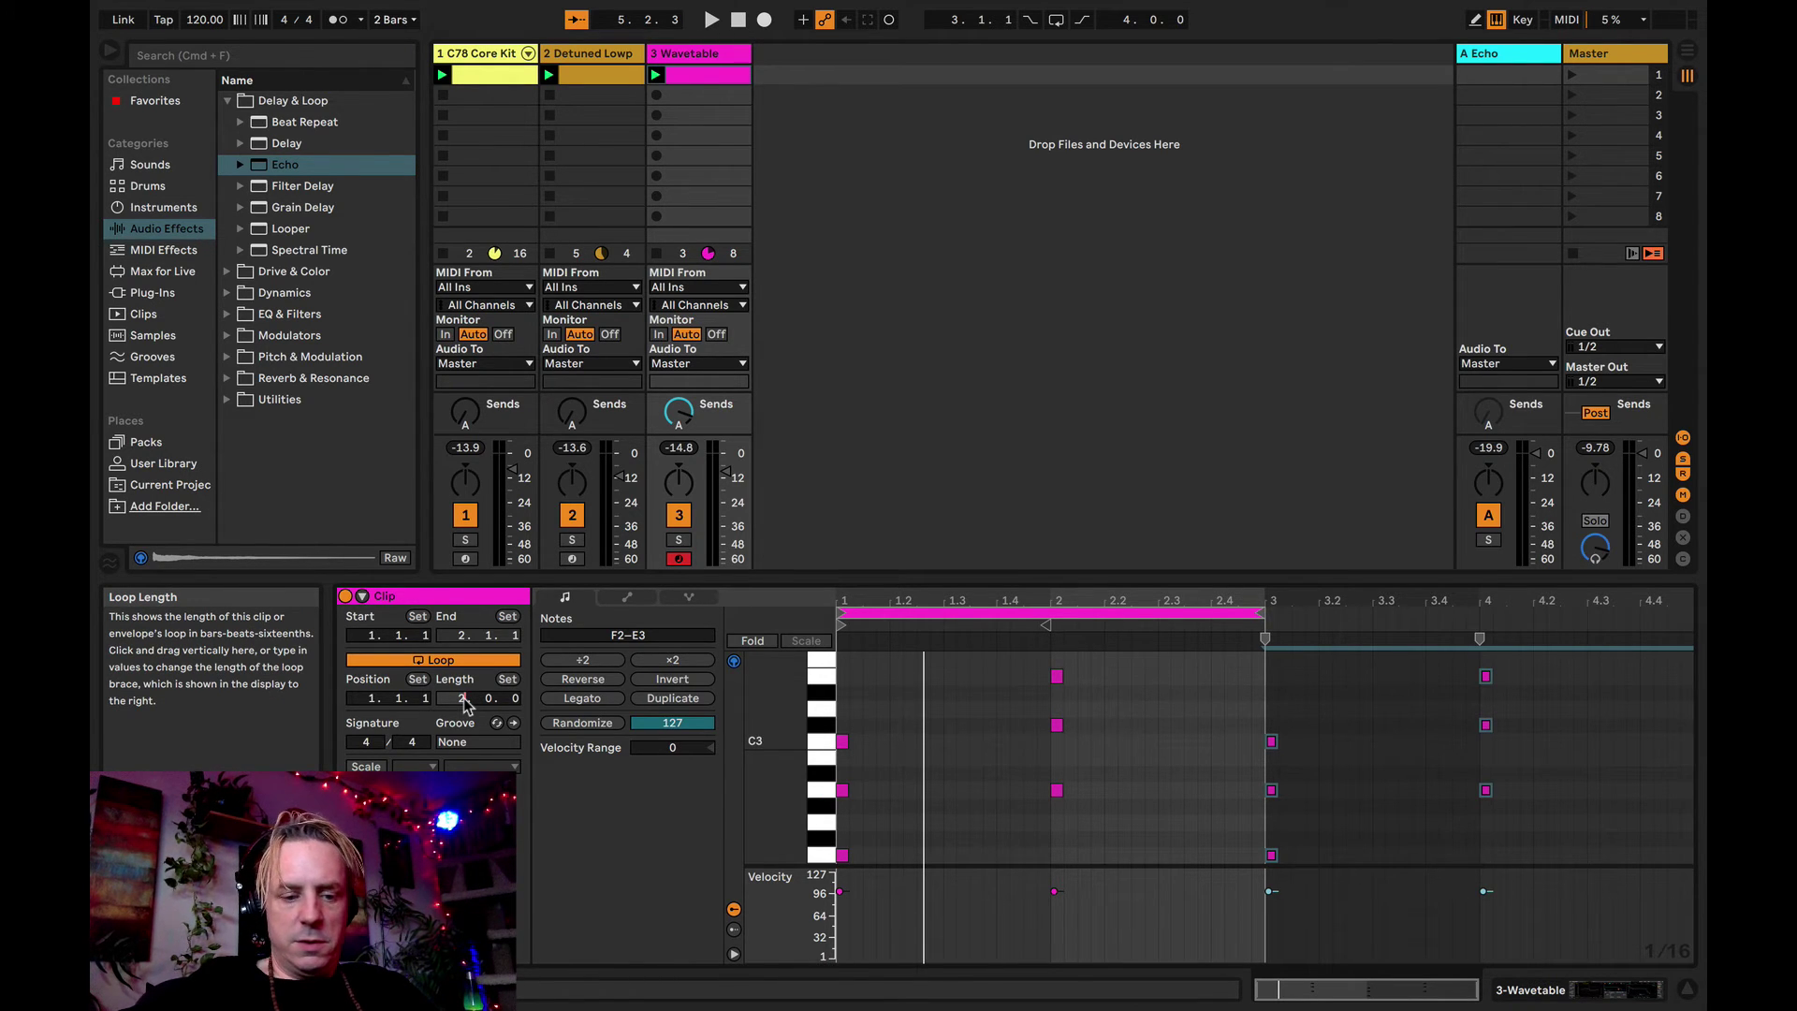
pyautogui.write('4')
pyautogui.press('Return')
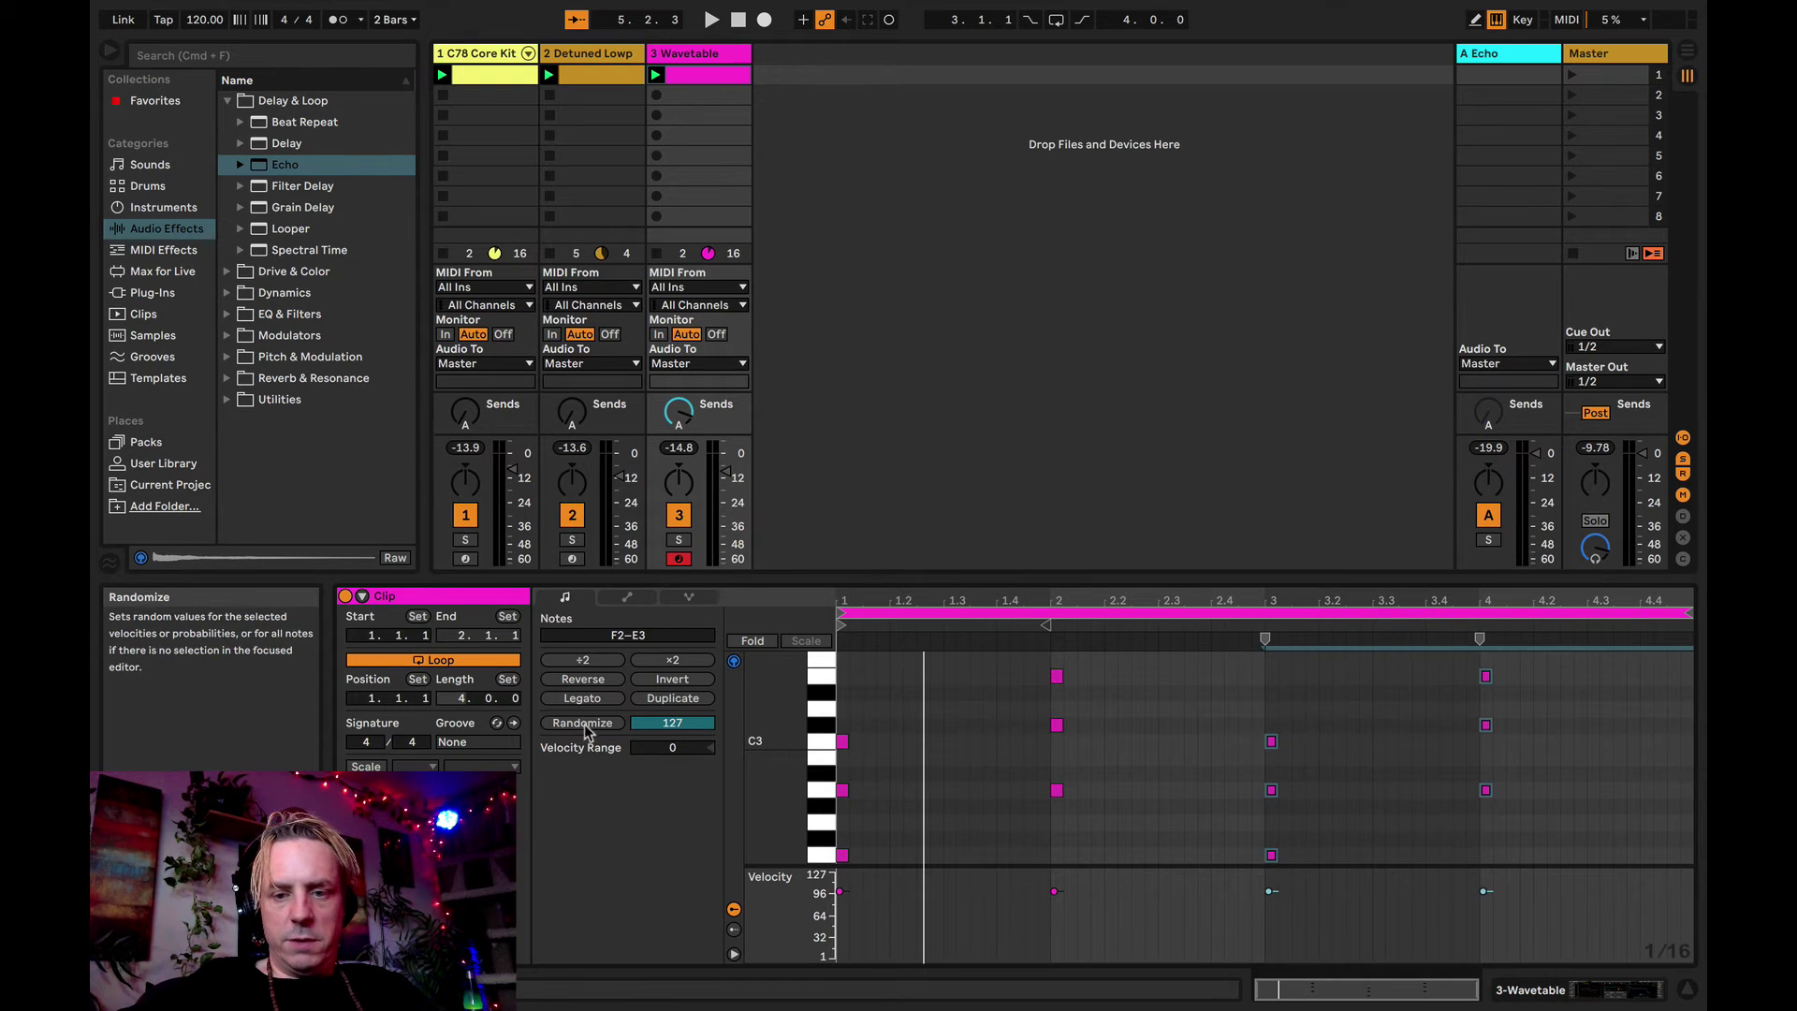
# - Start playback of the four-bar loop and select the three notes of the chord in bar 4
pyautogui.press('space')
pyautogui.click(1389, 784)
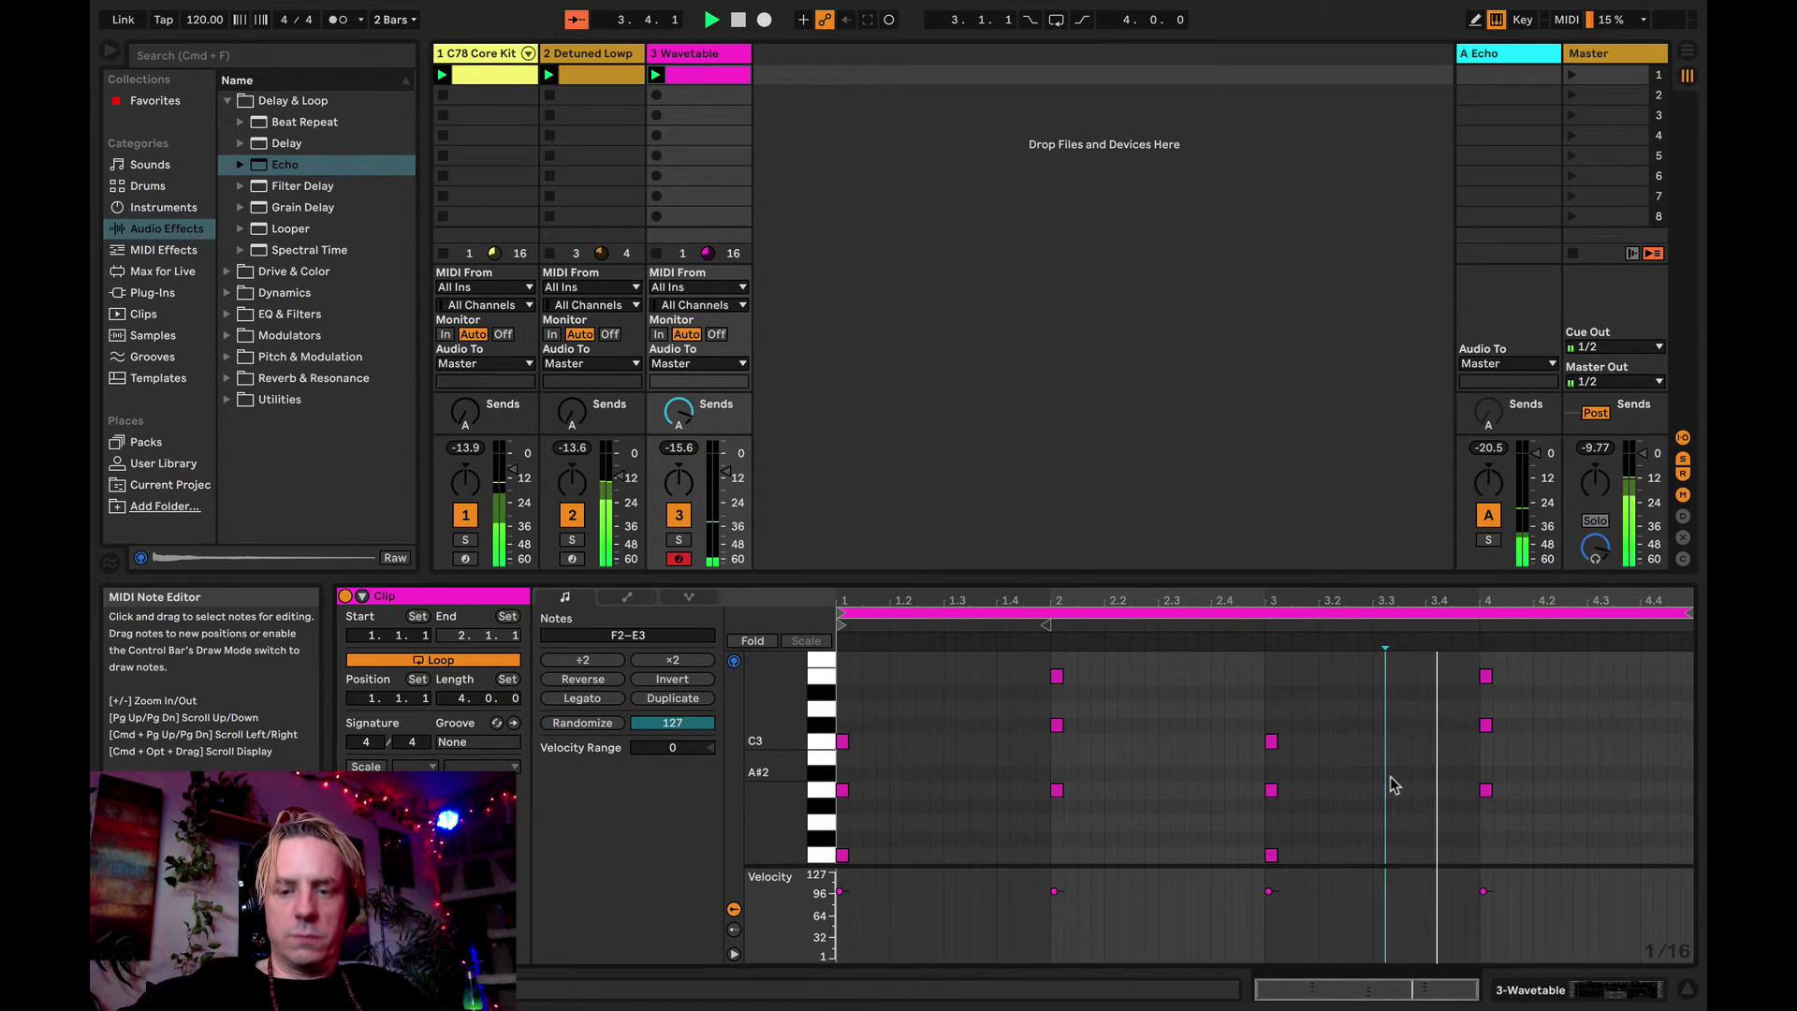
pyautogui.click(1487, 677)
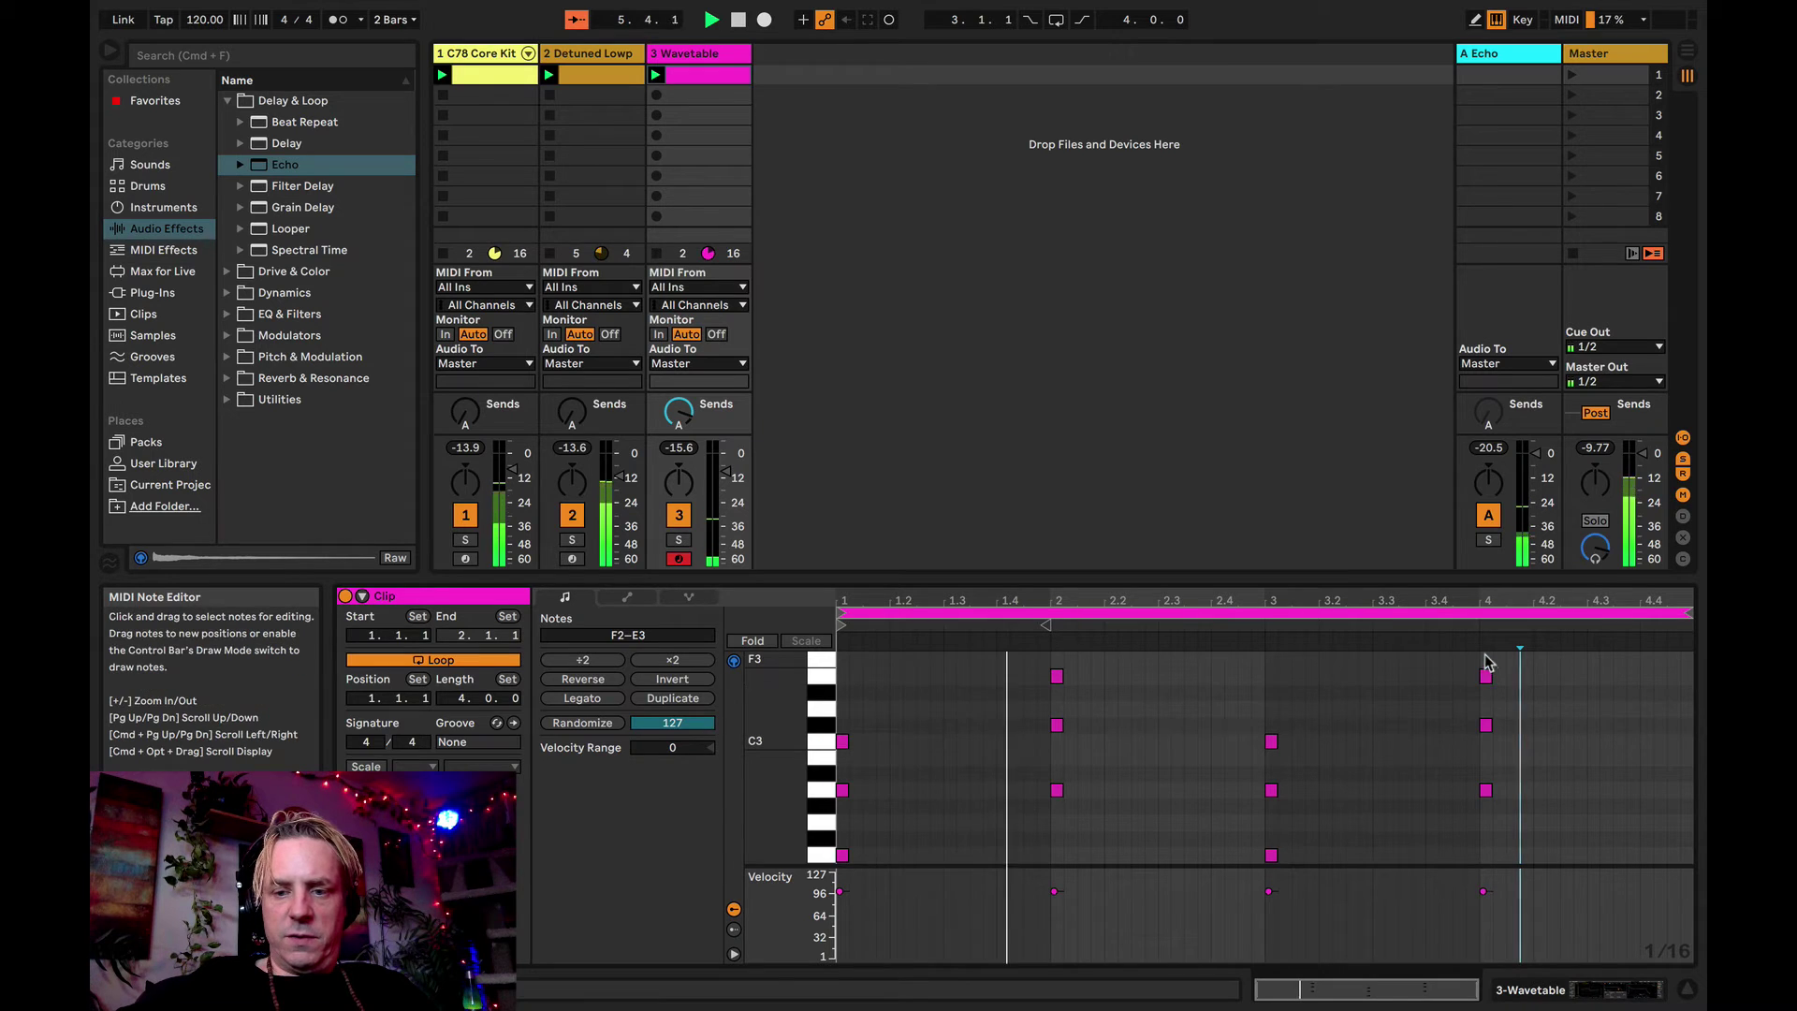
pyautogui.moveTo(1495, 662); pyautogui.dragTo(1488, 812)
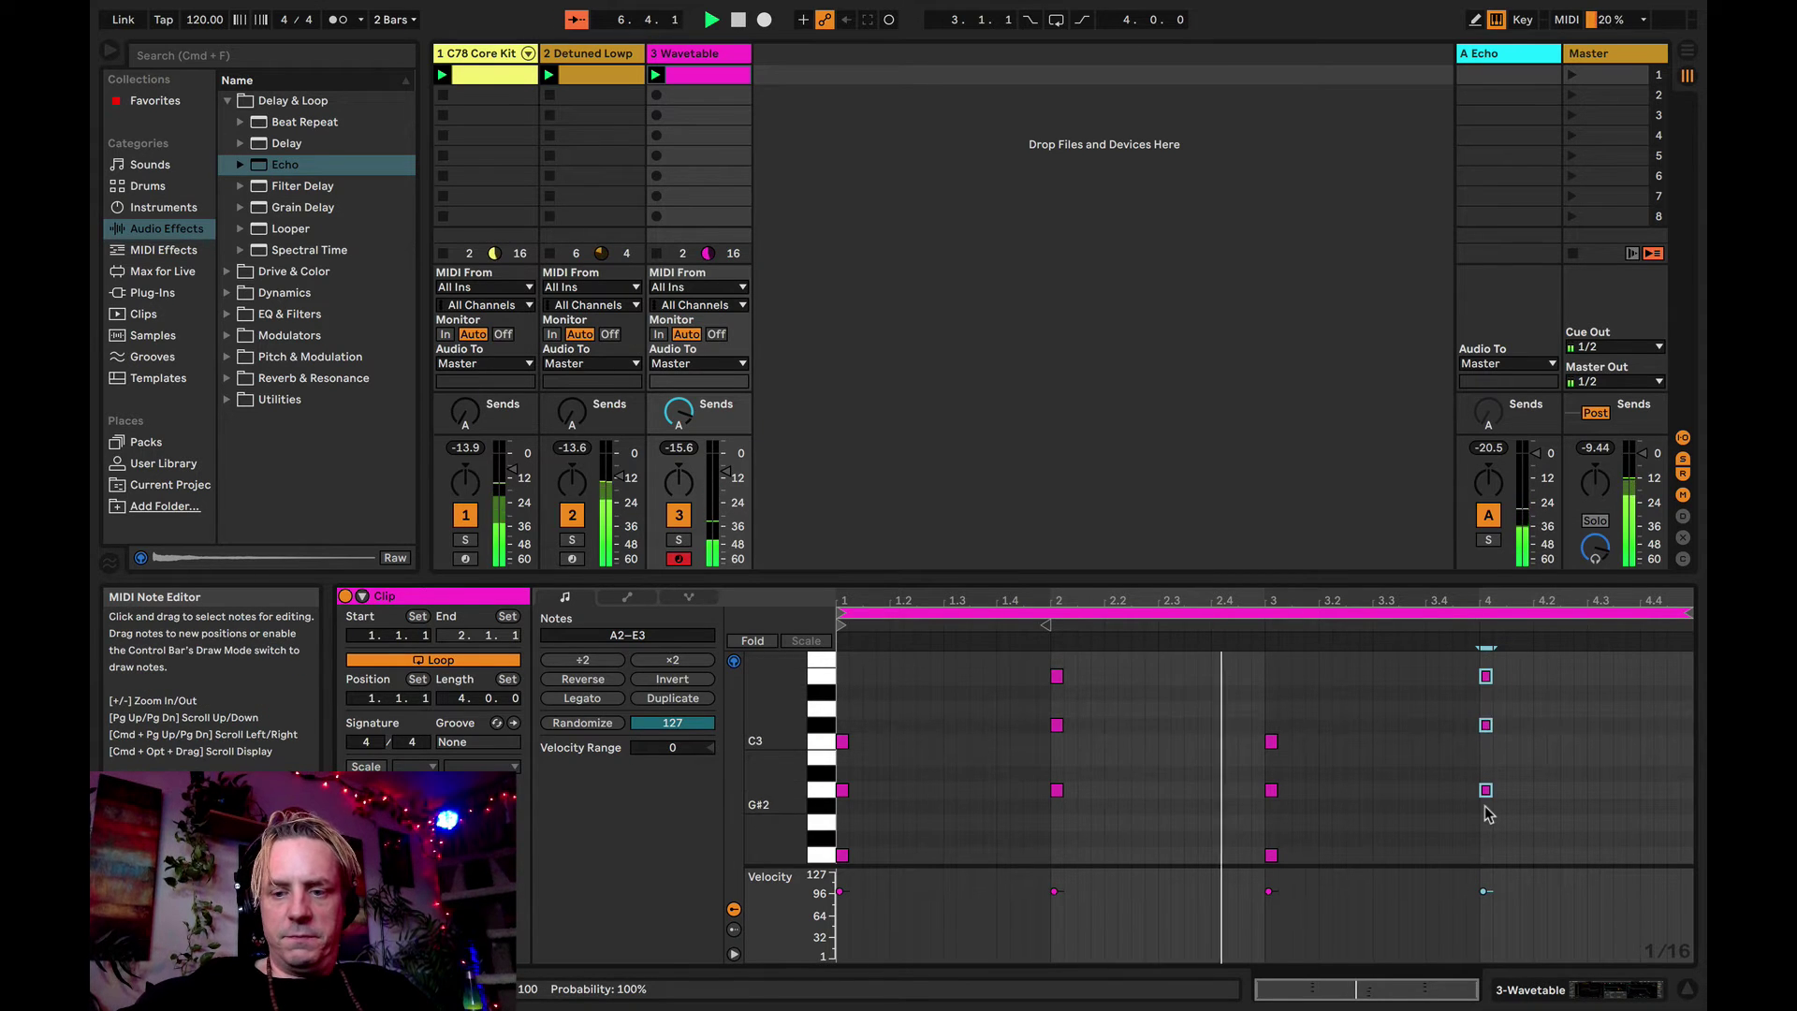
# - Try transposing the bar 4 chord down semitone by semitone to C2–G2 during playback
pyautogui.press('Down')
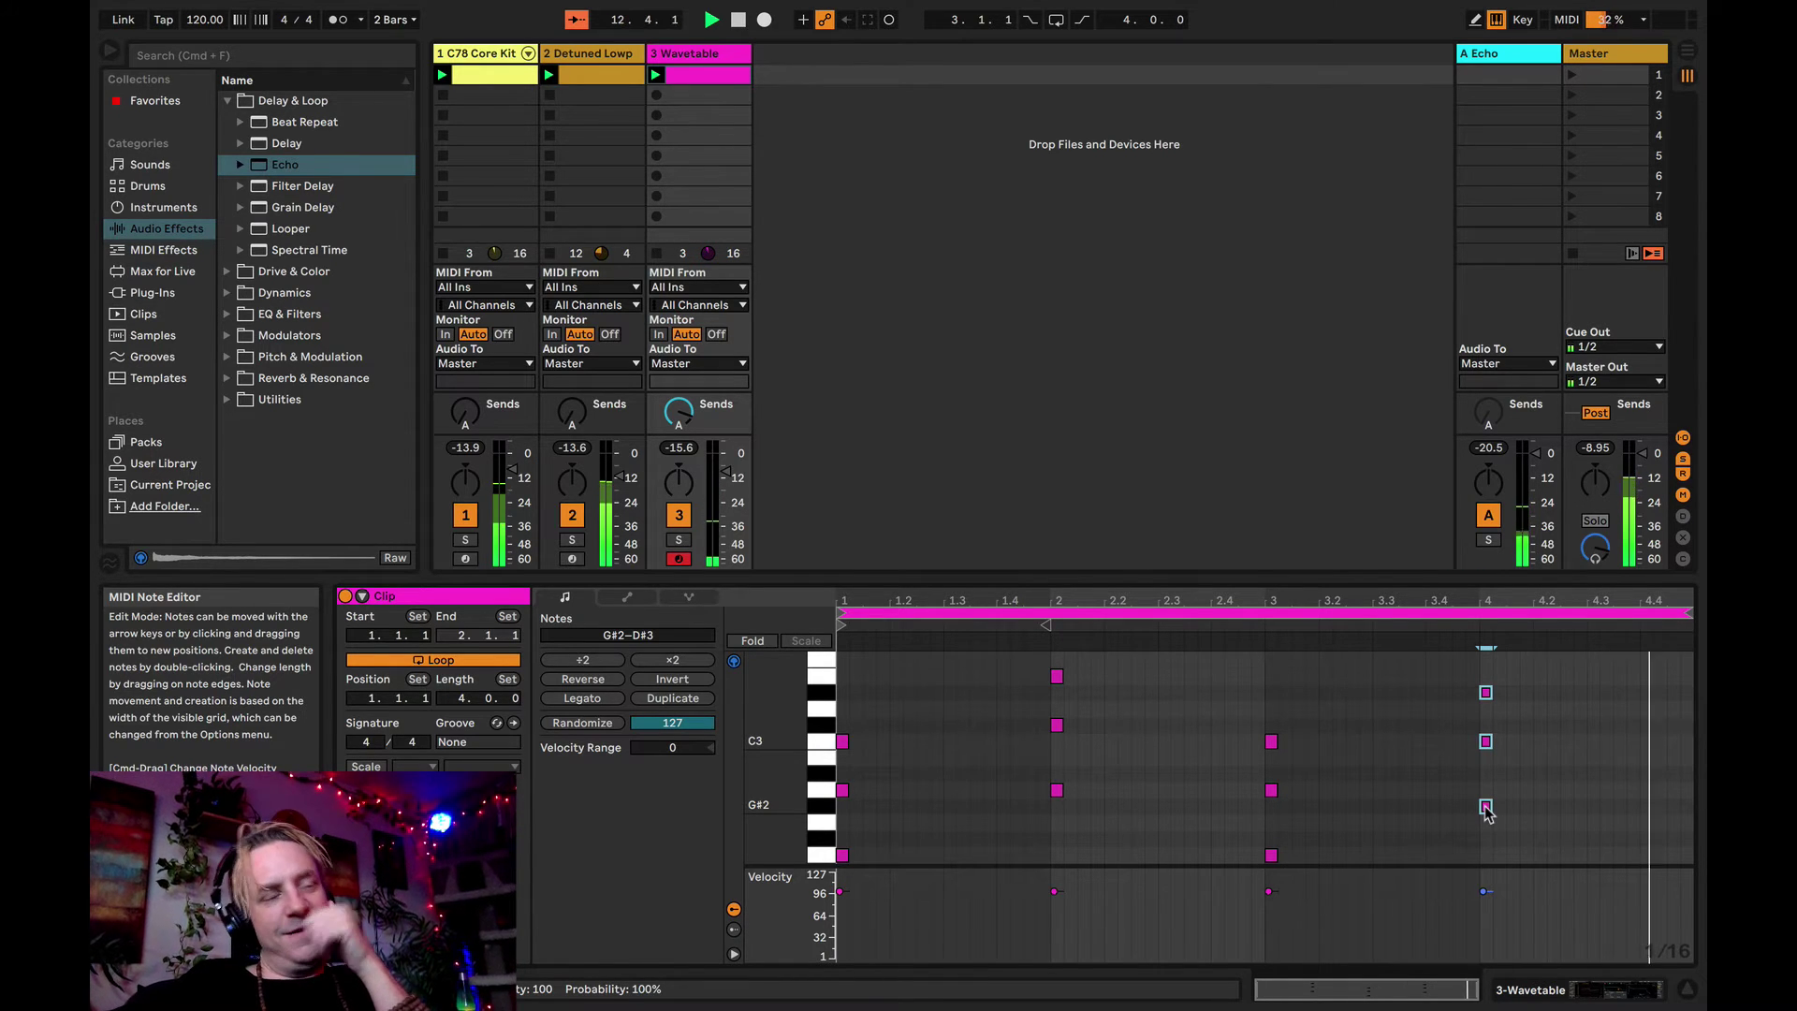
pyautogui.press('Down')
pyautogui.press('Down')
pyautogui.press('Down')
pyautogui.press('Down')
pyautogui.press('Down')
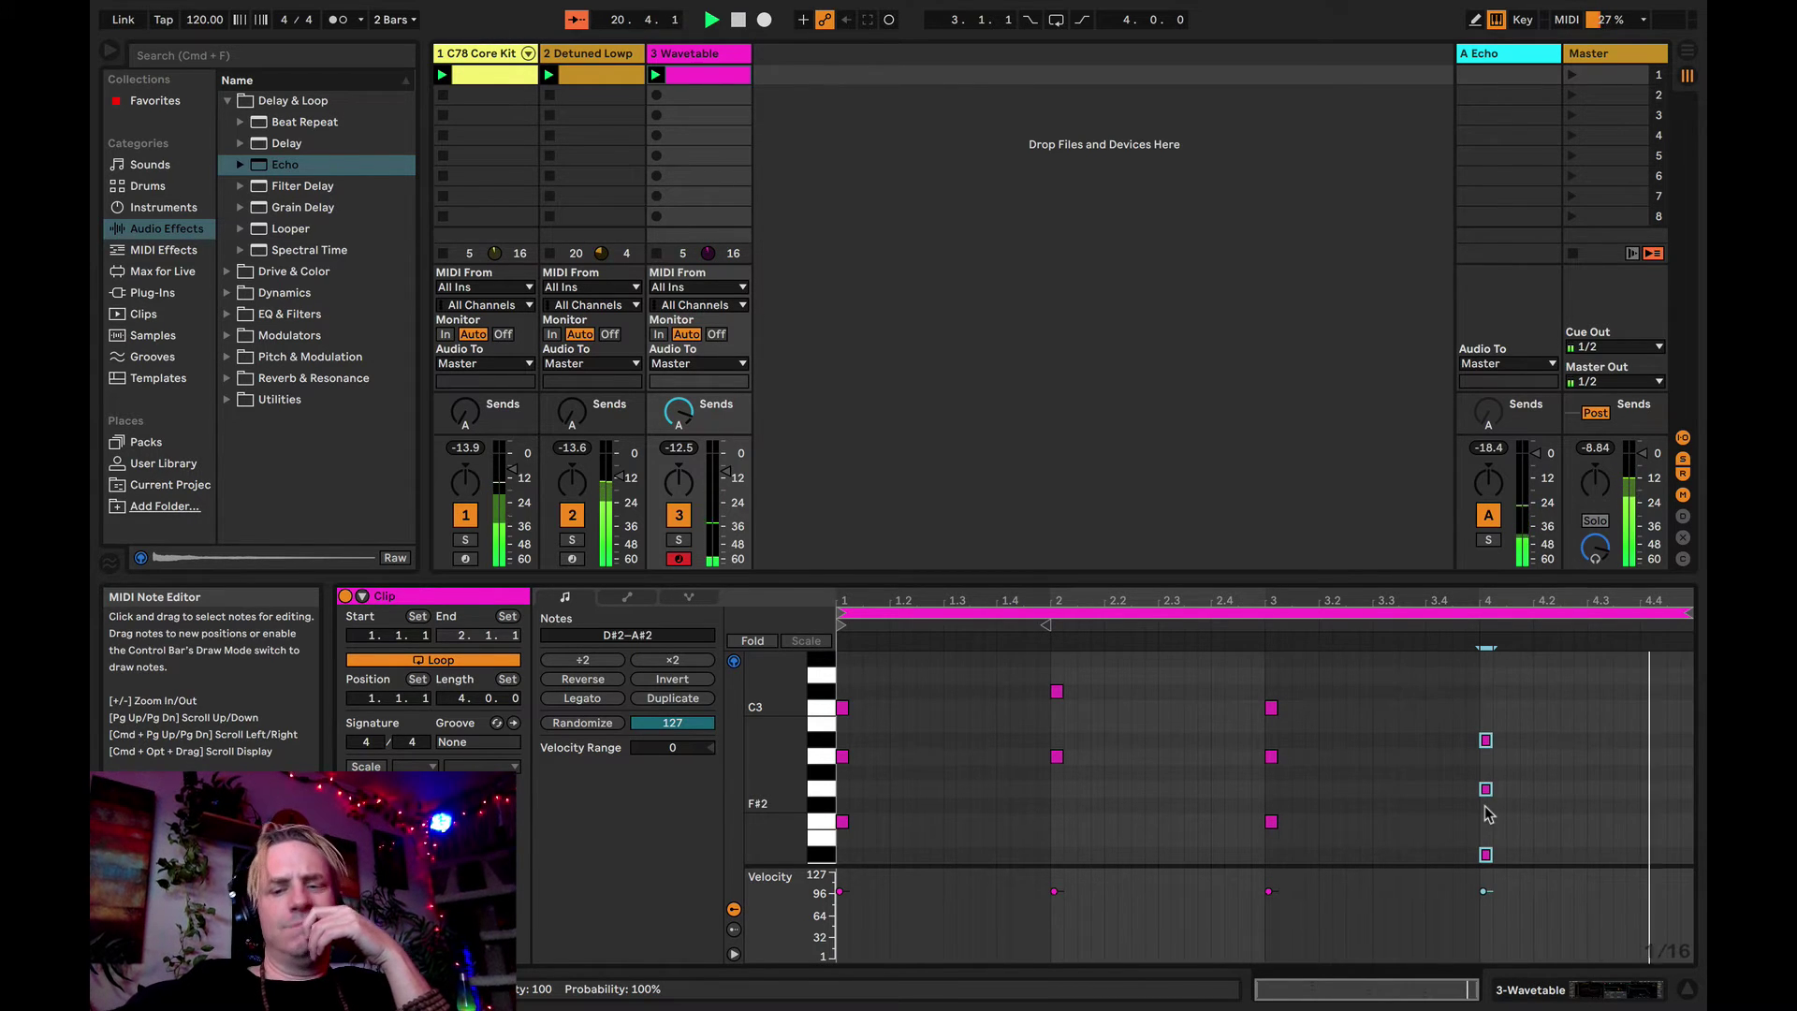
pyautogui.press('Down')
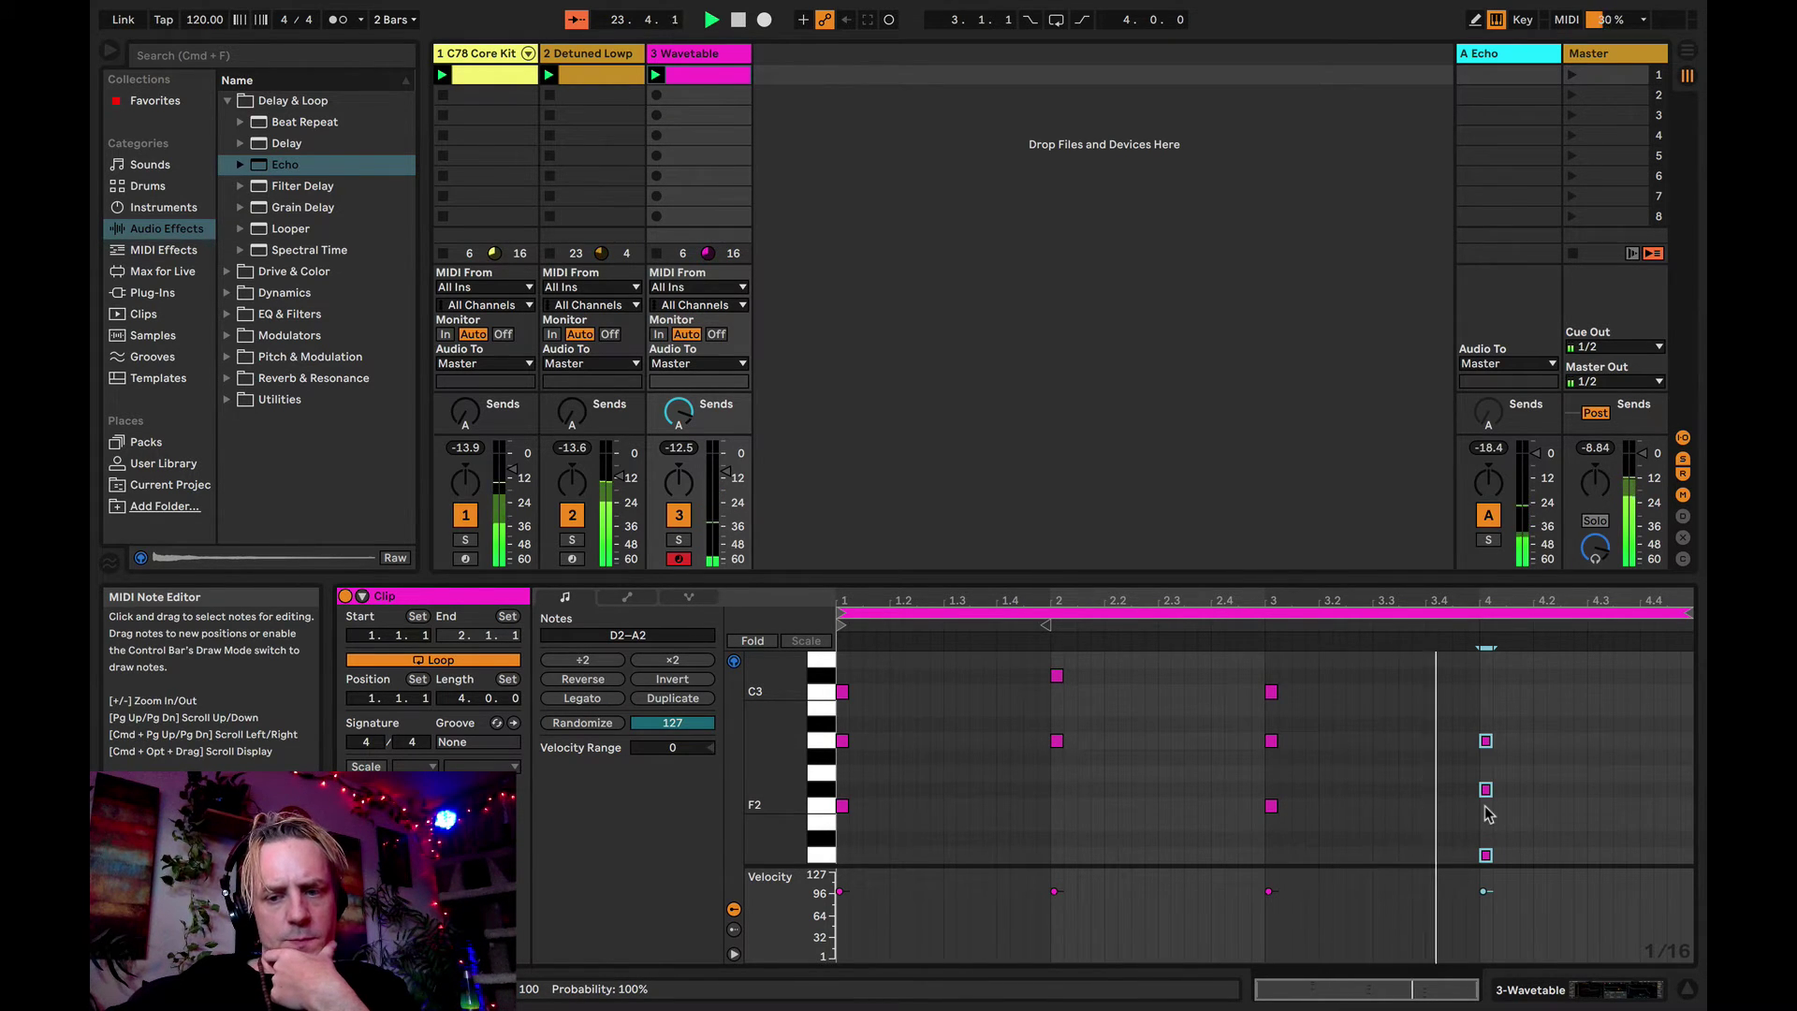
pyautogui.press('Down')
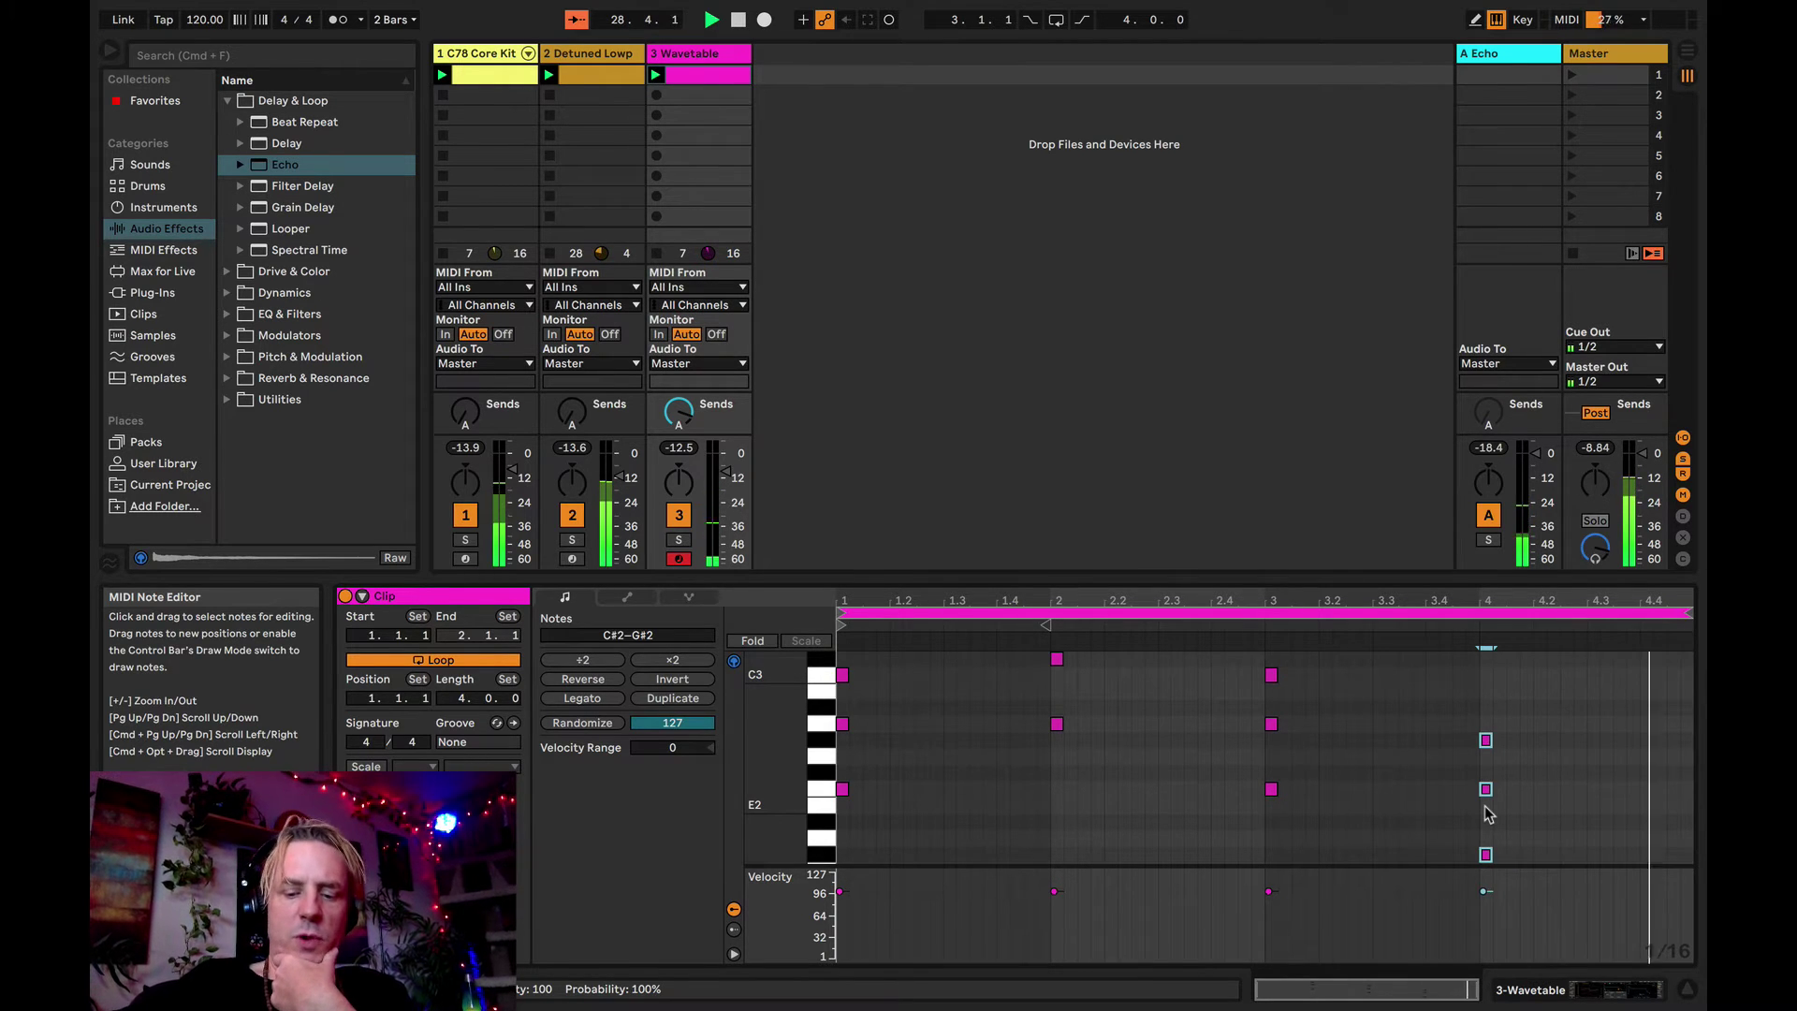
pyautogui.press('Down')
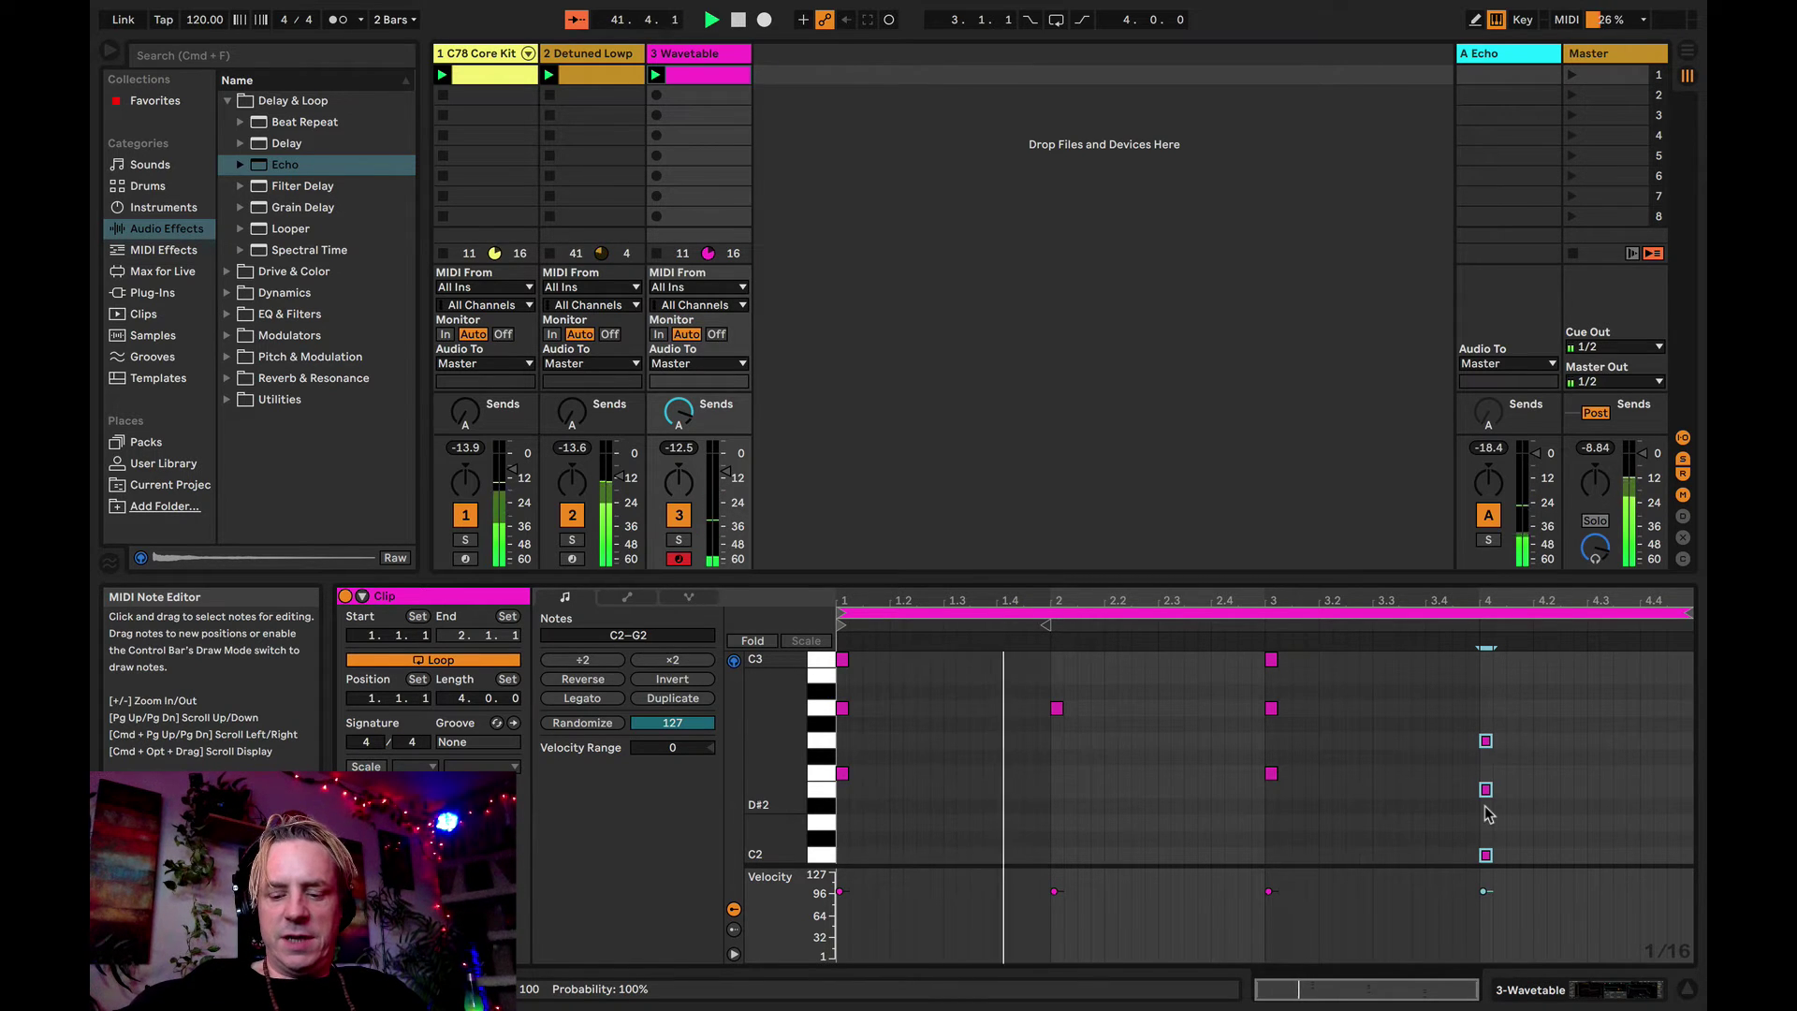
# - Raise the bar 4 chord one octave to C3–G3, and try lower semitone positions down to A2–E3
pyautogui.hotkey('shift', 'Up')
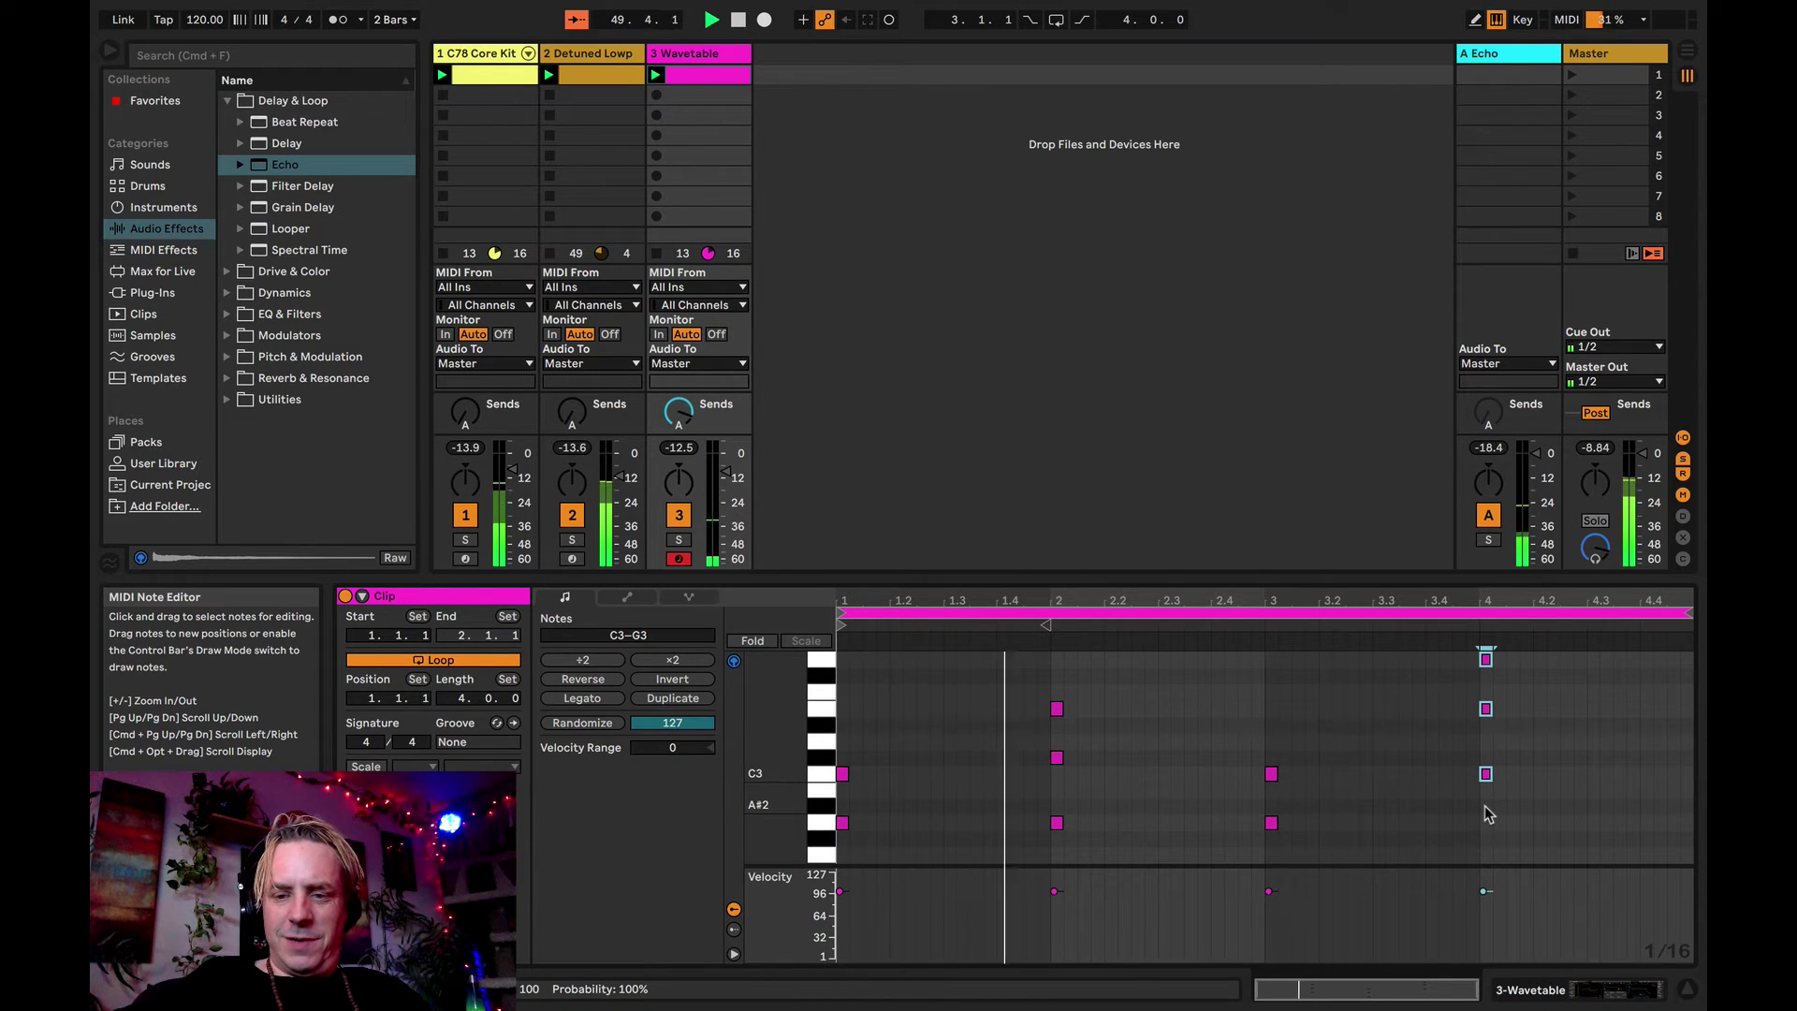
pyautogui.press('Down')
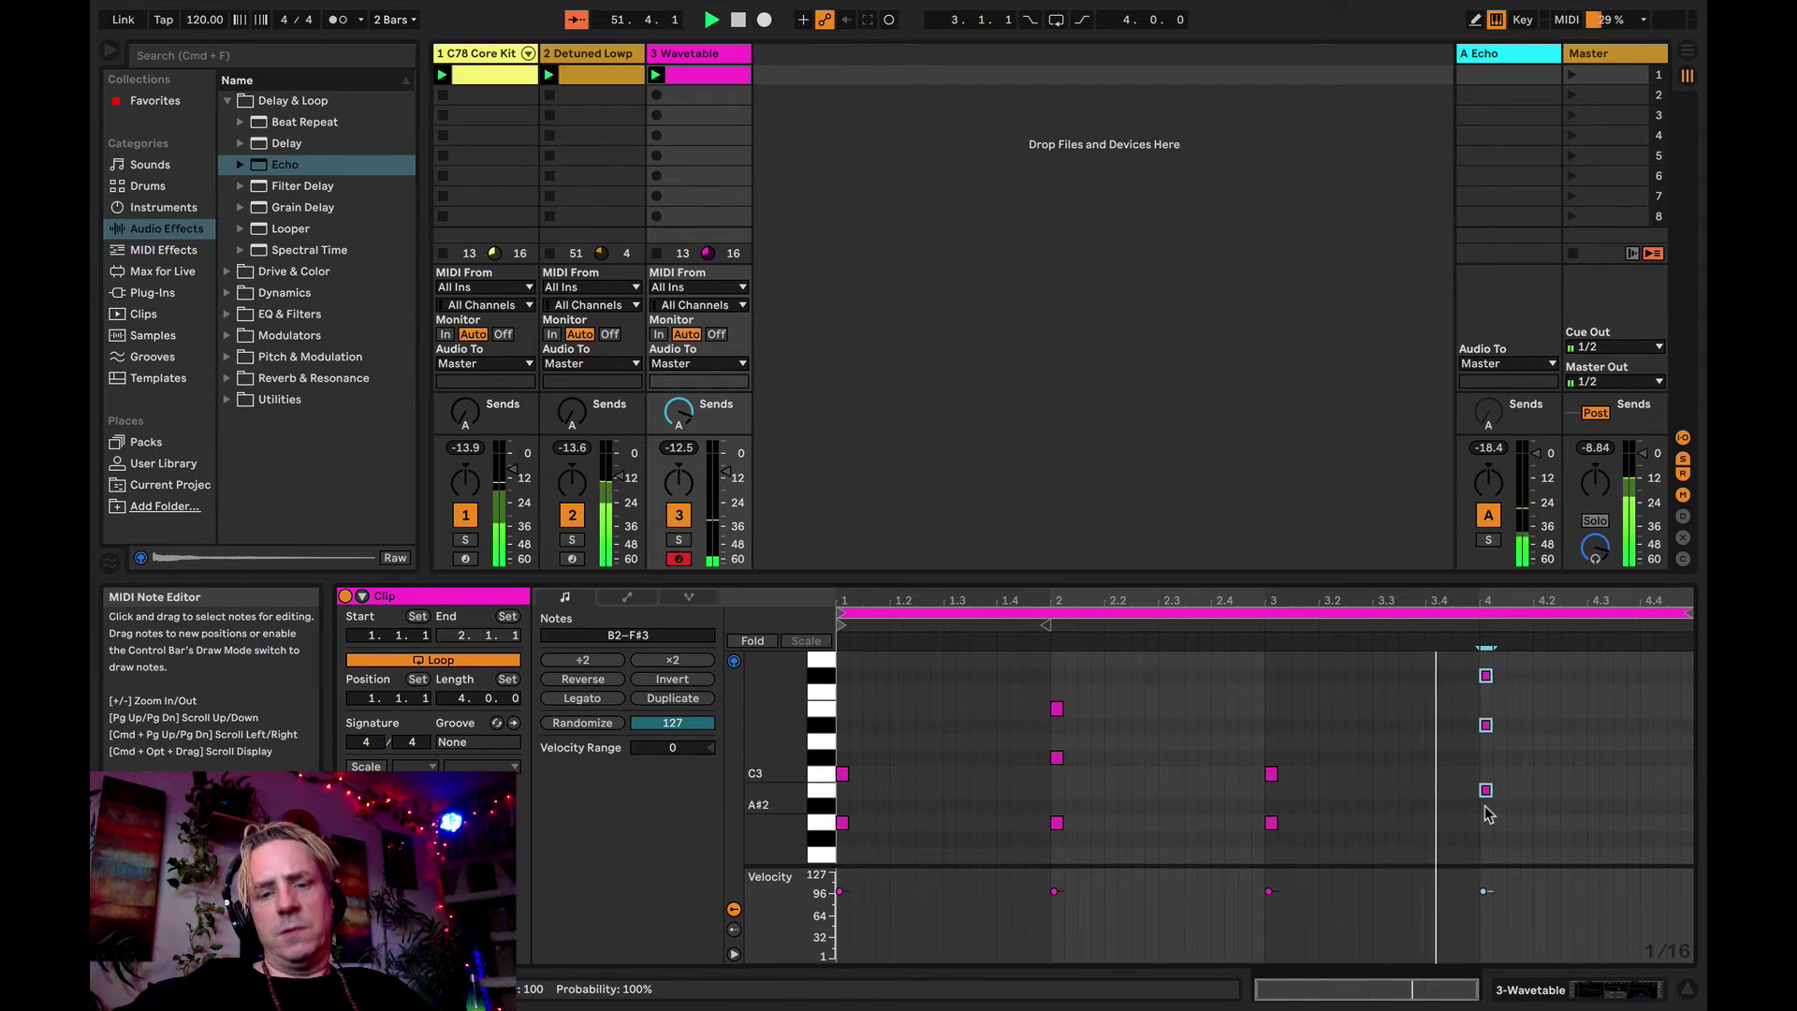
pyautogui.press('Down')
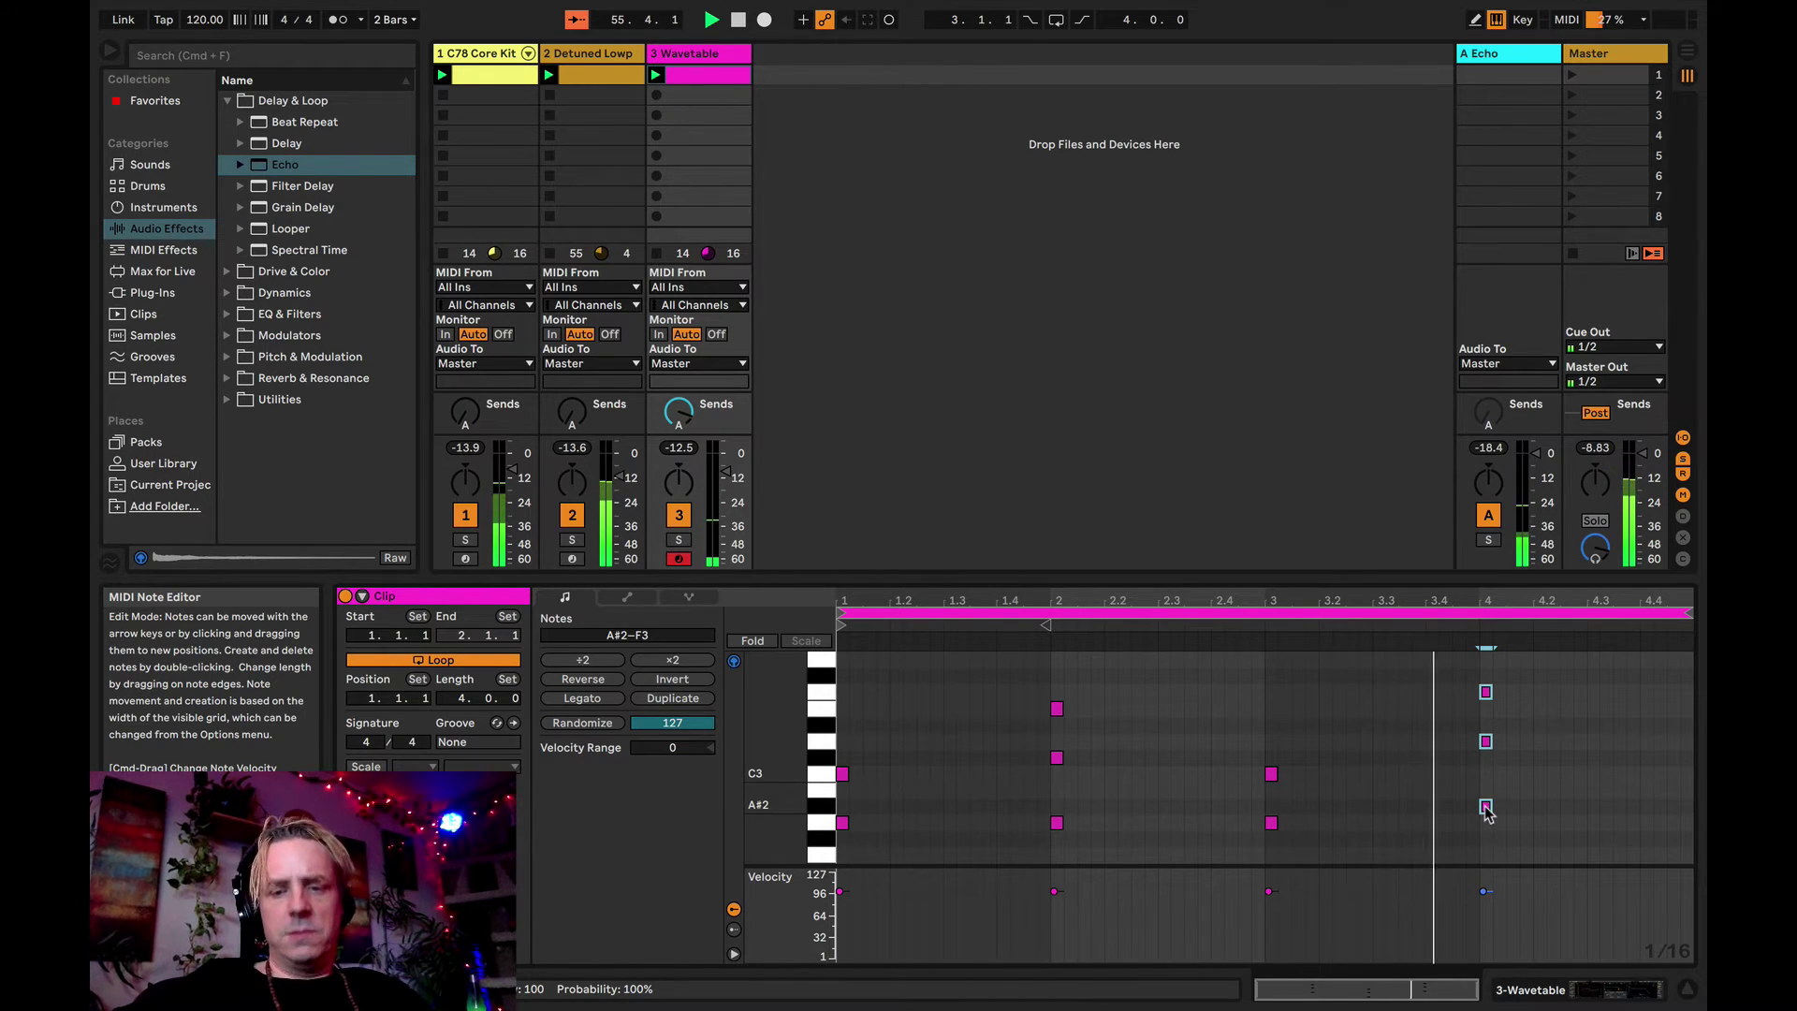
pyautogui.press('Down')
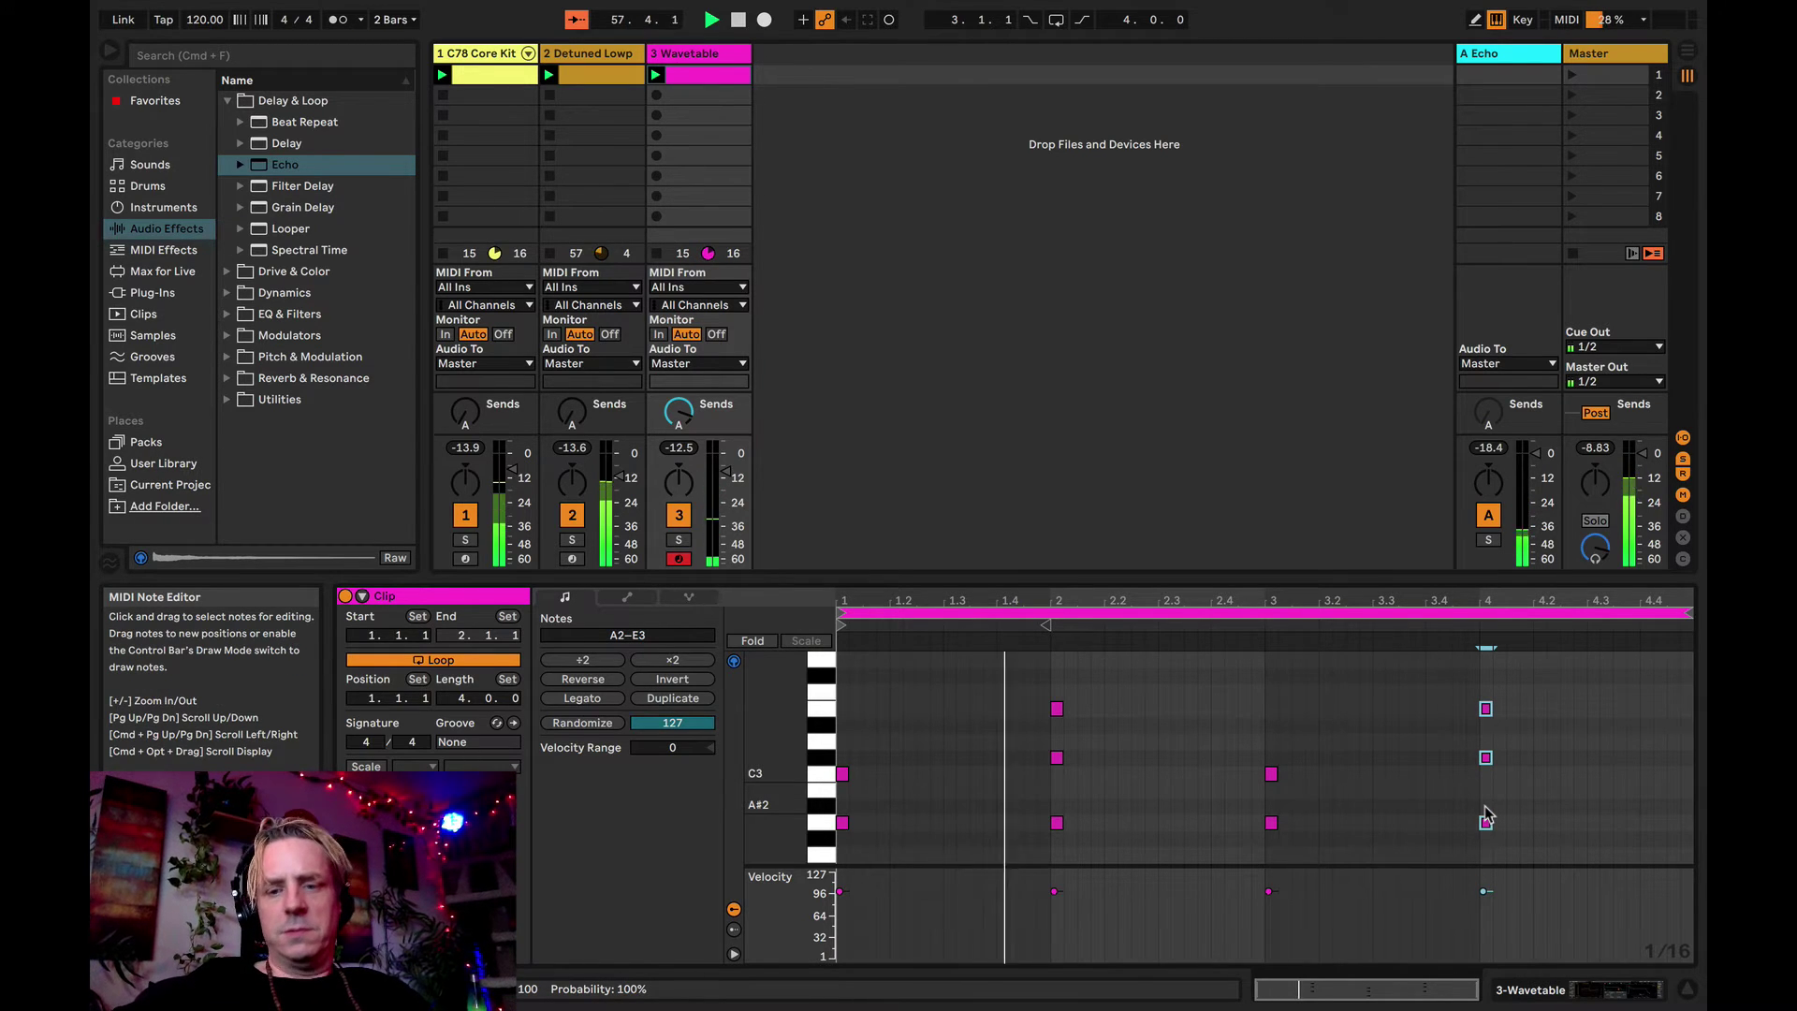
# - Transpose the bar 4 chord up six semitones to D#3–A#3 while the loop plays
pyautogui.press('Up')
pyautogui.press('Up')
pyautogui.press('Up')
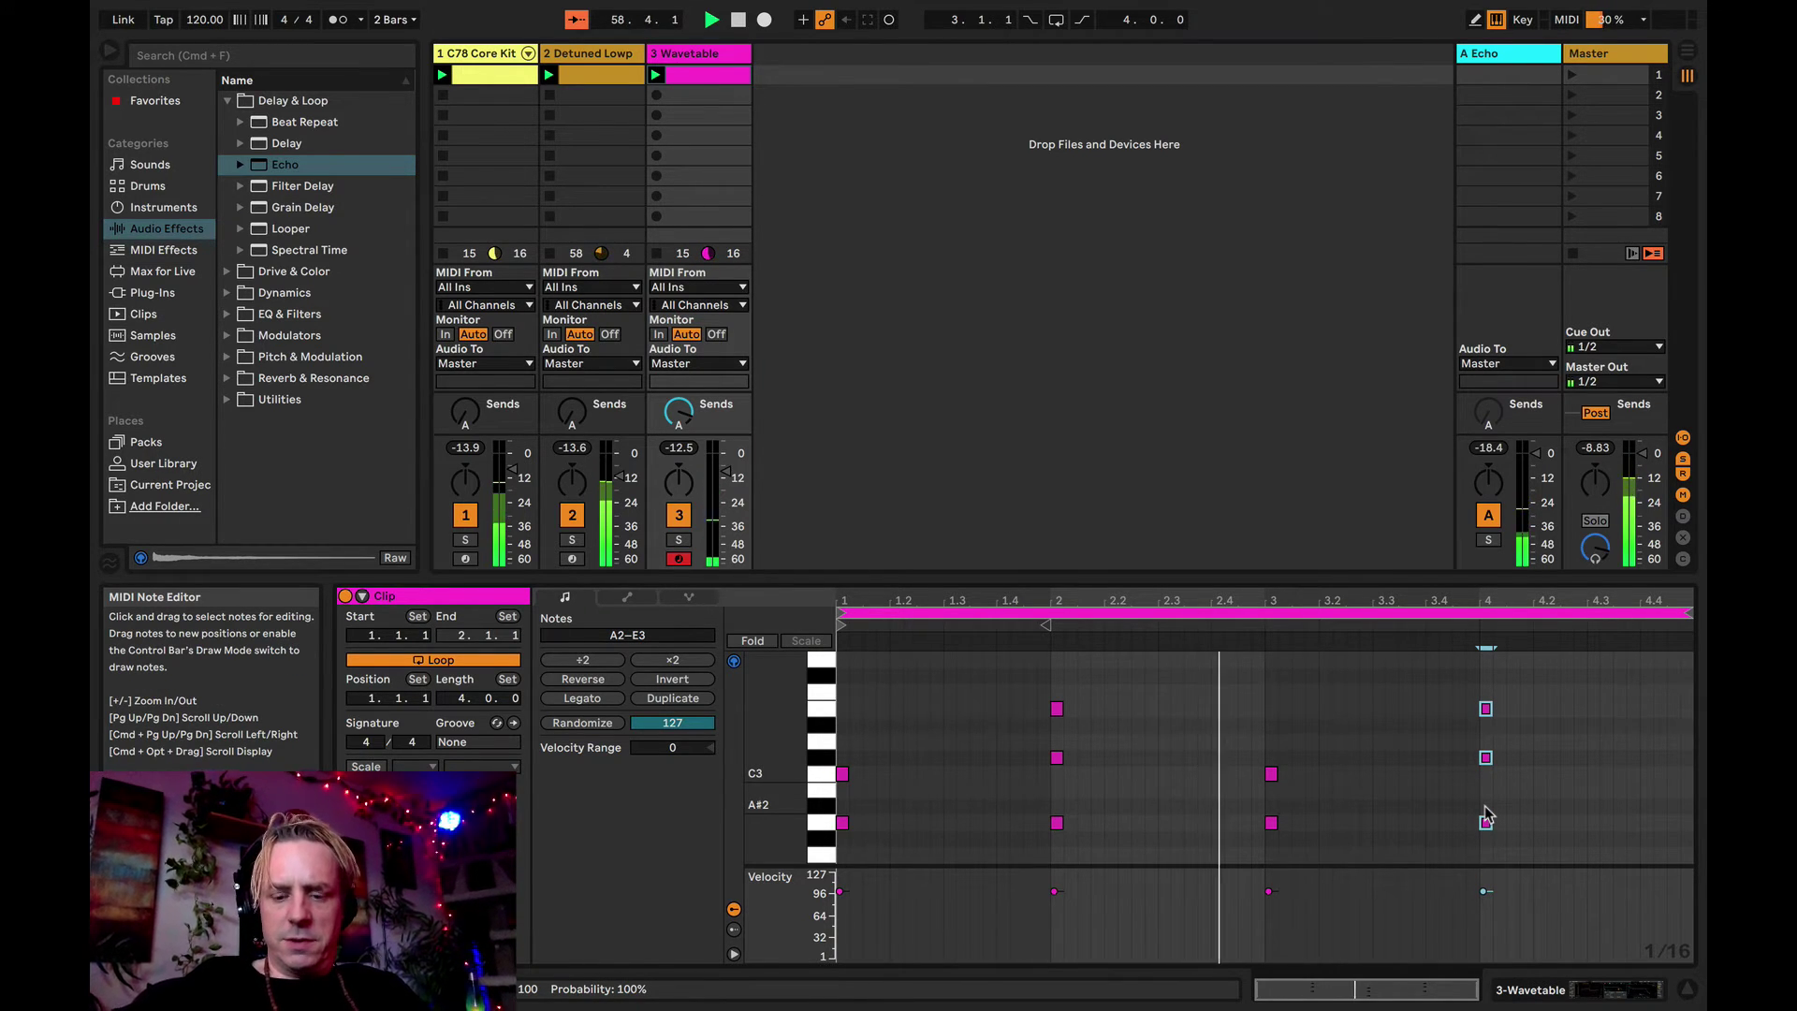
pyautogui.press('Up')
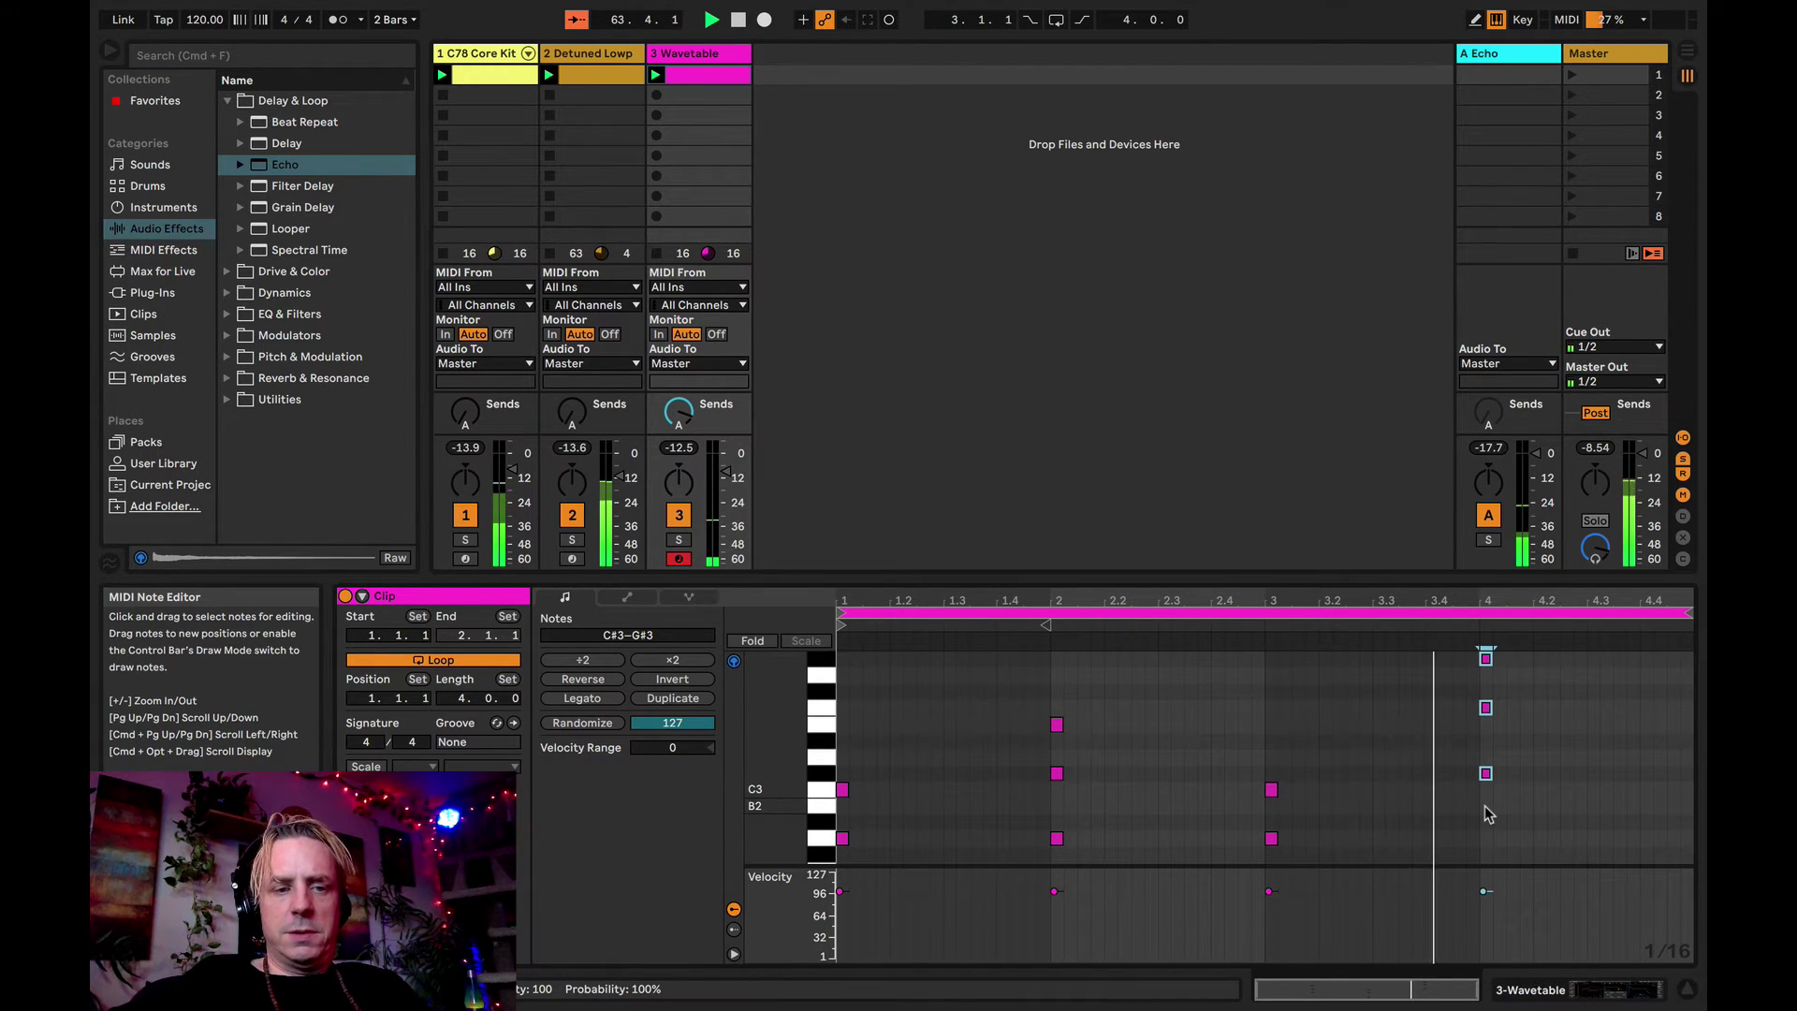
pyautogui.press('Up')
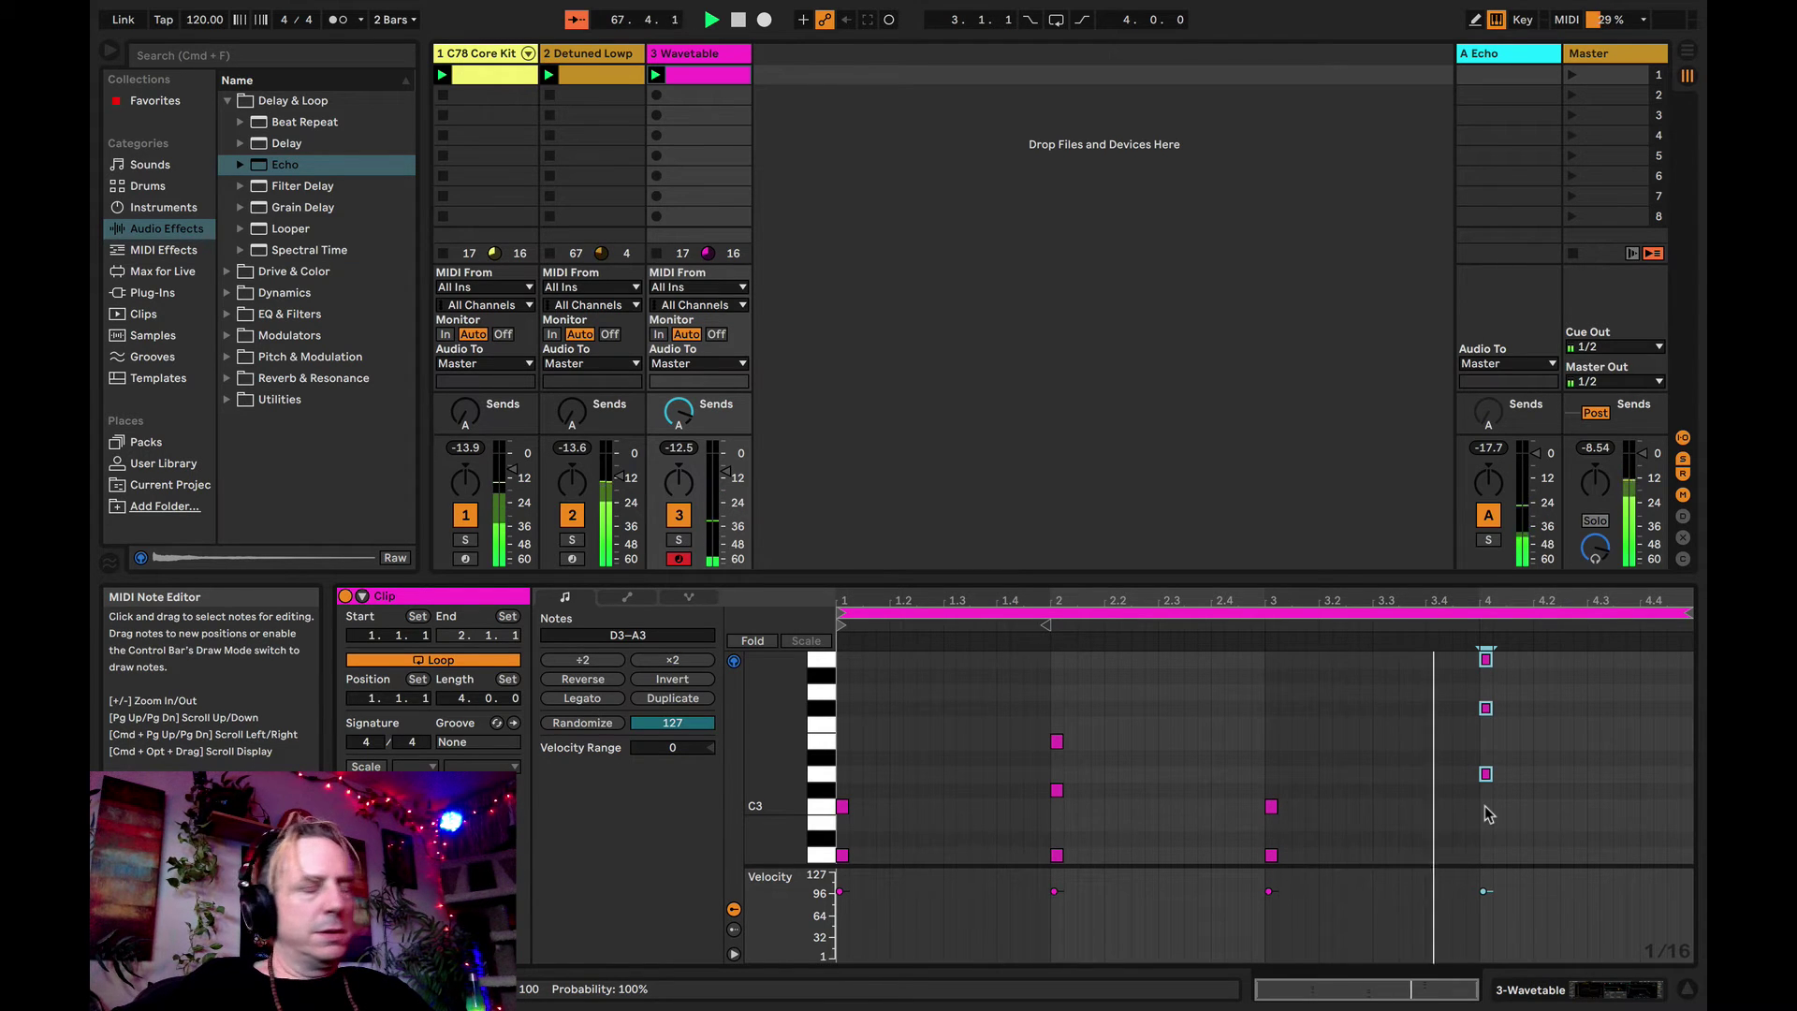
pyautogui.press('Up')
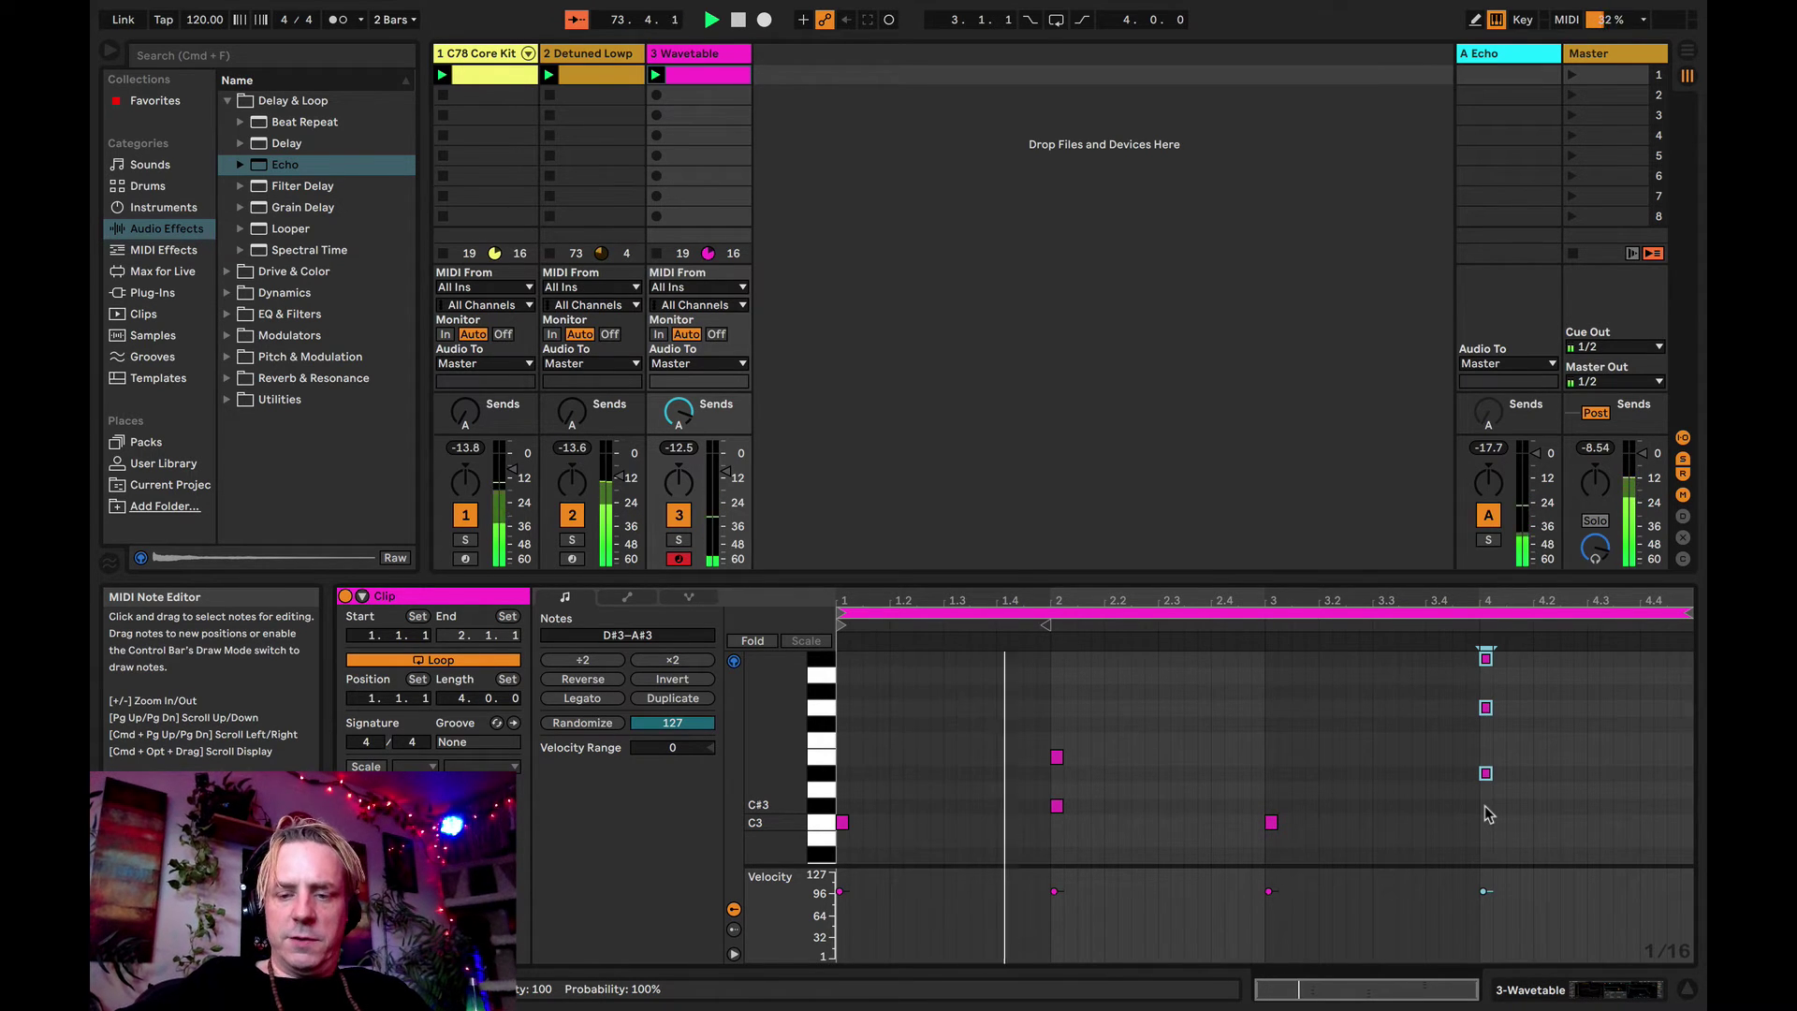
# - Lower the bar 4 chord of the Wavetable clip one octave to D#2–A#2
pyautogui.hotkey('shift', 'Down')
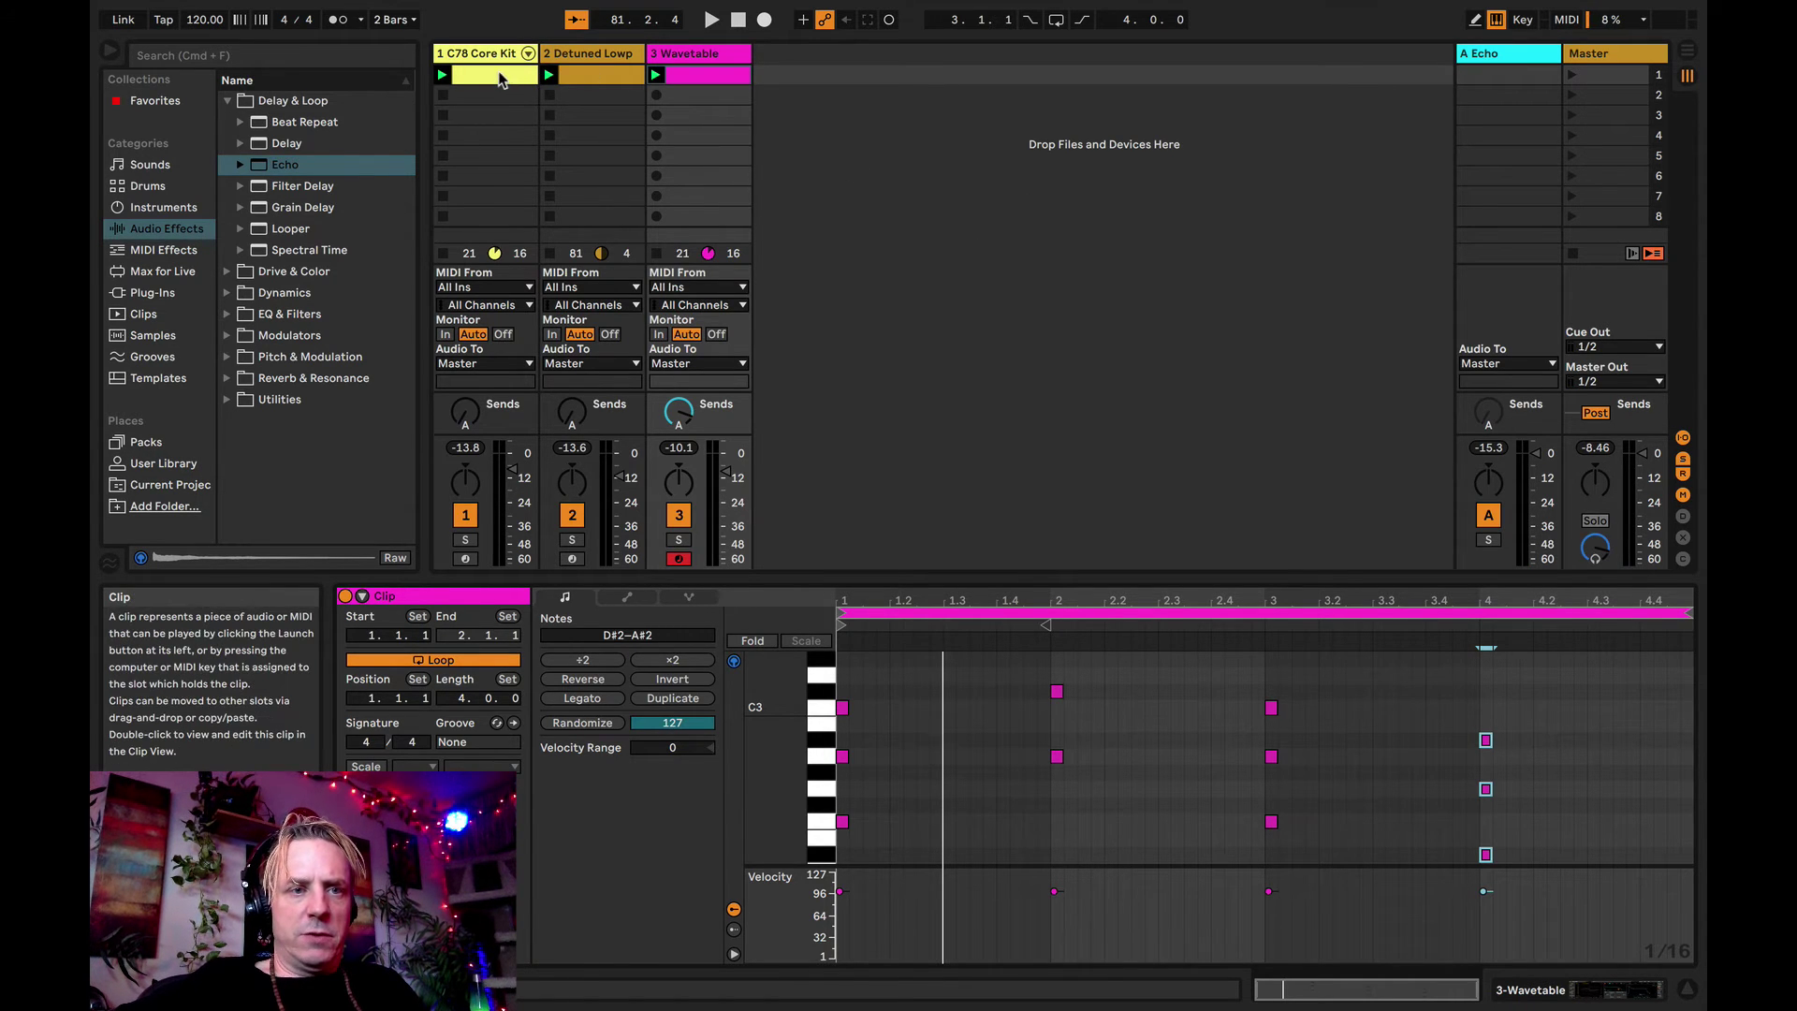
# - Review the notes of the drum, bass and Wavetable clips and play short passages of the loop
pyautogui.click(499, 79)
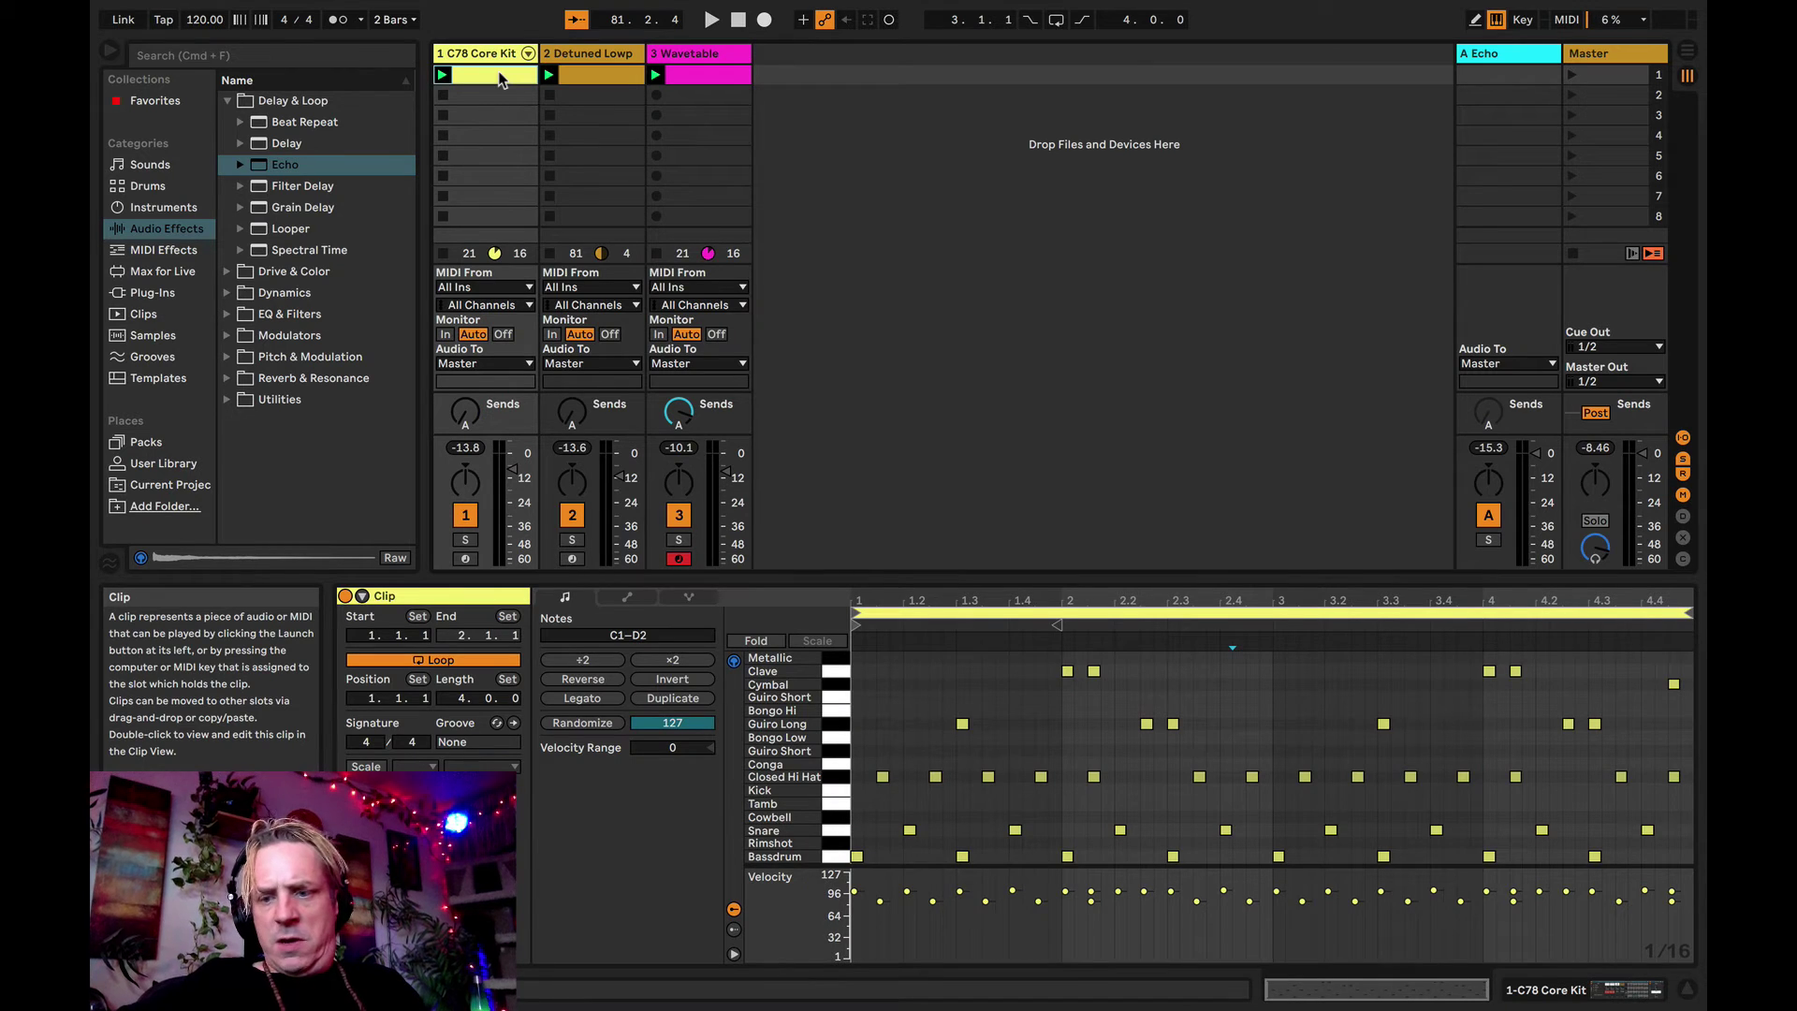
pyautogui.click(596, 79)
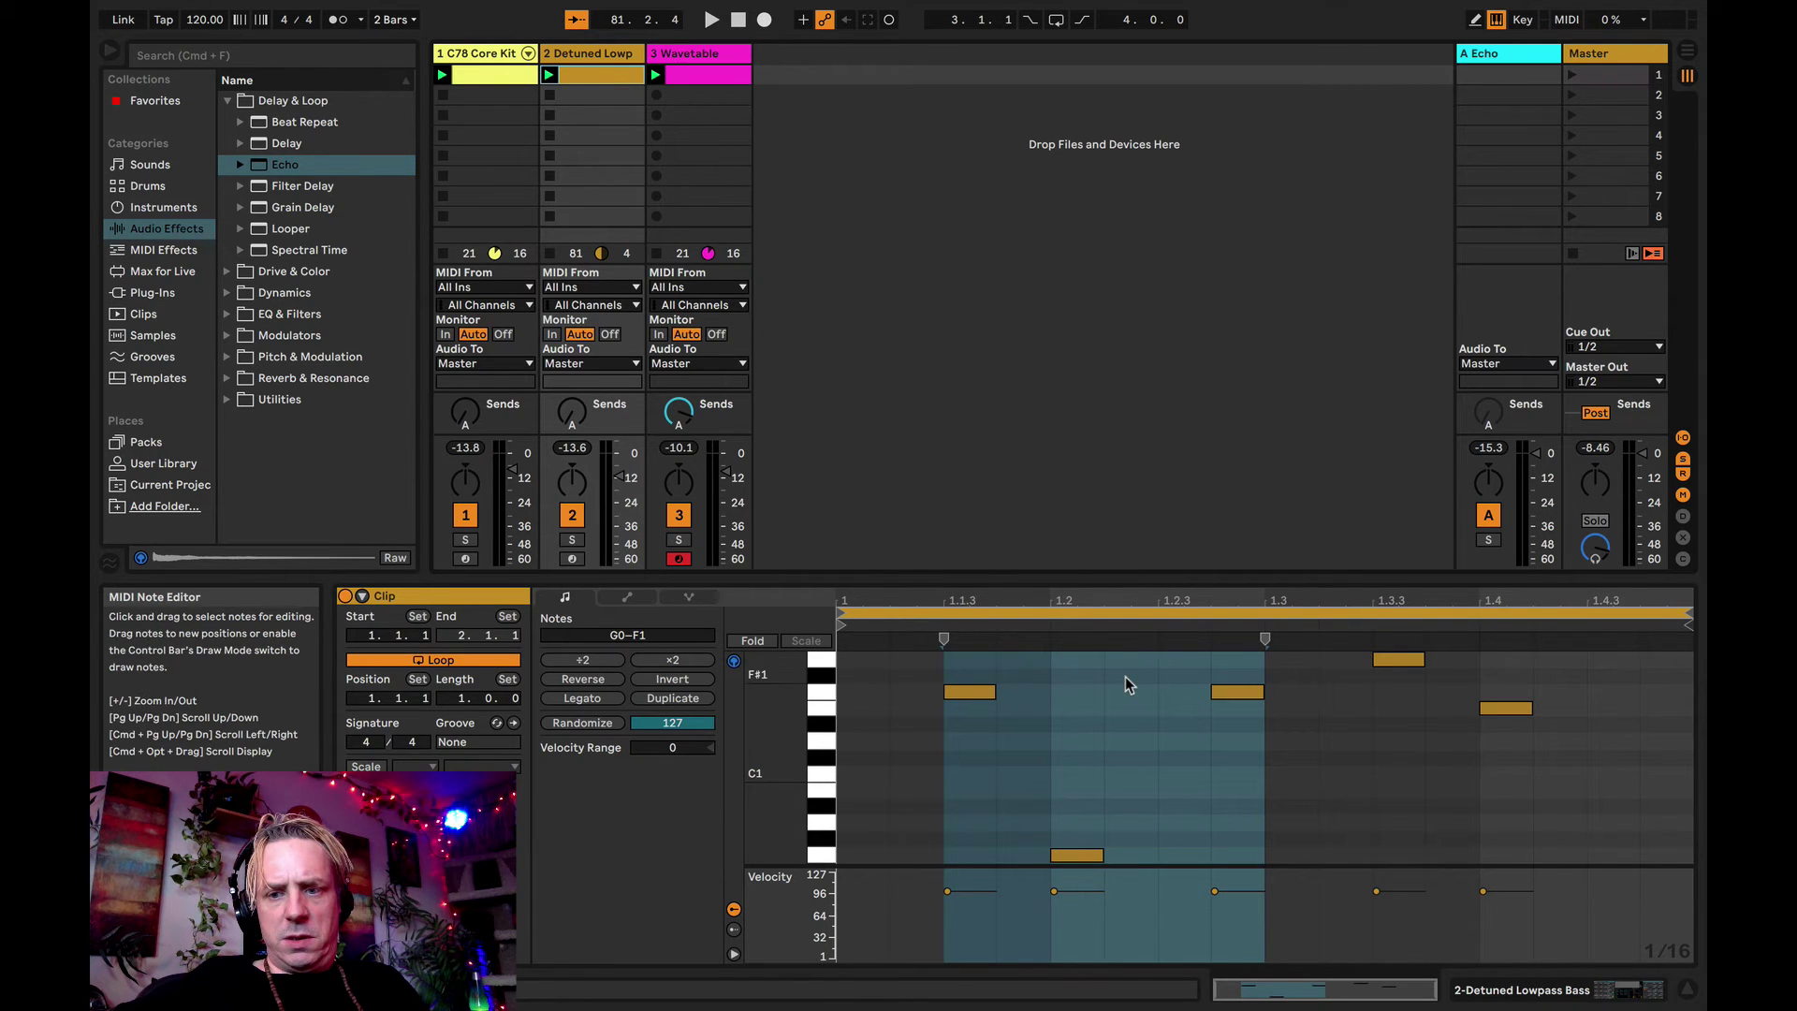
pyautogui.press('space')
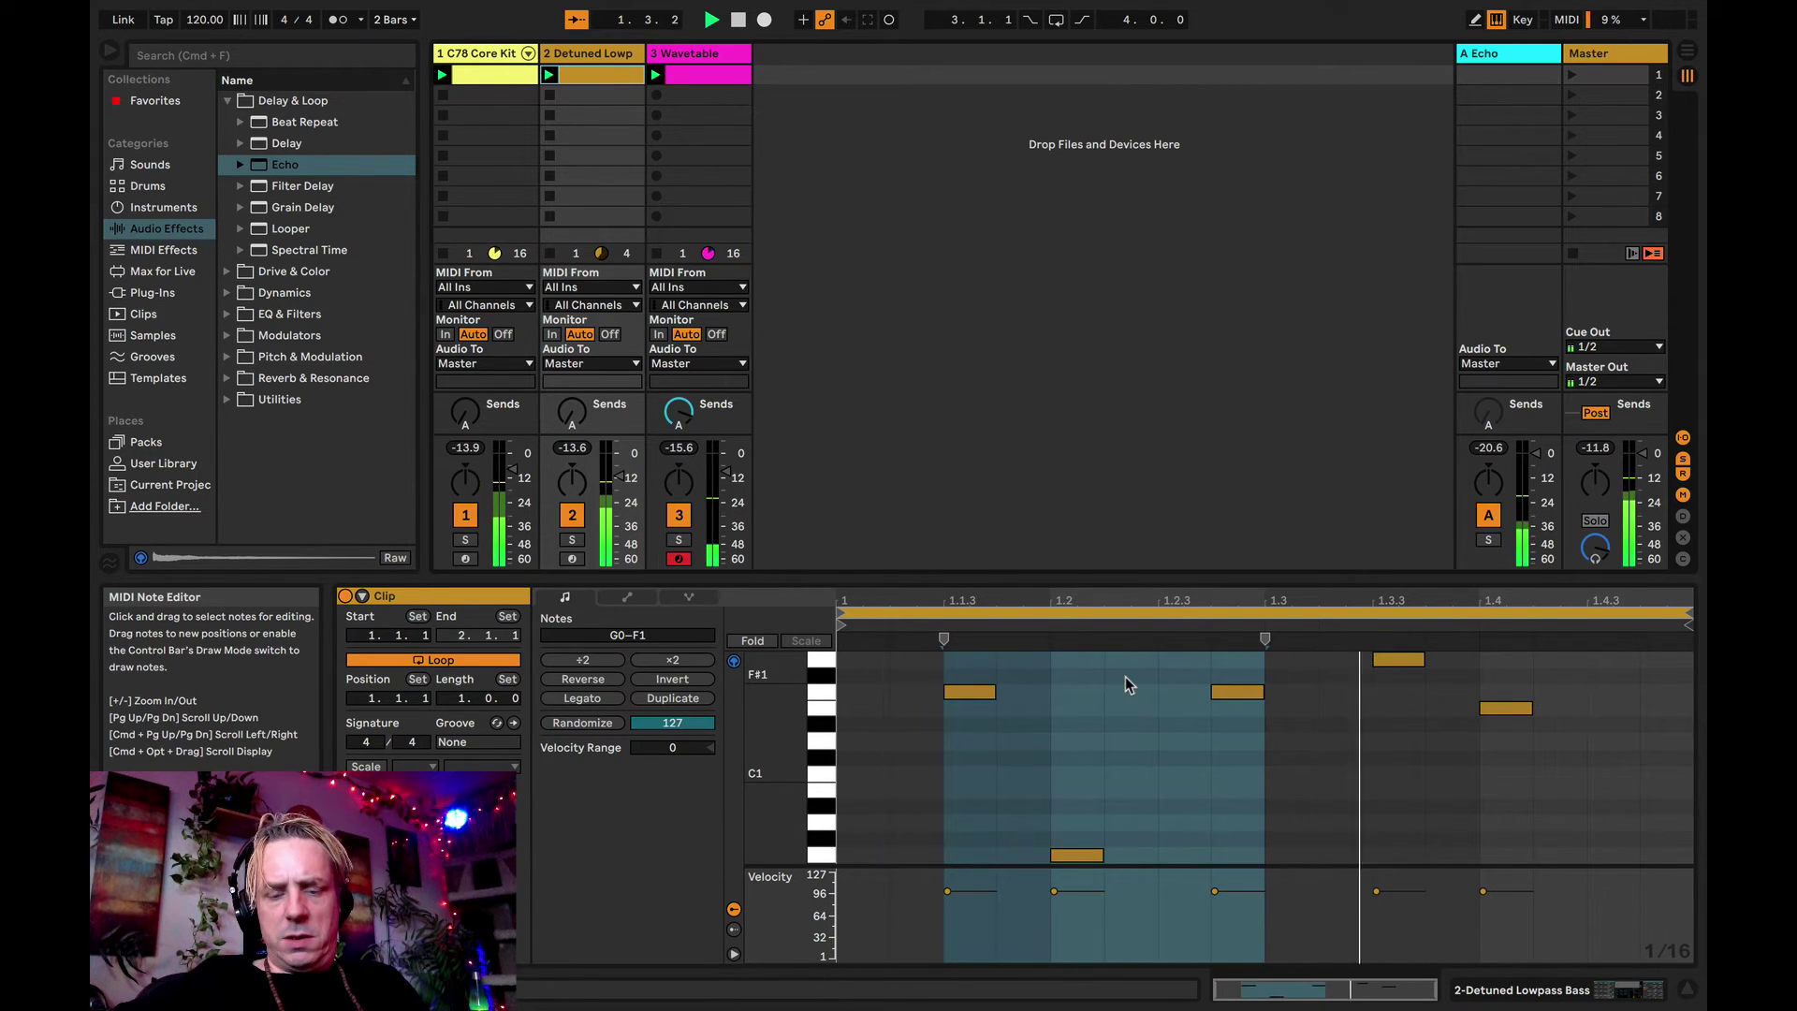
pyautogui.press('space')
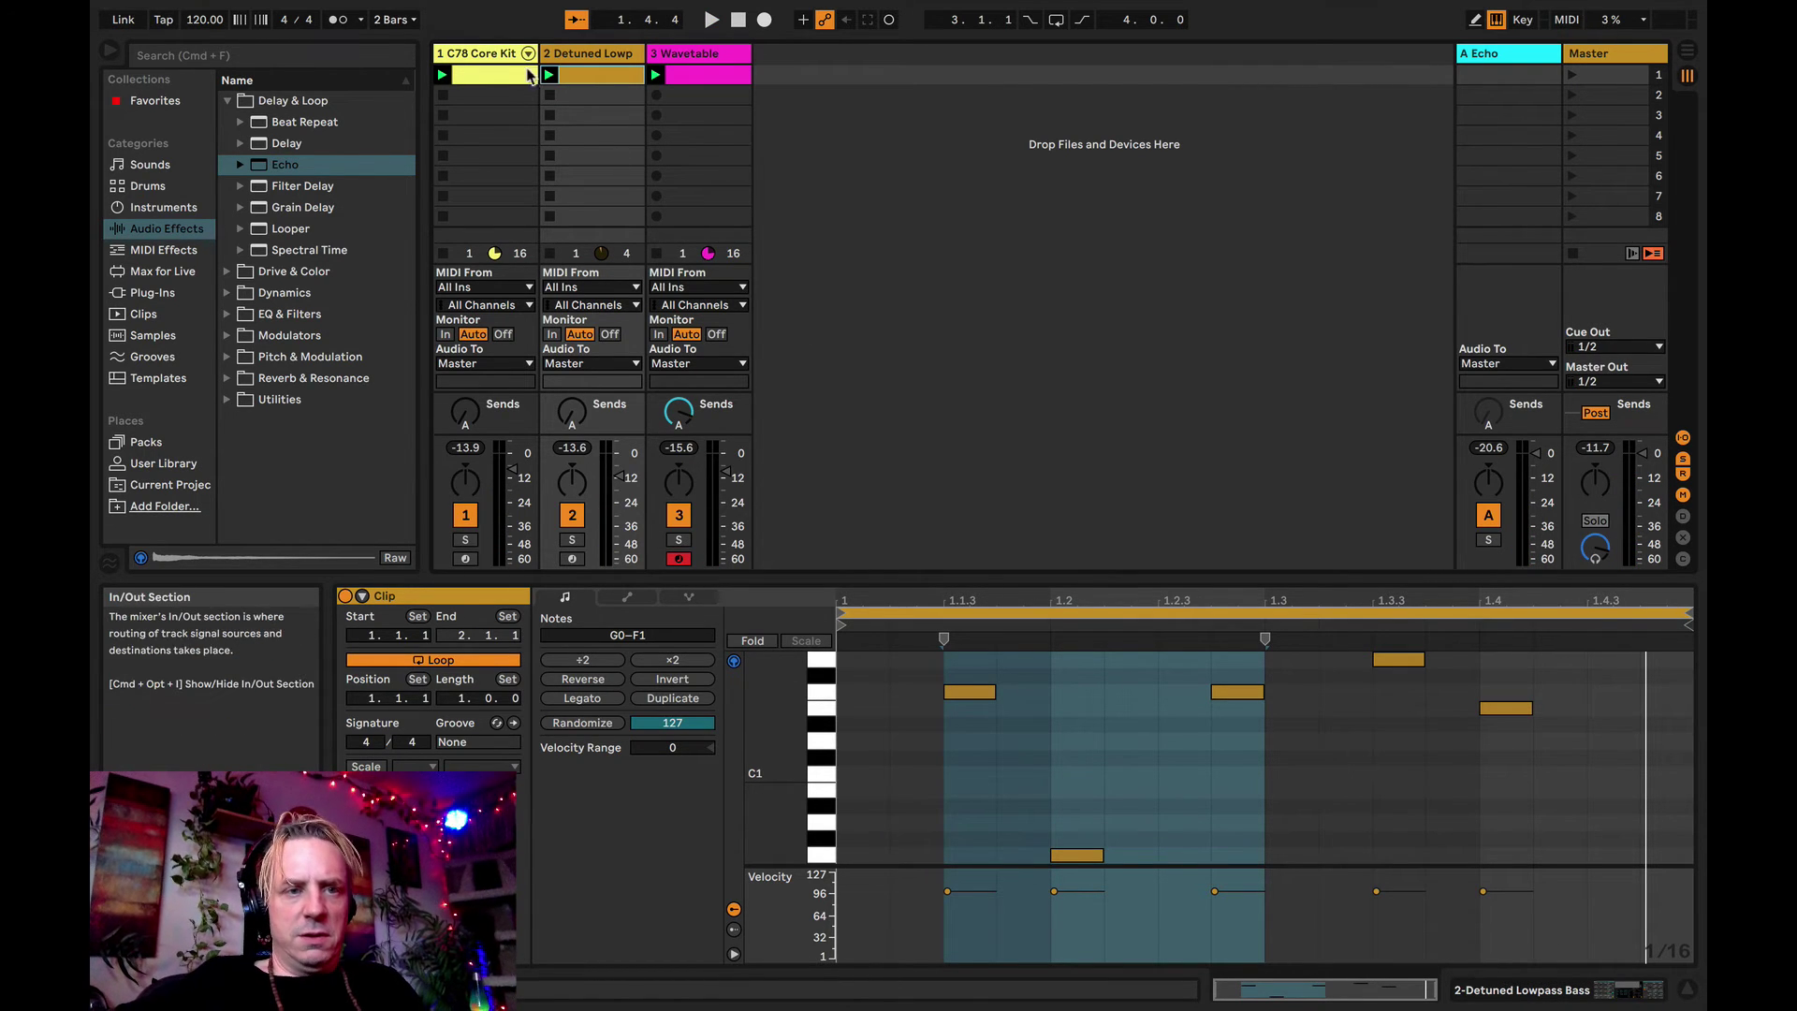
pyautogui.click(504, 79)
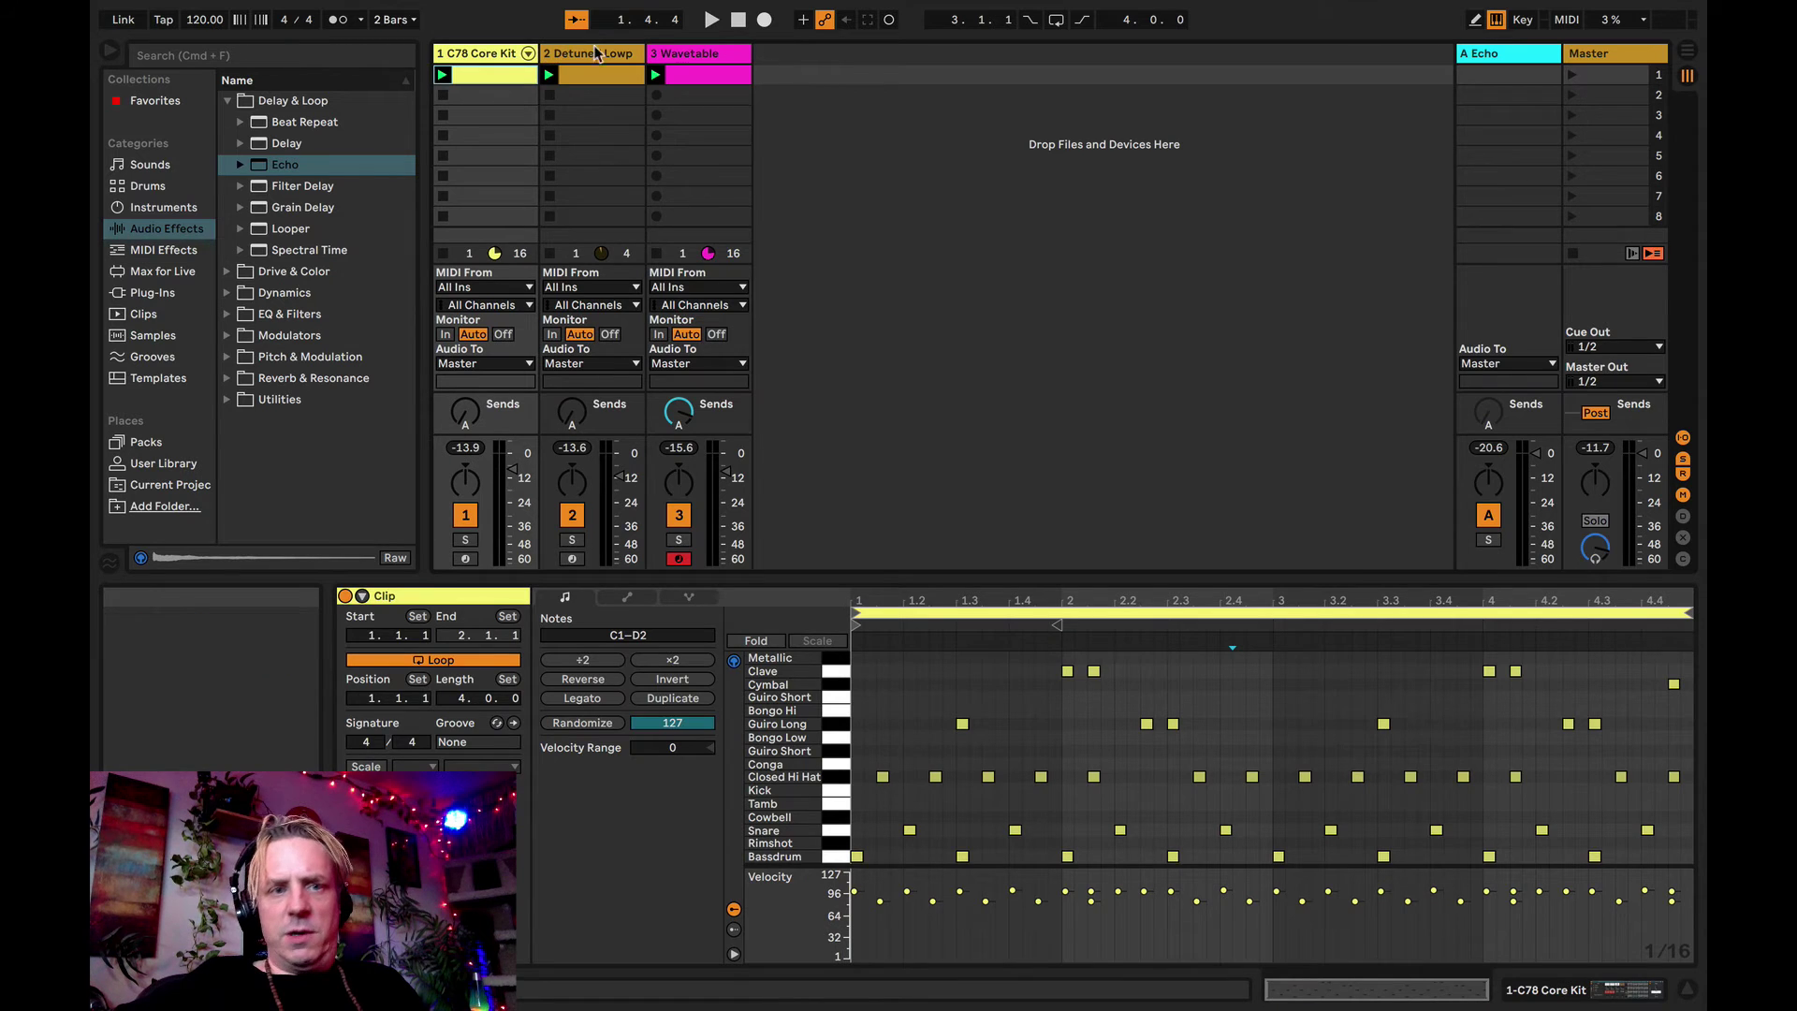
pyautogui.click(604, 73)
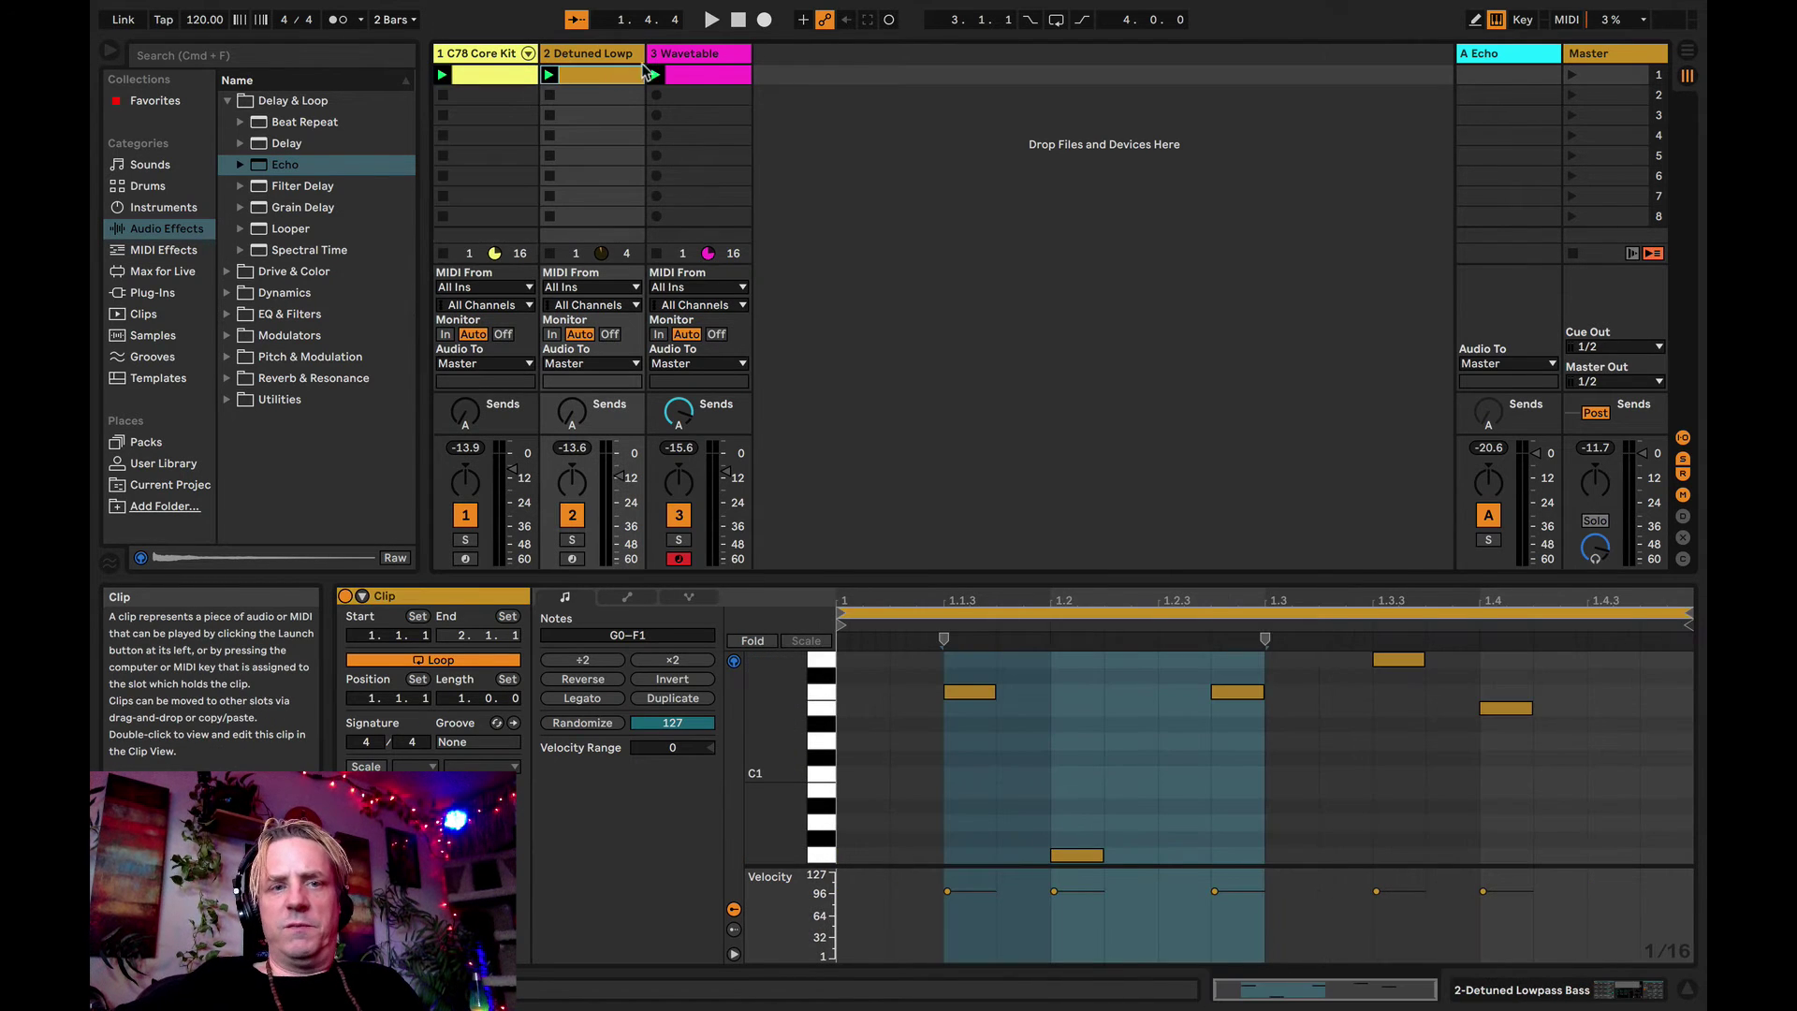
pyautogui.click(683, 75)
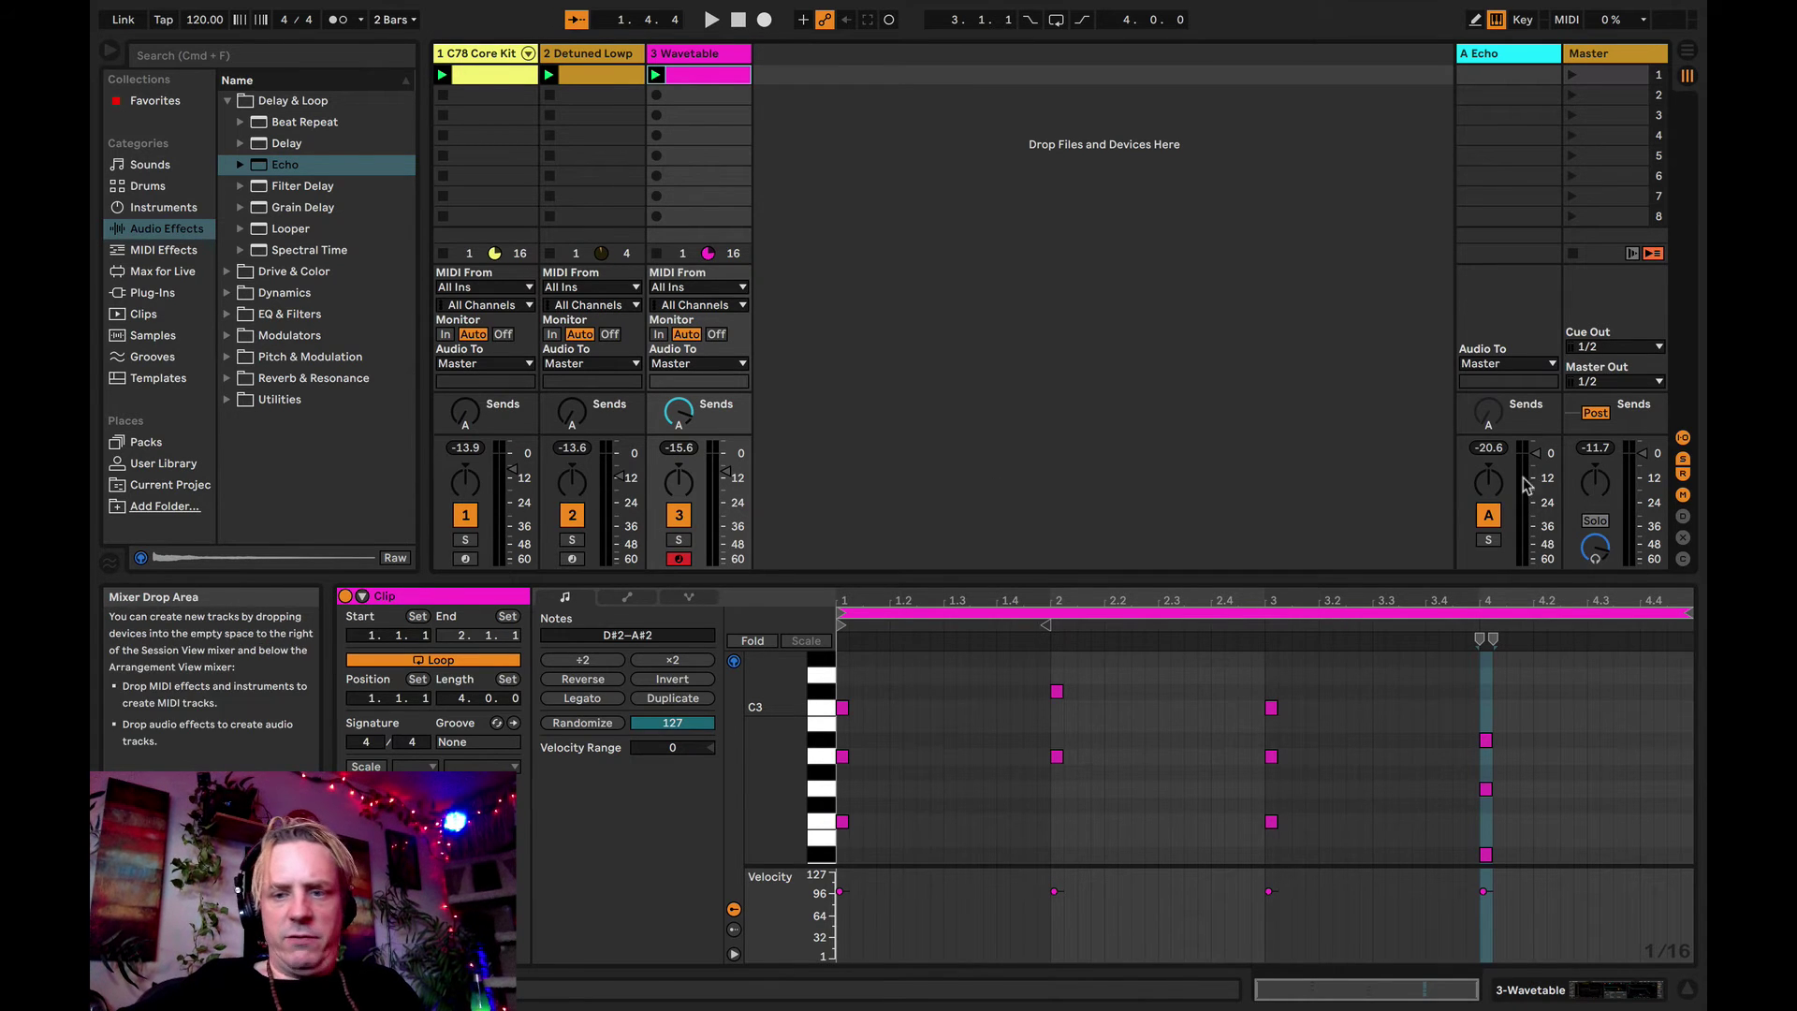
pyautogui.press('space')
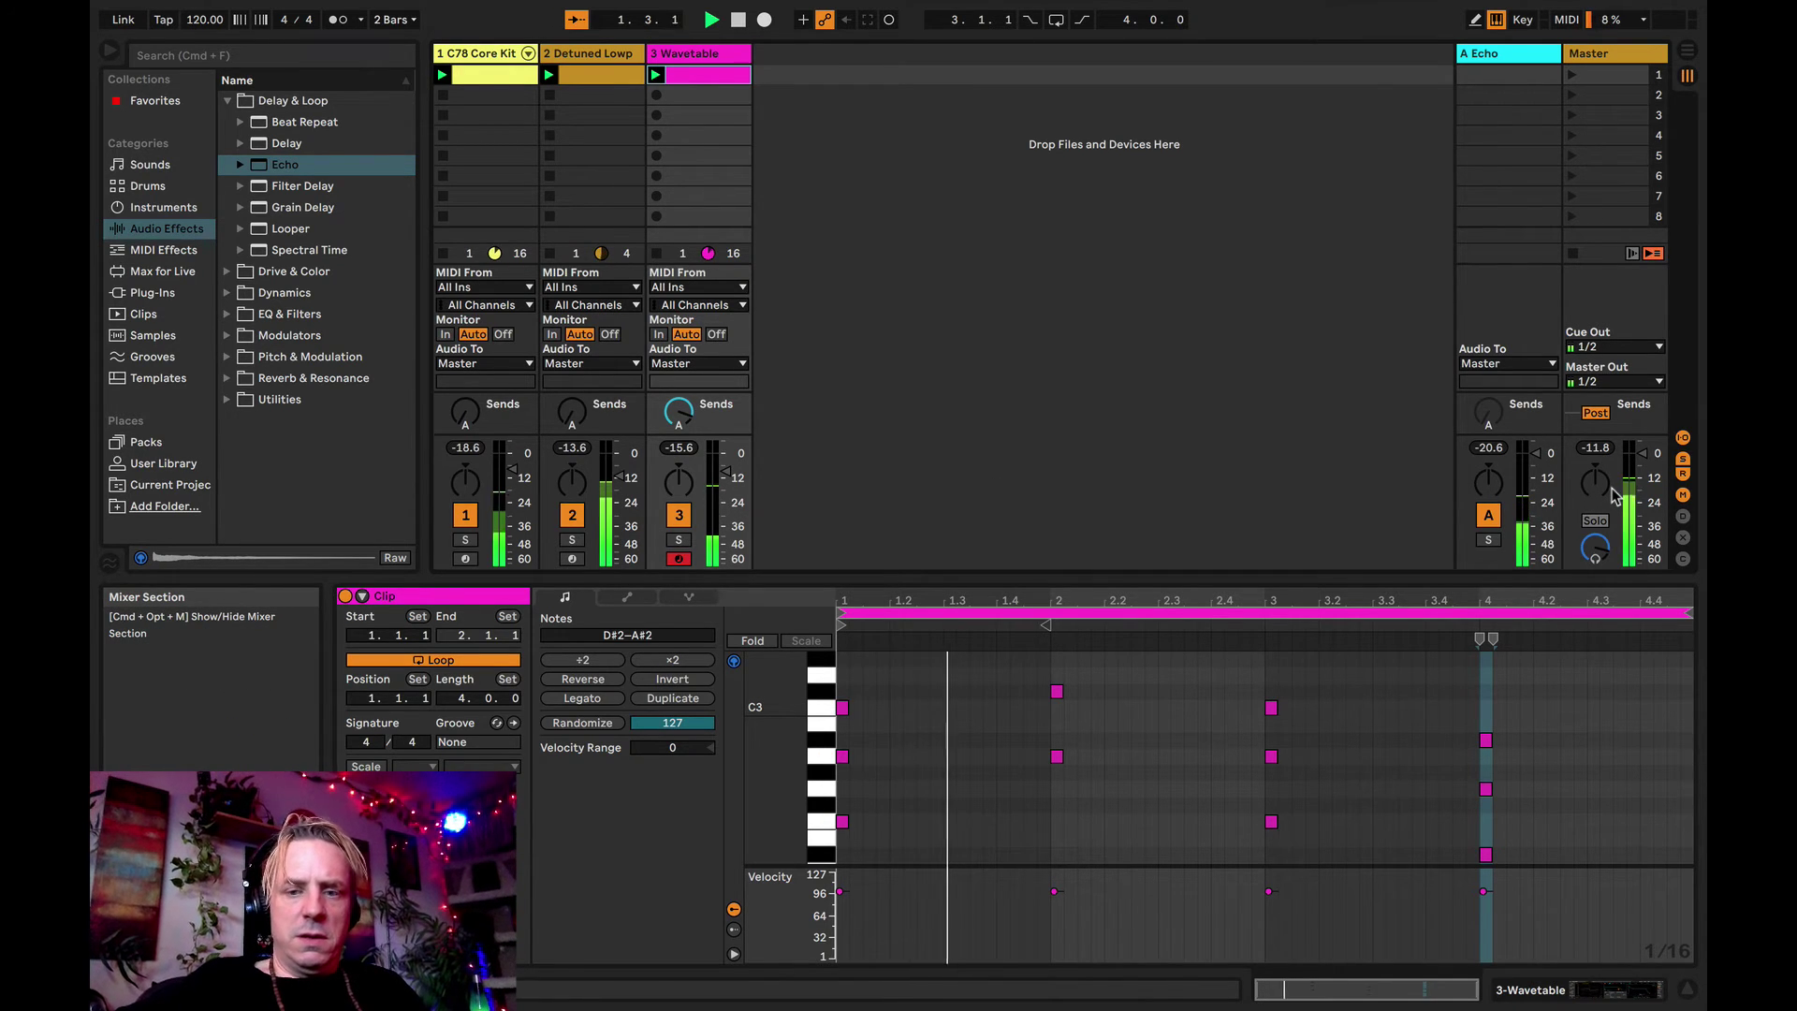
pyautogui.press('space')
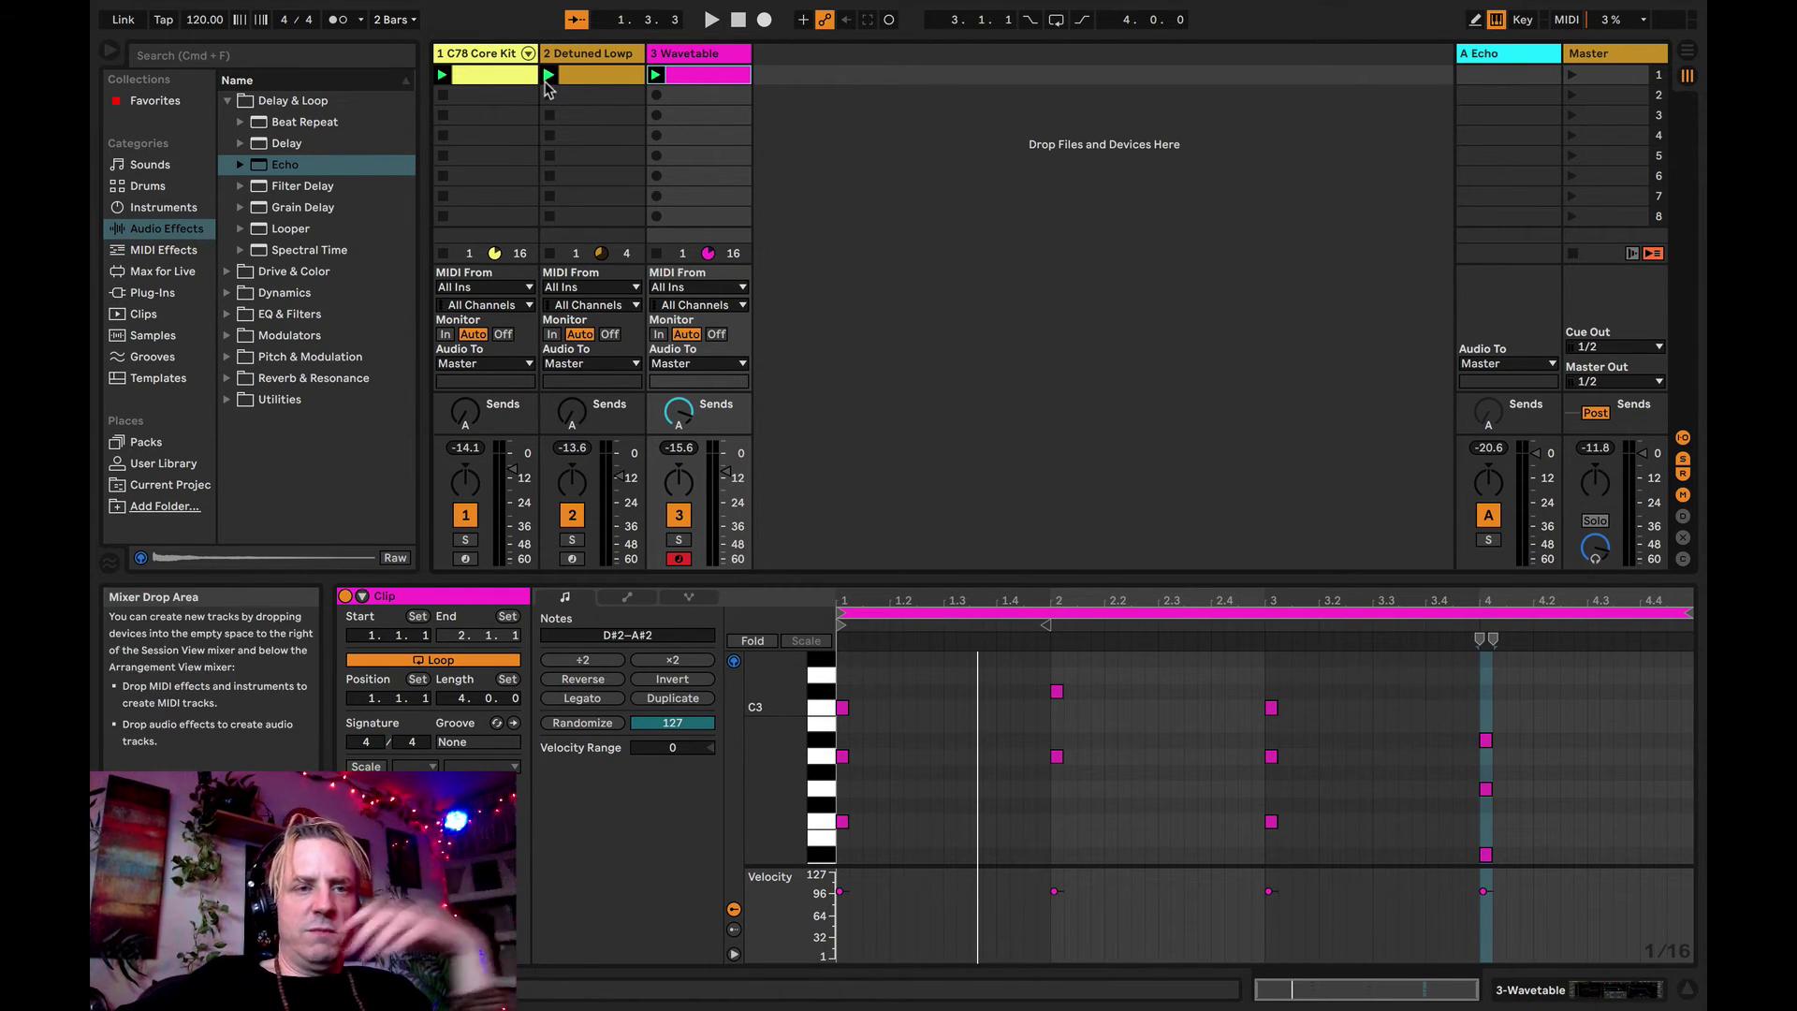
pyautogui.click(481, 56)
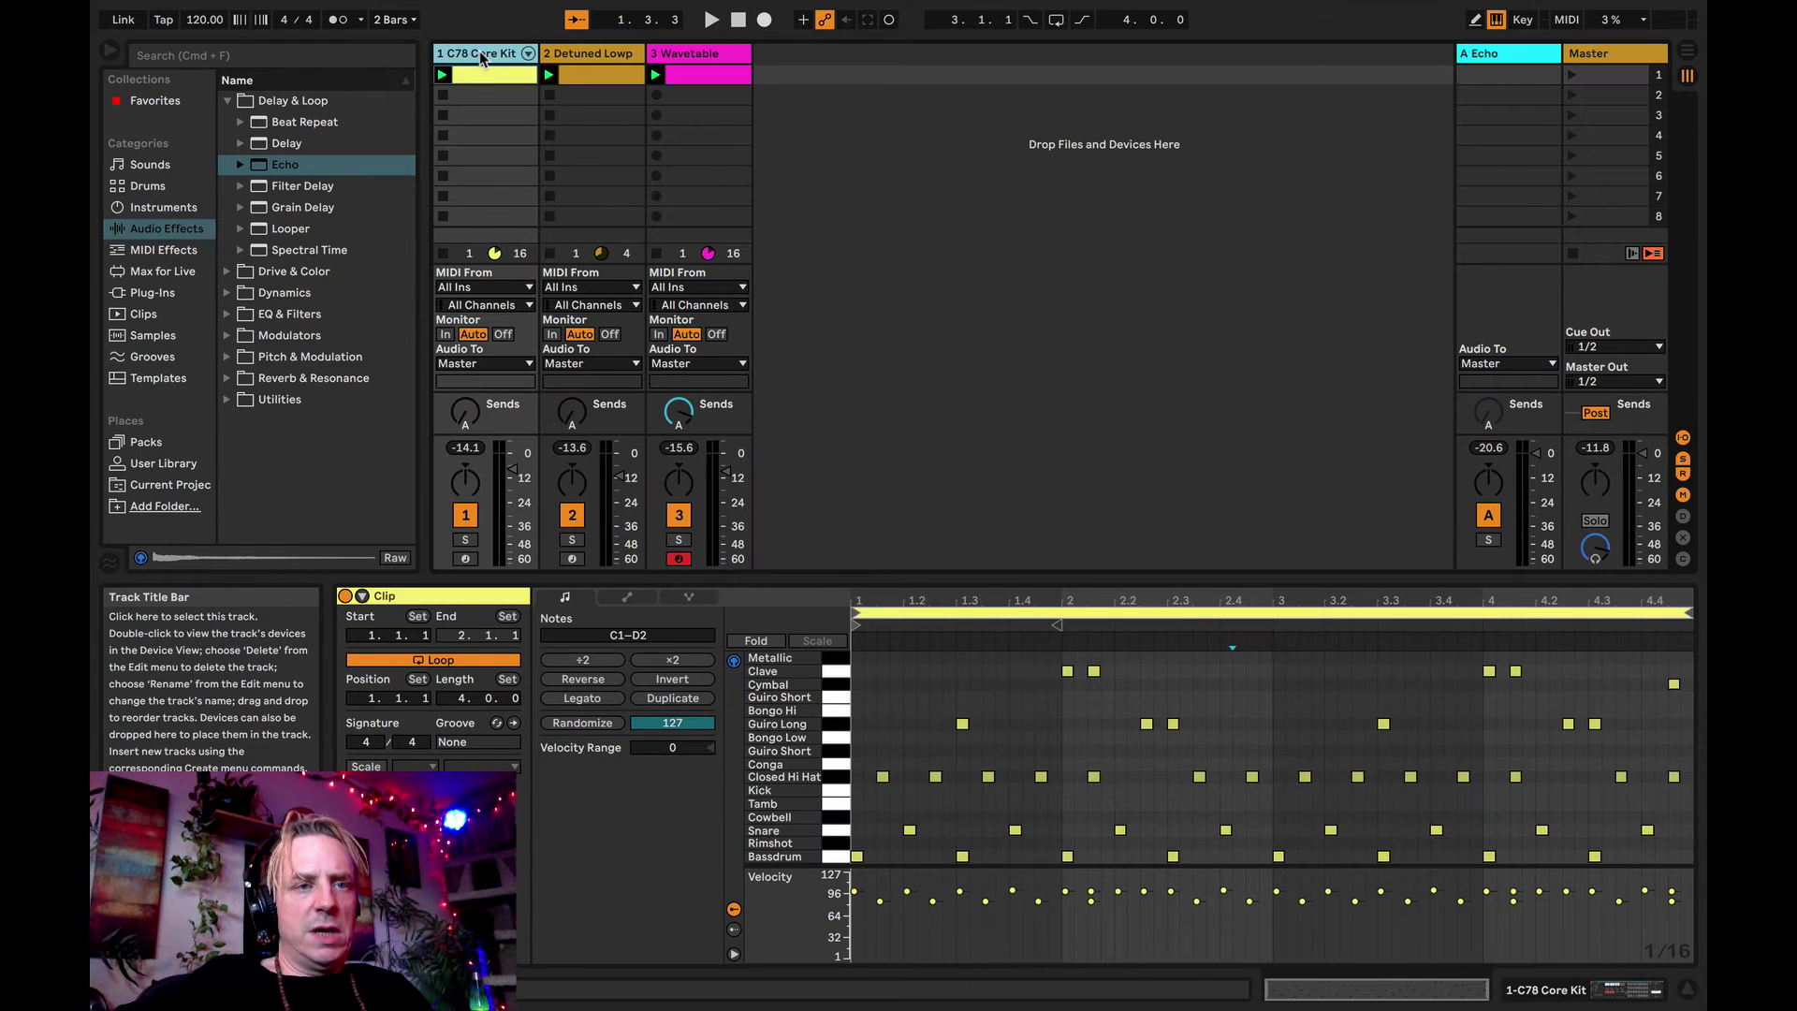
pyautogui.keyDown('shift'); pyautogui.click(585, 85); pyautogui.keyUp('shift')
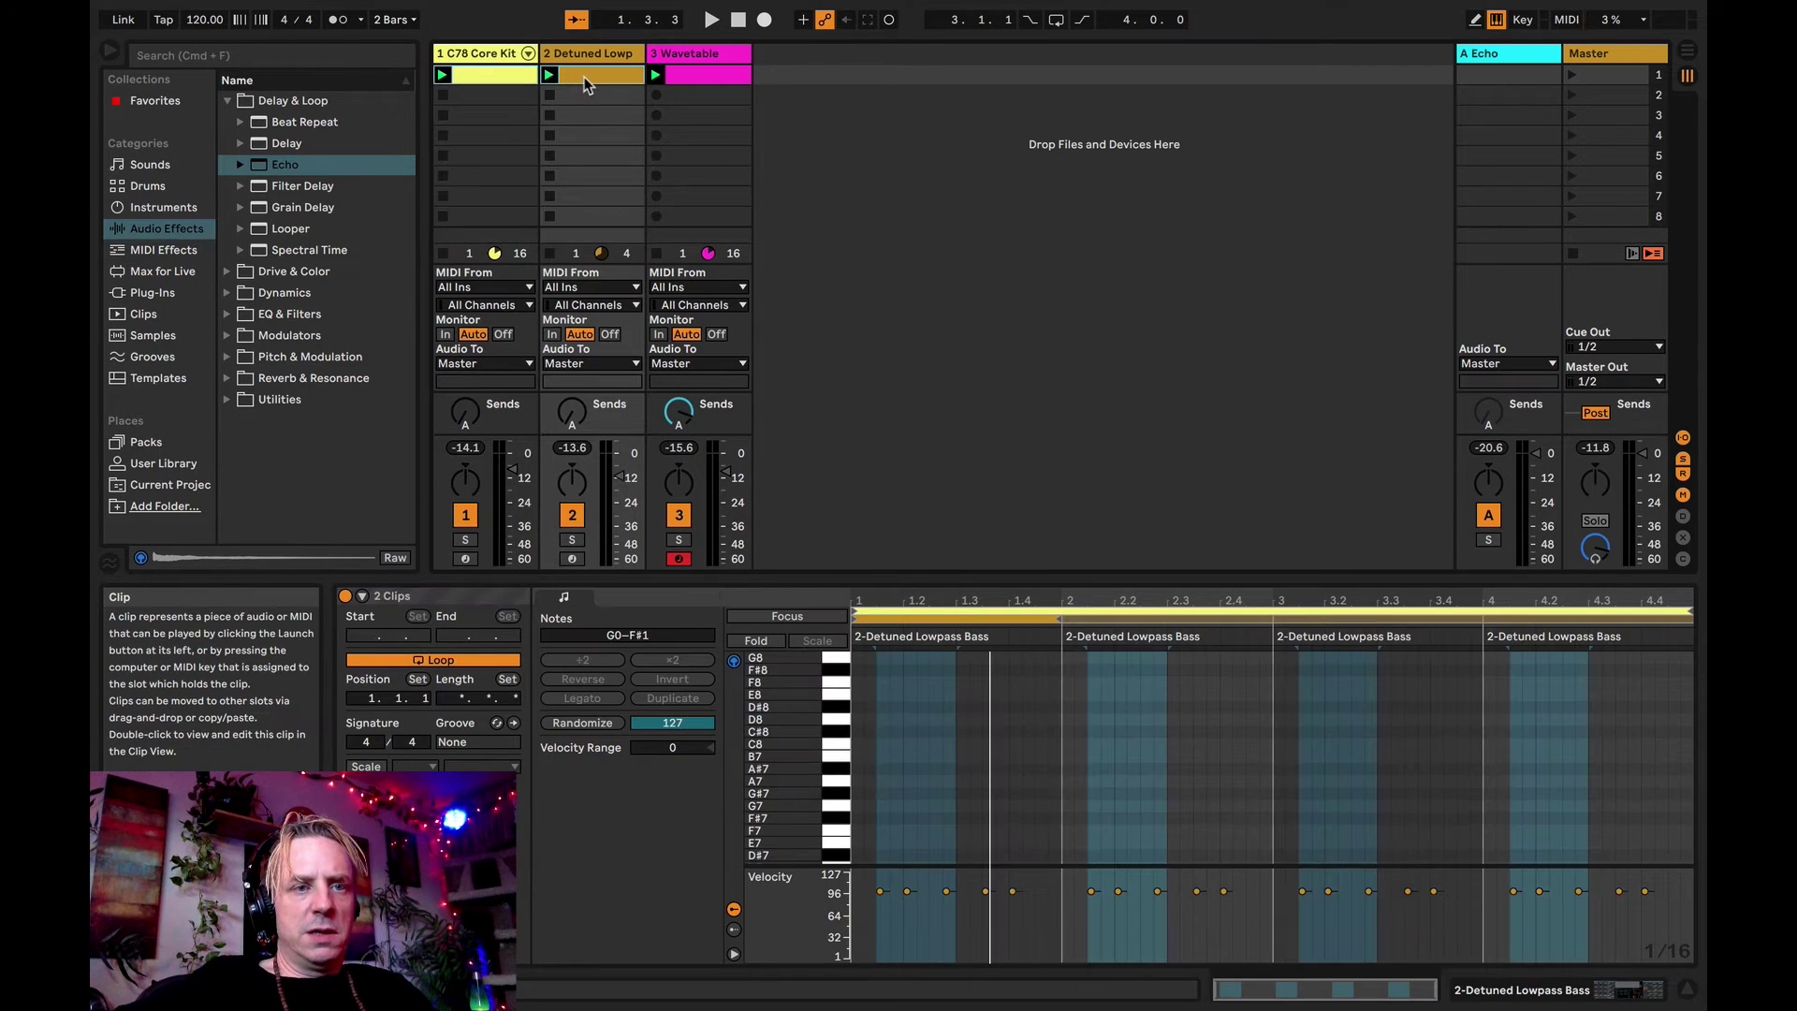
pyautogui.keyDown('shift'); pyautogui.click(677, 71); pyautogui.keyUp('shift')
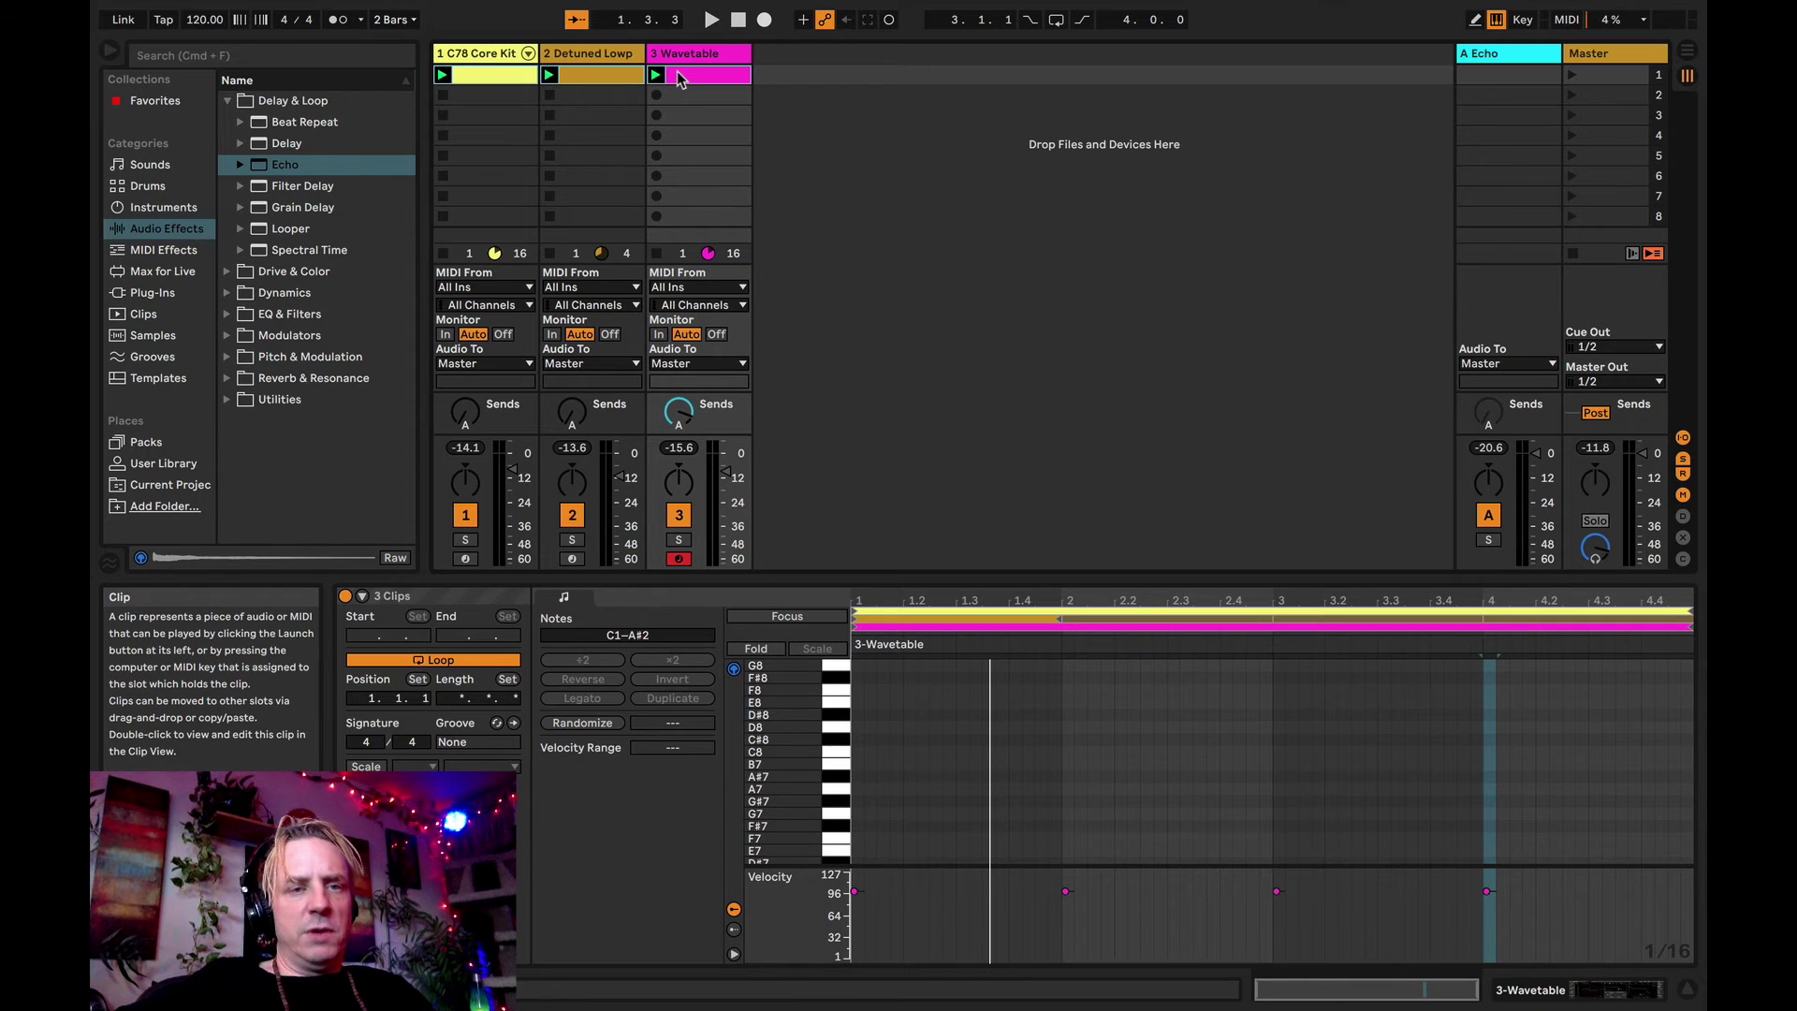
pyautogui.rightClick(677, 75)
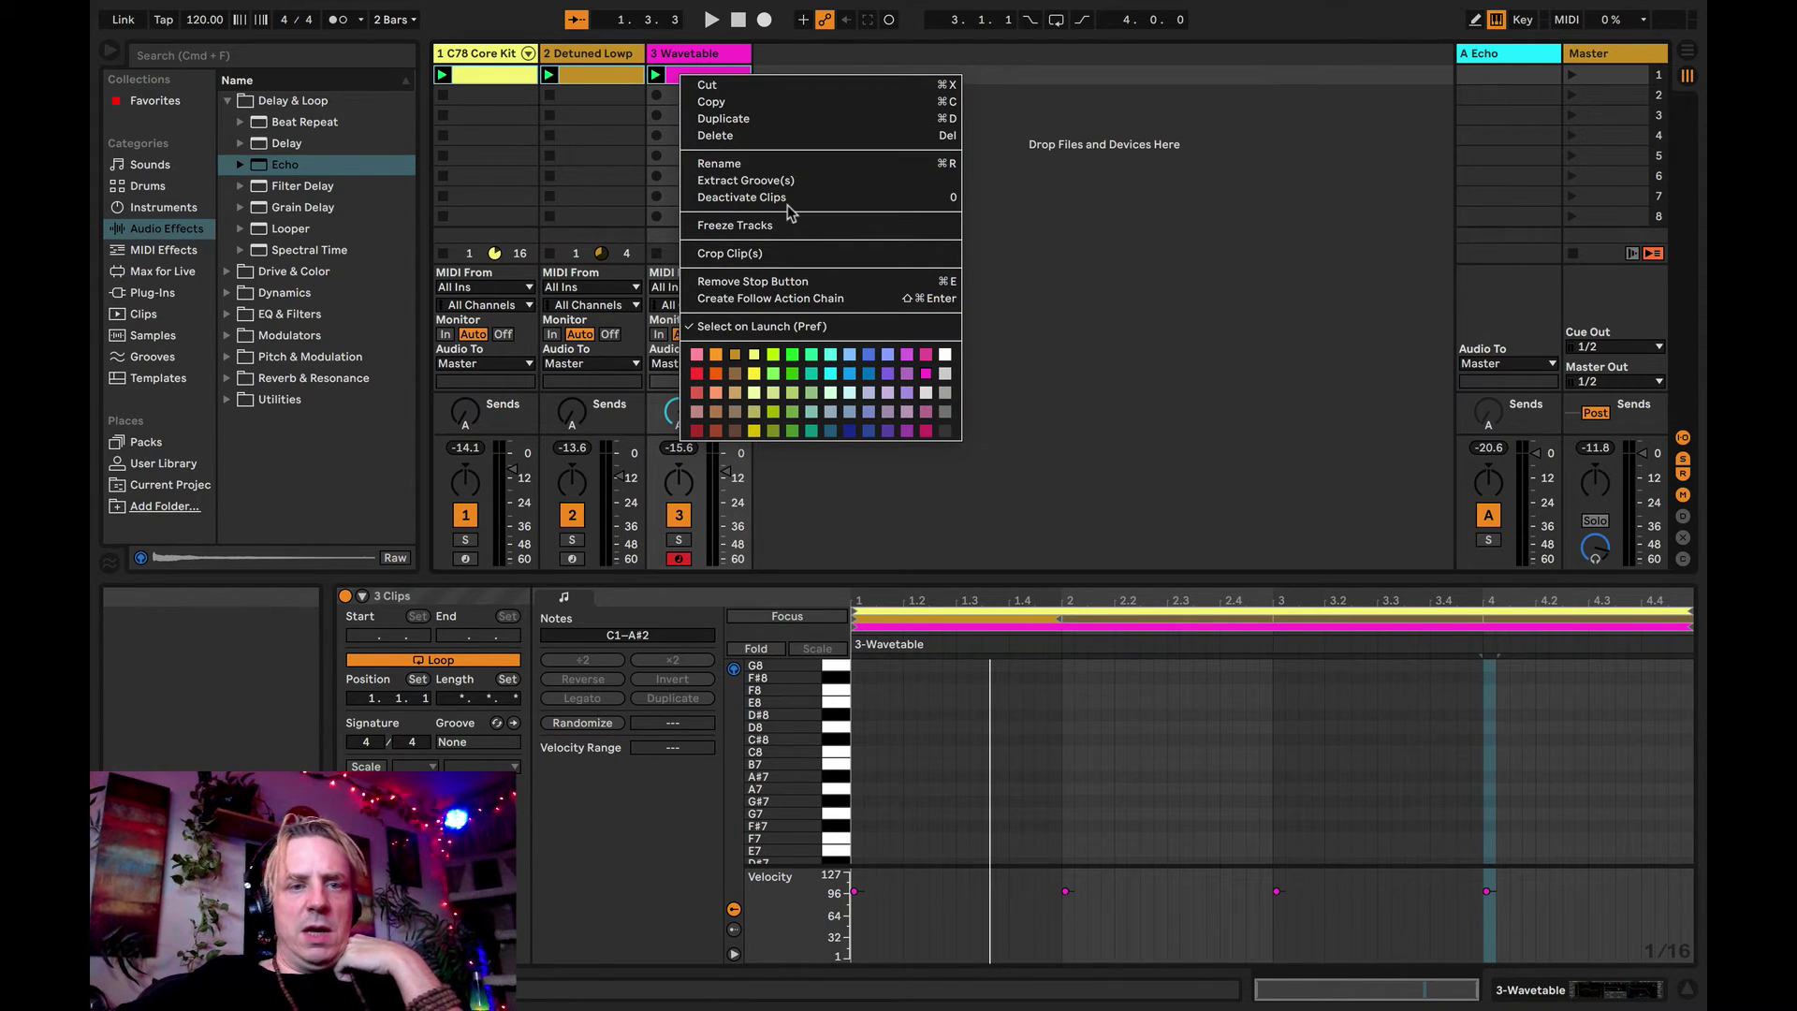
pyautogui.click(559, 101)
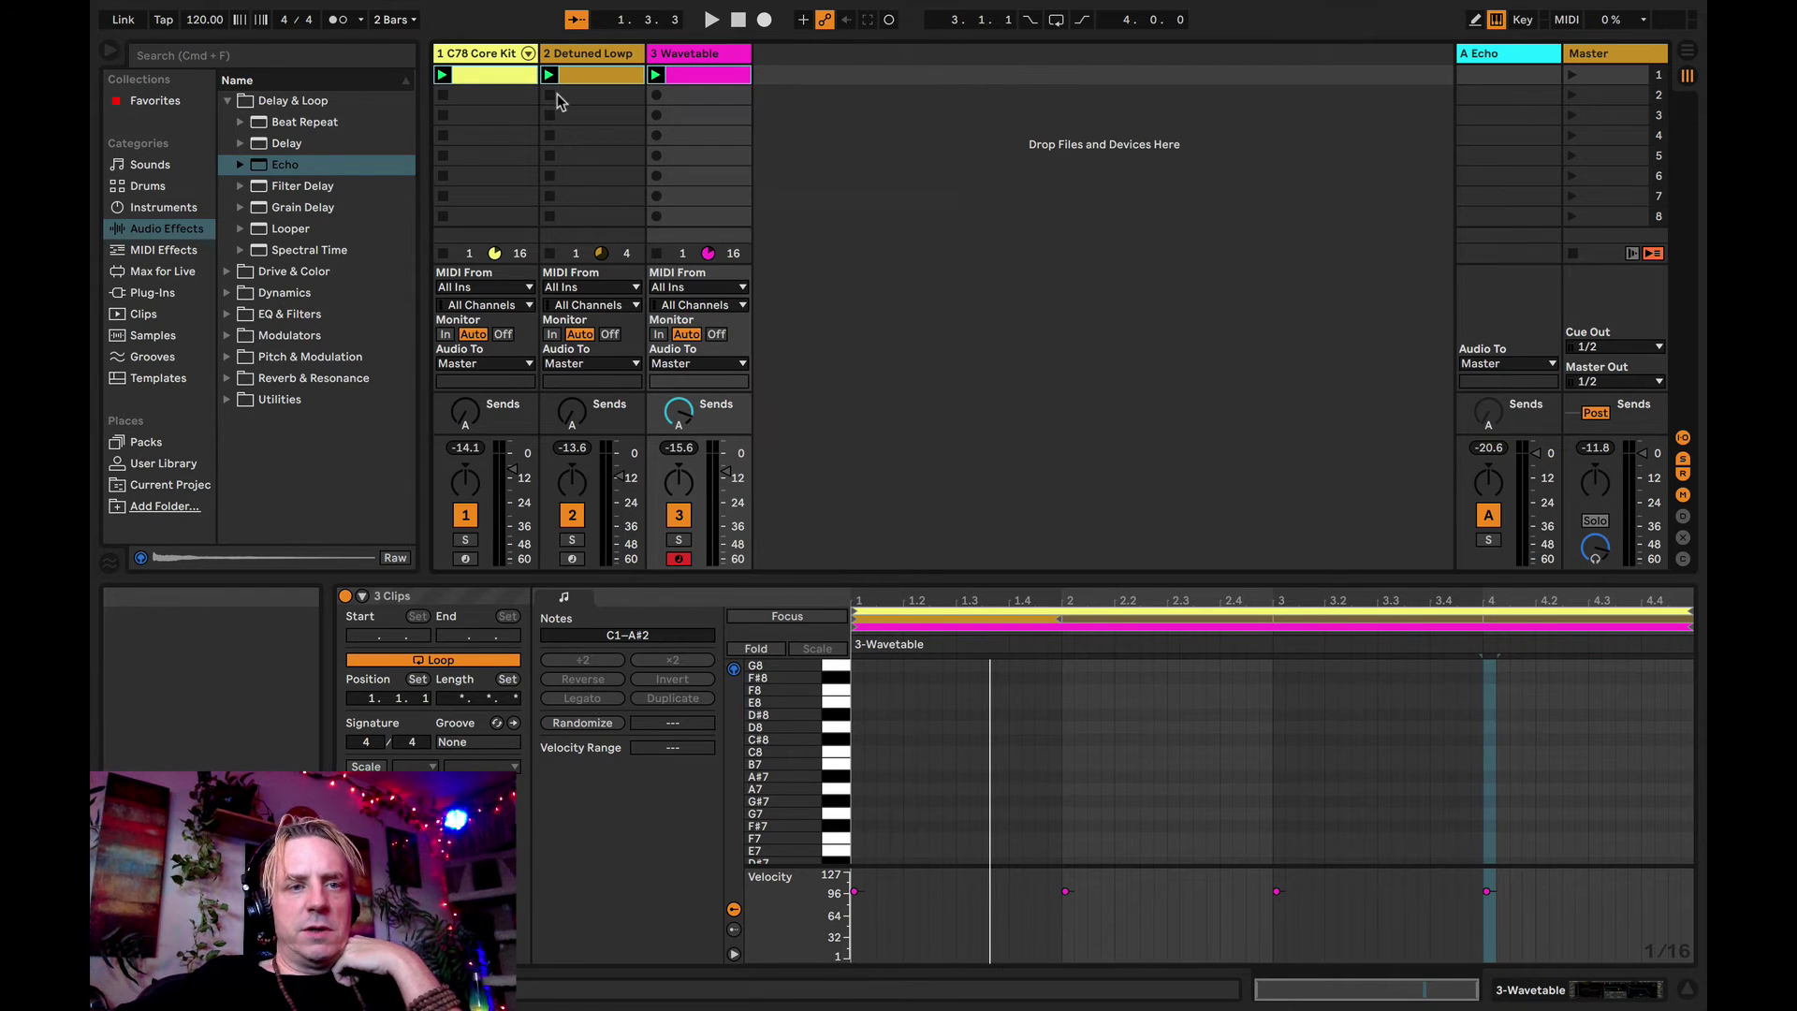
# - Select the C78 Core Kit, Detuned Lowpass Bass and Wavetable tracks together and freeze them
pyautogui.click(505, 58)
pyautogui.keyDown('shift'); pyautogui.click(672, 59); pyautogui.keyUp('shift')
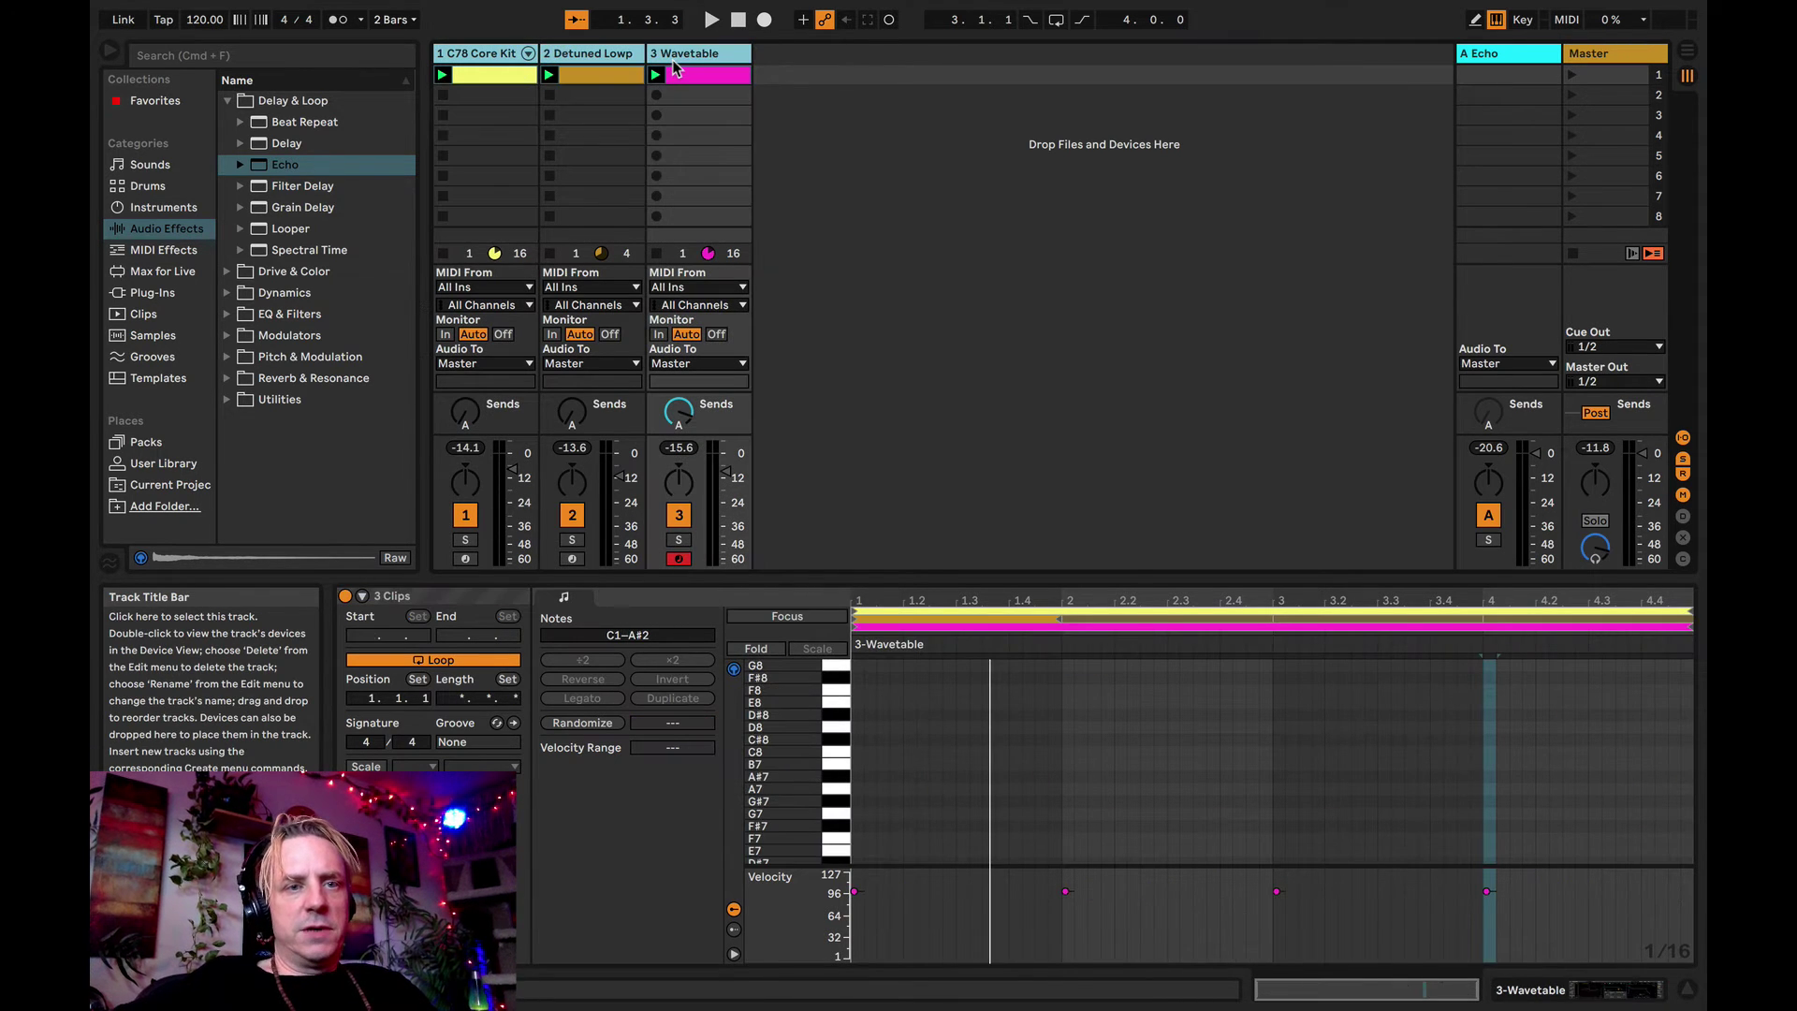
pyautogui.click(499, 58)
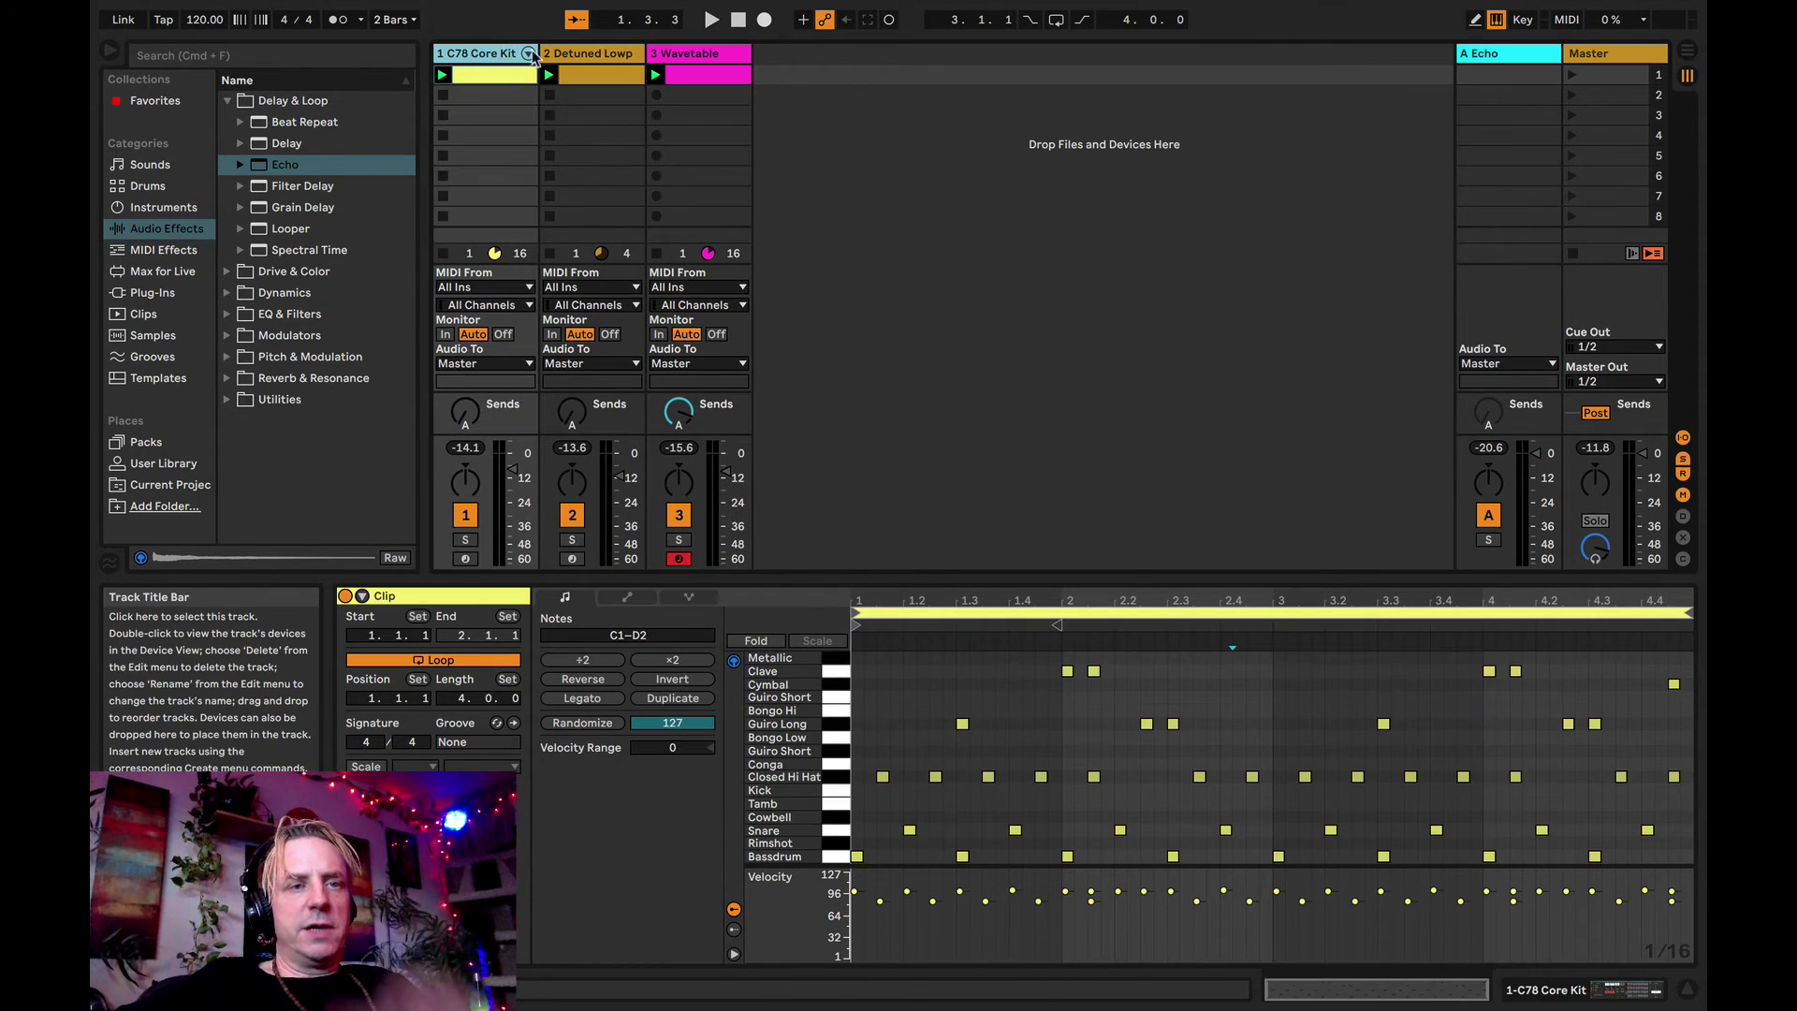
pyautogui.keyDown('shift'); pyautogui.click(584, 58); pyautogui.keyUp('shift')
pyautogui.keyDown('shift'); pyautogui.click(688, 58); pyautogui.keyUp('shift')
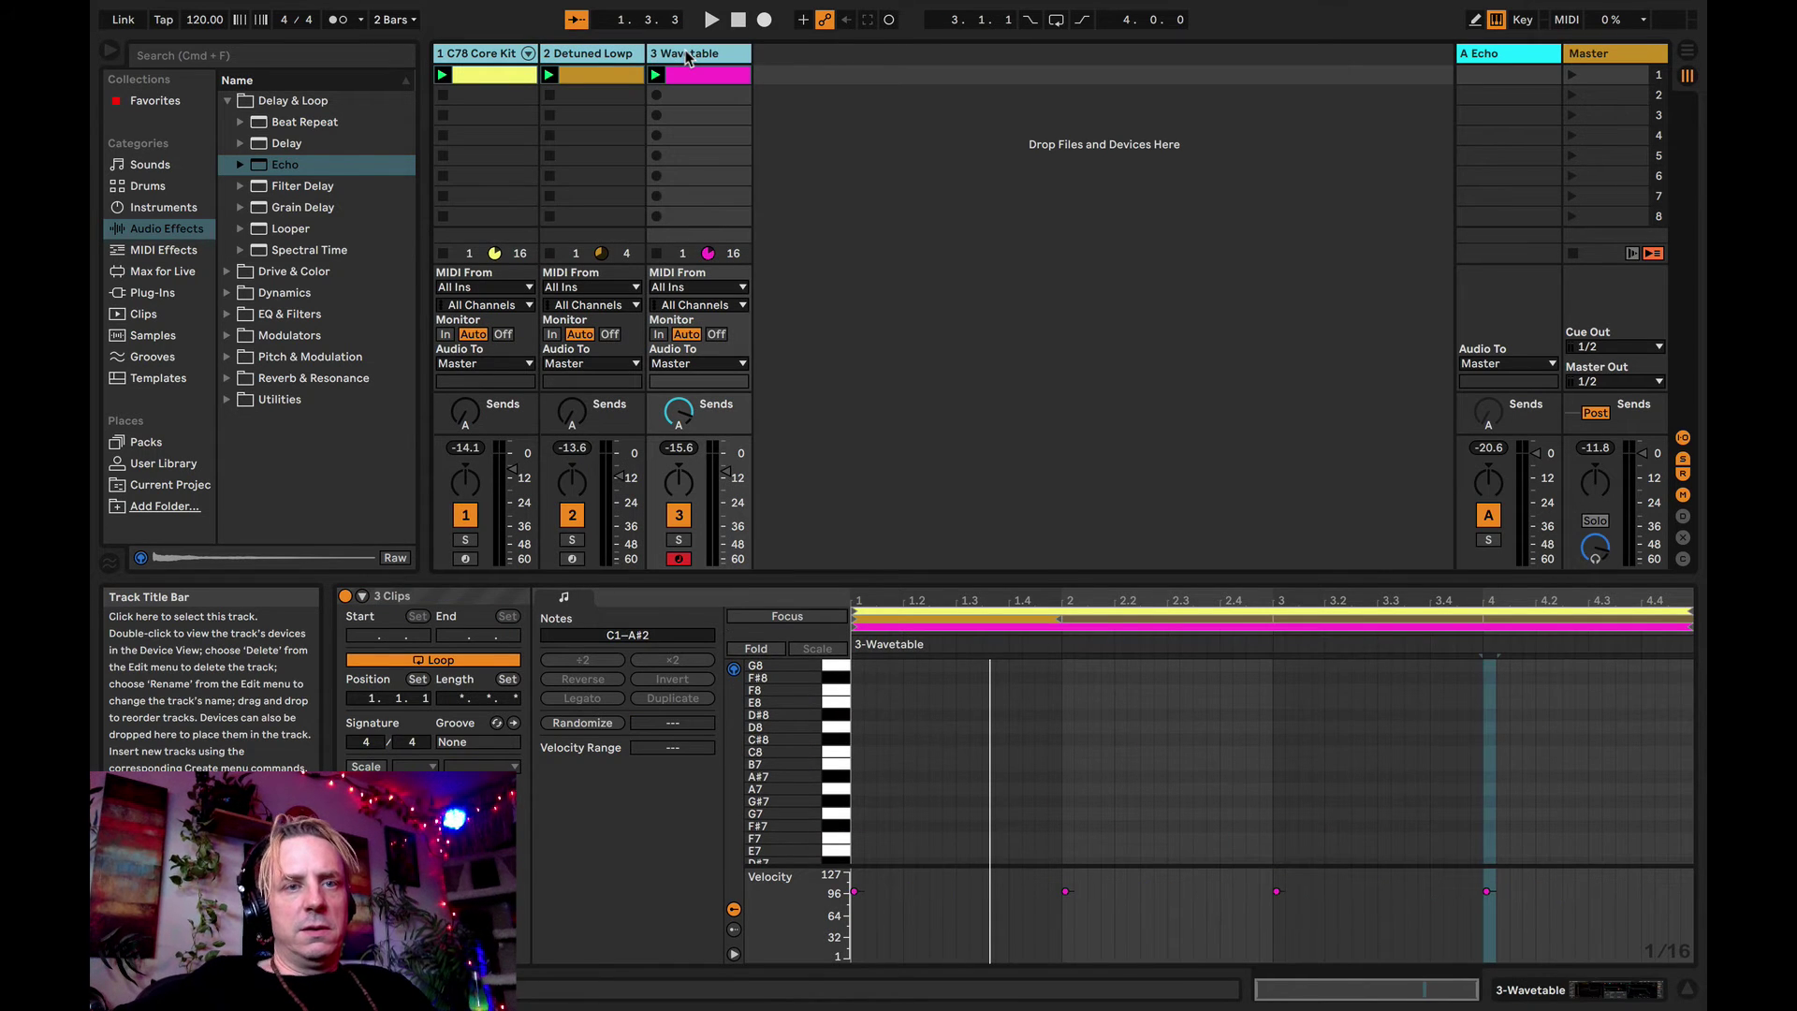
pyautogui.rightClick(687, 58)
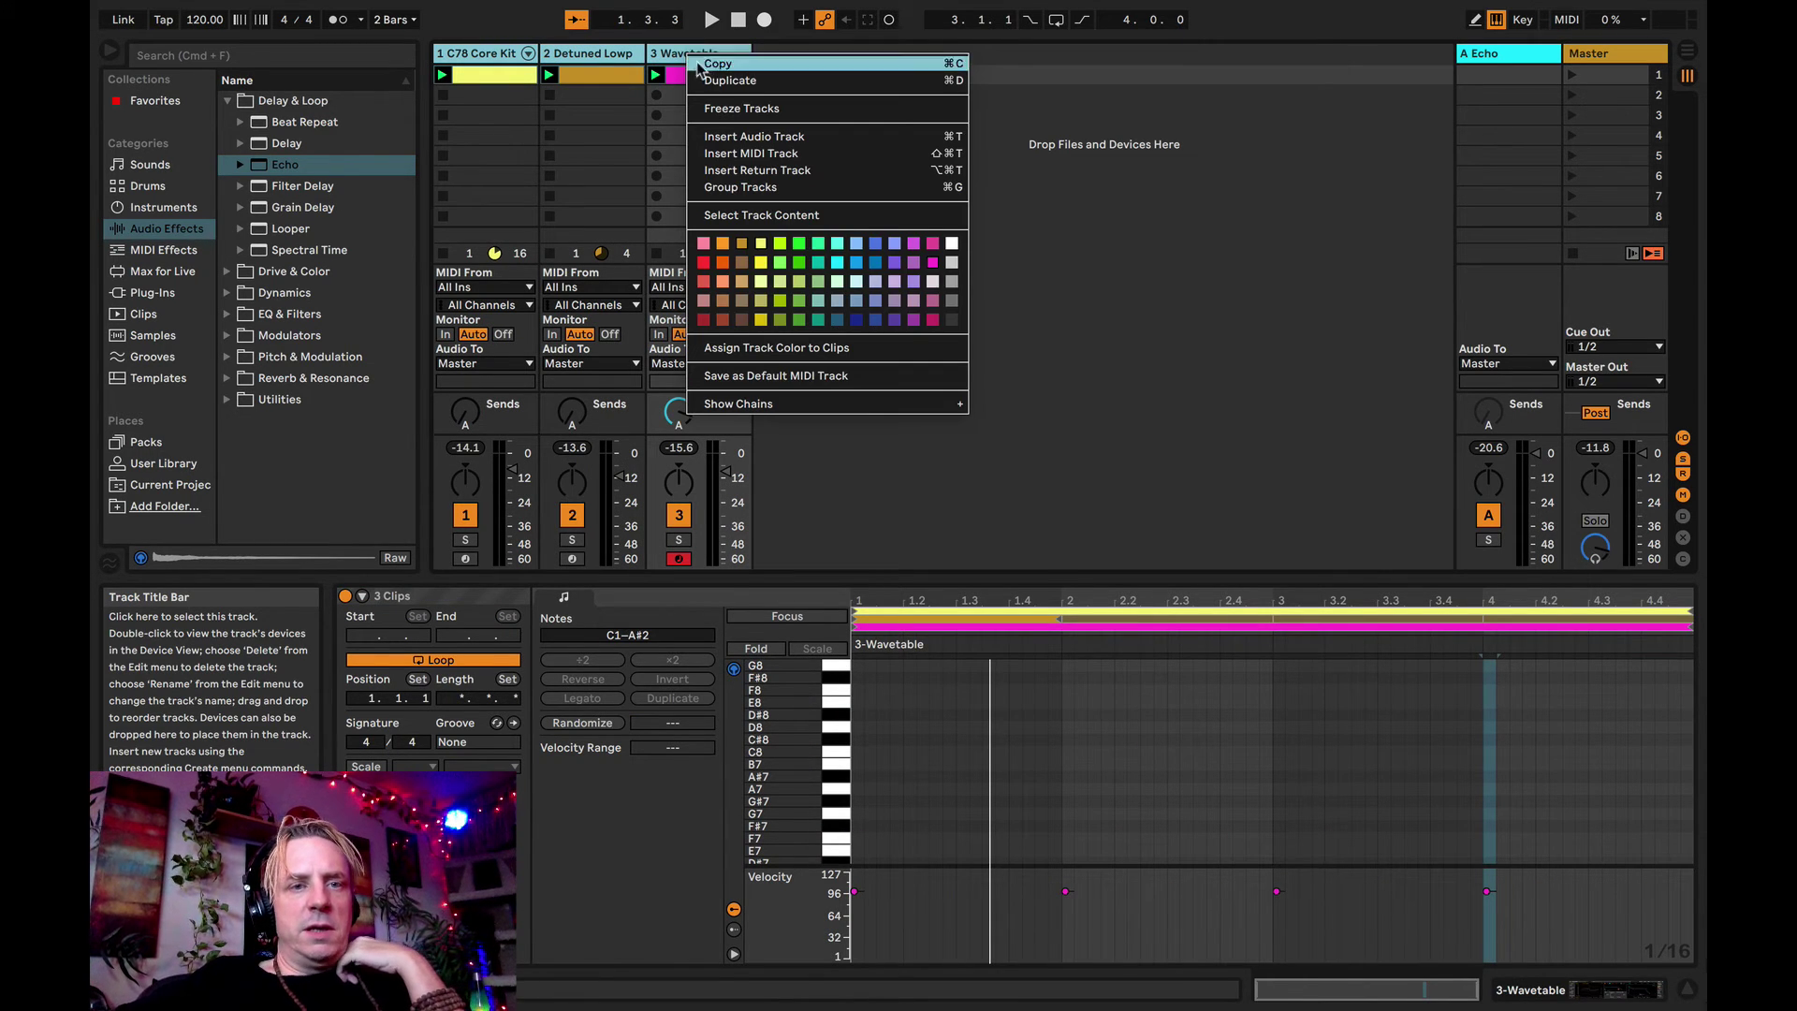
pyautogui.click(737, 109)
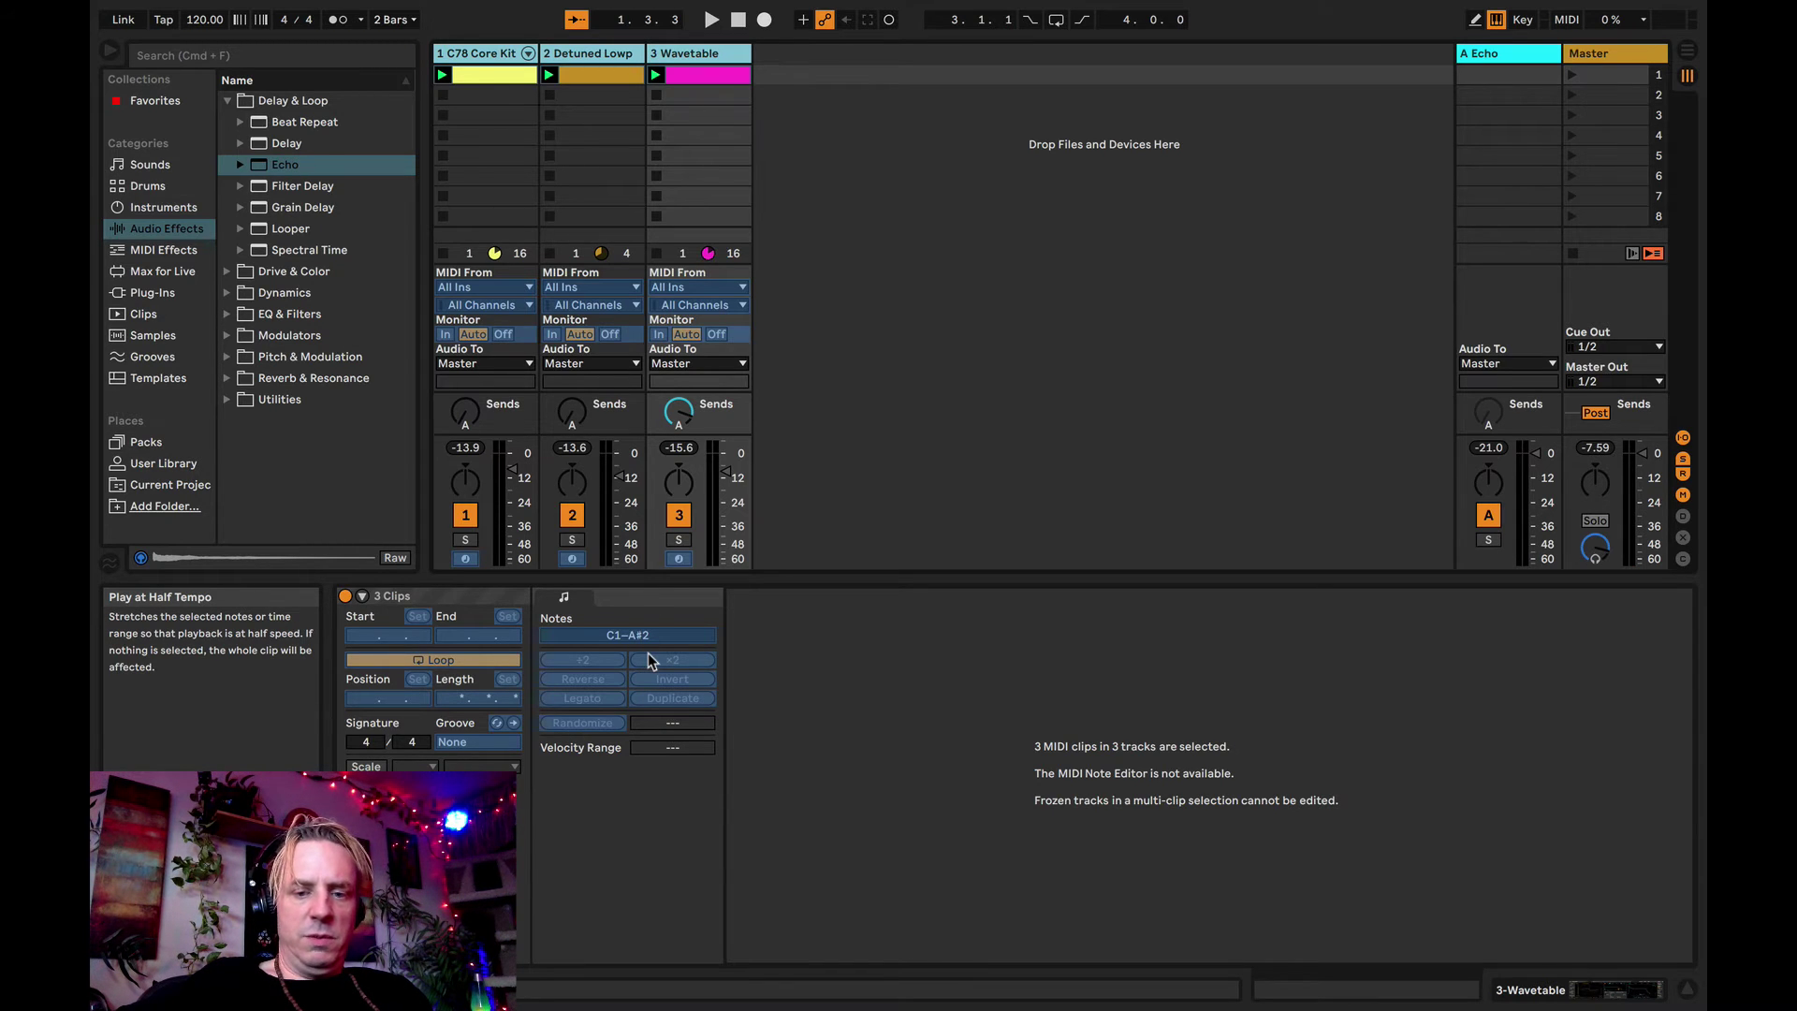
# - Flatten the three frozen tracks to audio and inspect the waveforms of the bass and Wavetable clips
pyautogui.rightClick(713, 59)
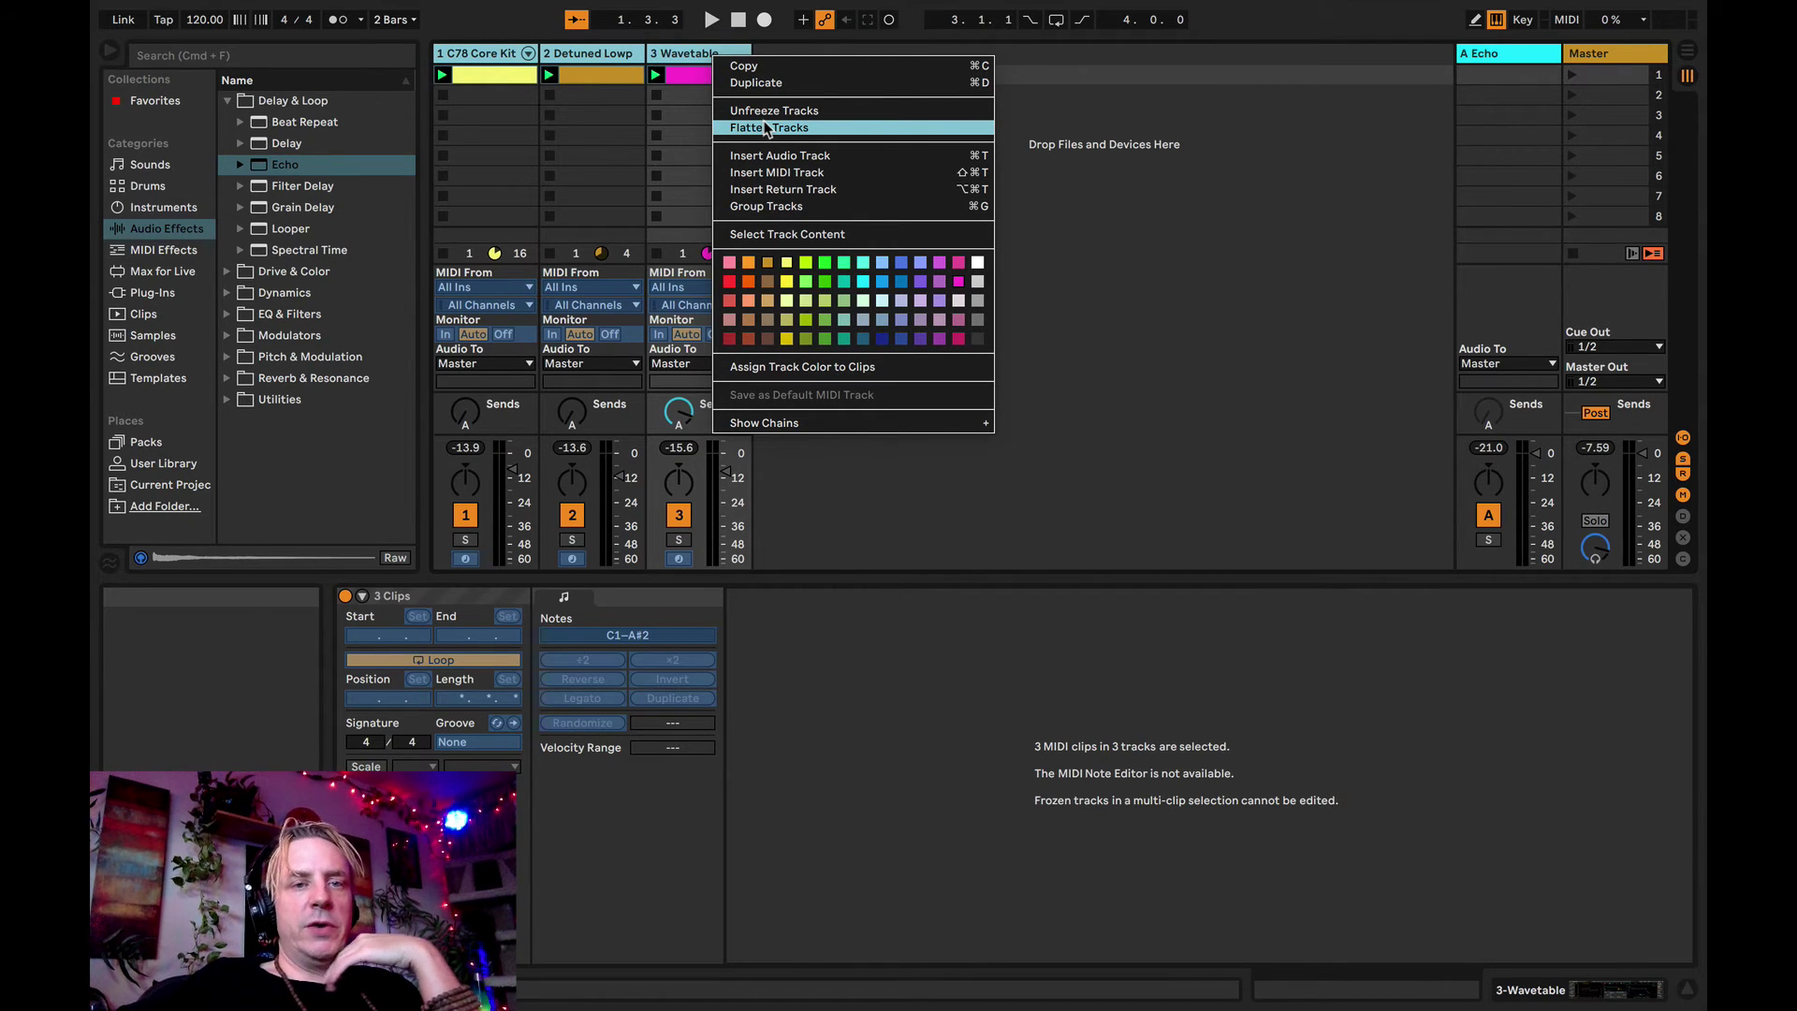
pyautogui.click(827, 129)
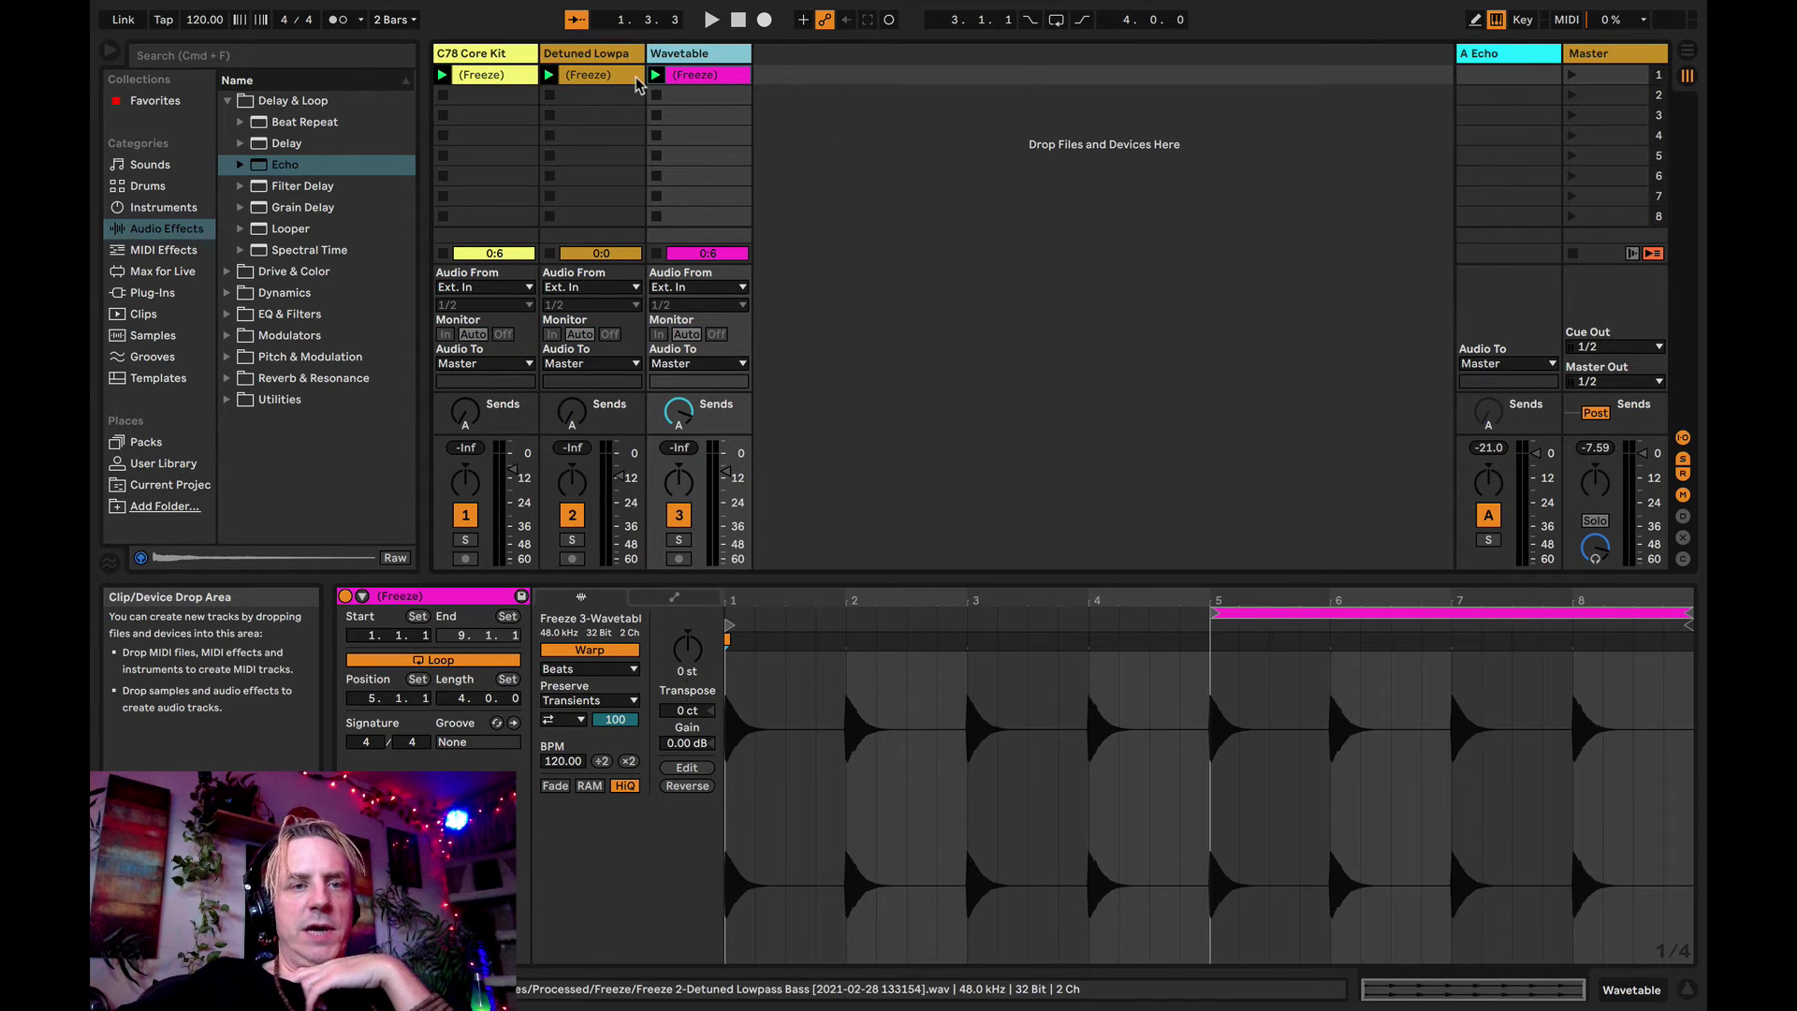
pyautogui.click(502, 79)
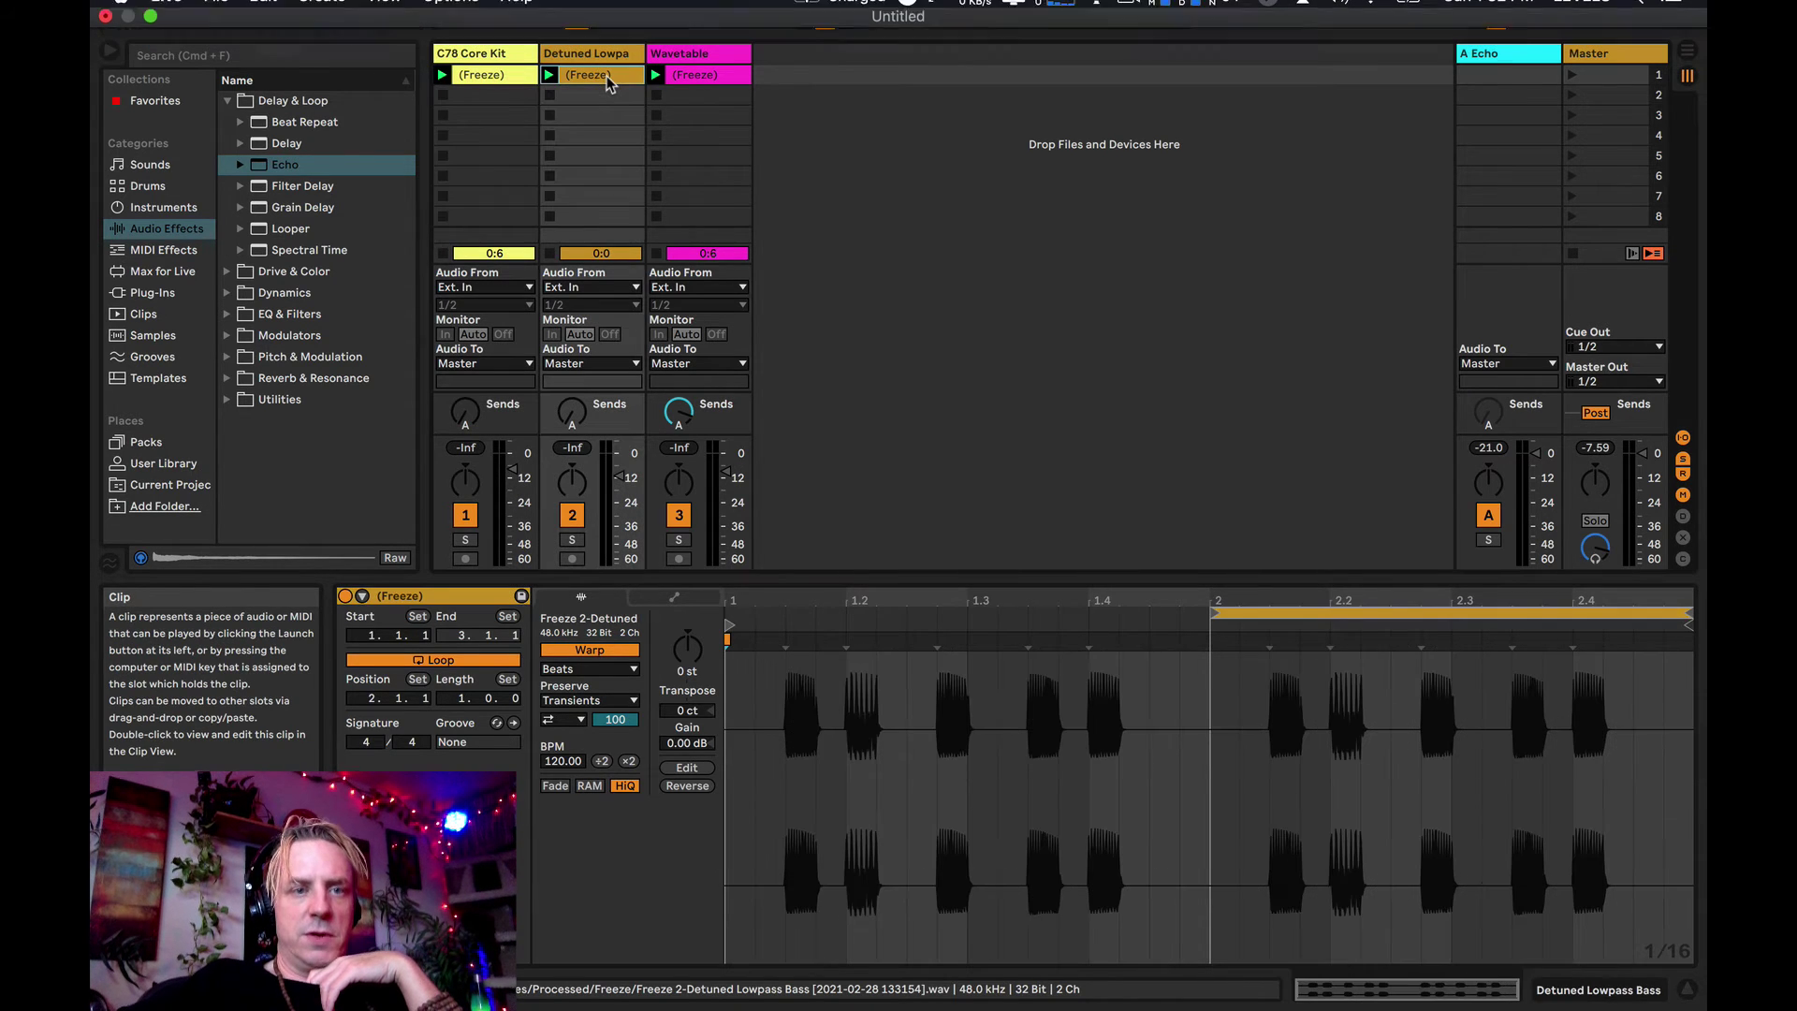
pyautogui.click(691, 81)
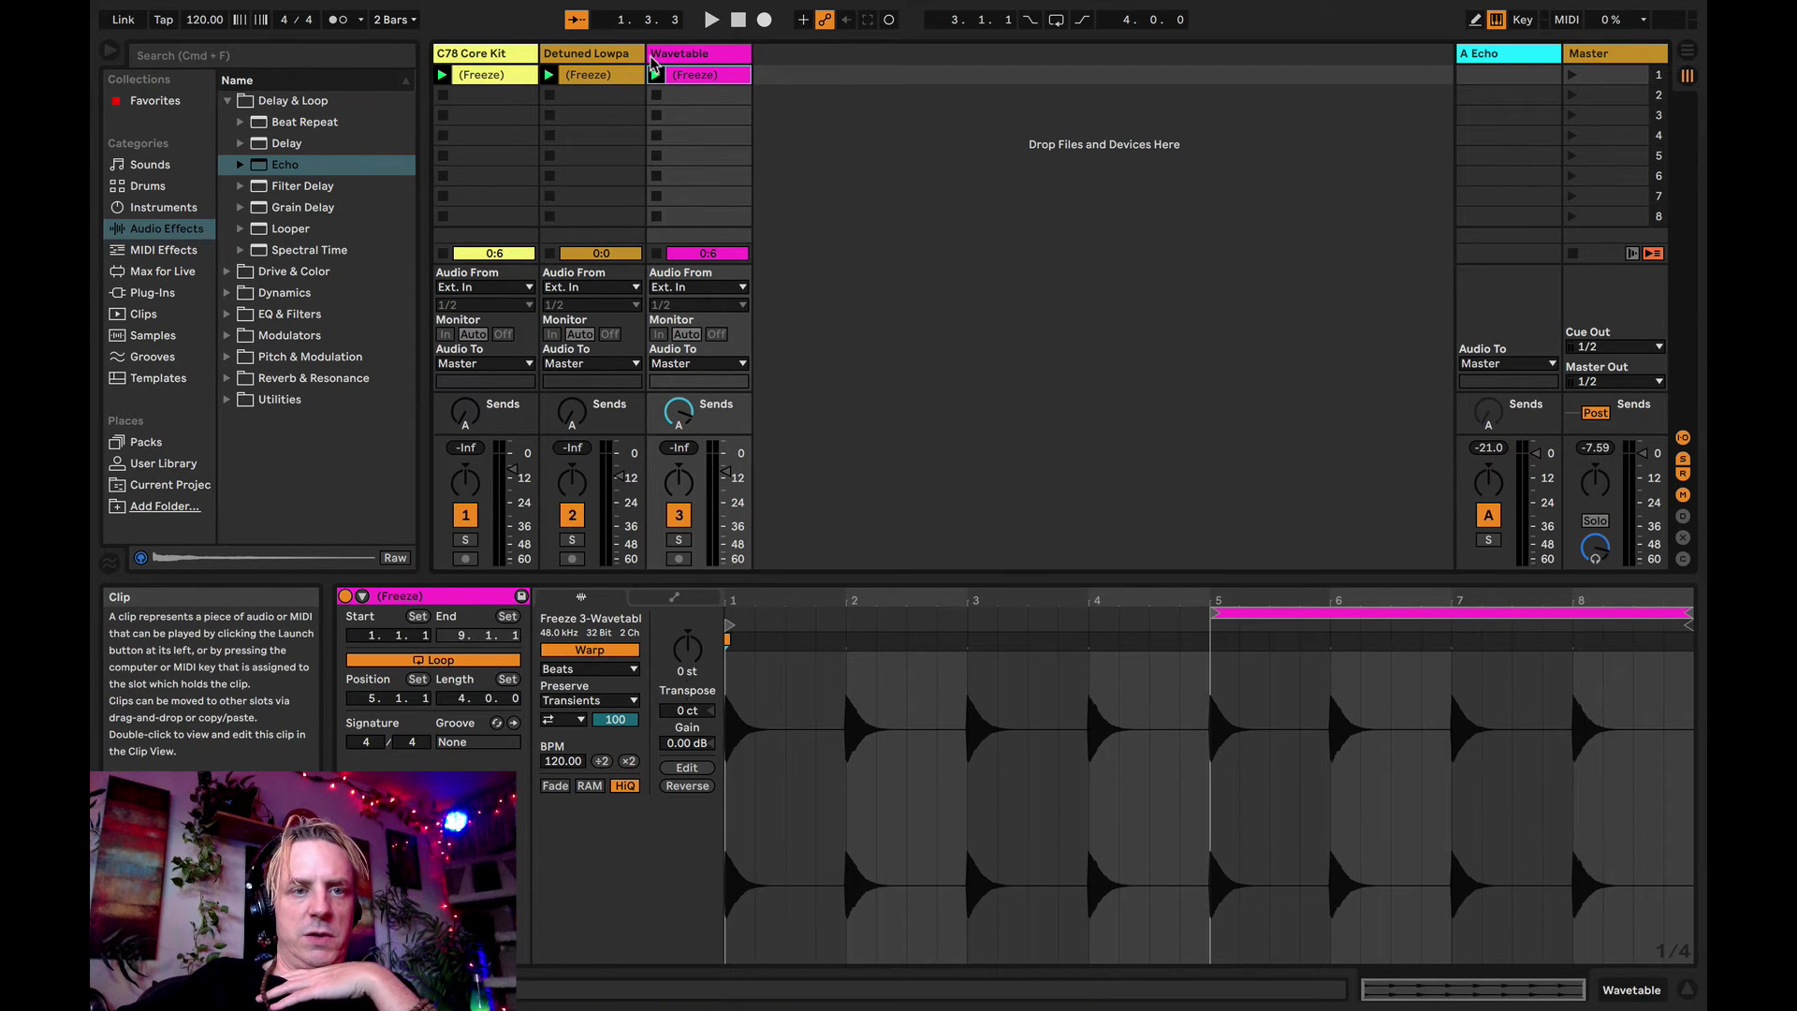
pyautogui.click(684, 56)
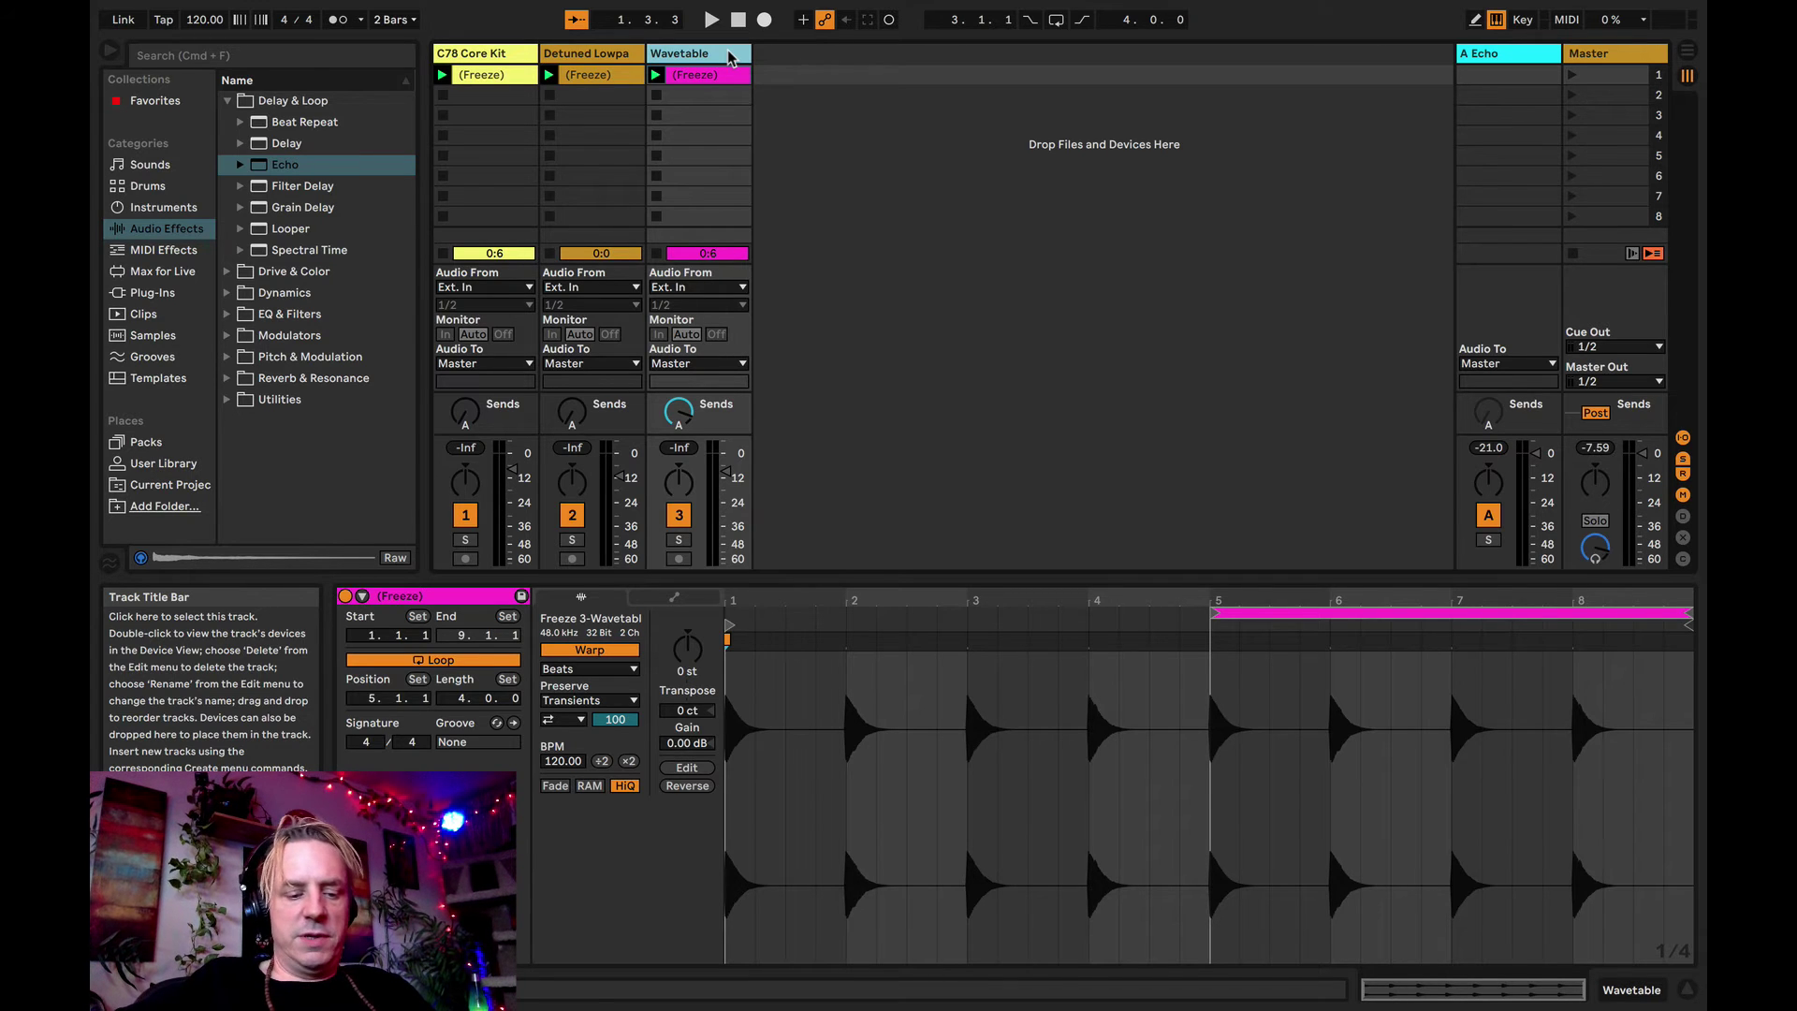
# - Undo the flattening and freezing of the three tracks and show the drum clip's notes again
pyautogui.press('super+z')
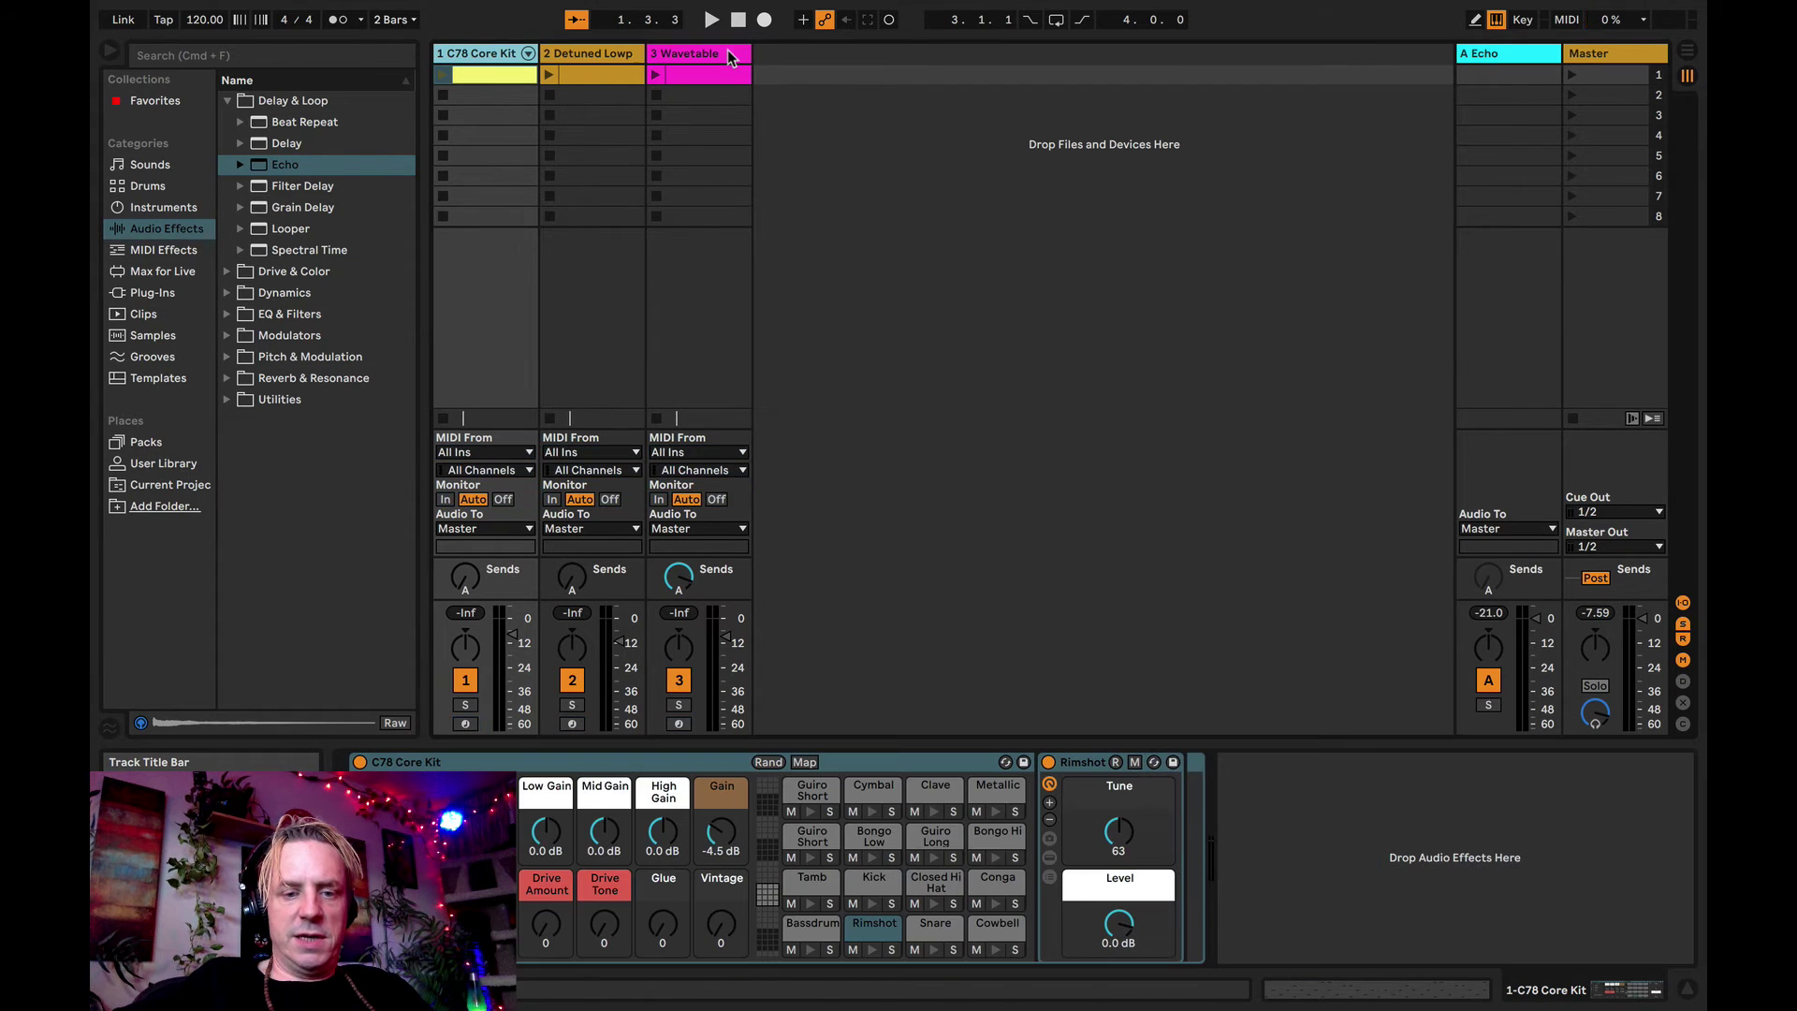
pyautogui.hotkey('shift', 'Tab')
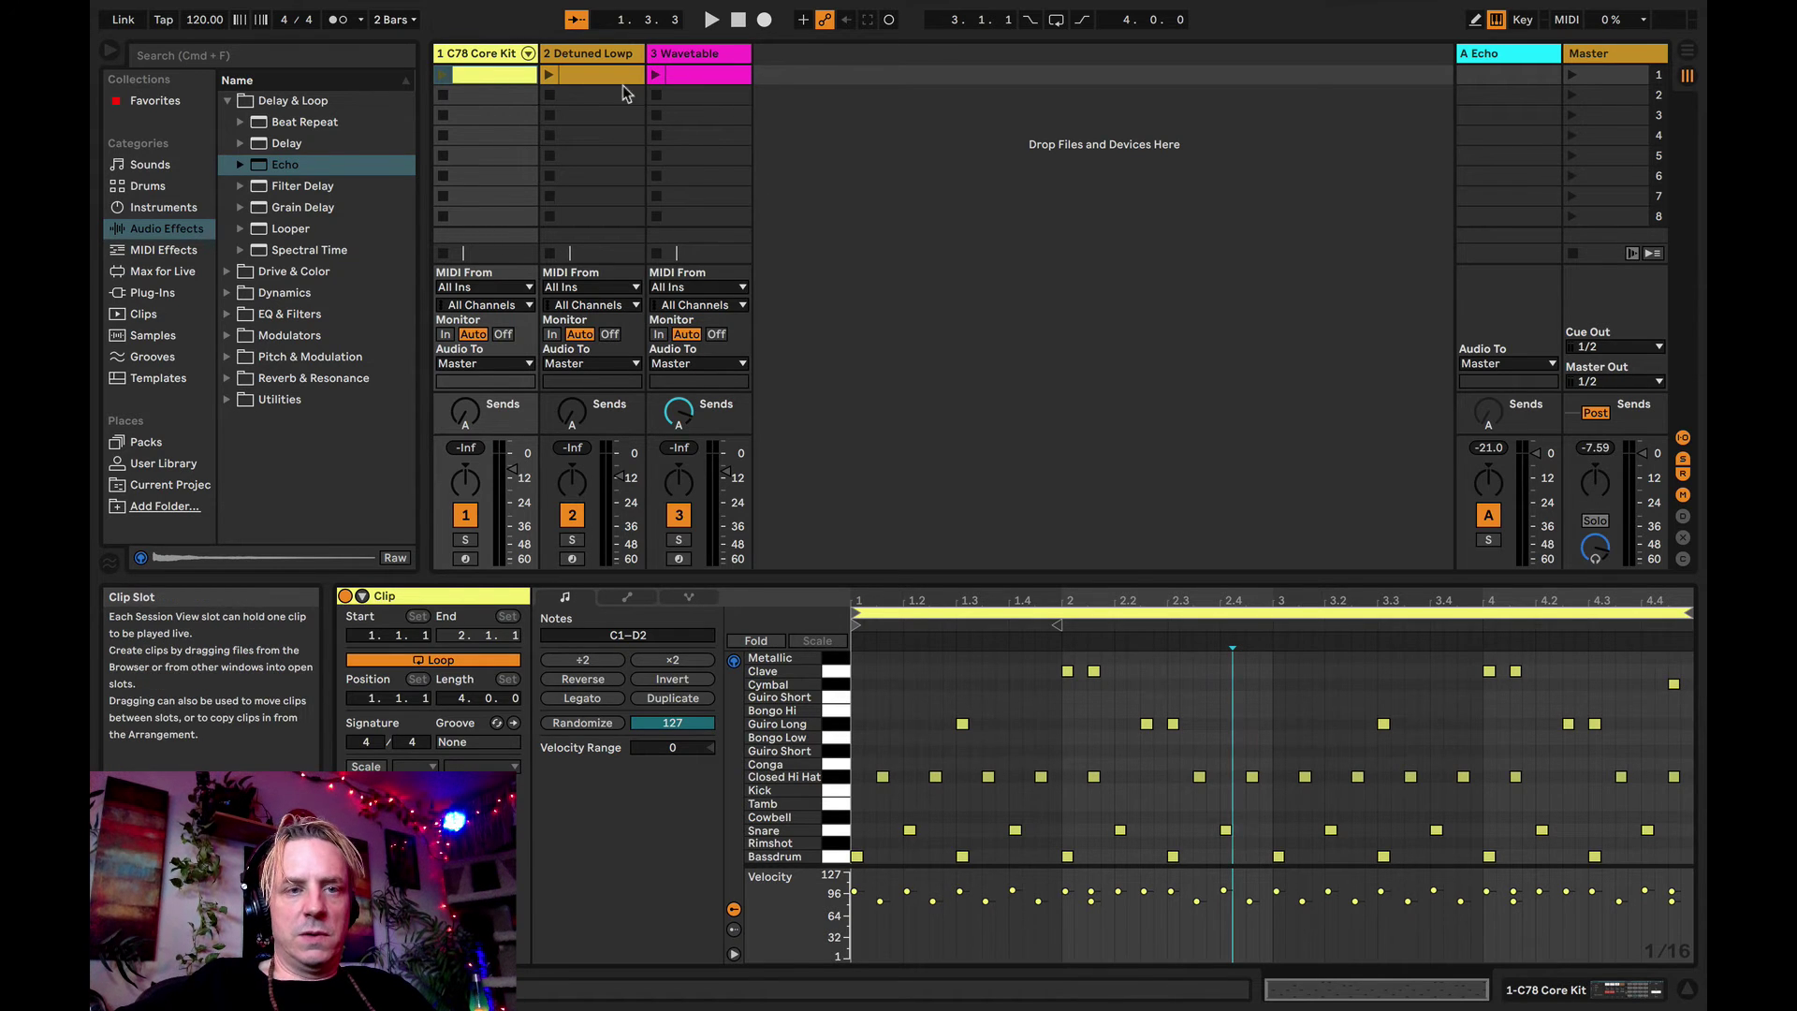
# - Freeze the C78 Core Kit, Detuned Lowpass Bass and Wavetable tracks together and flatten them to audio
pyautogui.click(514, 56)
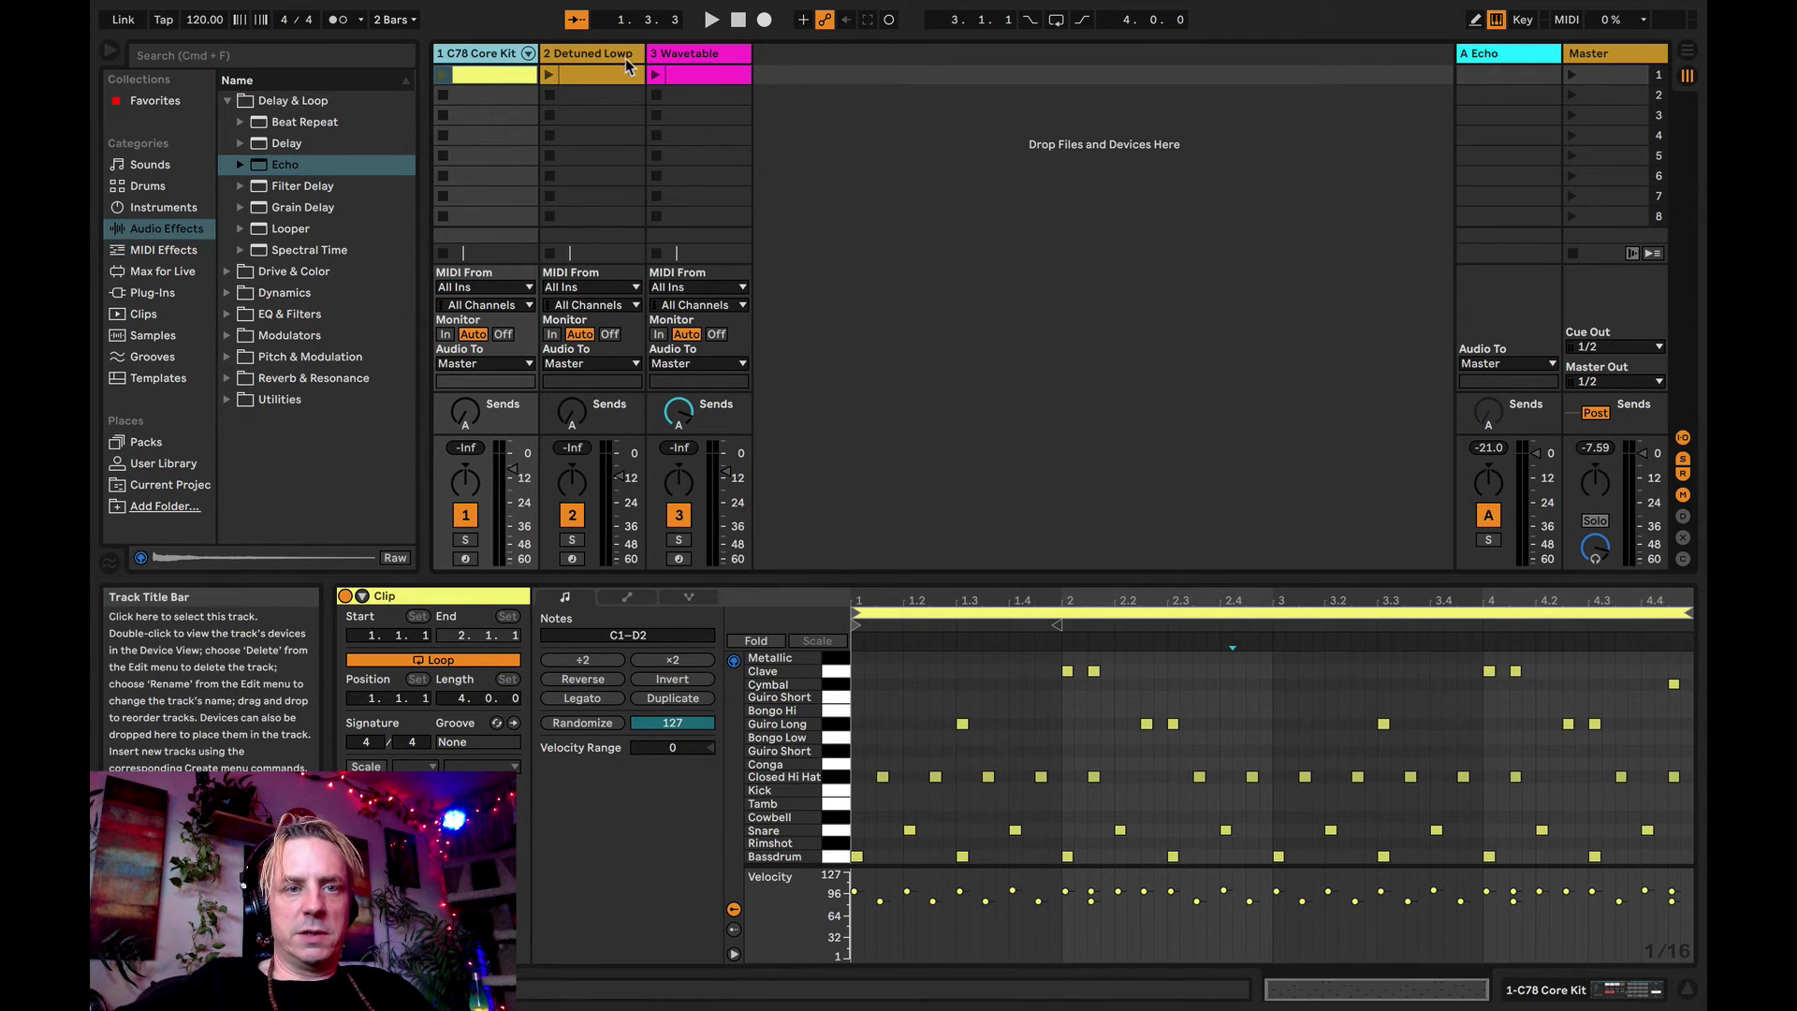
pyautogui.keyDown('shift'); pyautogui.click(692, 58); pyautogui.keyUp('shift')
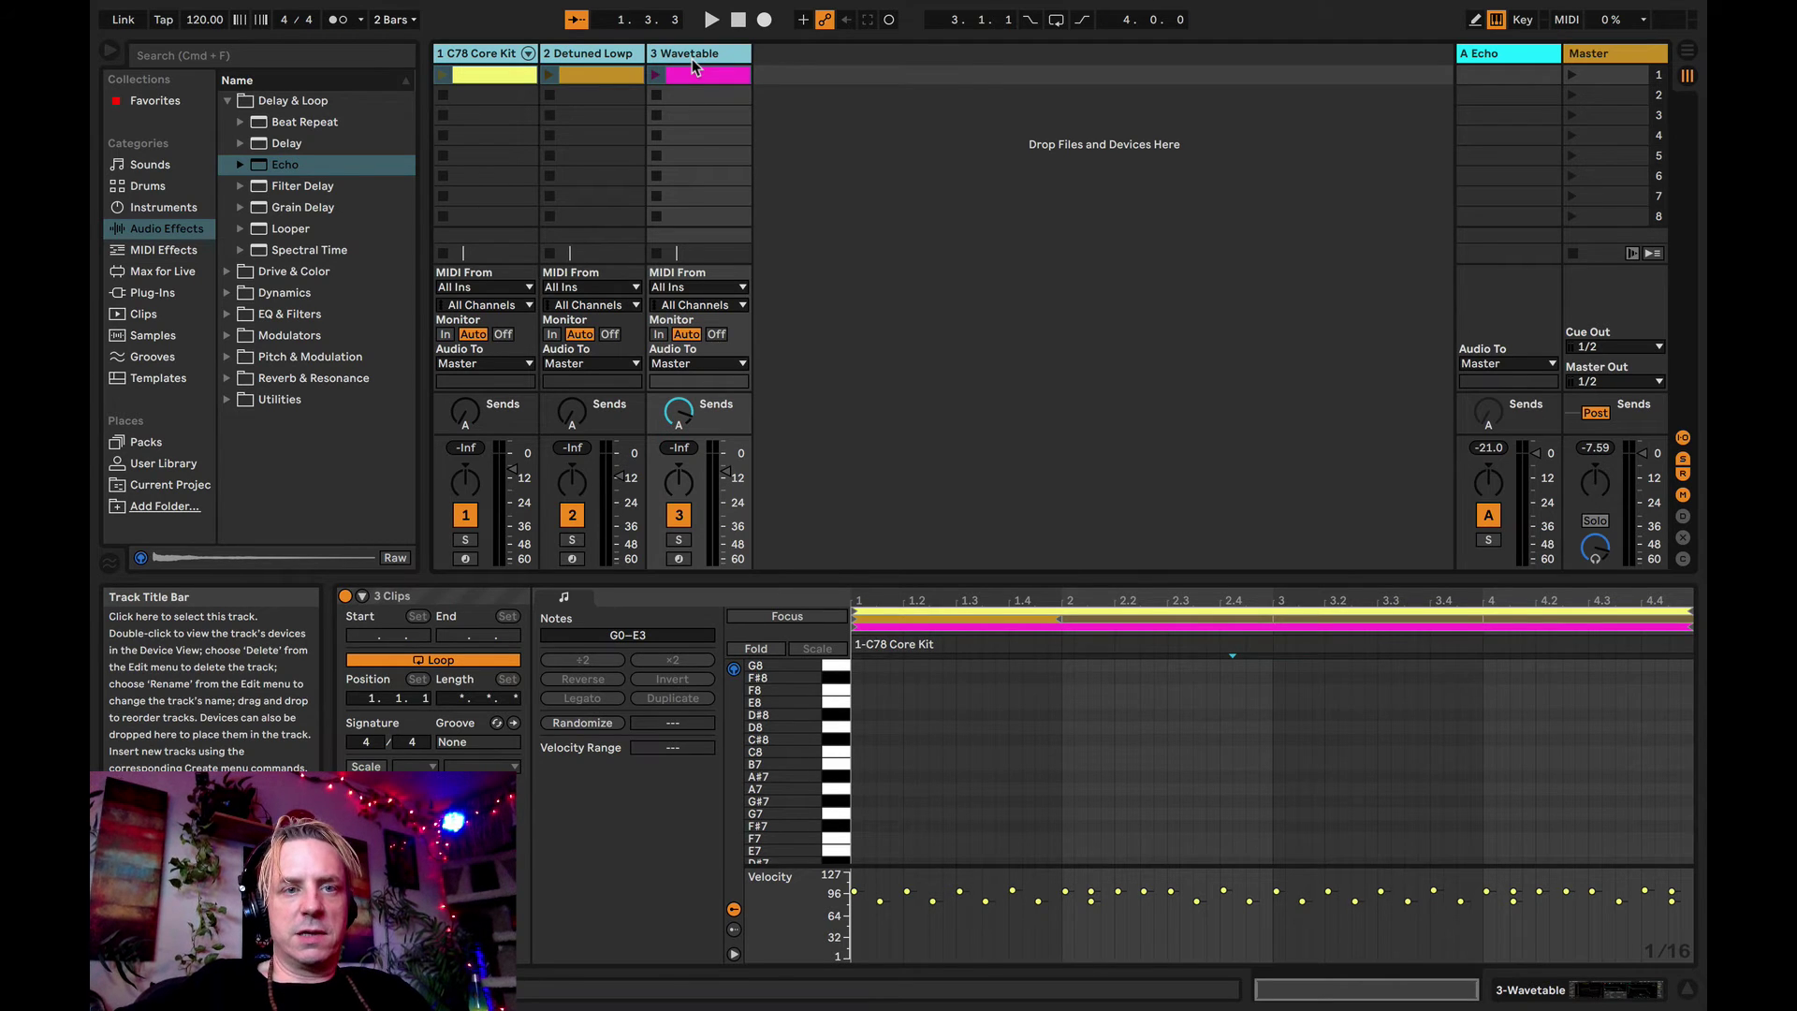
pyautogui.rightClick(692, 64)
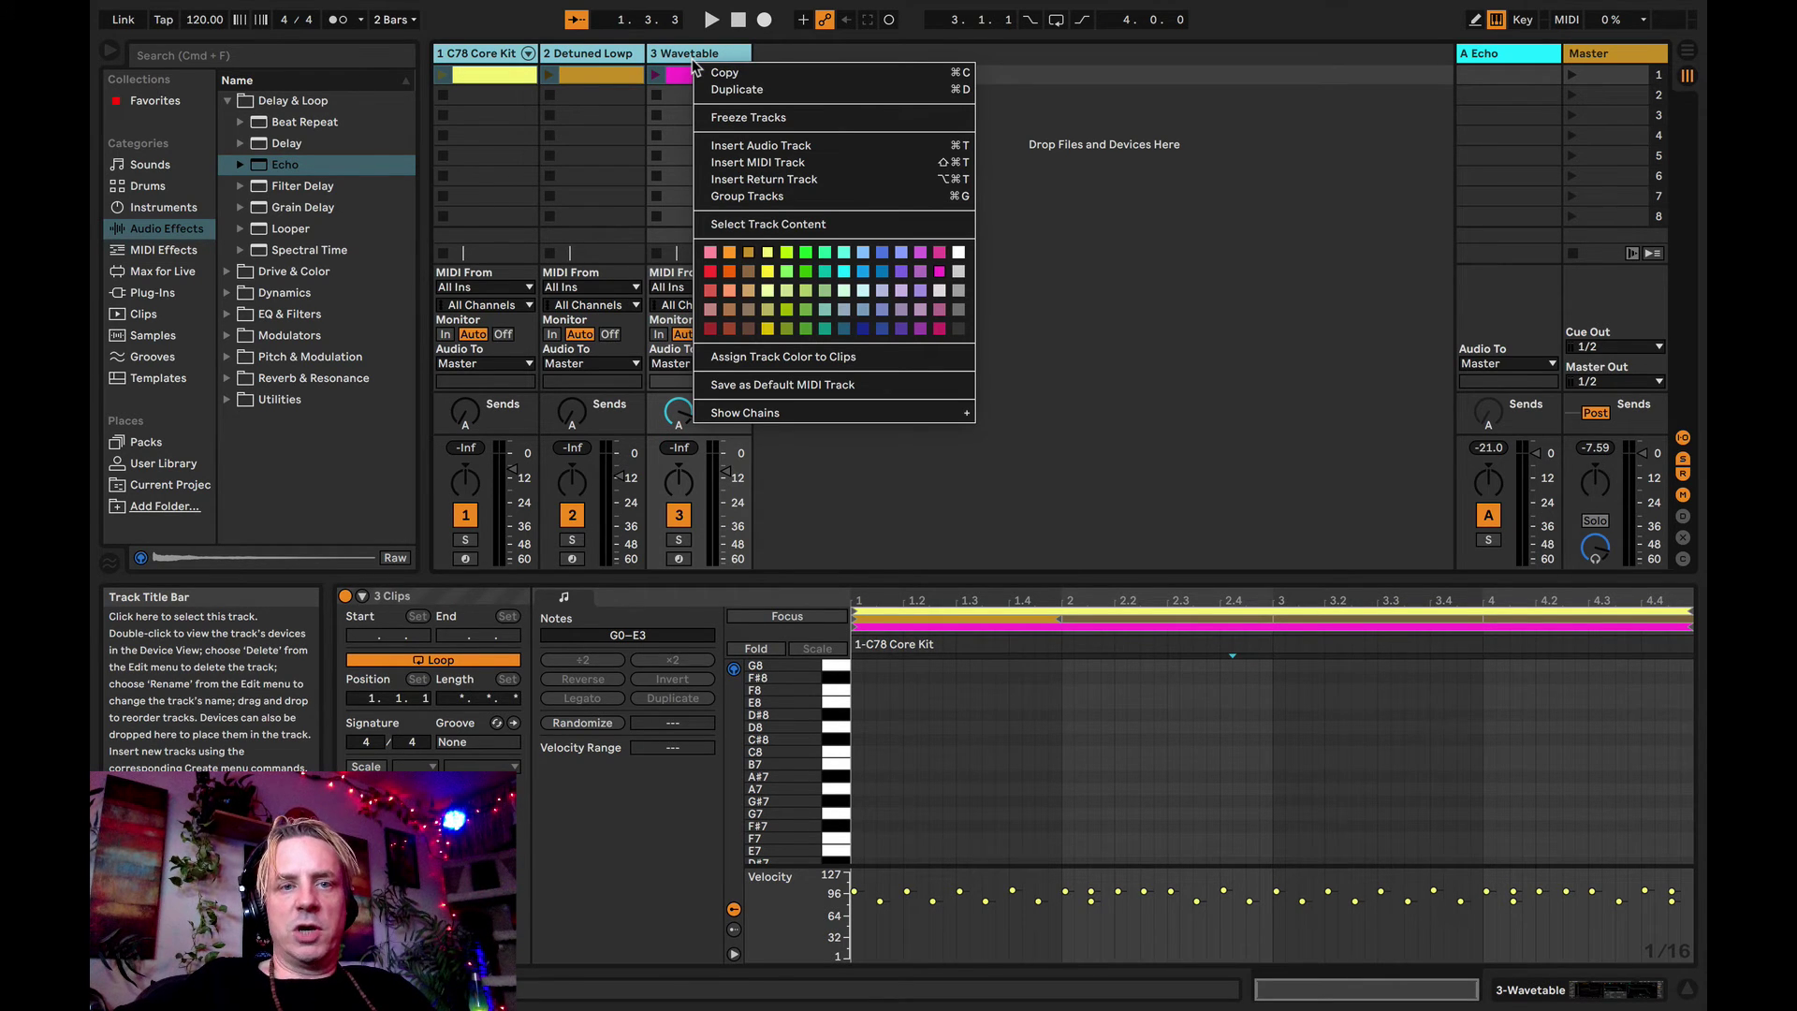
pyautogui.click(863, 118)
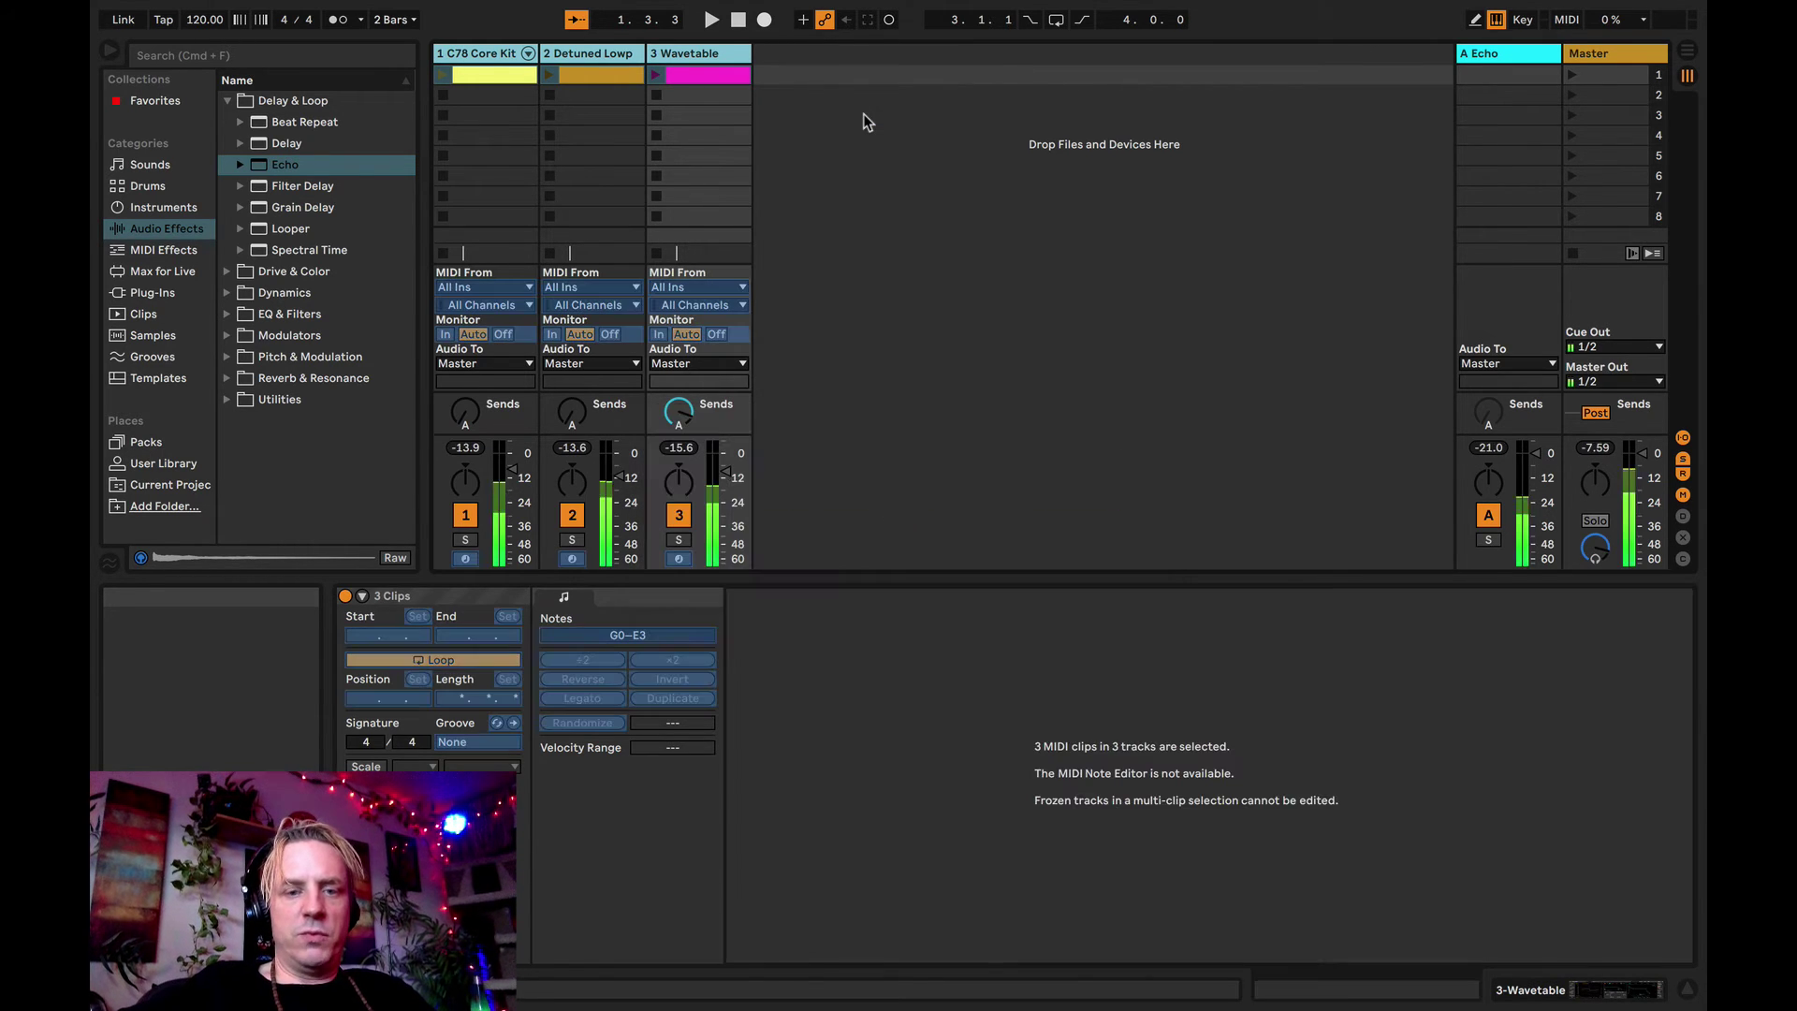
pyautogui.rightClick(726, 58)
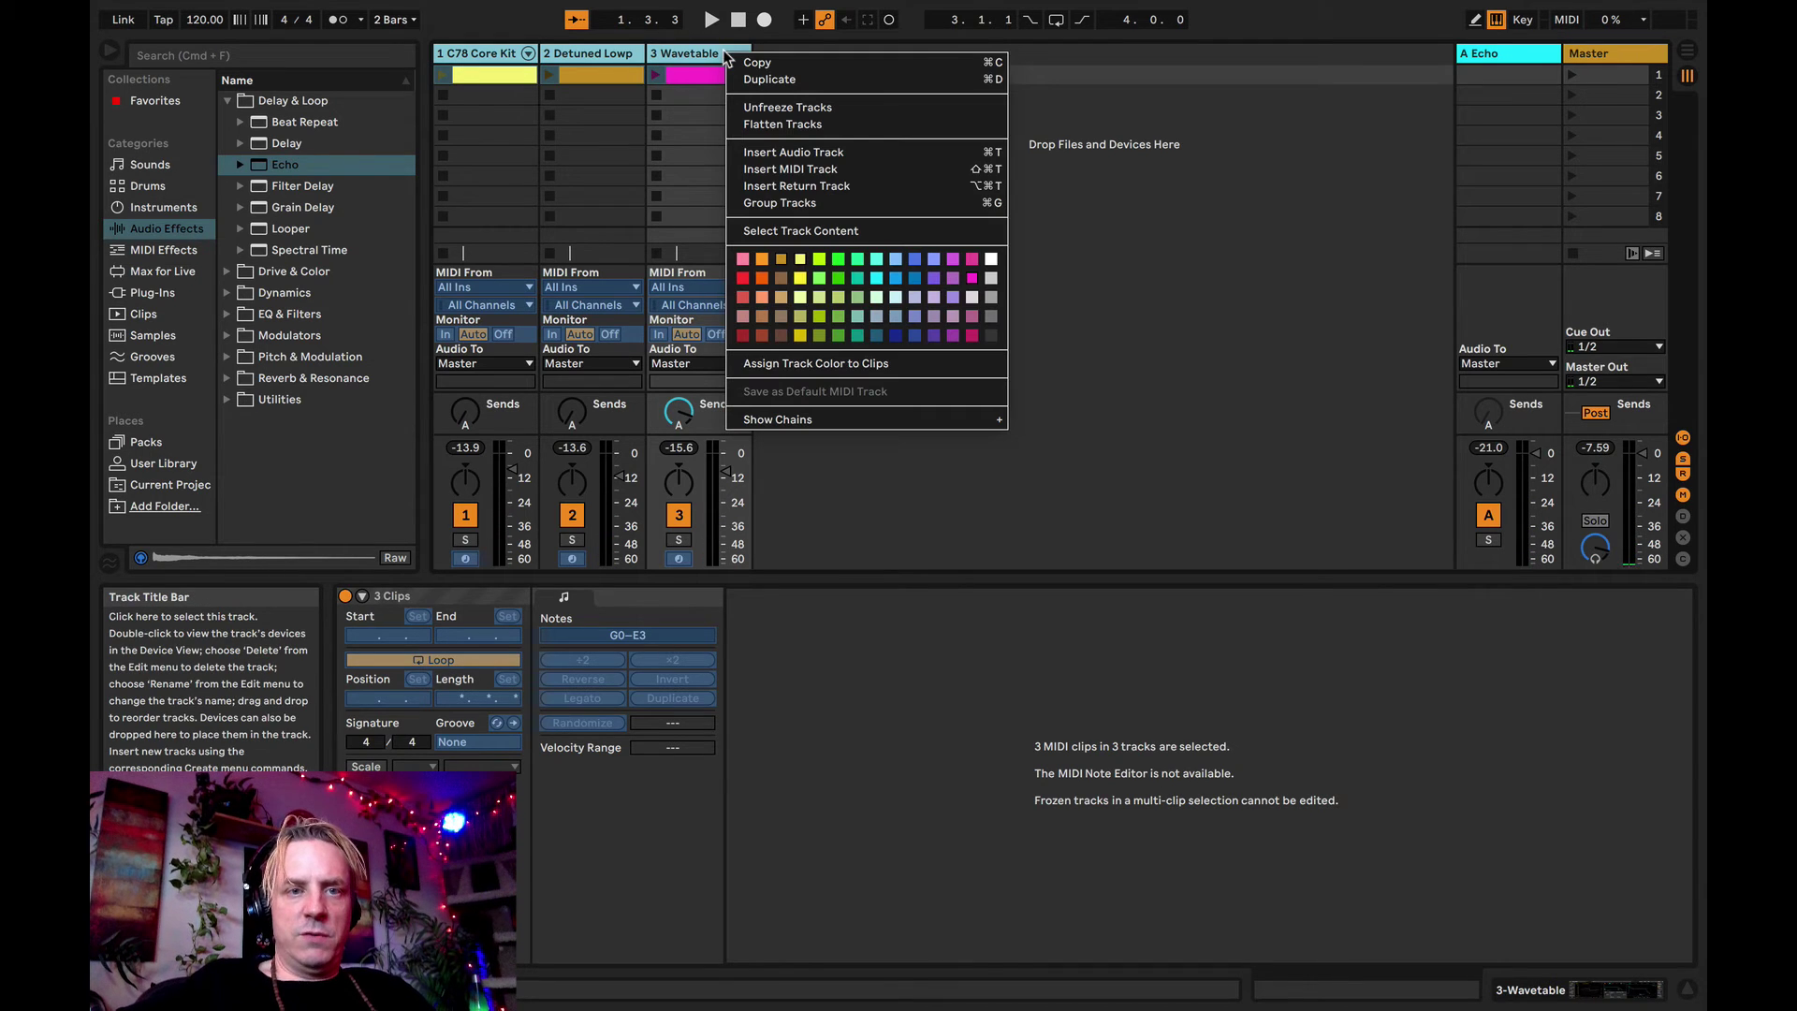
pyautogui.click(810, 126)
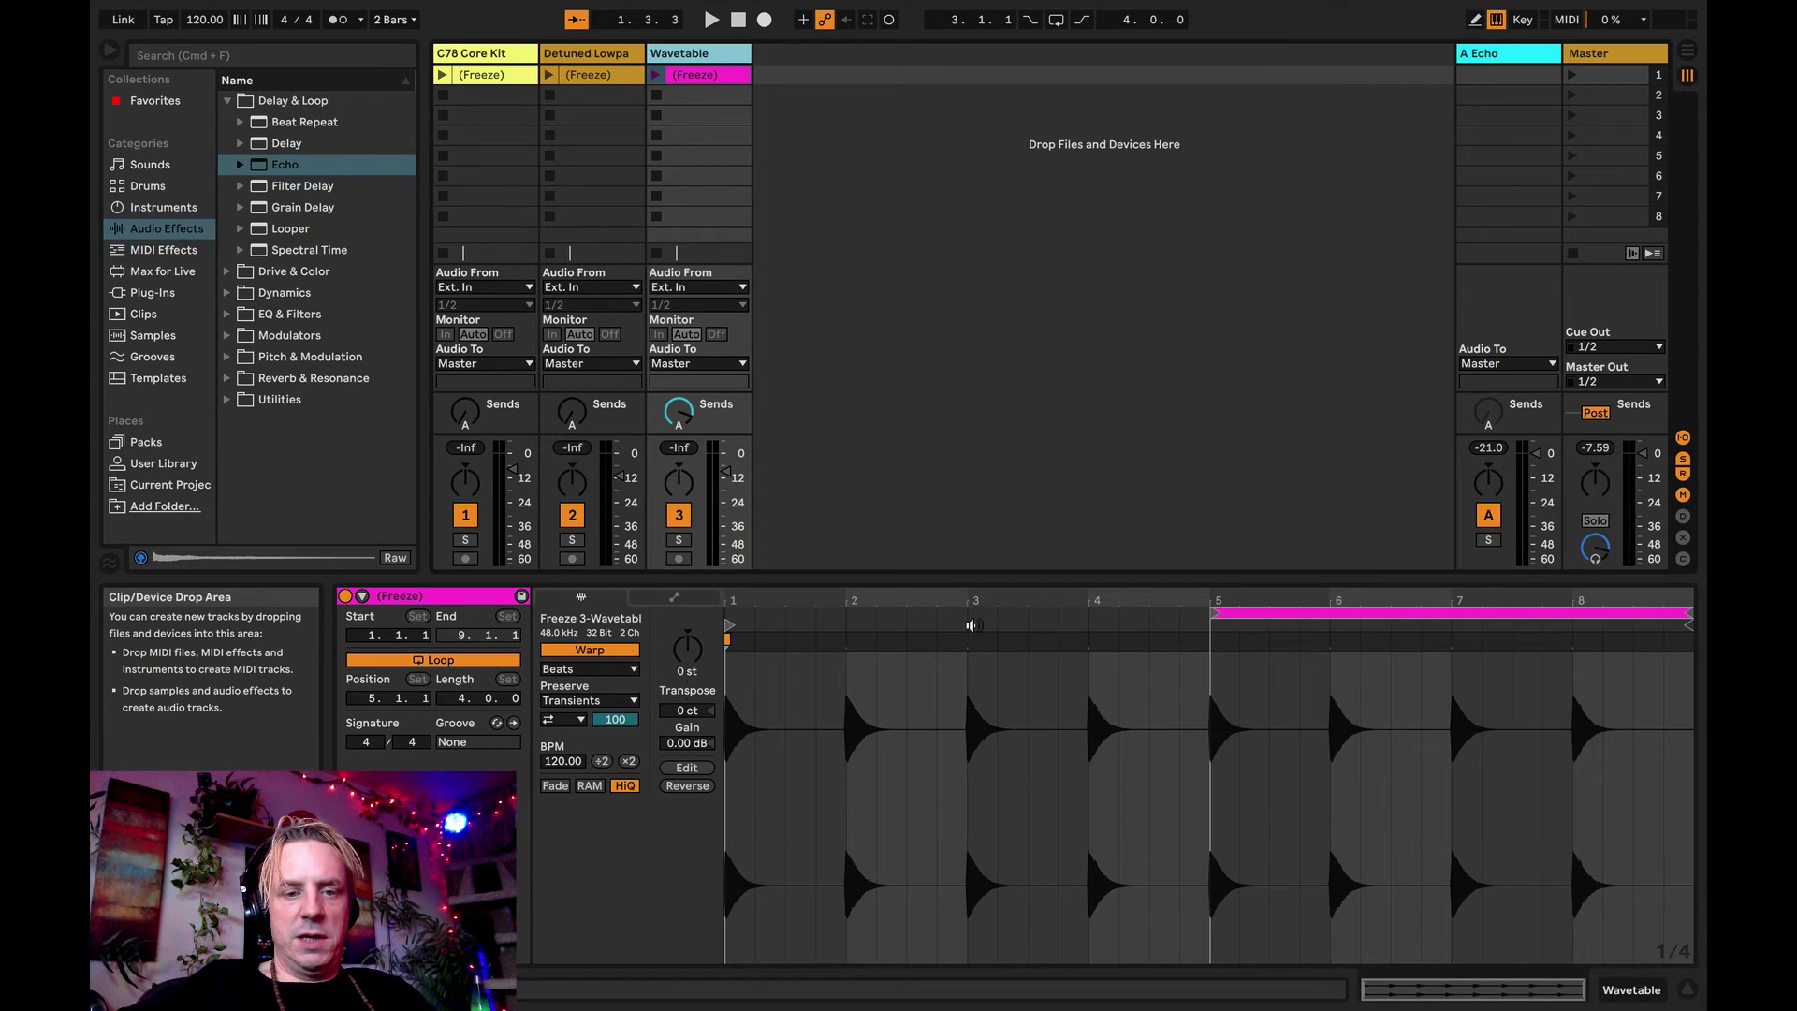
# - Examine the flattened bass, drum and Wavetable audio clips one after another
pyautogui.click(572, 75)
pyautogui.click(503, 79)
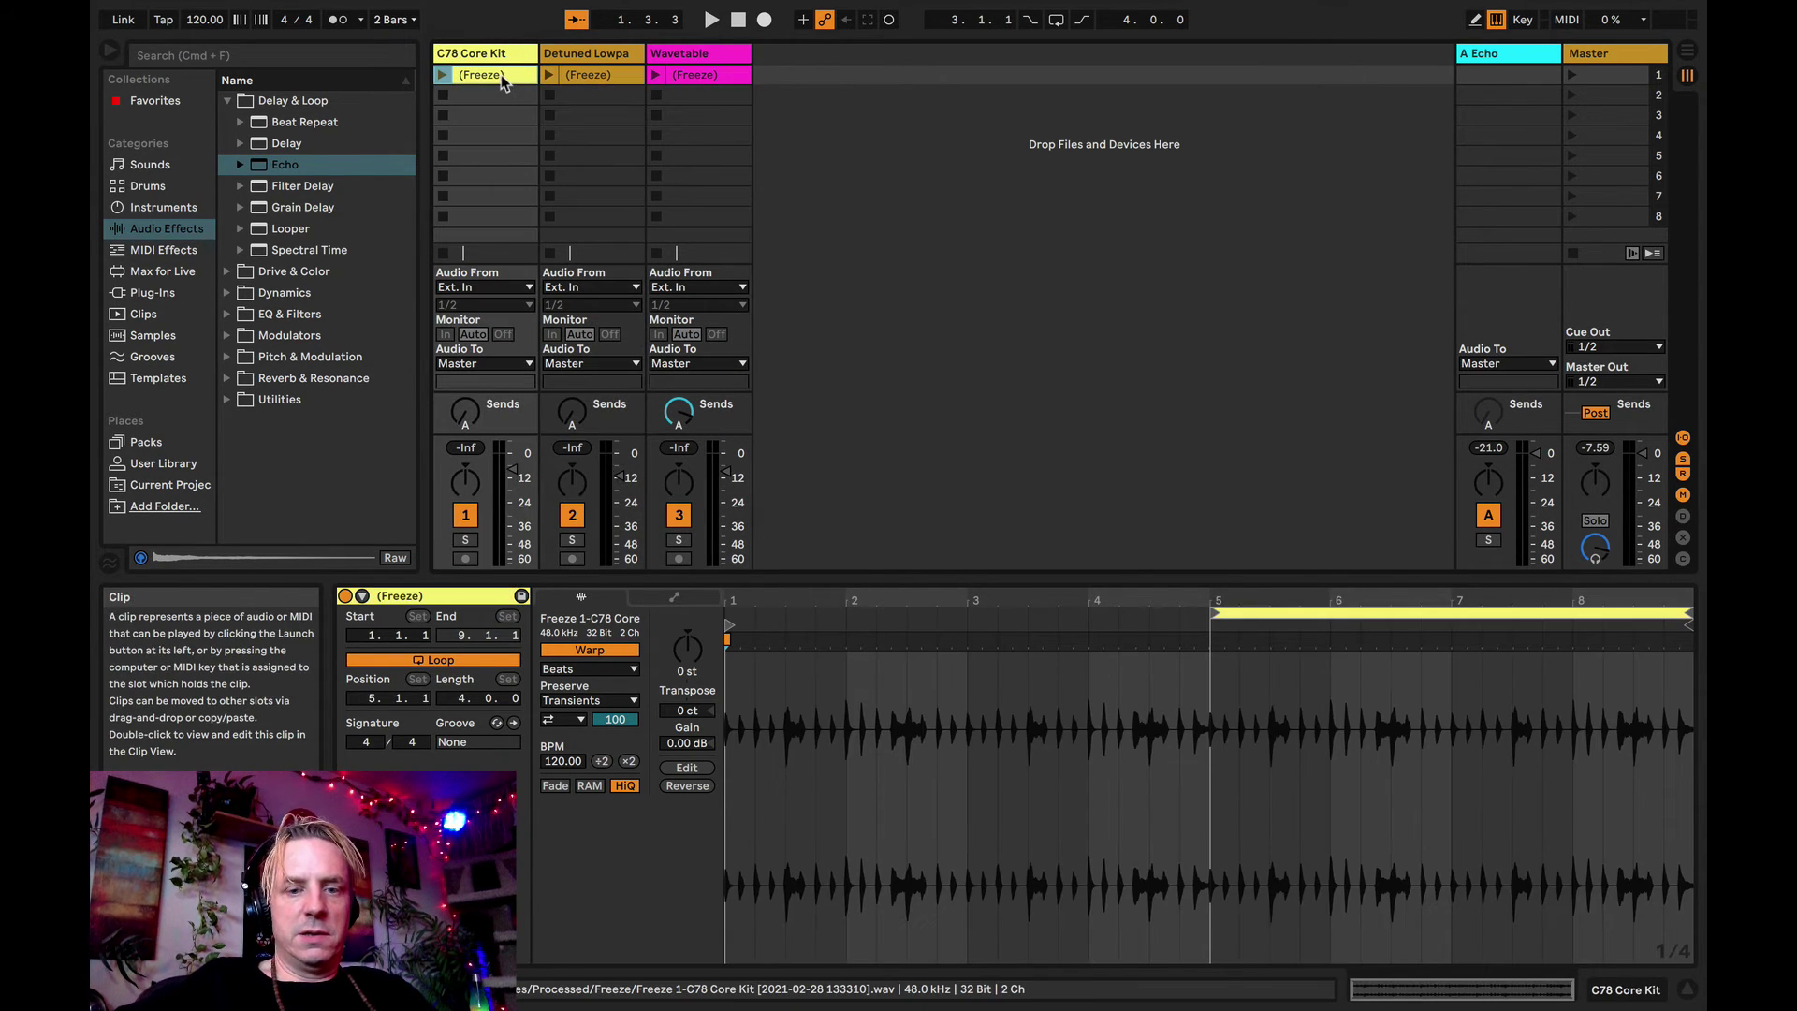
pyautogui.click(687, 77)
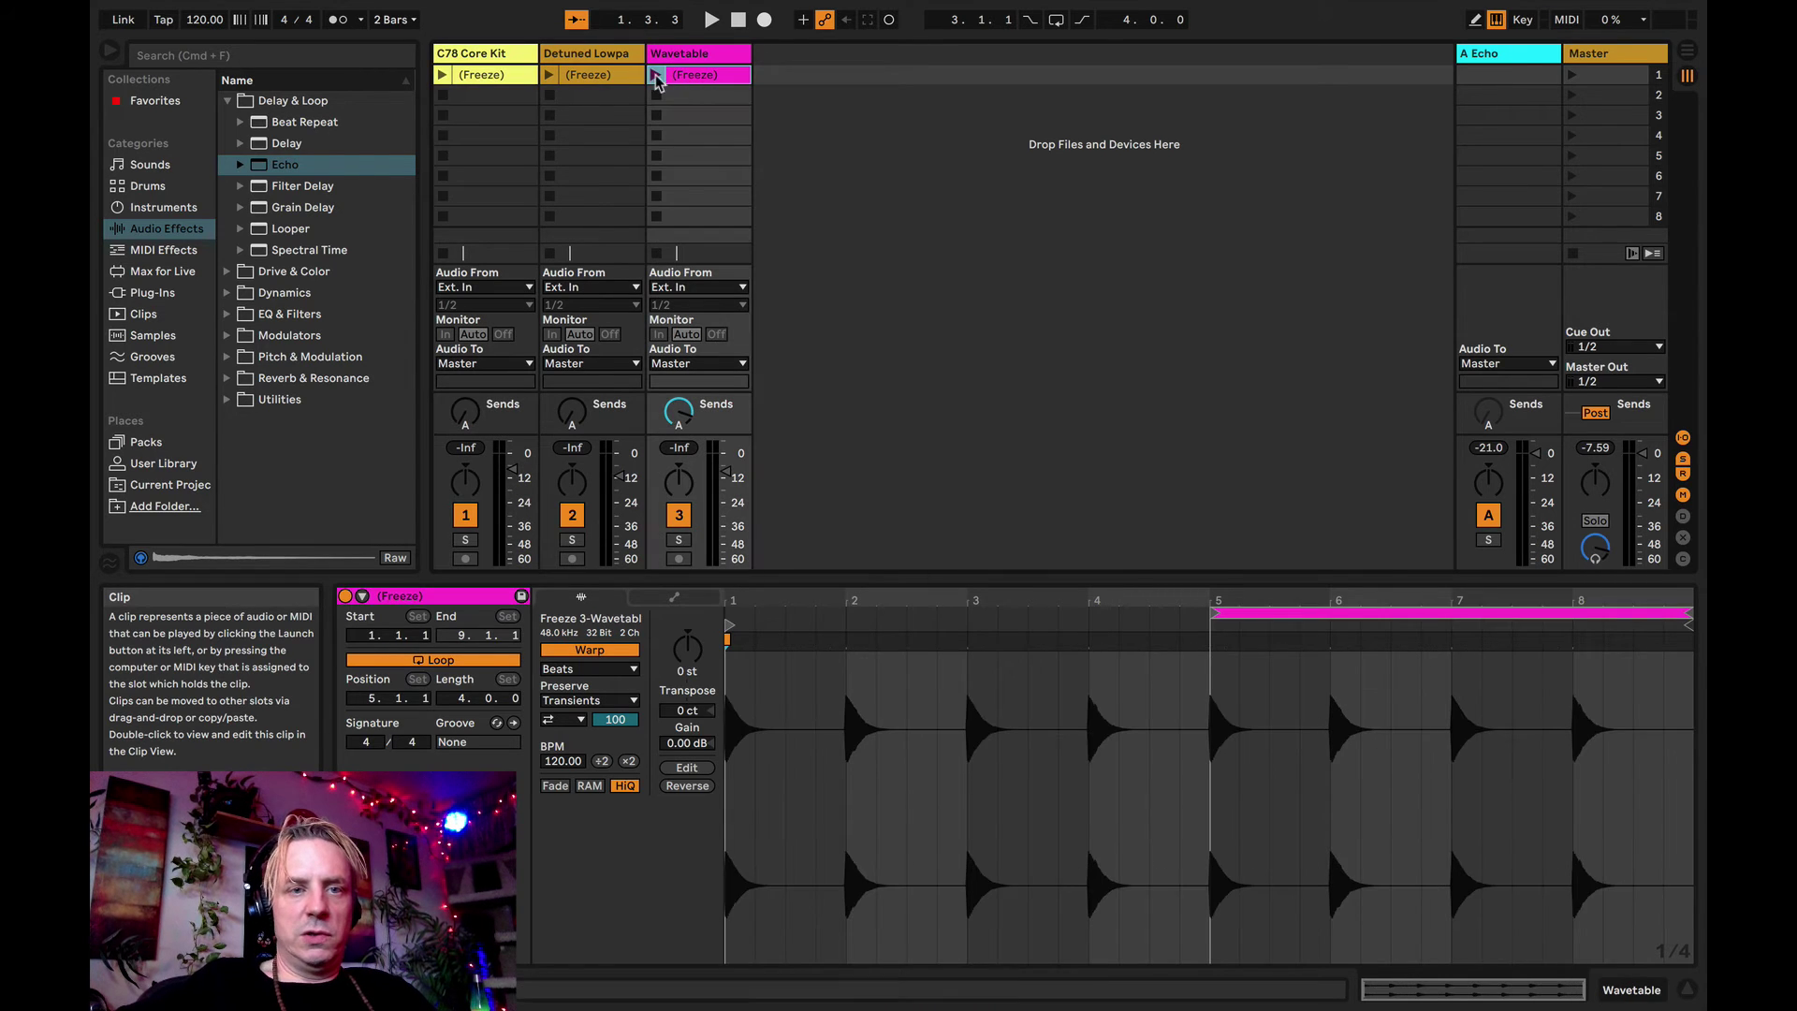
# - Inspect the flattened bass and drum audio clips and check the Arrangement timeline for existing content
pyautogui.click(594, 77)
pyautogui.click(512, 80)
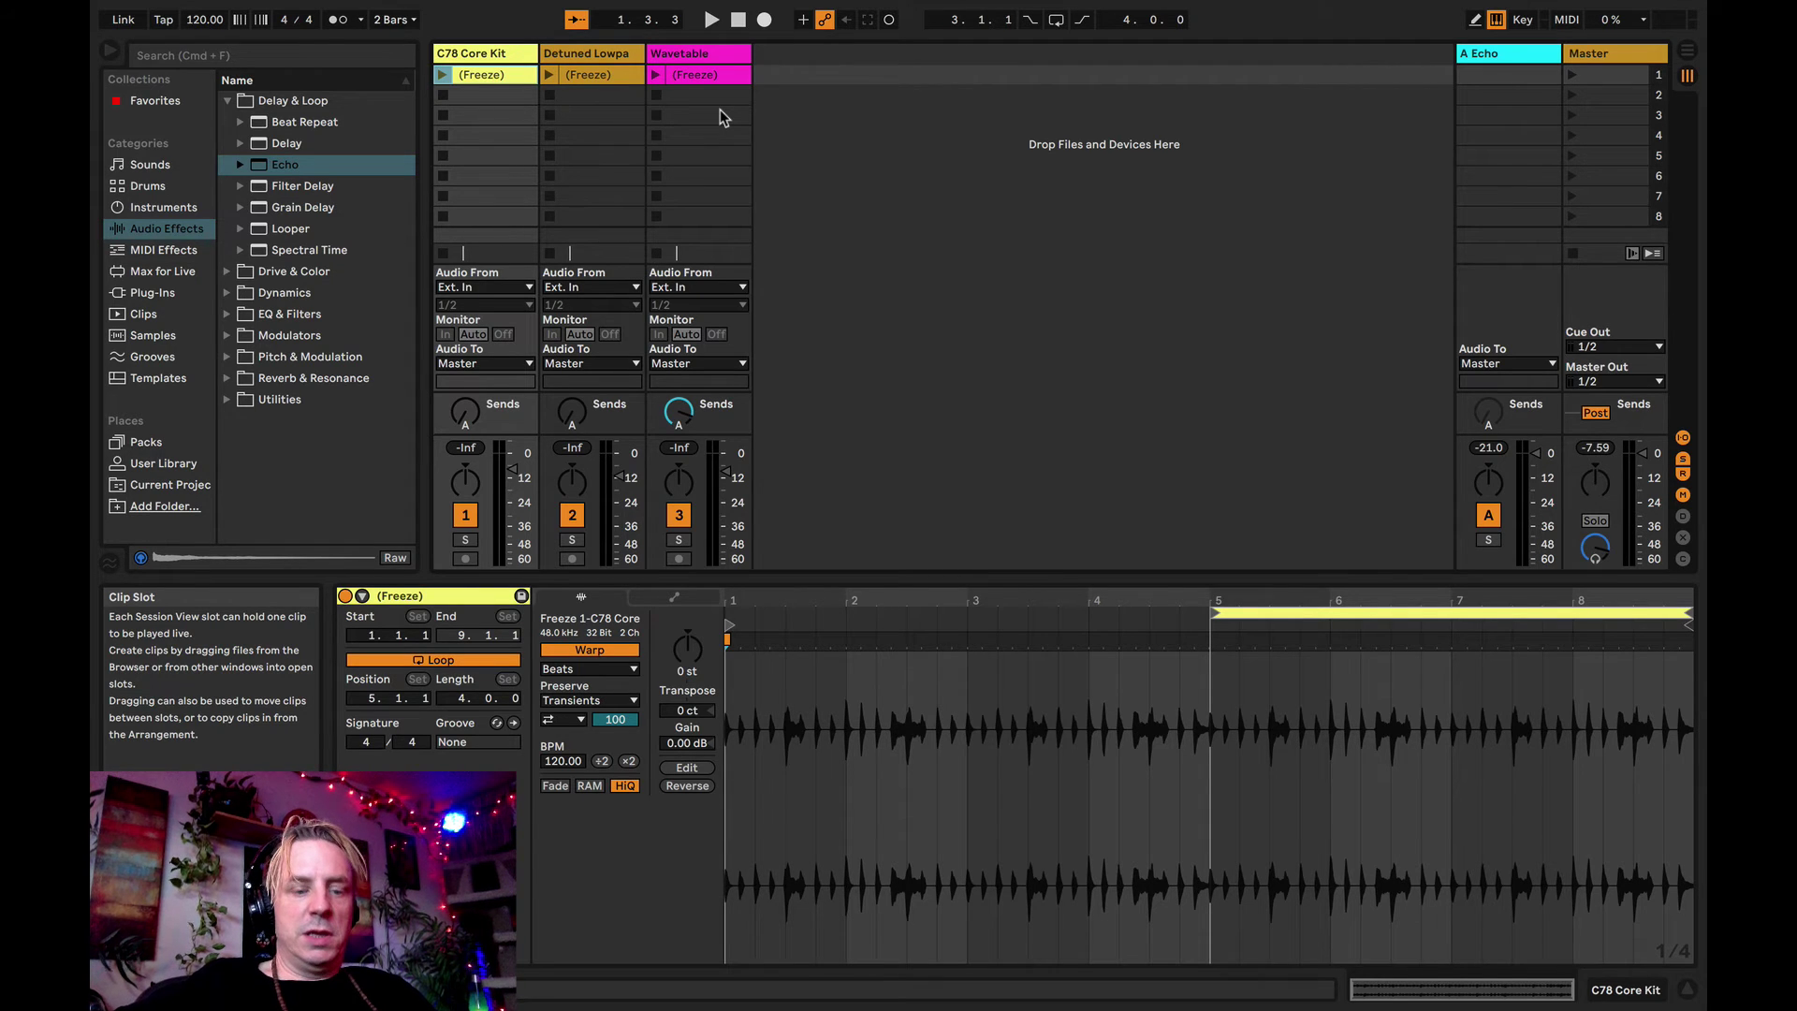
pyautogui.press('Tab')
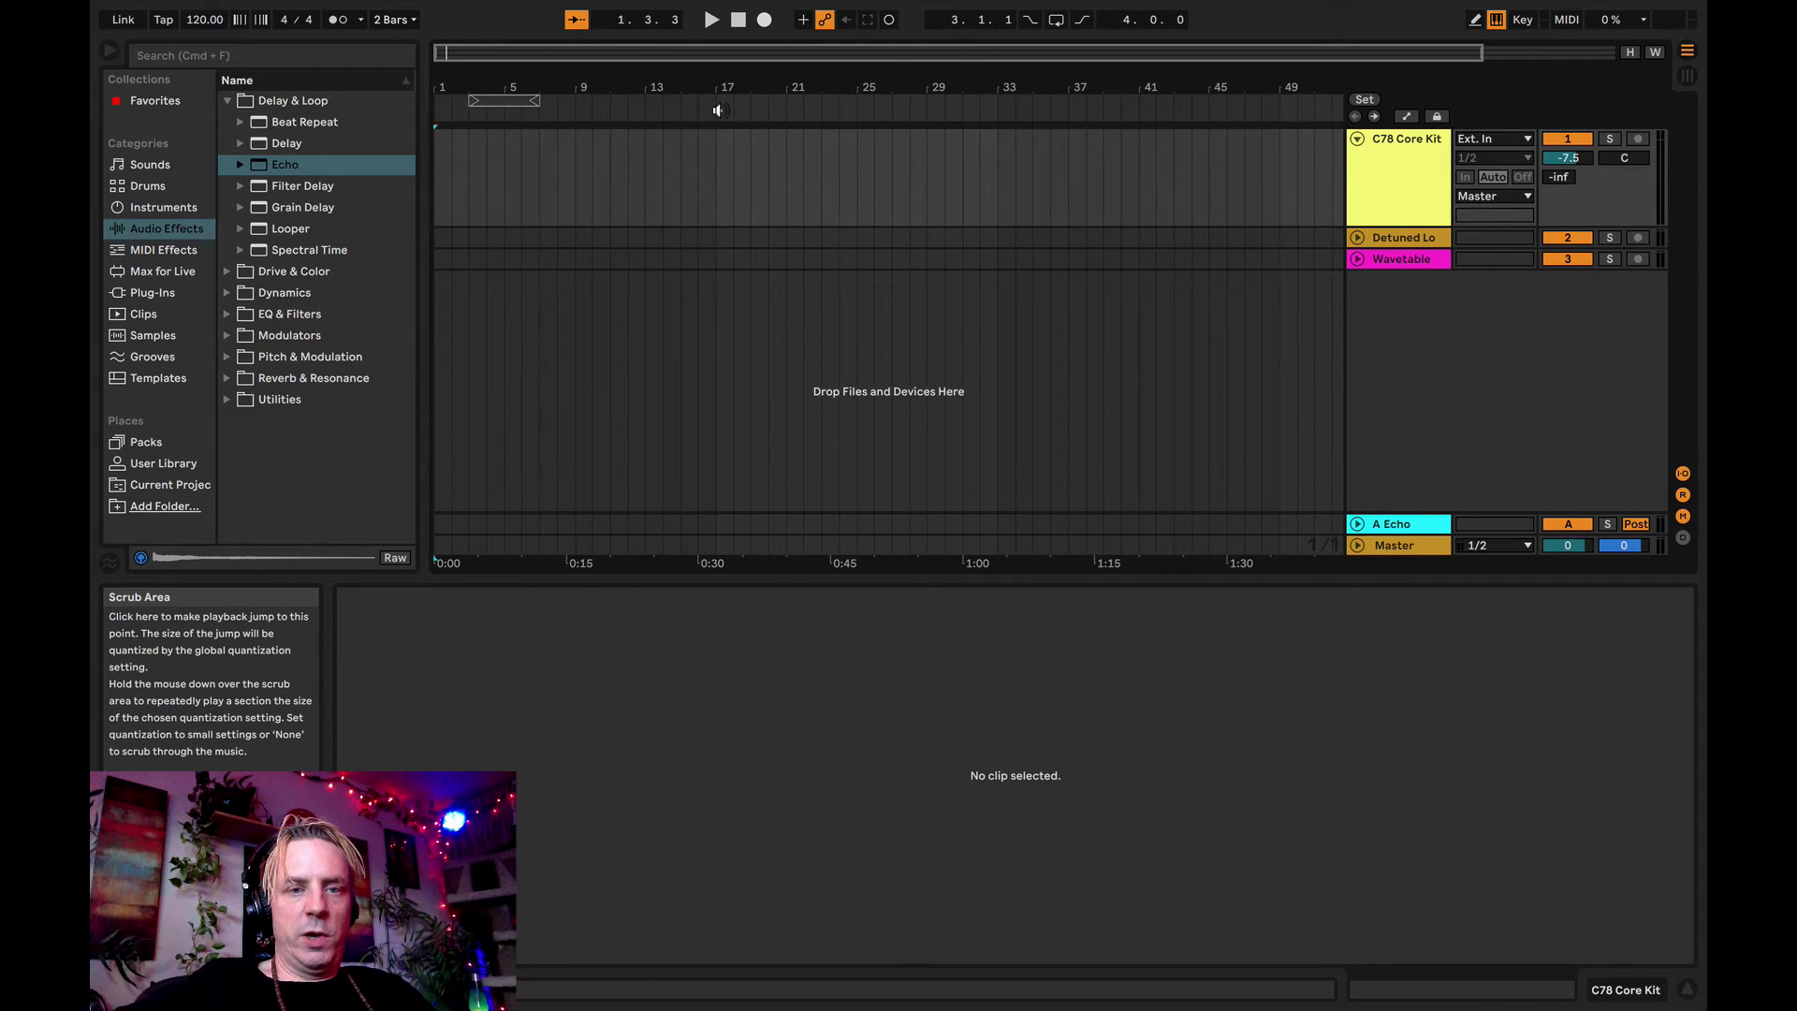
pyautogui.press('Tab')
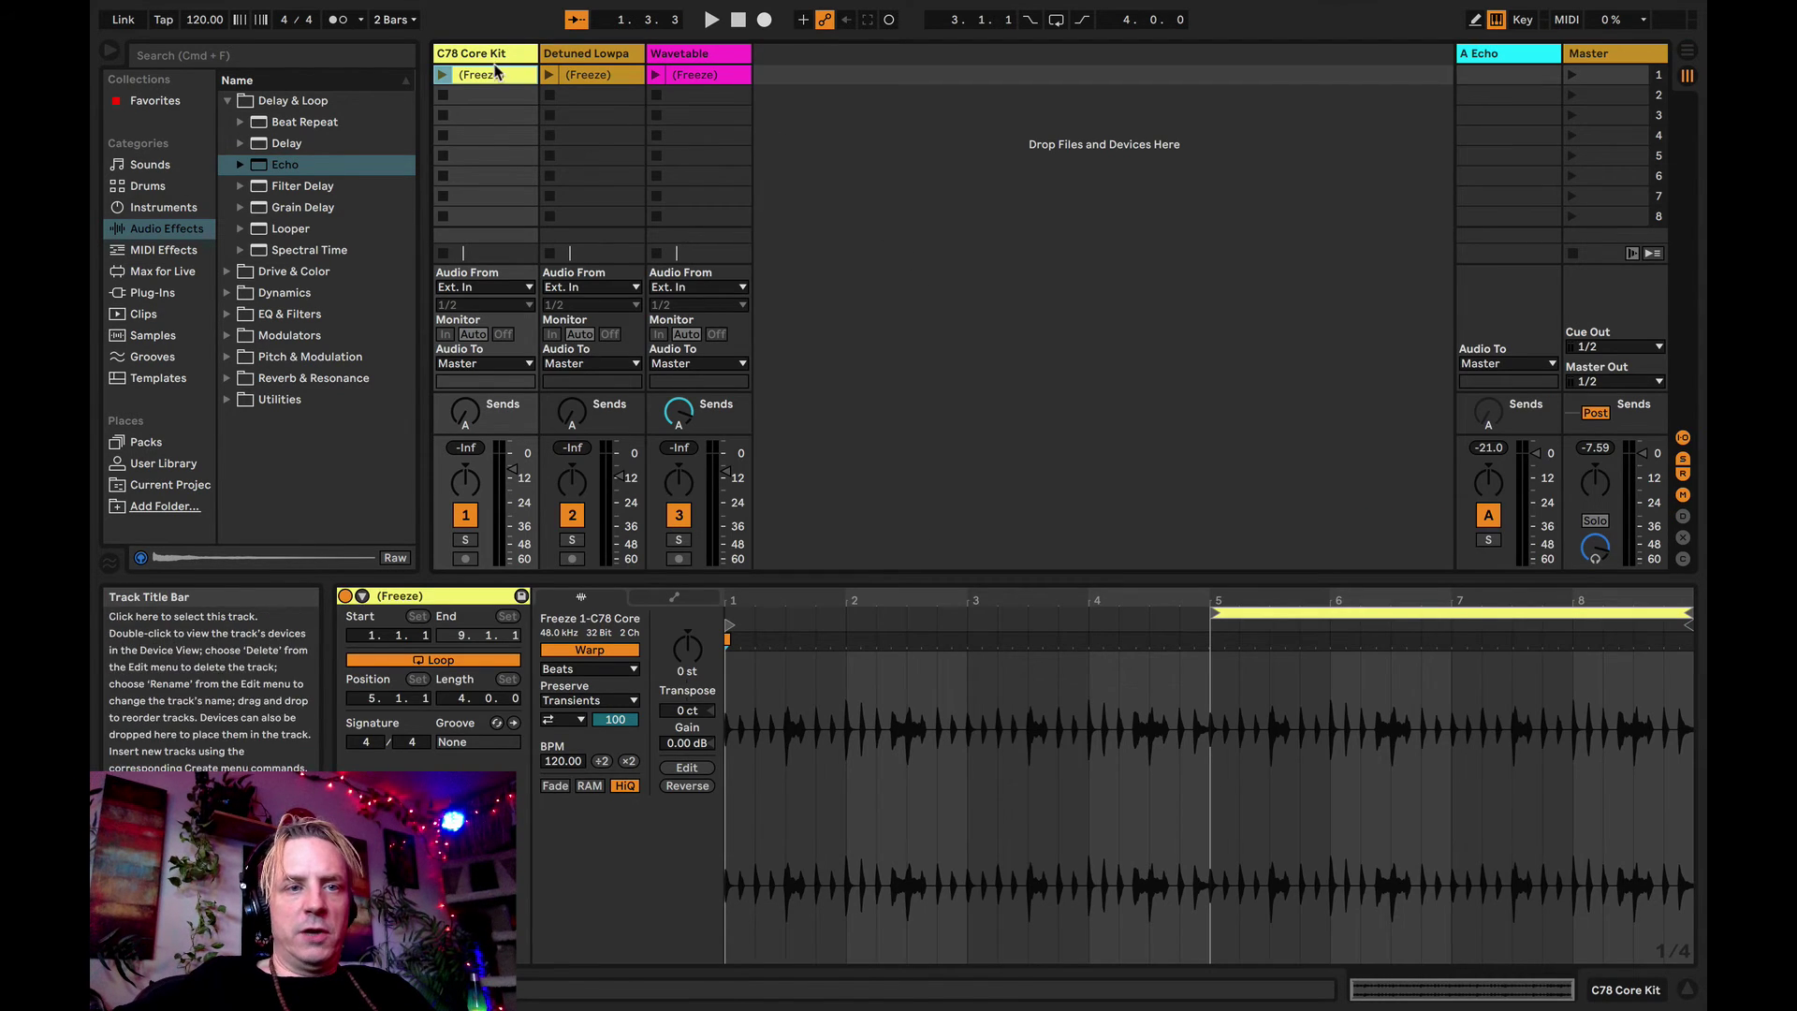
# - Copy the flattened drum, bass and Wavetable clips from Session View into the Arrangement on their own tracks, starting at bar 1
pyautogui.click(564, 116)
pyautogui.click(497, 77)
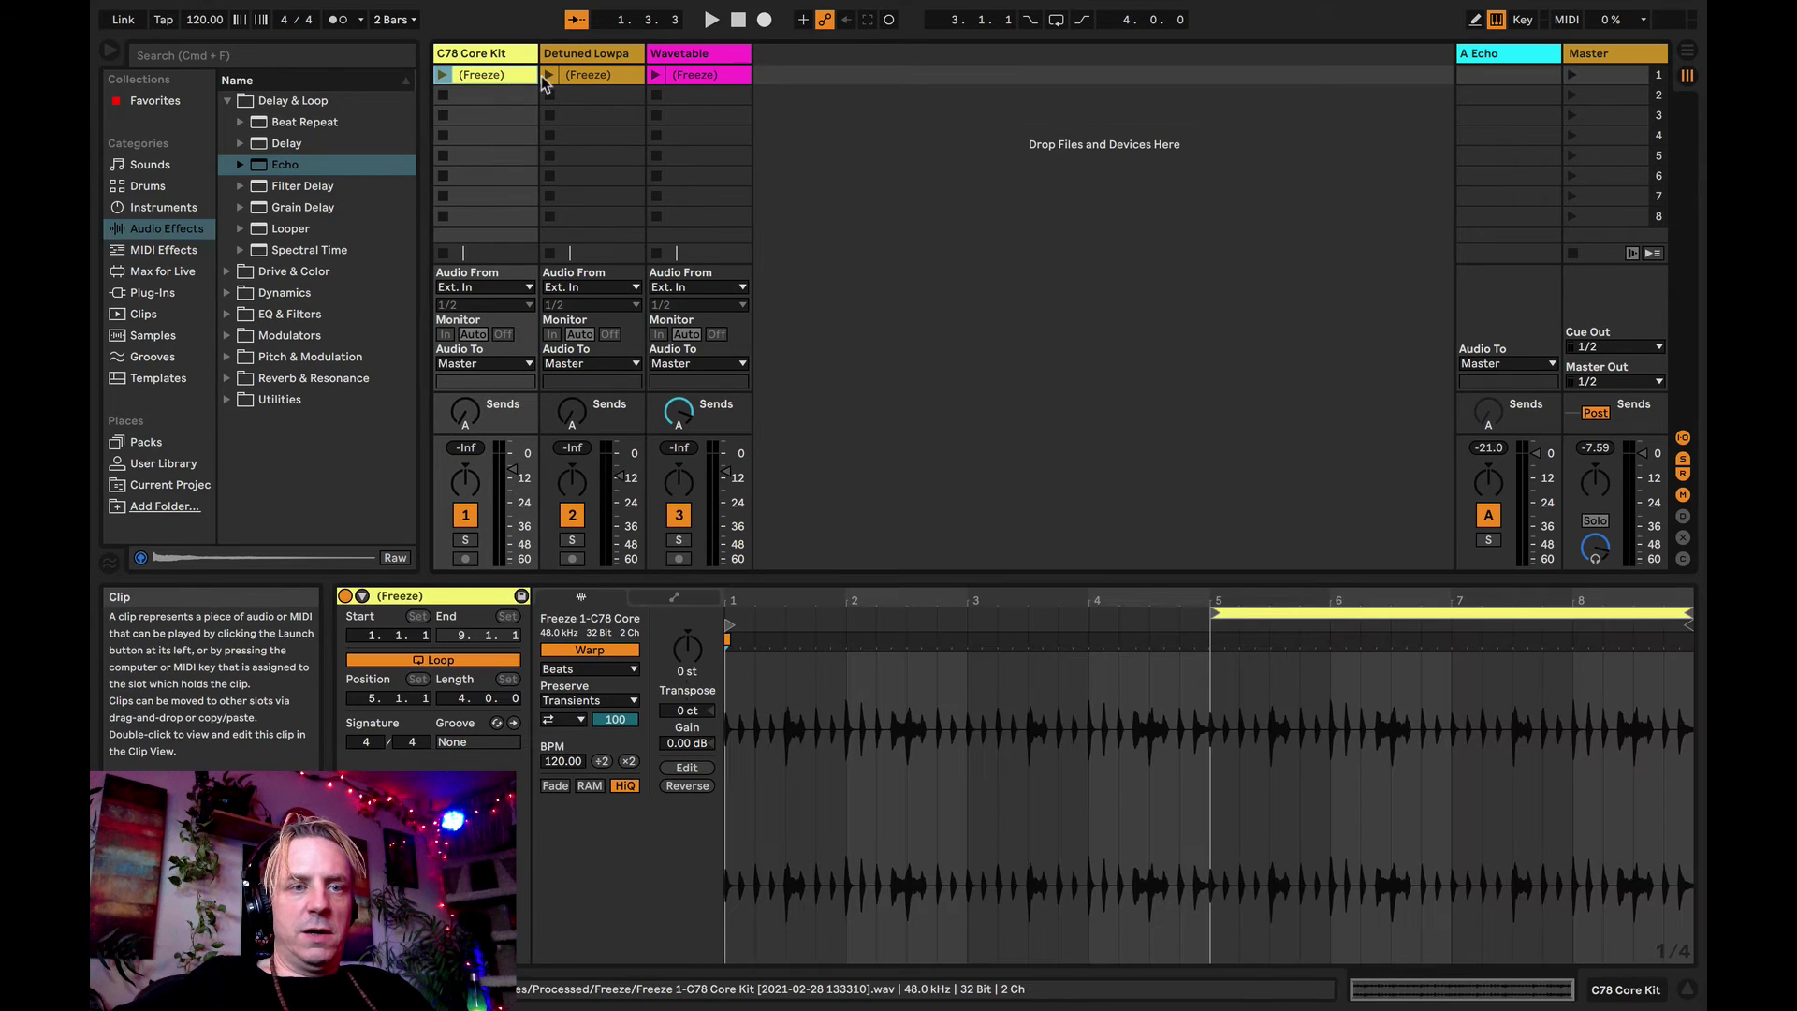
pyautogui.keyDown('shift'); pyautogui.click(571, 75); pyautogui.keyUp('shift')
pyautogui.keyDown('shift'); pyautogui.click(688, 77); pyautogui.keyUp('shift')
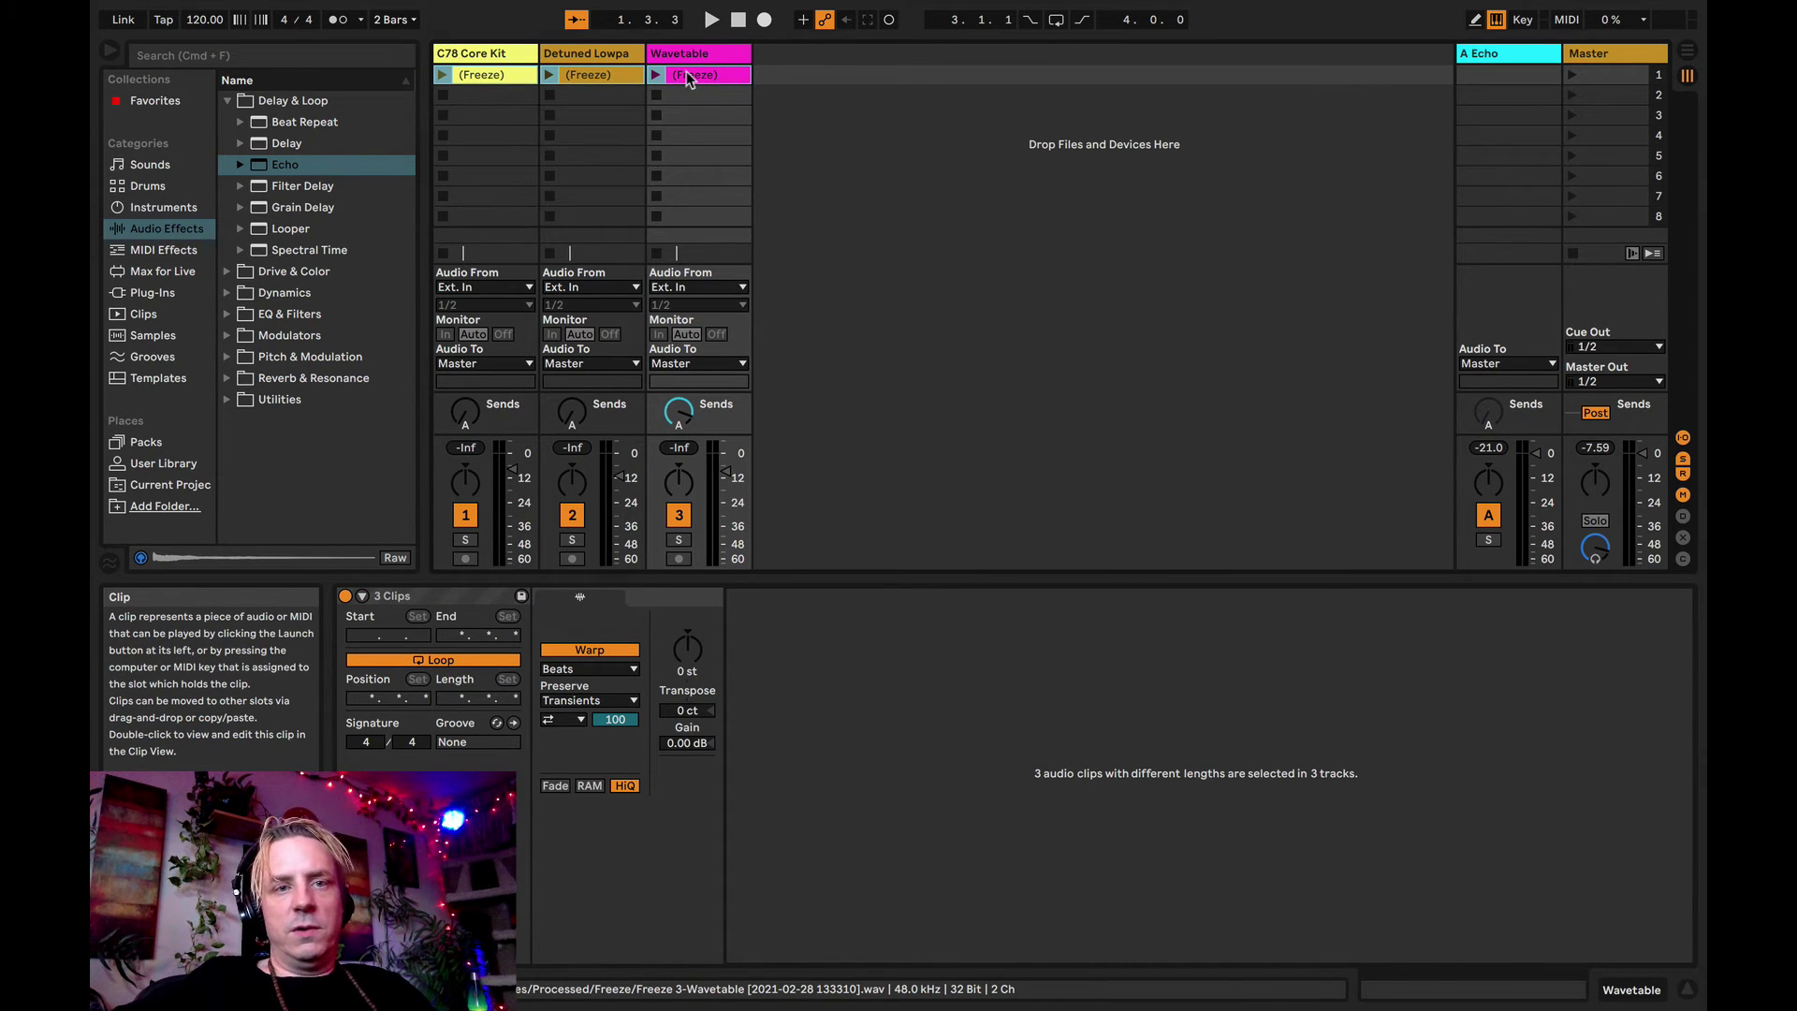
pyautogui.moveTo(688, 76); pyautogui.dragTo(436, 167)
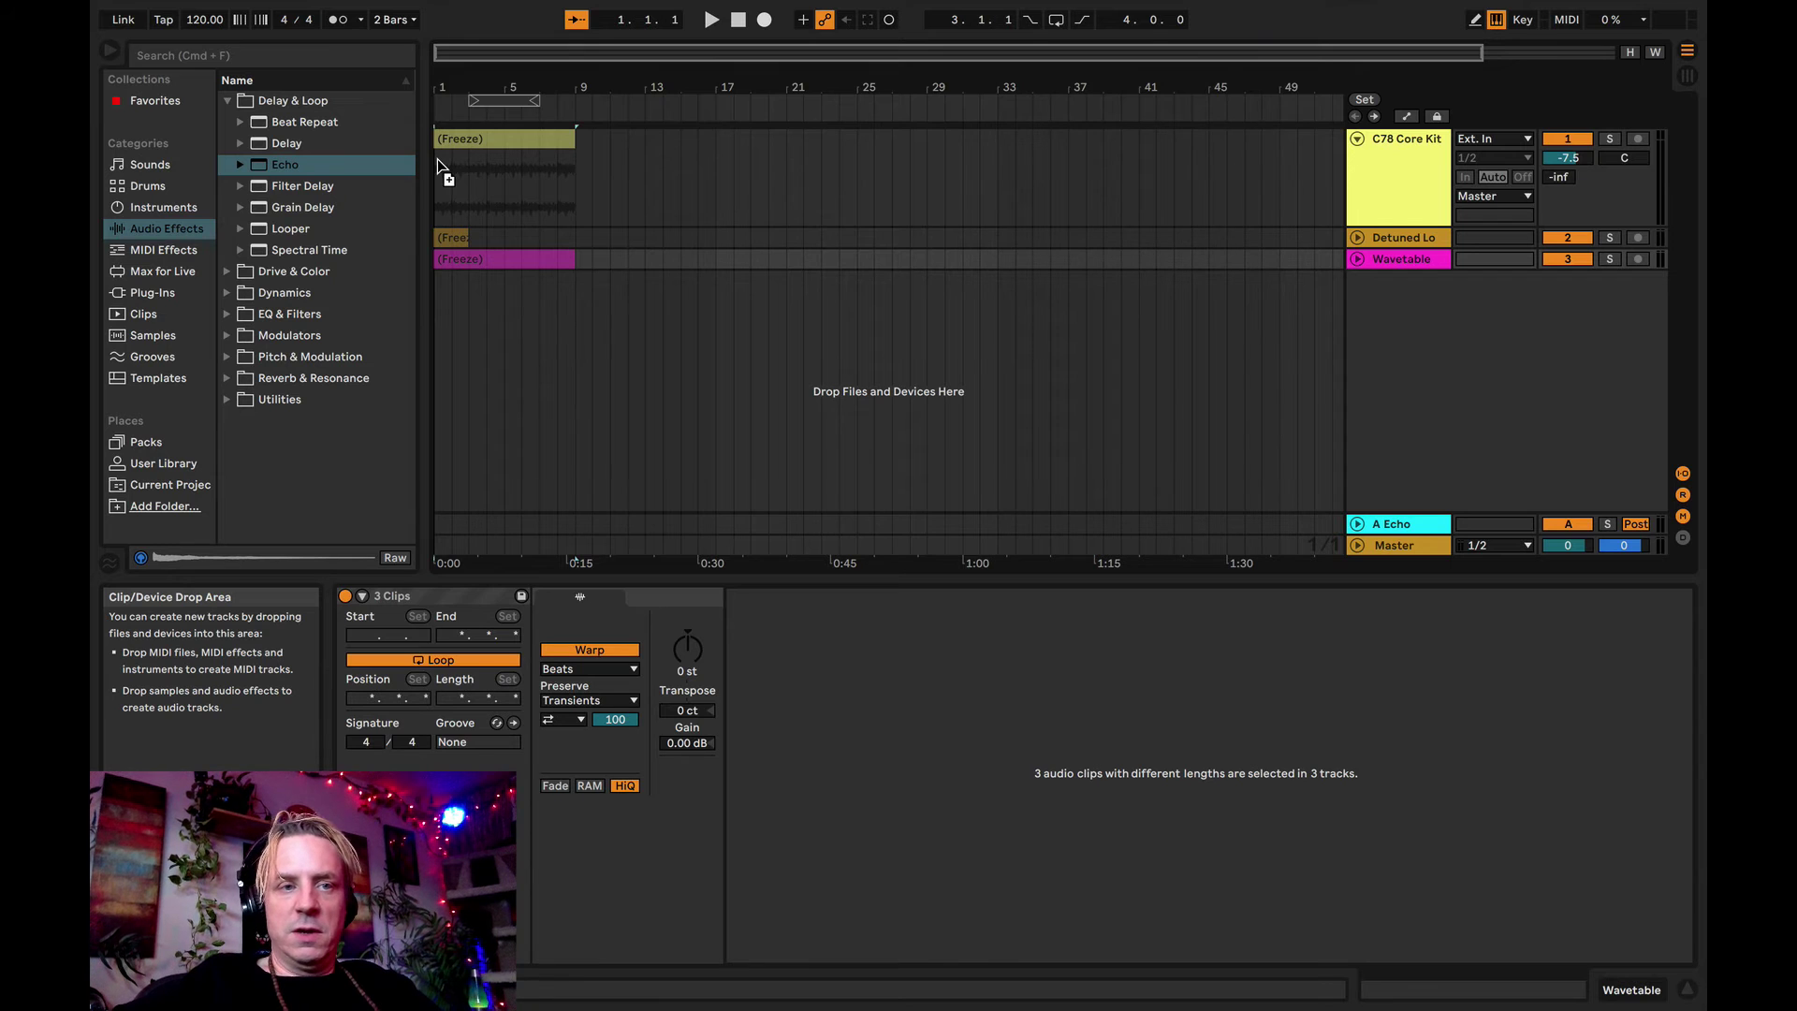
pyautogui.moveTo(437, 168); pyautogui.dragTo(436, 166)
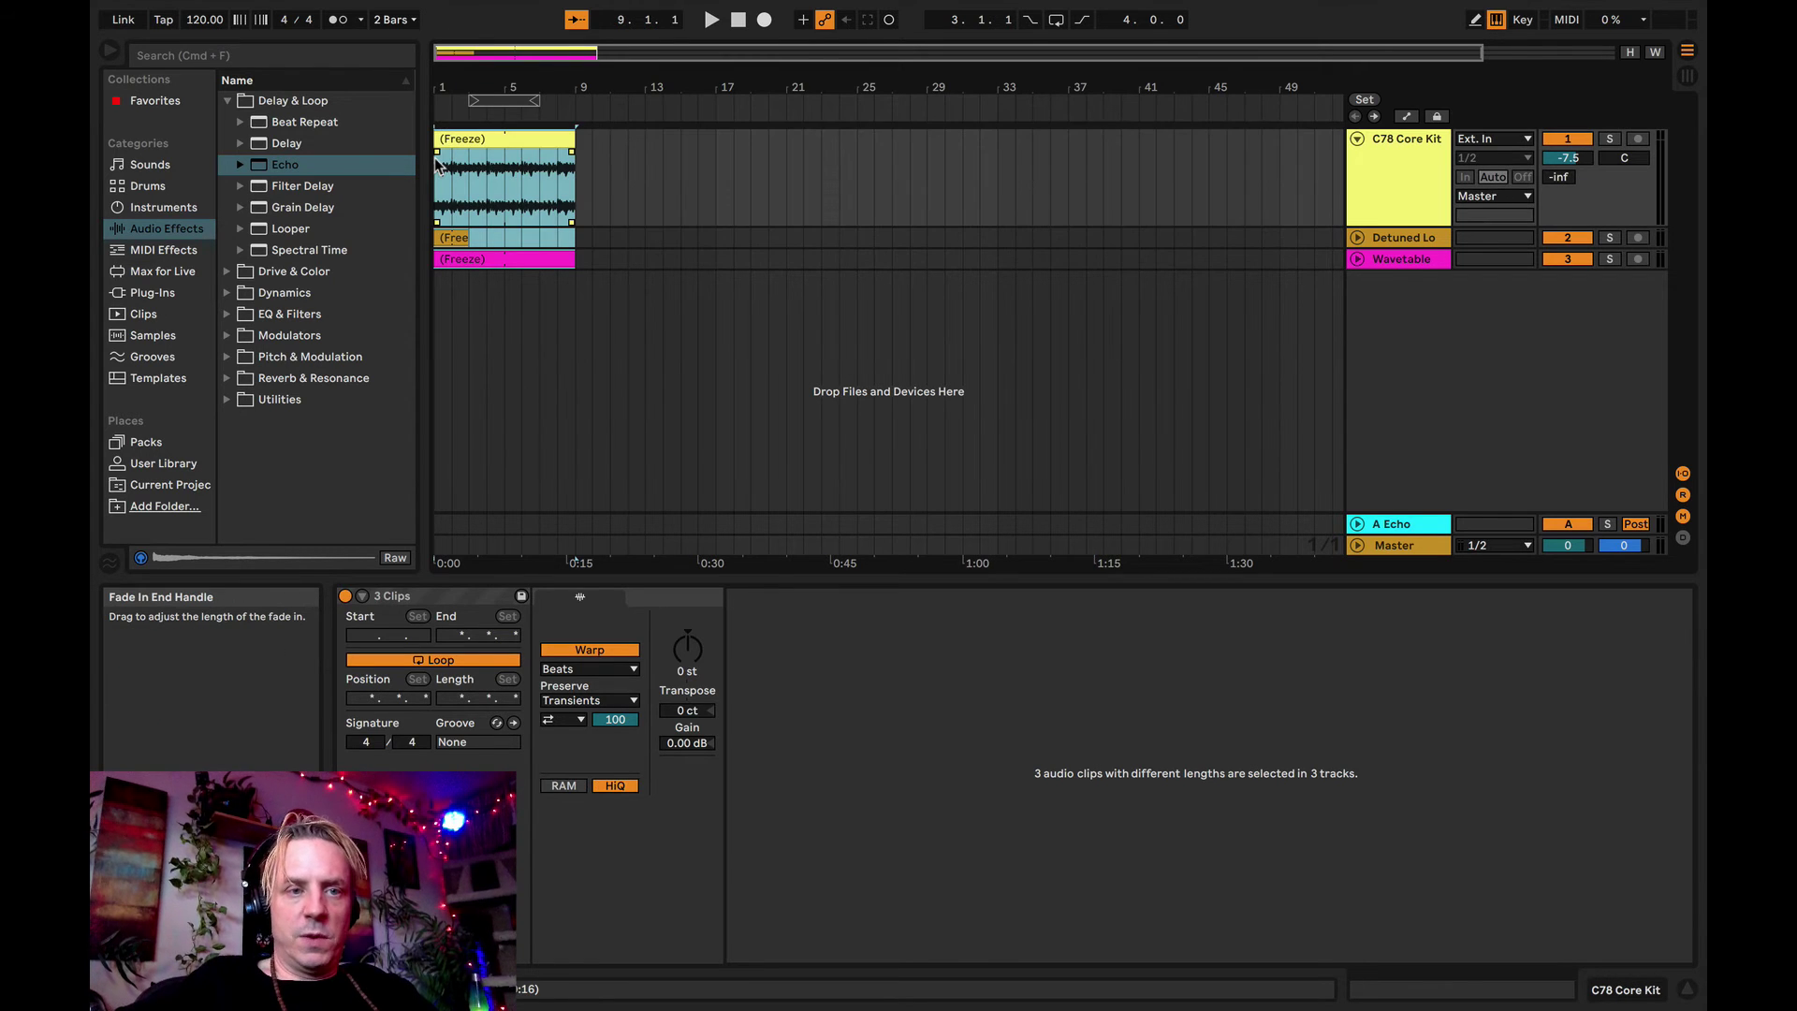
pyautogui.click(628, 259)
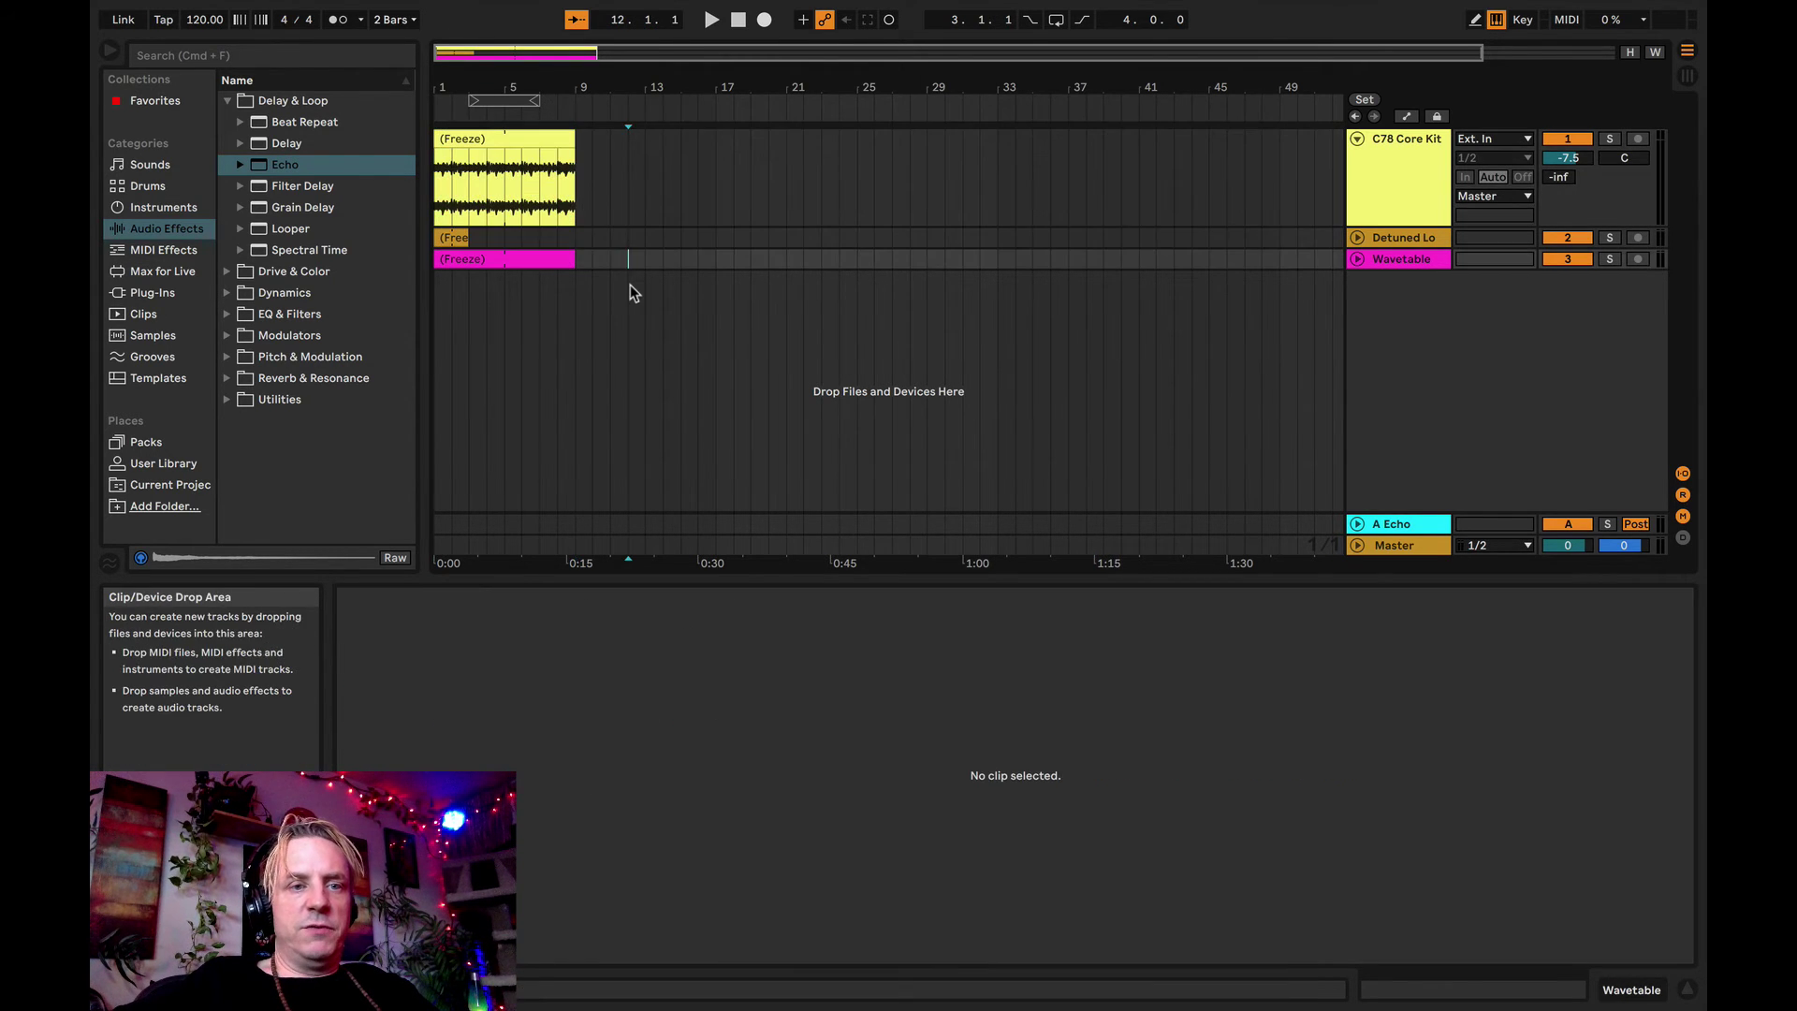
# - Enlarge the Detuned Lowpass Bass and Wavetable tracks in the Arrangement and compare the timeline with Session View
pyautogui.click(1385, 245)
pyautogui.moveTo(1383, 255); pyautogui.dragTo(1397, 416)
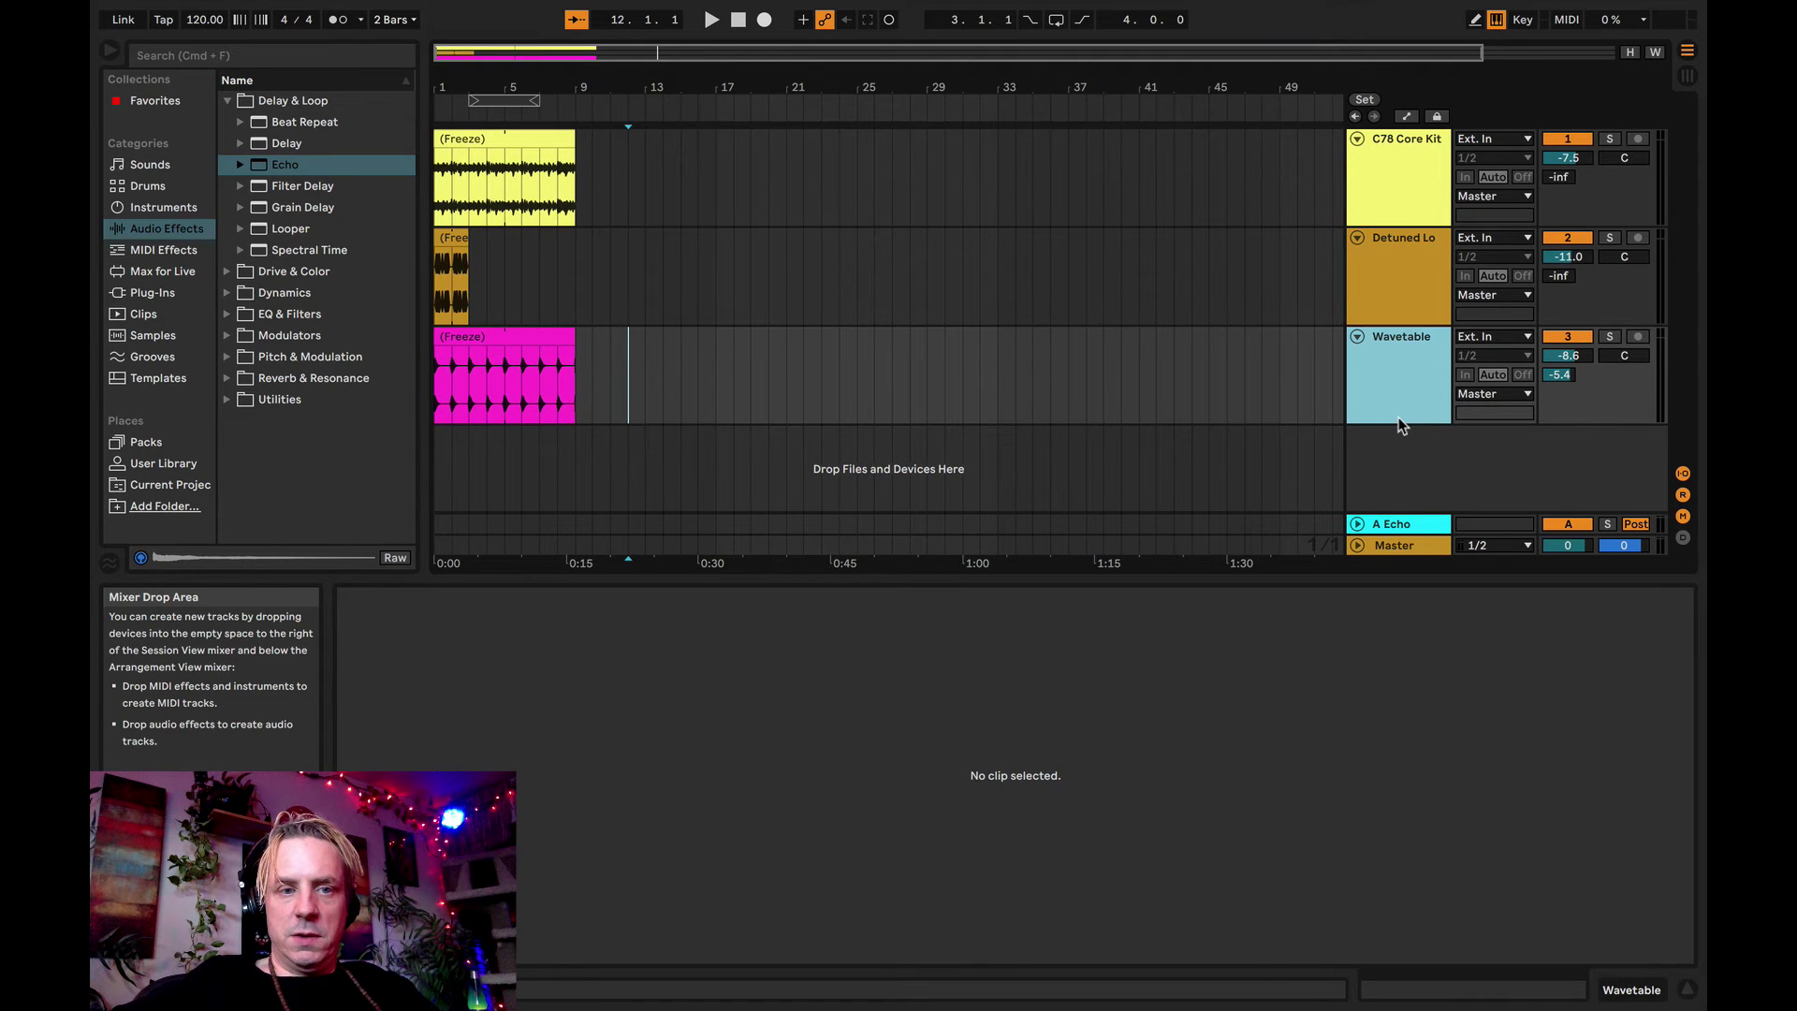
pyautogui.press('Tab')
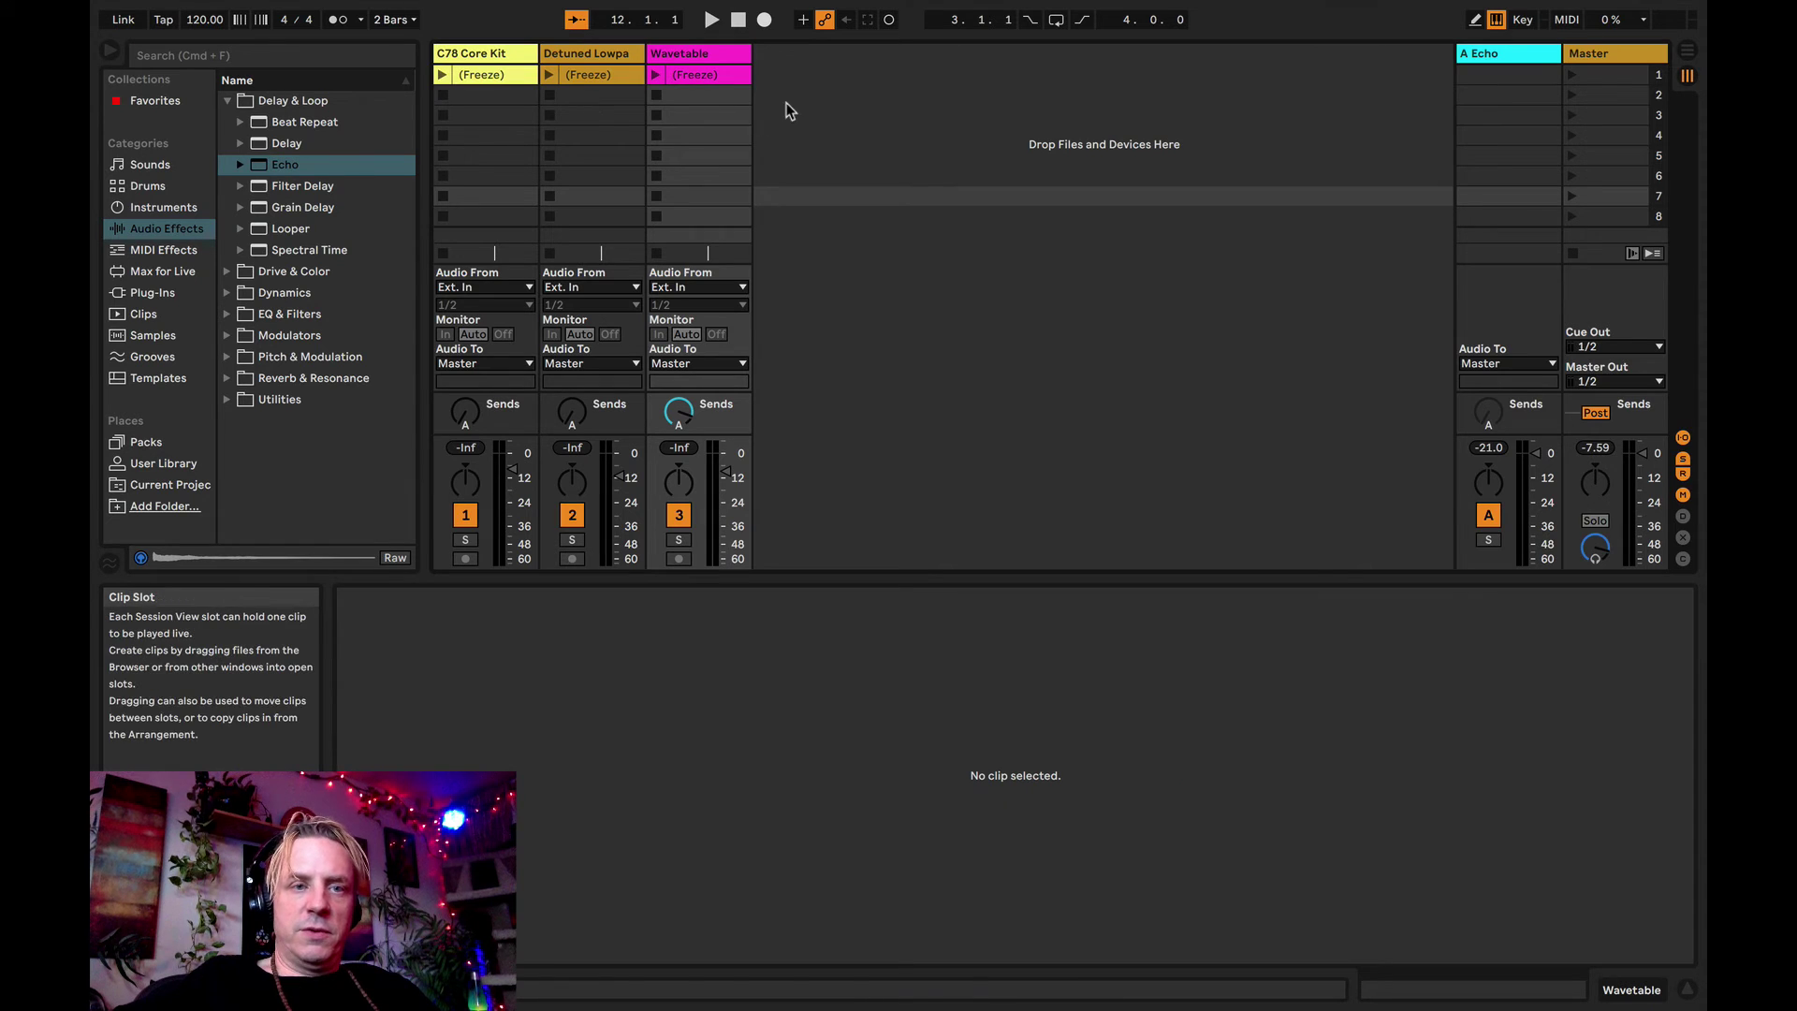
pyautogui.press('Tab')
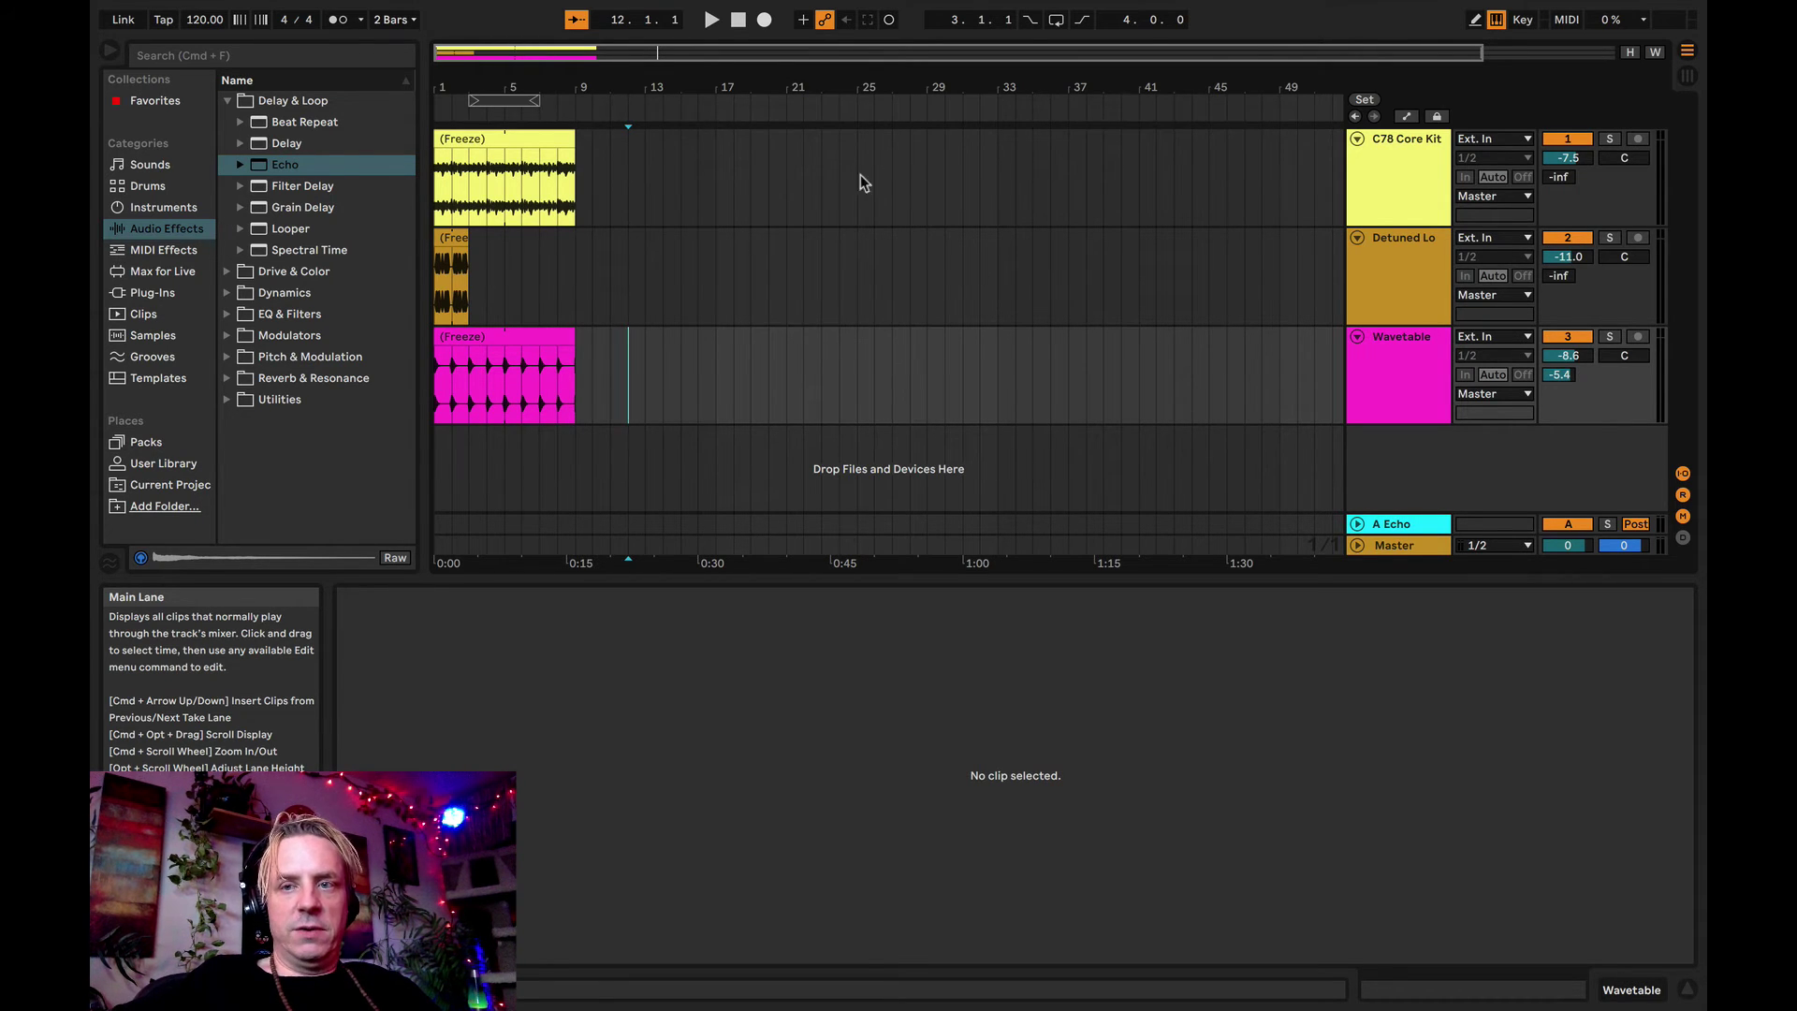
pyautogui.press('Tab')
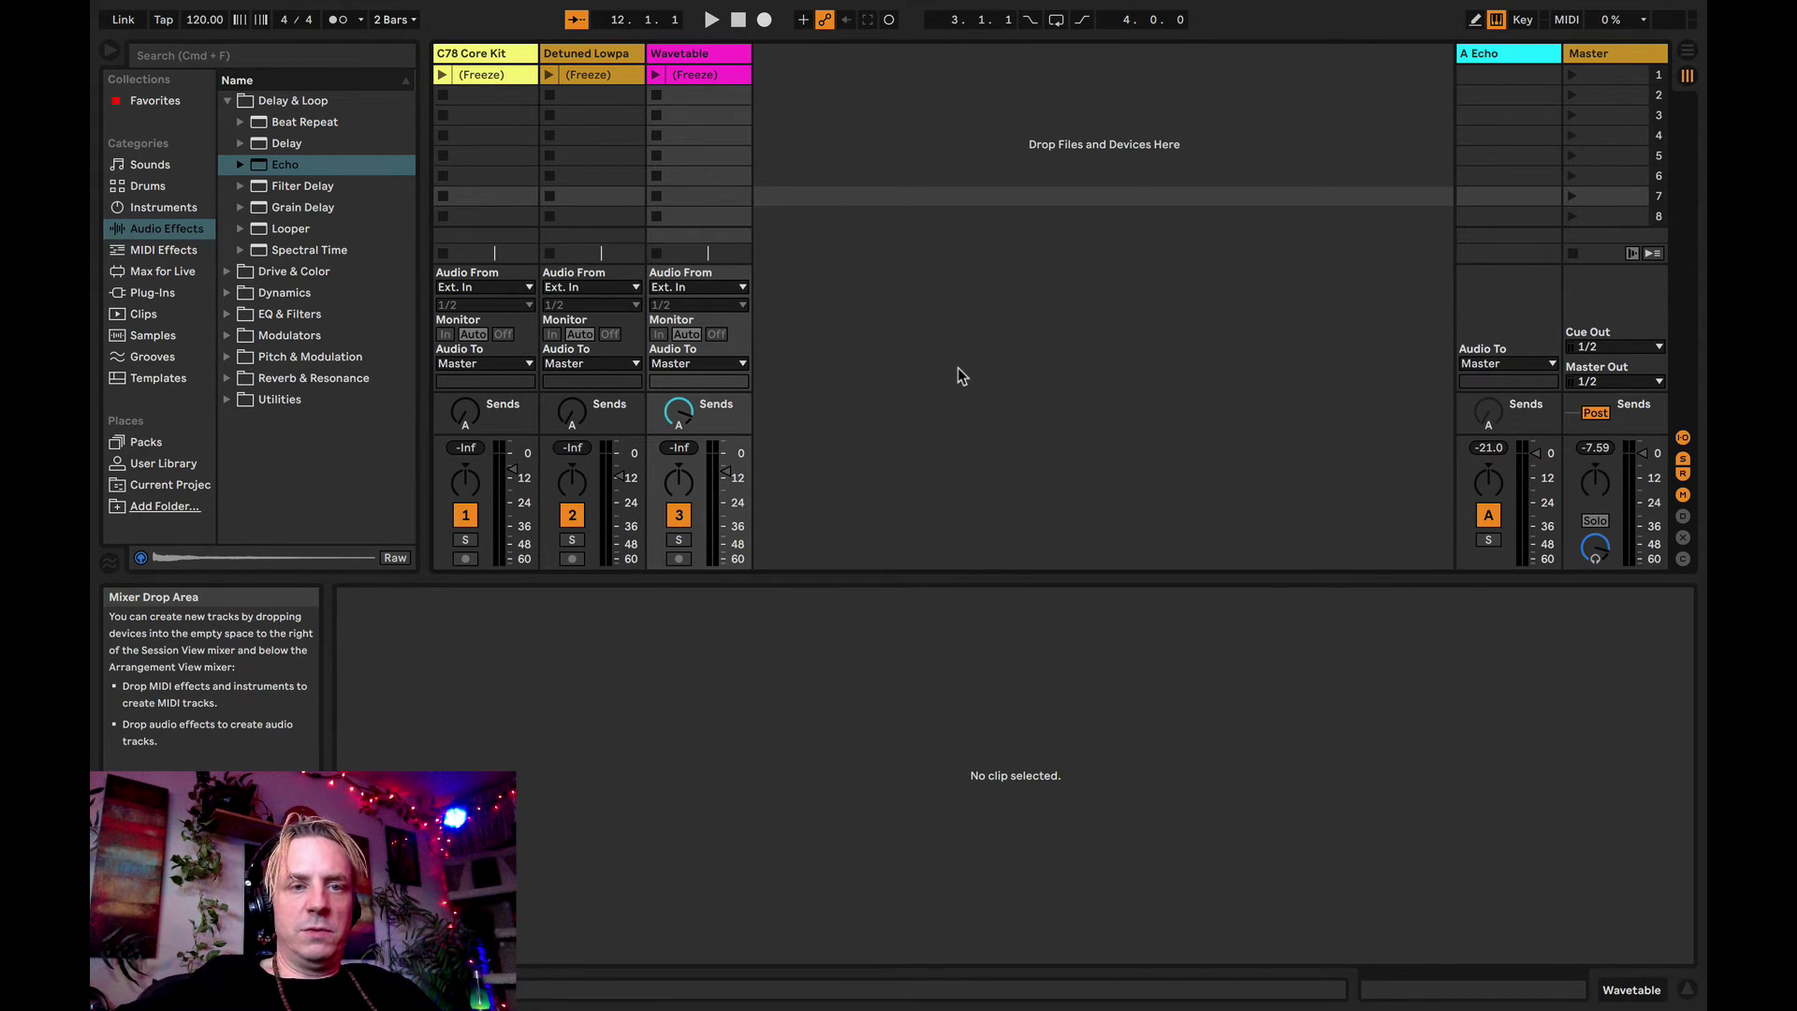
# - Play scene 1 in Session View, stop it, and compare the session clips with the same clips in the Arrangement
pyautogui.click(1572, 75)
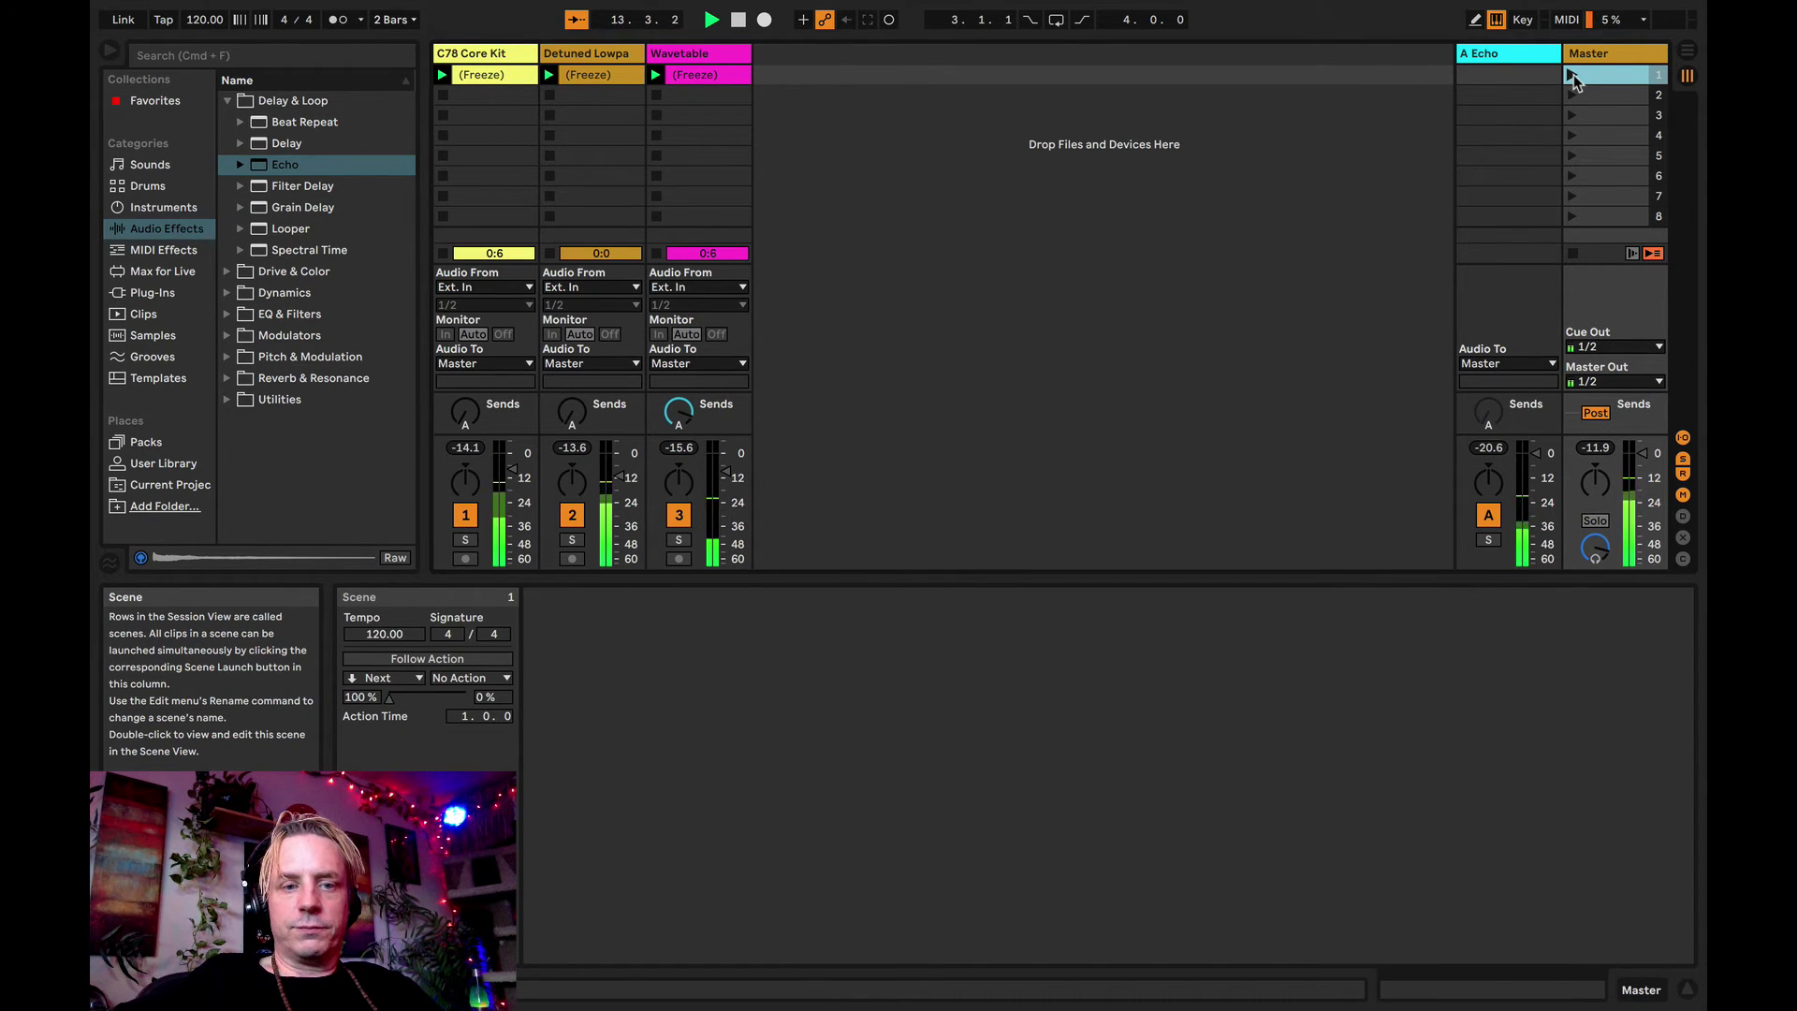
pyautogui.press('space')
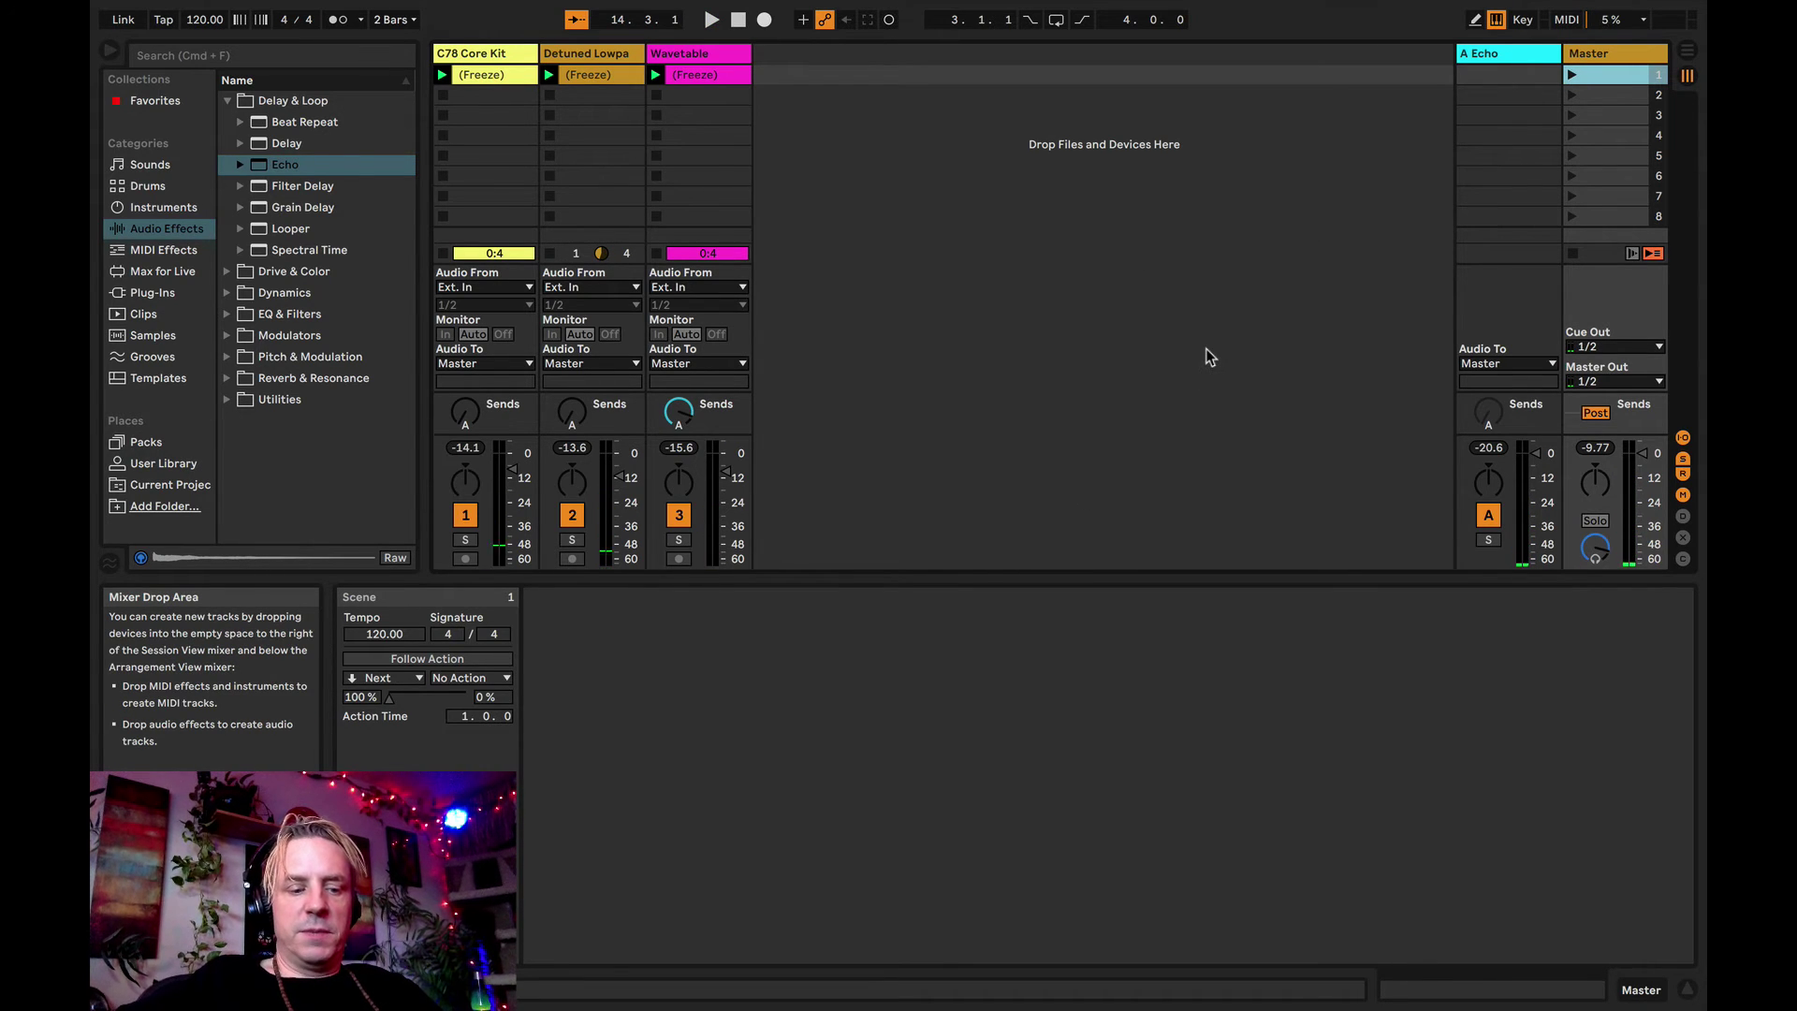
pyautogui.press('Tab')
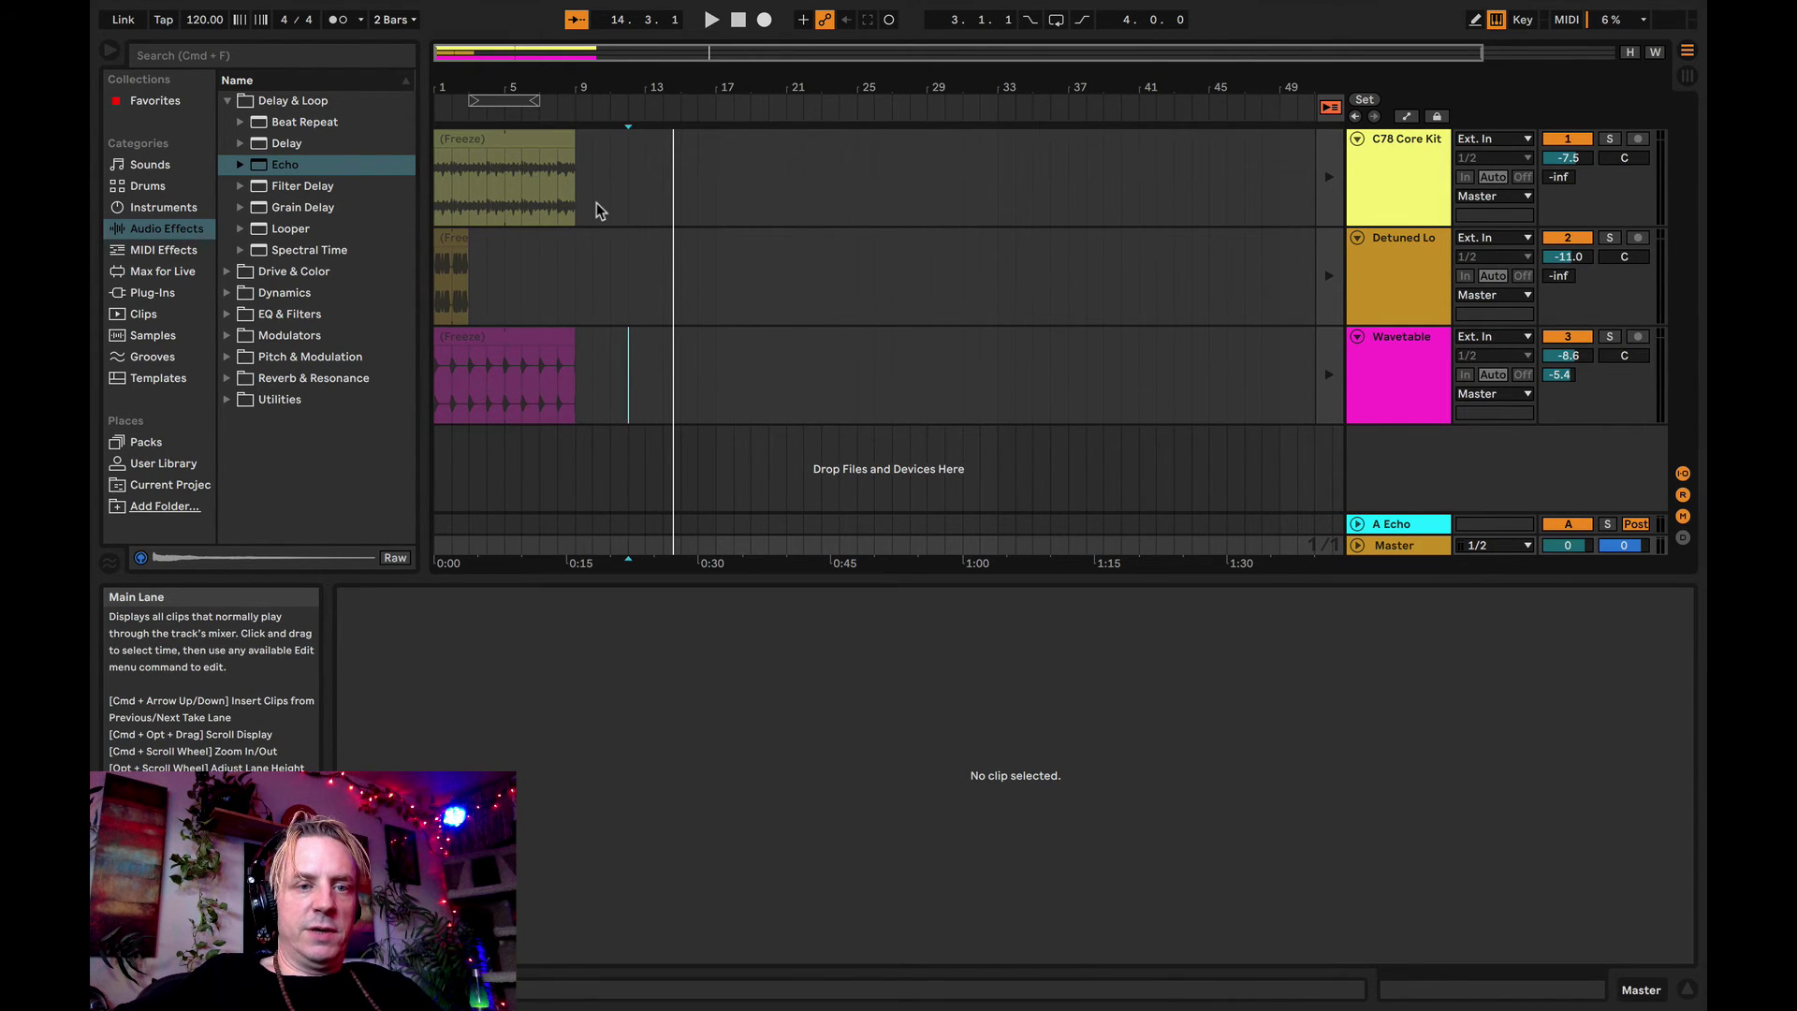
pyautogui.hotkey('ctrl', 'Left')
pyautogui.hotkey('ctrl', 'Right')
pyautogui.click(814, 244)
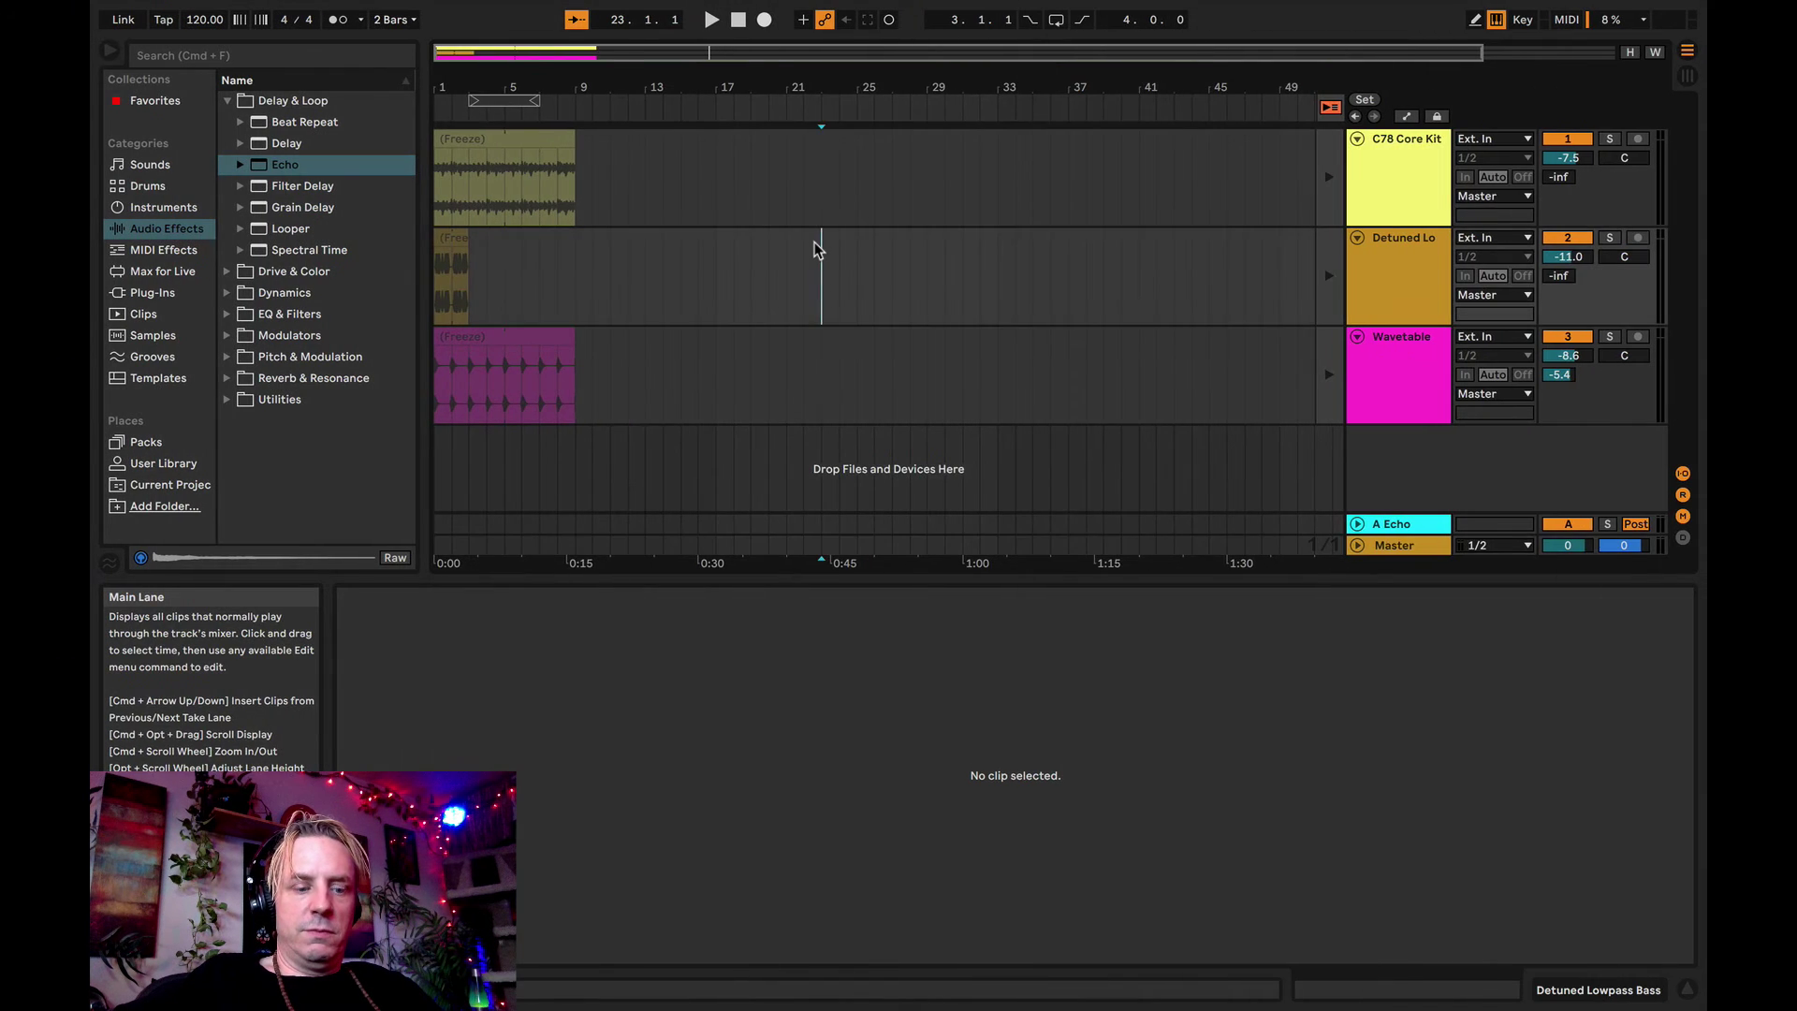
pyautogui.press('Tab')
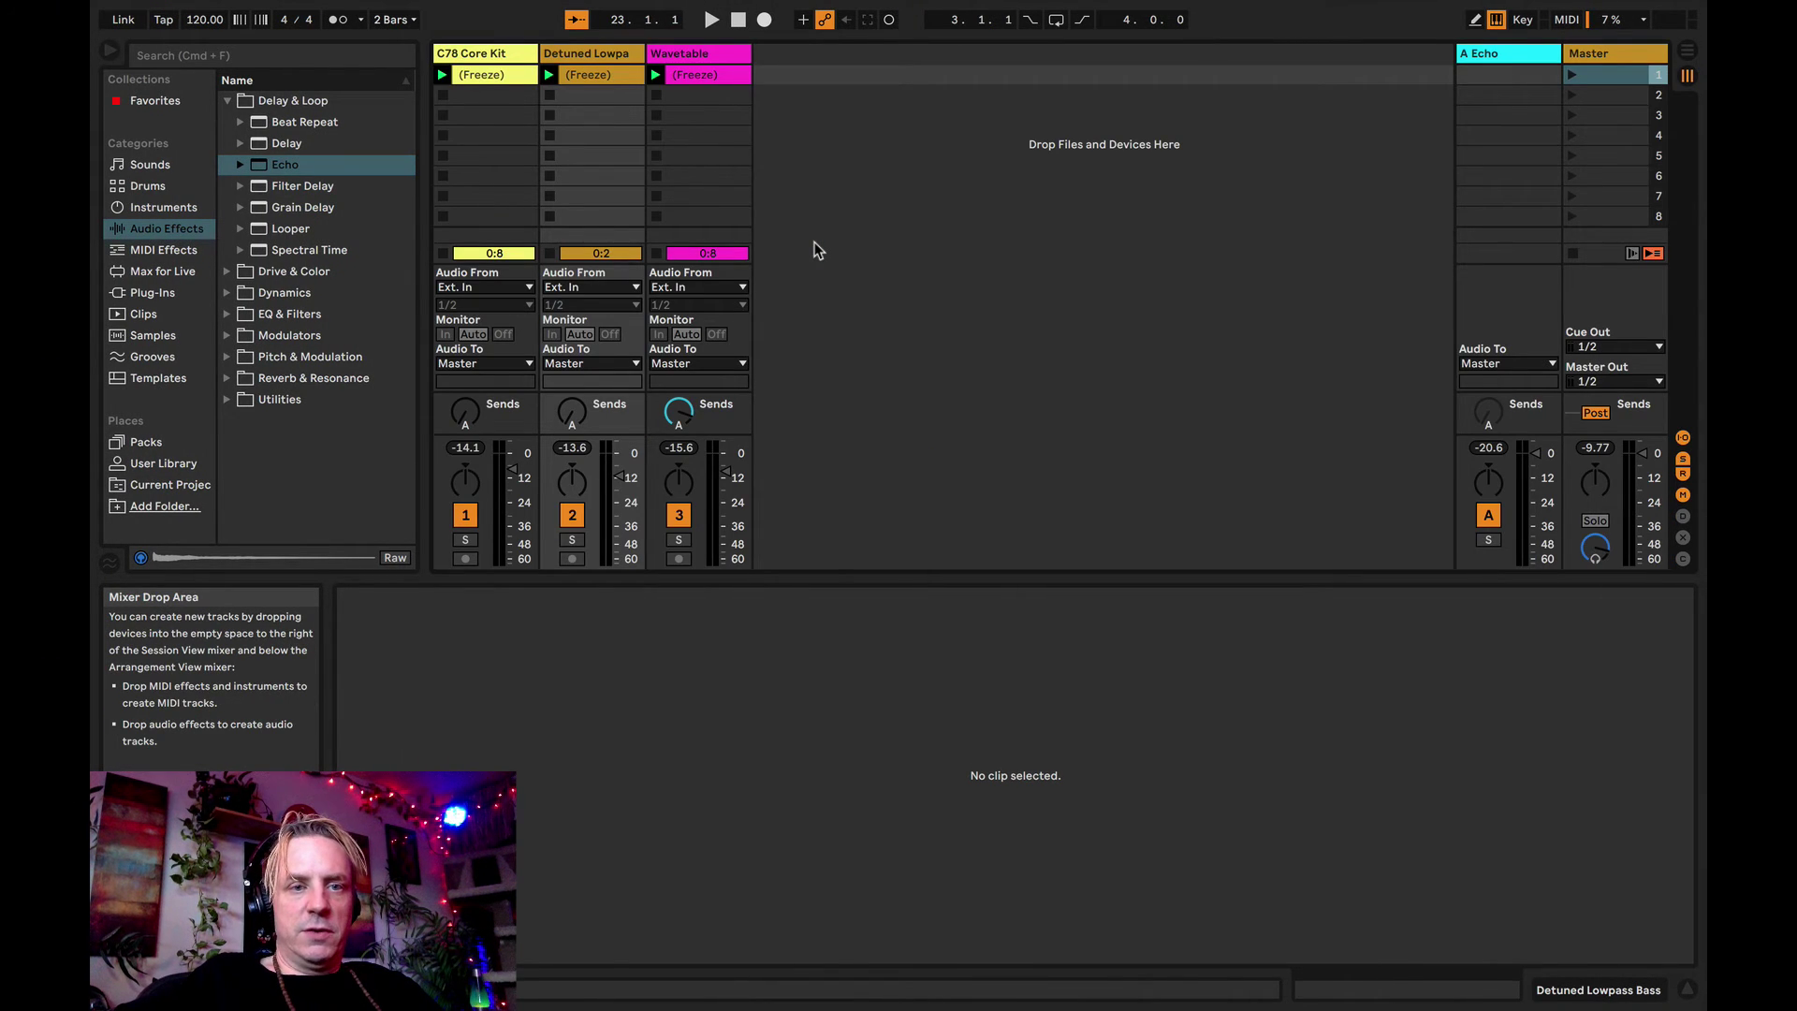
pyautogui.press('Tab')
pyautogui.press('Tab')
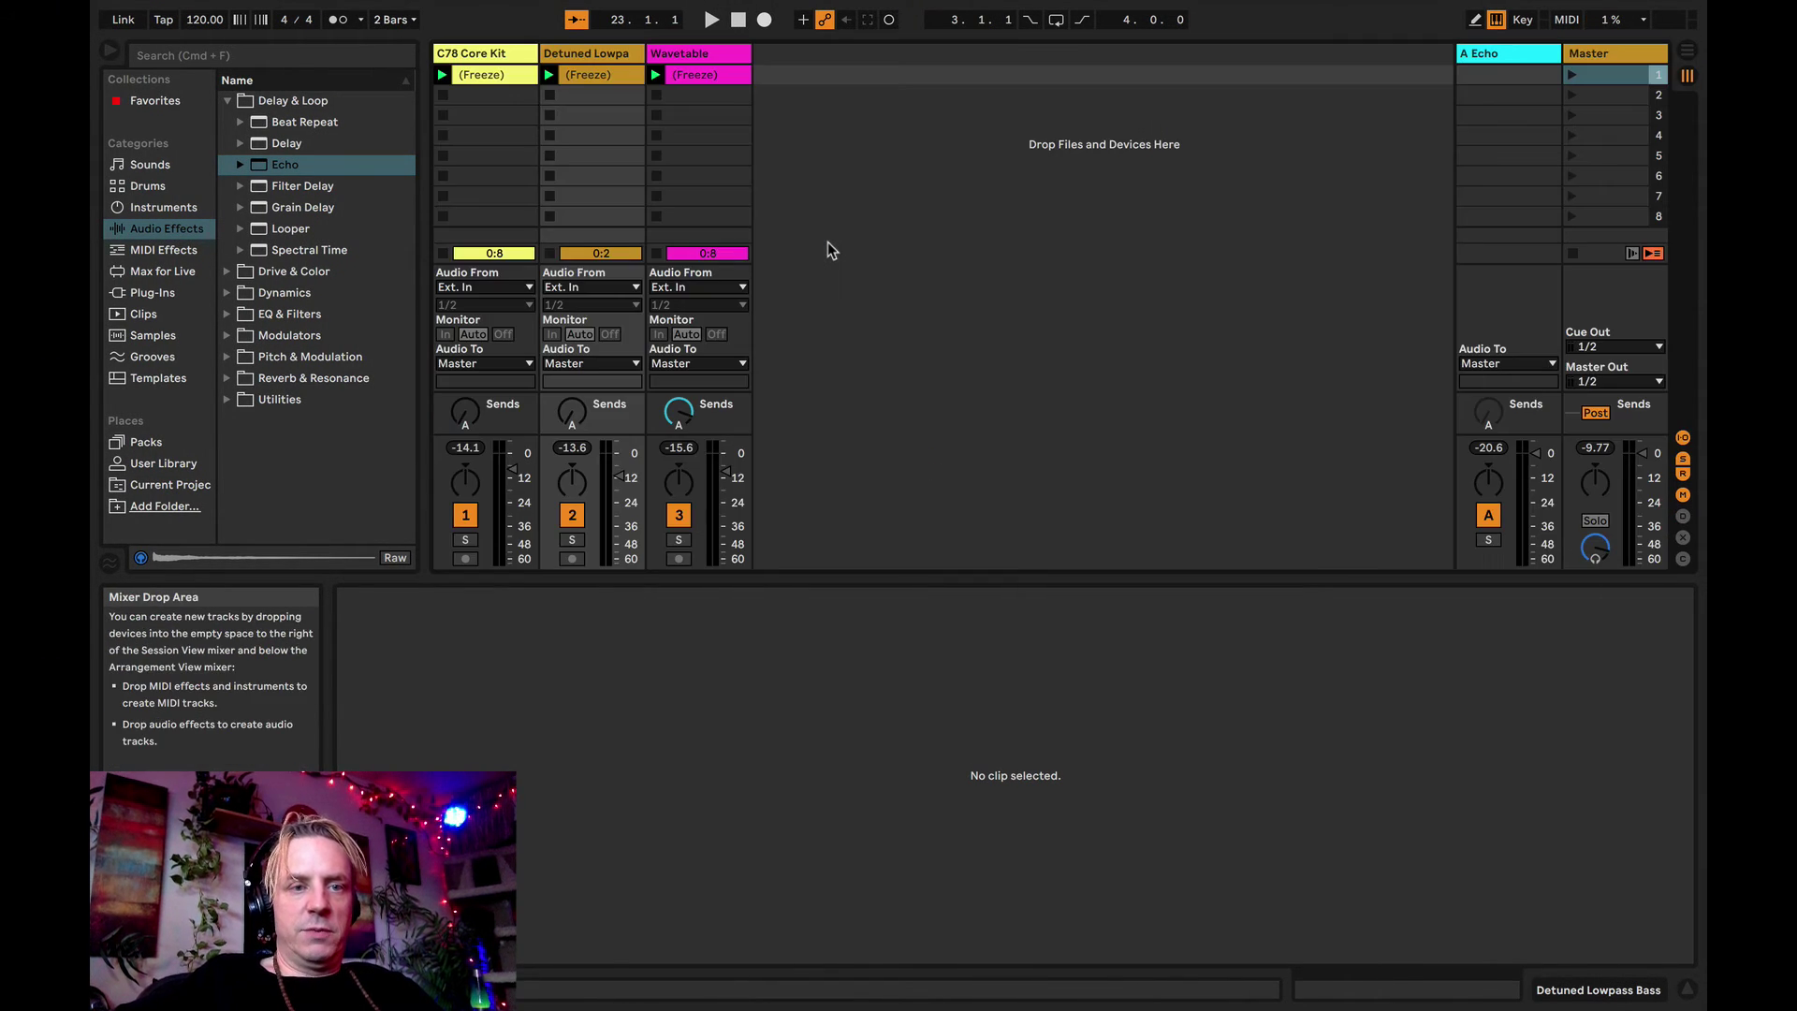
# - Launch scene 1 again, watch the Arrangement timeline during session playback, and stop playback
pyautogui.click(1572, 75)
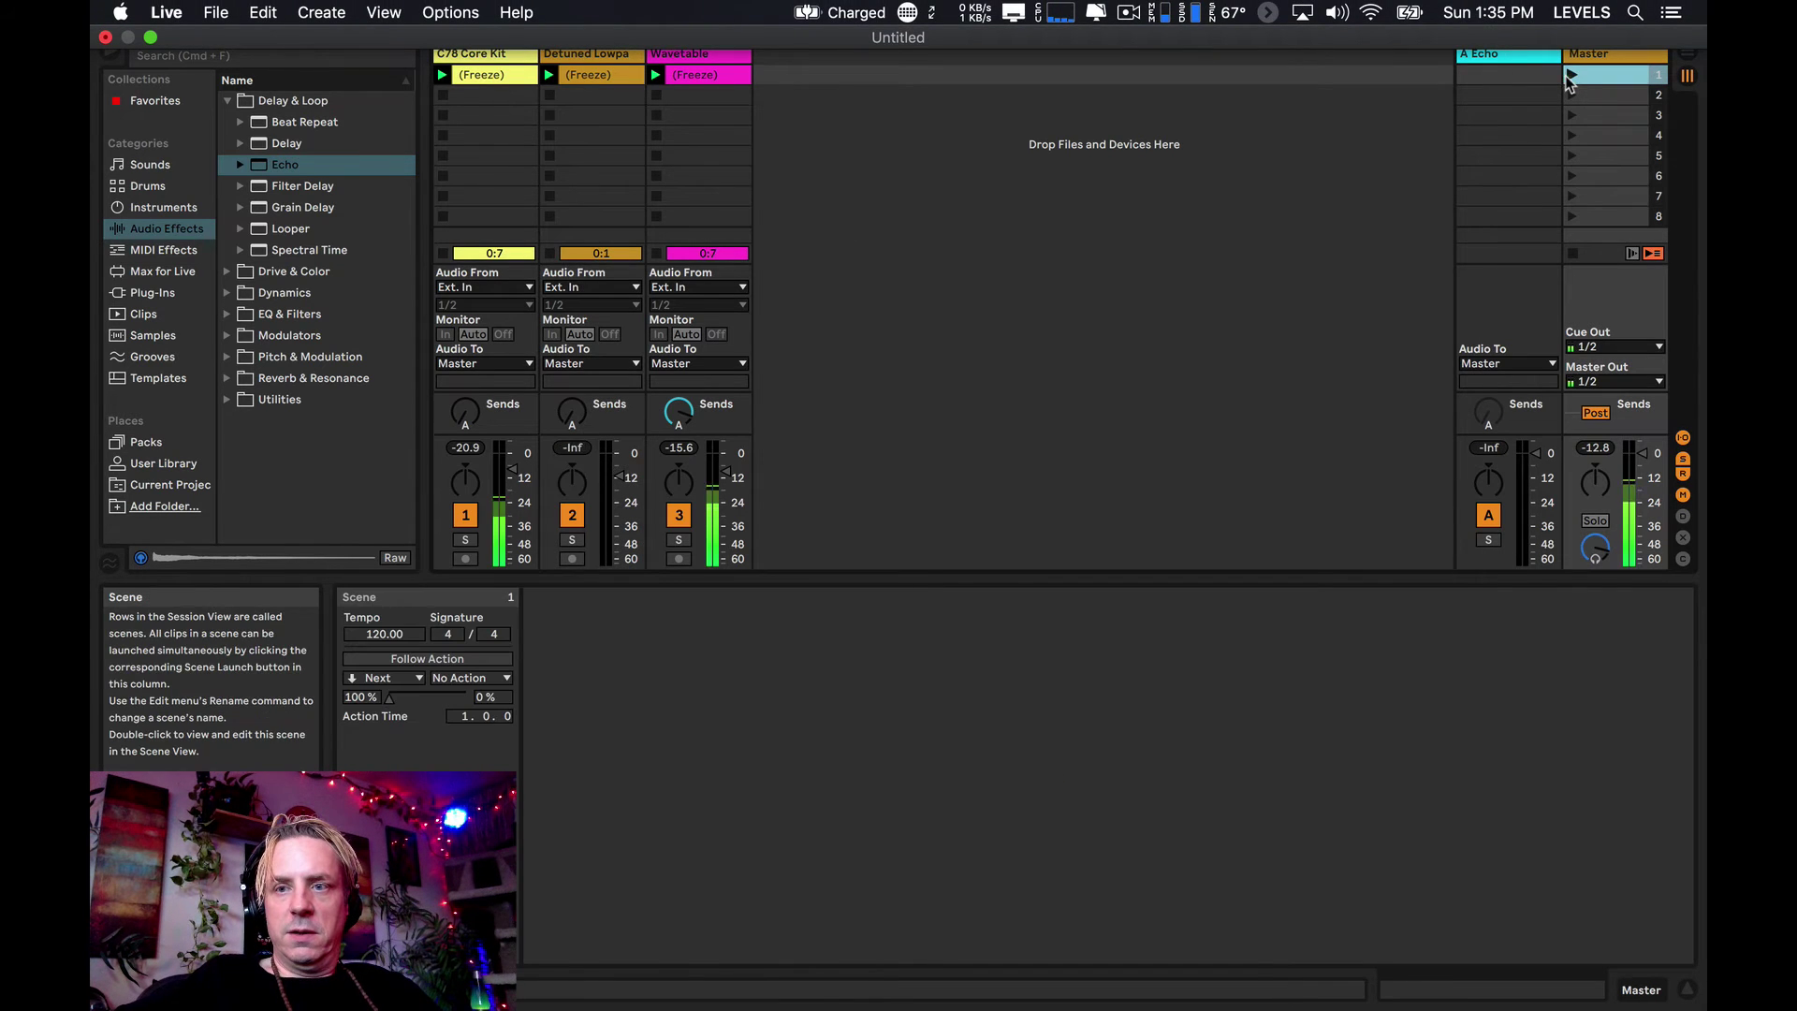
pyautogui.press('Tab')
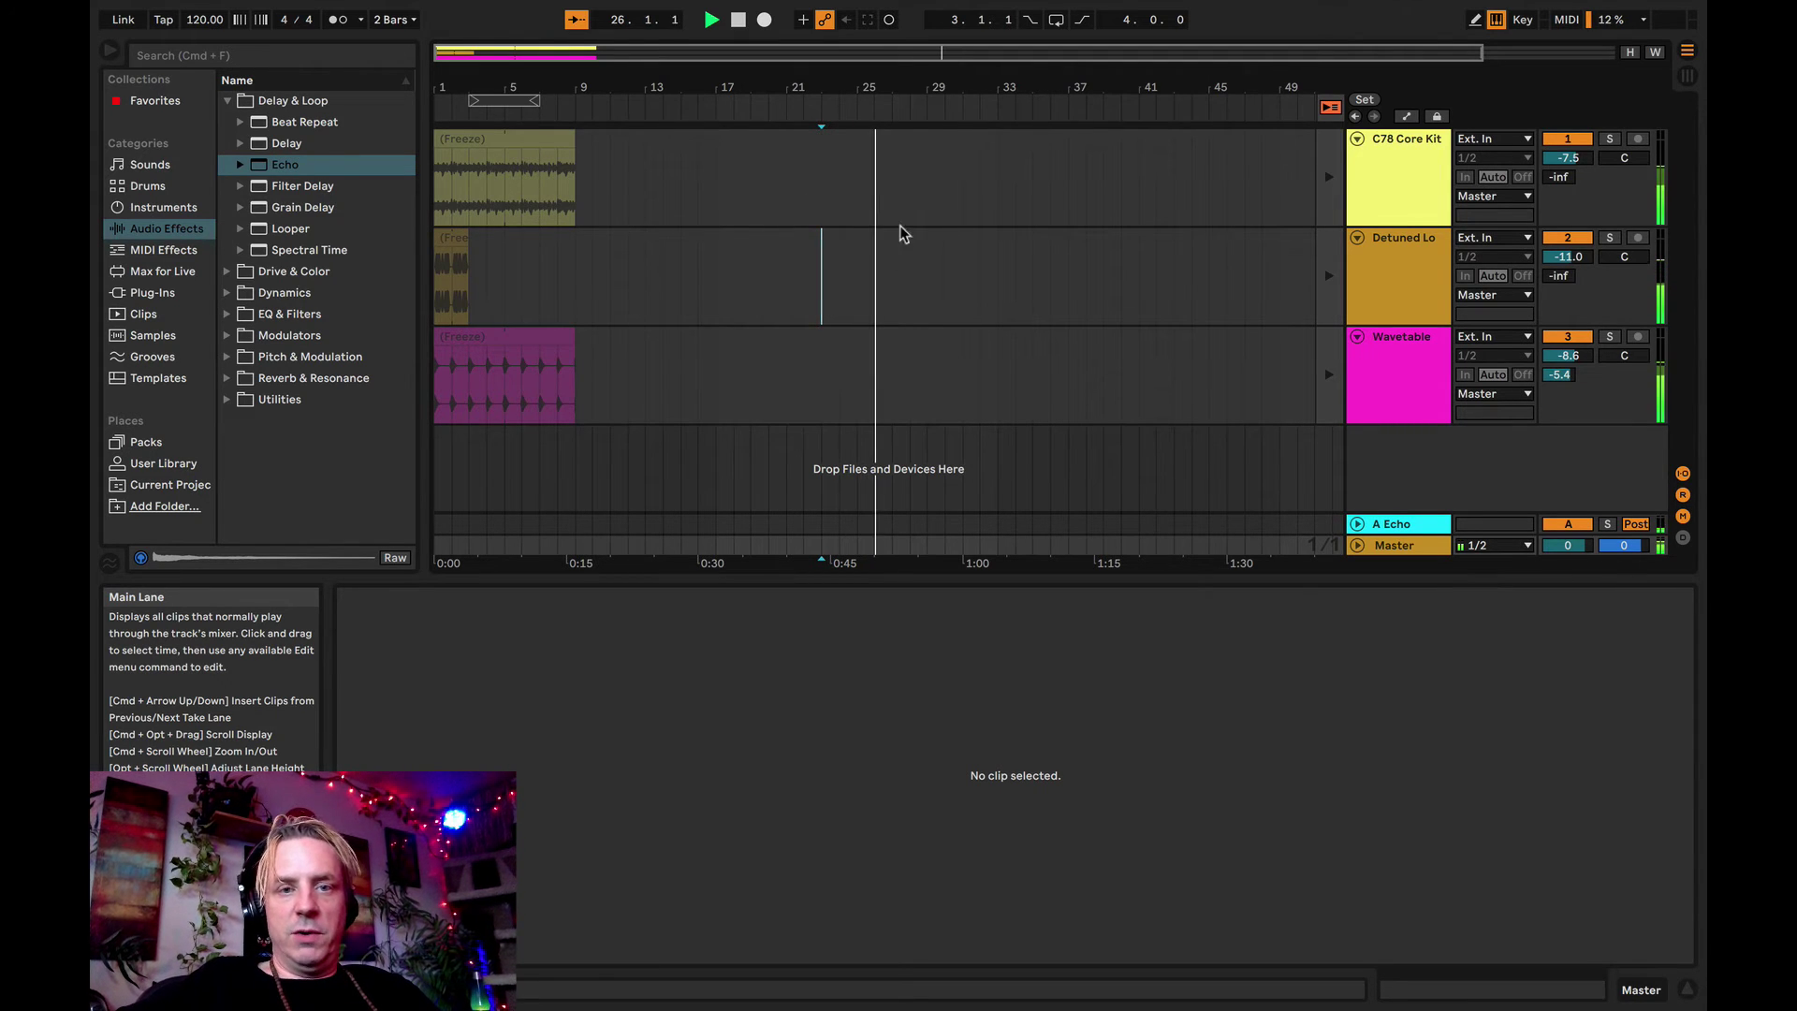
pyautogui.press('Tab')
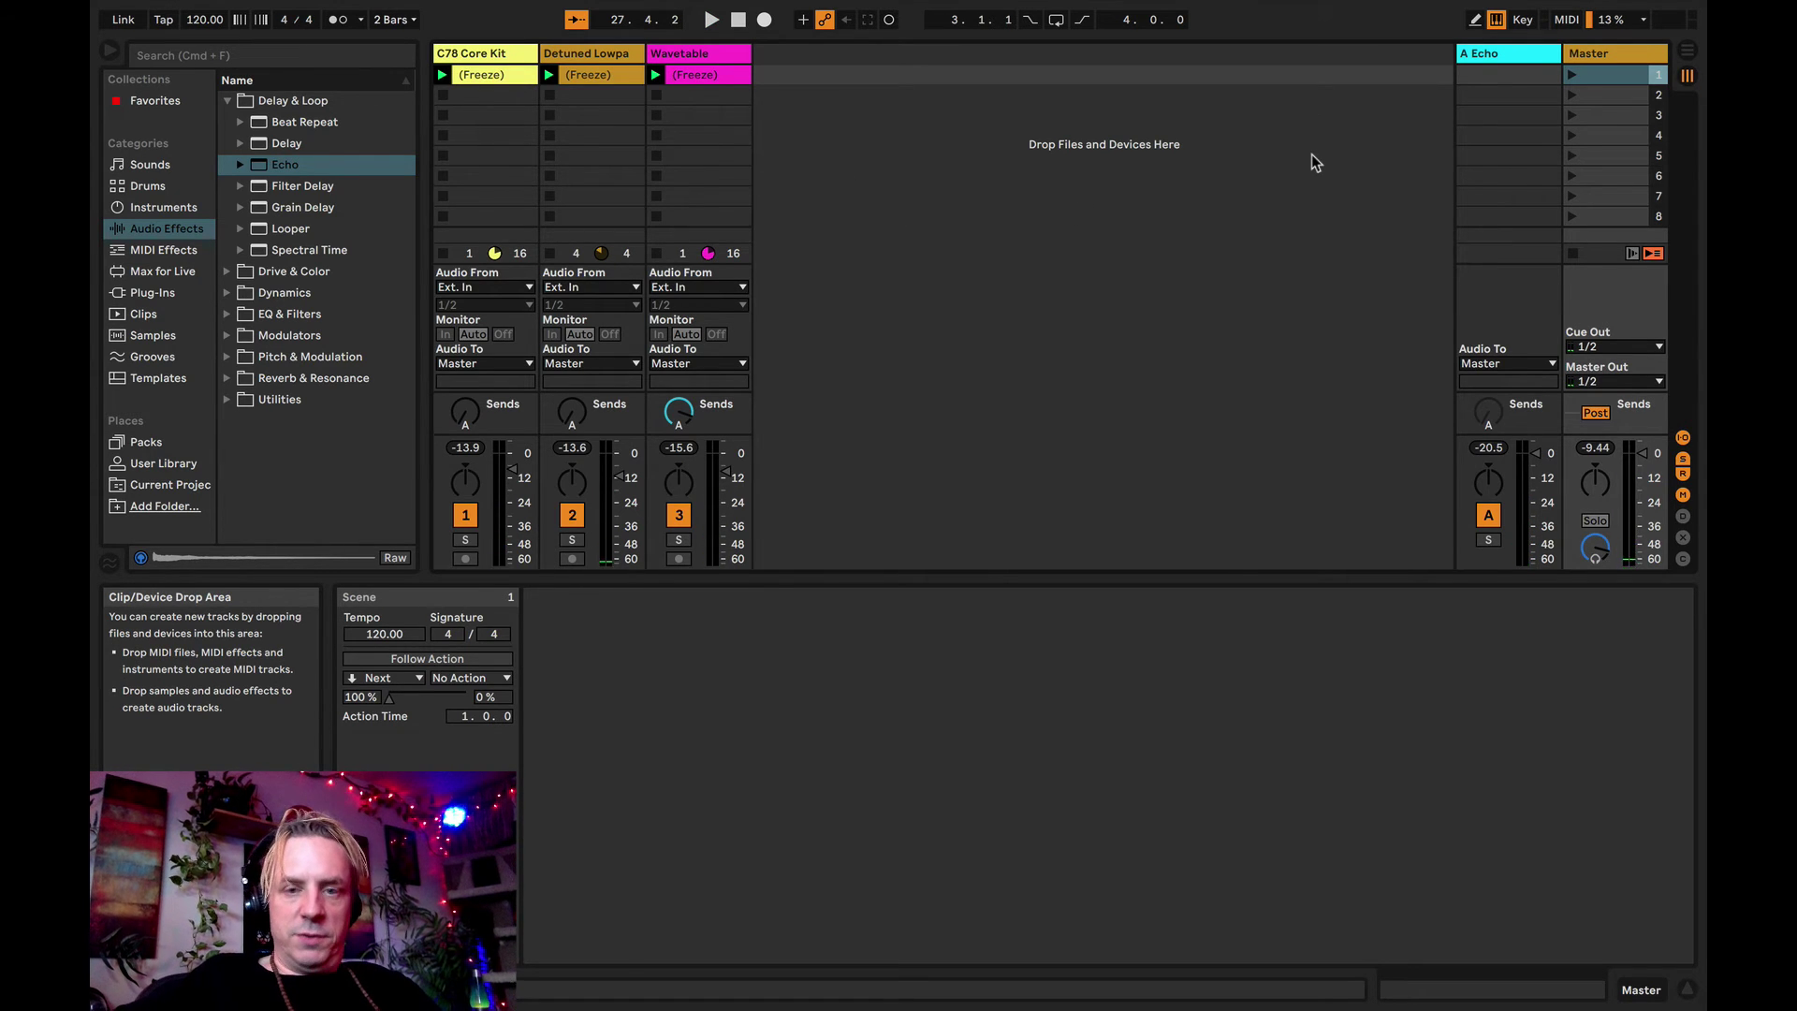
pyautogui.press('Tab')
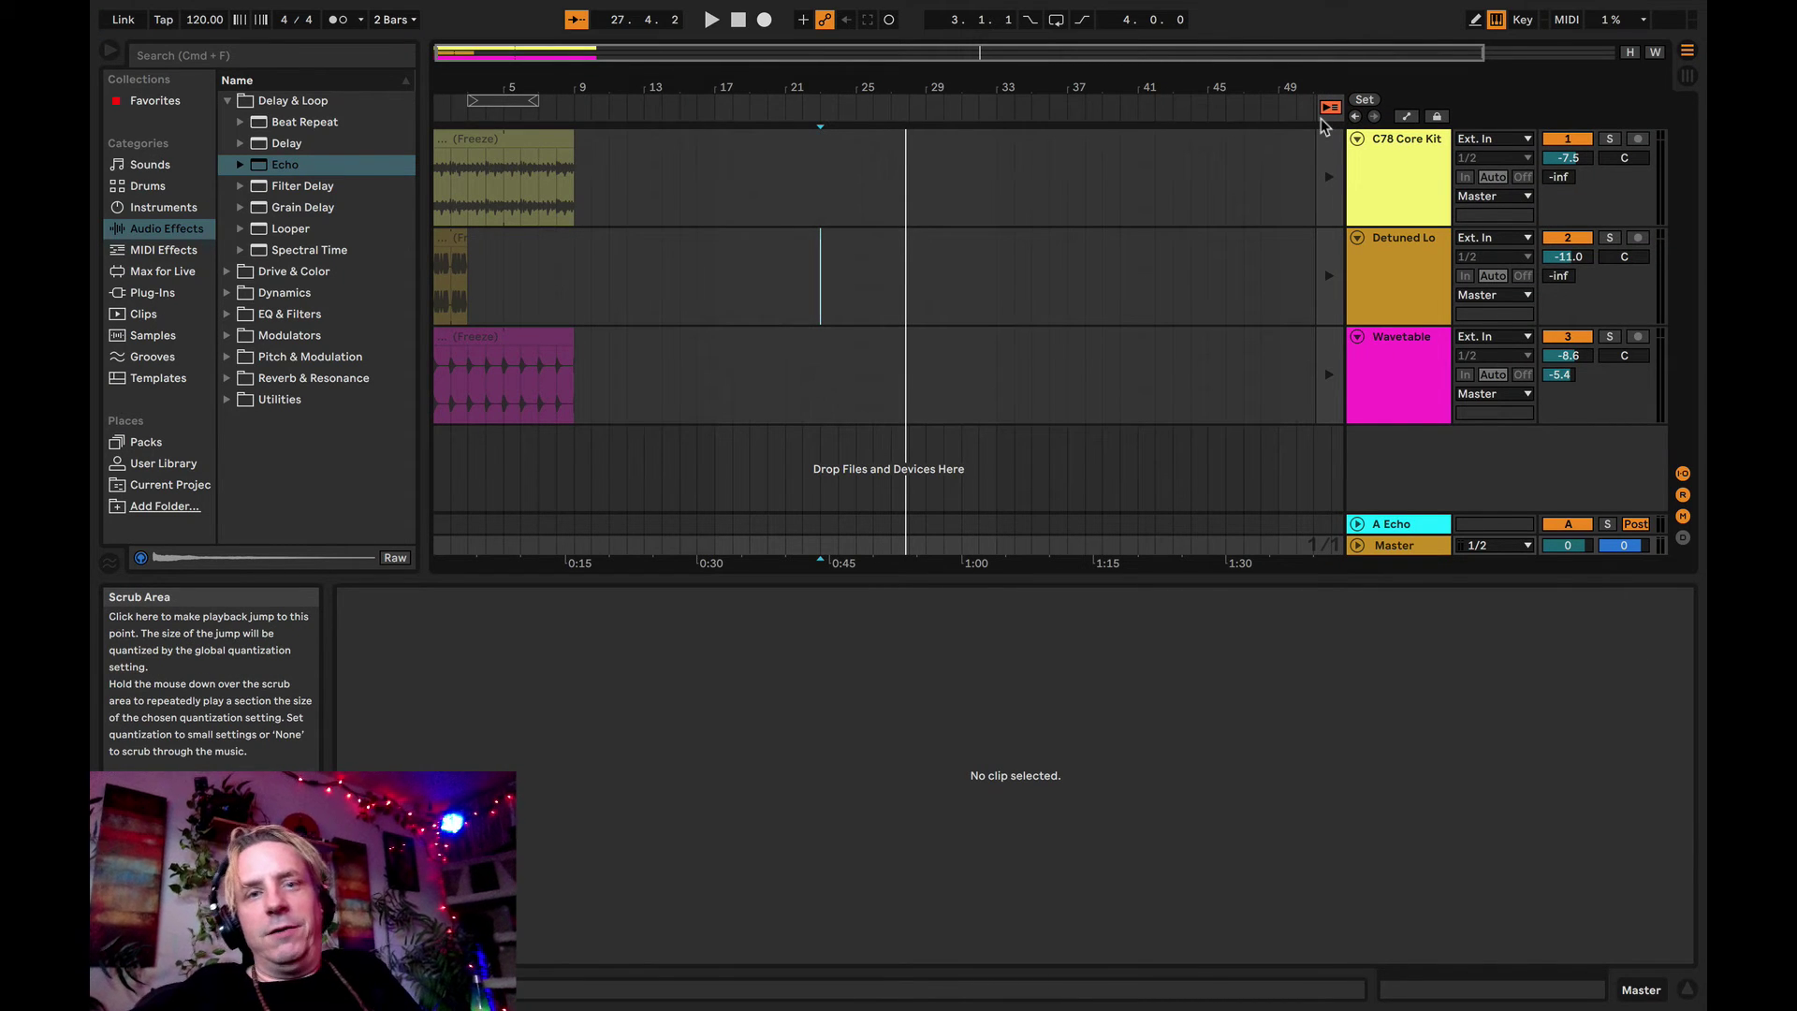
# - Return all tracks to Arrangement playback, reset the song position to 1.1.1 and play the arranged clips
pyautogui.click(1329, 109)
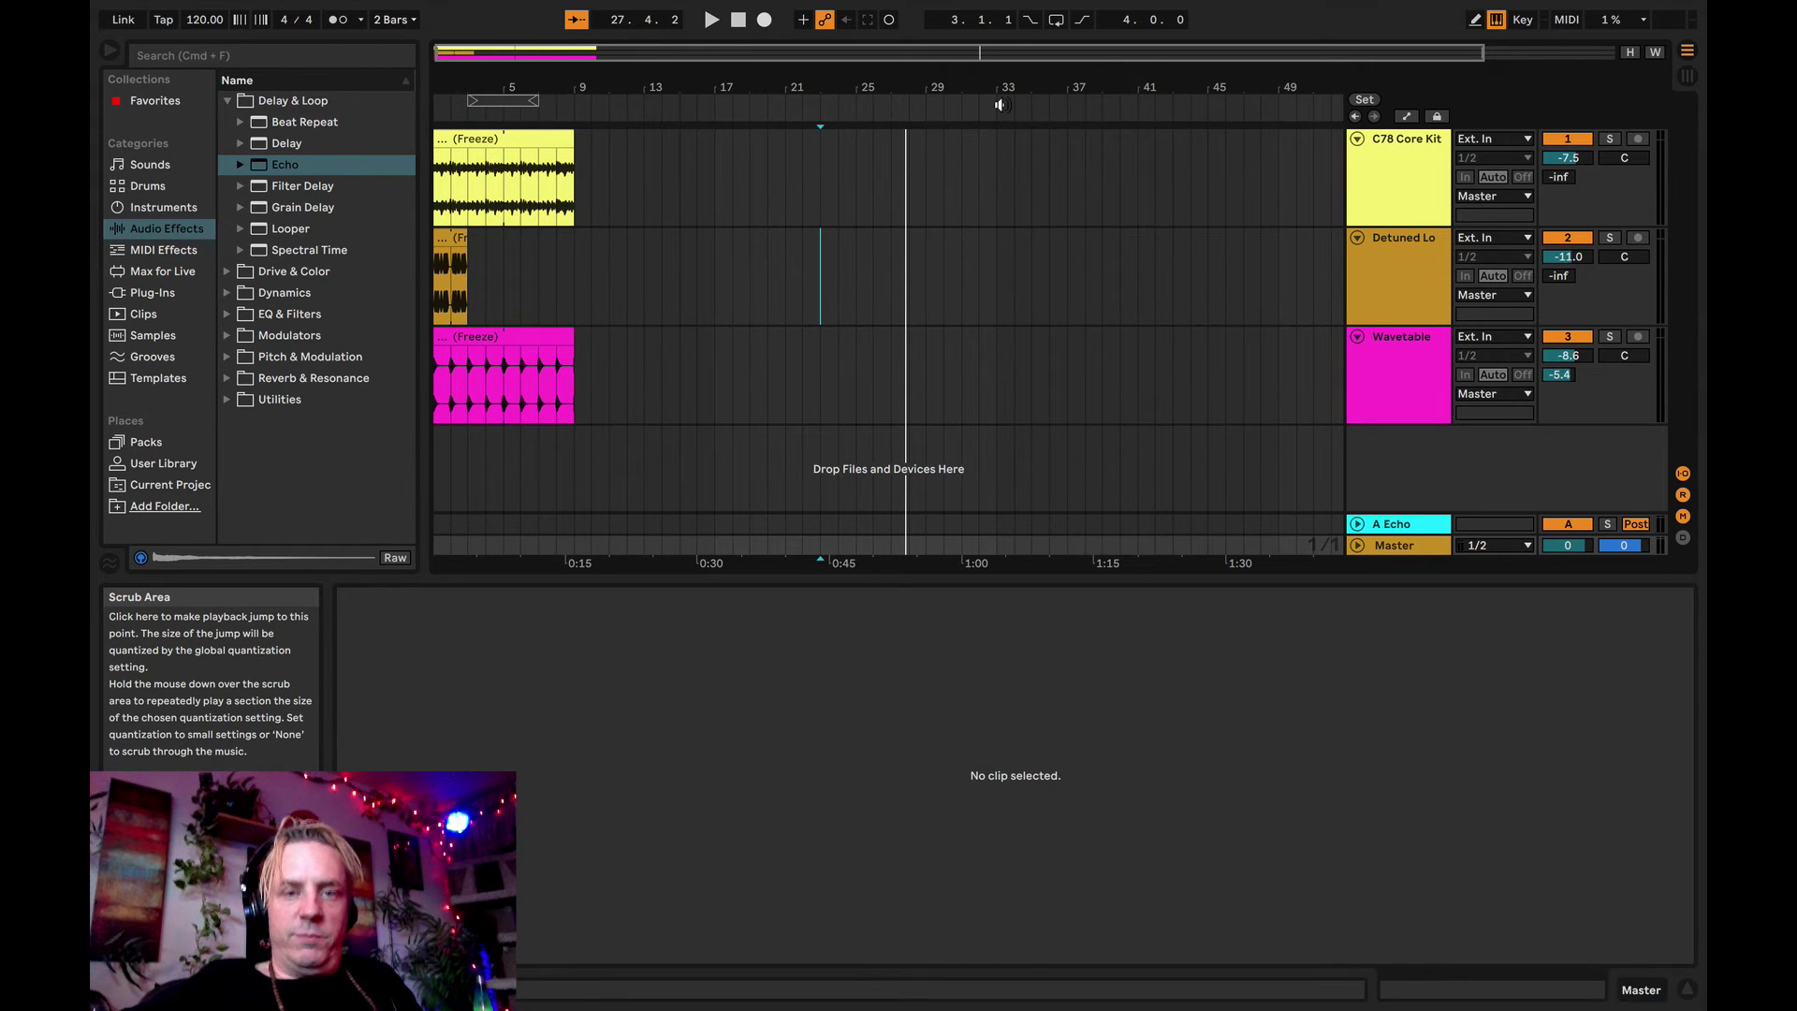
pyautogui.press('space')
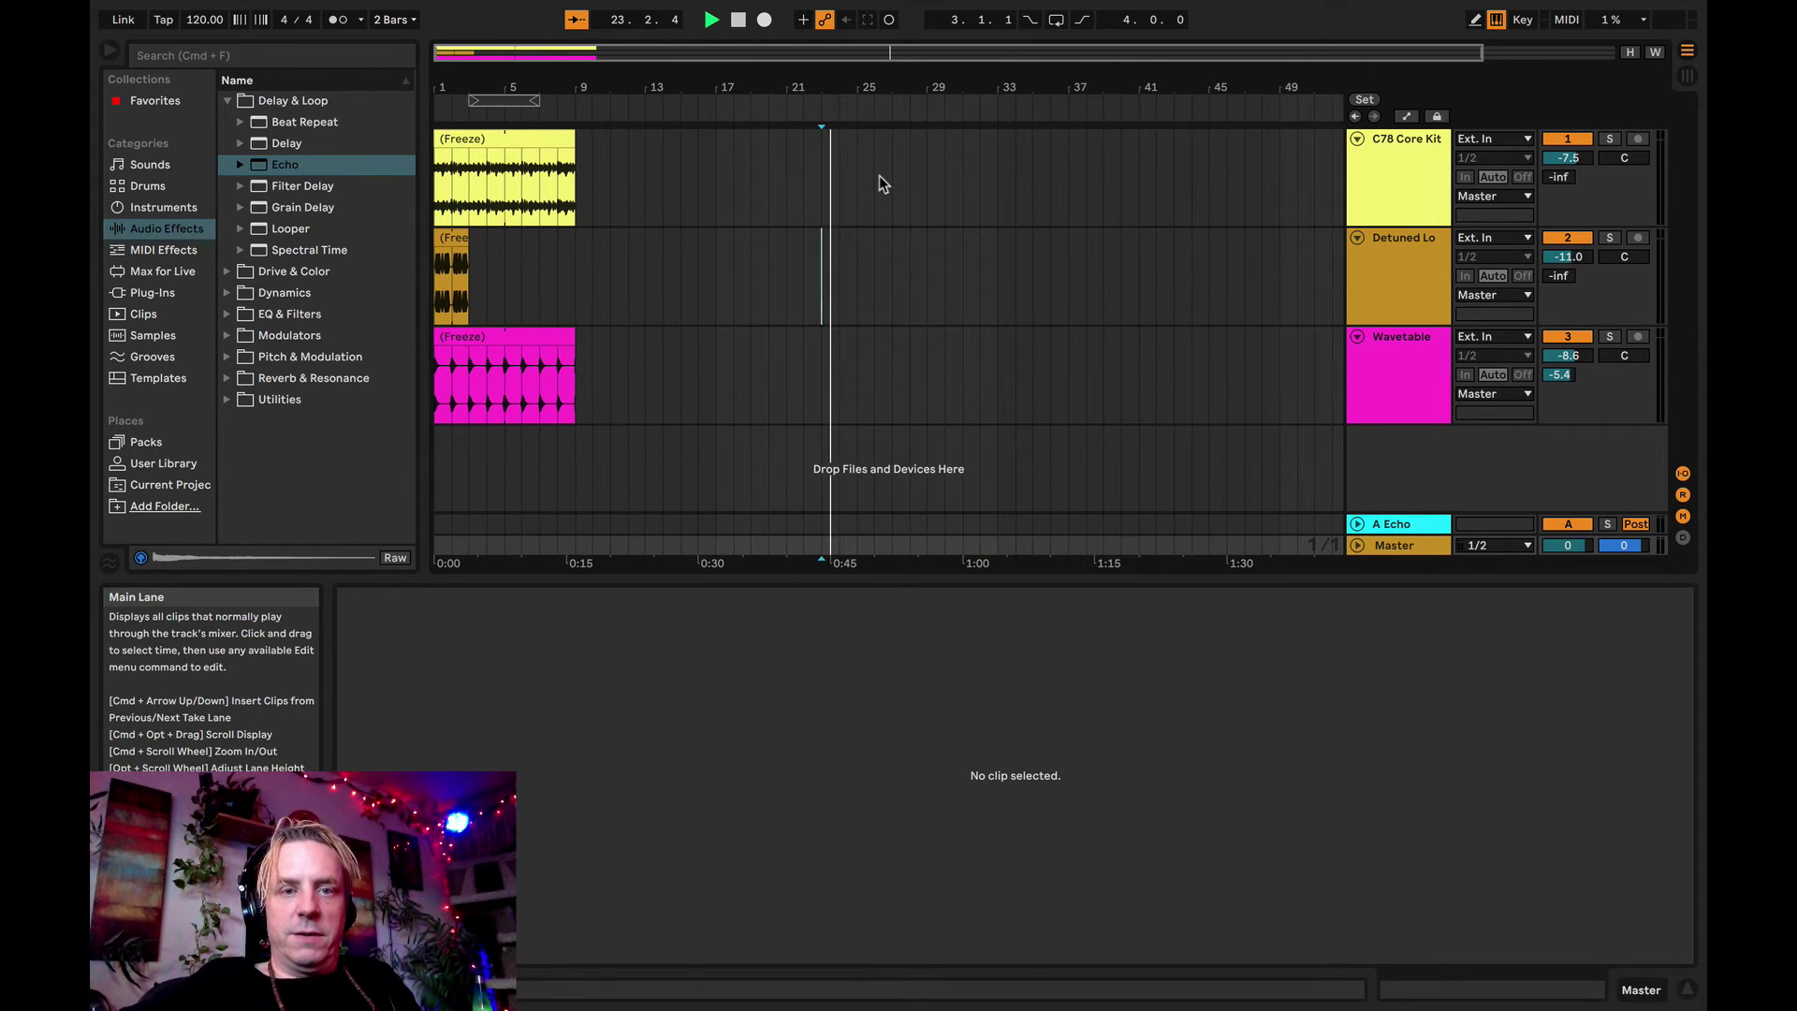
pyautogui.press('space')
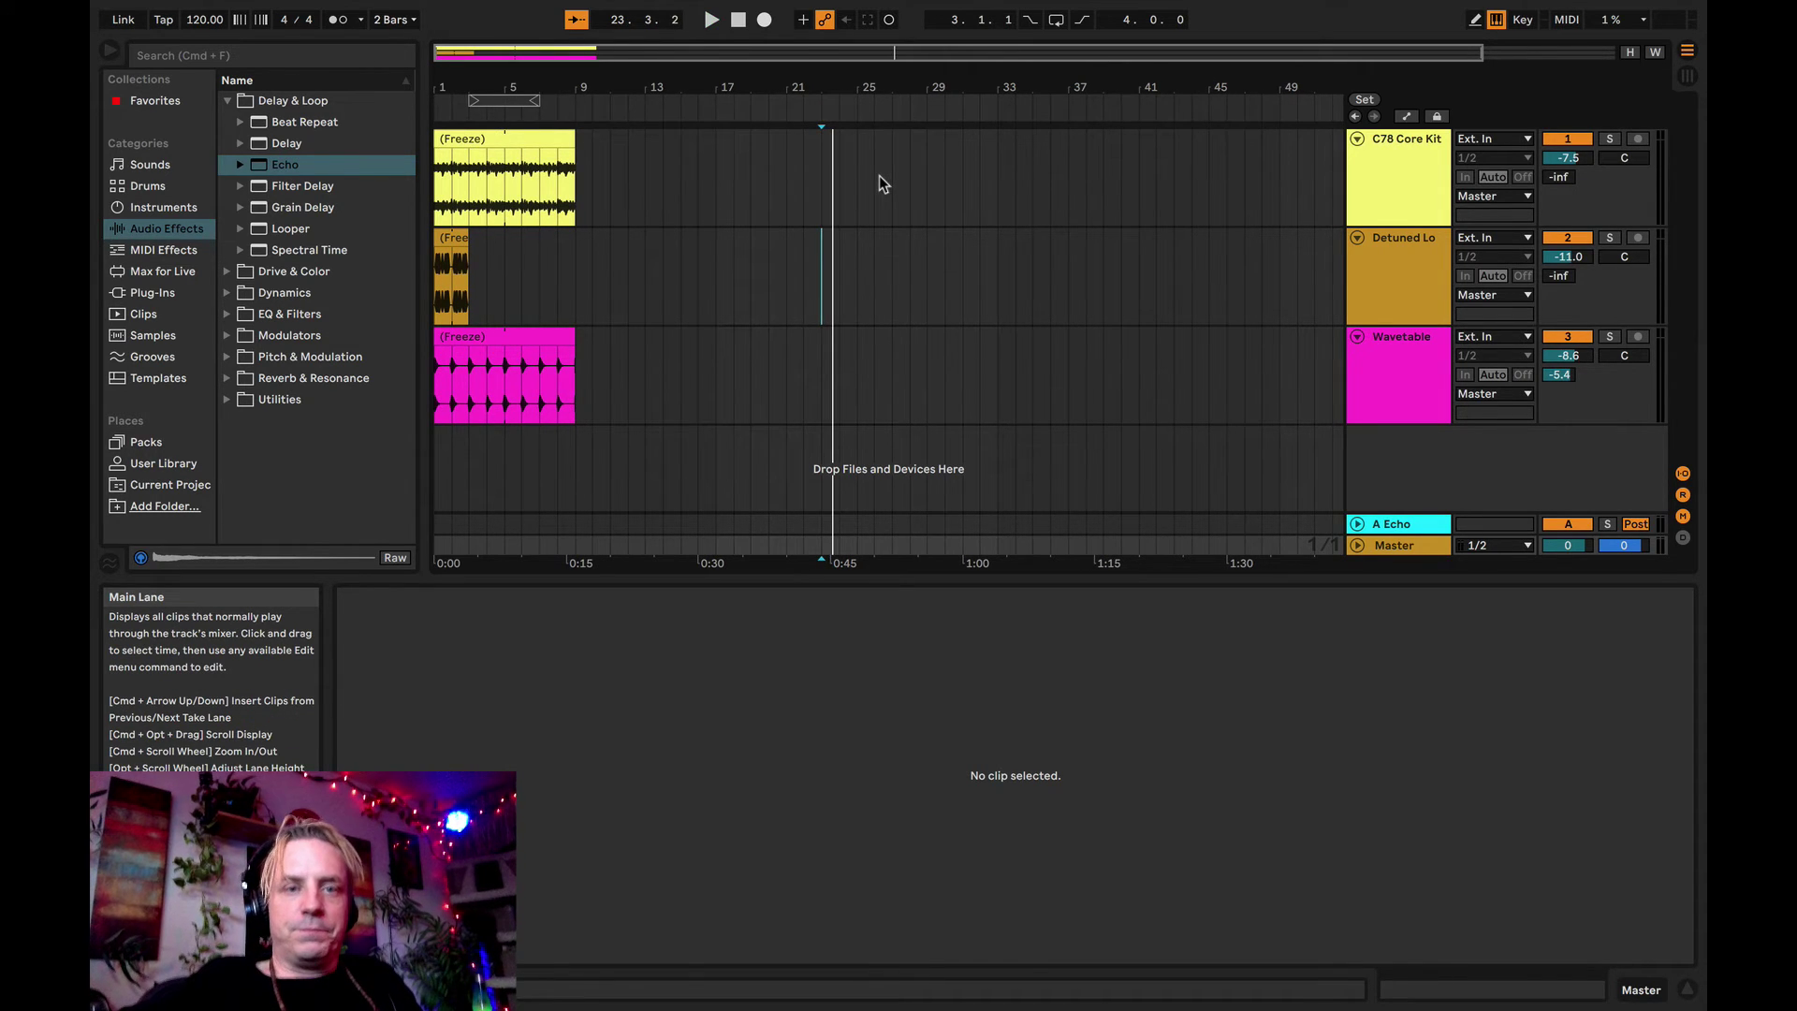
pyautogui.doubleClick(740, 24)
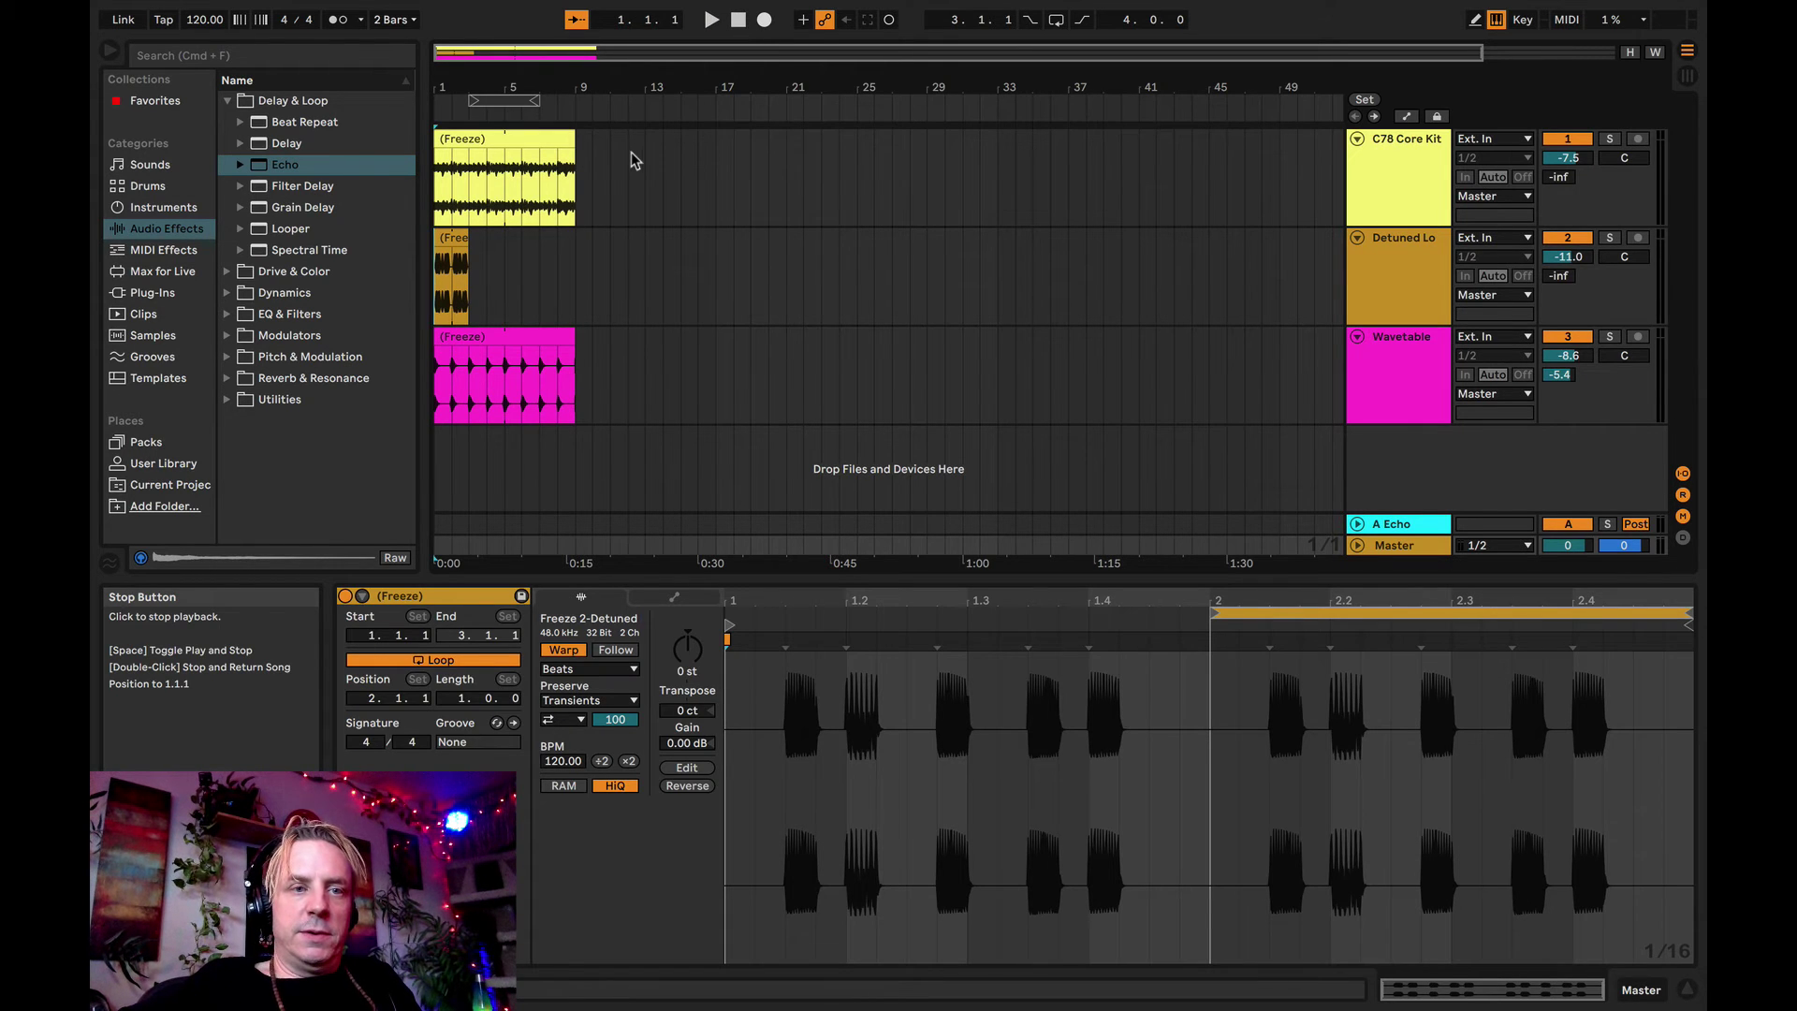
pyautogui.press('space')
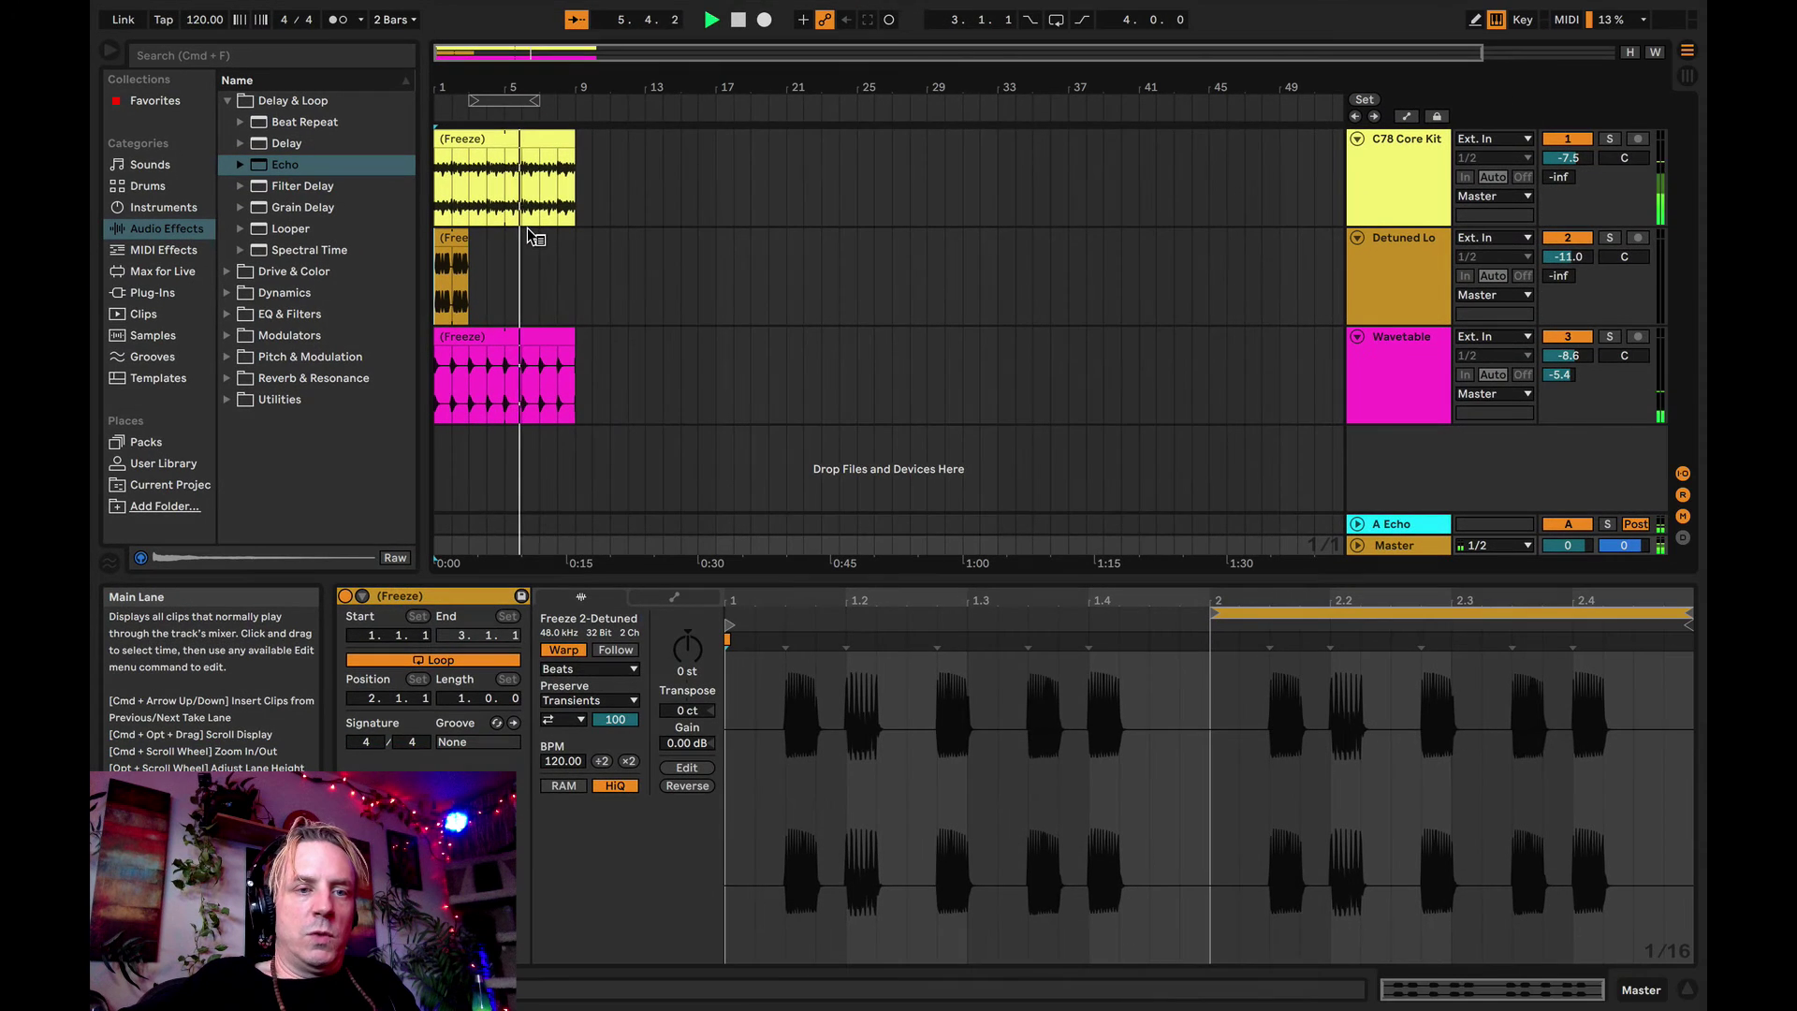
# - Stop playback and delete the drum, bass and Wavetable clips from the Arrangement
pyautogui.click(670, 228)
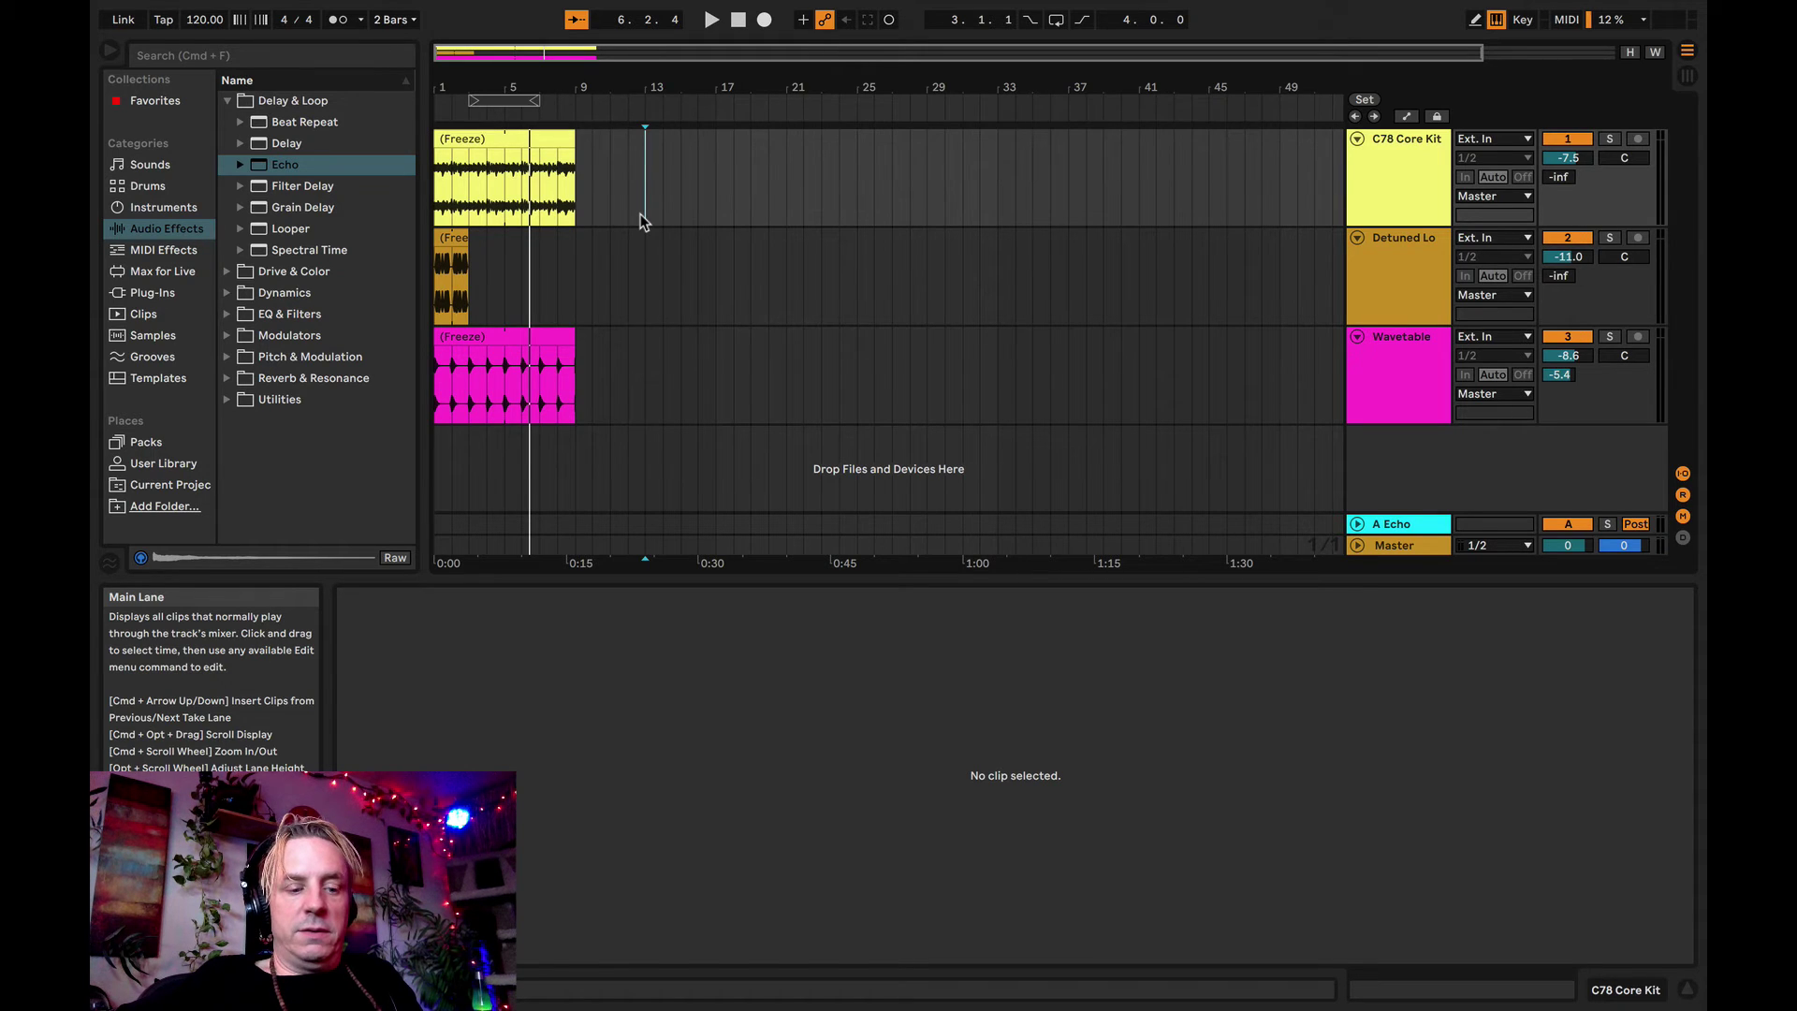
pyautogui.moveTo(606, 351); pyautogui.dragTo(434, 150)
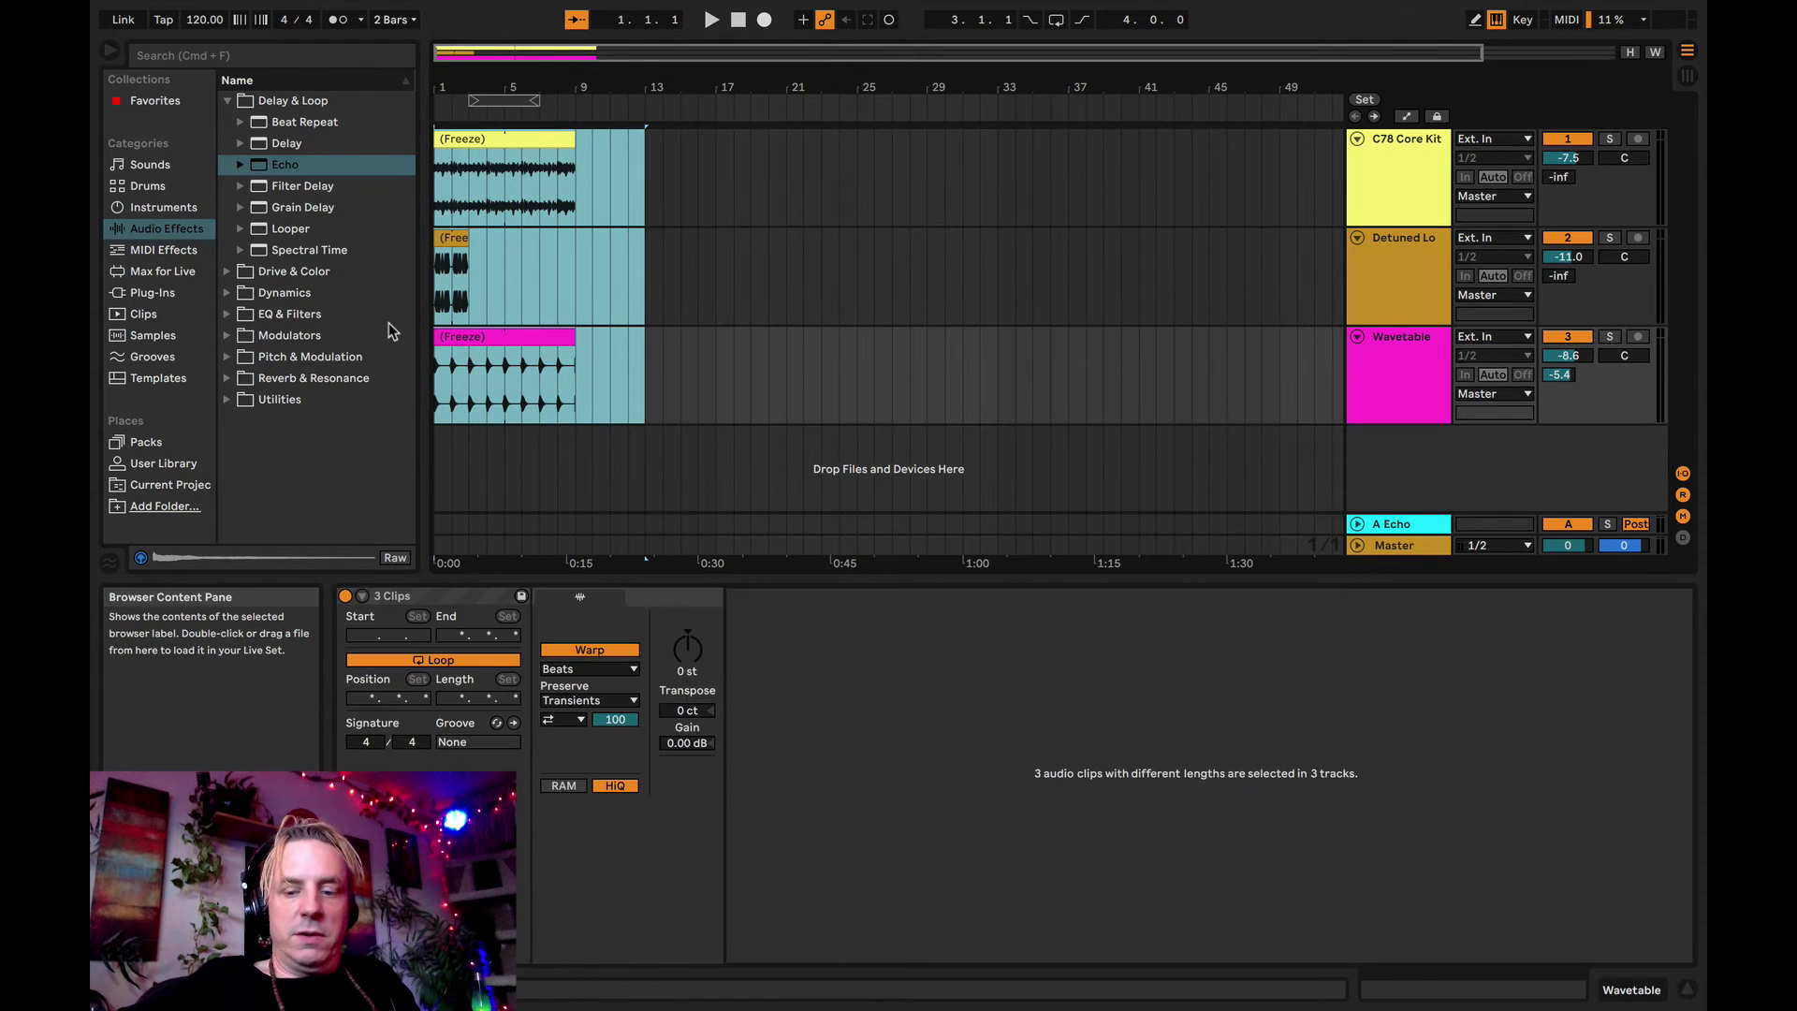
pyautogui.press('Delete')
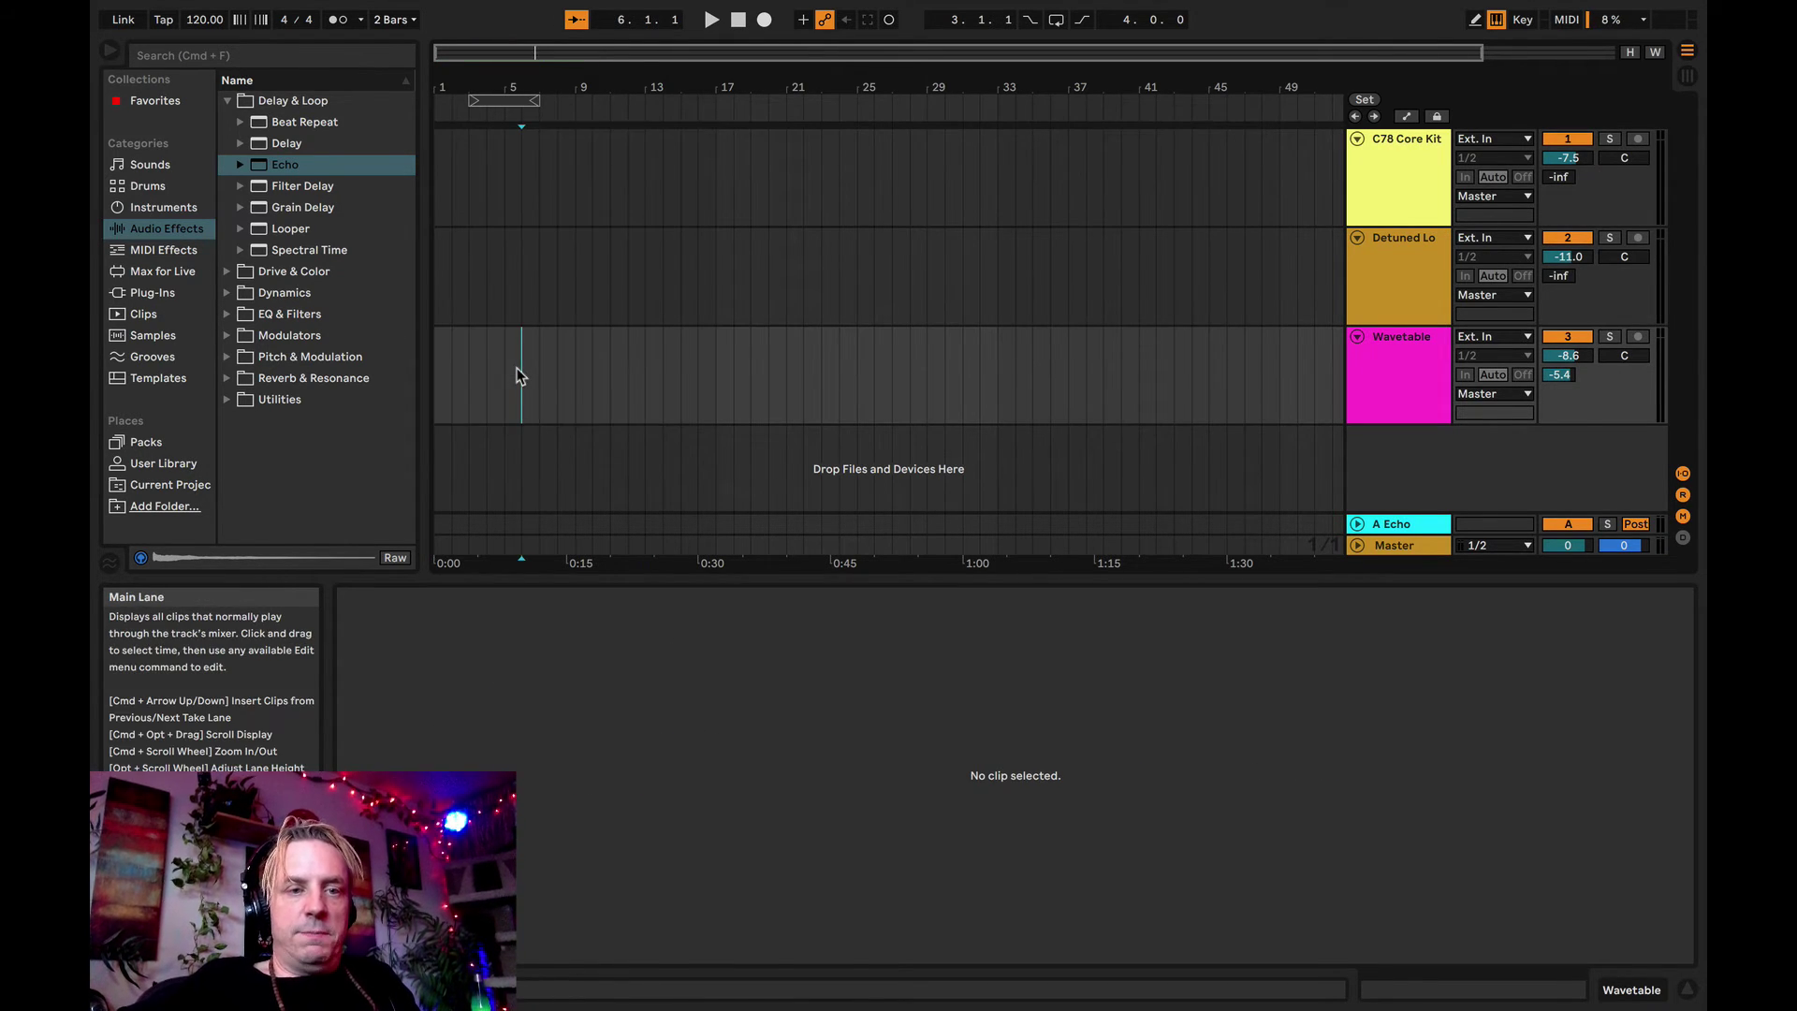
# - Examine the frozen audio clips of the C78 Core Kit, Detuned Lowpass Bass and Wavetable tracks in Session View
pyautogui.press('Tab')
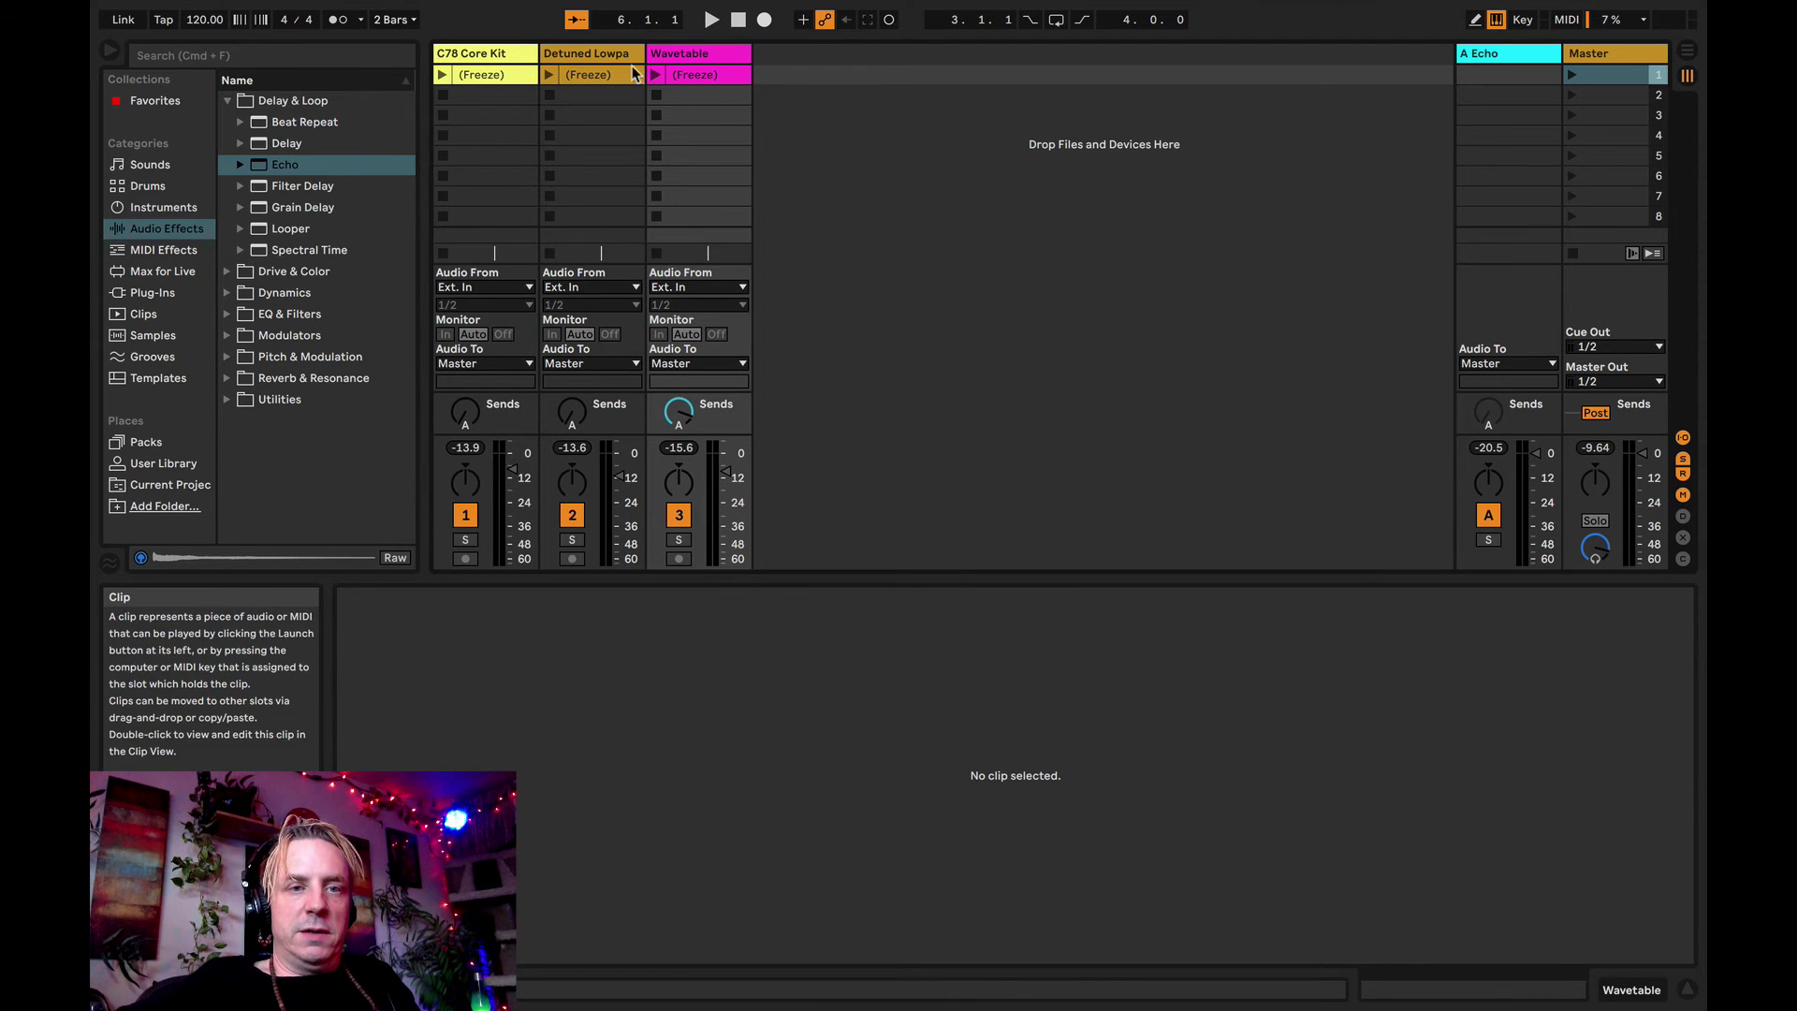
pyautogui.click(502, 75)
pyautogui.click(580, 73)
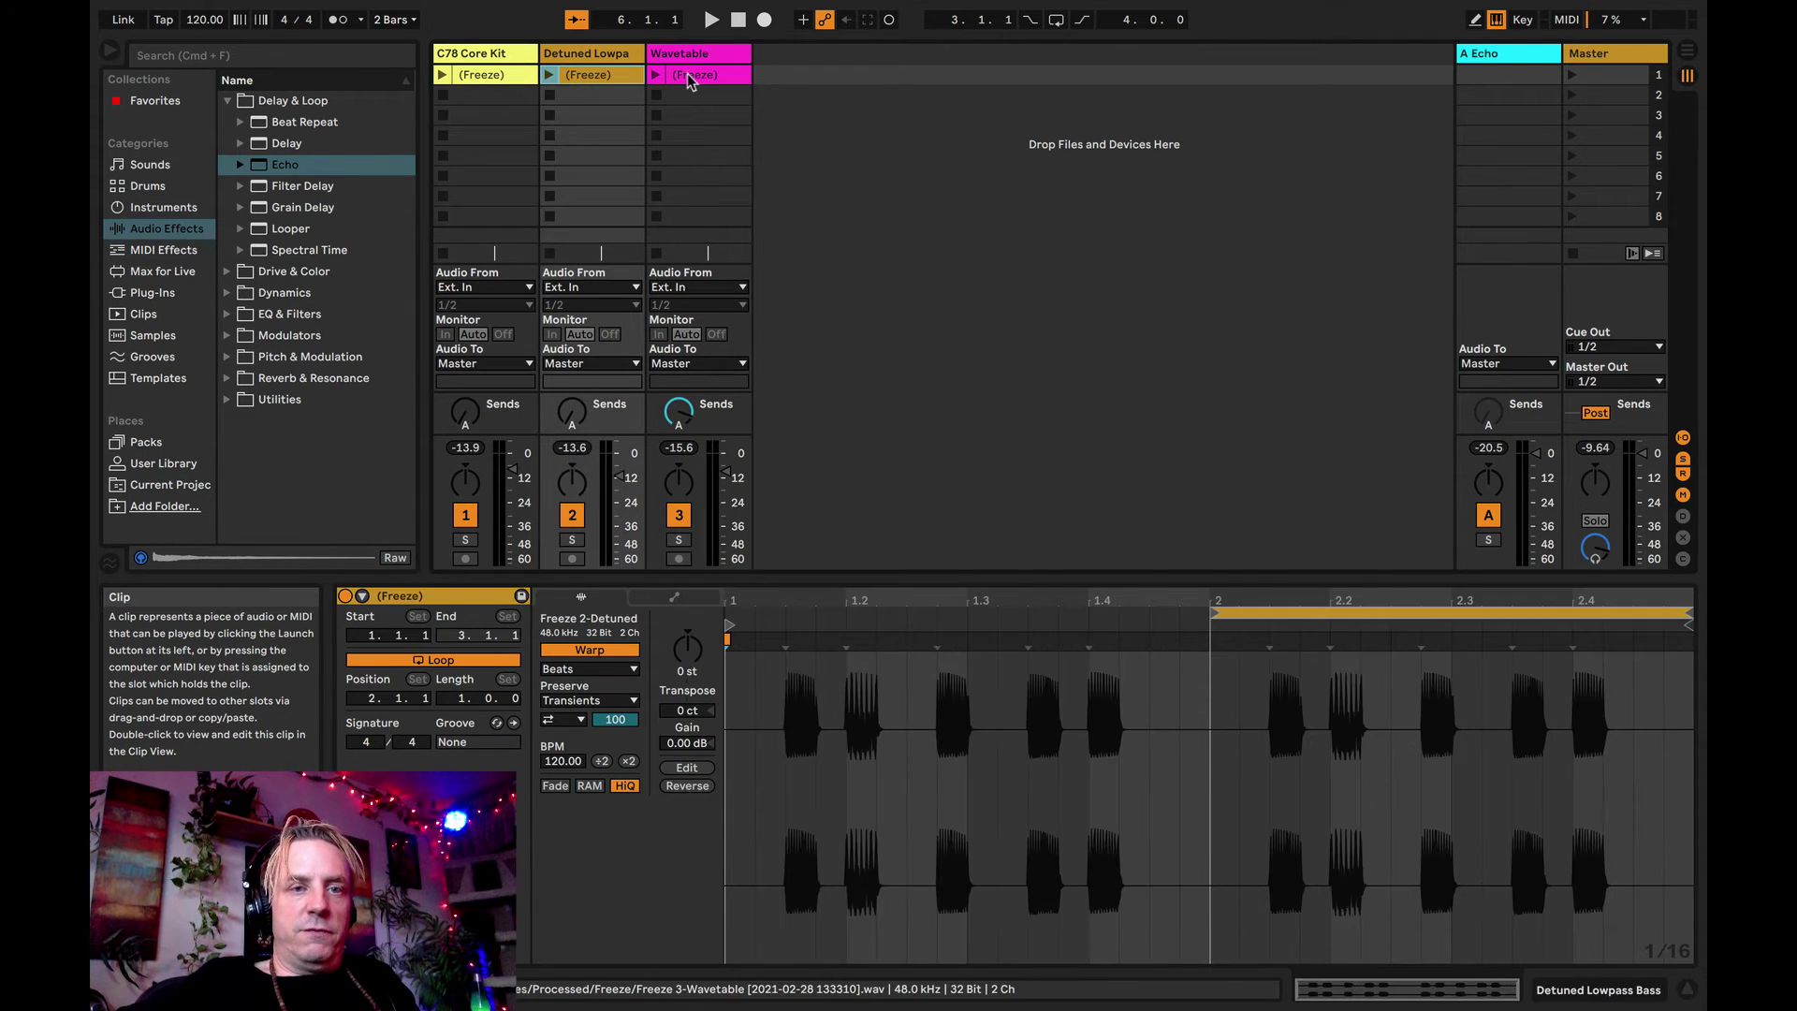
pyautogui.click(687, 73)
pyautogui.click(496, 74)
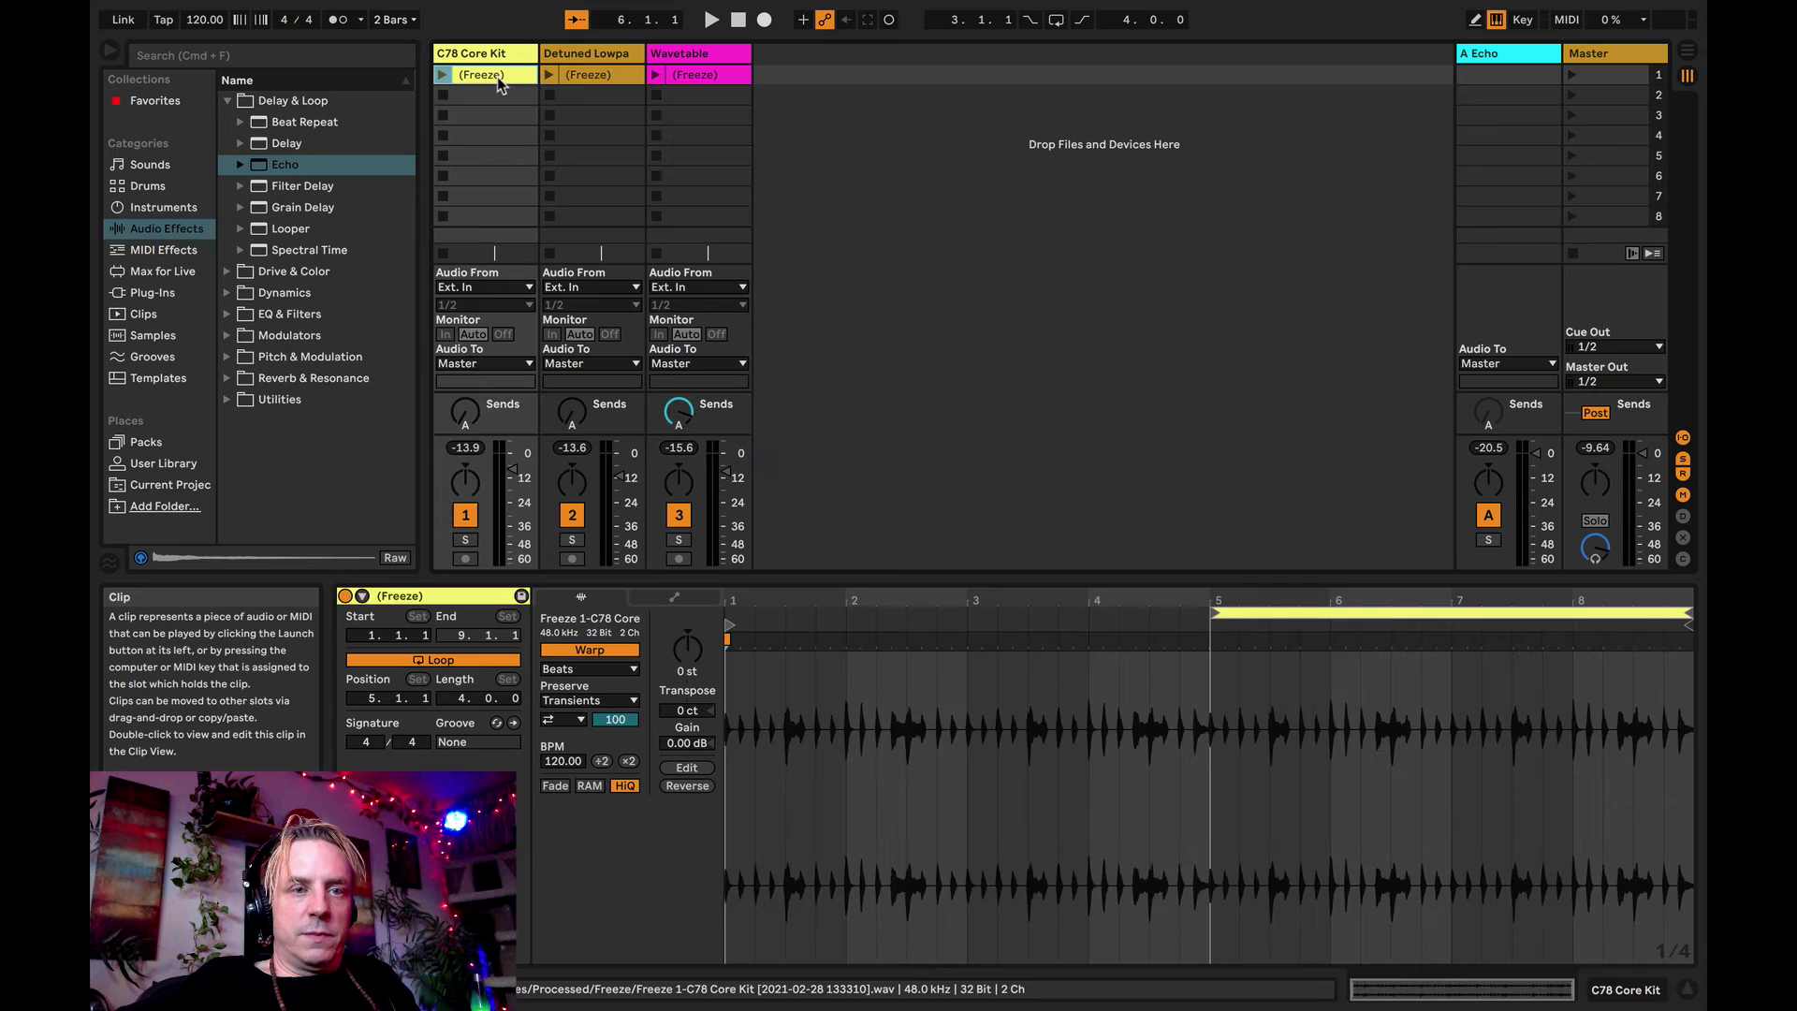
pyautogui.keyDown('shift'); pyautogui.click(584, 74); pyautogui.keyUp('shift')
pyautogui.keyDown('shift'); pyautogui.click(677, 71); pyautogui.keyUp('shift')
pyautogui.click(814, 83)
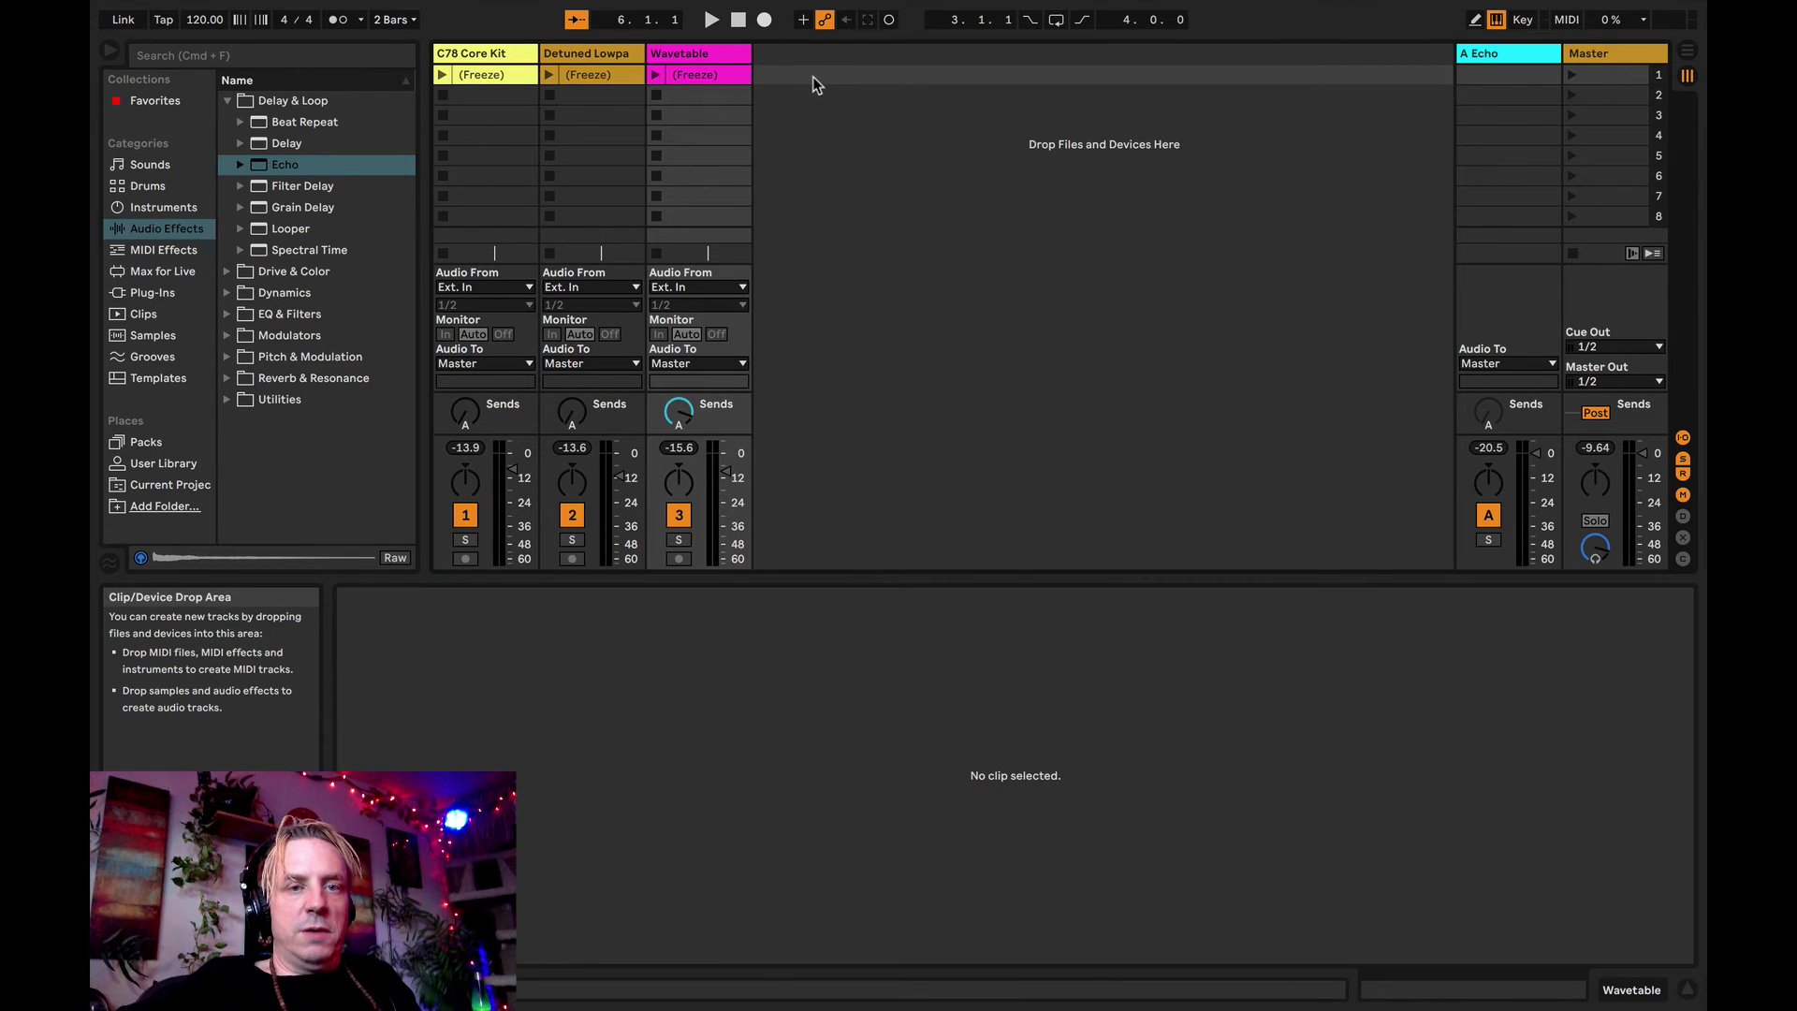
# - Find the 606 Core Kit among the drum presets and load it onto a new track after Wavetable
pyautogui.click(150, 253)
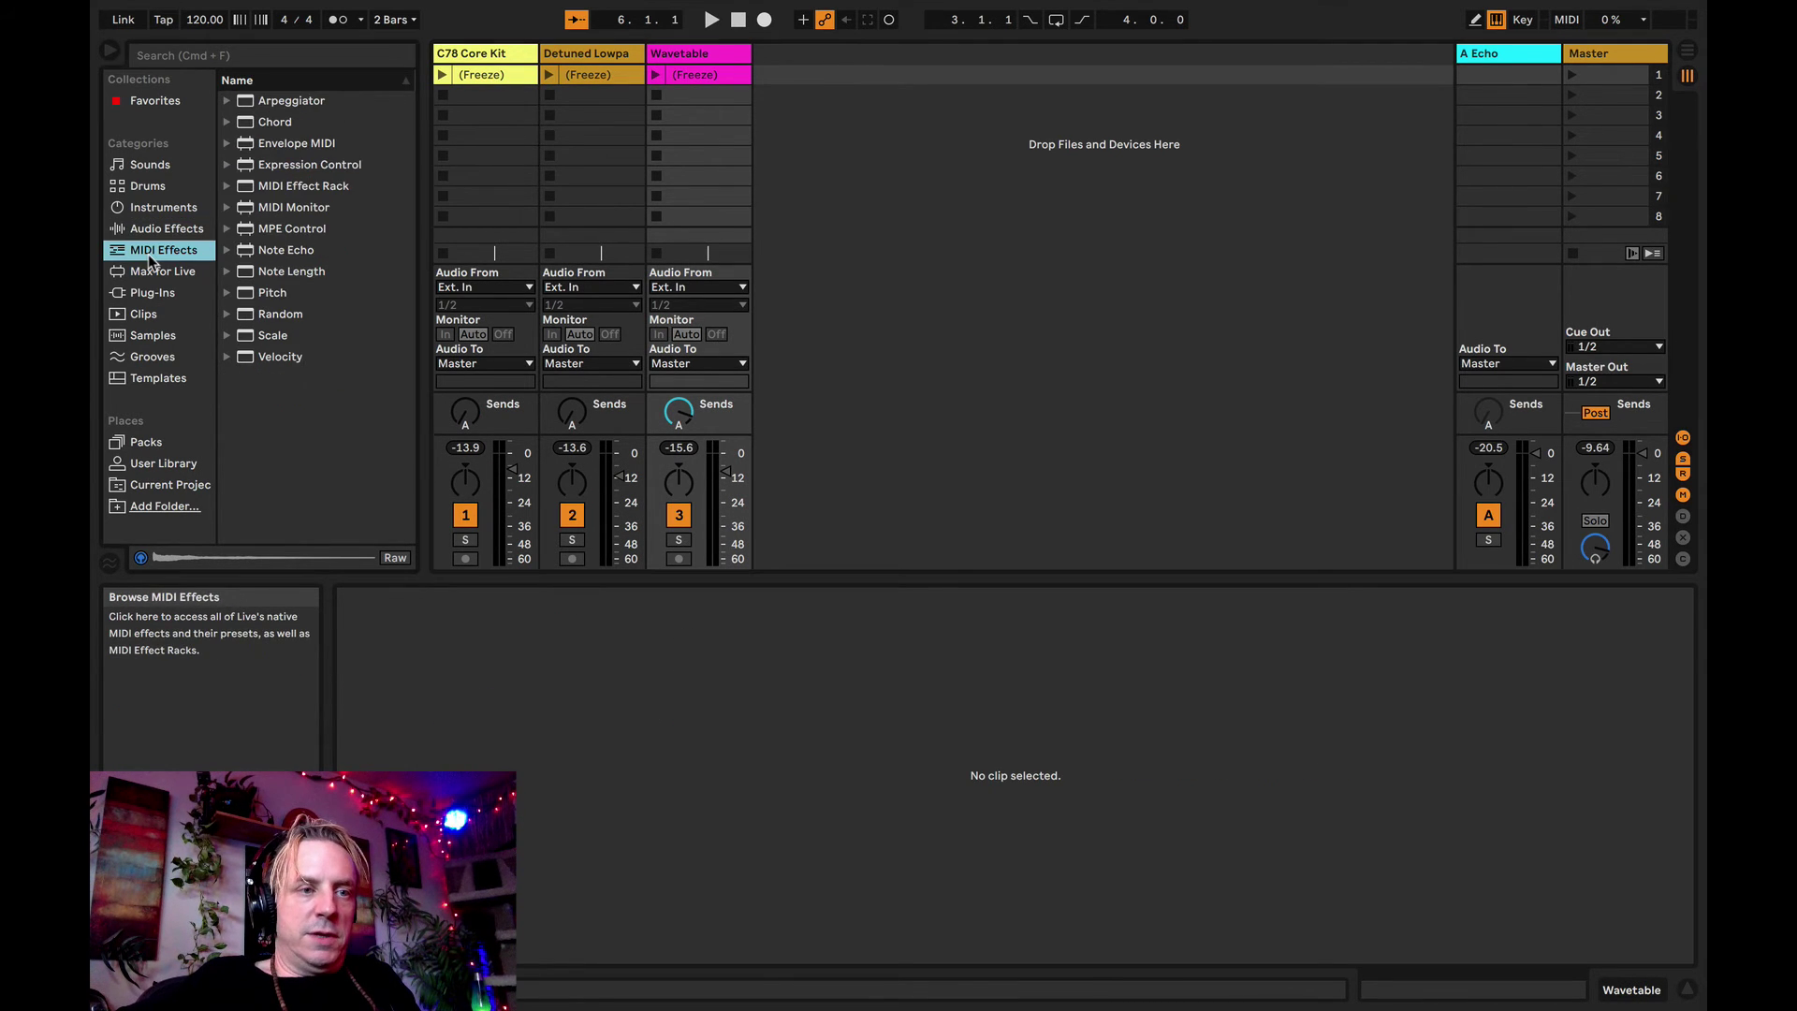
pyautogui.click(142, 230)
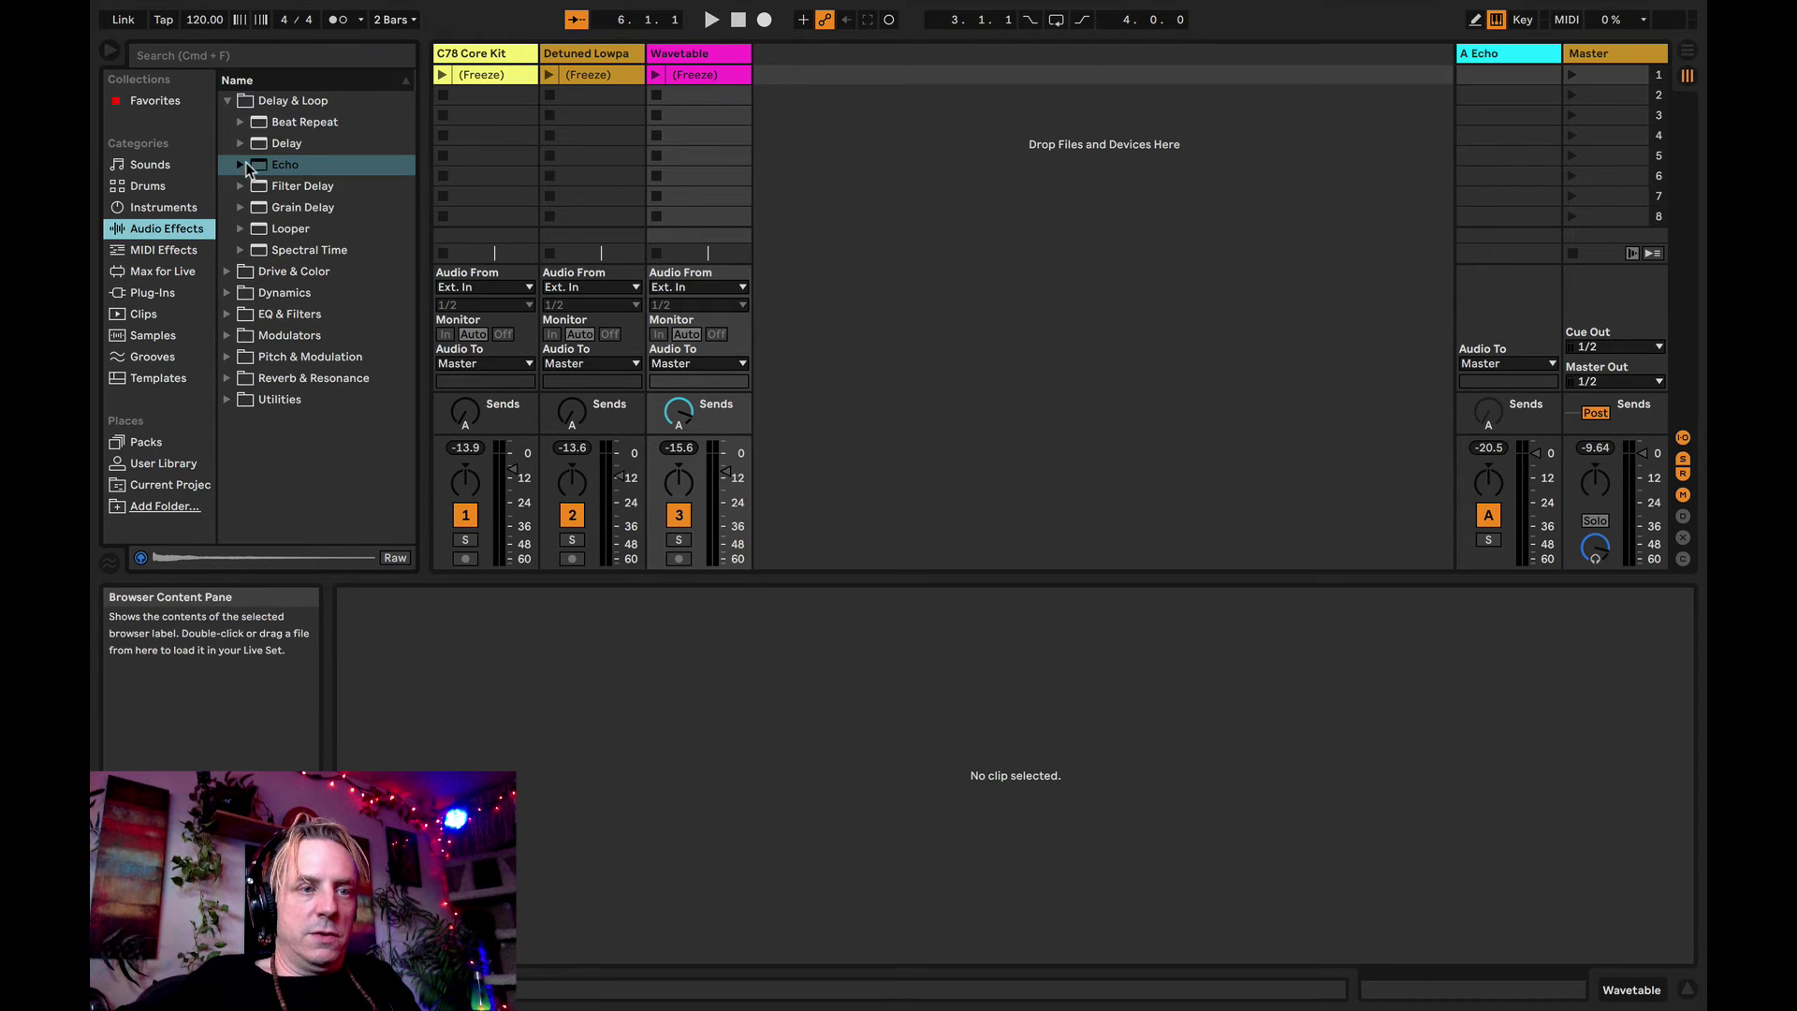
pyautogui.click(155, 208)
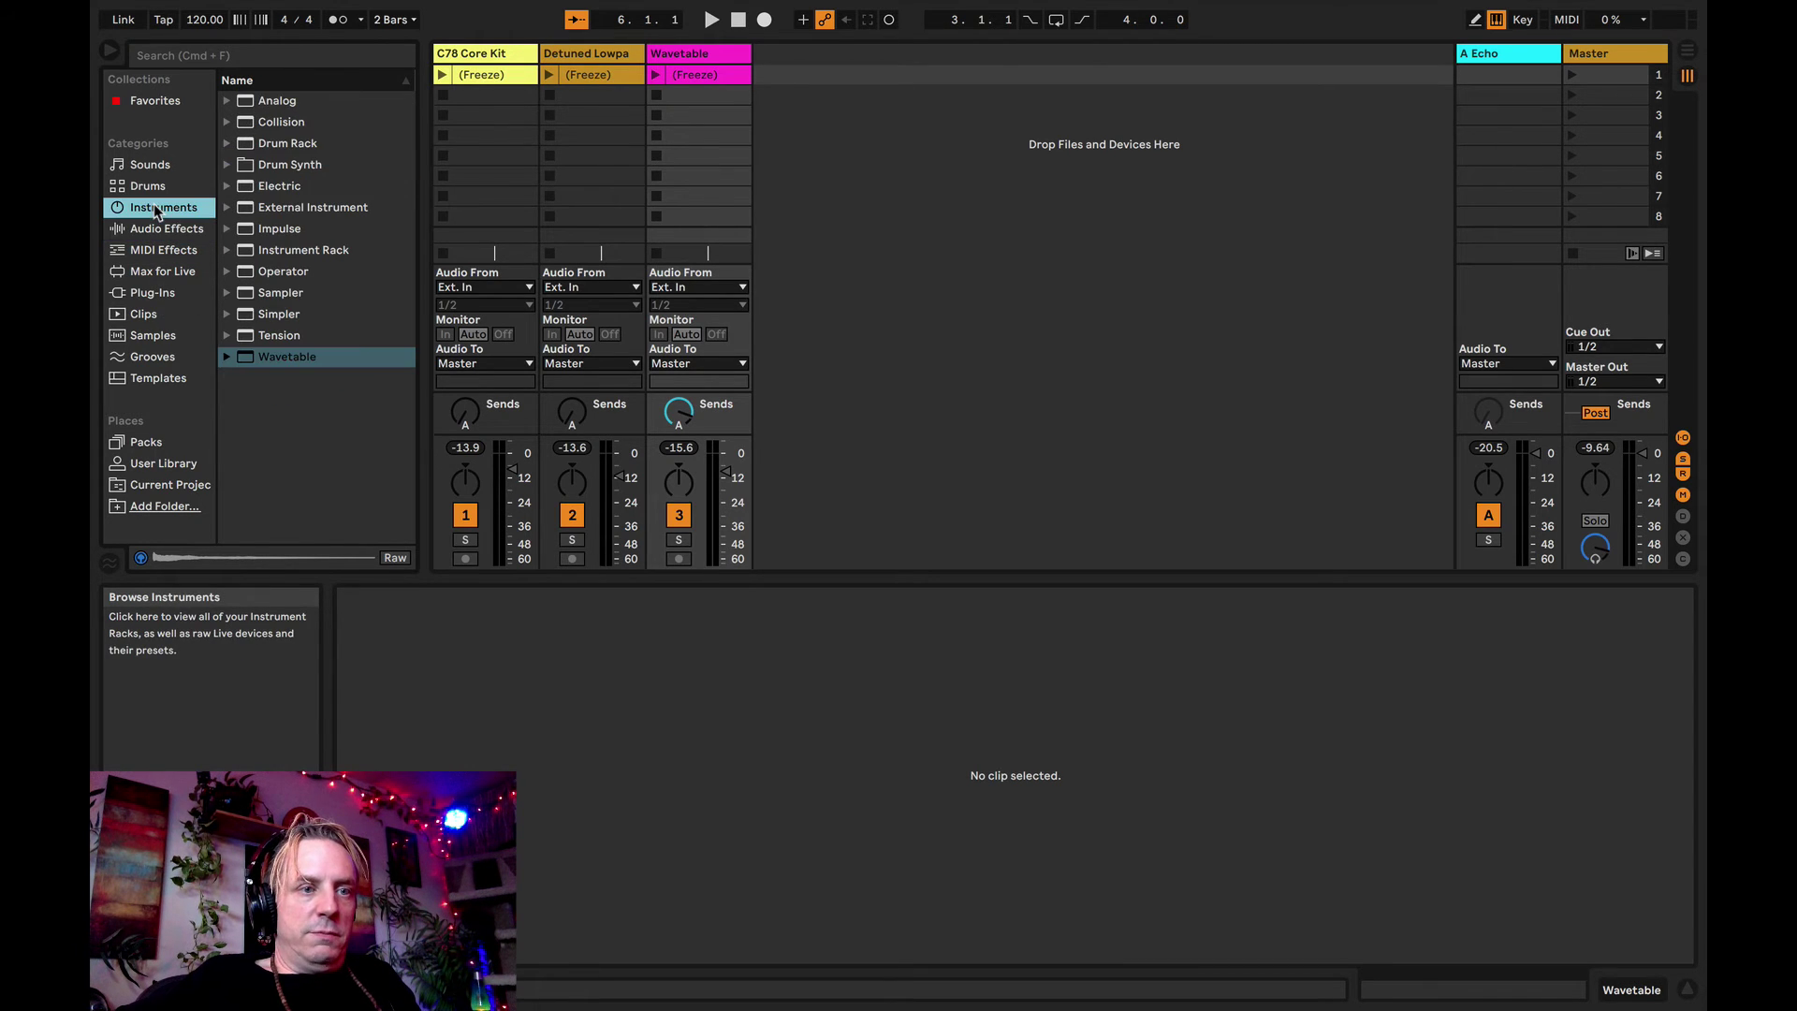
pyautogui.click(145, 188)
pyautogui.moveTo(271, 165); pyautogui.dragTo(849, 87)
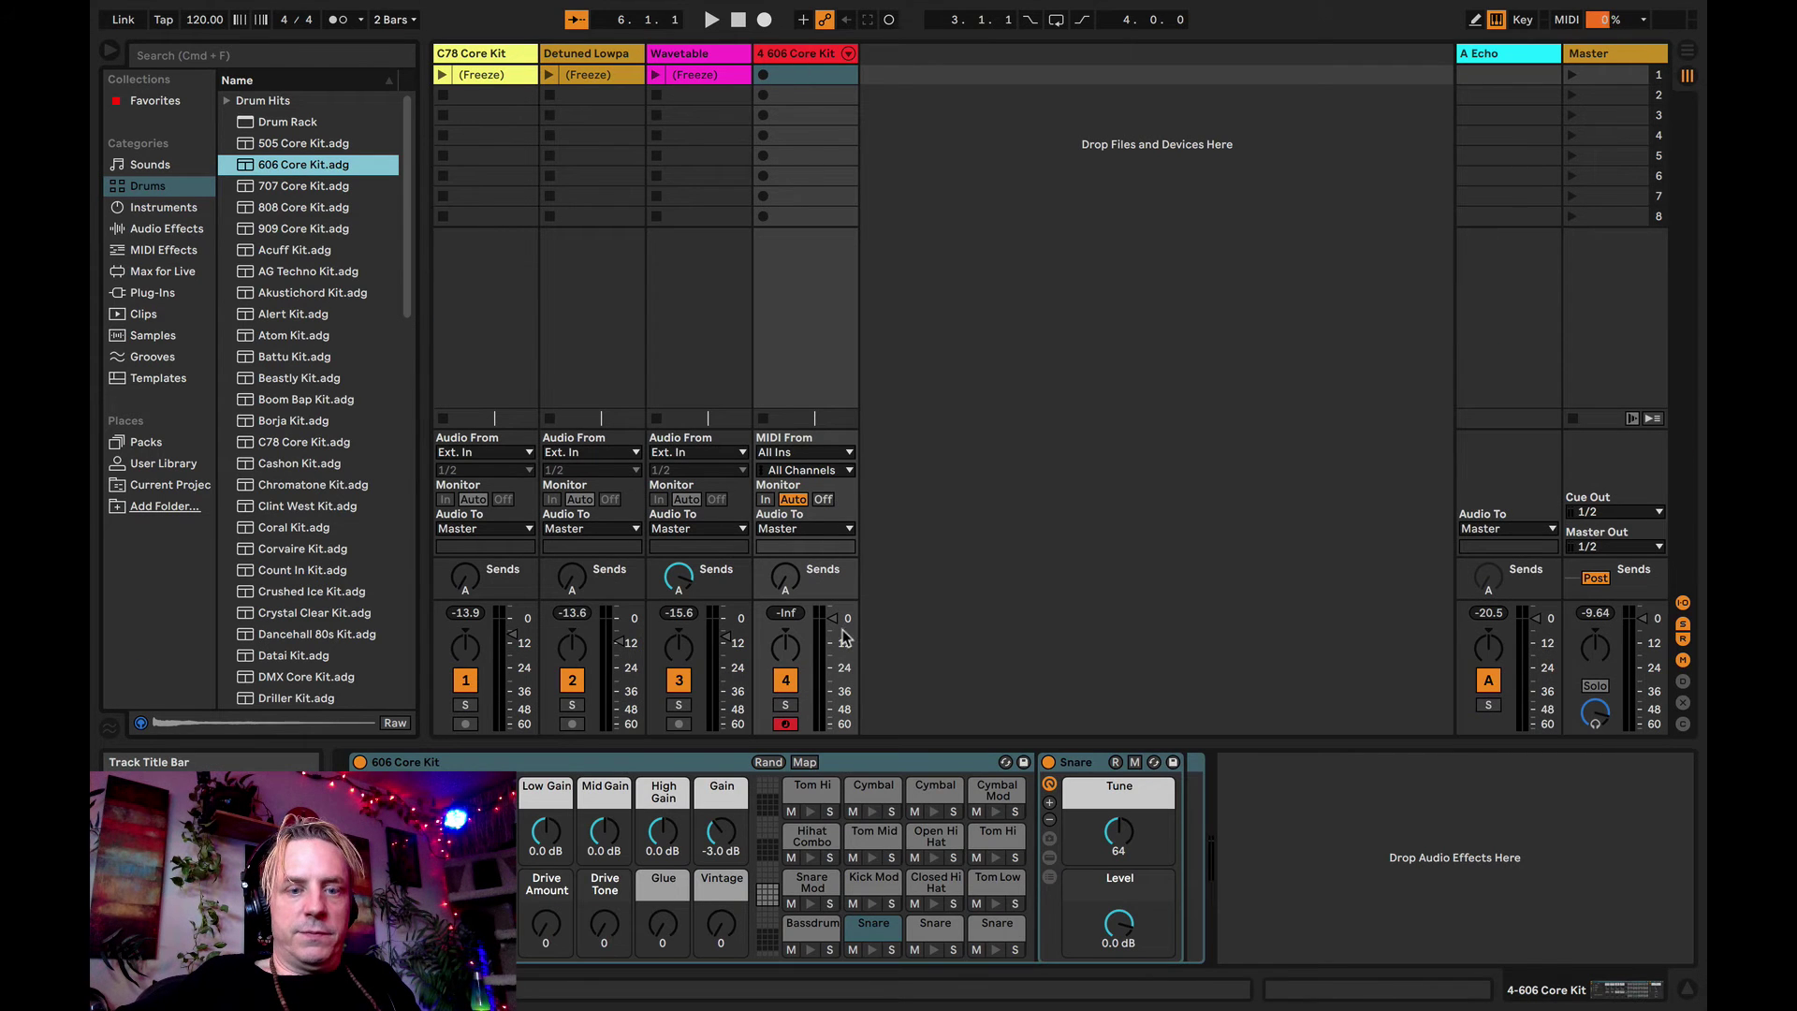
# - Create a MIDI clip in the 606 track's first slot with Hihat Combo at 1.1.2, Open Hi Hat at 1.2.3 and Closed Hi Hat at 1.3.3
pyautogui.hotkey('shift', 'Tab')
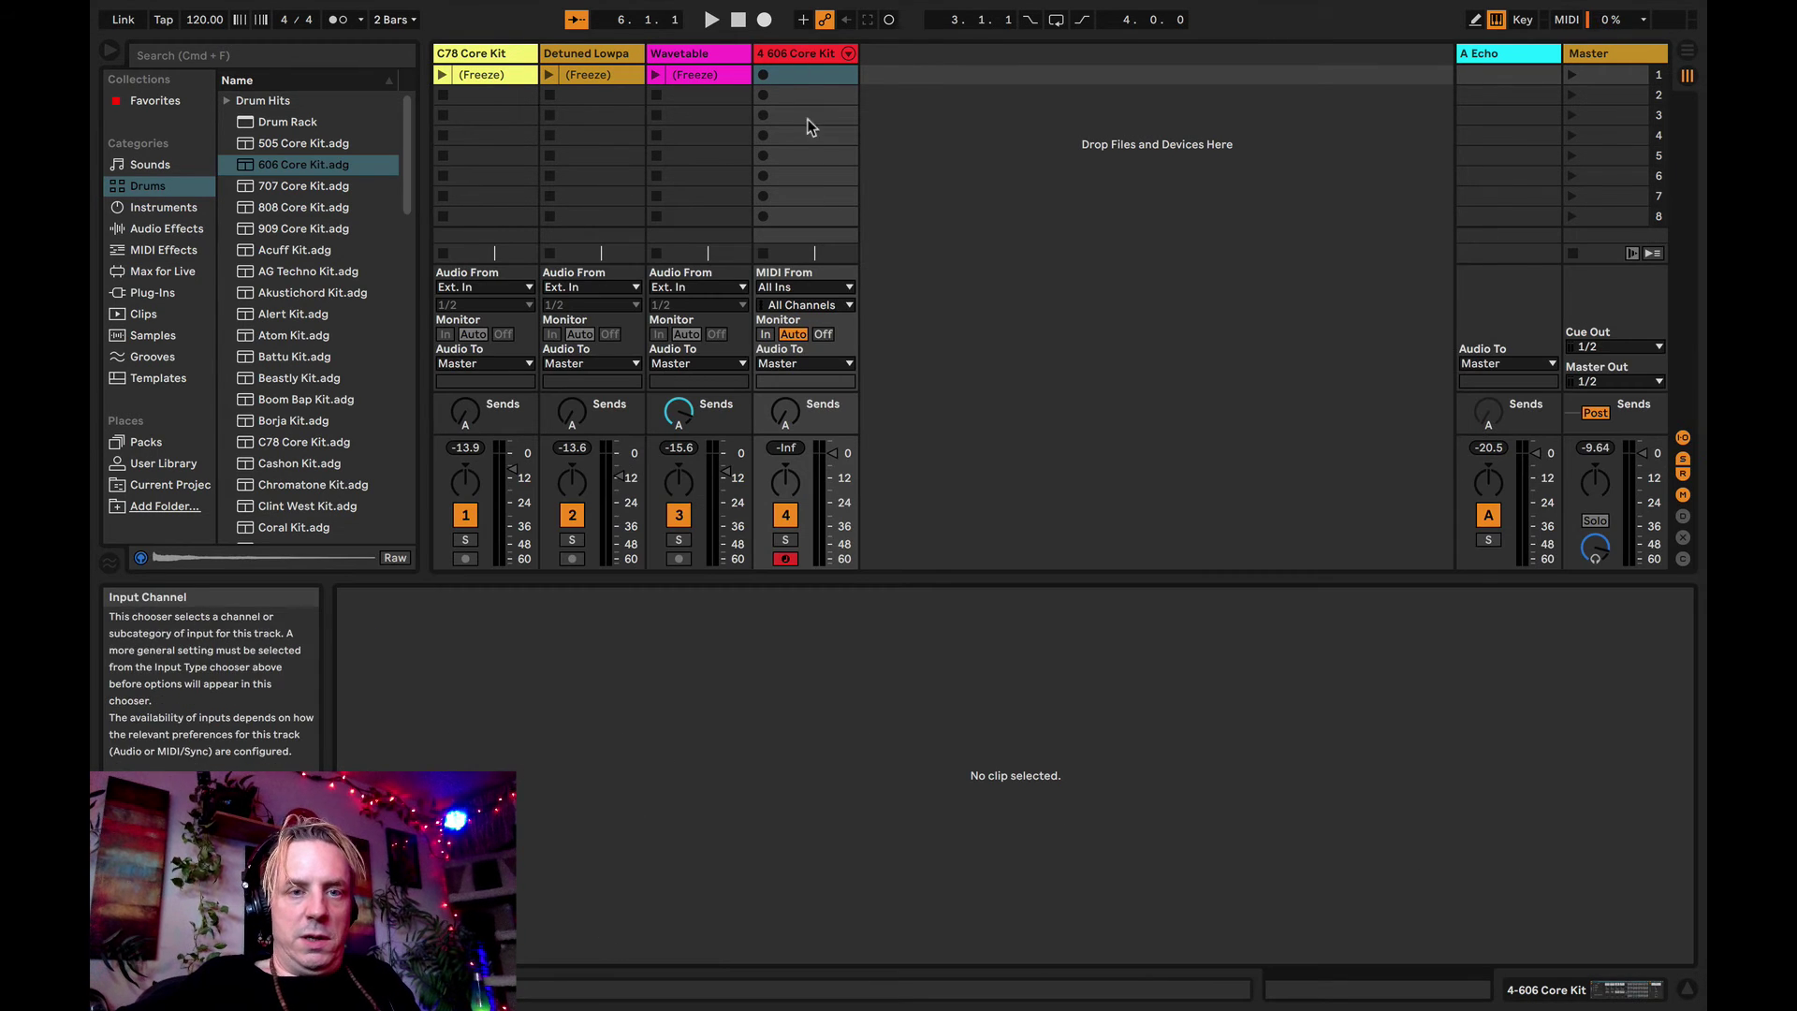
pyautogui.doubleClick(810, 75)
pyautogui.doubleClick(921, 747)
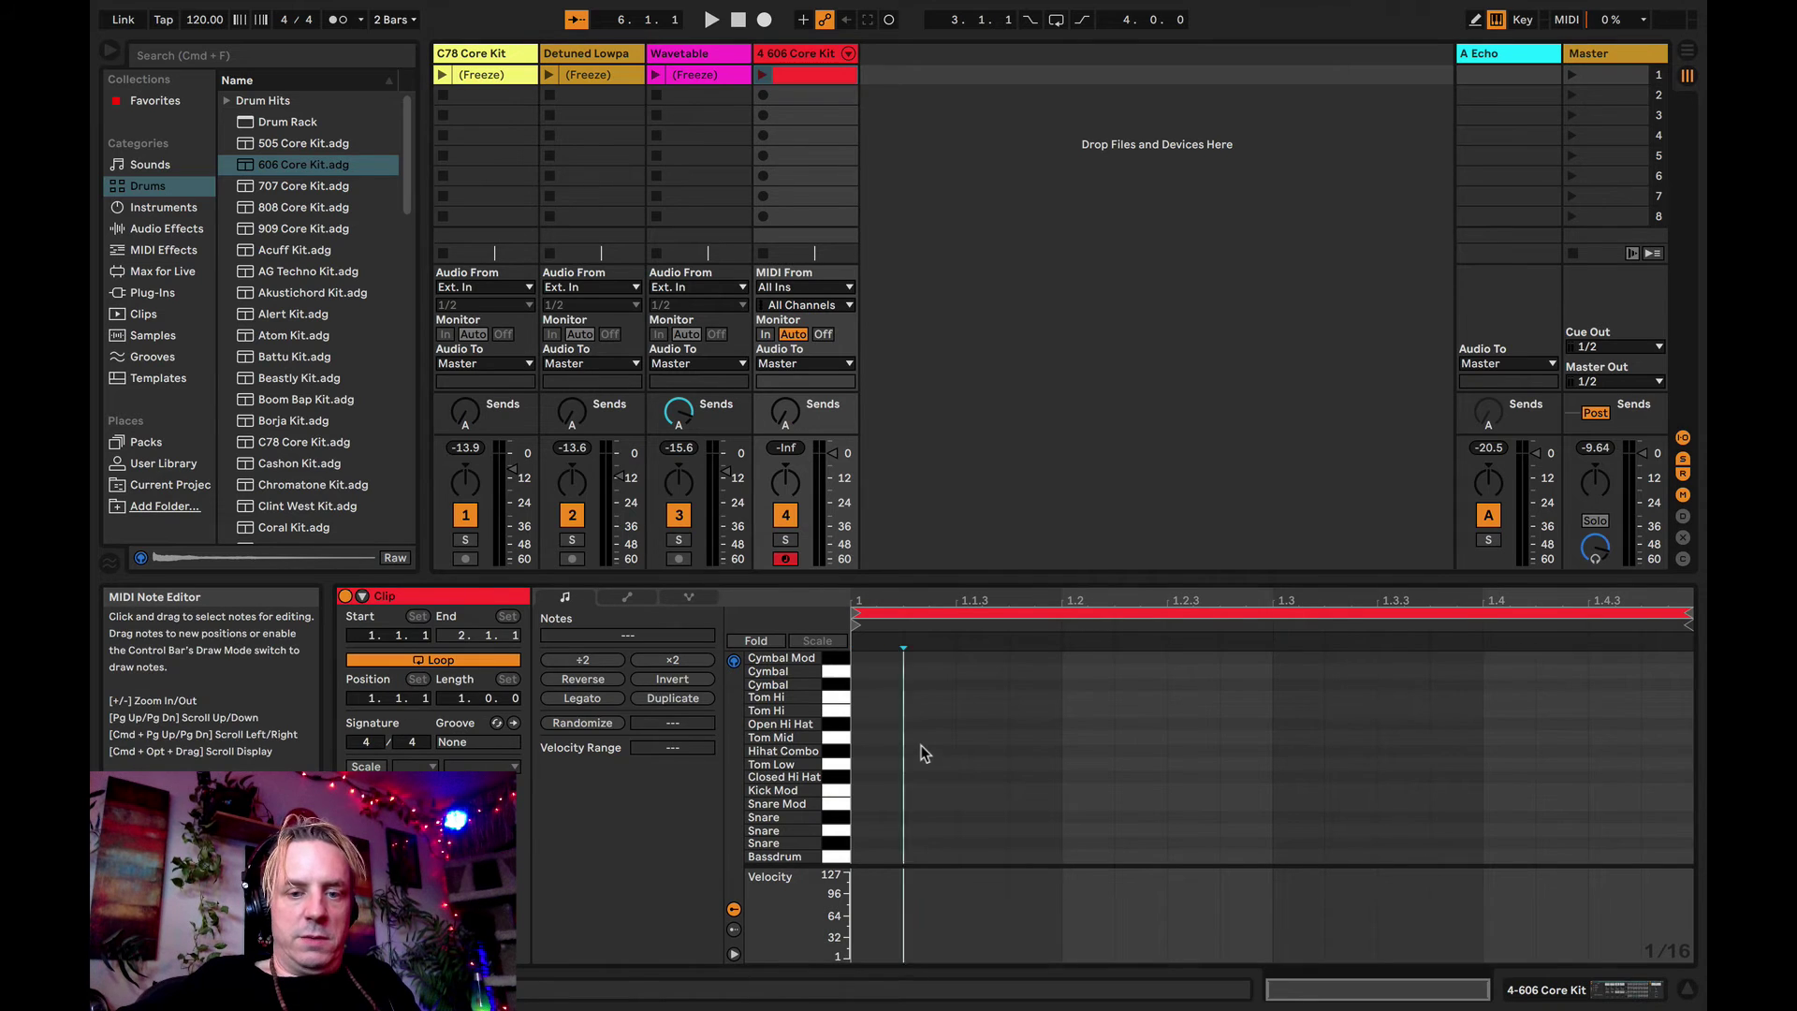
pyautogui.doubleClick(1191, 723)
pyautogui.doubleClick(1397, 776)
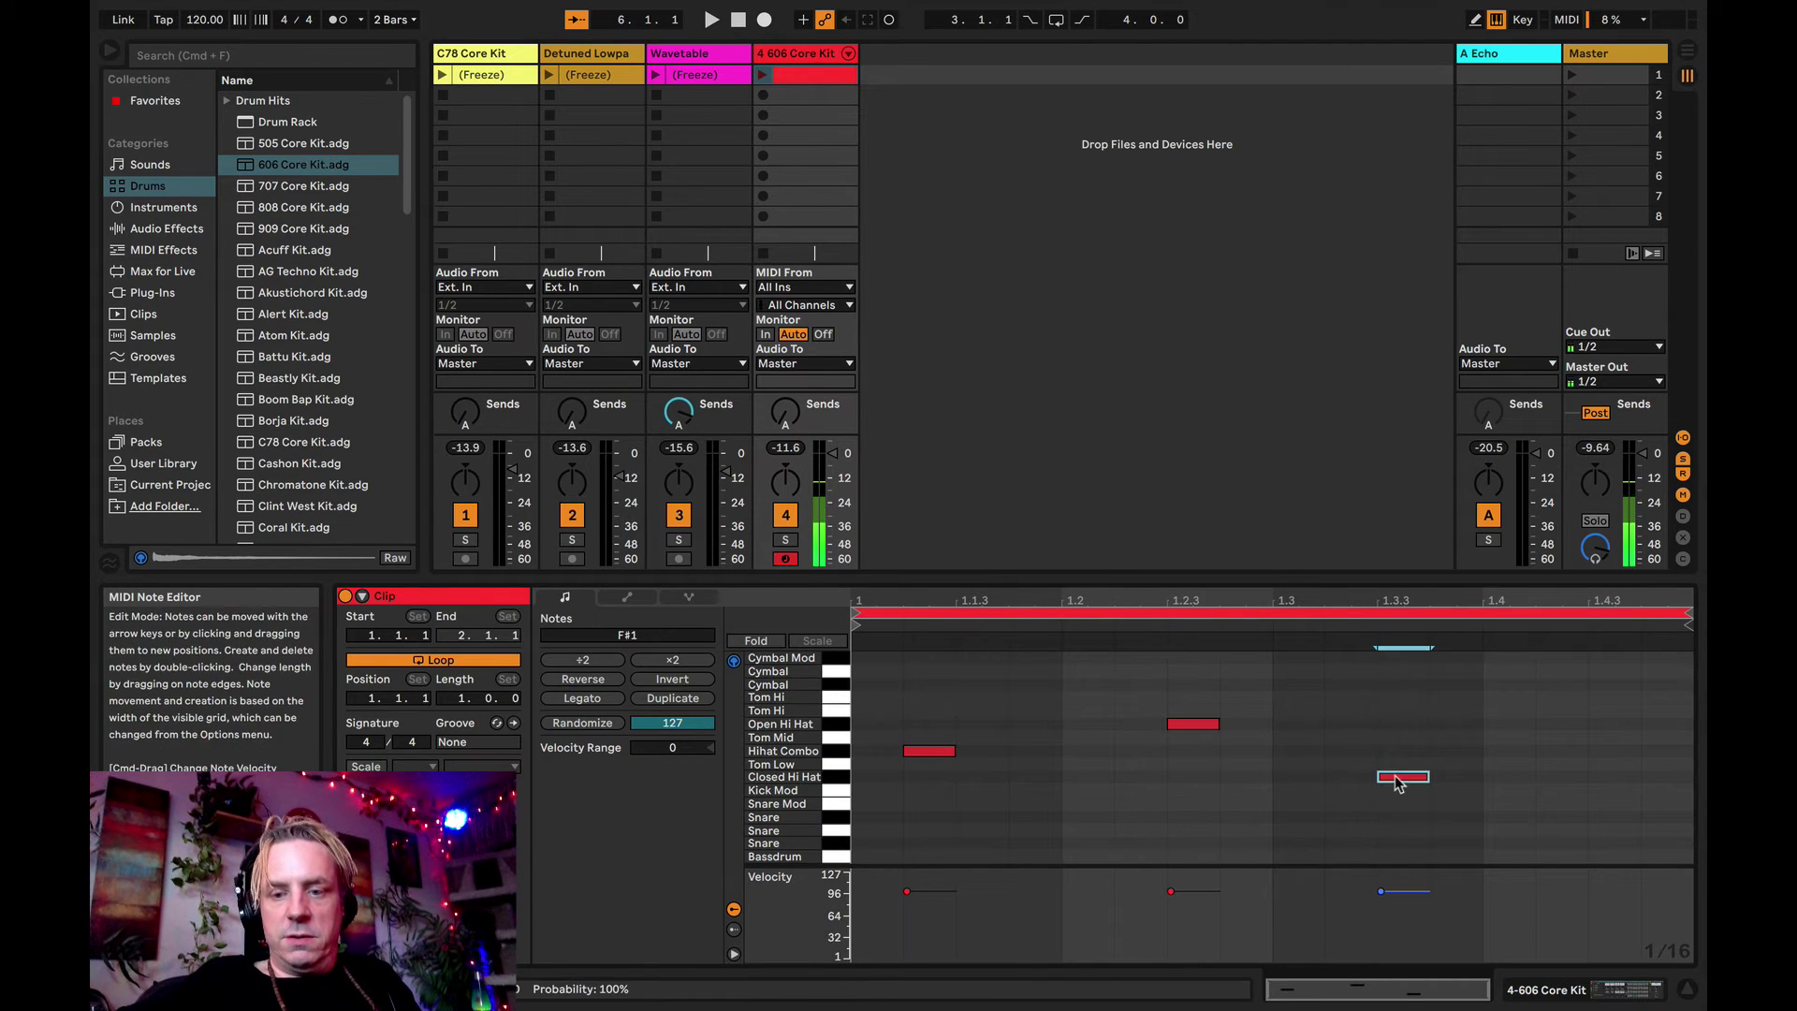
# - Freeze and flatten the 606 Core Kit track, and delete the flattened track
pyautogui.click(794, 58)
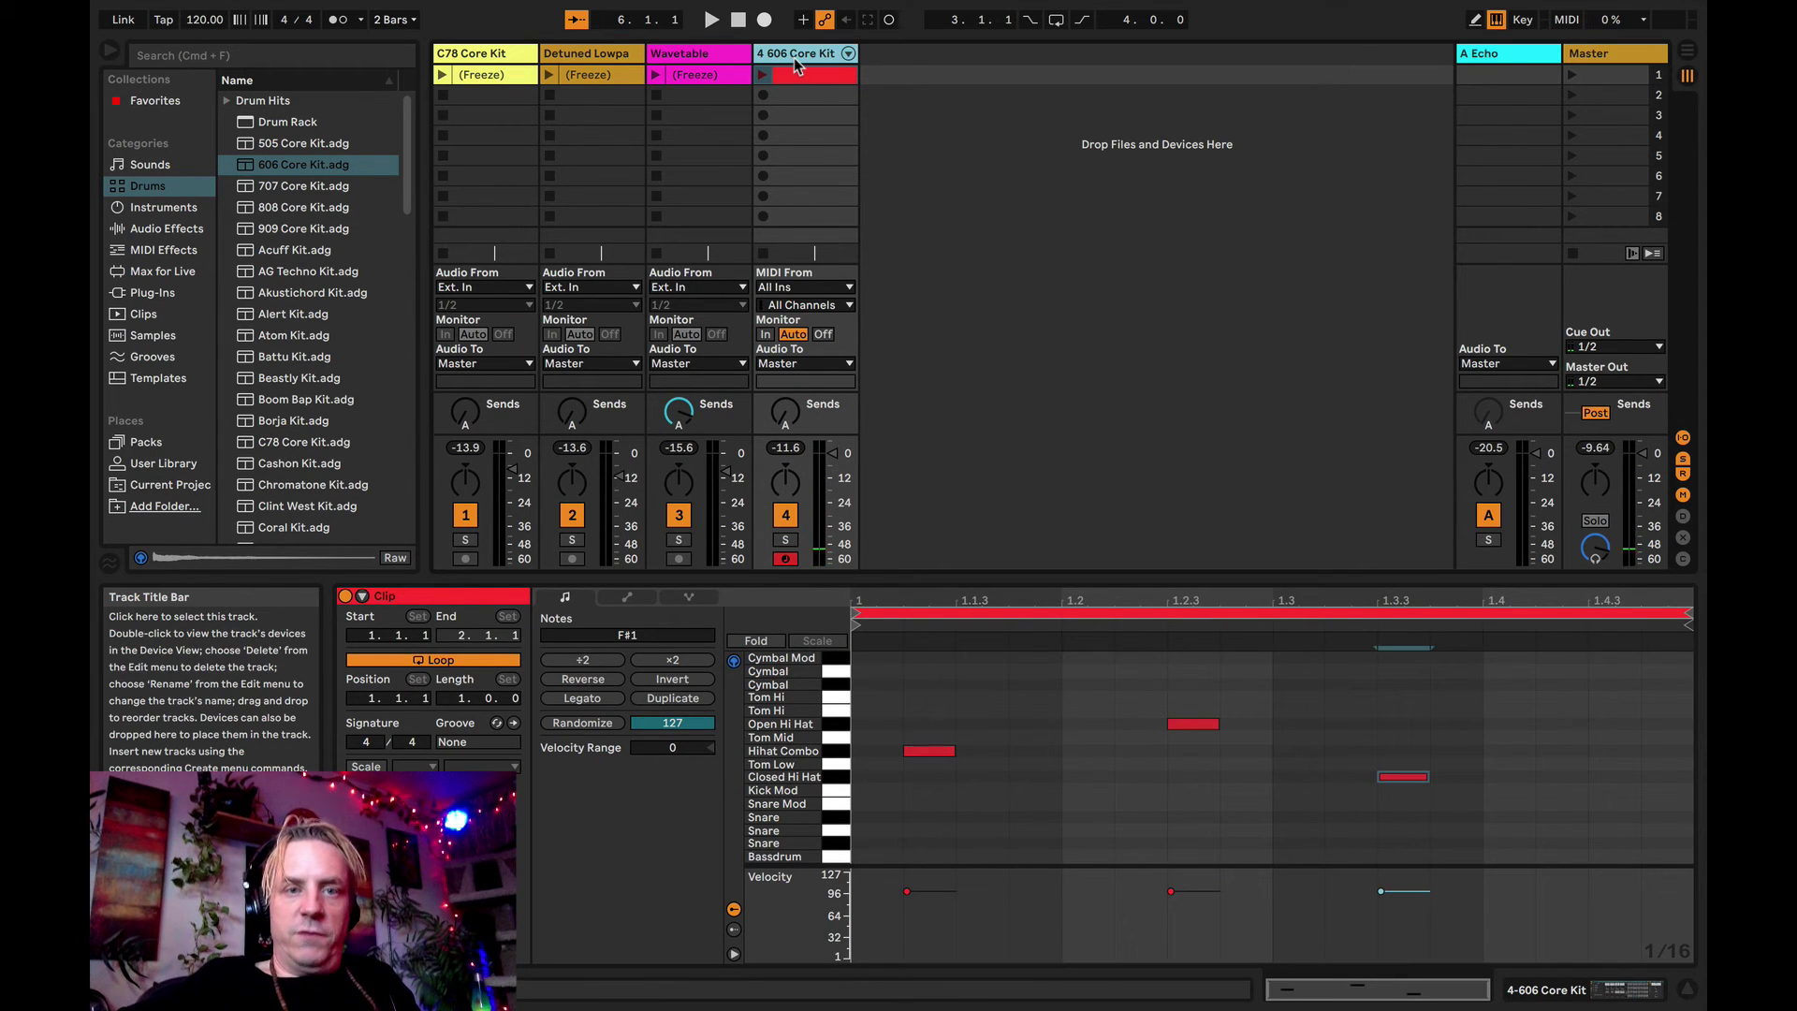
pyautogui.rightClick(793, 58)
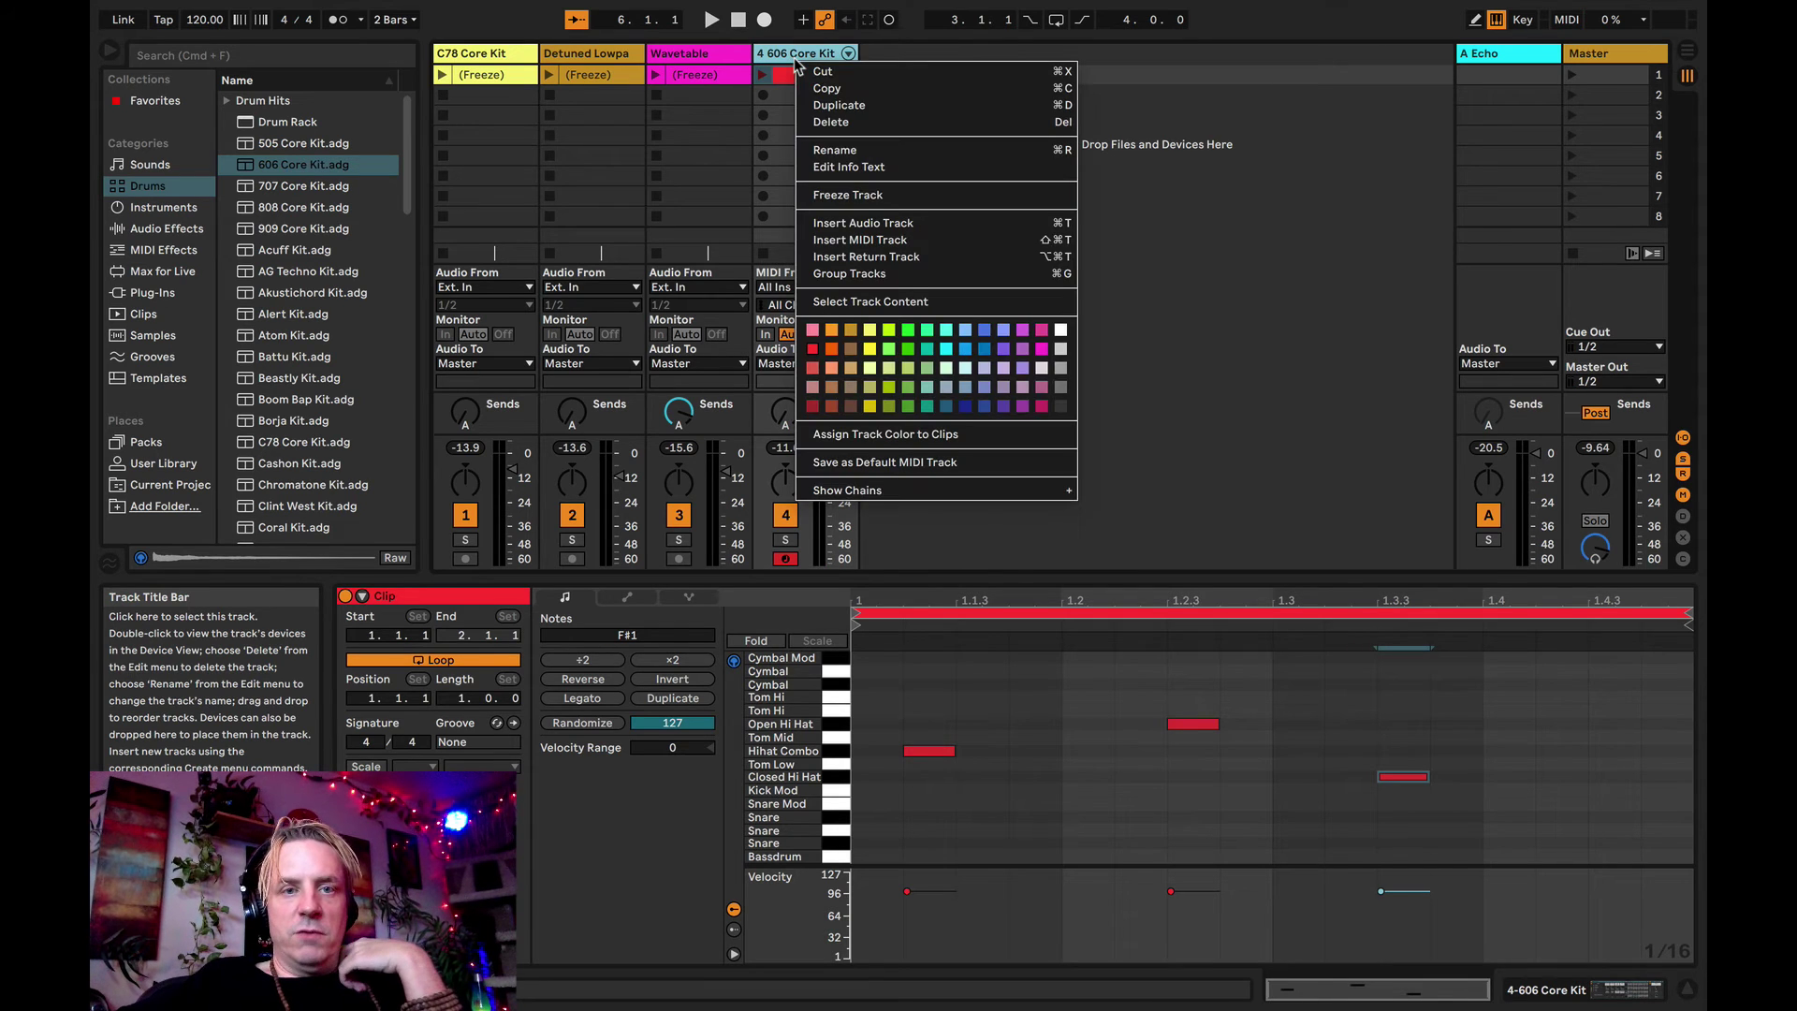
pyautogui.click(849, 194)
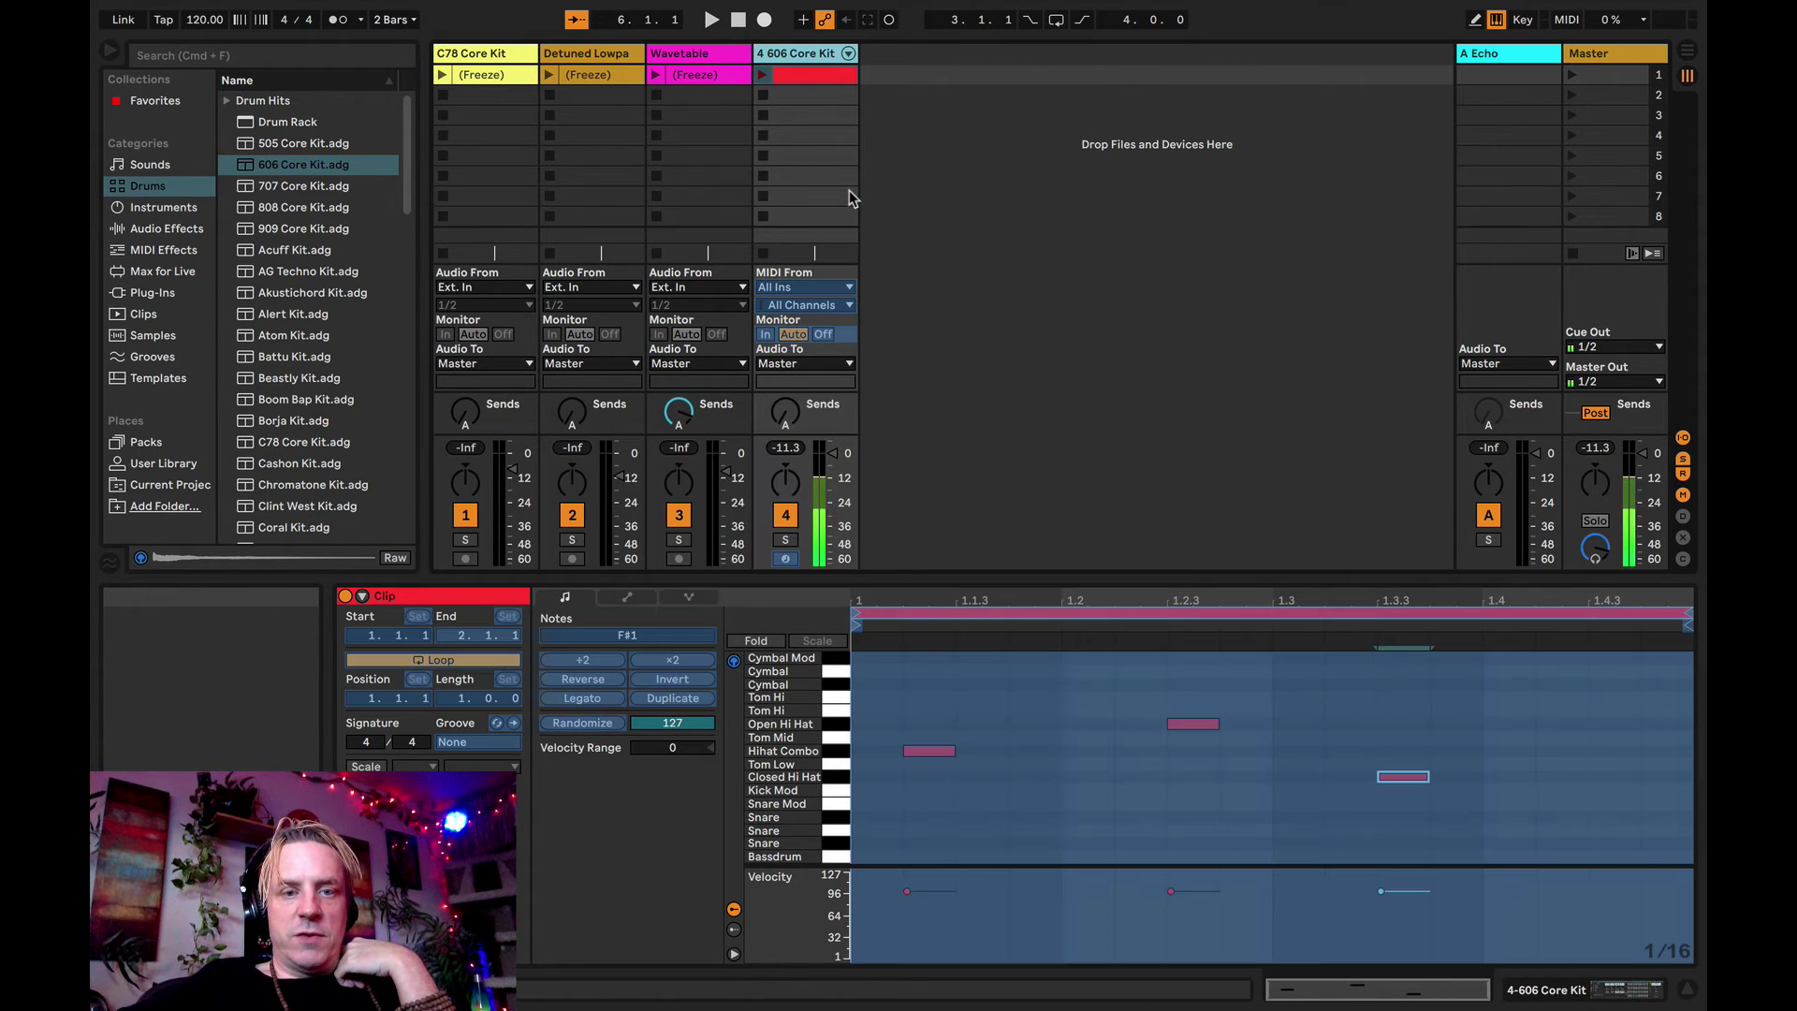
pyautogui.rightClick(814, 58)
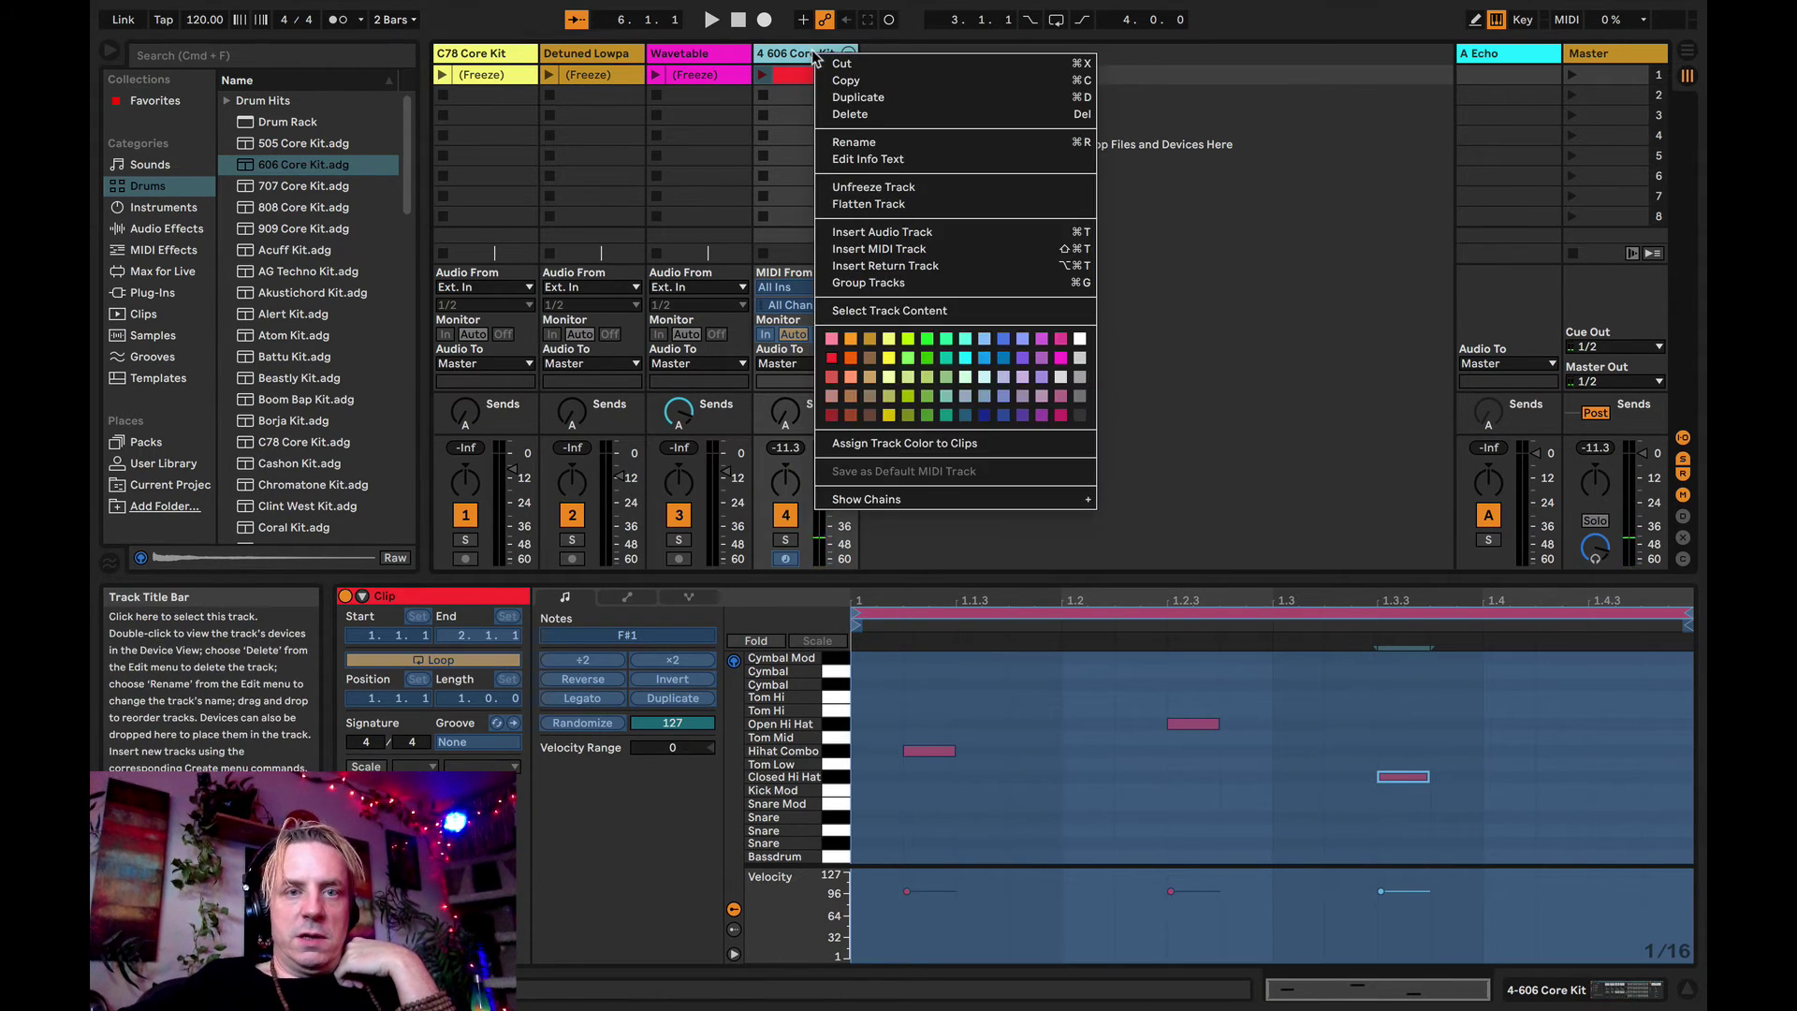
pyautogui.click(881, 210)
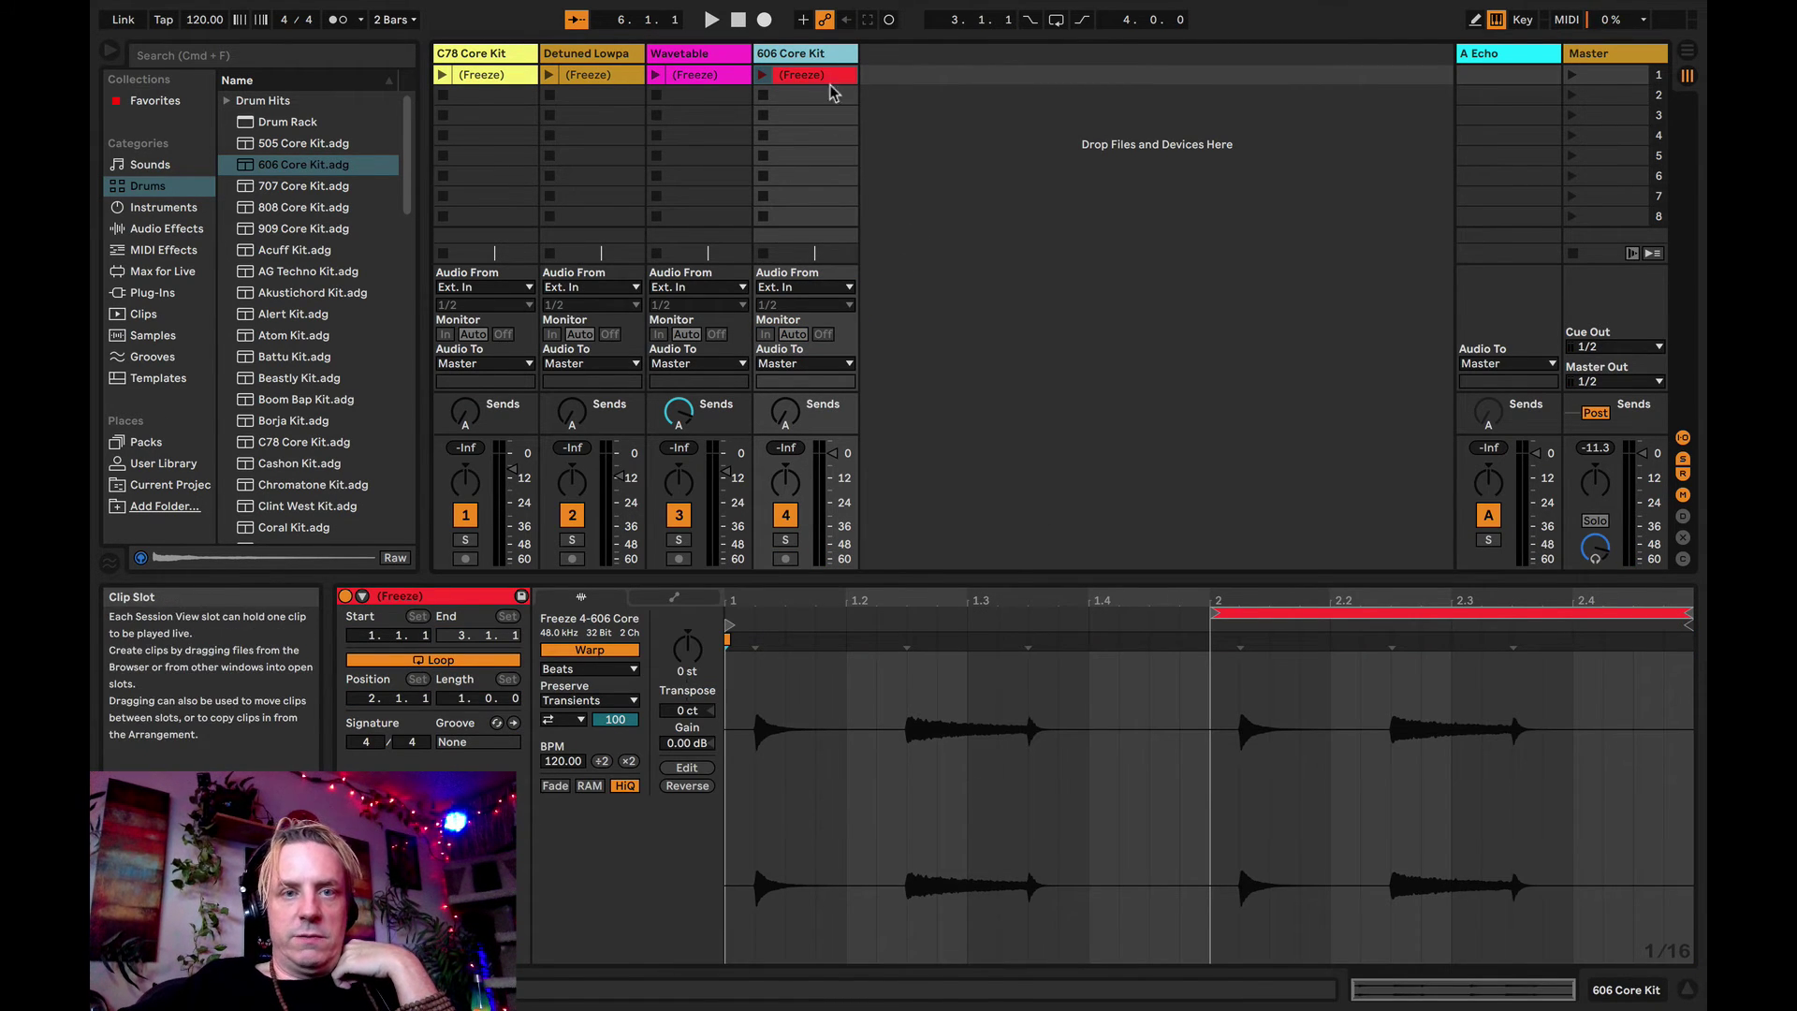
pyautogui.press('Delete')
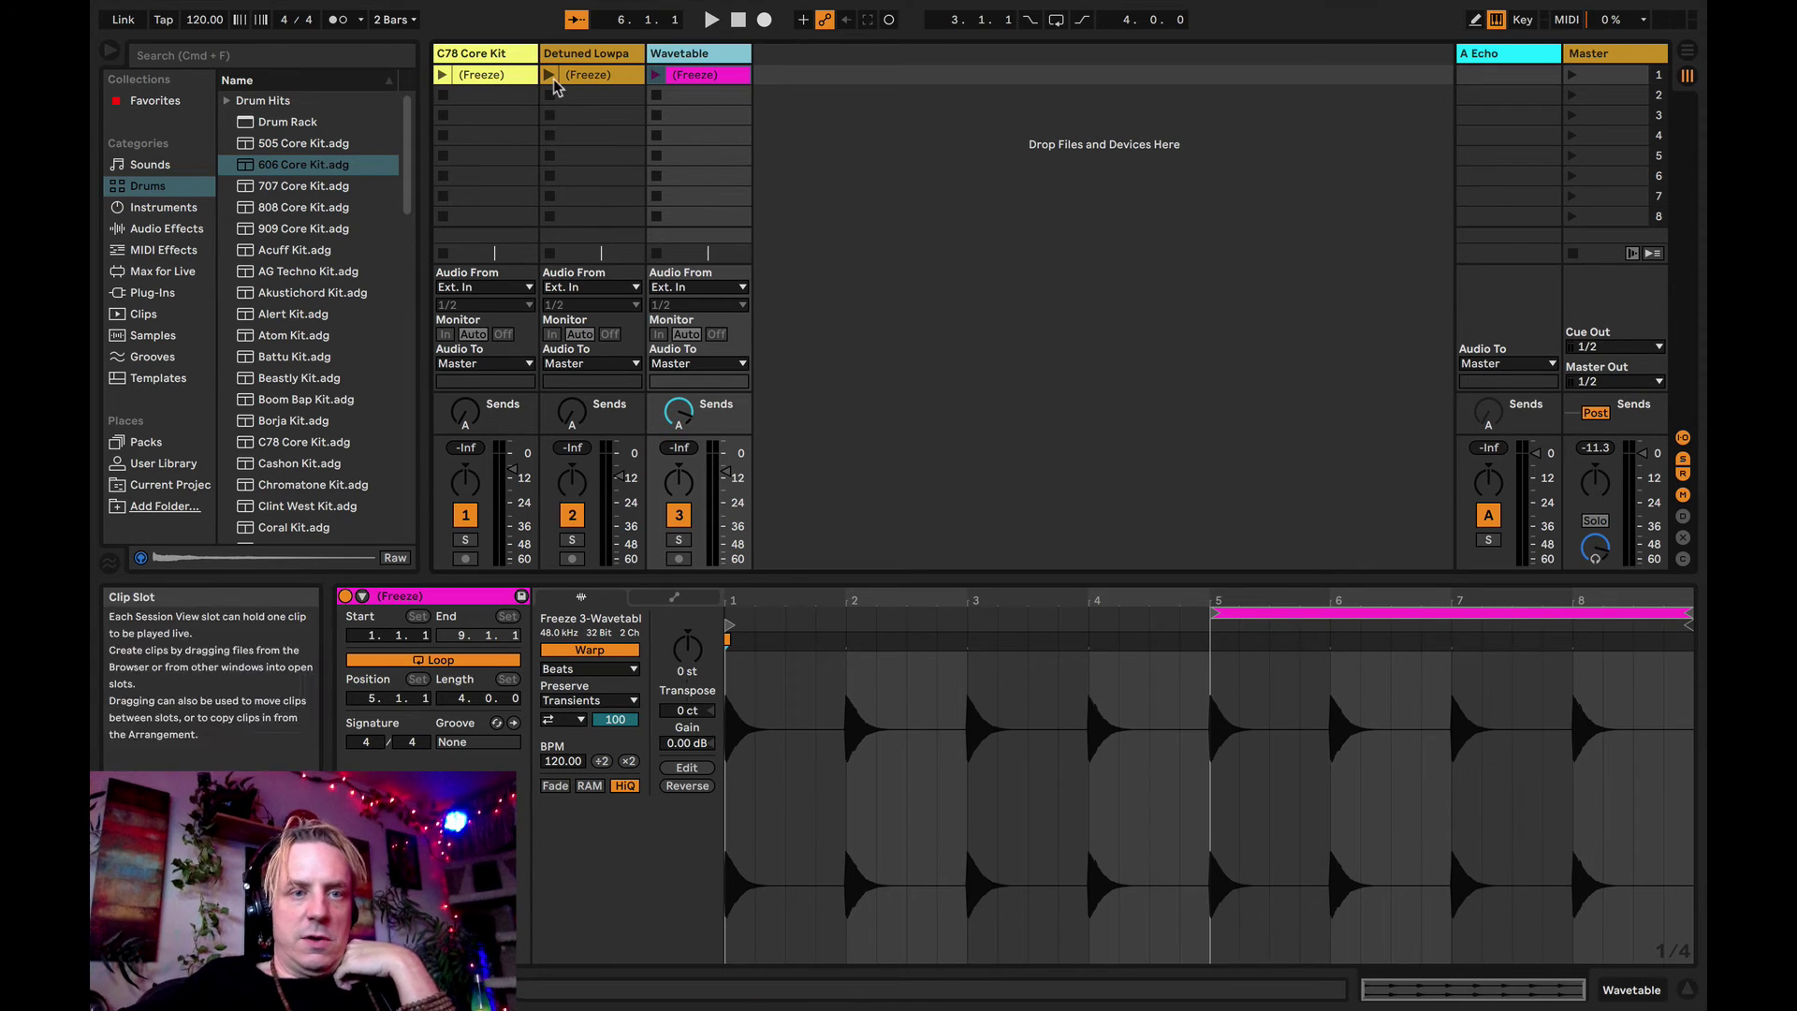
# - Copy the three frozen Session View clips together into the Arrangement, starting at bar 1 on their own tracks
pyautogui.click(498, 76)
pyautogui.keyDown('shift'); pyautogui.click(599, 79); pyautogui.keyUp('shift')
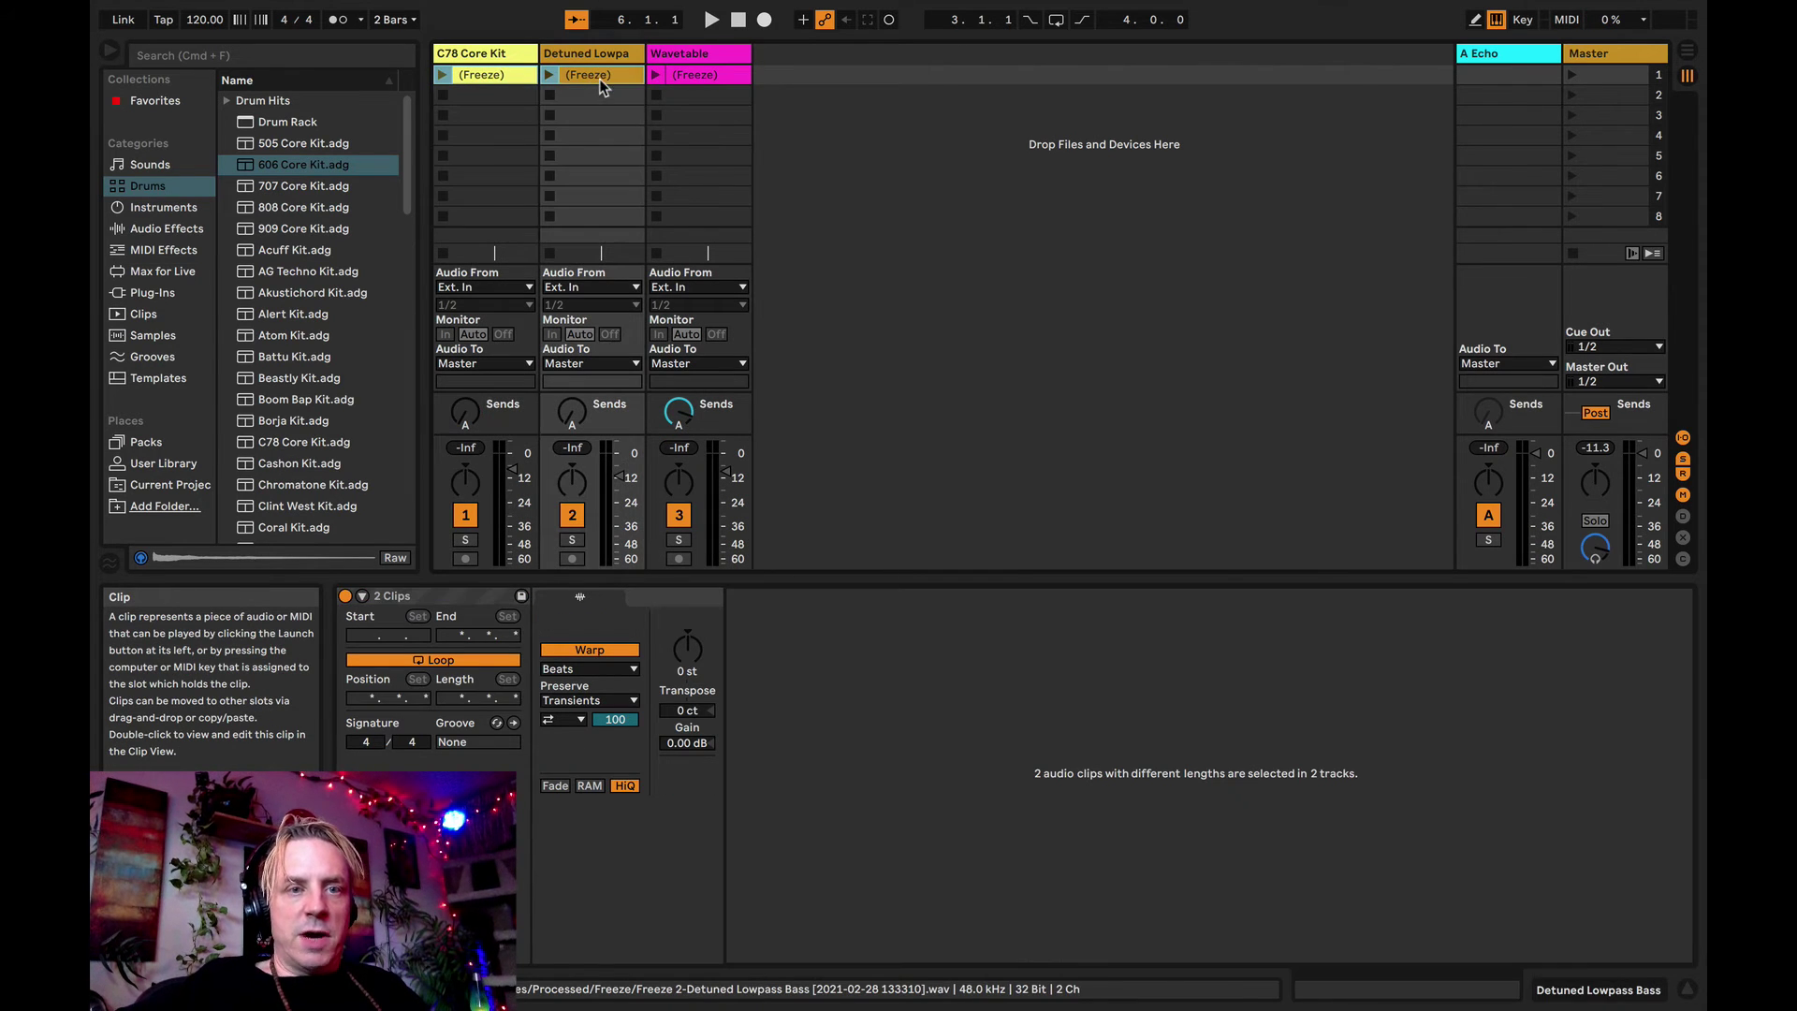
pyautogui.keyDown('shift'); pyautogui.click(682, 73); pyautogui.keyUp('shift')
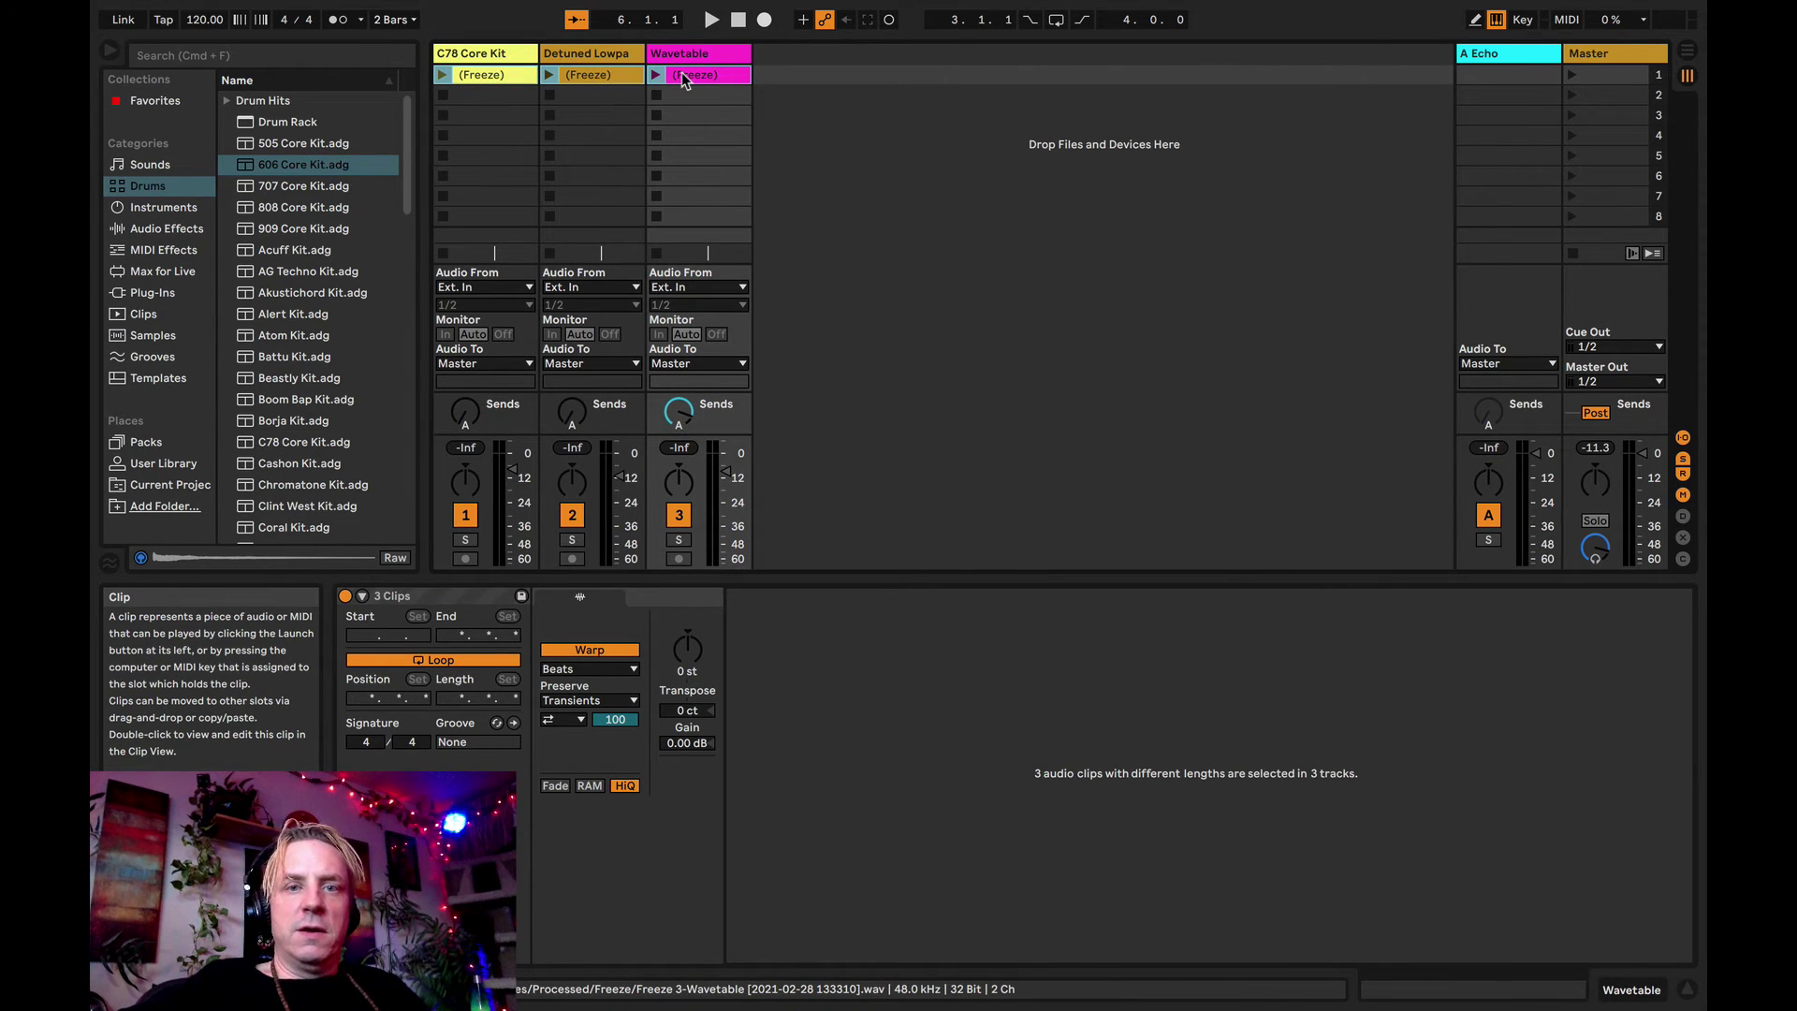
pyautogui.click(1688, 52)
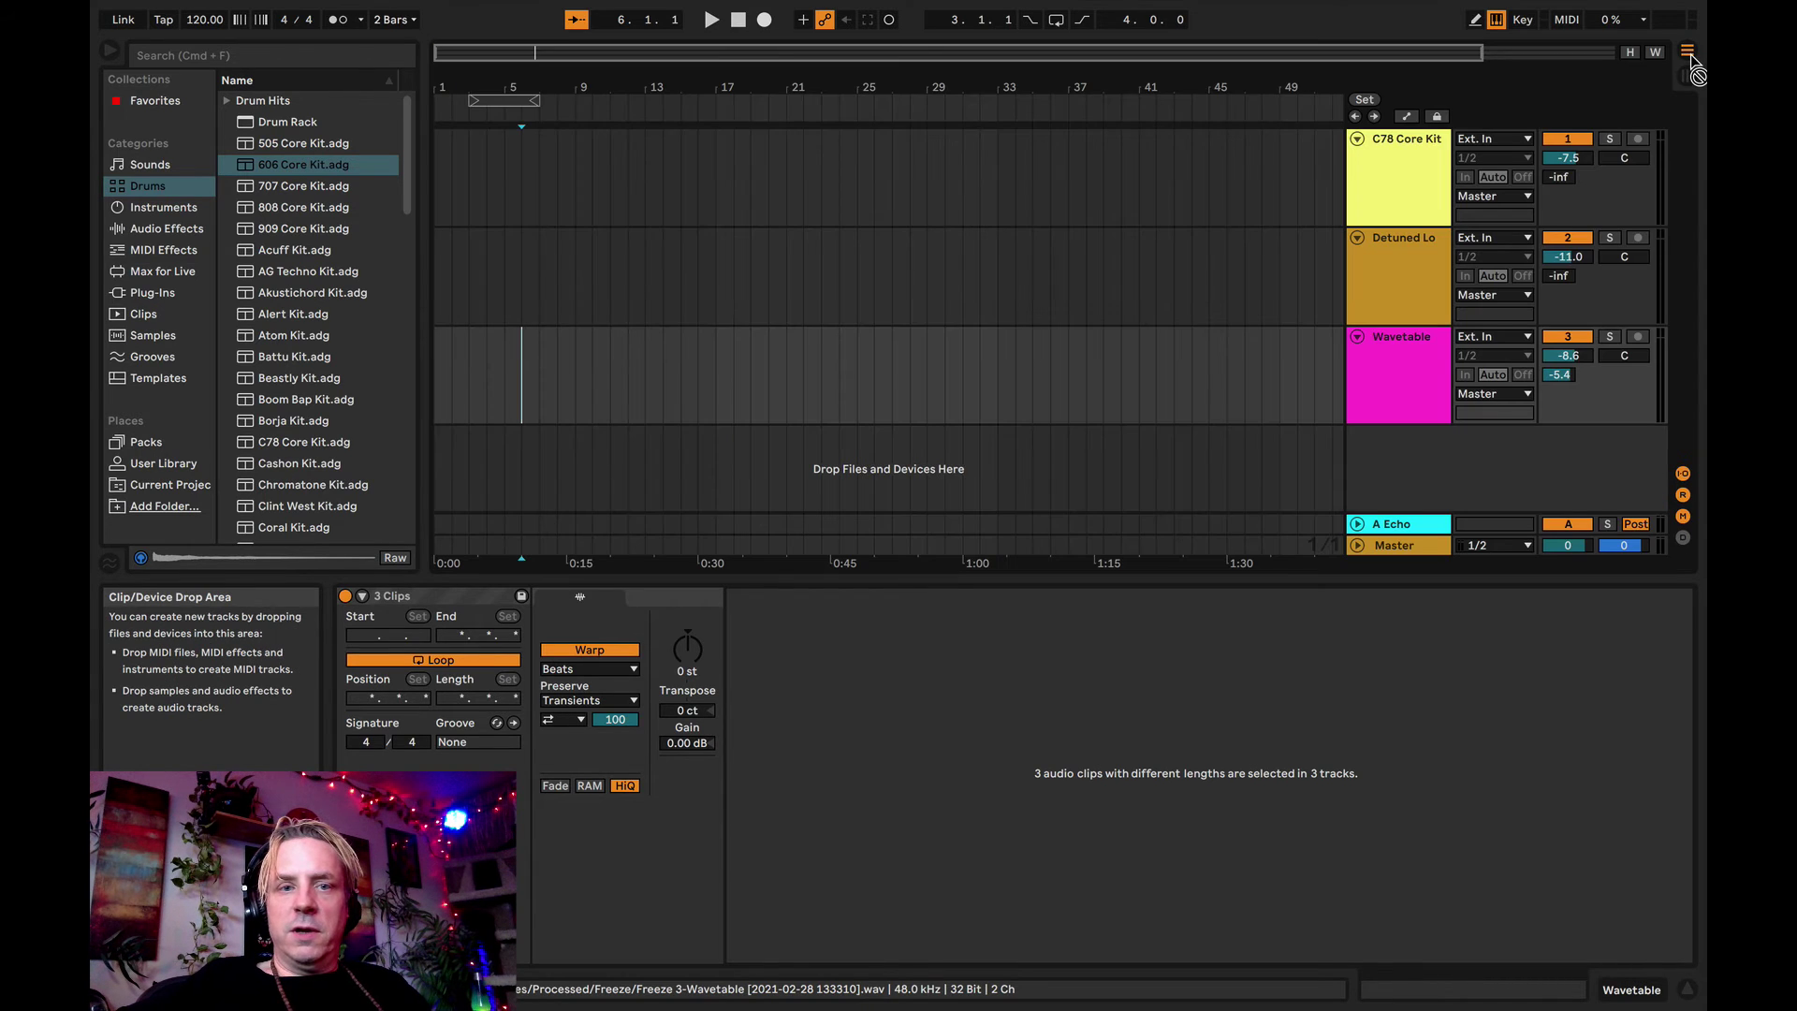
pyautogui.moveTo(1692, 61); pyautogui.dragTo(433, 199)
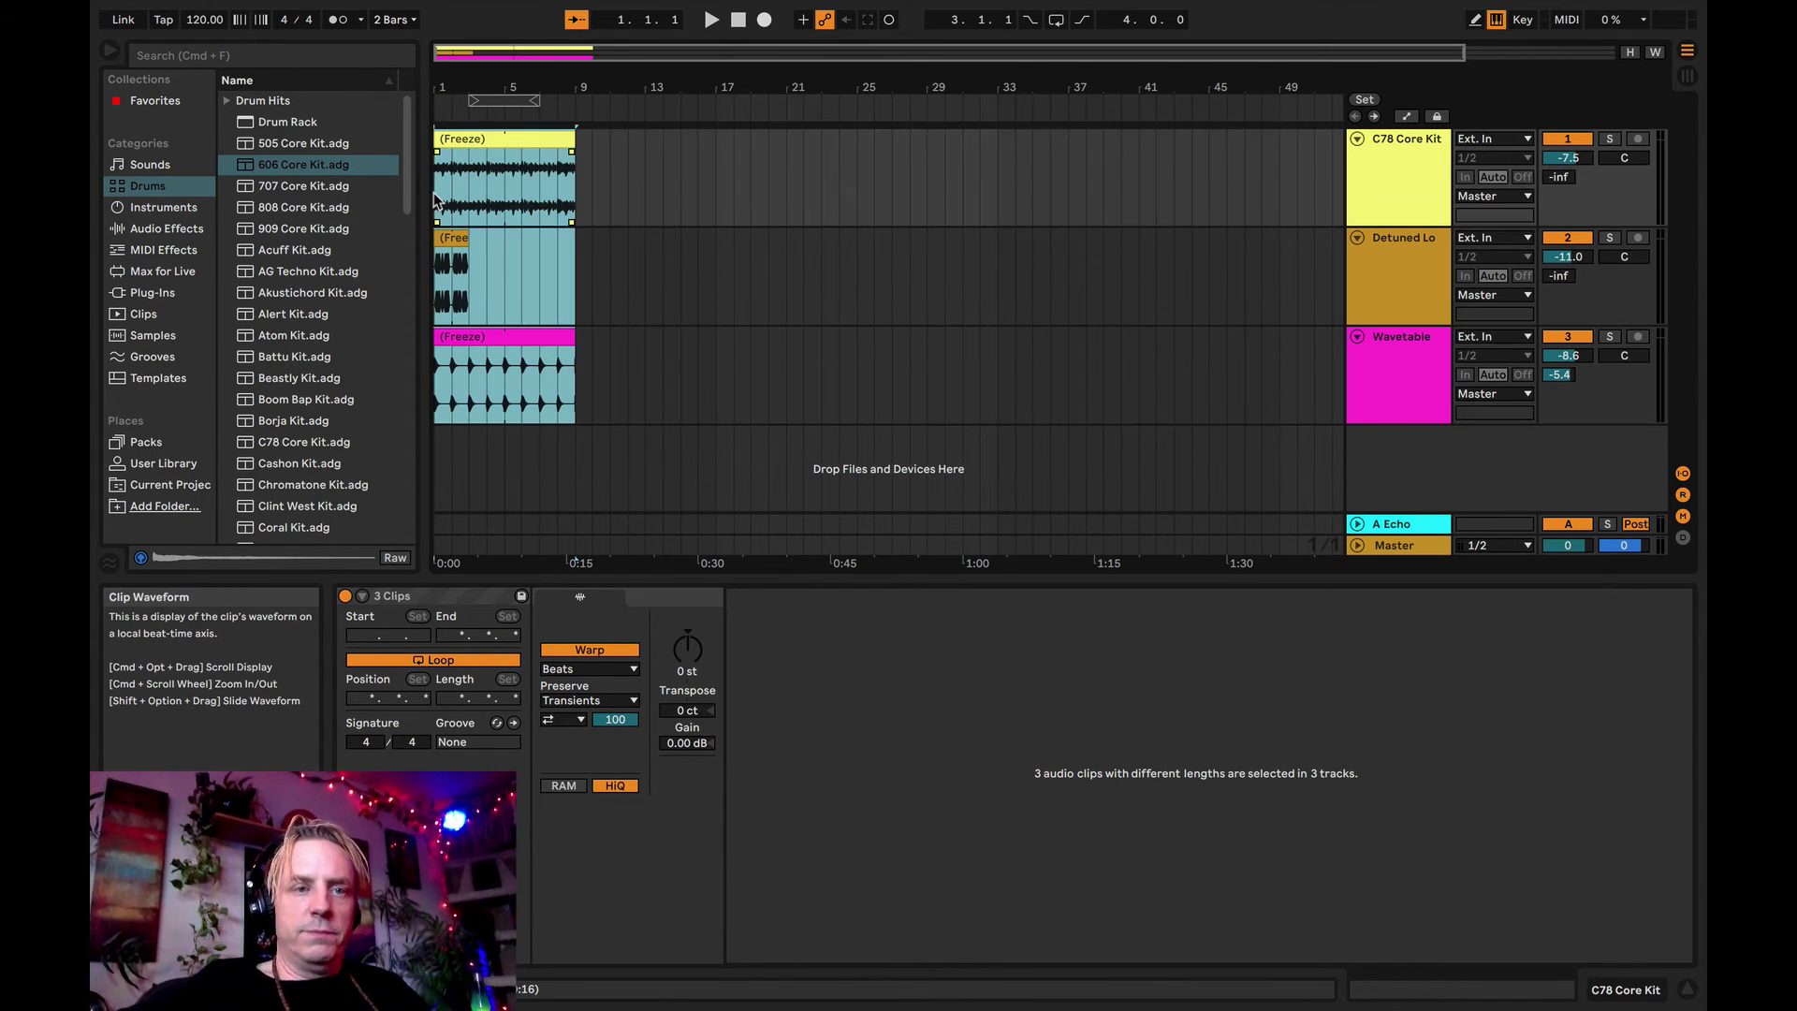
pyautogui.click(804, 170)
# - Launch the first scene in Session View, and return the tracks to playing the Arrangement's contents
pyautogui.press('Tab')
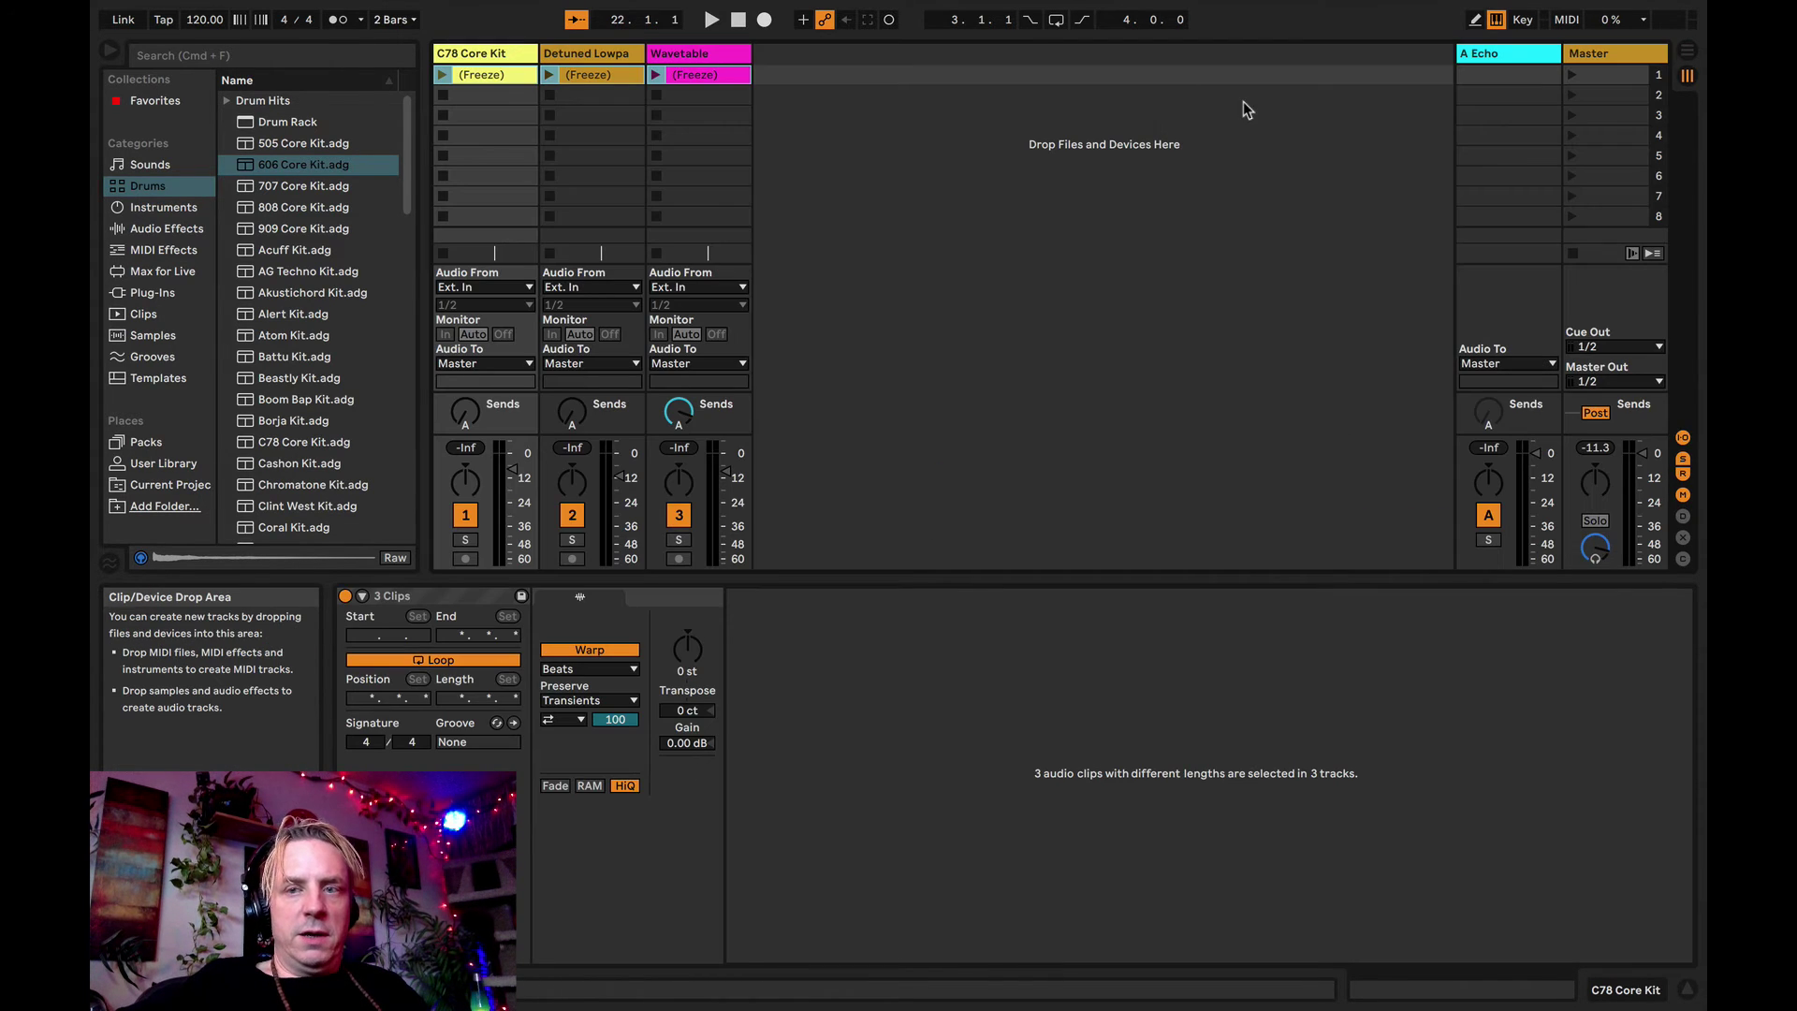
pyautogui.click(1570, 75)
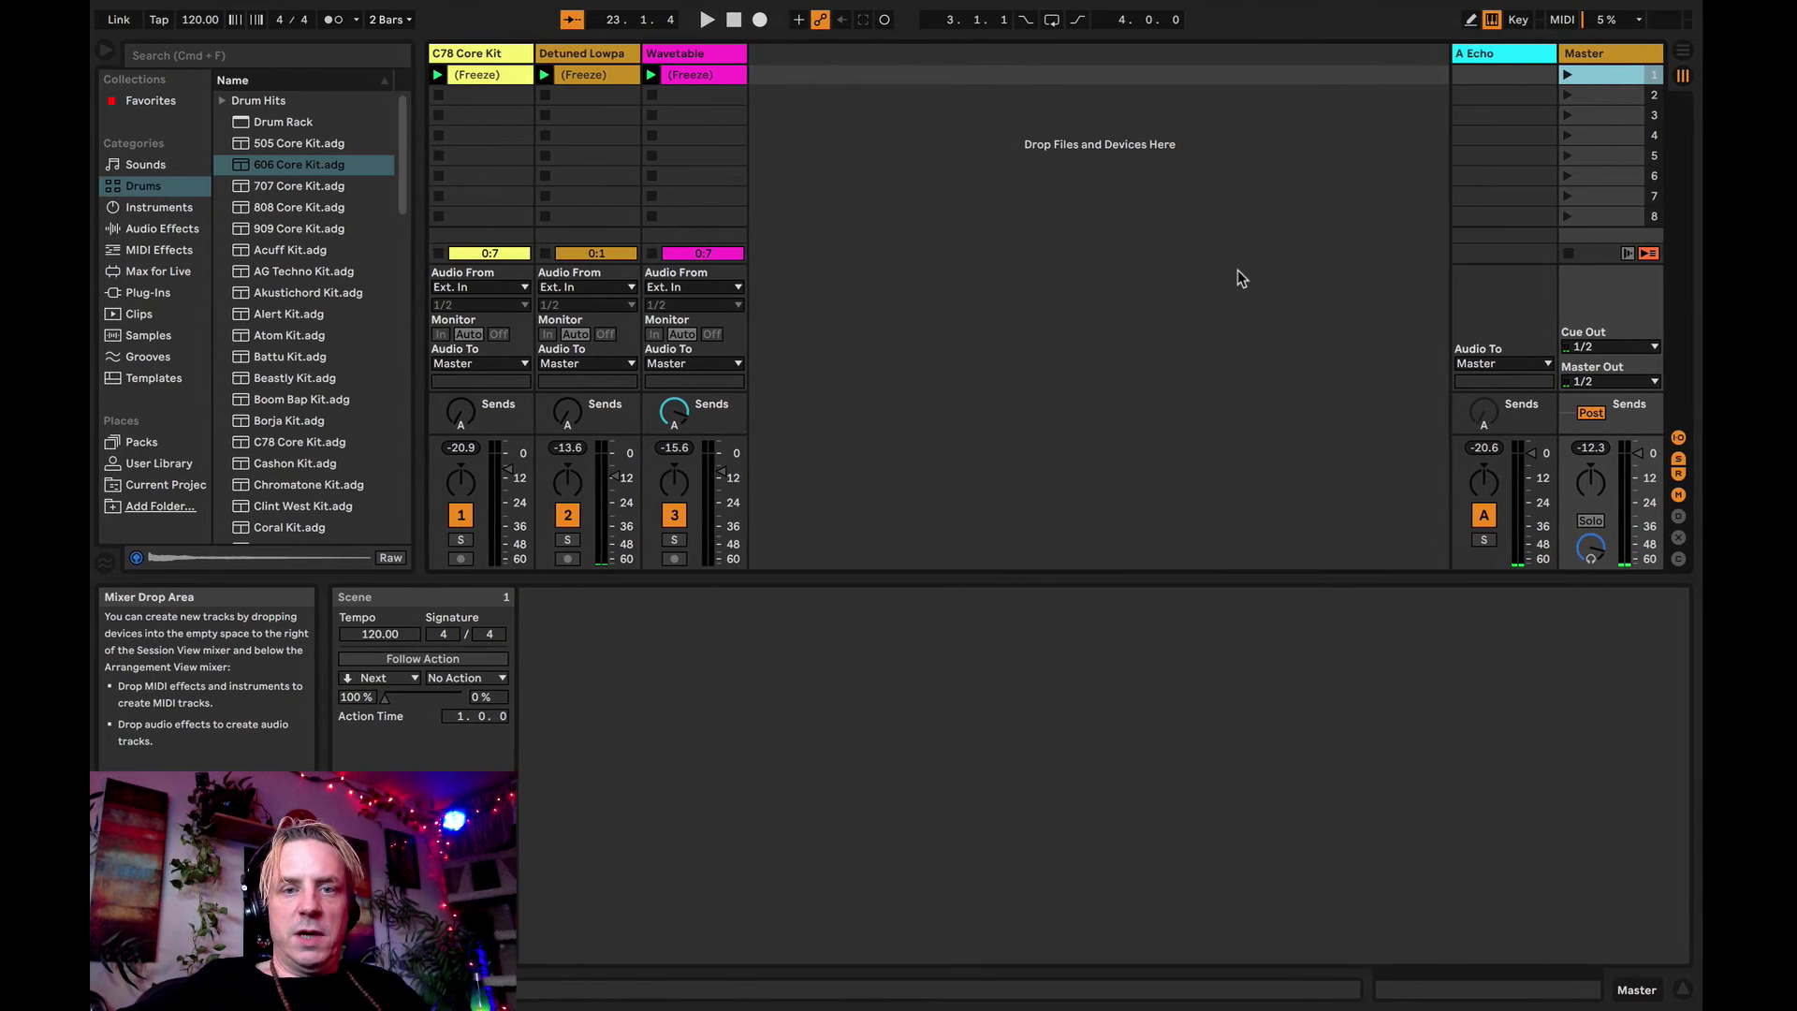
pyautogui.press('Tab')
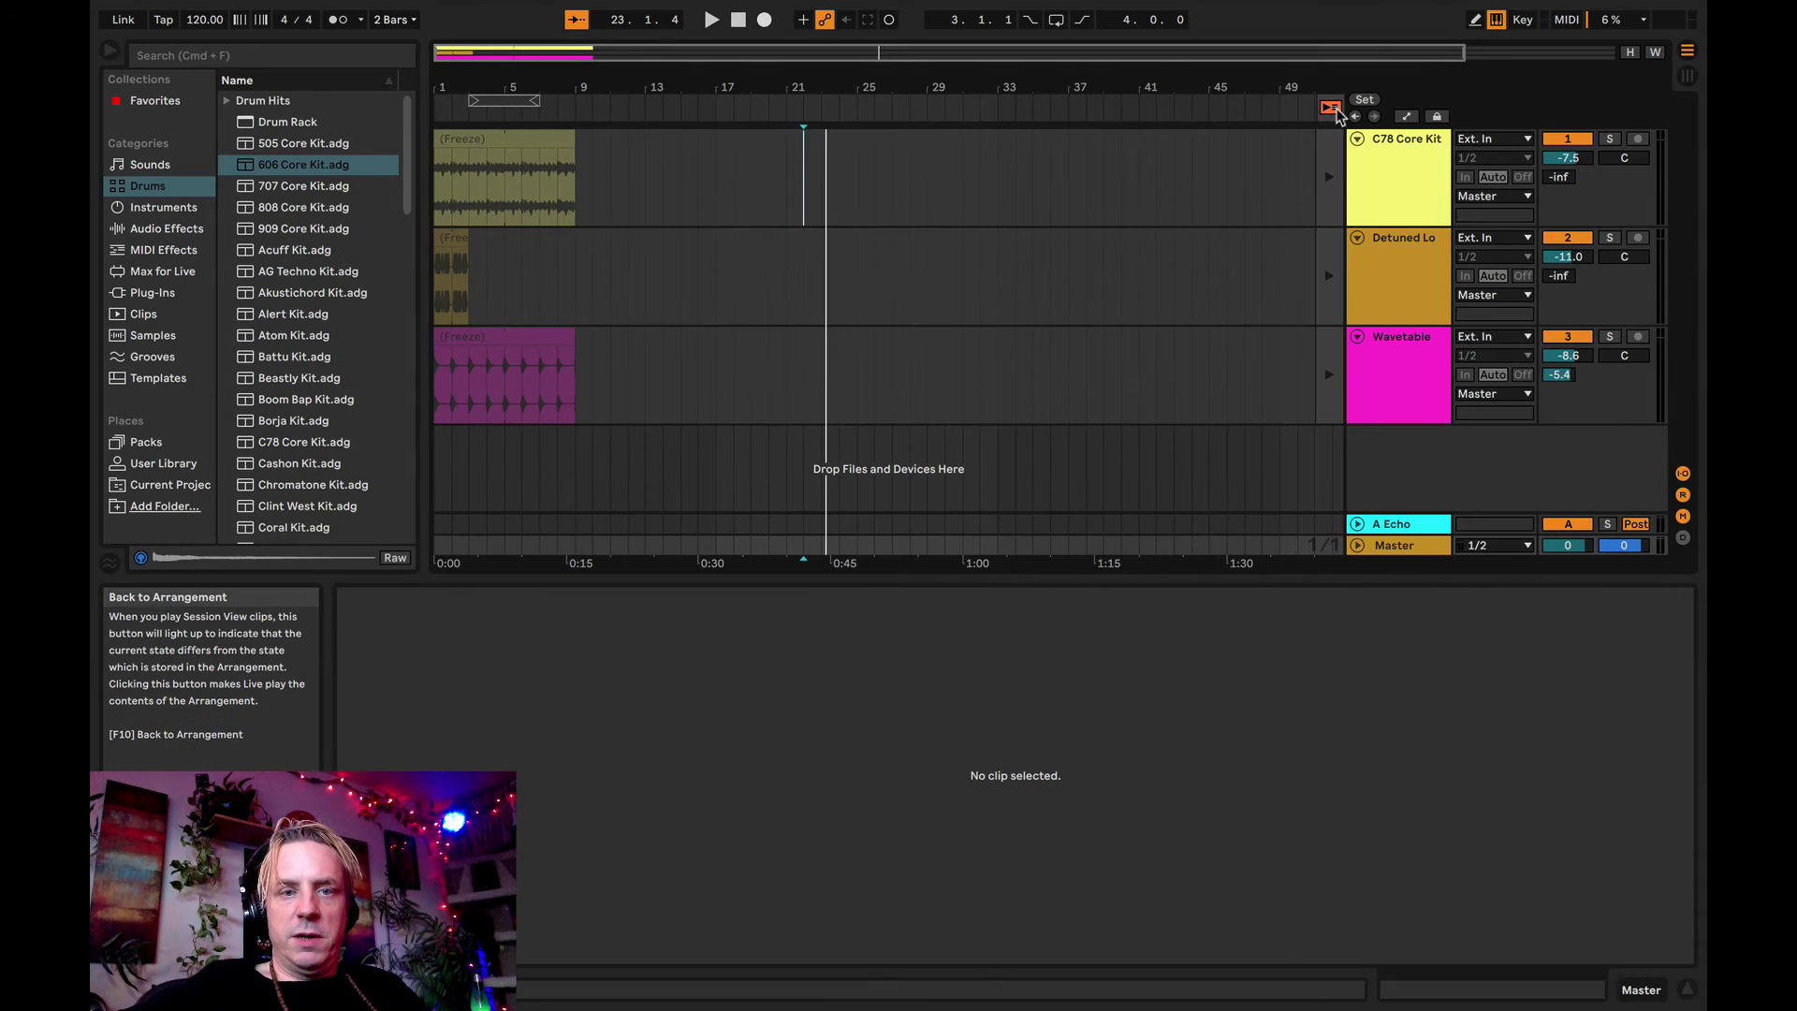
pyautogui.click(1334, 109)
pyautogui.click(856, 266)
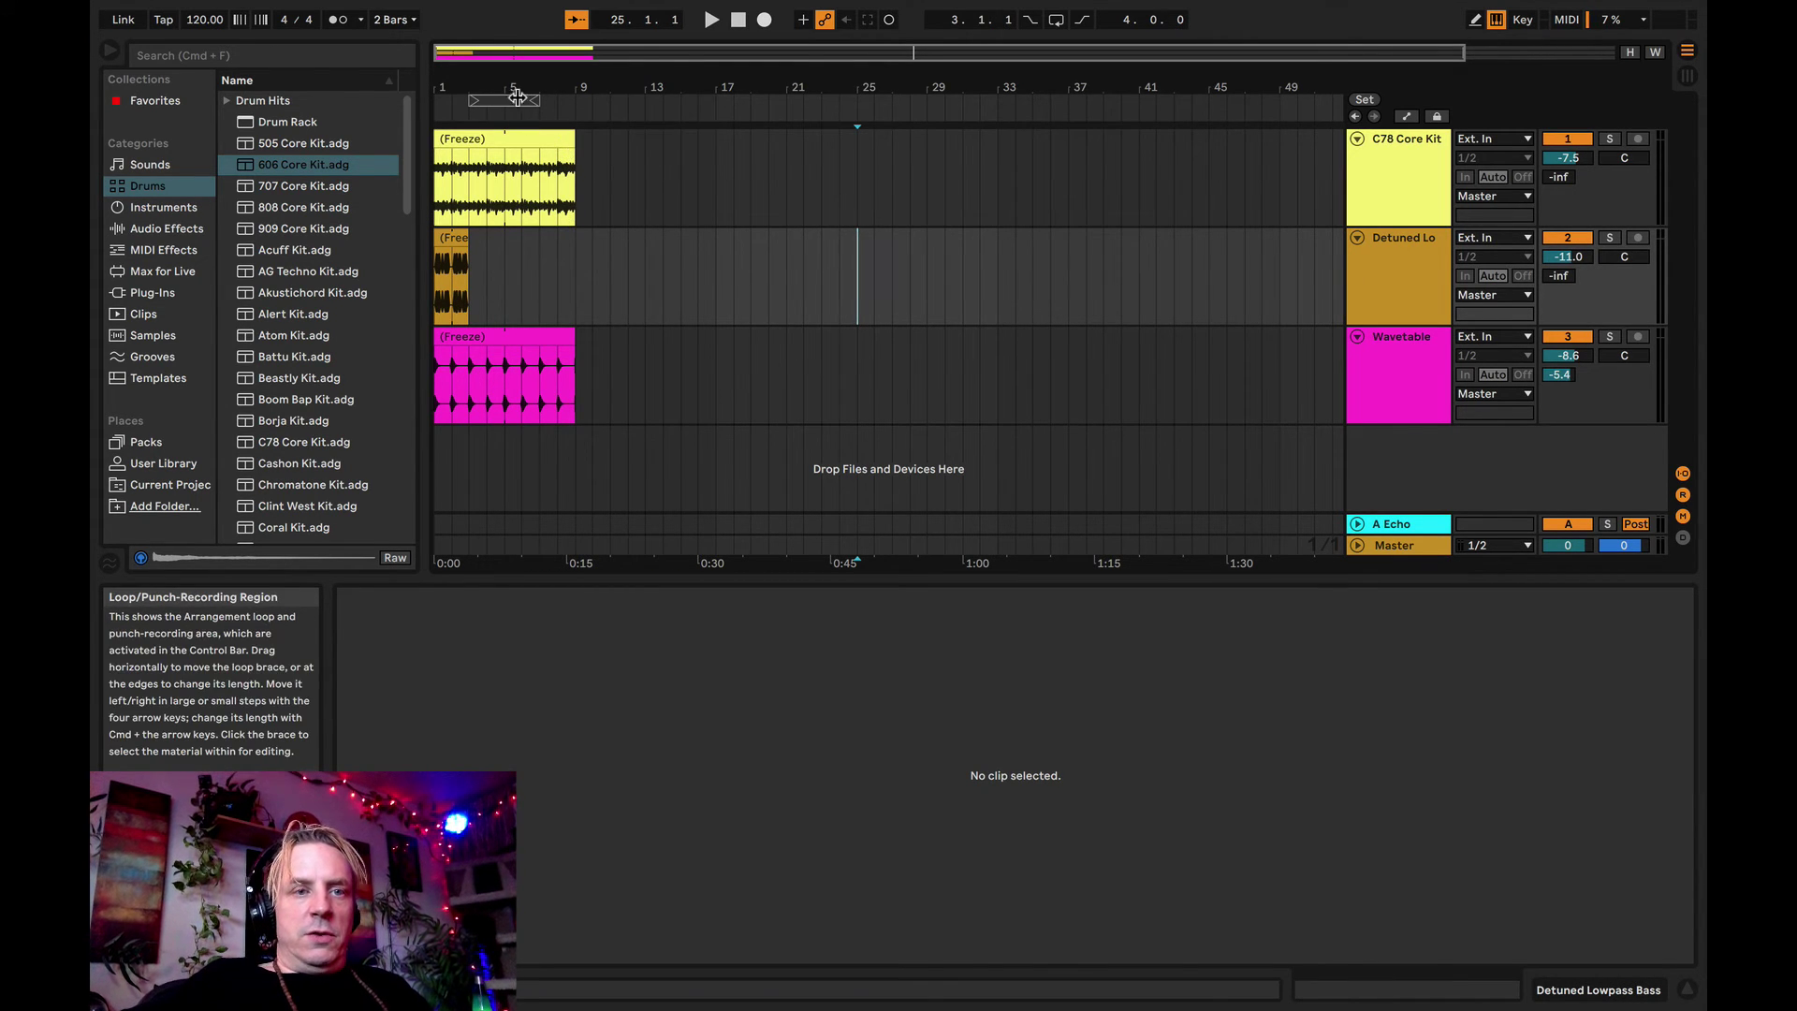
# - Stretch the Arrangement loop region to 28 bars from bar 1, and toggle looping on and off
pyautogui.moveTo(501, 97); pyautogui.dragTo(920, 111)
pyautogui.click(448, 106)
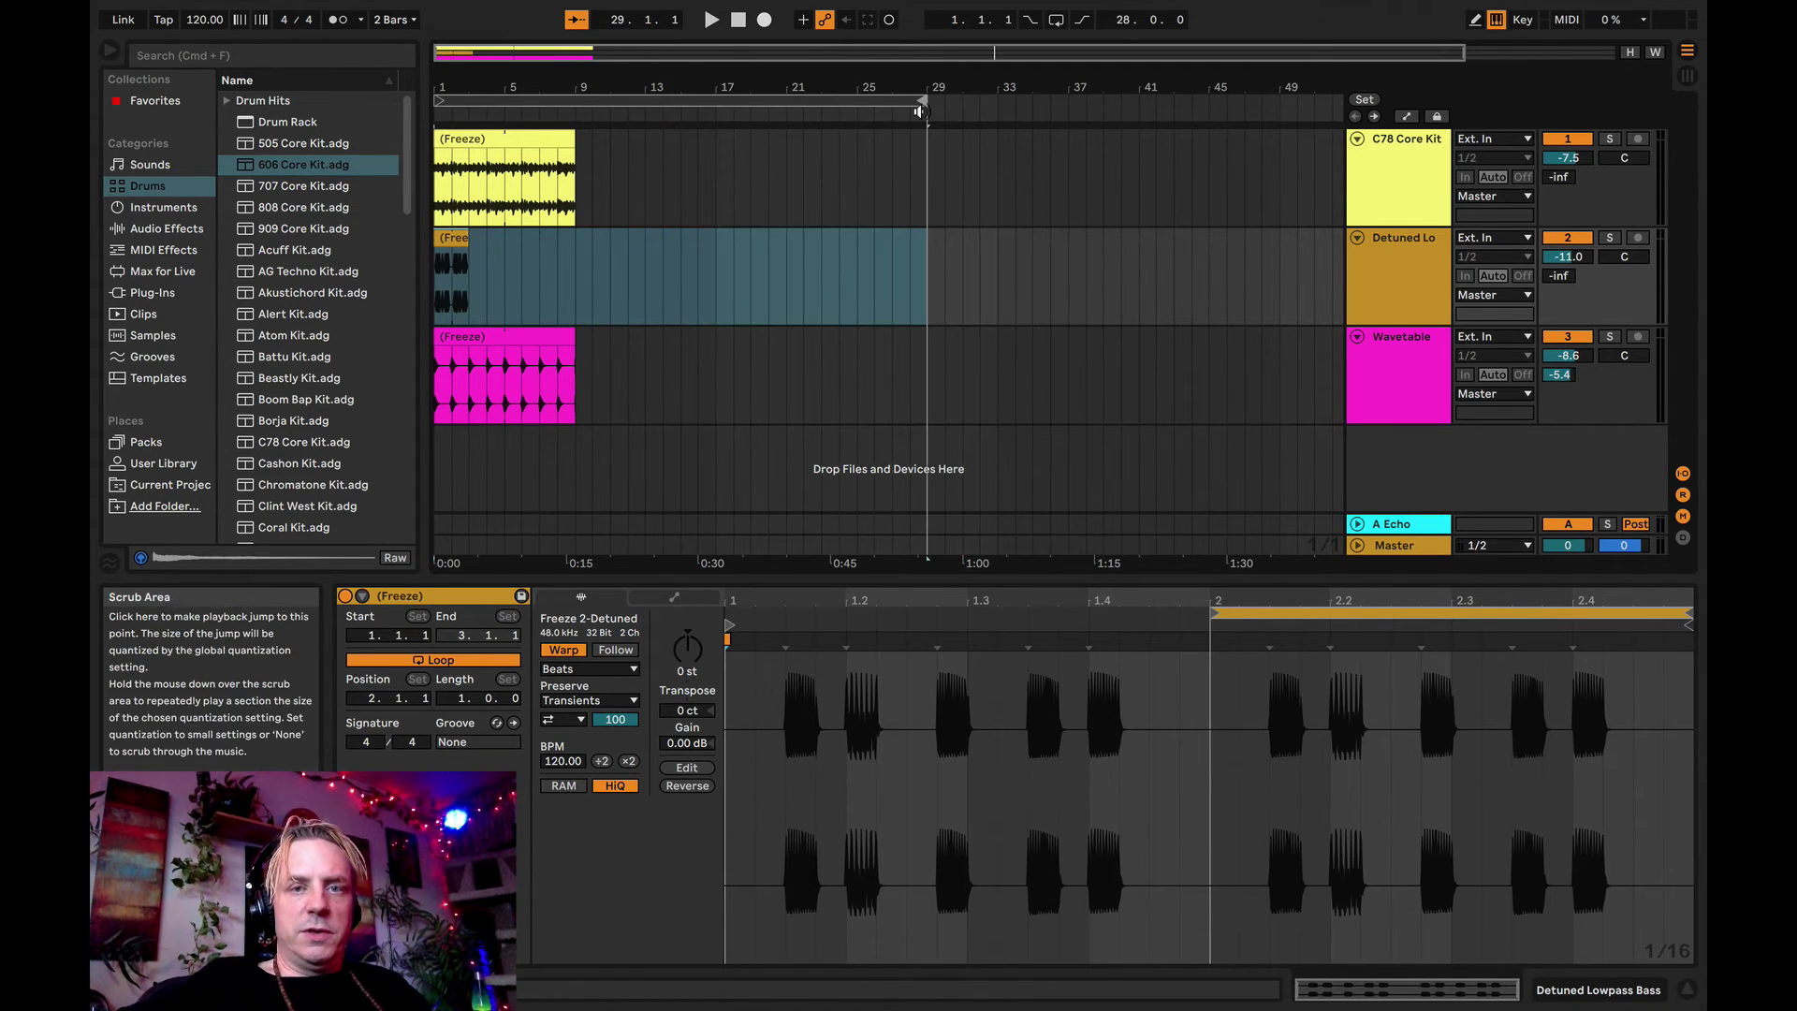
pyautogui.click(1054, 21)
pyautogui.click(1053, 21)
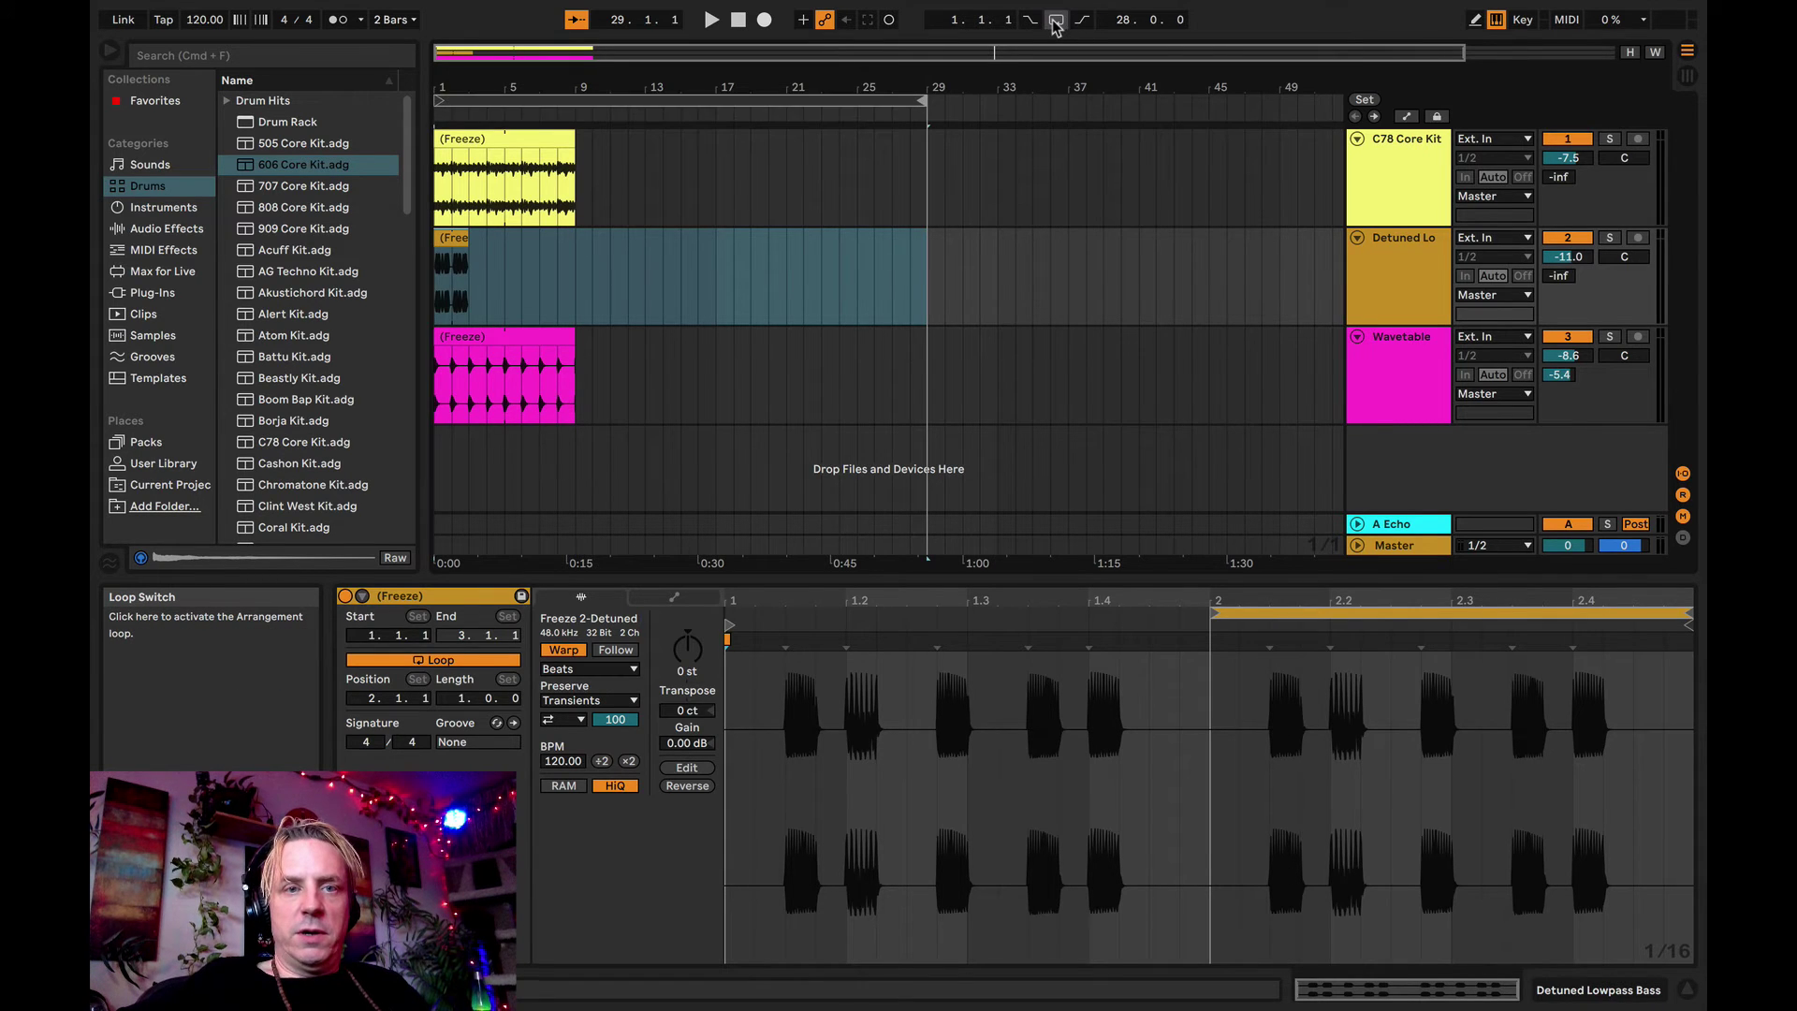
pyautogui.click(1053, 20)
pyautogui.click(1054, 21)
pyautogui.click(1054, 21)
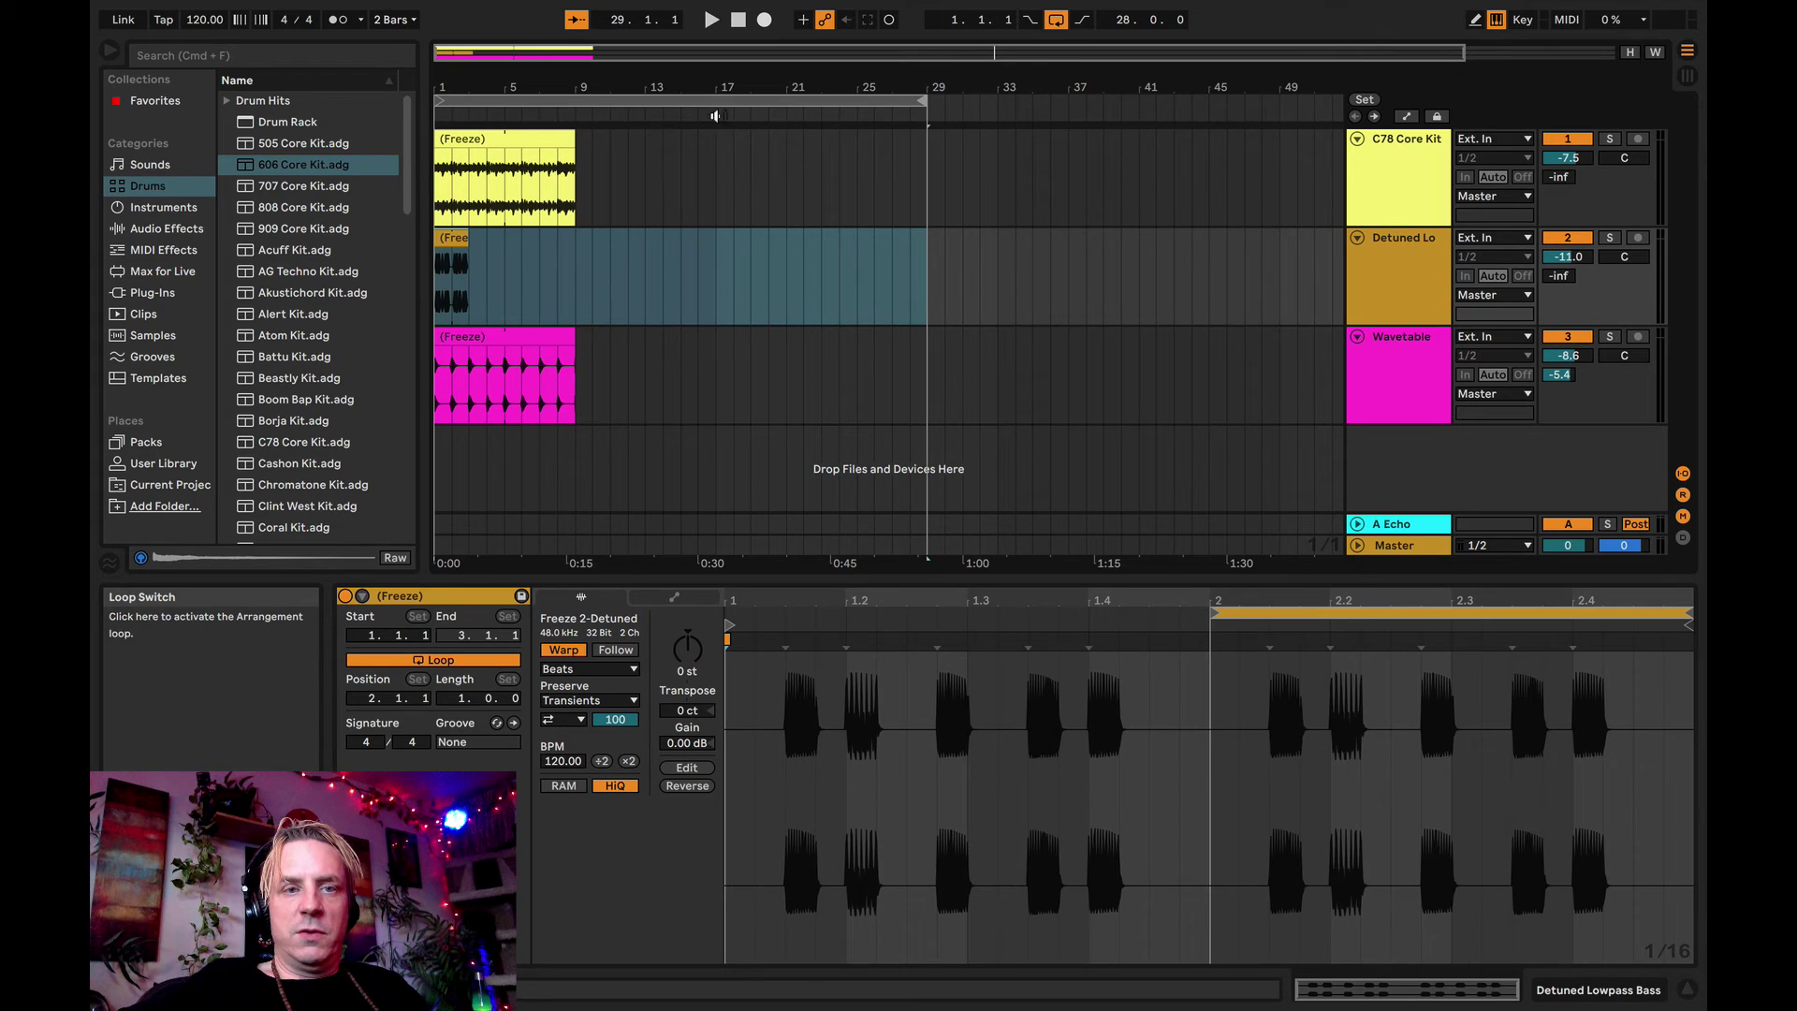
pyautogui.click(1056, 20)
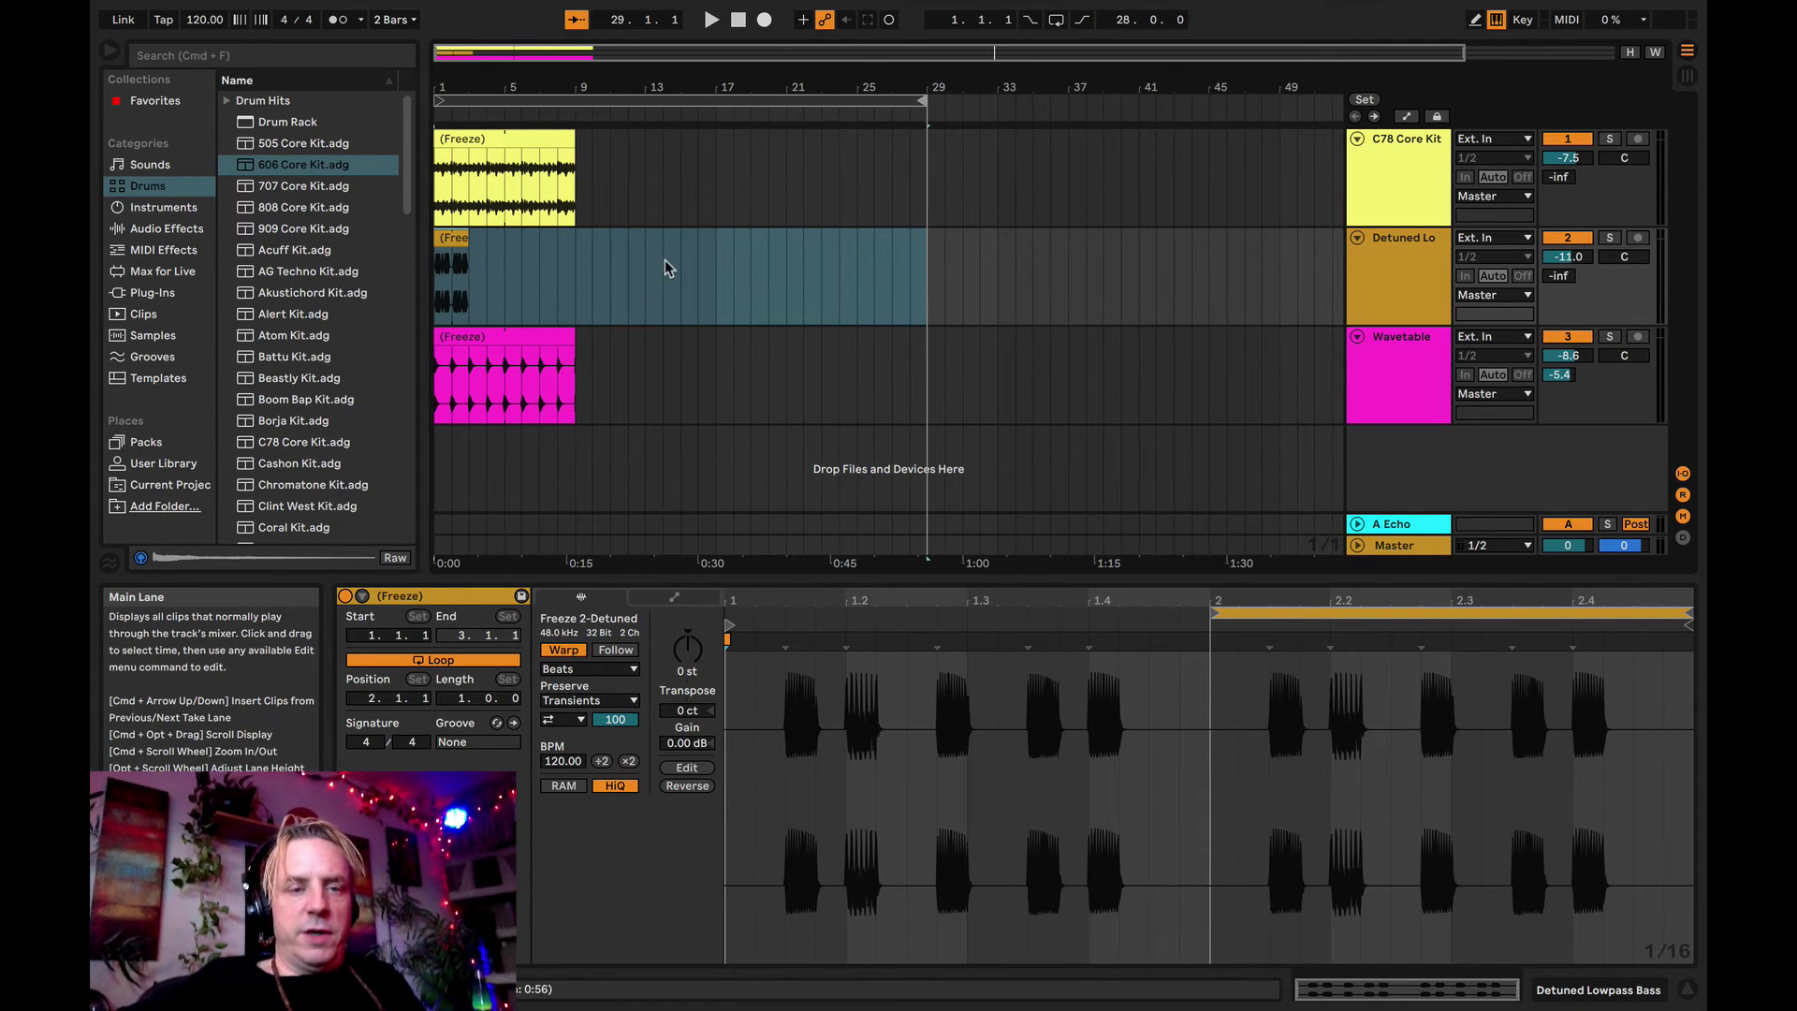
# - Loop the Arrangement over the length of the C78 Core Kit clip, bars 1 to 9, and start playback
pyautogui.click(557, 164)
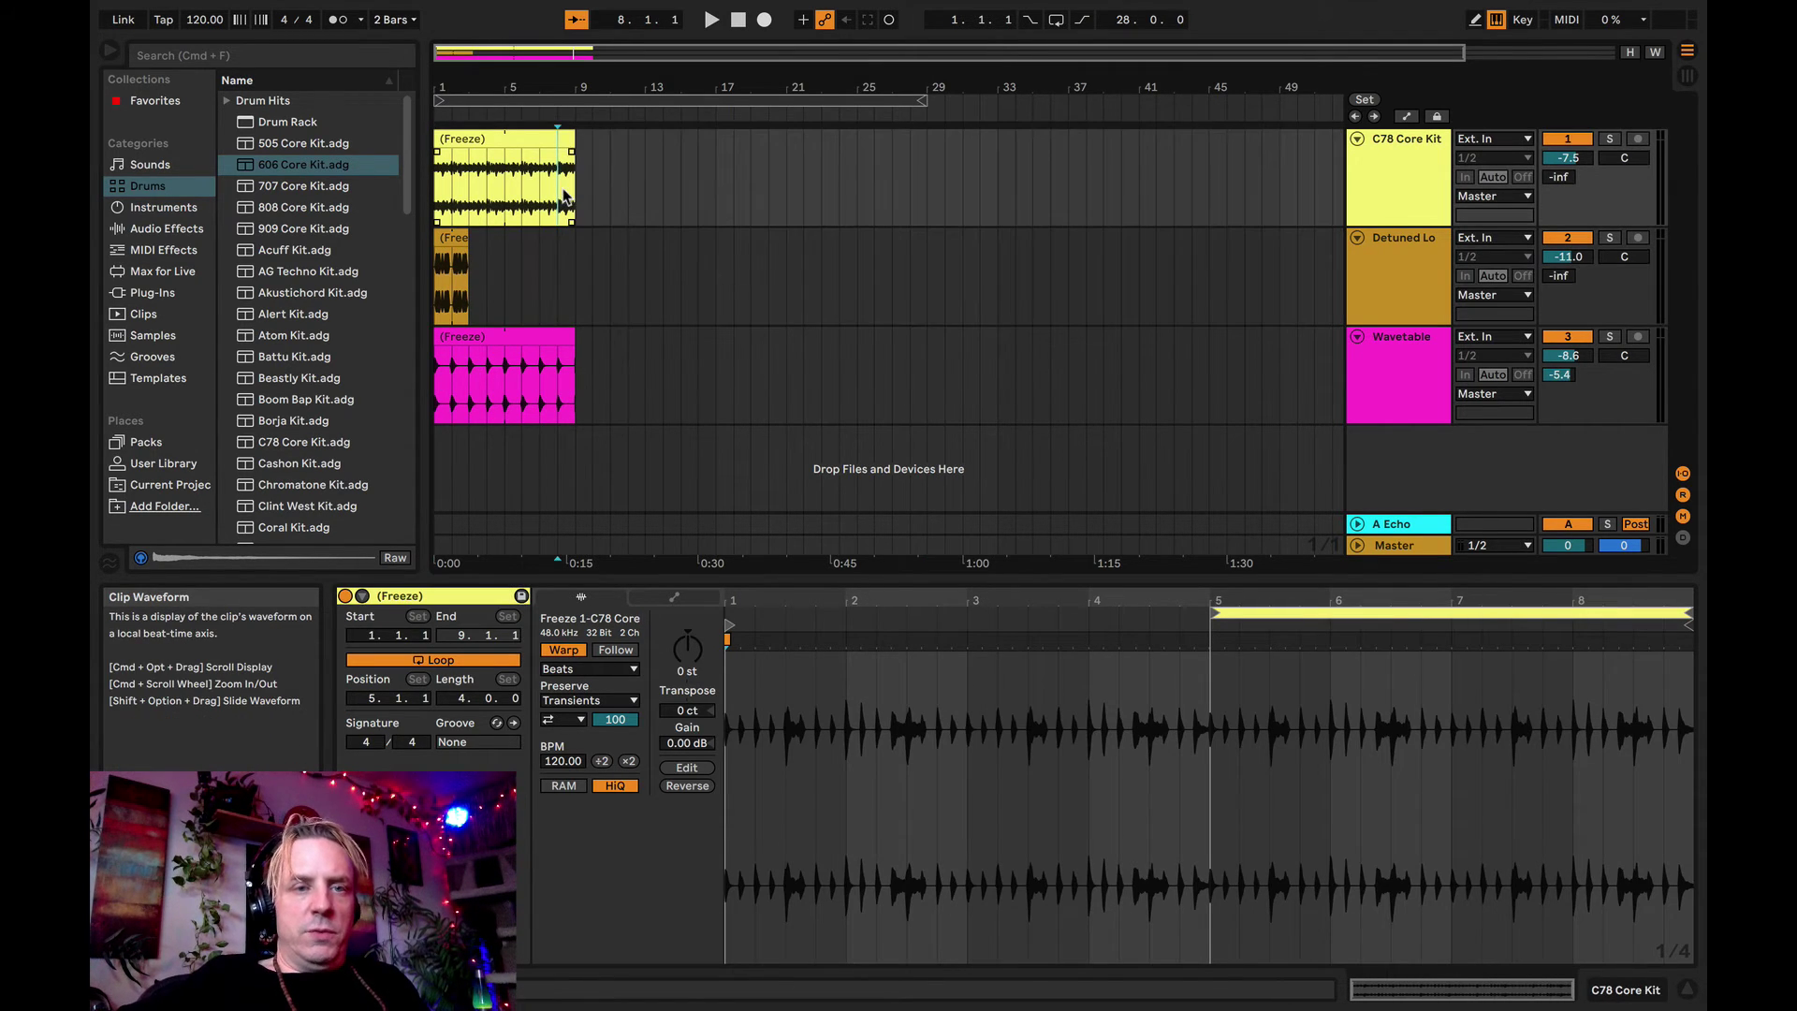
pyautogui.click(510, 139)
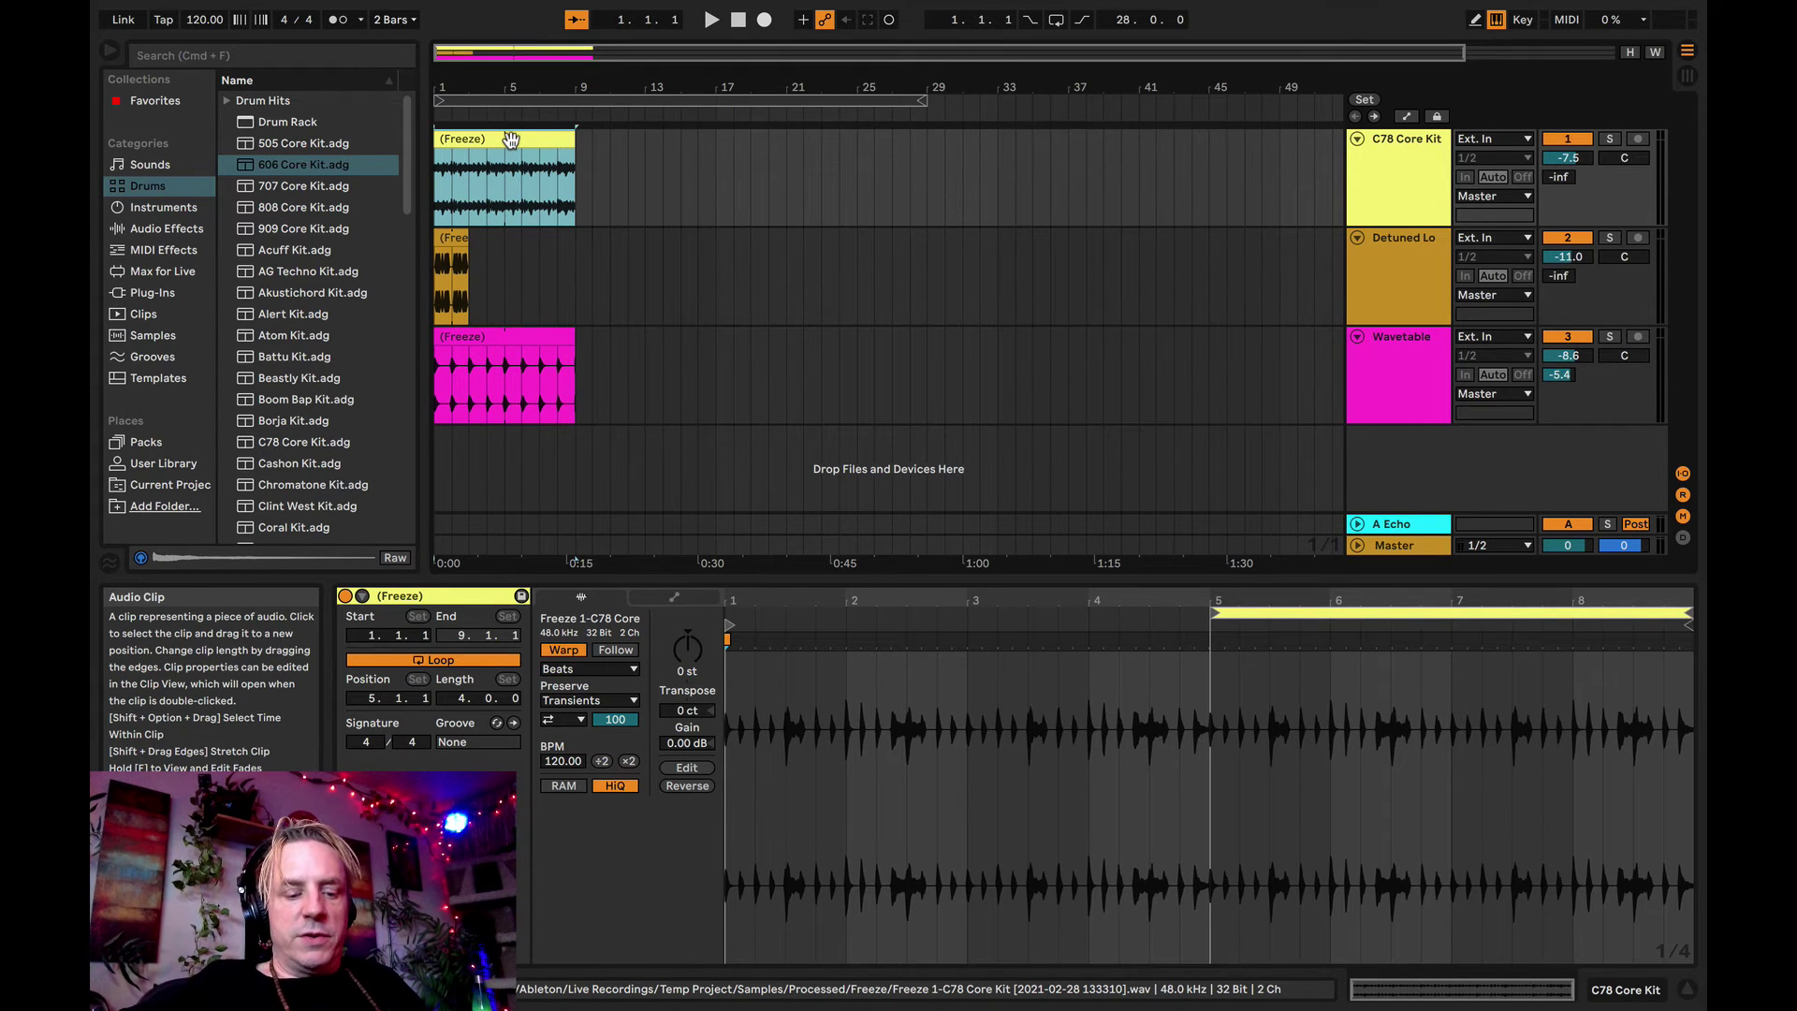
pyautogui.press('super+l')
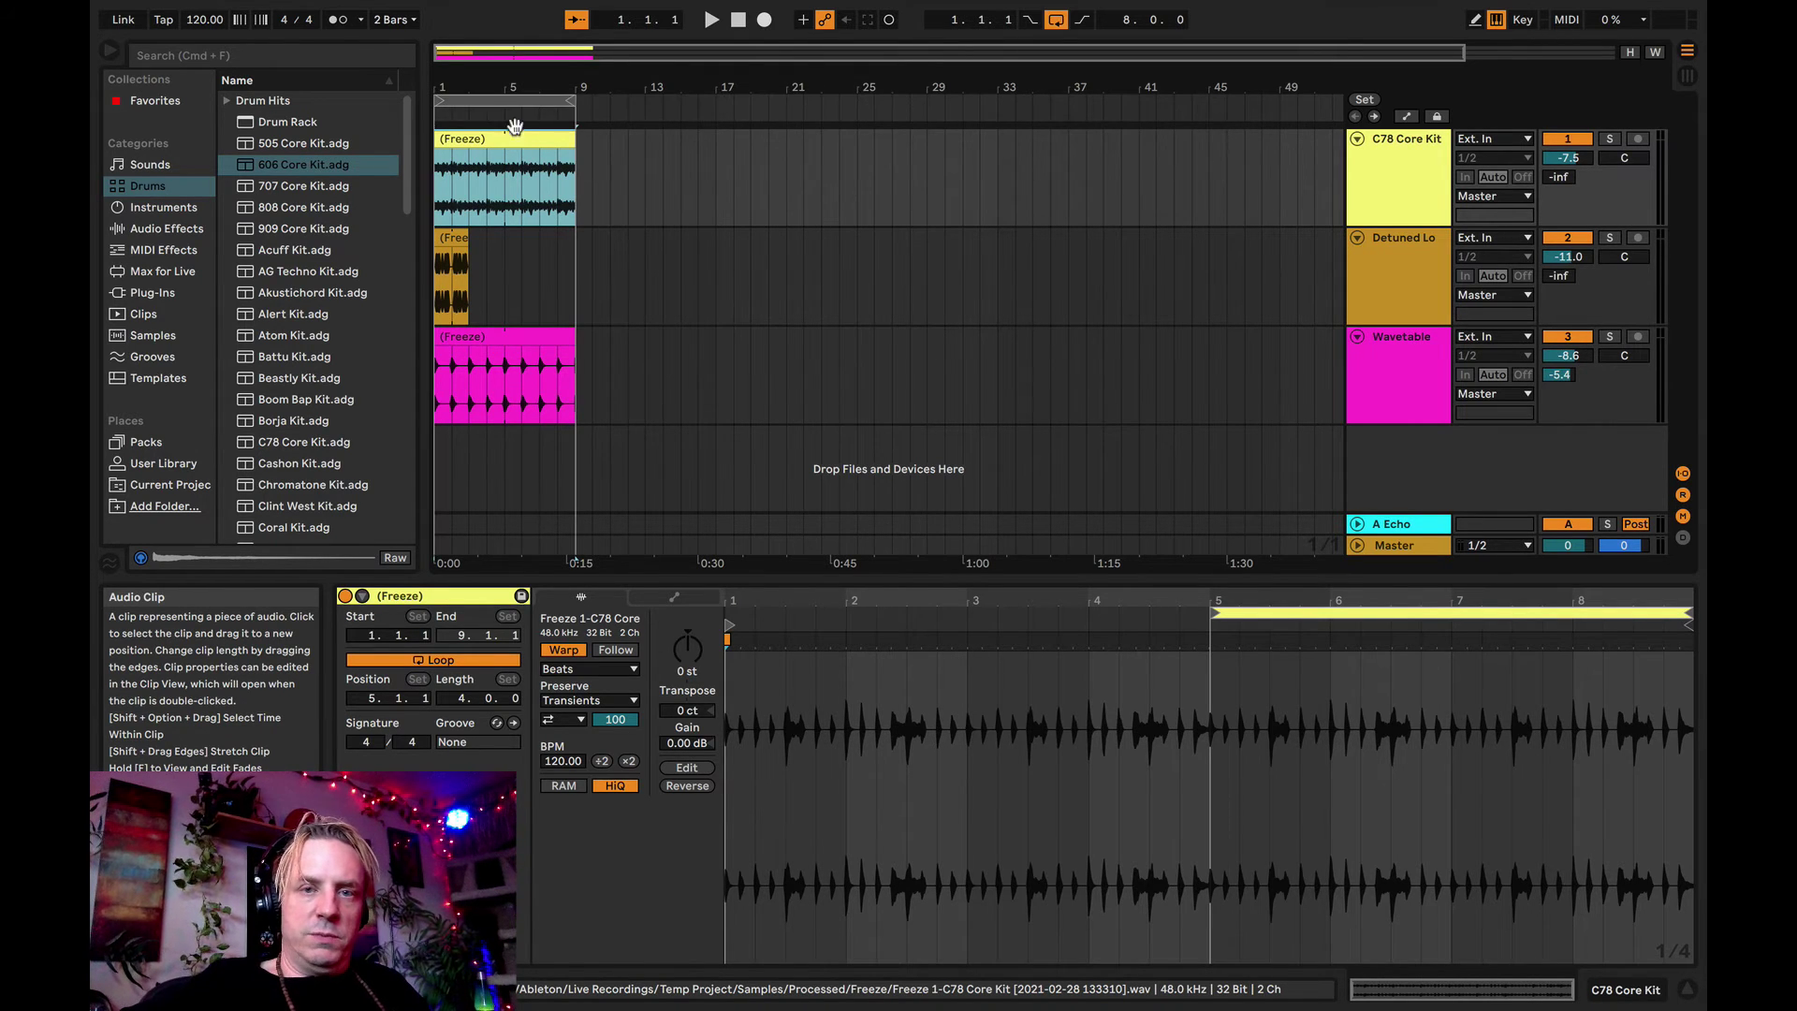
pyautogui.press('space')
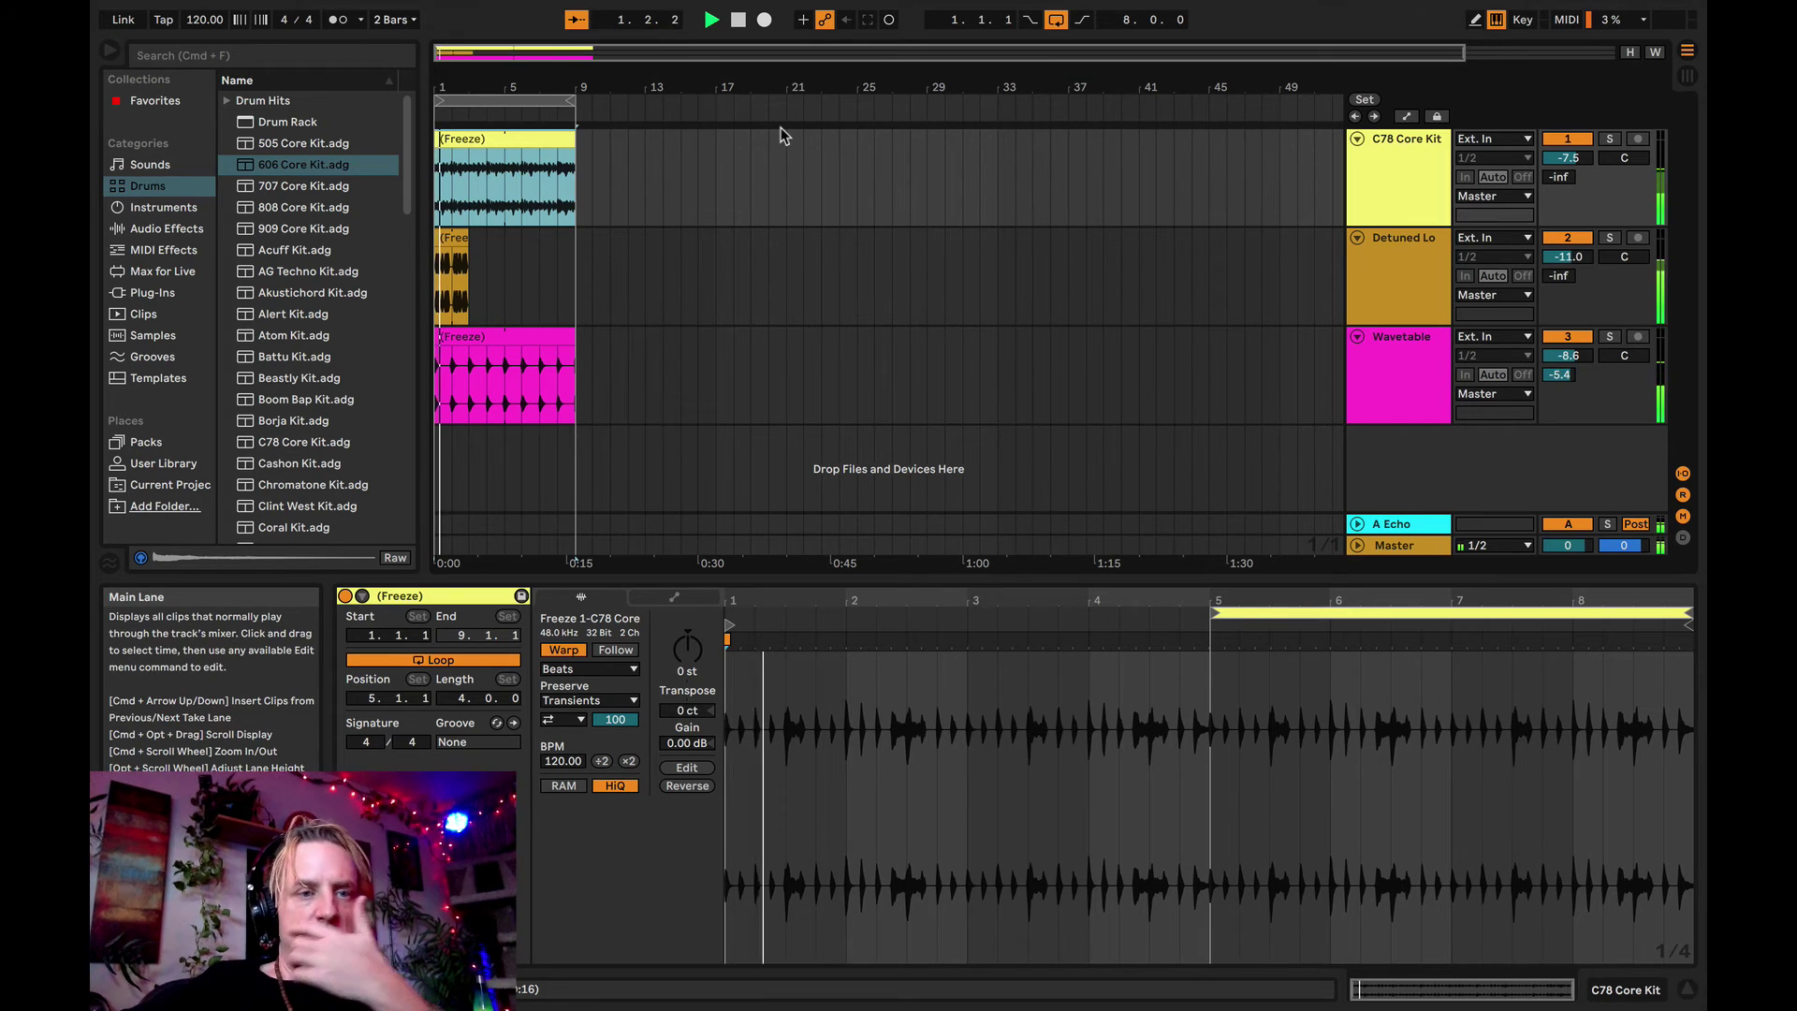
# - Extend the Detuned Lowpass Bass clip to bar 9 to match the other two clips, and select the C78 Core Kit clip
pyautogui.click(462, 243)
pyautogui.moveTo(462, 244); pyautogui.dragTo(575, 299)
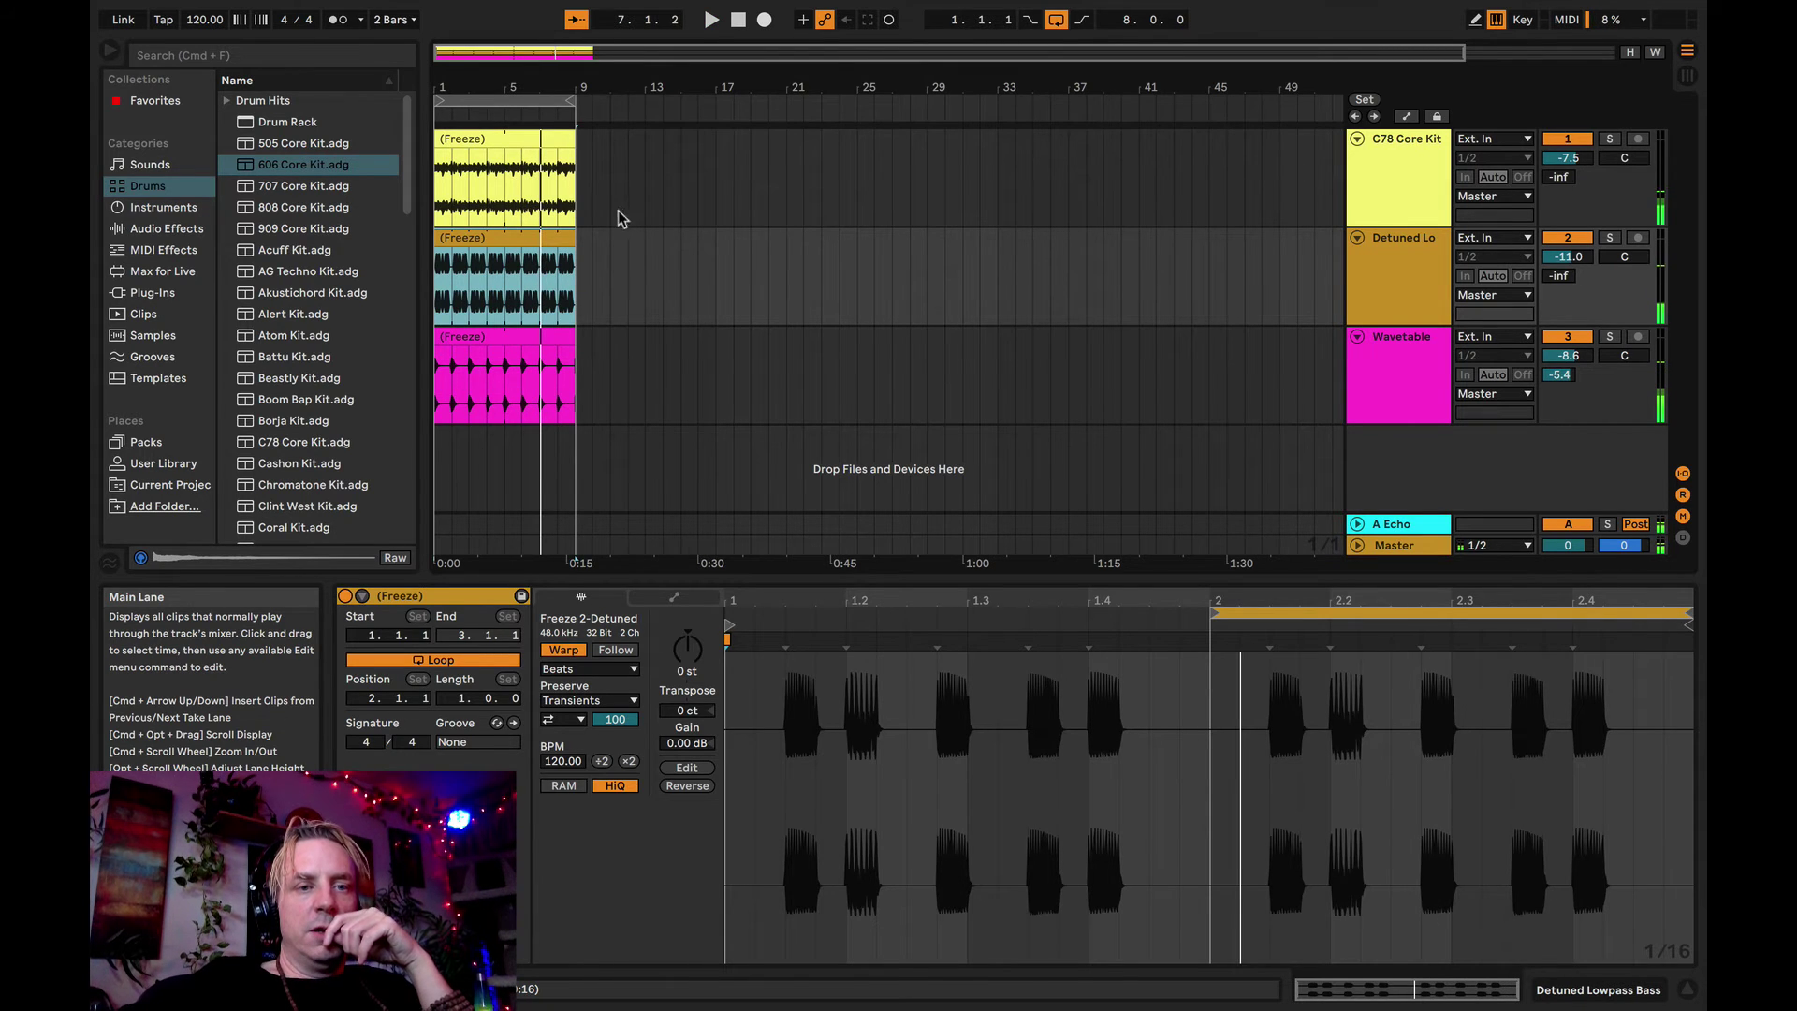
pyautogui.click(538, 136)
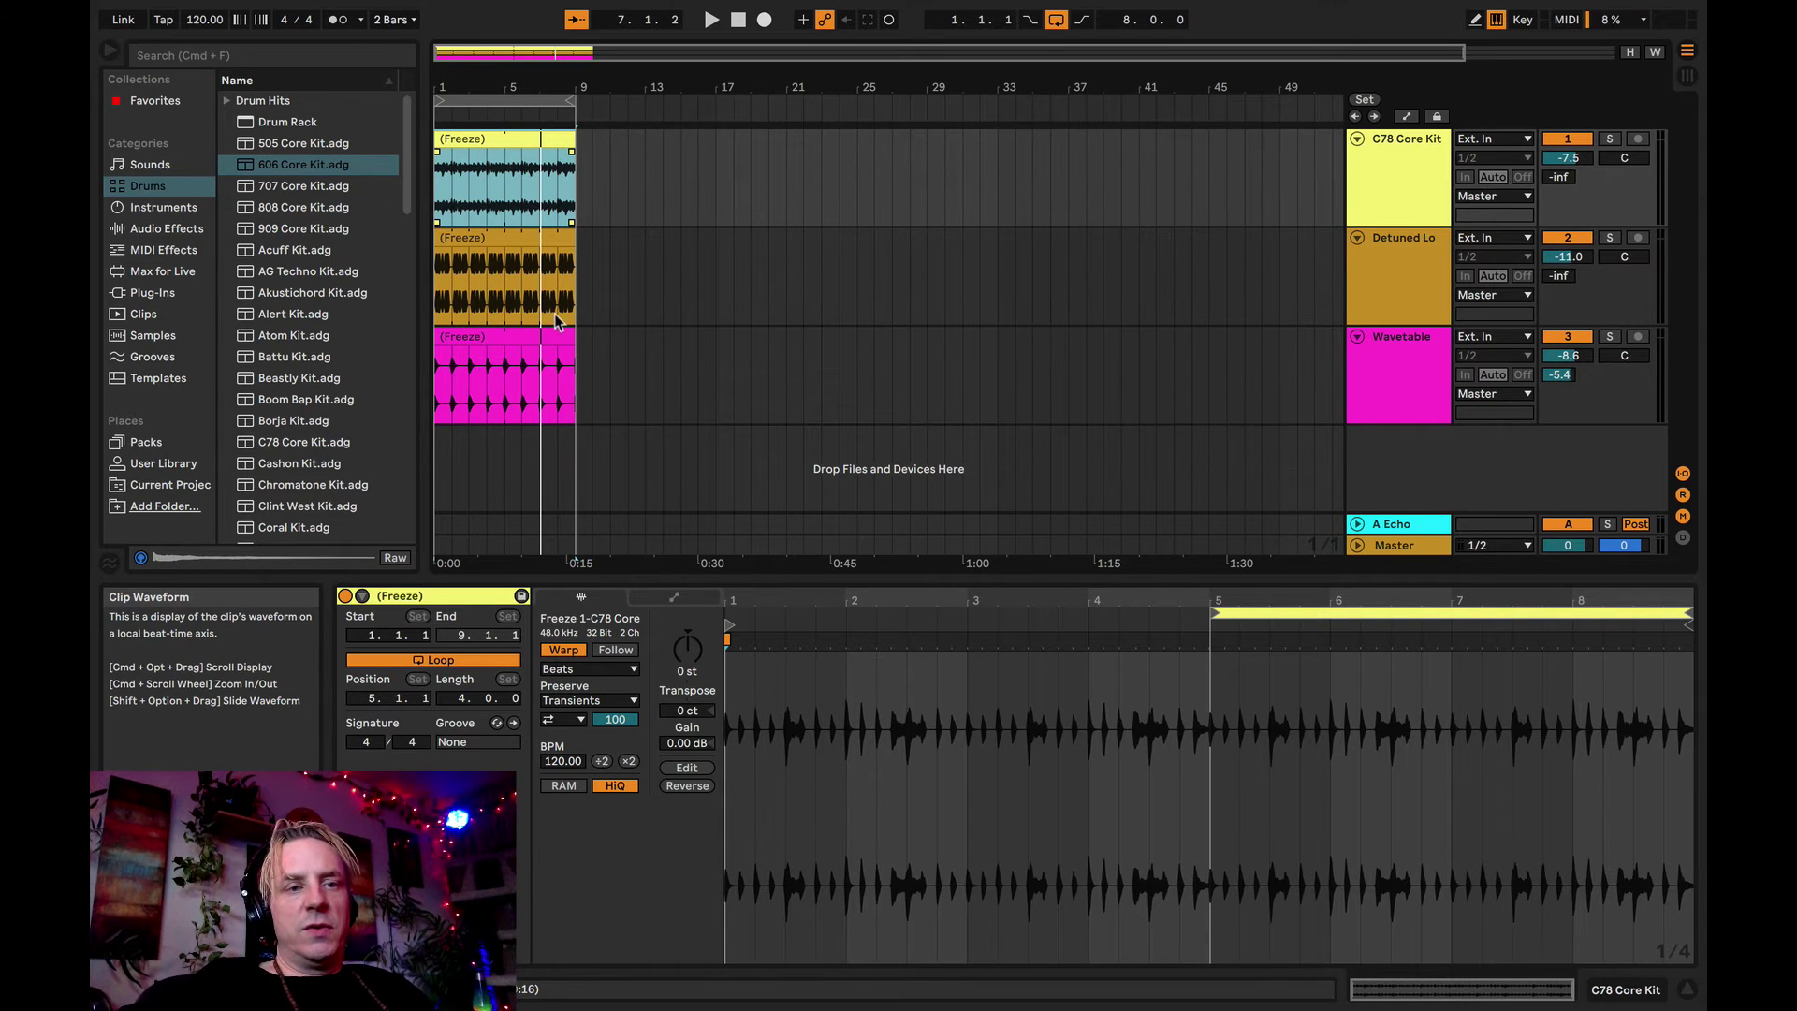
# - Move the C78 Core Kit clip to start at bar 9 and the Detuned Lowpass Bass clip to start at bar 14
pyautogui.click(494, 340)
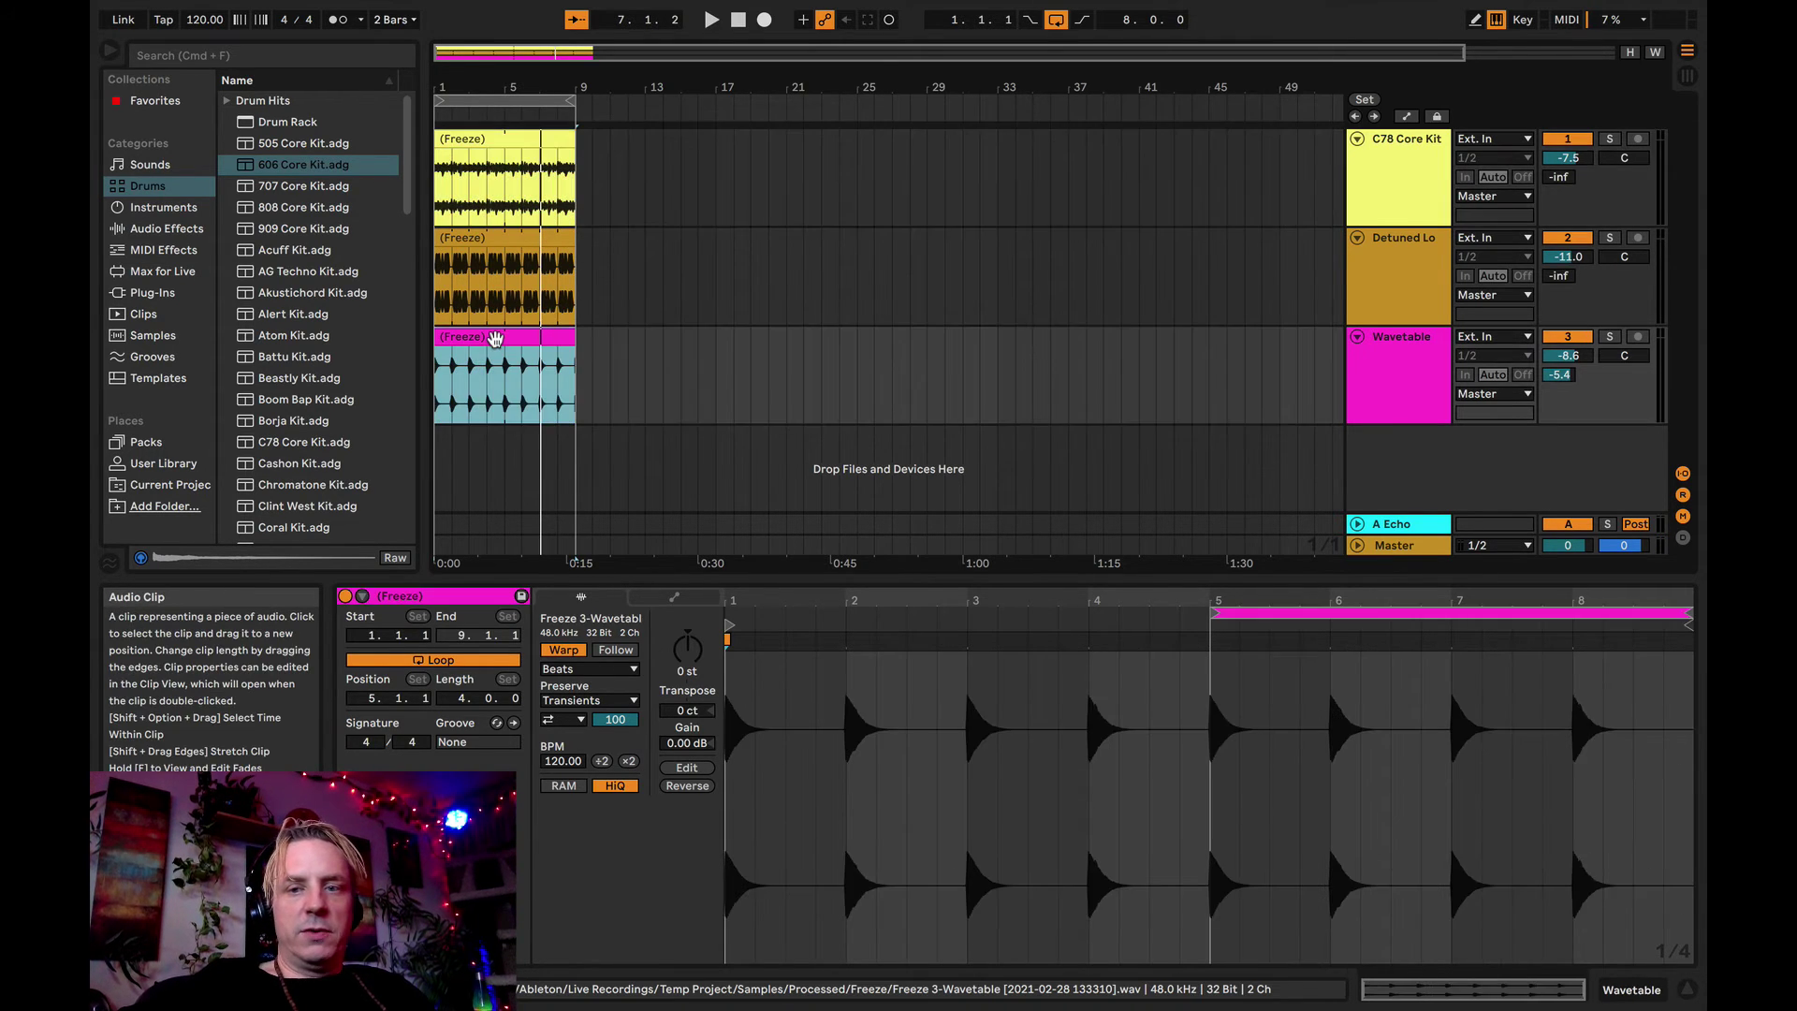
pyautogui.click(501, 138)
pyautogui.press('space')
pyautogui.moveTo(503, 141); pyautogui.dragTo(639, 133)
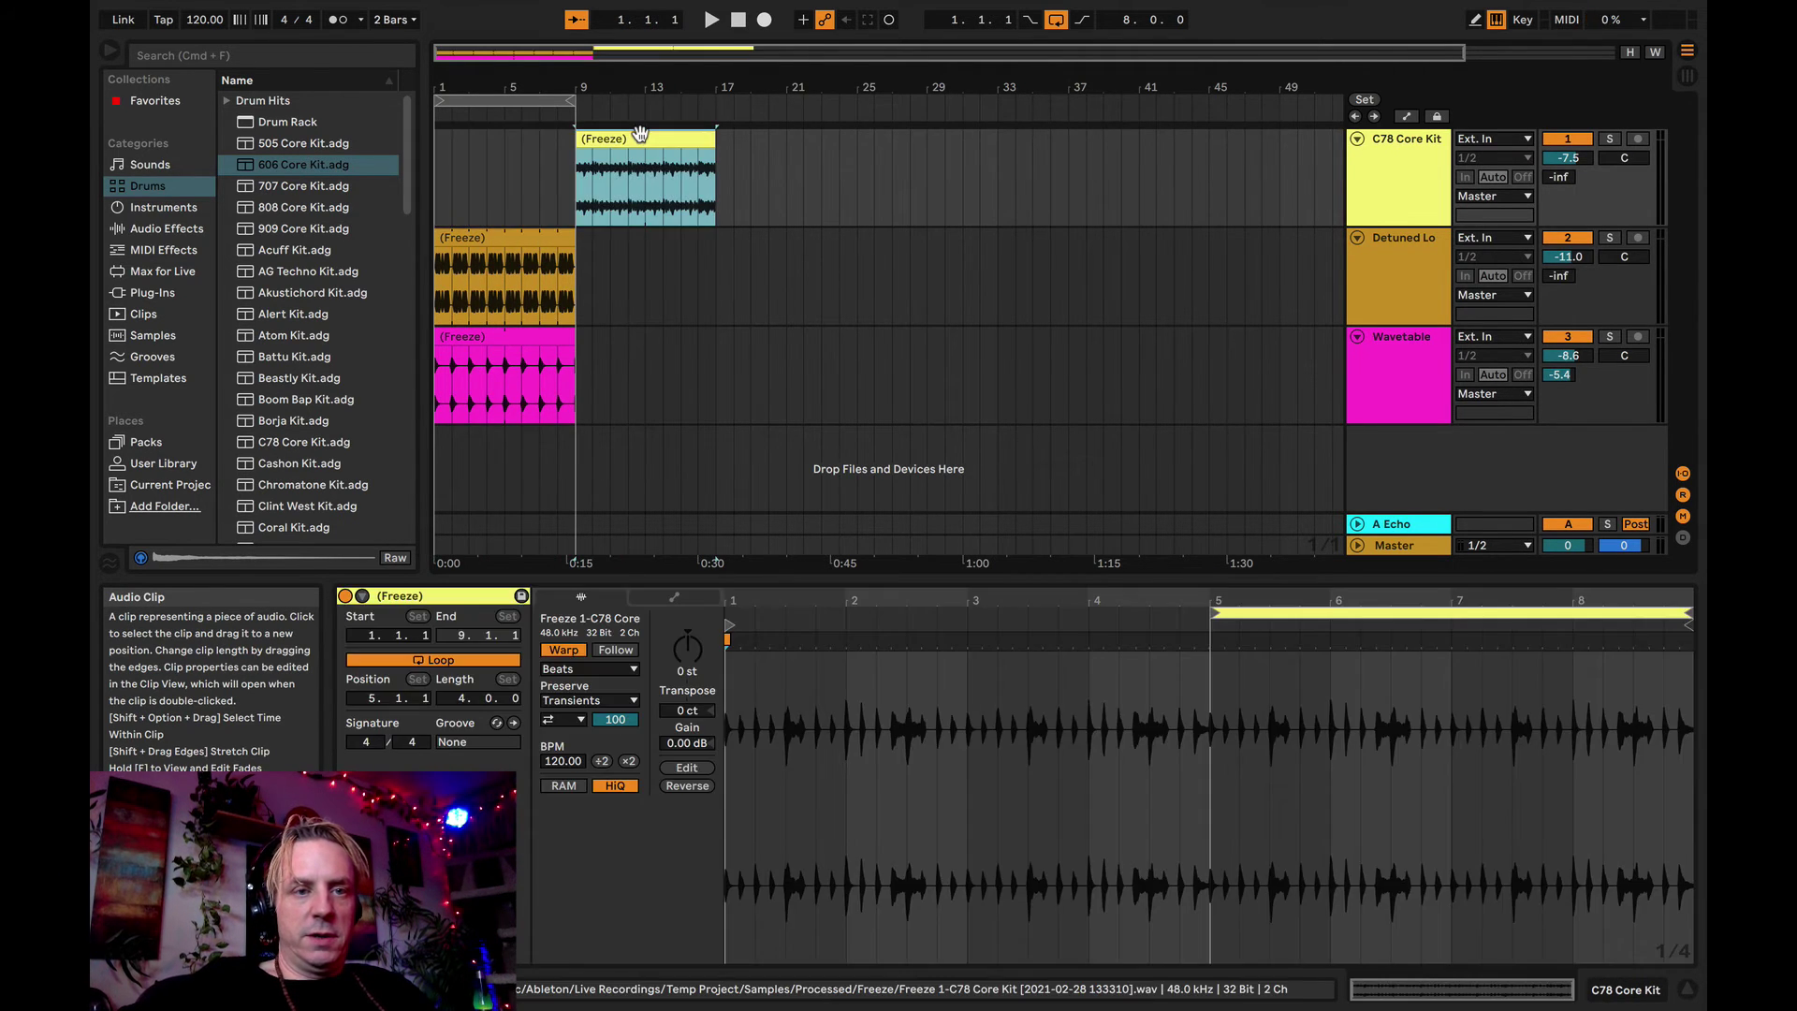
pyautogui.click(517, 240)
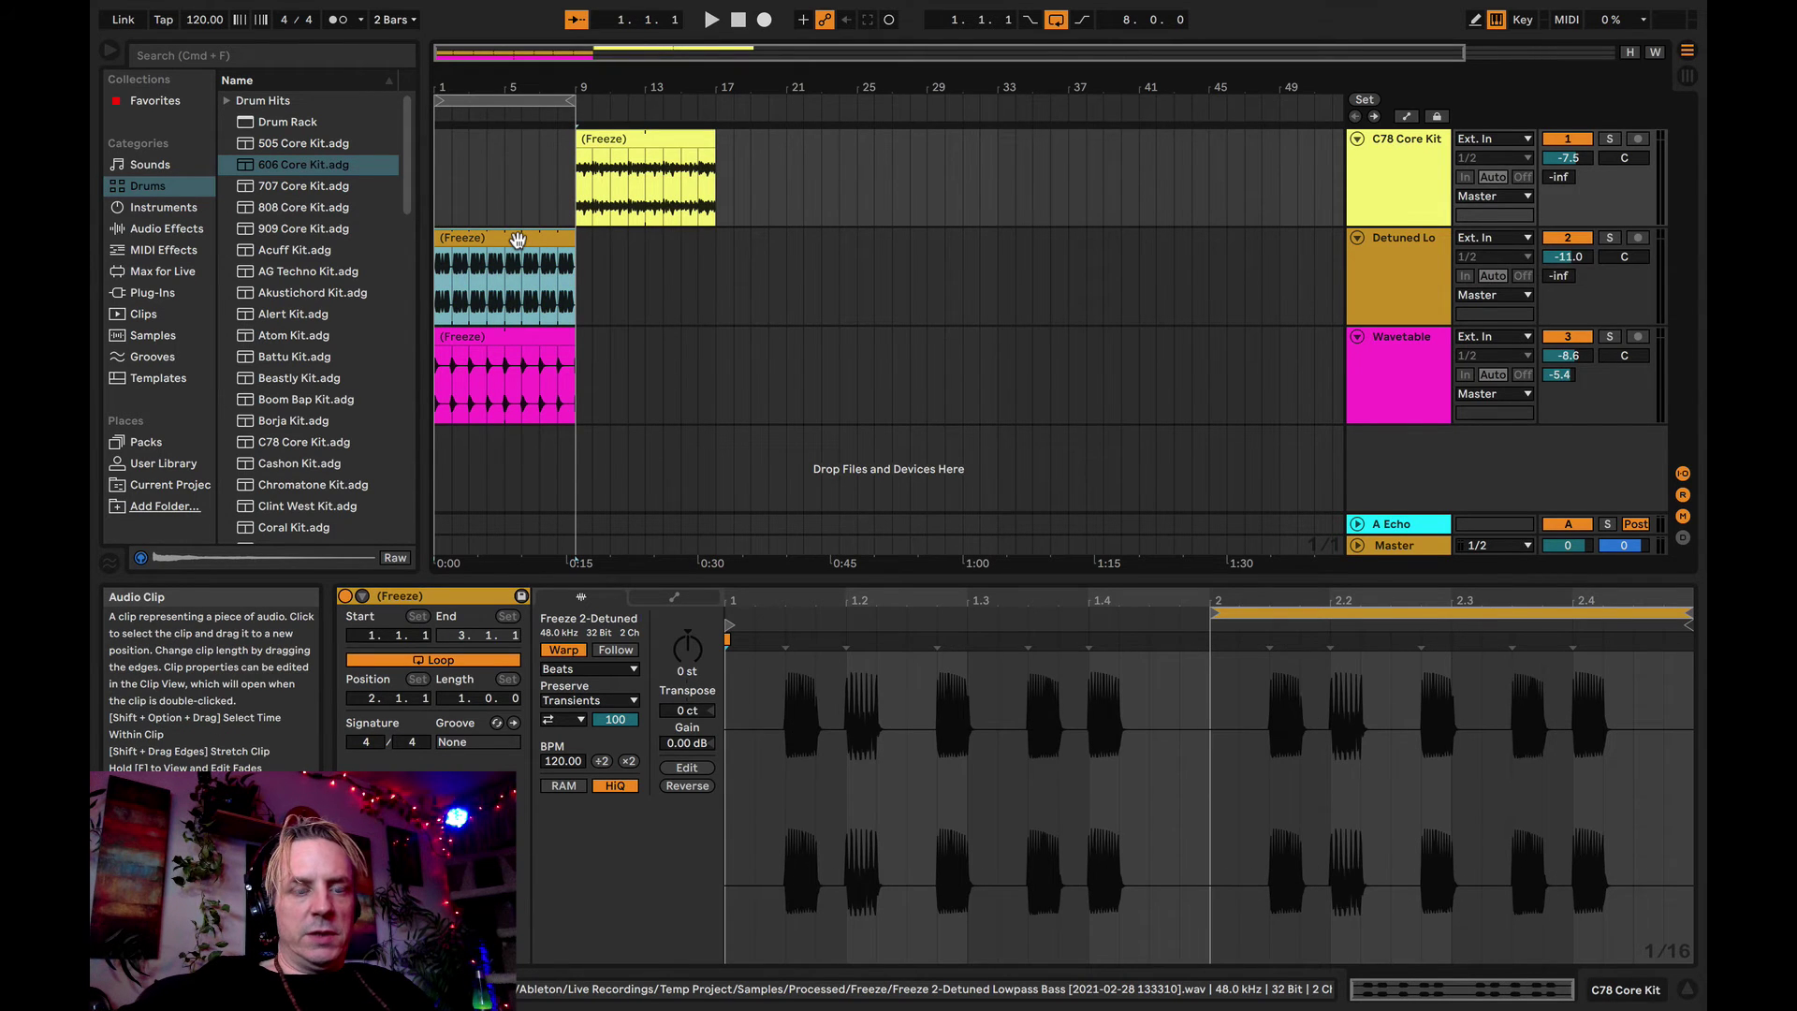
pyautogui.moveTo(517, 239); pyautogui.dragTo(733, 298)
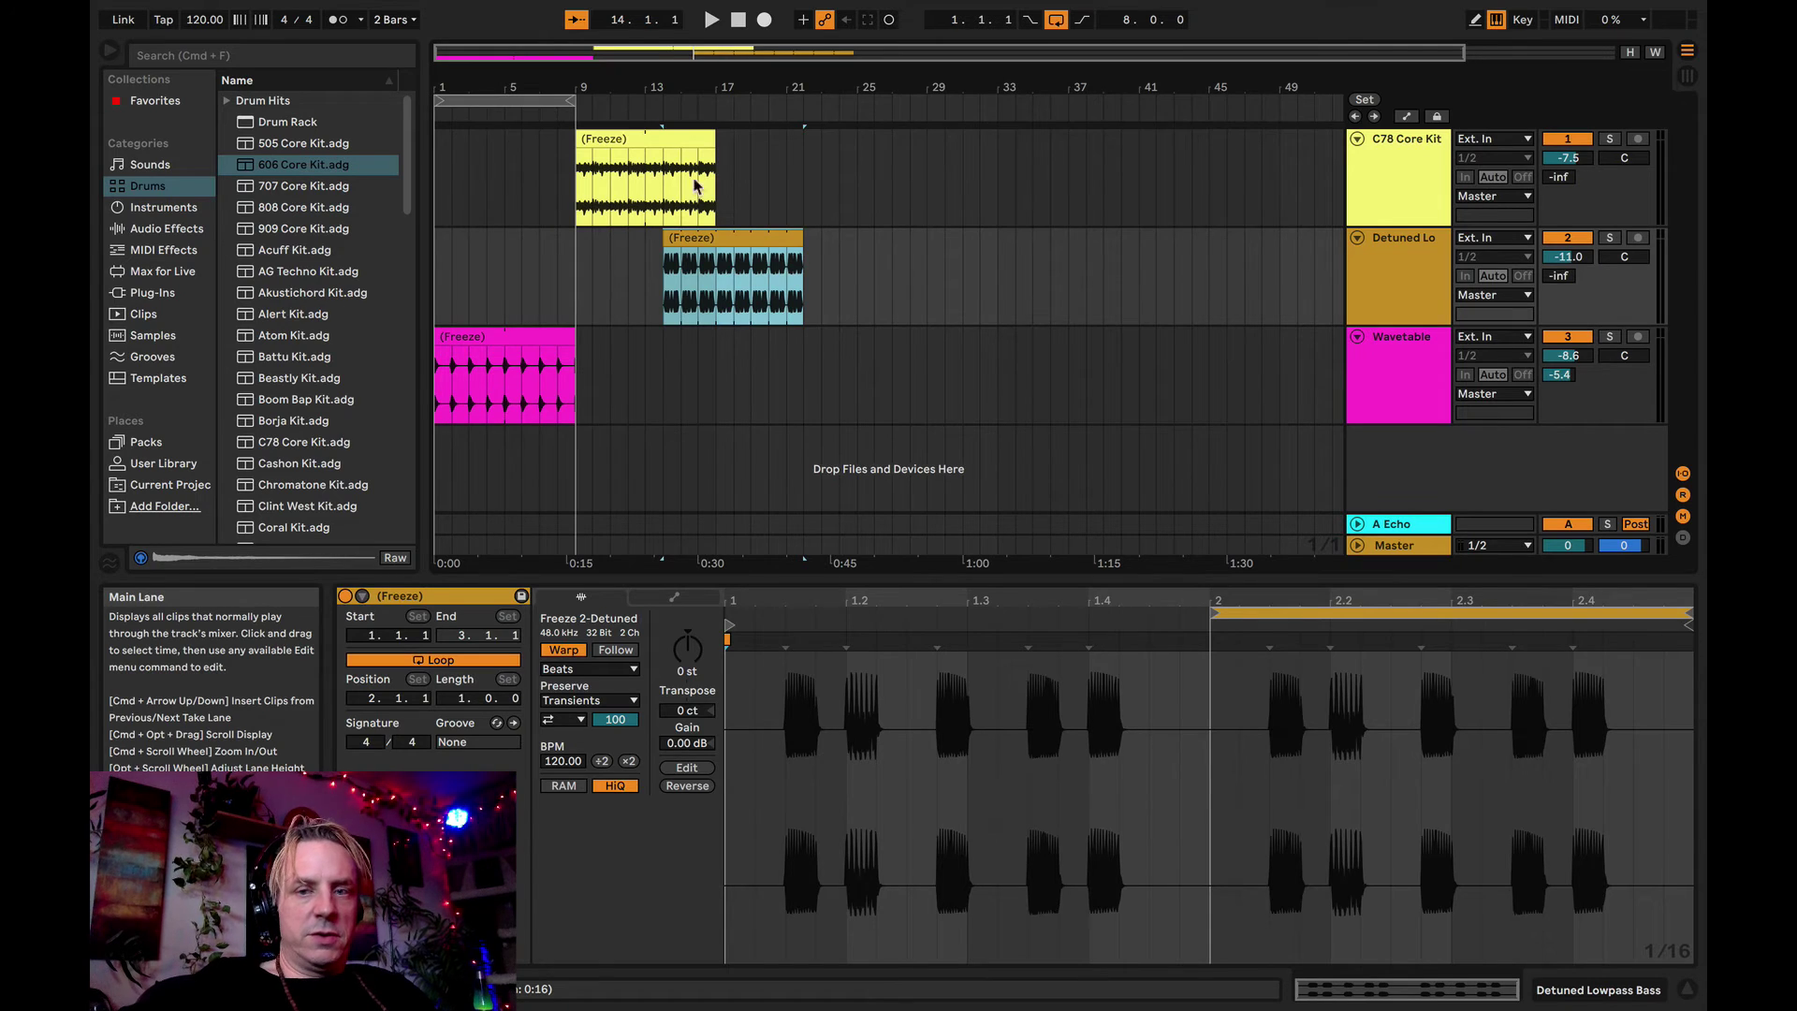
# - Extend the Arrangement loop region to bar 28, and audition the staggered clips from the start
pyautogui.click(586, 102)
pyautogui.moveTo(585, 102); pyautogui.dragTo(908, 103)
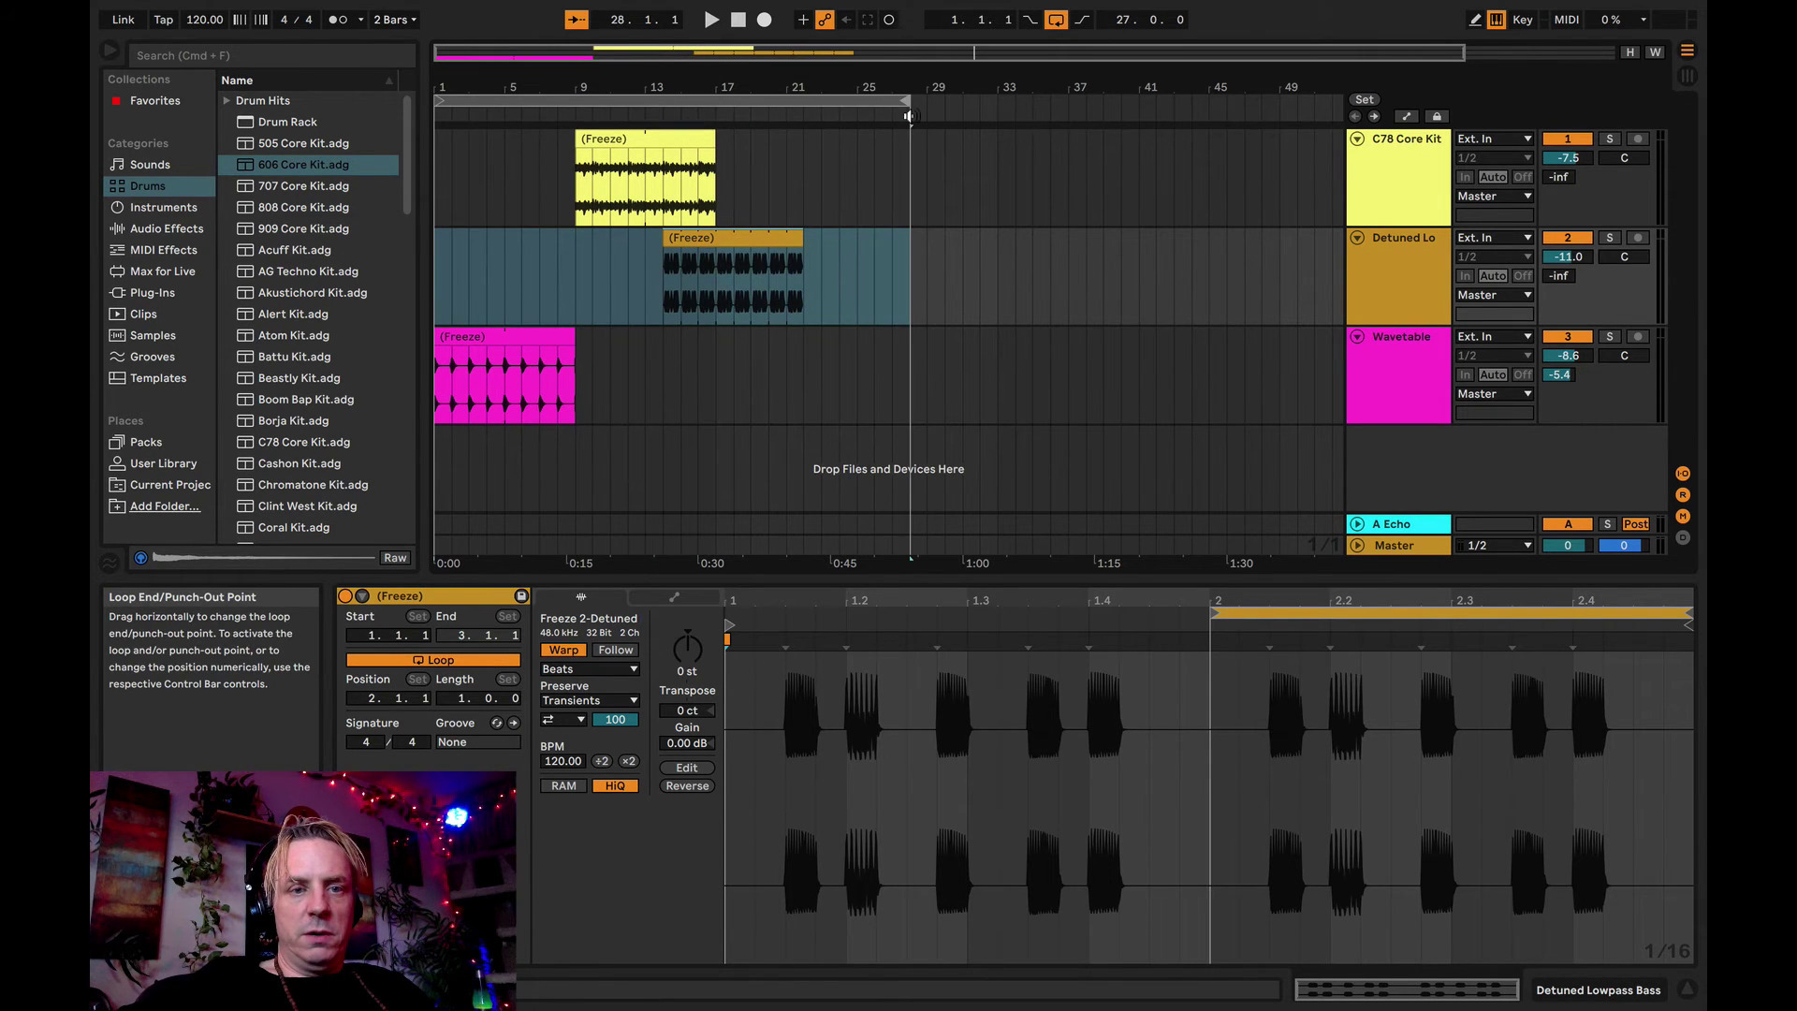
pyautogui.click(739, 20)
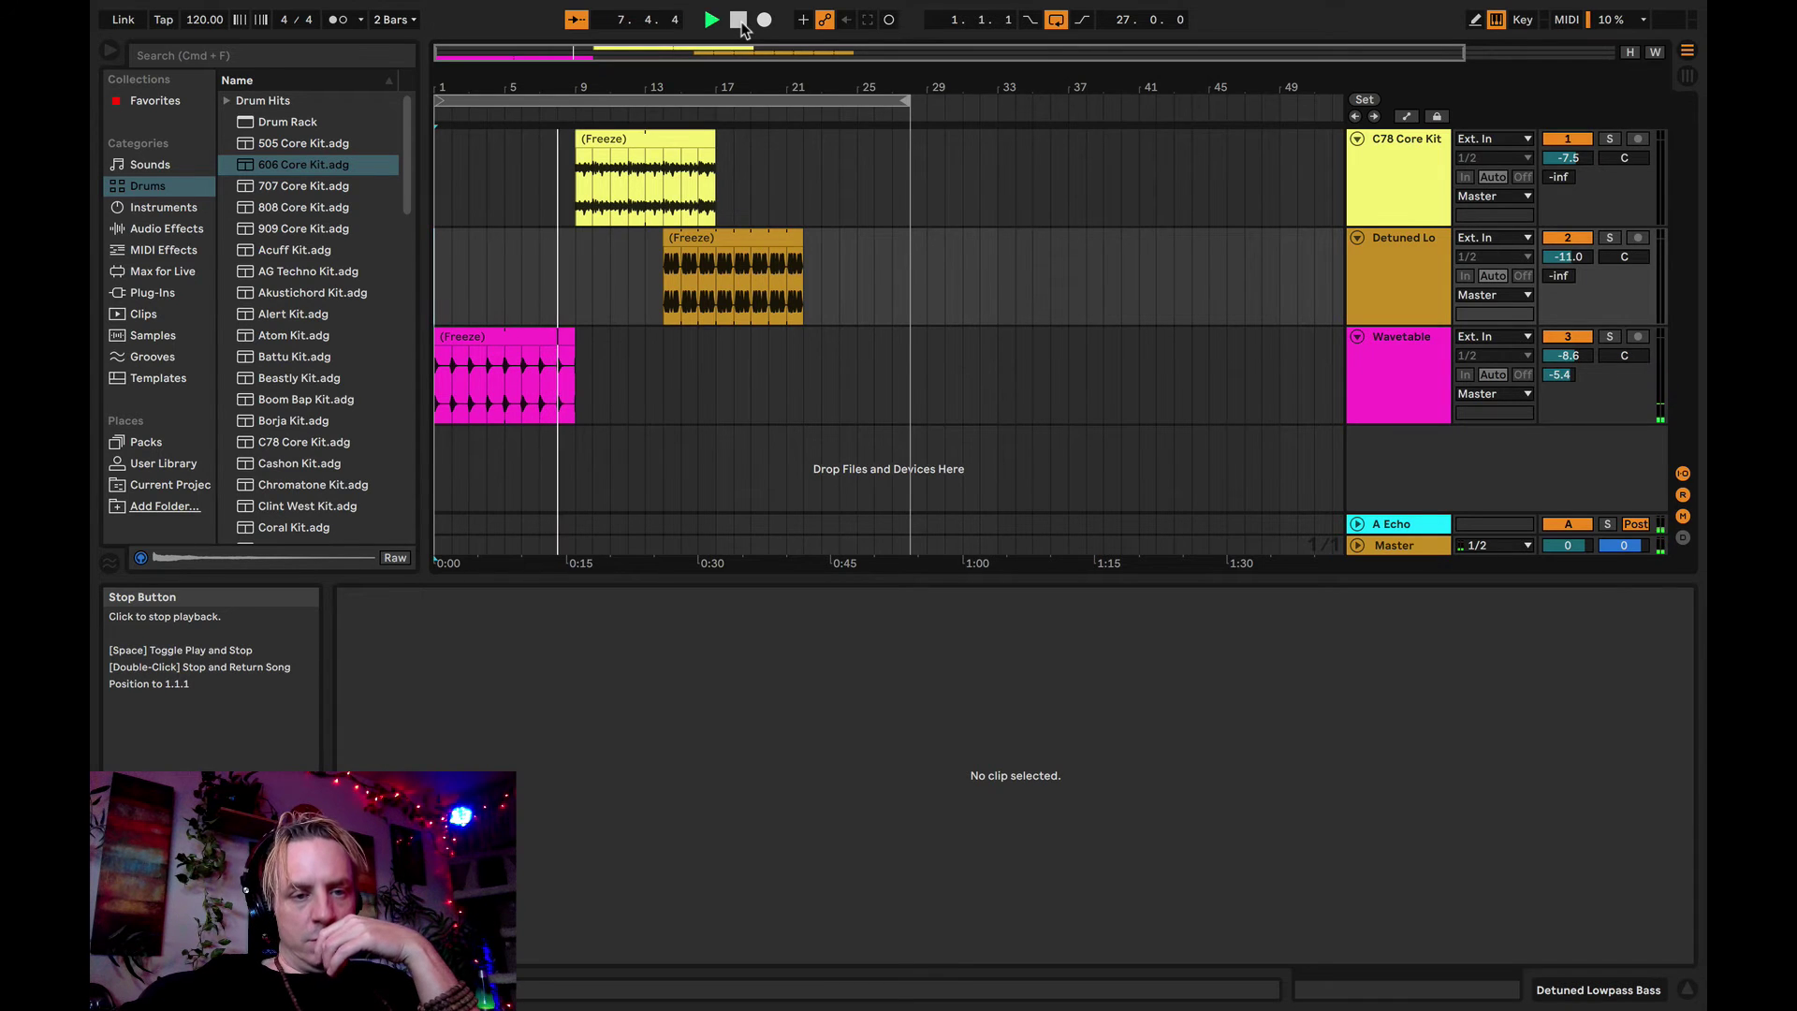
pyautogui.click(739, 20)
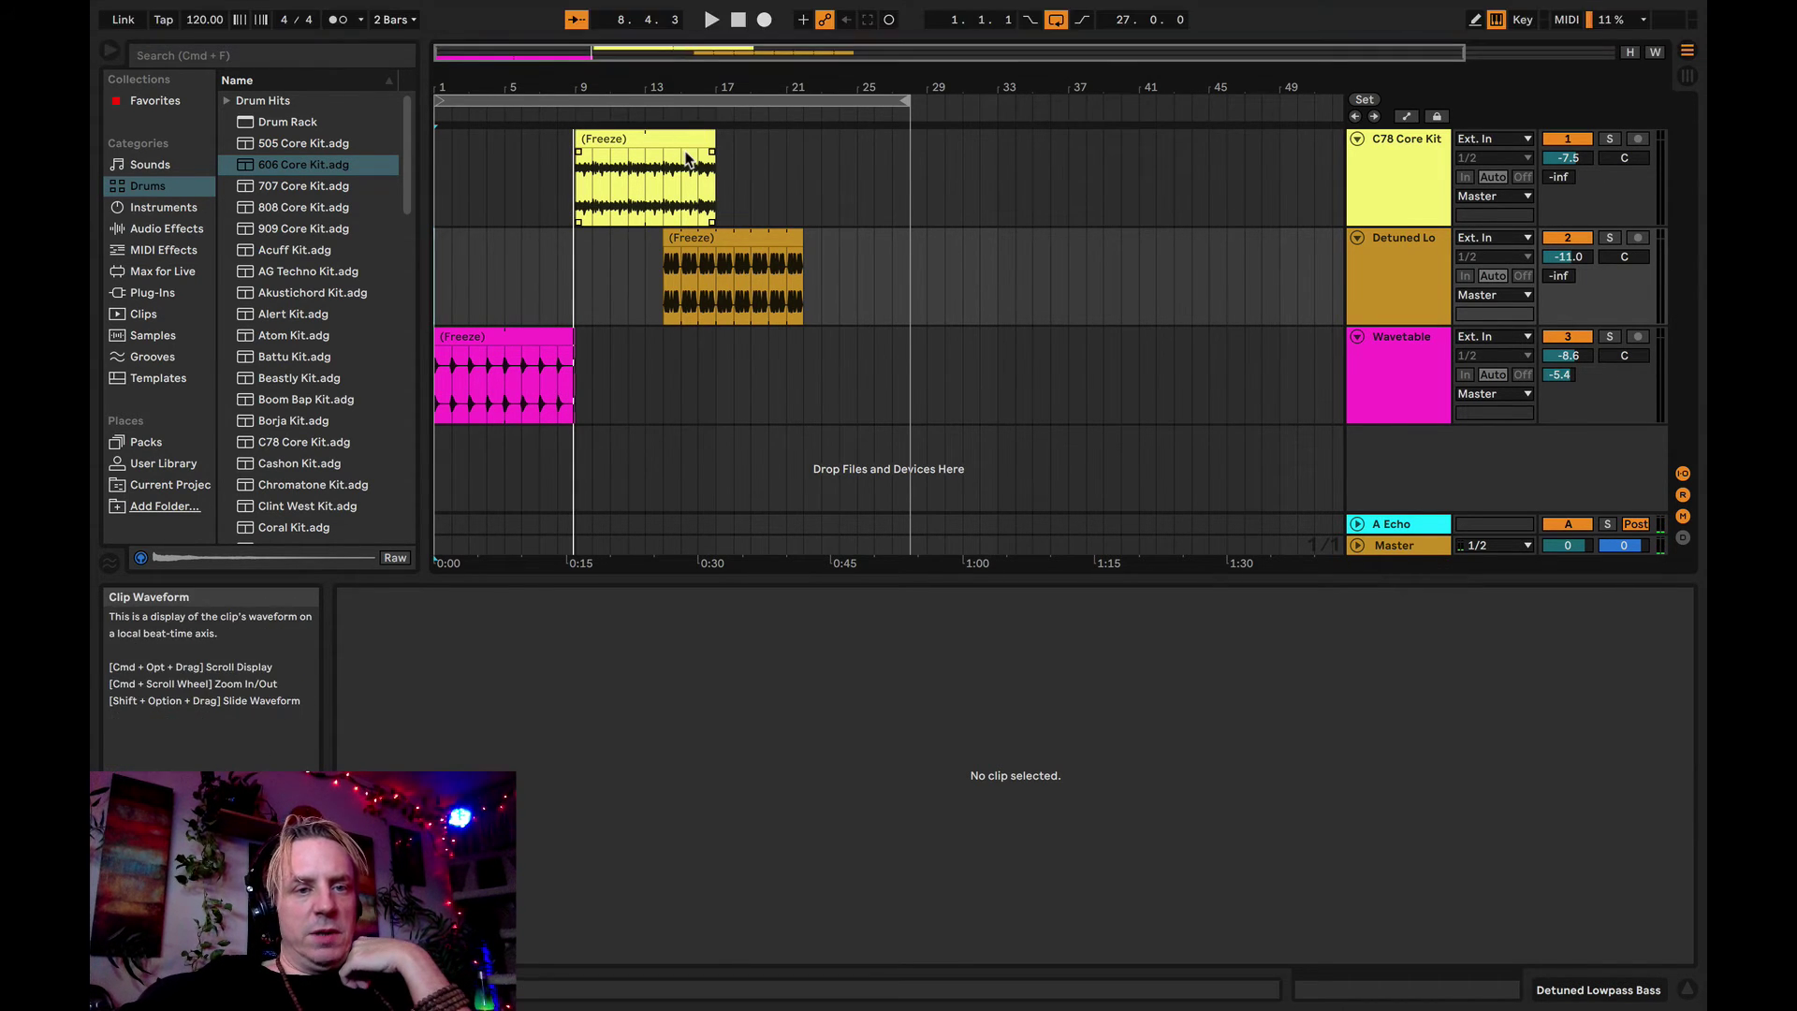
# - Move the C78 Core Kit clip to start at bar 5 and the Detuned Lowpass Bass clip to bar 9 while auditioning the Arrangement
pyautogui.moveTo(678, 155); pyautogui.dragTo(601, 143)
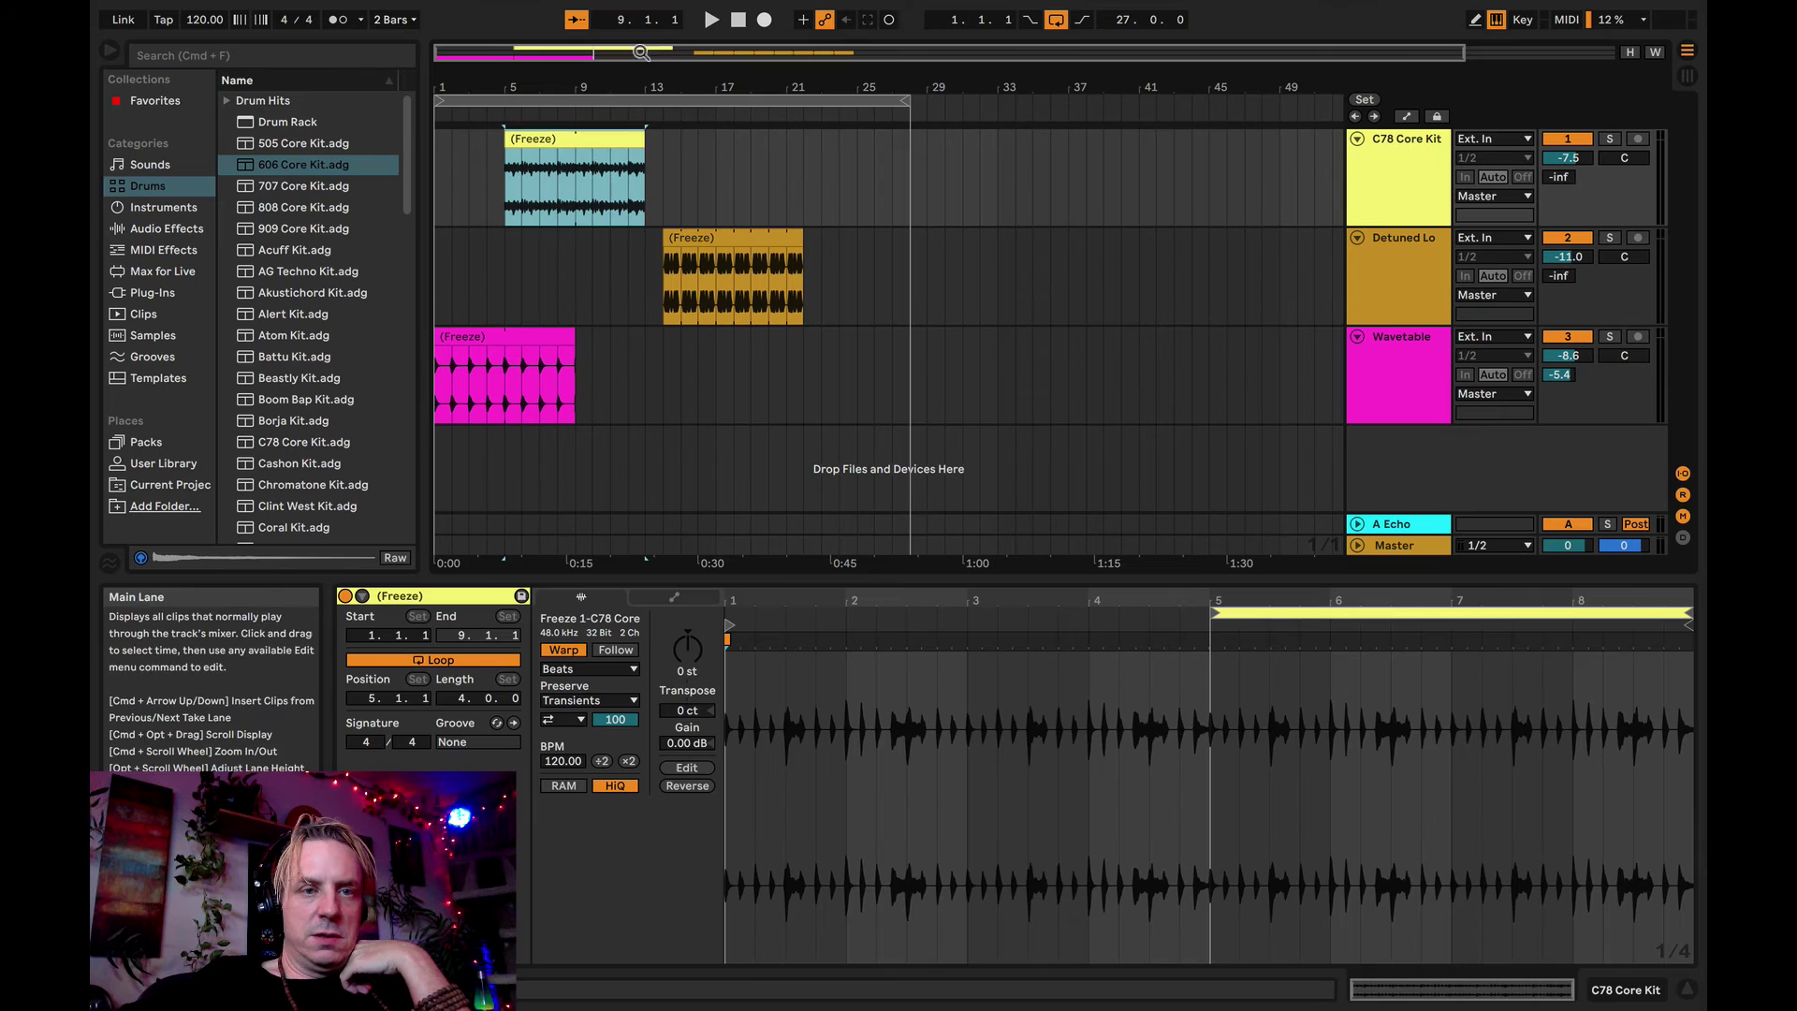
pyautogui.click(741, 23)
pyautogui.press('space')
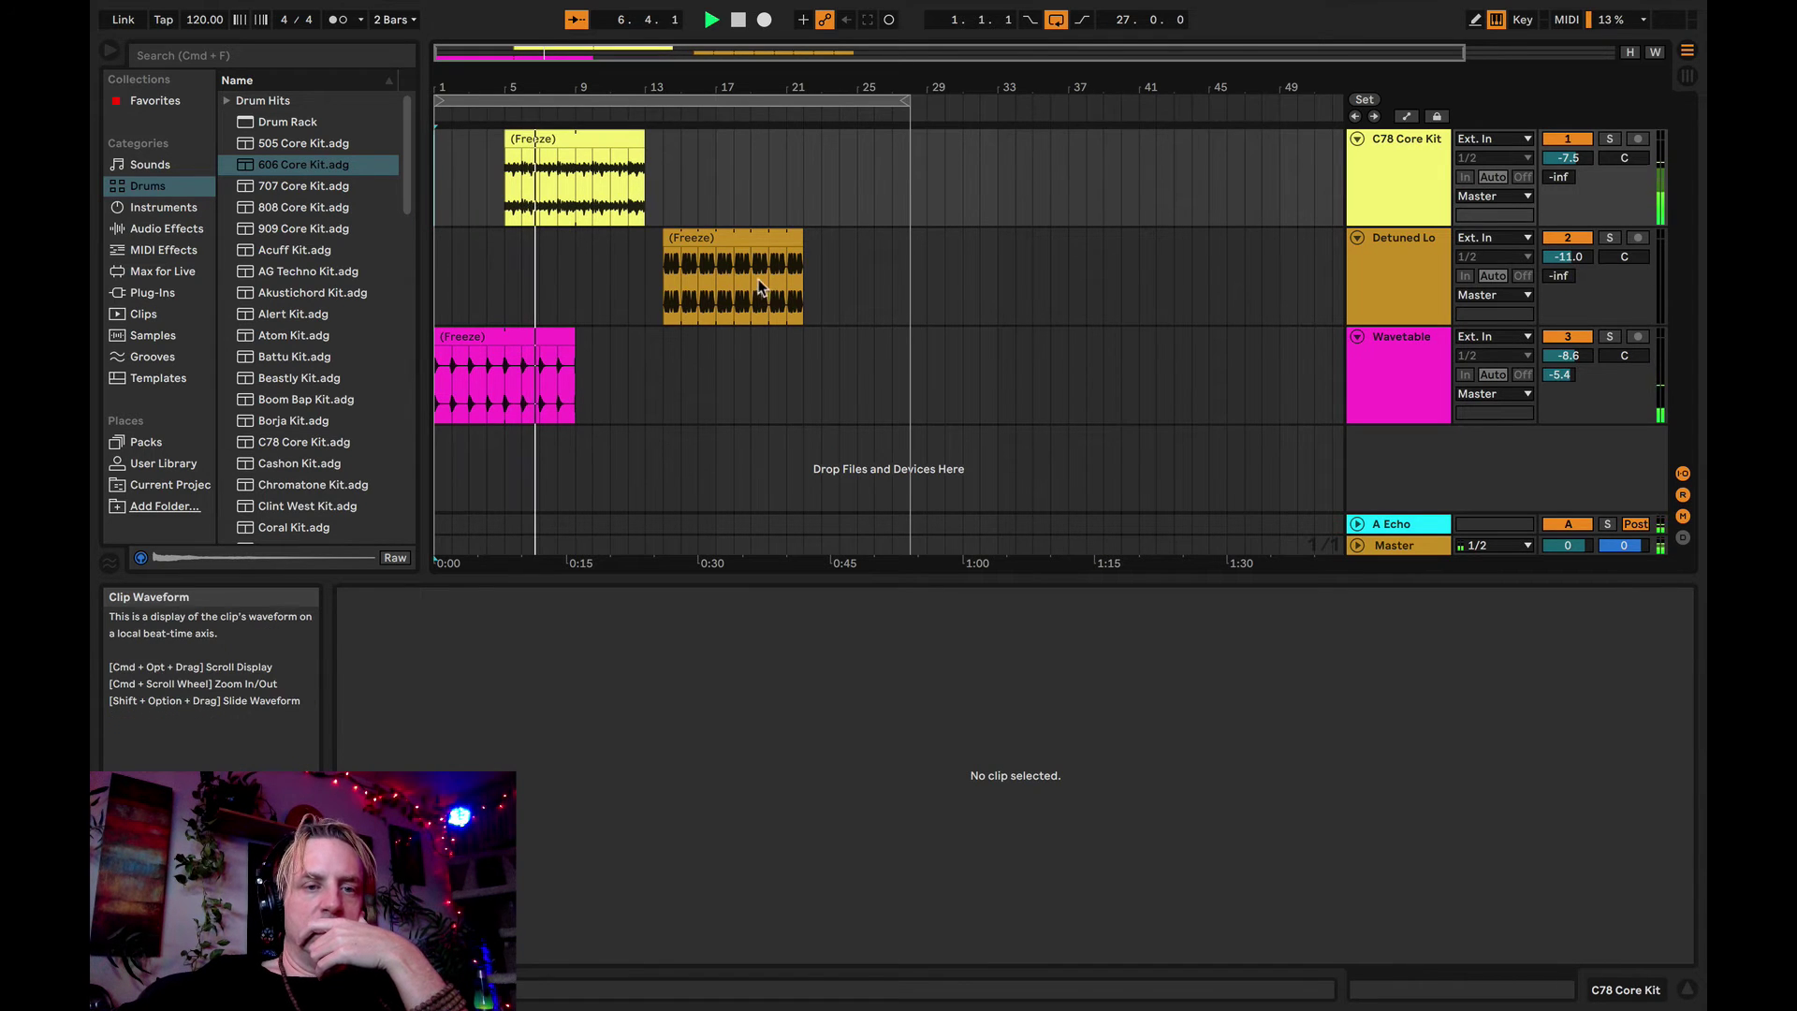
pyautogui.click(737, 237)
pyautogui.moveTo(736, 238); pyautogui.dragTo(649, 239)
pyautogui.click(714, 395)
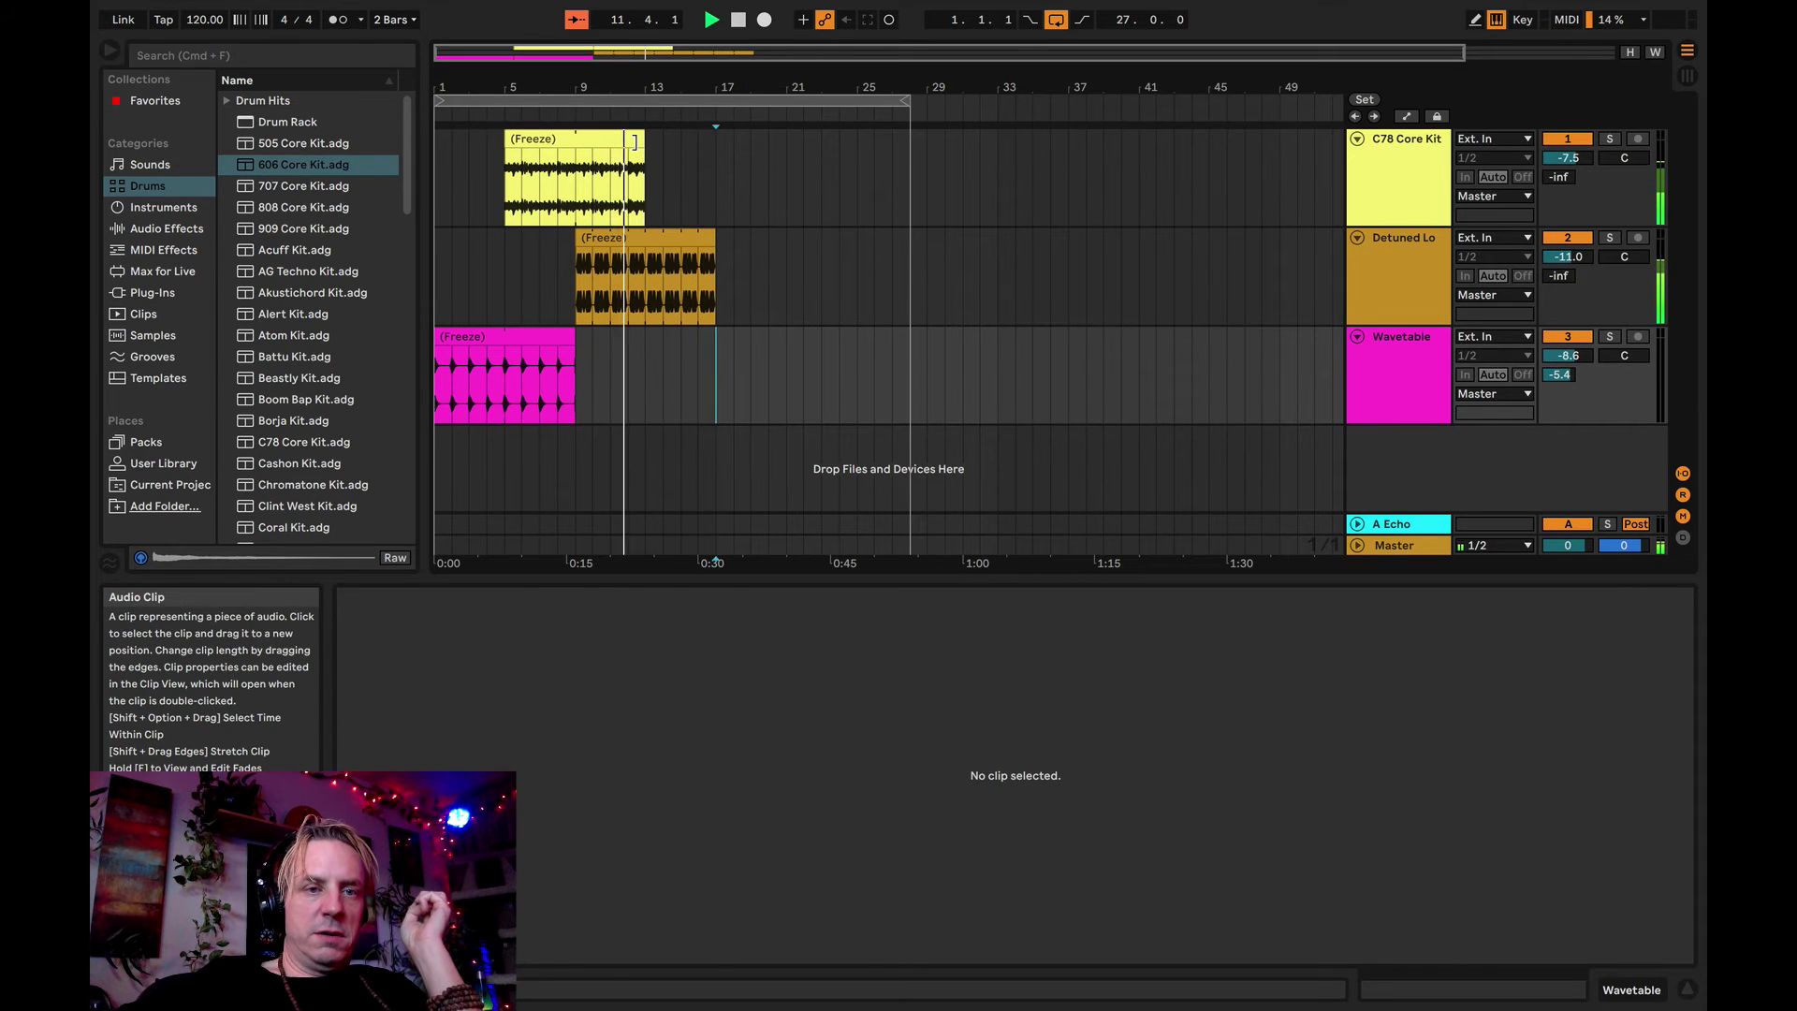
# - Extend the C78 Core Kit clip to bar 31 and the Detuned Lowpass Bass clip to bar 33
pyautogui.moveTo(634, 141); pyautogui.dragTo(962, 140)
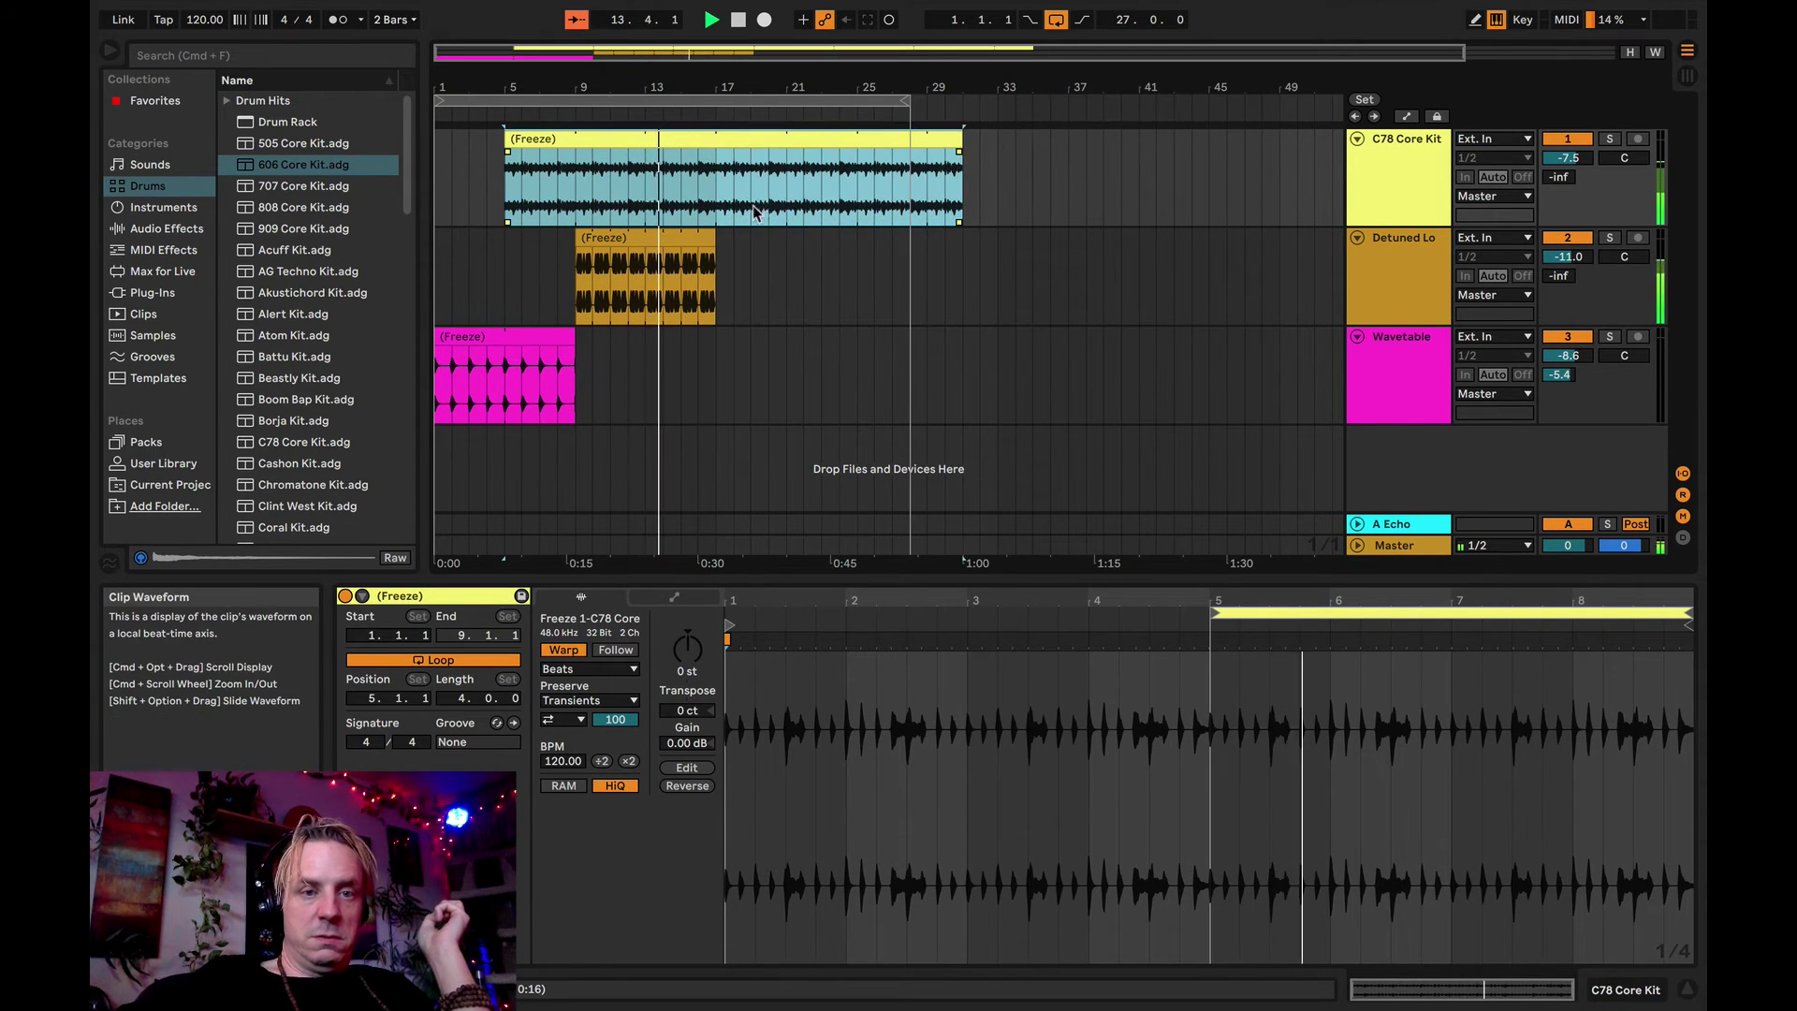
pyautogui.moveTo(715, 238); pyautogui.dragTo(996, 238)
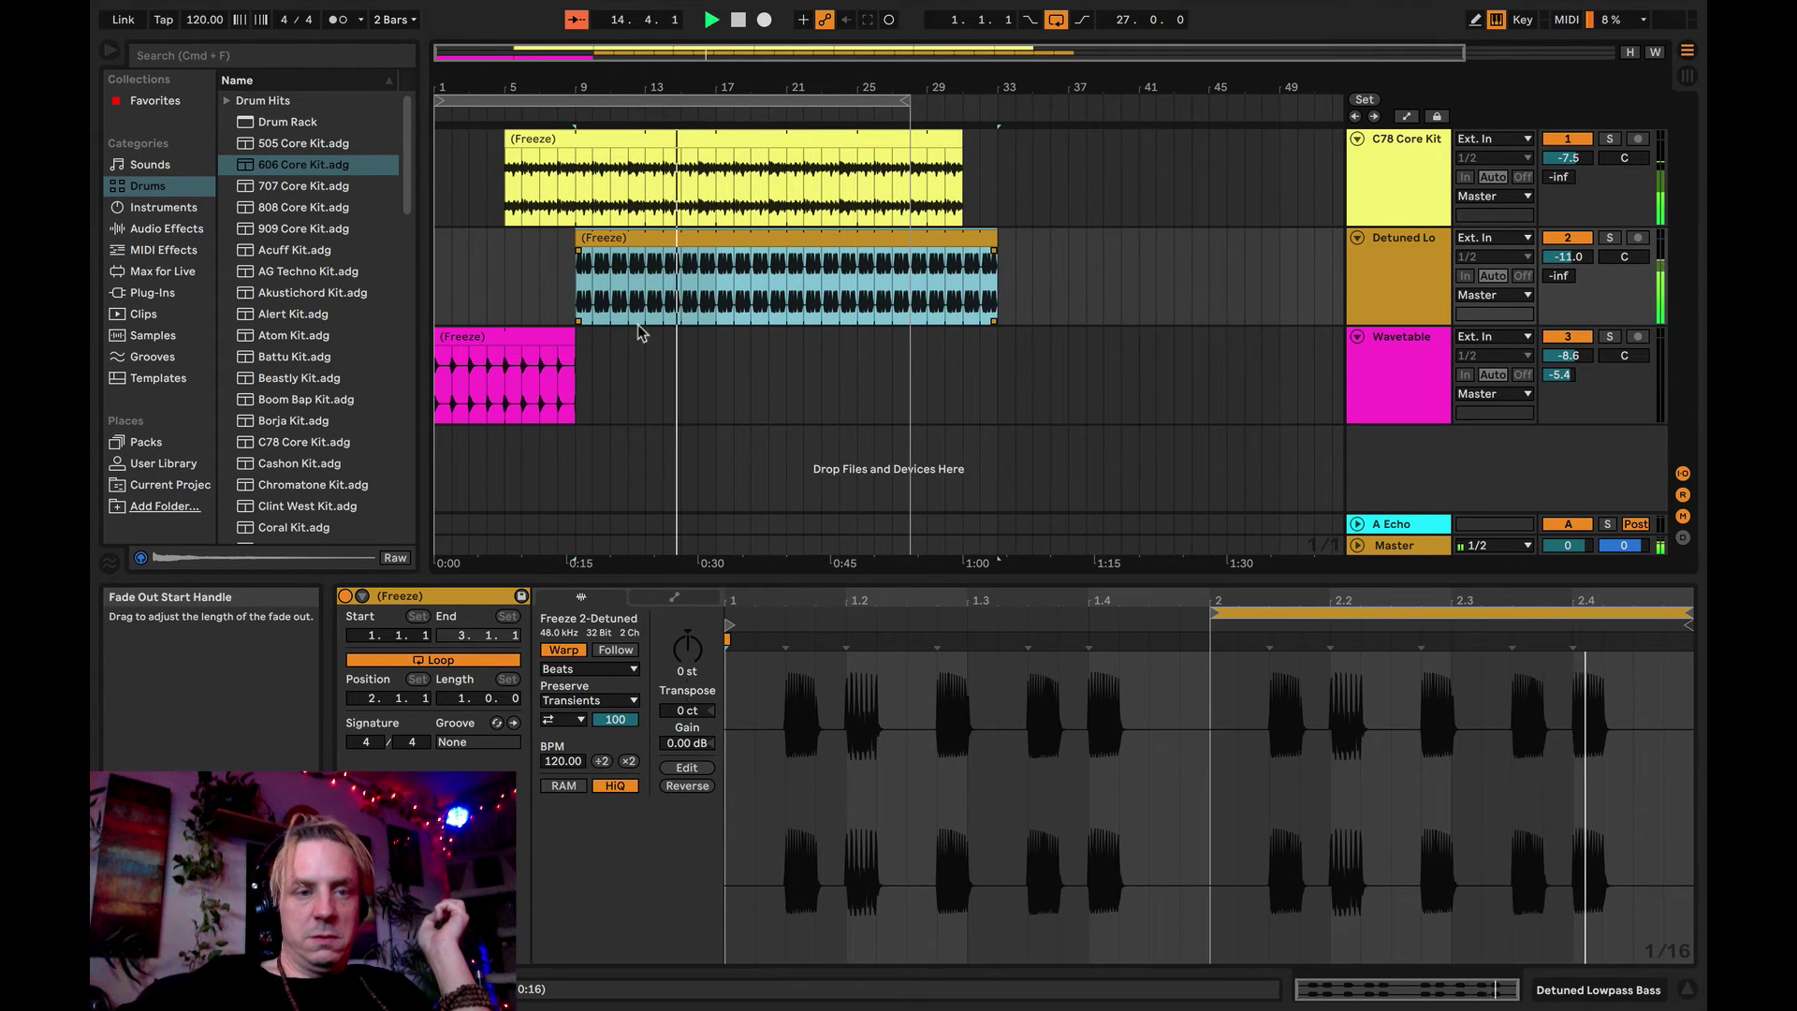
pyautogui.click(546, 337)
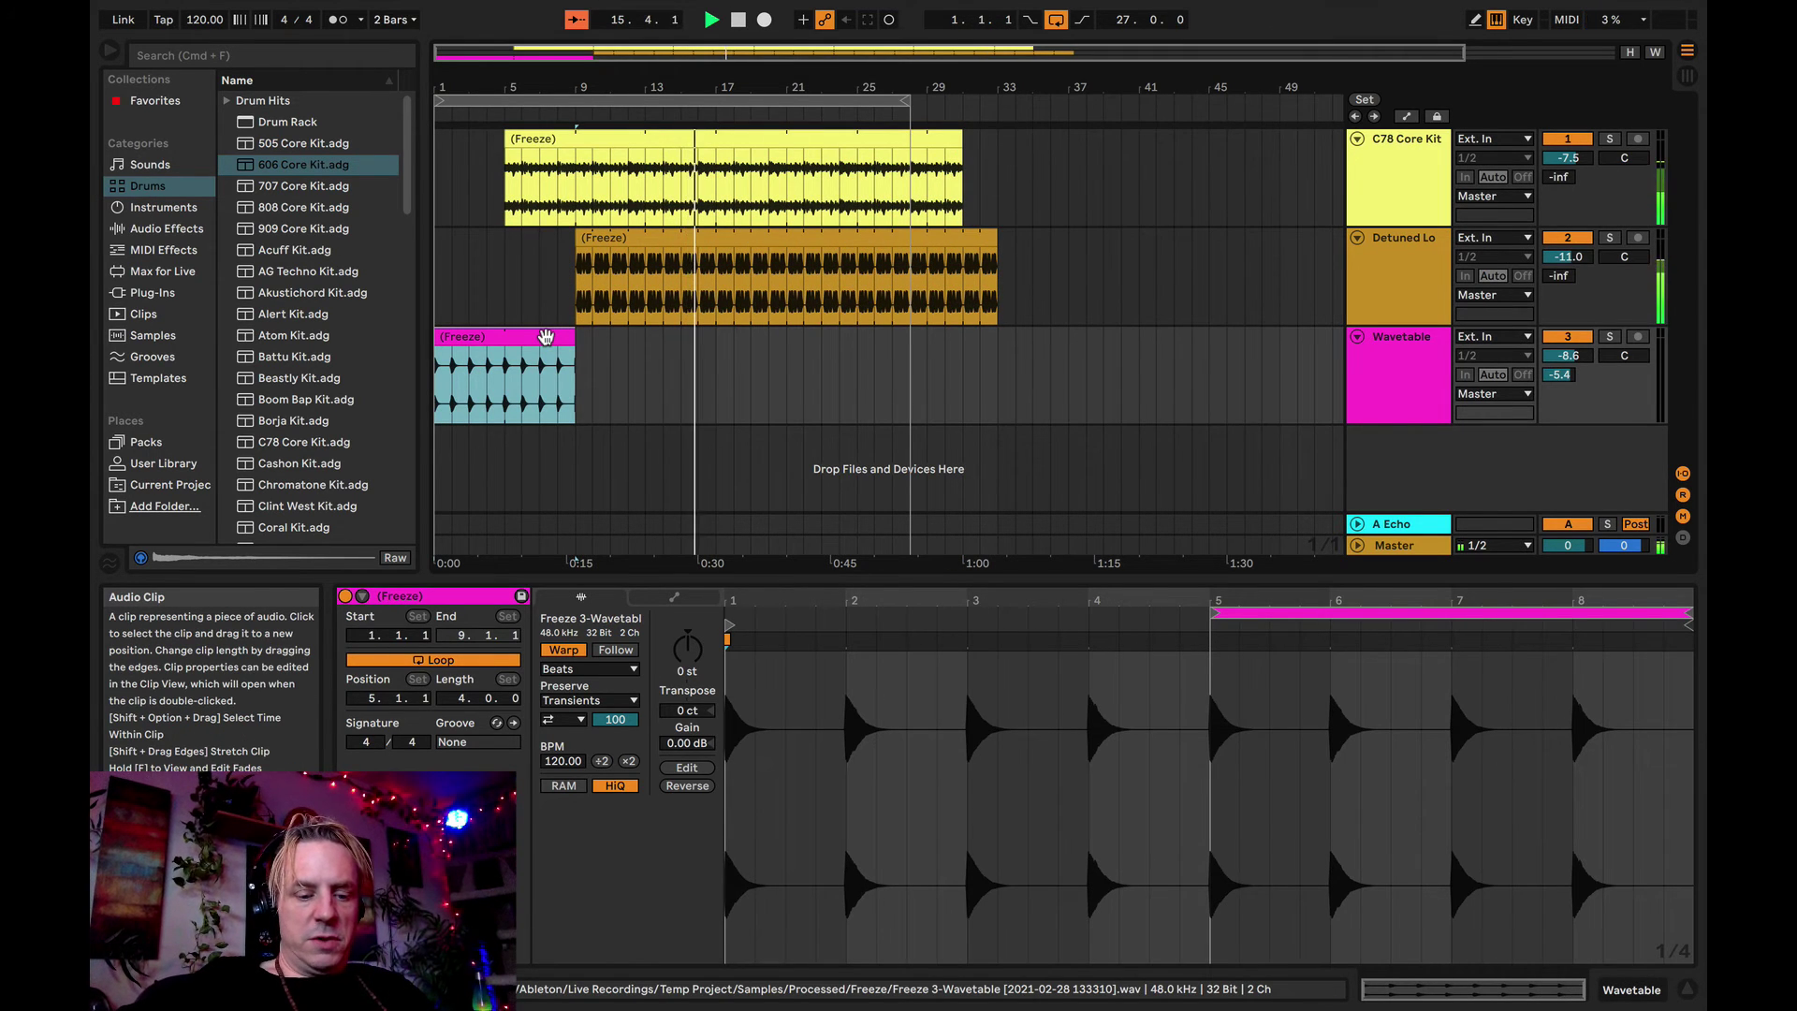
pyautogui.moveTo(545, 337); pyautogui.dragTo(834, 335)
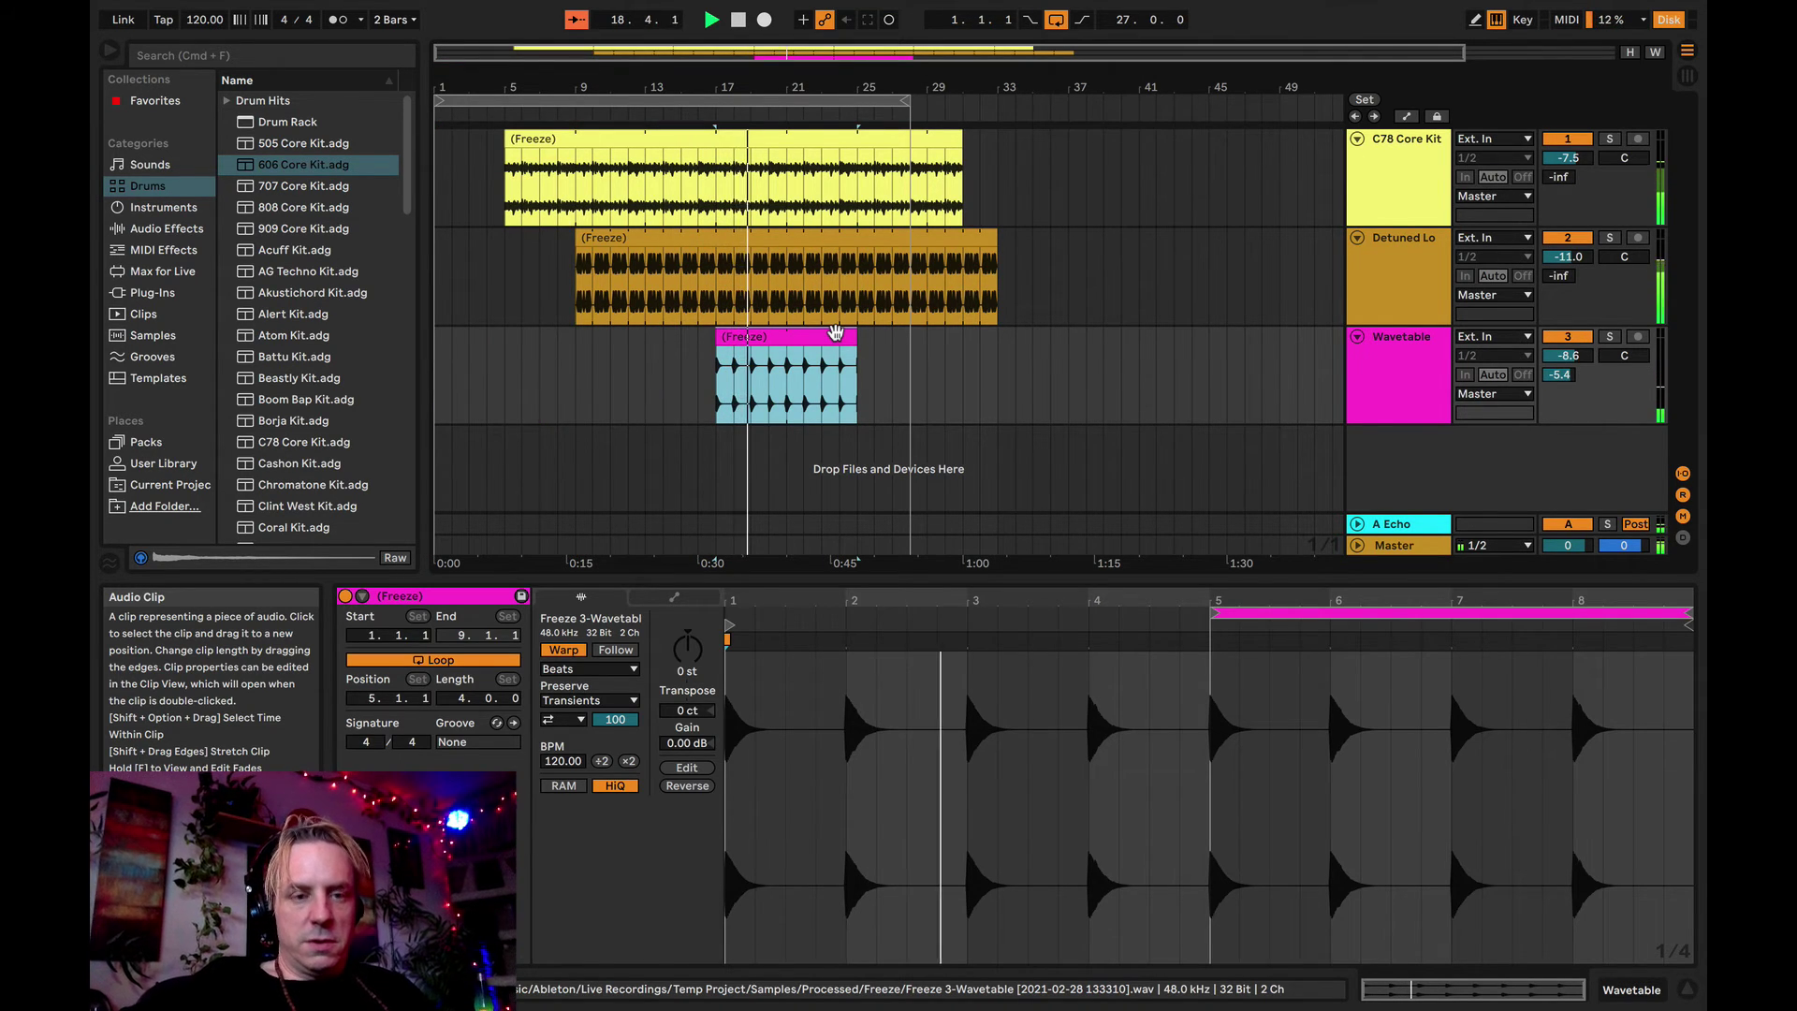
pyautogui.press('super+z')
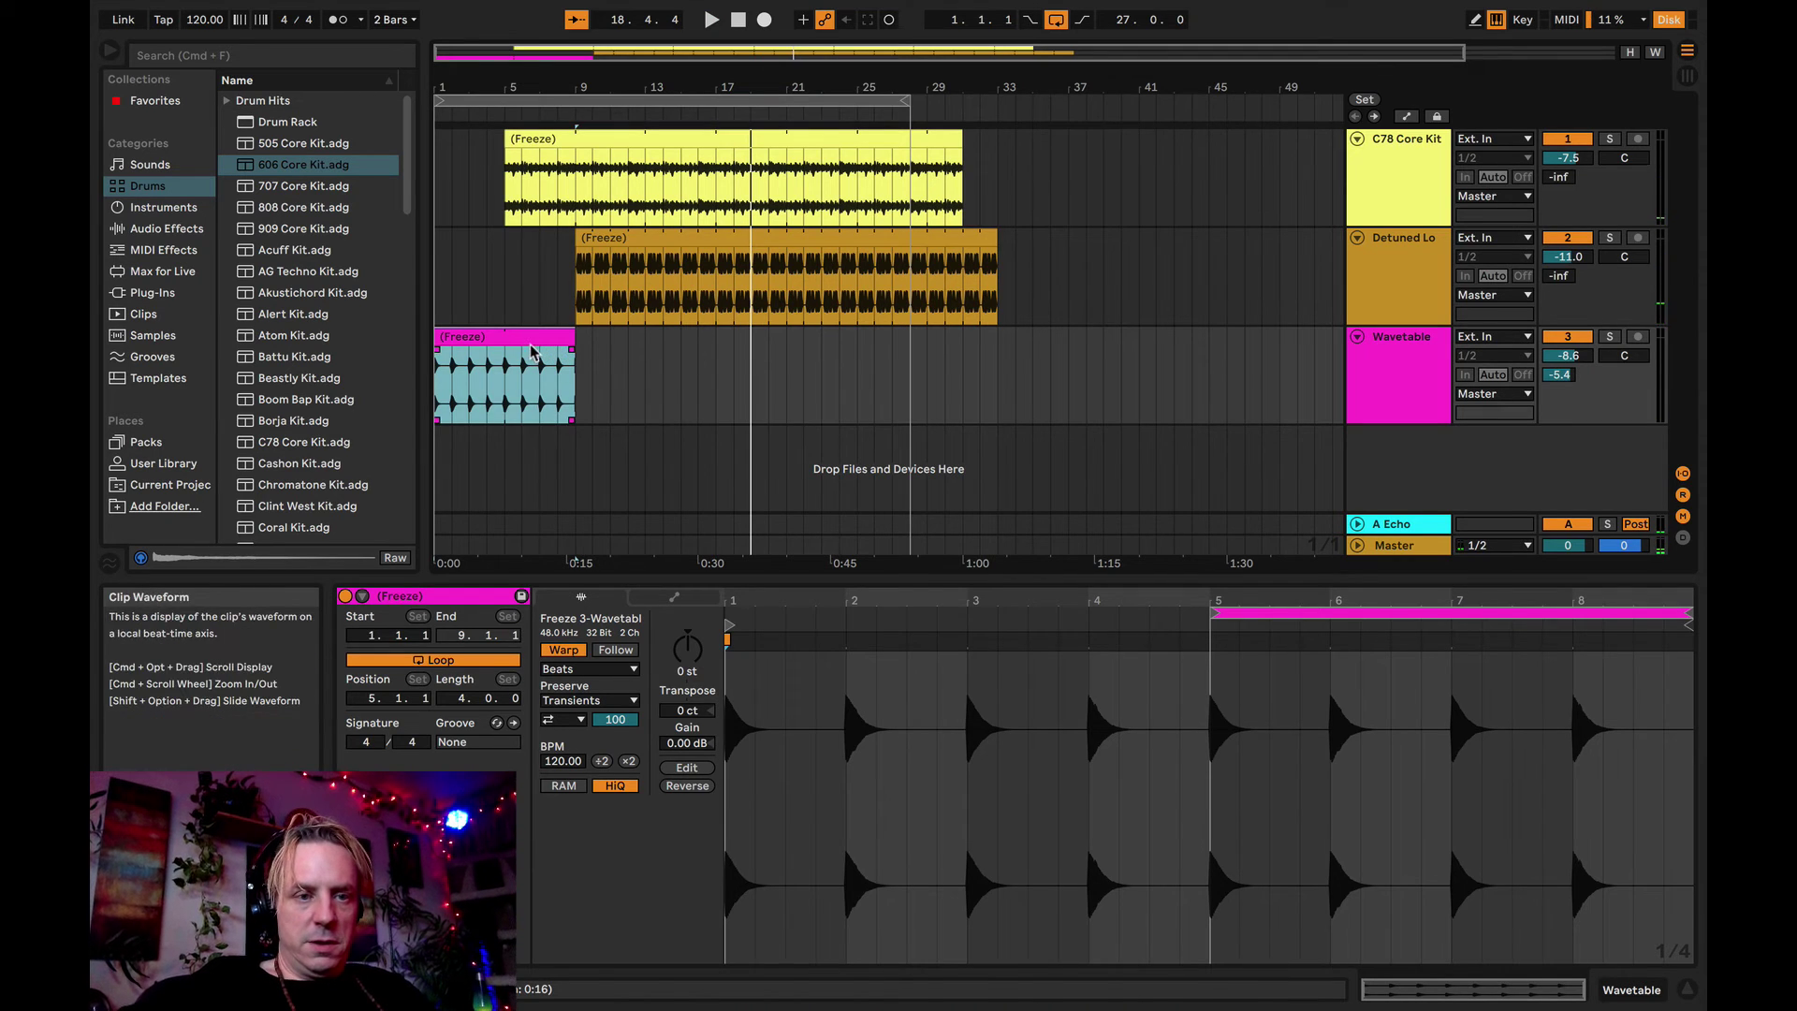
# - Duplicate the Wavetable clip to bar 17, keeping the original at bar 1, and play the Arrangement from the beginning
pyautogui.moveTo(527, 338); pyautogui.dragTo(817, 338)
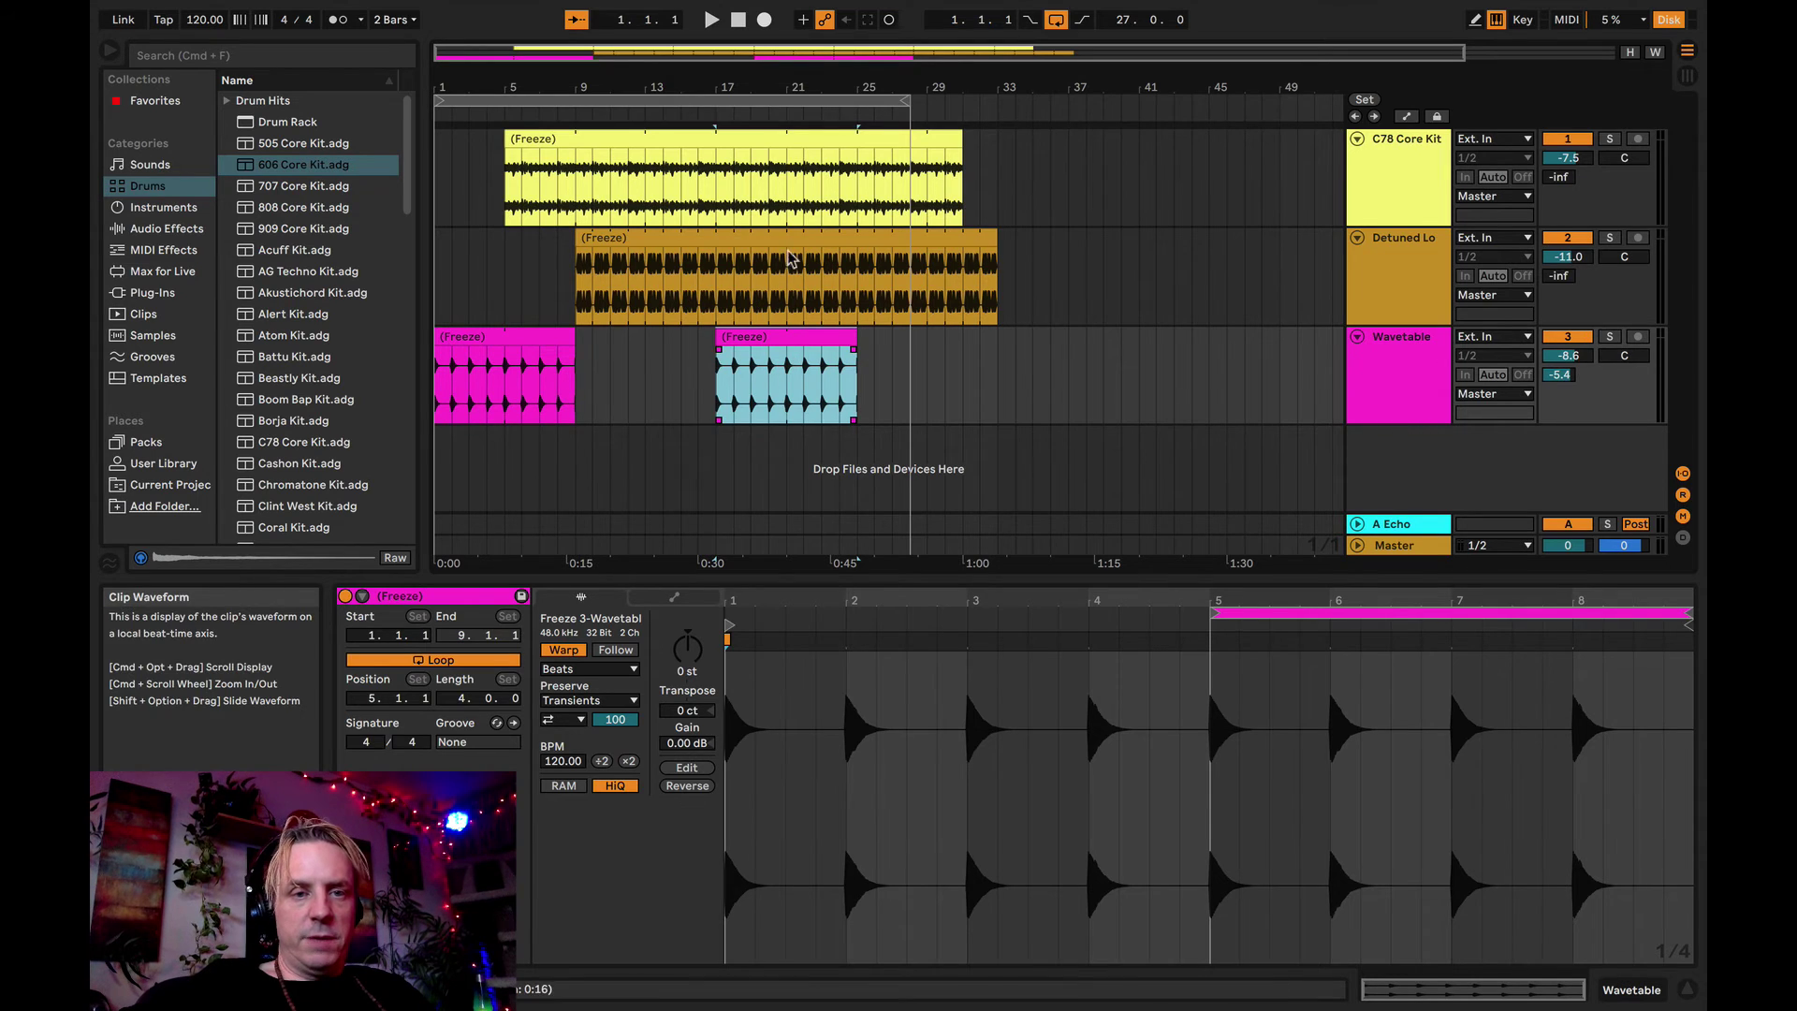
pyautogui.doubleClick(736, 21)
pyautogui.press('space')
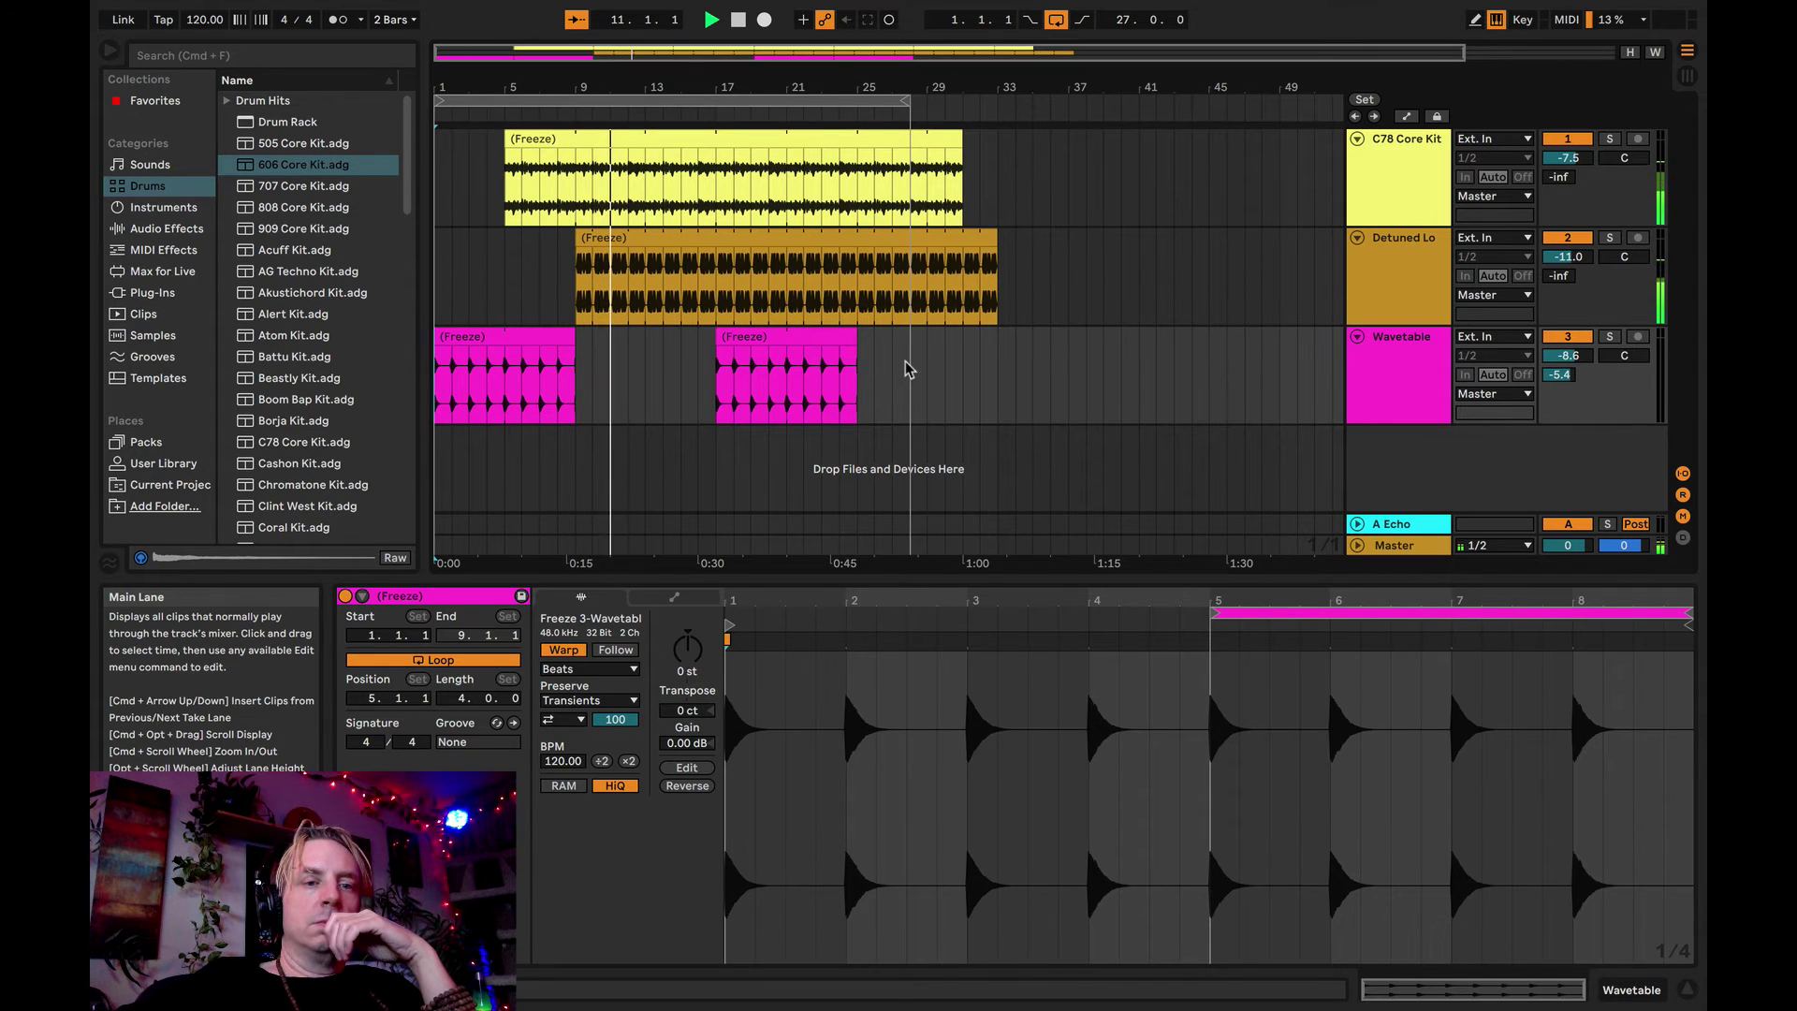
# - Move the second Wavetable clip to start at bar 13 and extend its end to bar 31
pyautogui.moveTo(811, 343); pyautogui.dragTo(738, 352)
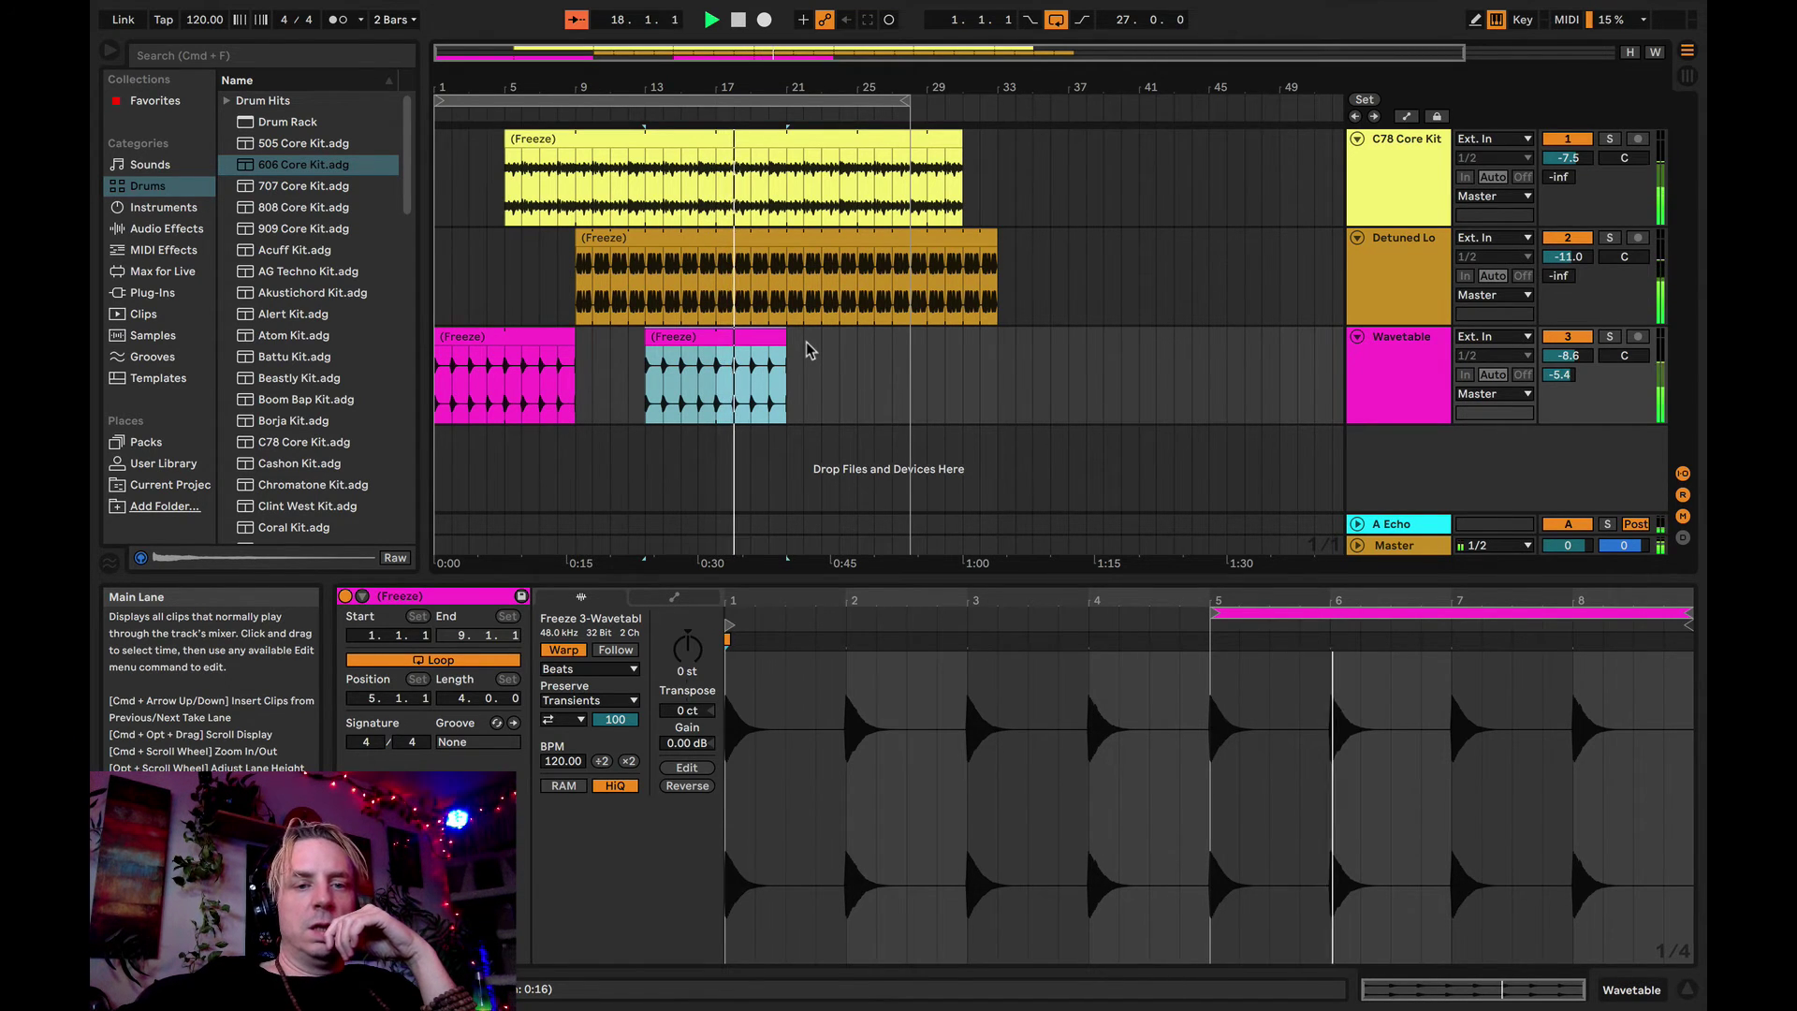
pyautogui.moveTo(780, 340); pyautogui.dragTo(962, 339)
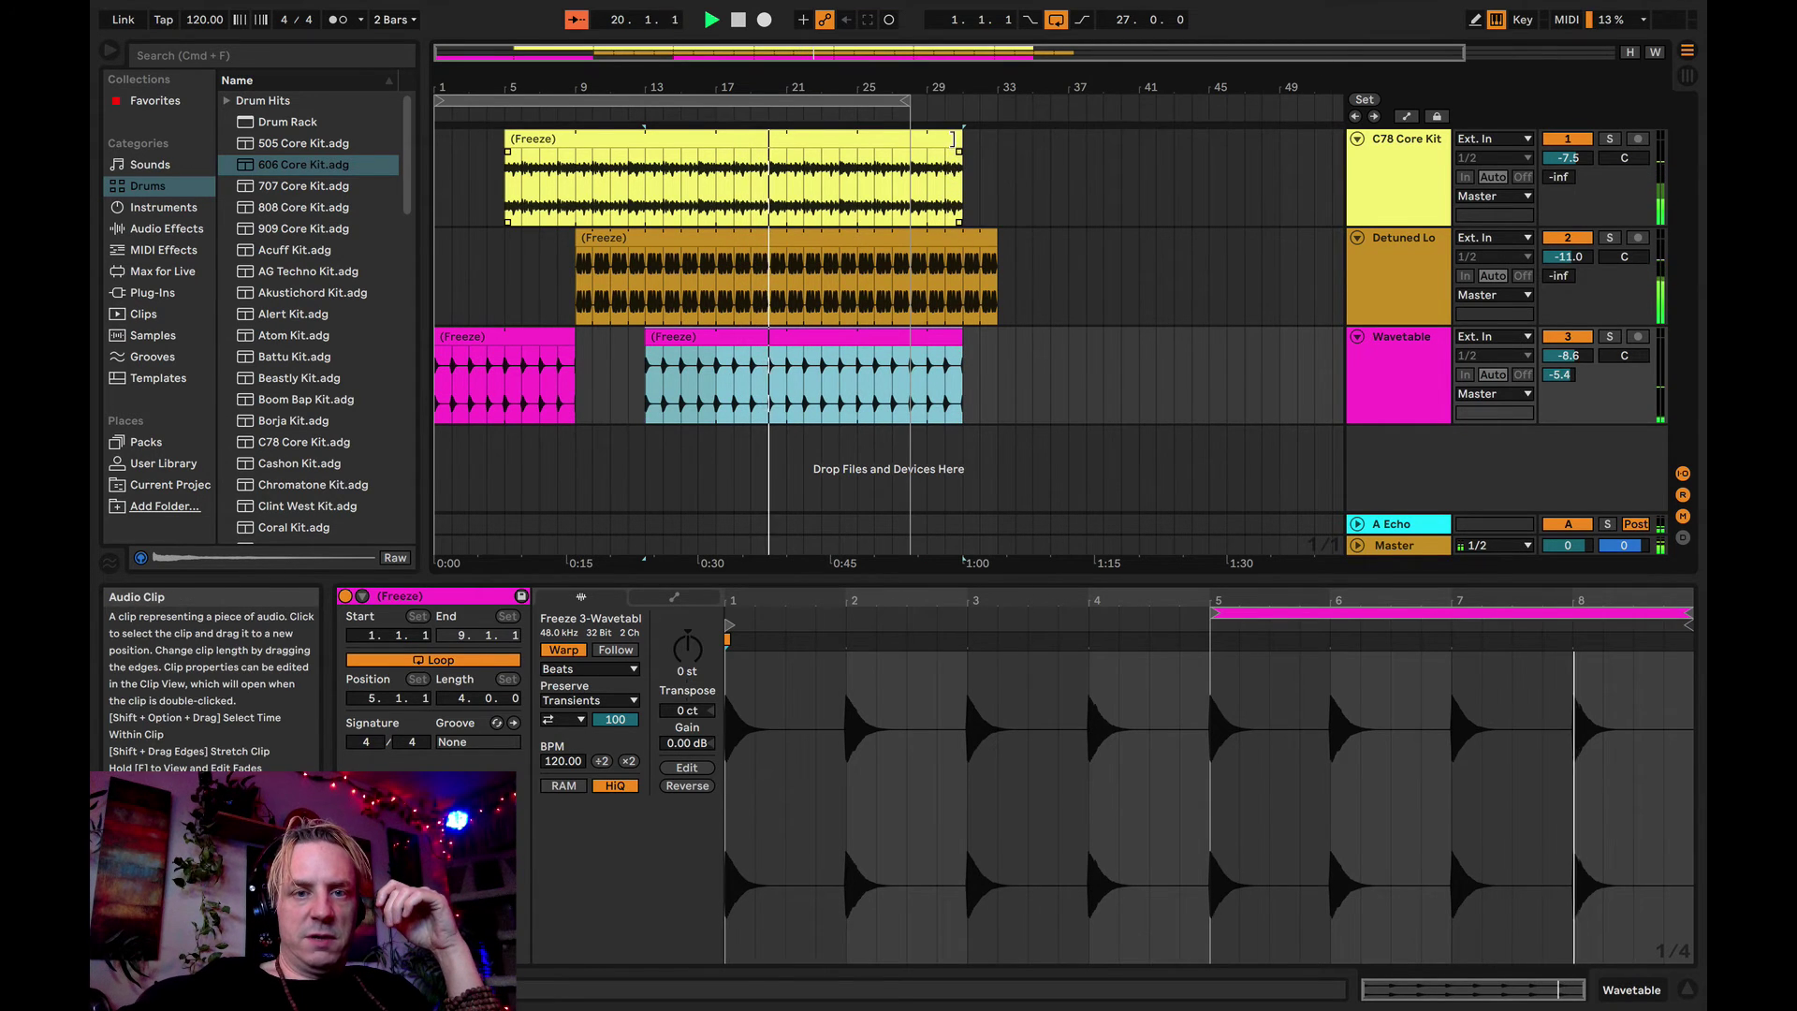
# - Shorten the C78 Core Kit clip to end at bar 21, and place a copy of it starting at bar 25
pyautogui.moveTo(957, 167); pyautogui.dragTo(784, 145)
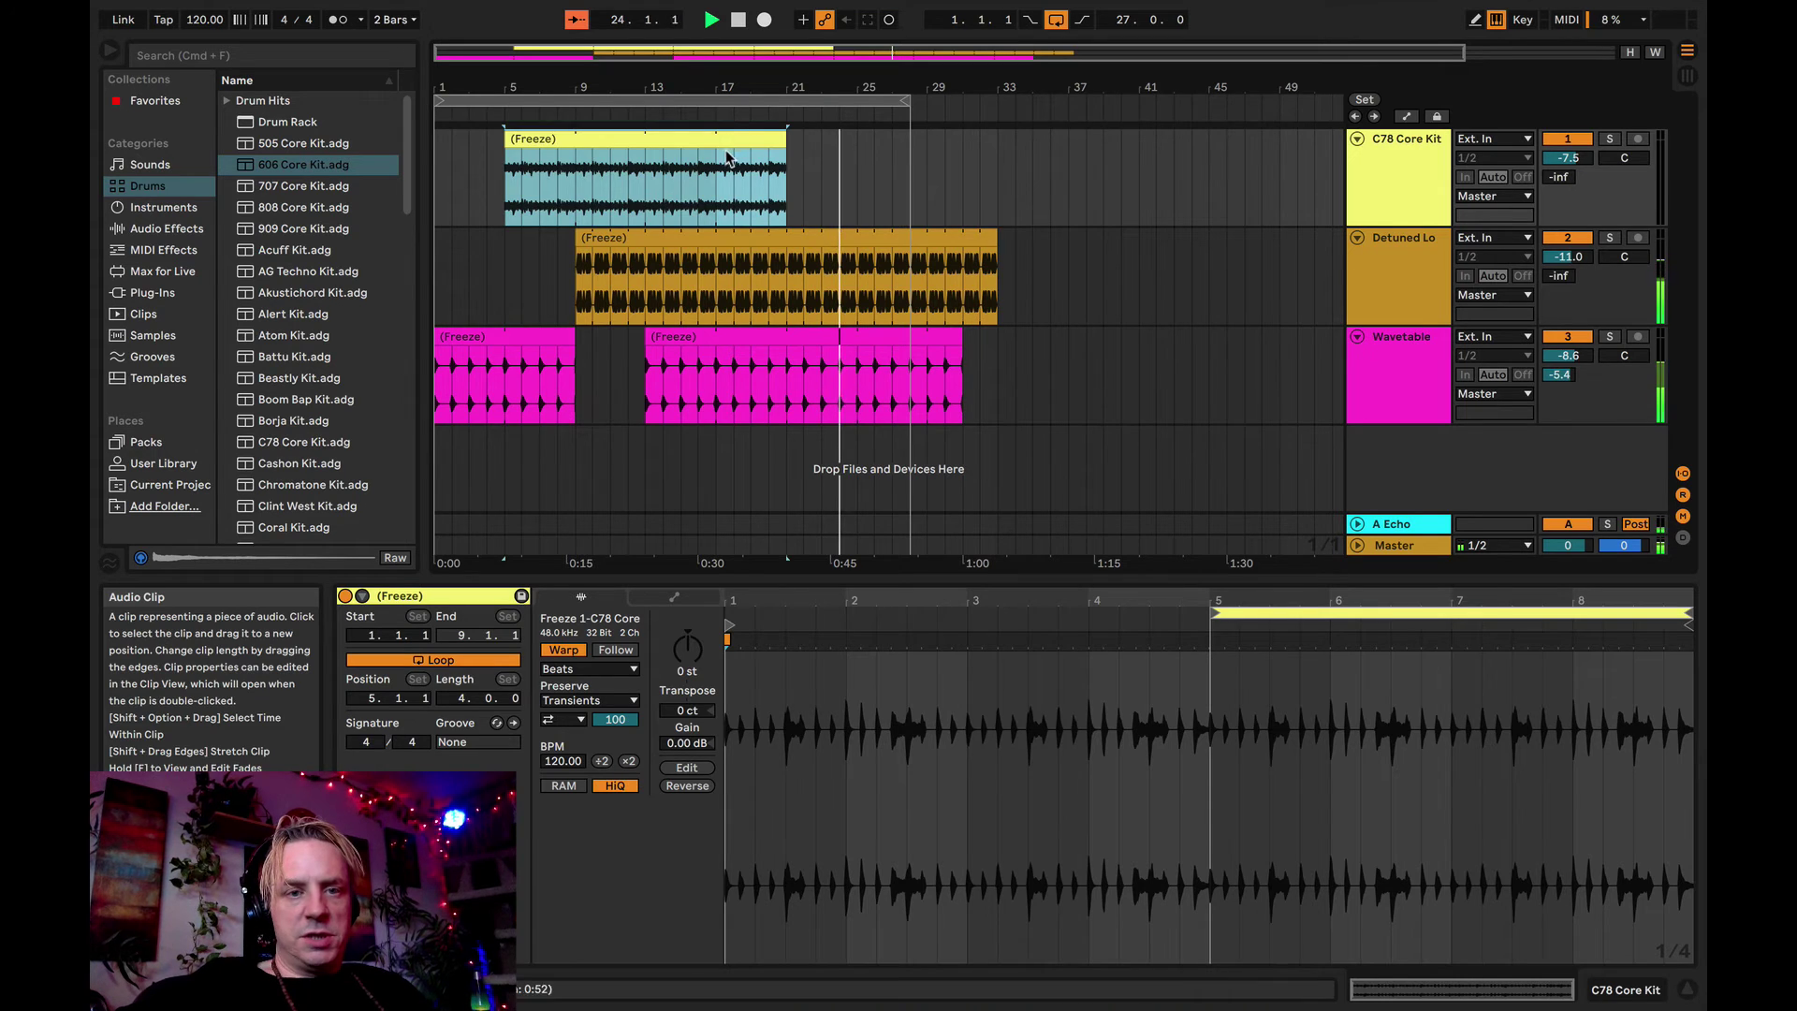
pyautogui.moveTo(732, 153); pyautogui.dragTo(1076, 140)
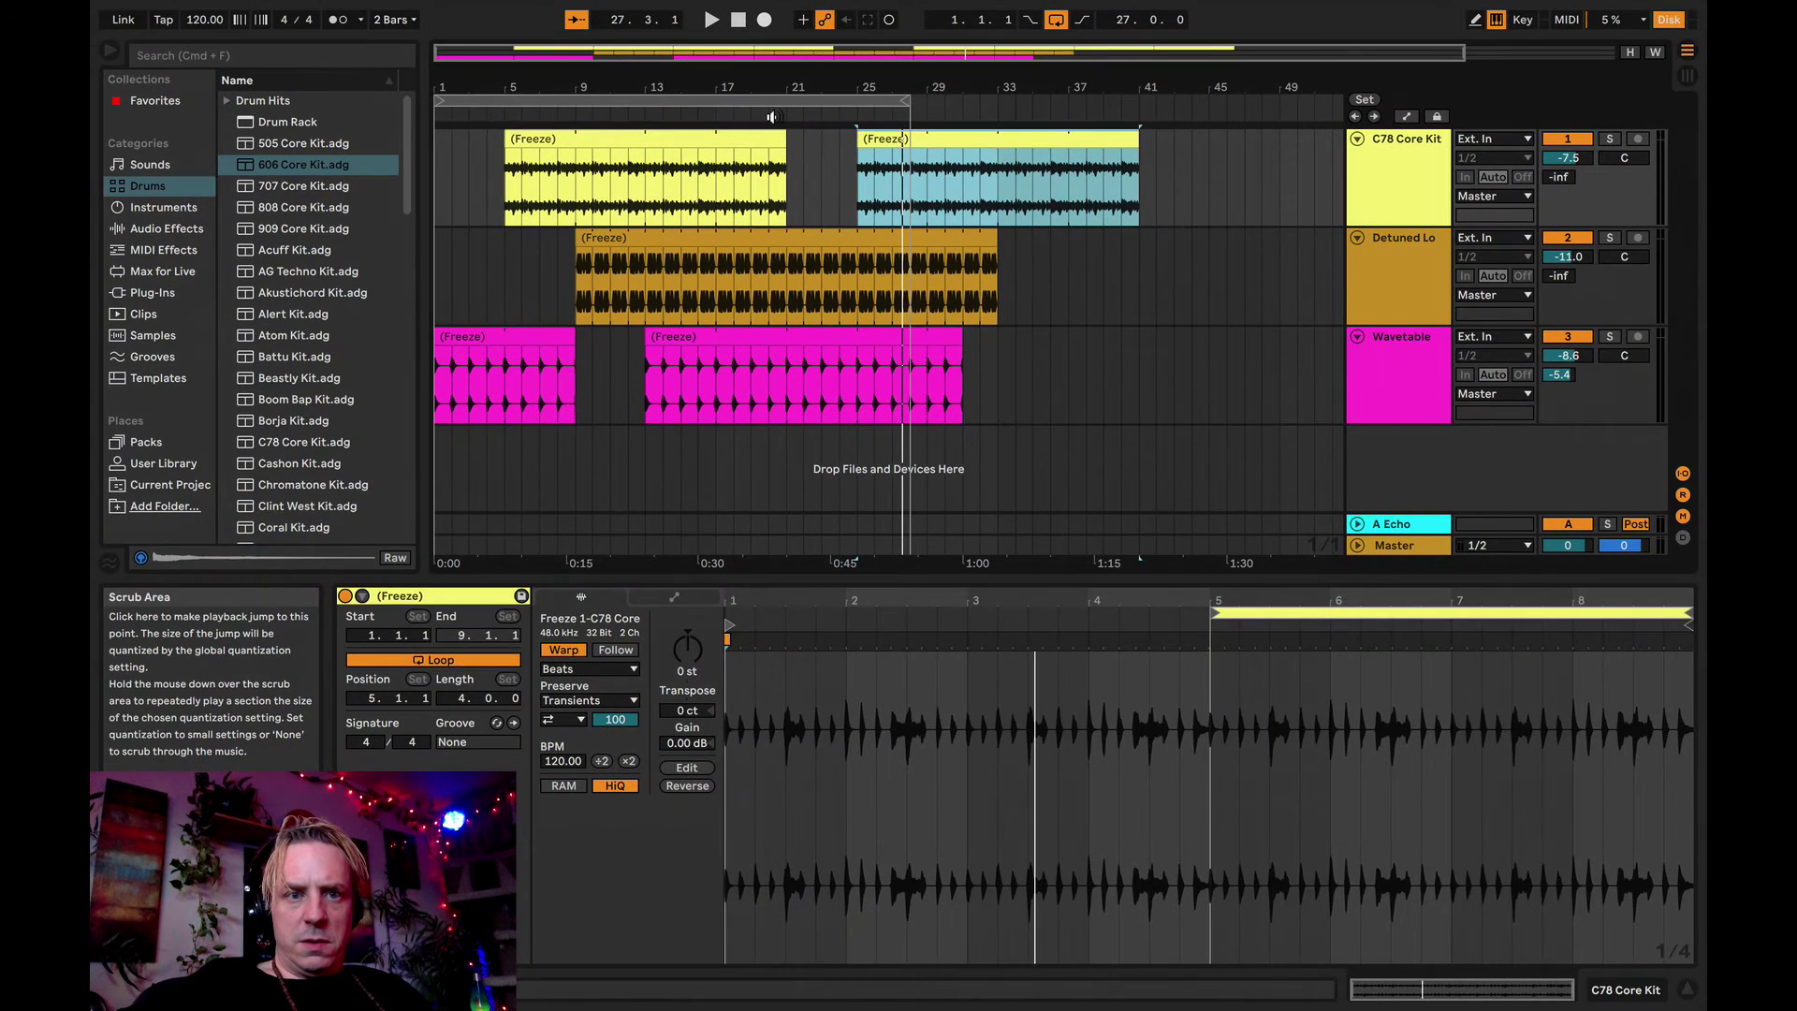
# - Audition the drum break from around bar 20, and play the whole Arrangement from the beginning
pyautogui.click(771, 116)
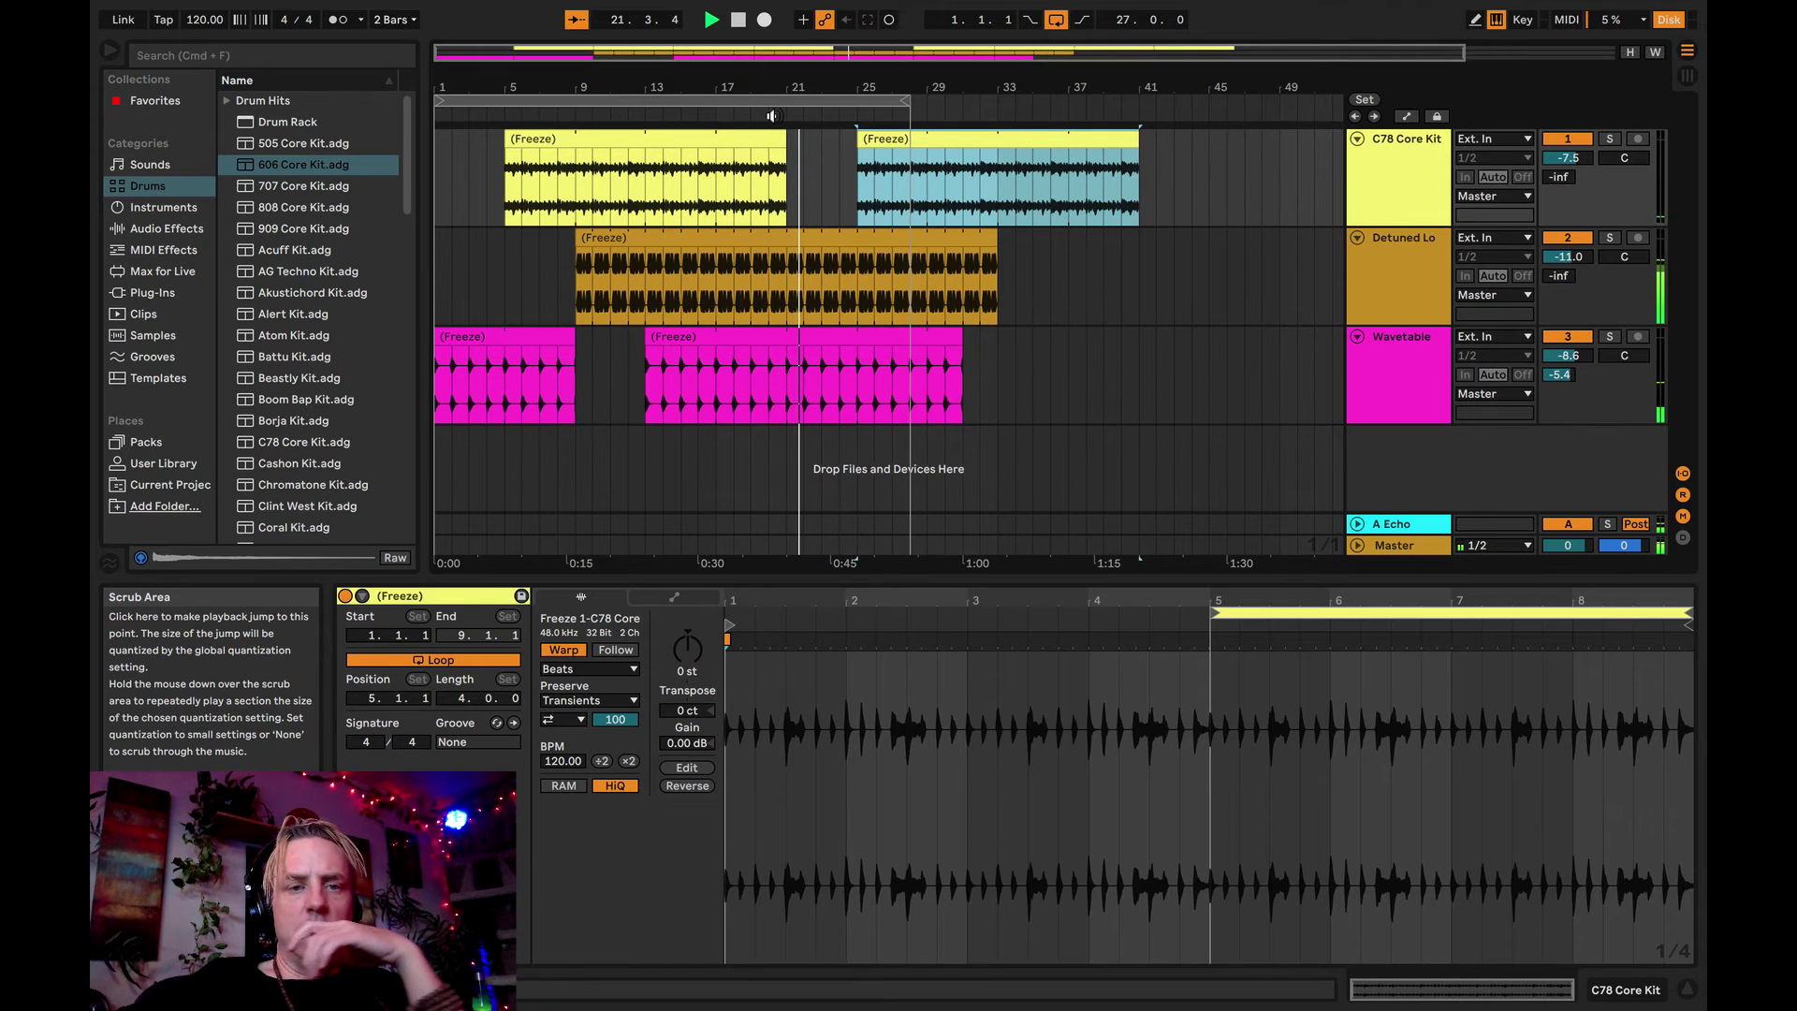
pyautogui.click(1051, 251)
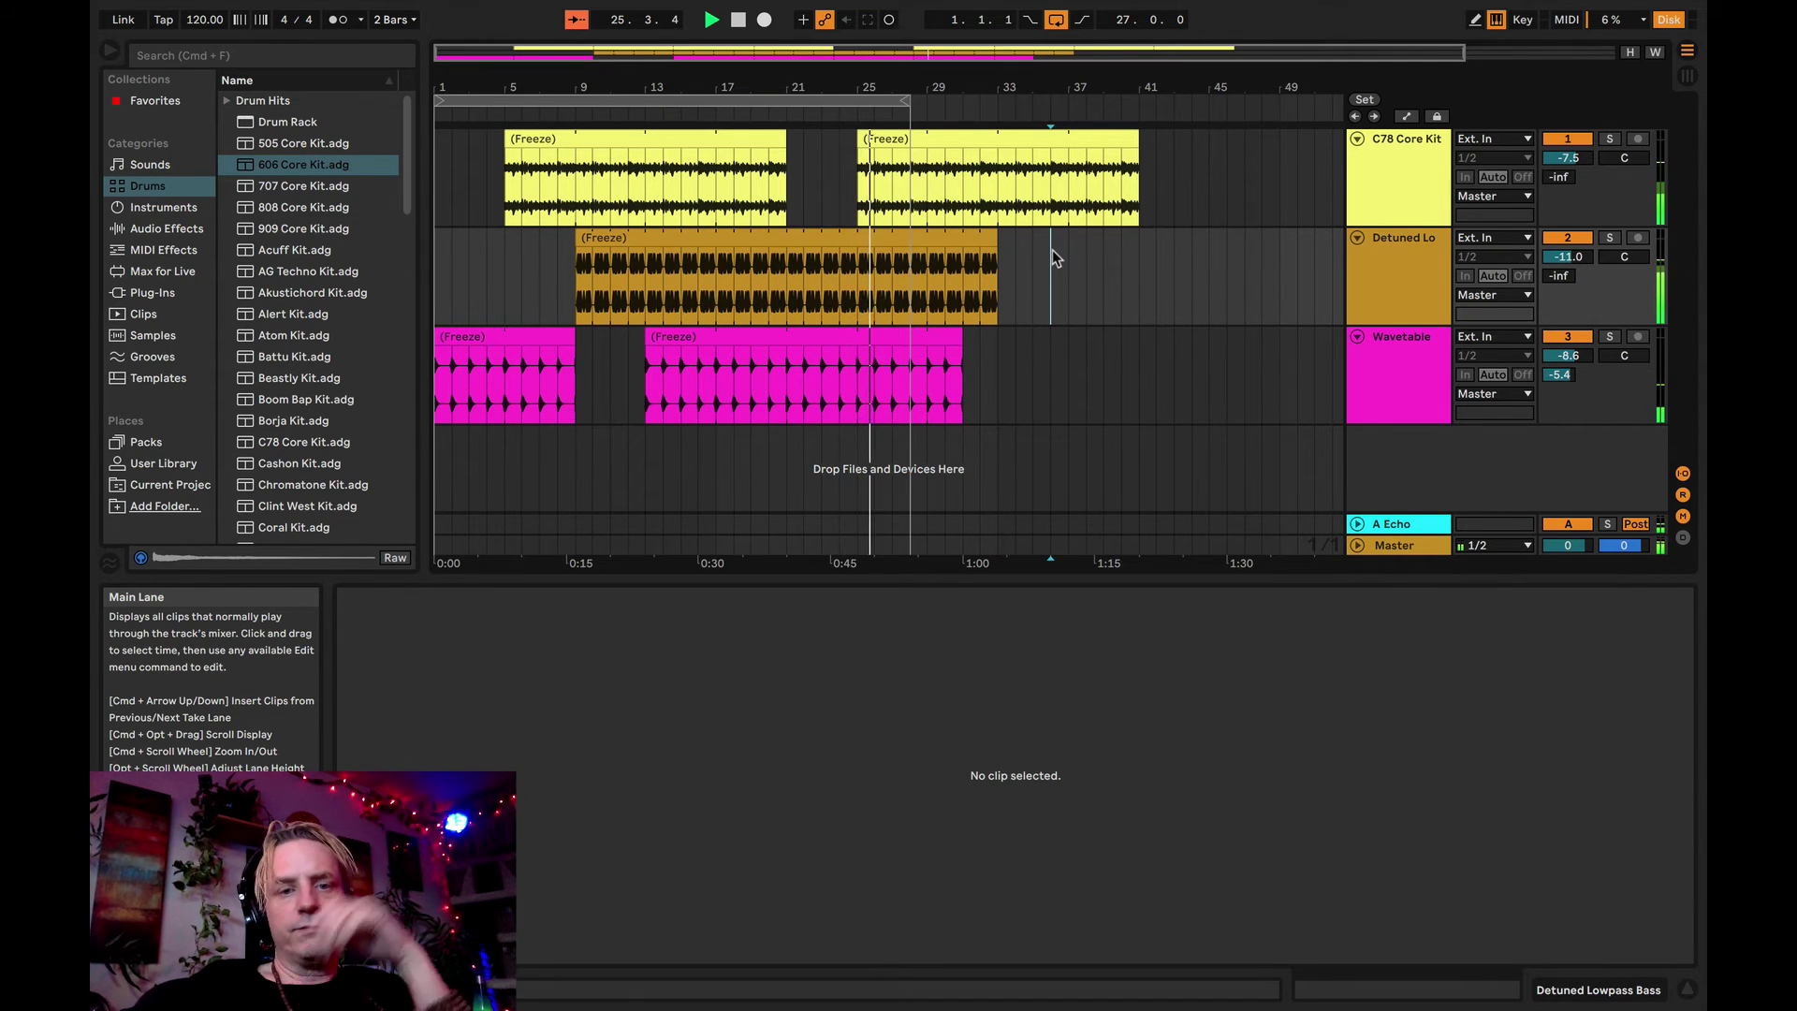
pyautogui.press('space')
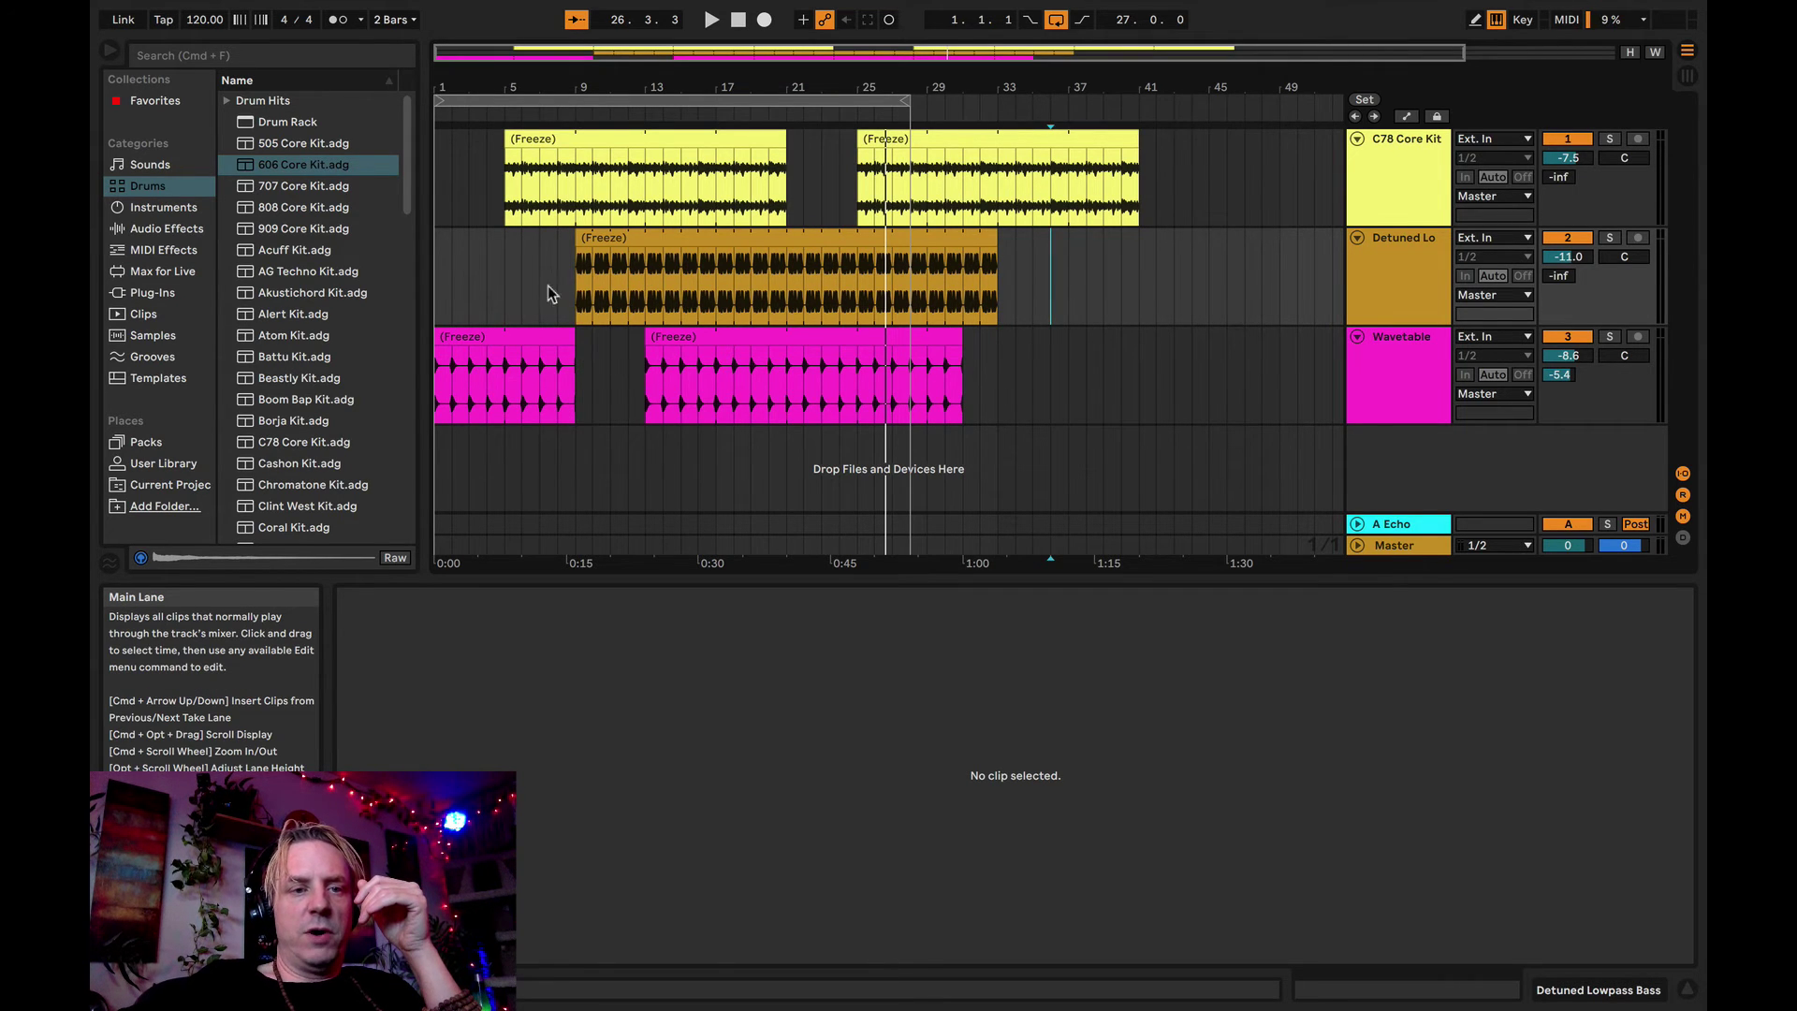
pyautogui.click(506, 367)
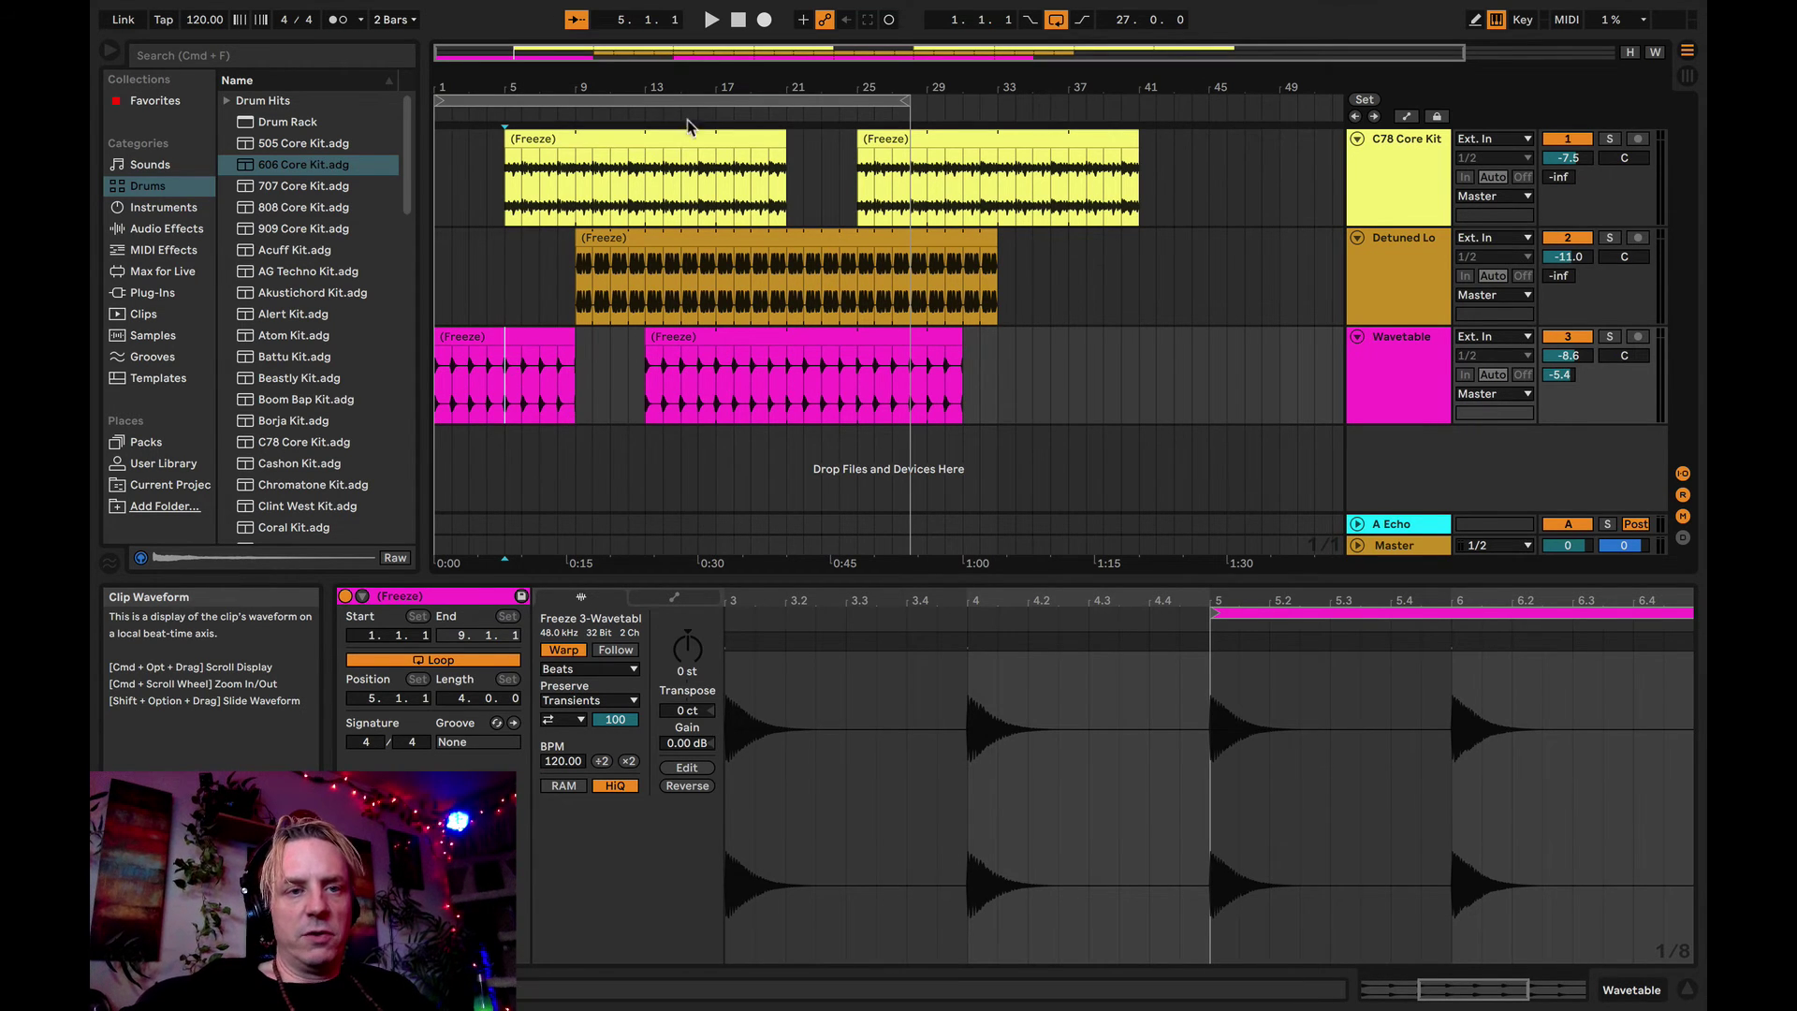
pyautogui.press('space')
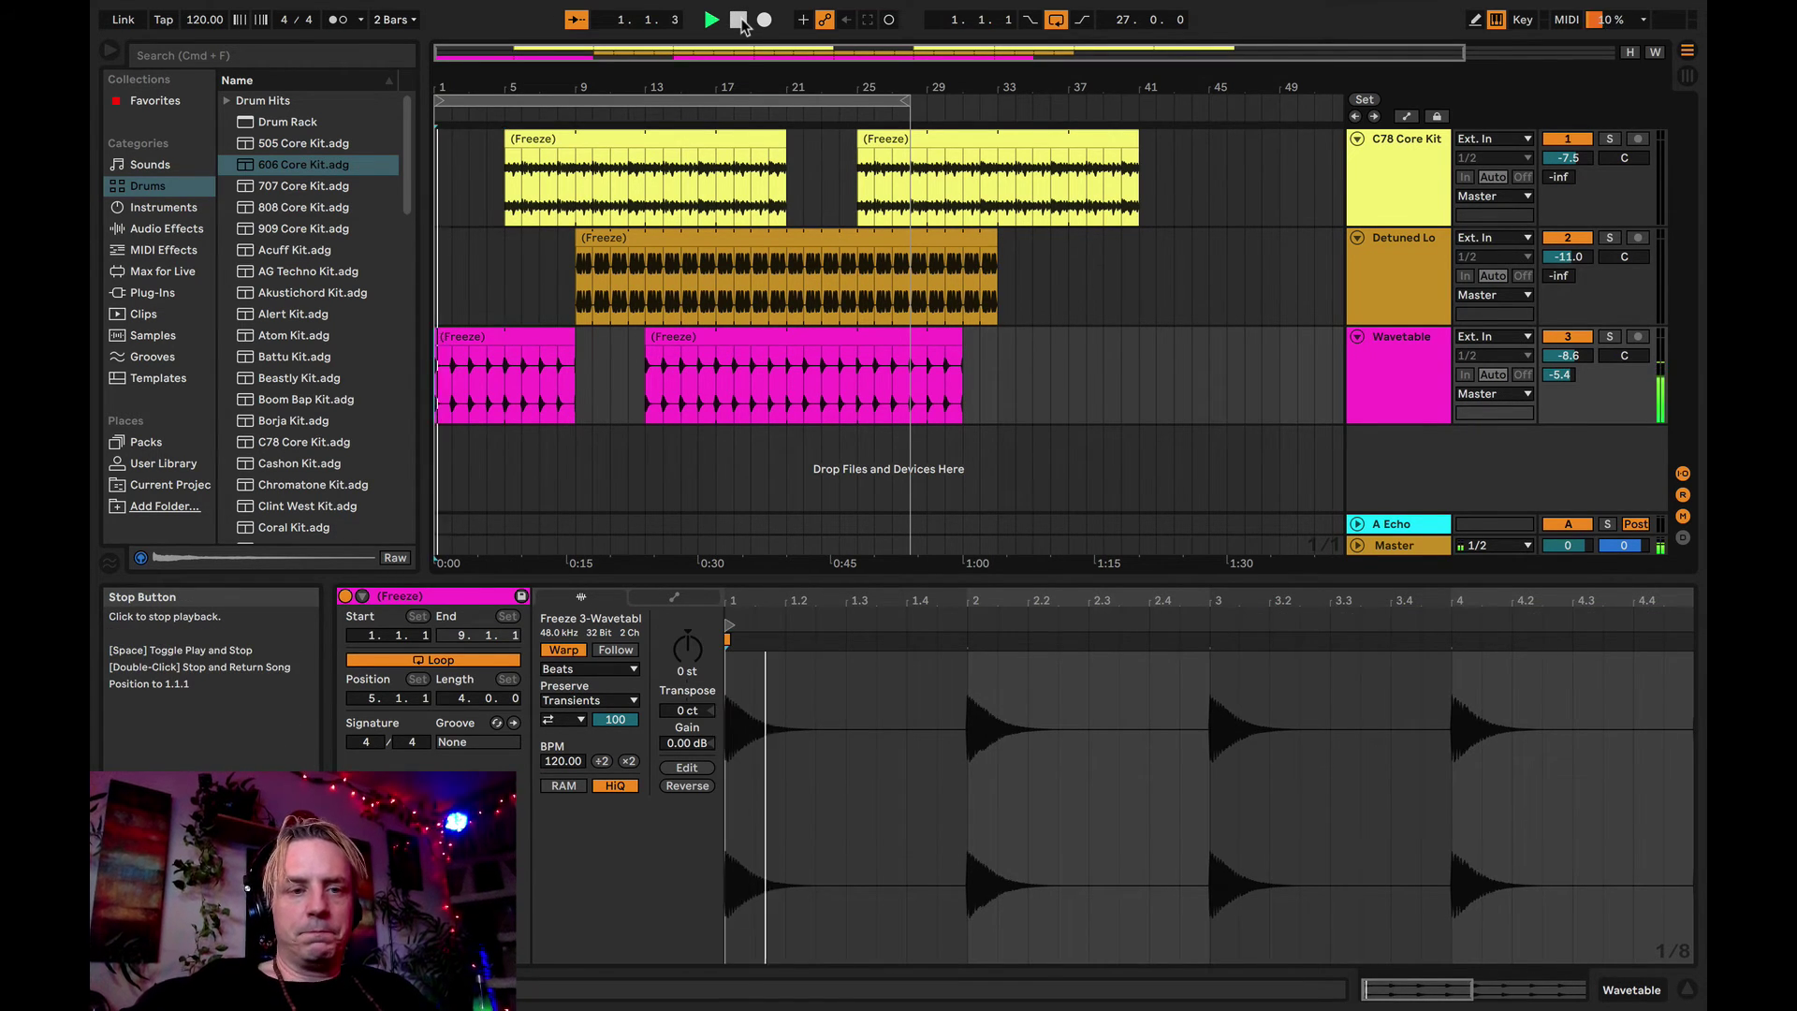
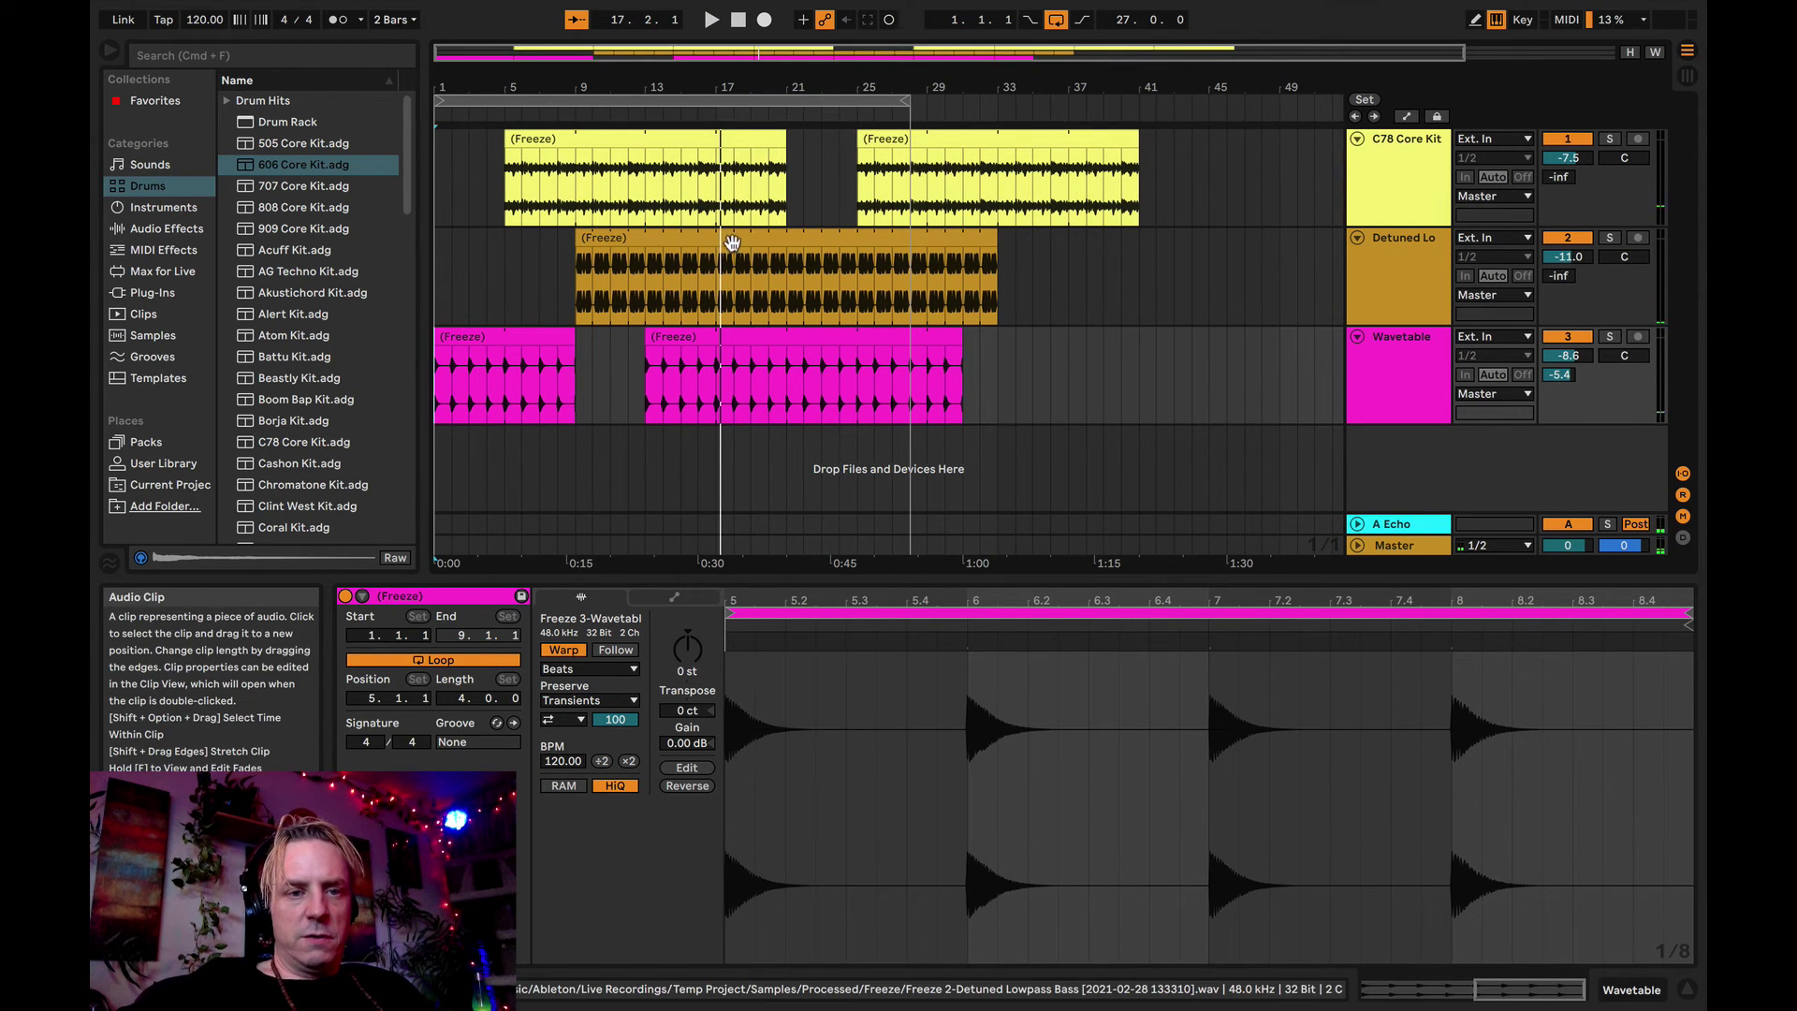
# - Select bars 17 to 21 of the Detuned Lowpass Bass clip and deactivate that section
pyautogui.click(721, 259)
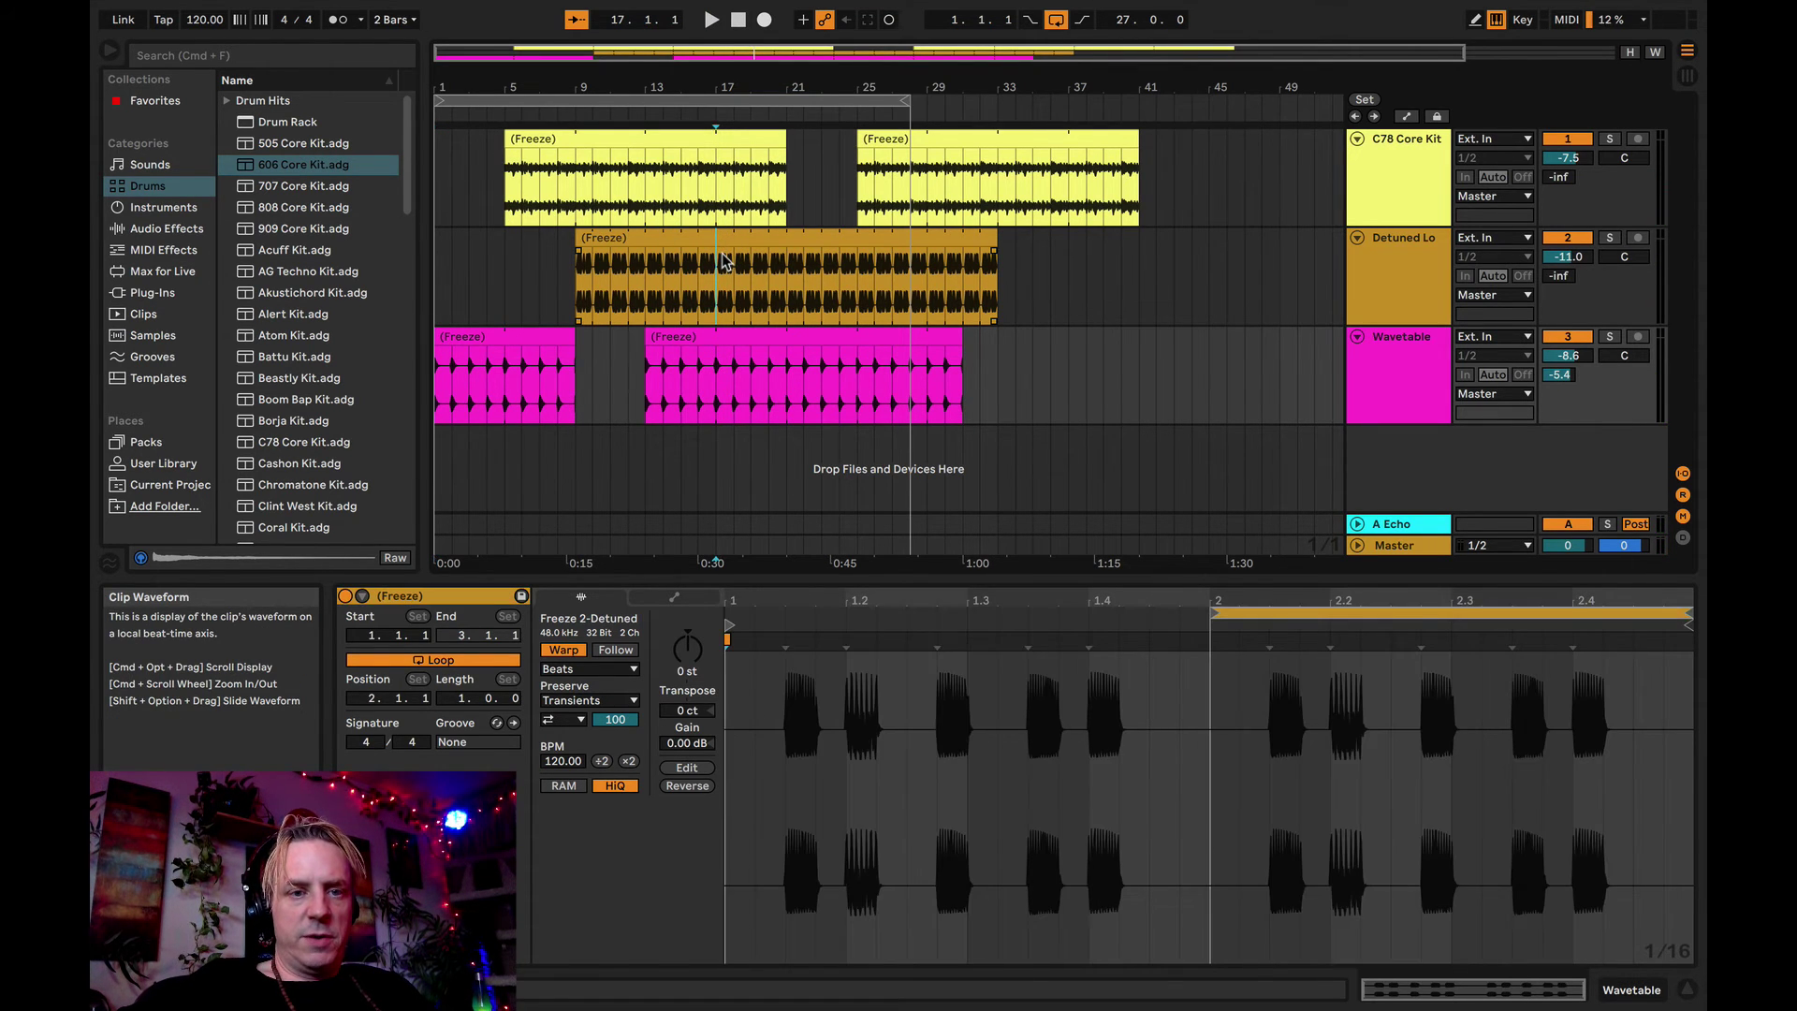
pyautogui.moveTo(722, 259); pyautogui.dragTo(735, 261)
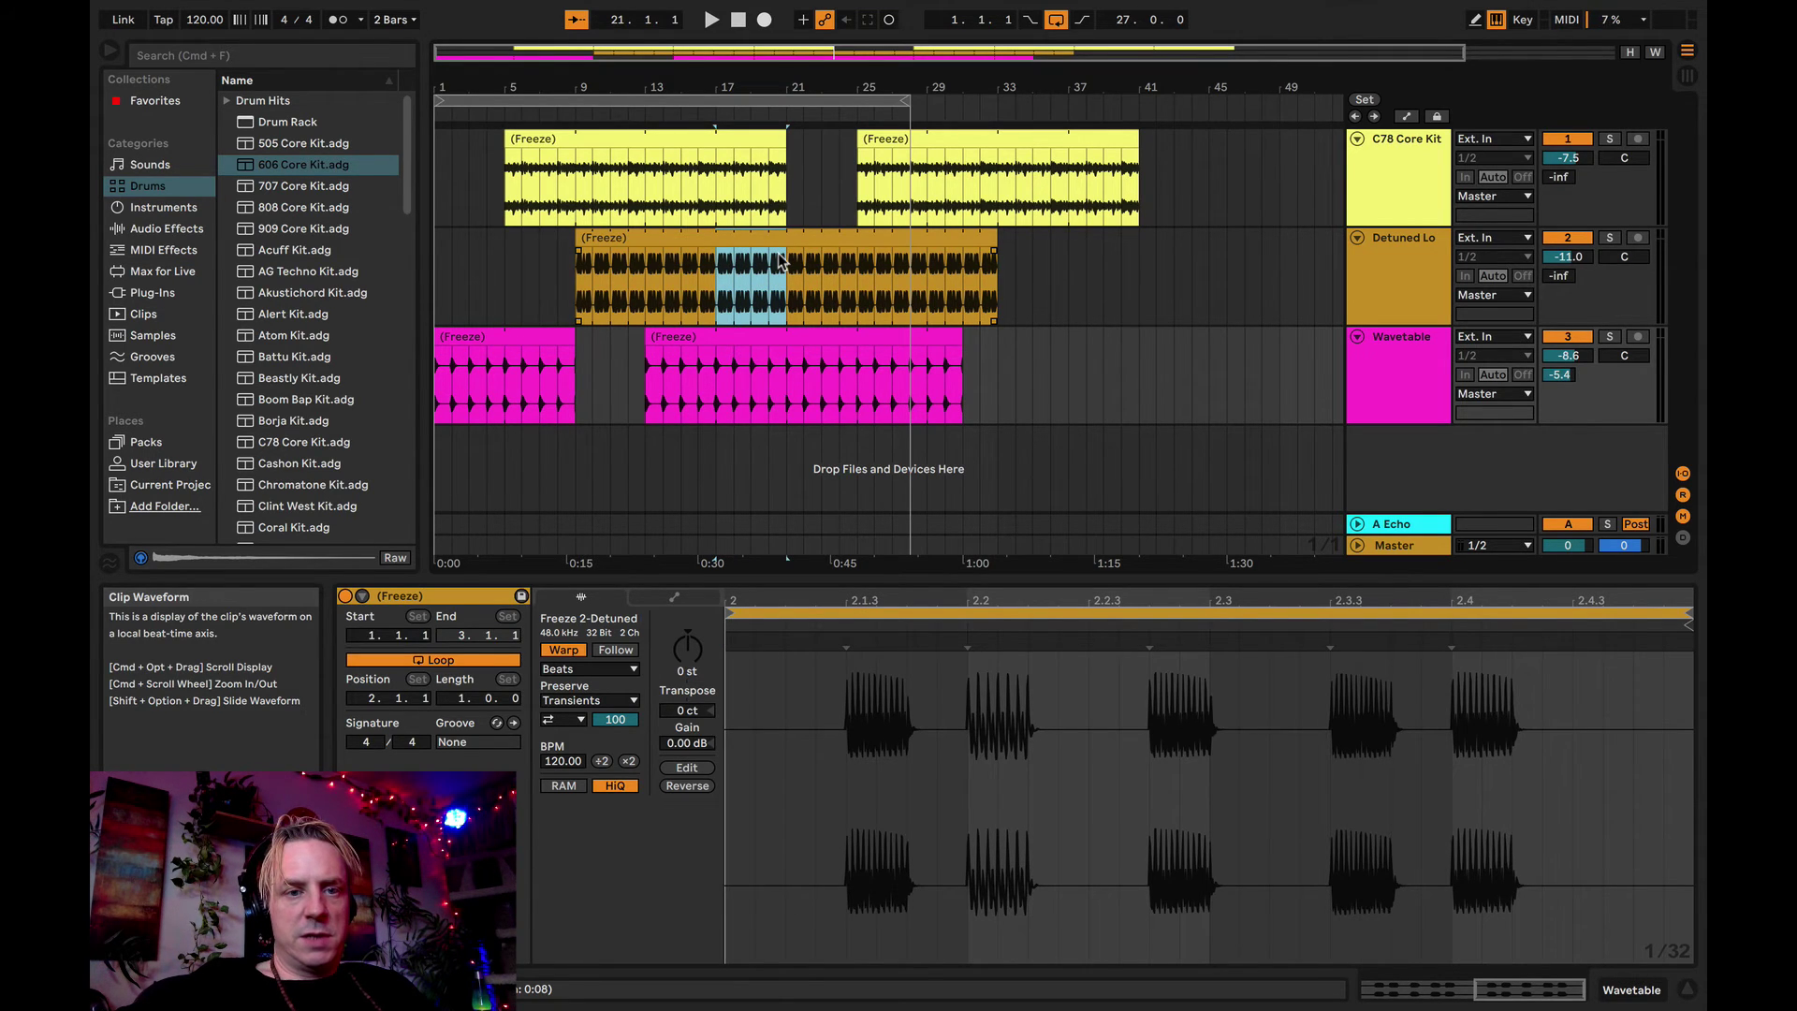
pyautogui.moveTo(778, 253); pyautogui.dragTo(779, 256)
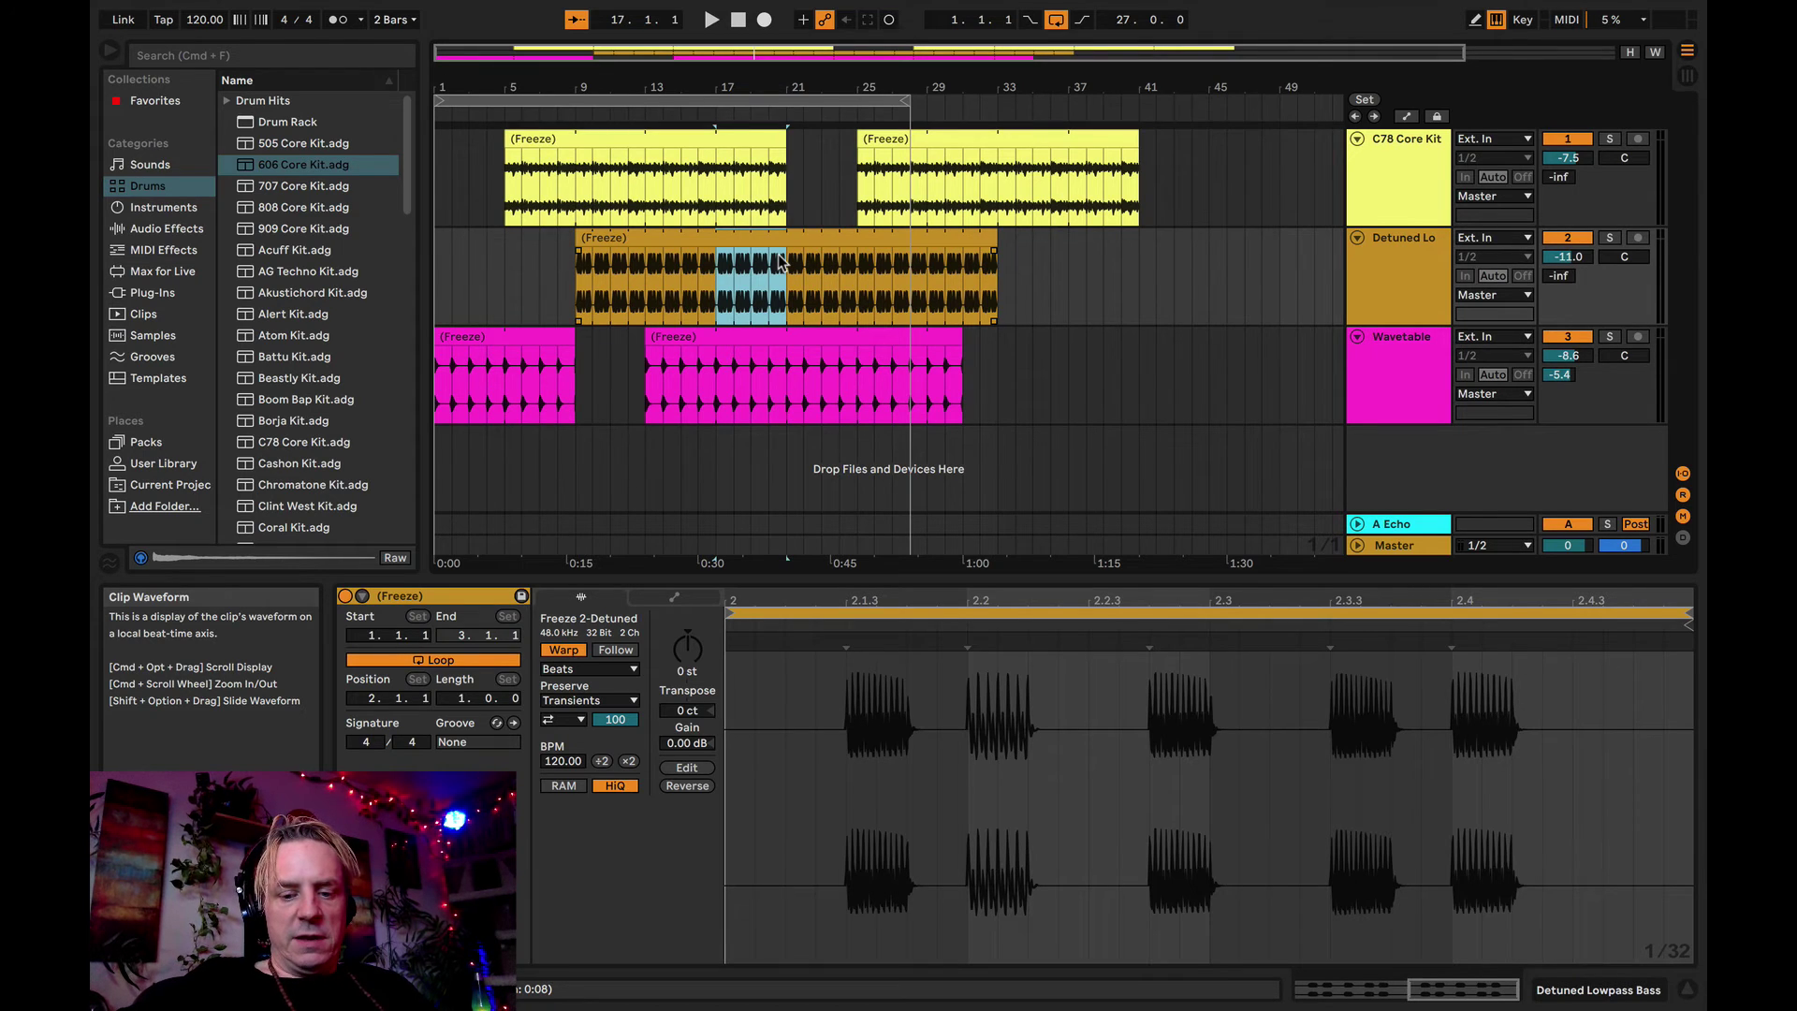
pyautogui.press('0')
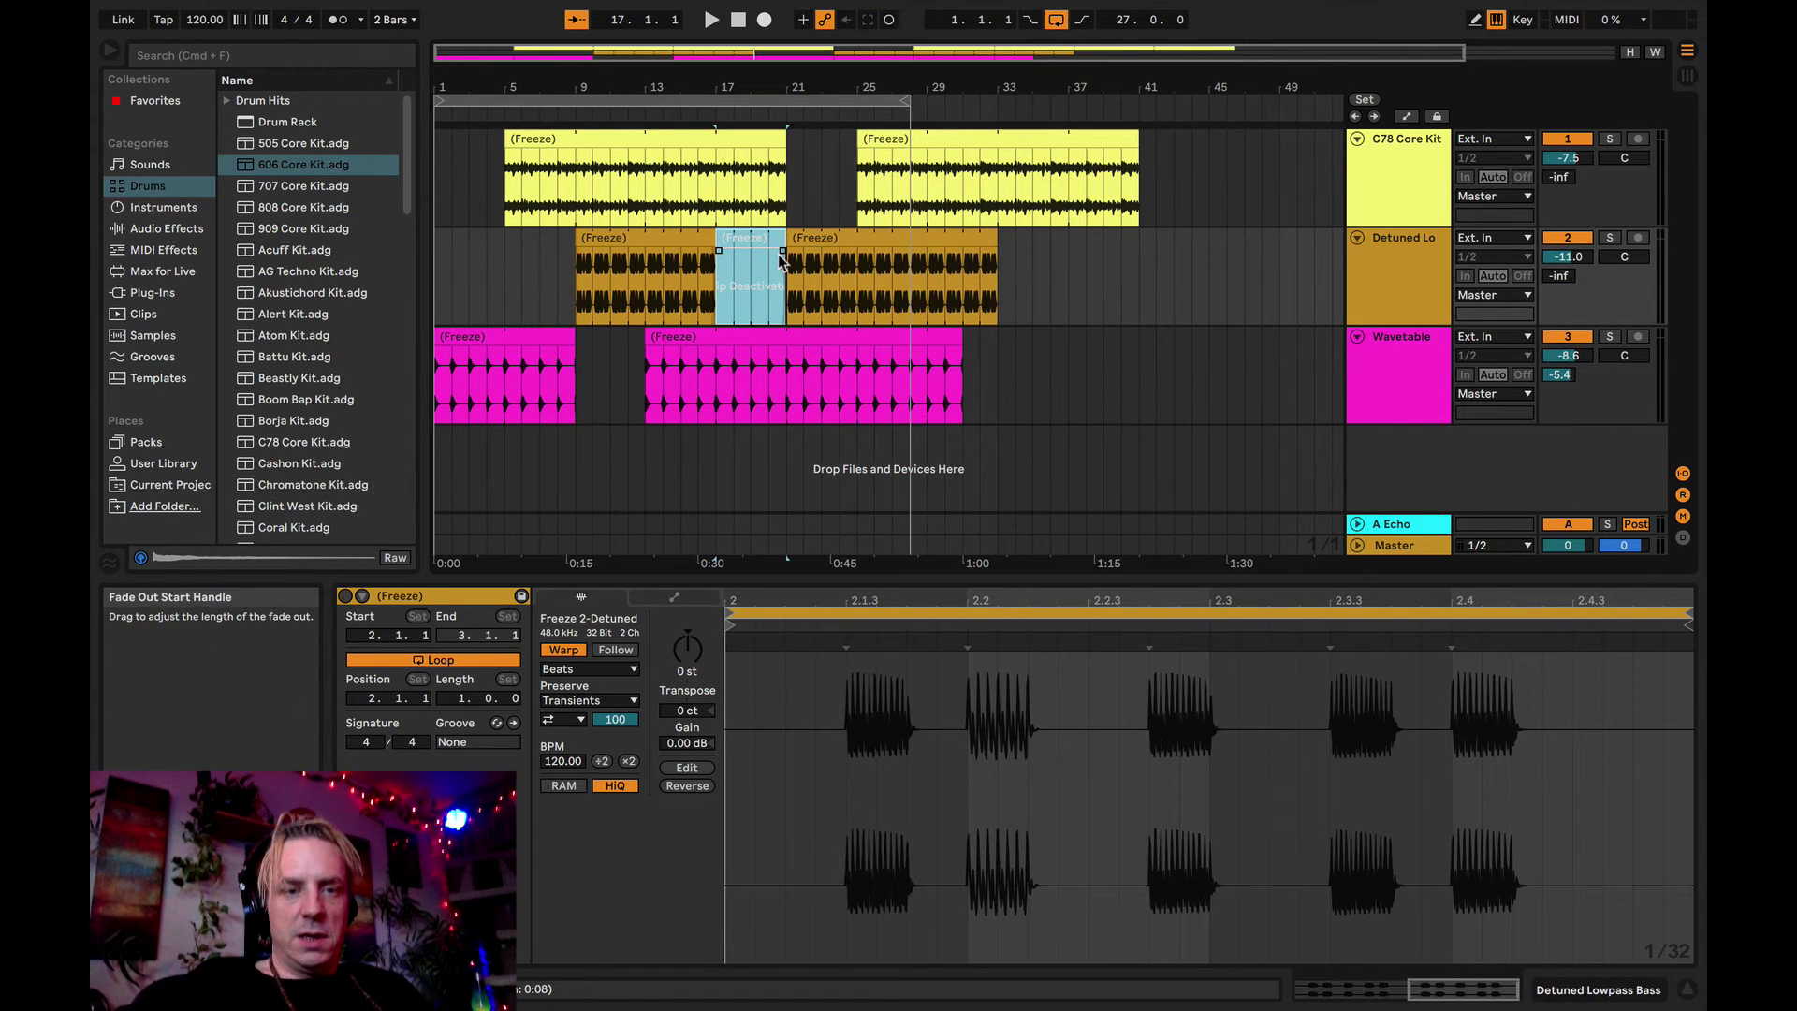
# - Delete the deactivated bass section between bars 17 and 21
pyautogui.click(1033, 277)
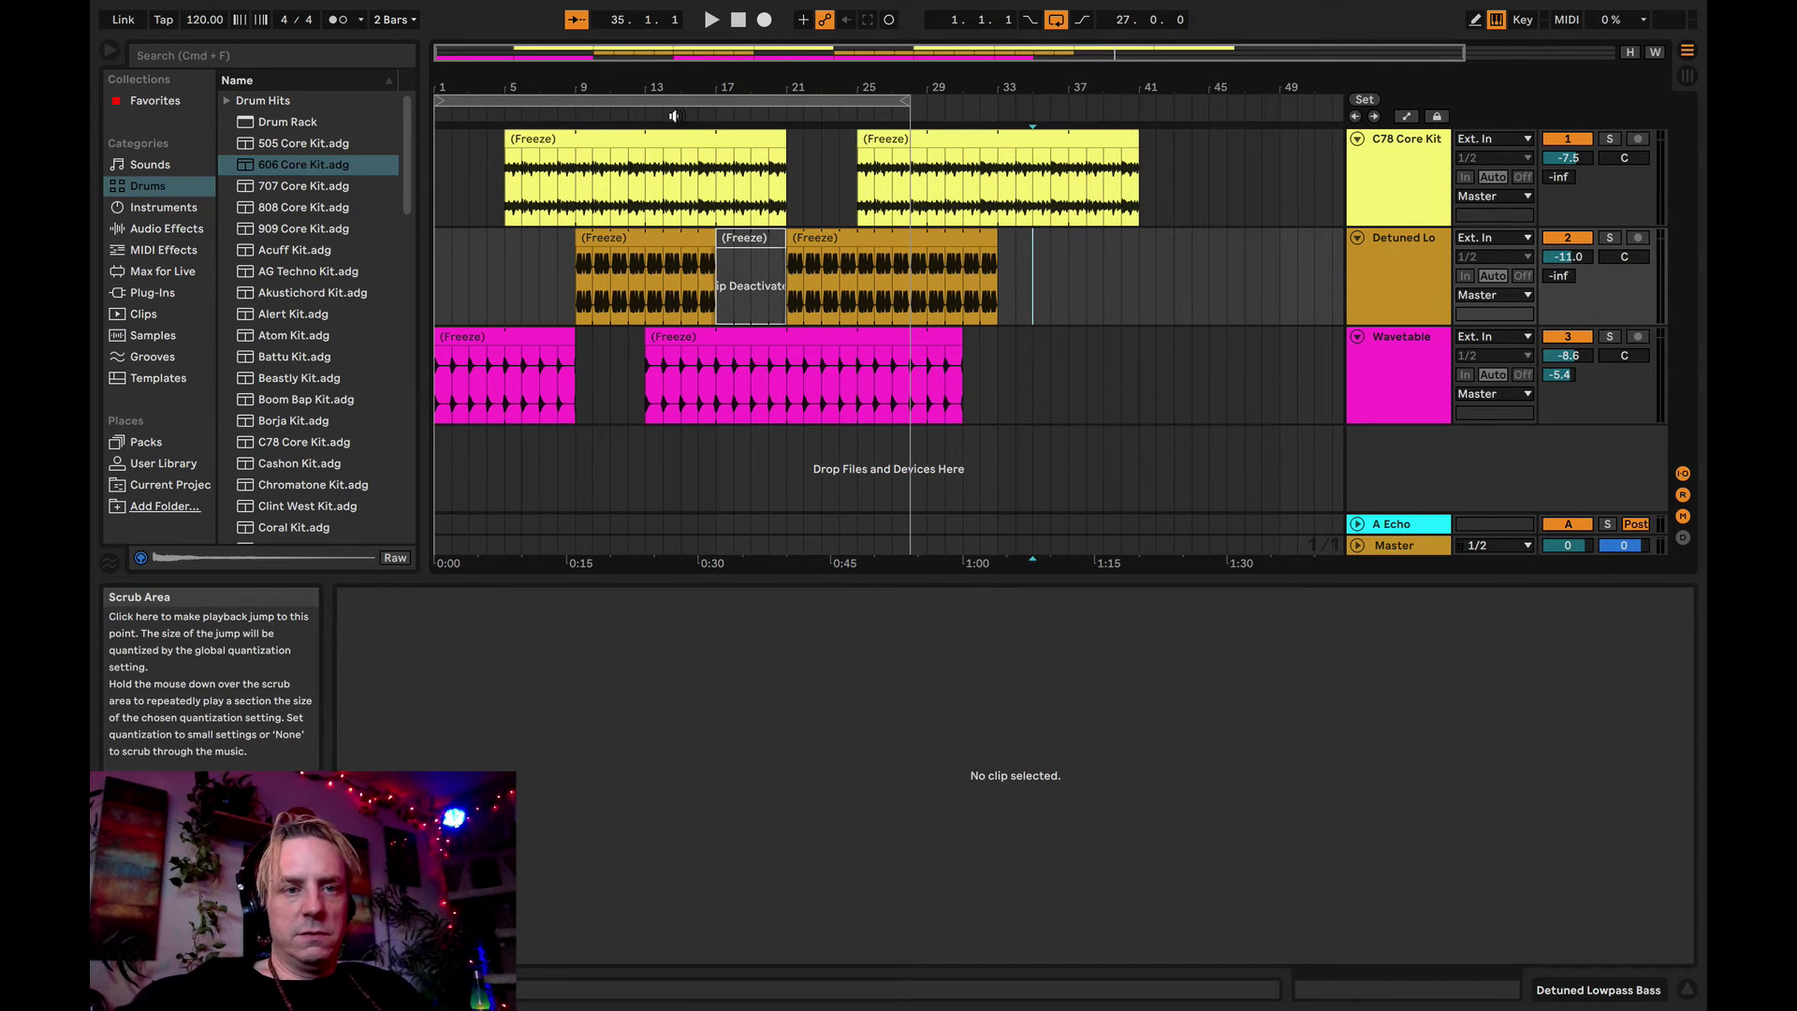
pyautogui.click(755, 238)
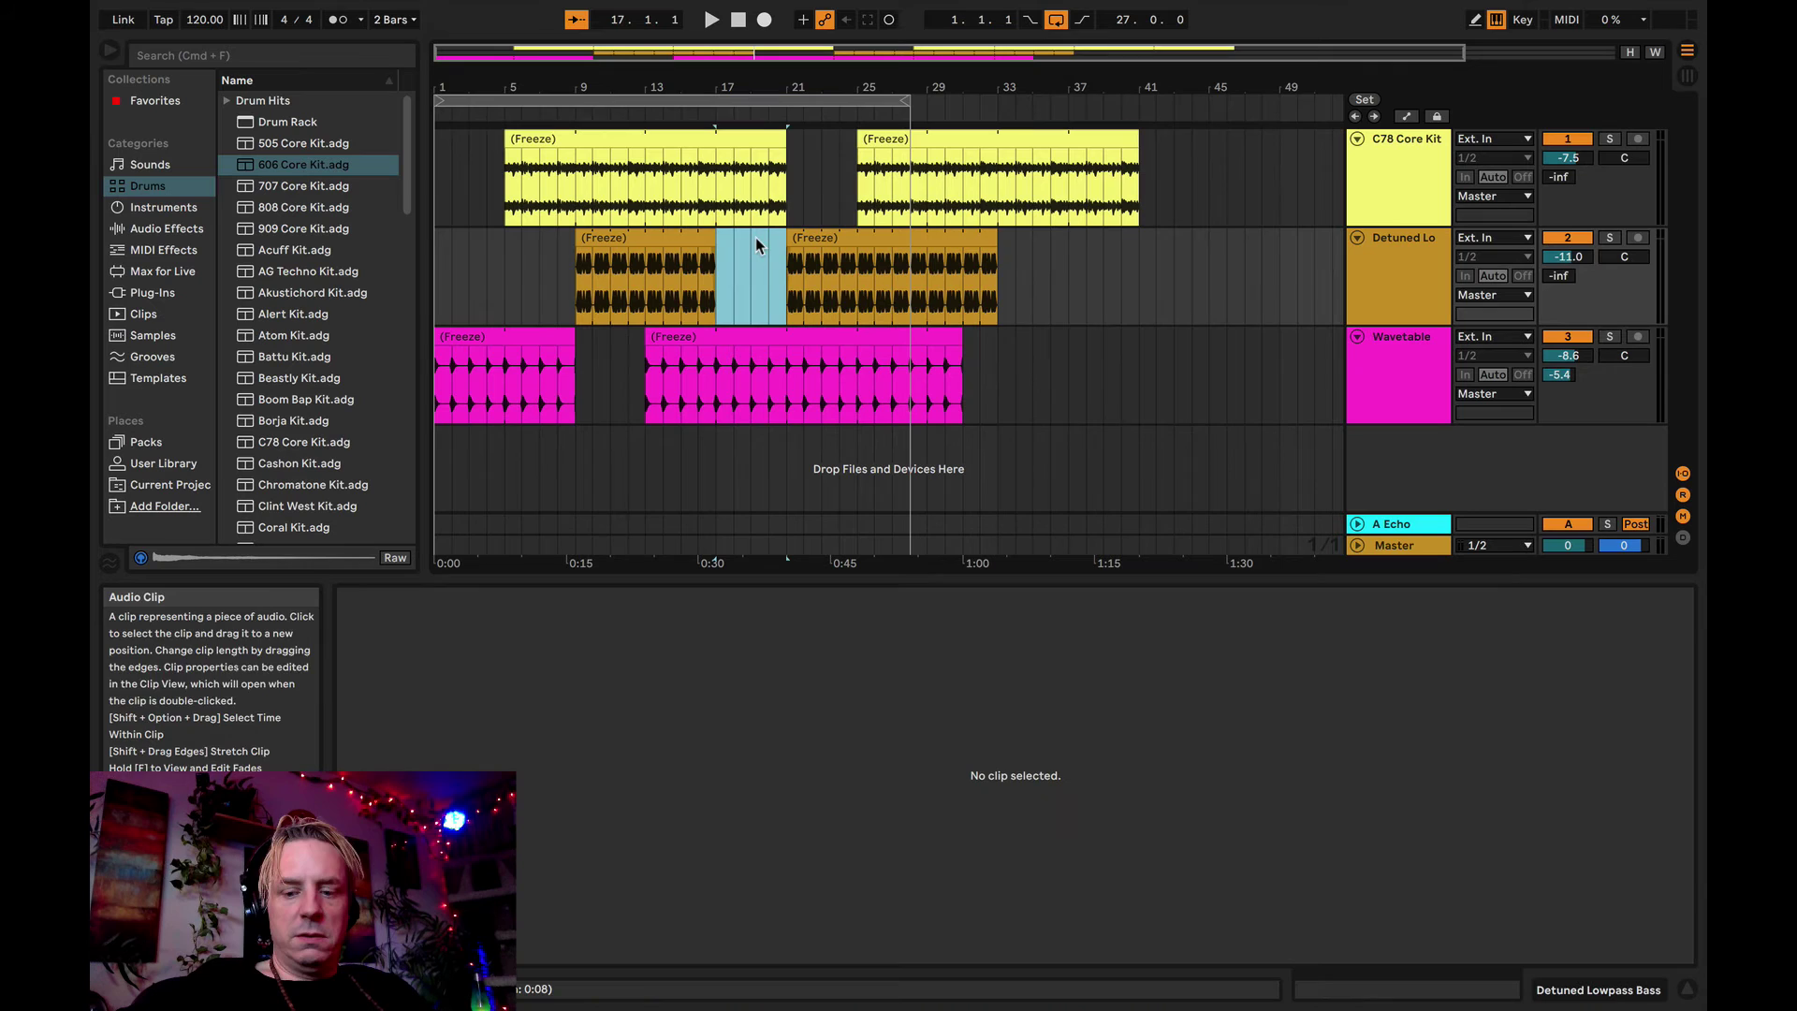
pyautogui.press('Delete')
pyautogui.click(1120, 356)
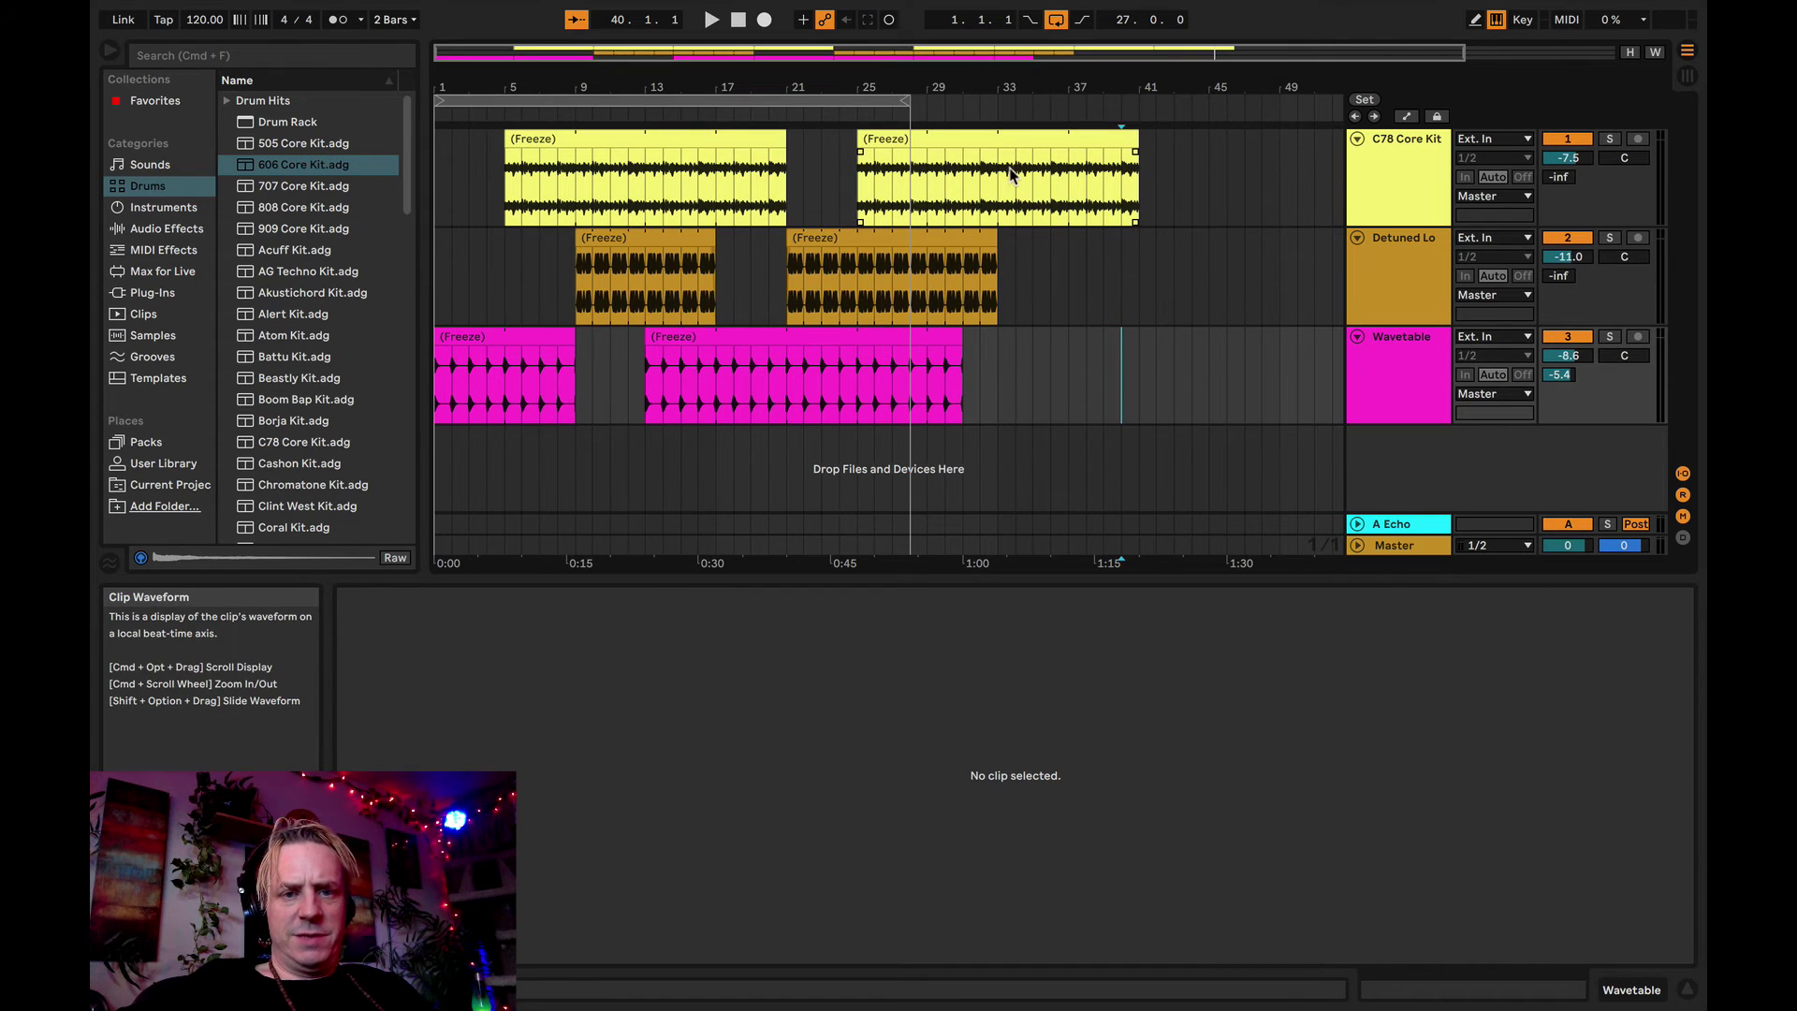
# - Shorten the second C78 Core Kit clip to end at bar 33, in line with the bass clip
pyautogui.click(1131, 143)
pyautogui.moveTo(1131, 143); pyautogui.dragTo(997, 139)
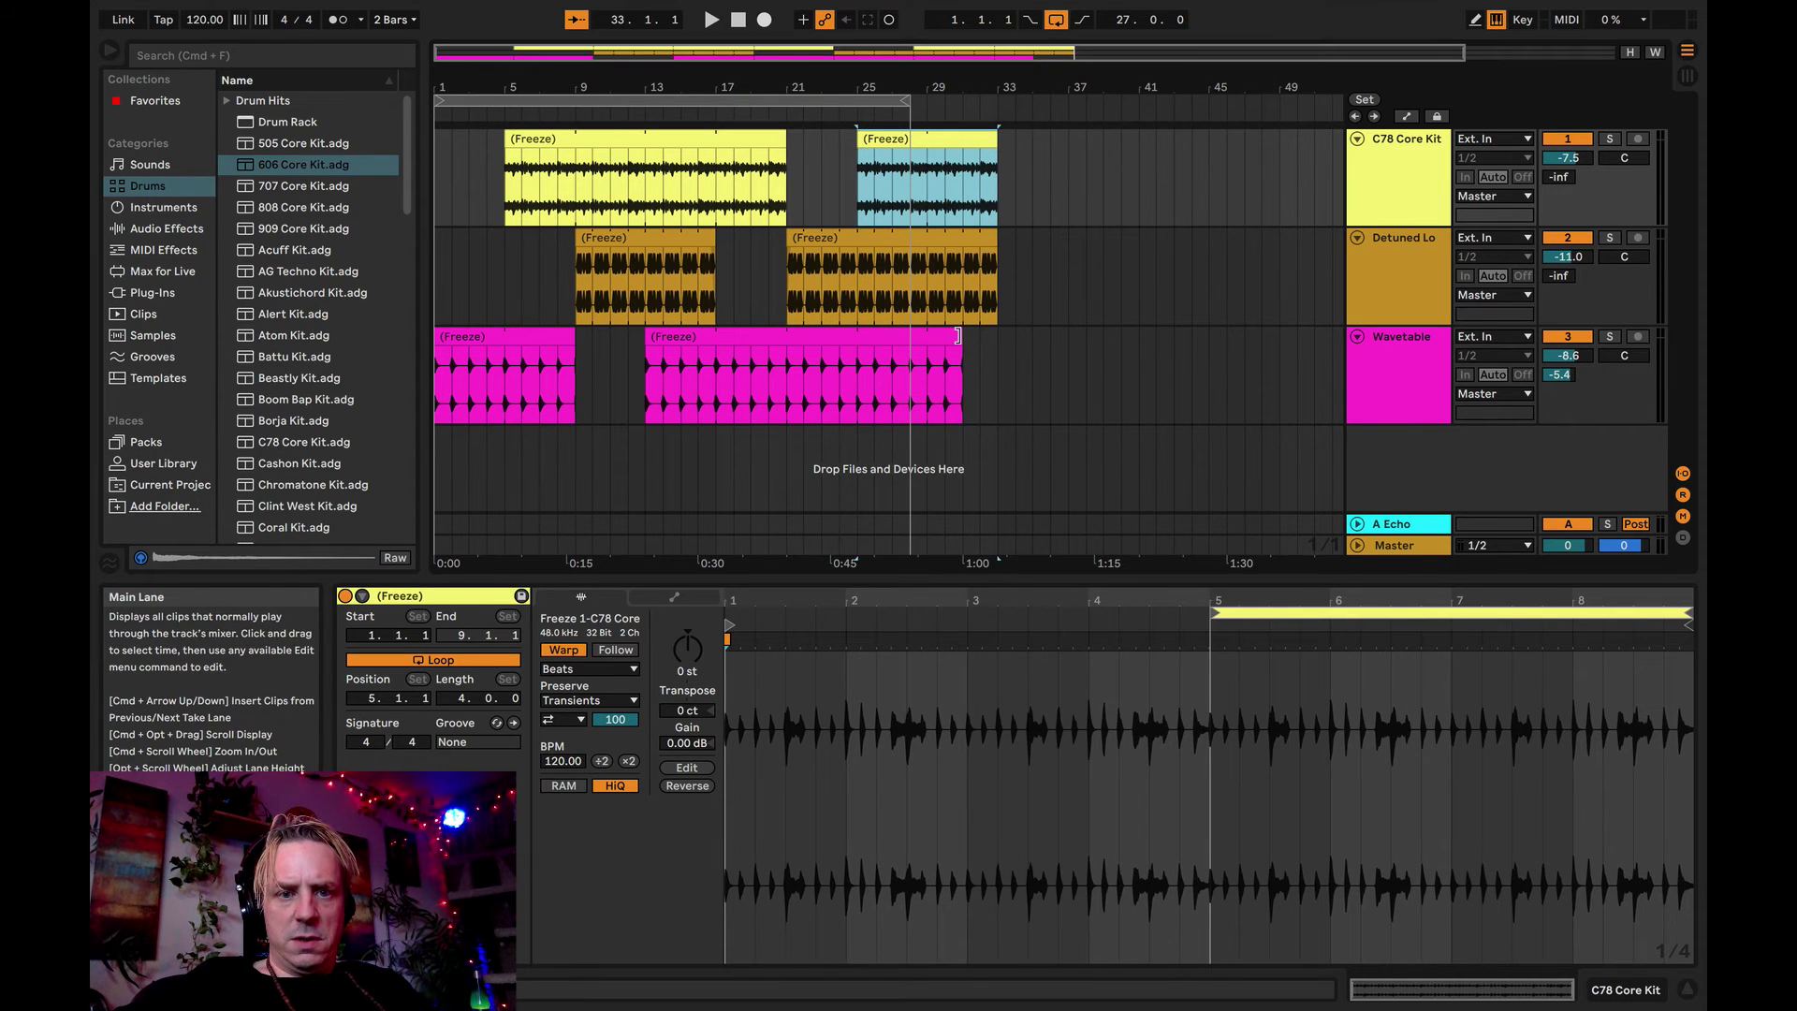
# - Extend the second Wavetable clip to bar 33 and shorten the second C78 Core Kit and Detuned Lowpass Bass clips to end at bar 29
pyautogui.moveTo(956, 335); pyautogui.dragTo(998, 335)
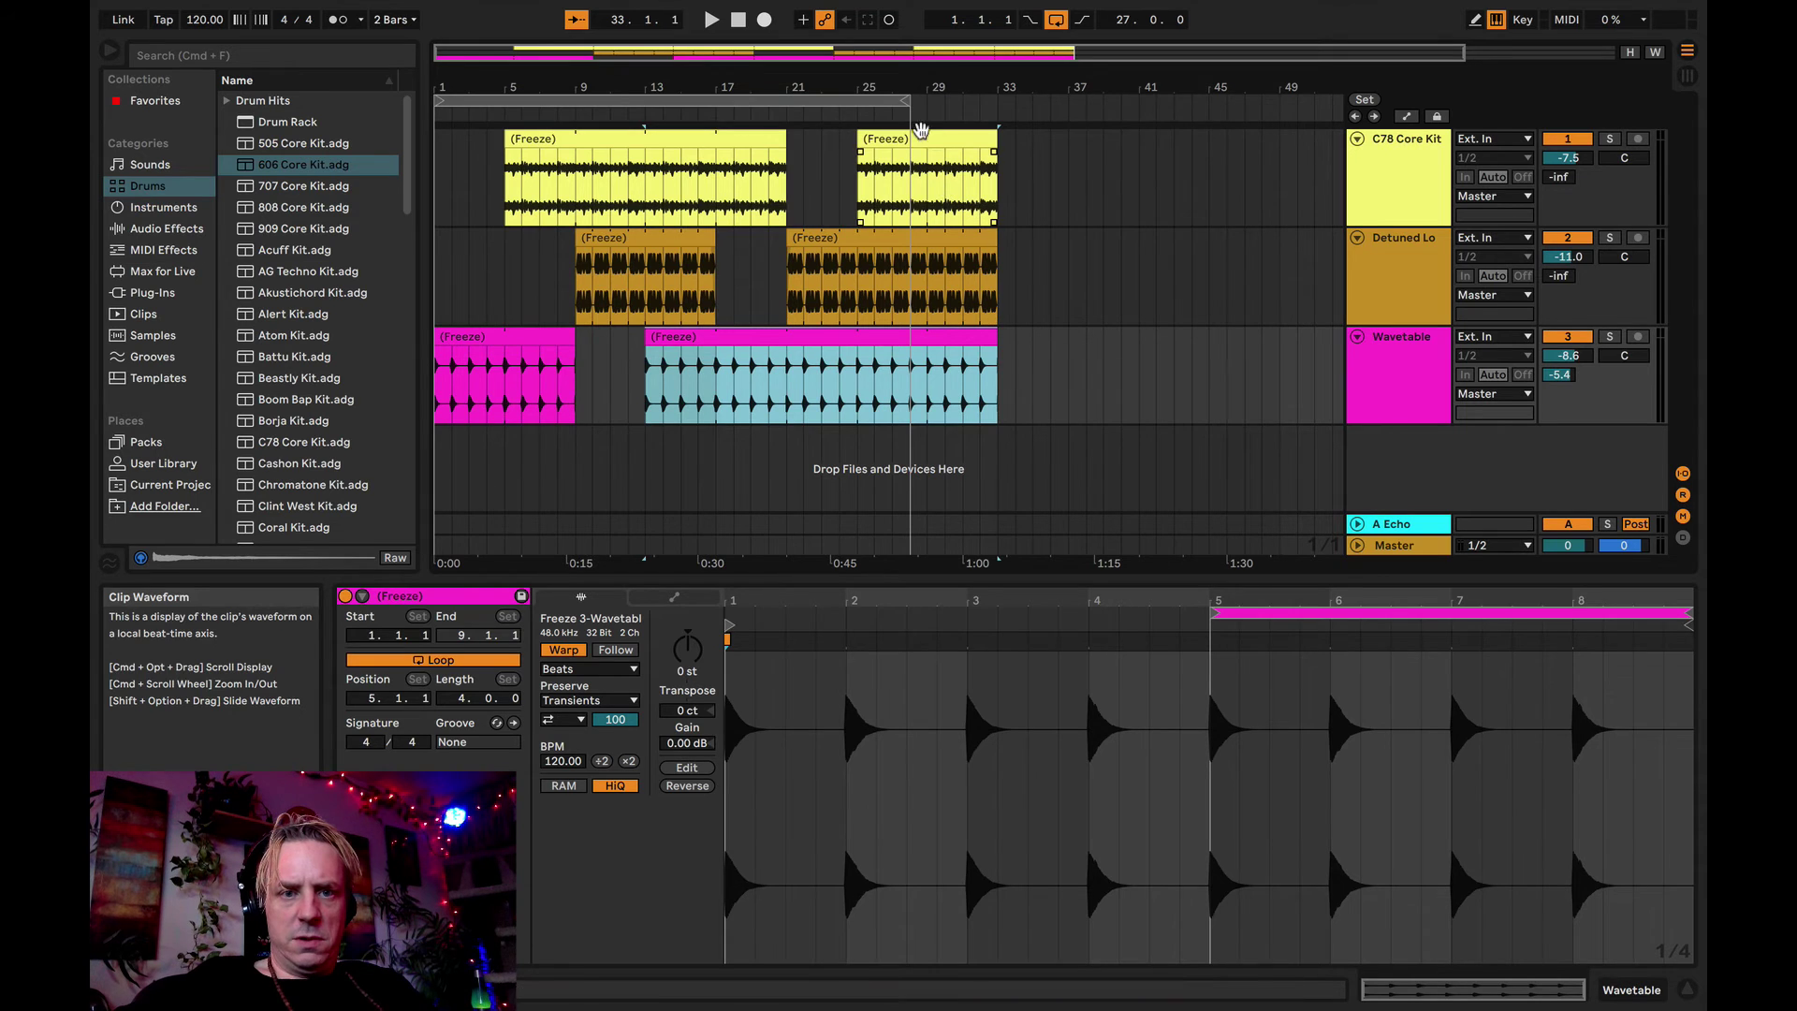
pyautogui.moveTo(997, 144); pyautogui.dragTo(927, 144)
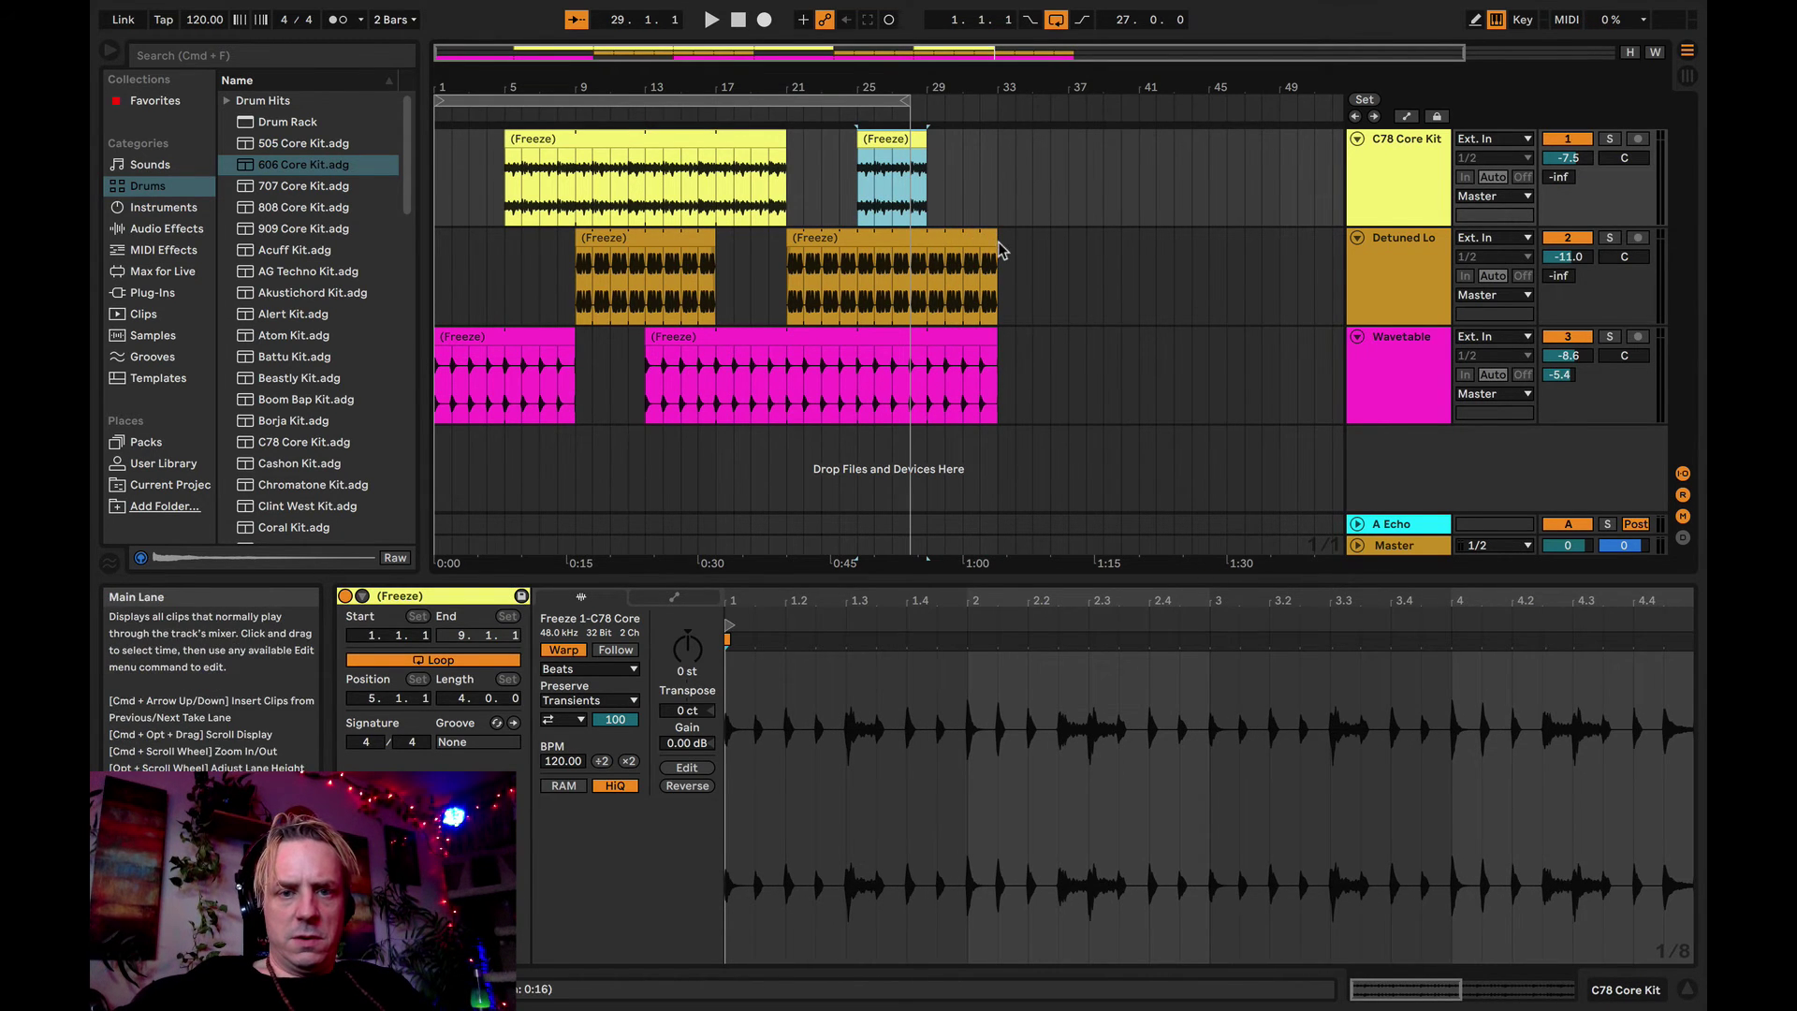
pyautogui.moveTo(999, 248); pyautogui.dragTo(929, 248)
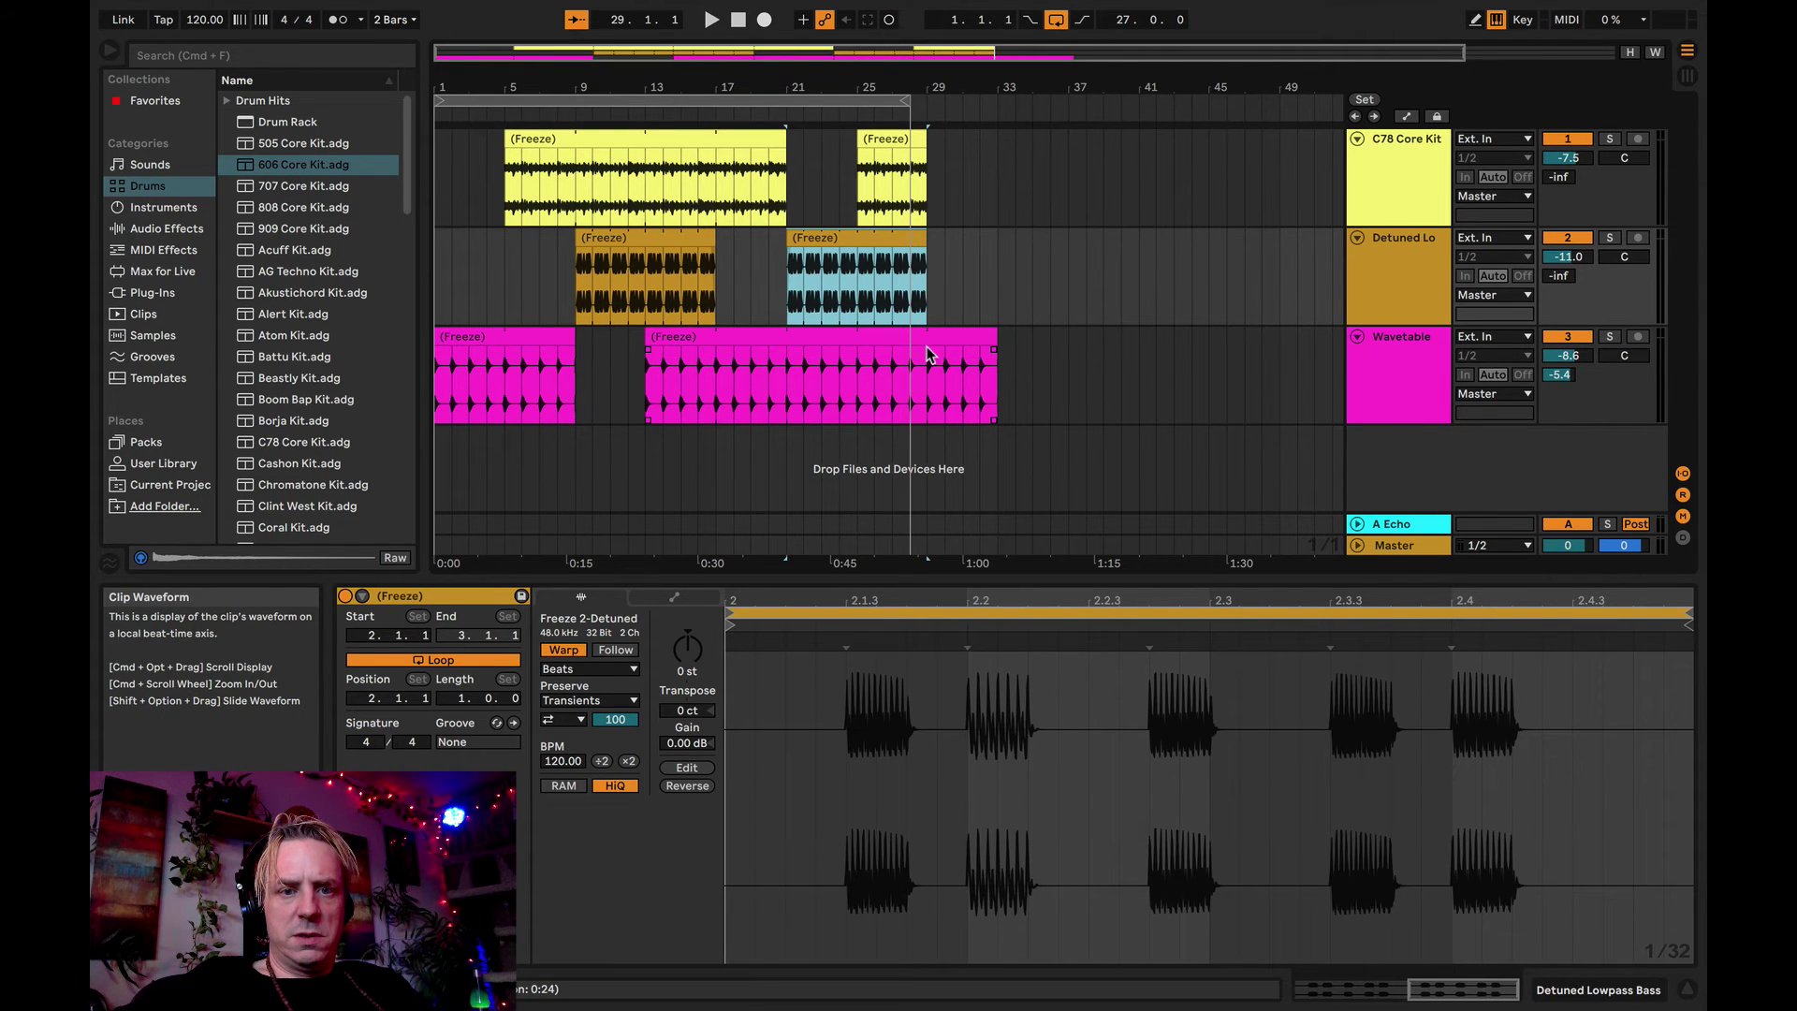
pyautogui.click(996, 240)
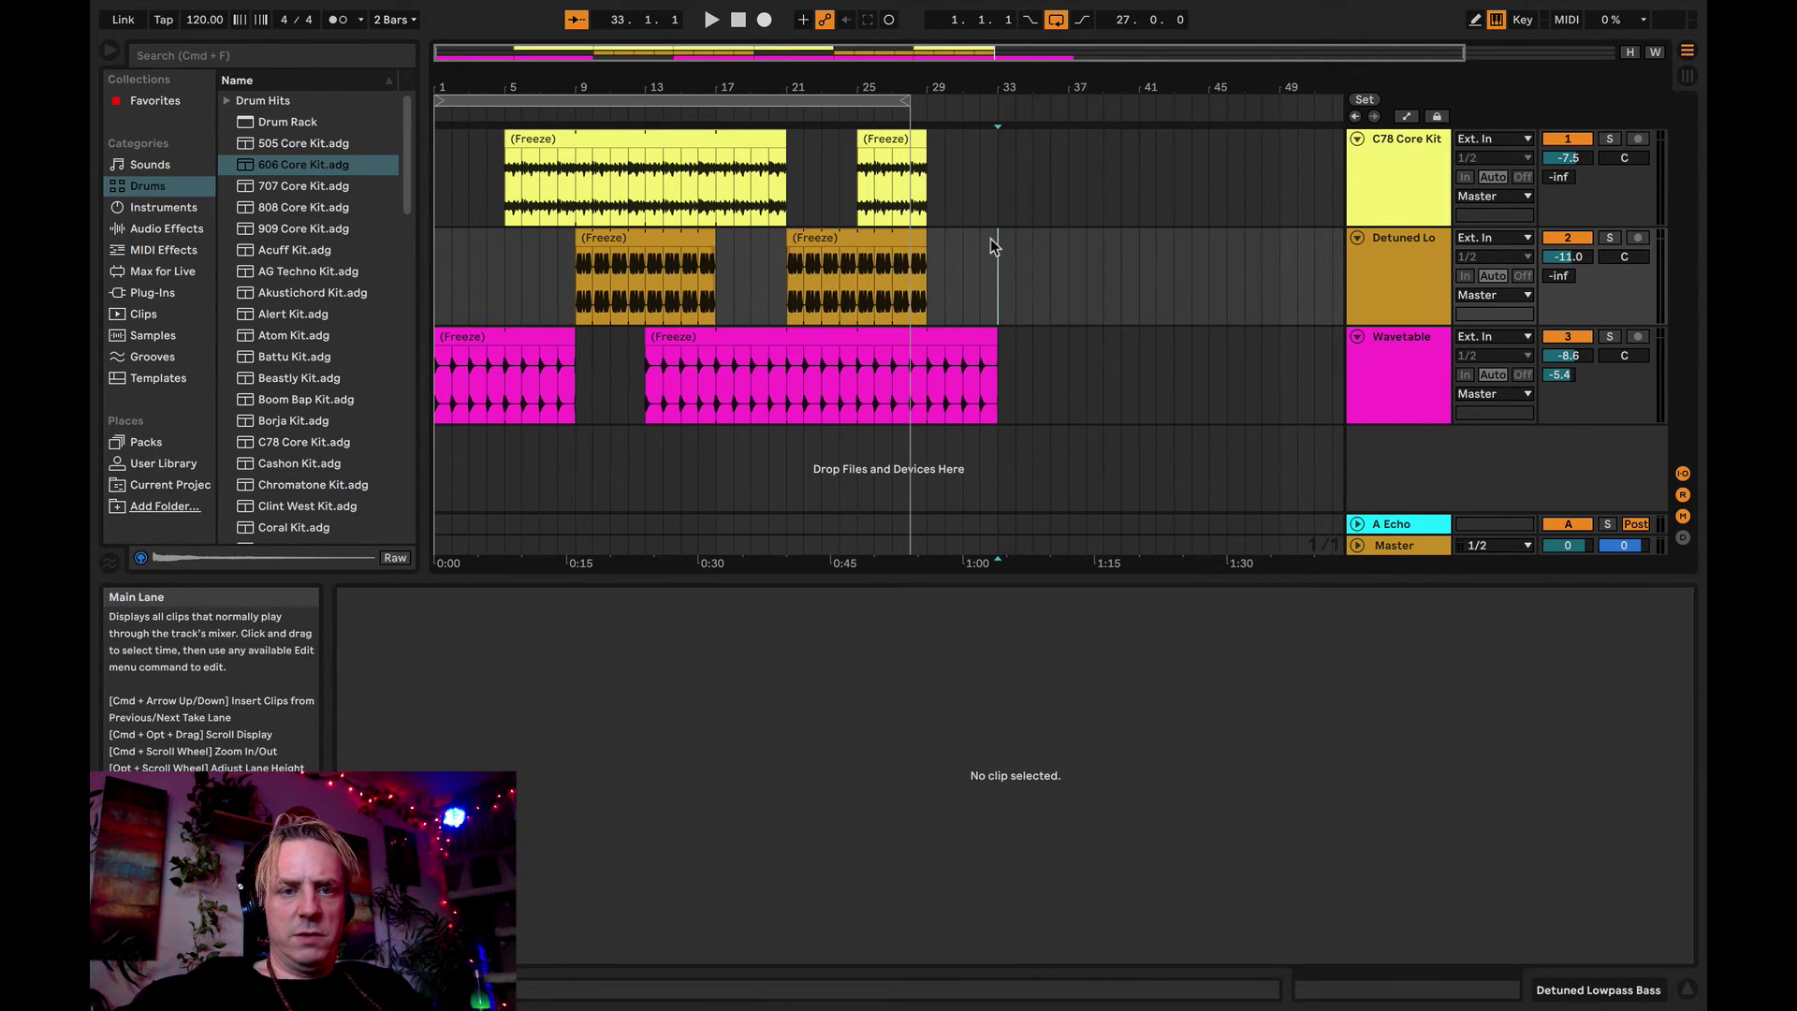
# - Set the Arrangement loop to span the Wavetable clips from bar 1 to bar 33, and select everything within it
pyautogui.click(514, 340)
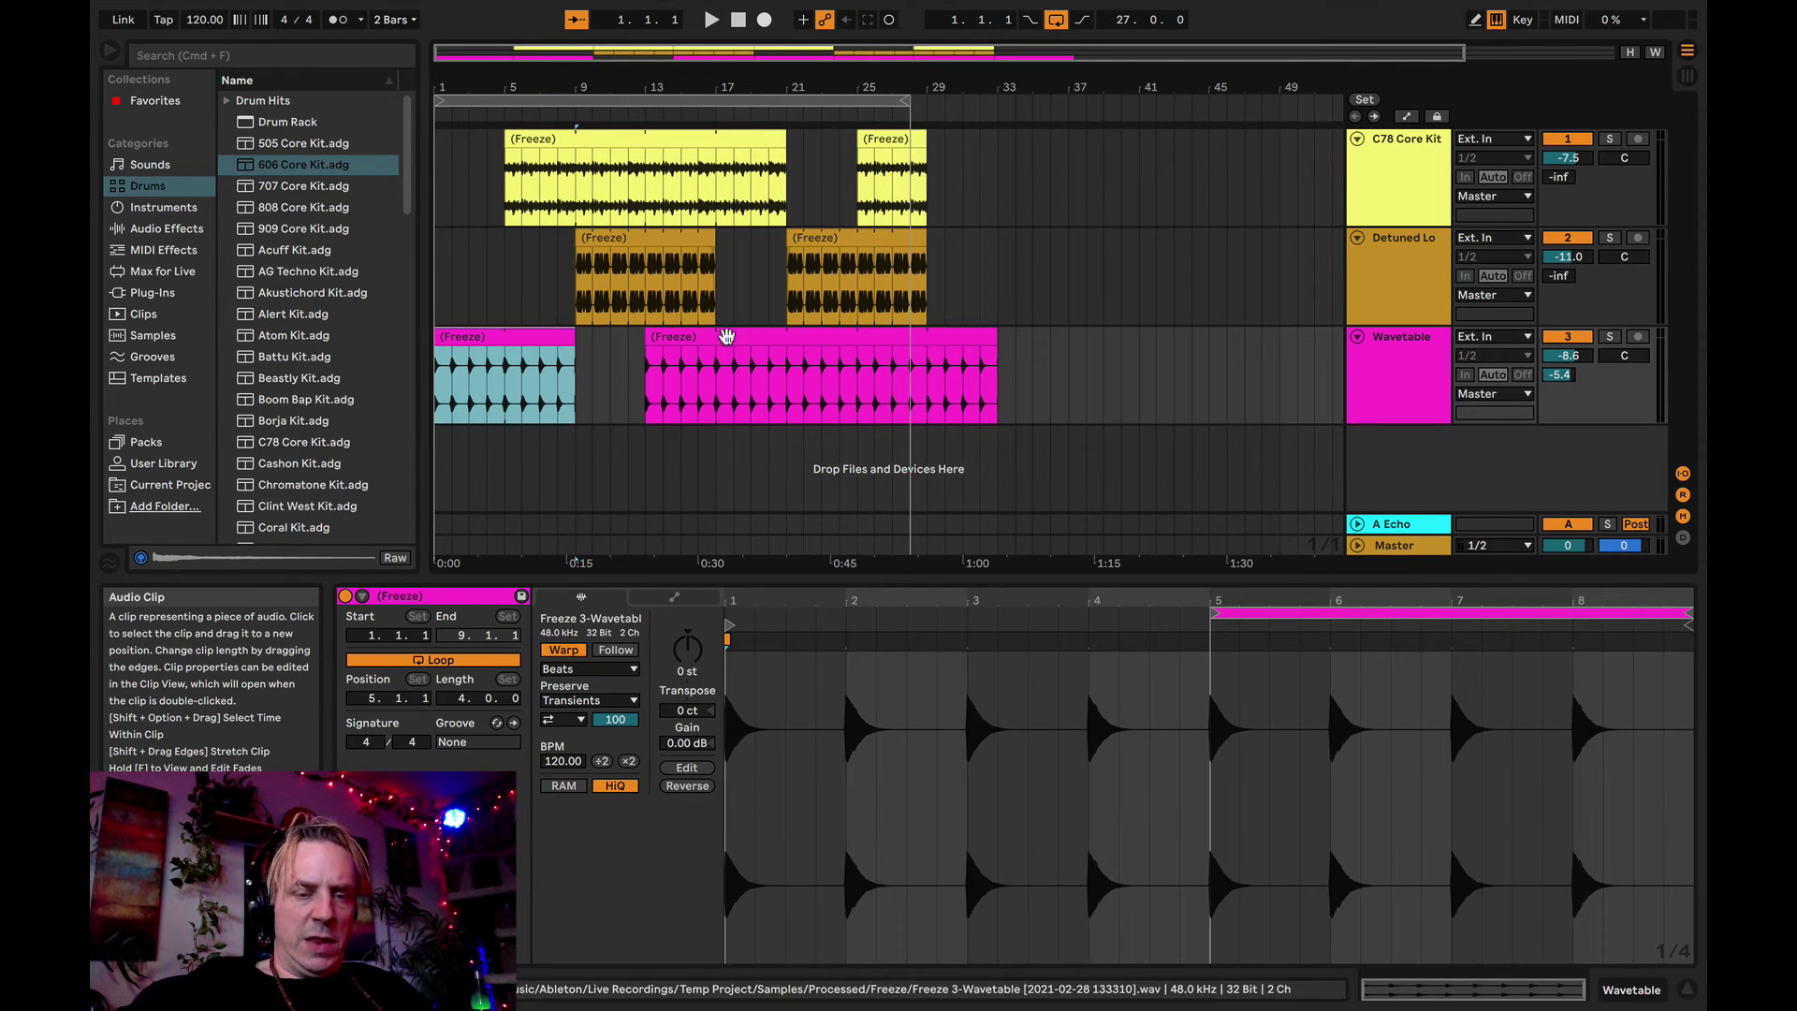
pyautogui.keyDown('shift'); pyautogui.click(941, 340); pyautogui.keyUp('shift')
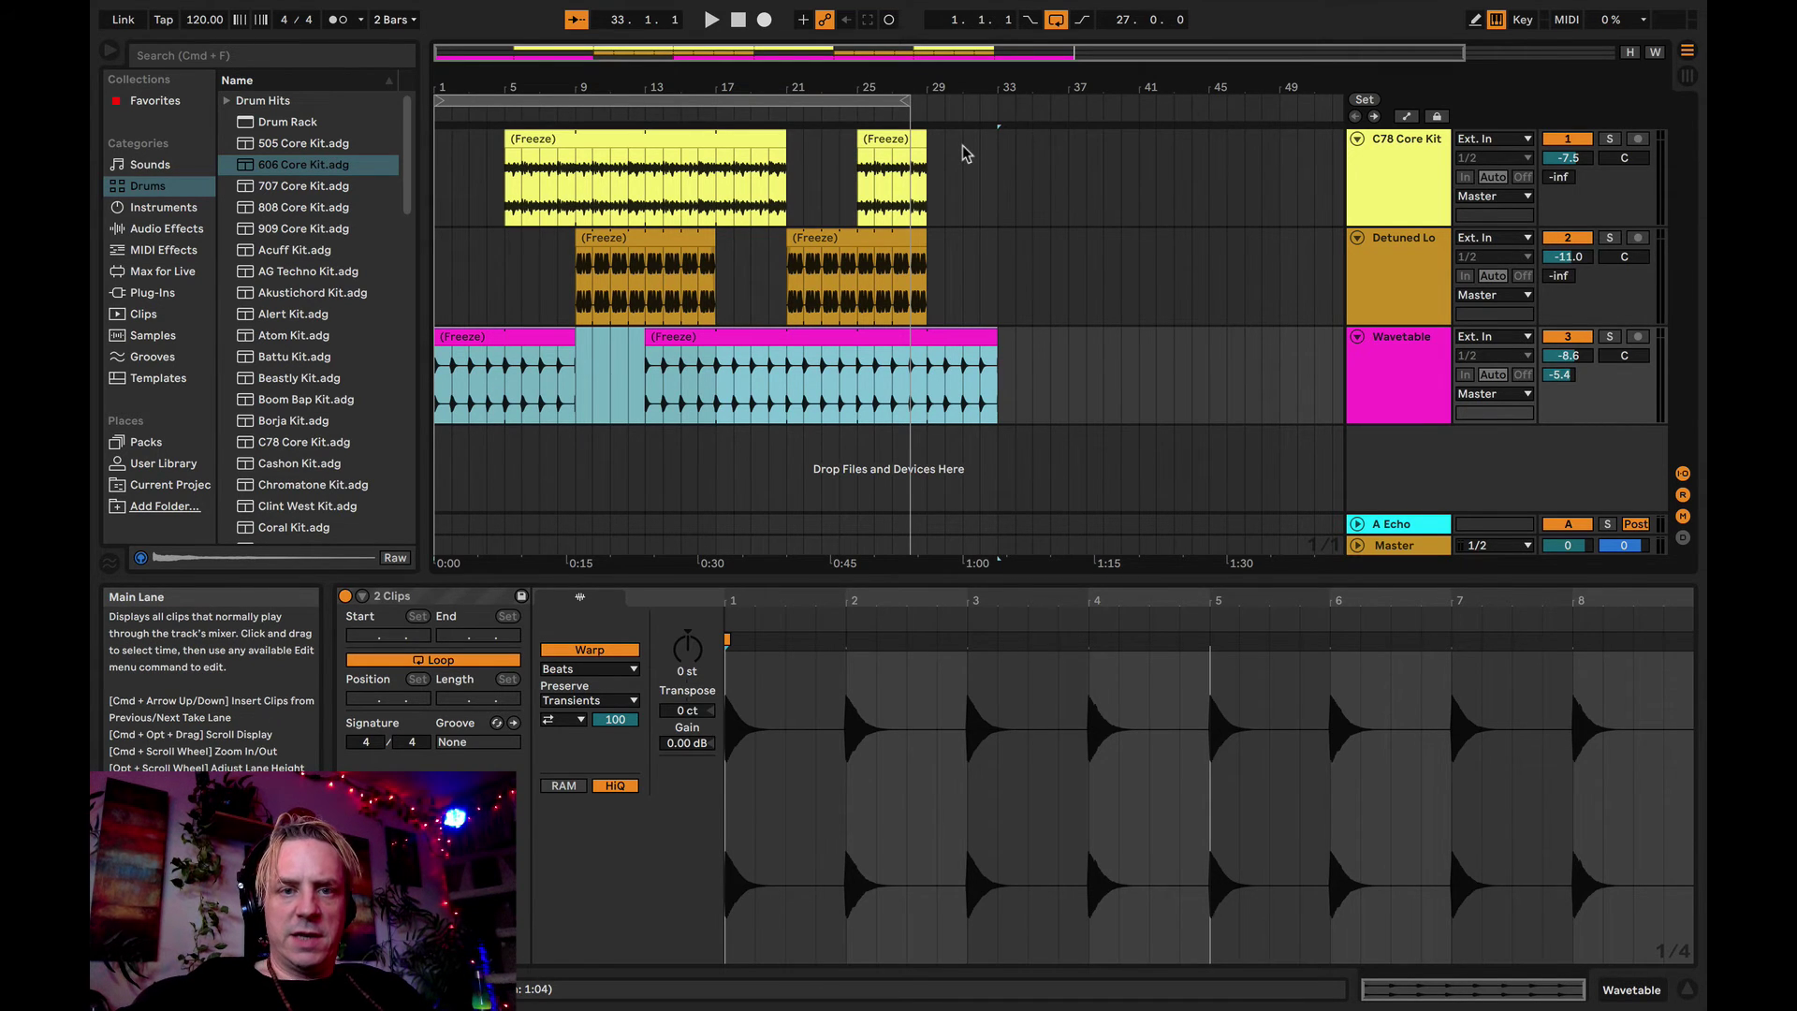
pyautogui.press('super+l')
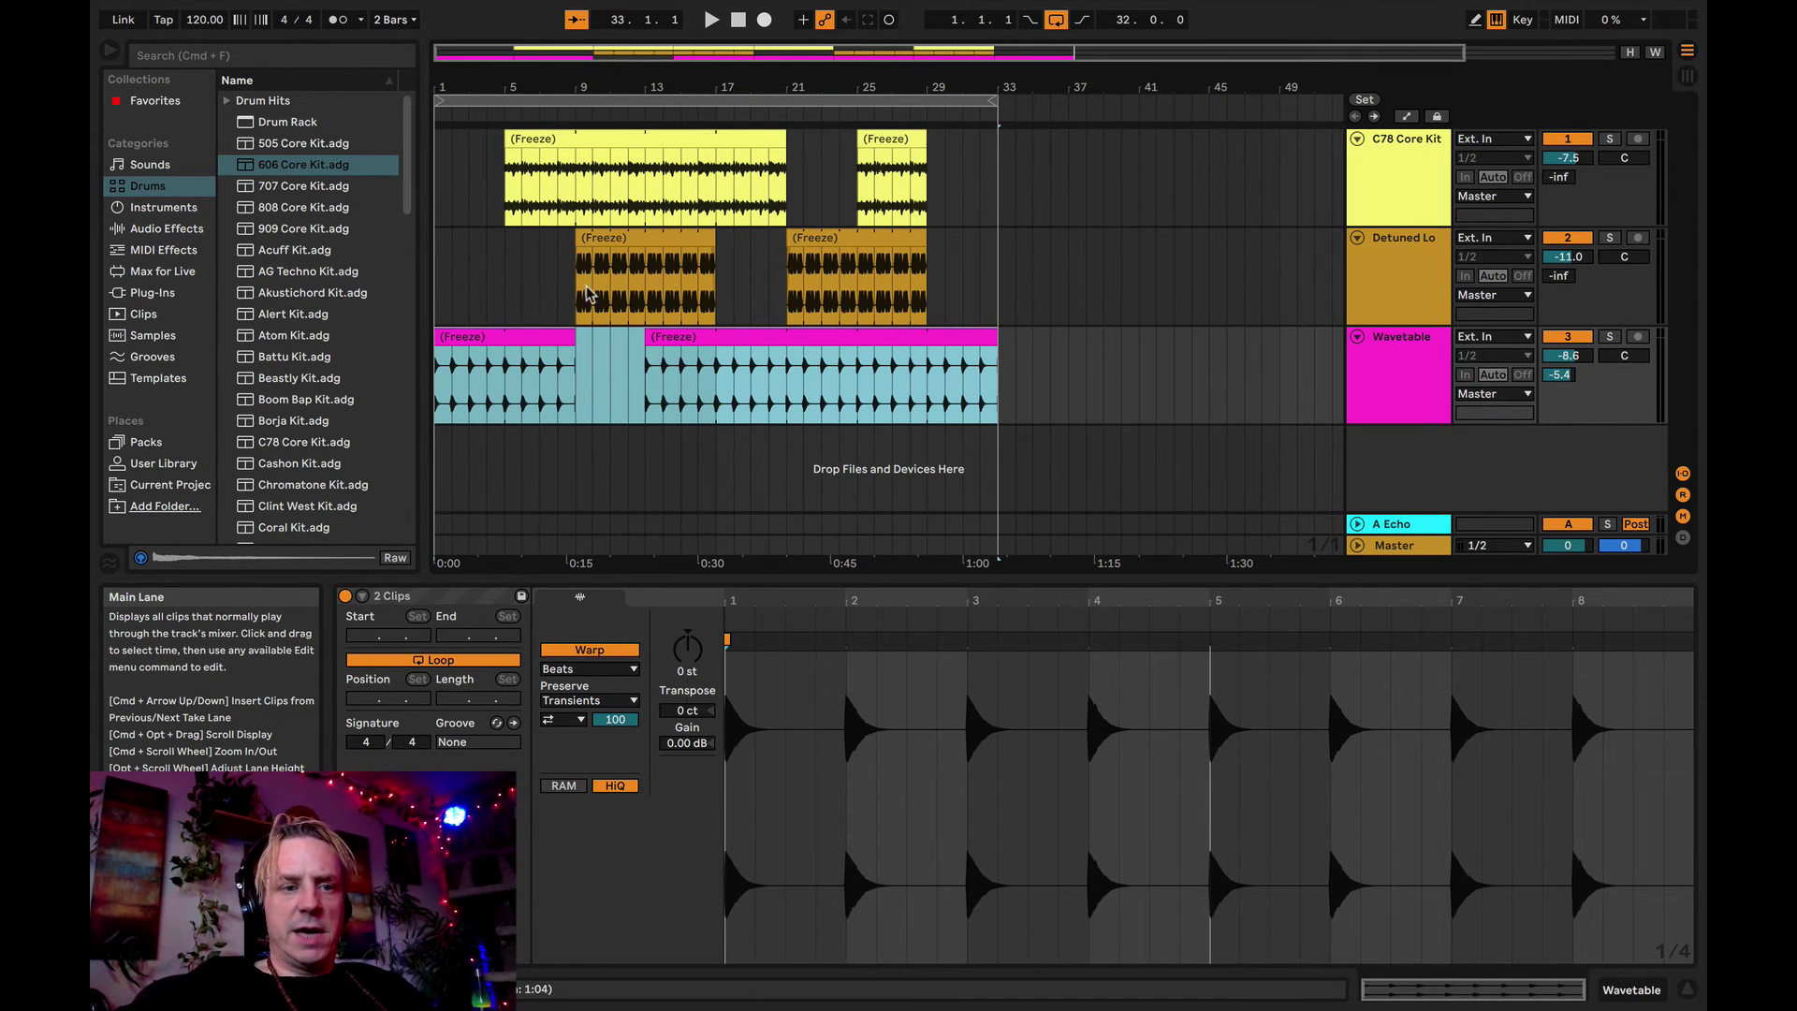
pyautogui.click(711, 102)
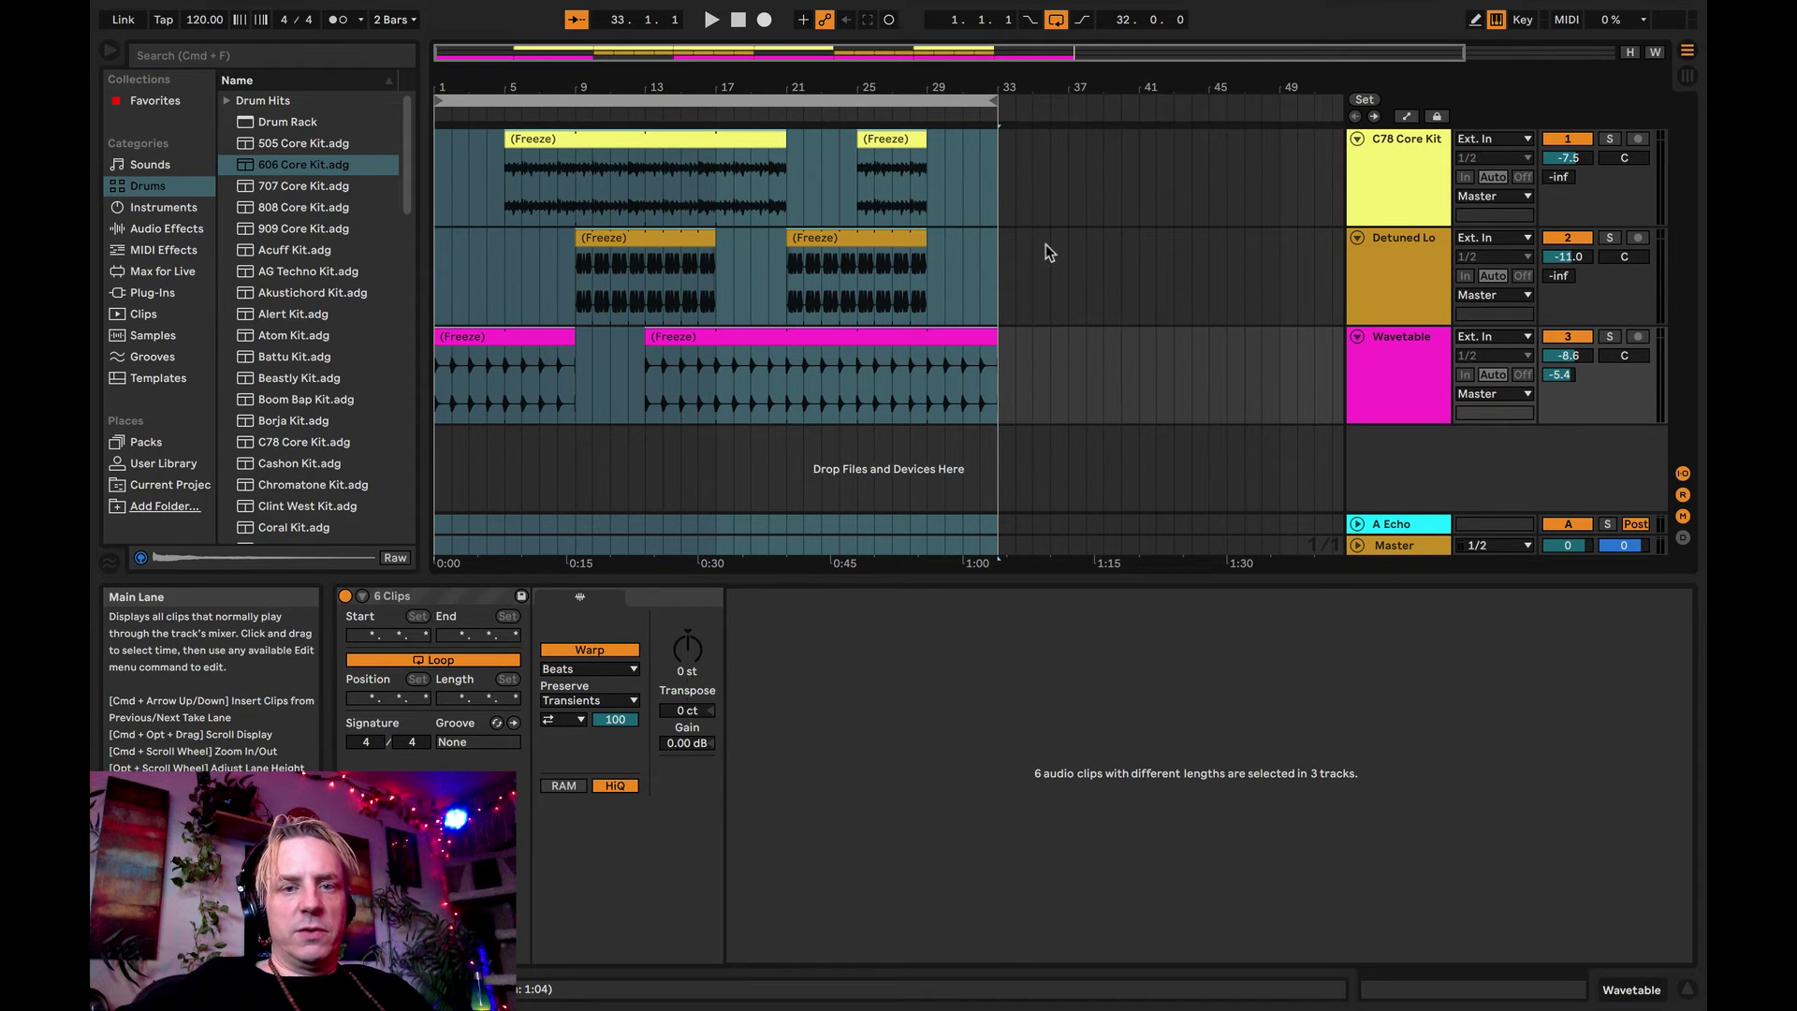
pyautogui.moveTo(412, 8)
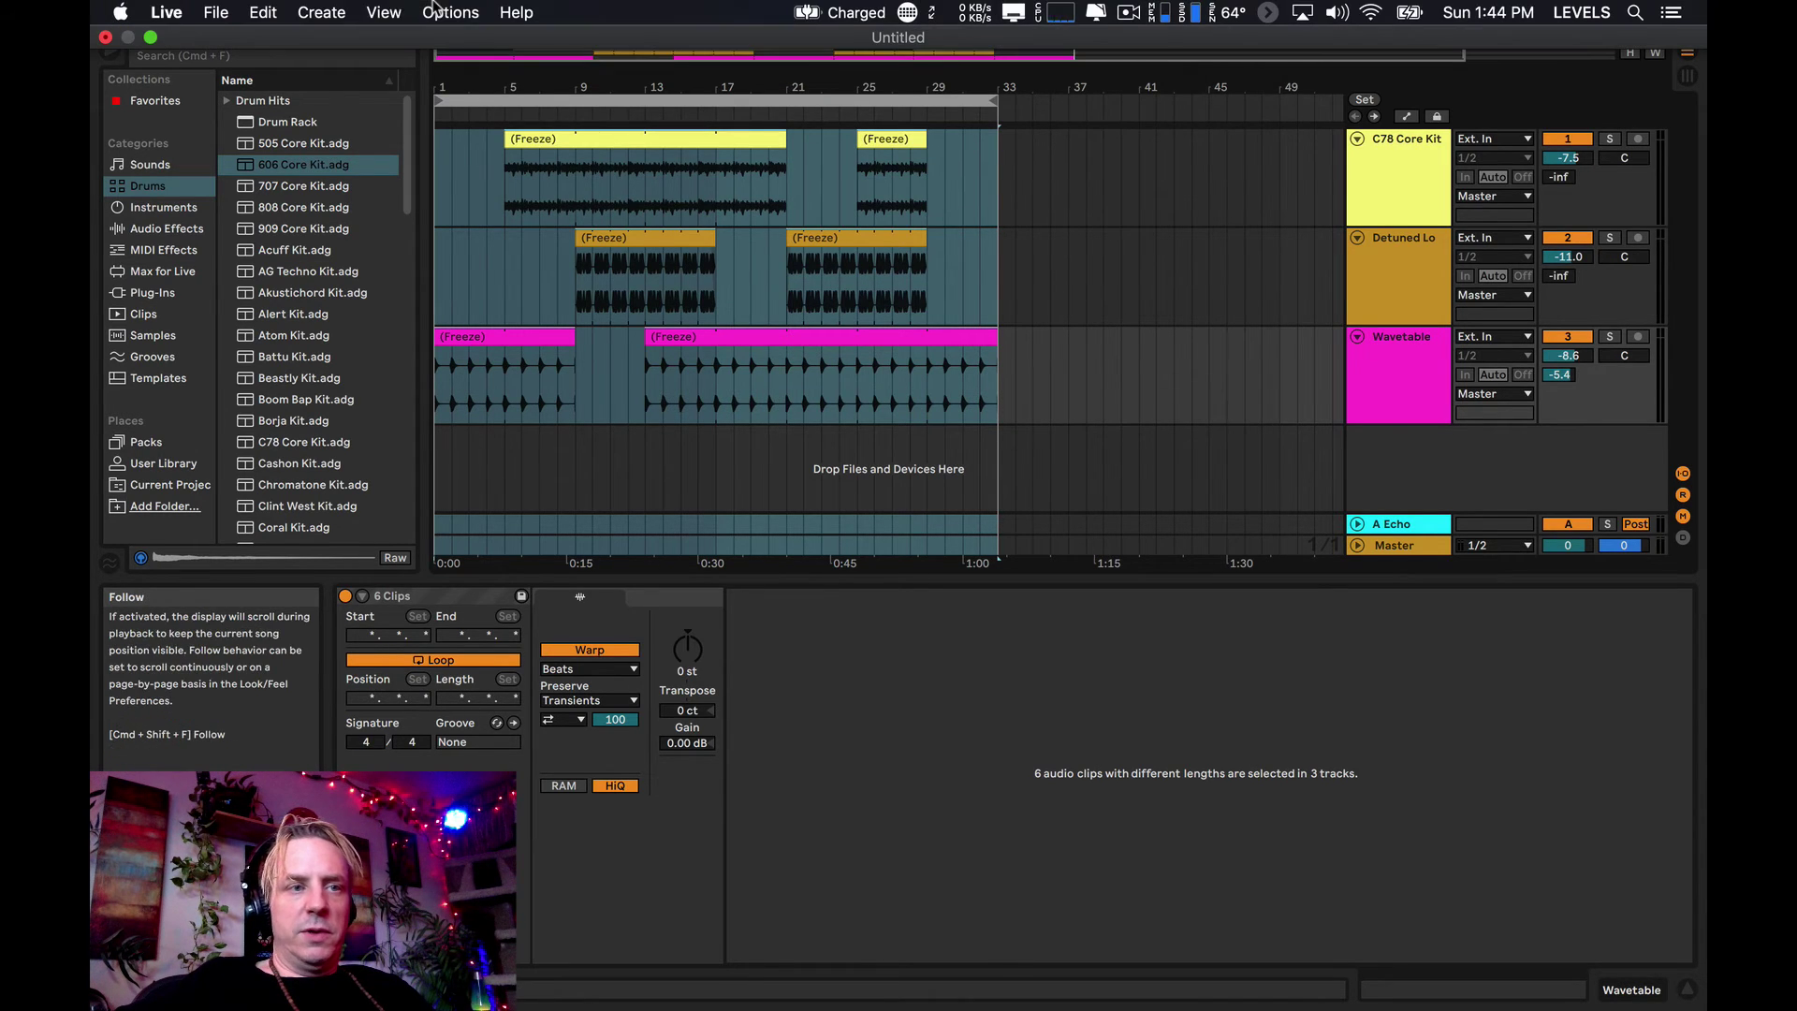
pyautogui.click(198, 9)
pyautogui.moveTo(173, 10)
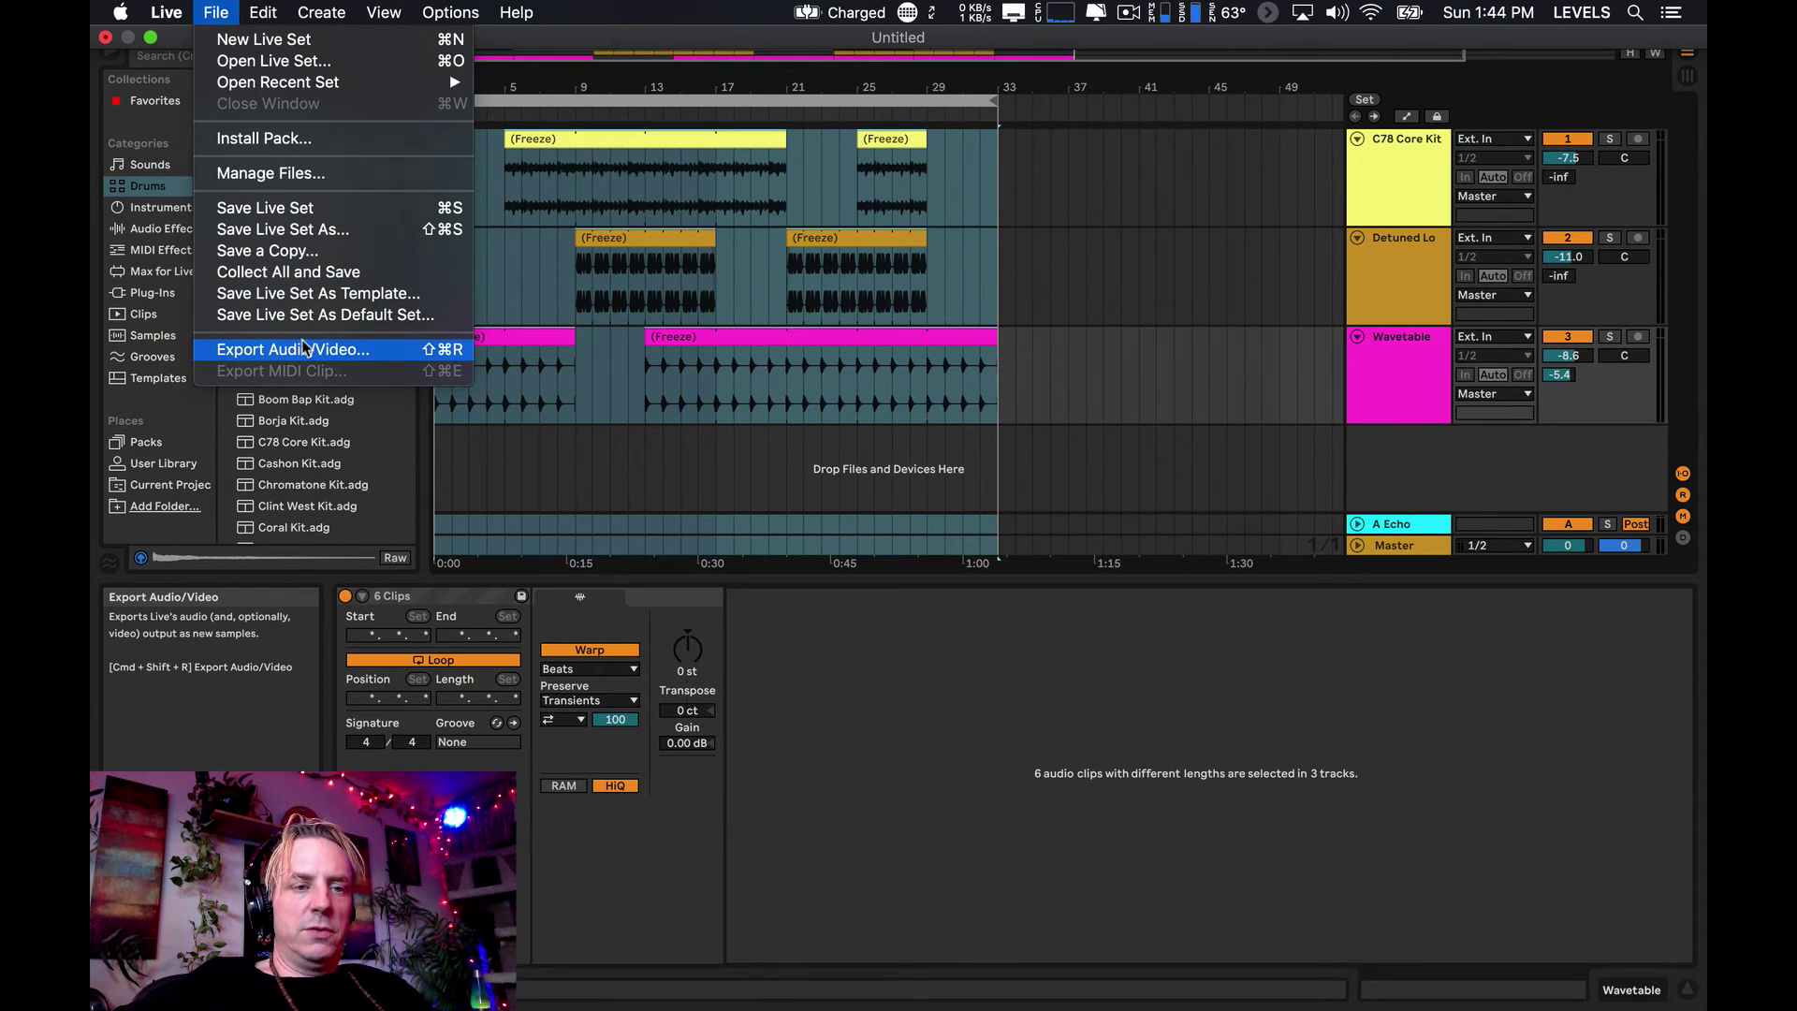
pyautogui.click(681, 311)
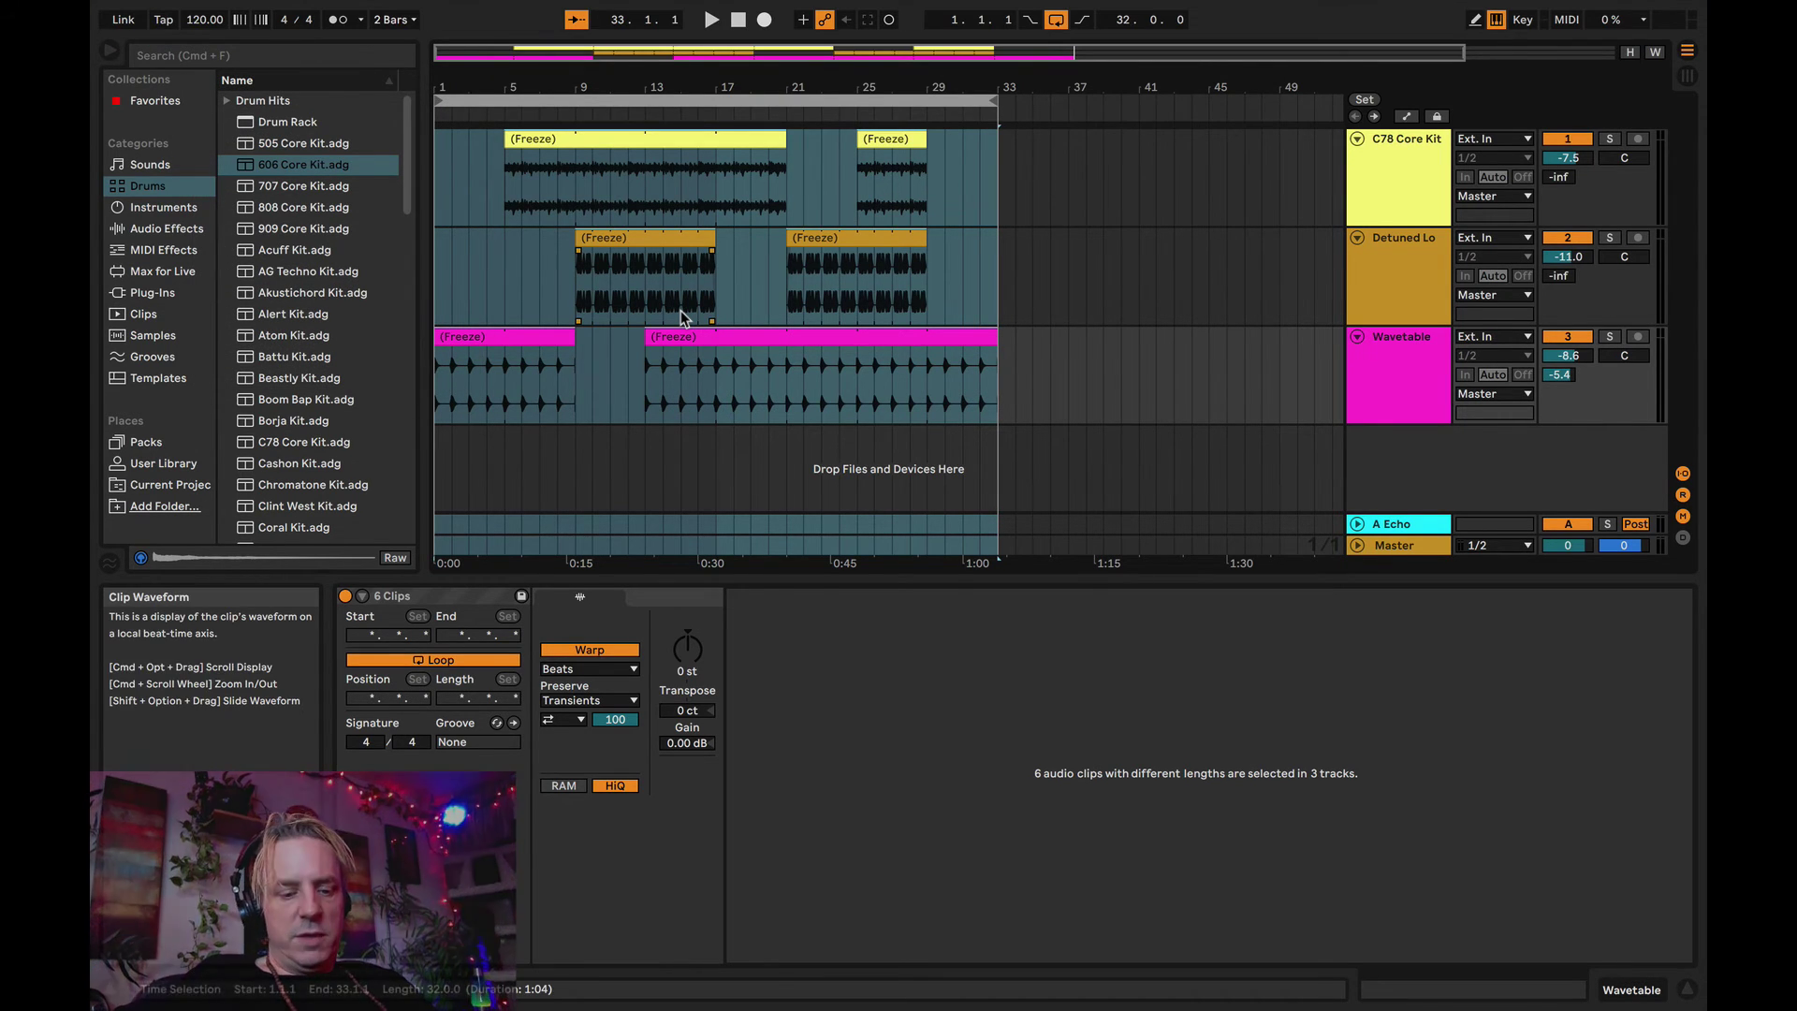
pyautogui.press('super+shift+r')
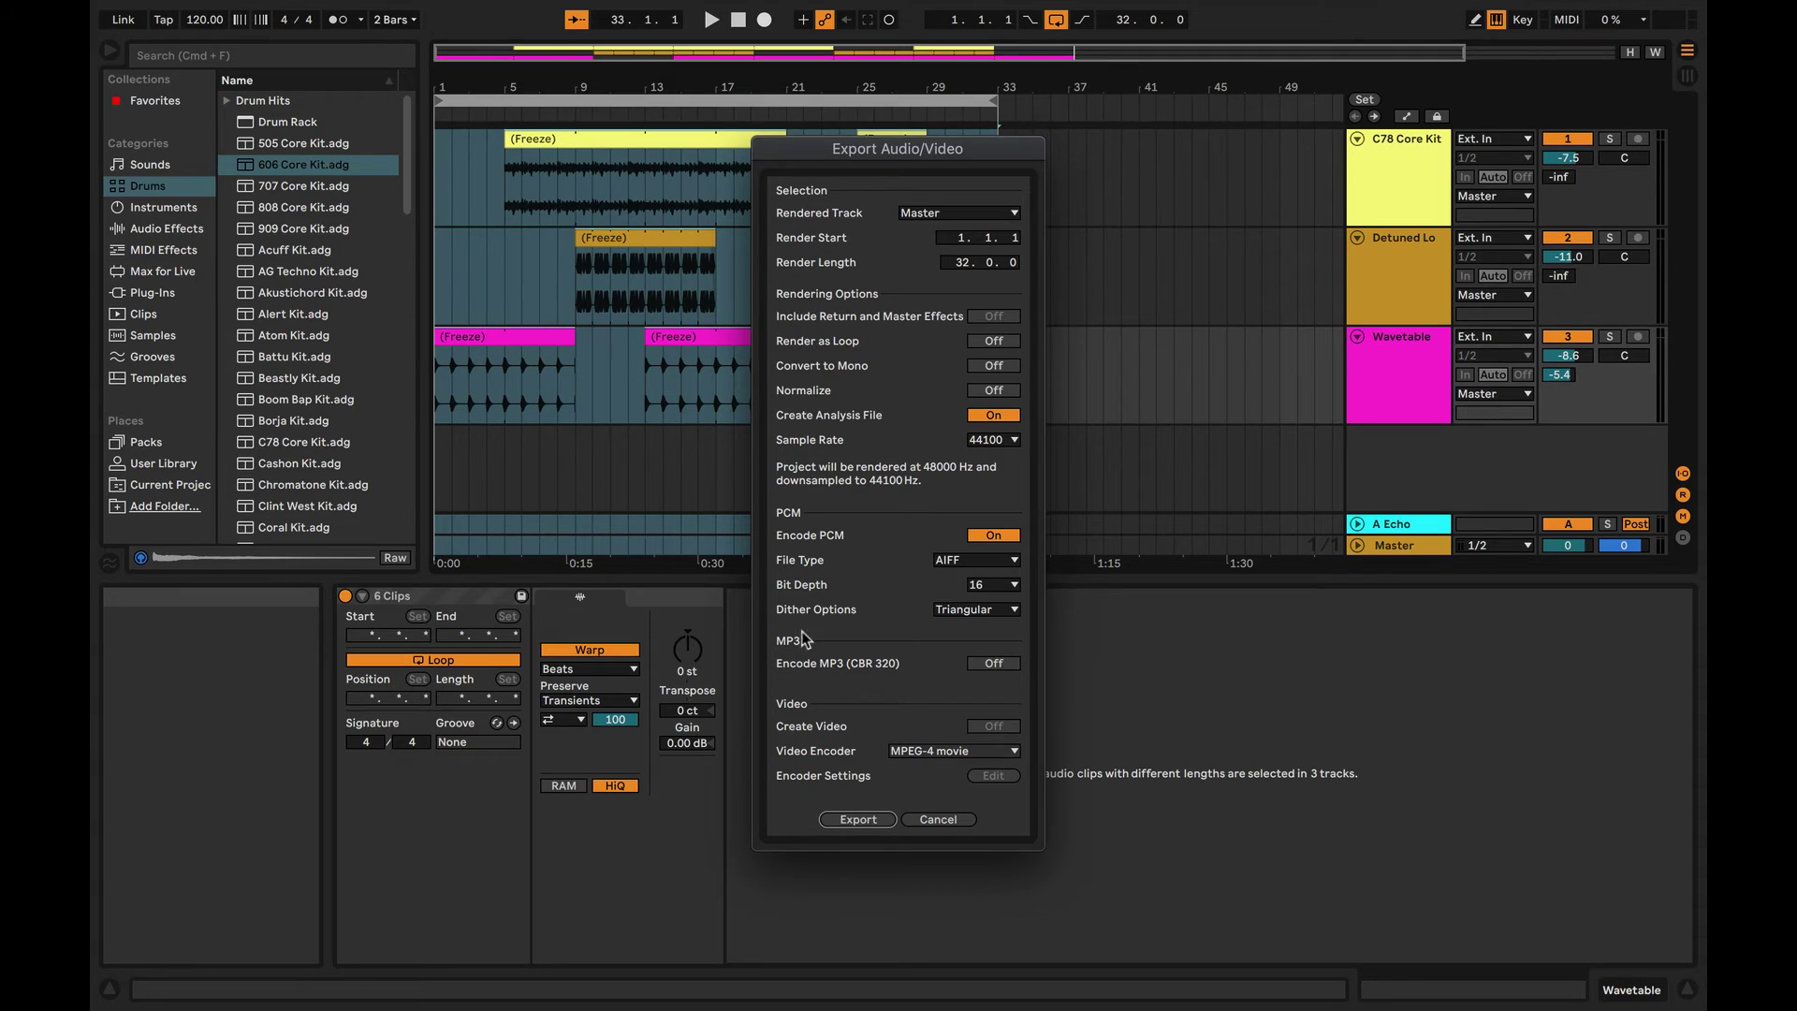
pyautogui.click(936, 817)
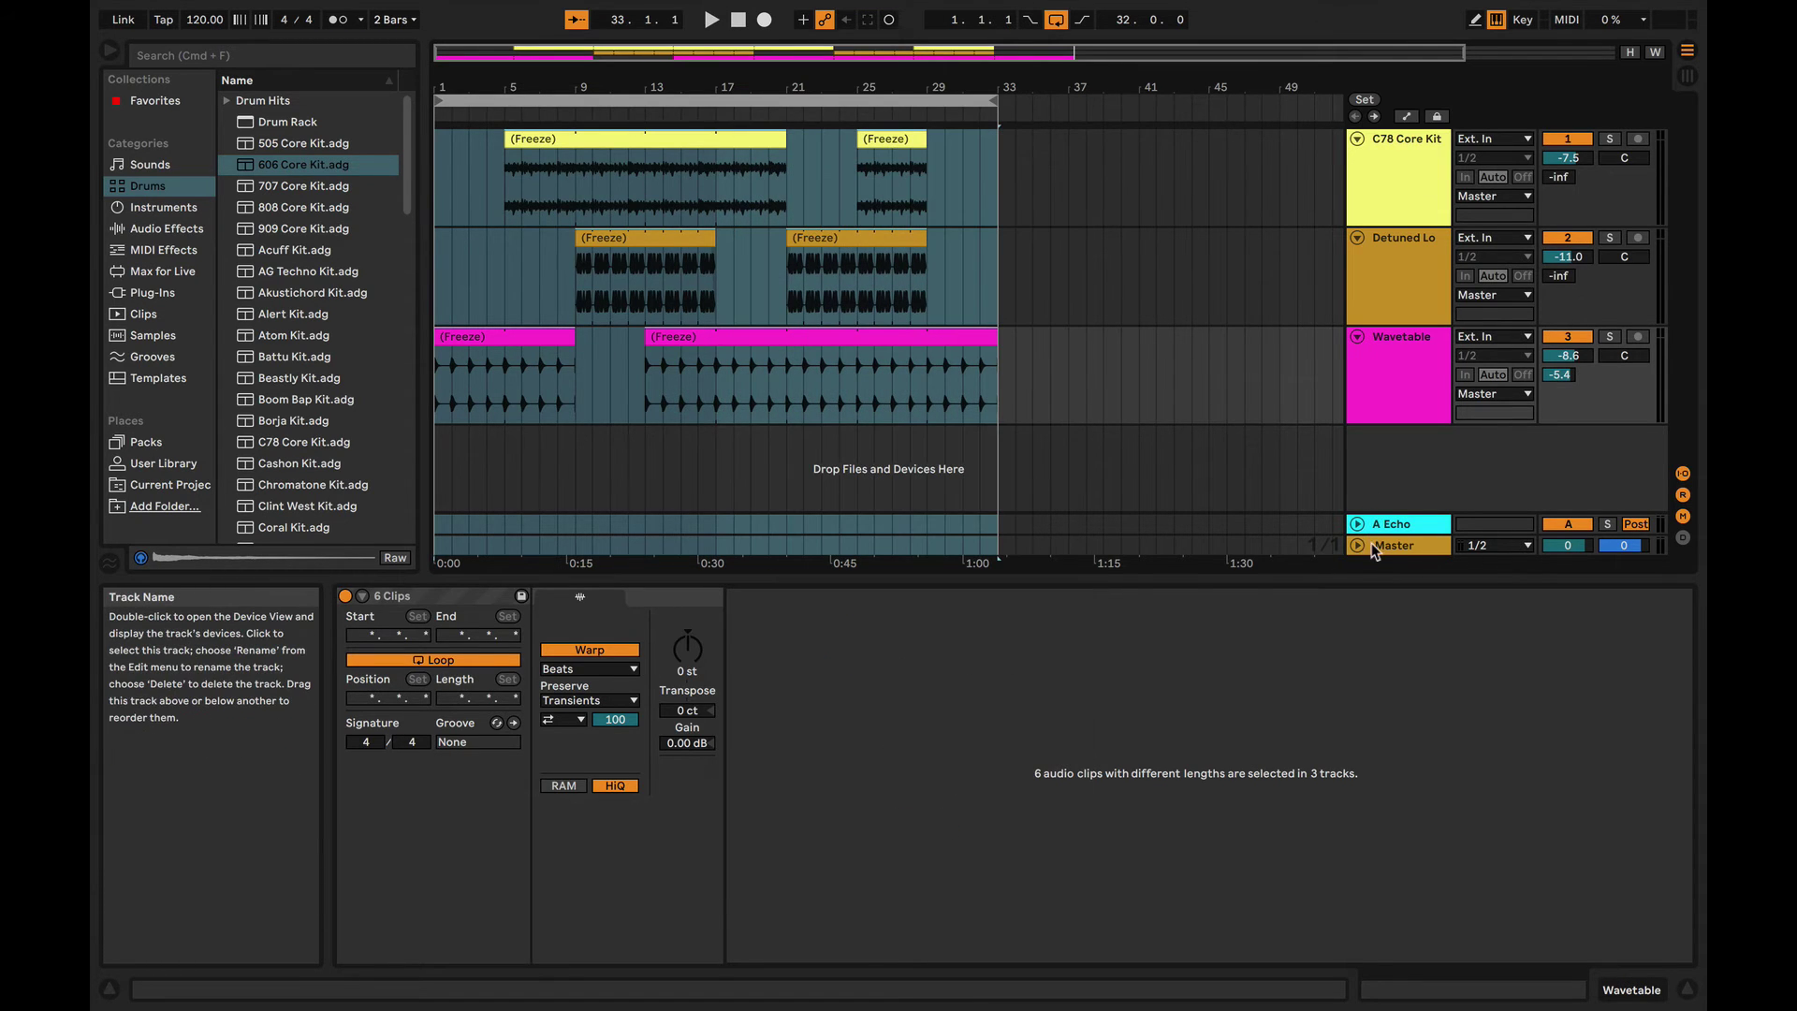
# - Enlarge the Master track, check the master output level during playback in Session View, and return to the Arrangement
pyautogui.moveTo(1377, 535); pyautogui.dragTo(1377, 438)
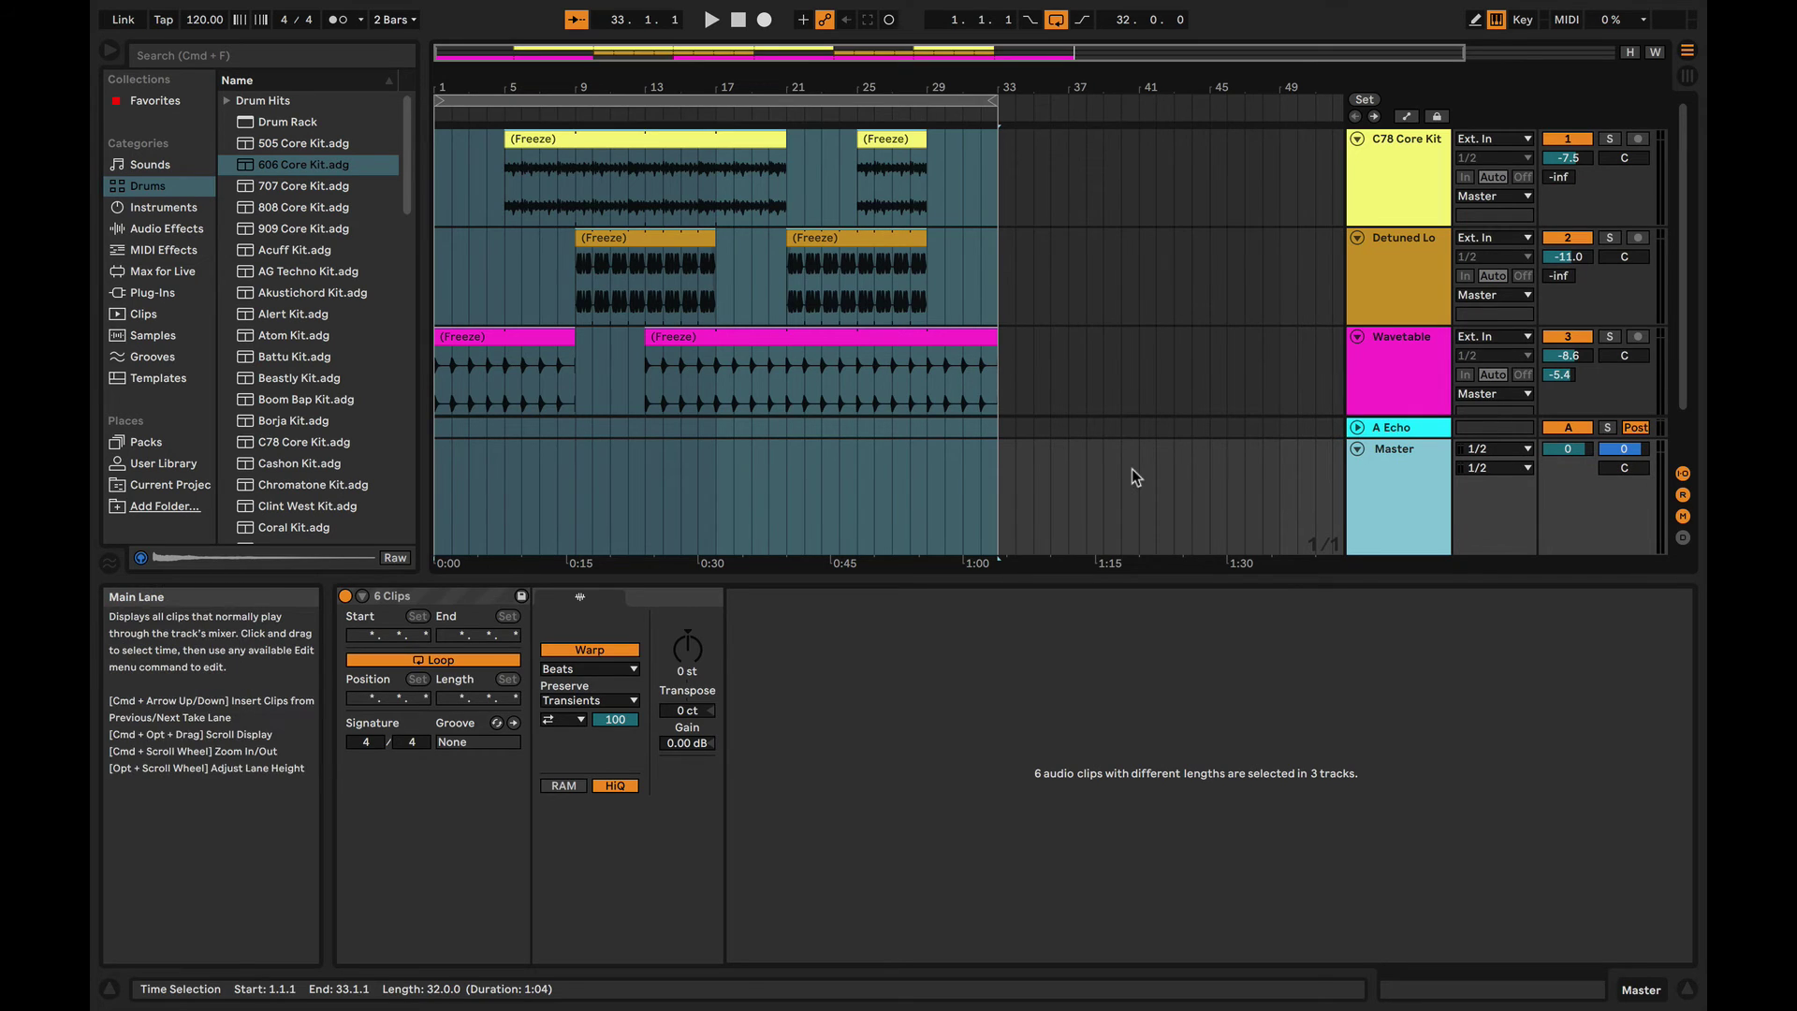
pyautogui.press('Tab')
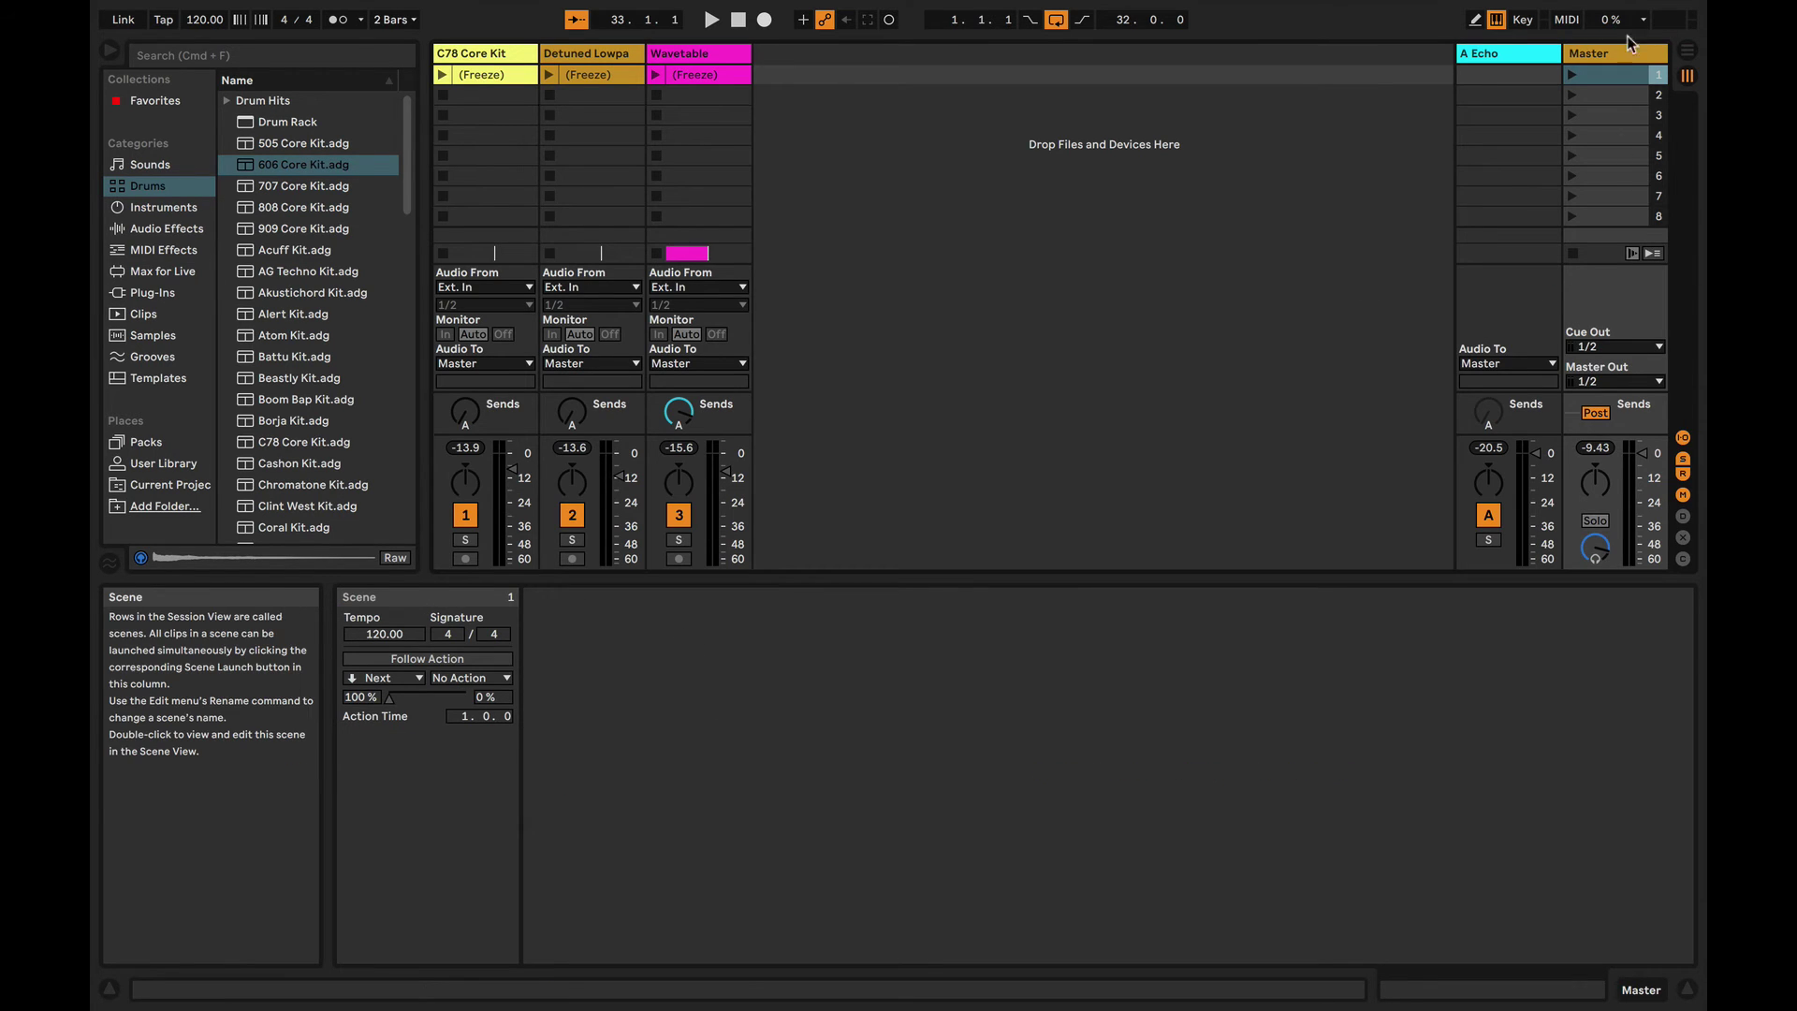
pyautogui.press('space')
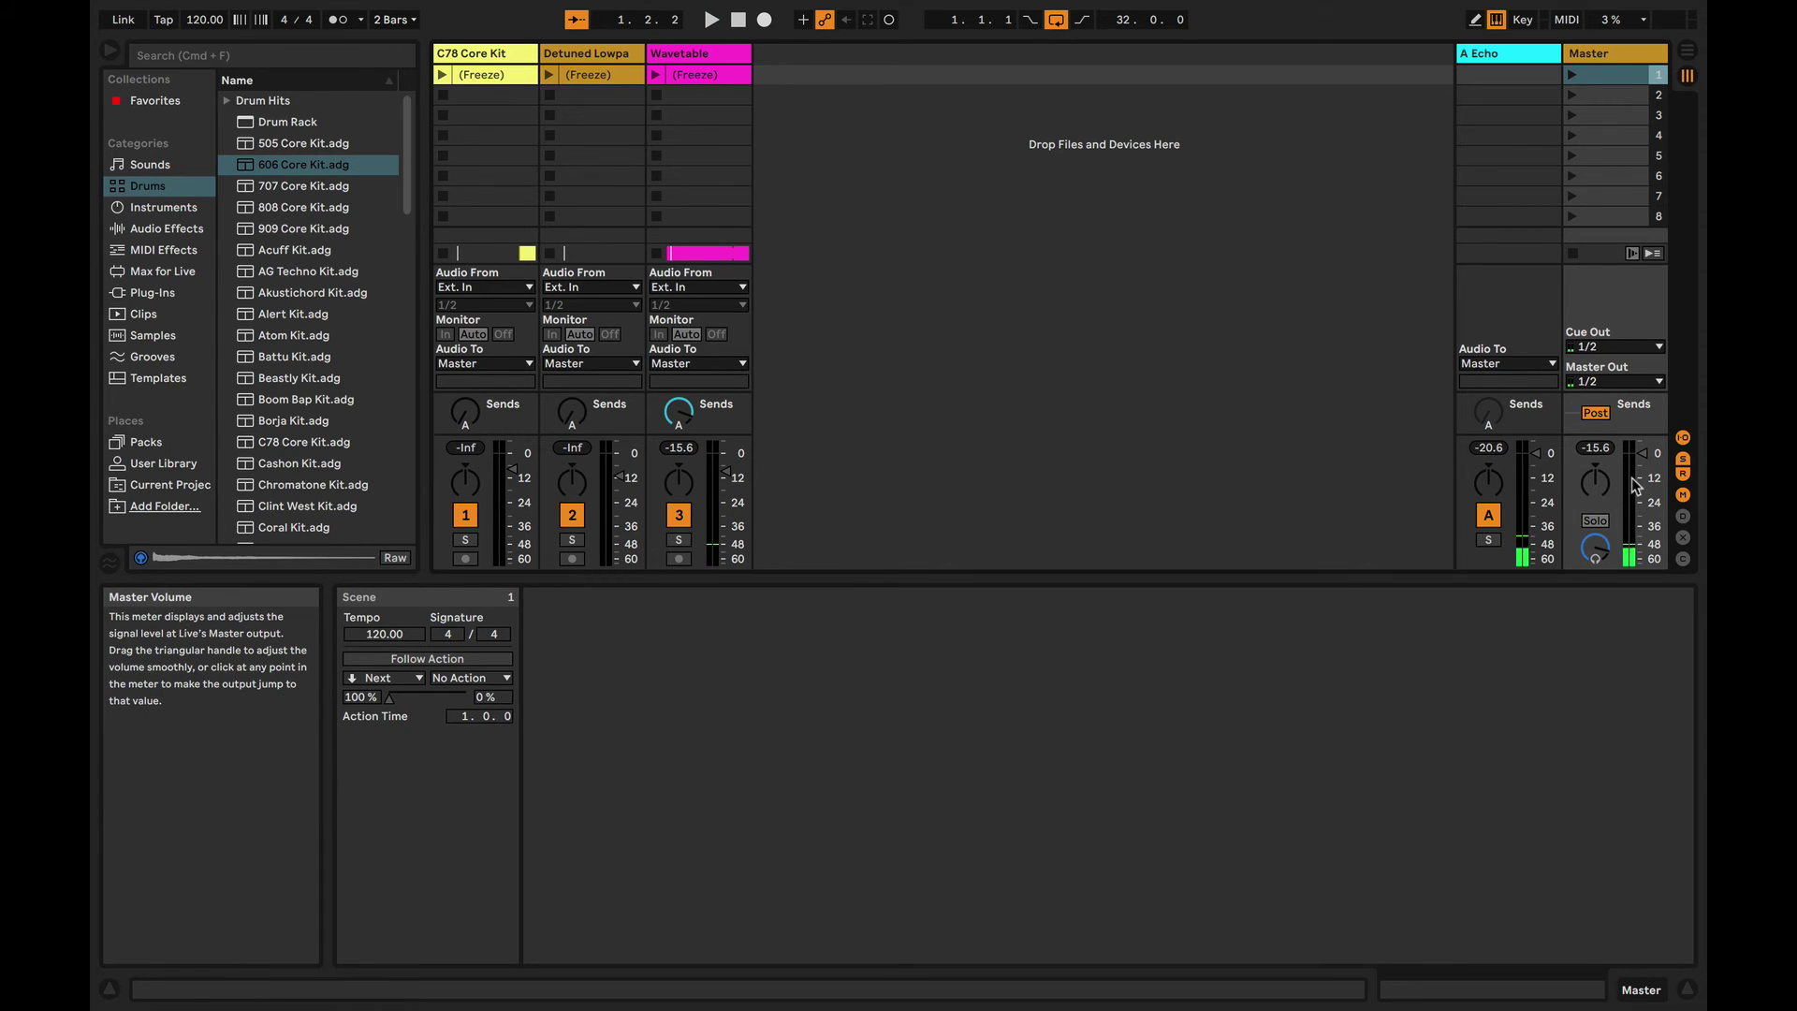
pyautogui.press('Tab')
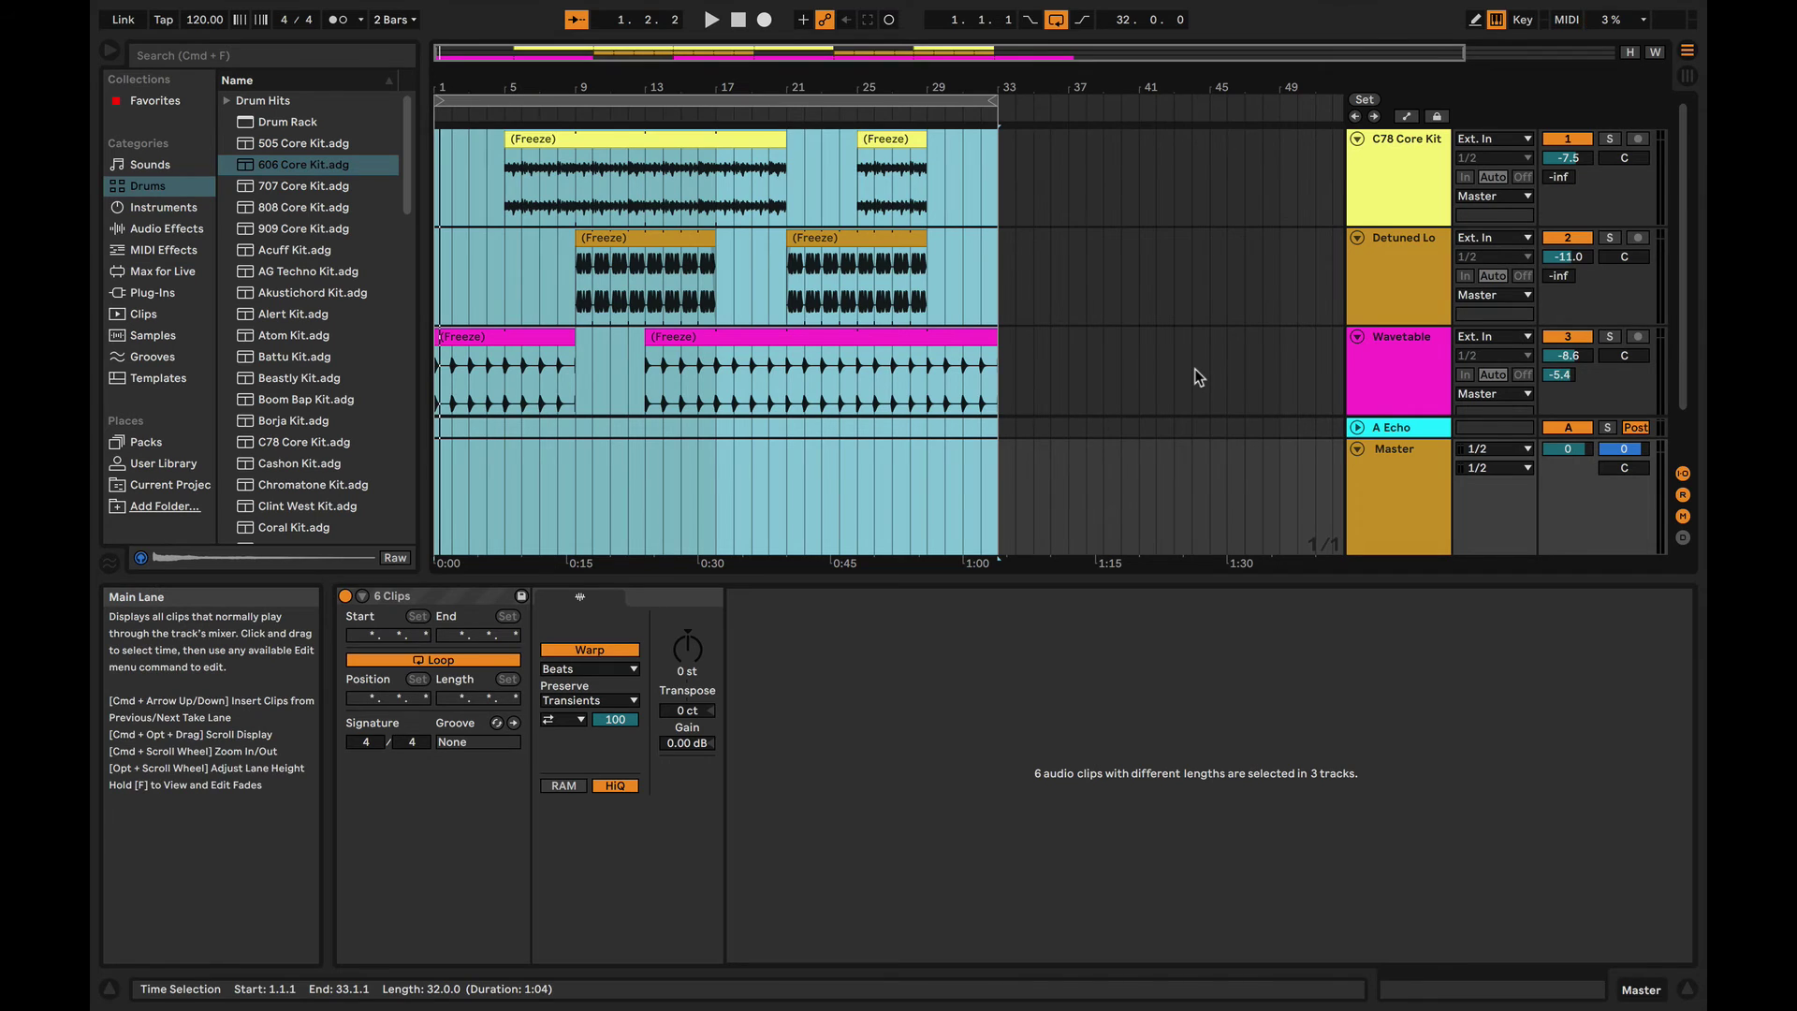
# - Set up the audio export of the Master from bar 1 for 32 bars as a WAV file at 44100 Hz
pyautogui.press('super+shift+r')
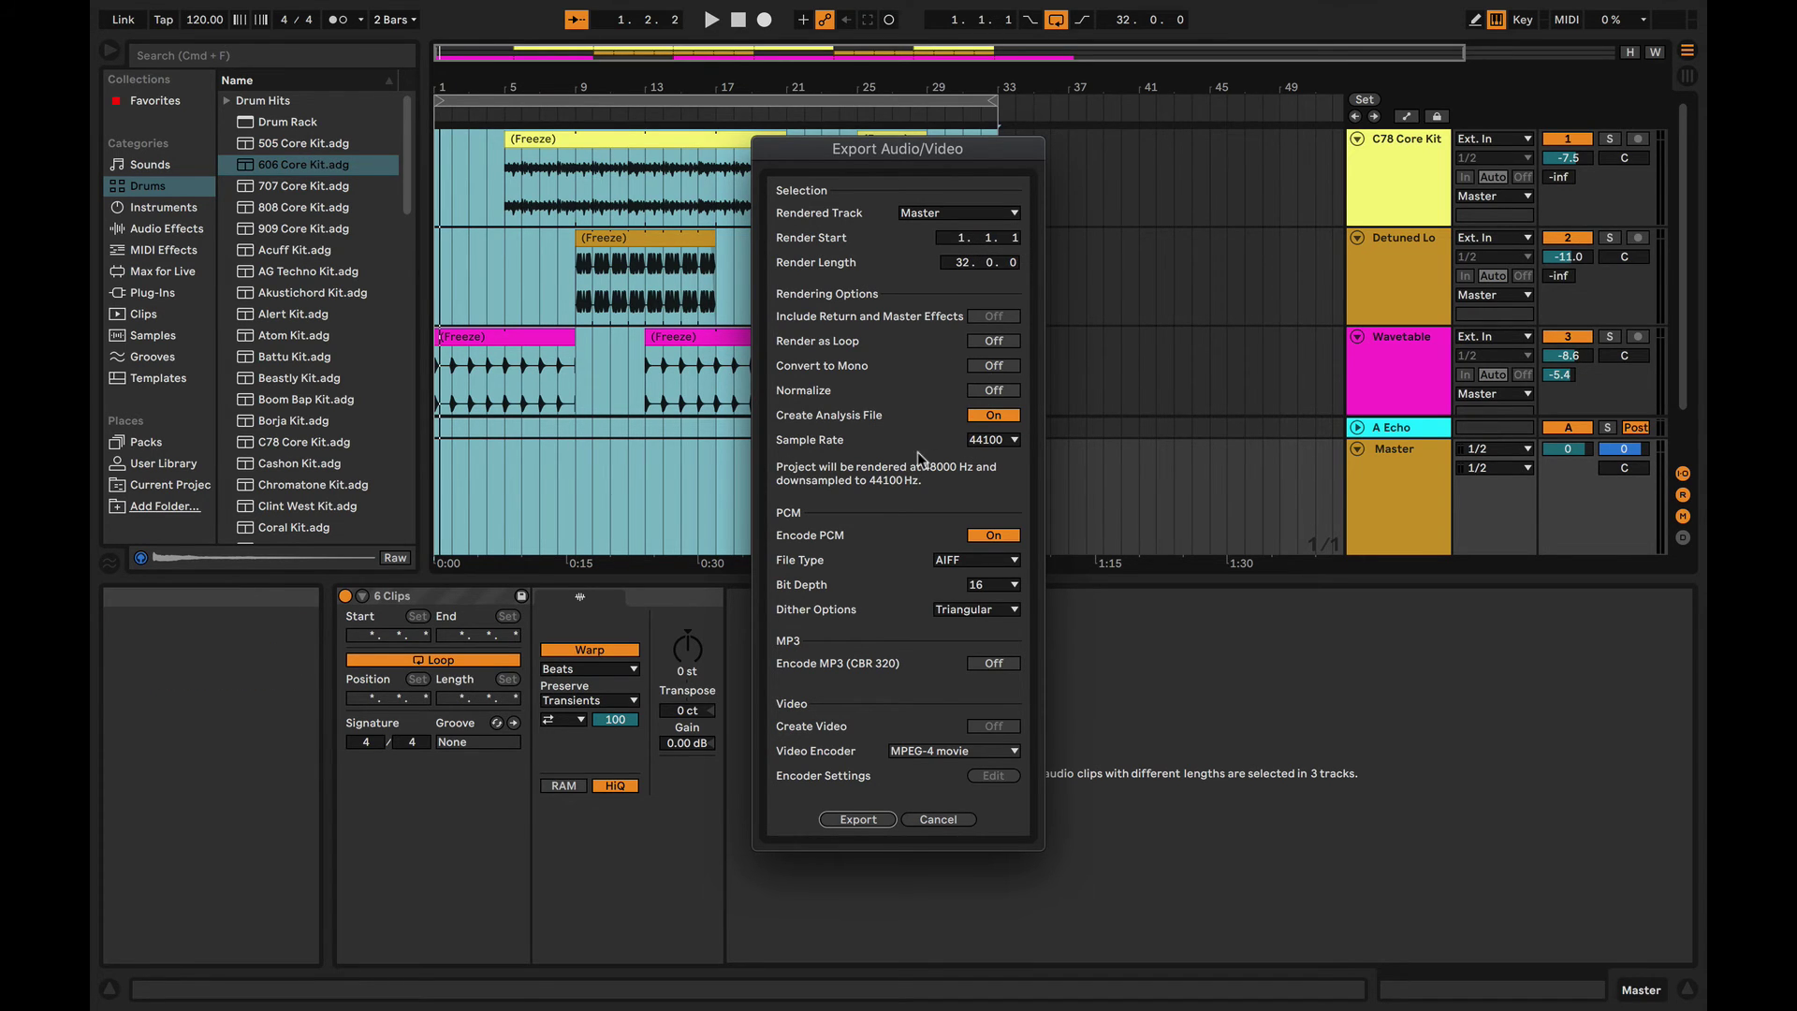
pyautogui.click(996, 441)
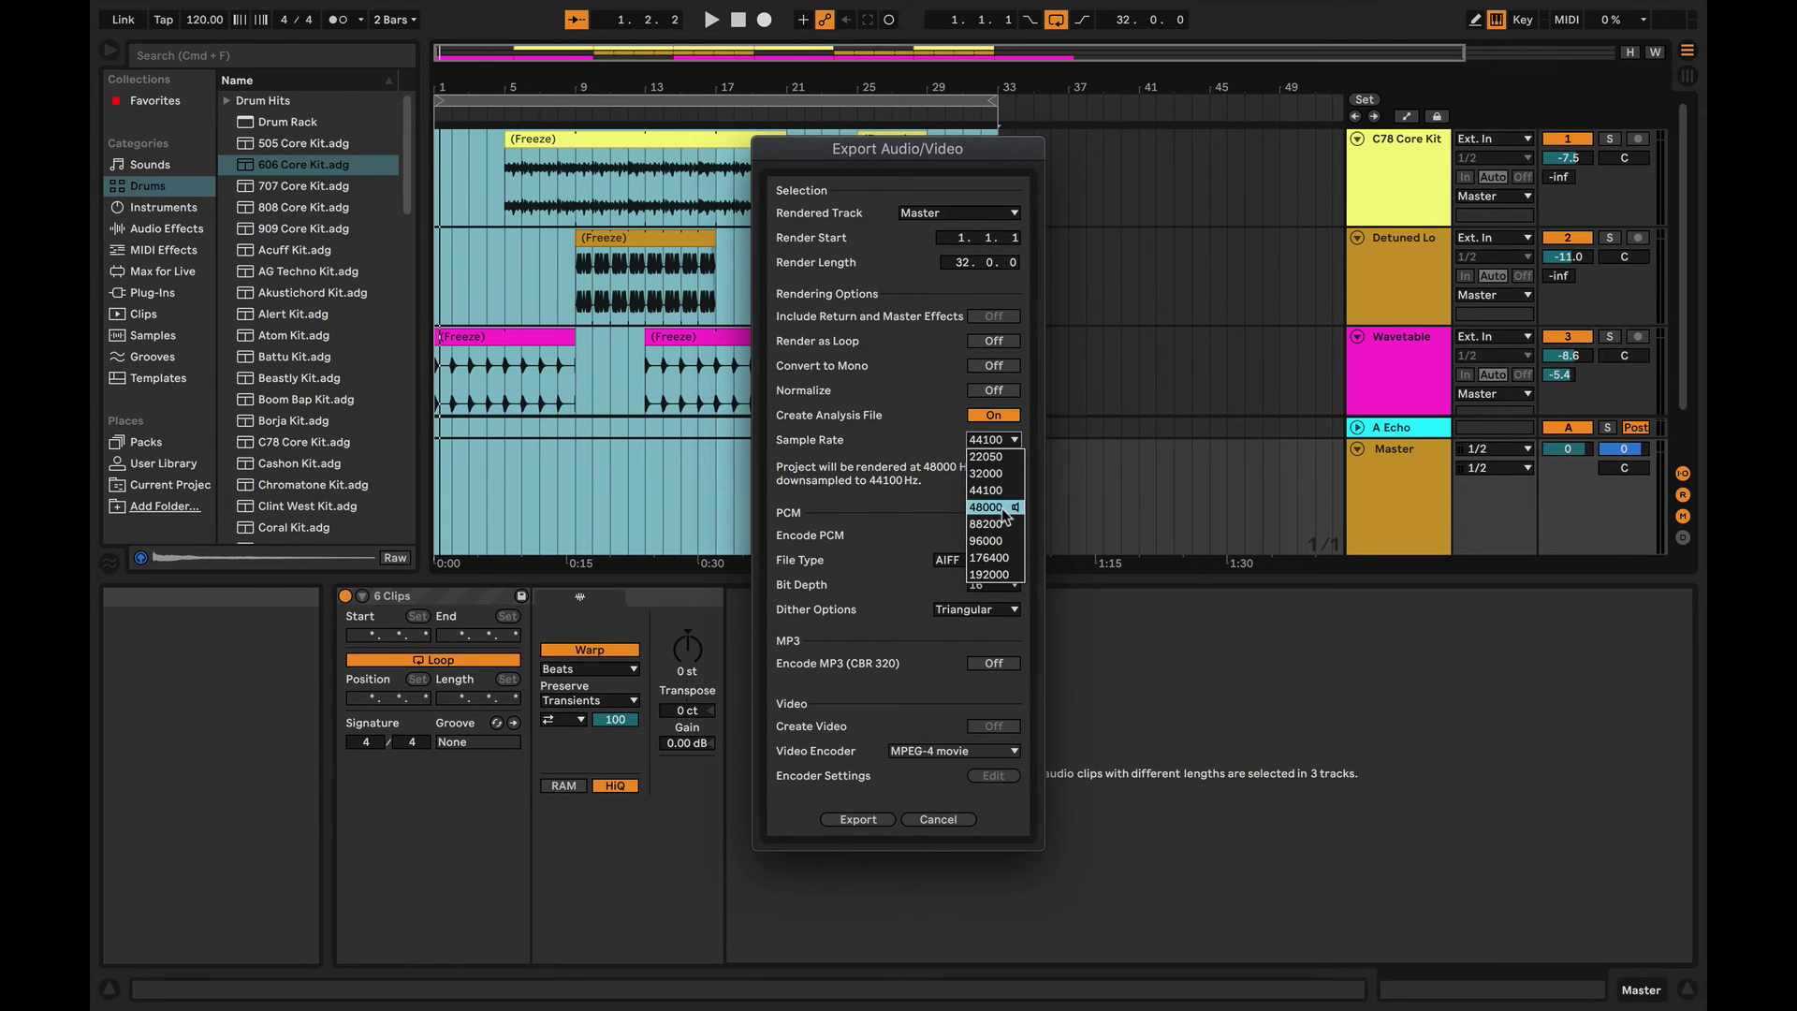
pyautogui.click(954, 423)
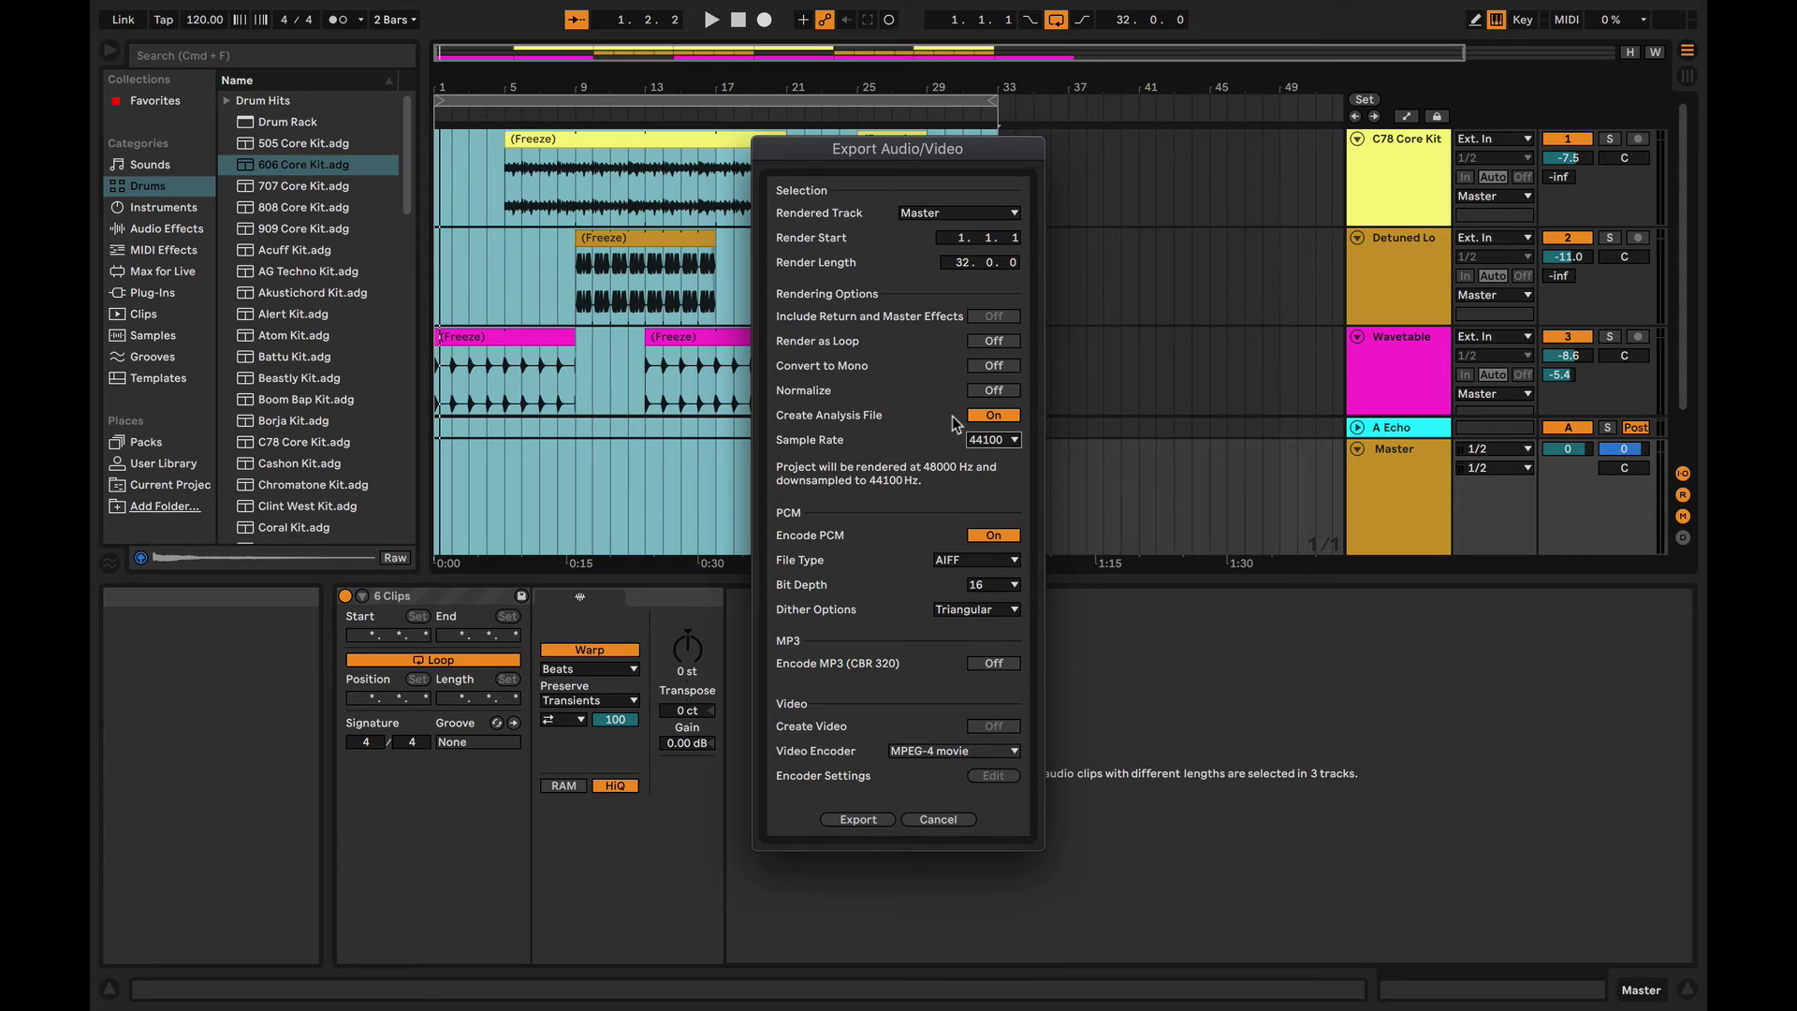
pyautogui.click(973, 561)
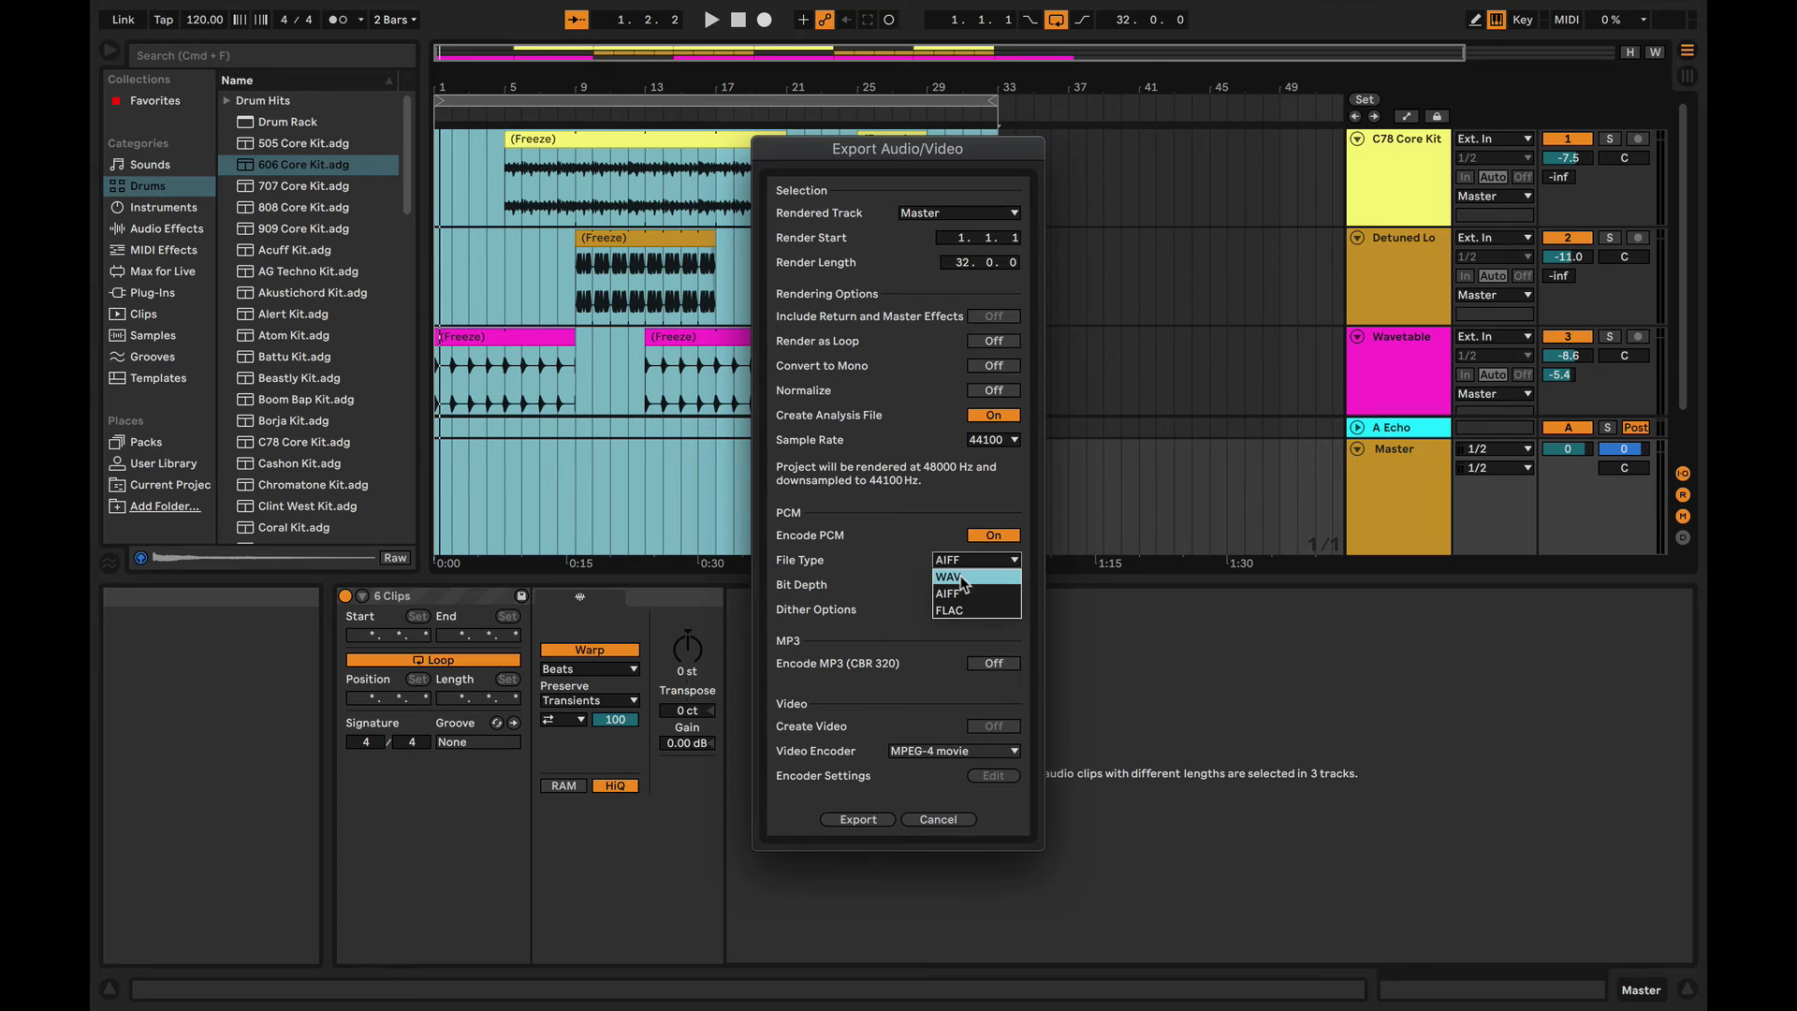
pyautogui.click(963, 577)
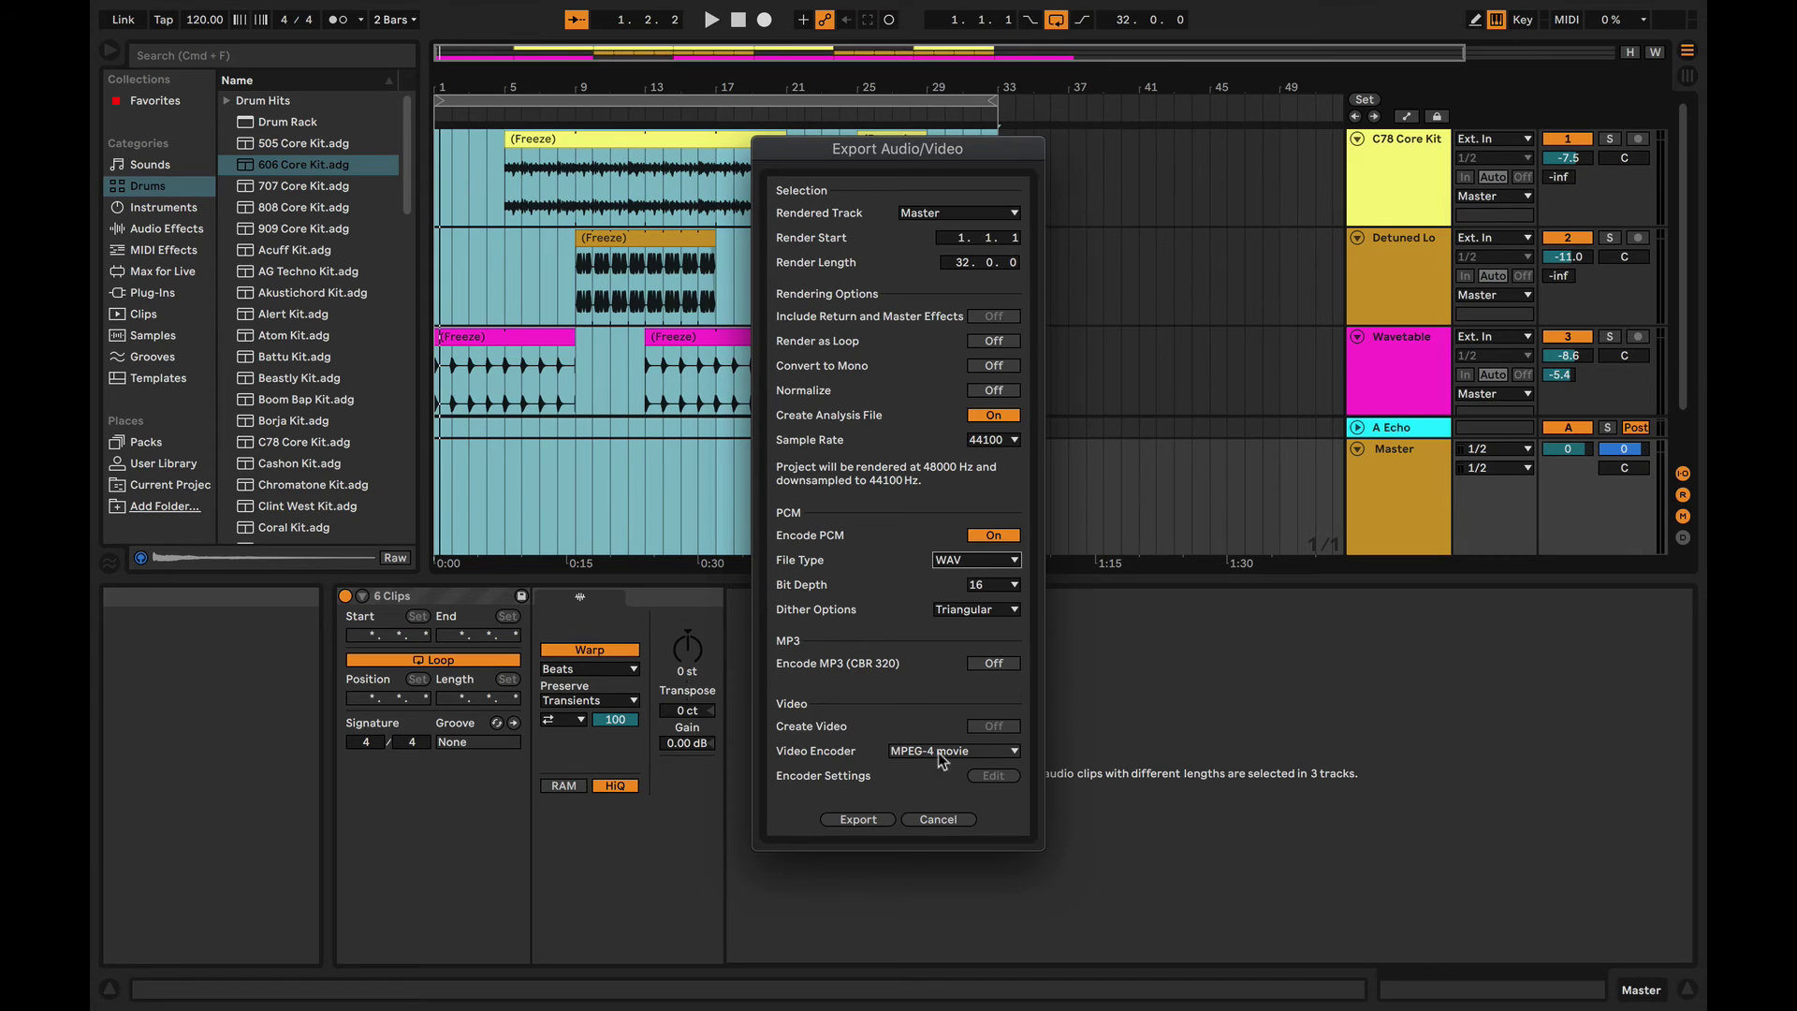
# - Export the audio to the Desktop under the name Fire Track 2021
pyautogui.click(859, 821)
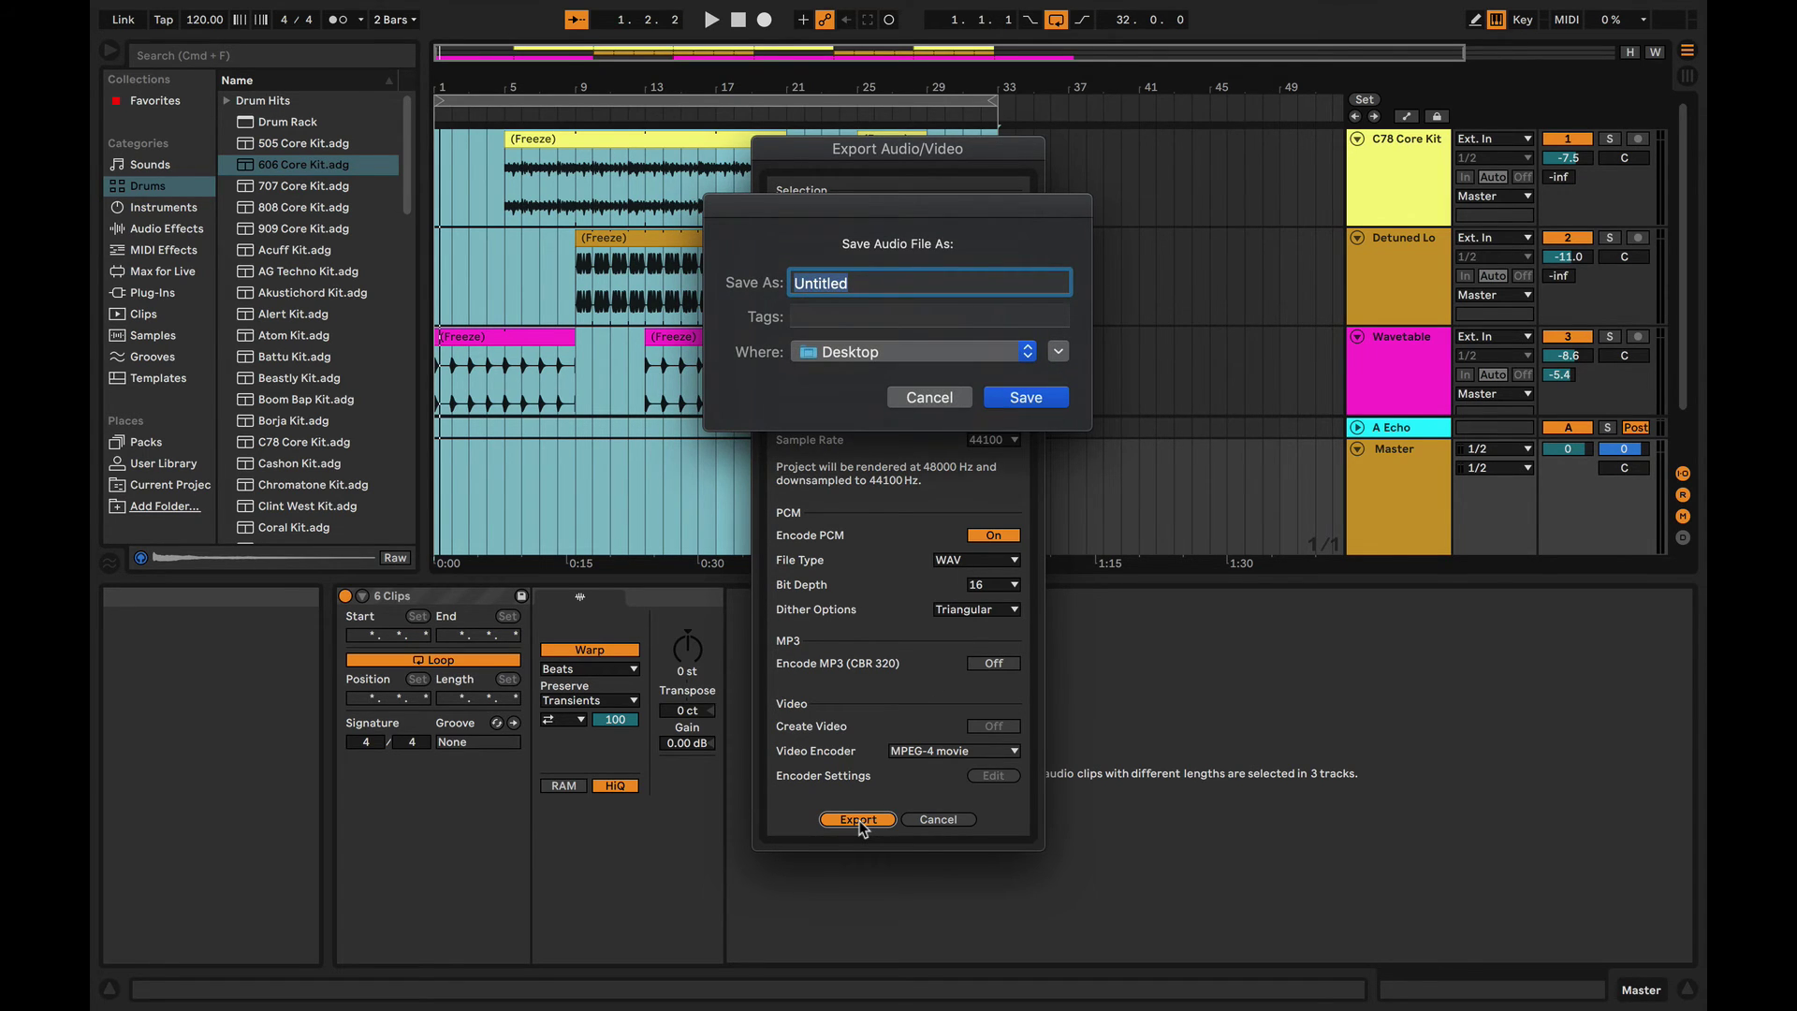
pyautogui.write('Fire Track 2021')
pyautogui.click(855, 353)
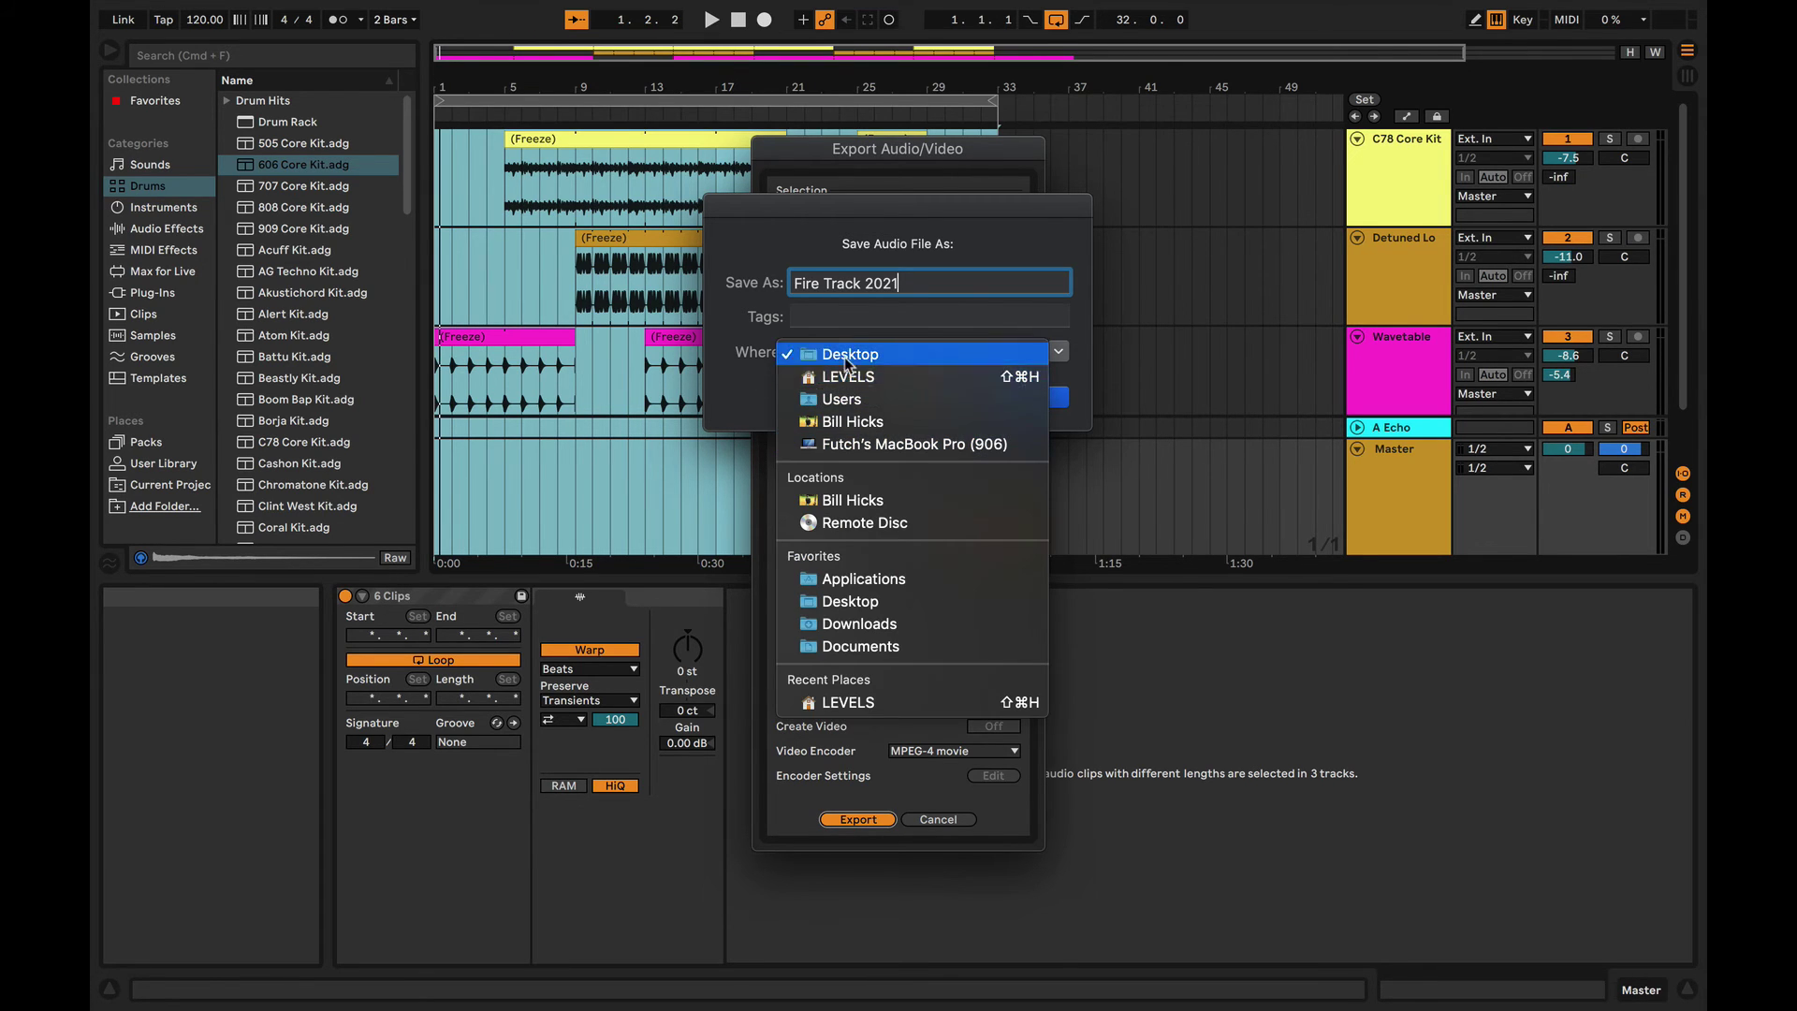
pyautogui.click(739, 379)
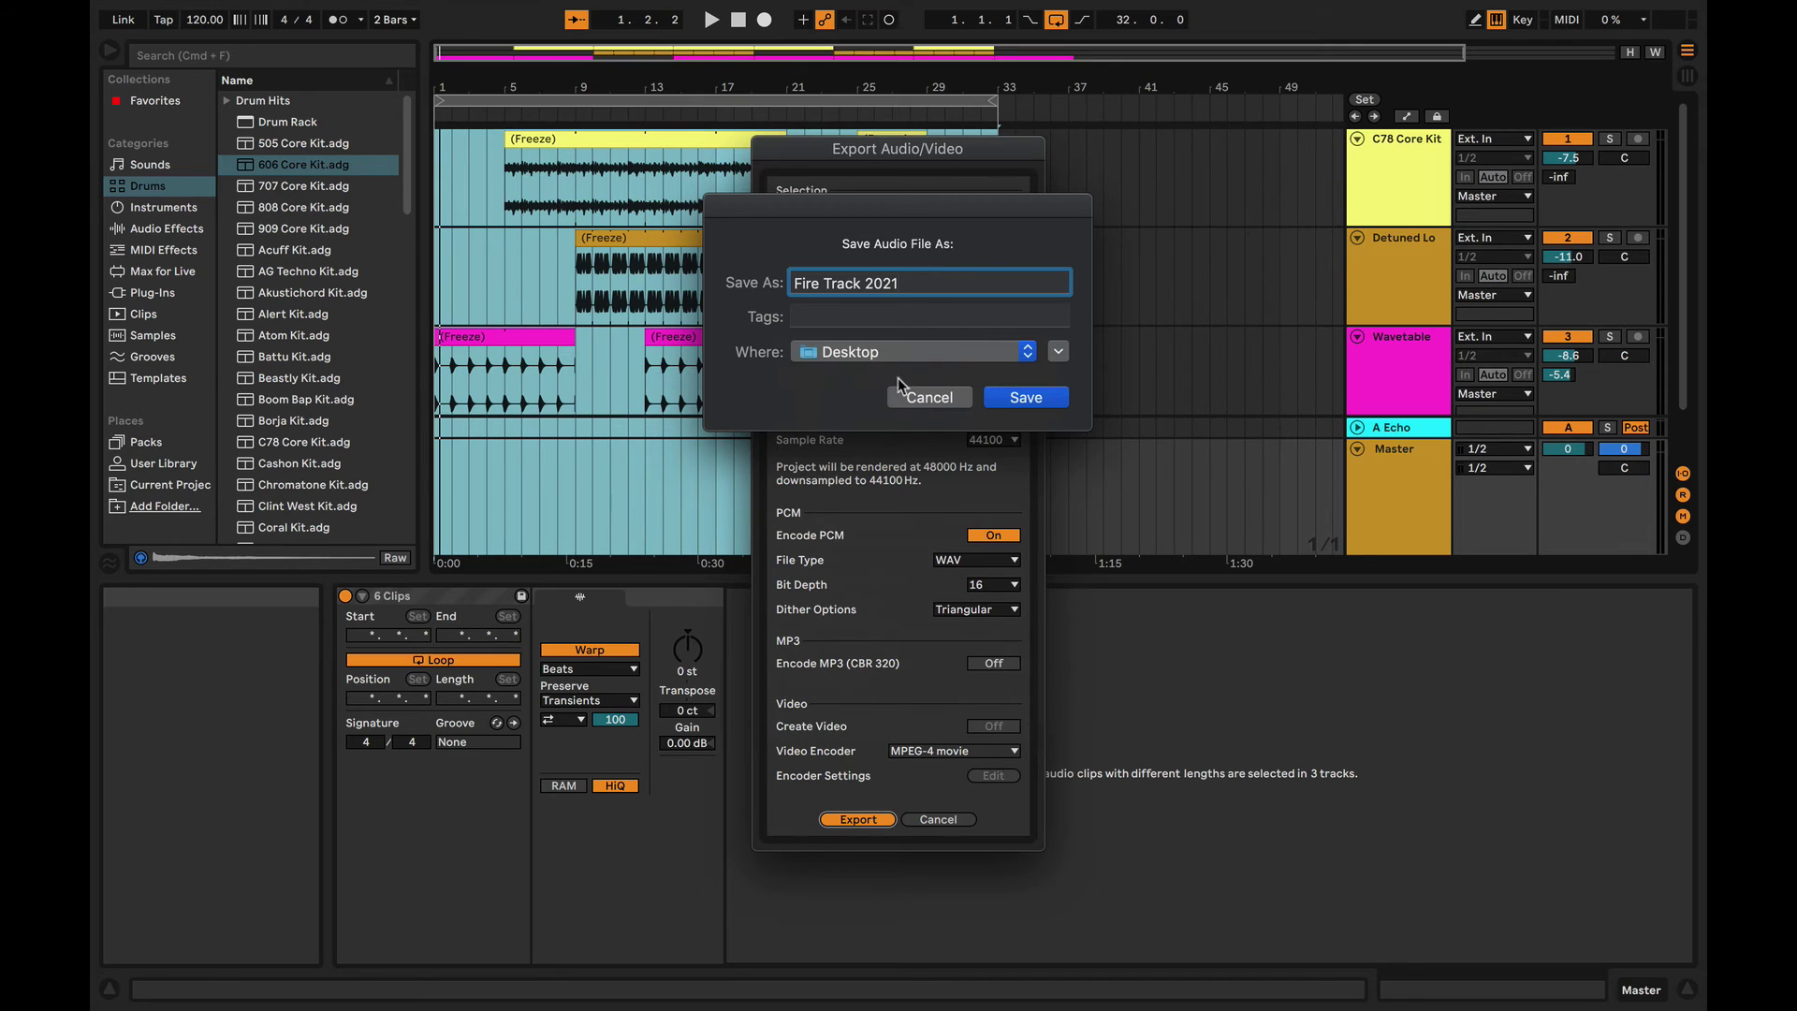
pyautogui.click(1027, 397)
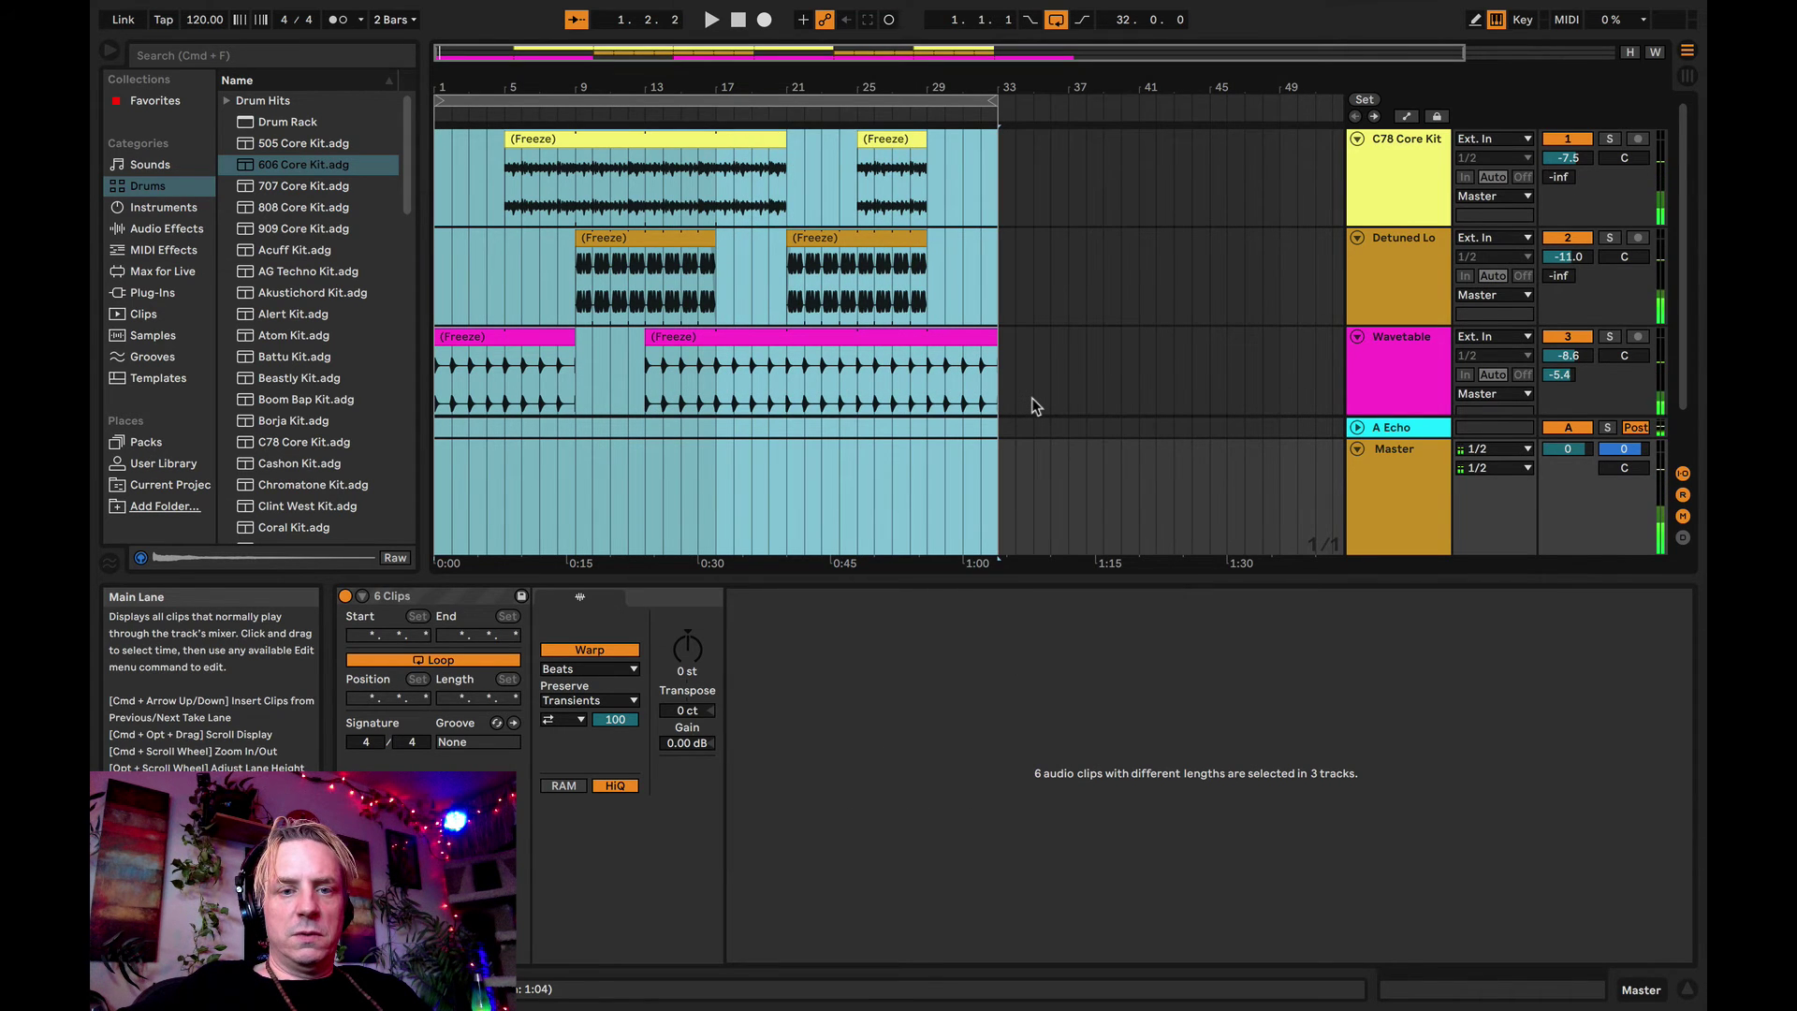
# - Switch to the Finder desktop and delete the Fire Track 2021.wav.asd analysis file
pyautogui.hotkey('ctrl', 'Left')
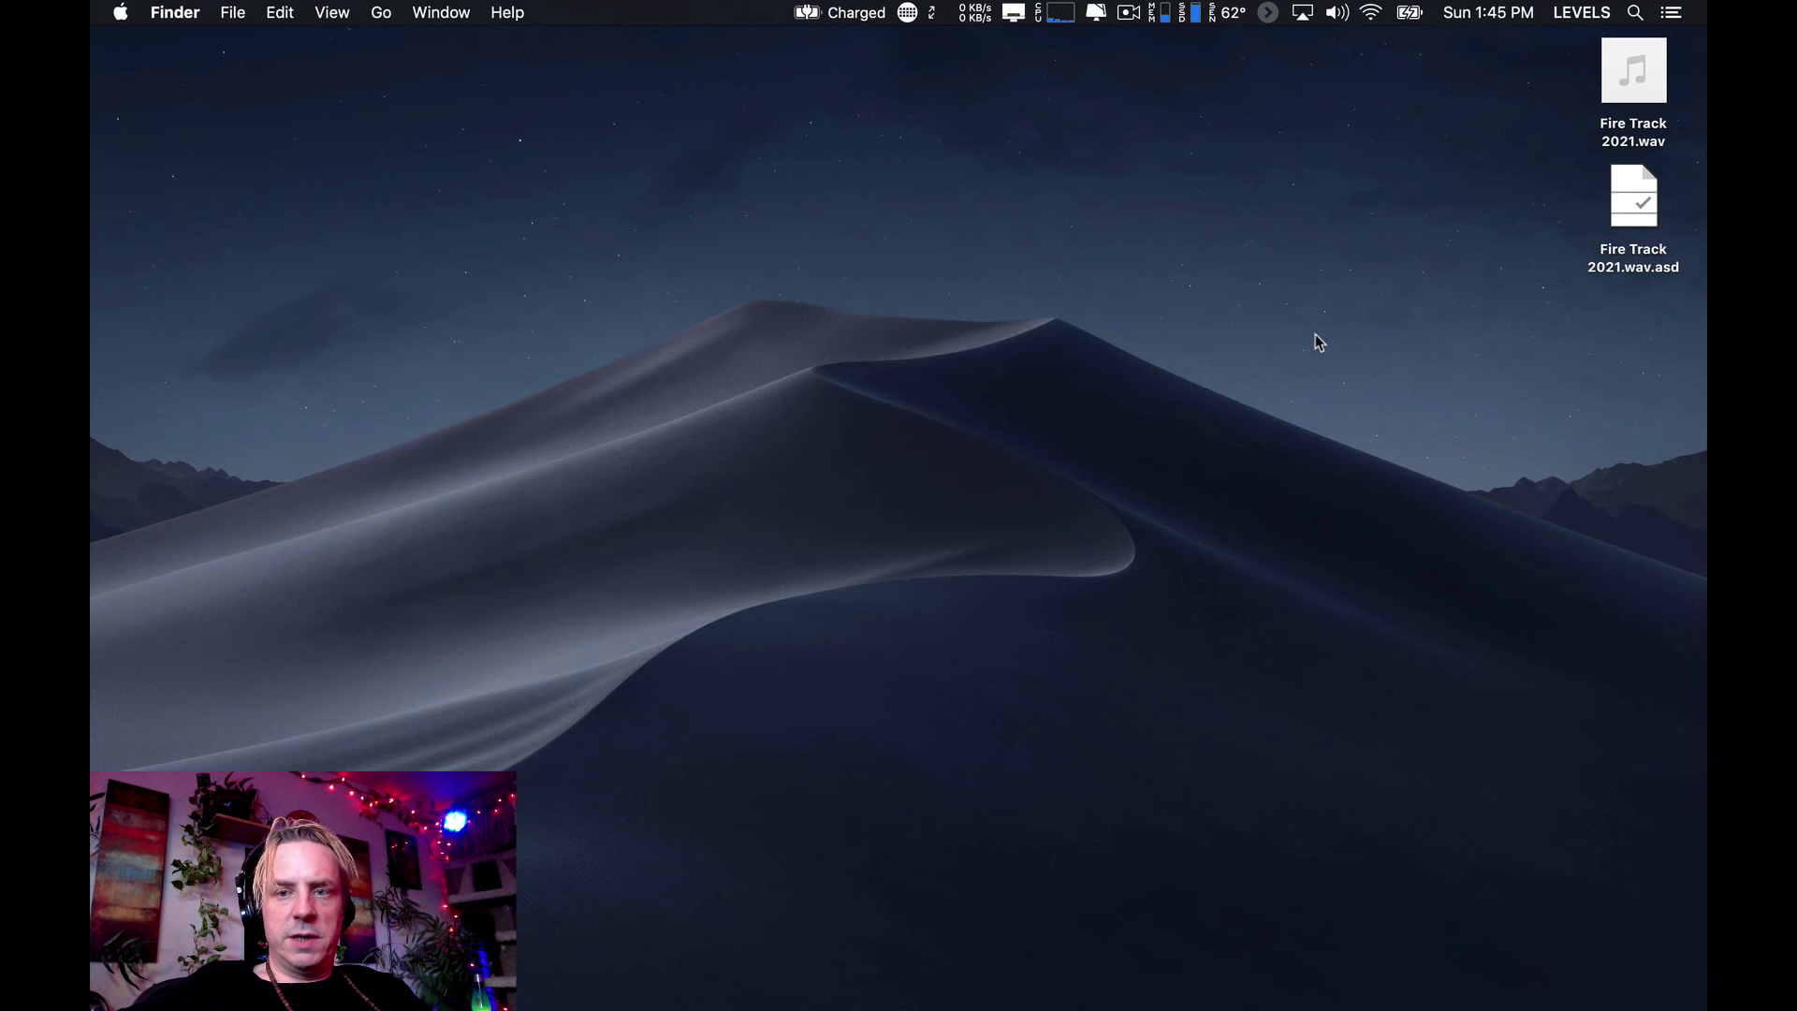
pyautogui.click(1639, 221)
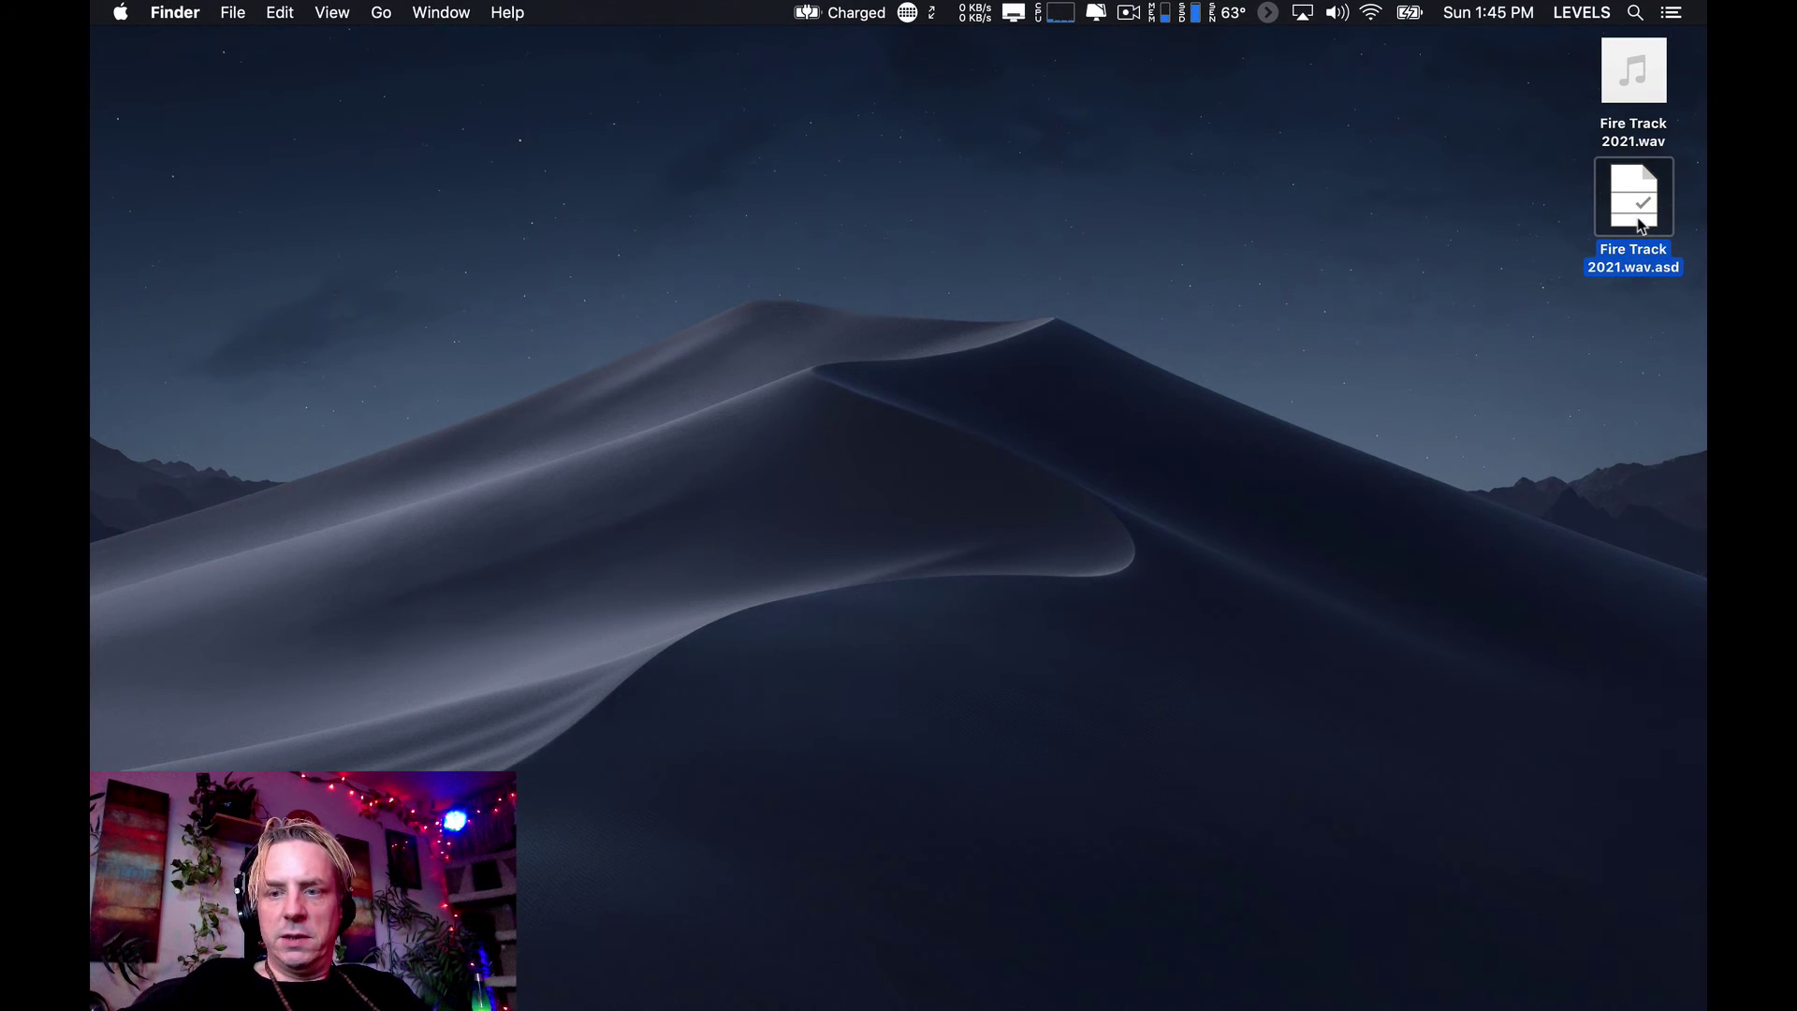
pyautogui.press('super+BackSpace')
# - Move Fire Track 2021.wav toward the middle of the desktop, preview its audio and close the preview
pyautogui.moveTo(1634, 70); pyautogui.dragTo(1304, 283)
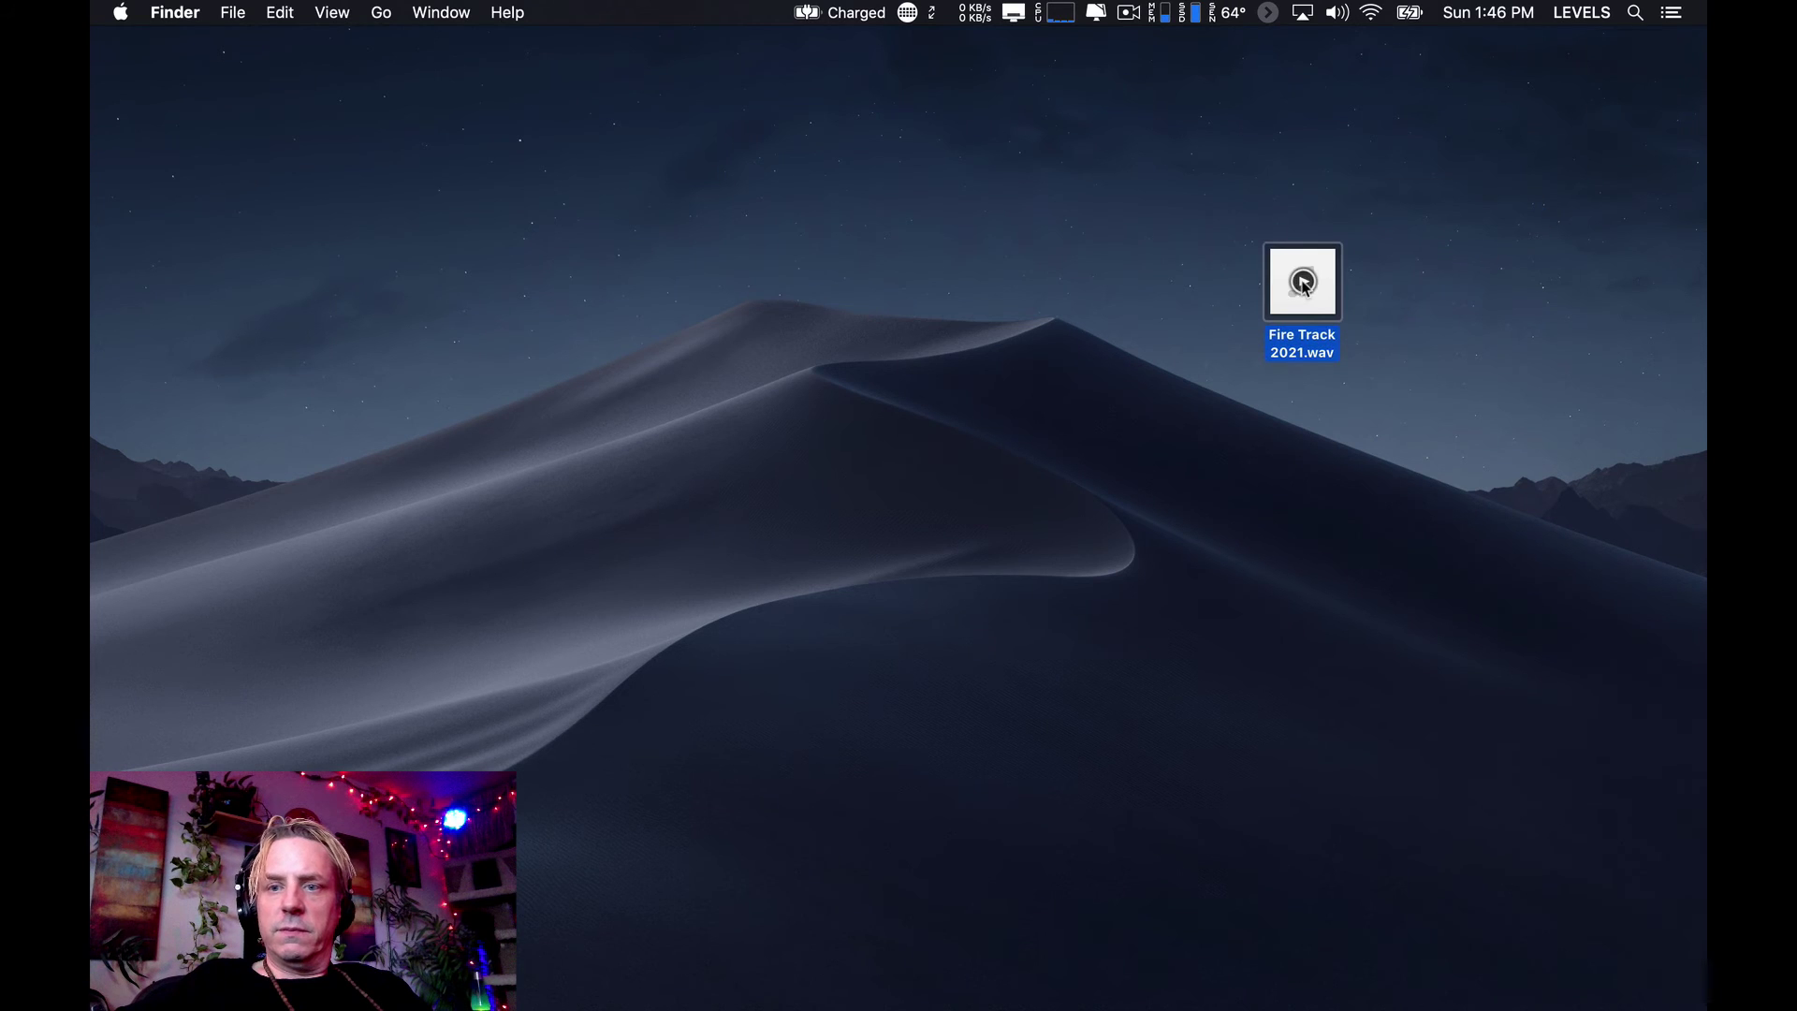
pyautogui.press('space')
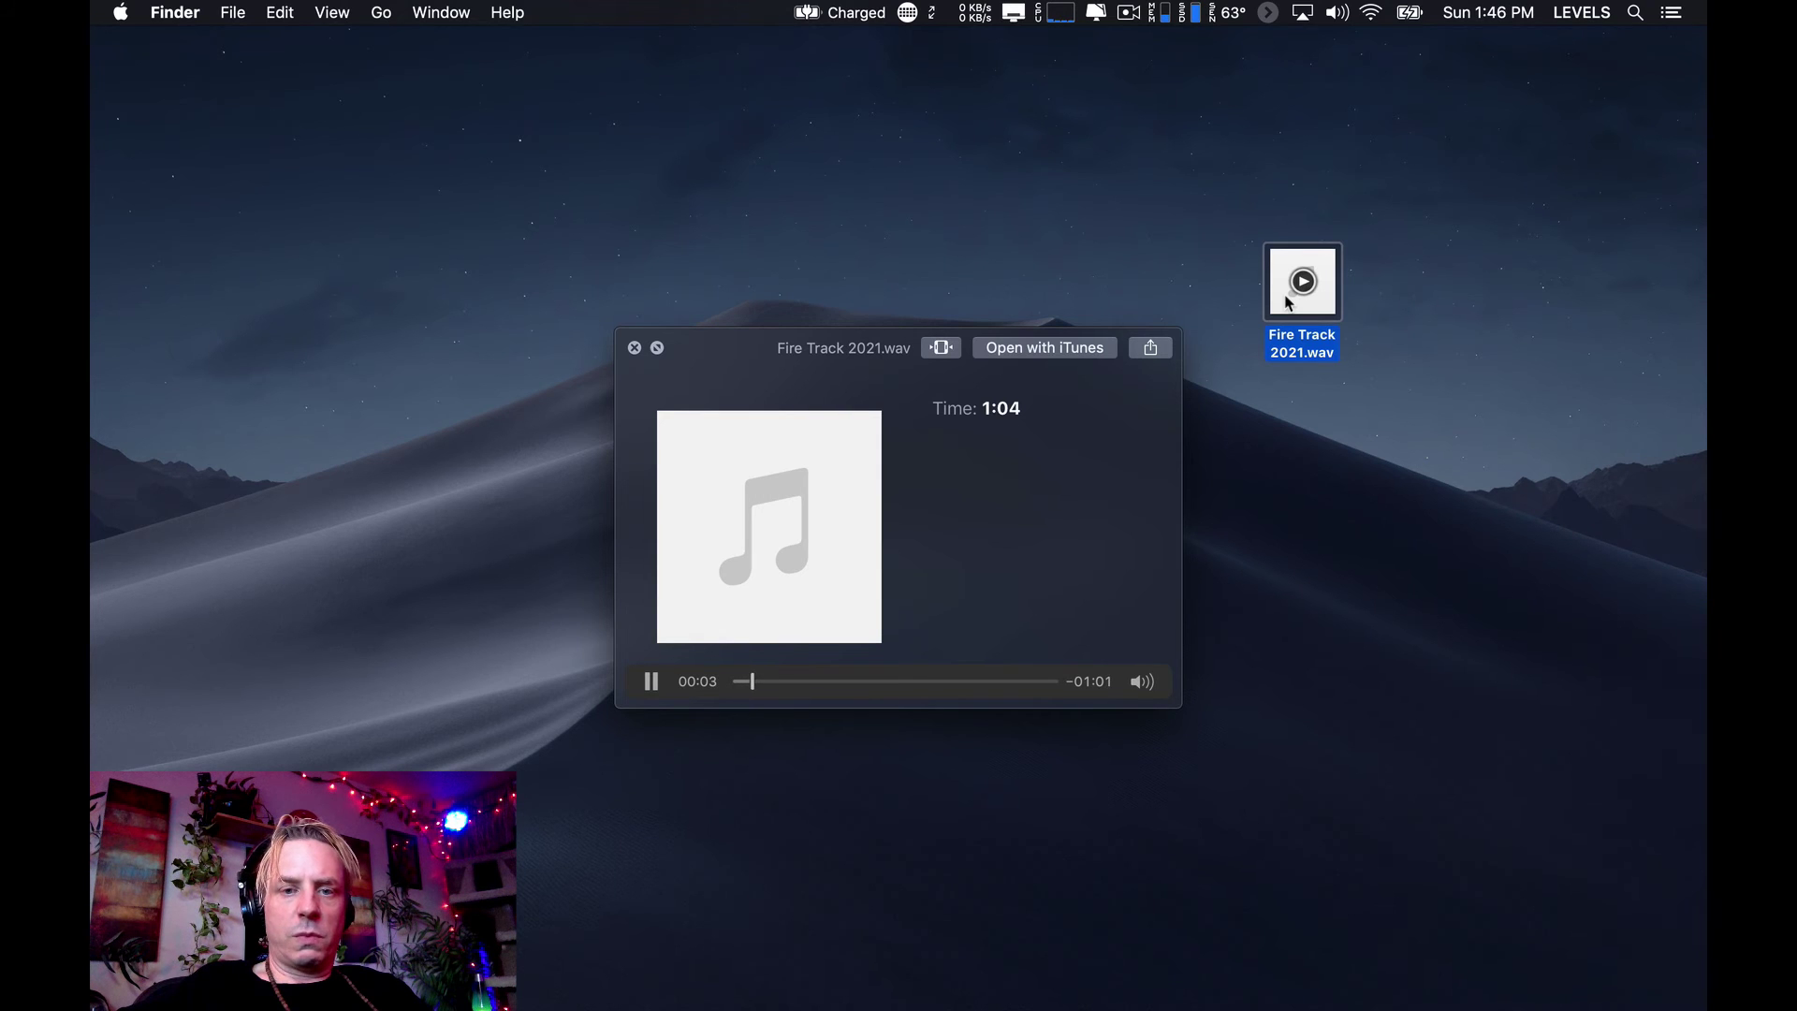
pyautogui.click(635, 348)
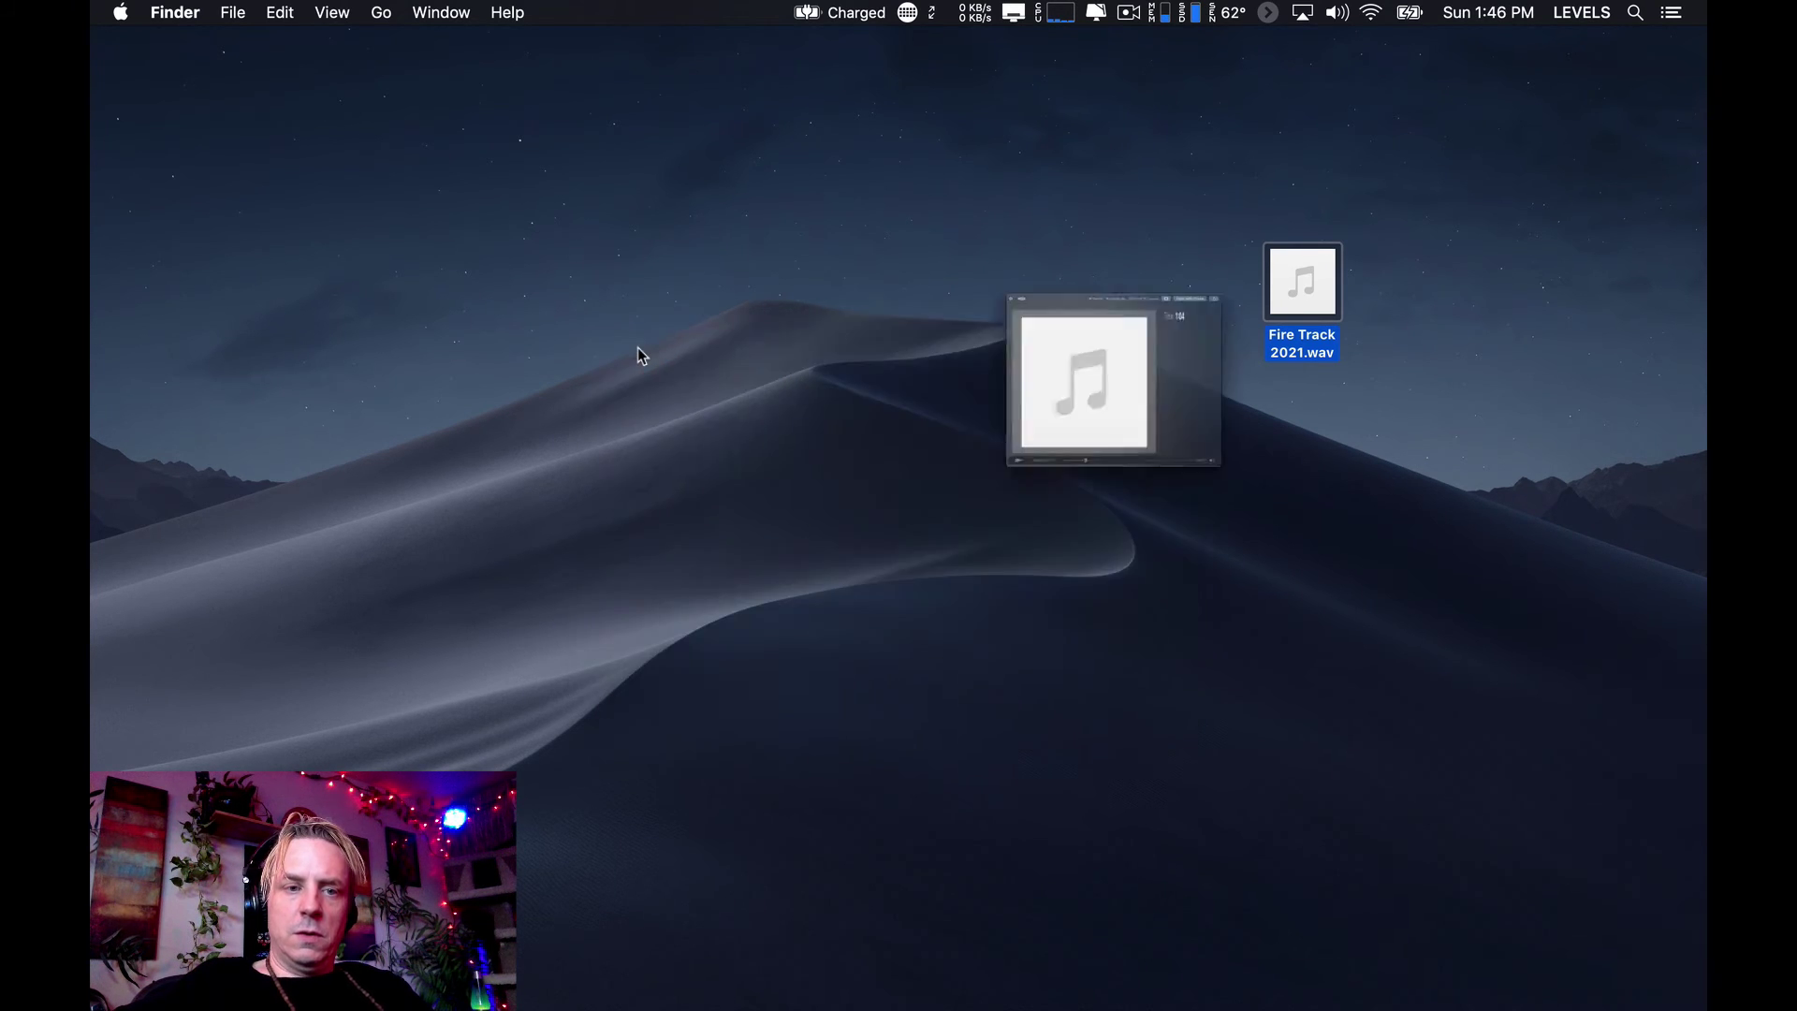
# - Switch back to Ableton Live and delete all Arrangement clips on the three audio tracks between bars 1 and 40
pyautogui.hotkey('ctrl', 'Right')
pyautogui.click(1122, 332)
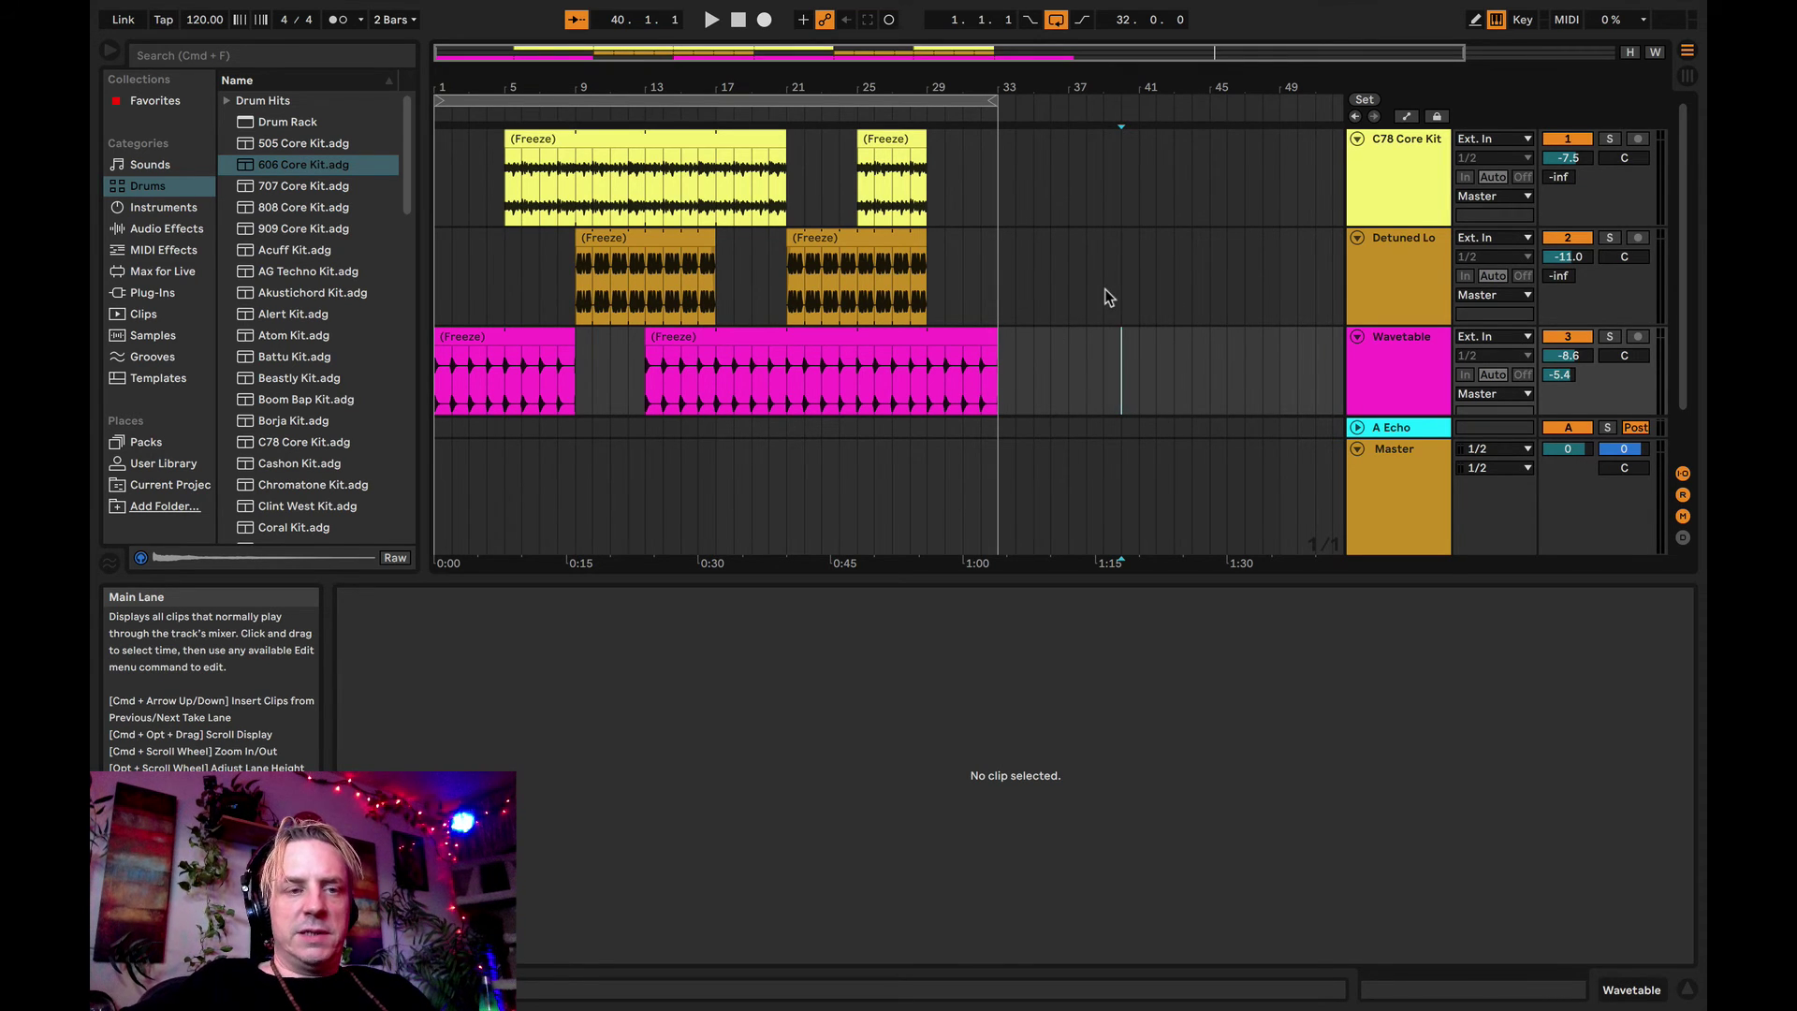
pyautogui.moveTo(1069, 369); pyautogui.dragTo(379, 174)
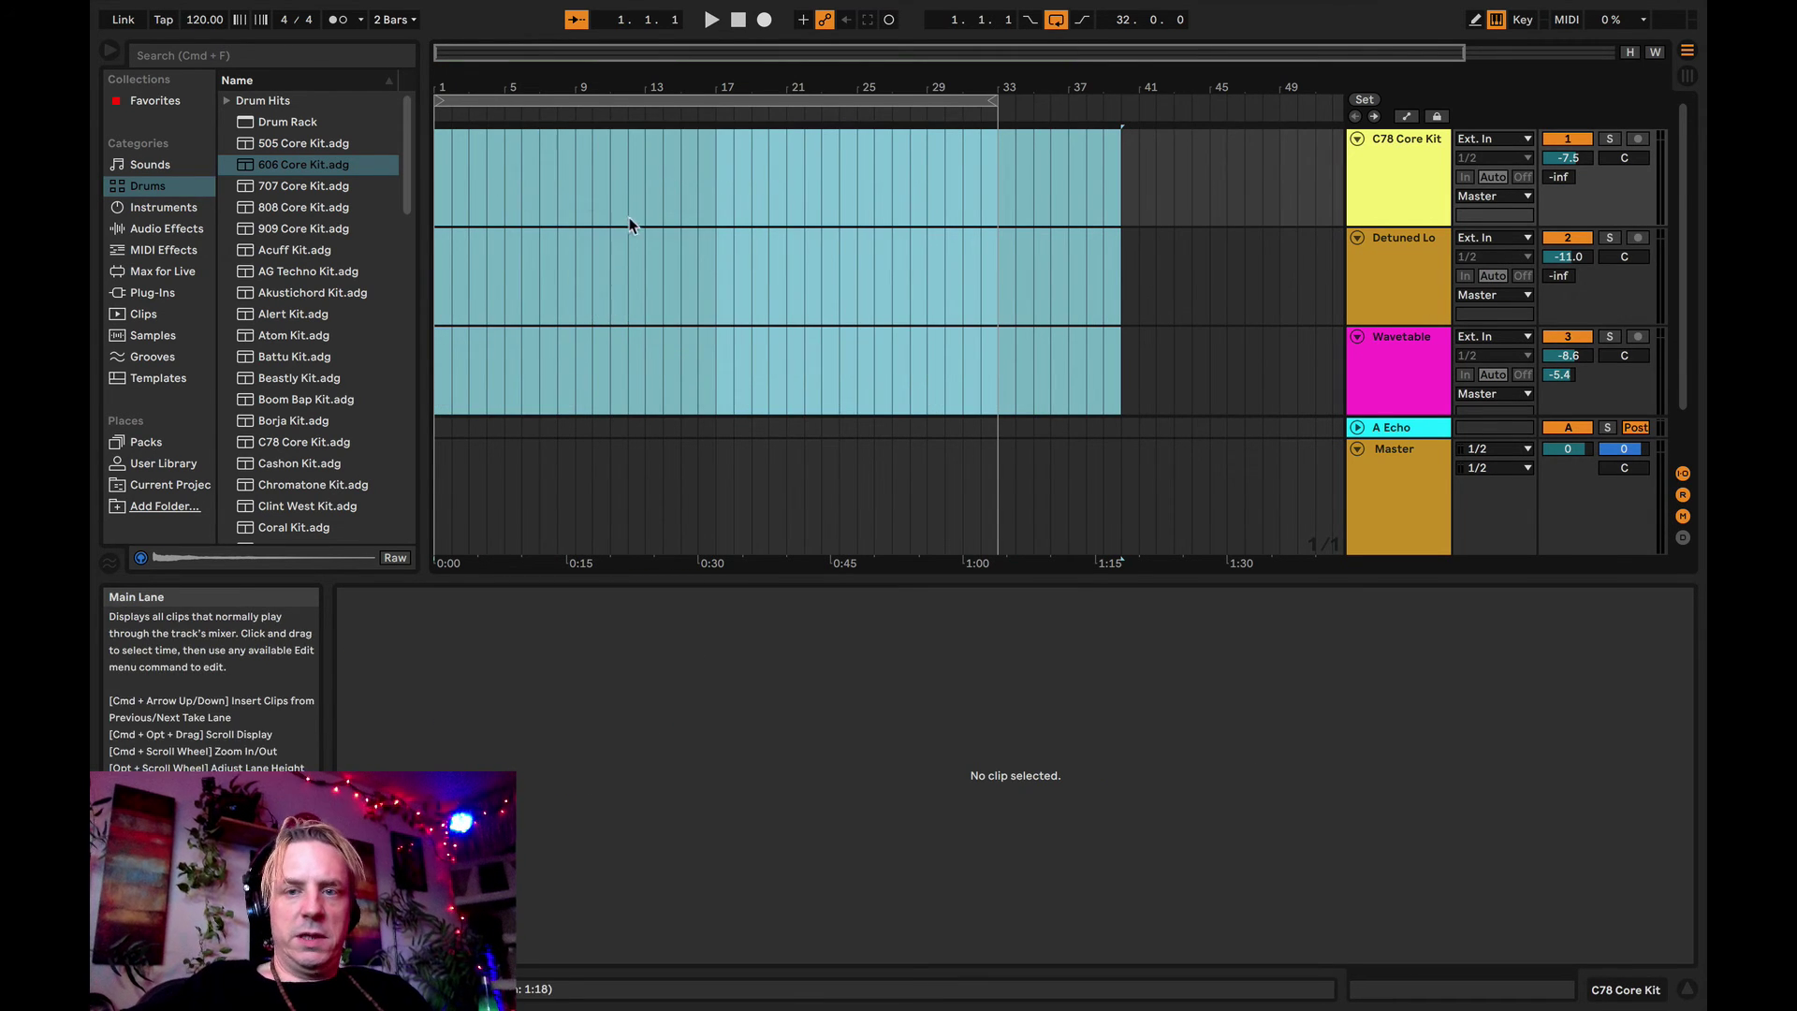
pyautogui.click(648, 227)
# - Switch to Session View and insert a new MIDI track after the C78 Core Kit track
pyautogui.press('Tab')
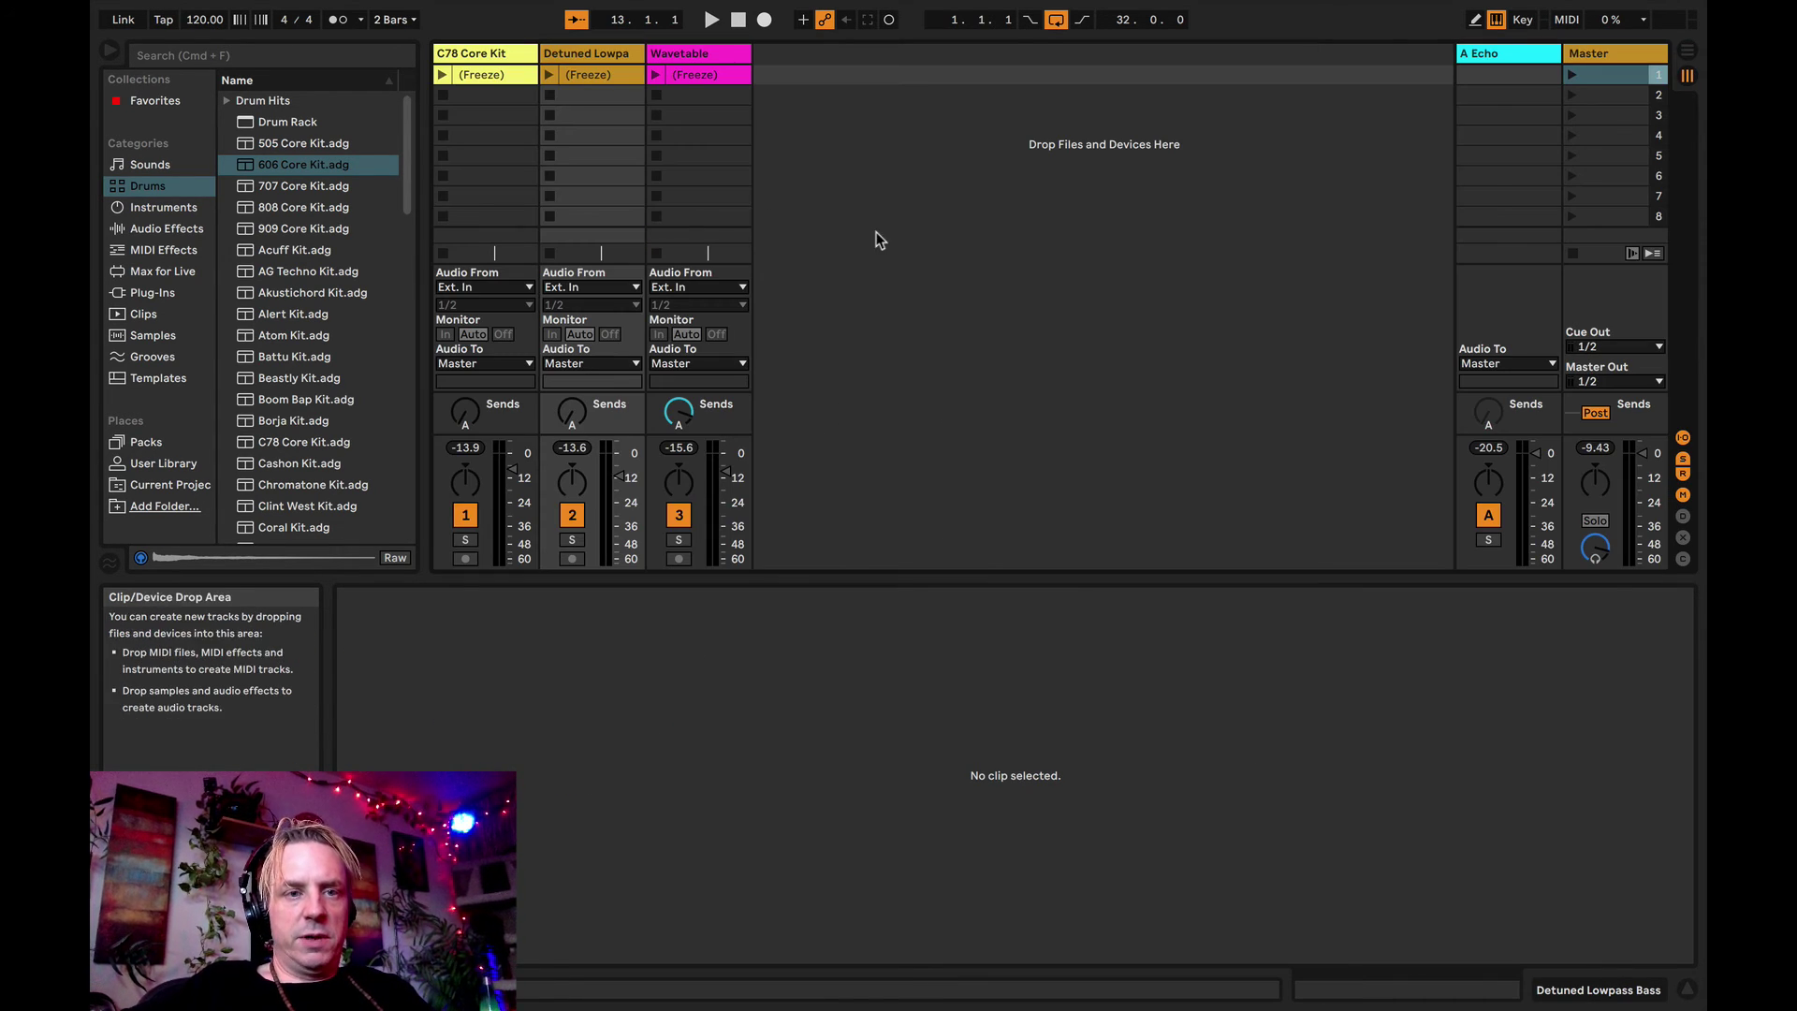
pyautogui.click(511, 59)
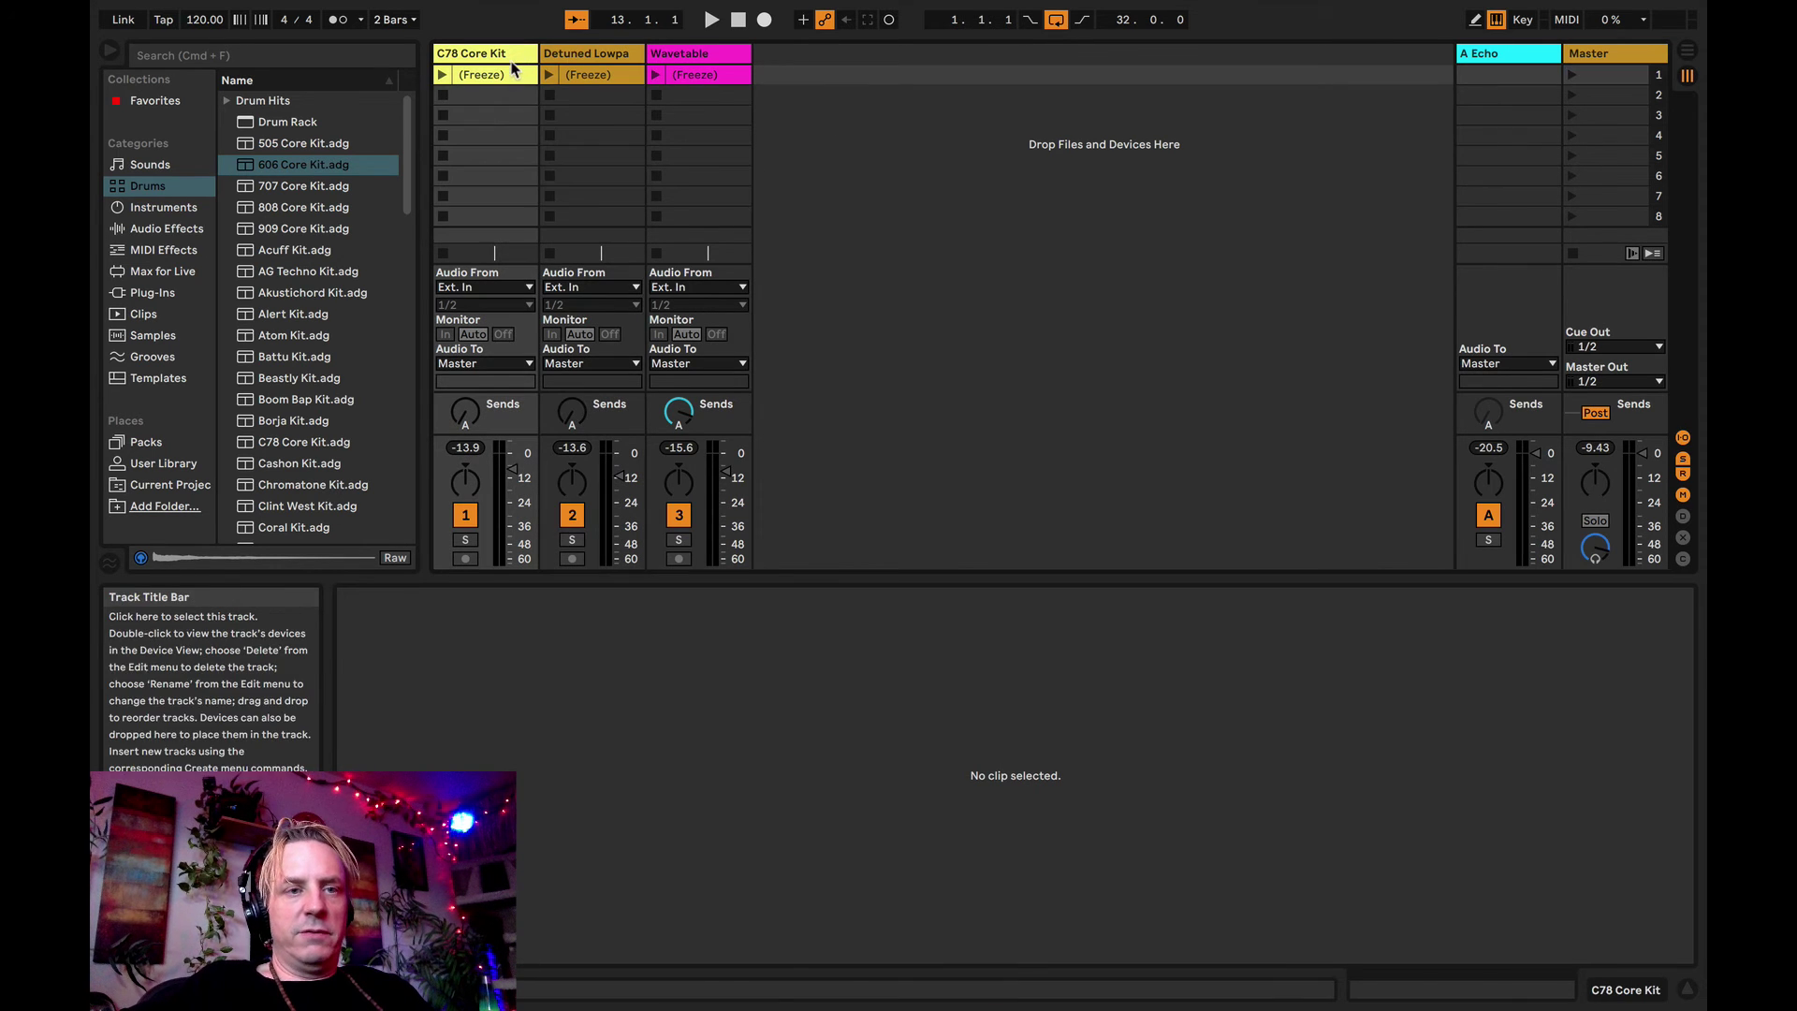
pyautogui.click(799, 106)
pyautogui.press('super+shift+t')
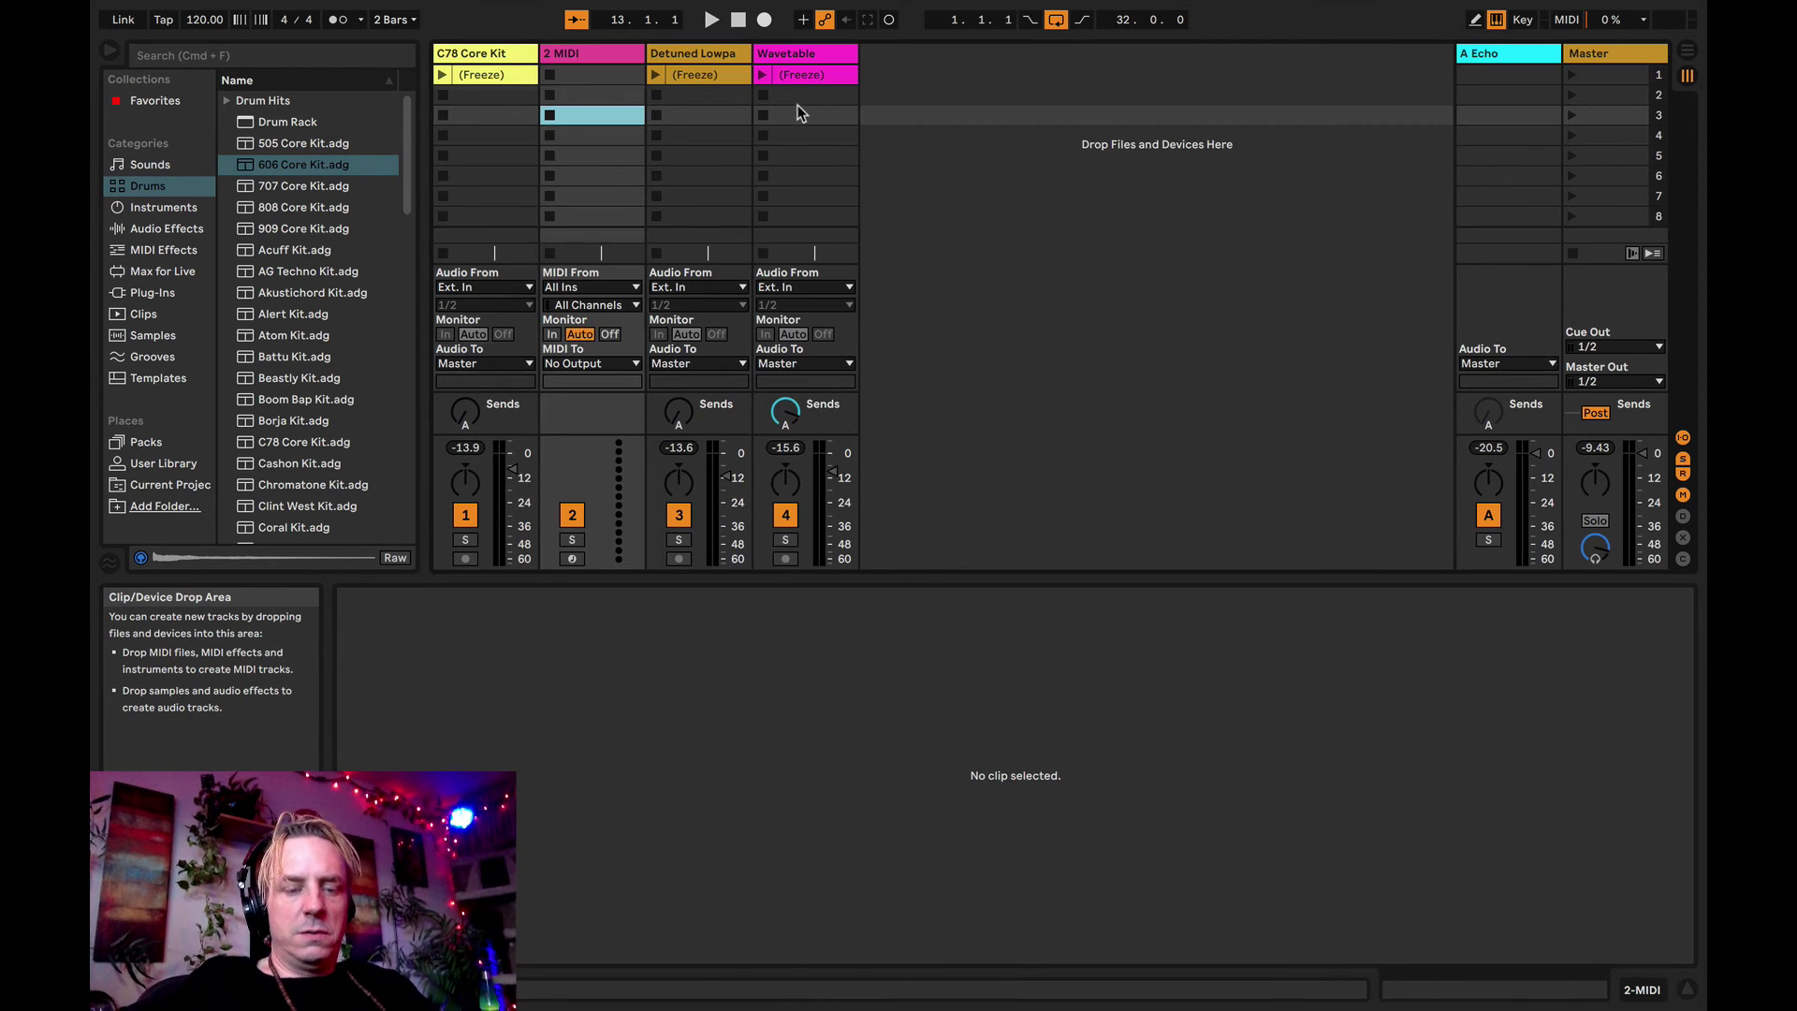
# - Delete the Detuned Lowpass Bass, Wavetable and C78 Core Kit tracks, keeping only the empty MIDI track
pyautogui.click(728, 114)
pyautogui.keyDown('shift'); pyautogui.click(805, 56); pyautogui.keyUp('shift')
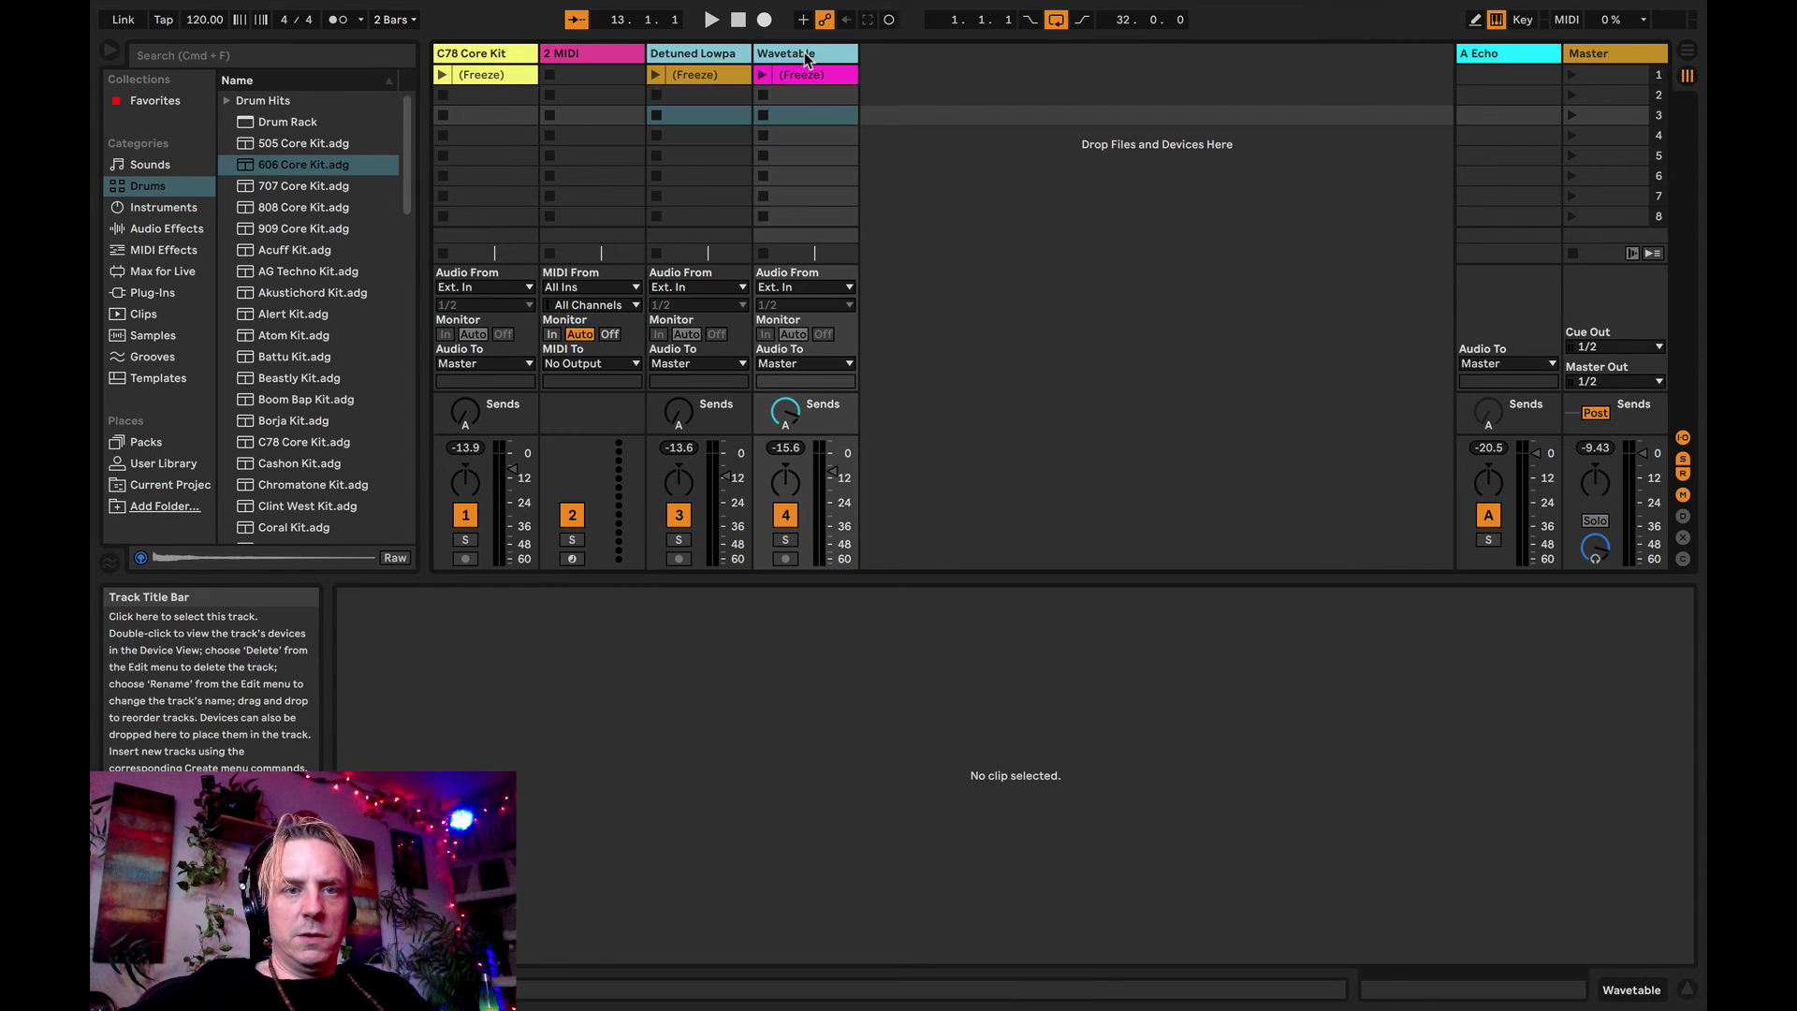
pyautogui.press('Delete')
pyautogui.click(471, 57)
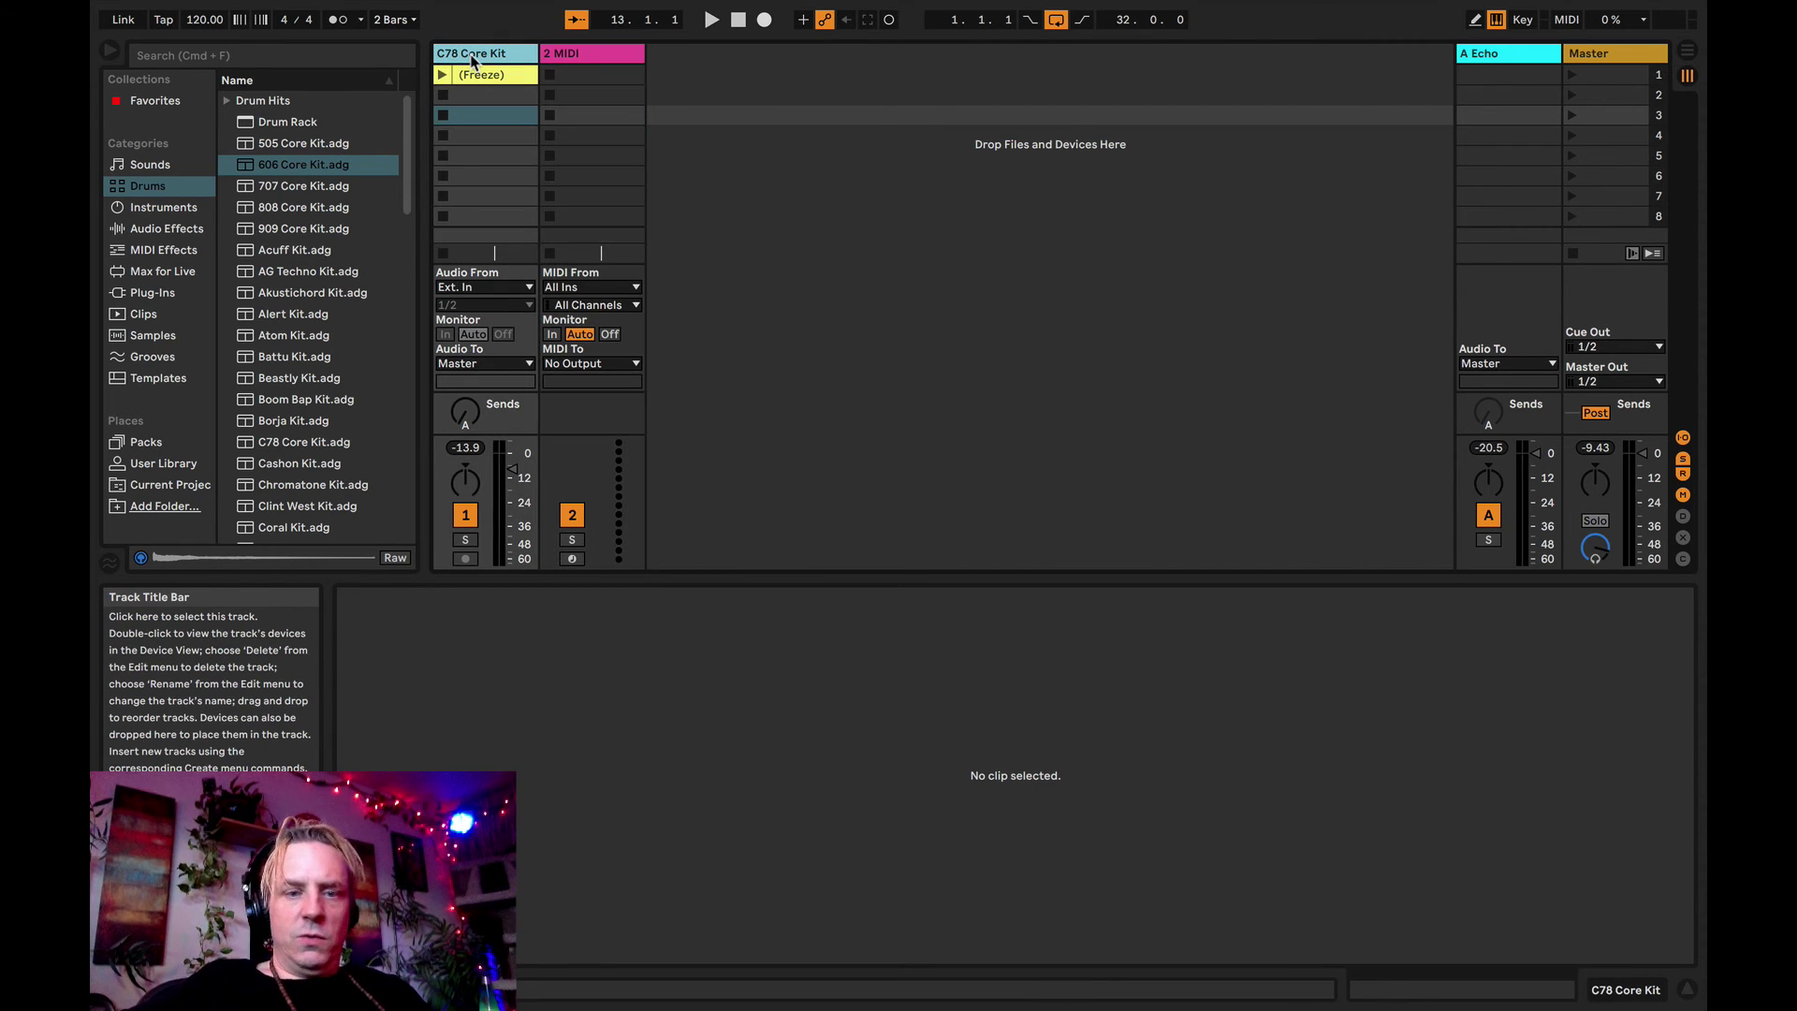
pyautogui.press('Delete')
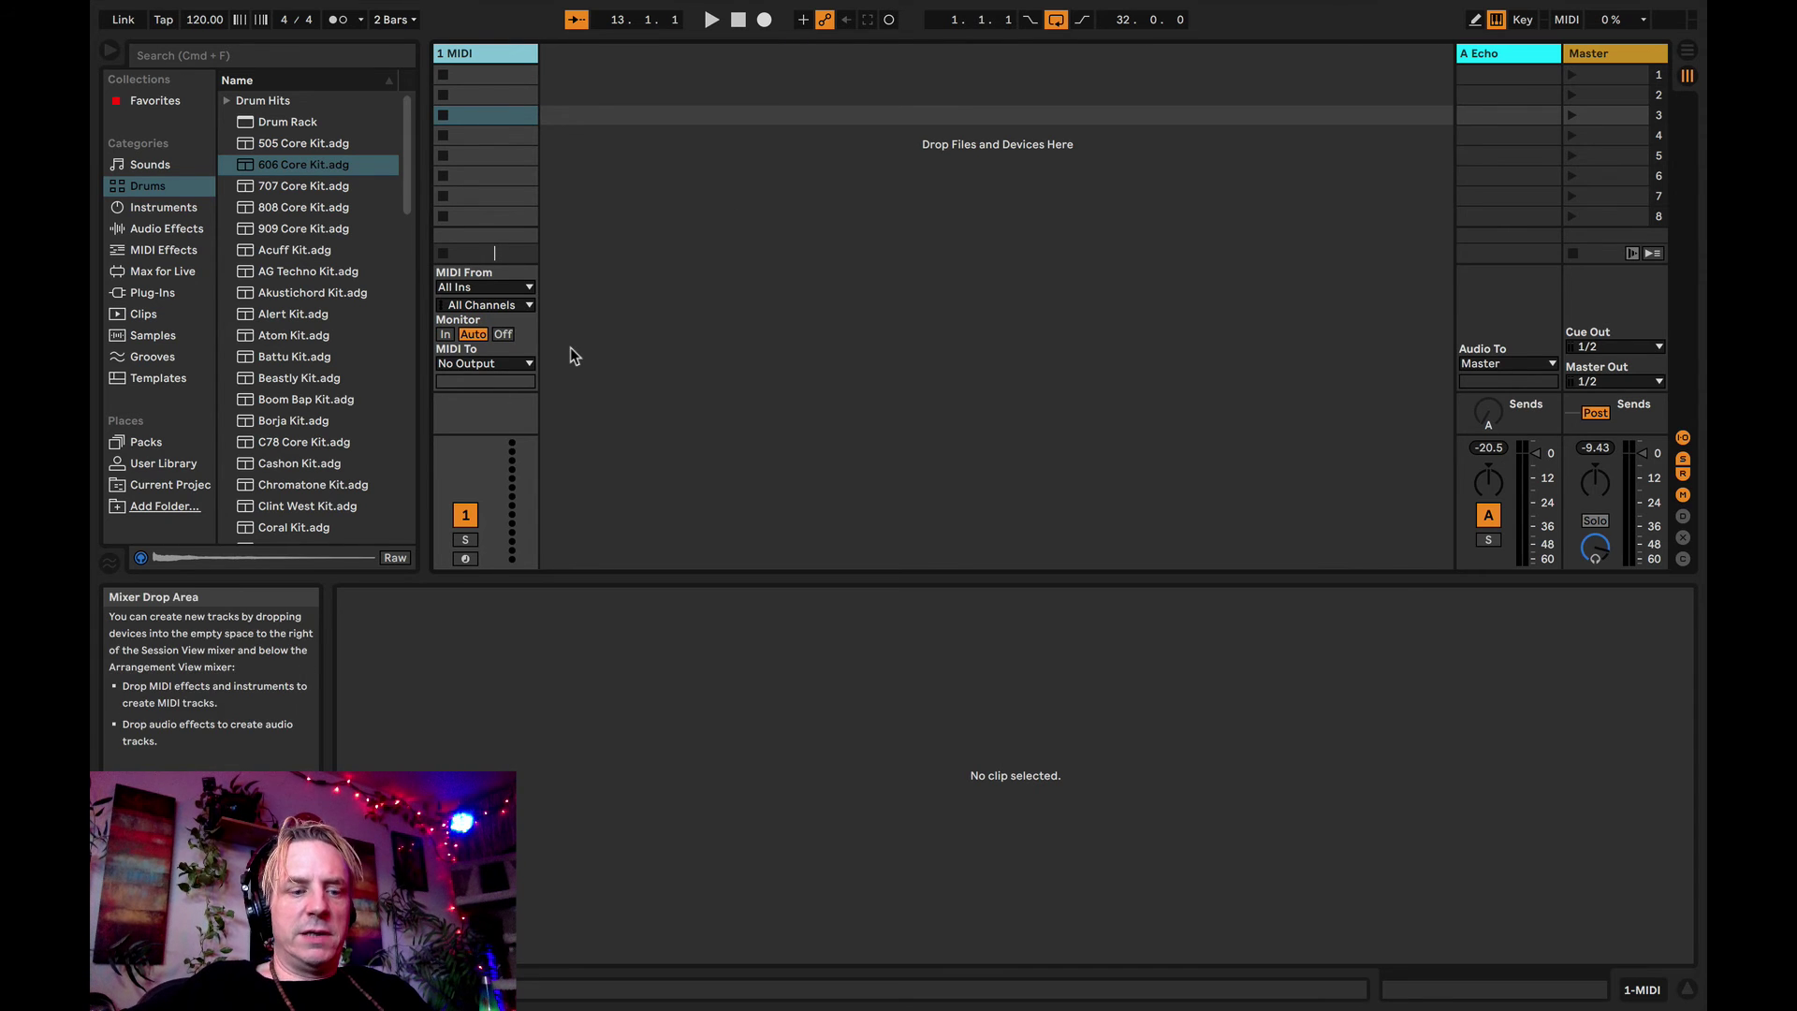
# - Delete the A Echo return track and show the Master track's device chain
pyautogui.hotkey('shift', 'Tab')
pyautogui.hotkey('shift', 'Tab')
pyautogui.hotkey('shift', 'Tab')
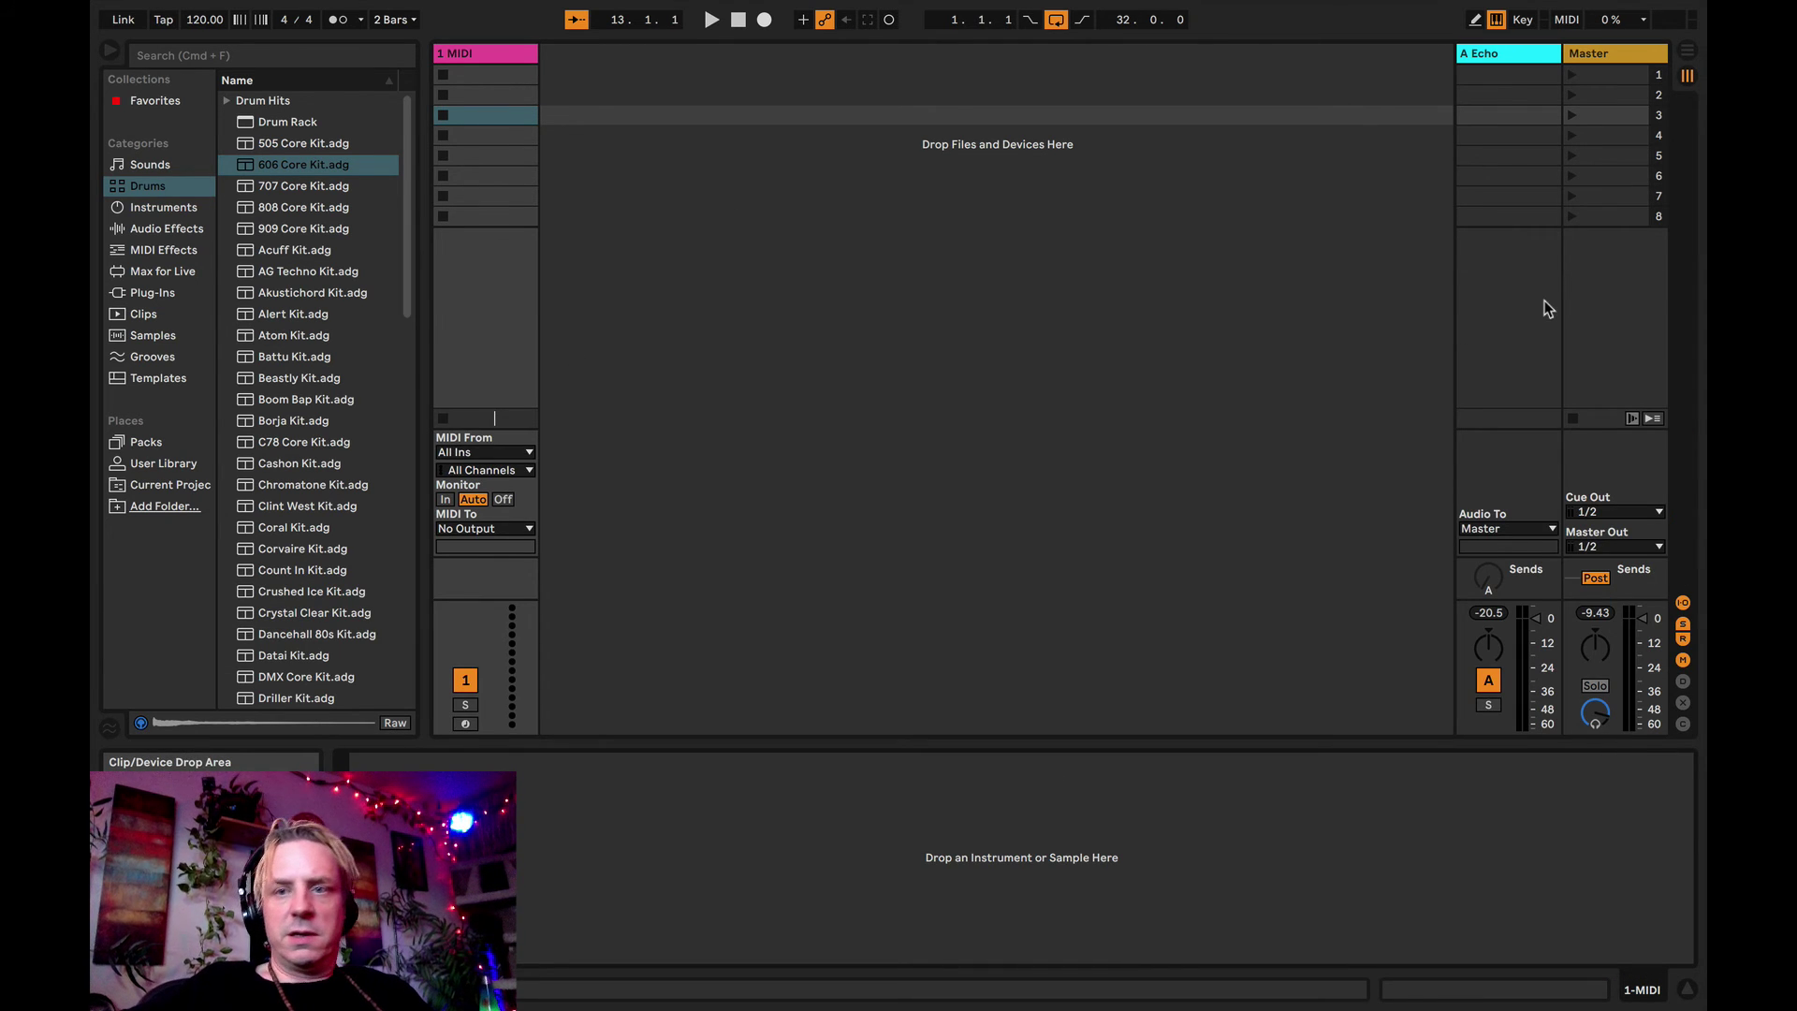
pyautogui.click(1506, 58)
pyautogui.press('Delete')
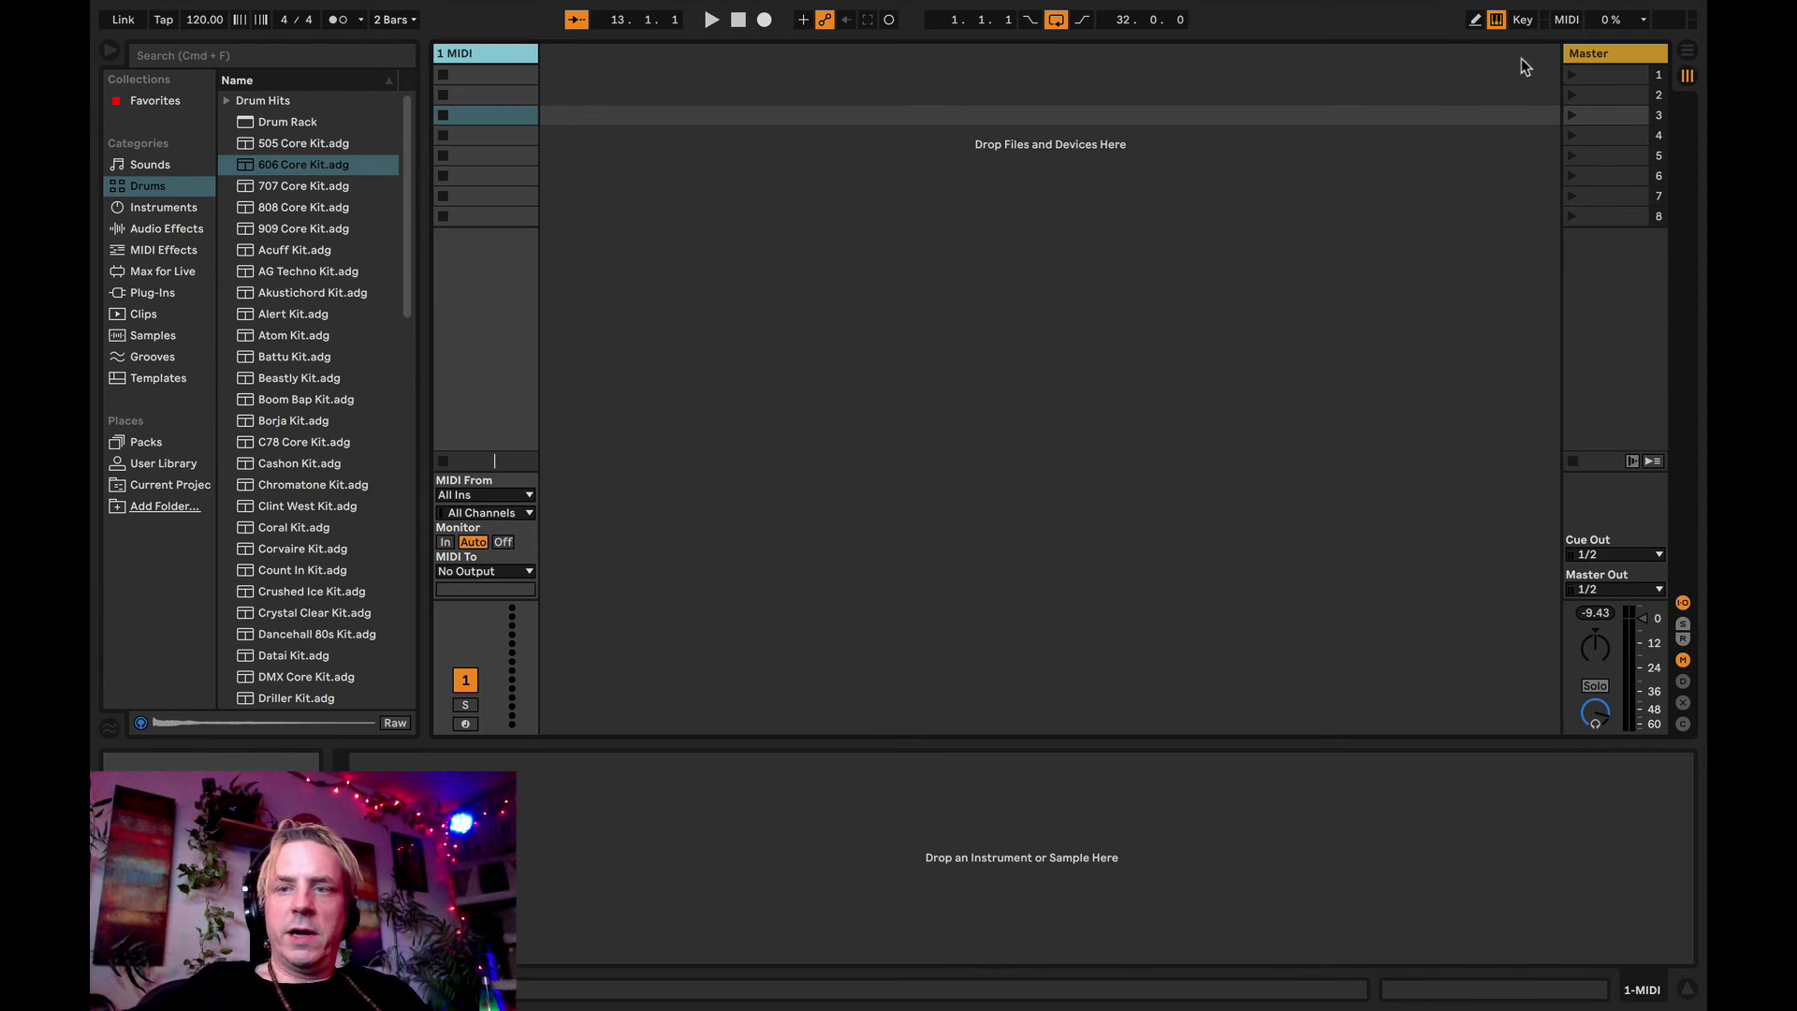
pyautogui.click(1600, 58)
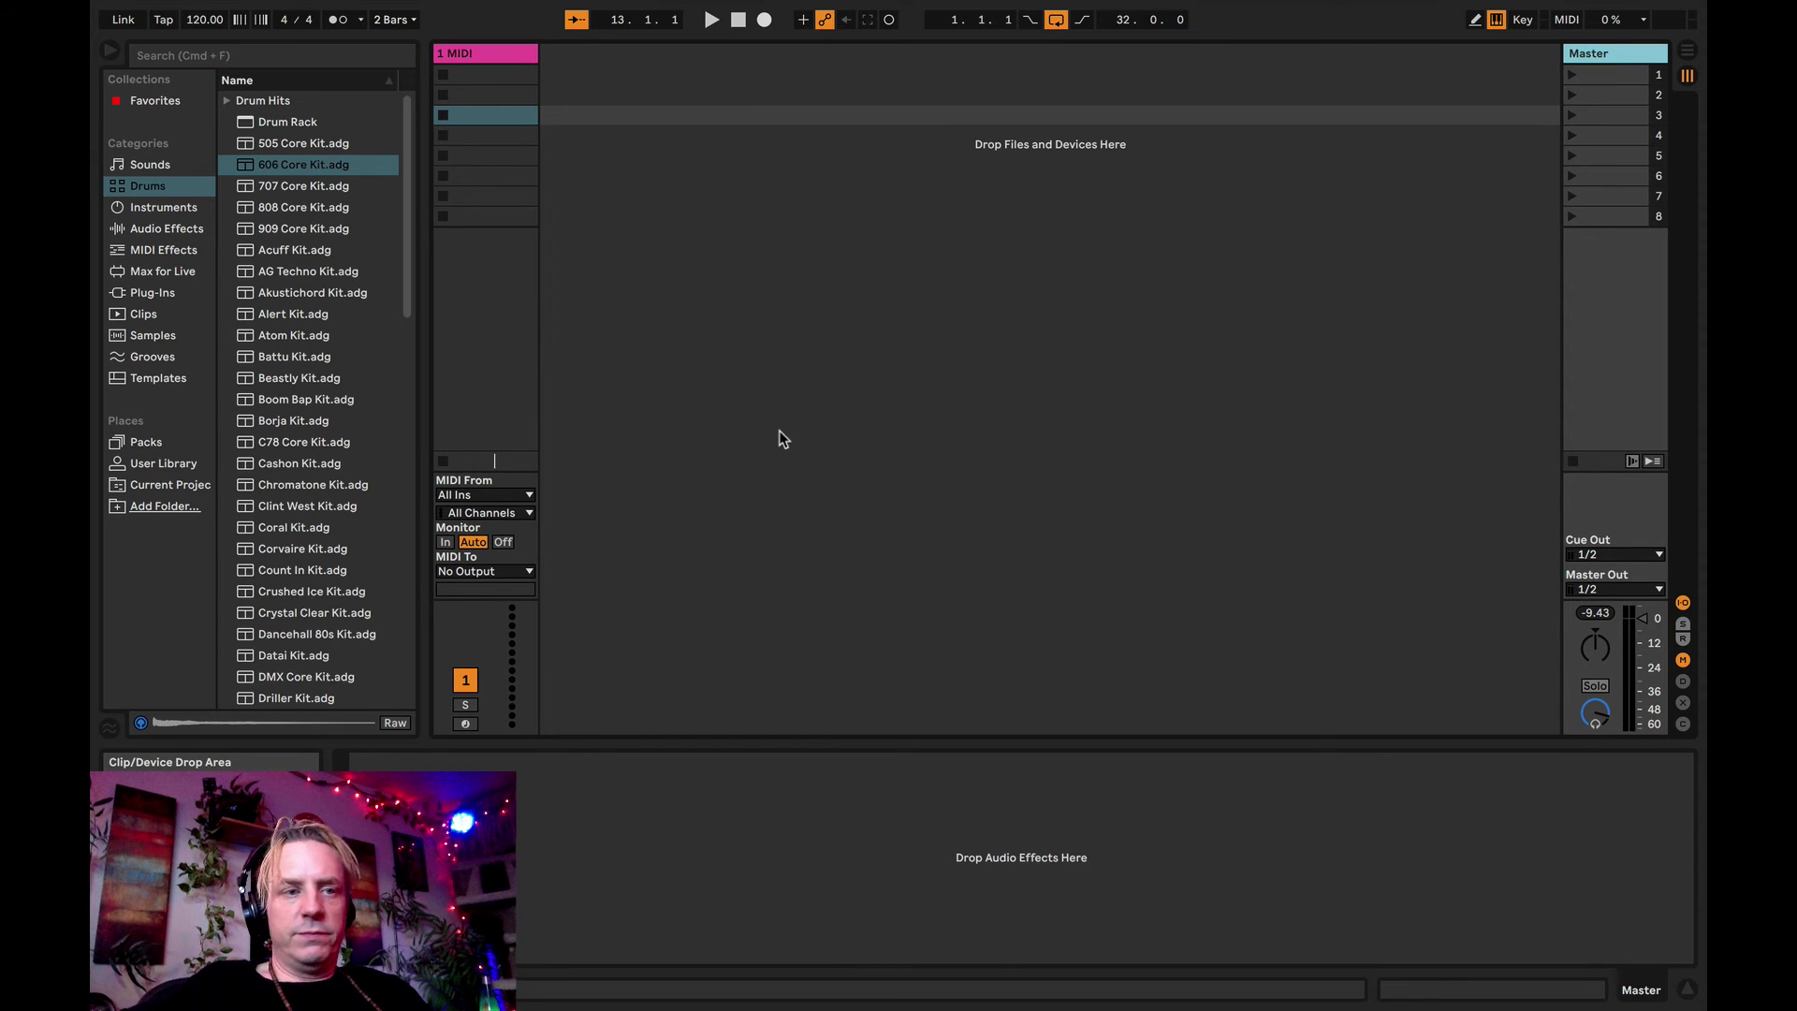
# - Find Heritage Kit.adg among the drum kits, preview it and load it onto the MIDI track
pyautogui.click(154, 202)
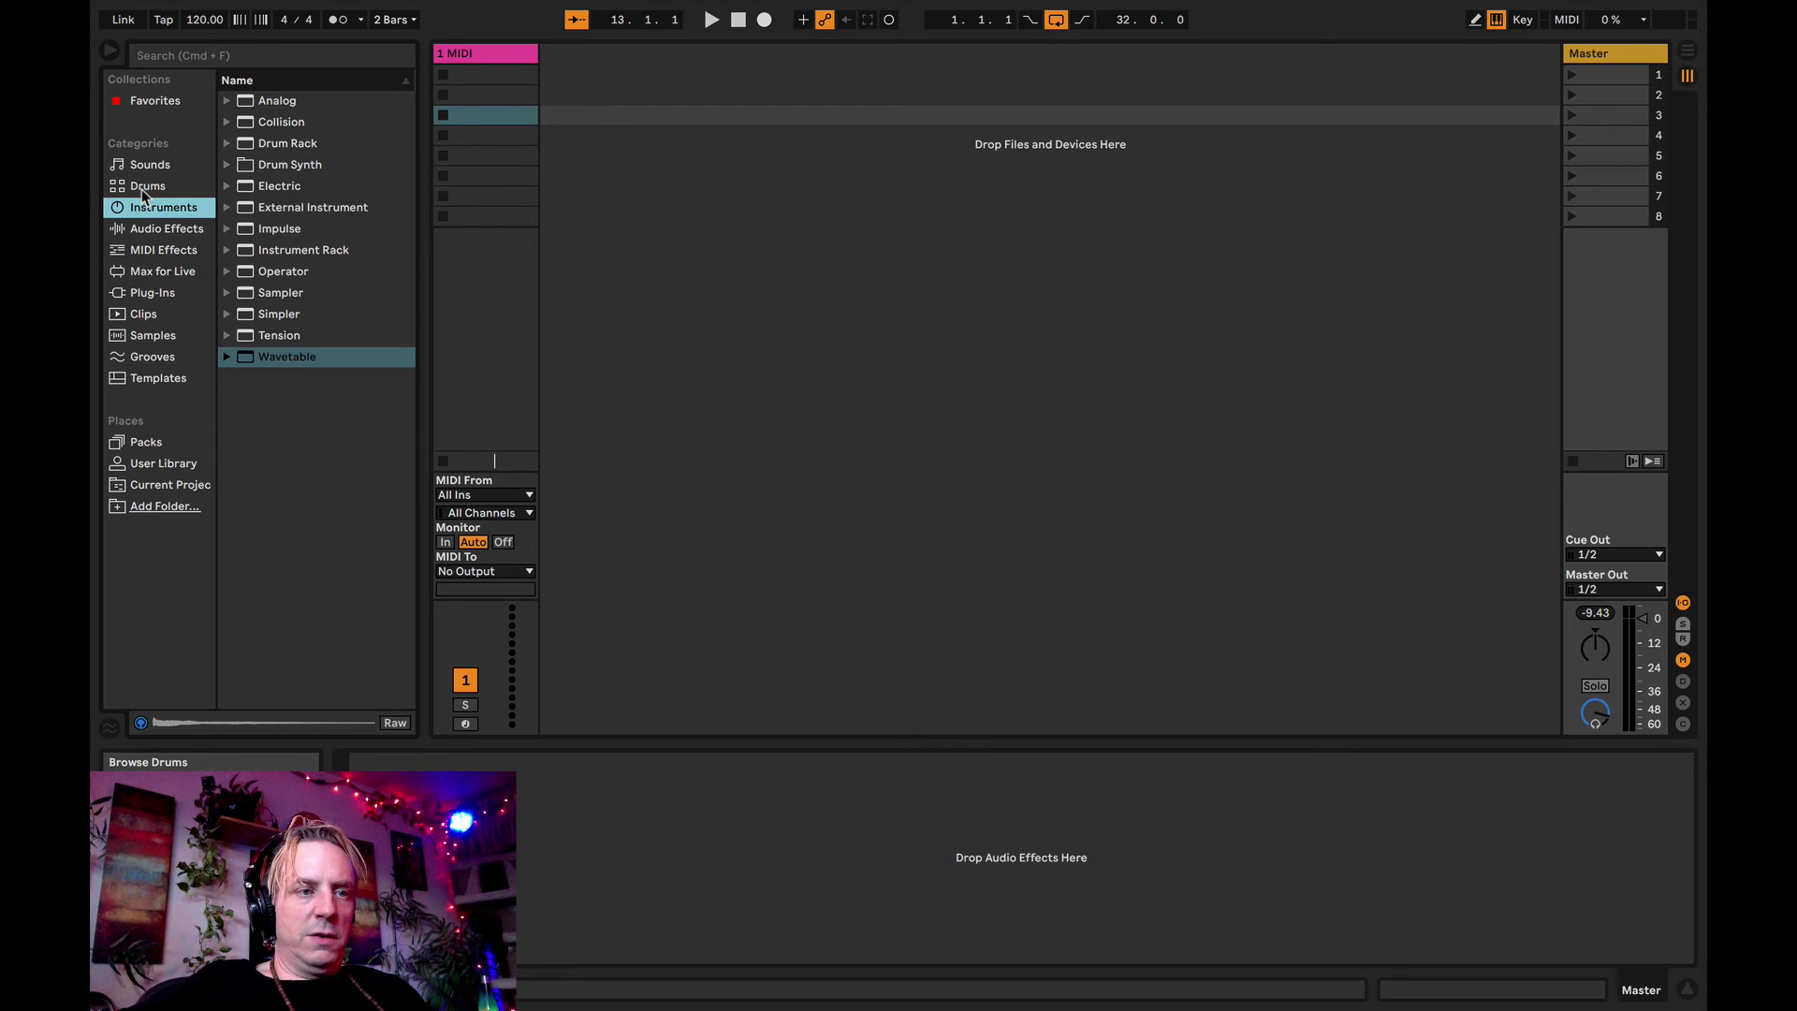
pyautogui.click(142, 189)
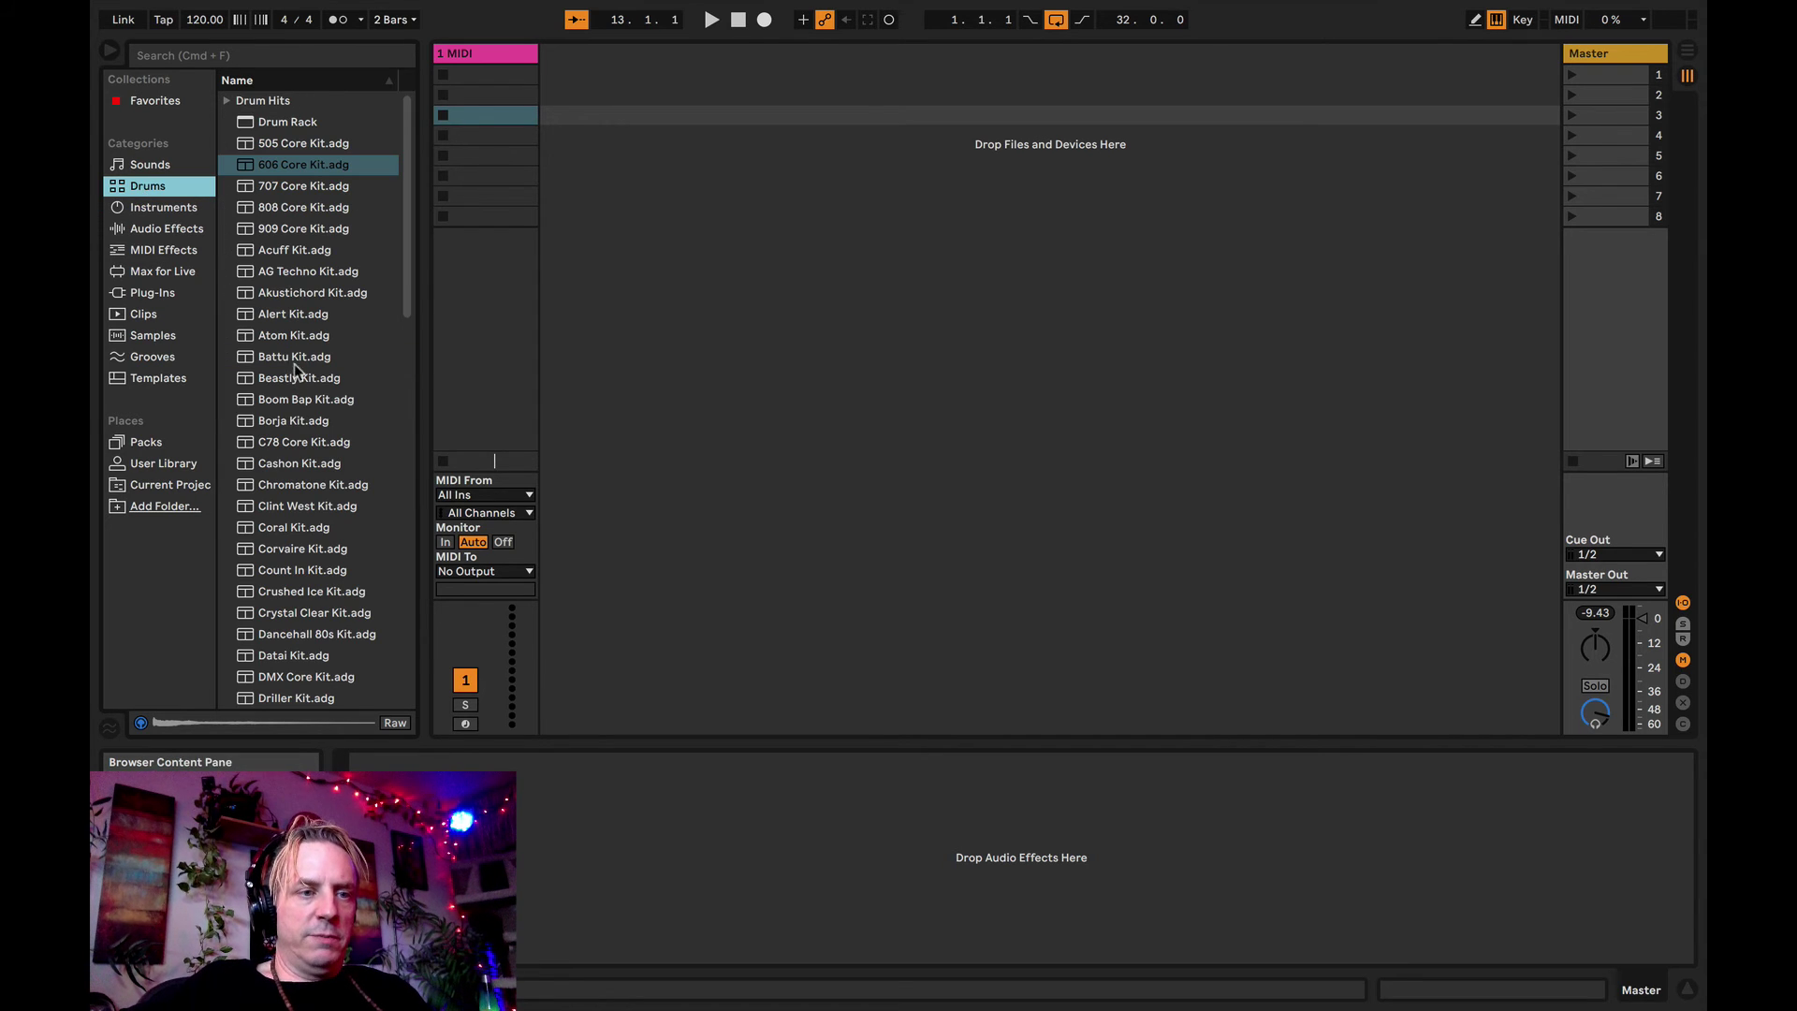
pyautogui.scroll(-10, 280, 543)
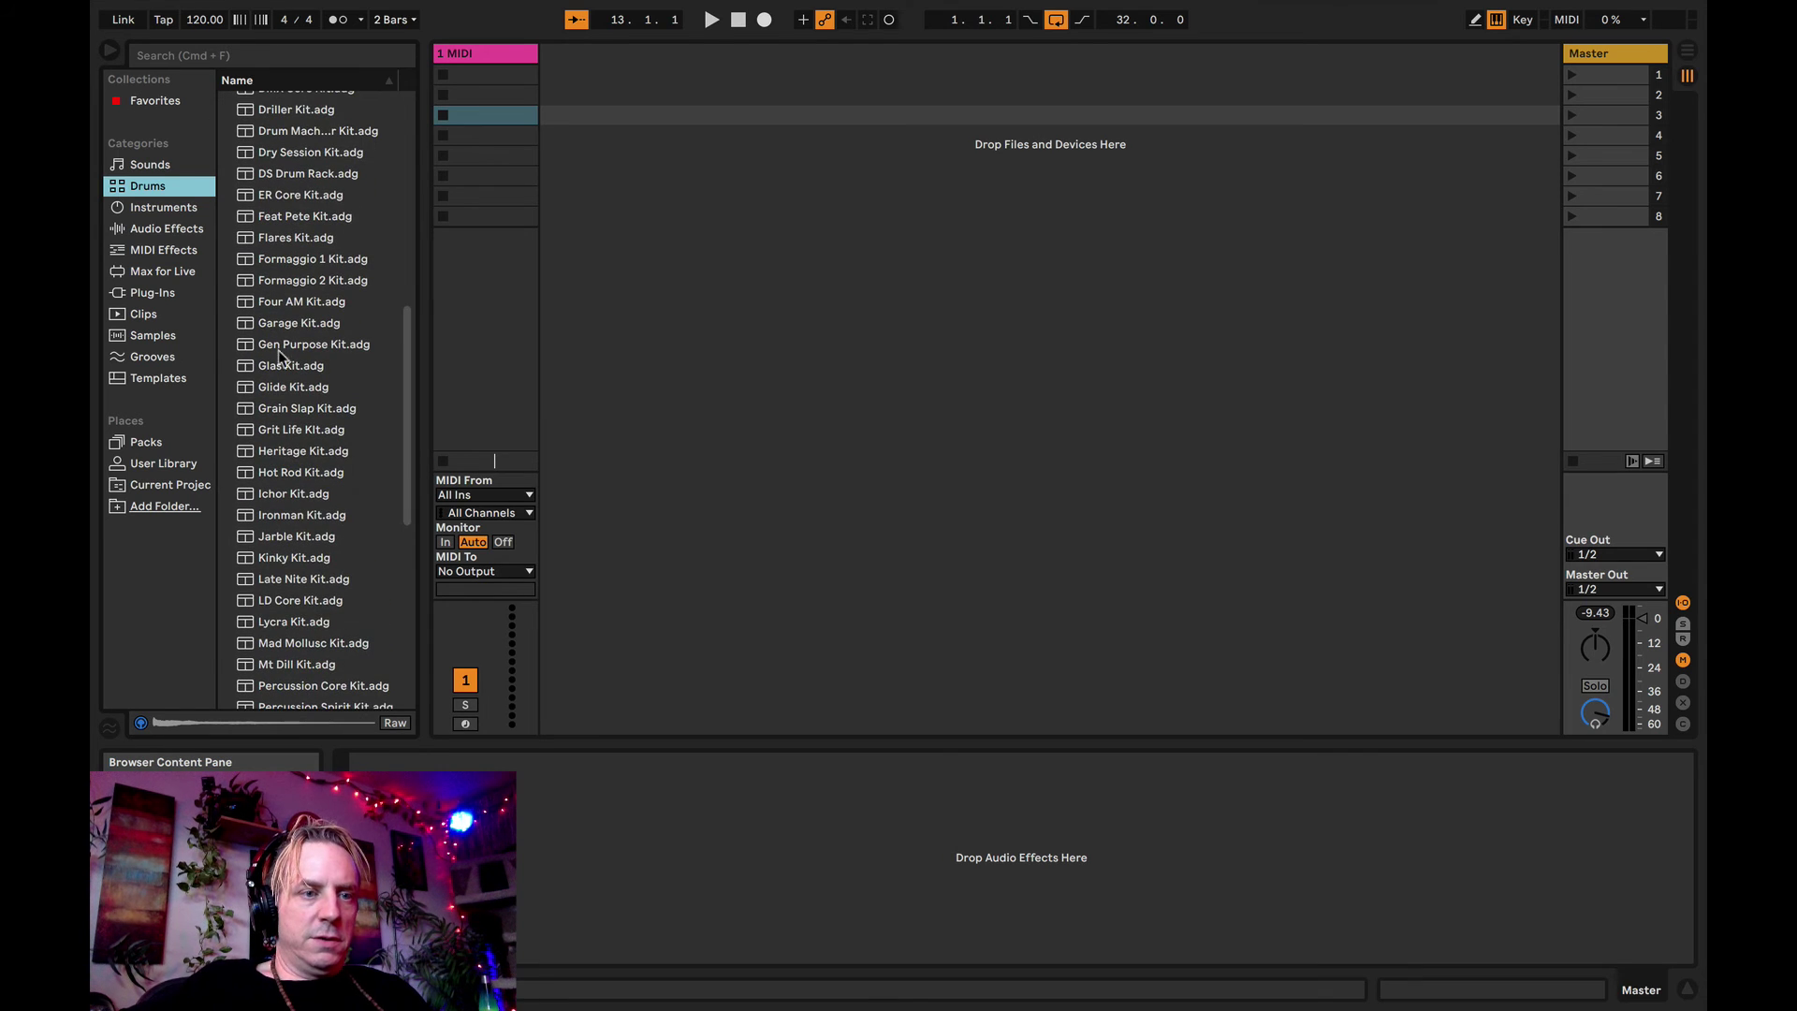
pyautogui.click(284, 450)
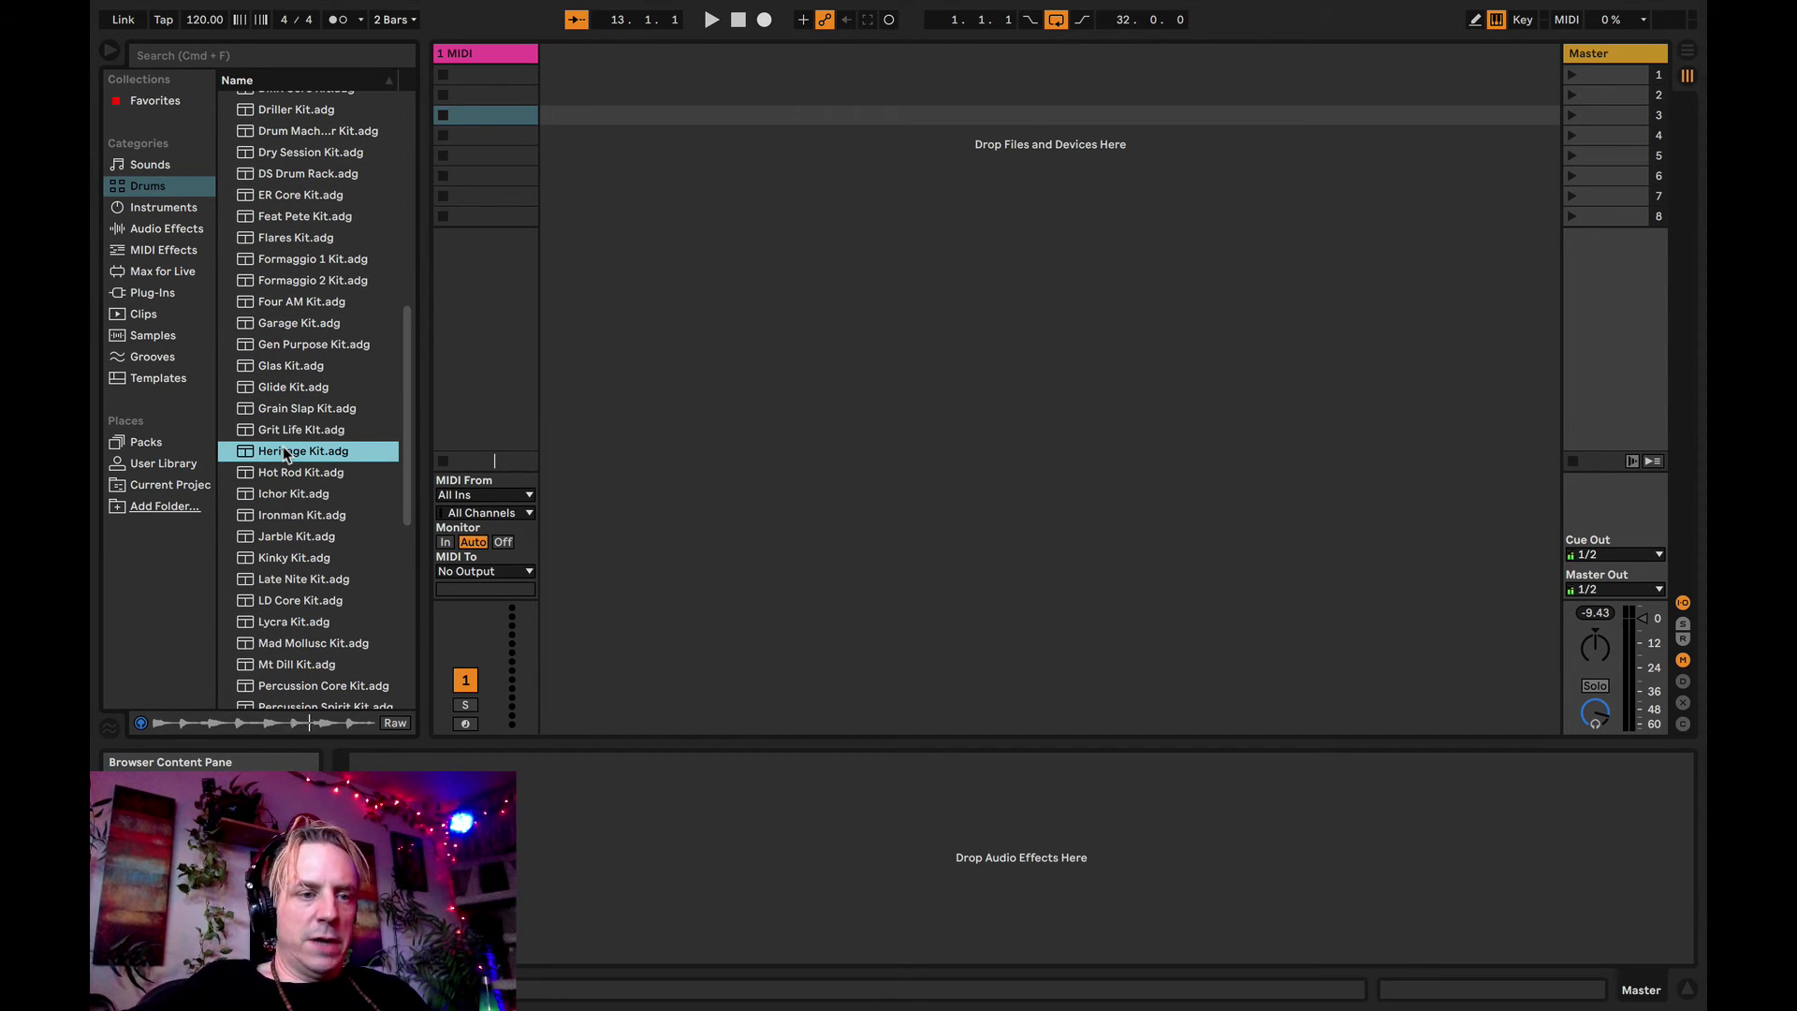
pyautogui.moveTo(282, 450); pyautogui.dragTo(479, 154)
# - Alternate between the device view and clip view of the Heritage Kit track, finishing in clip view
pyautogui.hotkey('shift', 'Tab')
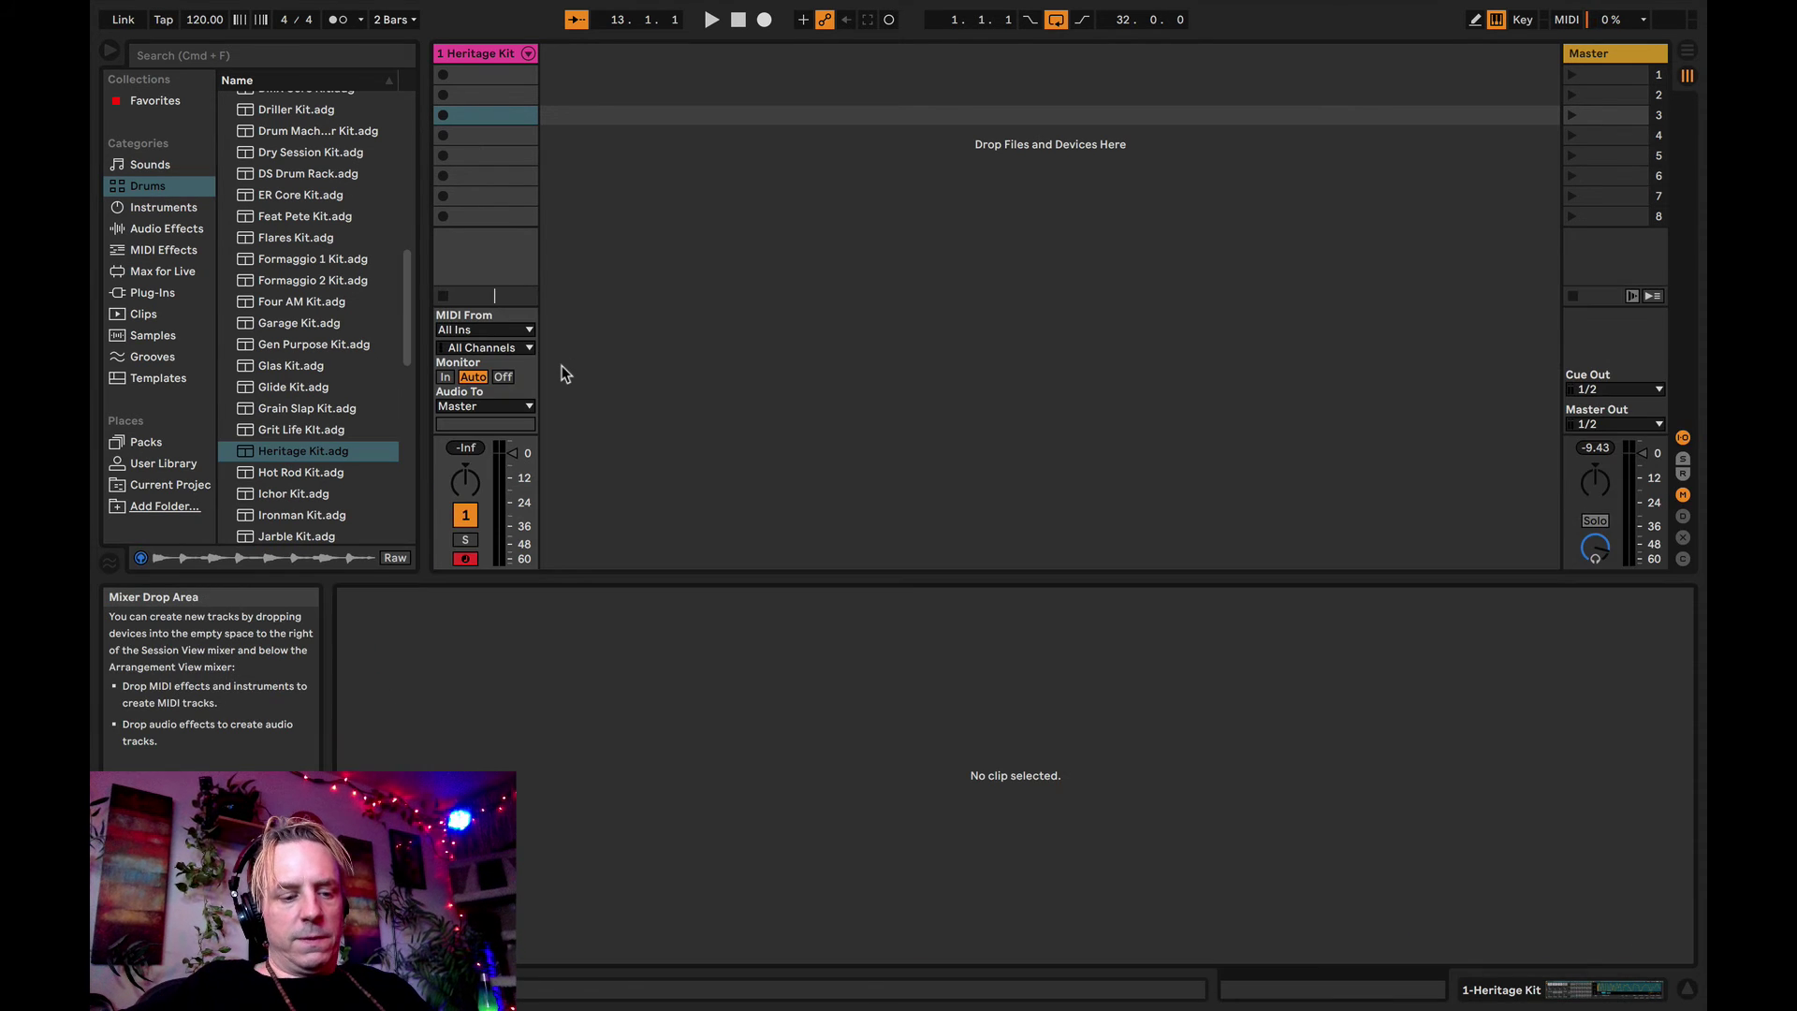
pyautogui.hotkey('shift', 'Tab')
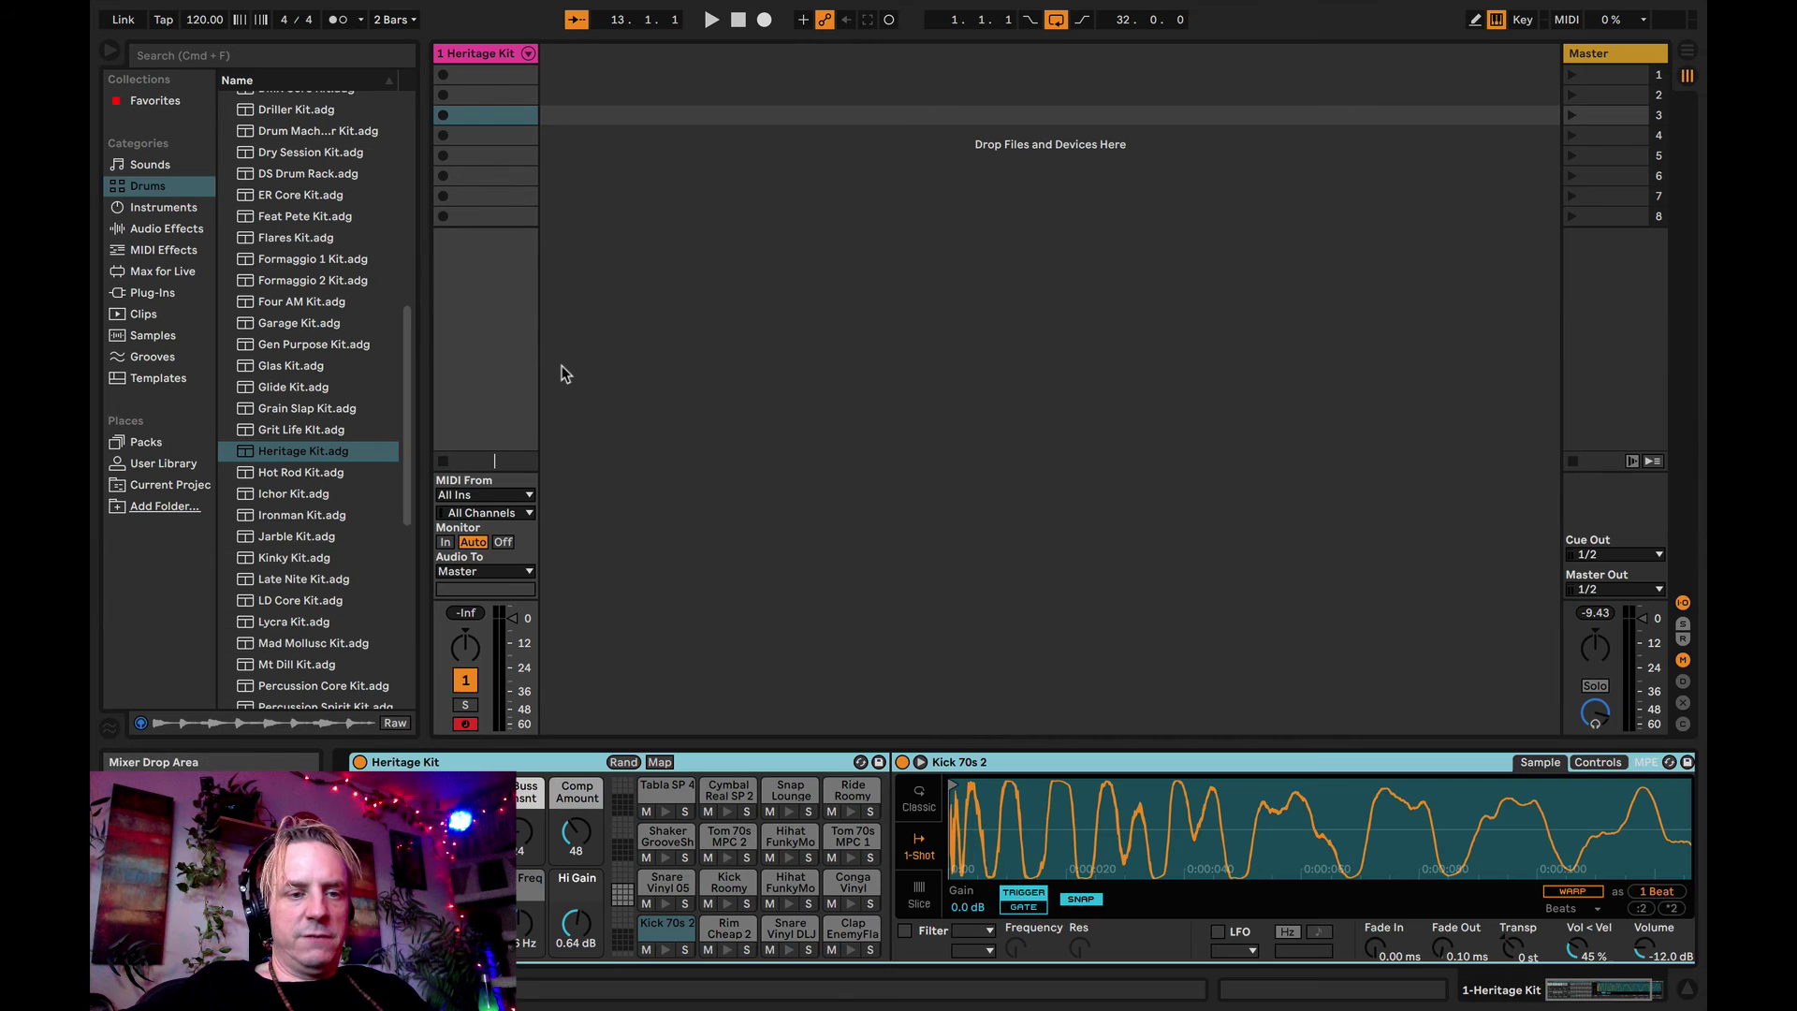
pyautogui.hotkey('shift', 'Tab')
pyautogui.hotkey('shift', 'Tab')
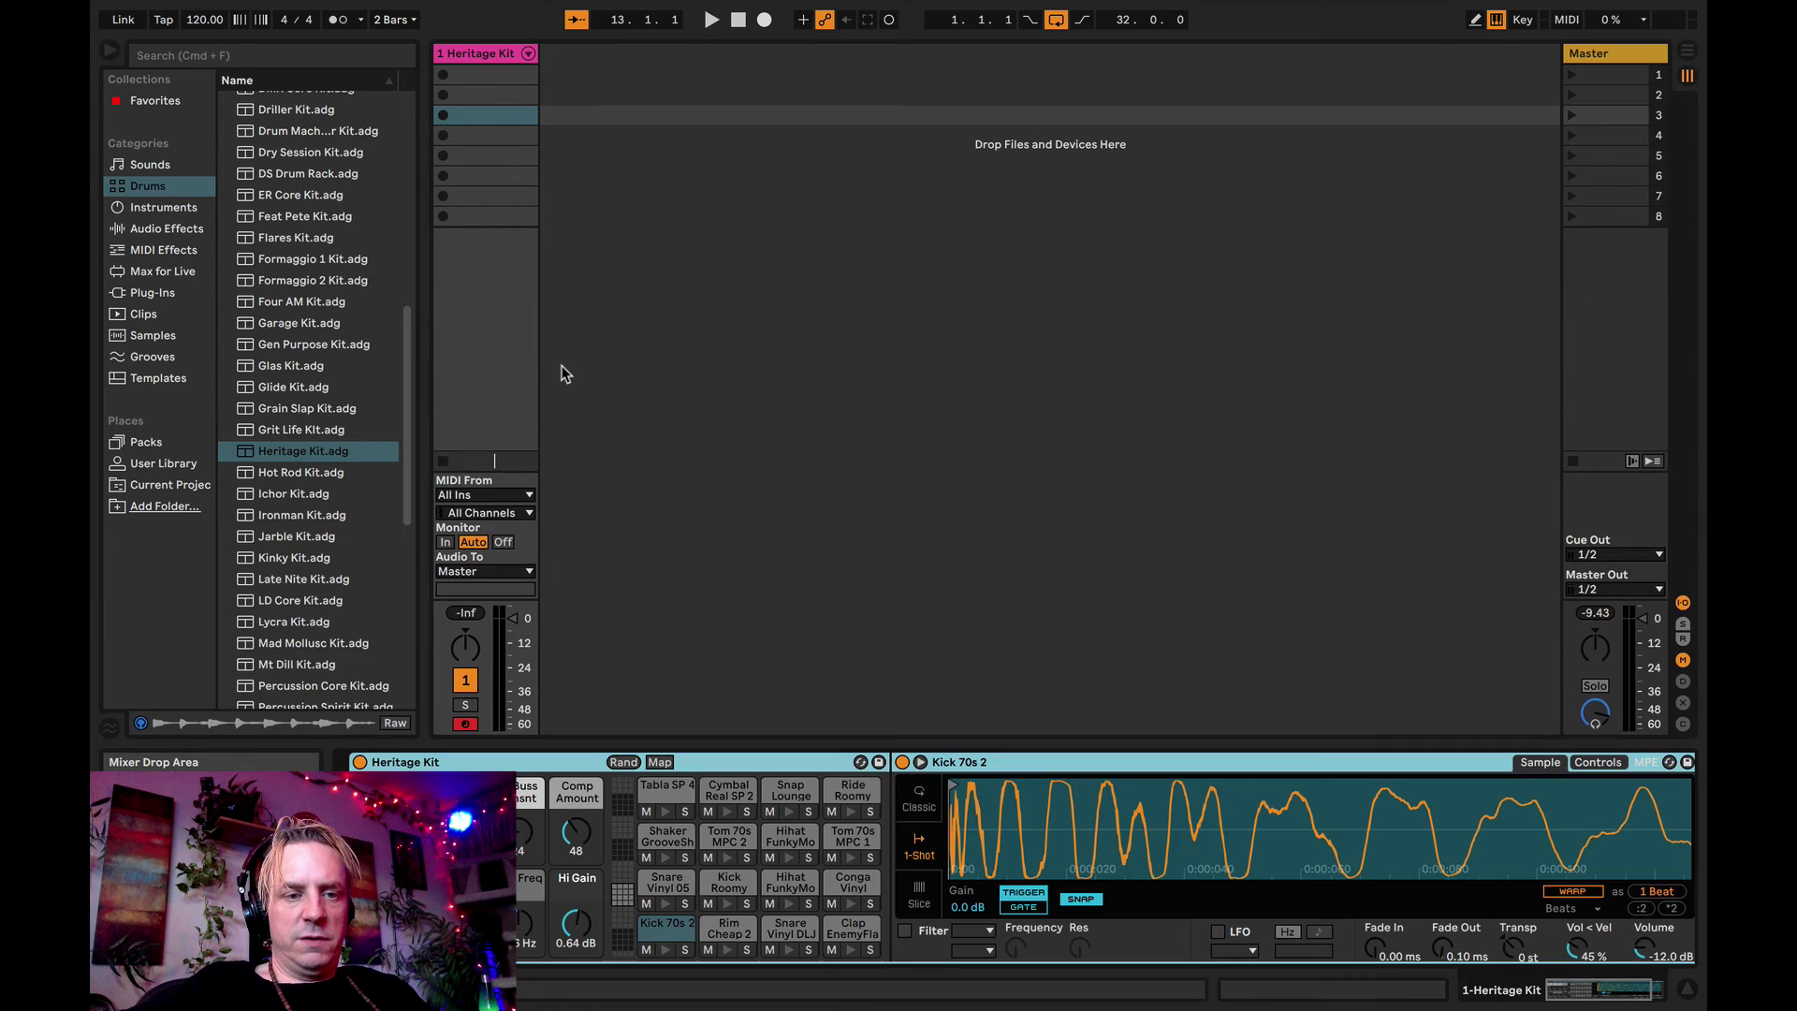
pyautogui.hotkey('shift', 'Tab')
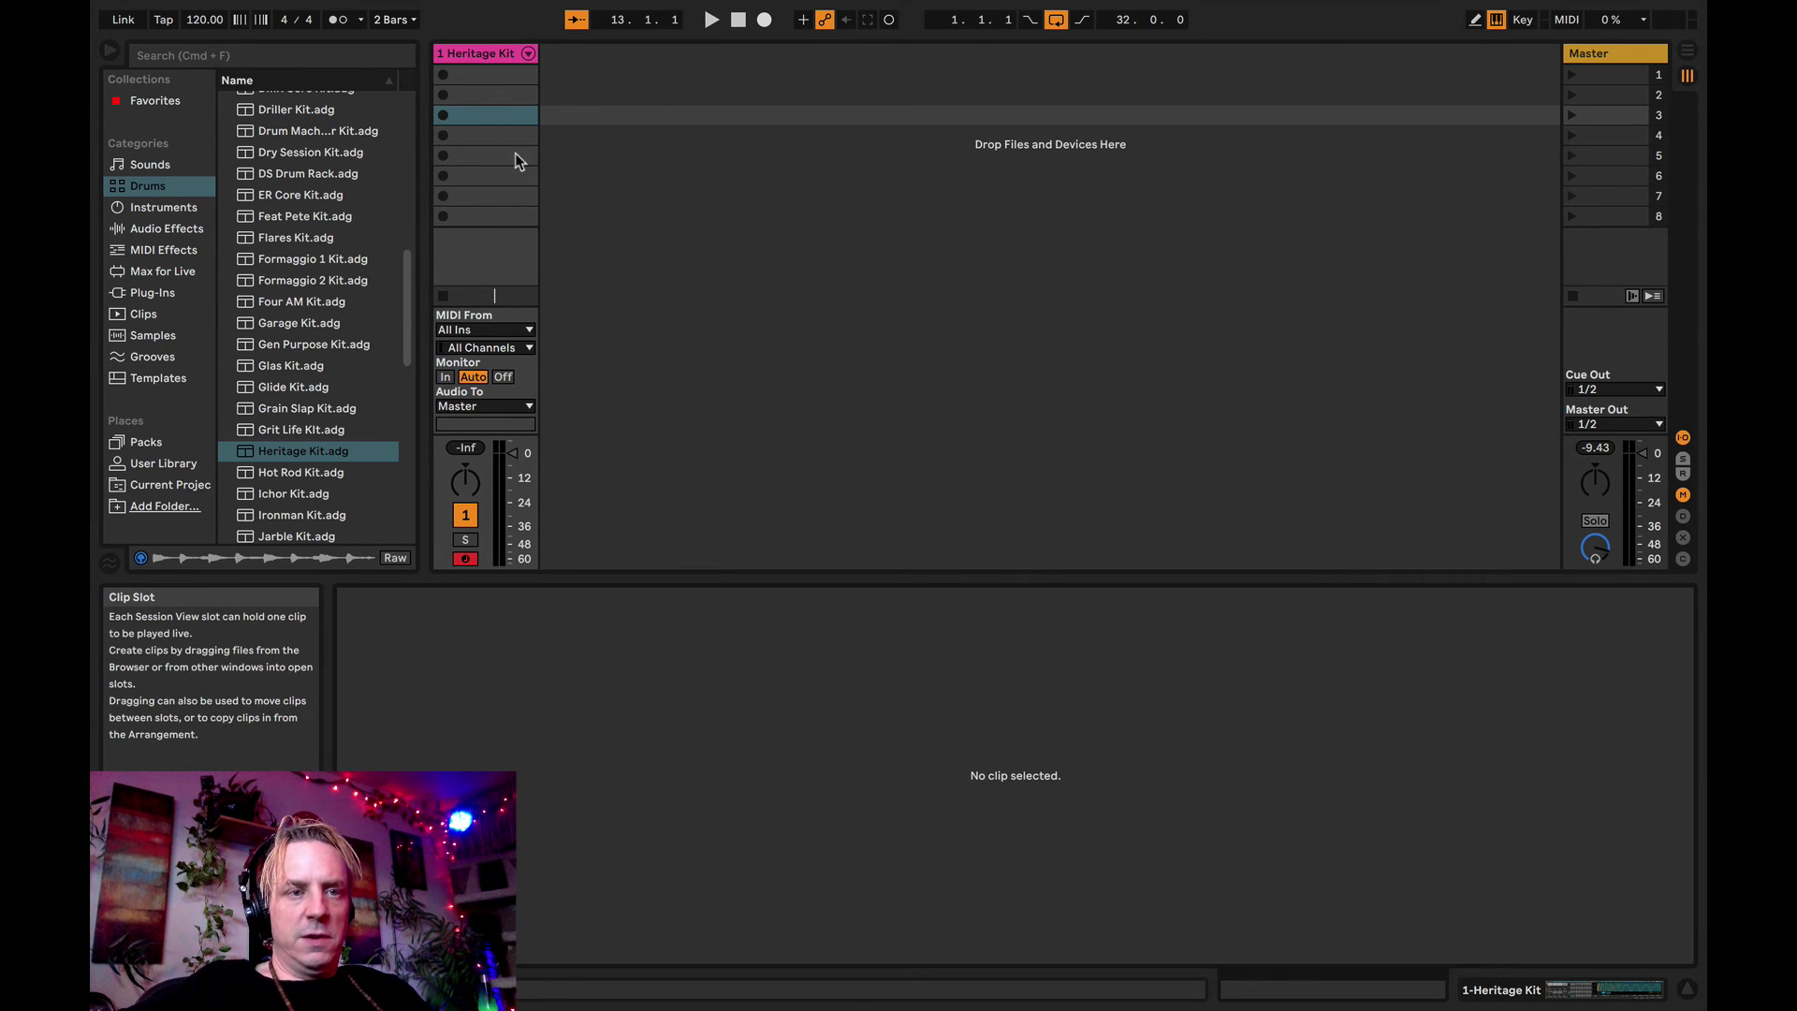
# - Create a one-bar MIDI clip in the Heritage Kit track's first slot and add Kick 70s 2 notes at 1.1 and 1.3
pyautogui.doubleClick(485, 72)
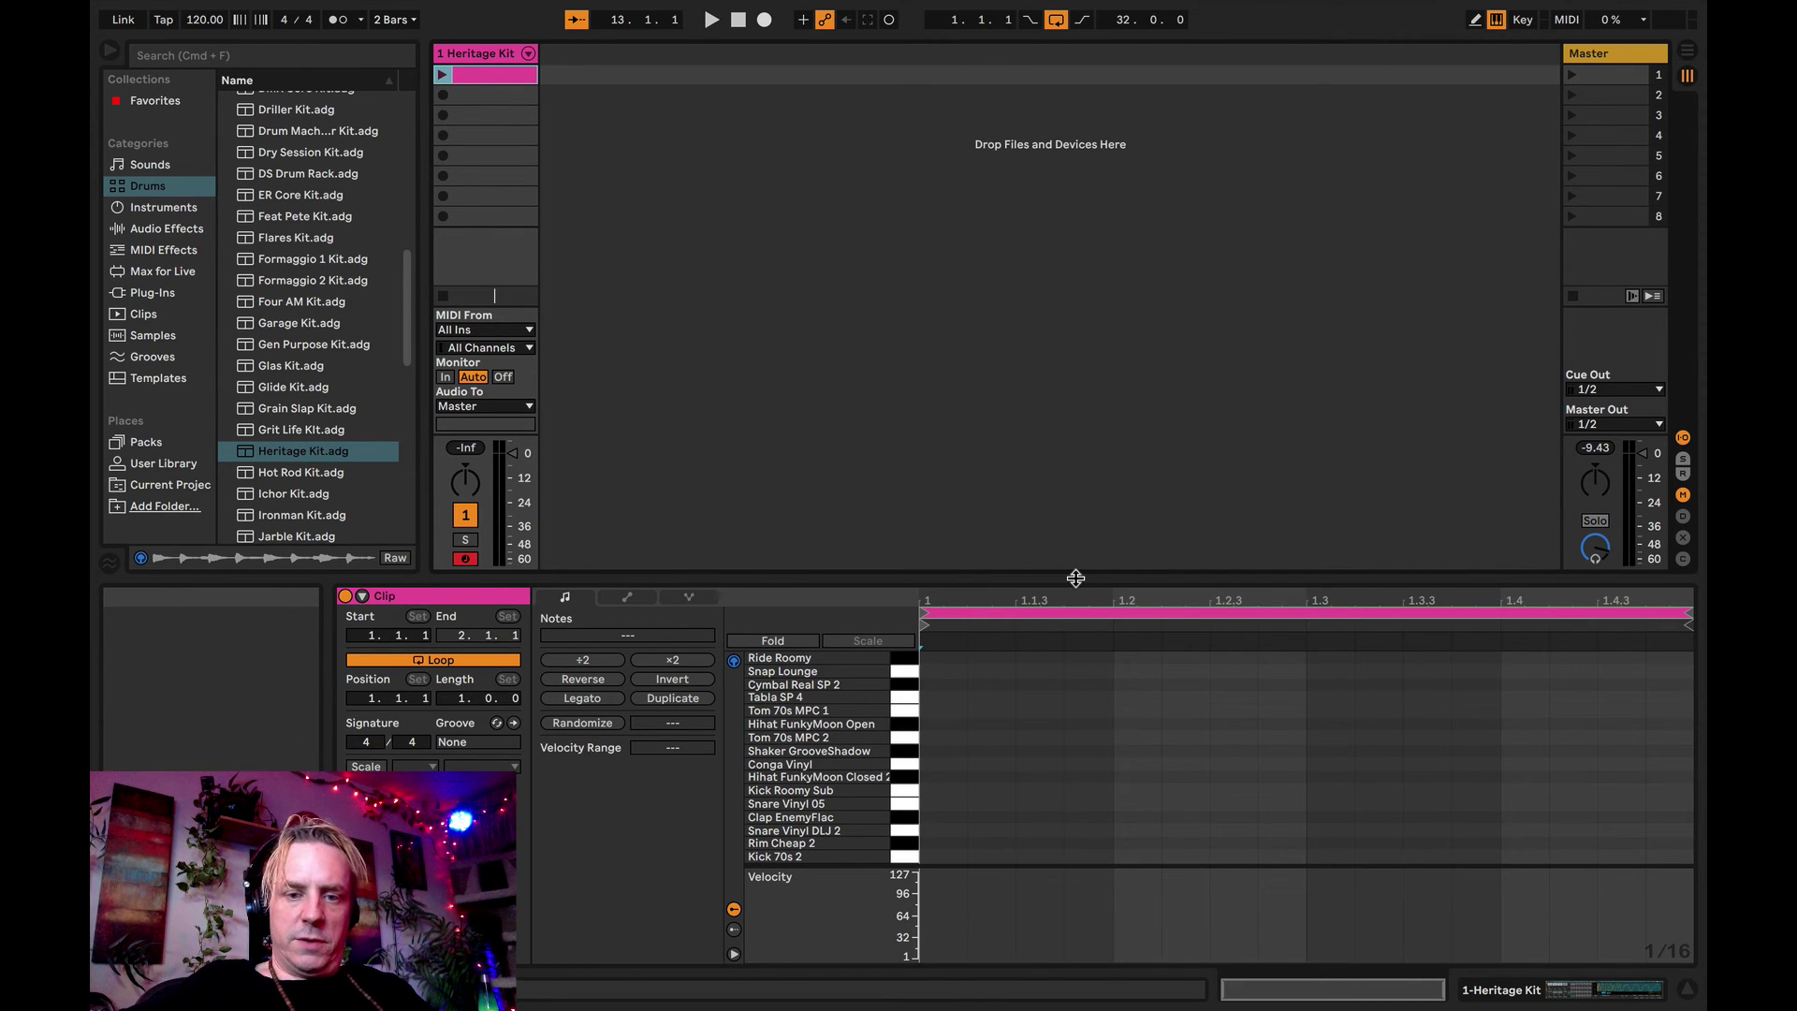
pyautogui.moveTo(1075, 578); pyautogui.dragTo(1075, 344)
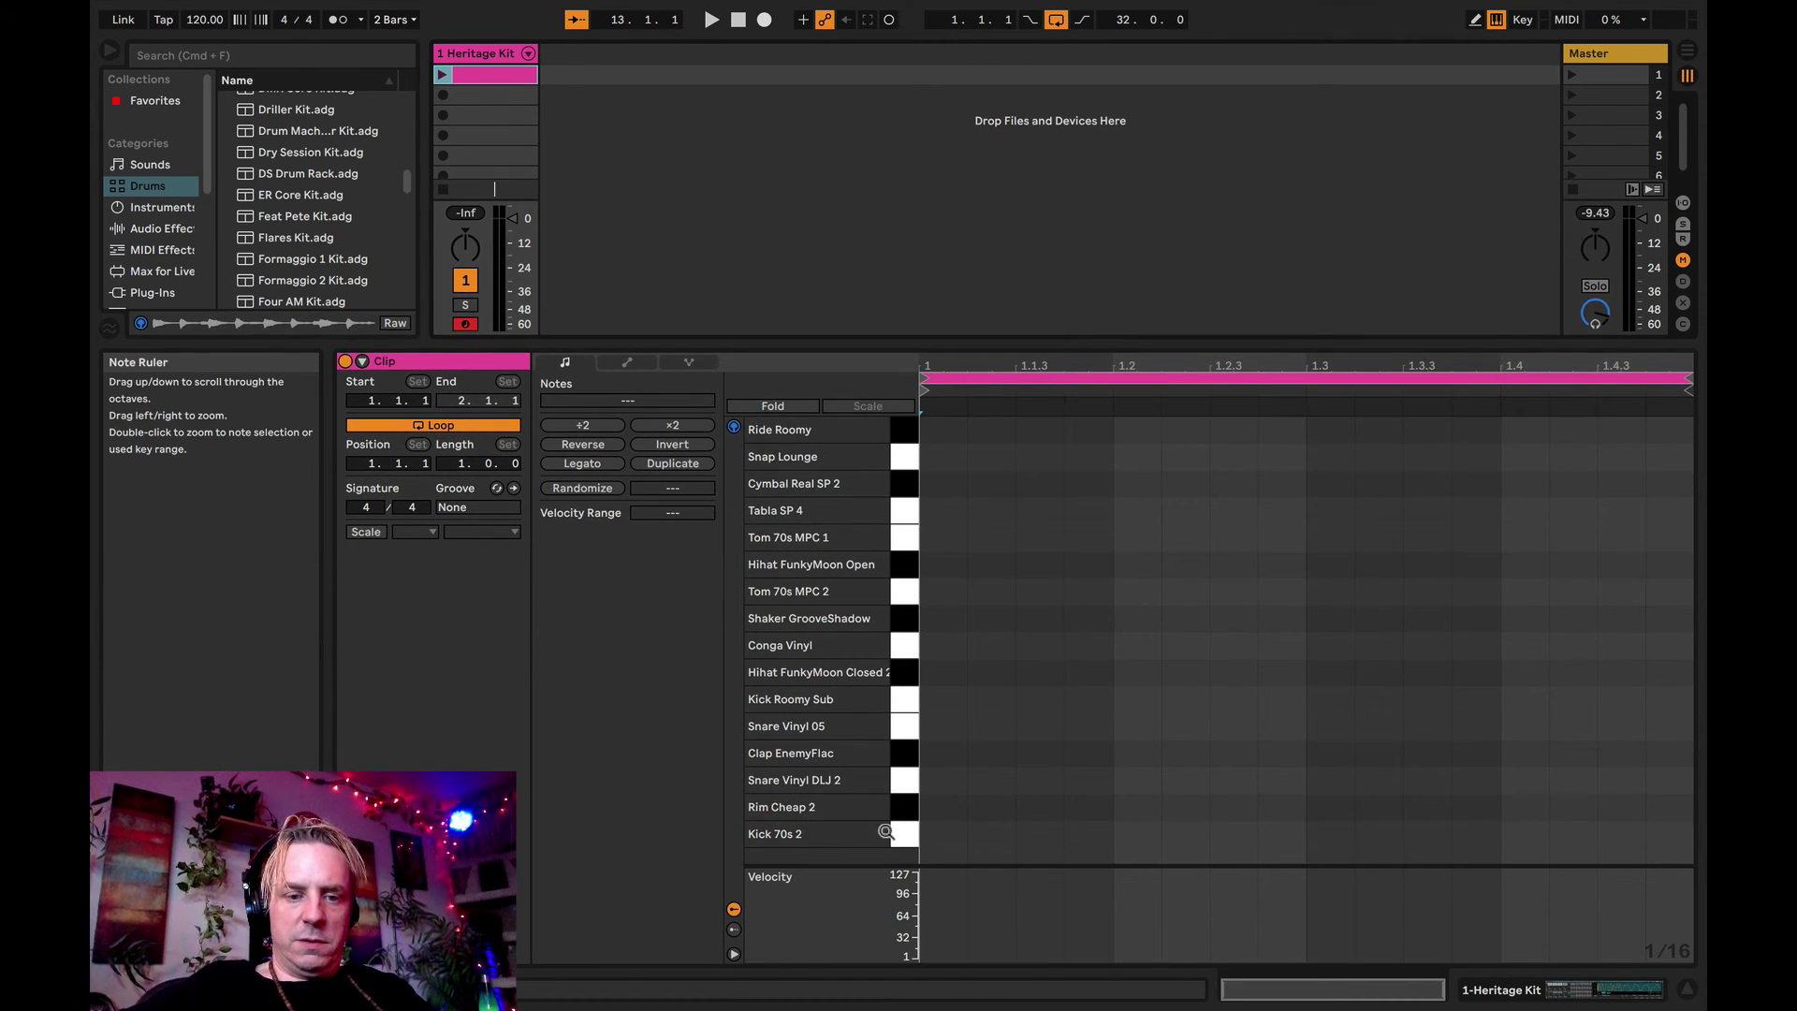
pyautogui.click(904, 838)
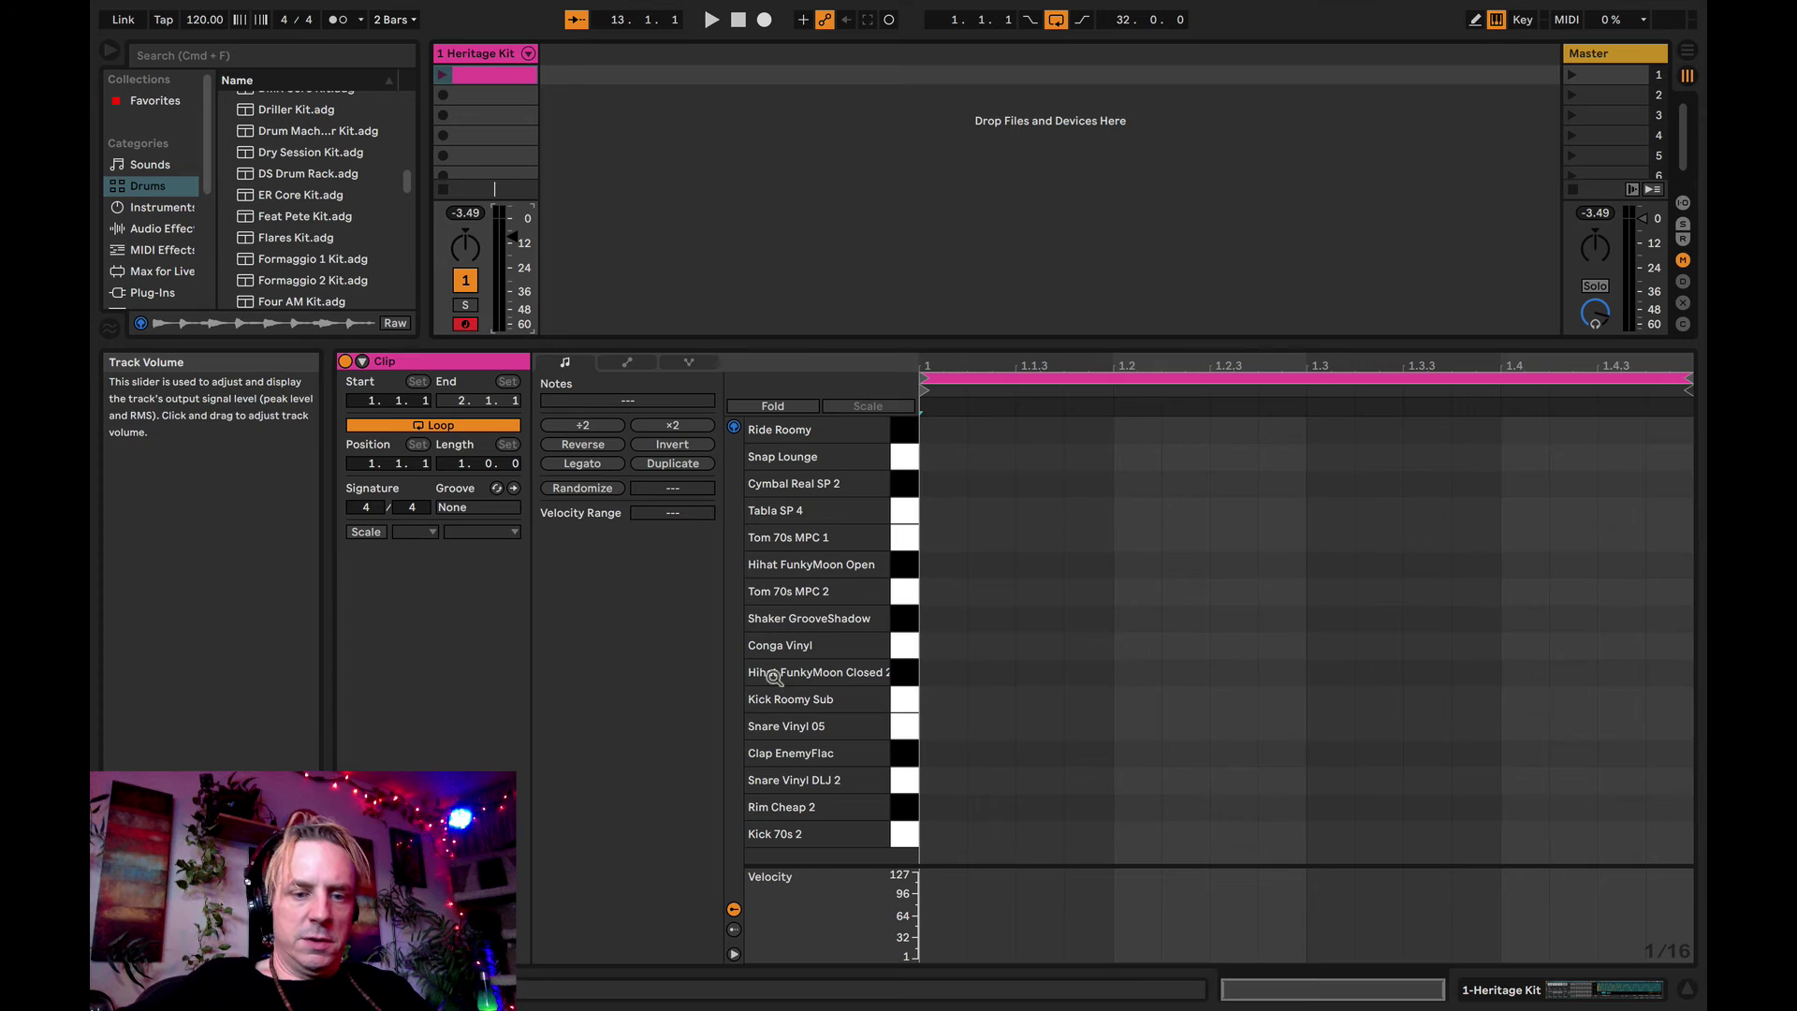
pyautogui.click(904, 836)
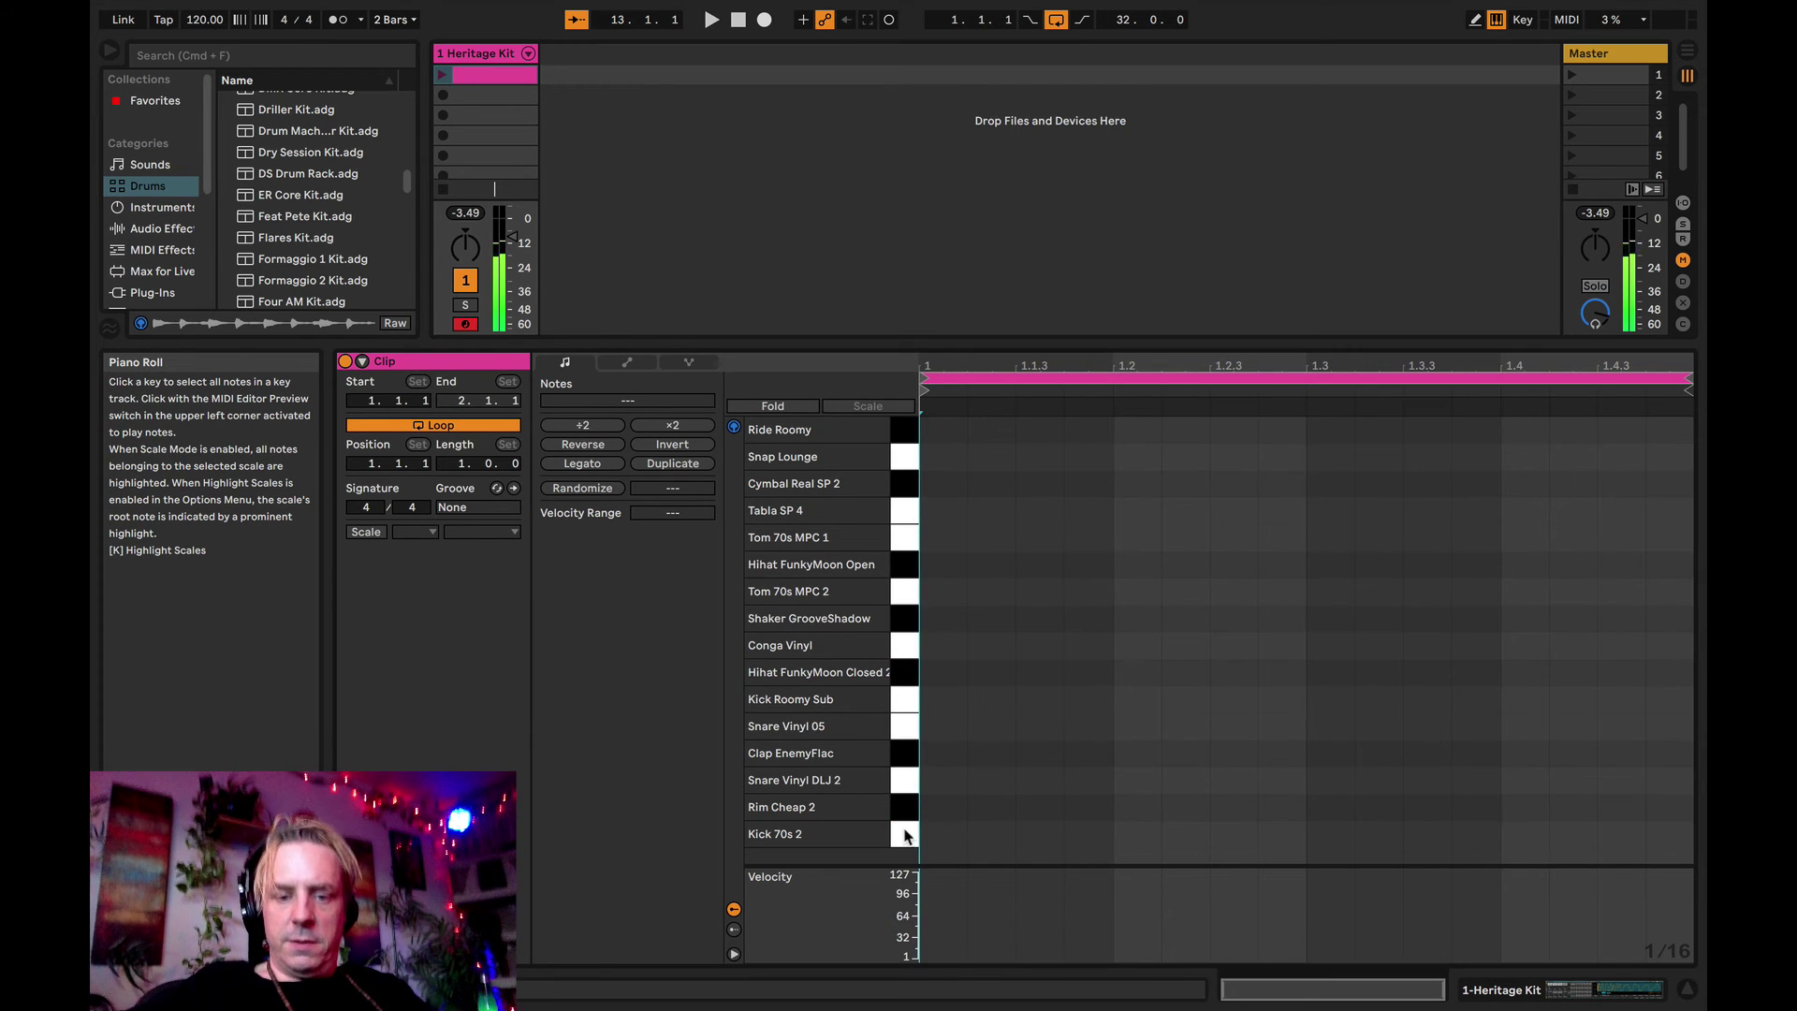
pyautogui.doubleClick(940, 834)
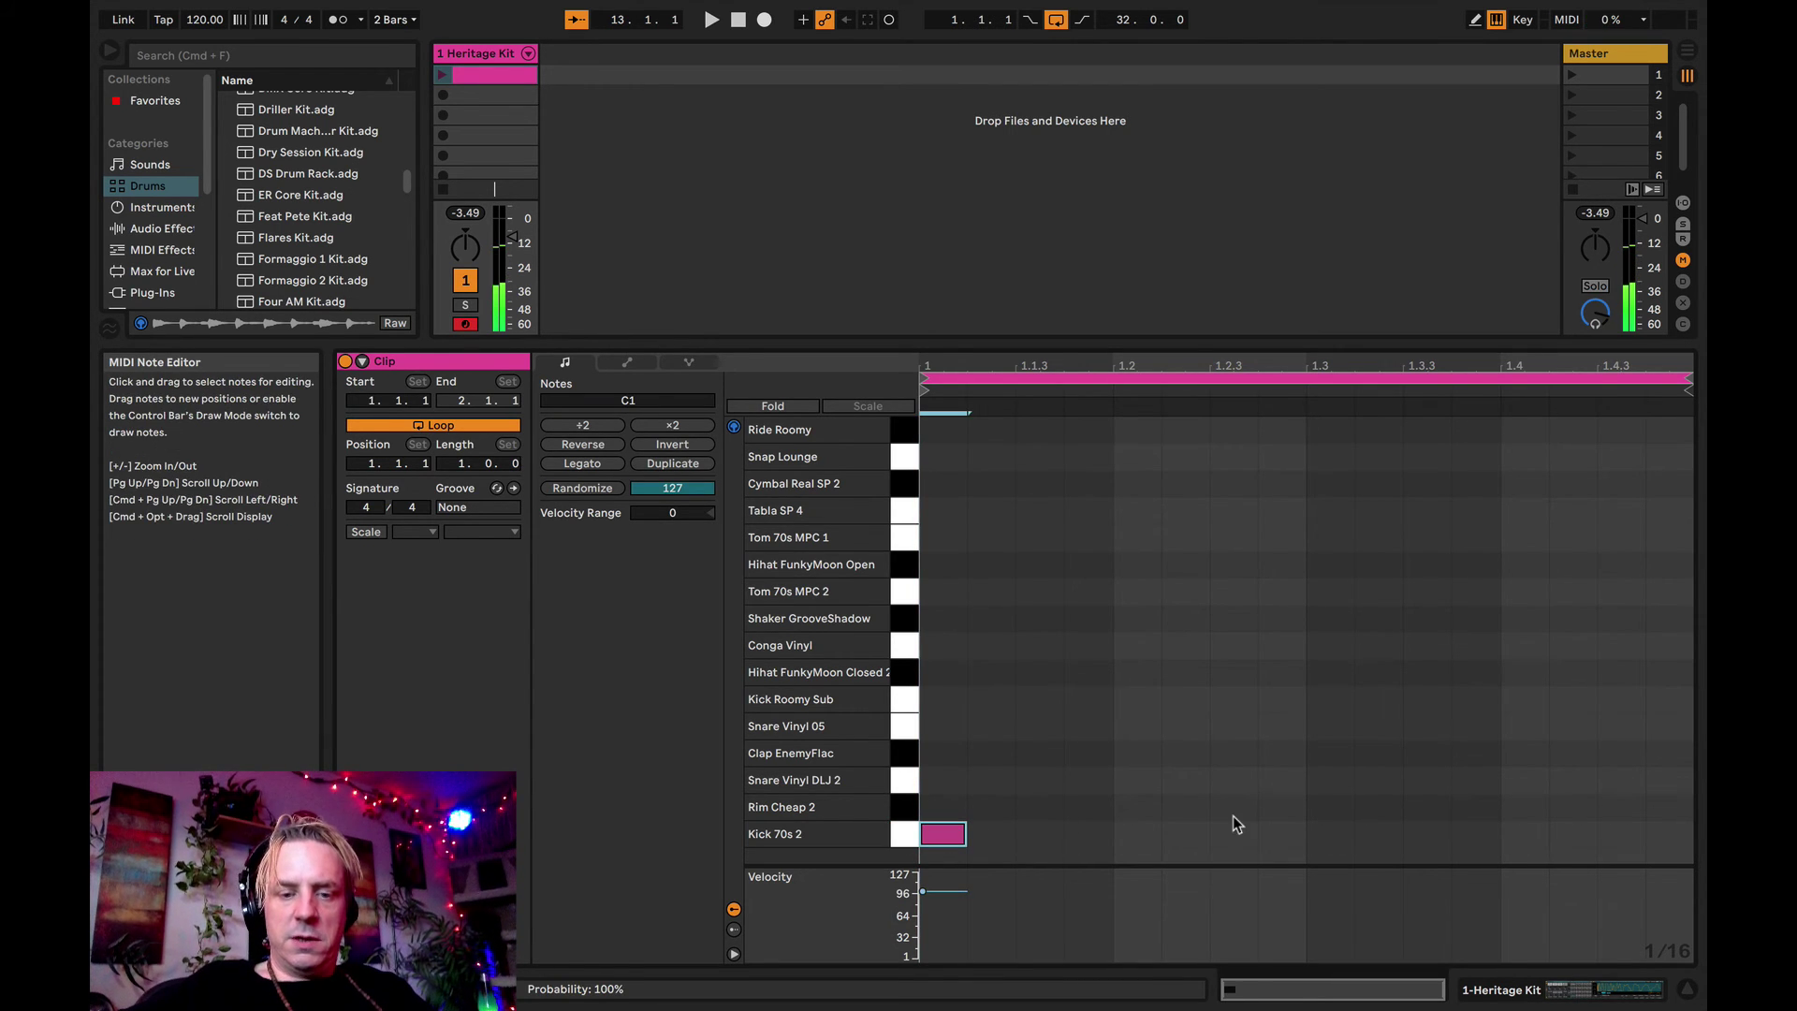
pyautogui.doubleClick(1338, 843)
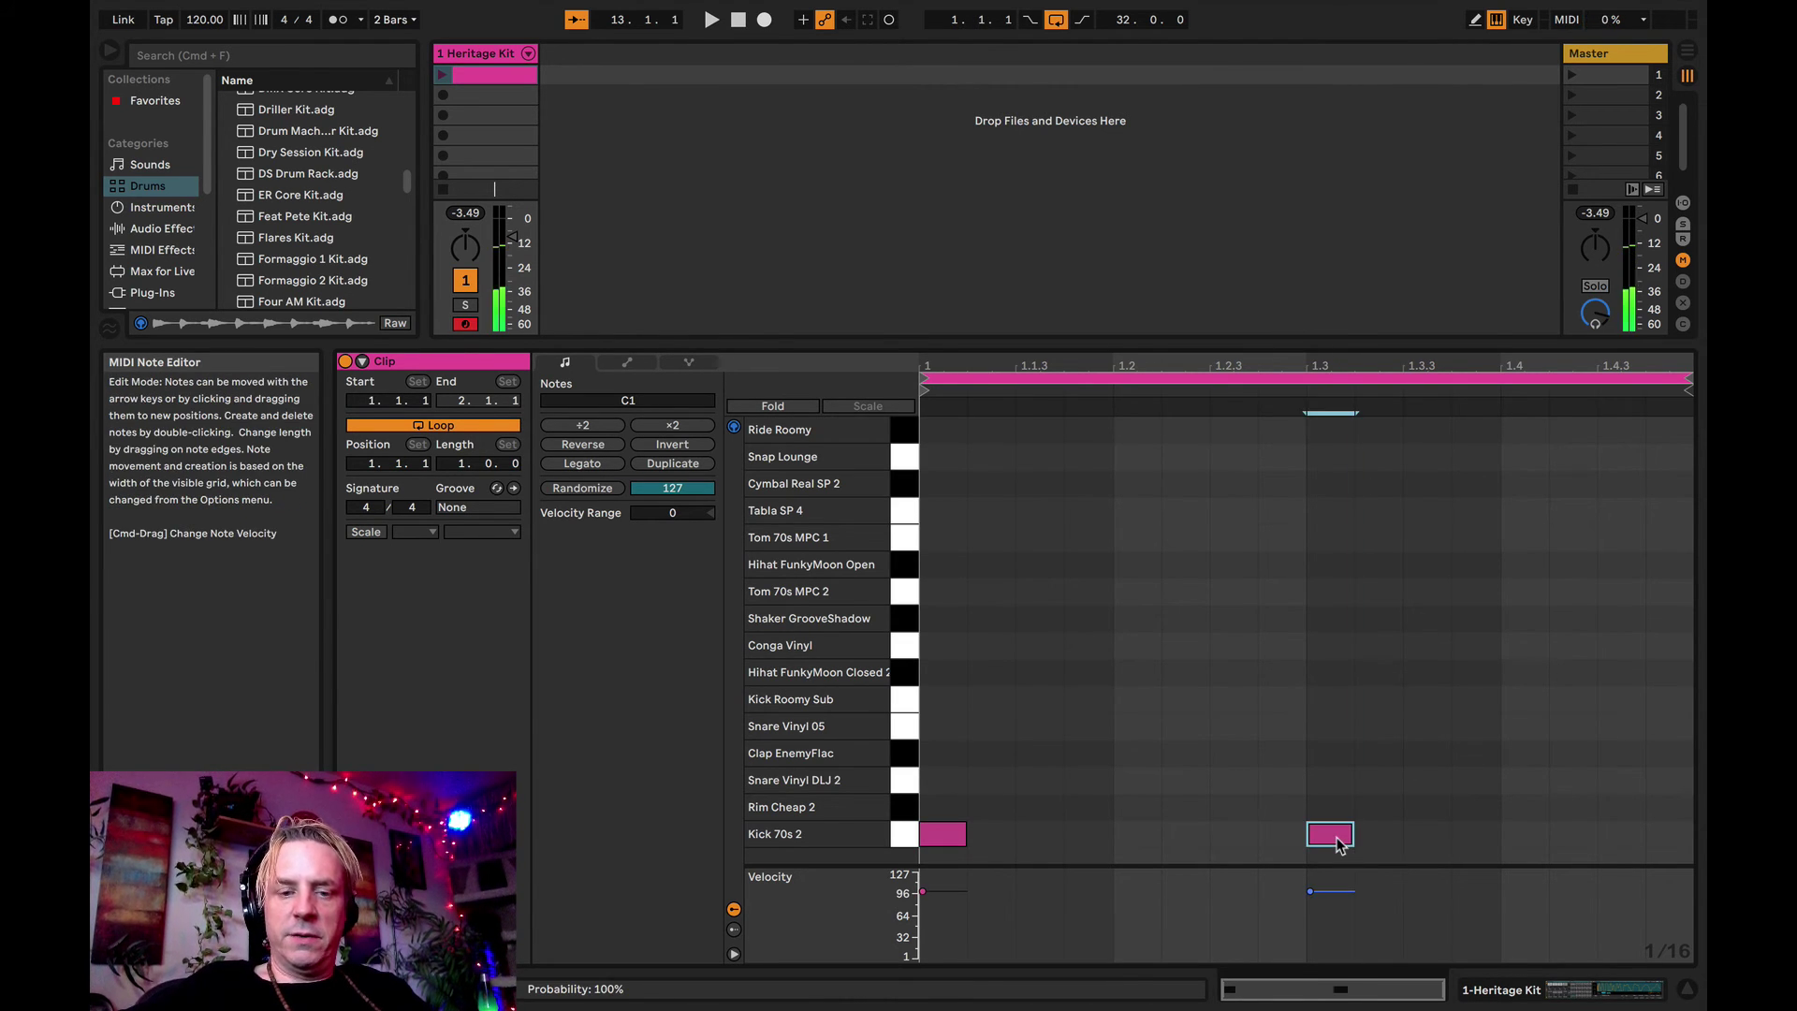
# - Set the global launch quantization to None and play the Heritage Kit clip
pyautogui.press('space')
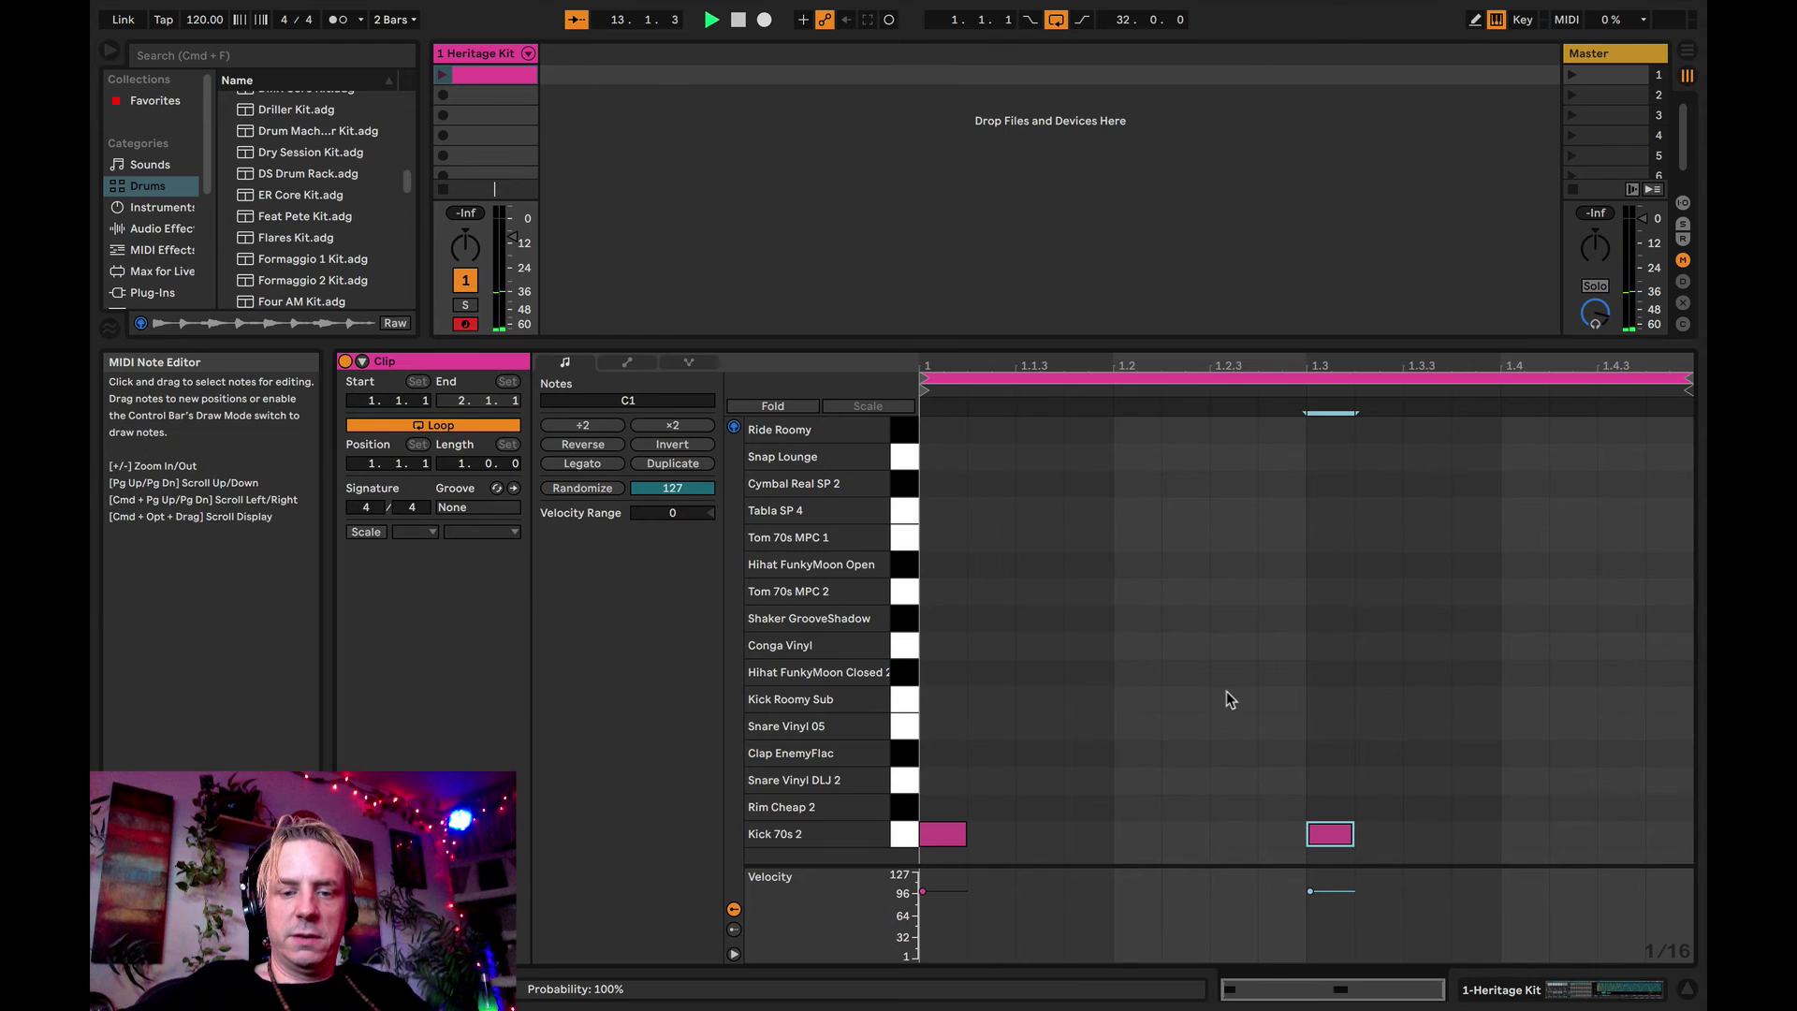
pyautogui.click(441, 74)
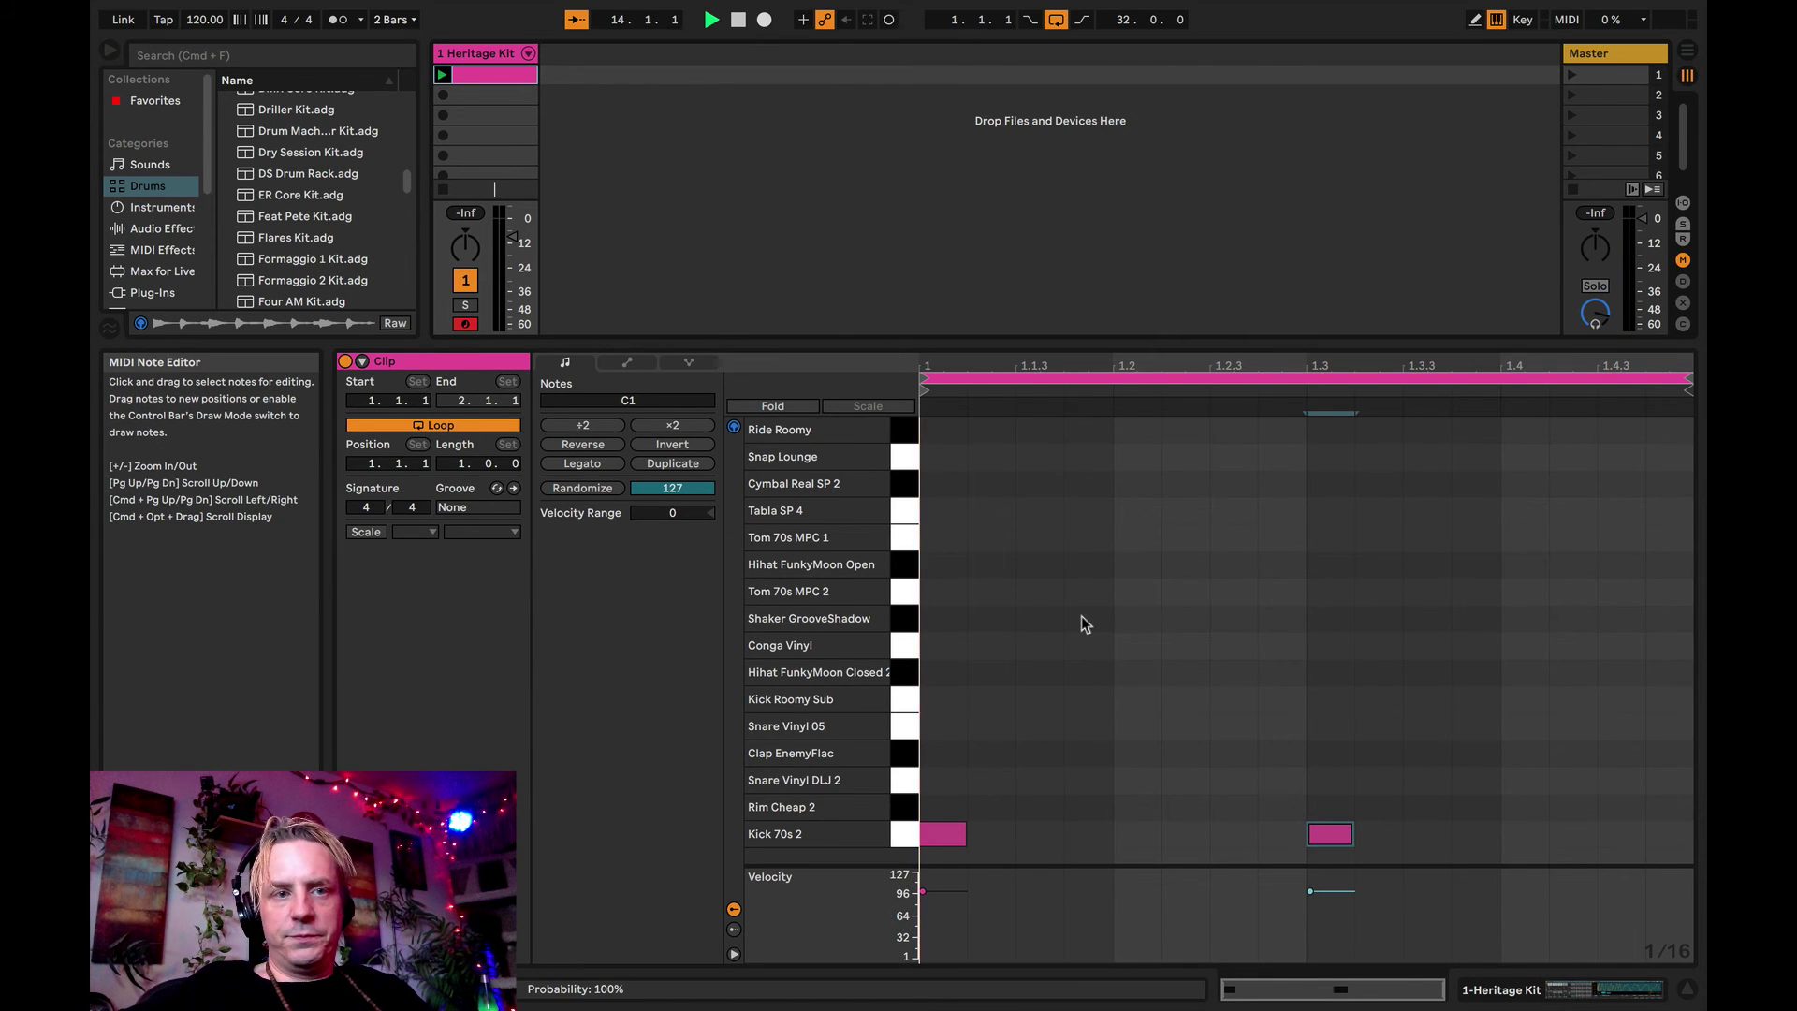
pyautogui.press('space')
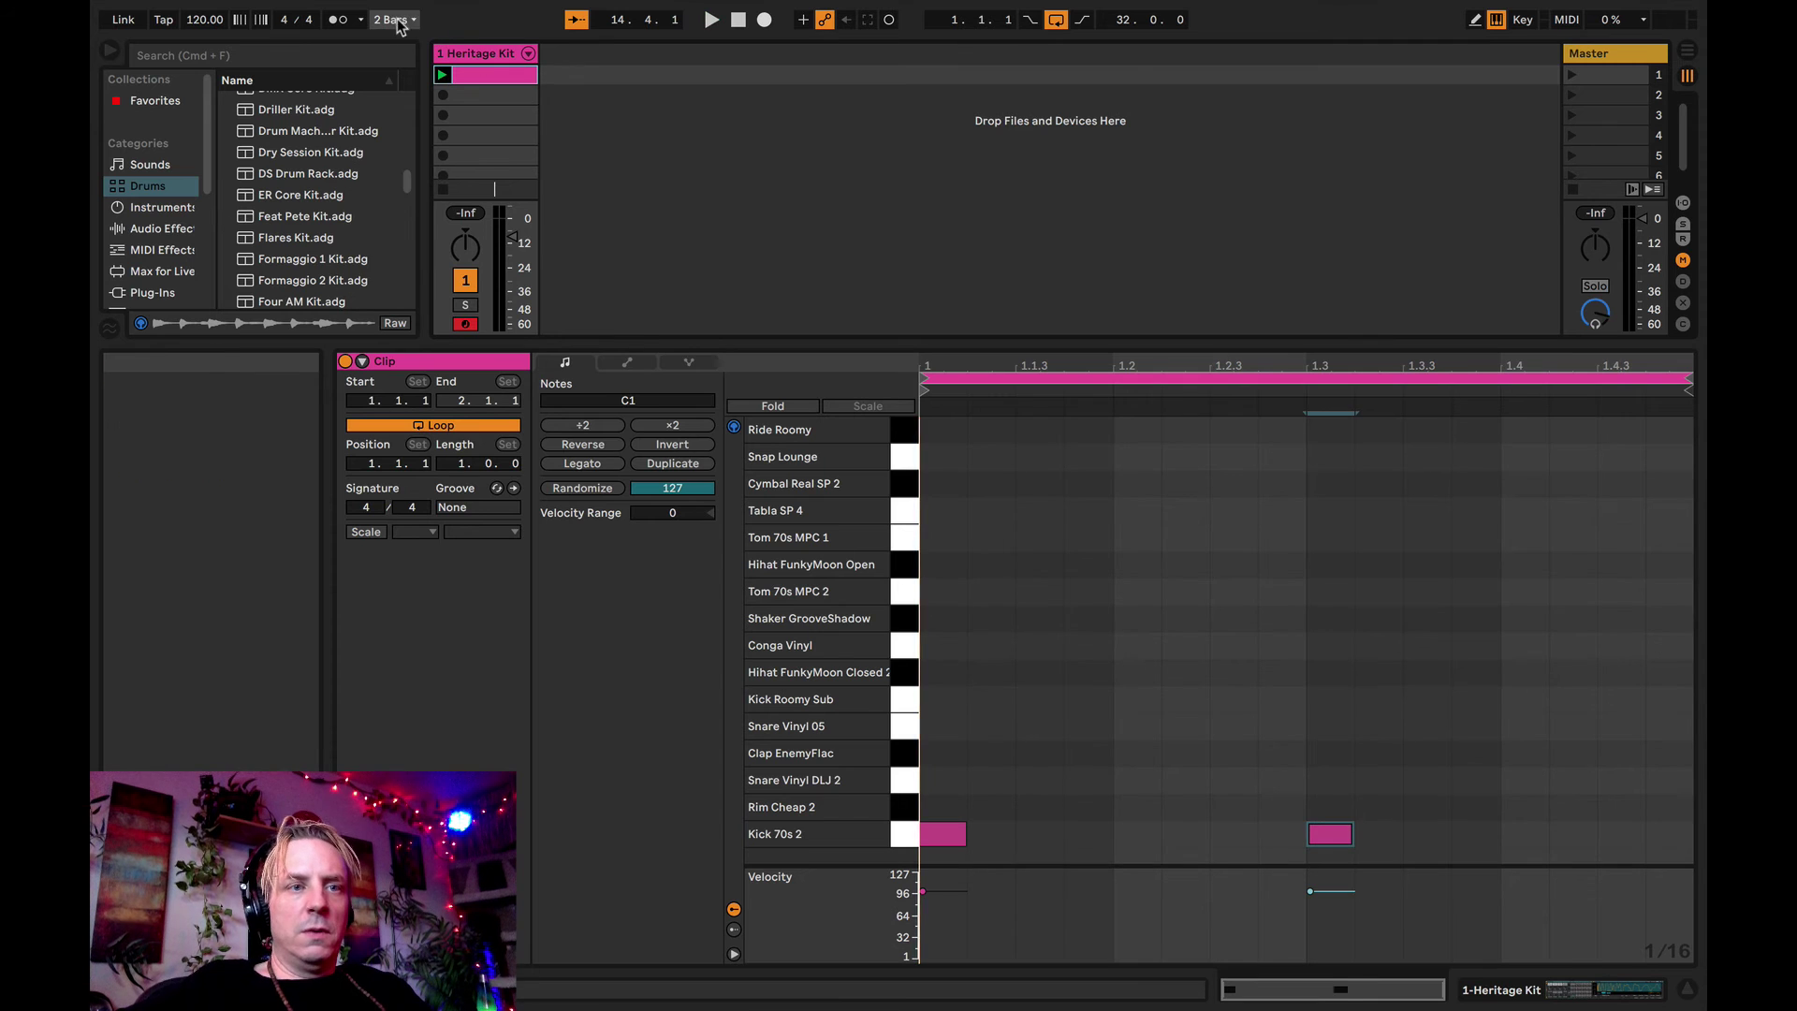
pyautogui.click(393, 29)
pyautogui.click(398, 36)
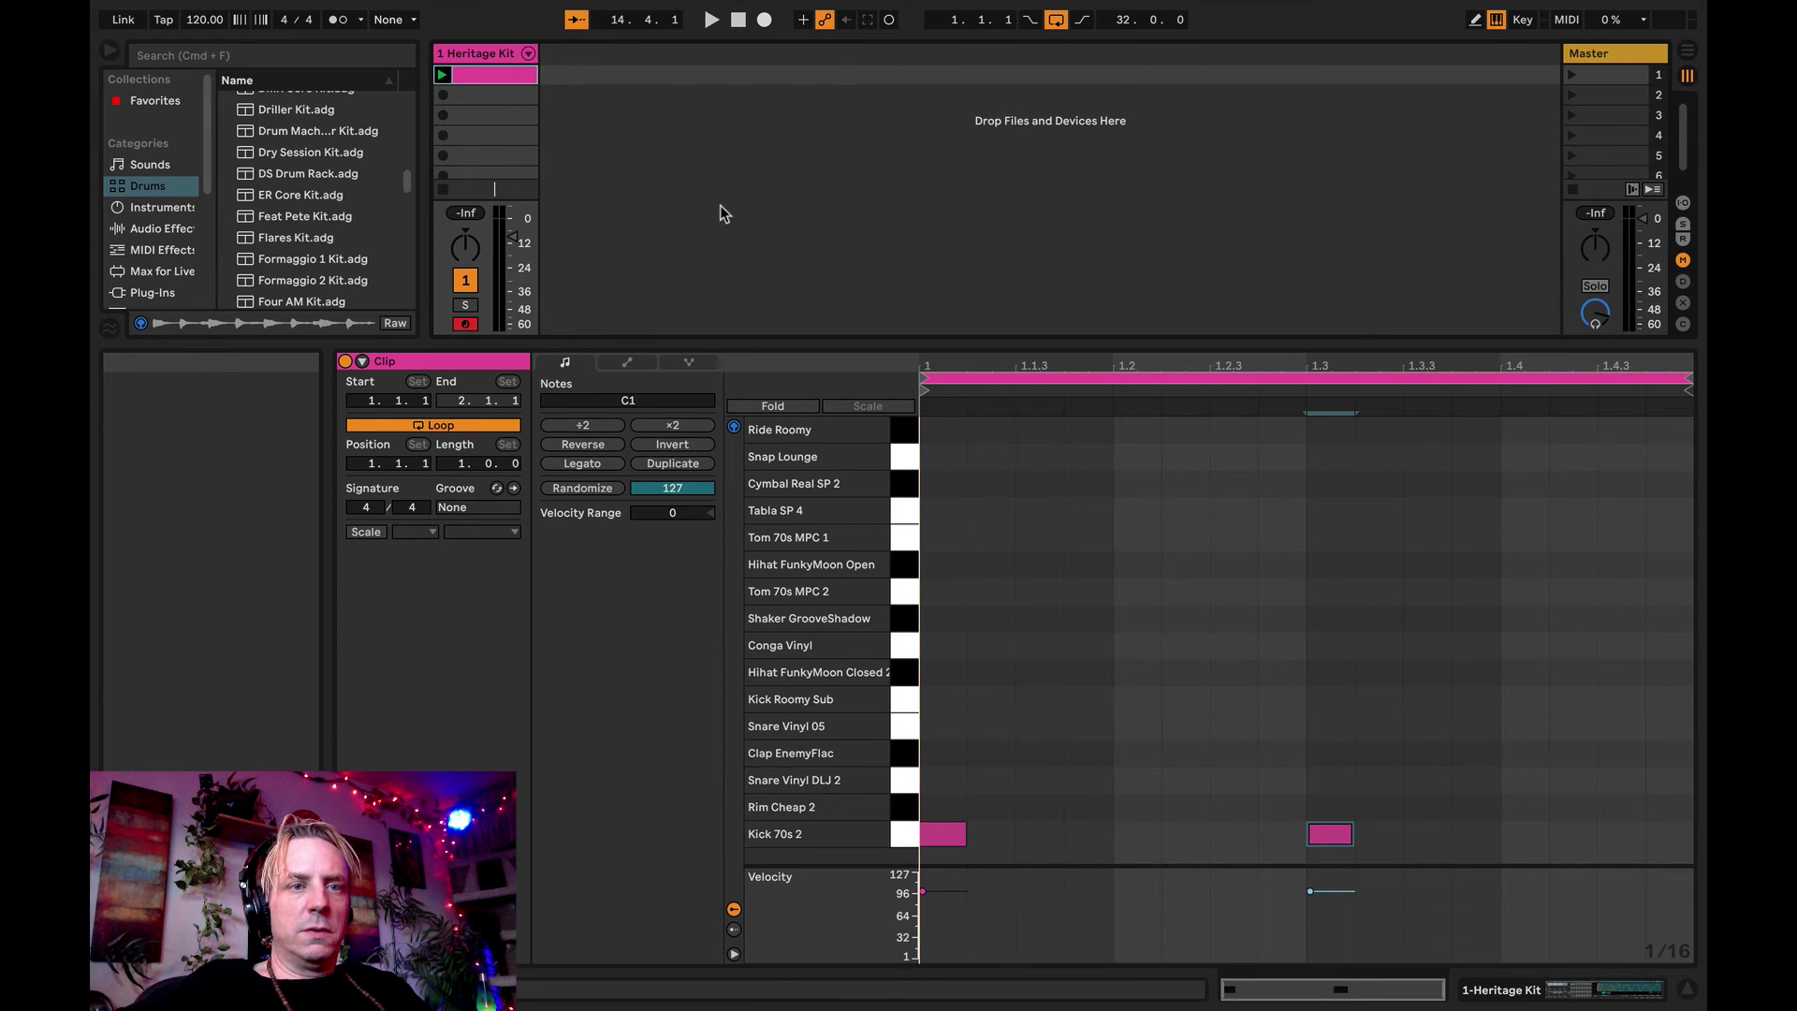
pyautogui.press('space')
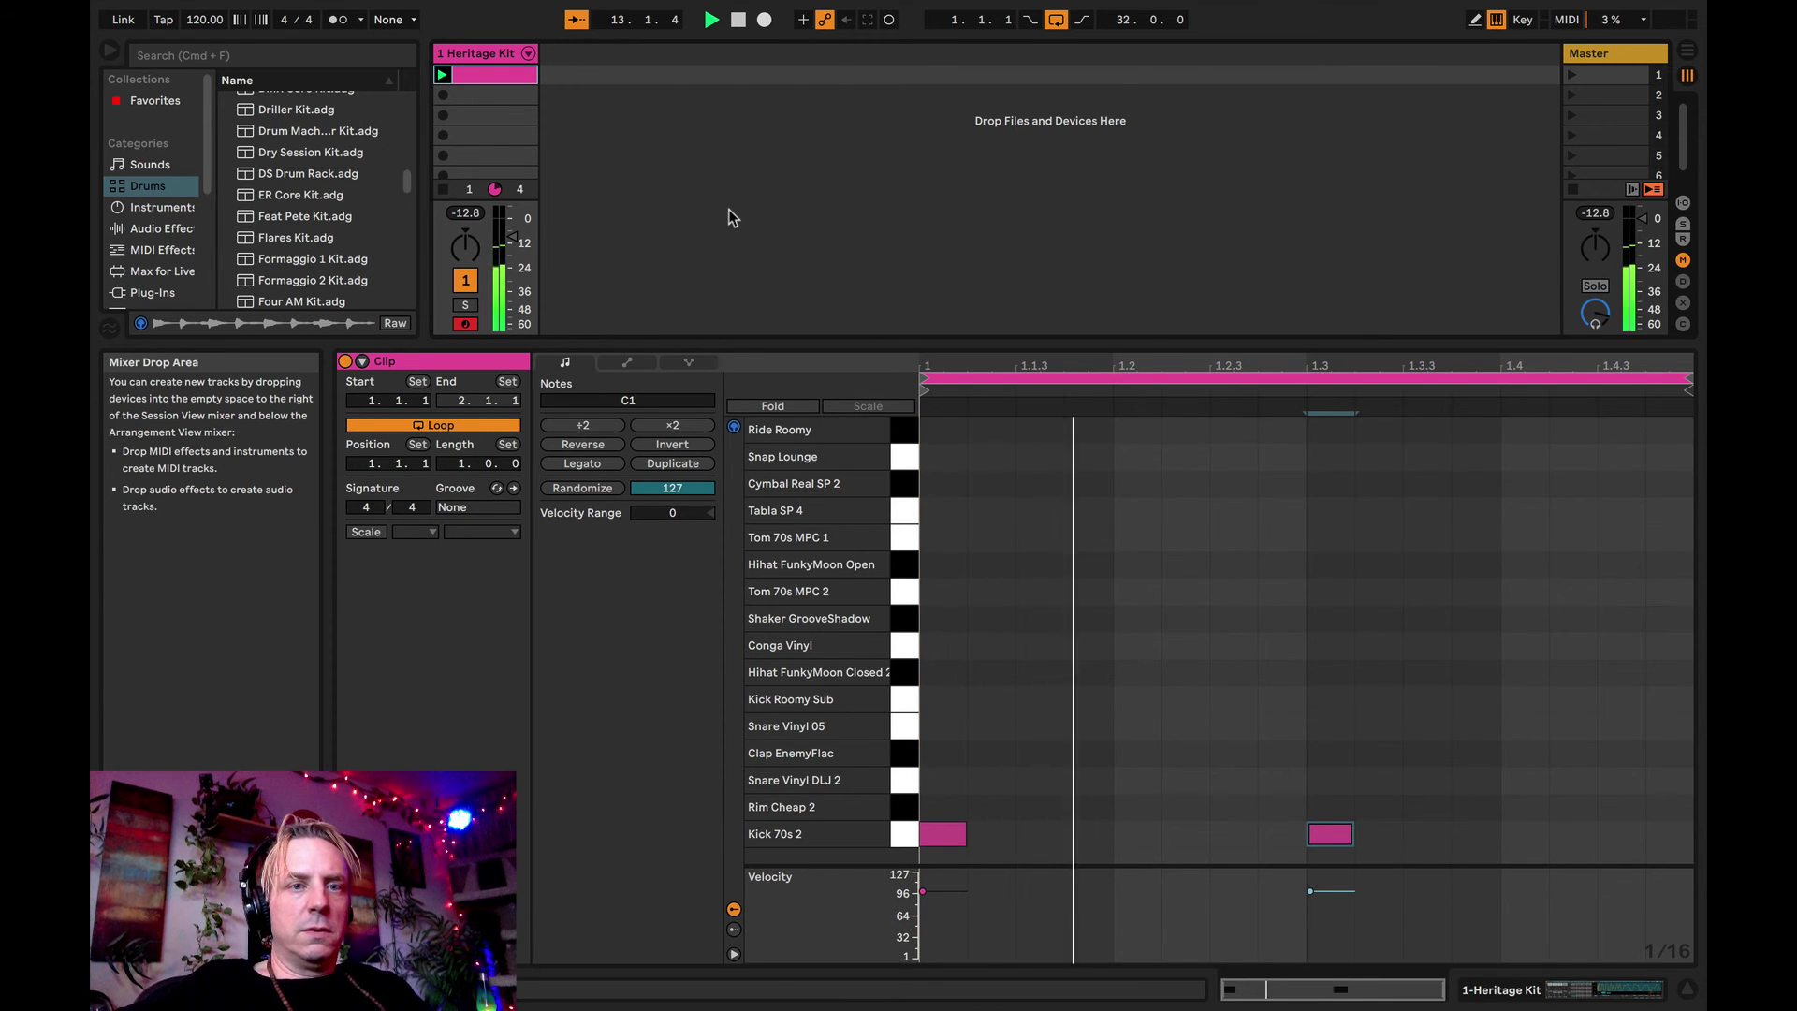
pyautogui.click(382, 23)
pyautogui.click(926, 251)
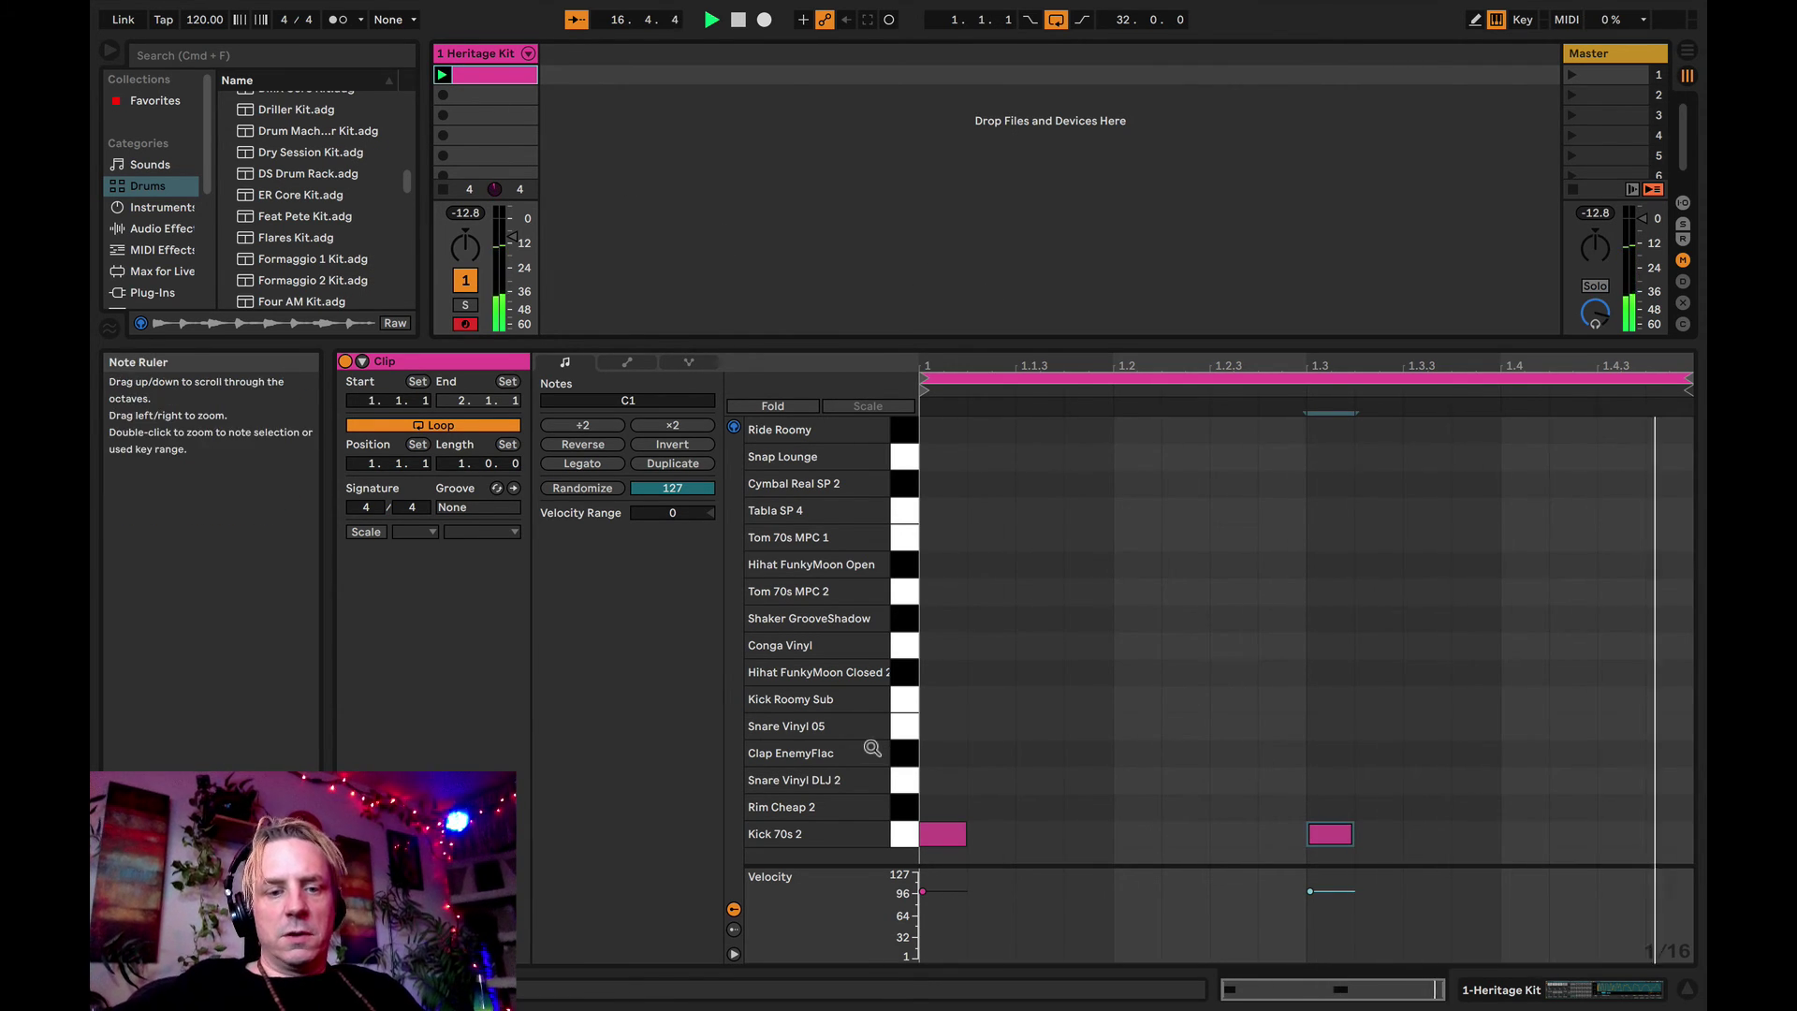
# - Audition Clap EnemyFlac and place its sixteenth notes at 1.2, 1.2.3 and 1.4 in the playing clip
pyautogui.click(903, 754)
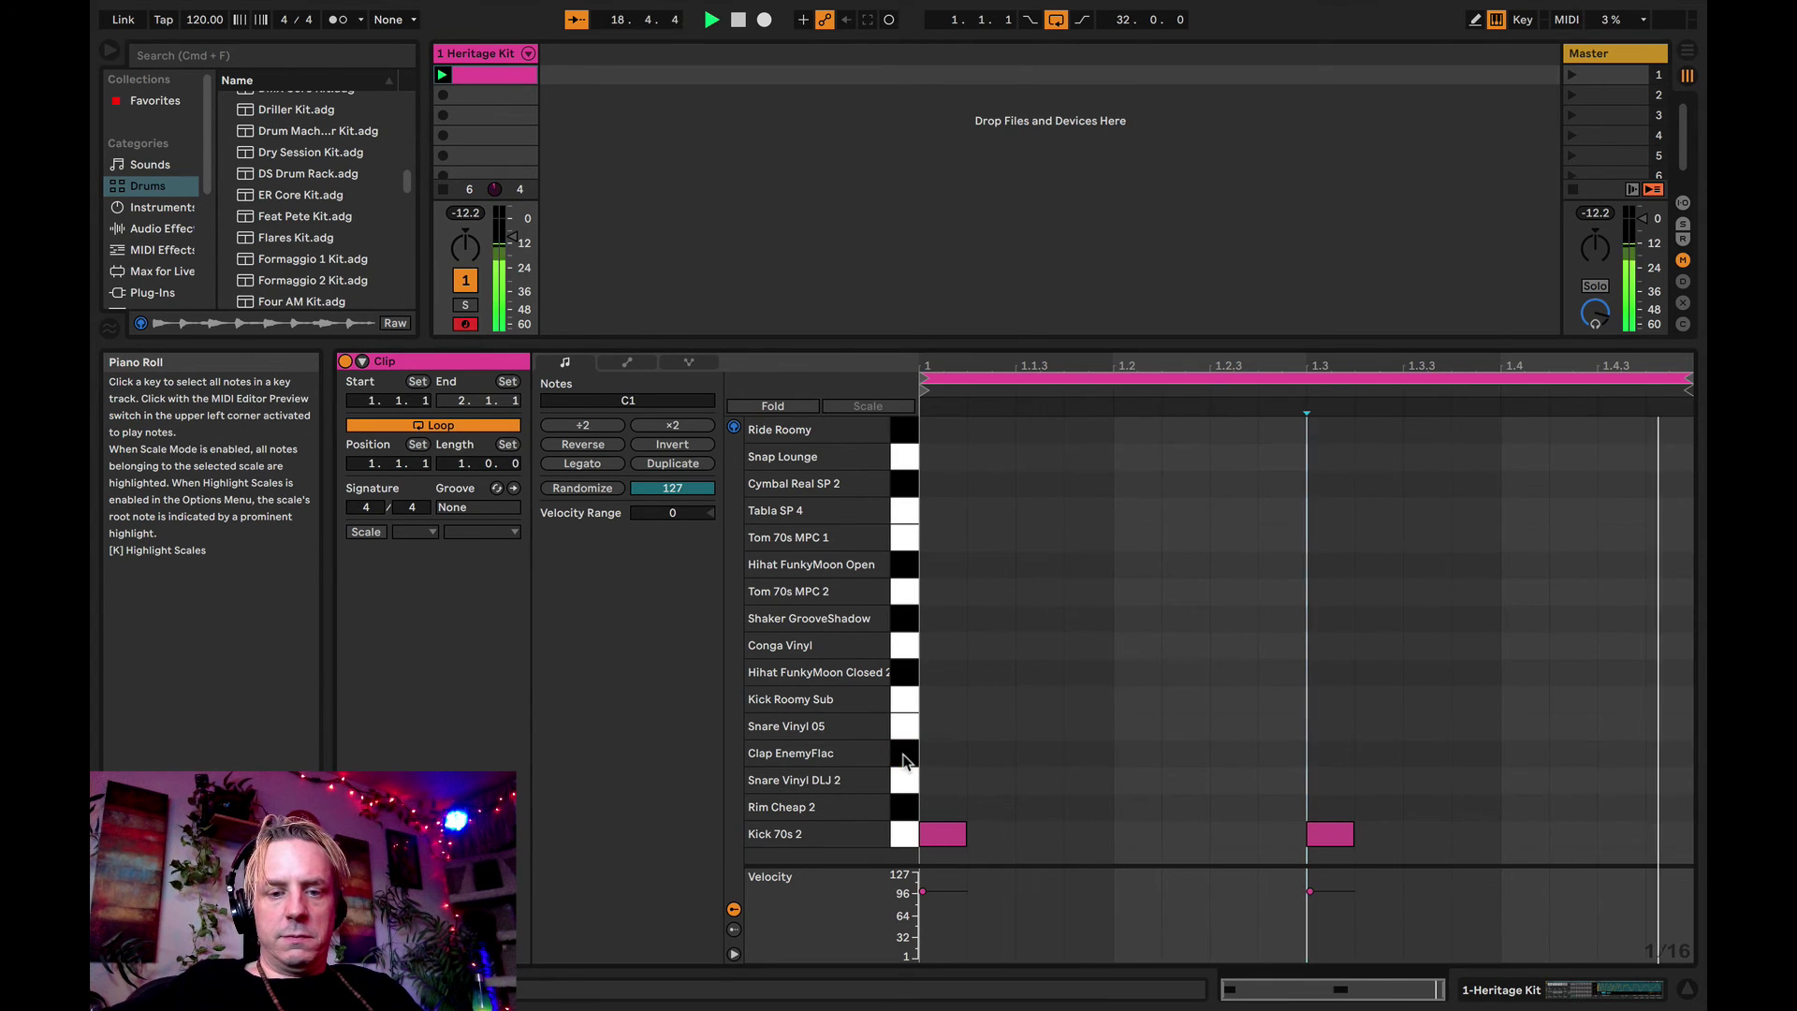
pyautogui.doubleClick(1108, 754)
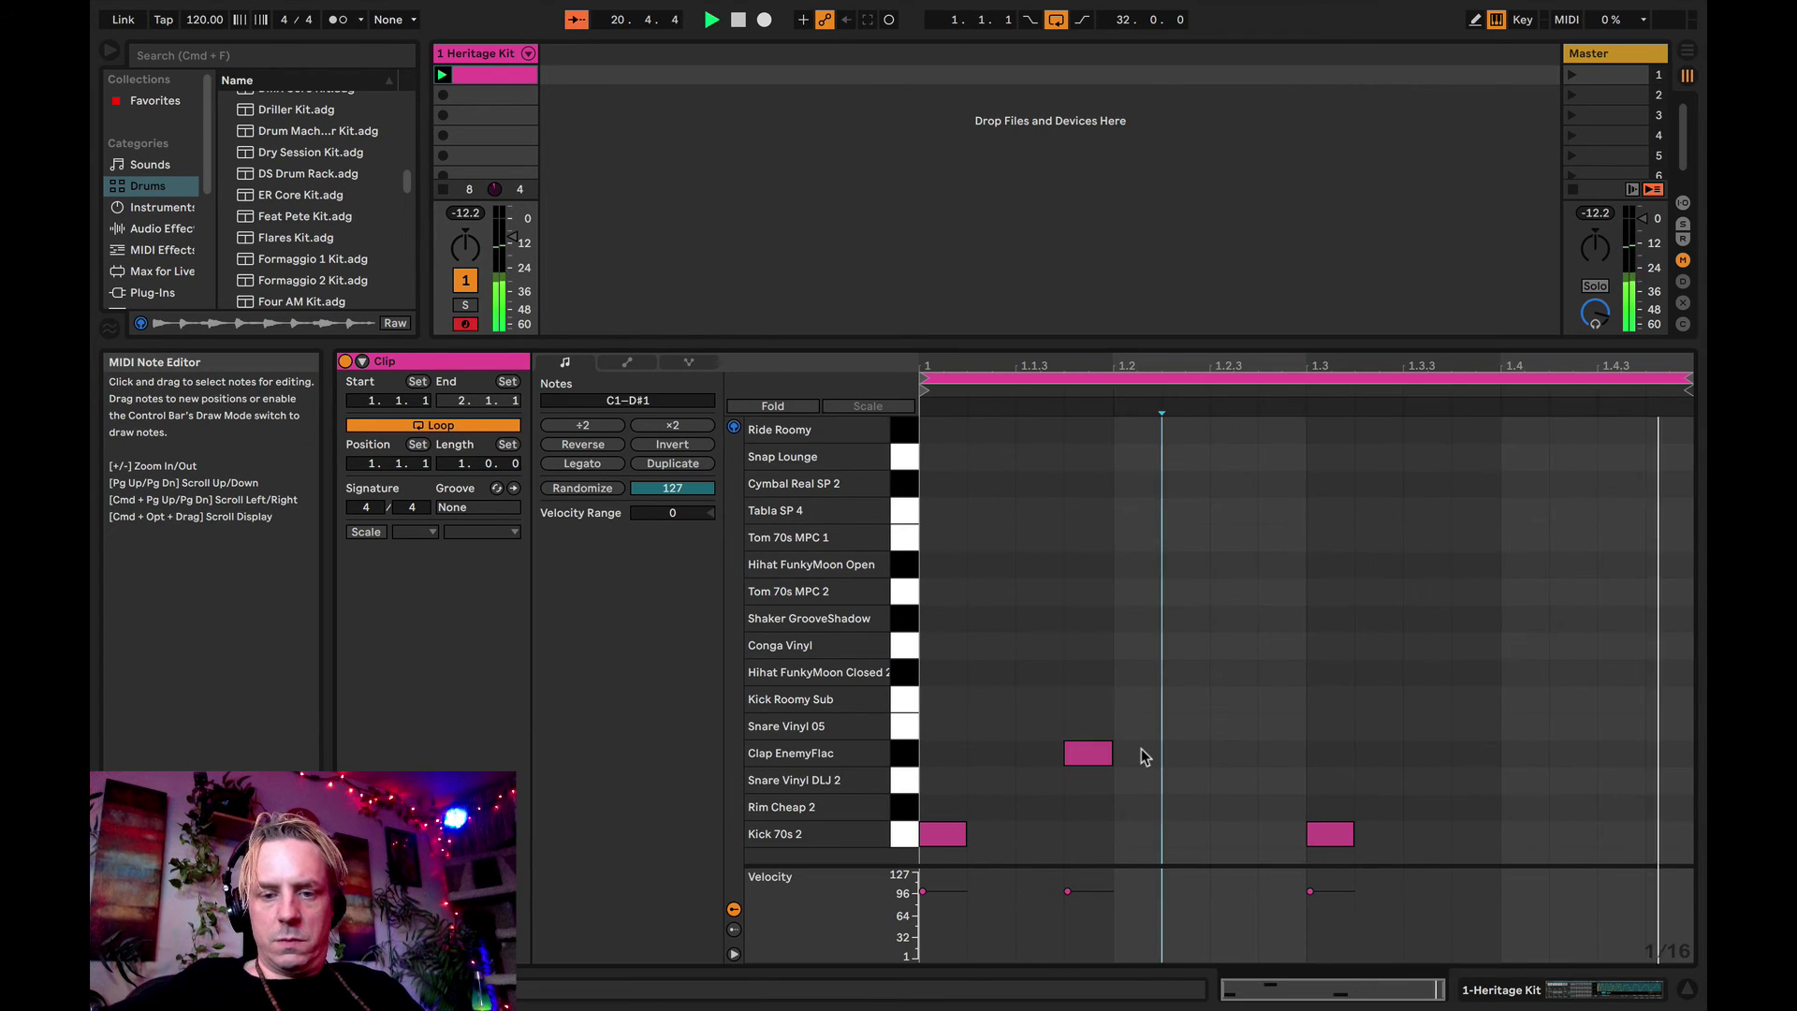
pyautogui.doubleClick(1137, 753)
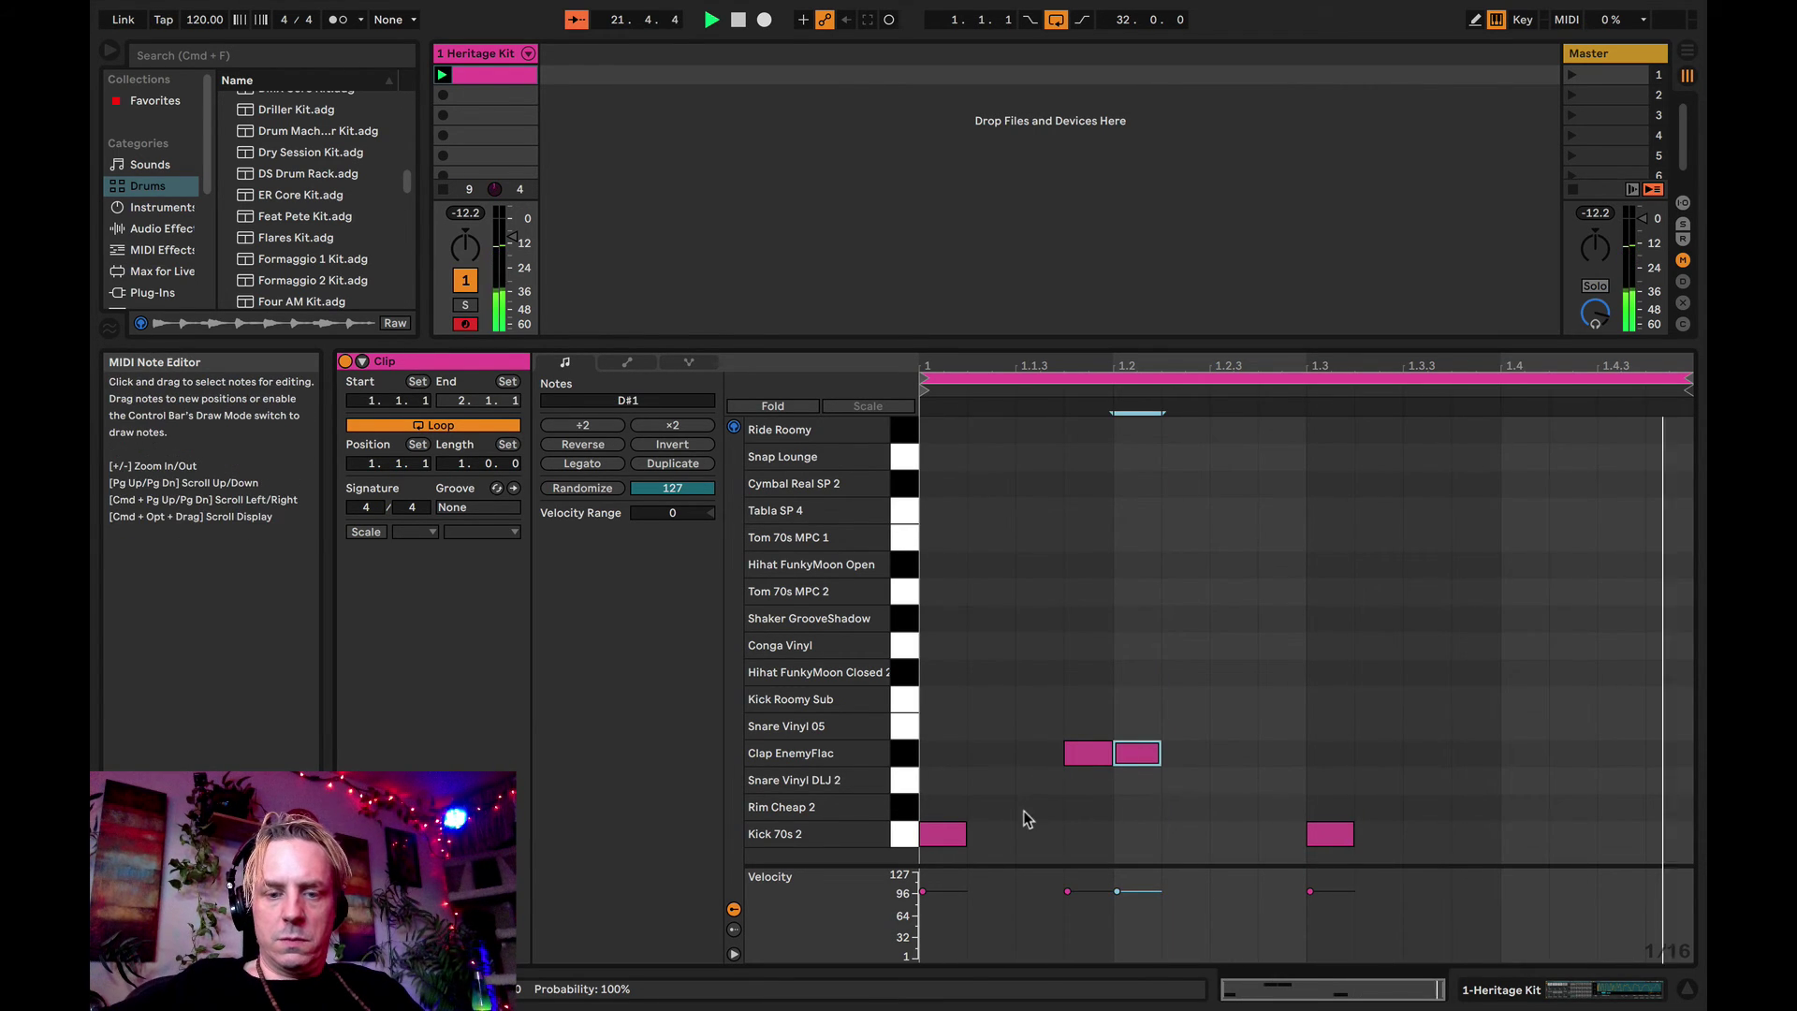
pyautogui.moveTo(1095, 756); pyautogui.dragTo(1231, 754)
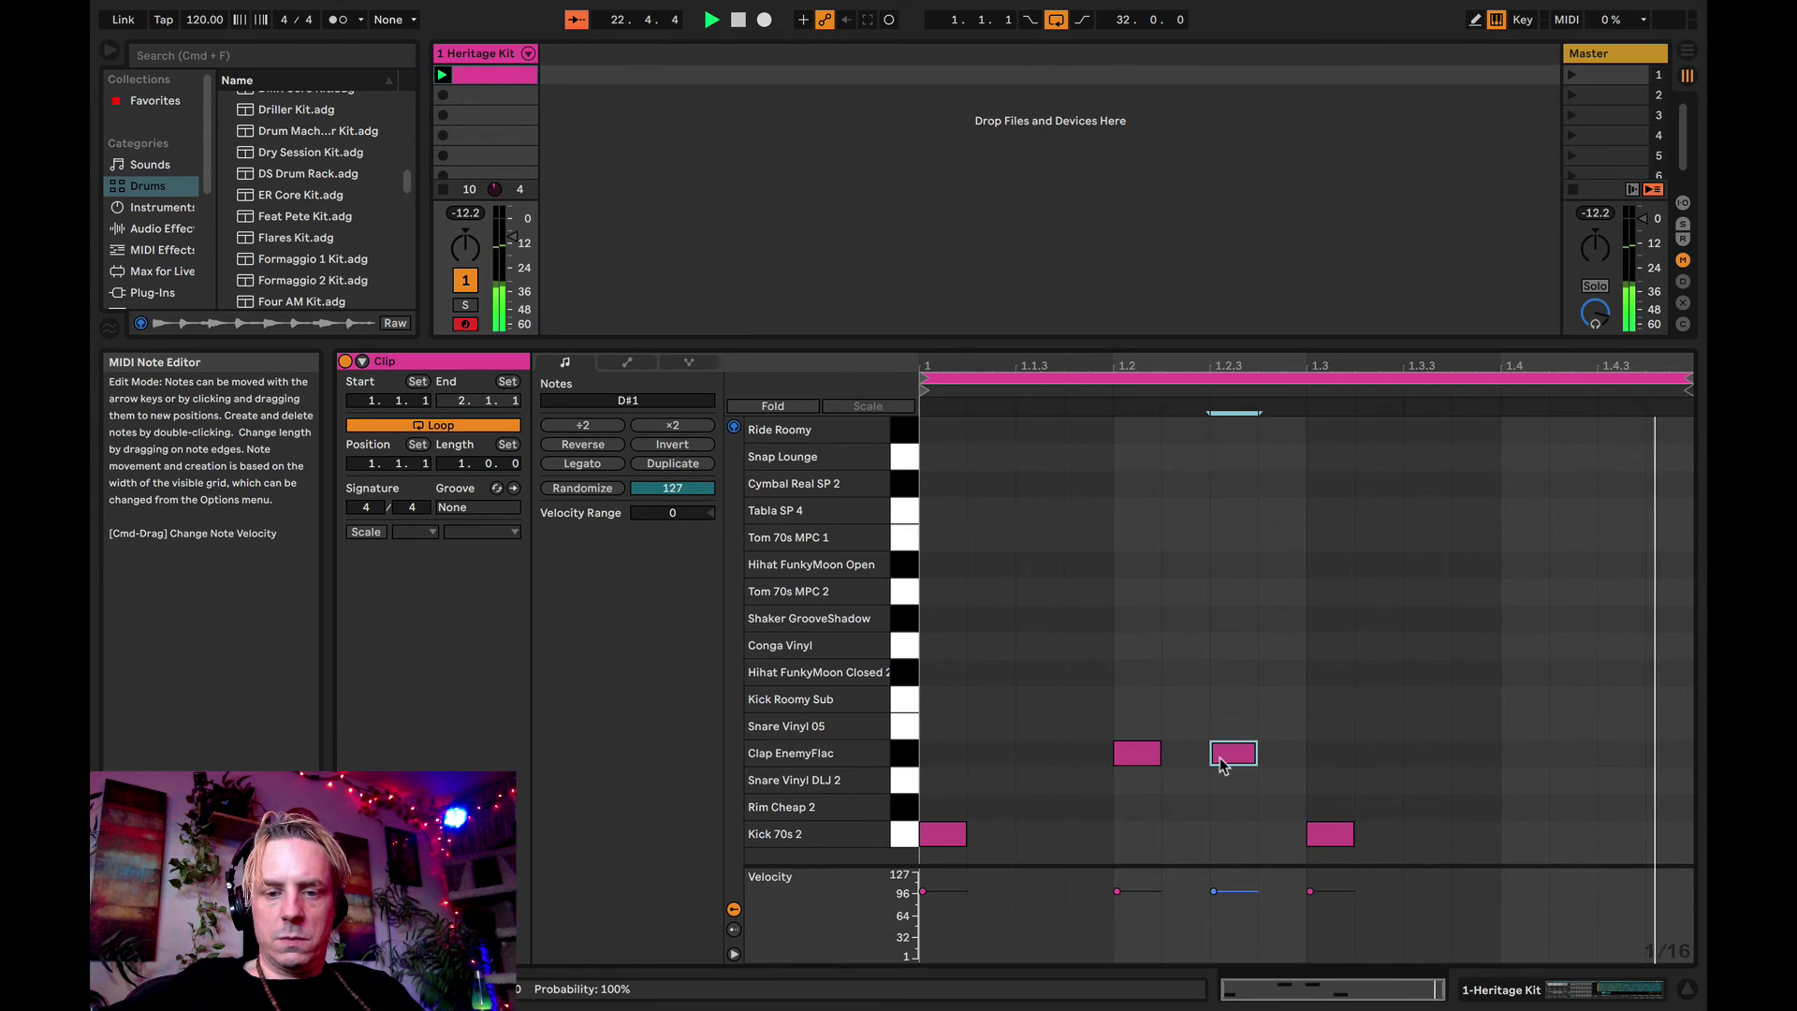
pyautogui.click(1488, 704)
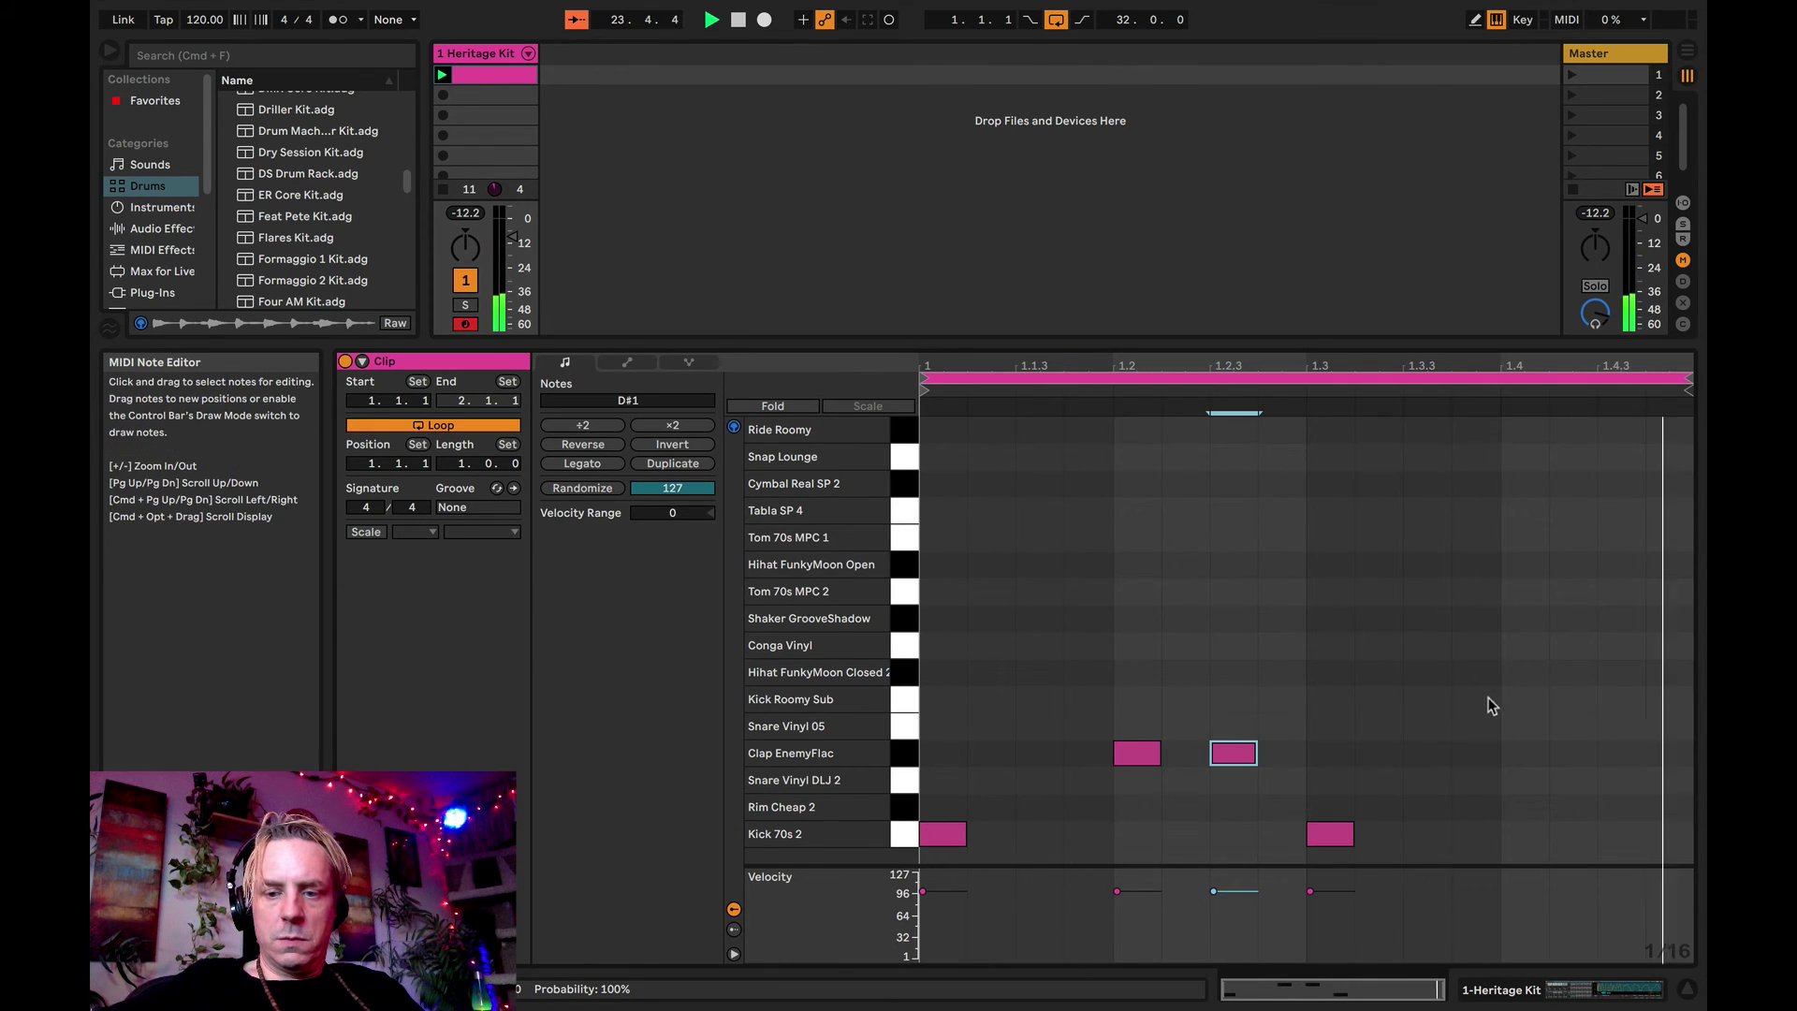
pyautogui.doubleClick(1536, 756)
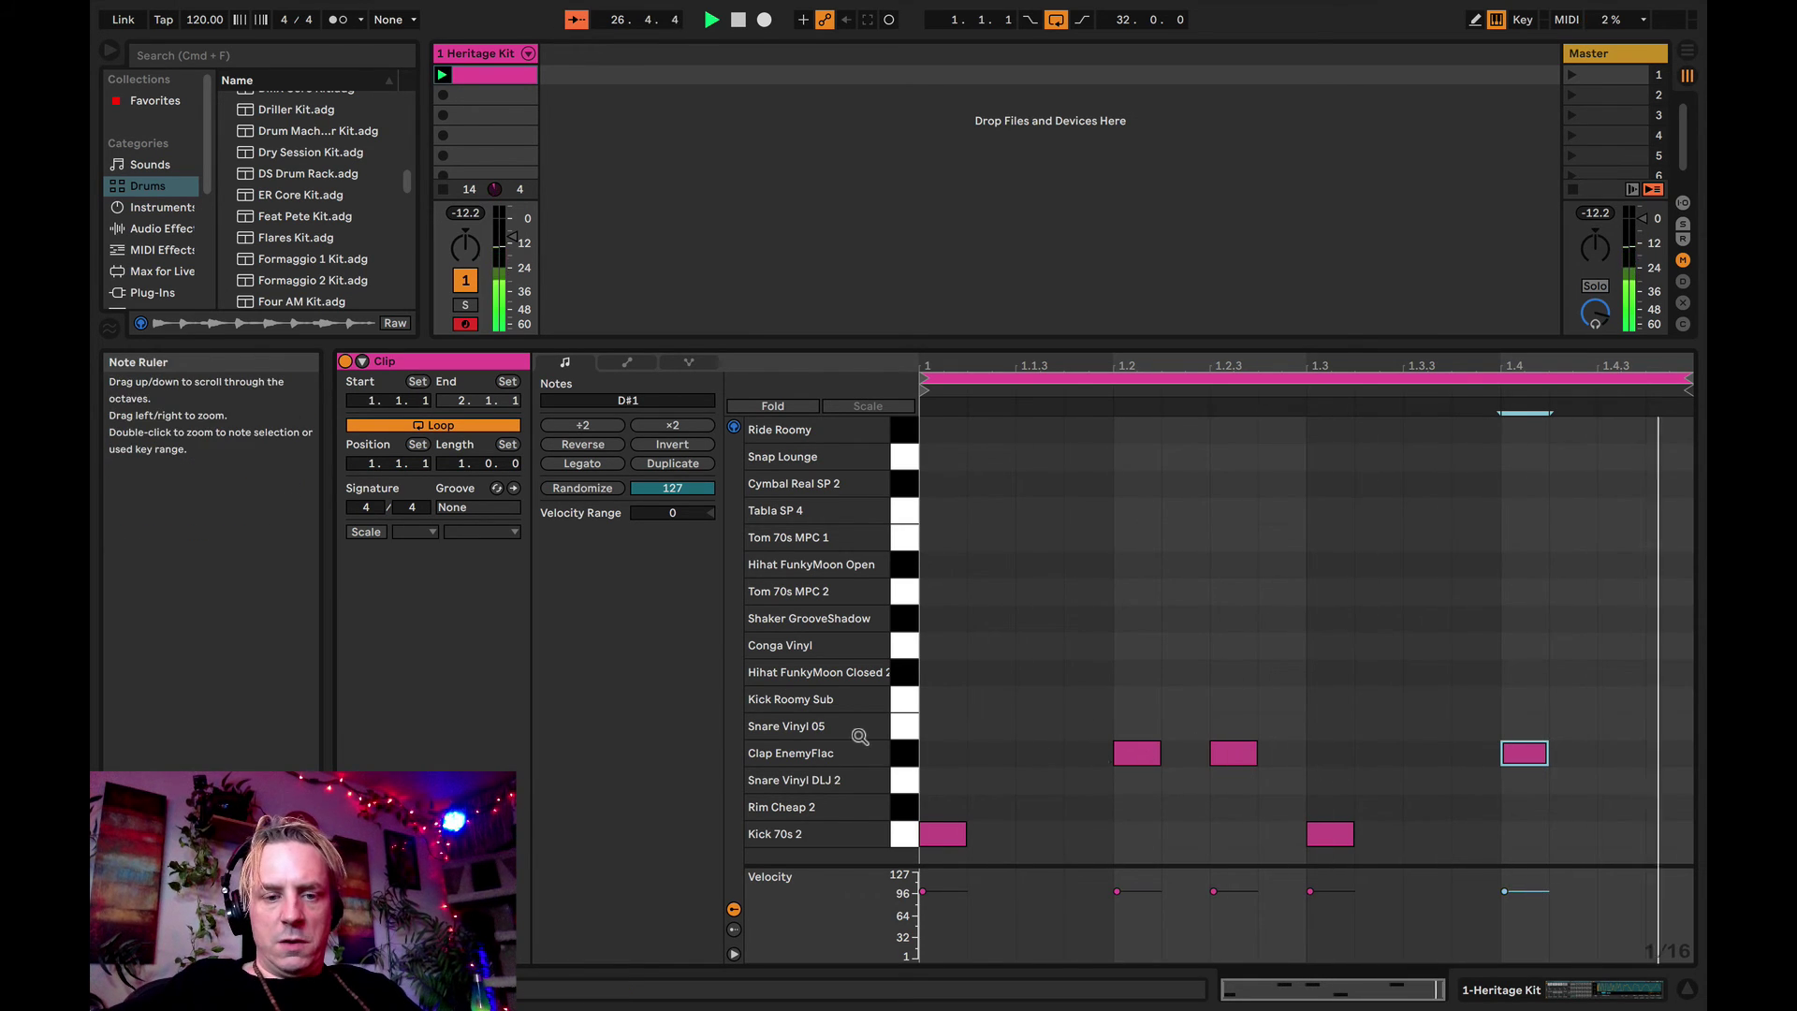
# - Add a Snare Vinyl 05 note at 1.4 and Hihat FunkyMoon Closed 2 notes at 1.1.3, 1.2.3, 1.3.3 and 1.4.3, auditioning the sounds first
pyautogui.click(902, 735)
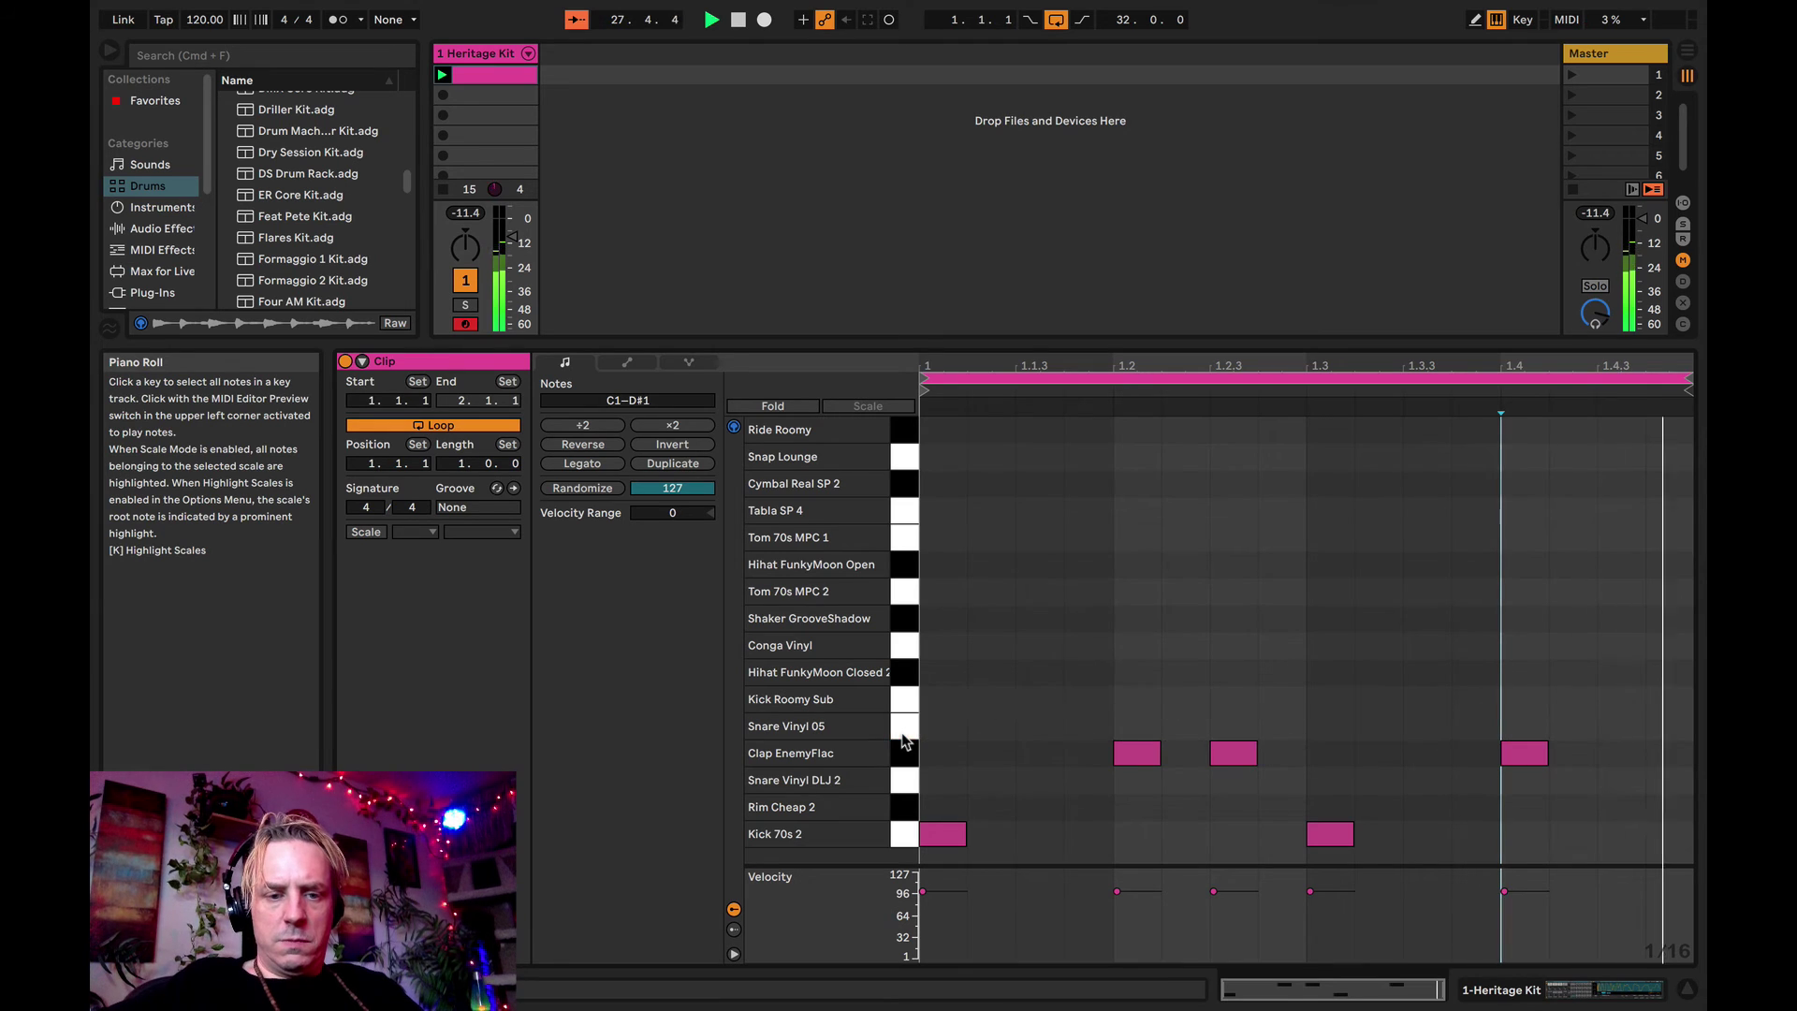
pyautogui.doubleClick(1509, 727)
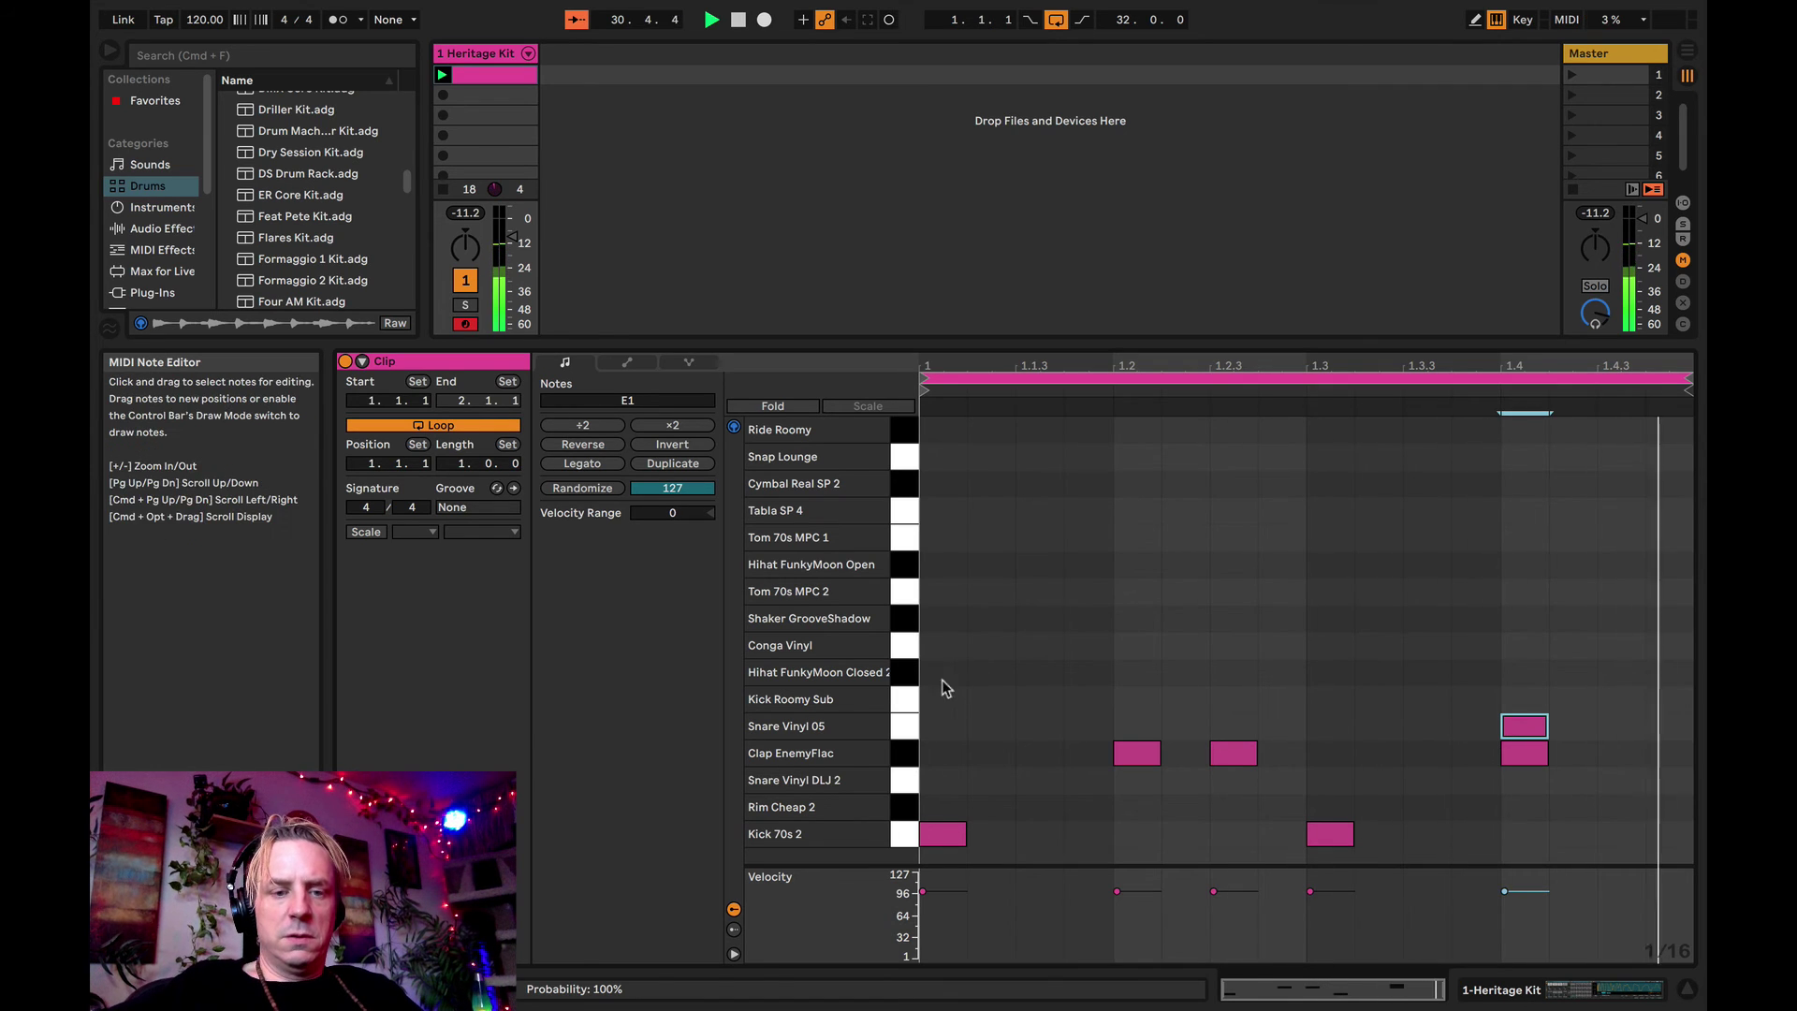
pyautogui.click(896, 668)
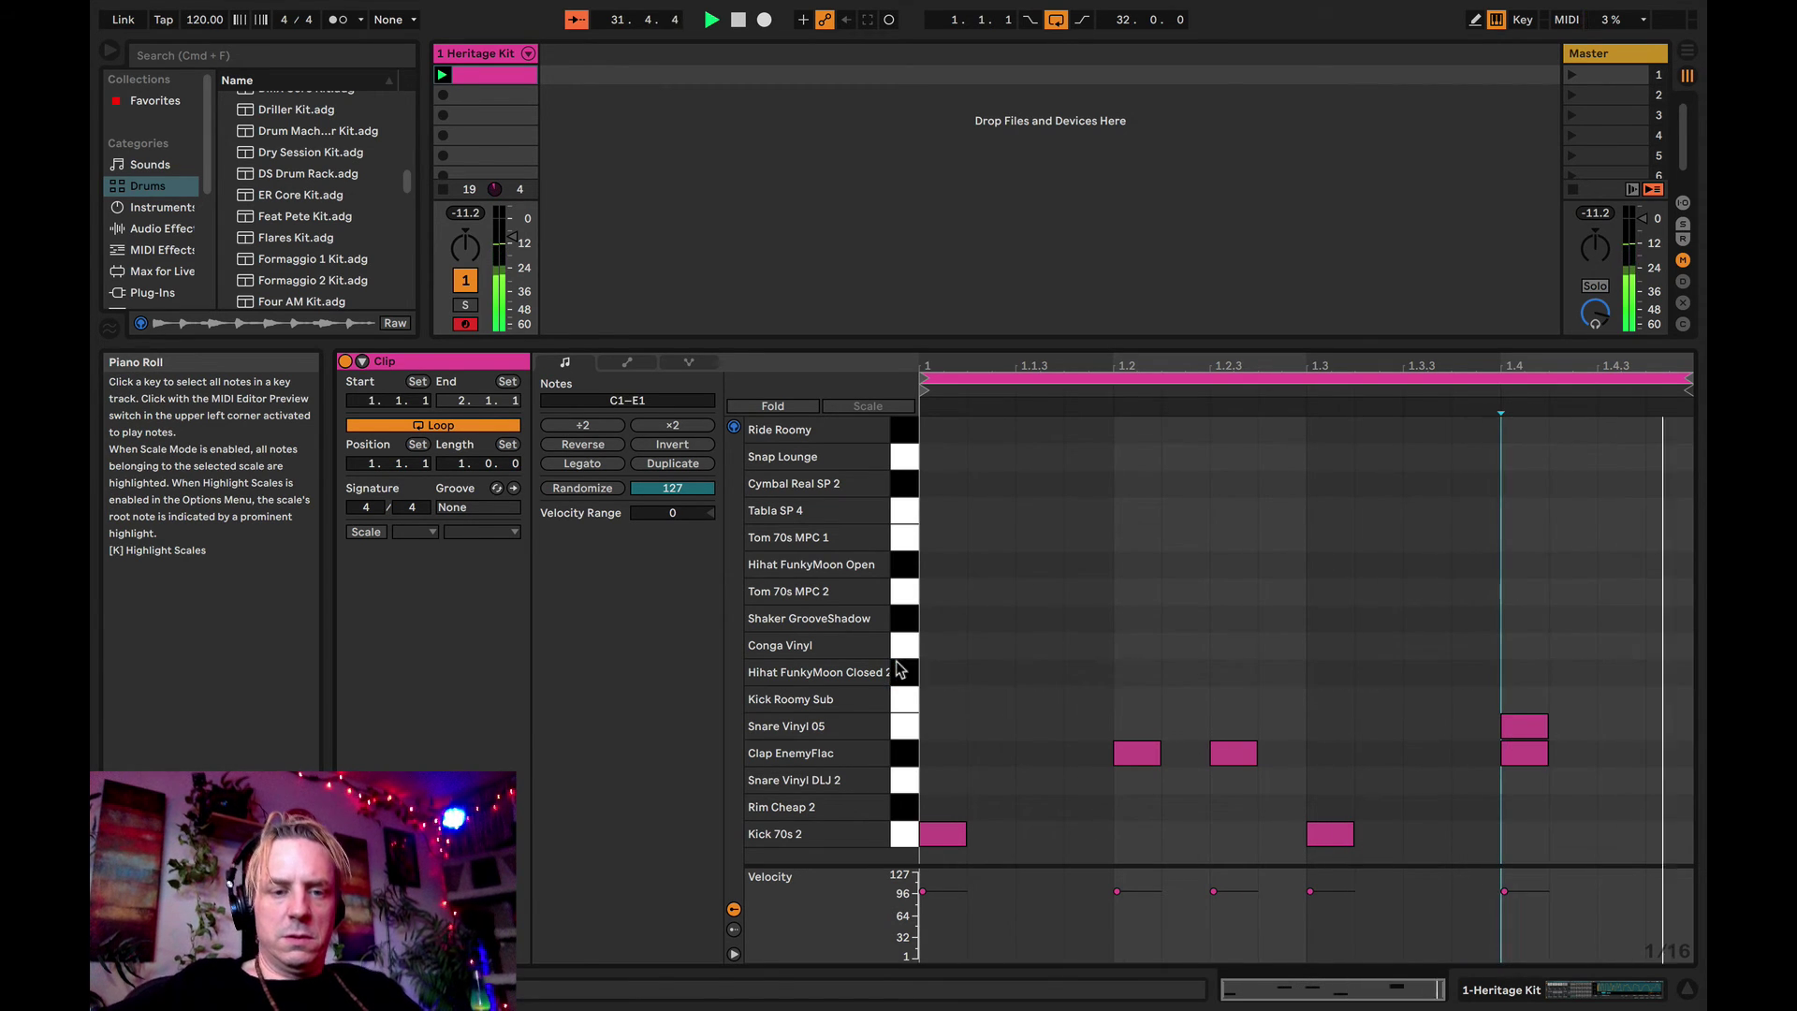
pyautogui.click(903, 565)
pyautogui.click(911, 675)
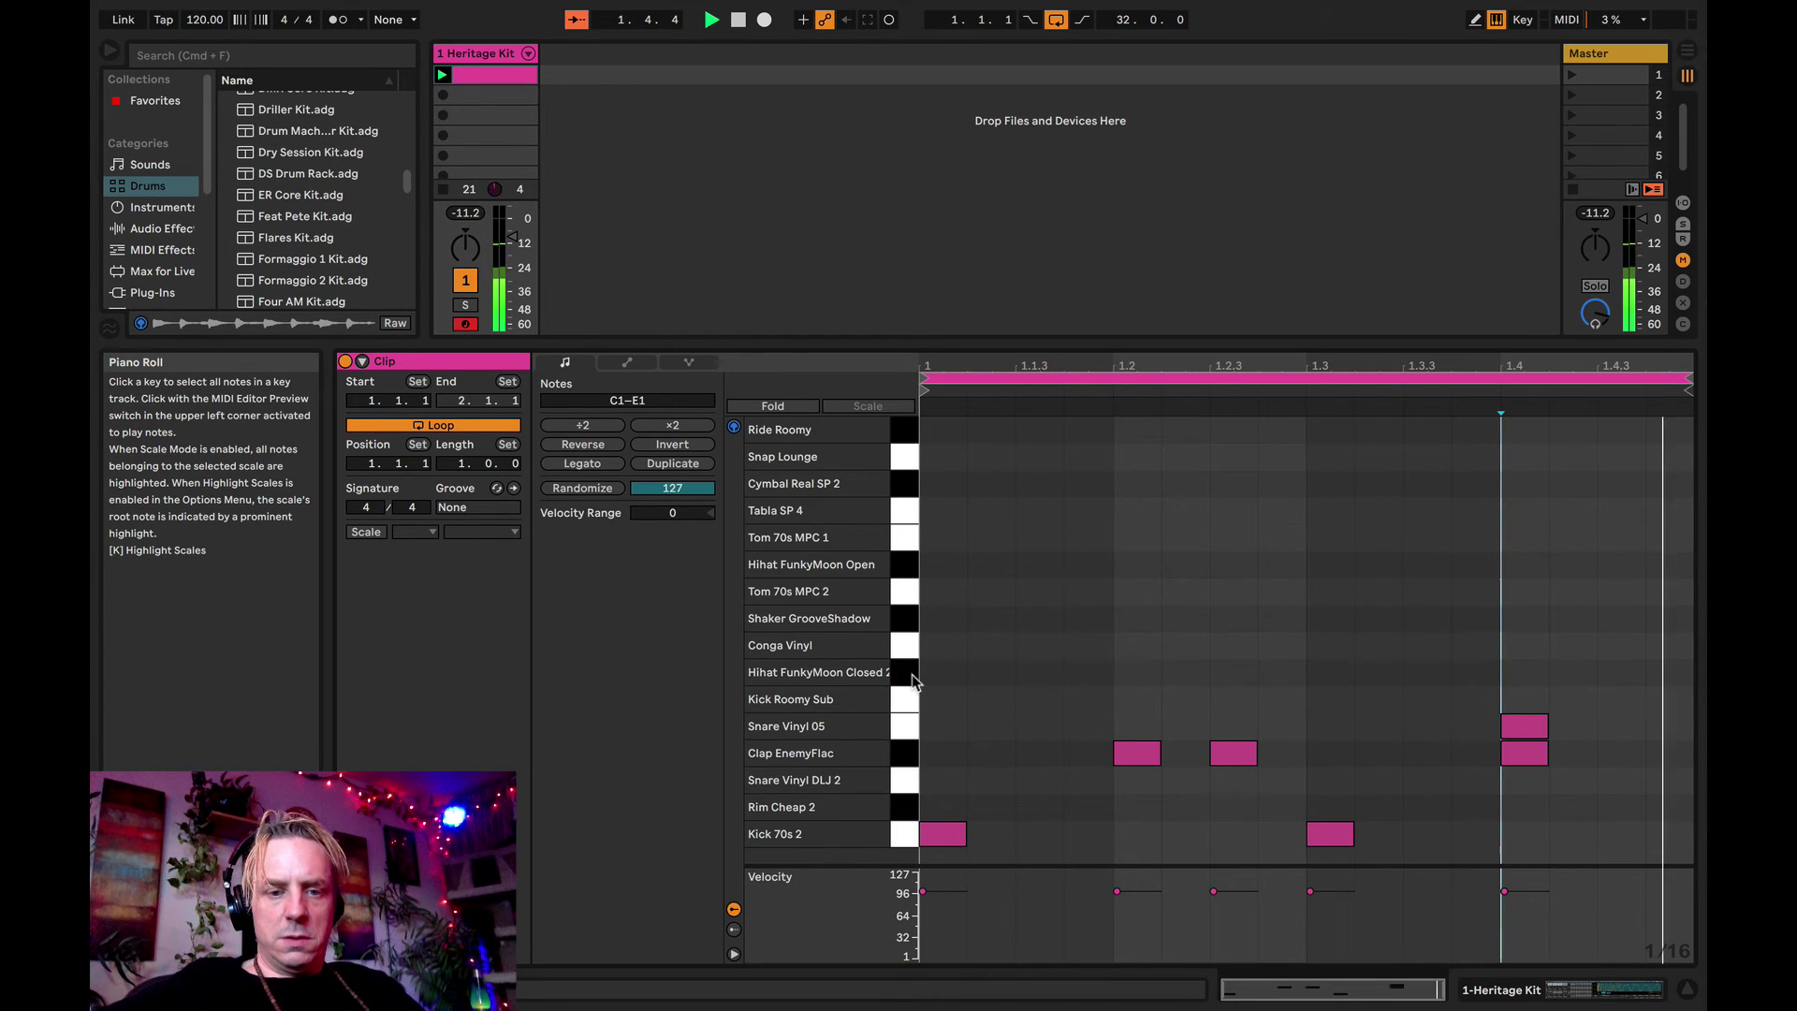
pyautogui.doubleClick(1039, 671)
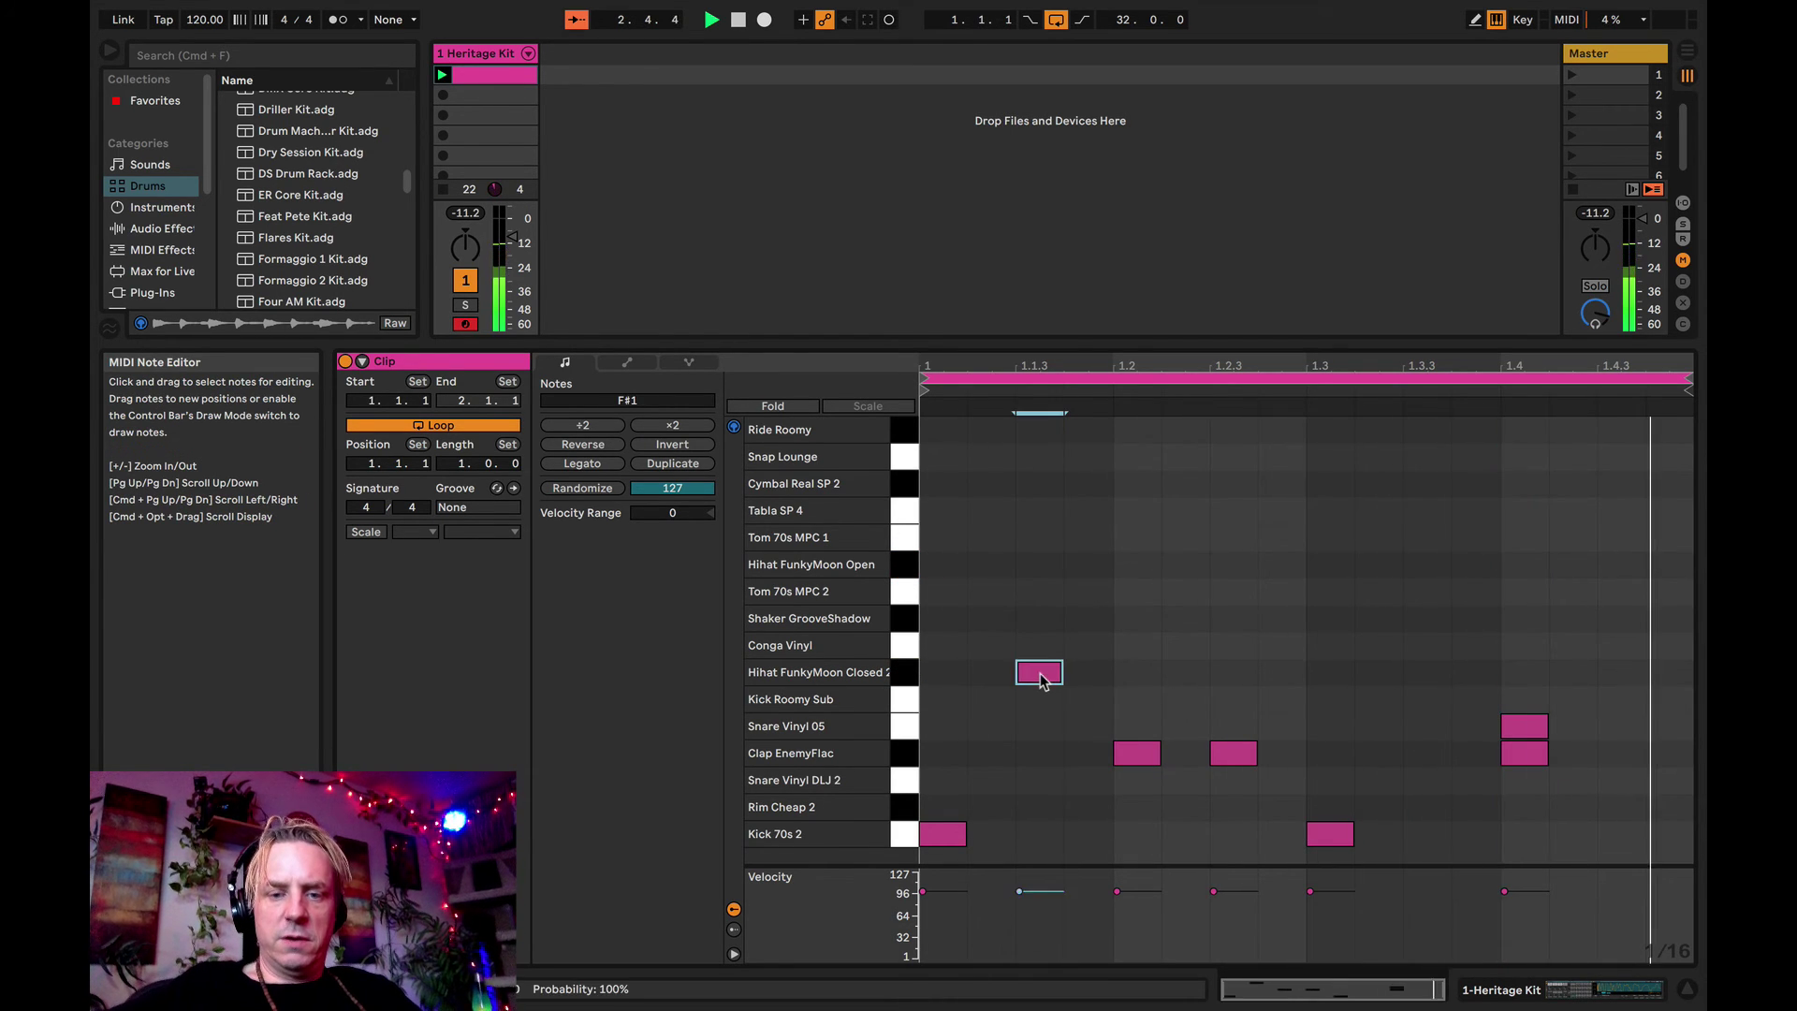
pyautogui.doubleClick(1233, 672)
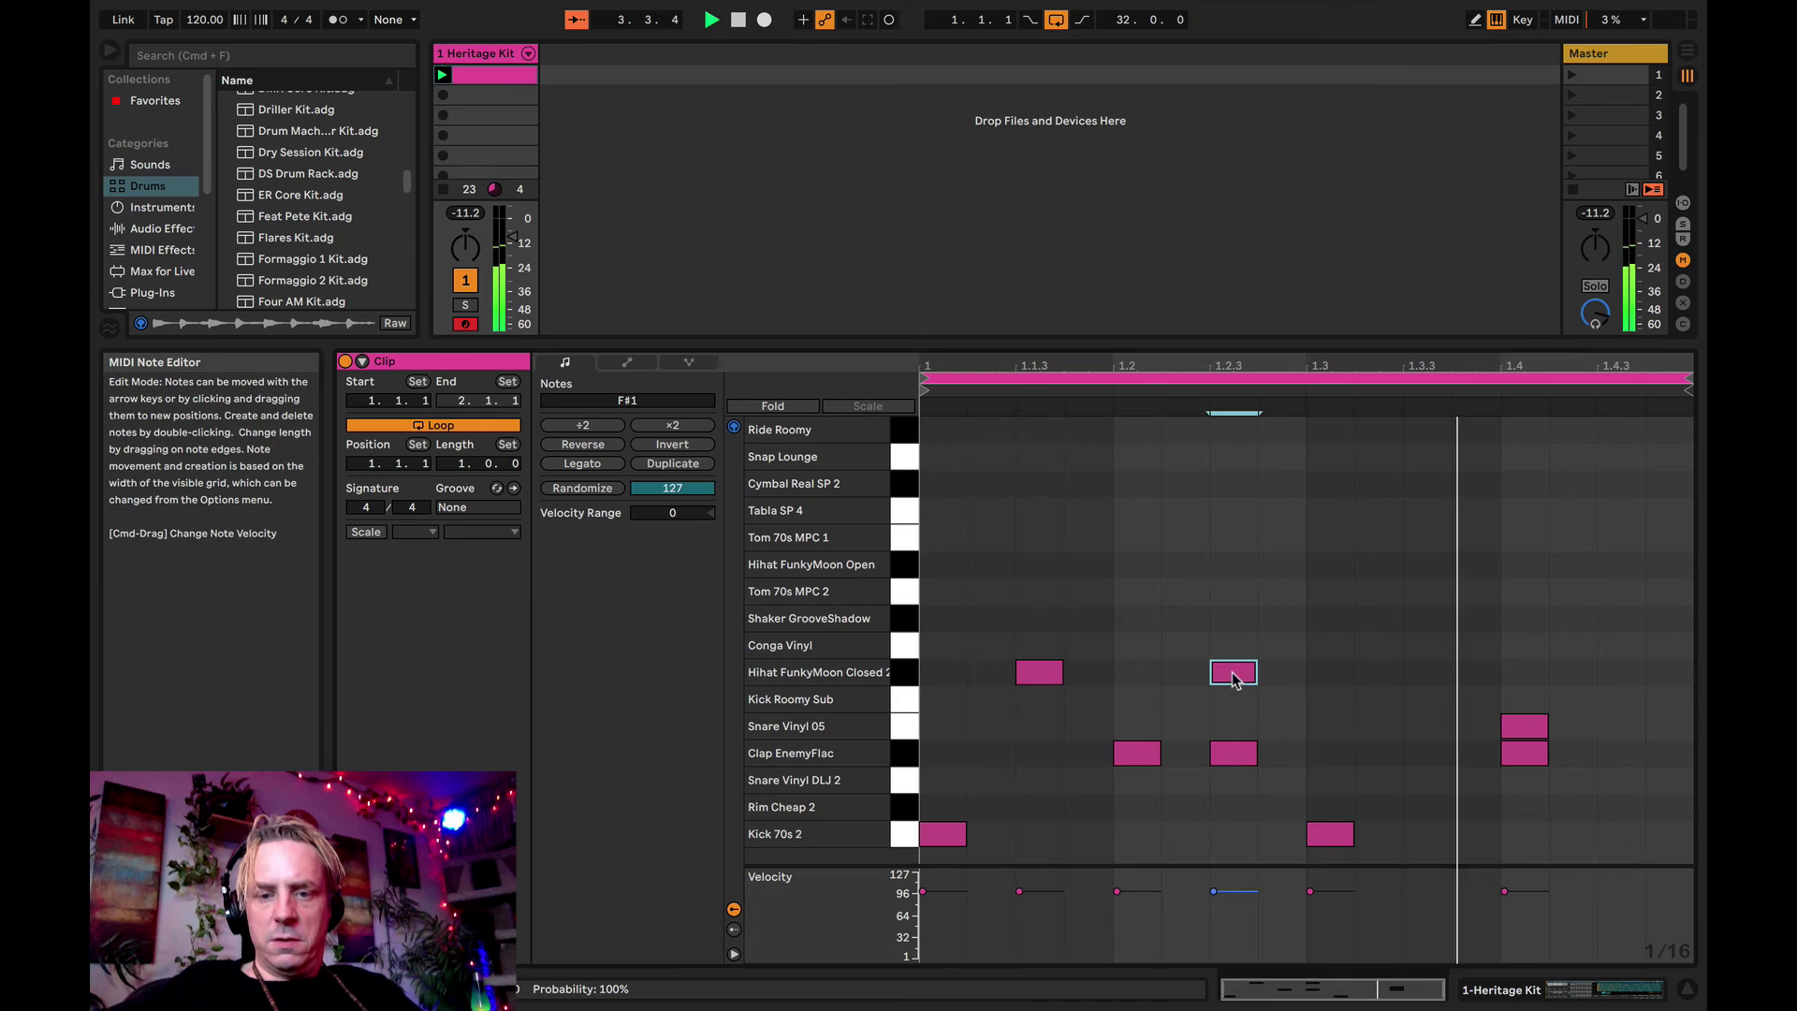
pyautogui.doubleClick(1426, 672)
pyautogui.doubleClick(1620, 671)
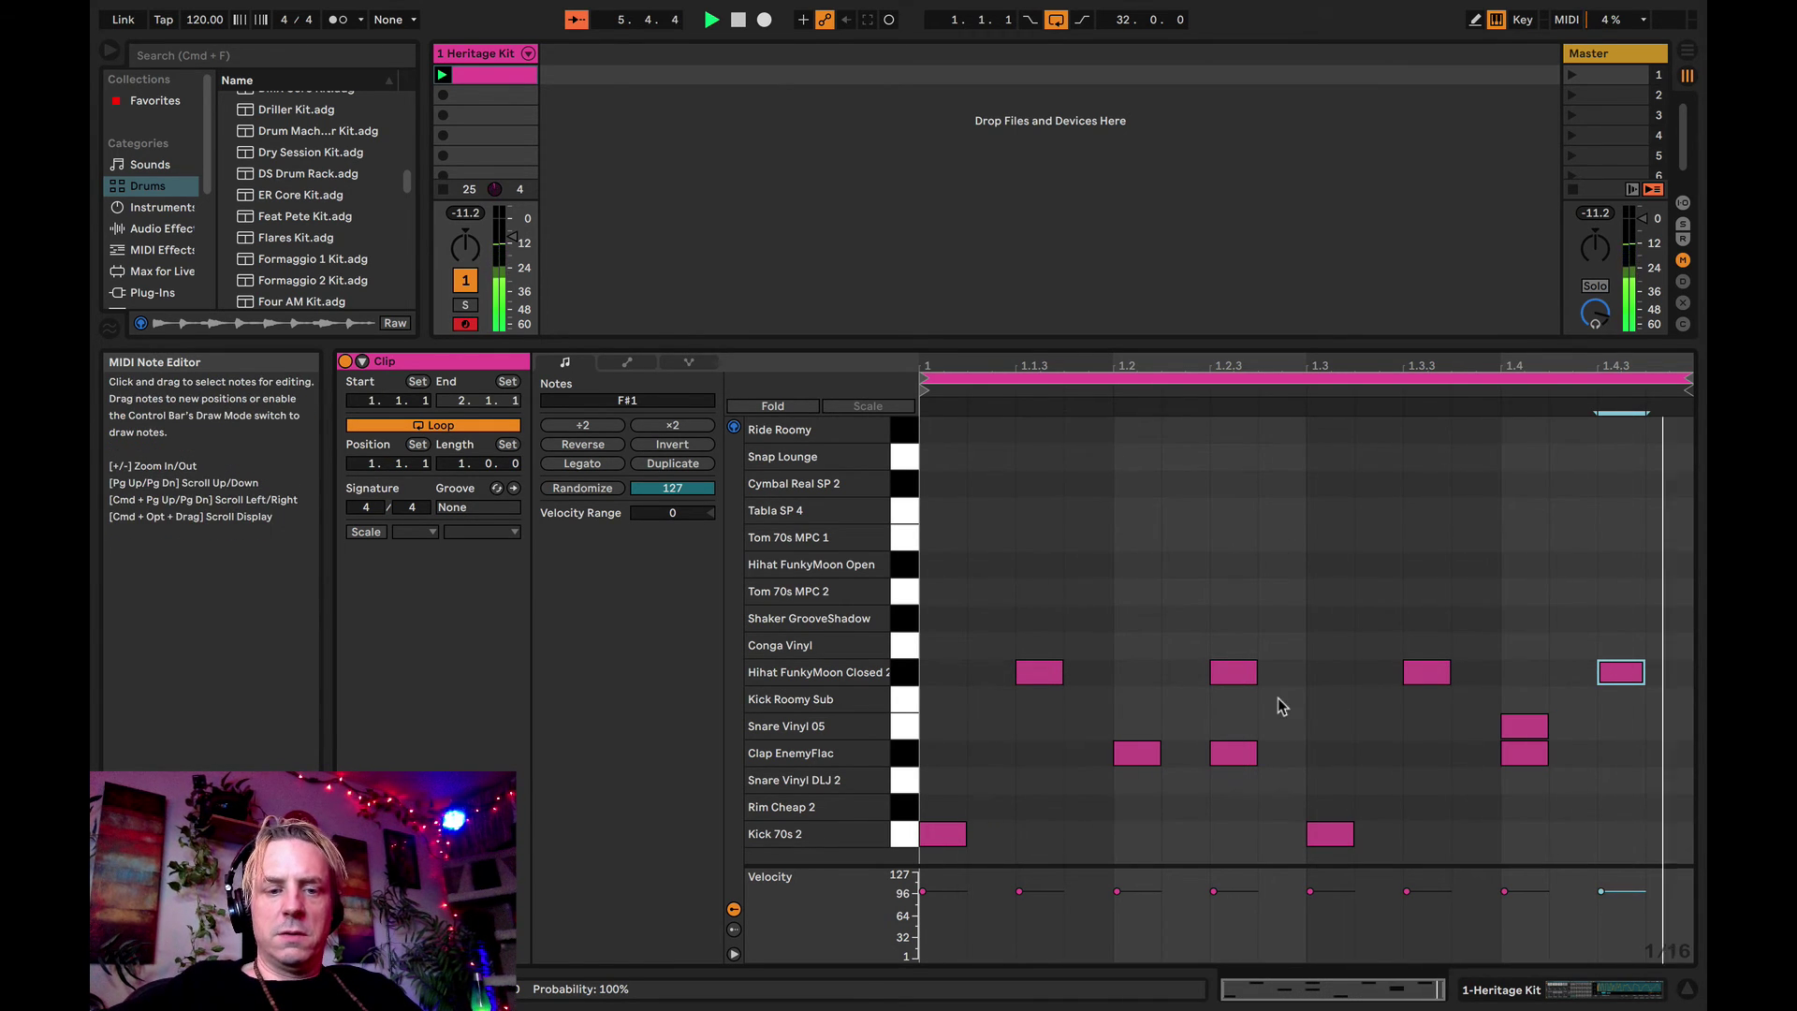
# - Lower the velocity of all Clap EnemyFlac notes to 85 and listen to the loop briefly
pyautogui.click(905, 760)
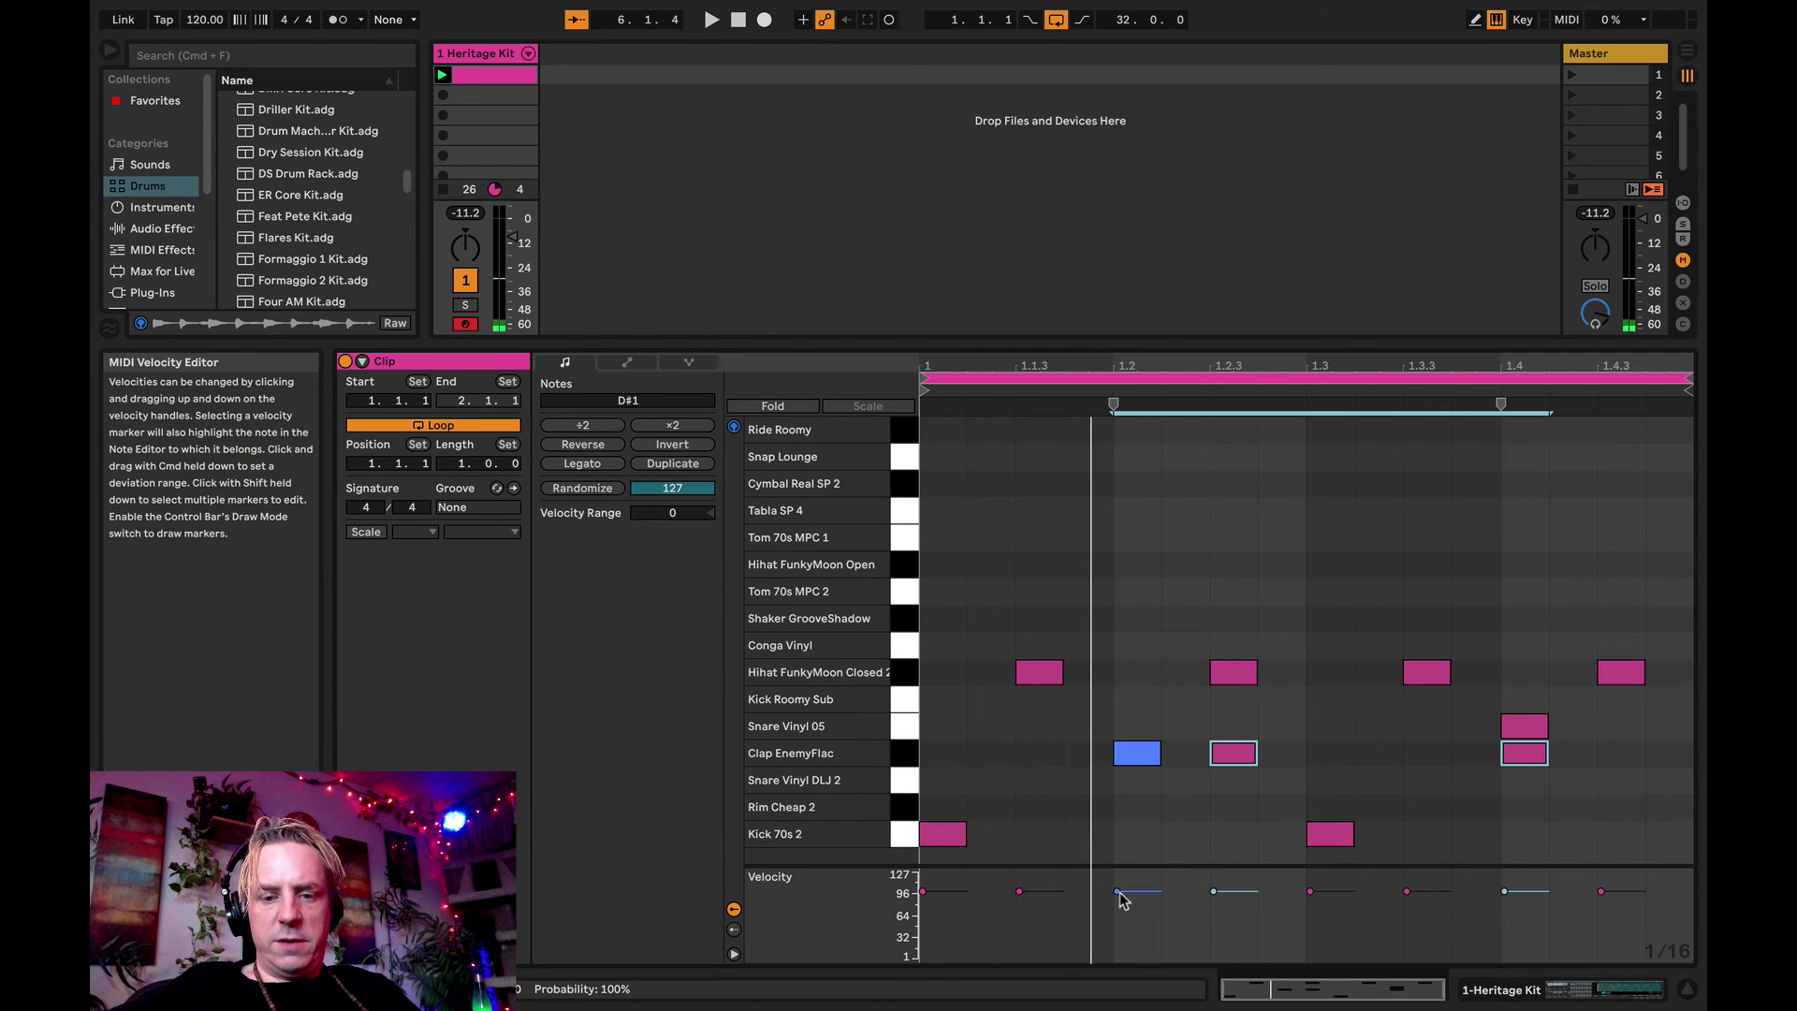
pyautogui.moveTo(1122, 901); pyautogui.dragTo(1117, 902)
pyautogui.press('space')
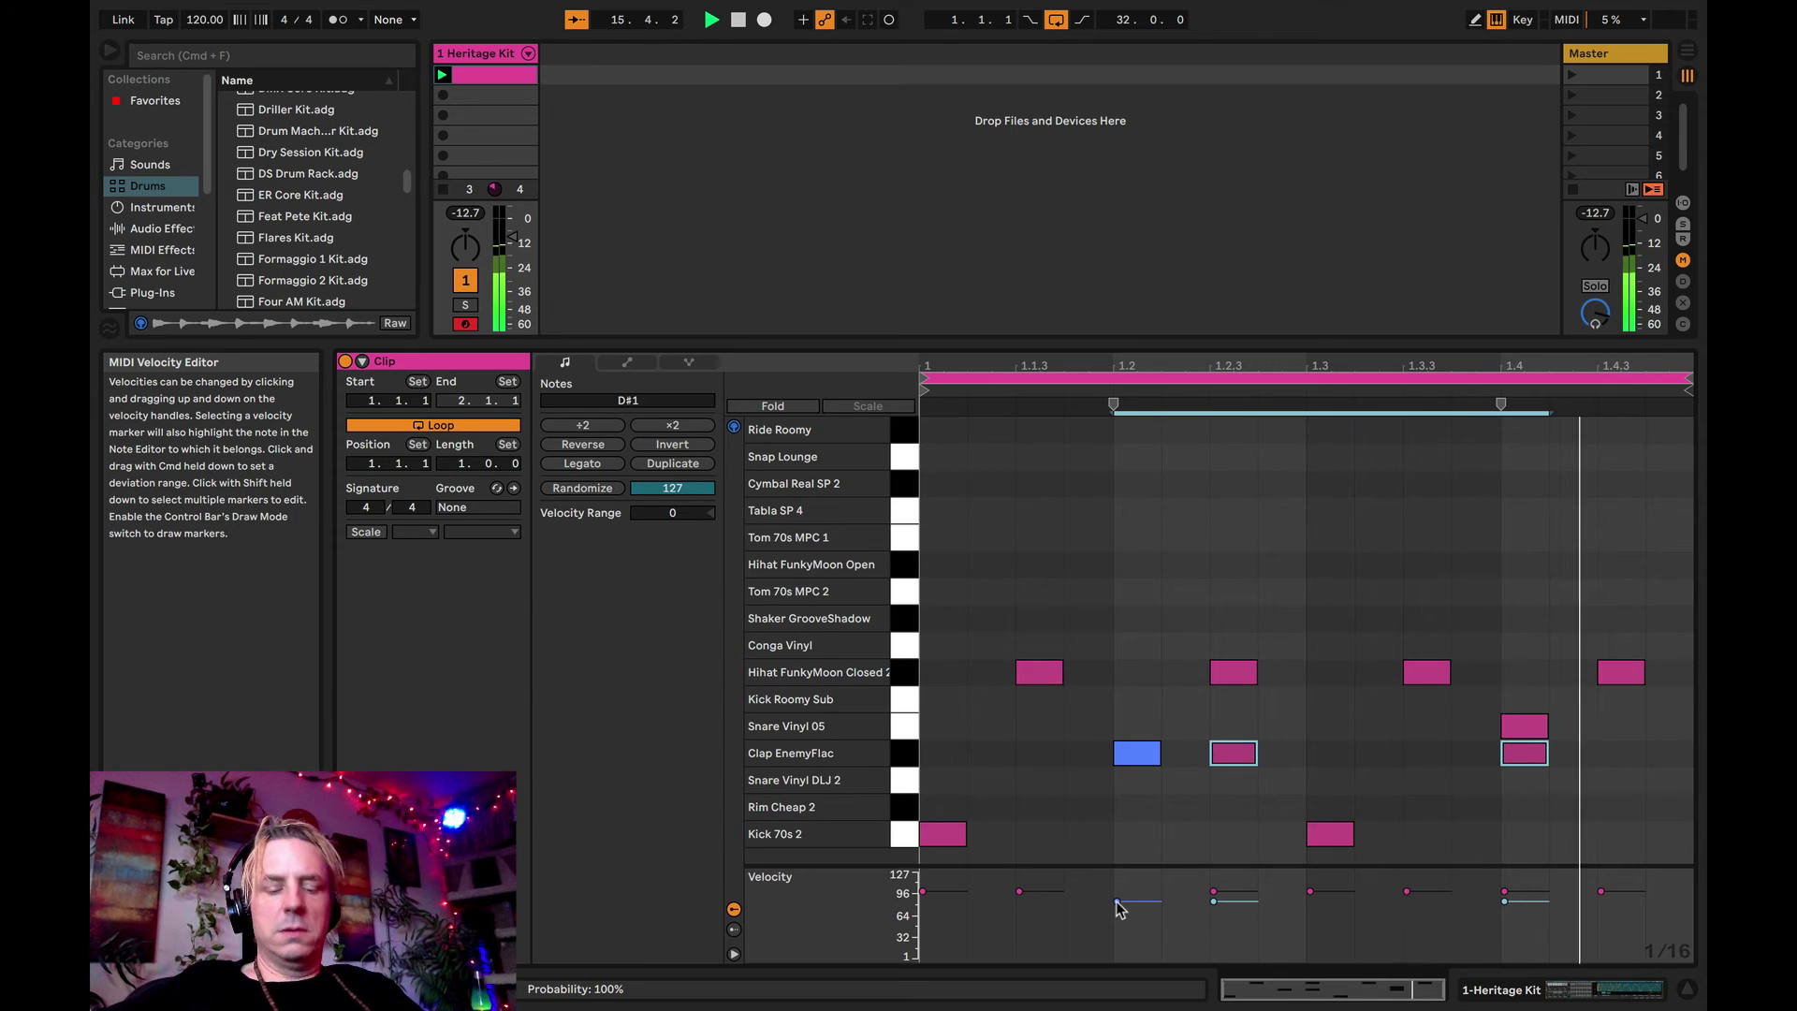
pyautogui.press('space')
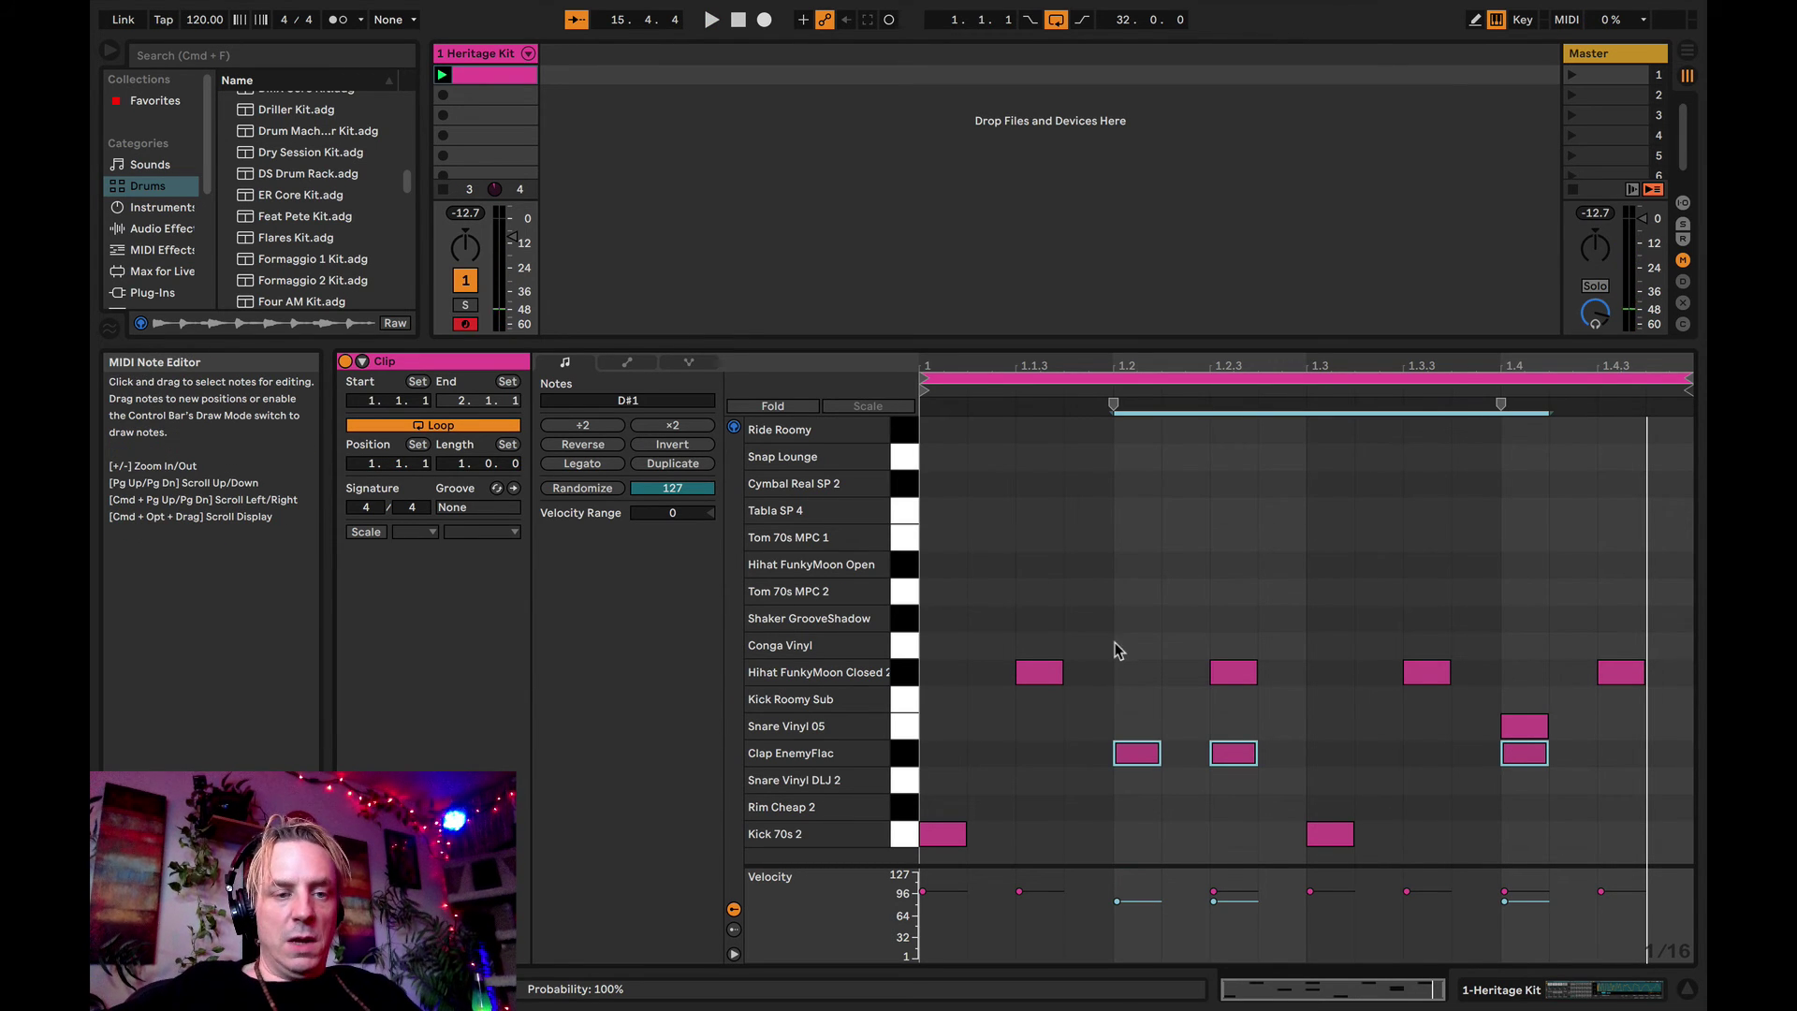
# - Set the clip's loop length to two bars, duplicate all first-bar notes into the second bar and start playback
pyautogui.click(461, 466)
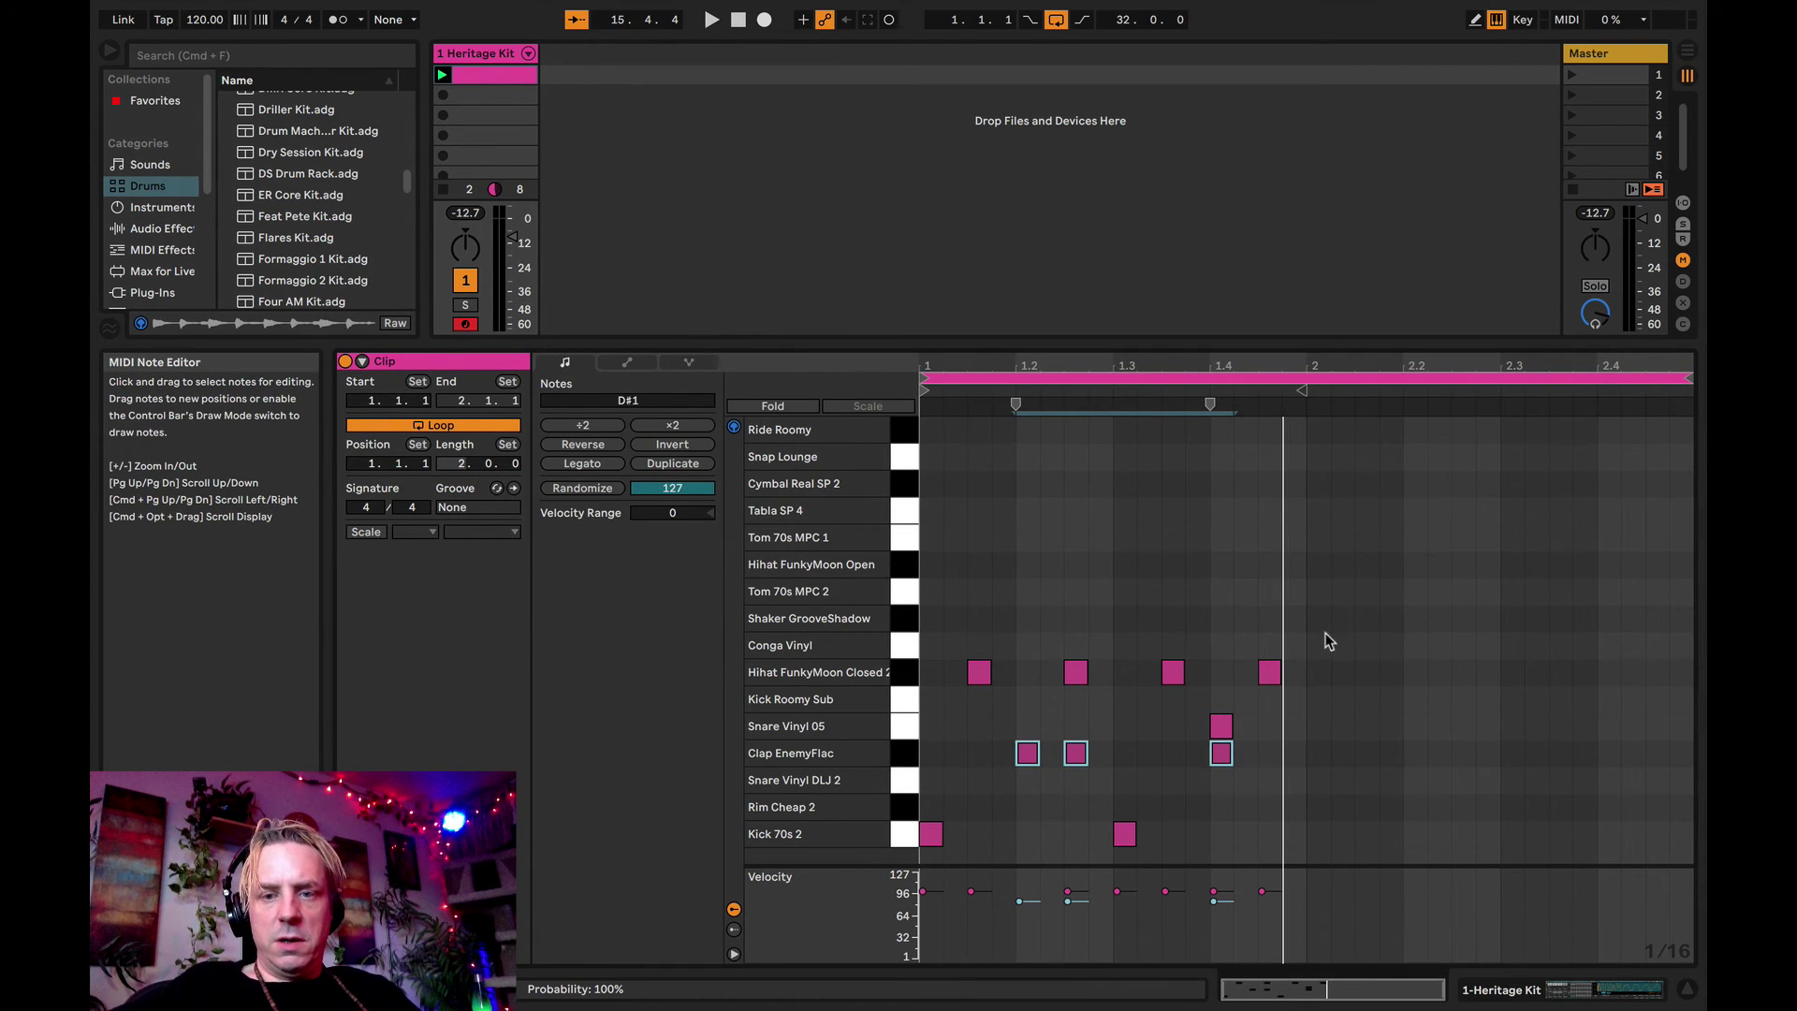
pyautogui.click(1293, 631)
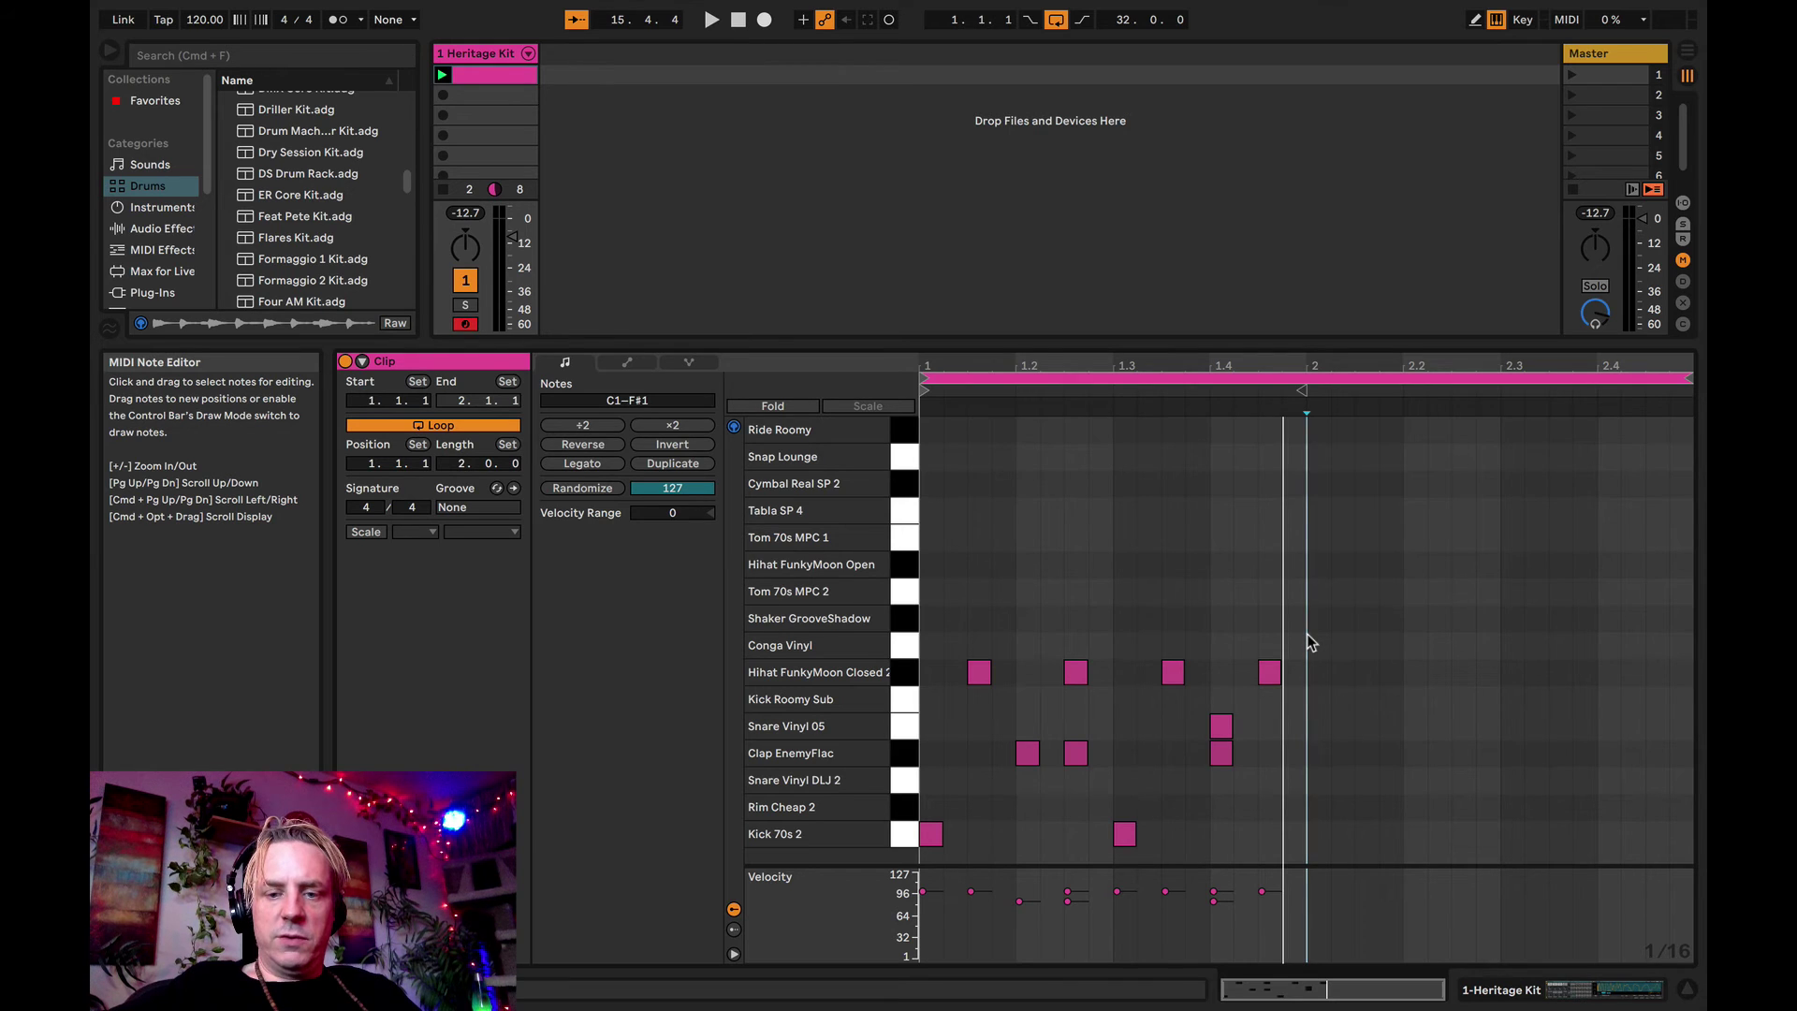
pyautogui.moveTo(1308, 639); pyautogui.dragTo(890, 899)
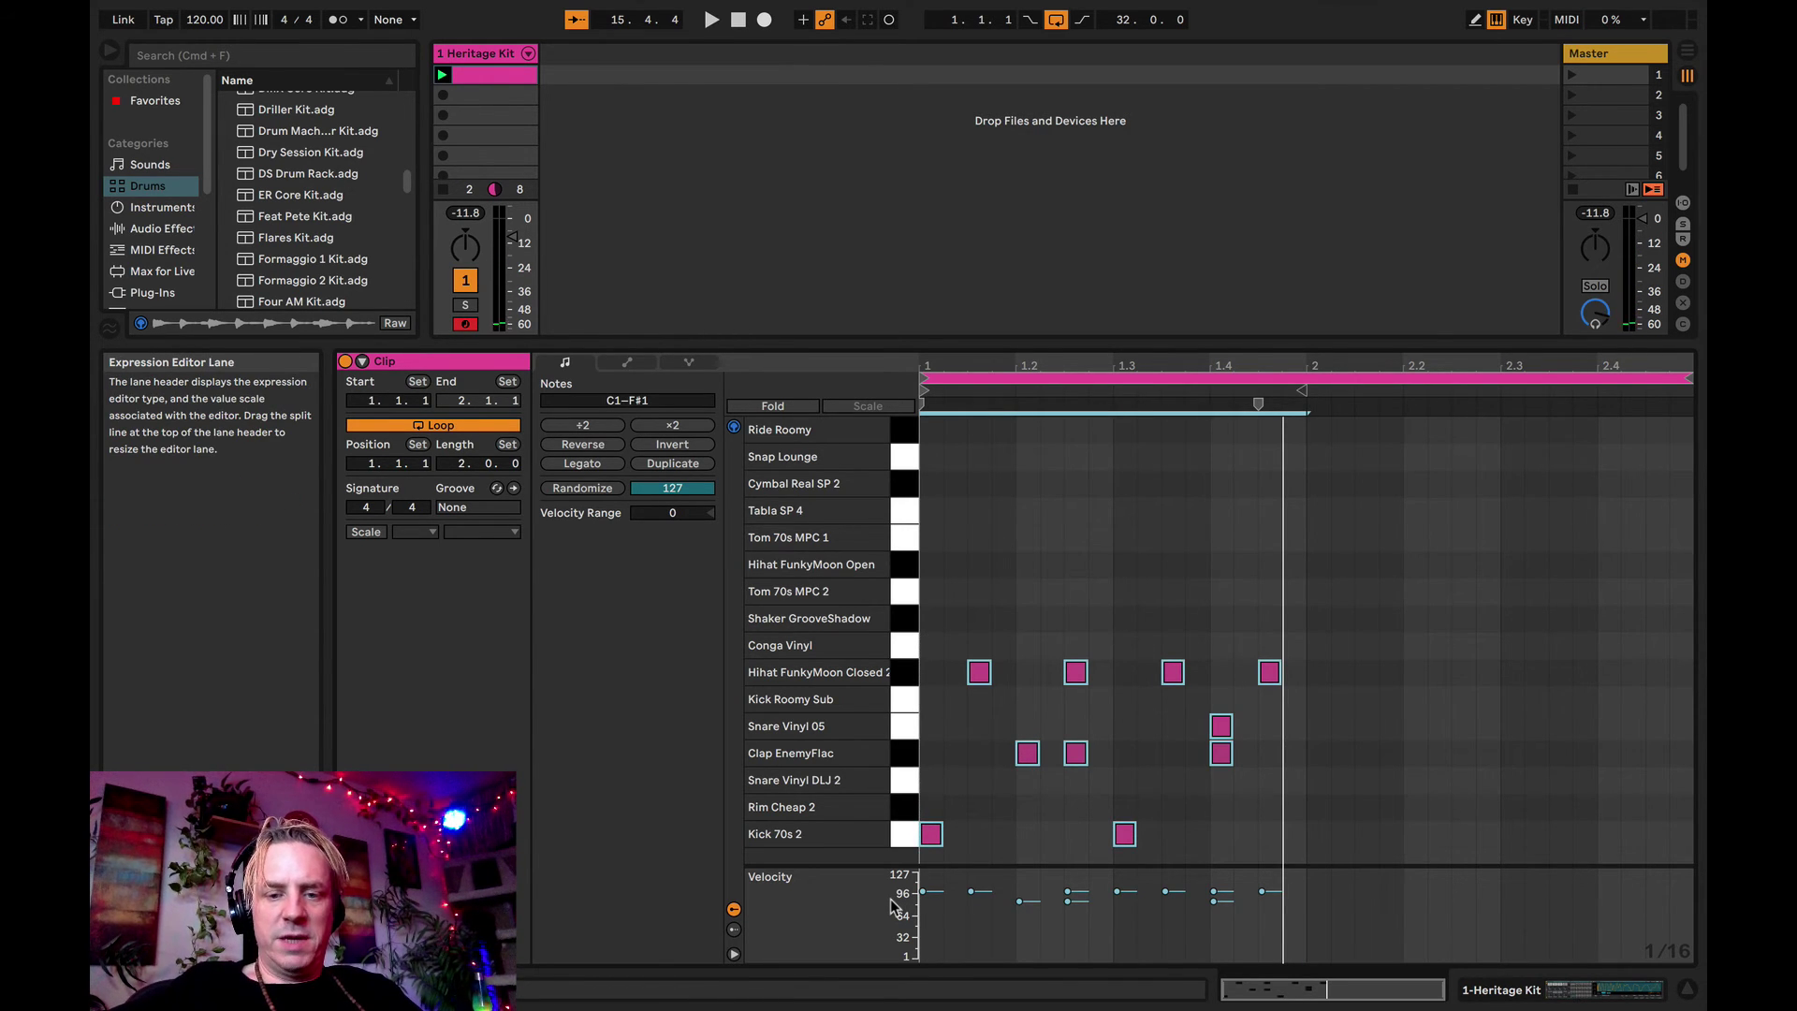
pyautogui.press('super+d')
pyautogui.press('space')
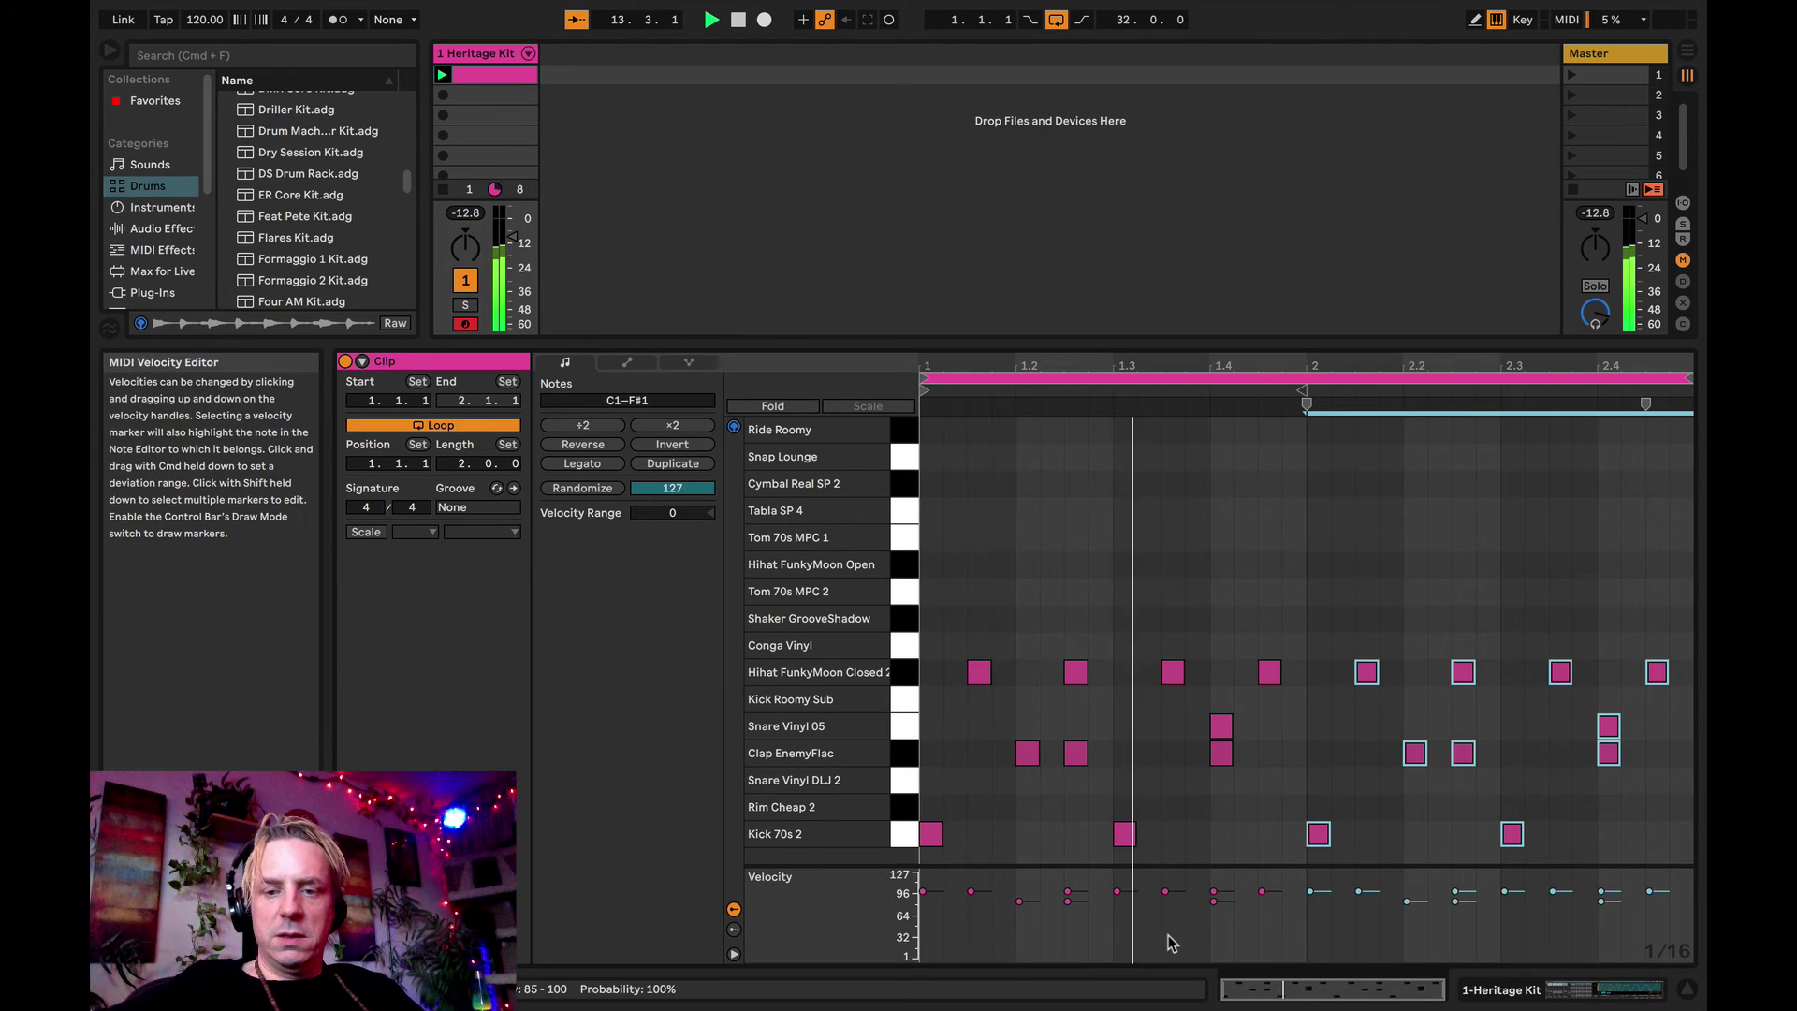
# - Add a Kick 70s 2 note at 1.4.3 and stop playback after listening
pyautogui.click(1332, 807)
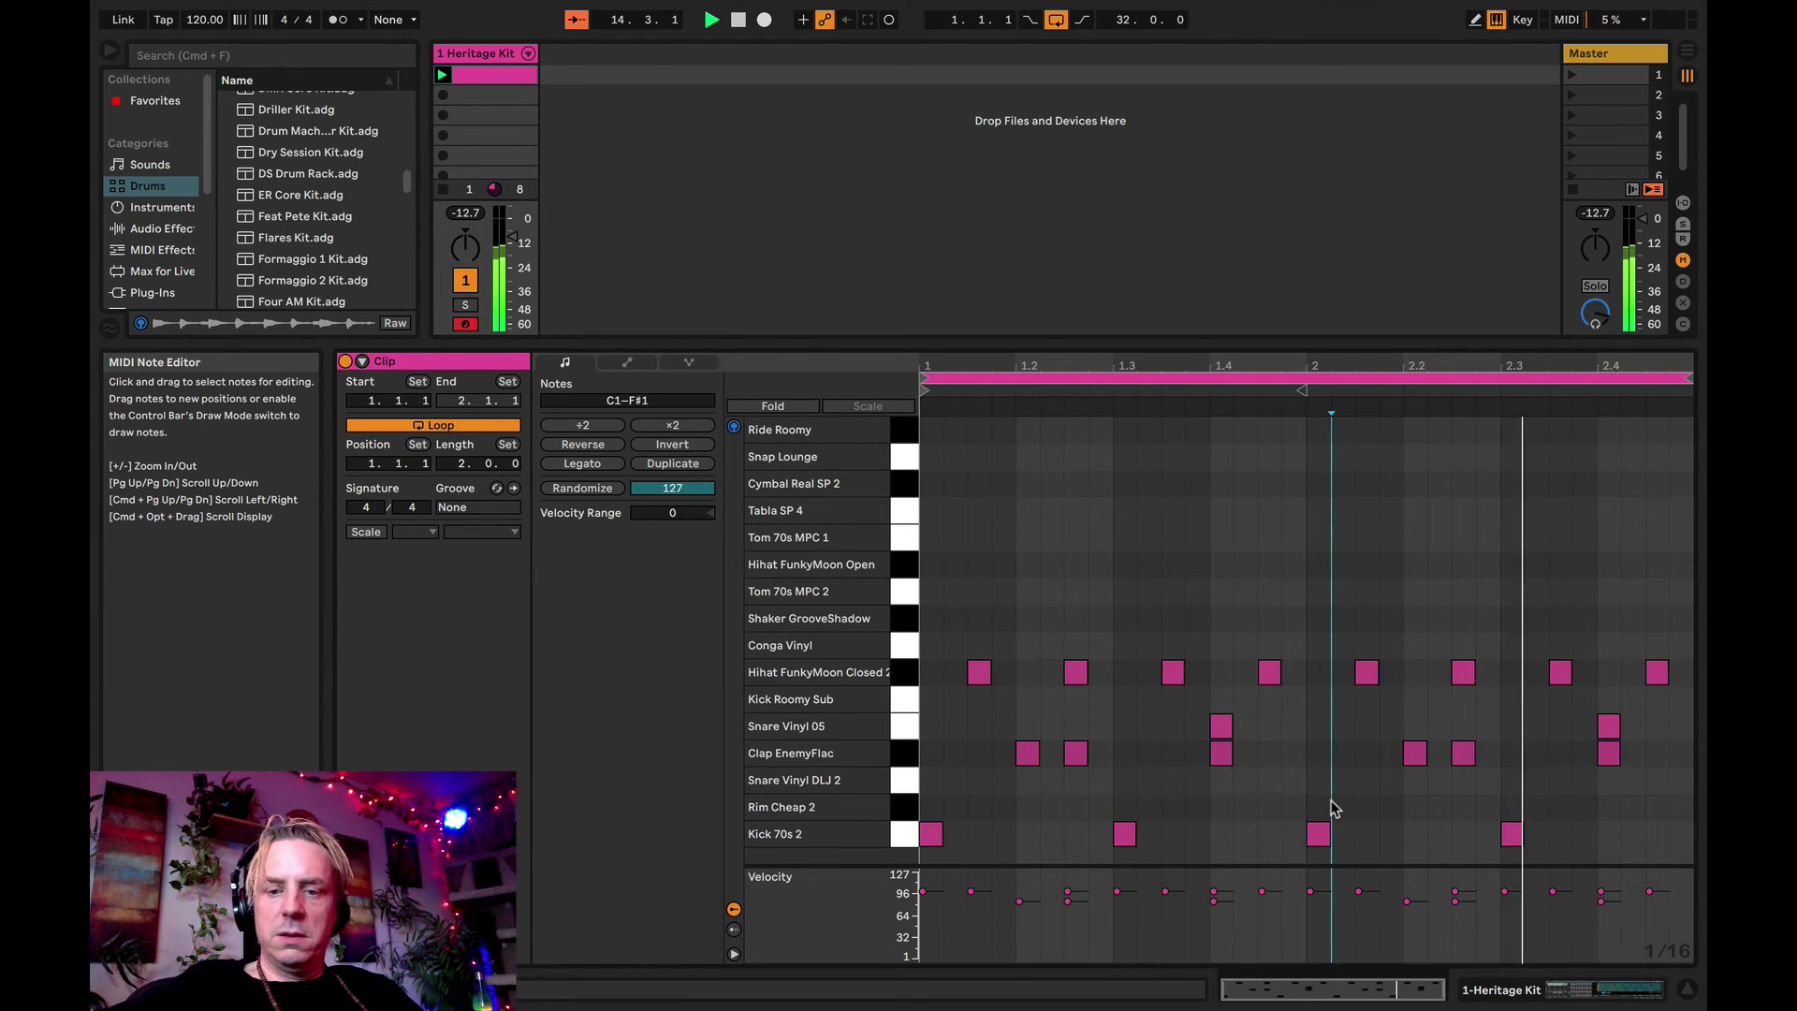
pyautogui.doubleClick(1272, 835)
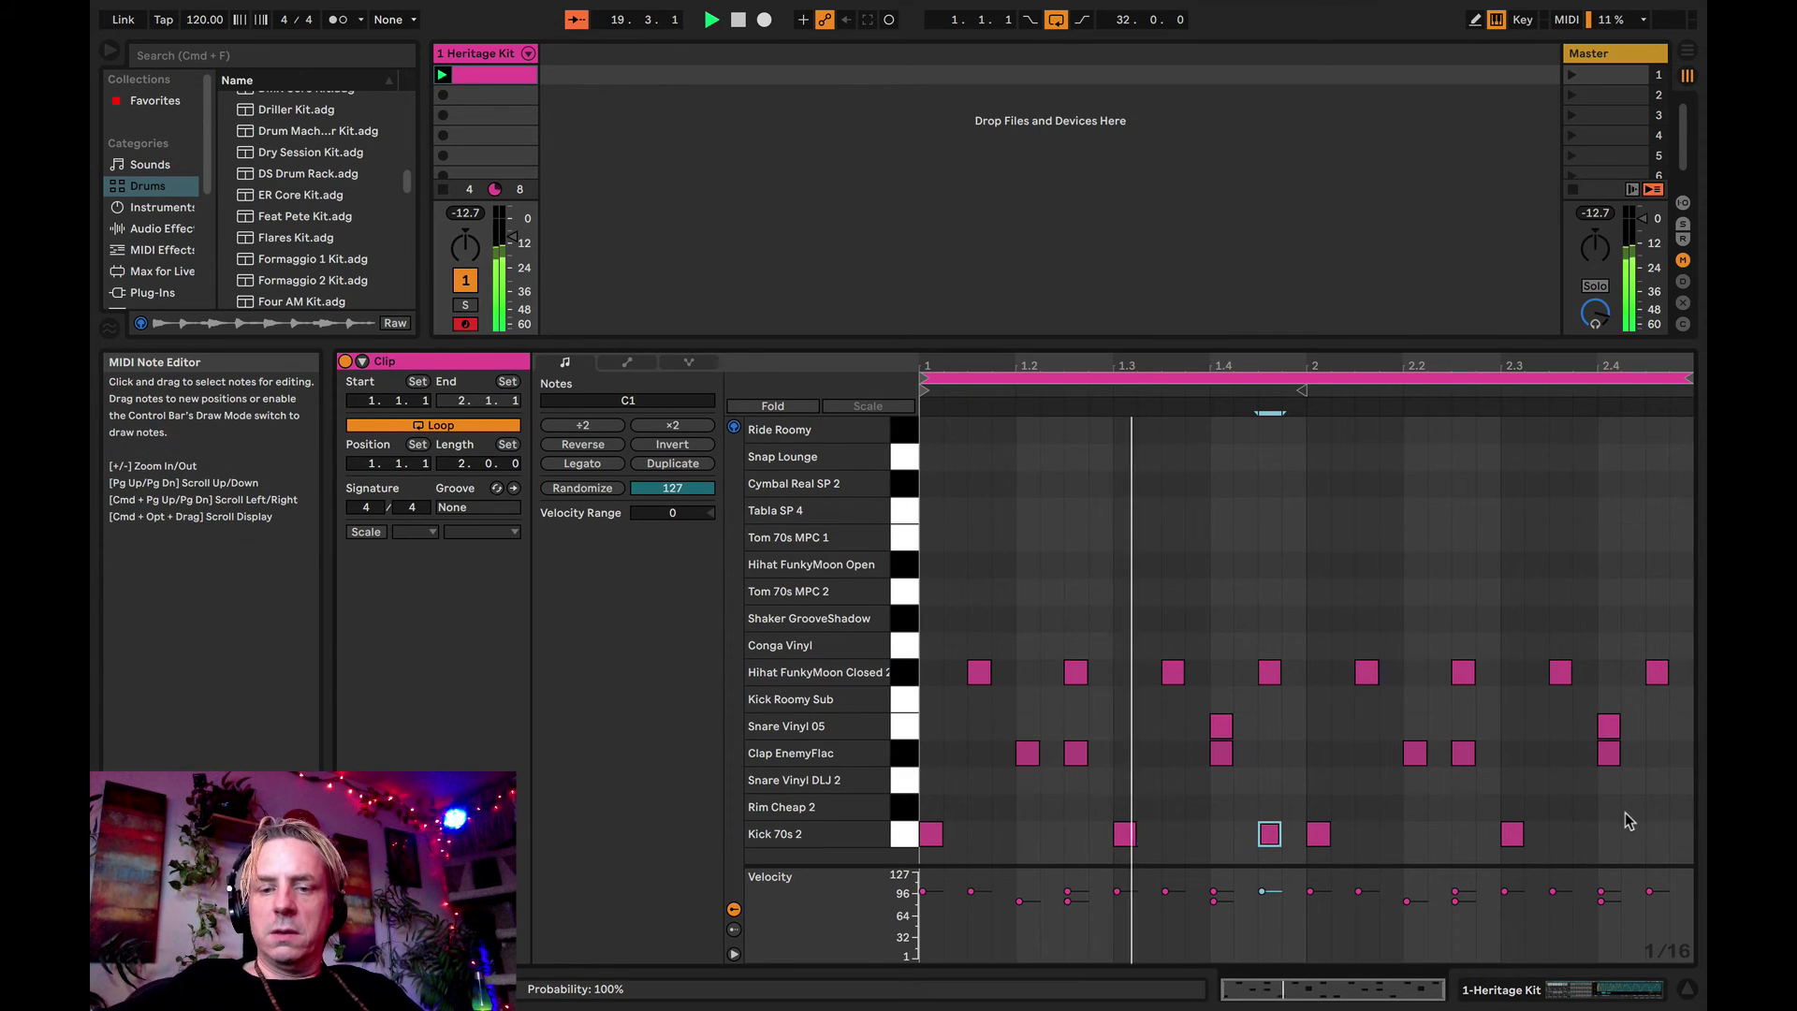
pyautogui.press('space')
# - Move the closed hi-hat note at 2.4.3 up to Hihat FunkyMoon Open, play the beat and lower that note's velocity
pyautogui.click(1654, 672)
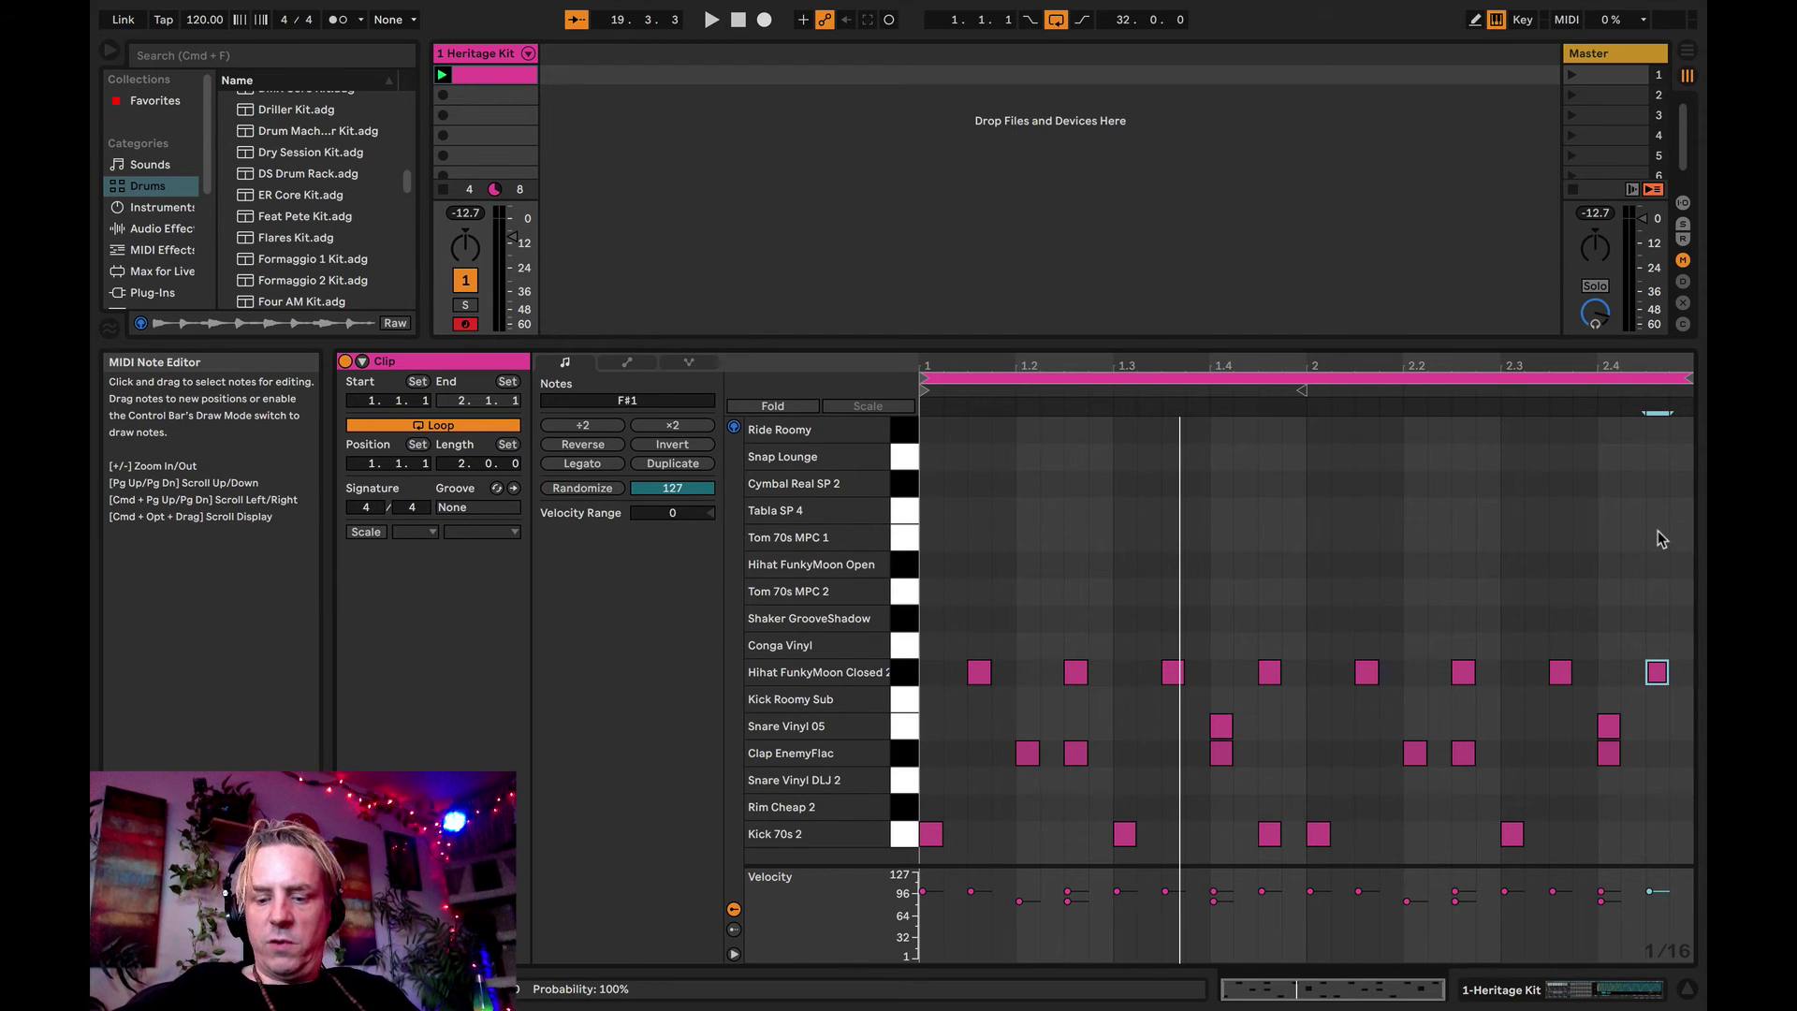
pyautogui.press('Up')
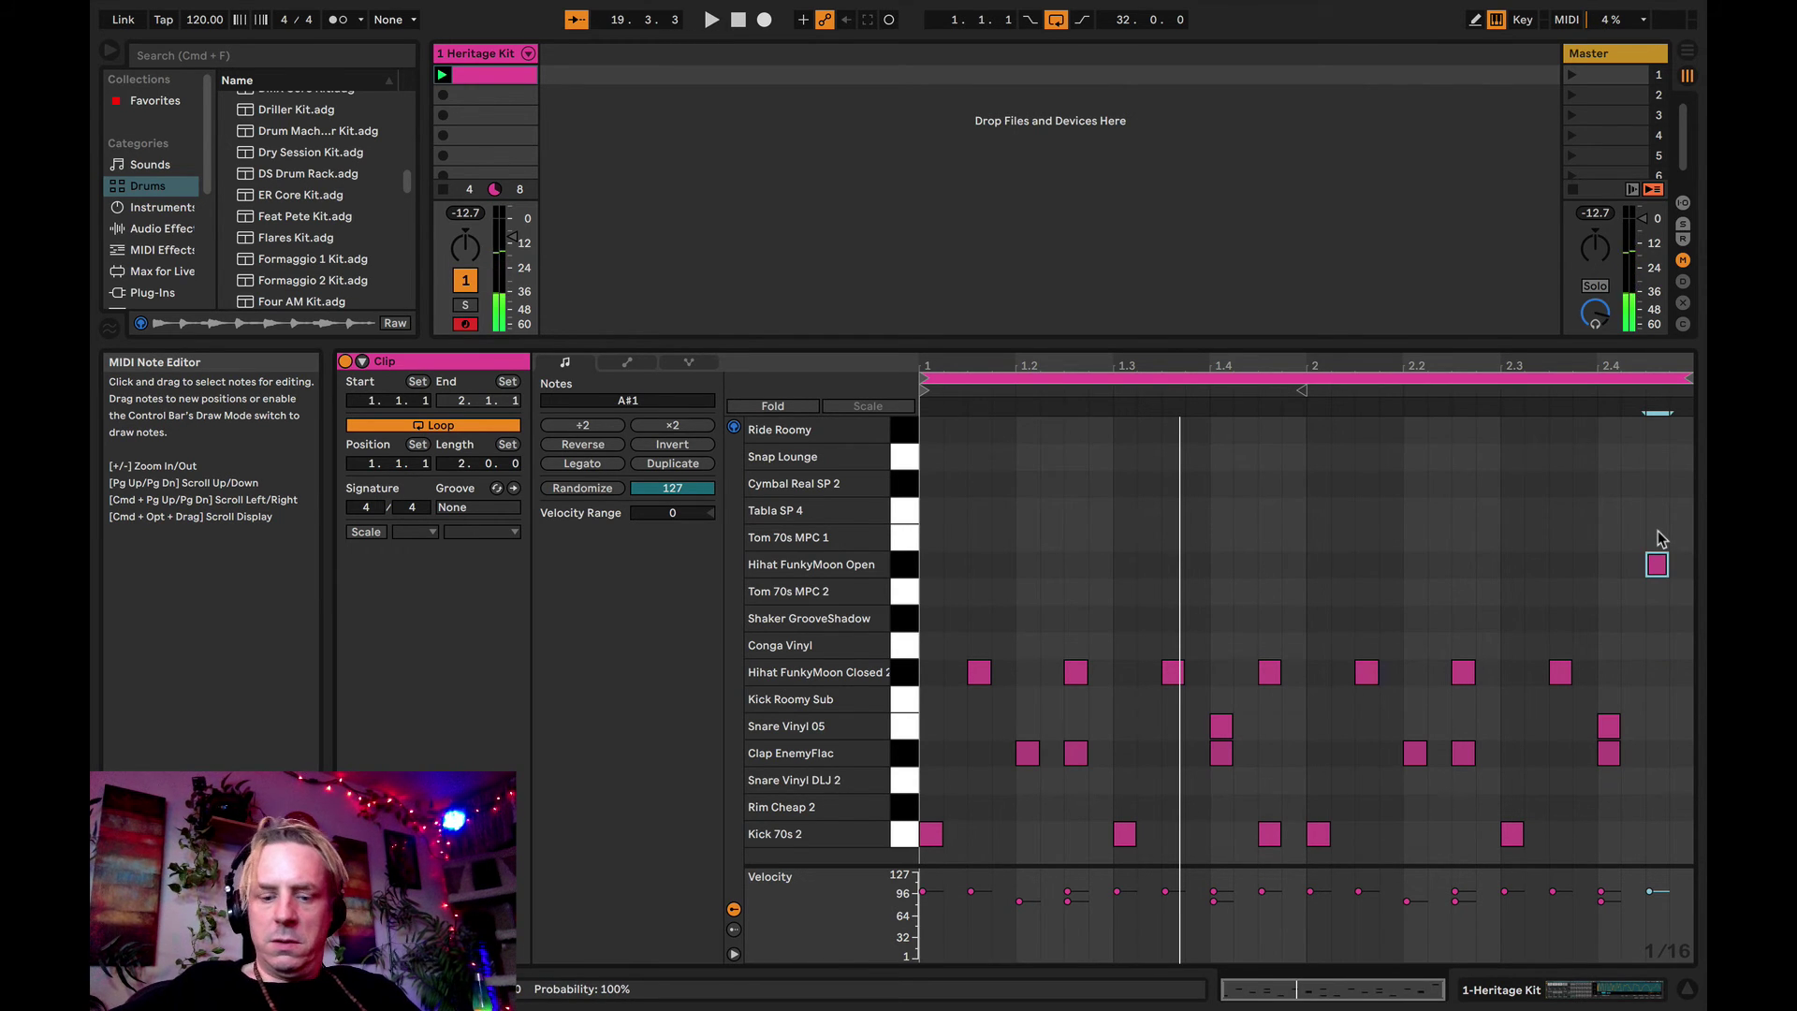
pyautogui.press('space')
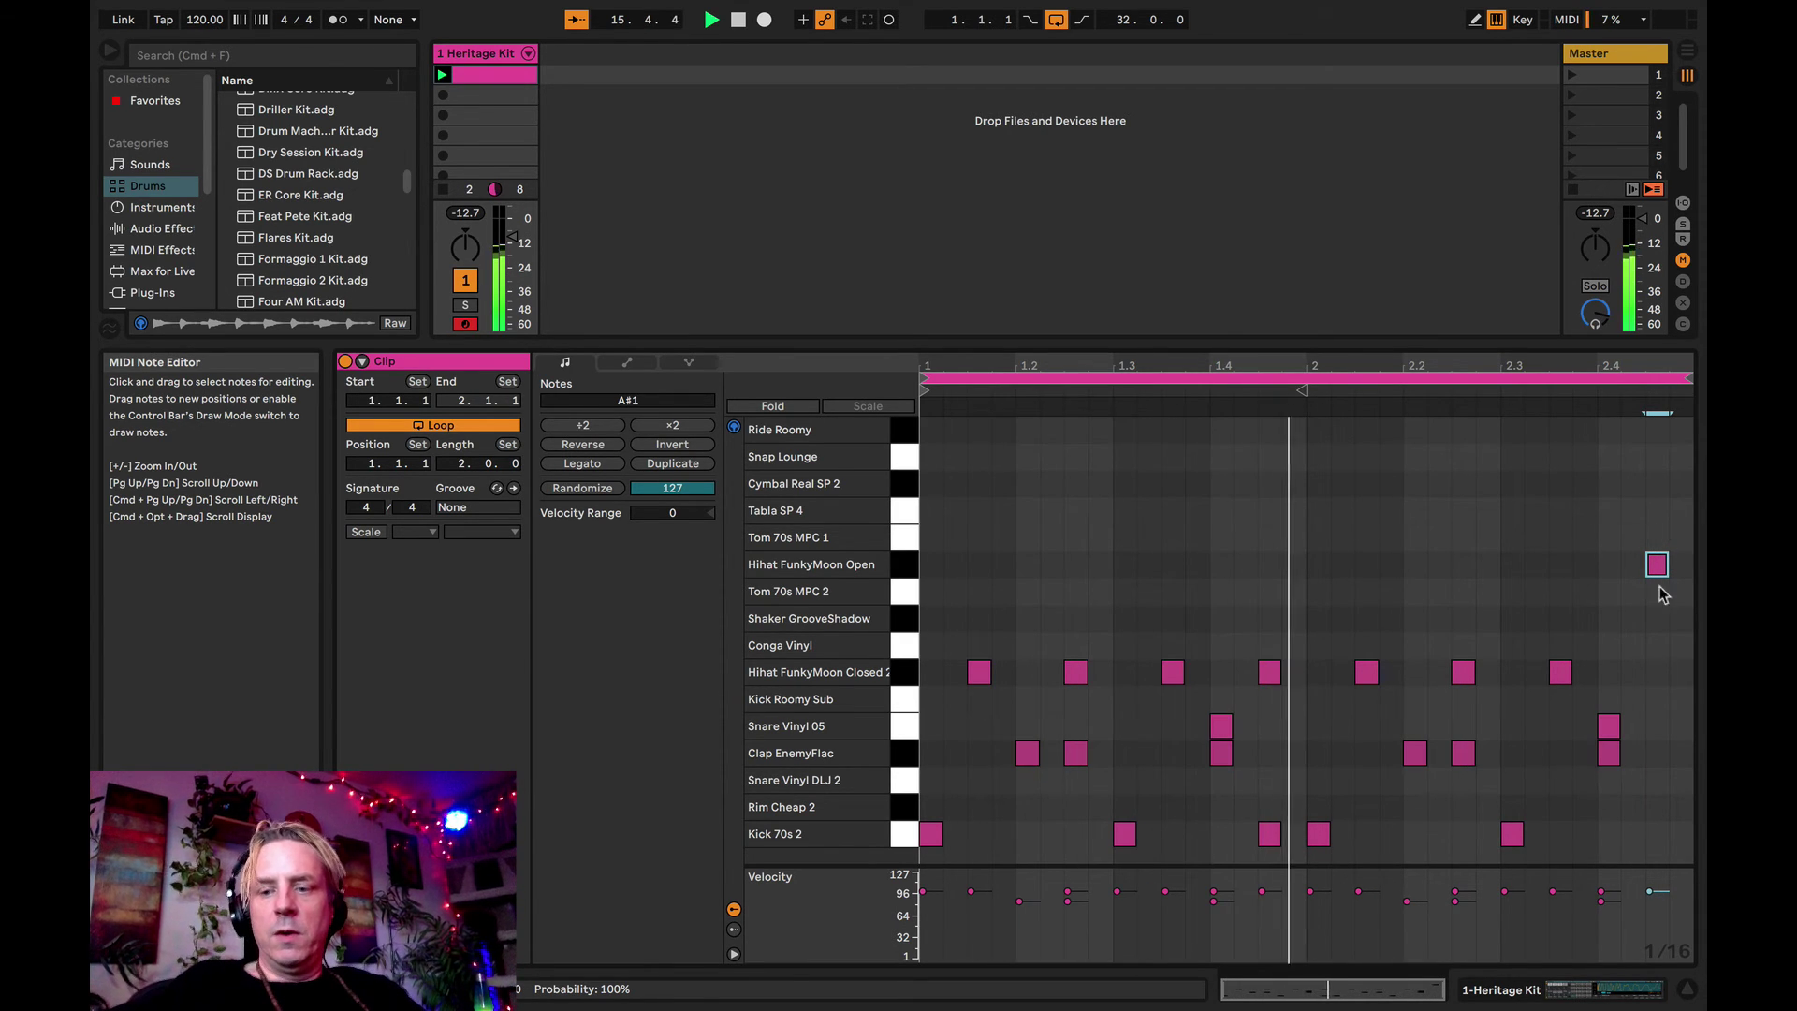
pyautogui.click(1651, 892)
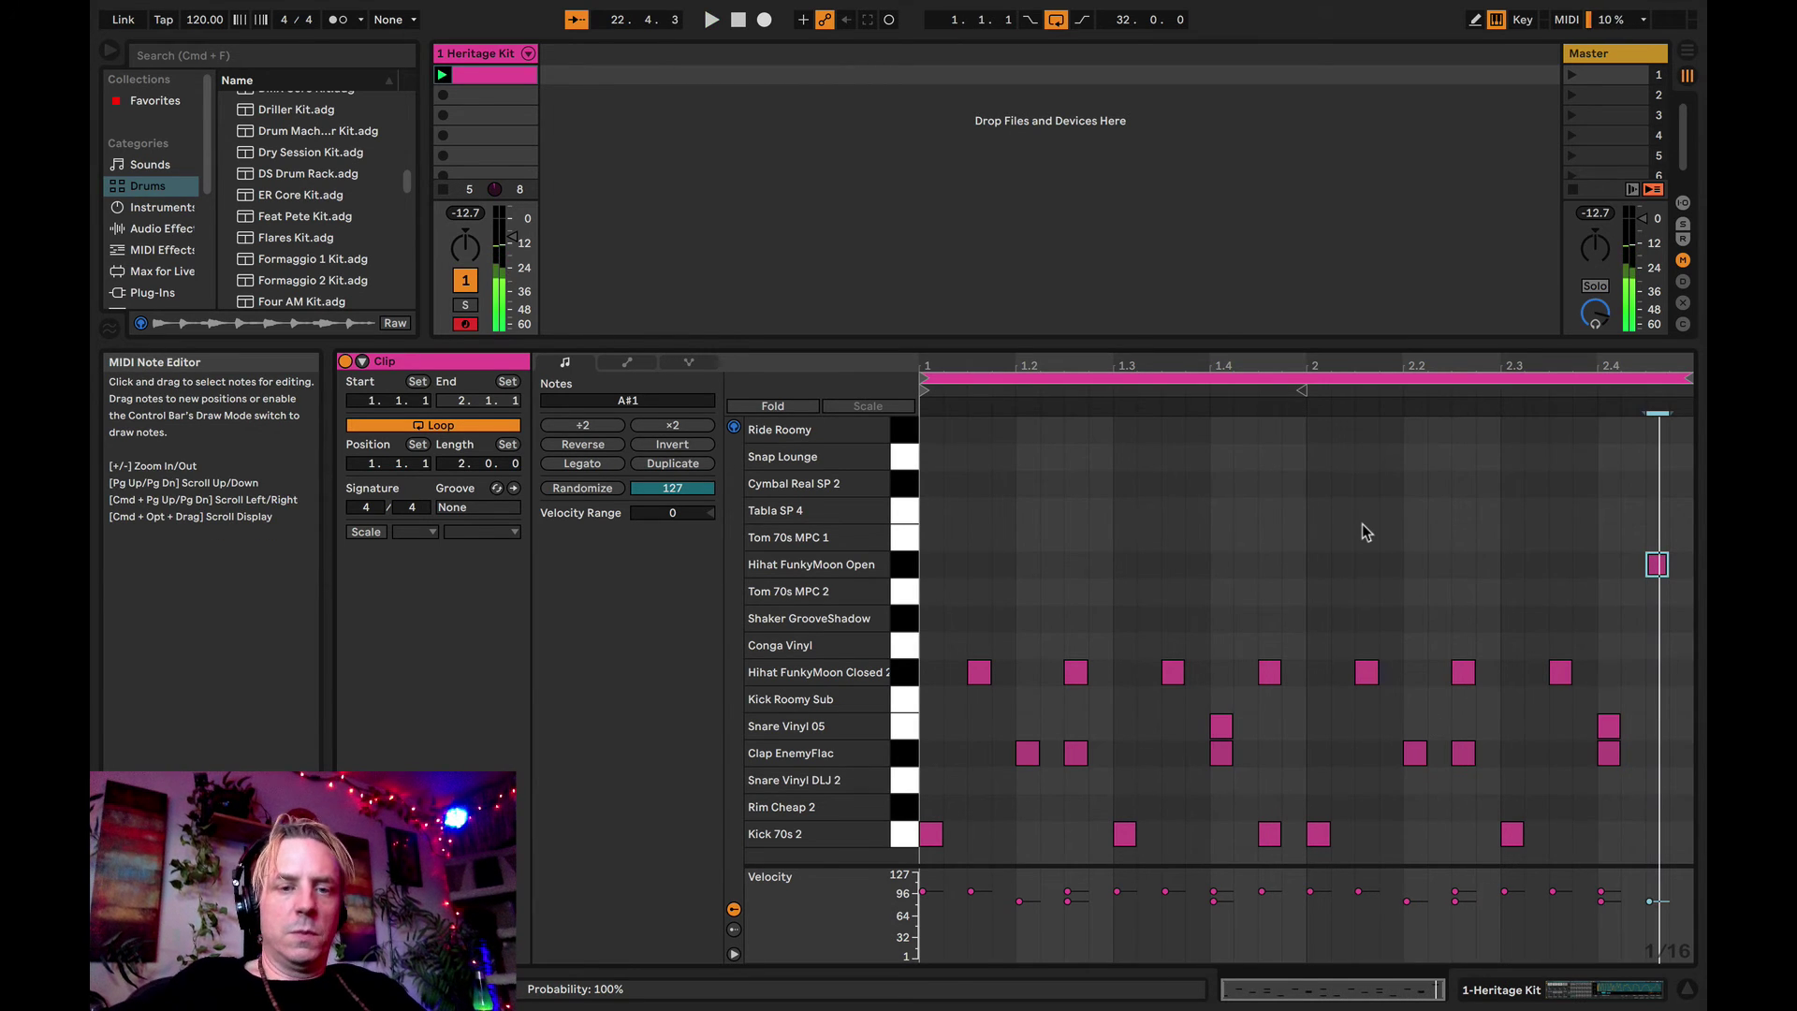
# - Enlarge the session area and expand the Bass presets of the Operator instrument in the browser
pyautogui.moveTo(936, 344); pyautogui.dragTo(935, 543)
pyautogui.click(155, 209)
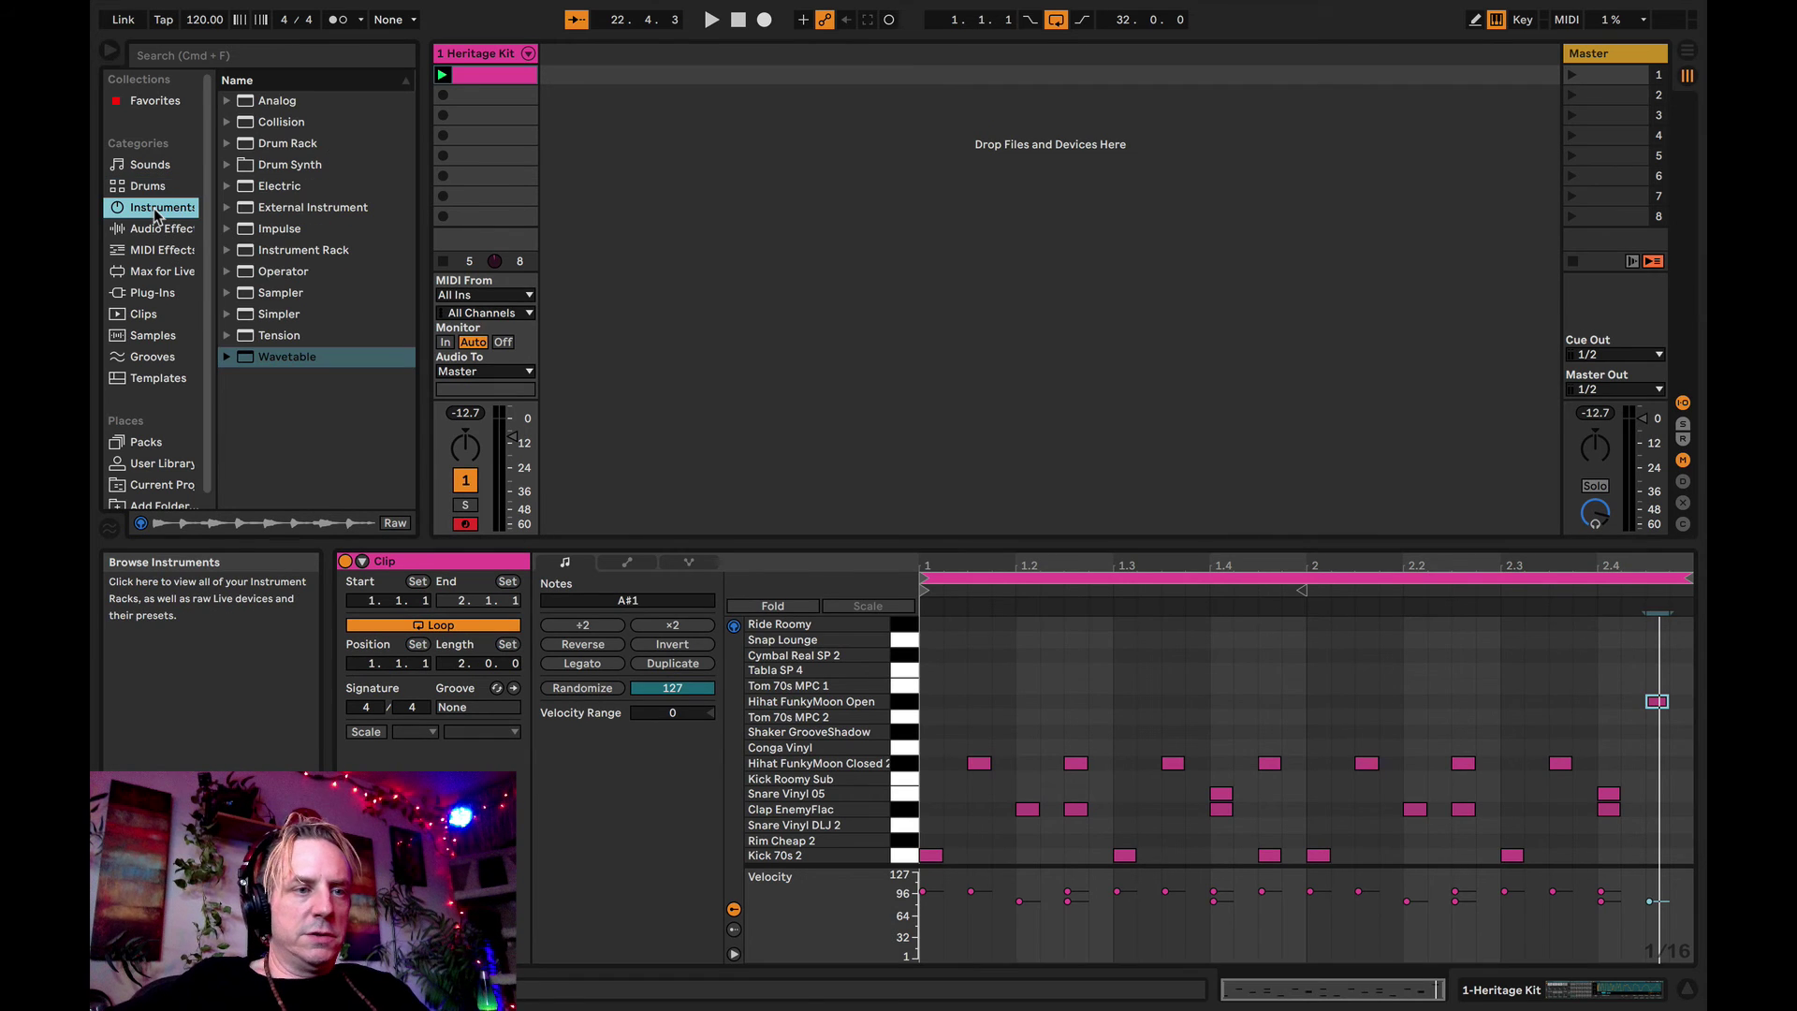
pyautogui.click(257, 272)
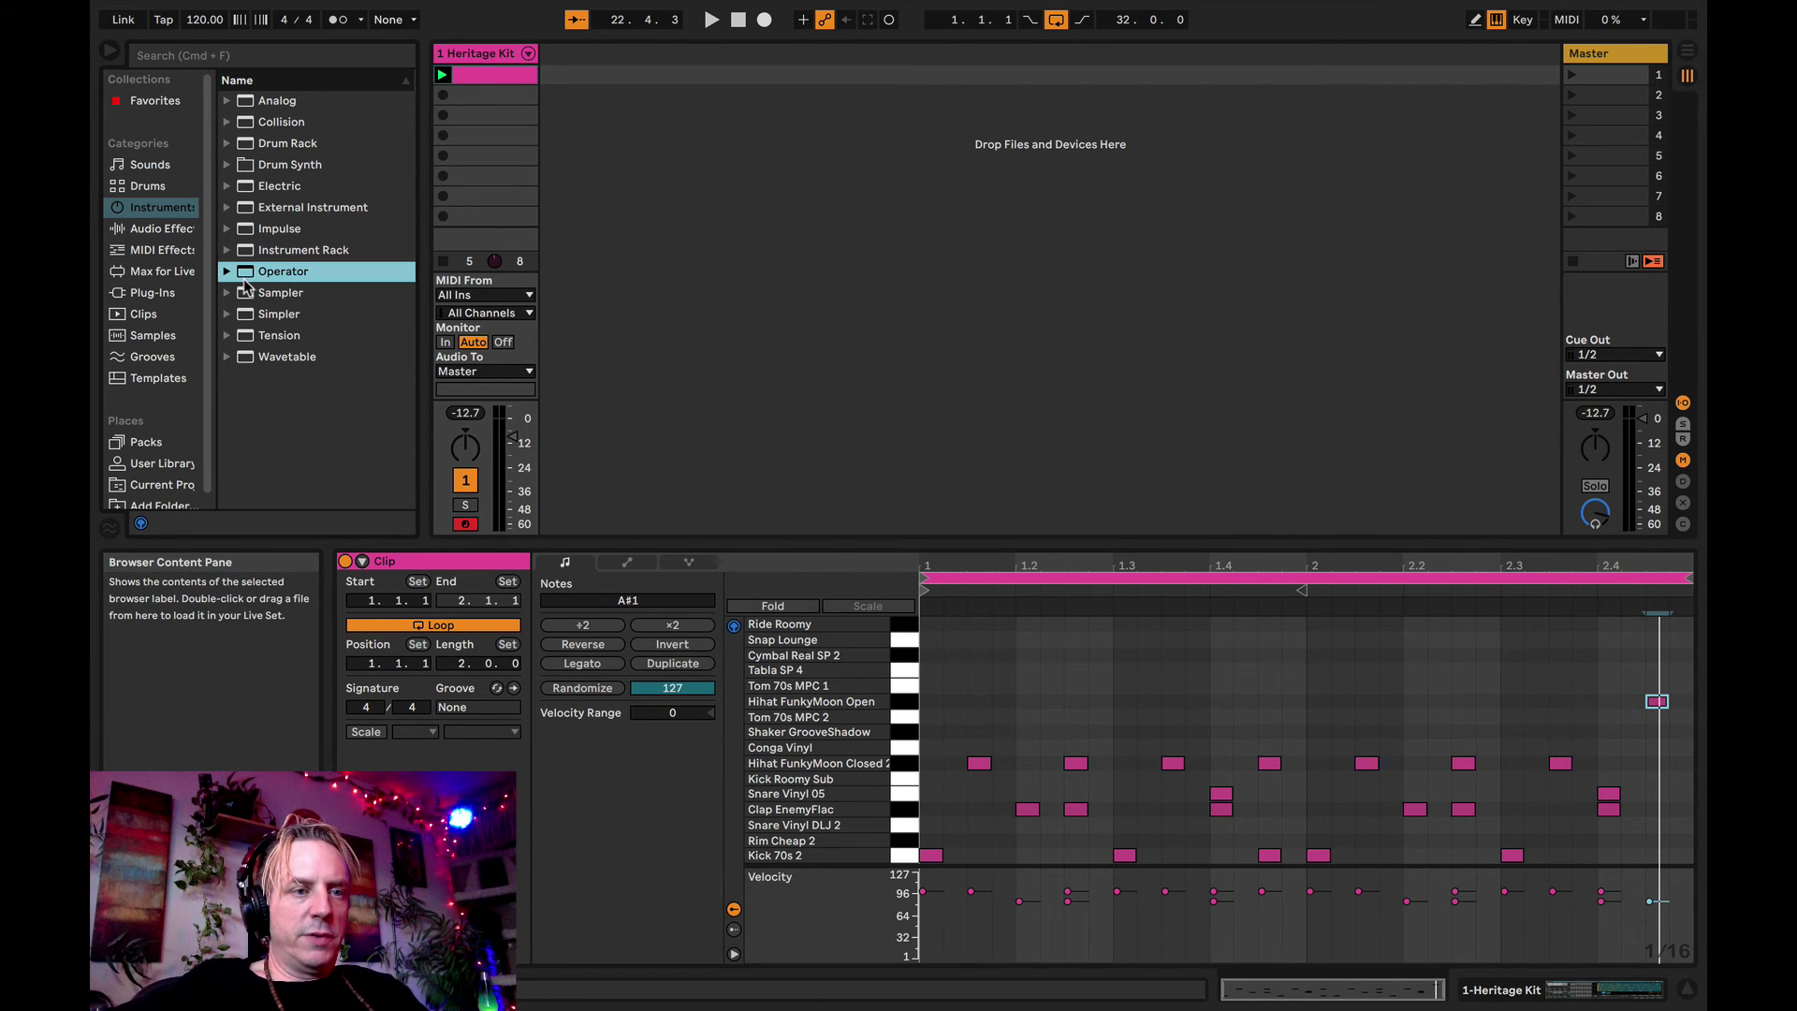
pyautogui.click(226, 272)
pyautogui.click(241, 312)
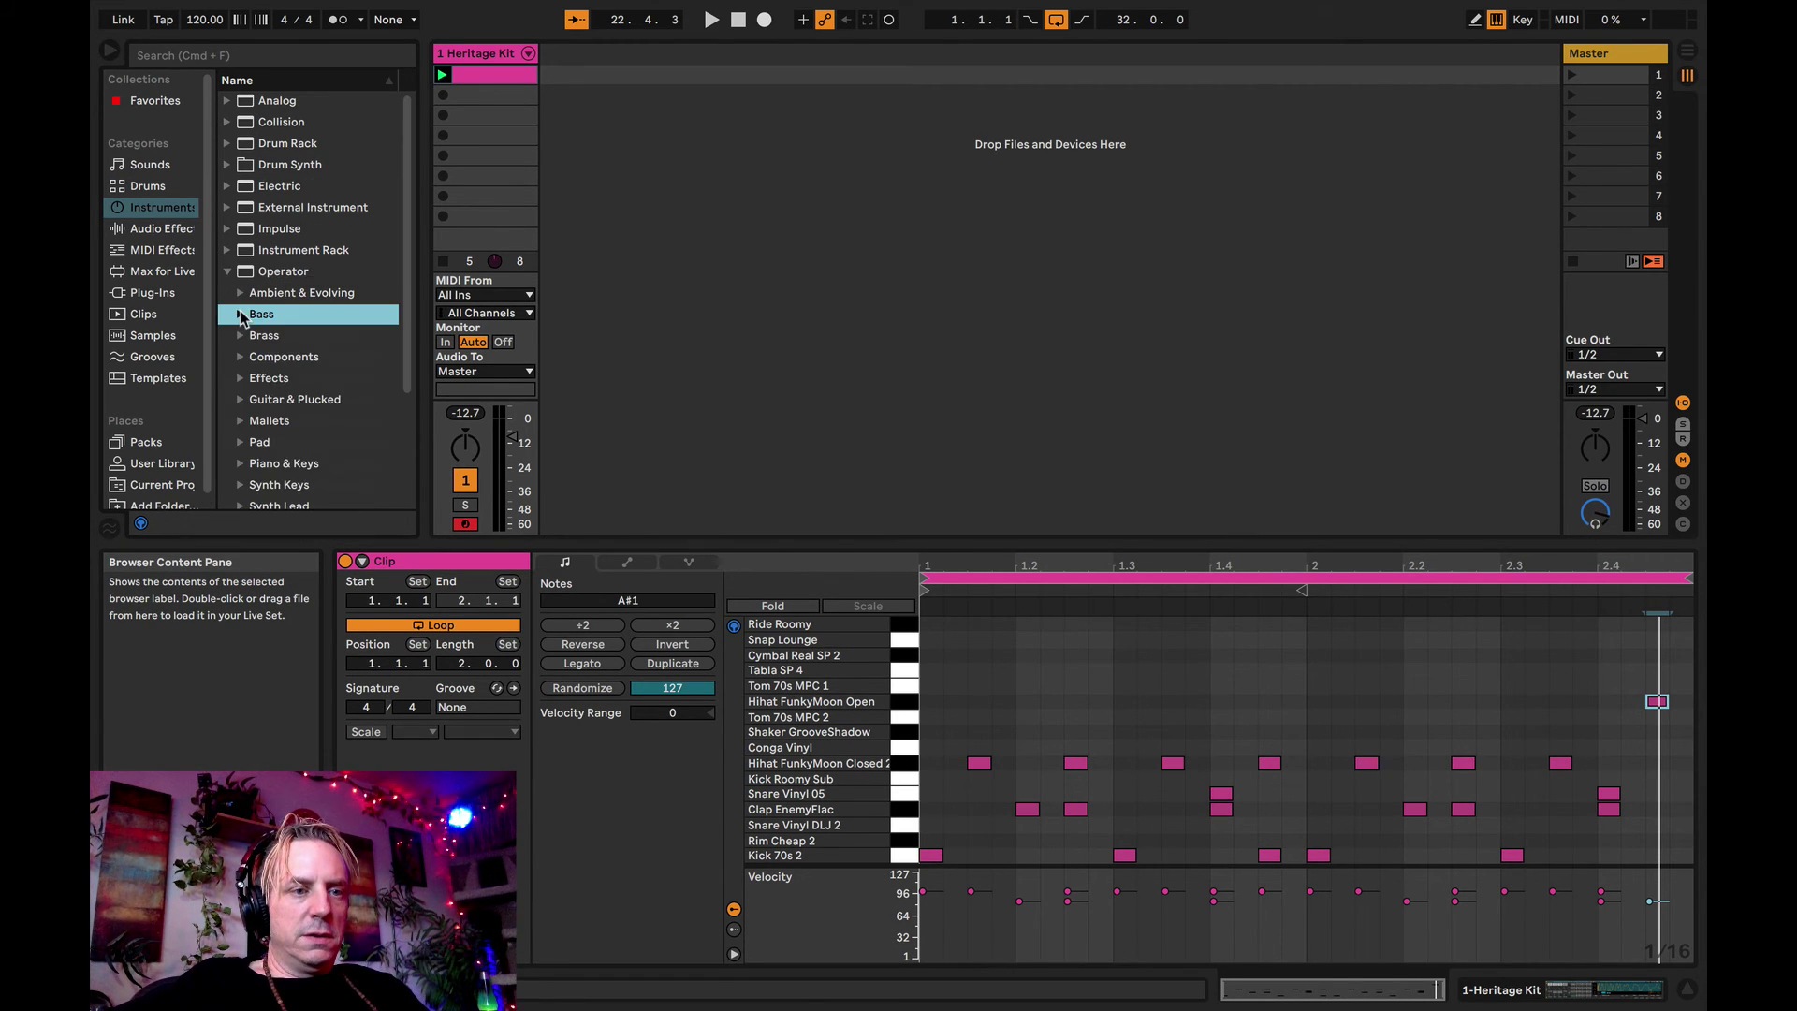
pyautogui.click(241, 312)
# - Preview several Operator bass presets and load FM Deep Bass.adg onto a new track beside the Heritage Kit
pyautogui.scroll(-5, 319, 392)
pyautogui.click(319, 399)
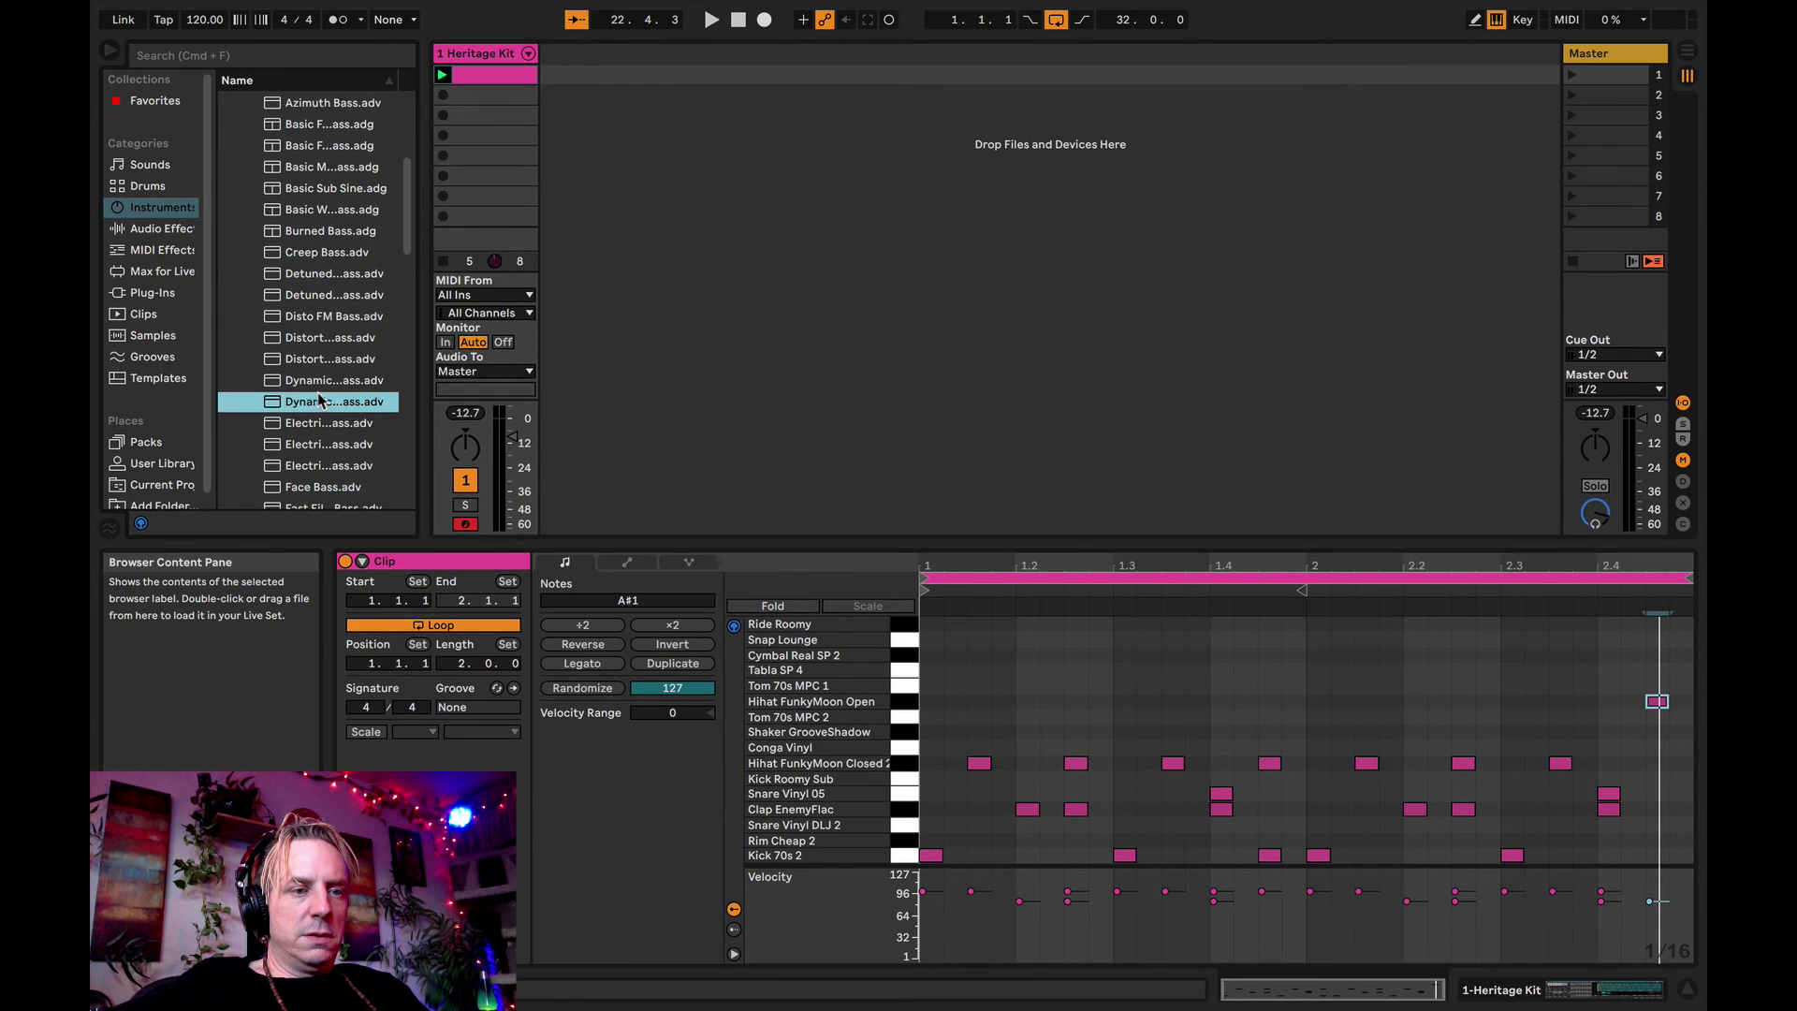
pyautogui.press('Down')
pyautogui.press('Down')
pyautogui.press('Down')
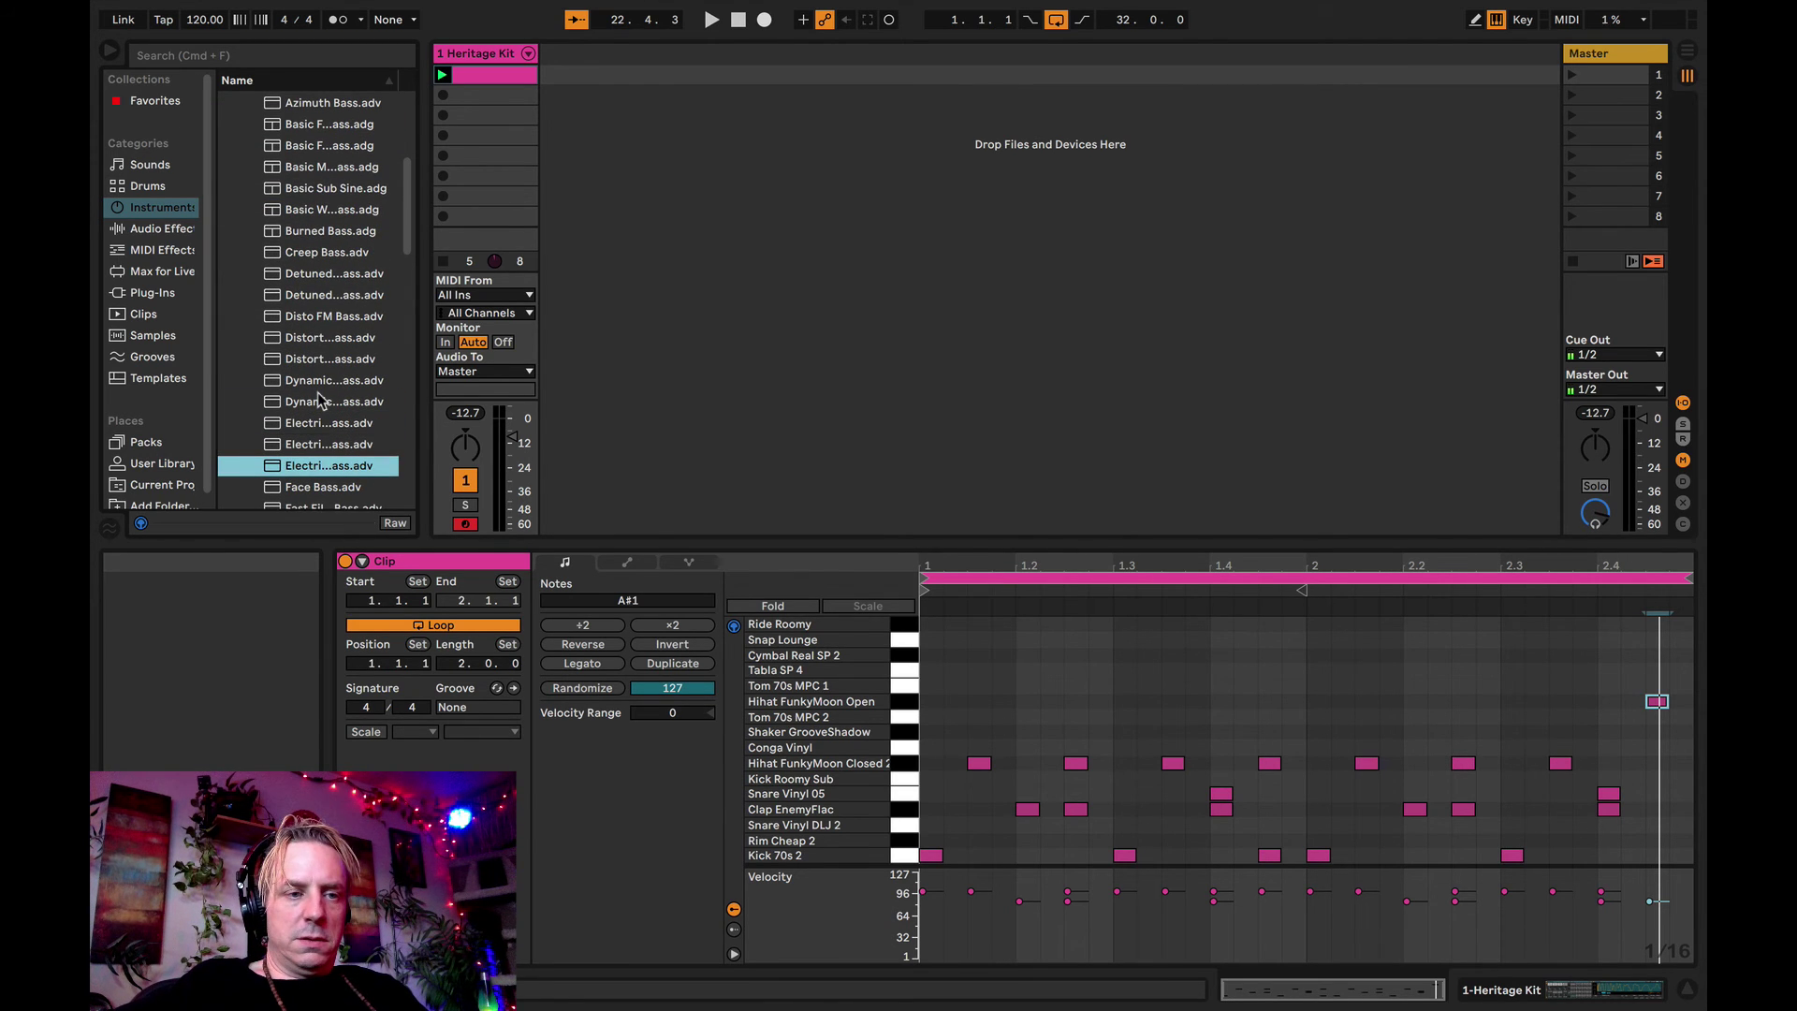
pyautogui.press('Down')
pyautogui.press('Down')
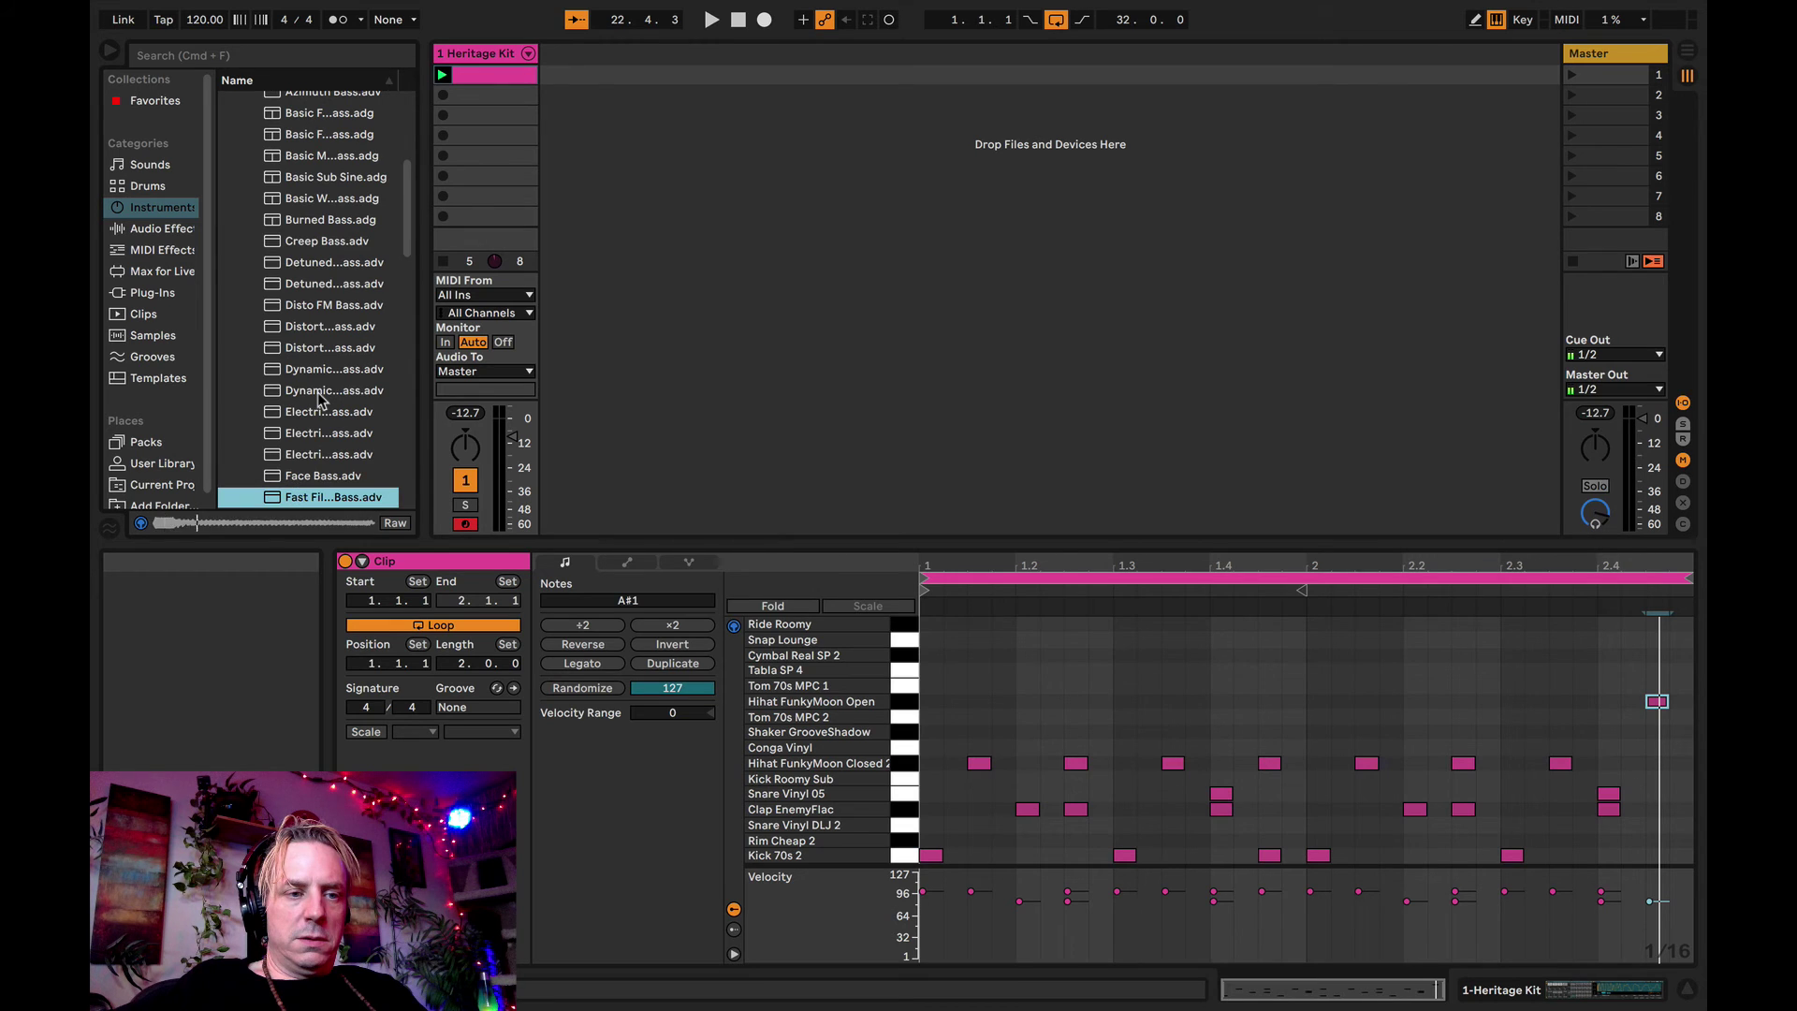
pyautogui.press('Down')
pyautogui.press('Down')
pyautogui.press('Up')
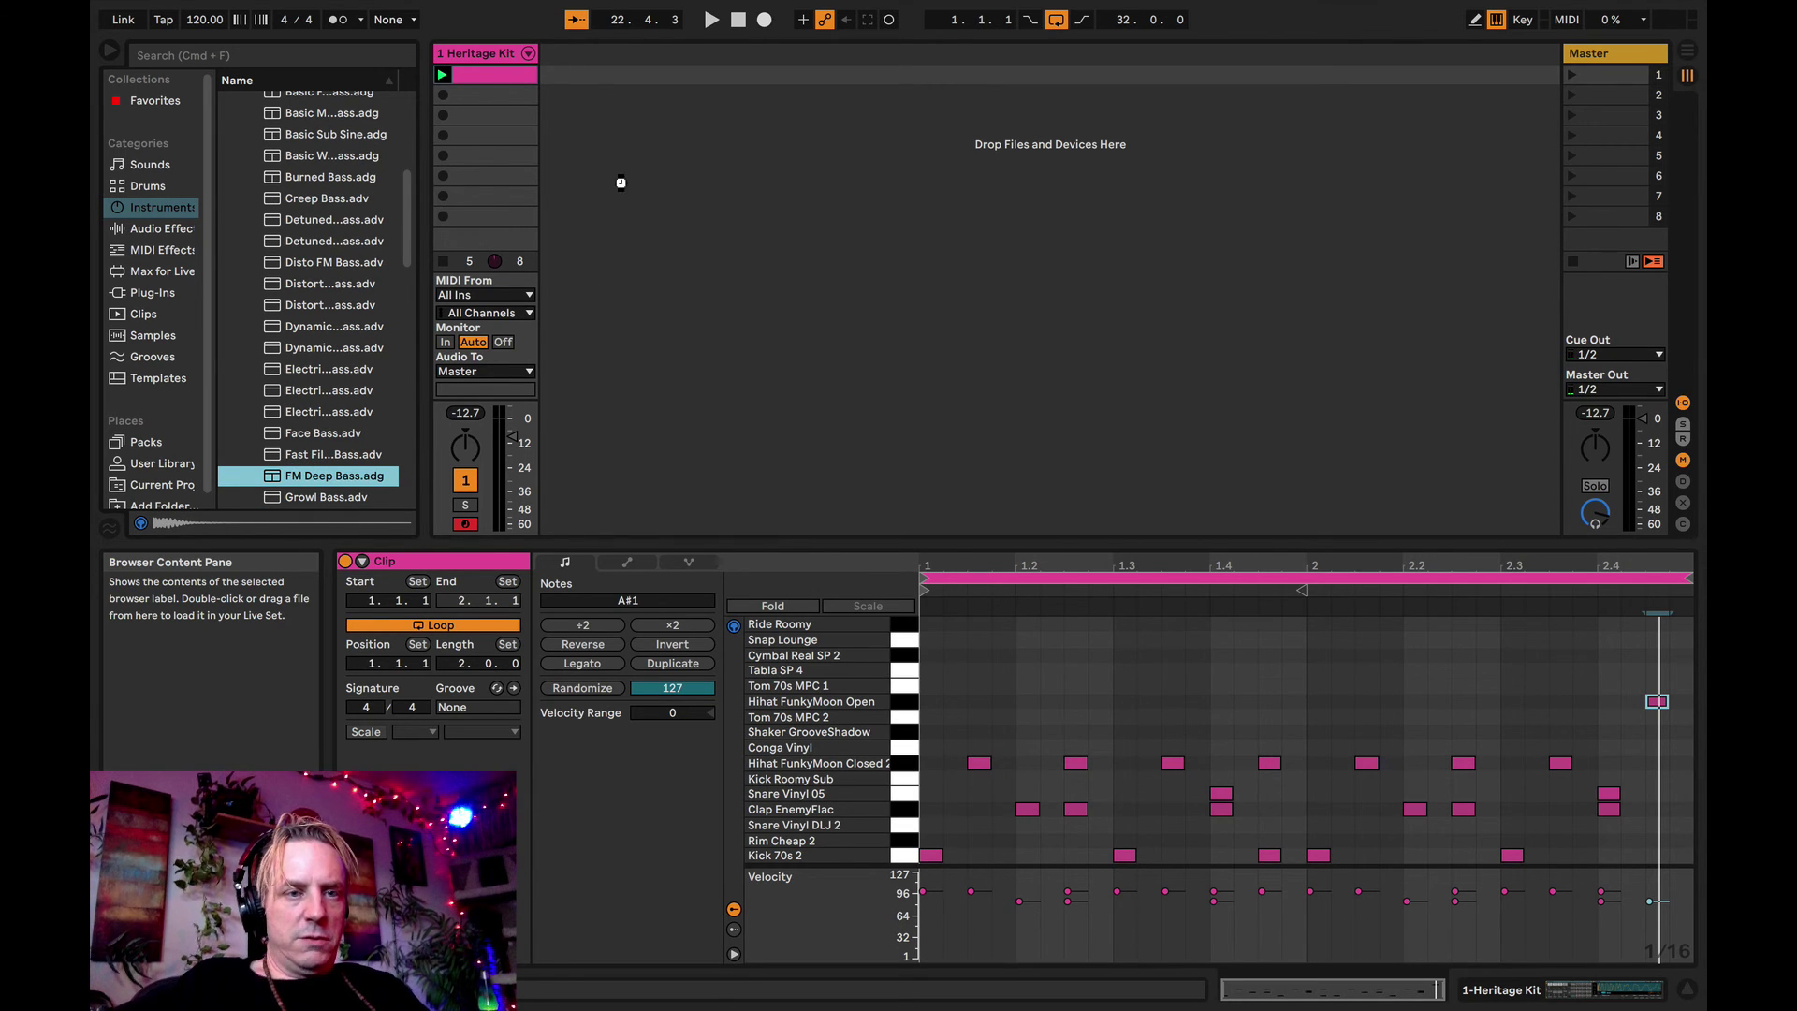
pyautogui.moveTo(621, 182); pyautogui.dragTo(621, 183)
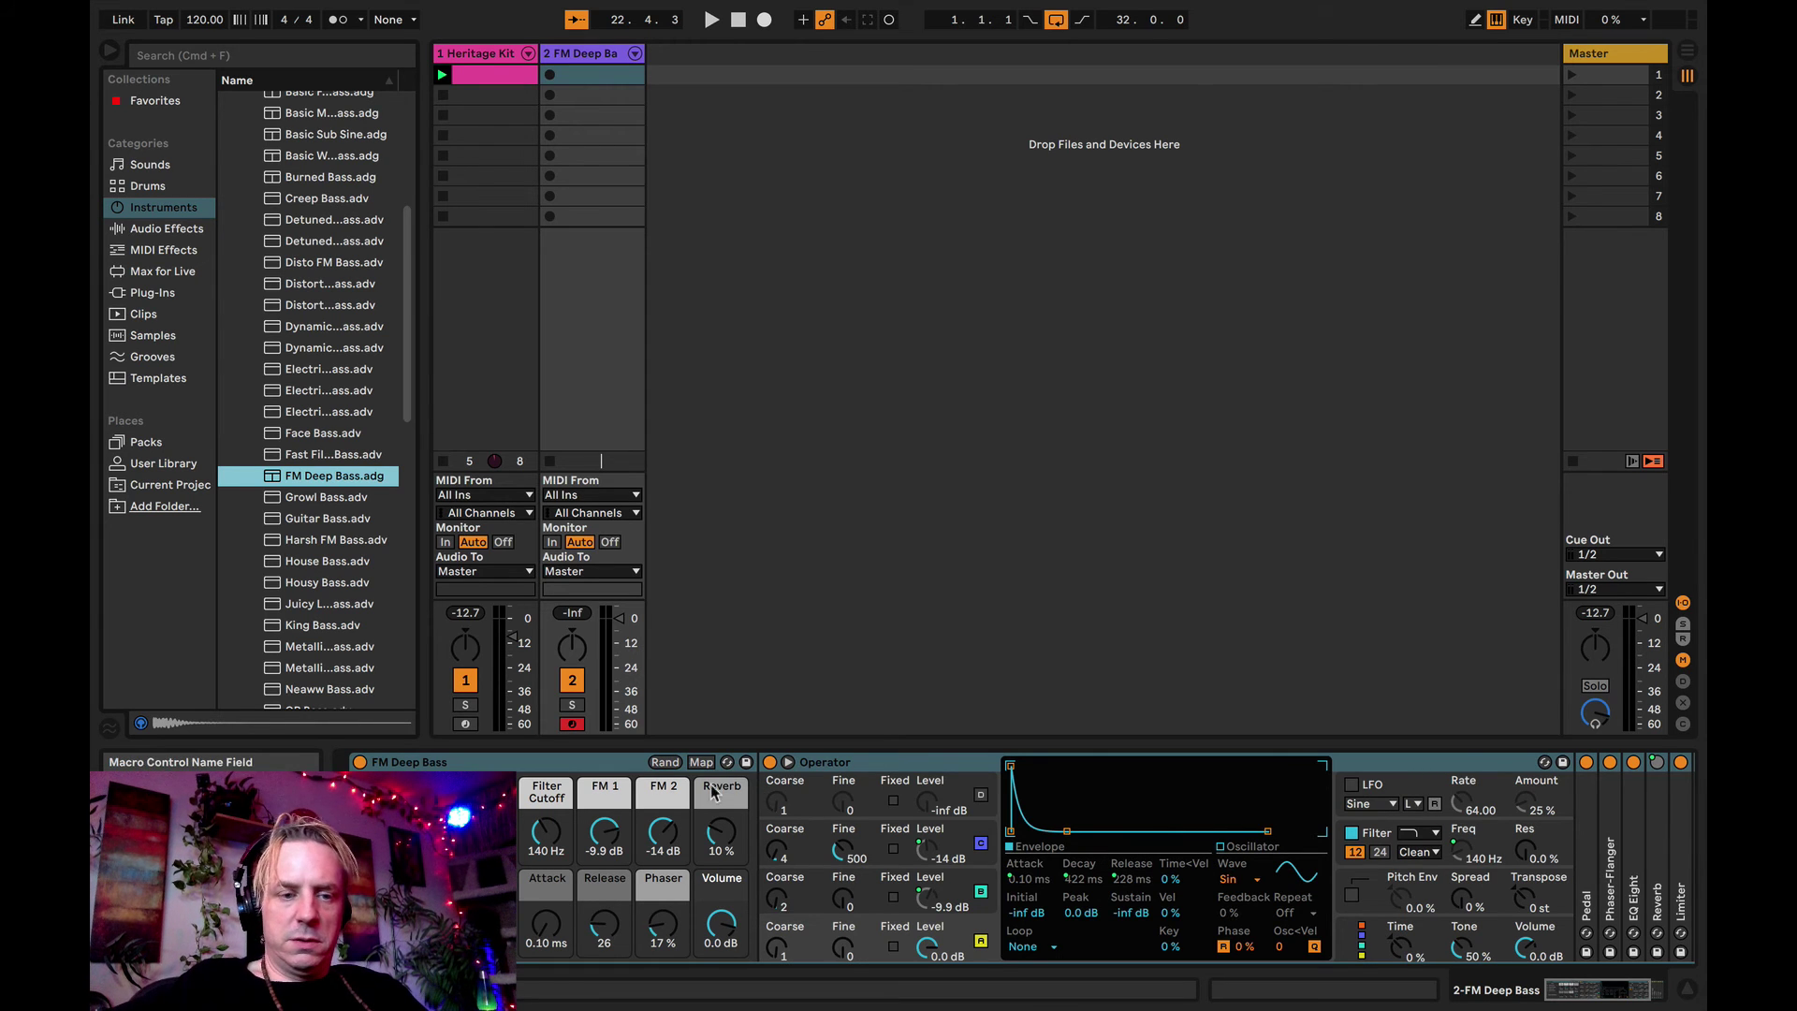
# - Create a MIDI clip in the bass track's first slot and add sixteenth-length C3 notes at 1.2 and 1.2.3
pyautogui.doubleClick(592, 75)
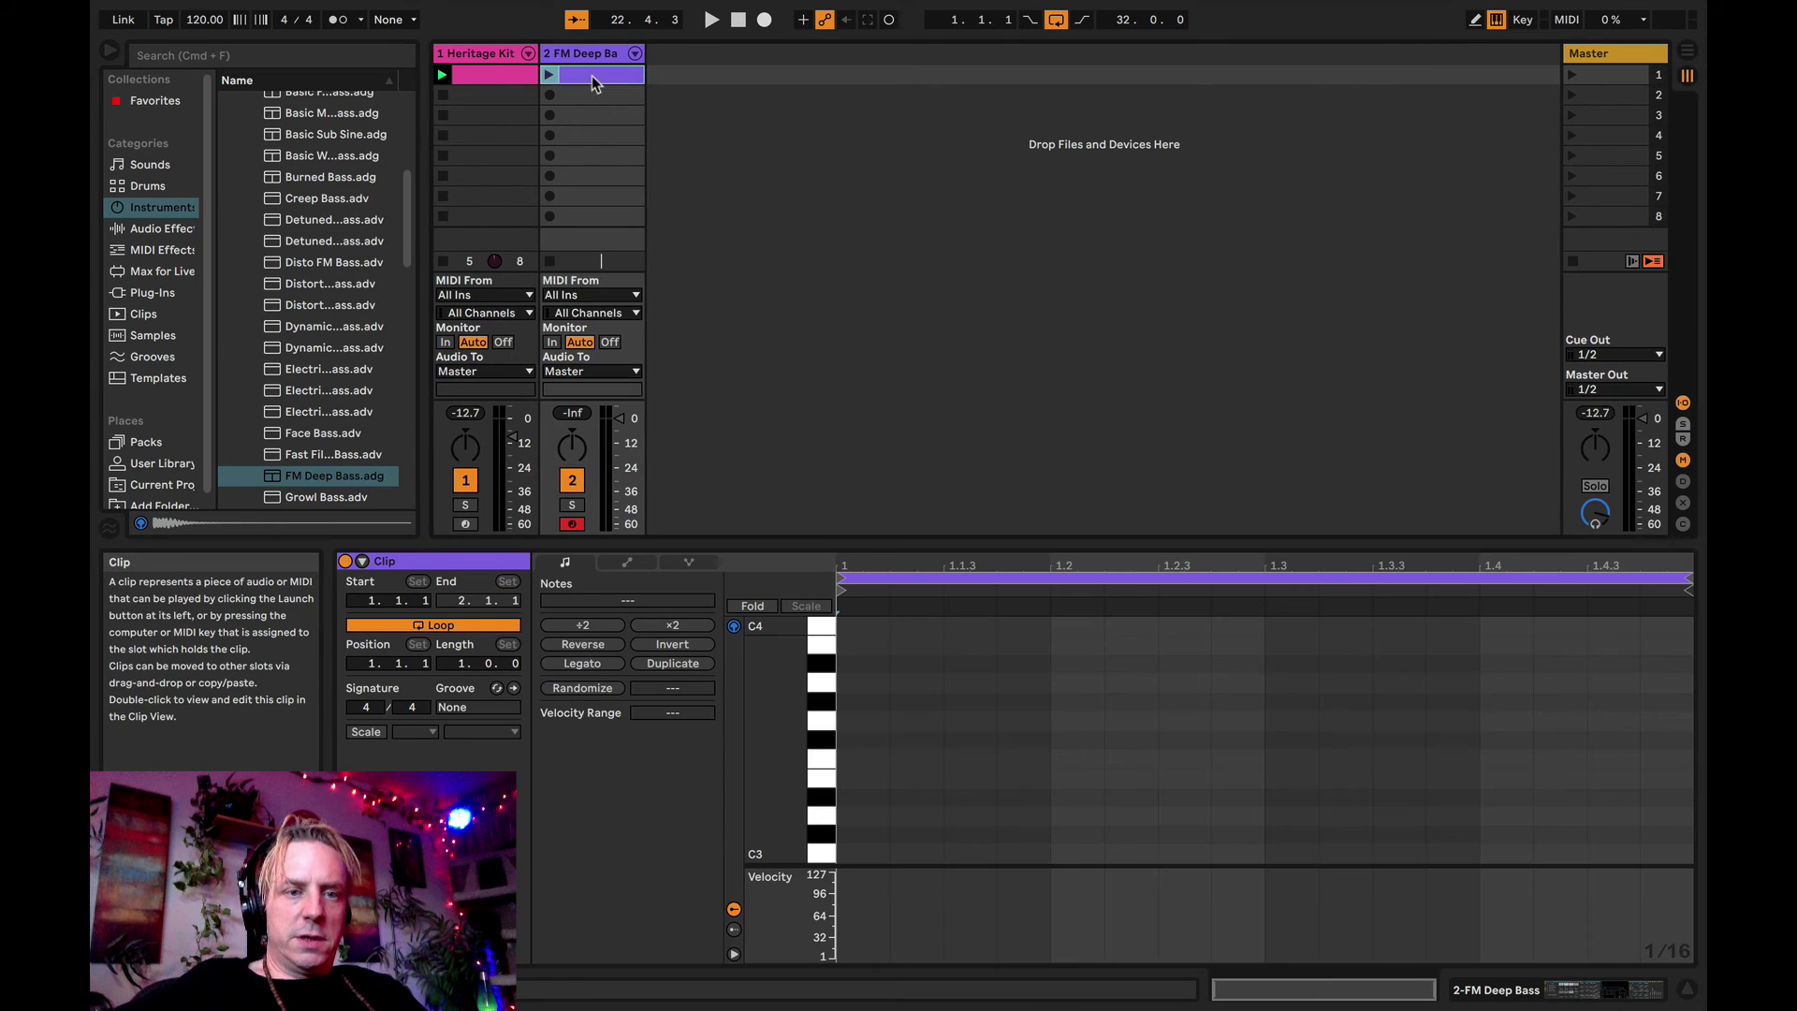
pyautogui.scroll(-3, 819, 795)
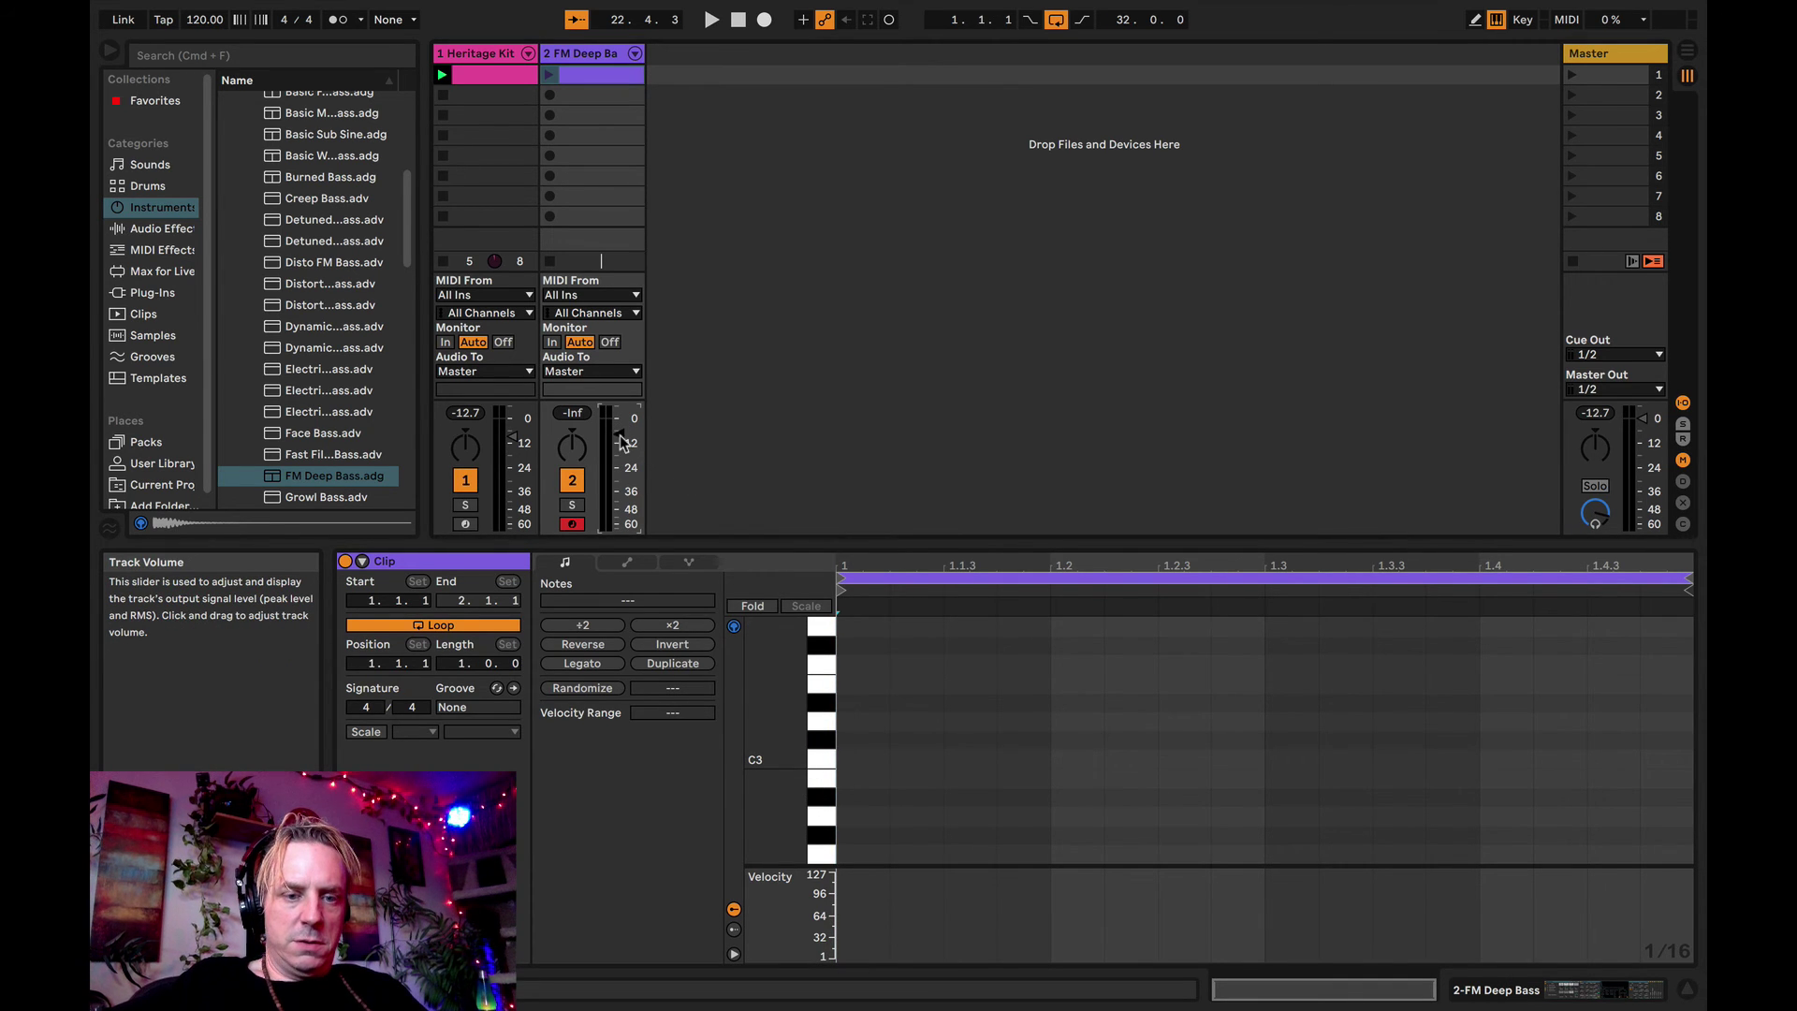
pyautogui.click(814, 769)
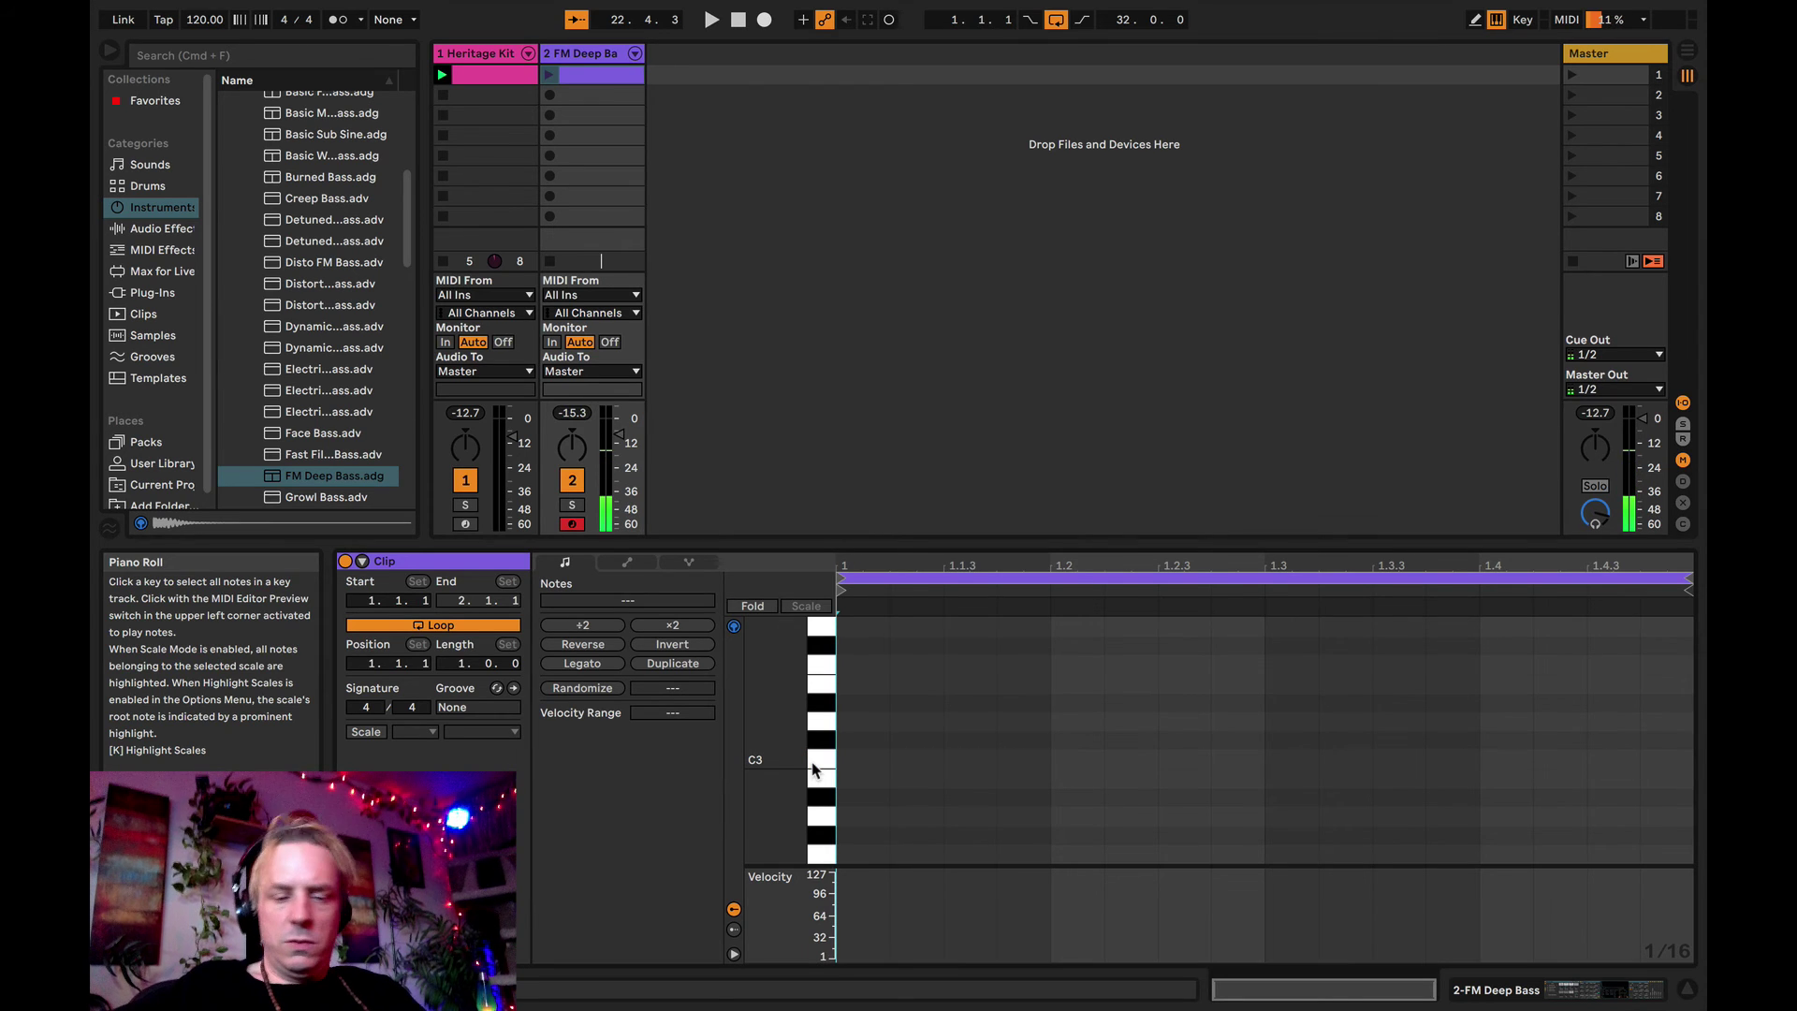
pyautogui.doubleClick(1081, 760)
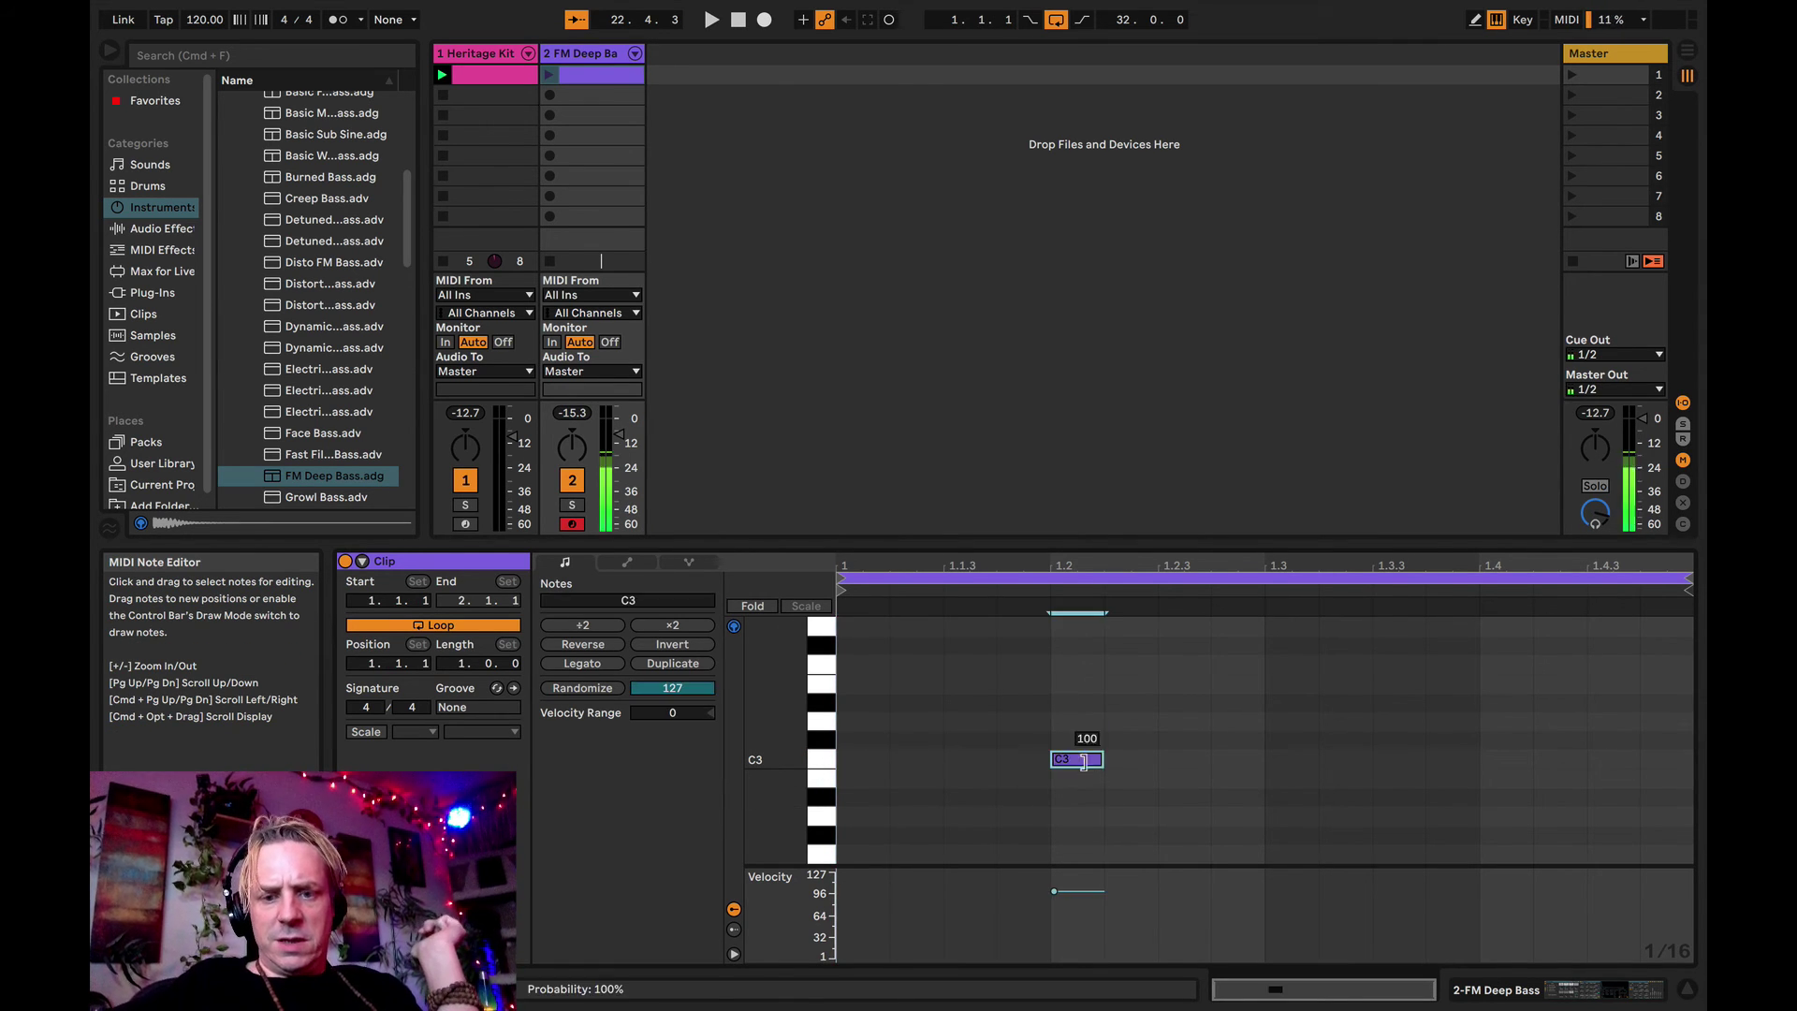
pyautogui.doubleClick(1197, 758)
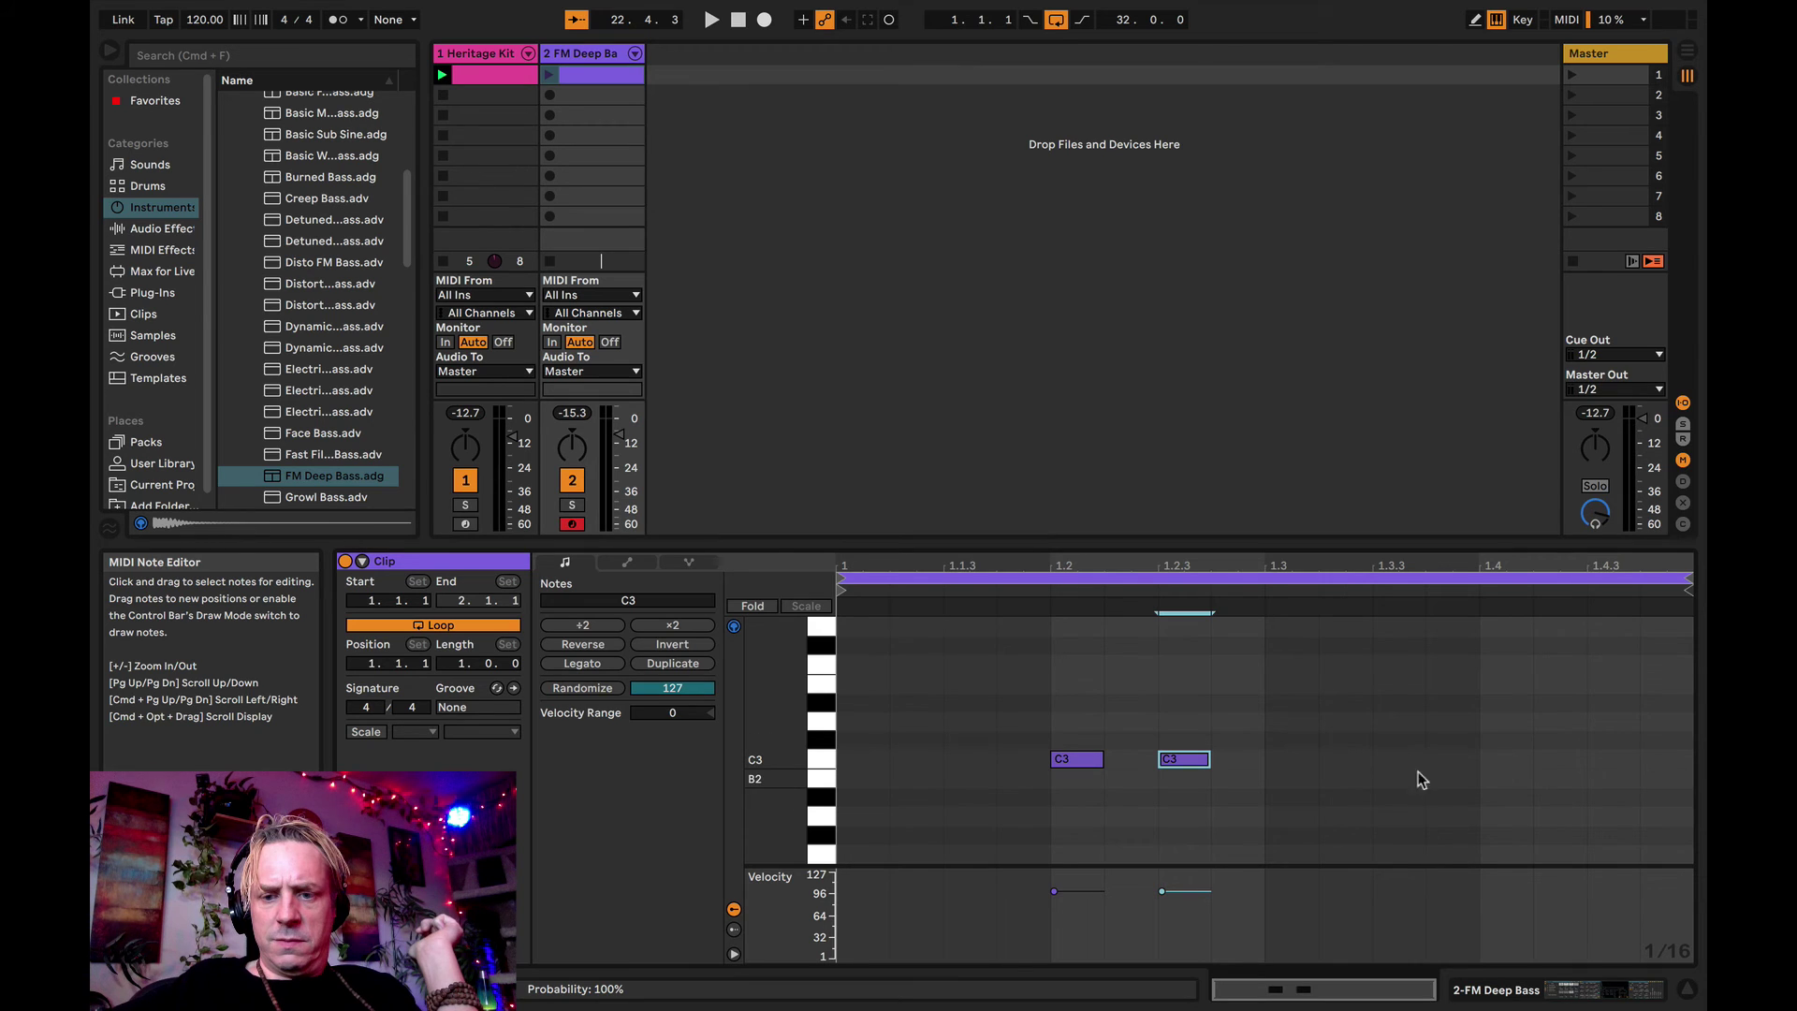
# - Audition pitches around C3, add A2 notes at 1.4 and 1.4.3, and start playback with the drums
pyautogui.click(826, 784)
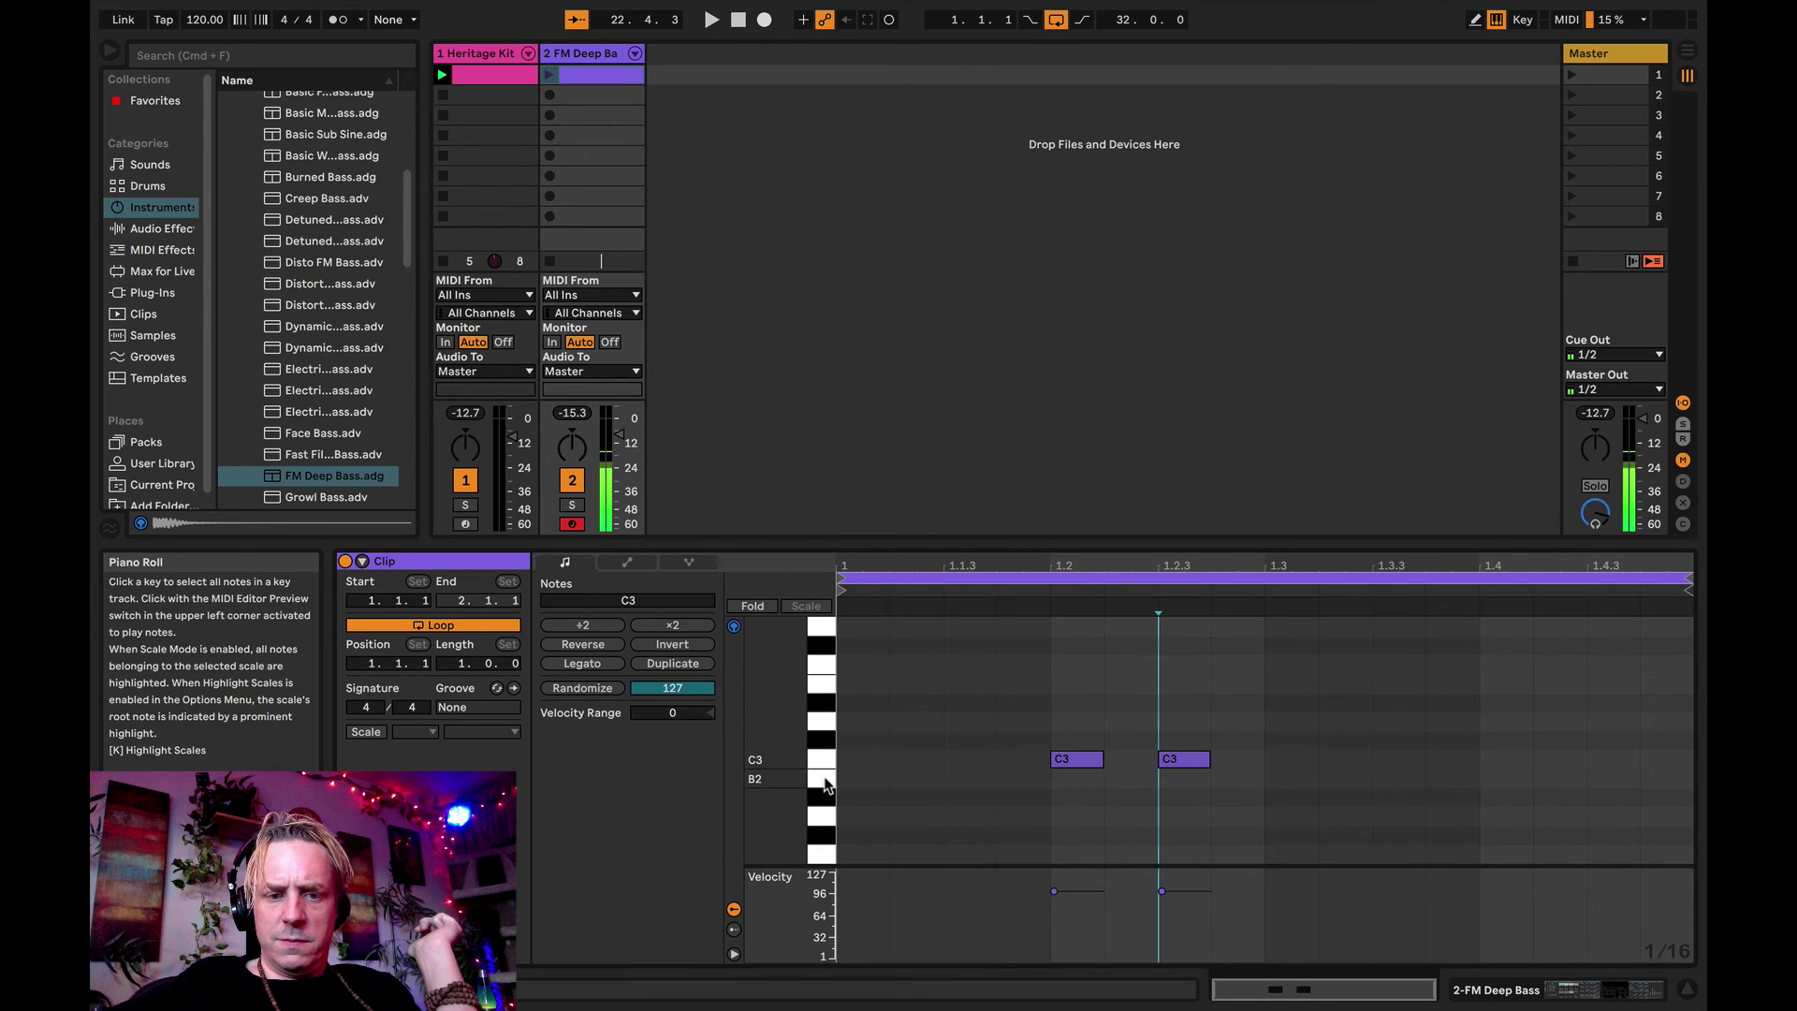
pyautogui.click(825, 764)
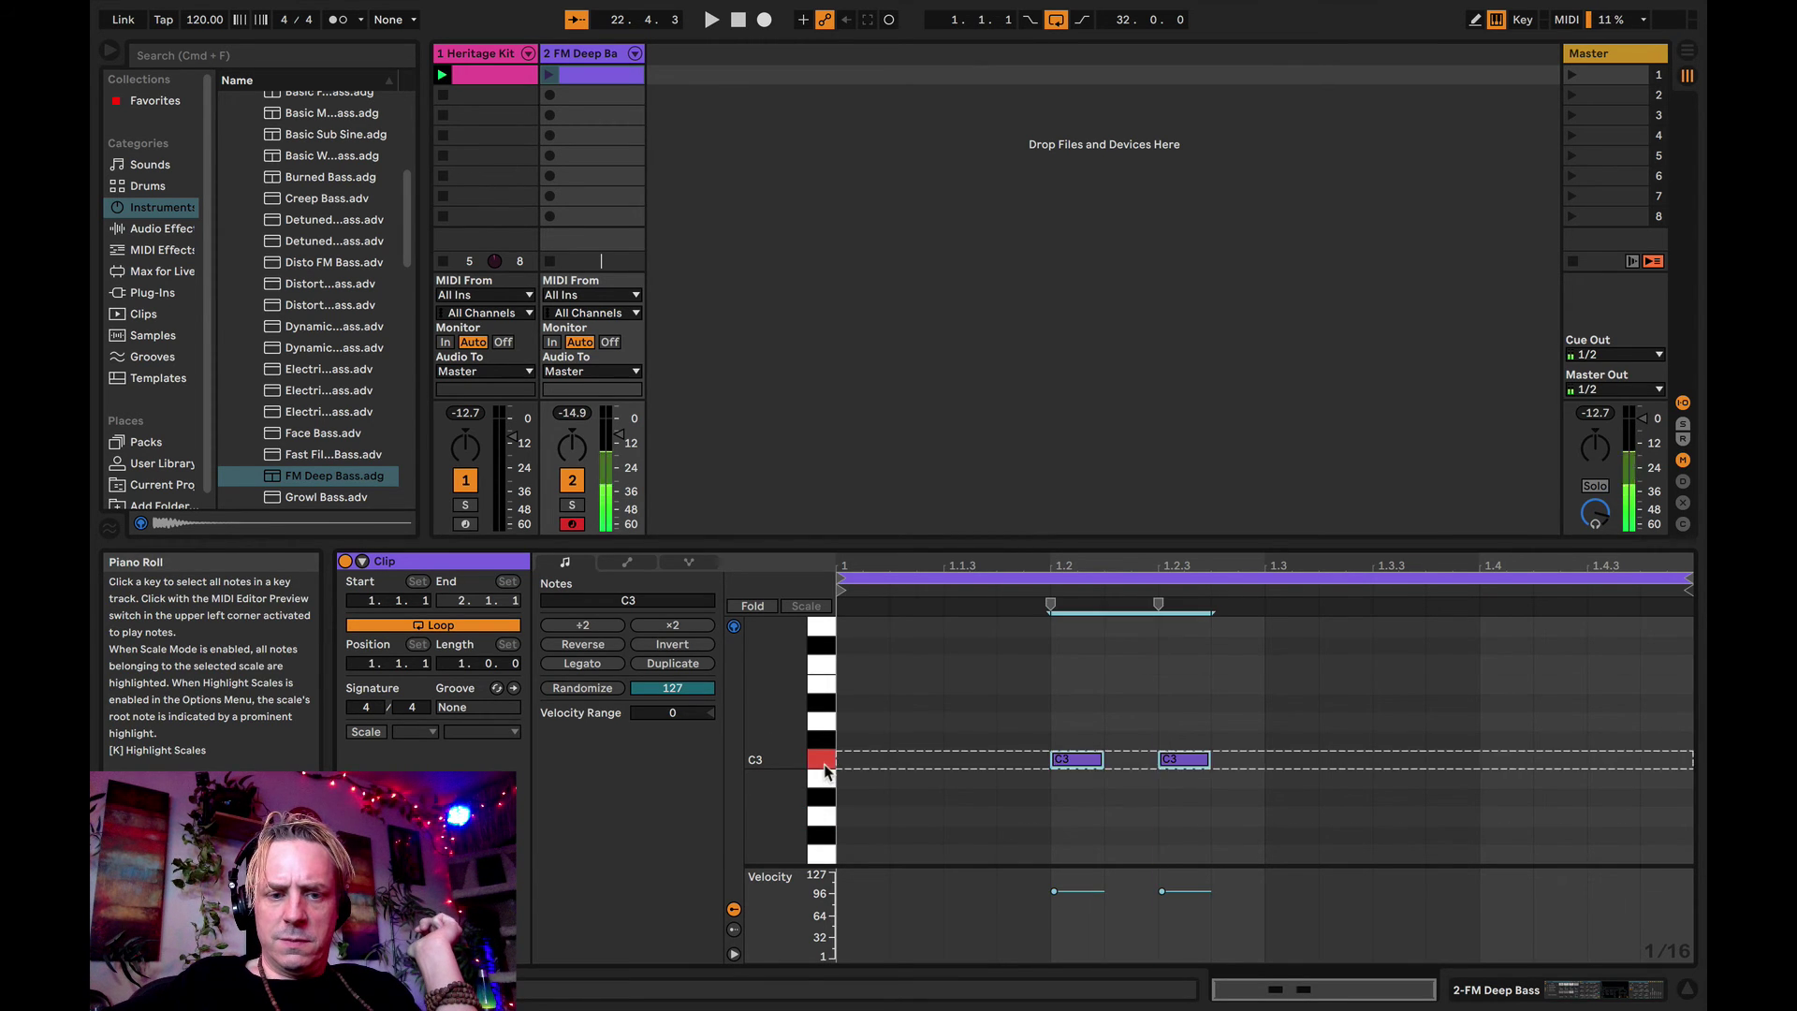
pyautogui.click(826, 816)
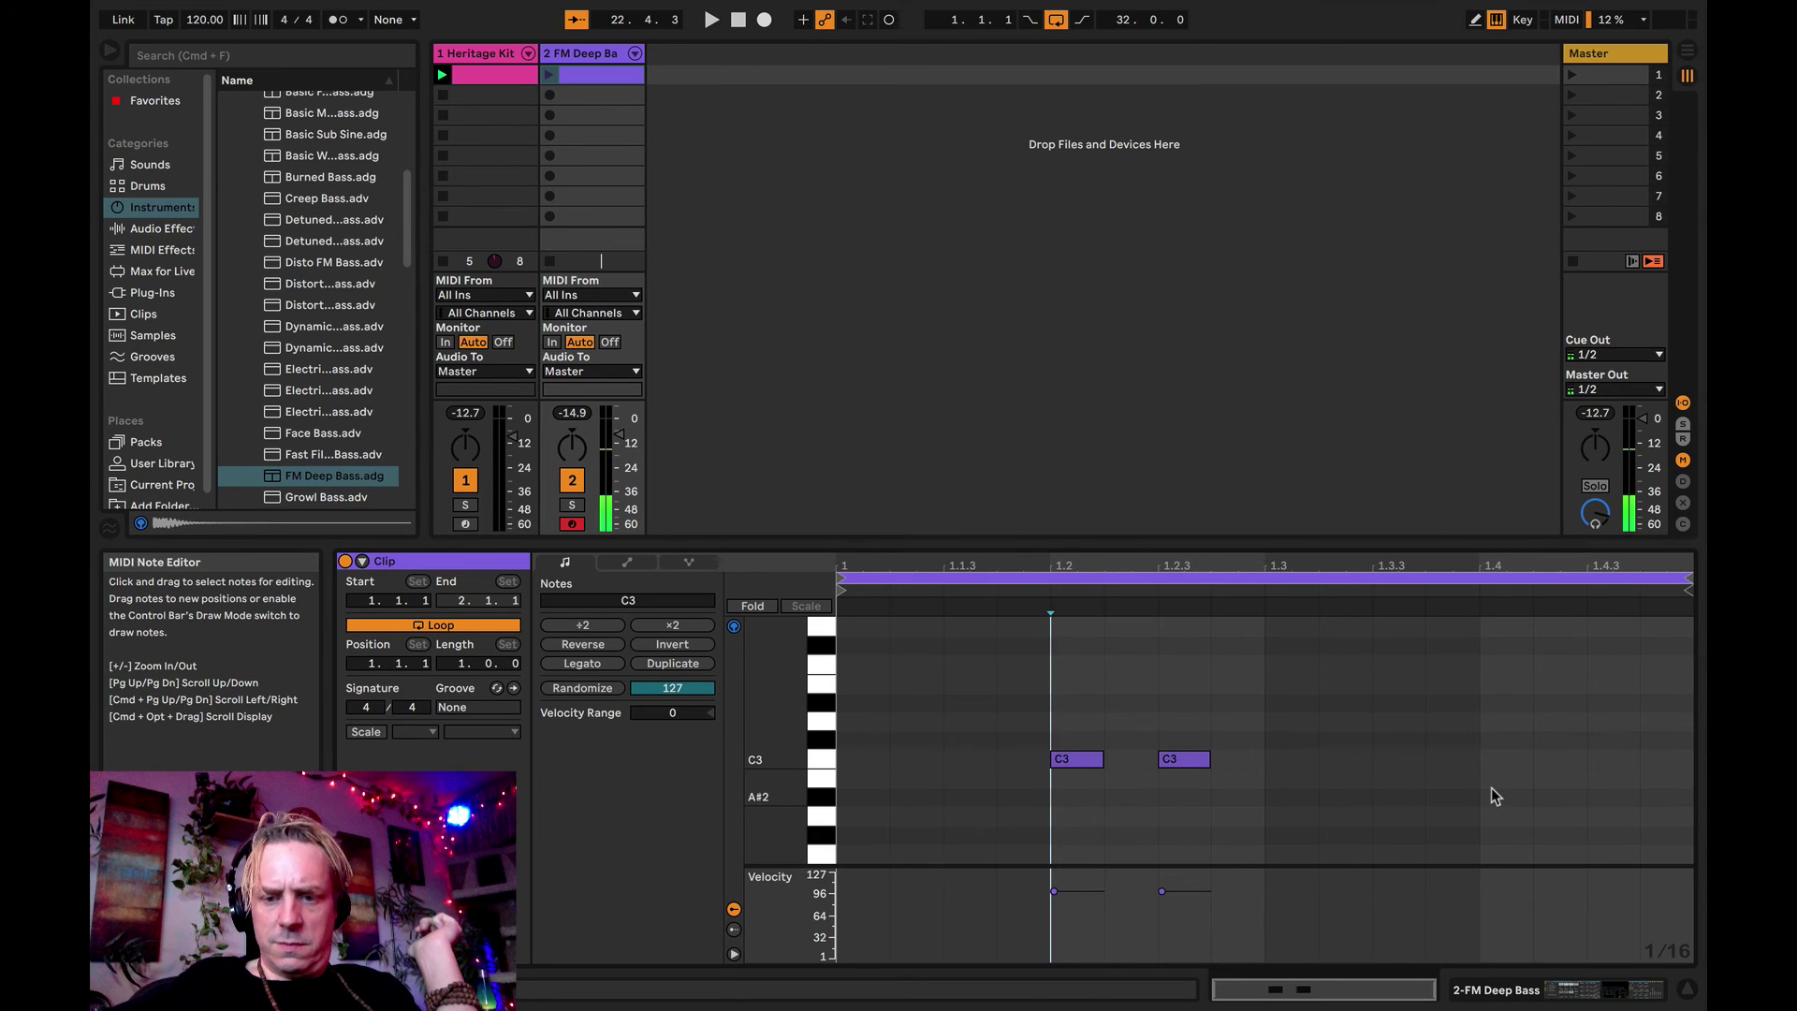
pyautogui.doubleClick(1489, 815)
pyautogui.doubleClick(1623, 817)
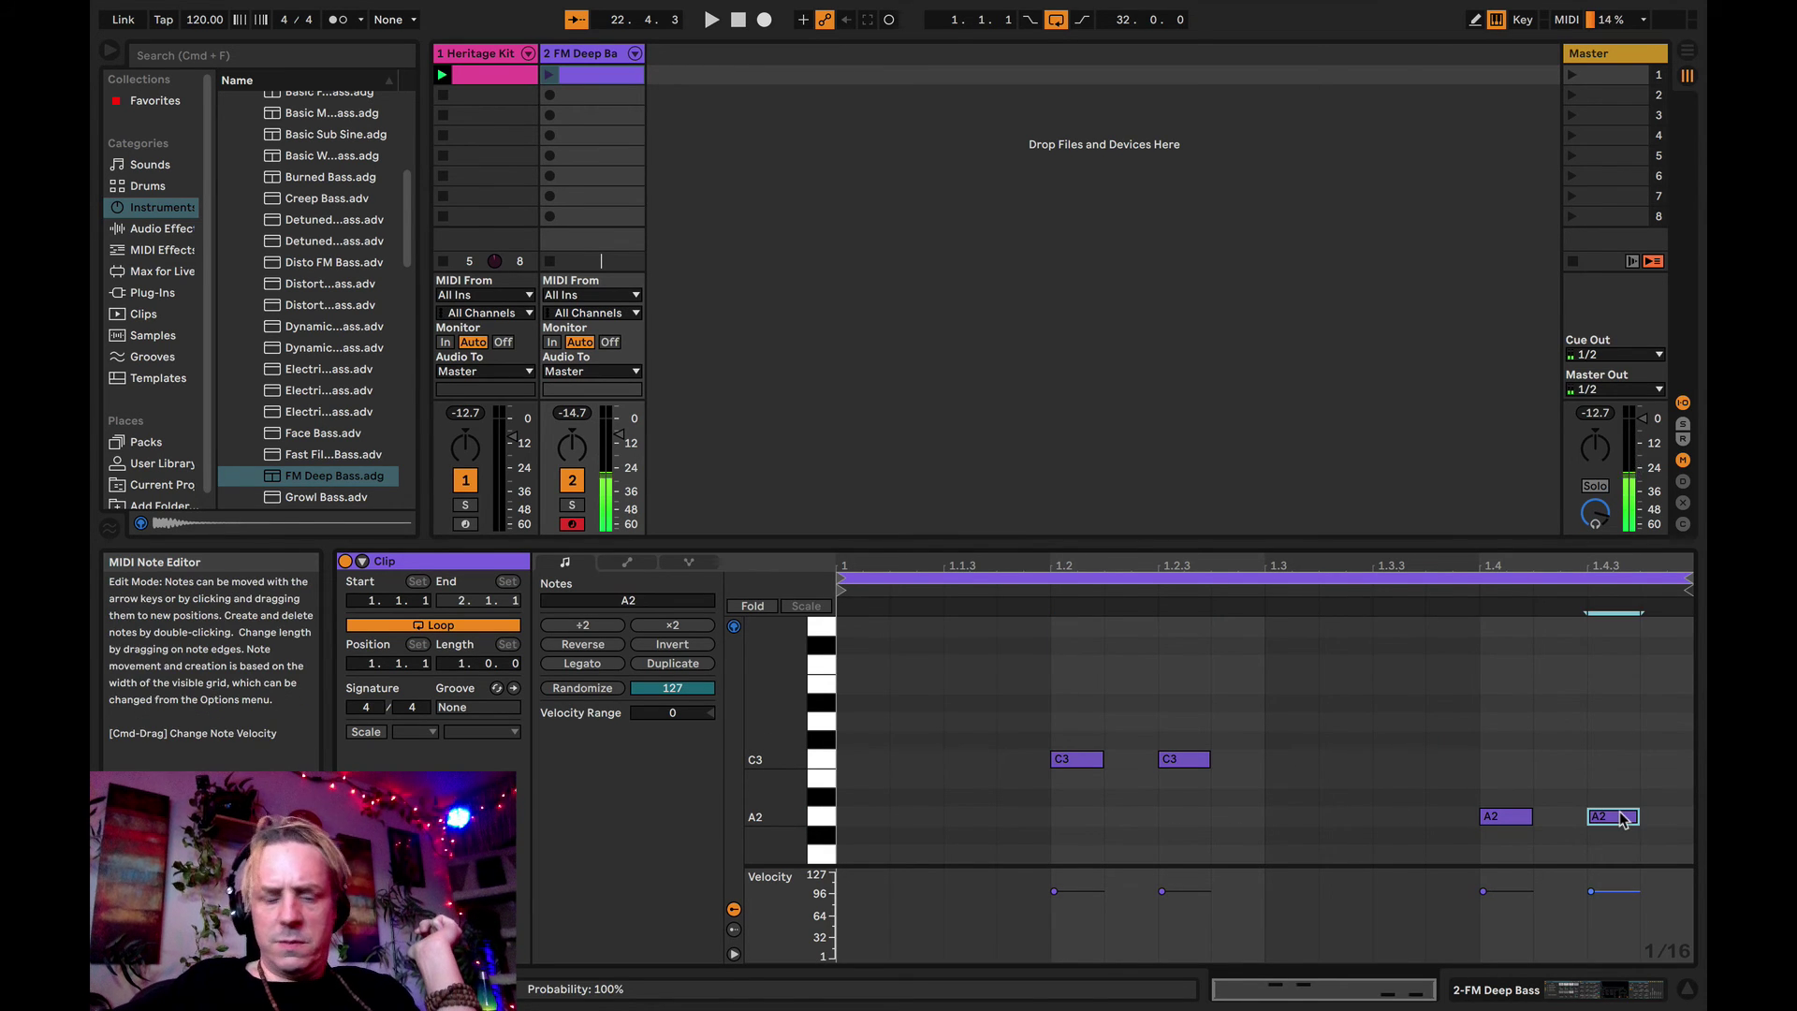
pyautogui.press('space')
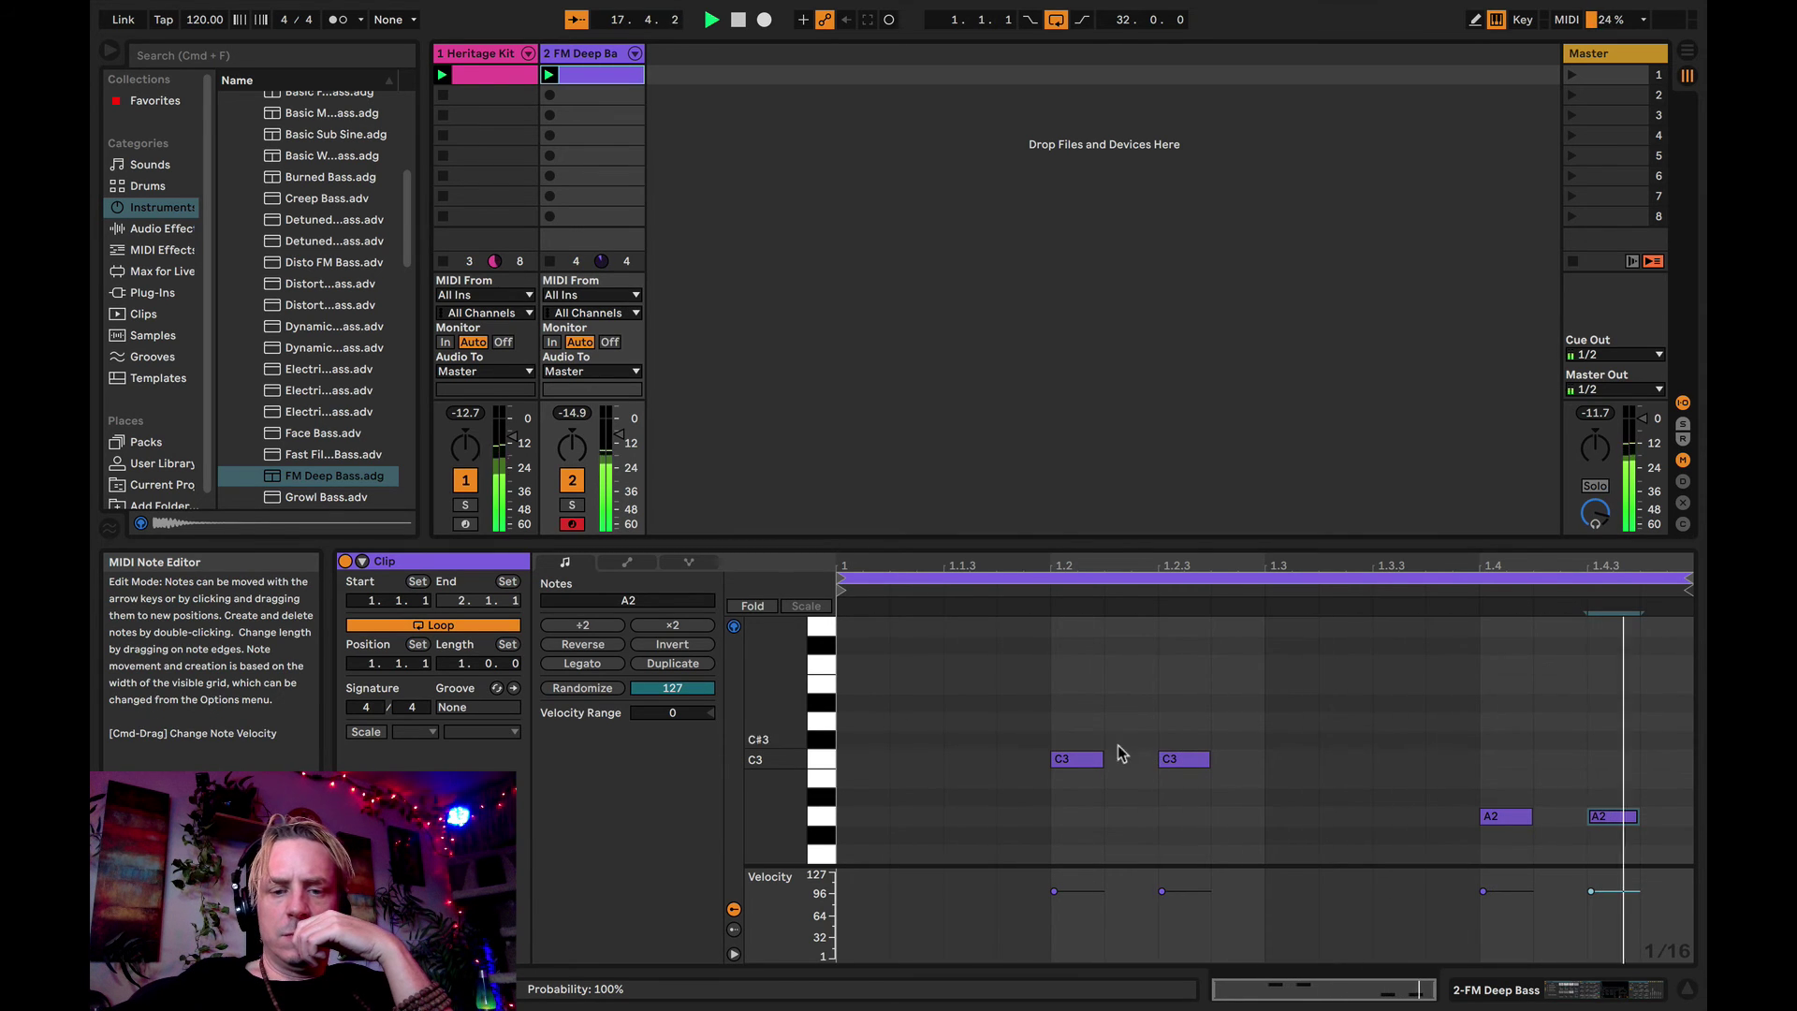
# - Move both C3 bass notes one sixteenth later, to 1.2.2 and 1.2.4
pyautogui.moveTo(1057, 733); pyautogui.dragTo(1221, 772)
pyautogui.moveTo(1083, 769); pyautogui.dragTo(1145, 762)
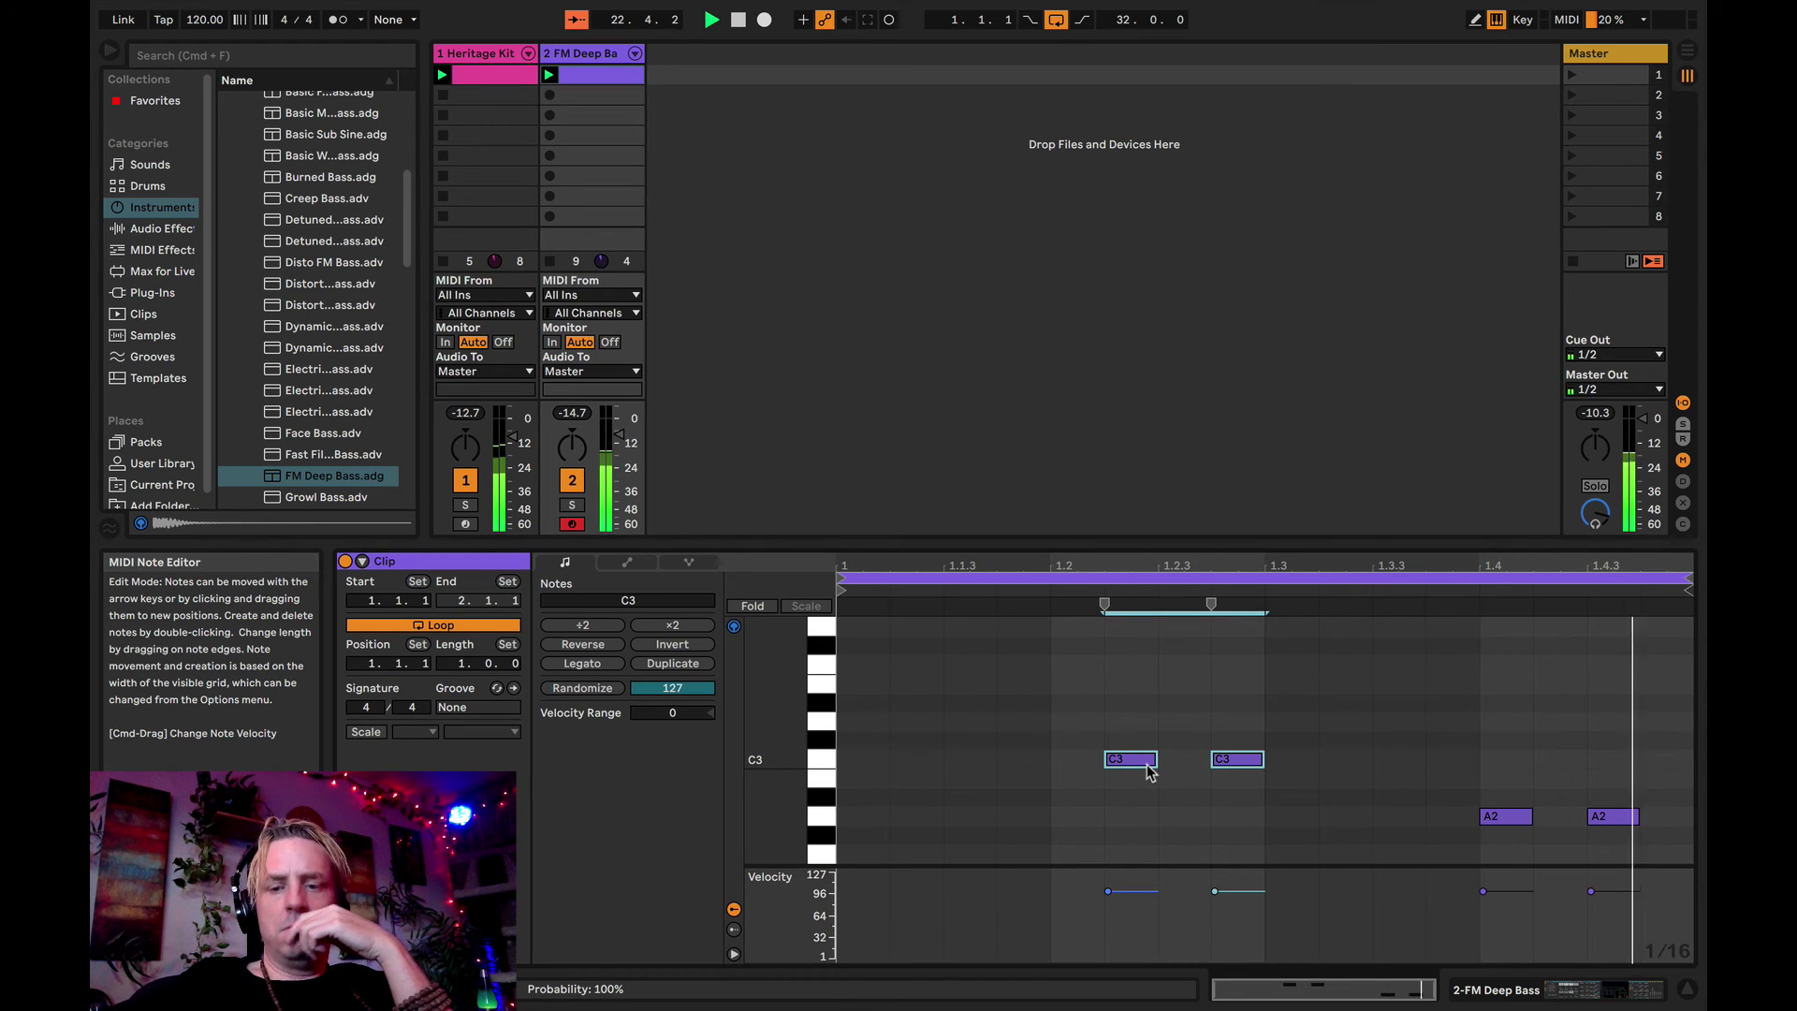
pyautogui.click(1052, 714)
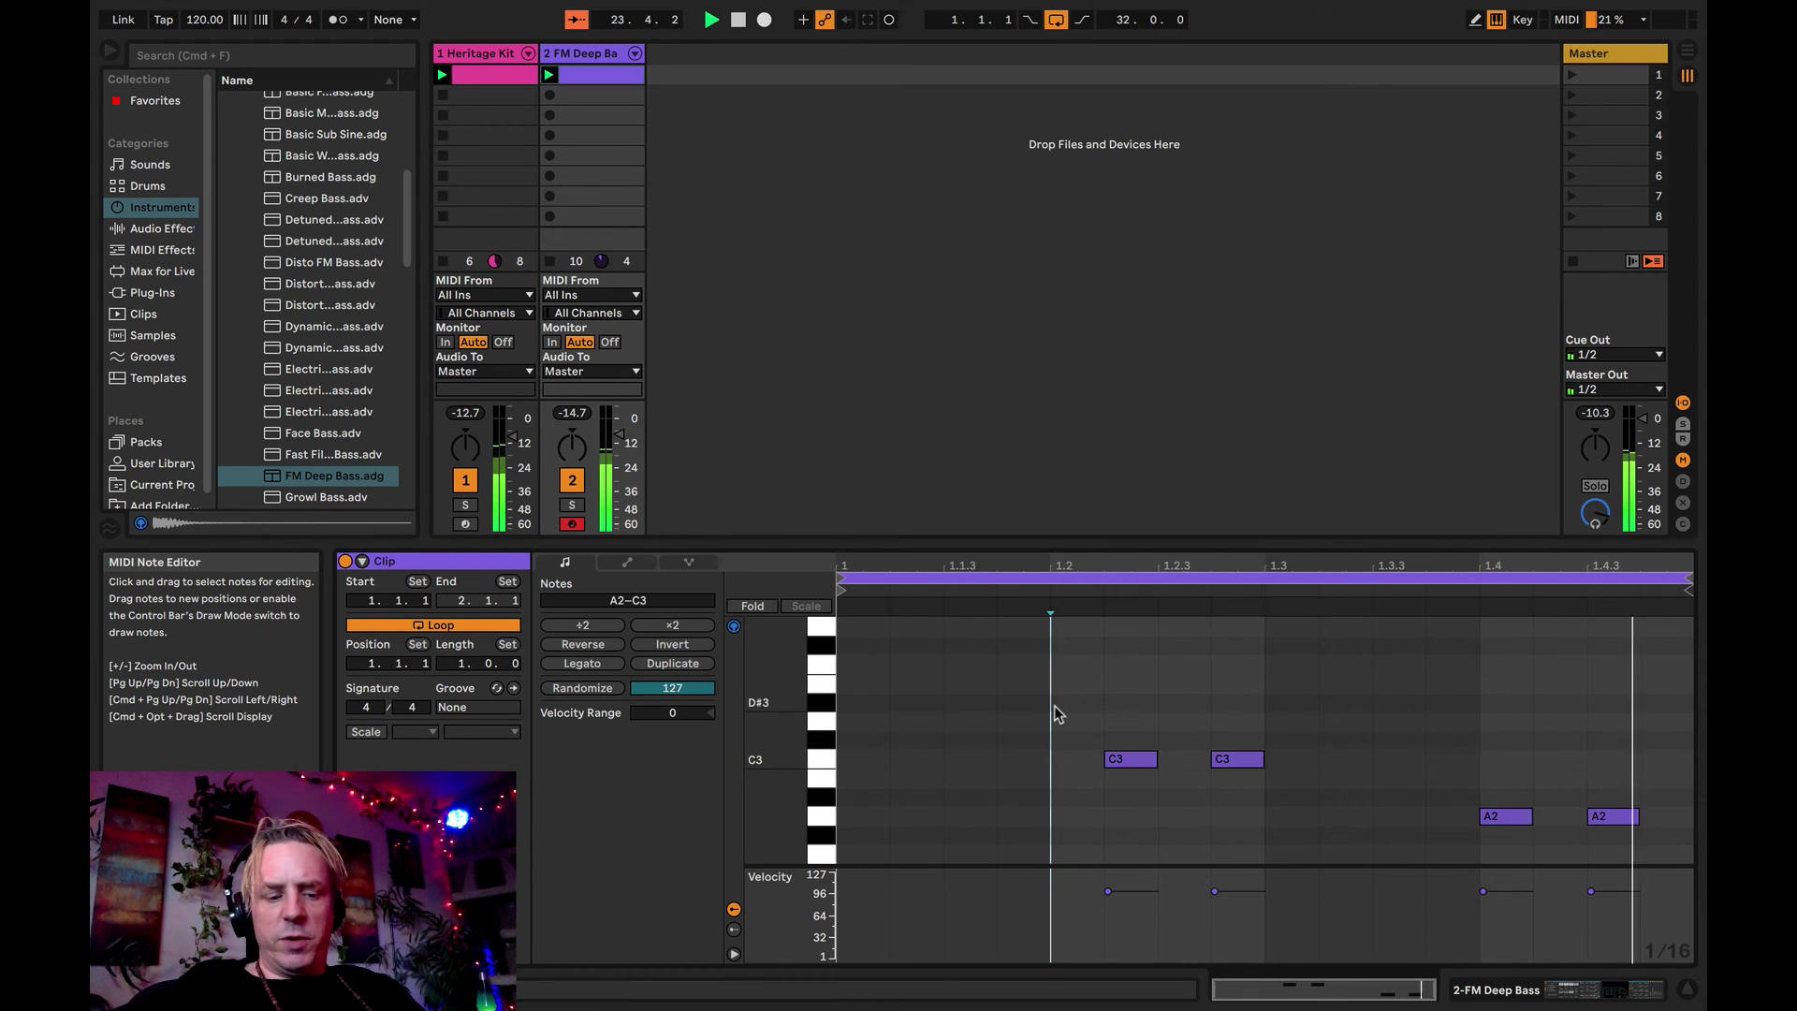
# - Transpose all the bass notes down two octaves to C1 and A0, comparing octaves during playback
pyautogui.press('super+a')
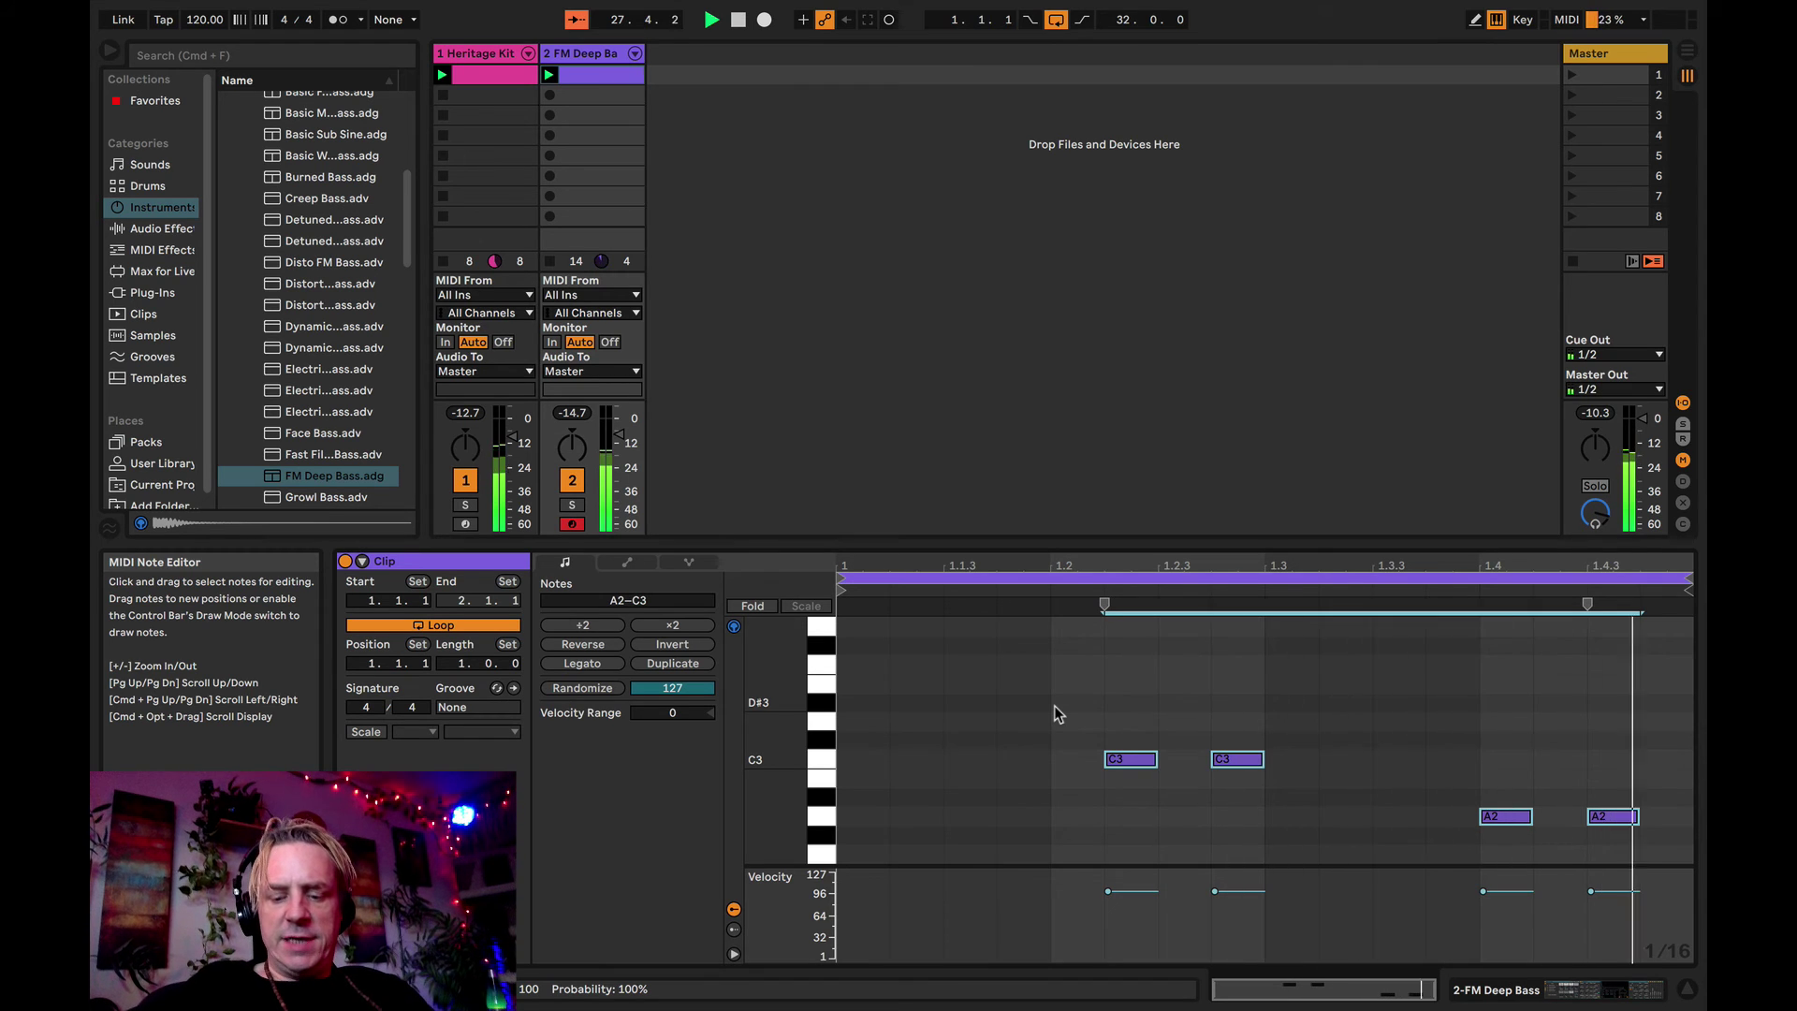
pyautogui.hotkey('shift', 'Down')
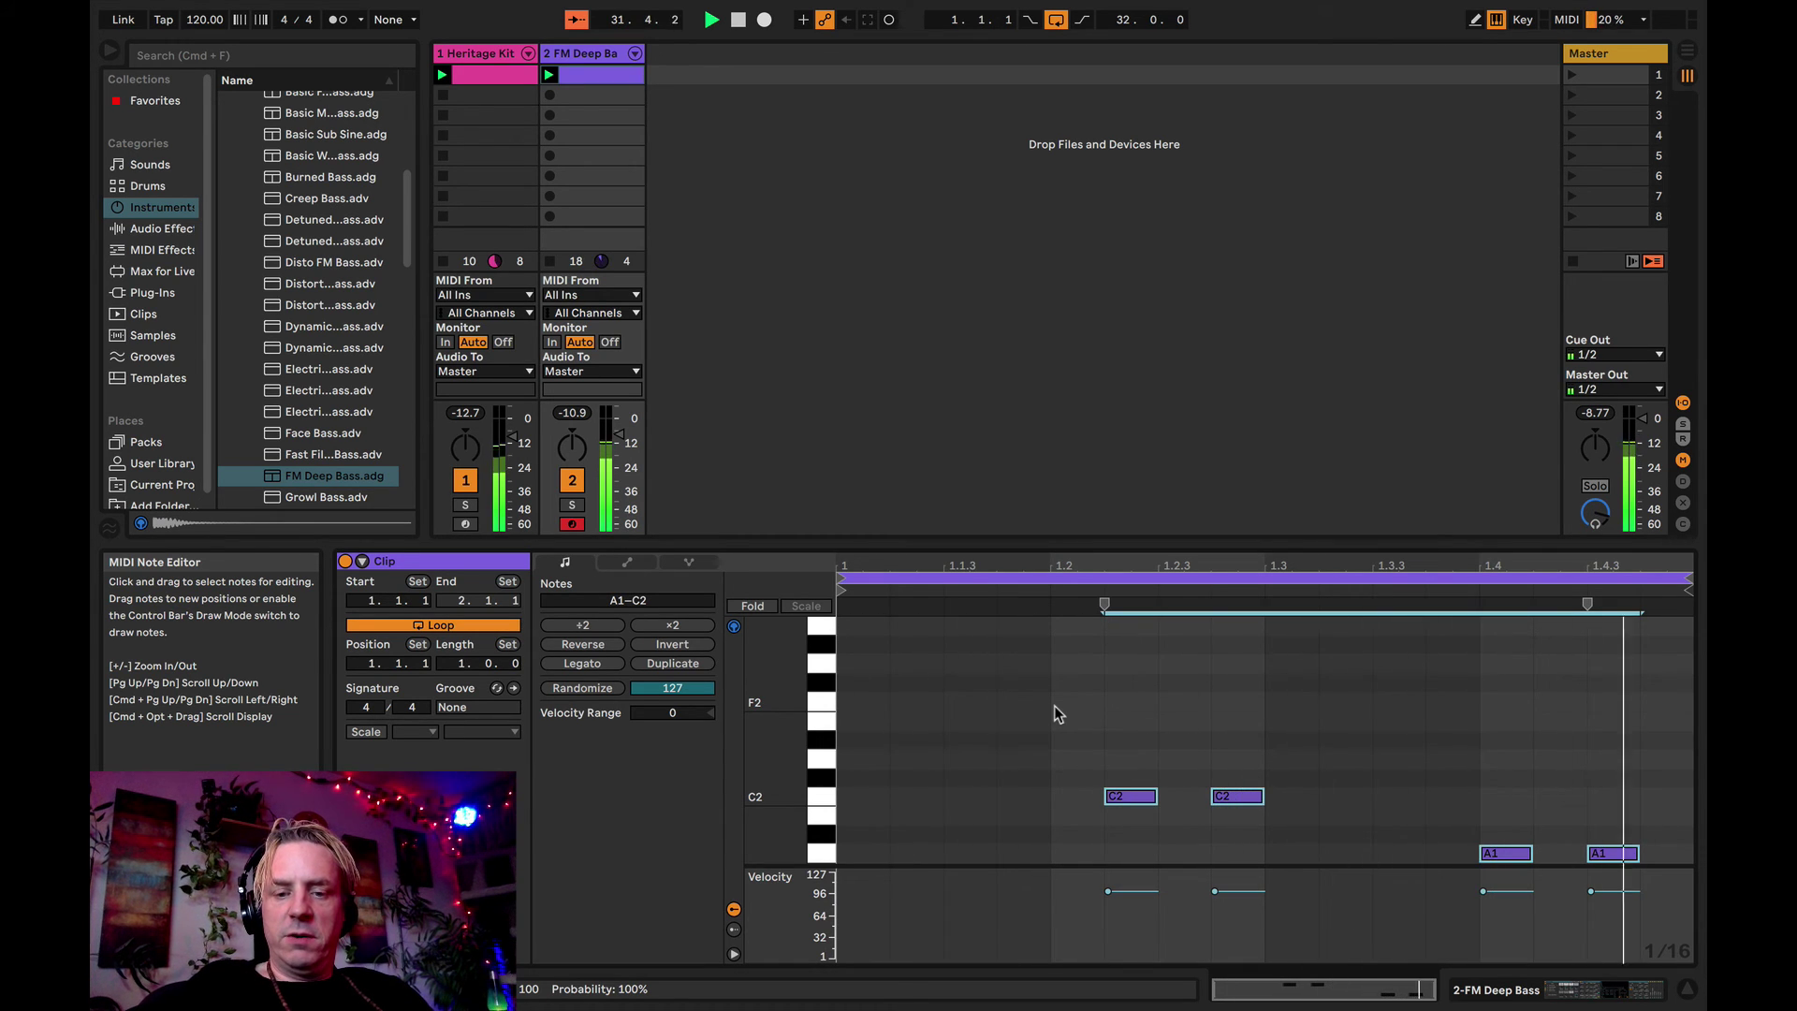
pyautogui.hotkey('shift', 'Up')
pyautogui.hotkey('shift', 'Down')
pyautogui.hotkey('shift', 'Down')
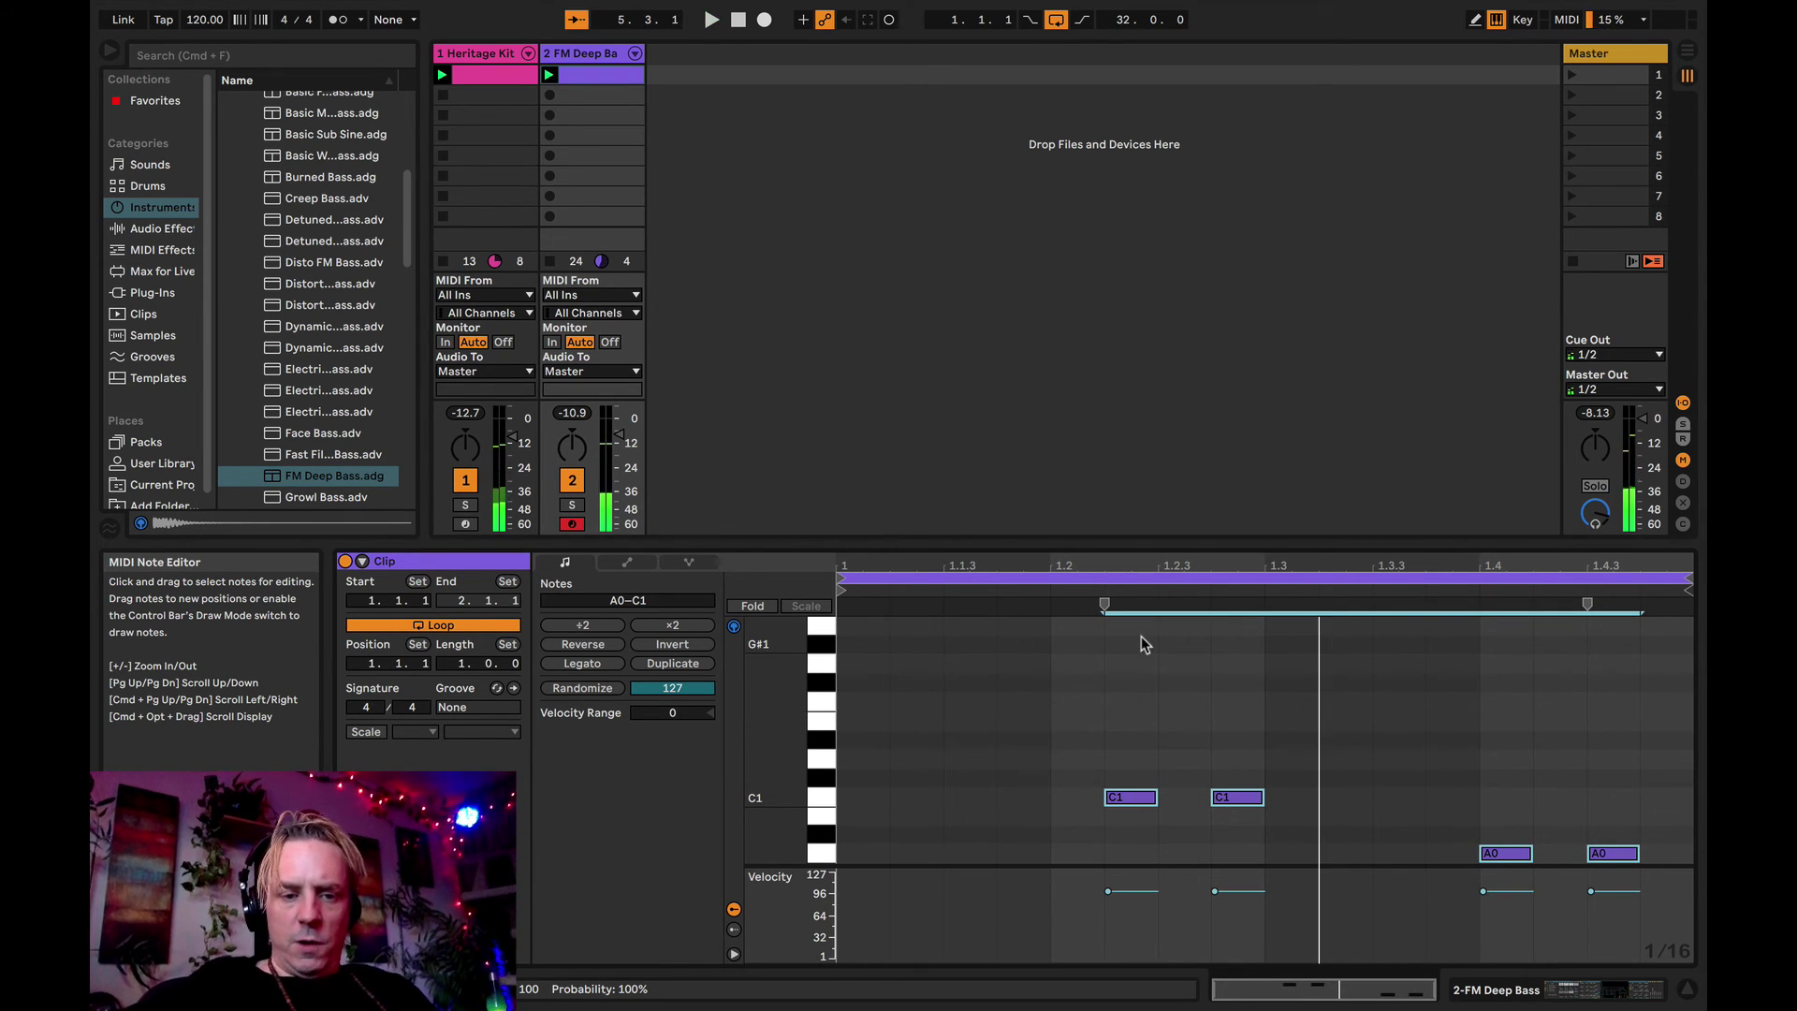
# - Set the bass clip's loop length to two bars, duplicate the first bar's notes into the second and play it
pyautogui.click(464, 667)
pyautogui.press('Up')
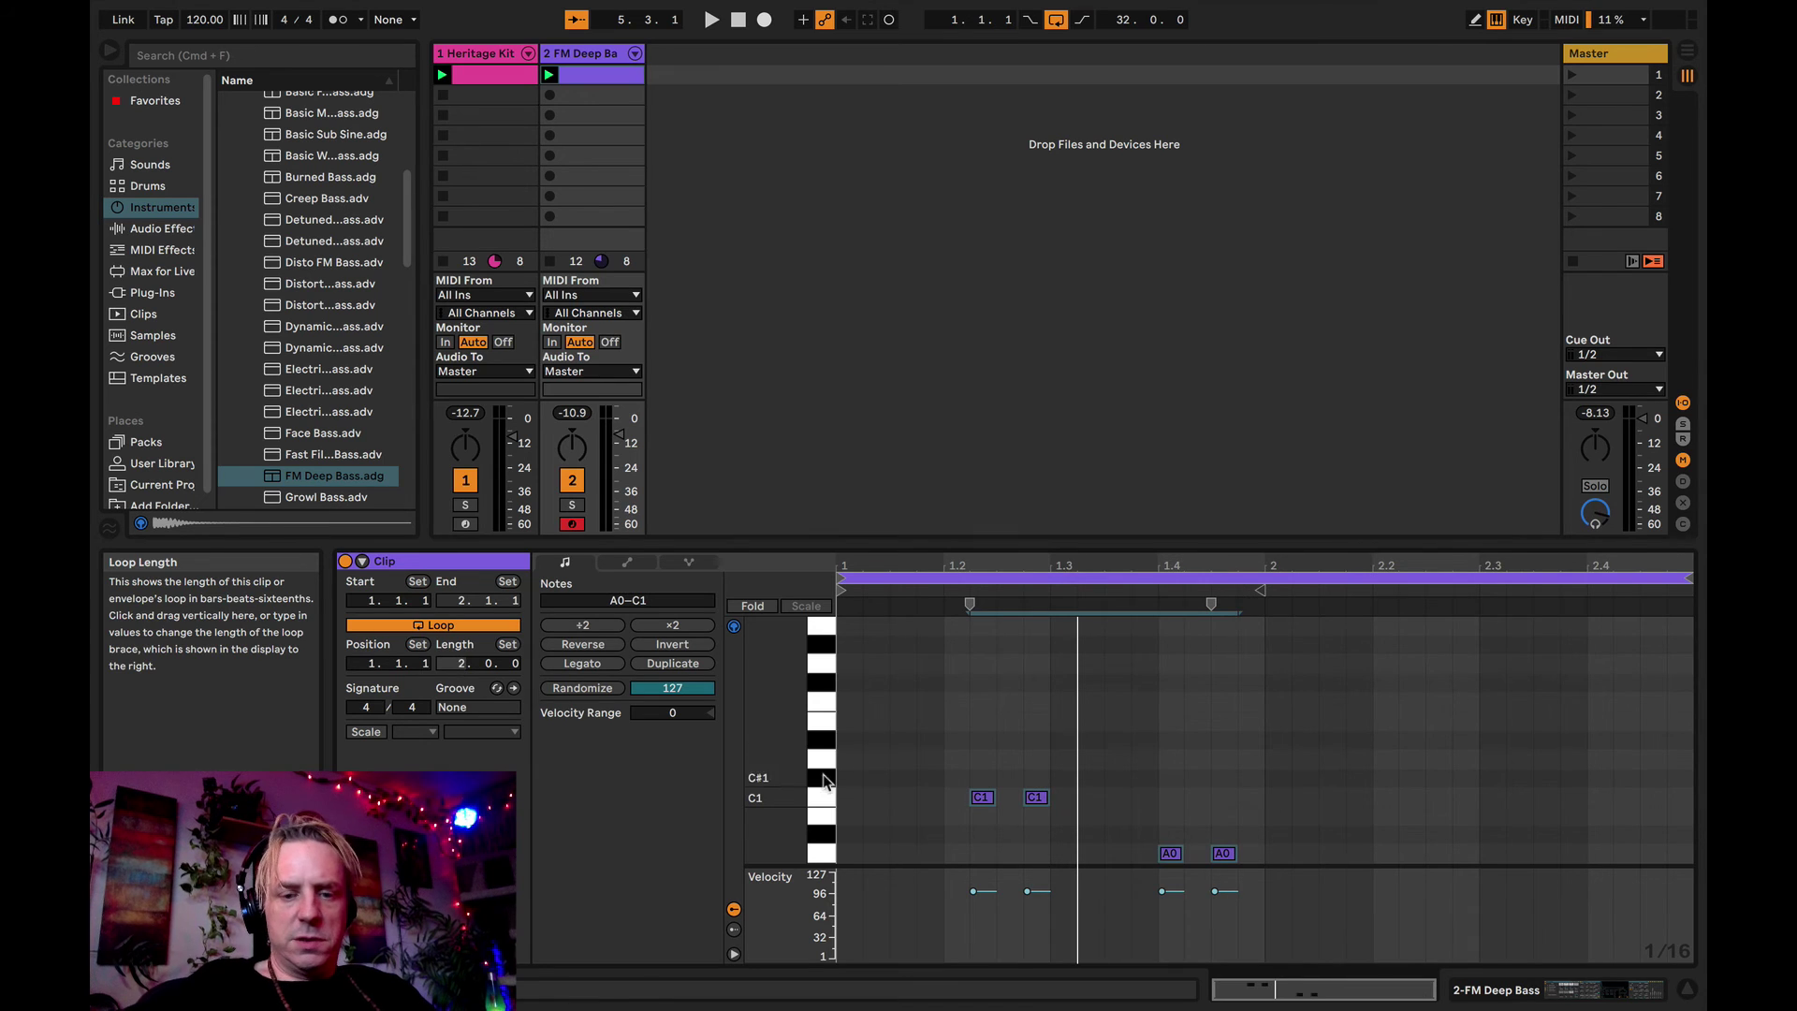
pyautogui.moveTo(1260, 778); pyautogui.dragTo(714, 856)
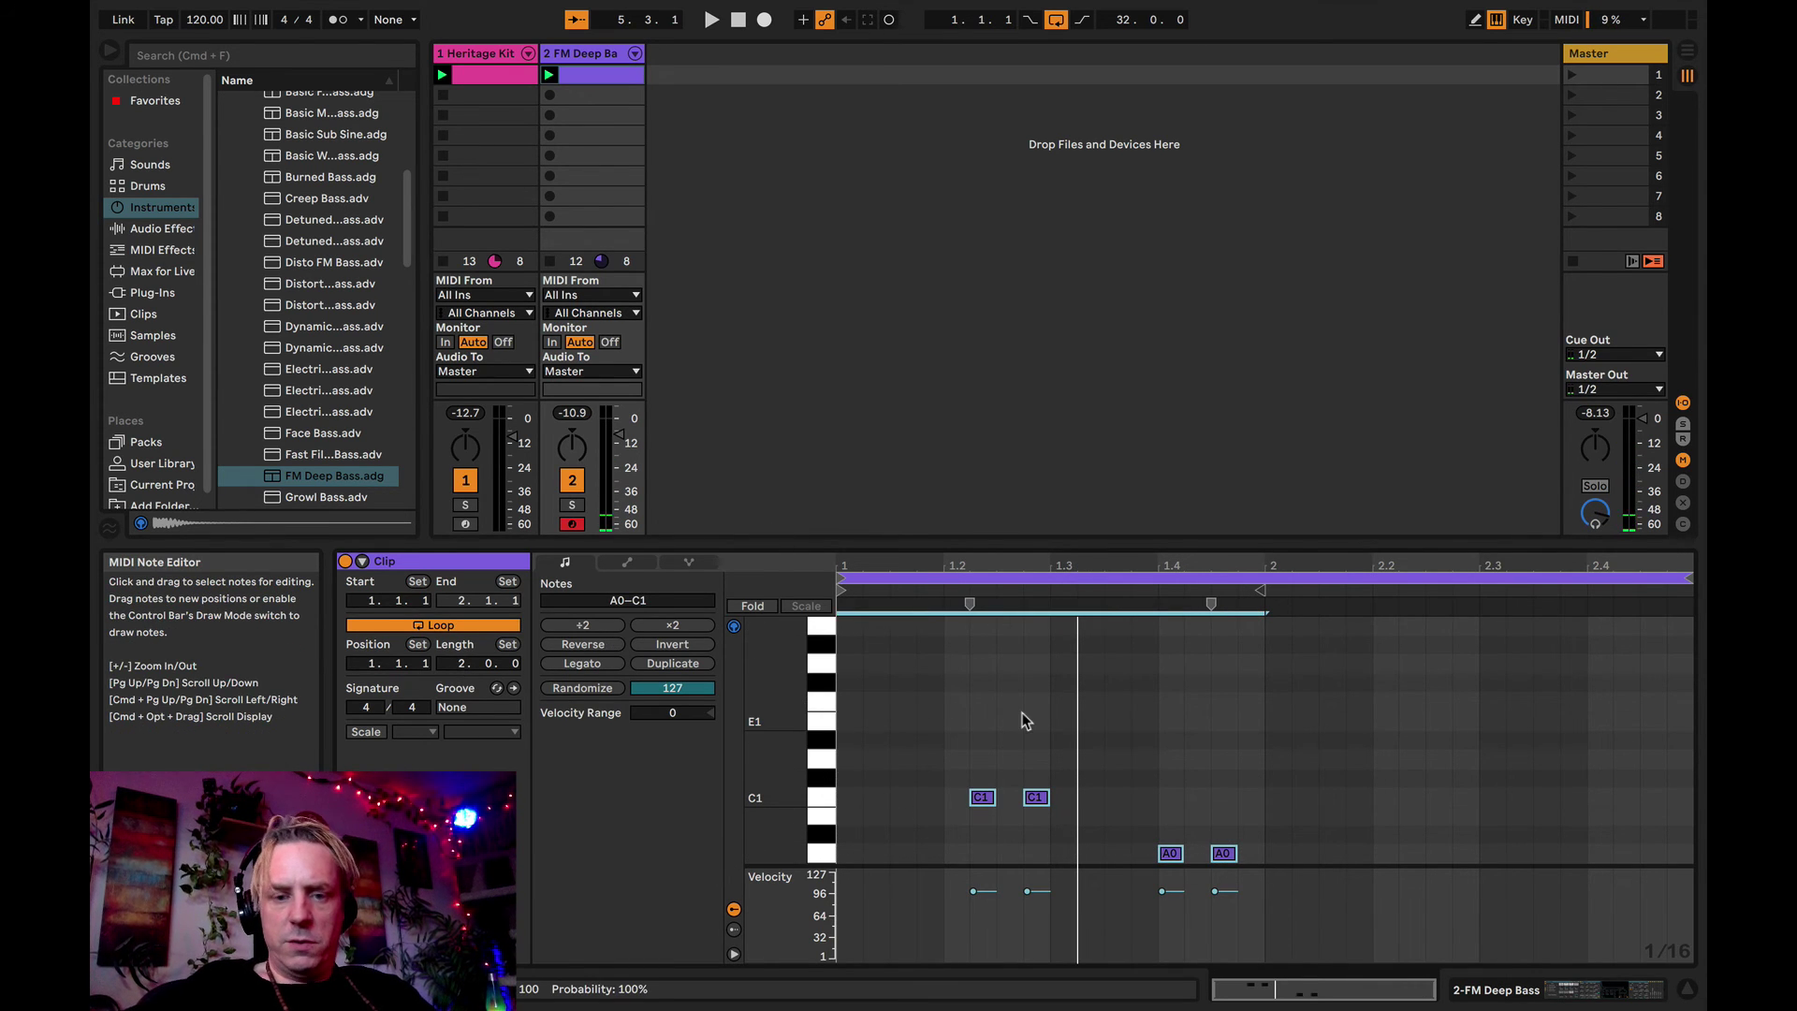
pyautogui.press('super+d')
pyautogui.press('space')
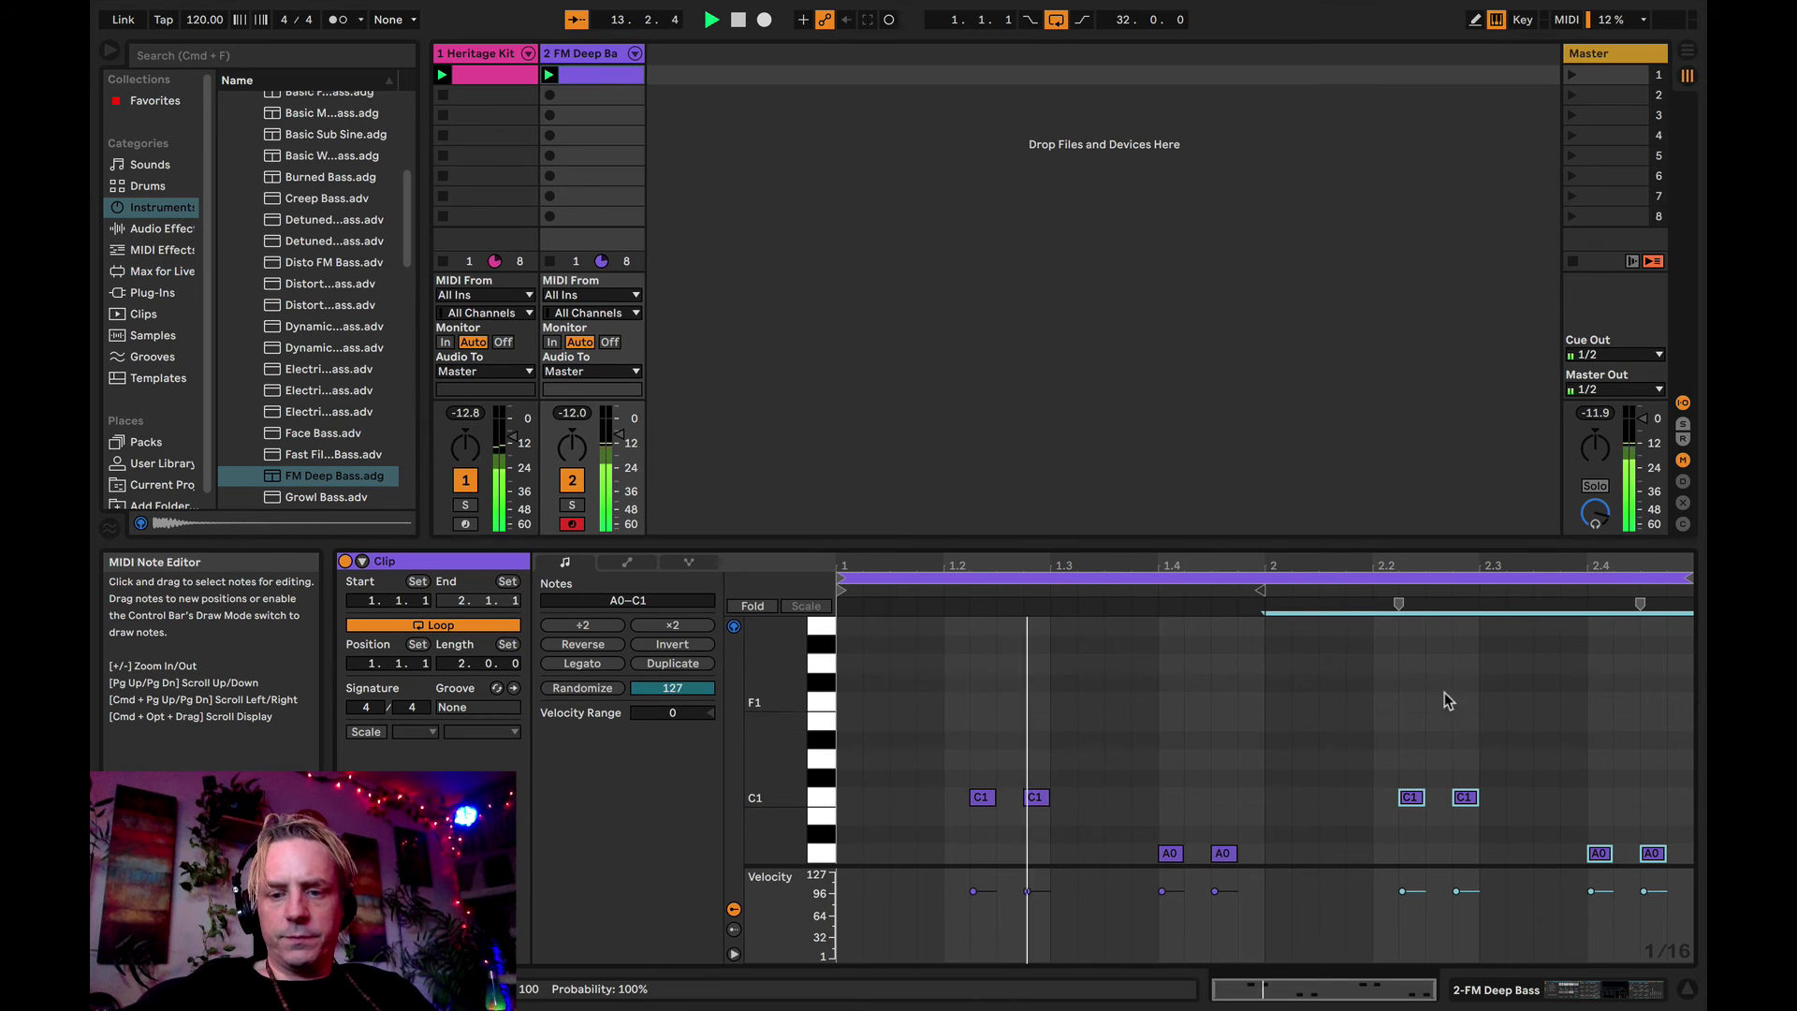
# - Shift all the bass notes in both bars one sixteenth earlier and play the result
pyautogui.click(1426, 721)
pyautogui.click(1380, 761)
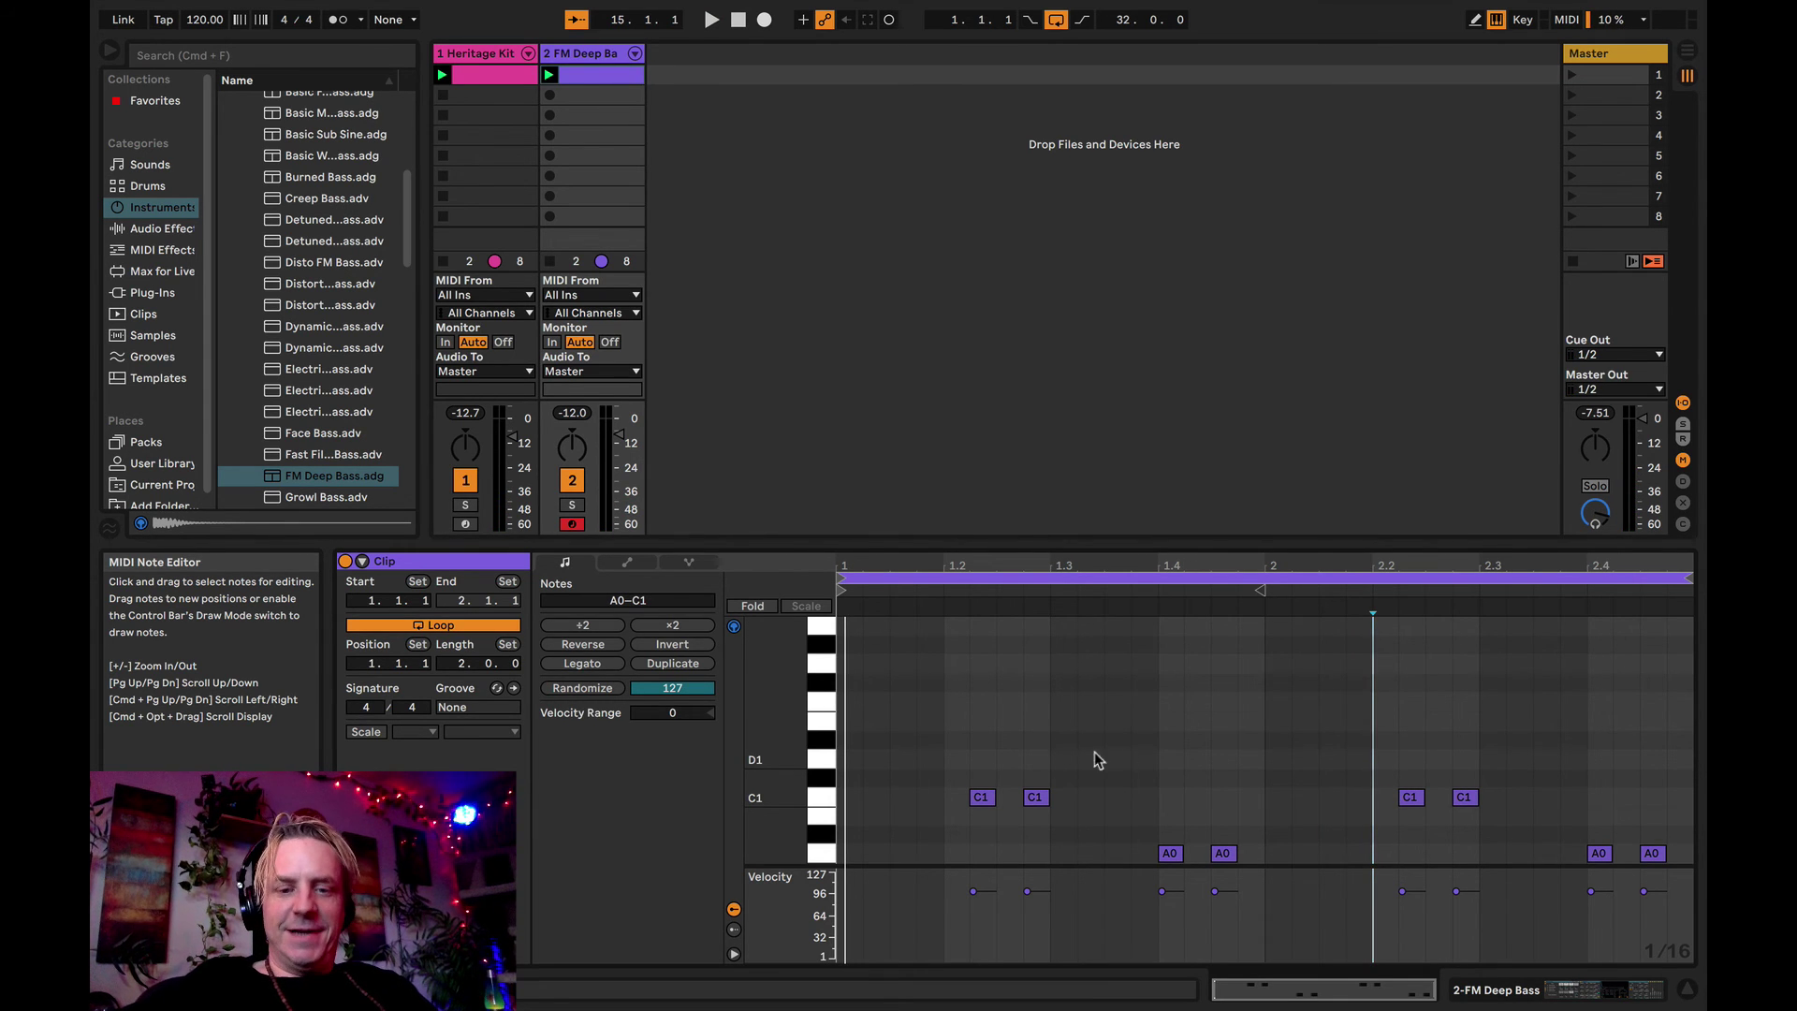
pyautogui.moveTo(945, 761); pyautogui.dragTo(1303, 849)
pyautogui.click(1235, 702)
pyautogui.press('super+a')
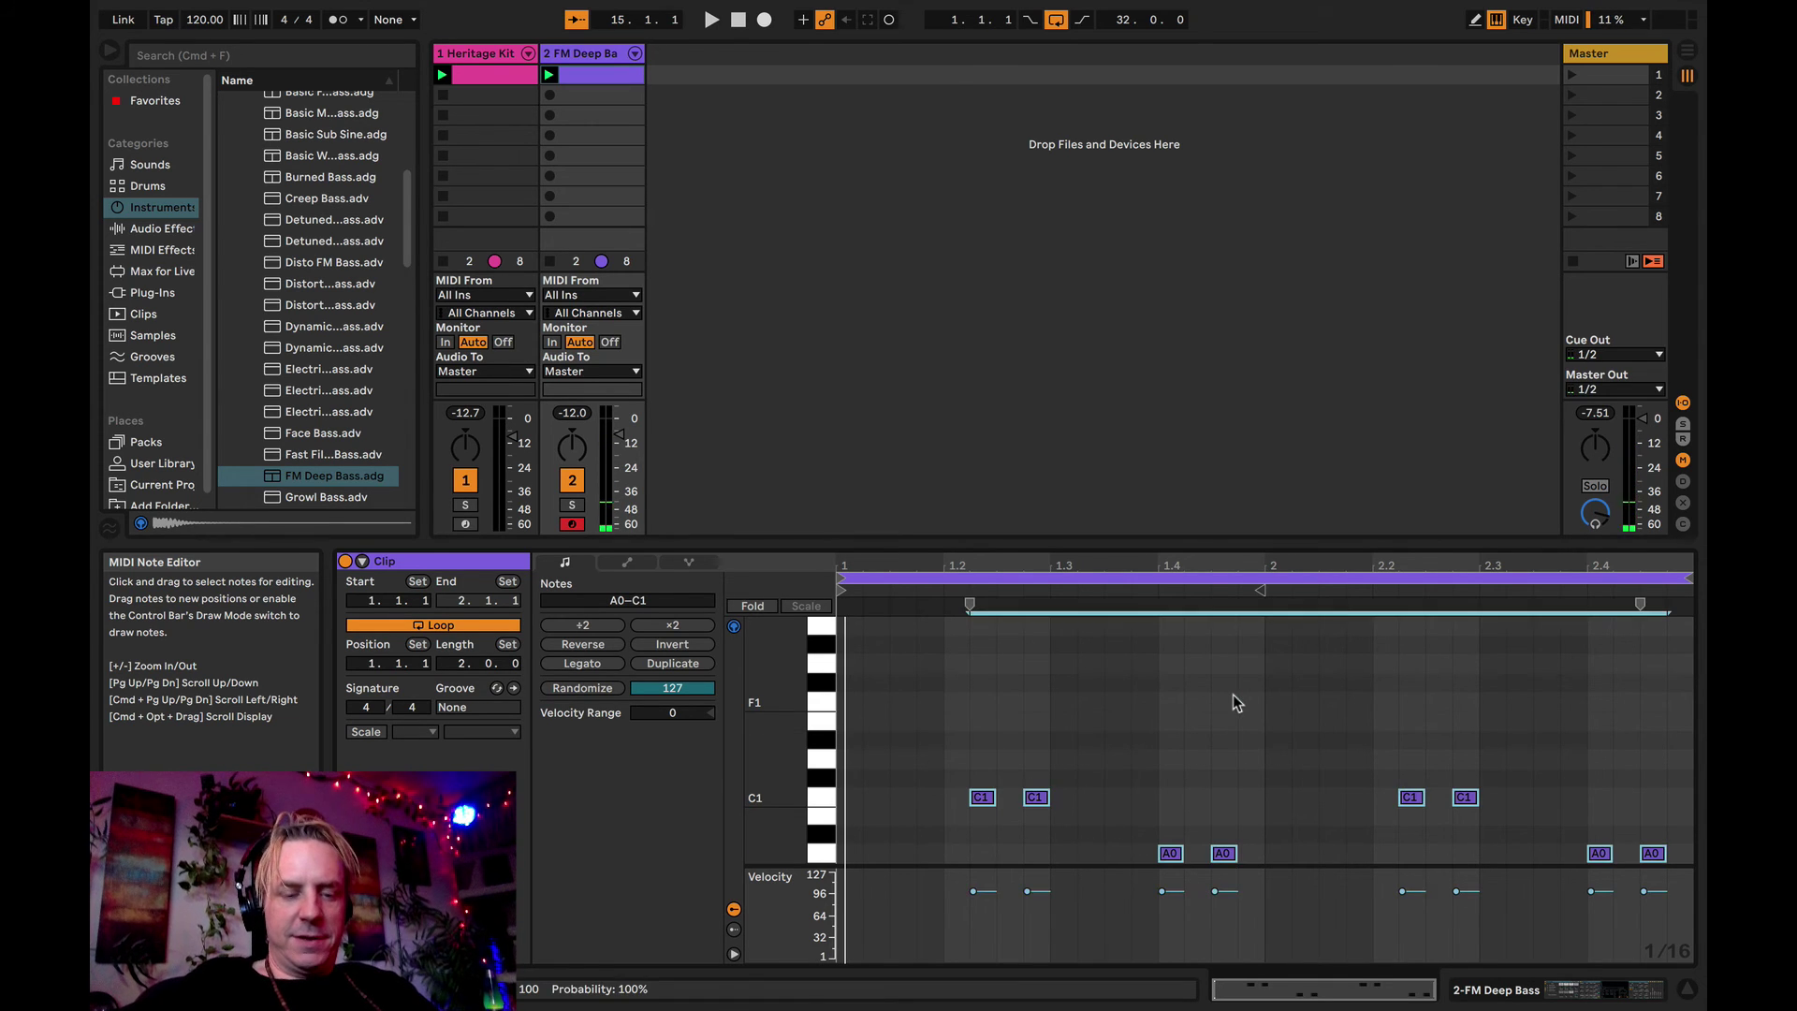
pyautogui.moveTo(983, 800); pyautogui.dragTo(957, 802)
pyautogui.press('space')
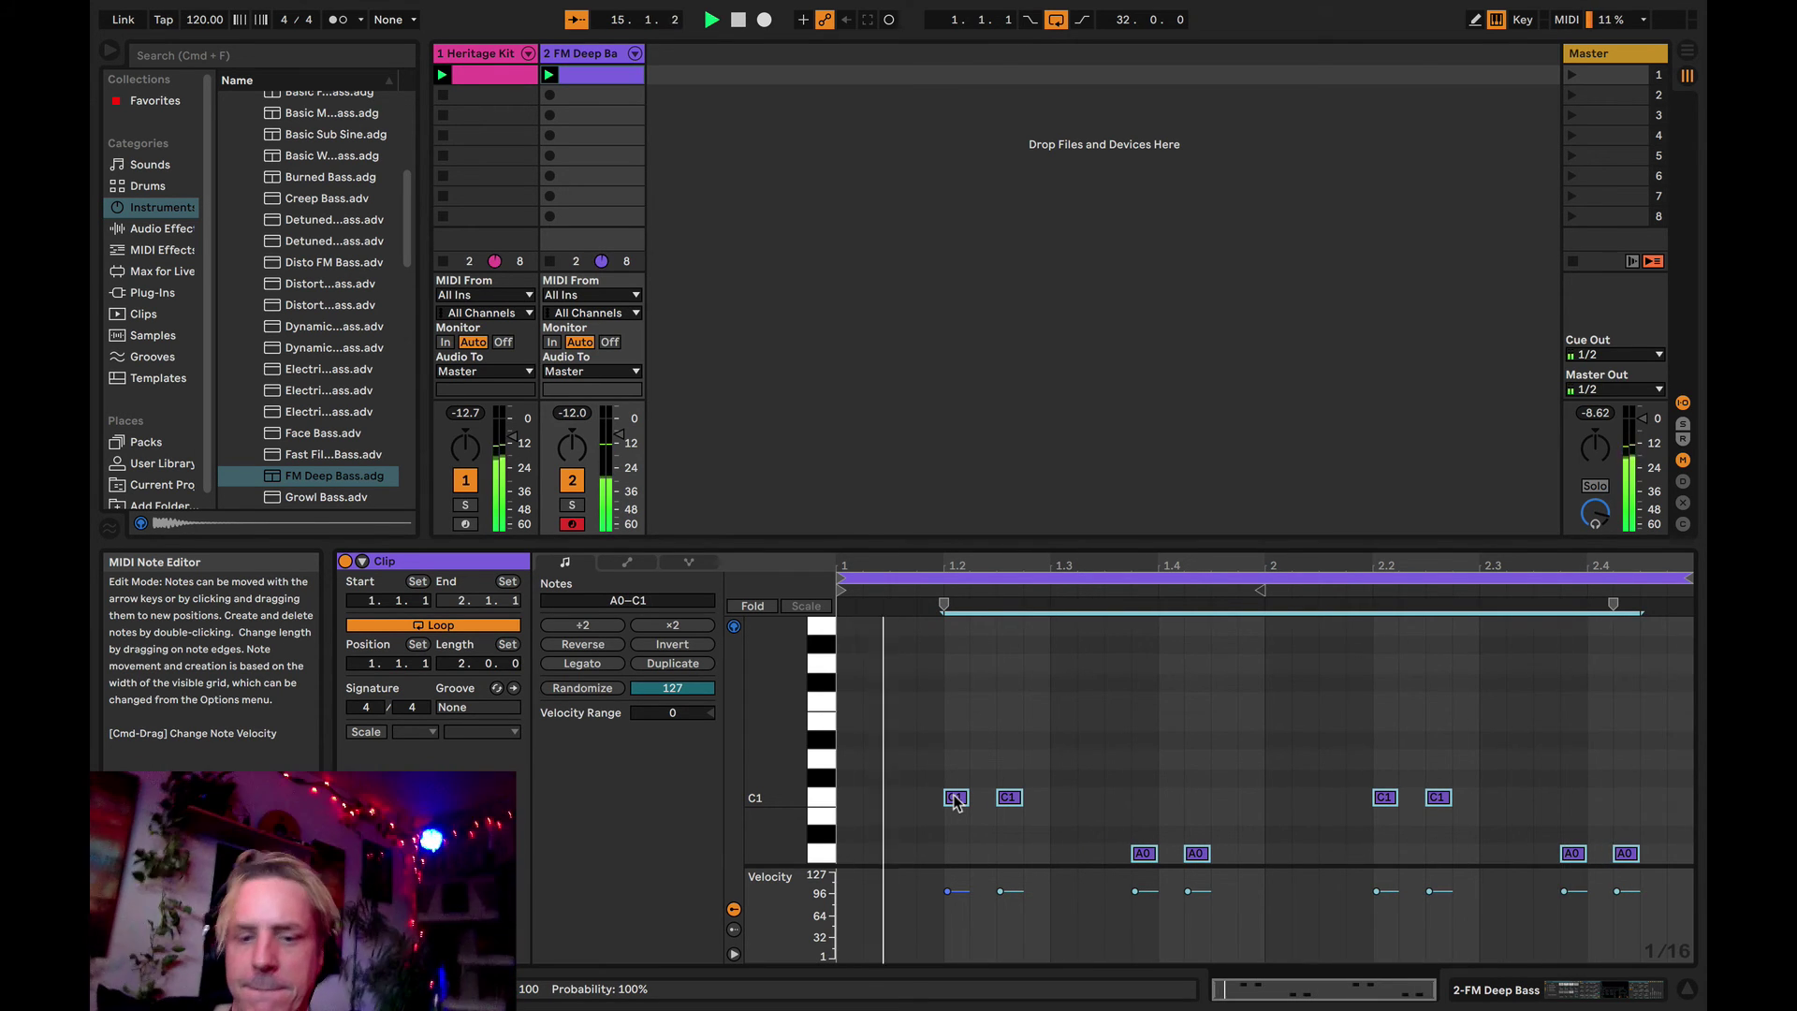
# - Move the A0 note pairs in both bars one sixteenth later, starting at 1.4 and 2.4, and listen to them
pyautogui.click(1071, 763)
pyautogui.press('space')
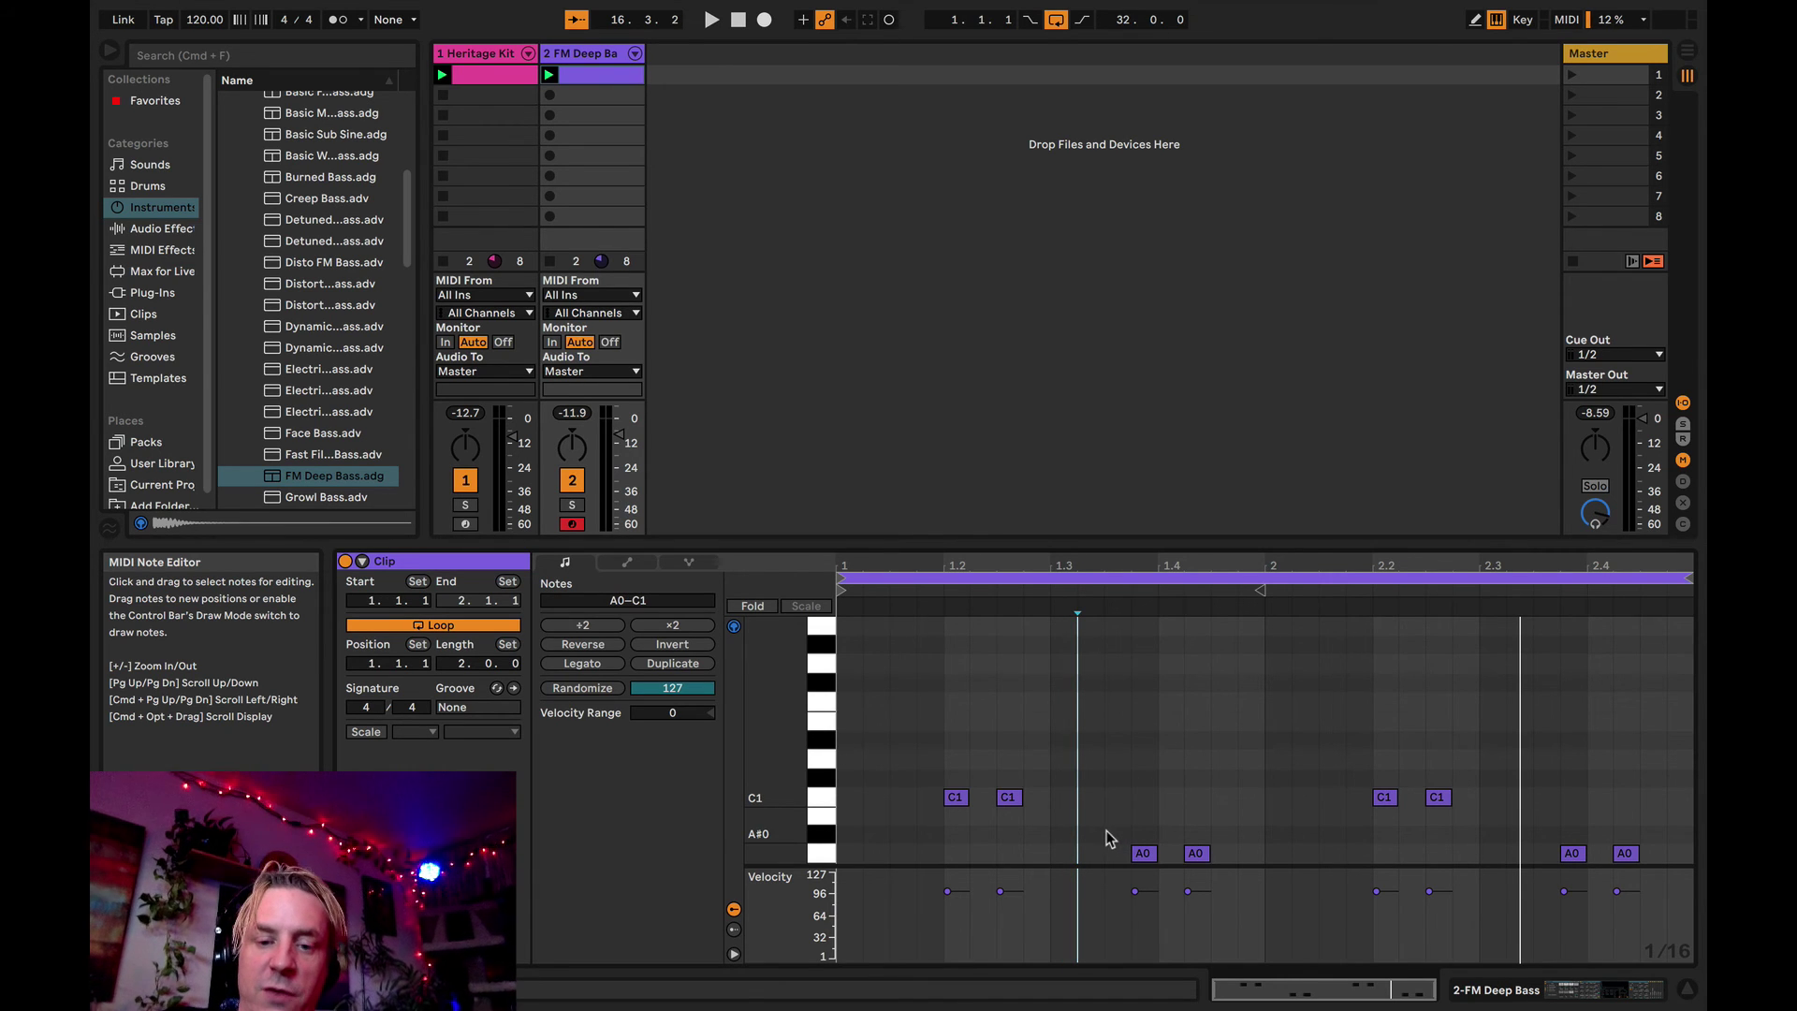
pyautogui.moveTo(1115, 859); pyautogui.dragTo(1170, 854)
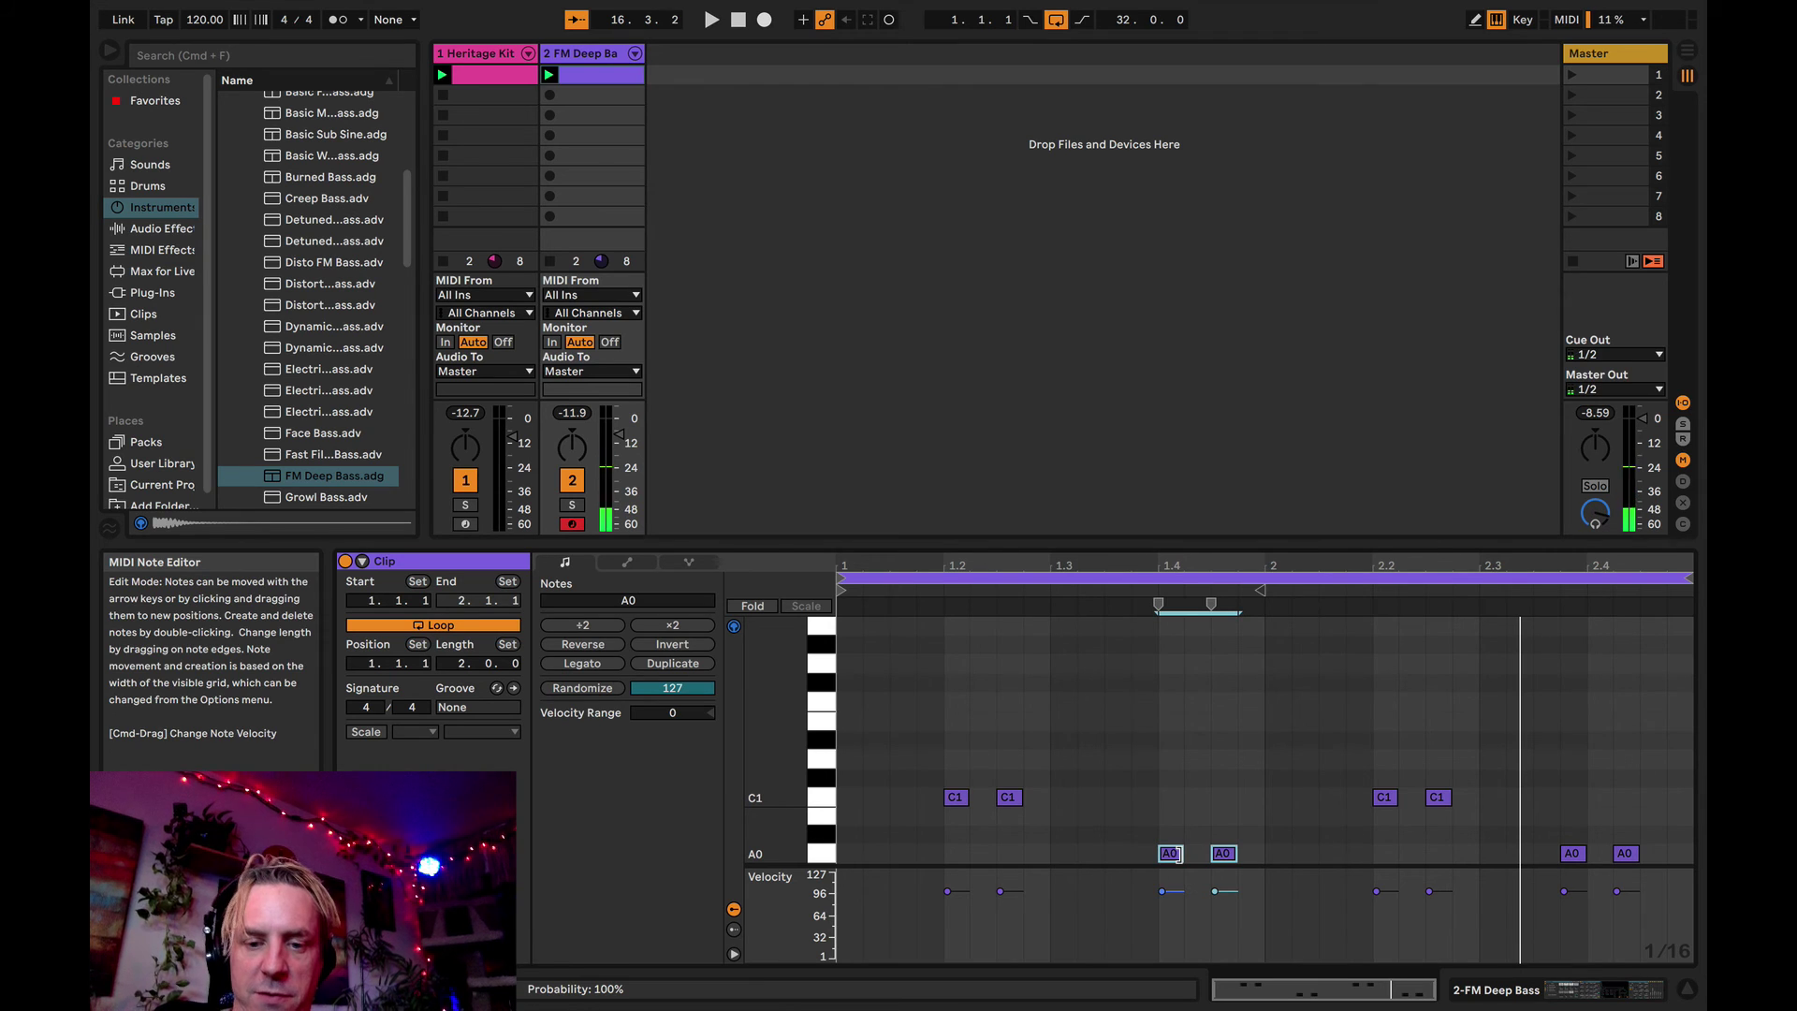
pyautogui.moveTo(1523, 855)
pyautogui.mouseDown()
pyautogui.moveTo(1684, 859)
pyautogui.moveTo(1617, 859)
pyautogui.mouseUp()
pyautogui.click(1534, 788)
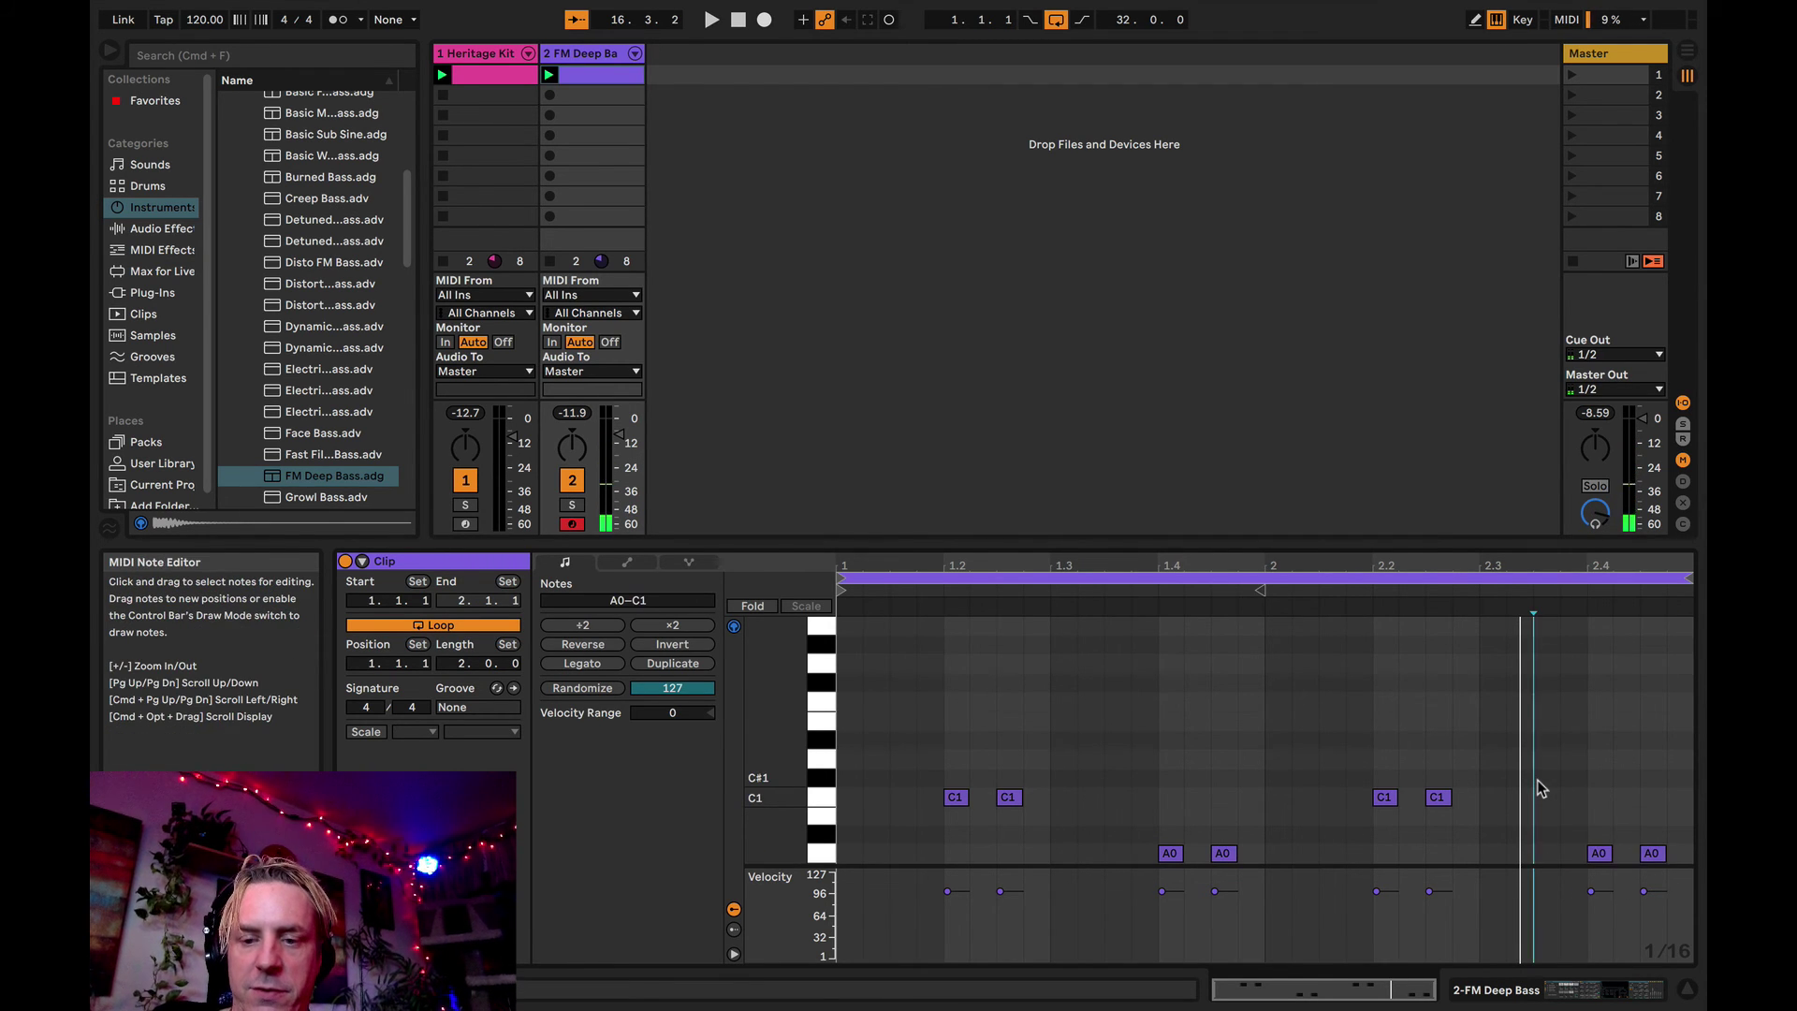
pyautogui.press('space')
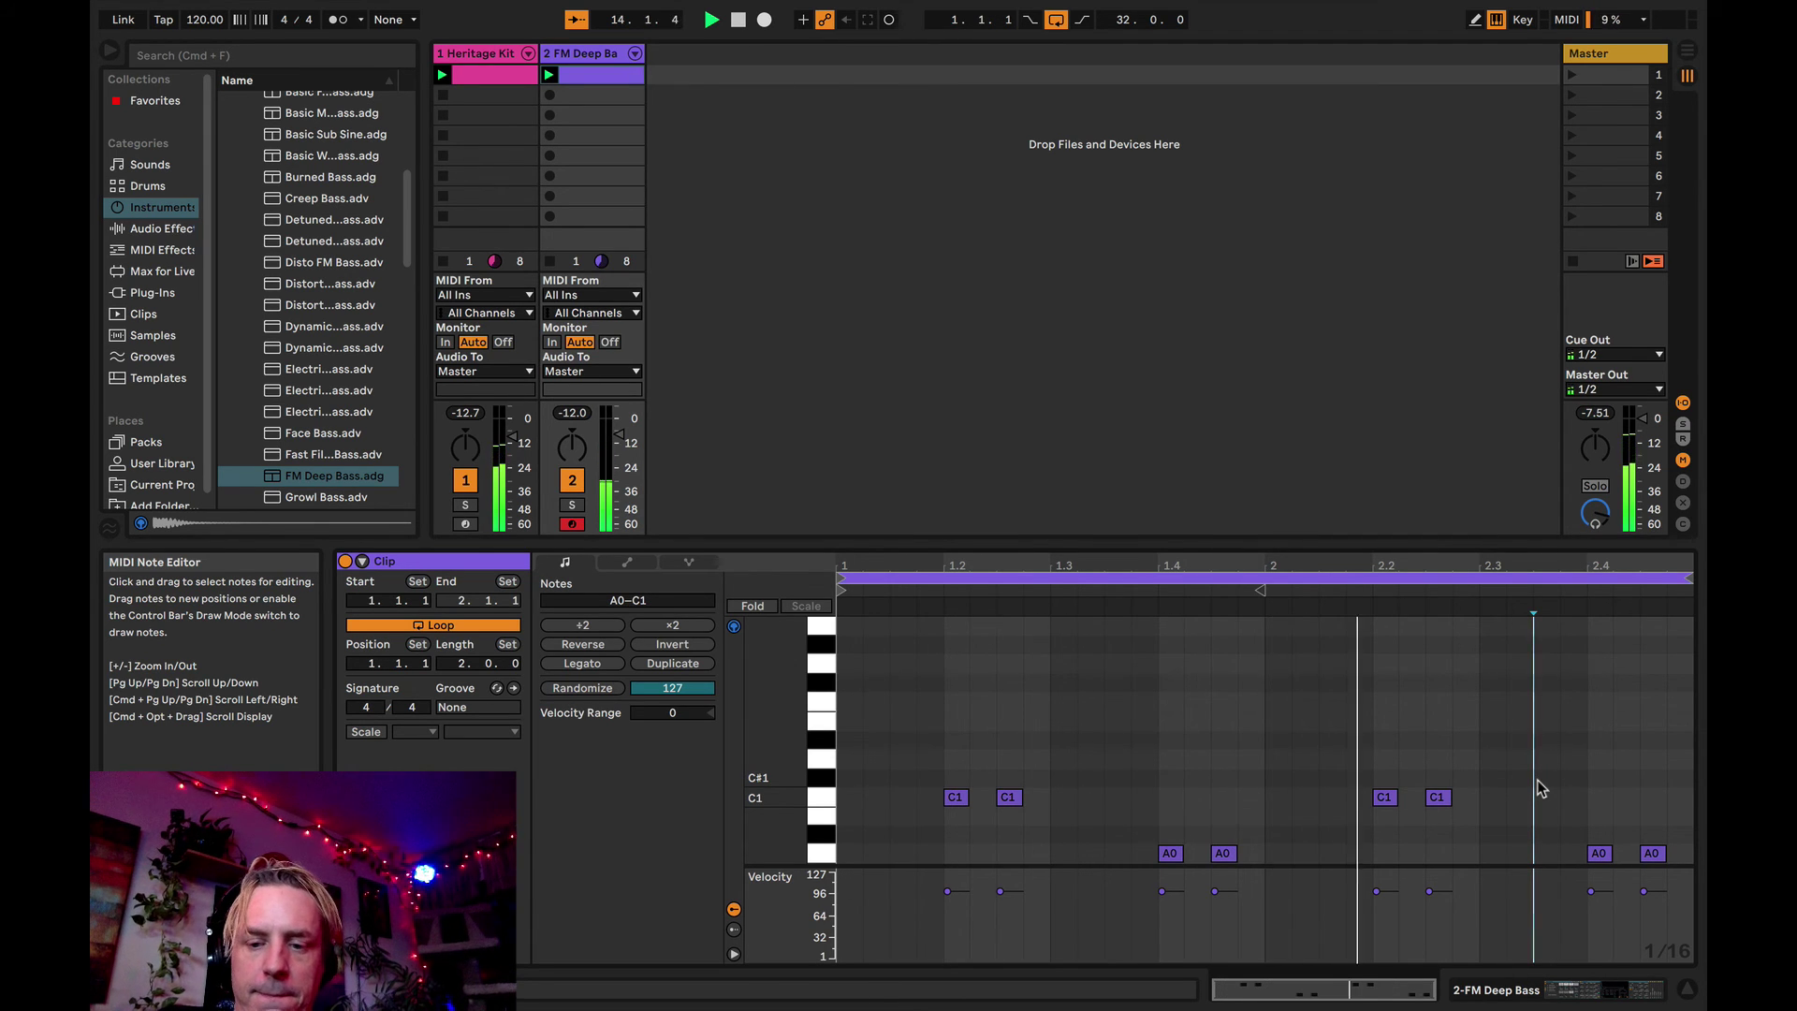
pyautogui.press('space')
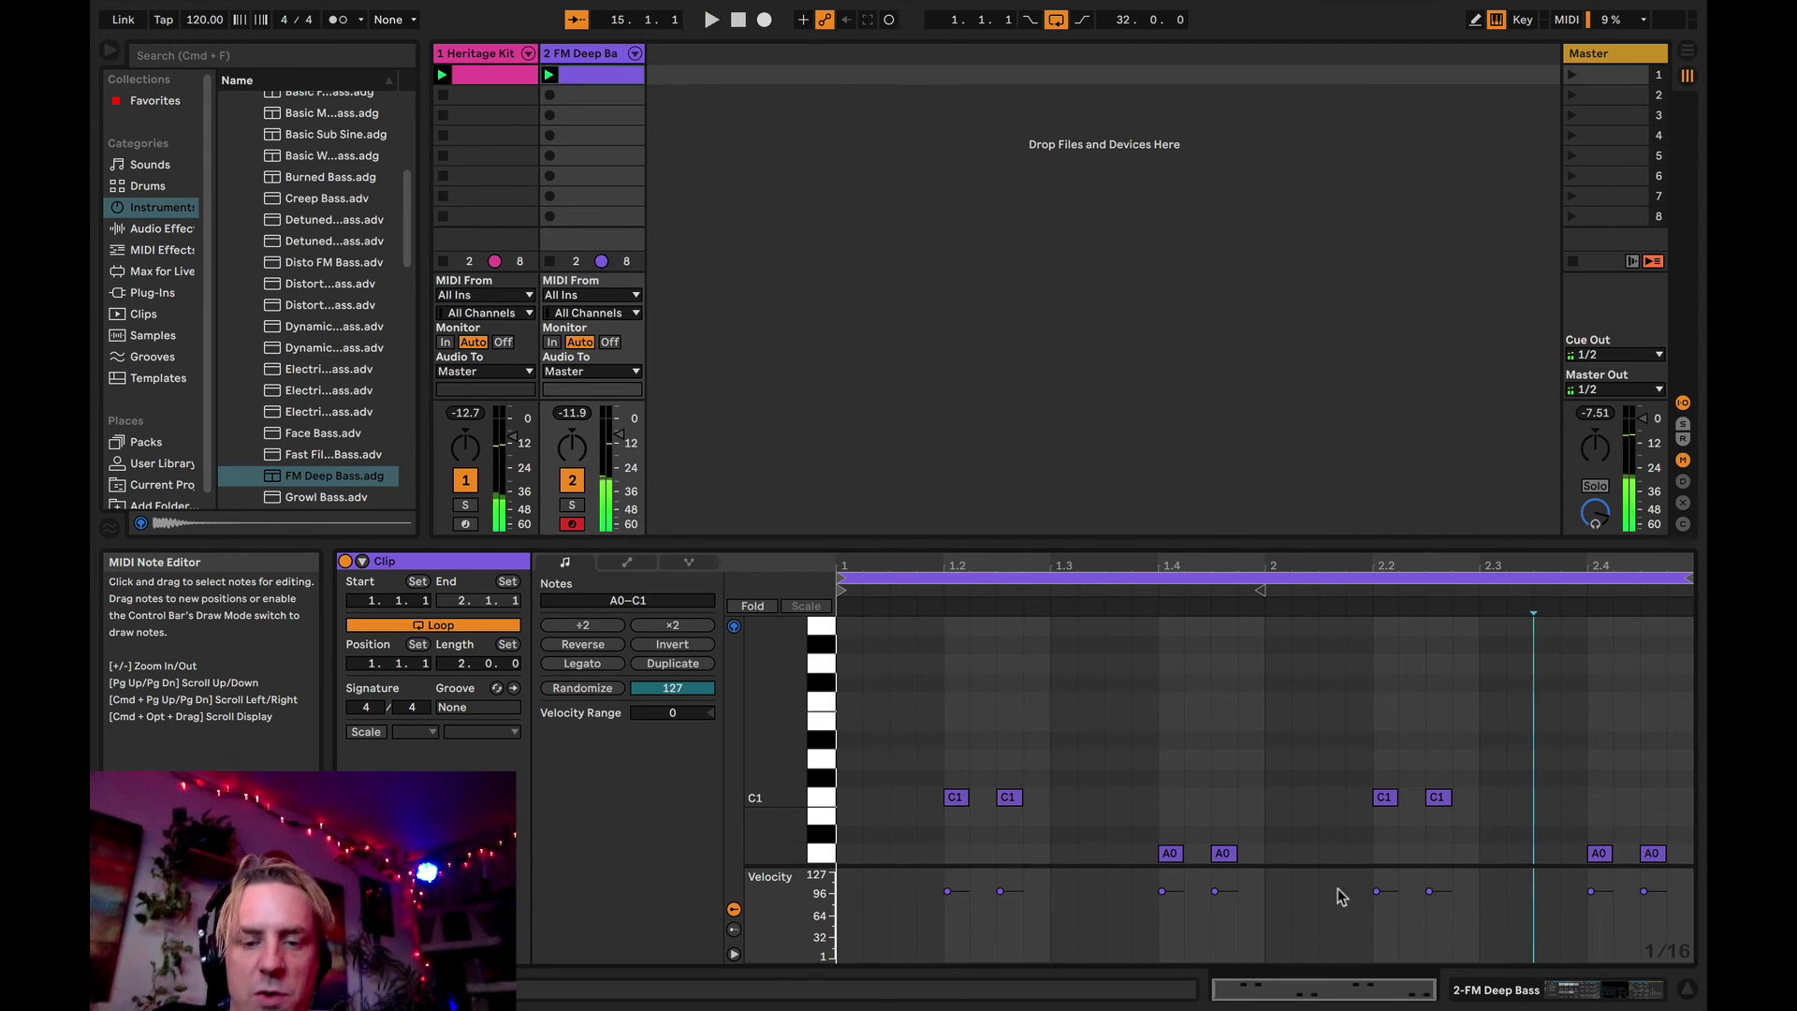
# - Move all the A0 notes one sixteenth earlier, with the pairs starting at 1.3.4 and 2.3.4, and play the loop
pyautogui.click(826, 855)
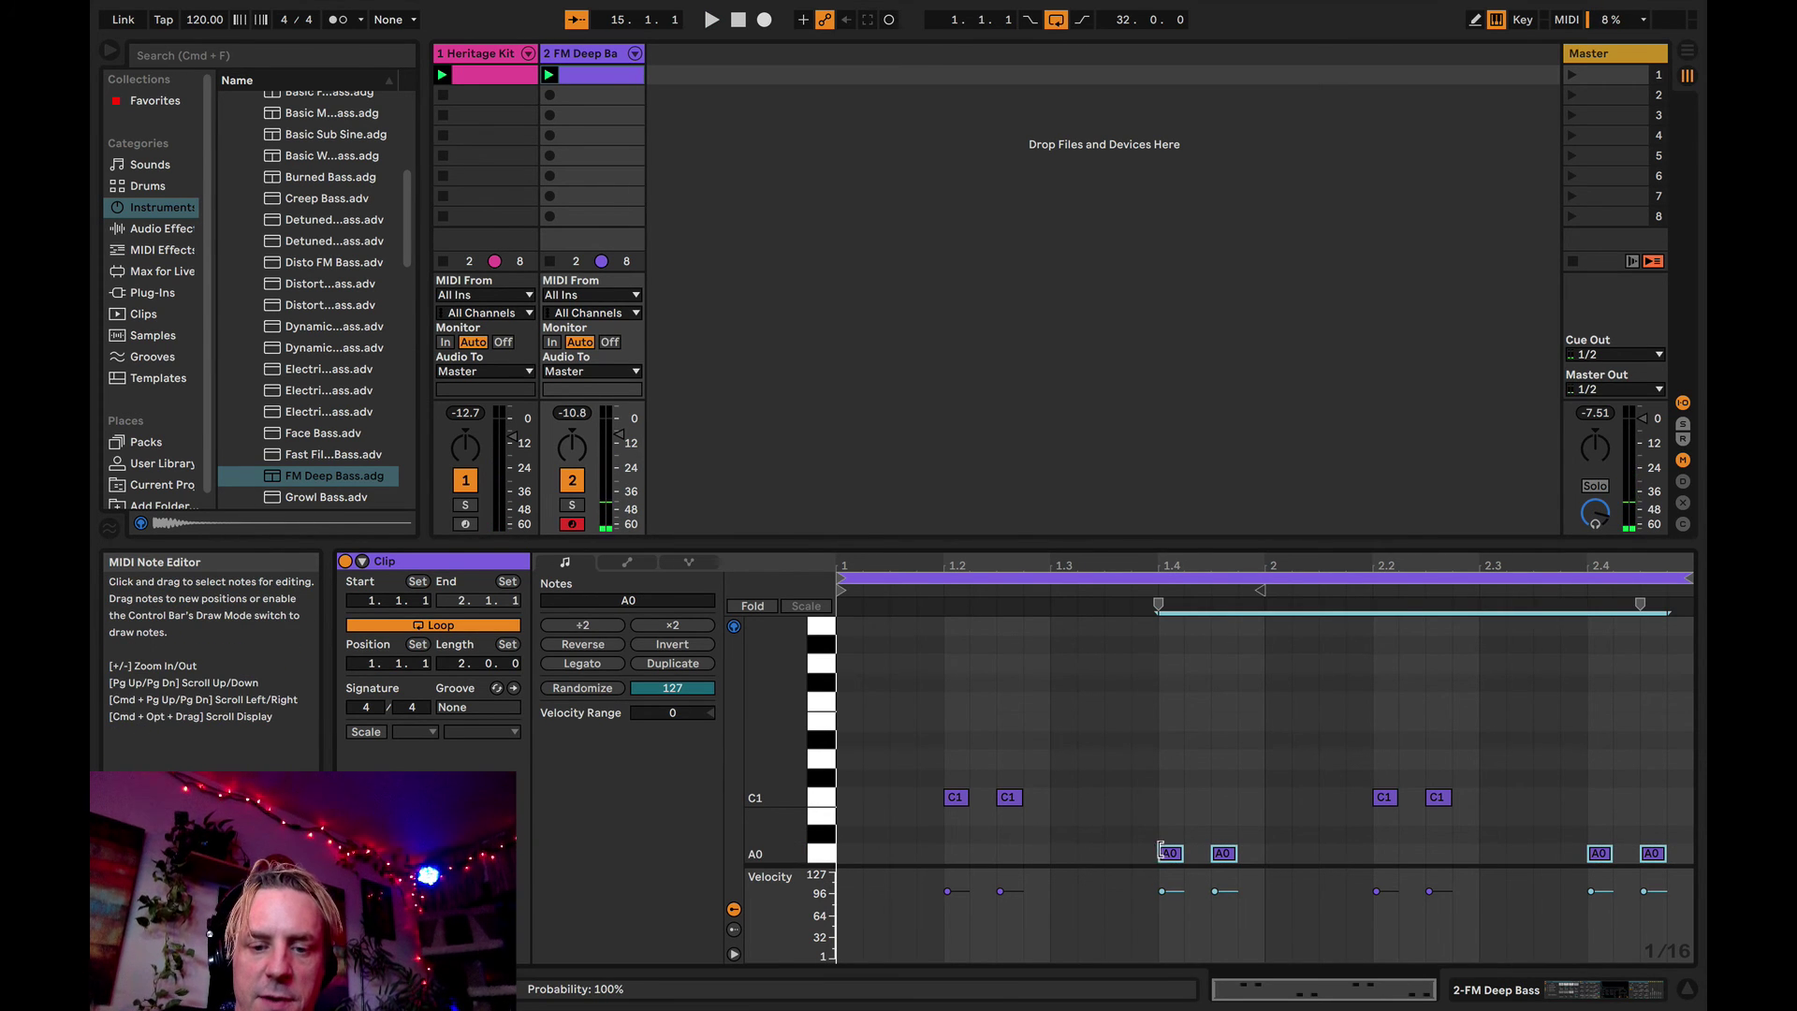
pyautogui.moveTo(1169, 856); pyautogui.dragTo(1143, 859)
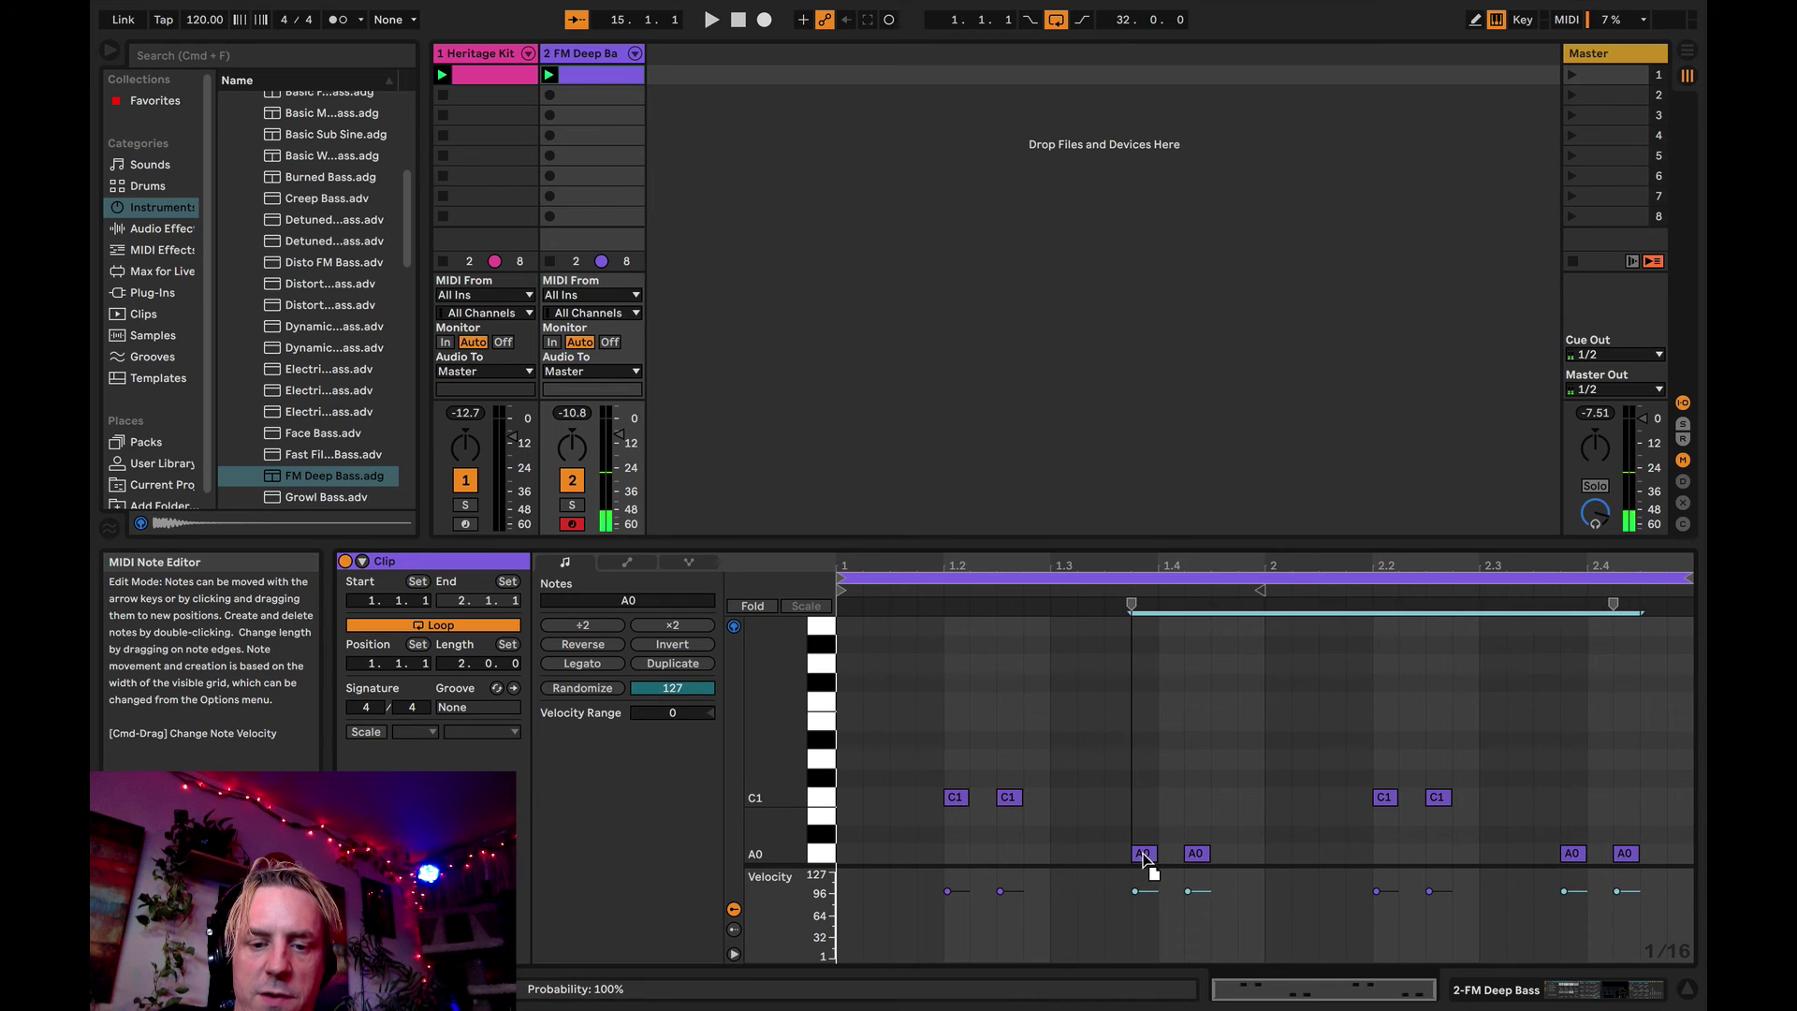
pyautogui.click(1134, 740)
pyautogui.press('space')
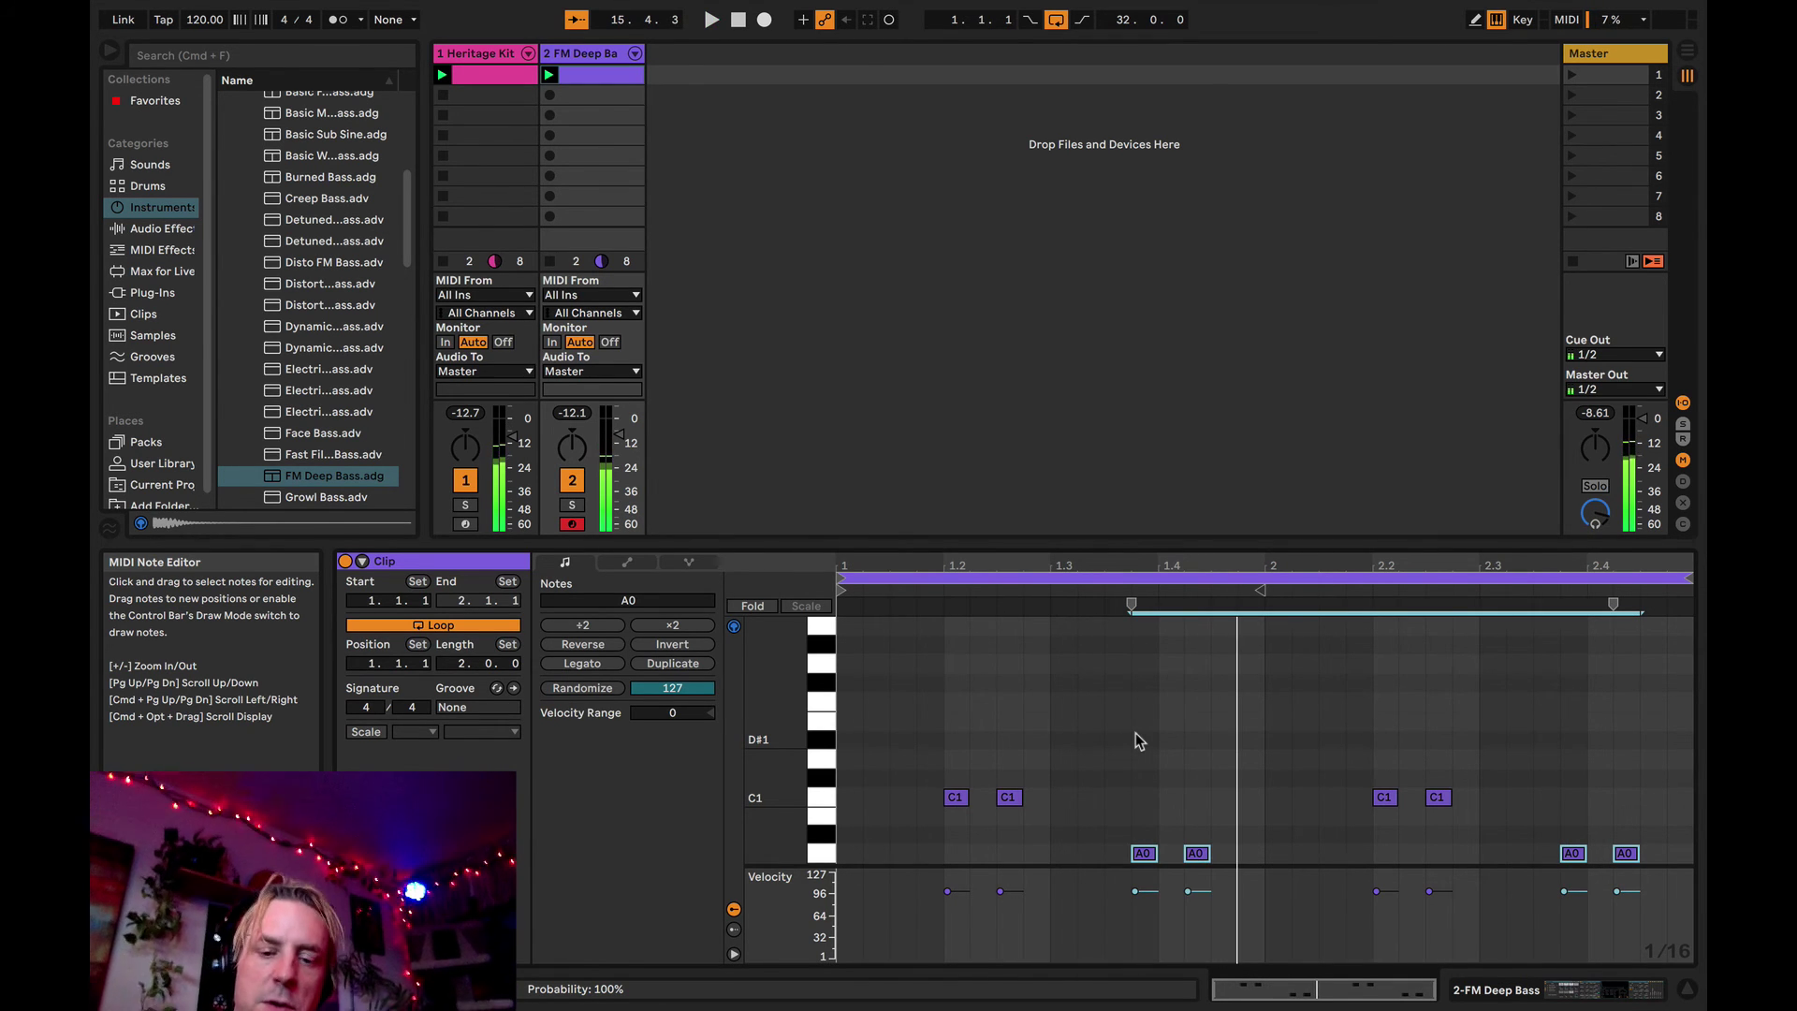
pyautogui.click(1135, 732)
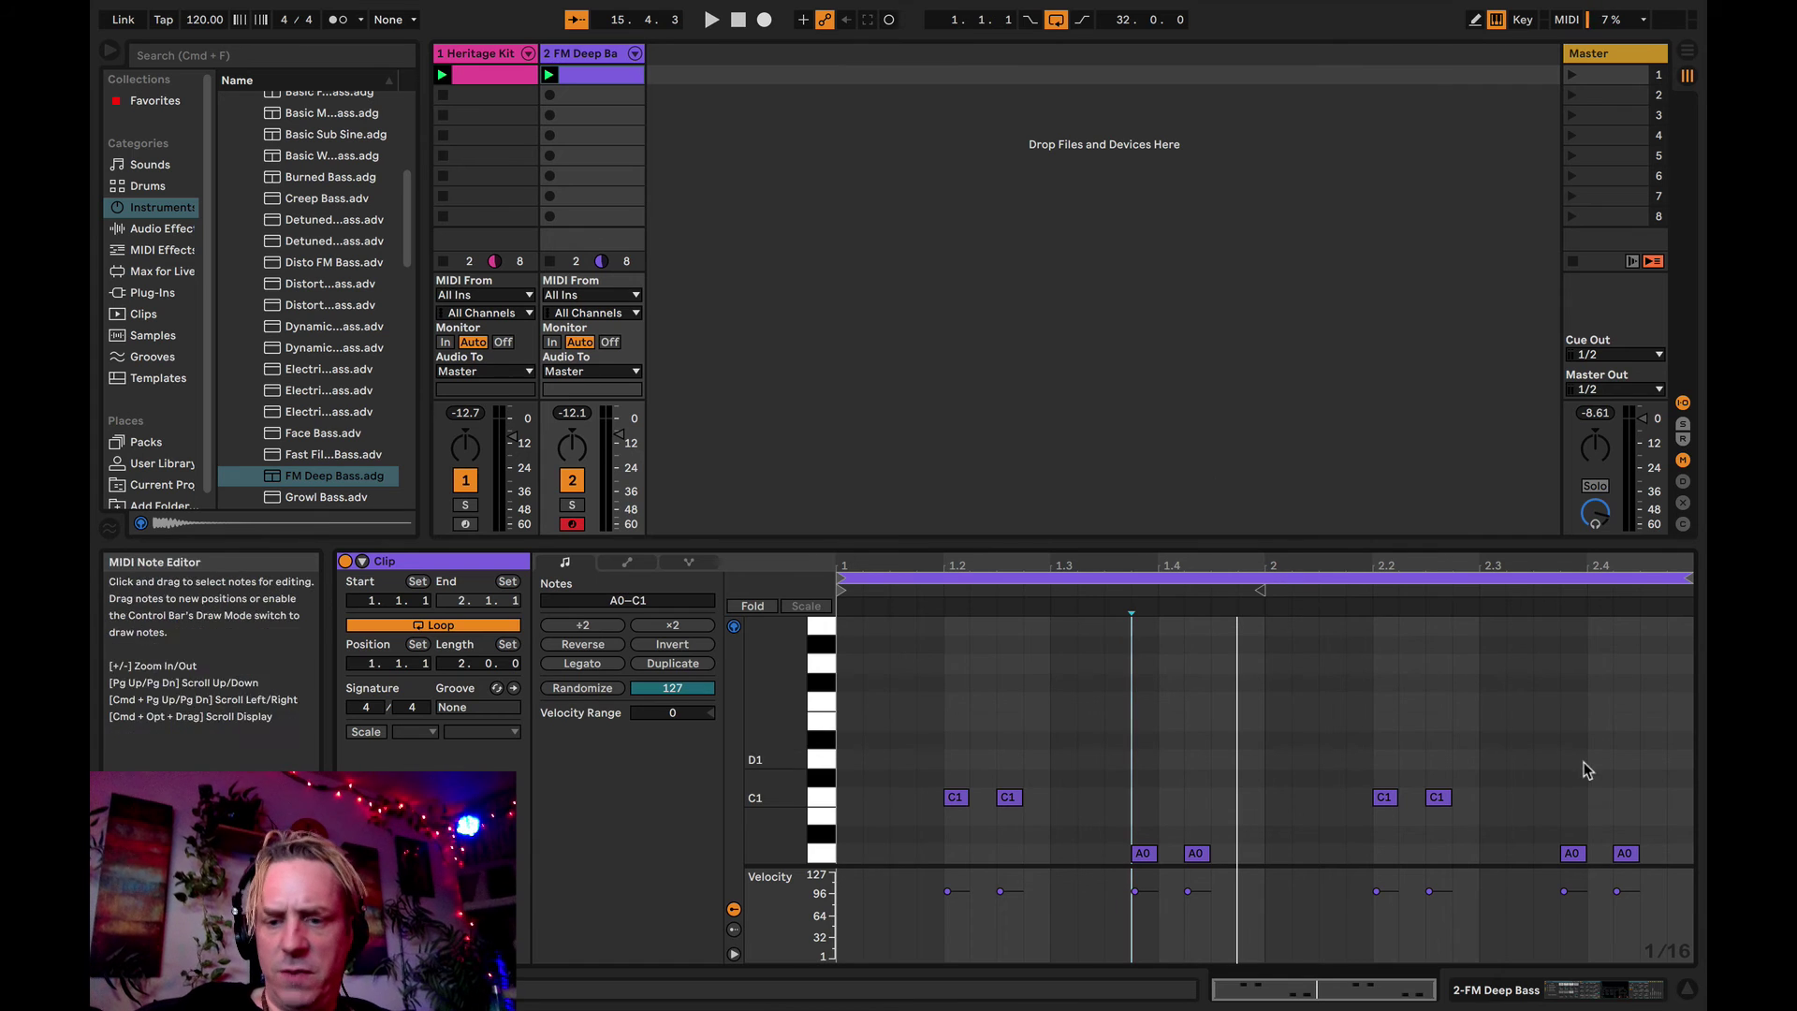
# - Raise the last A0 note of bar two to A#0 and play the loop
pyautogui.click(1626, 854)
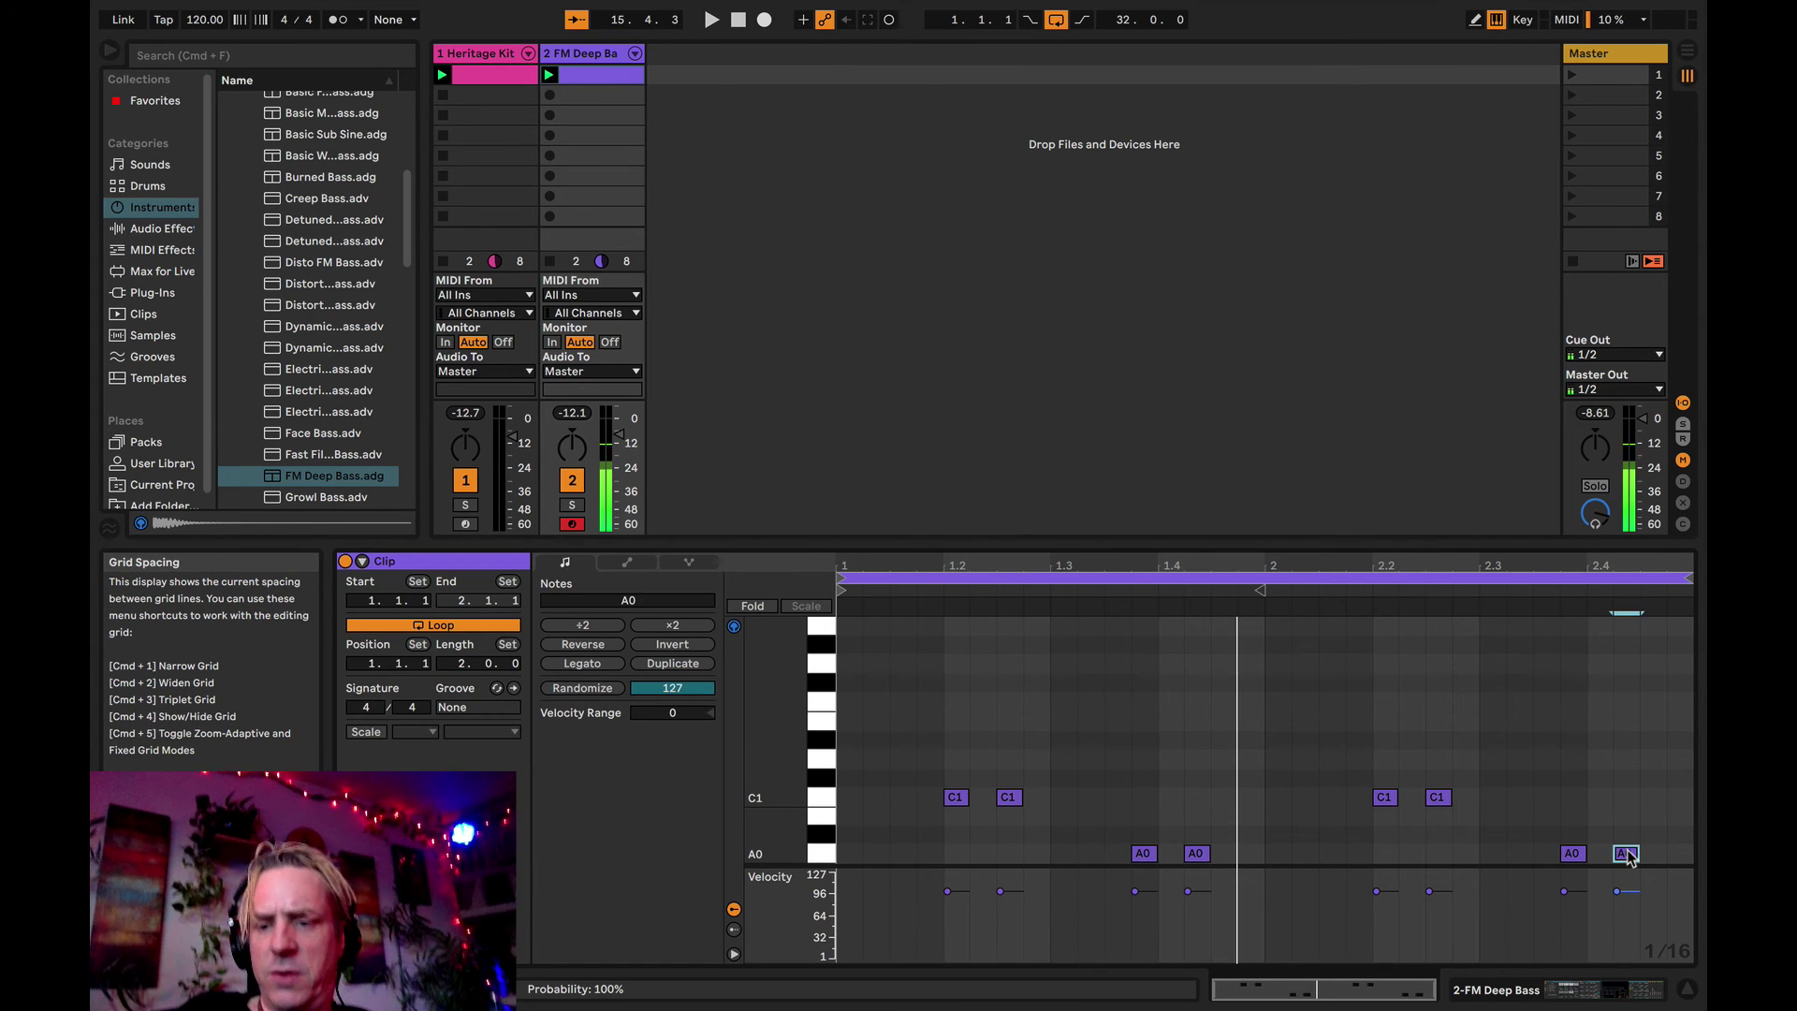
pyautogui.moveTo(1629, 856); pyautogui.dragTo(1629, 842)
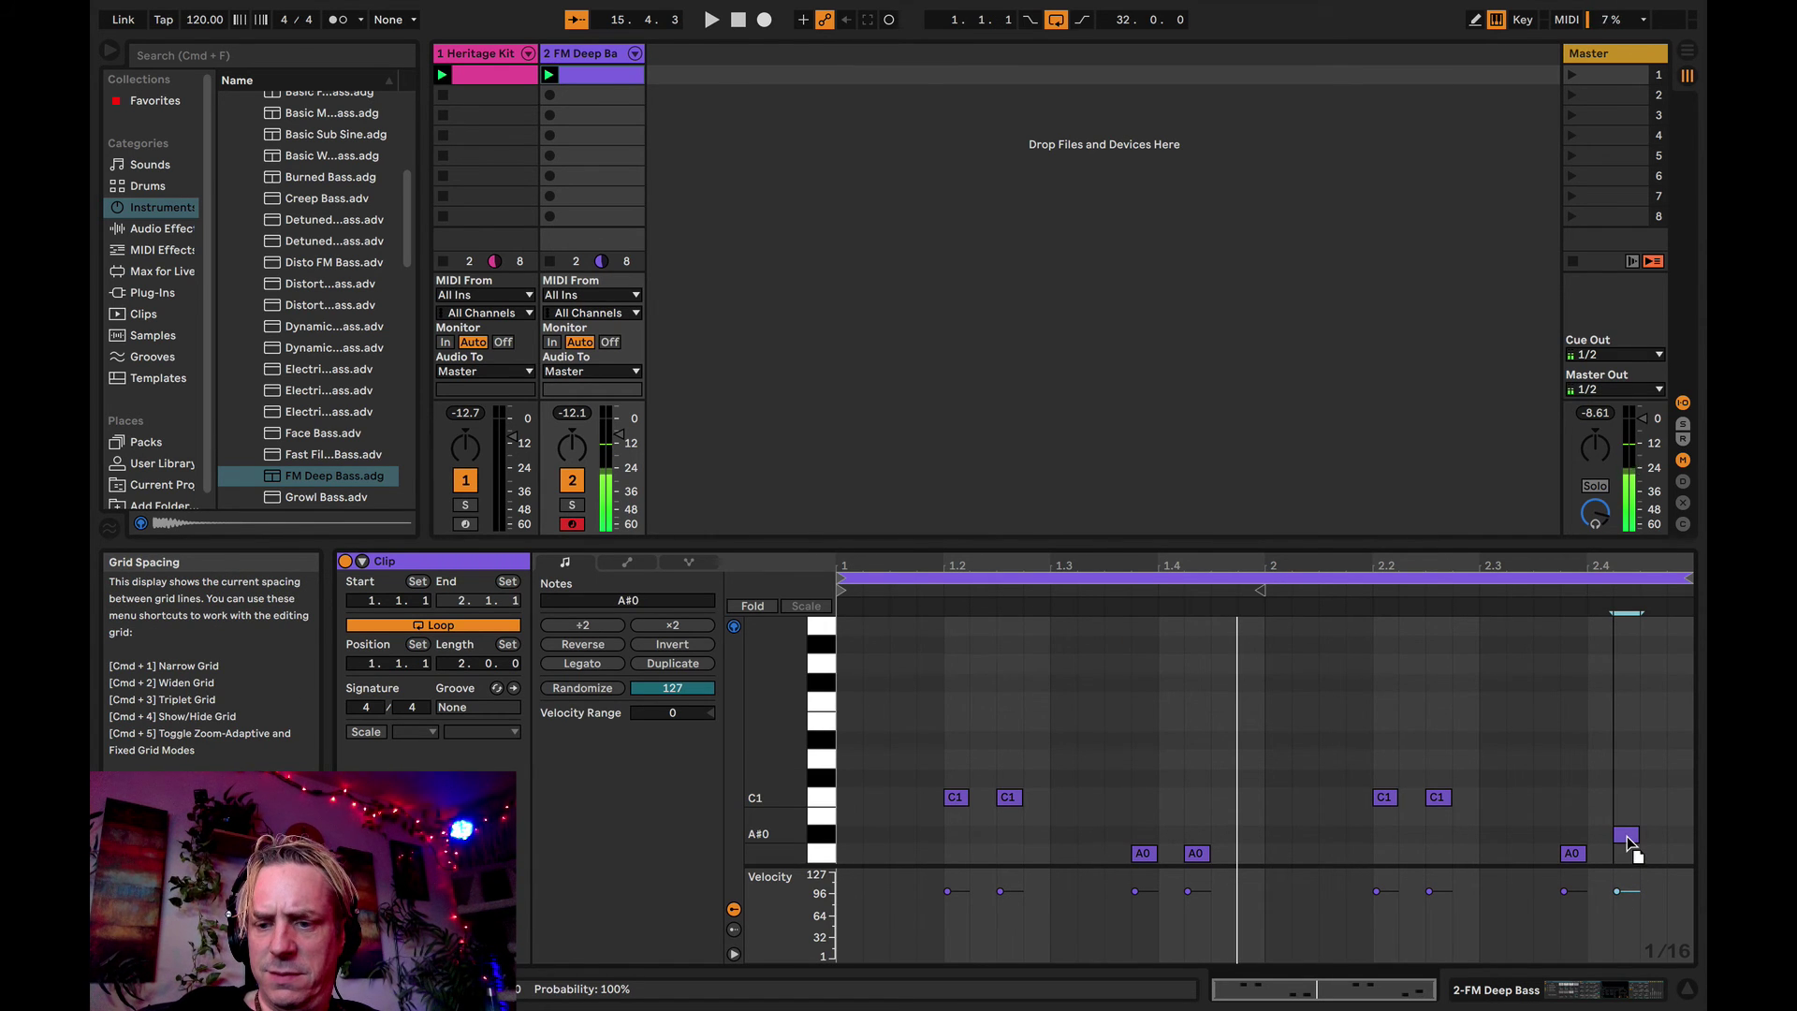
pyautogui.press('space')
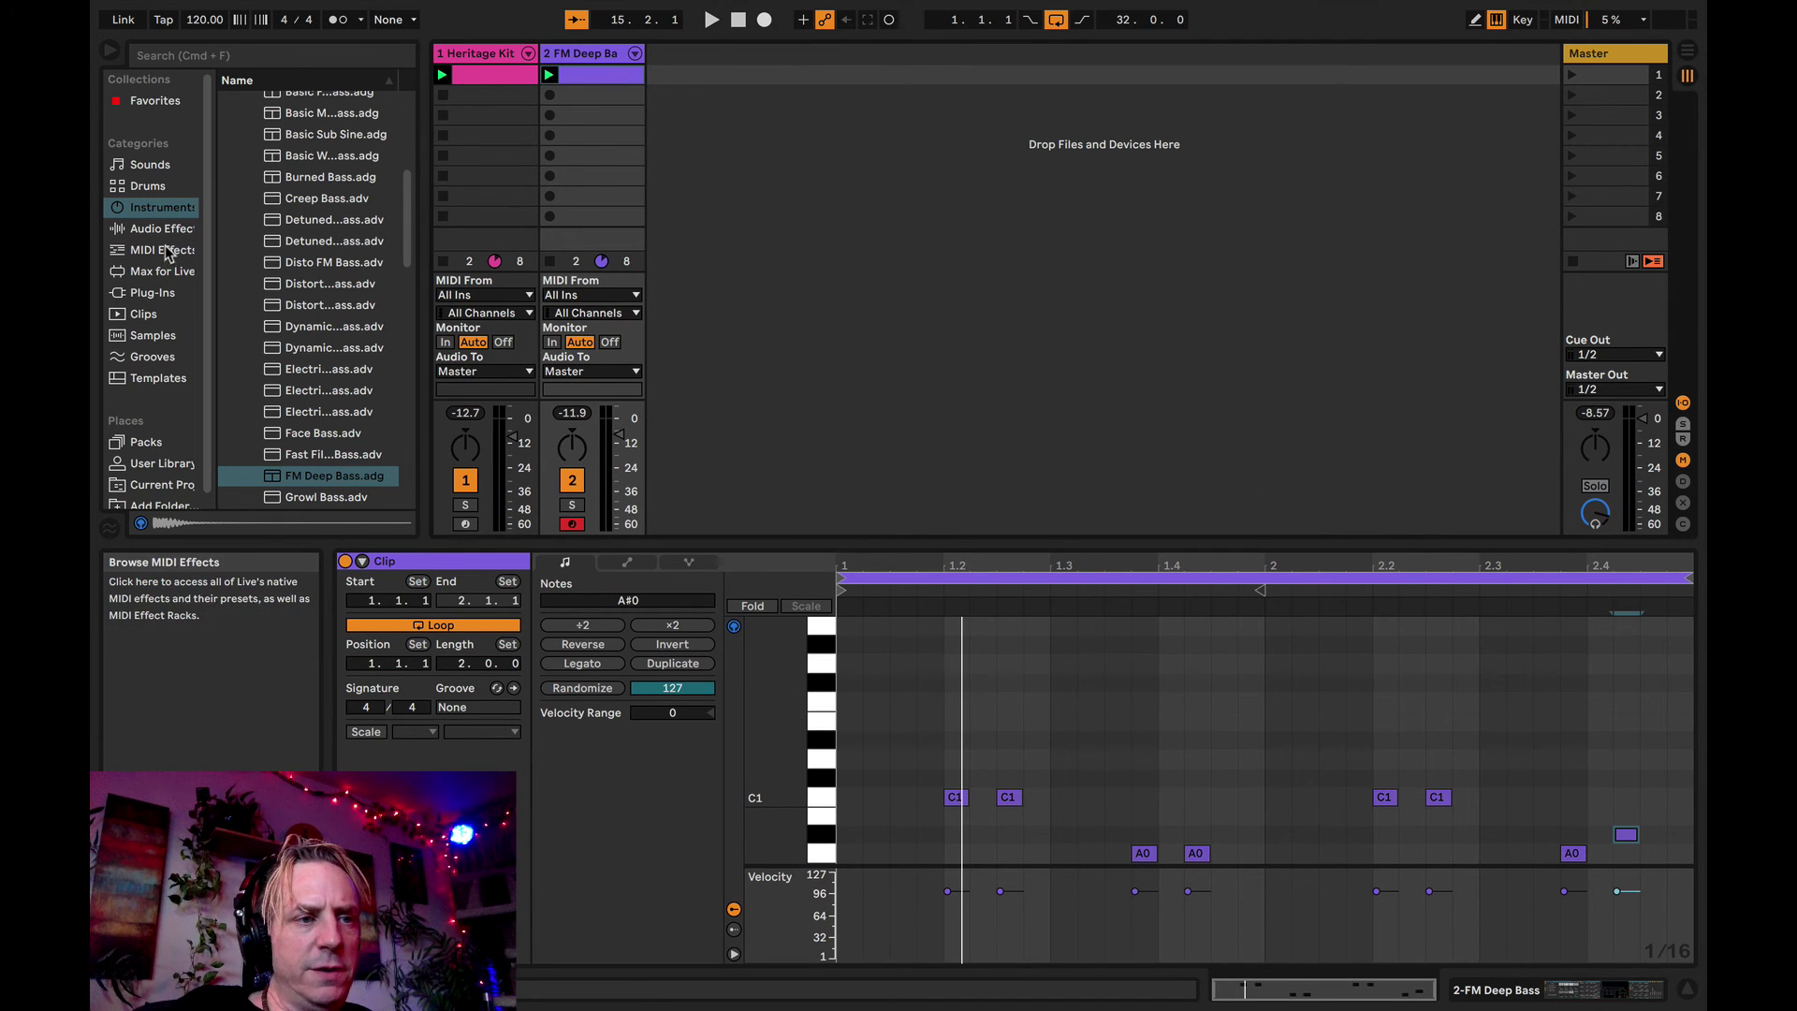
# - Load the Wavetable instrument onto a new third track and create an empty MIDI clip in its first slot
pyautogui.click(165, 212)
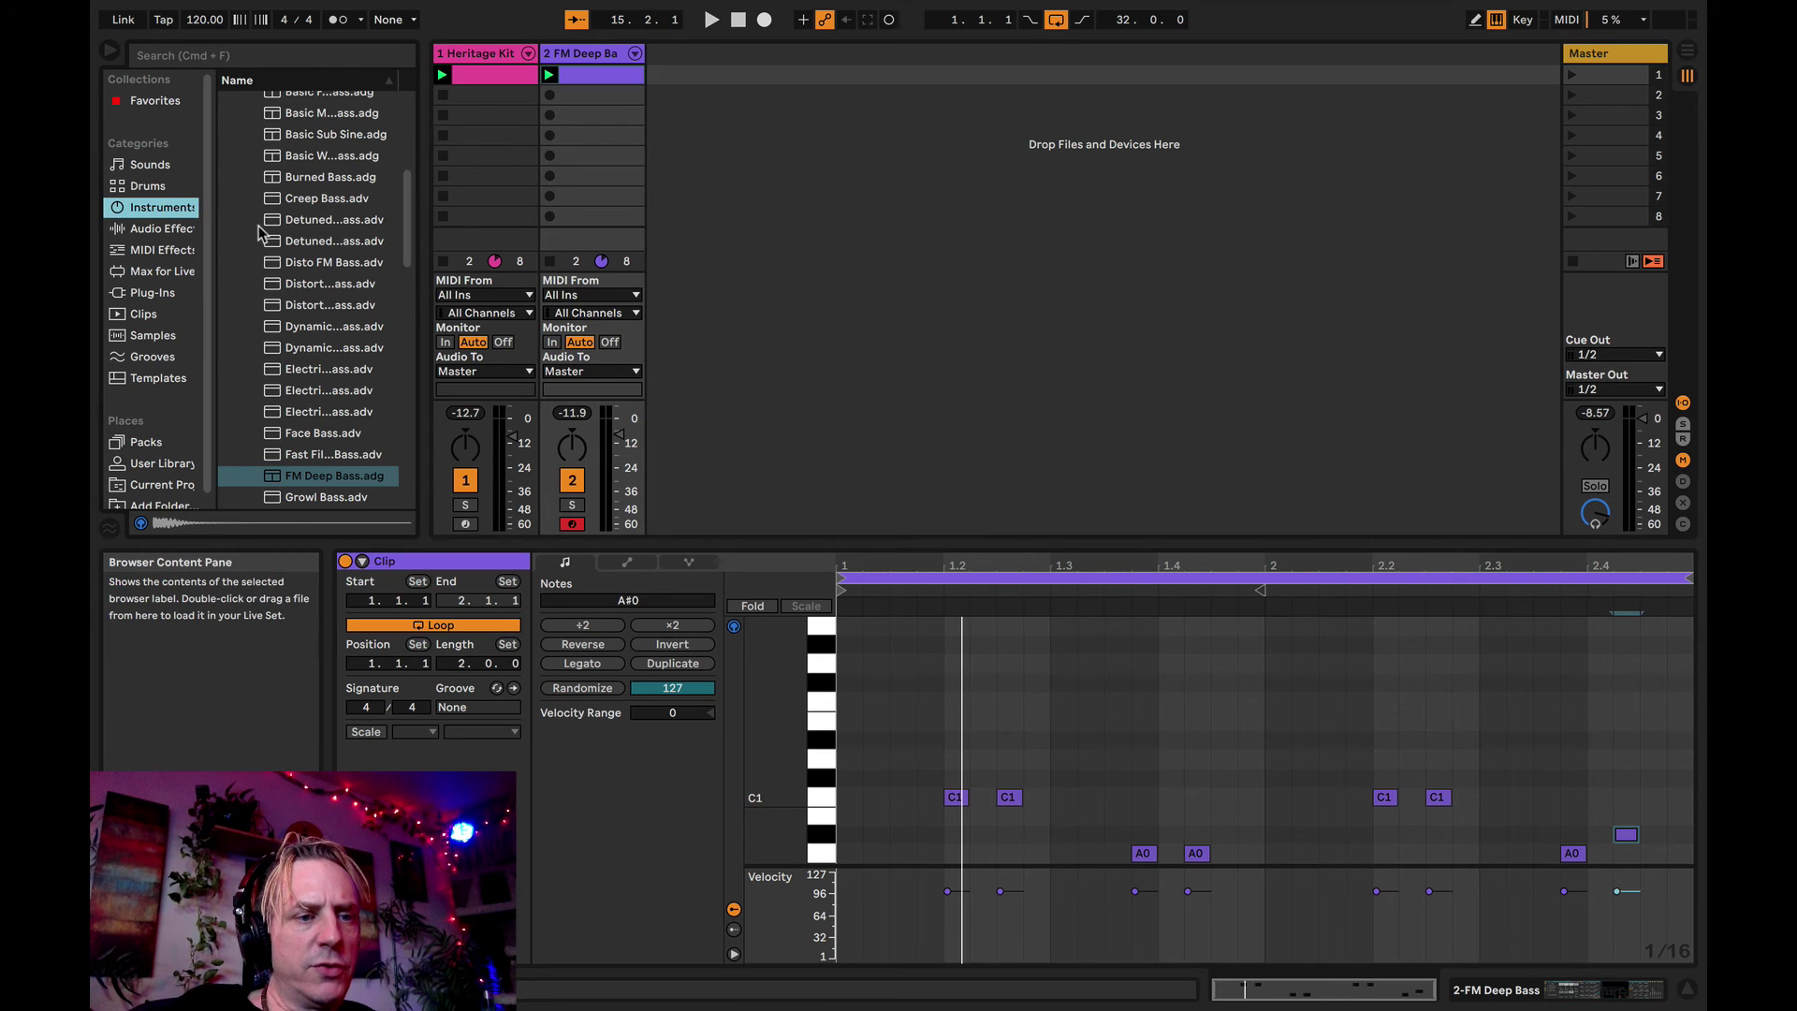
pyautogui.click(226, 272)
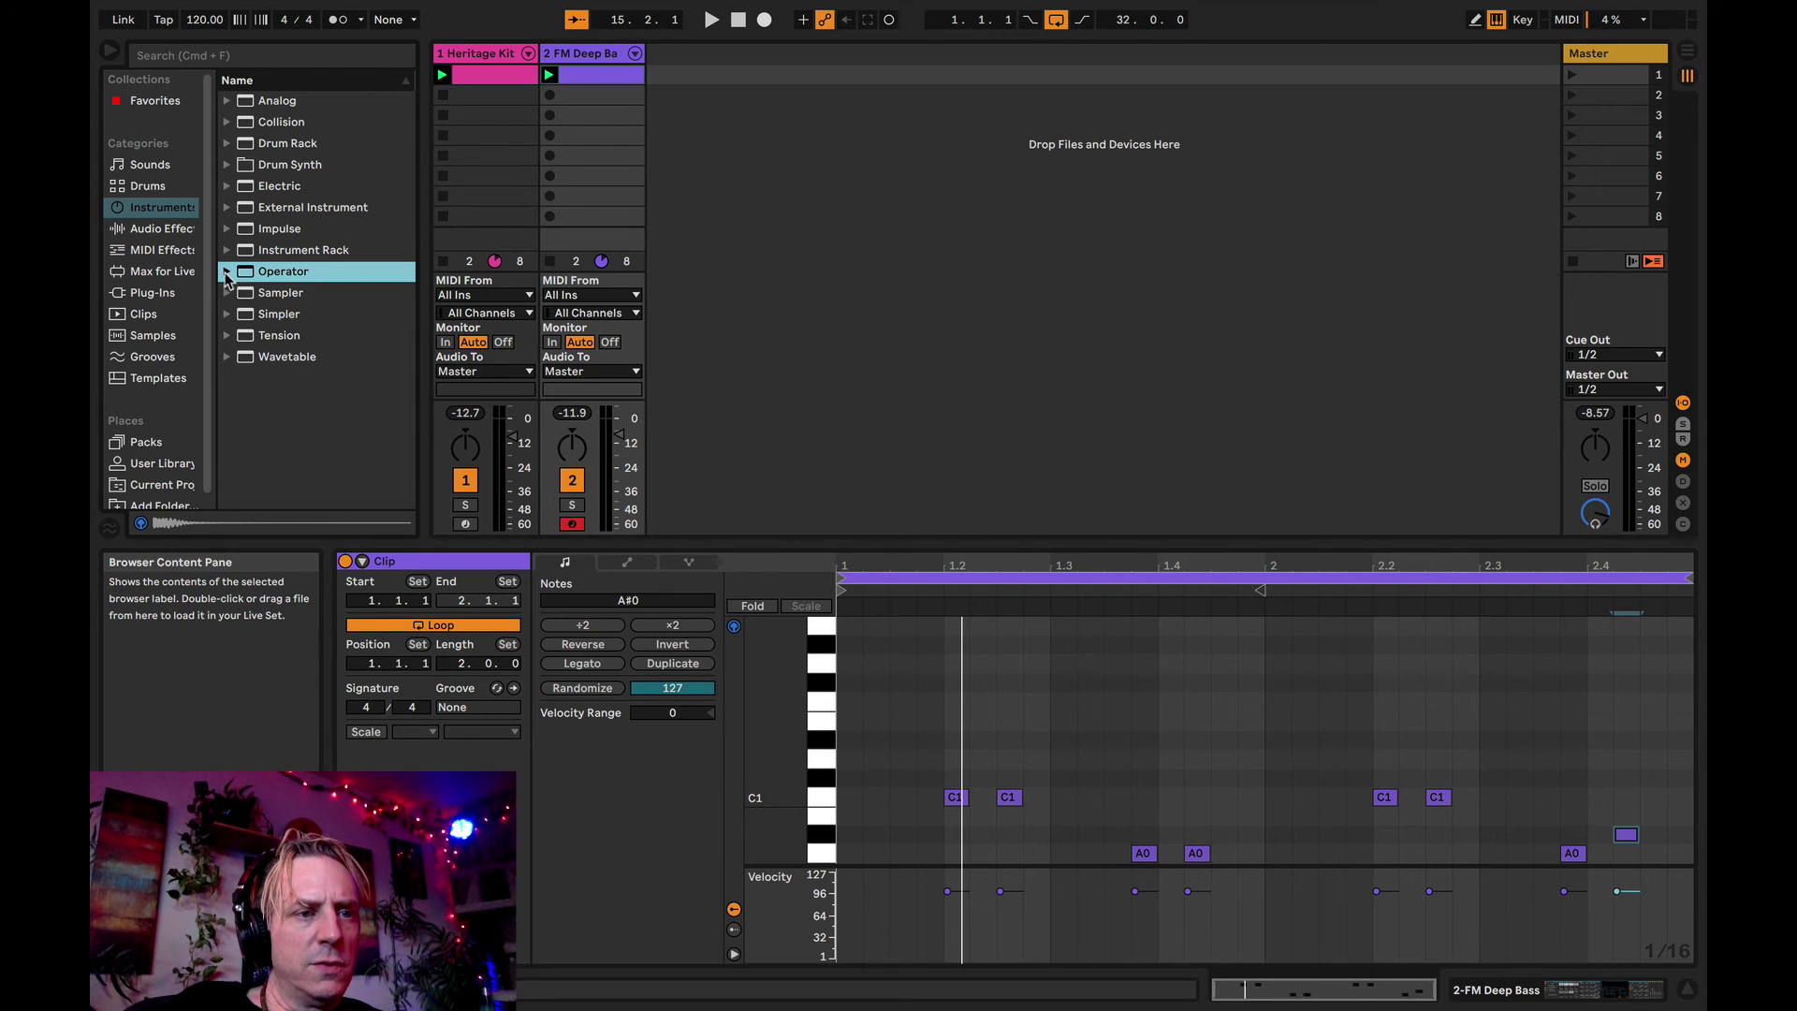
pyautogui.click(270, 362)
pyautogui.doubleClick(287, 356)
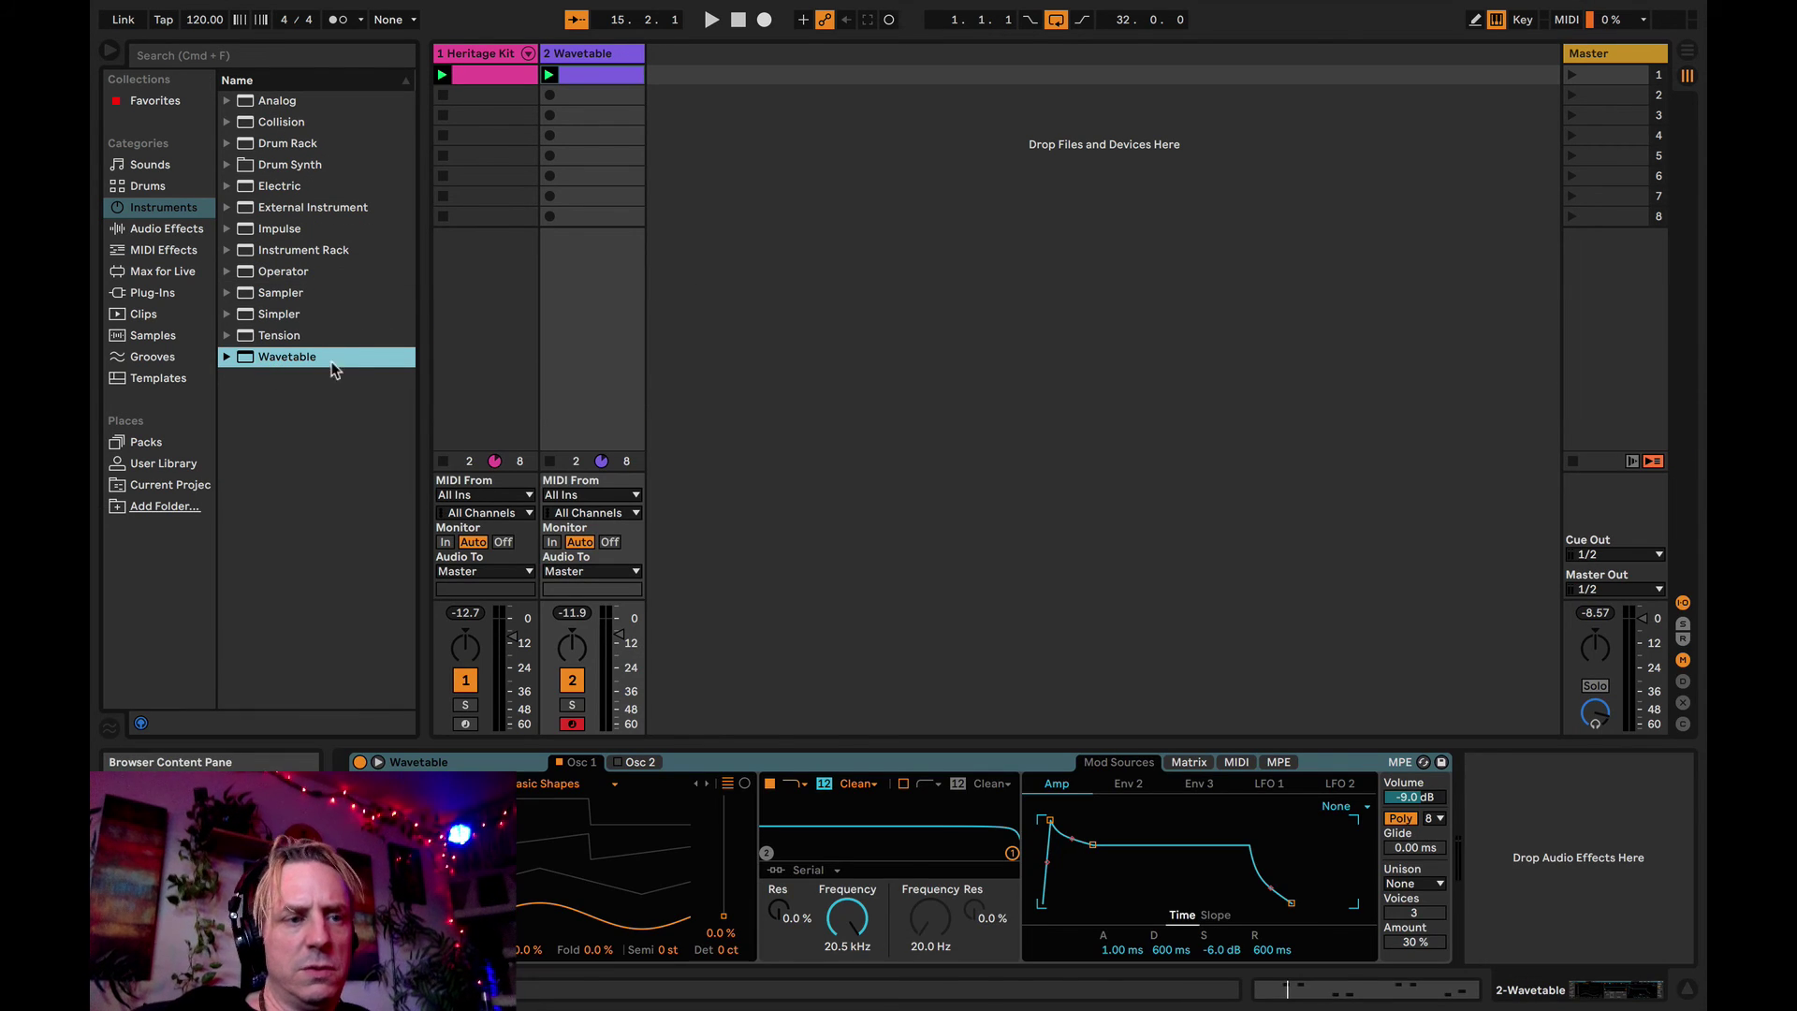
pyautogui.moveTo(724, 150); pyautogui.dragTo(728, 156)
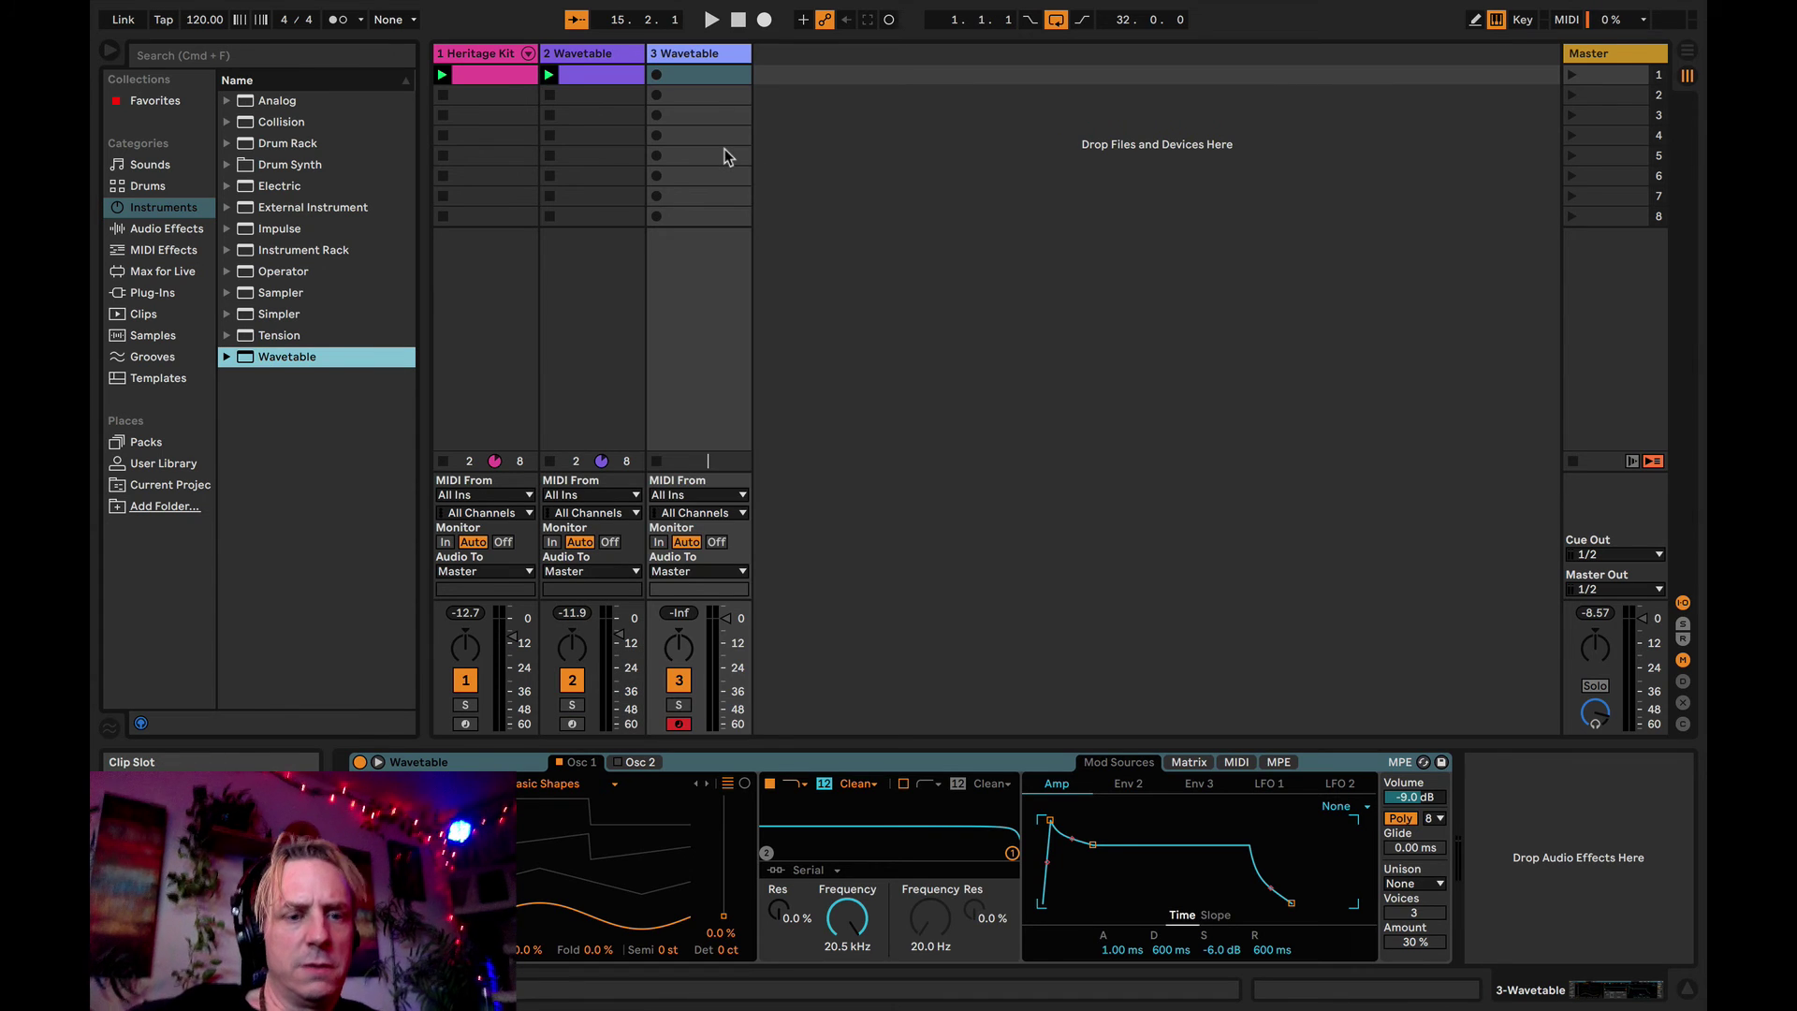
pyautogui.doubleClick(699, 75)
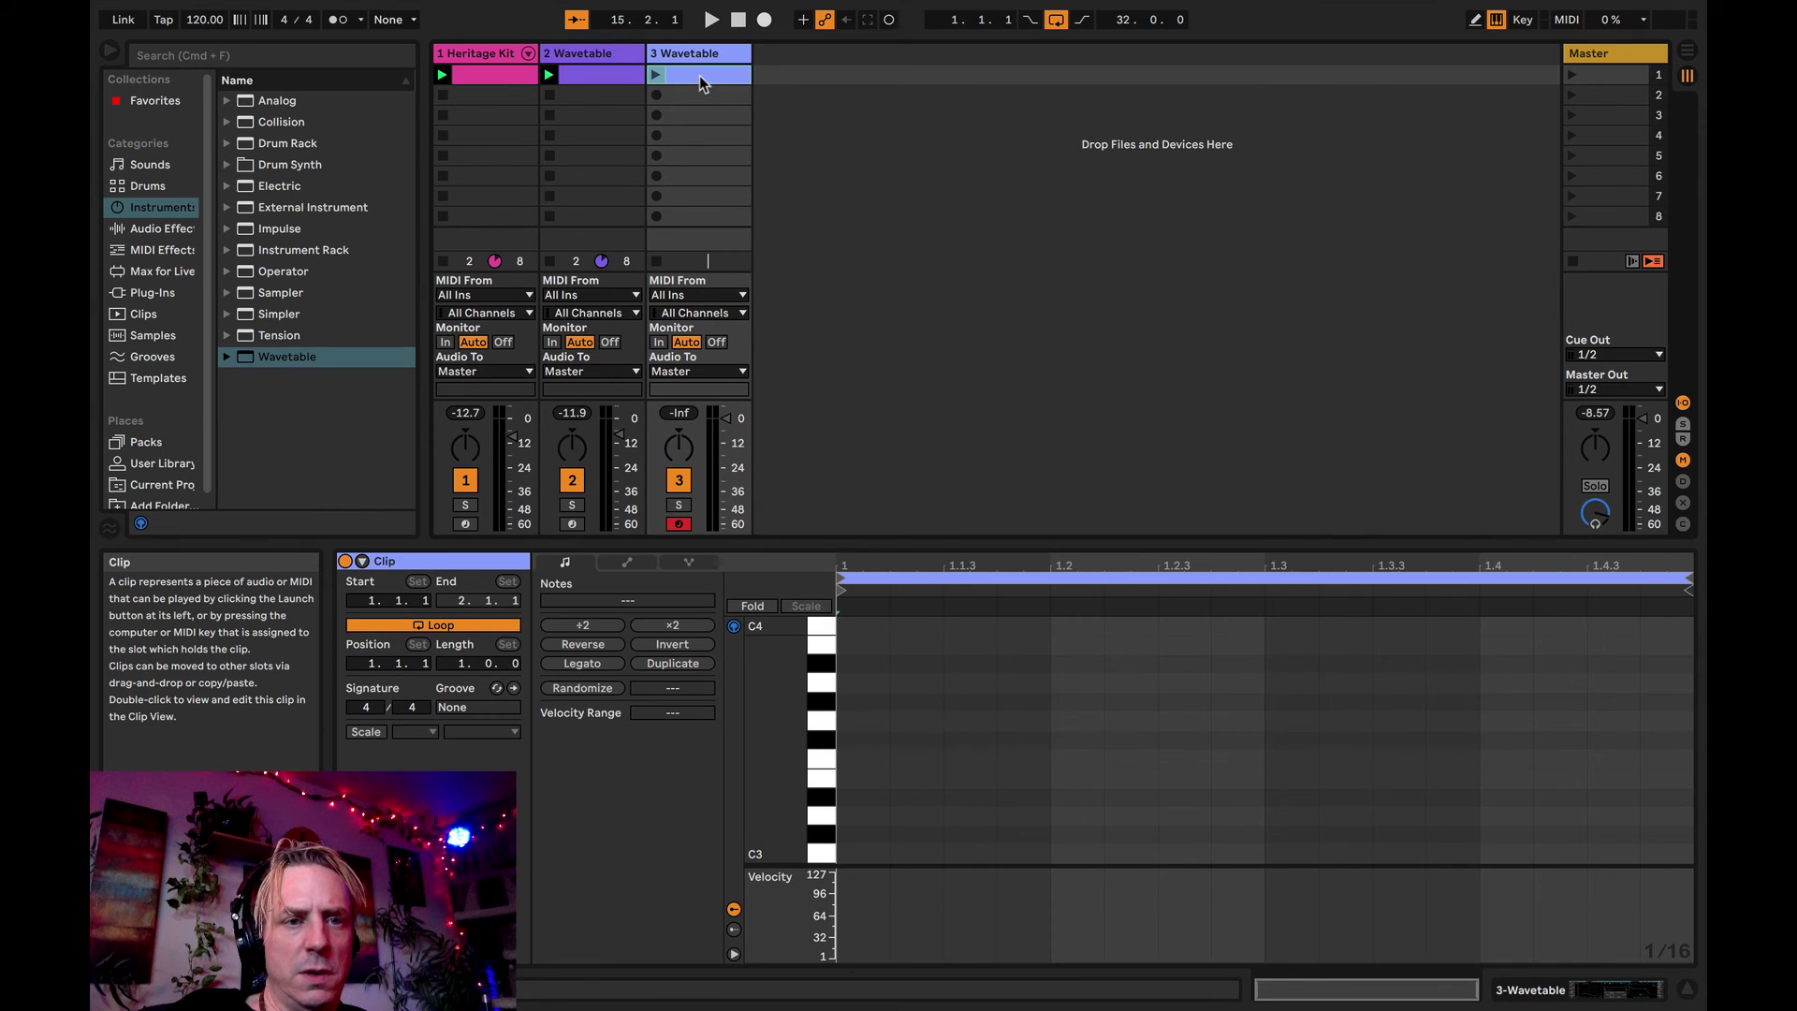
# - Add sixteenth notes C3 and A2 at the start of the Wavetable clip and launch it with the other clips
pyautogui.click(602, 82)
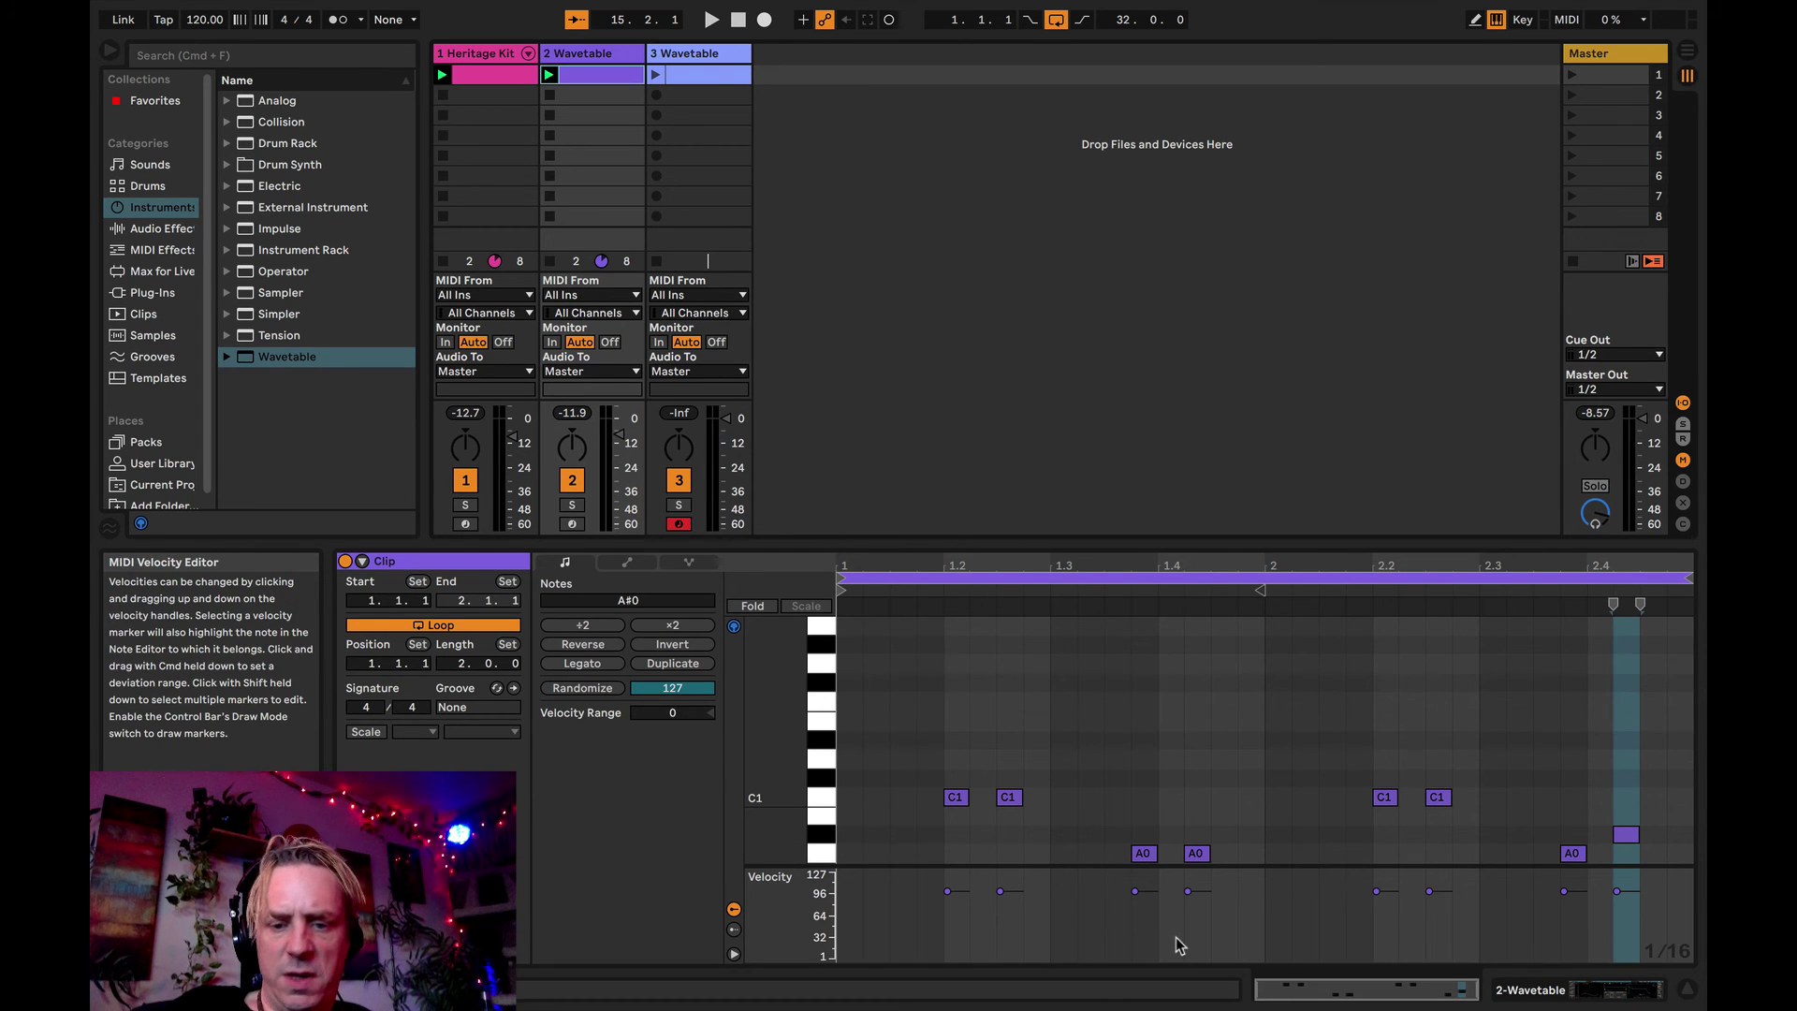
pyautogui.click(706, 79)
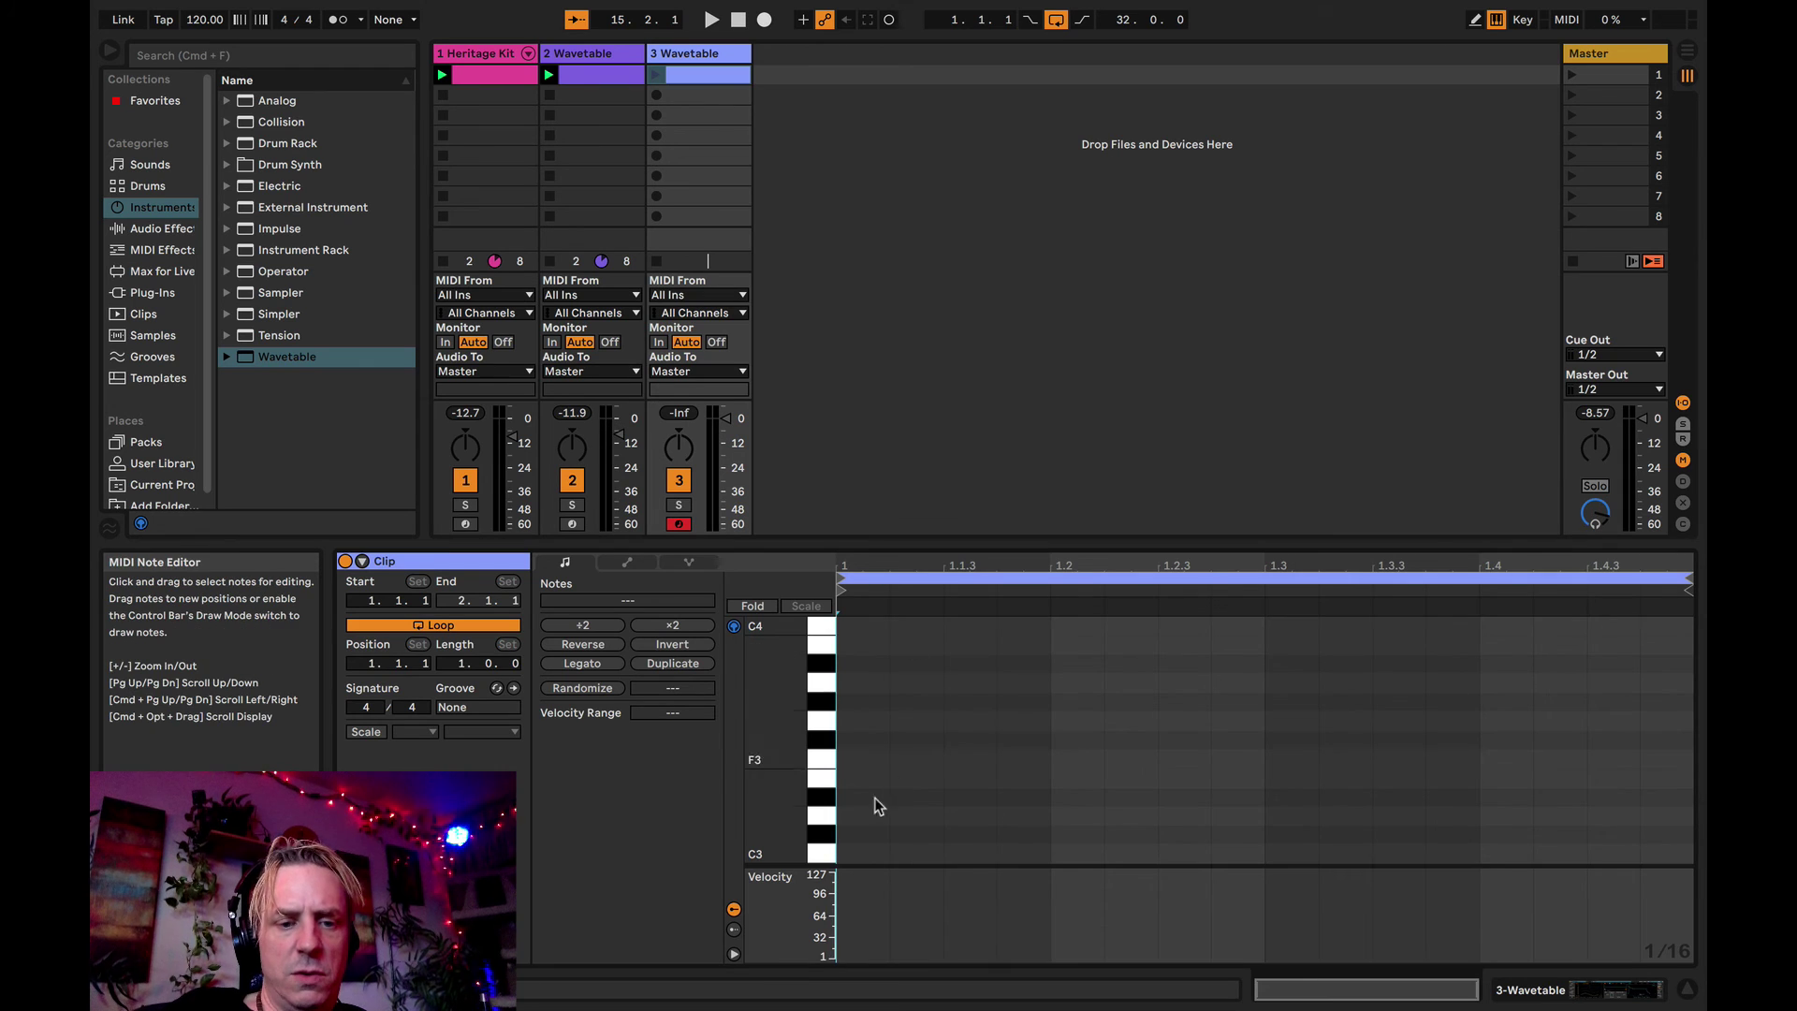
pyautogui.scroll(-3, 870, 798)
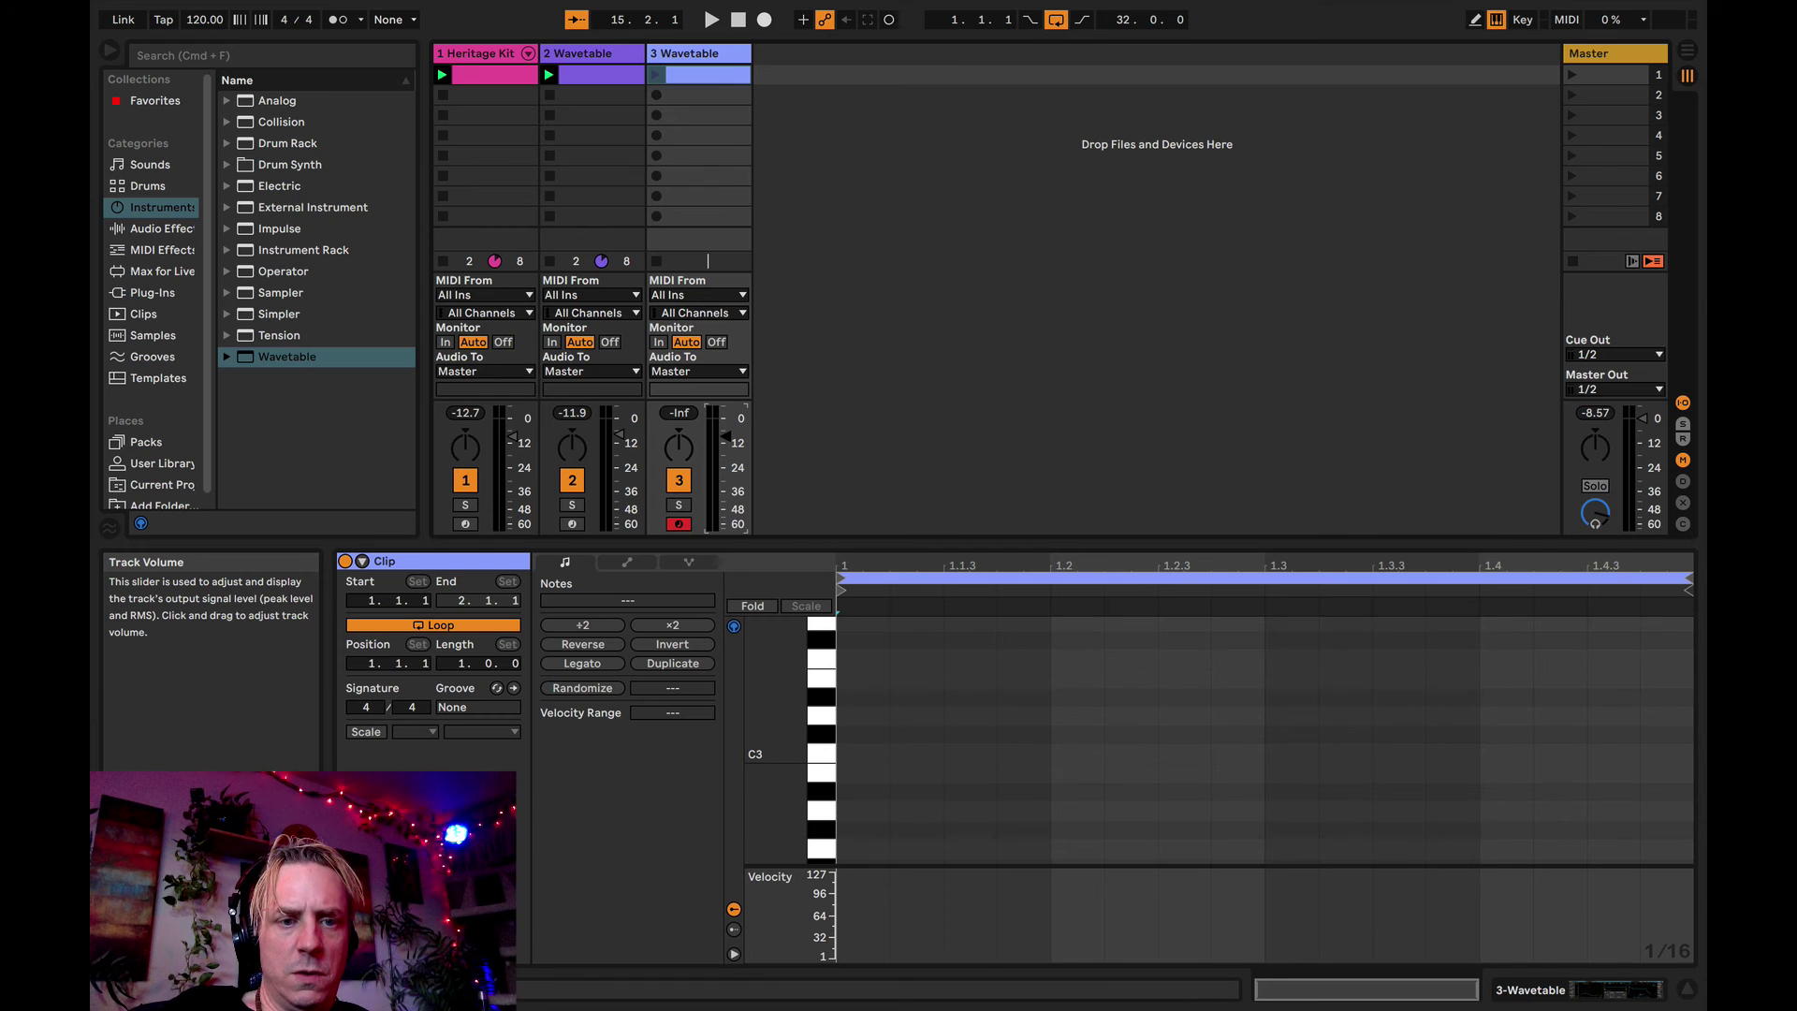
pyautogui.click(823, 751)
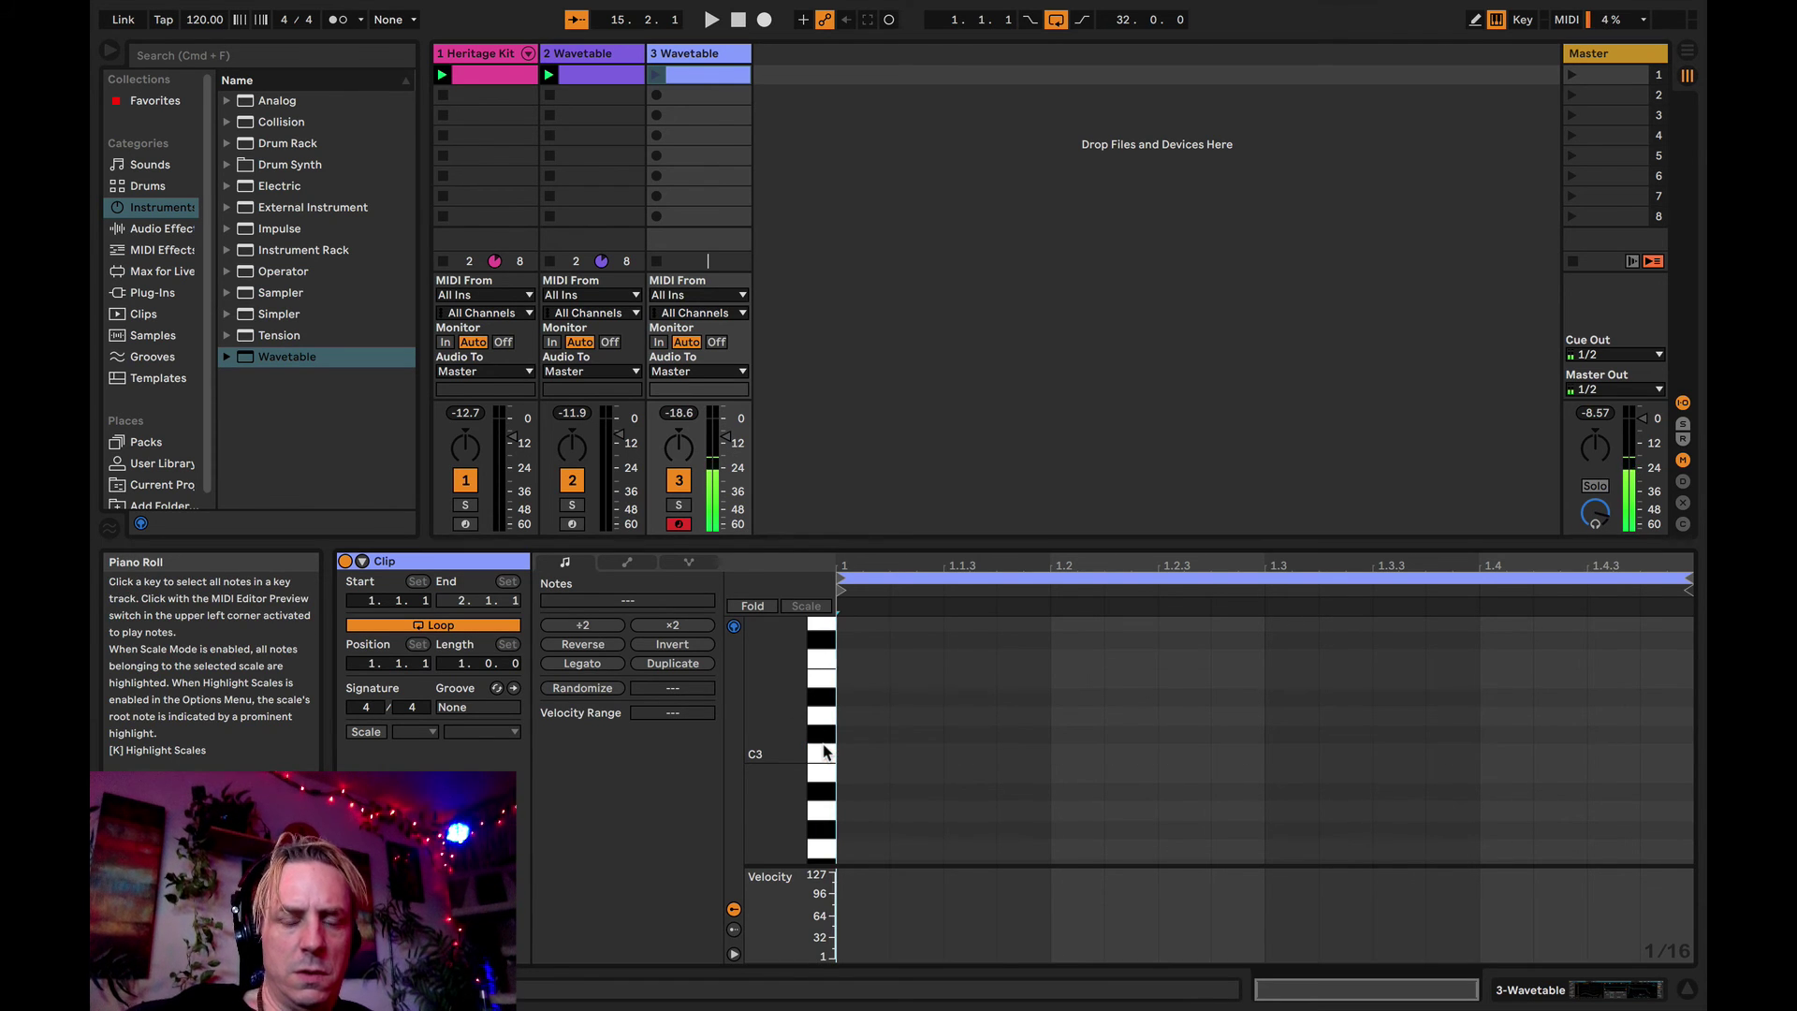
pyautogui.doubleClick(873, 753)
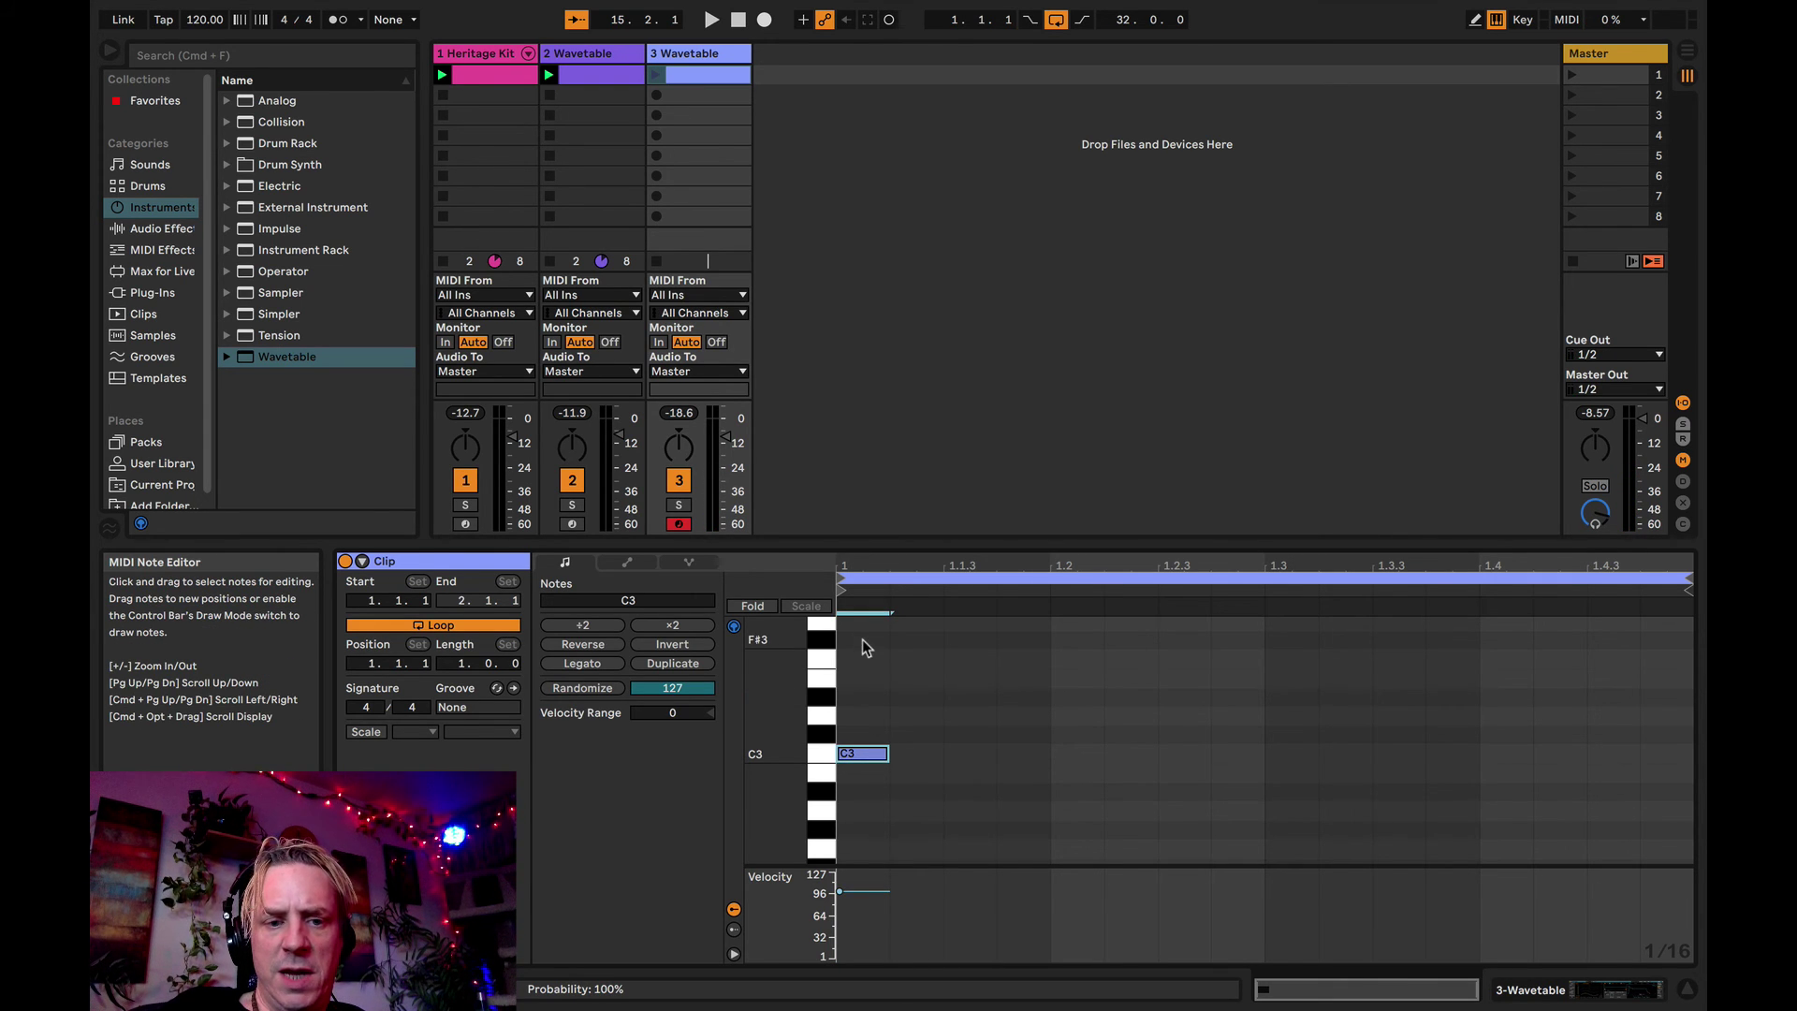
pyautogui.doubleClick(867, 810)
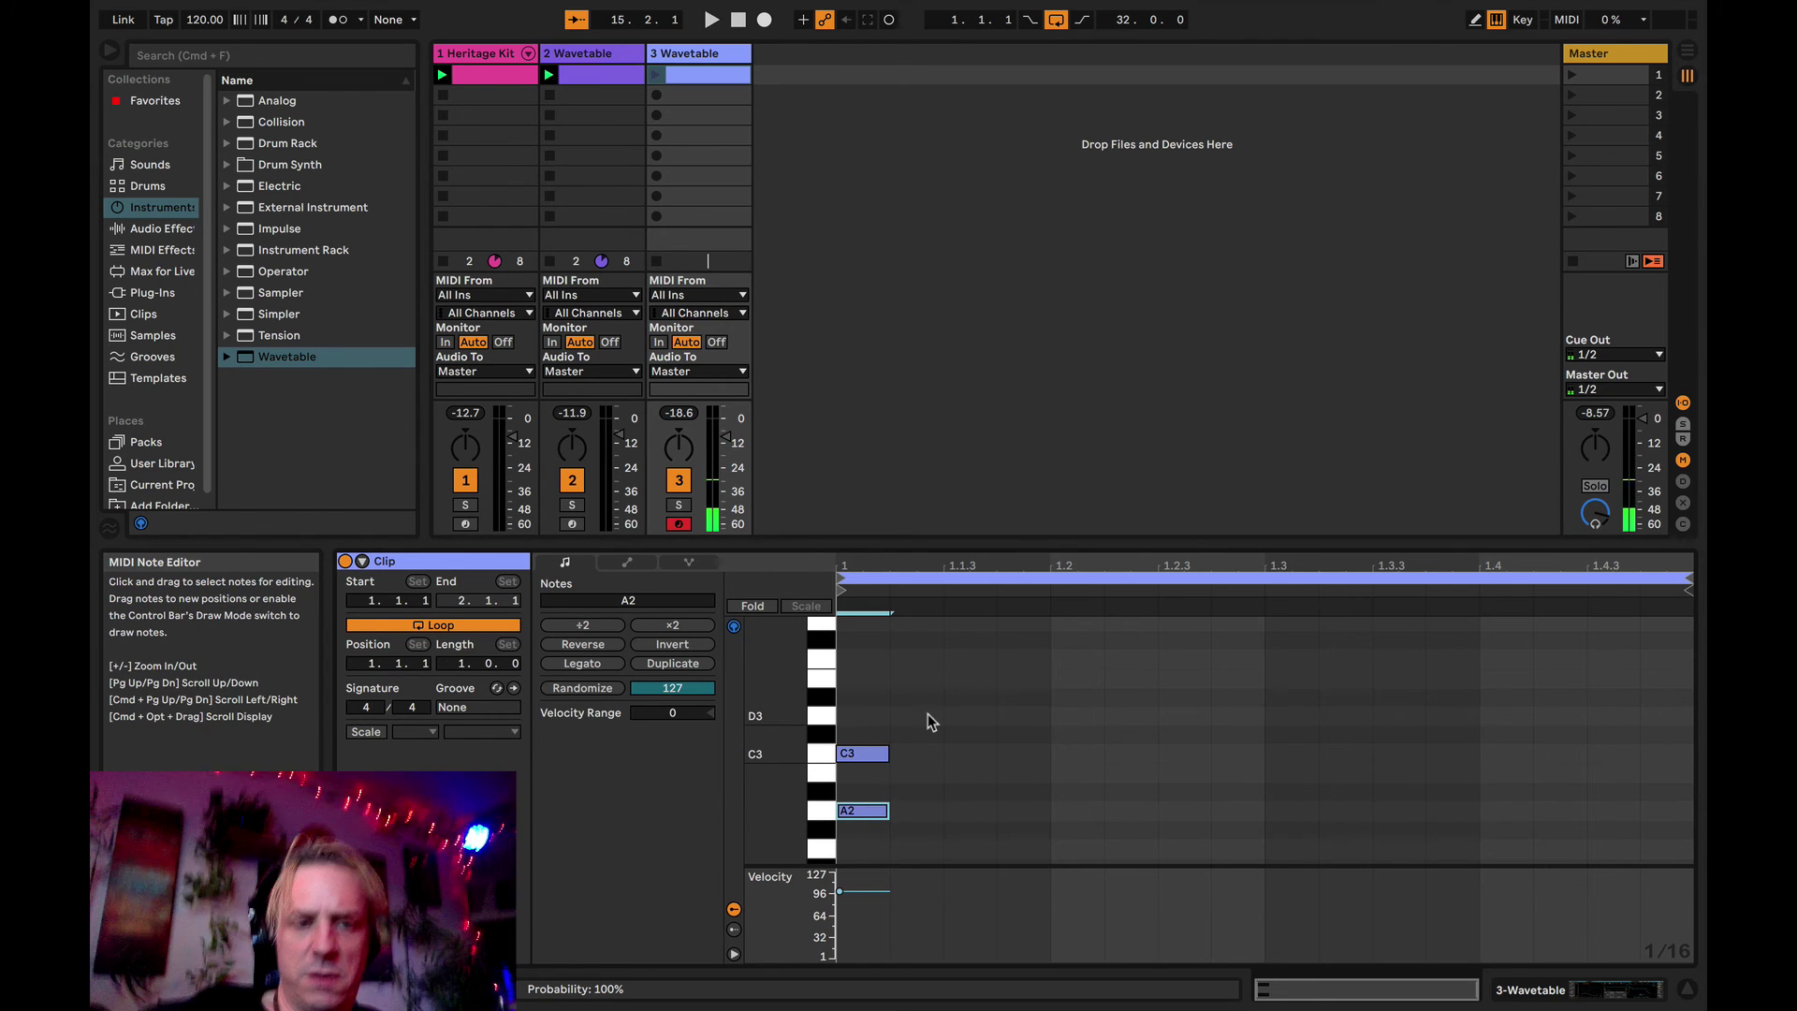
pyautogui.click(656, 74)
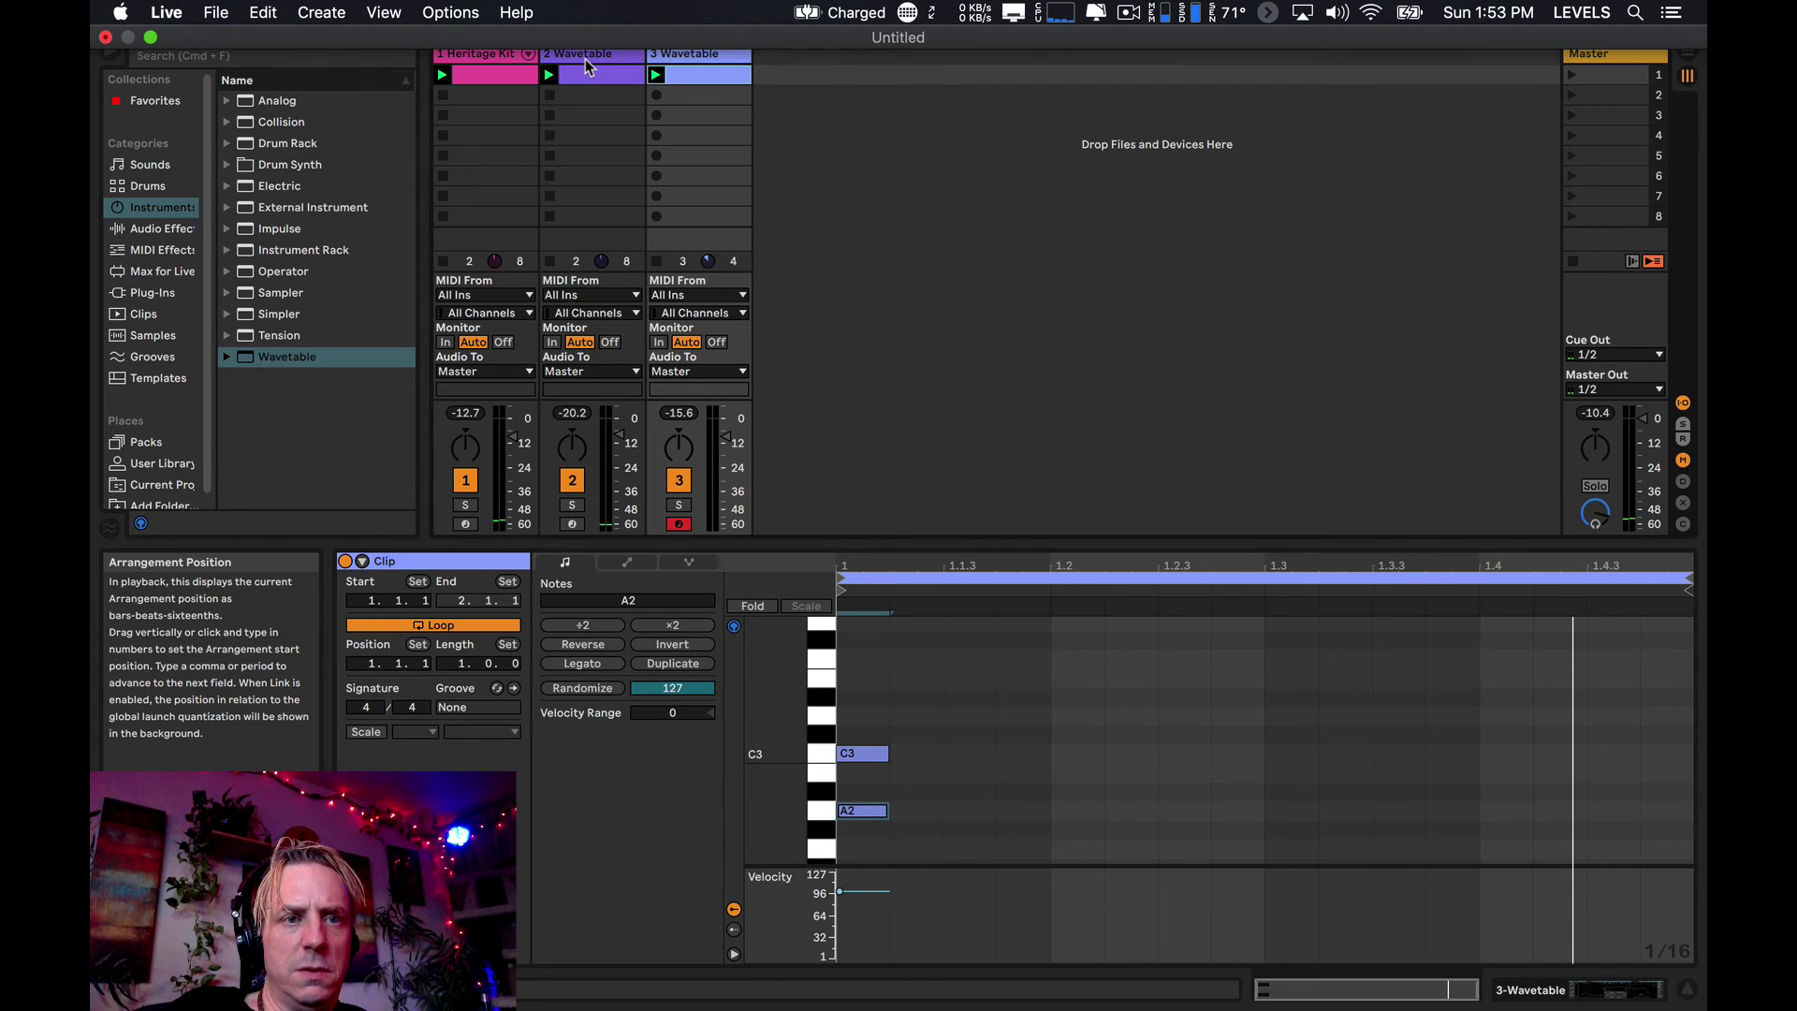
# - Load the Operator bass preset FM Deep Bass onto the second track in place of Wavetable
pyautogui.click(615, 157)
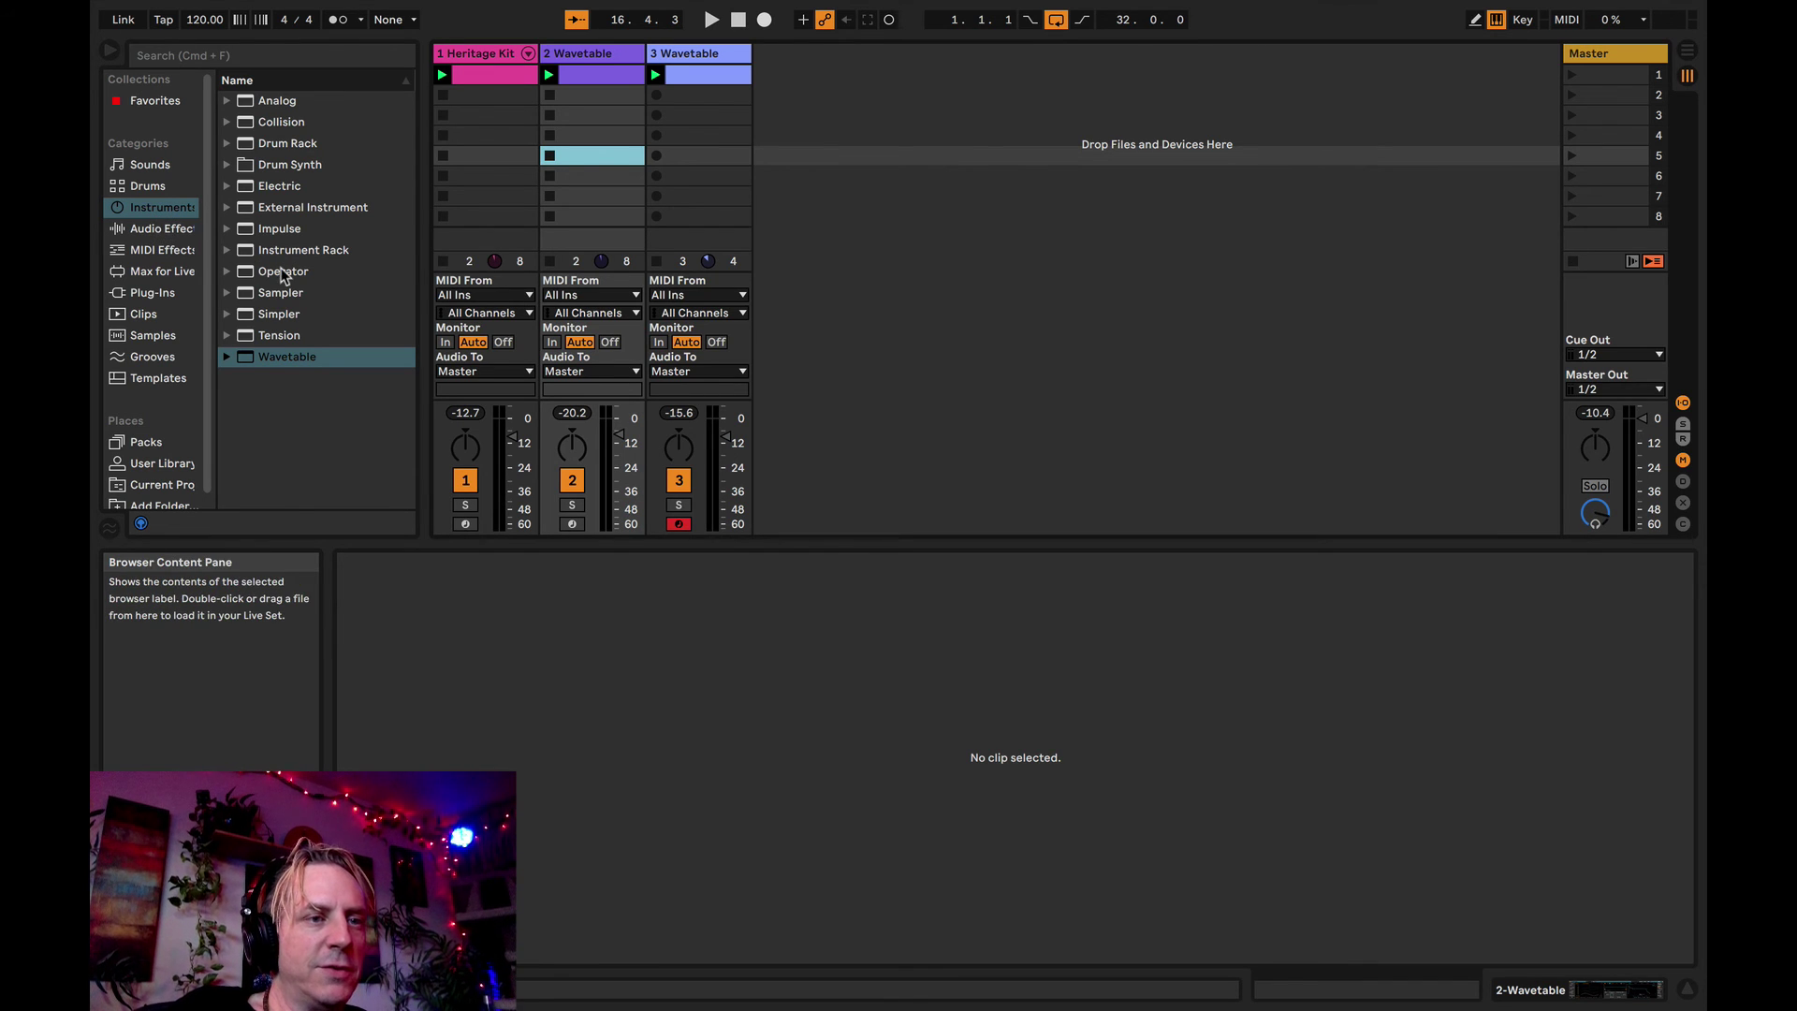
pyautogui.click(228, 274)
pyautogui.scroll(-10, 305, 386)
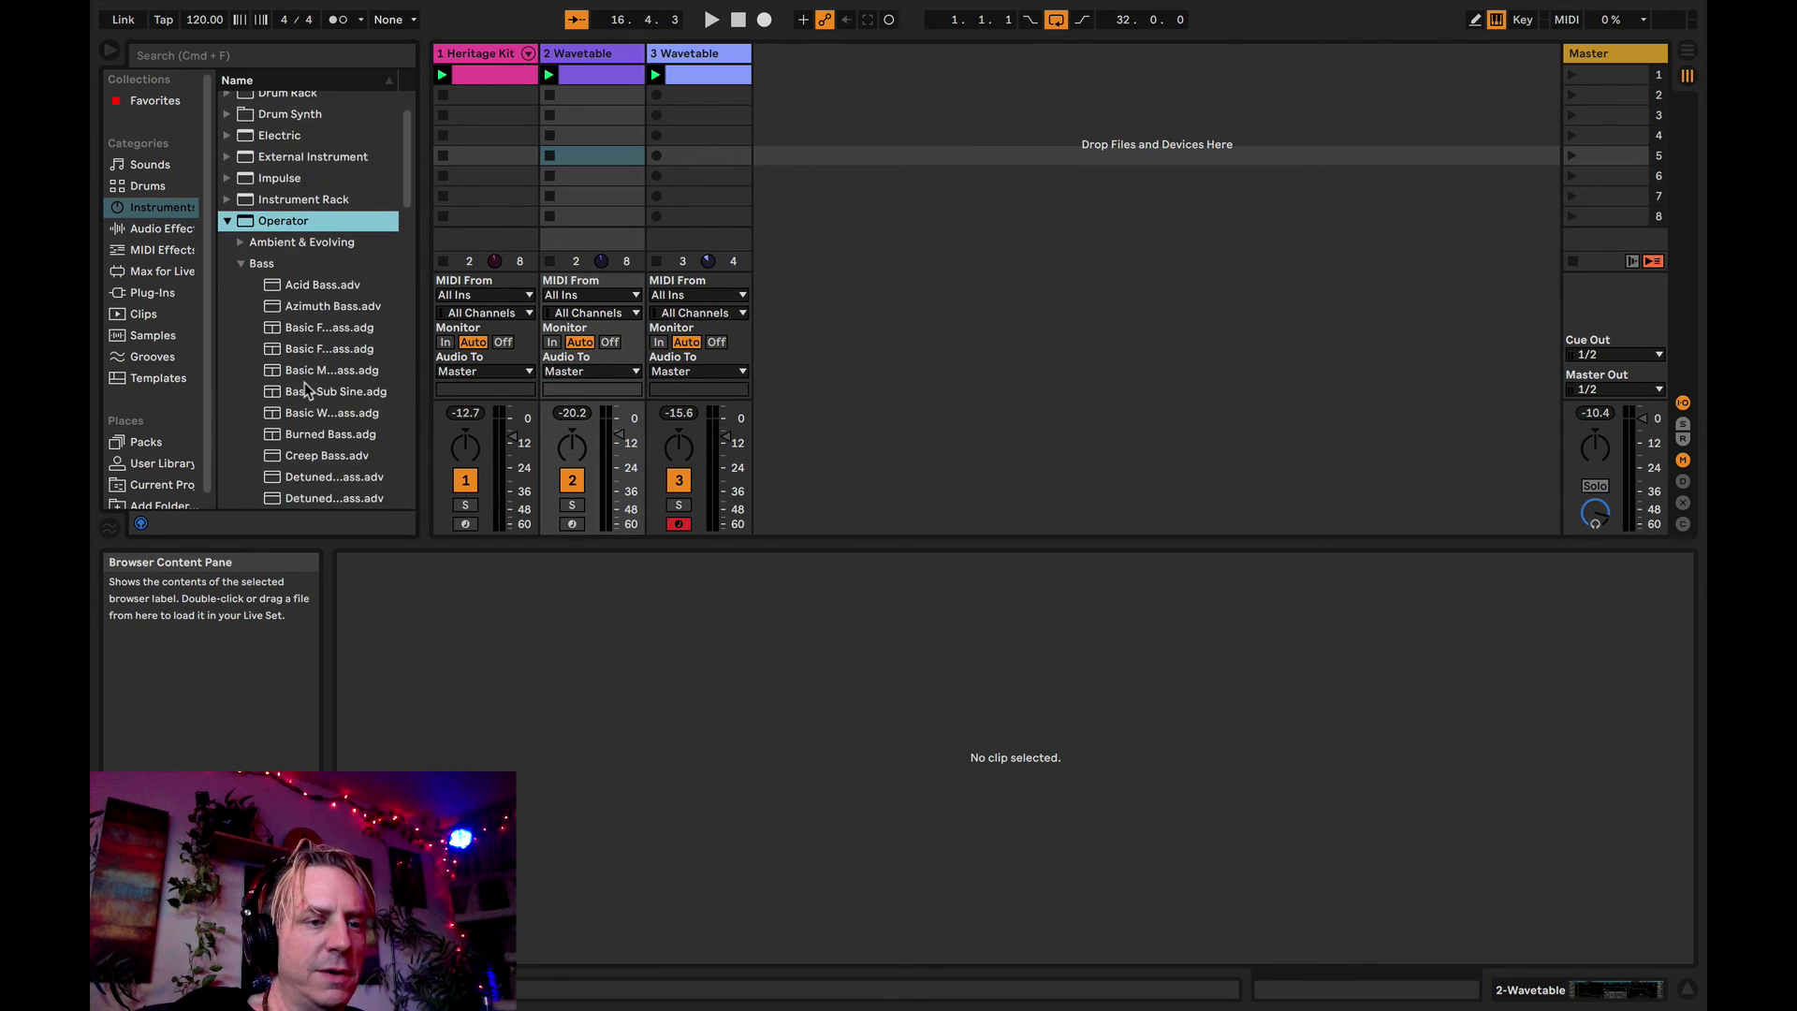
pyautogui.click(301, 365)
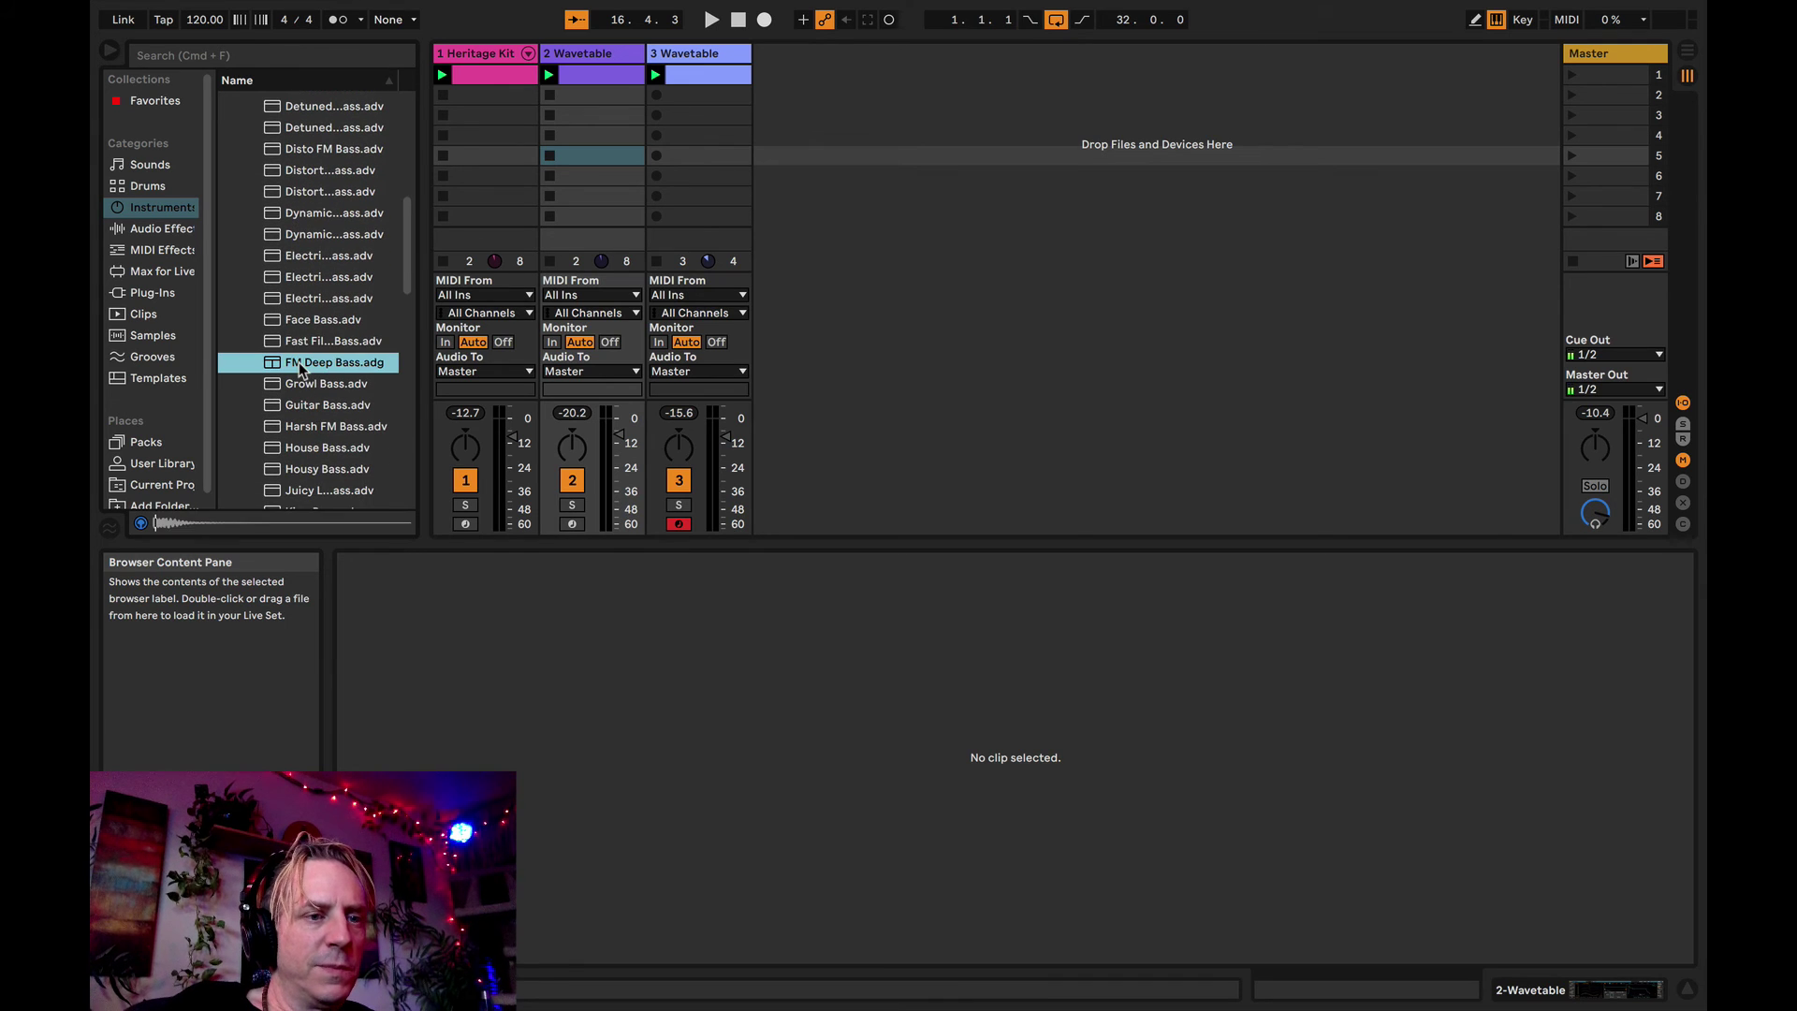
pyautogui.doubleClick(312, 364)
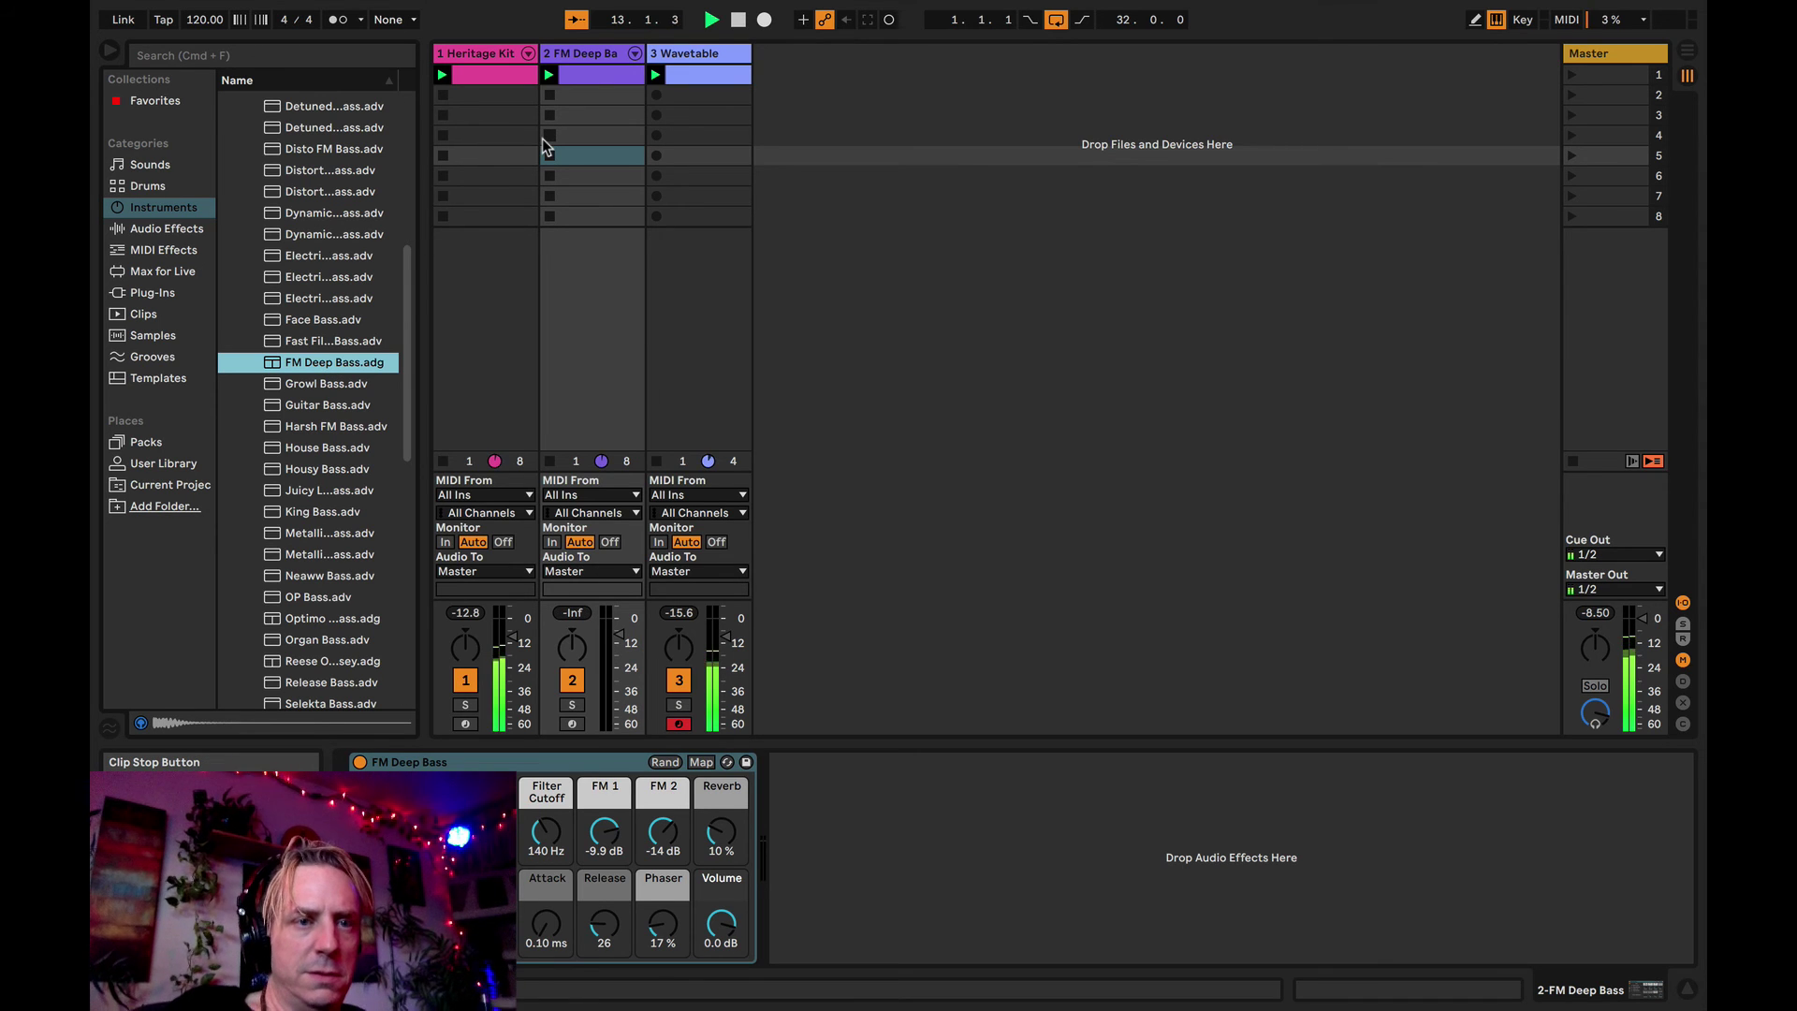
# - Reopen the Wavetable clip and add a sixteenth-note E3 above the A2 and C3 at its start while the loop plays
pyautogui.click(737, 371)
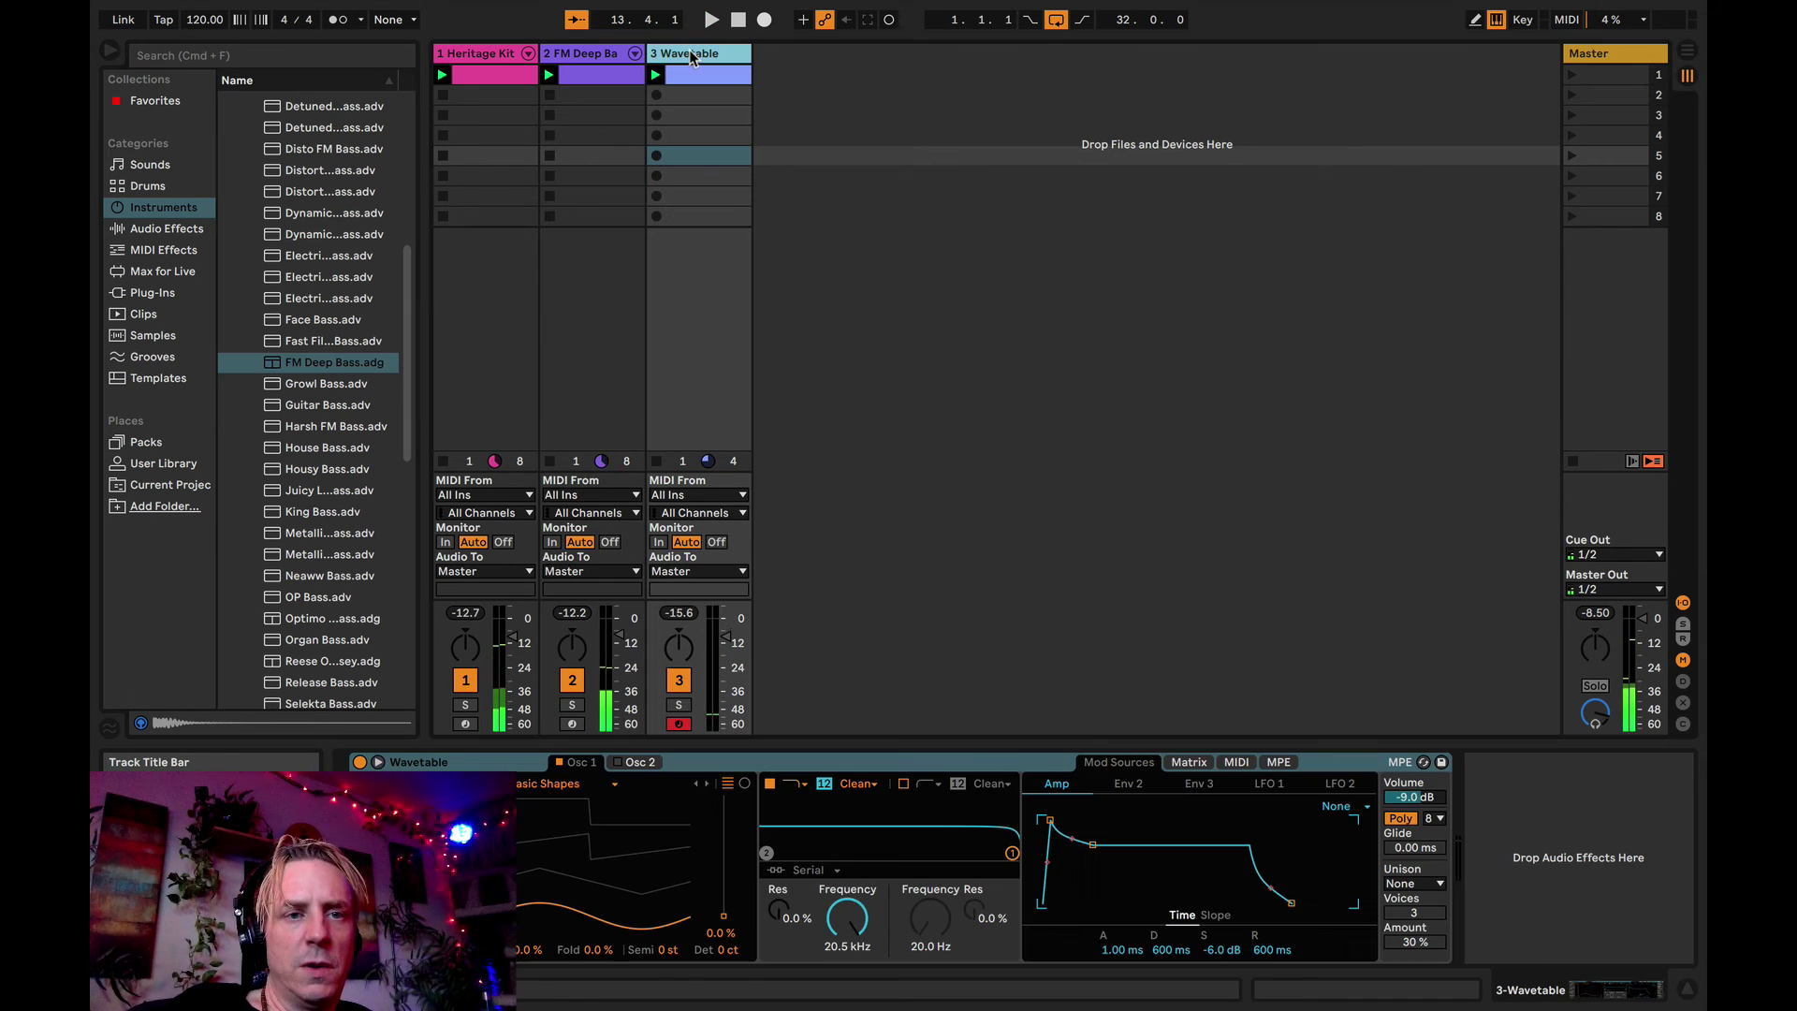
pyautogui.click(681, 83)
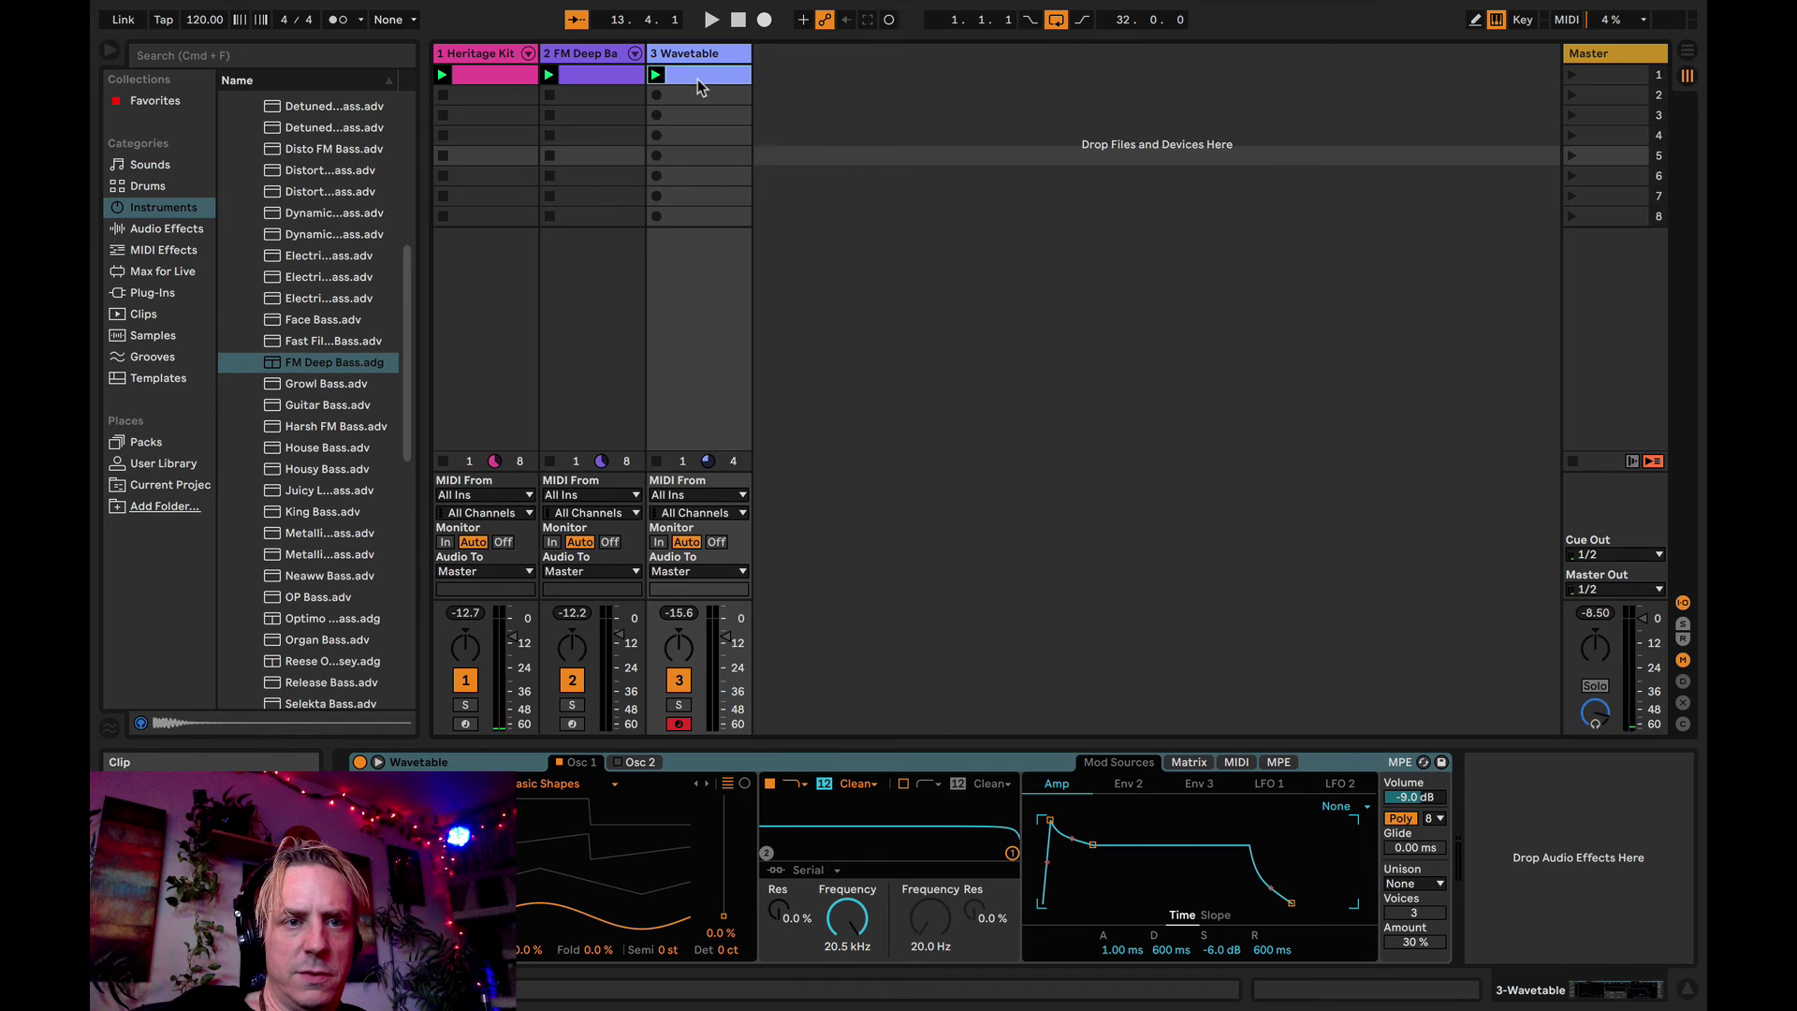
pyautogui.doubleClick(701, 89)
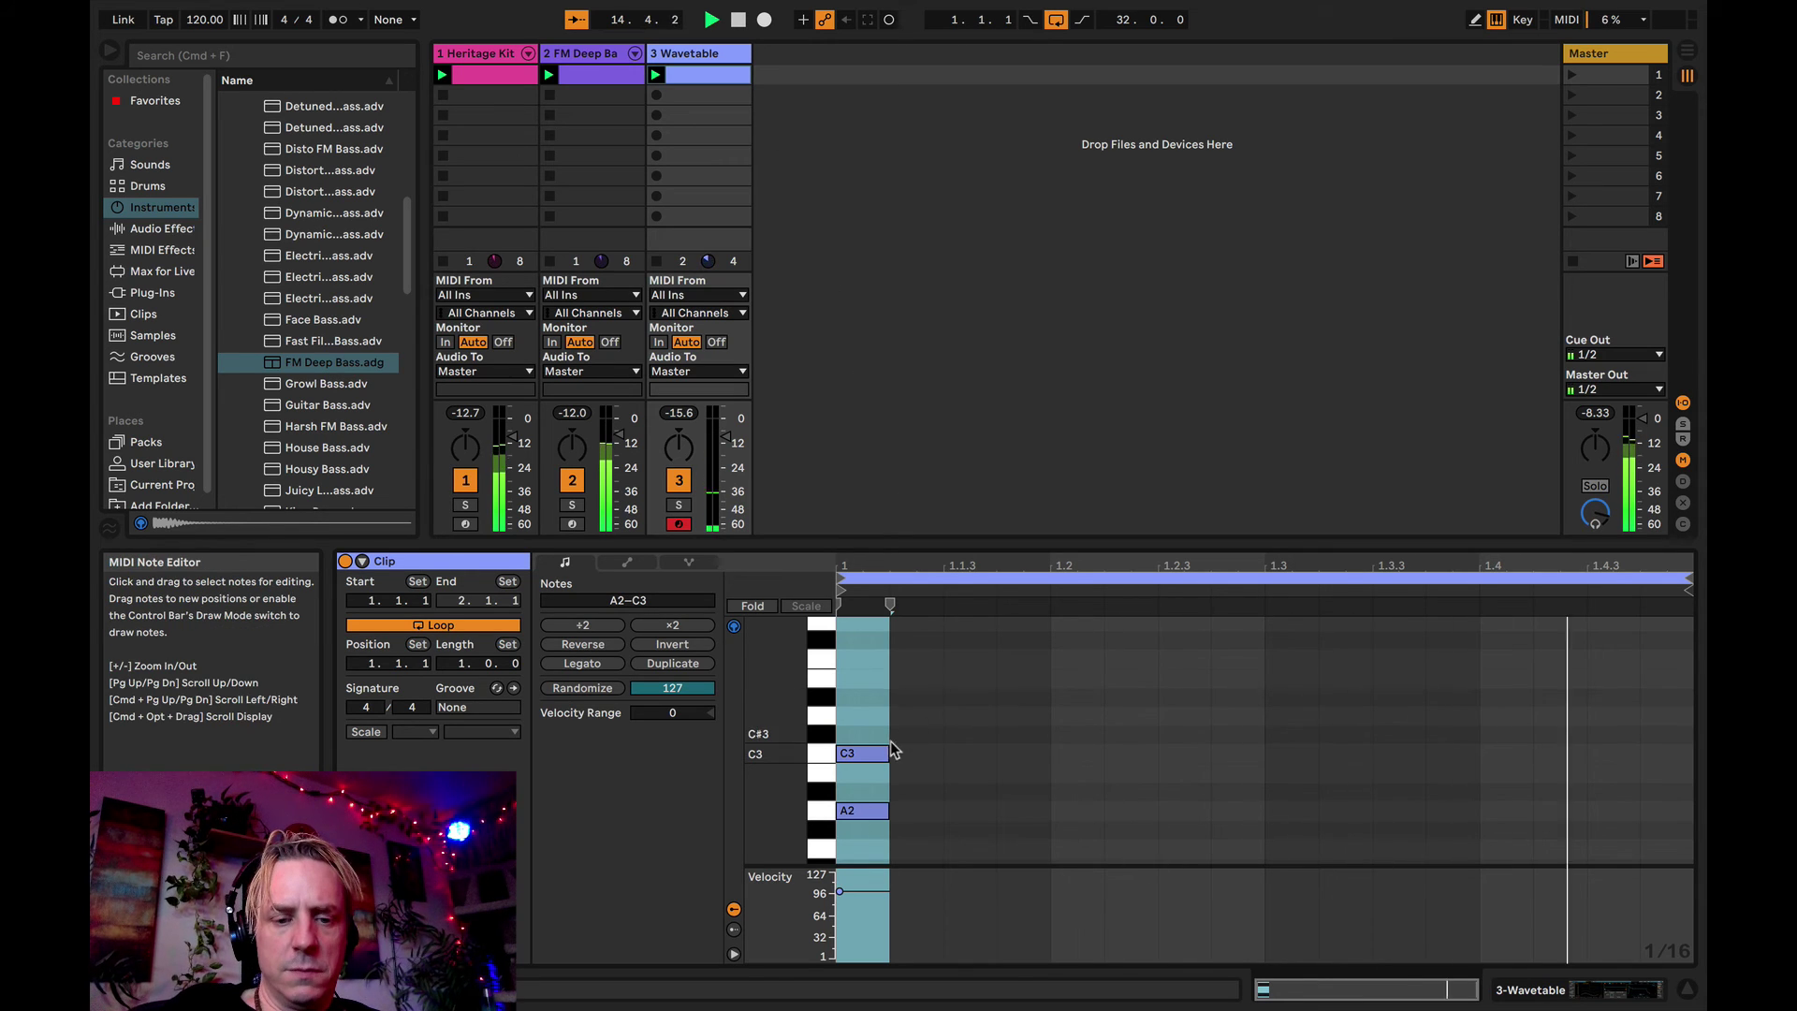
pyautogui.press('space')
pyautogui.click(926, 717)
pyautogui.press('space')
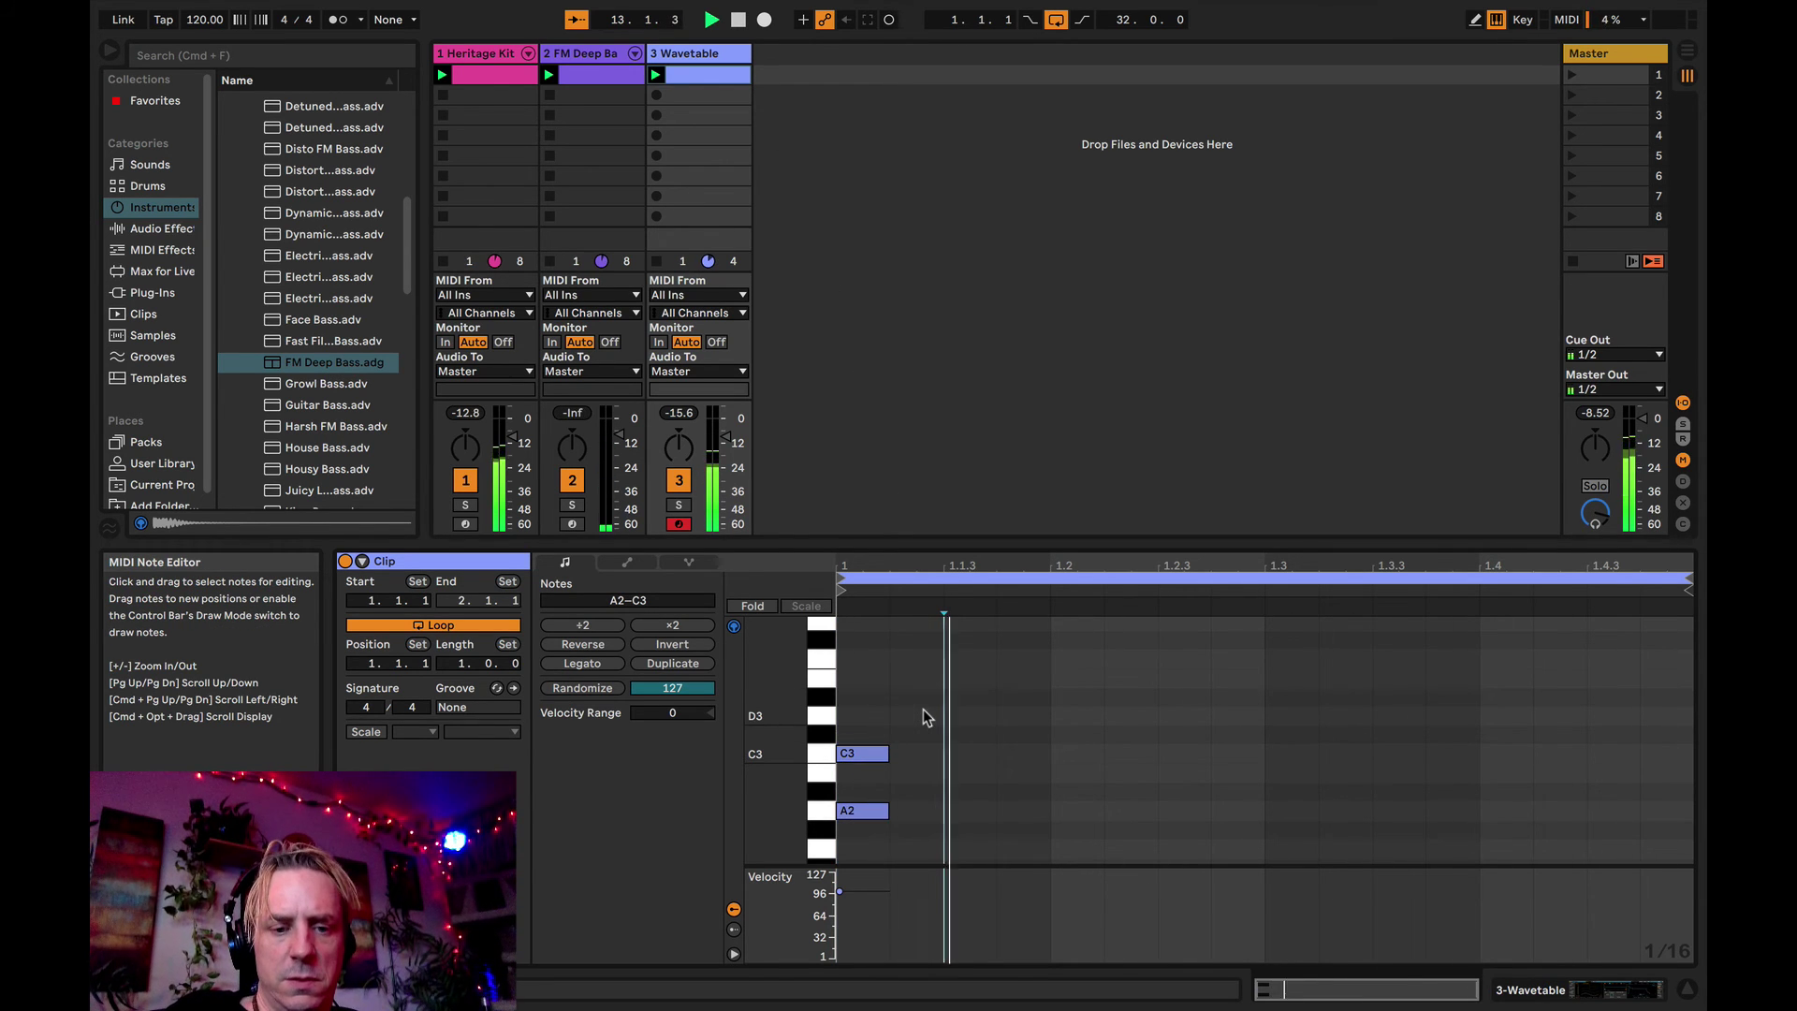
pyautogui.doubleClick(871, 697)
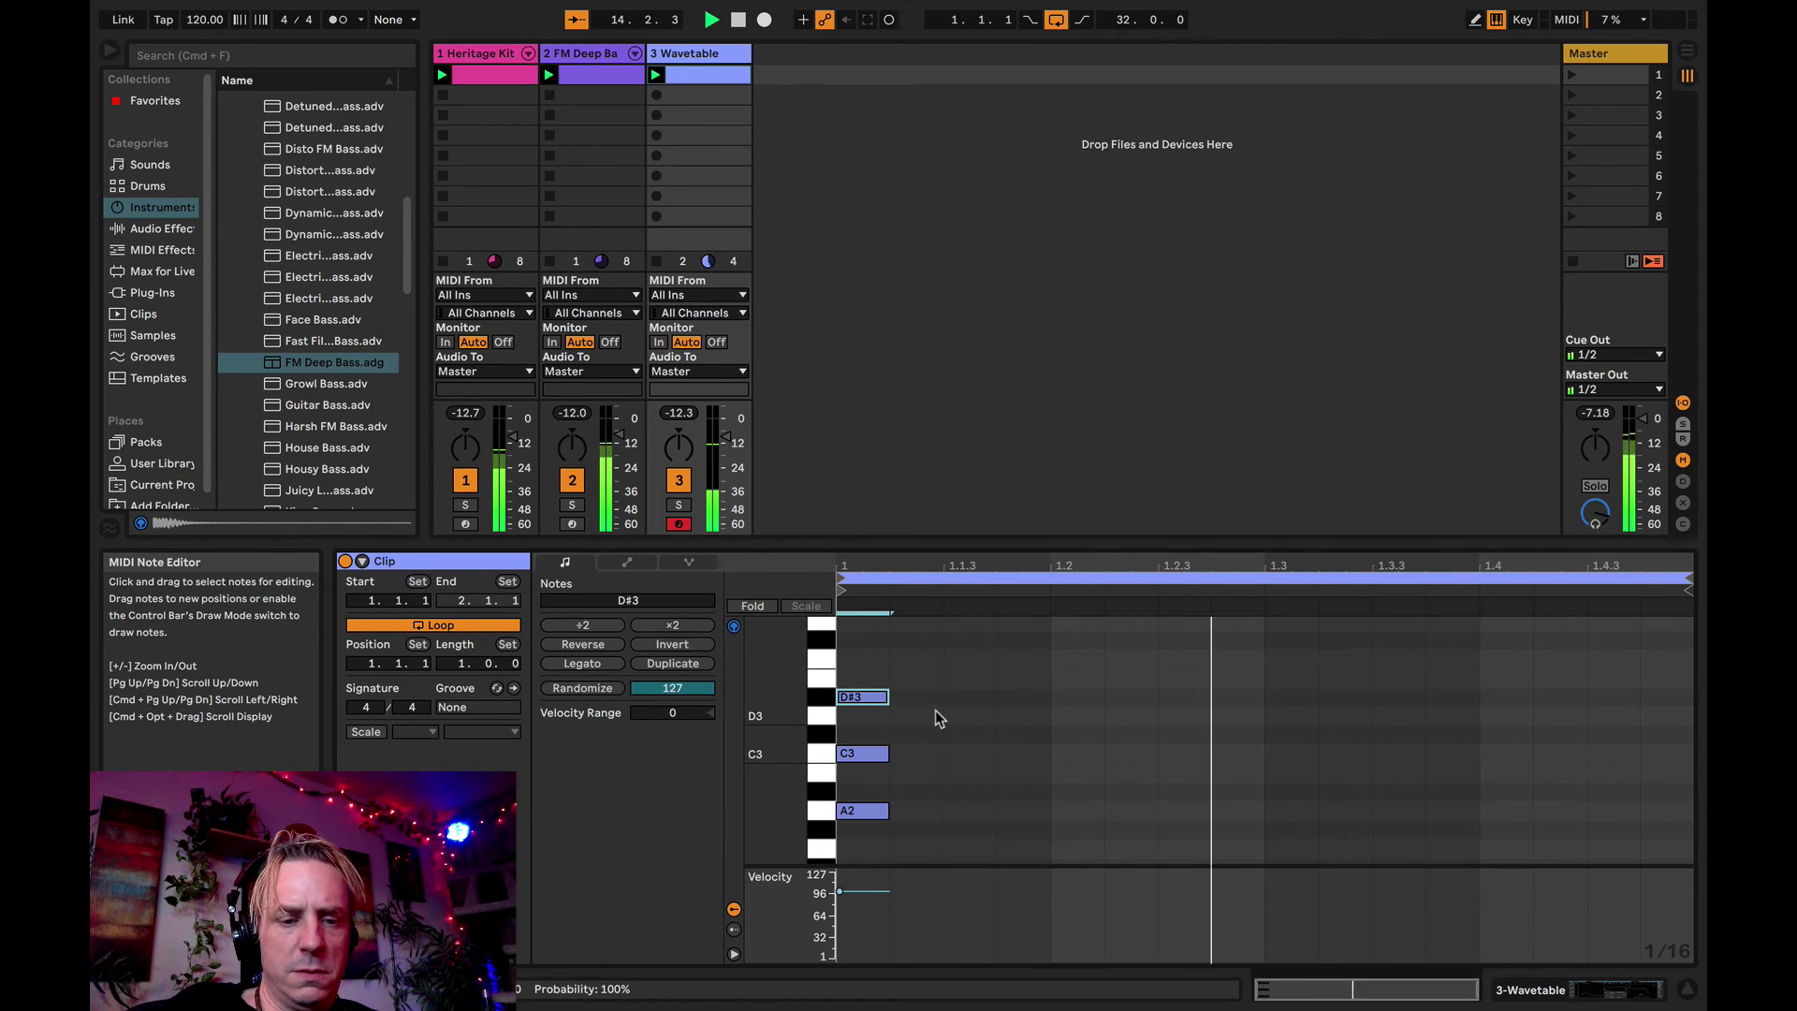
pyautogui.press('Up')
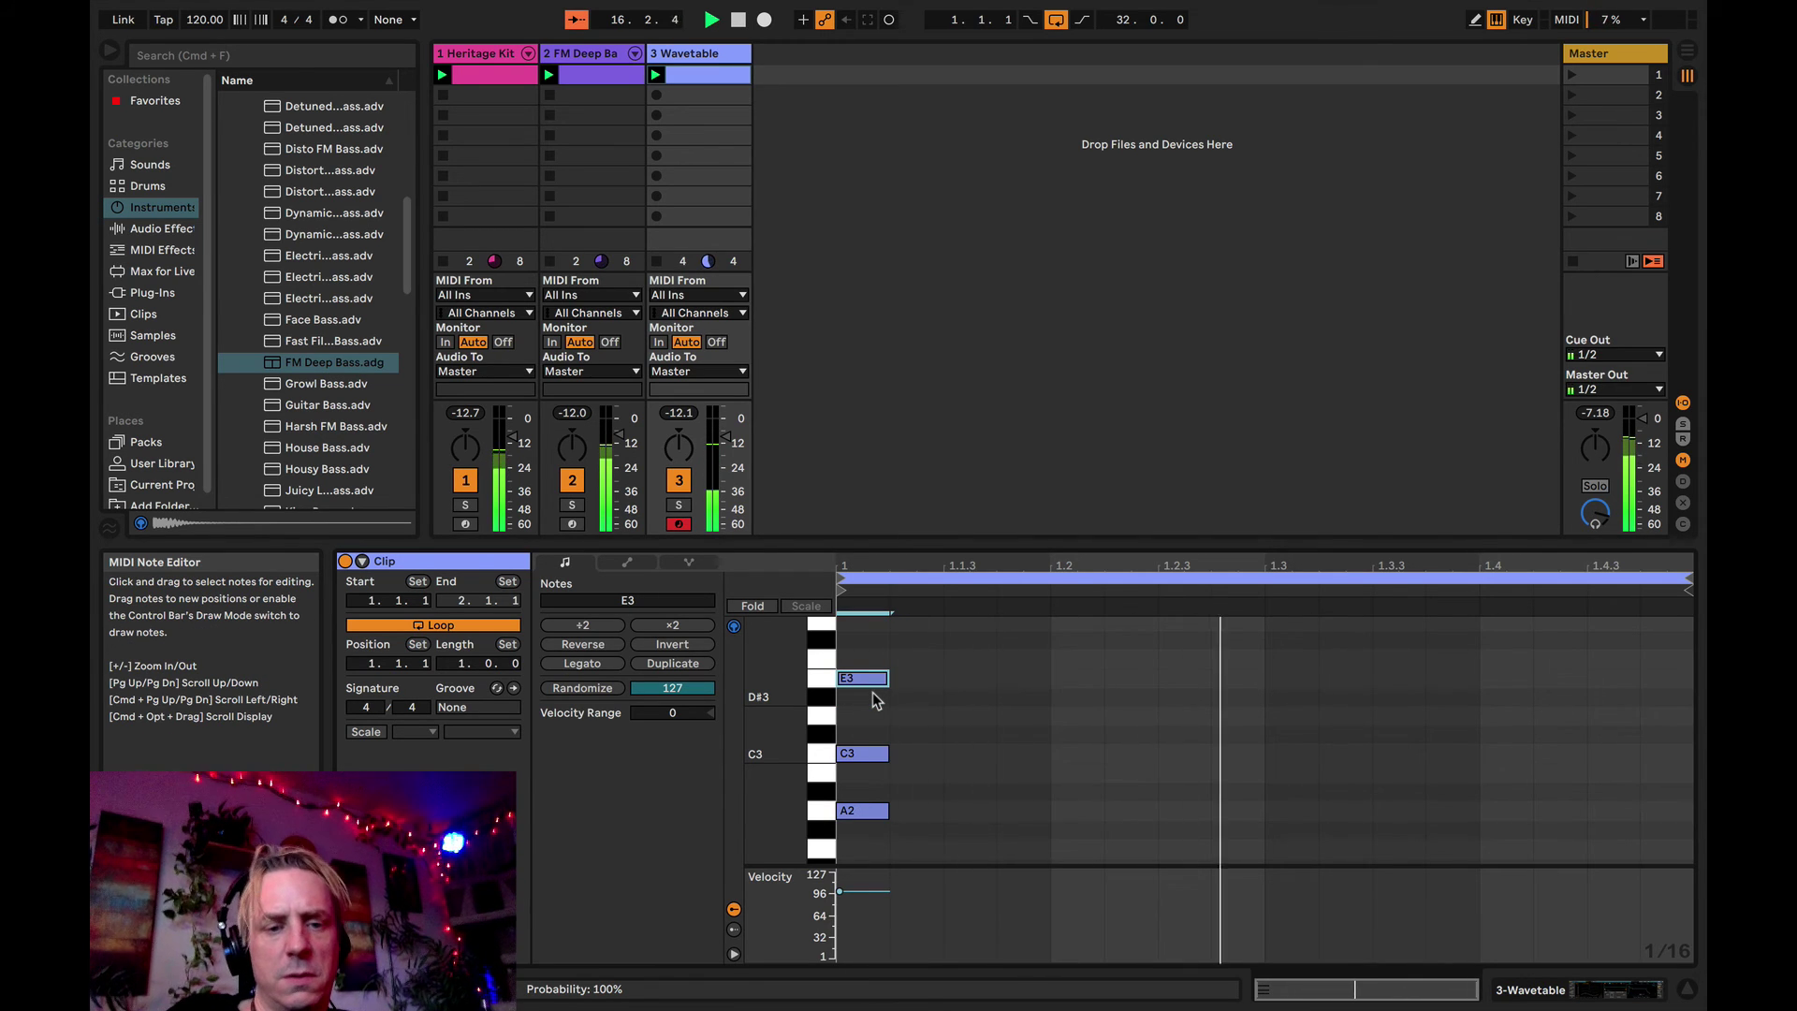
# - Lengthen the A2, C3 and E3 chord notes to one full beat and play the result
pyautogui.moveTo(897, 655); pyautogui.dragTo(863, 837)
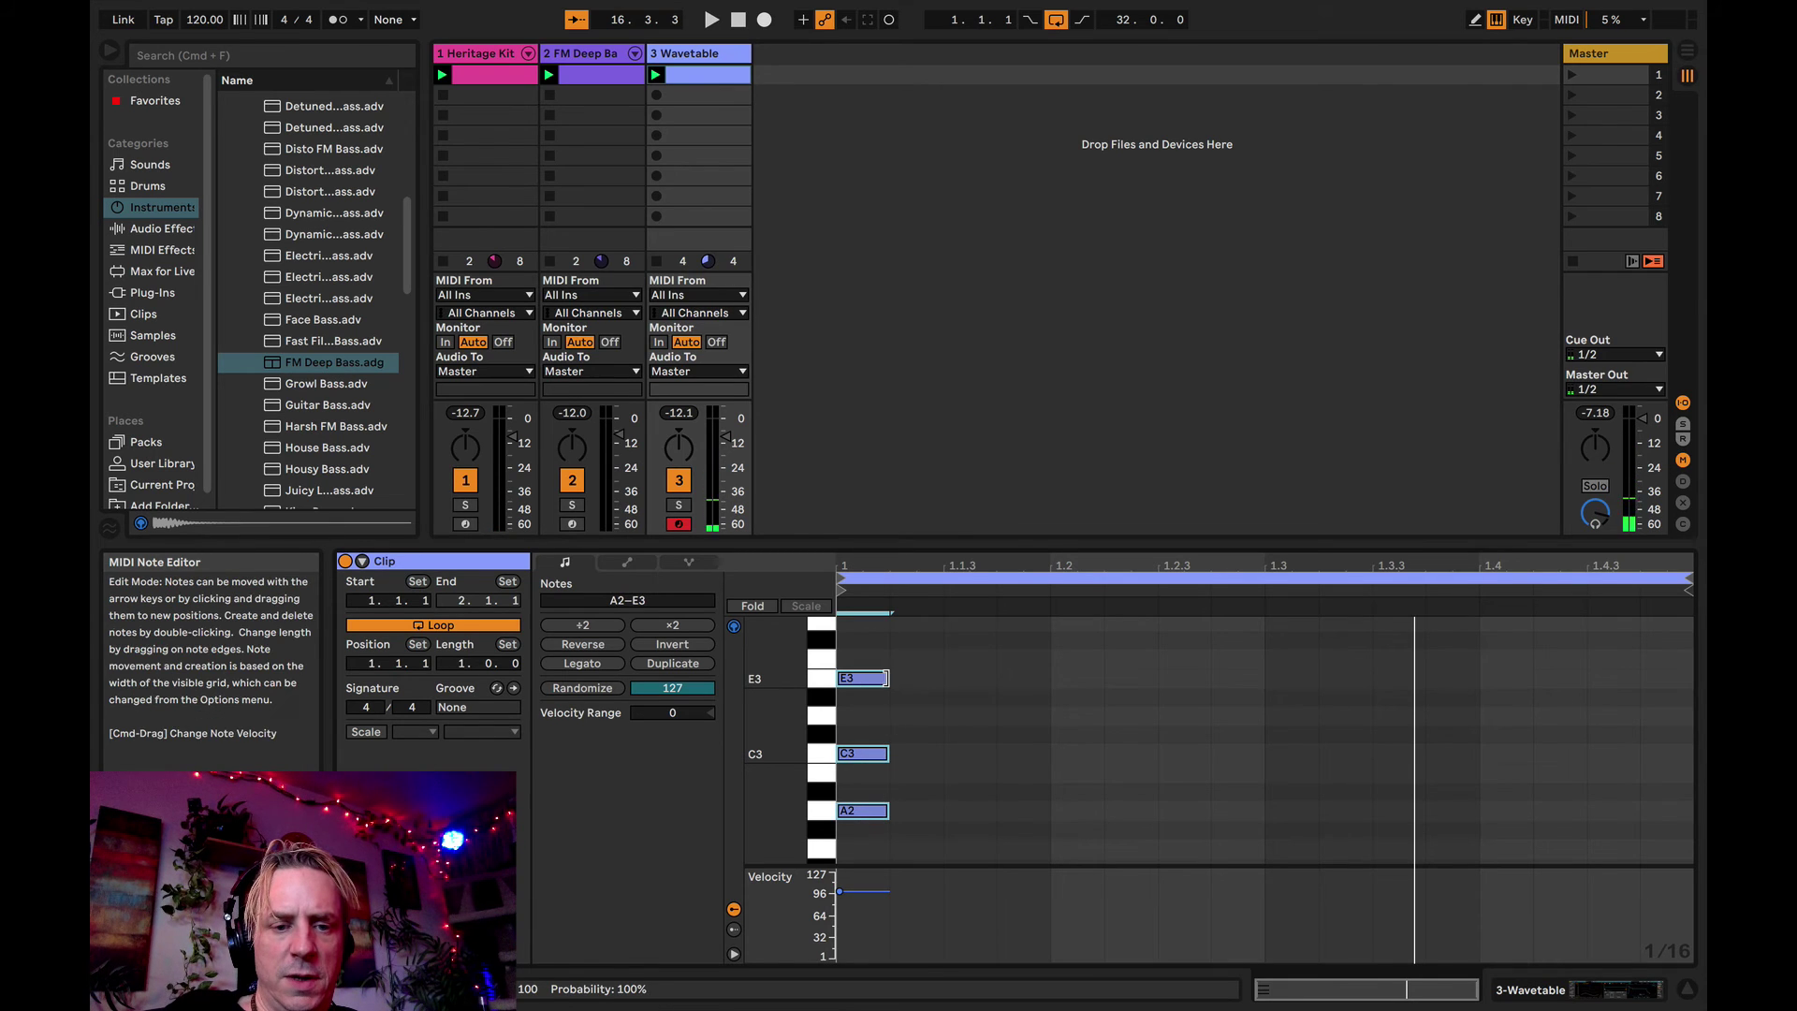
pyautogui.moveTo(886, 677); pyautogui.dragTo(1048, 680)
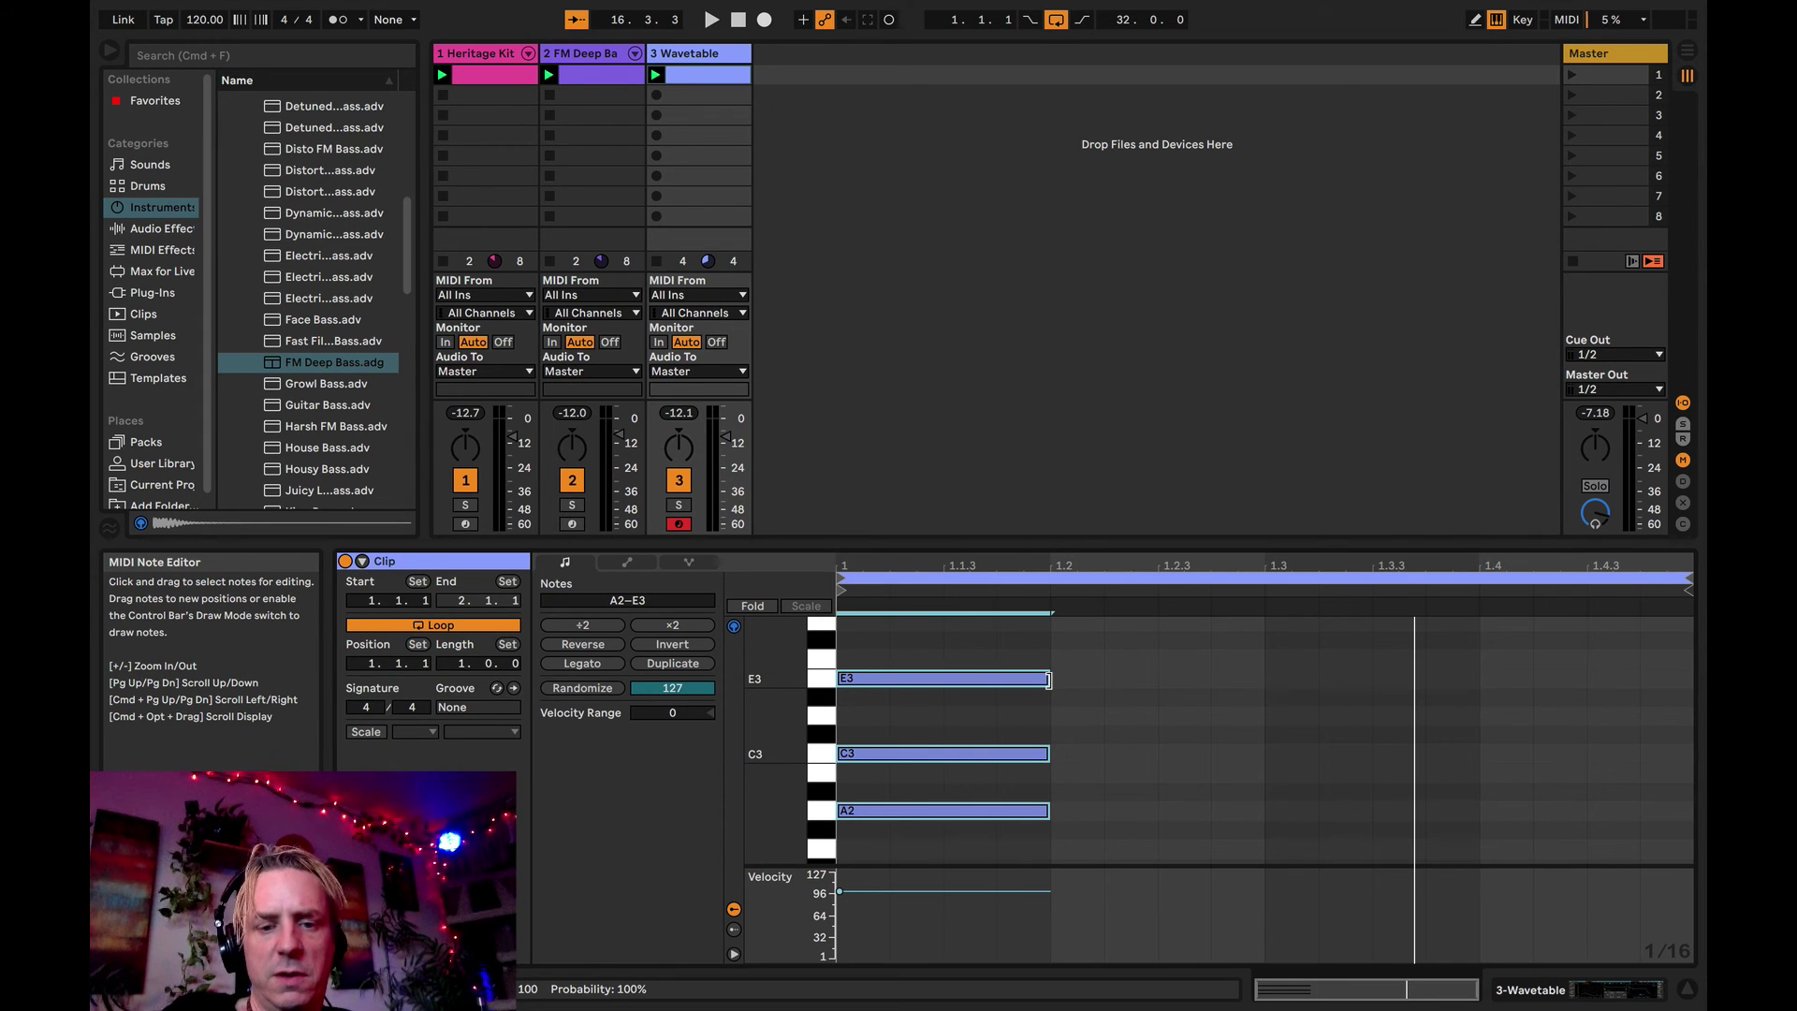
pyautogui.press('space')
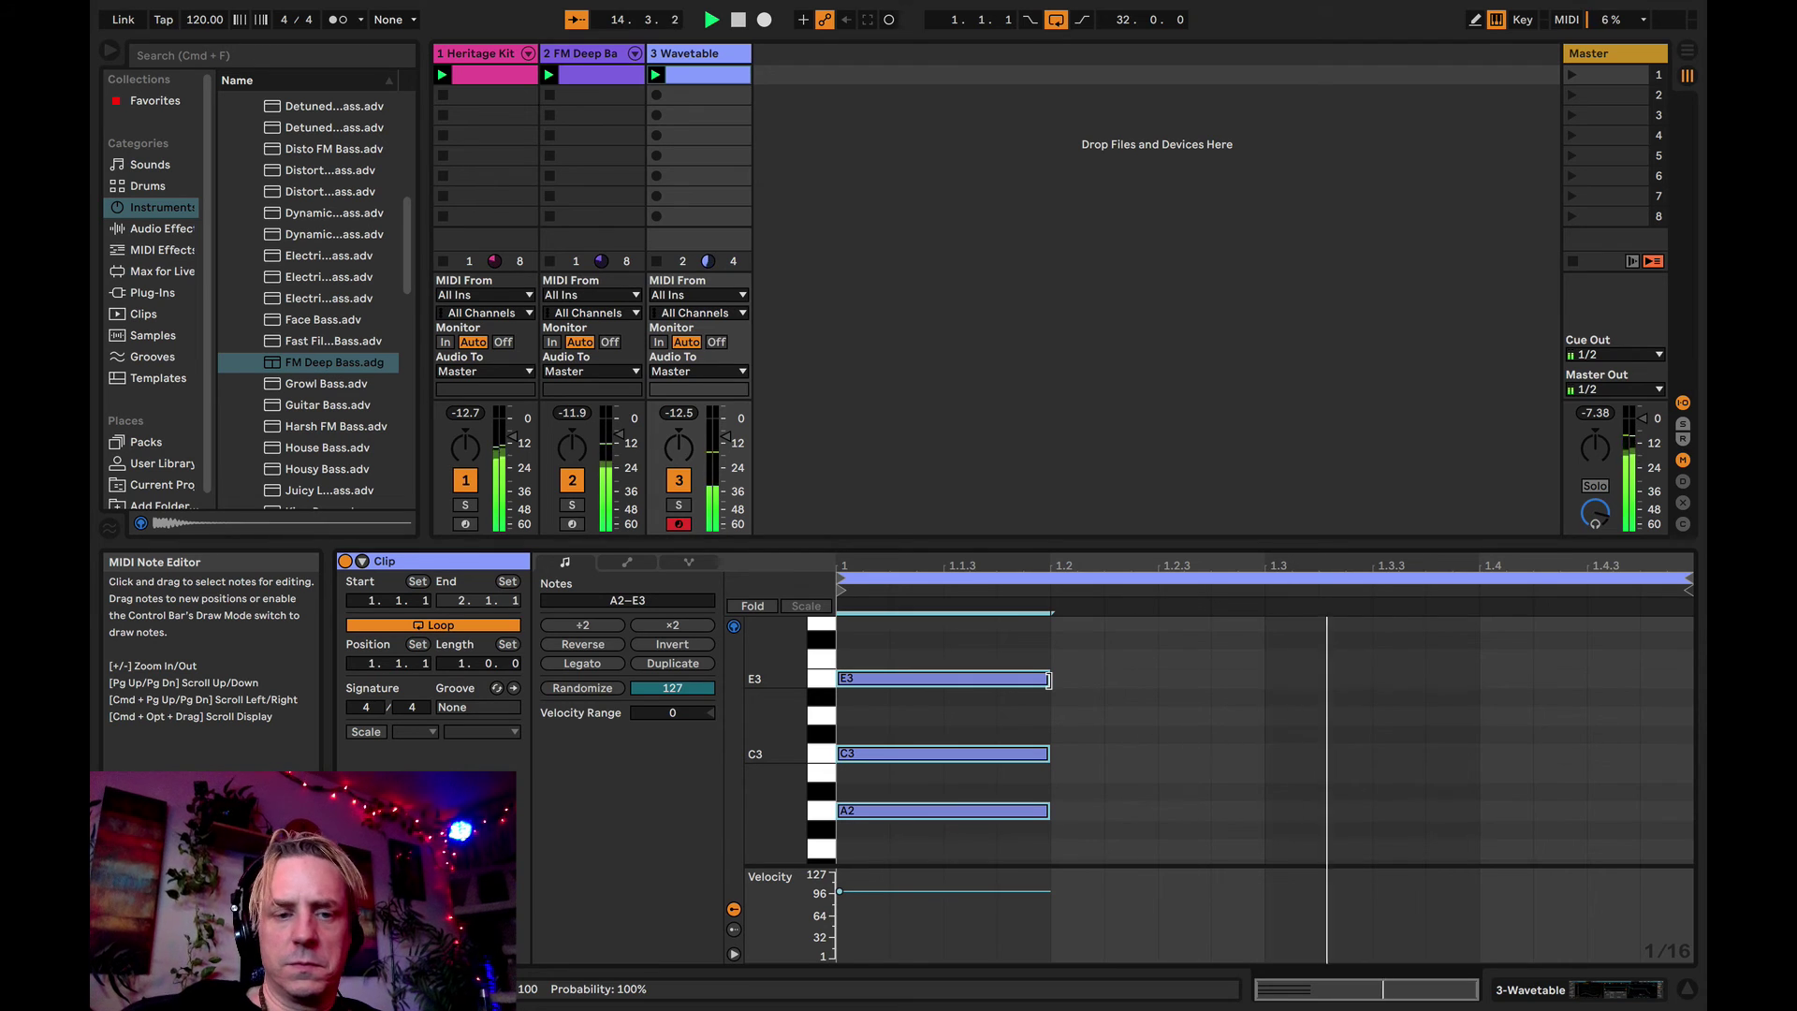
pyautogui.press('space')
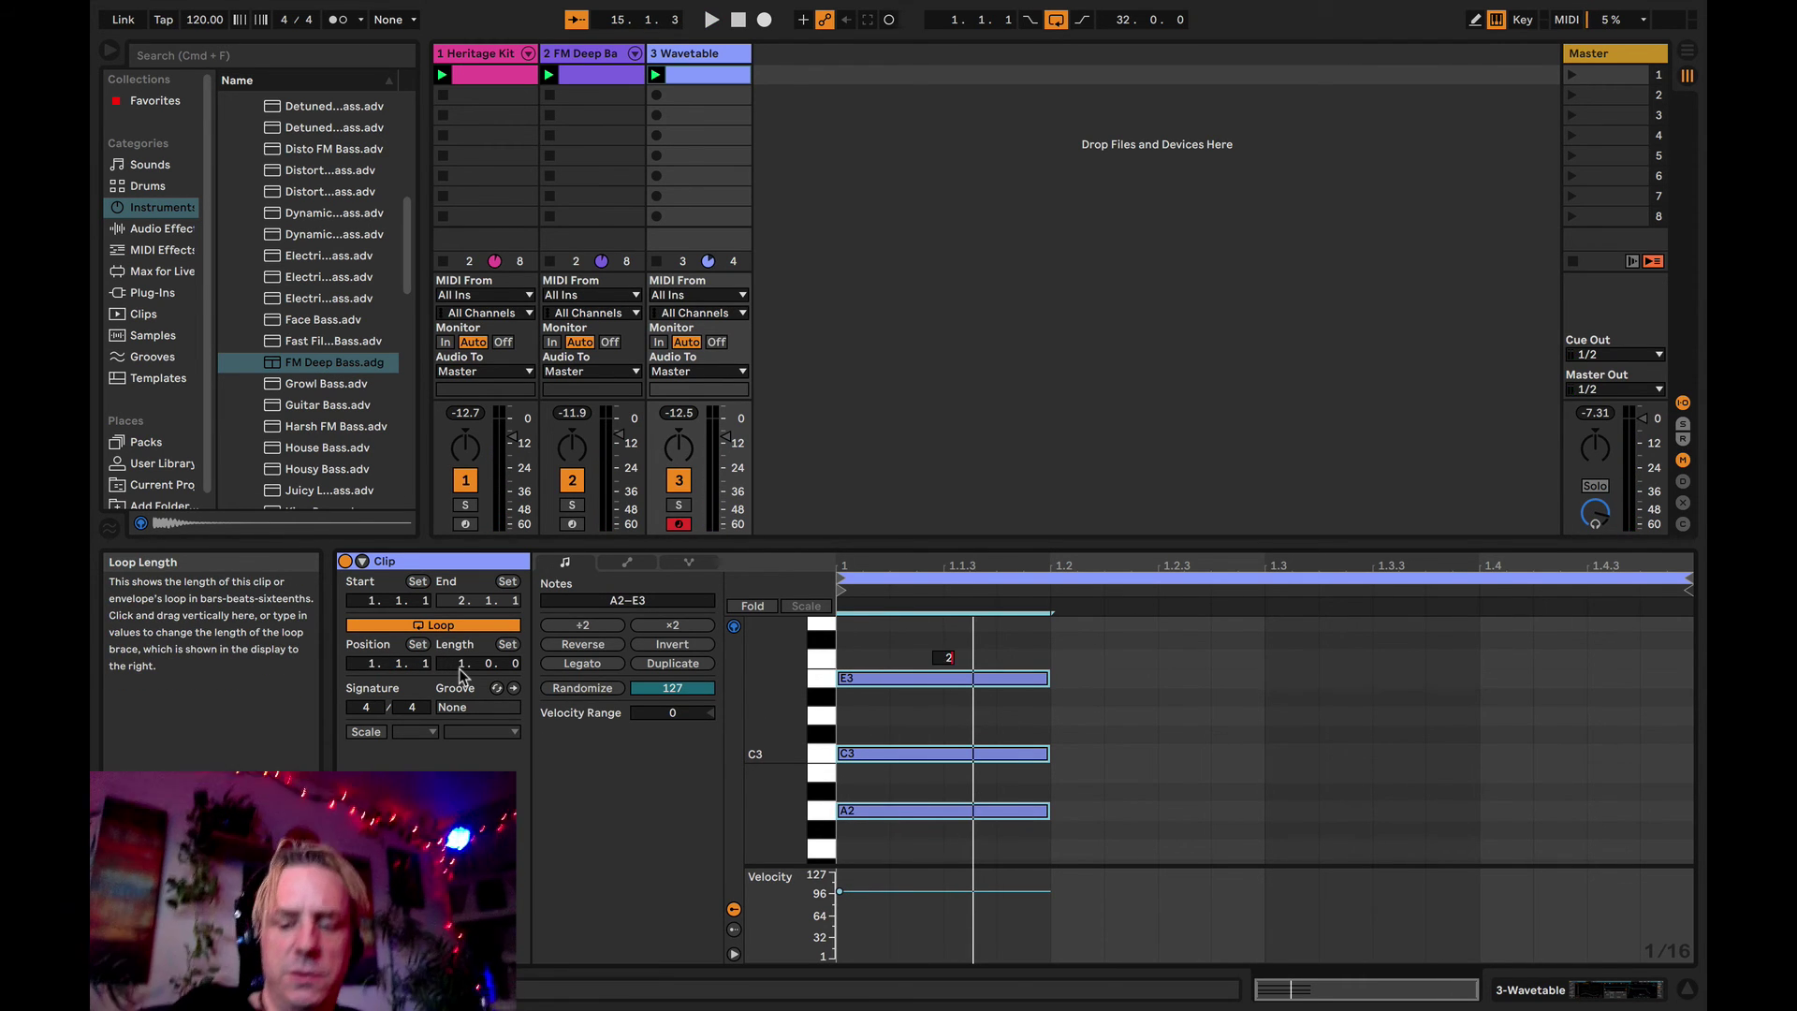
pyautogui.press('Return')
pyautogui.click(466, 664)
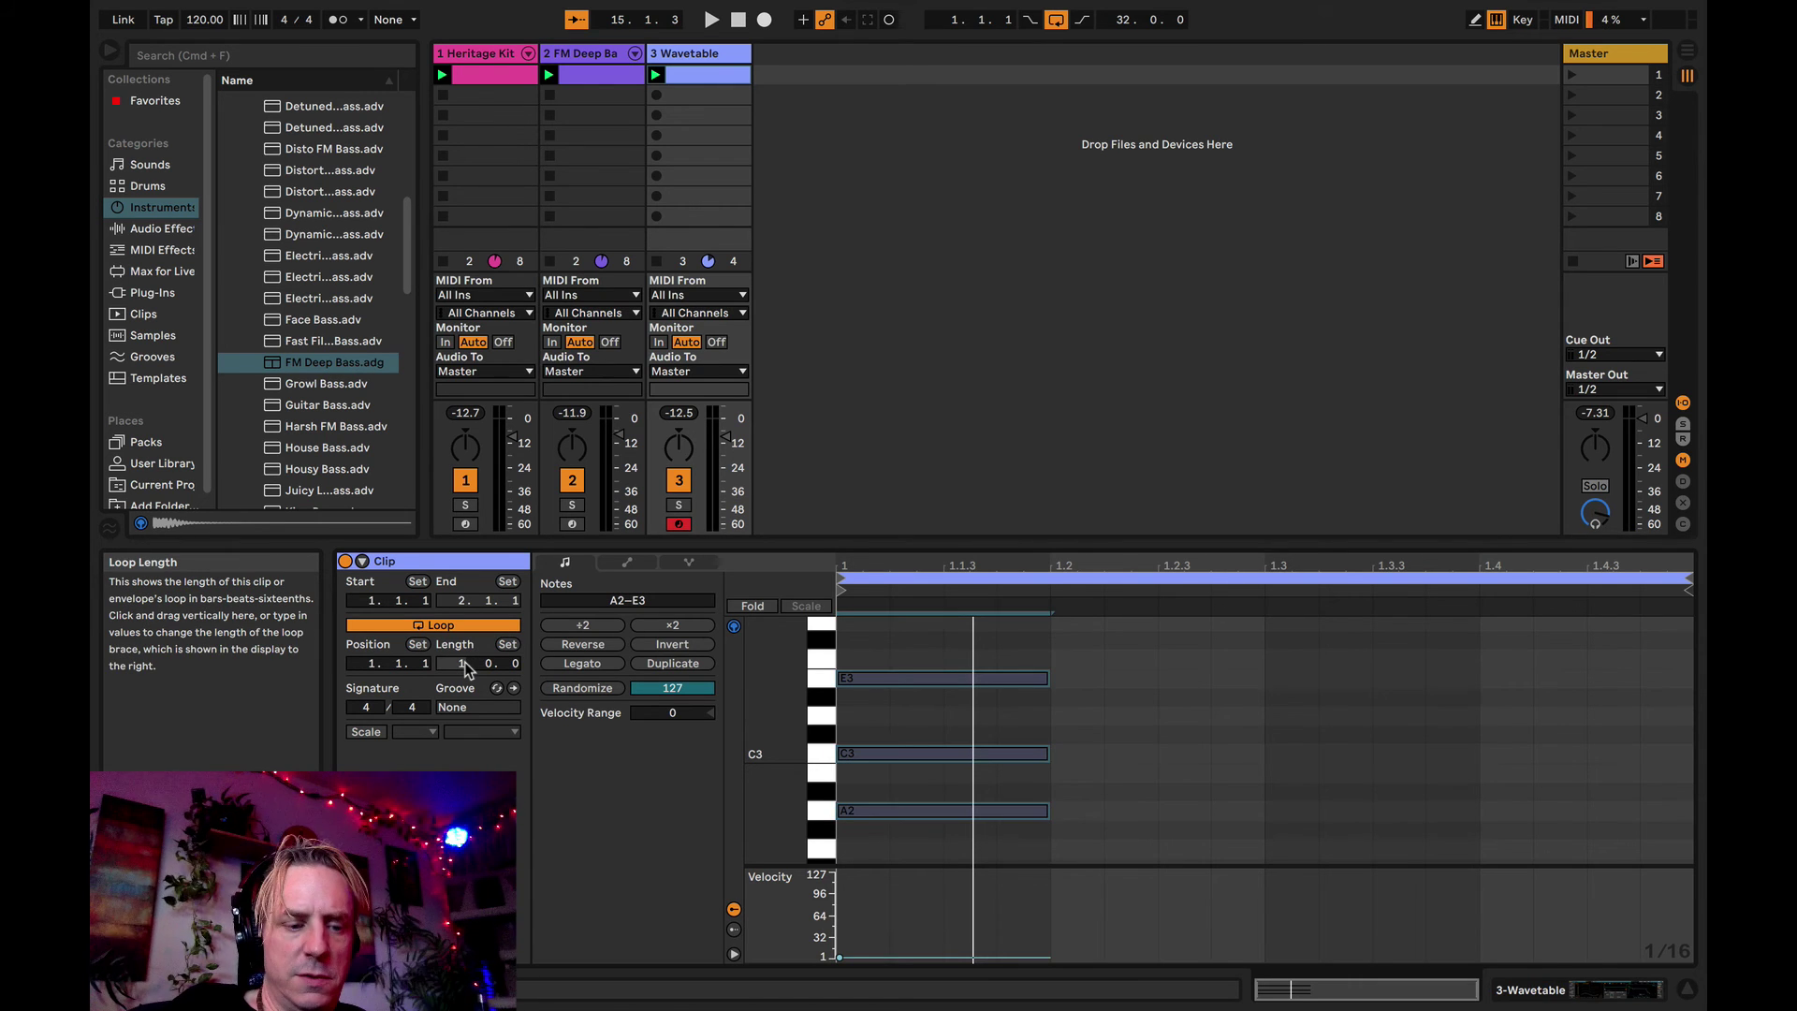
pyautogui.press('Return')
pyautogui.click(1073, 750)
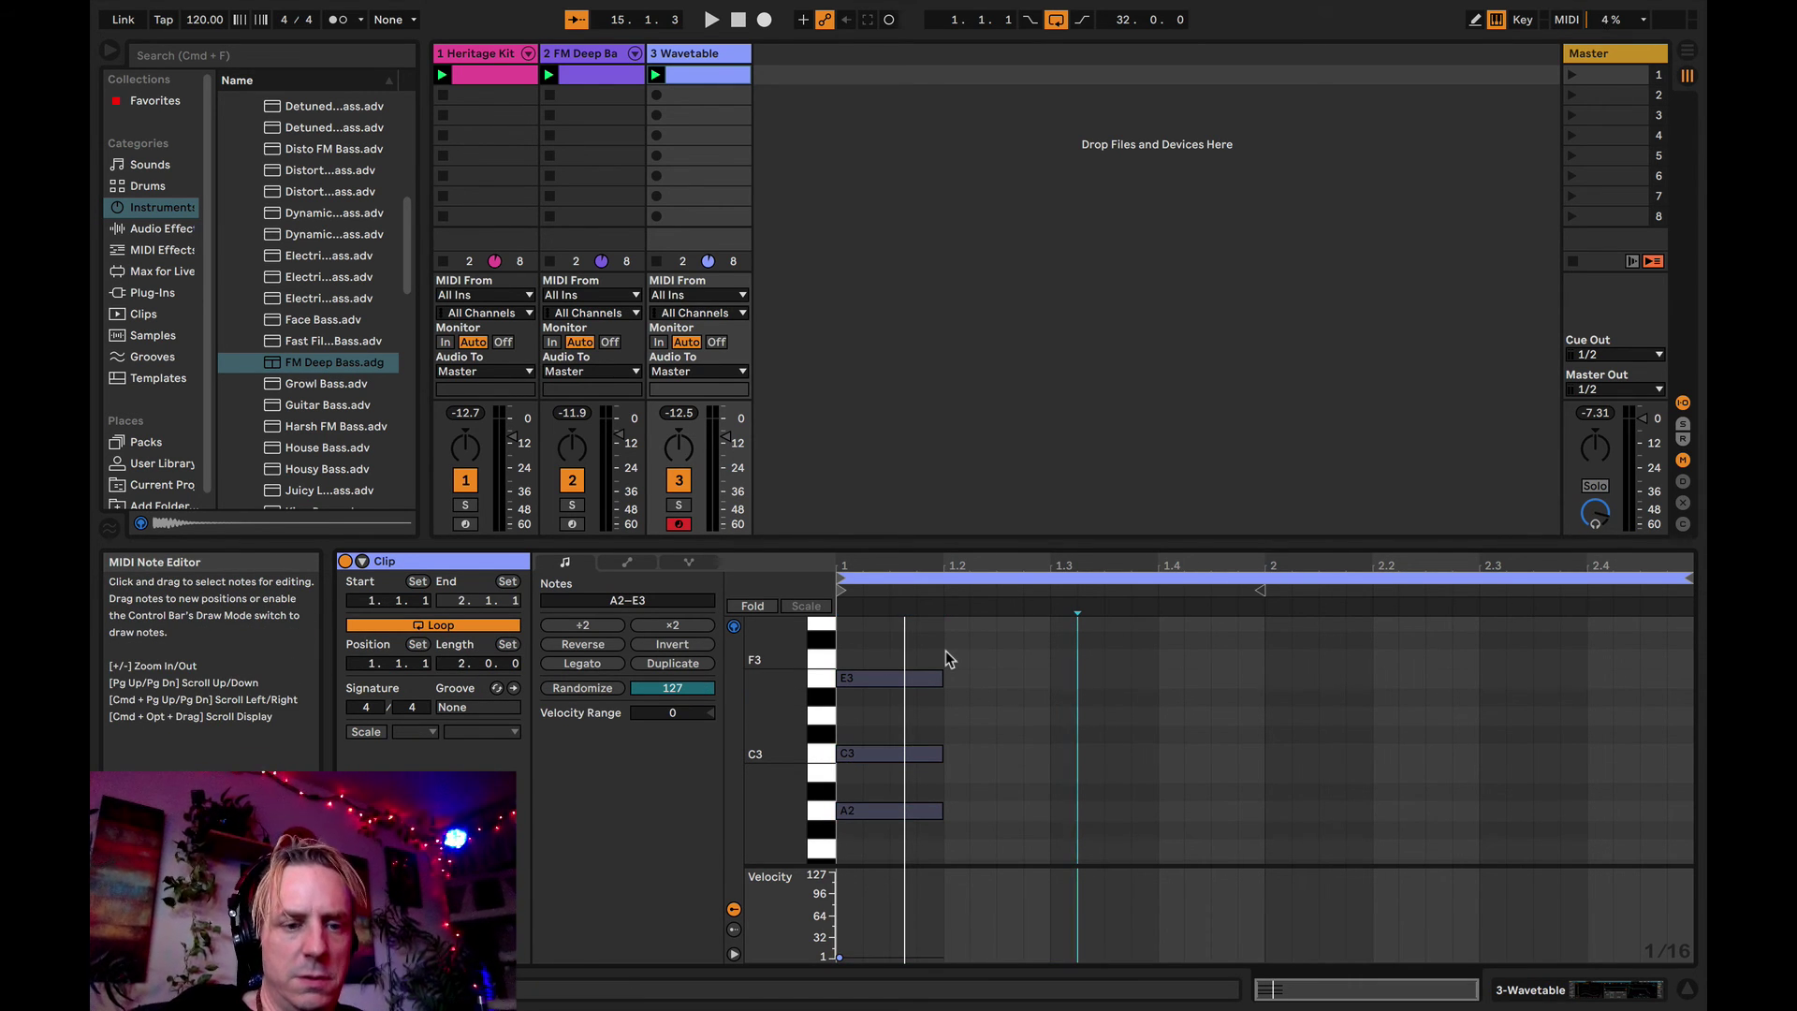
pyautogui.press('super+z')
pyautogui.press('super+z')
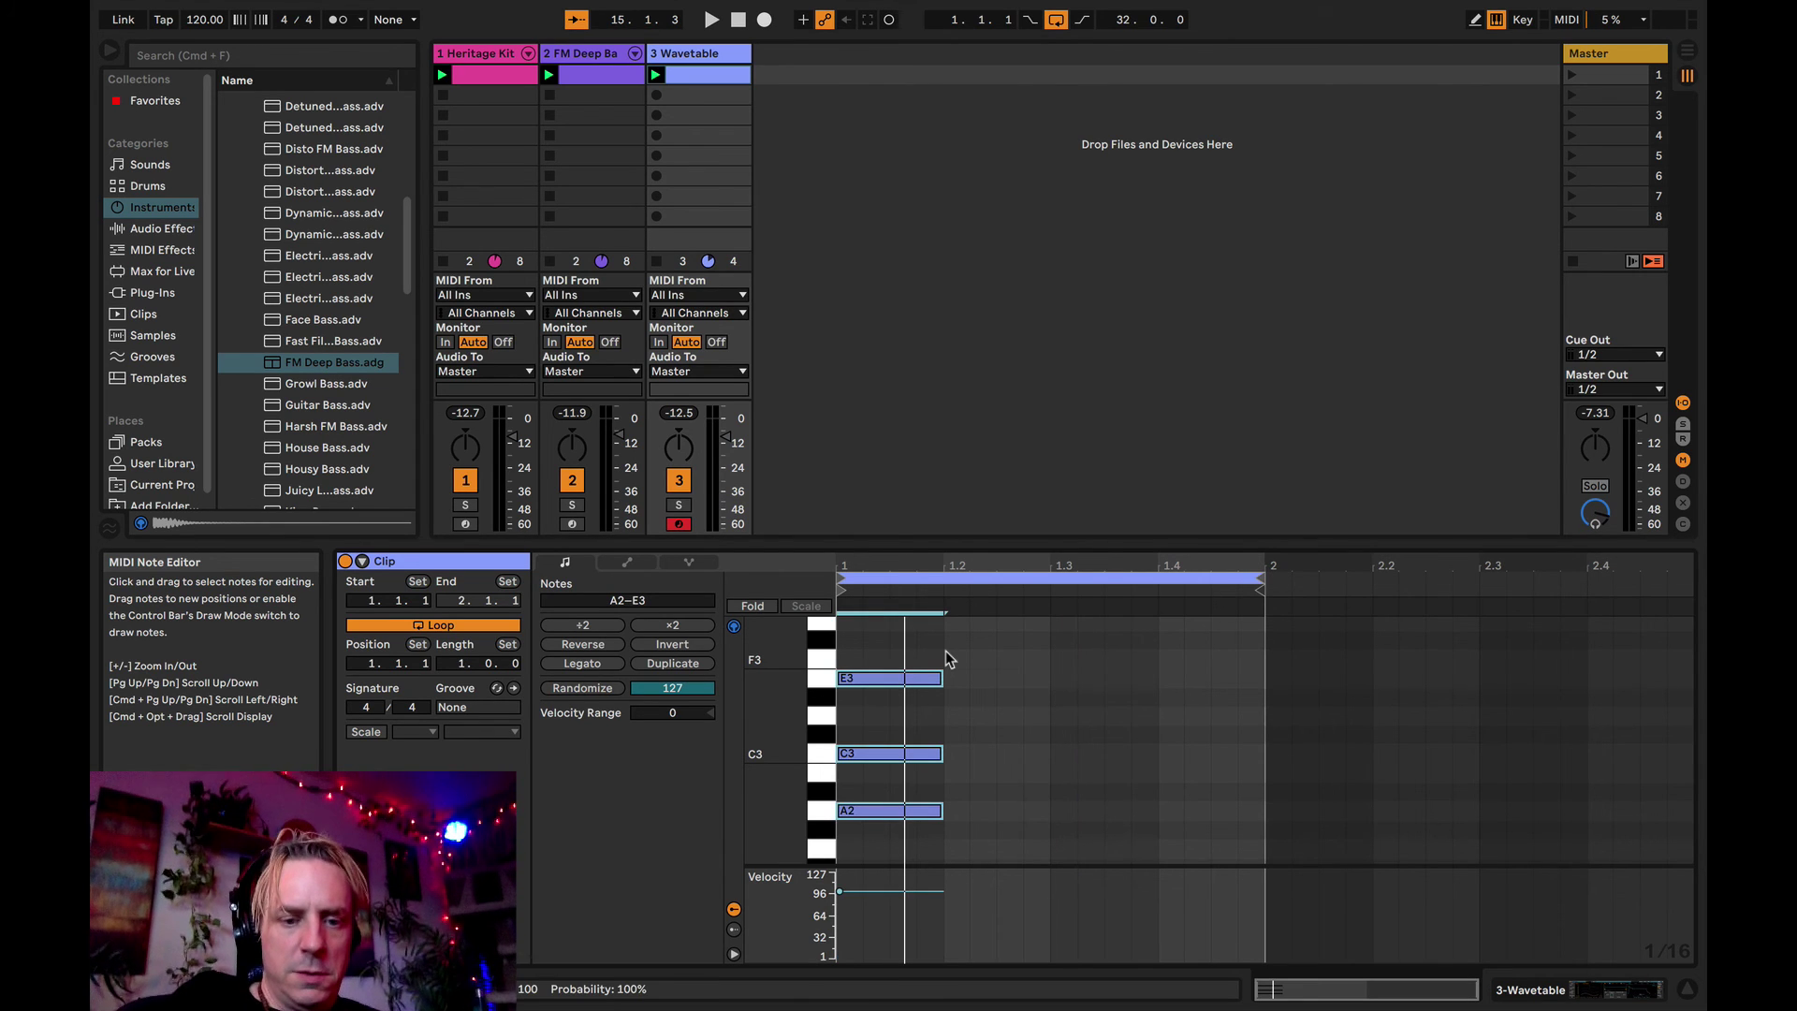
# - Set the Wavetable clip's loop length to 2 bars, duplicate the chord to the start of bar two and play it
pyautogui.click(947, 658)
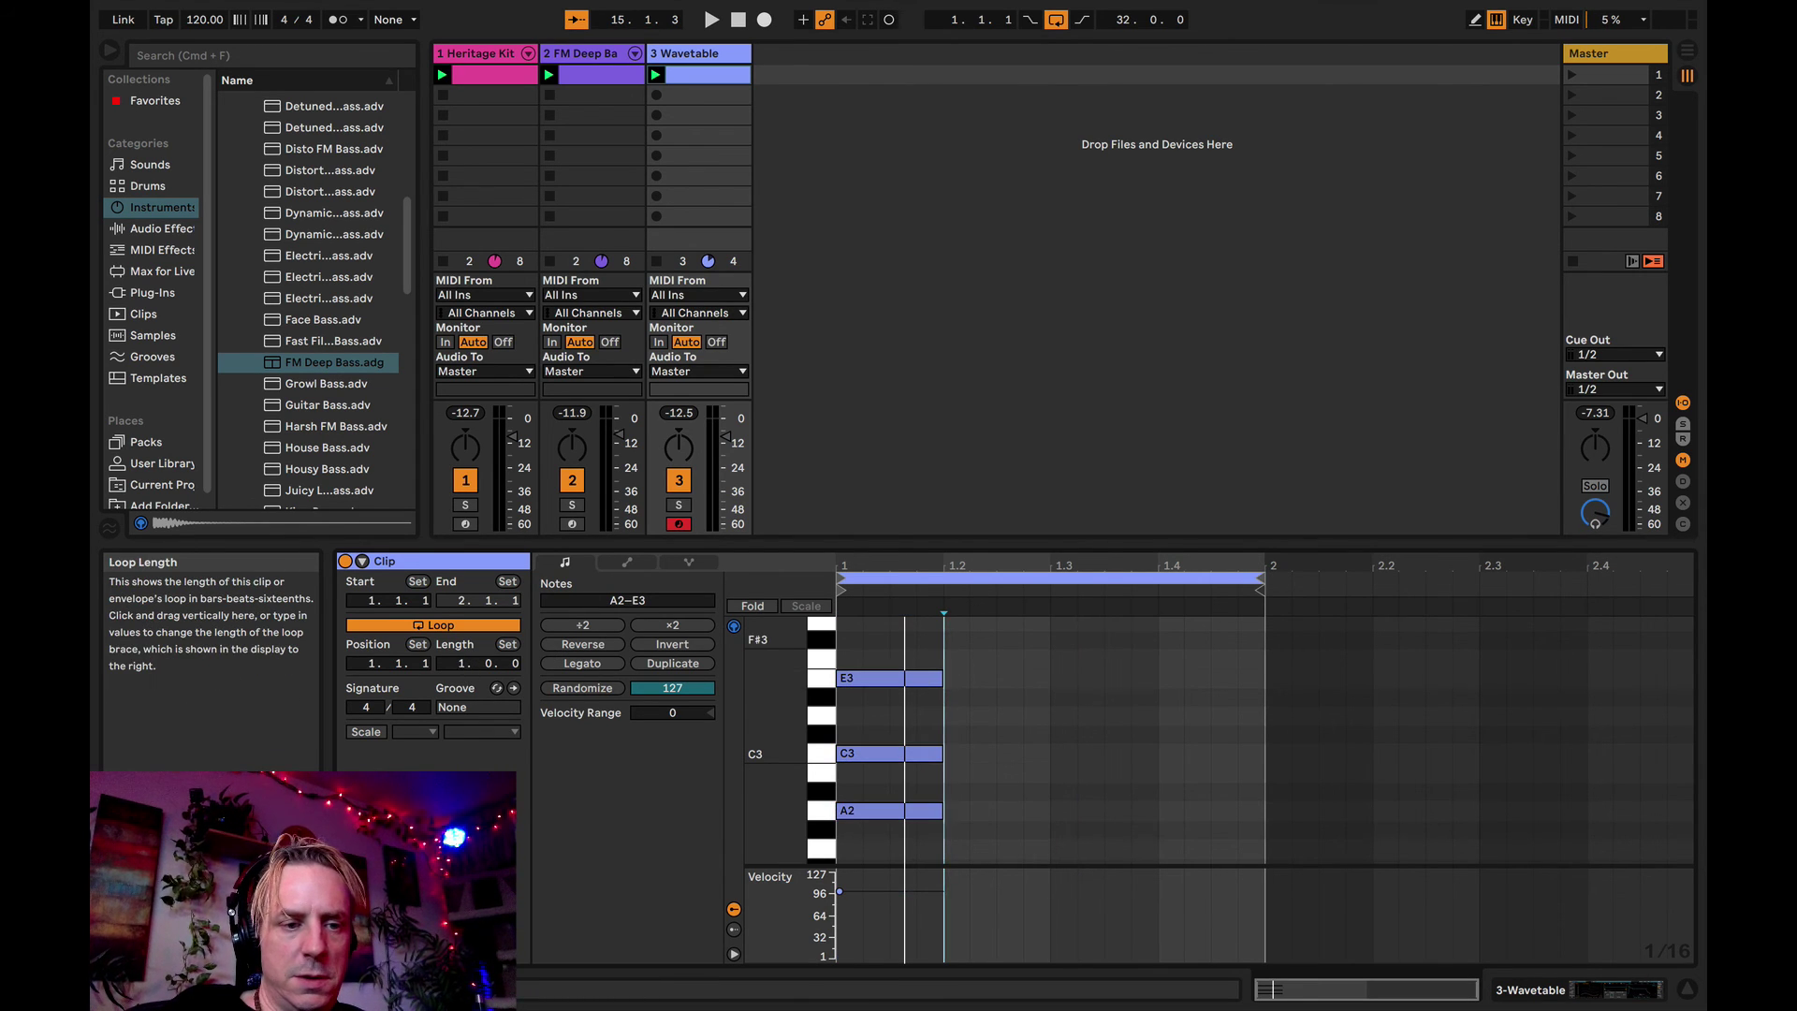
pyautogui.moveTo(461, 662); pyautogui.dragTo(461, 653)
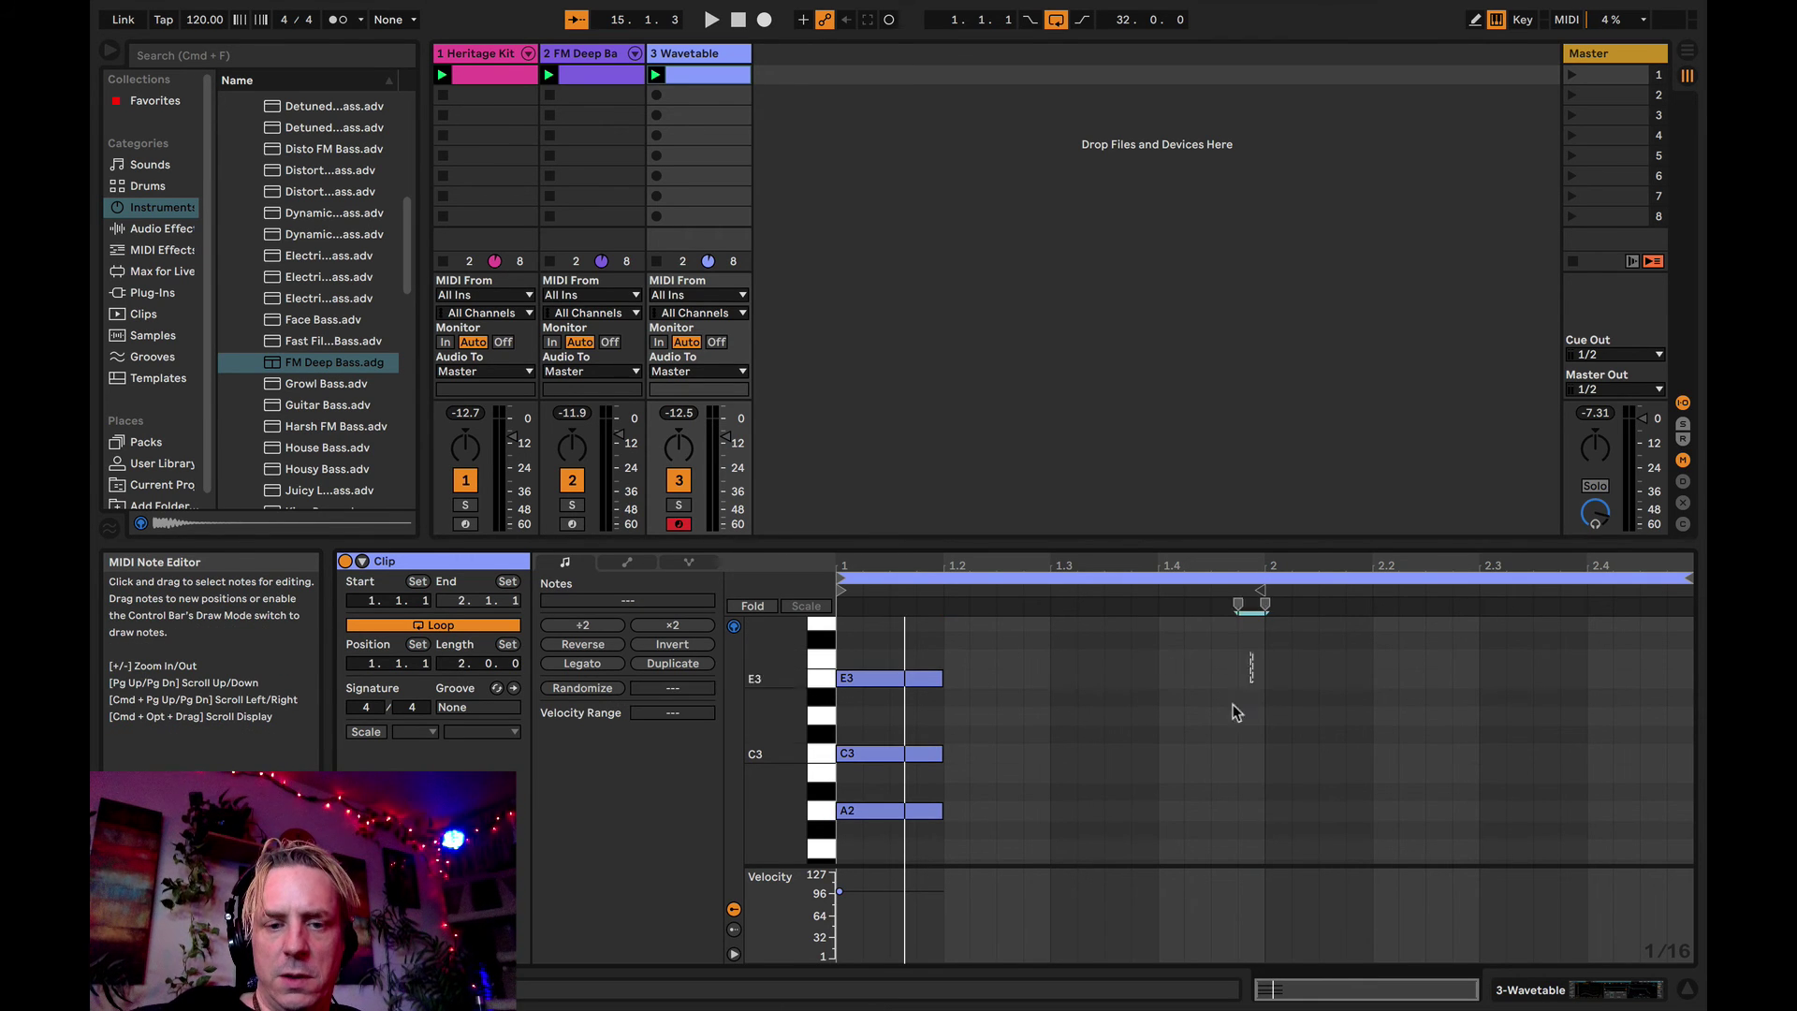
pyautogui.moveTo(1255, 652); pyautogui.dragTo(840, 858)
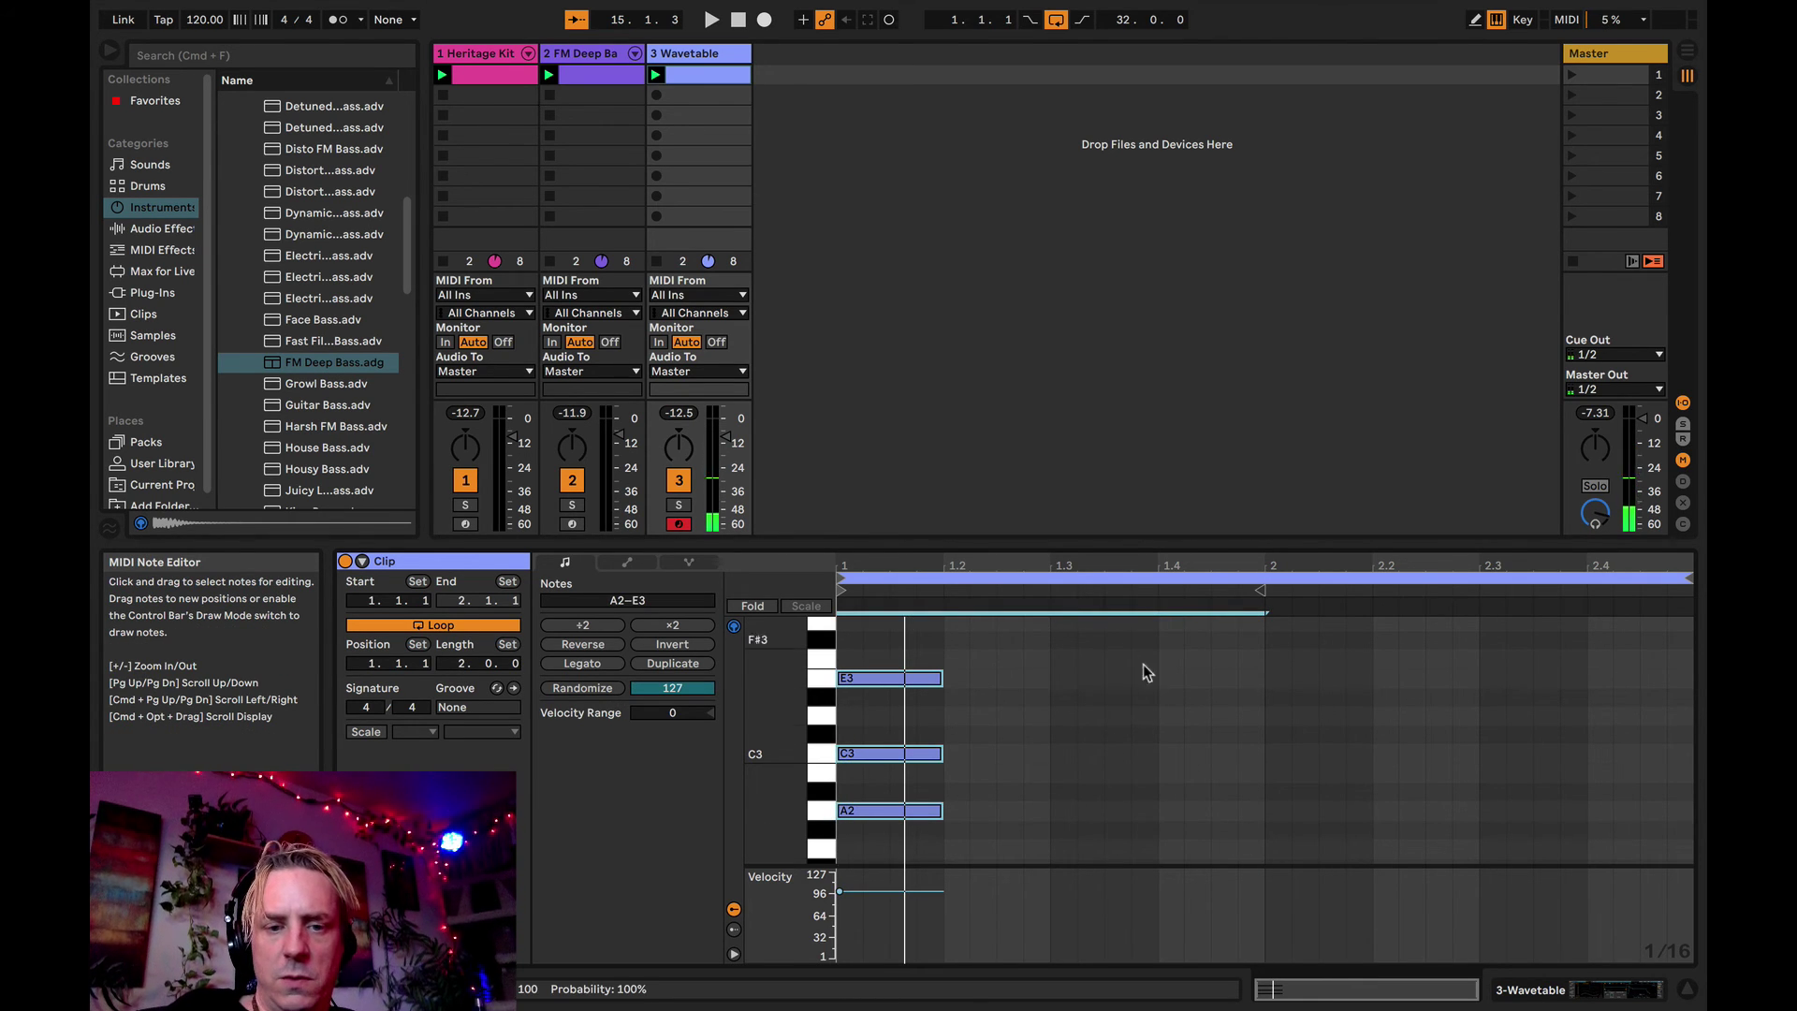
pyautogui.press('super+d')
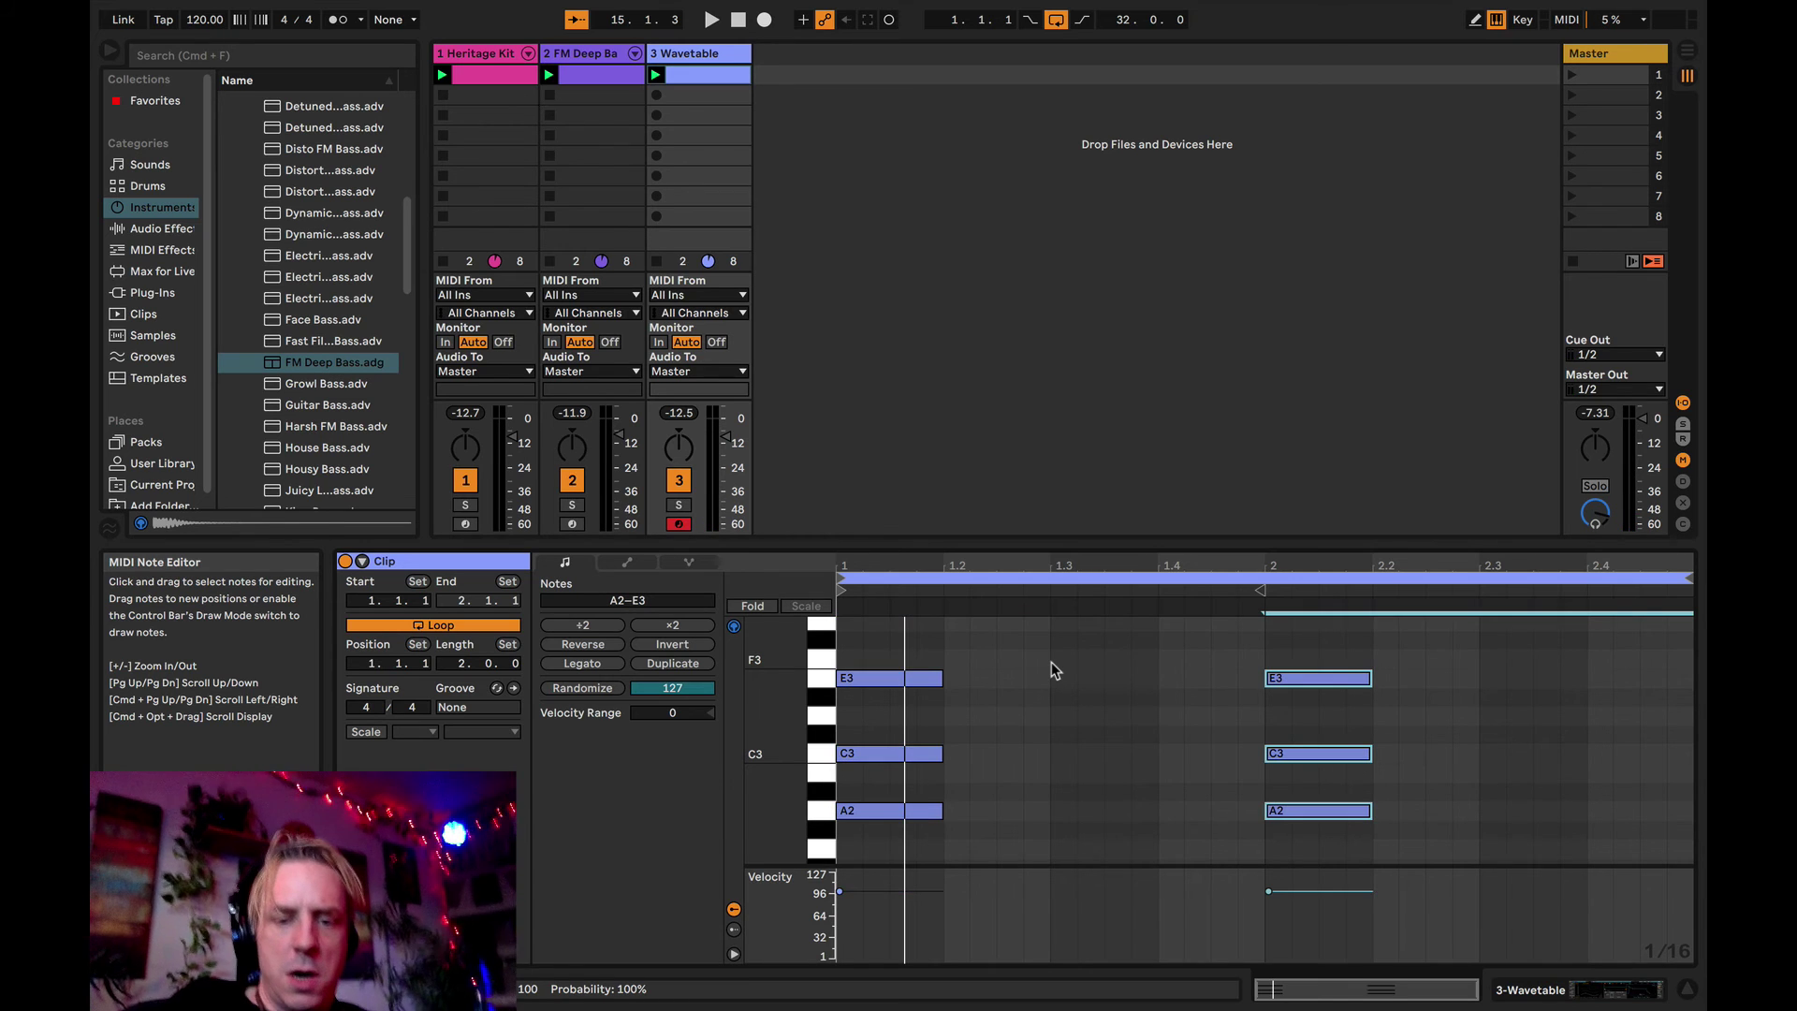
pyautogui.press('space')
# - Try the bar-two chord's C3 an octave lower, then move that note up to C4 and play the loop
pyautogui.click(1346, 725)
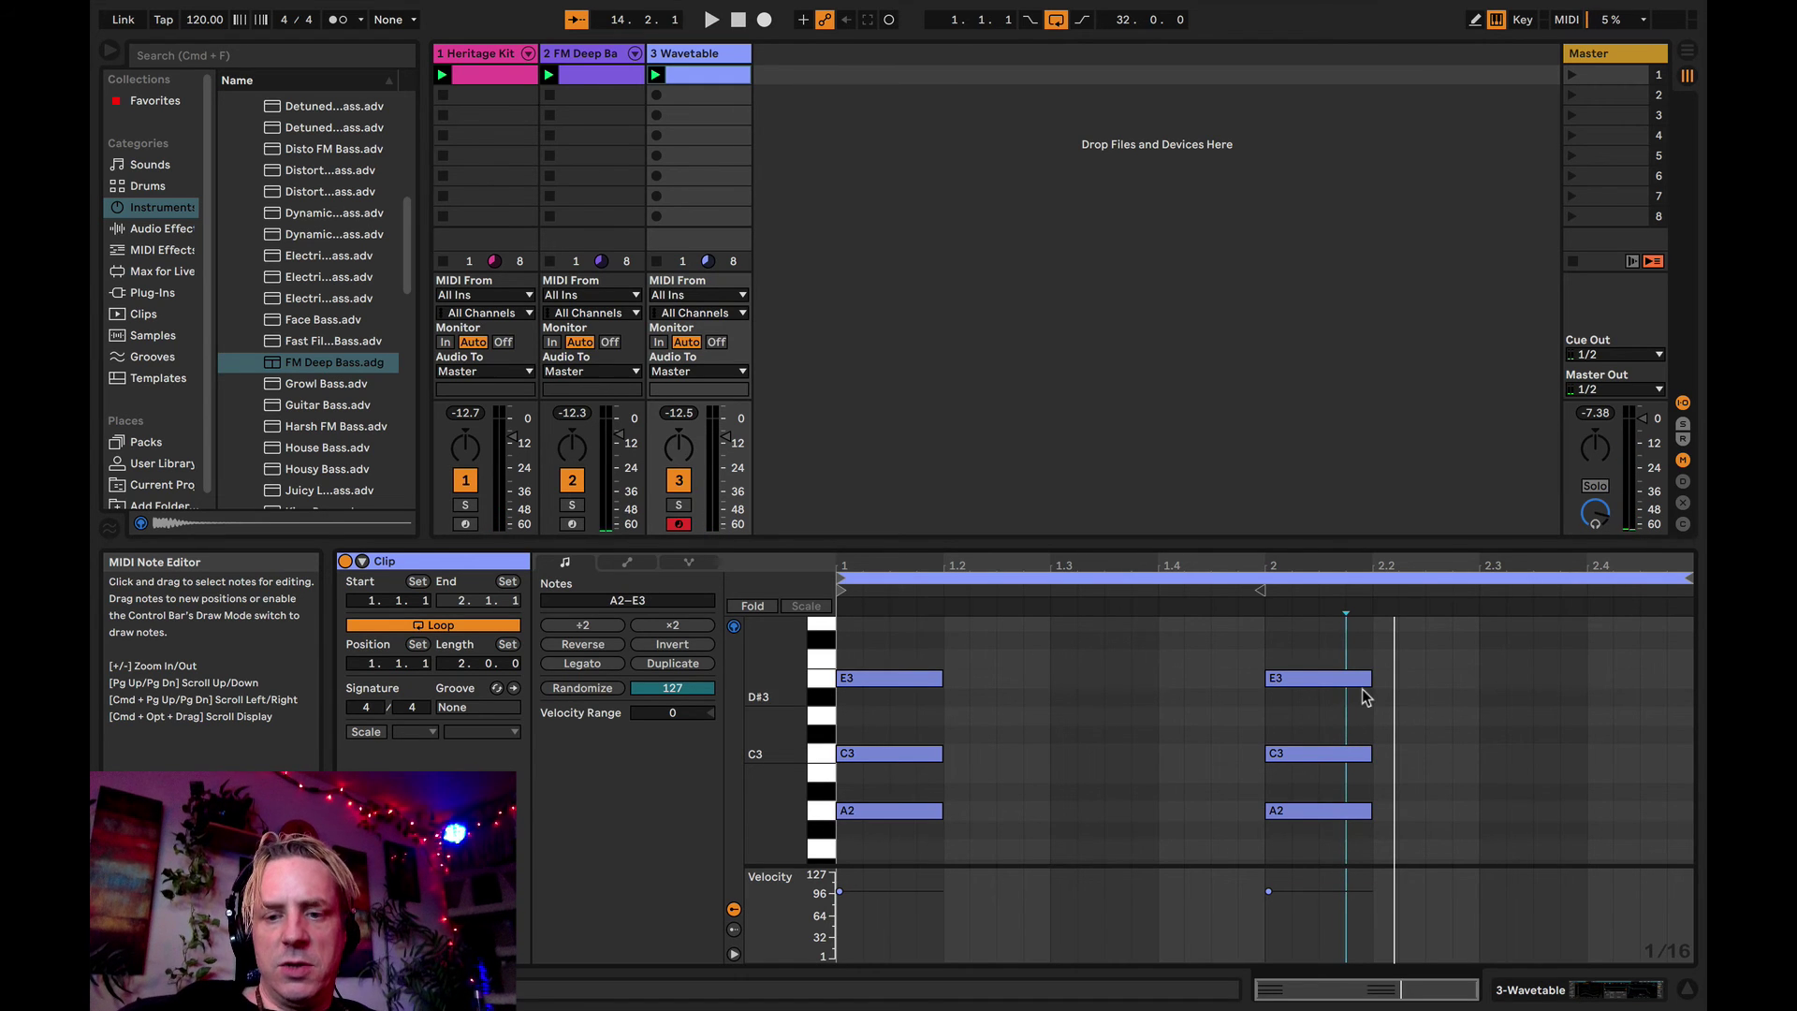
pyautogui.click(1323, 756)
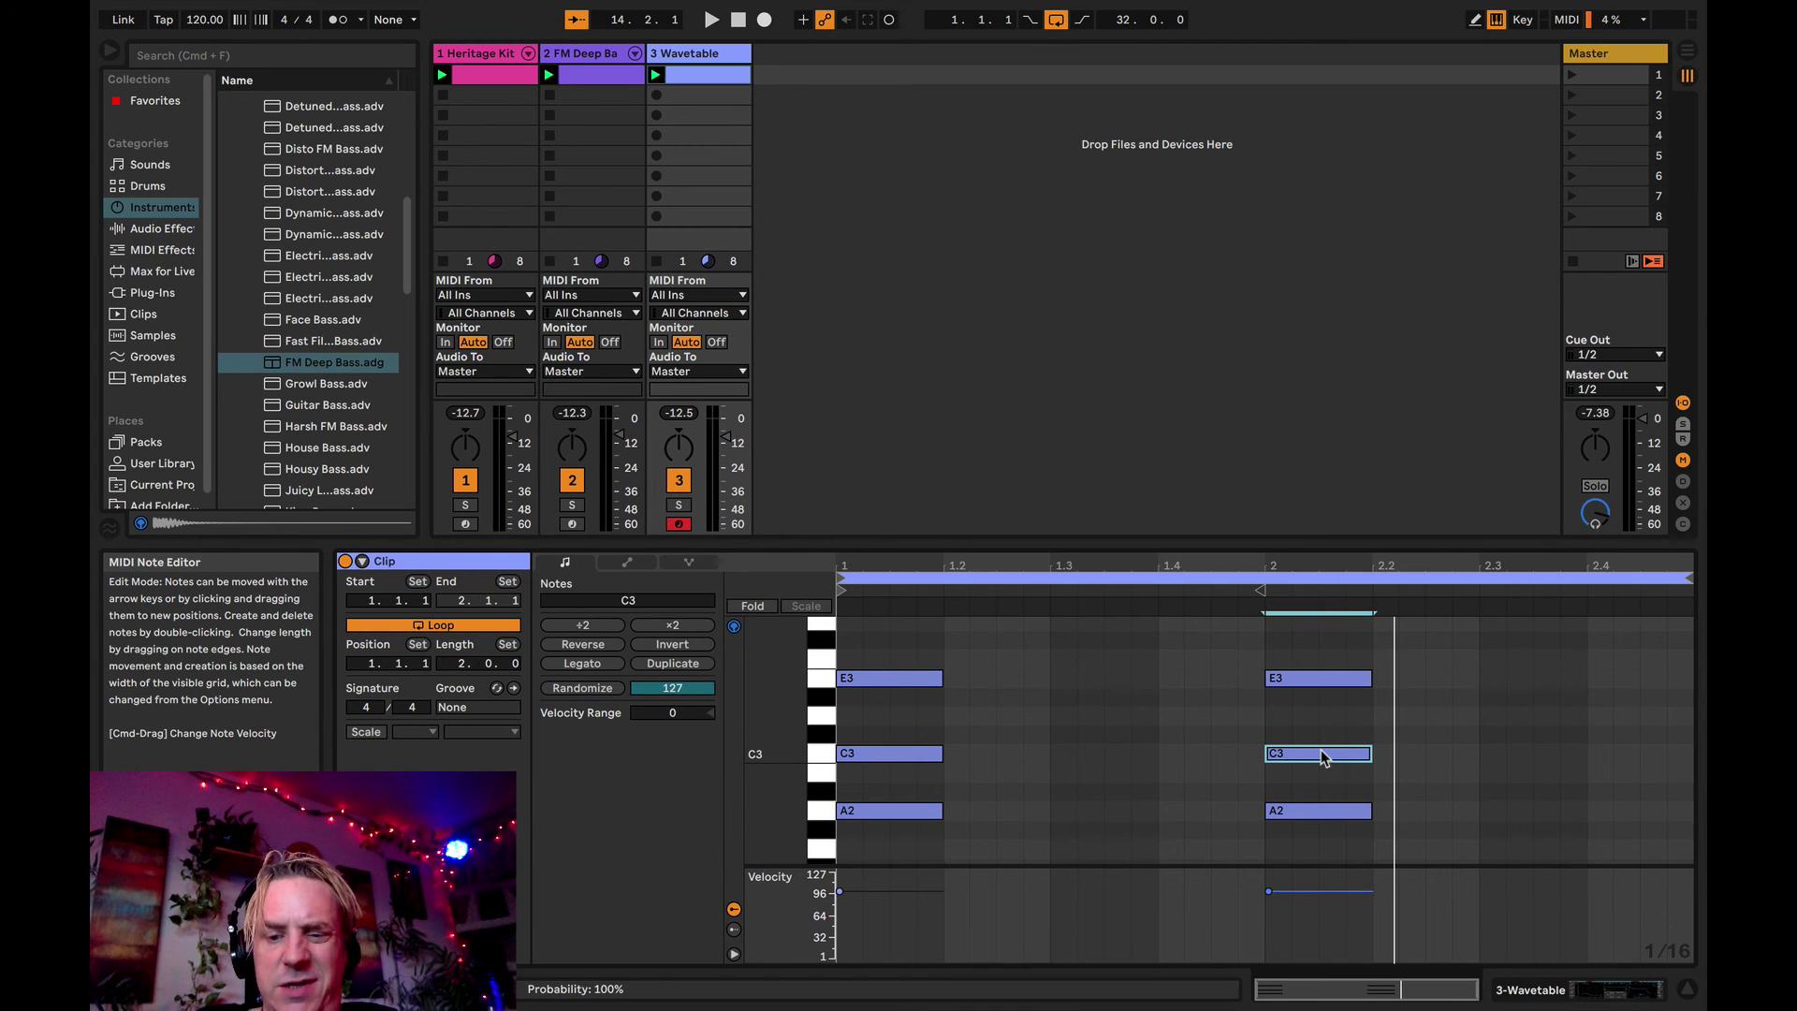
pyautogui.hotkey('shift', 'Down')
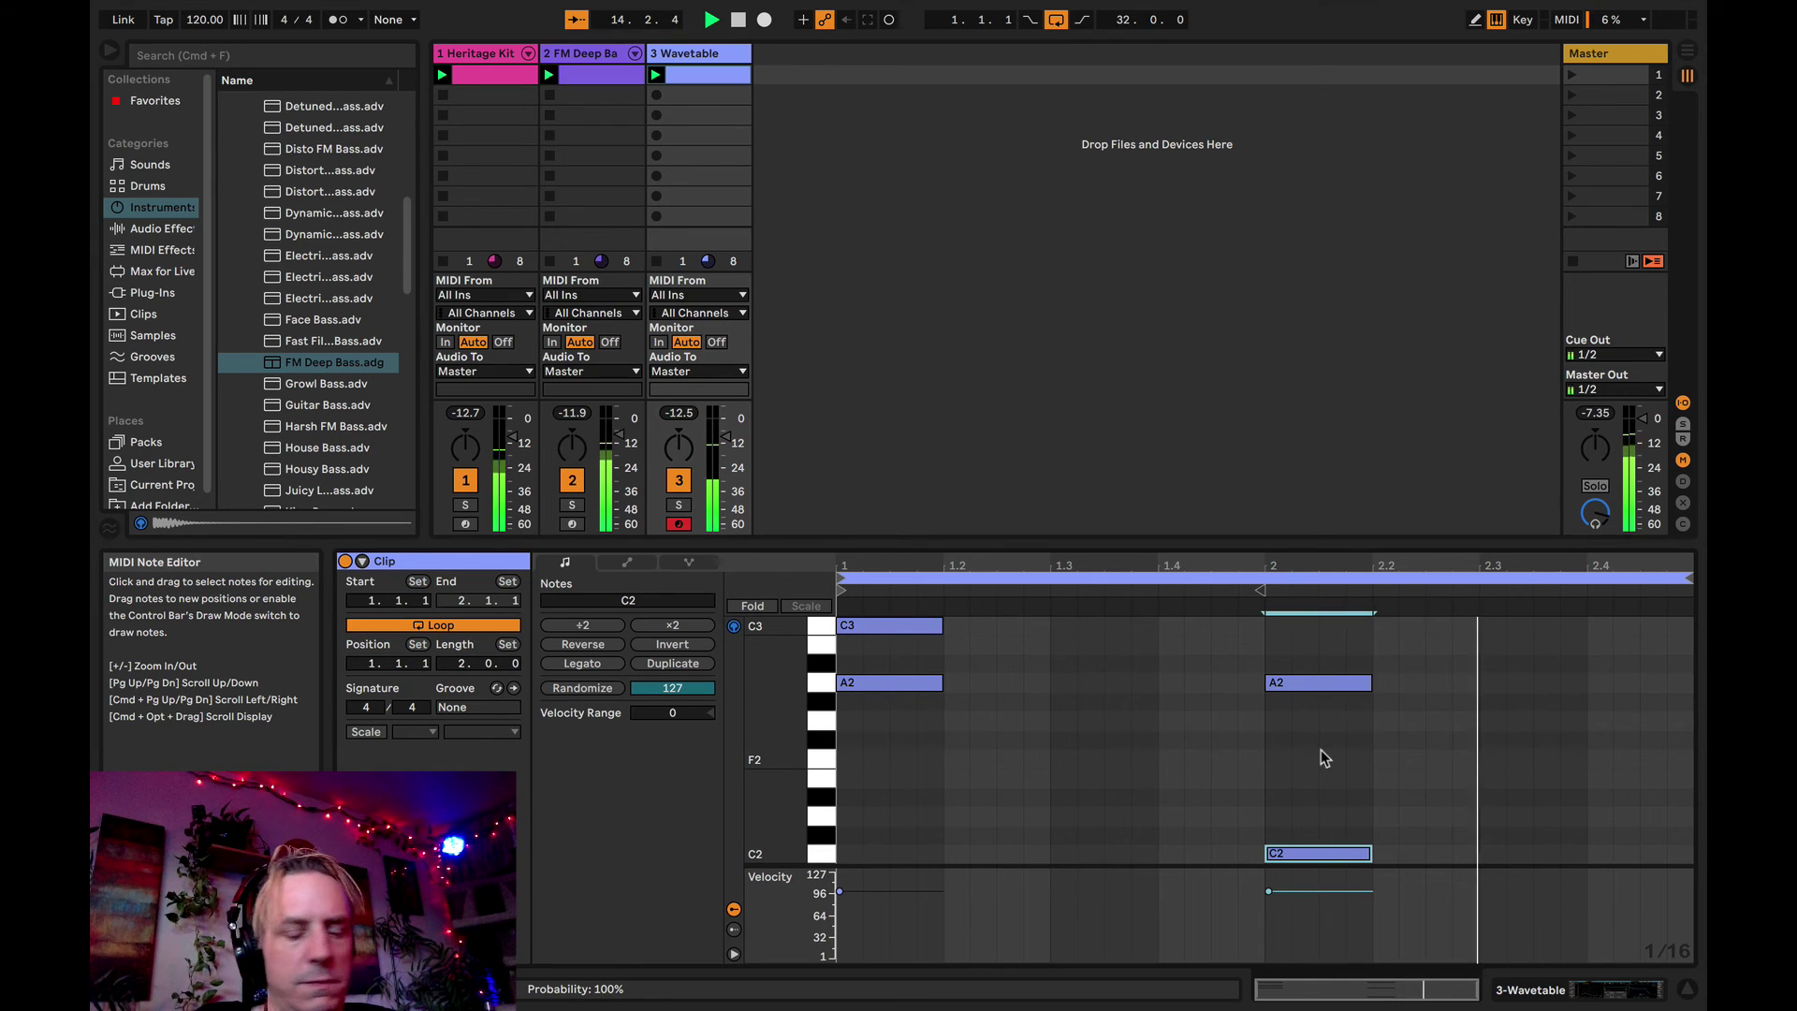
pyautogui.hotkey('shift', 'Up')
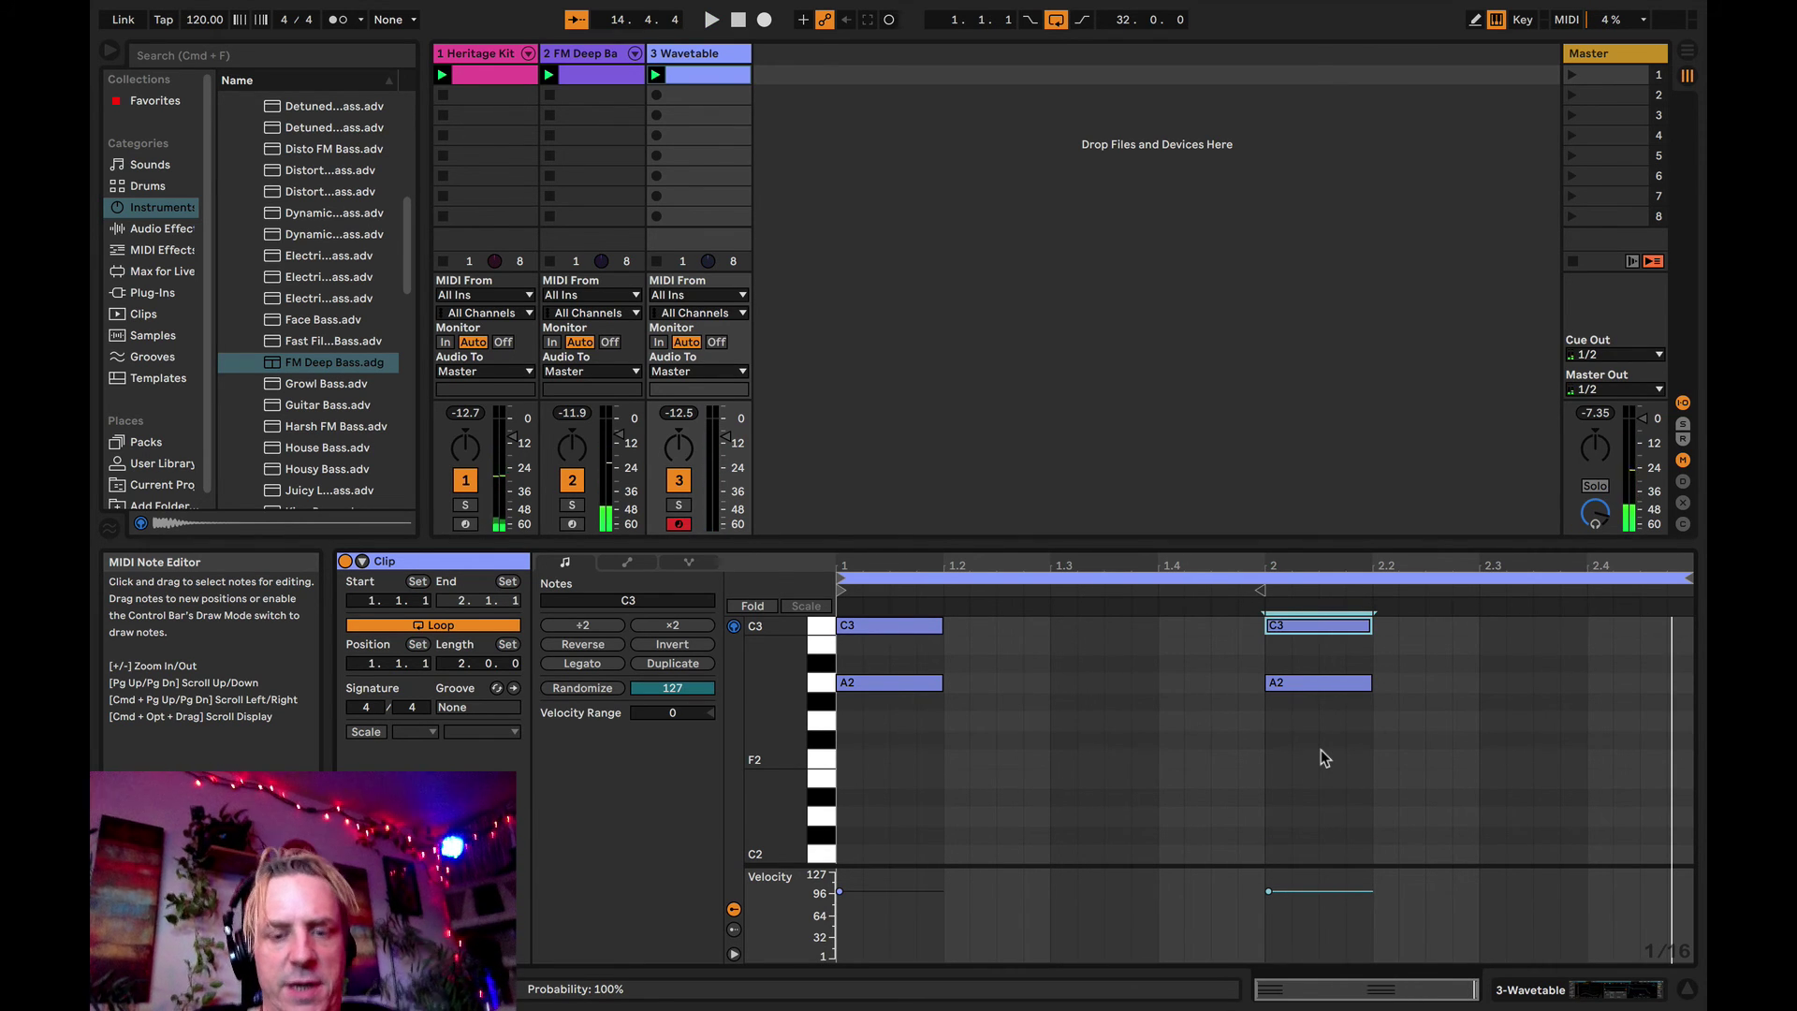
pyautogui.scroll(3, 1324, 758)
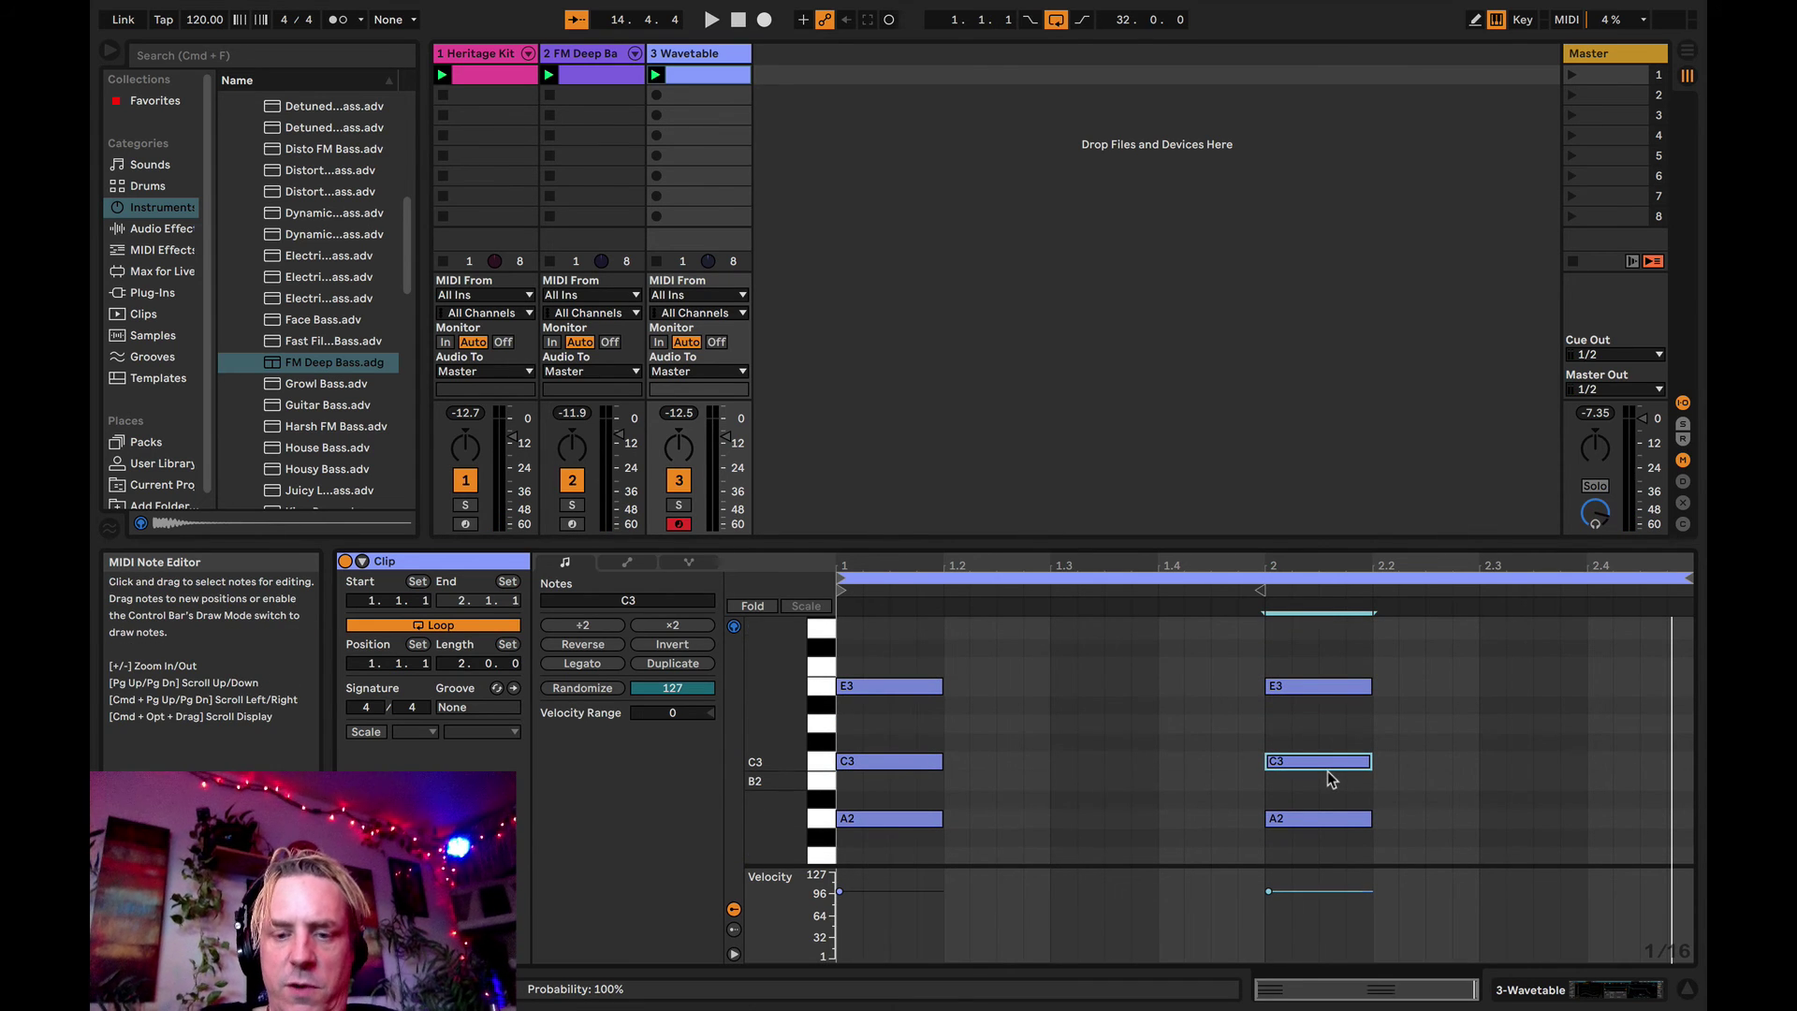
pyautogui.hotkey('shift', 'Up')
pyautogui.press('space')
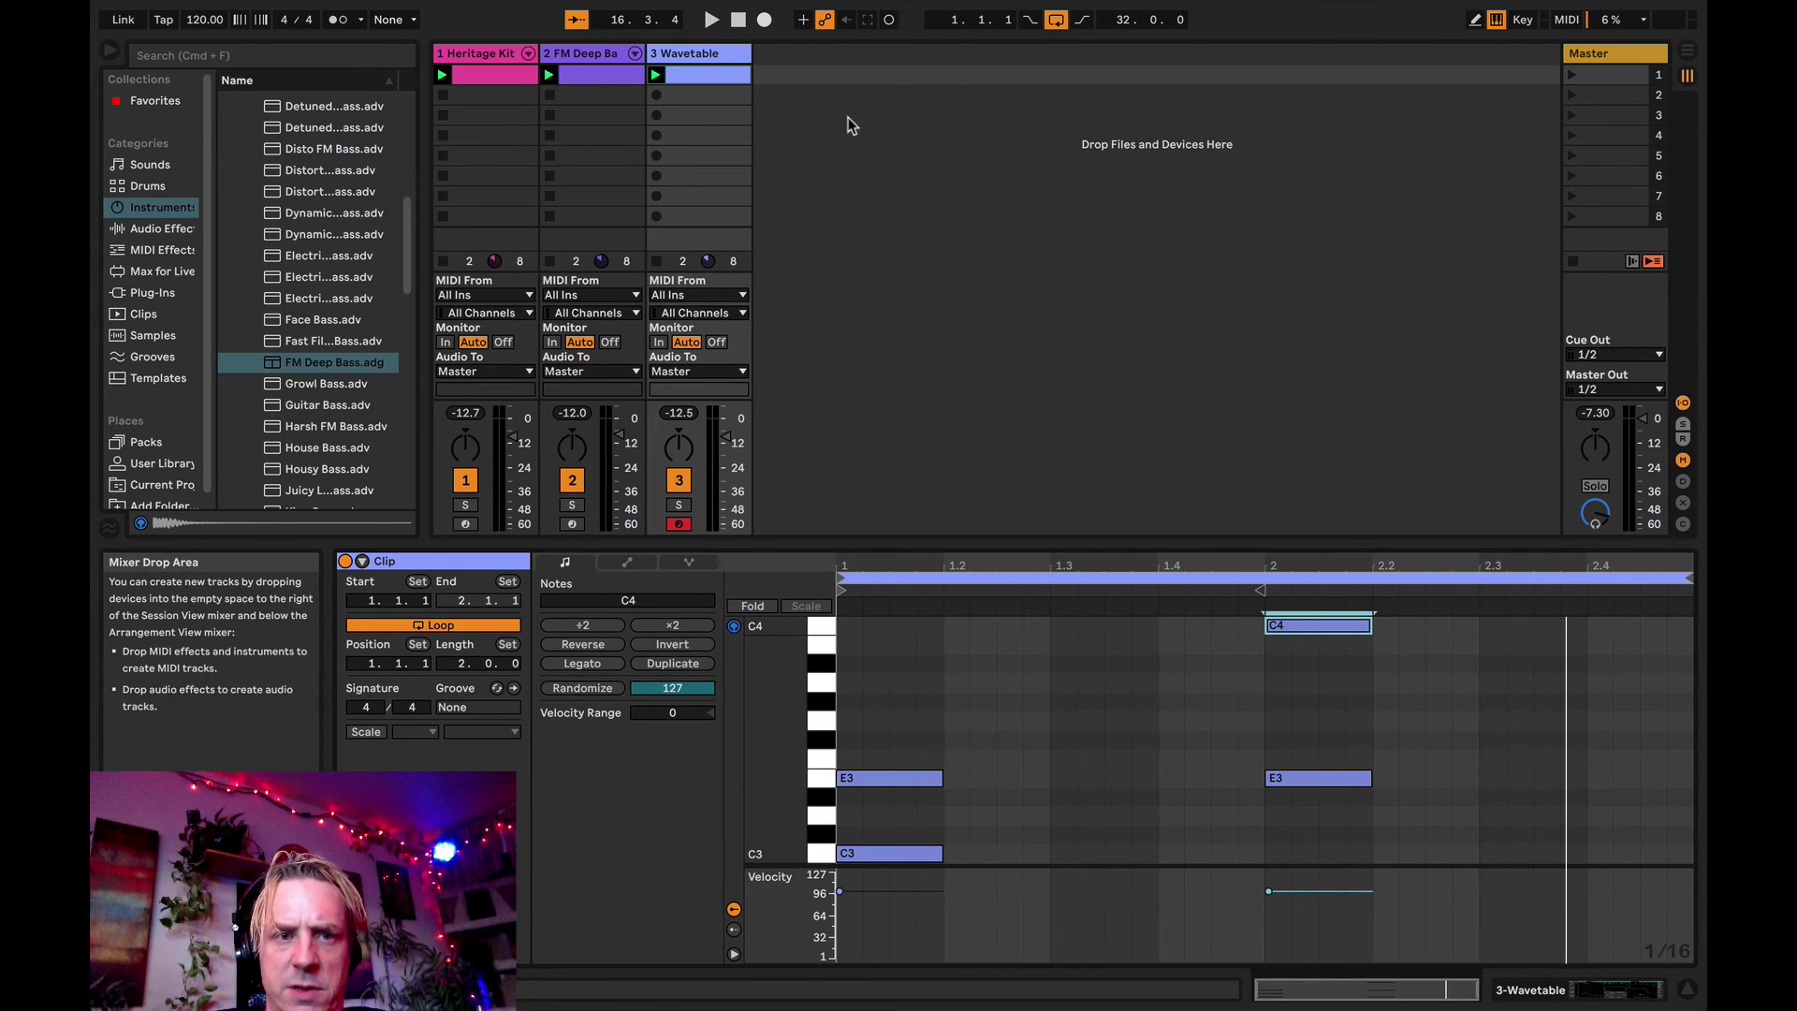
# - Show the Wavetable device and, while the loop plays, set oscillator 1's wave position to 51% and the first filter's frequency to 2.83 kHz
pyautogui.click(688, 56)
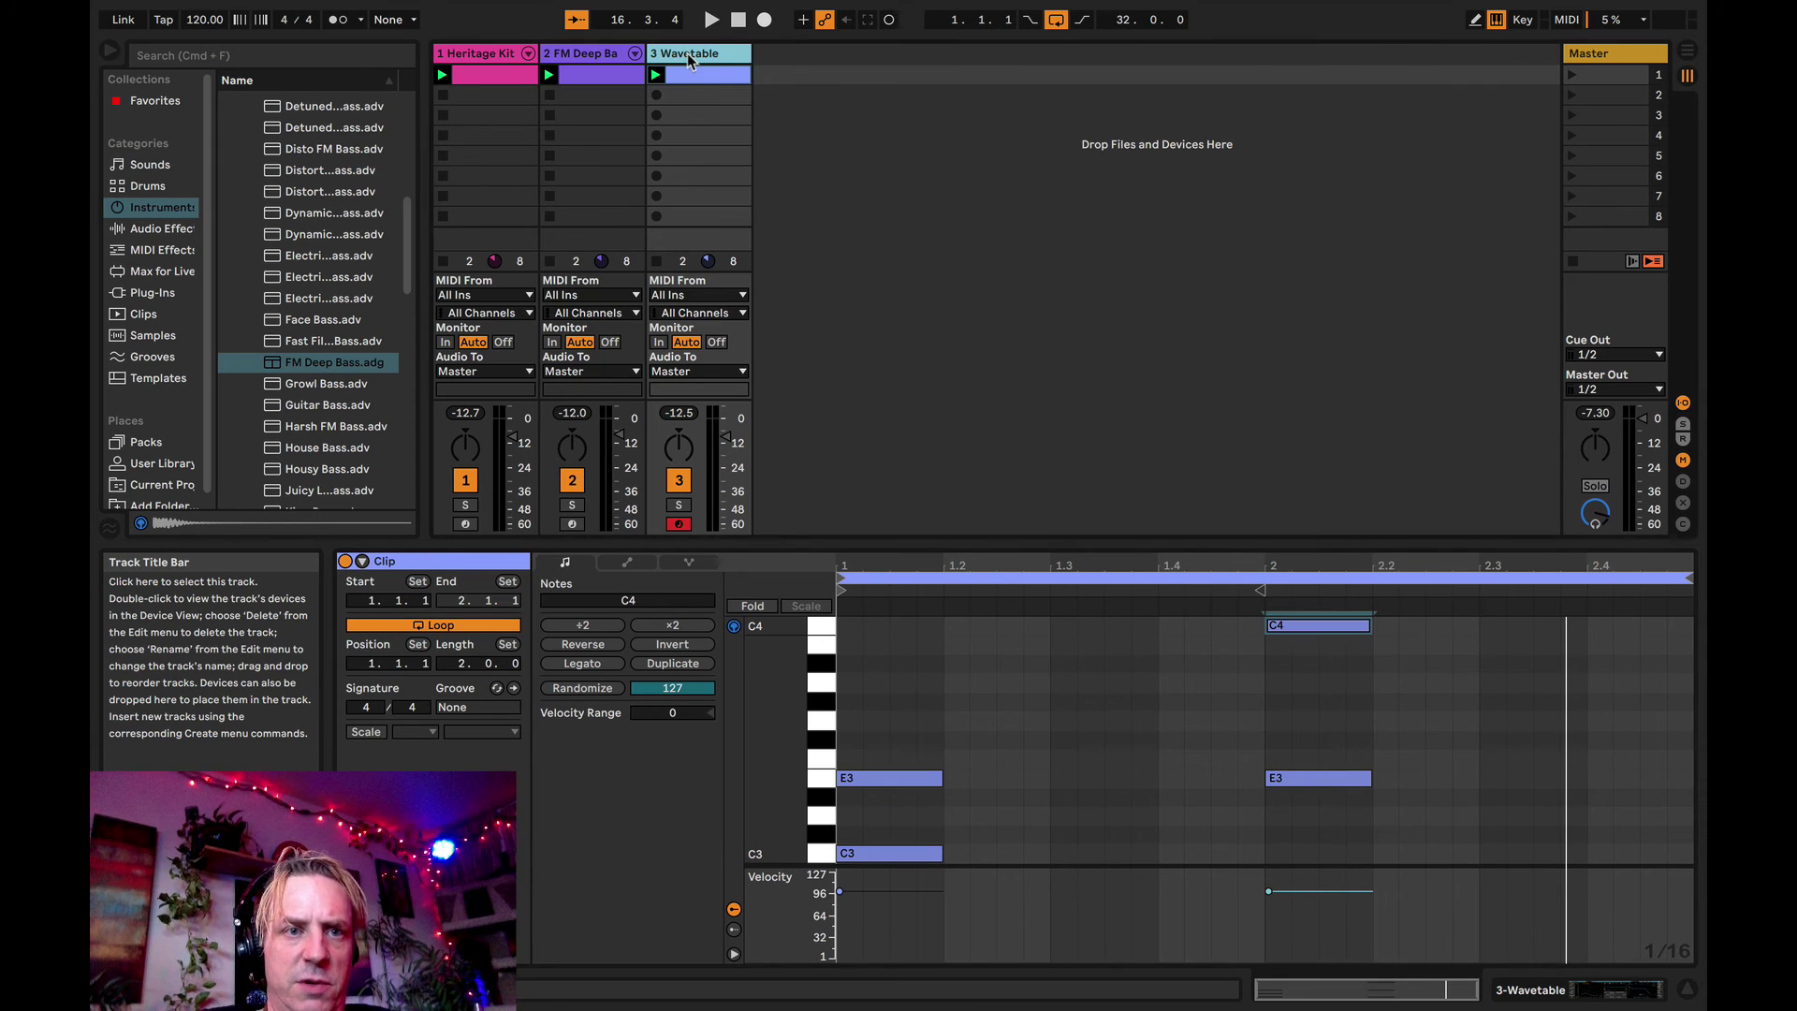
pyautogui.doubleClick(688, 56)
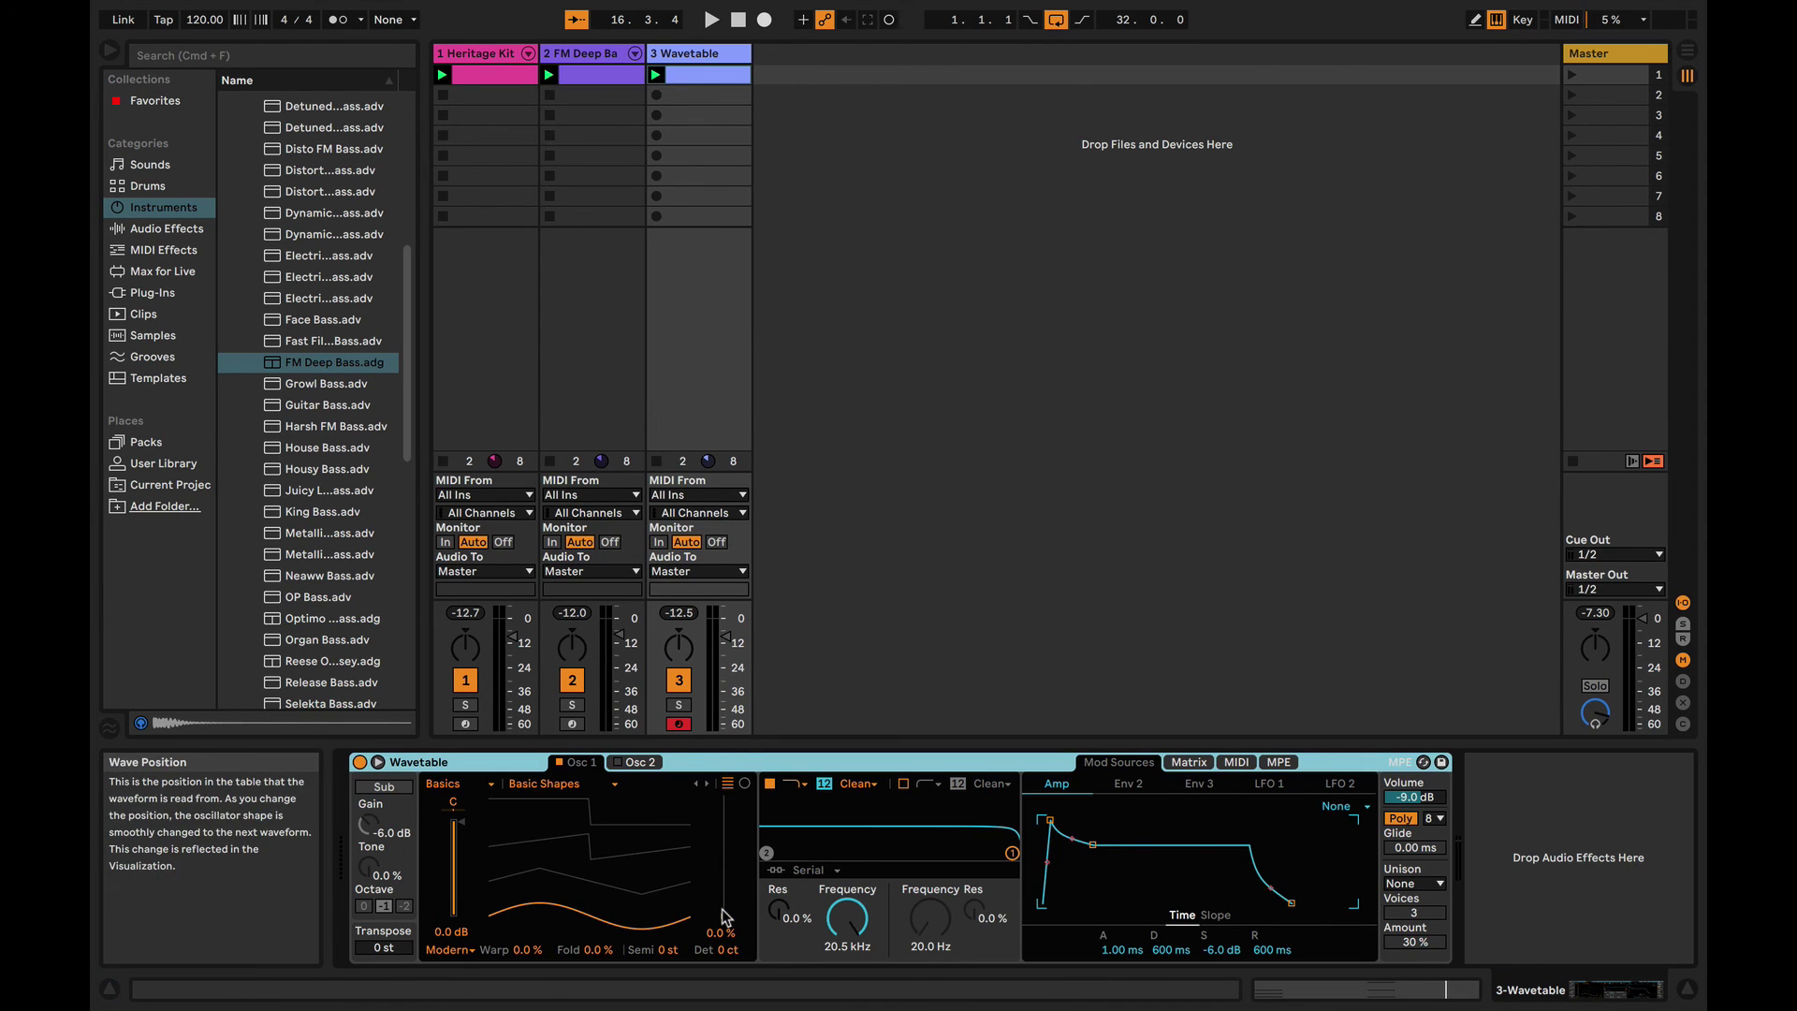
pyautogui.press('space')
pyautogui.moveTo(724, 918); pyautogui.dragTo(725, 855)
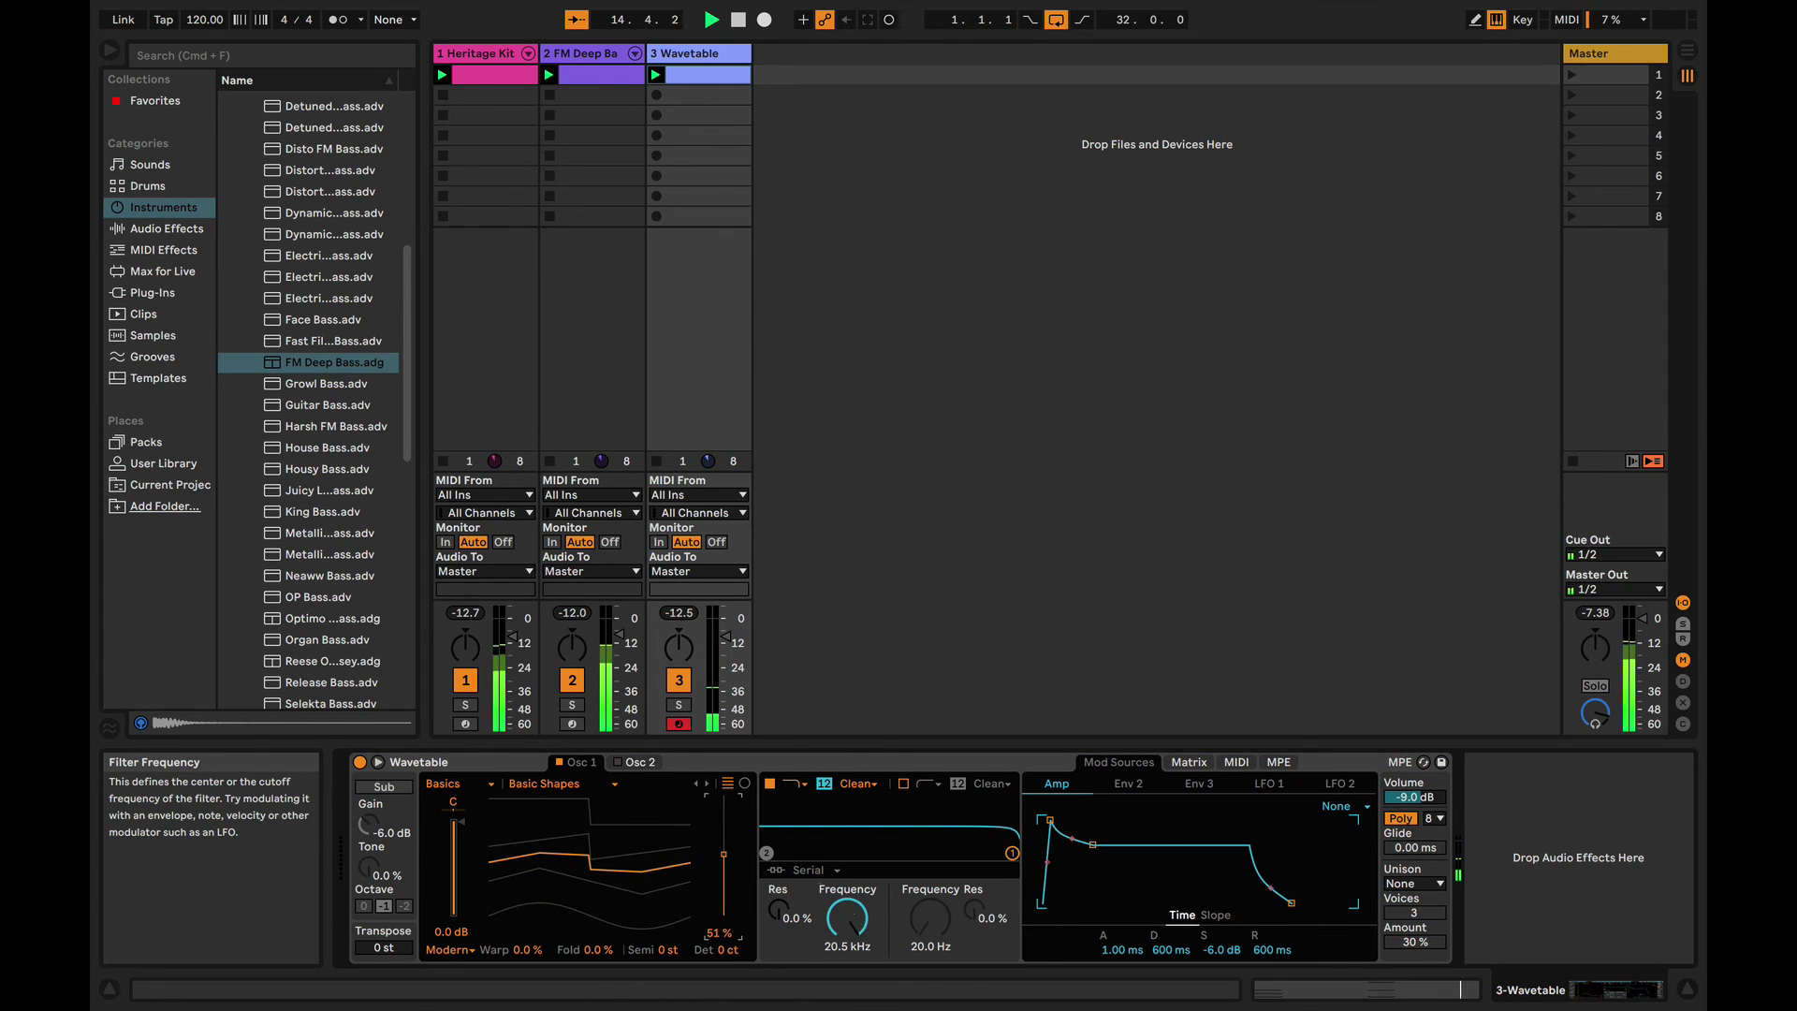
pyautogui.moveTo(851, 917); pyautogui.dragTo(851, 967)
pyautogui.press('space')
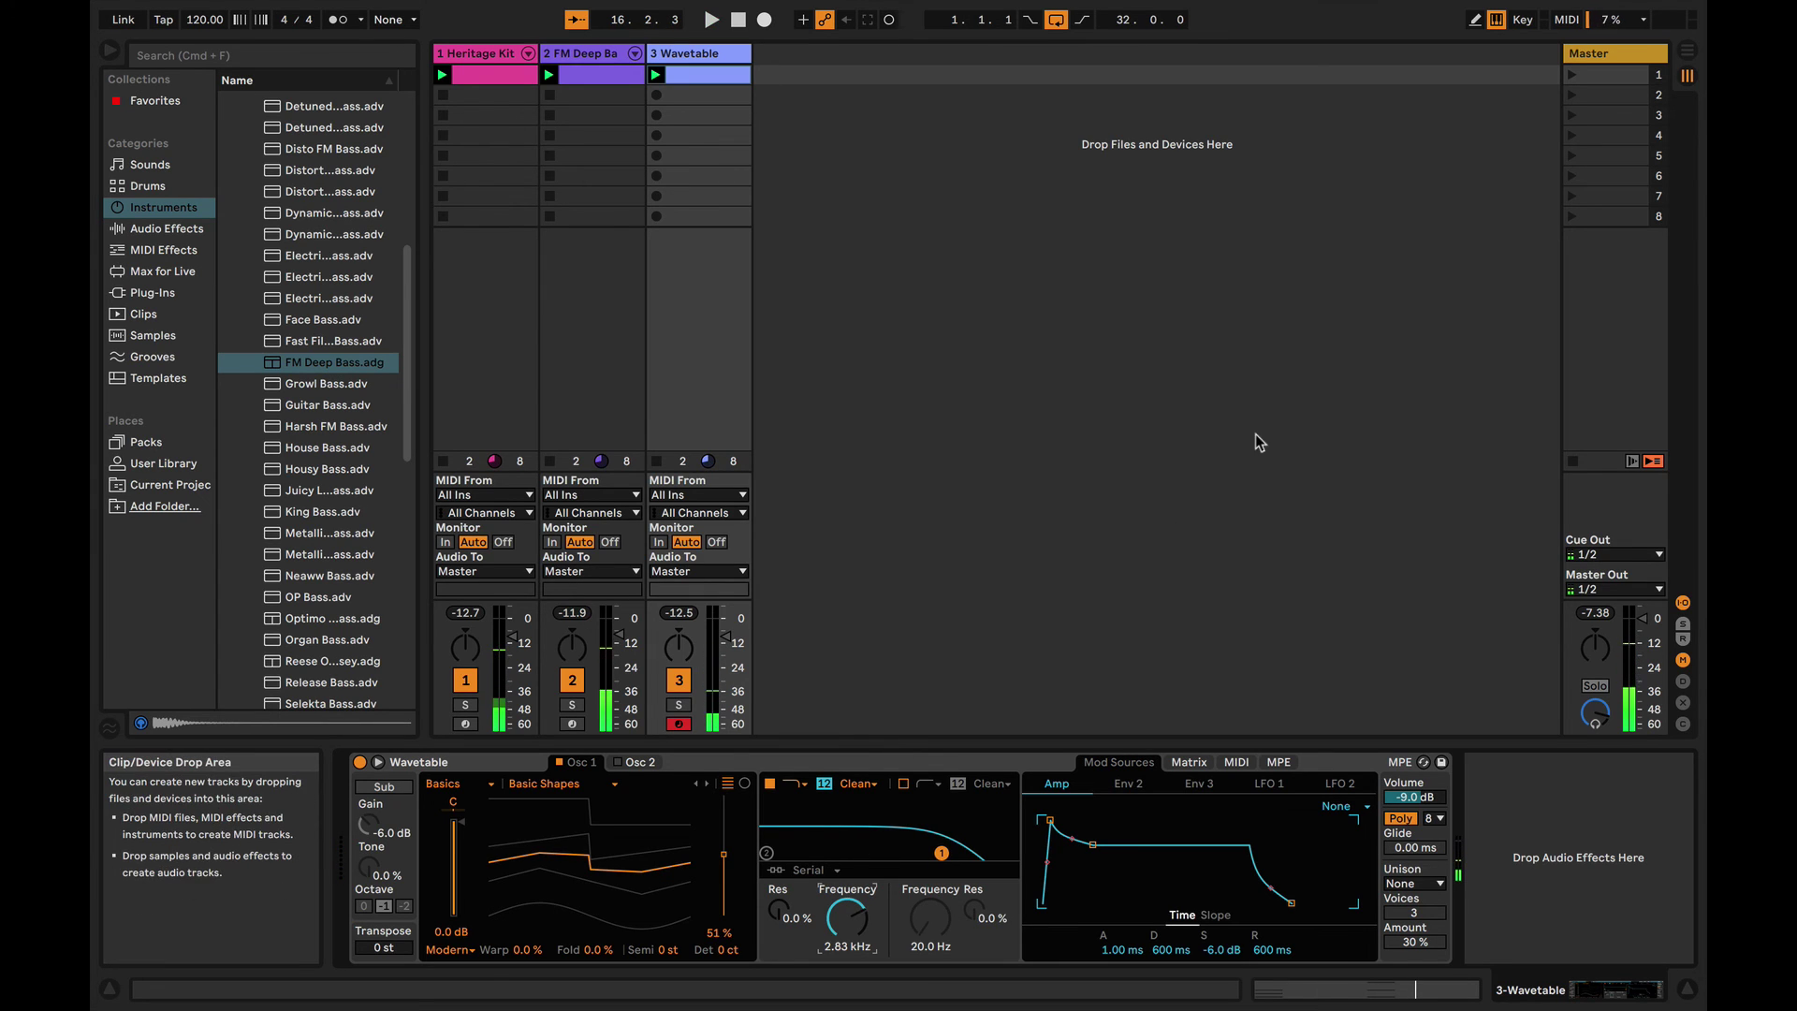
# - Insert a return track and load the default Delay audio effect onto it
pyautogui.rightClick(1465, 299)
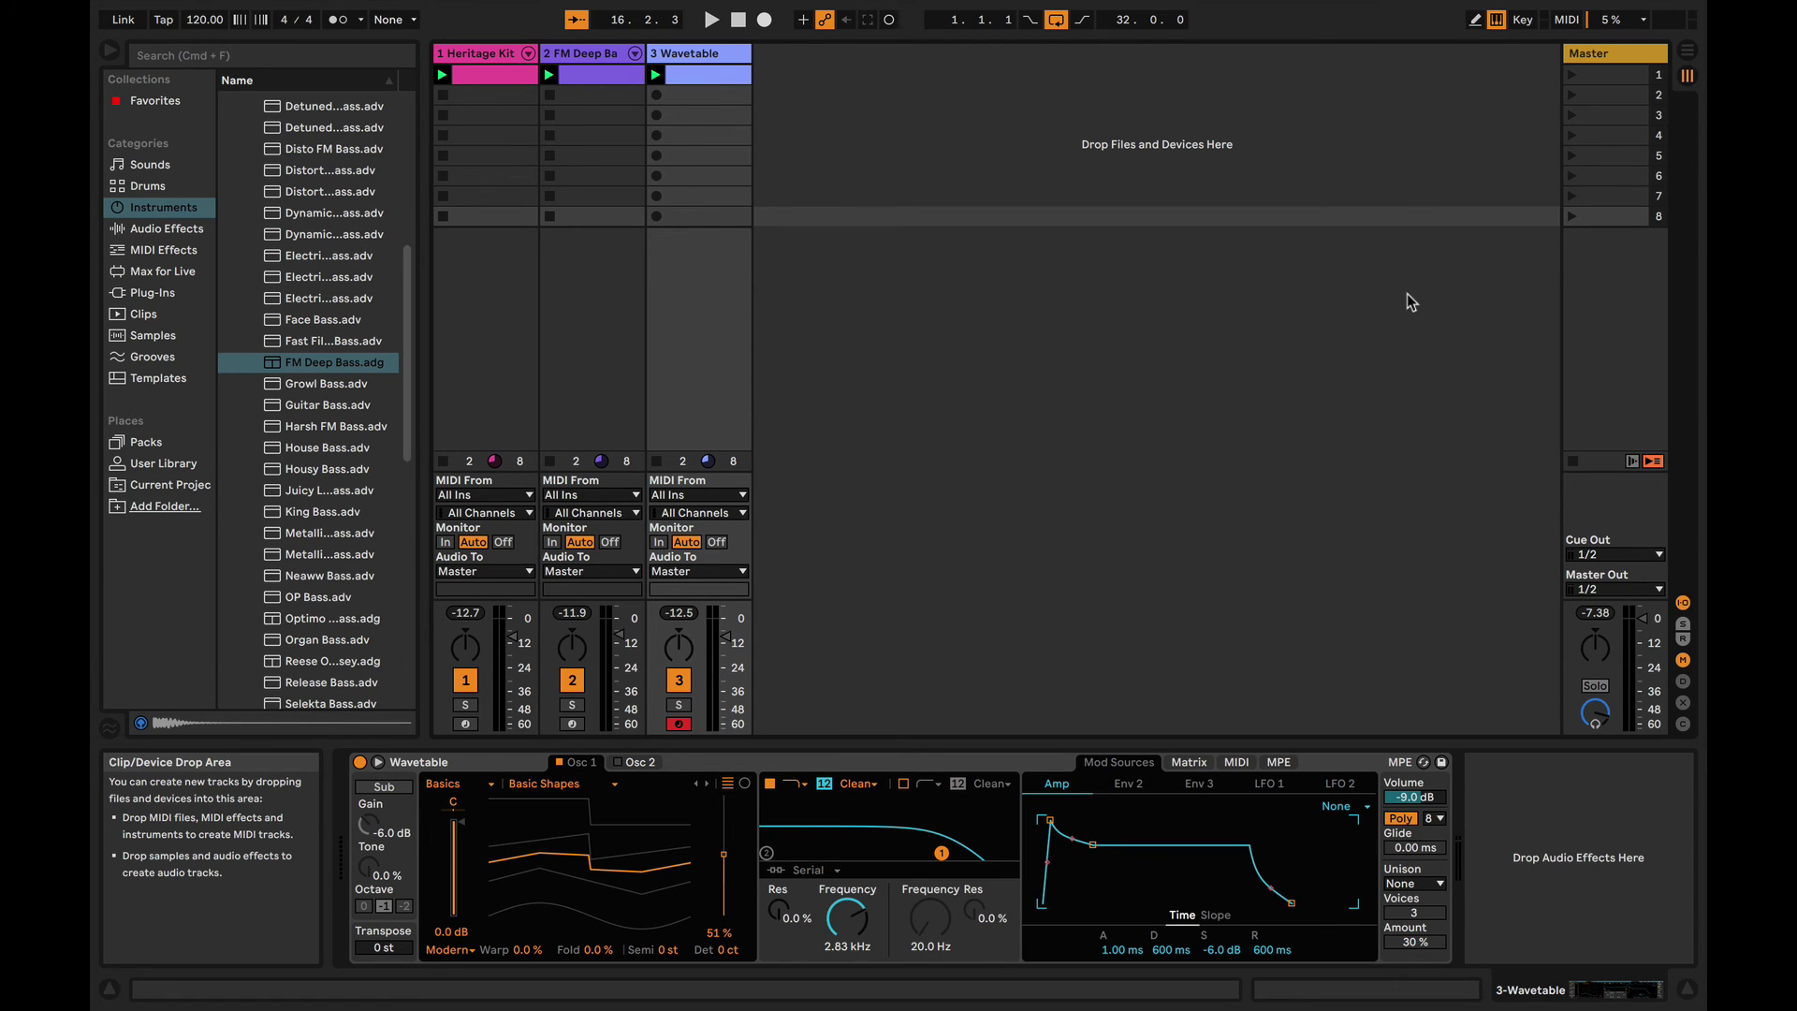
pyautogui.press('super+alt+t')
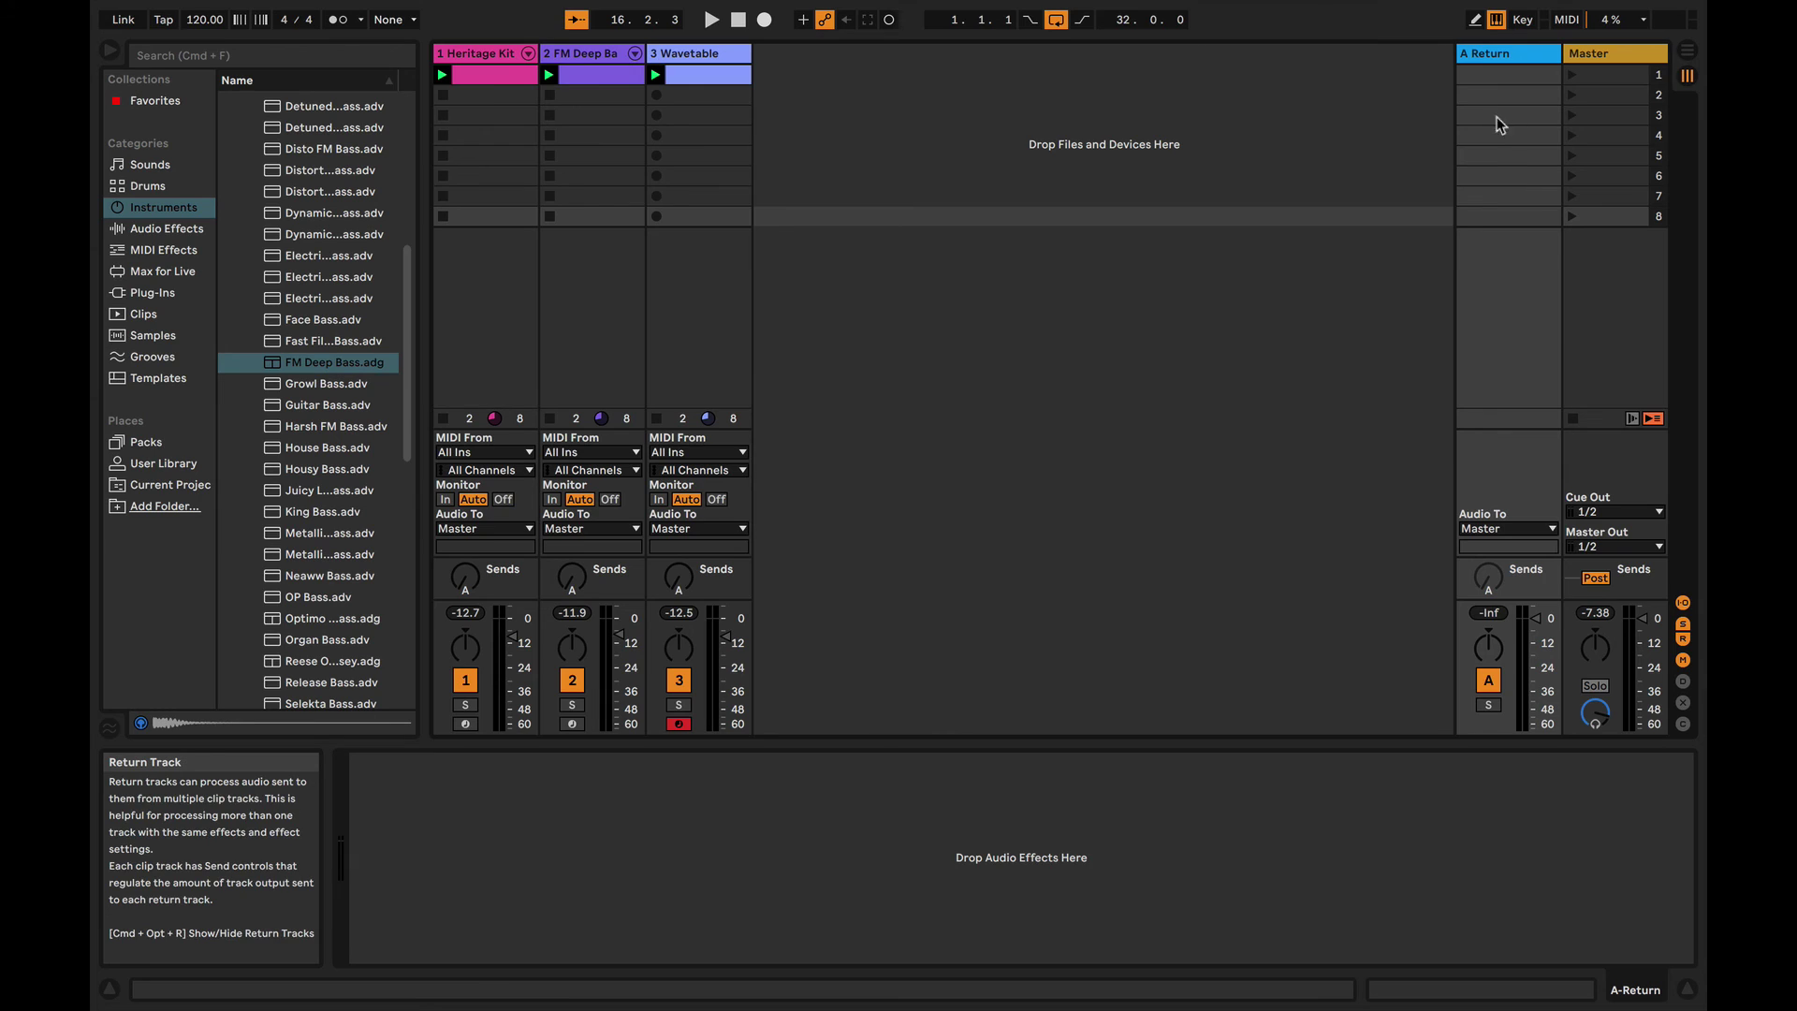
pyautogui.click(172, 231)
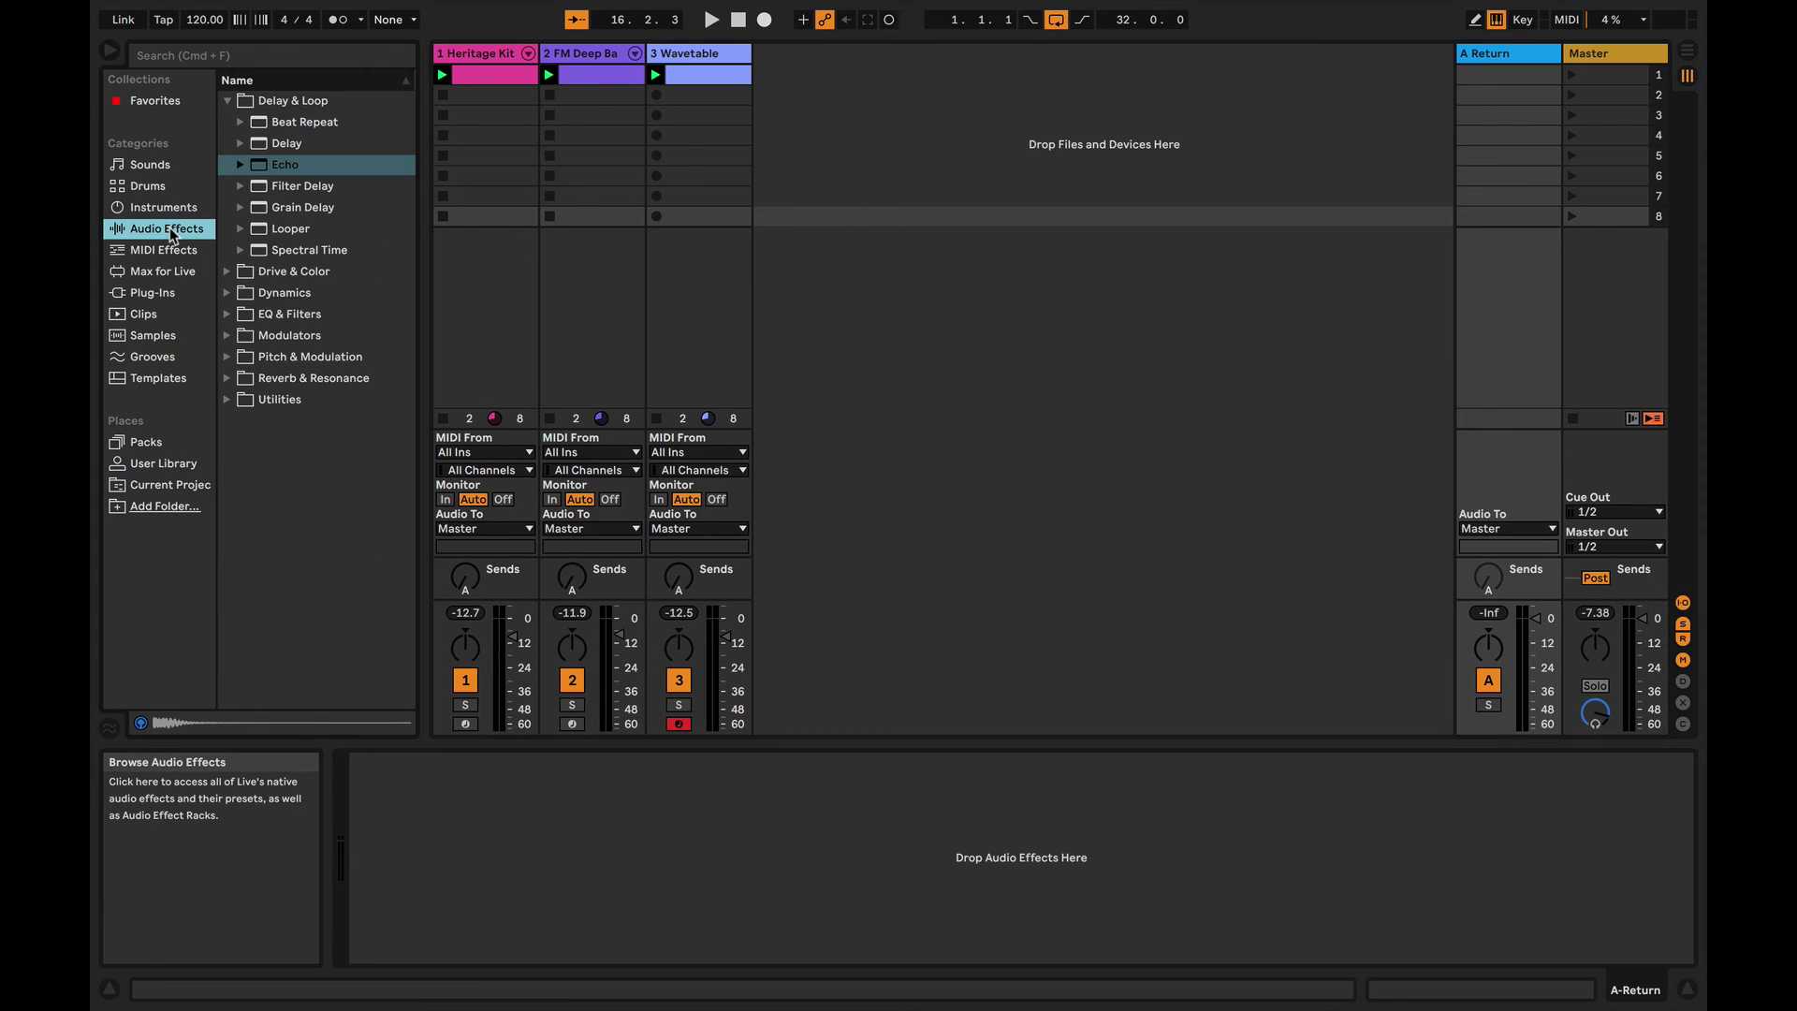
pyautogui.click(243, 142)
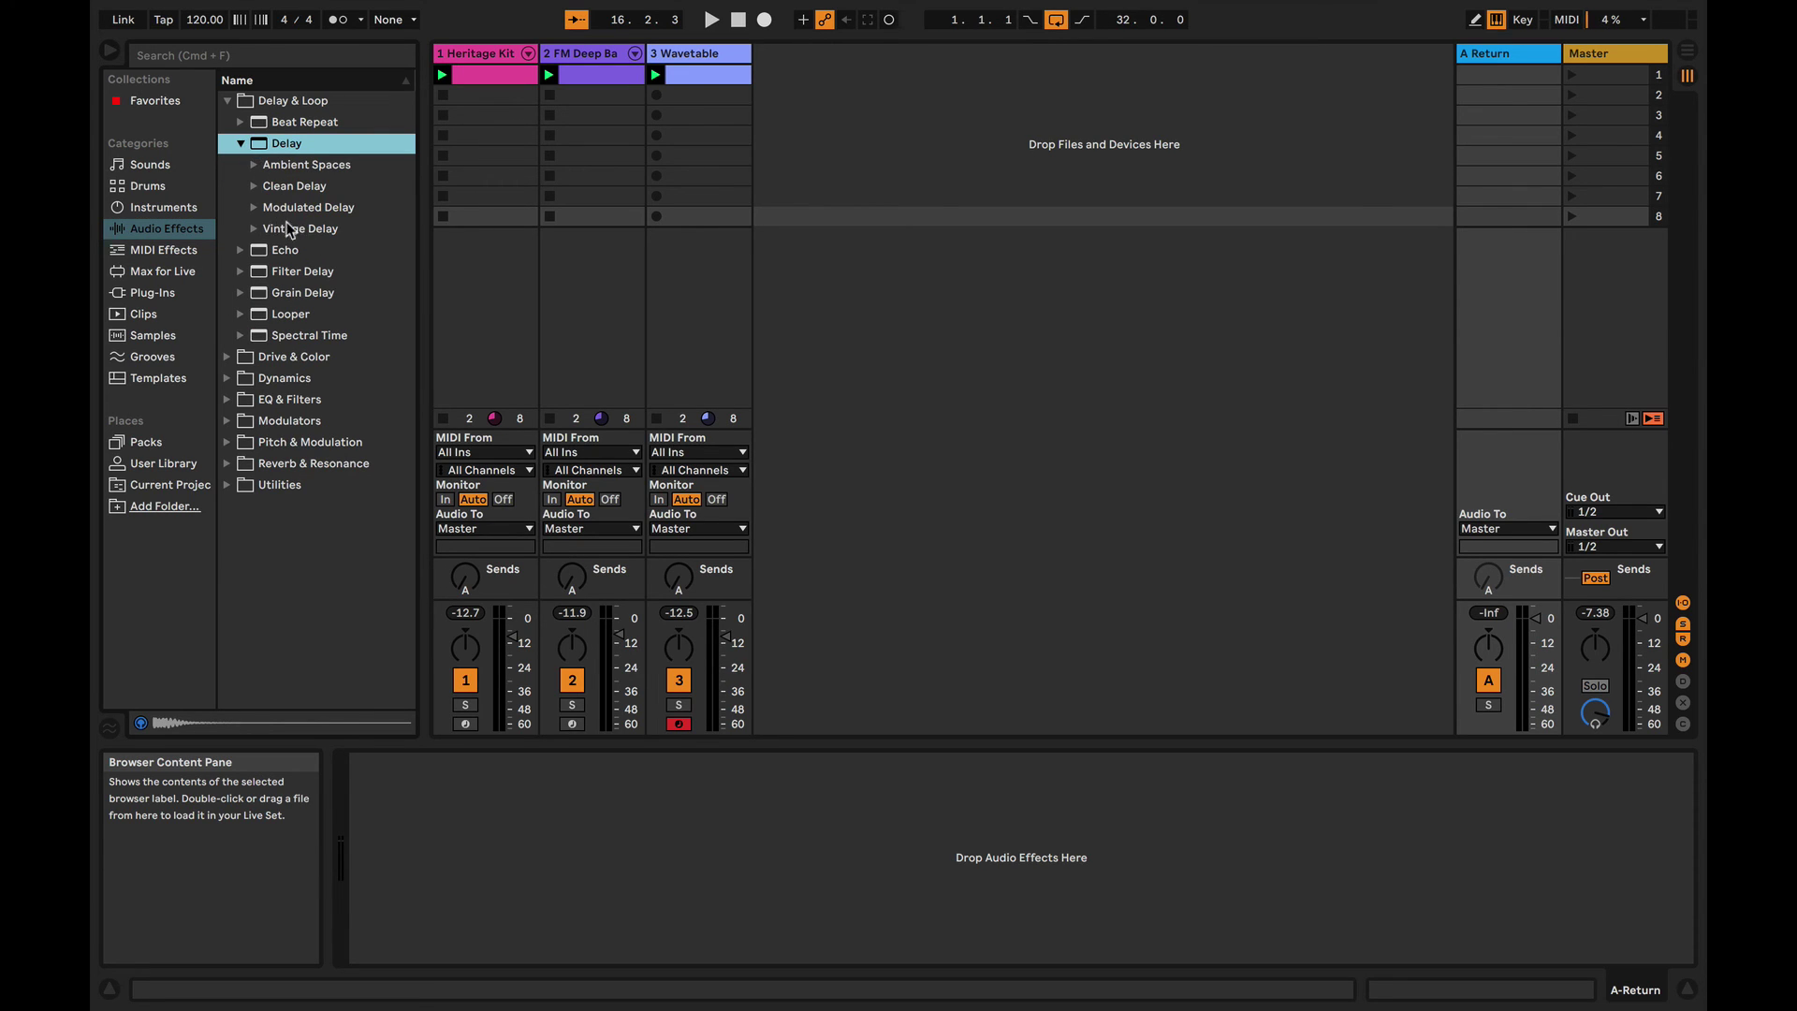
pyautogui.click(255, 229)
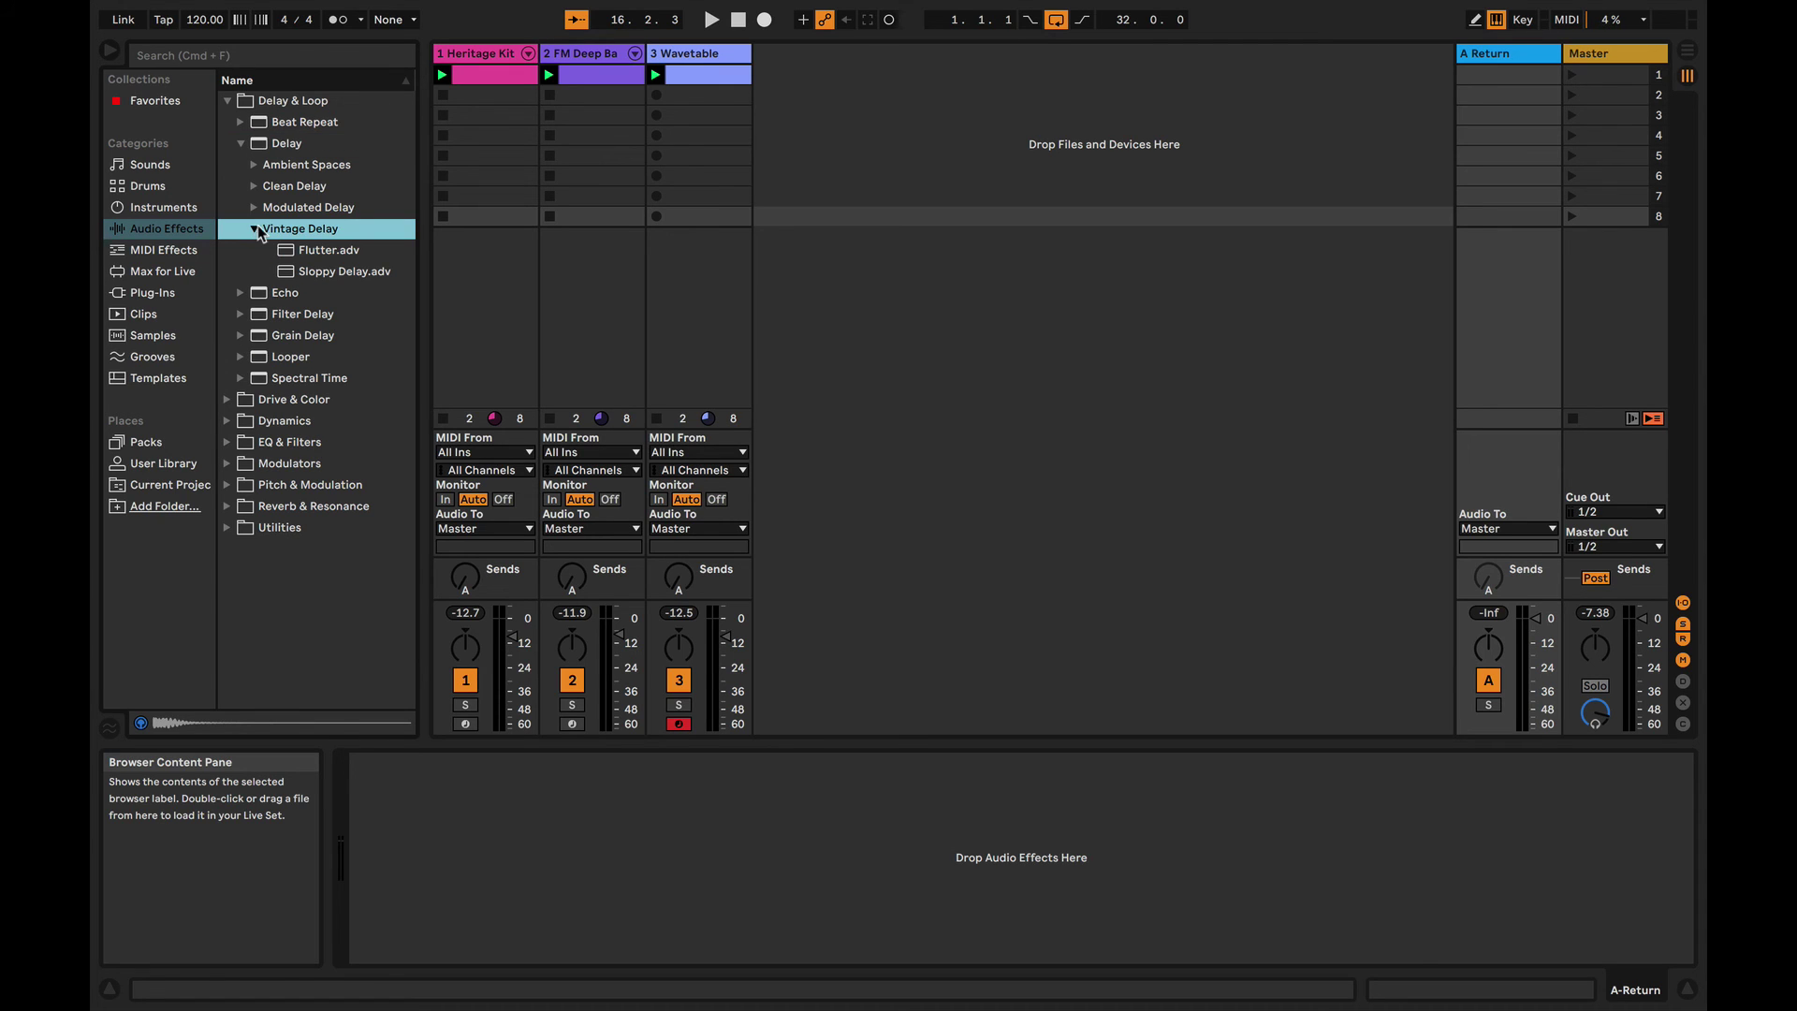
pyautogui.moveTo(271, 236); pyautogui.dragTo(903, 187)
pyautogui.moveTo(902, 249); pyautogui.dragTo(1475, 301)
pyautogui.moveTo(1475, 225); pyautogui.dragTo(1486, 228)
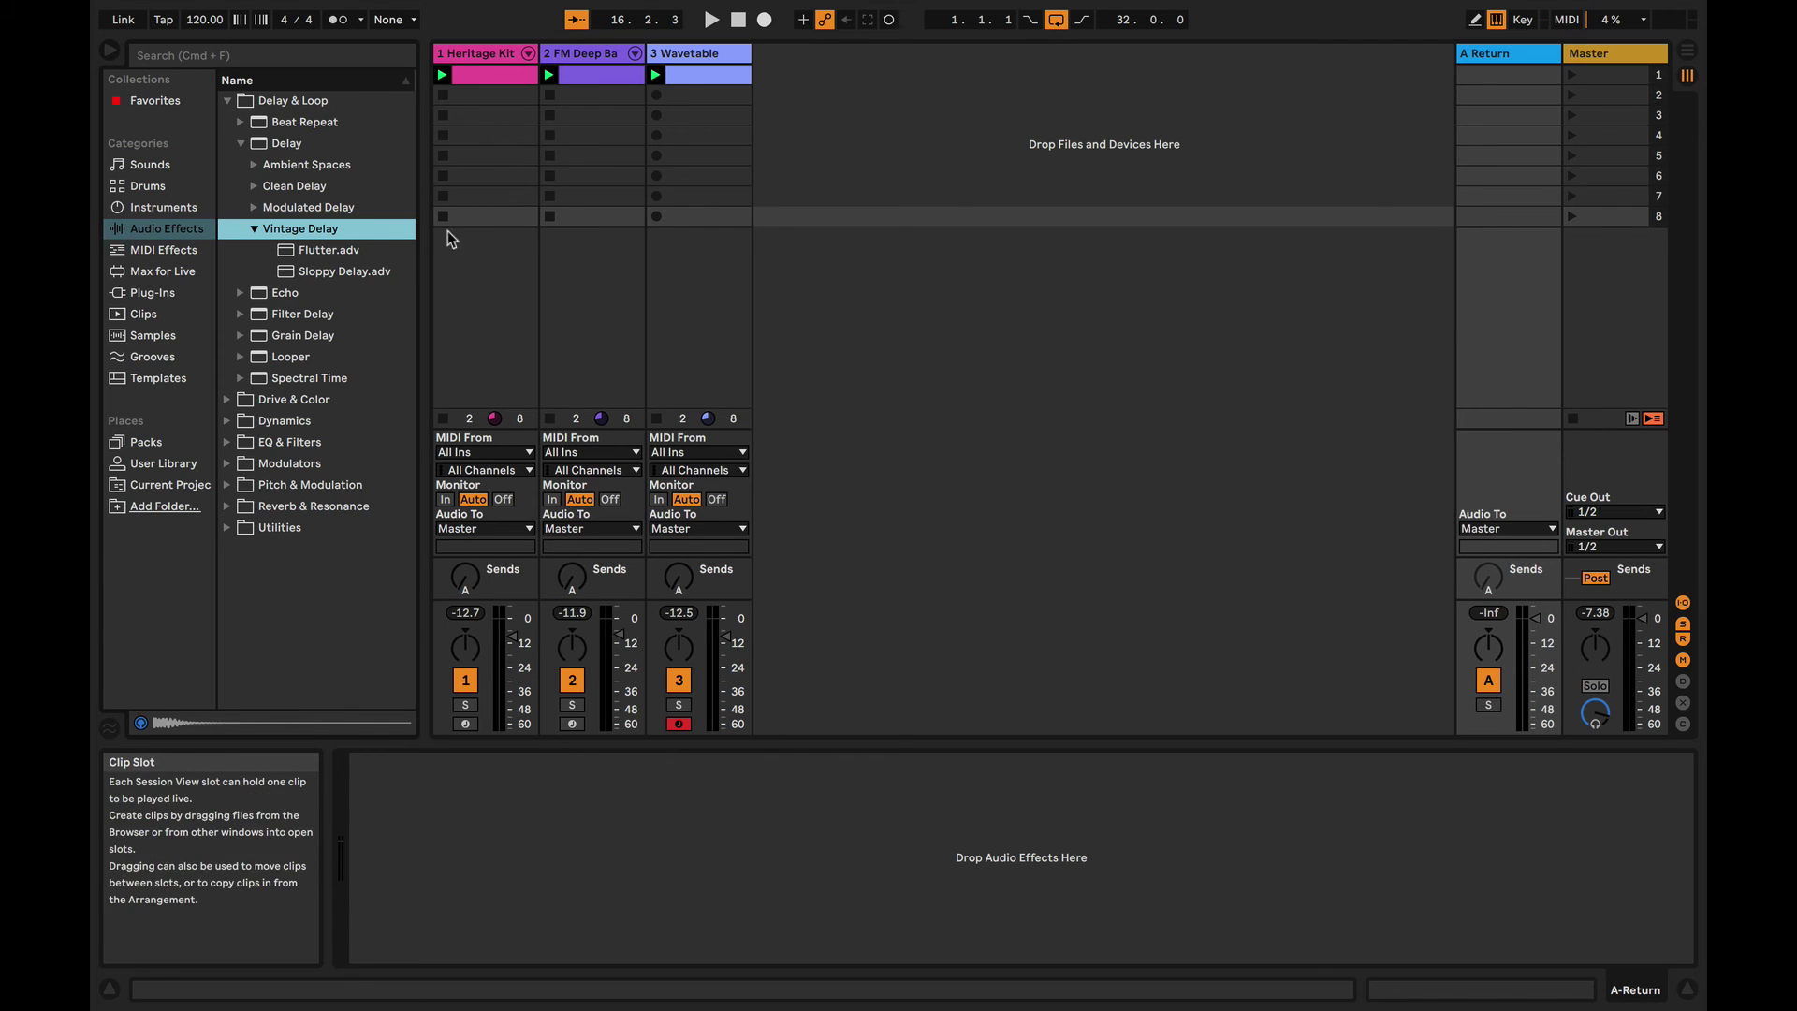
pyautogui.moveTo(324, 234); pyautogui.dragTo(1516, 170)
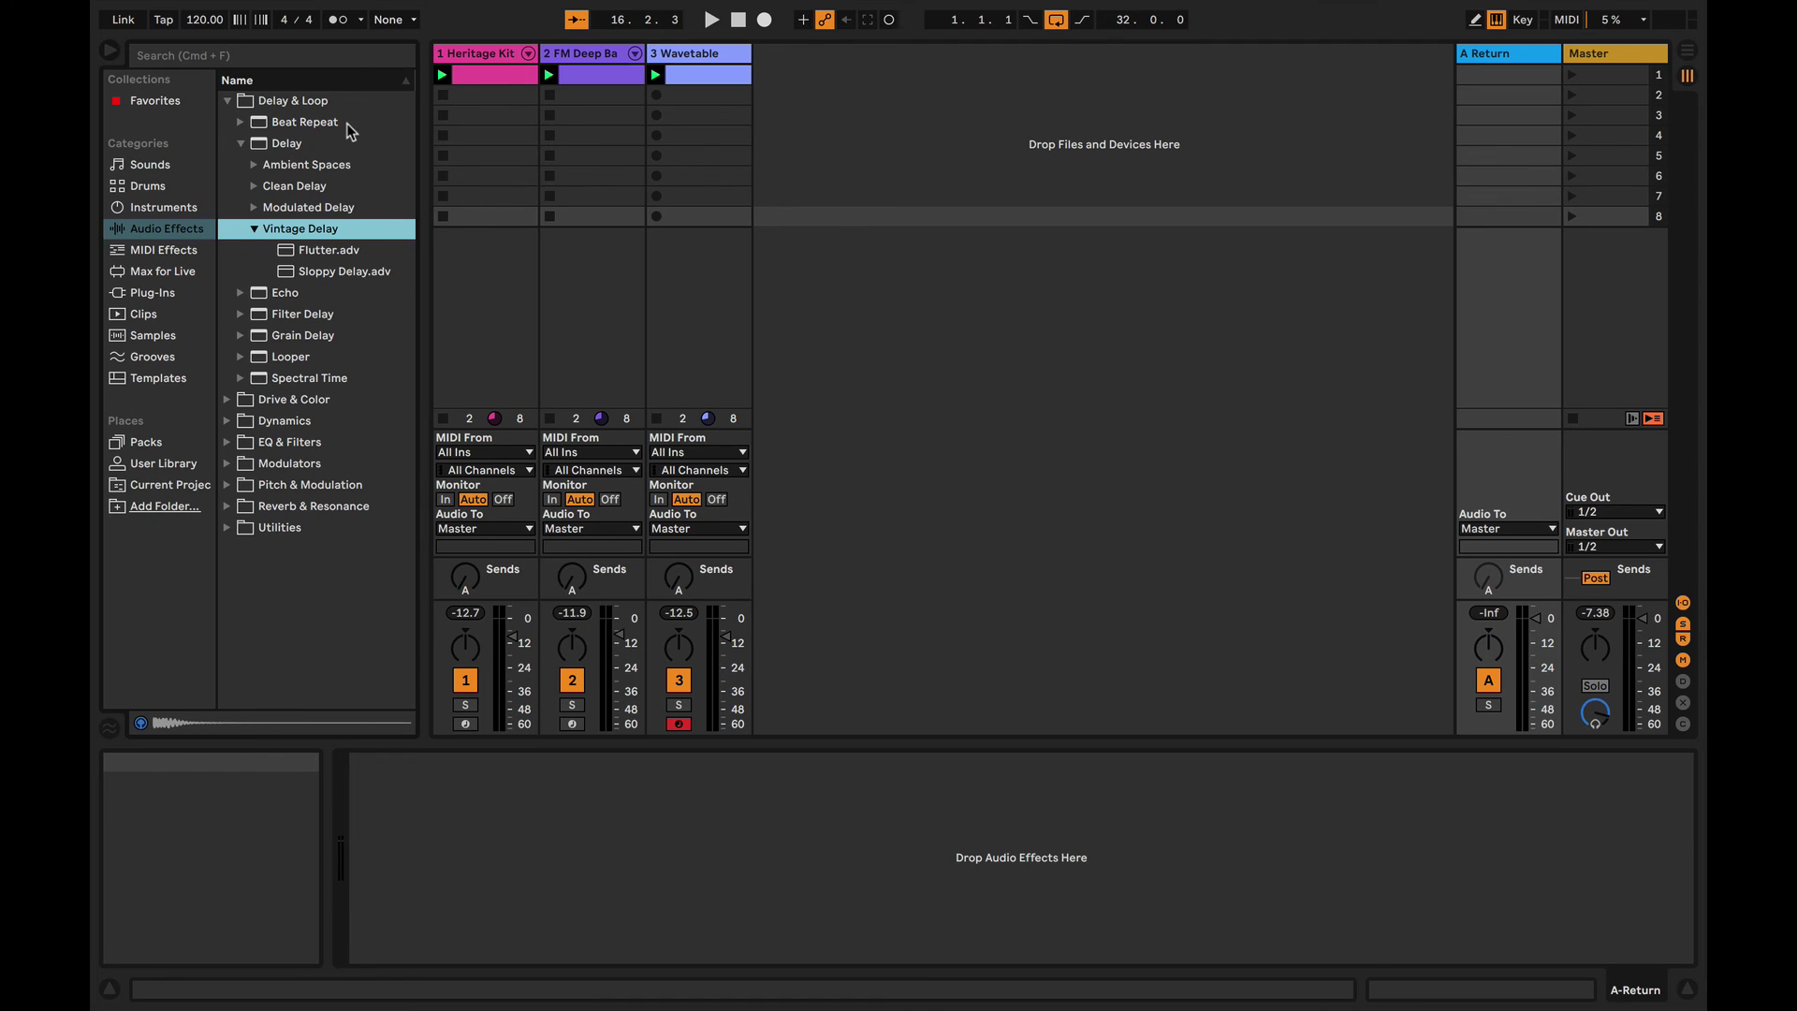
pyautogui.doubleClick(281, 142)
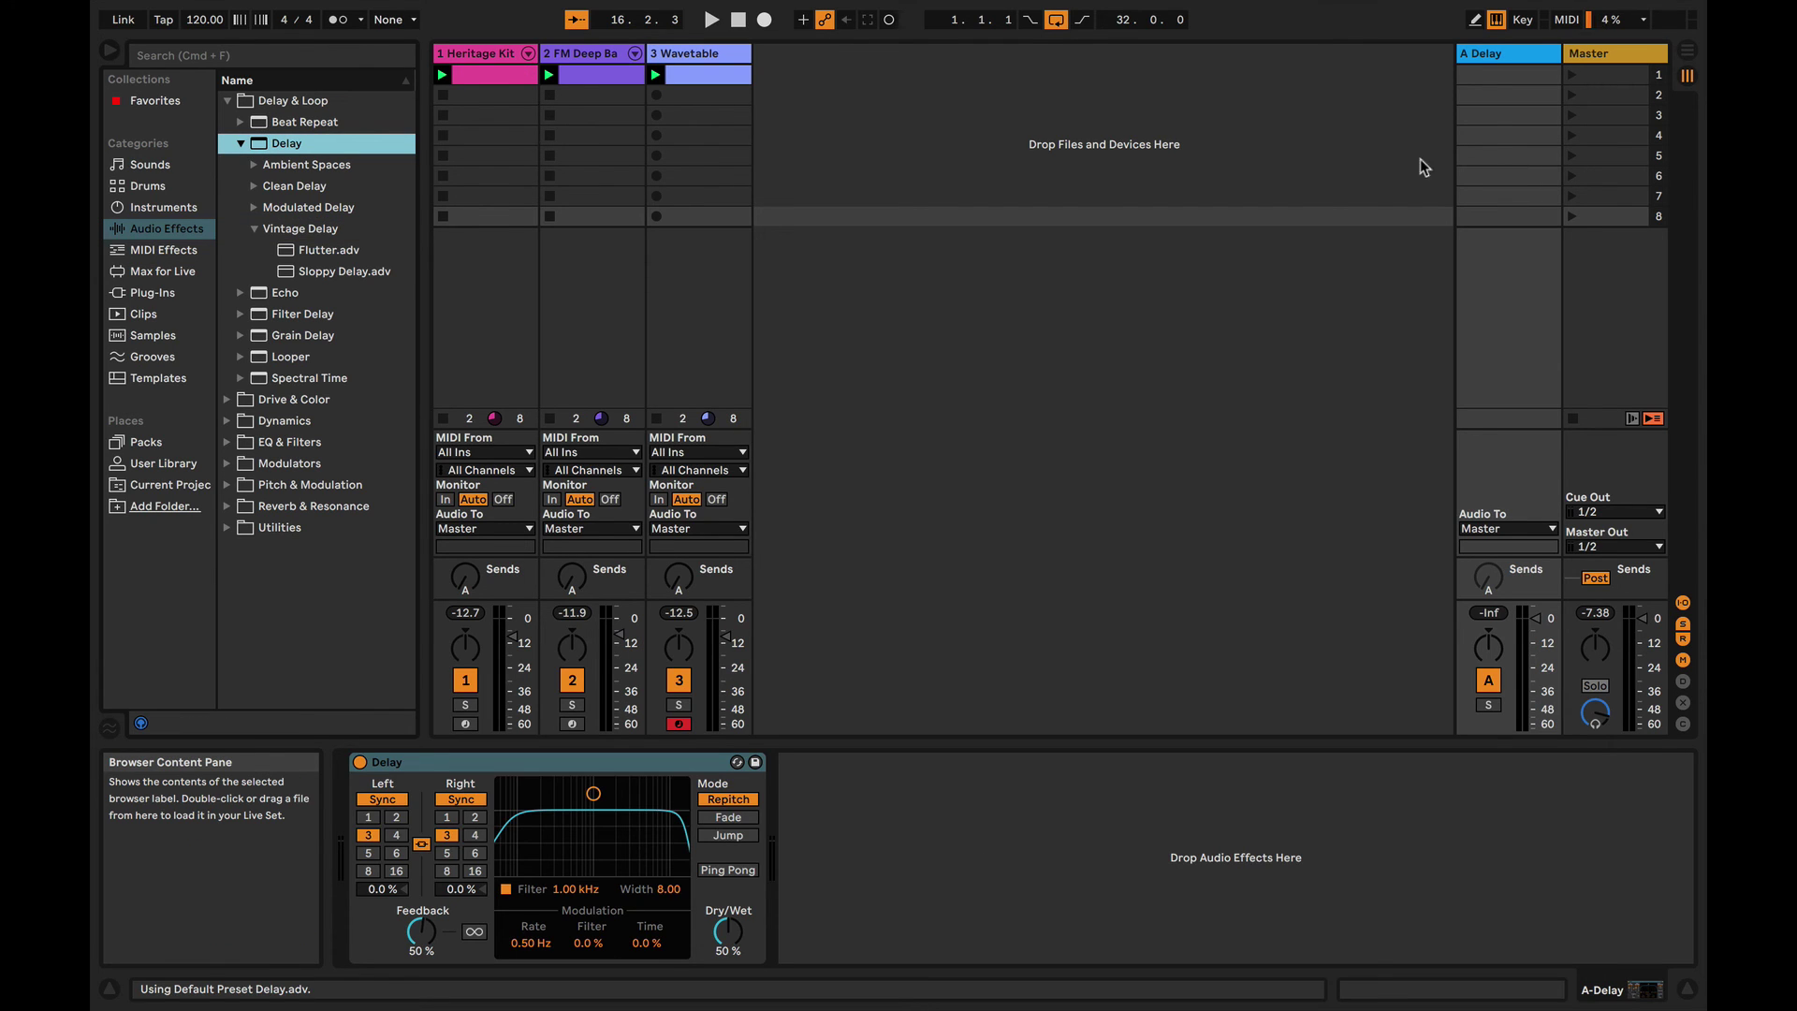
pyautogui.moveTo(281, 145); pyautogui.dragTo(1518, 204)
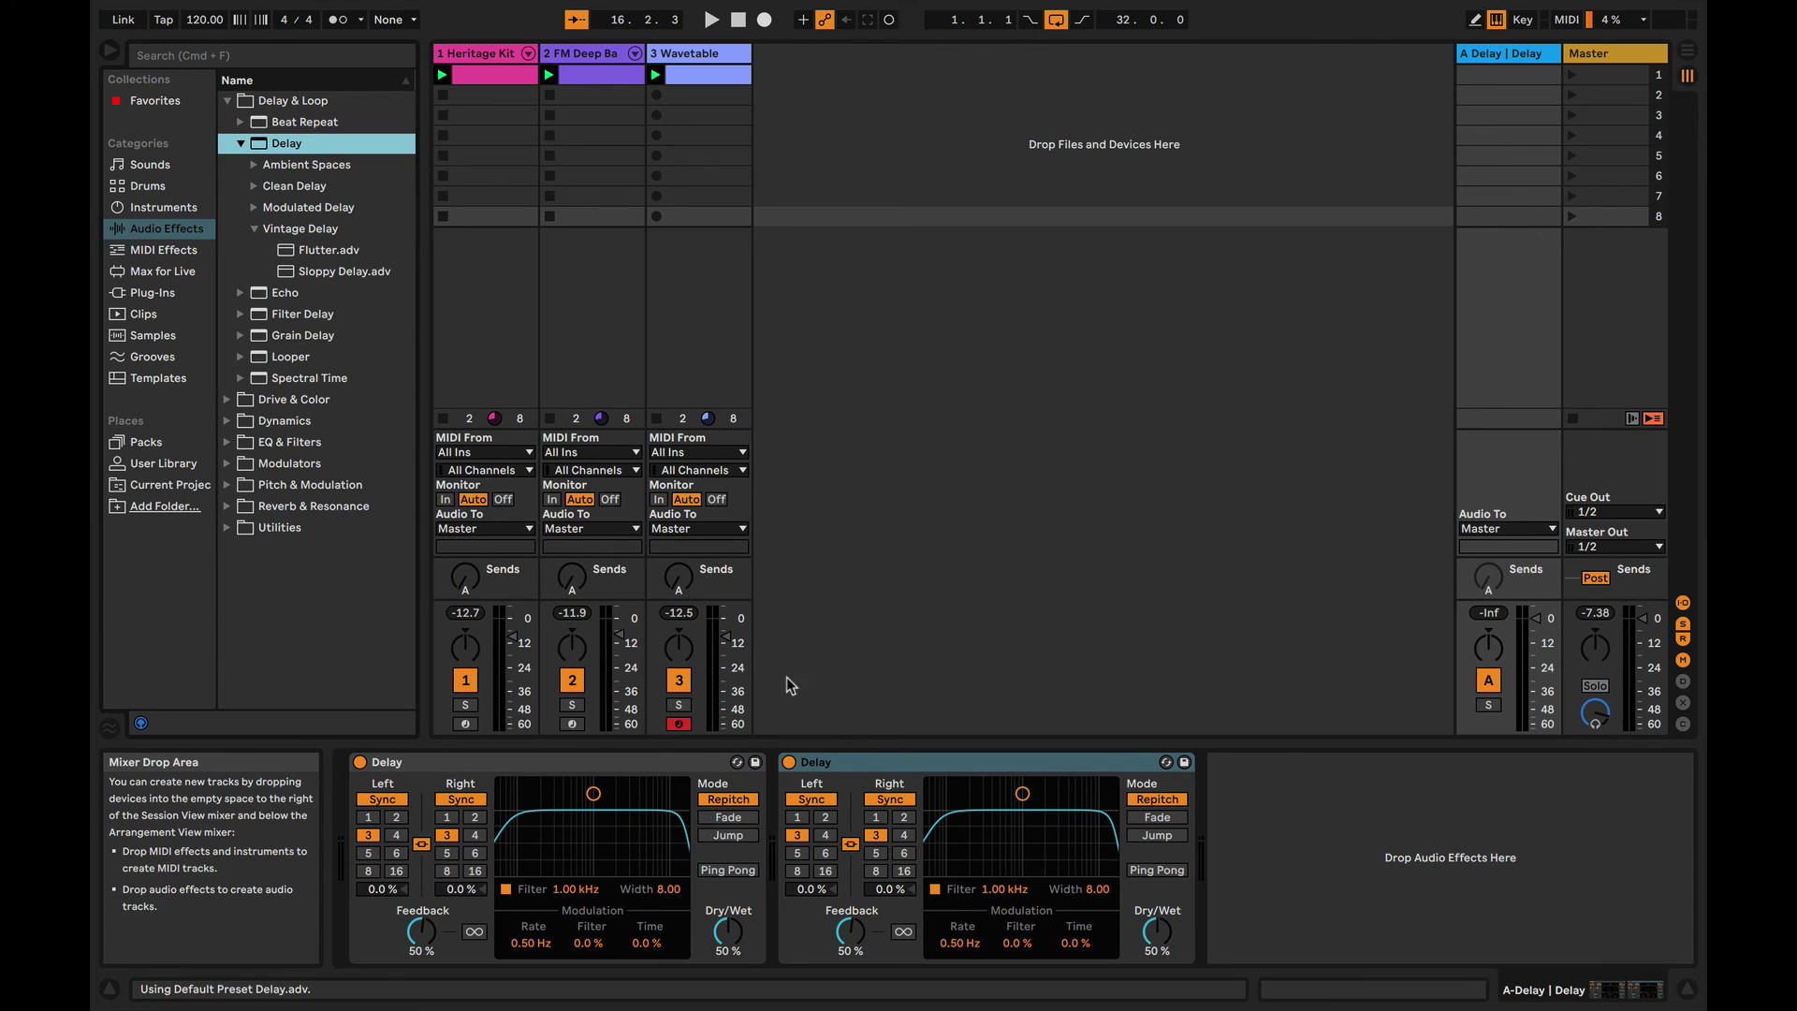
pyautogui.click(643, 765)
pyautogui.press('Delete')
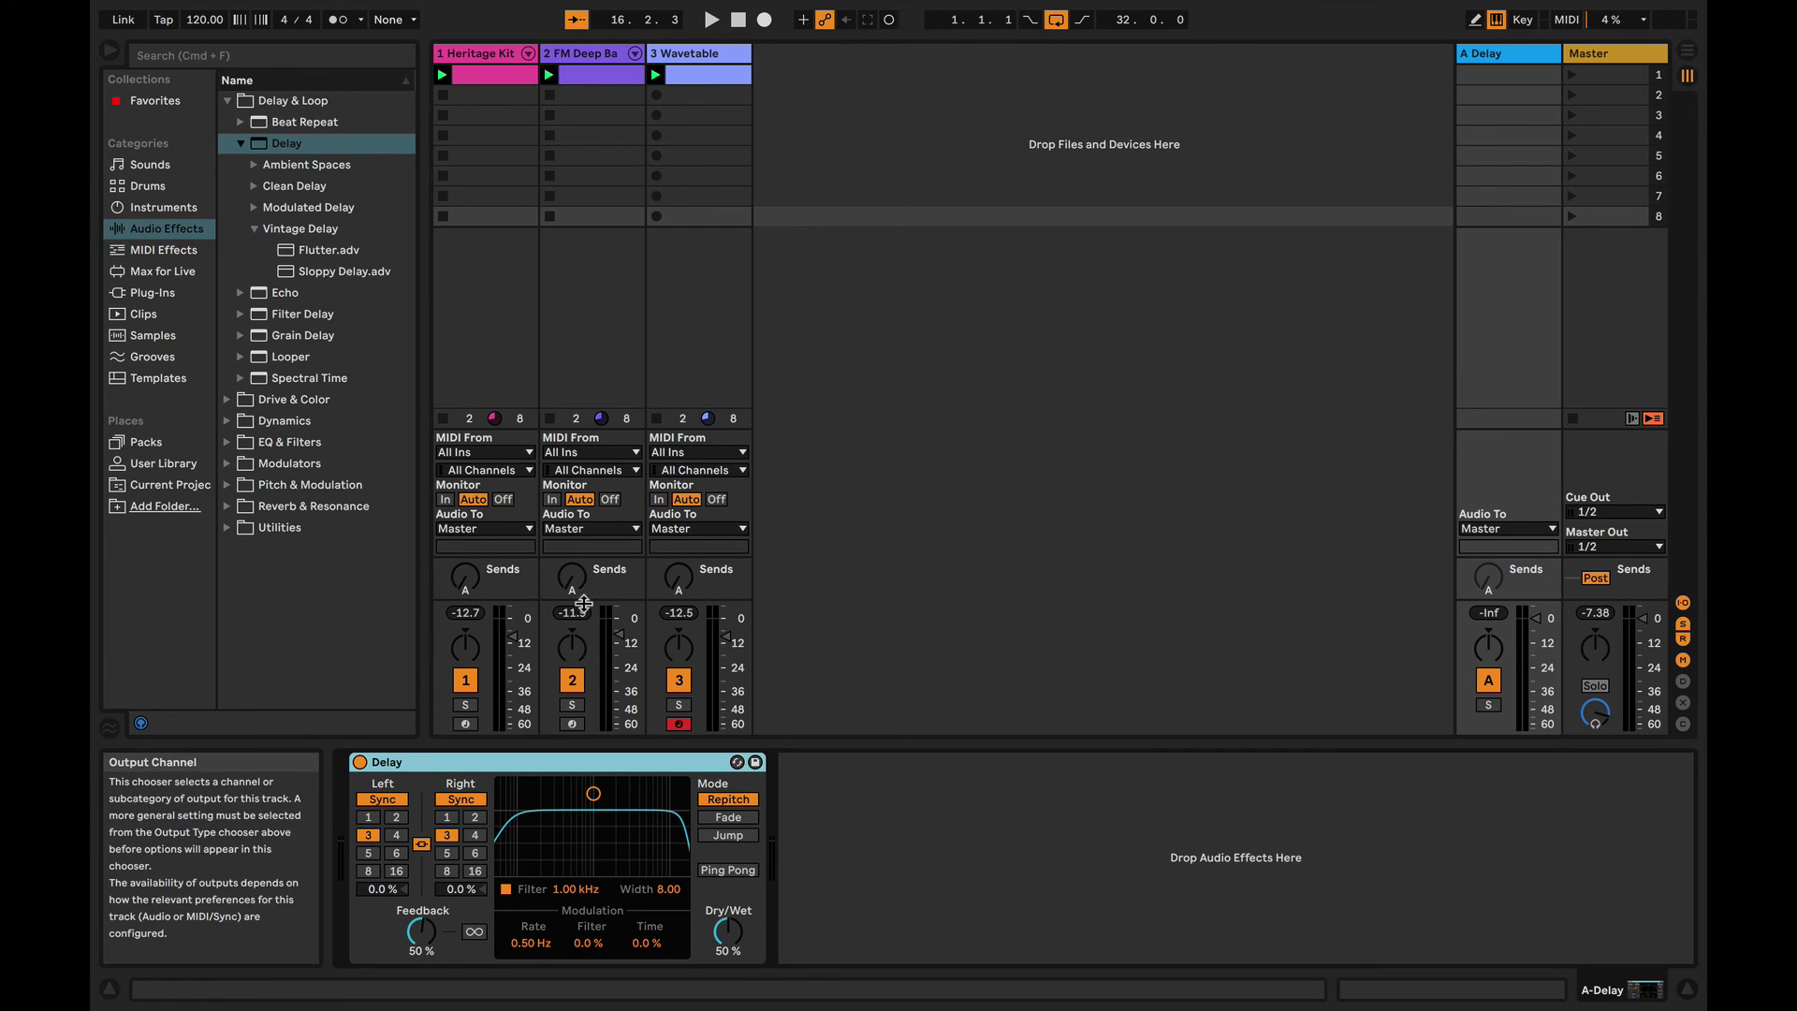
# - Raise the Wavetable track's send A to about -4.4 dB and set the Delay's Dry/Wet to 100% while auditioning the loop
pyautogui.click(679, 578)
pyautogui.press('space')
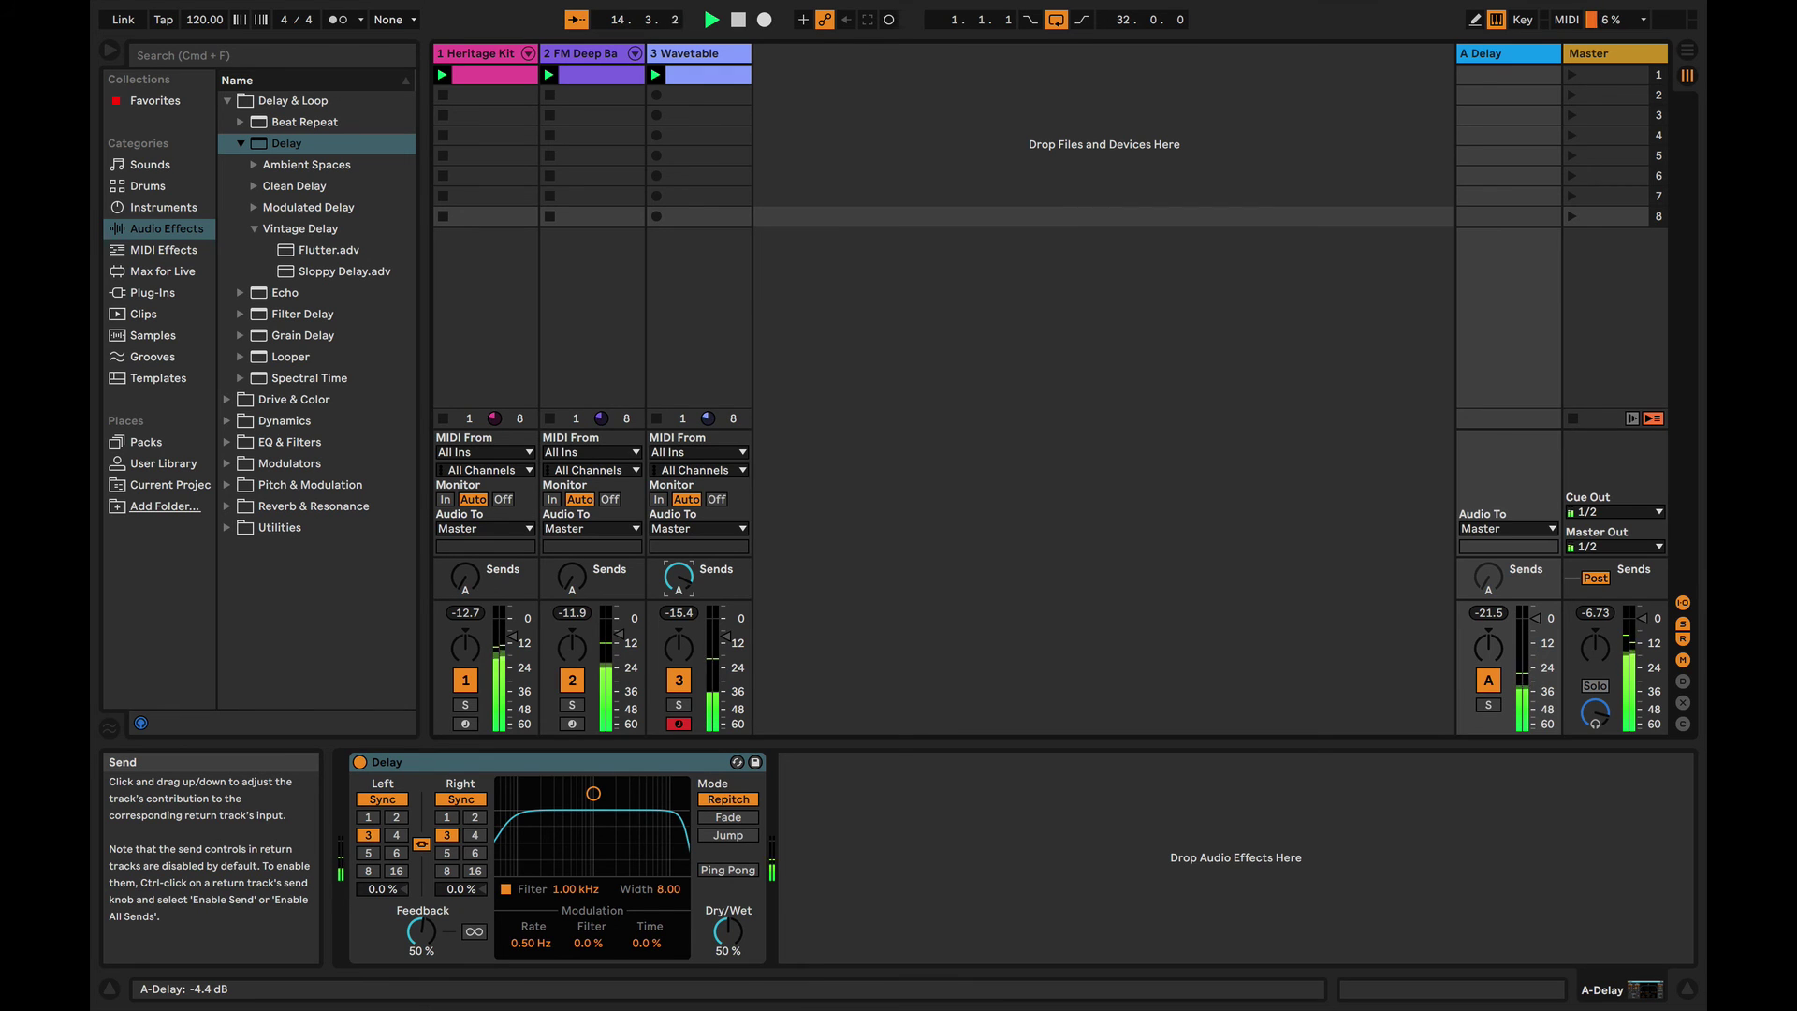
pyautogui.press('space')
pyautogui.click(718, 951)
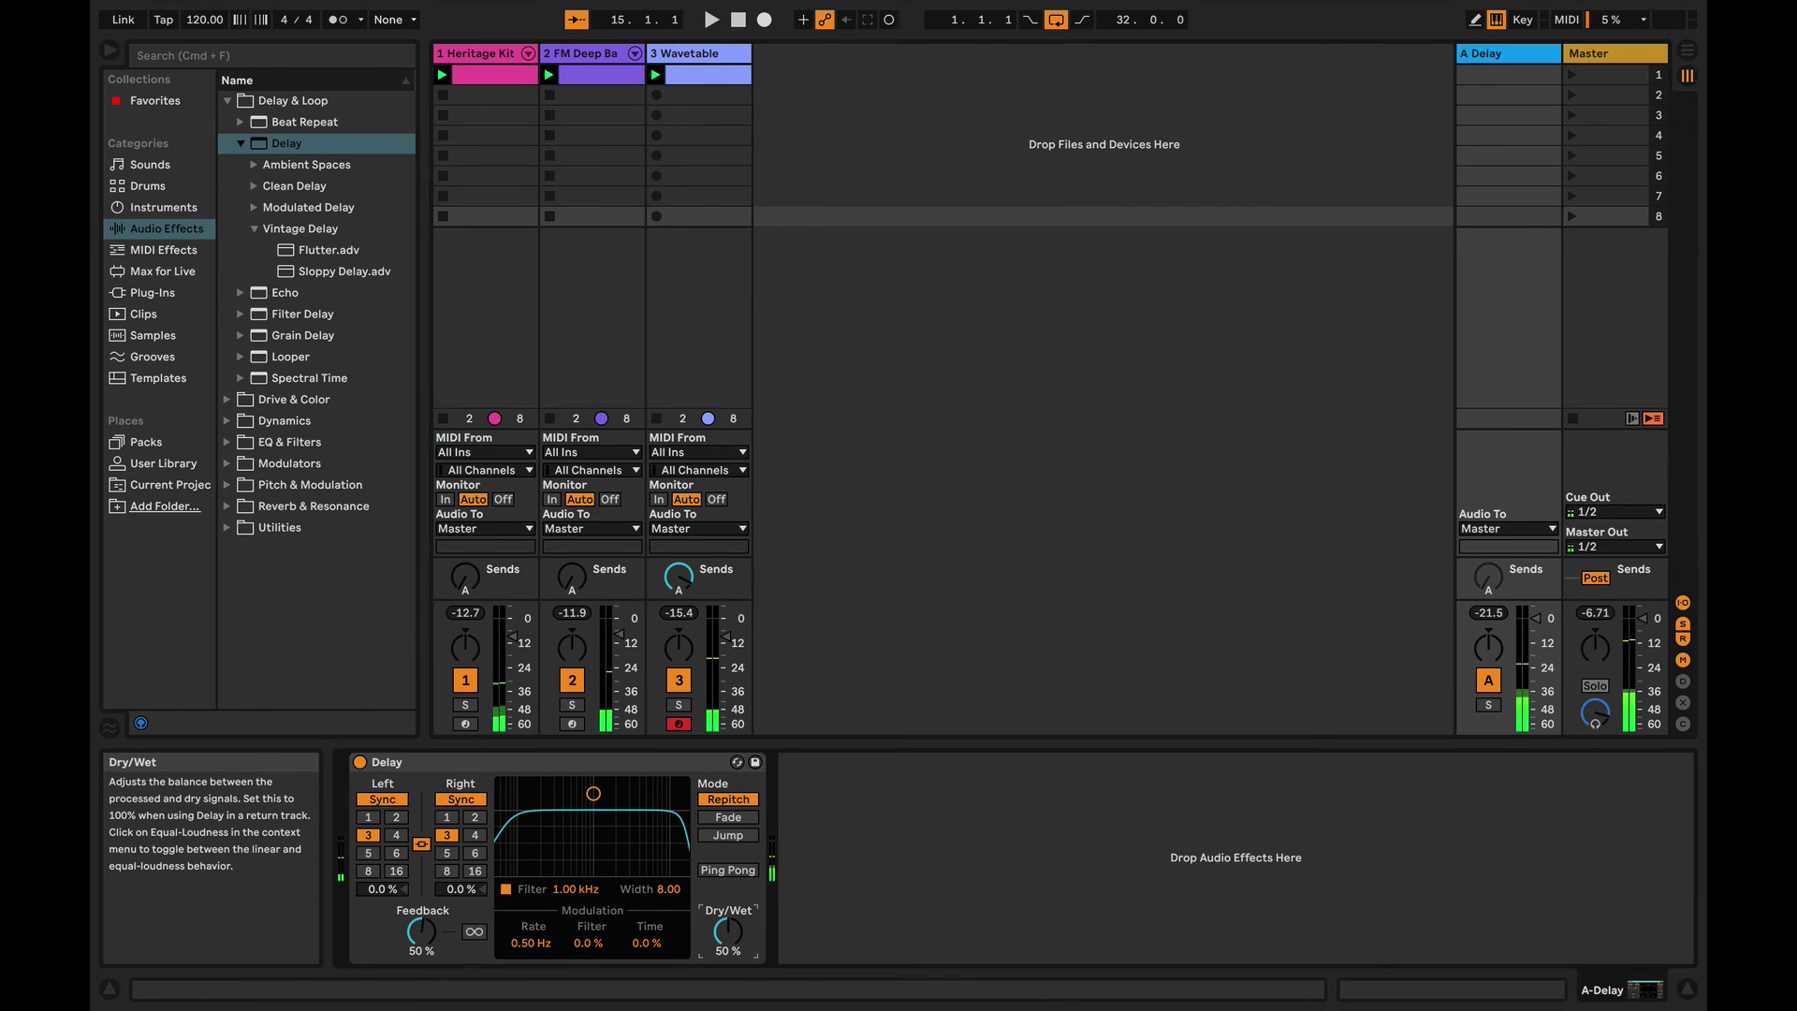
pyautogui.press('space')
pyautogui.moveTo(687, 582); pyautogui.dragTo(687, 595)
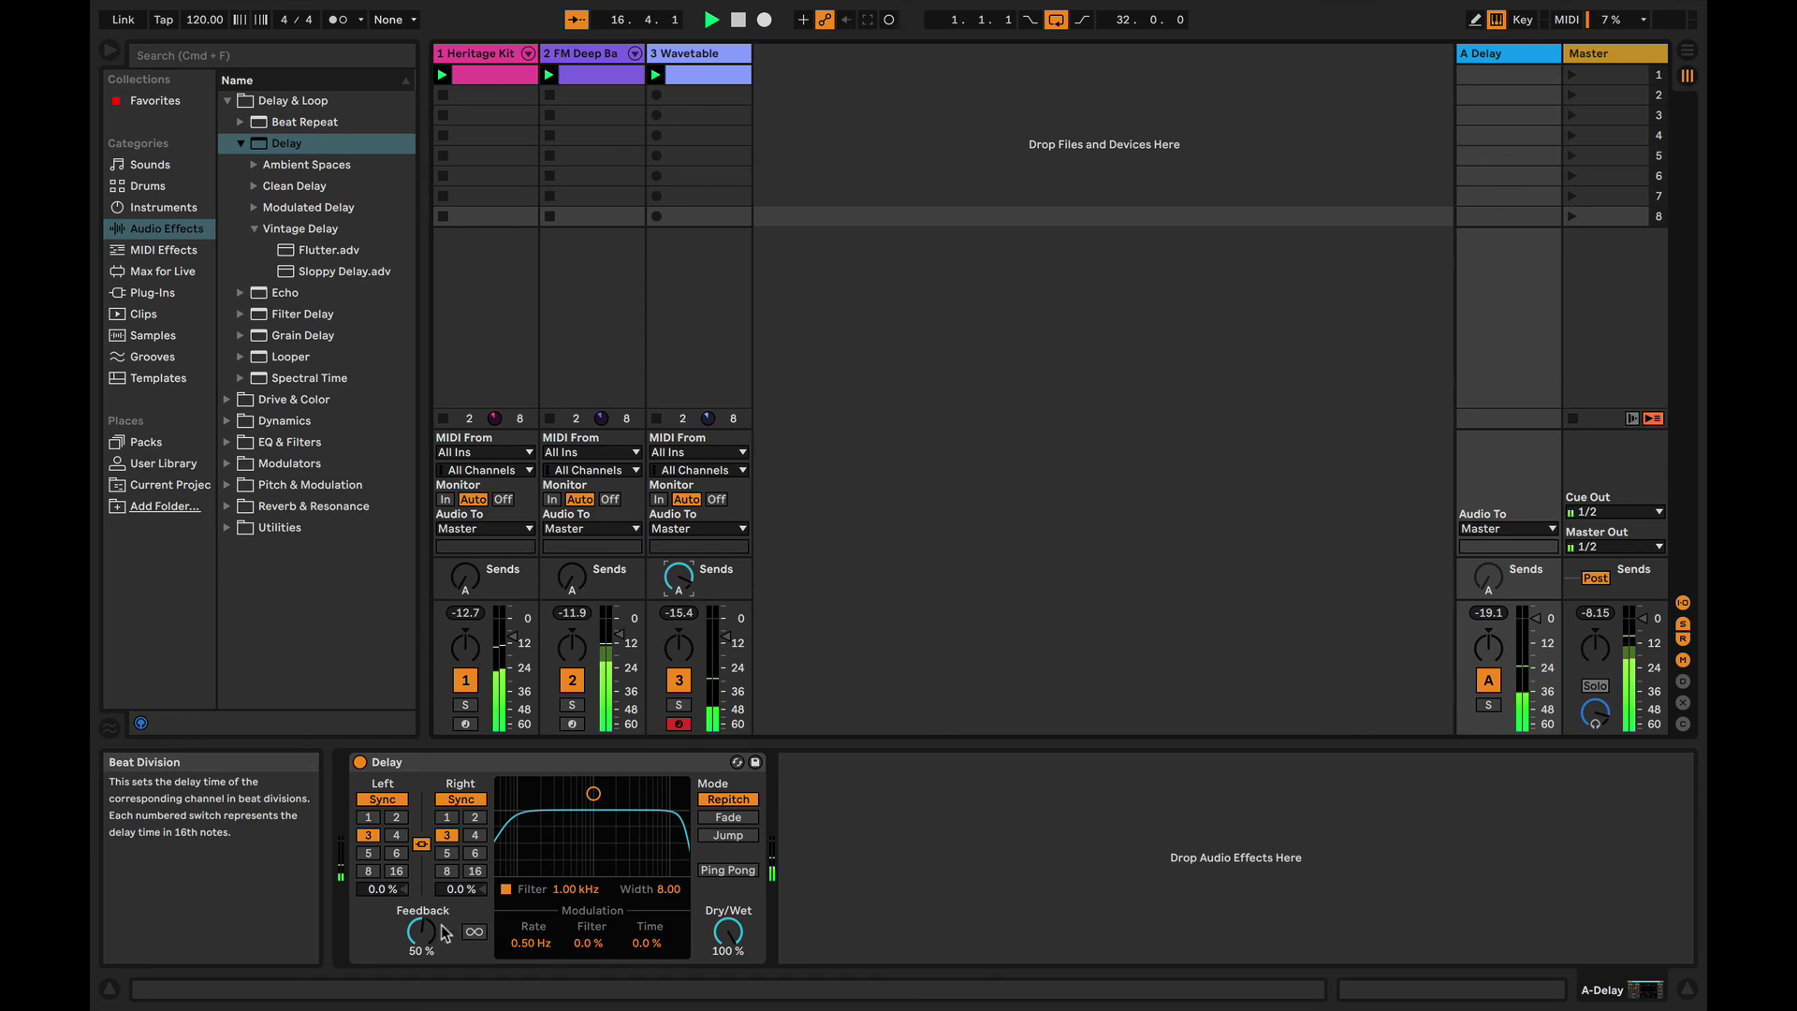
# - Set the Delay's feedback to 75% and its bandpass filter to 1.80 kHz with a width of 4.97
pyautogui.moveTo(421, 931); pyautogui.dragTo(421, 907)
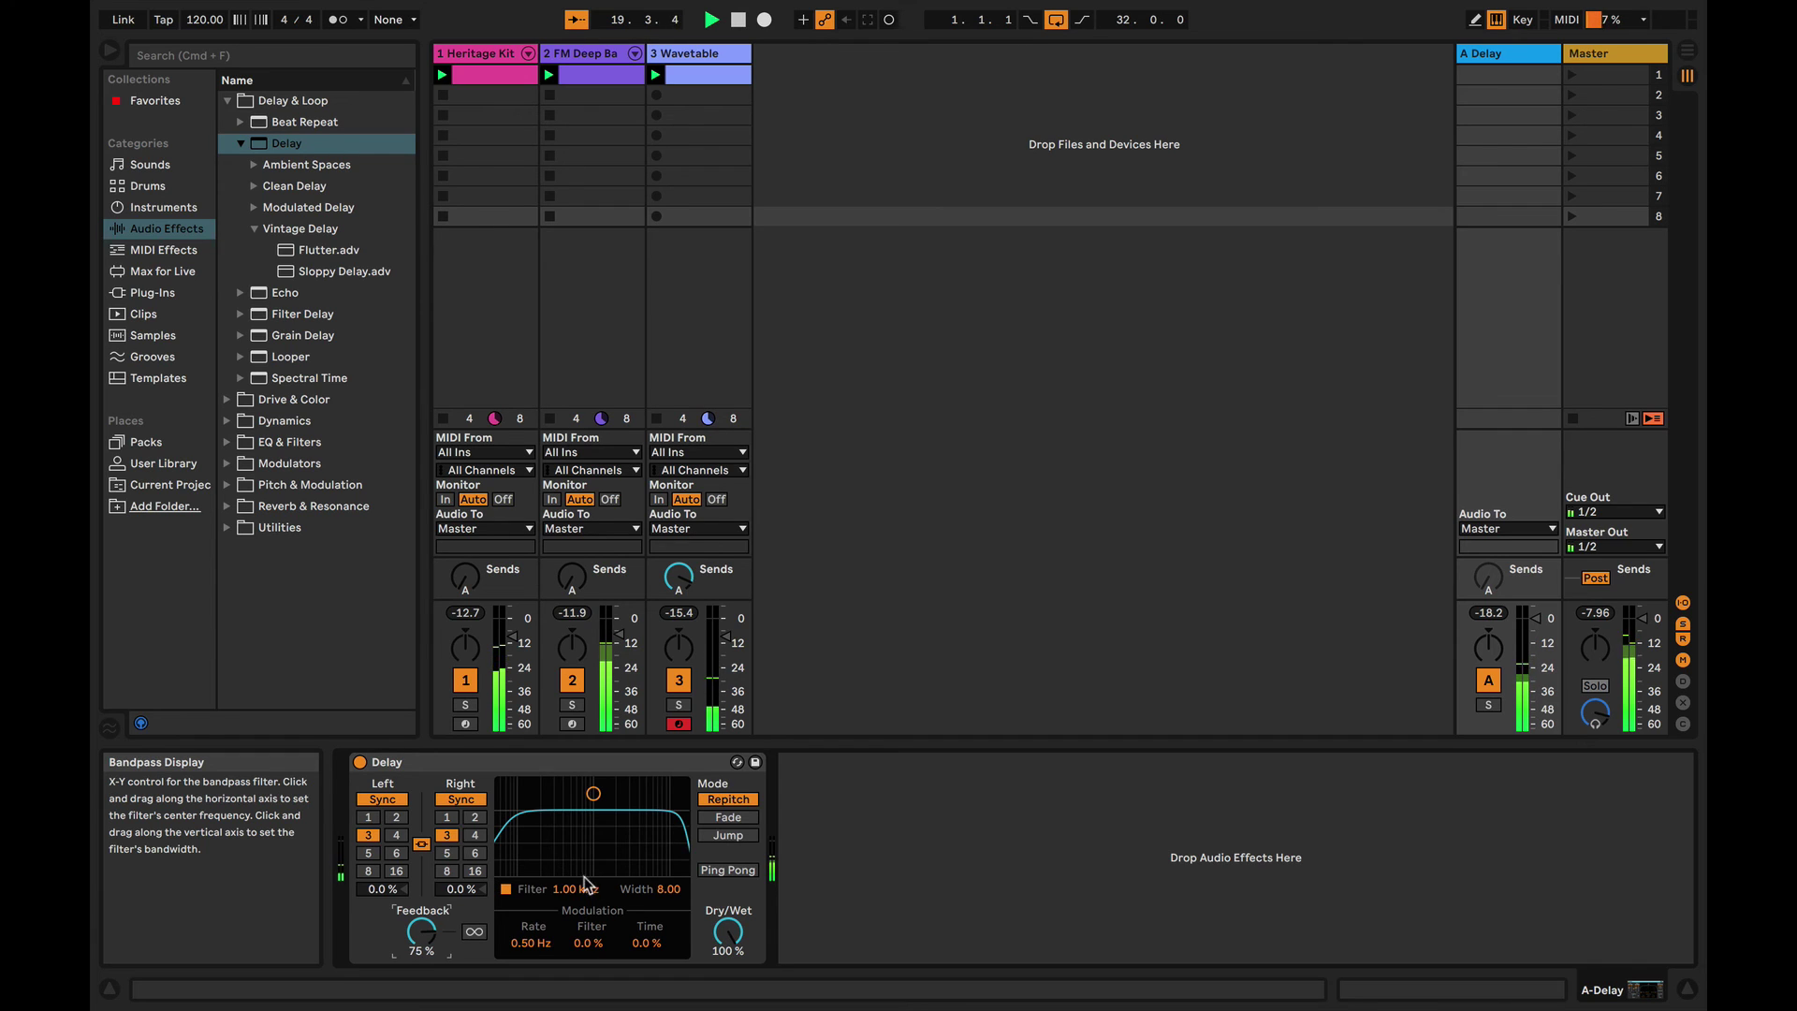
pyautogui.moveTo(594, 794); pyautogui.dragTo(580, 828)
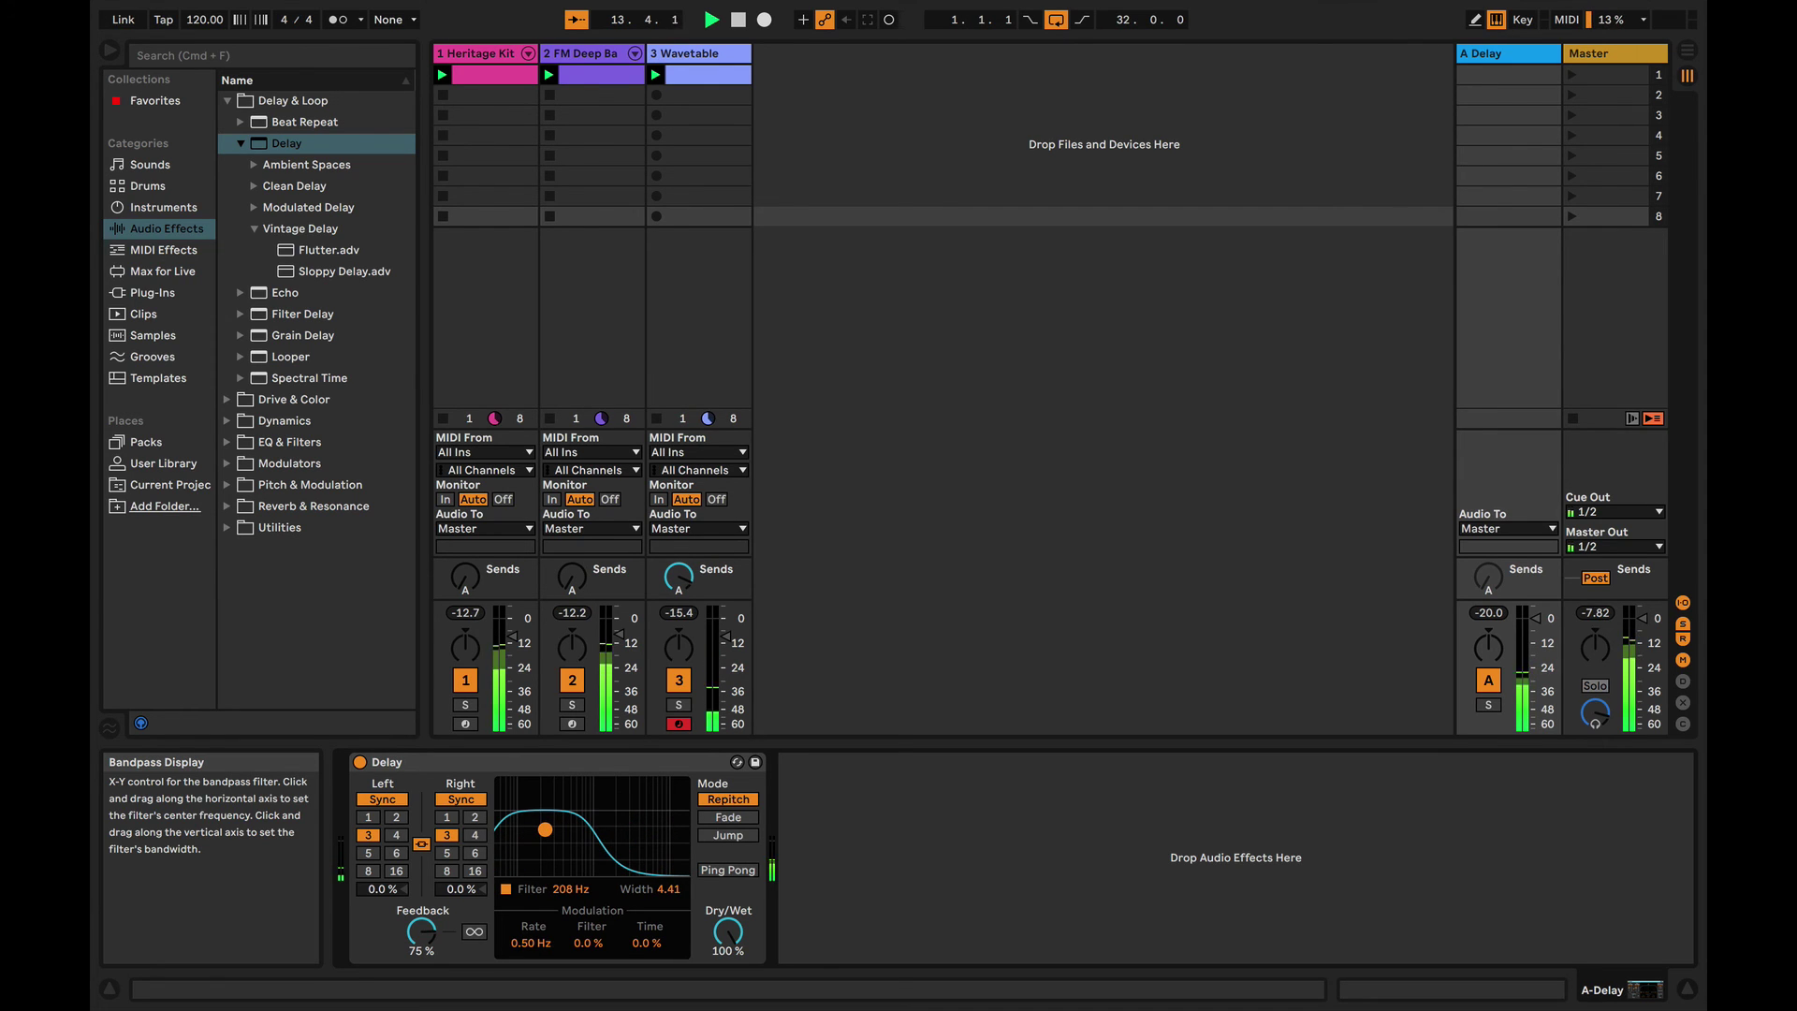
pyautogui.moveTo(544, 829); pyautogui.dragTo(611, 823)
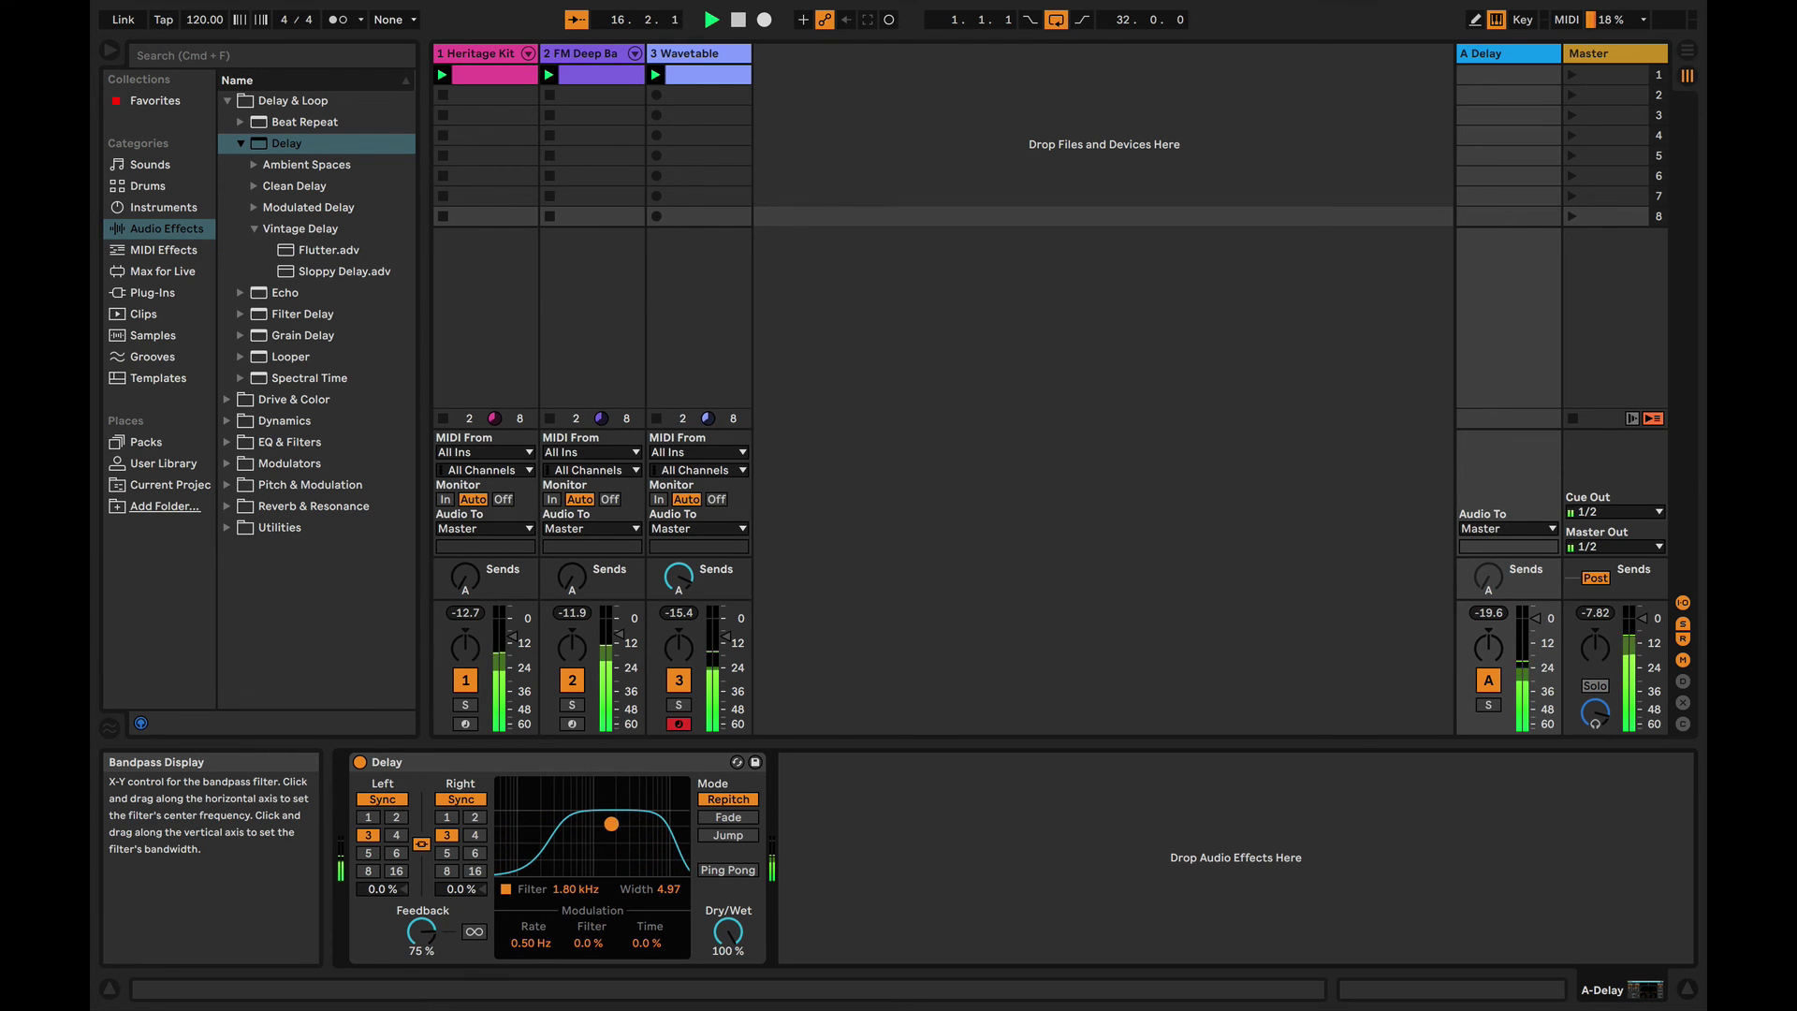
# - Turn on the Delay's Ping Pong mode, set its feedback to 57% and play the result
pyautogui.click(722, 870)
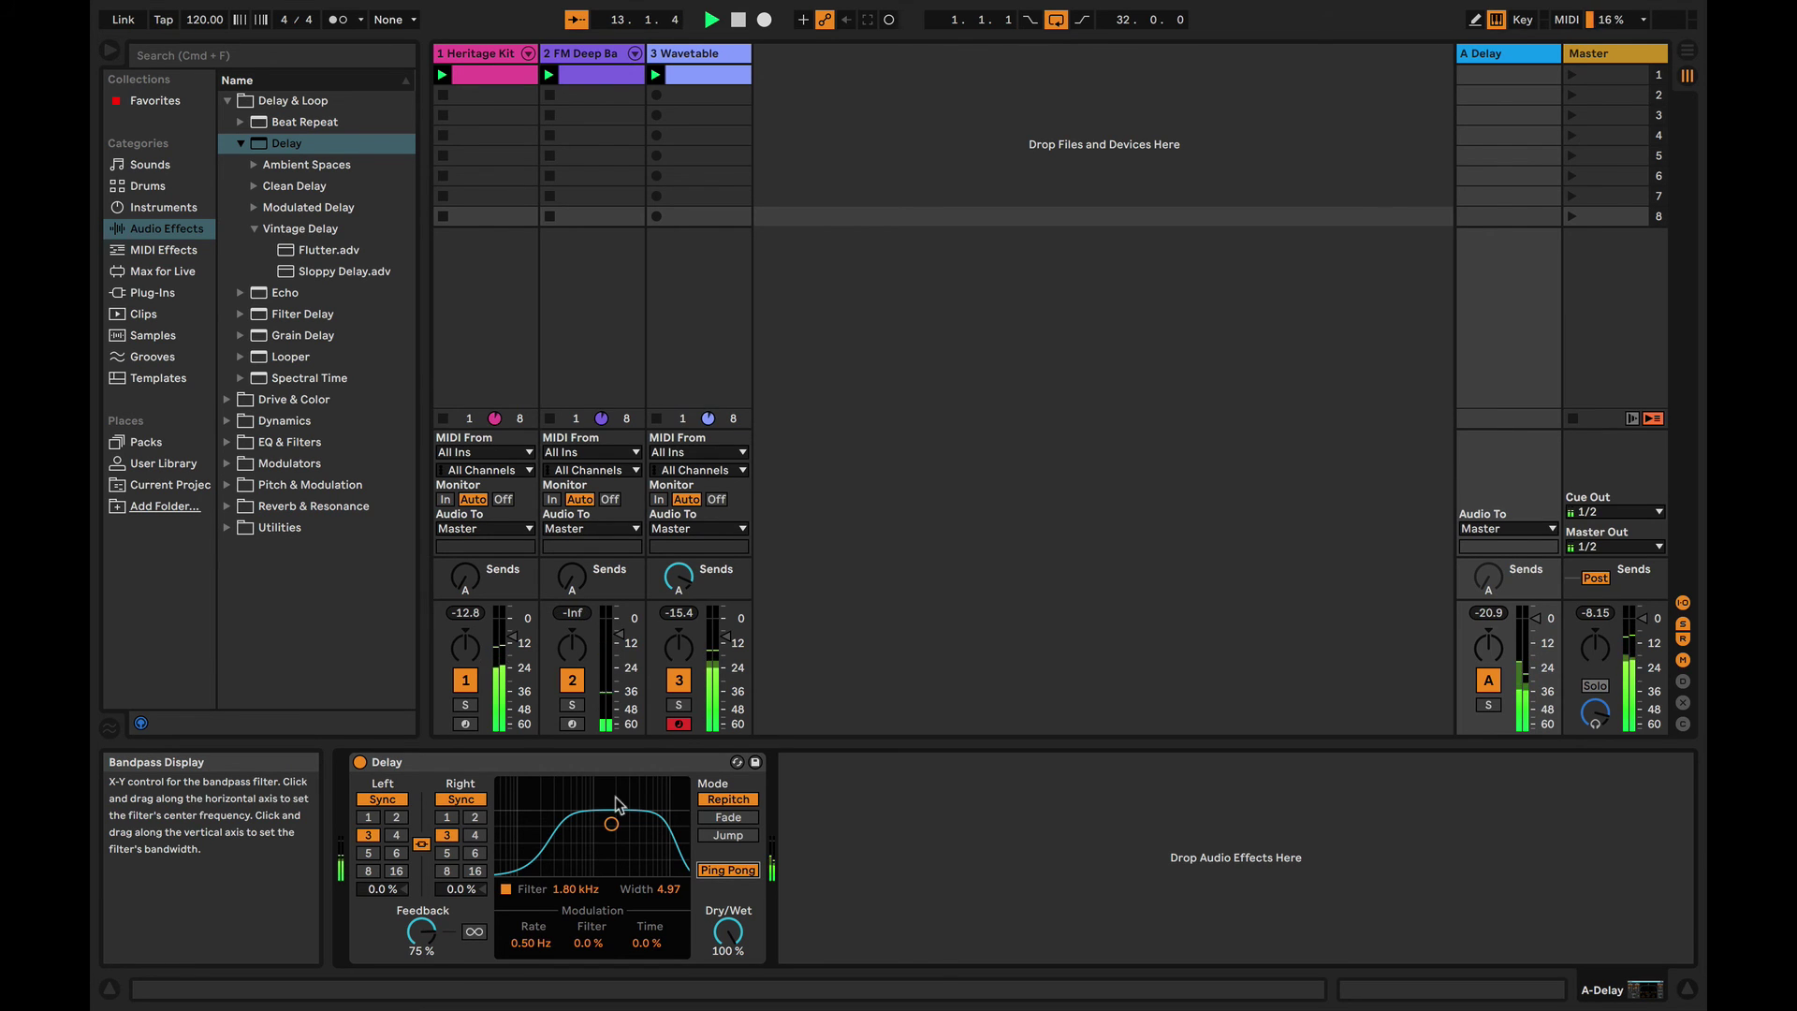
pyautogui.press('space')
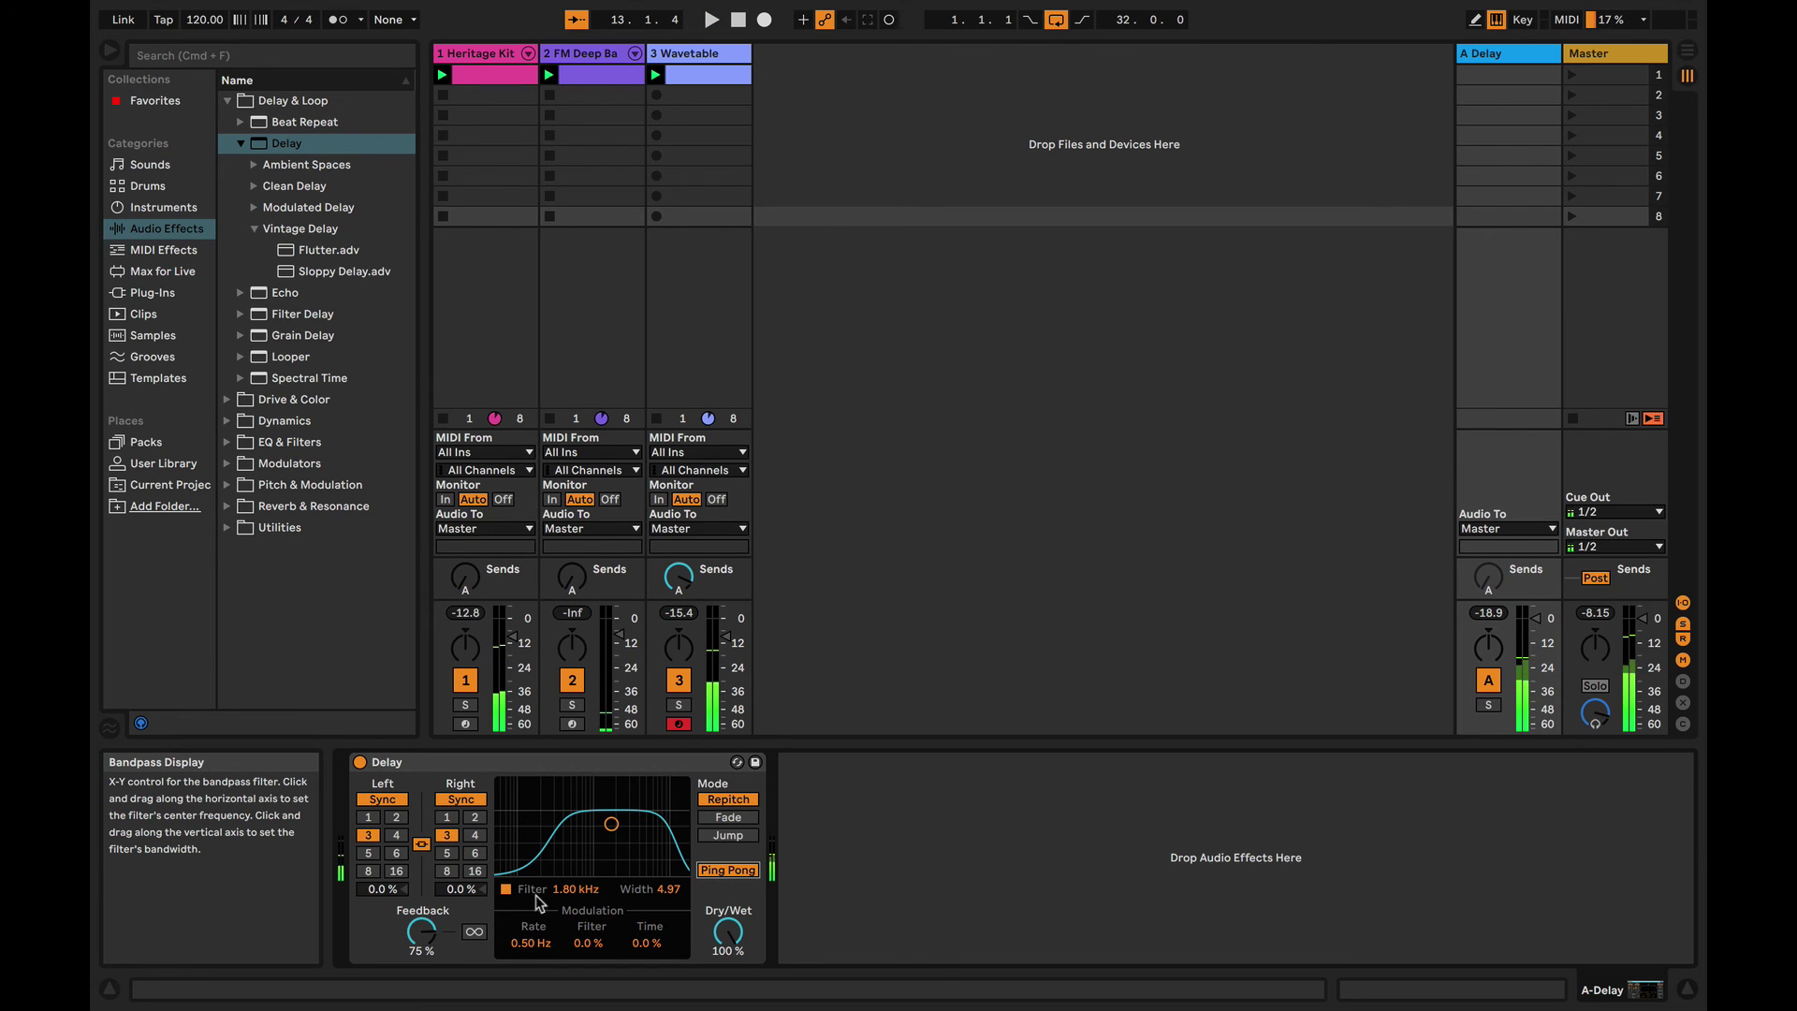
pyautogui.click(421, 931)
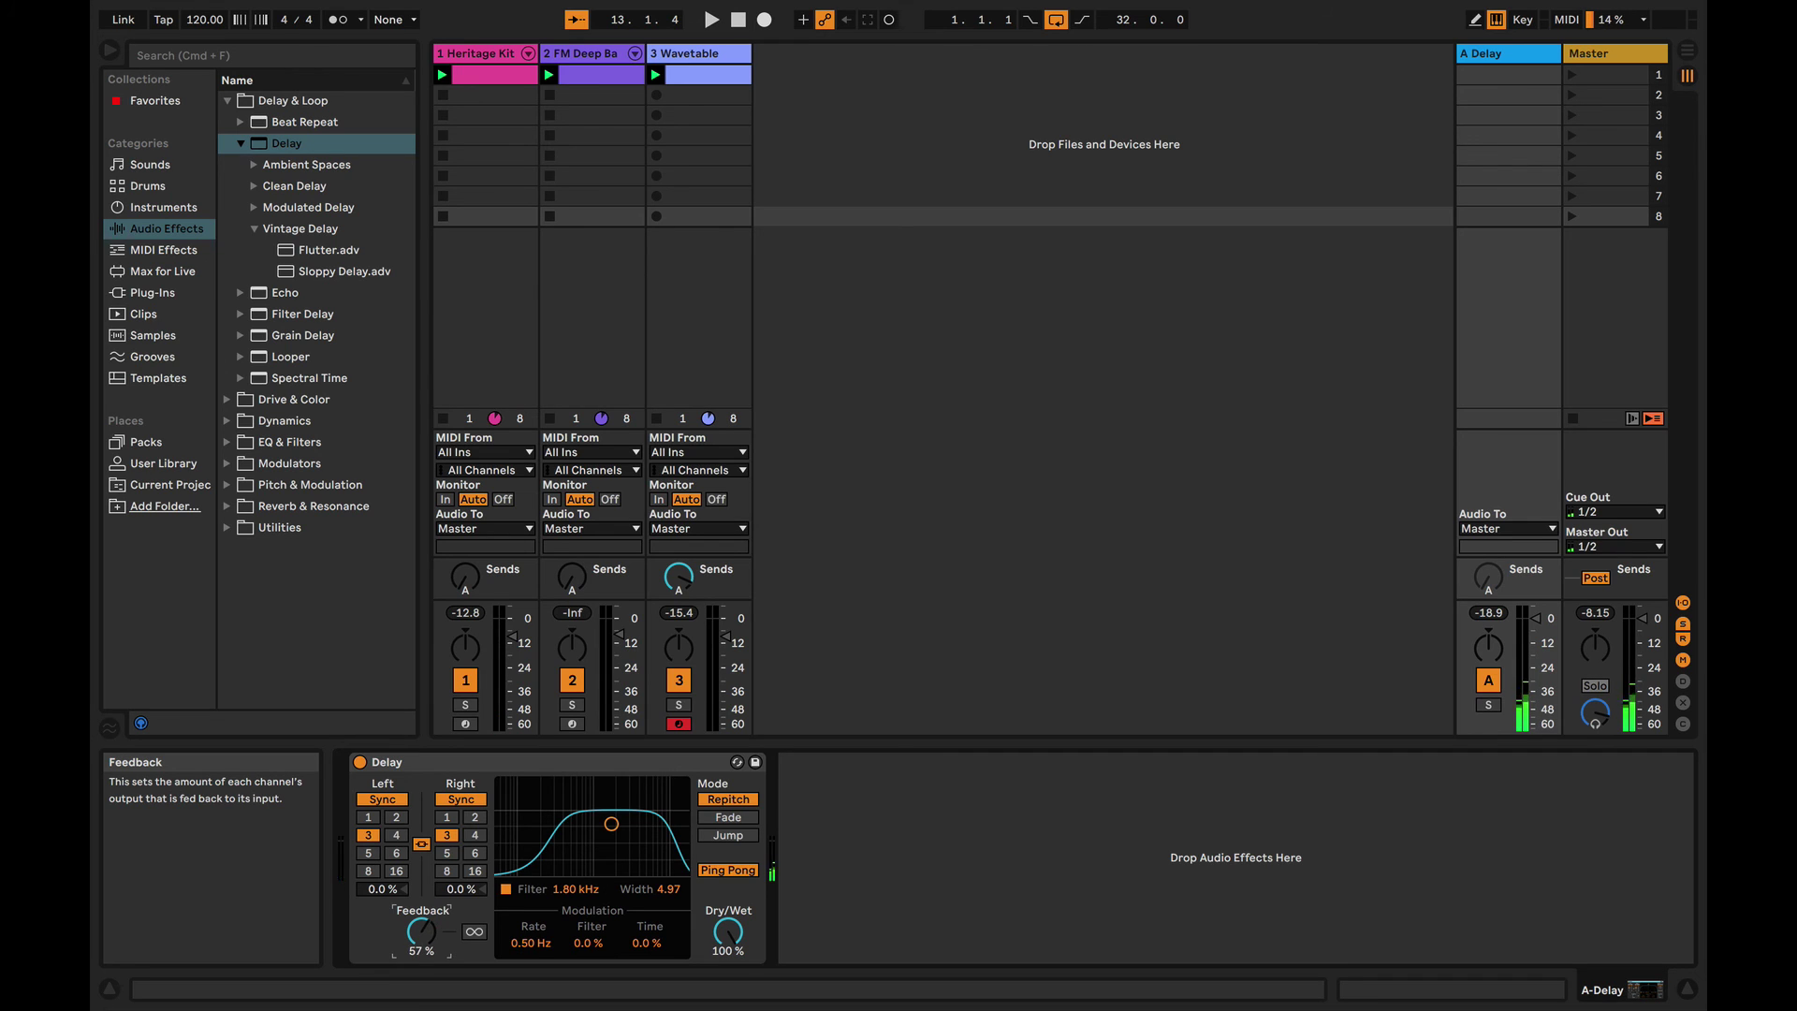
pyautogui.press('space')
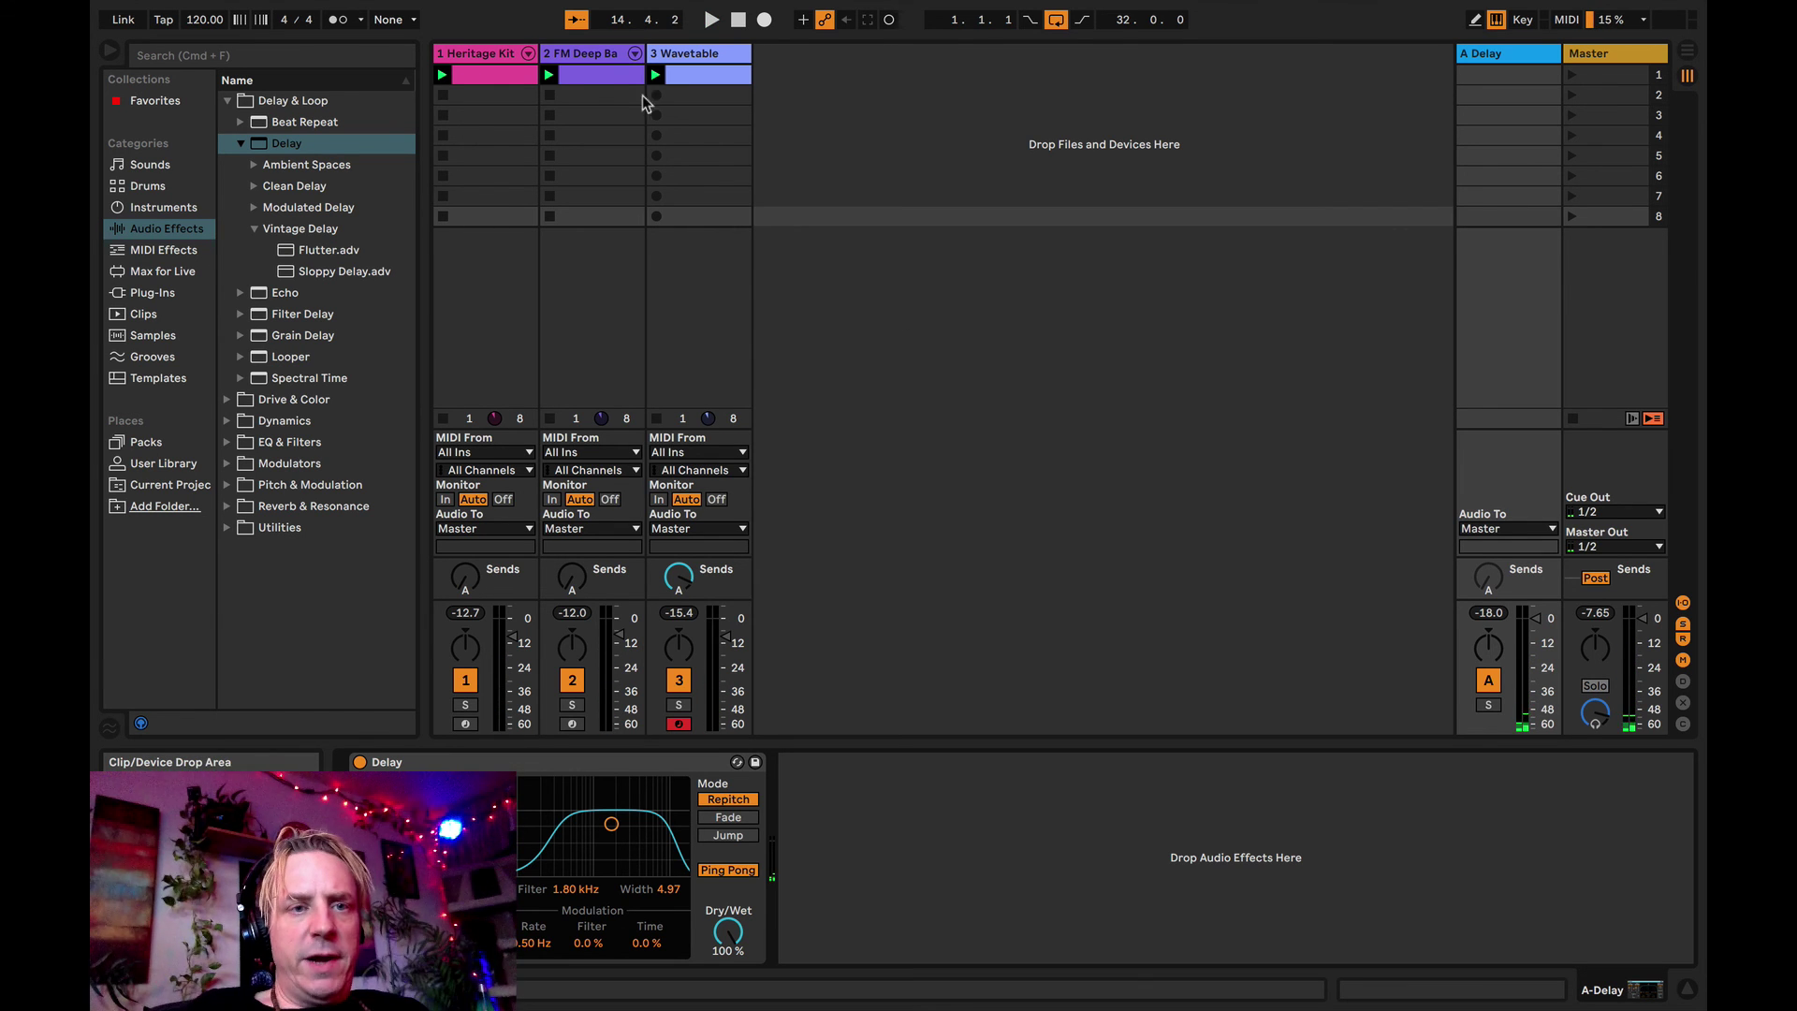
# - Open the Heritage Kit, FM Deep Bass and Wavetable clips in turn to review their notes, ending on the drum clip
pyautogui.click(496, 87)
pyautogui.click(590, 78)
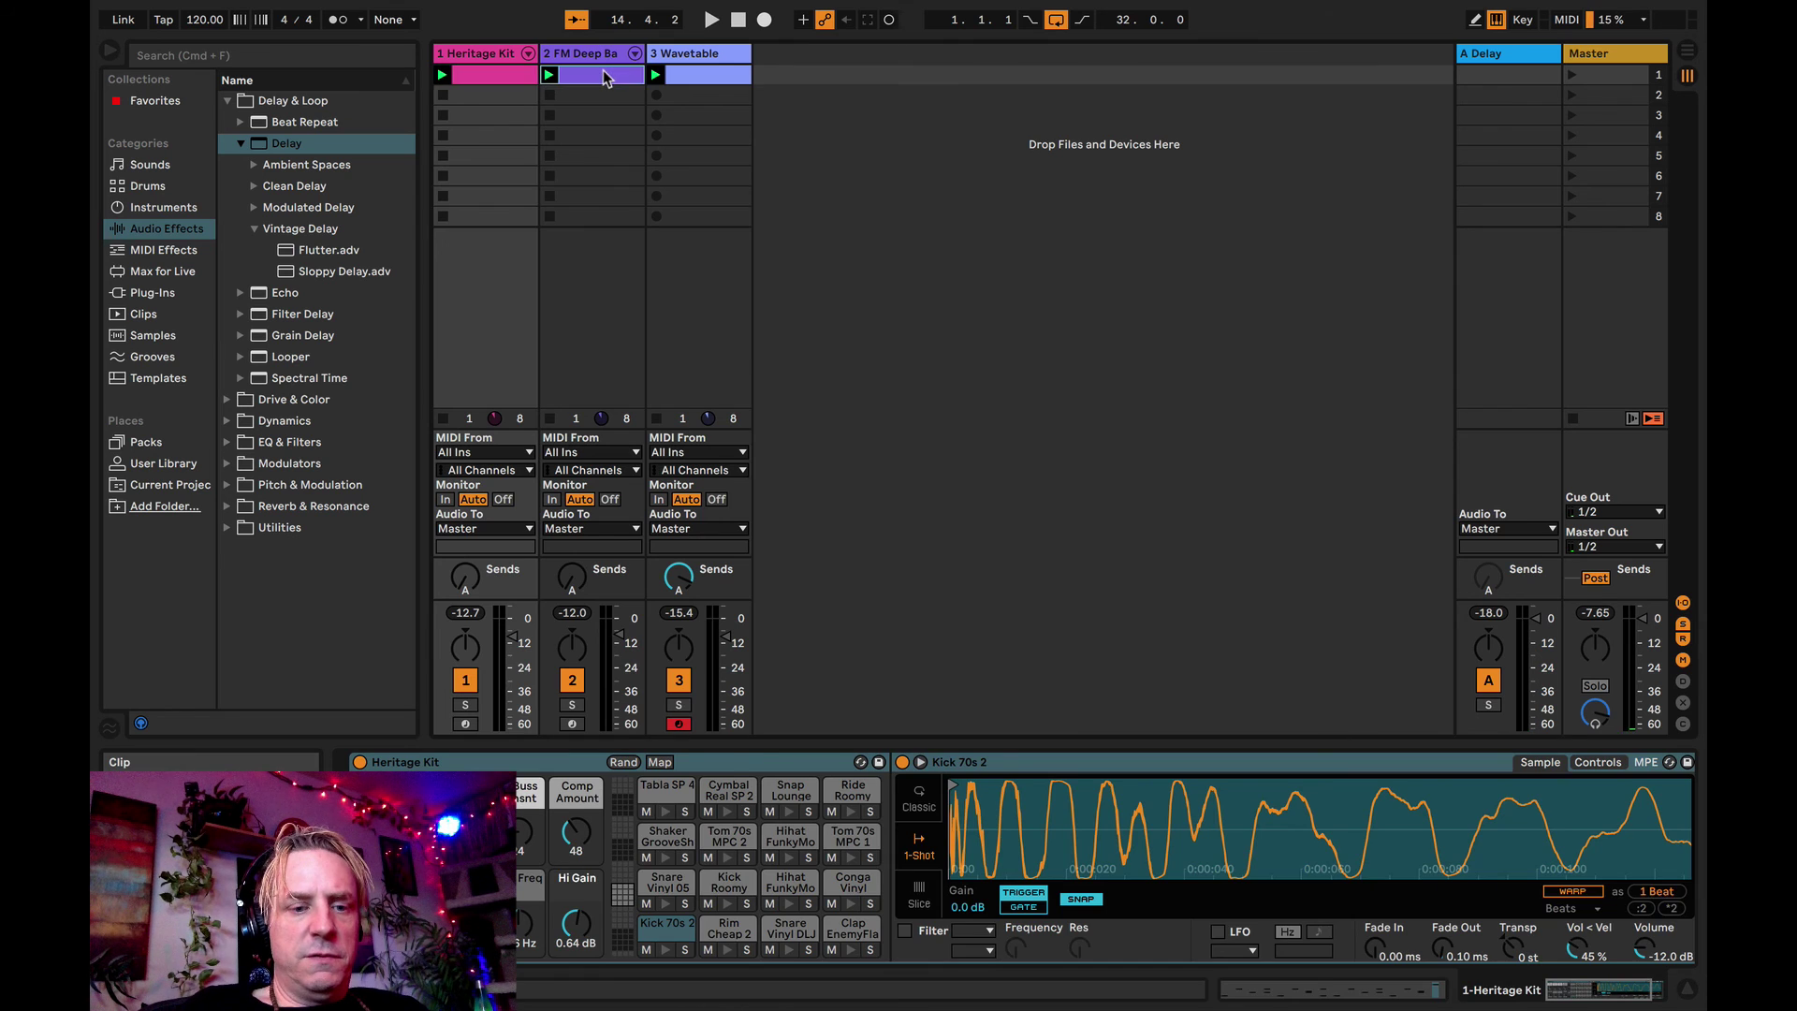
pyautogui.doubleClick(490, 74)
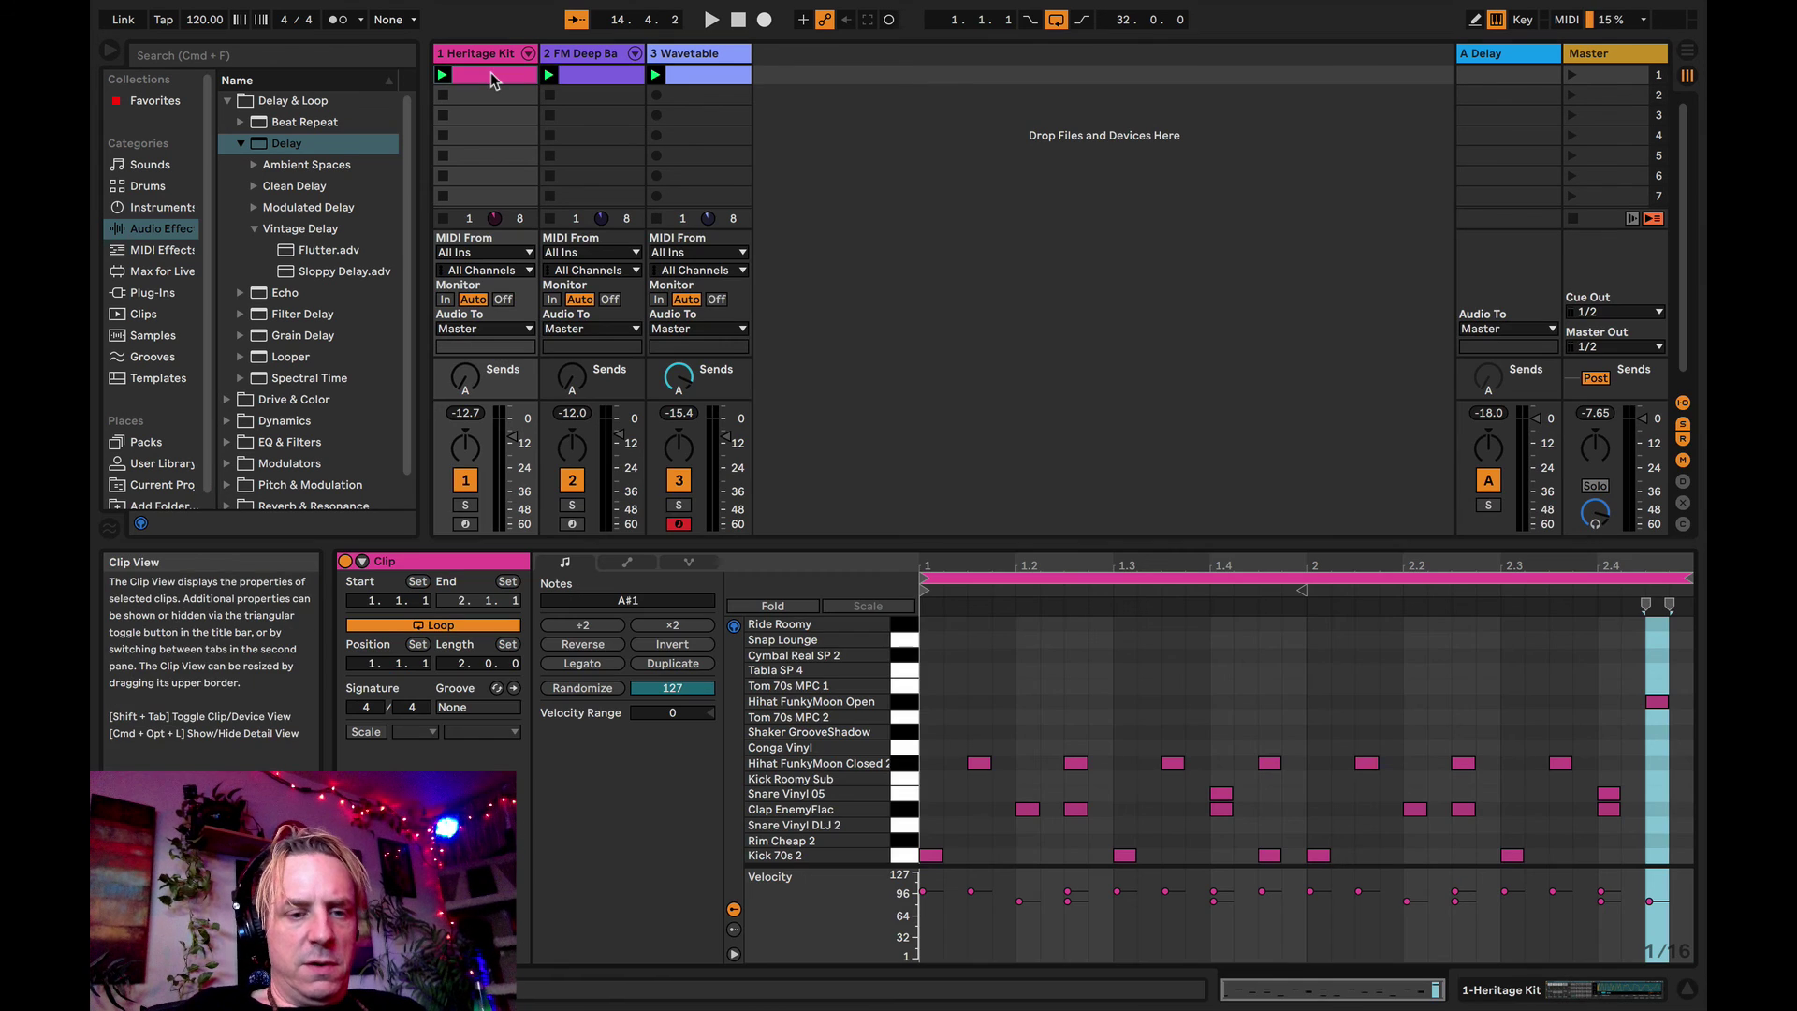
pyautogui.click(593, 78)
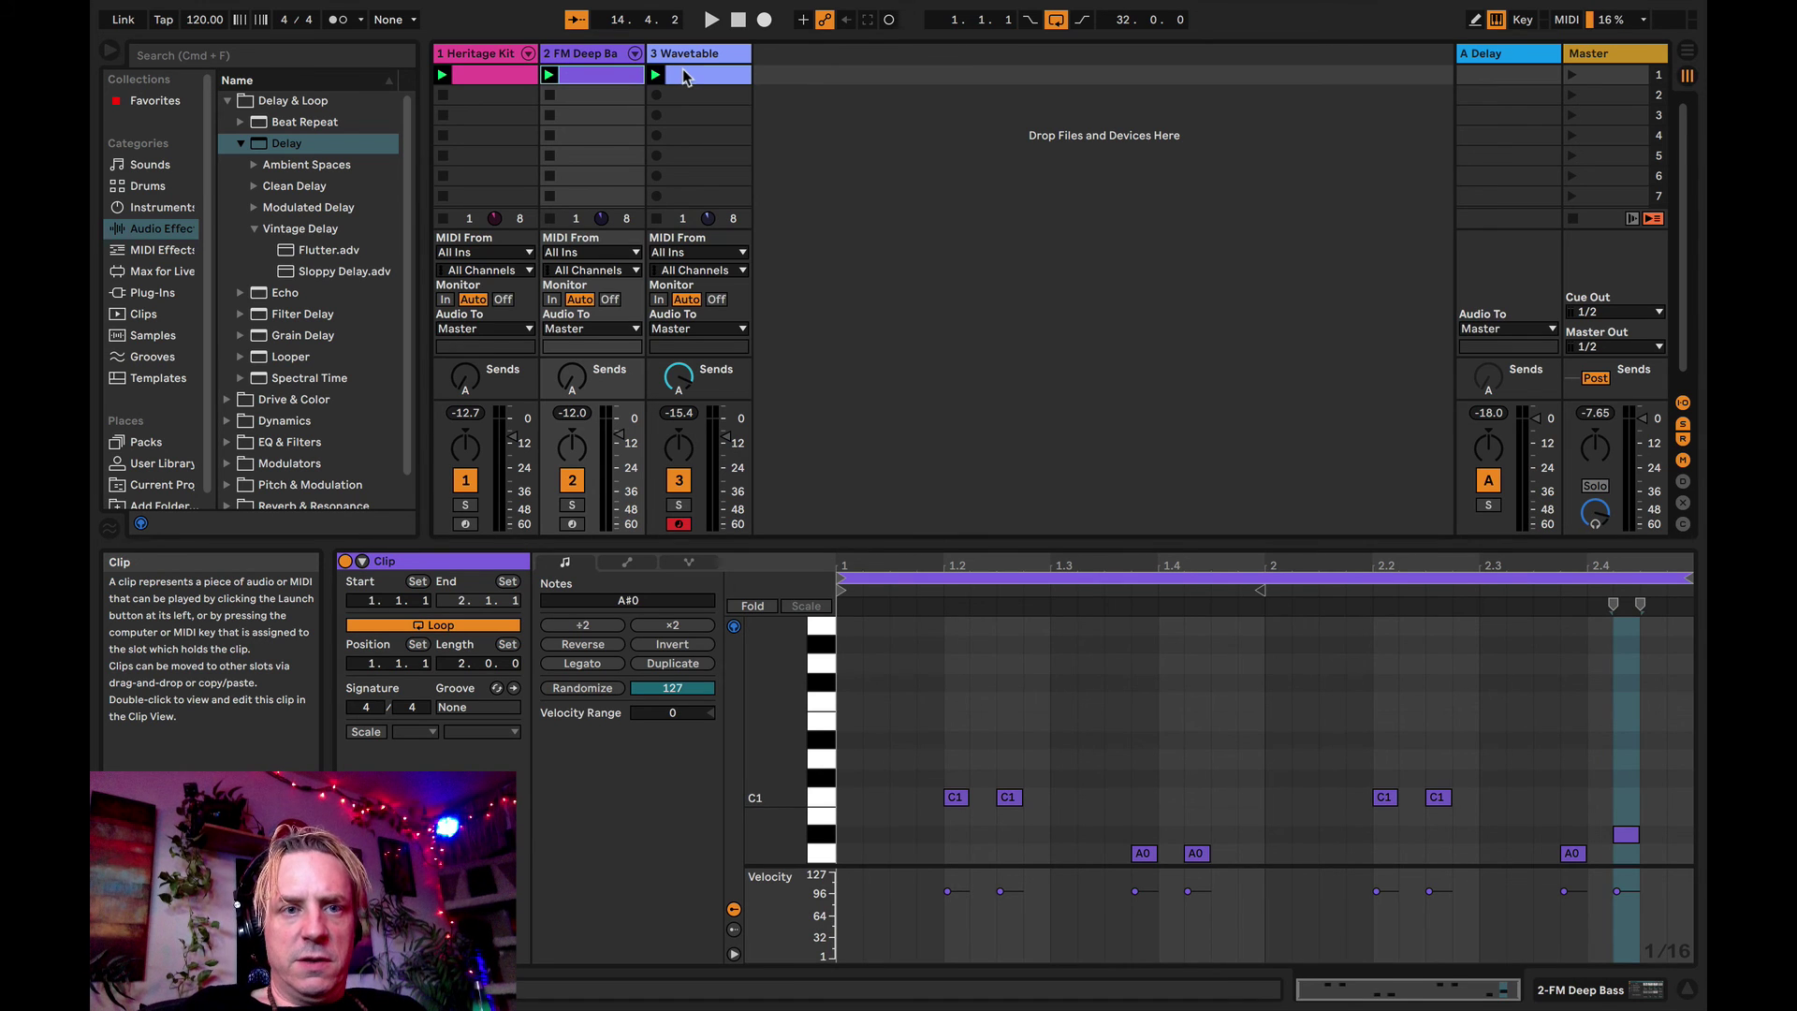
pyautogui.click(688, 78)
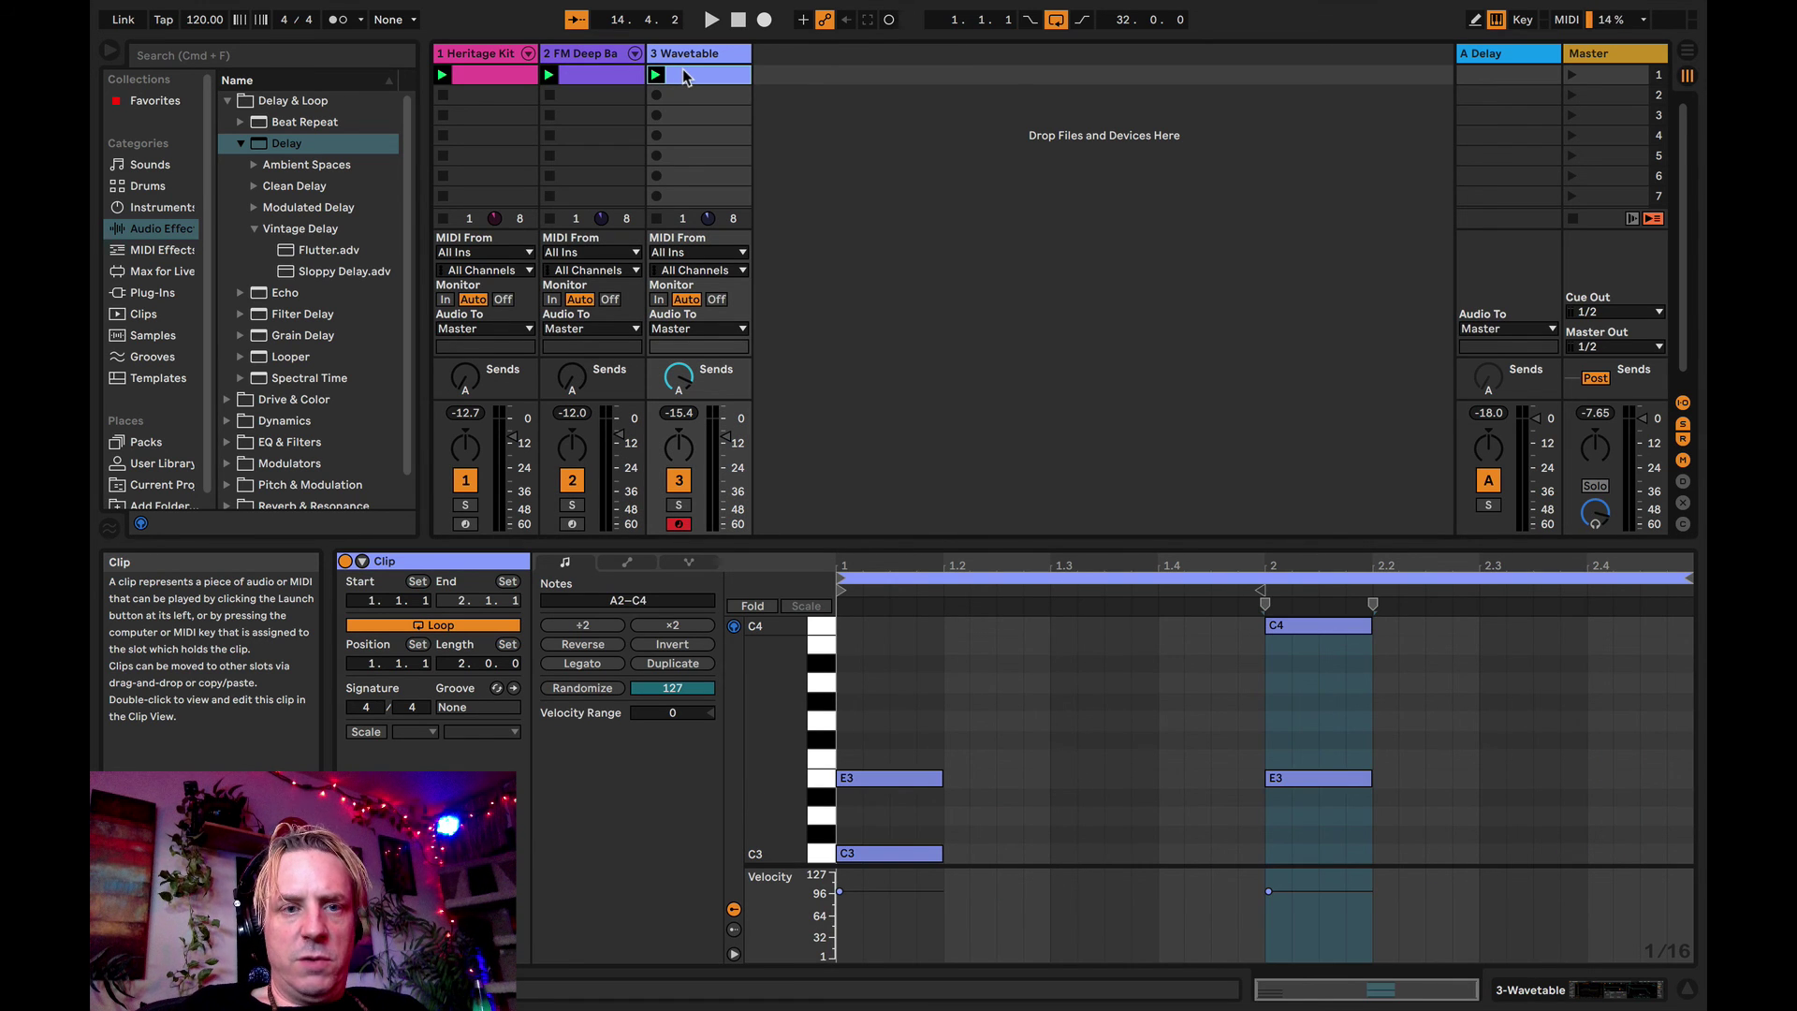
pyautogui.click(490, 75)
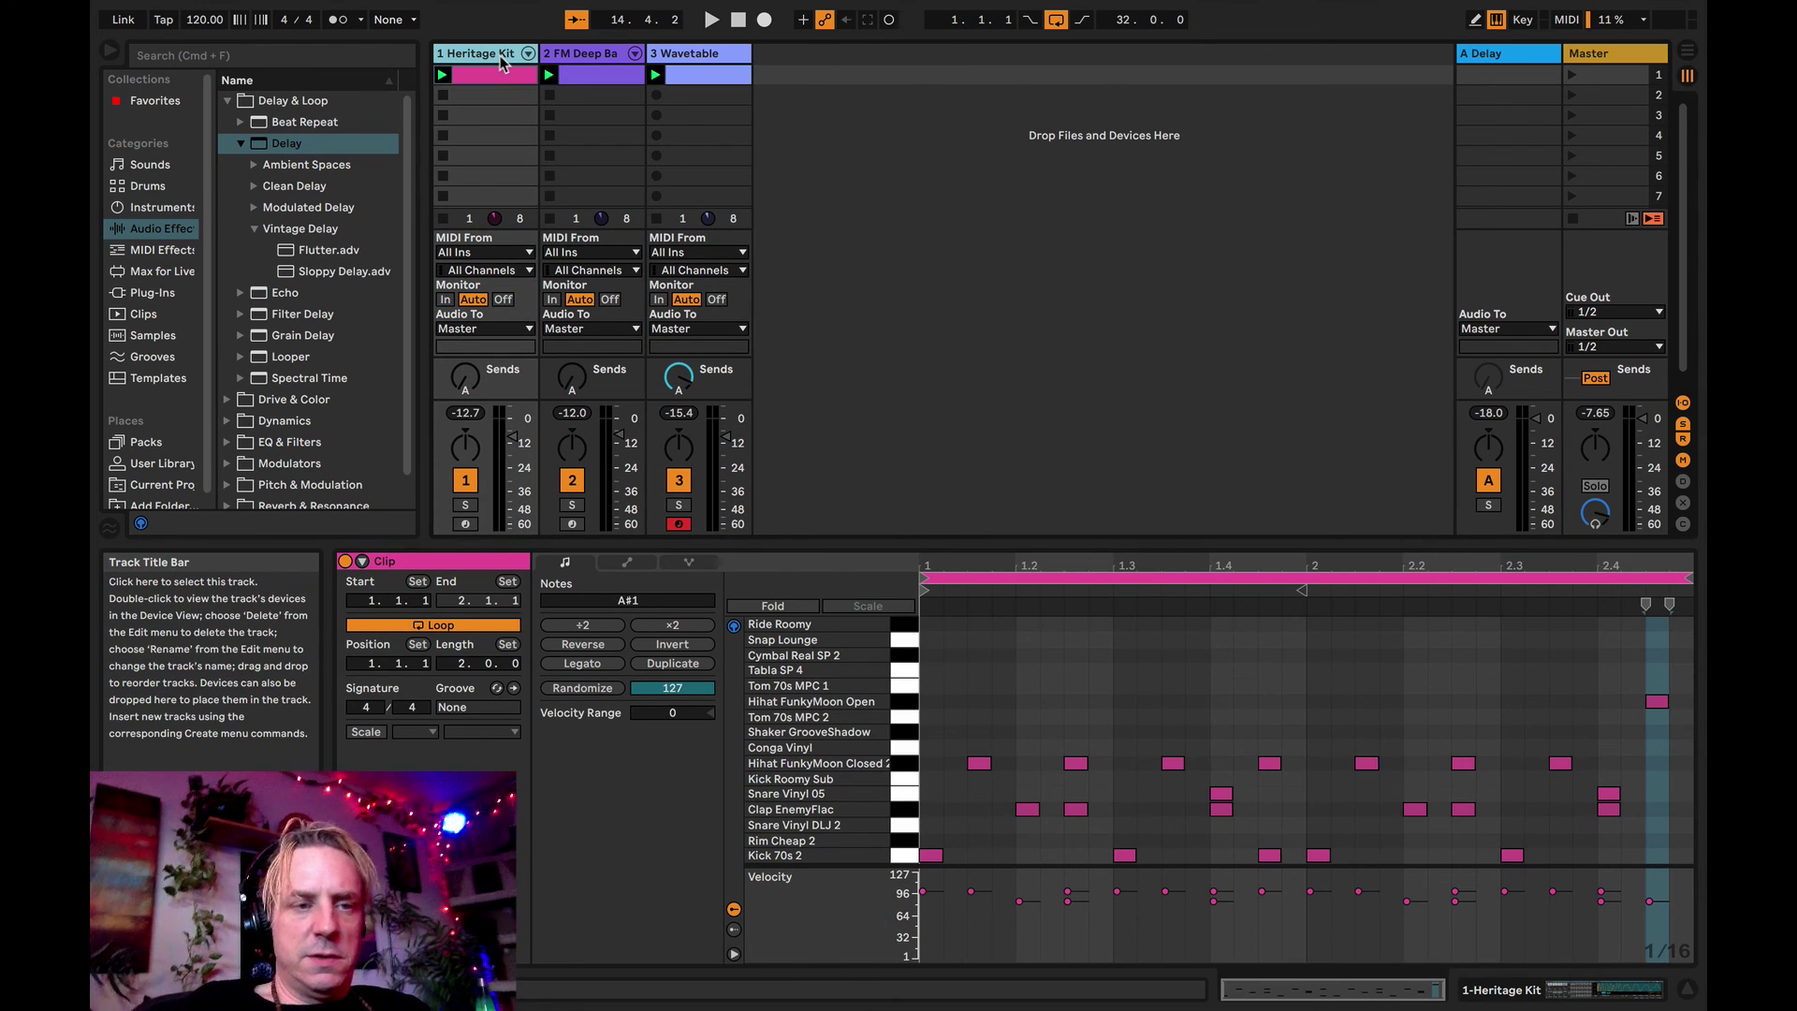
# - Freeze the Heritage Kit, FM Deep Bass and Wavetable tracks together and open the frozen drum clip
pyautogui.keyDown('shift'); pyautogui.click(693, 54); pyautogui.keyUp('shift')
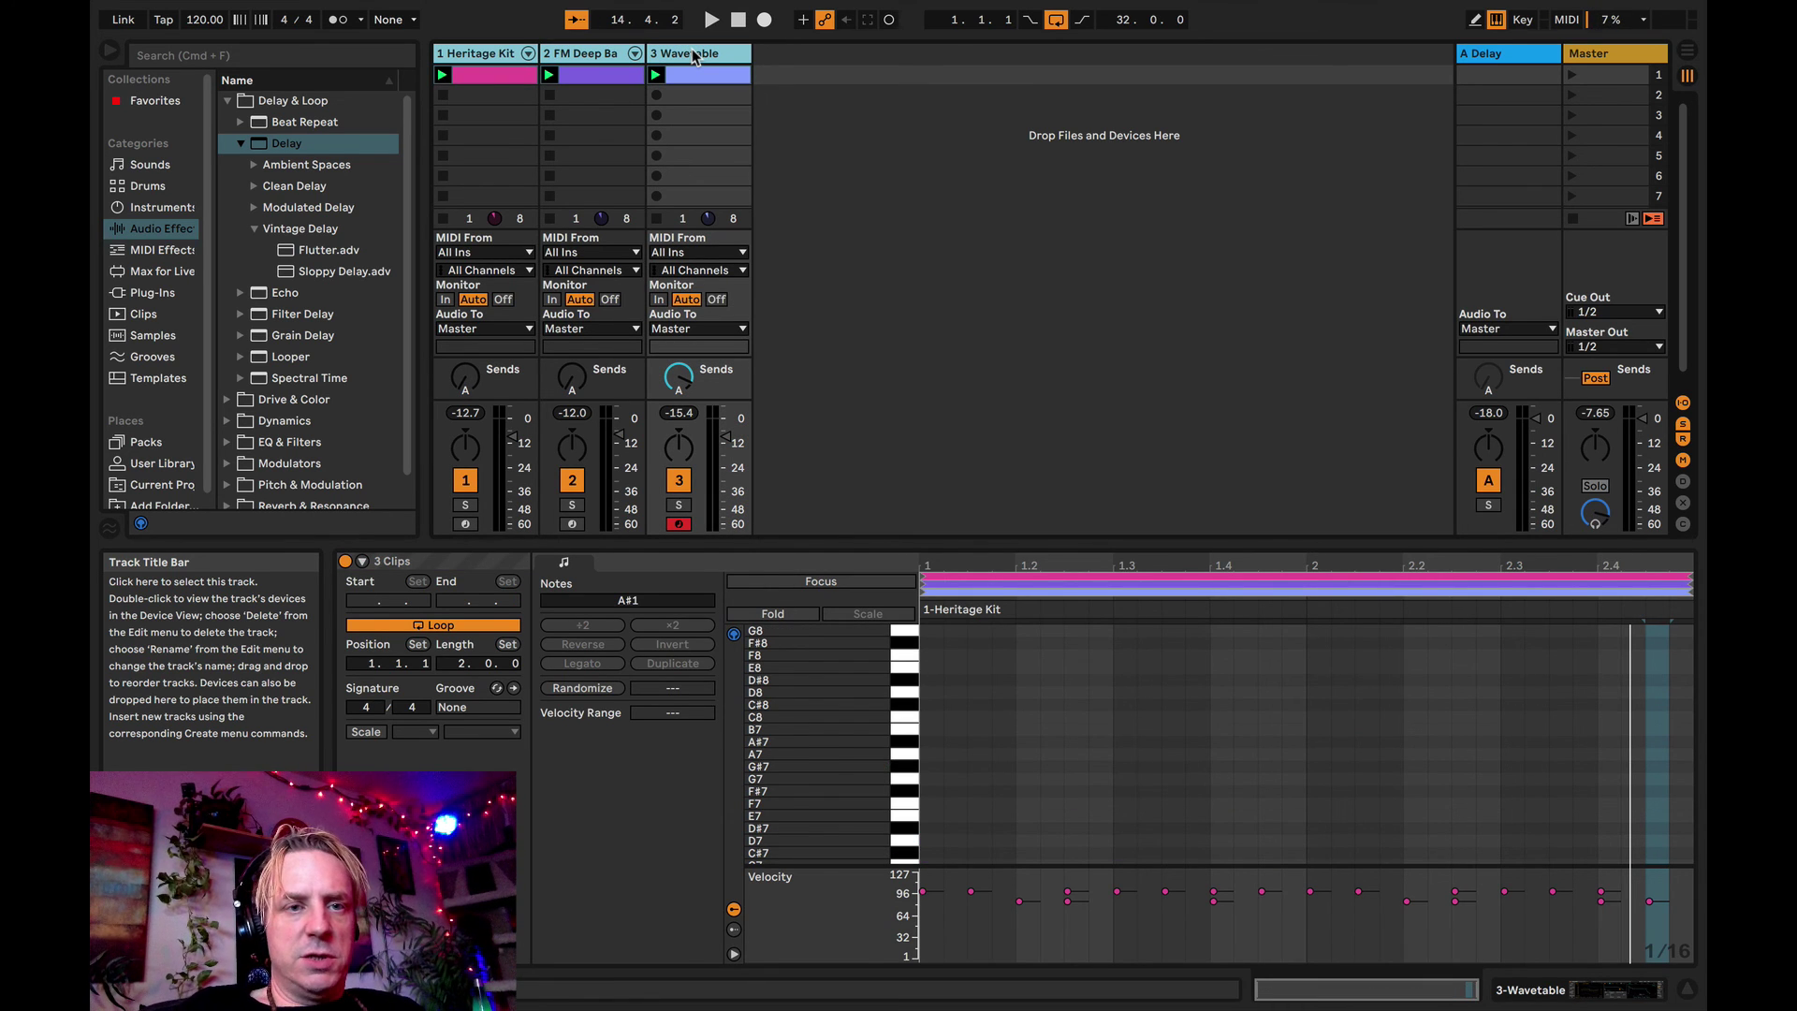
pyautogui.rightClick(694, 54)
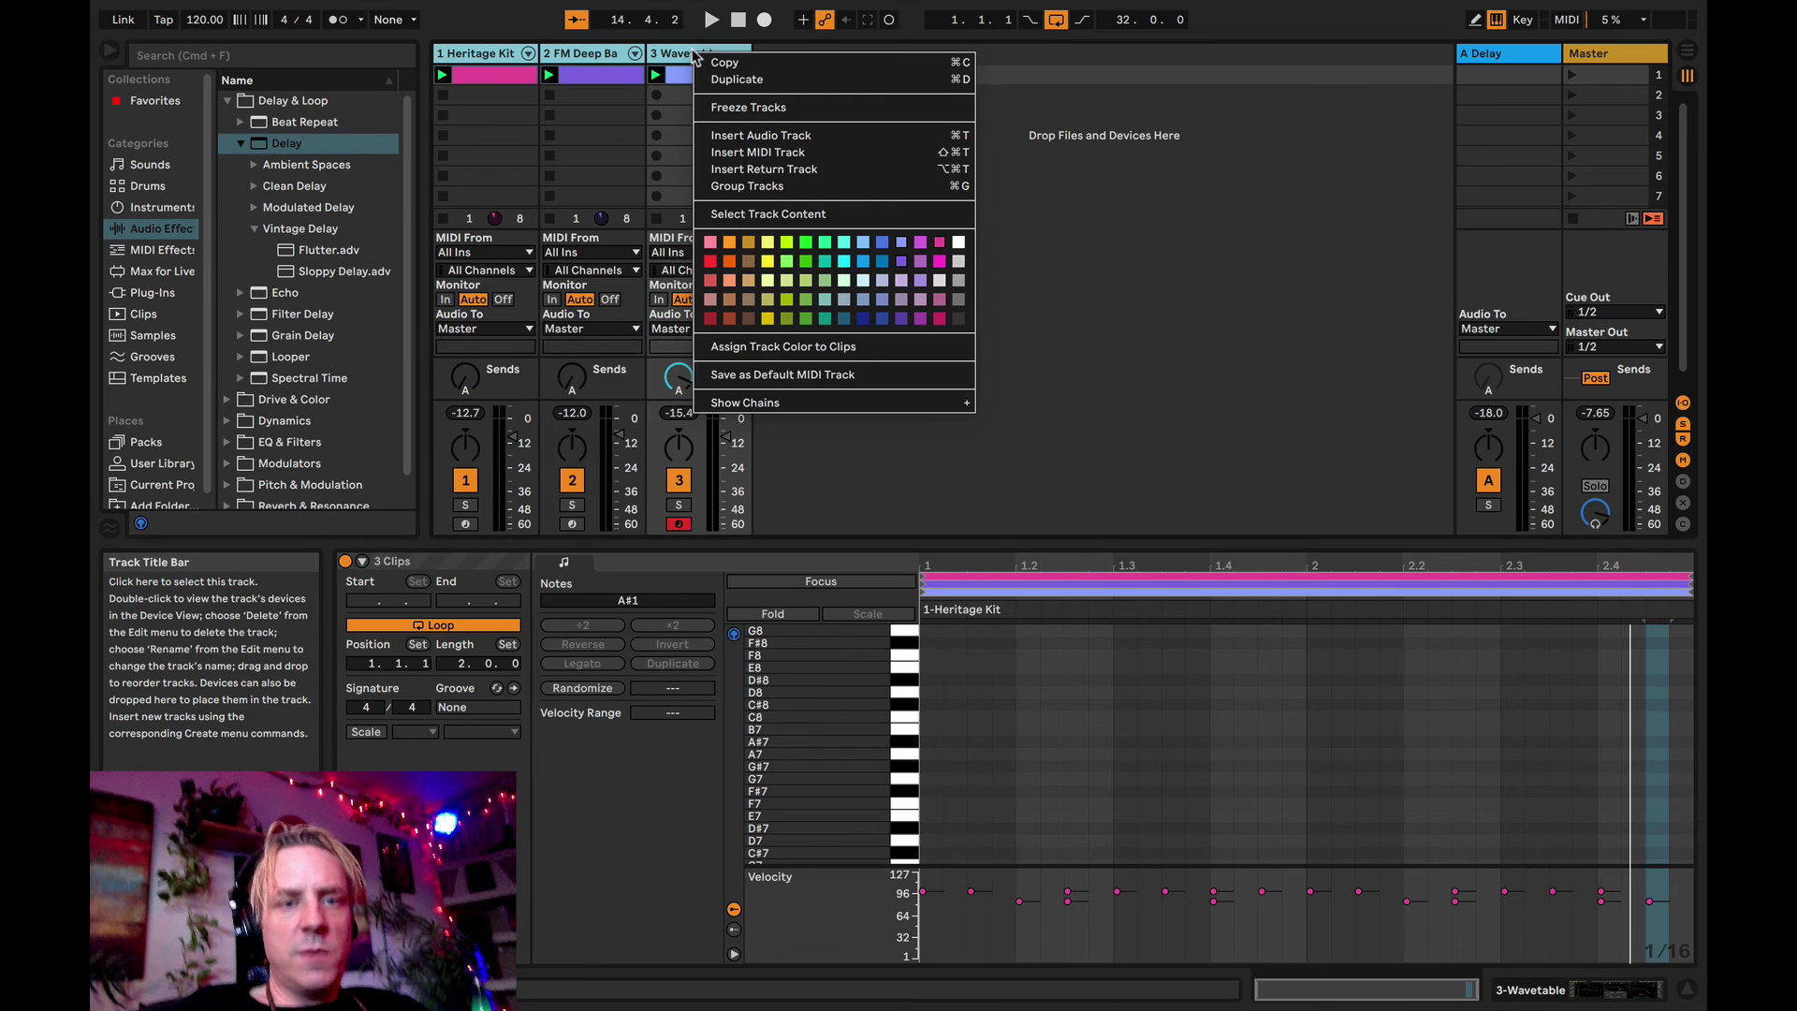
pyautogui.click(749, 109)
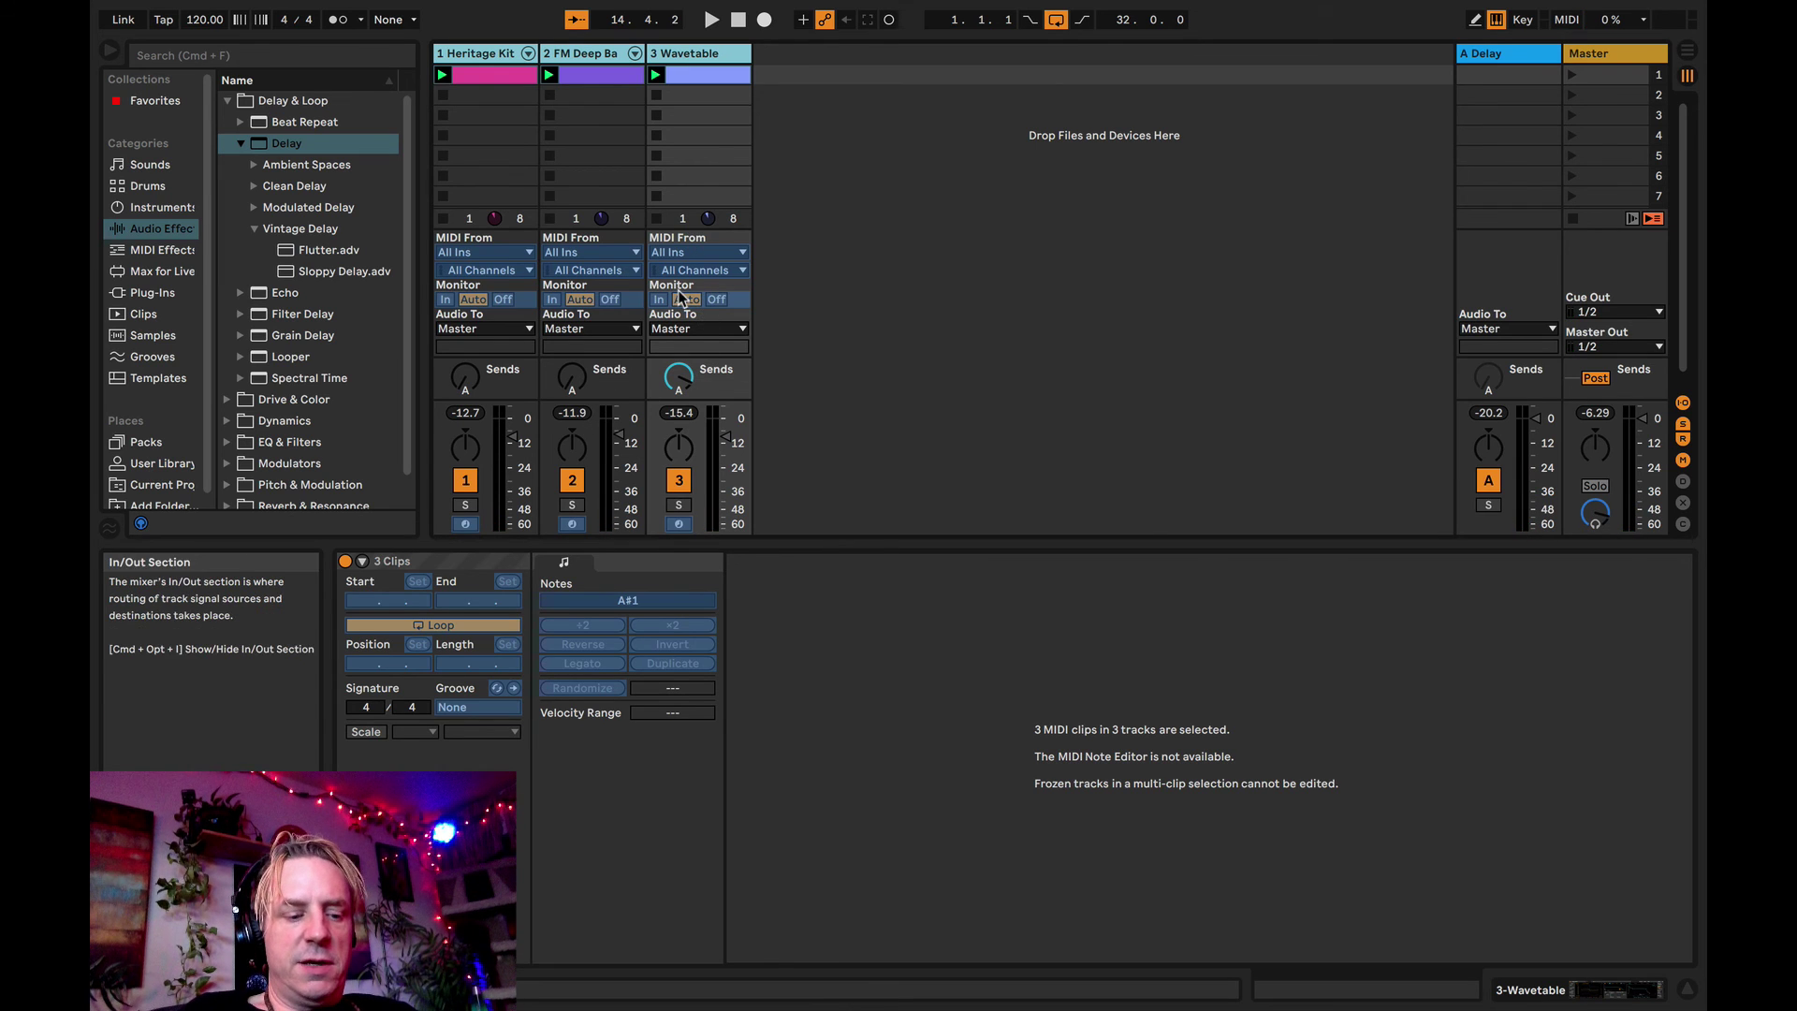
pyautogui.click(490, 74)
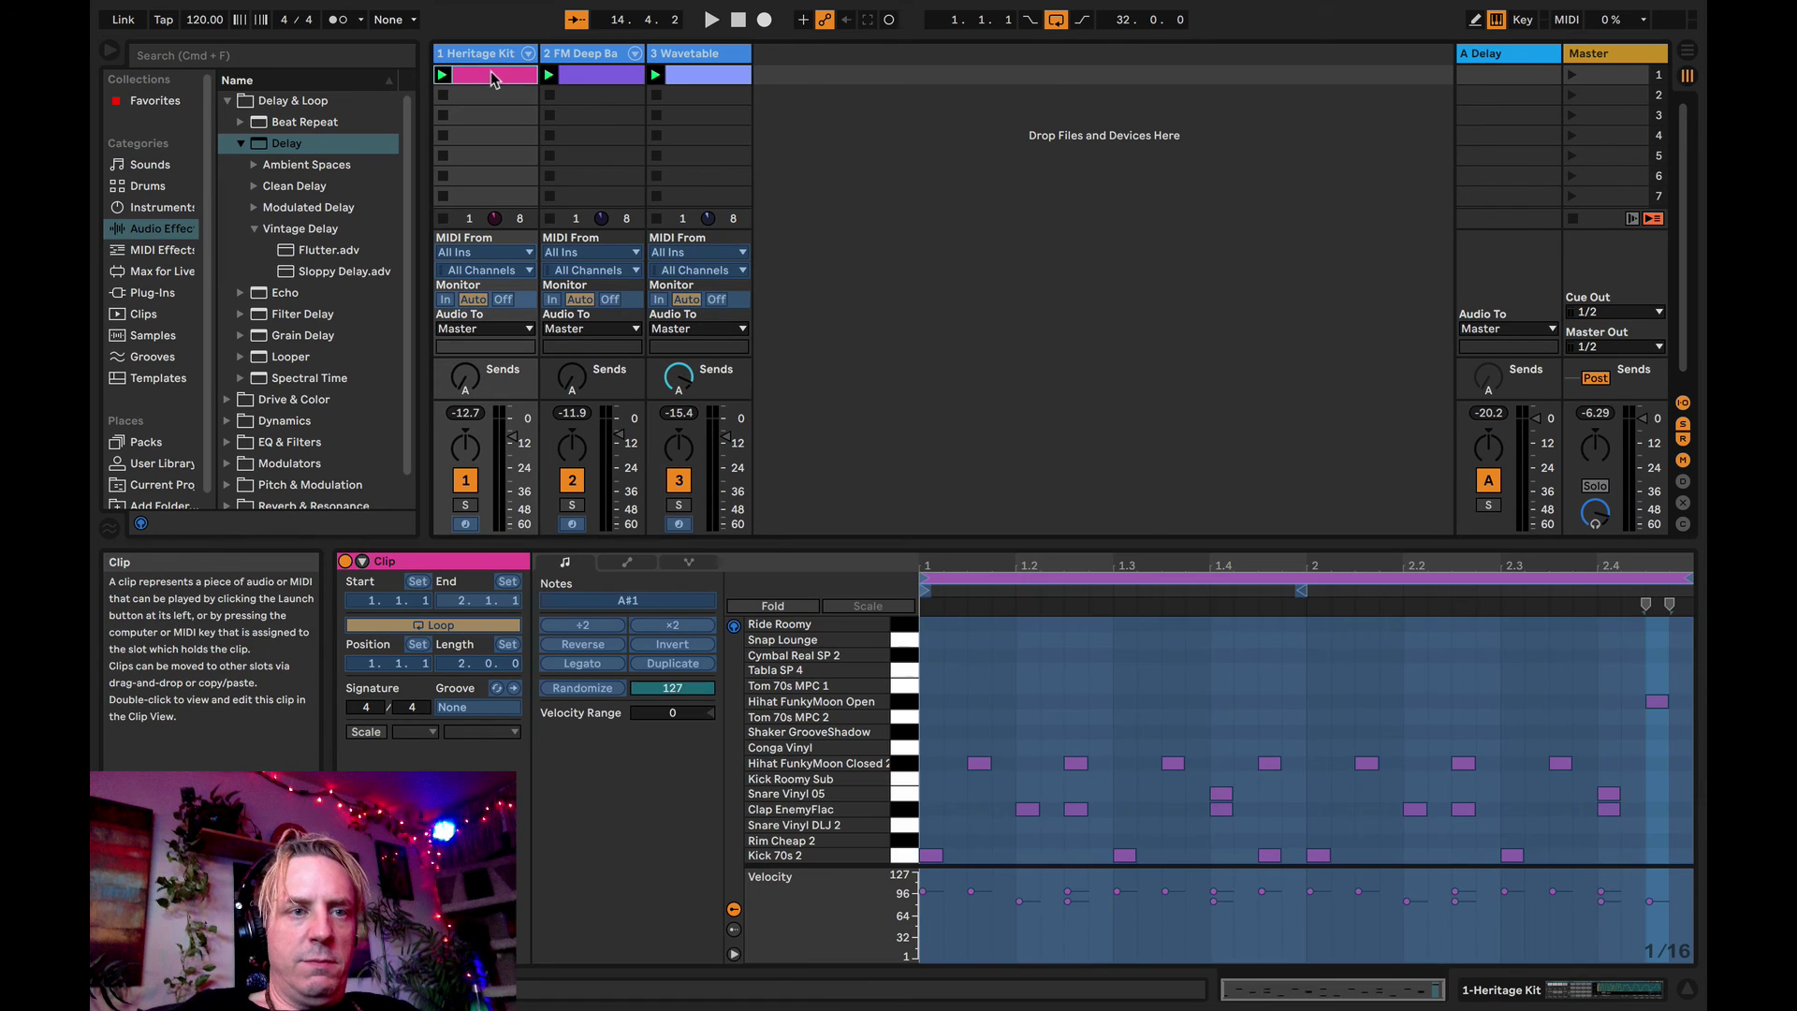
# - Flatten the frozen Wavetable track to audio, followed by the Heritage Kit and FM Deep Bass tracks together
pyautogui.rightClick(689, 61)
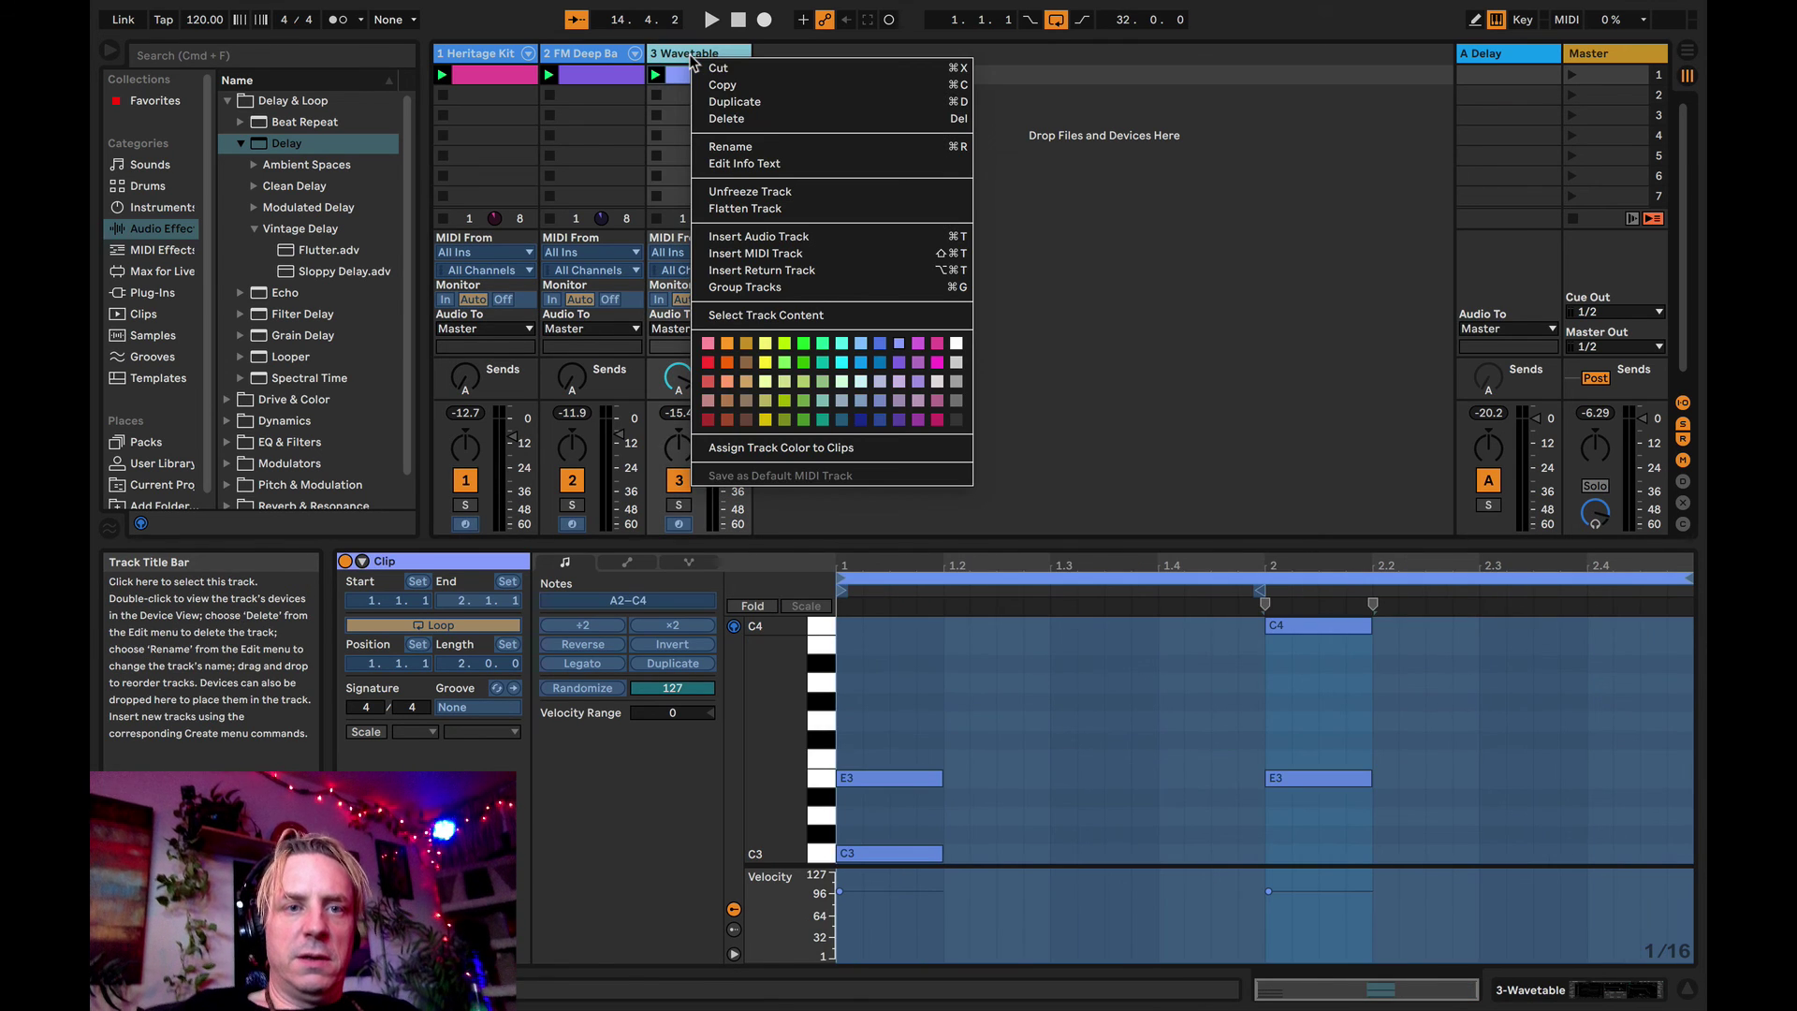
pyautogui.click(745, 209)
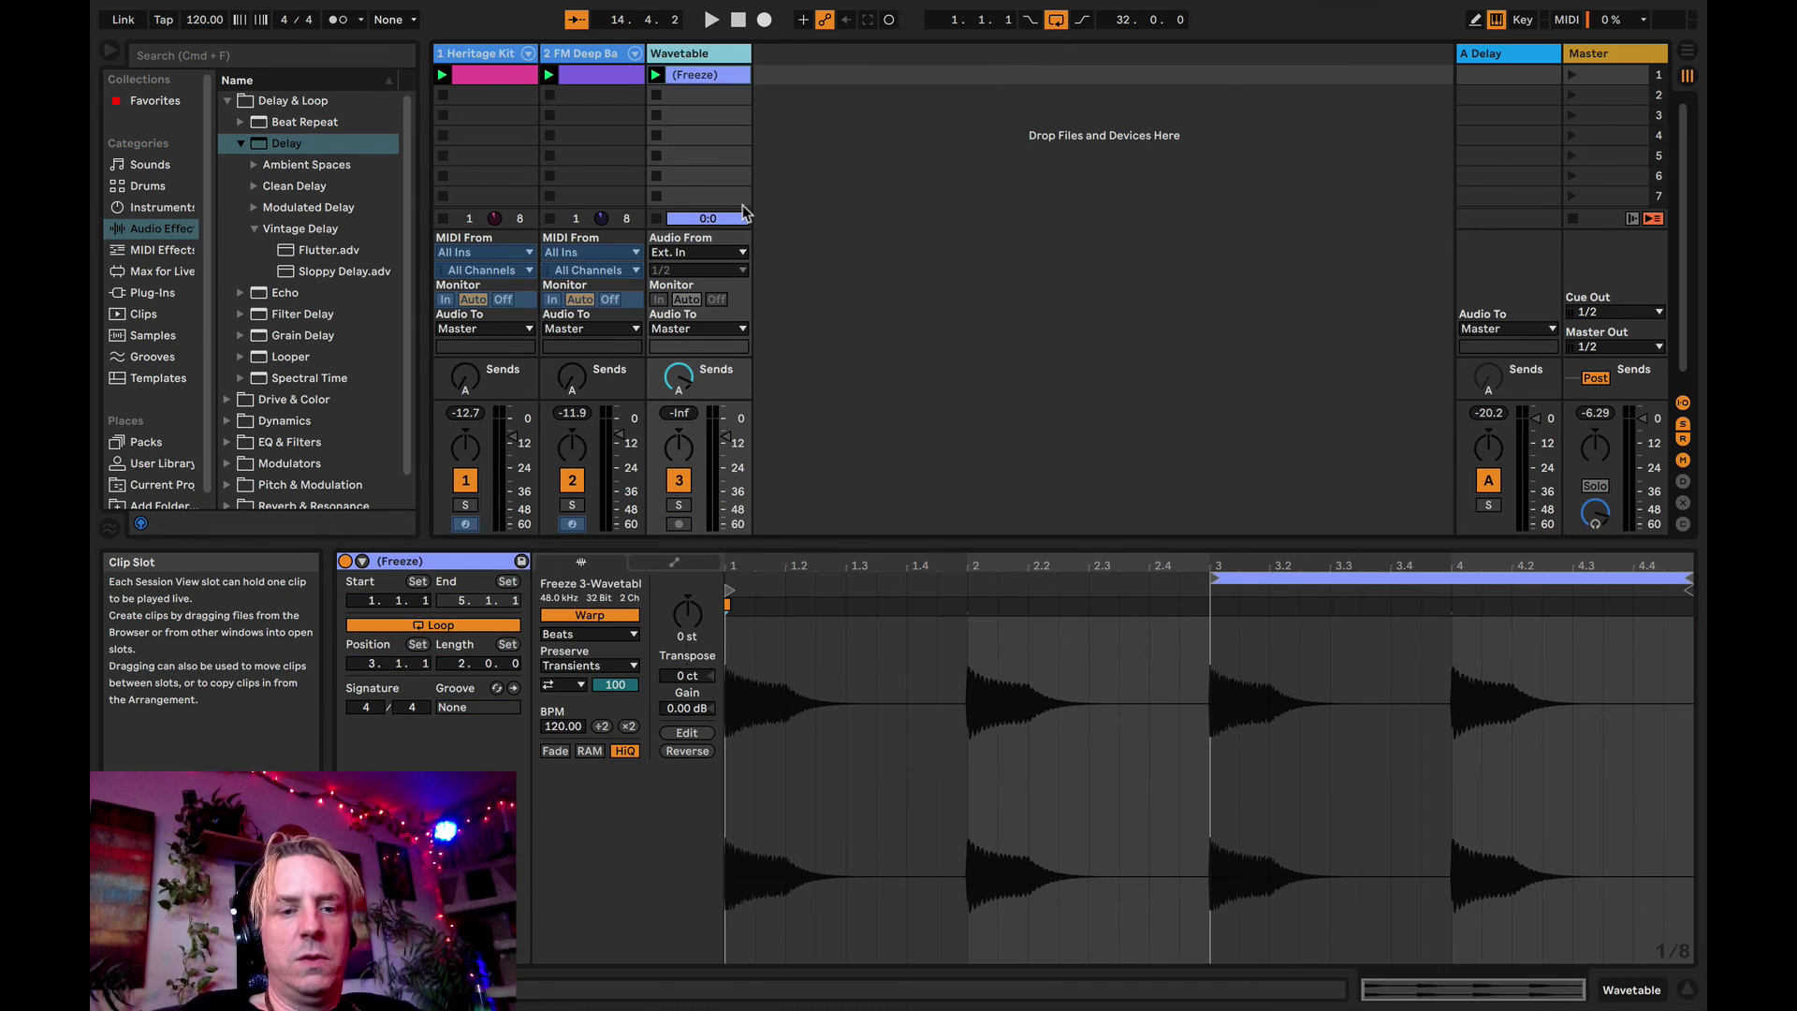
pyautogui.click(506, 56)
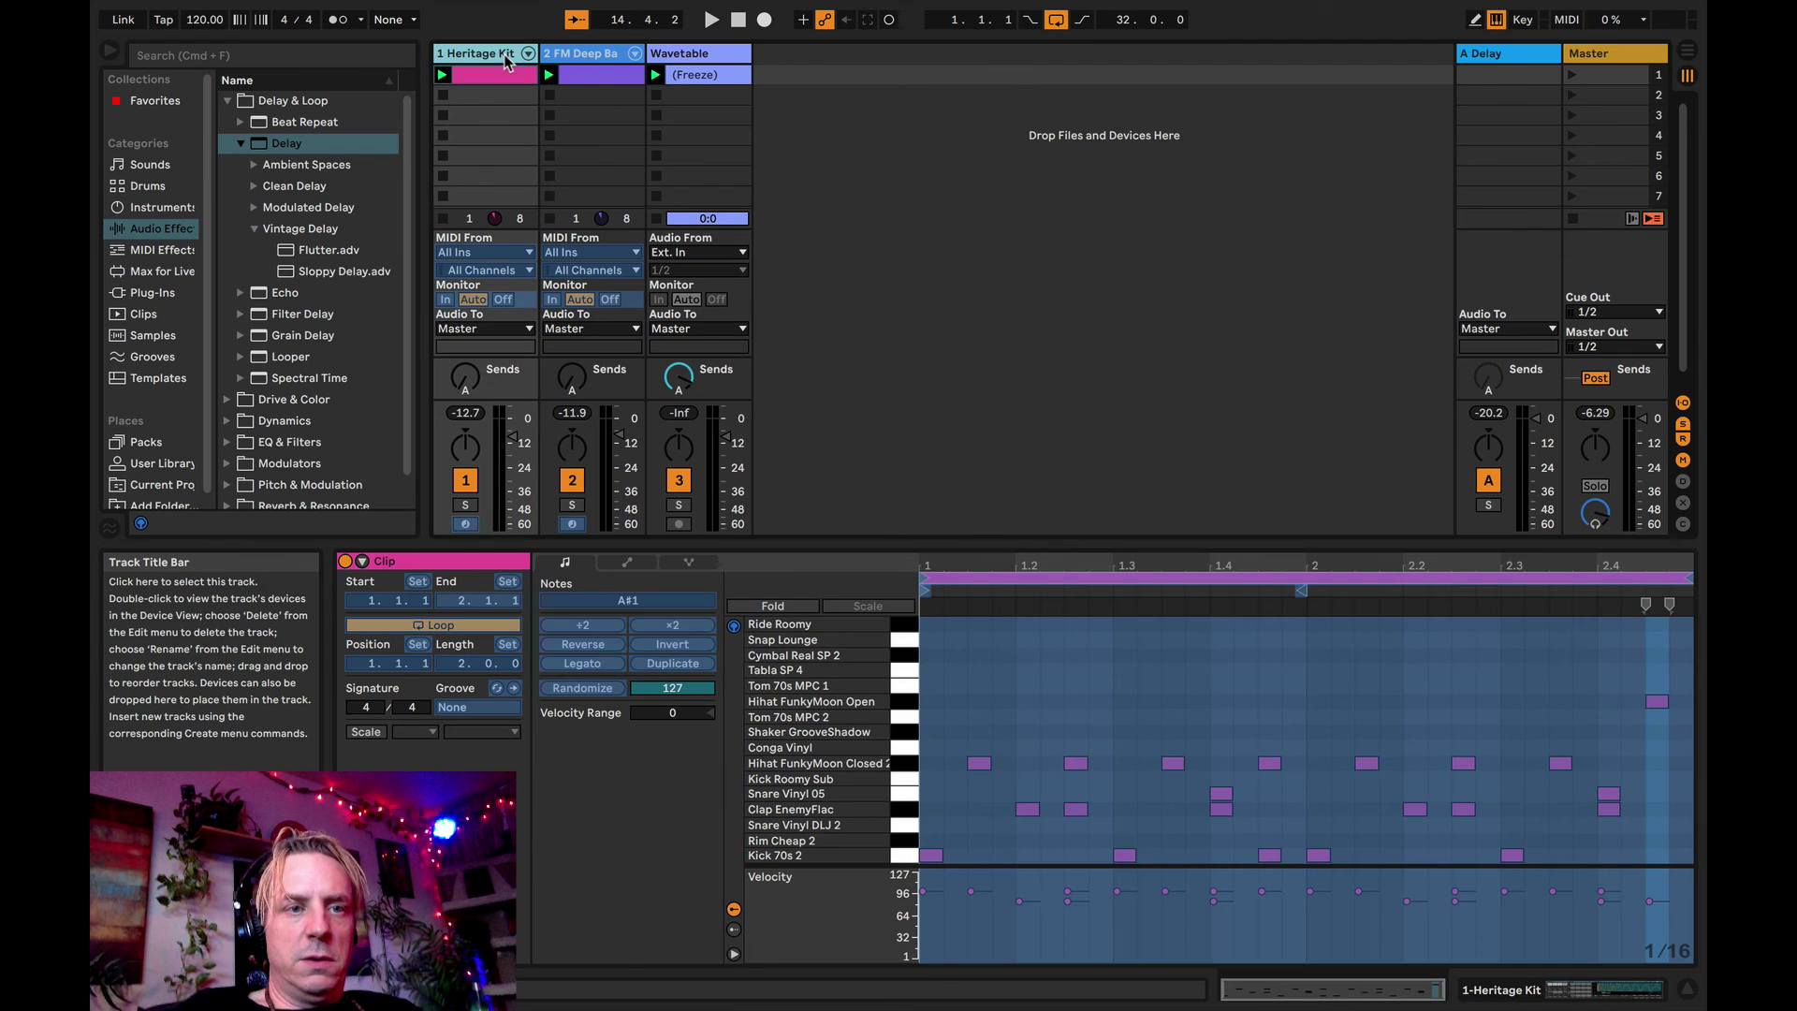
pyautogui.keyDown('shift'); pyautogui.click(581, 58); pyautogui.keyUp('shift')
pyautogui.rightClick(581, 58)
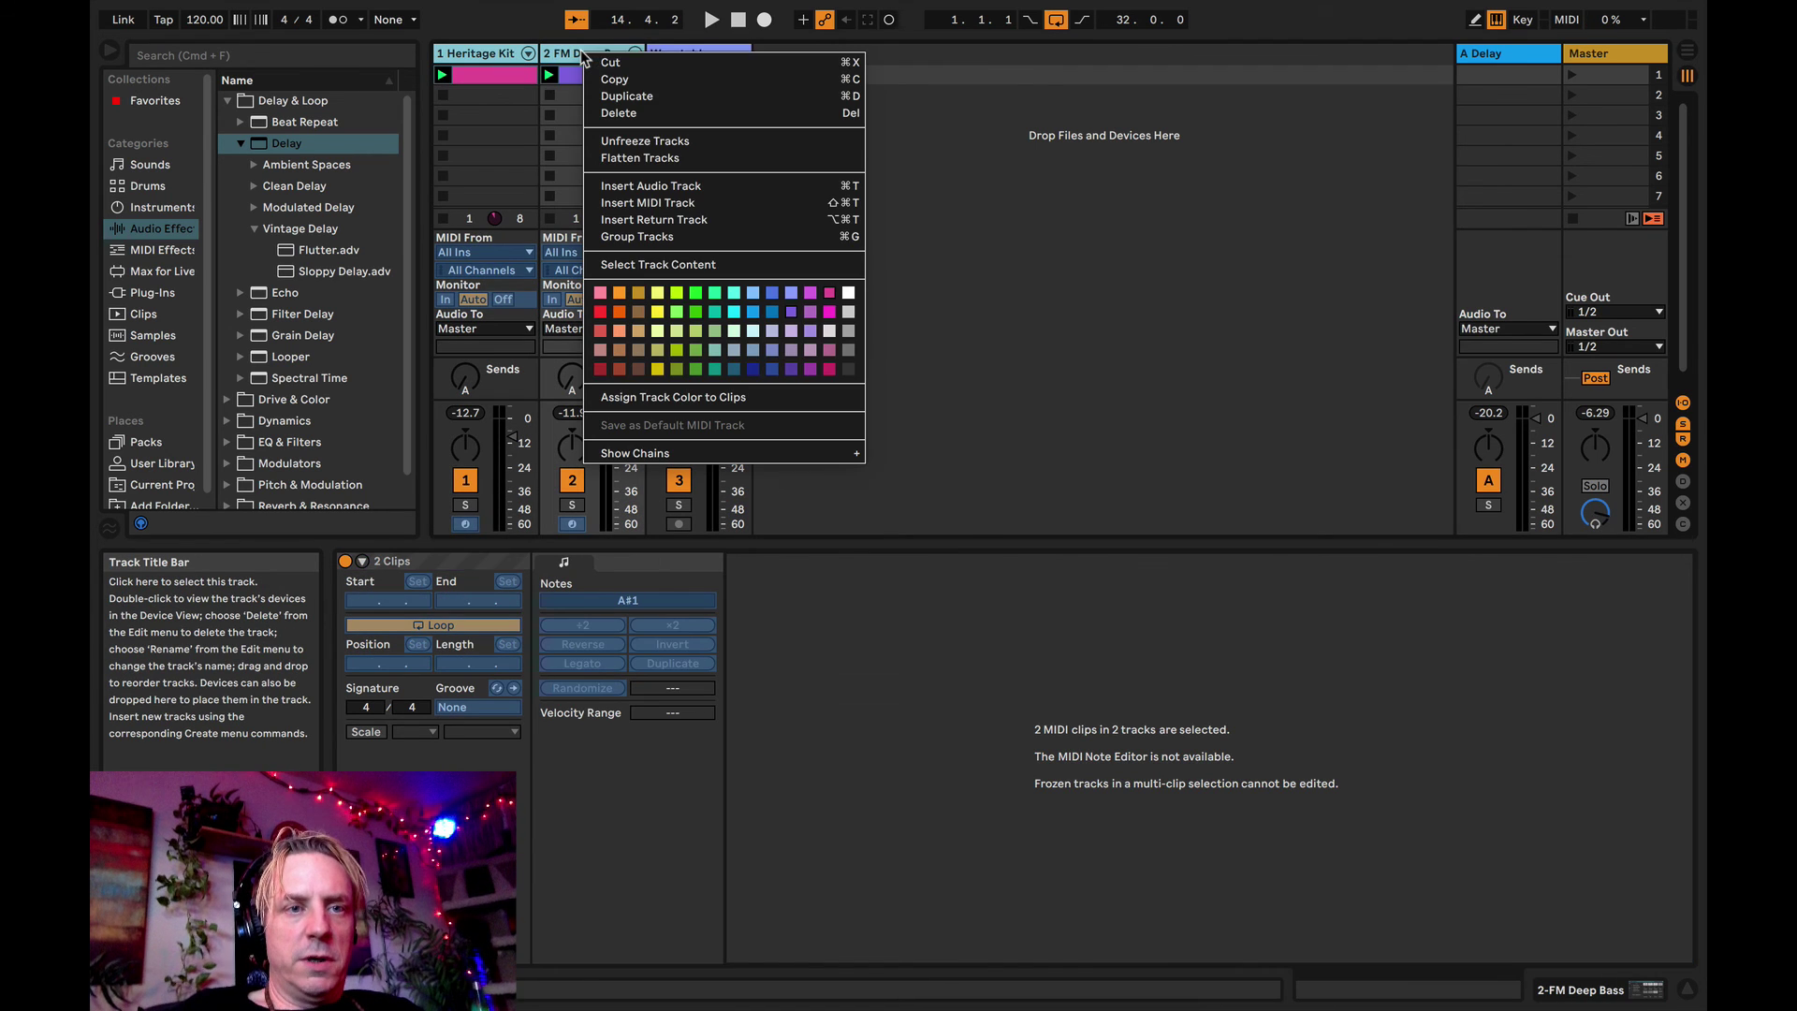
pyautogui.click(630, 160)
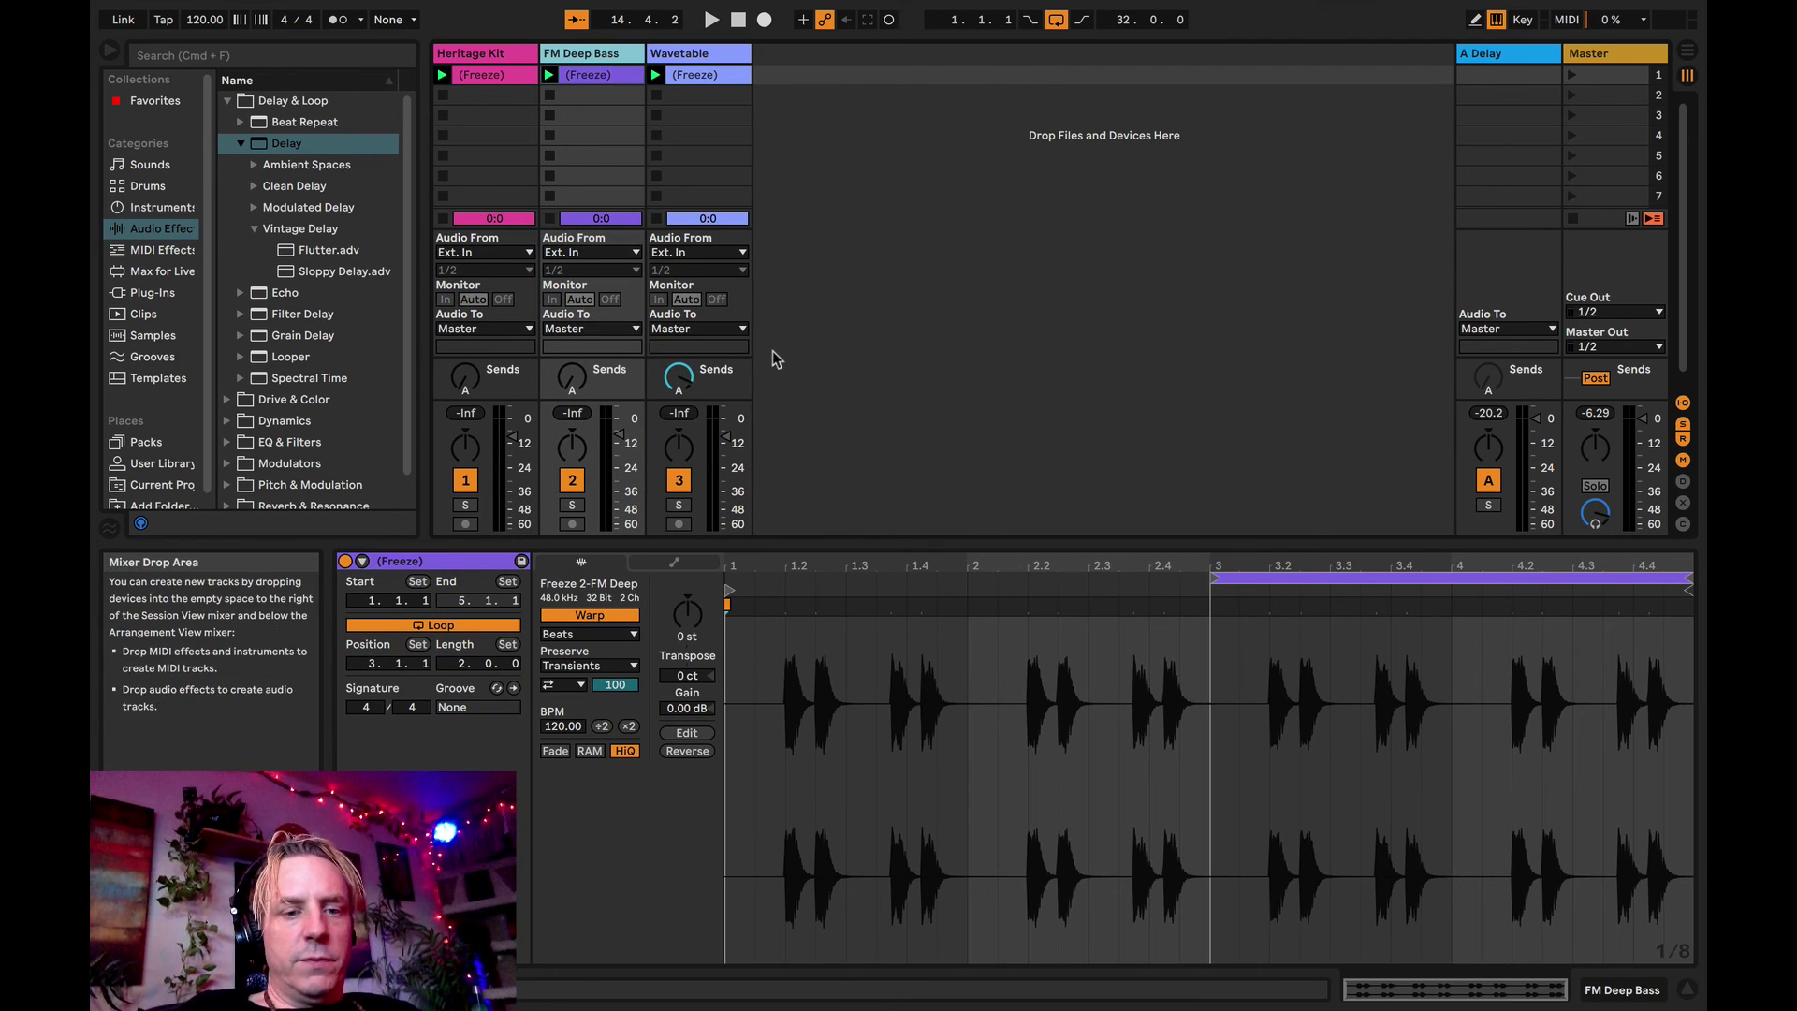
# - Review the waveforms of the flattened drum and bass clips, and audition all three tracks by playing scene 1
pyautogui.click(513, 79)
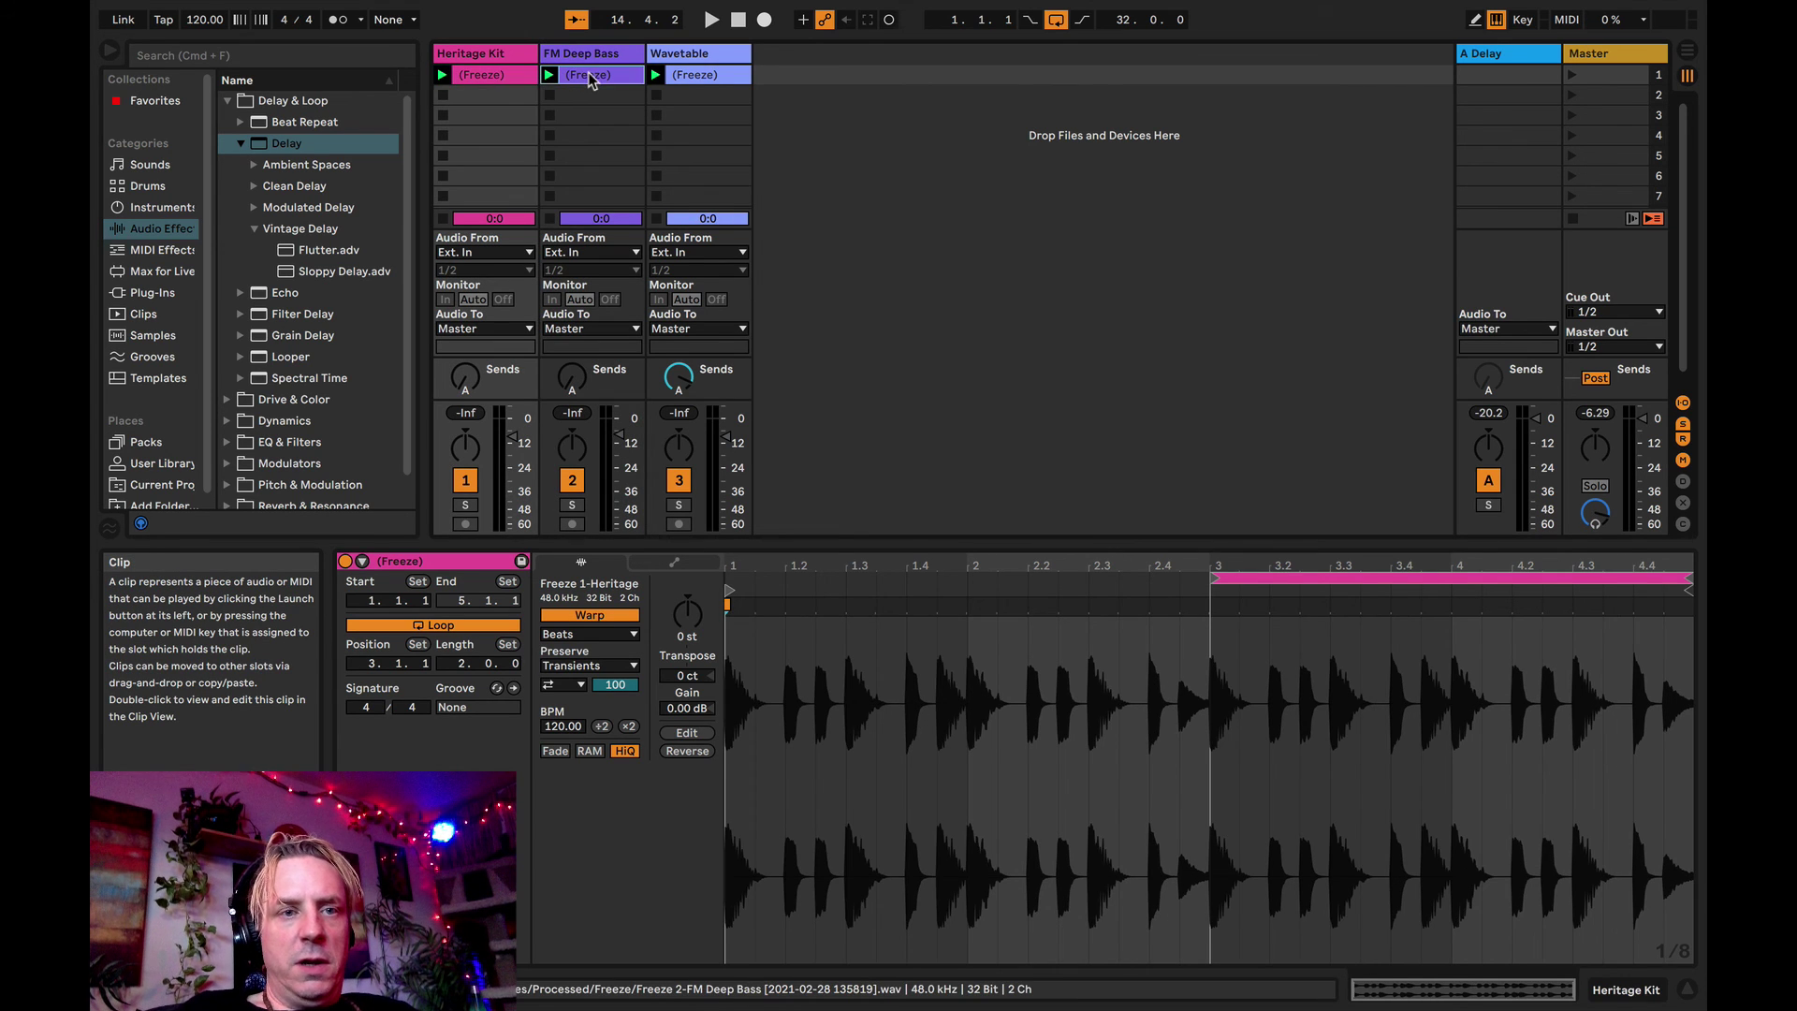
pyautogui.click(592, 79)
pyautogui.click(666, 81)
pyautogui.click(613, 78)
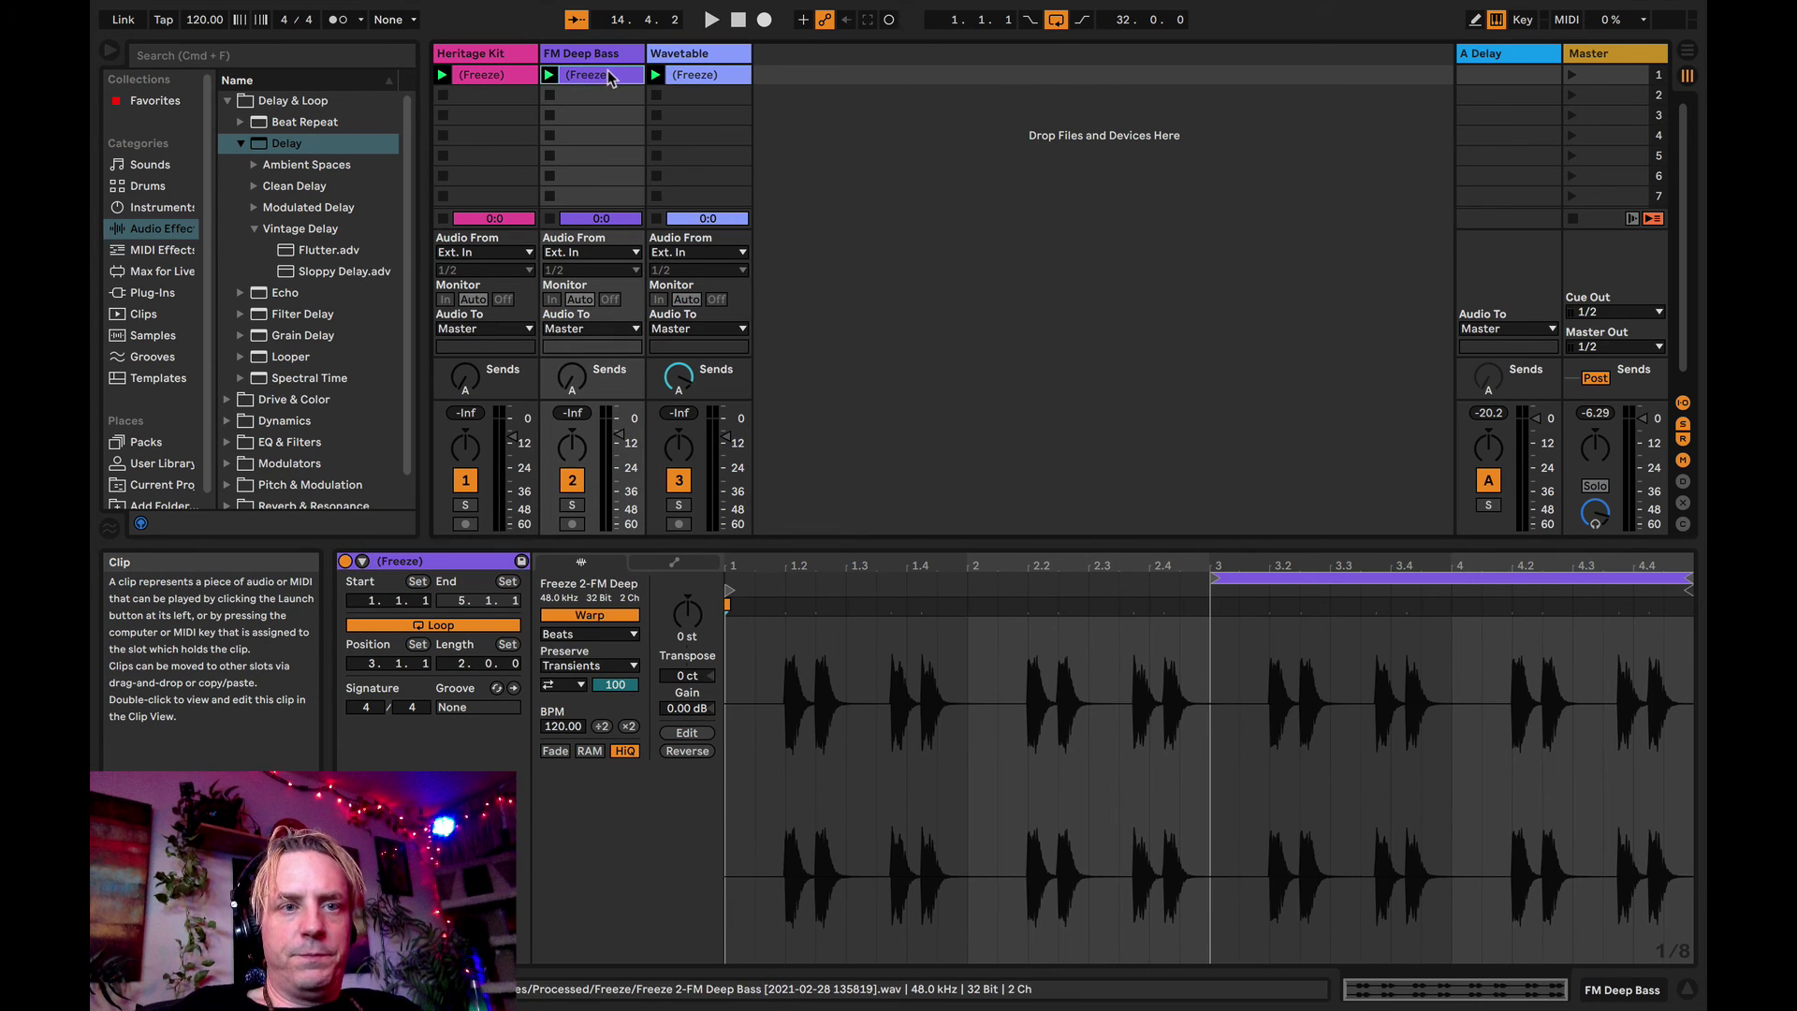
pyautogui.click(514, 77)
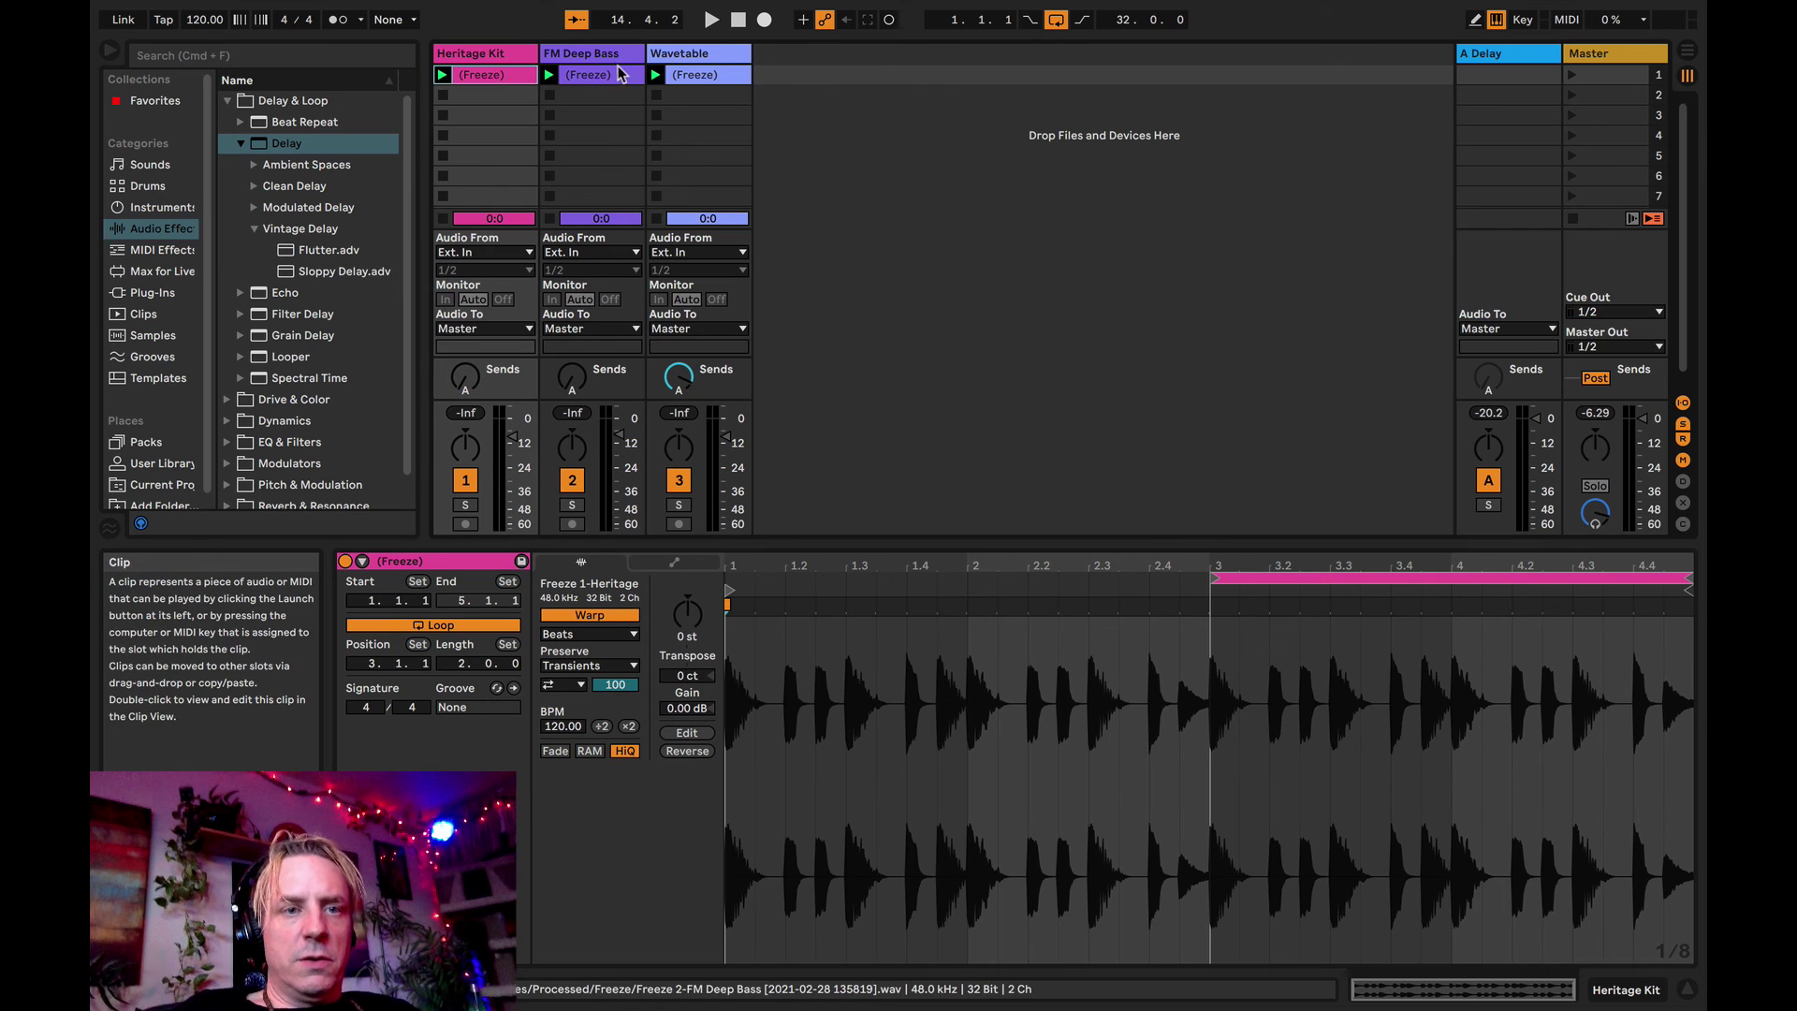
pyautogui.click(1571, 75)
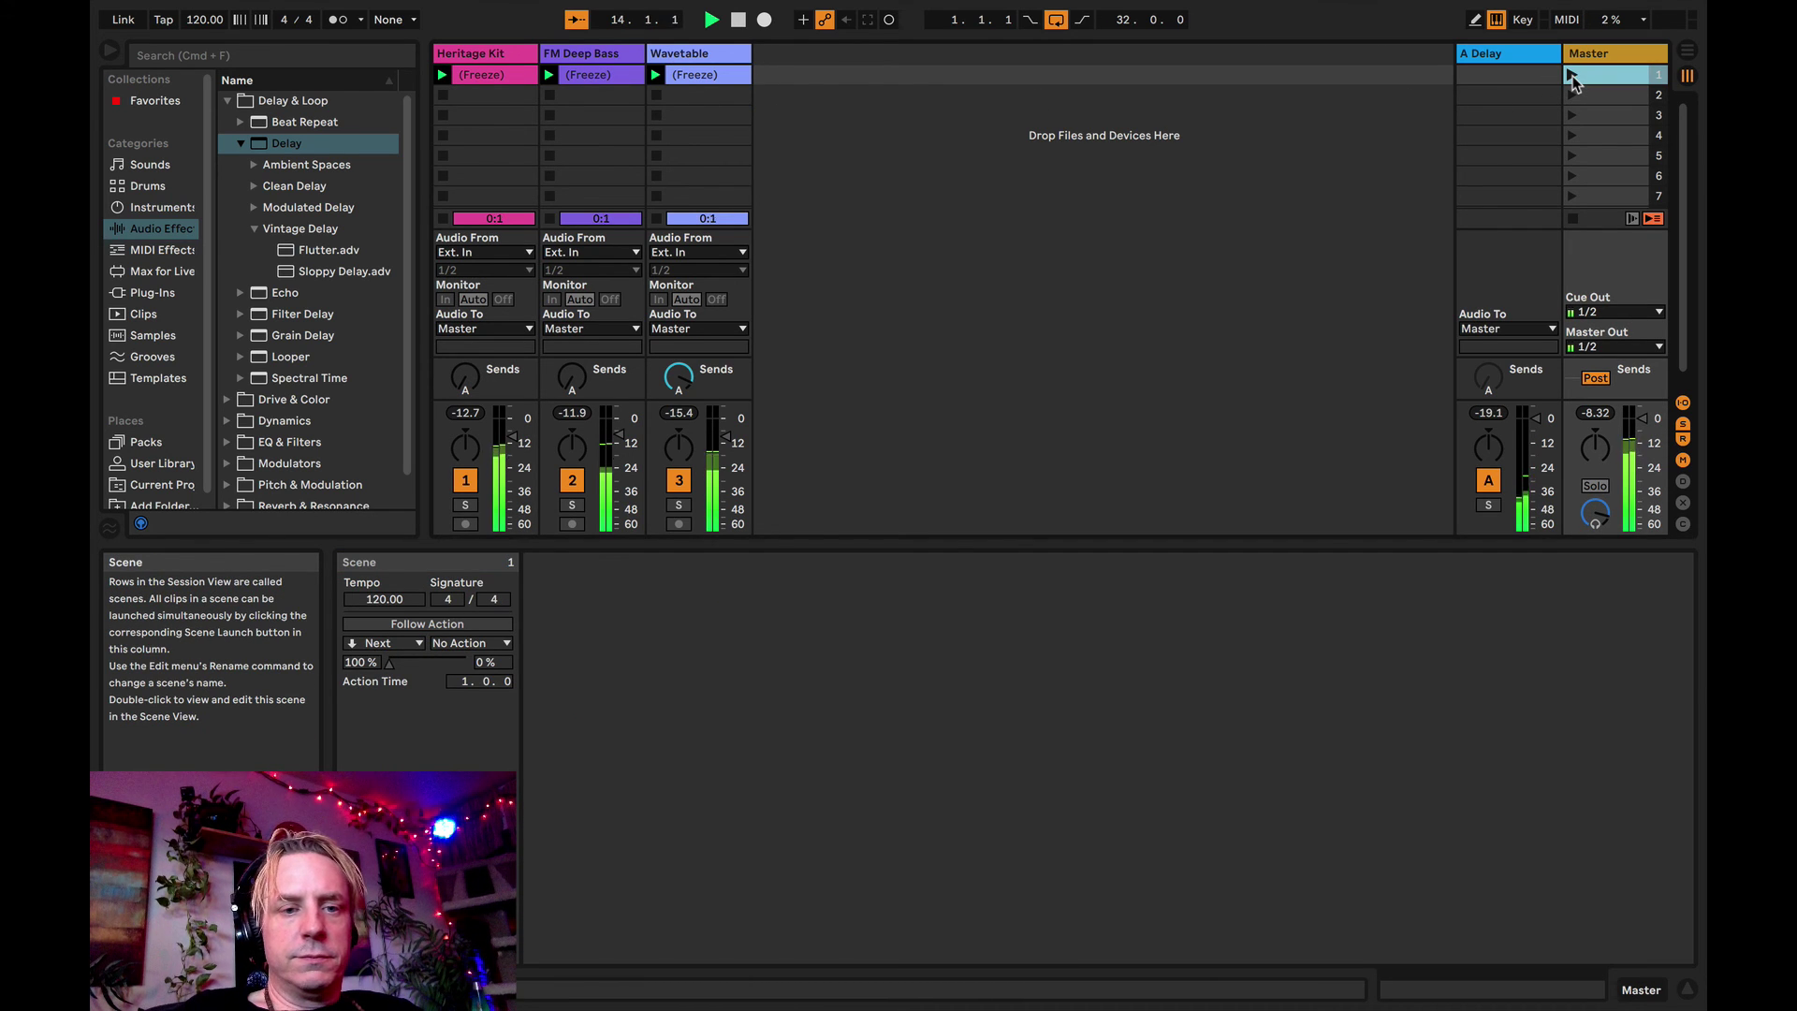
pyautogui.press('space')
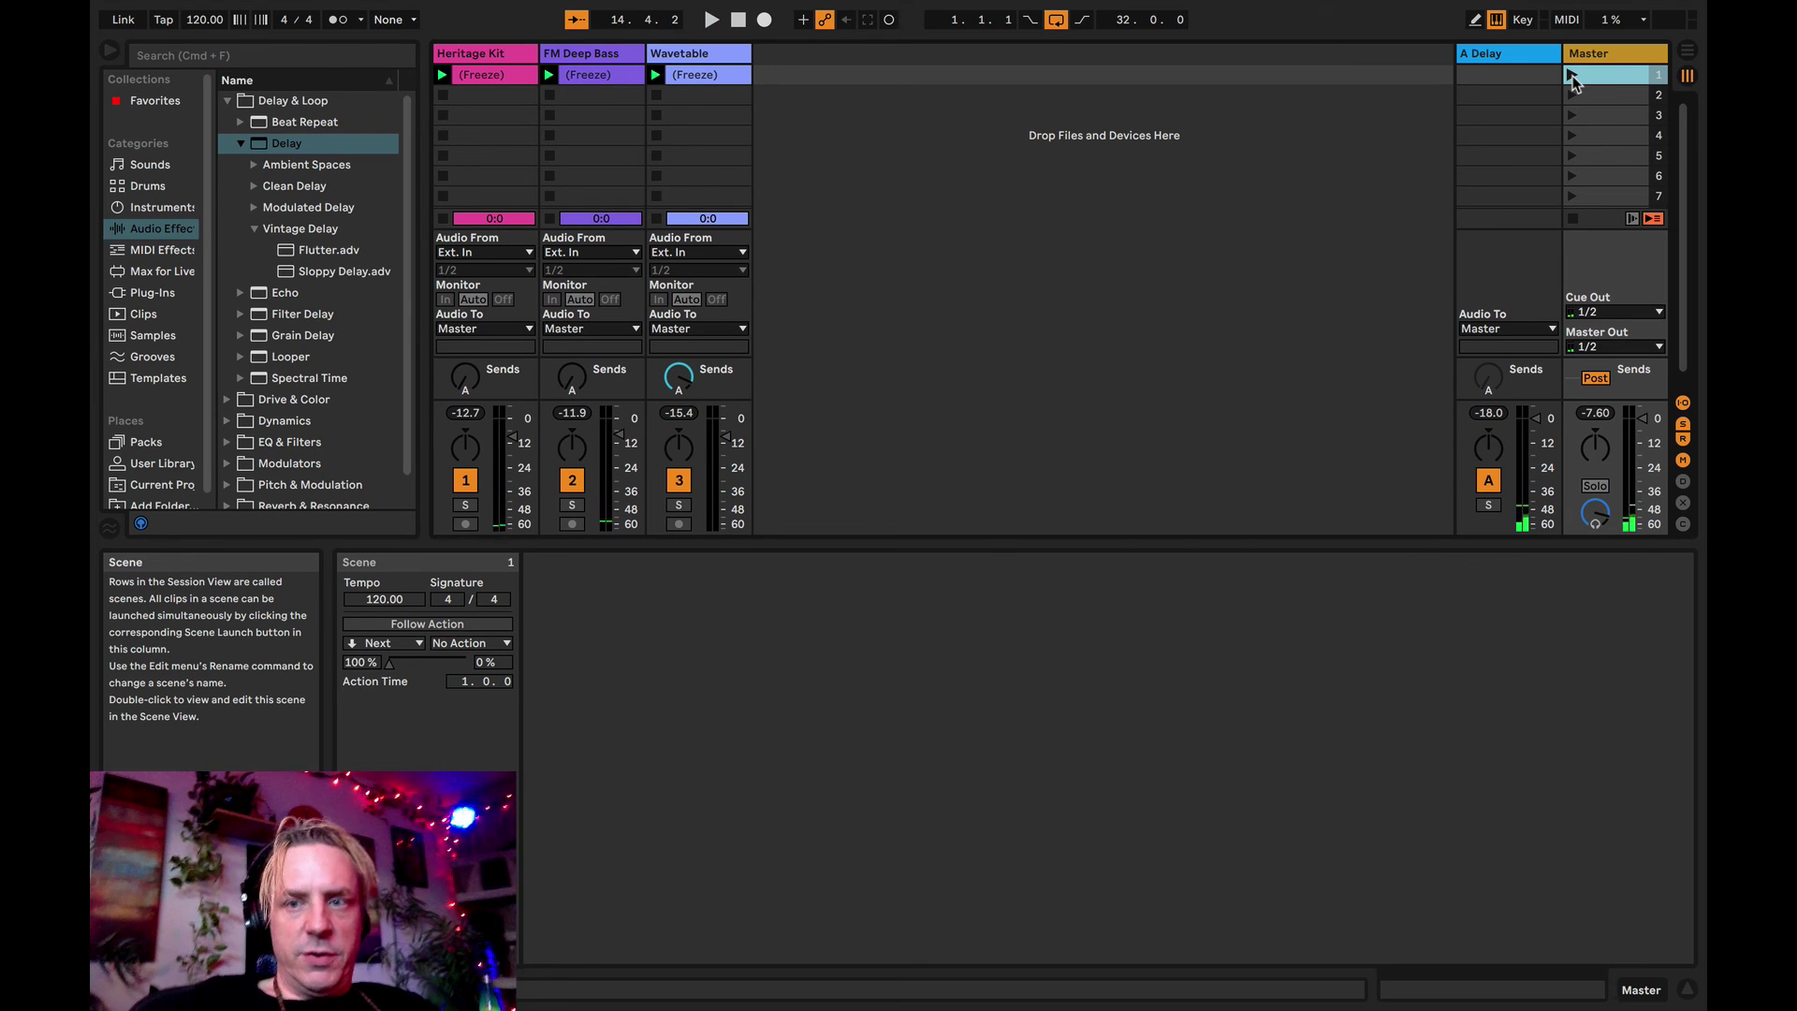
# - Copy the three flattened Session clips into the Arrangement View, starting at bar 1 on their own tracks
pyautogui.click(487, 75)
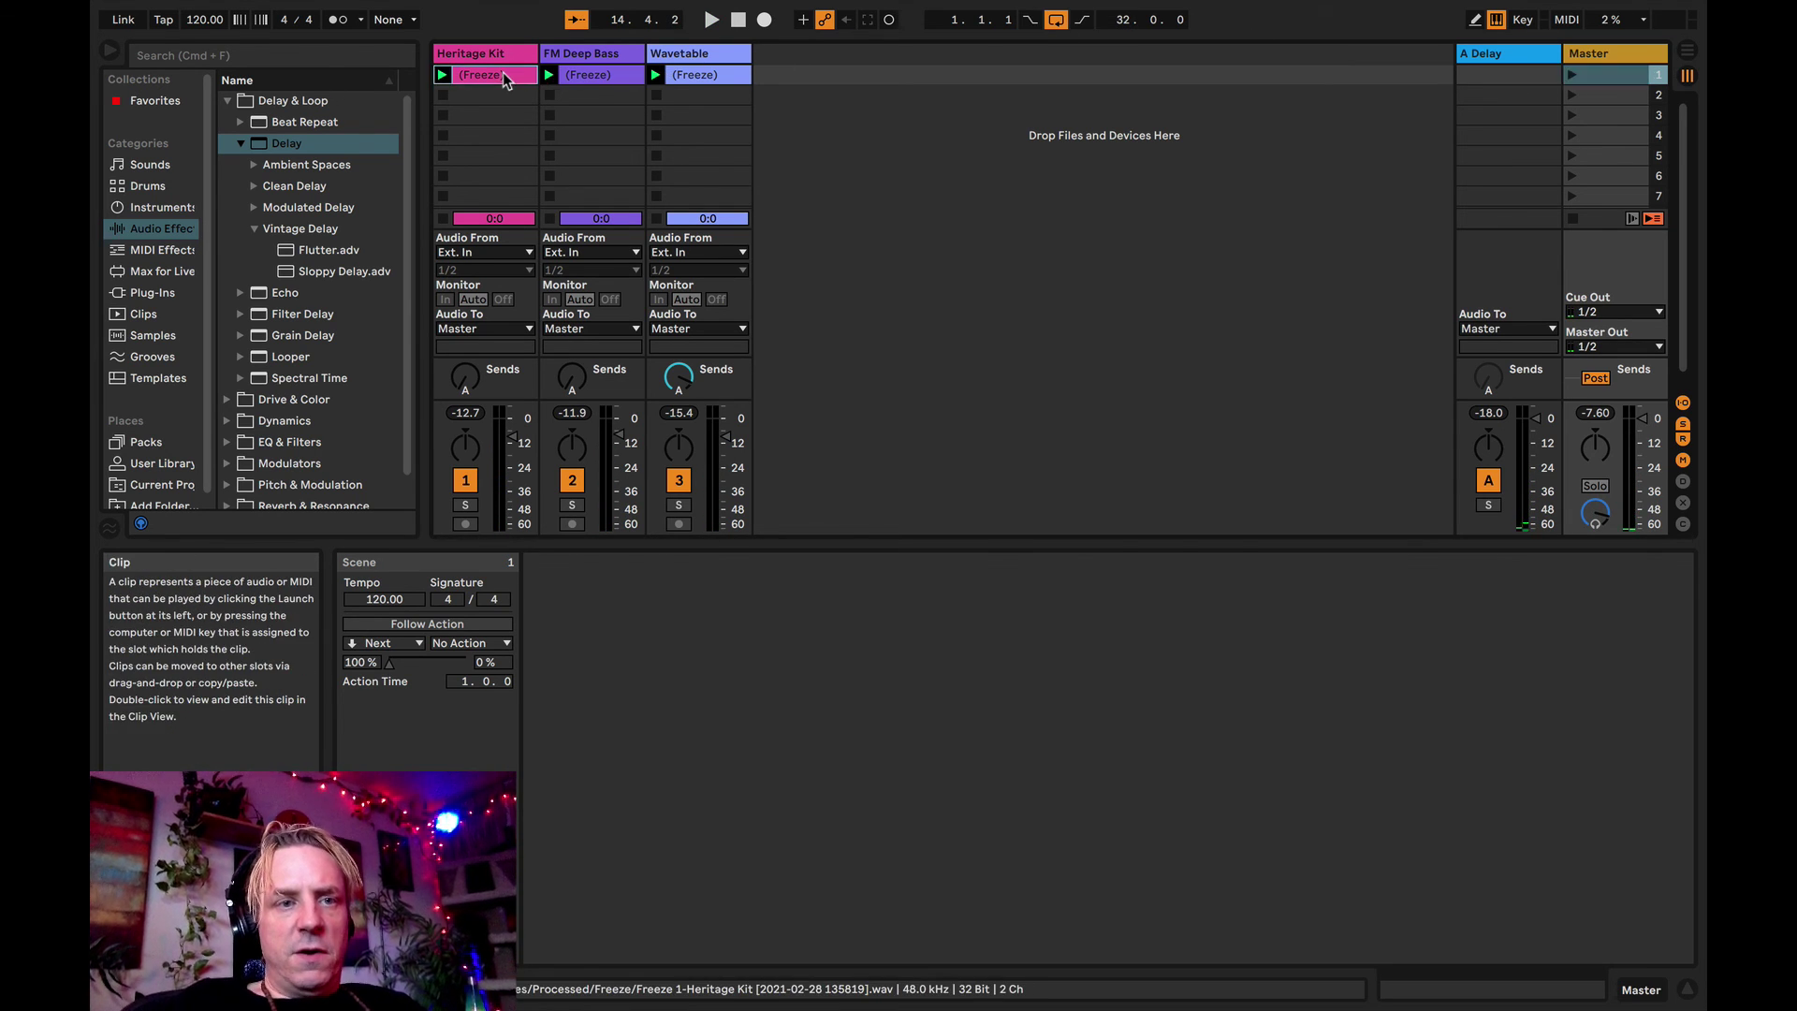
pyautogui.keyDown('shift'); pyautogui.click(695, 75); pyautogui.keyUp('shift')
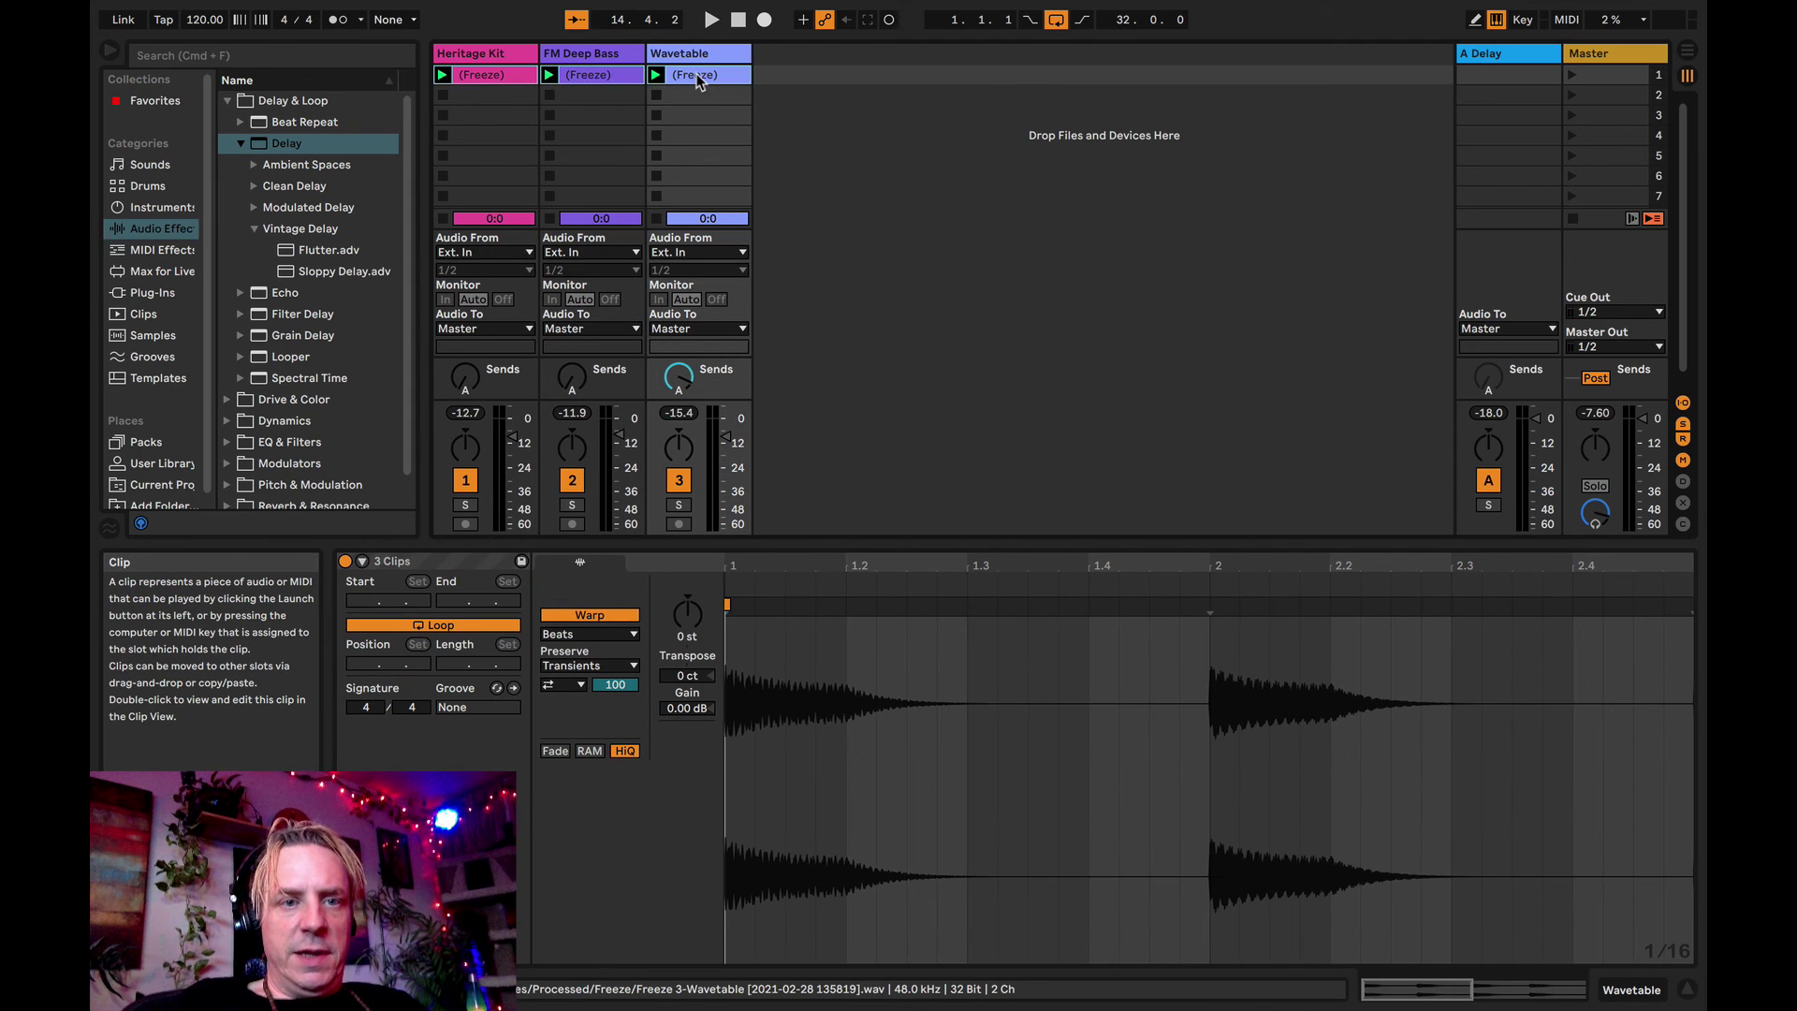
pyautogui.moveTo(1019, 54); pyautogui.dragTo(1686, 54)
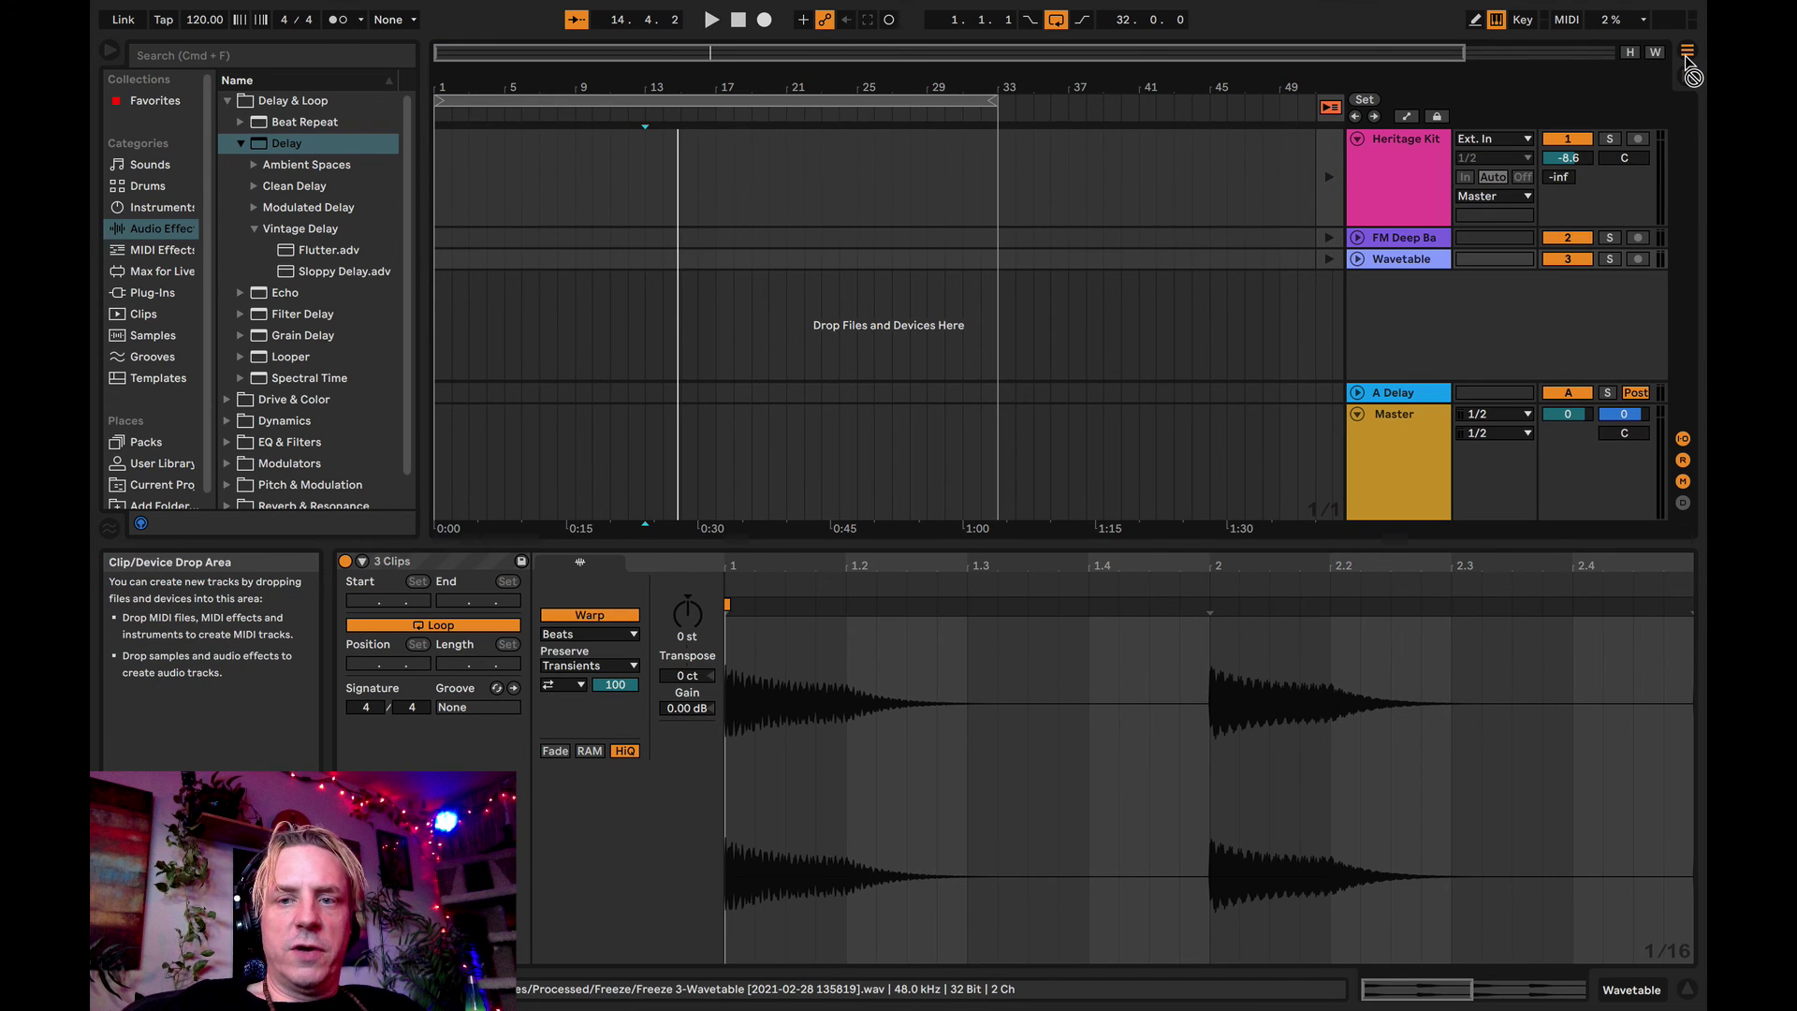
pyautogui.moveTo(1686, 56); pyautogui.dragTo(438, 200)
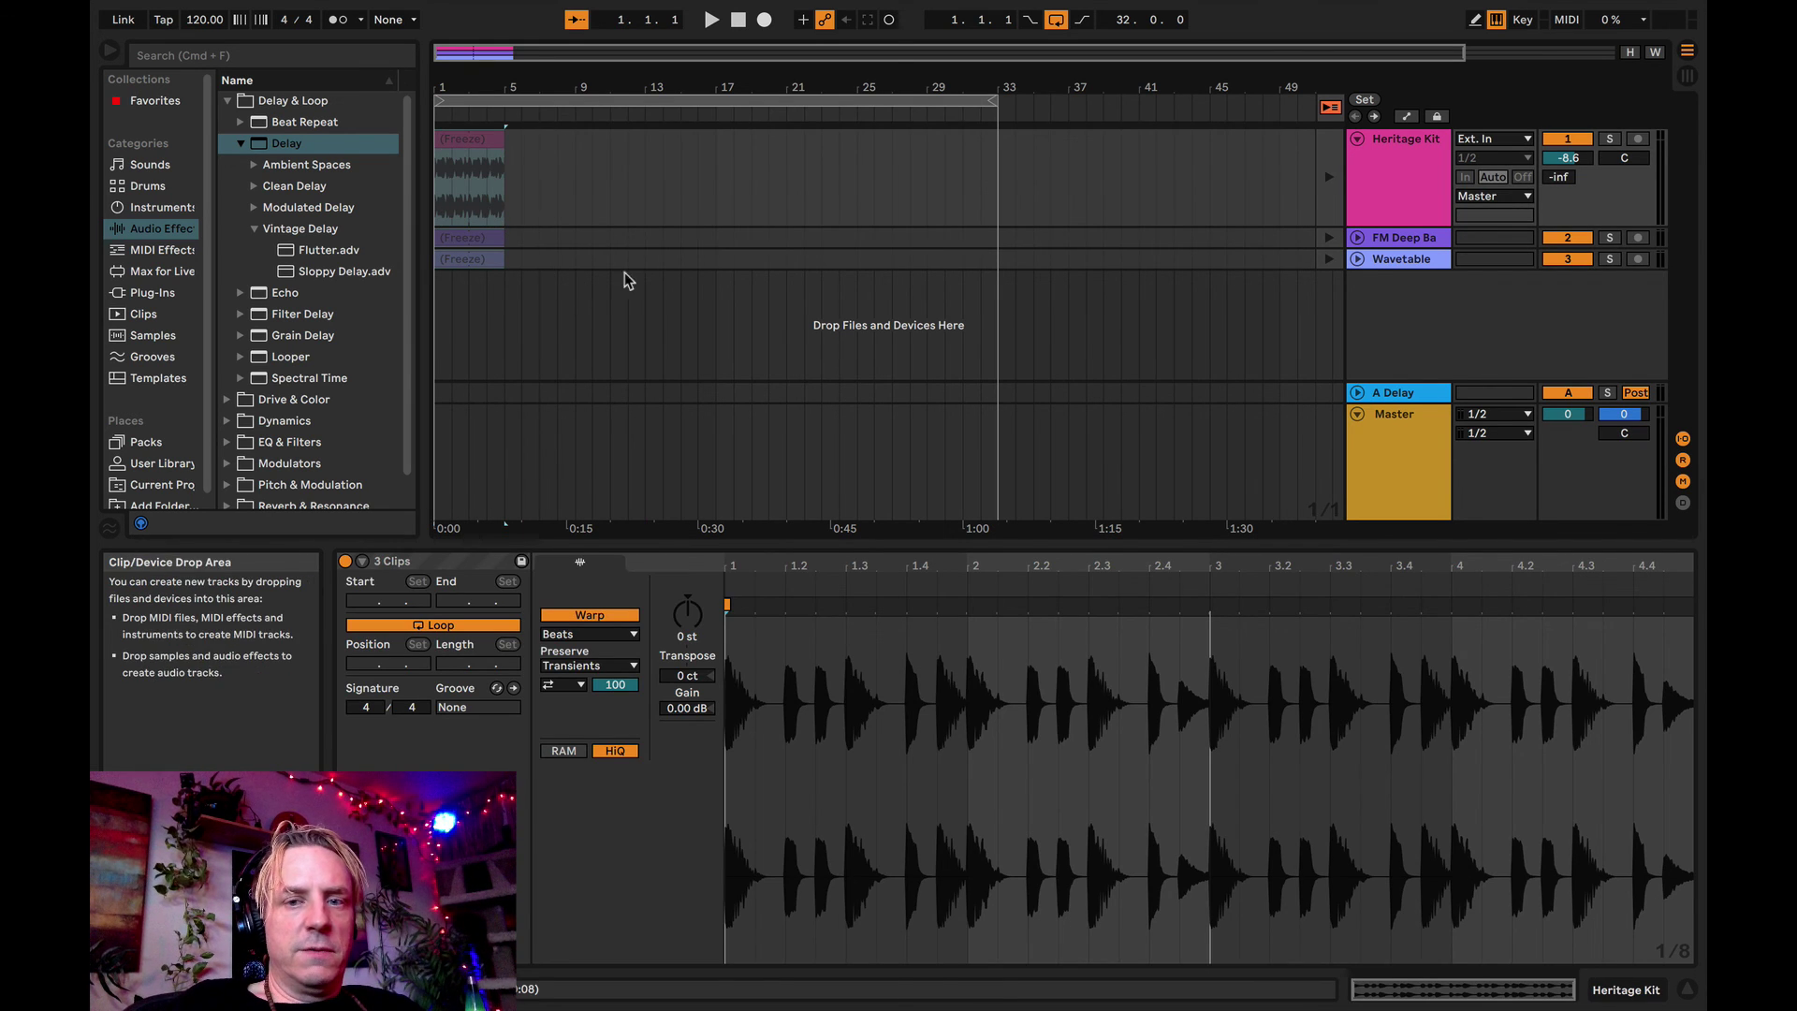
# - Compare the Session and Arrangement Views, and switch playback of all tracks back to the Arrangement
pyautogui.click(558, 182)
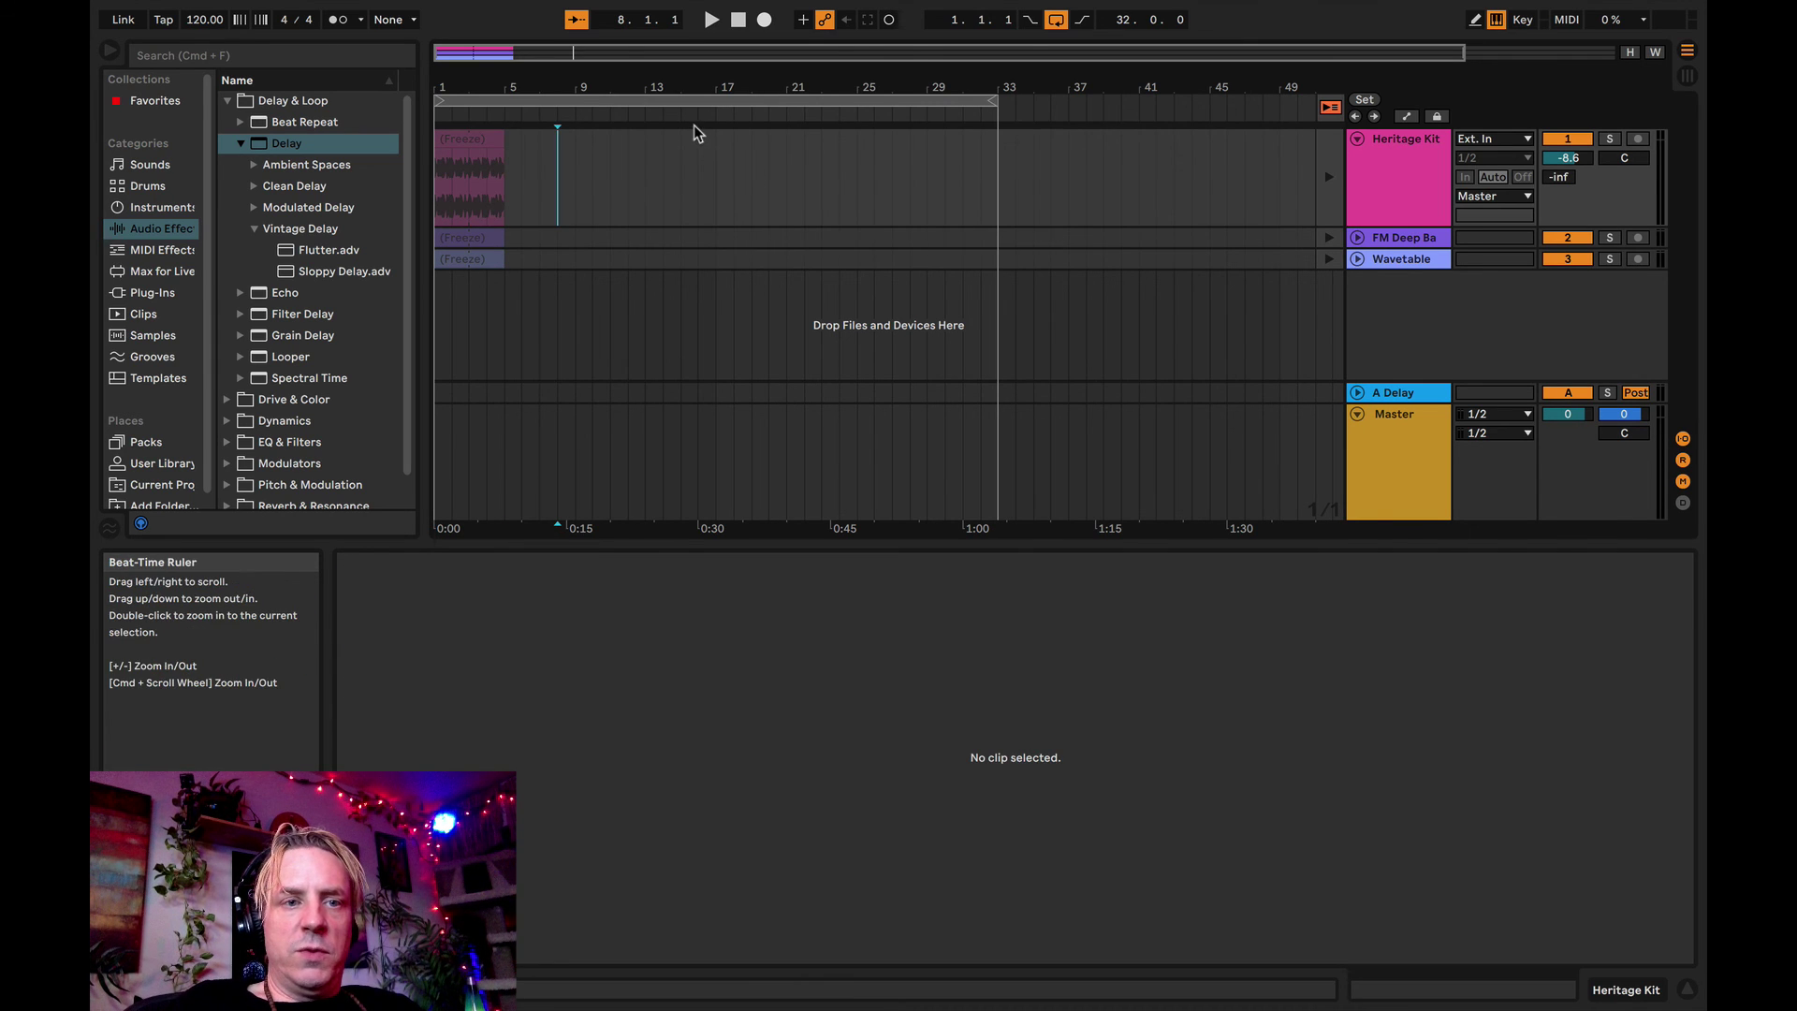
pyautogui.press('Tab')
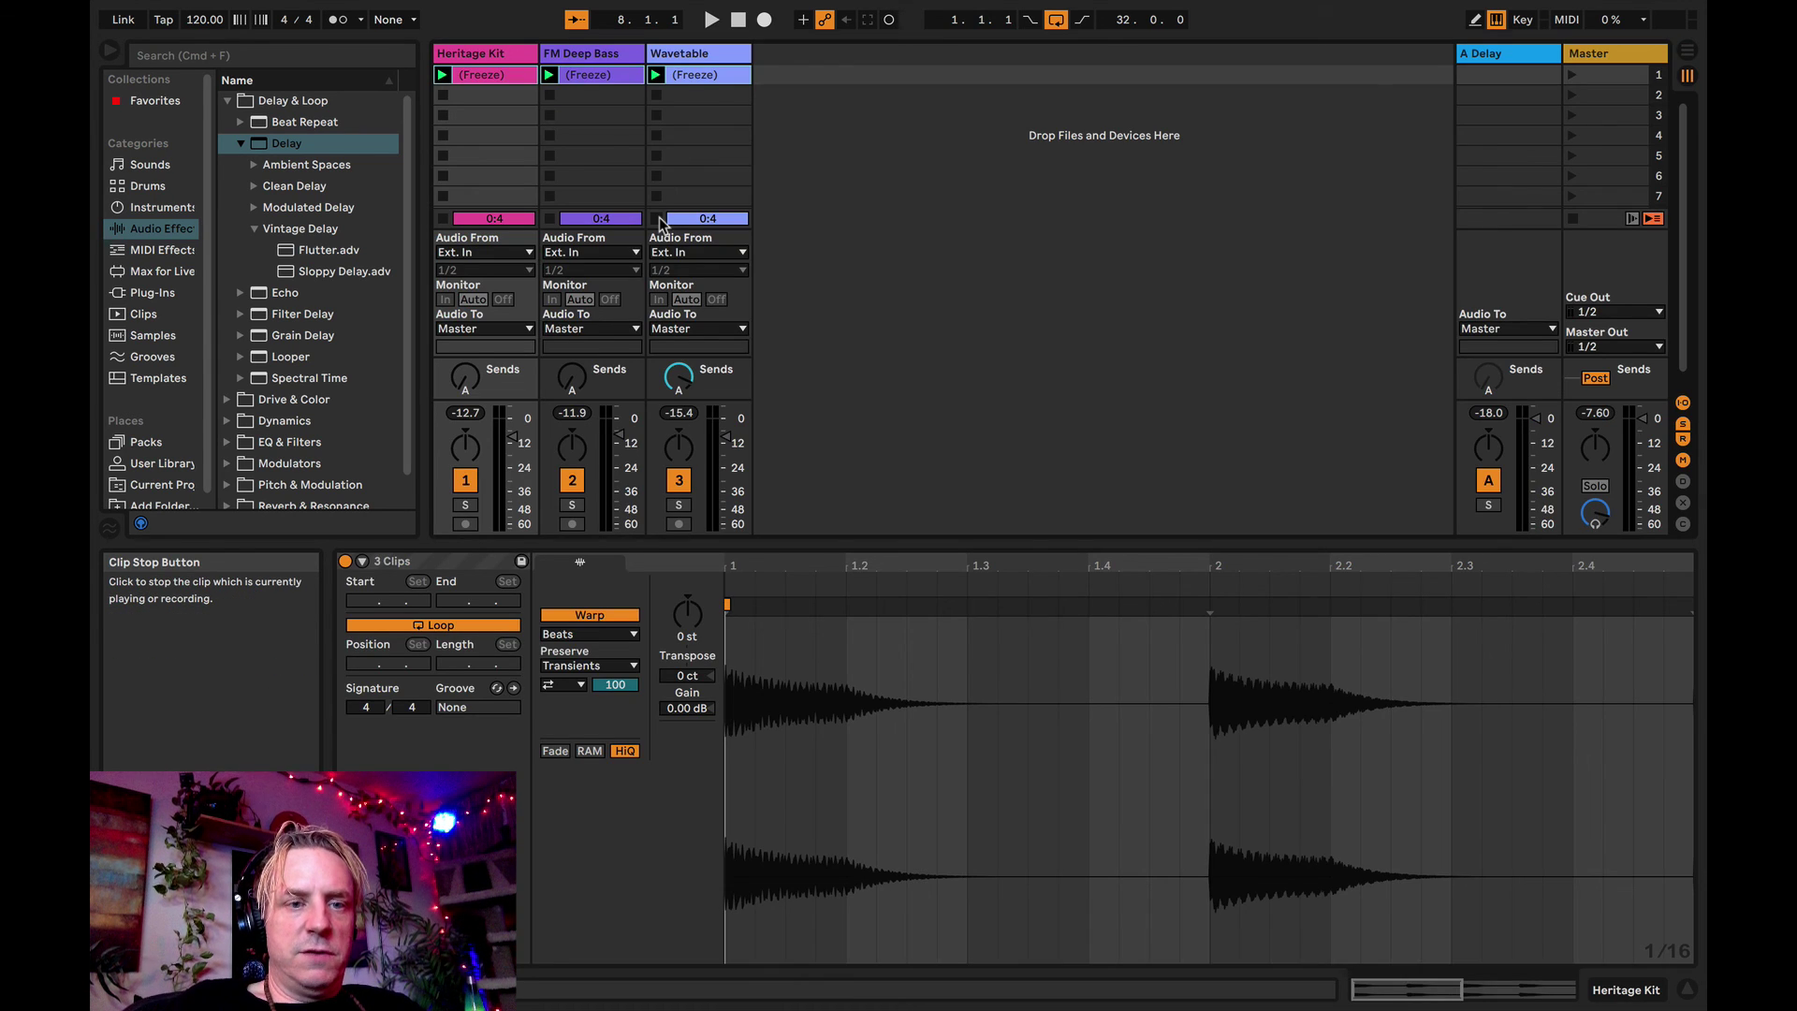
pyautogui.press('Tab')
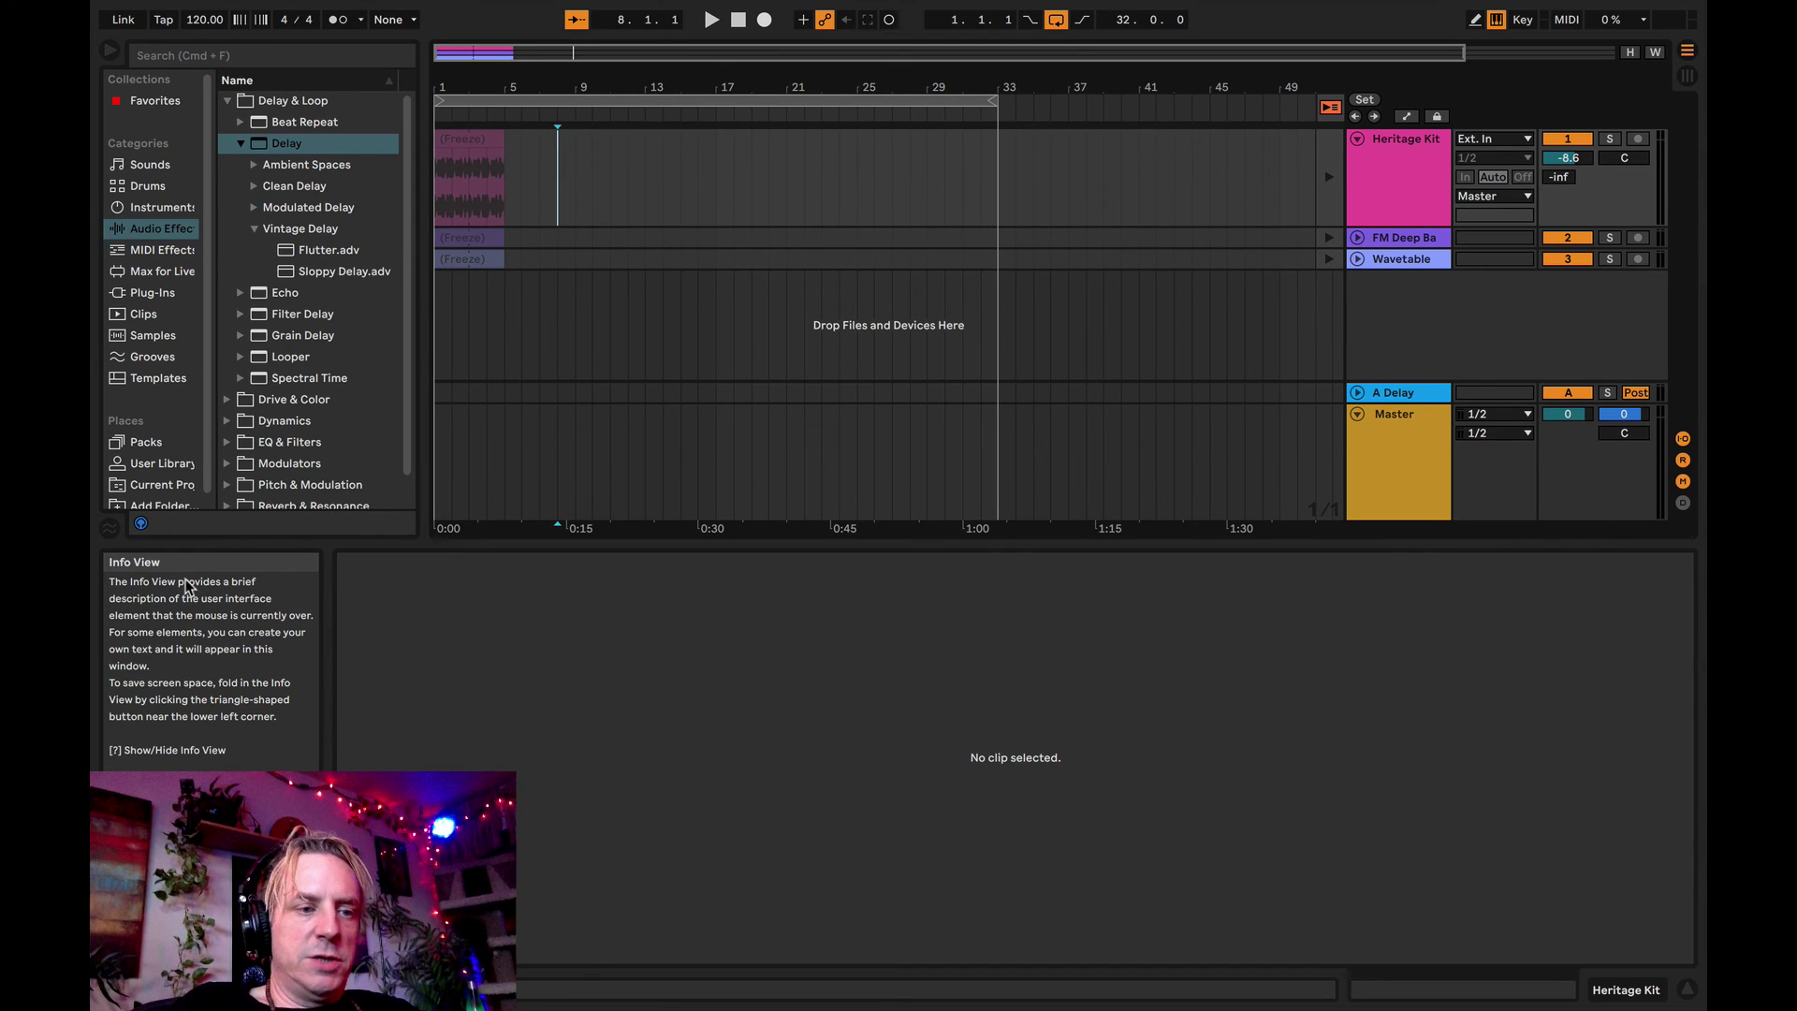
pyautogui.click(1327, 111)
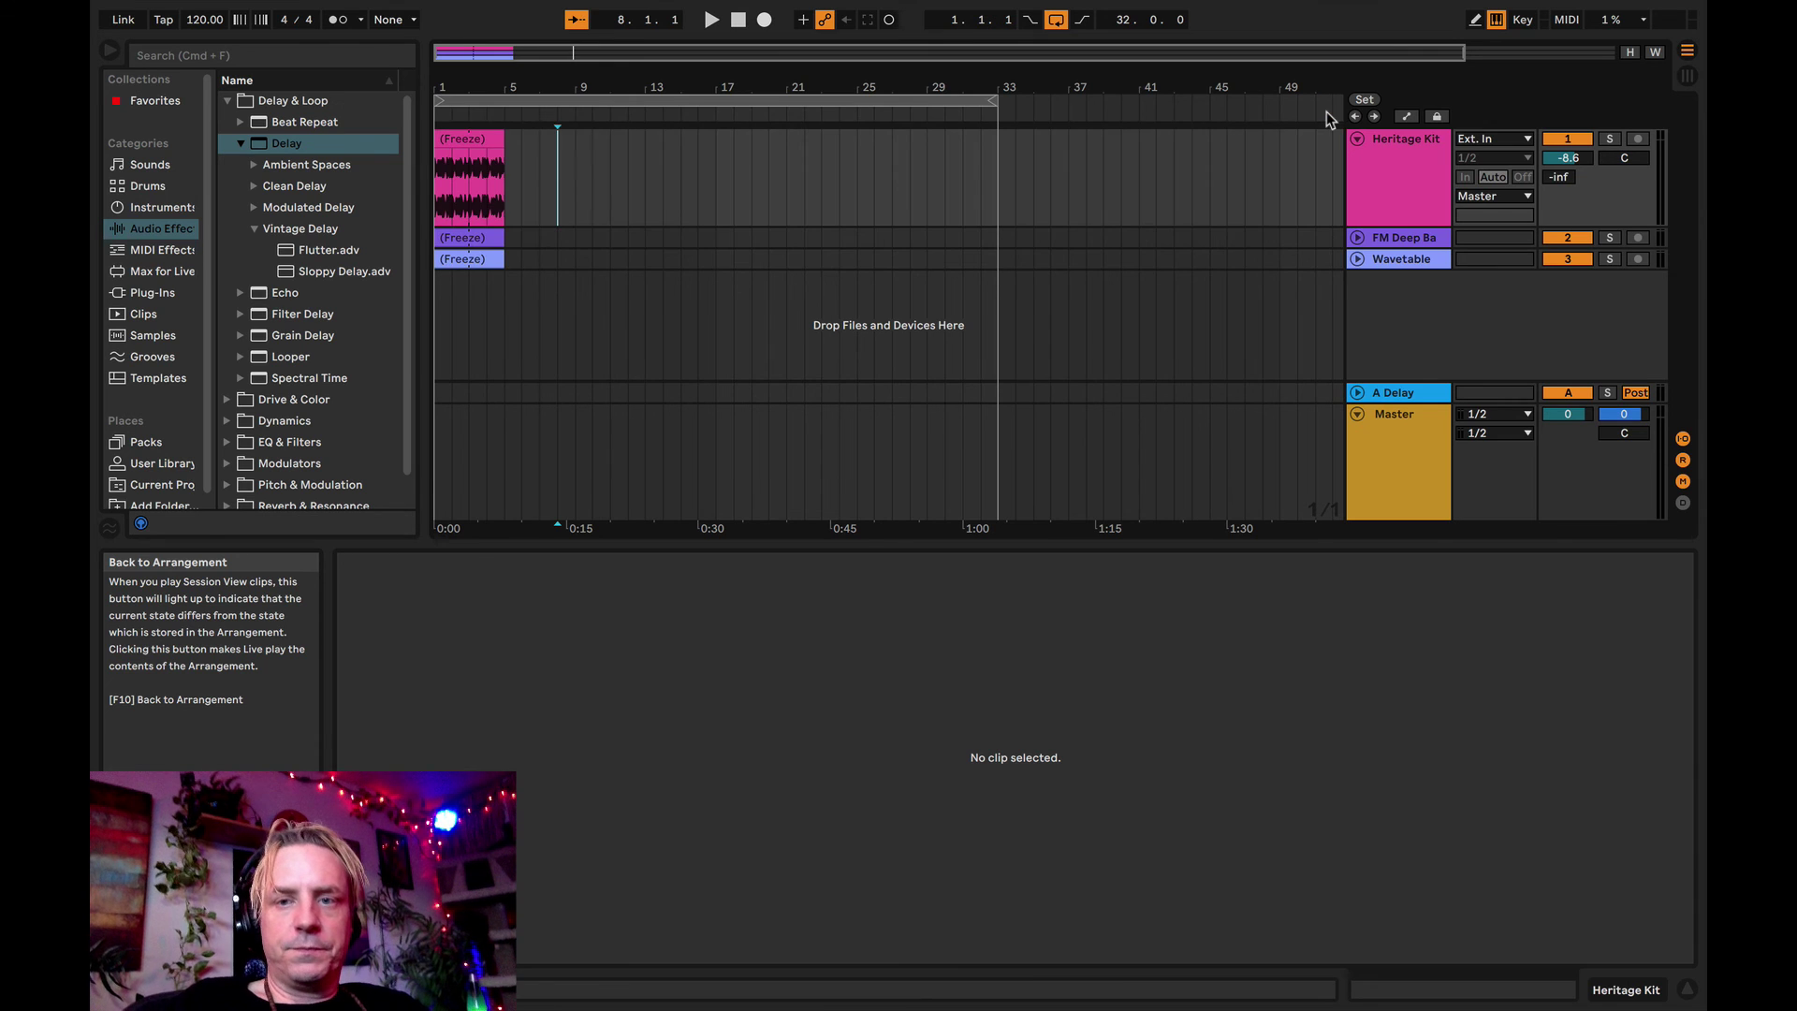
# - Examine the audio clips at the start of the Arrangement timeline at different zoom levels
pyautogui.scroll(5, 524, 171)
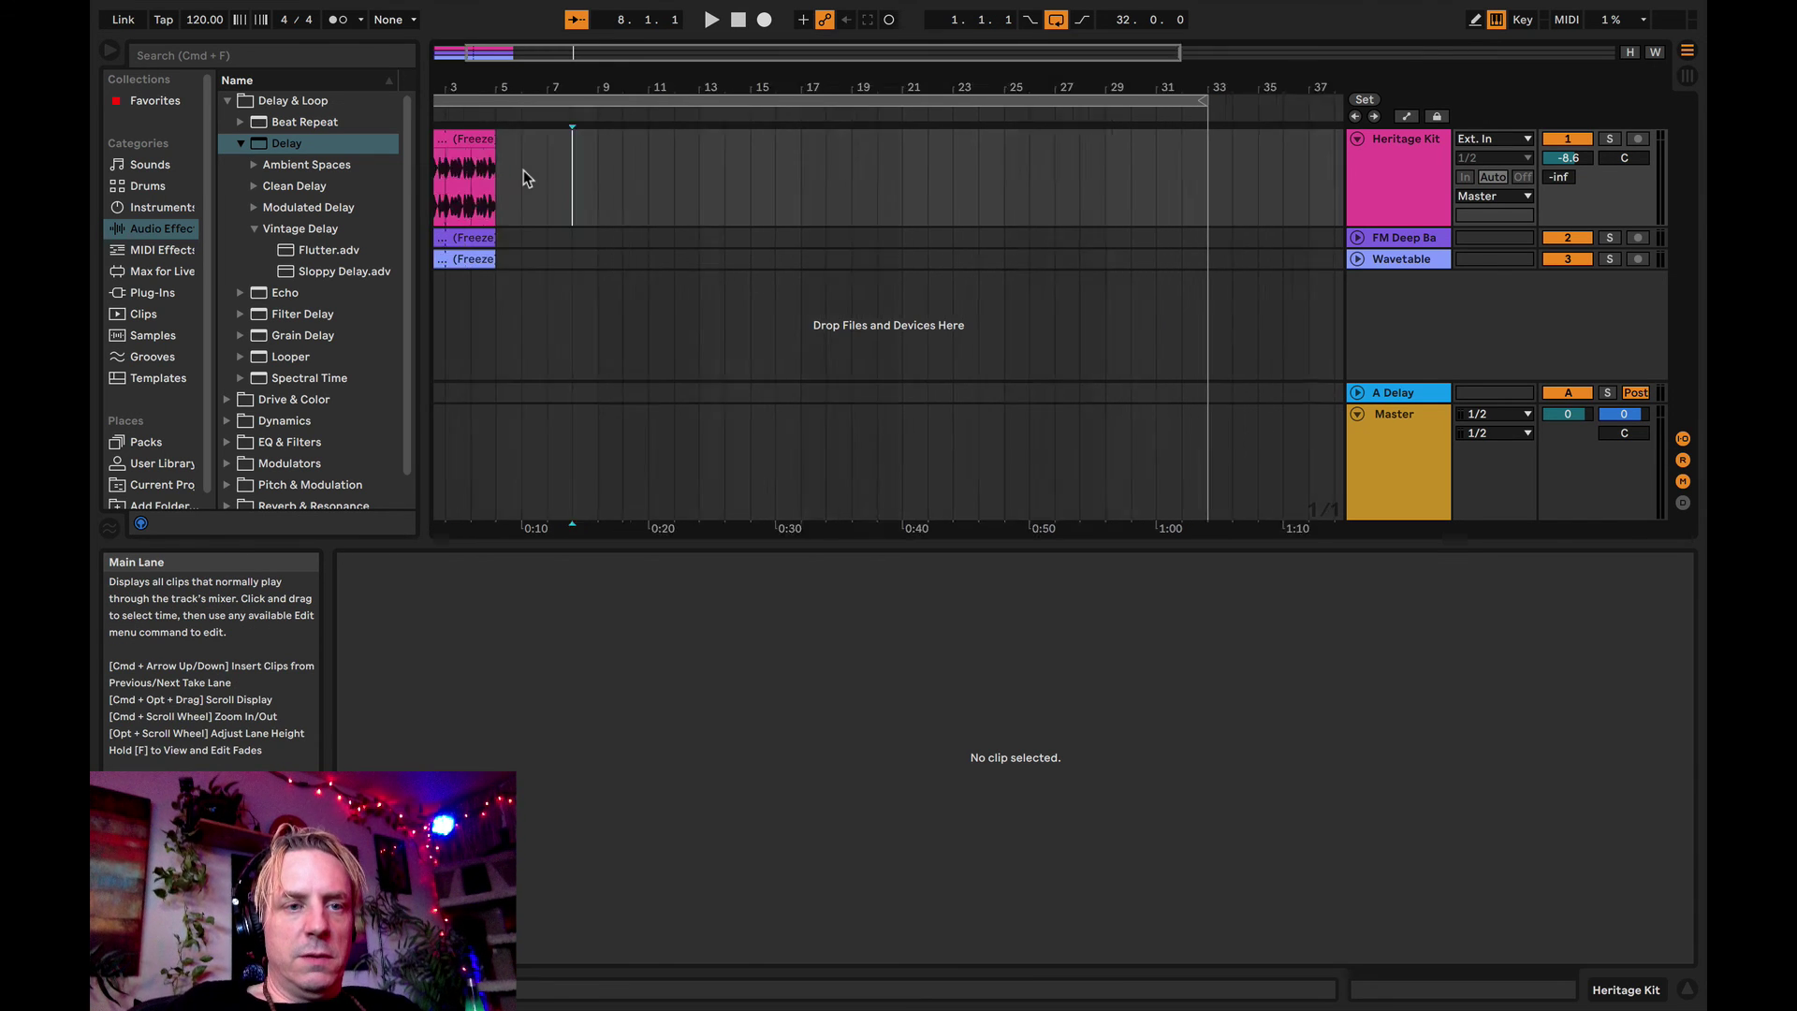
pyautogui.hscroll(-5, 524, 171)
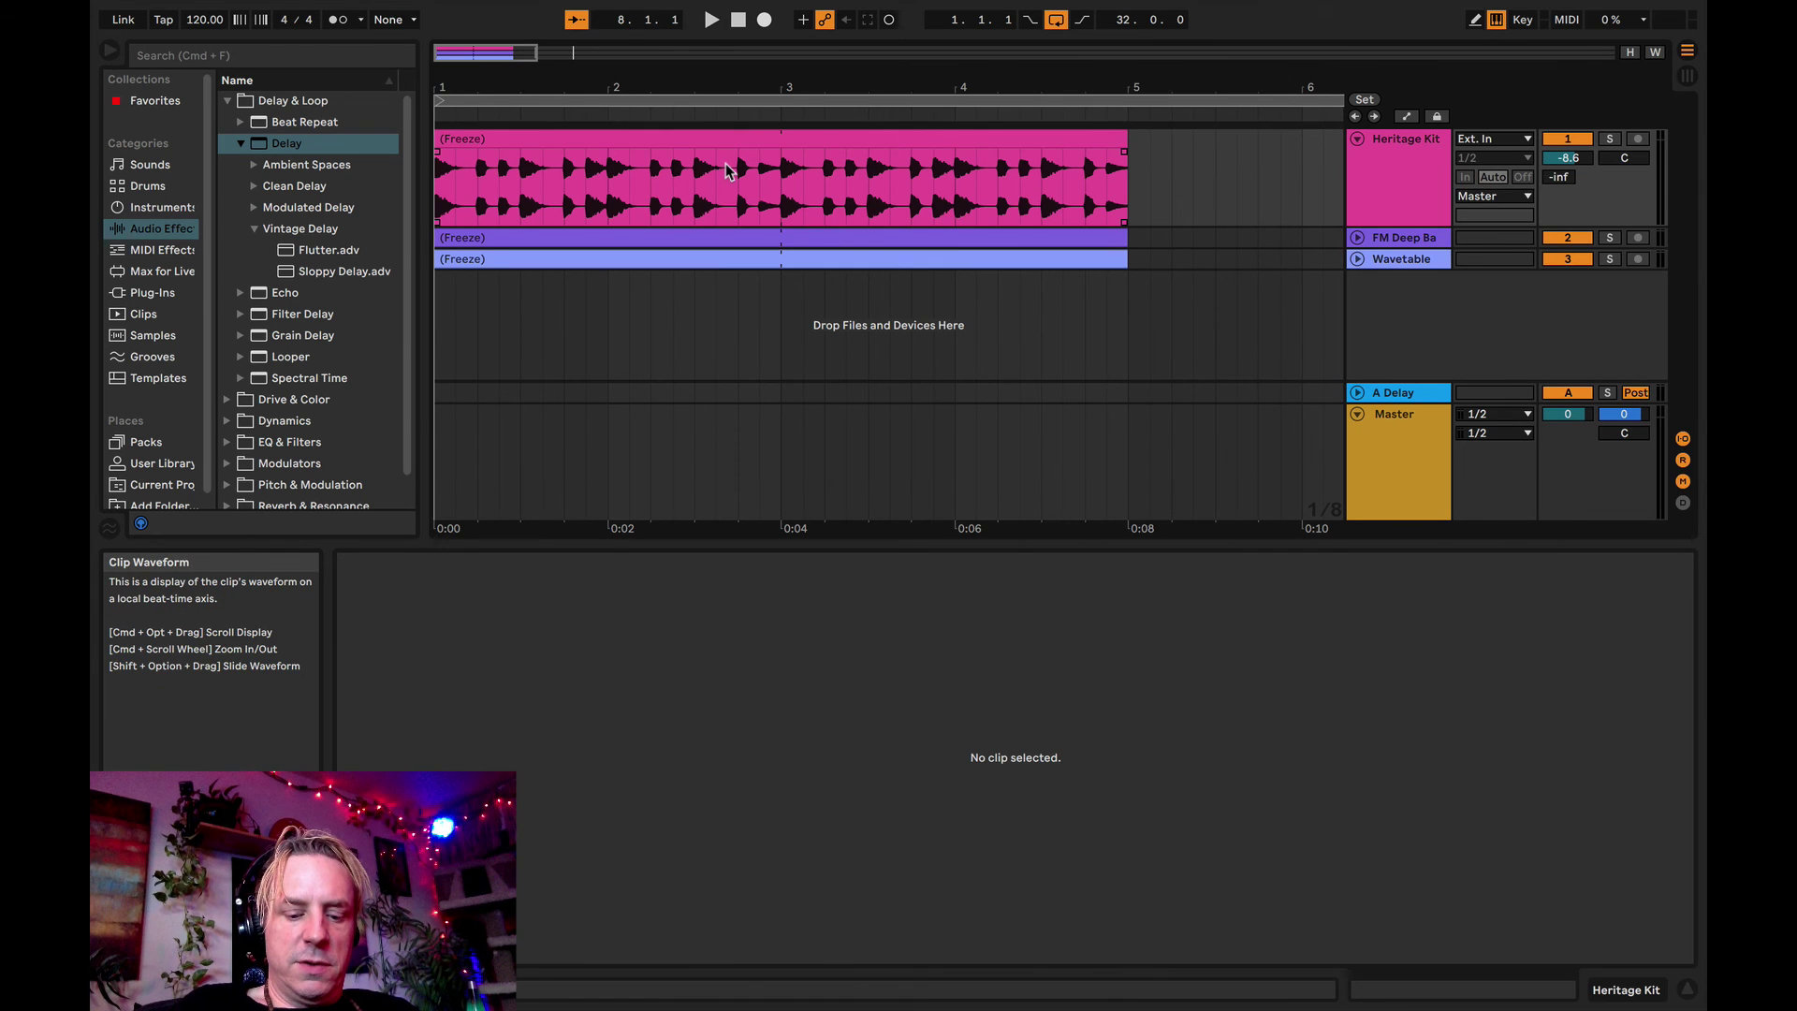
pyautogui.scroll(3, 726, 171)
pyautogui.scroll(-3, 726, 171)
pyautogui.scroll(3, 726, 170)
pyautogui.scroll(-2, 726, 171)
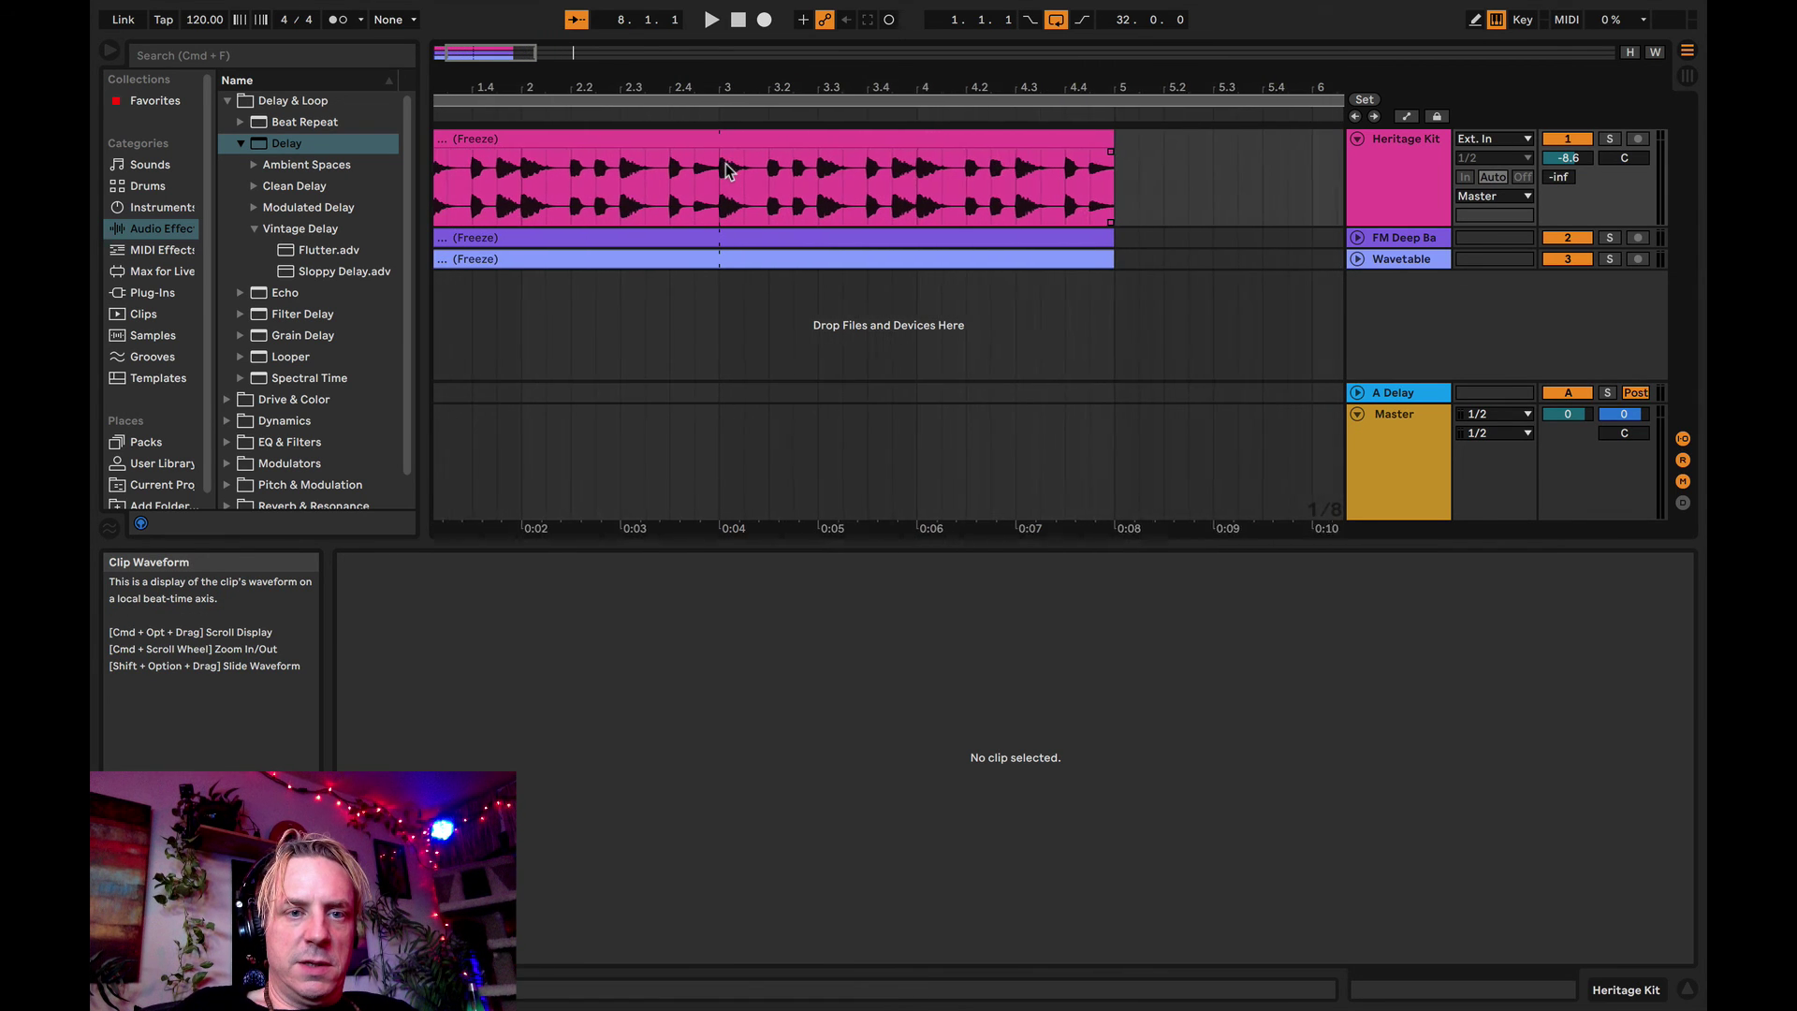
pyautogui.scroll(1, 726, 171)
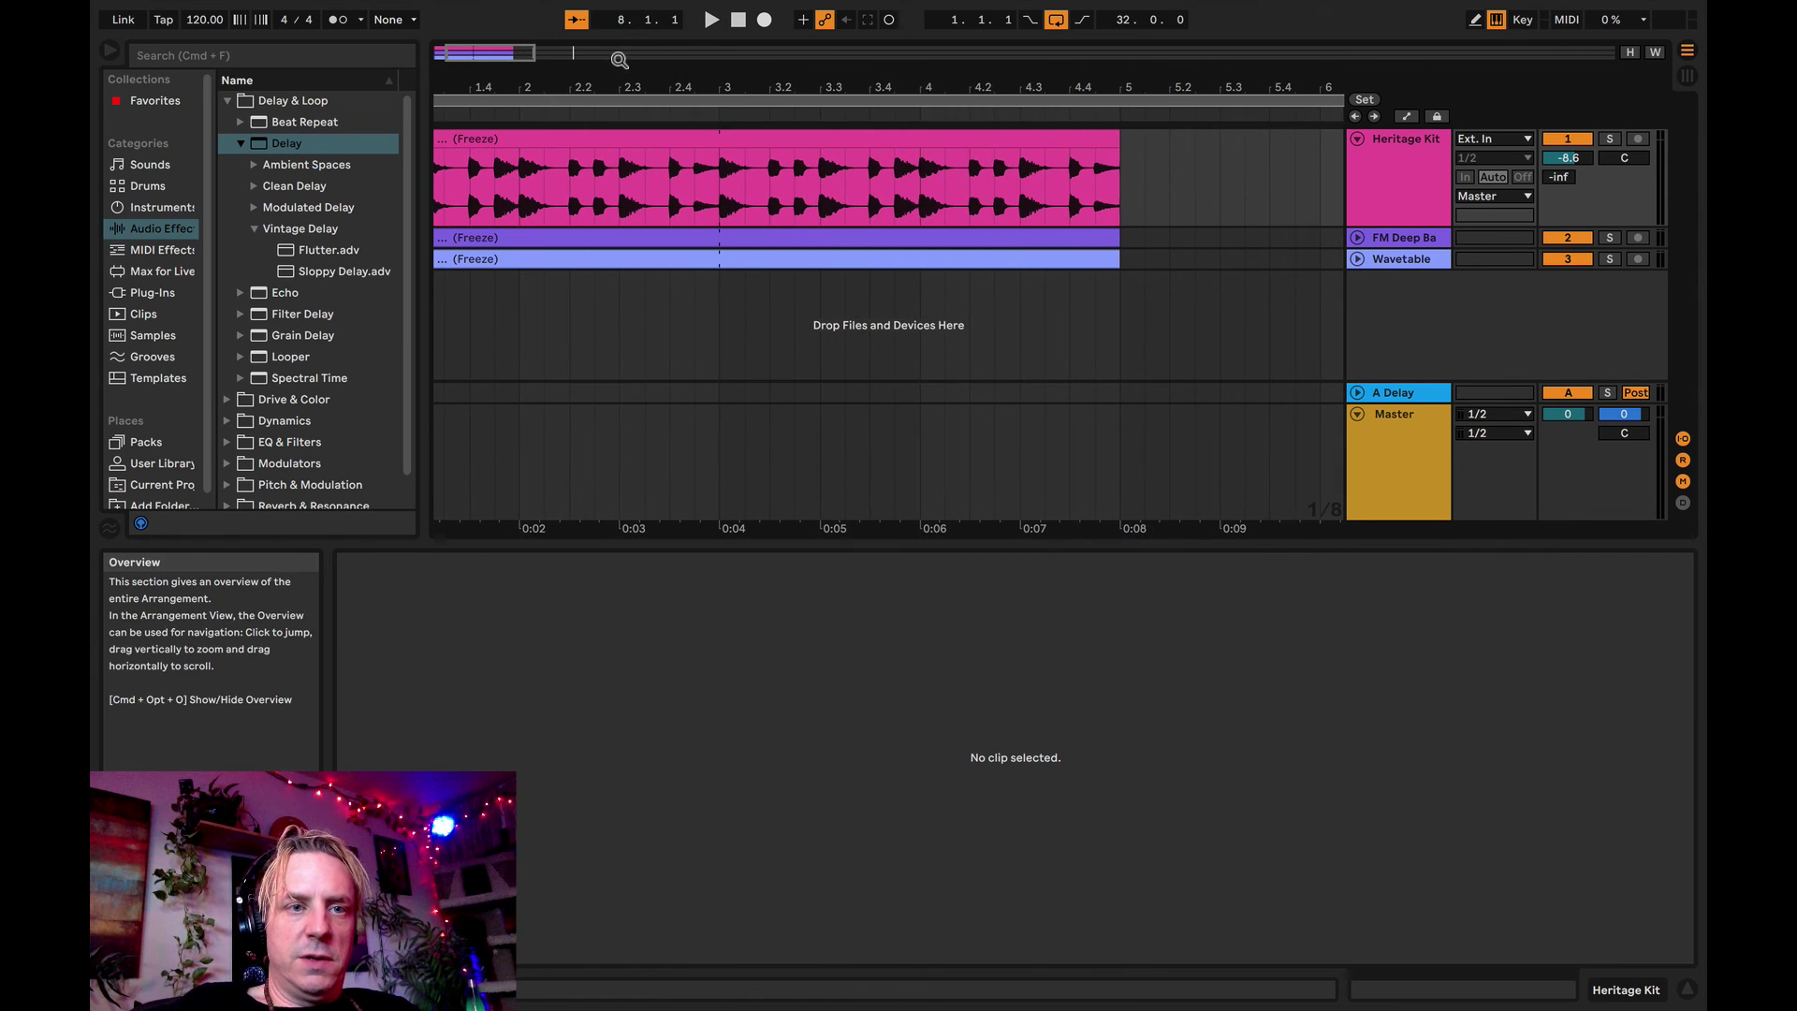
pyautogui.moveTo(618, 58)
pyautogui.mouseDown()
pyautogui.moveTo(618, 136)
pyautogui.moveTo(618, 47)
pyautogui.moveTo(617, 66)
pyautogui.moveTo(644, 60)
pyautogui.mouseUp()
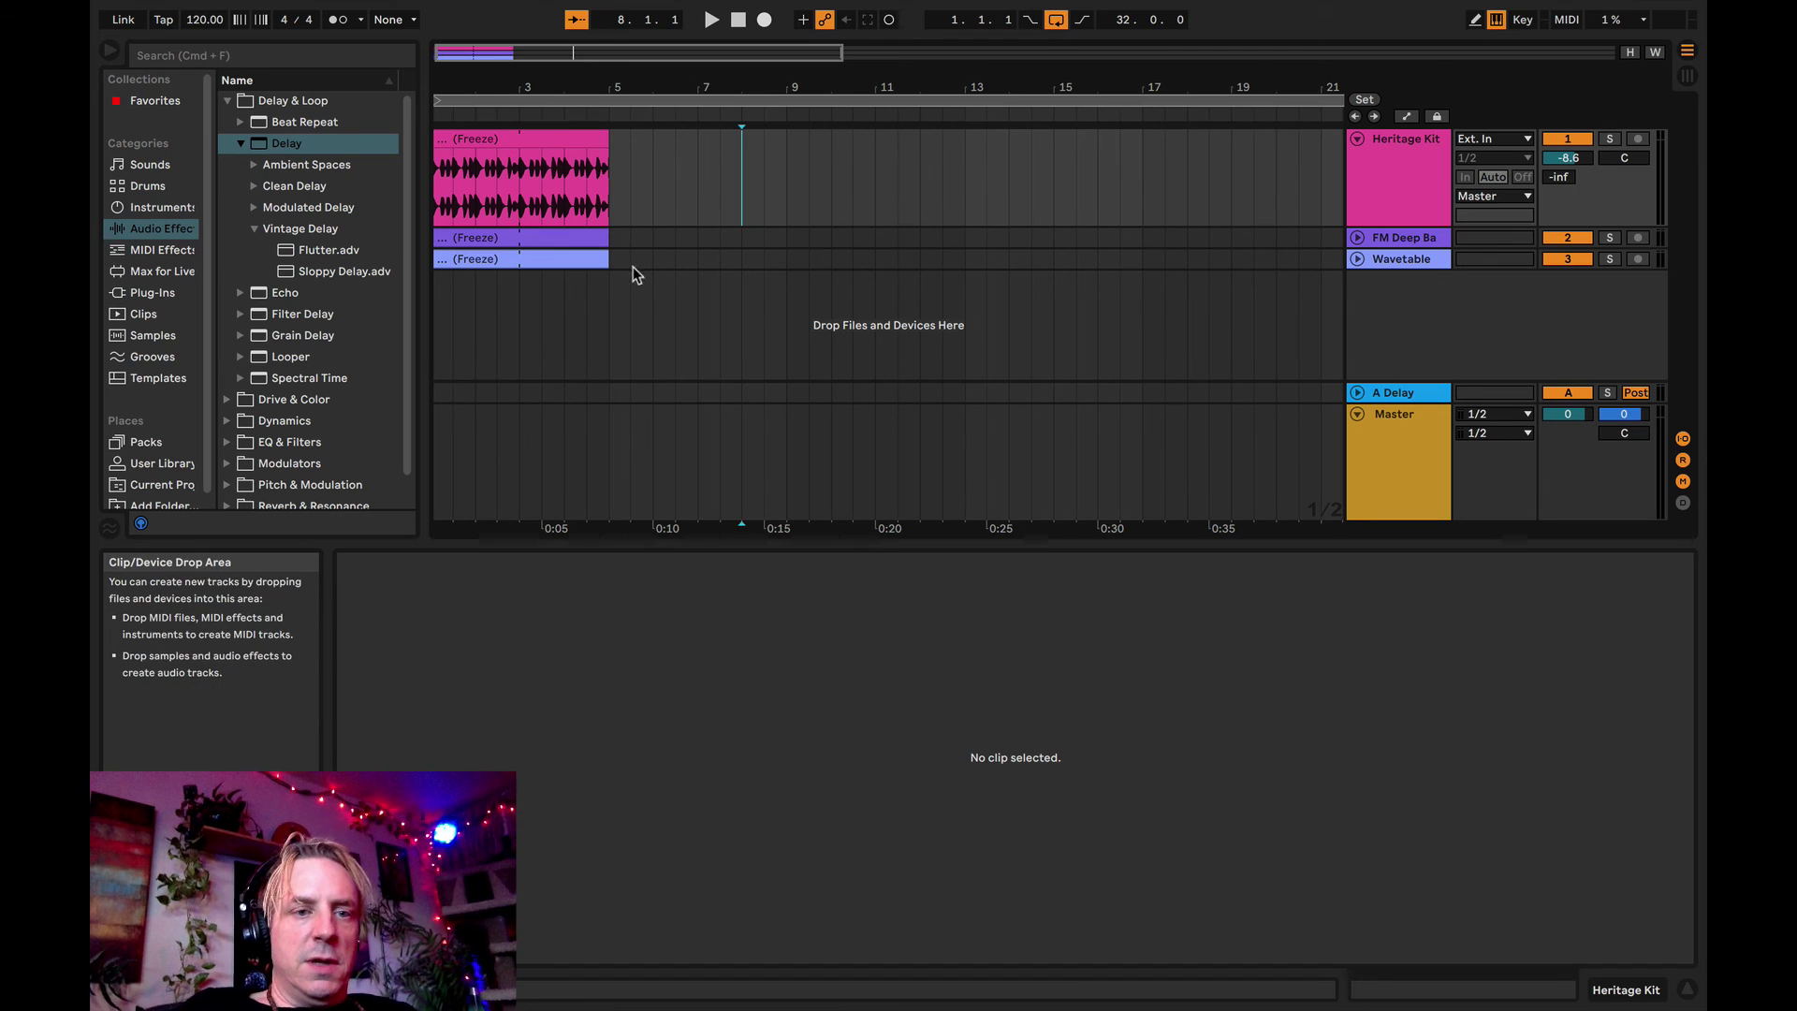
# - Unfold the FM Deep Bass and Wavetable tracks to show their waveforms, and enlarge the Arrangement area vertically
pyautogui.click(1366, 242)
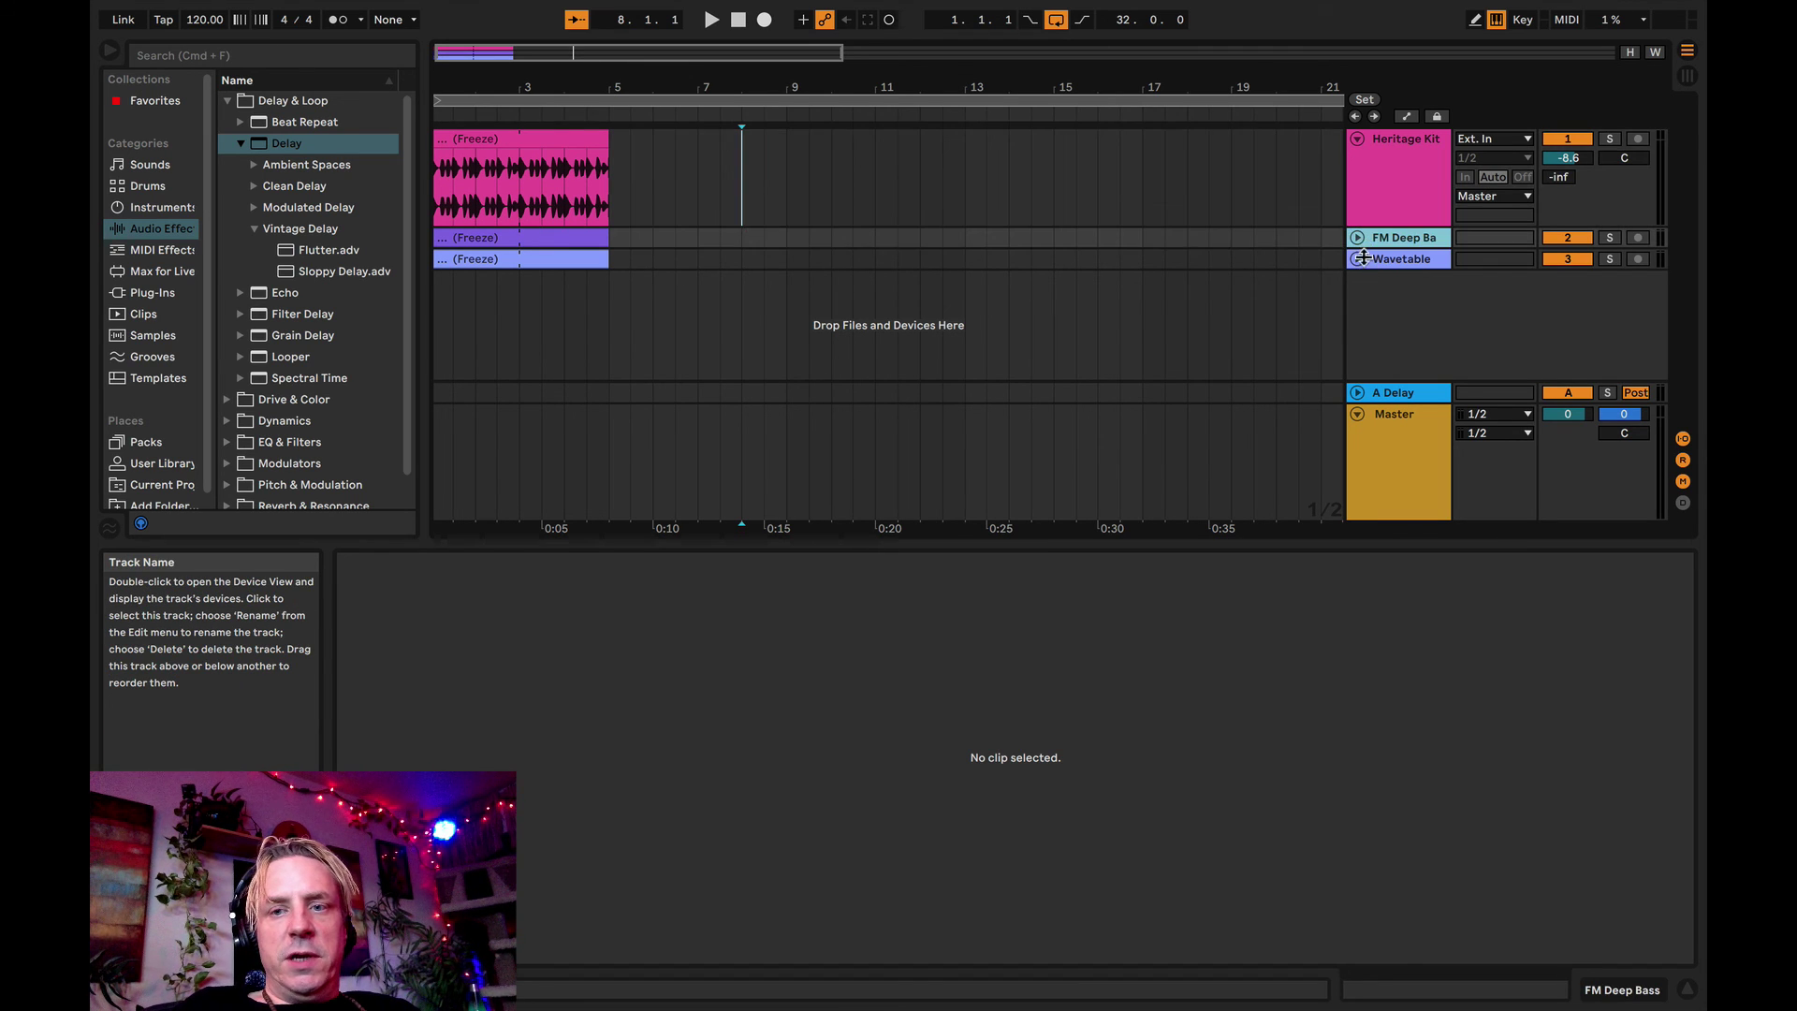
pyautogui.moveTo(1365, 248); pyautogui.dragTo(1380, 386)
pyautogui.click(1384, 320)
pyautogui.scroll(2, 841, 270)
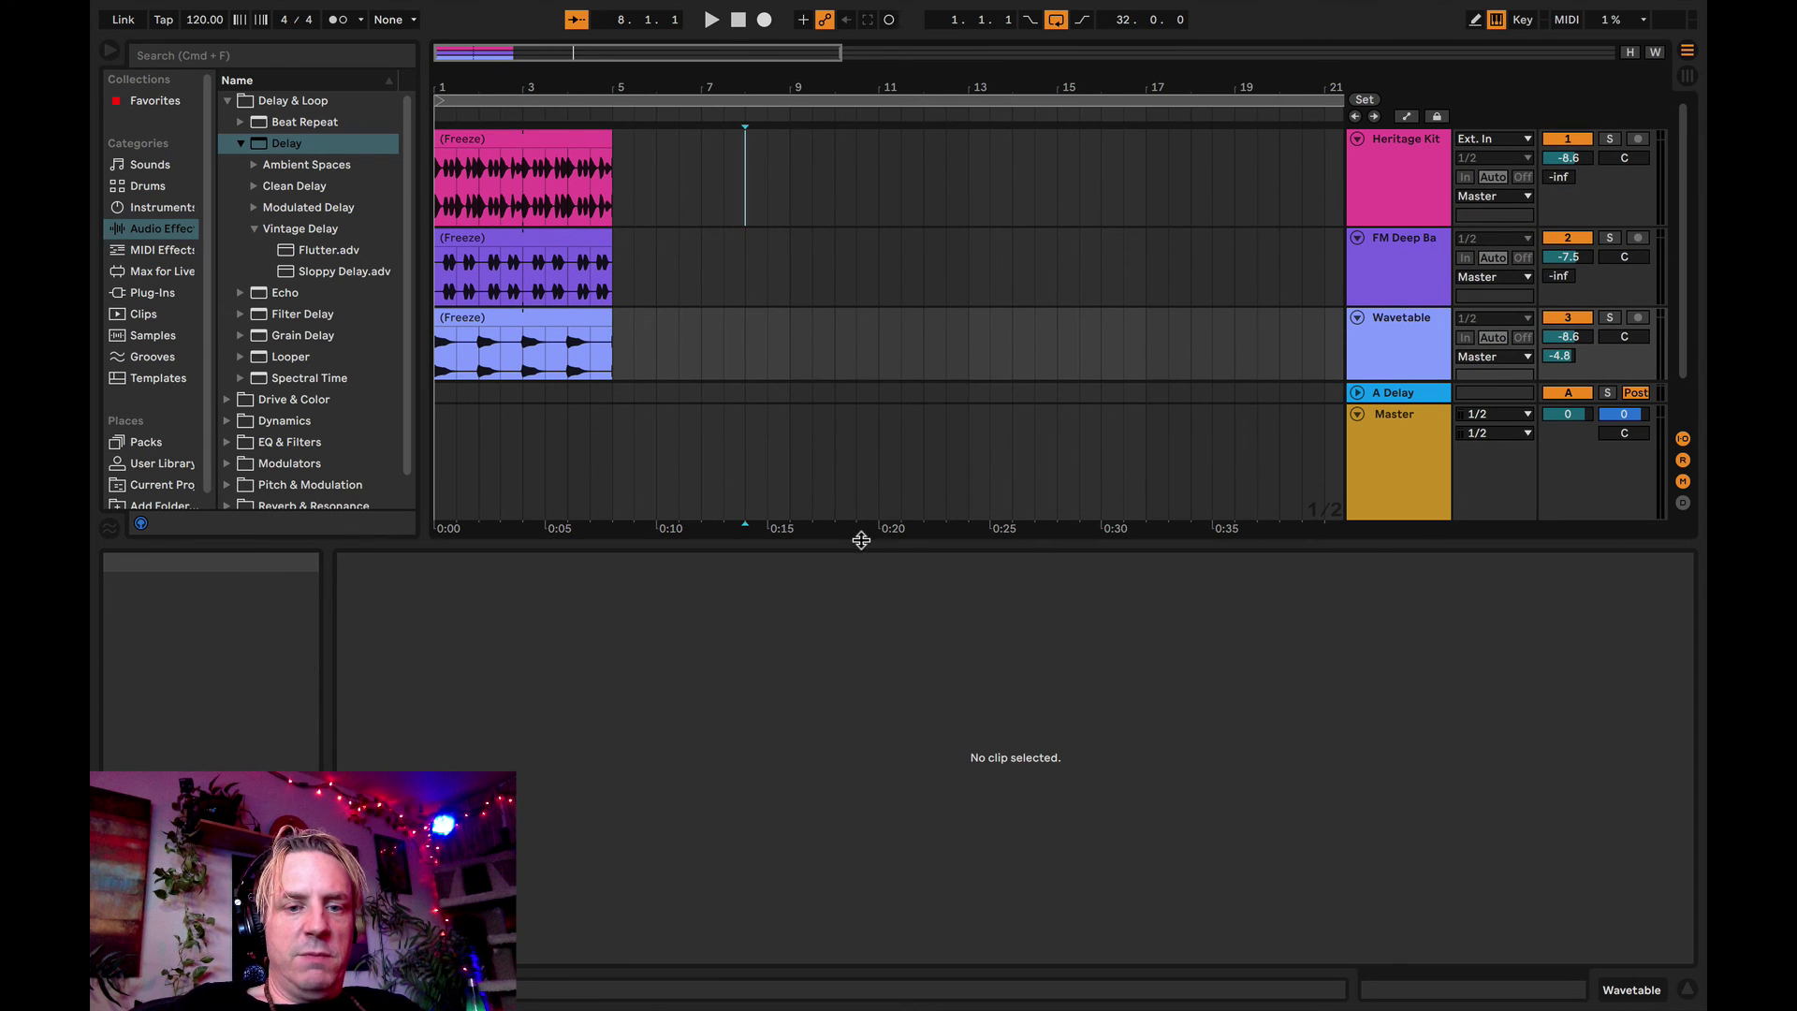
pyautogui.moveTo(859, 562); pyautogui.dragTo(860, 686)
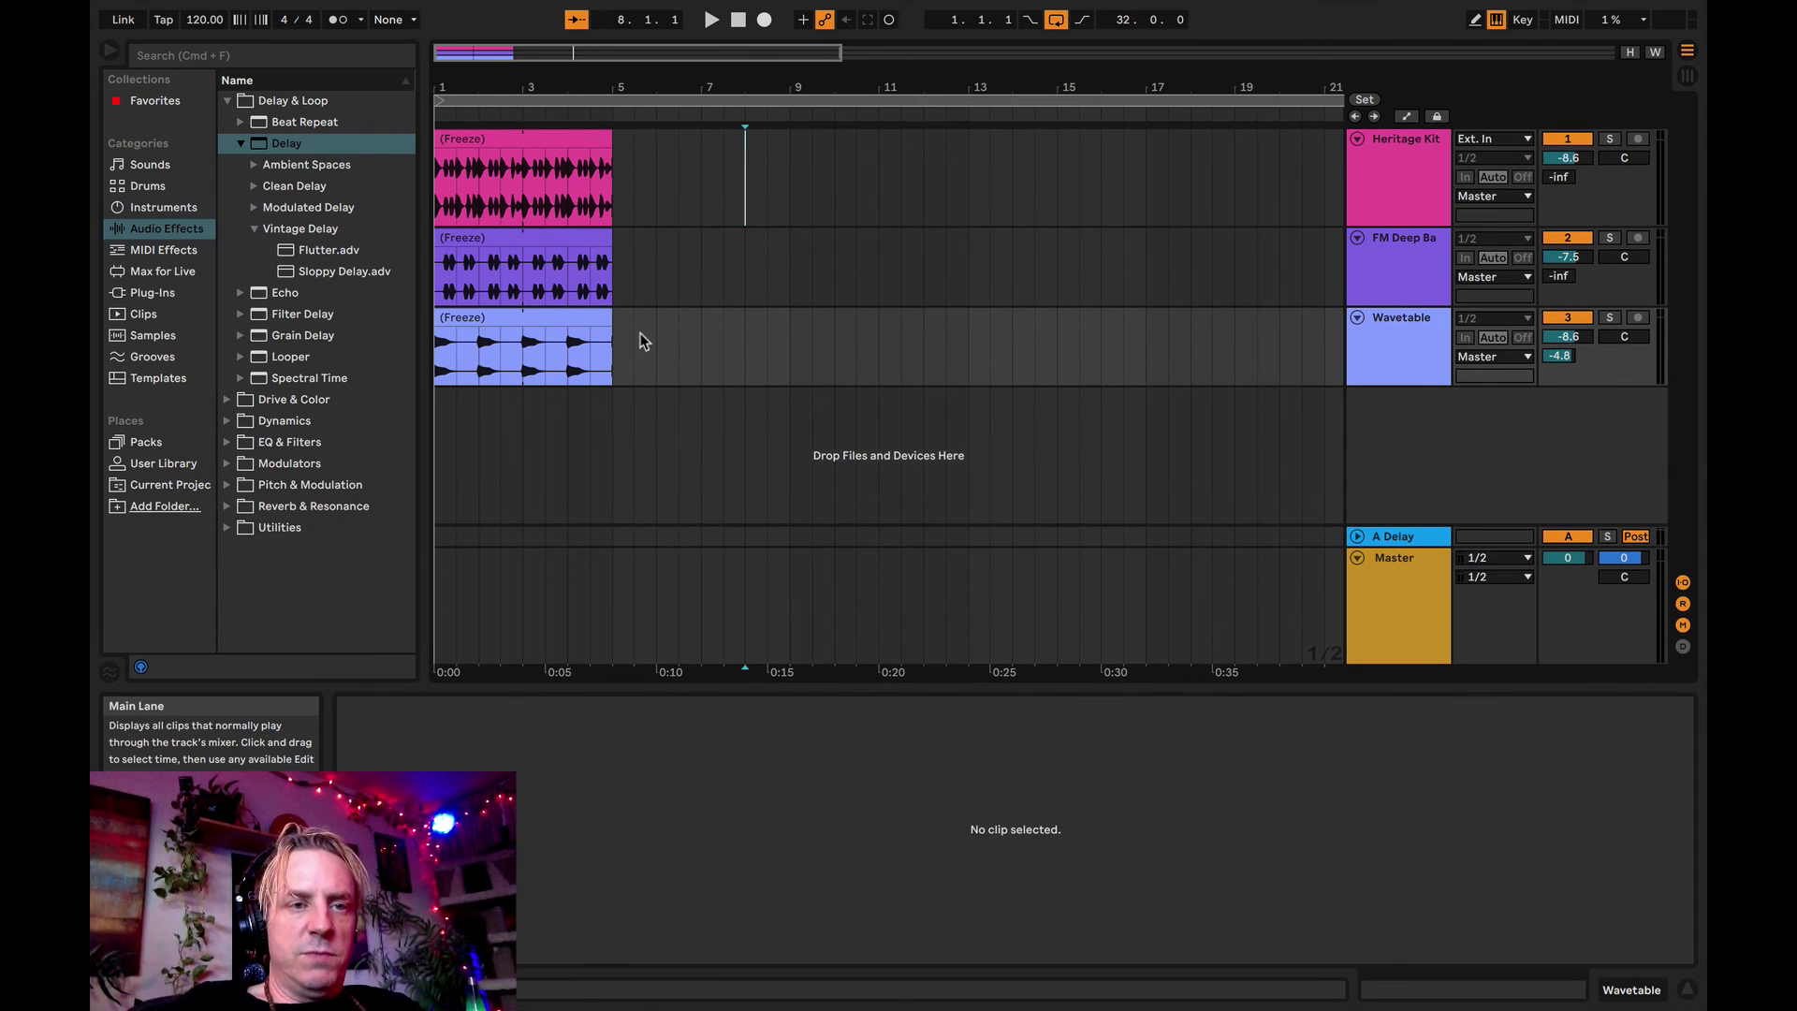
# - Set the Arrangement loop to span the four-bar Heritage Kit clip starting at bar 1
pyautogui.scroll(5, 591, 241)
pyautogui.scroll(-5, 592, 241)
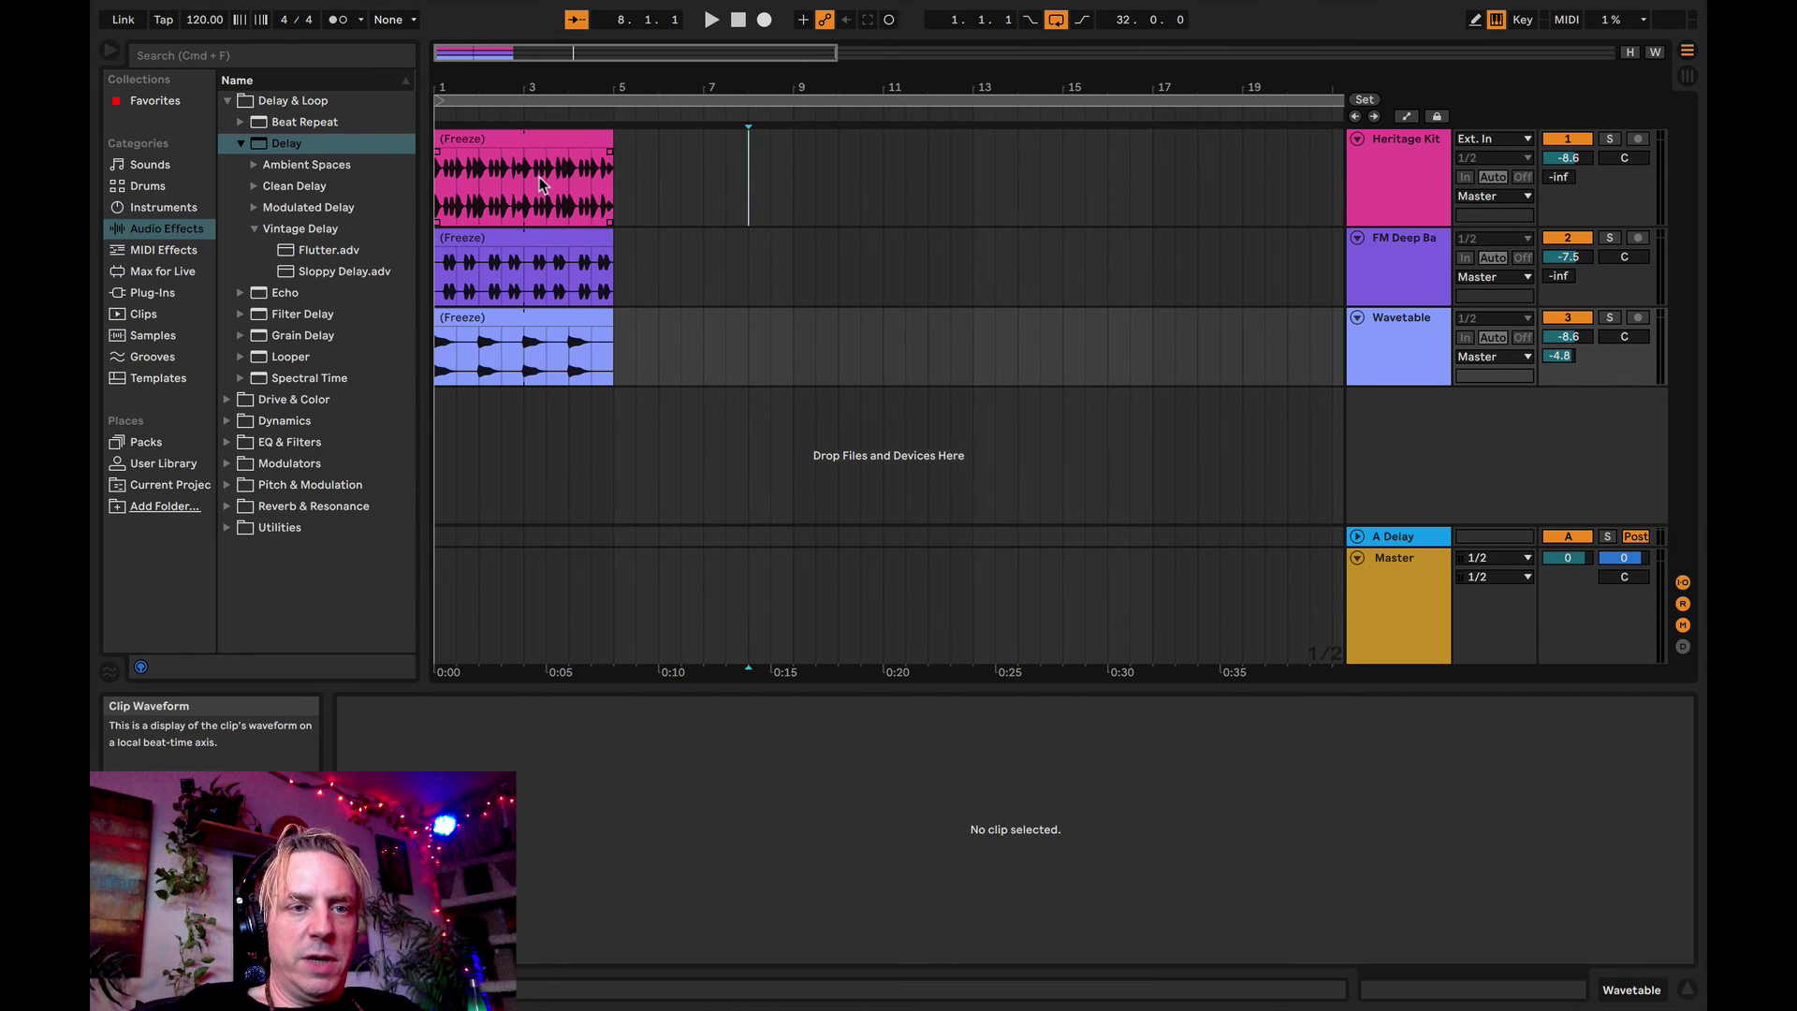
pyautogui.scroll(3, 539, 184)
pyautogui.scroll(-8, 539, 184)
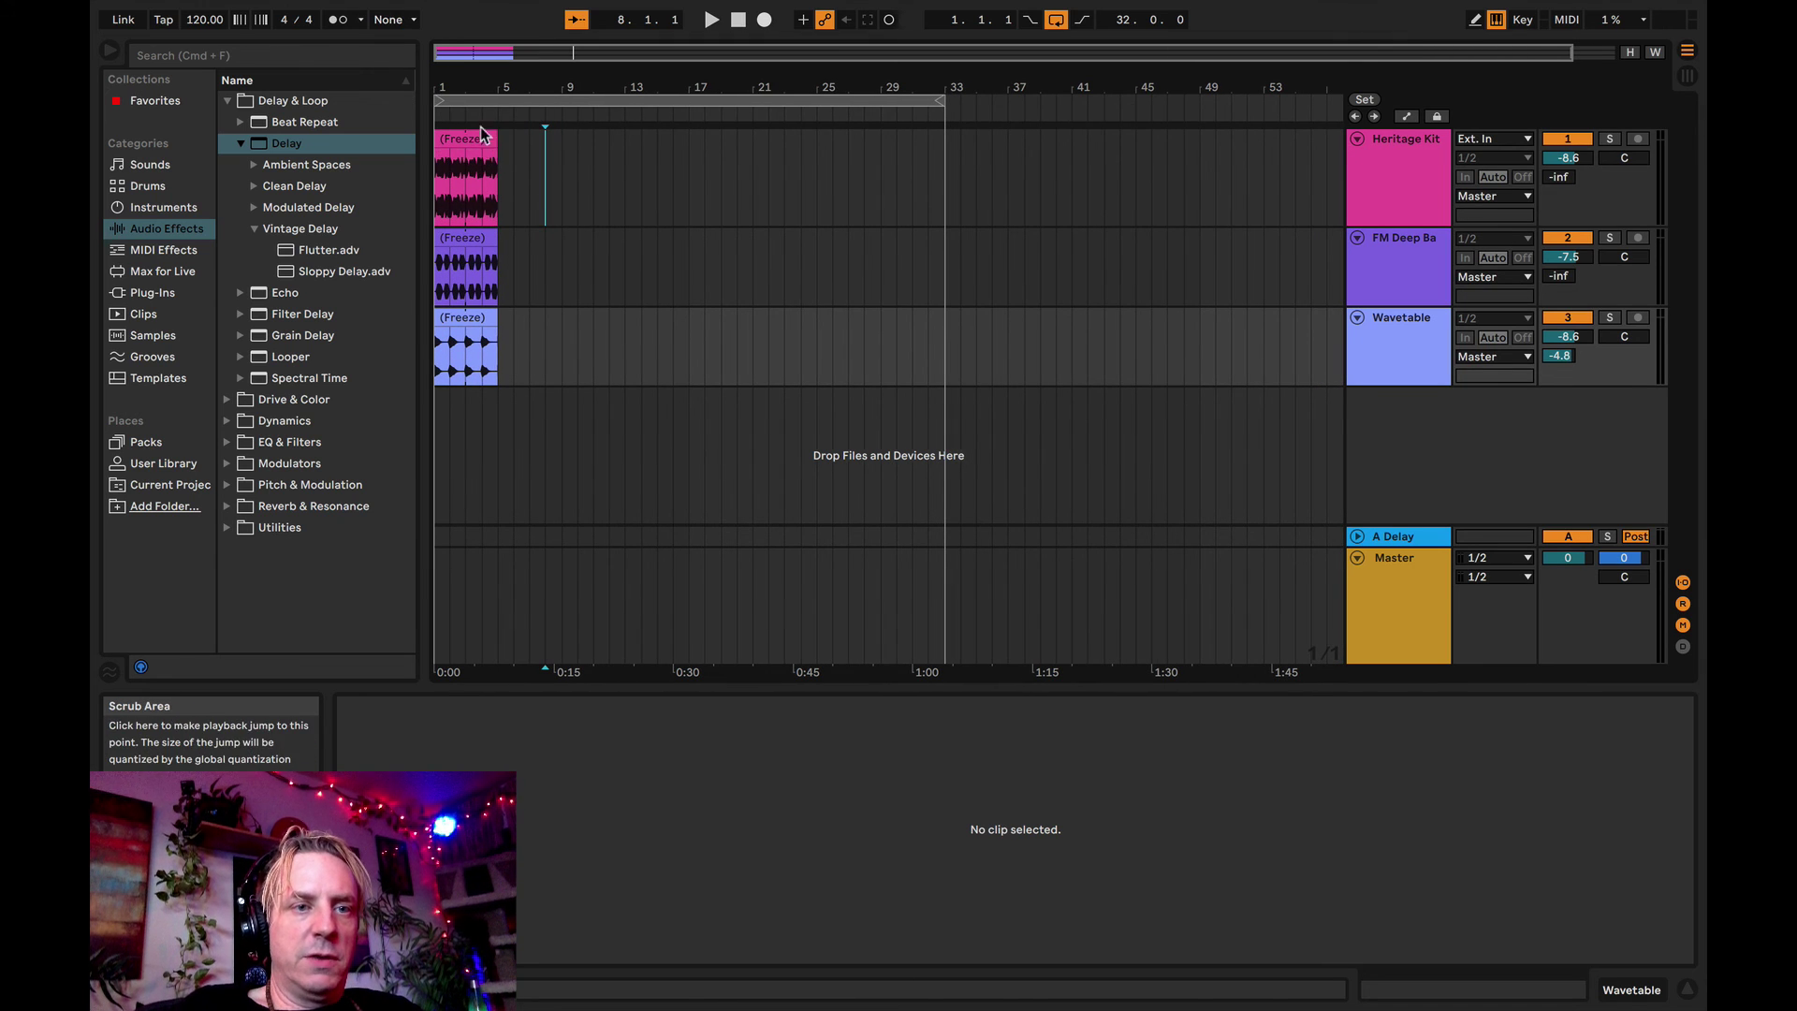
pyautogui.scroll(5, 446, 141)
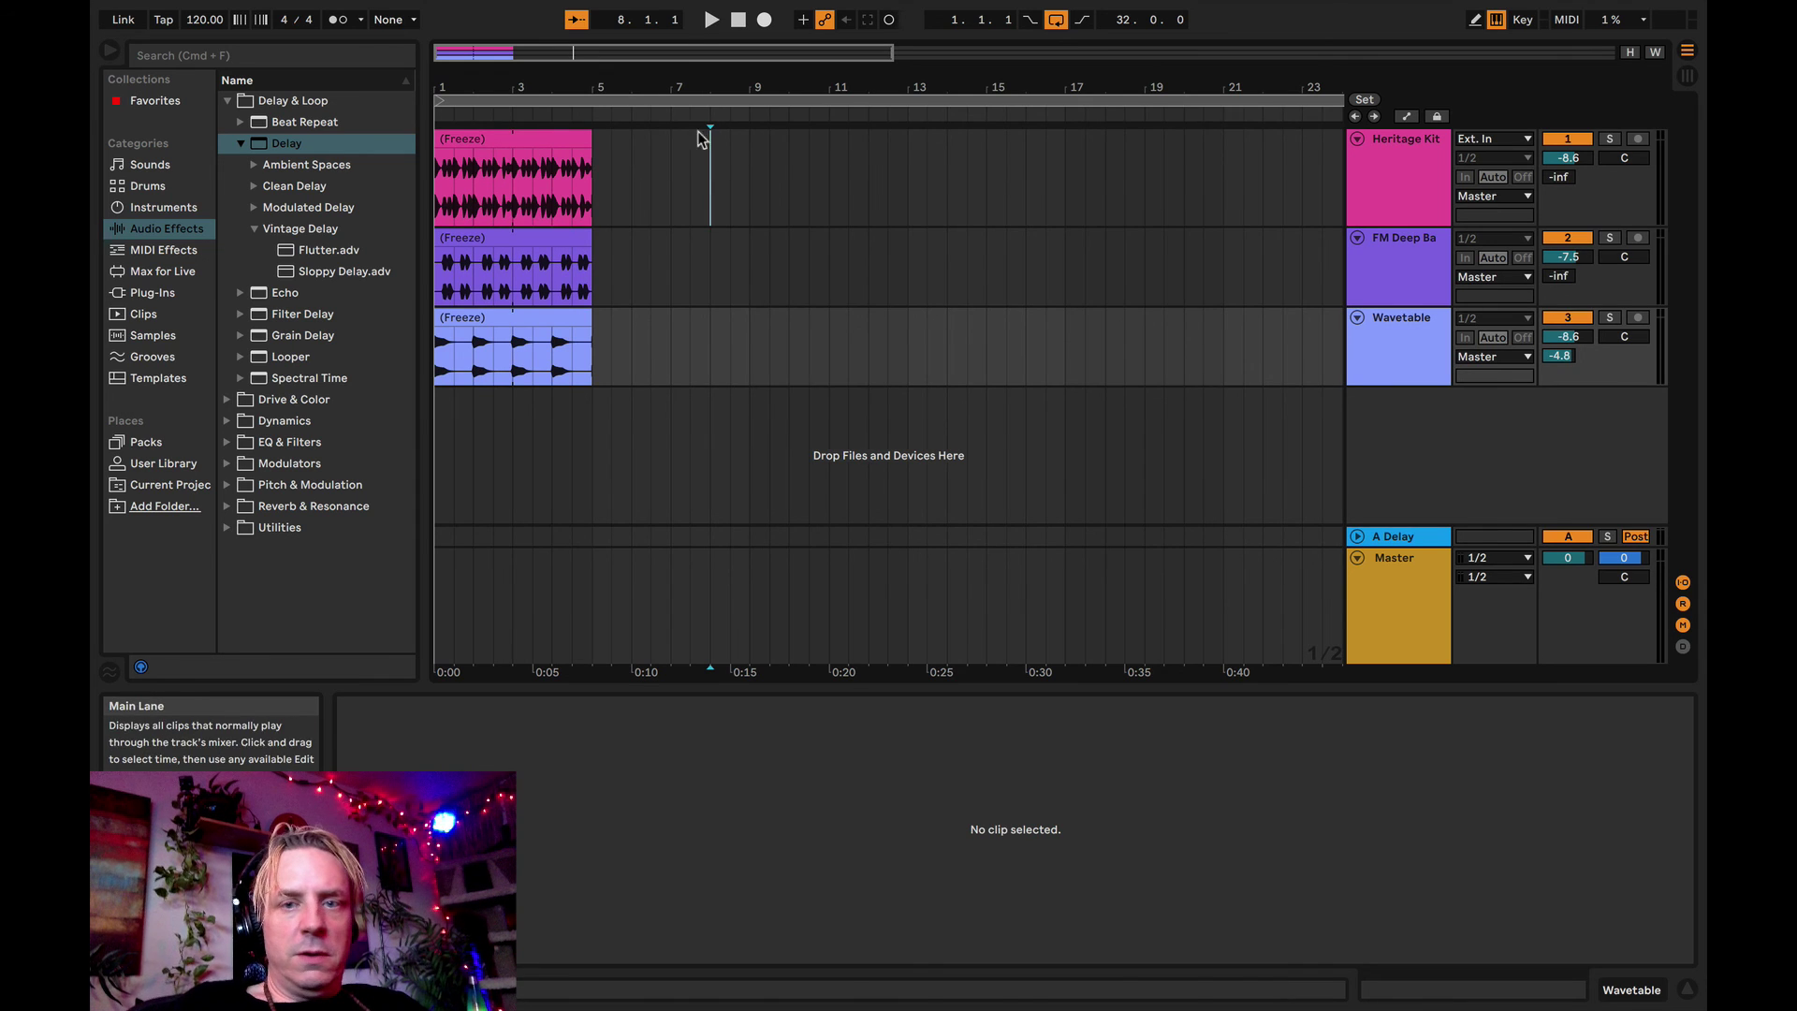
pyautogui.click(527, 140)
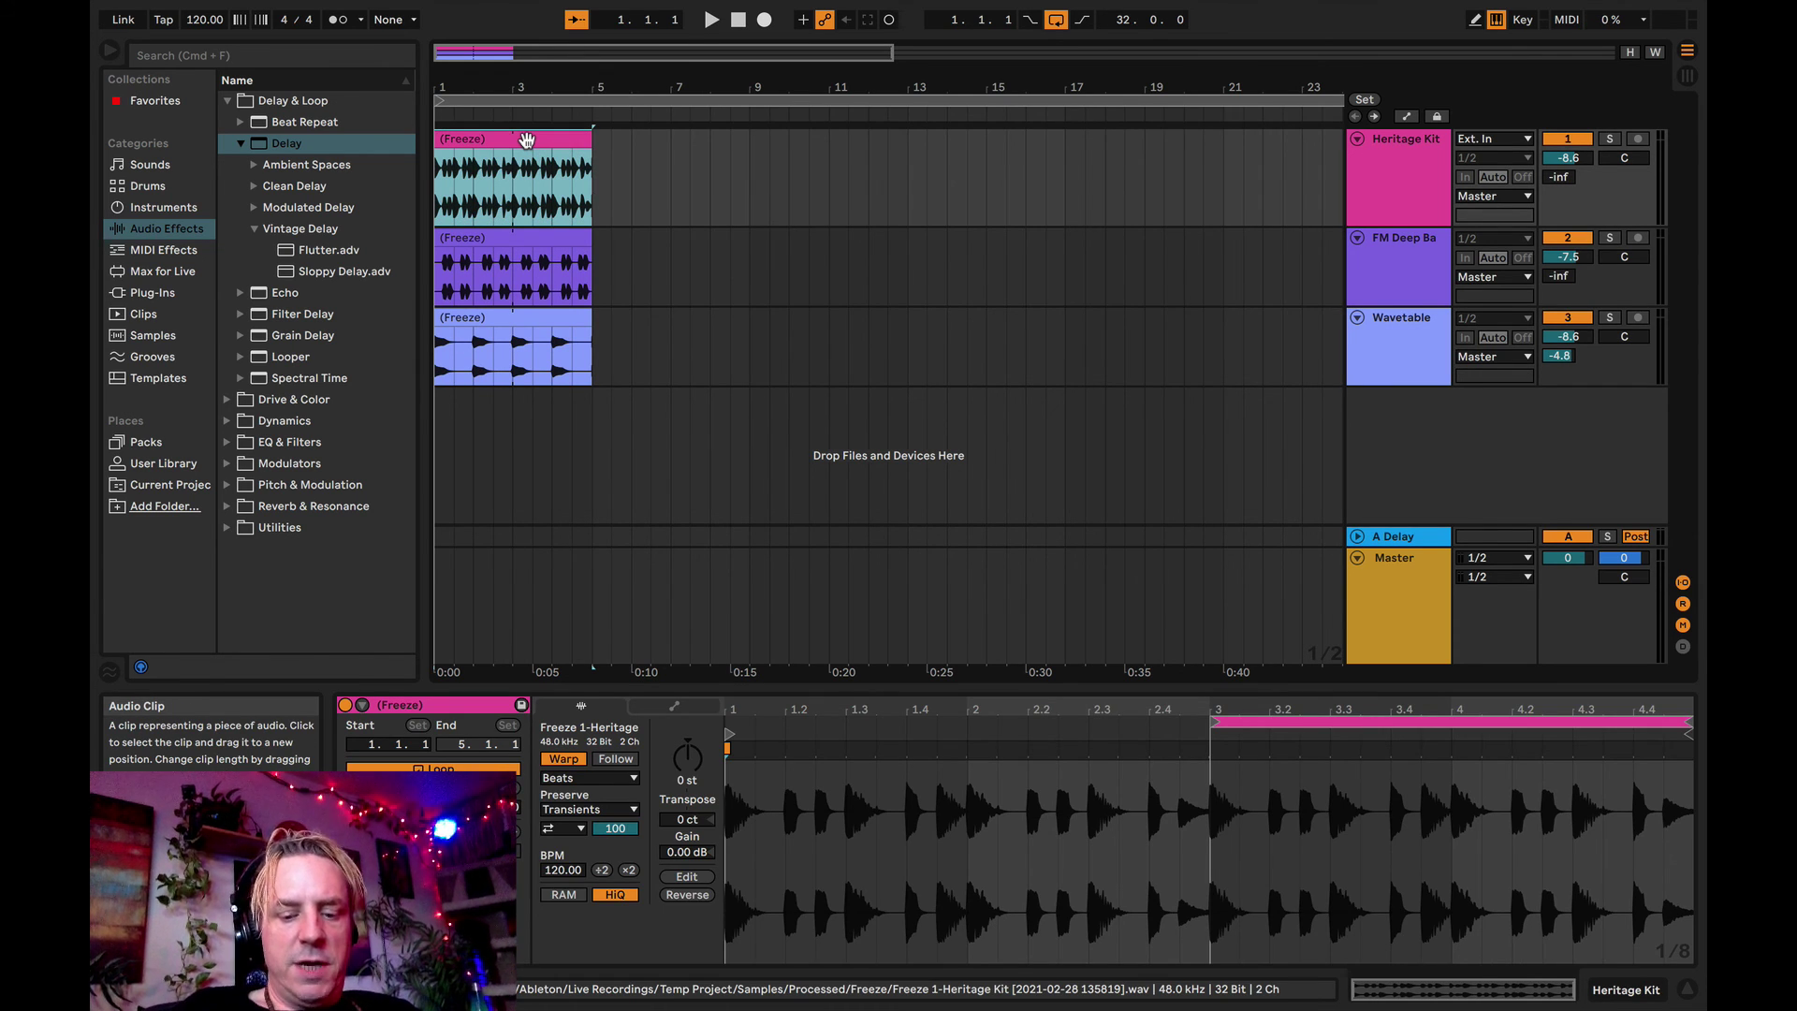
pyautogui.press('super+l')
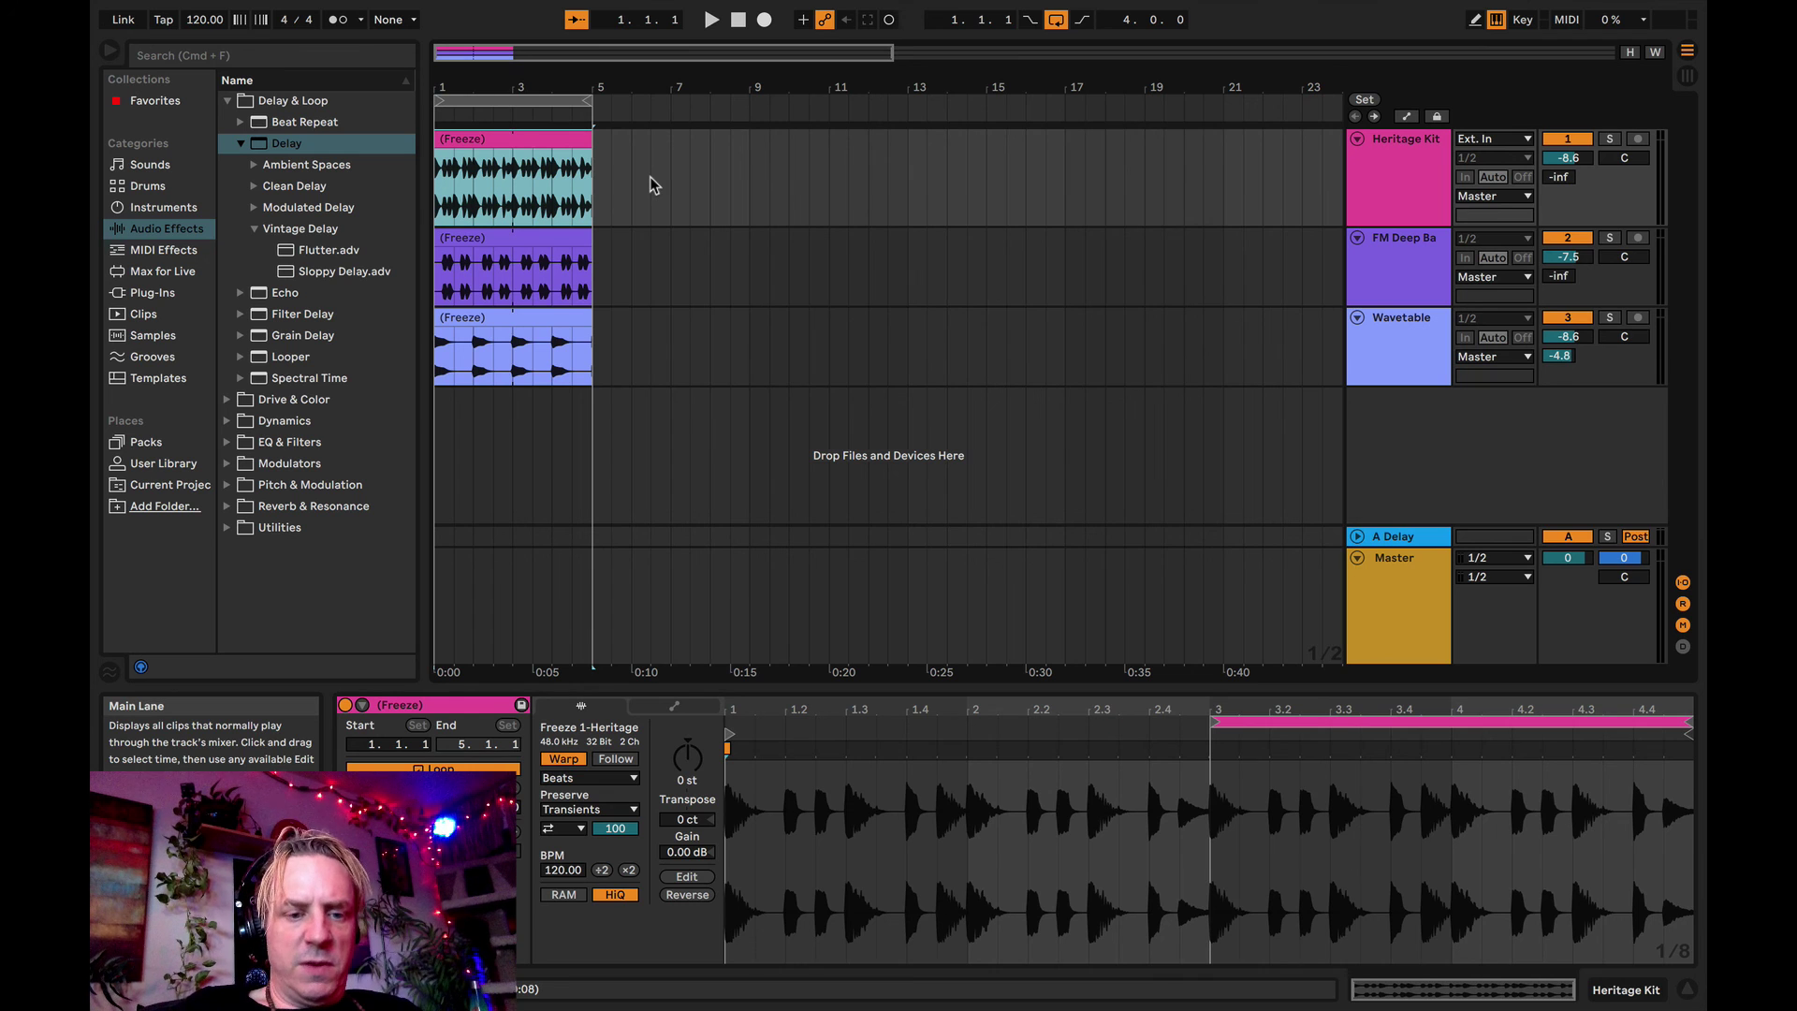
# - Play the four-bar loop, and move the Heritage Kit clip to start at bar 5 and the Wavetable clip at bar 6
pyautogui.press('space')
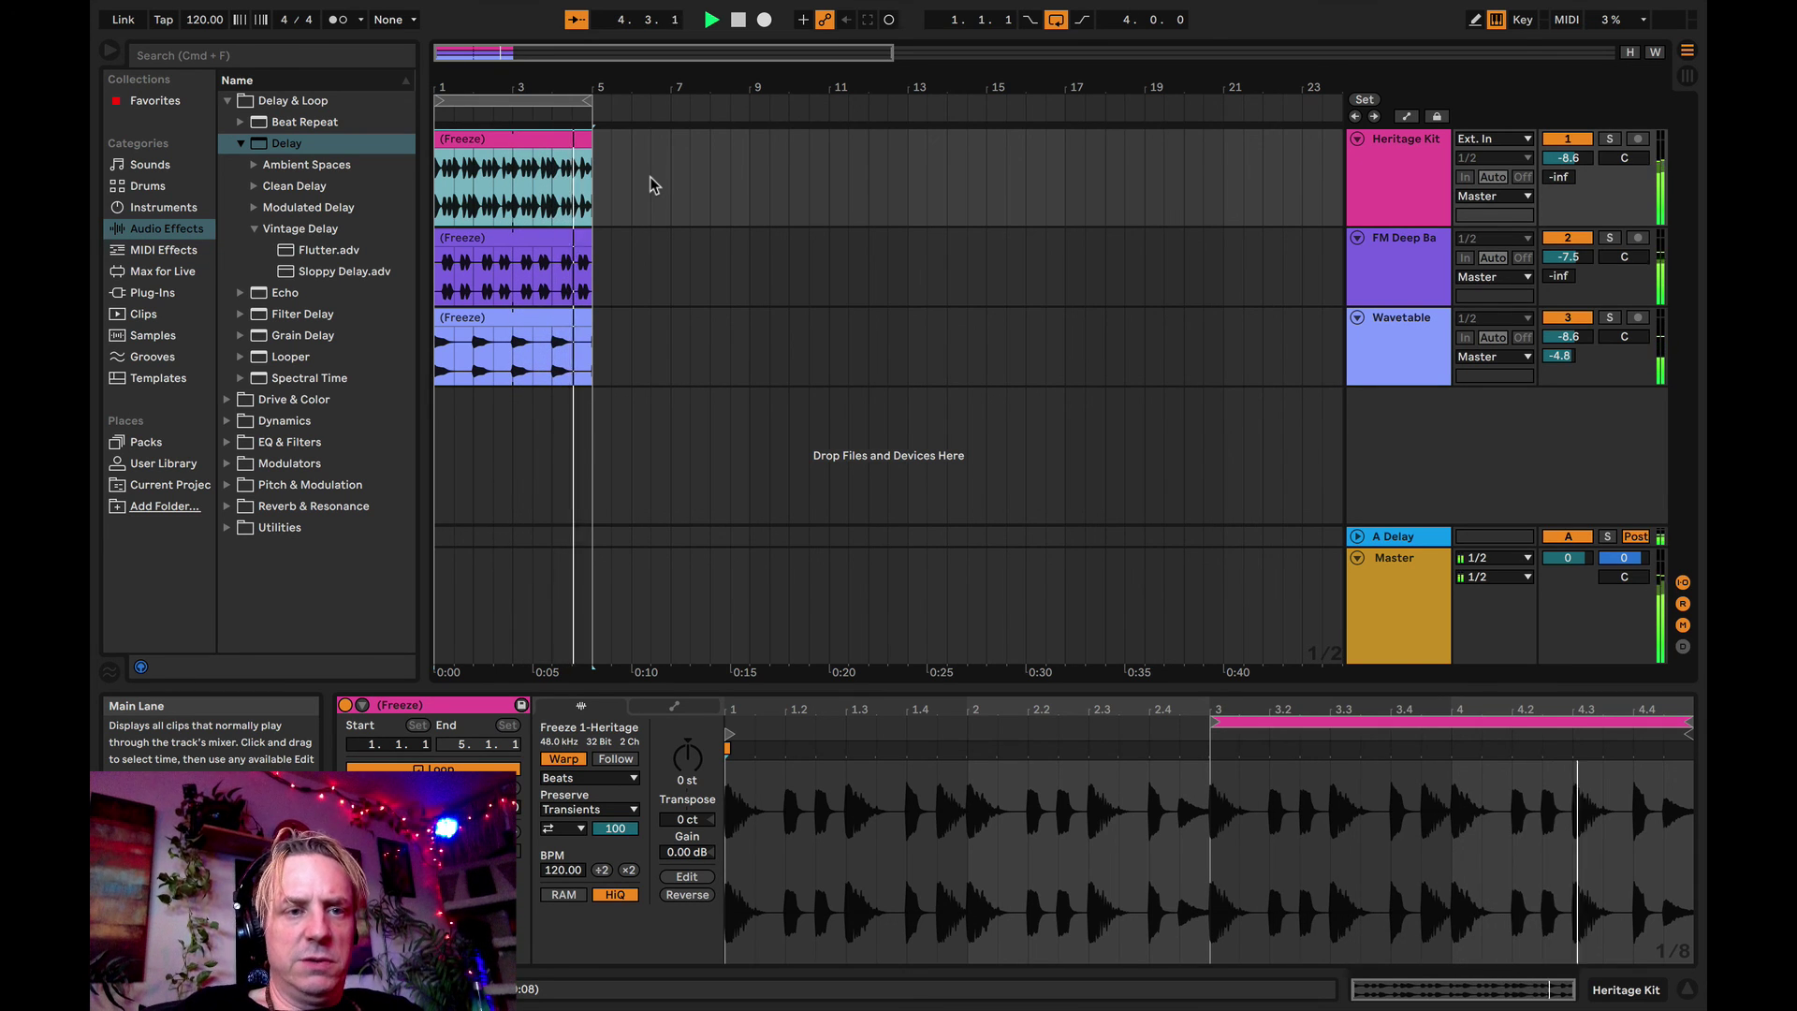
pyautogui.press('space')
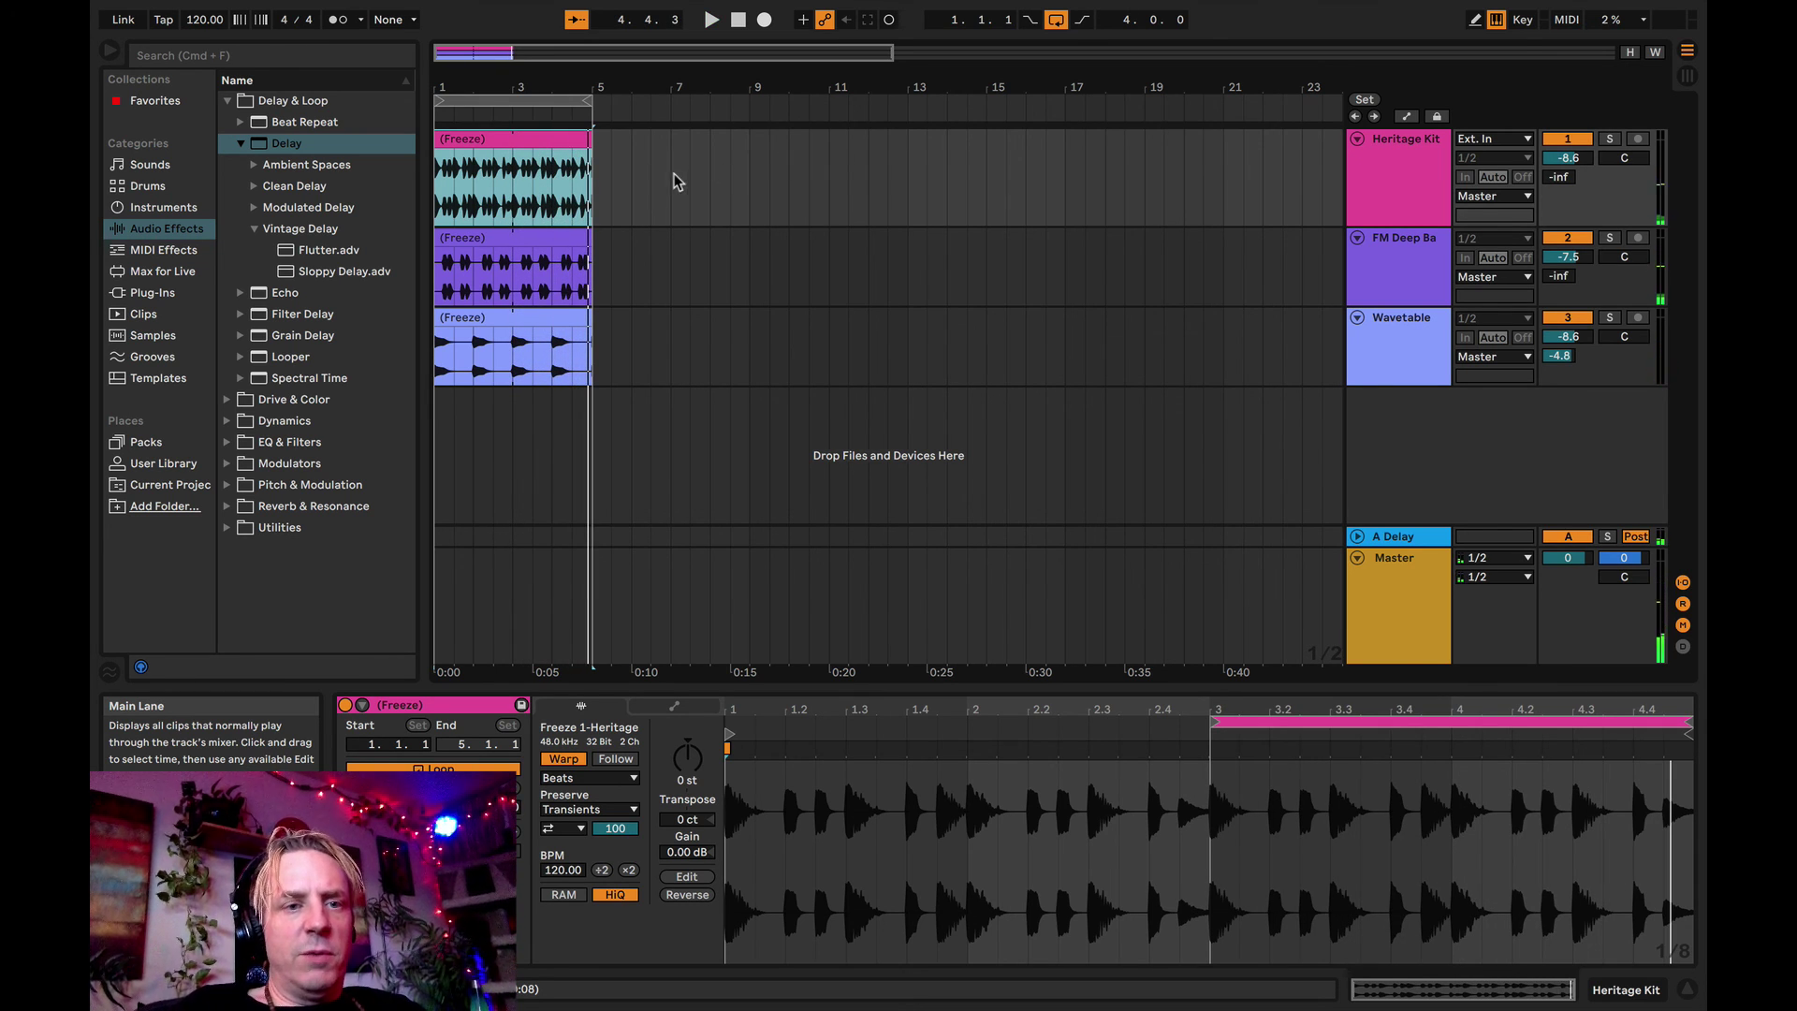
pyautogui.click(671, 178)
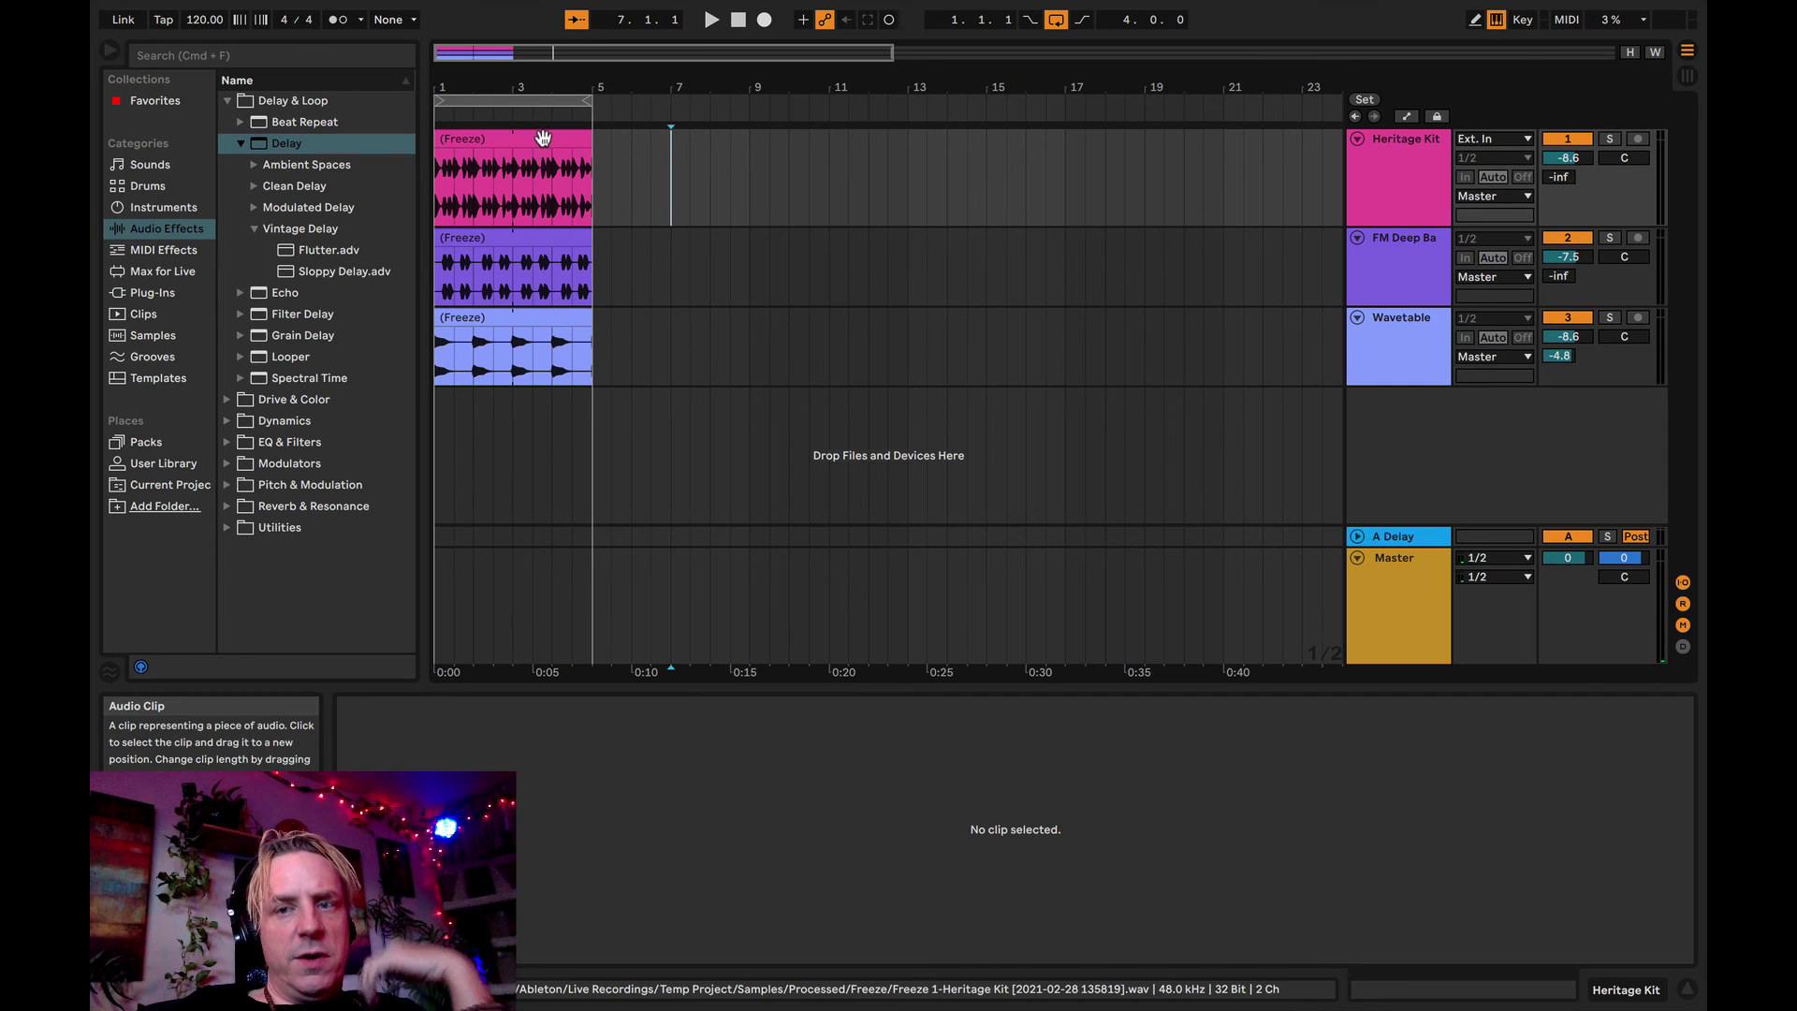
pyautogui.click(514, 138)
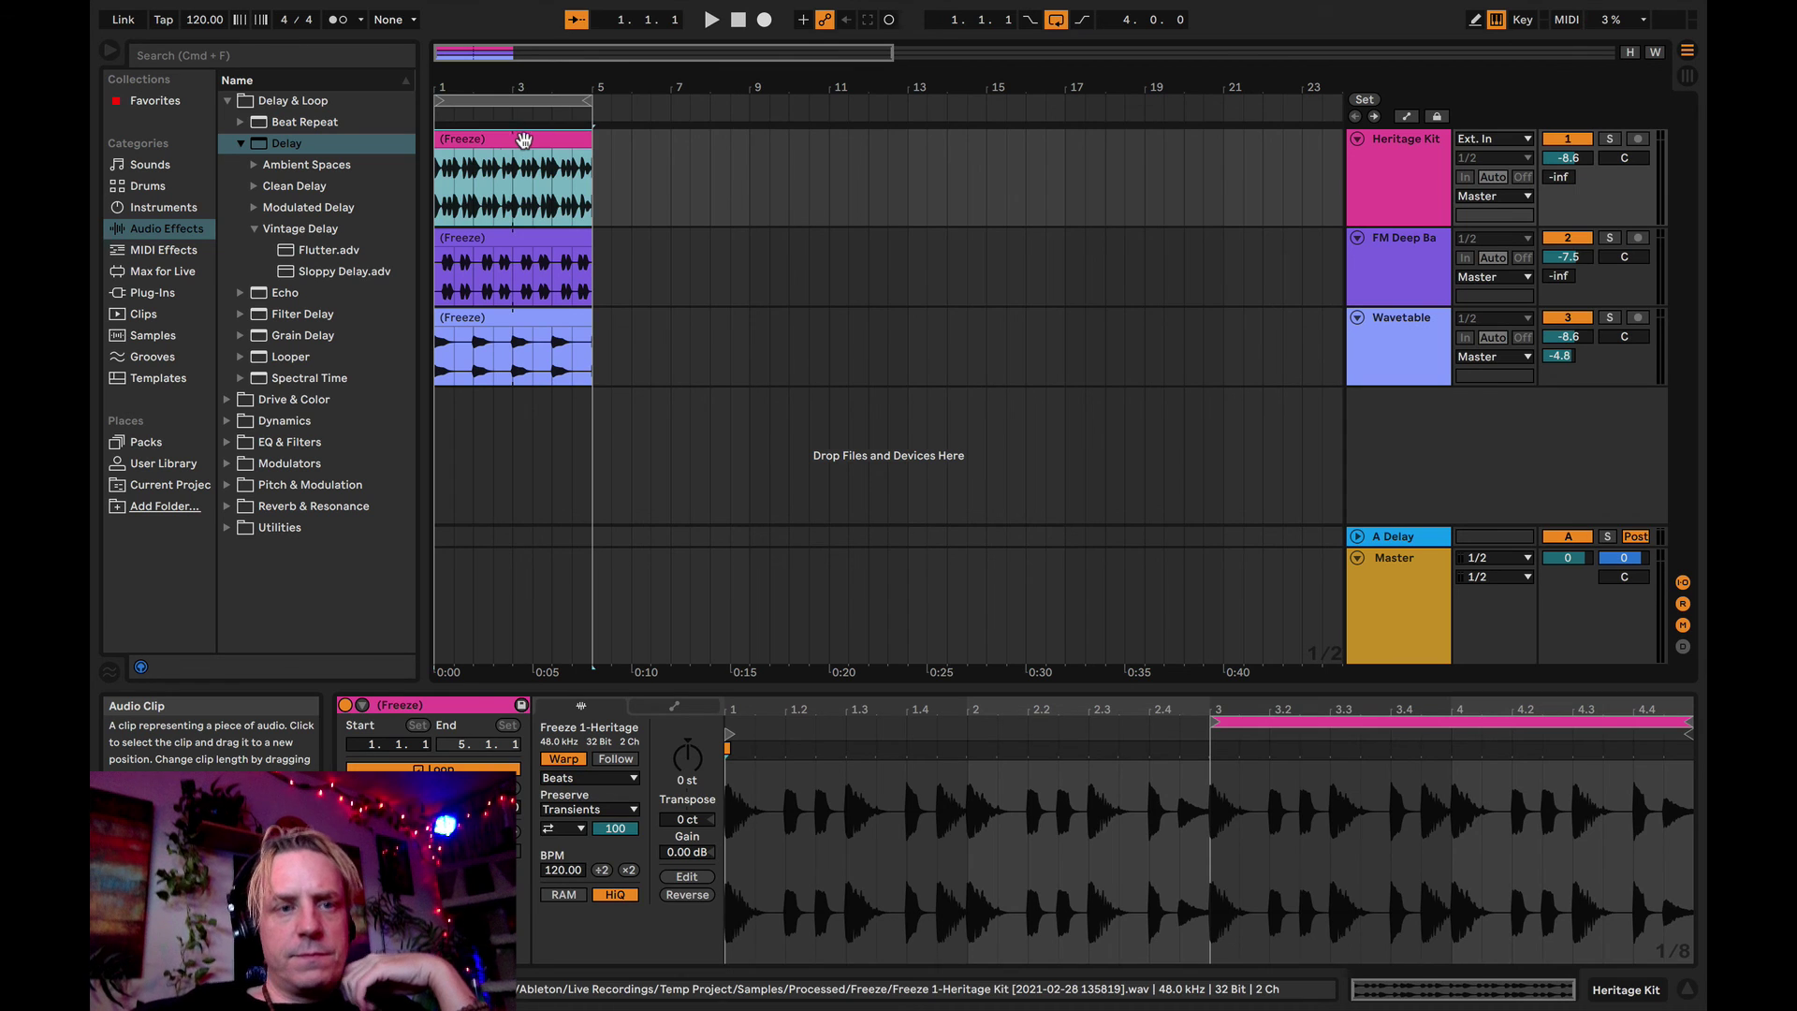
pyautogui.moveTo(523, 138)
pyautogui.mouseDown()
pyautogui.moveTo(702, 152)
pyautogui.moveTo(681, 153)
pyautogui.mouseUp()
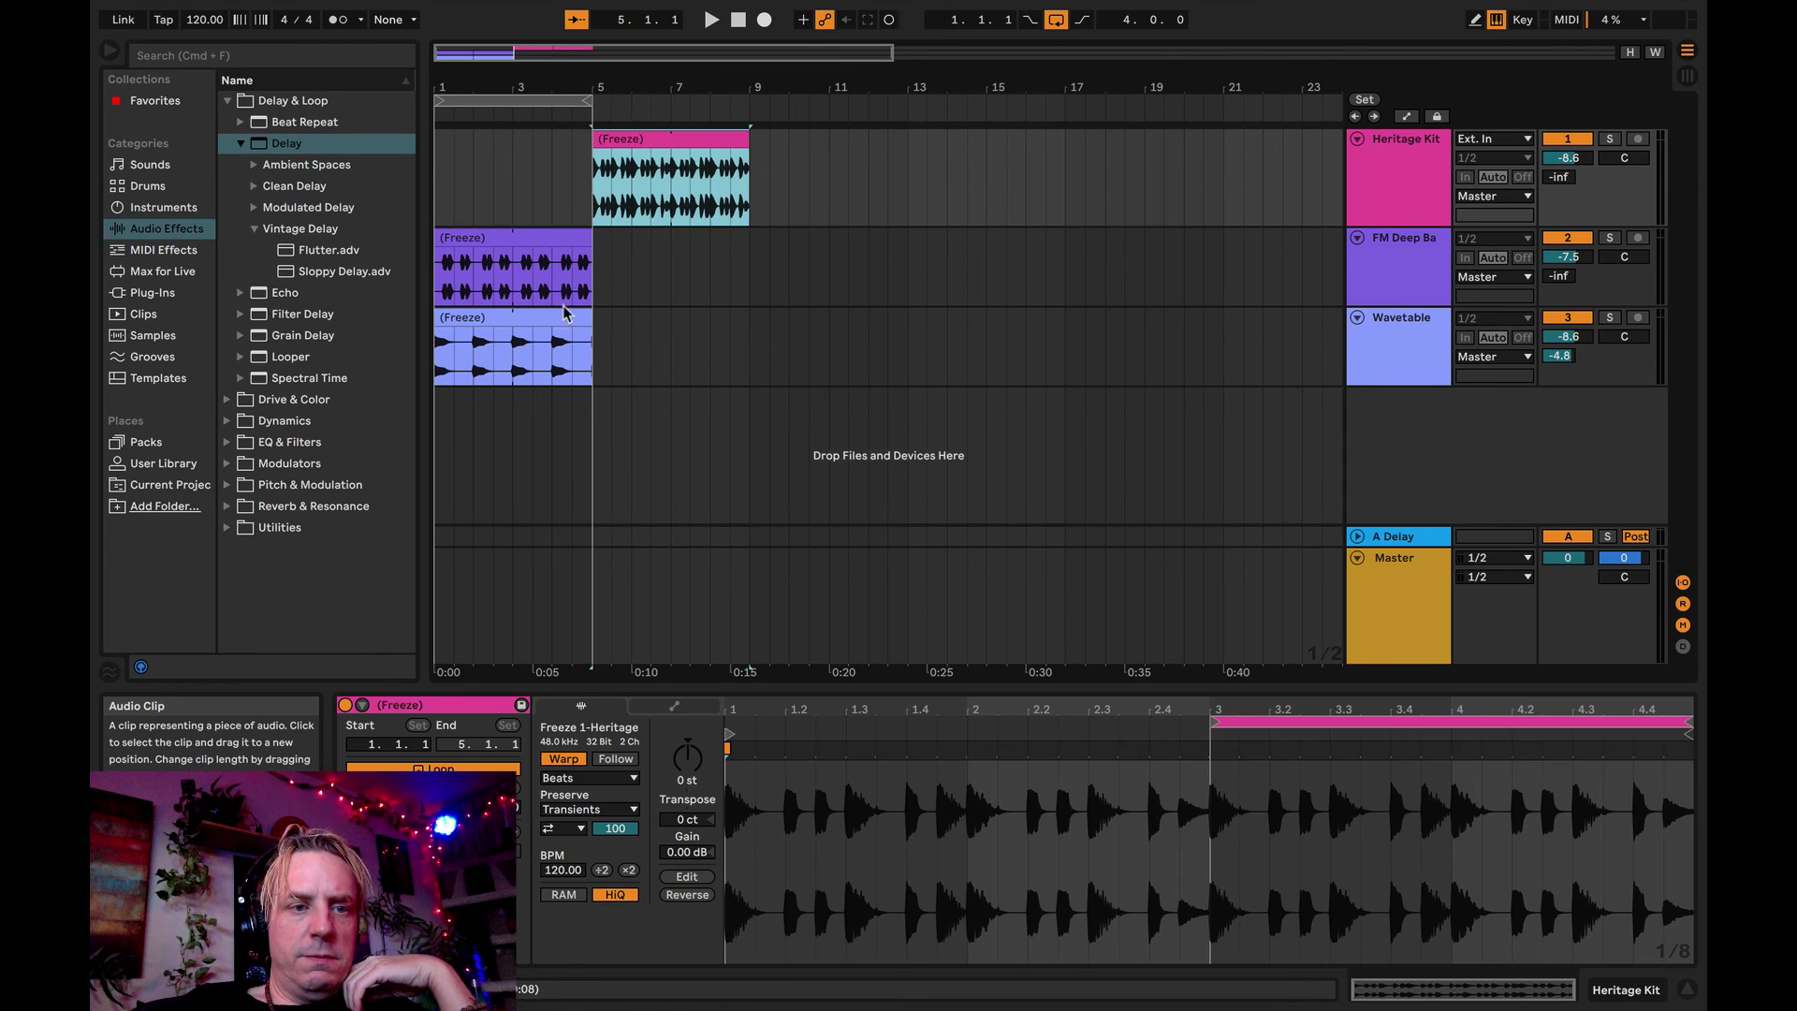
pyautogui.moveTo(566, 313); pyautogui.dragTo(763, 314)
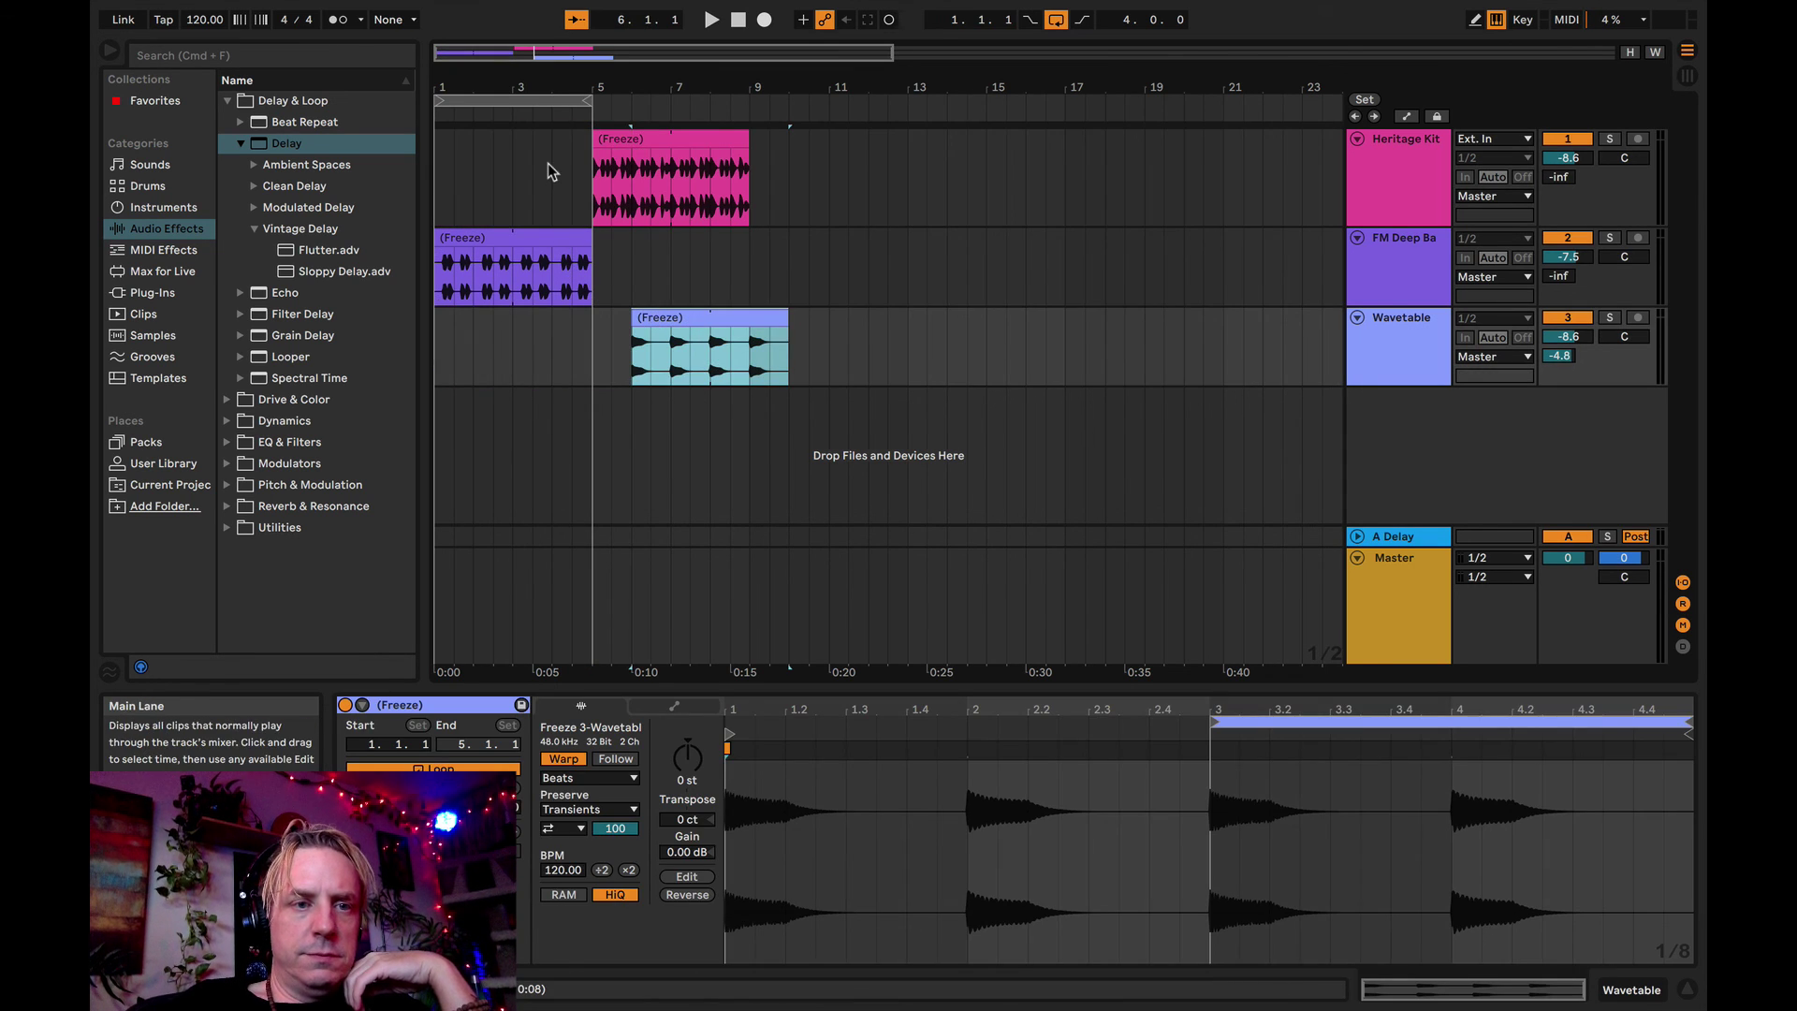
# - Move the FM Deep Bass clip to bar 5.3 and the whole Wavetable clip back to bar 1, and play the chords
pyautogui.click(739, 20)
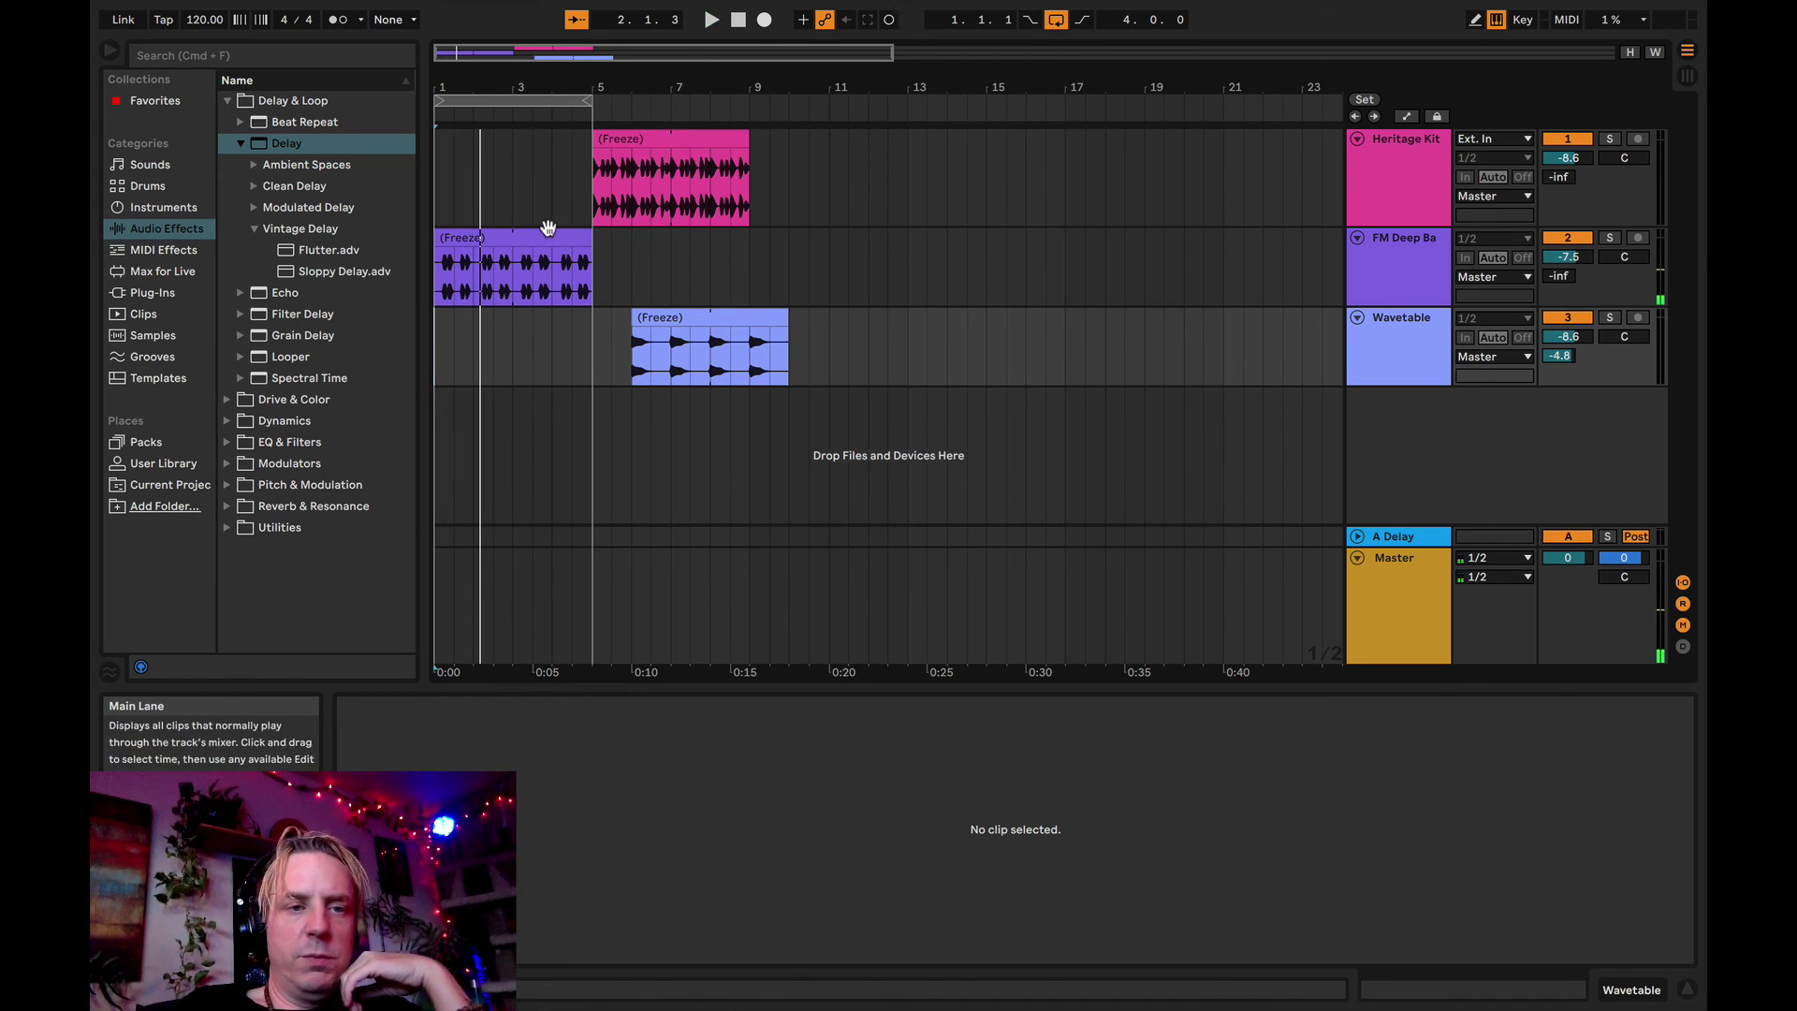
pyautogui.moveTo(548, 235); pyautogui.dragTo(724, 231)
pyautogui.moveTo(717, 337); pyautogui.dragTo(445, 322)
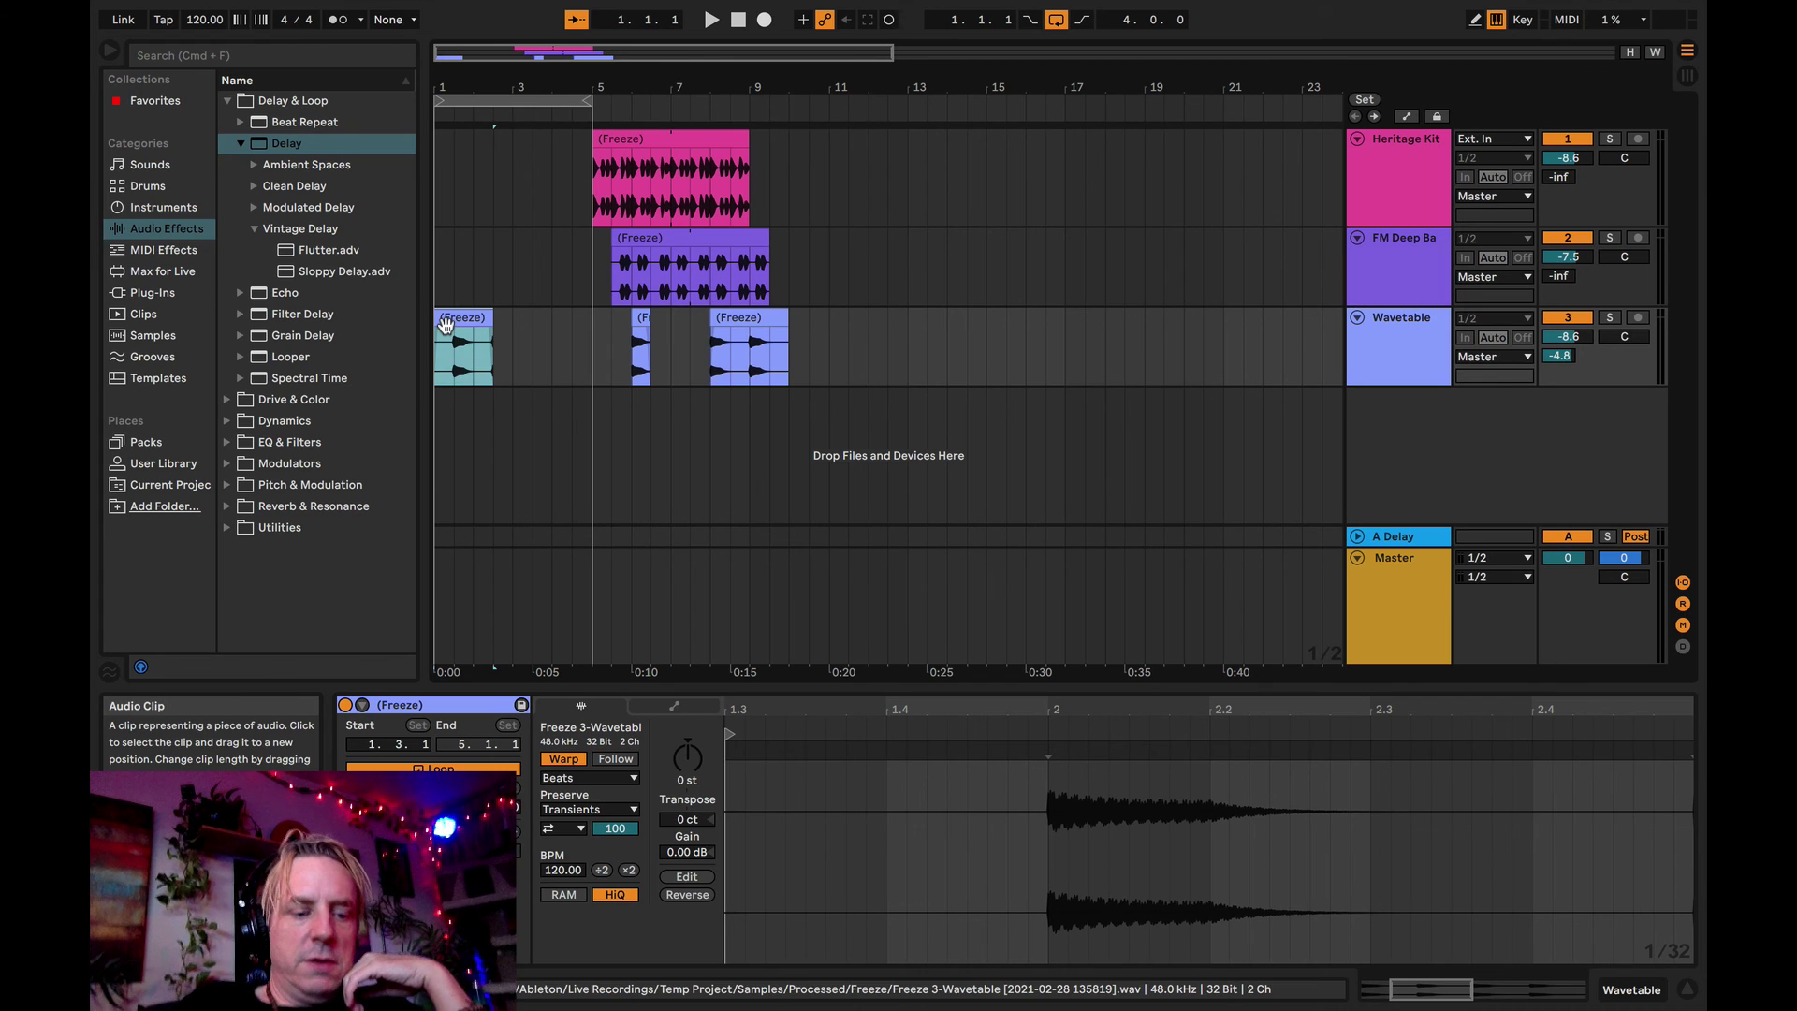
pyautogui.press('super+z')
pyautogui.click(802, 367)
pyautogui.moveTo(690, 320); pyautogui.dragTo(492, 322)
pyautogui.press('space')
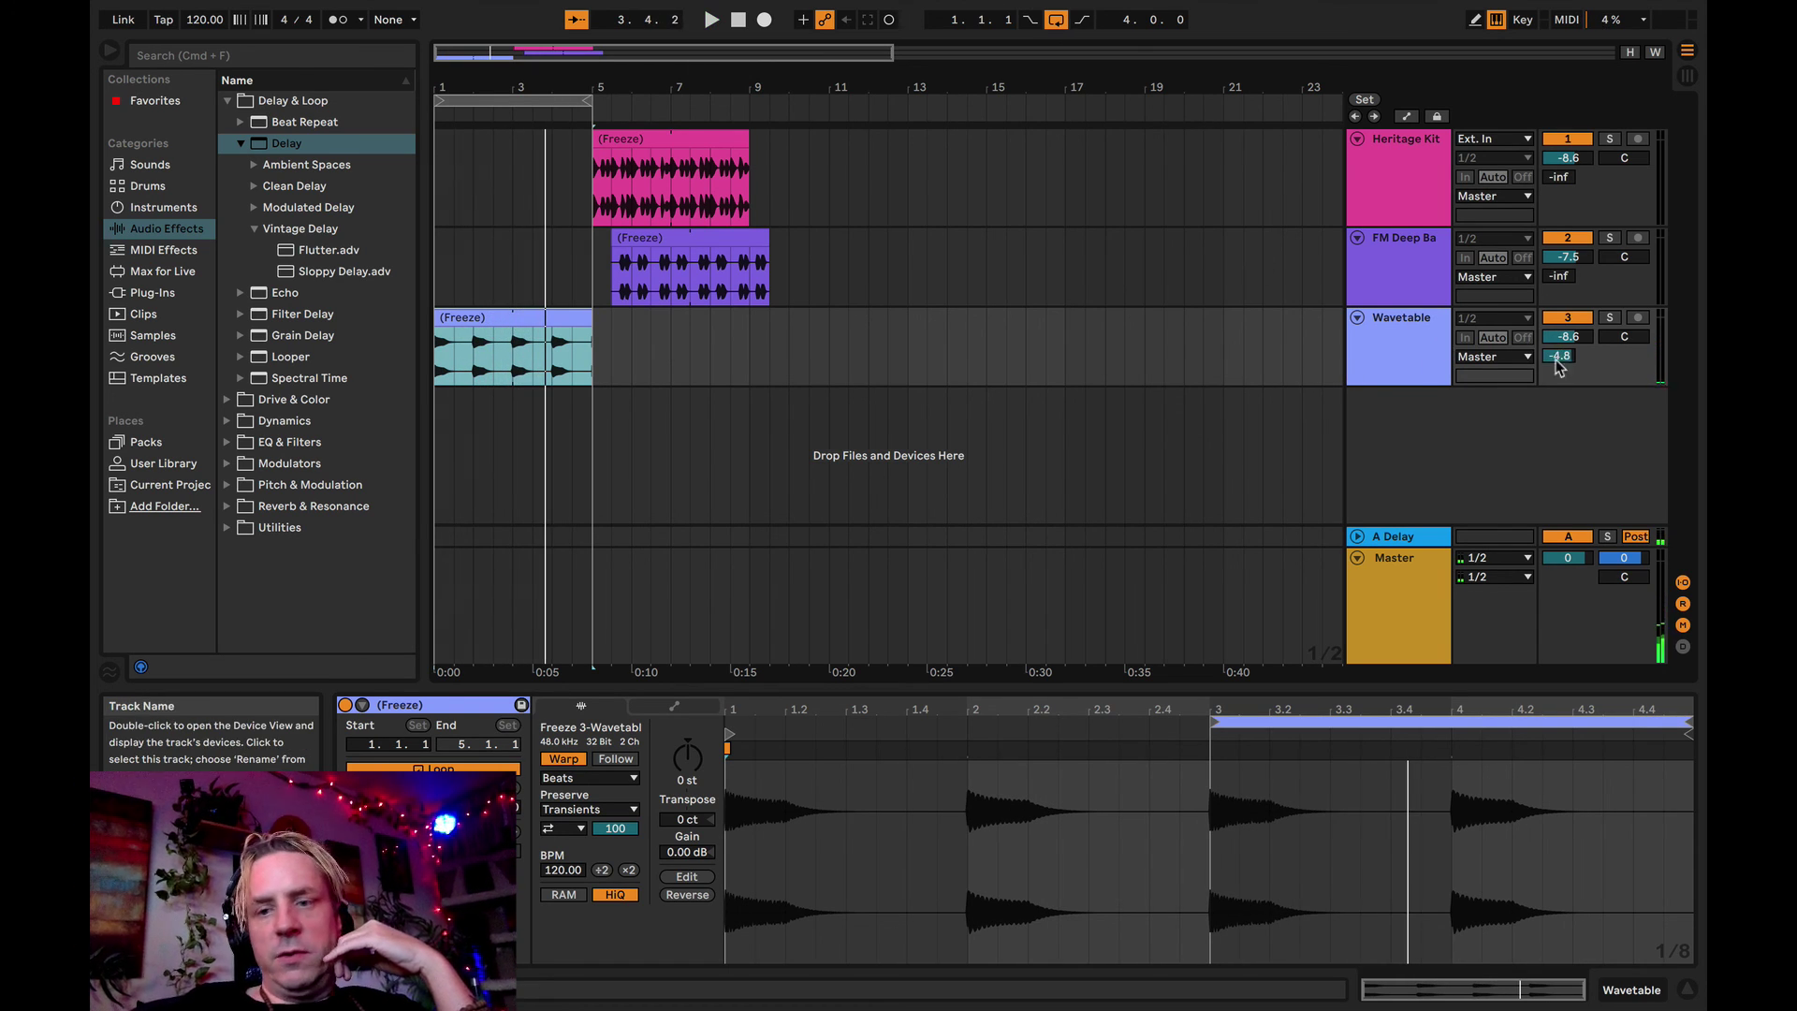
# - Enlarge the A Delay return track in the Arrangement to show its controls
pyautogui.moveTo(1404, 537); pyautogui.dragTo(1403, 449)
pyautogui.click(1190, 412)
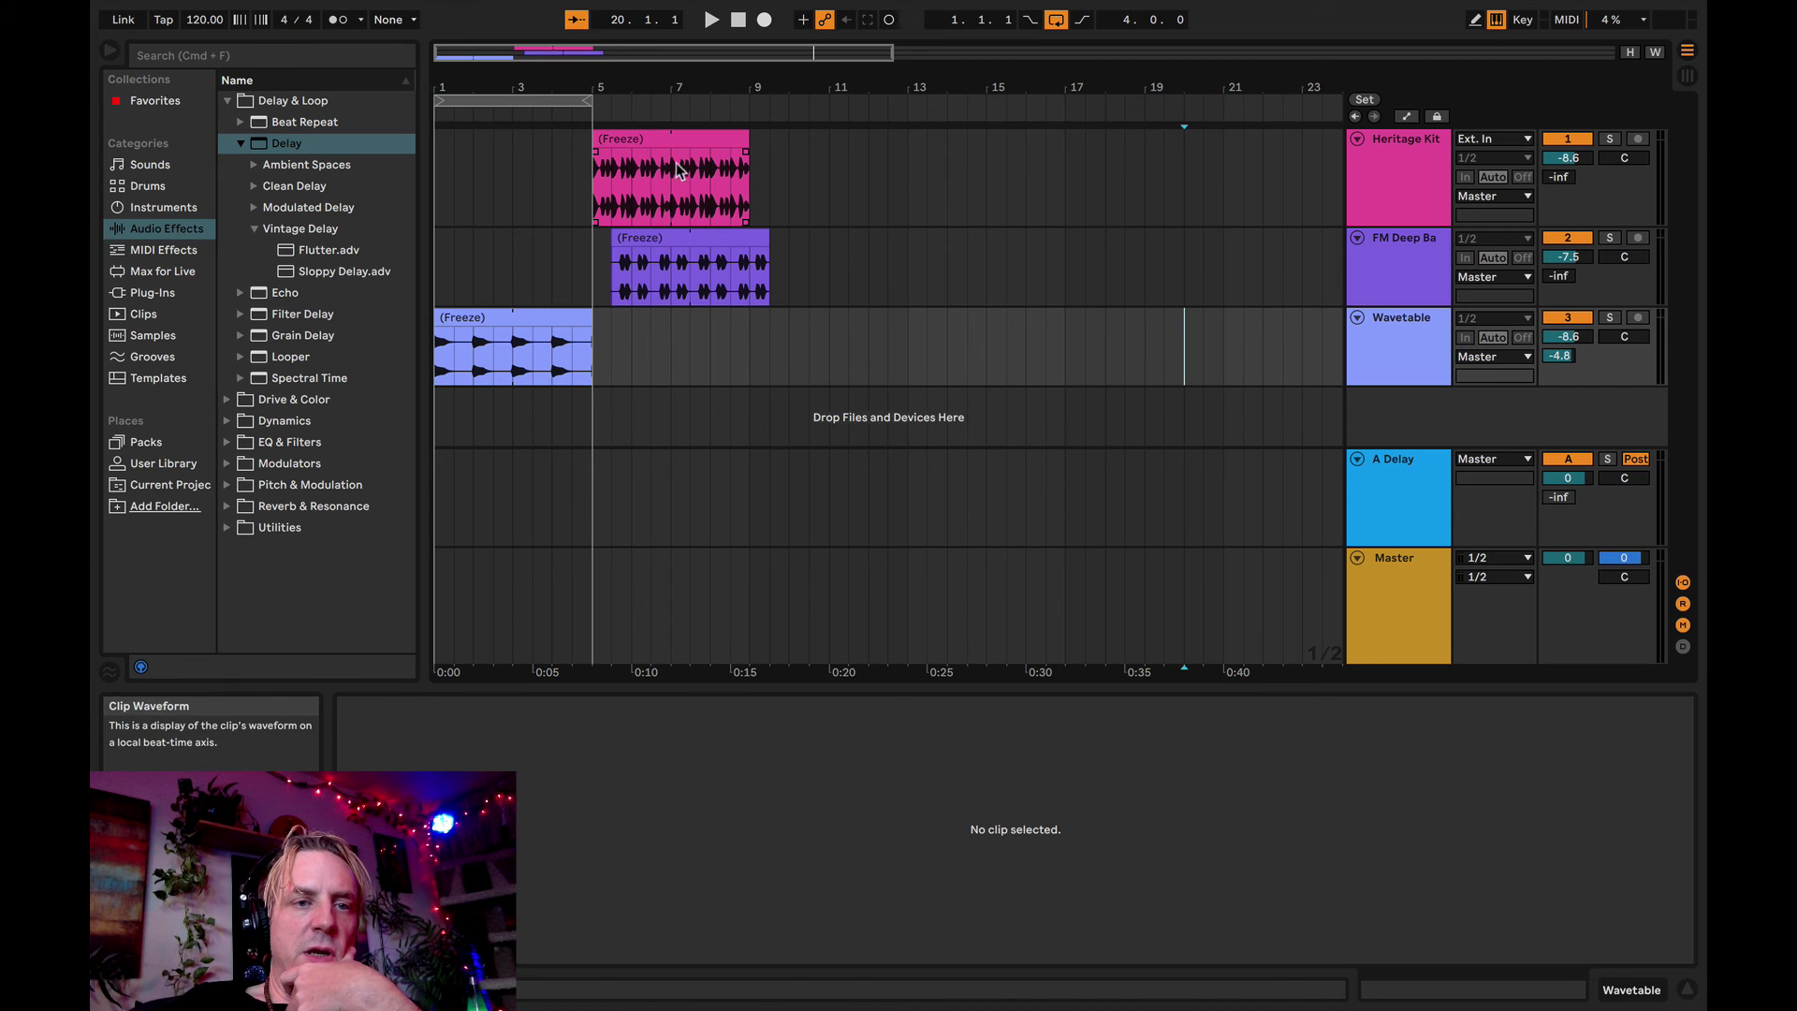
# - Keep the Heritage Kit clip at bar 5, move the FM Deep Bass clip to bar 8.3, and extend the Wavetable clip to bar 9
pyautogui.moveTo(675, 142); pyautogui.dragTo(661, 148)
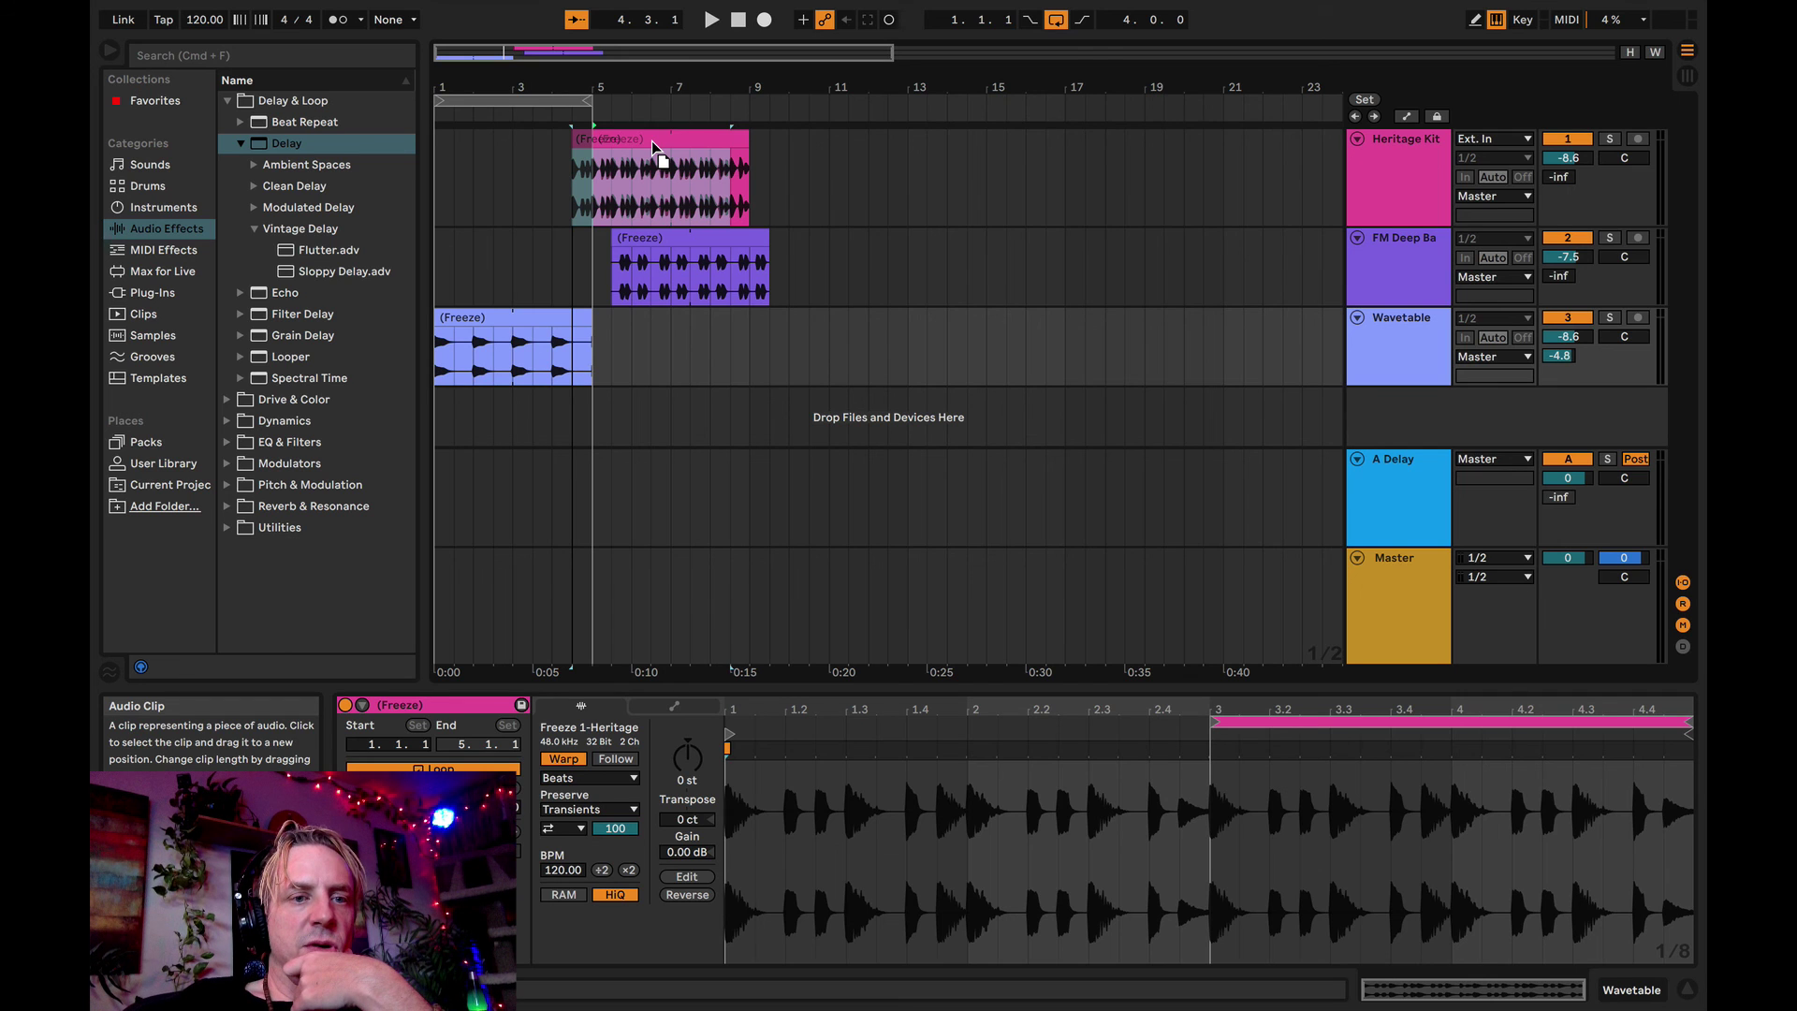
pyautogui.moveTo(651, 140); pyautogui.dragTo(671, 146)
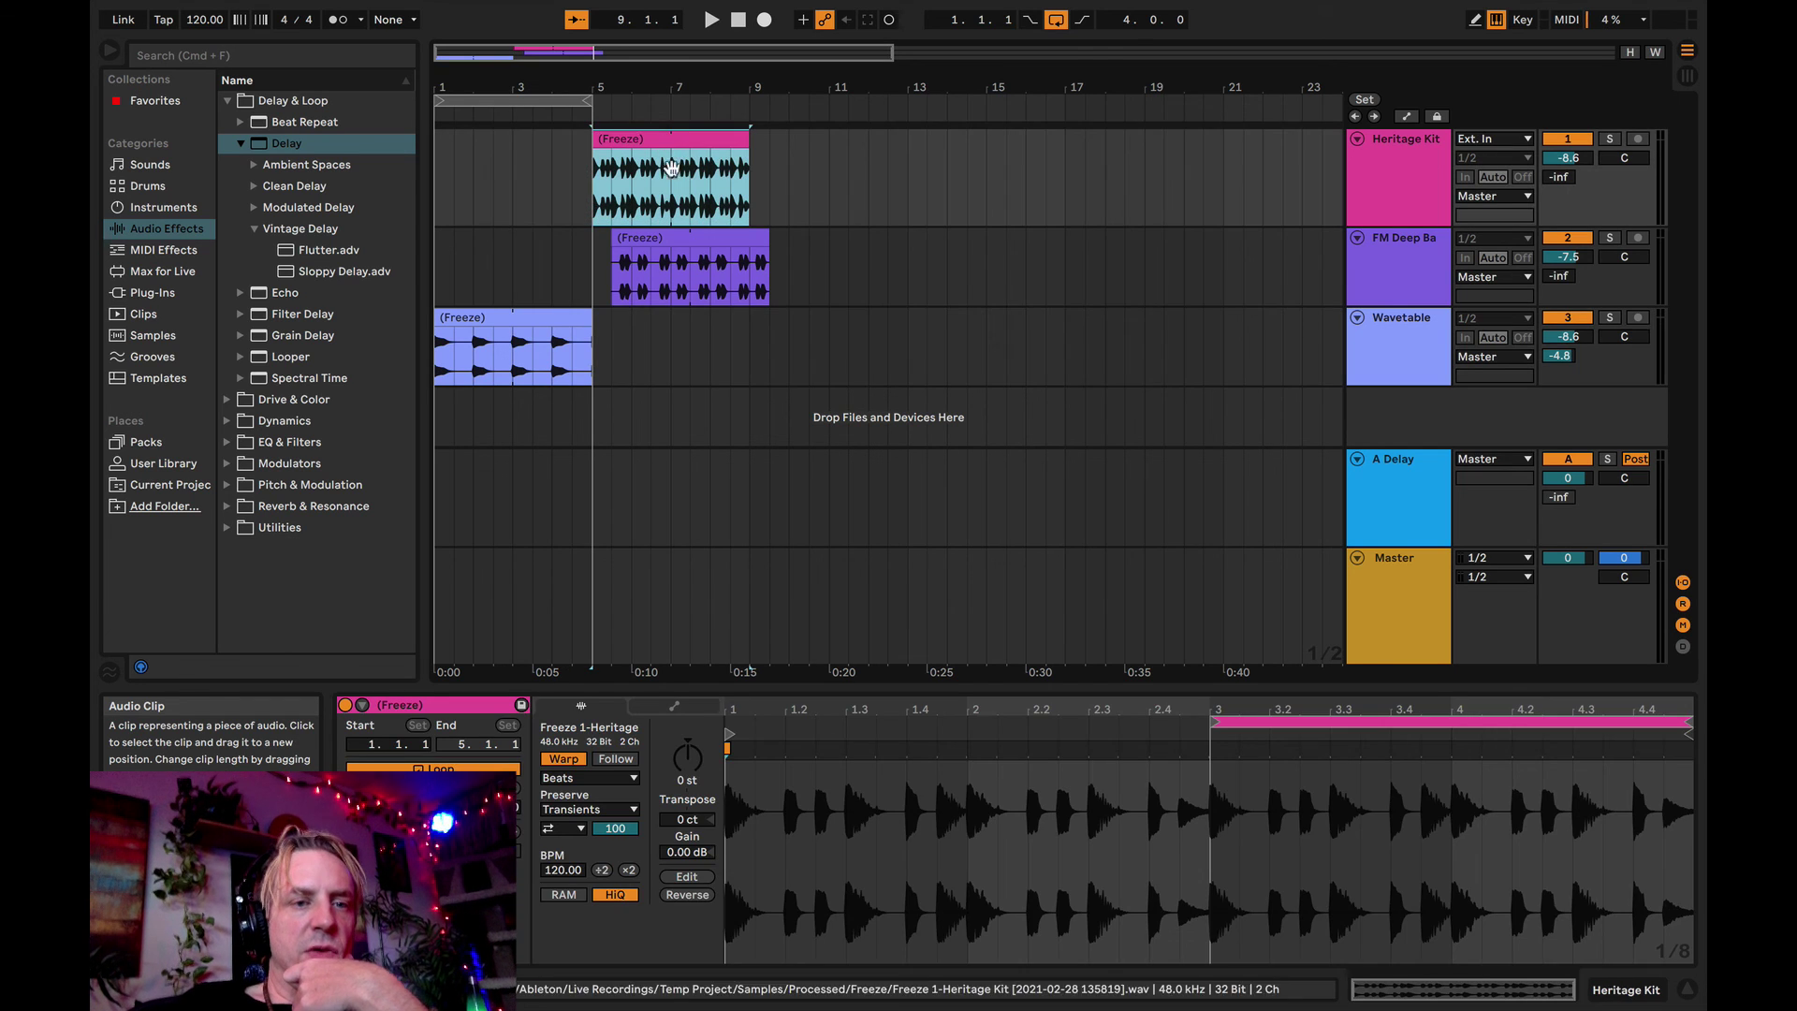
pyautogui.moveTo(714, 263); pyautogui.dragTo(822, 243)
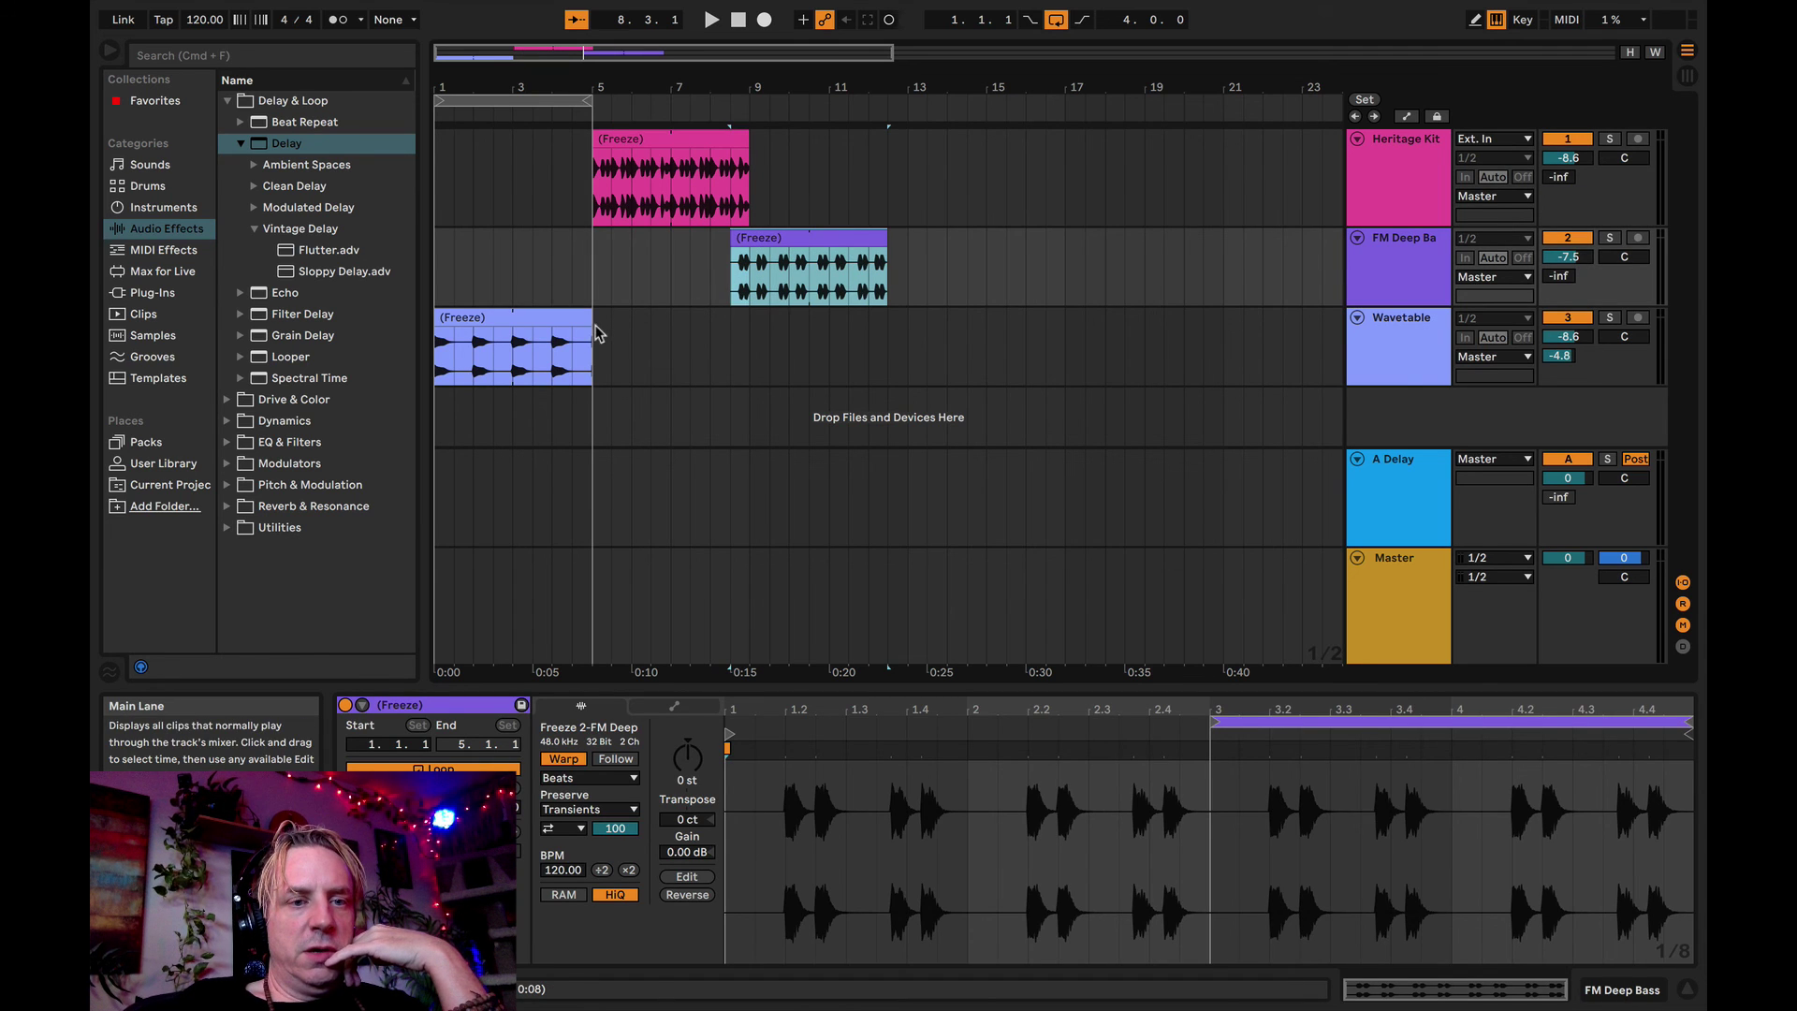
pyautogui.moveTo(587, 323); pyautogui.dragTo(745, 314)
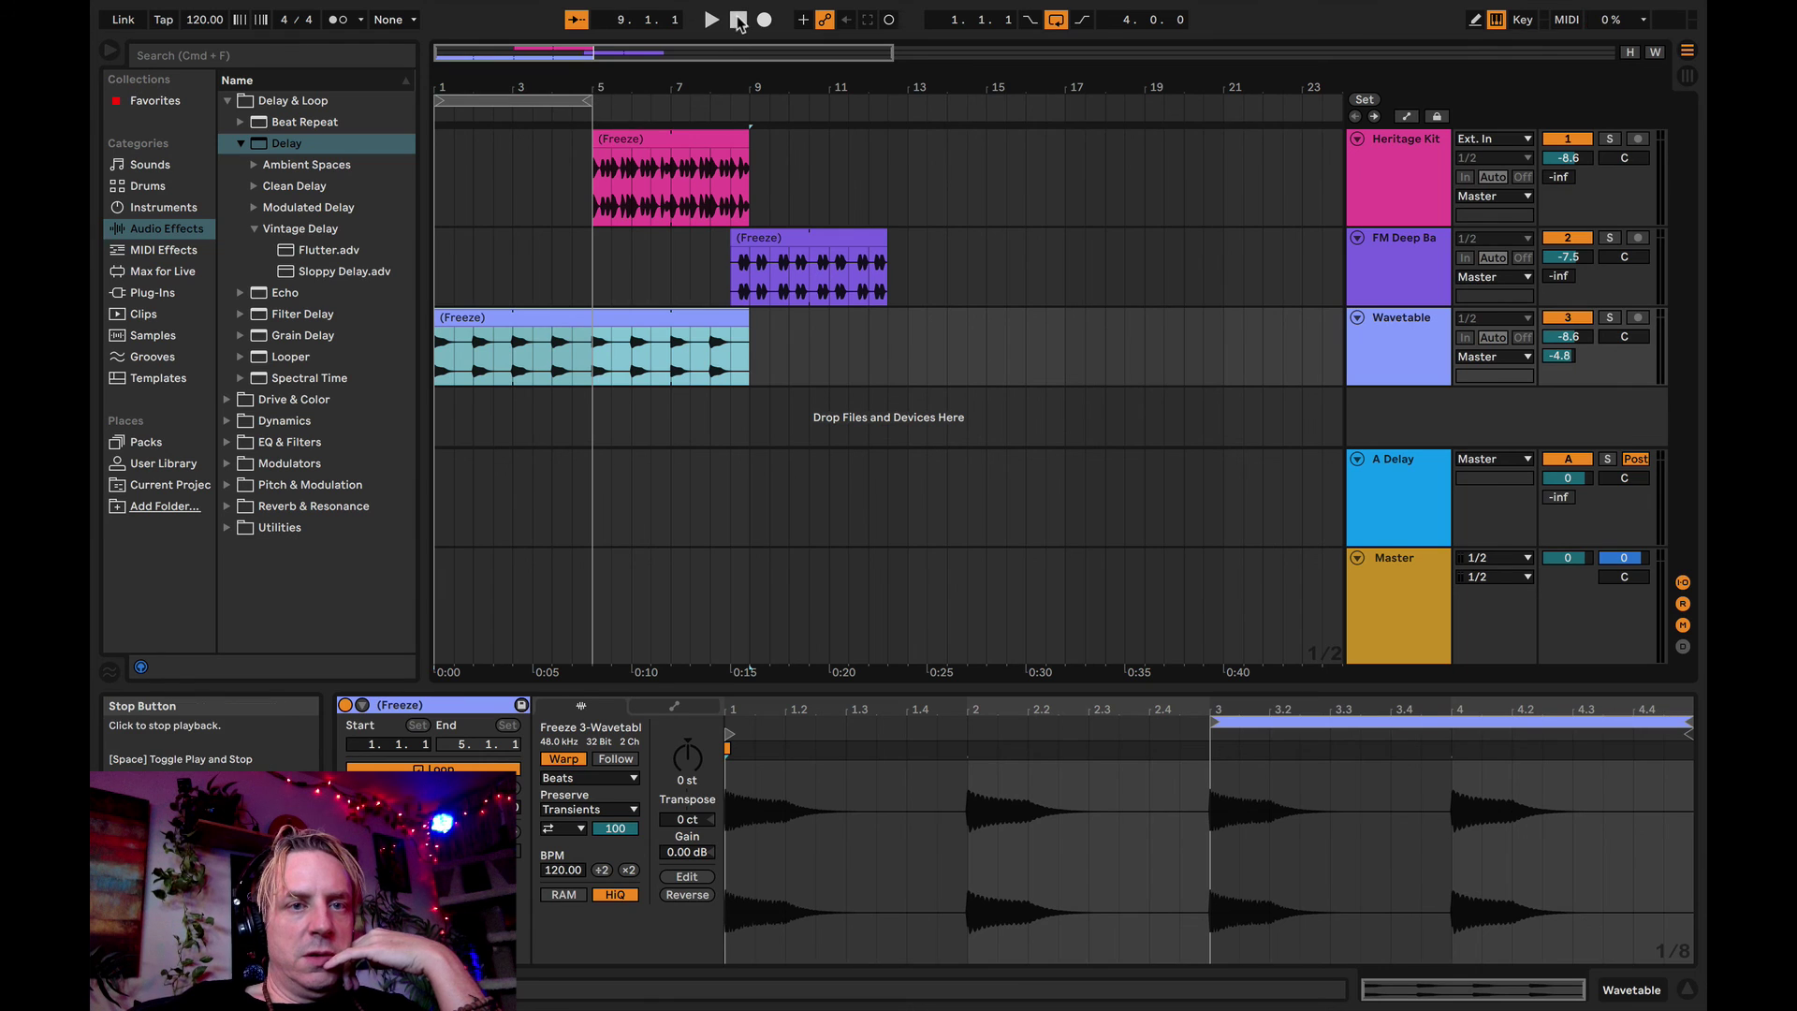
# - Play the Arrangement from the beginning with looping turned off, and move the FM Deep Bass clip to start at bar 9
pyautogui.click(738, 20)
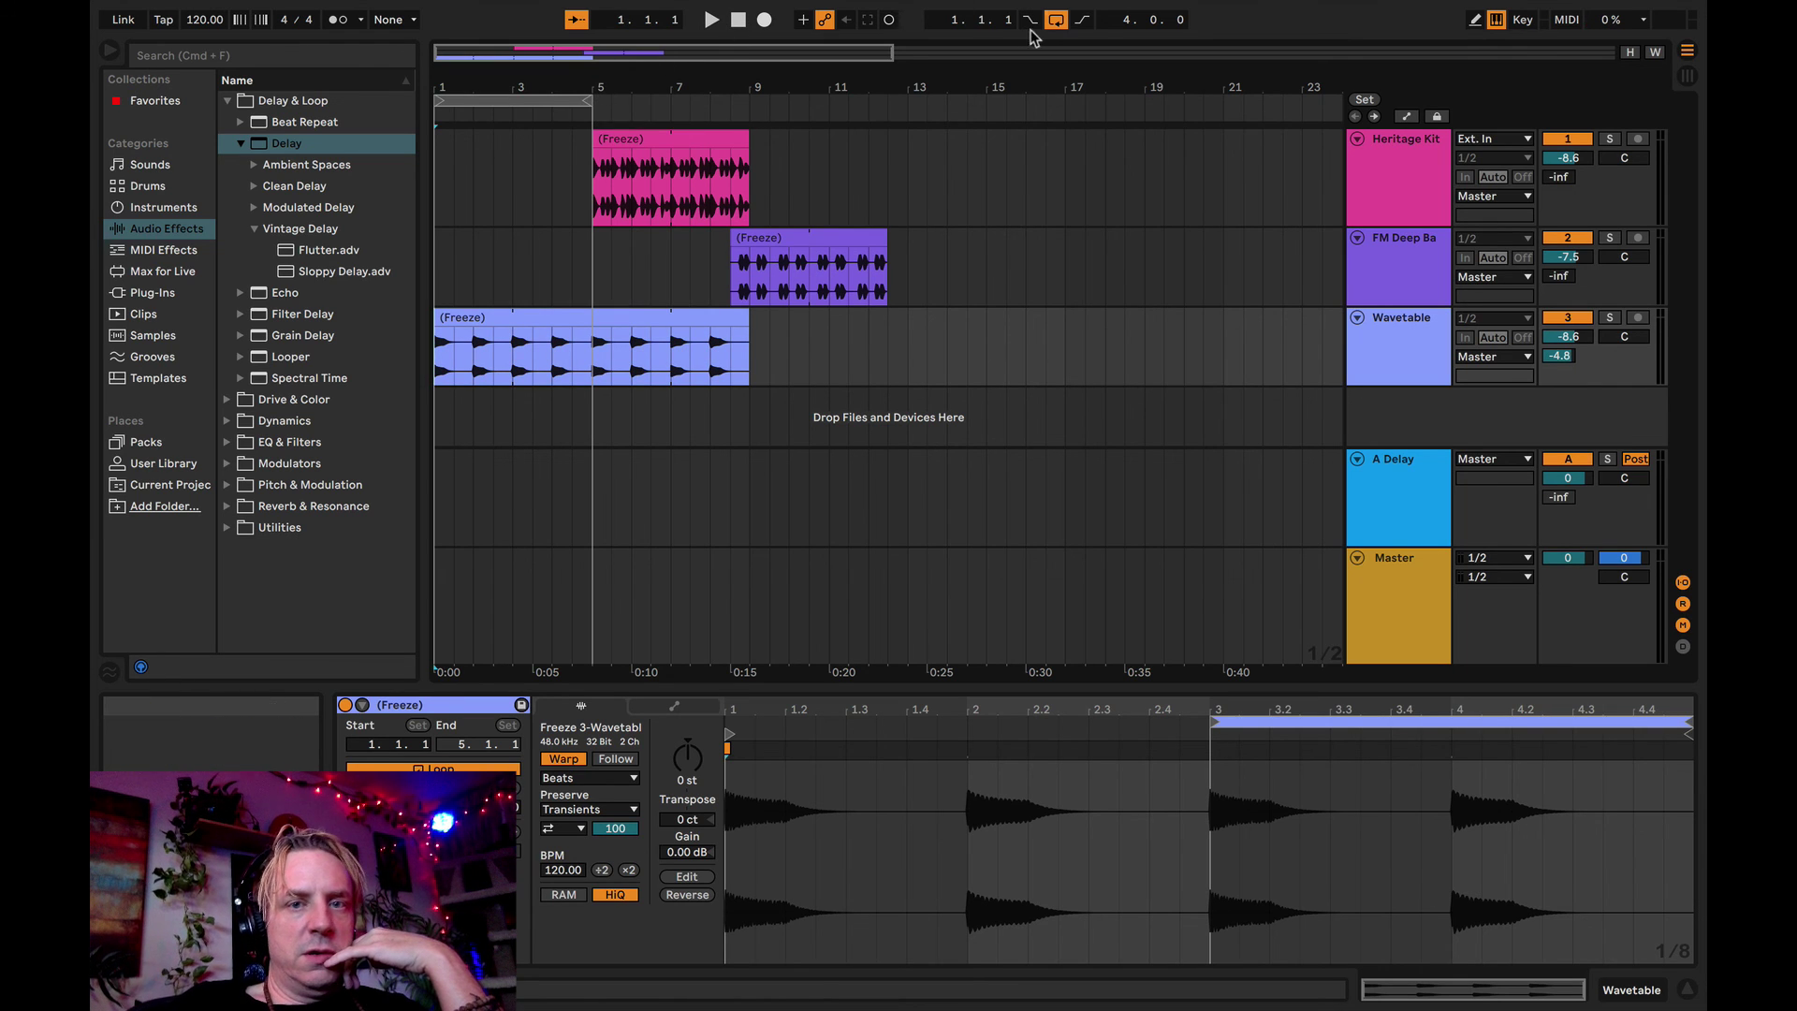
pyautogui.click(1059, 20)
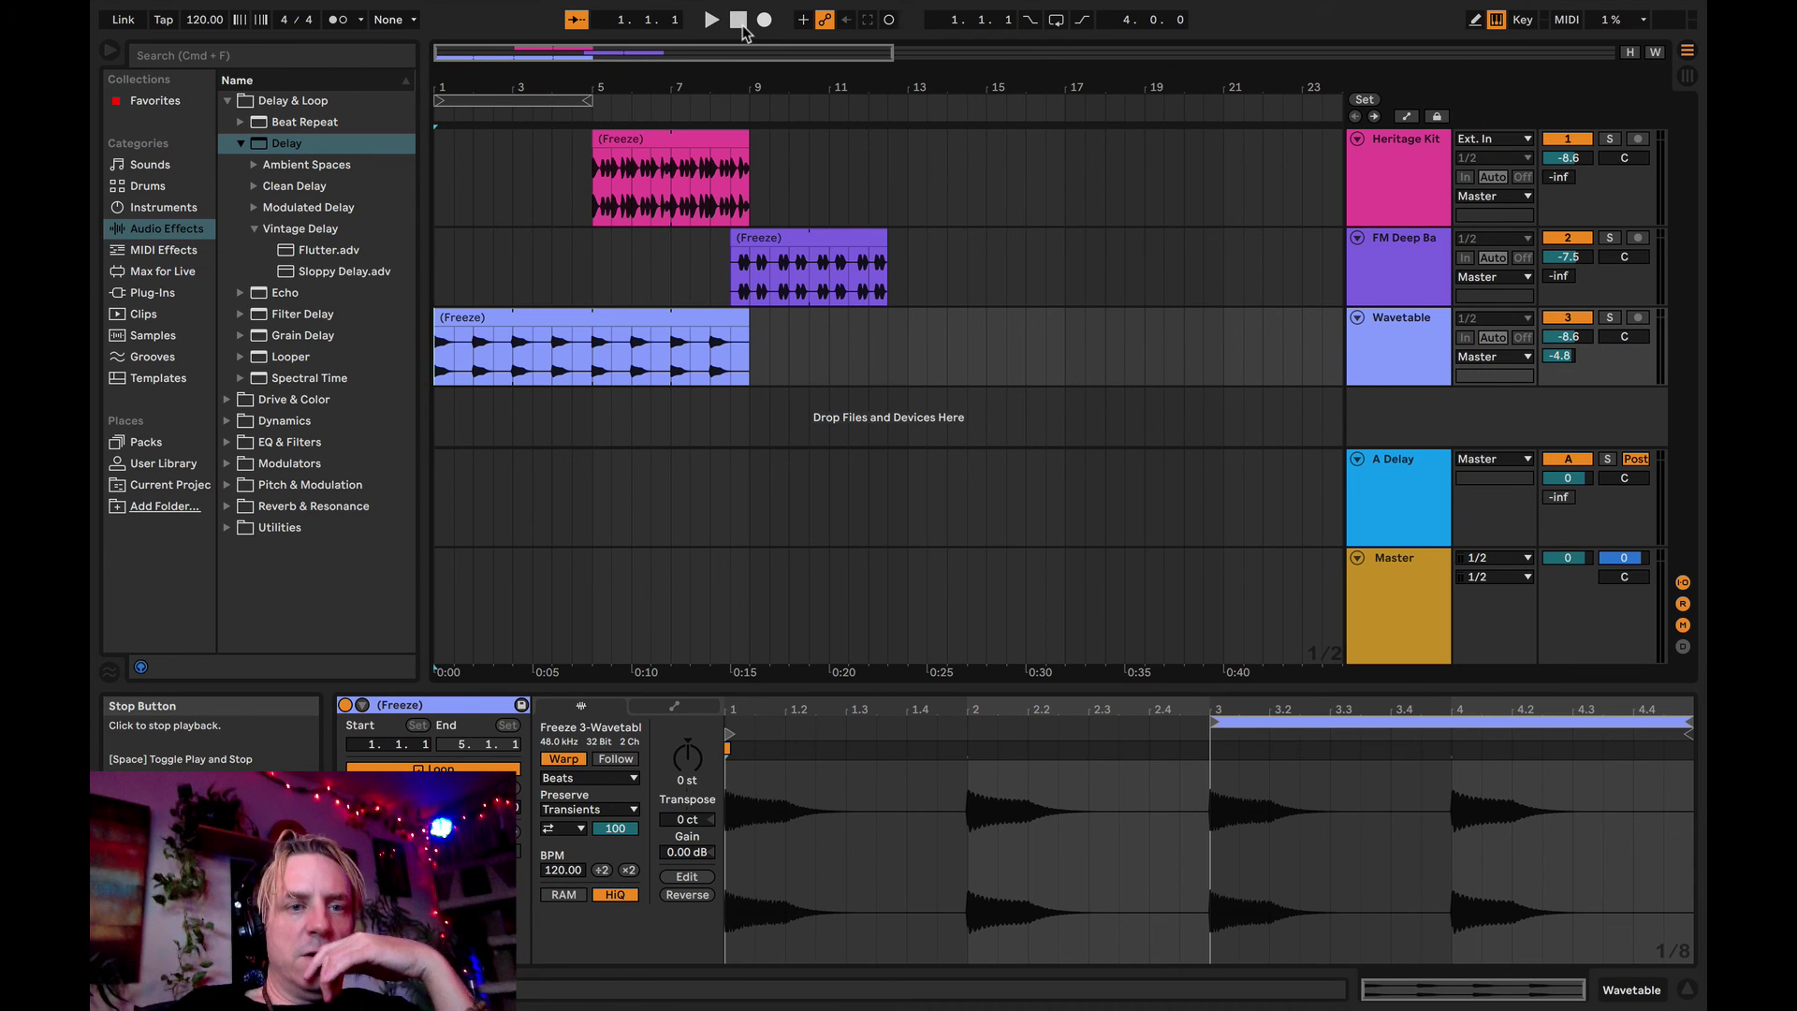
pyautogui.press('space')
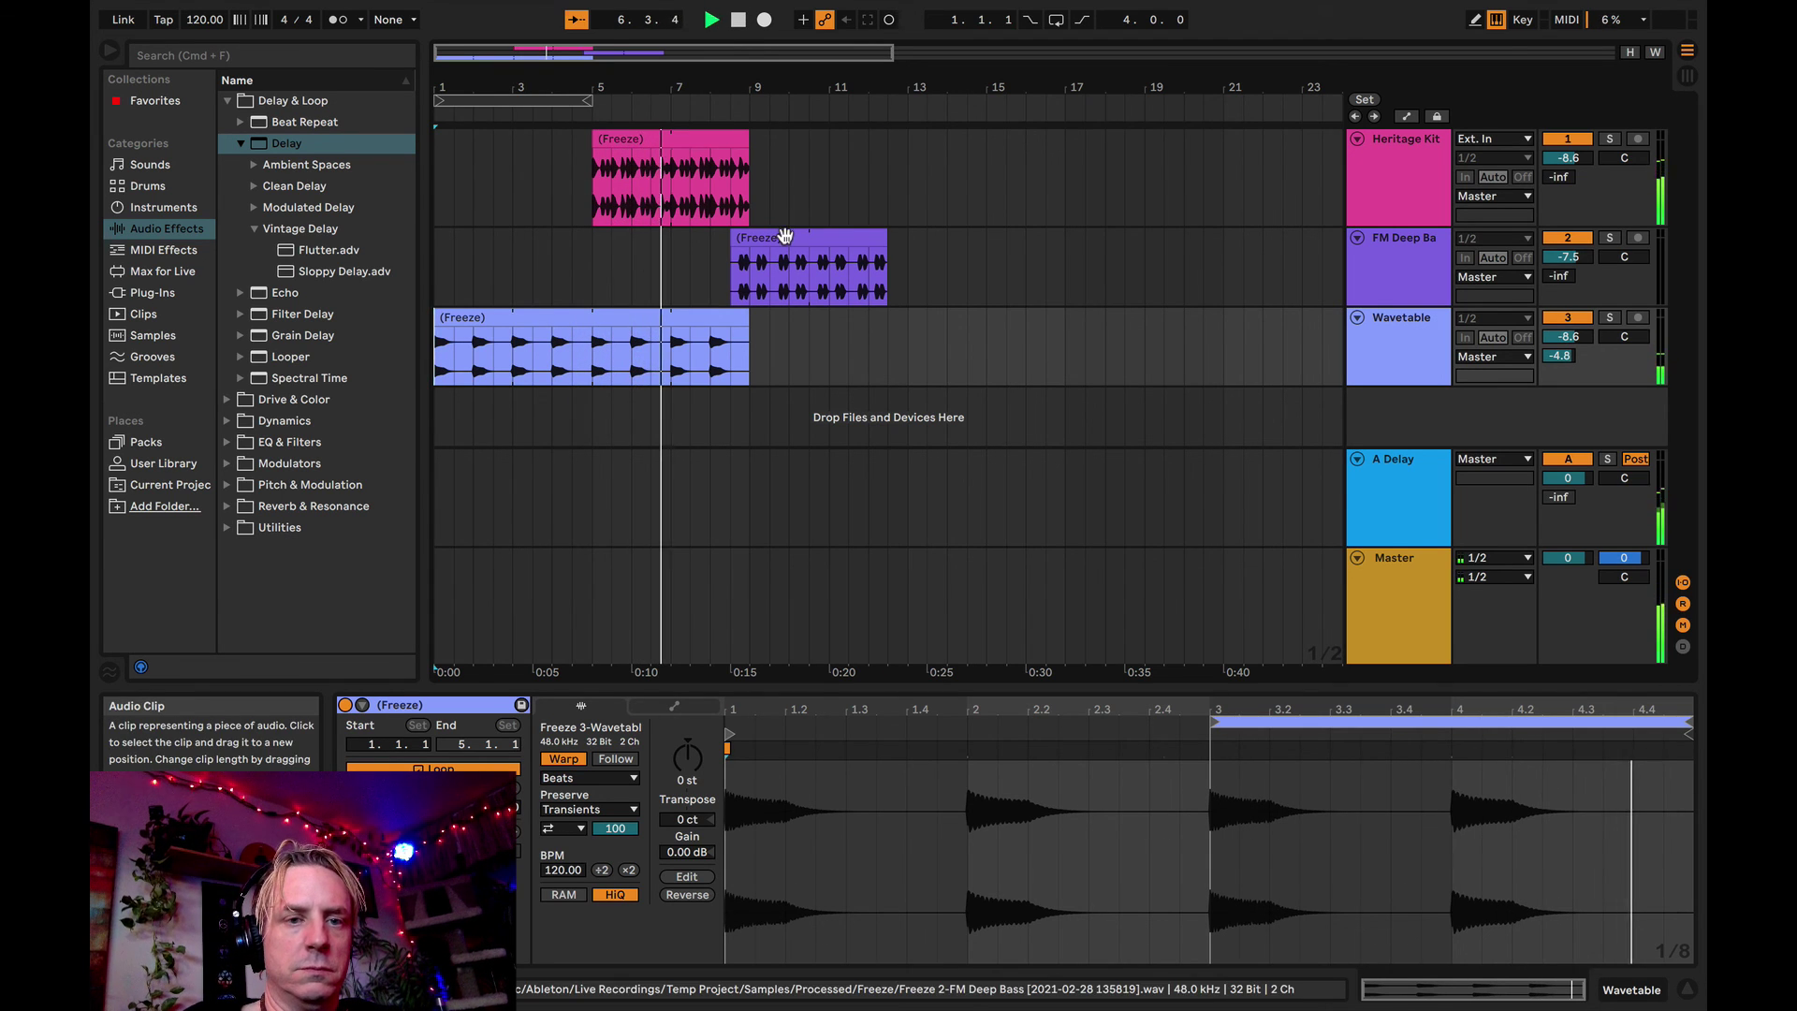
pyautogui.moveTo(784, 236); pyautogui.dragTo(809, 236)
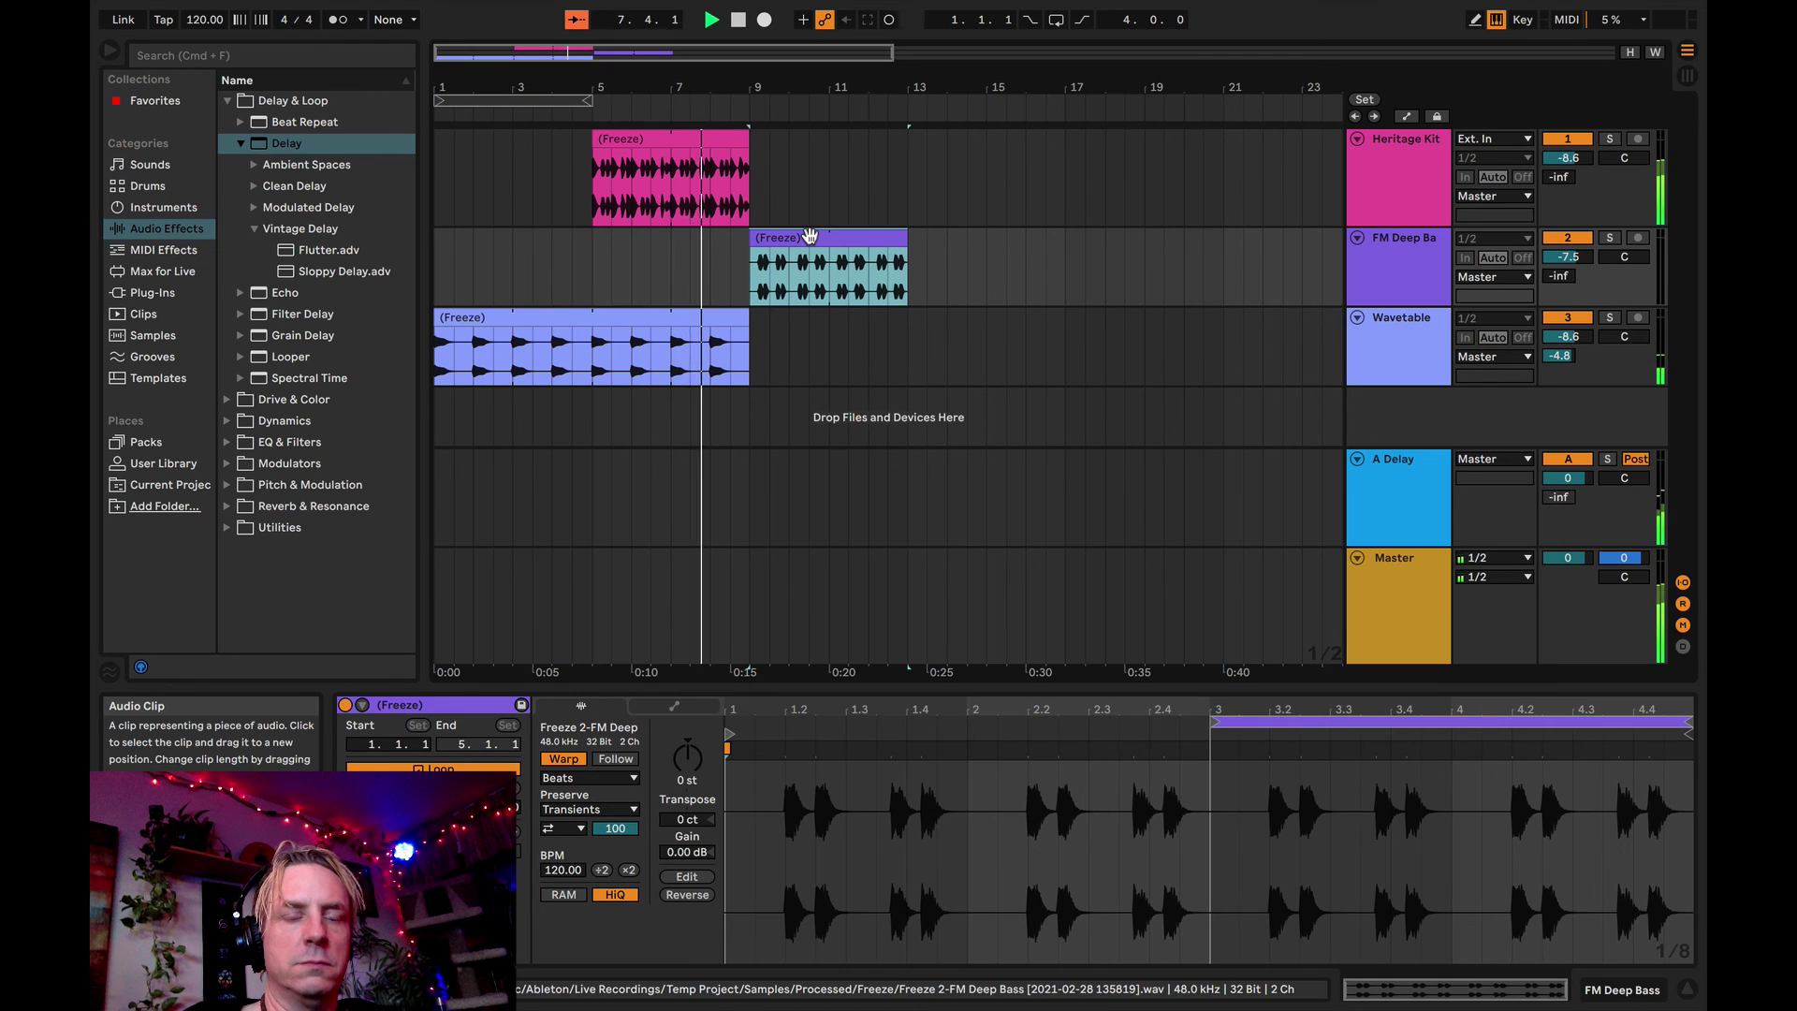
# - Extend the Heritage Kit, FM Deep Bass and Wavetable clips so that all three end together at bar 17
pyautogui.moveTo(748, 155); pyautogui.dragTo(947, 154)
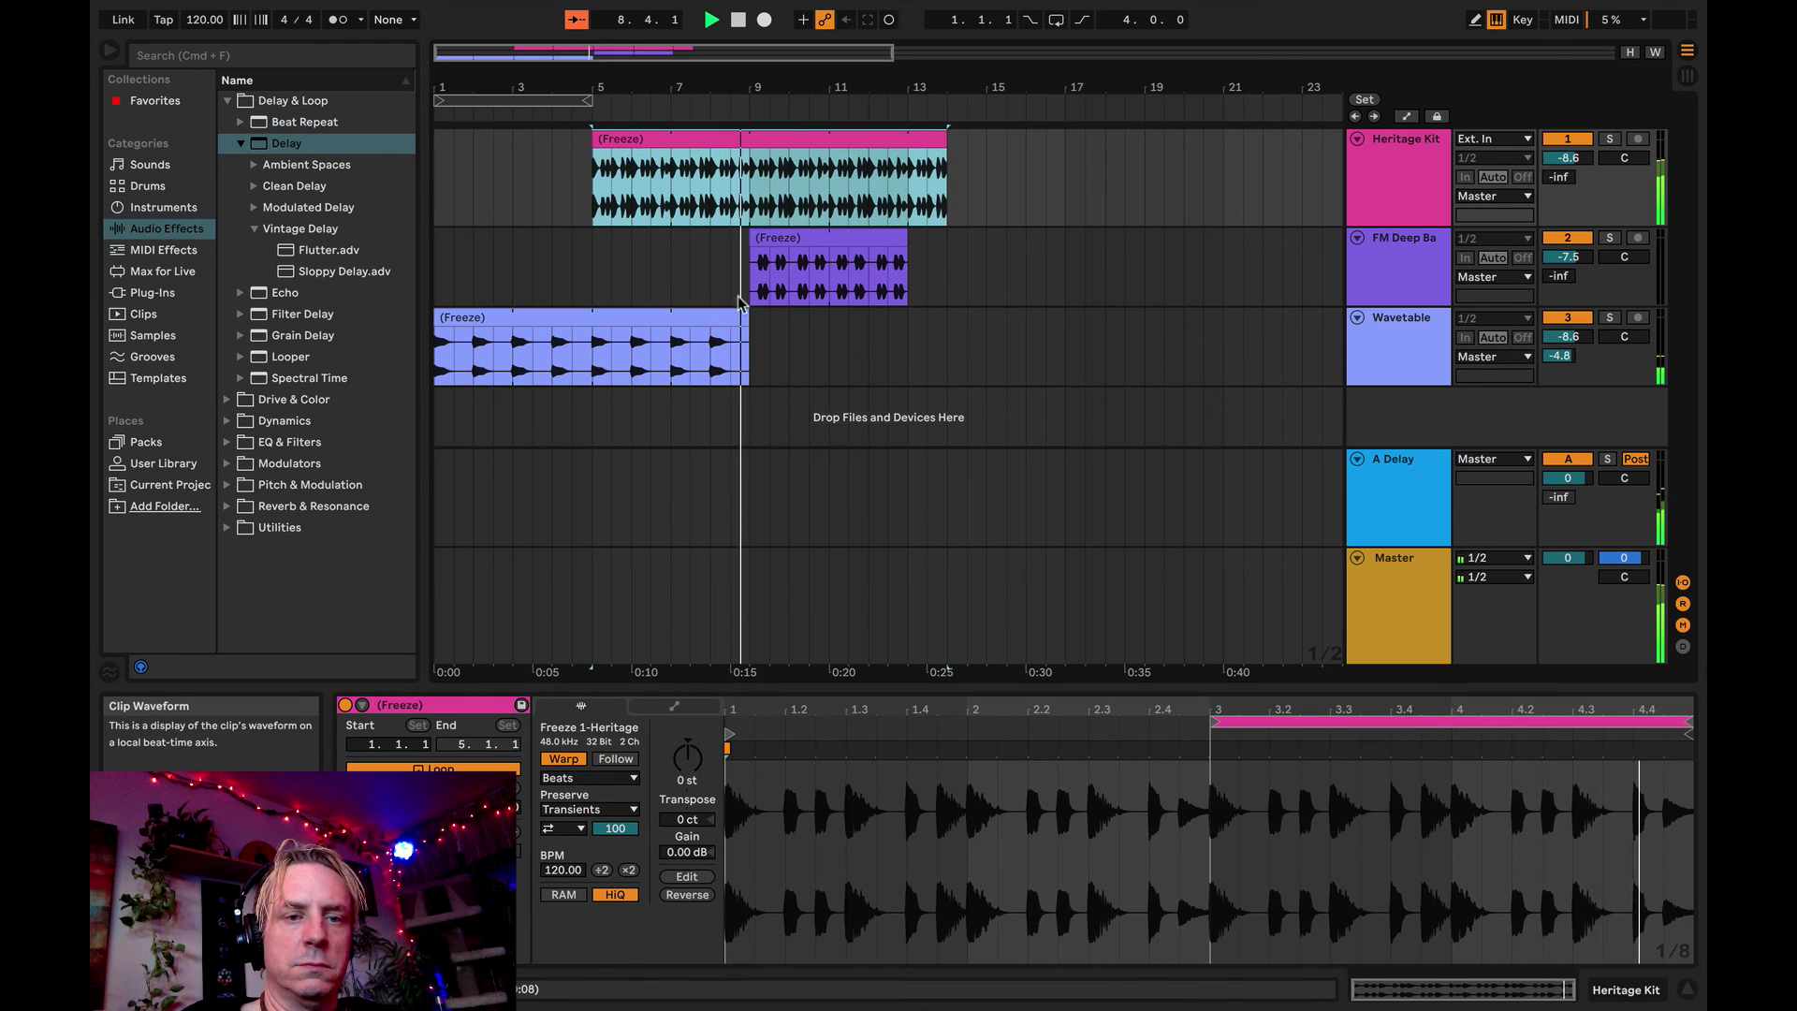
pyautogui.moveTo(747, 321); pyautogui.dragTo(973, 328)
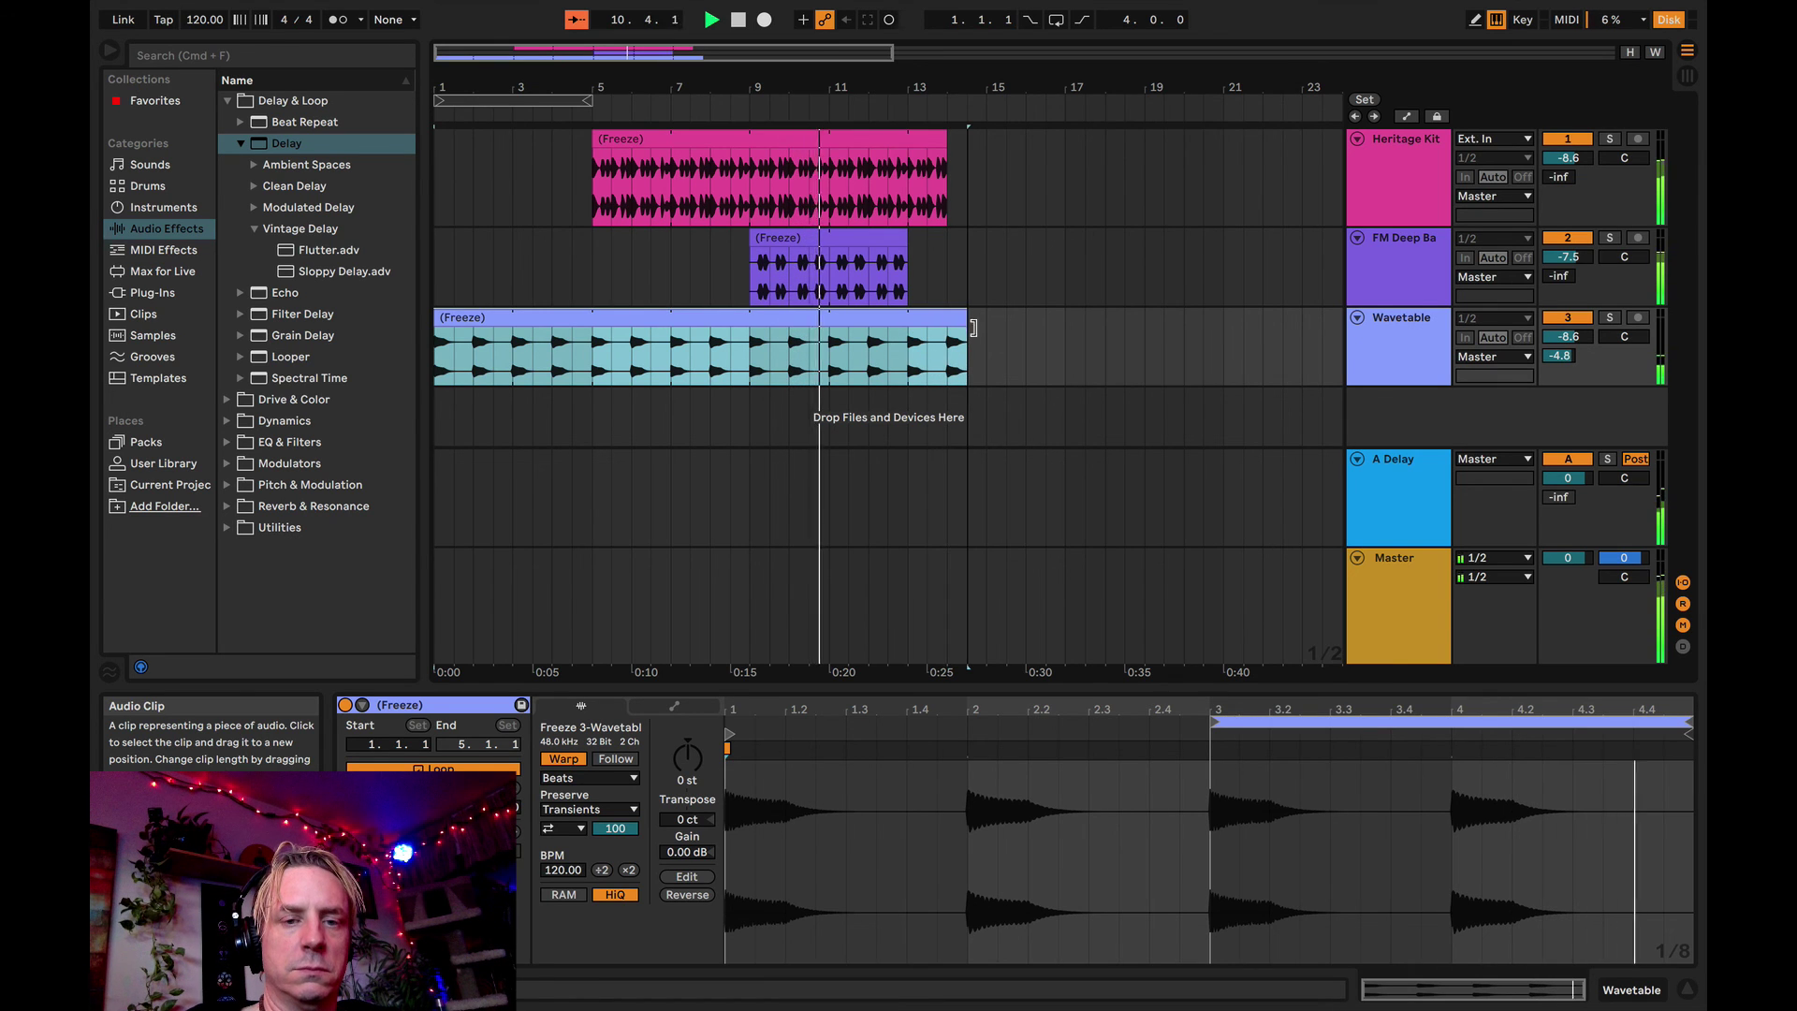
pyautogui.moveTo(946, 165); pyautogui.dragTo(1022, 166)
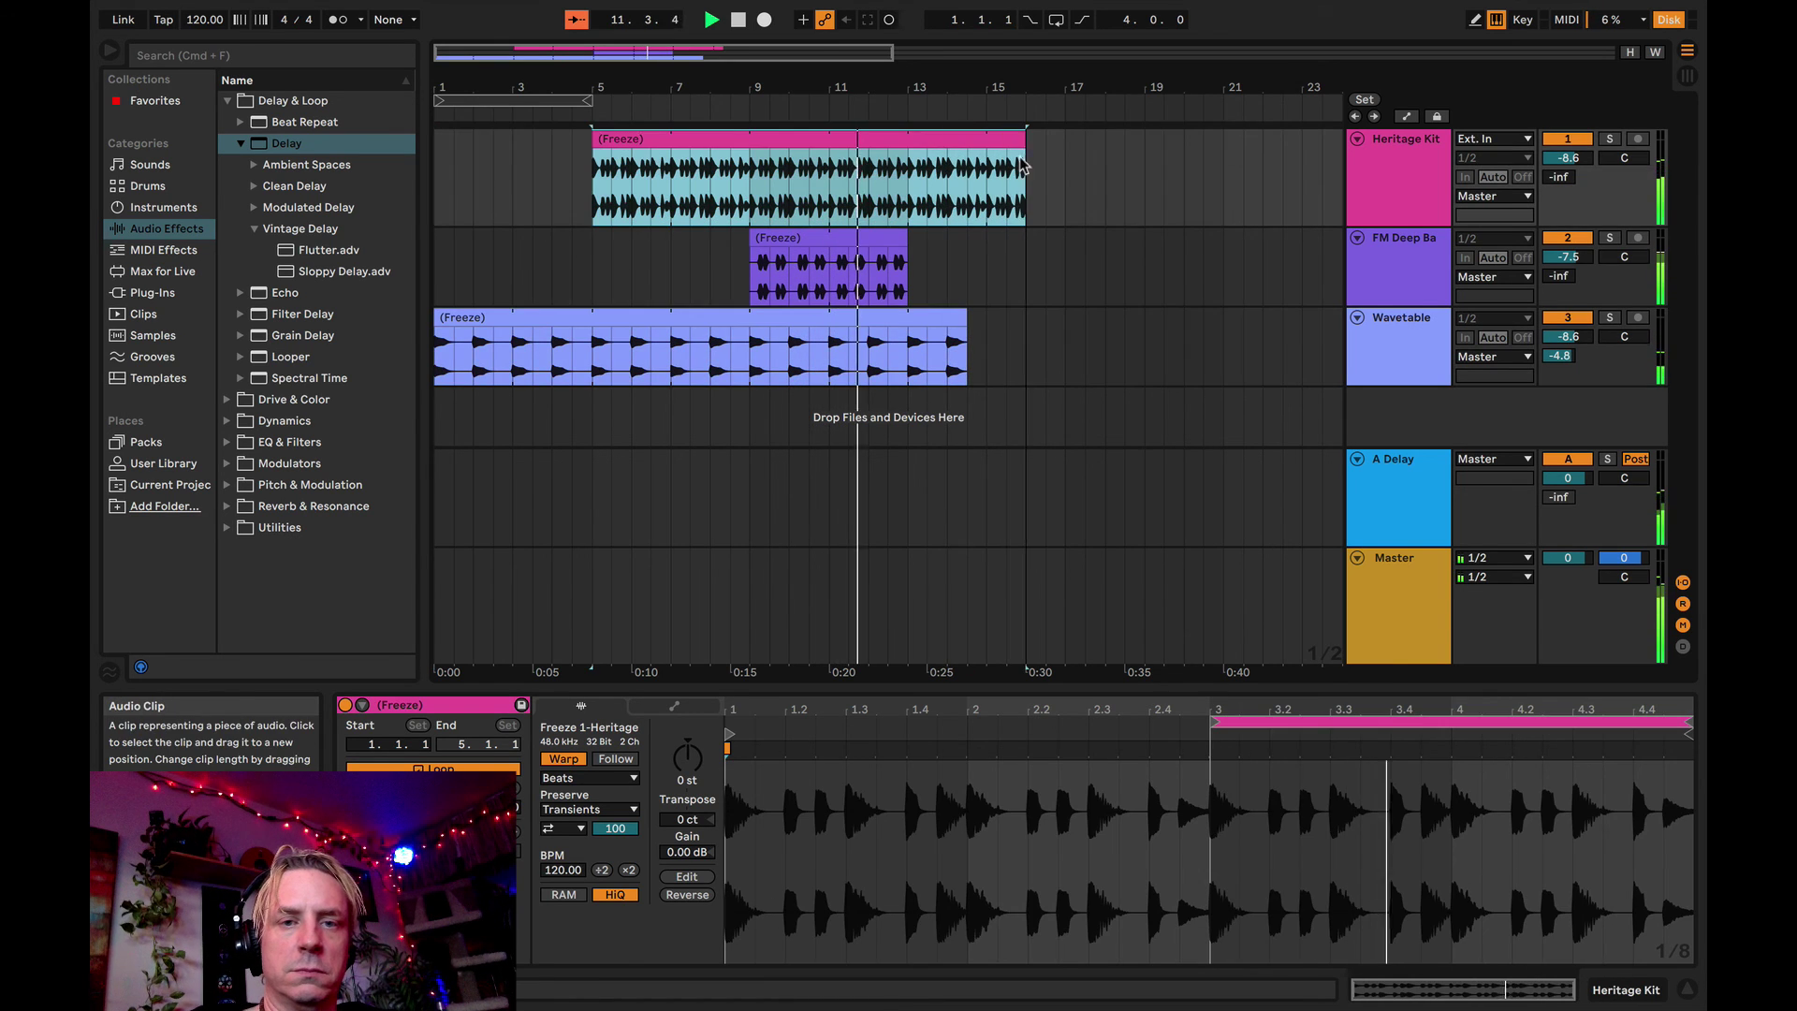
pyautogui.moveTo(906, 280); pyautogui.dragTo(1084, 330)
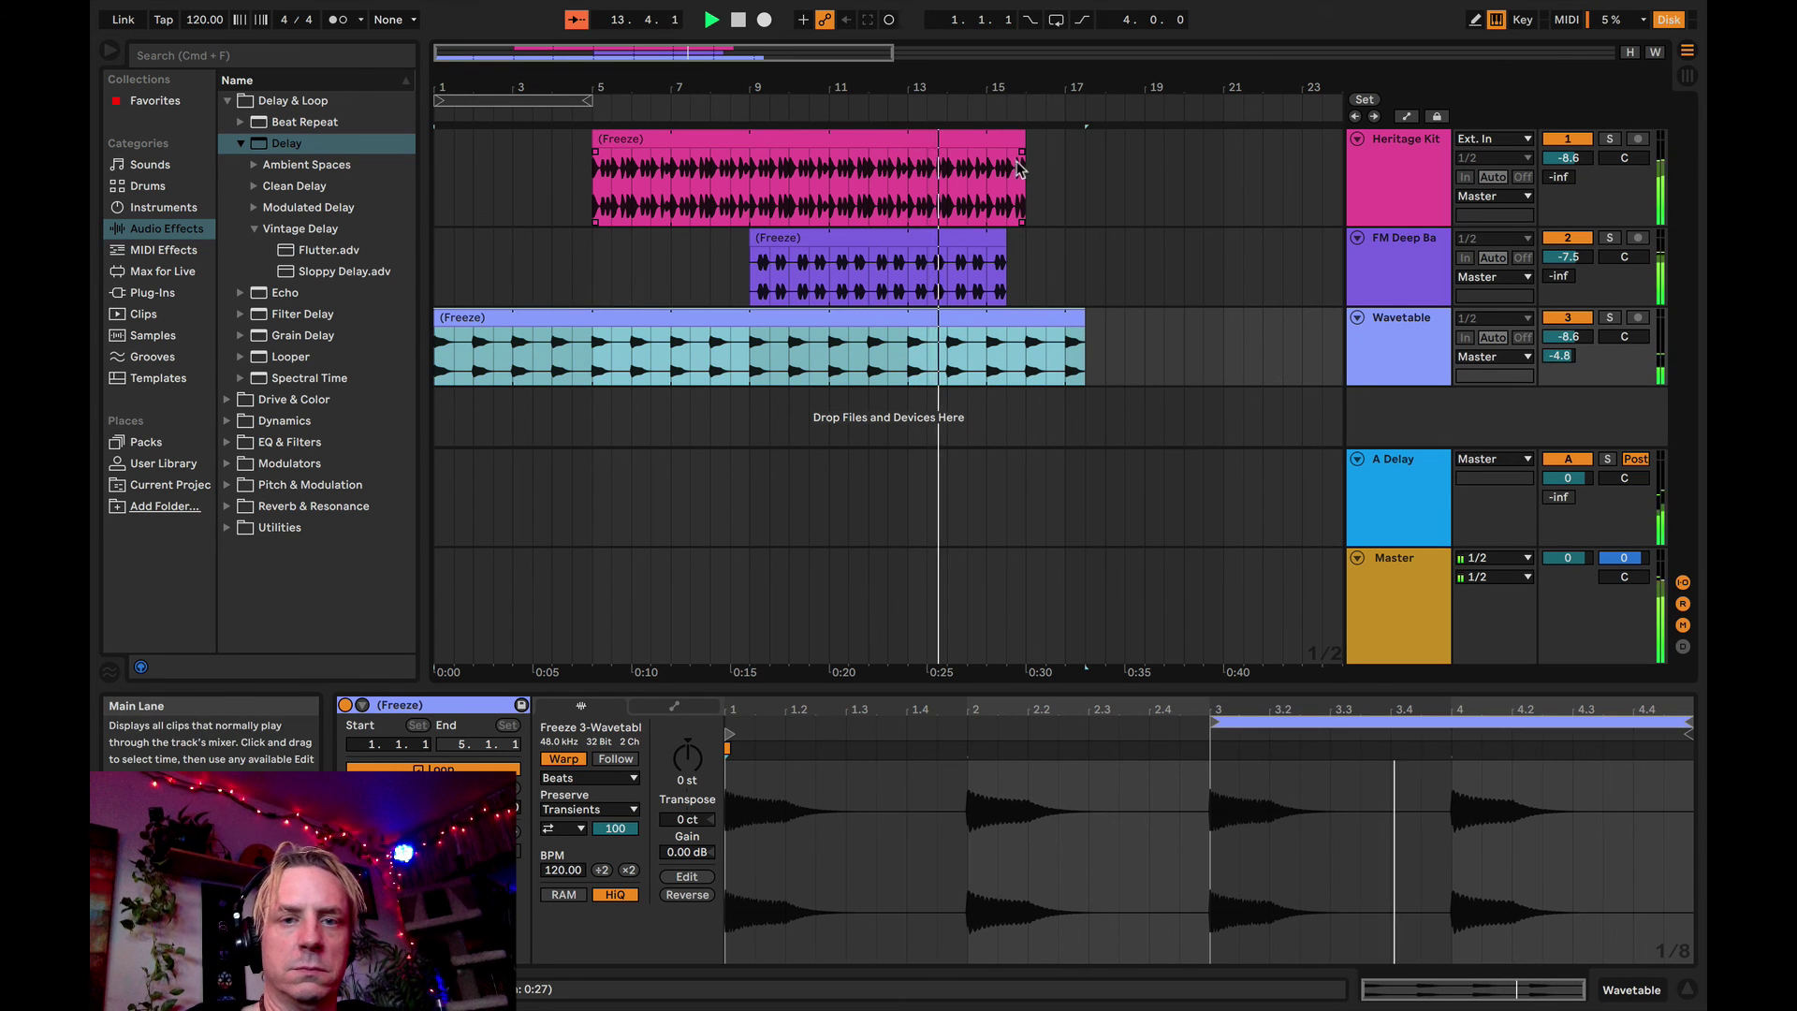
pyautogui.moveTo(1021, 167); pyautogui.dragTo(1069, 156)
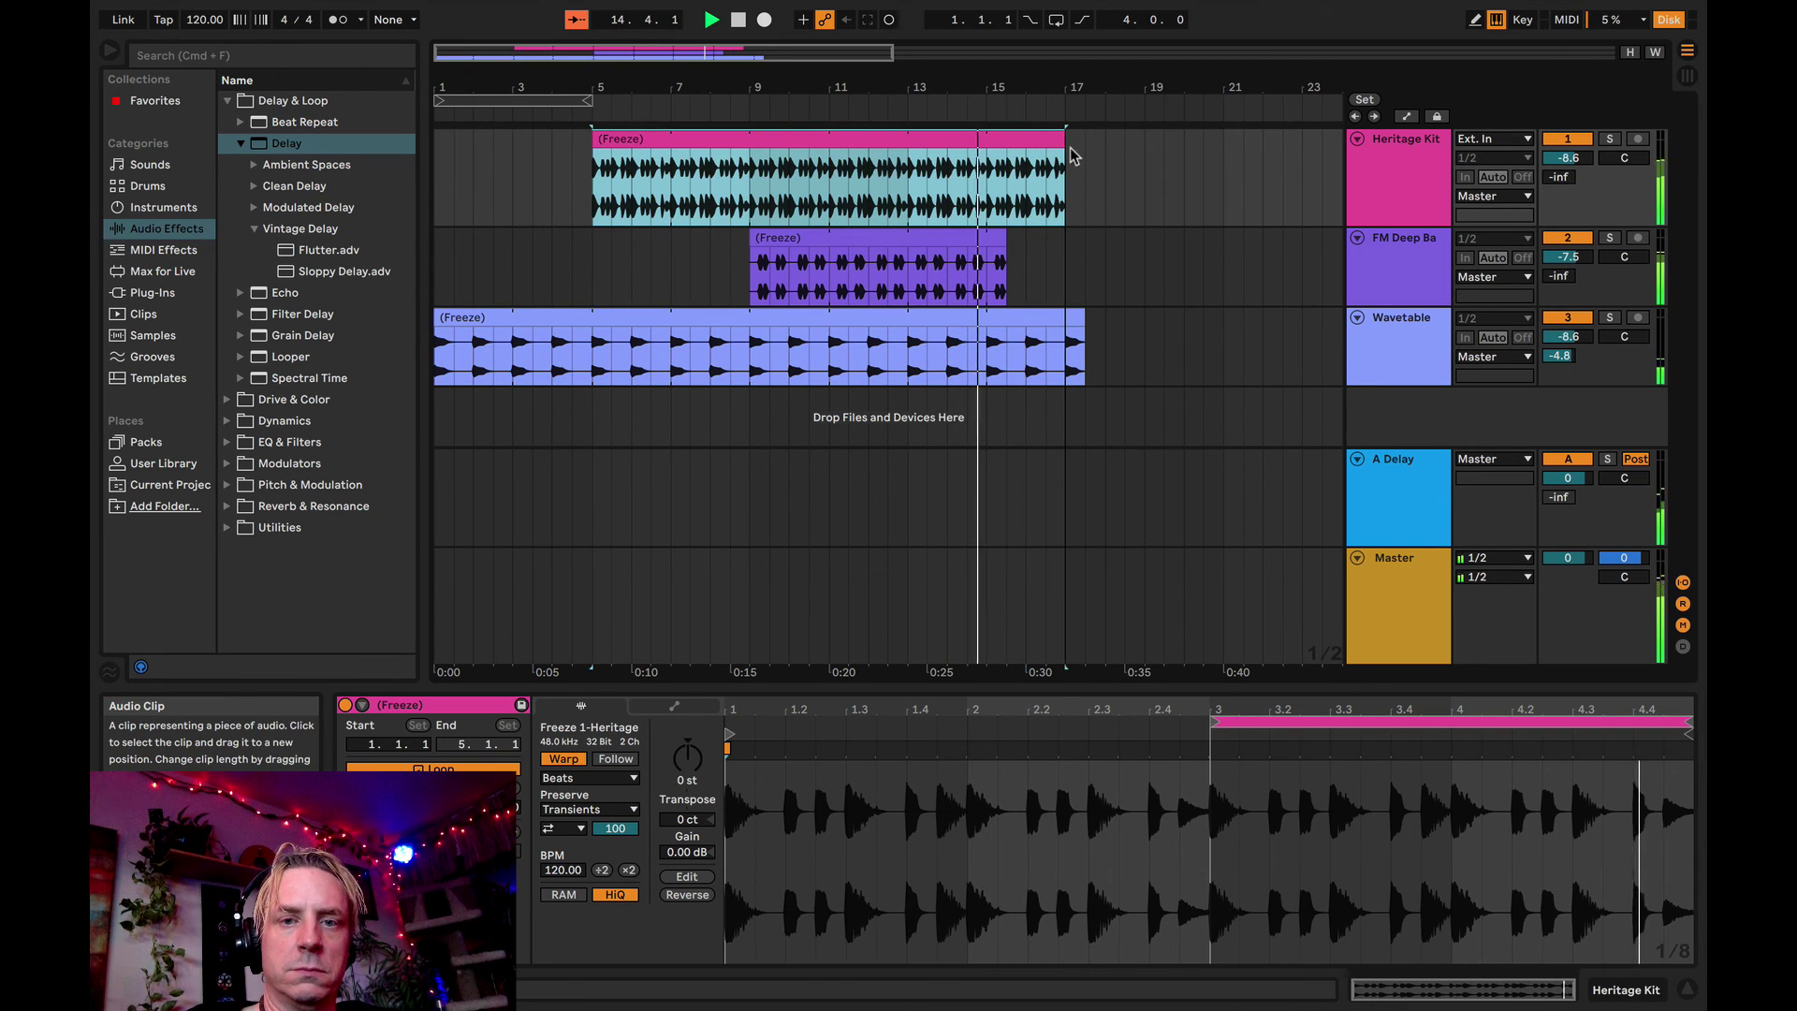
pyautogui.moveTo(1005, 271); pyautogui.dragTo(1062, 262)
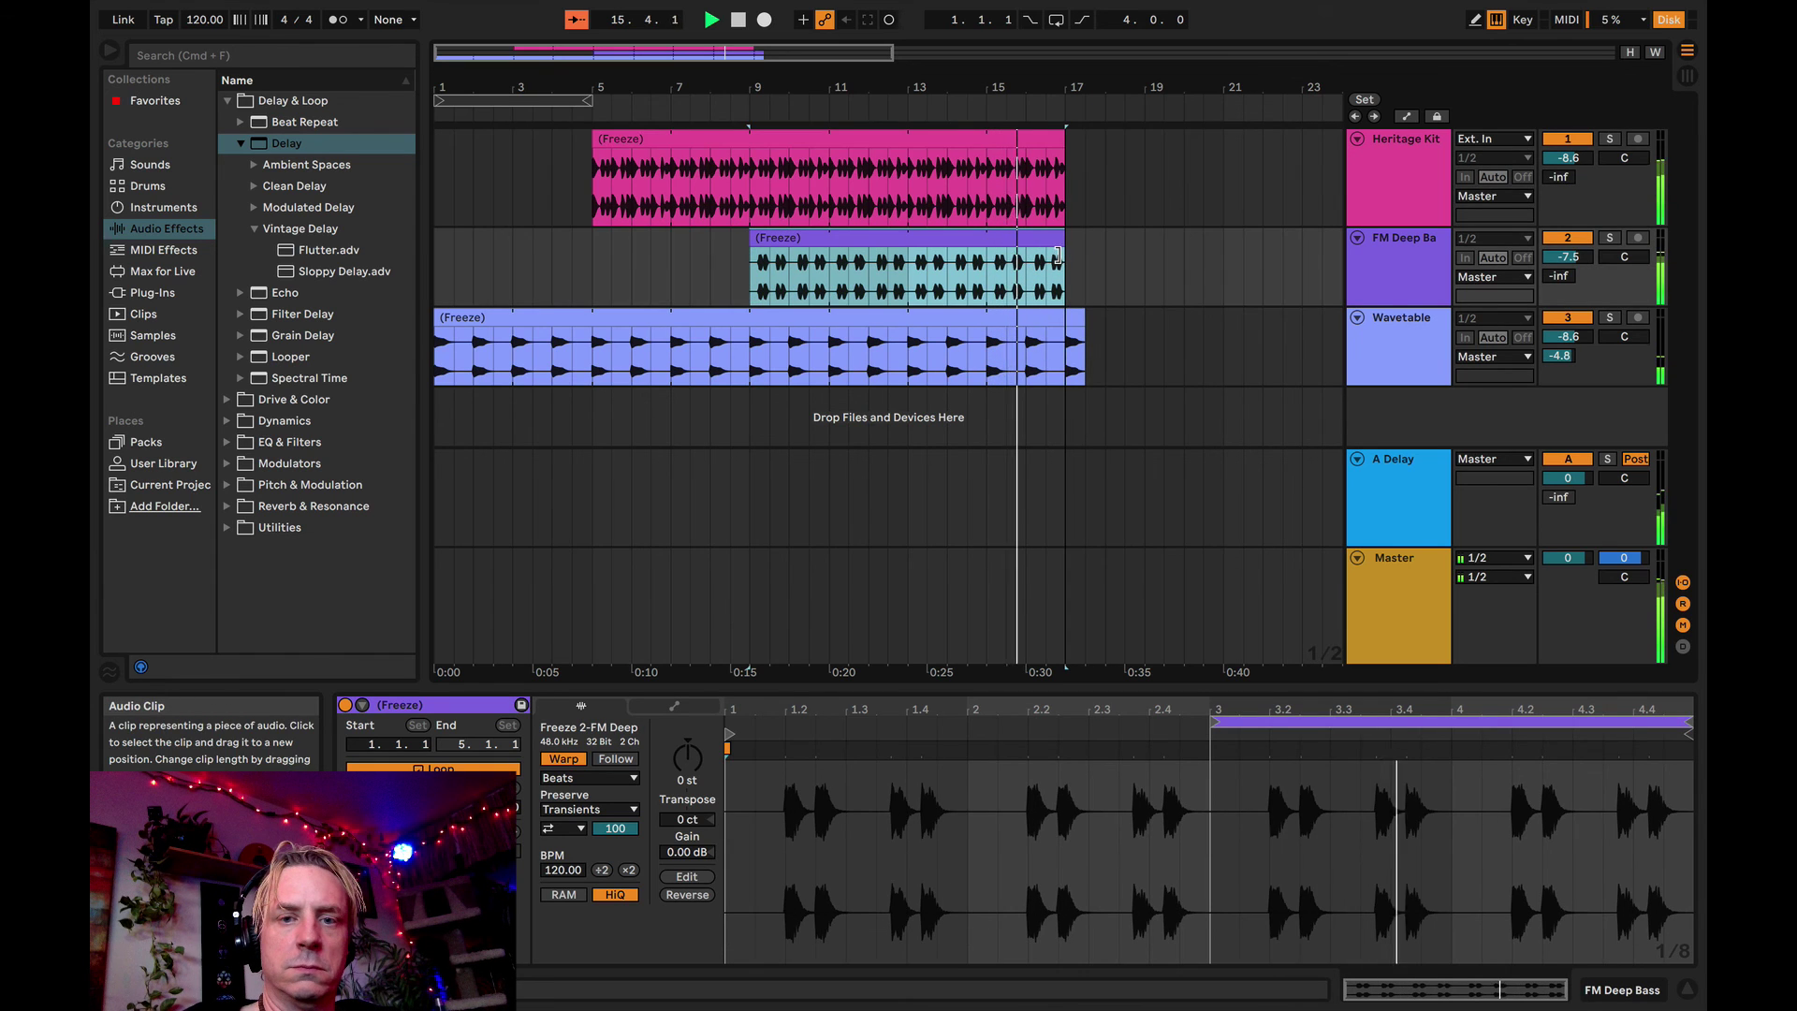
pyautogui.moveTo(1083, 347); pyautogui.dragTo(1203, 346)
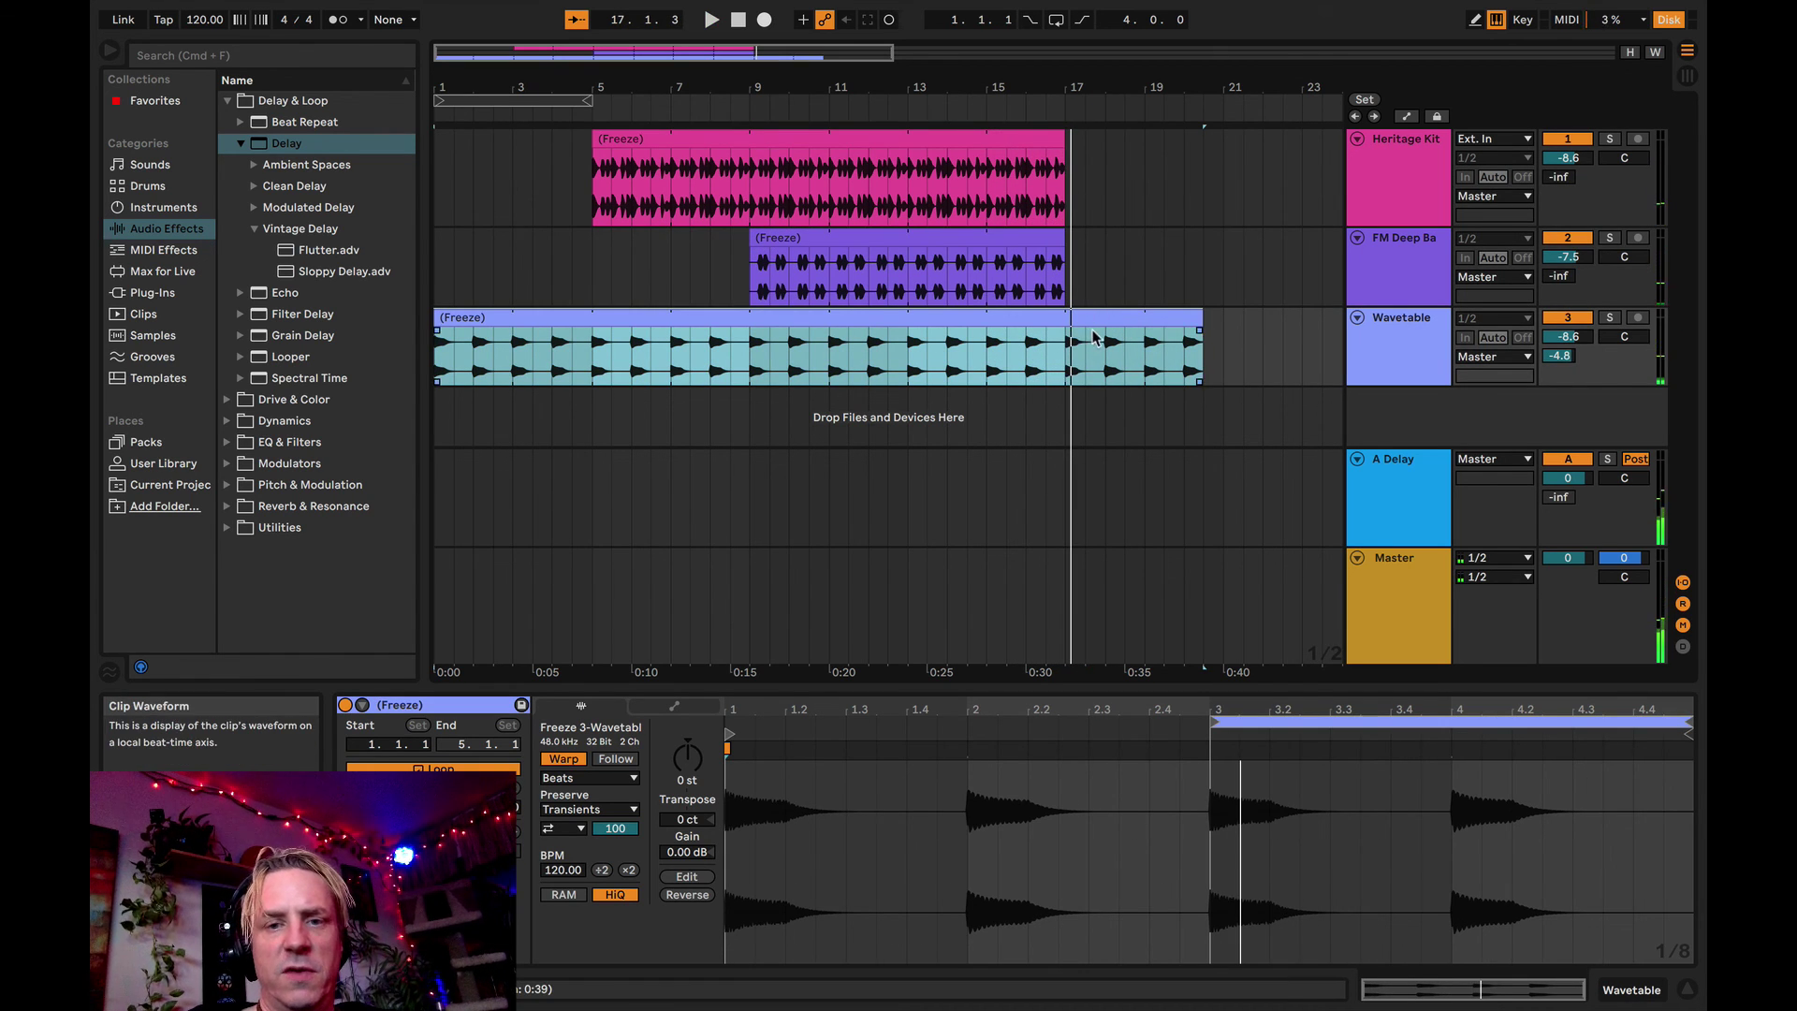
pyautogui.click(1195, 329)
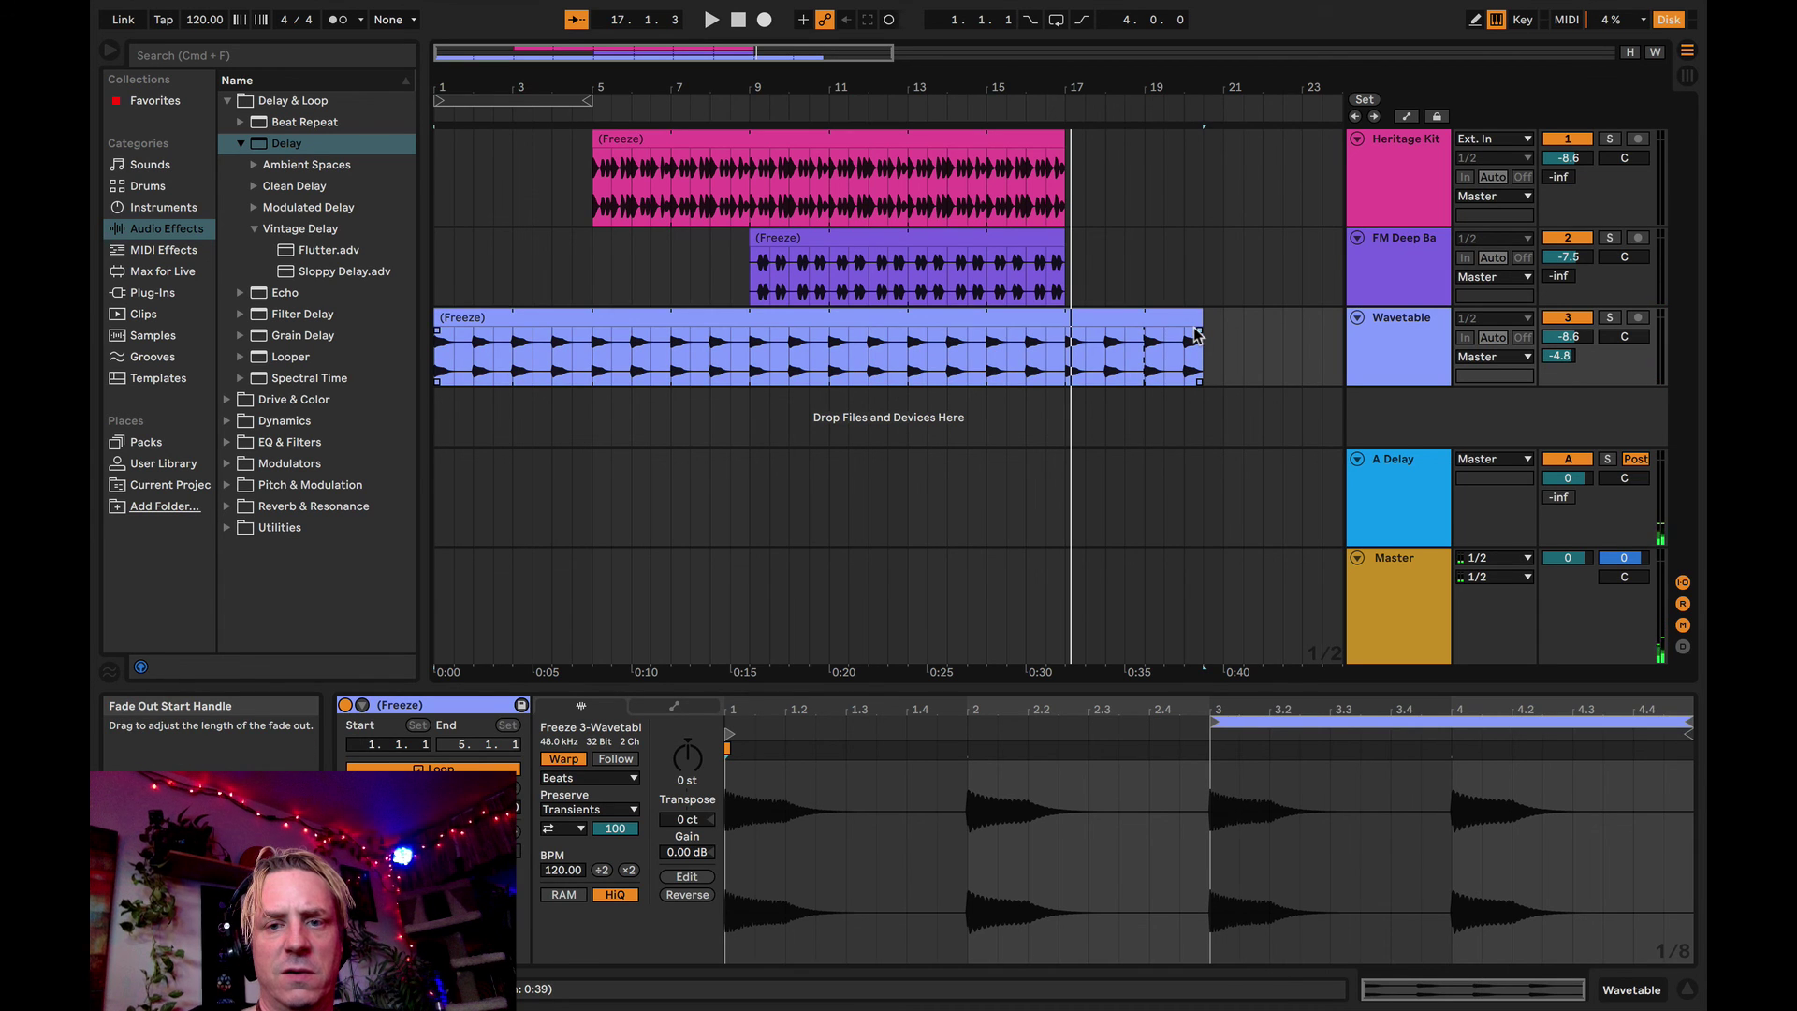
pyautogui.moveTo(1197, 323); pyautogui.dragTo(1066, 327)
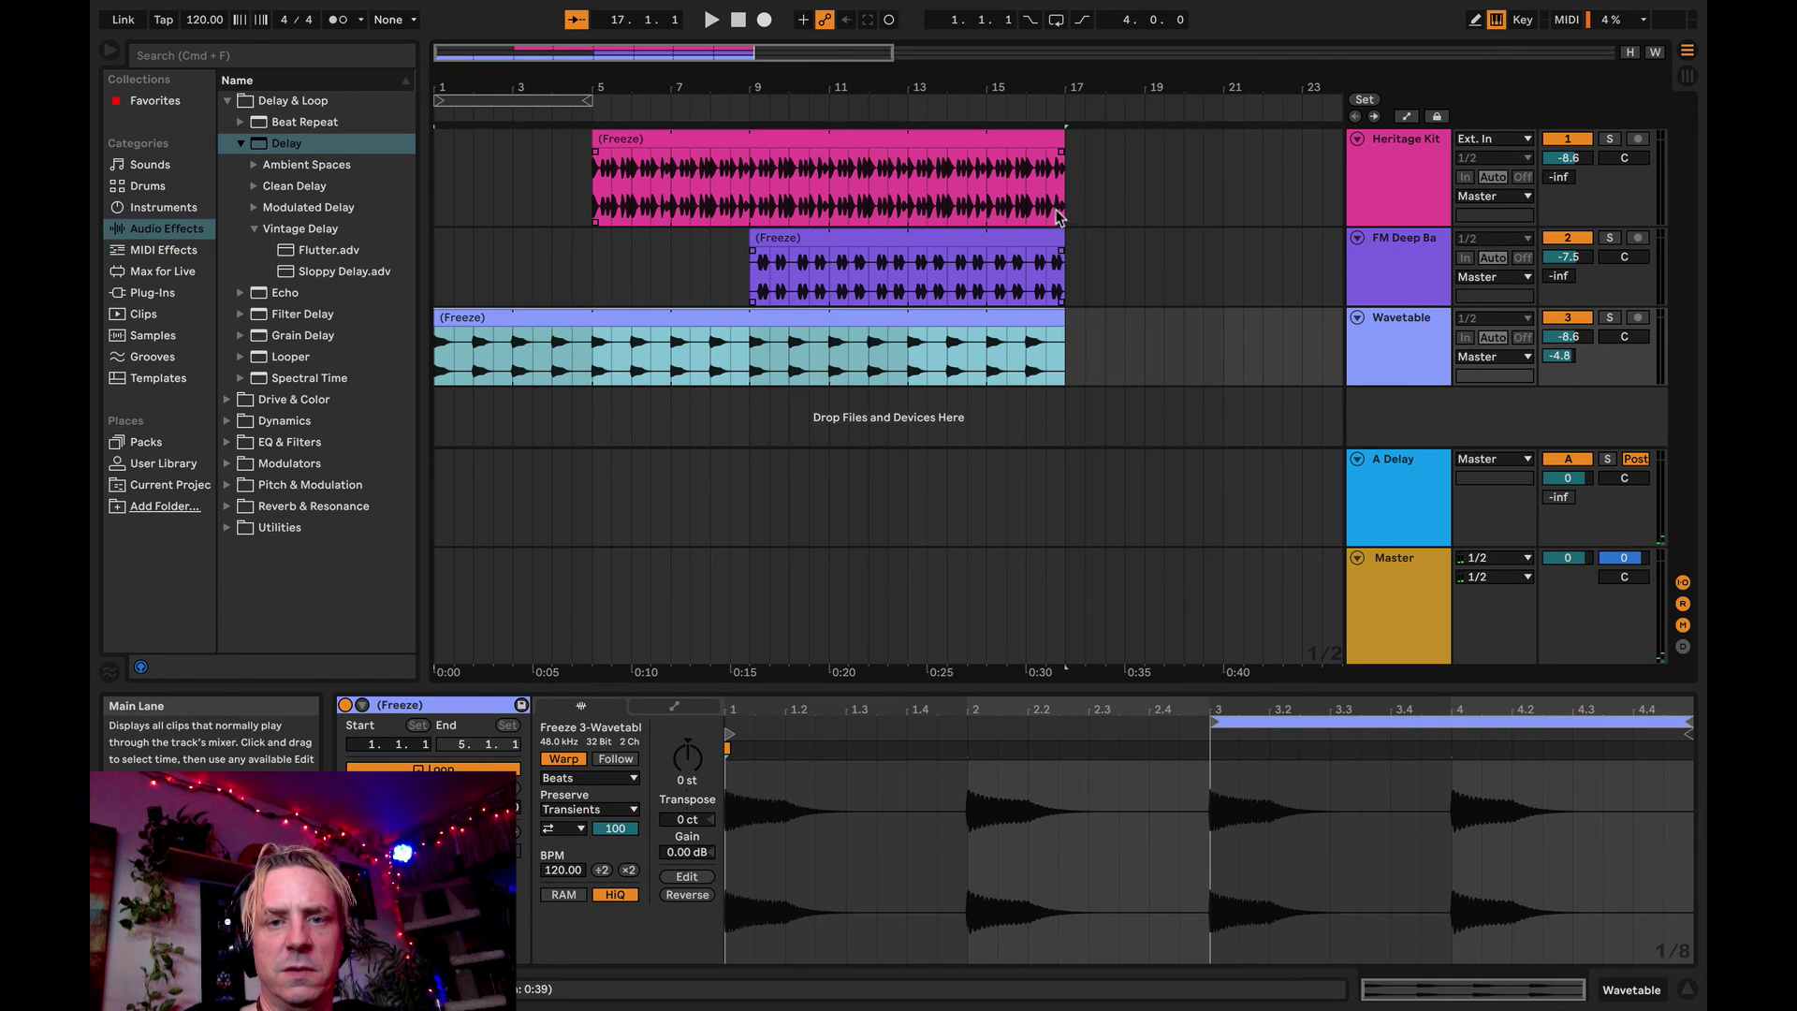
# - Extend the FM Deep Bass clip to bar 22 and the Heritage Kit clip to bar 21.3, and listen to the arrangement
pyautogui.moveTo(1054, 239); pyautogui.dragTo(1260, 250)
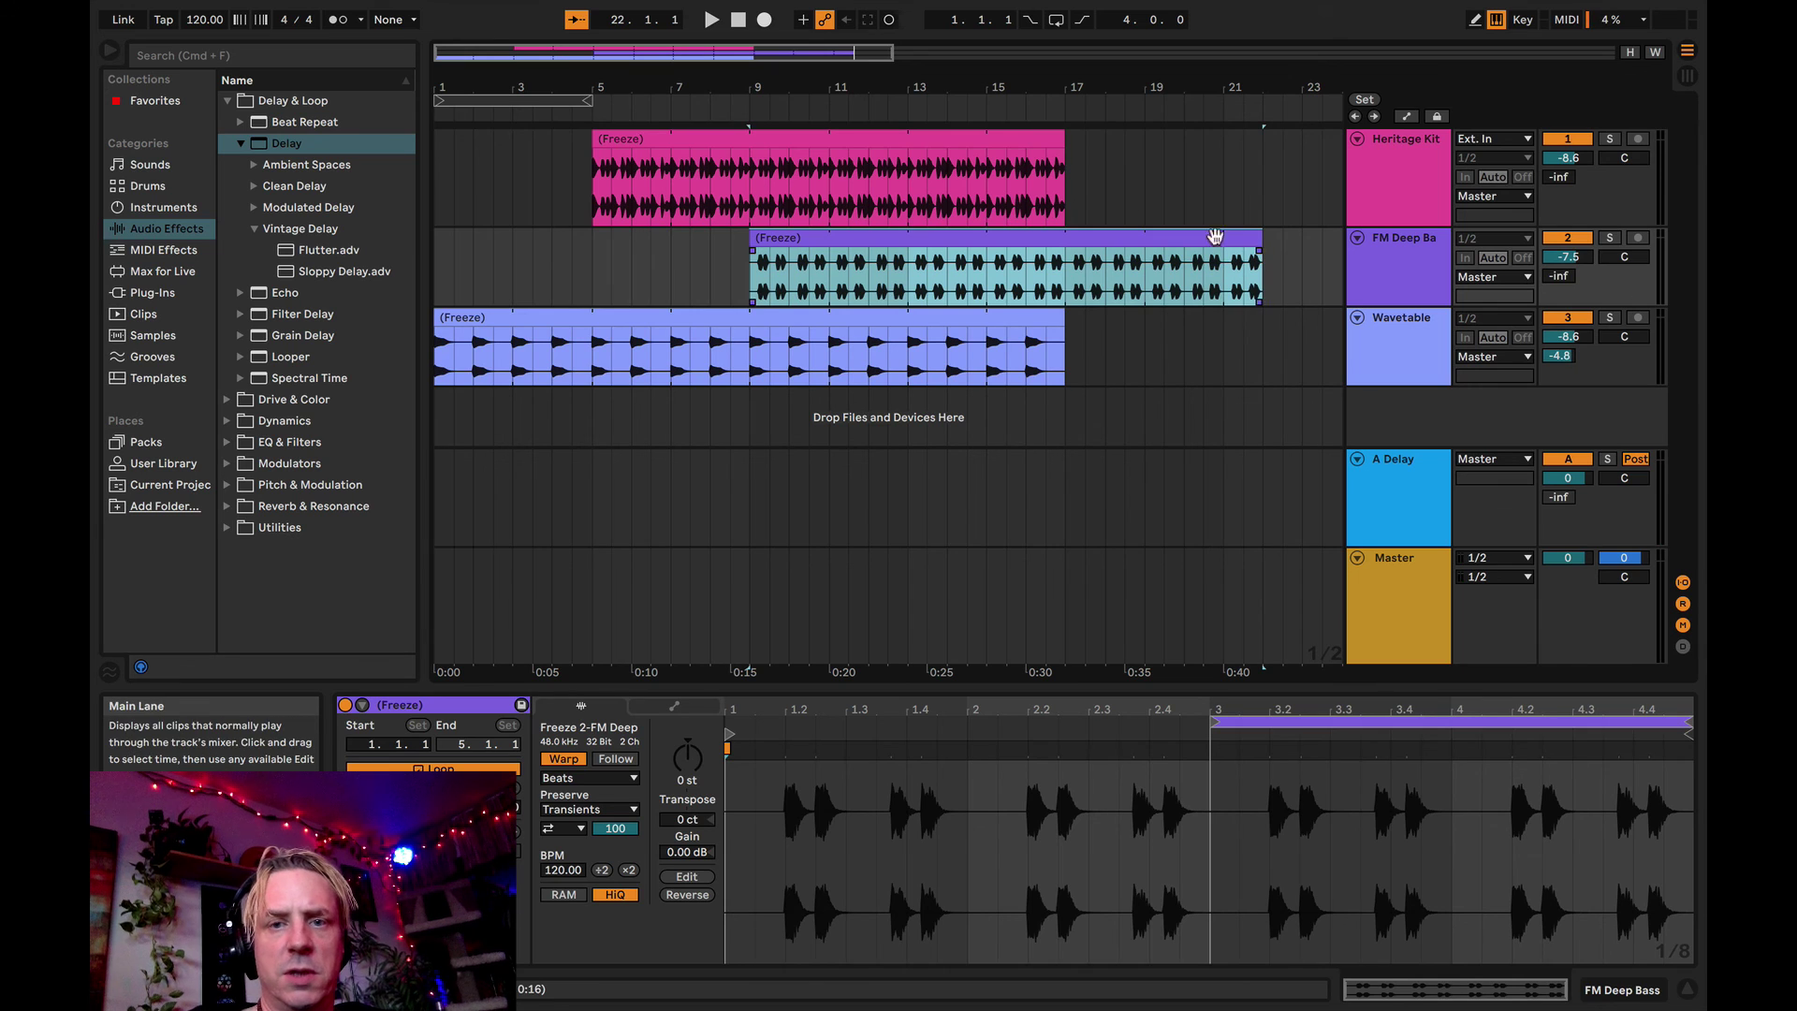
pyautogui.moveTo(1060, 146); pyautogui.dragTo(1242, 148)
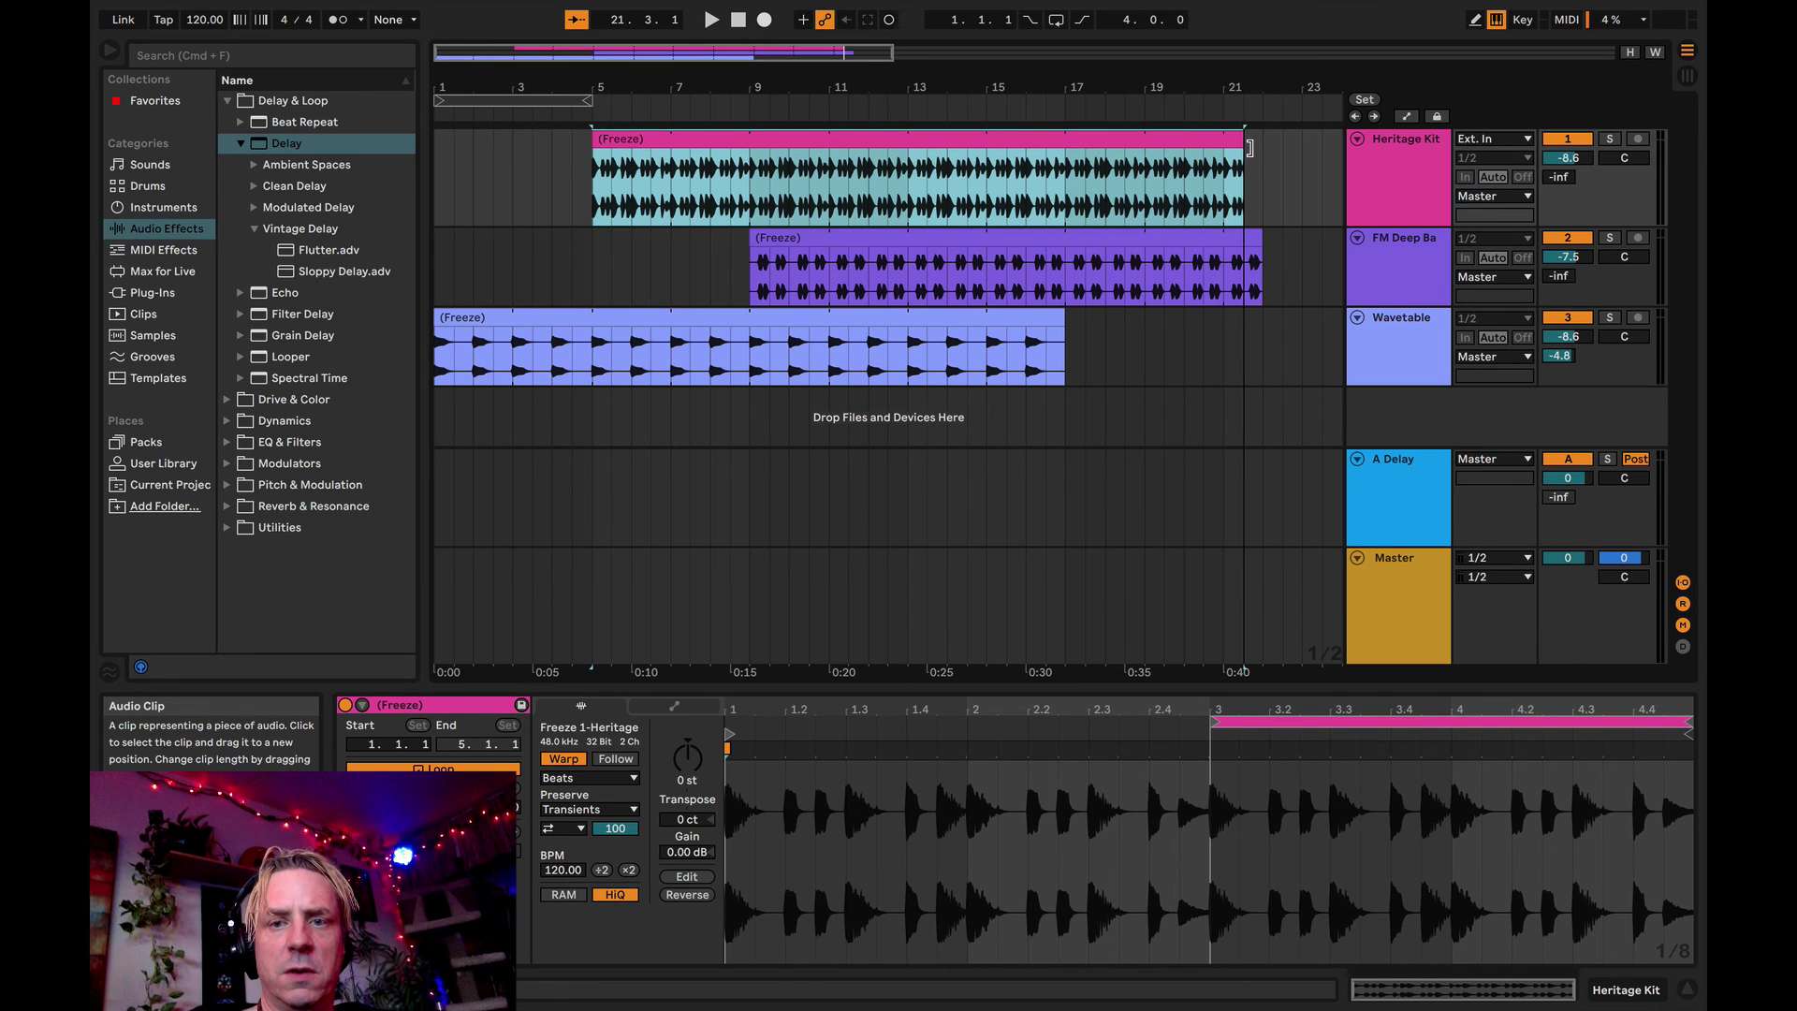
pyautogui.click(740, 23)
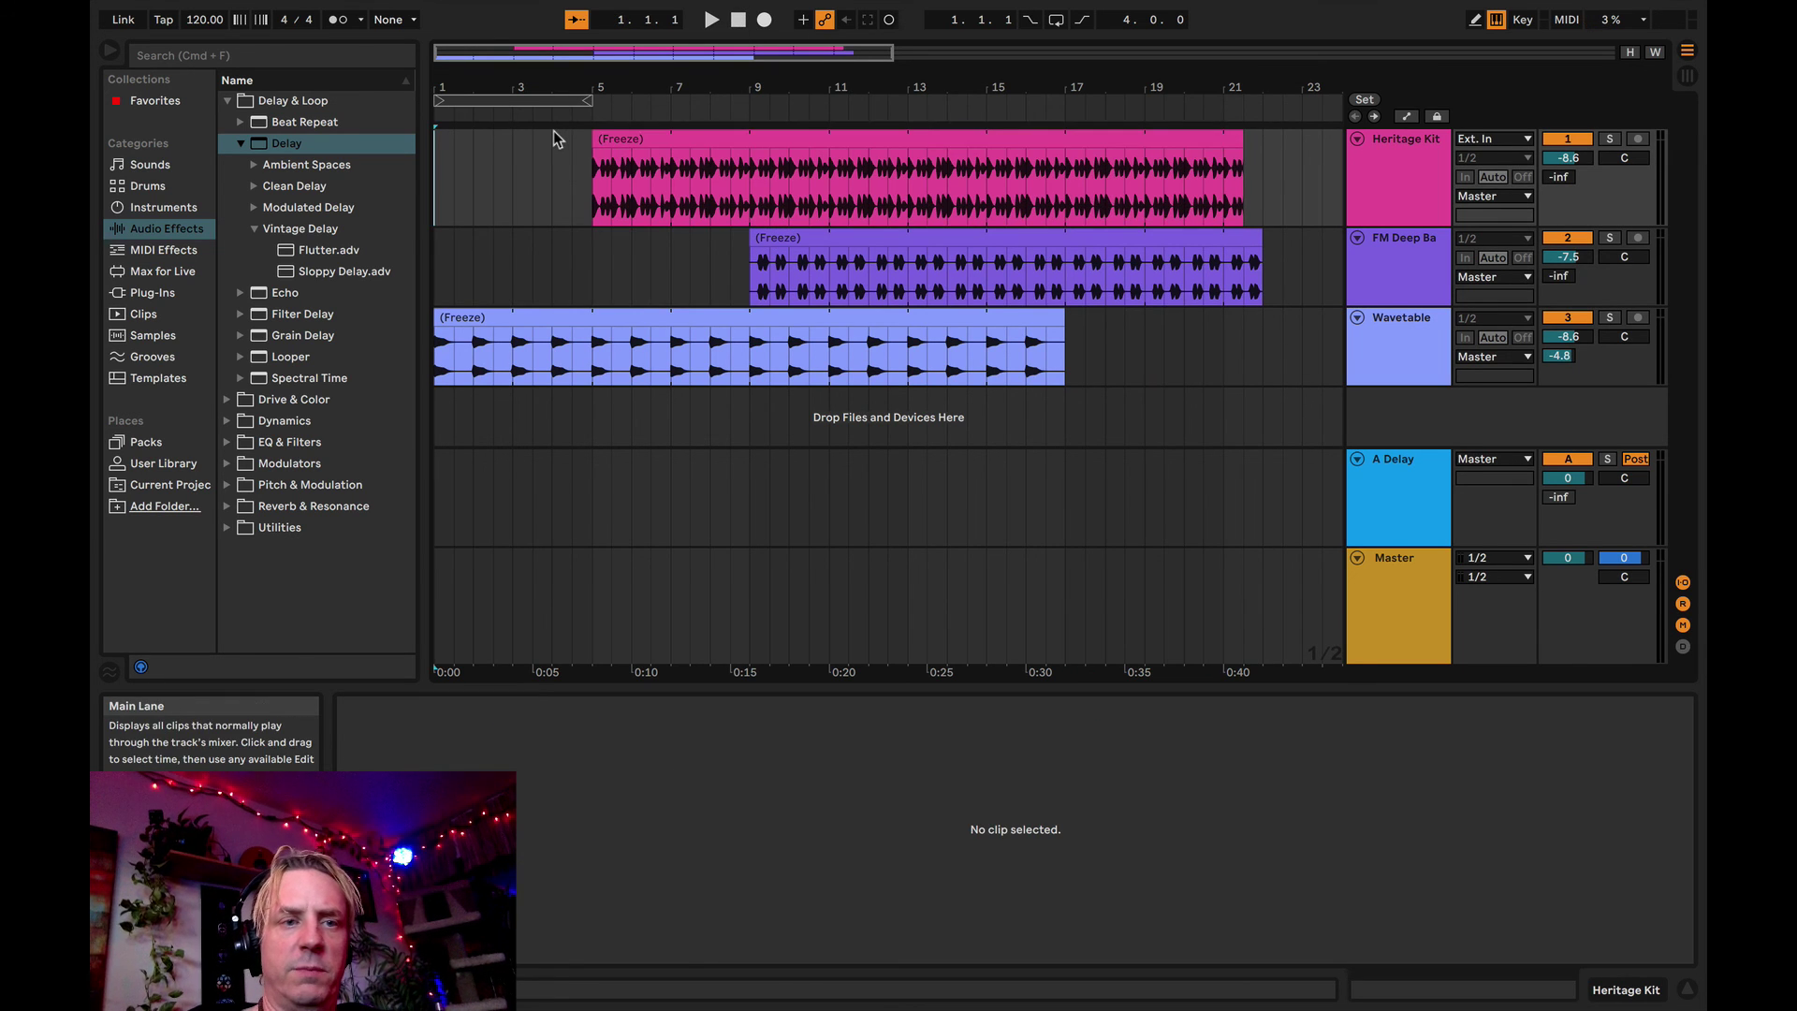
pyautogui.press('space')
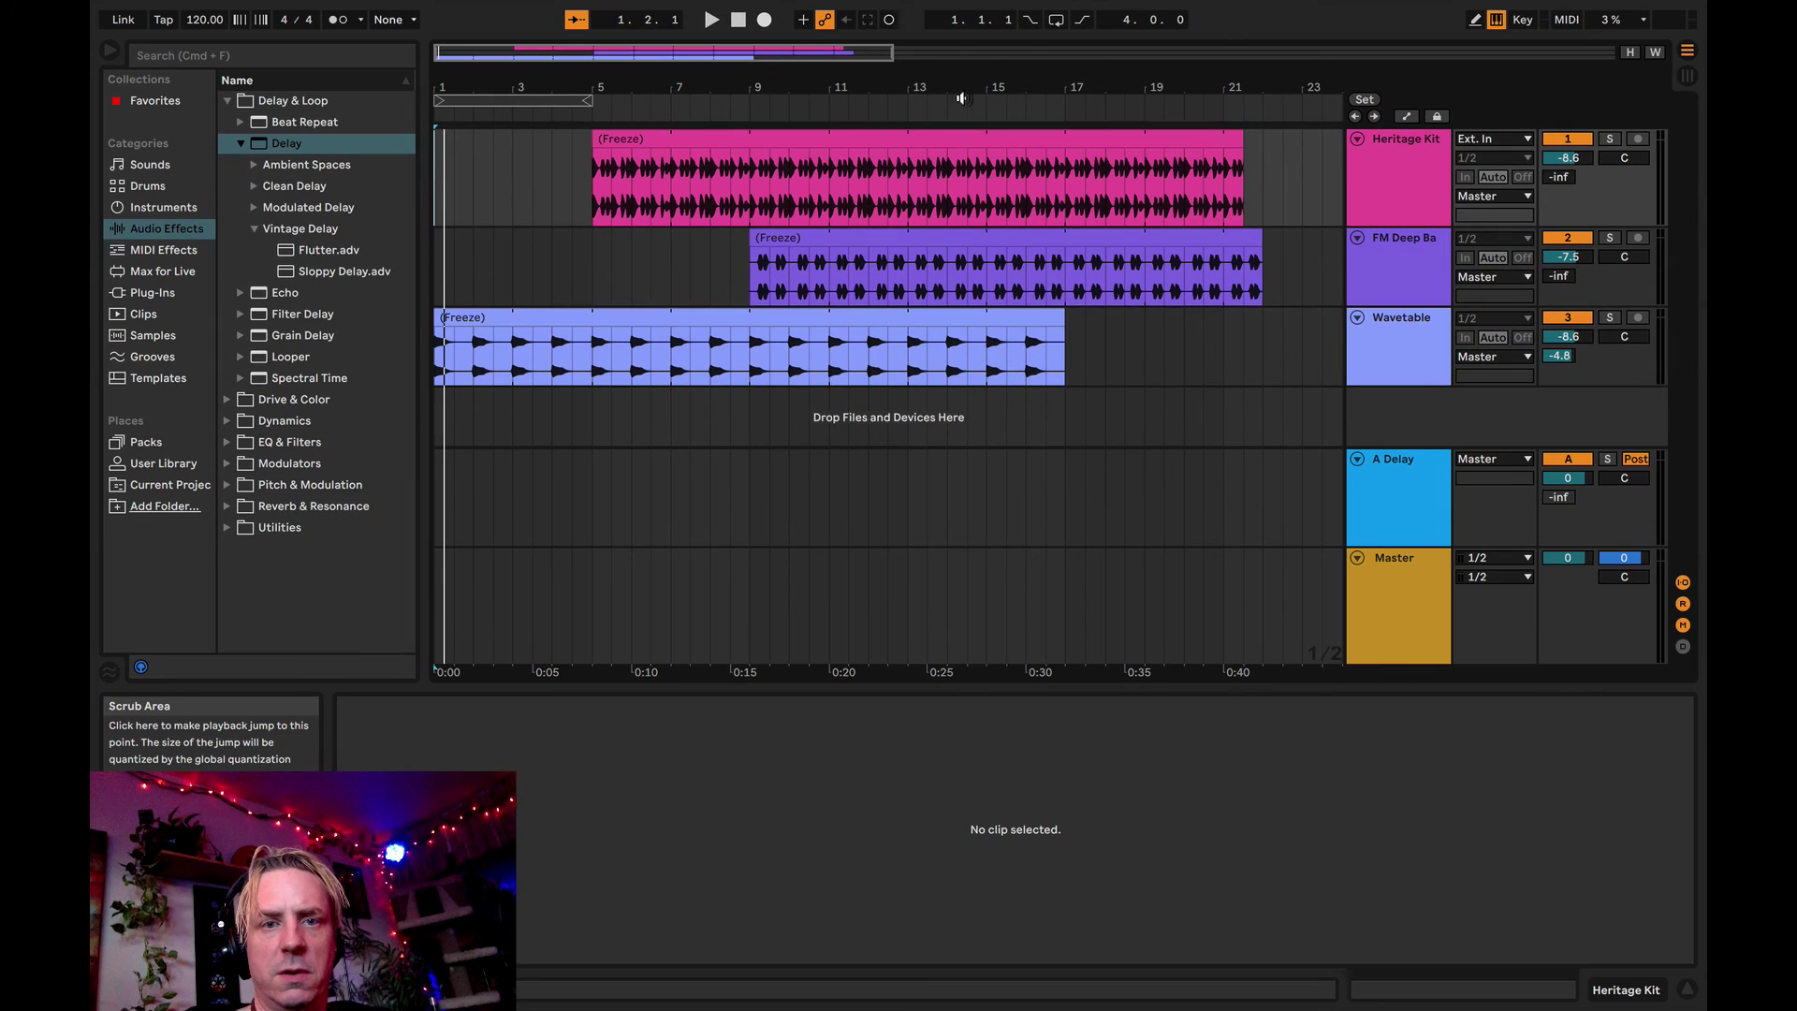
pyautogui.click(980, 109)
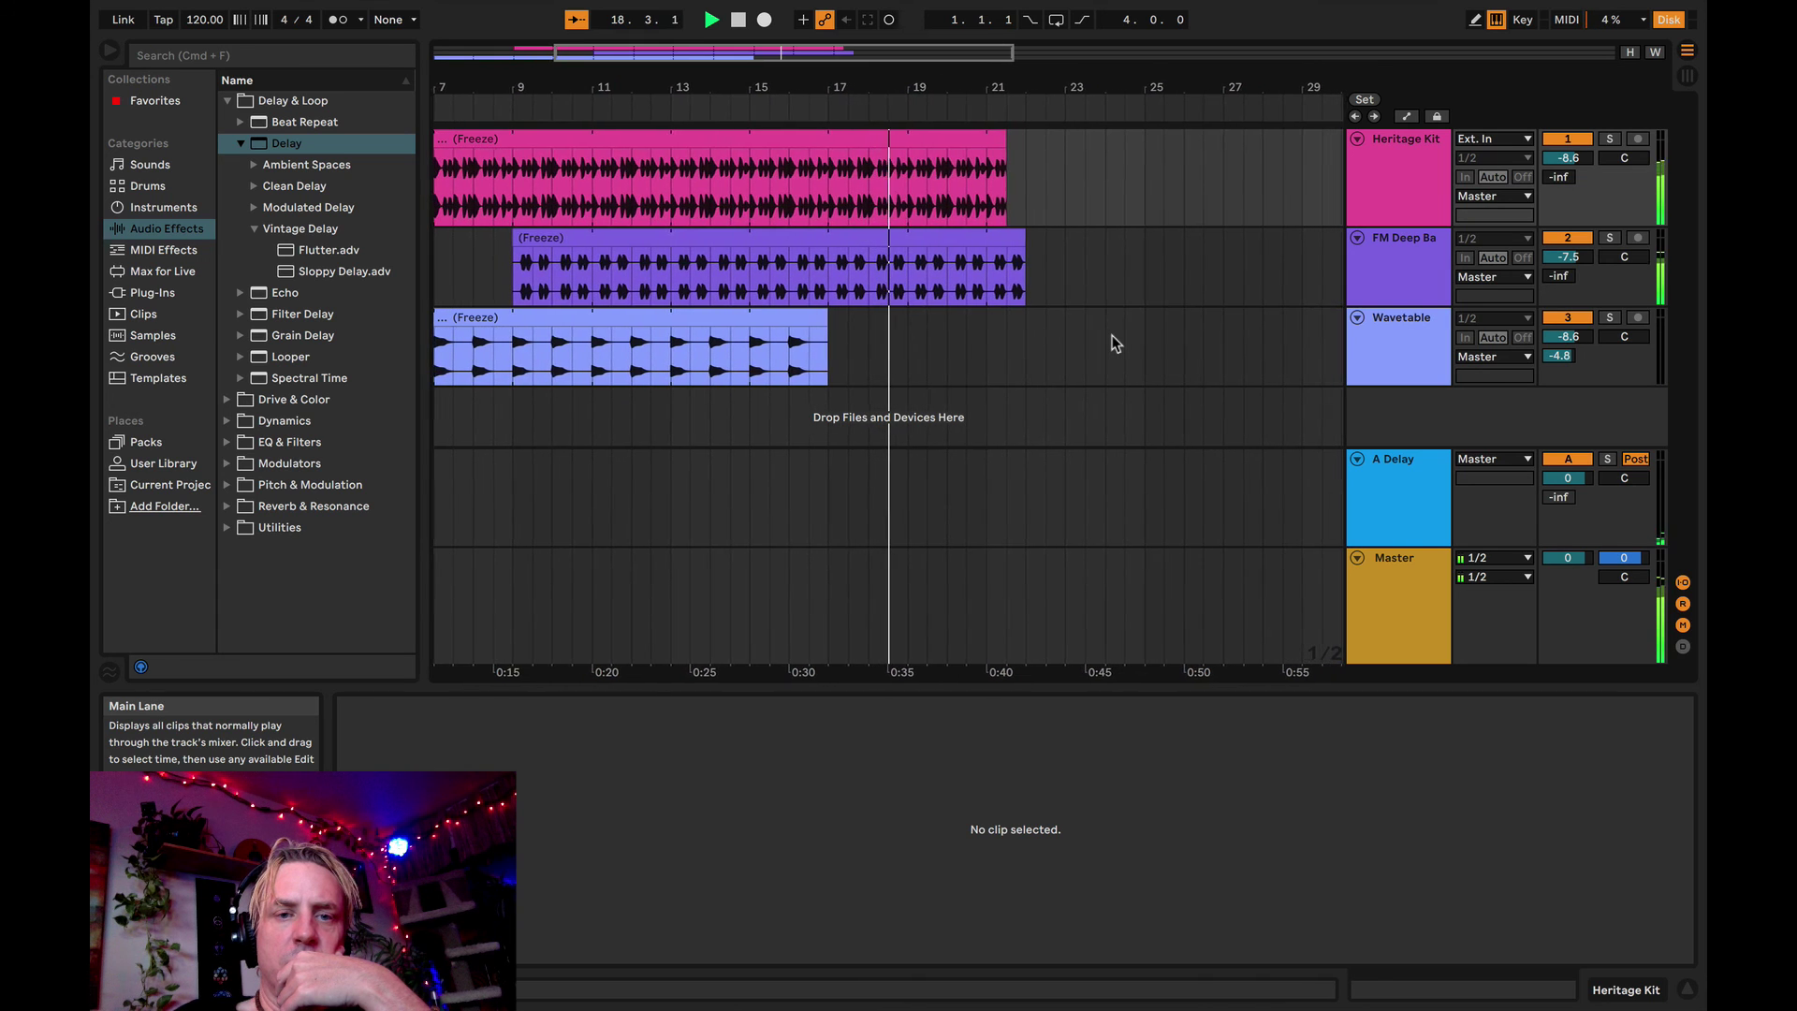
pyautogui.press('space')
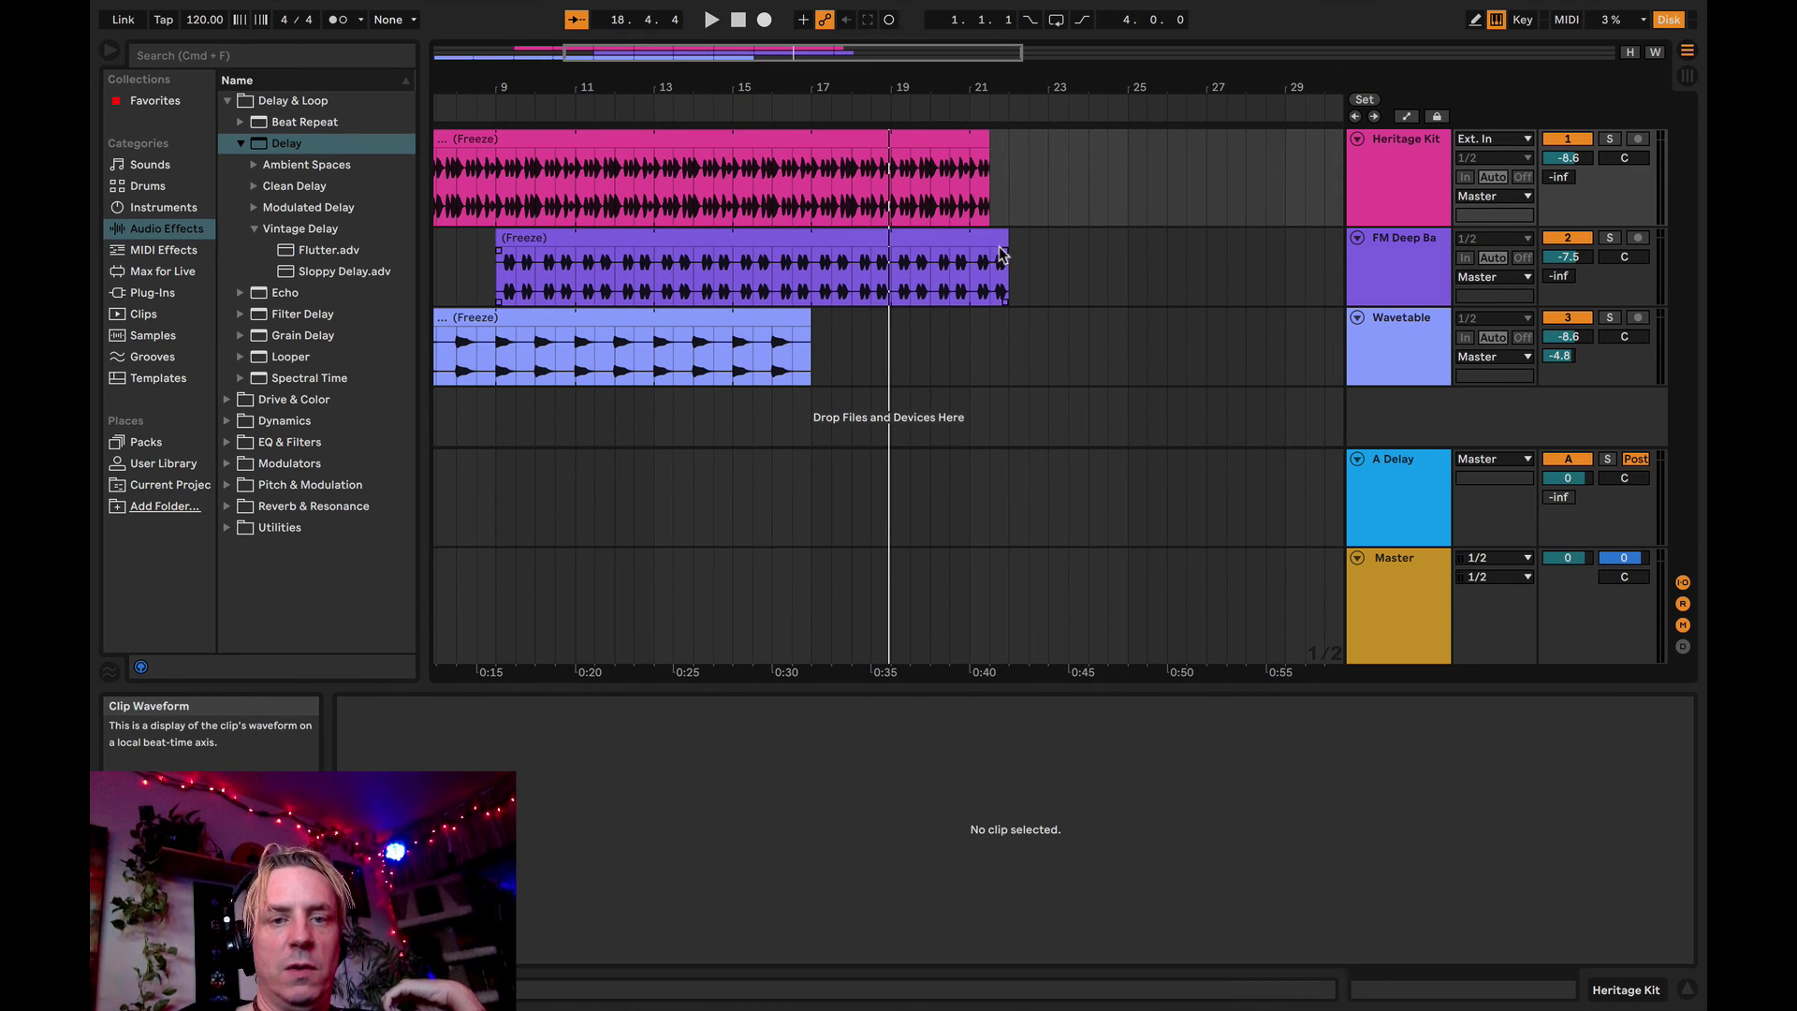
# - Shorten the FM Deep Bass clip to end at bar 18, and place a copy of it starting at bar 19
pyautogui.moveTo(1001, 254); pyautogui.dragTo(856, 240)
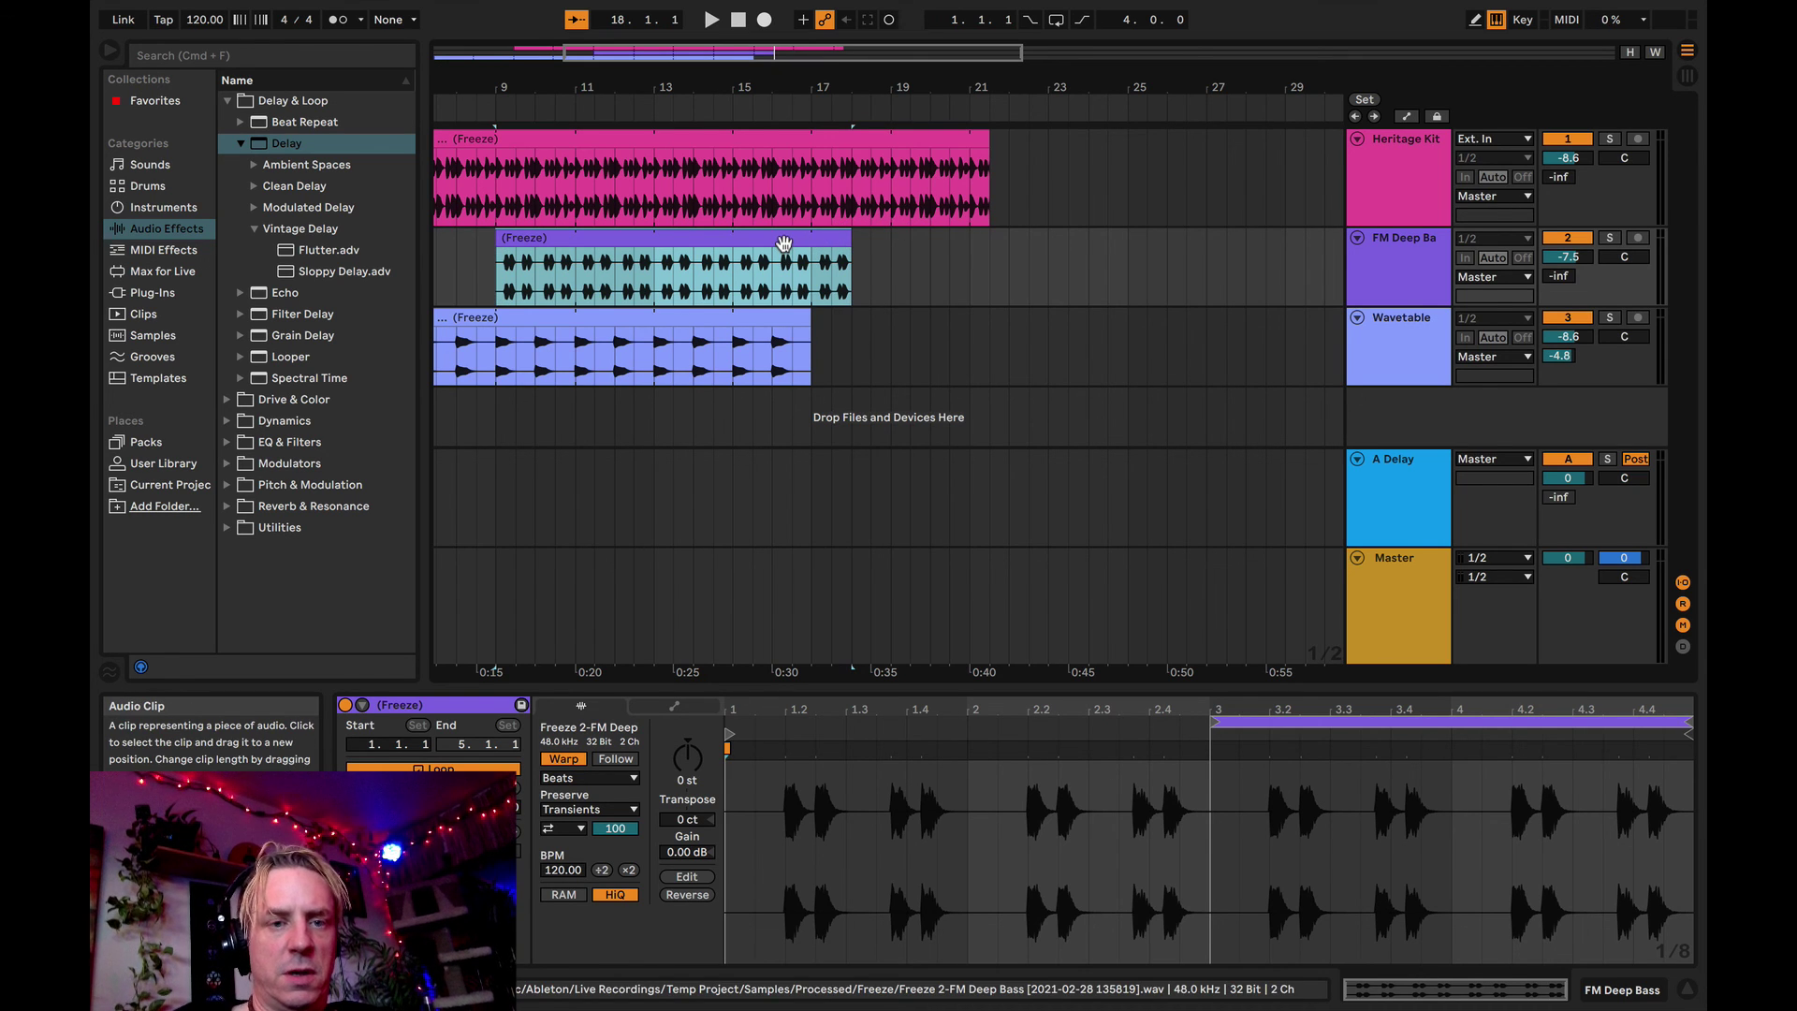
pyautogui.moveTo(784, 243); pyautogui.dragTo(1186, 255)
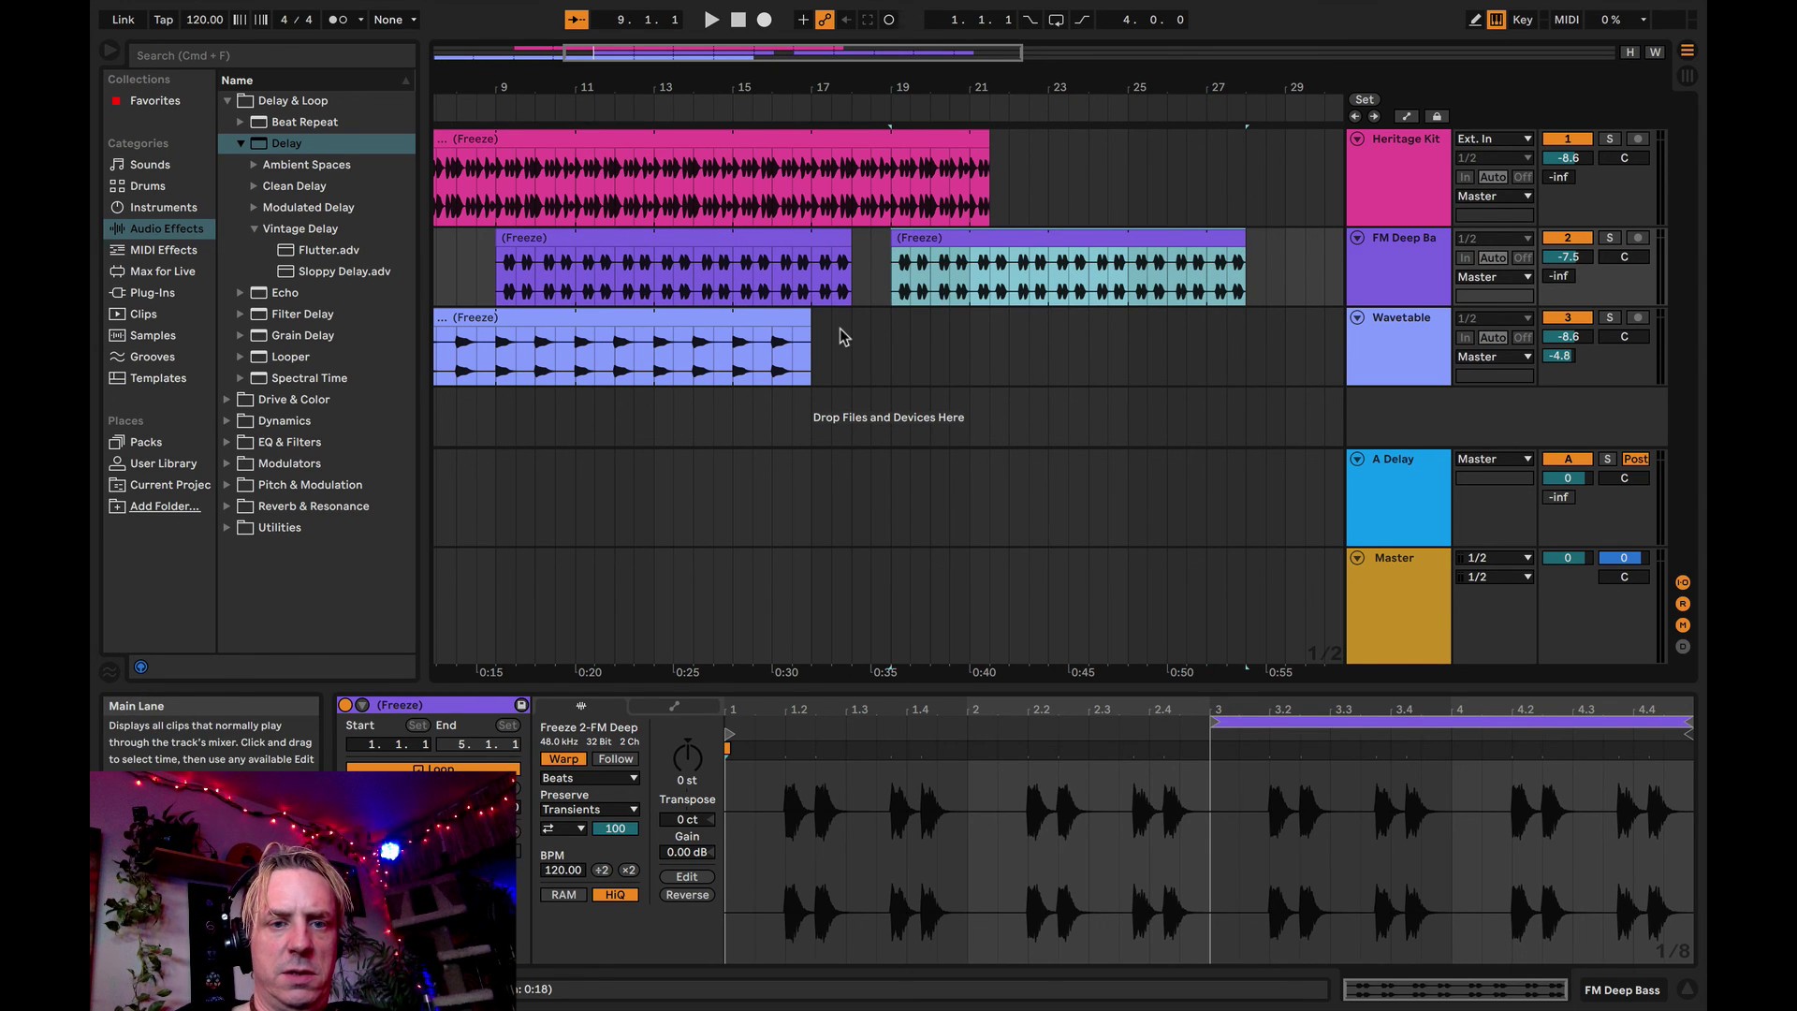
# - Place a copy of the Wavetable clip starting at bar 19 and play the arrangement into the new section
pyautogui.click(645, 333)
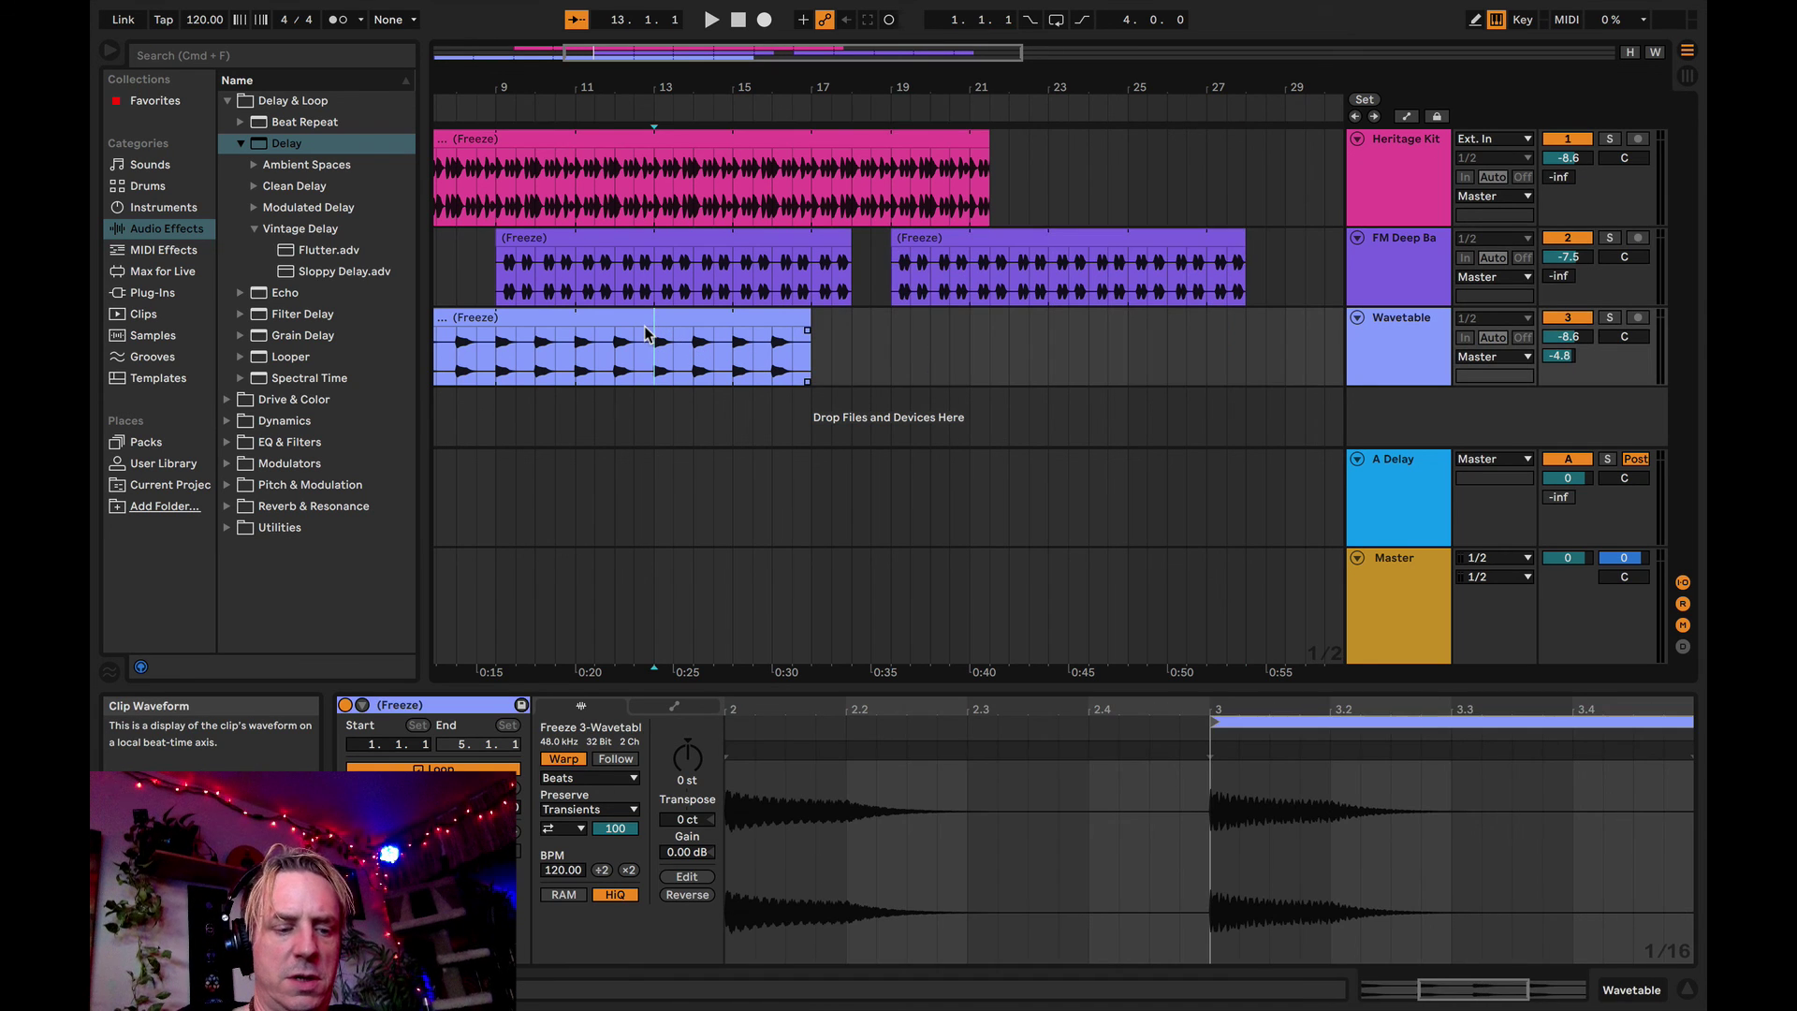
pyautogui.click(641, 317)
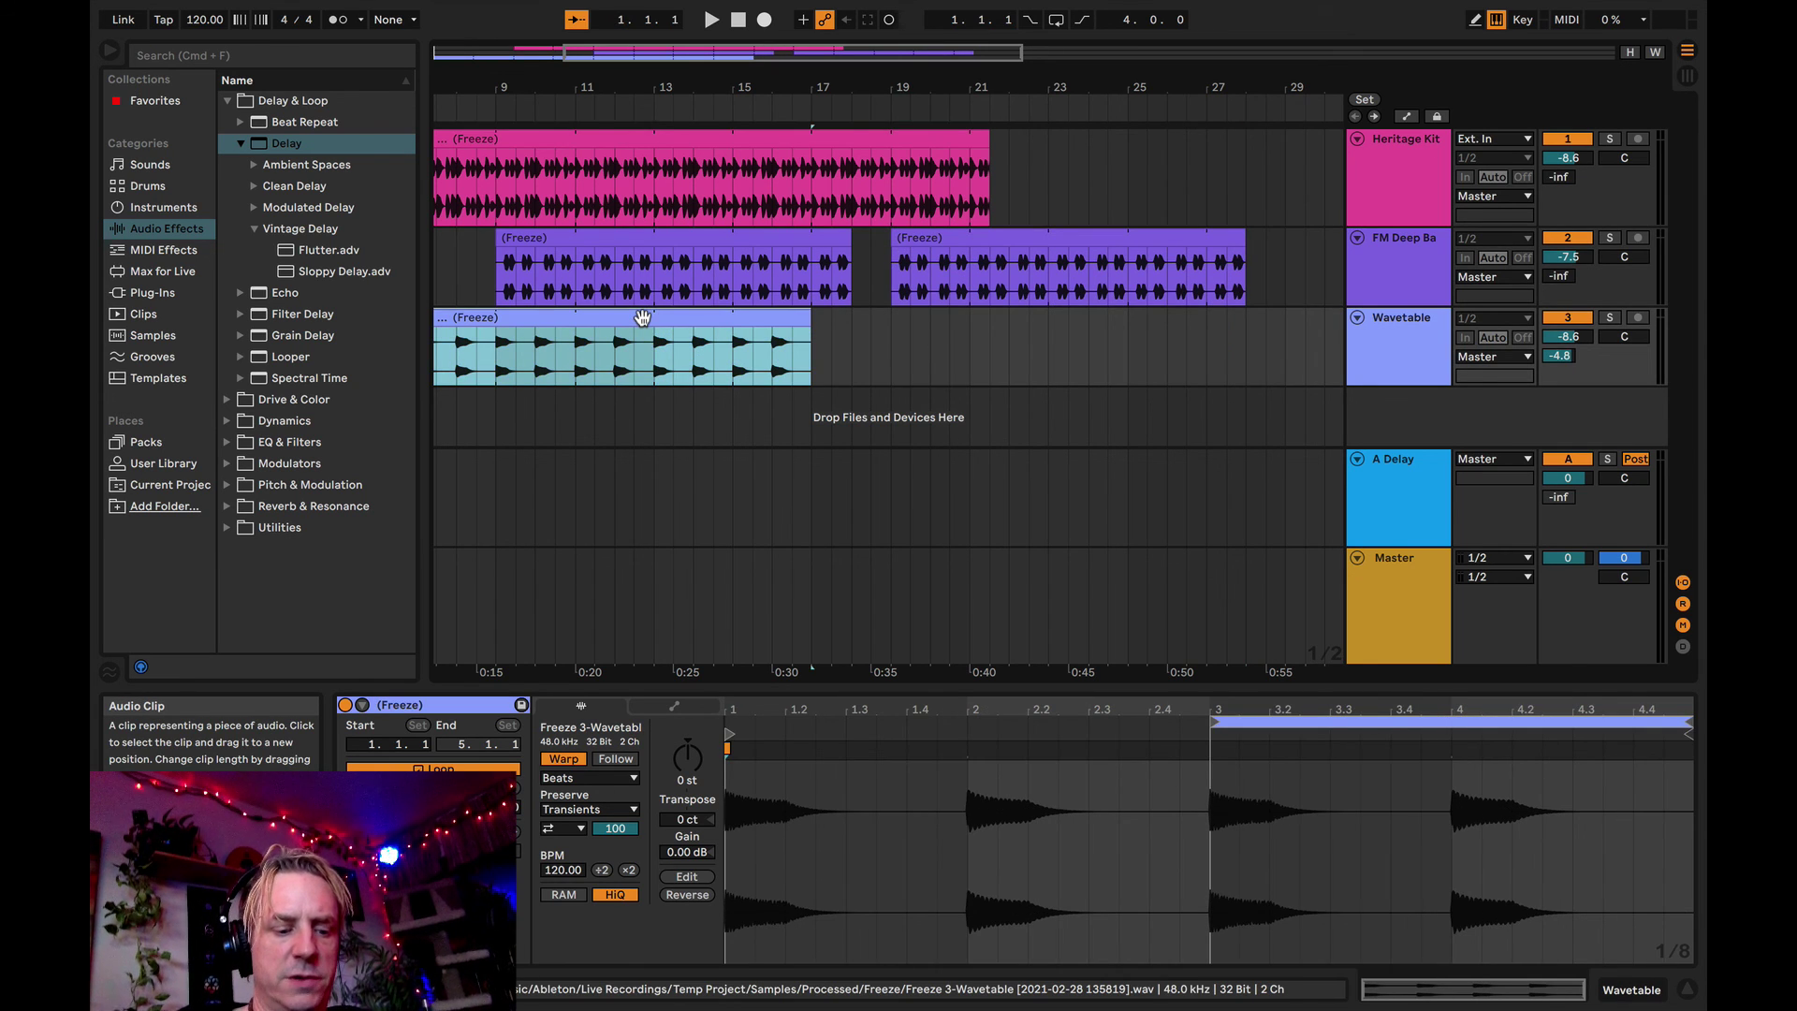
pyautogui.moveTo(642, 317); pyautogui.dragTo(1253, 319)
pyautogui.moveTo(942, 317); pyautogui.dragTo(1003, 306)
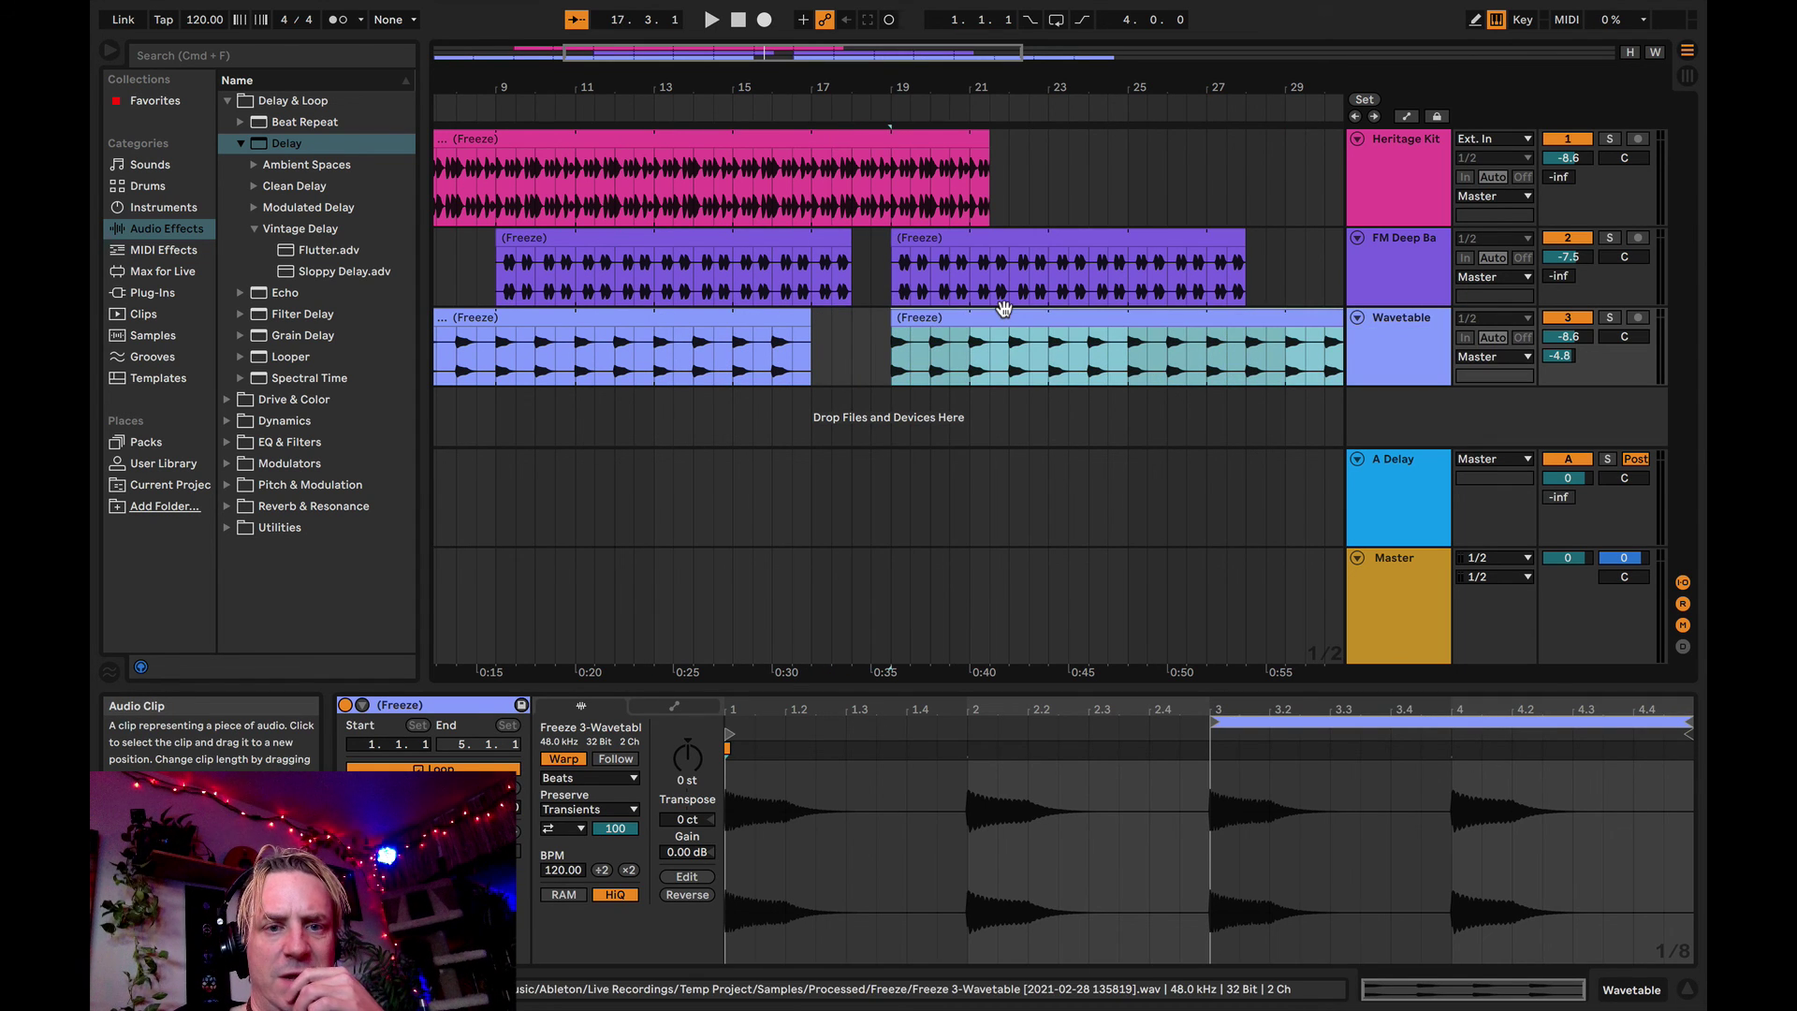
pyautogui.click(744, 113)
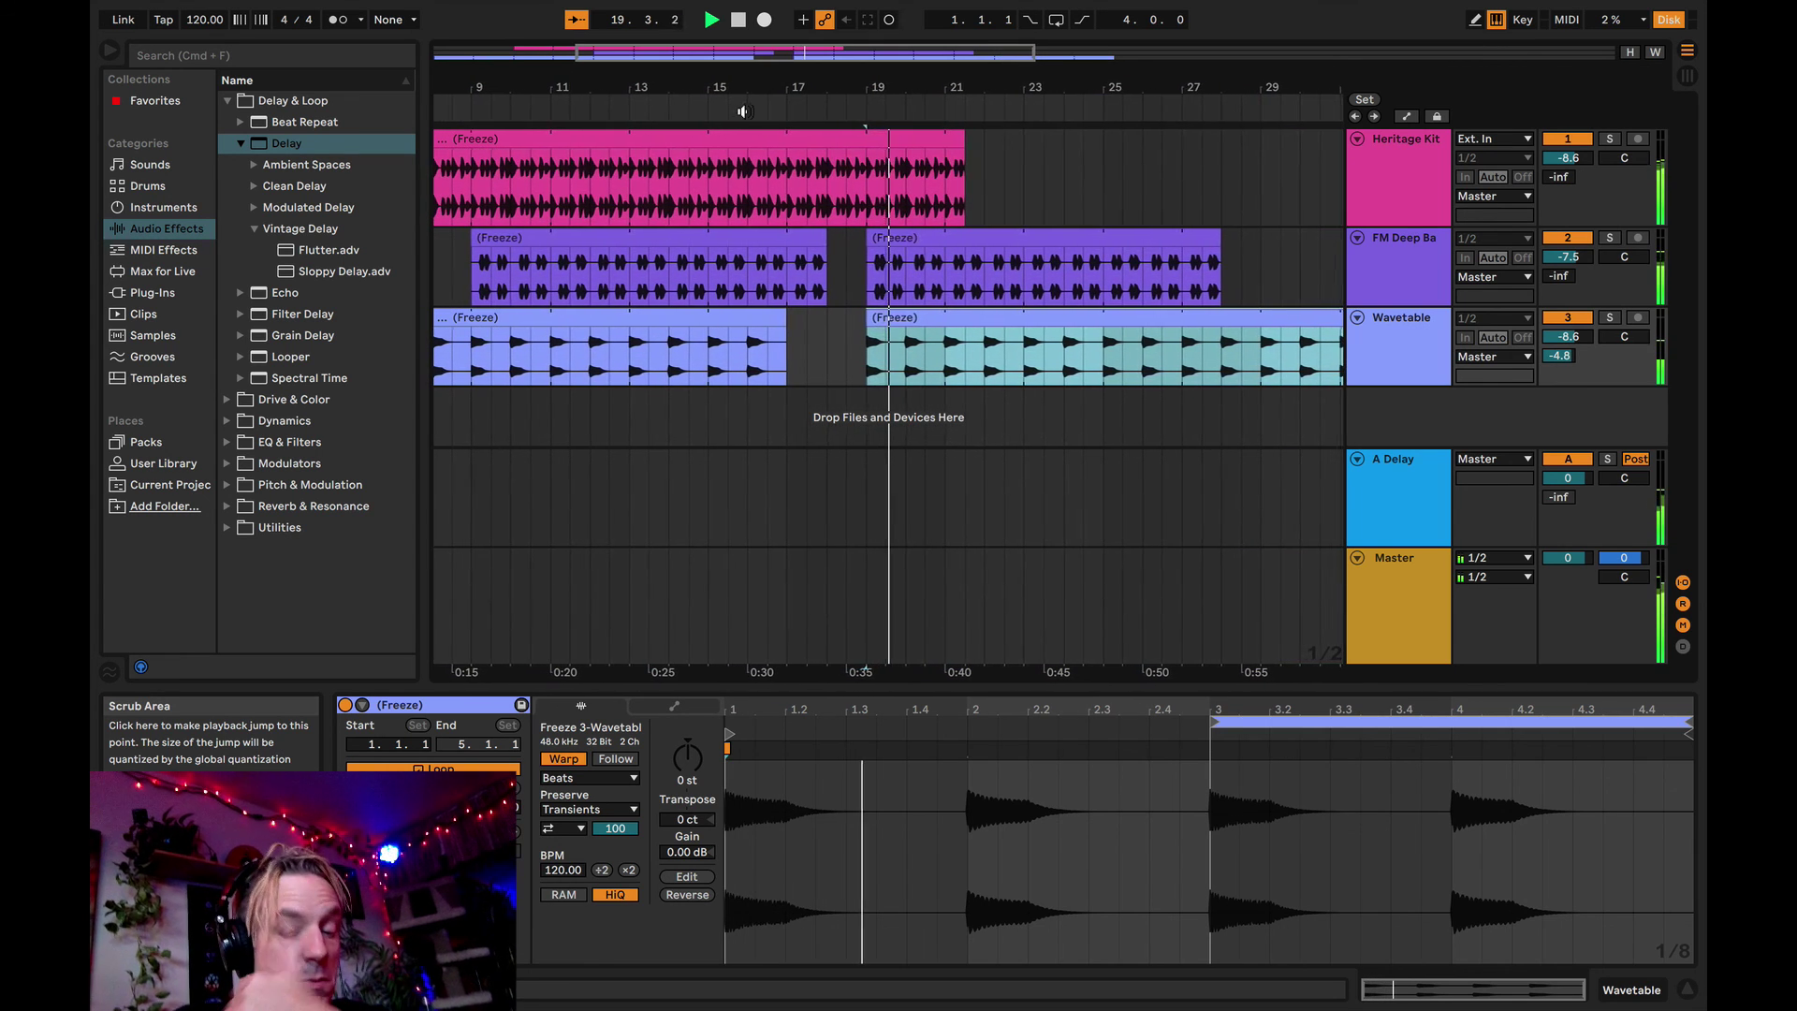
pyautogui.press('space')
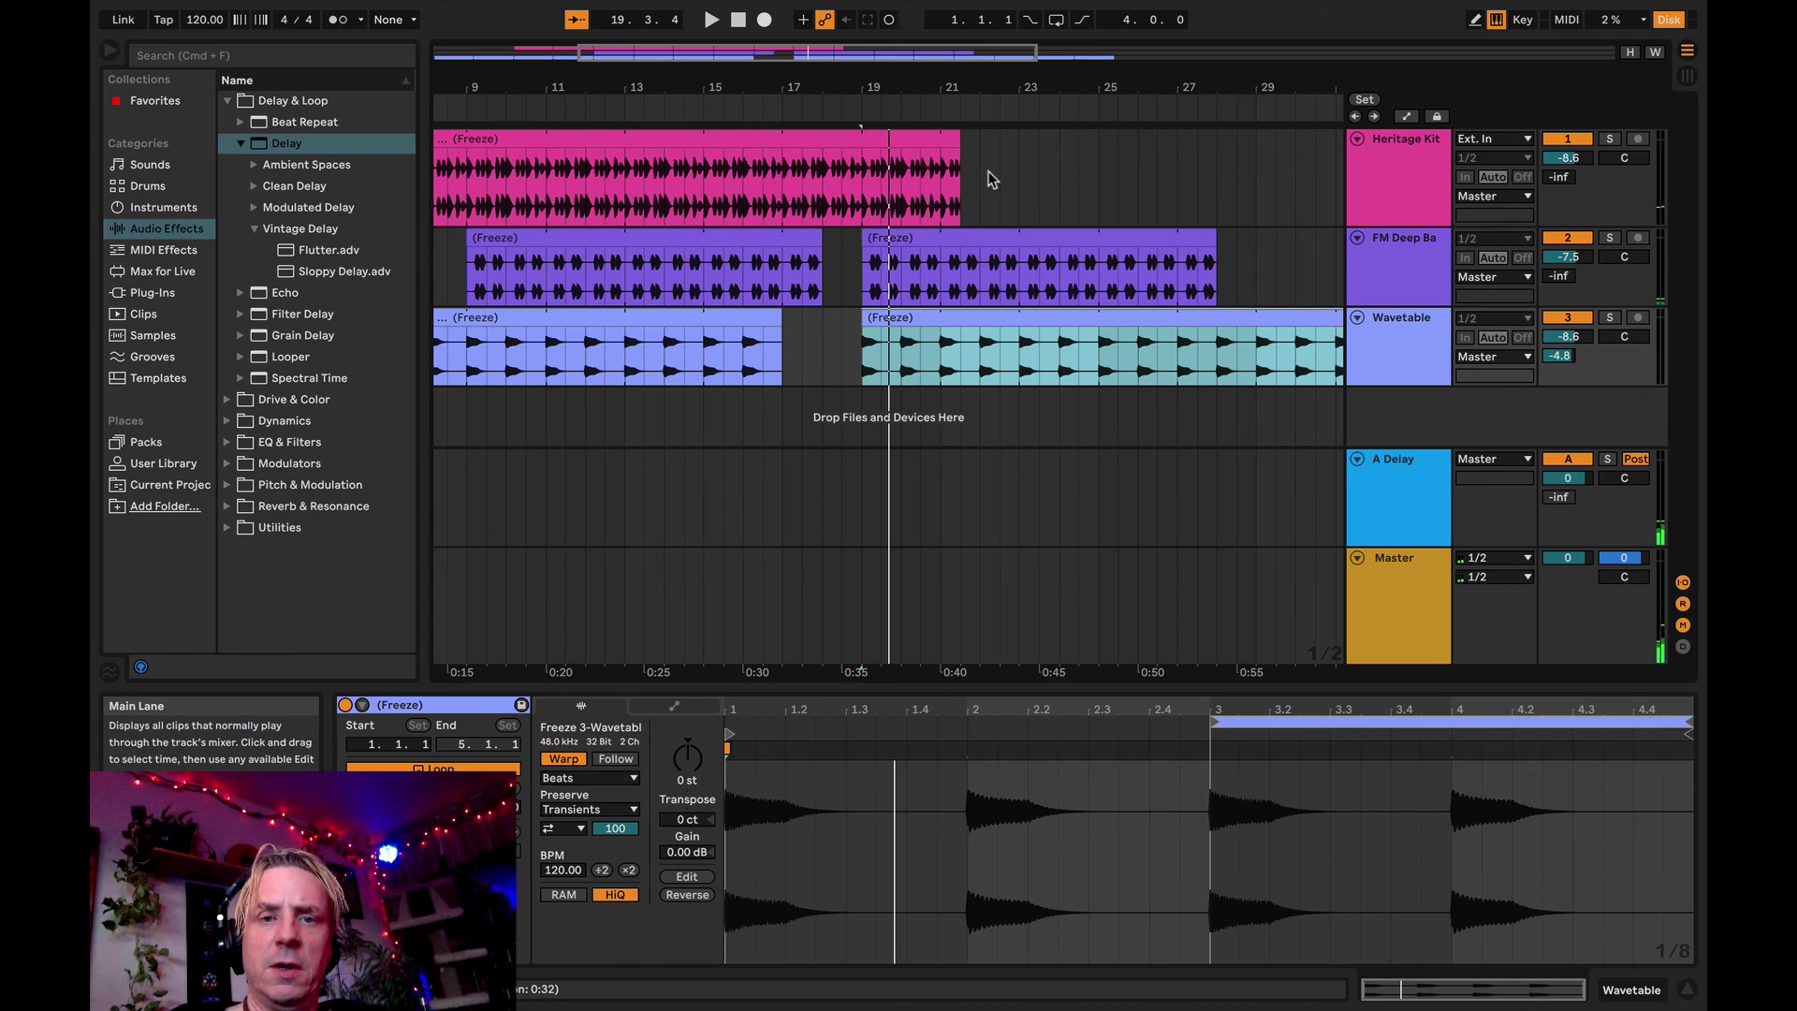
# - Make the Heritage Kit and second FM Deep Bass clips end at bar 23, and the second Wavetable clip at bar 25
pyautogui.click(955, 140)
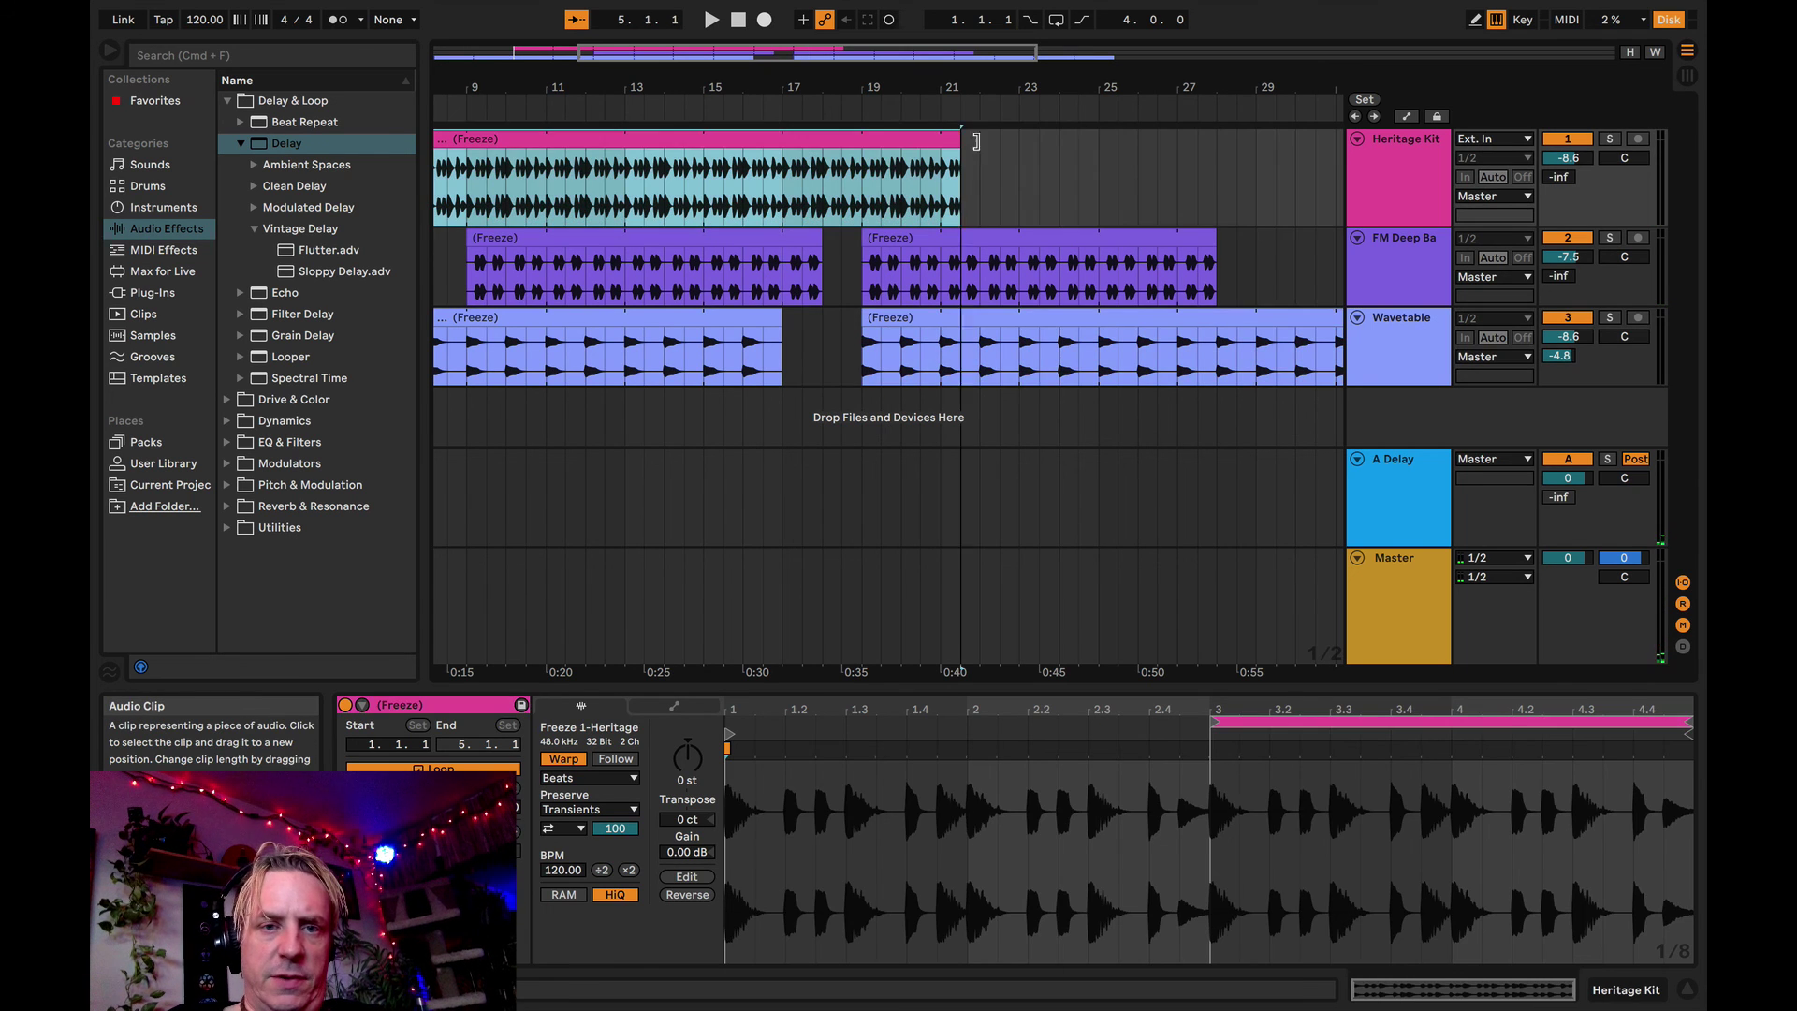
pyautogui.moveTo(976, 142); pyautogui.dragTo(1034, 142)
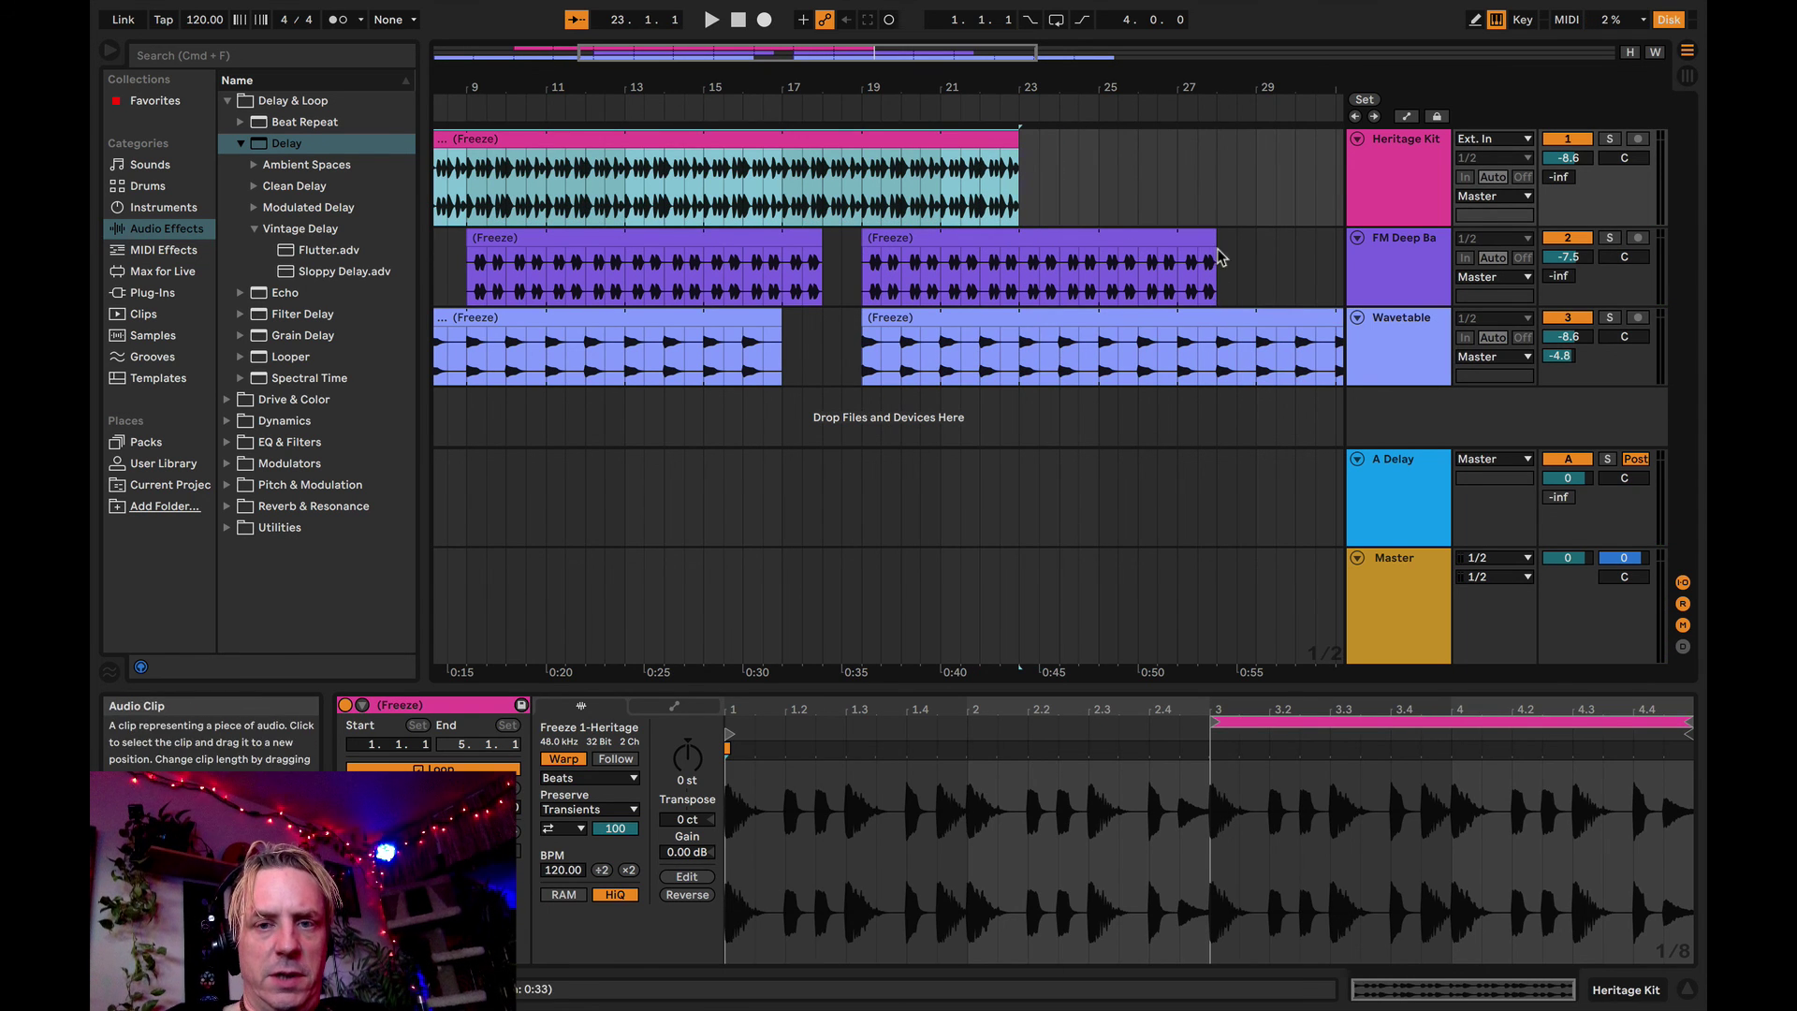
pyautogui.moveTo(1216, 257); pyautogui.dragTo(1019, 258)
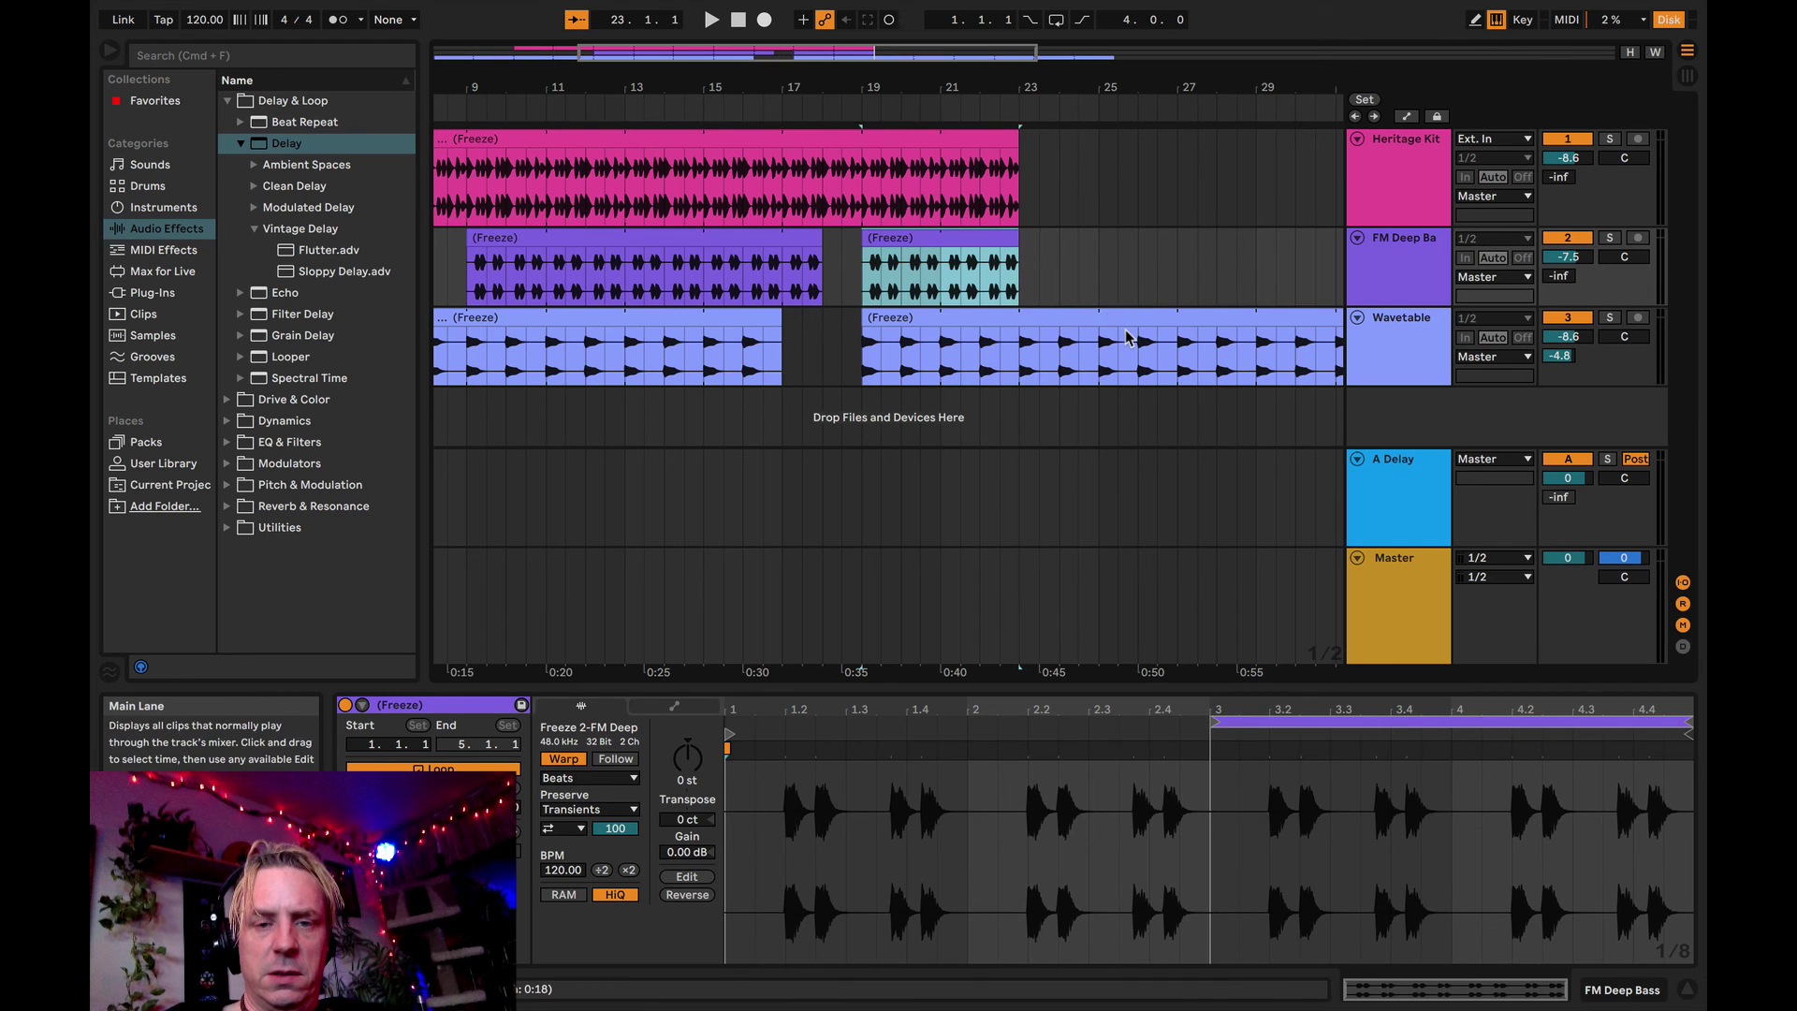
pyautogui.hscroll(5, 1128, 337)
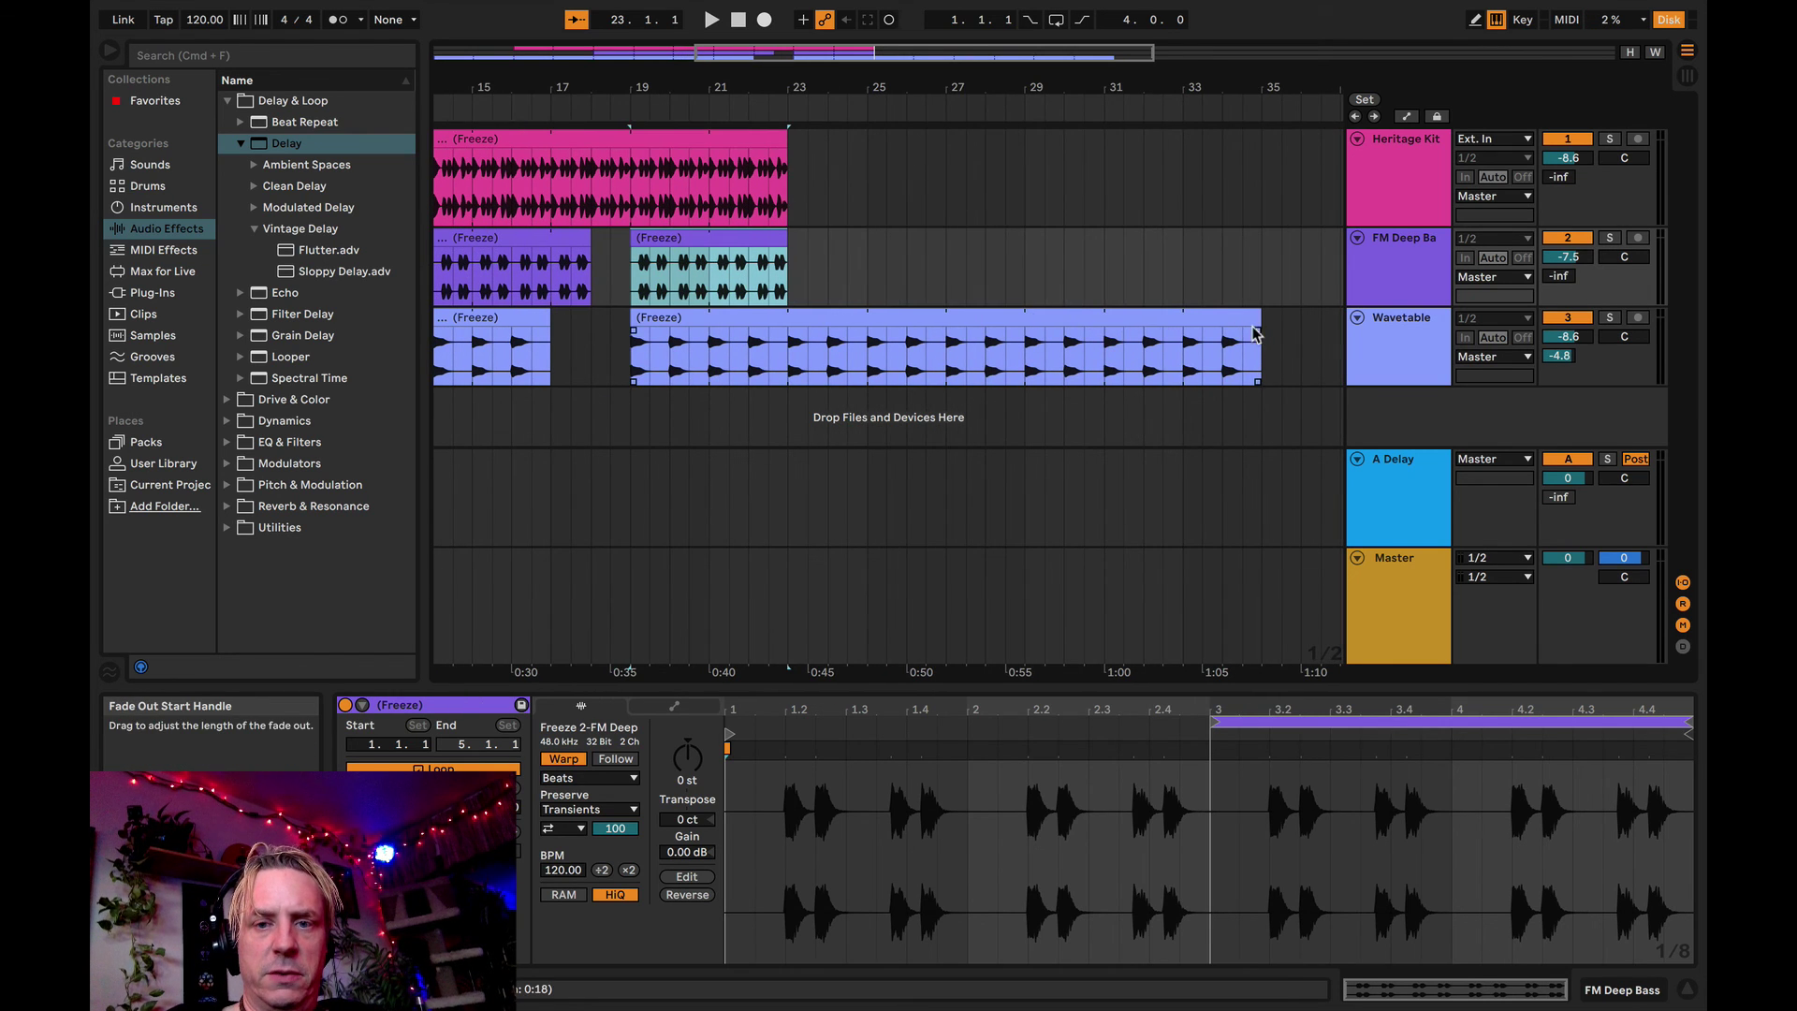
pyautogui.moveTo(1259, 334); pyautogui.dragTo(866, 333)
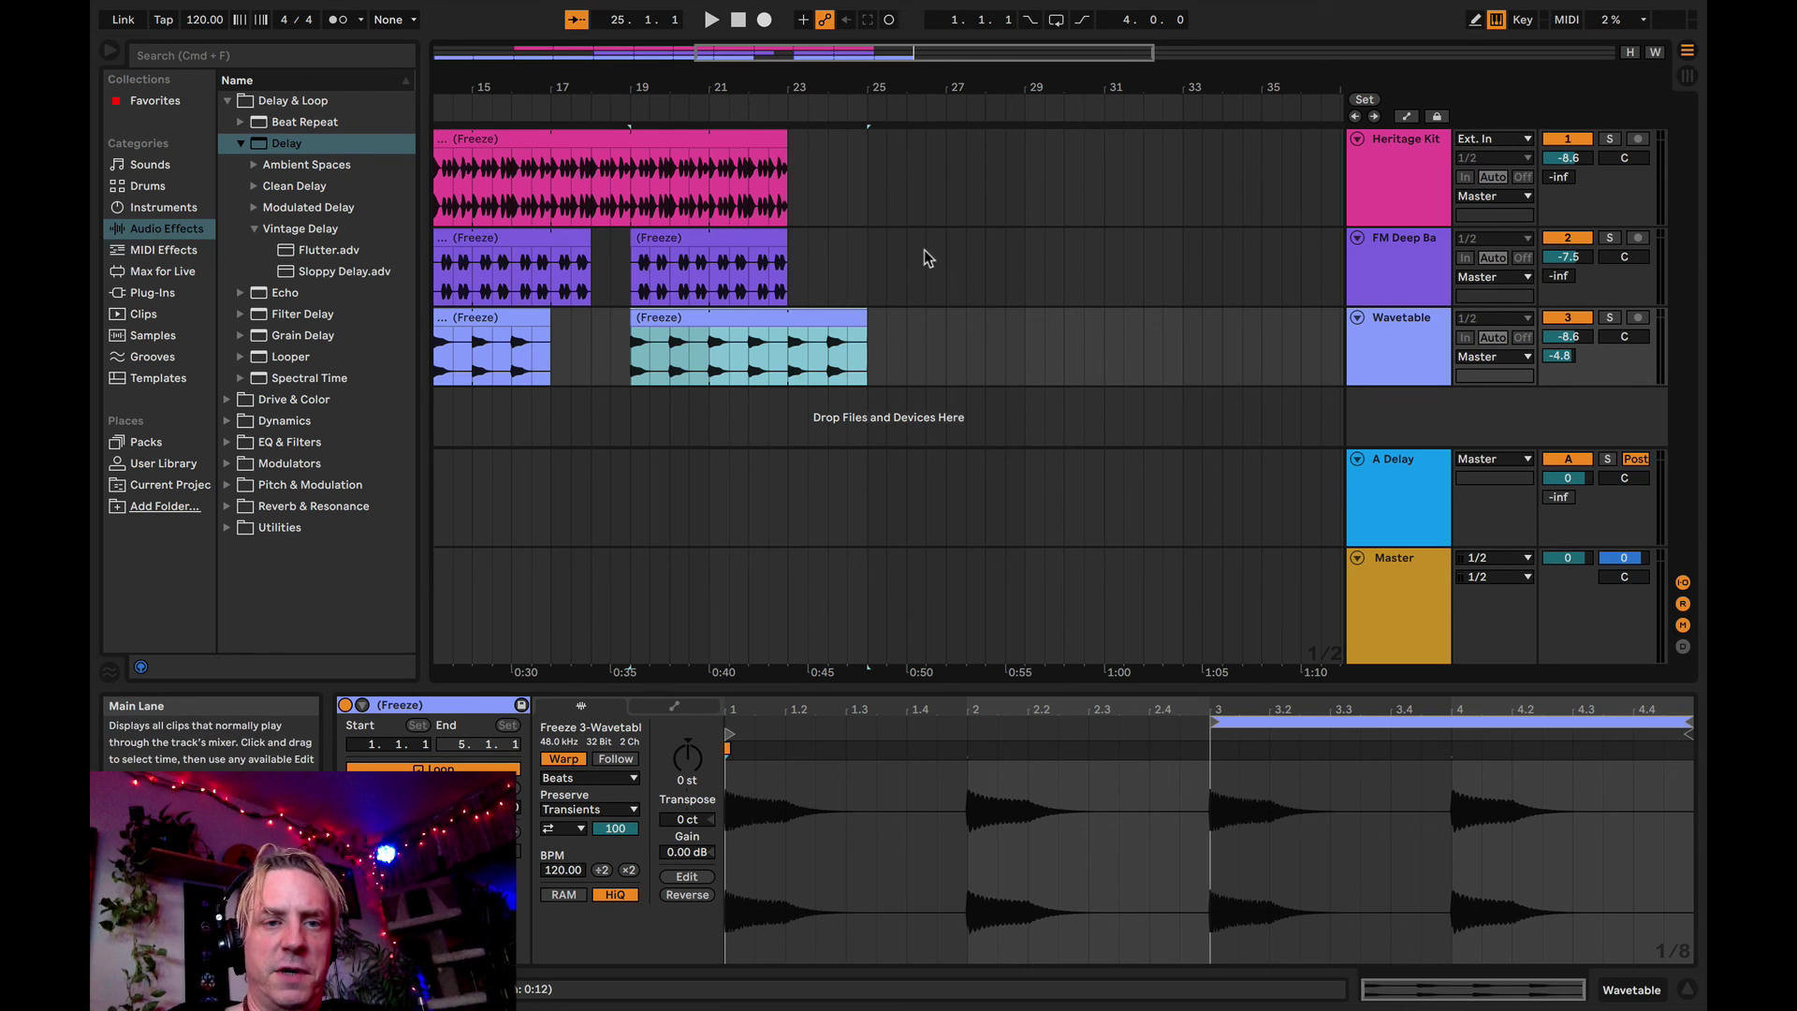
# - Loop the full arrangement from bar 1 to bar 25, using the span of both Wavetable clips
pyautogui.hscroll(-10, 926, 257)
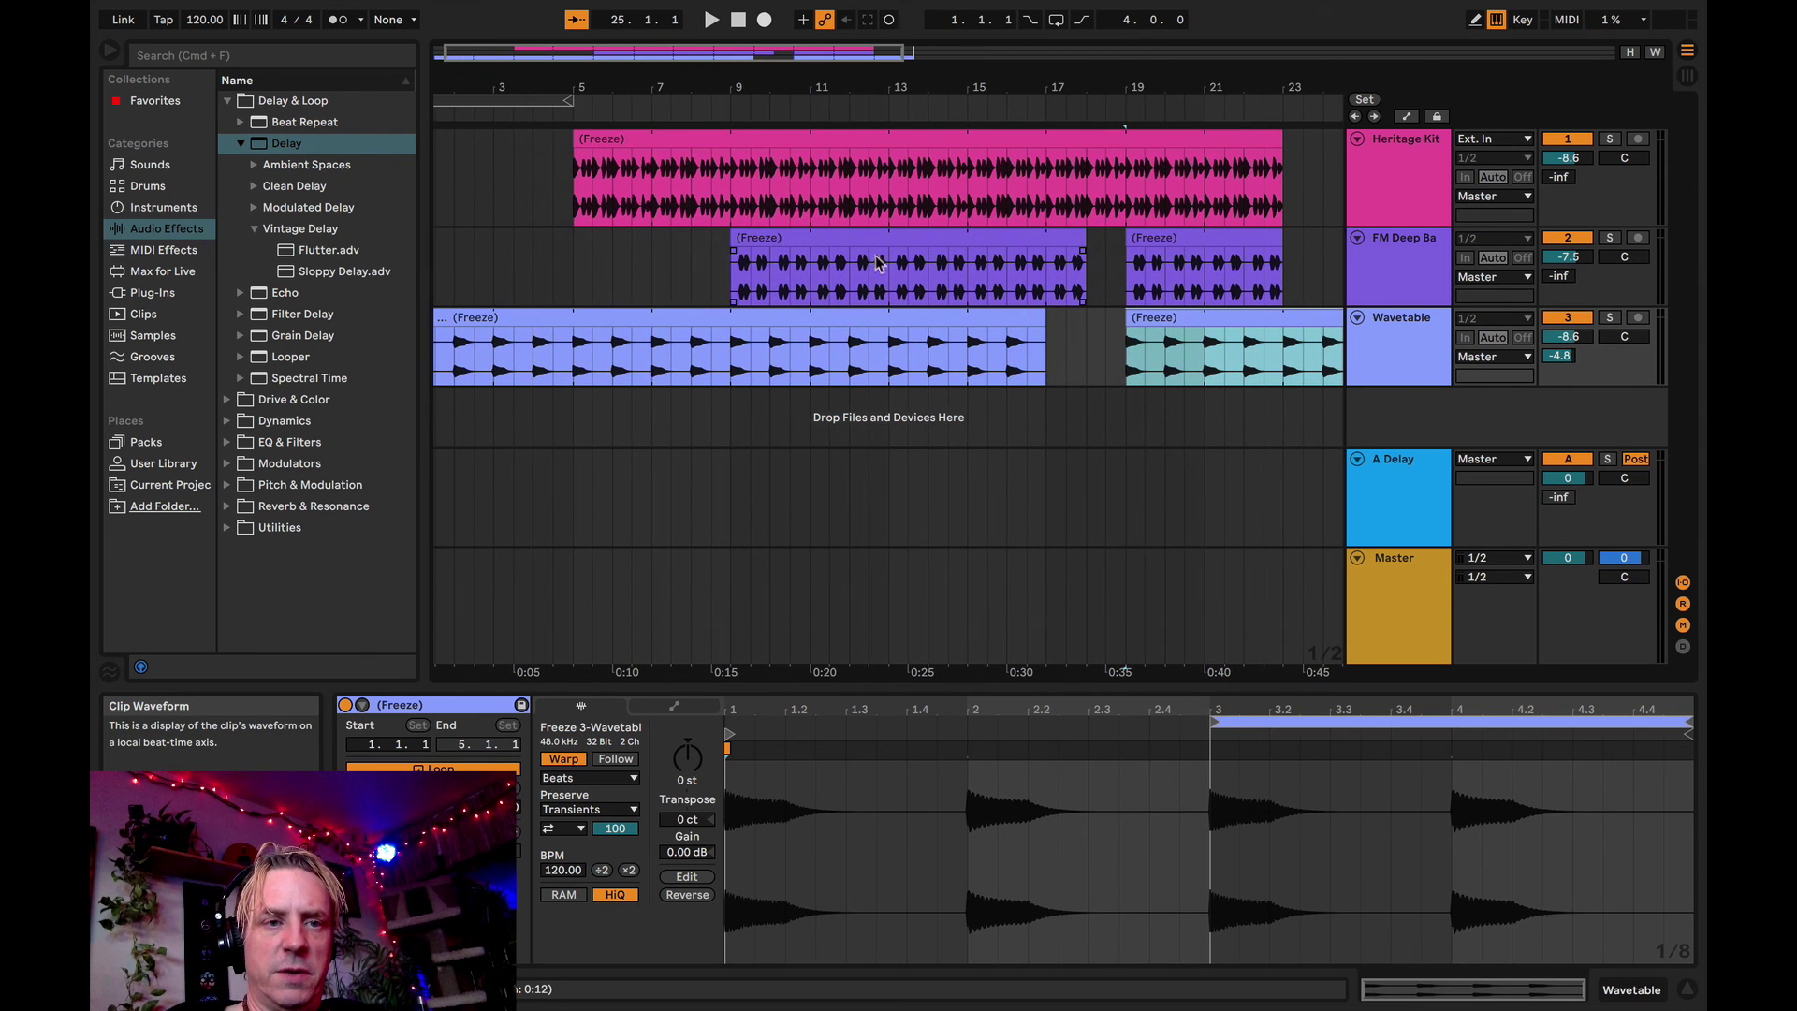
pyautogui.click(605, 318)
pyautogui.scroll(-3, 605, 323)
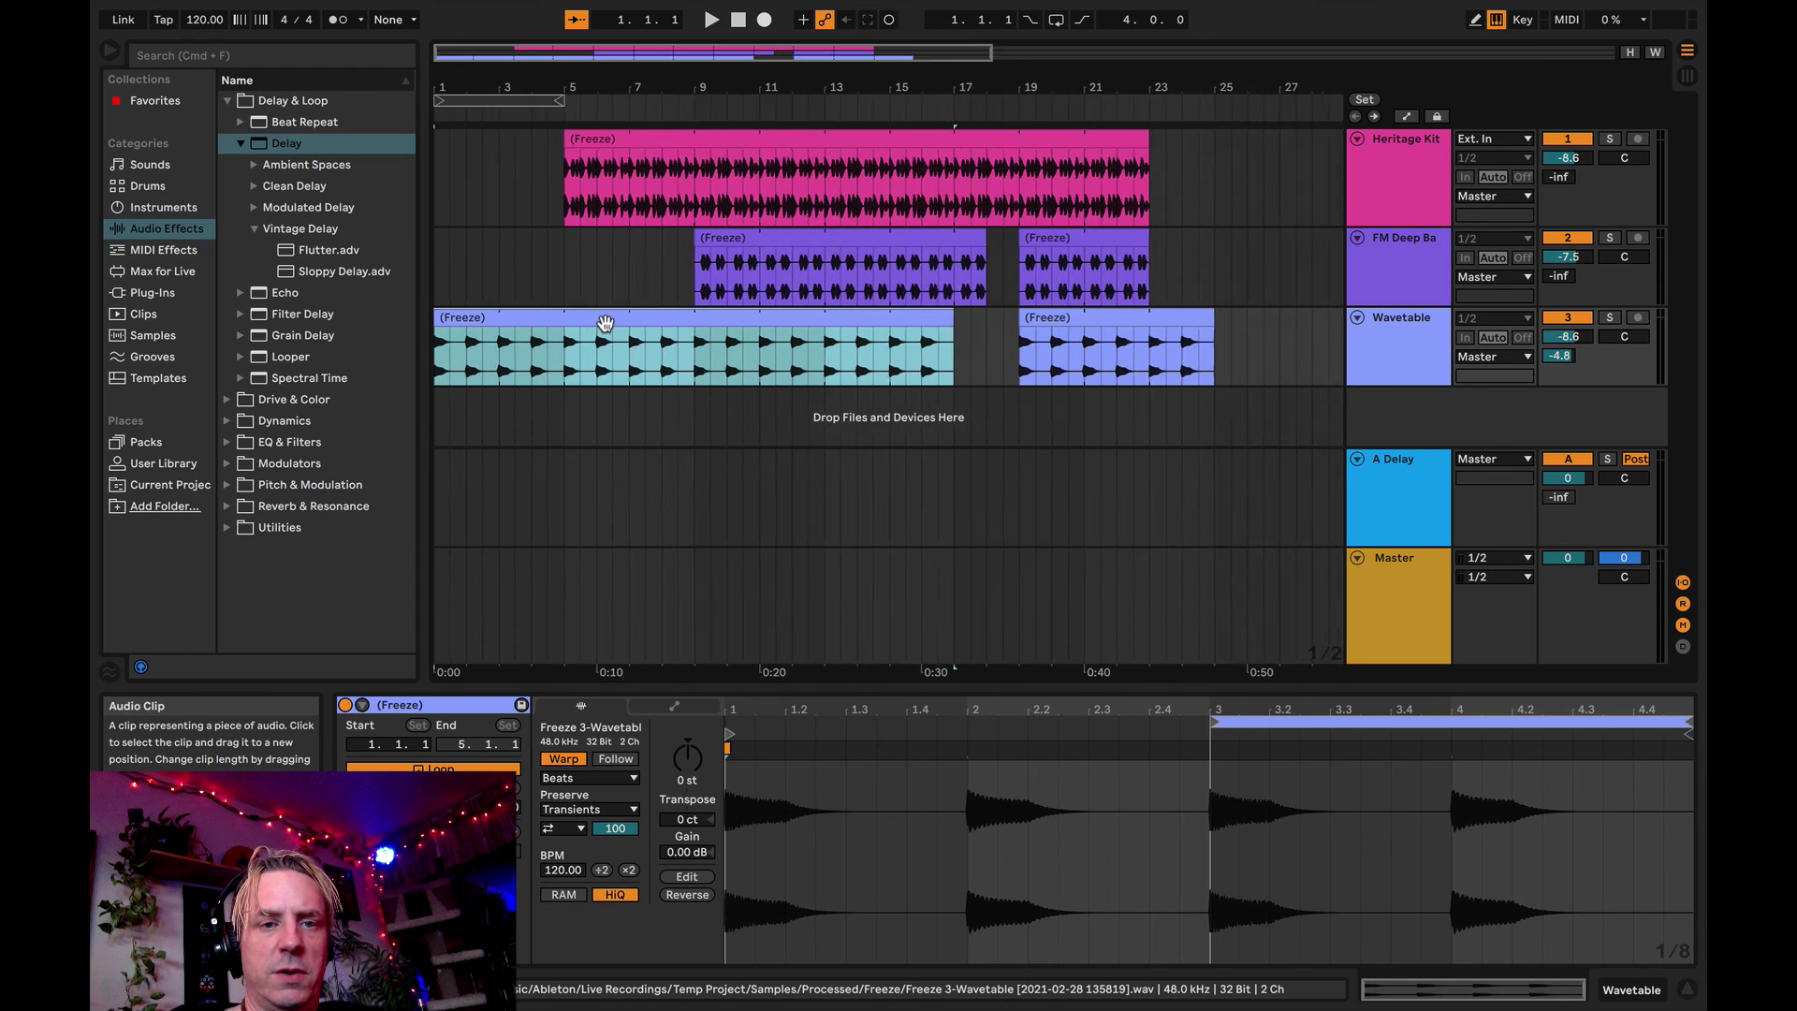
pyautogui.keyDown('shift'); pyautogui.click(1040, 323); pyautogui.keyUp('shift')
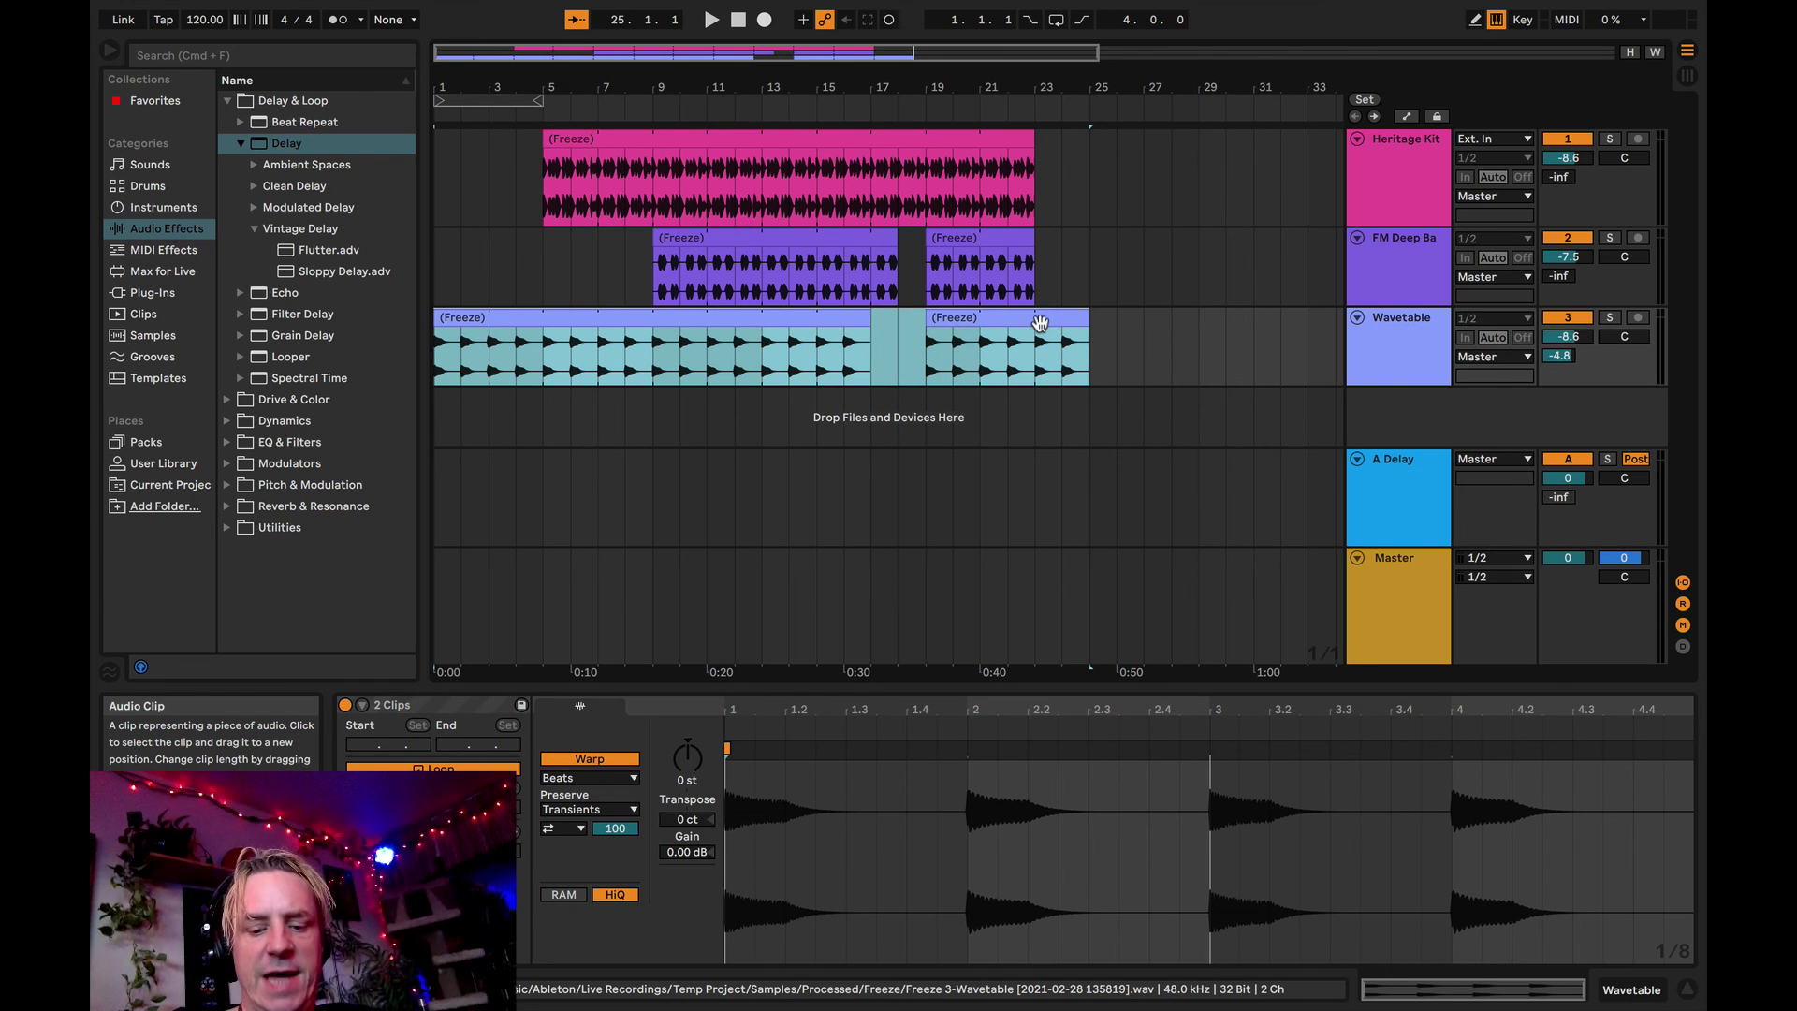
pyautogui.press('super+l')
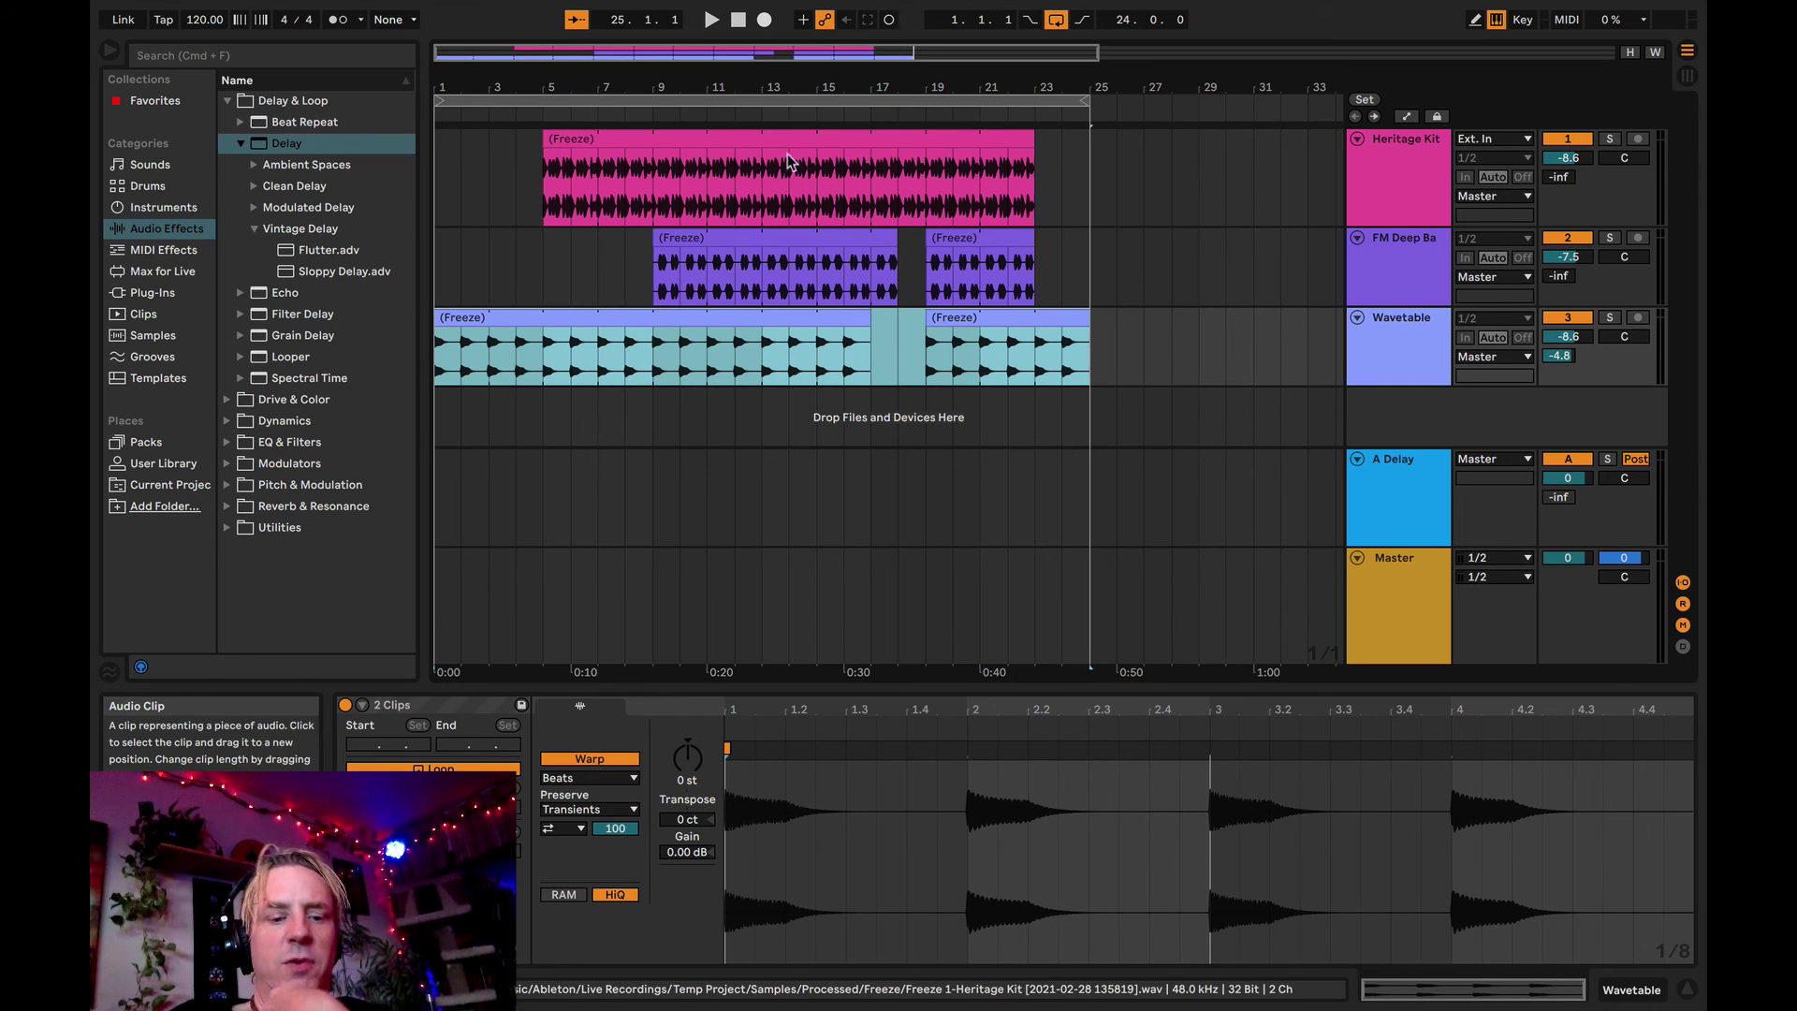
# - Export the looped arrangement from the Master as a 16-bit WAV file named "Fire Track 2 2021" on the Desktop
pyautogui.moveTo(308, 5)
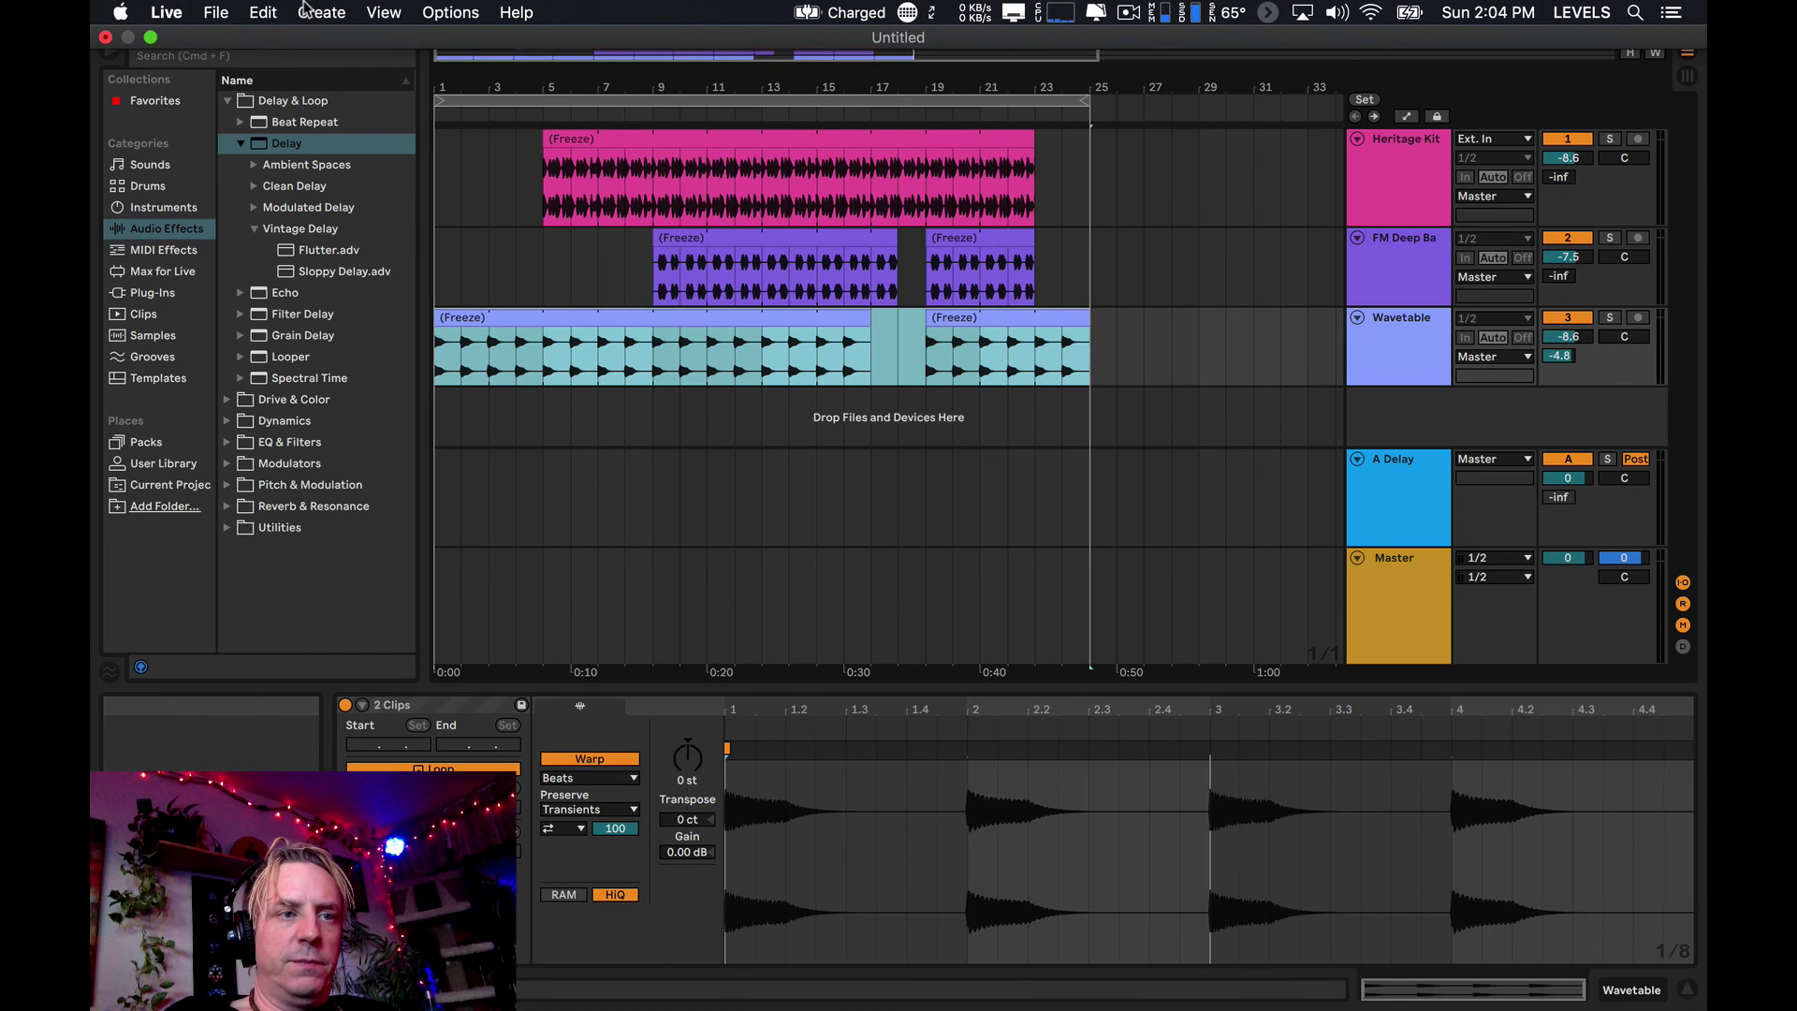
pyautogui.click(234, 12)
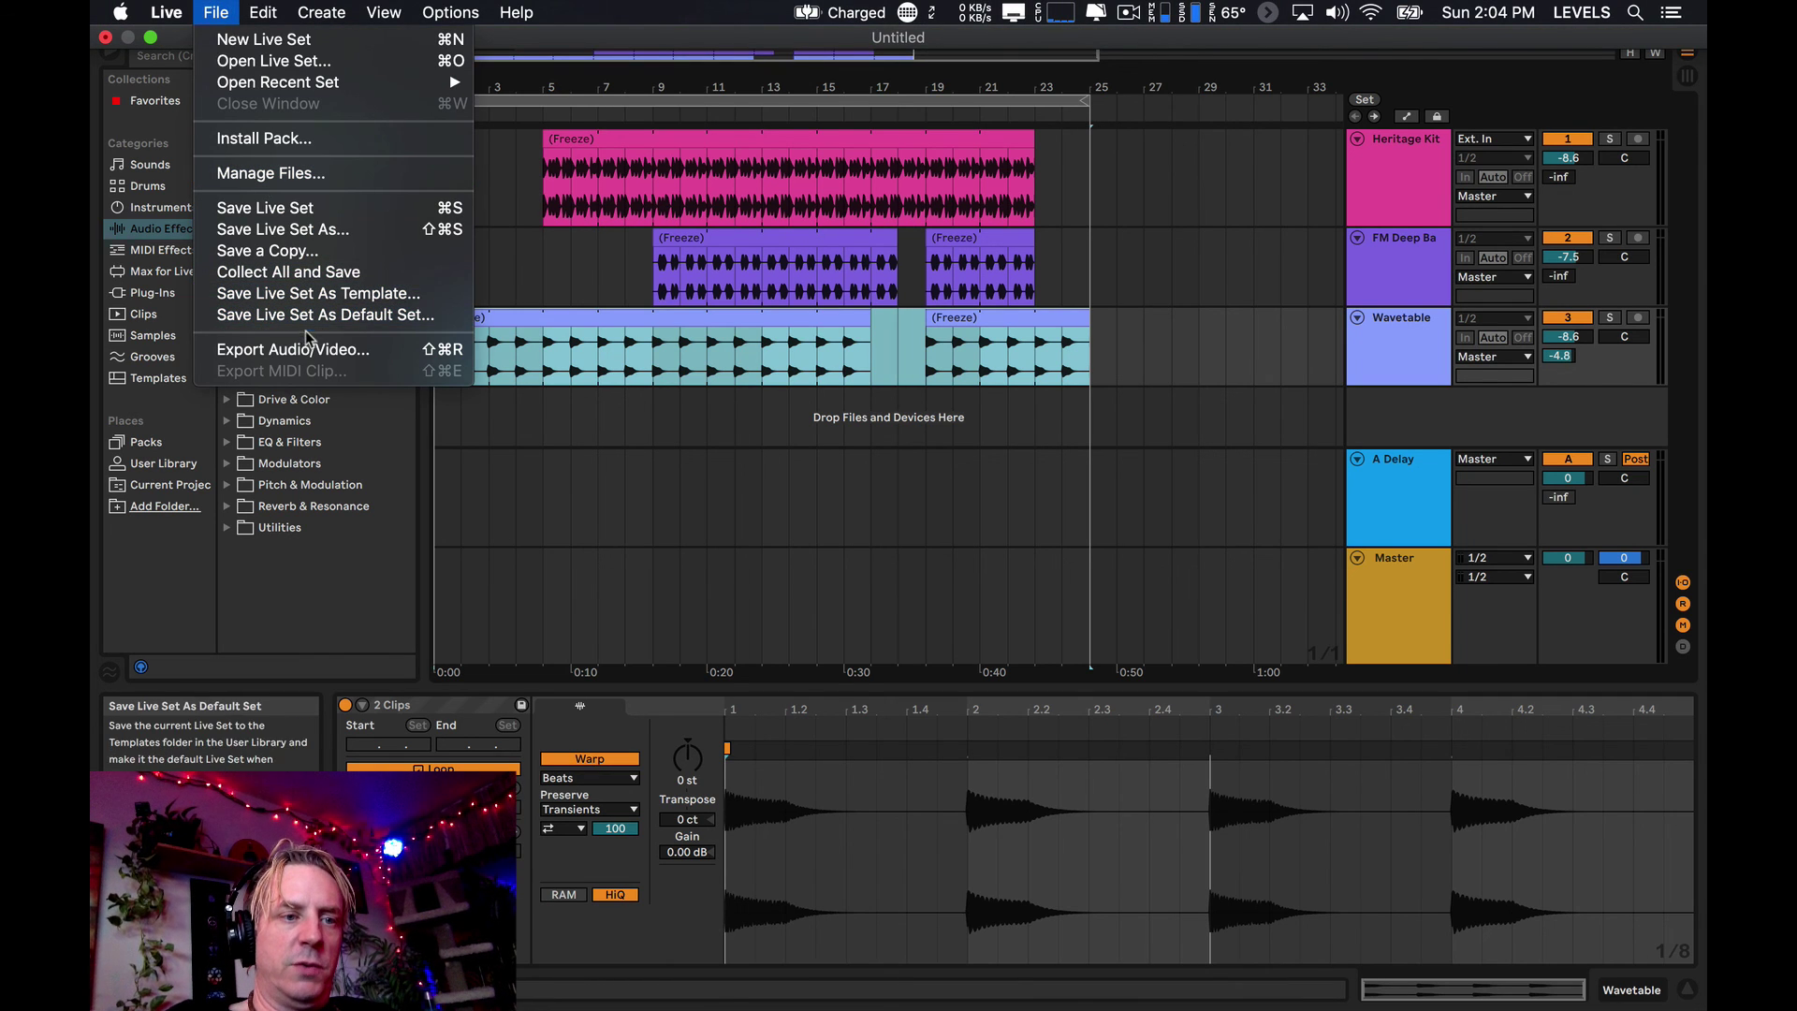
pyautogui.click(536, 447)
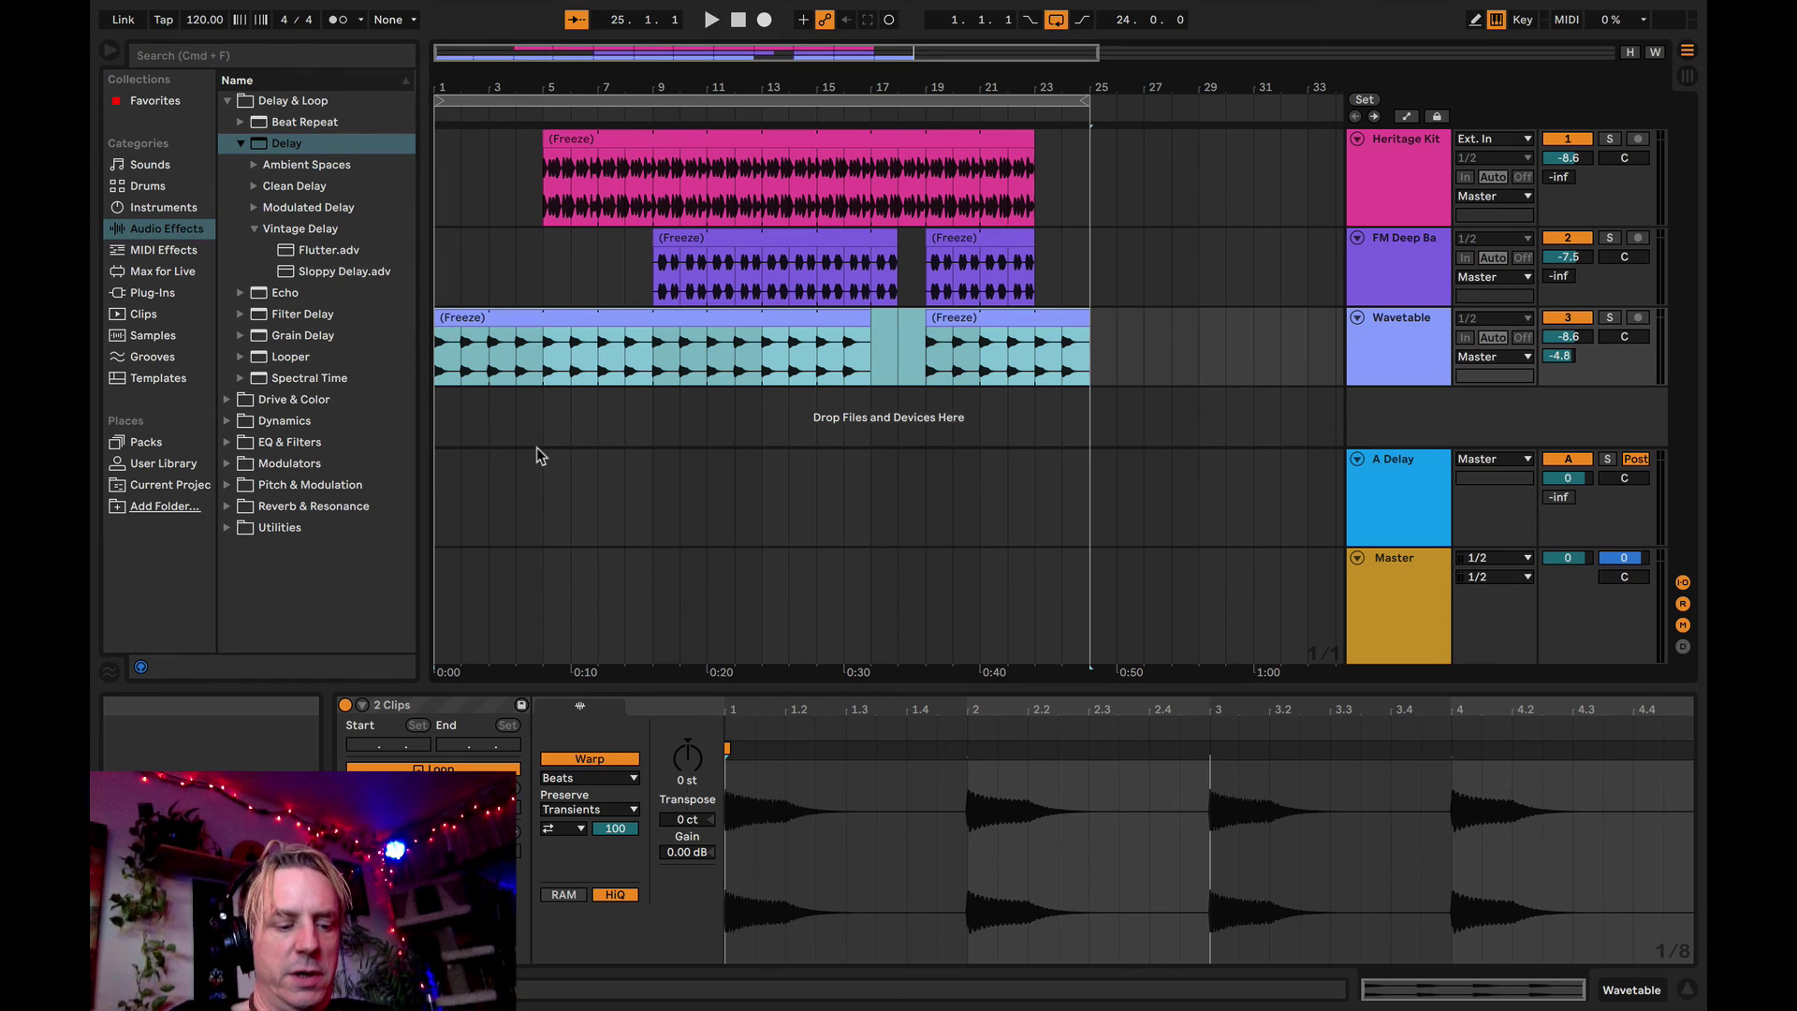
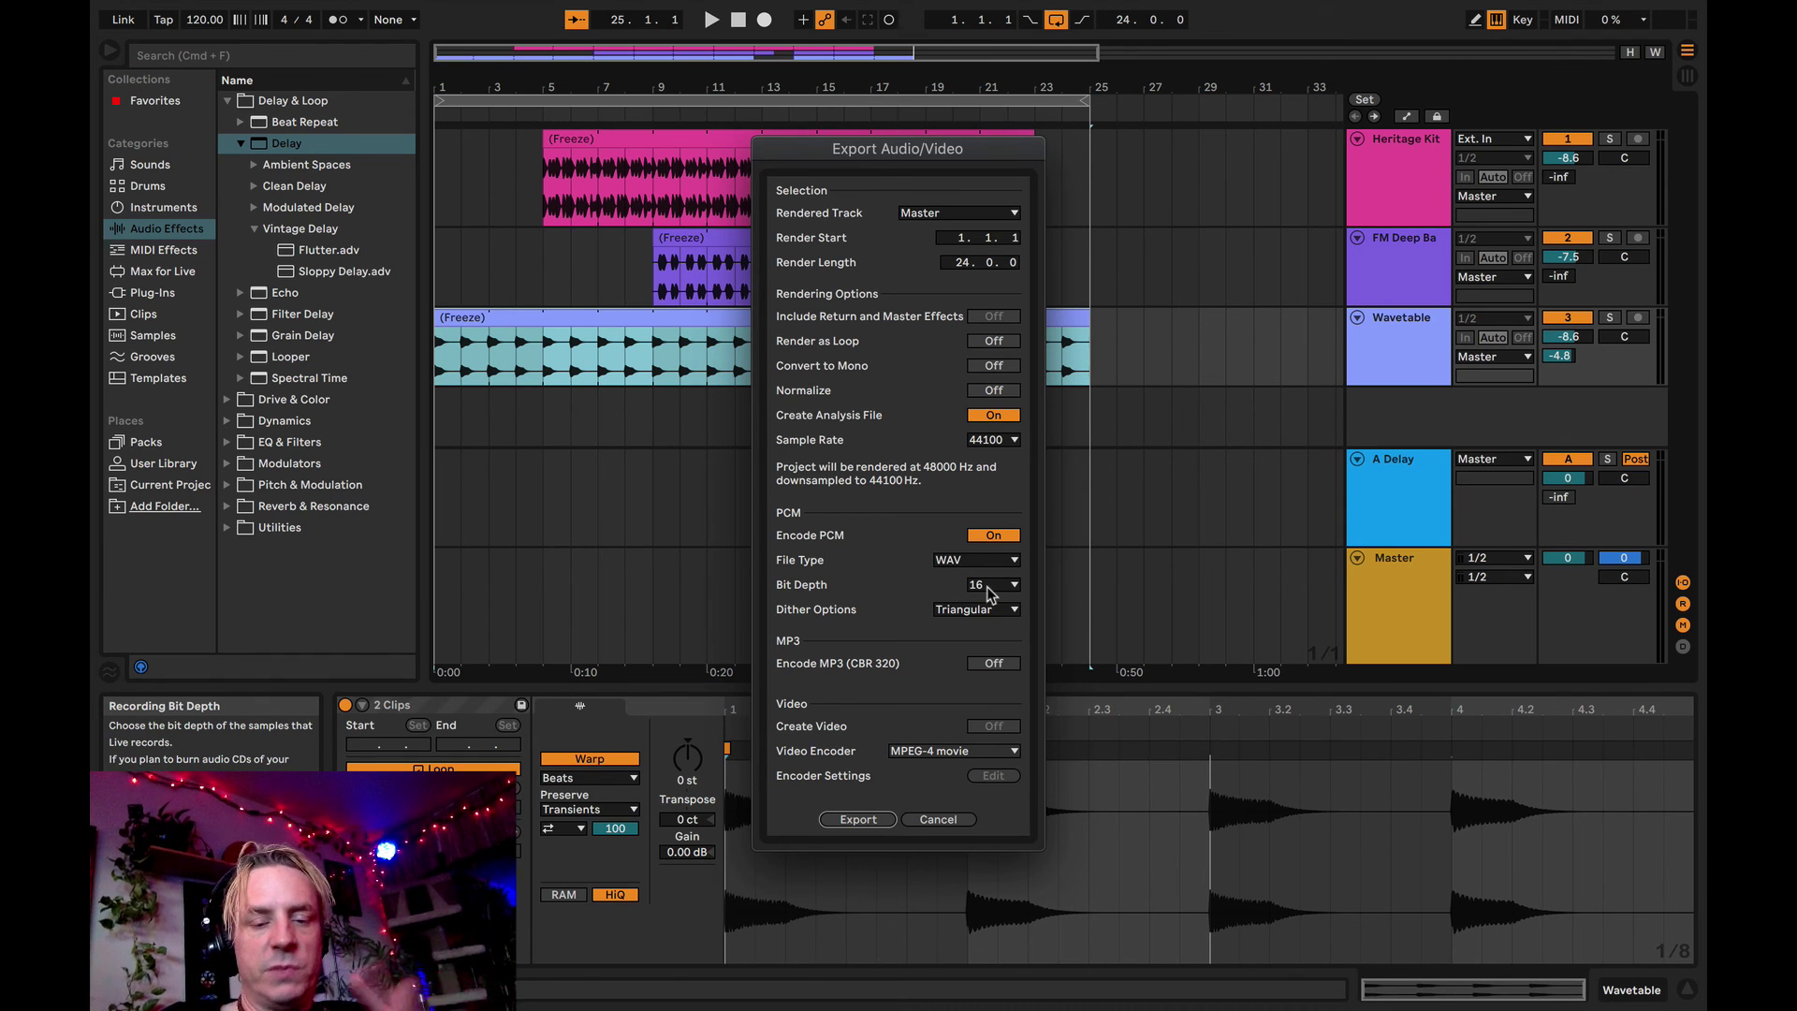
pyautogui.click(858, 820)
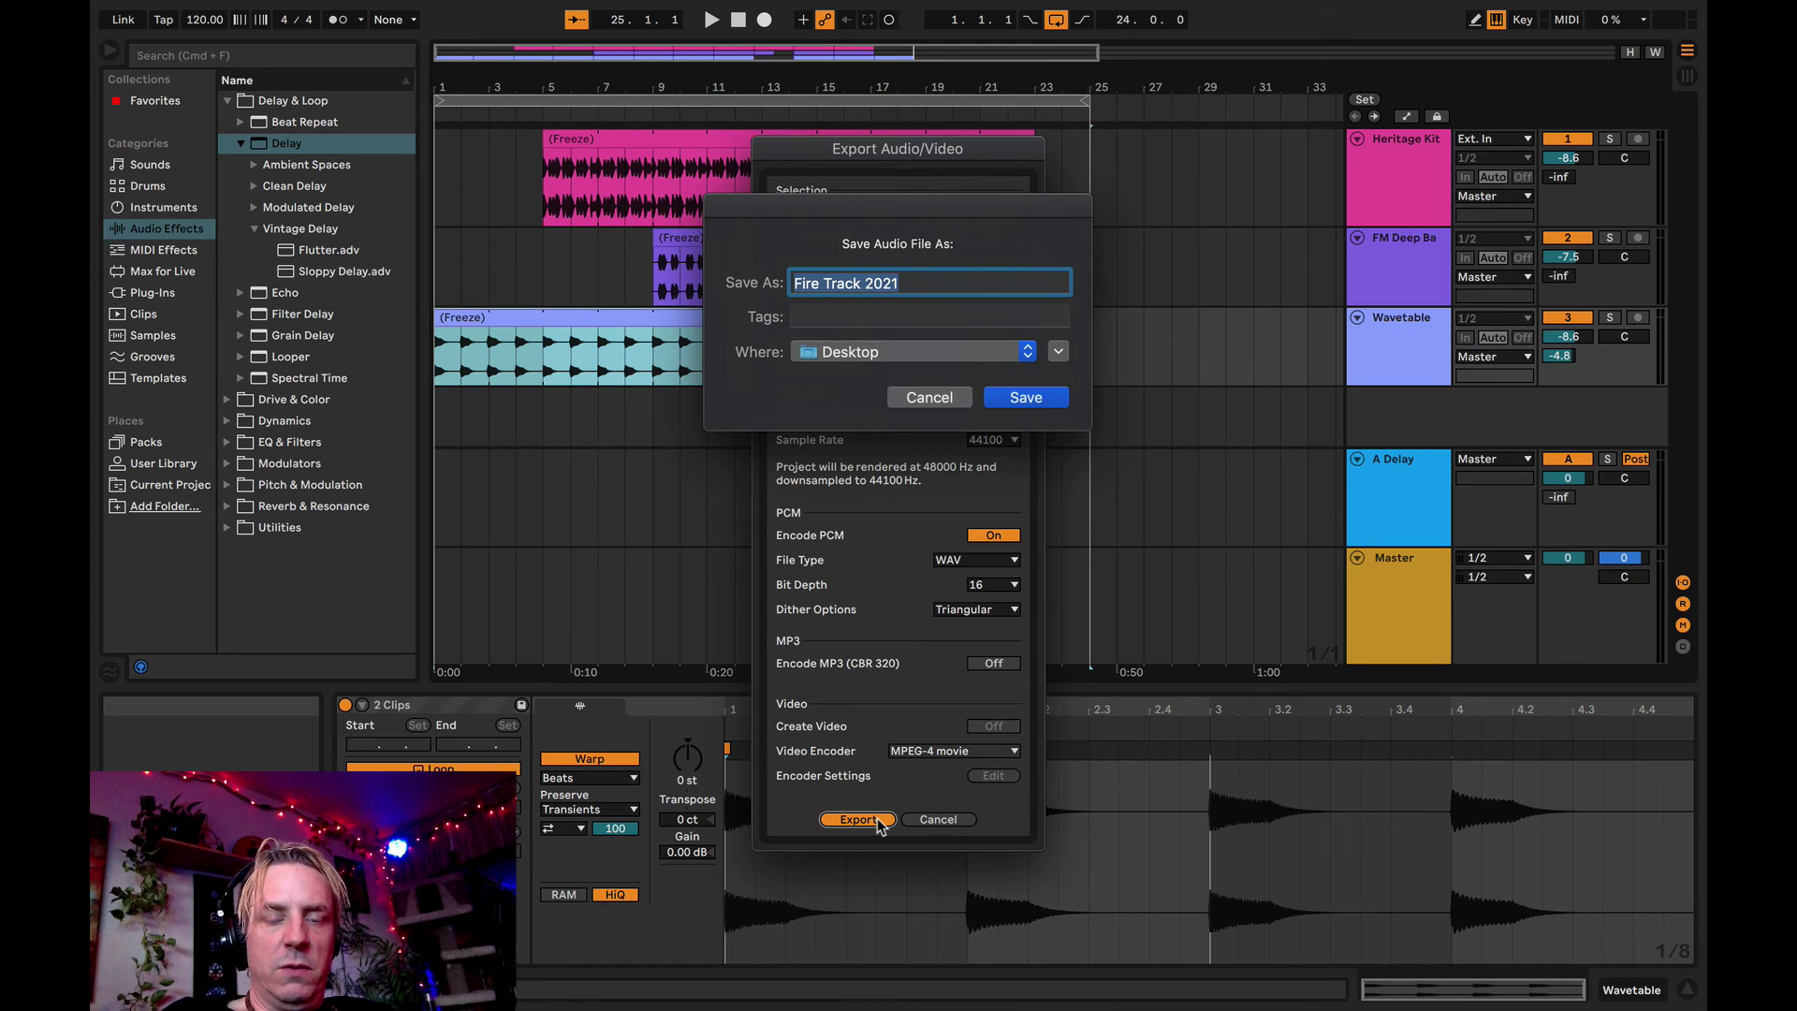
pyautogui.click(863, 283)
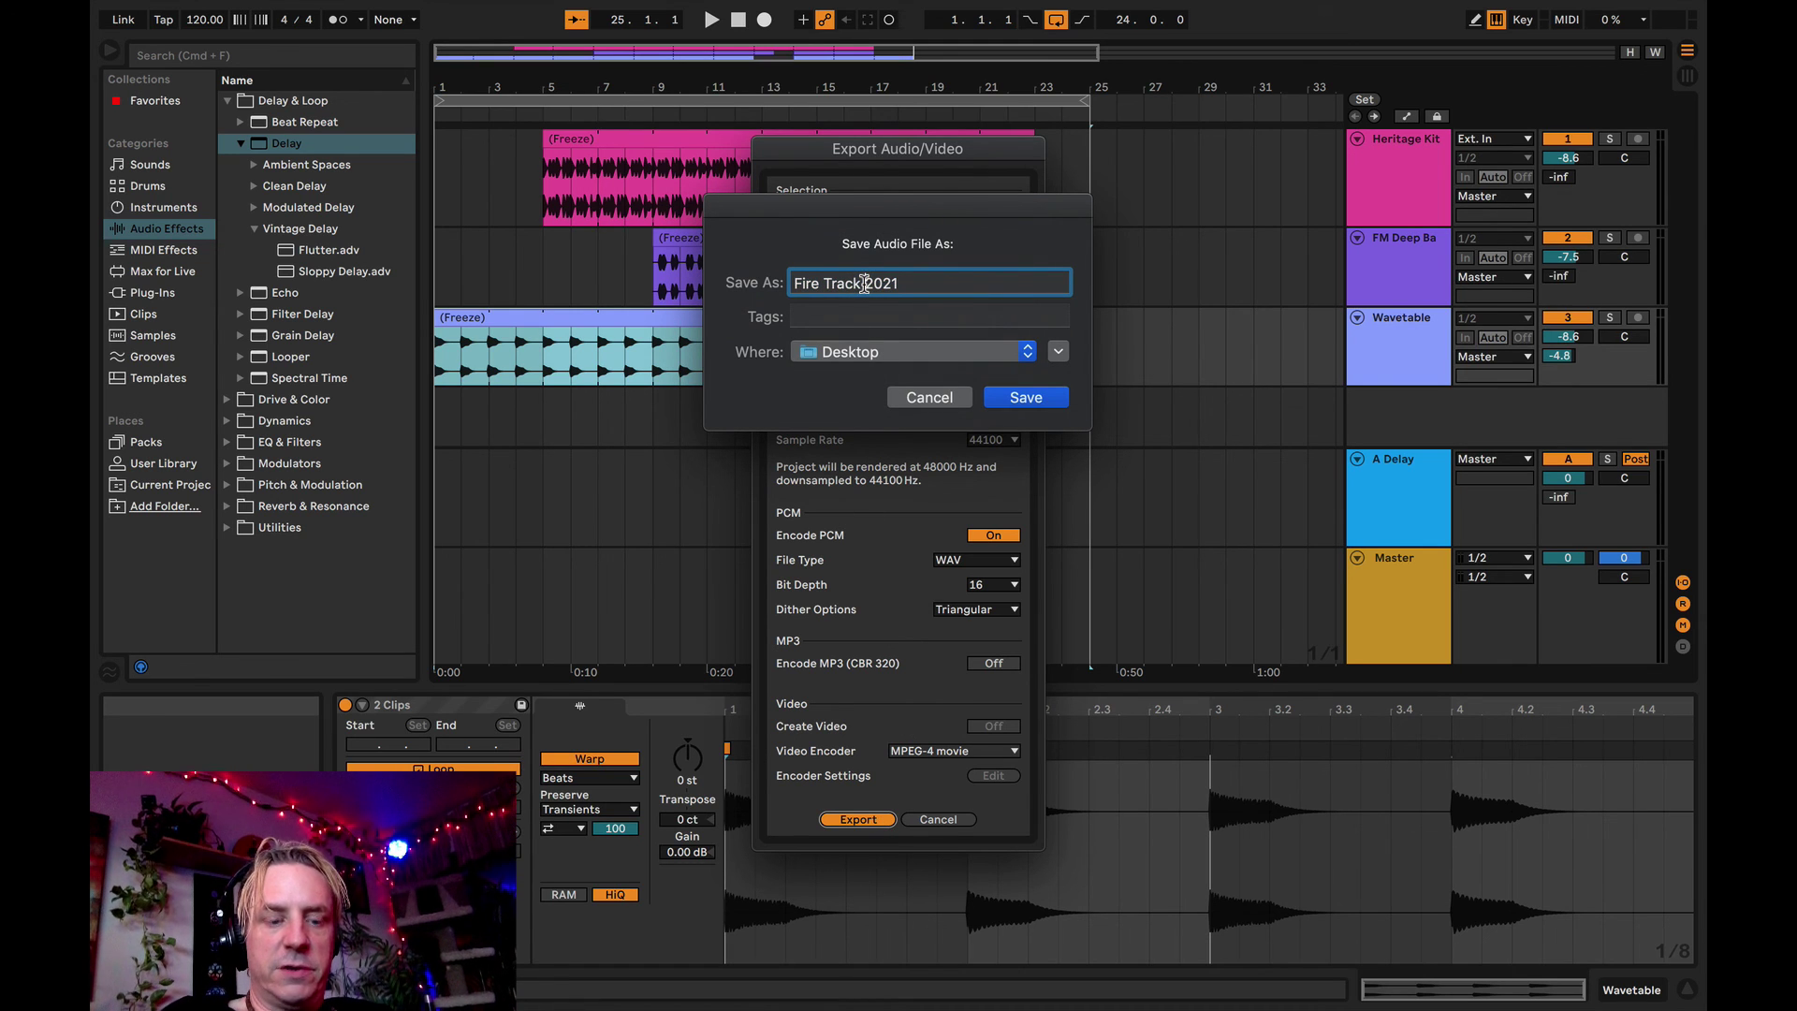
pyautogui.write('2')
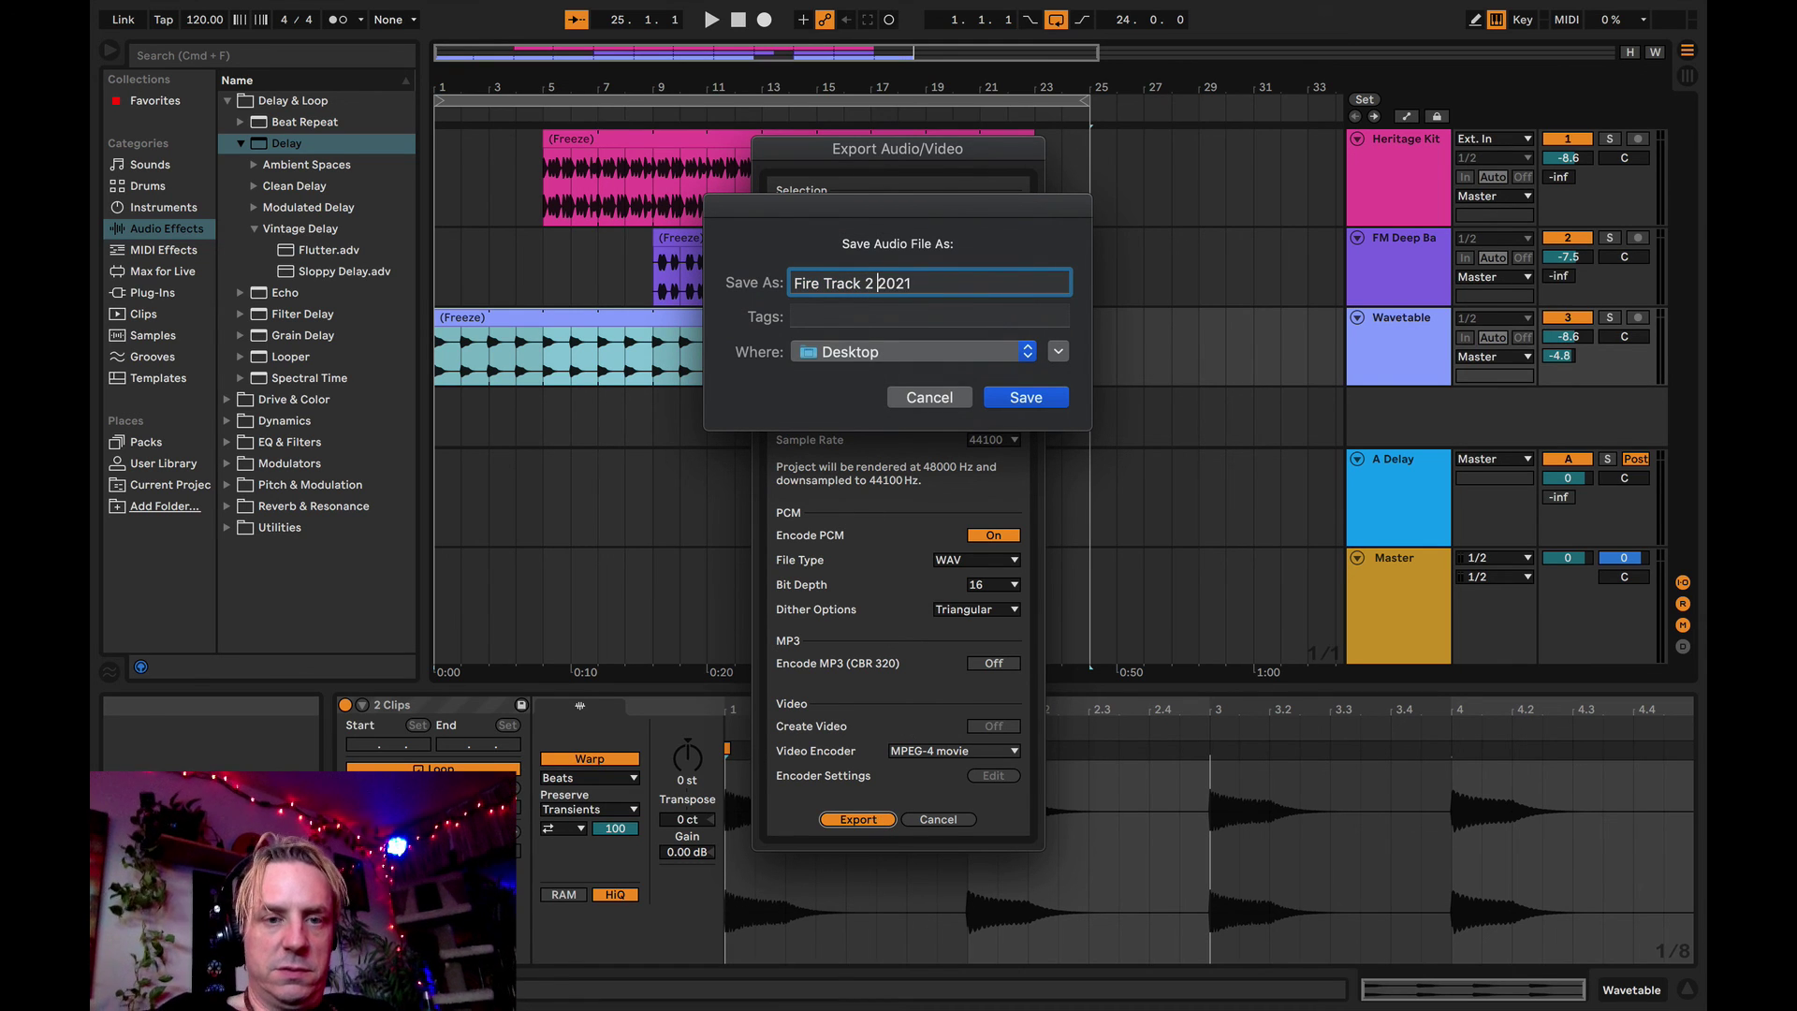
pyautogui.click(1026, 398)
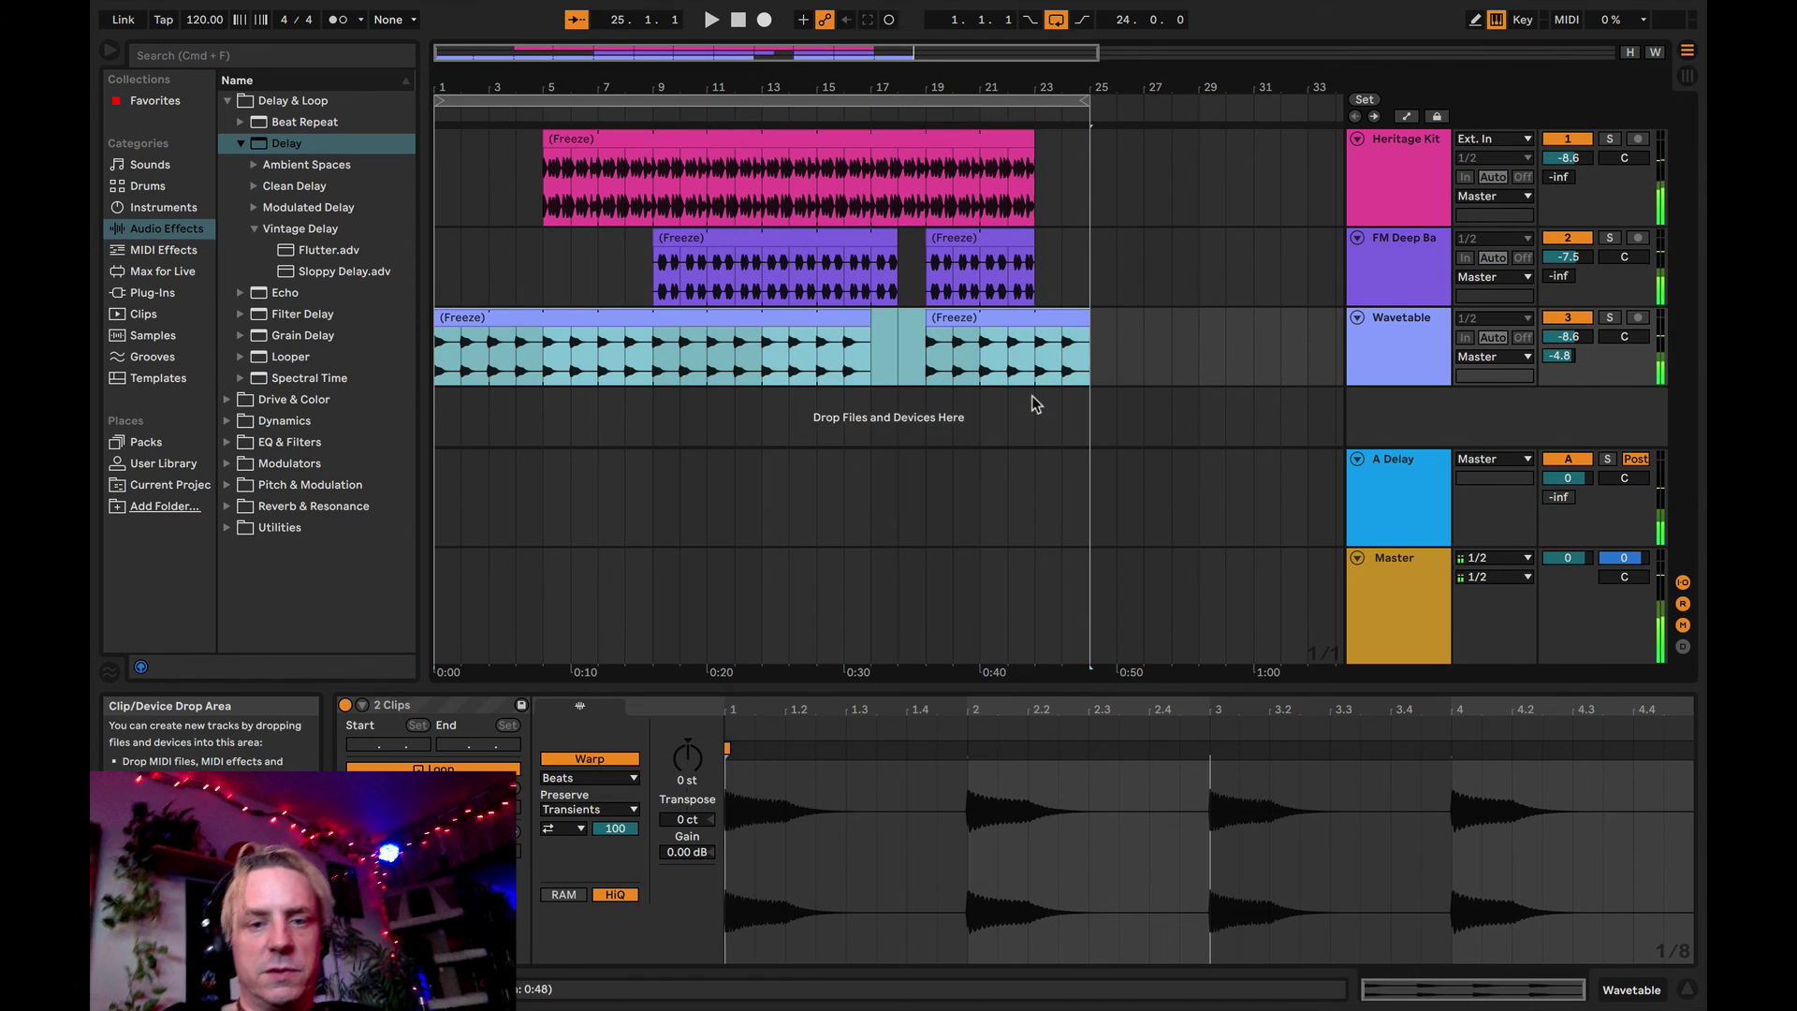
# - Switch to the Finder desktop, place Fire Track 2 2021.wav above Fire Track 2021.wav and listen to it in Quick Look
pyautogui.hotkey('ctrl', 'Left')
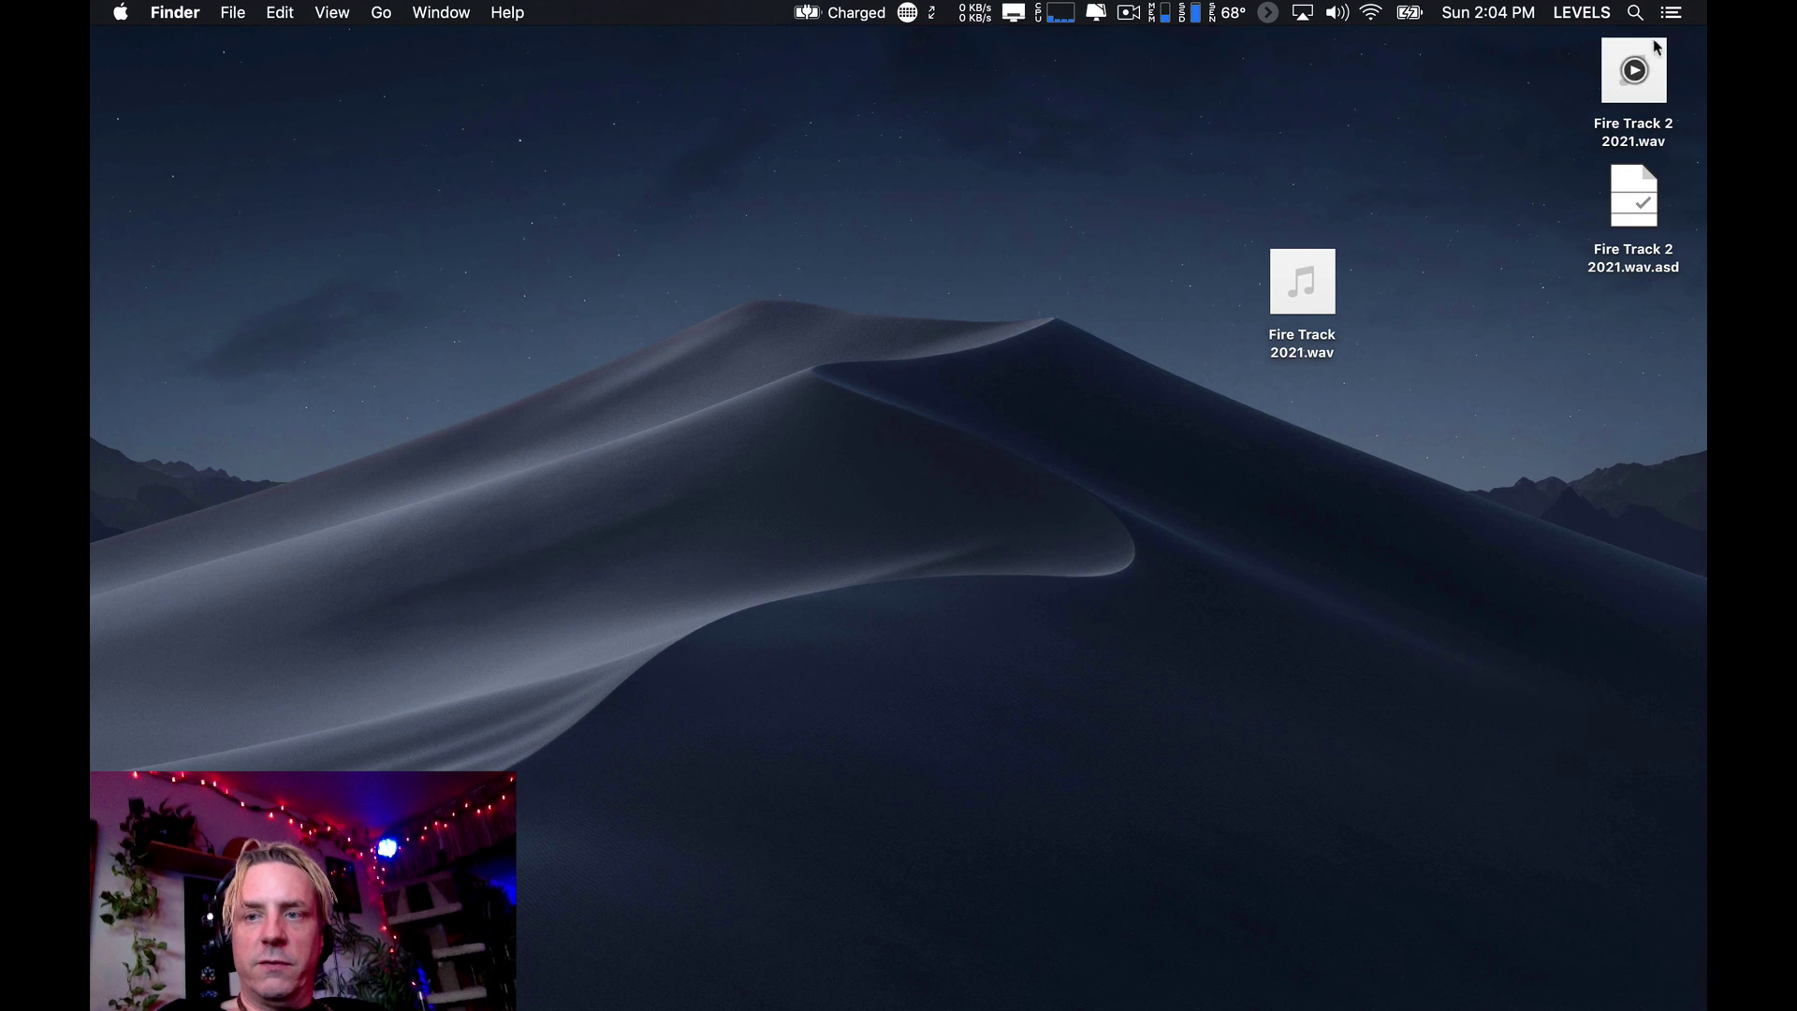
pyautogui.moveTo(1632, 70); pyautogui.dragTo(1324, 132)
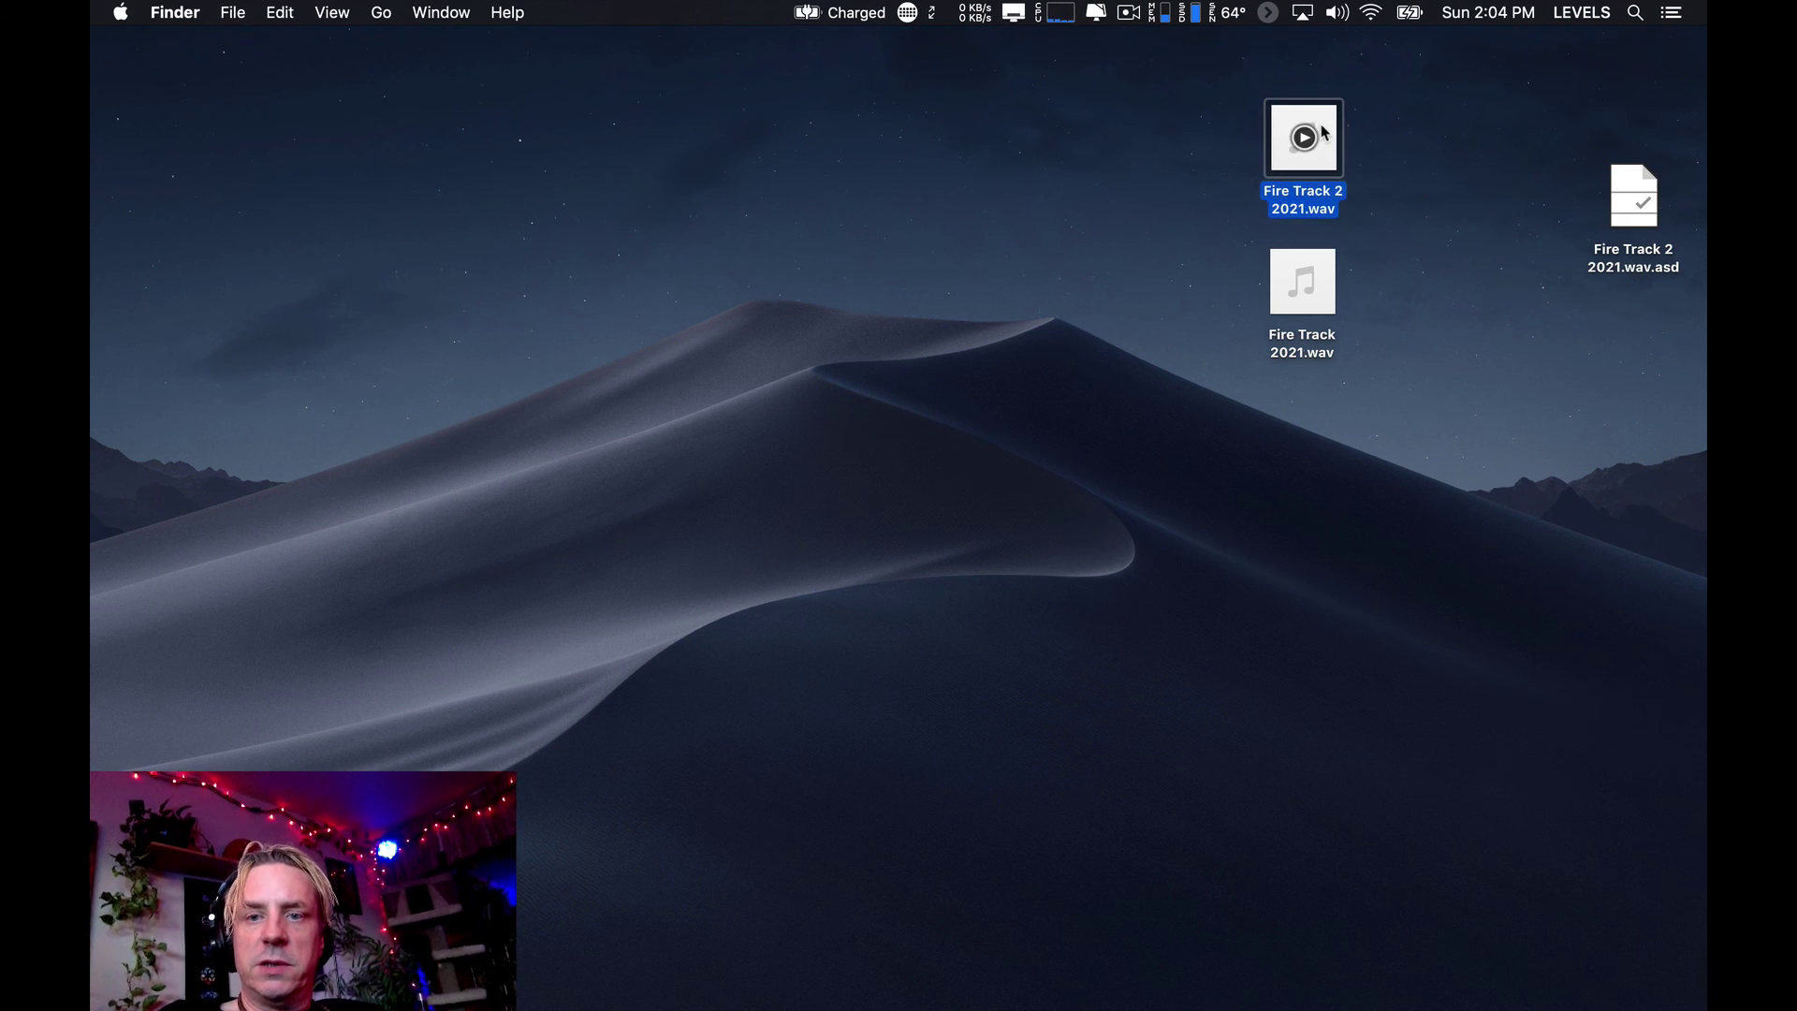
pyautogui.press('space')
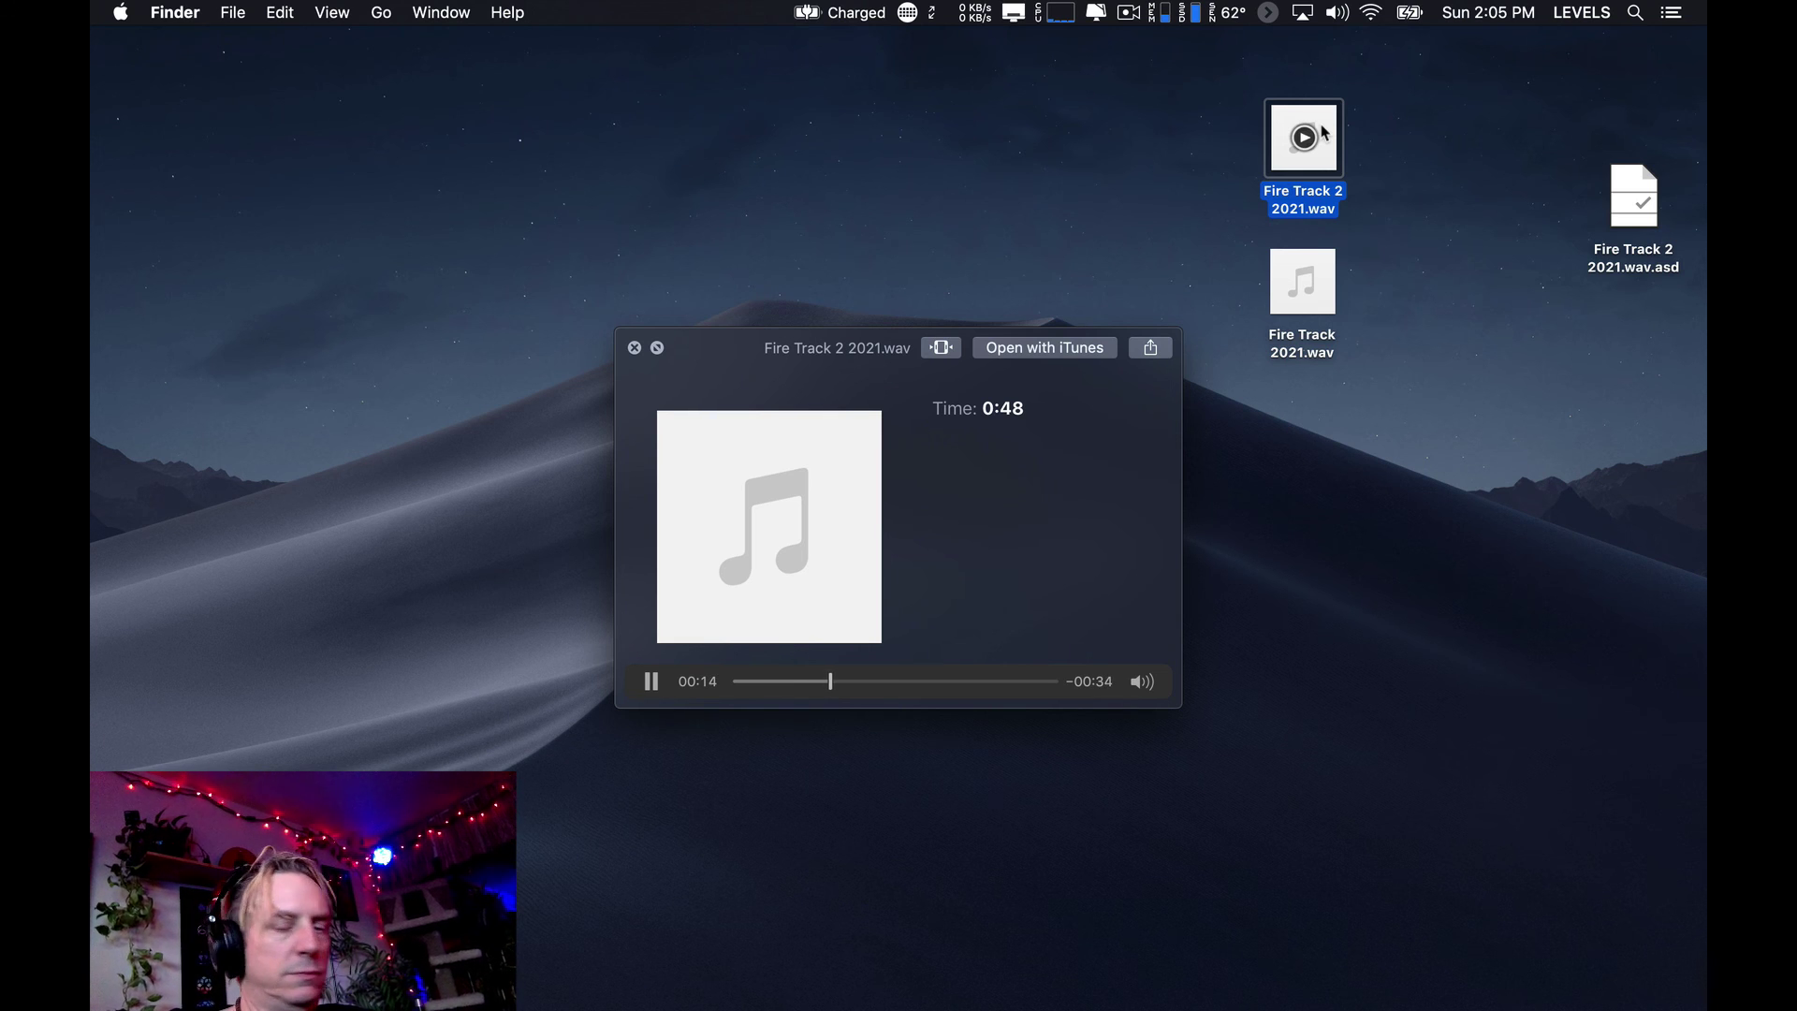
pyautogui.click(634, 348)
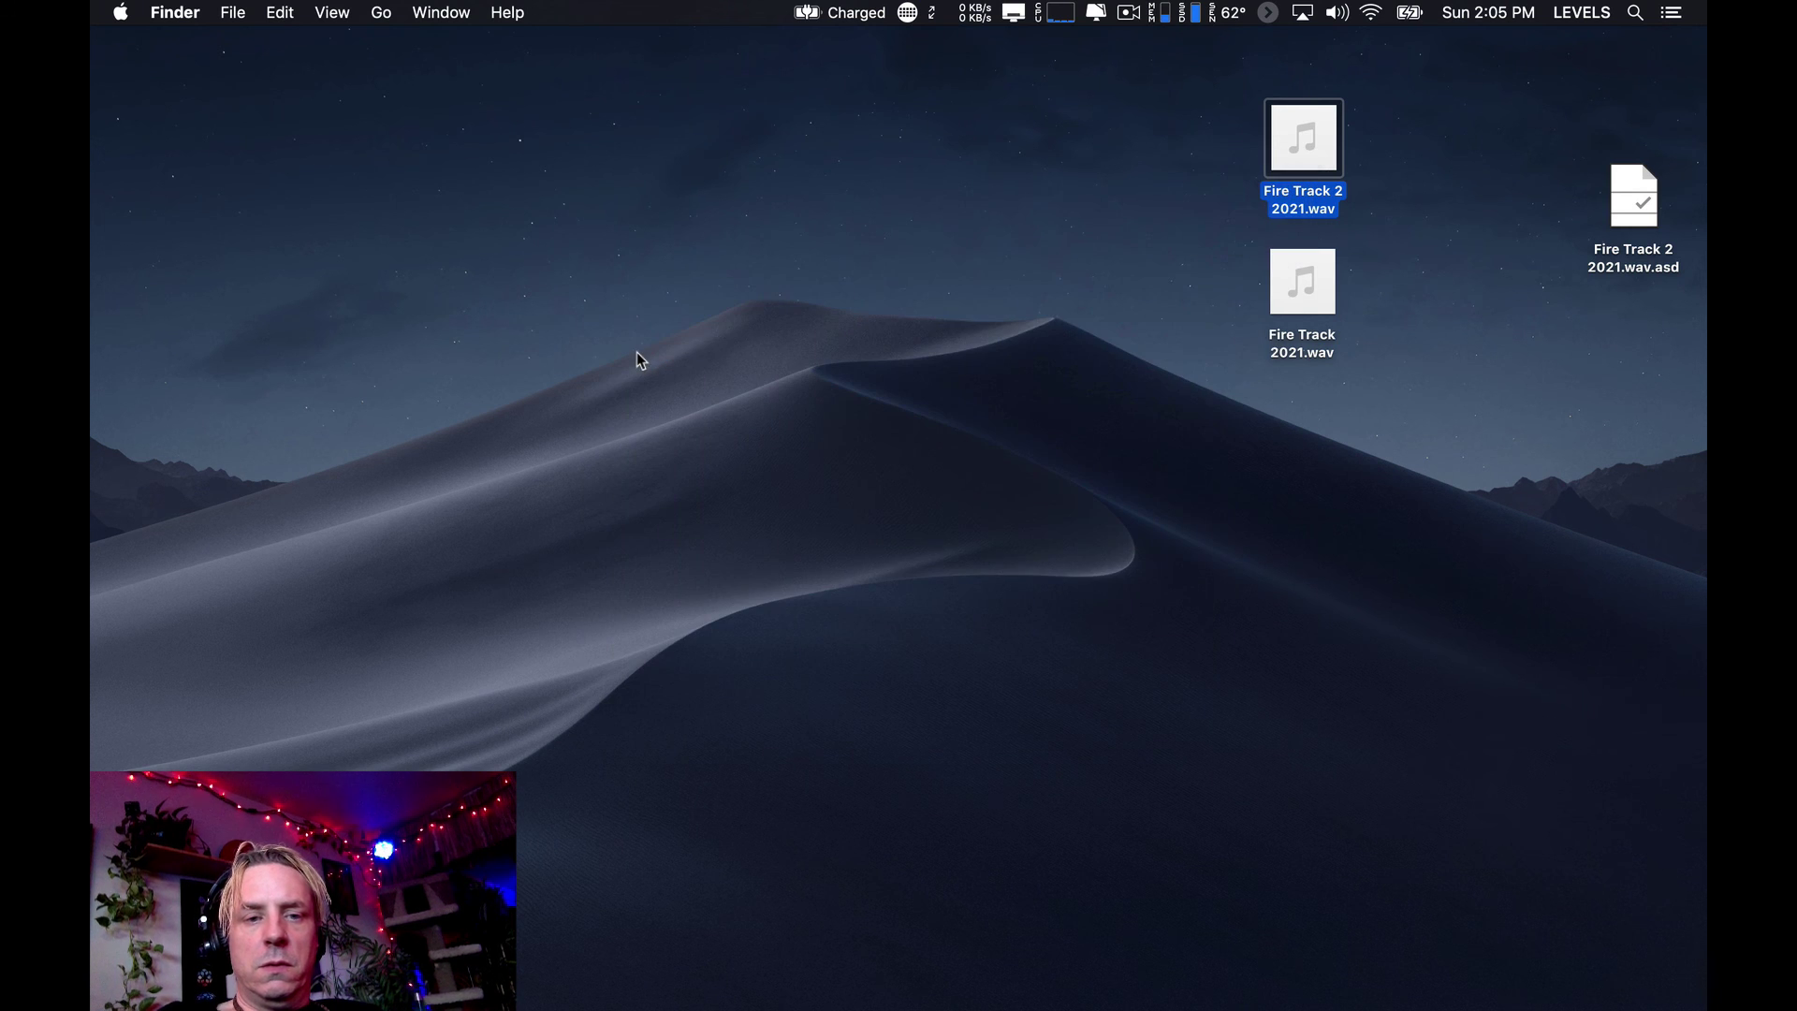
# - Listen to Fire Track 2021.wav in Quick Look for comparison and close the preview
pyautogui.click(1329, 301)
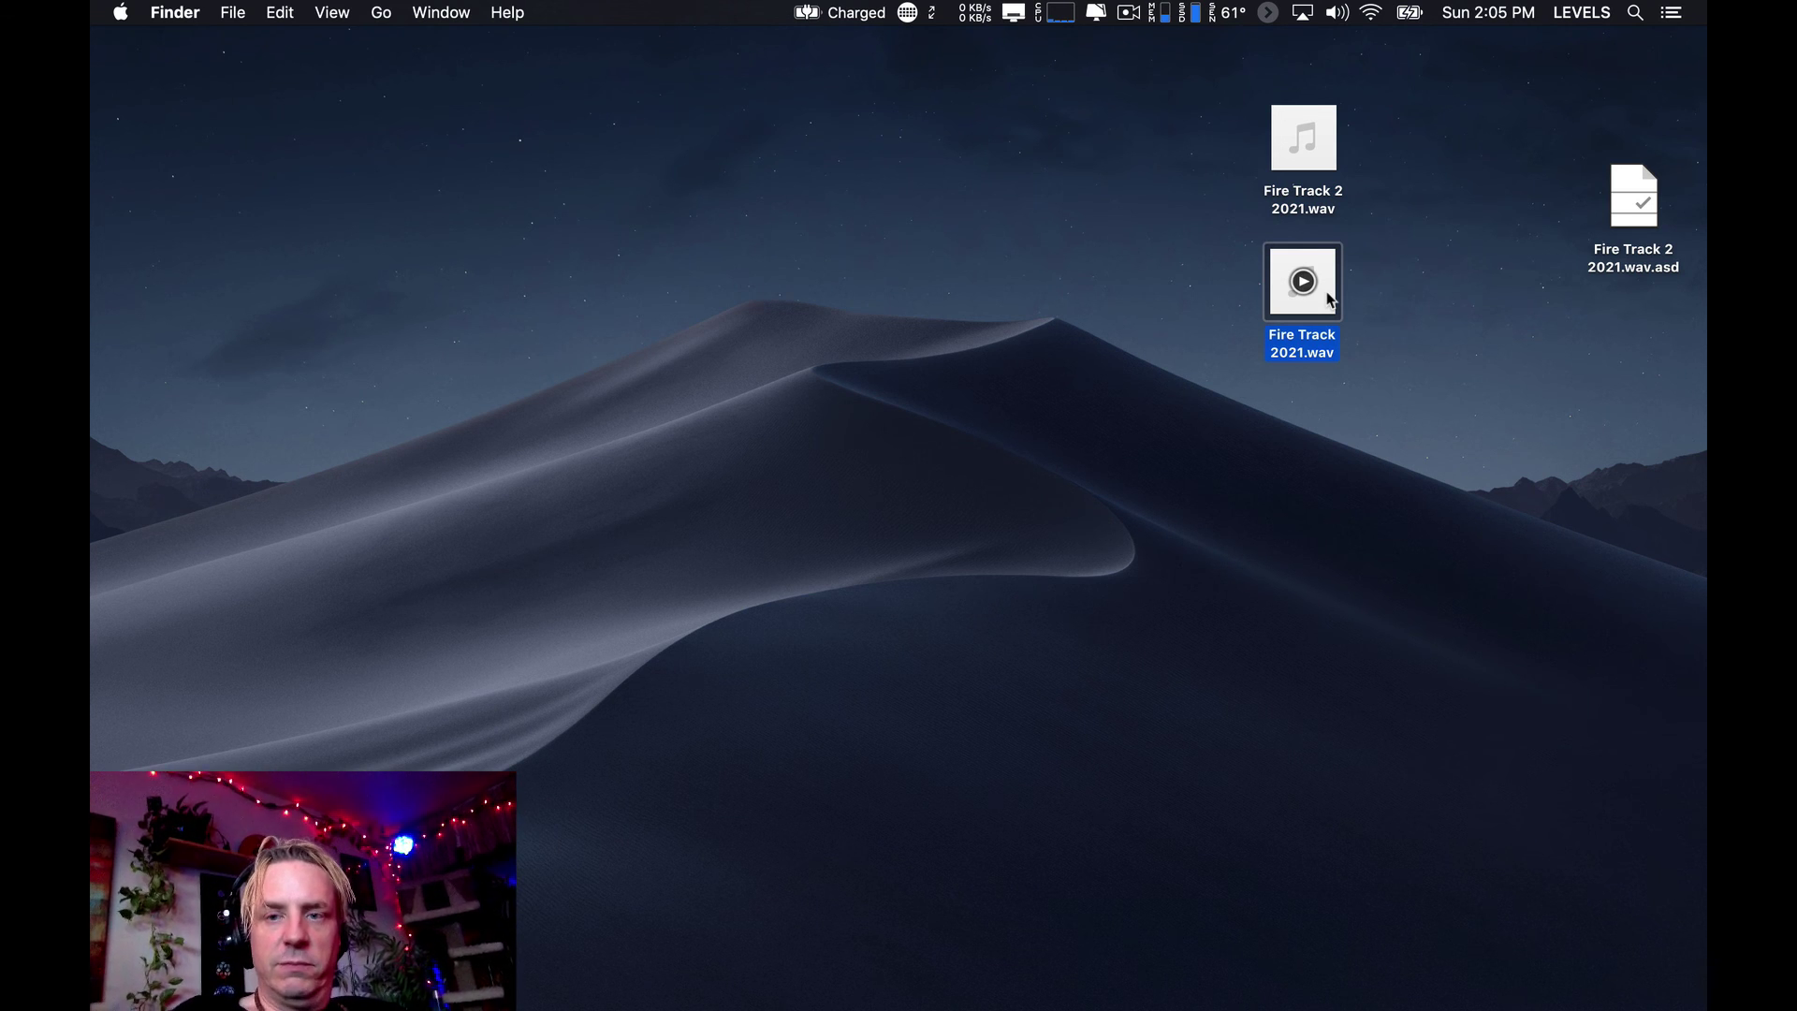
pyautogui.press('space')
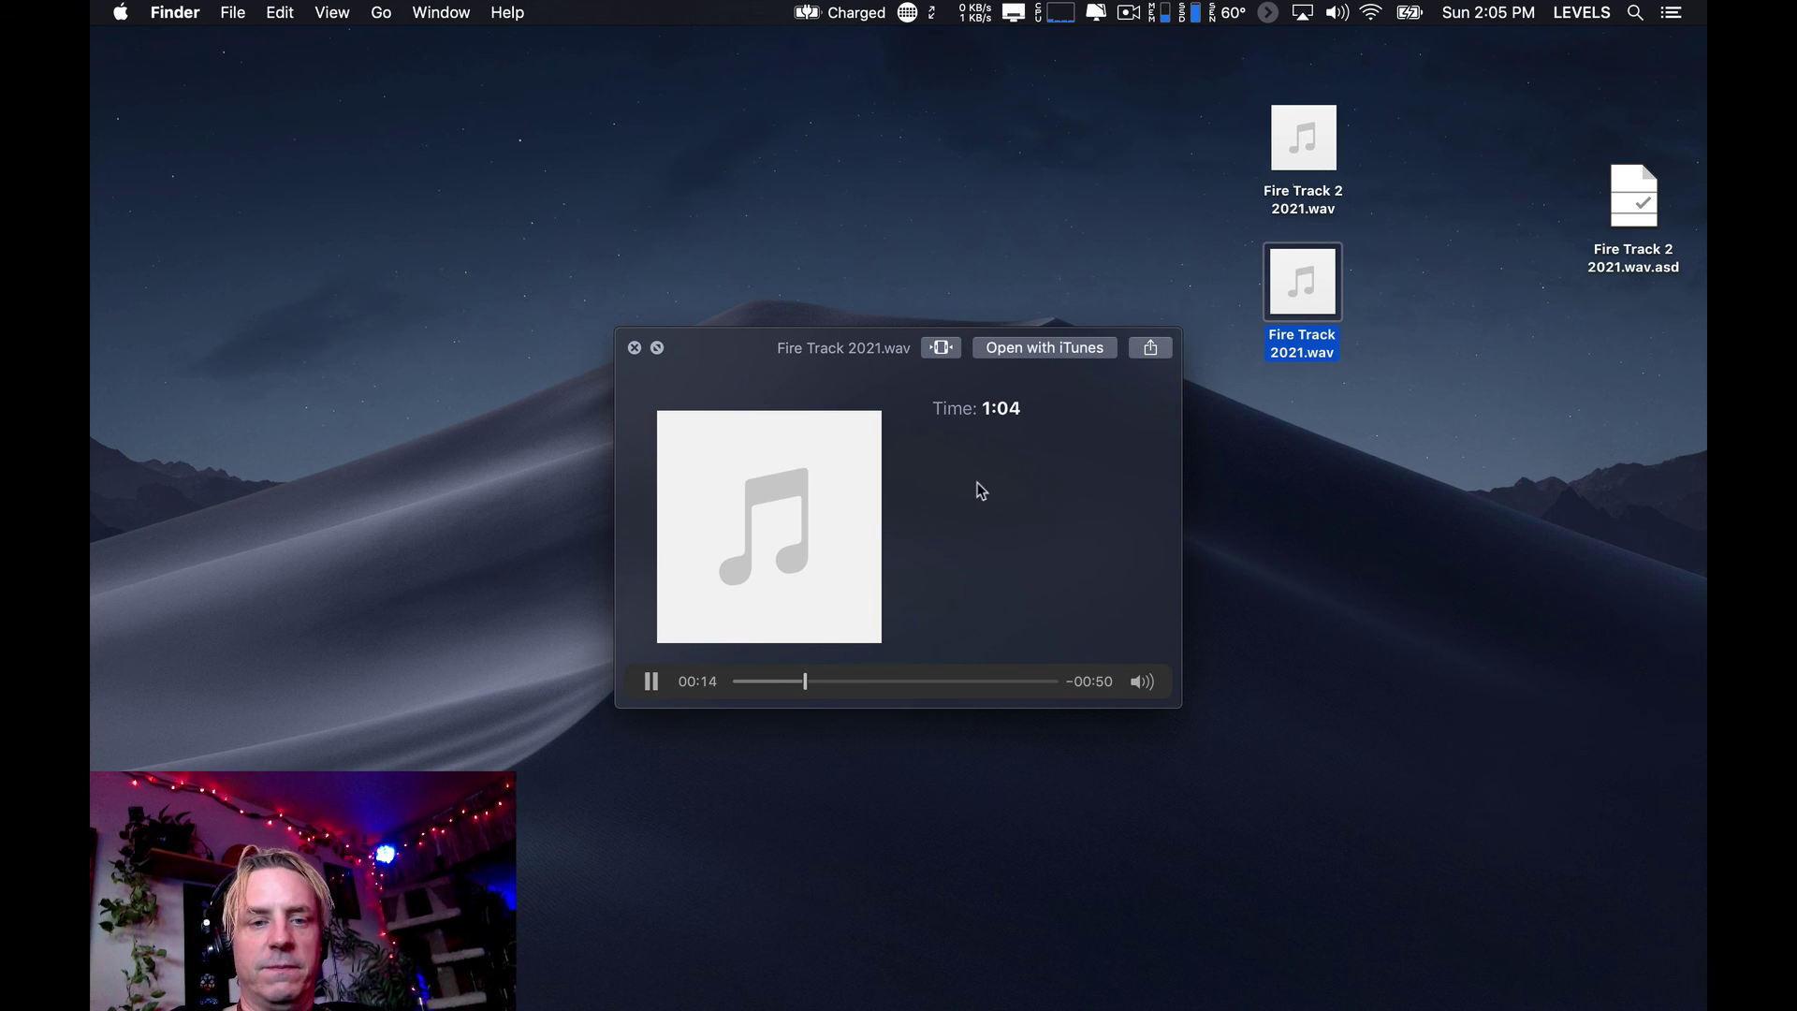
pyautogui.click(635, 348)
pyautogui.click(1108, 417)
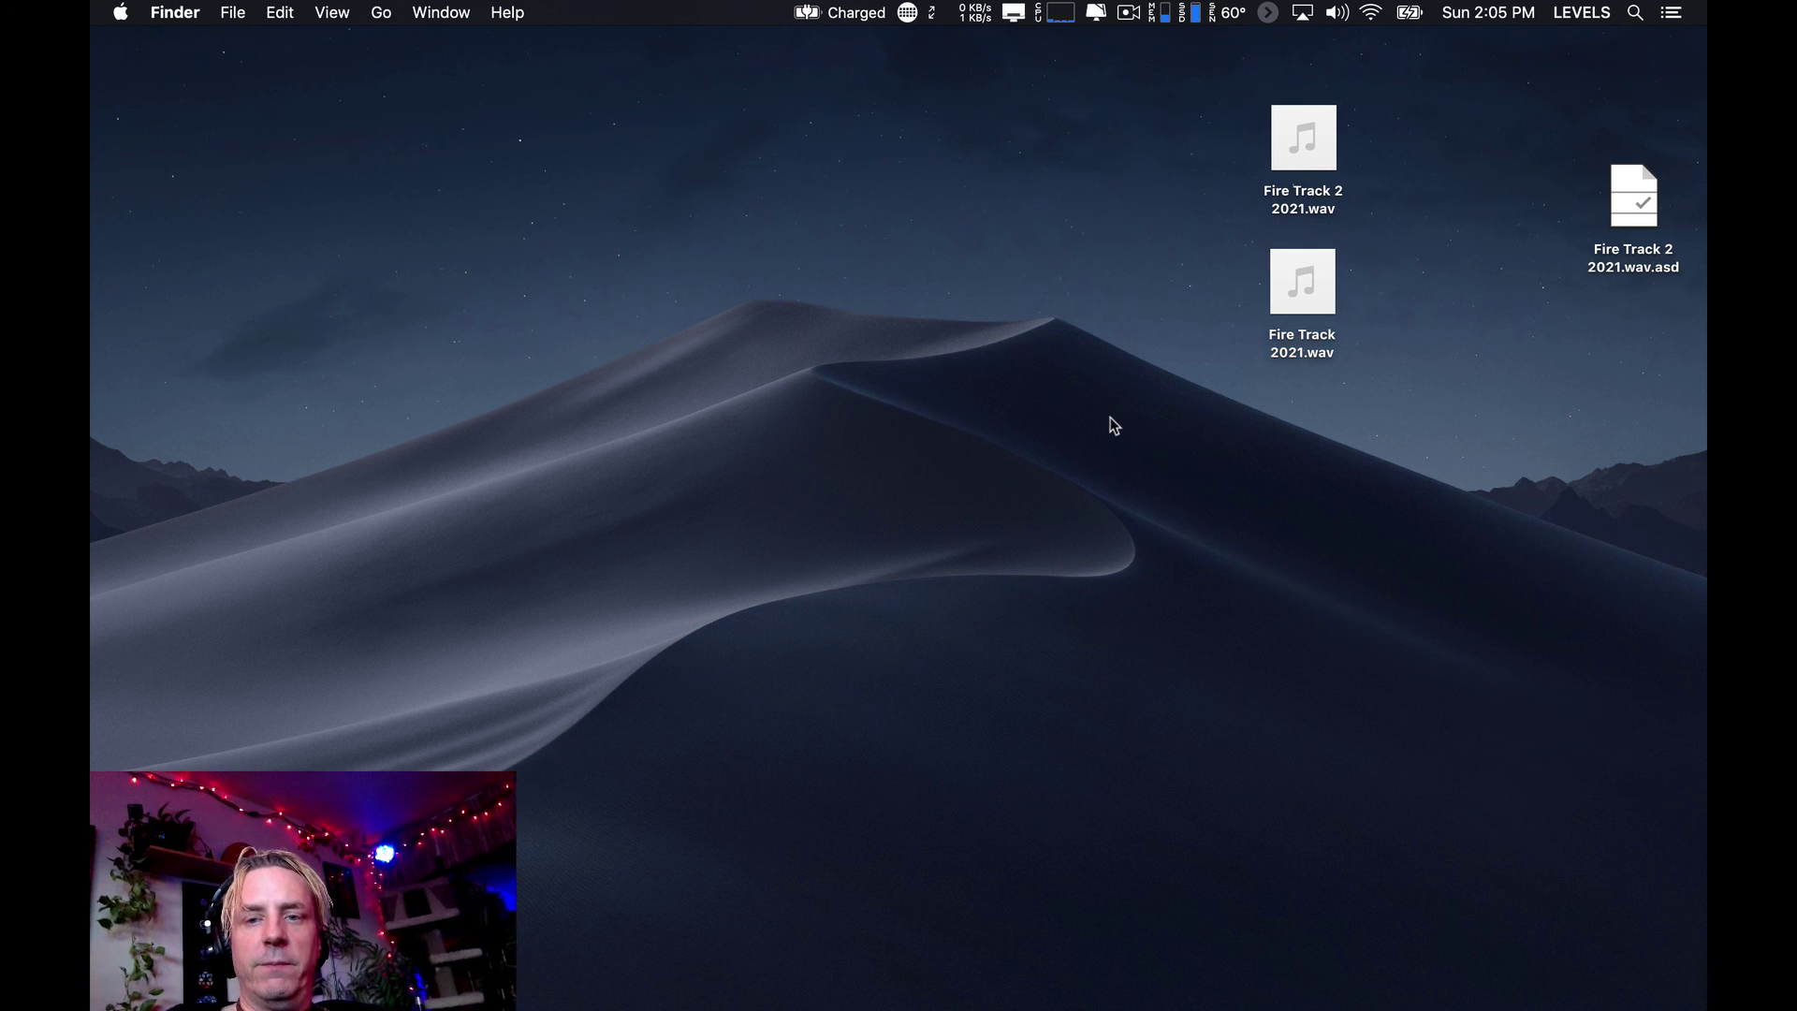
# - Switch back to Ableton Live, look at the Session View and return to the Arrangement View with no clip selected
pyautogui.hotkey('ctrl', 'Right')
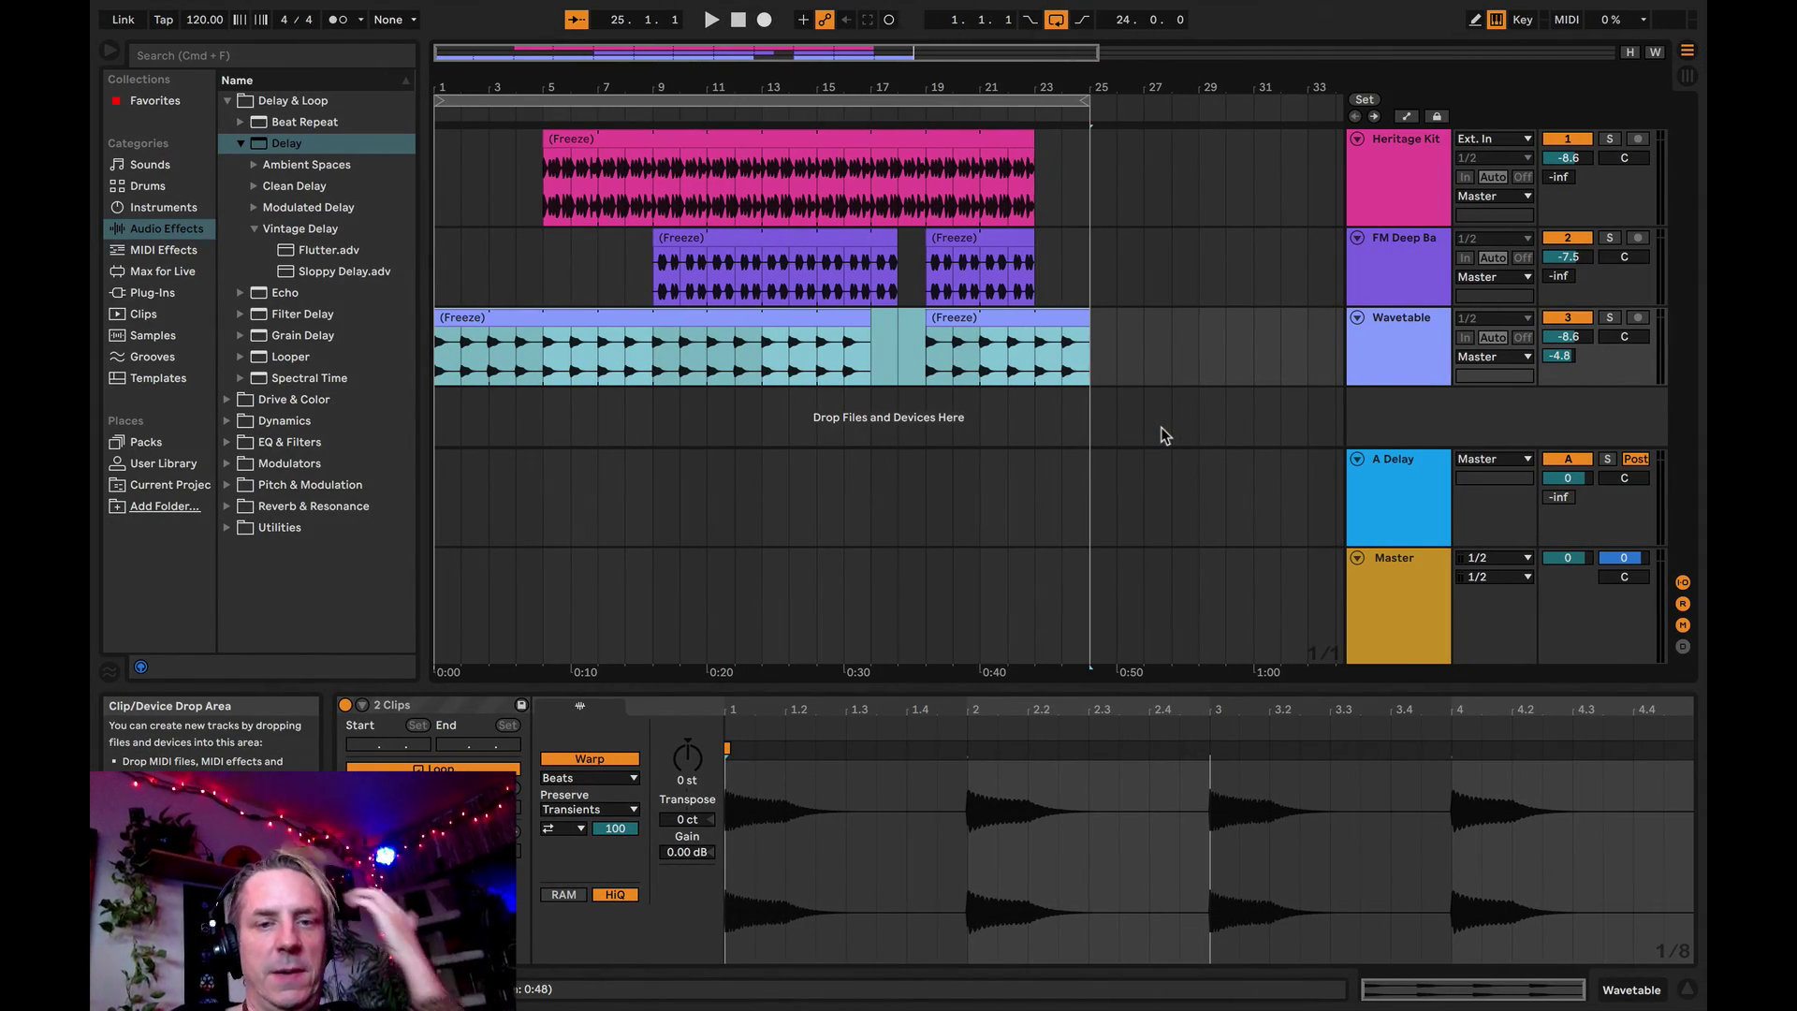
pyautogui.click(1168, 358)
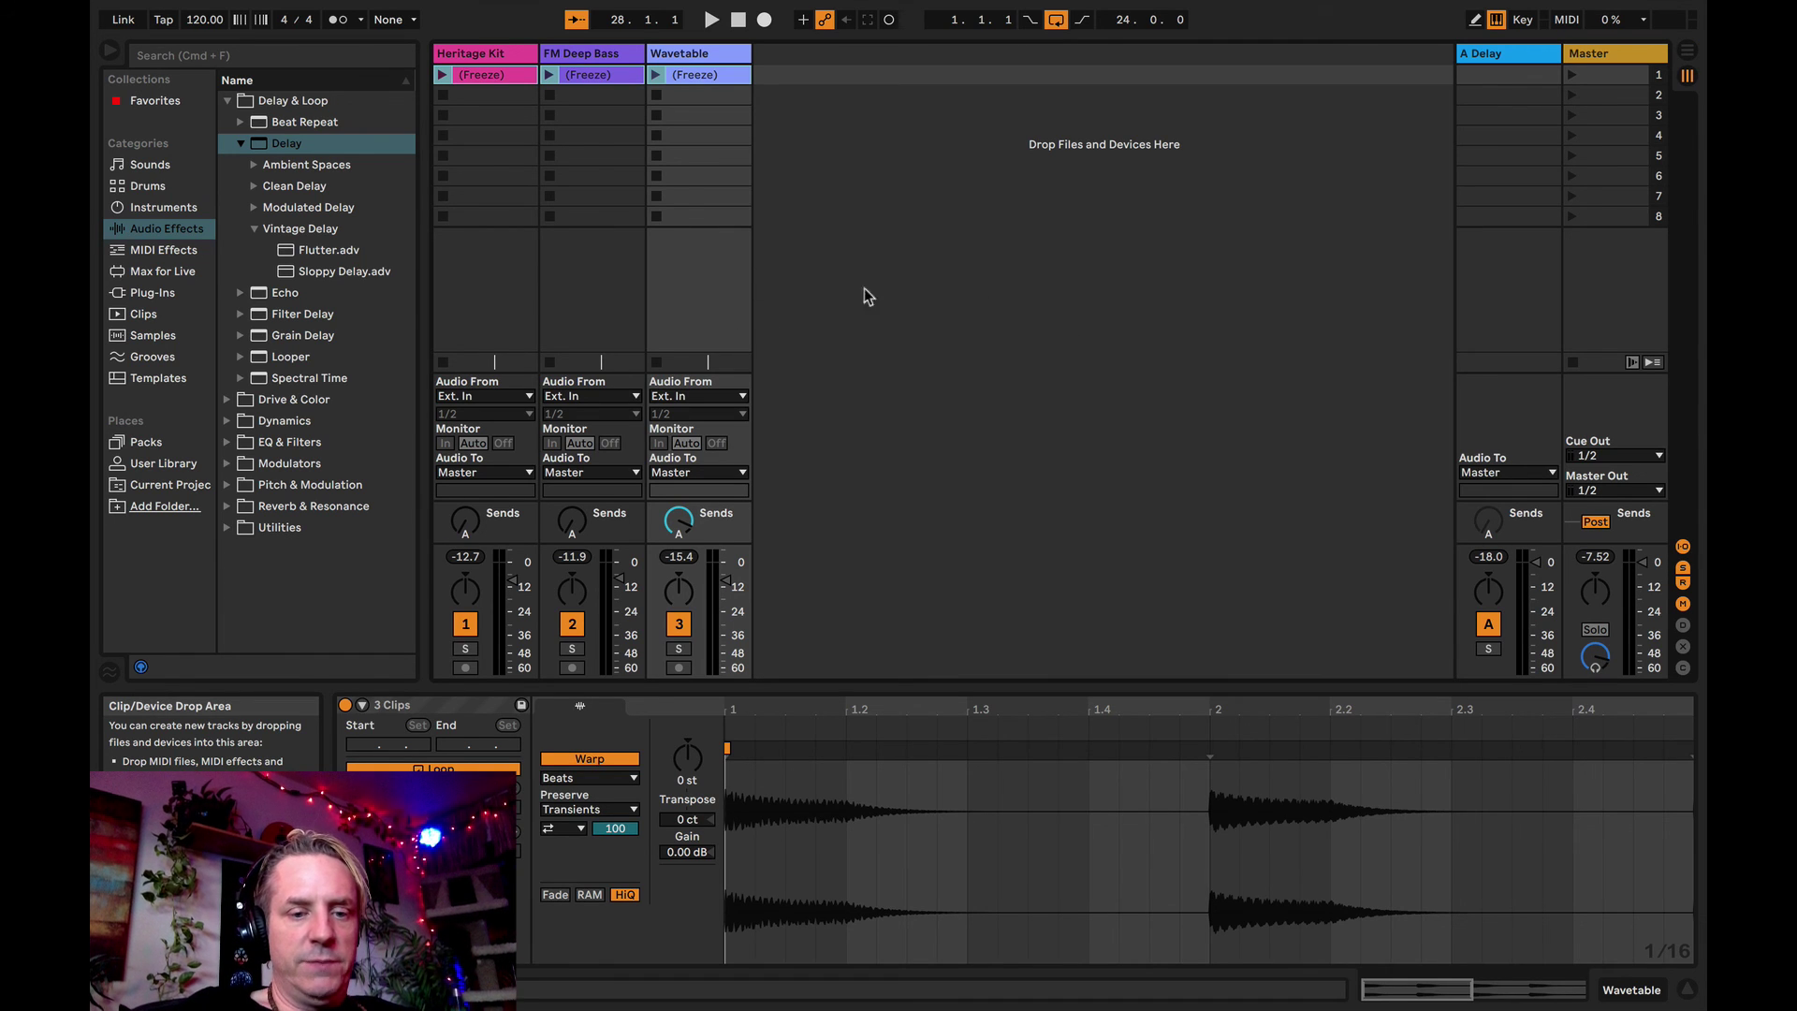
pyautogui.press('Tab')
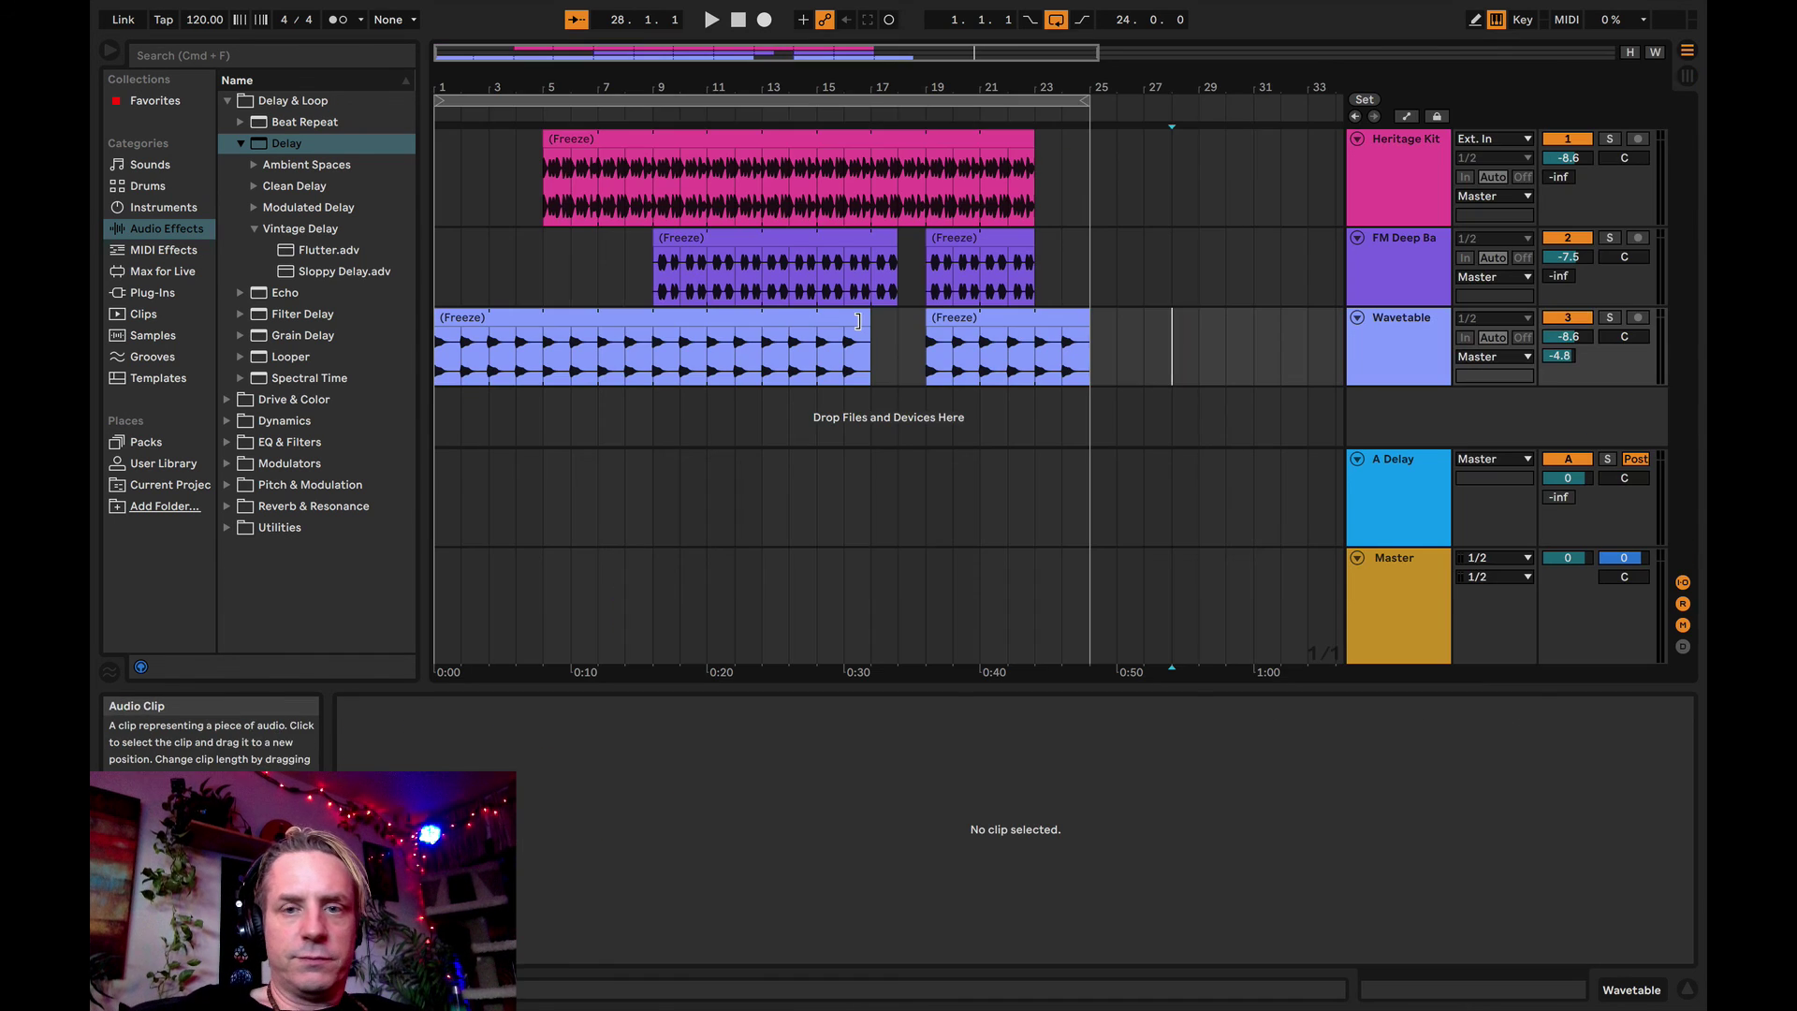
pyautogui.click(1142, 207)
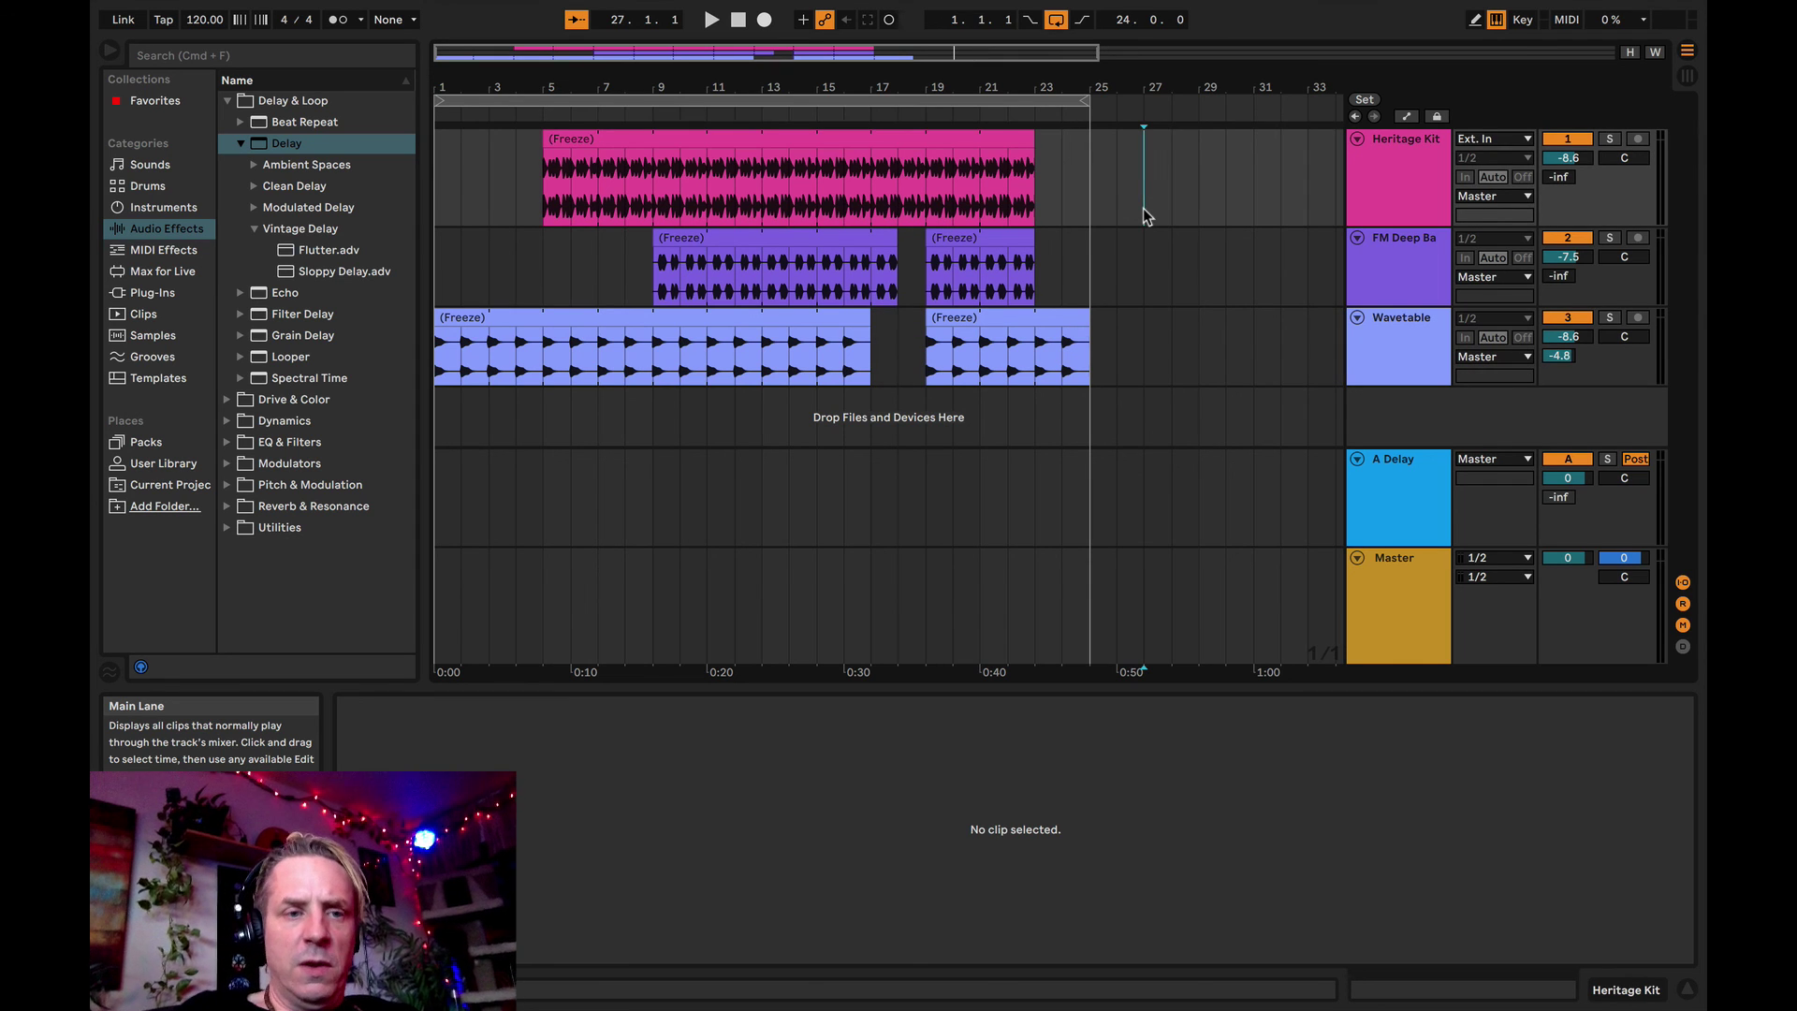